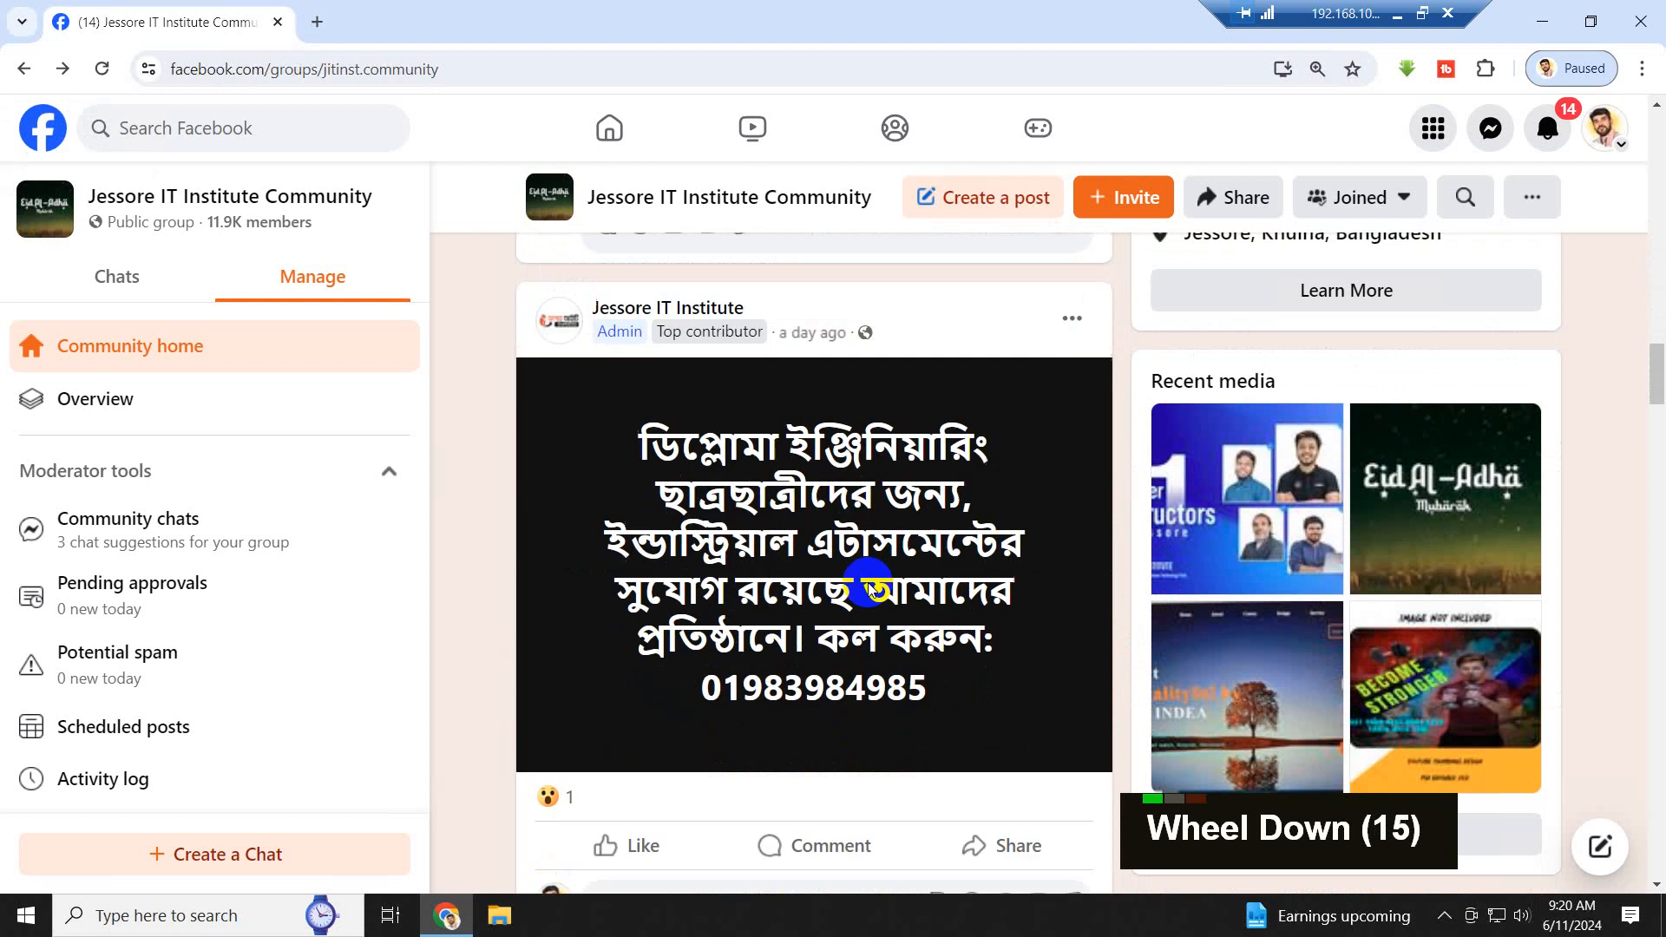
- Minimize the browser window showing the Facebook group and refresh the desktop
scroll(866, 584, "up", 4)
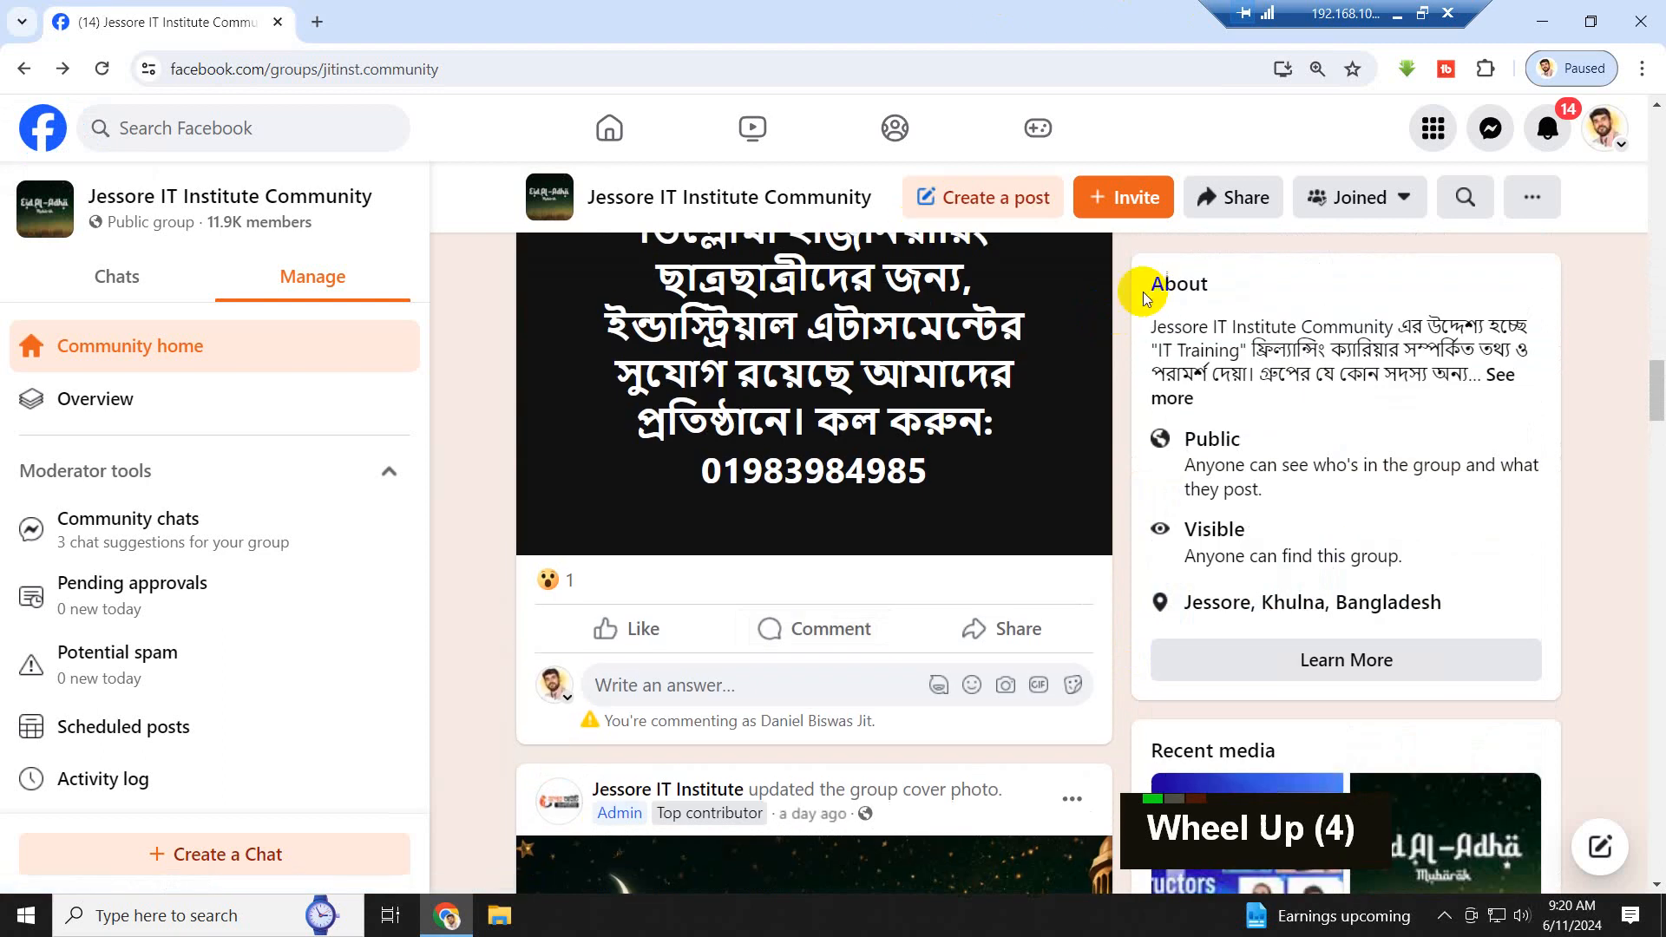
left_click(1543, 21)
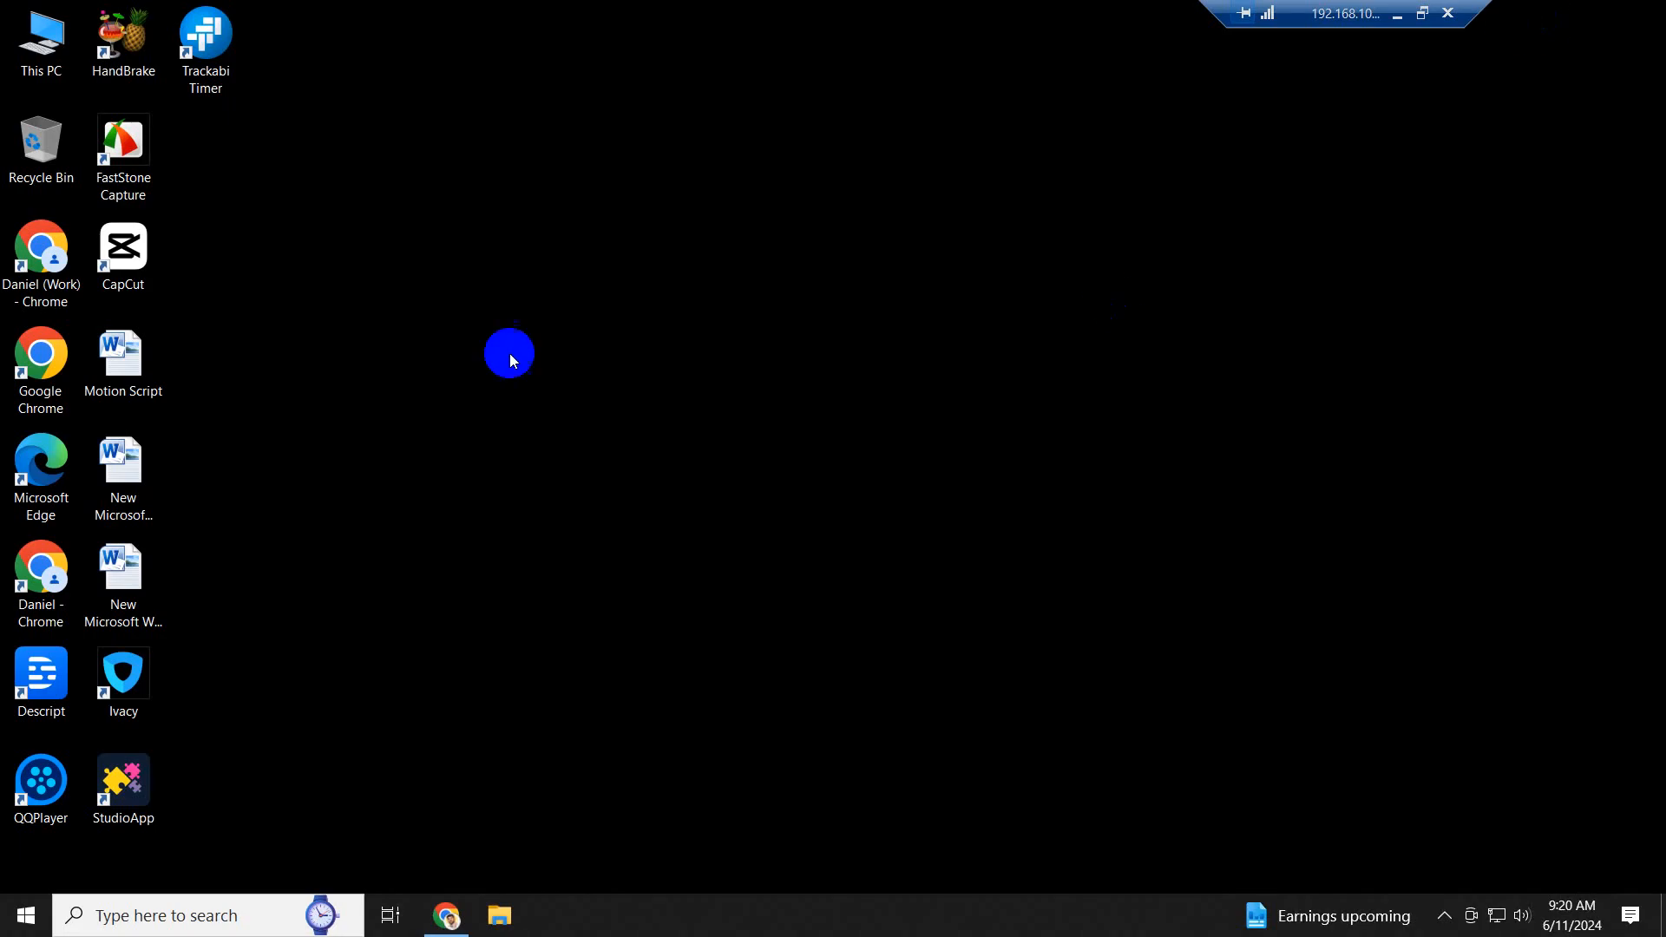
right_click(429, 302)
left_click(550, 364)
right_click(539, 239)
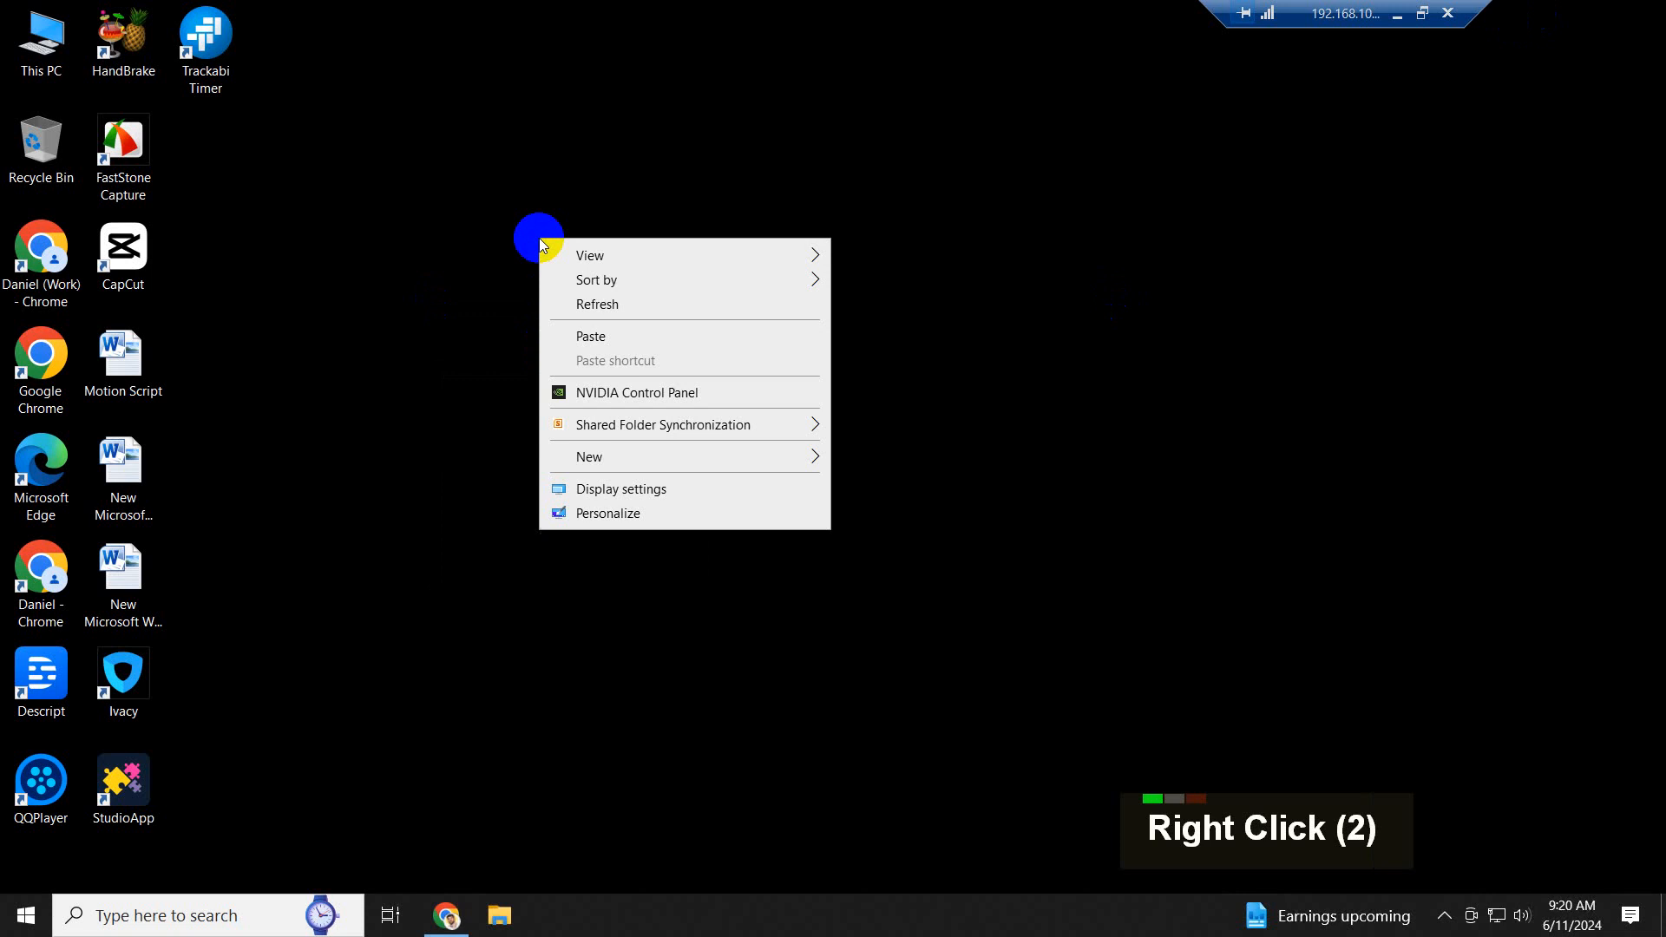
left_click(611, 307)
right_click(611, 310)
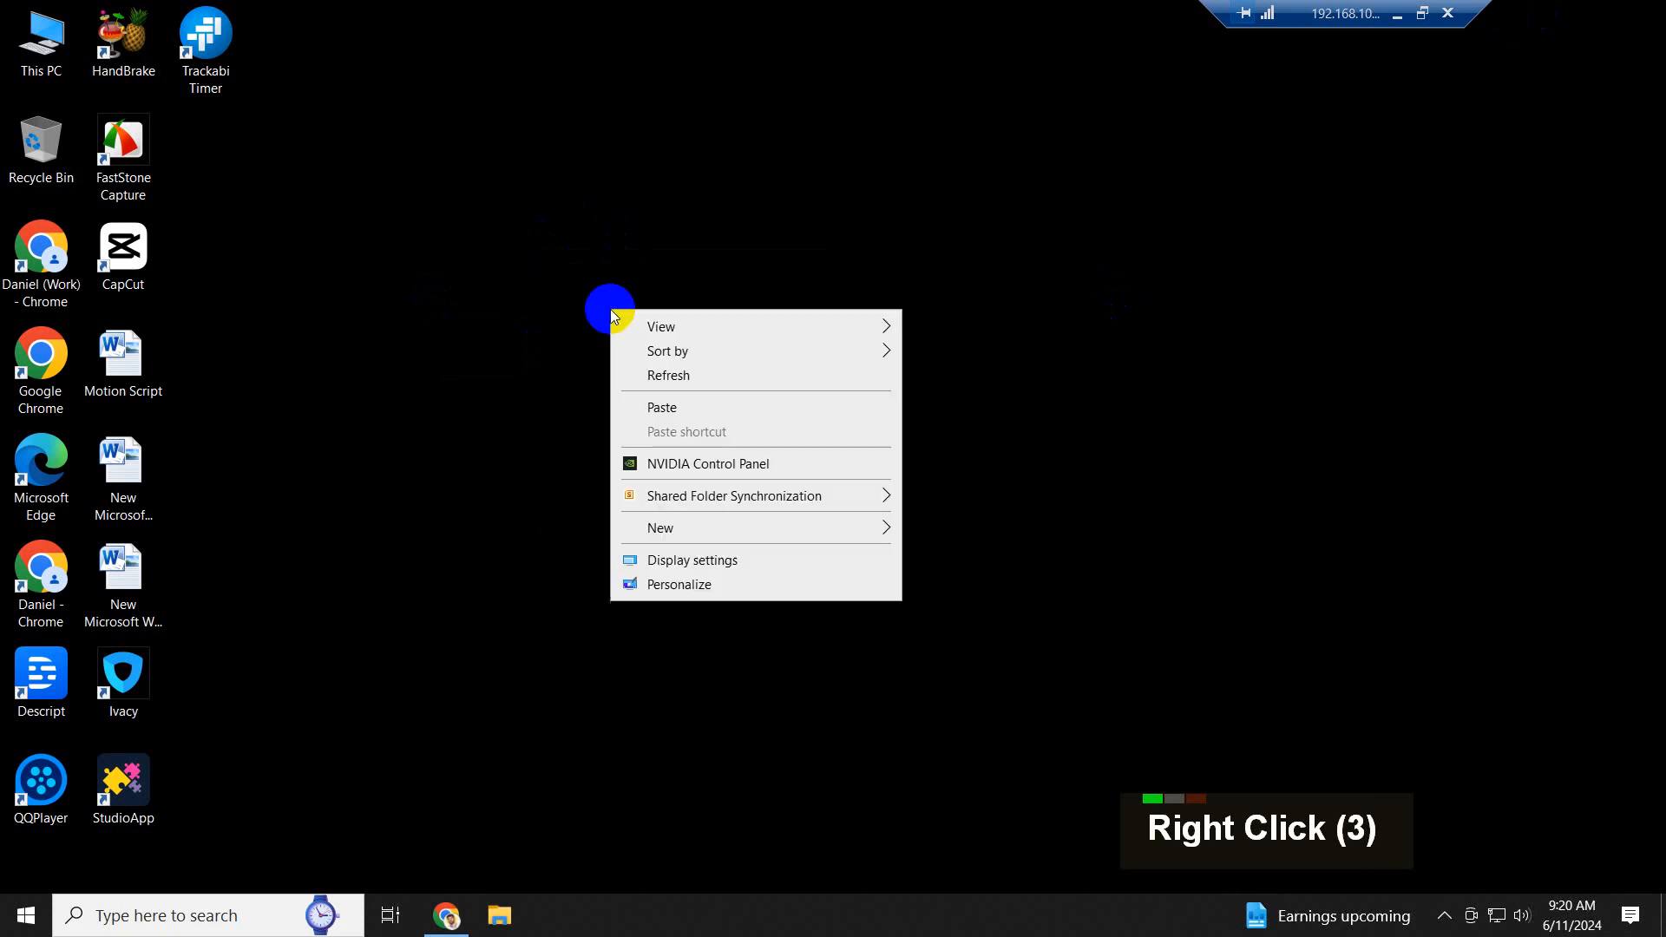
left_click(663, 373)
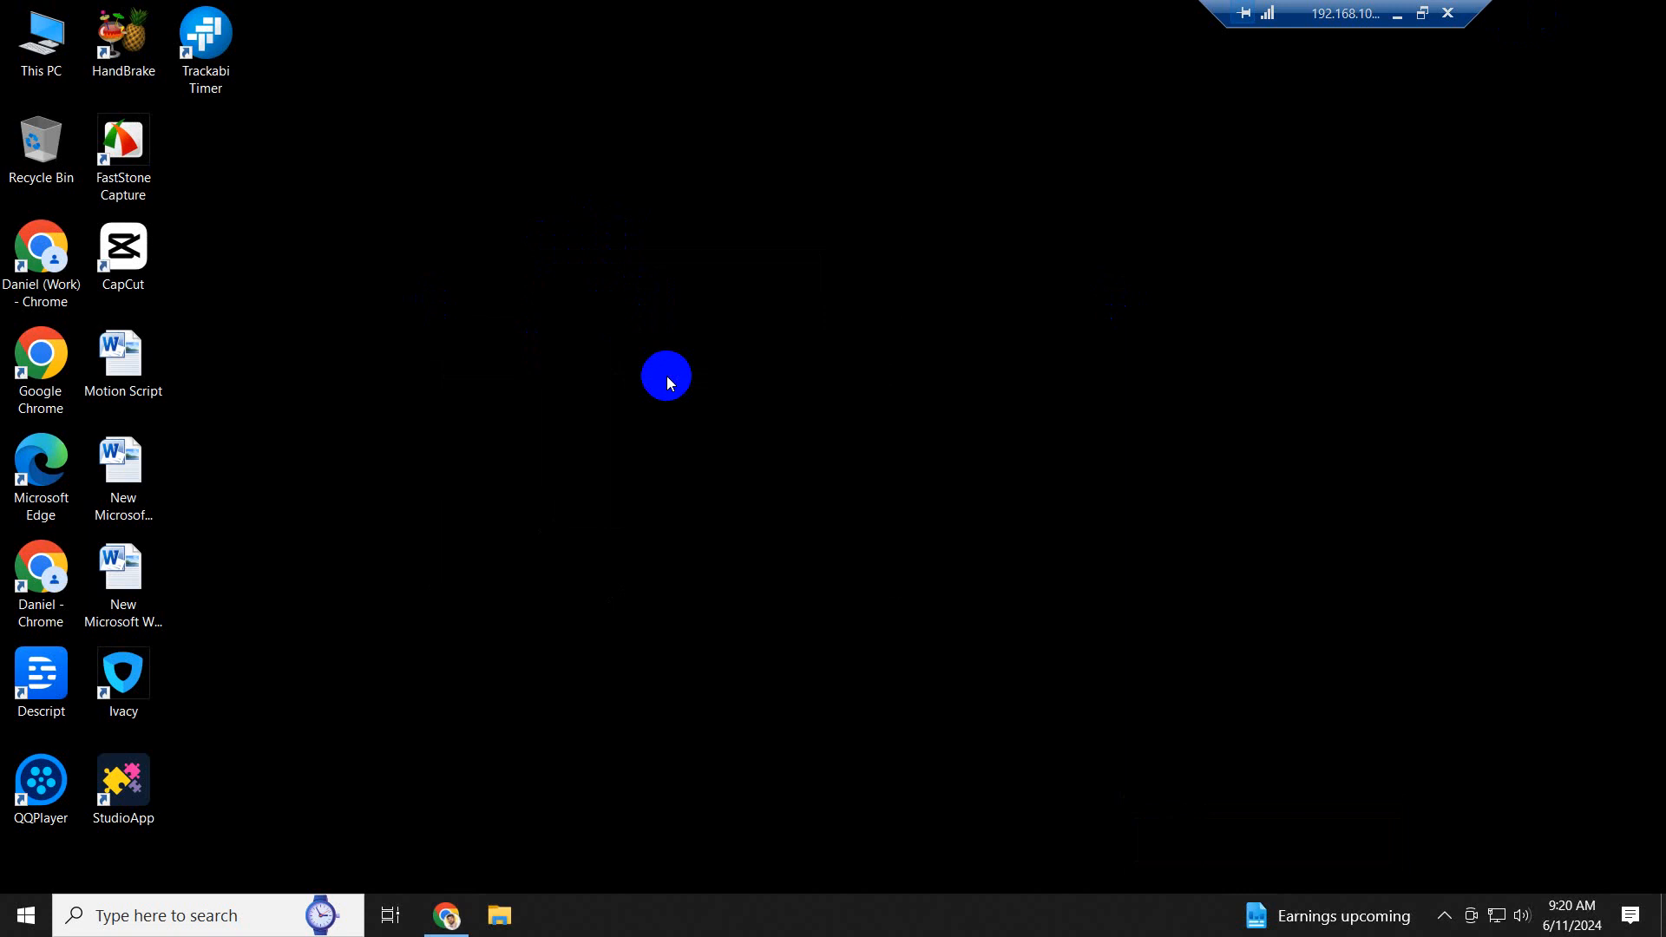
right_click(651, 189)
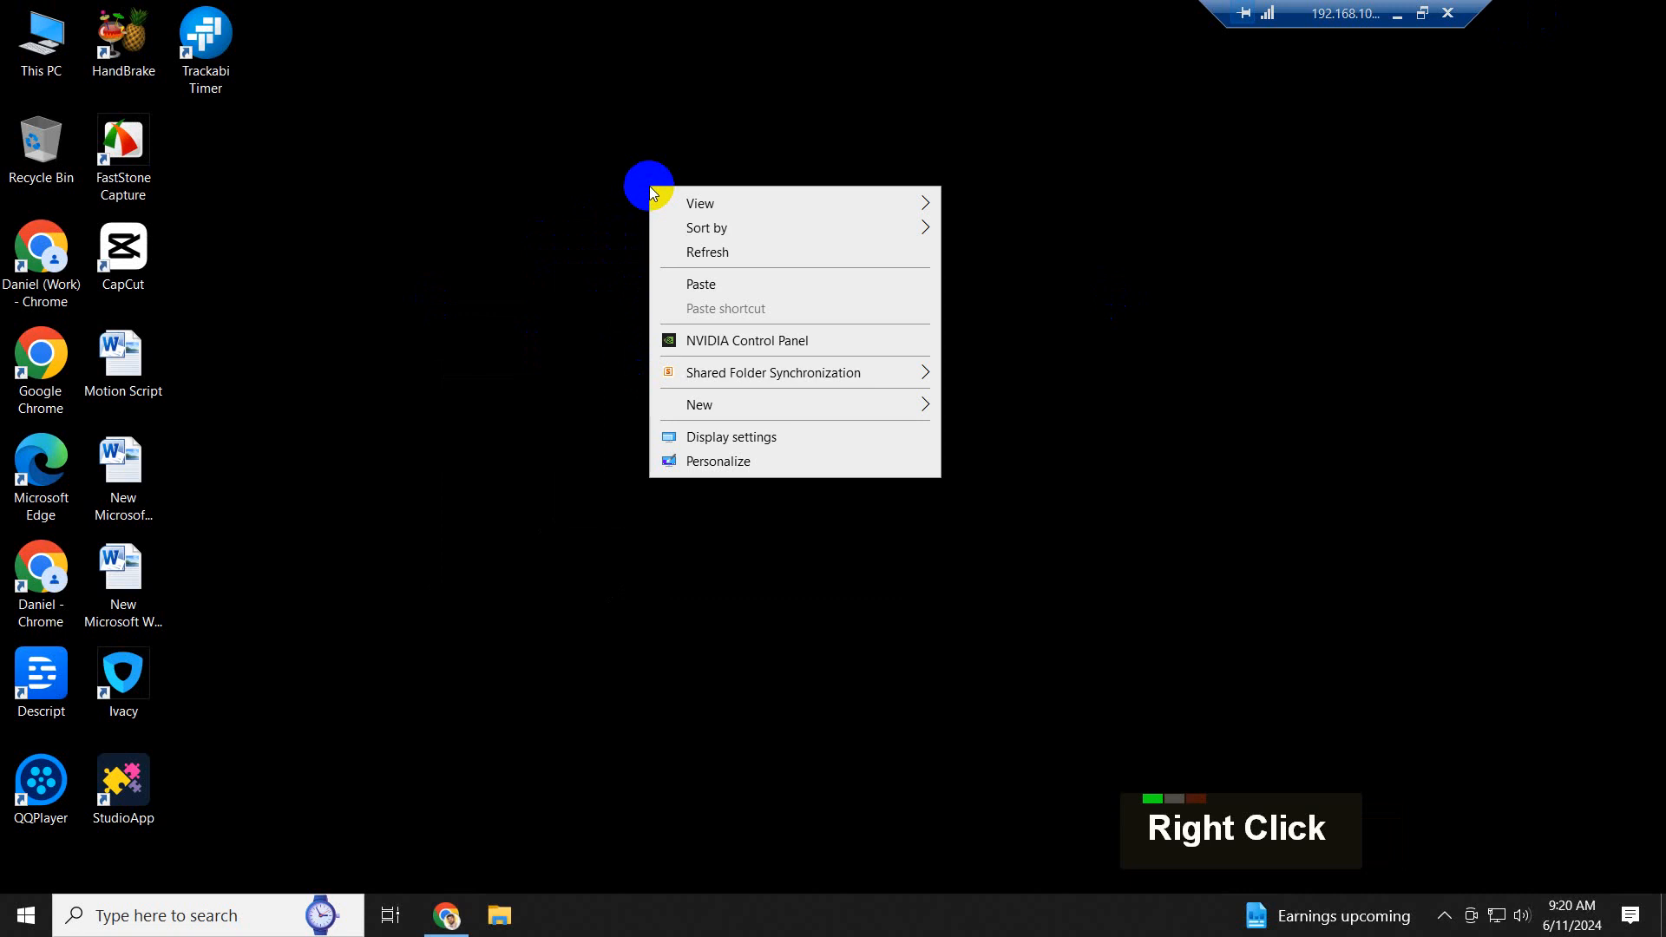
left_click(710, 252)
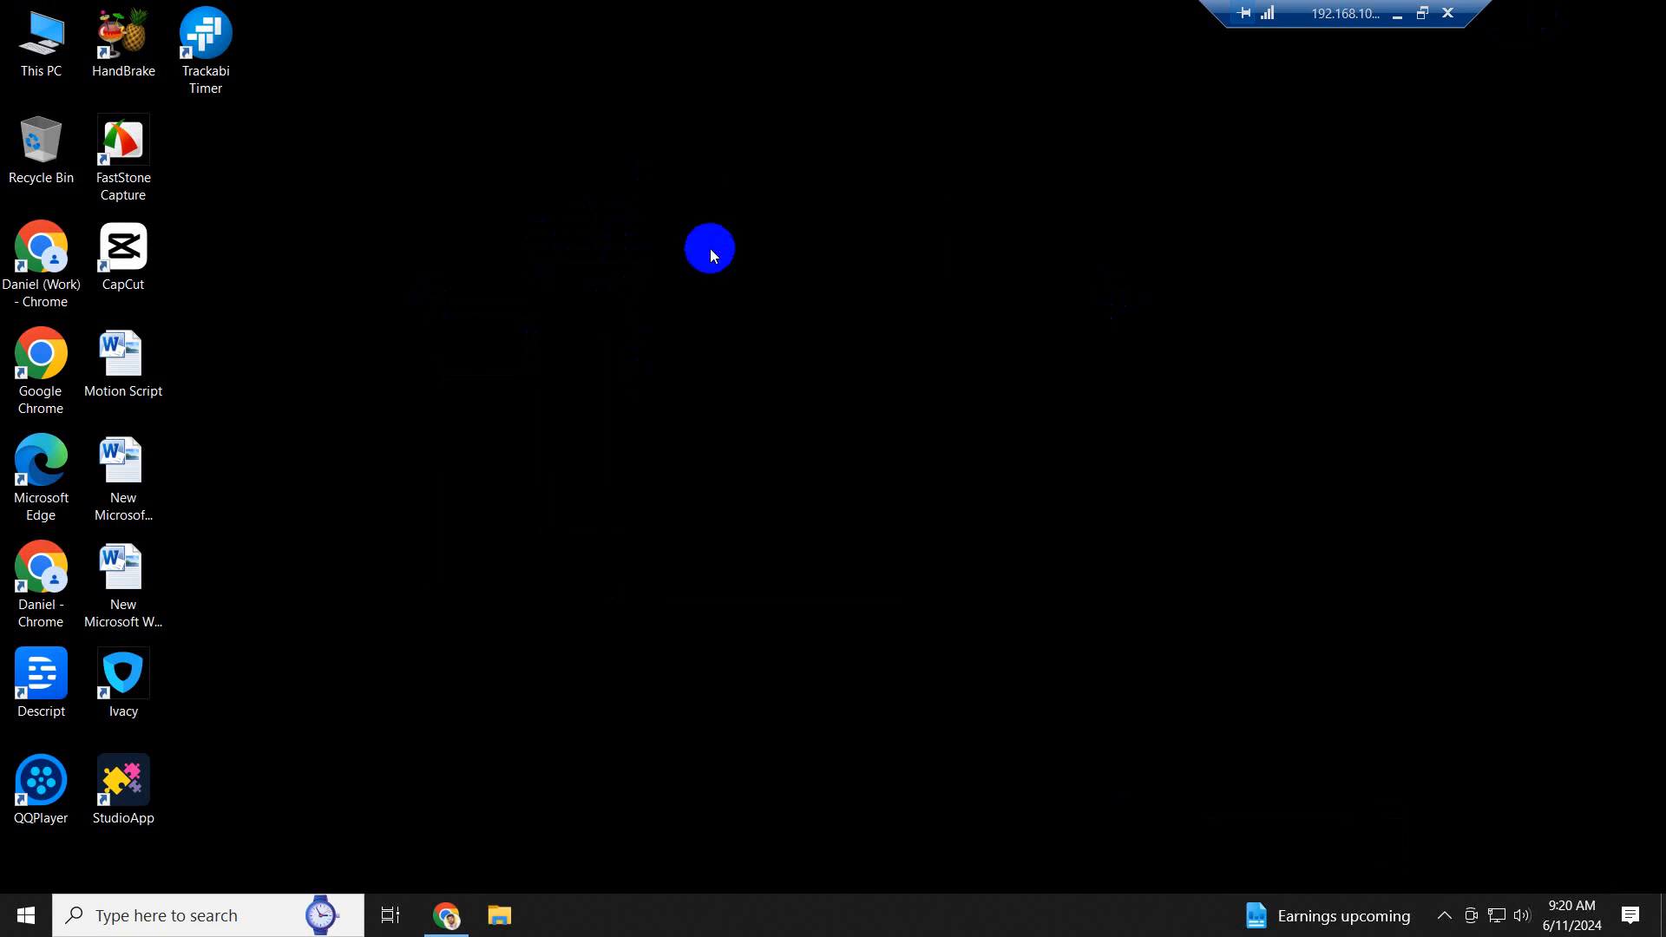
right_click(696, 248)
left_click(768, 320)
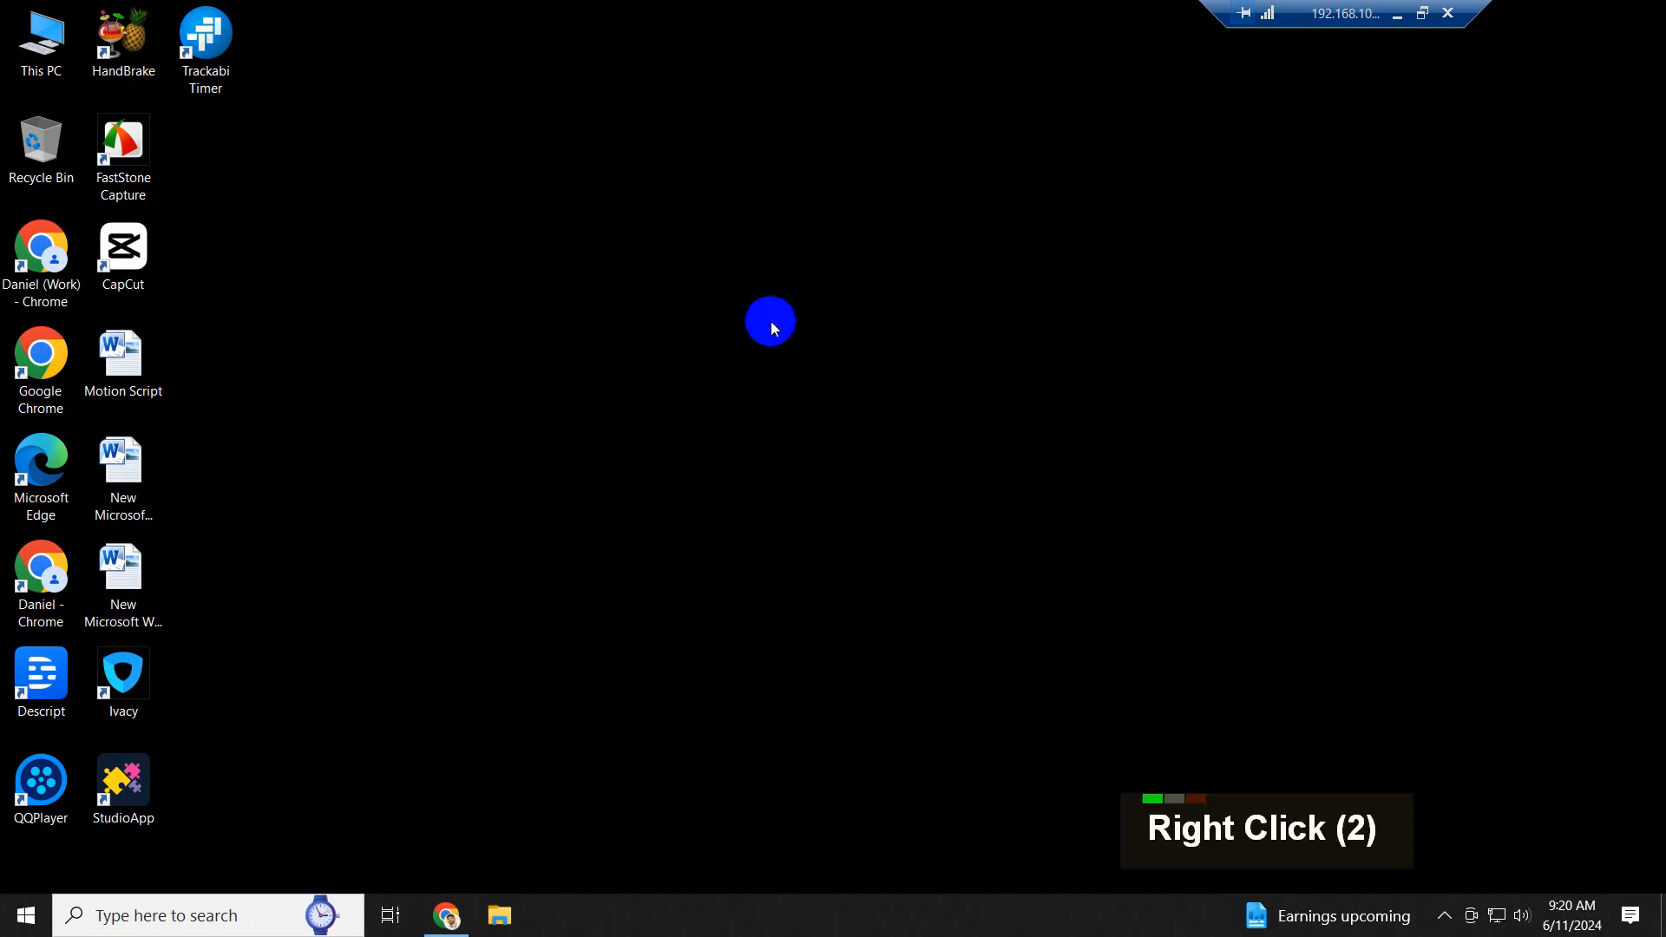
- Open the Vudeo Editing Batch-10 folder under Video edit & YouTubing All Batch on the JIT Institute (Z:) drive
double_click(48, 40)
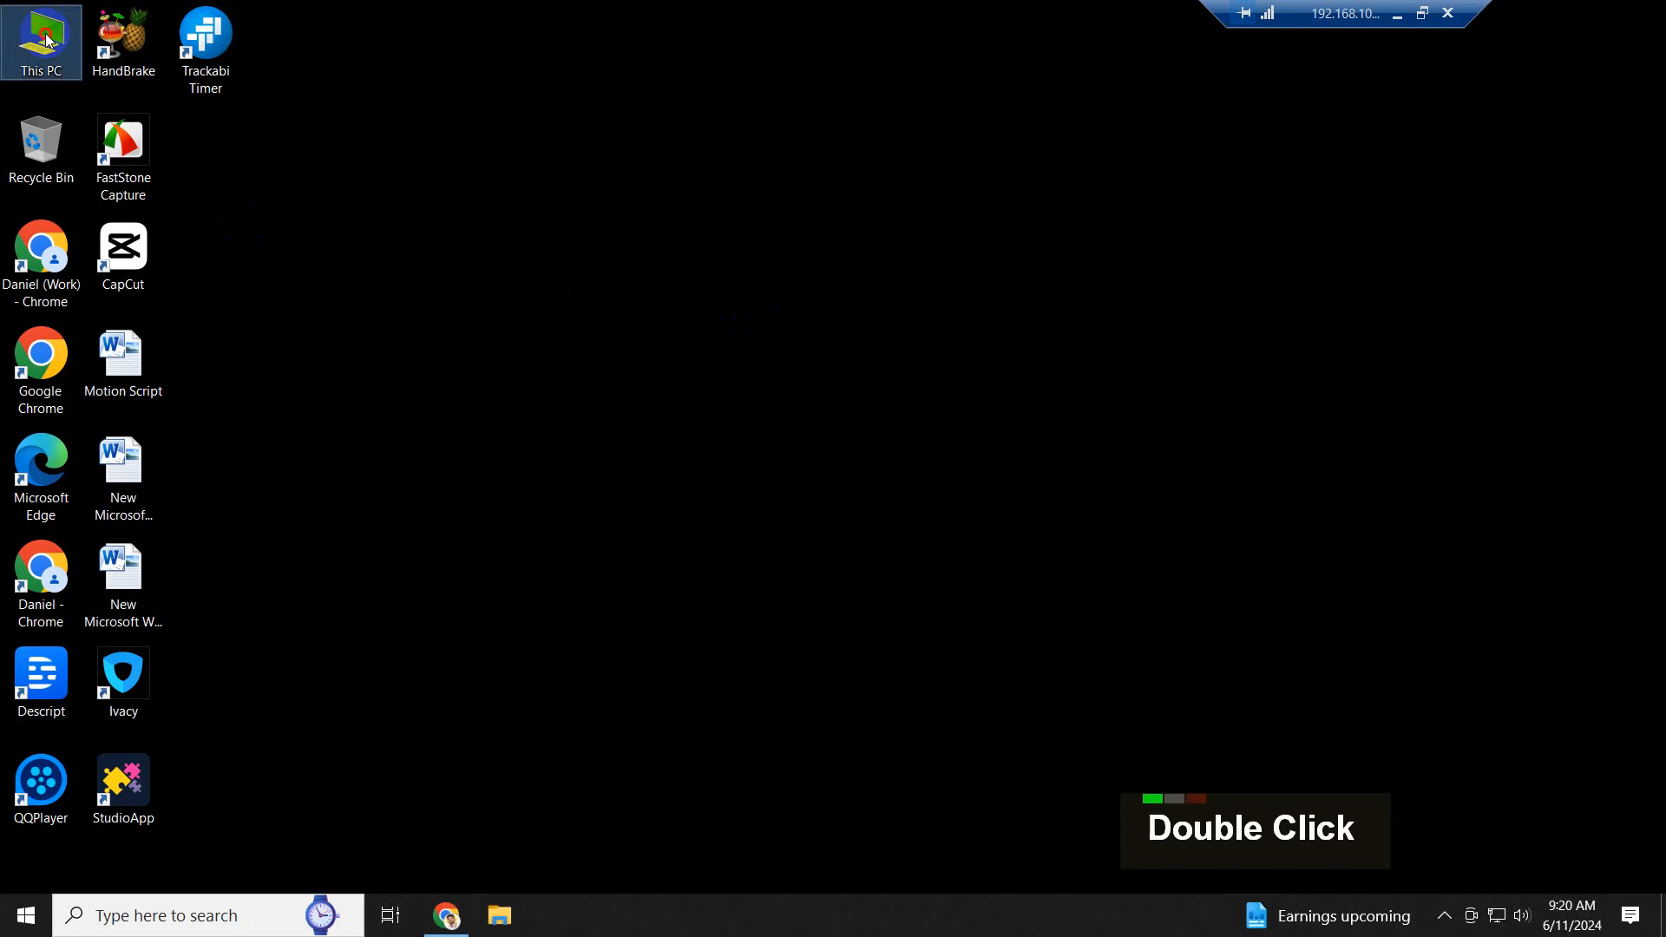
double_click(1002, 373)
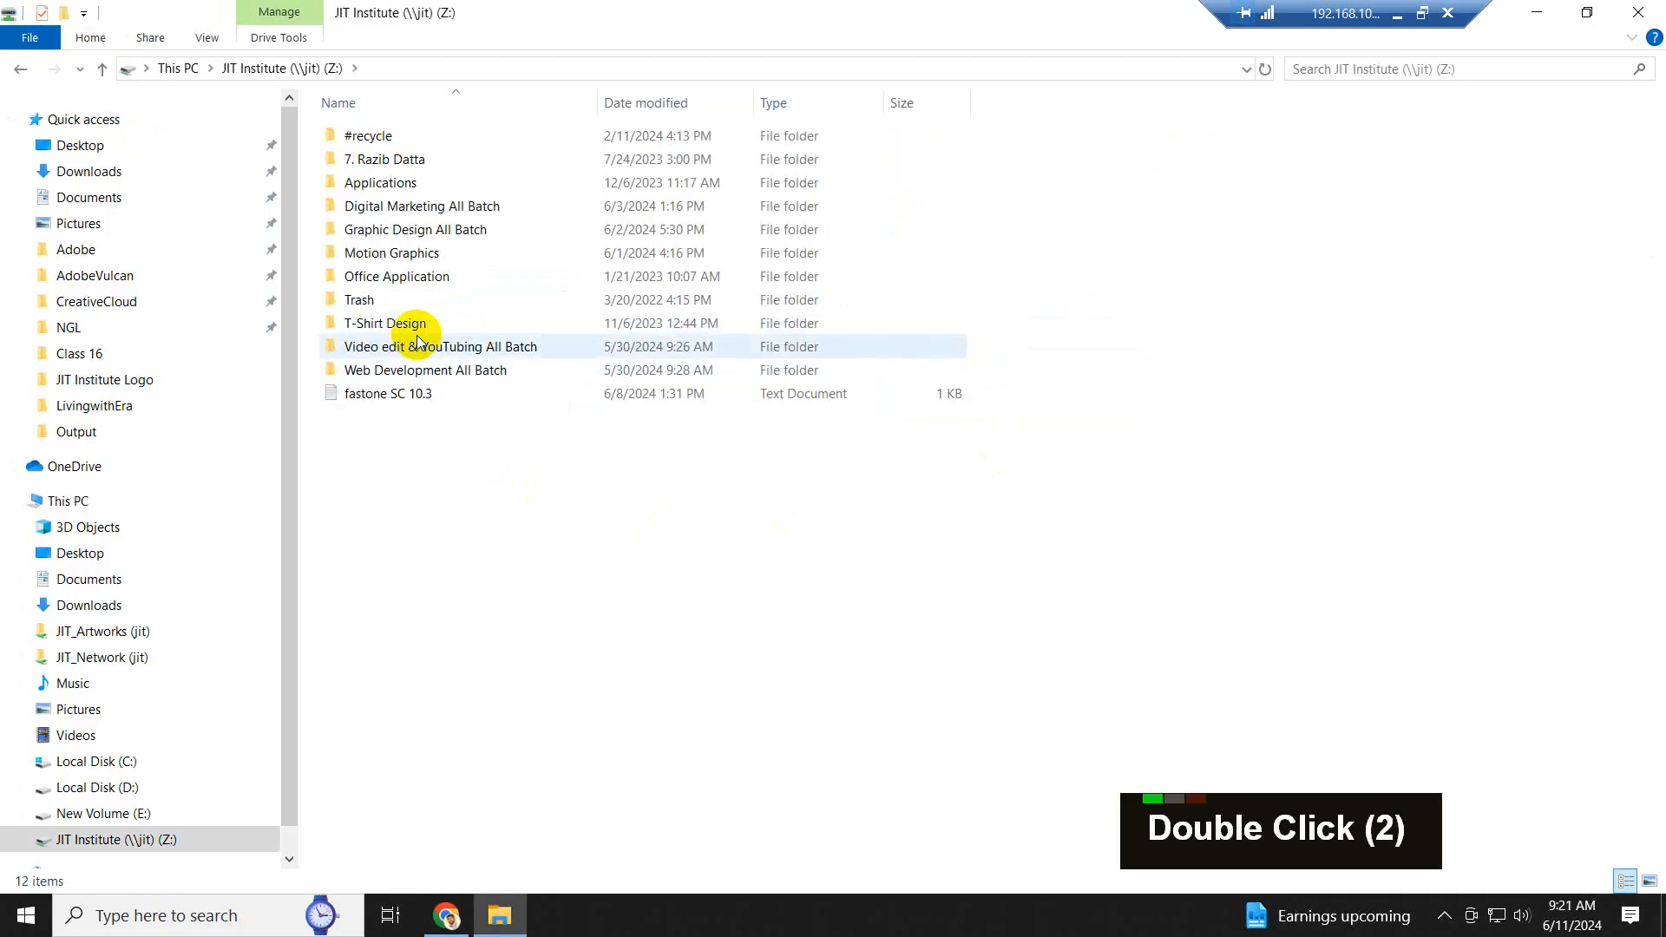
double_click(413, 345)
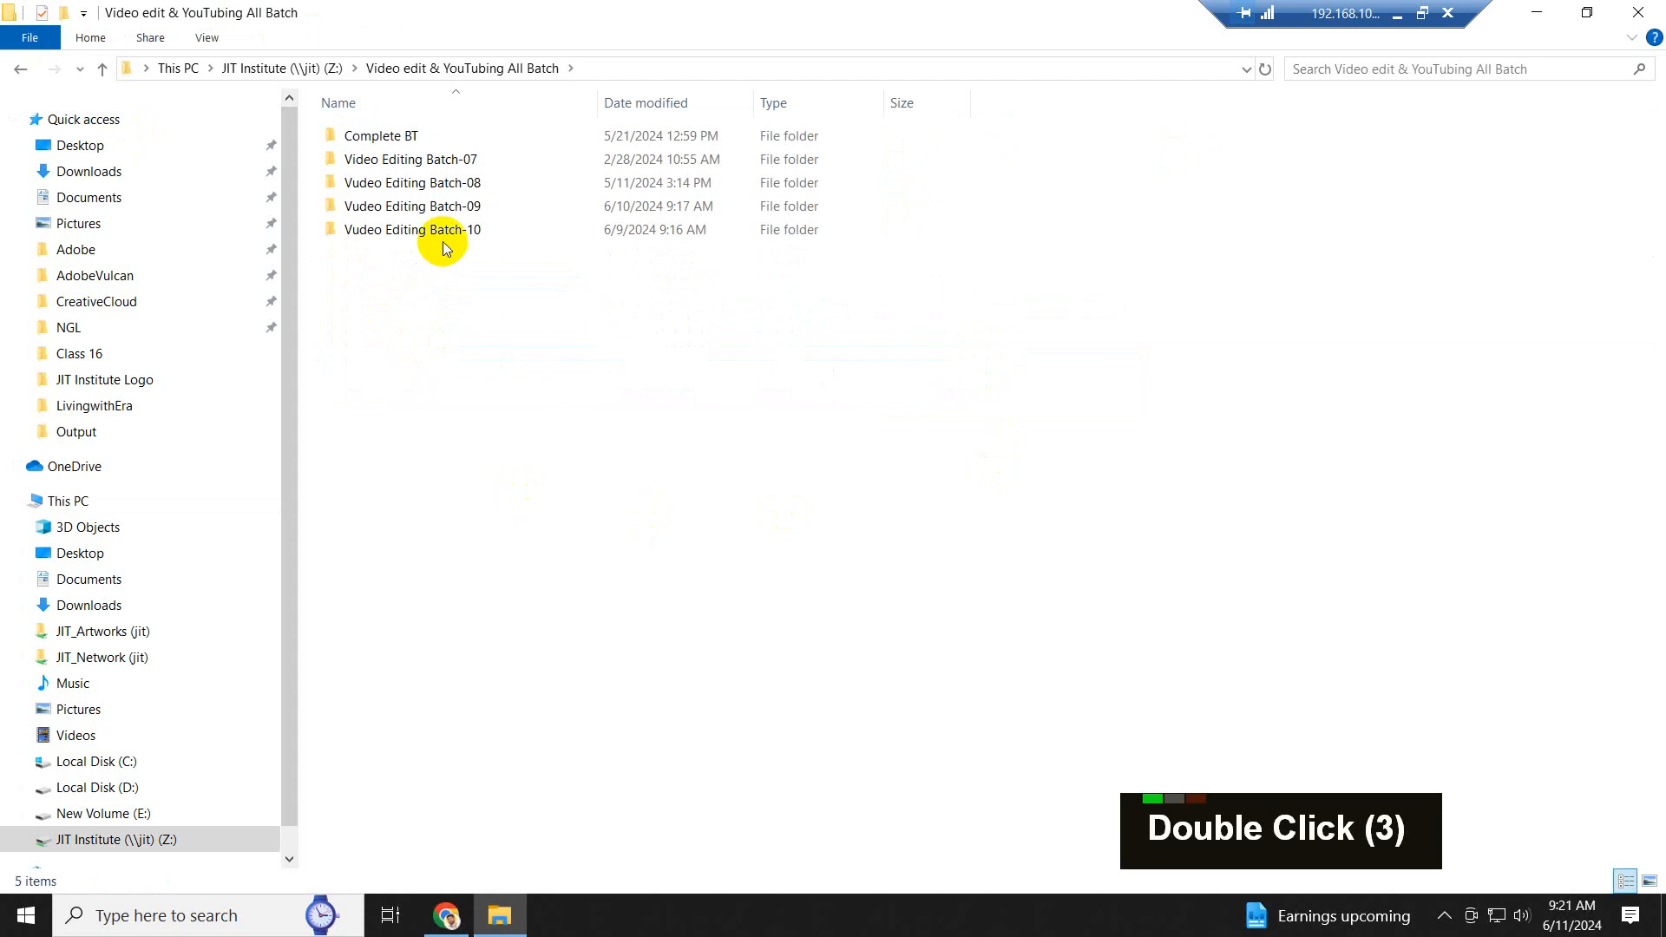
double_click(439, 230)
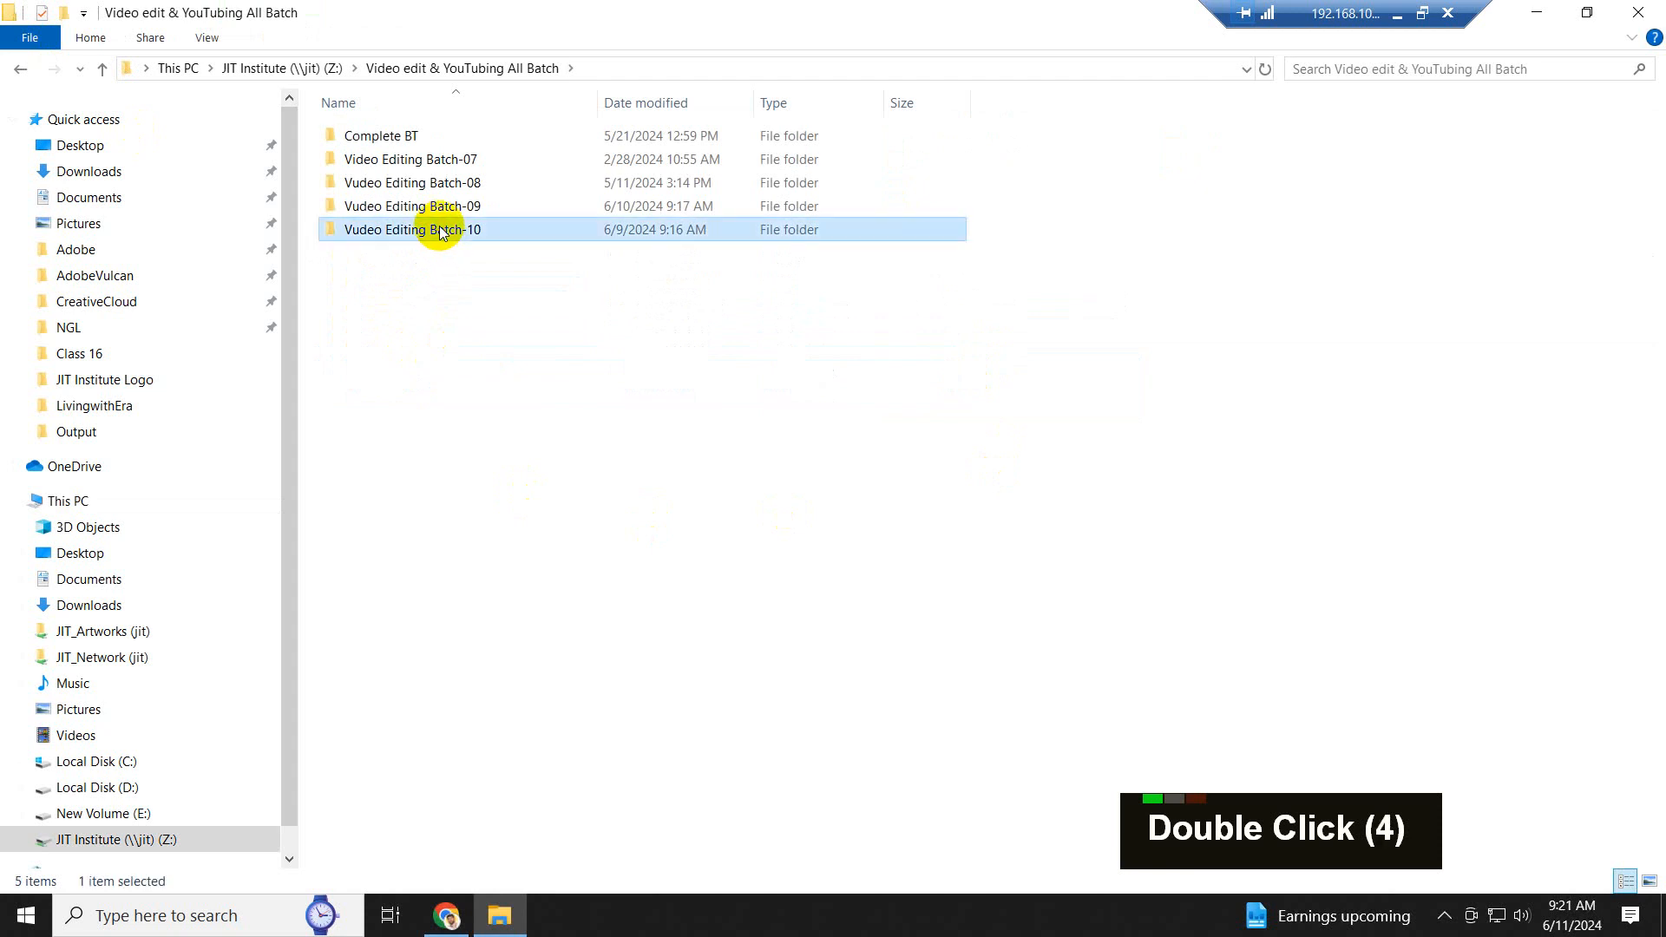
- Create a folder named "Class 05" in the Vudeo Editing Batch-10 folder
right_click(444, 337)
mouse_move(585, 575)
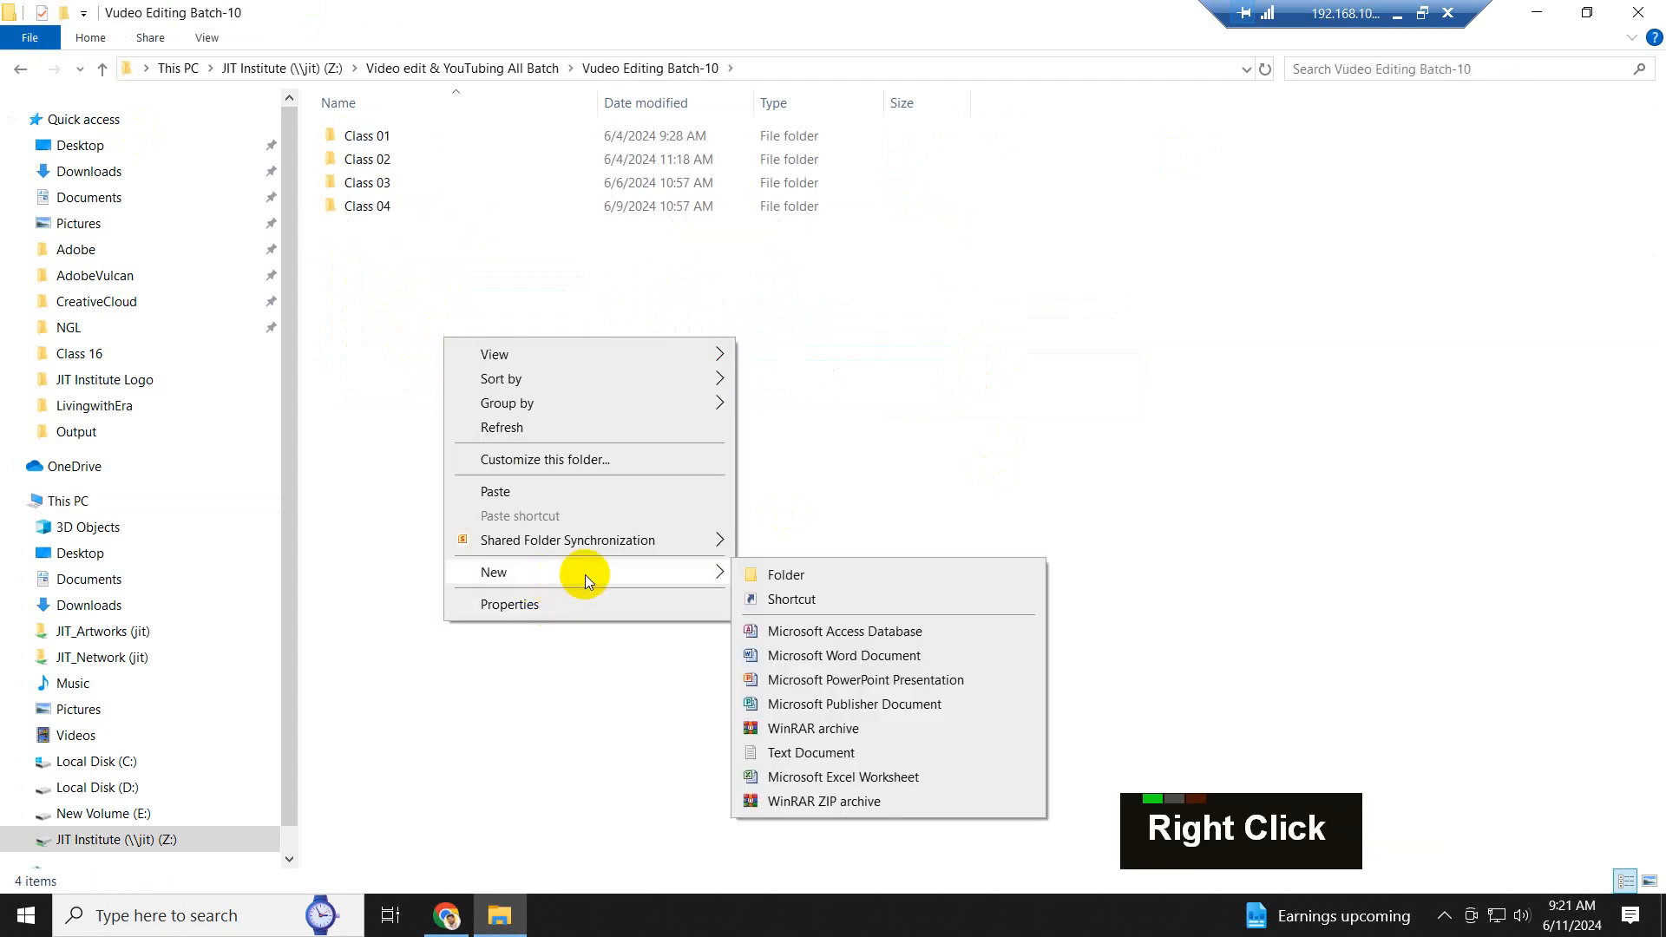
left_click(814, 575)
type("Class ")
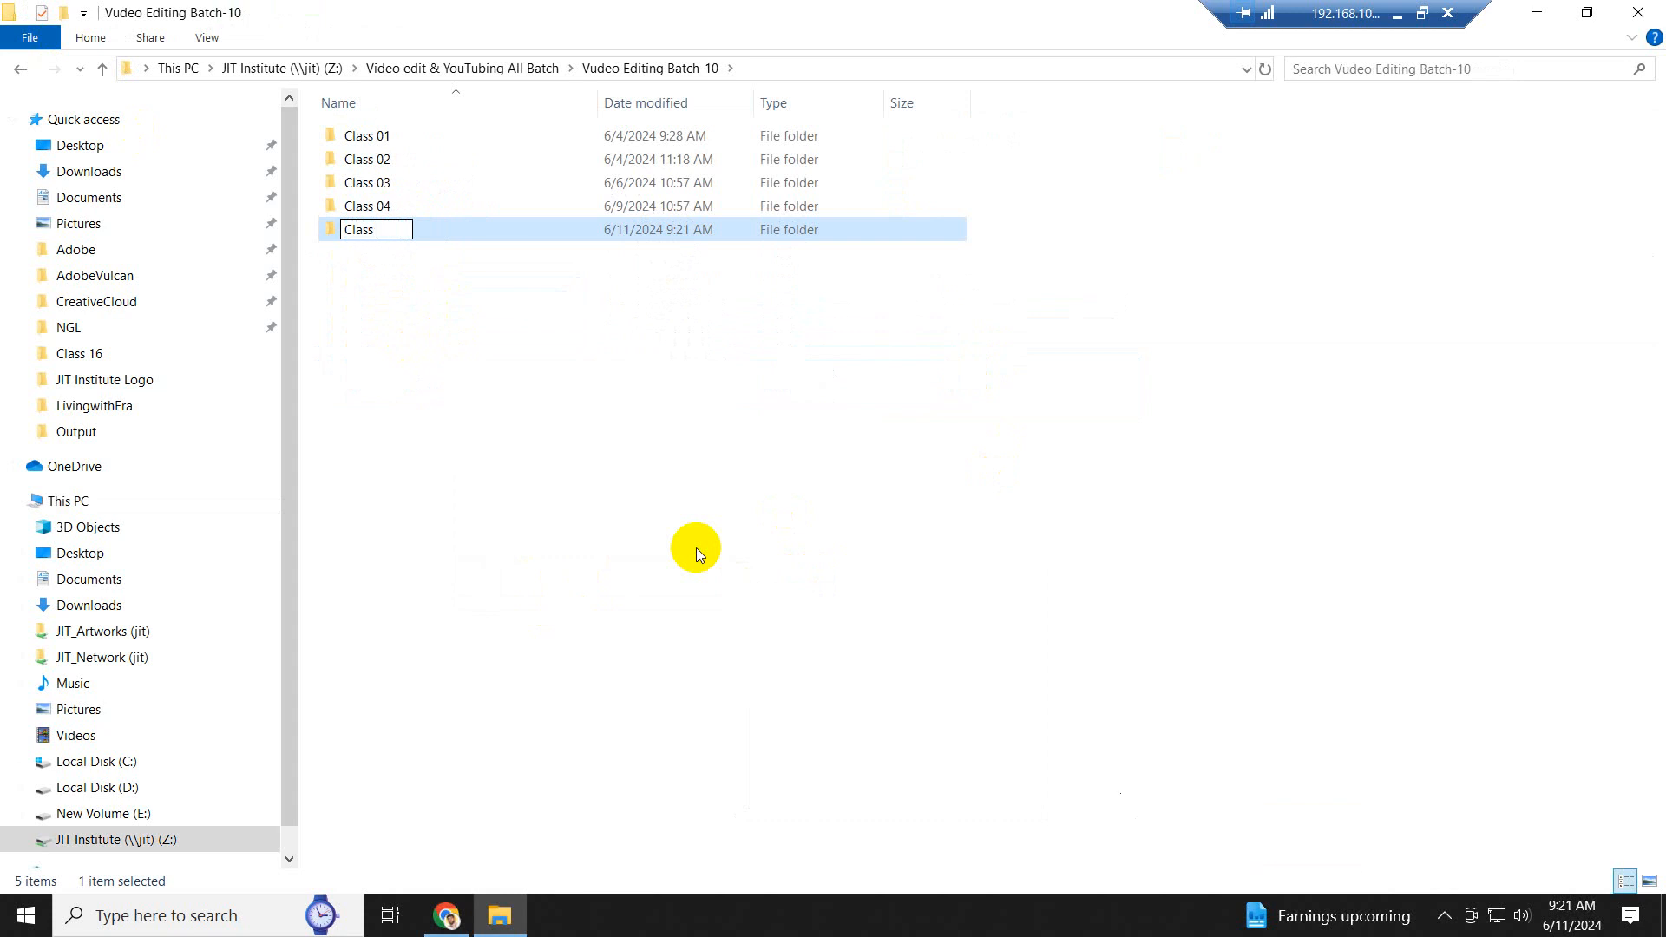
type("05")
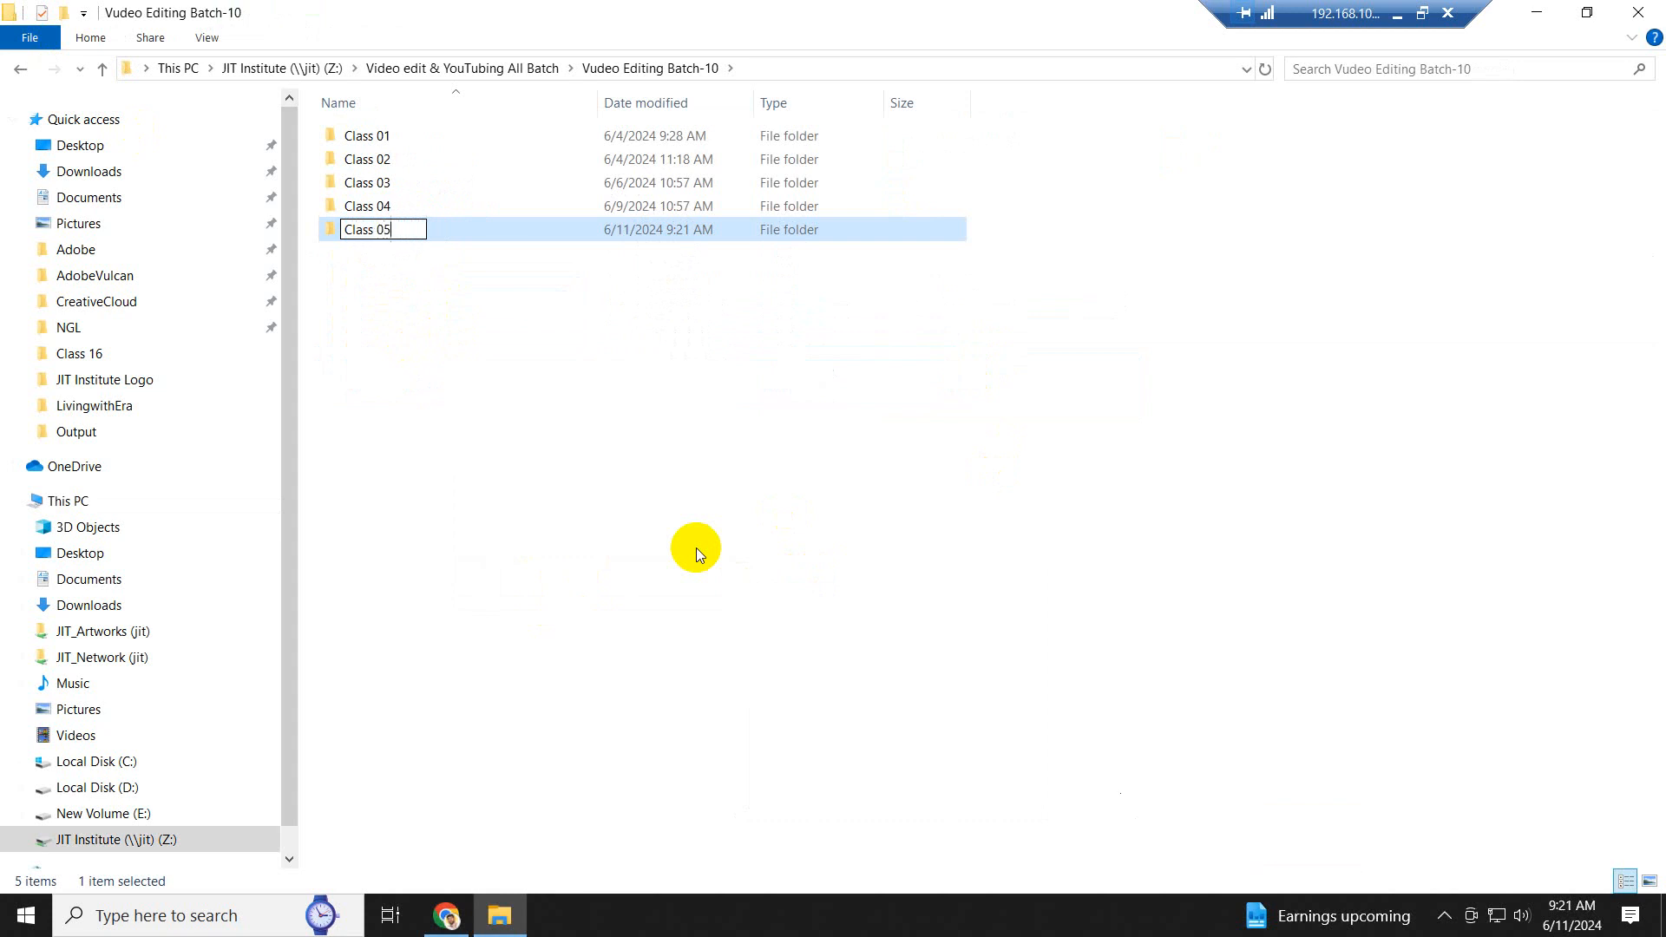
left_click(497, 319)
- Play the Class 4-Voice over and Subtitle recording from the Class 04 folder
double_click(377, 230)
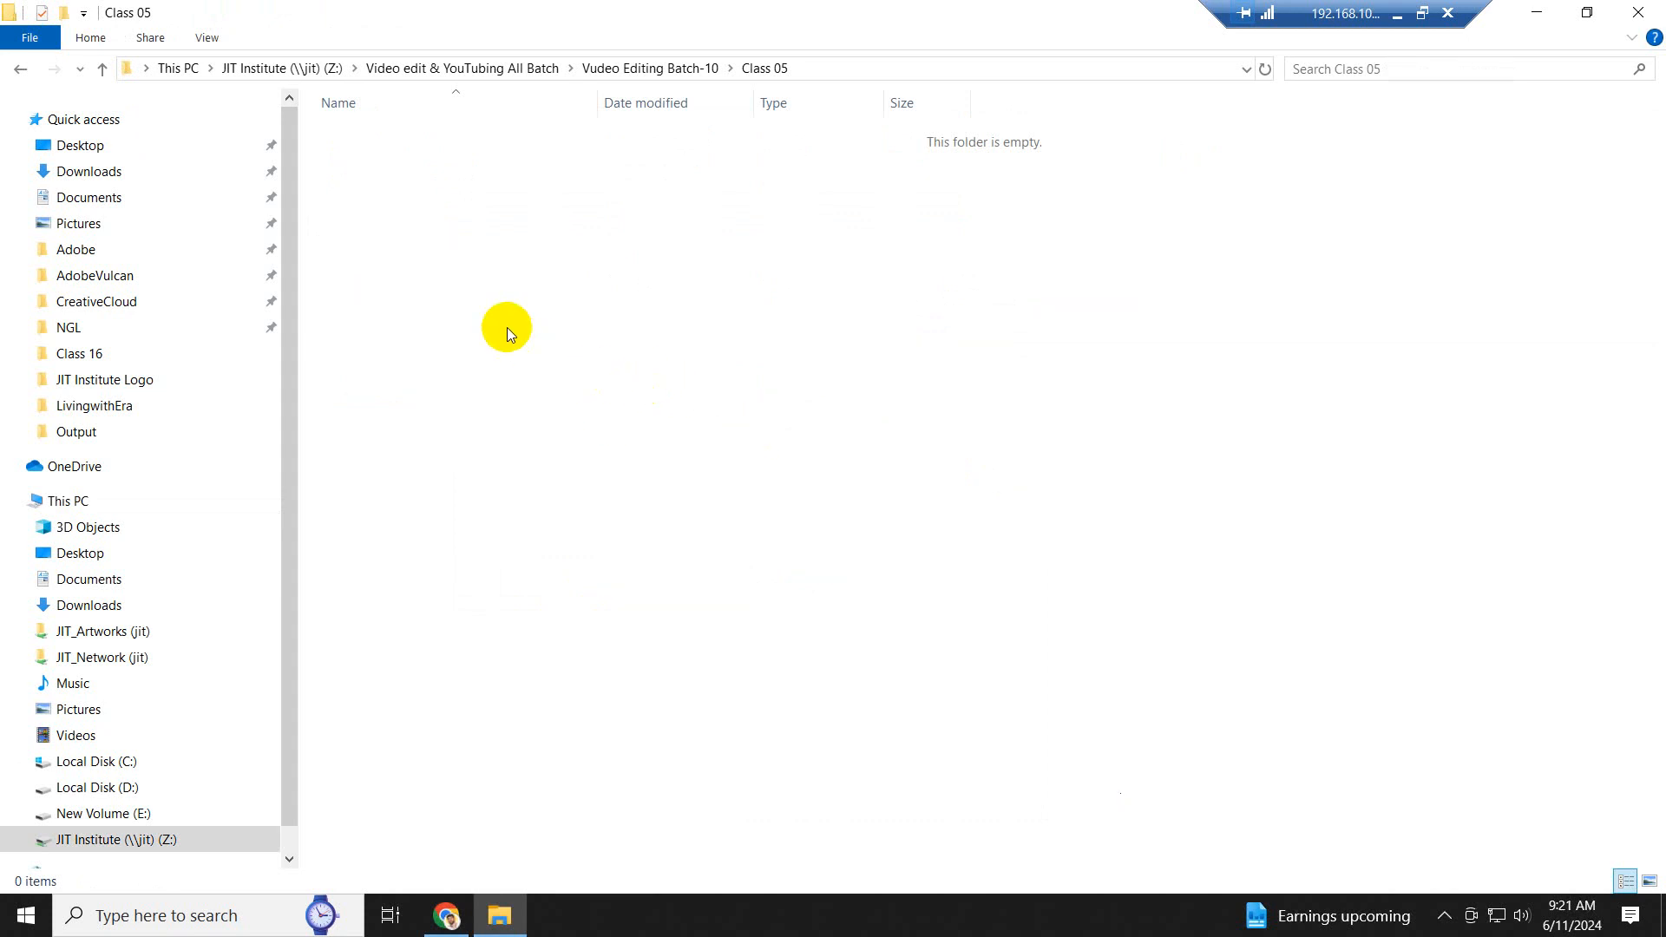
left_click(102, 69)
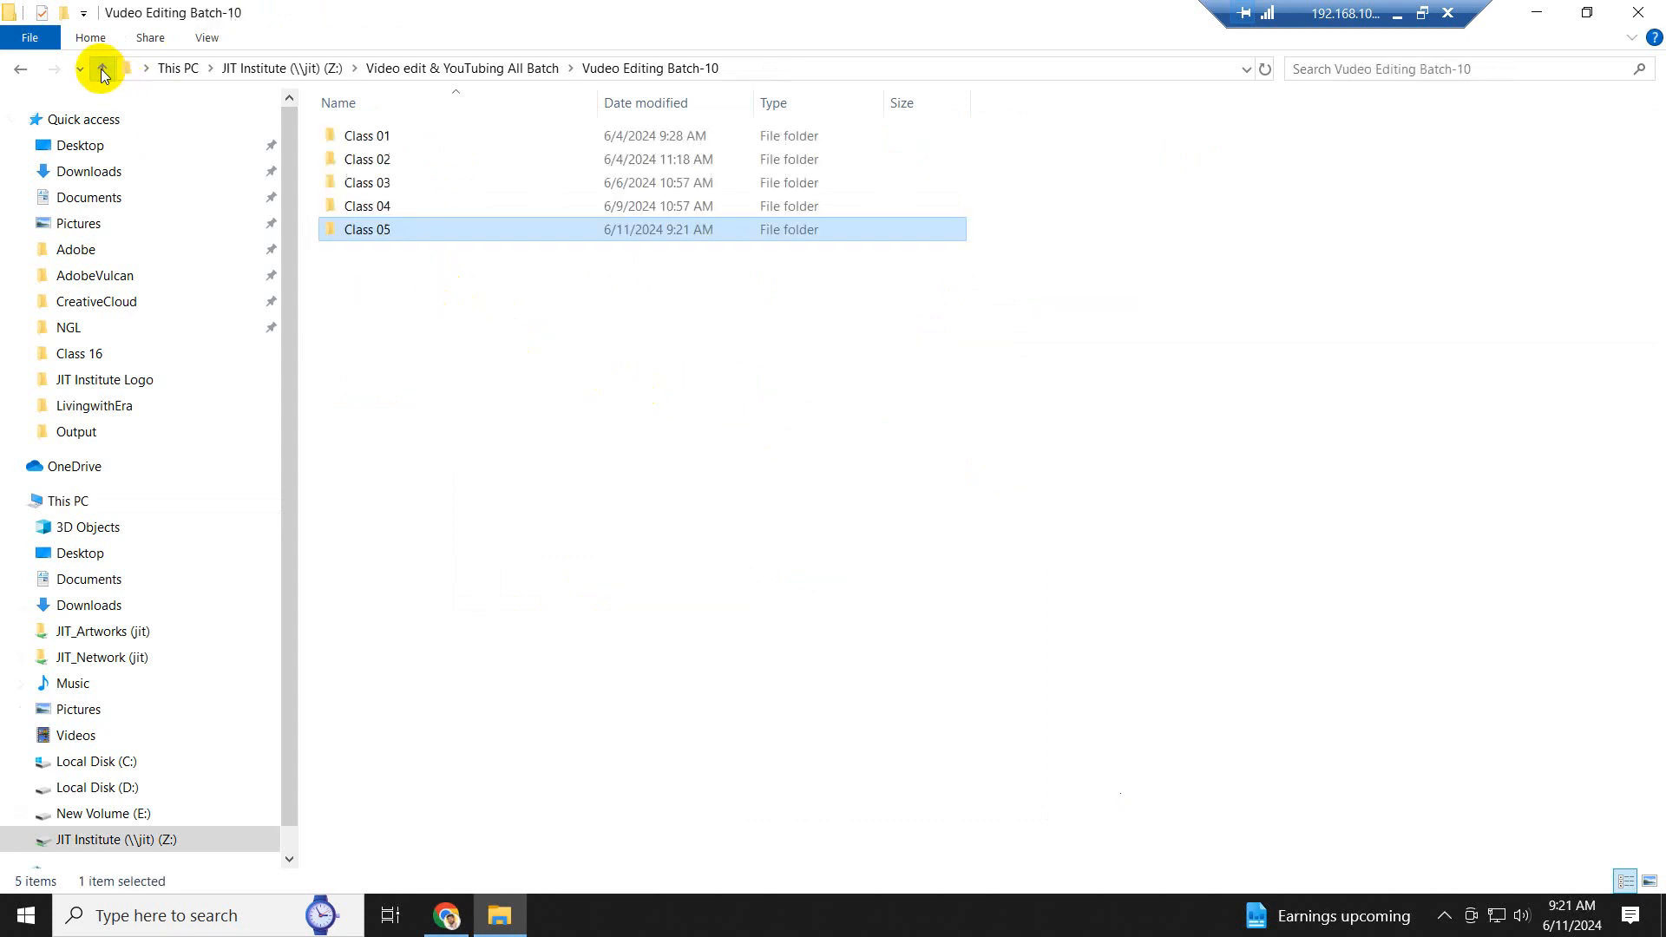
double_click(382, 208)
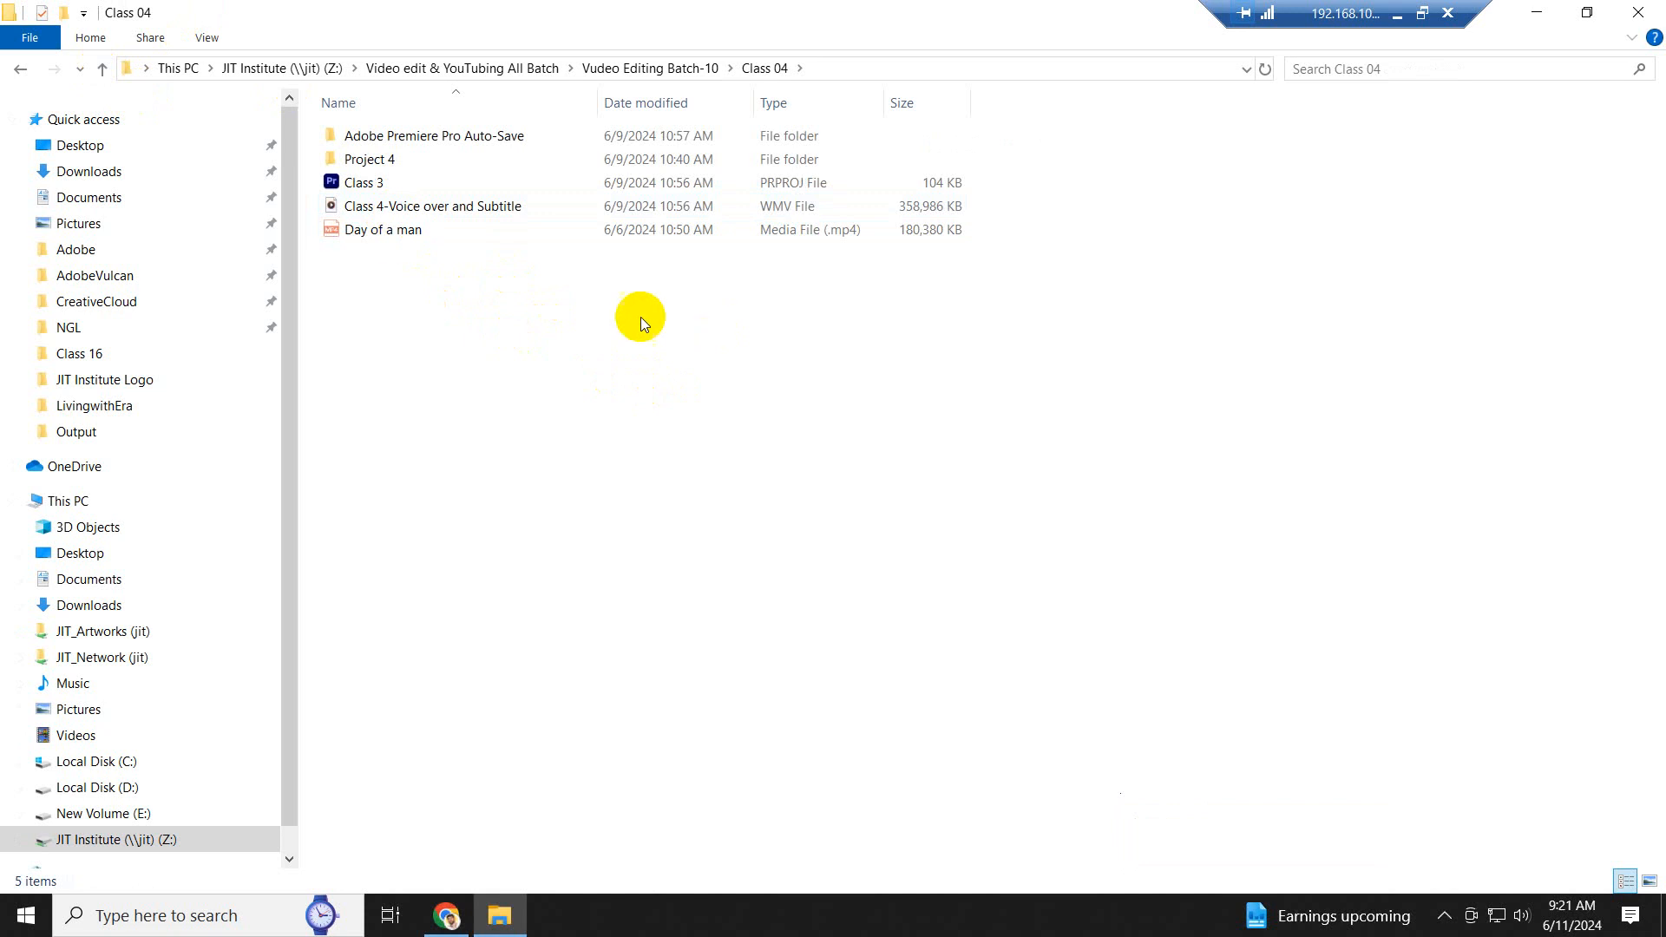
double_click(444, 207)
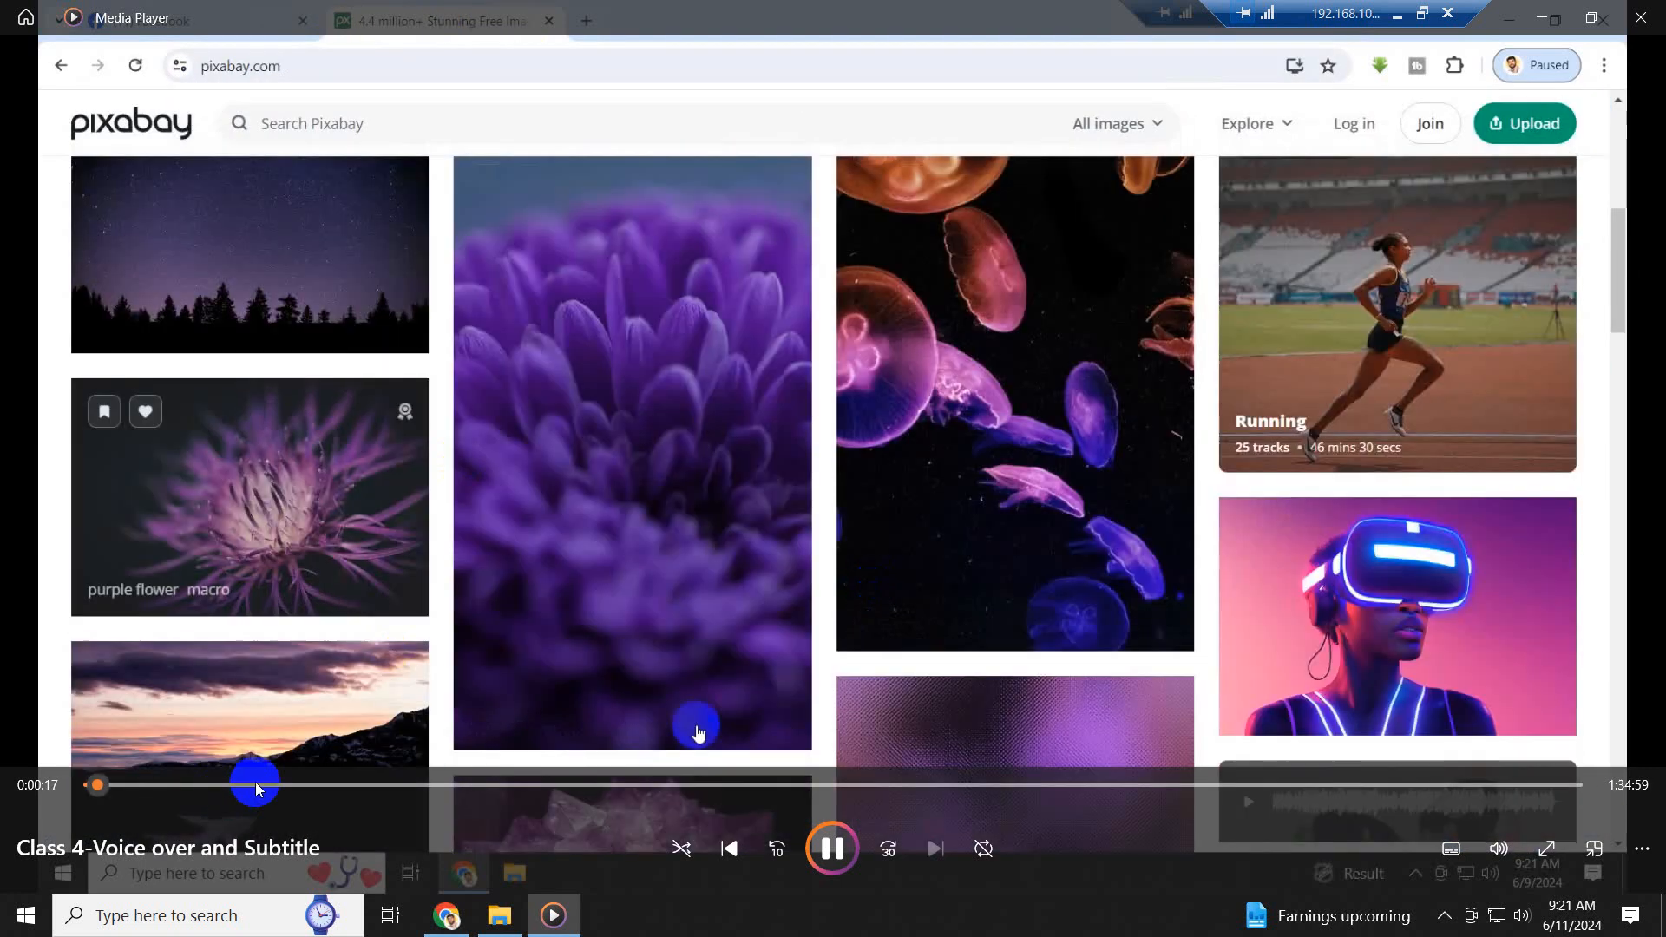
- Skim through the Class 4 recording at successive points up to about 1:20:00, and close the player
left_click(255, 786)
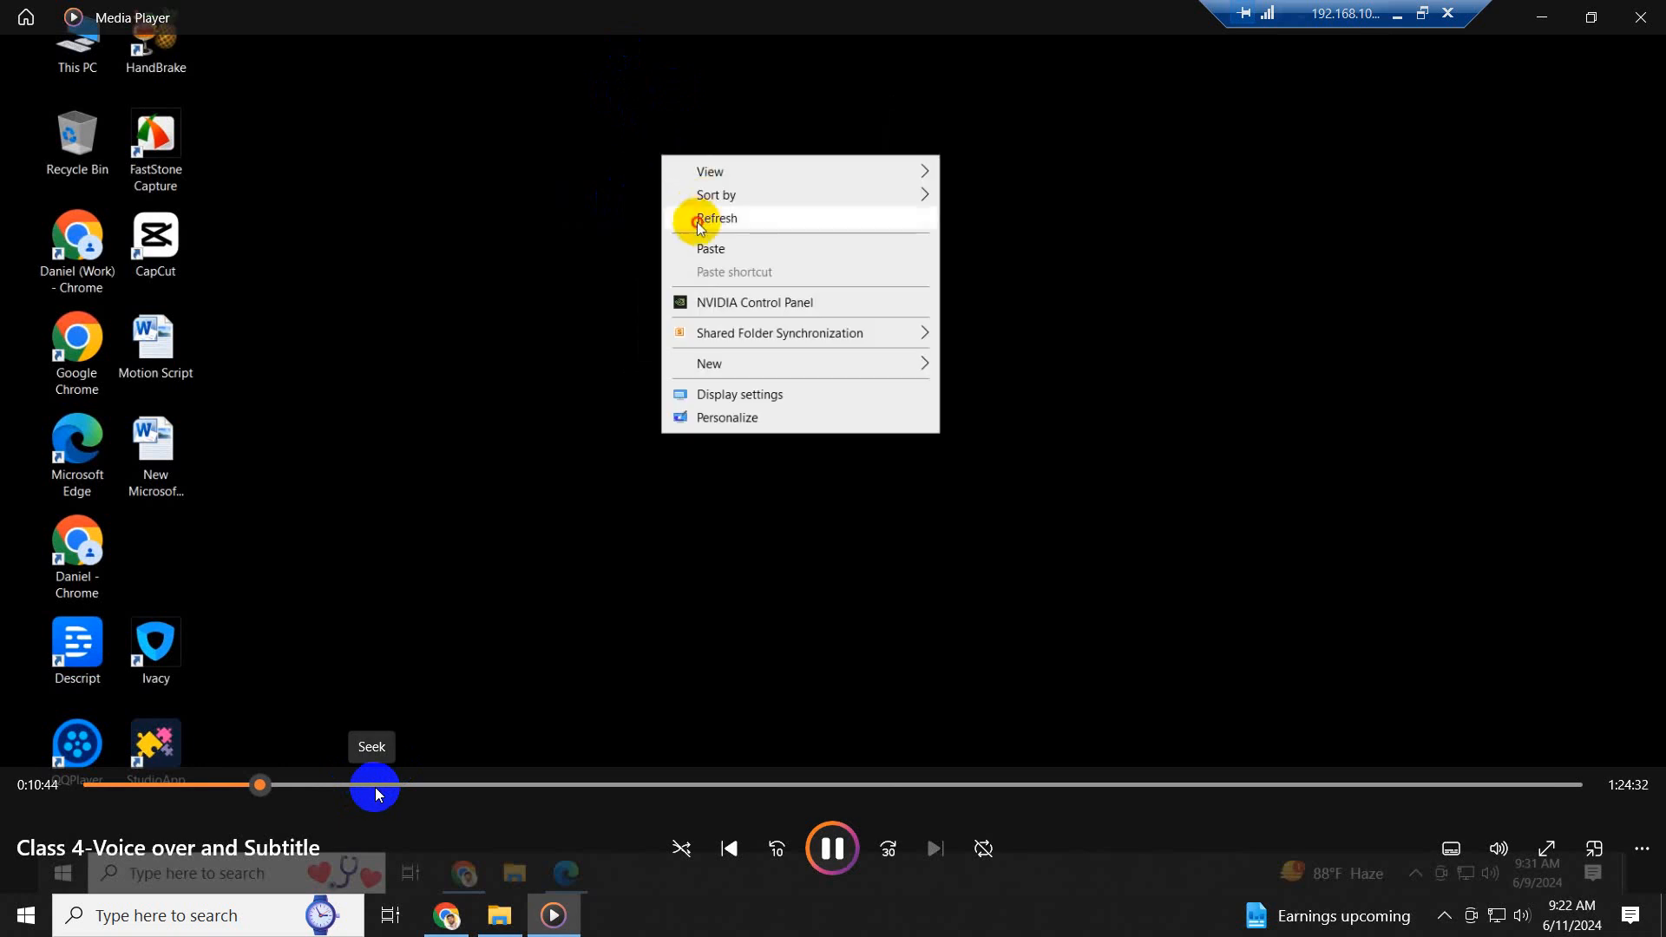
left_click(361, 788)
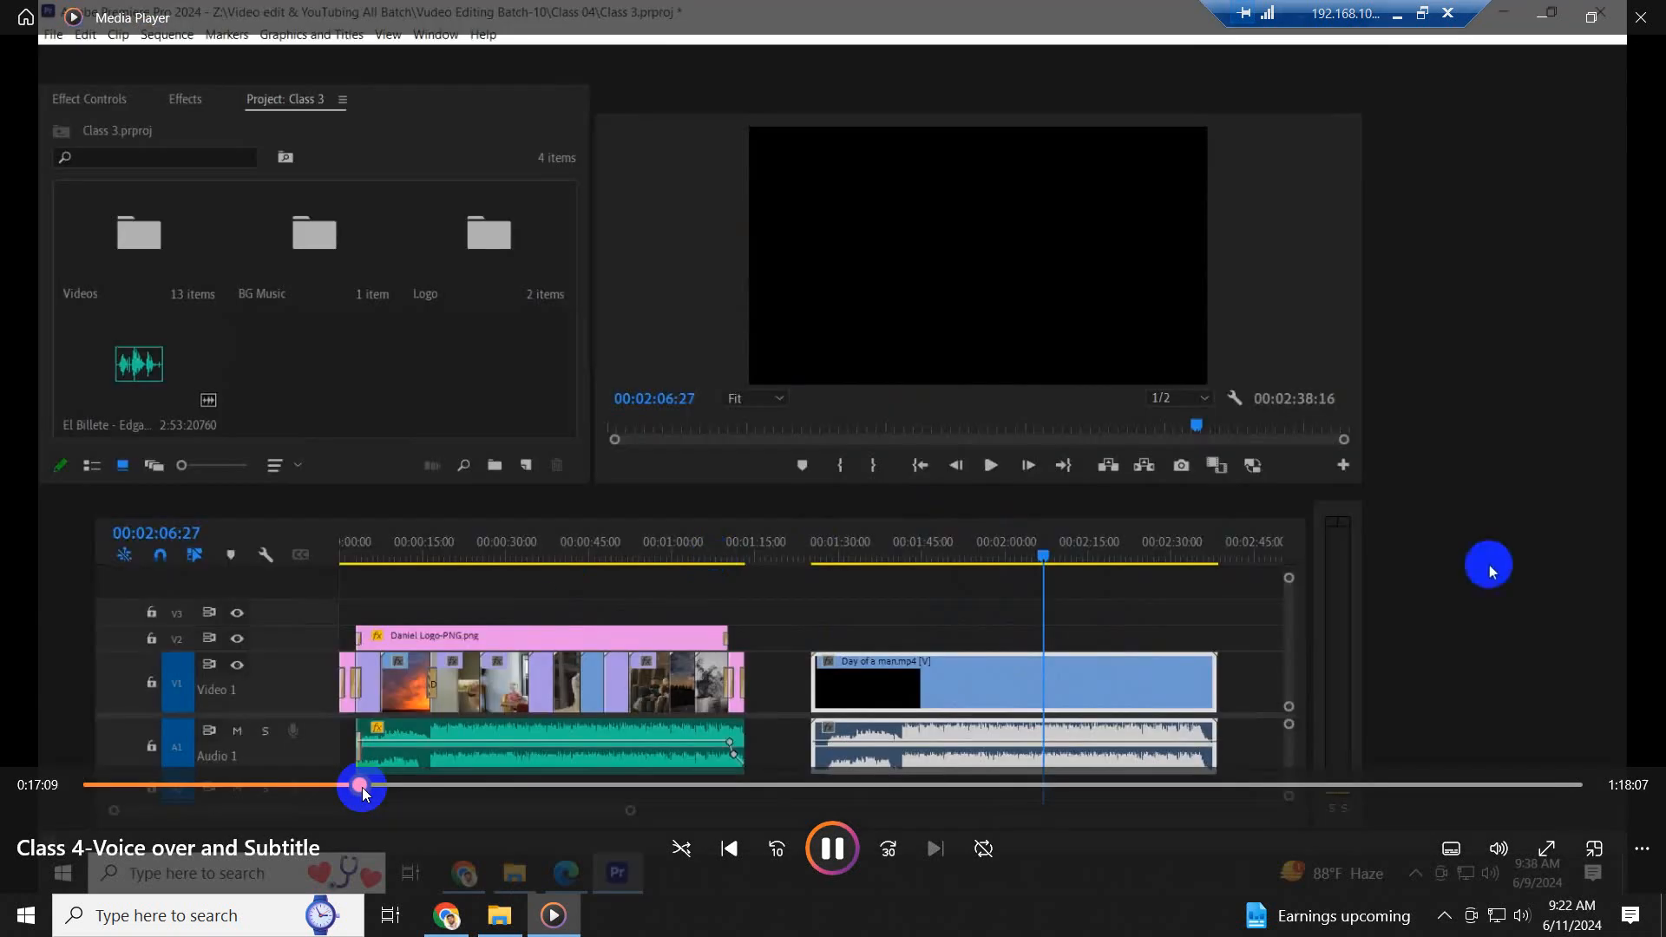
left_click(596, 786)
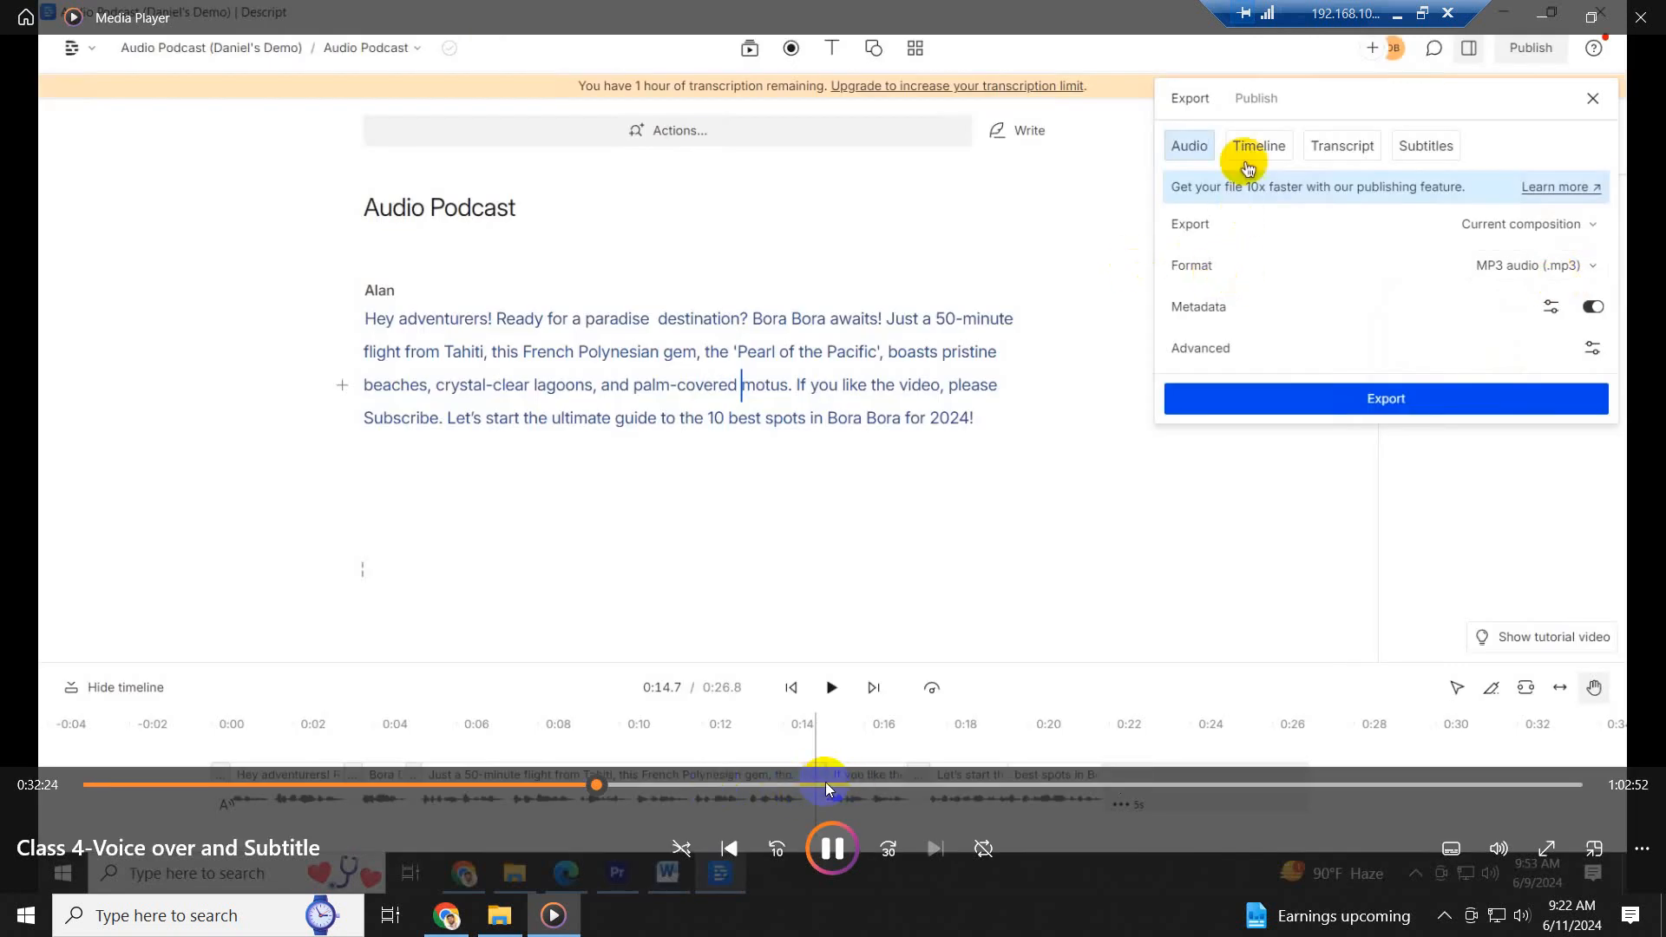
left_click(885, 785)
left_click(926, 786)
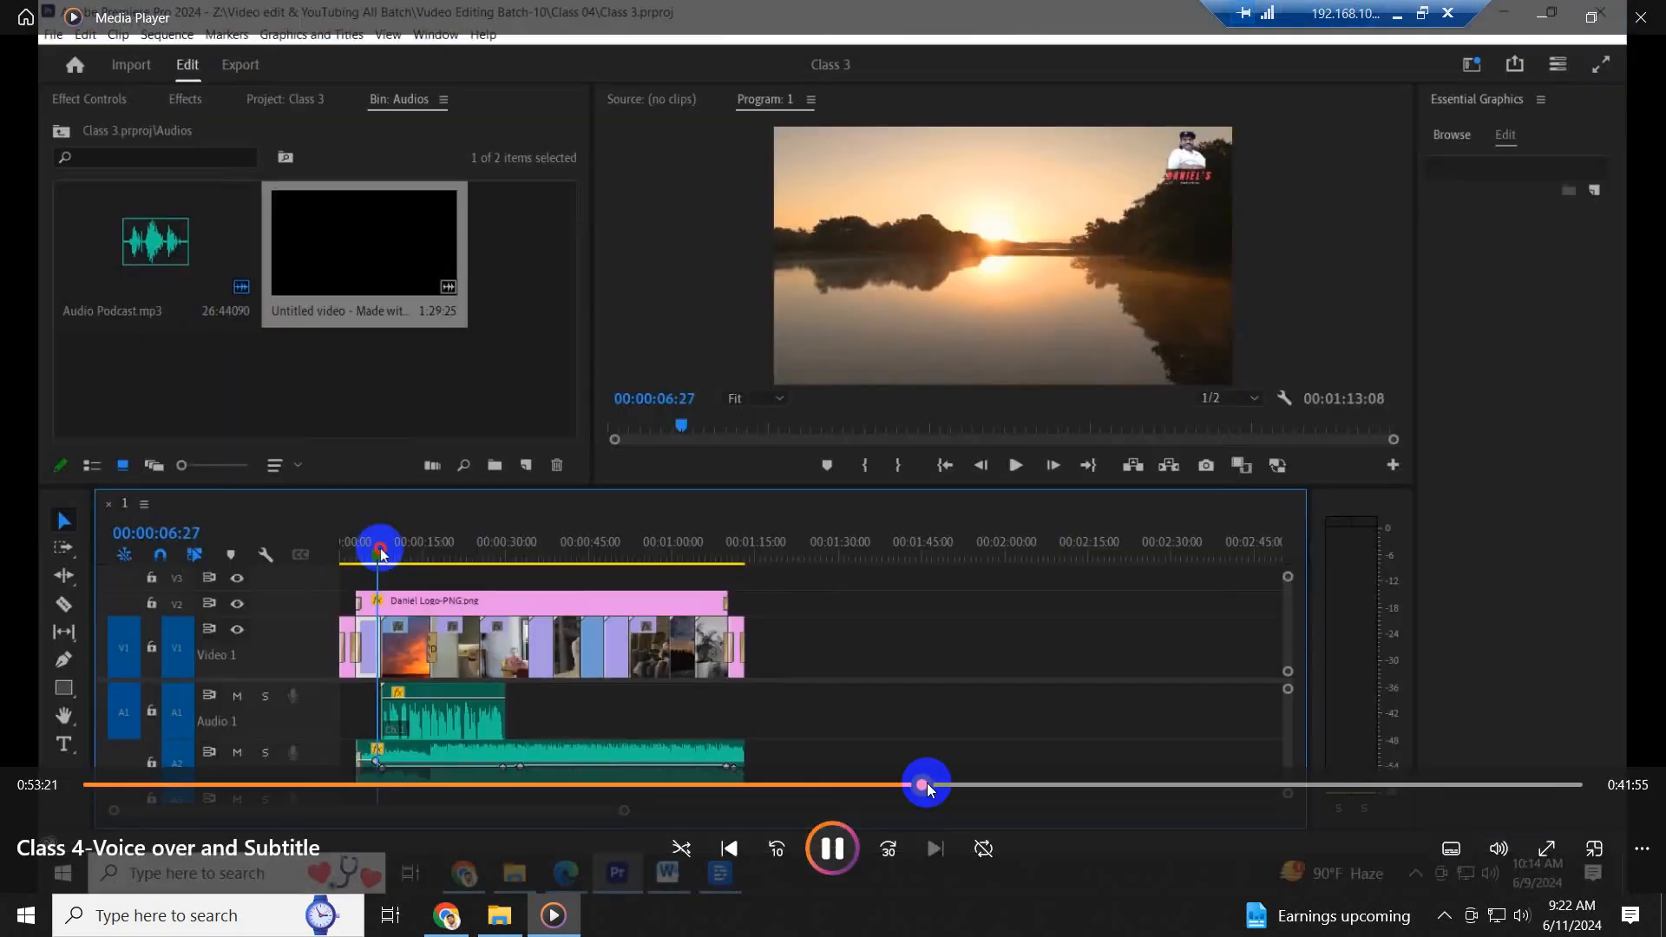
left_click(1069, 784)
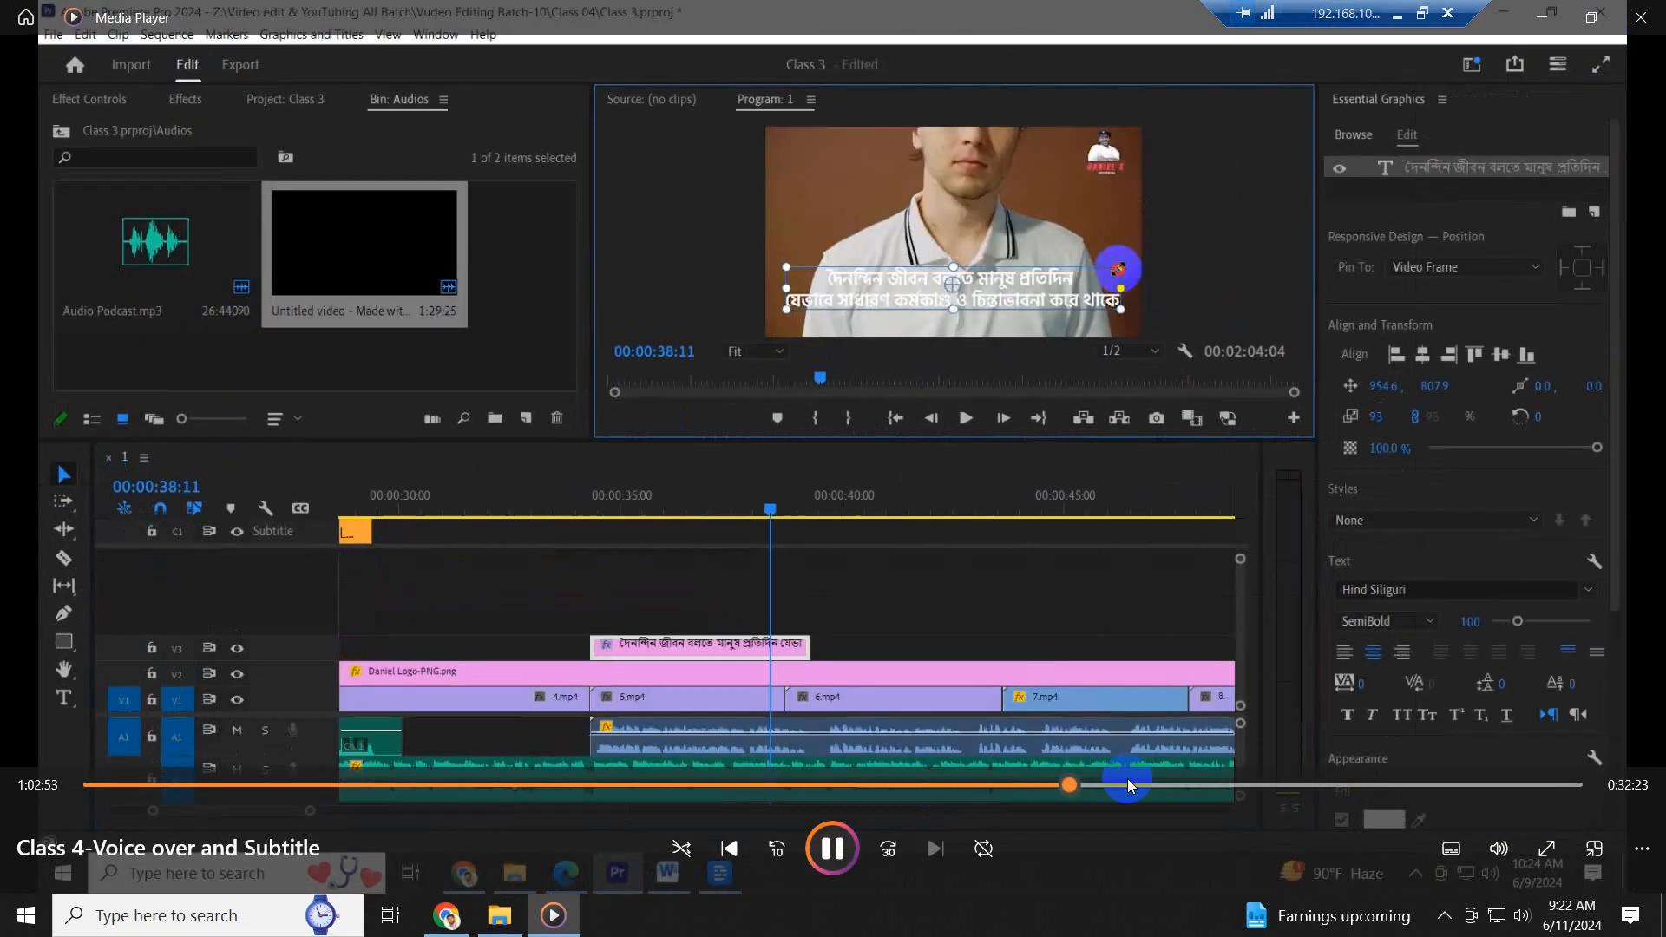
left_click(1200, 785)
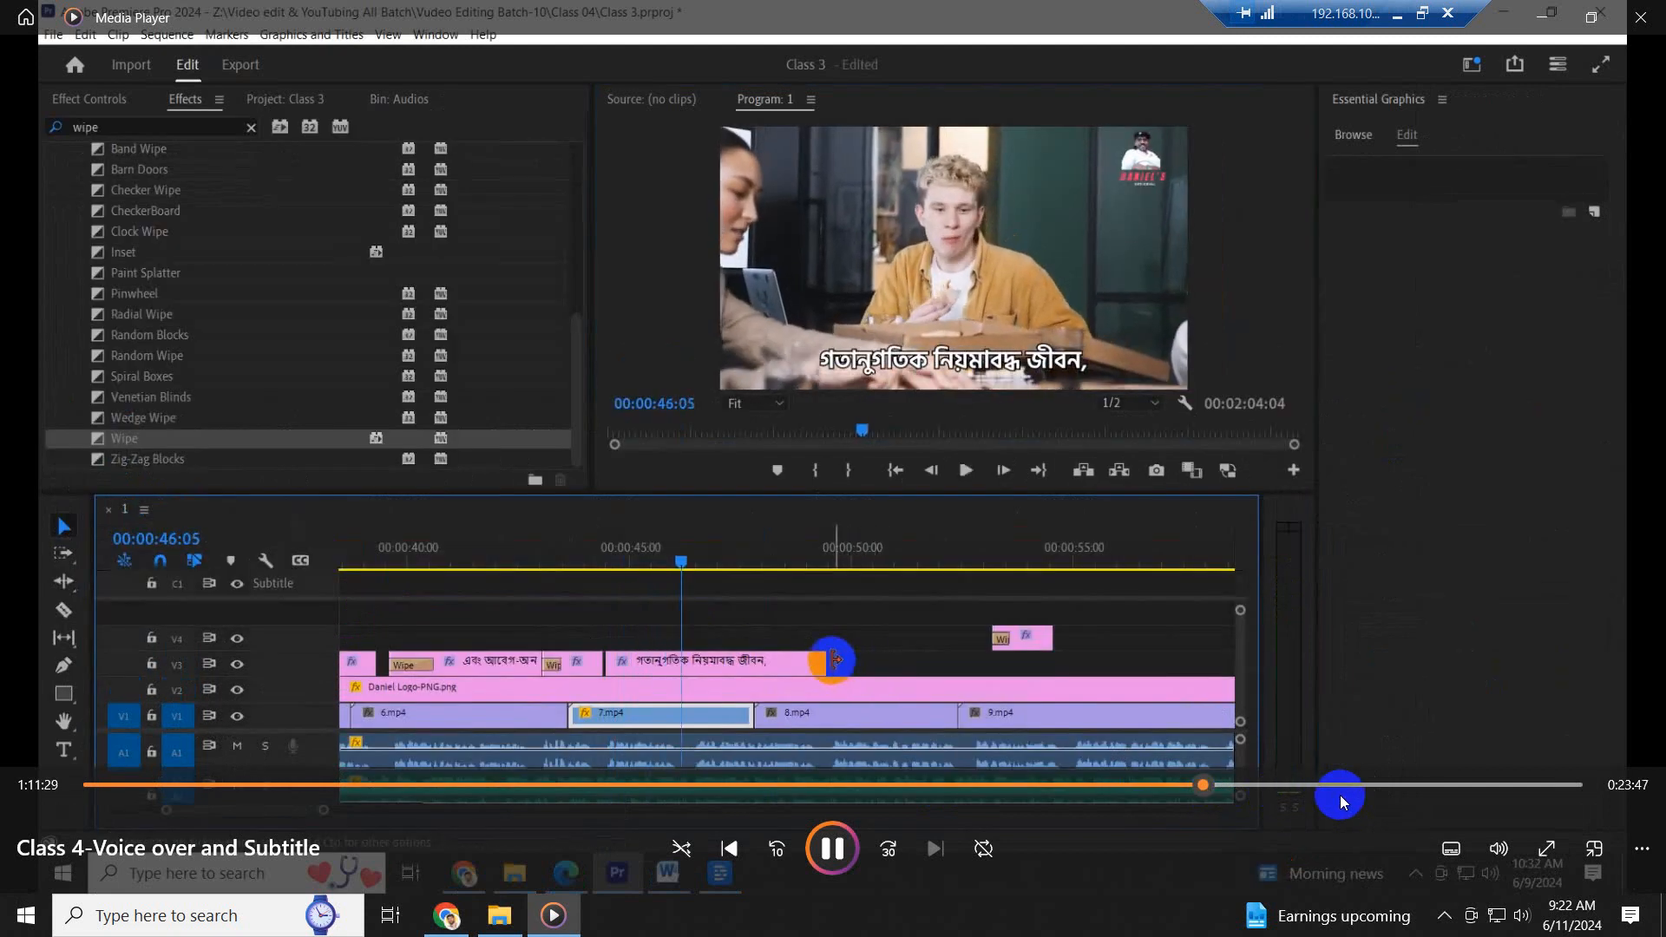
left_click(1338, 788)
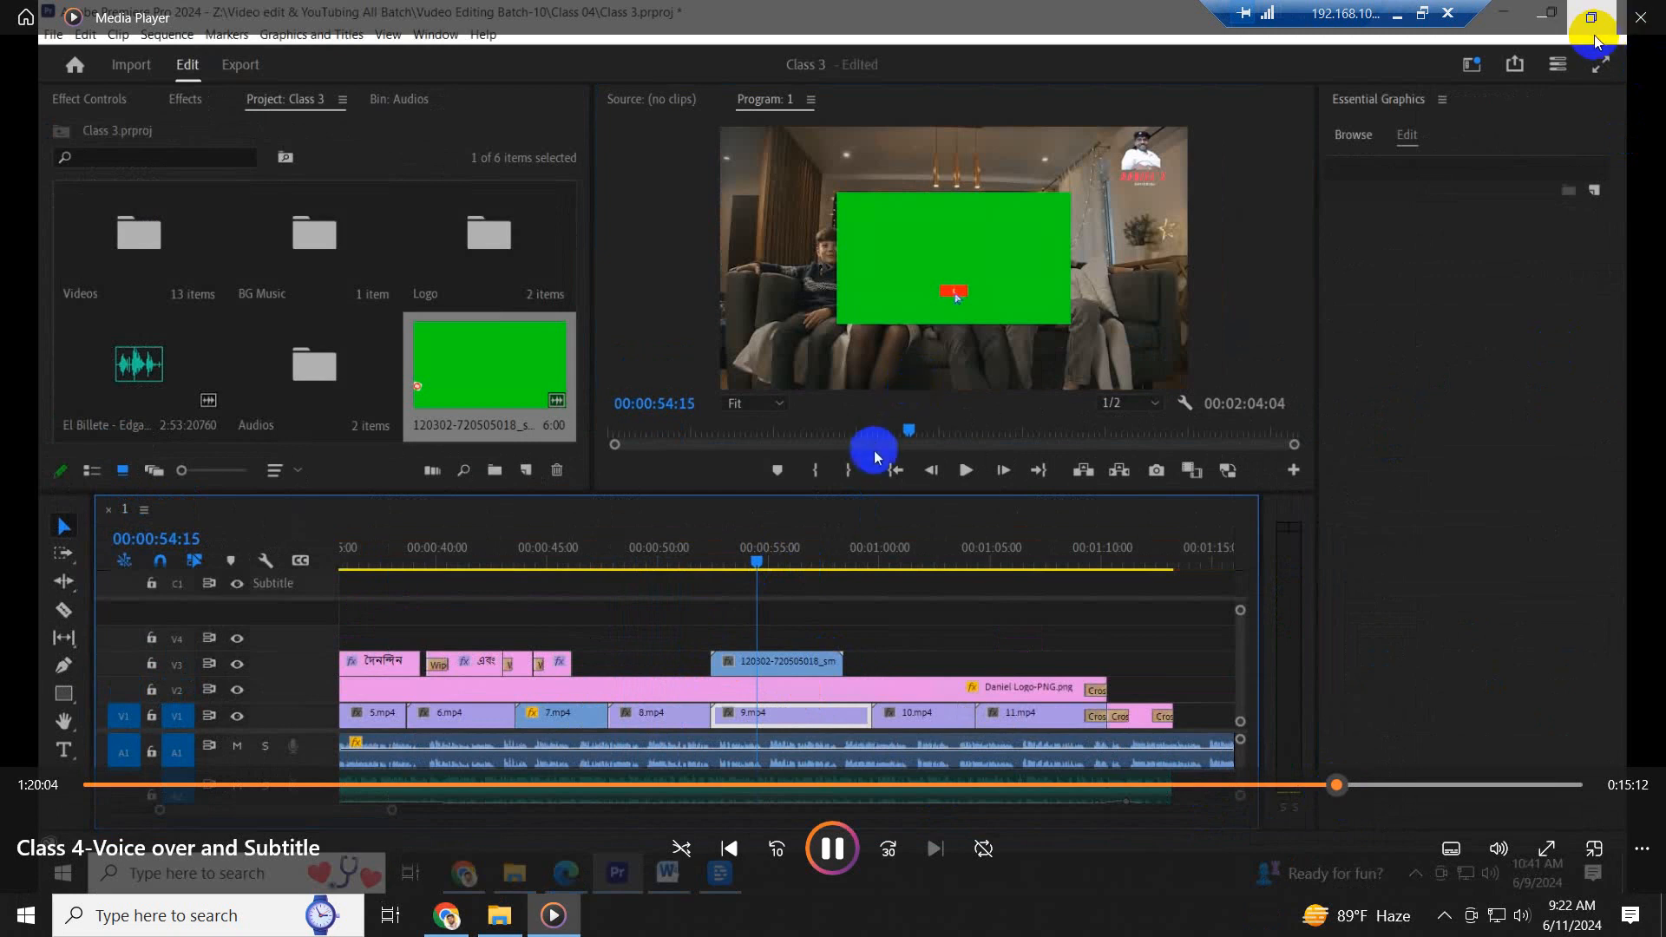
left_click(1640, 24)
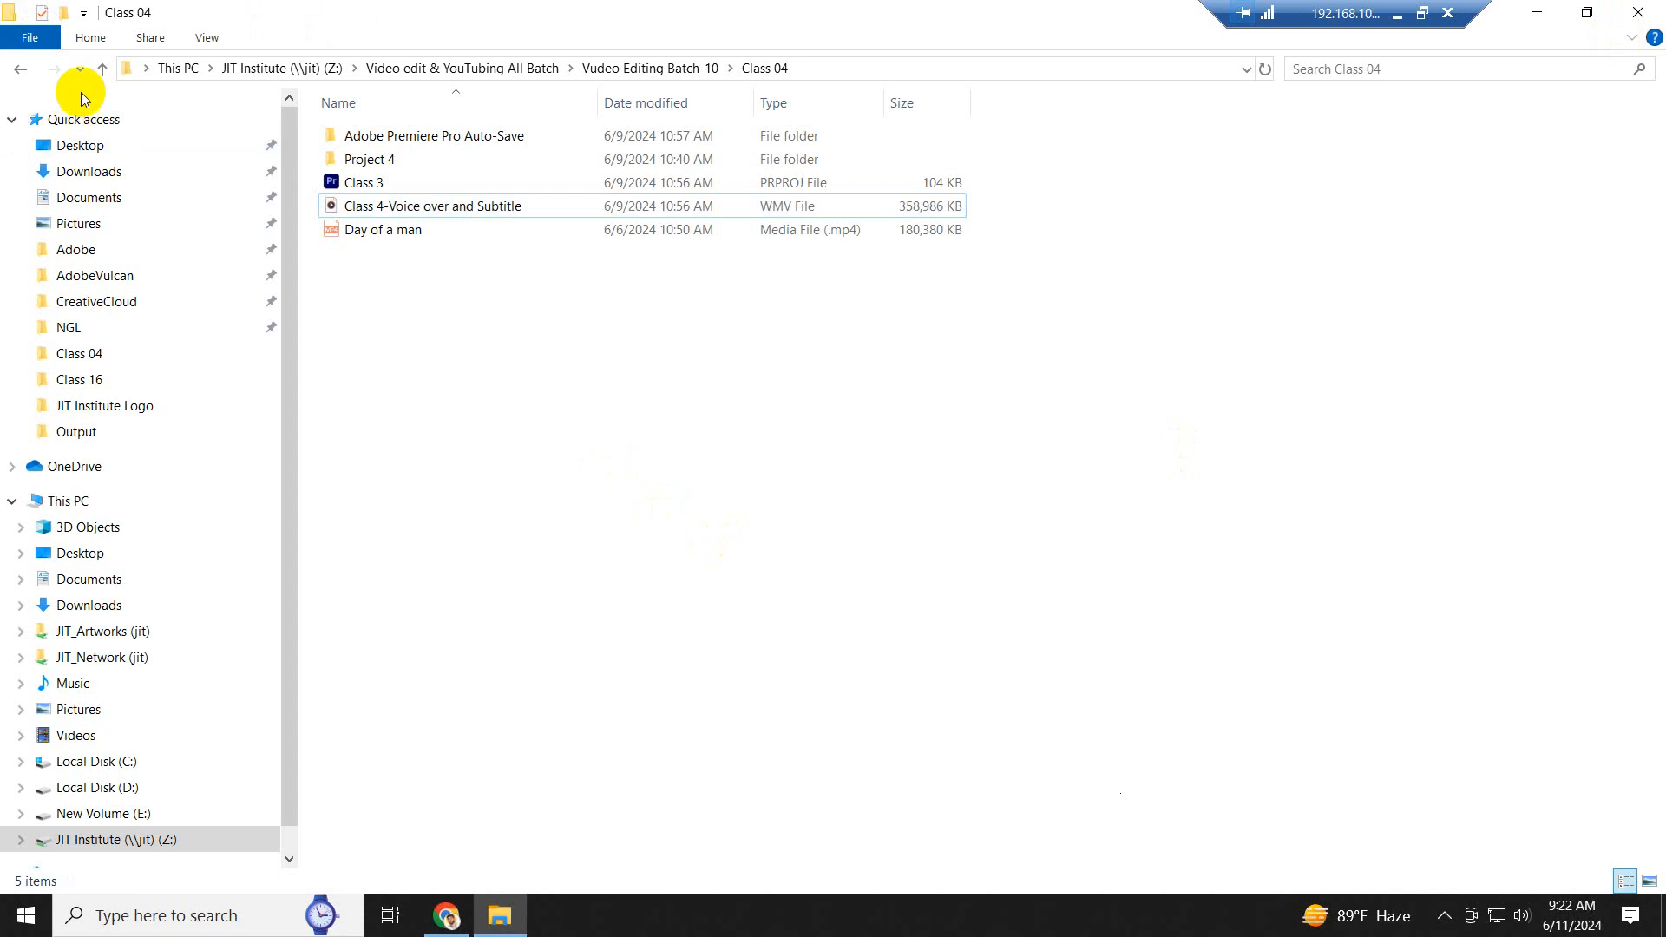
- Create a folder named "Class 5" inside the Class 05 folder
left_click(102, 70)
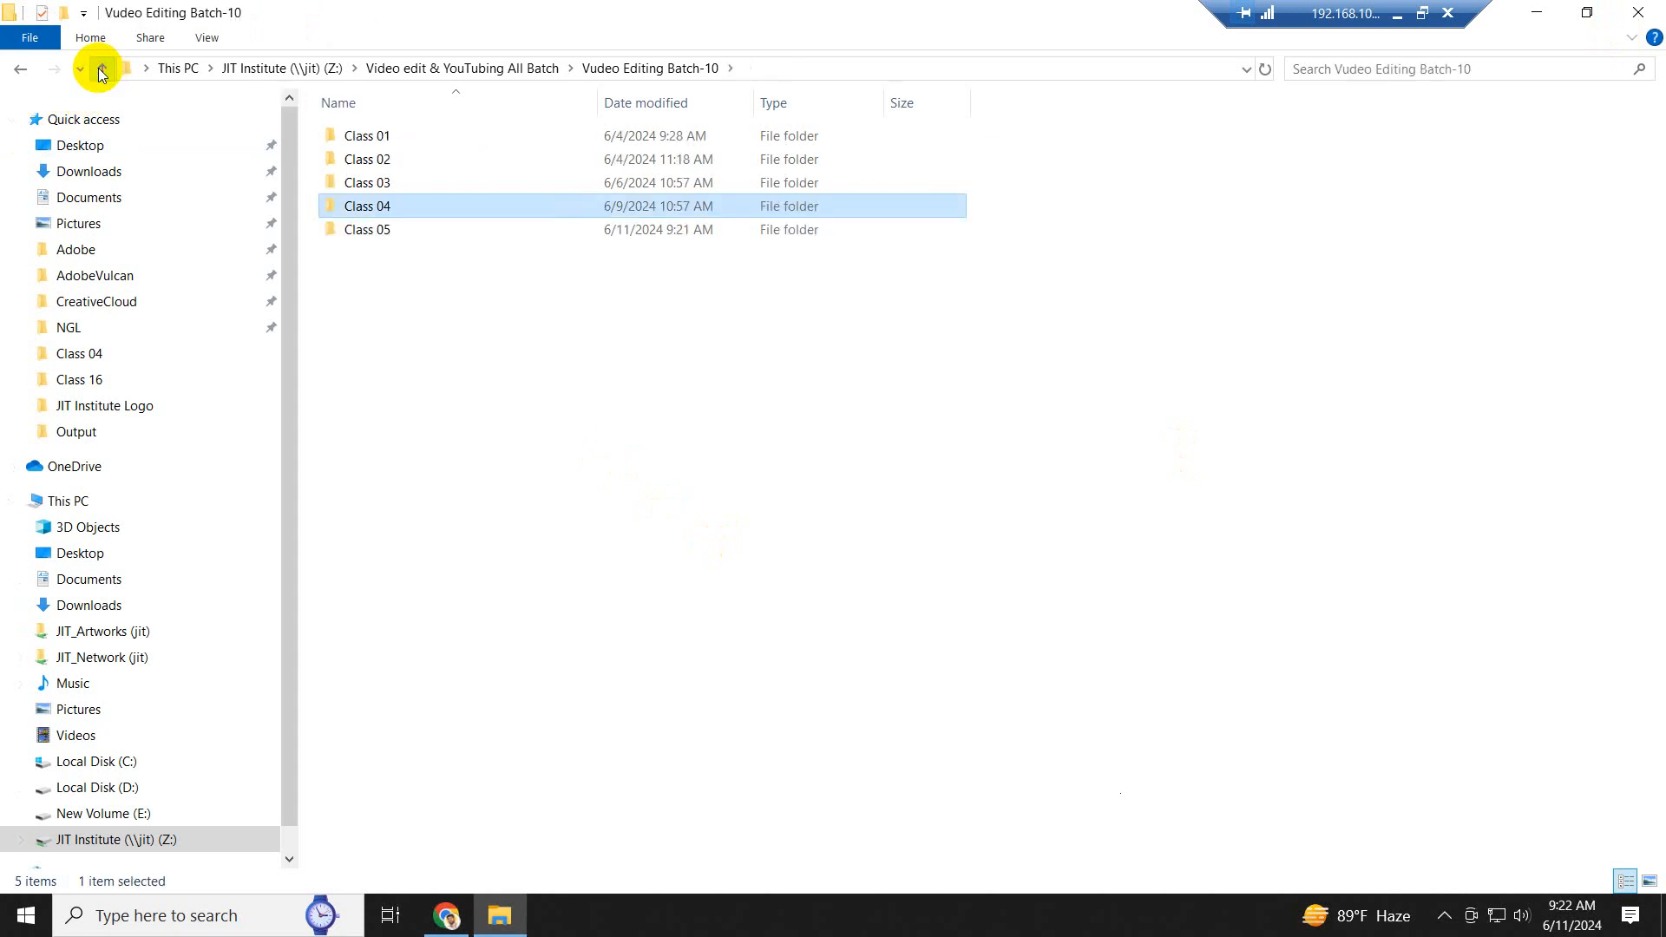
double_click(383, 229)
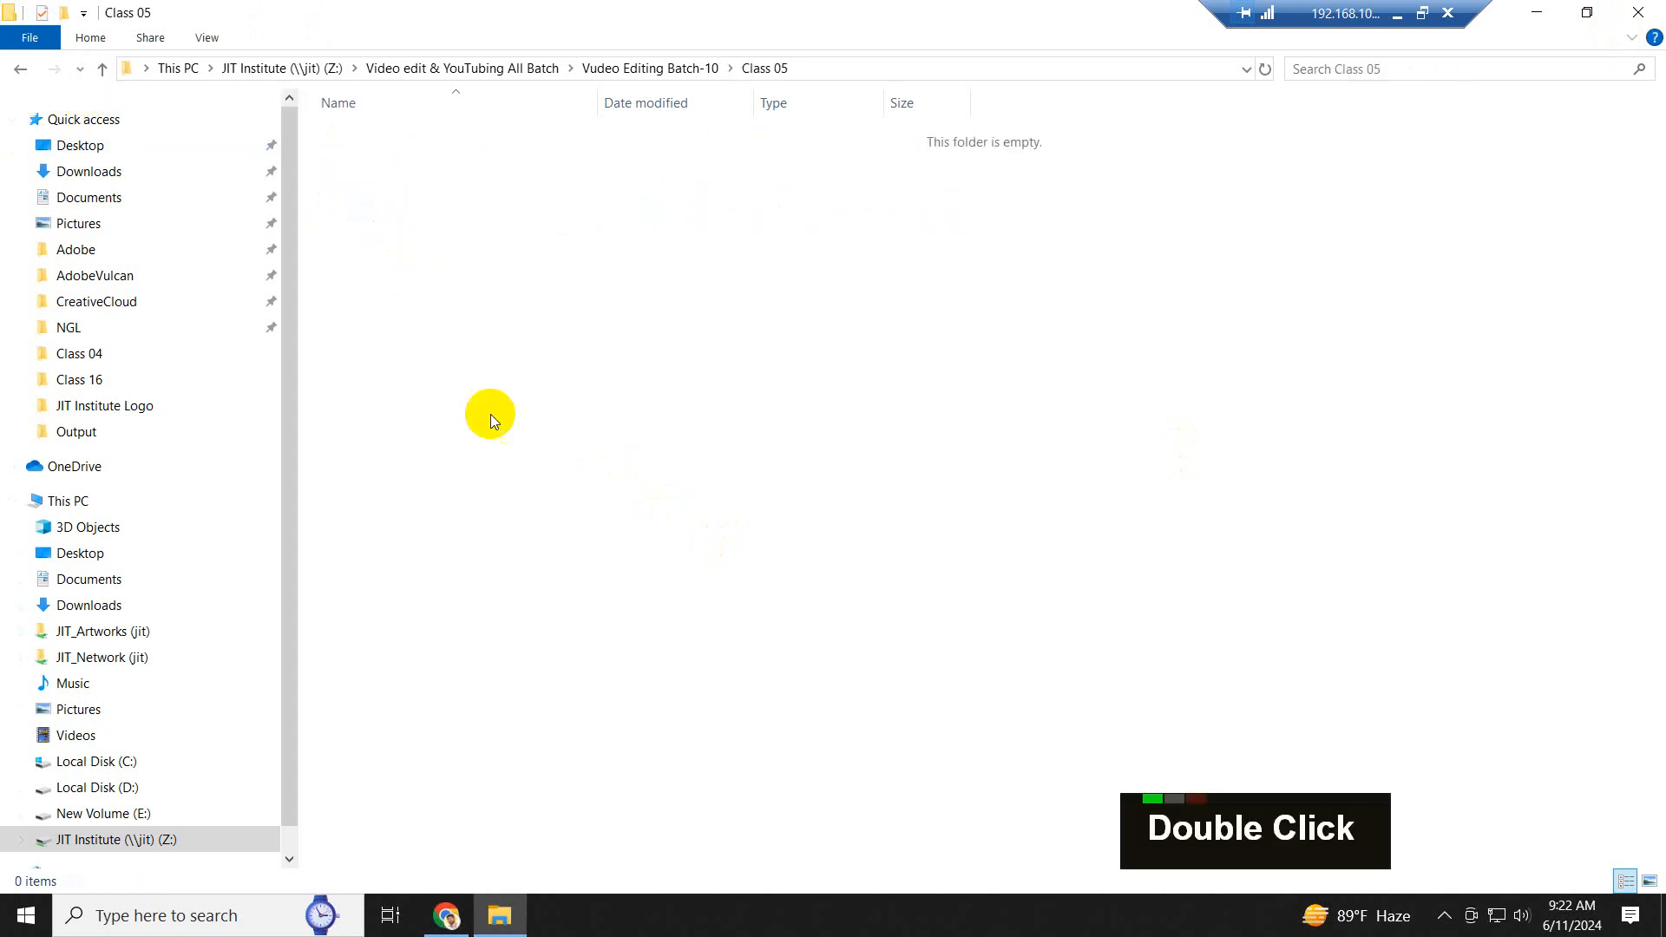
right_click(601, 434)
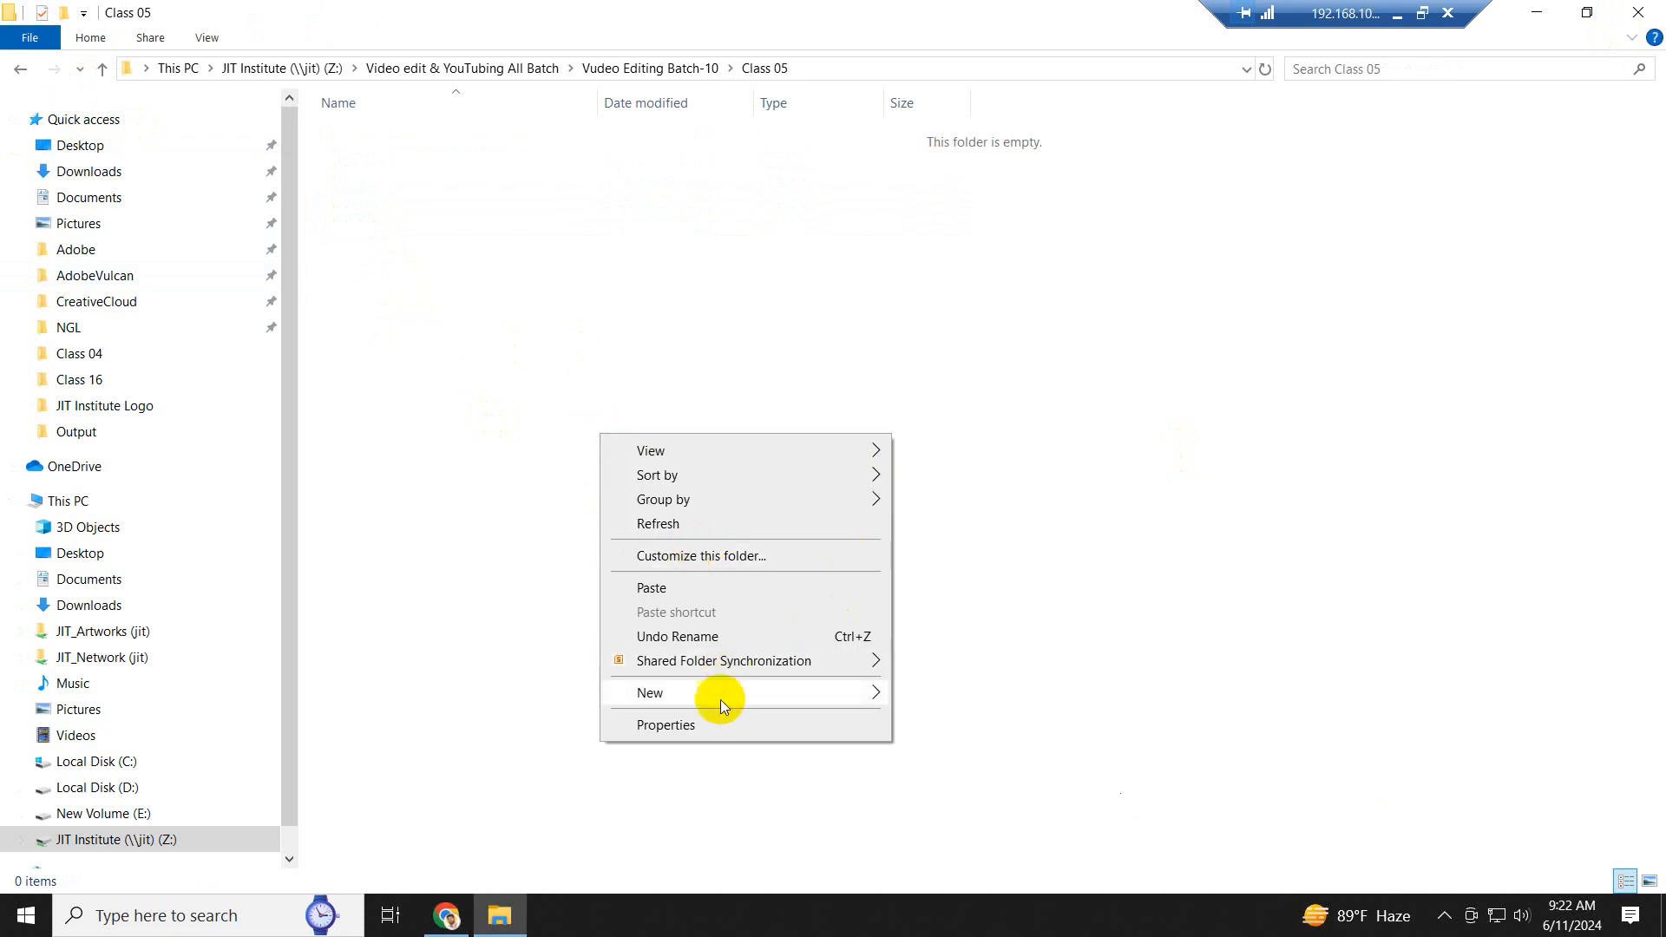
mouse_move(720, 694)
left_click(981, 469)
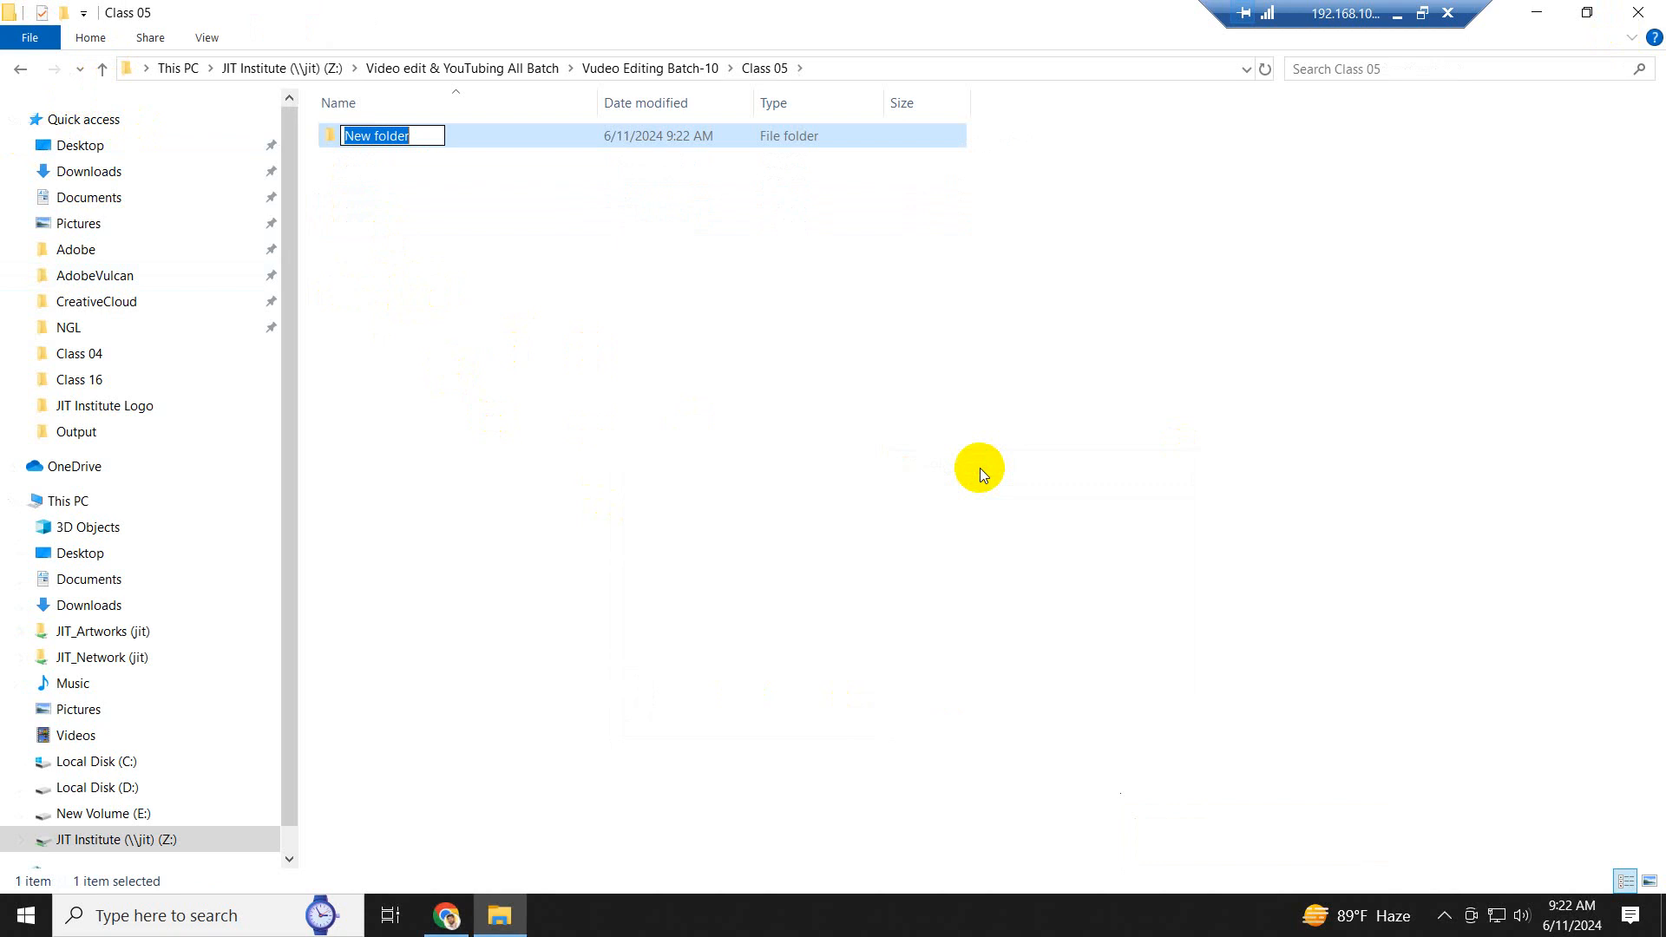
type("Cl")
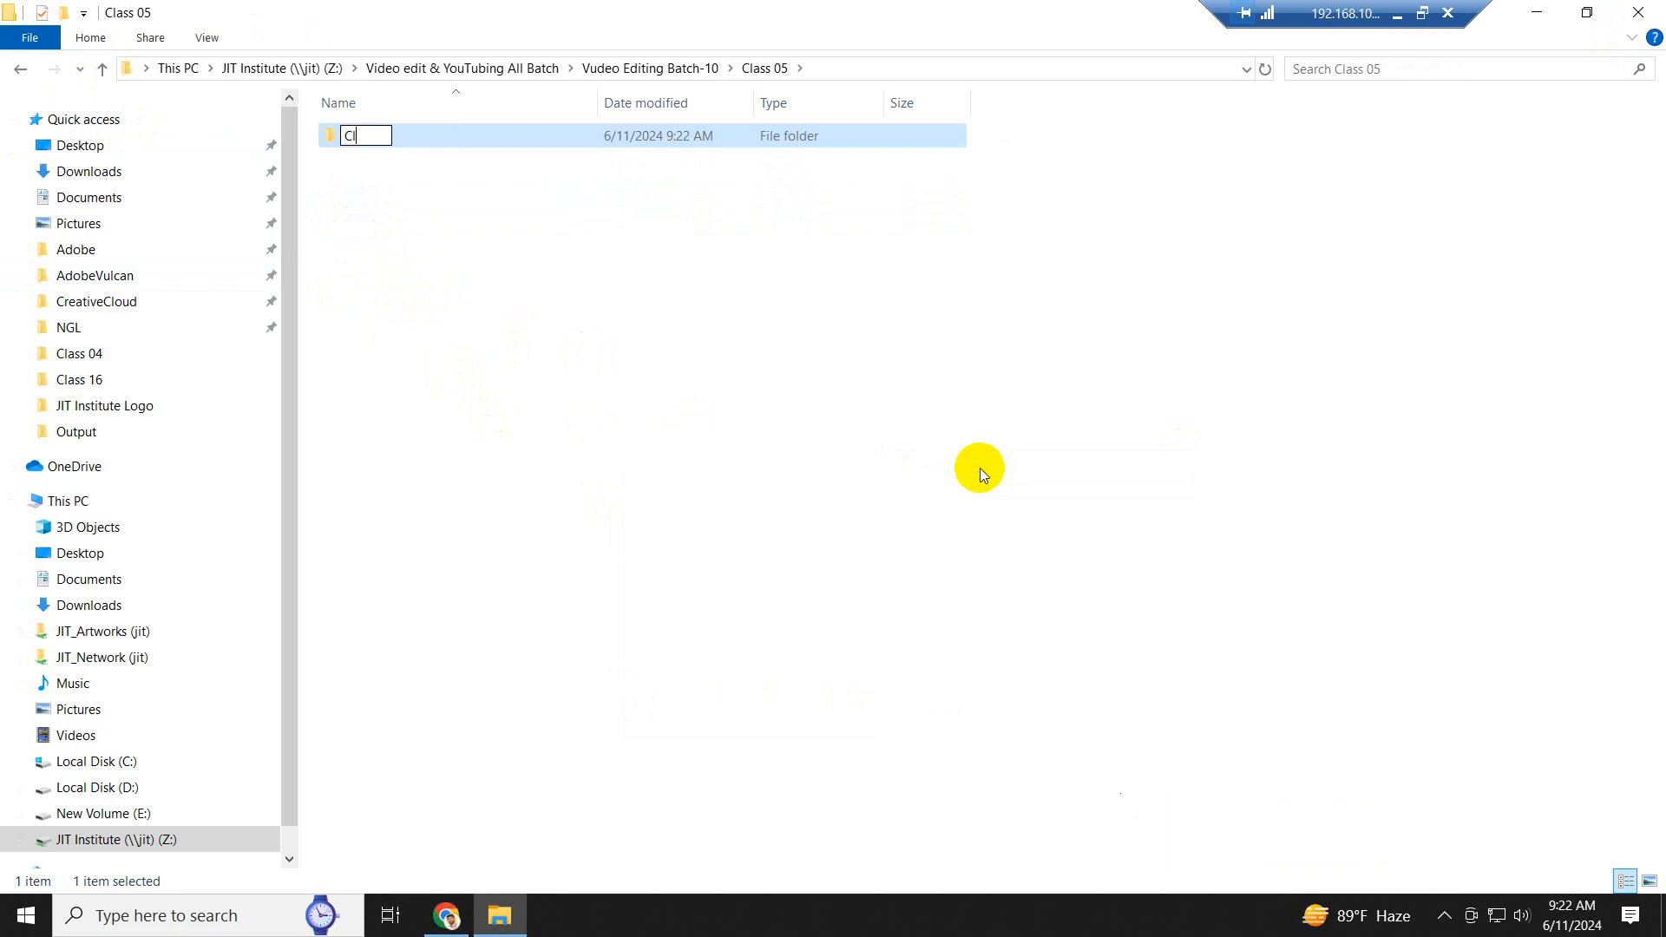
type("ass 5")
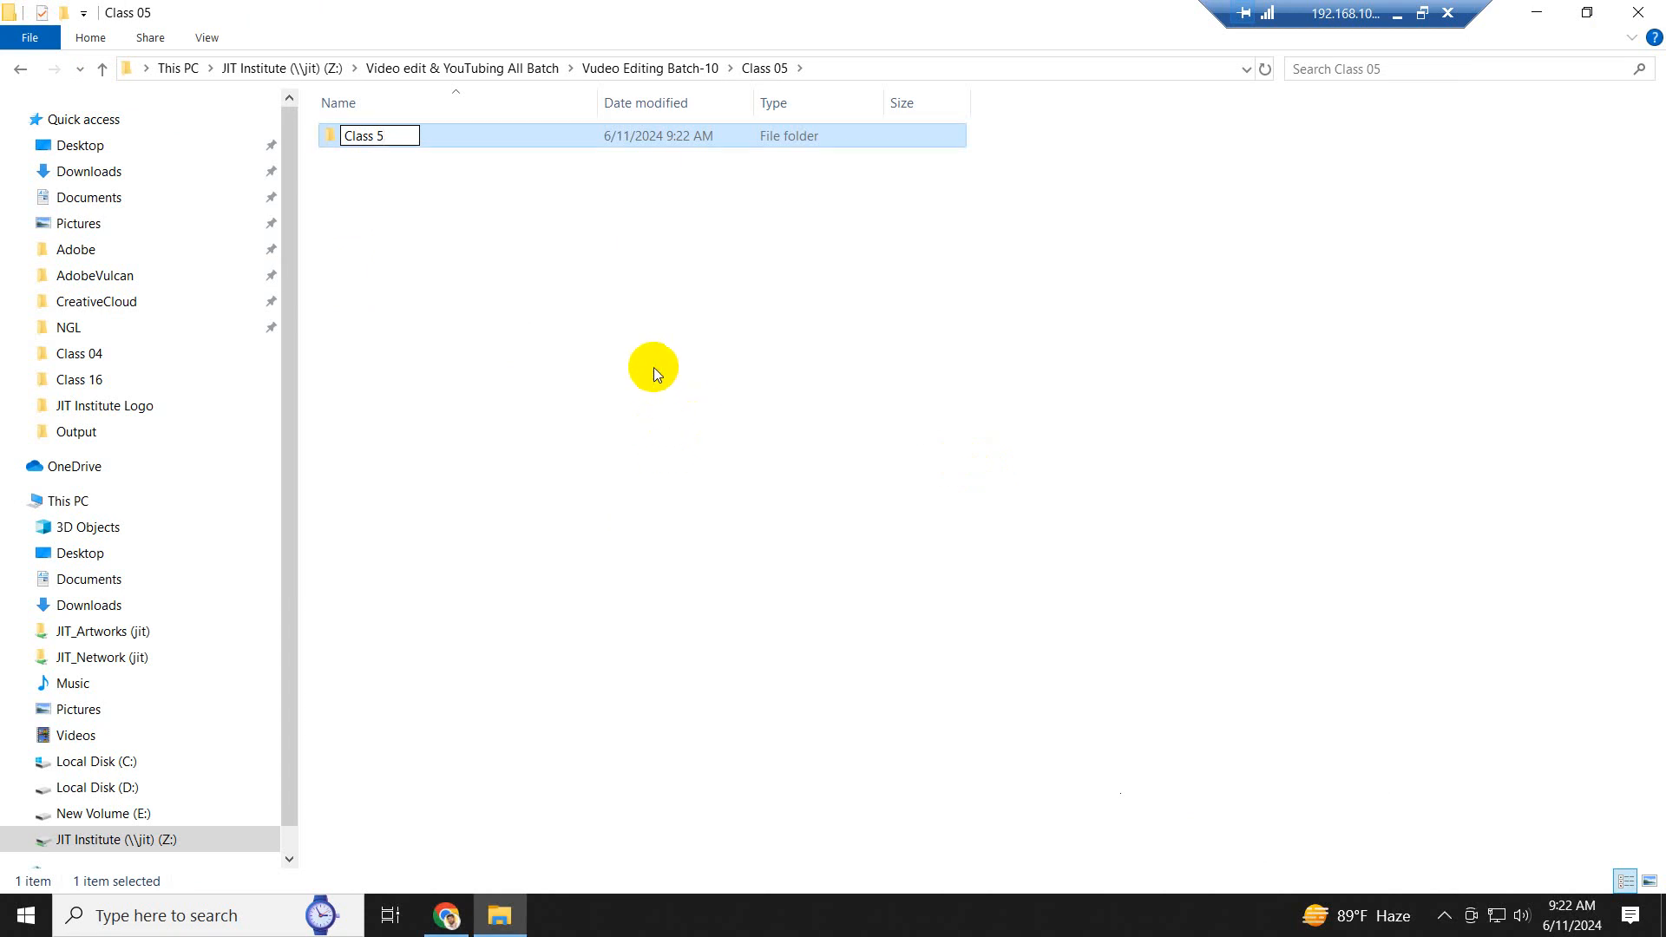
left_click(654, 367)
- Create a folder named "Image" inside the Class 5 folder
left_click(380, 134)
double_click(379, 135)
right_click(471, 259)
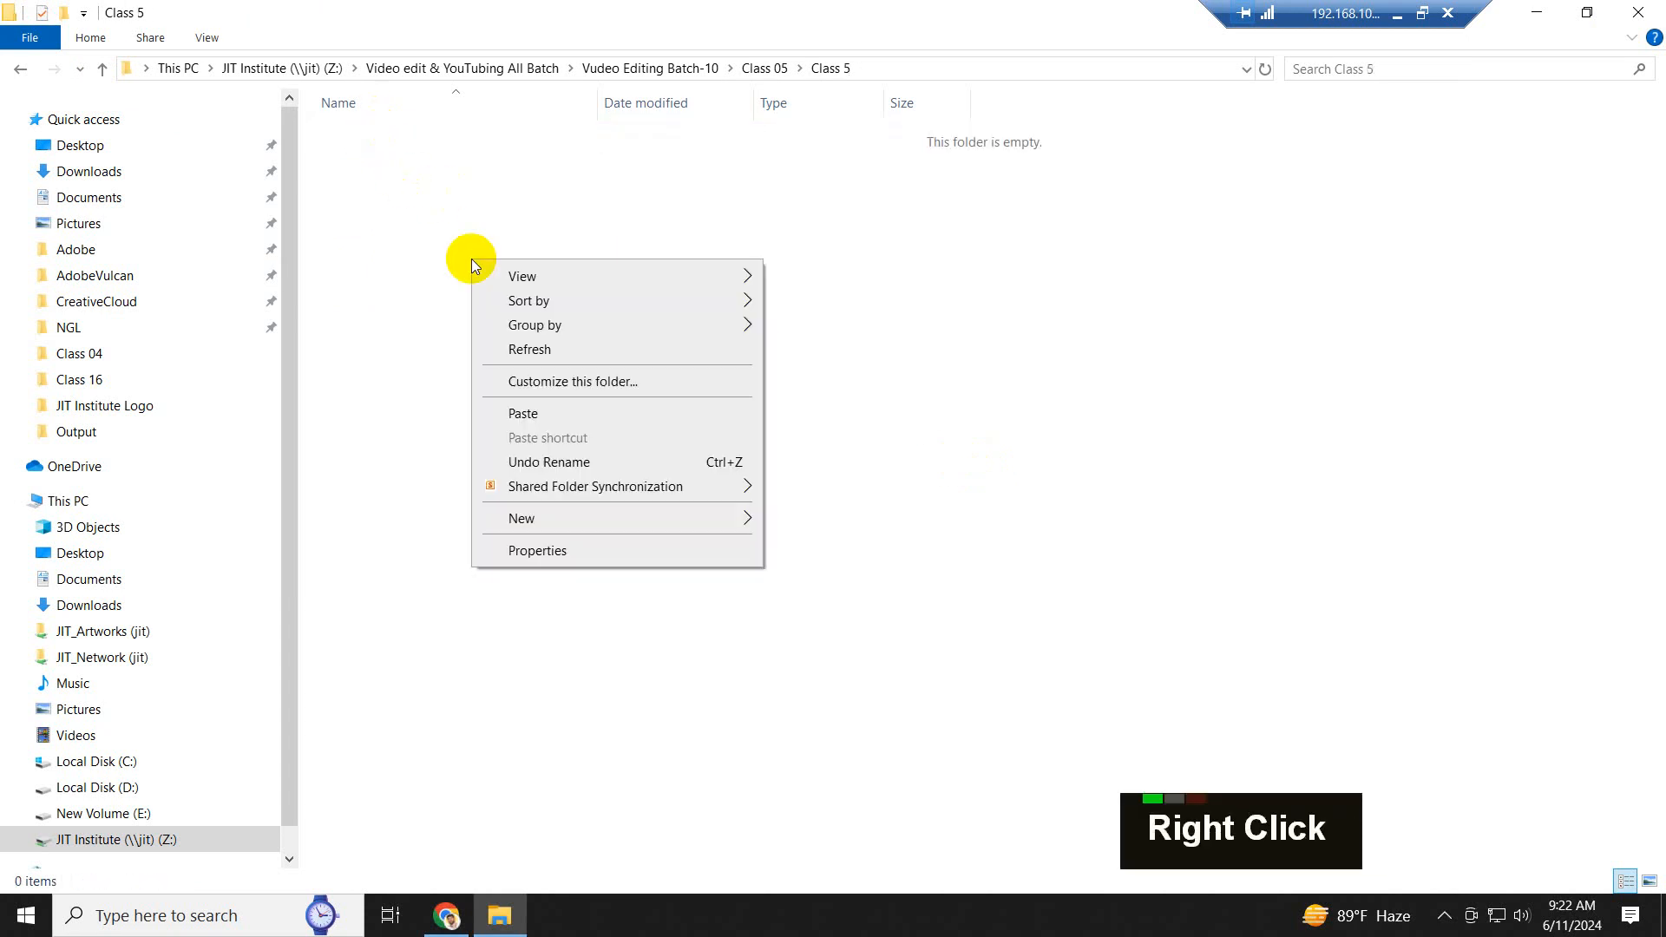
mouse_move(611, 517)
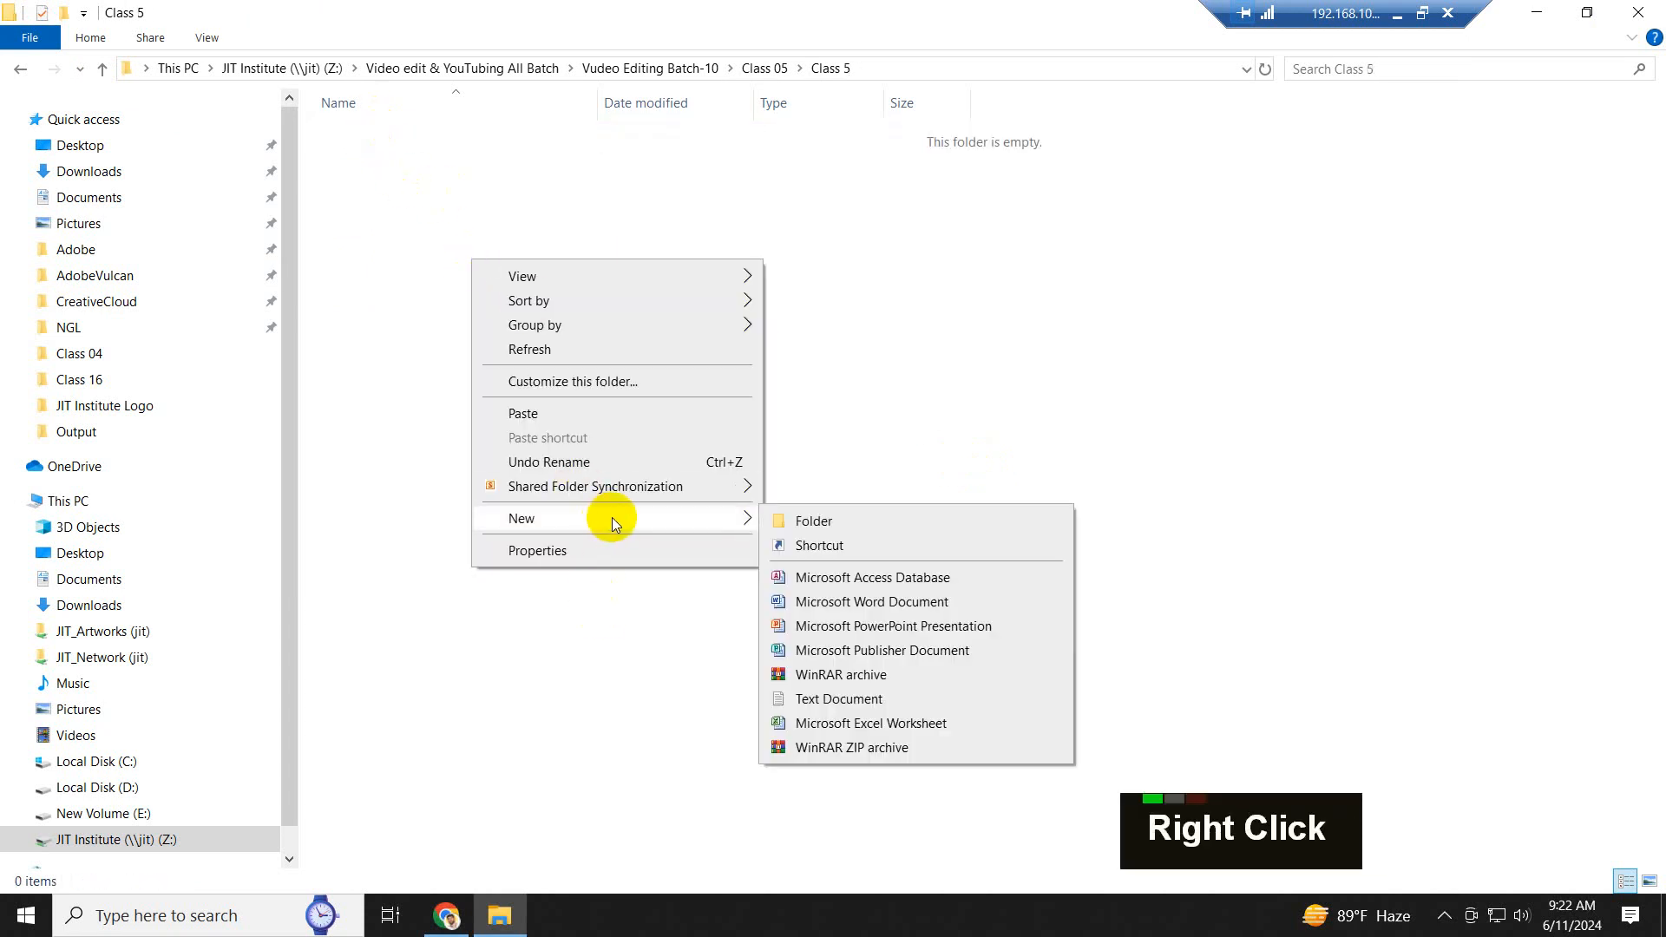
left_click(821, 524)
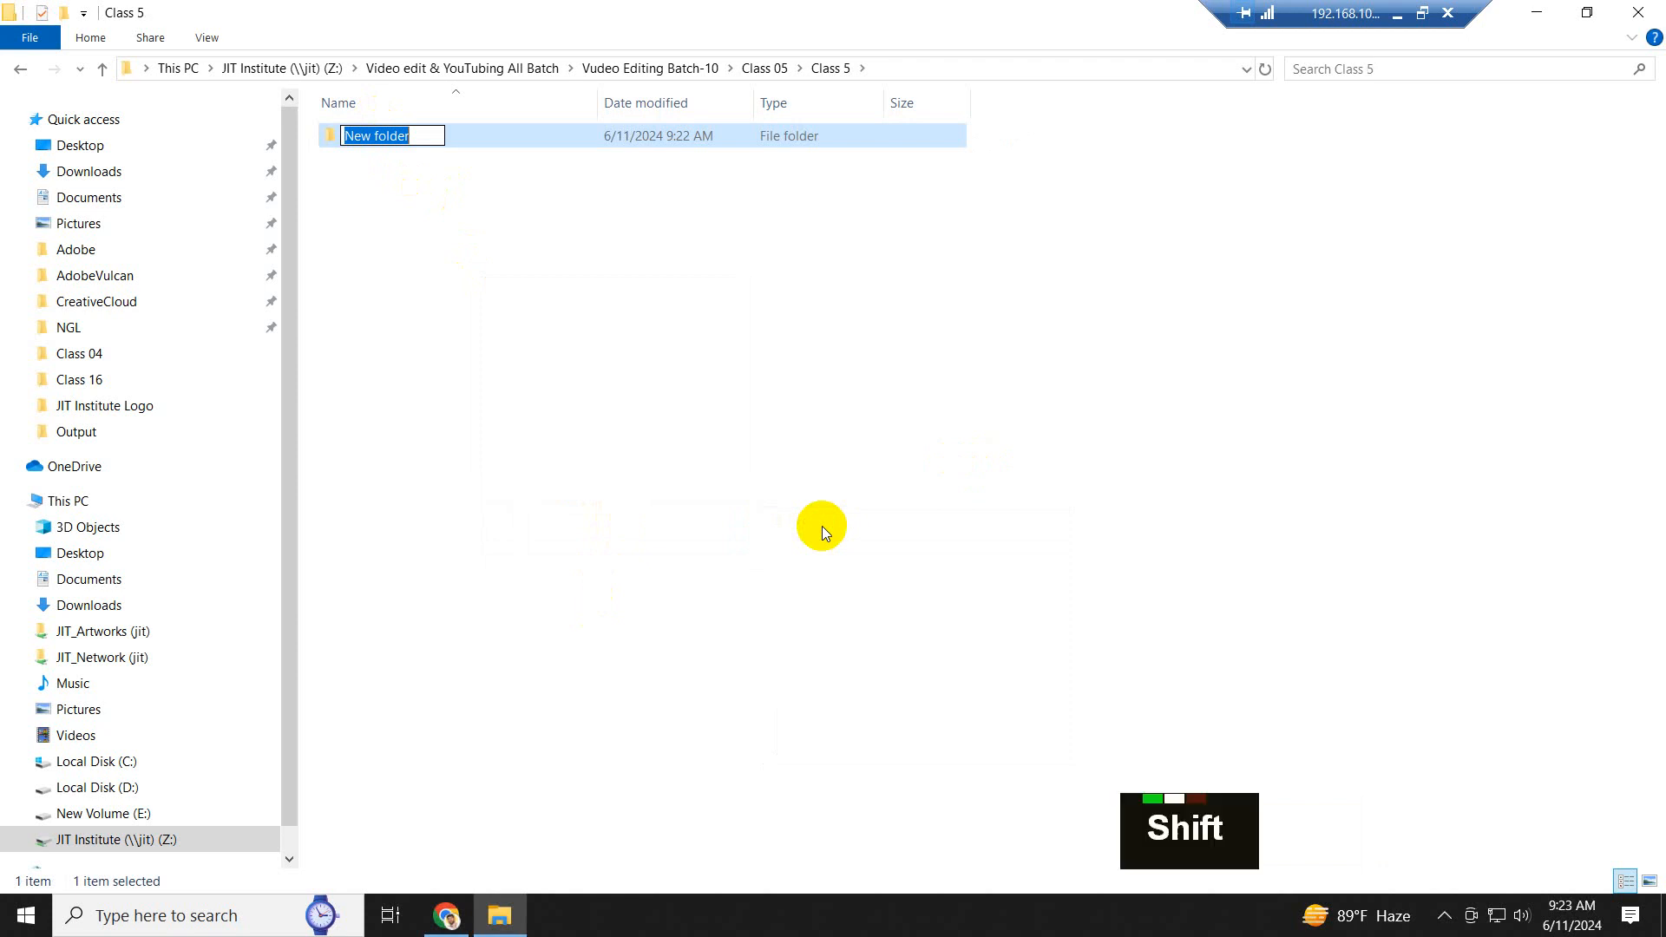
type("IMage")
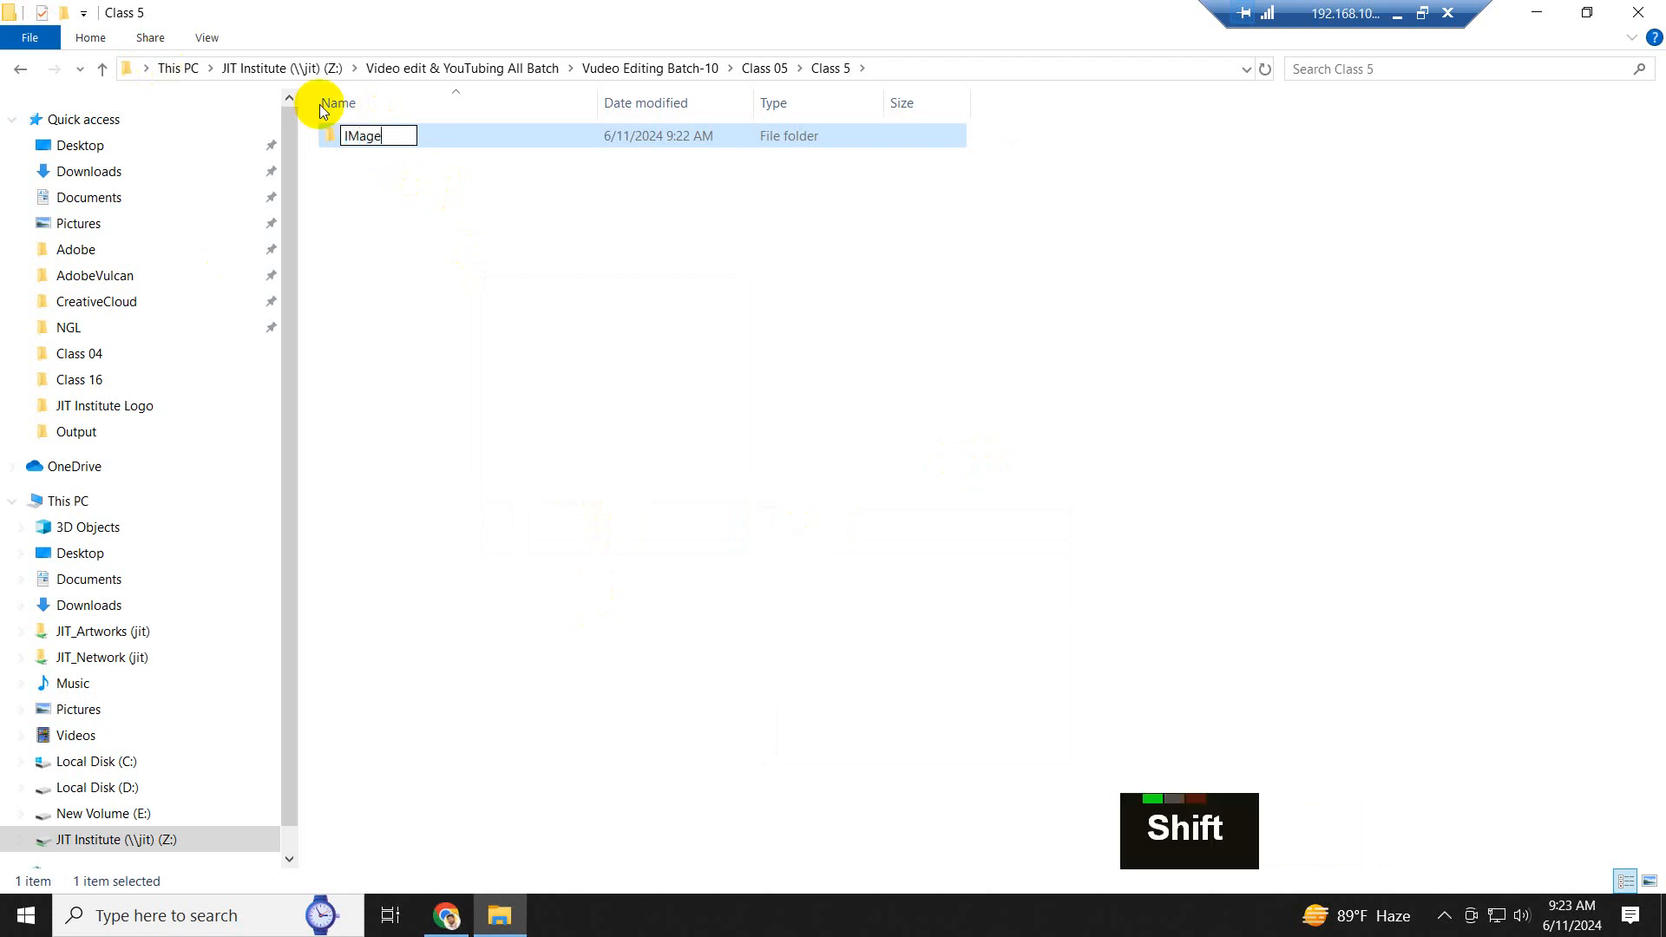
left_click(357, 136)
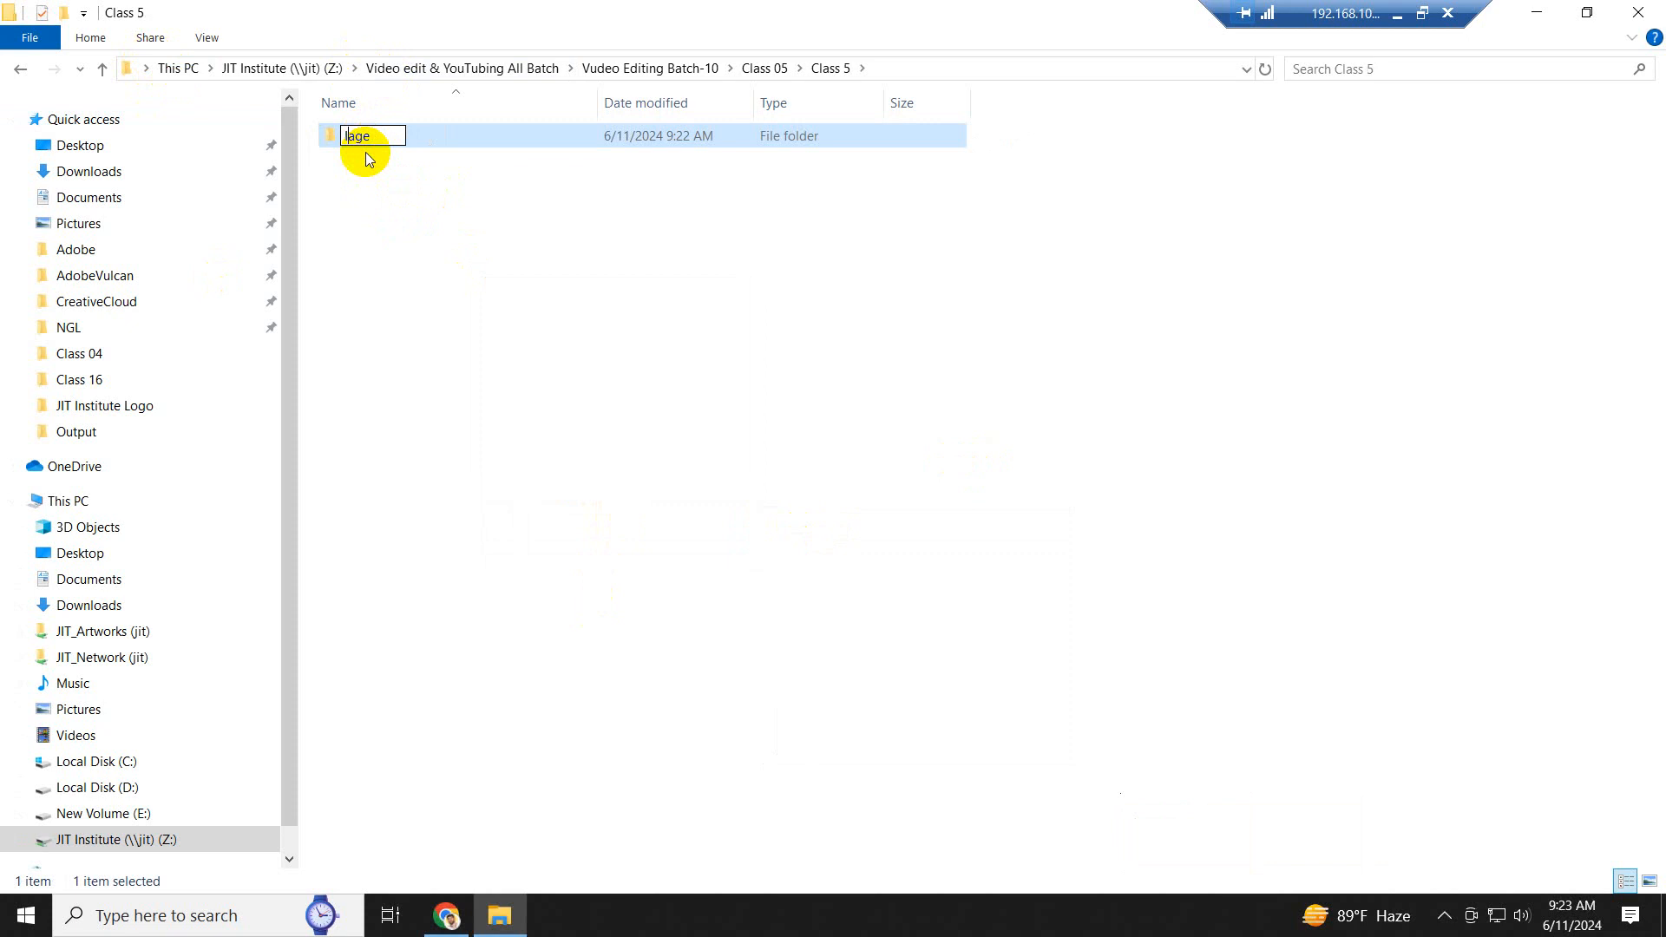
left_click(371, 216)
- Add a folder named "Script" alongside the Image folder in Class 5
right_click(389, 215)
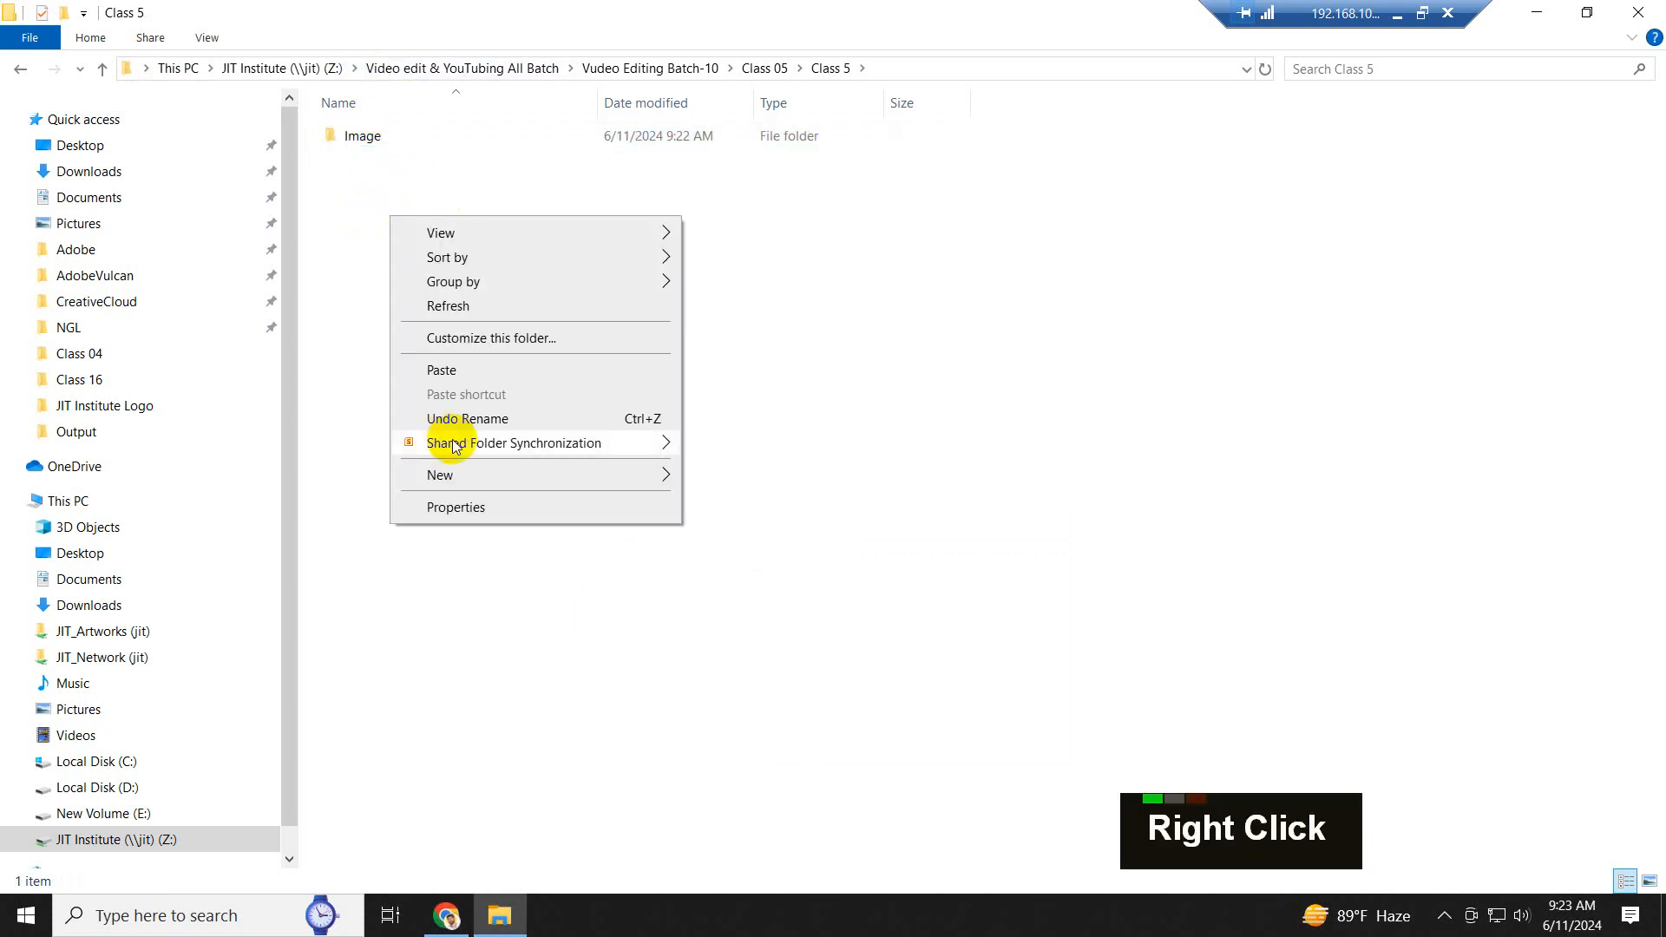
mouse_move(493, 476)
left_click(745, 479)
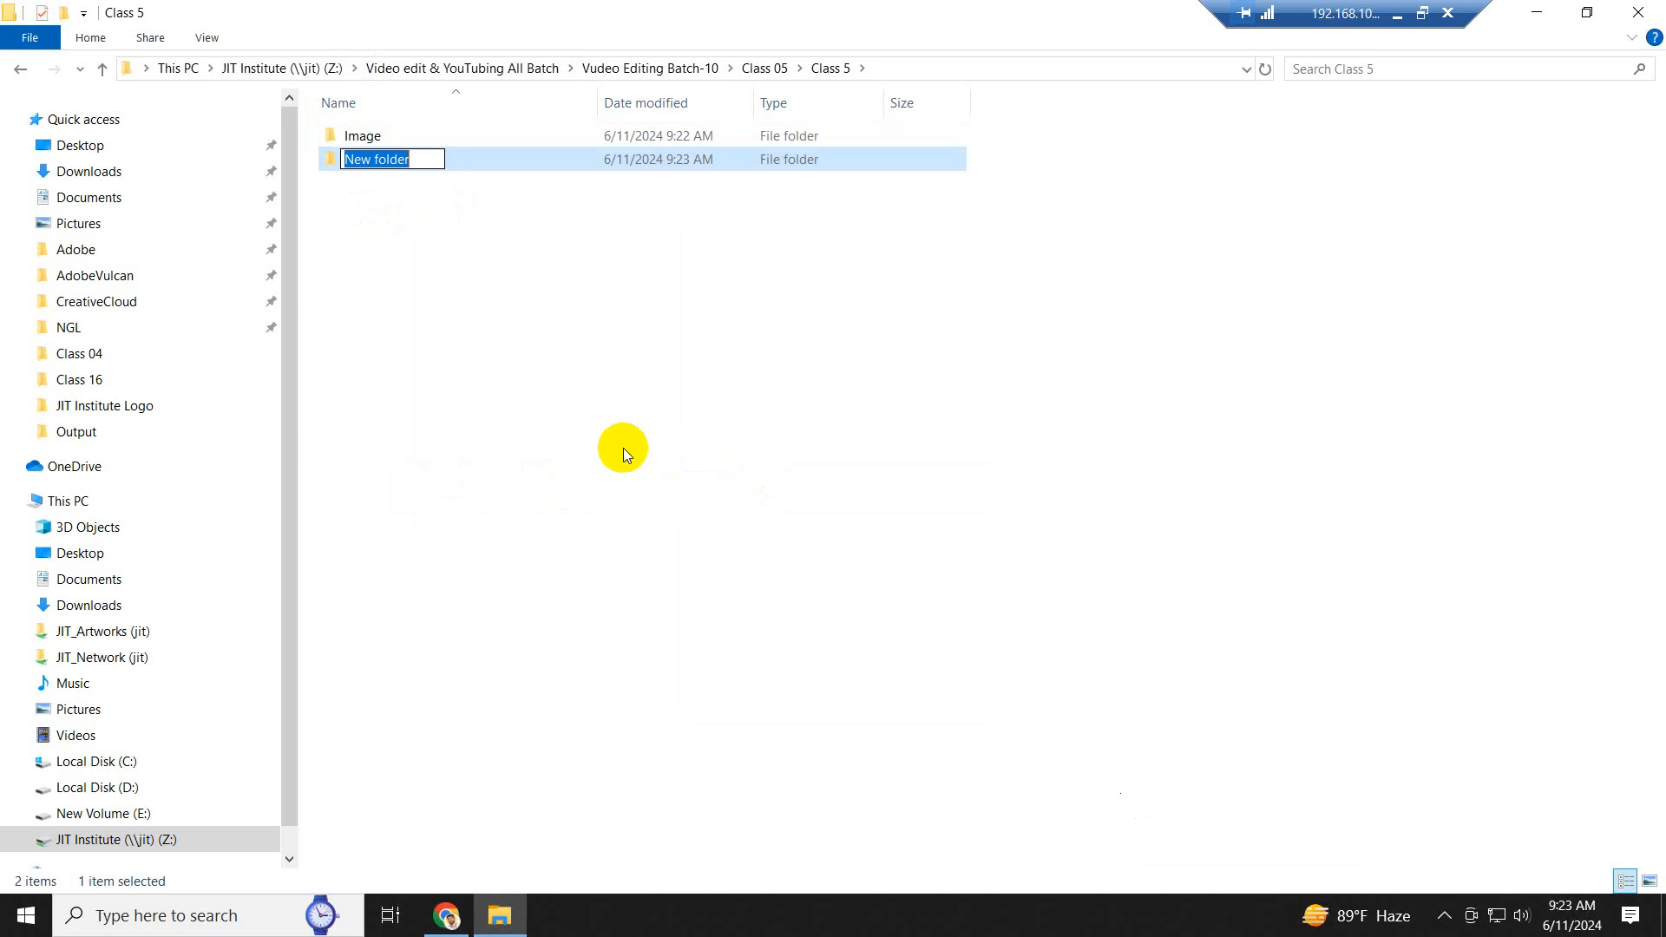
type("Scrip")
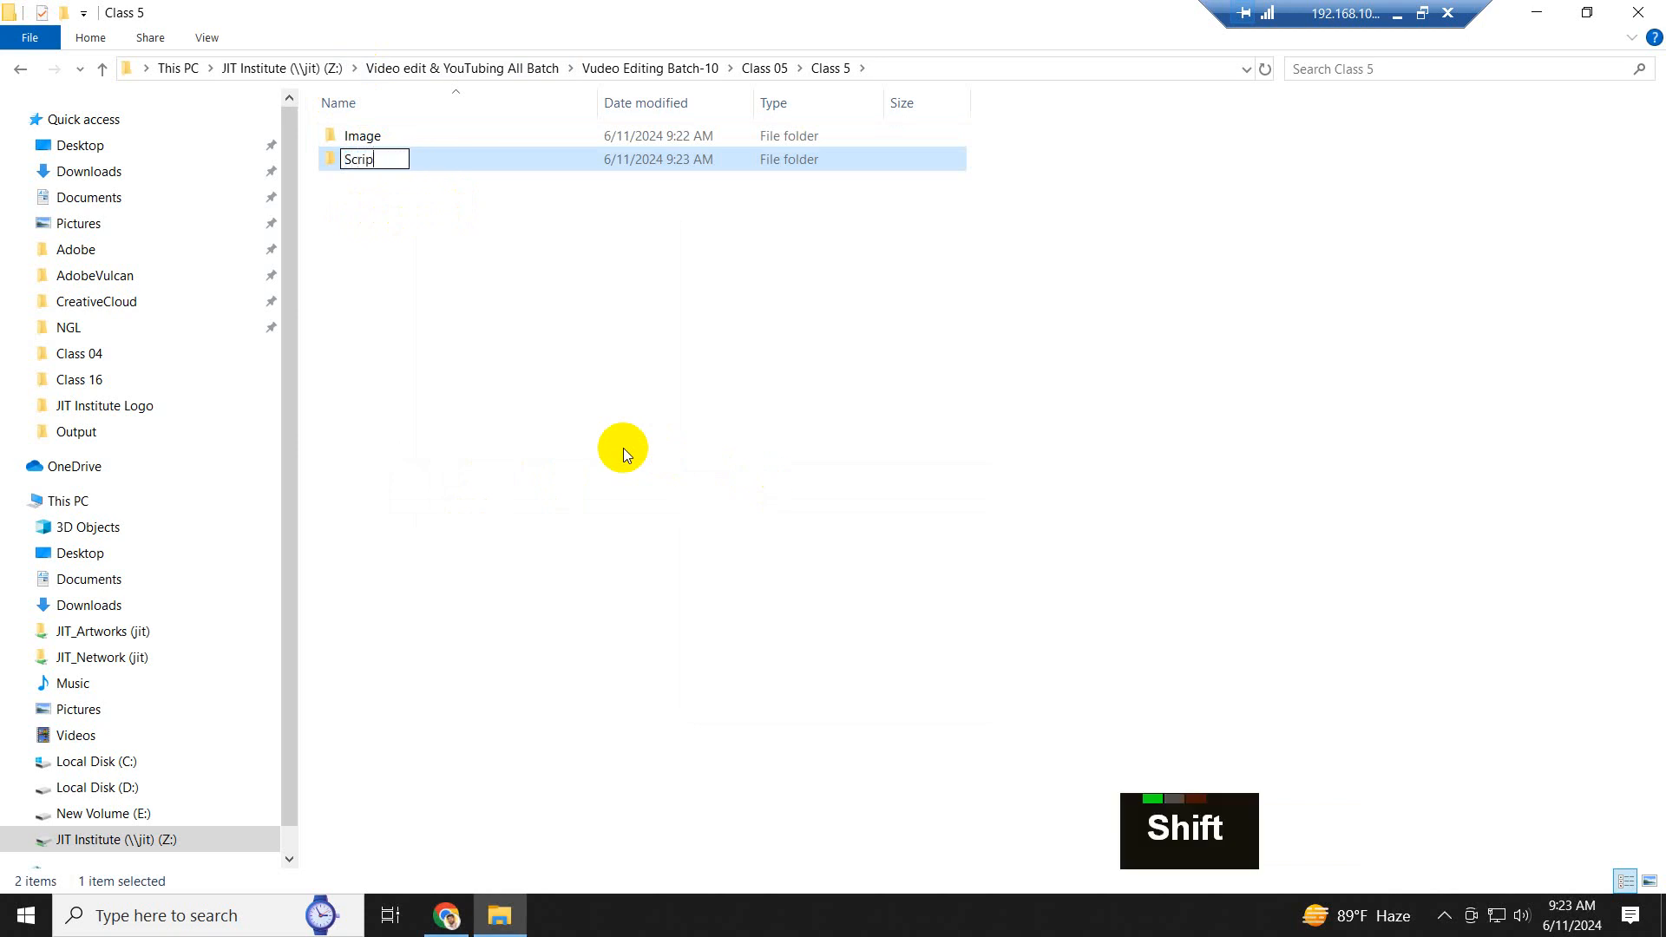
type("t")
- Add a folder named "Audio" to the Class 5 folder
right_click(543, 278)
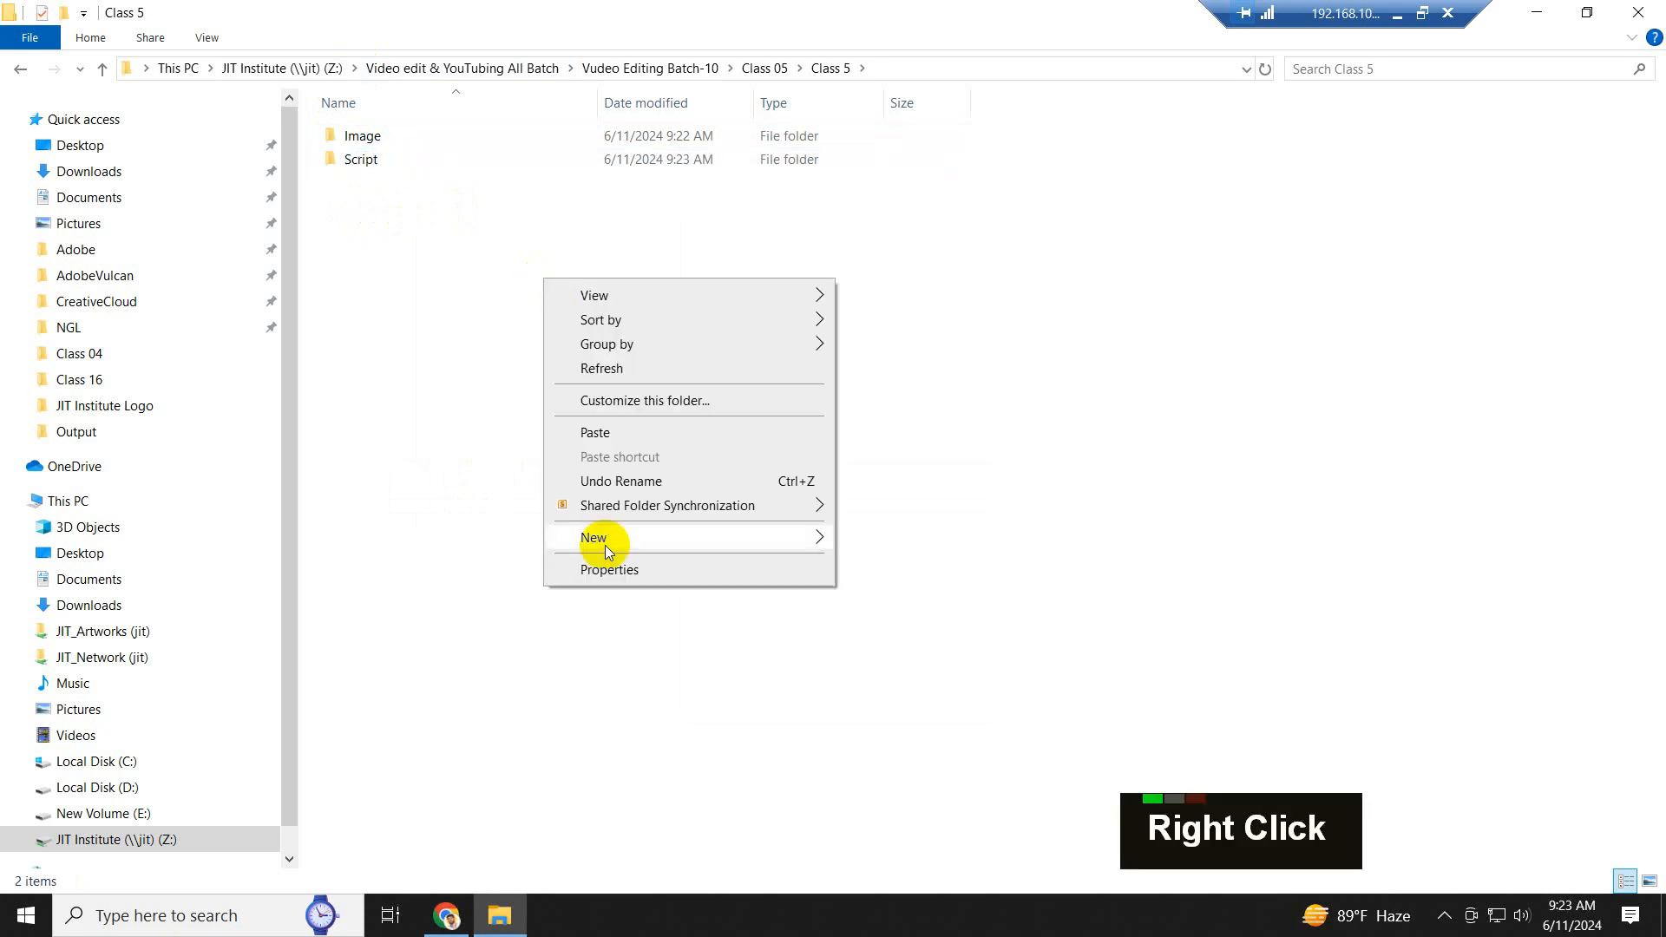
mouse_move(625, 540)
left_click(944, 541)
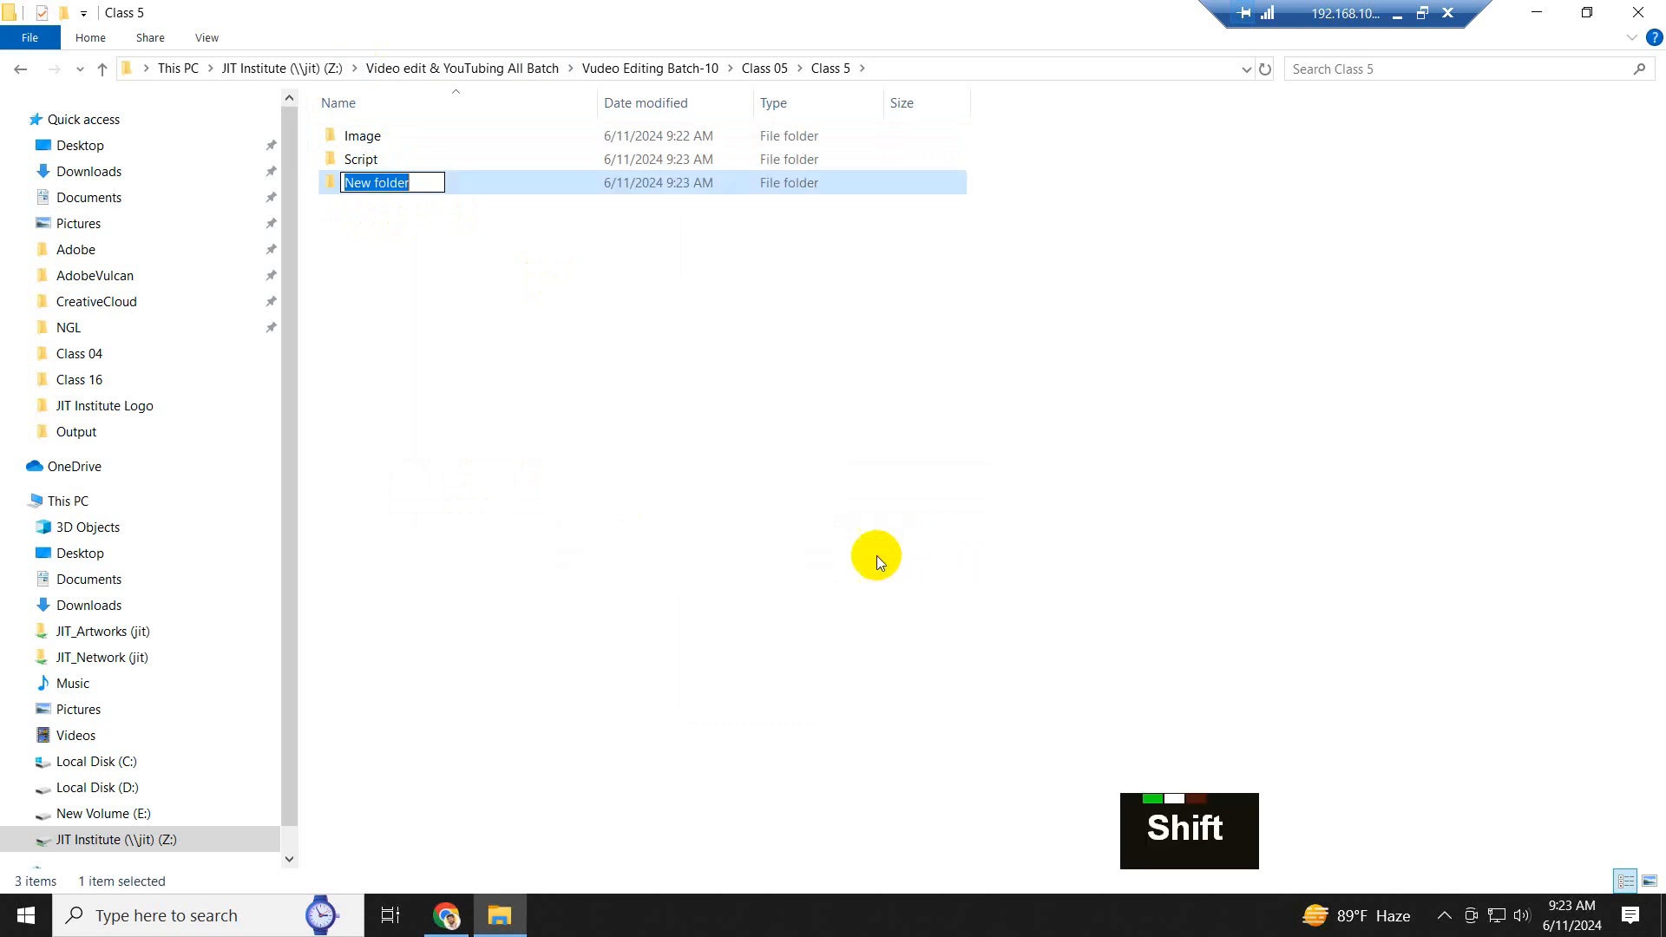
type("Audio")
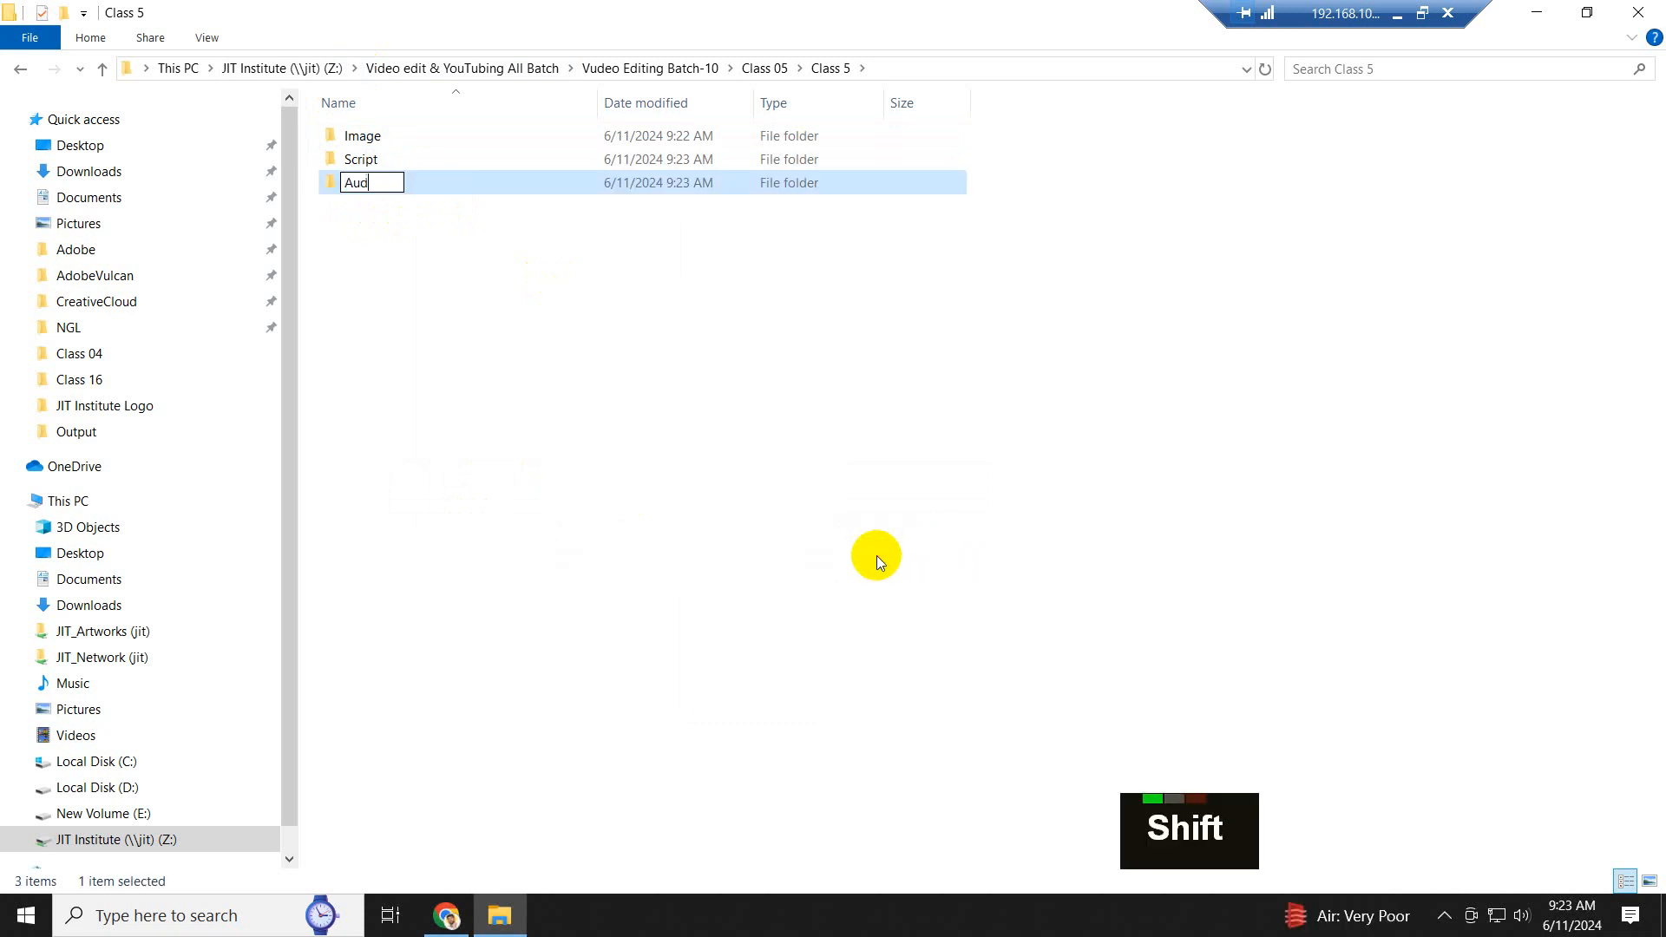
- Add a folder named "BG Music" to the Class 5 folder
right_click(523, 311)
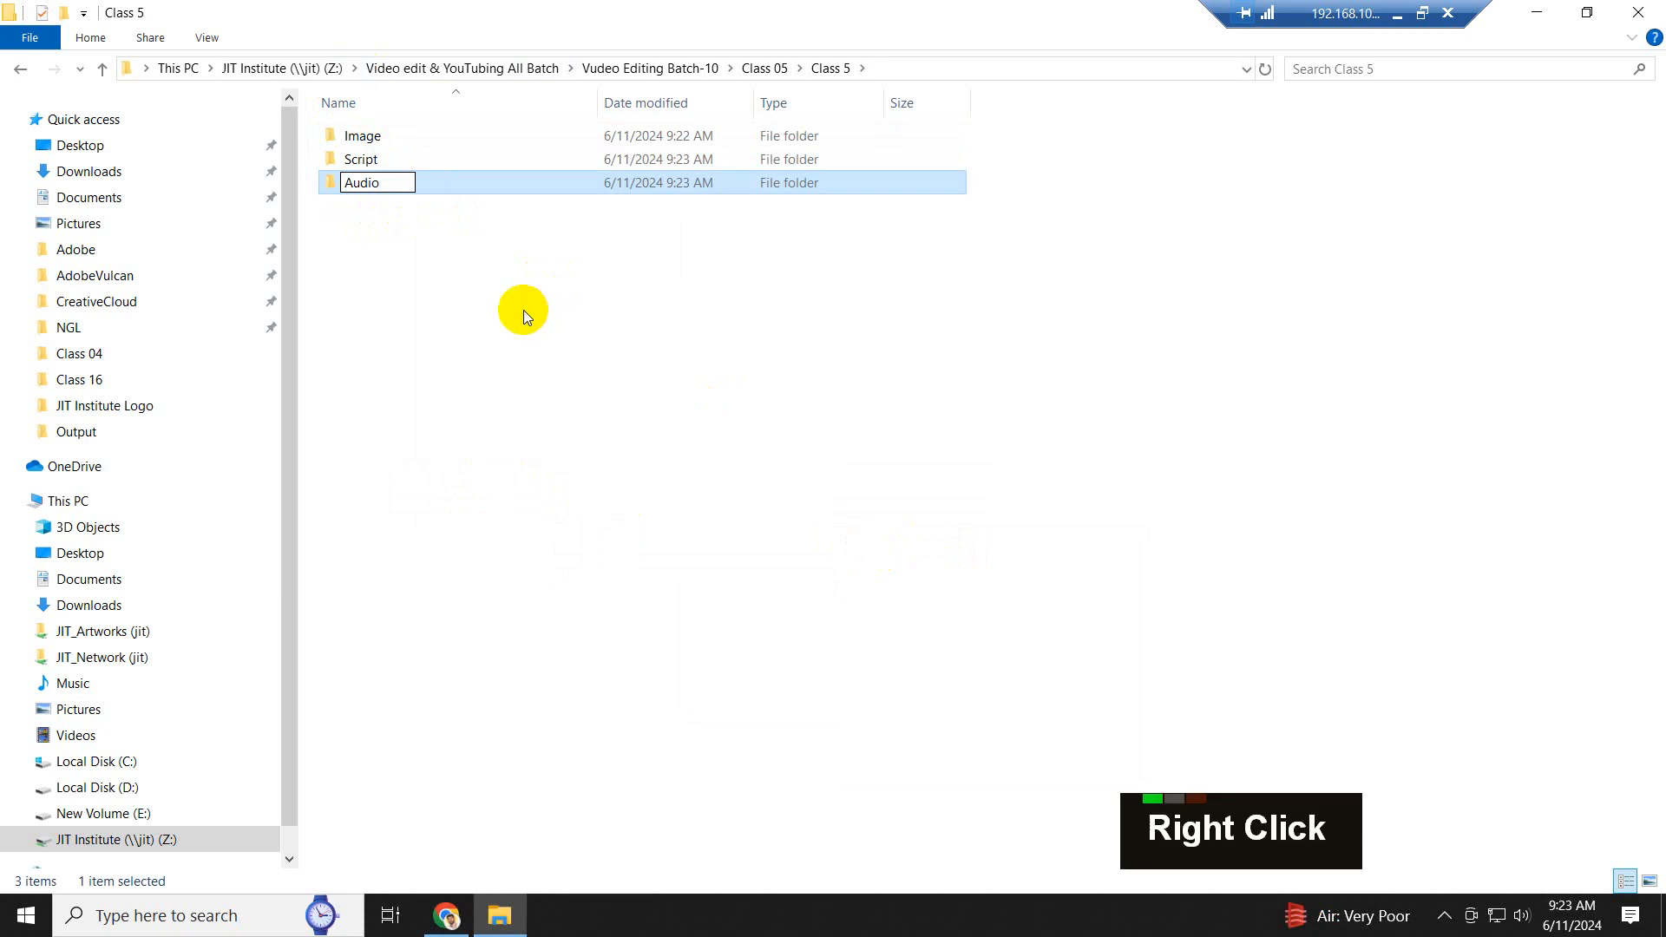
mouse_move(676, 569)
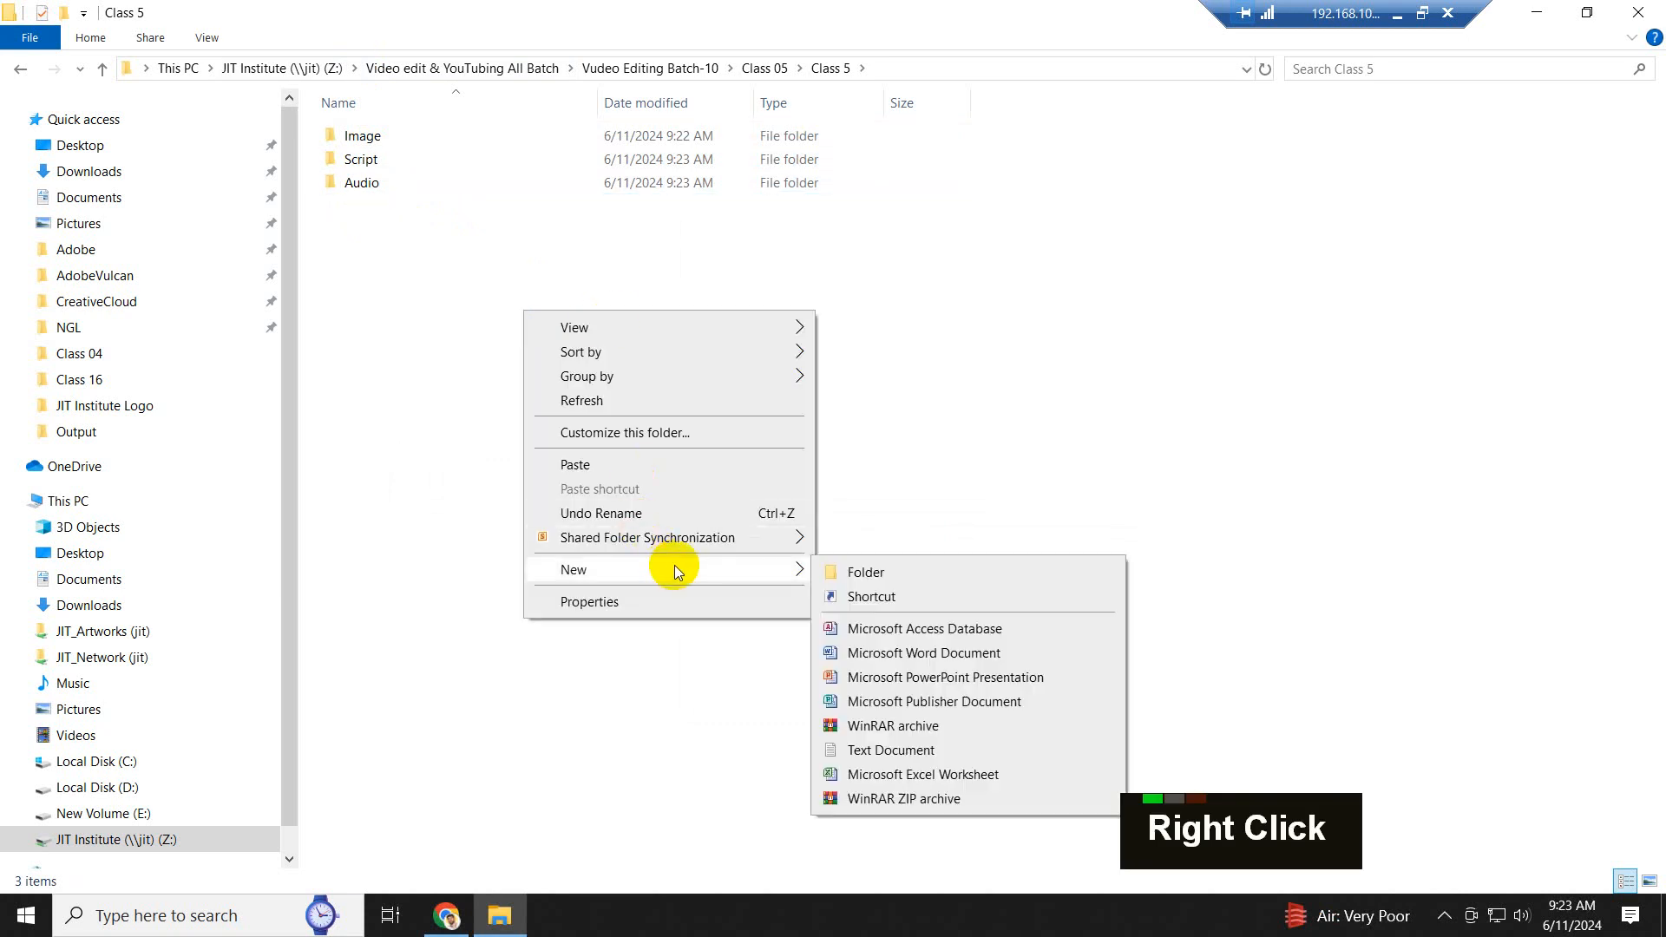
left_click(904, 571)
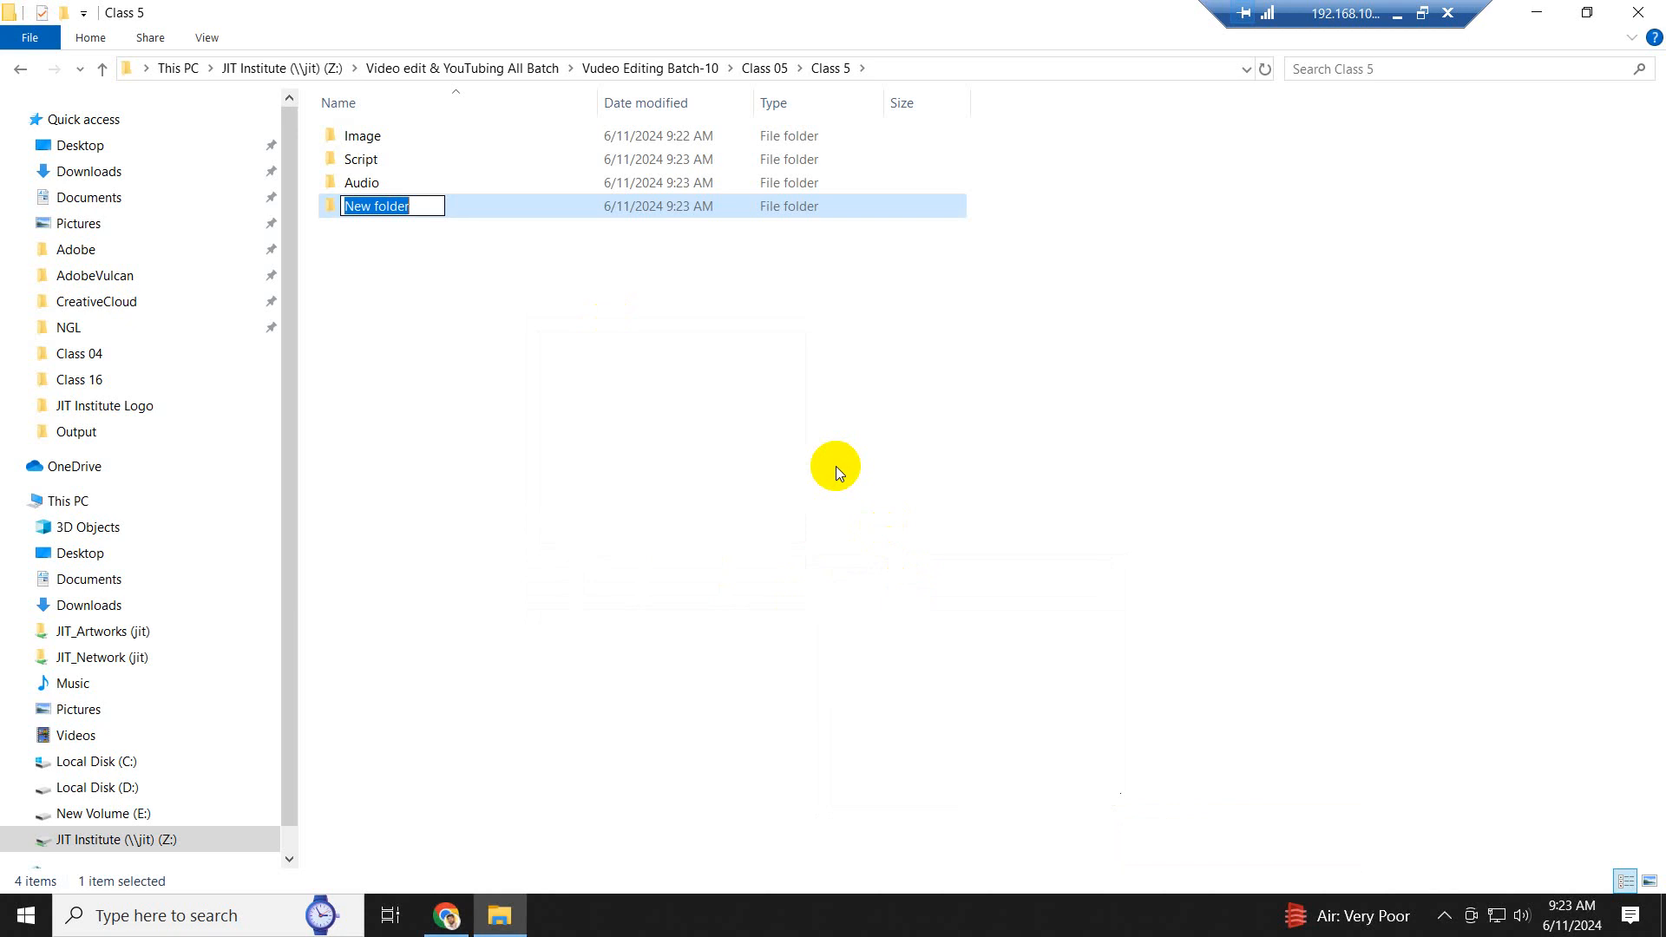
type("BG")
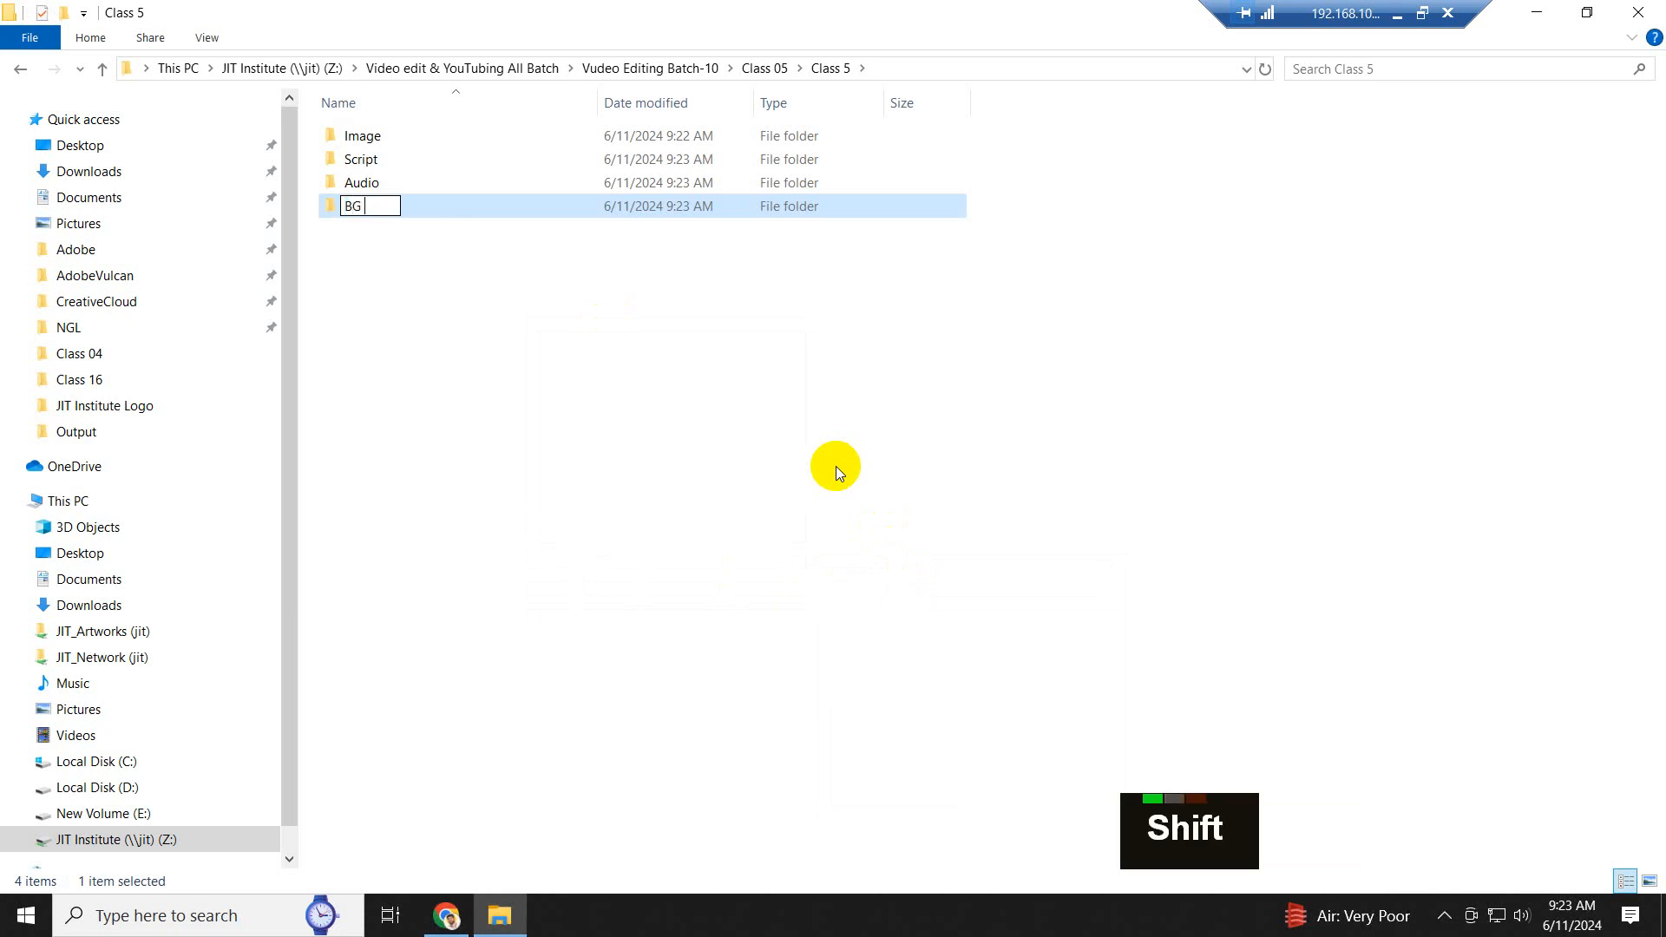
type(" Music")
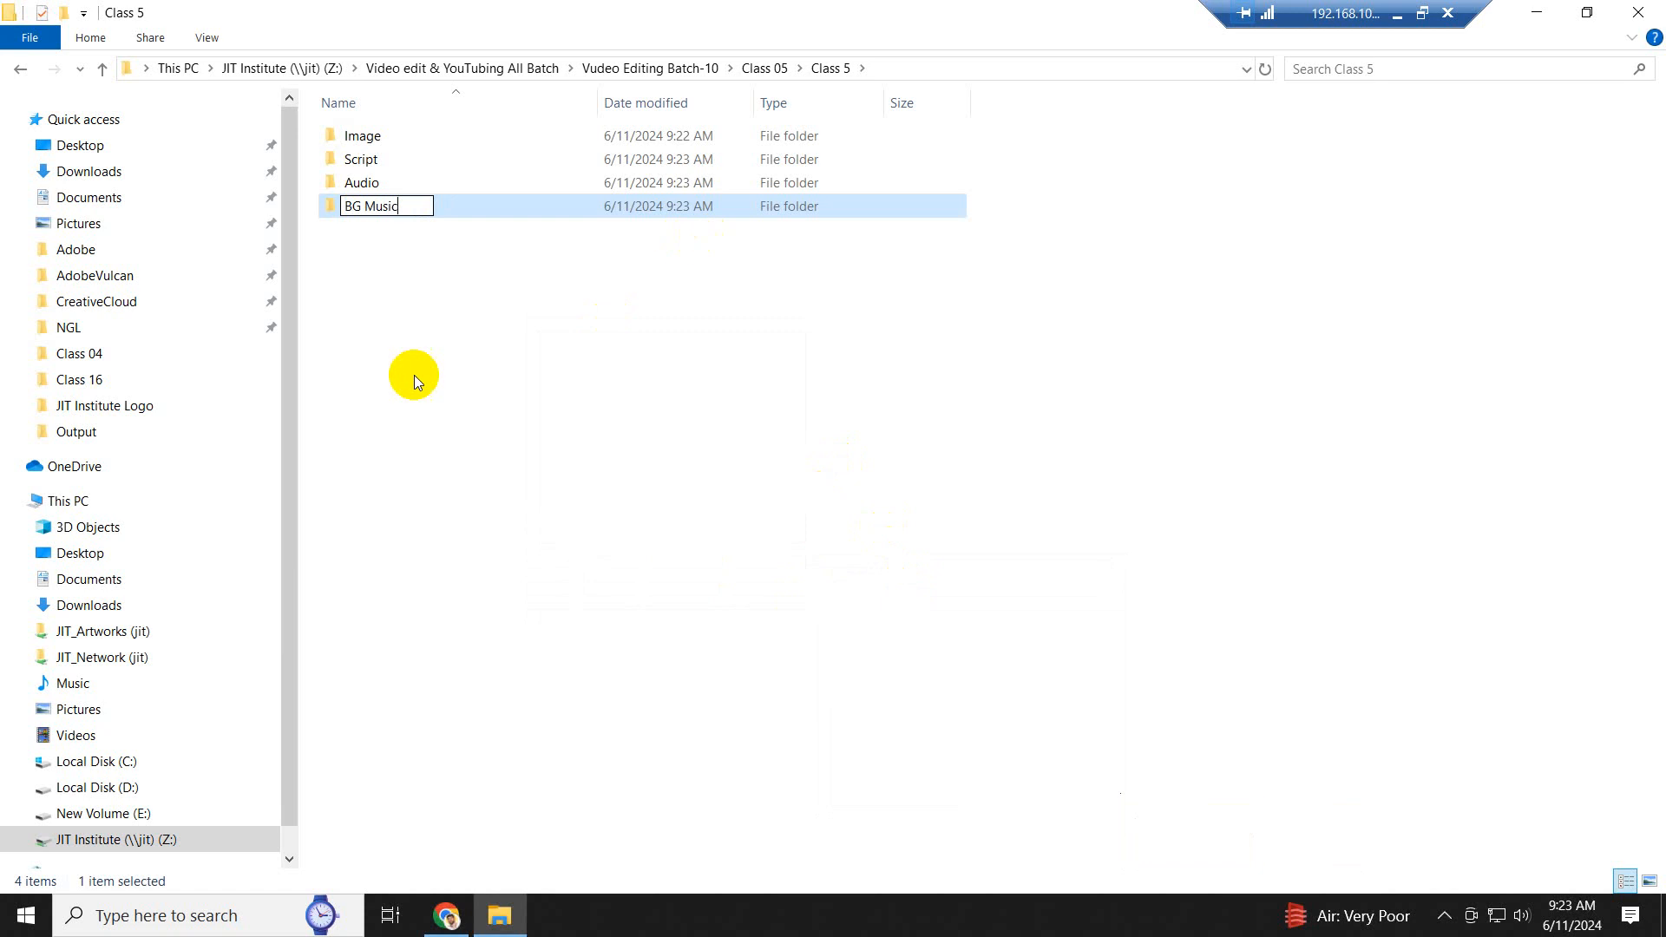
- Add a folder named "Logo" to the Class 5 folder
right_click(410, 305)
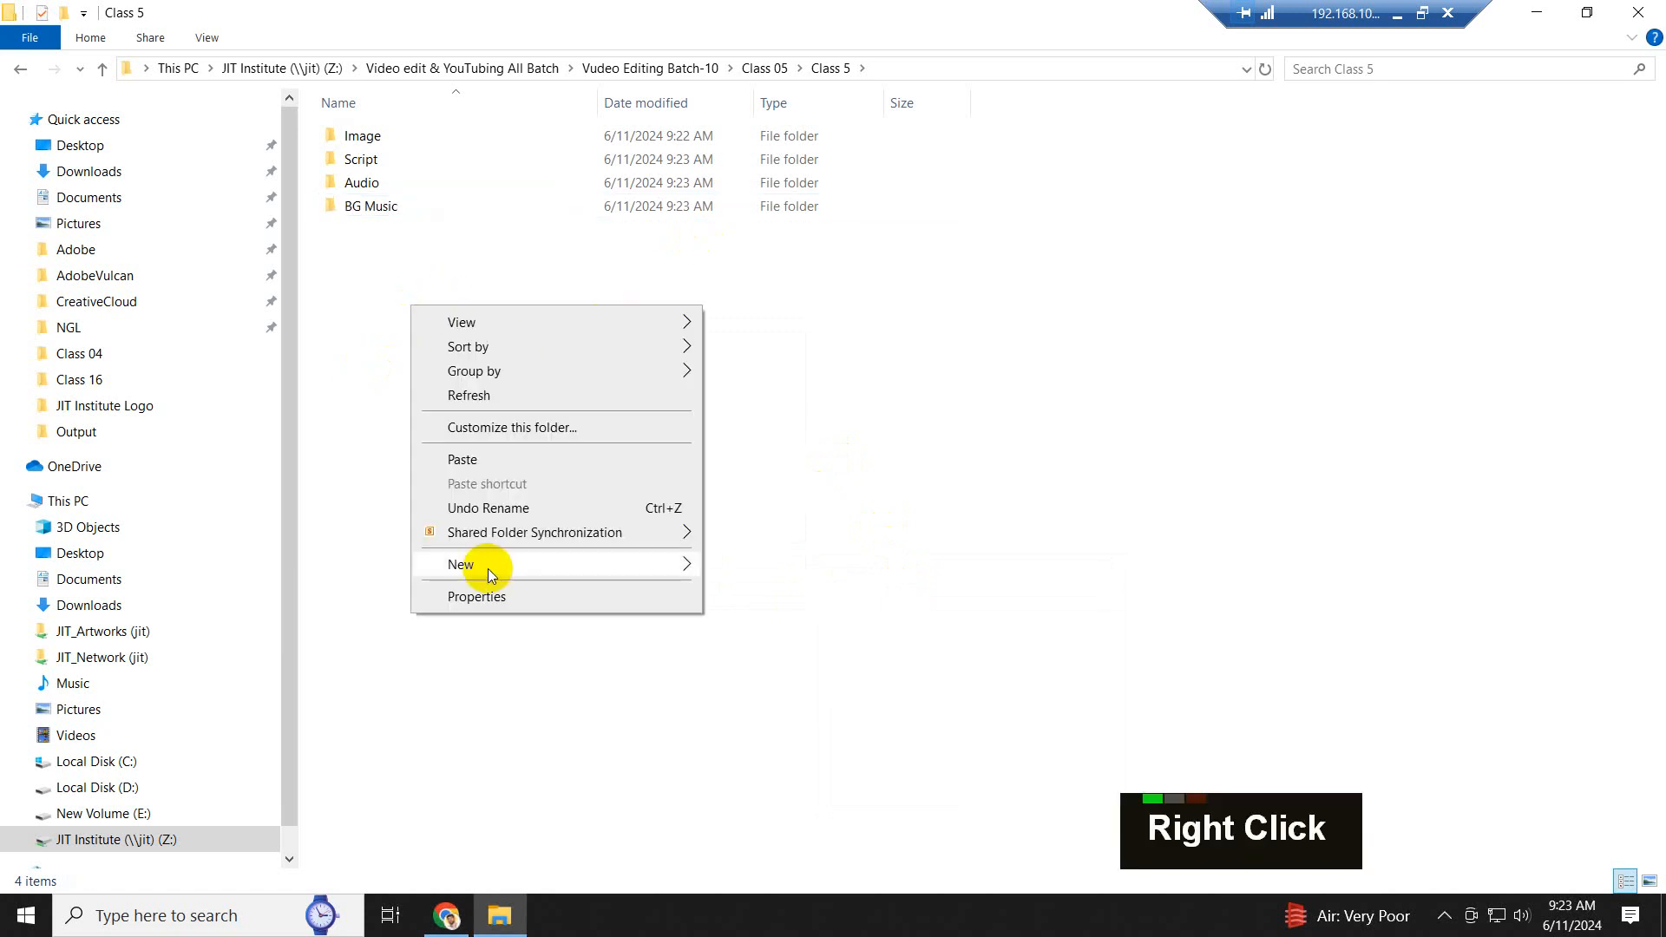
mouse_move(560, 568)
left_click(753, 573)
type("Logo")
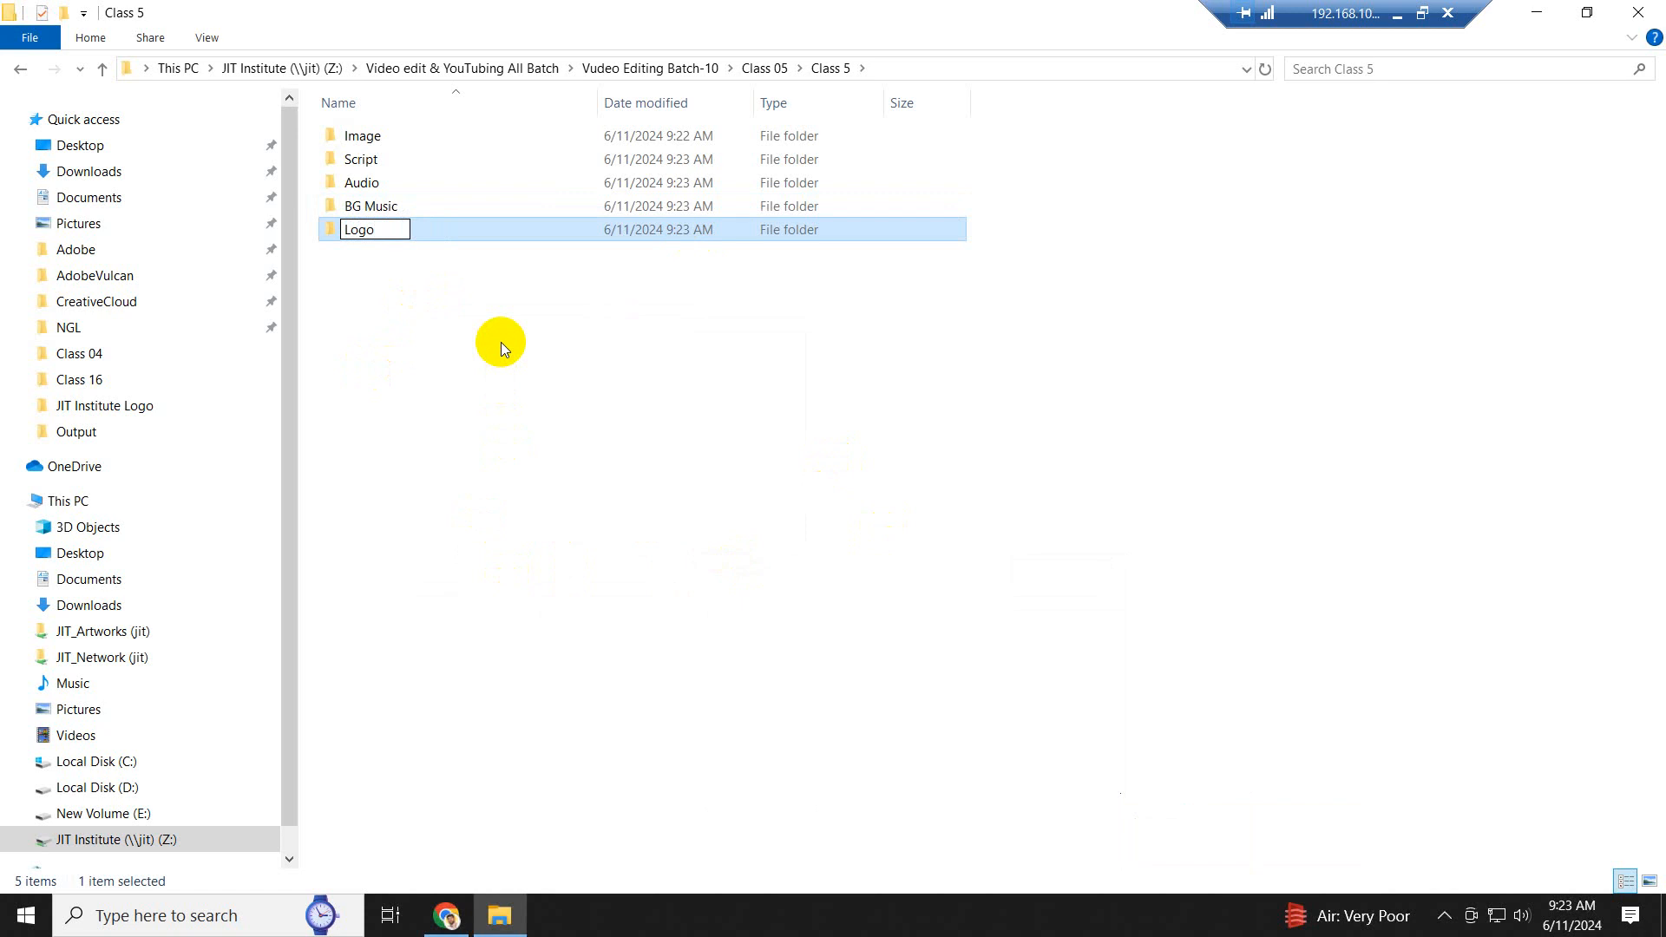
left_click(502, 342)
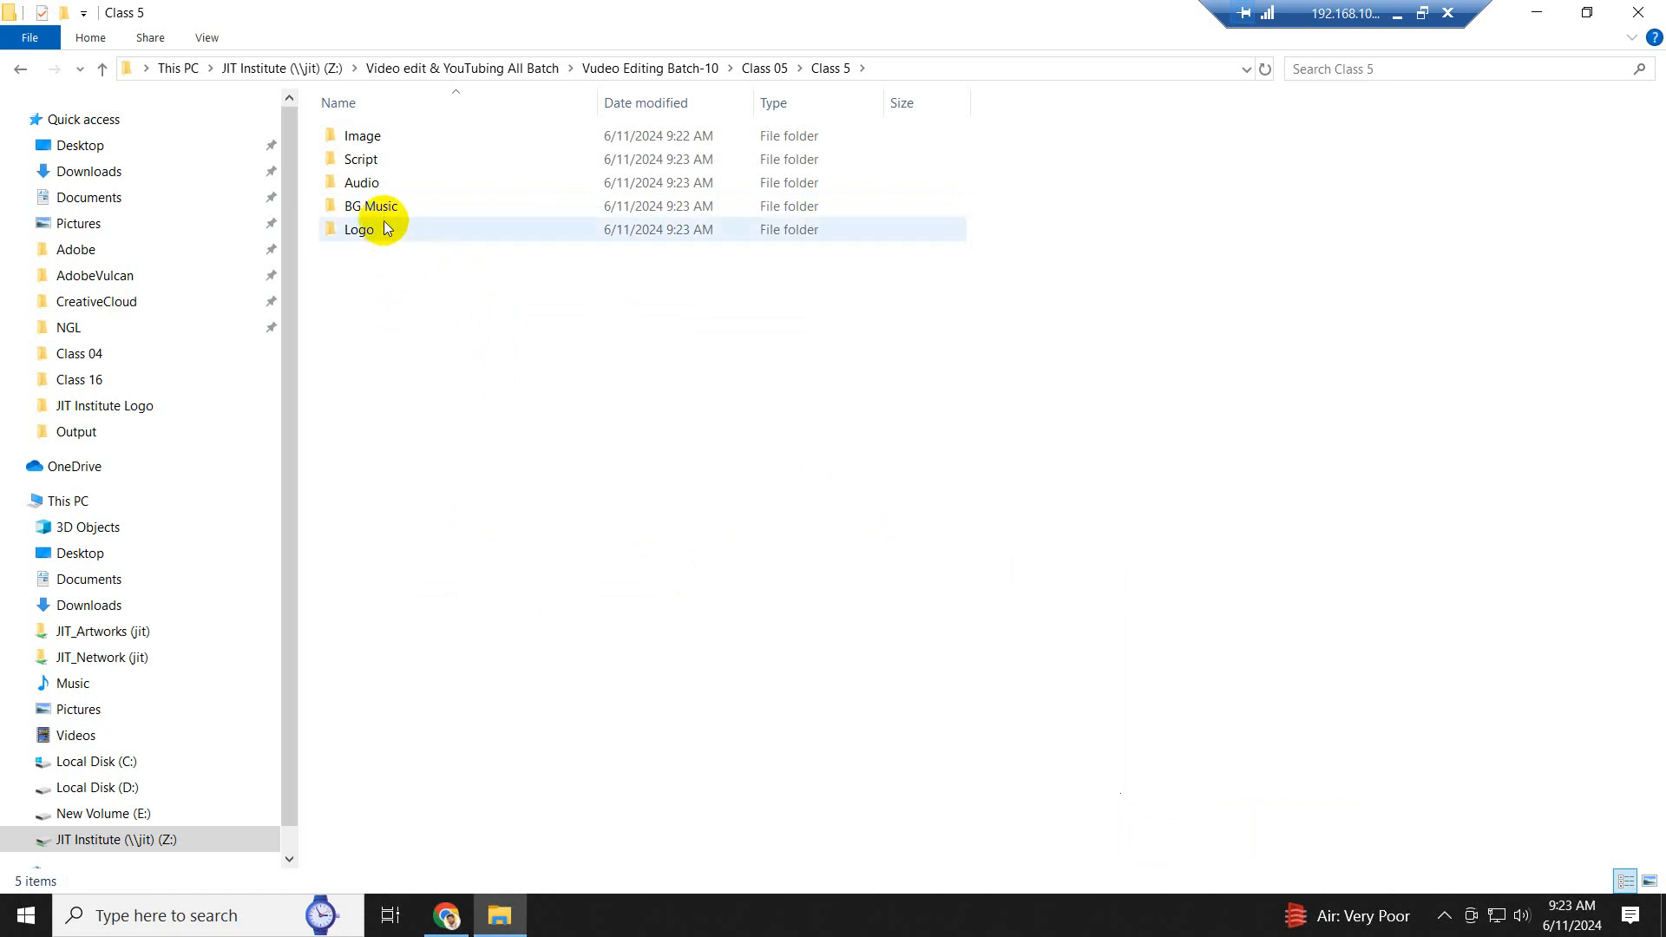
- Add a folder named "Subscribe" to the Class 5 folder
right_click(395, 317)
mouse_move(477, 575)
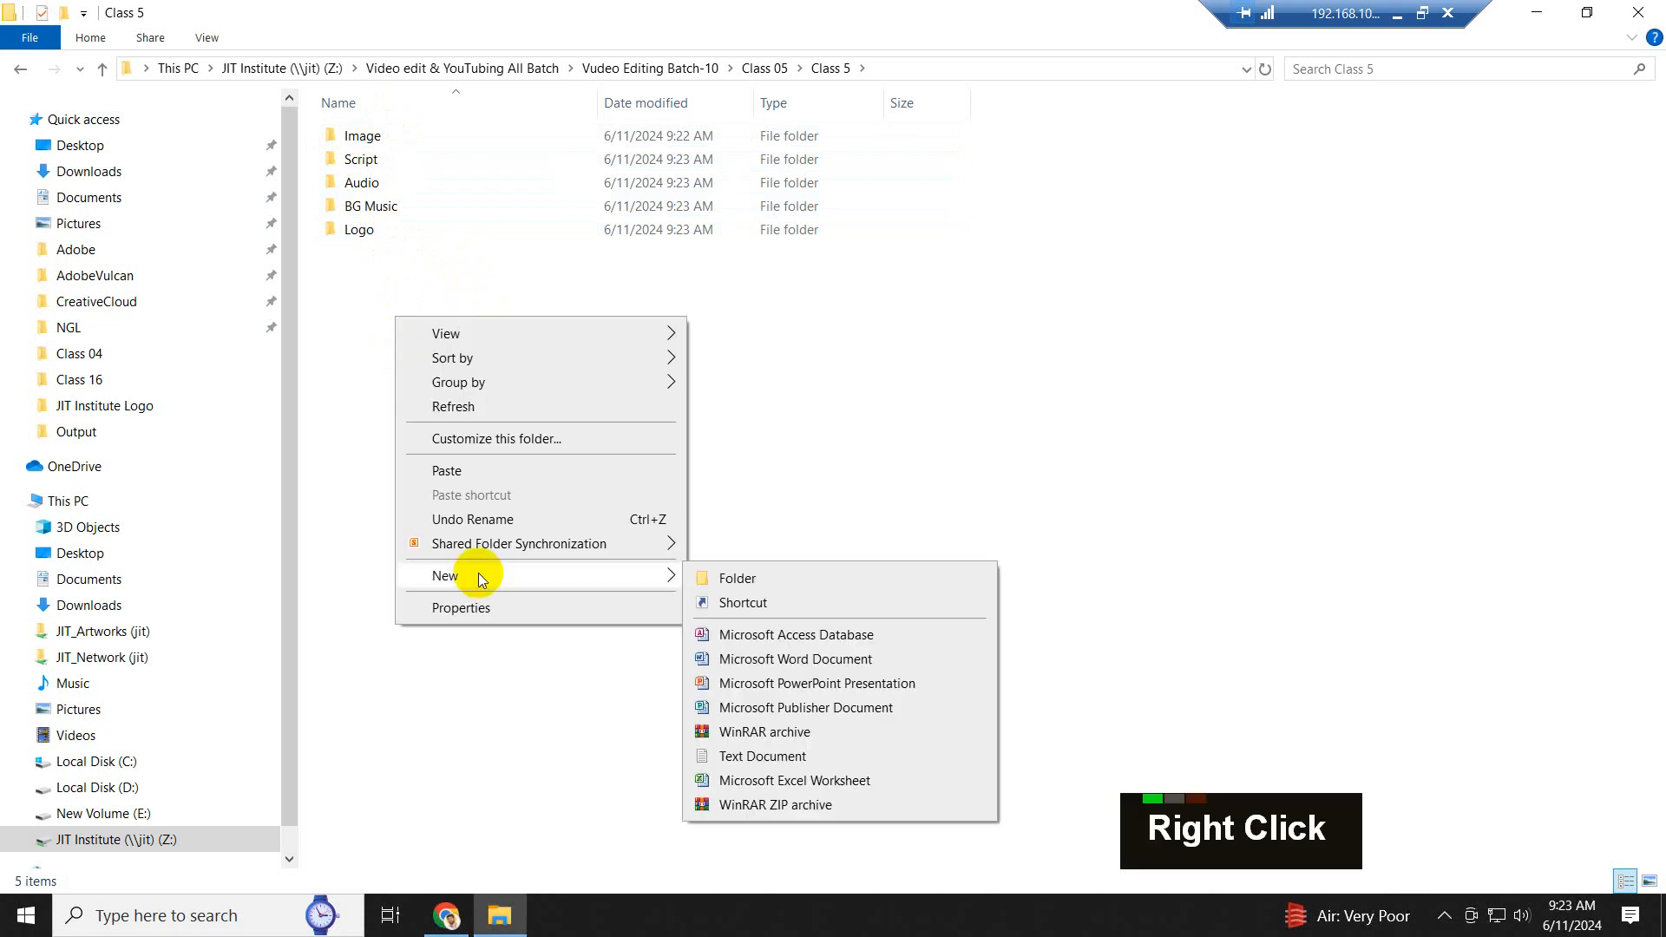
left_click(754, 581)
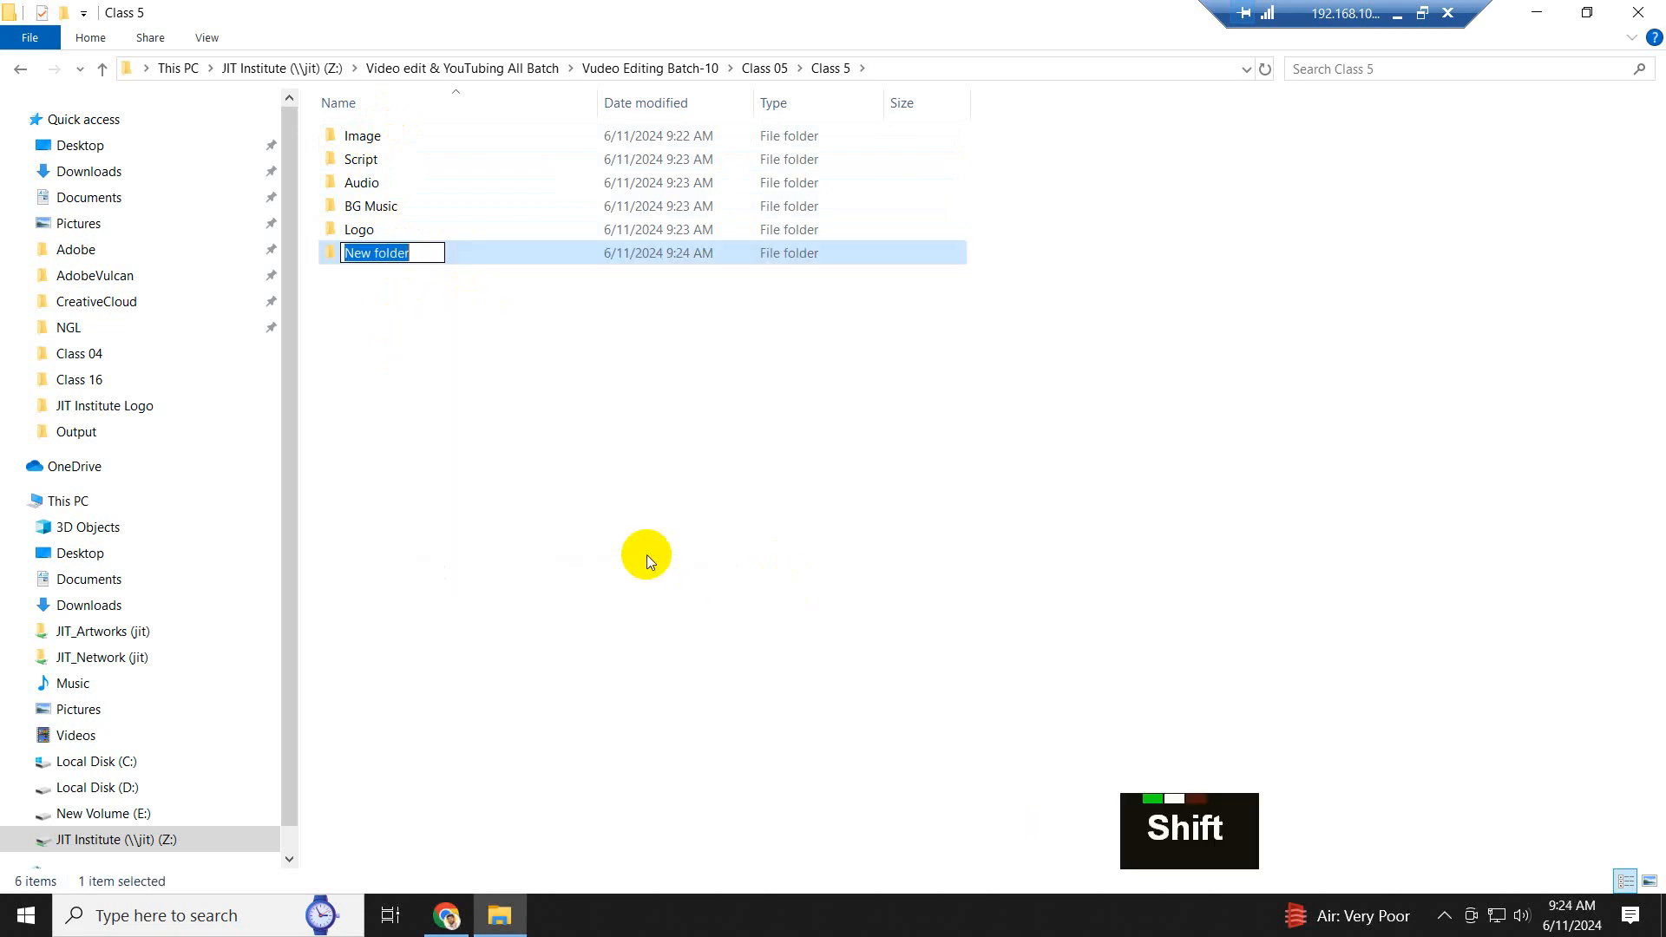
type("Subs")
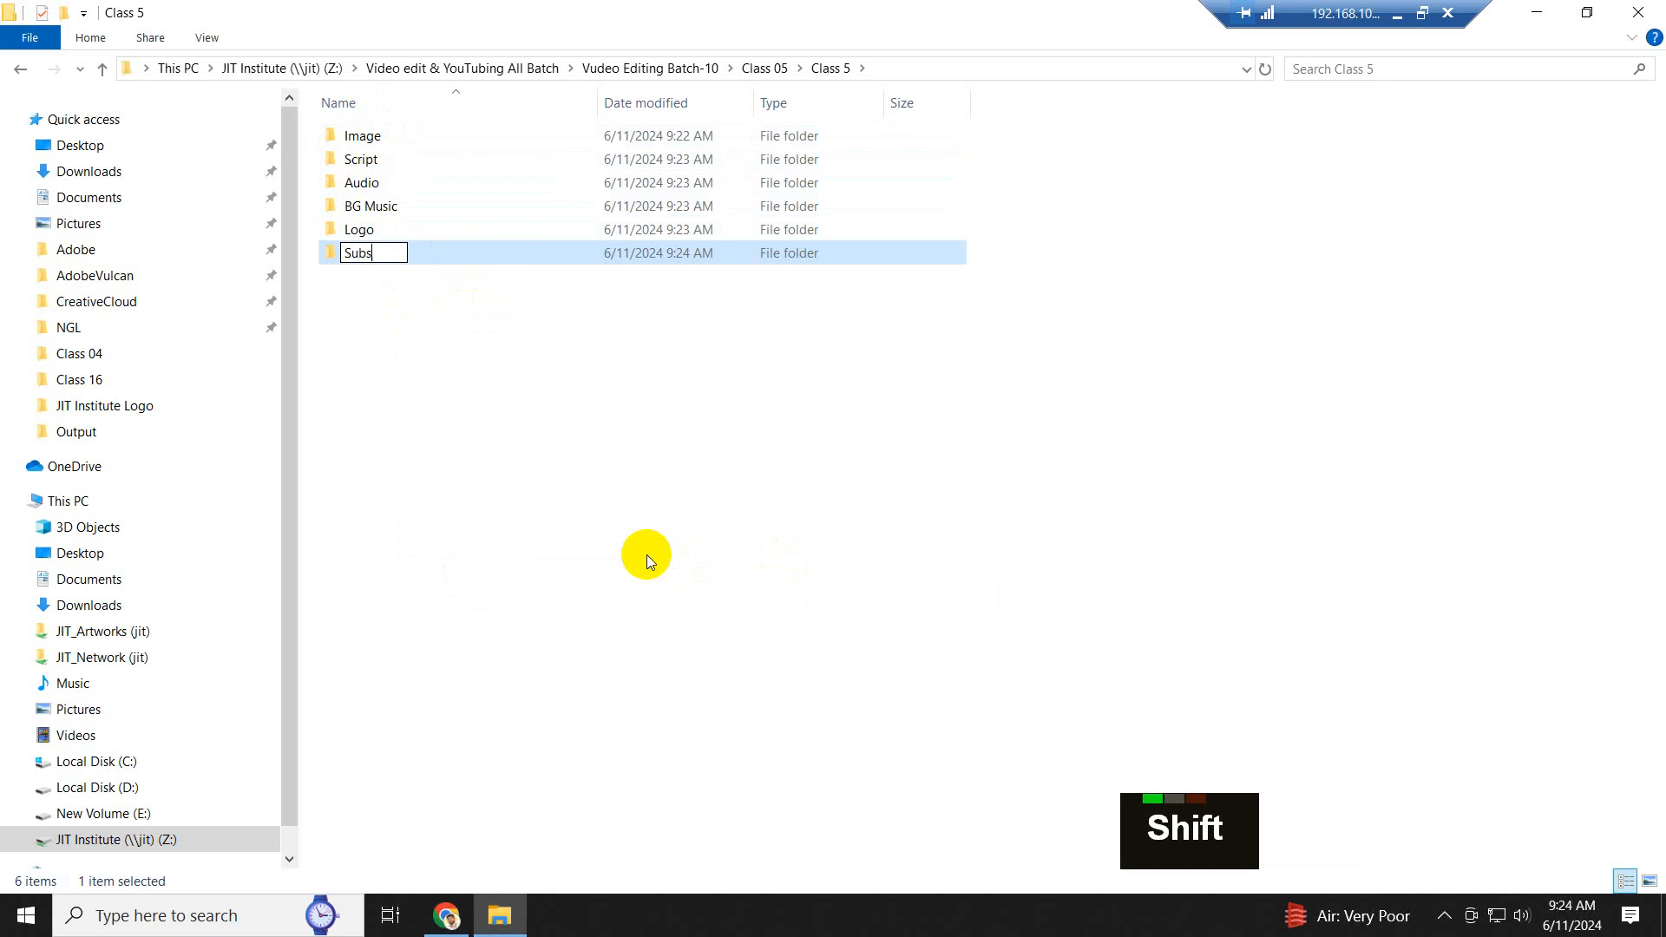
type("cribe")
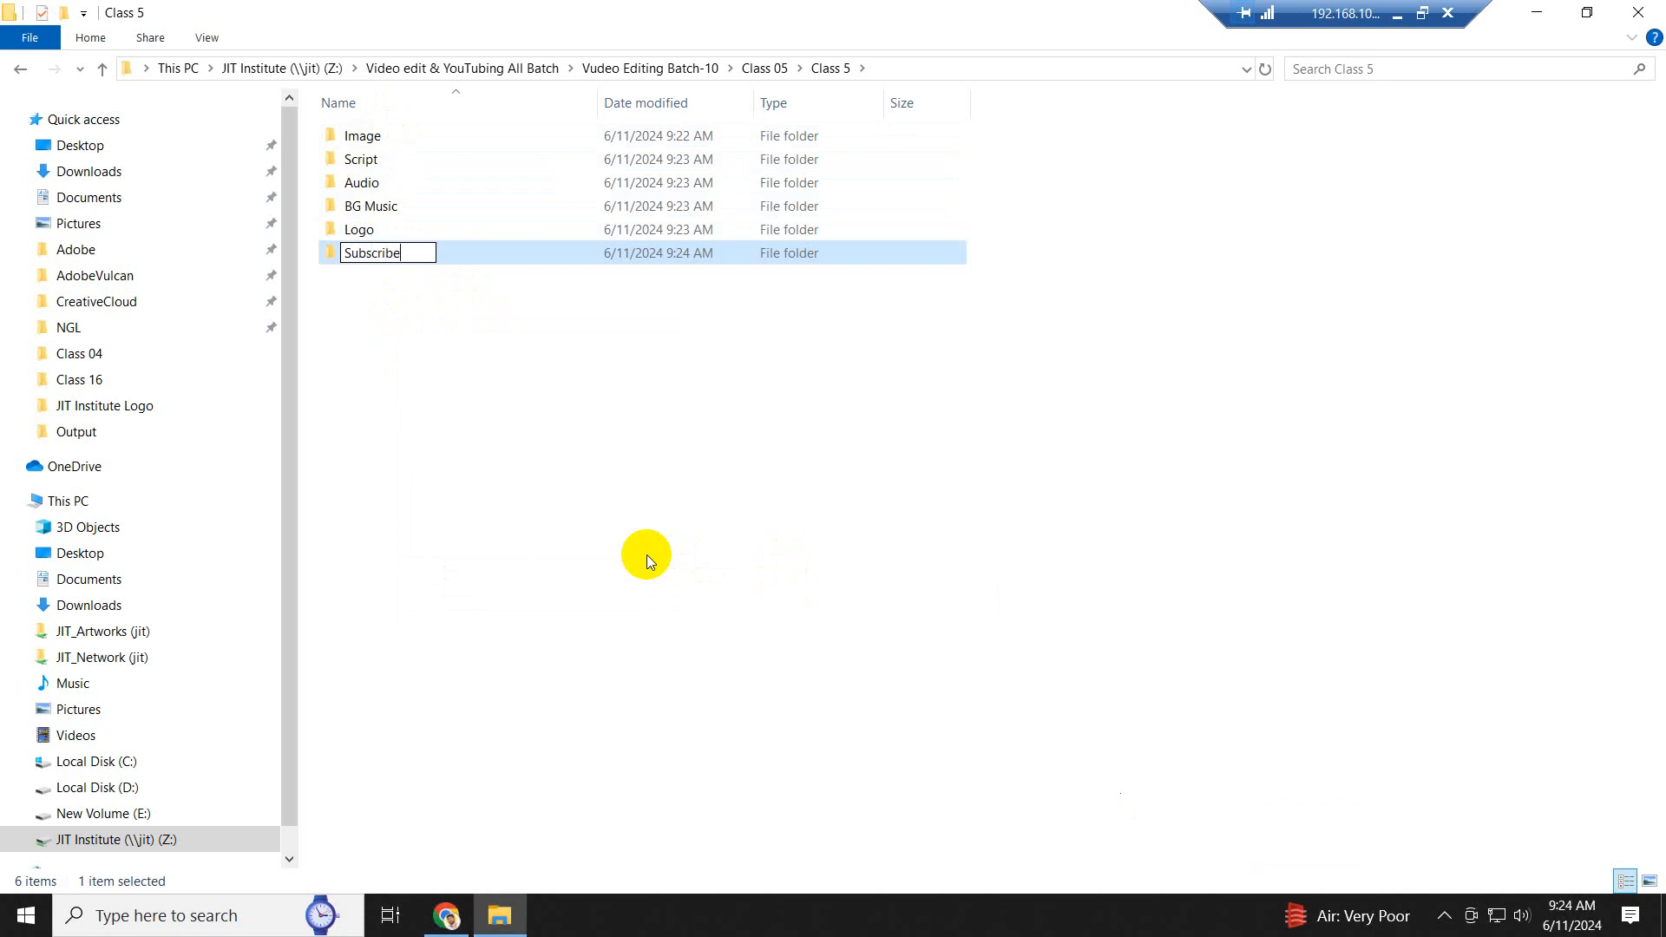
left_click(470, 347)
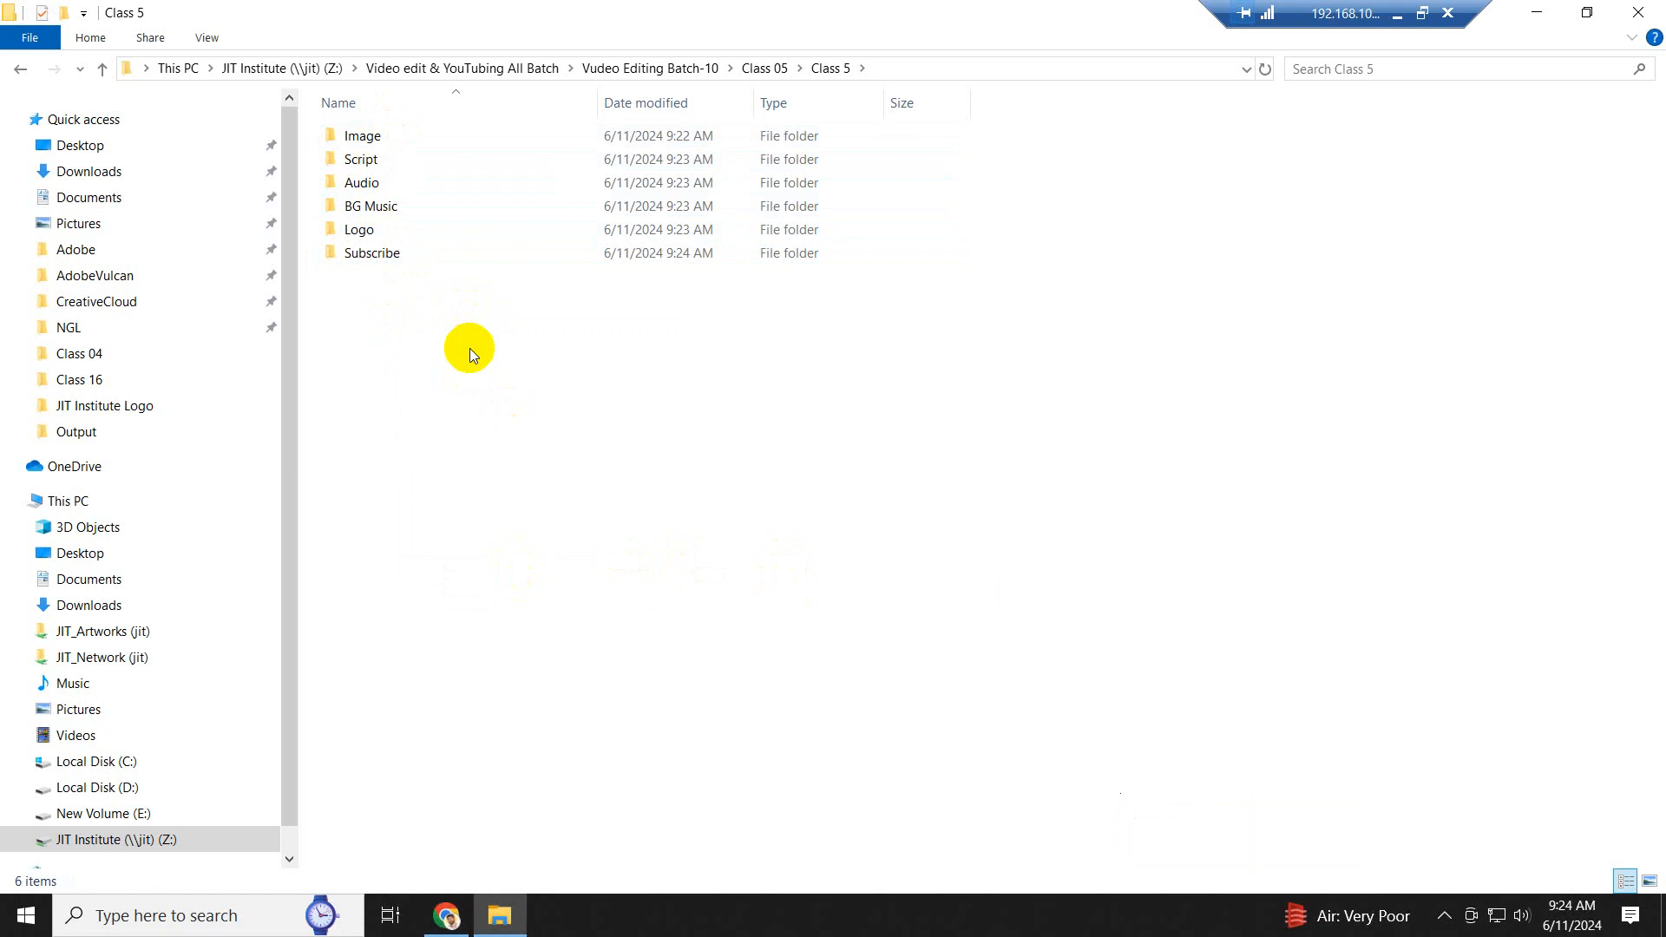
- Review the folder hierarchy from Vudeo Editing Batch-10 down to the Class 5 subfolders, and return to the Class 05 folder
left_click(102, 67)
left_click(101, 68)
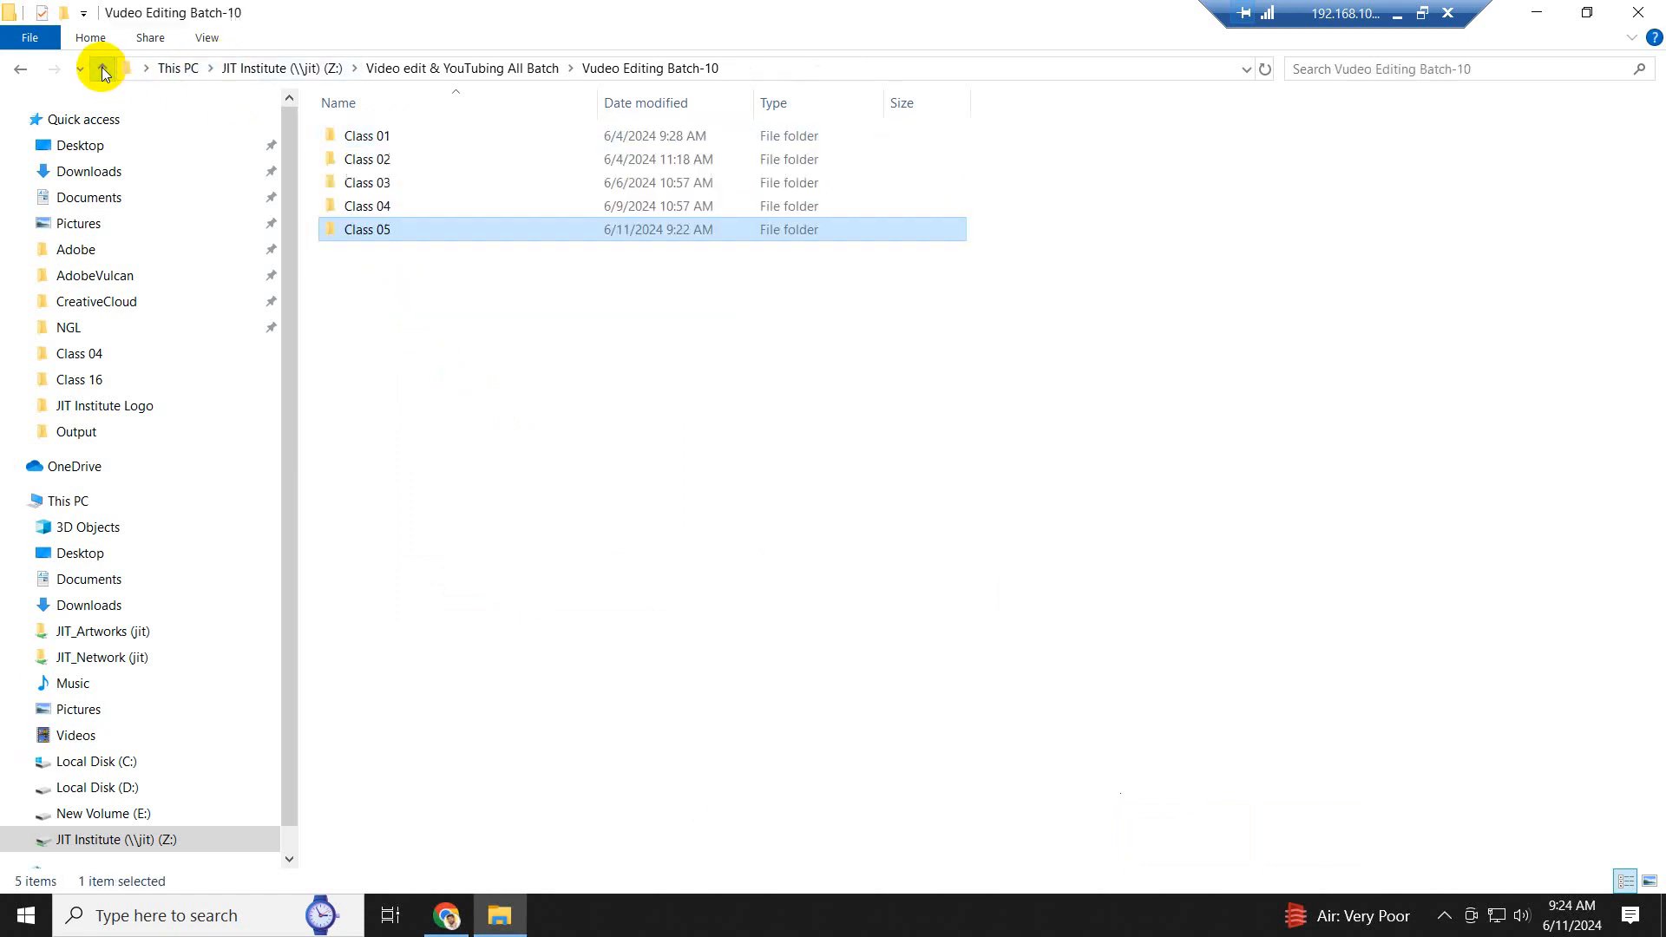
double_click(389, 238)
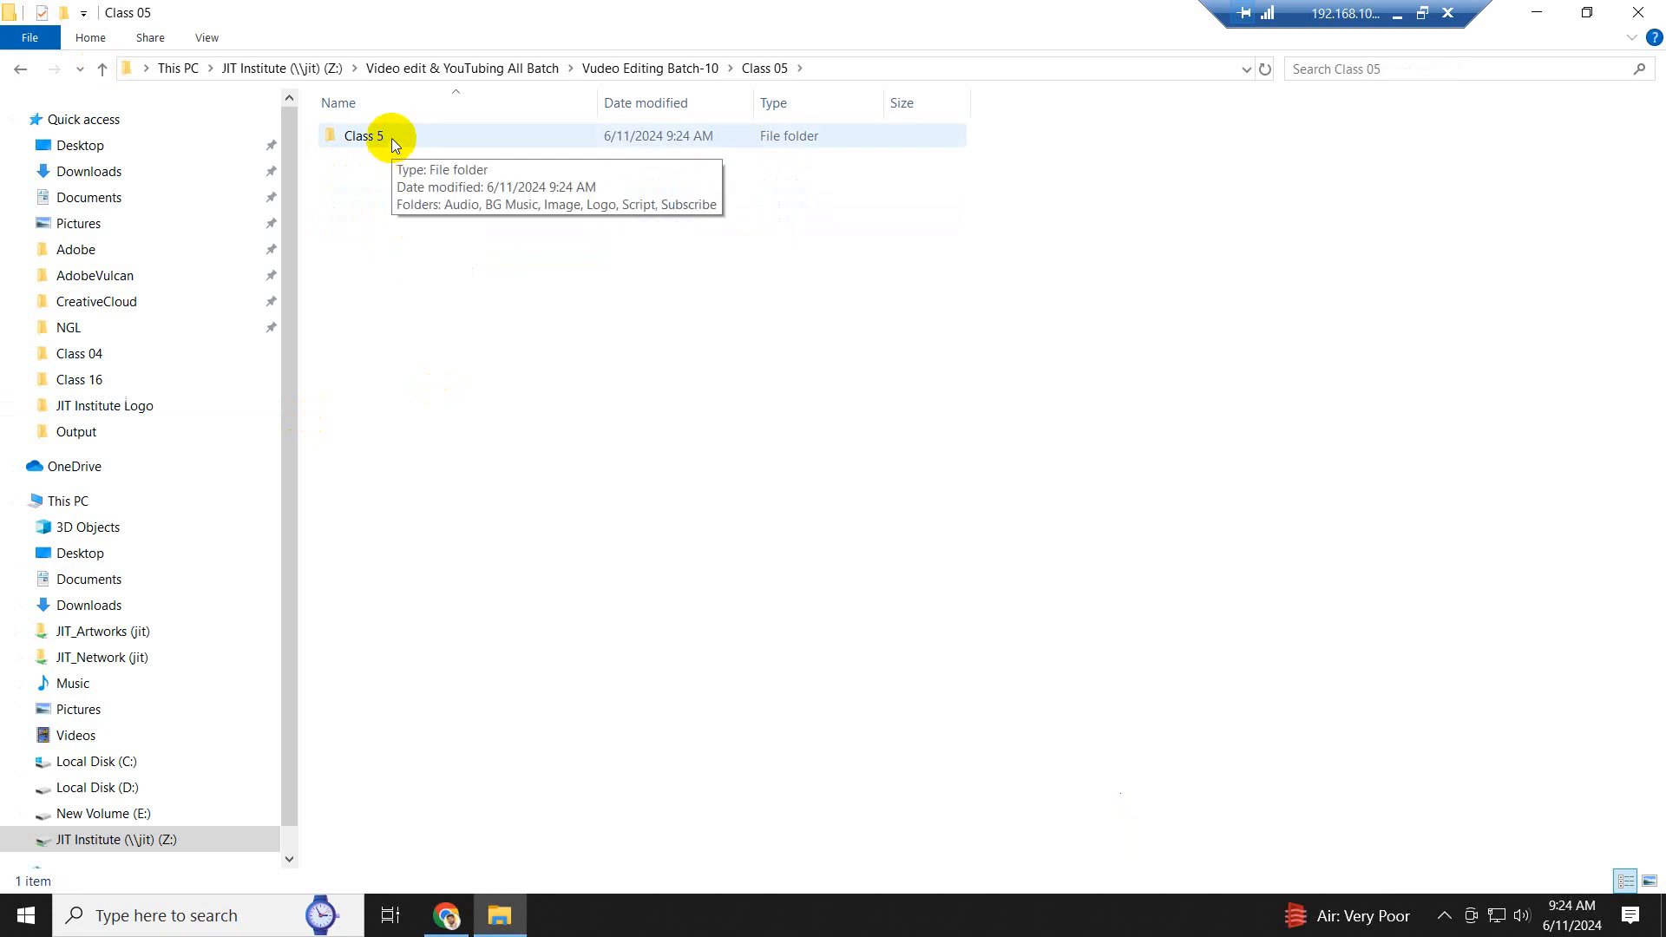
double_click(392, 136)
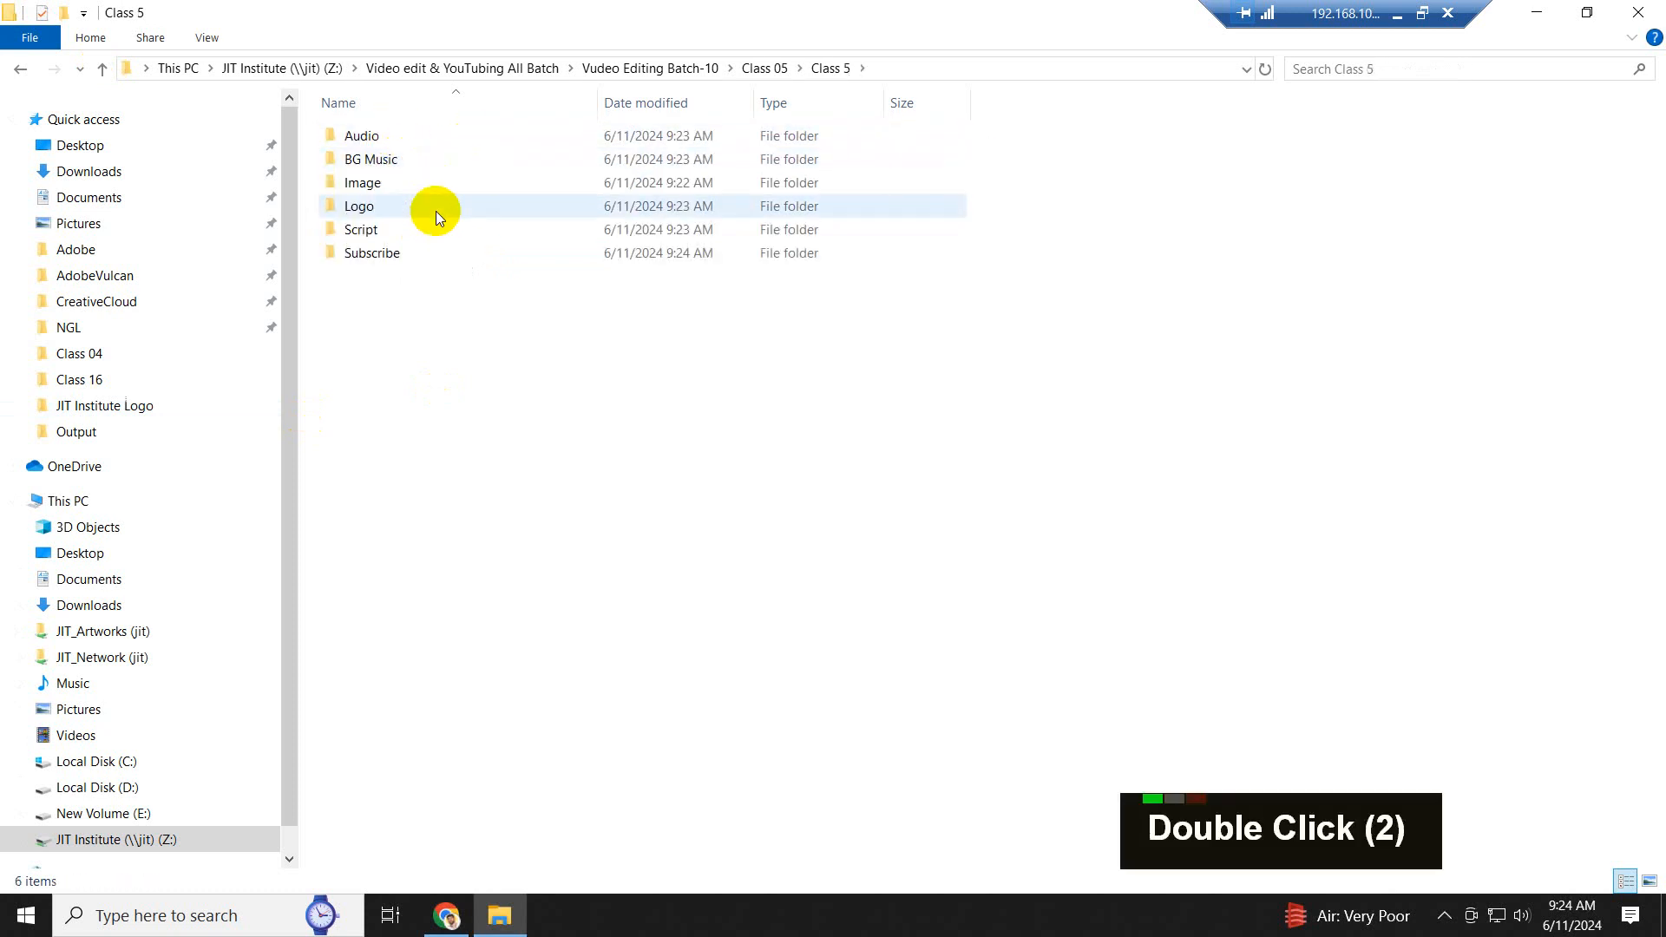
left_click(101, 69)
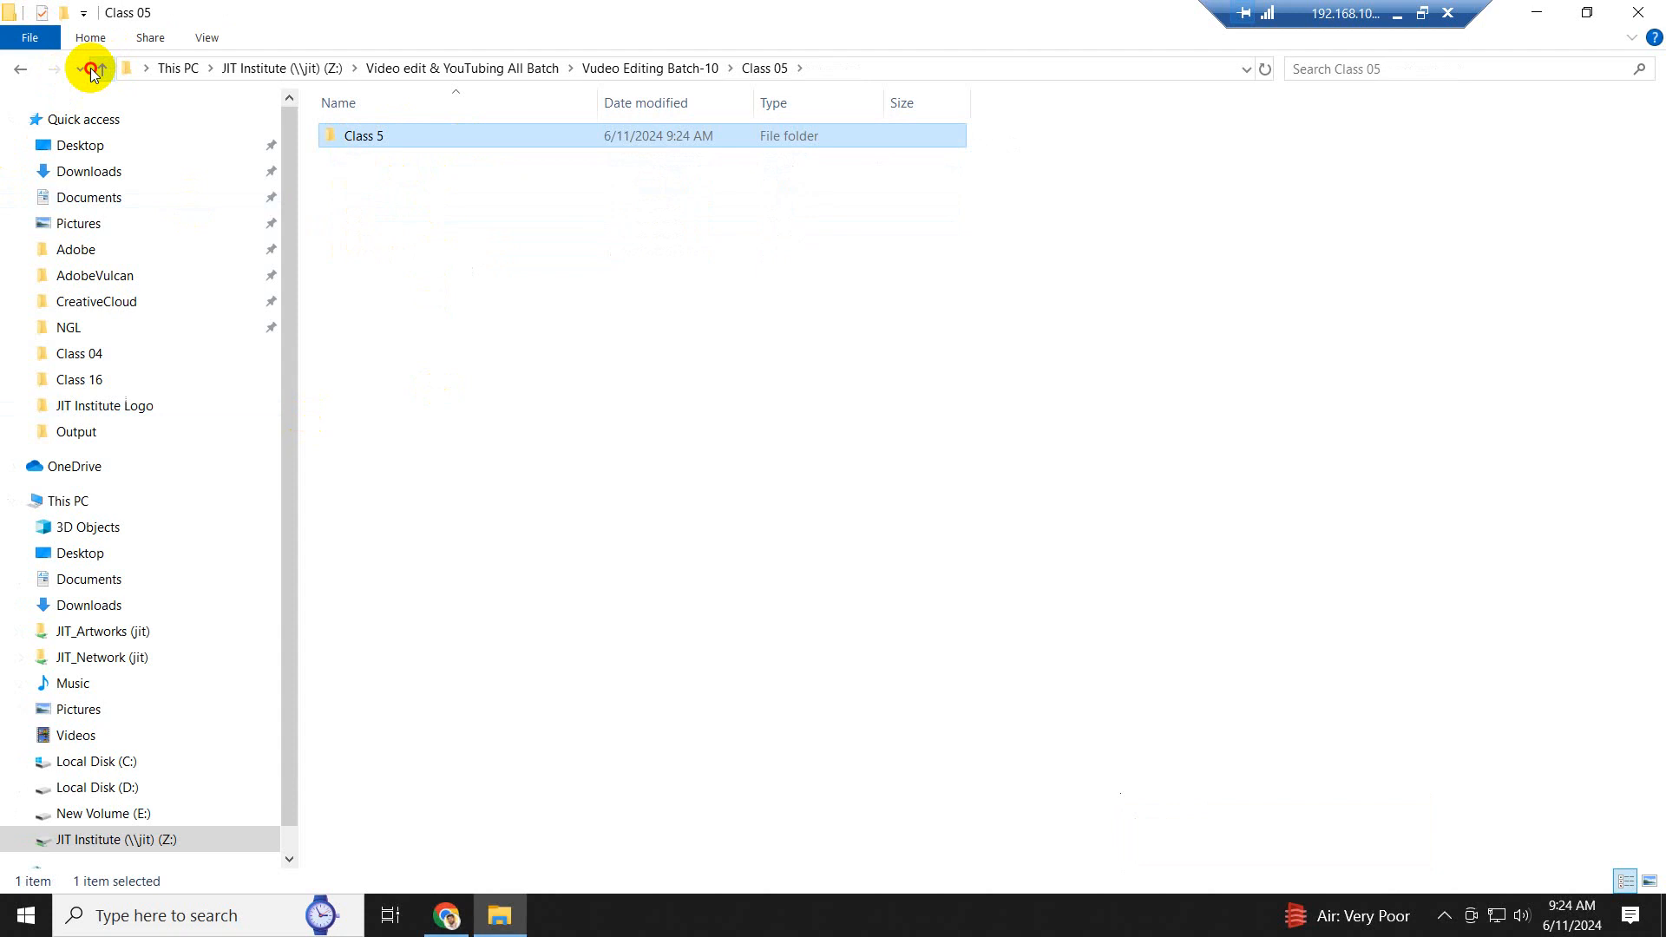
left_click(101, 69)
double_click(375, 230)
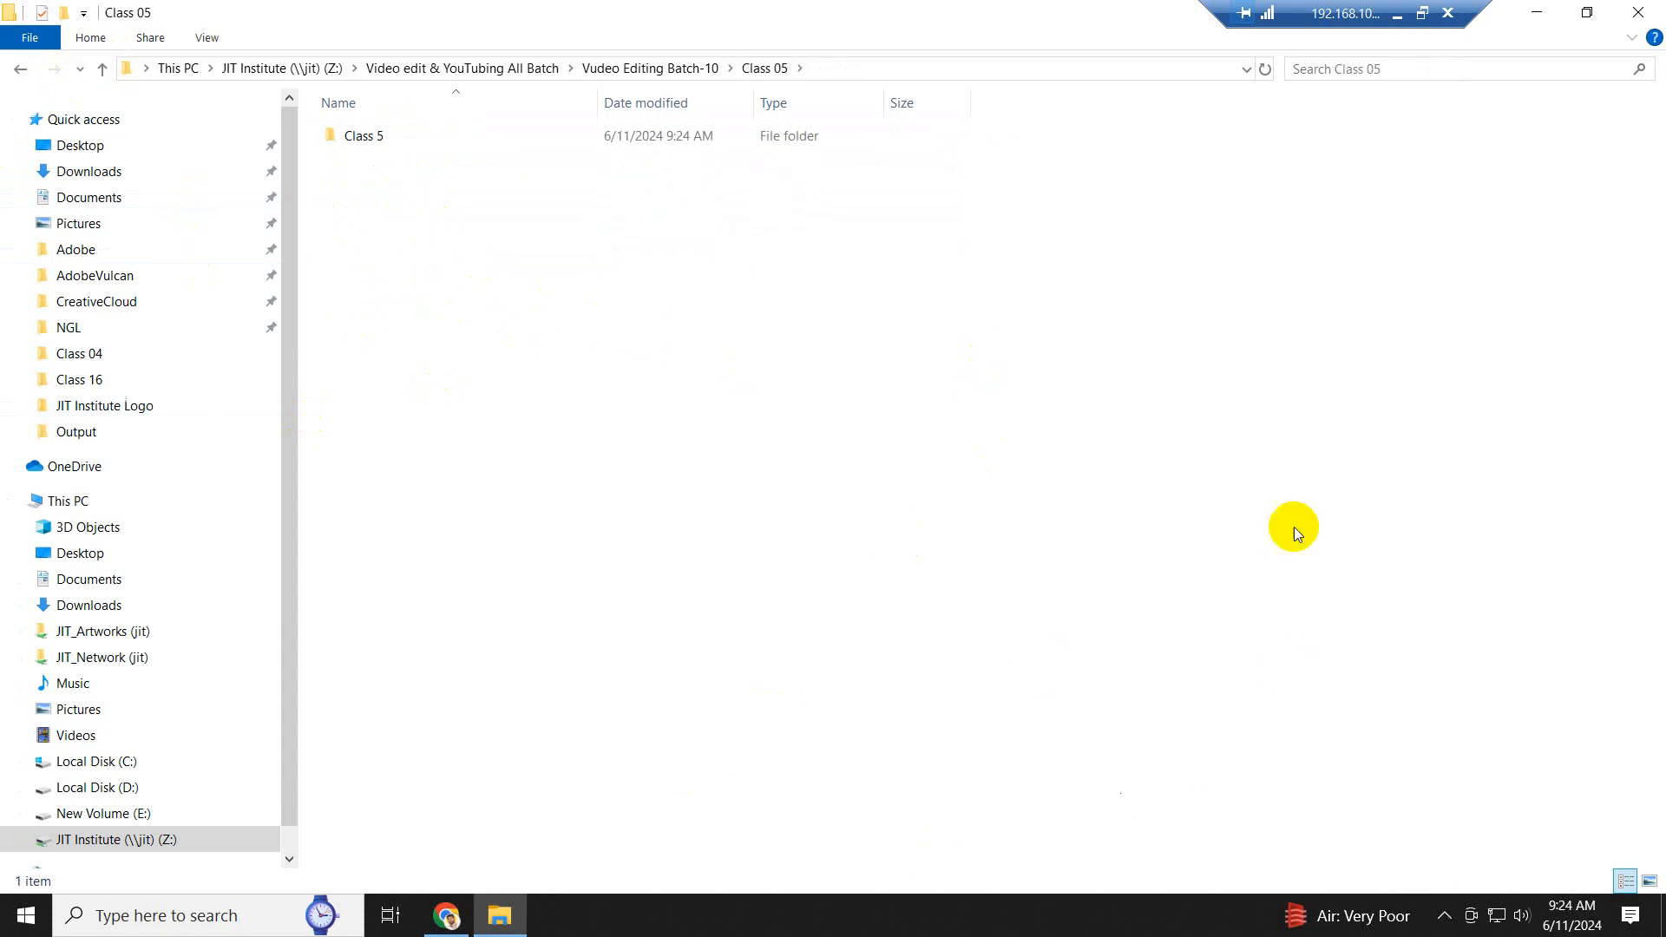
- Rename the Class 5 folder as "Project", check its subfolders, and return to the Class 05 folder
right_click(377, 138)
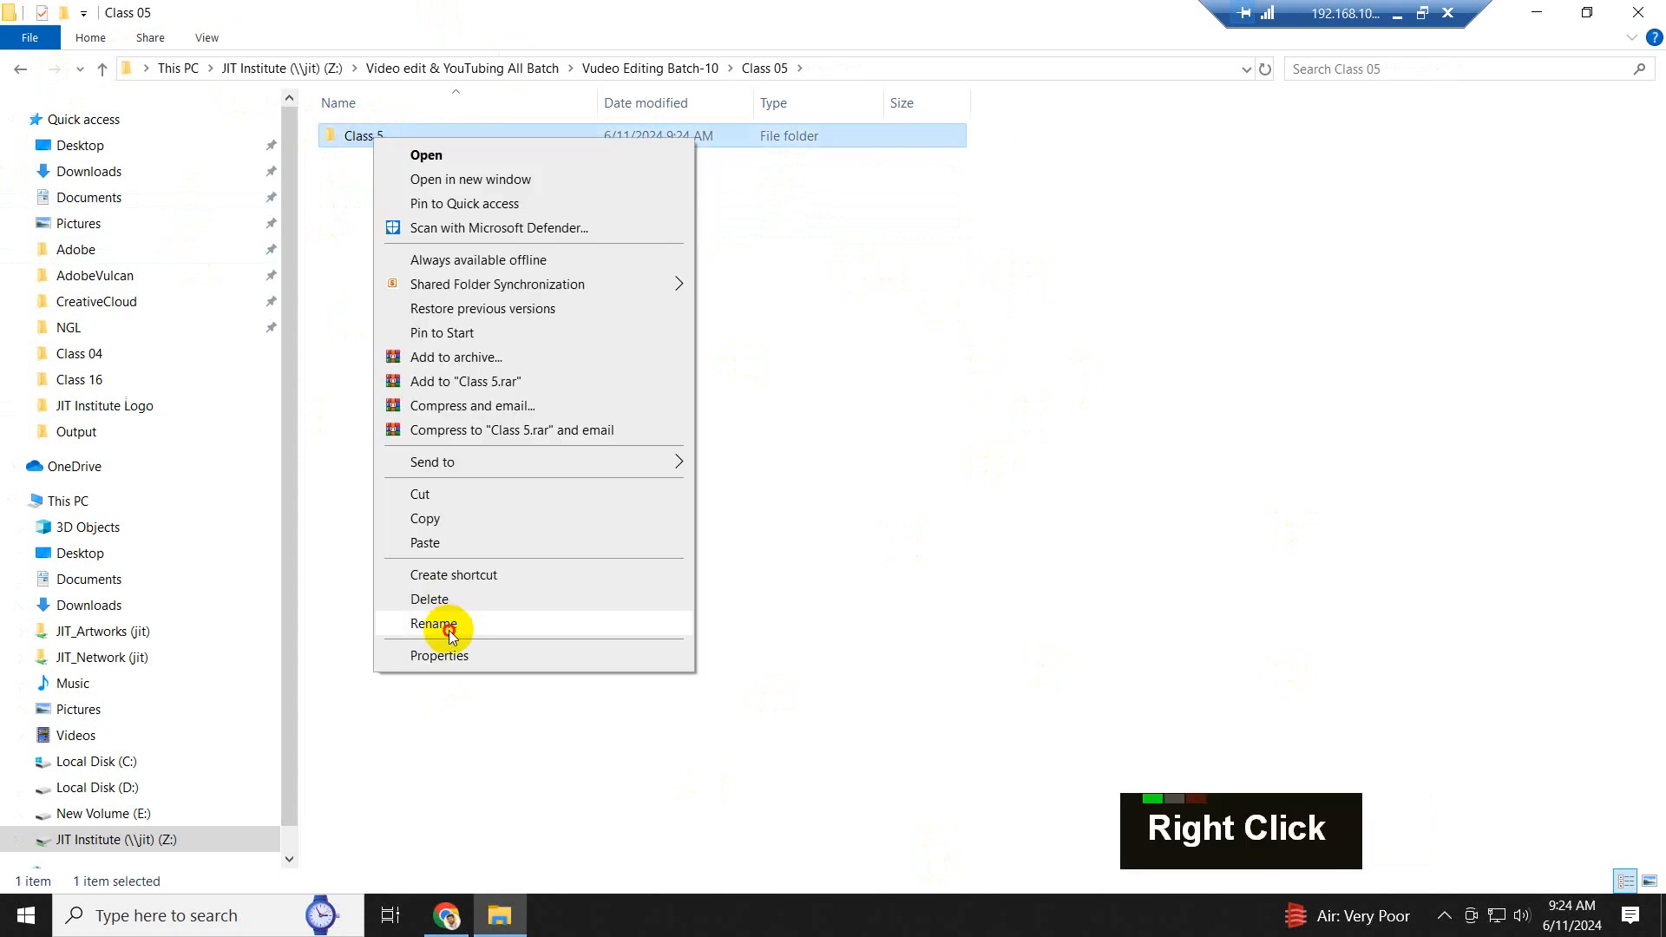
left_click(449, 626)
type("Pr")
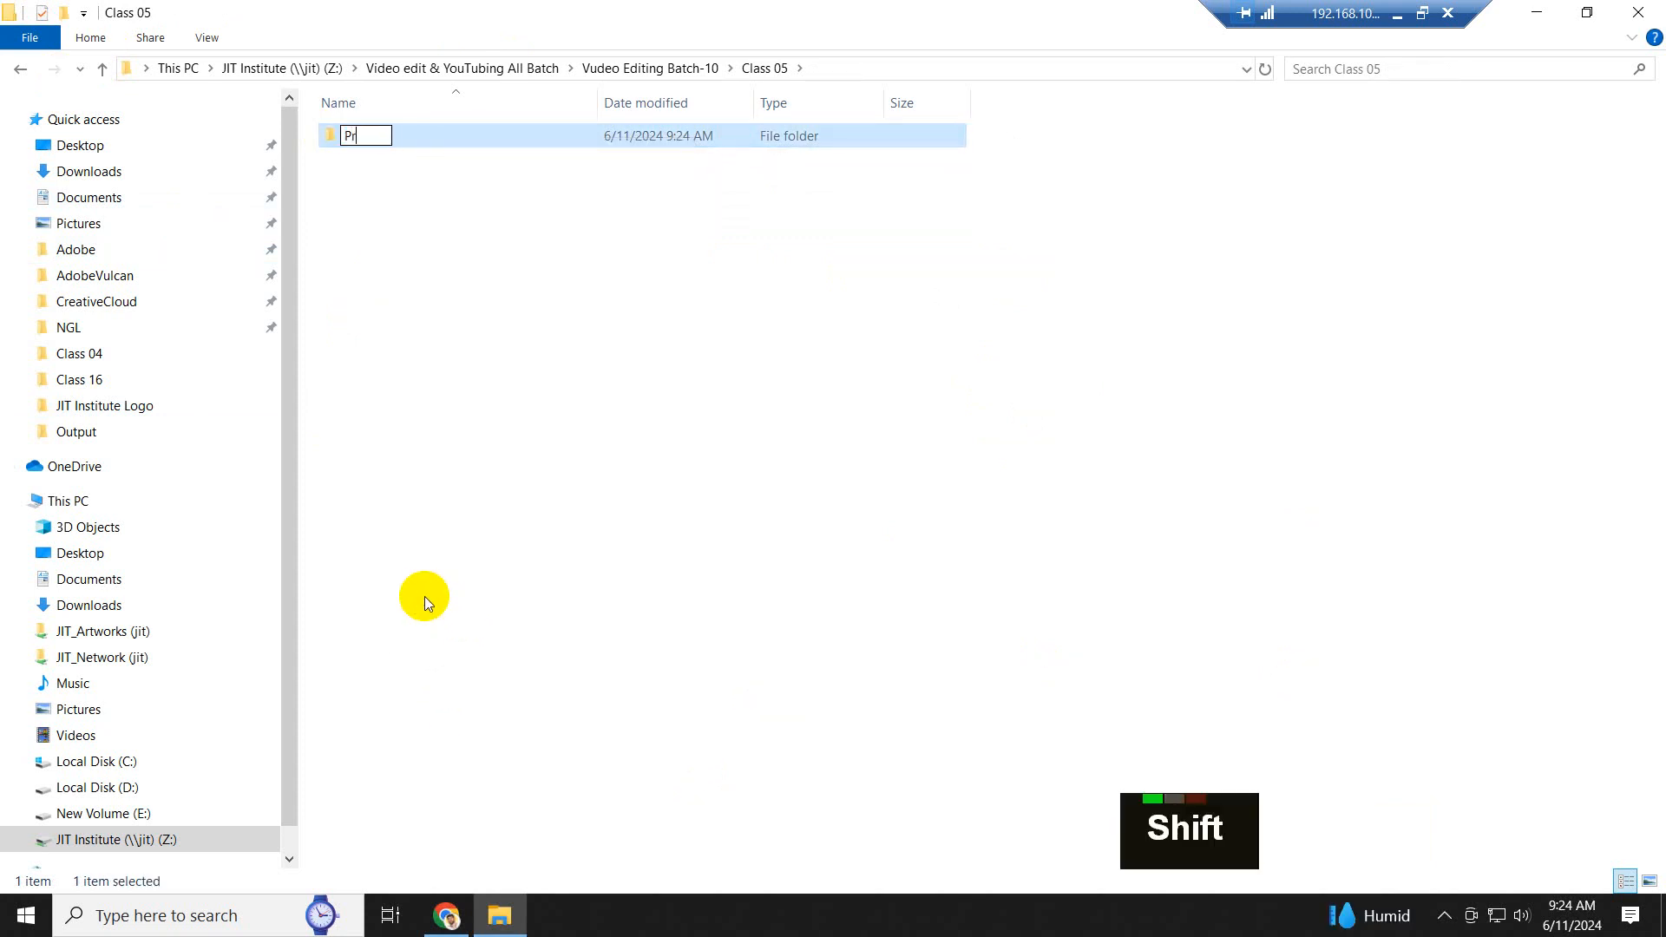
type("oject")
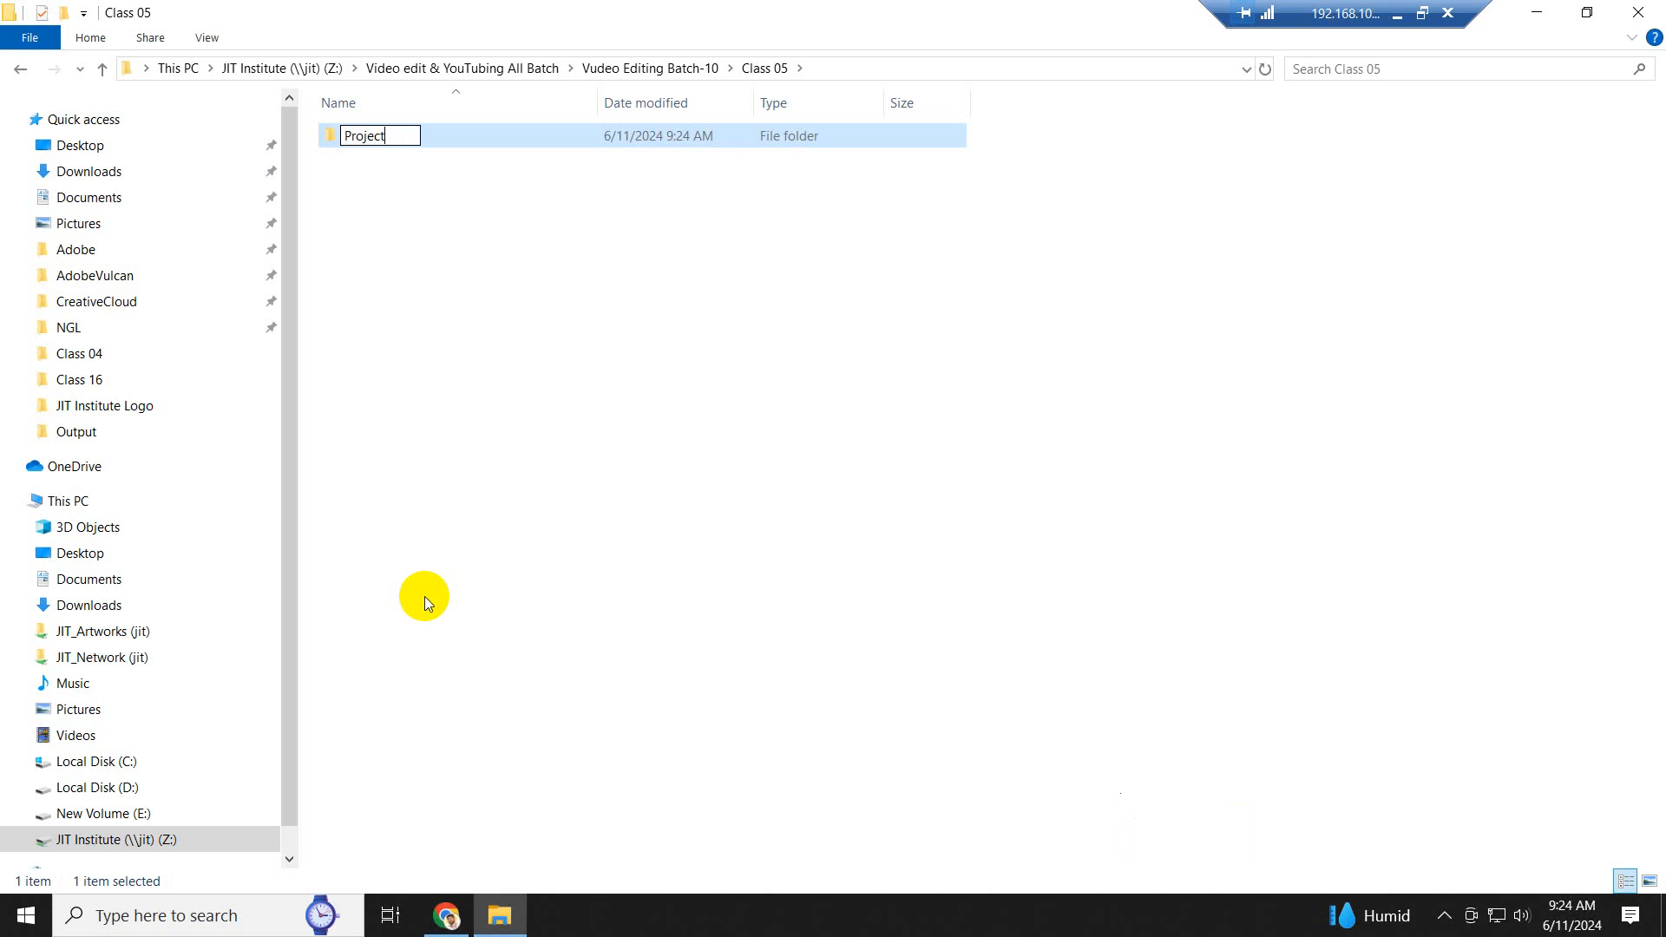
right_click(507, 262)
left_click(581, 361)
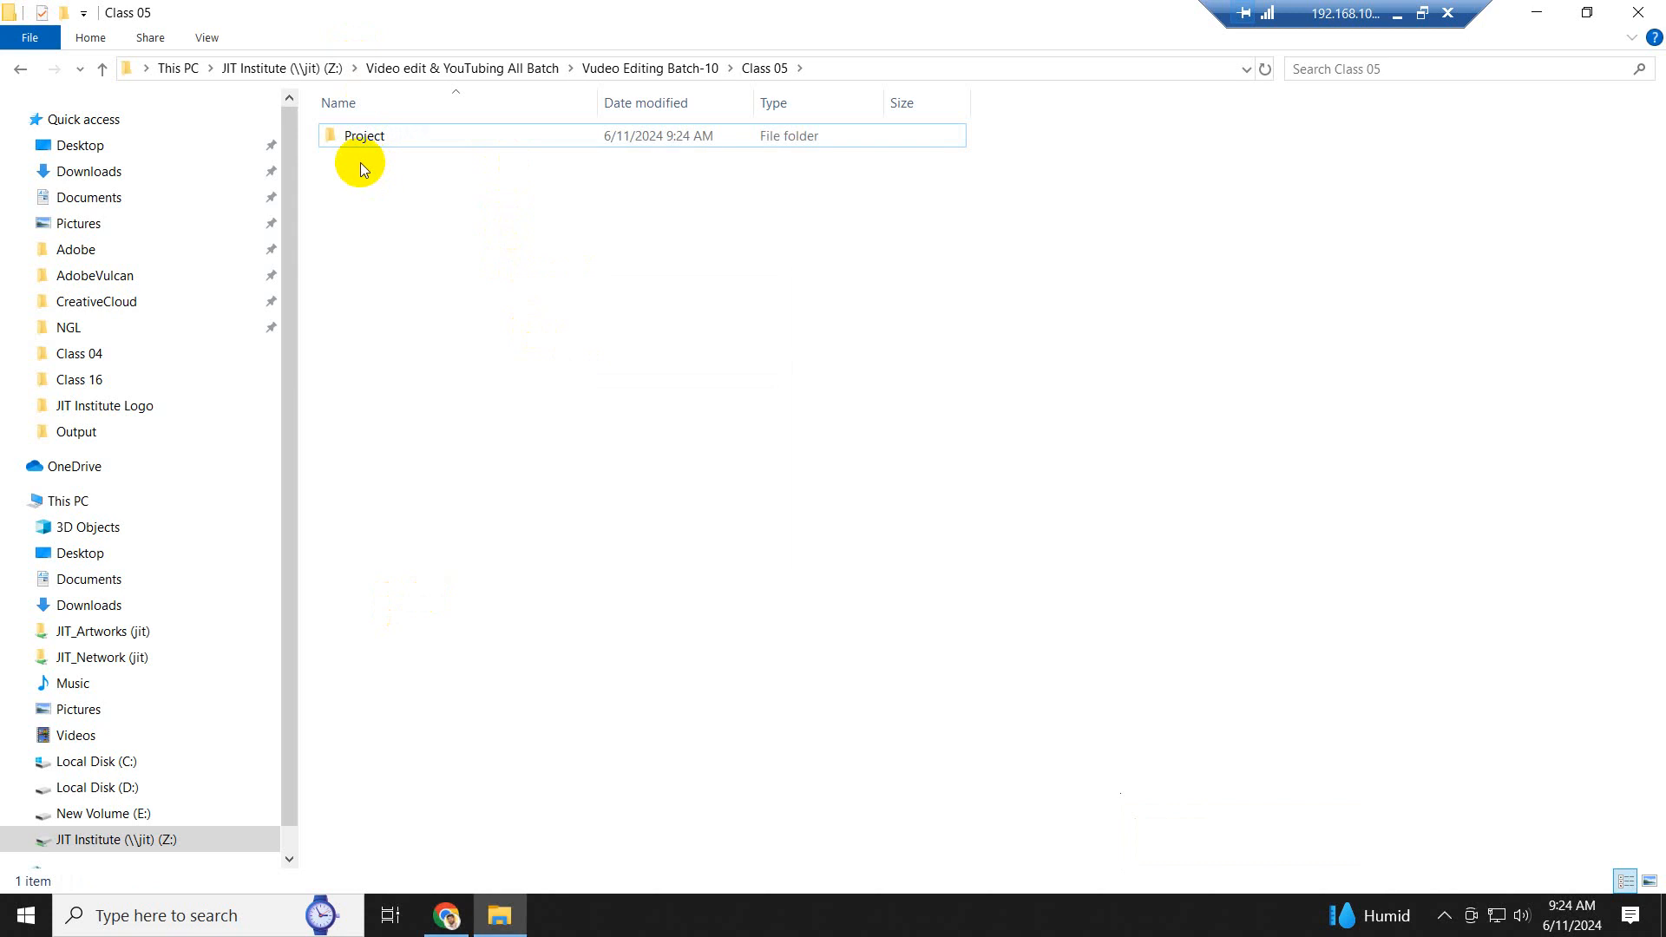
double_click(361, 135)
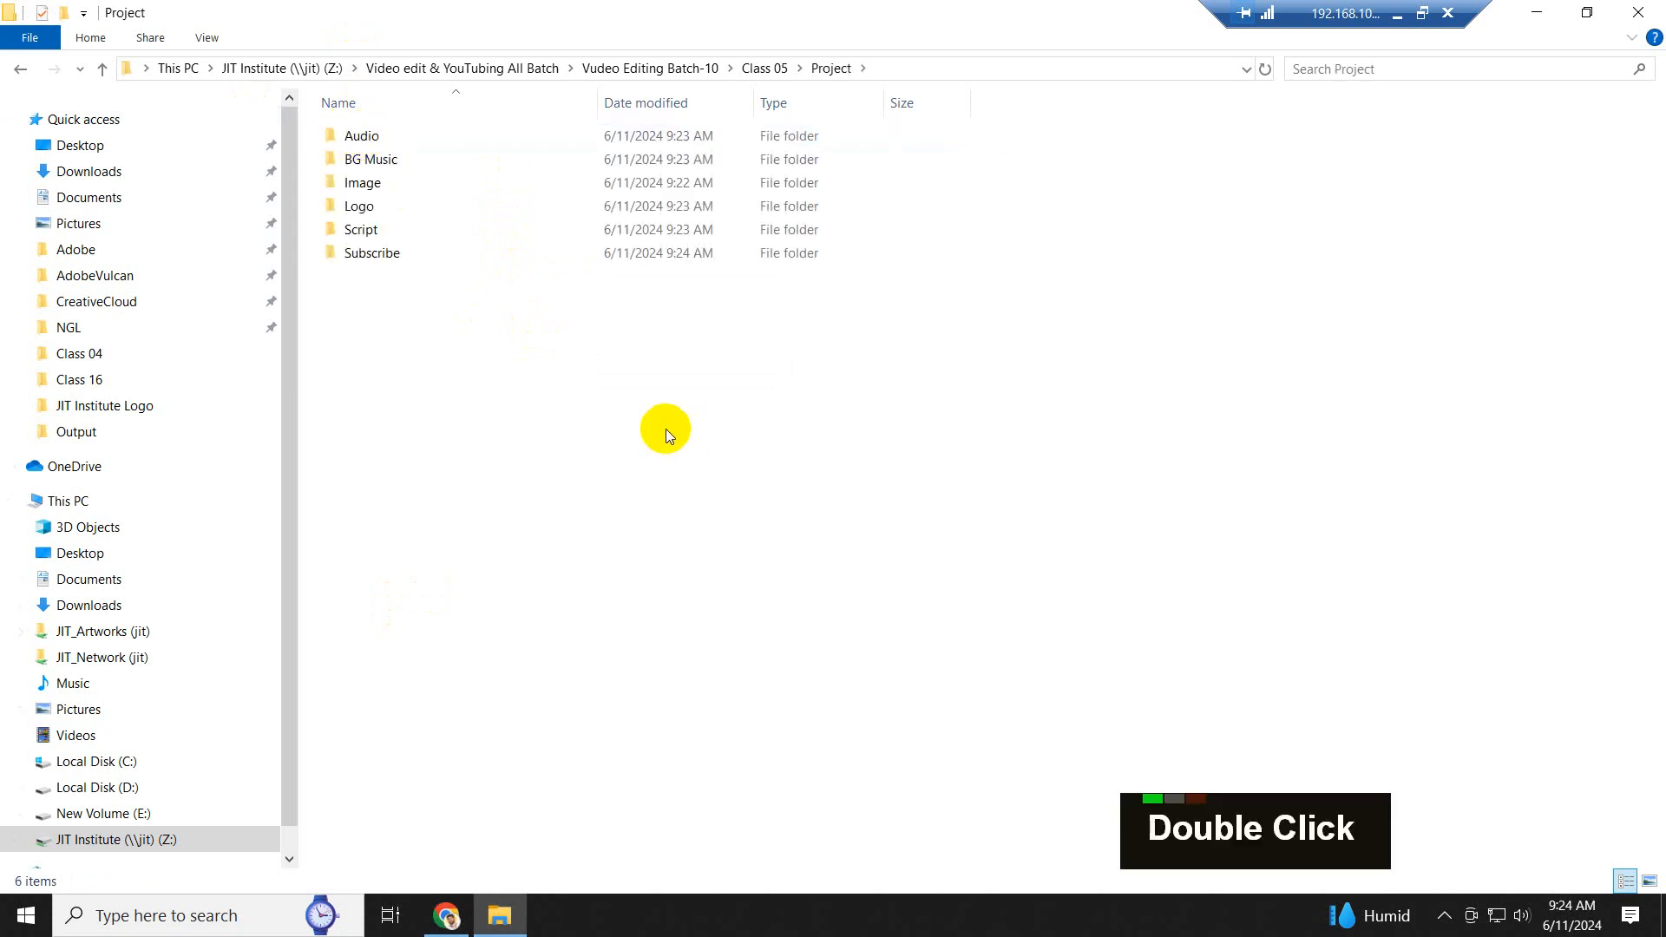
left_click(105, 69)
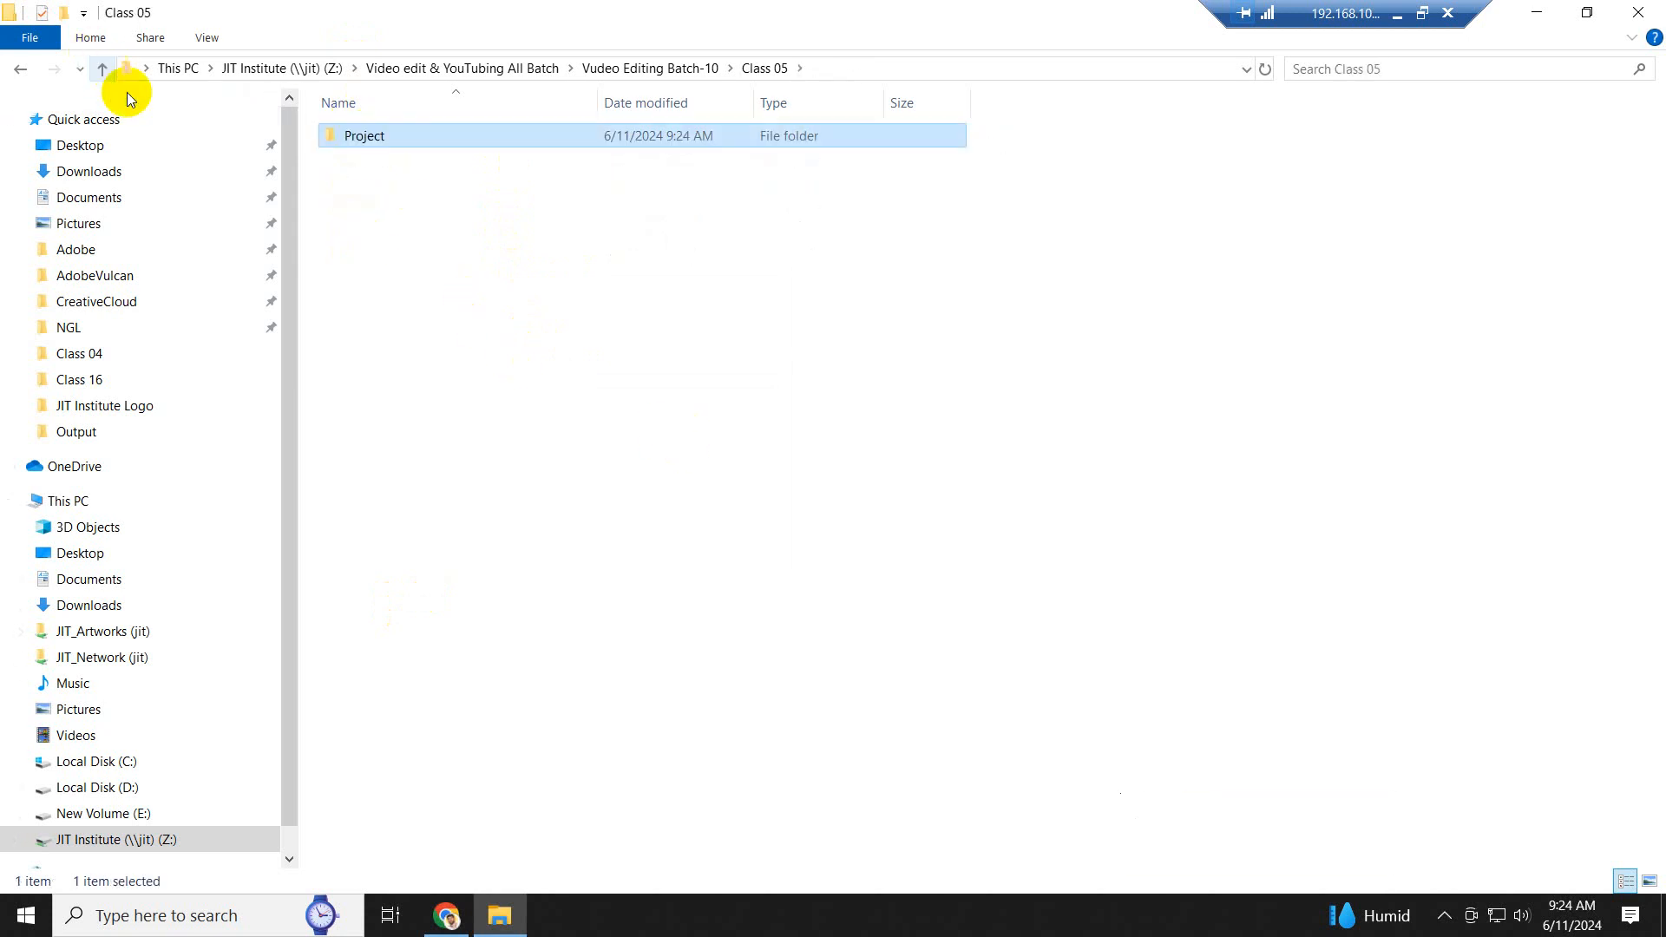
- Check the subfolders of the Project folder in Class 05 and return to the Vudeo Editing Batch-10 folder
left_click(467, 254)
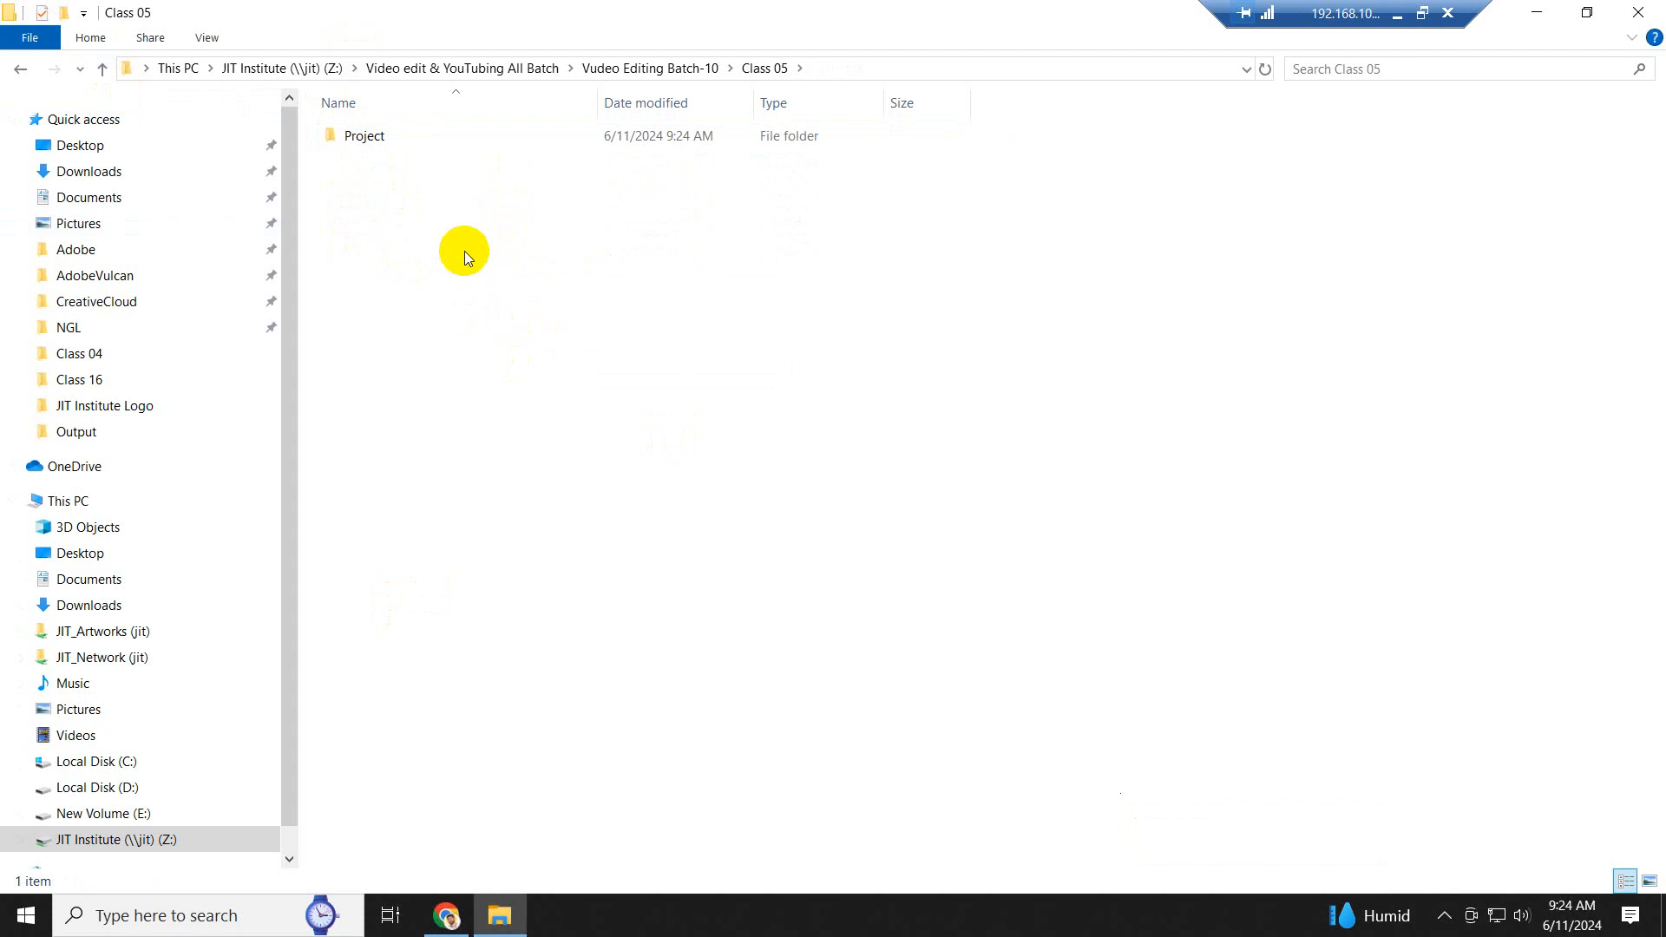
double_click(383, 137)
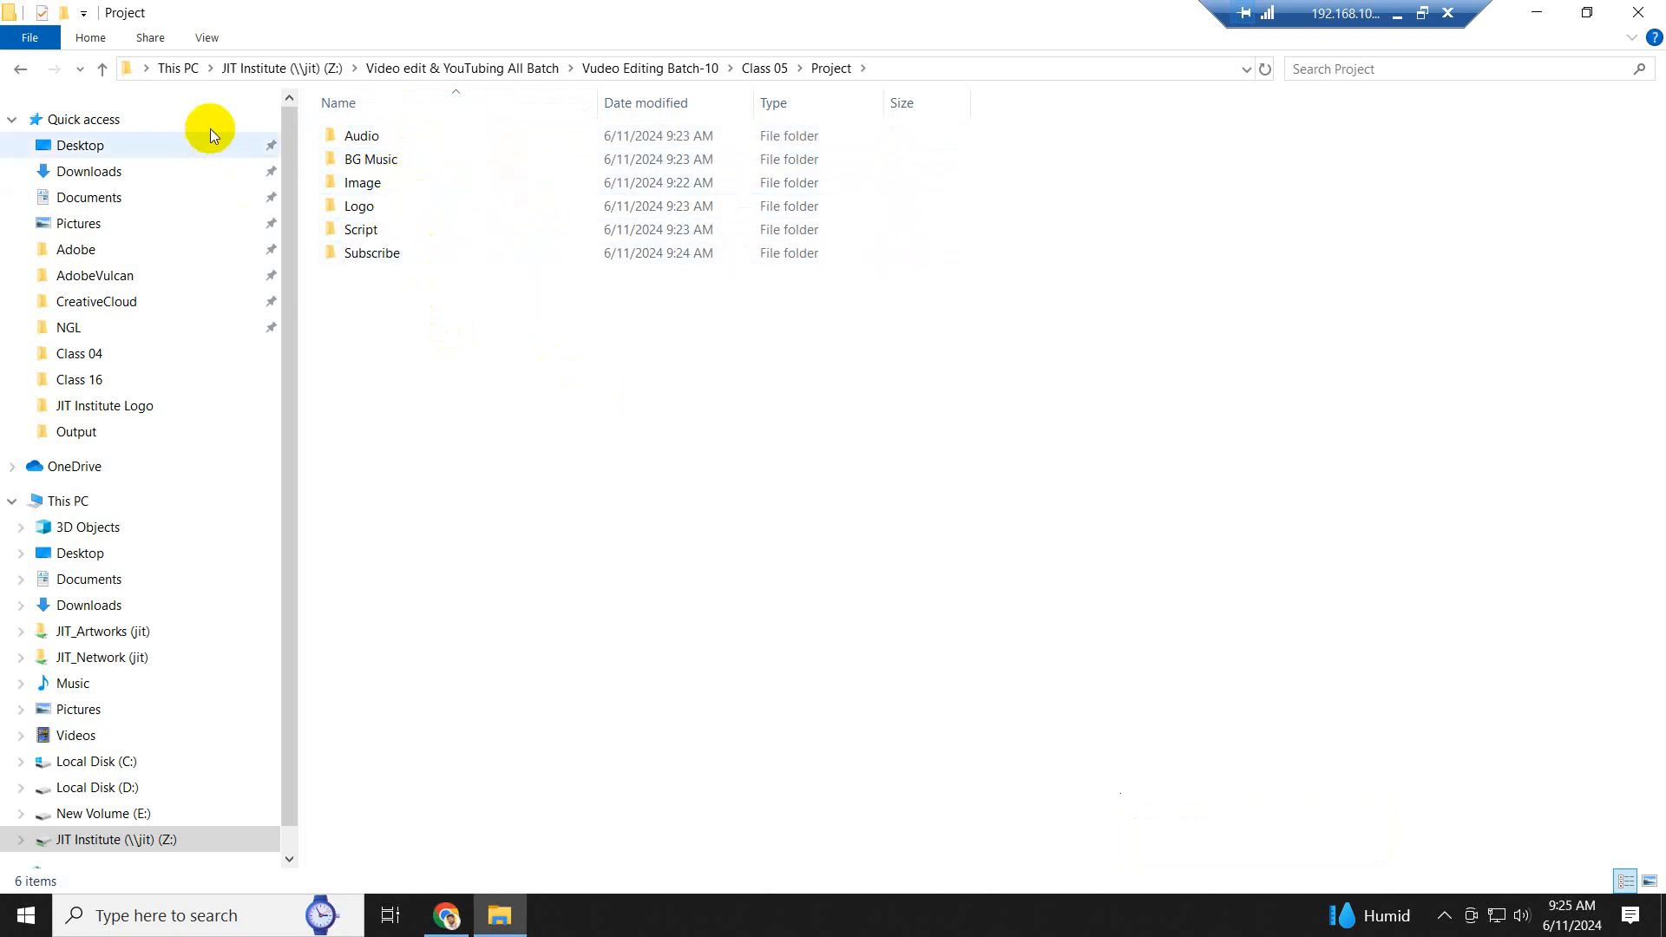
left_click(103, 70)
left_click(103, 70)
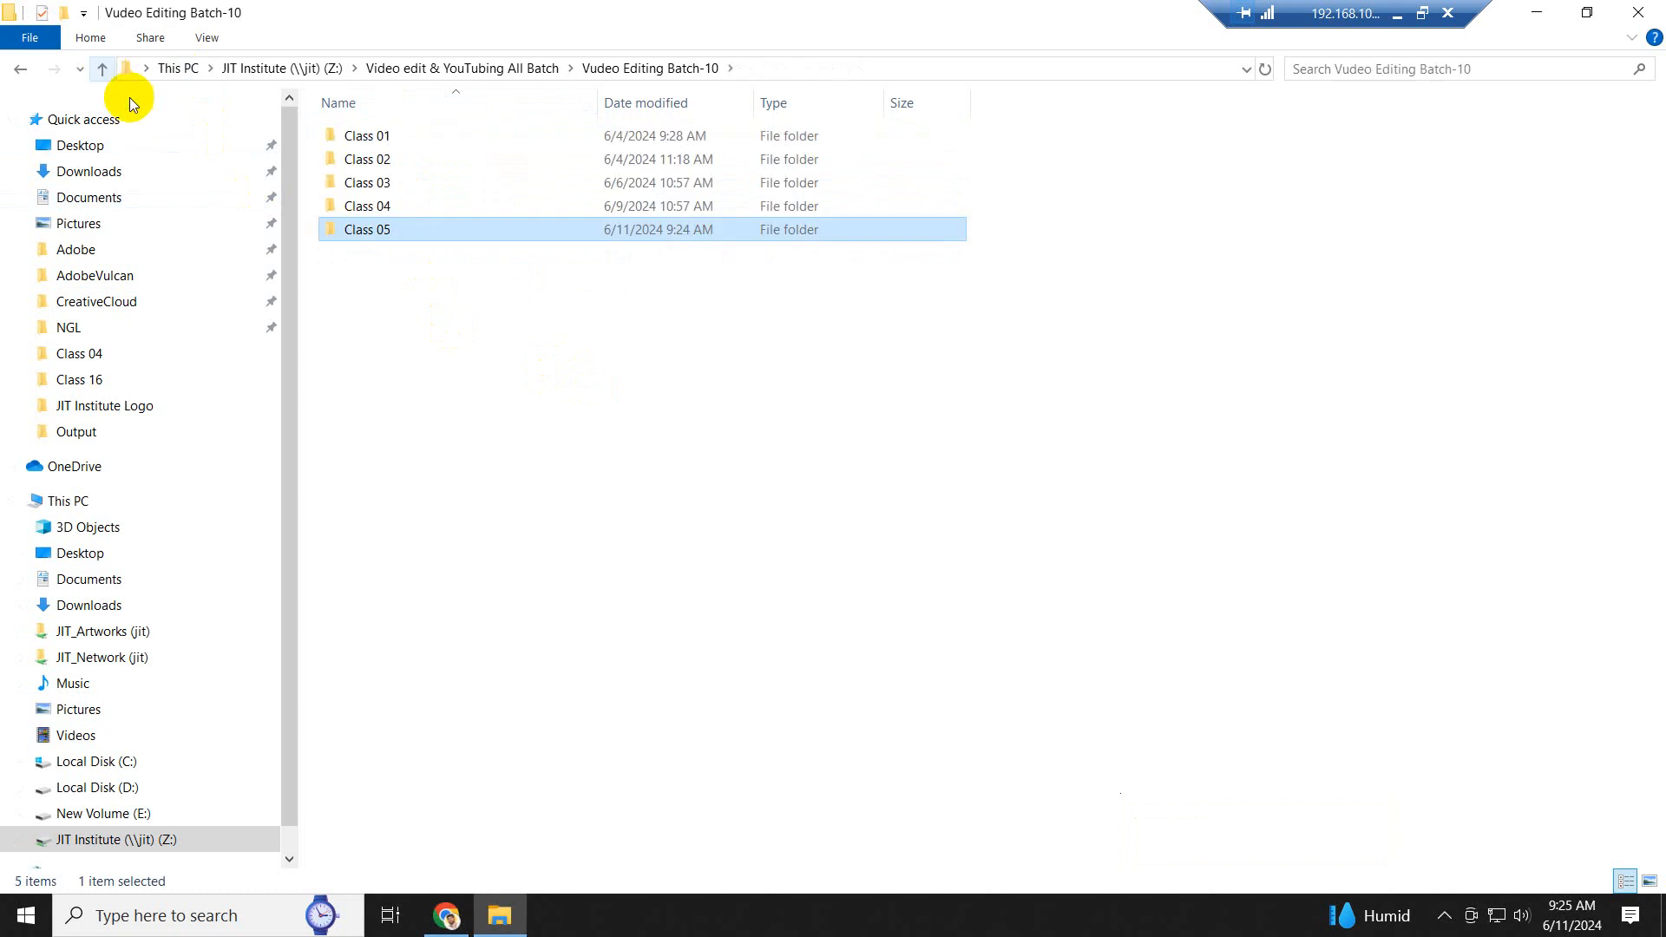
double_click(387, 205)
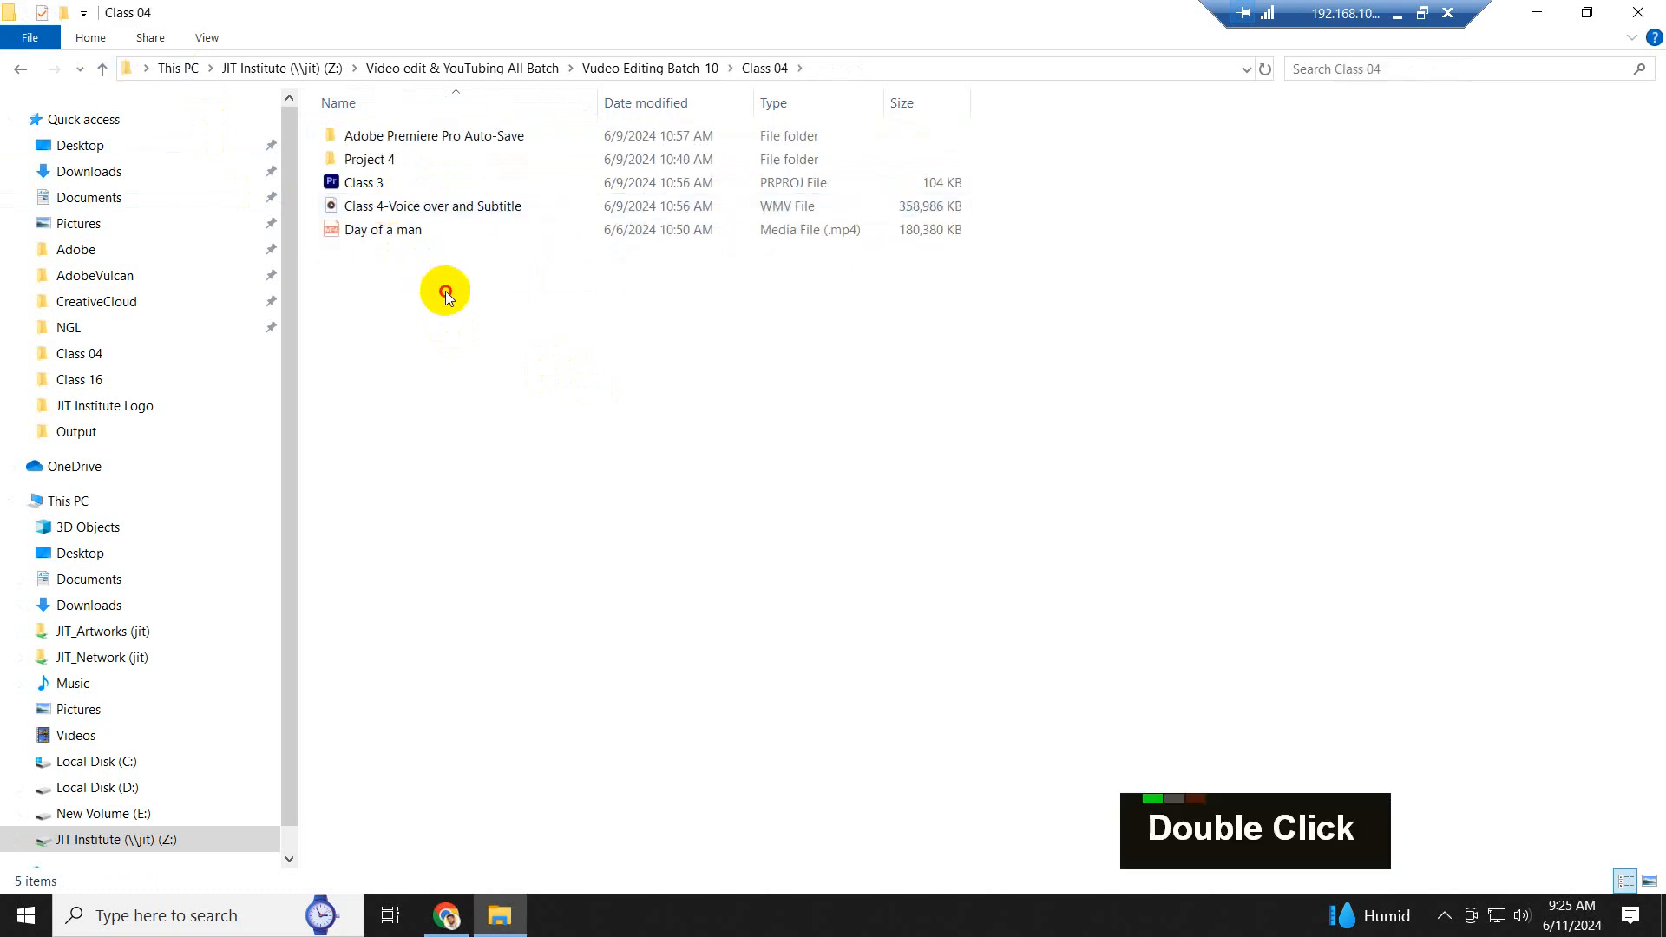
double_click(394, 159)
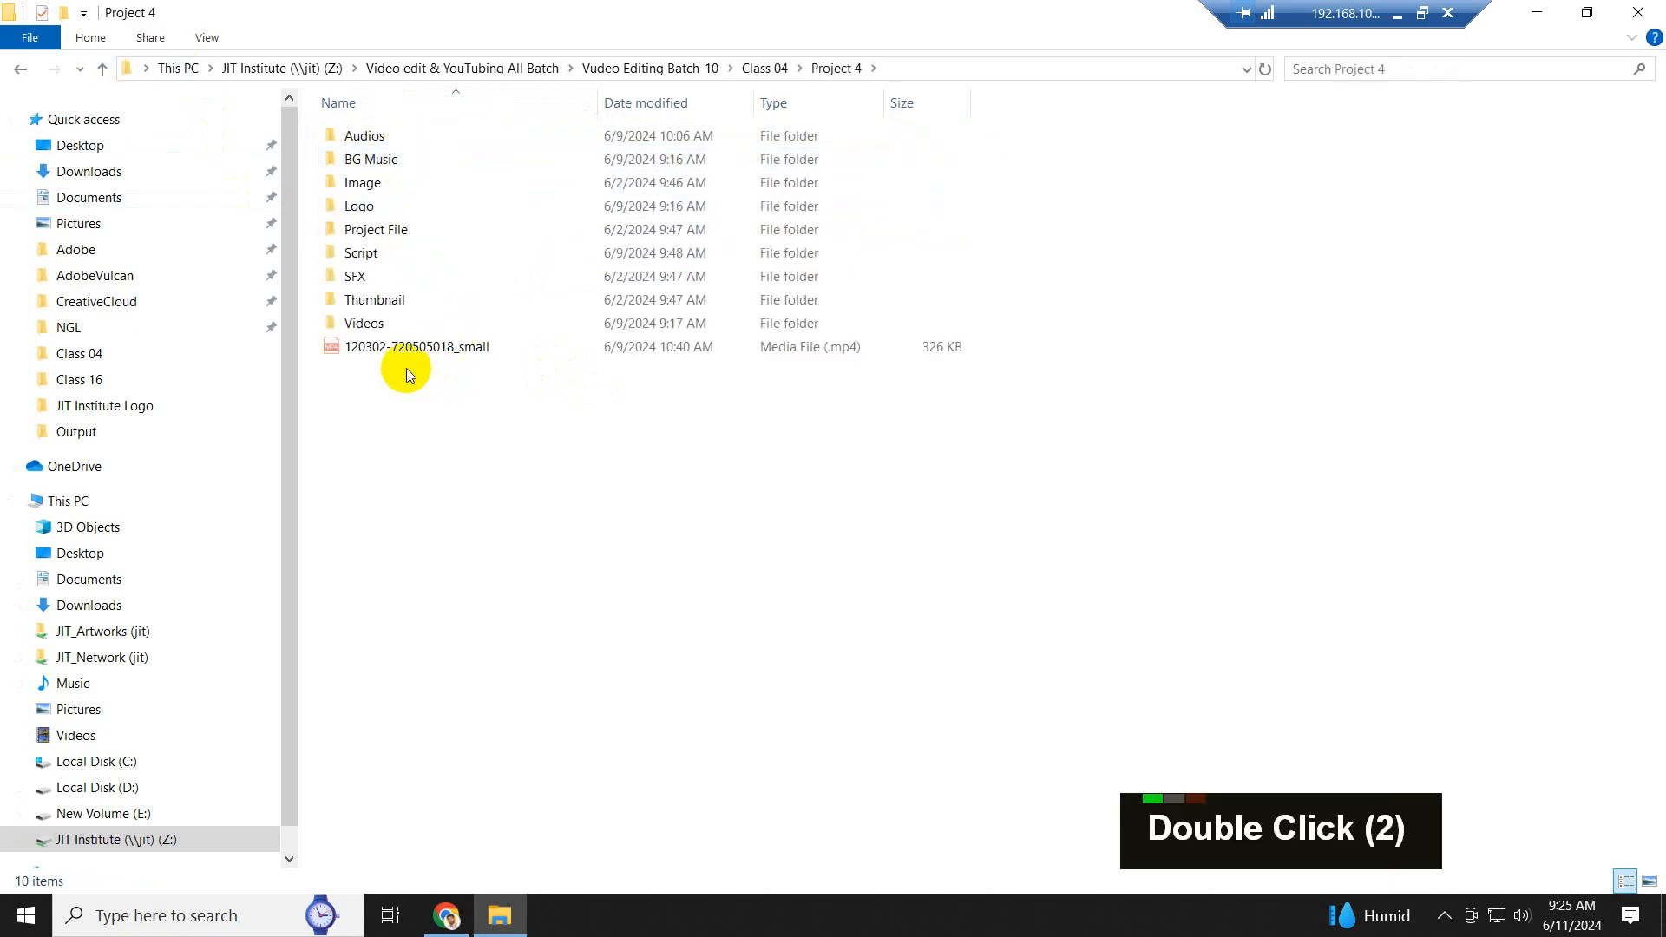
double_click(414, 347)
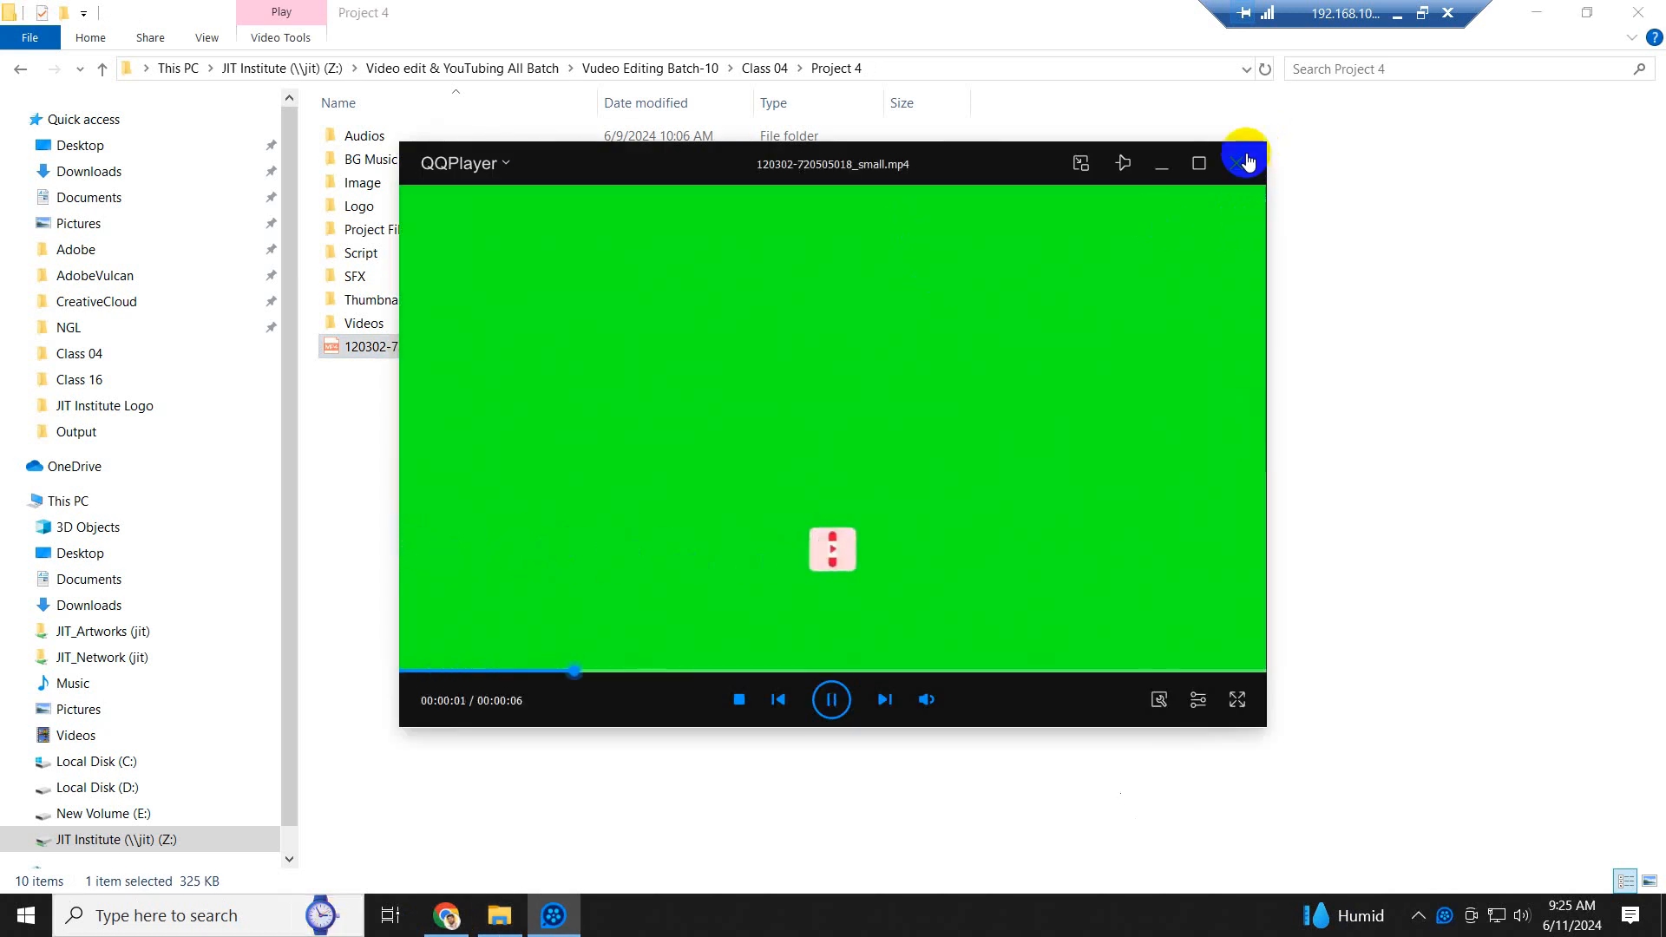
left_click(1247, 162)
double_click(457, 352)
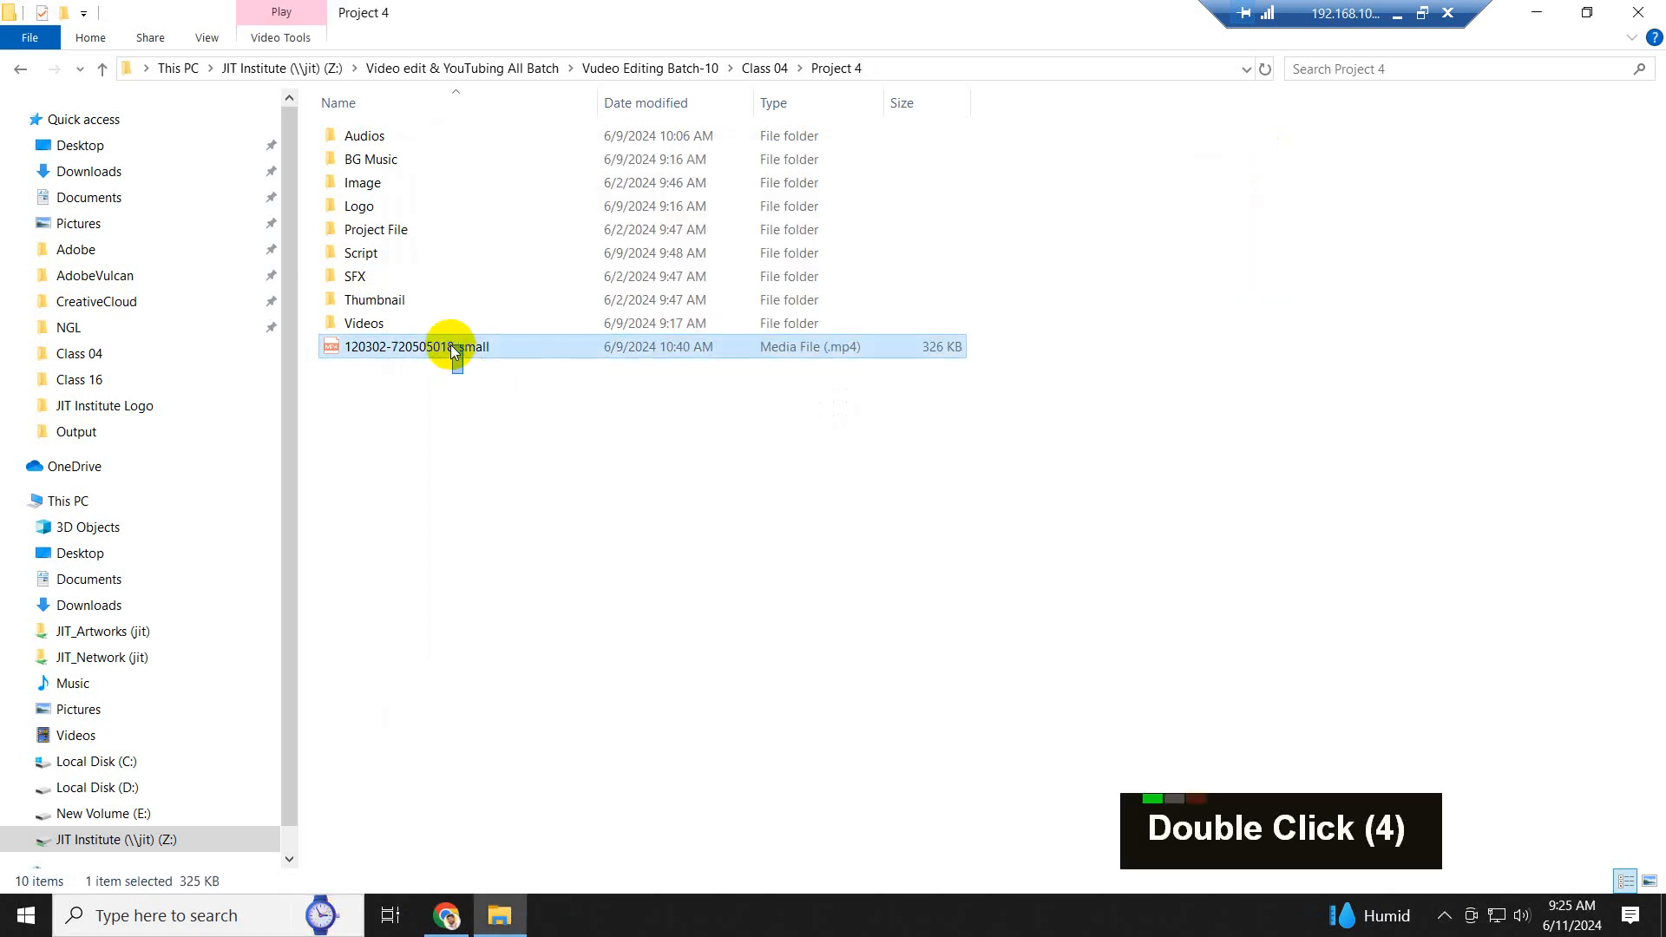
key("ctrl")
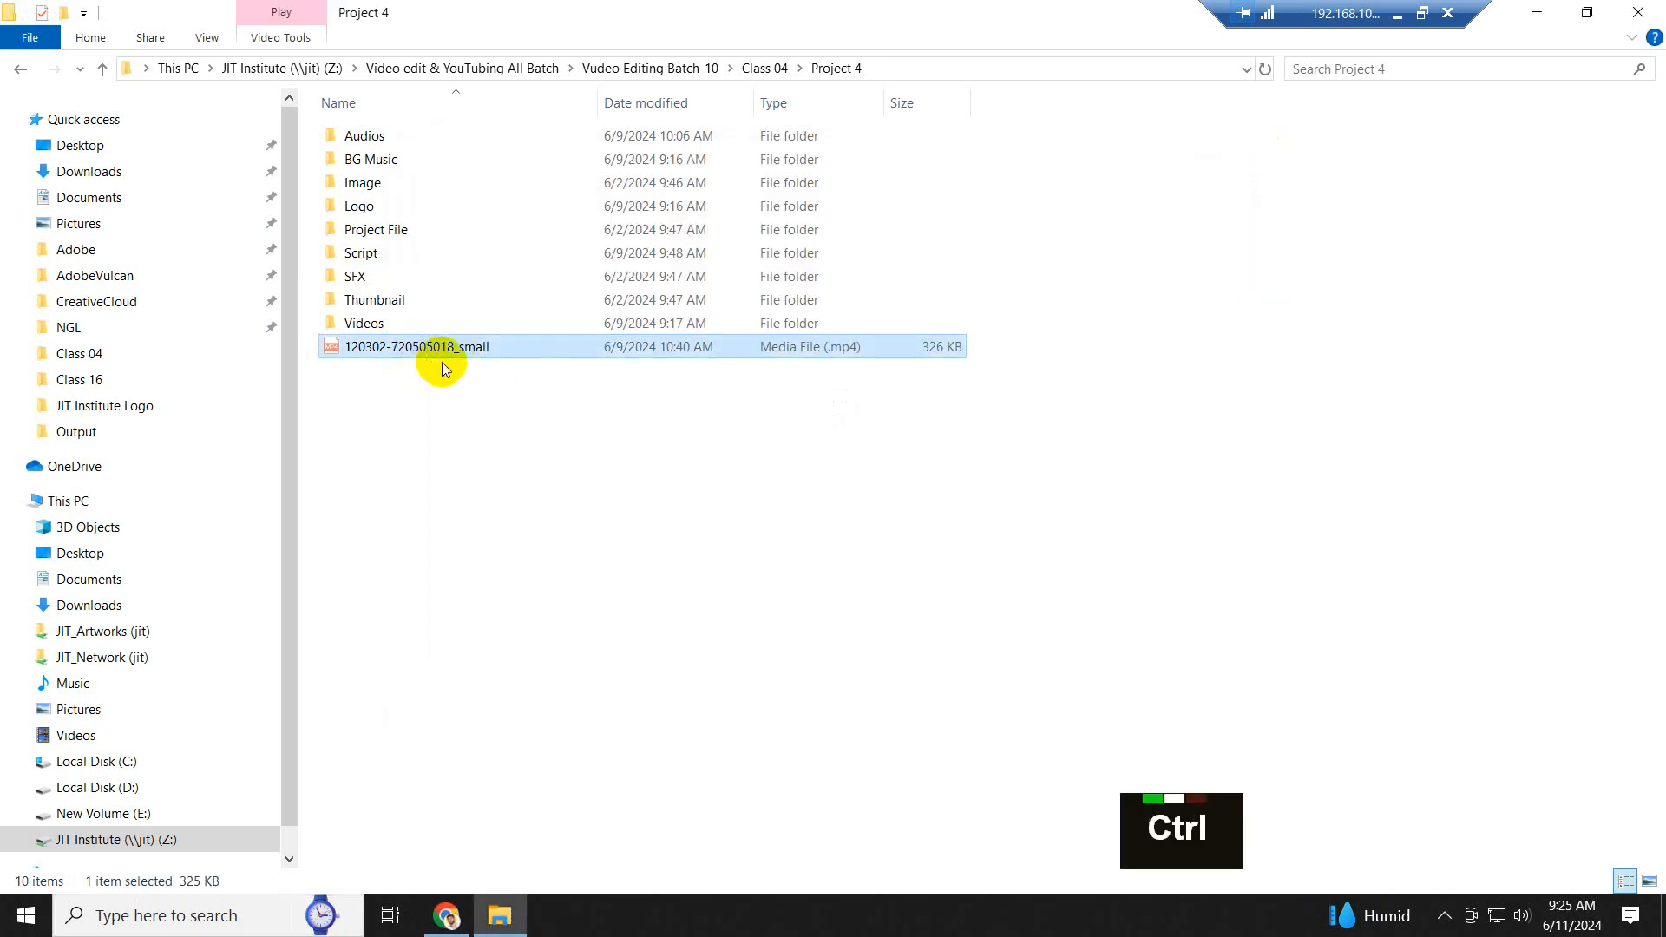
- Paste the copied video into the Subscribe folder inside the Project folder of Class 05
left_click(102, 70)
left_click(103, 71)
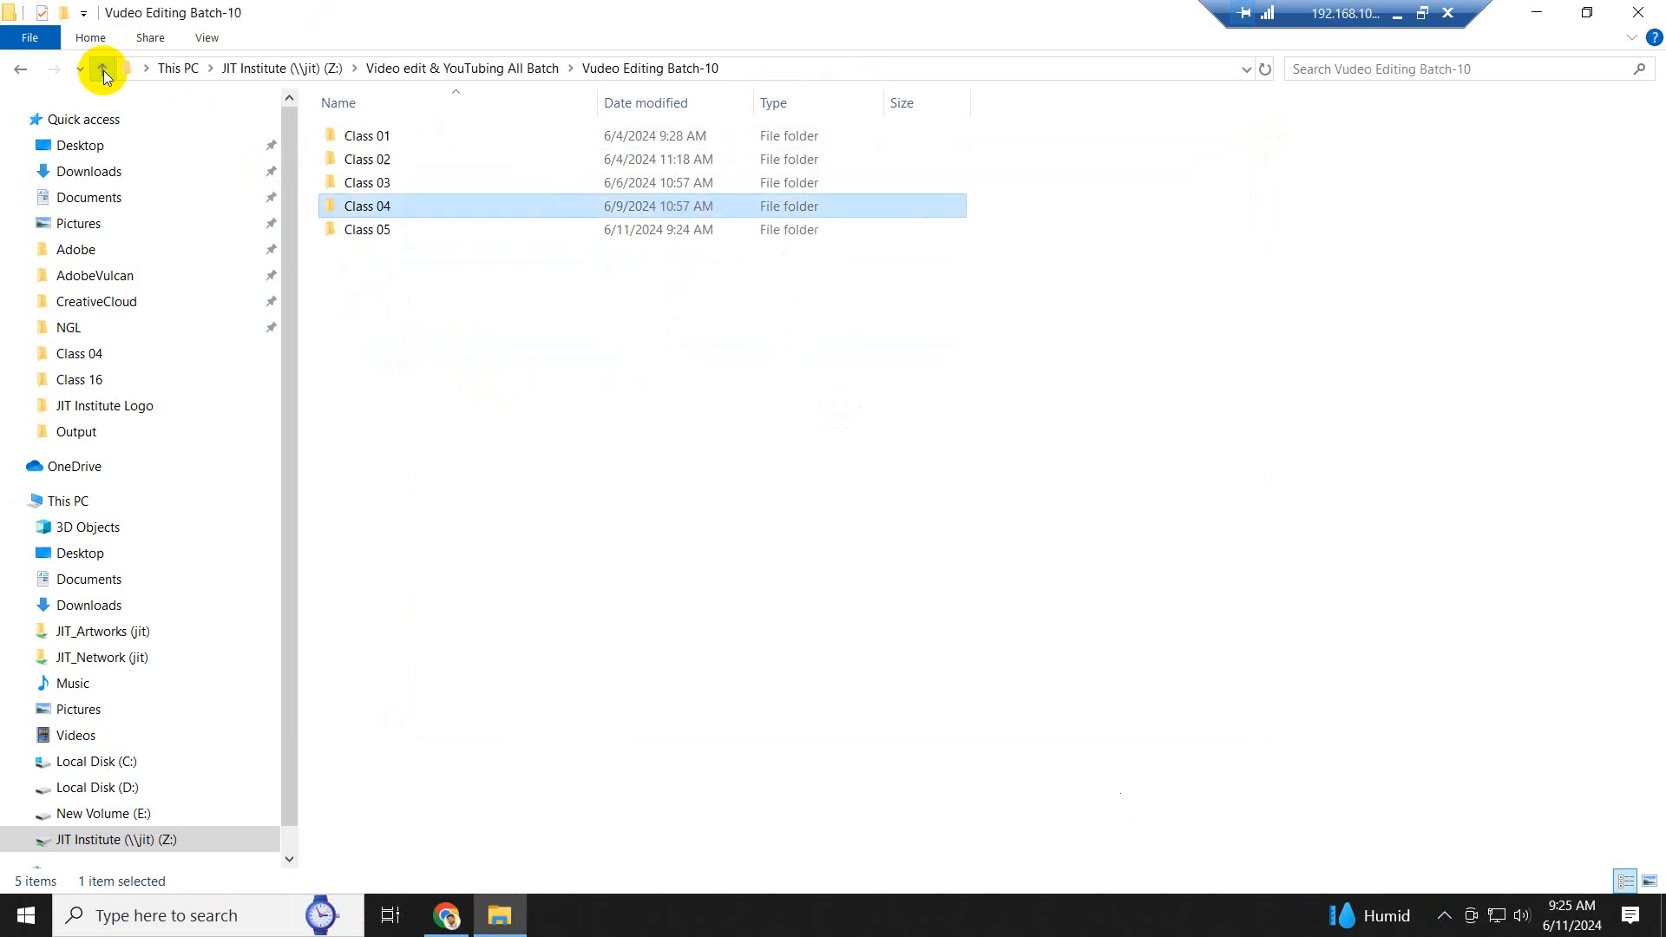
double_click(428, 227)
double_click(390, 137)
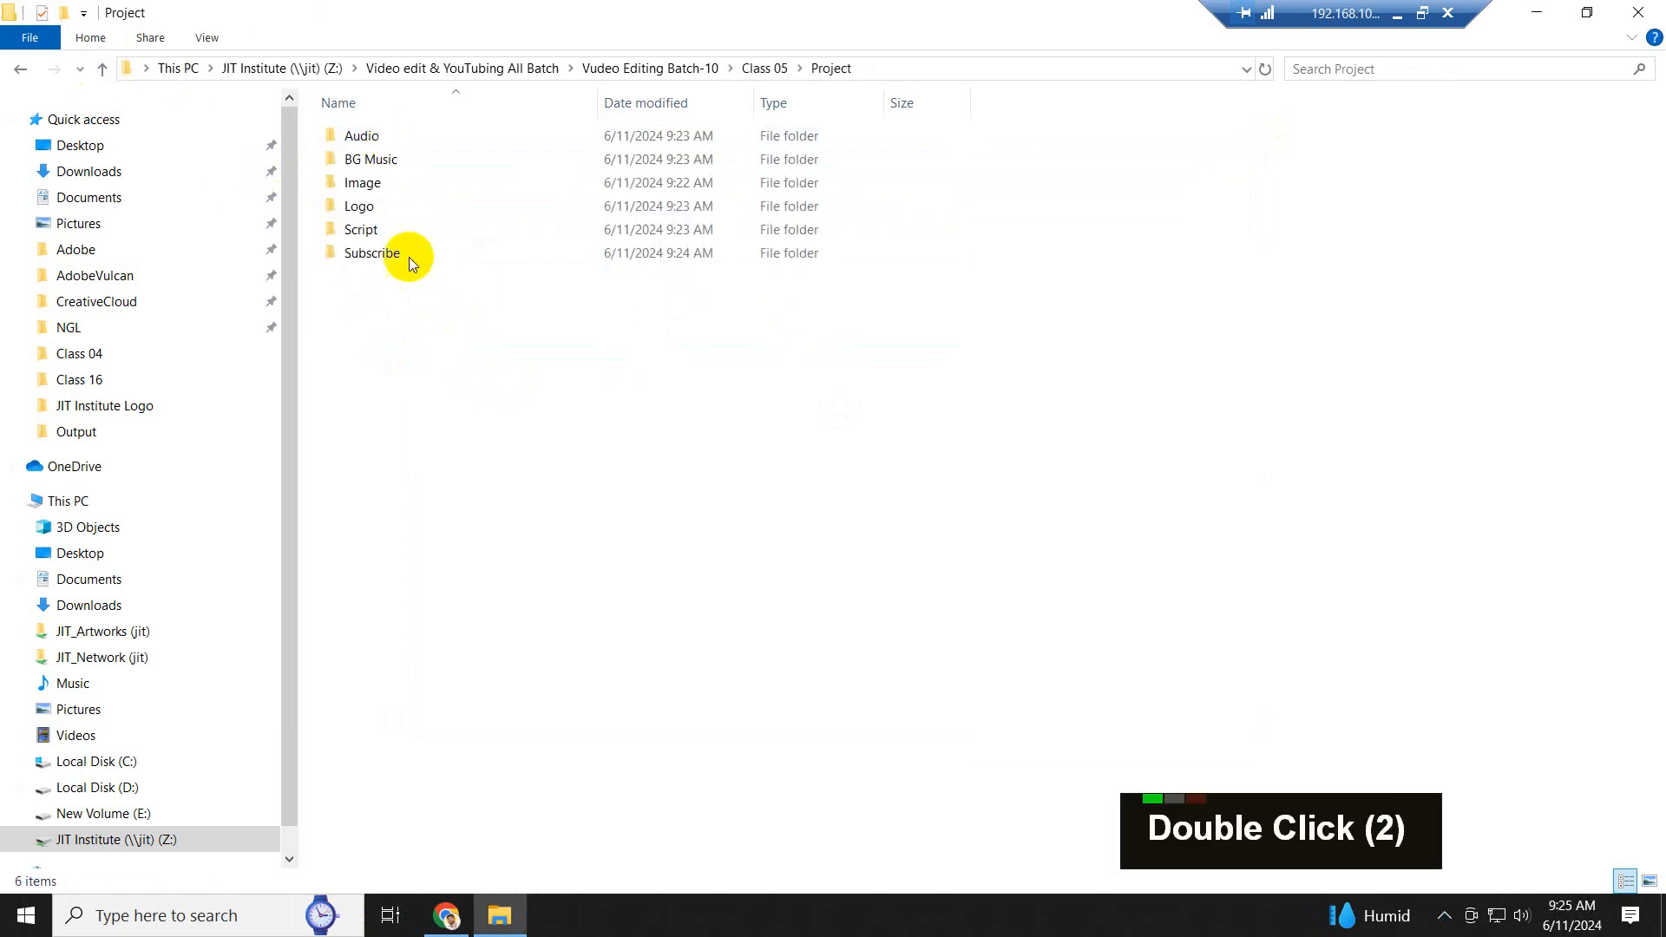
double_click(396, 261)
double_click(396, 259)
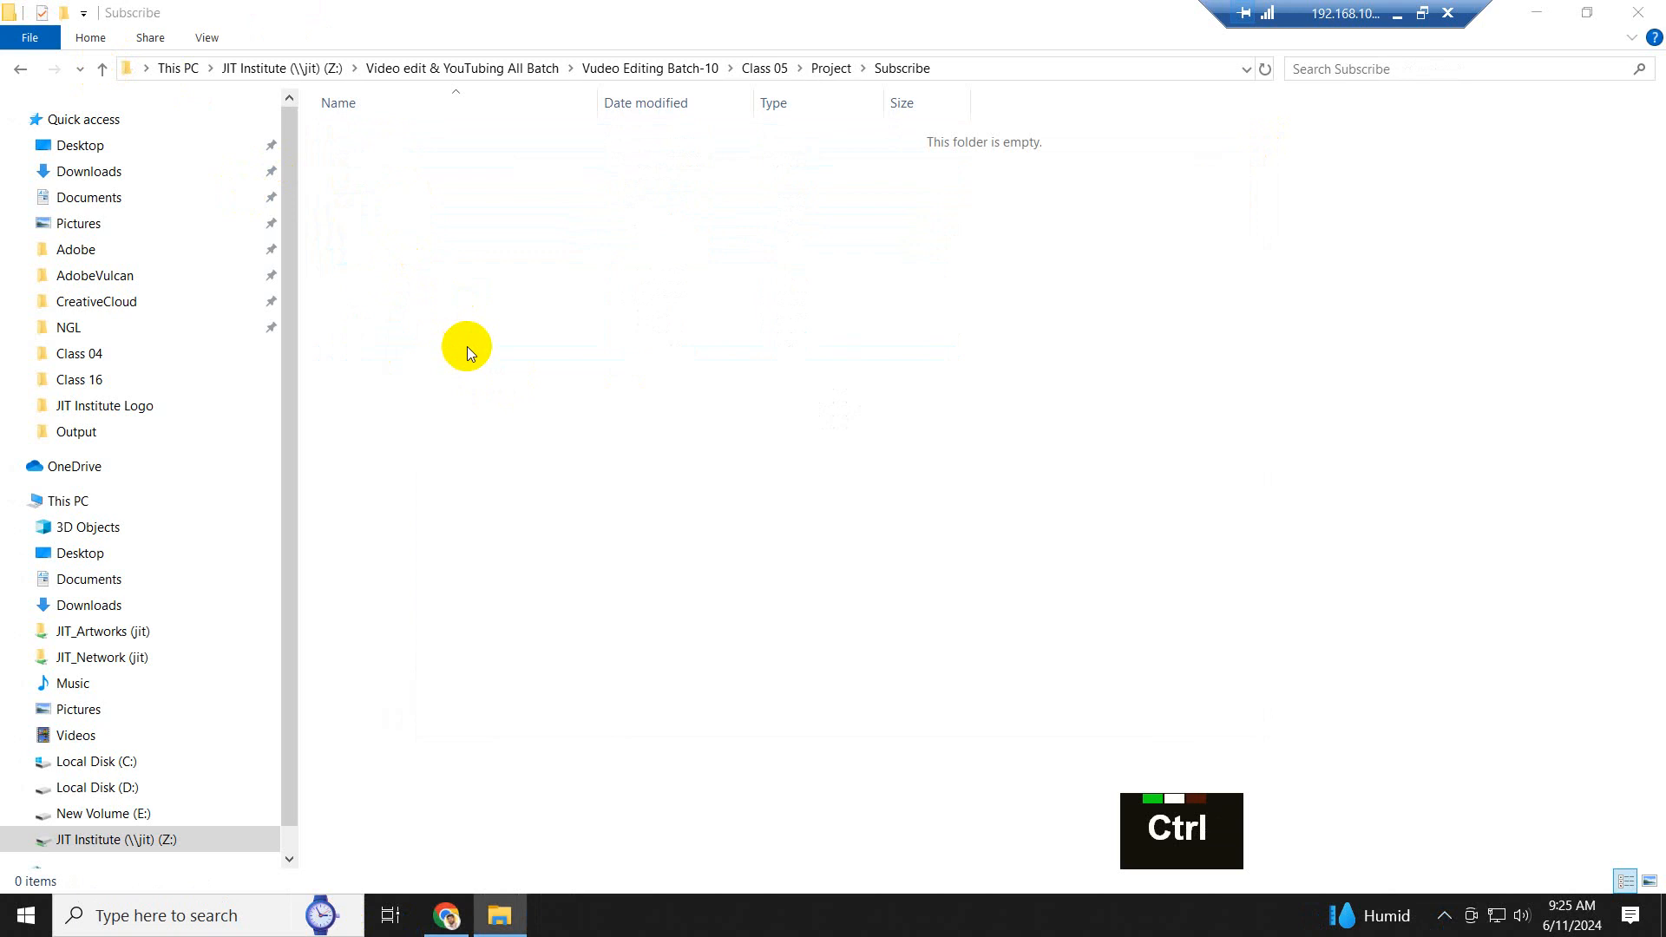
key("ctrl+v")
- Rename the pasted video file as "Subscribe" and refresh the folder view
right_click(432, 135)
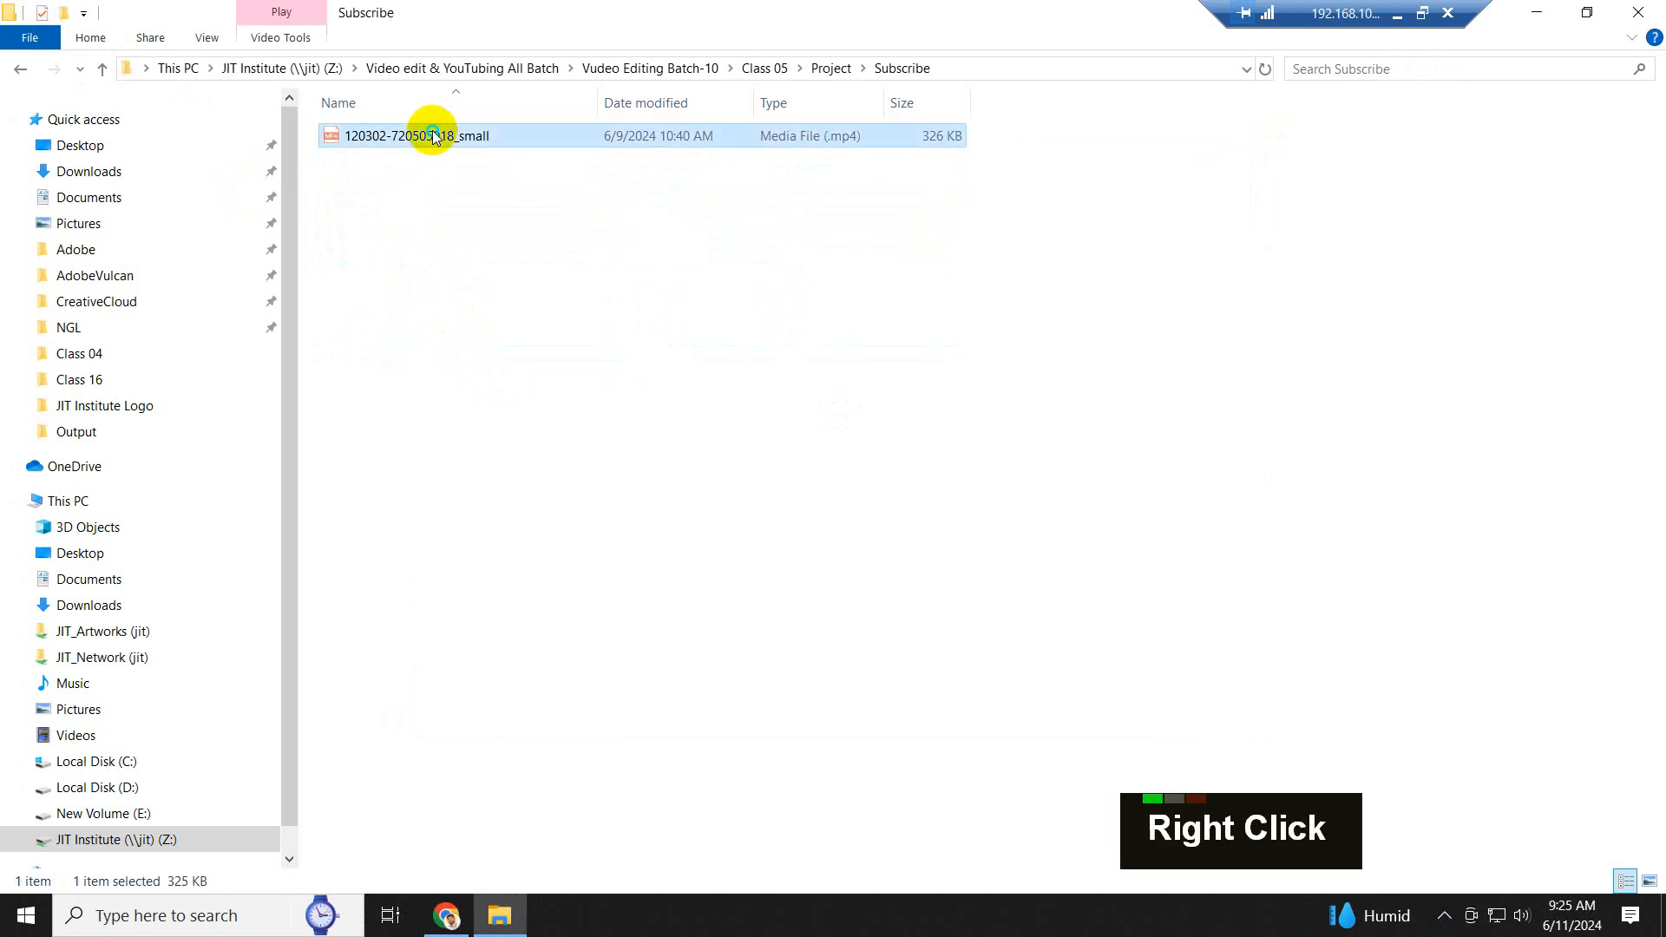
left_click(493, 592)
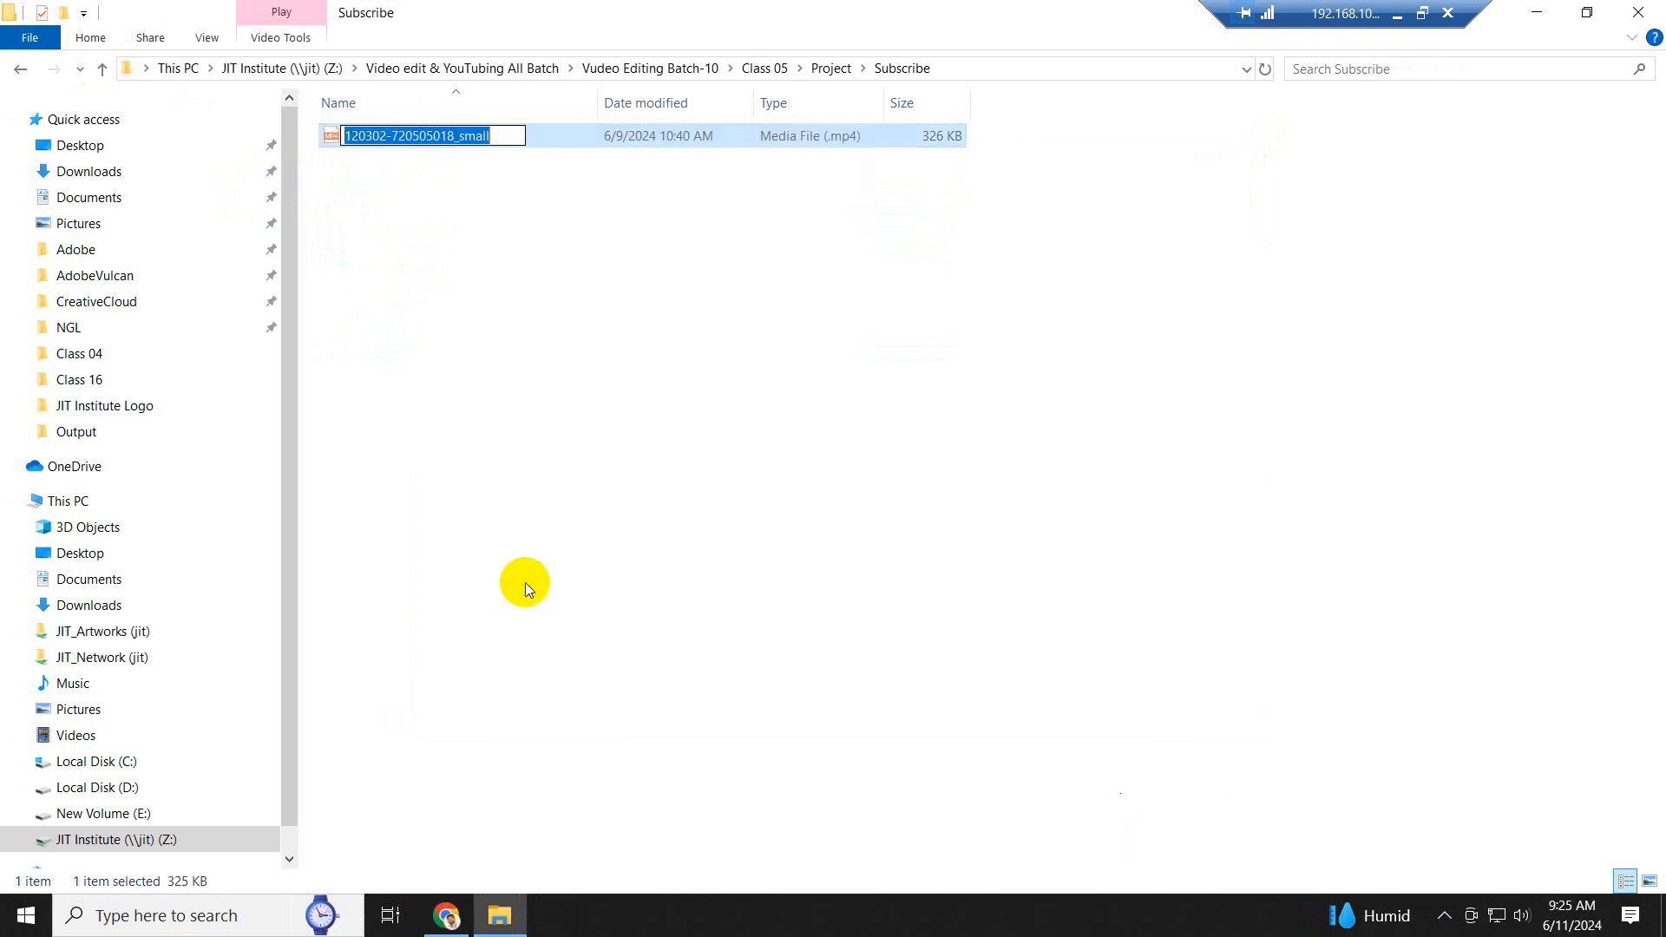
type("Sub")
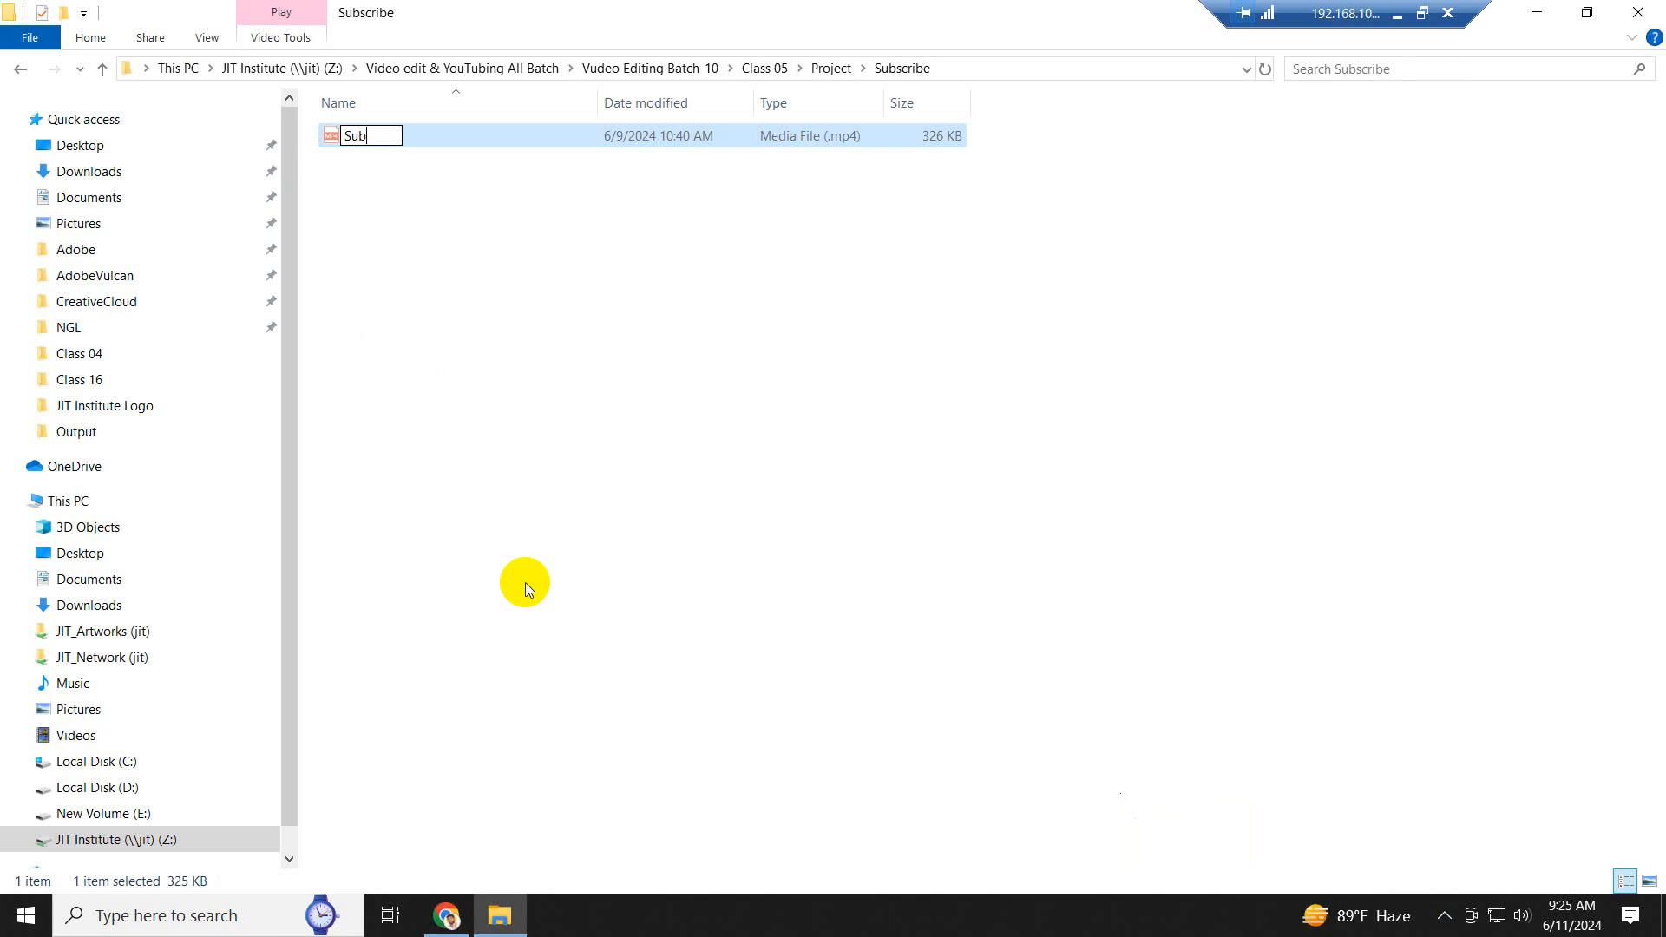
type("scribe")
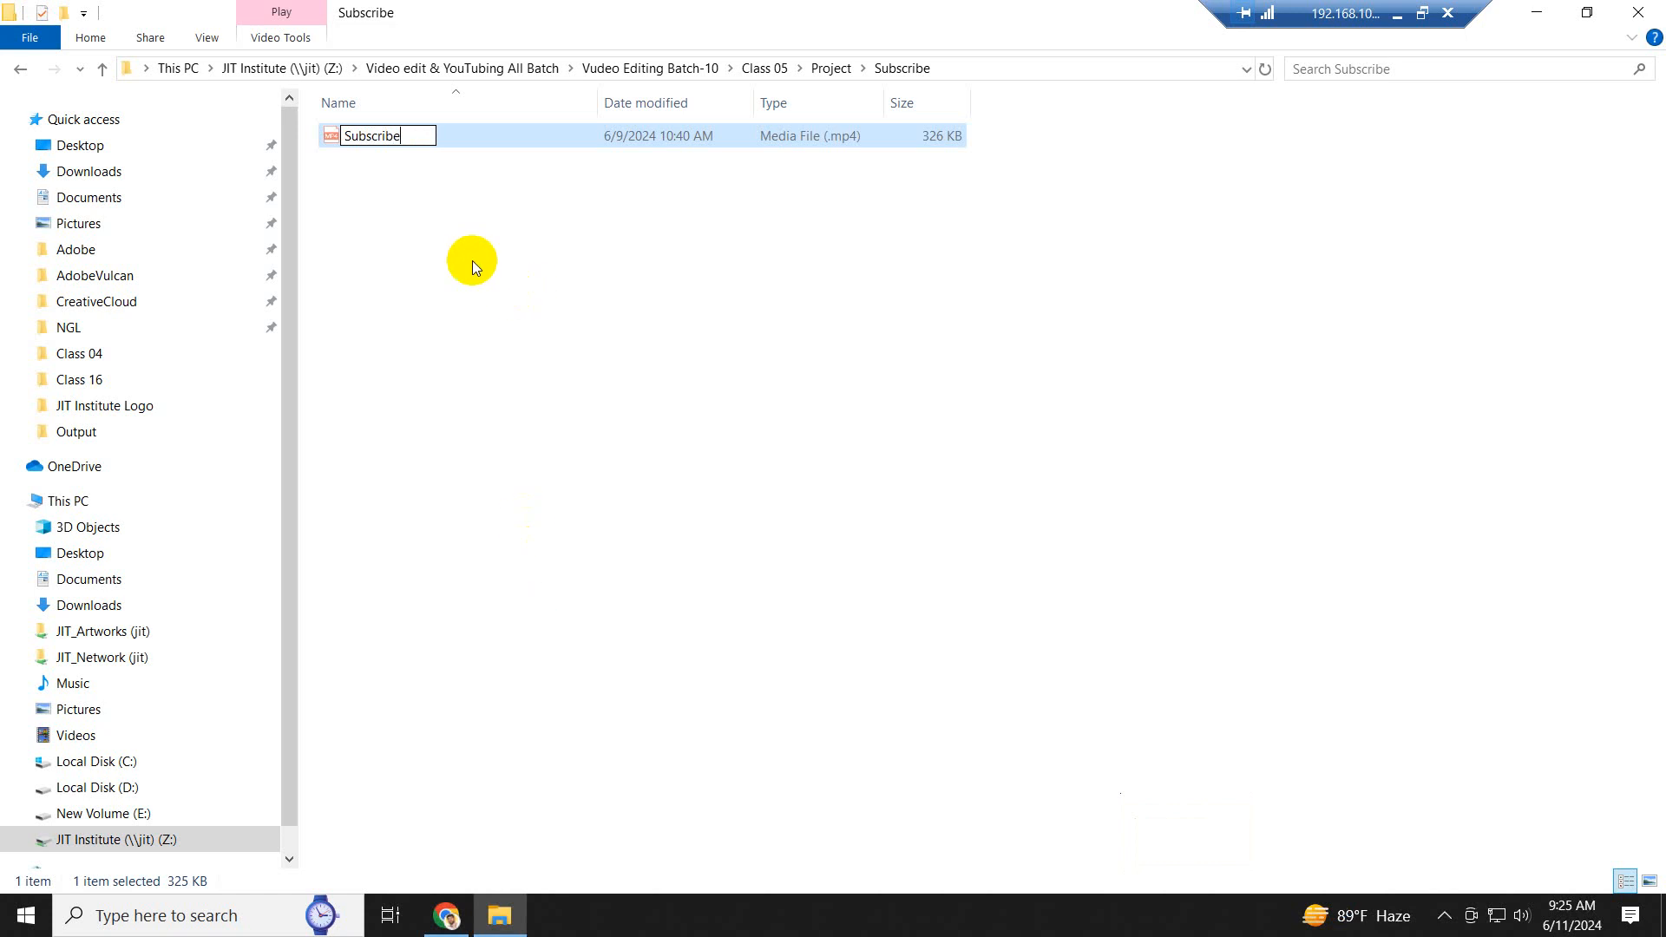
left_click(474, 260)
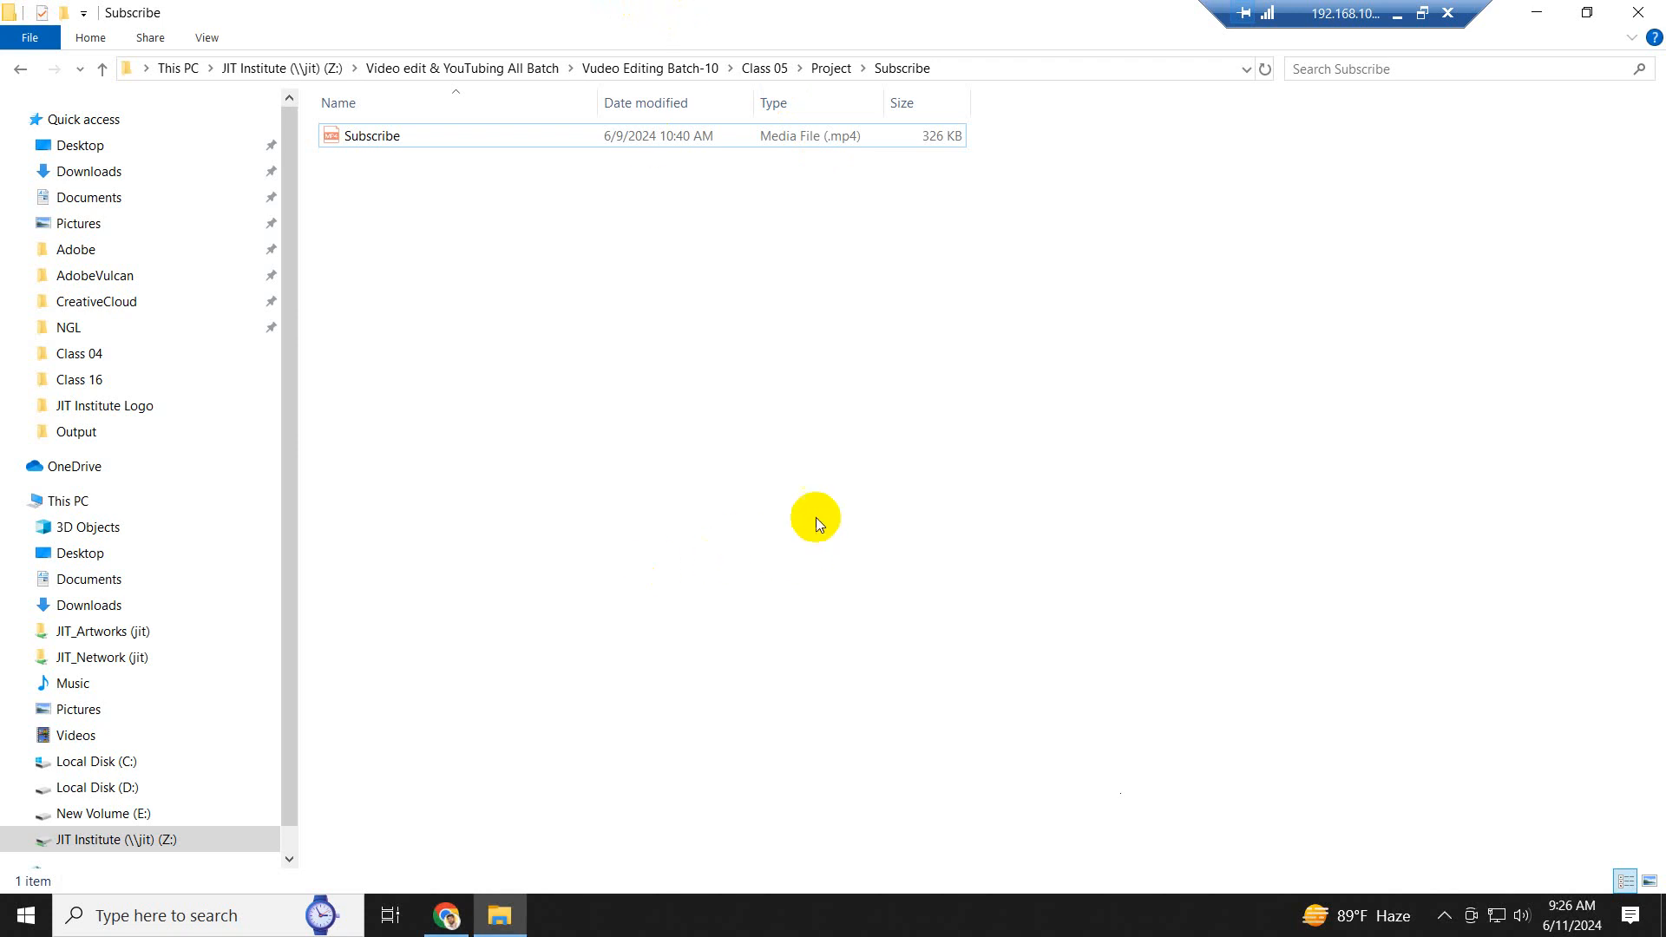
right_click(794, 452)
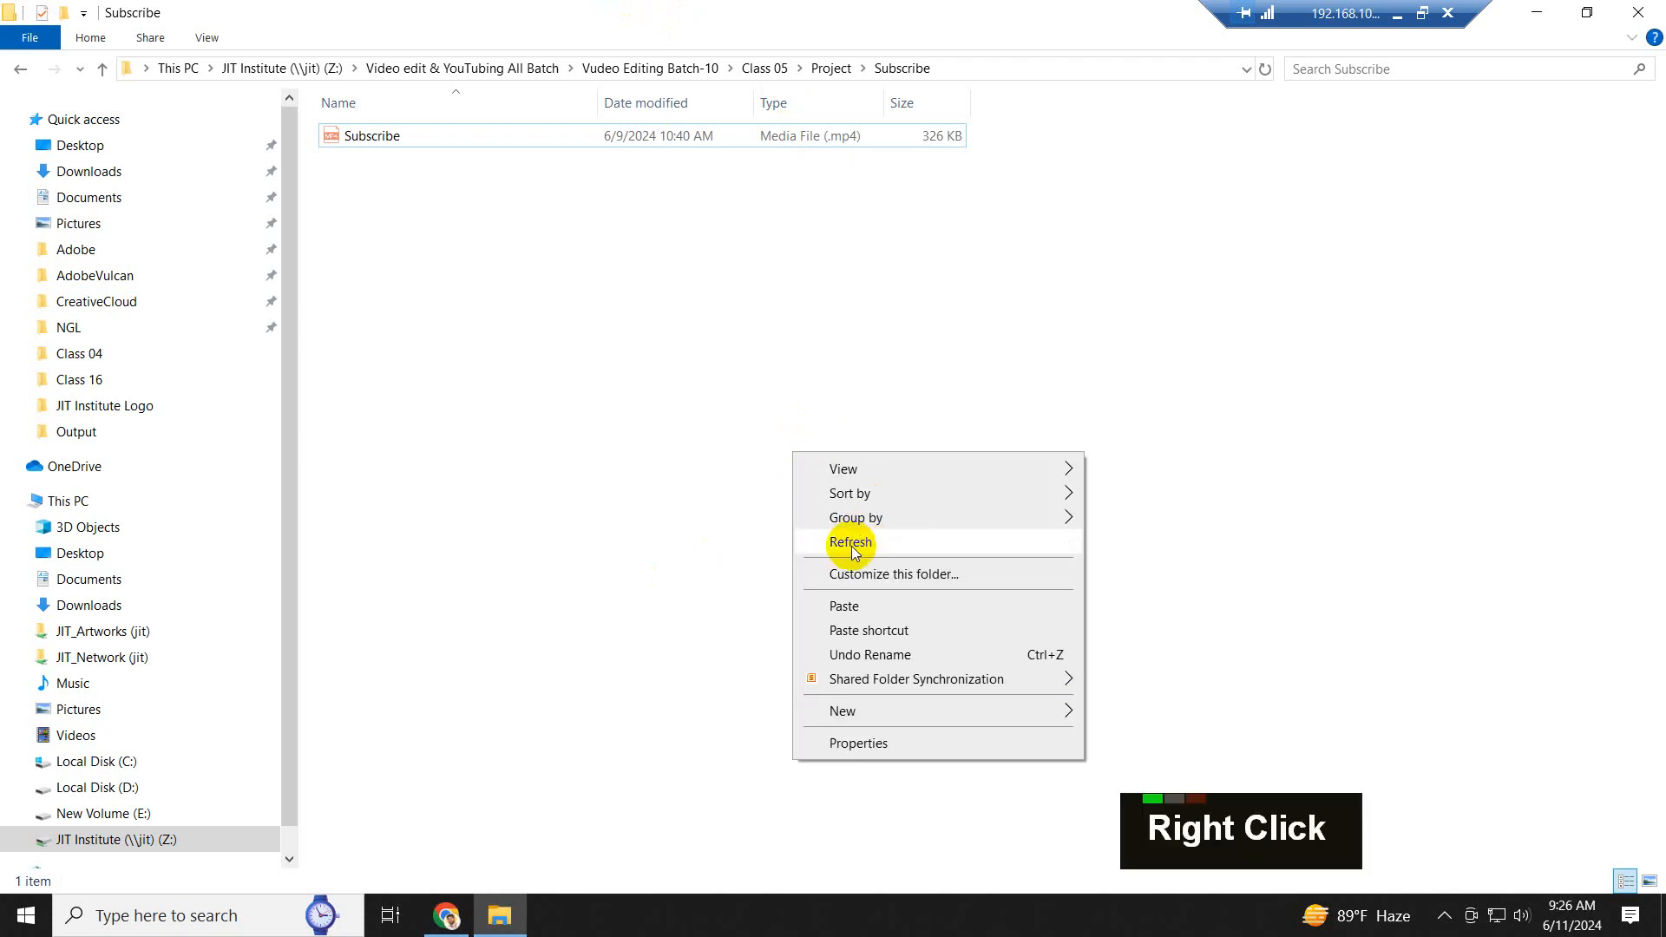
left_click(851, 544)
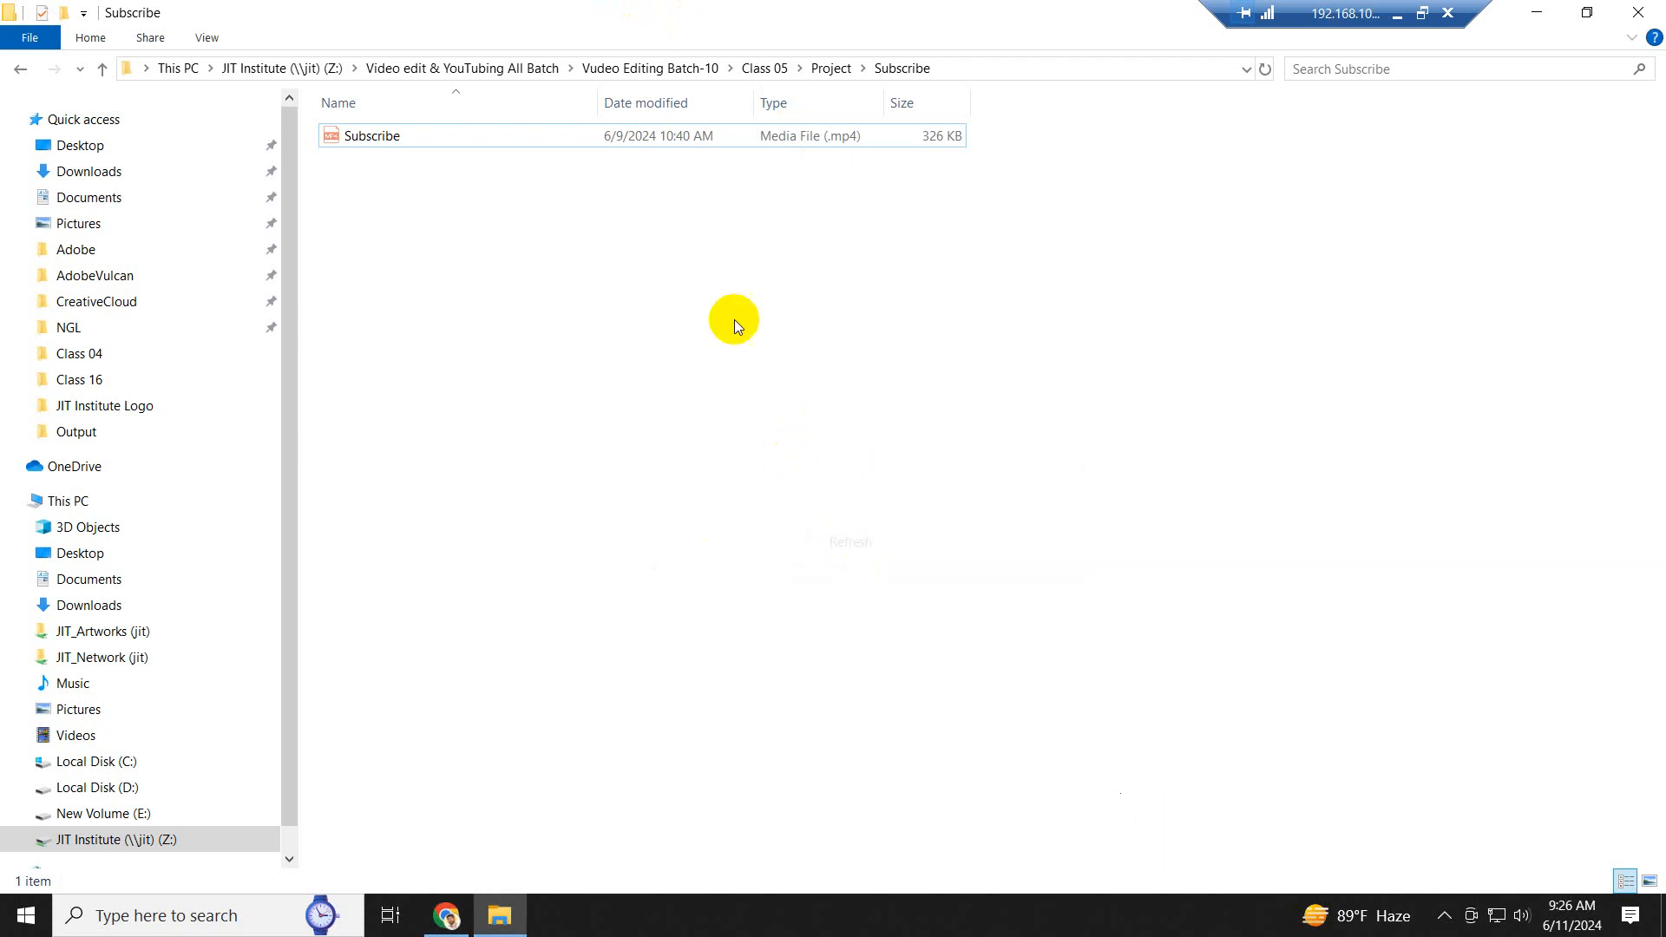
- Return to the Project folder and select its BG Music subfolder
left_click(103, 73)
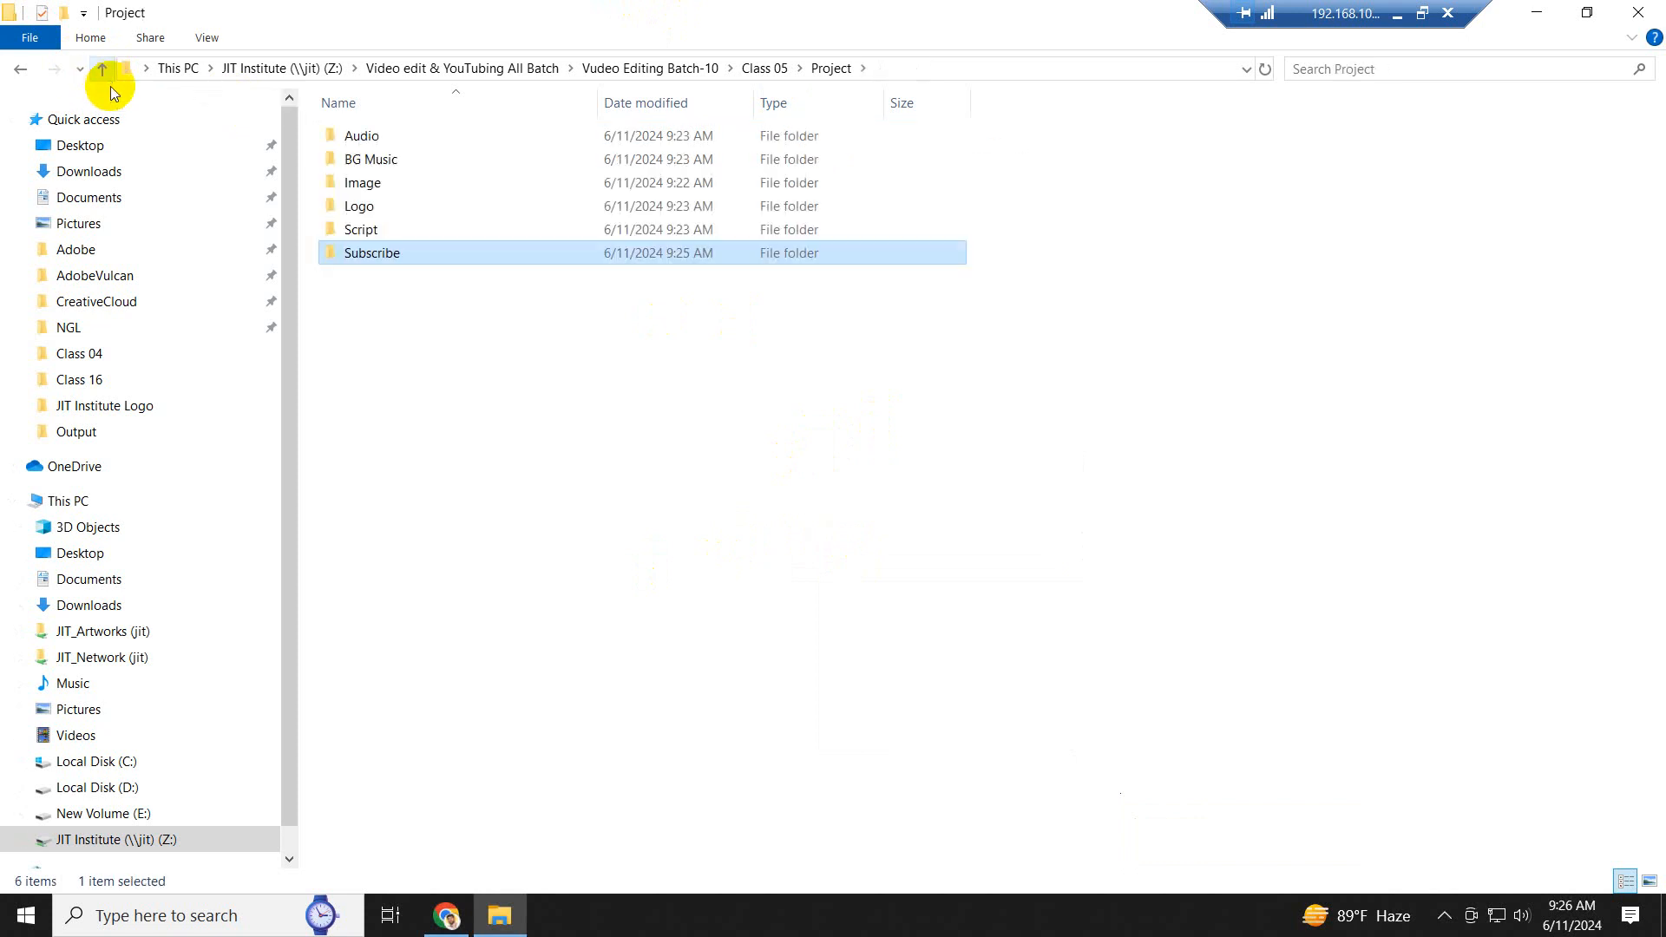
left_click(372, 198)
left_click(386, 164)
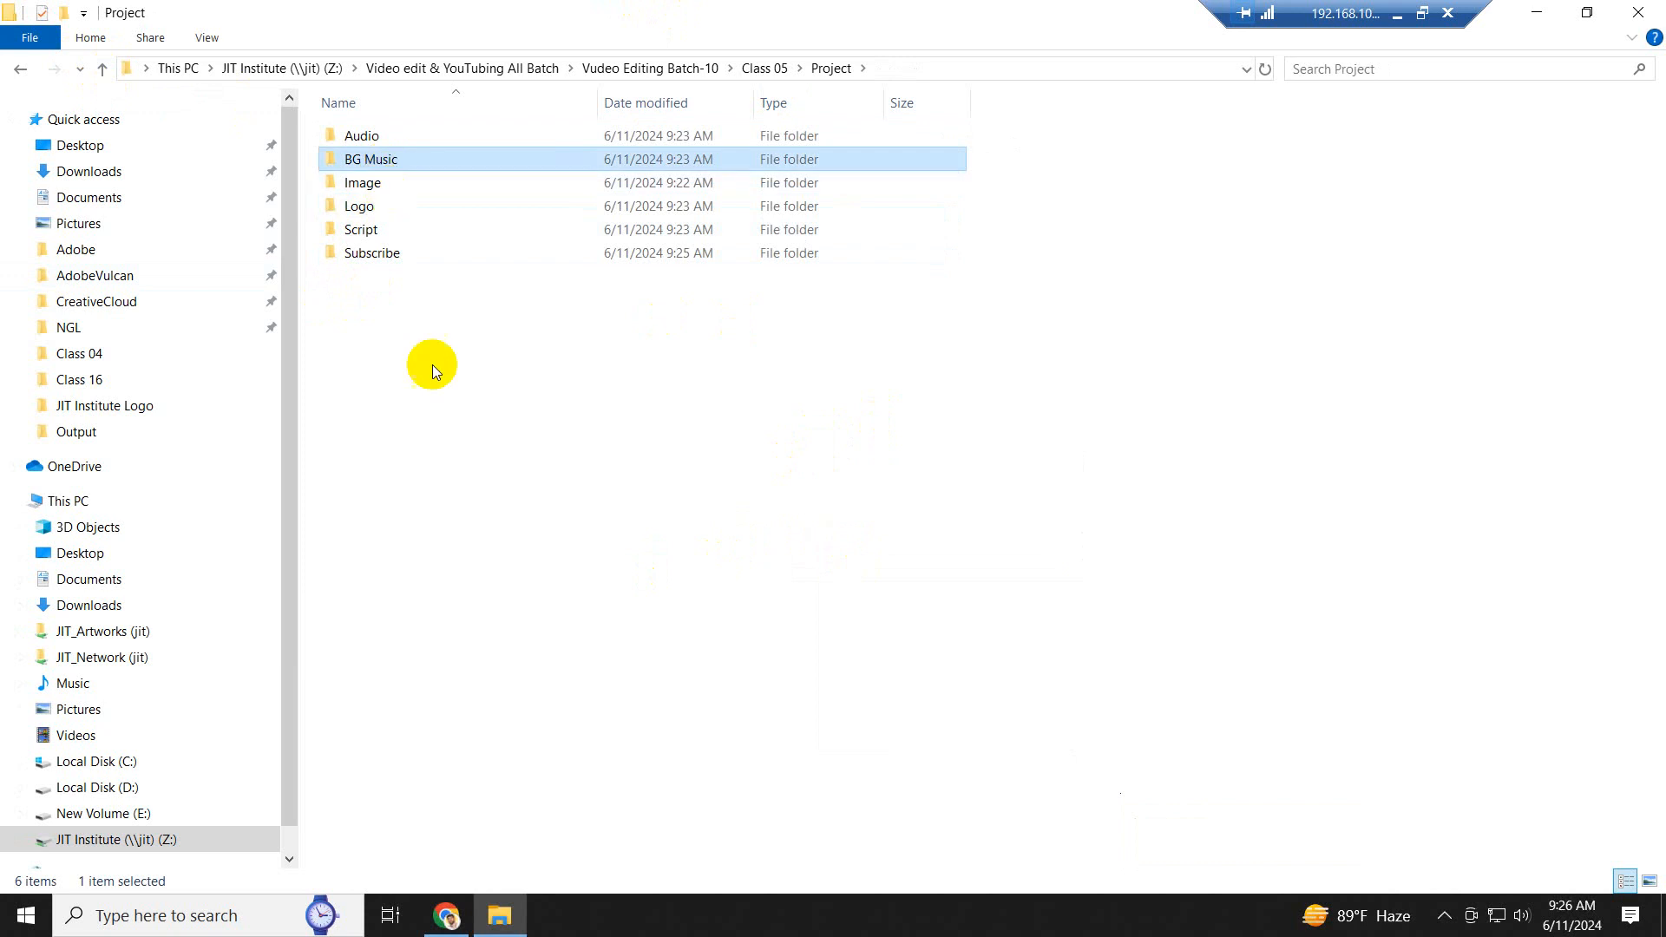
left_click(446, 916)
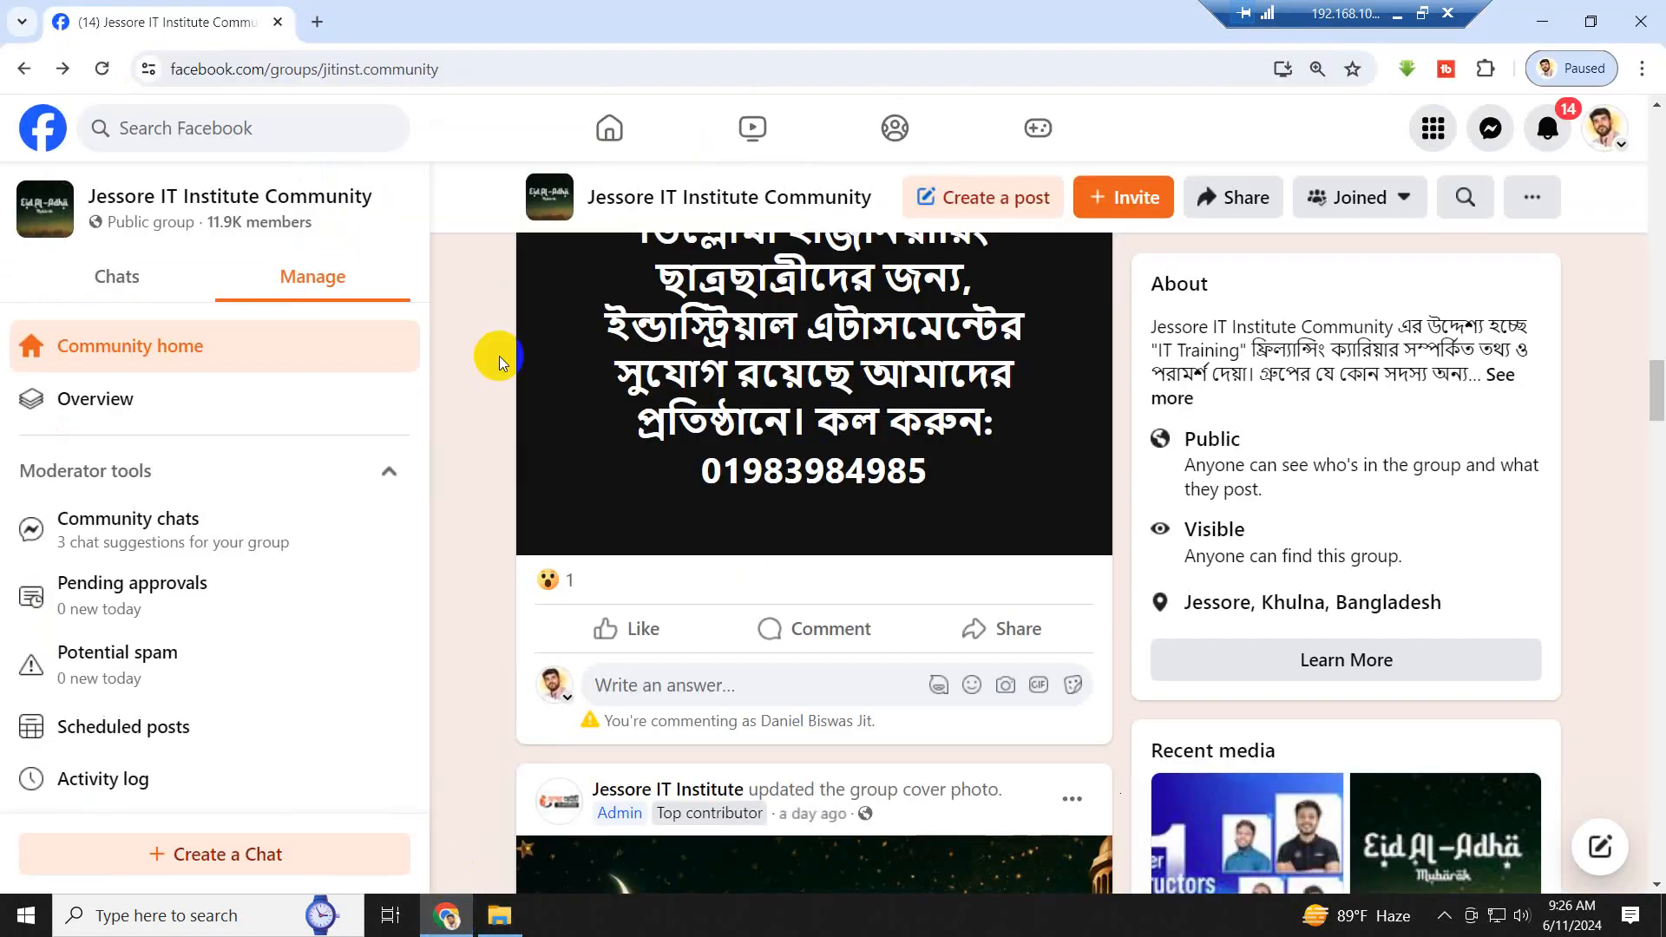
left_click(319, 23)
type("y")
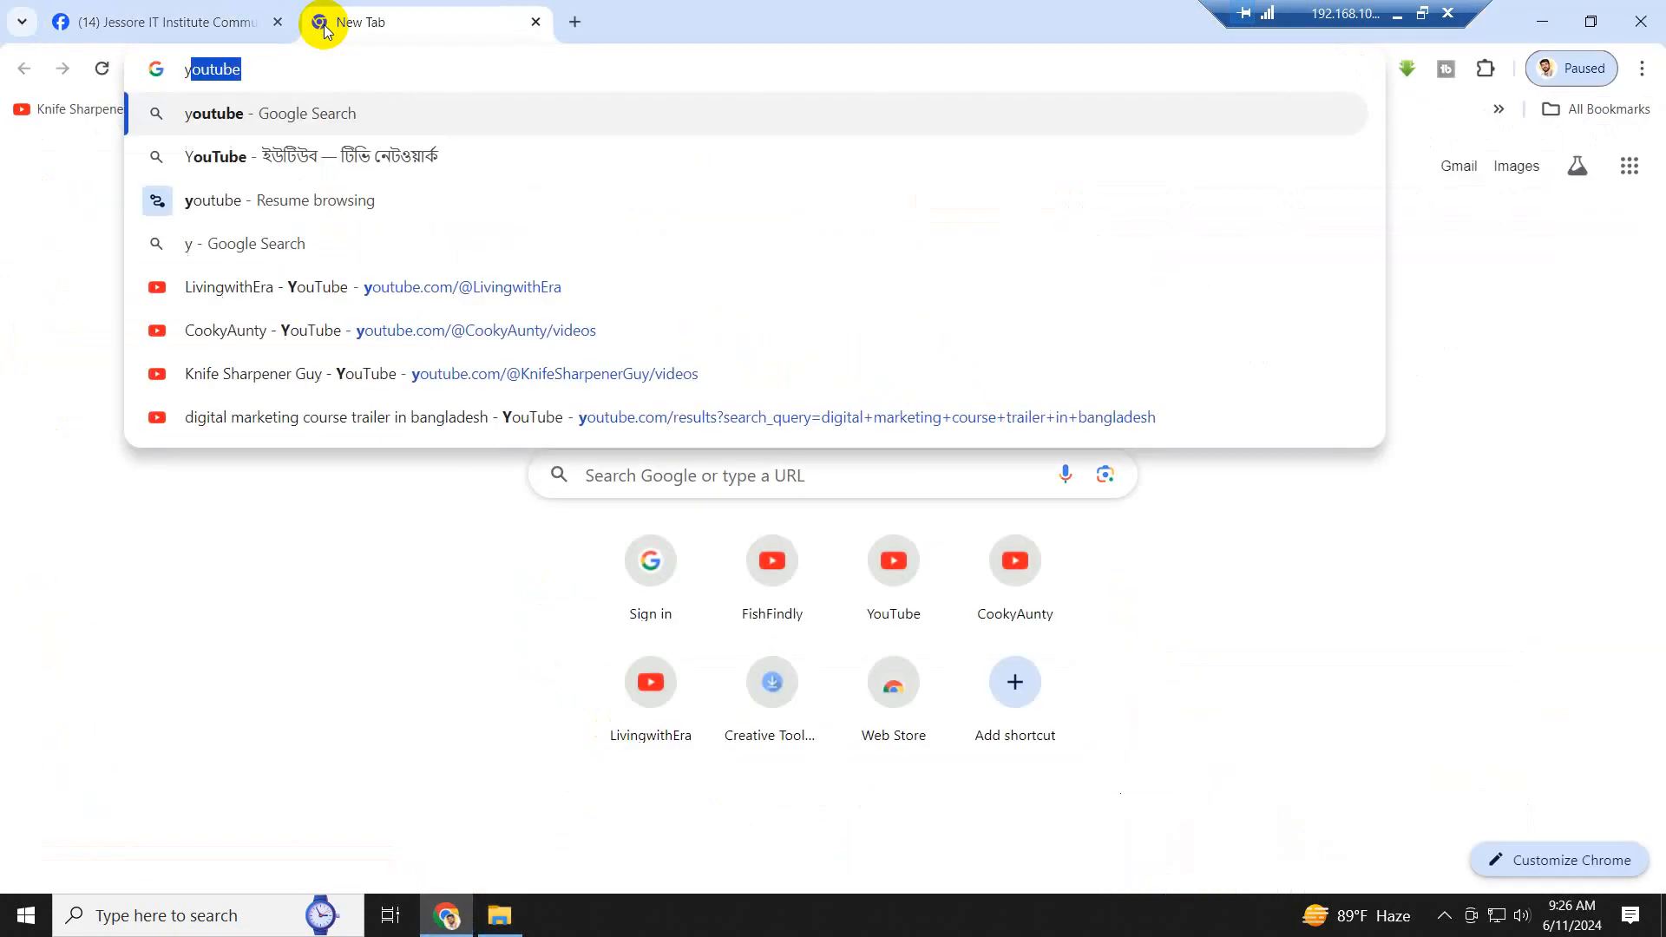
key("Return")
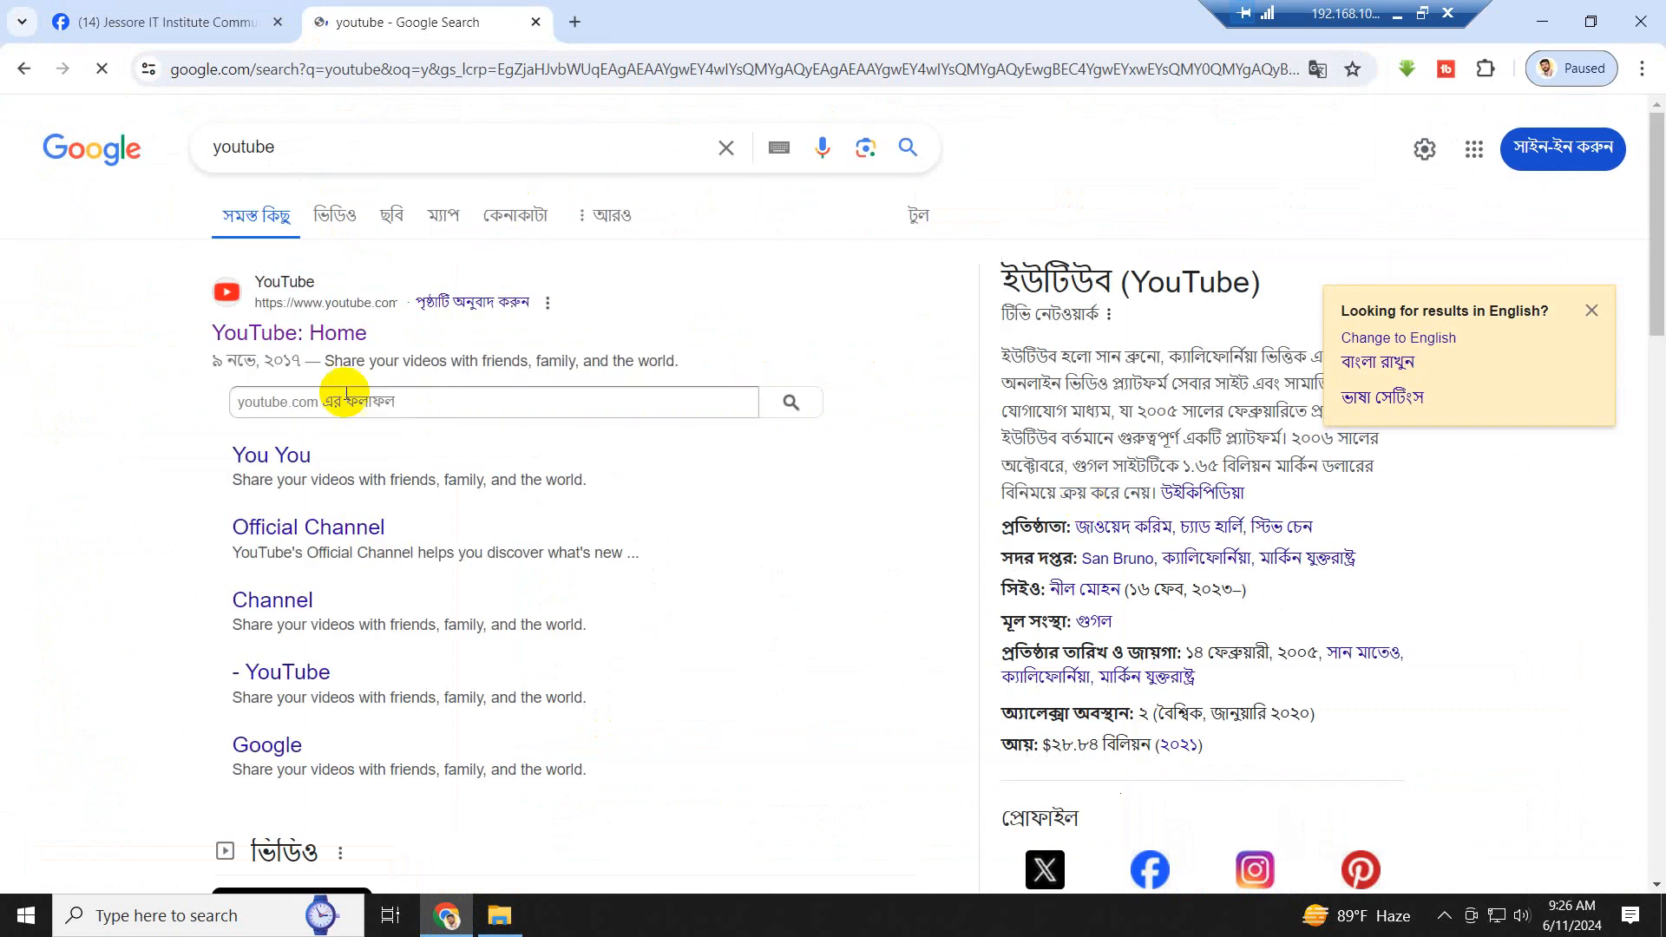
left_click(300, 344)
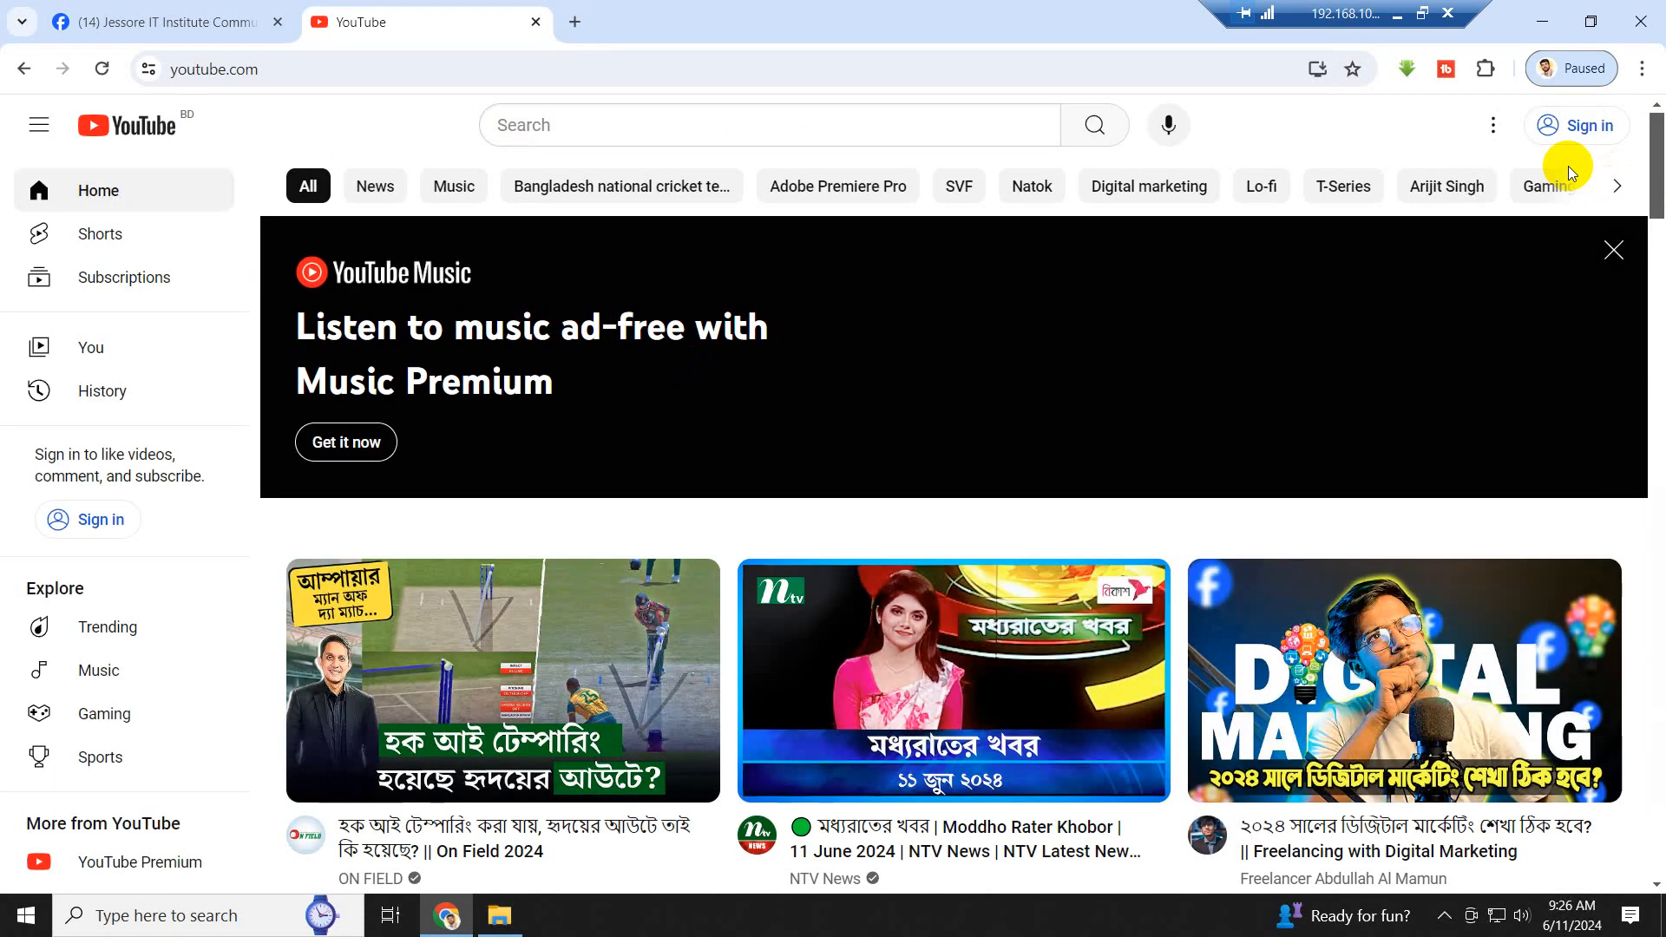
left_click(1553, 21)
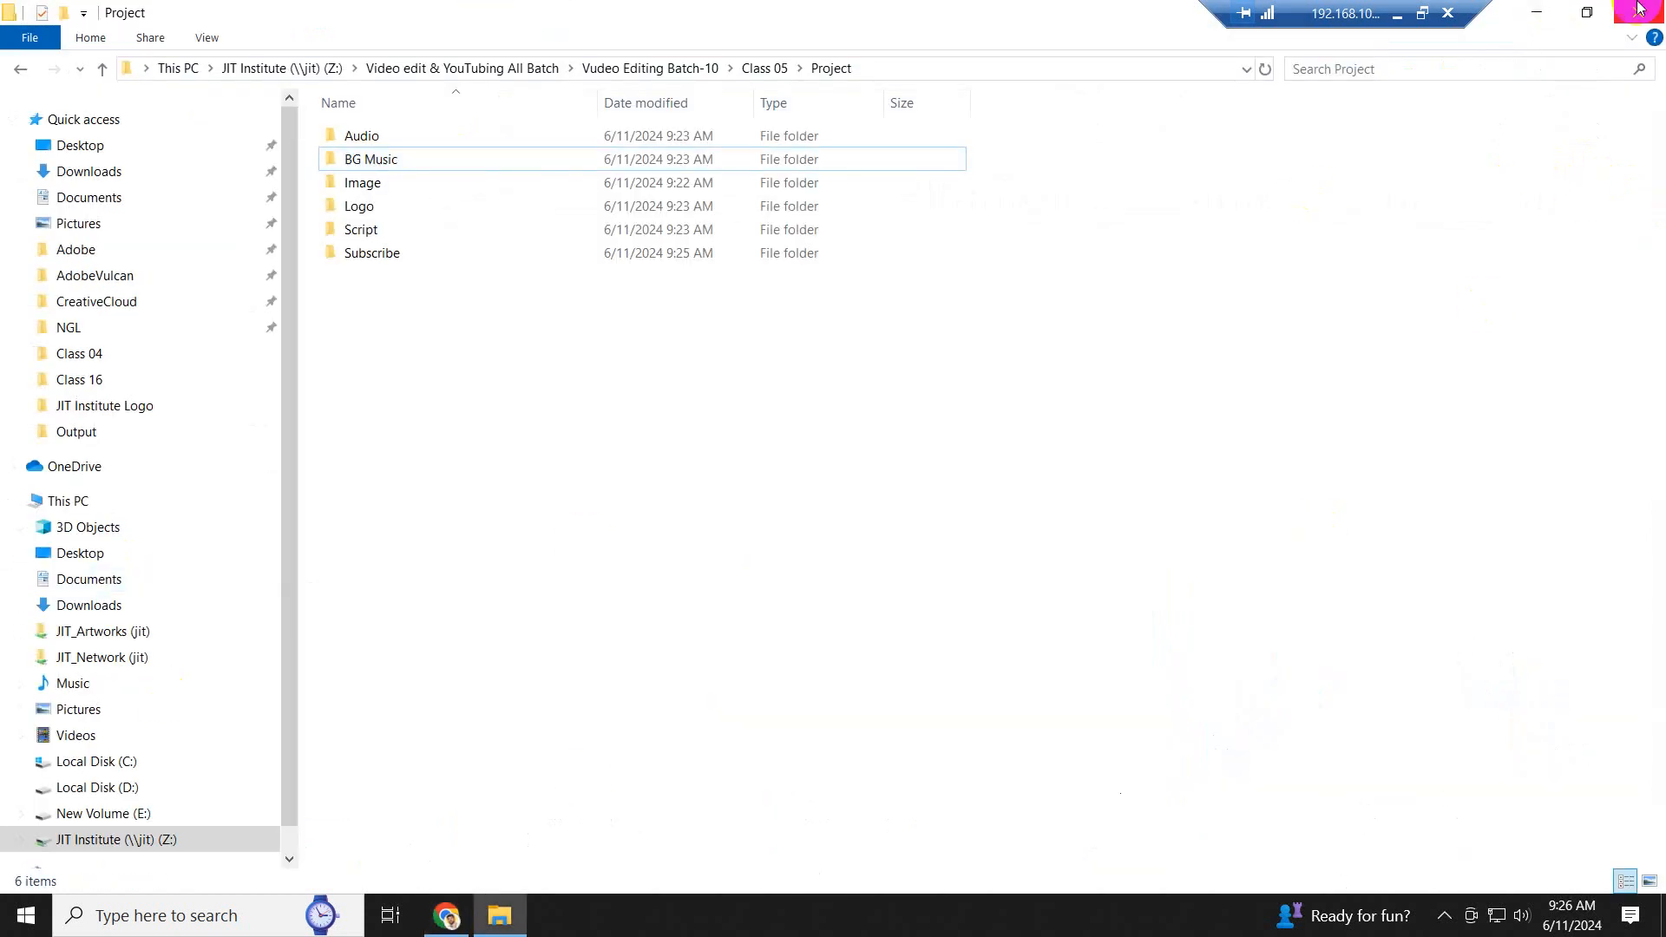
- Minimize the folder window, switch to Microsoft Edge, and open YouTube
left_click(1536, 12)
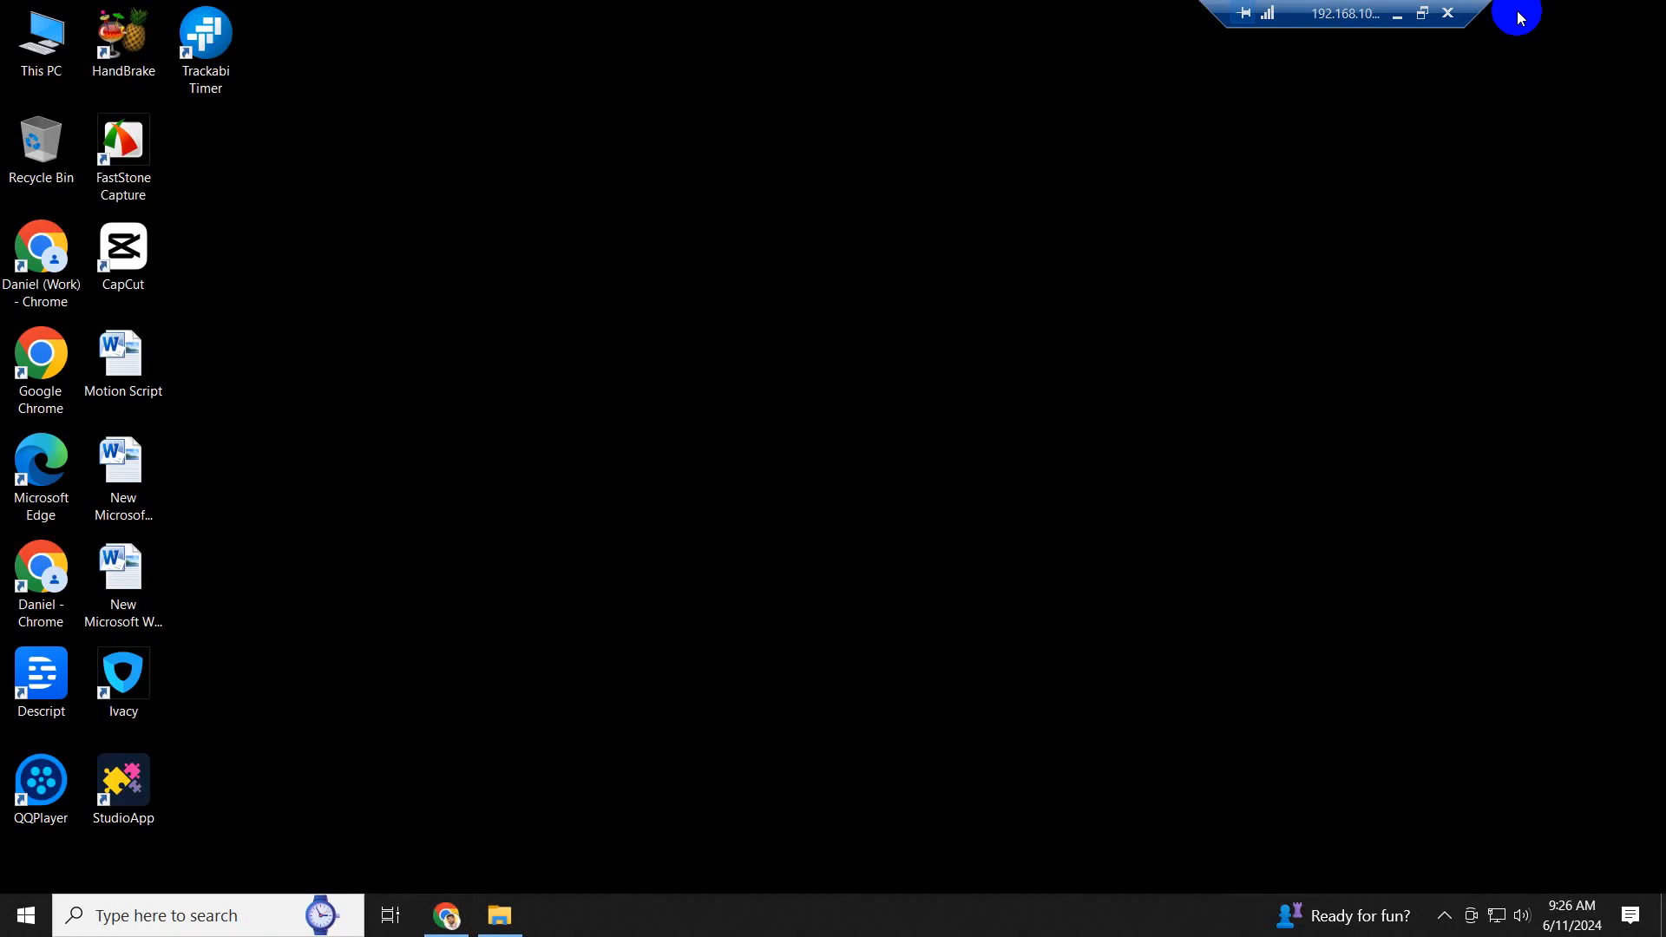
double_click(43, 471)
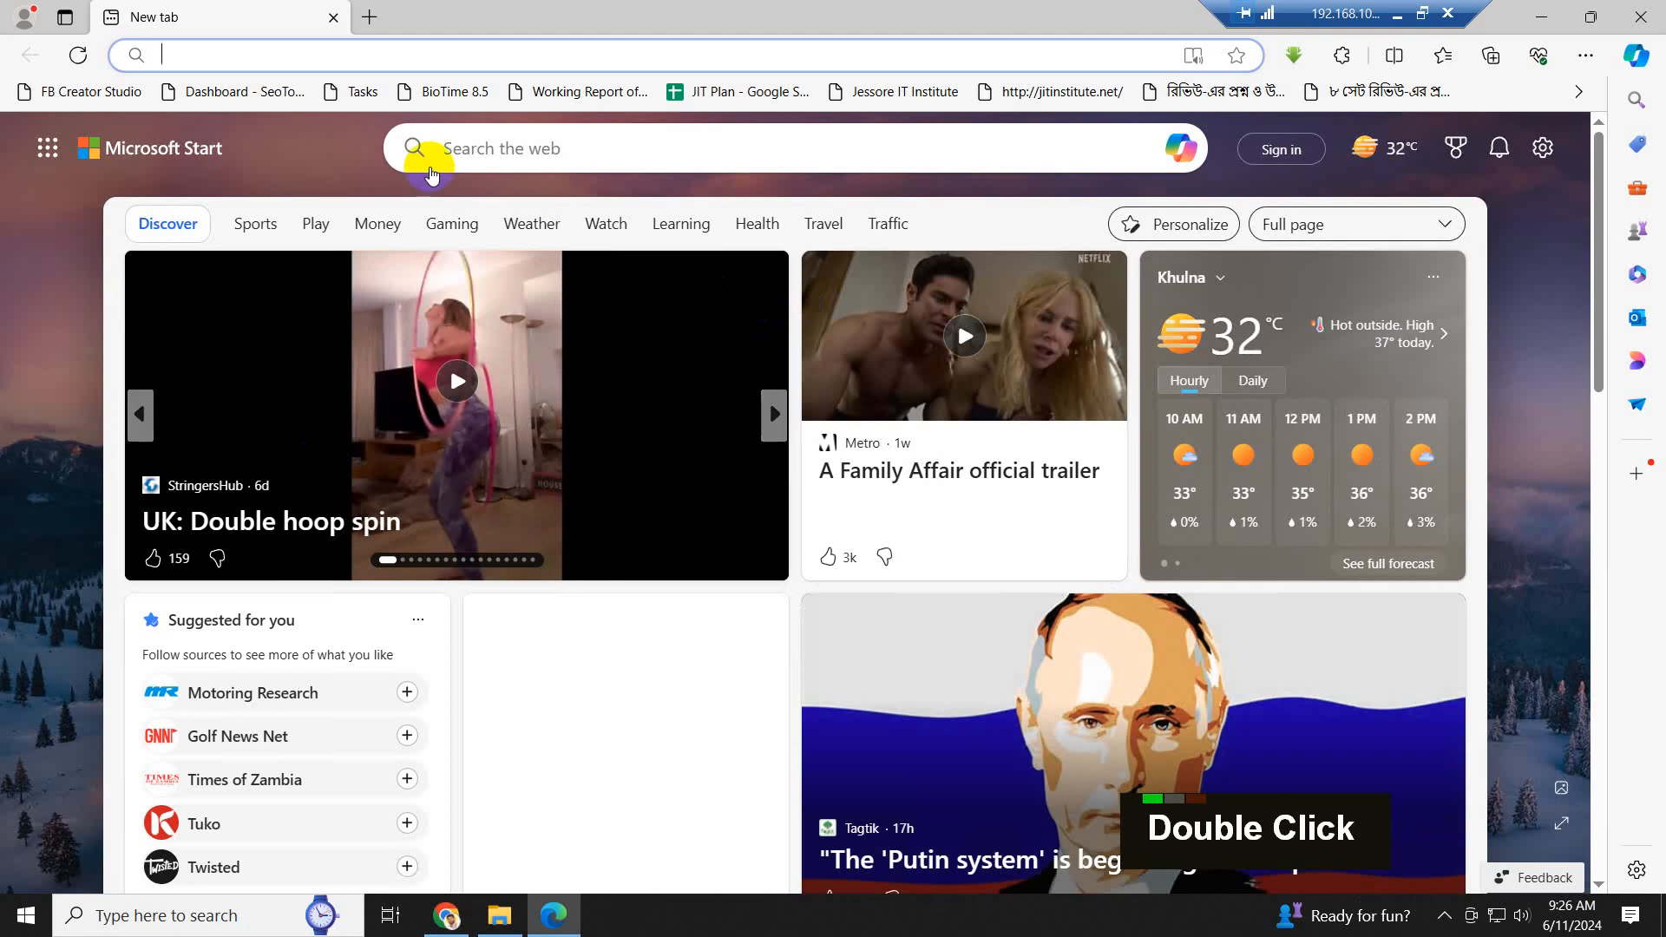
type("youtube.com")
key("Return")
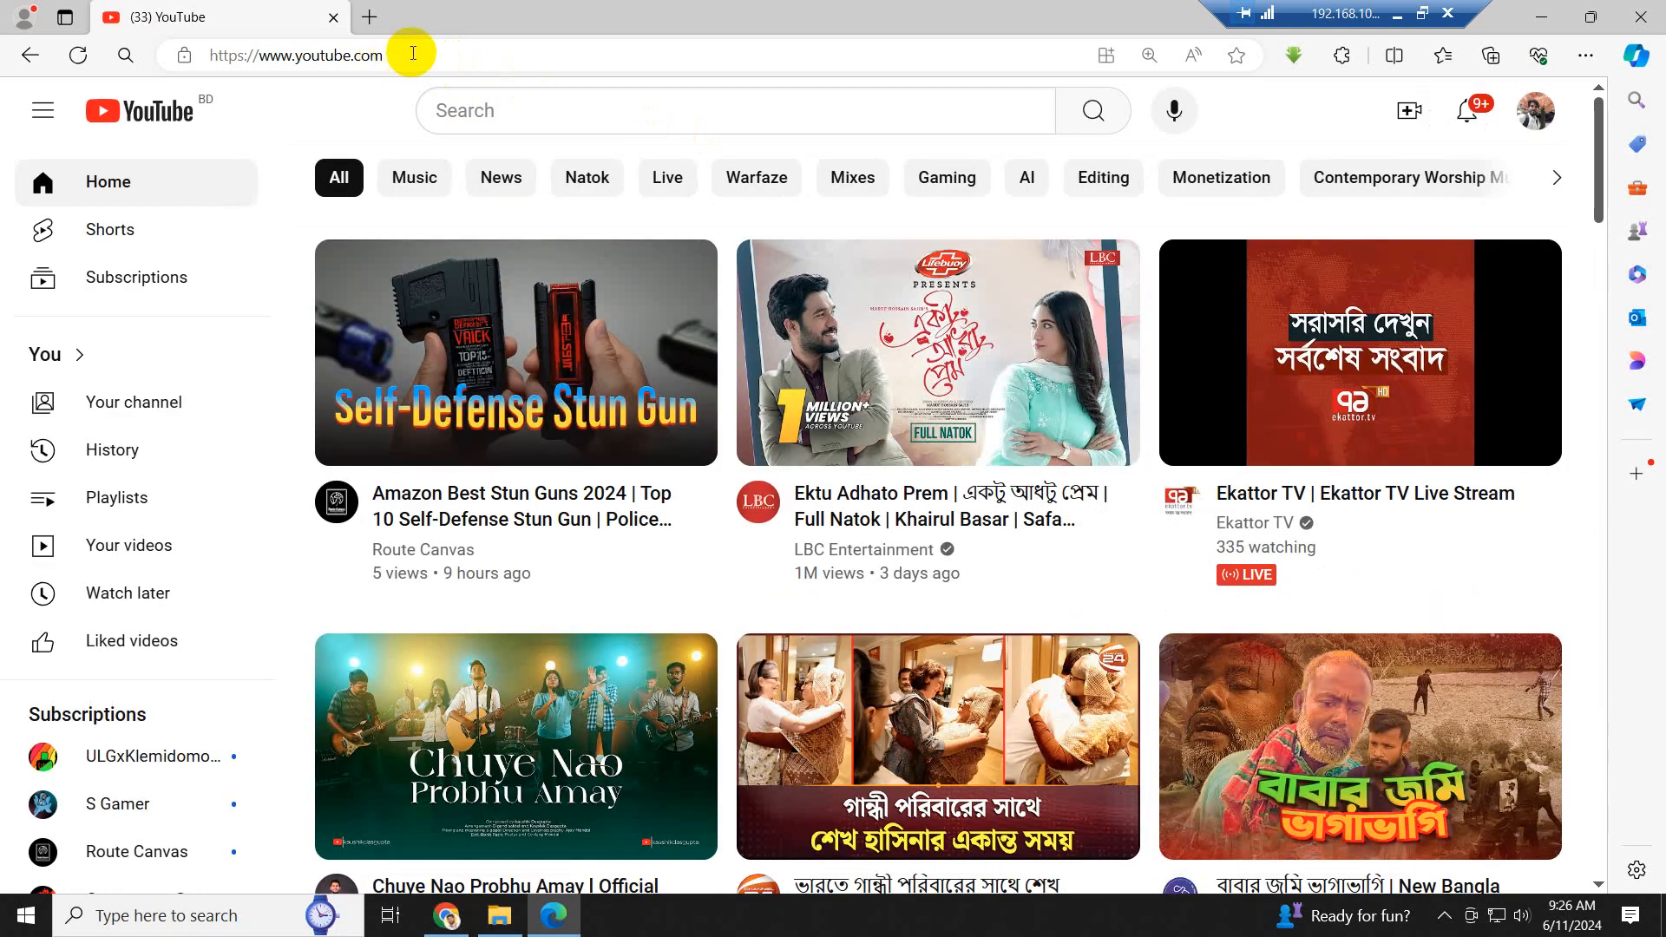
- Go to the channel's own videos in YouTube Studio and open the Audio library
left_click(141, 549)
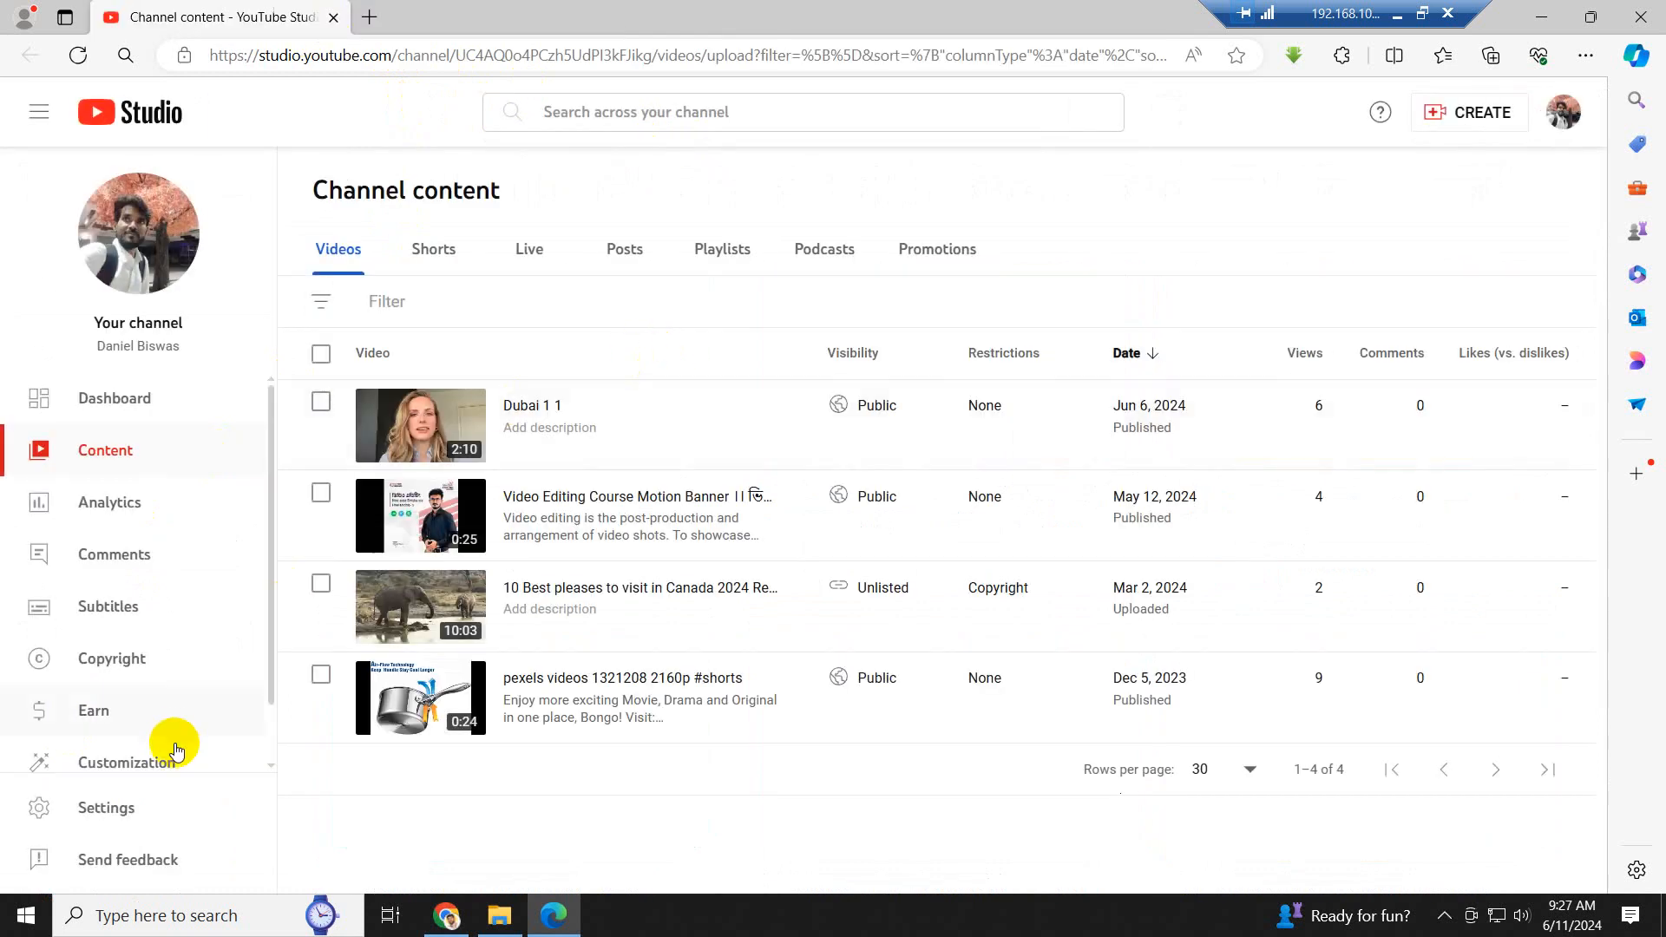
scroll(130, 690, "down", 3)
scroll(141, 744, "down", 2)
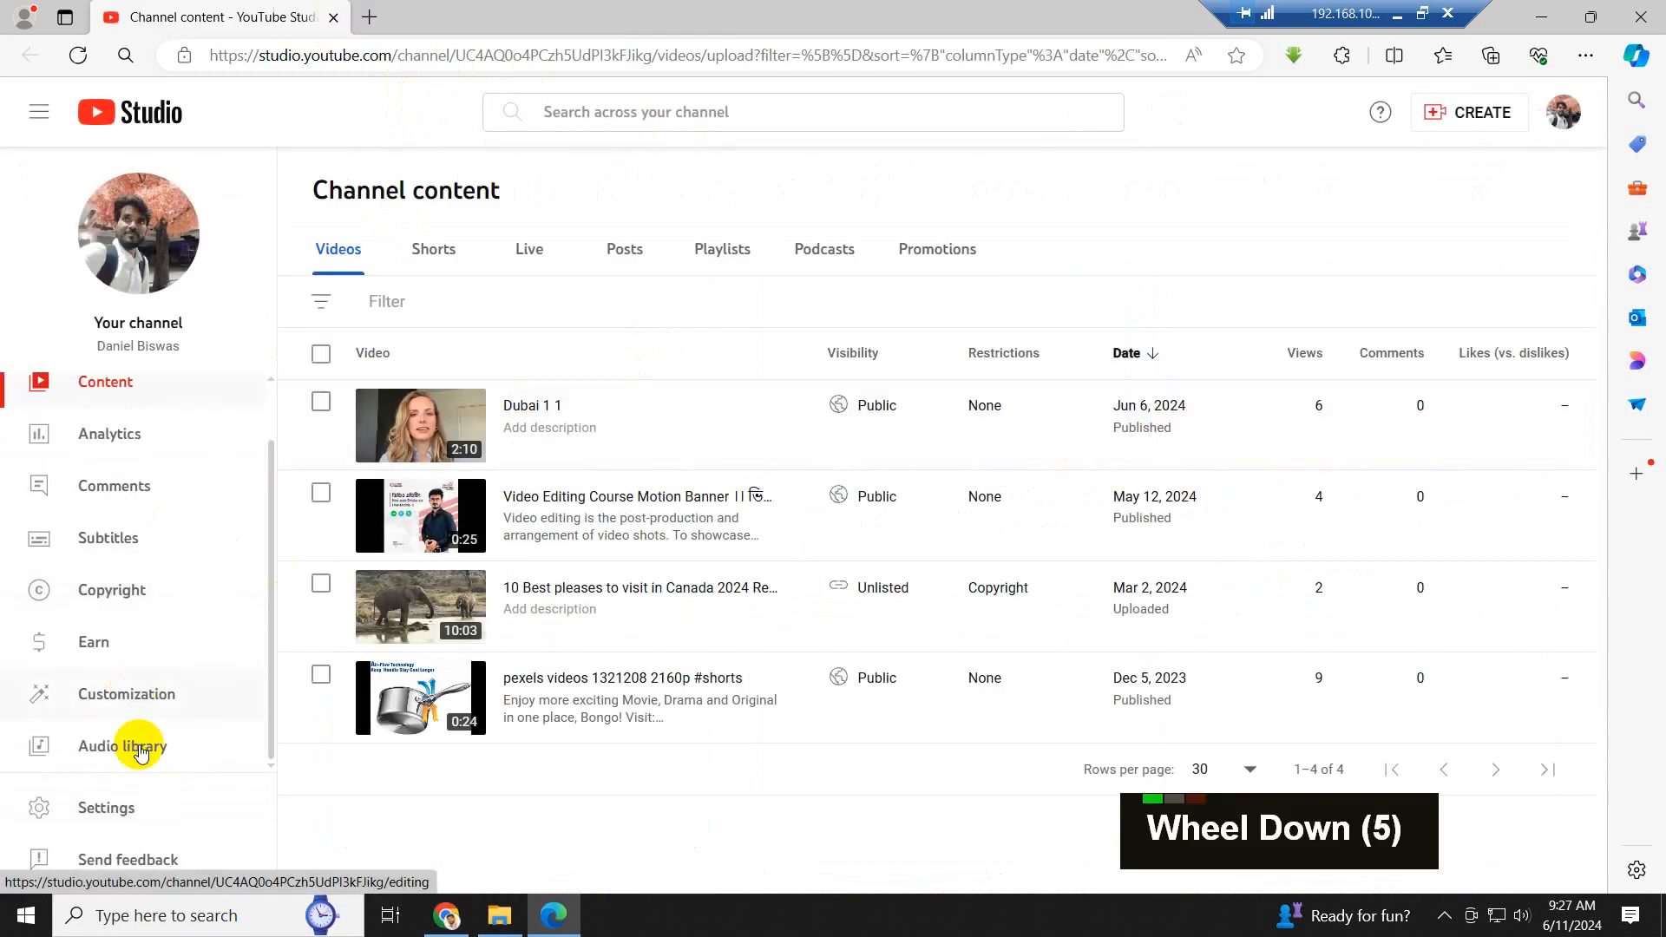
left_click(153, 753)
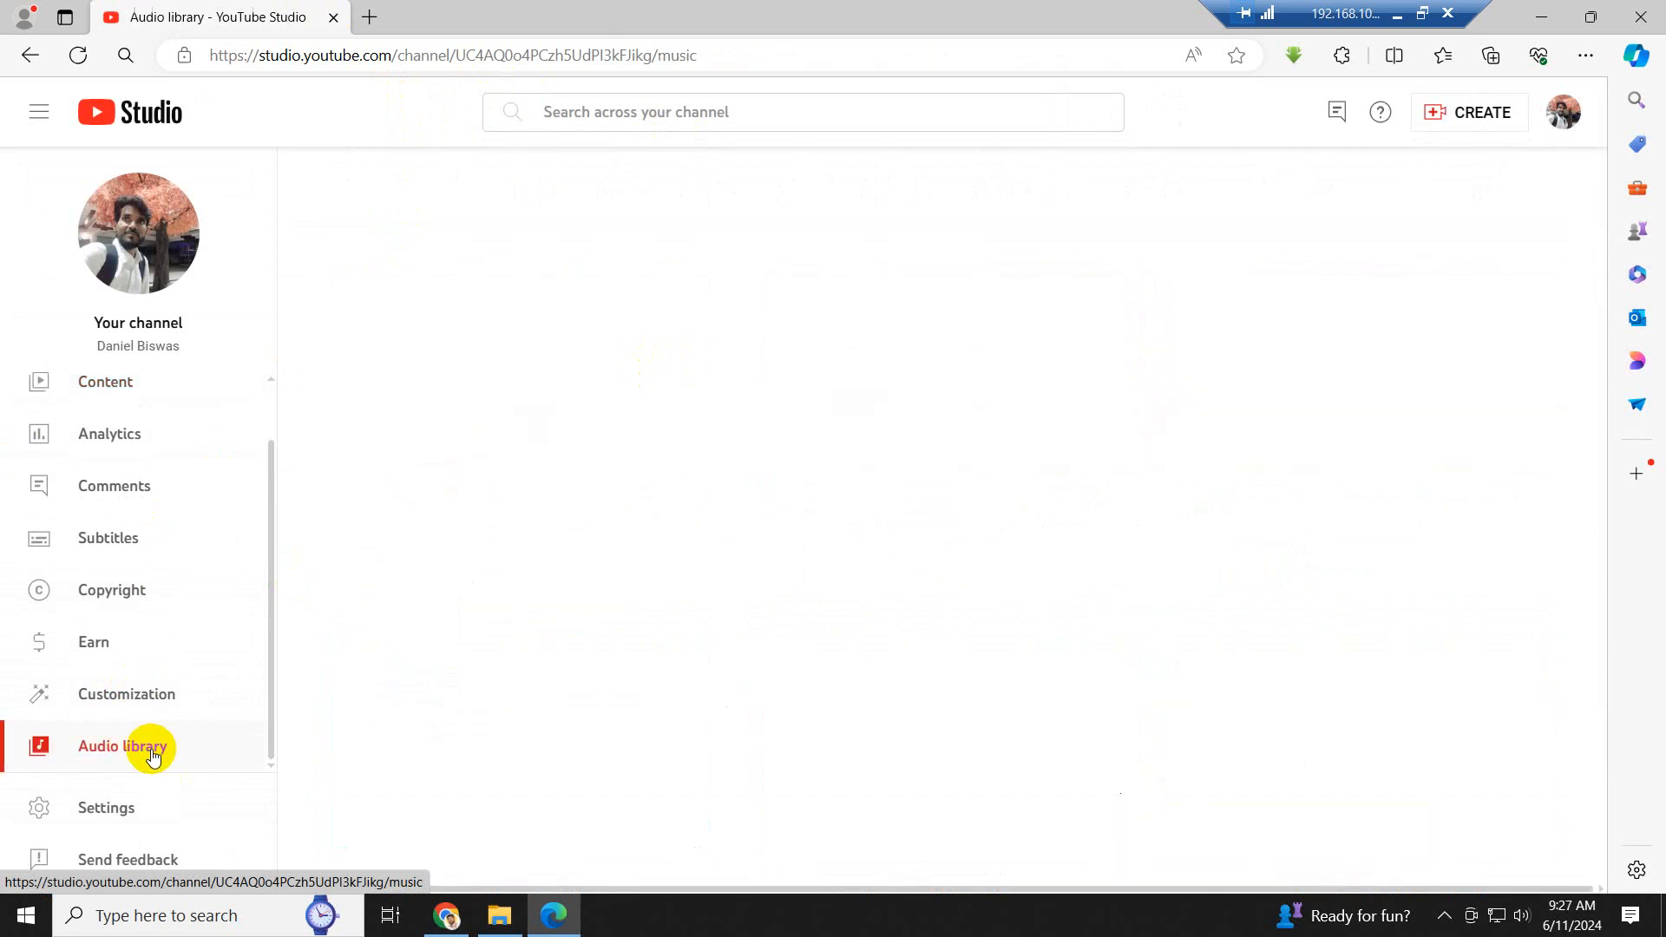
- Play the "Arm Wrestler" track as a preview, browse the music list, and pause the playback
left_click(317, 676)
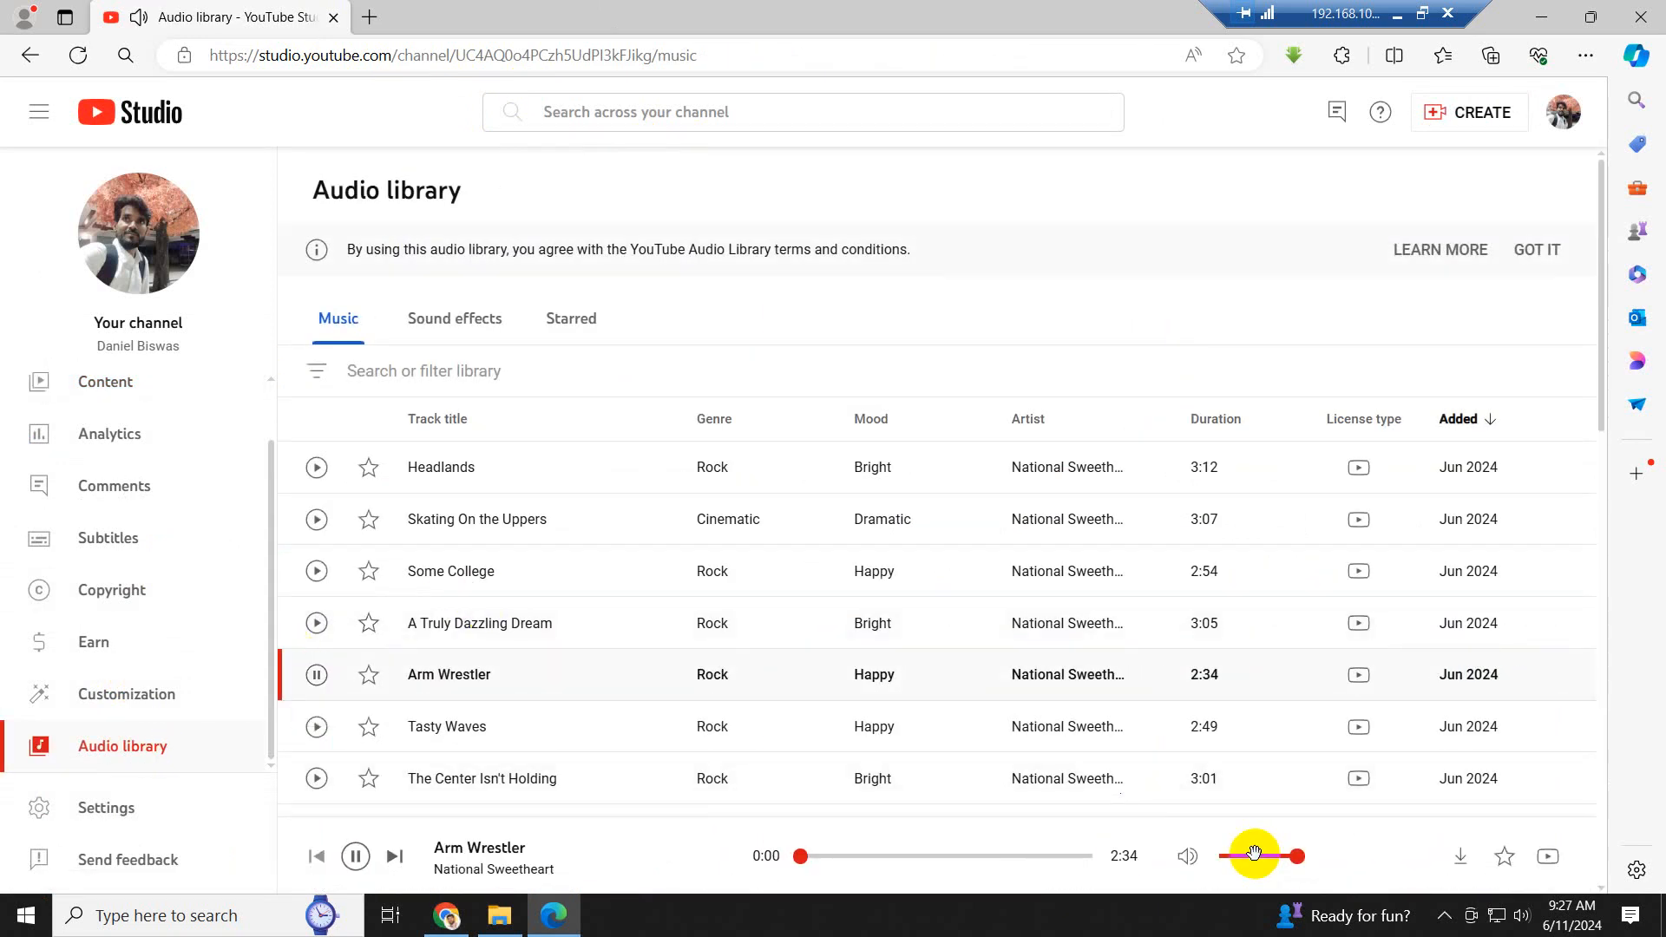
scroll(972, 716, "down", 4)
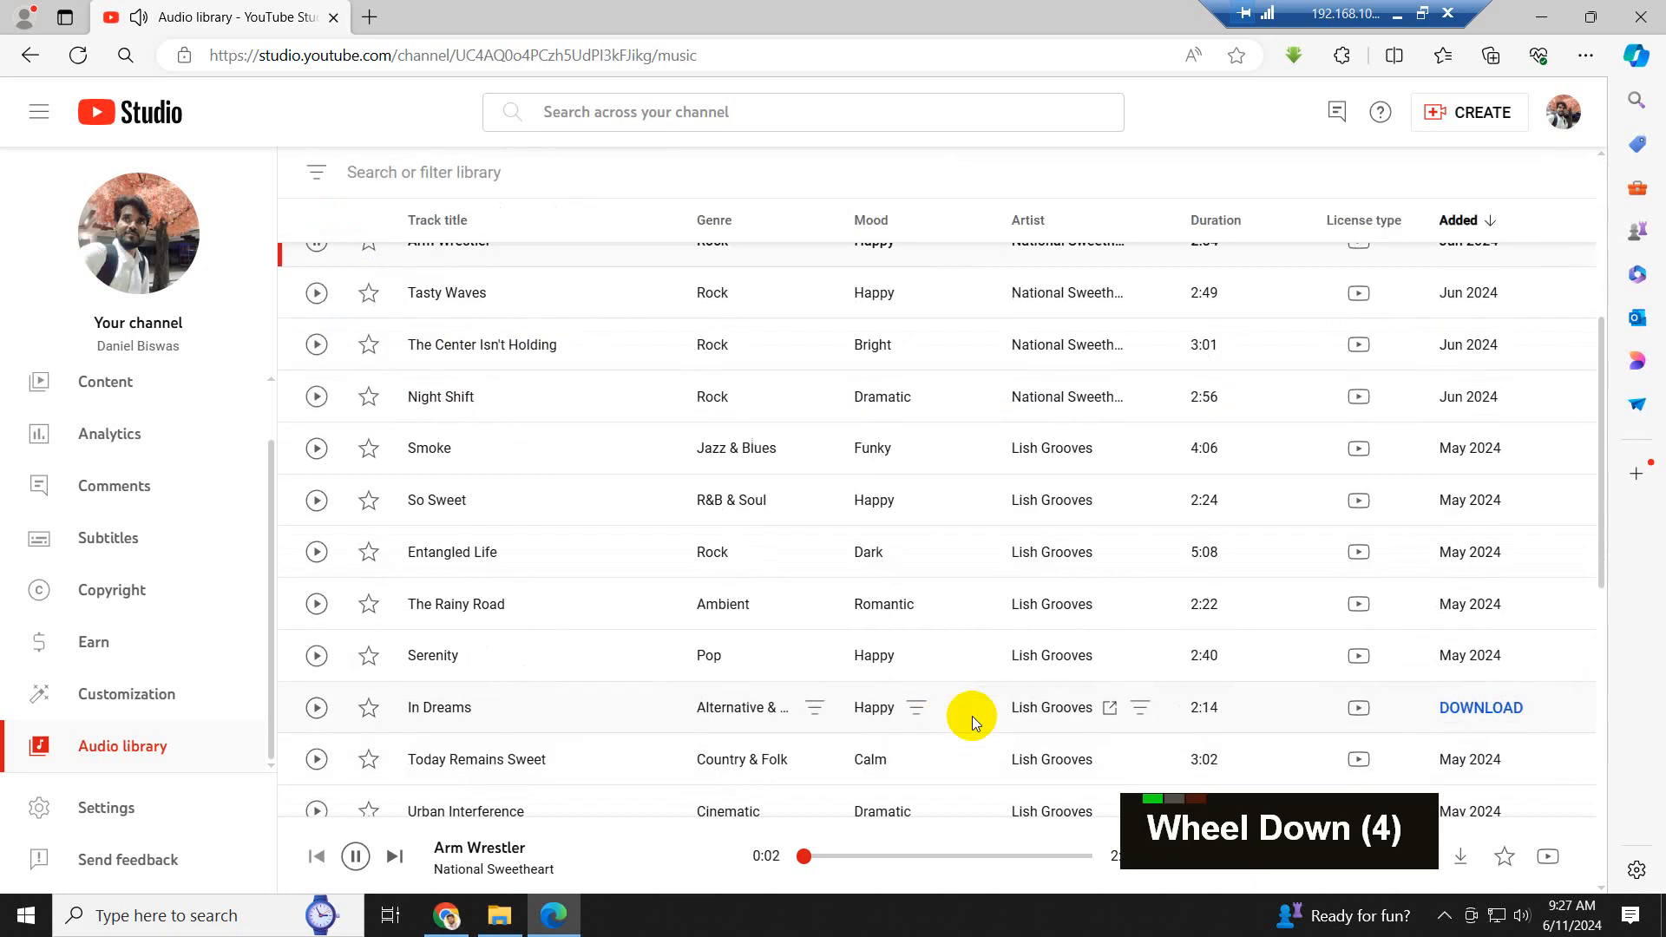
scroll(972, 716, "up", 1)
scroll(971, 716, "up", 3)
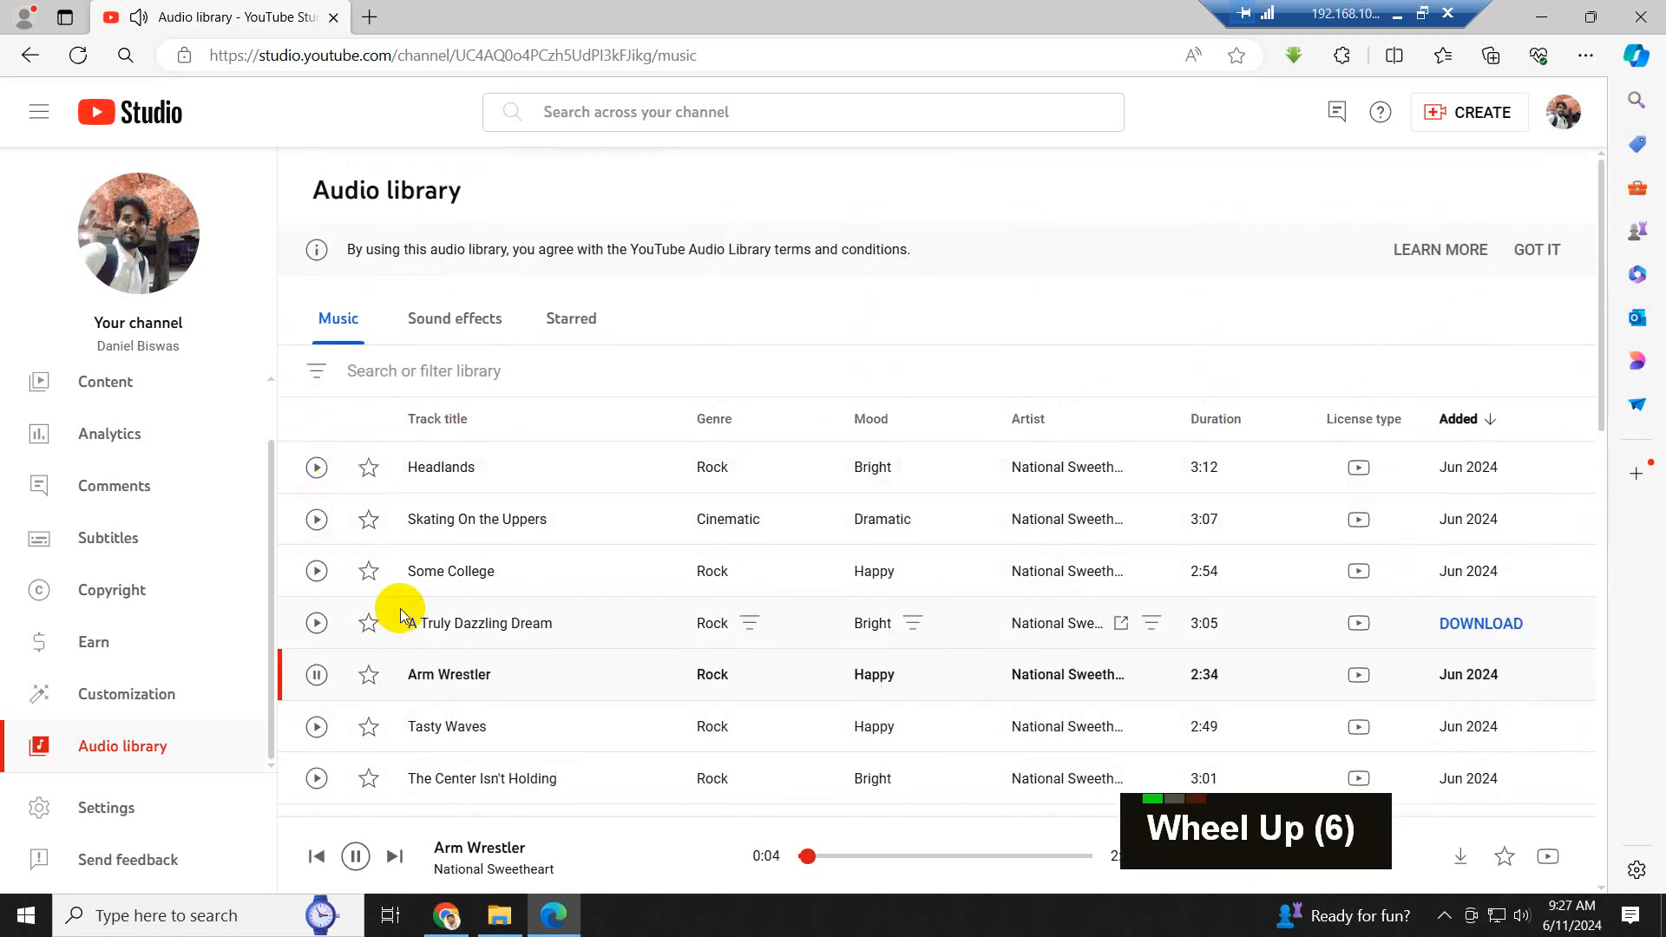
left_click(316, 676)
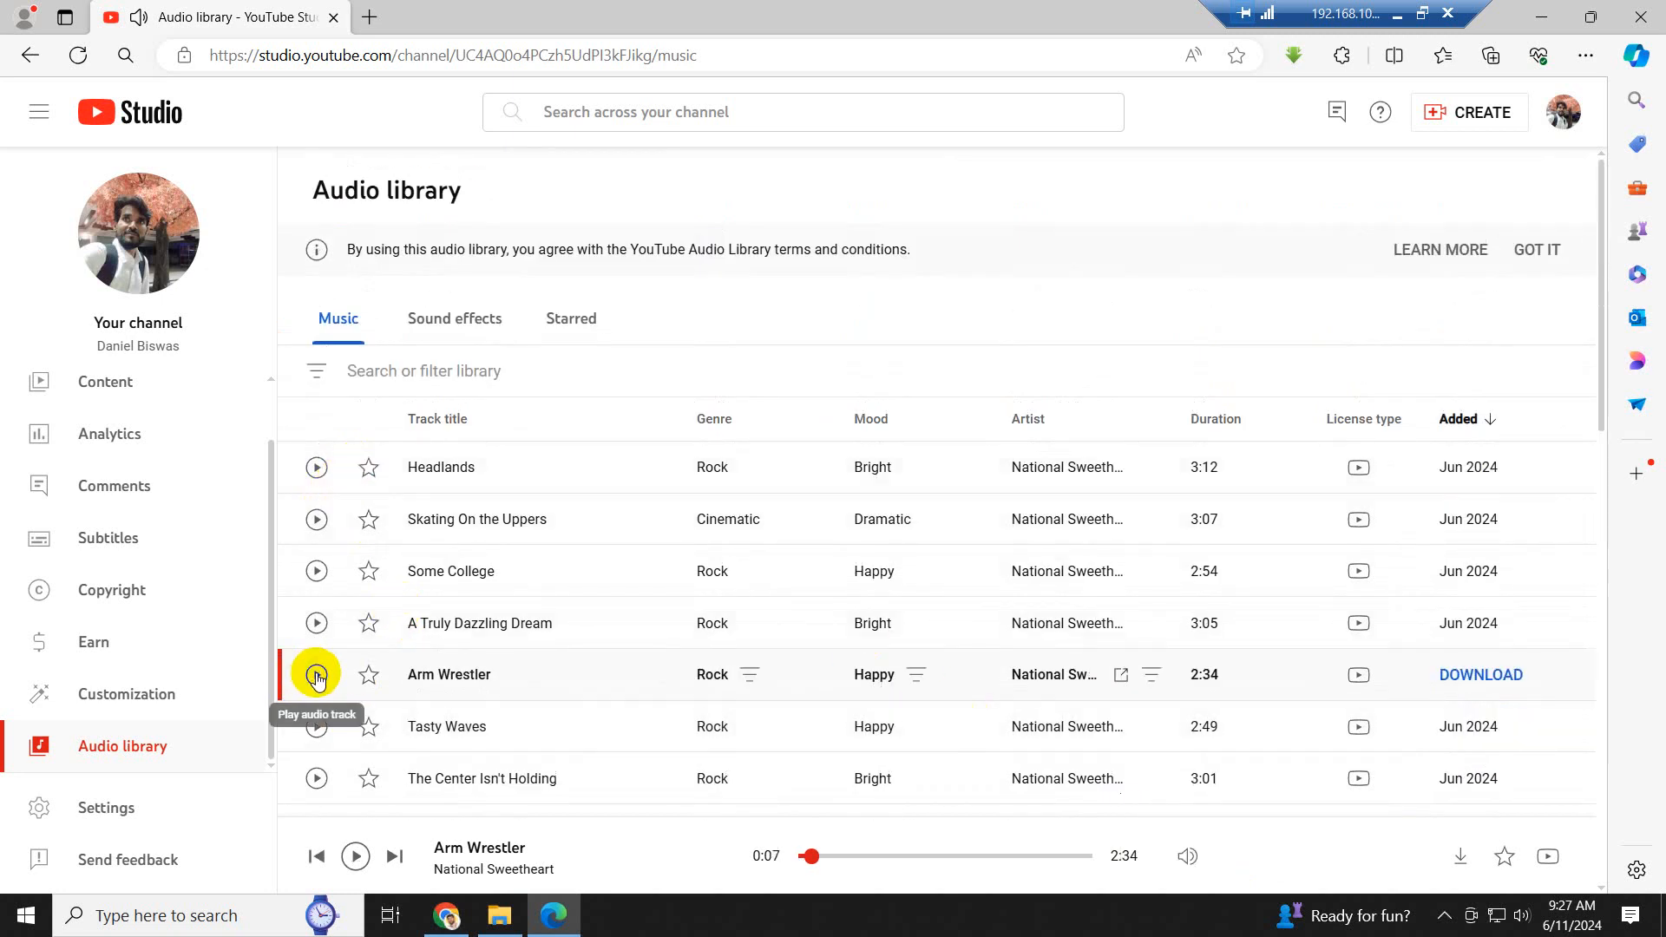
- Filter the Audio library's music list by the Happy mood
left_click(318, 374)
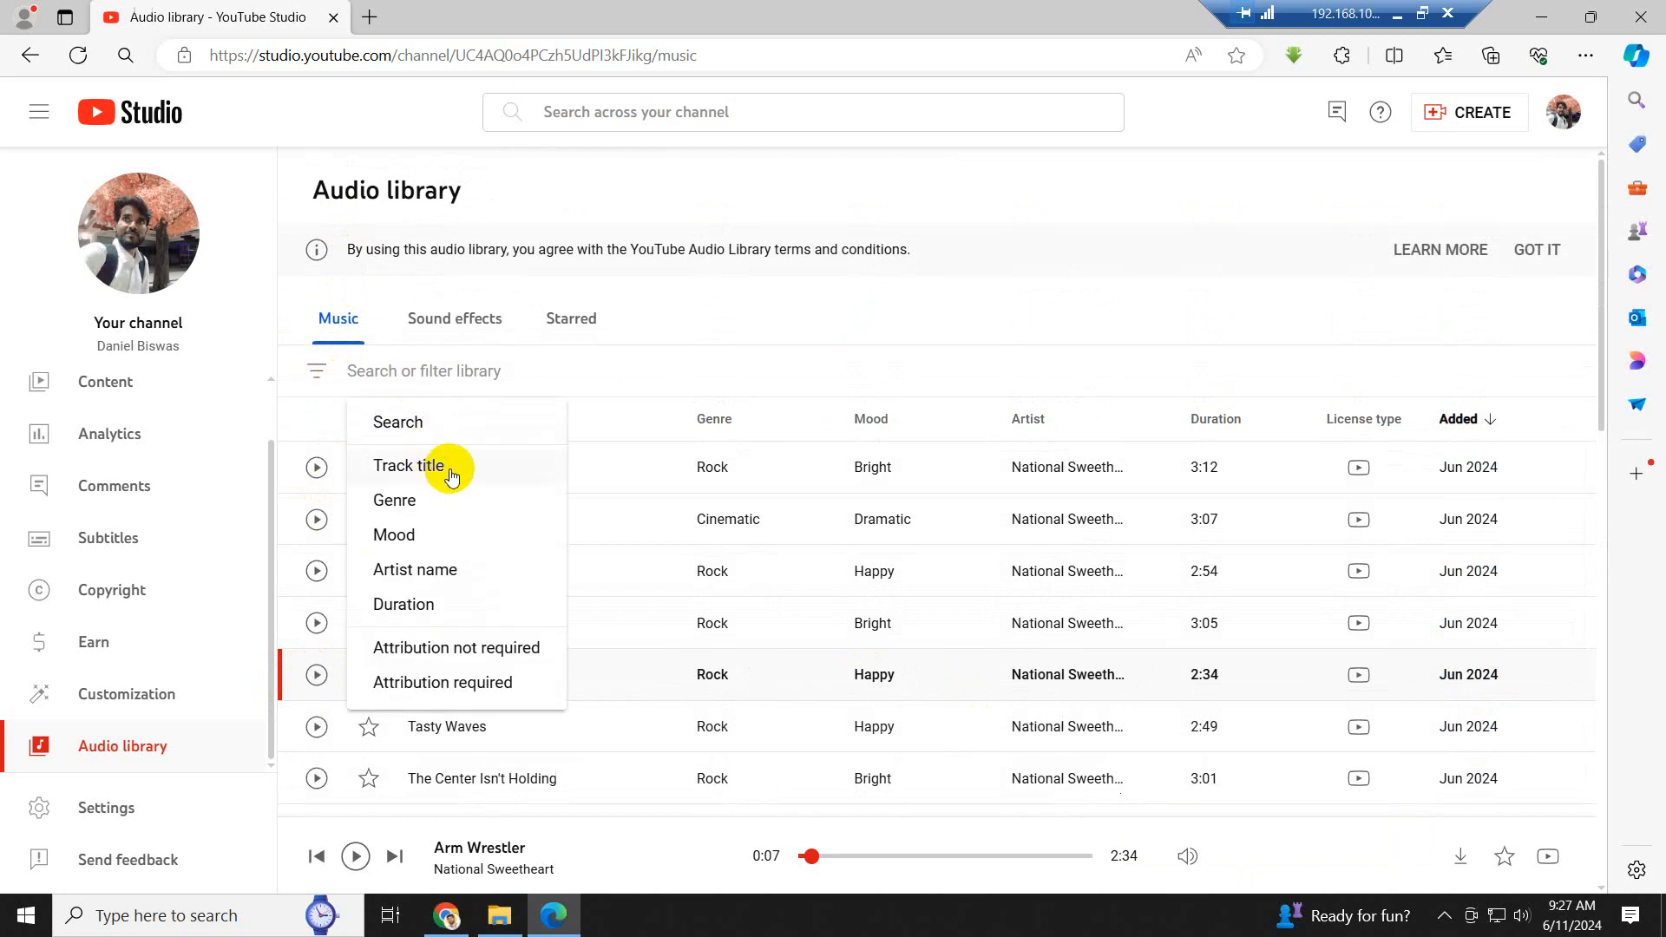
left_click(408, 536)
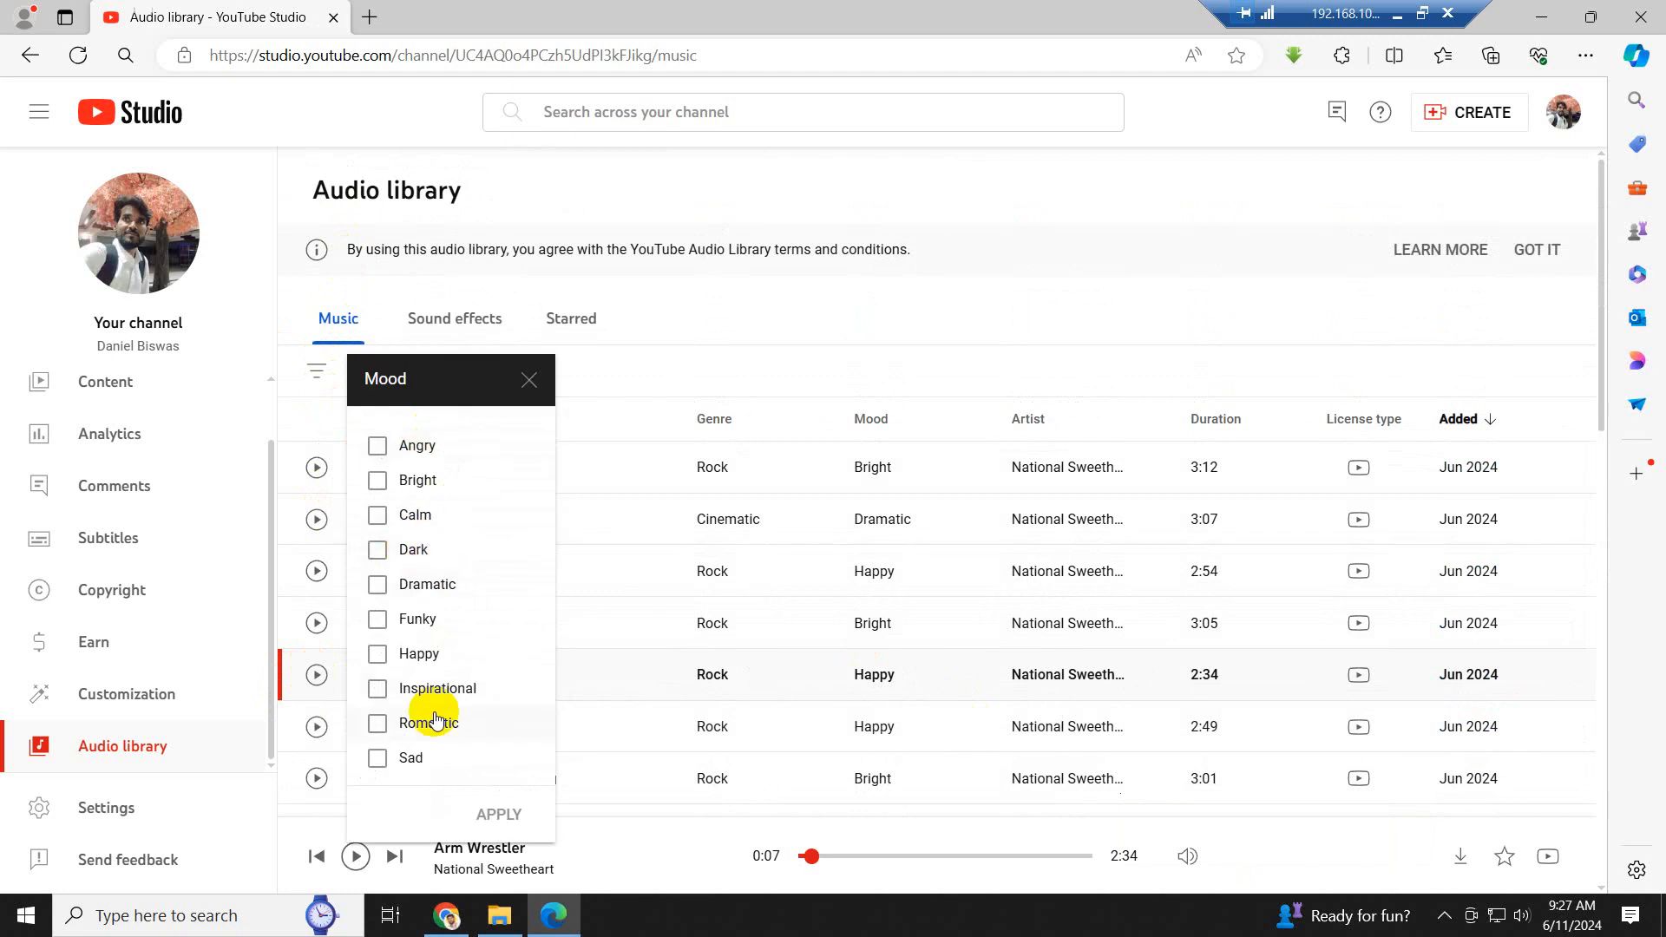
scroll(440, 704, "down", 2)
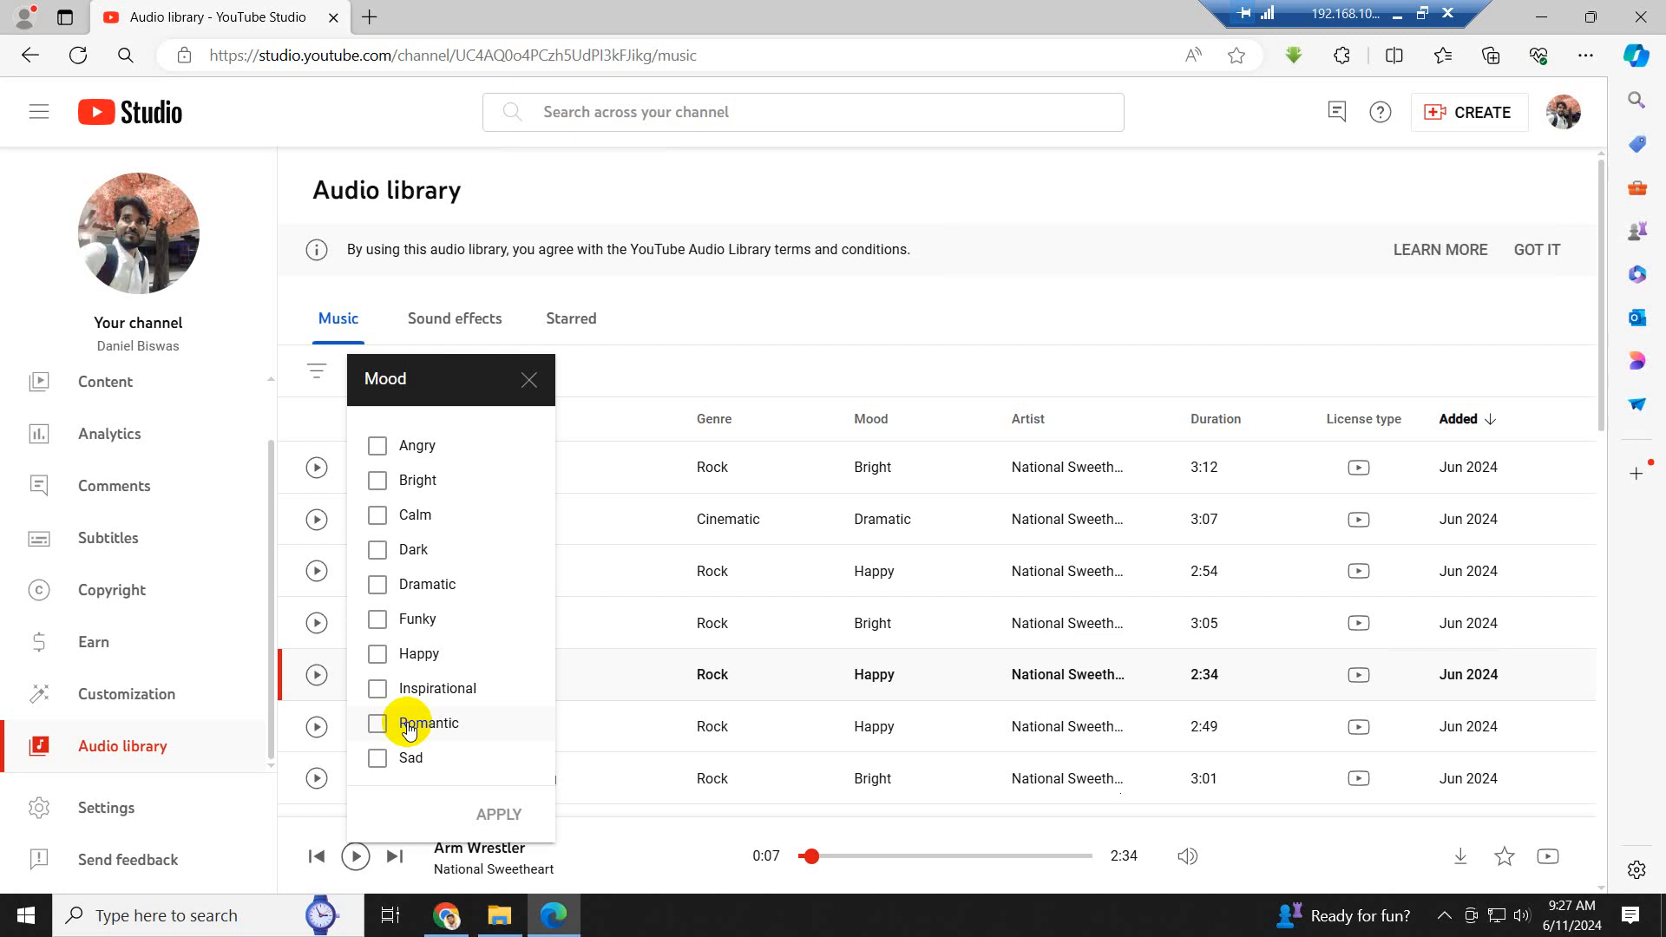
left_click(377, 654)
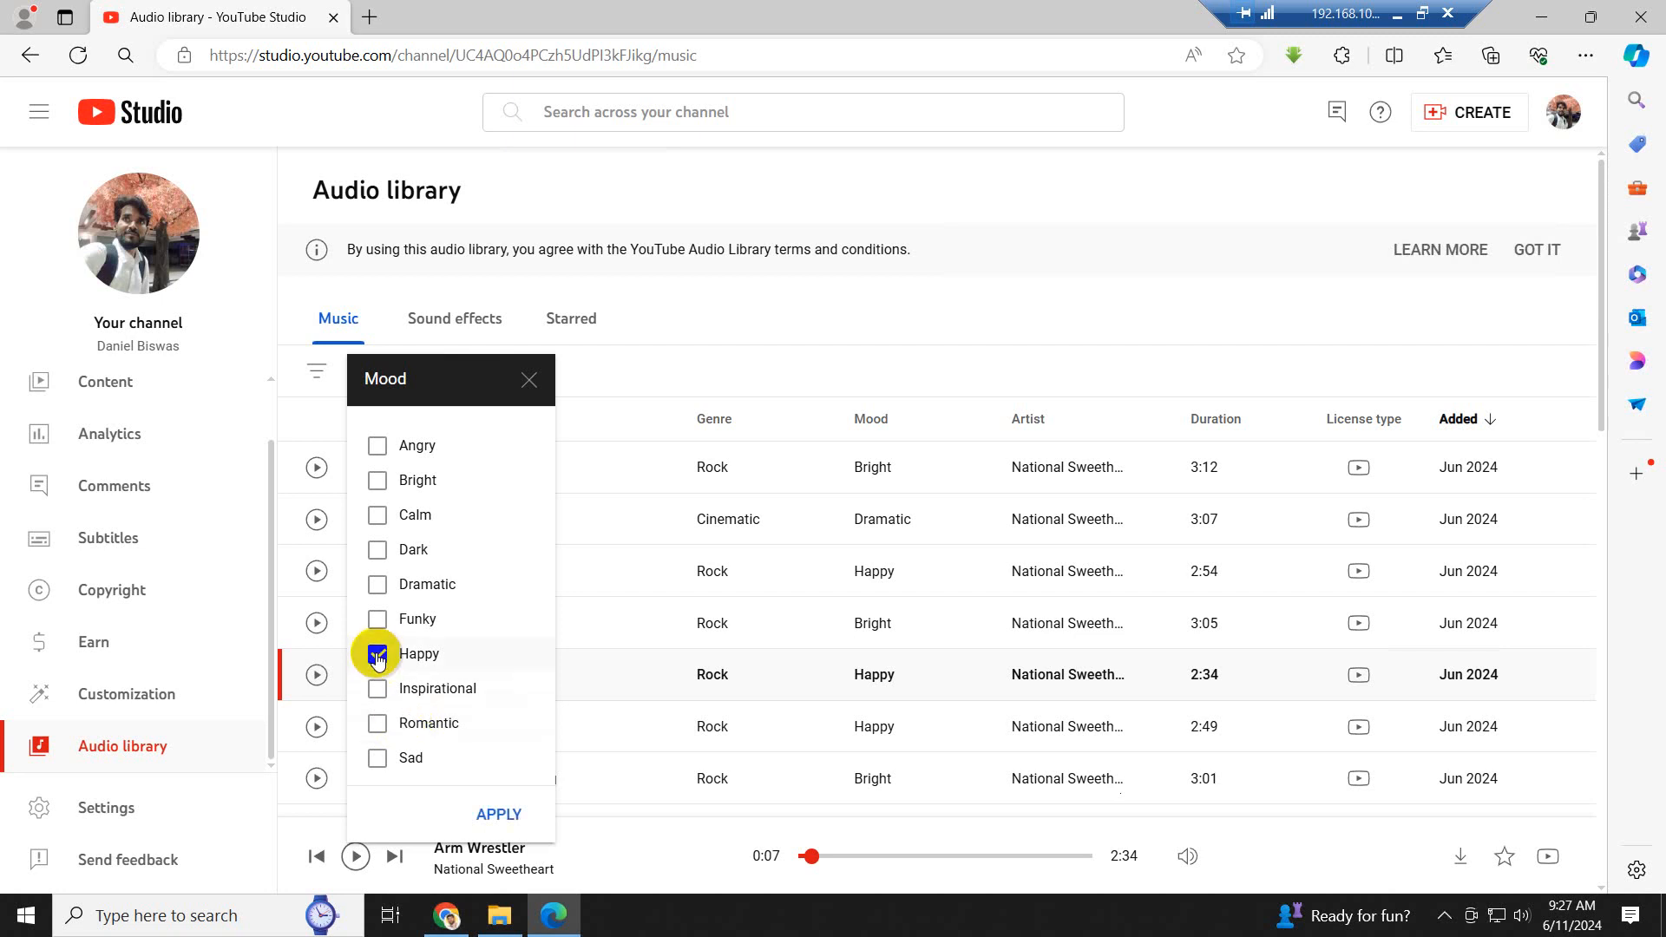
left_click(486, 814)
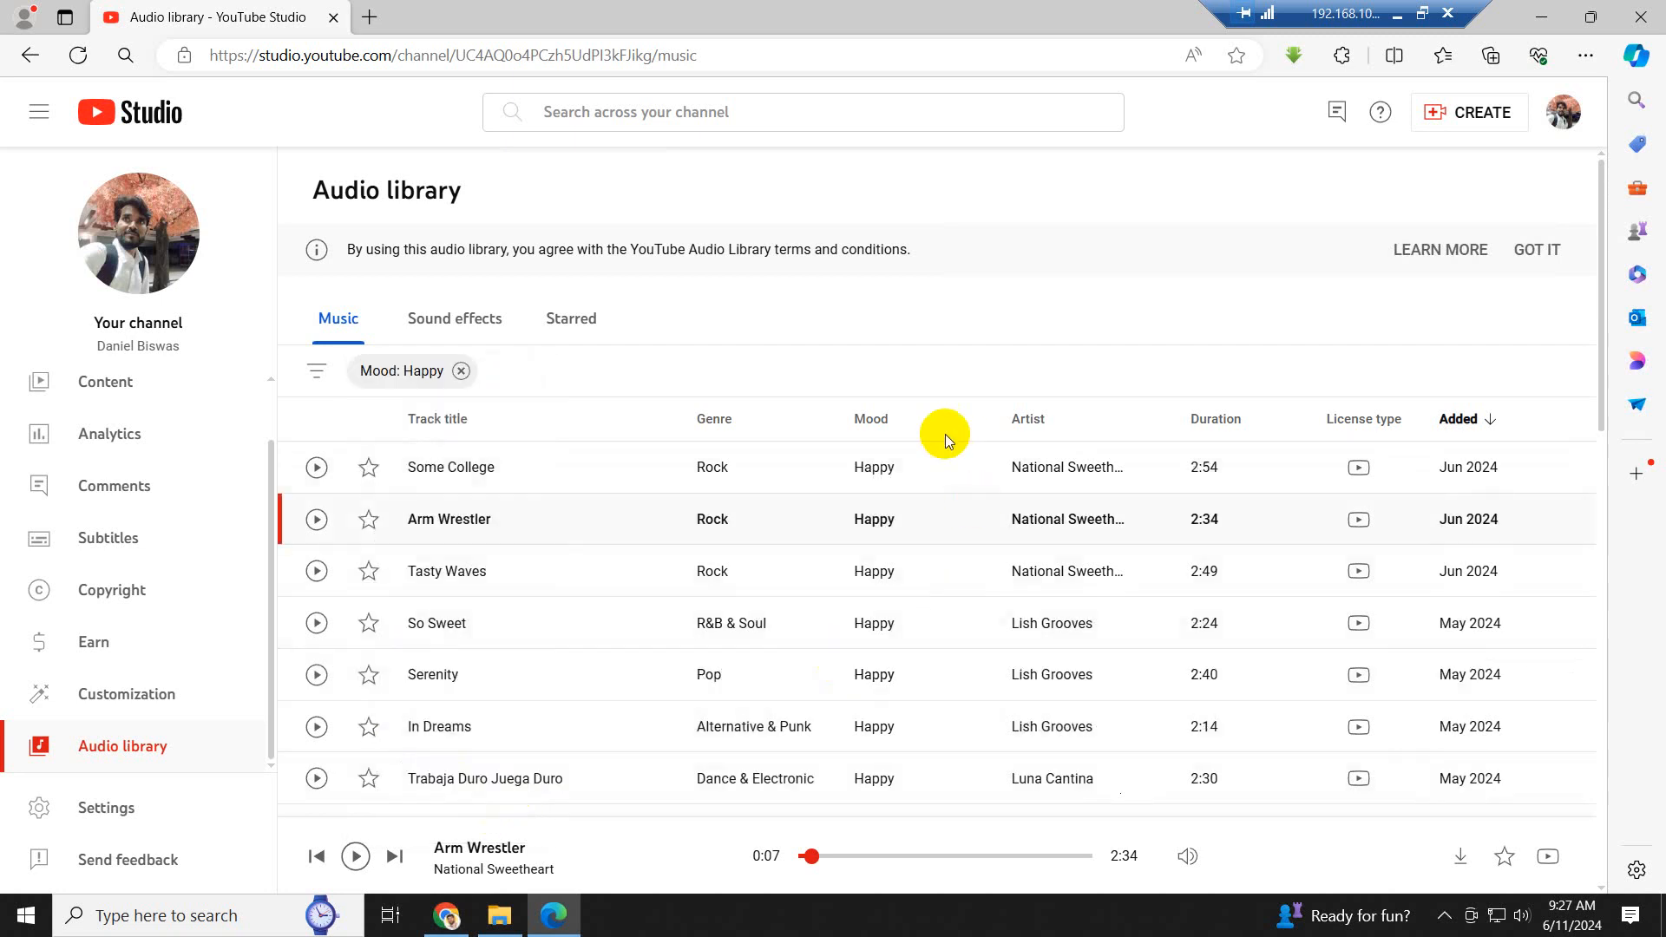
- Look through the filtered tracks, play "Arm Wrestler" as a preview, and pause it
scroll(859, 675, "down", 2)
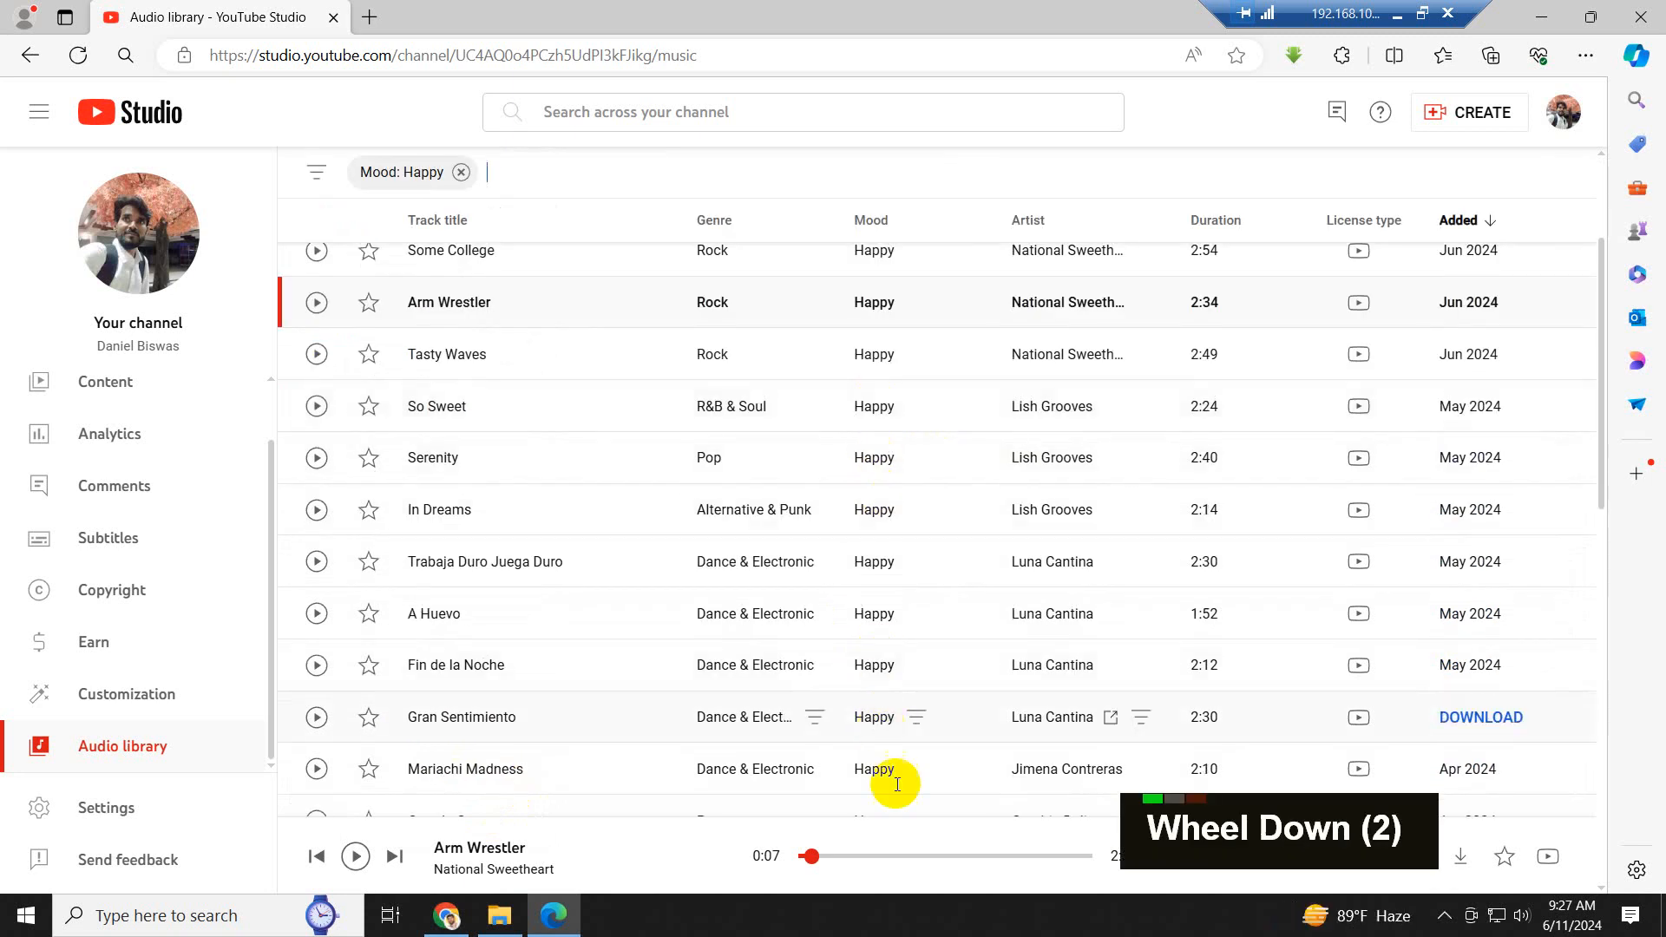
scroll(898, 781, "up", 5)
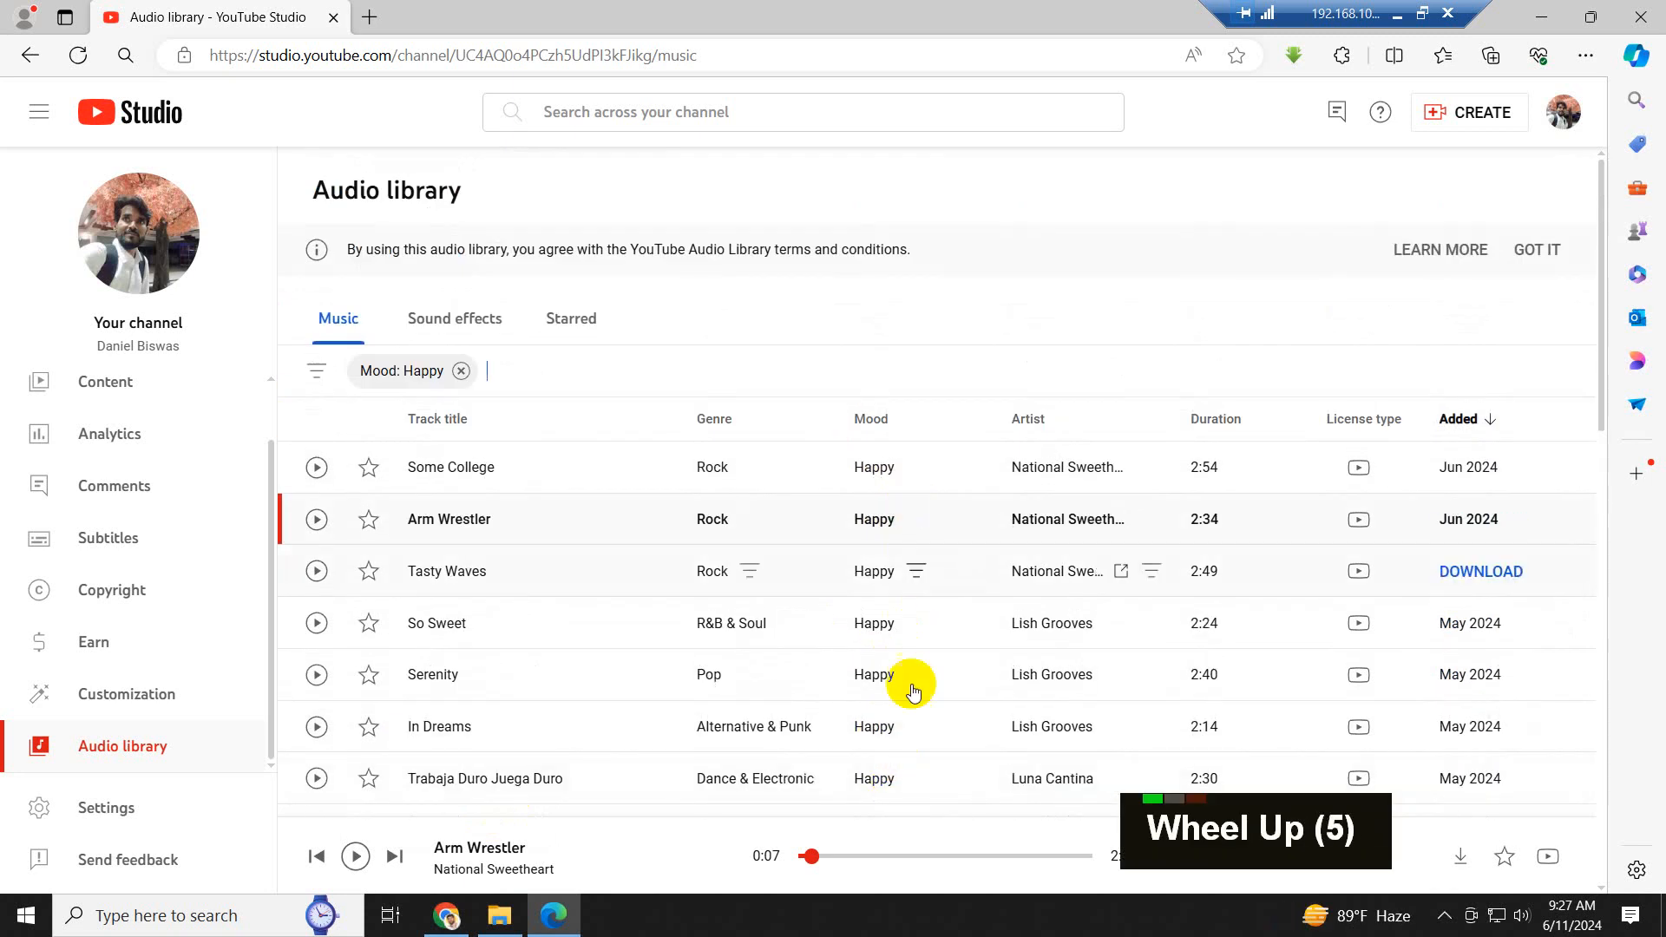
left_click(316, 520)
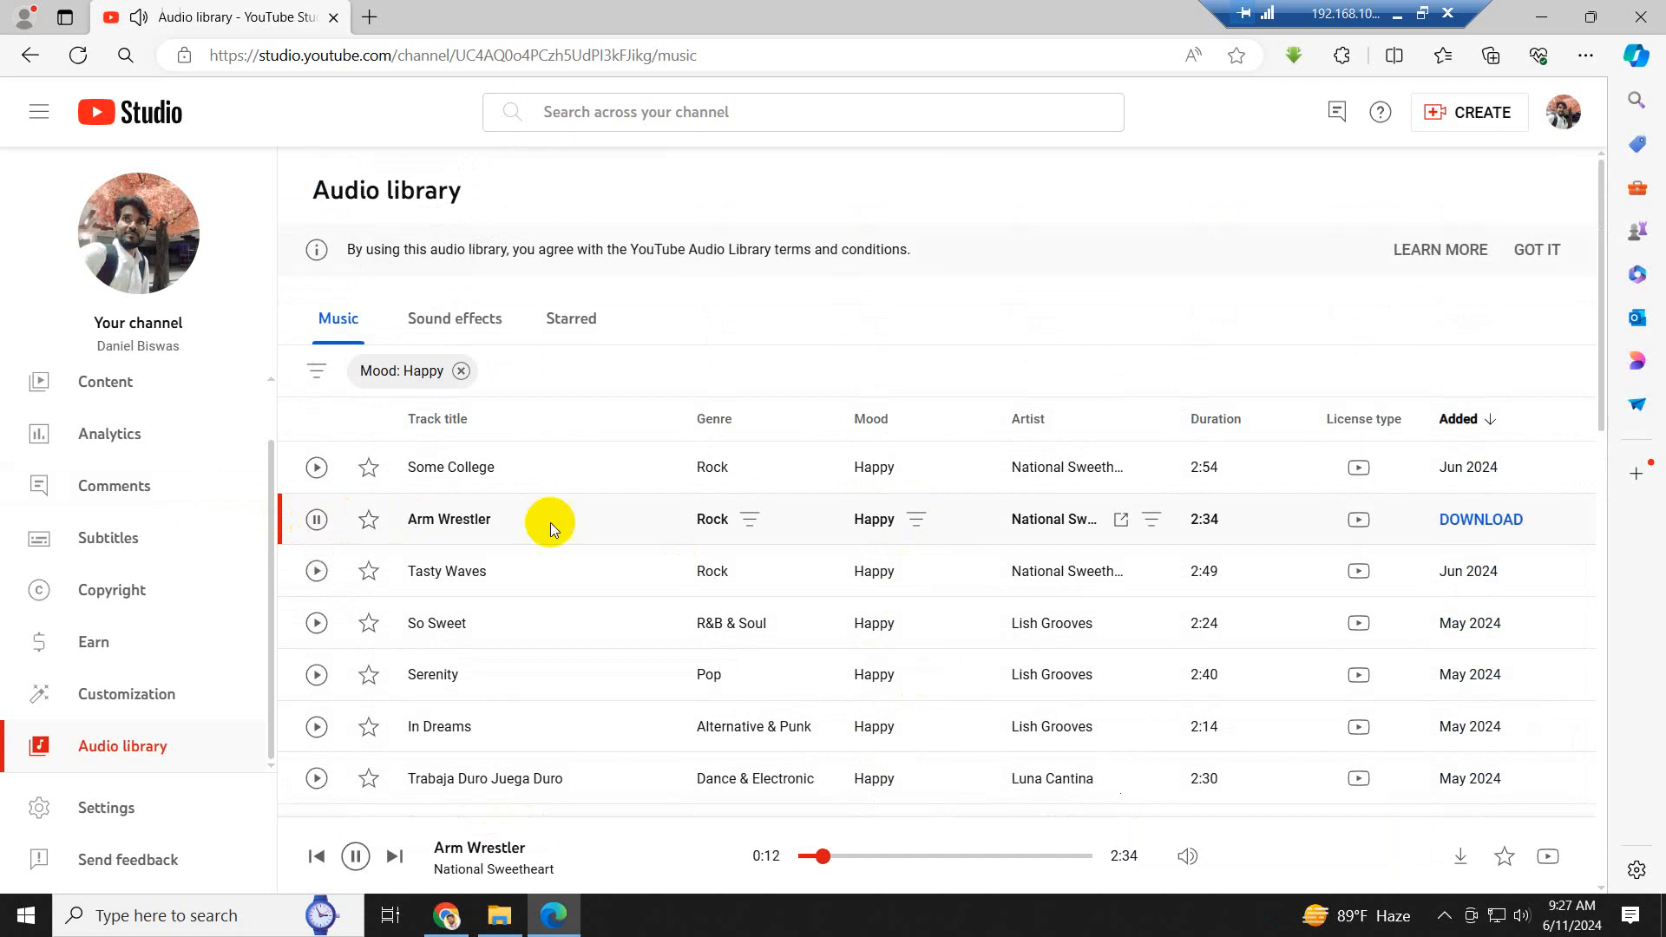
left_click(316, 519)
- Download the "Arm Wrestler" track and save it in Class 05's Project > BG Music folder
left_click(1484, 523)
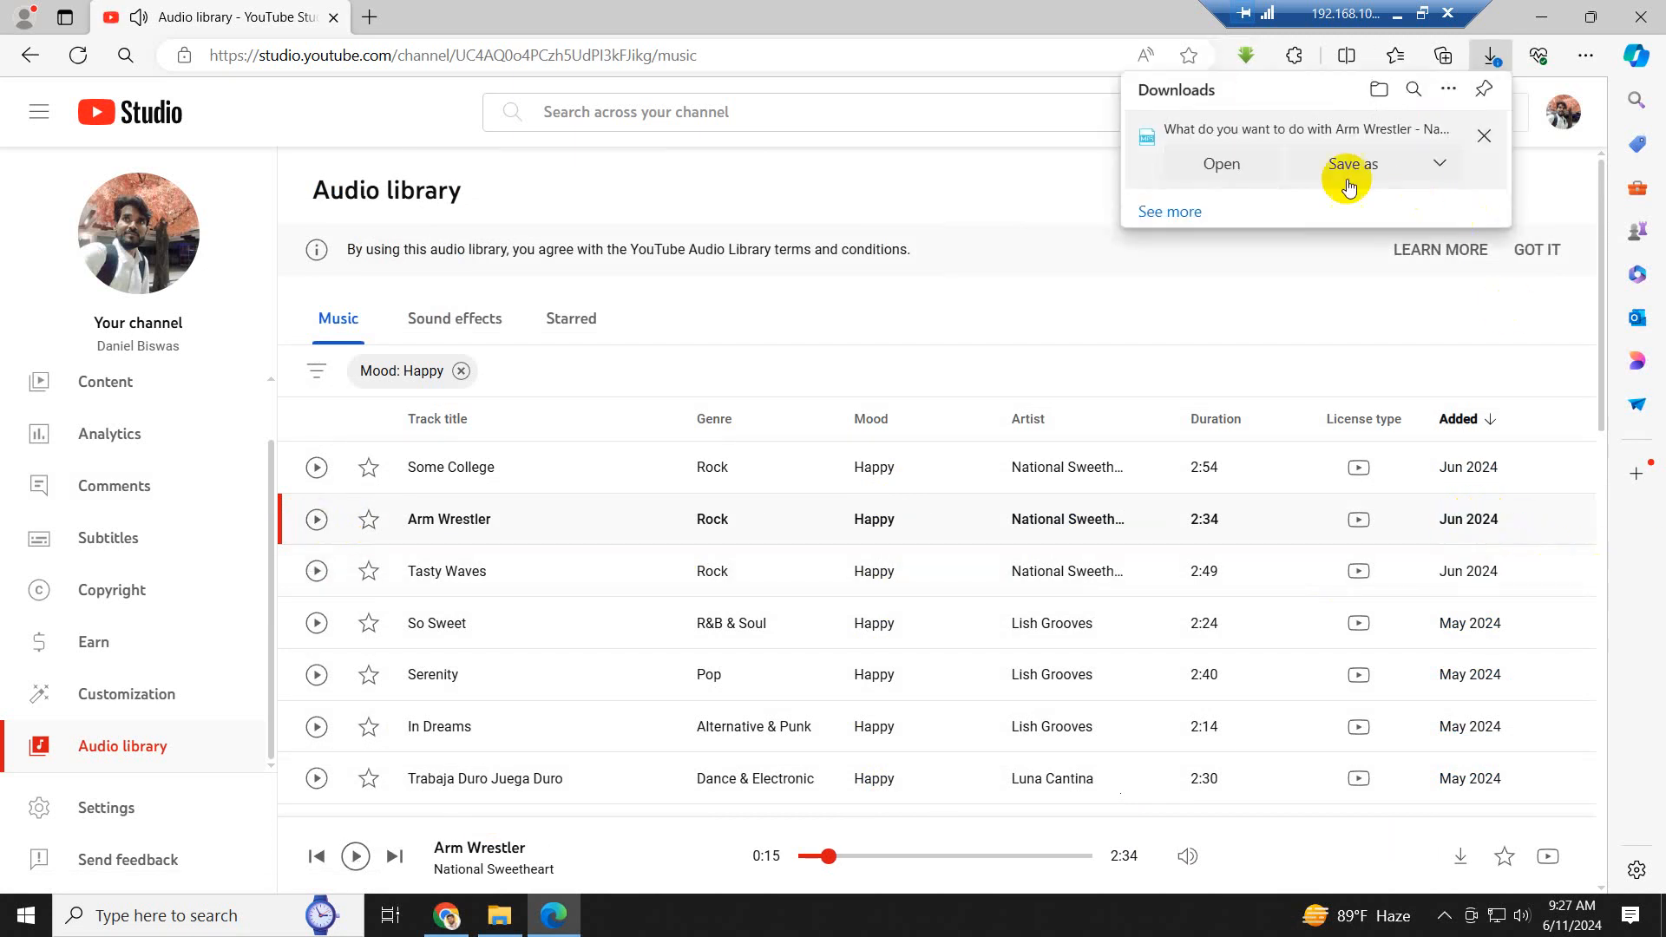
left_click(1352, 163)
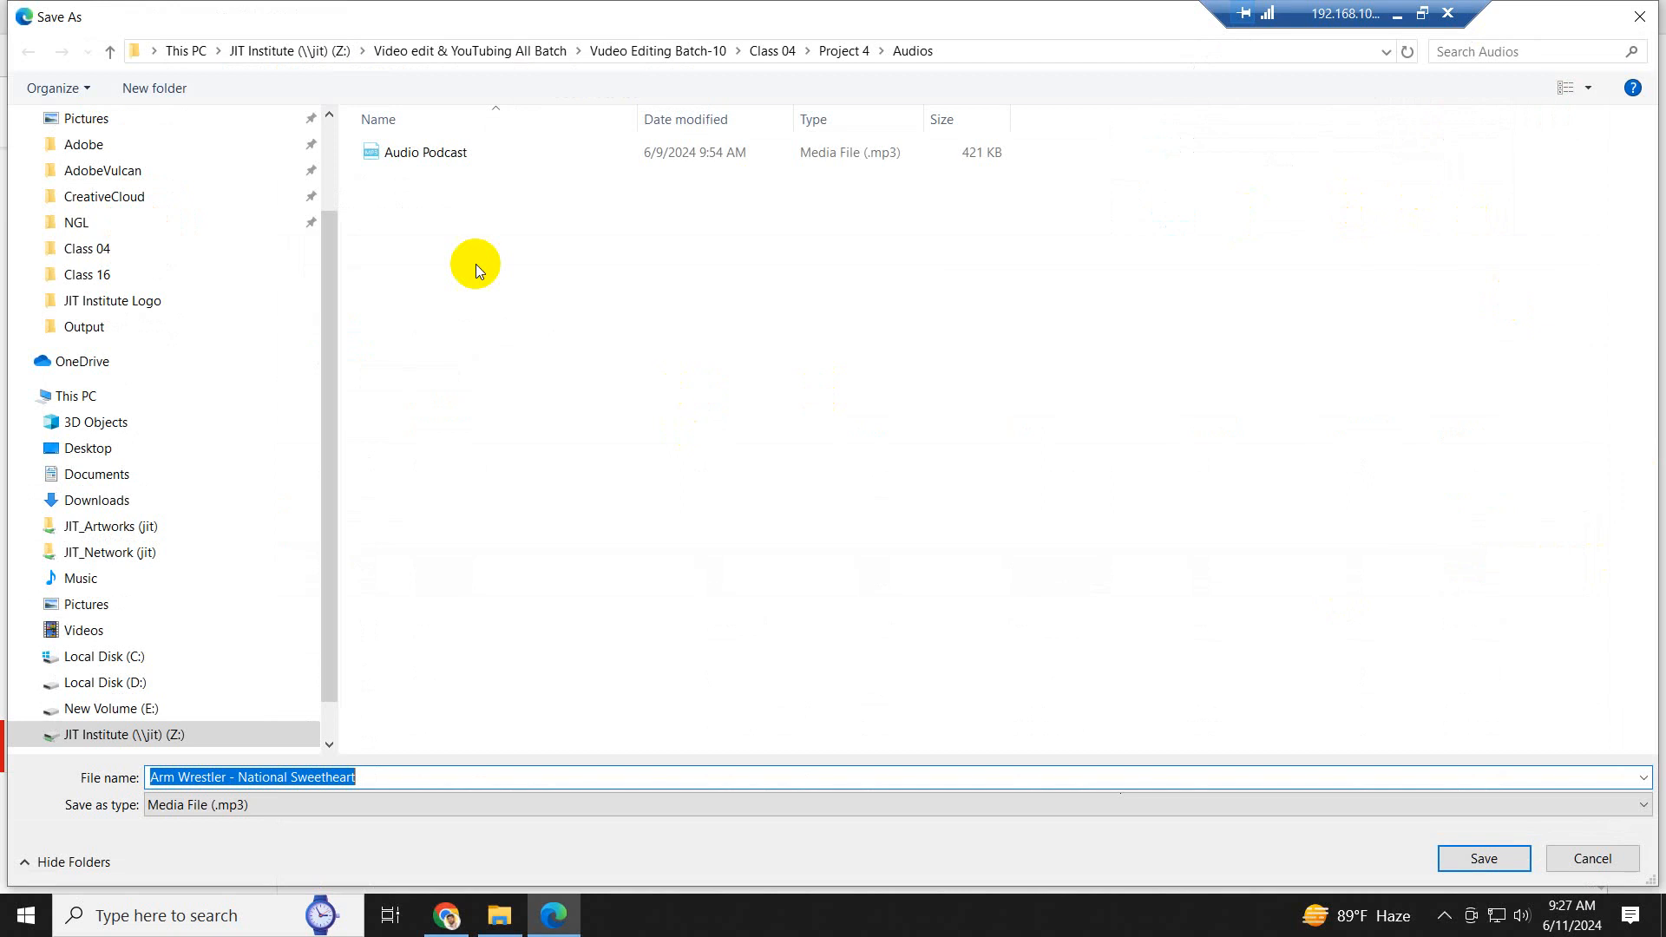
left_click(108, 54)
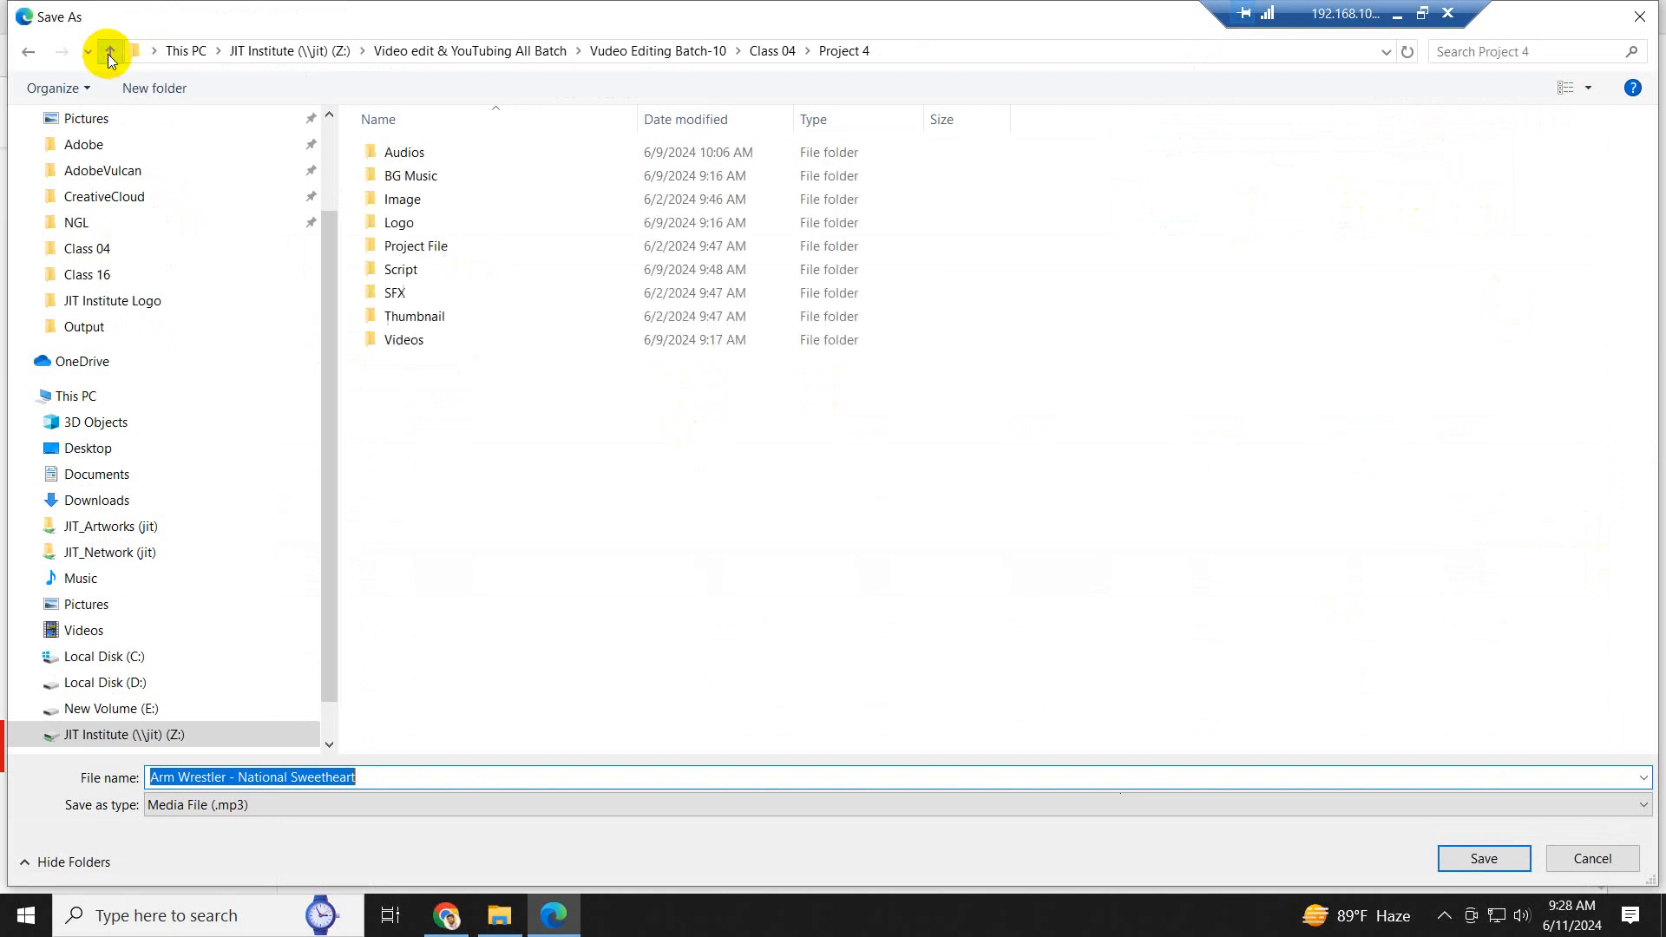
left_click(109, 54)
left_click(109, 54)
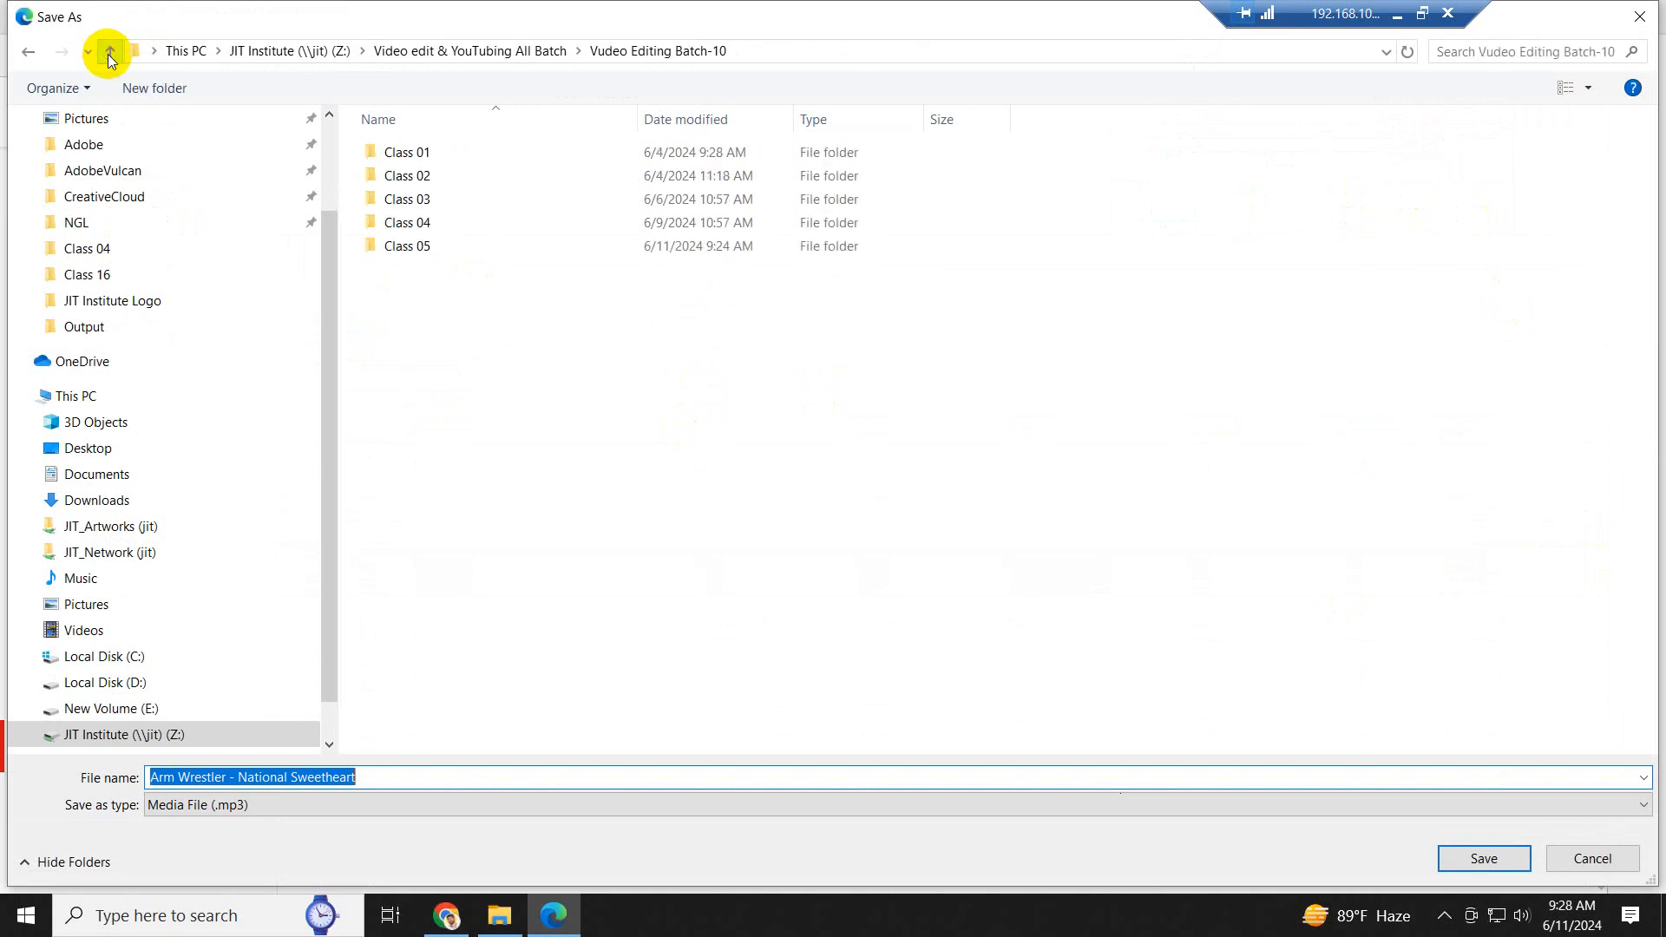
double_click(408, 246)
double_click(398, 164)
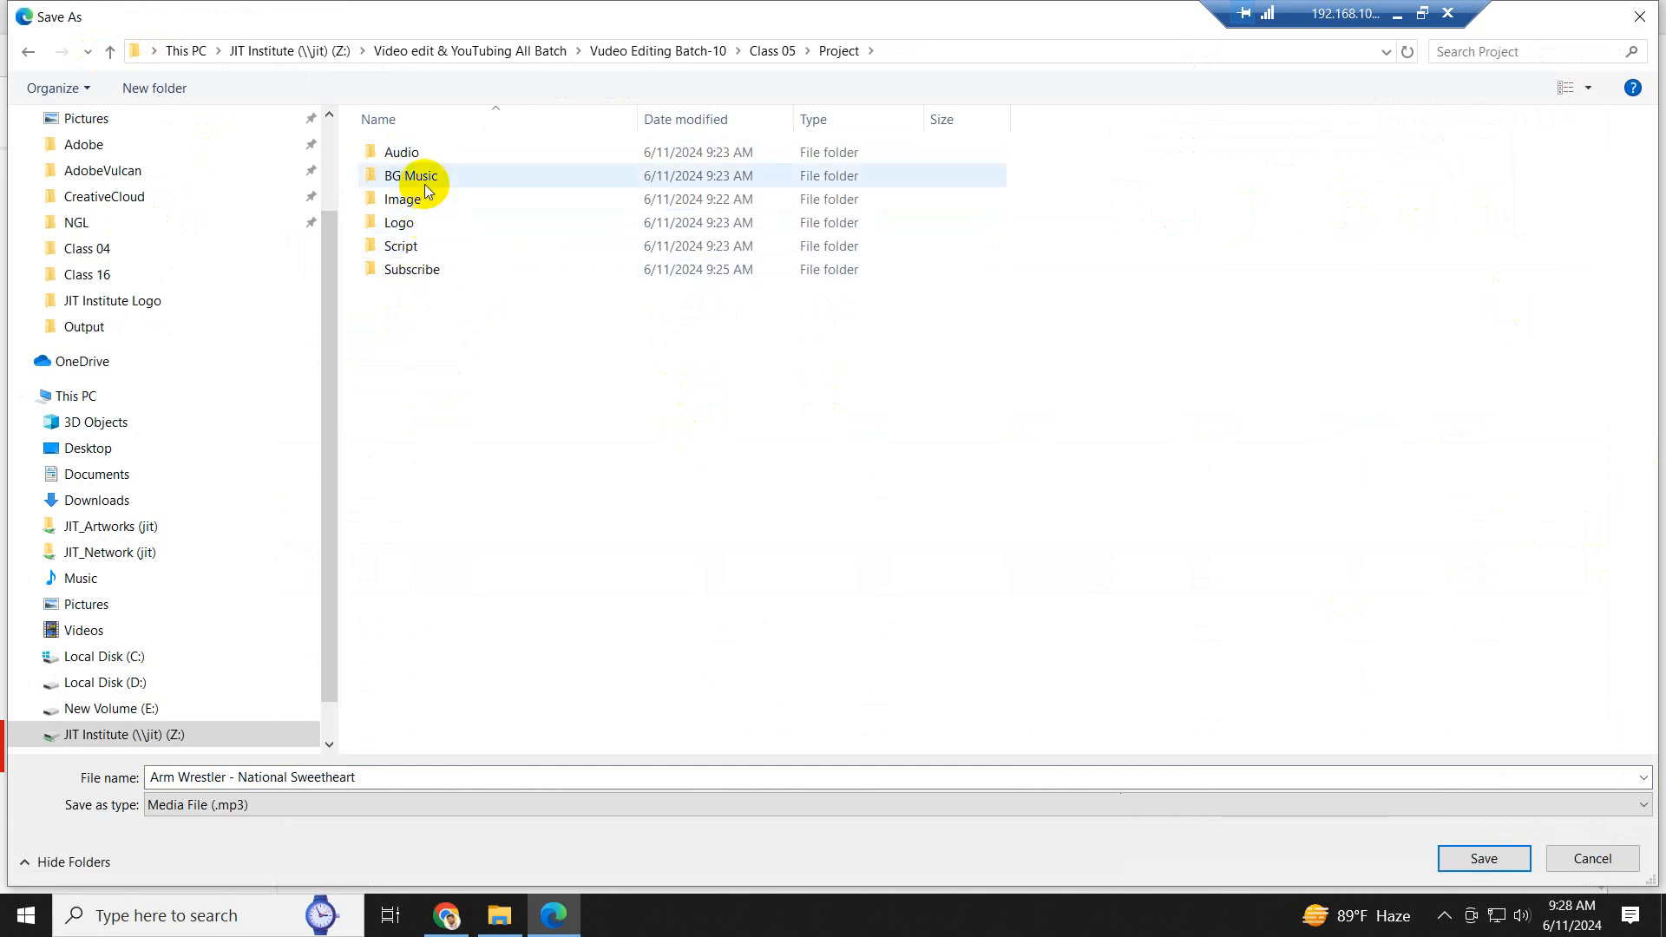
double_click(417, 176)
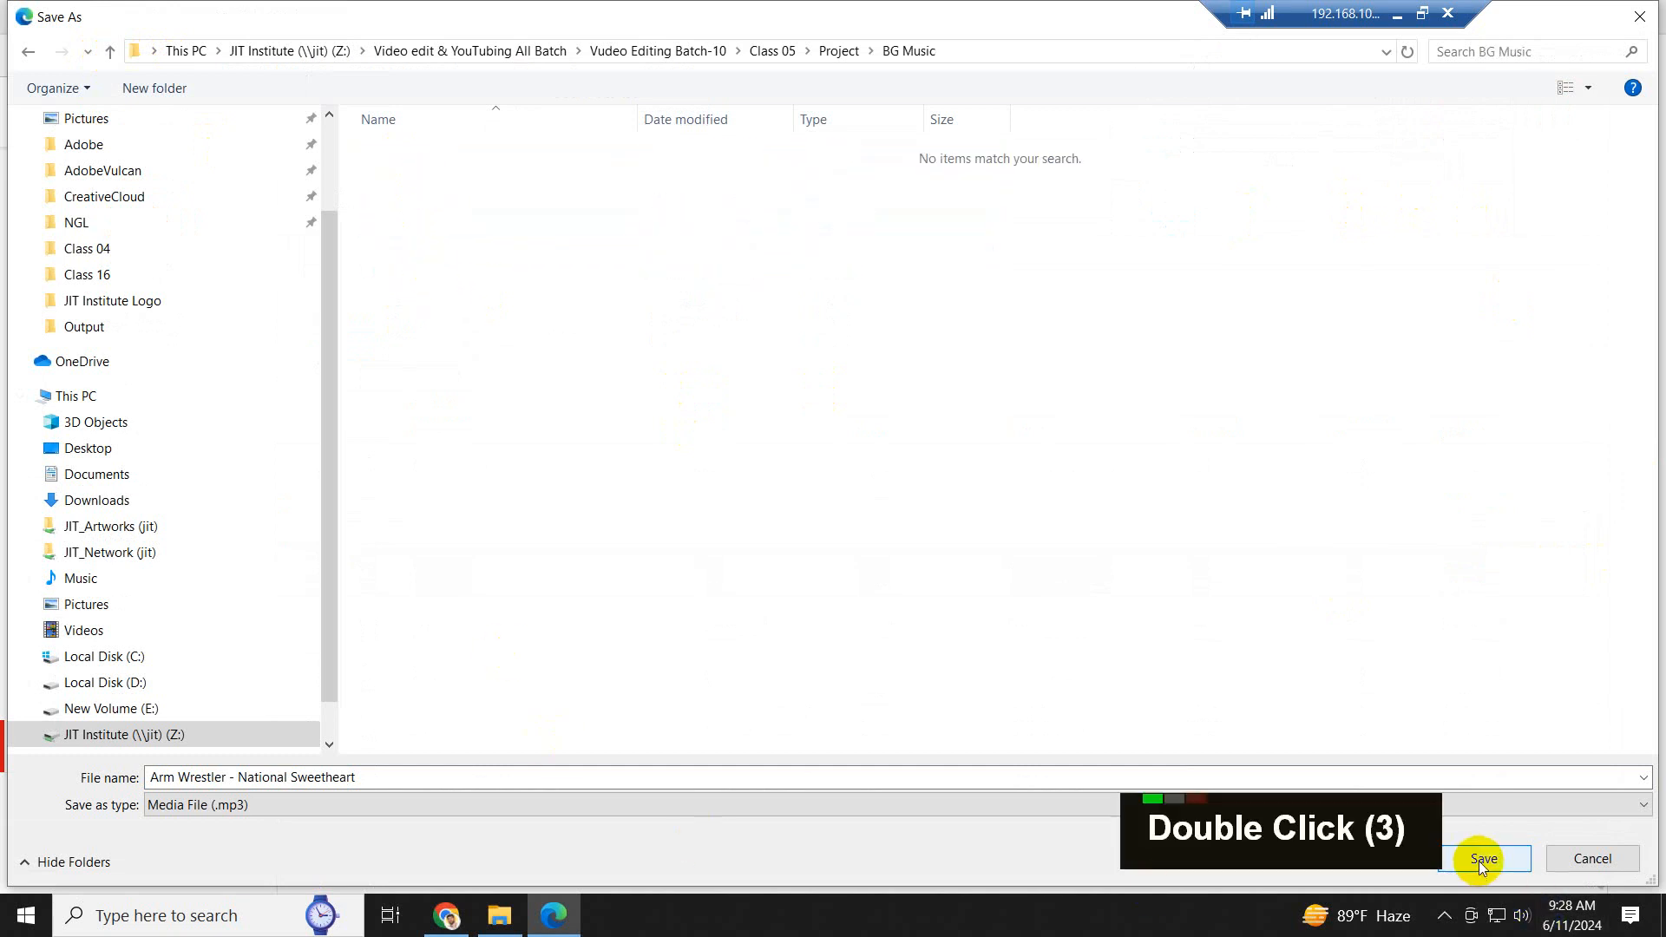
left_click(1482, 857)
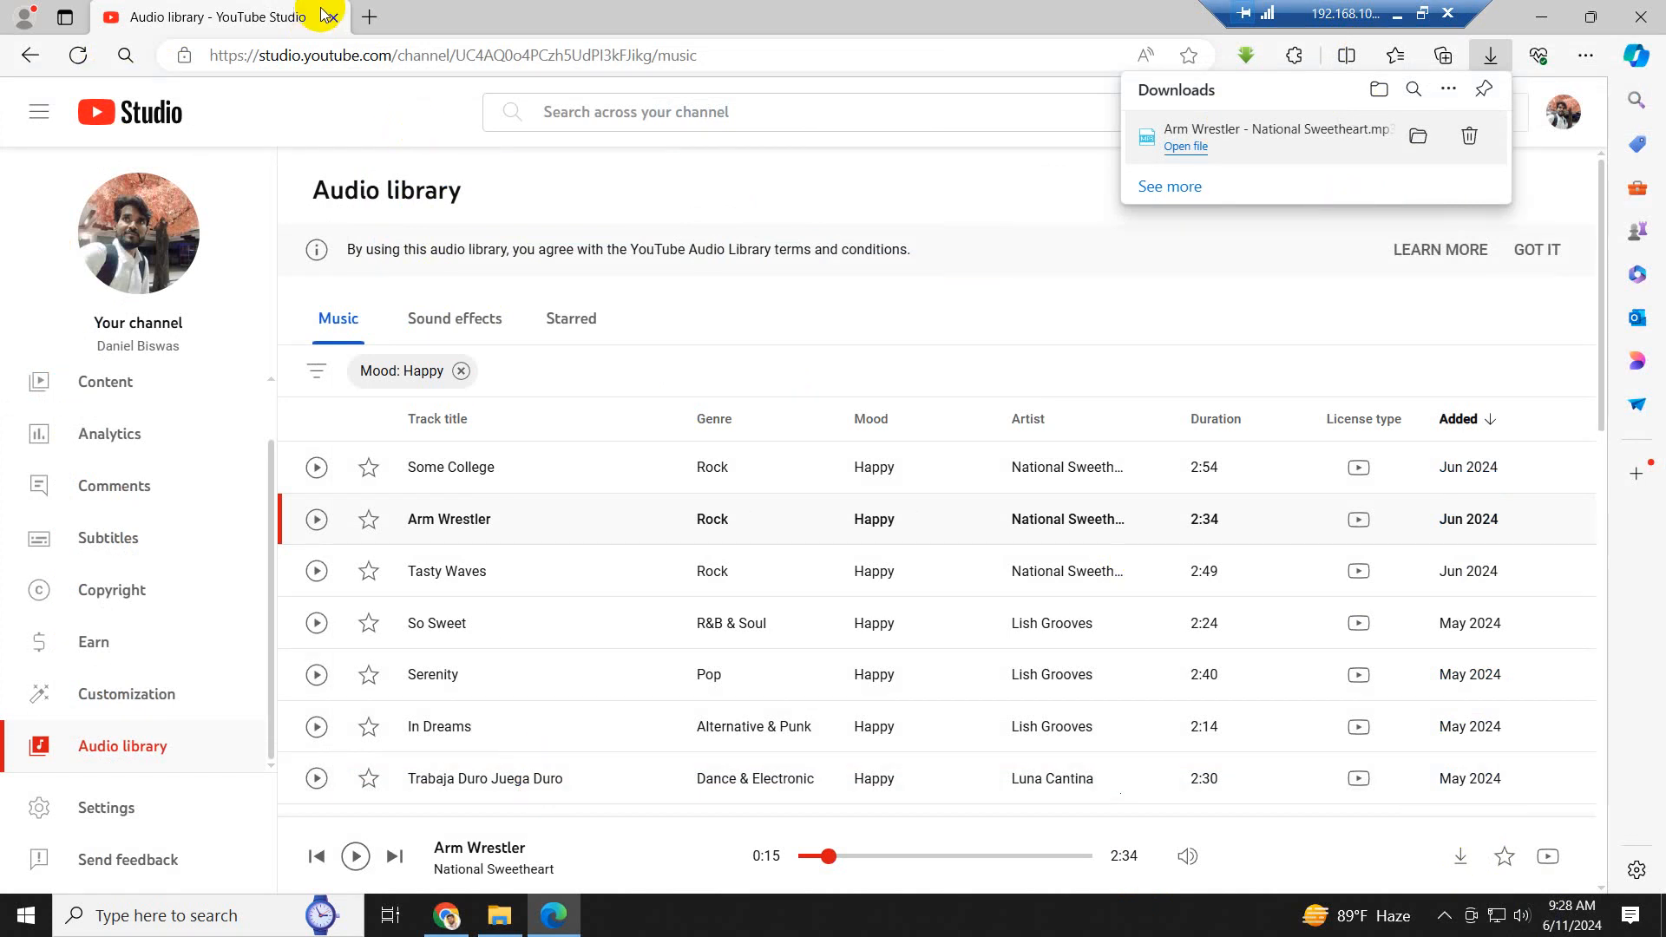
- Switch to Google Chrome and open the Facebook home page
left_click(446, 915)
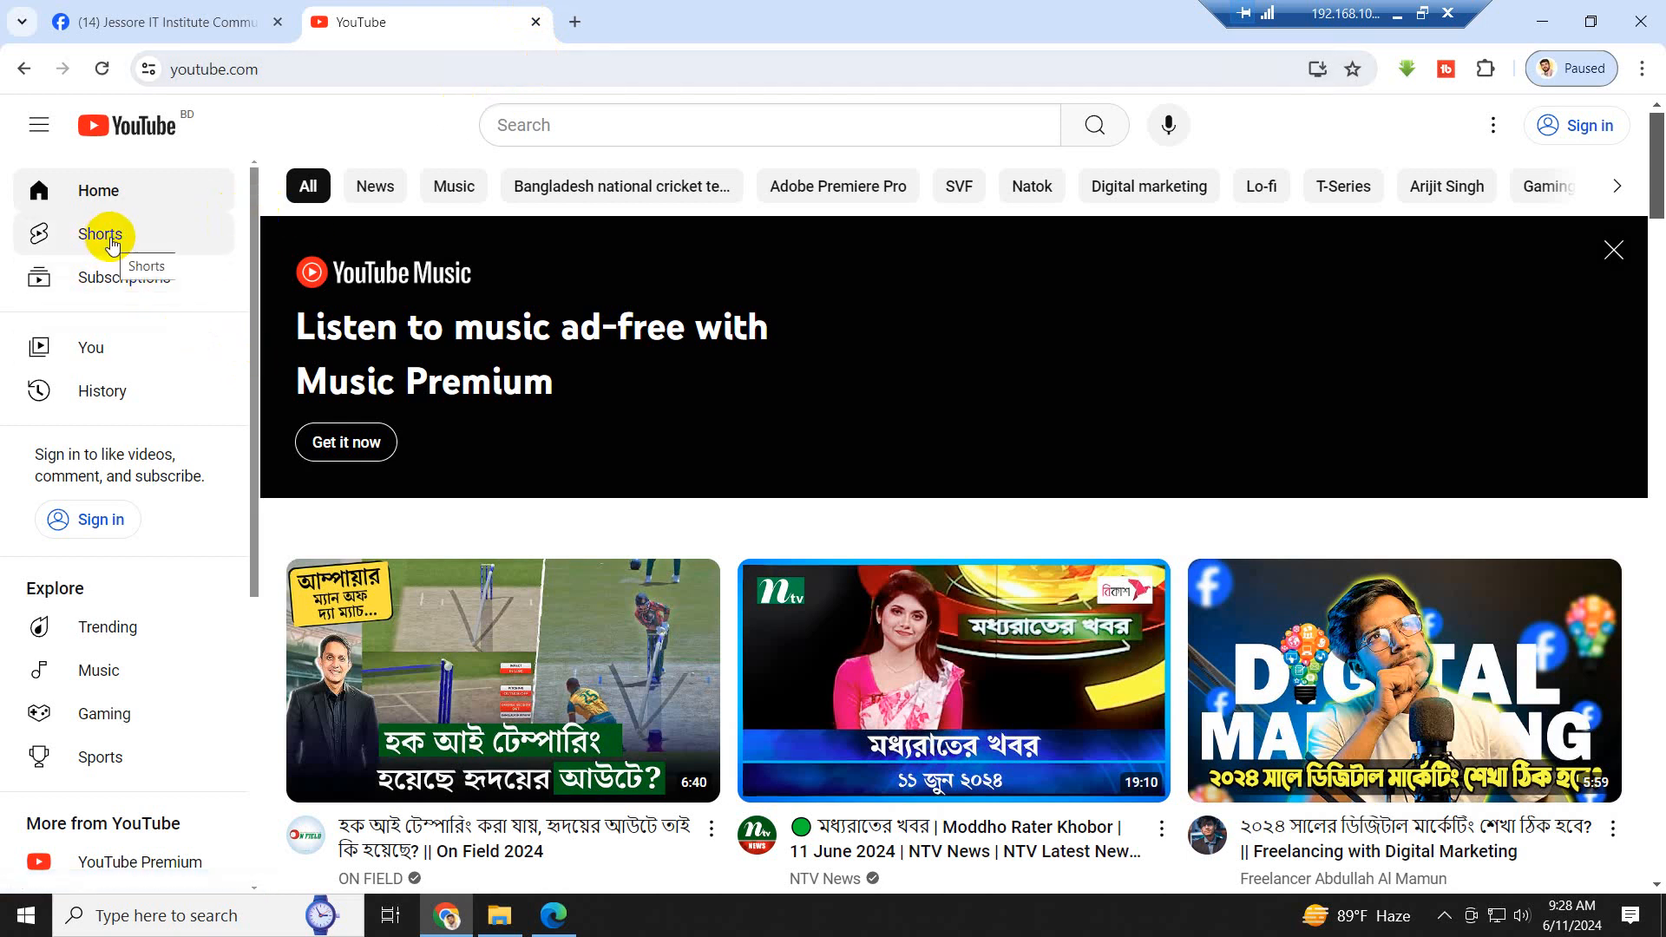
left_click(160, 22)
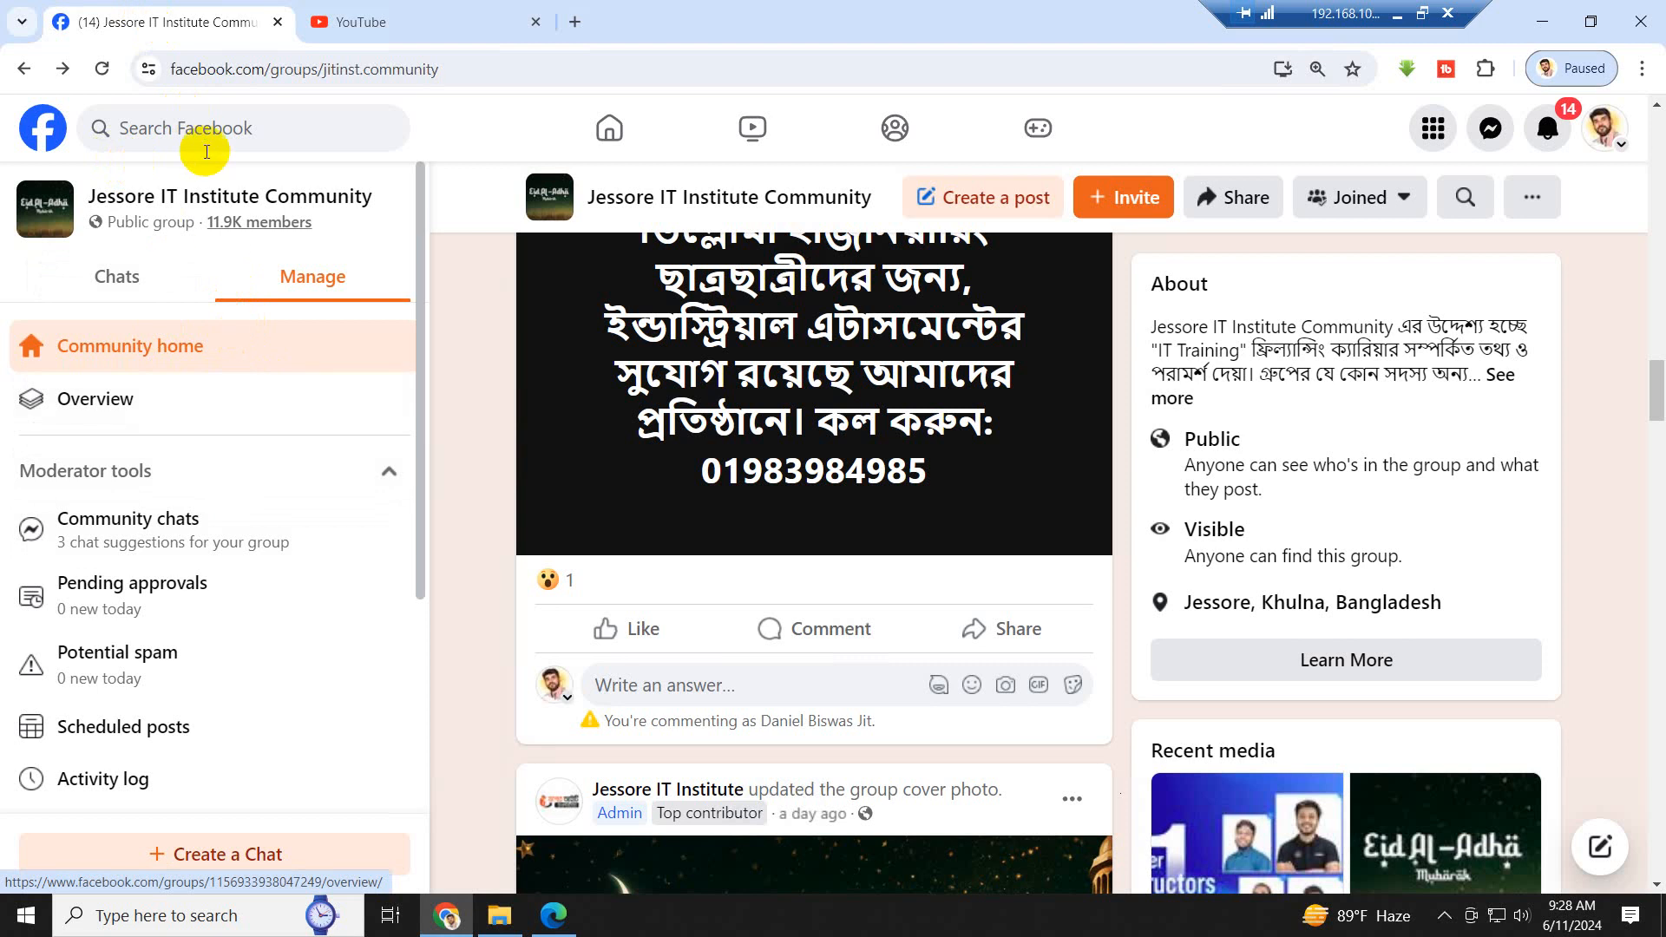
left_click(585, 132)
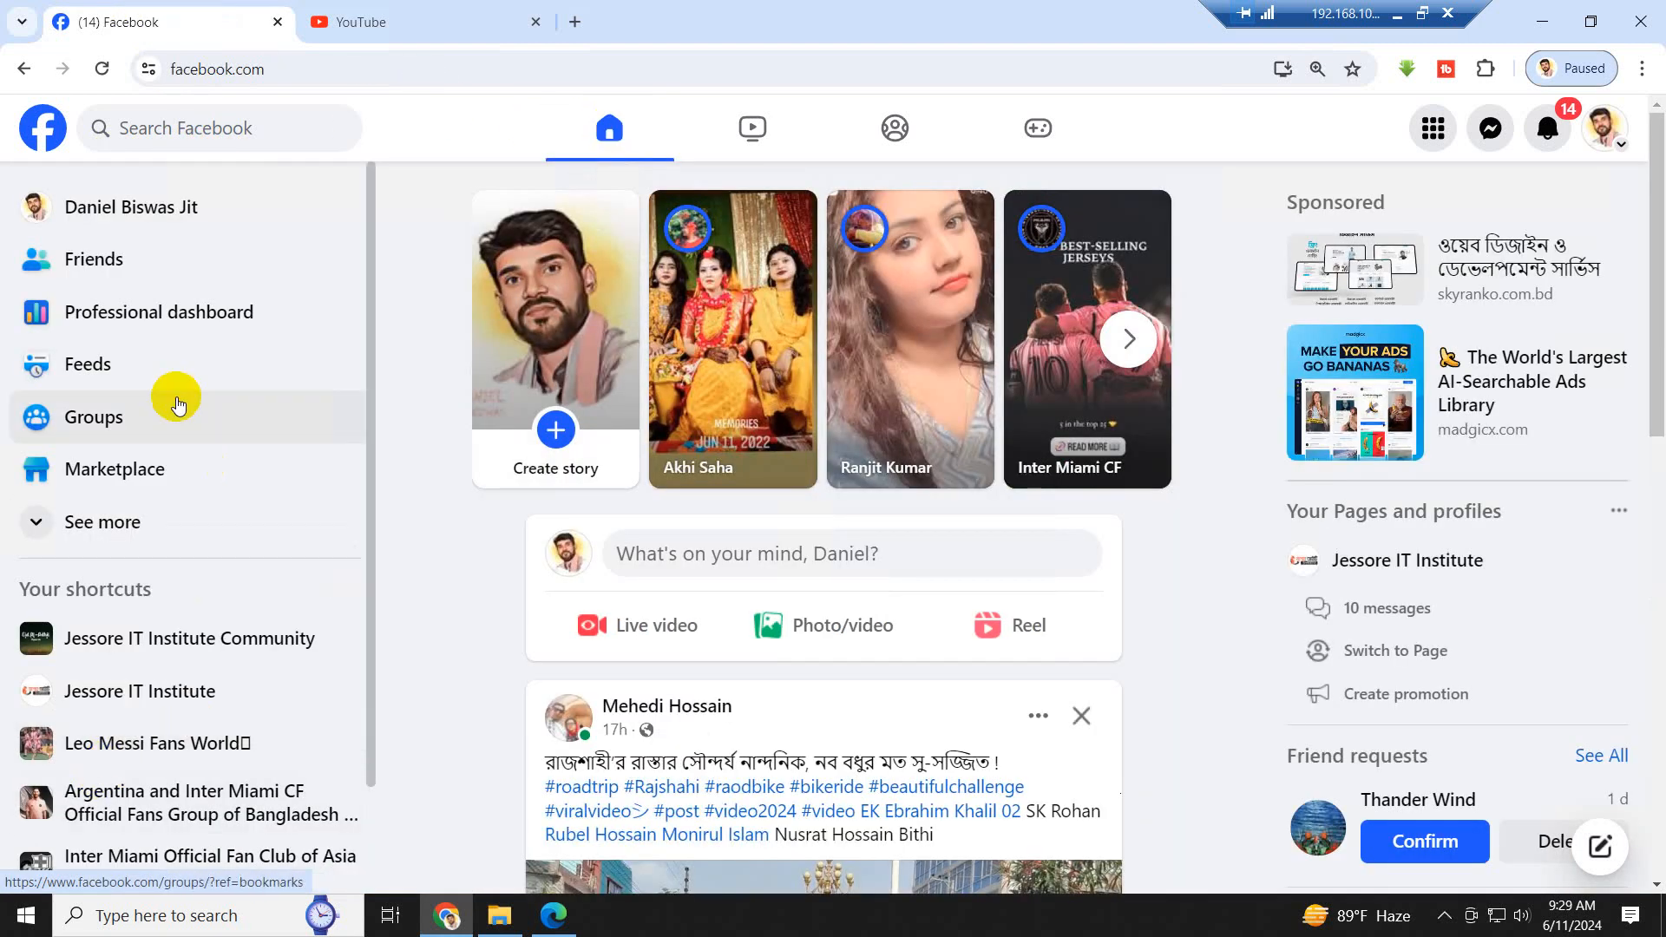
- Expand the shortcuts list on the Facebook home page and look through its groups and pages
scroll(204, 564, "down", 7)
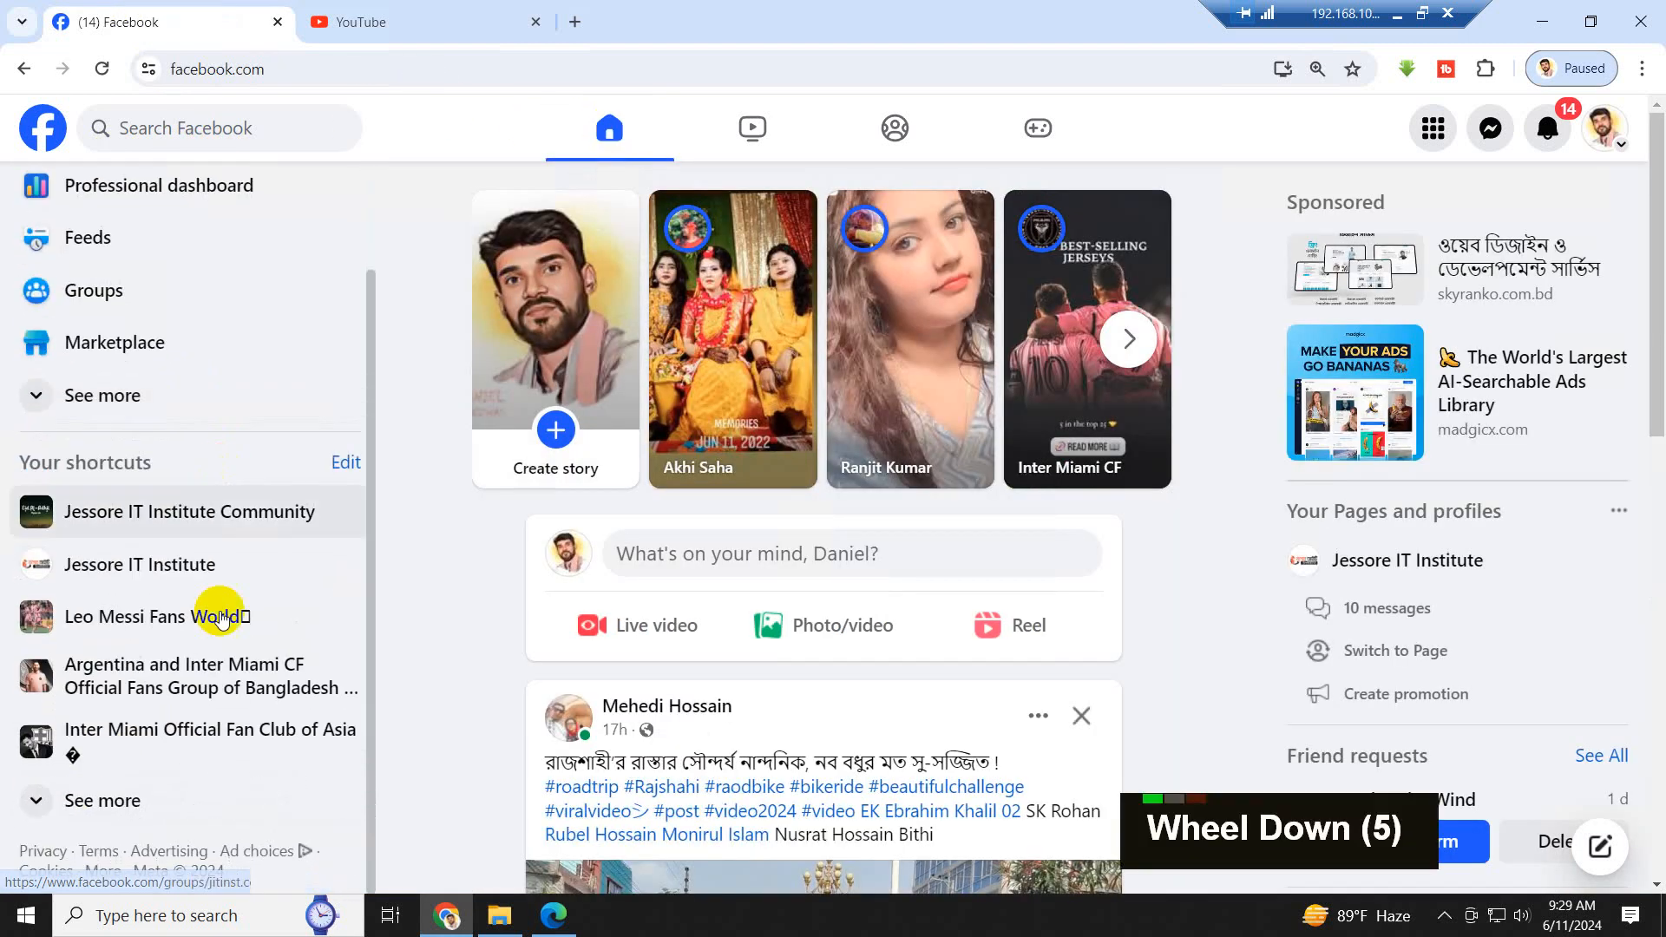
left_click(122, 802)
scroll(143, 772, "down", 10)
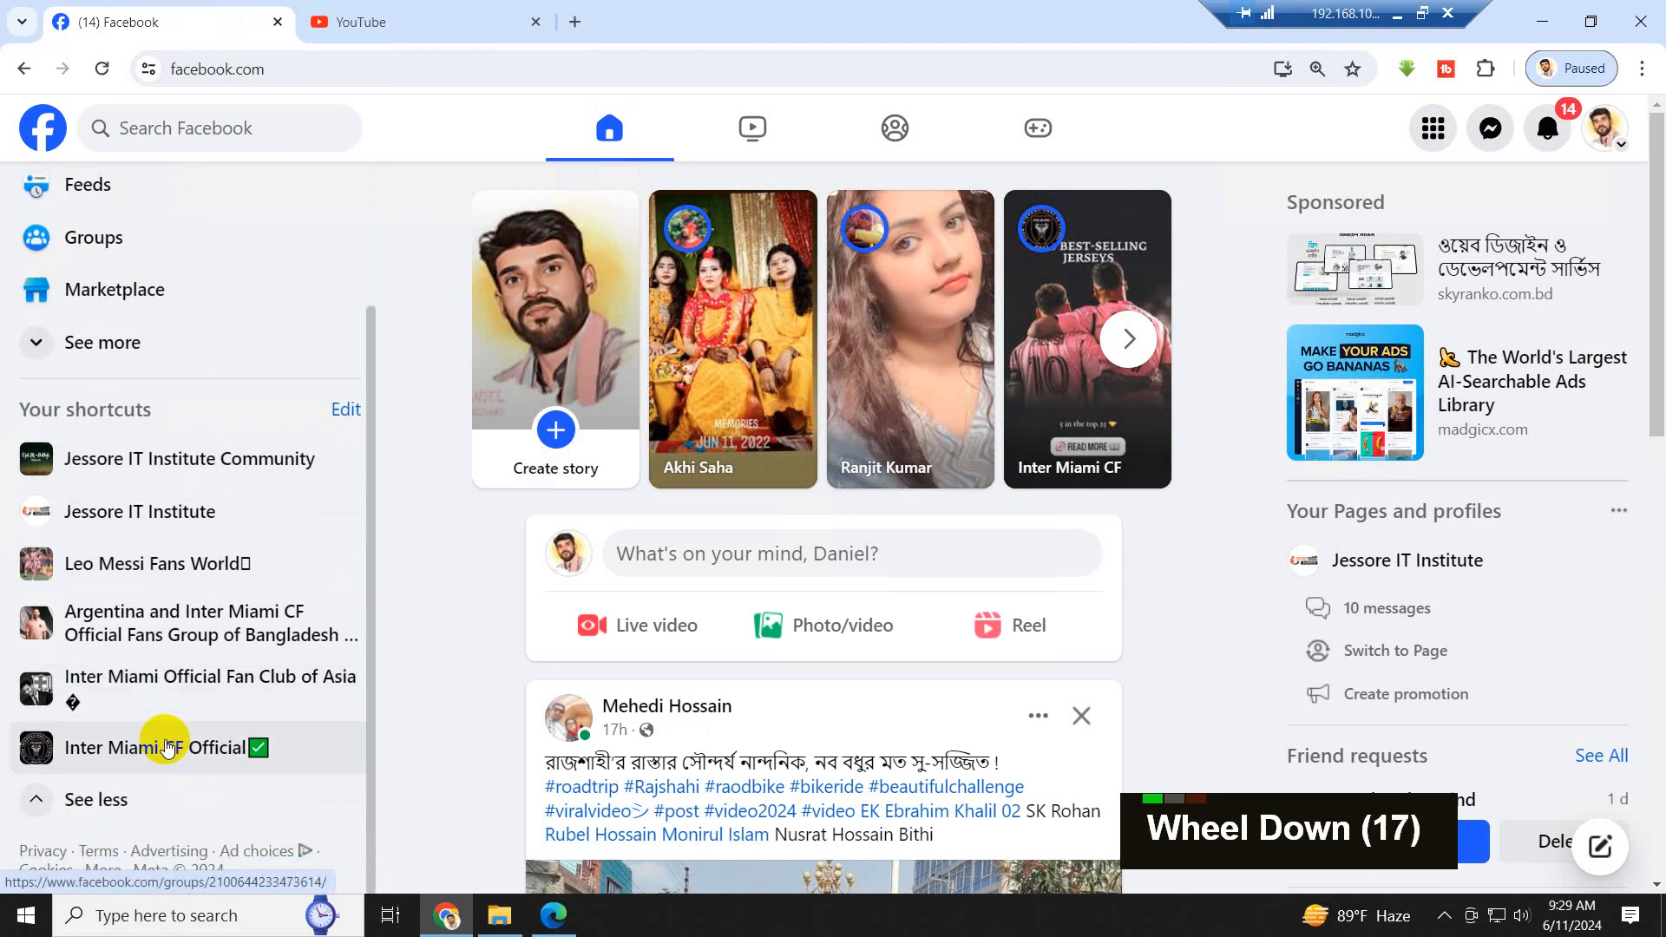
scroll(155, 757, "up", 15)
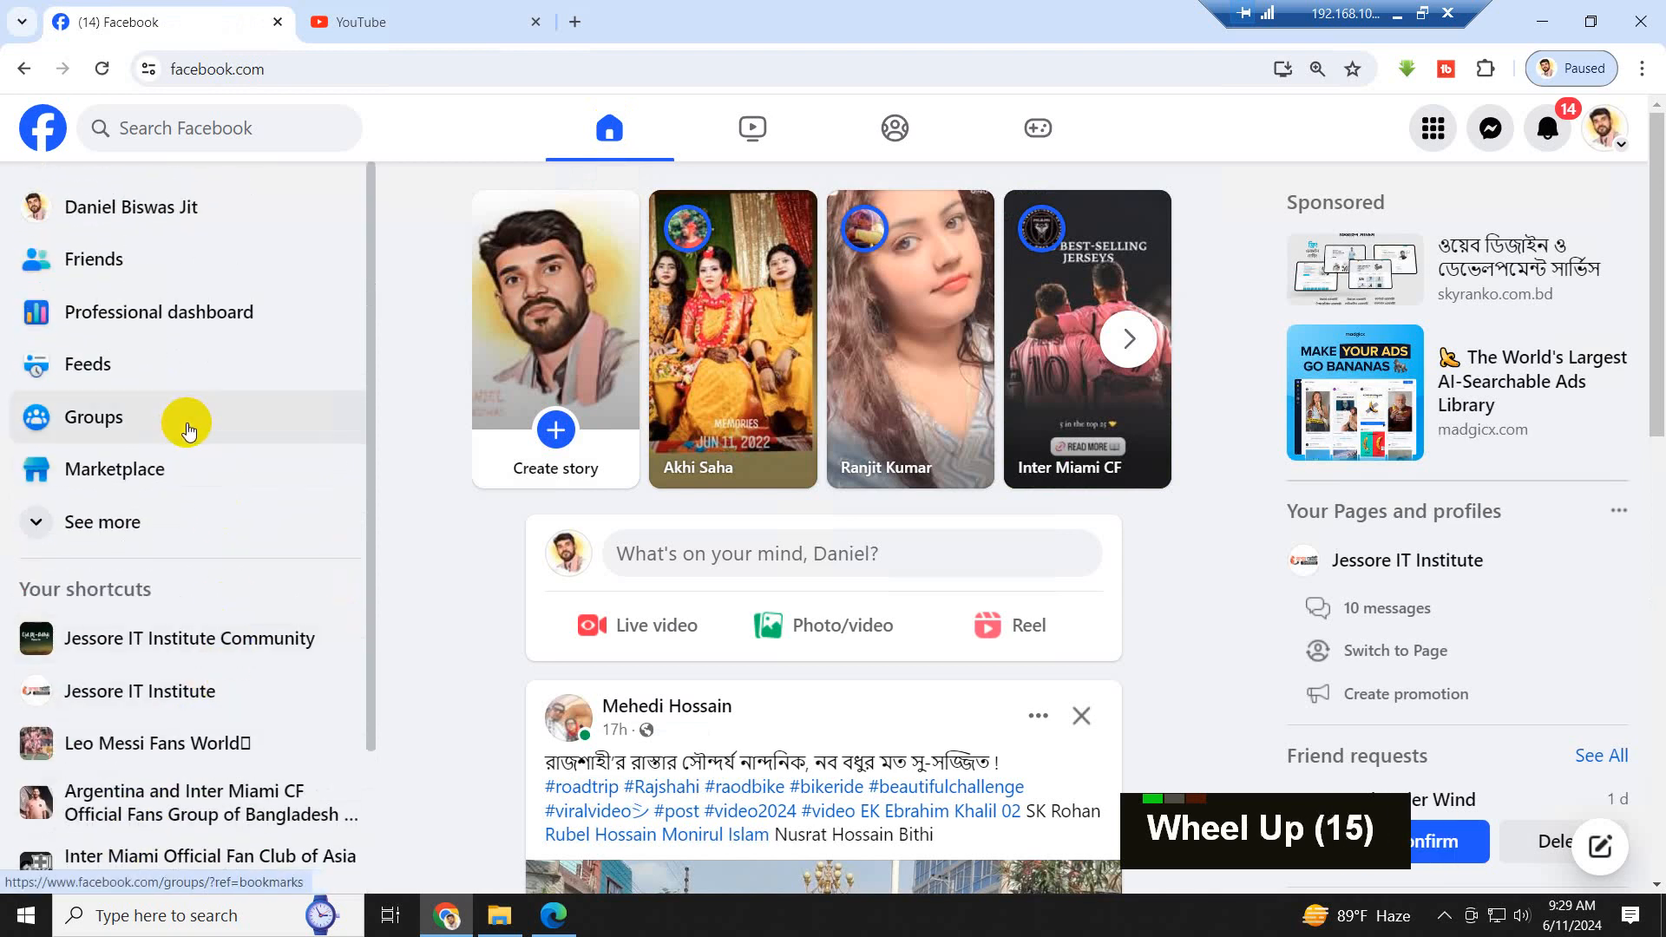
scroll(187, 429, "up", 1)
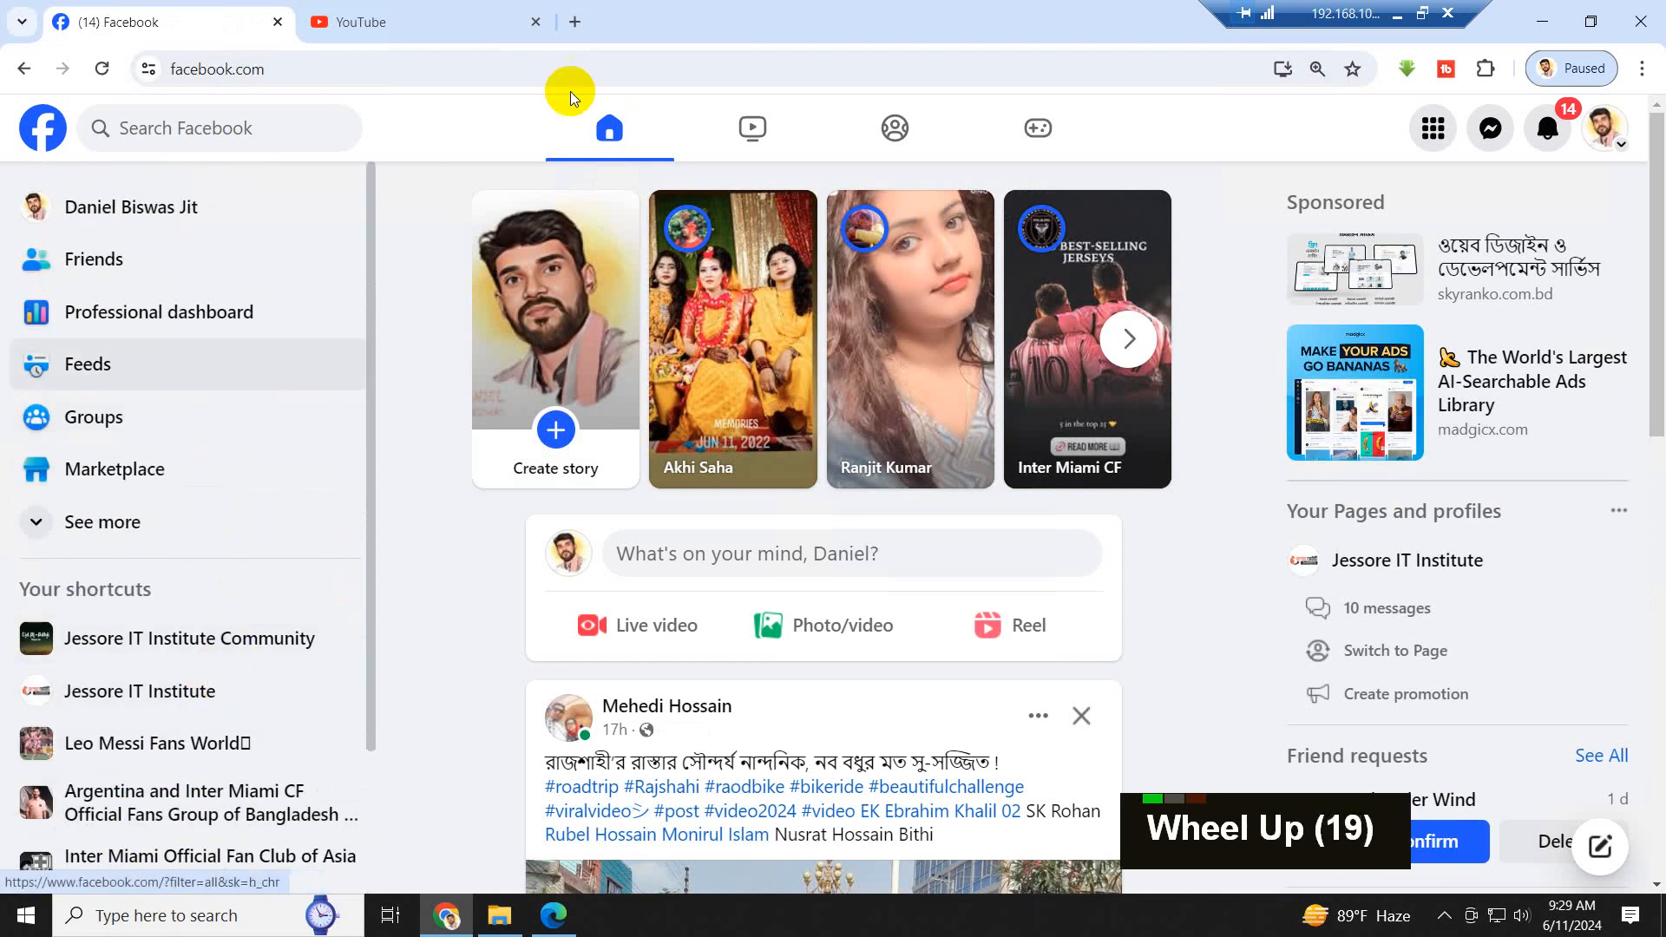
- Search Google in a new browser tab for "ছোট গল্প", entered in Bangla
left_click(575, 21)
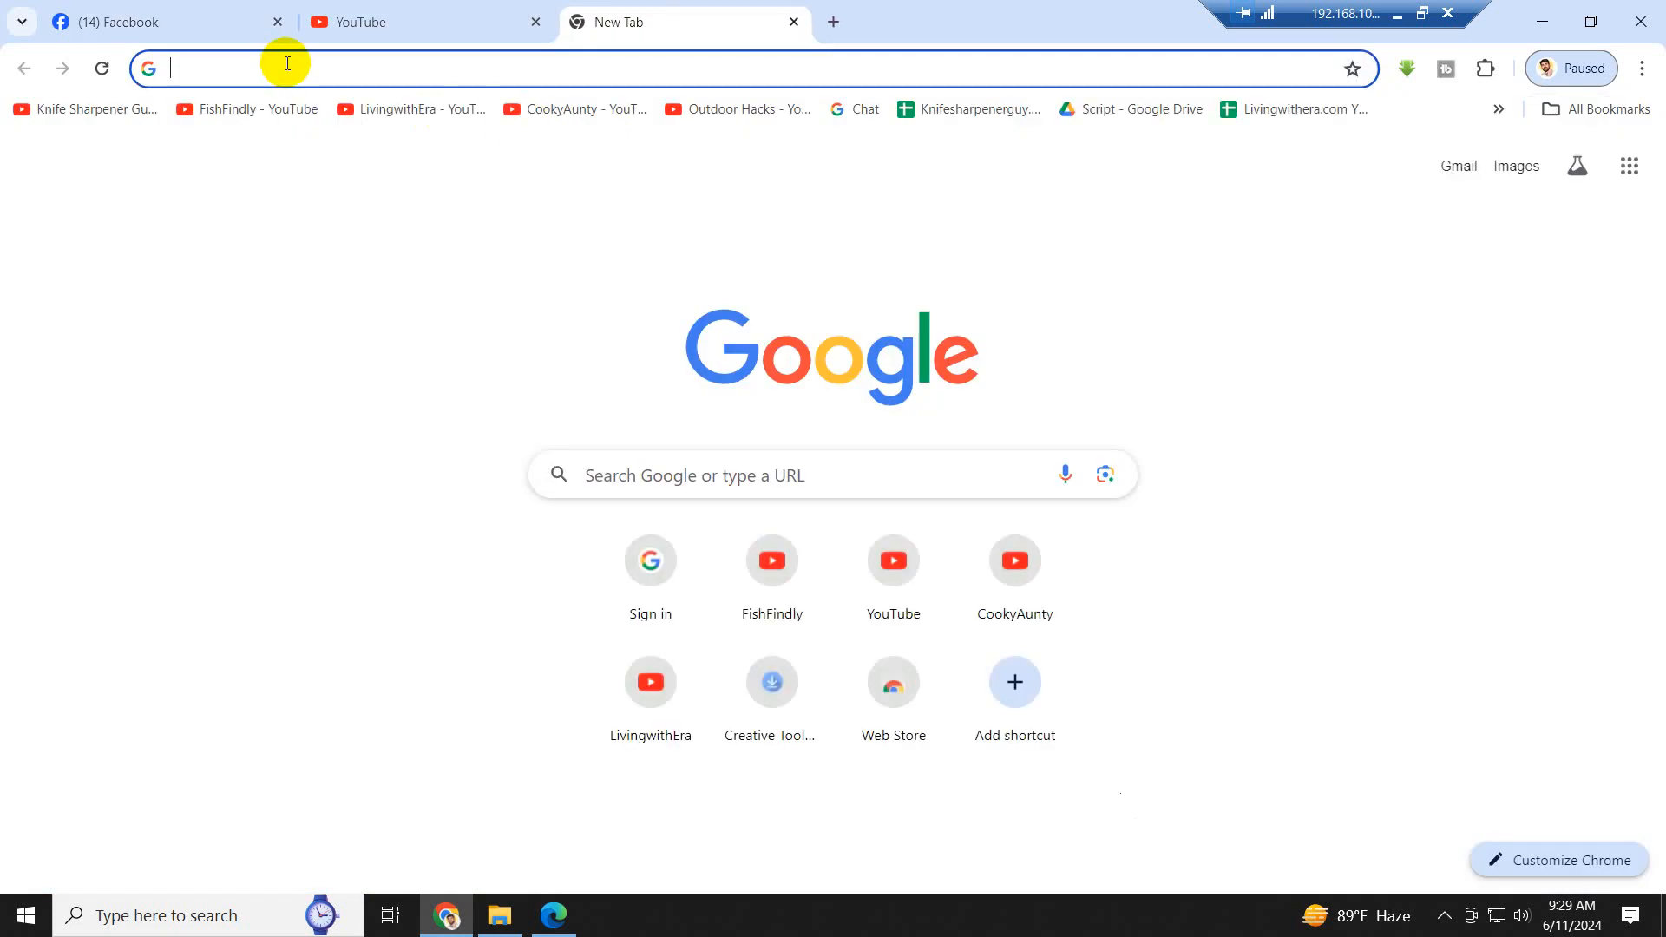
key("ctrl+alt")
key("shift")
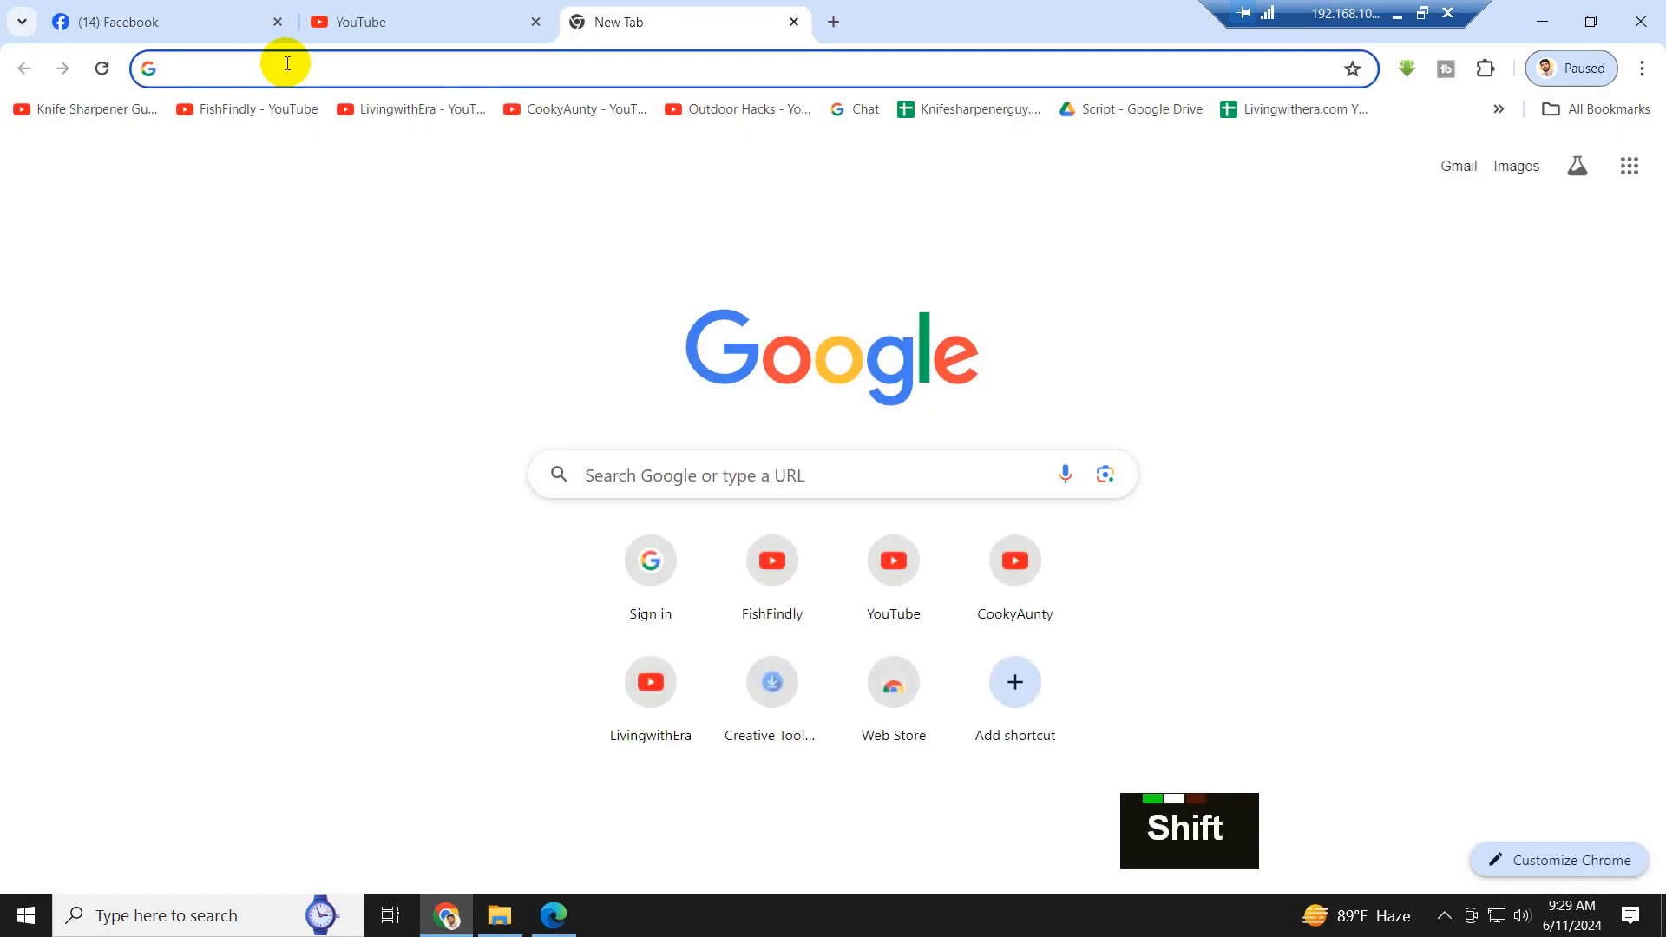
type("ছোট গ")
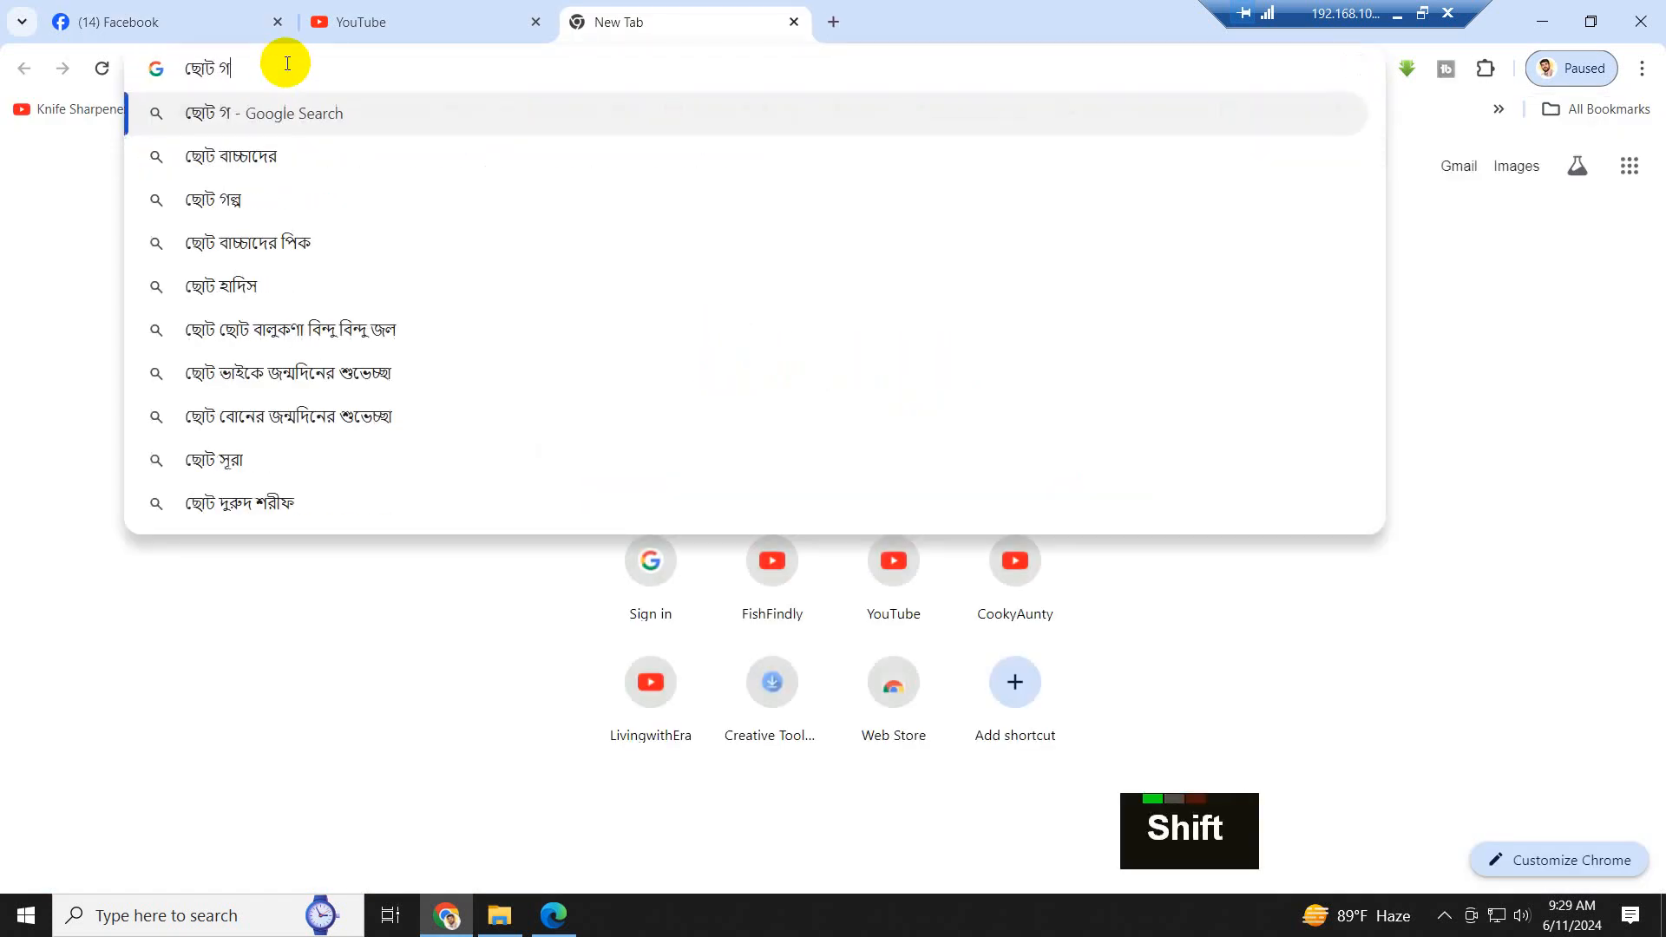
type("ল্প")
key("Return")
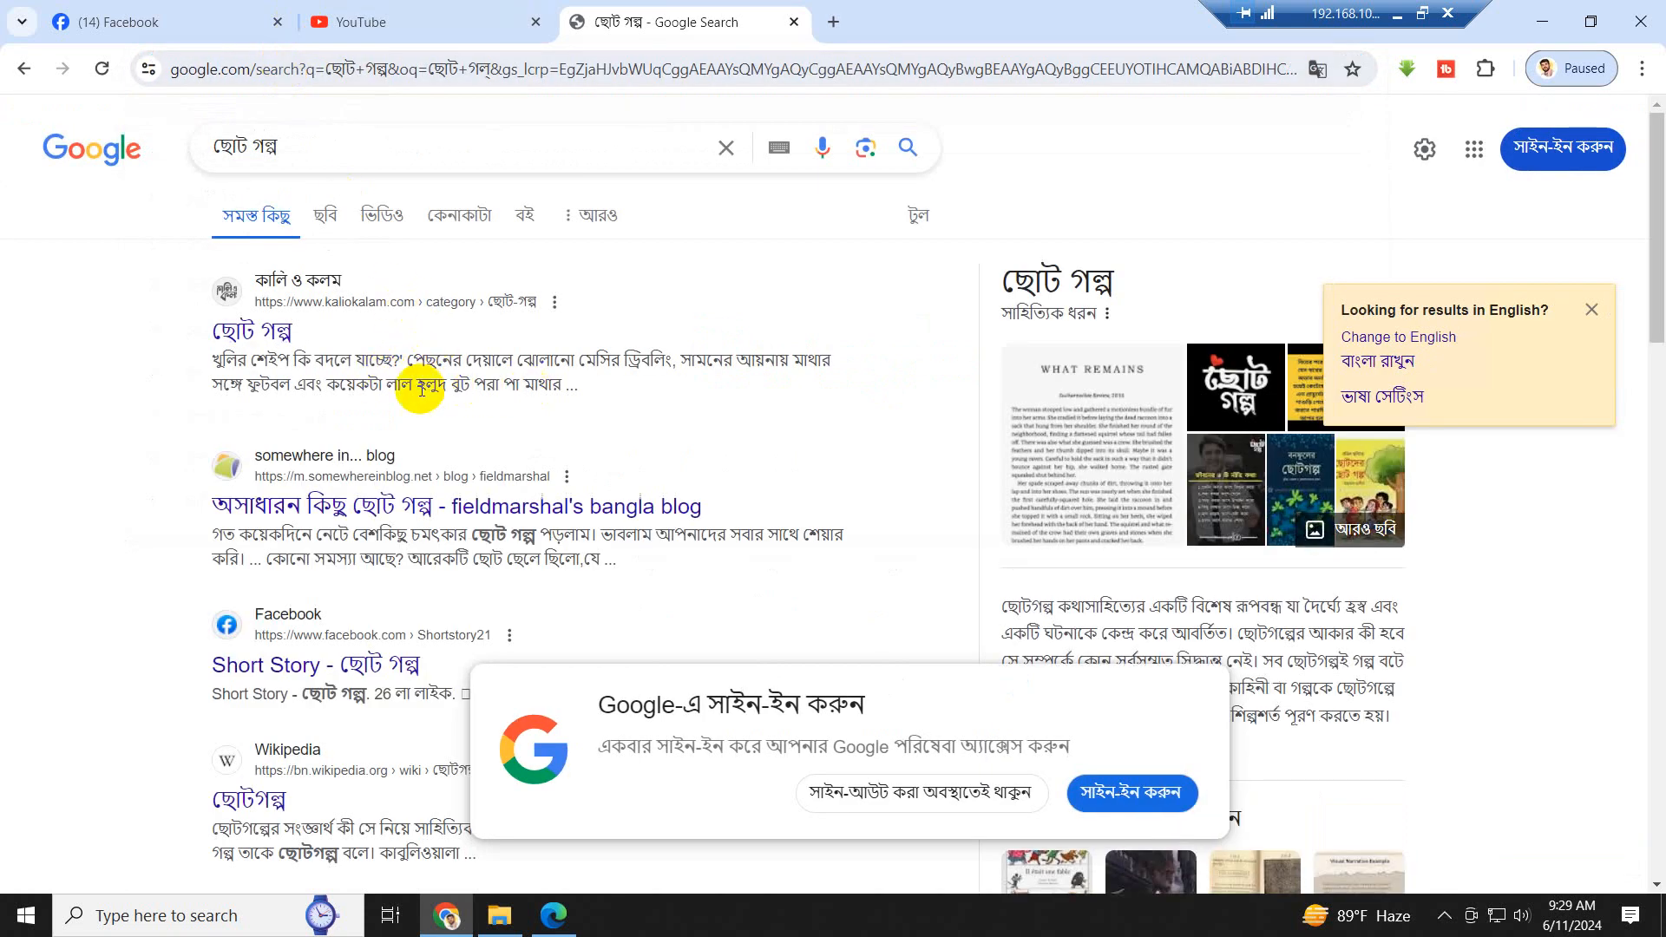
- Open the কালি ও কলম result, look through its short story listings, and close that page's tab
left_click(239, 331)
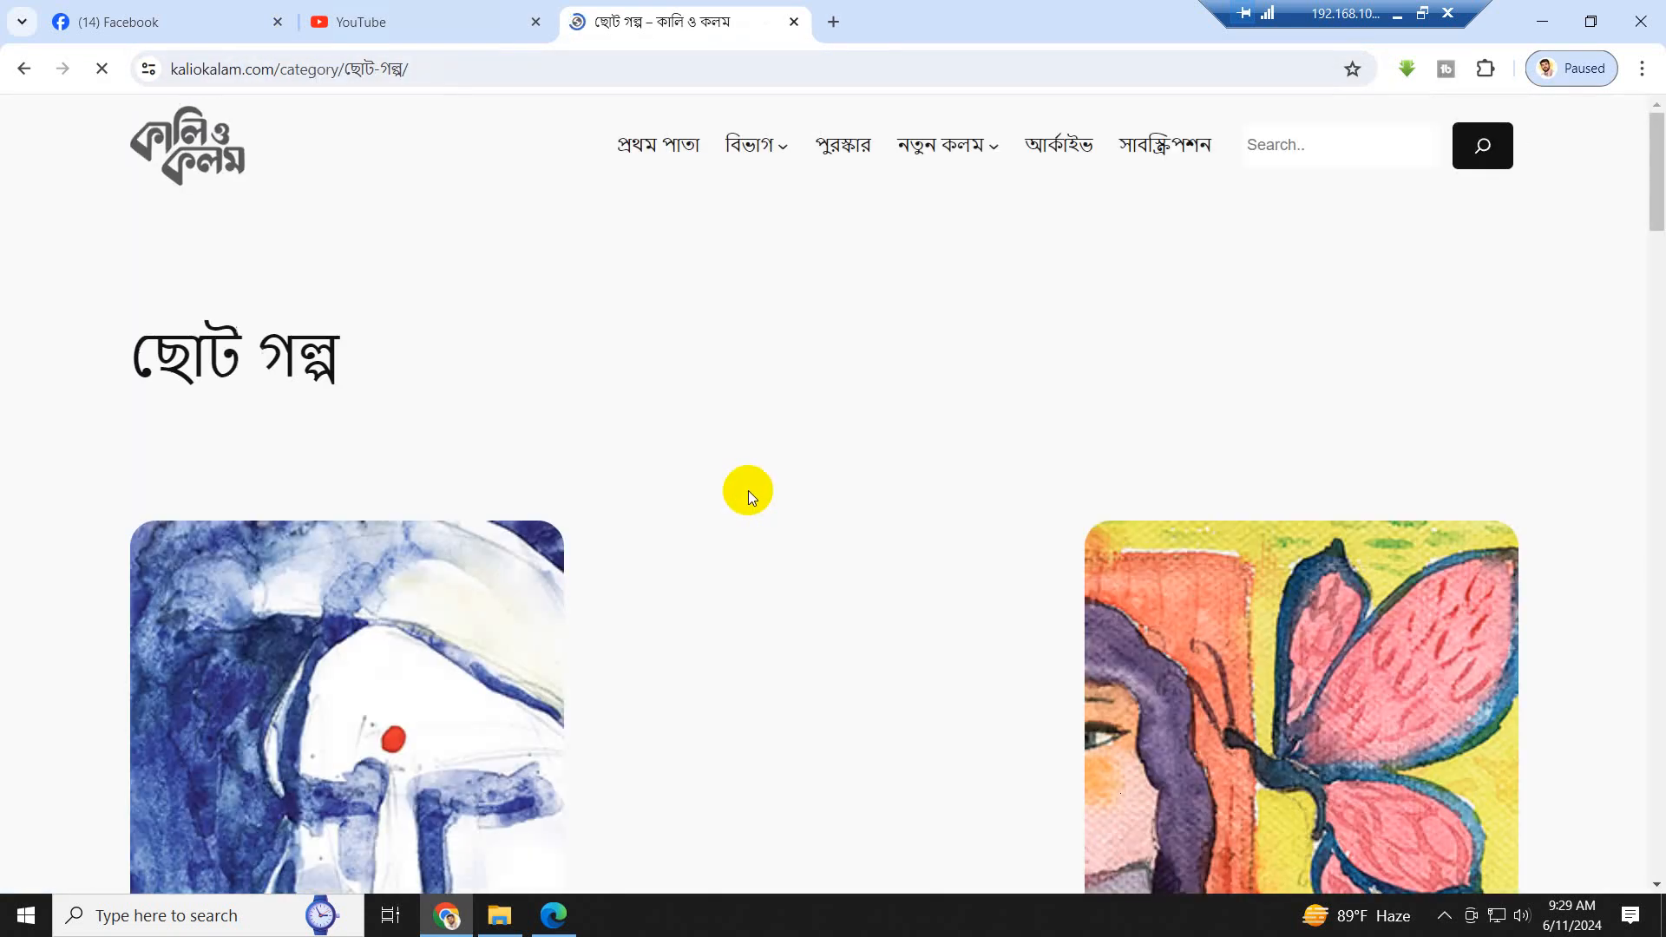
scroll(736, 479, "down", 9)
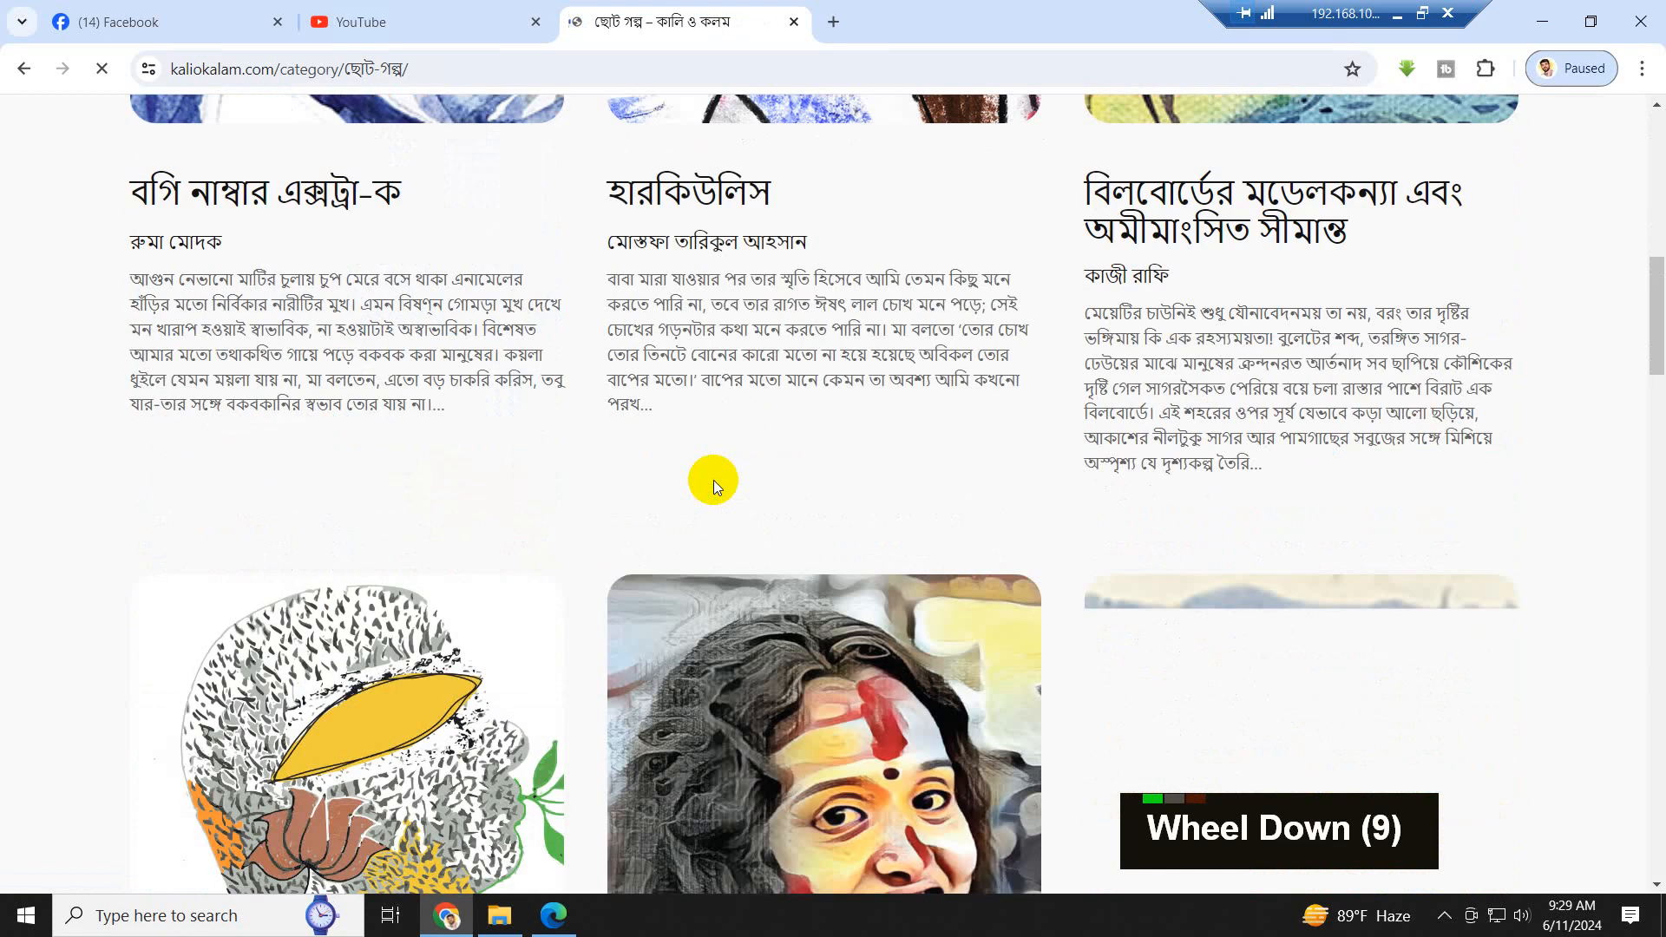
scroll(347, 451, "up", 1)
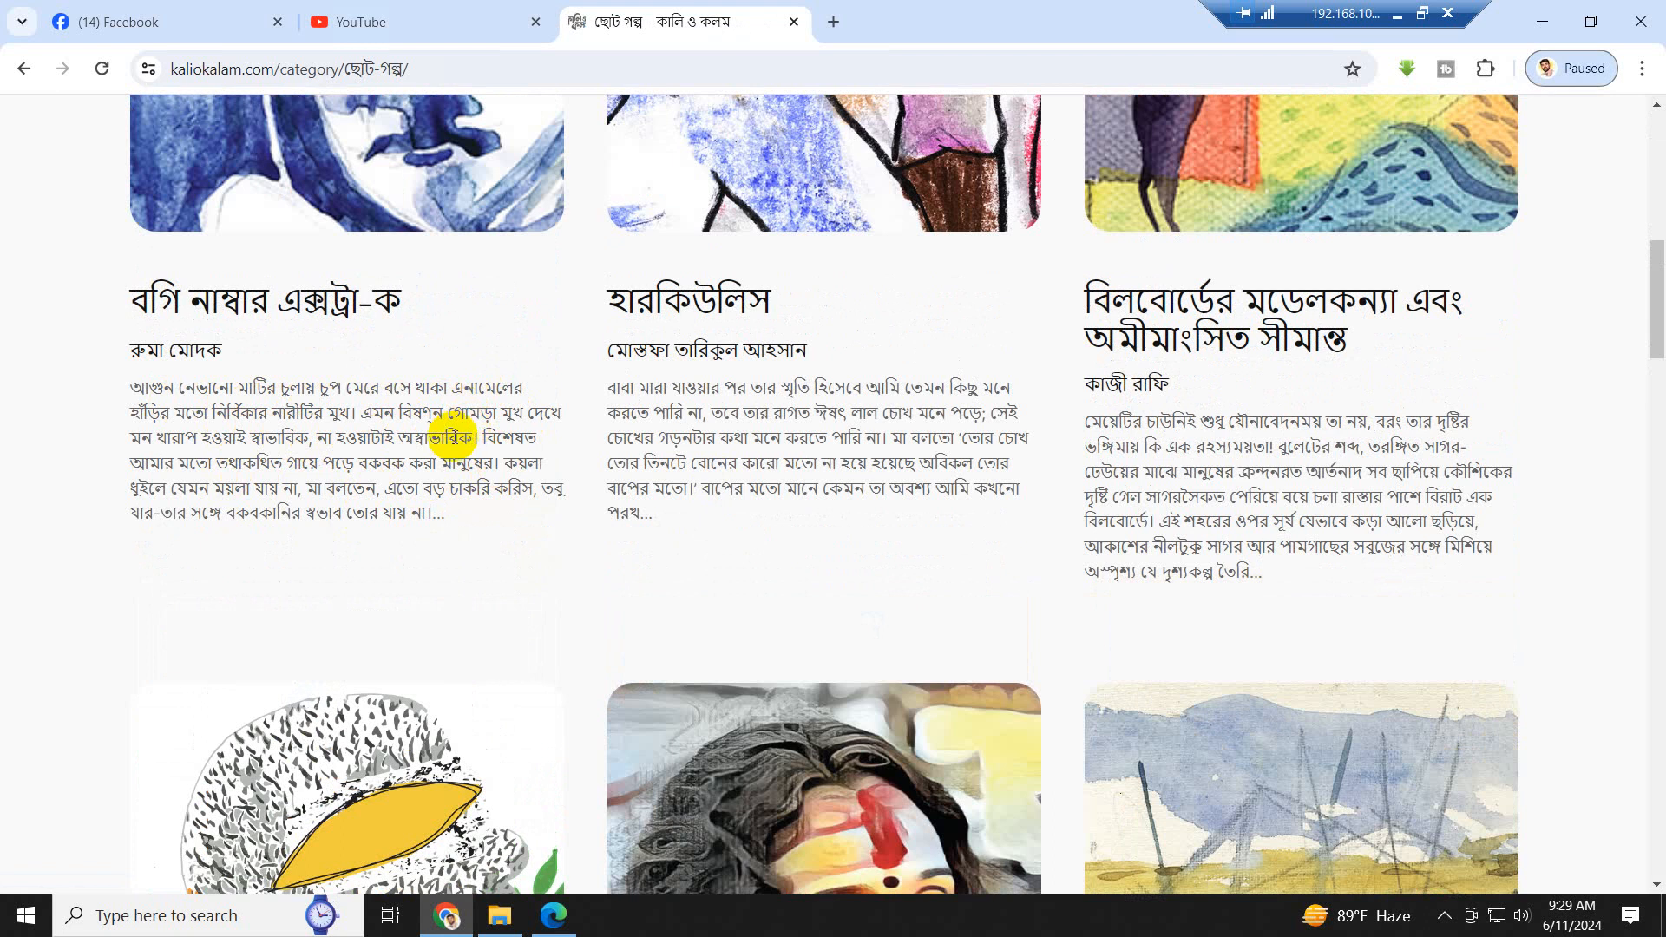
scroll(454, 438, "down", 8)
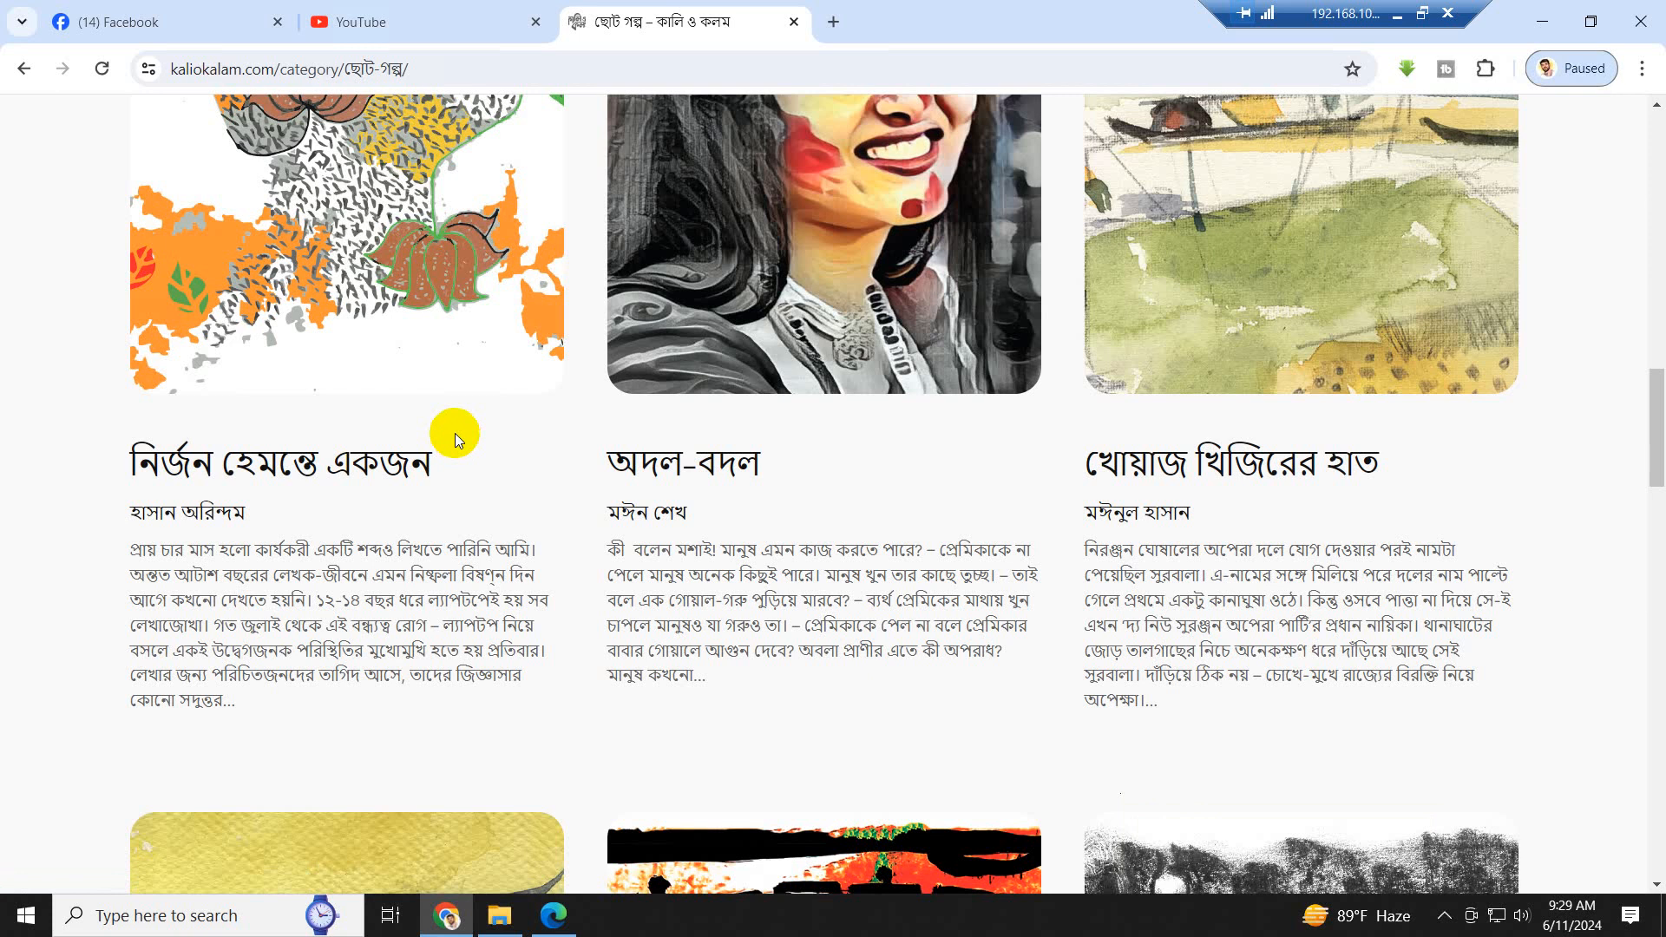
scroll(469, 470, "up", 20)
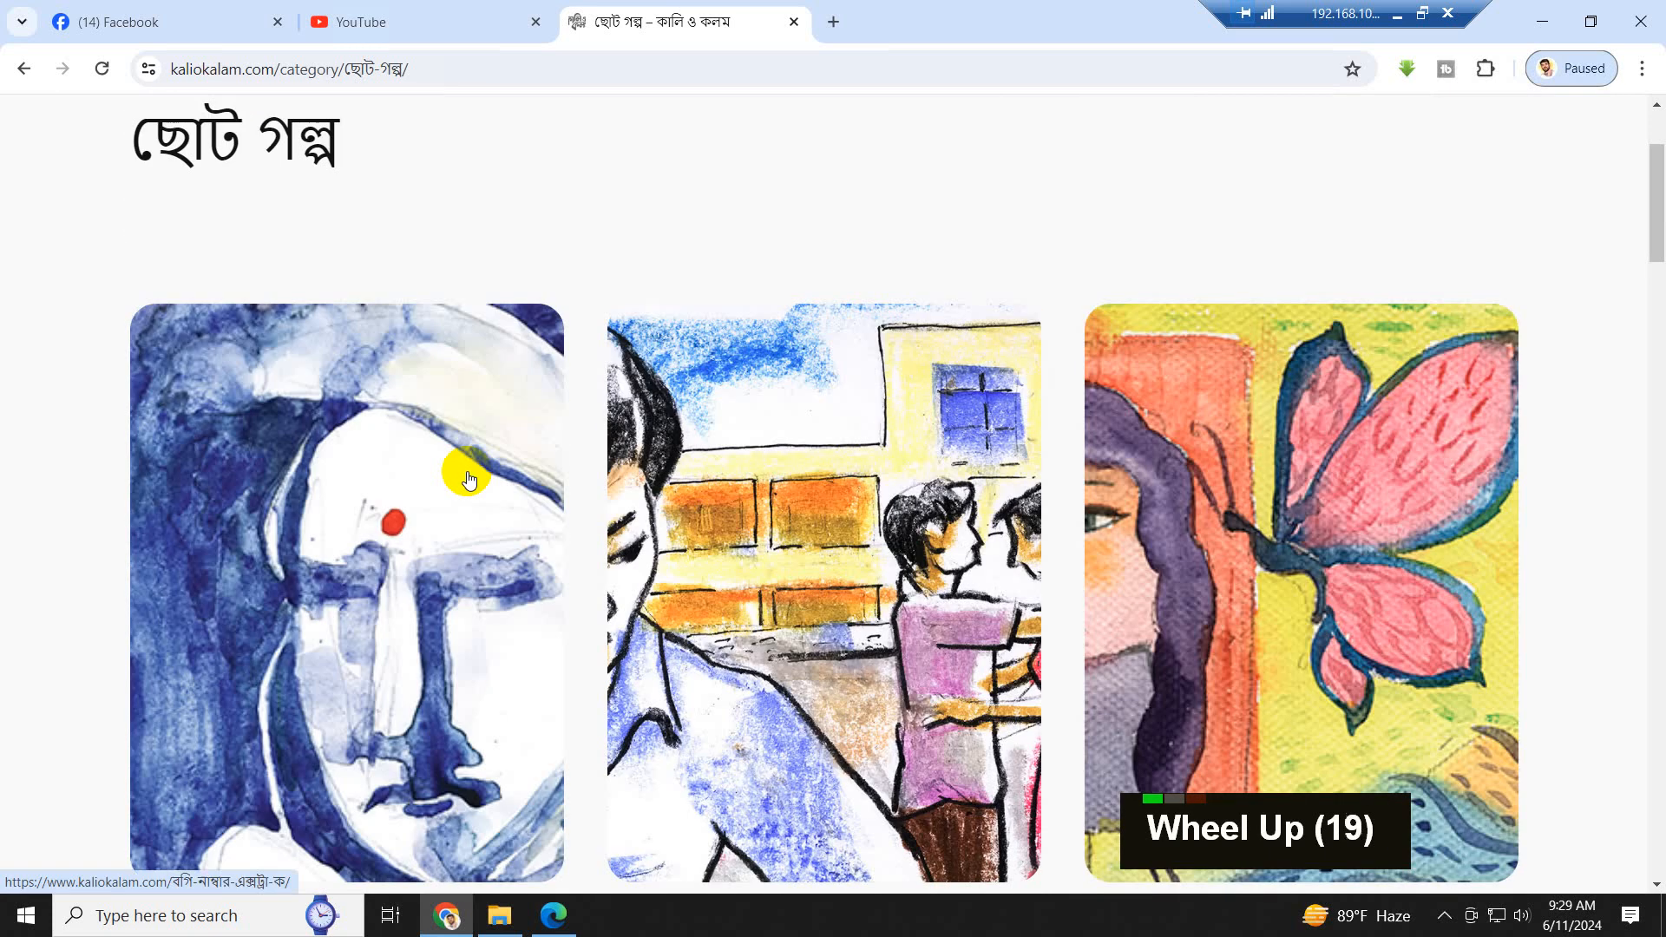
scroll(468, 467, "up", 7)
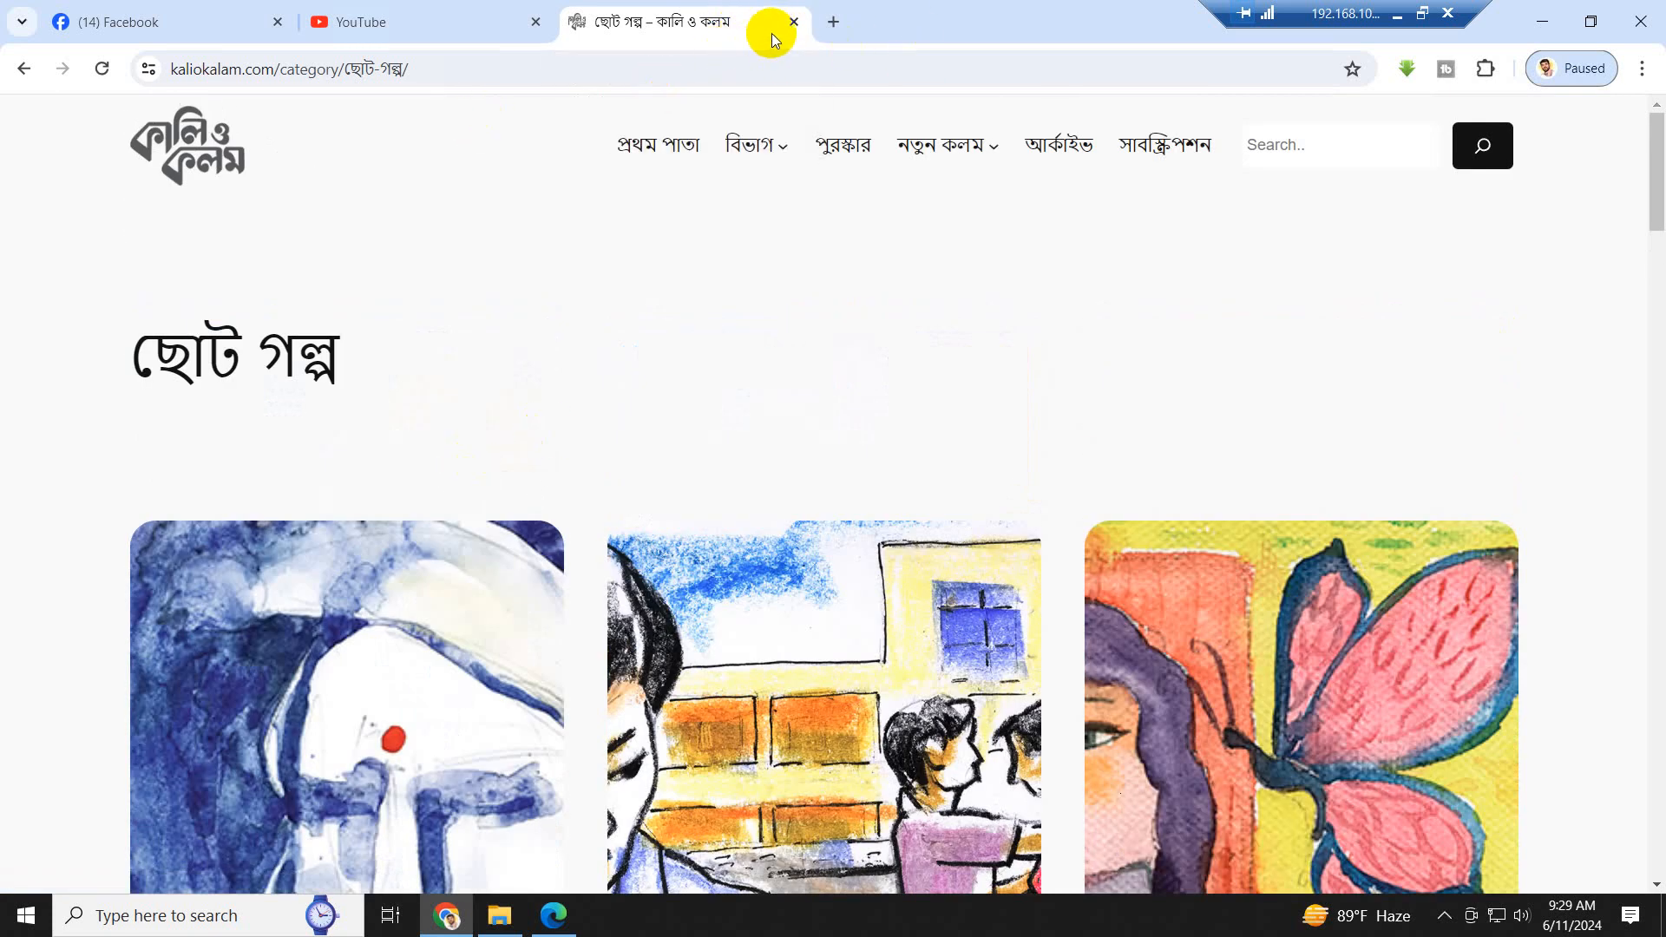
left_click(793, 23)
- Search Google in a new browser tab for "bill gates", using the suggested query
left_click(573, 22)
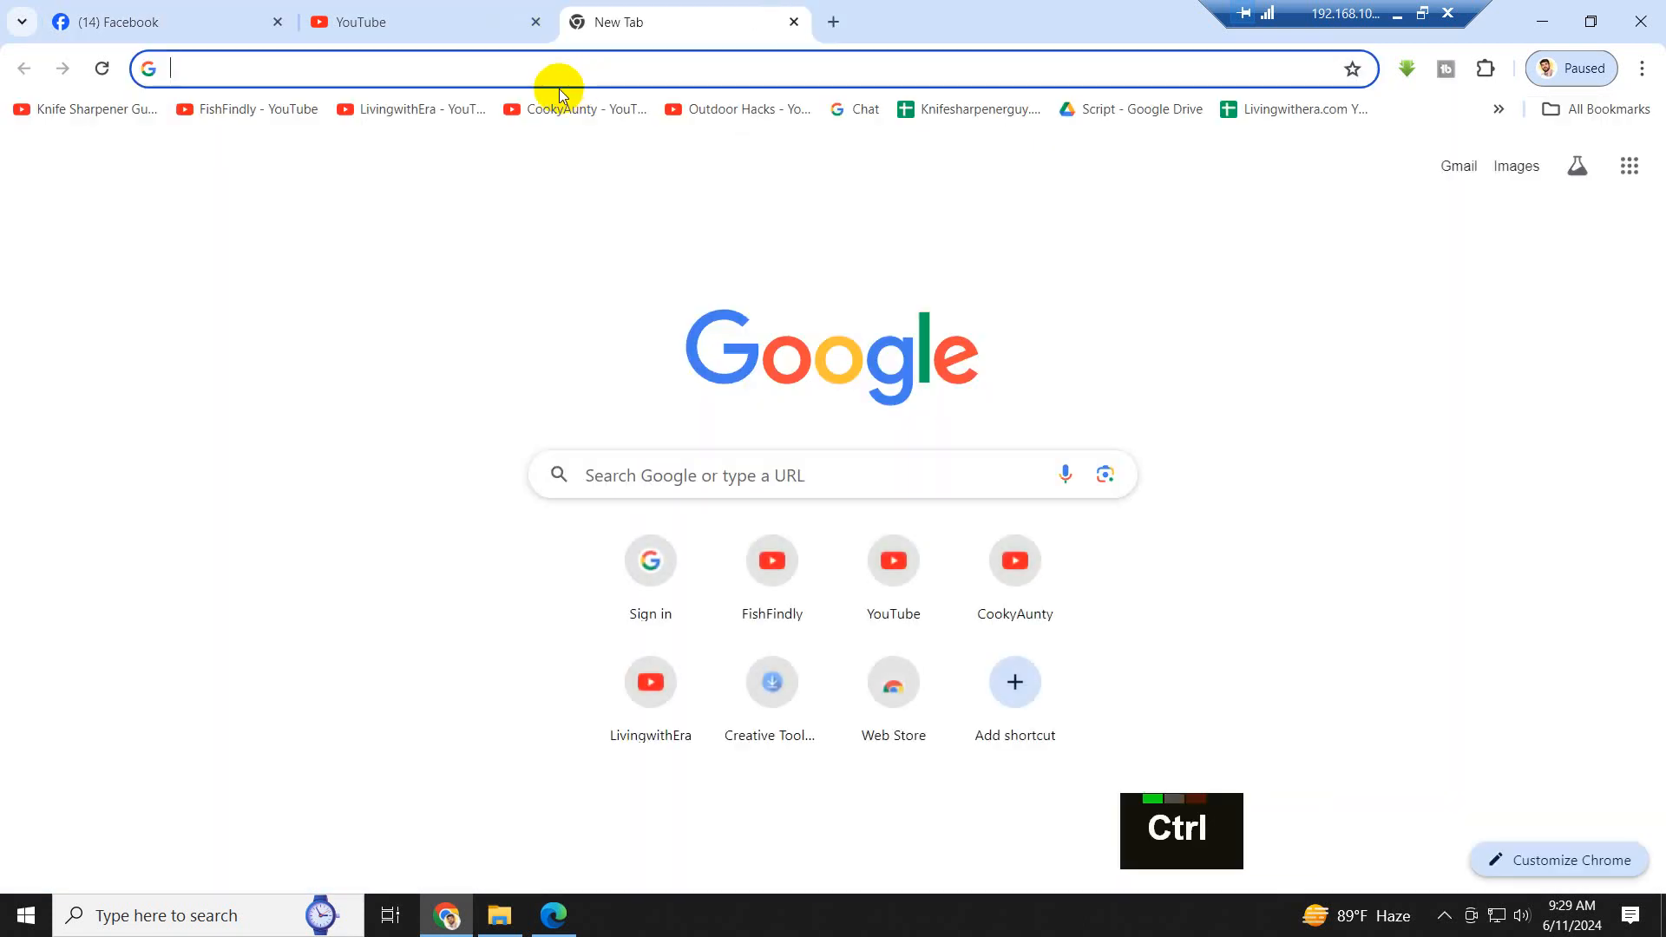
type("Bill")
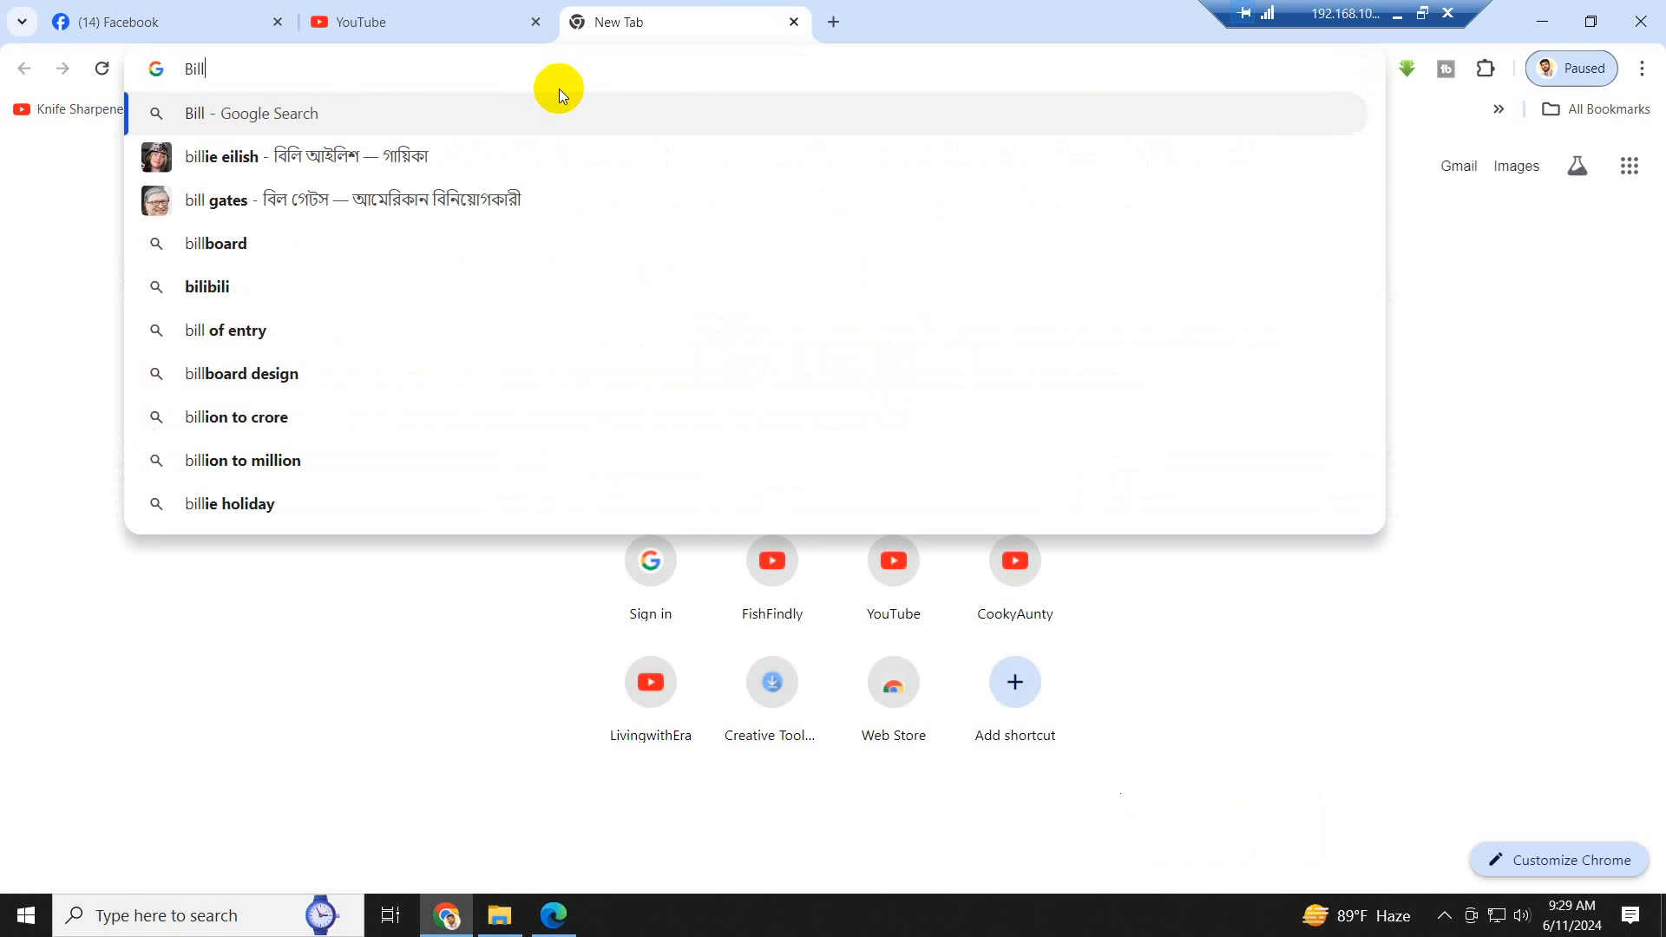
left_click(227, 203)
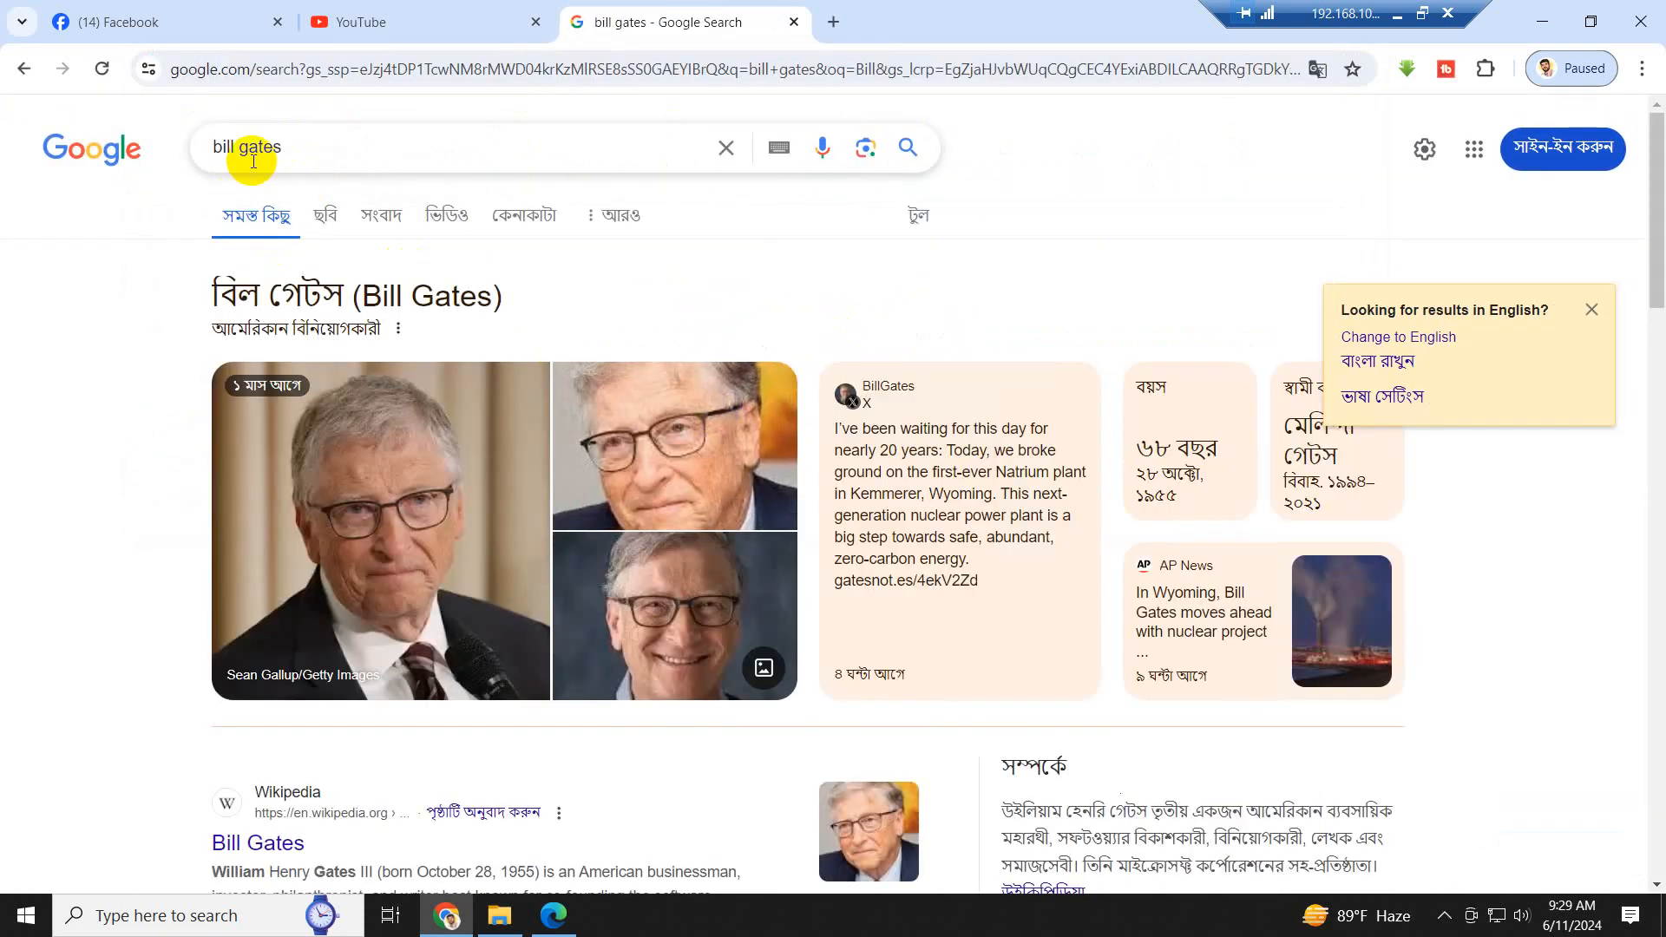
- Open the Wikipedia result for Bill Gates and copy the article's three introductory paragraphs
scroll(842, 642, "down", 4)
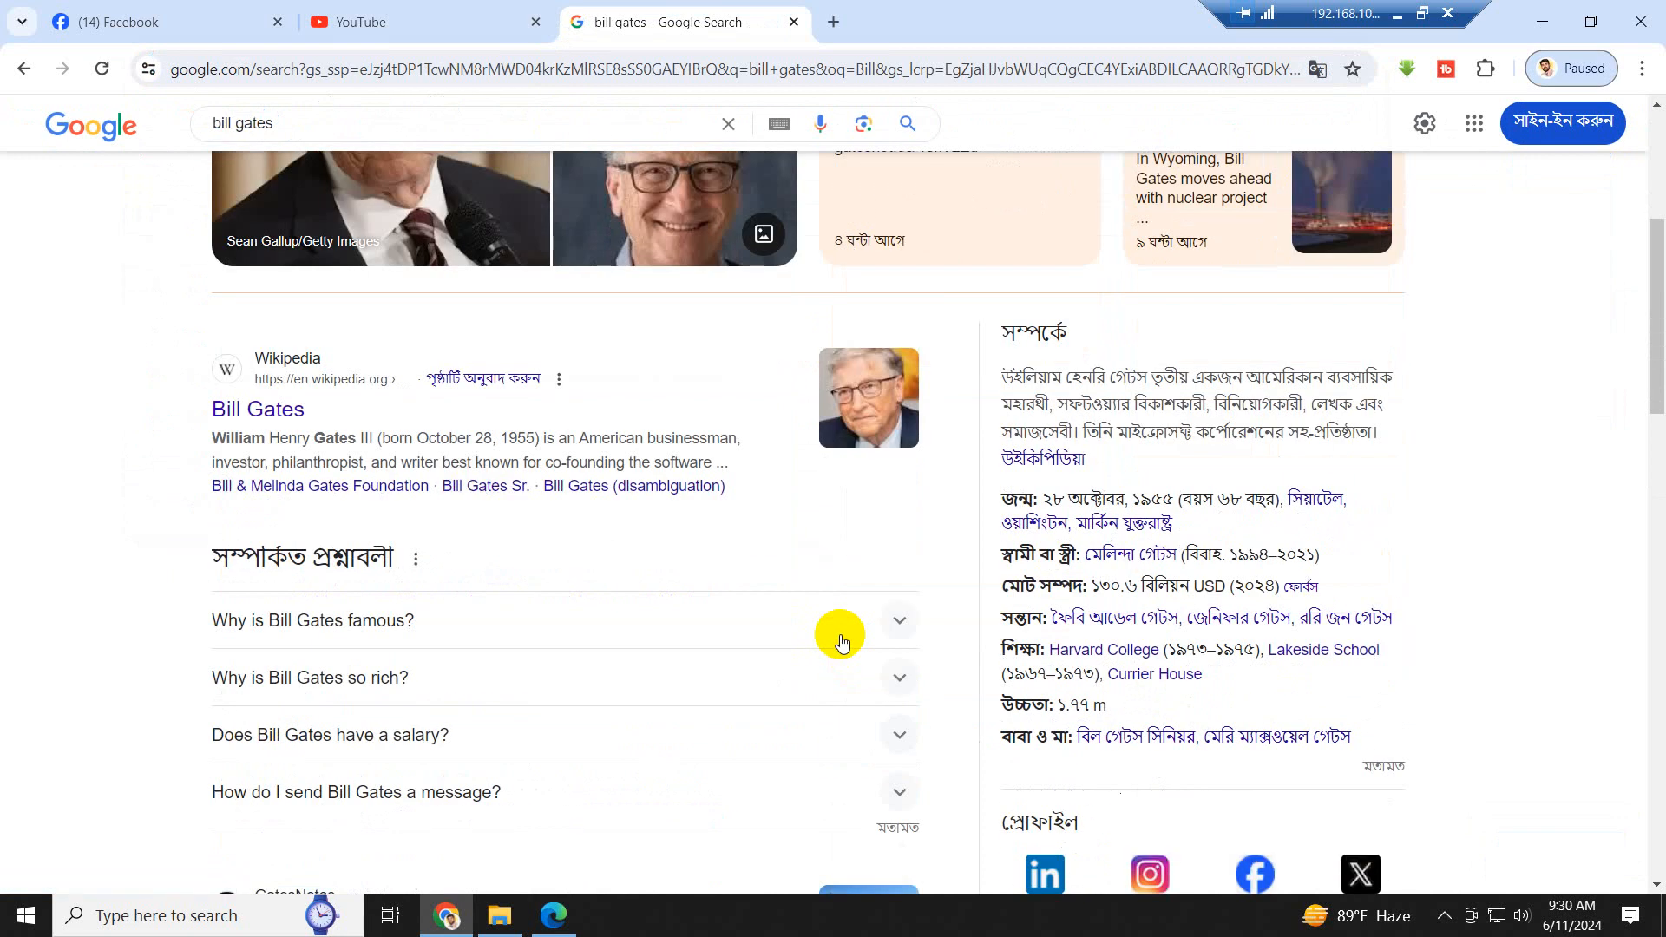
left_click(284, 414)
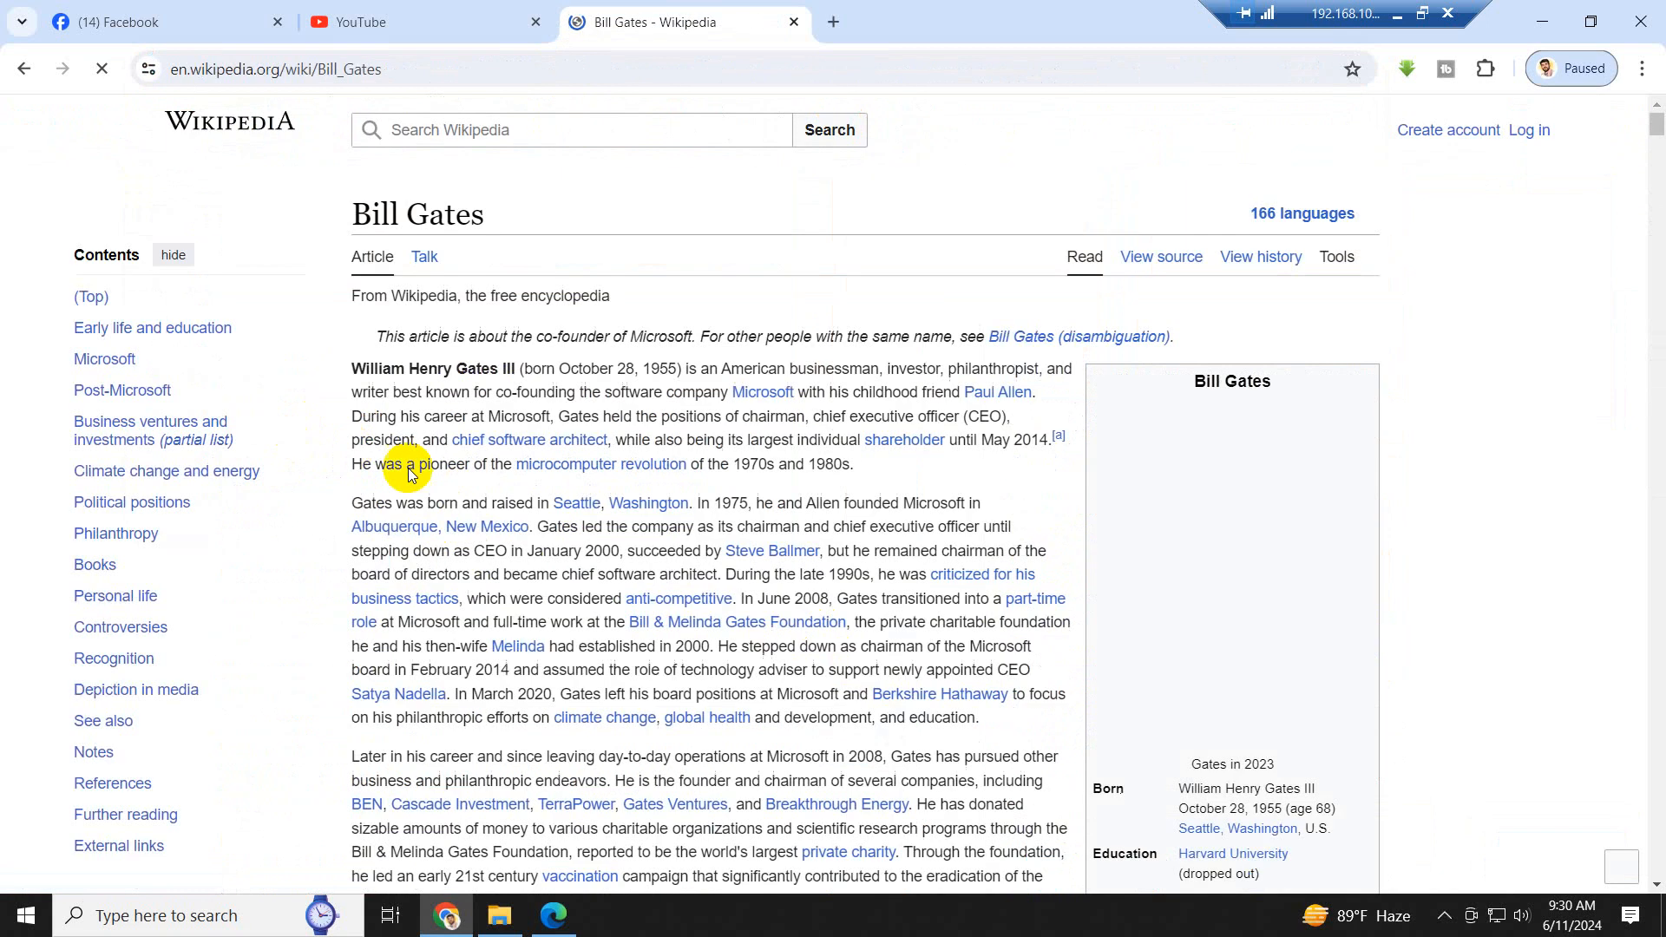
scroll(643, 503, "down", 6)
scroll(642, 509, "up", 4)
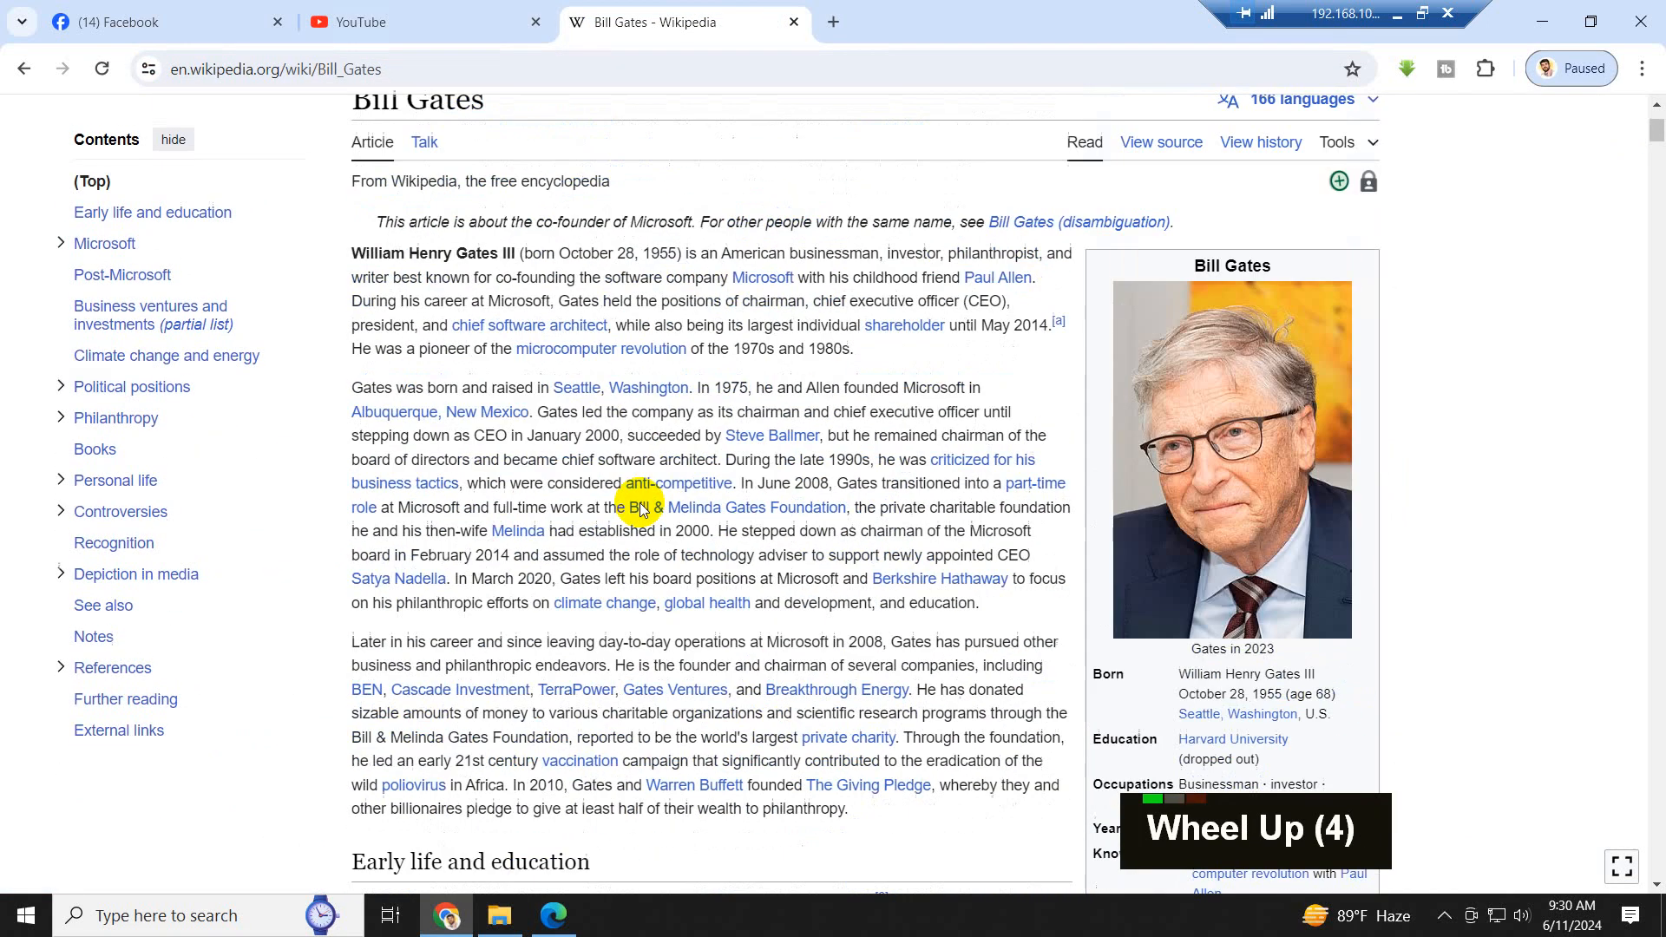
scroll(642, 486, "up", 1)
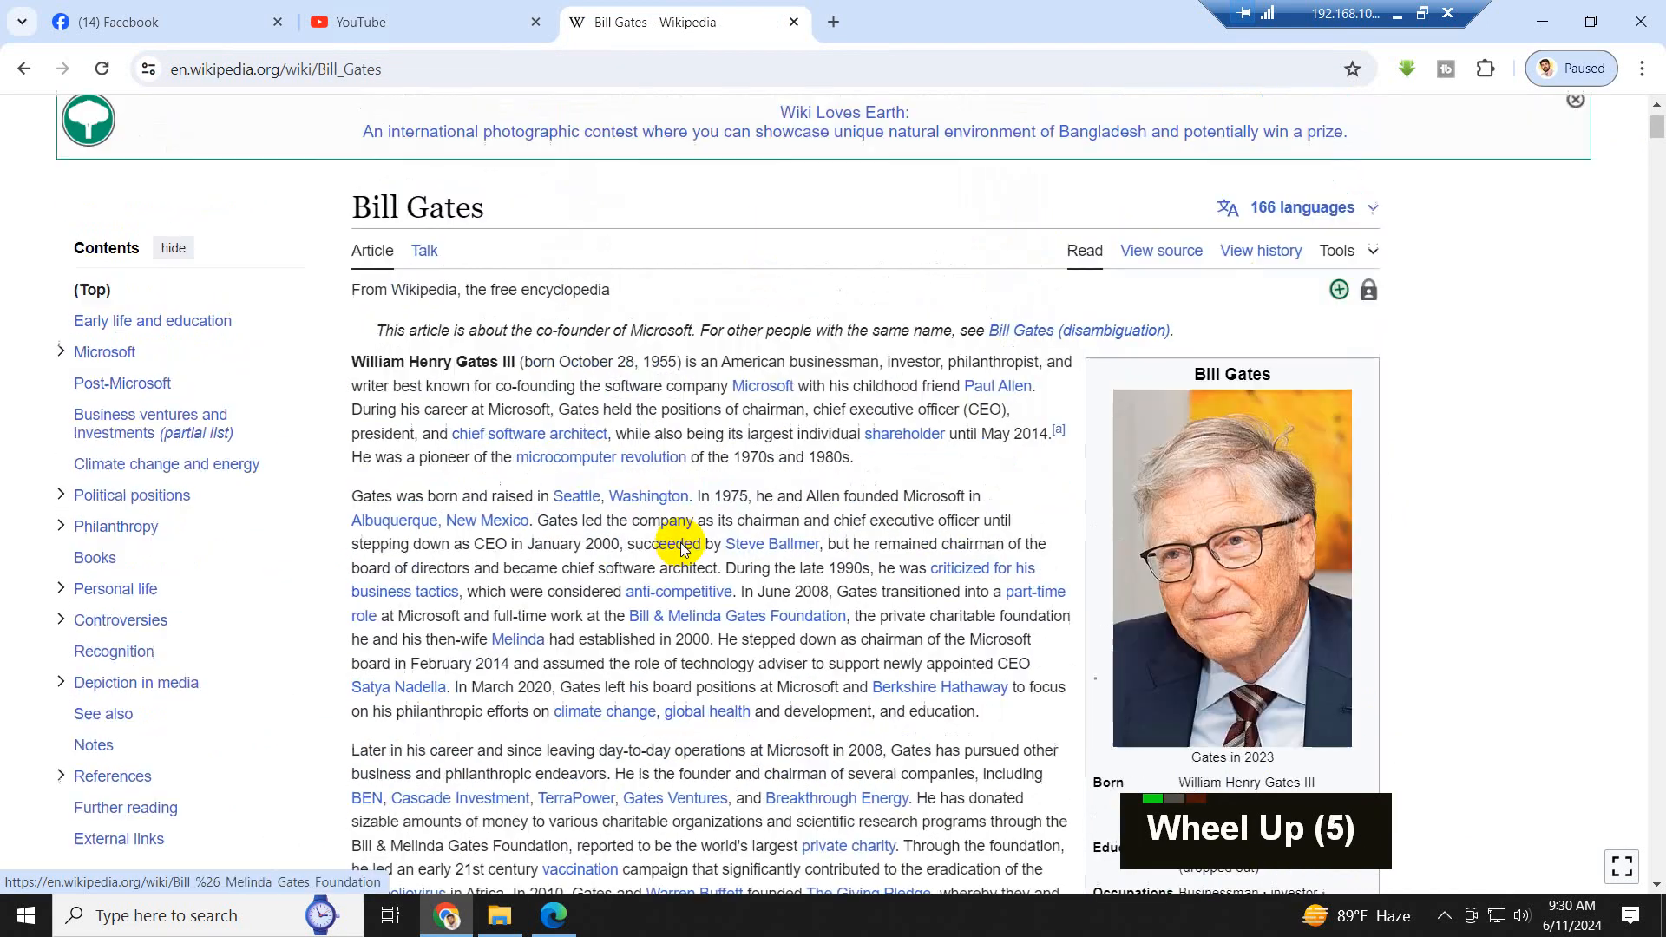
scroll(673, 543, "down", 1)
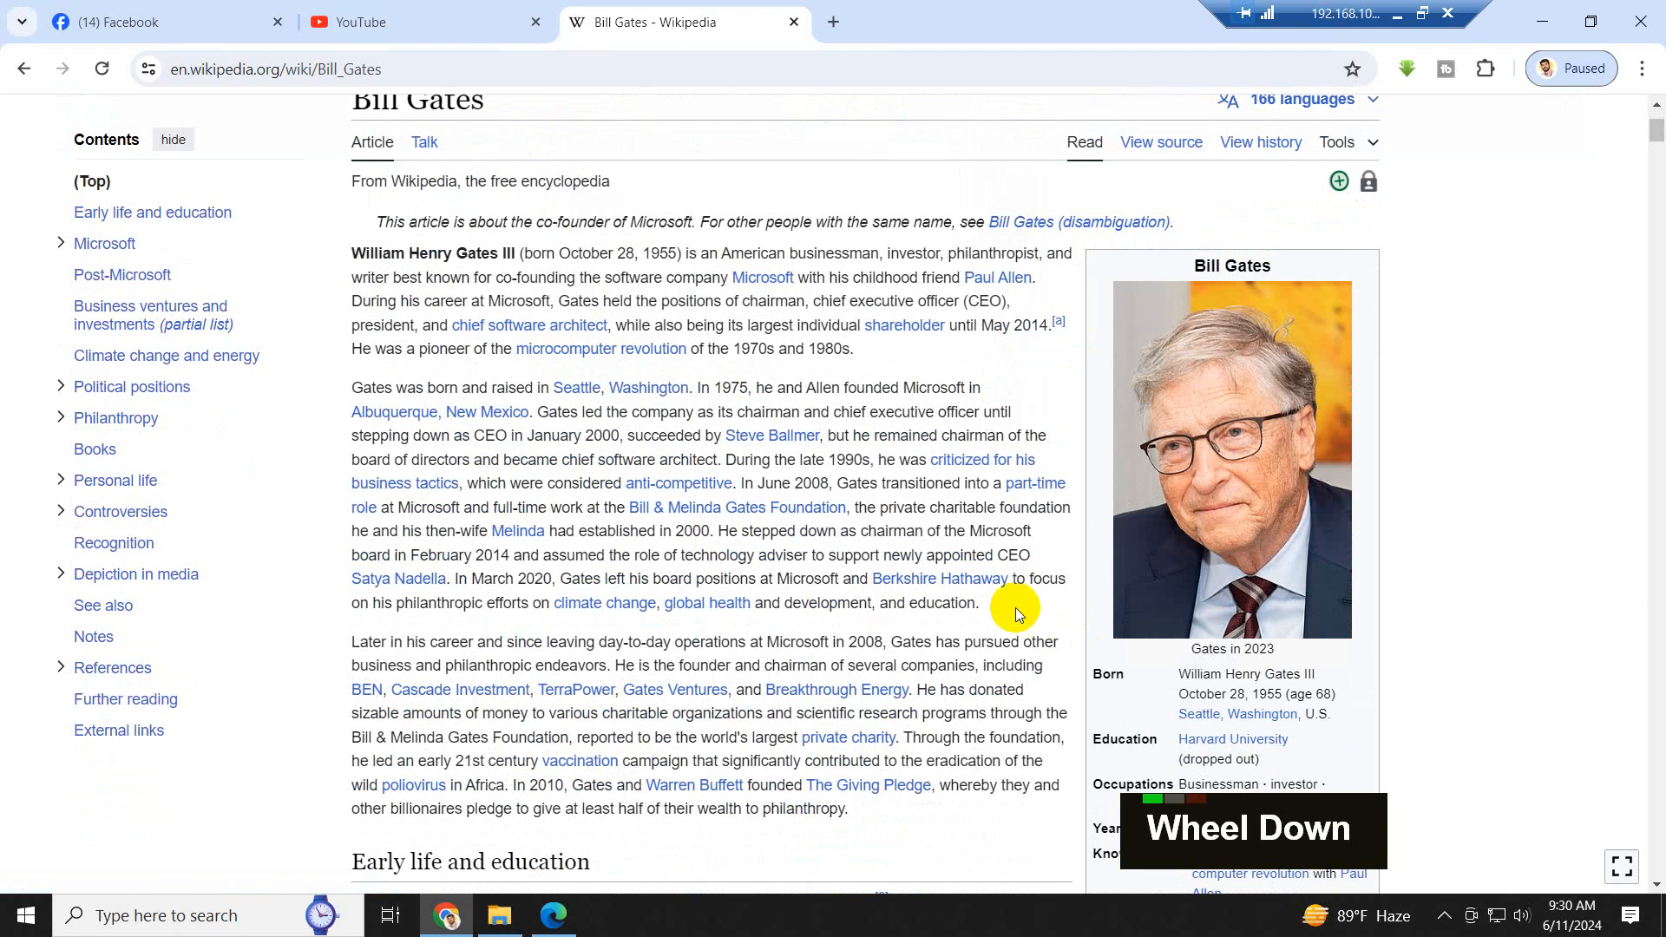
left_click_drag(855, 811, 353, 364)
key("ctrl+c")
scroll(520, 387, "up", 1)
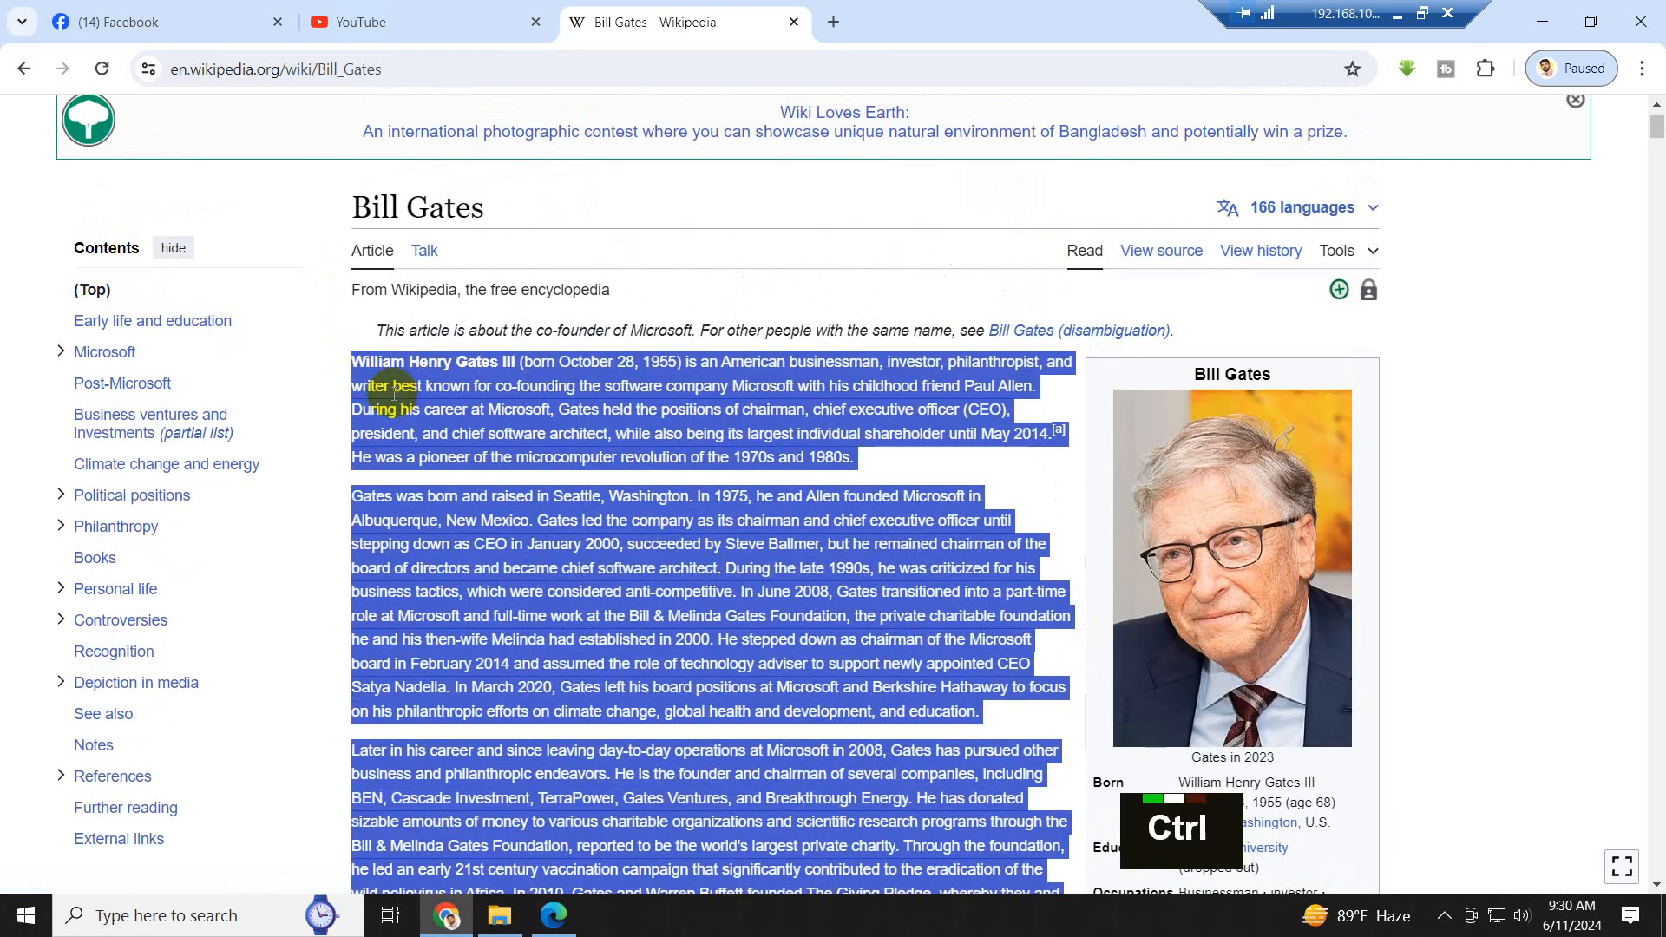
- Create a Microsoft Word document named Script in the Project folder's Script subfolder
left_click(500, 915)
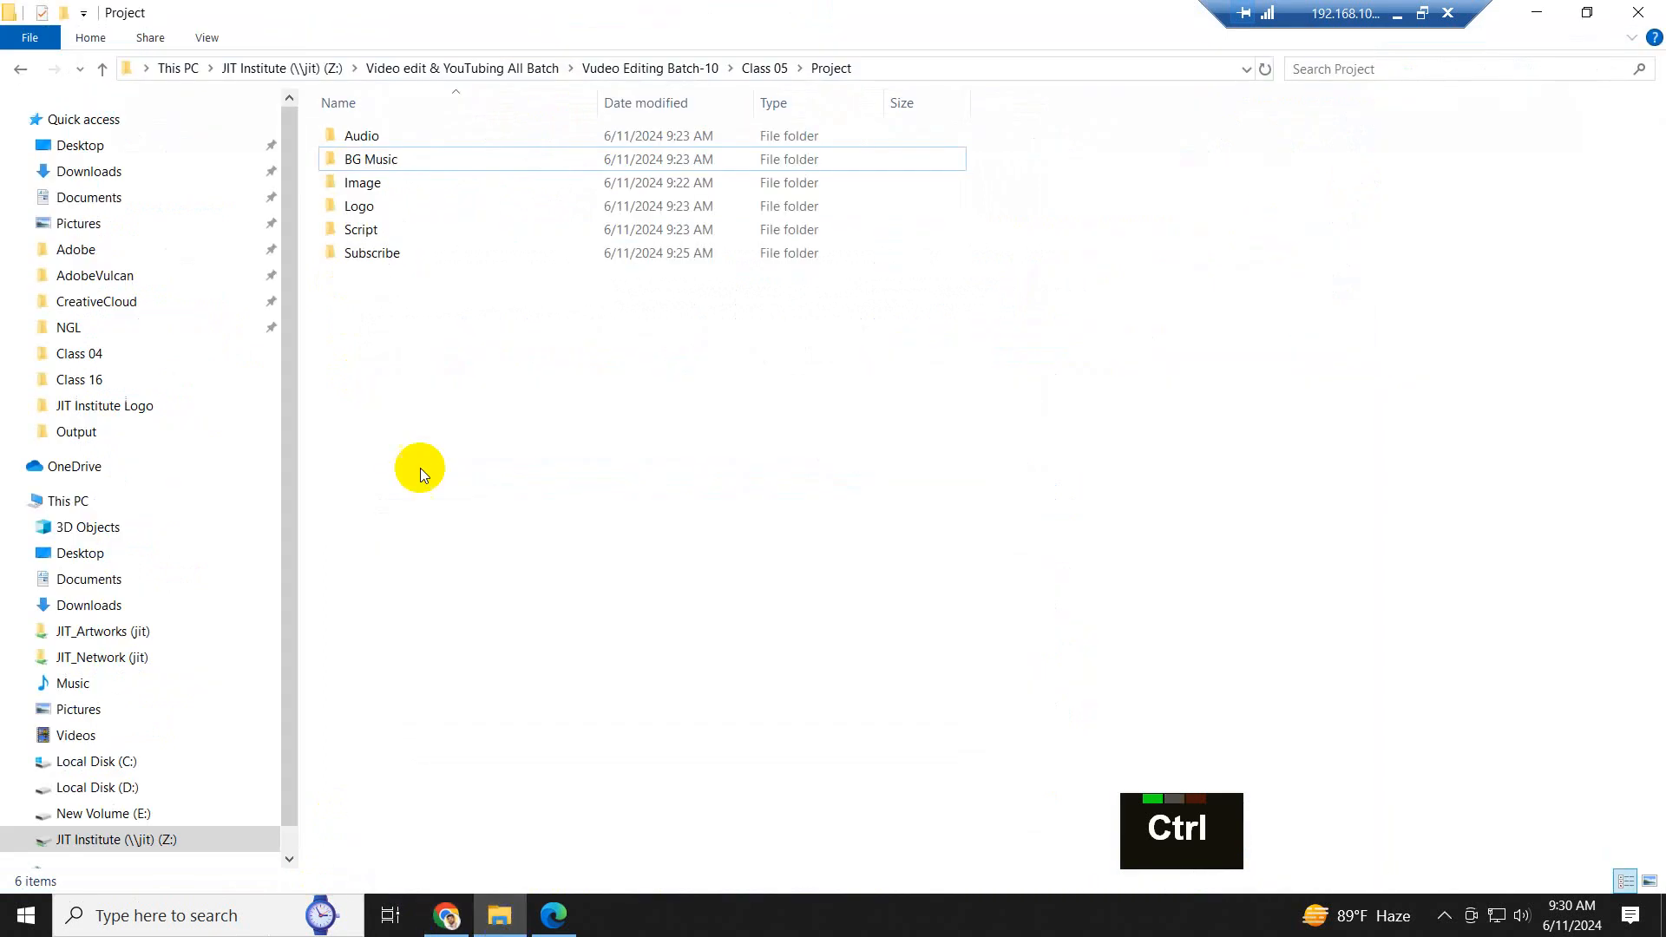
double_click(386, 230)
right_click(500, 279)
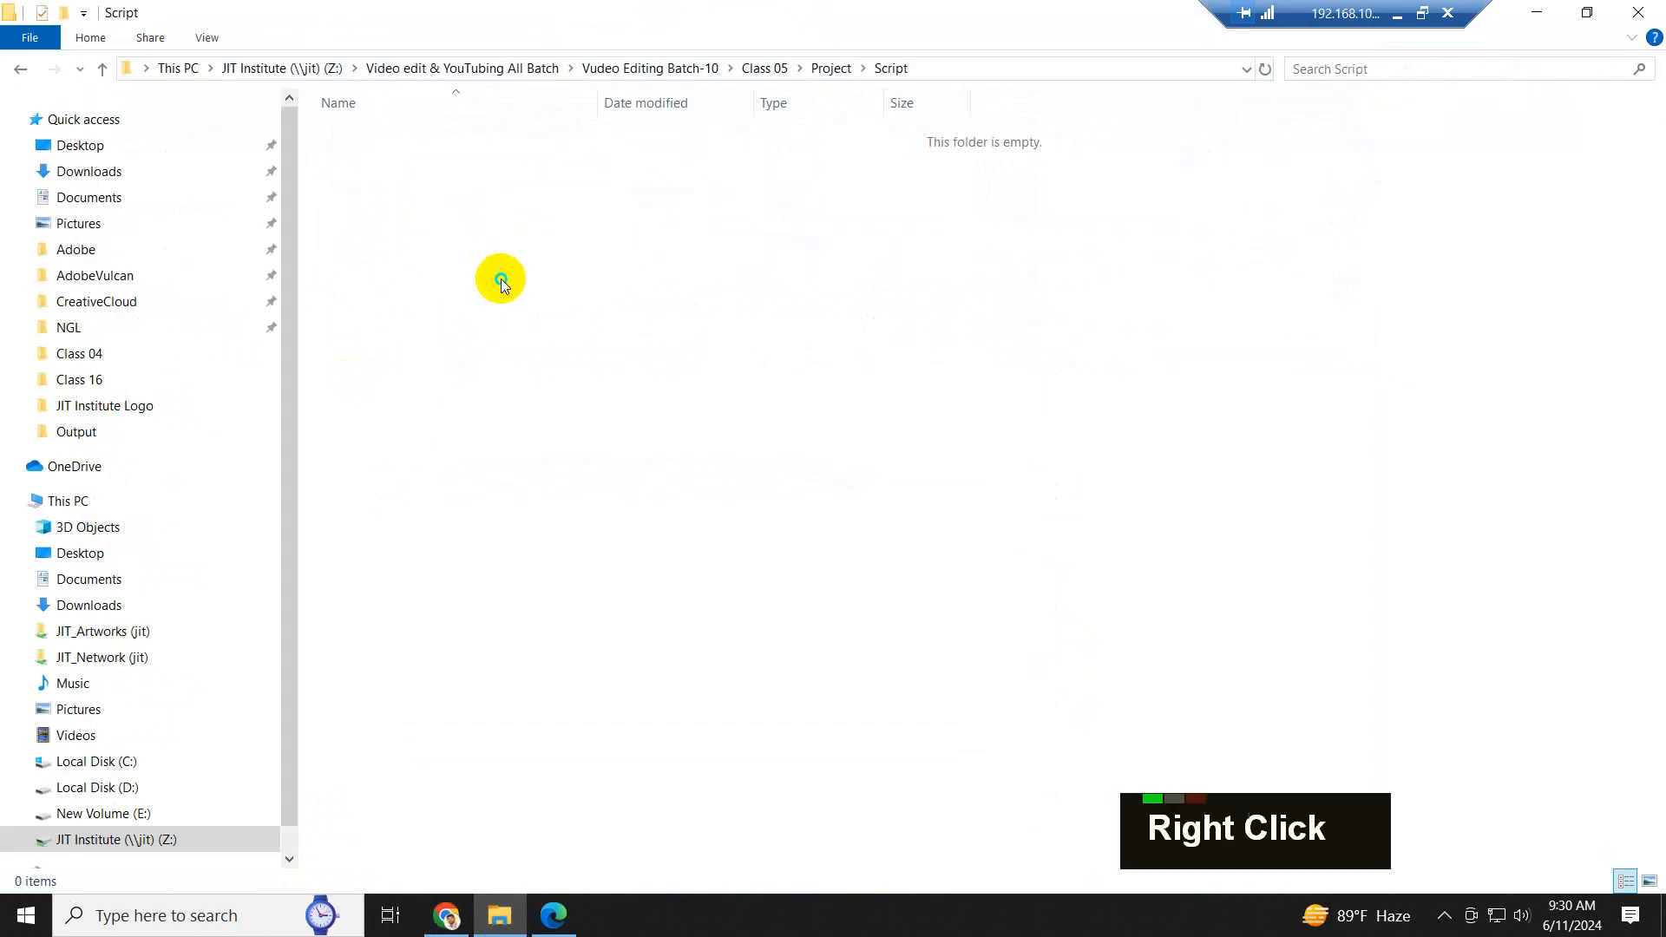
mouse_move(612, 541)
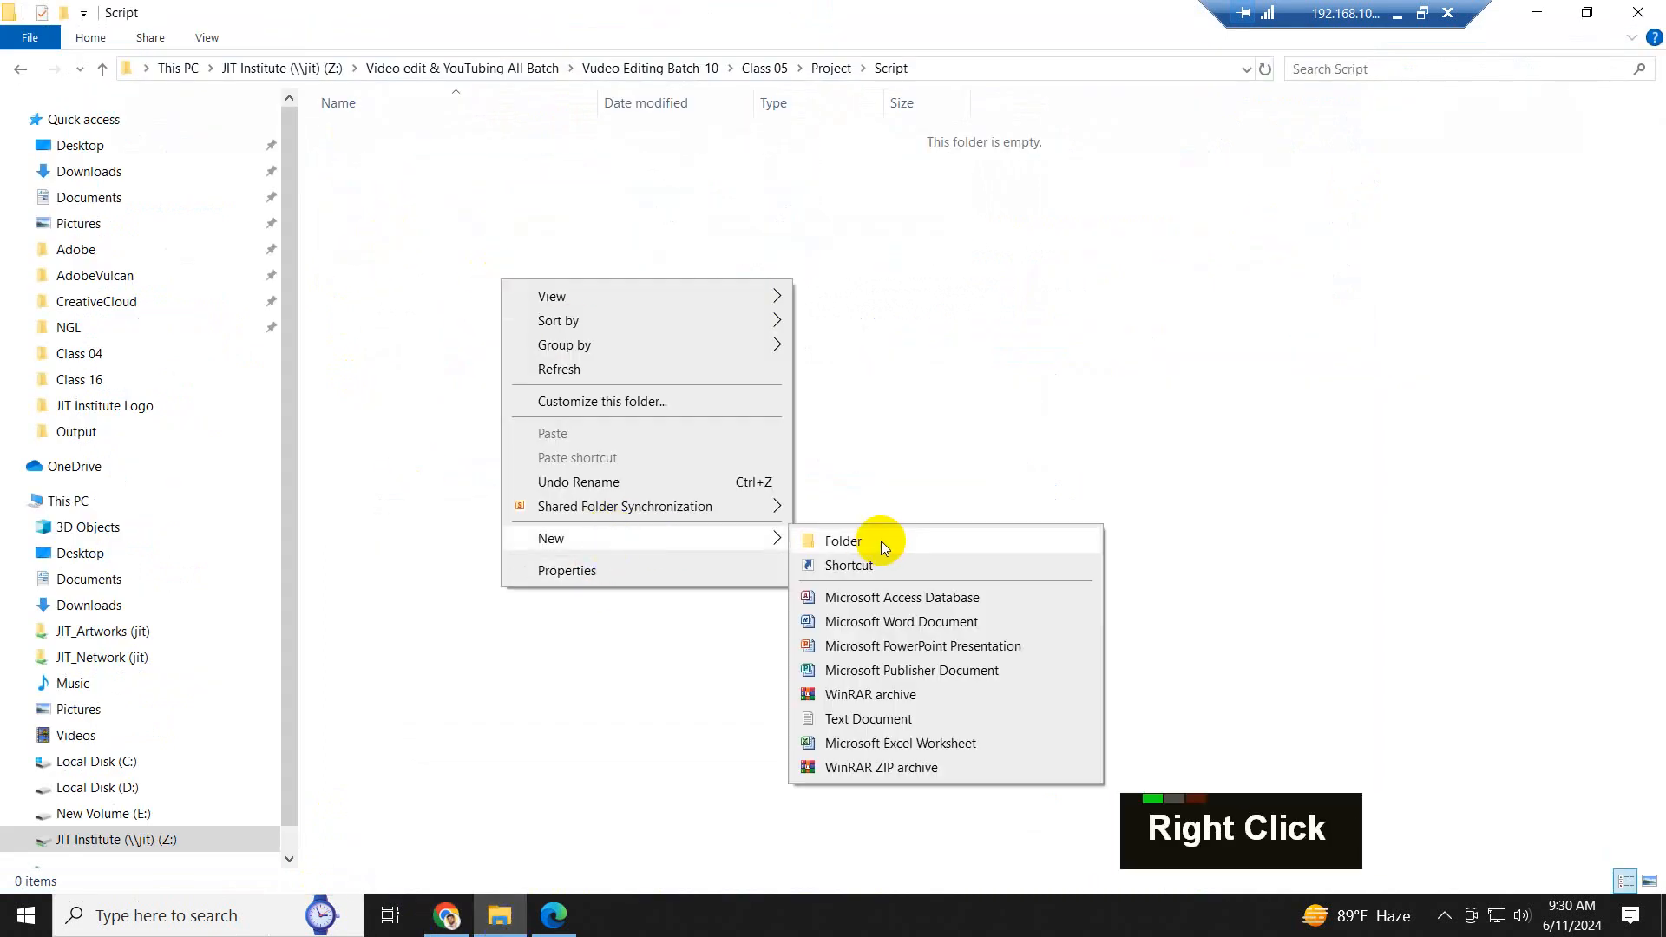
left_click(878, 622)
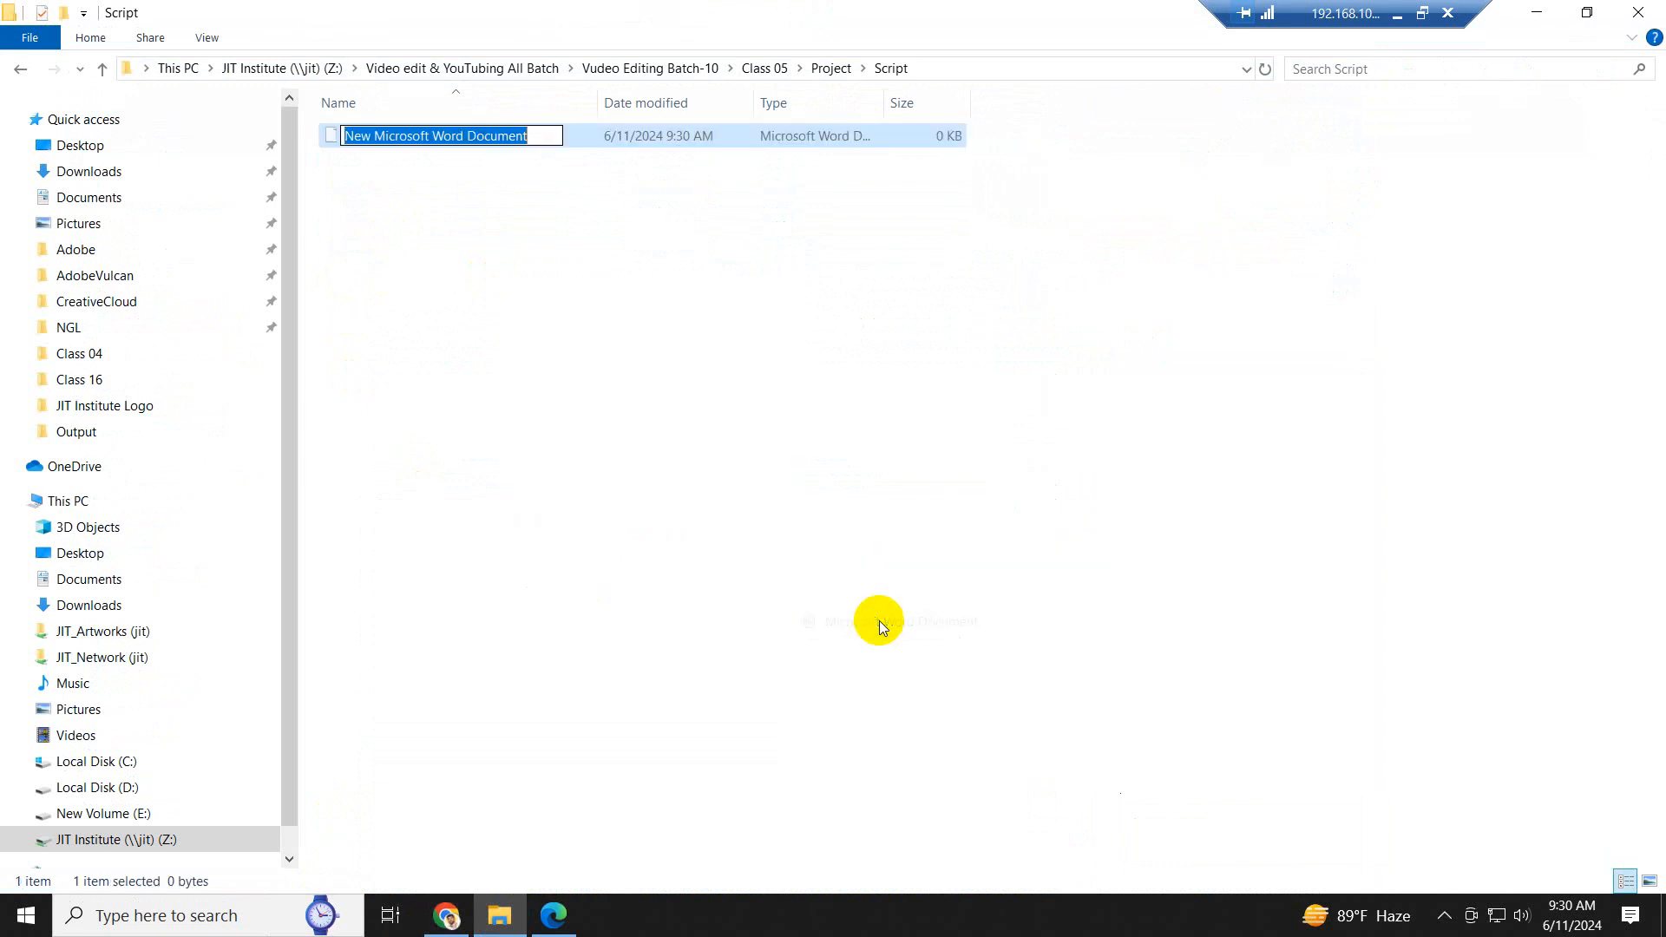
type("Script")
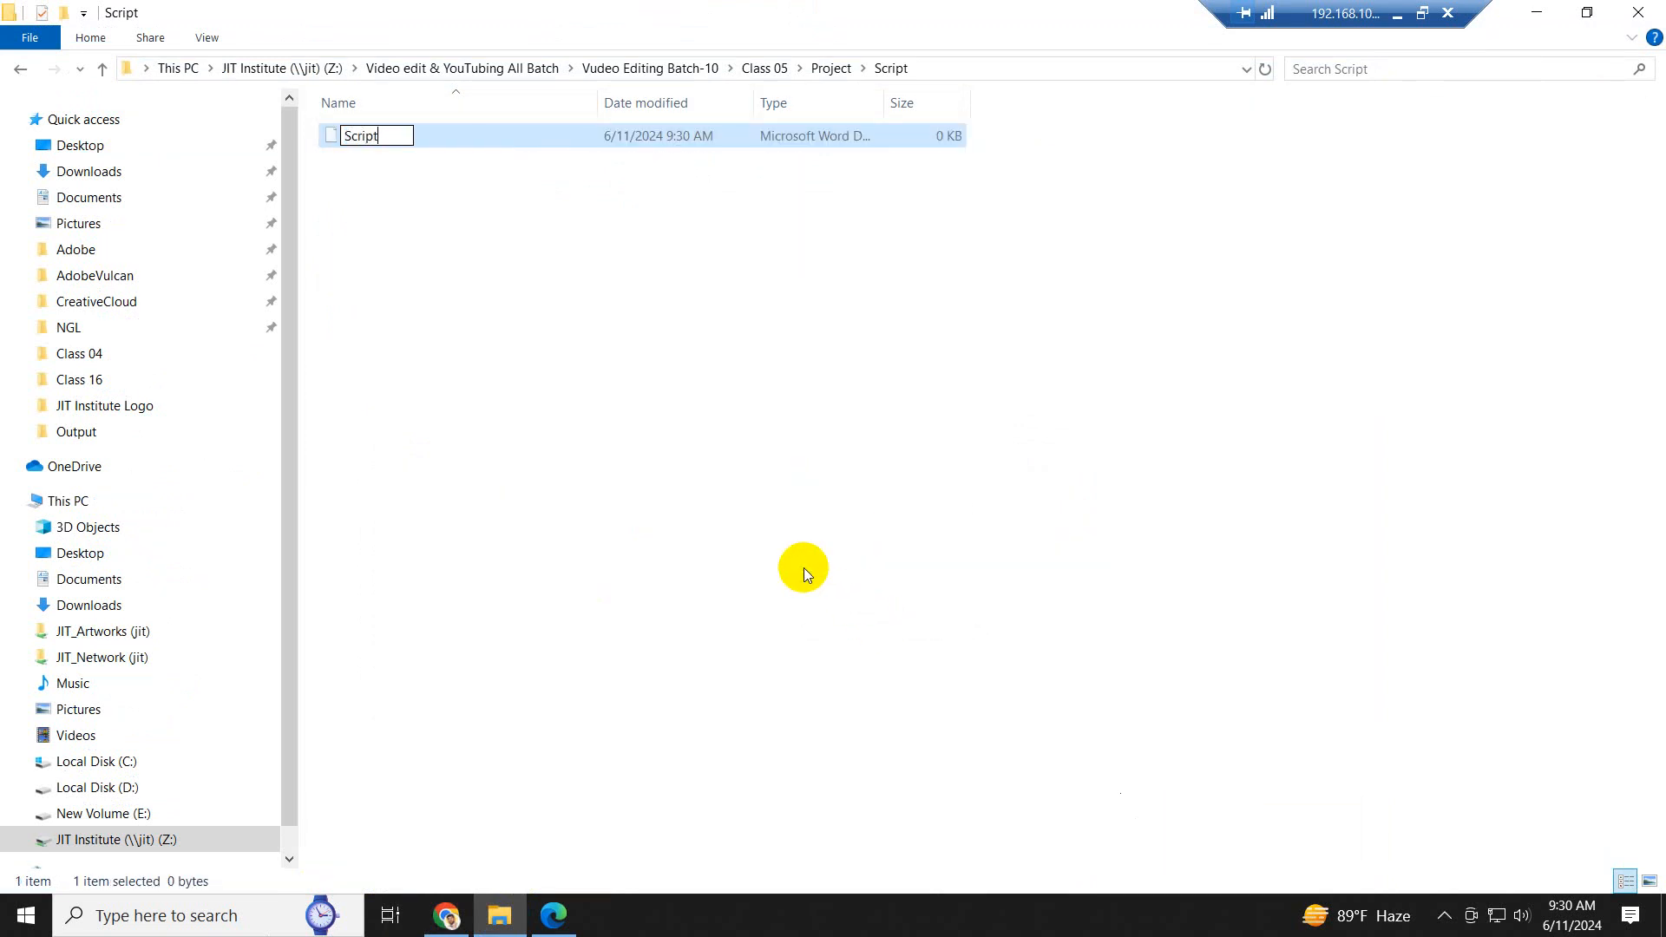
key("Return")
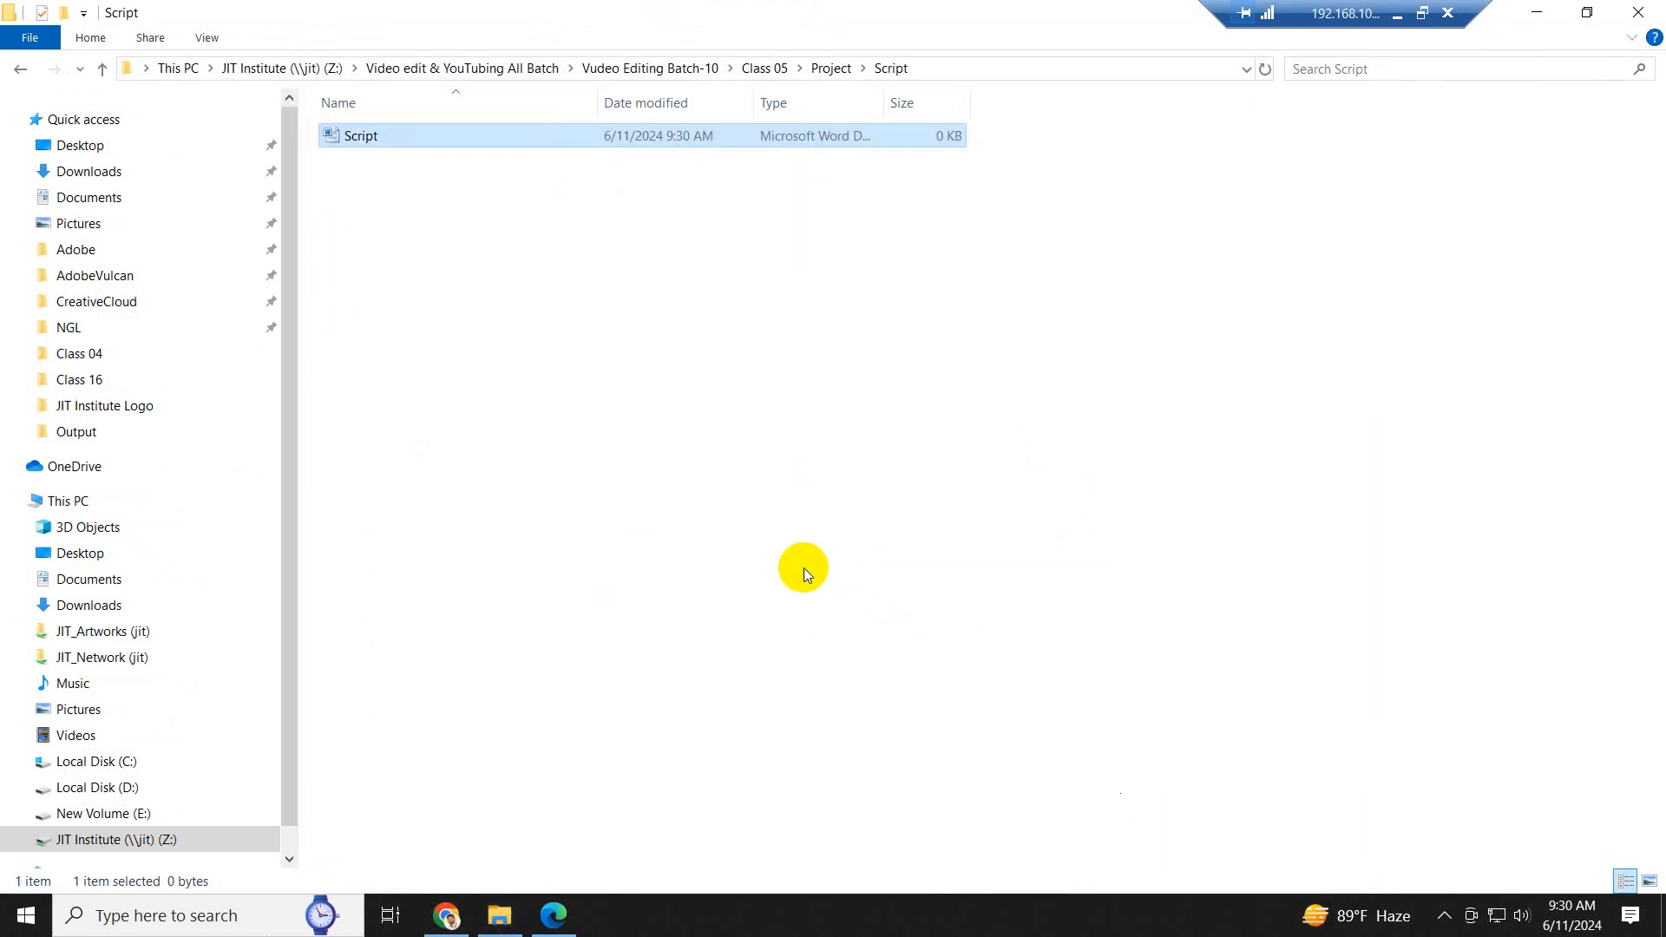
- Open the Script document, dismiss the Office activation wizard, and paste the copied paragraphs
key("Return")
key("ctrl")
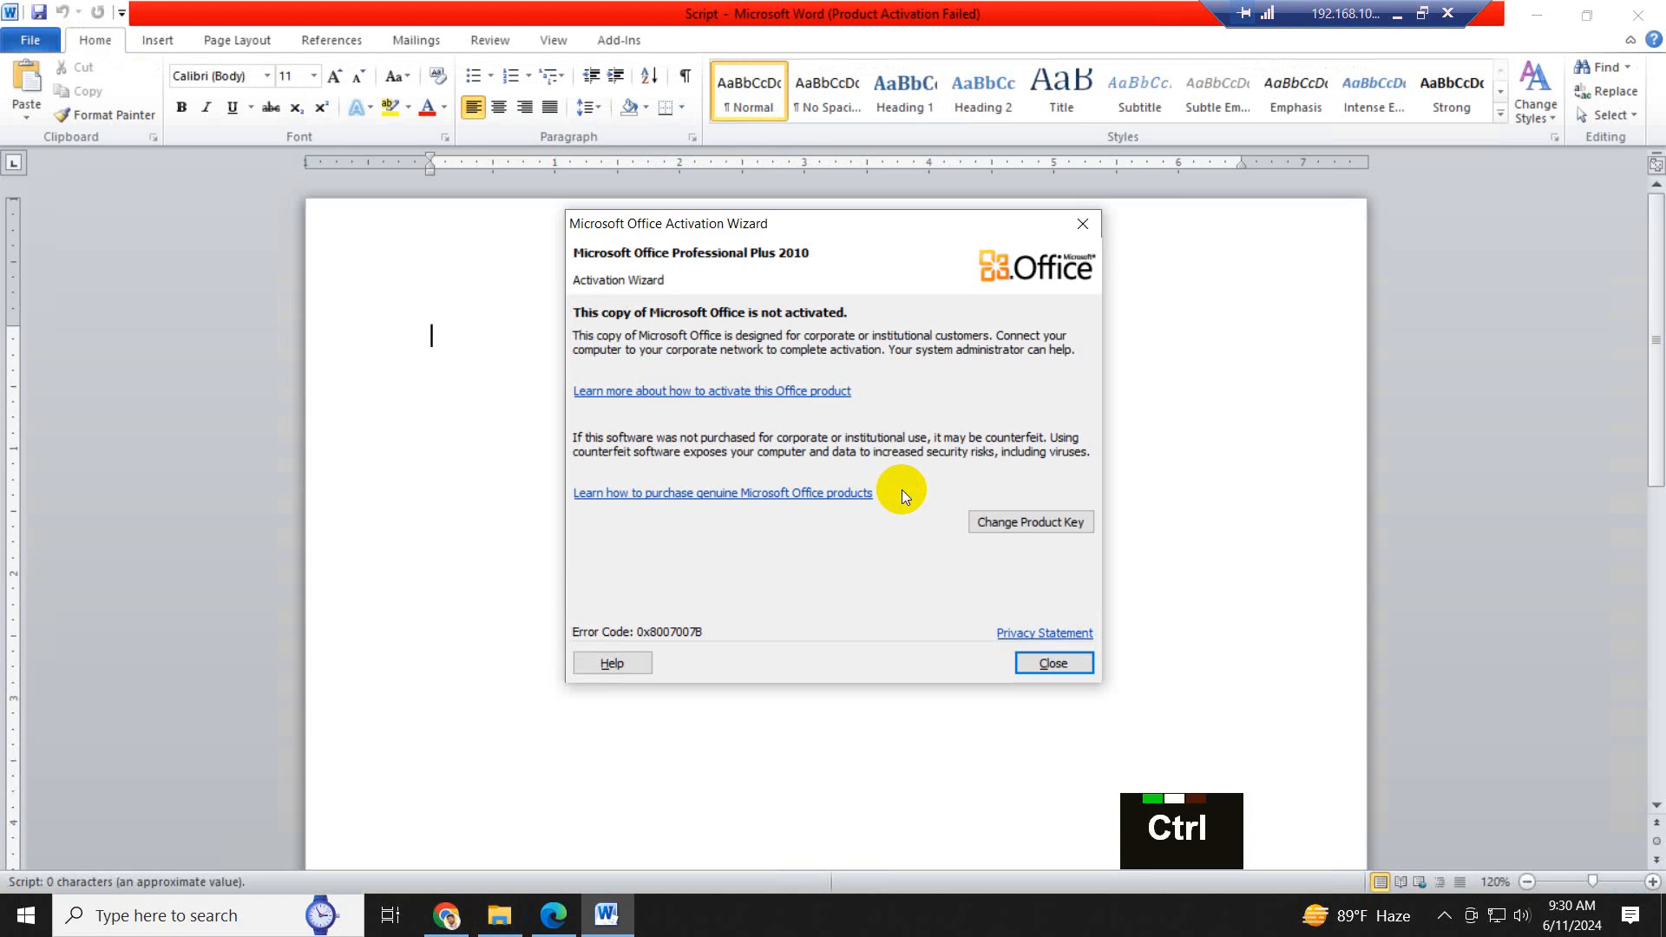
left_click(1069, 664)
key("ctrl+v")
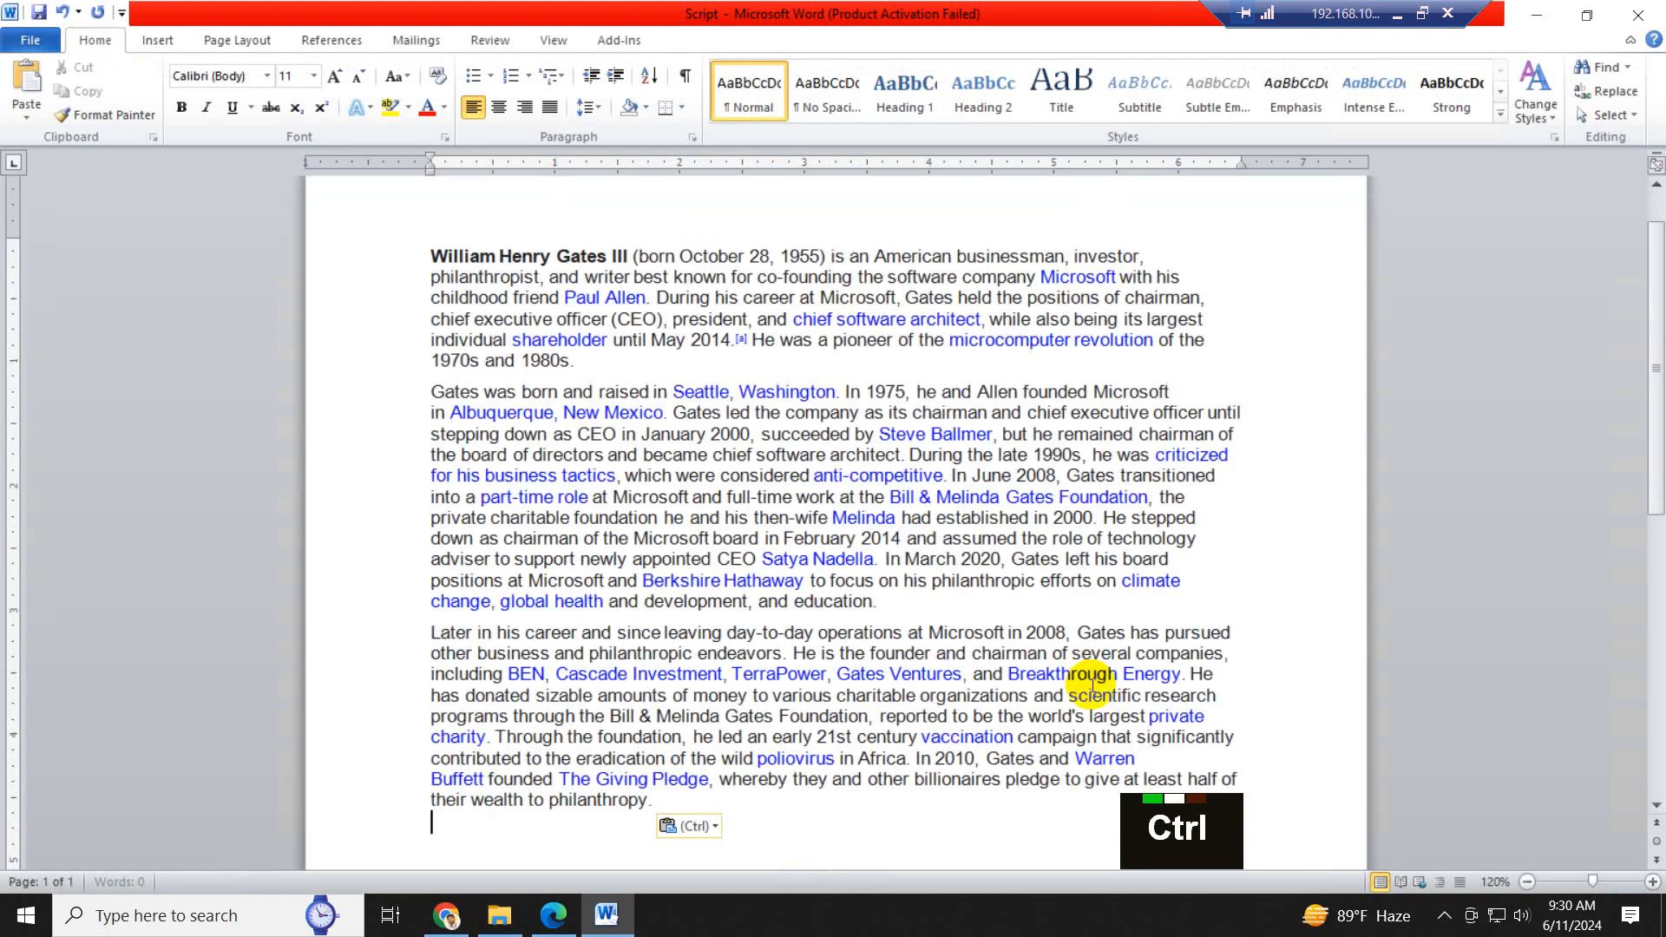
scroll(1014, 634, "up", 5)
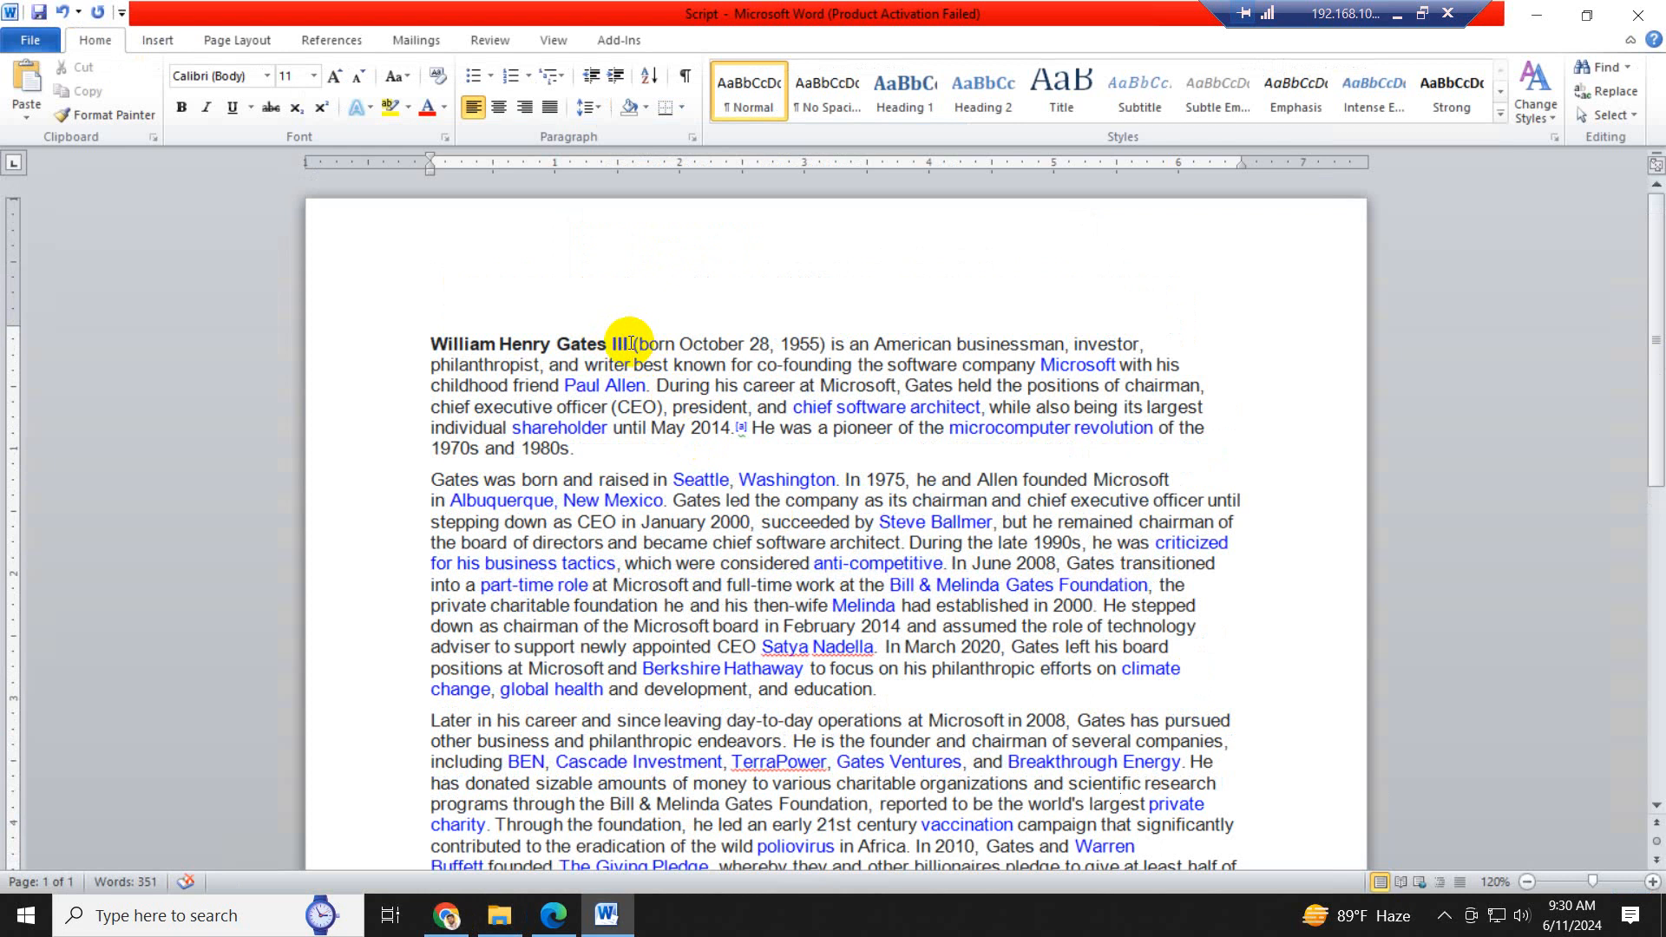
- Split the opening words "William Henry Gates" onto their own heading line, followed by an empty paragraph
left_click(631, 343)
left_click(608, 344)
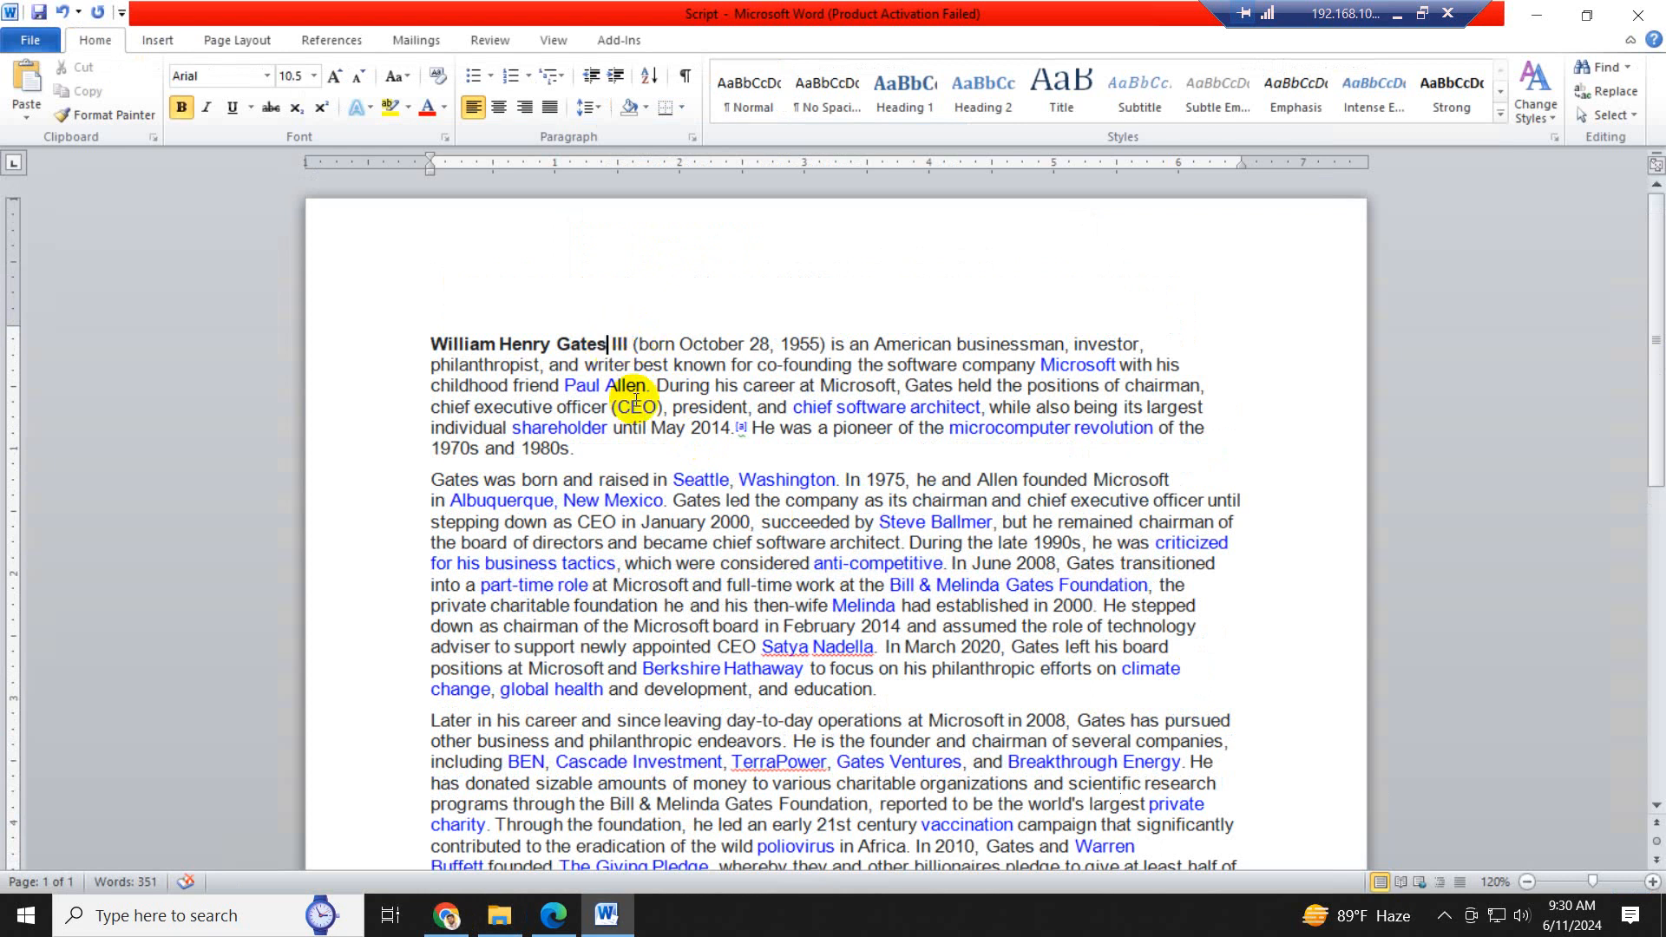
key("Return")
key("Return")
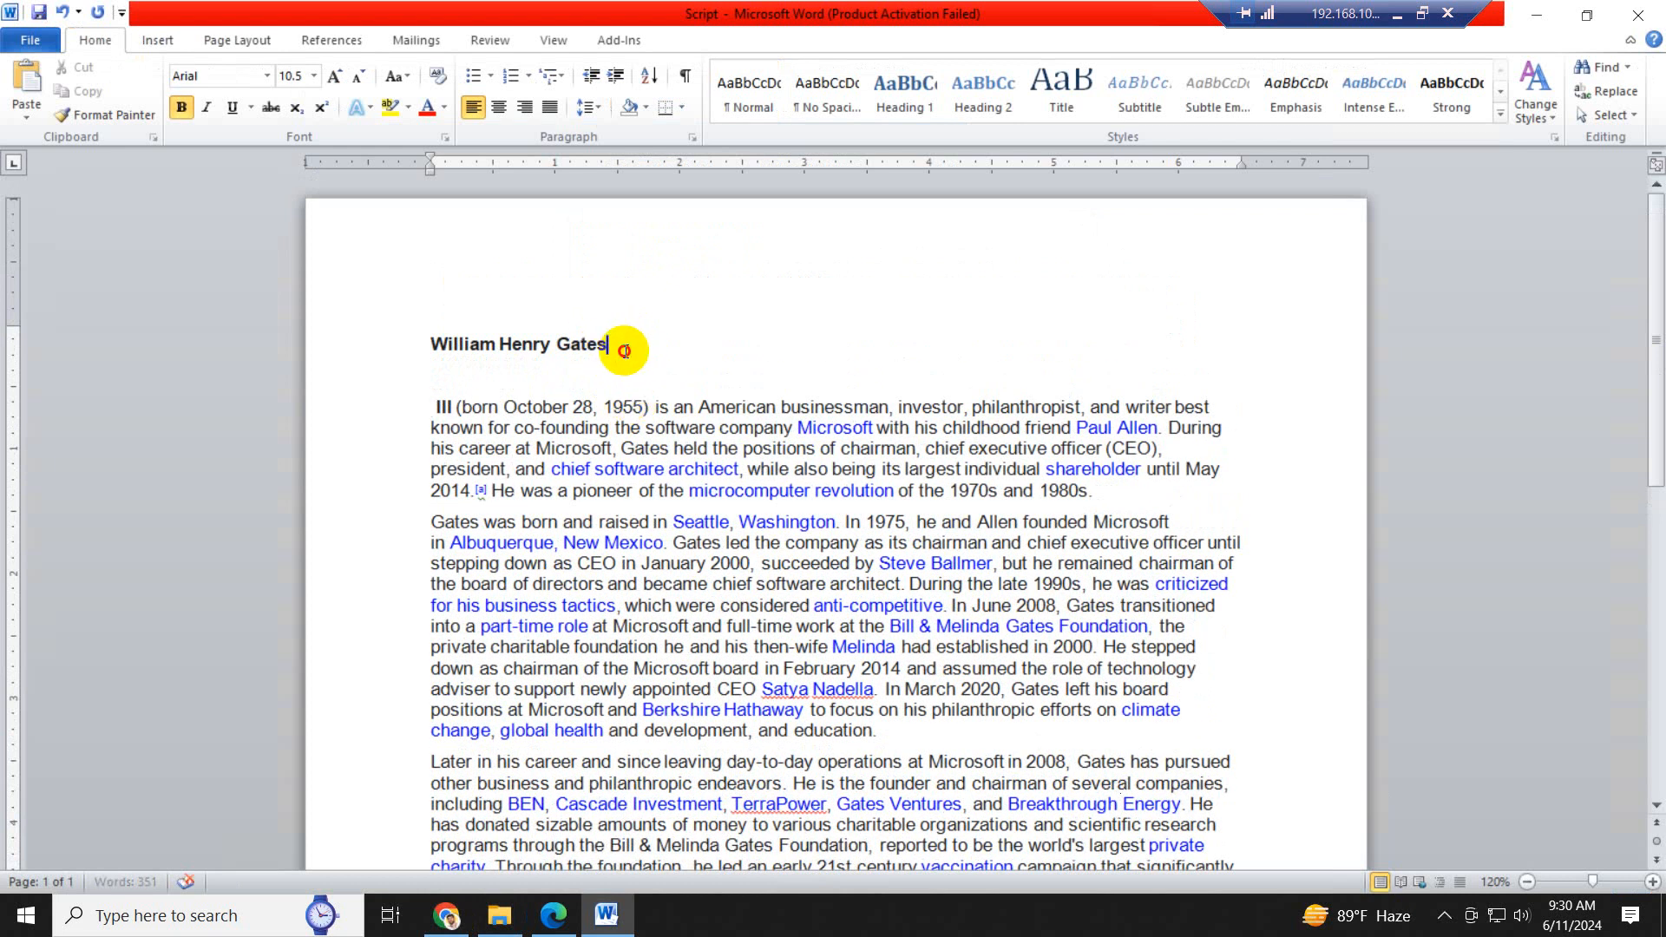
left_click_drag(624, 351, 429, 328)
left_click(611, 369)
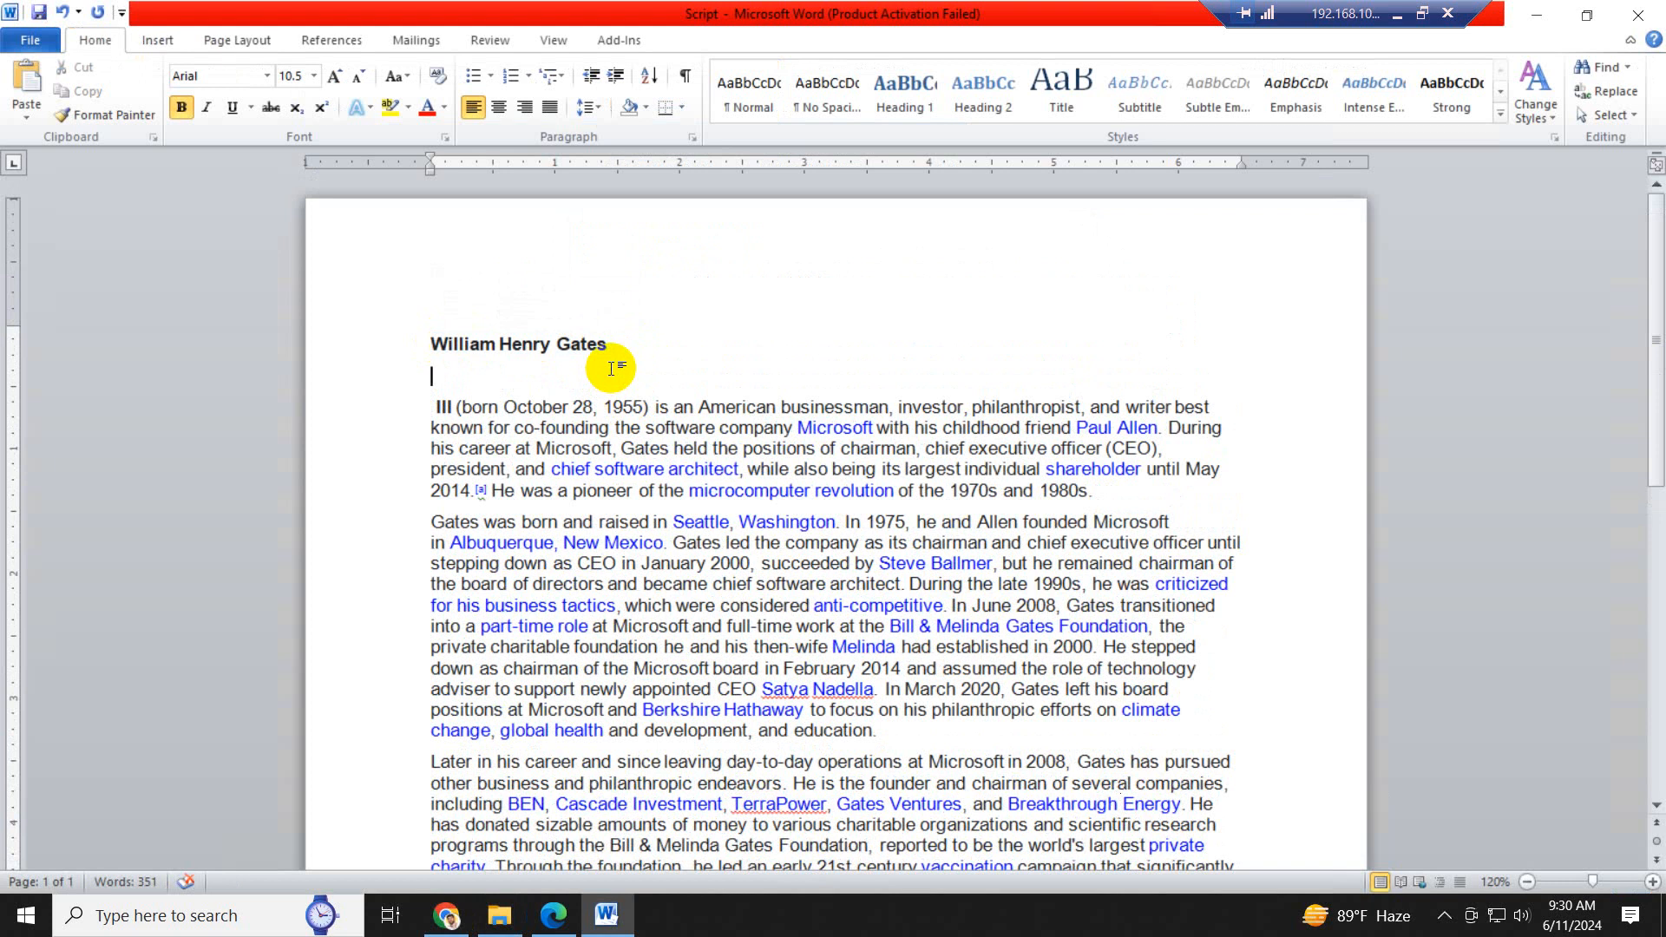
- Insert "Story of" before the name in the heading line
left_click(433, 342)
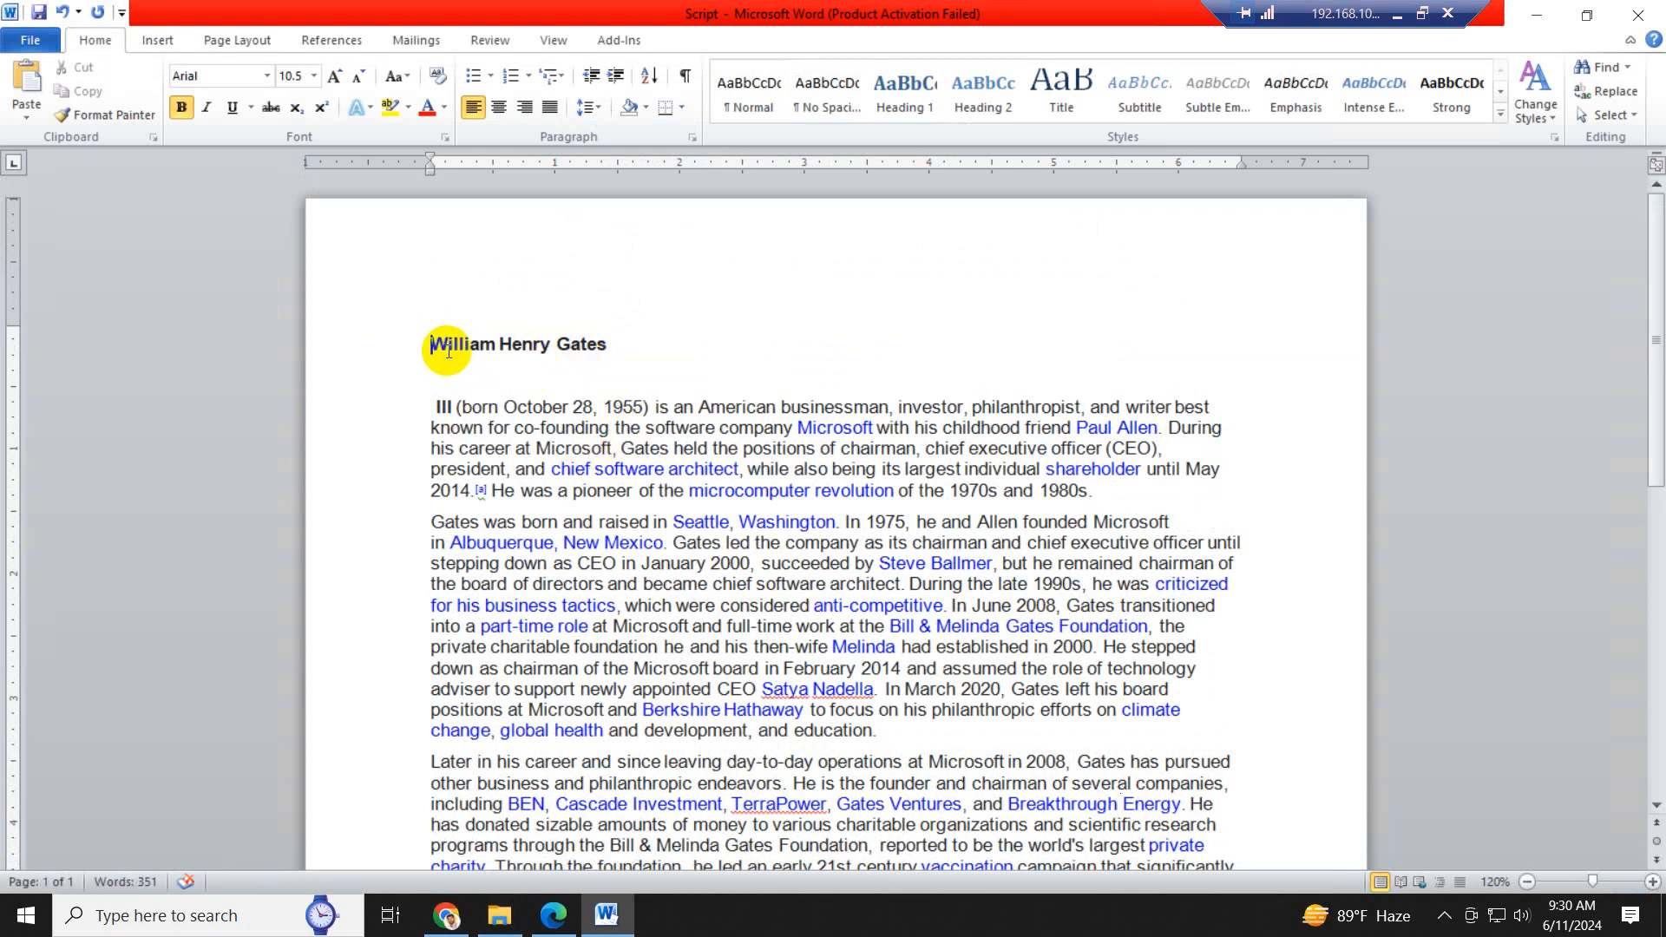
type("S")
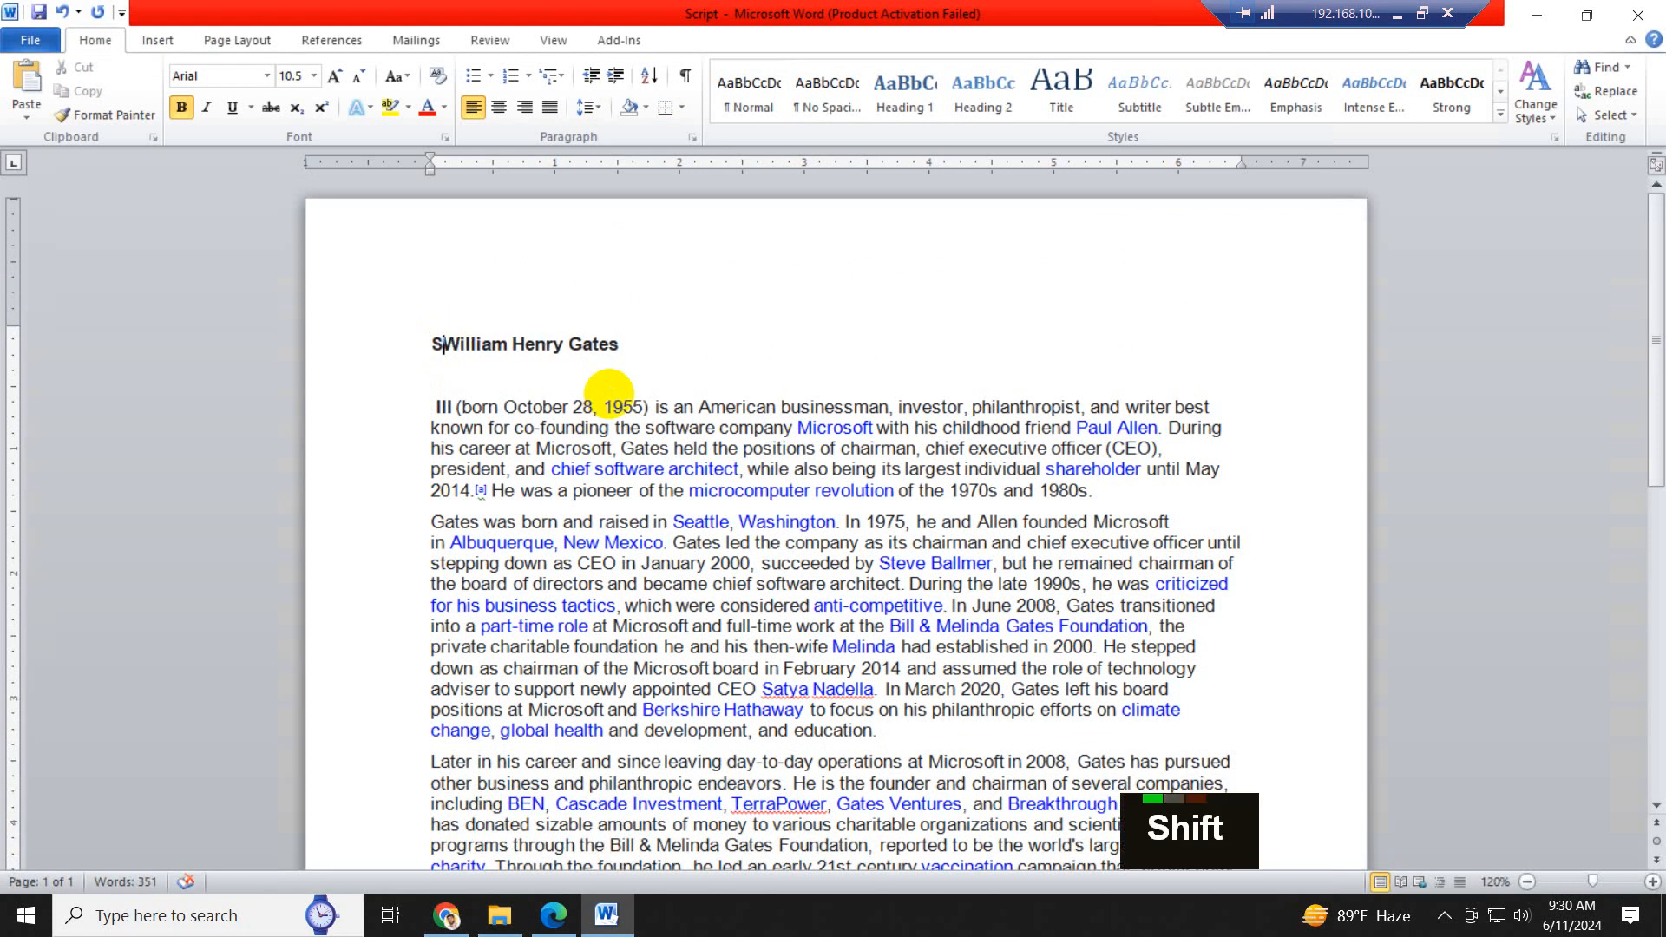
type("tory")
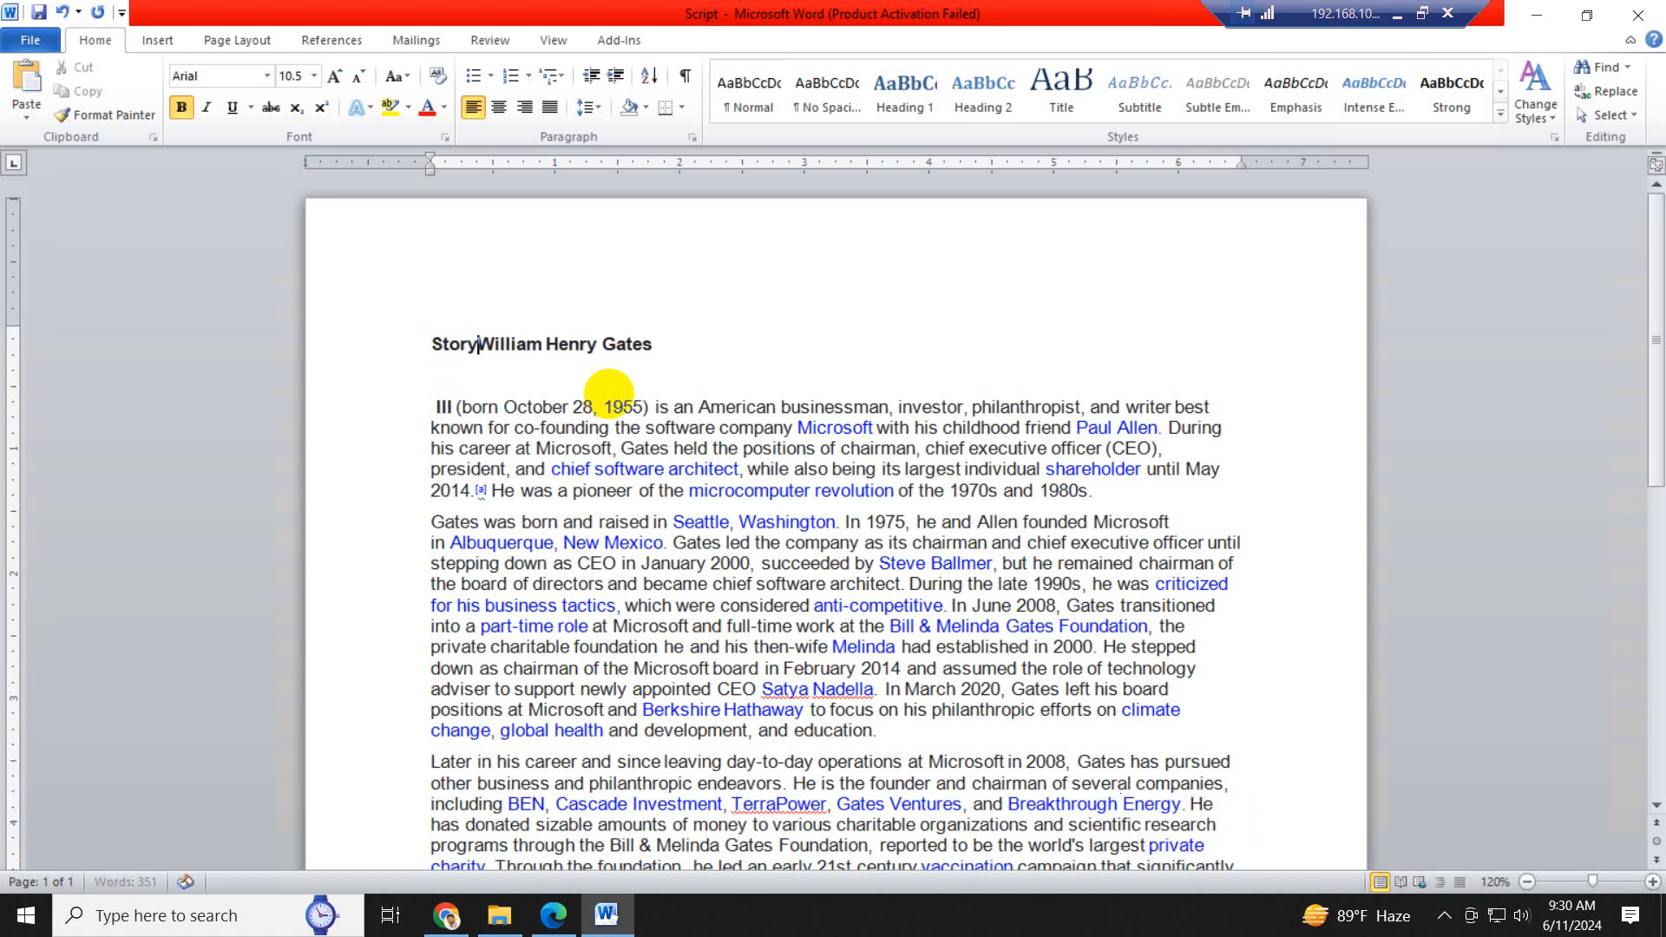
type(" of")
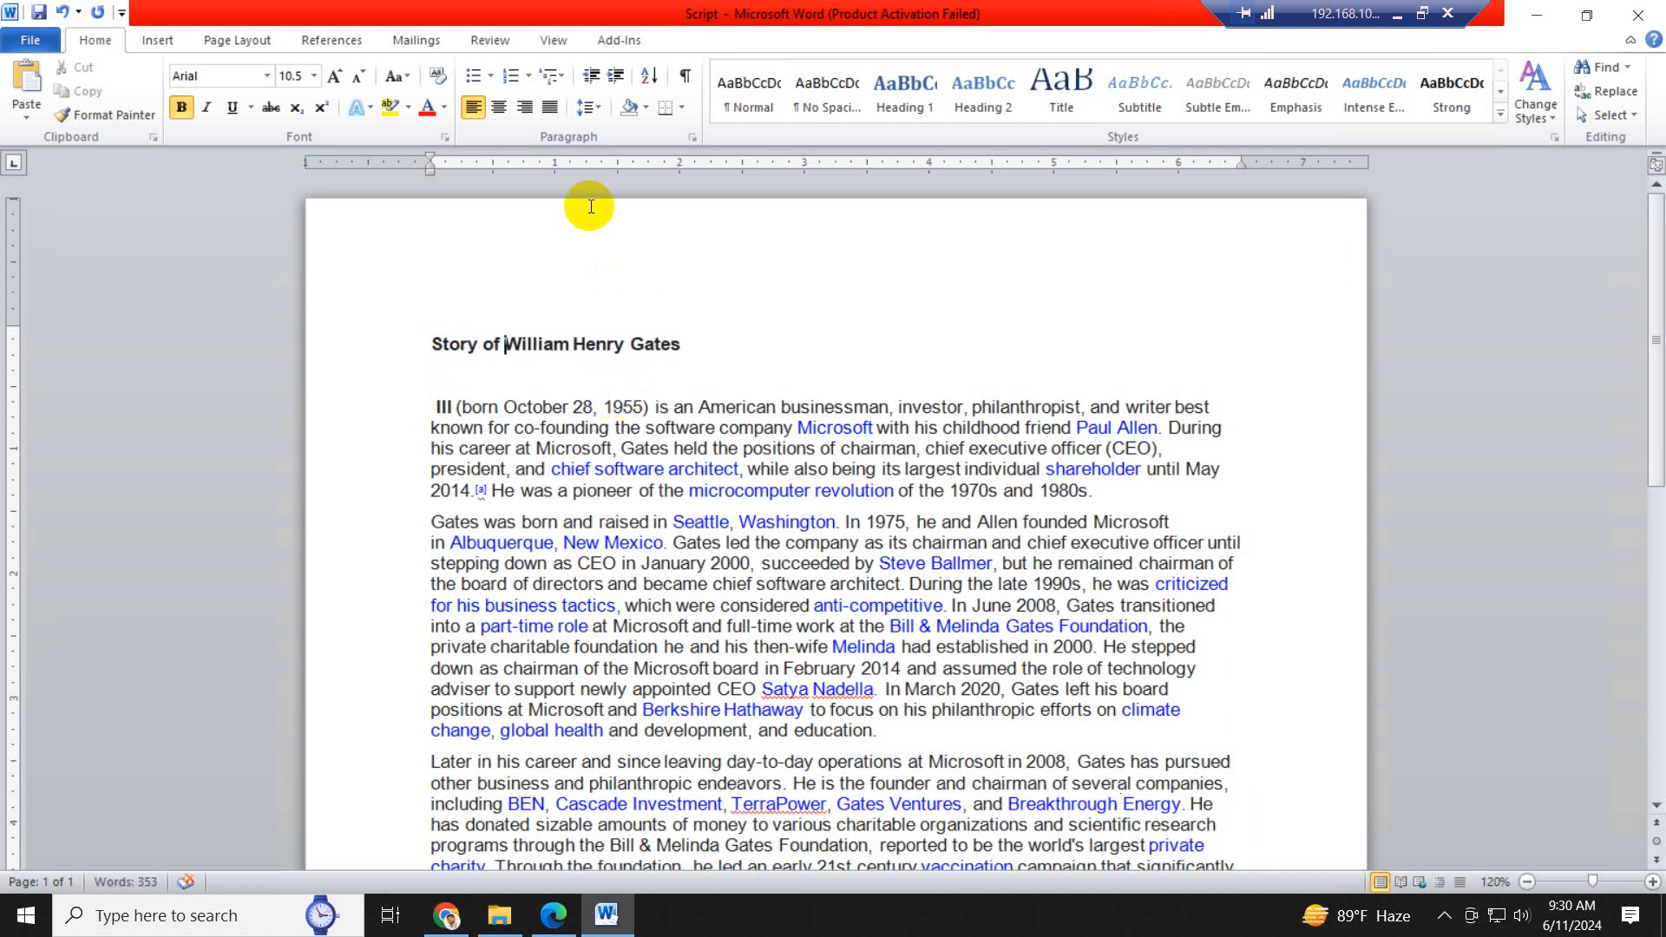
left_click_drag(682, 344, 587, 342)
left_click(729, 469)
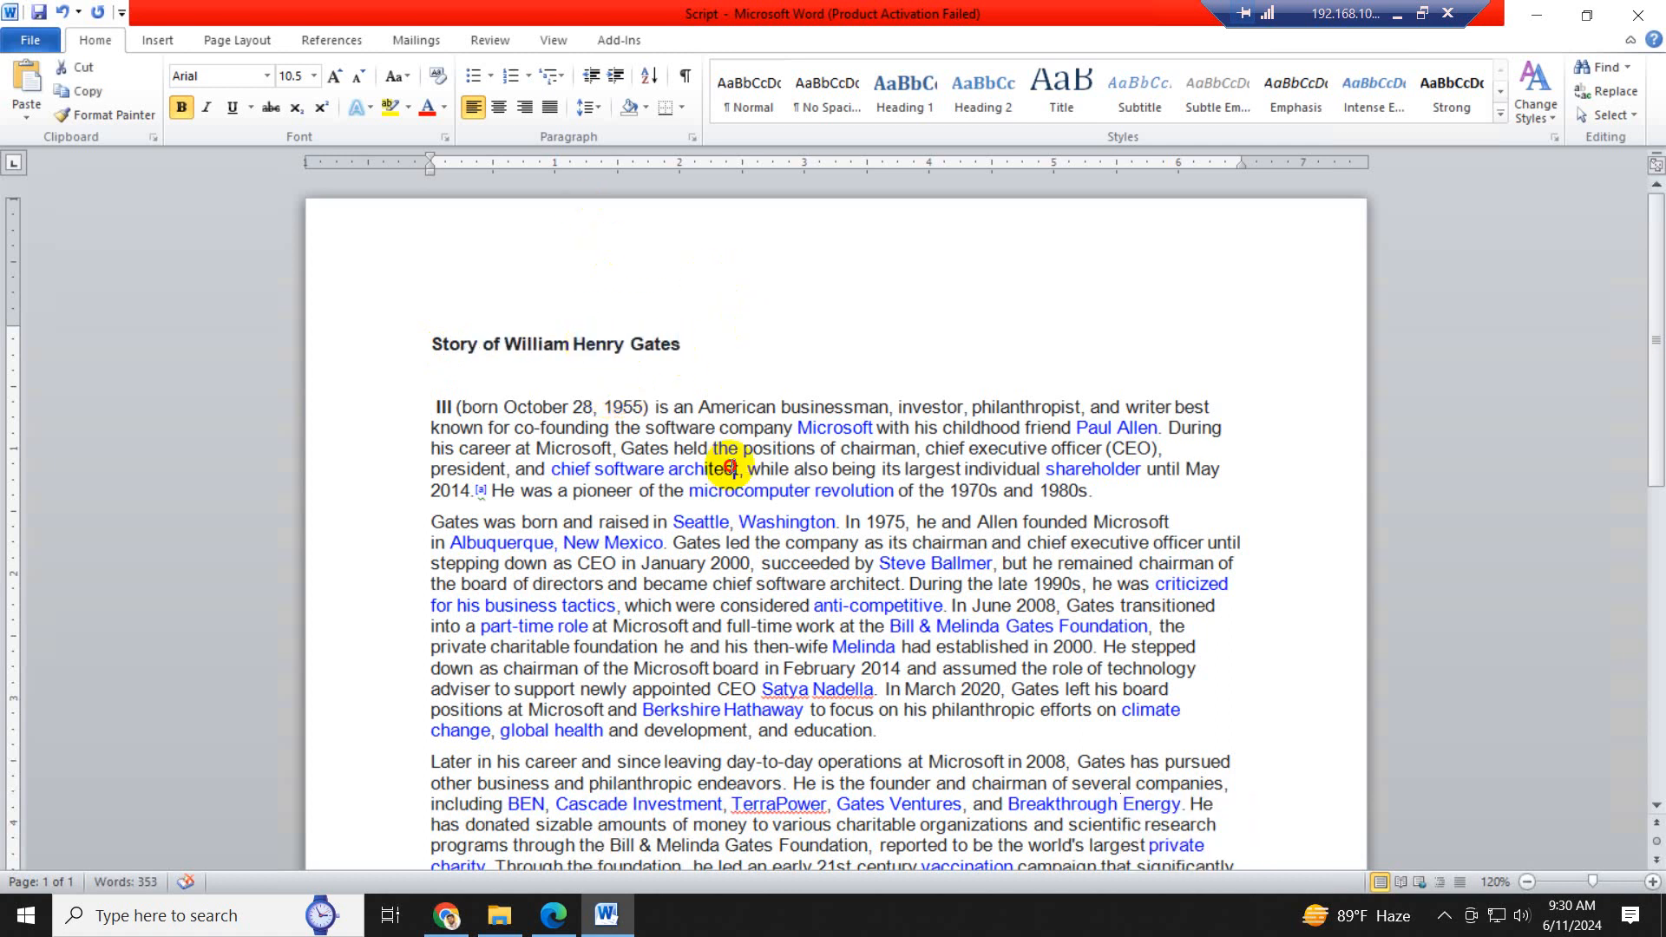
- Justify all of the document's text and save the Script document
key("ctrl+a")
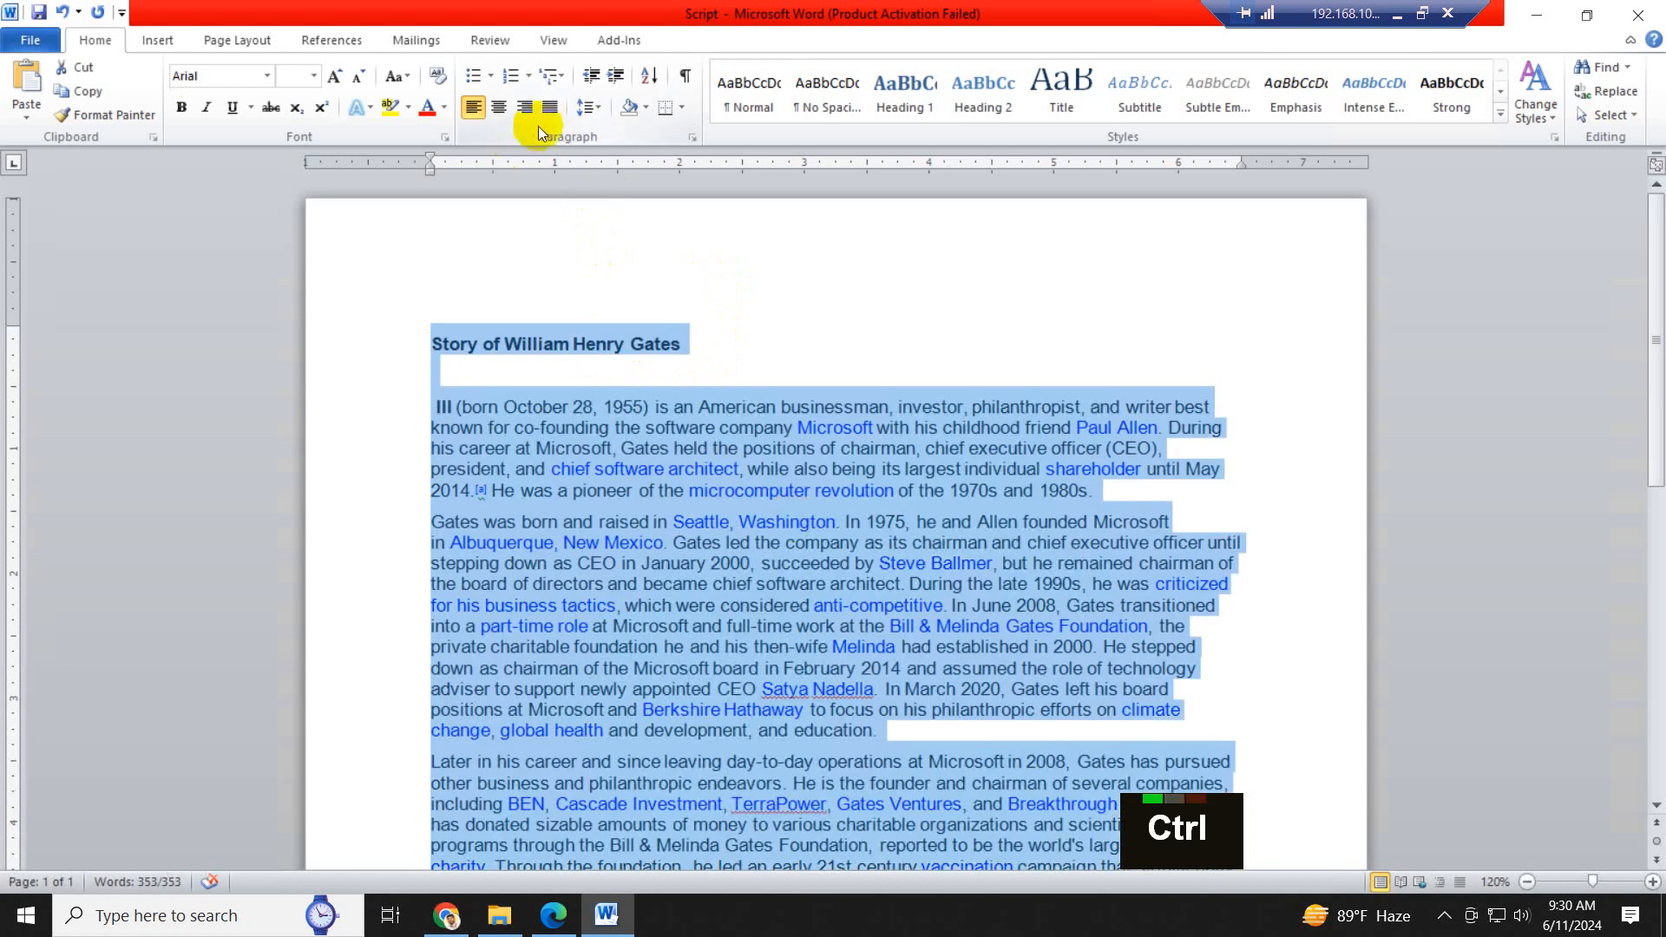
left_click(551, 107)
left_click(990, 571)
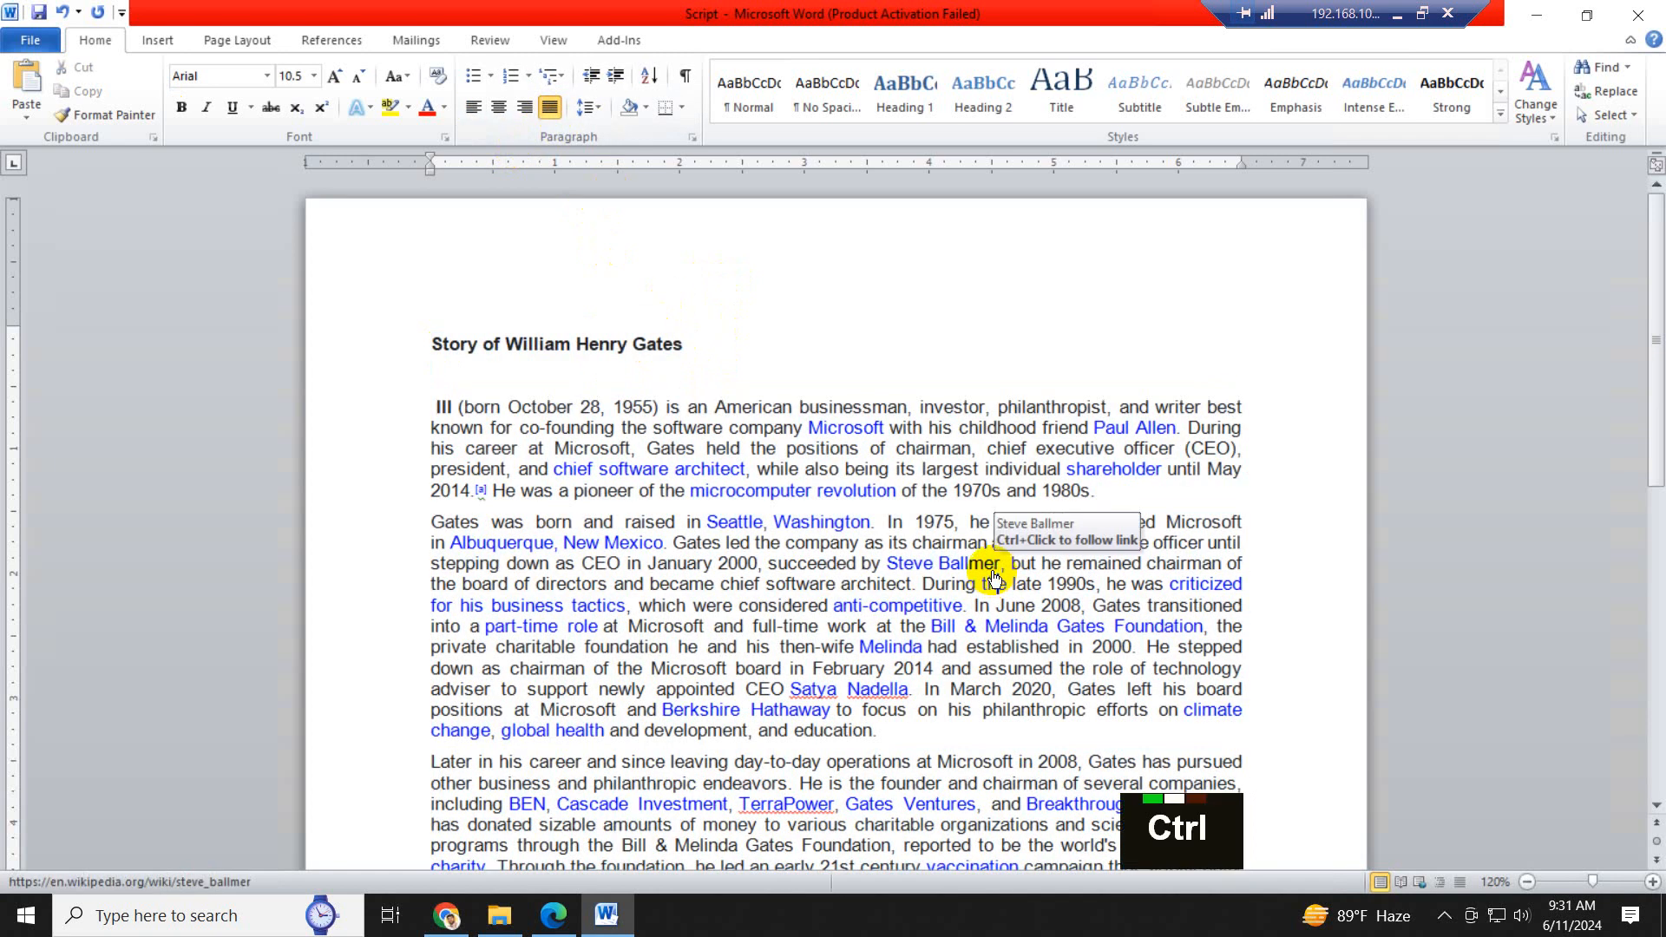
scroll(988, 564, "down", 7)
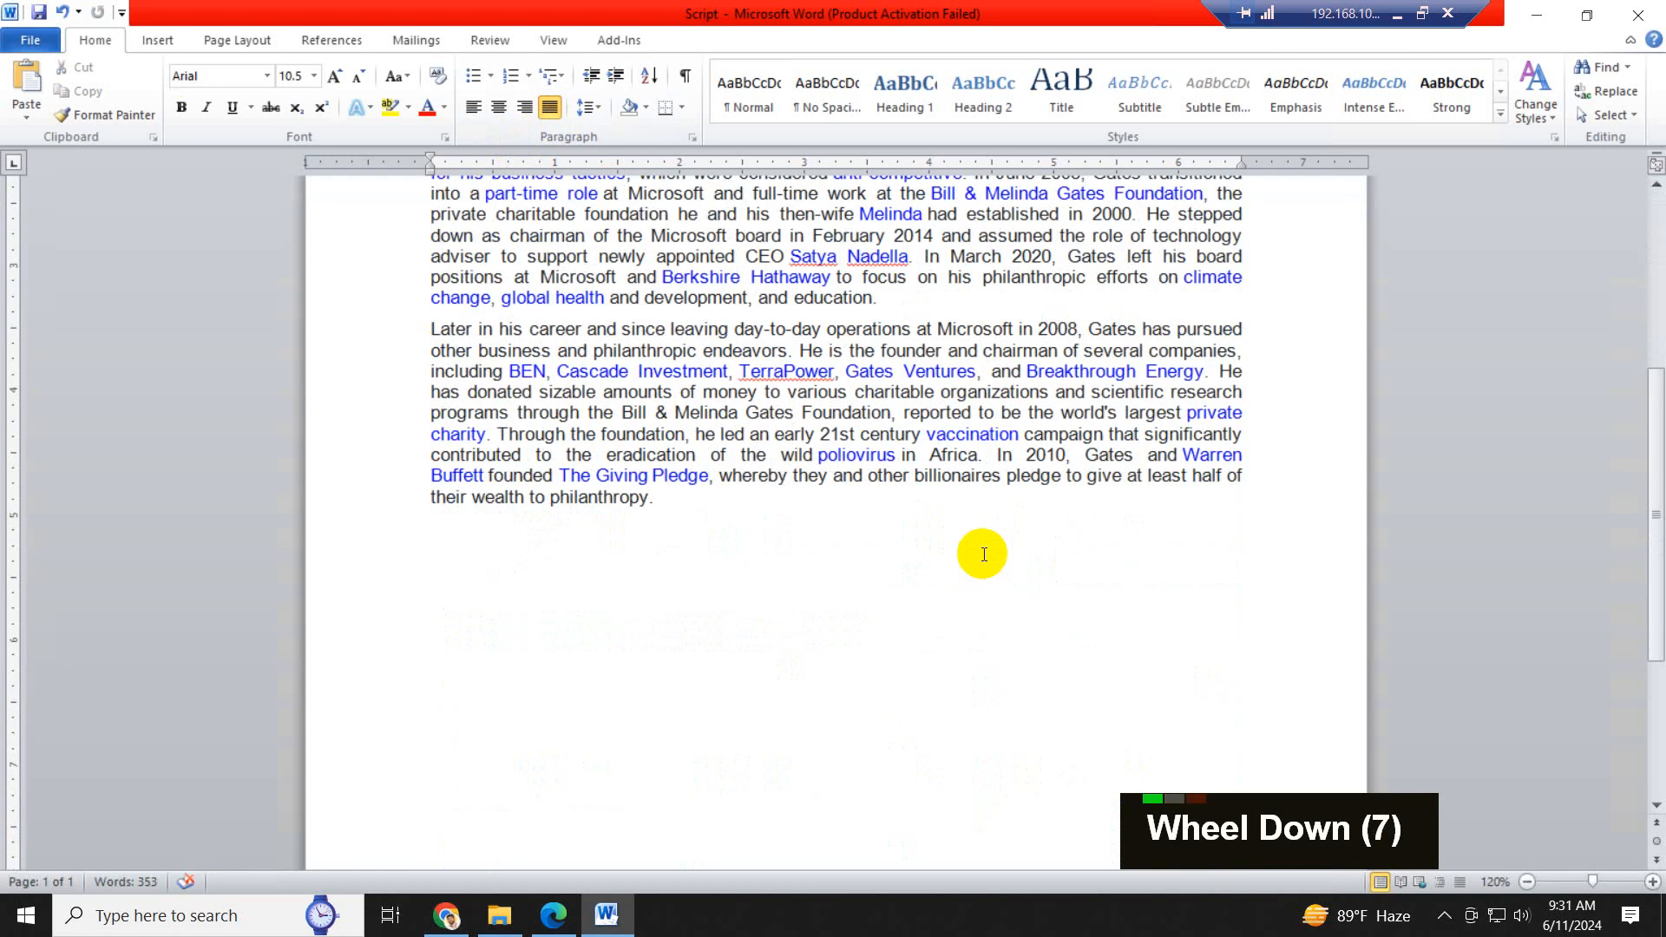
scroll(984, 554, "up", 4)
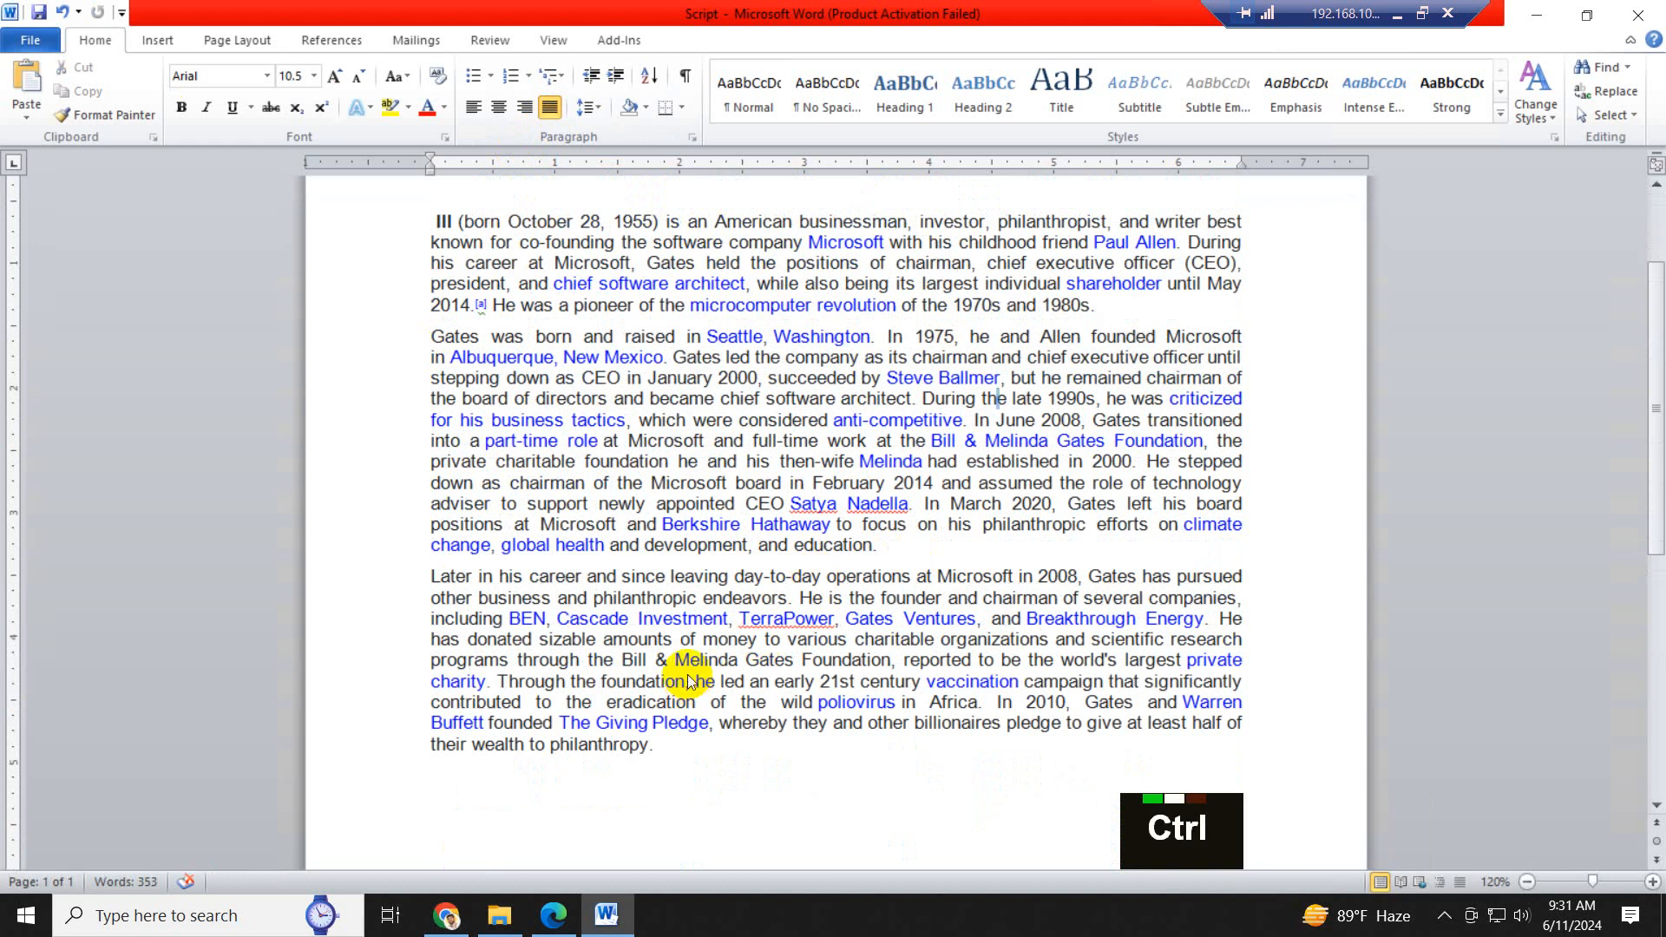
- Copy the entire text of the Script document and minimize the open windows to reach the desktop
key("ctrl+a")
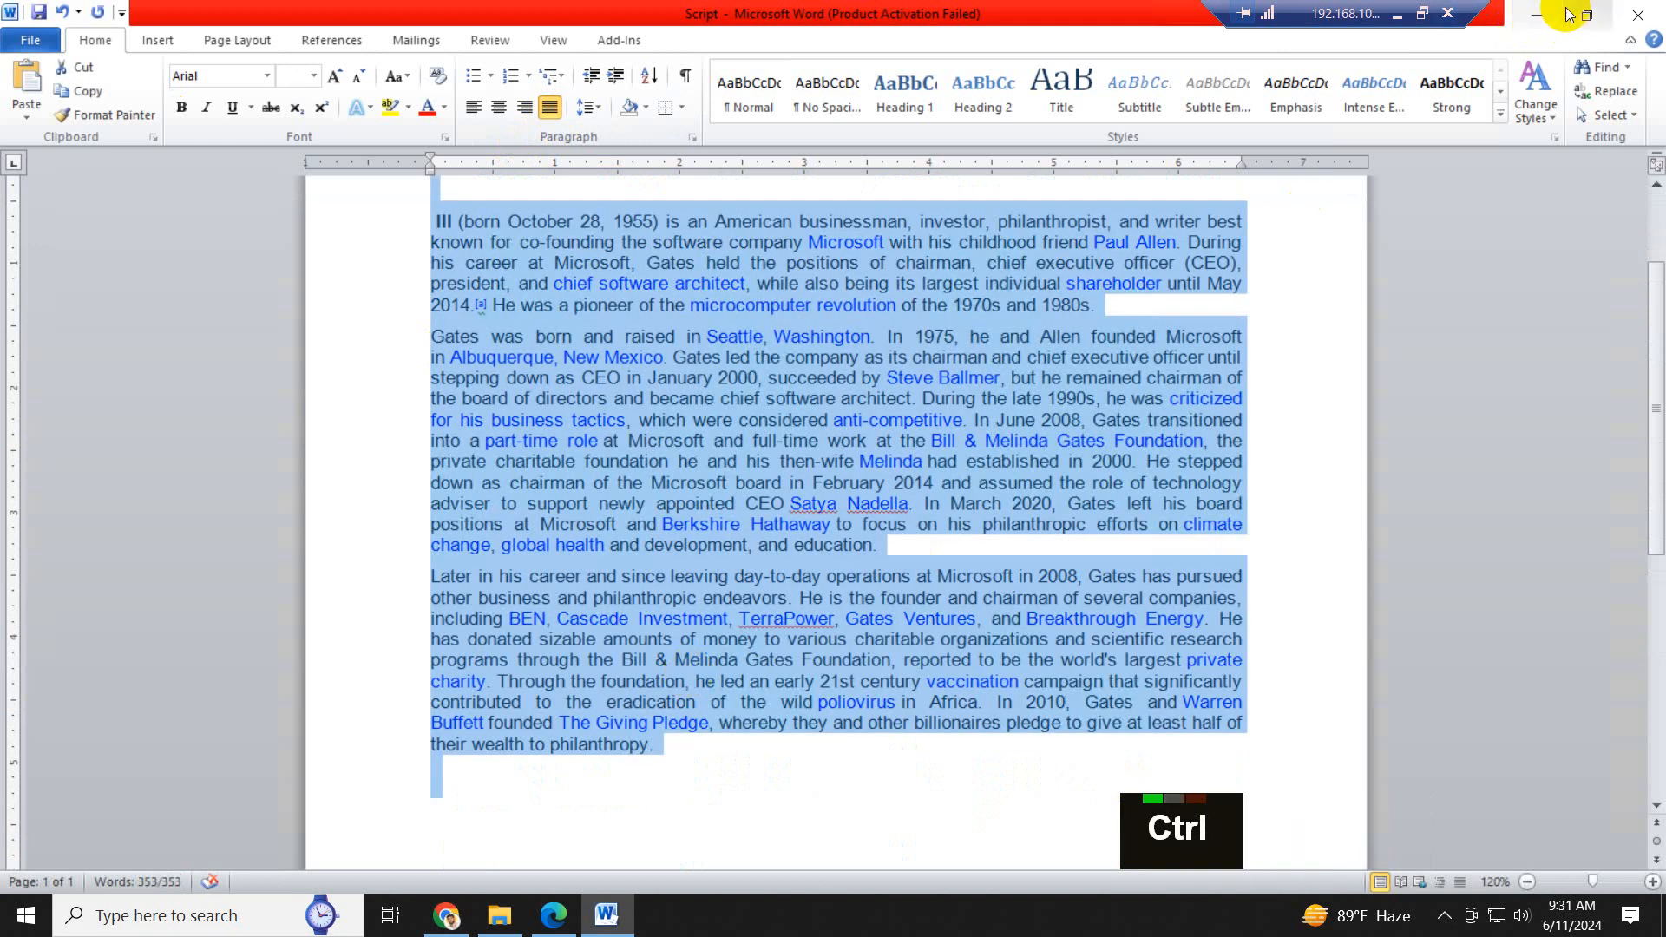
left_click(1549, 15)
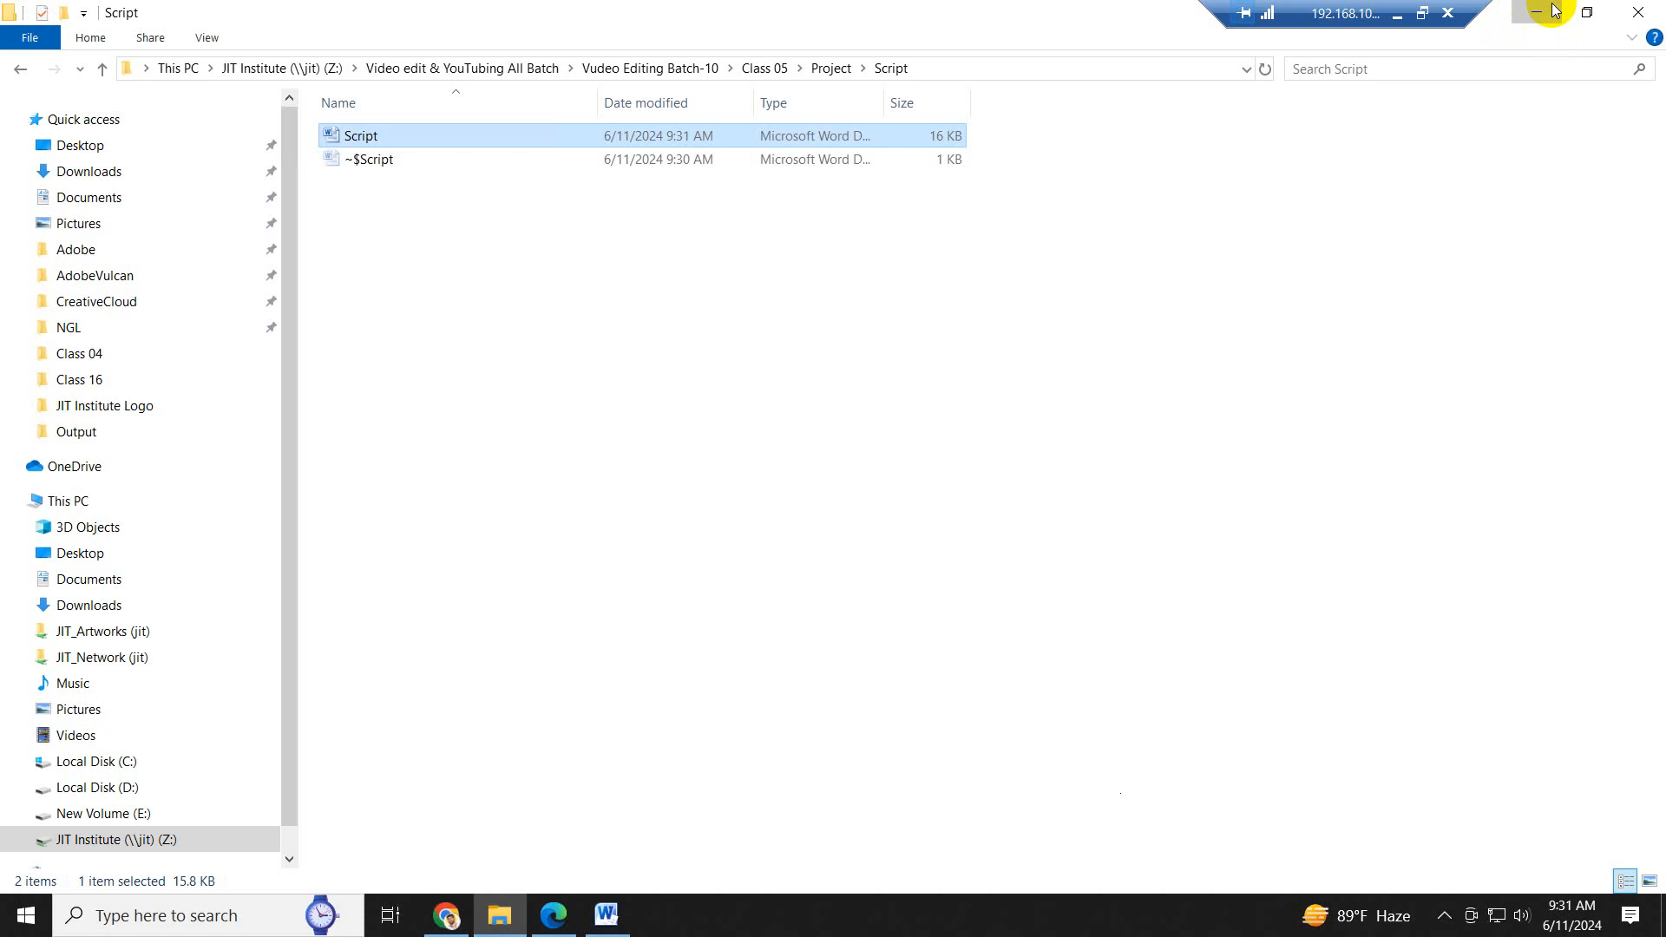
left_click(1551, 10)
left_click(1545, 16)
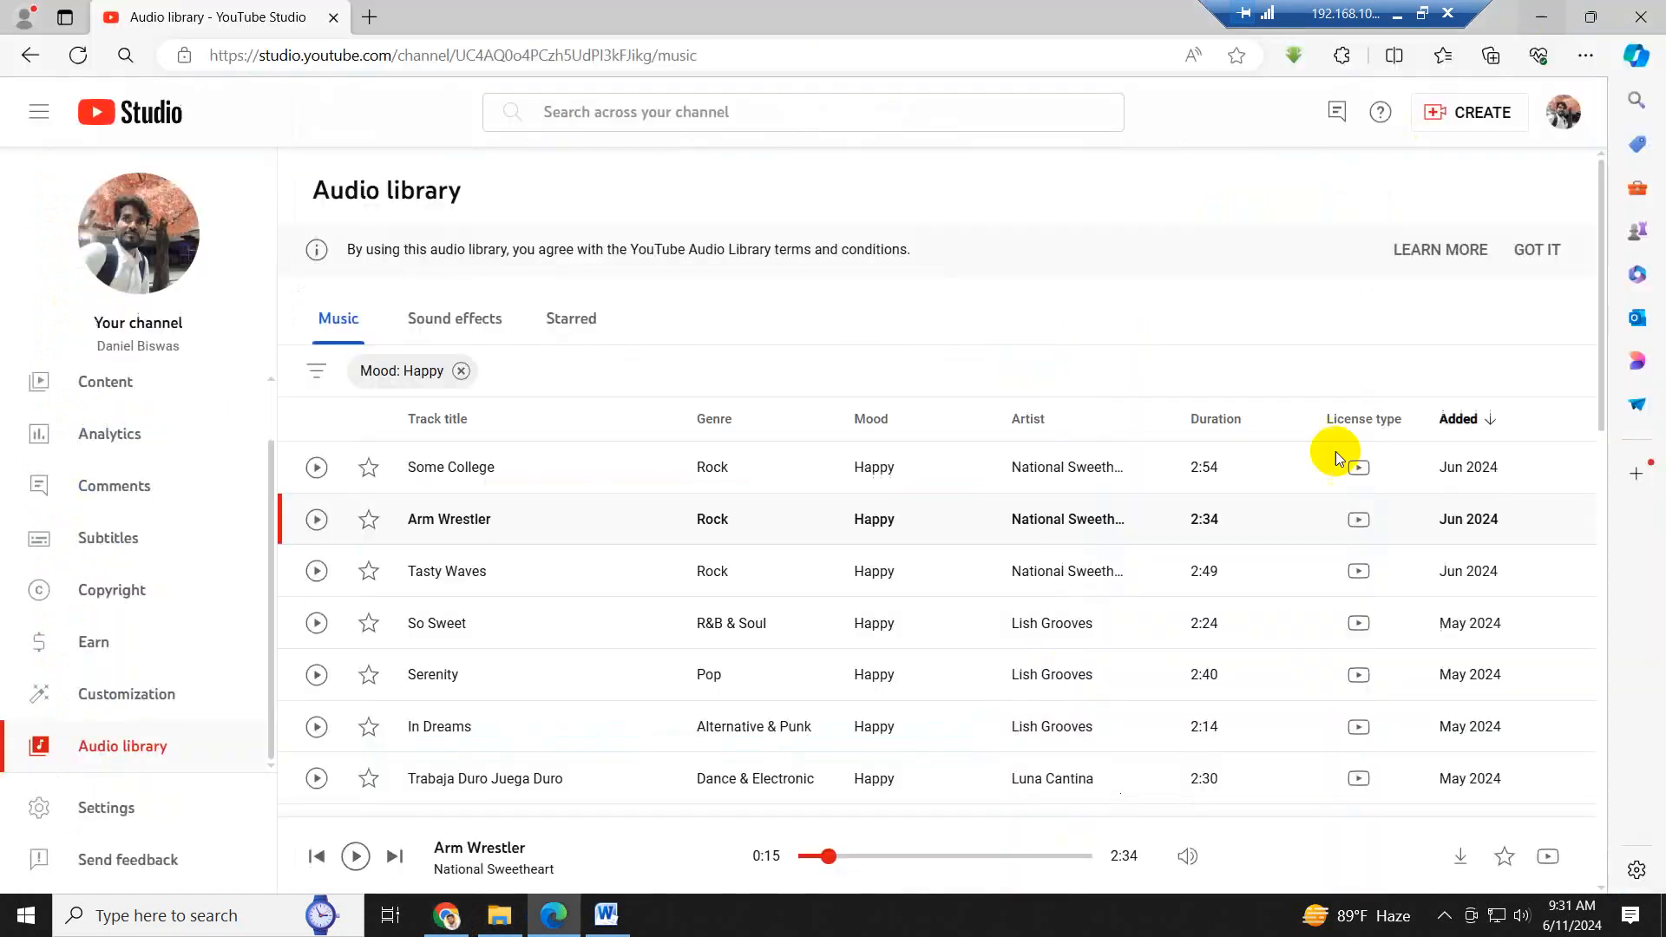
left_click(1546, 17)
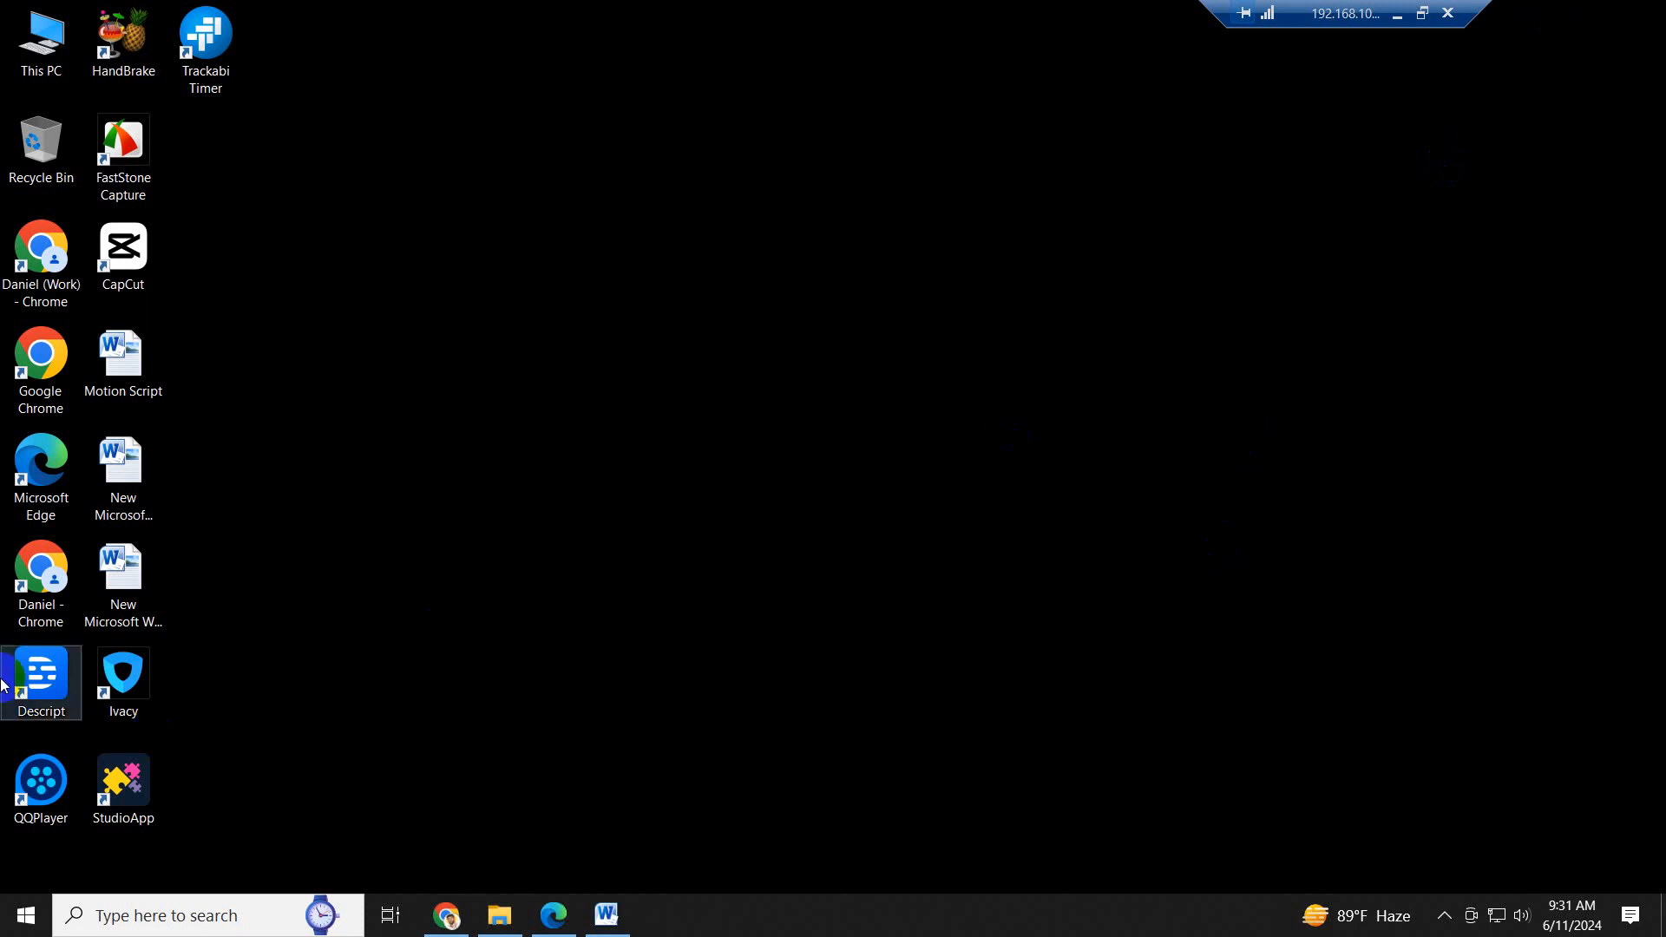
- Switch to Descript and delete all existing script text from the Audio Podcast composition
double_click(33, 681)
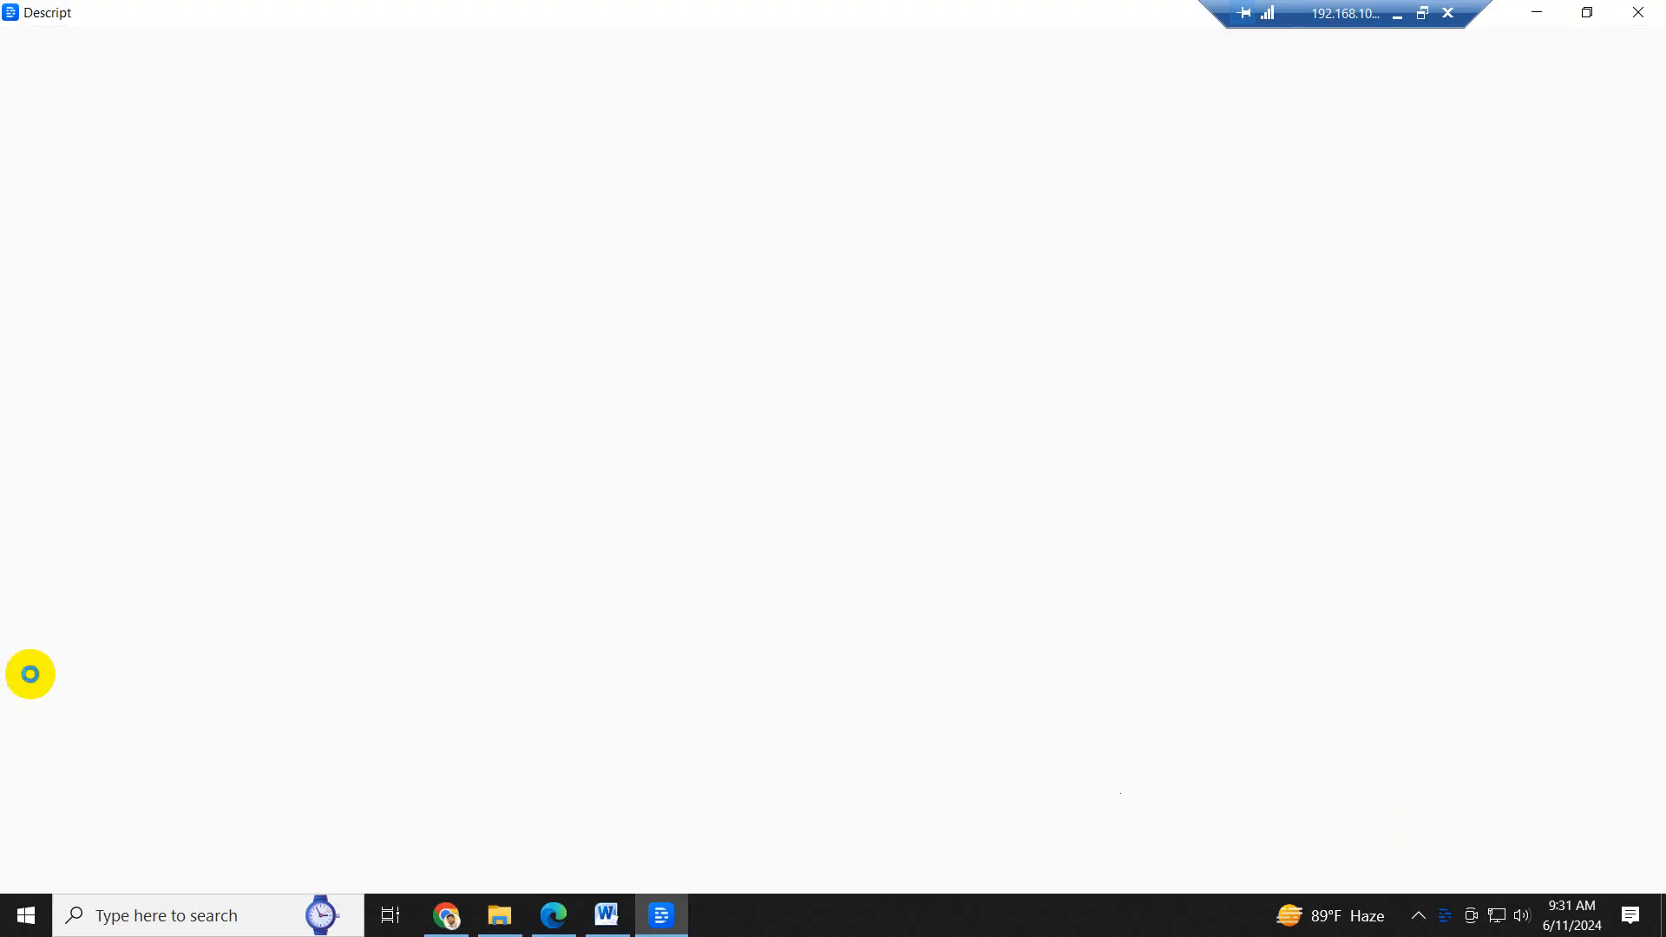
left_click(1008, 461)
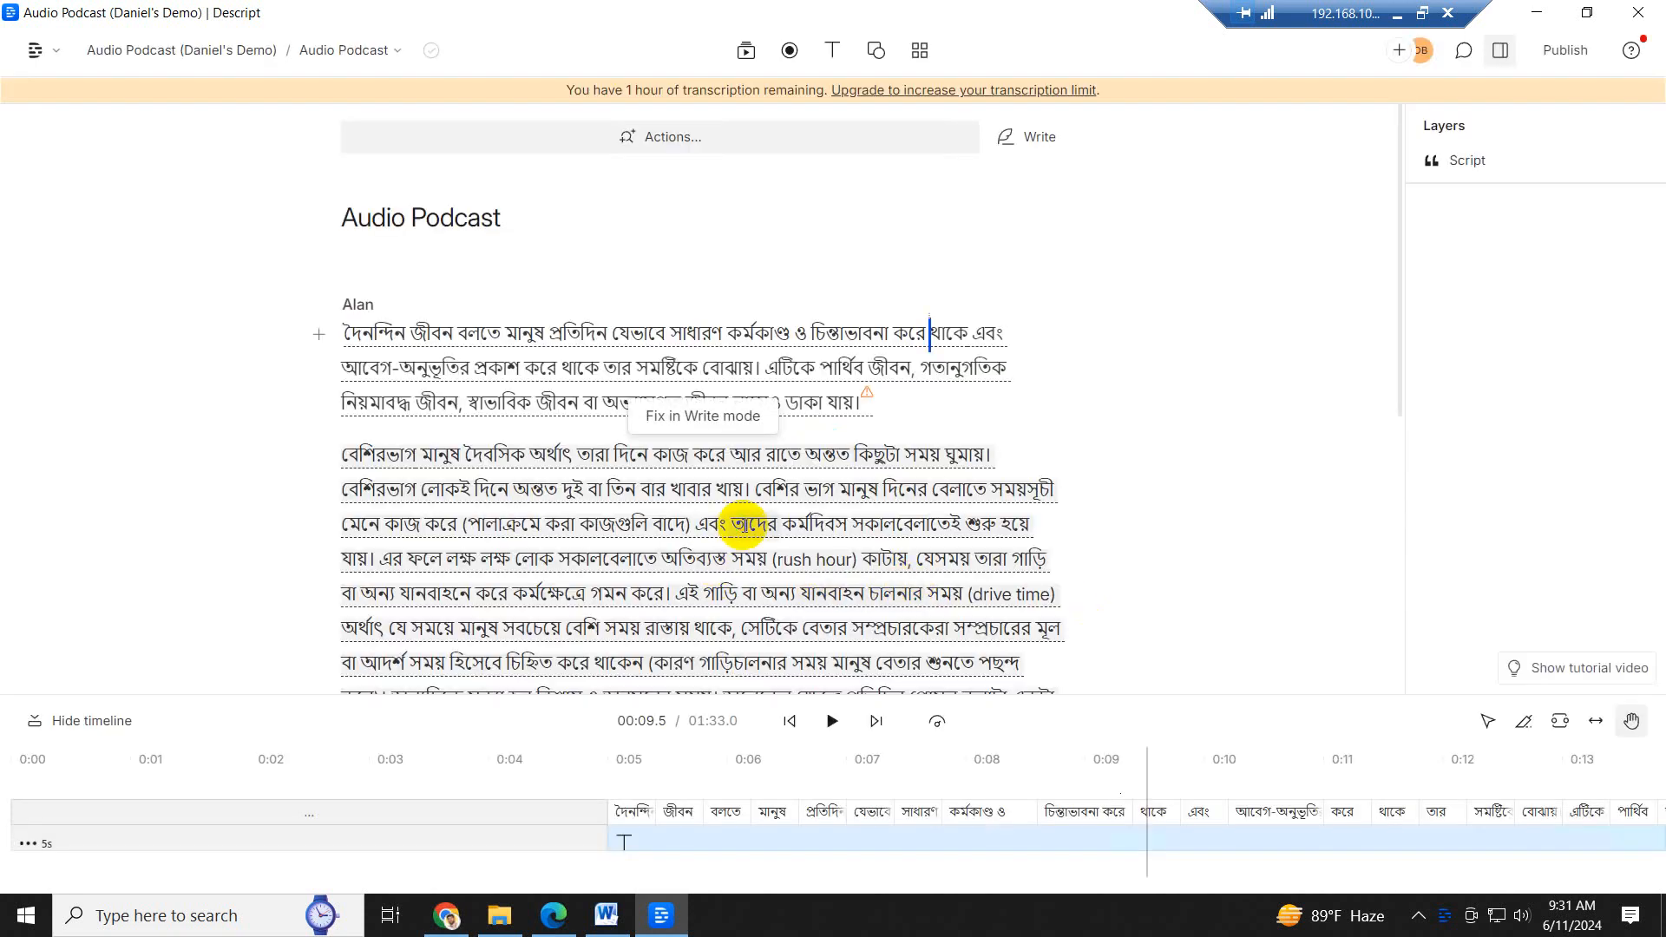
key("ctrl+a")
key("ctrl+x")
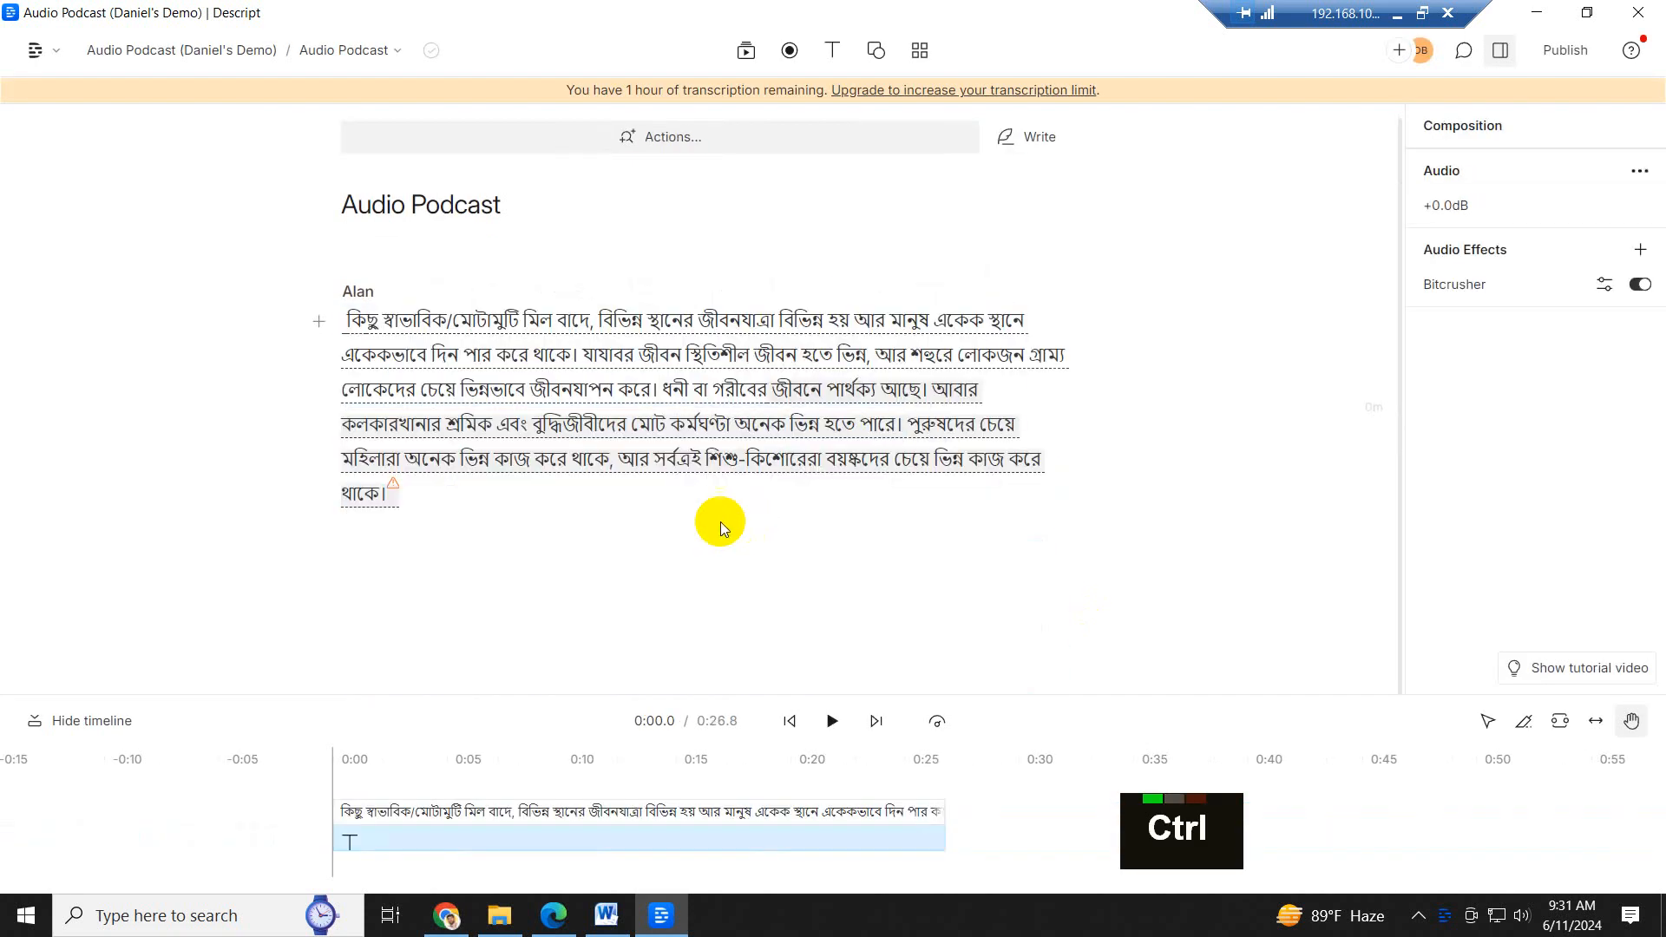
left_click(711, 415, "shift")
key("BackSpace")
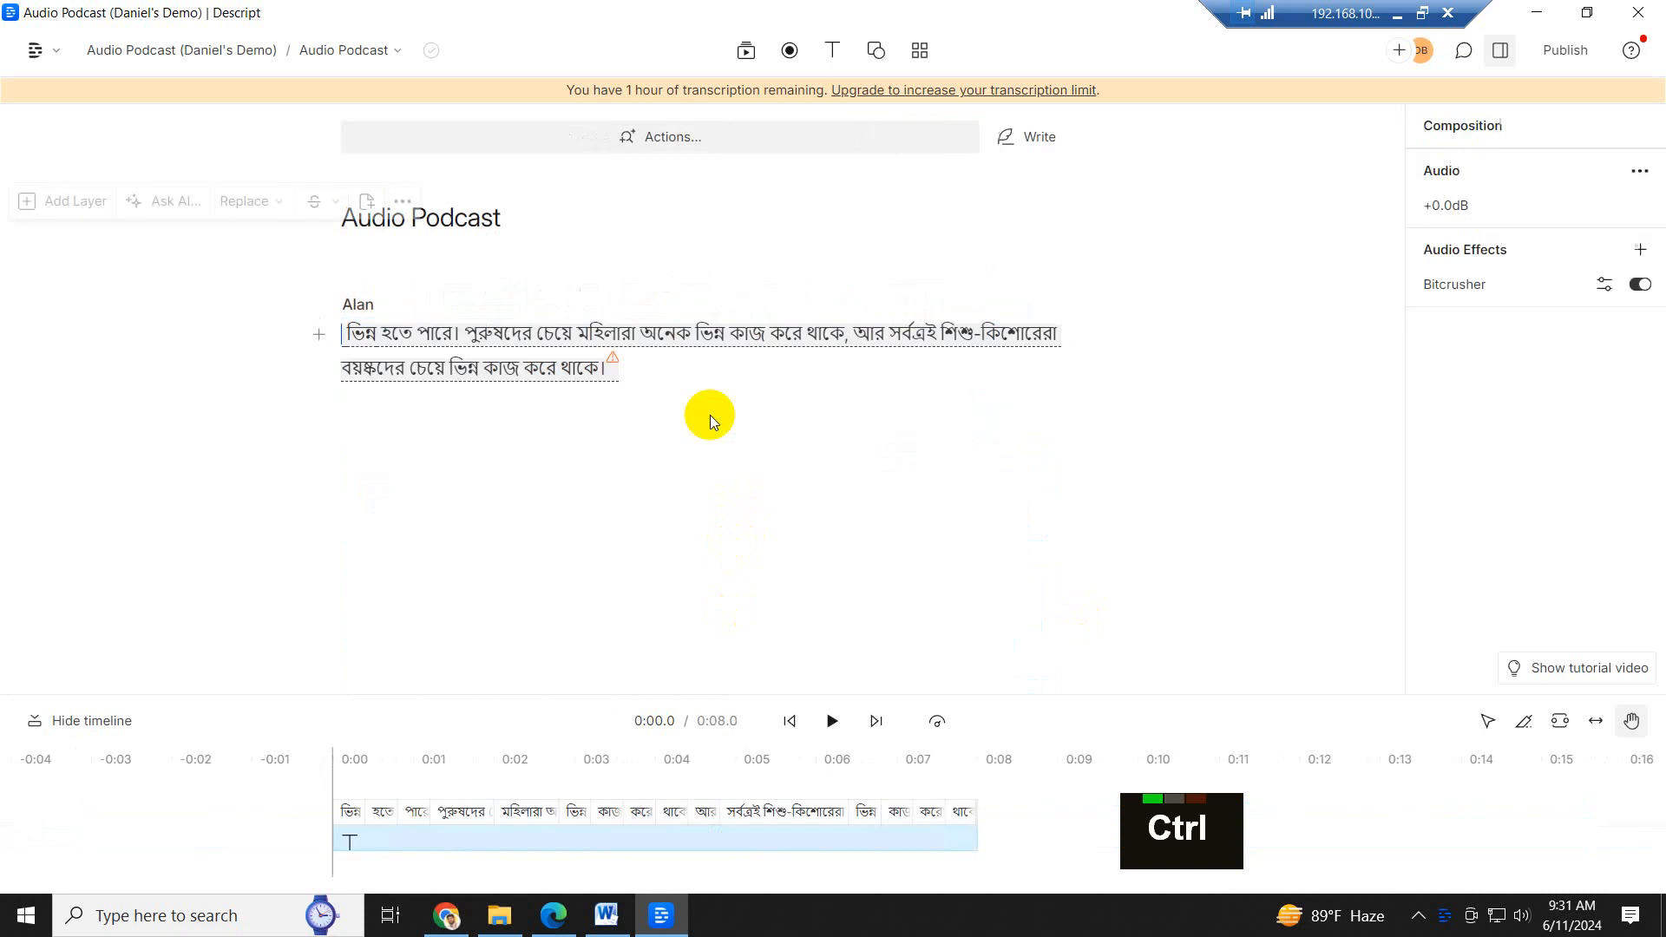
key("ctrl+a")
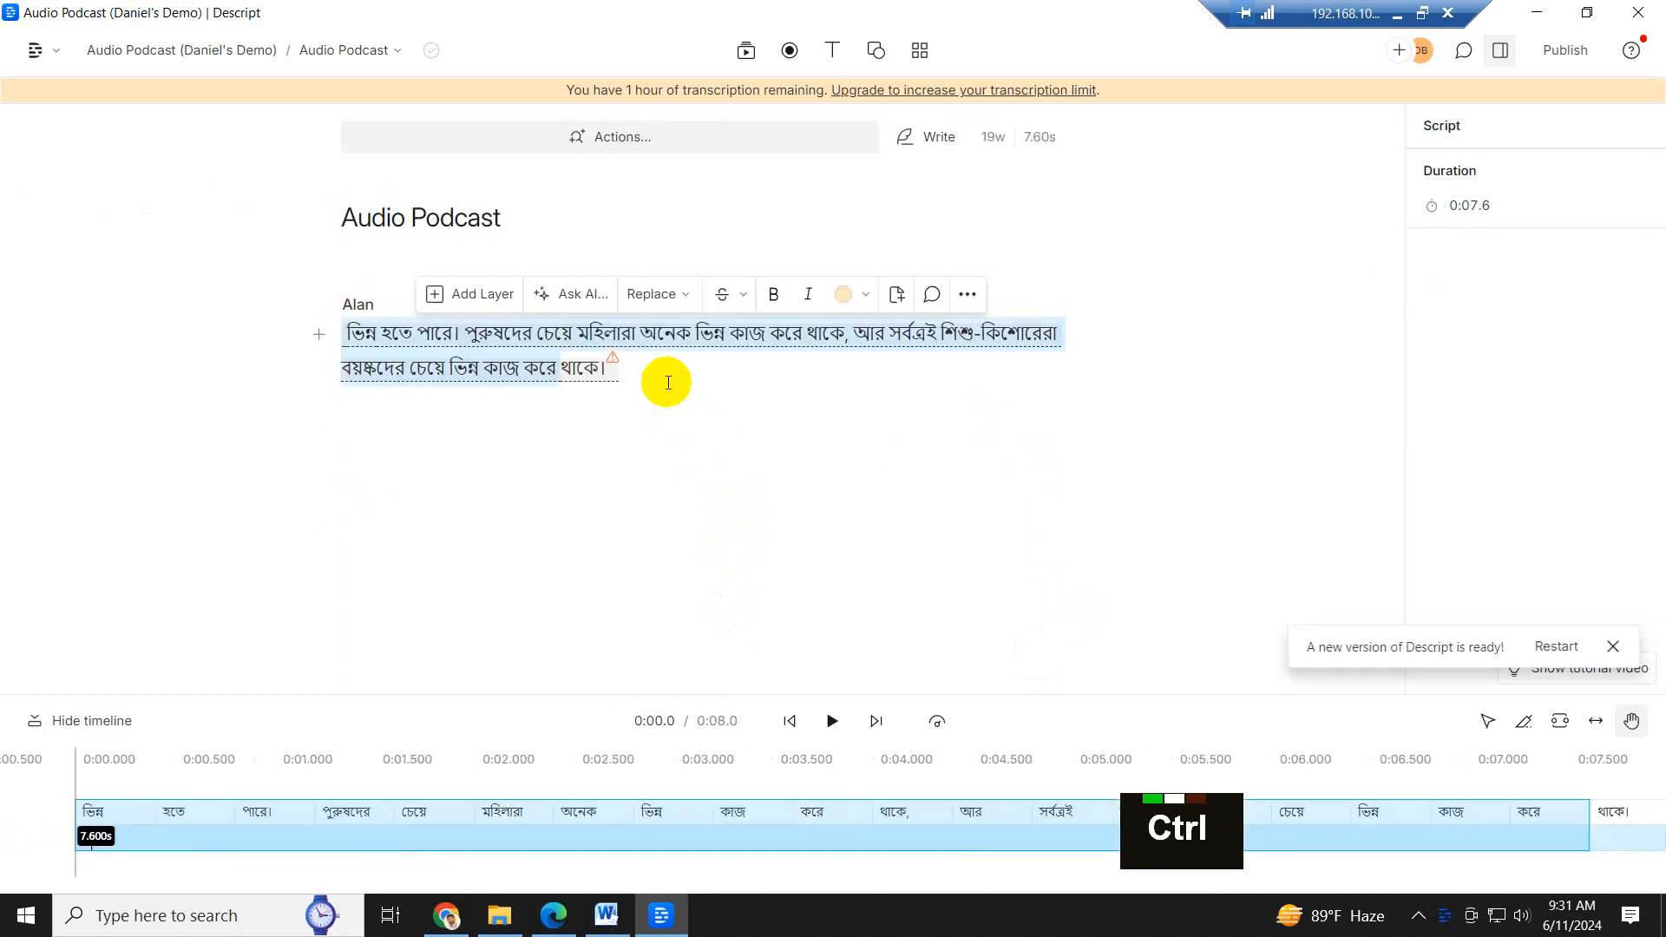
key("BackSpace")
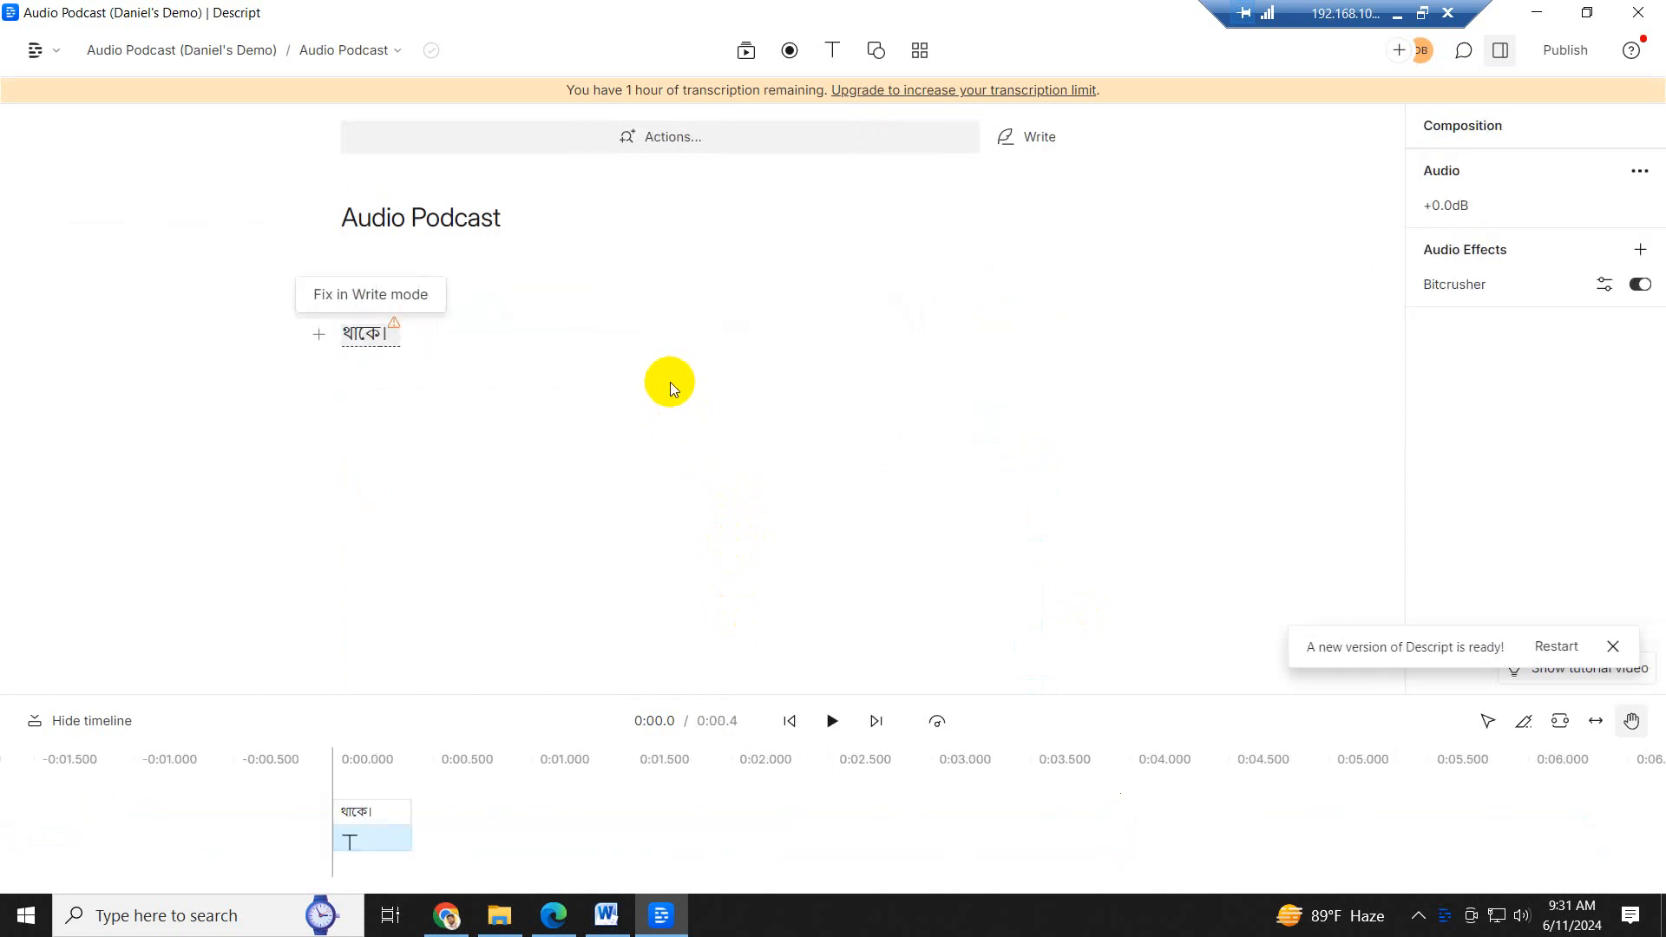
key("BackSpace")
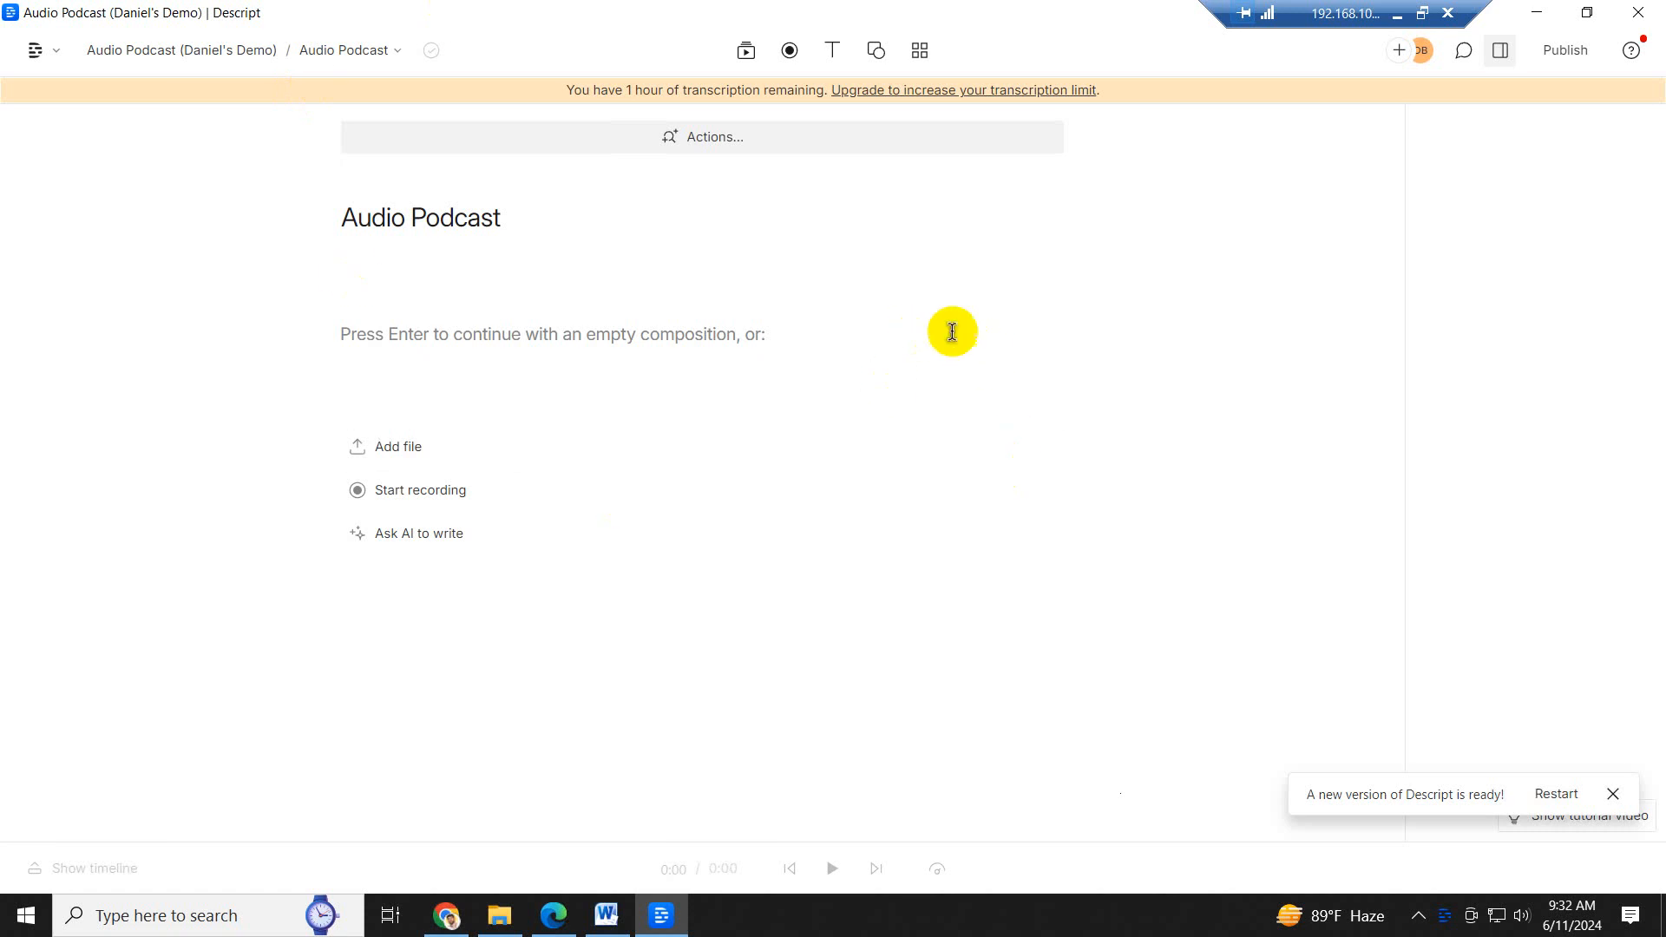
- Continue with an empty composition and paste the copied Story of William Henry Gates script into it
left_click(418, 451)
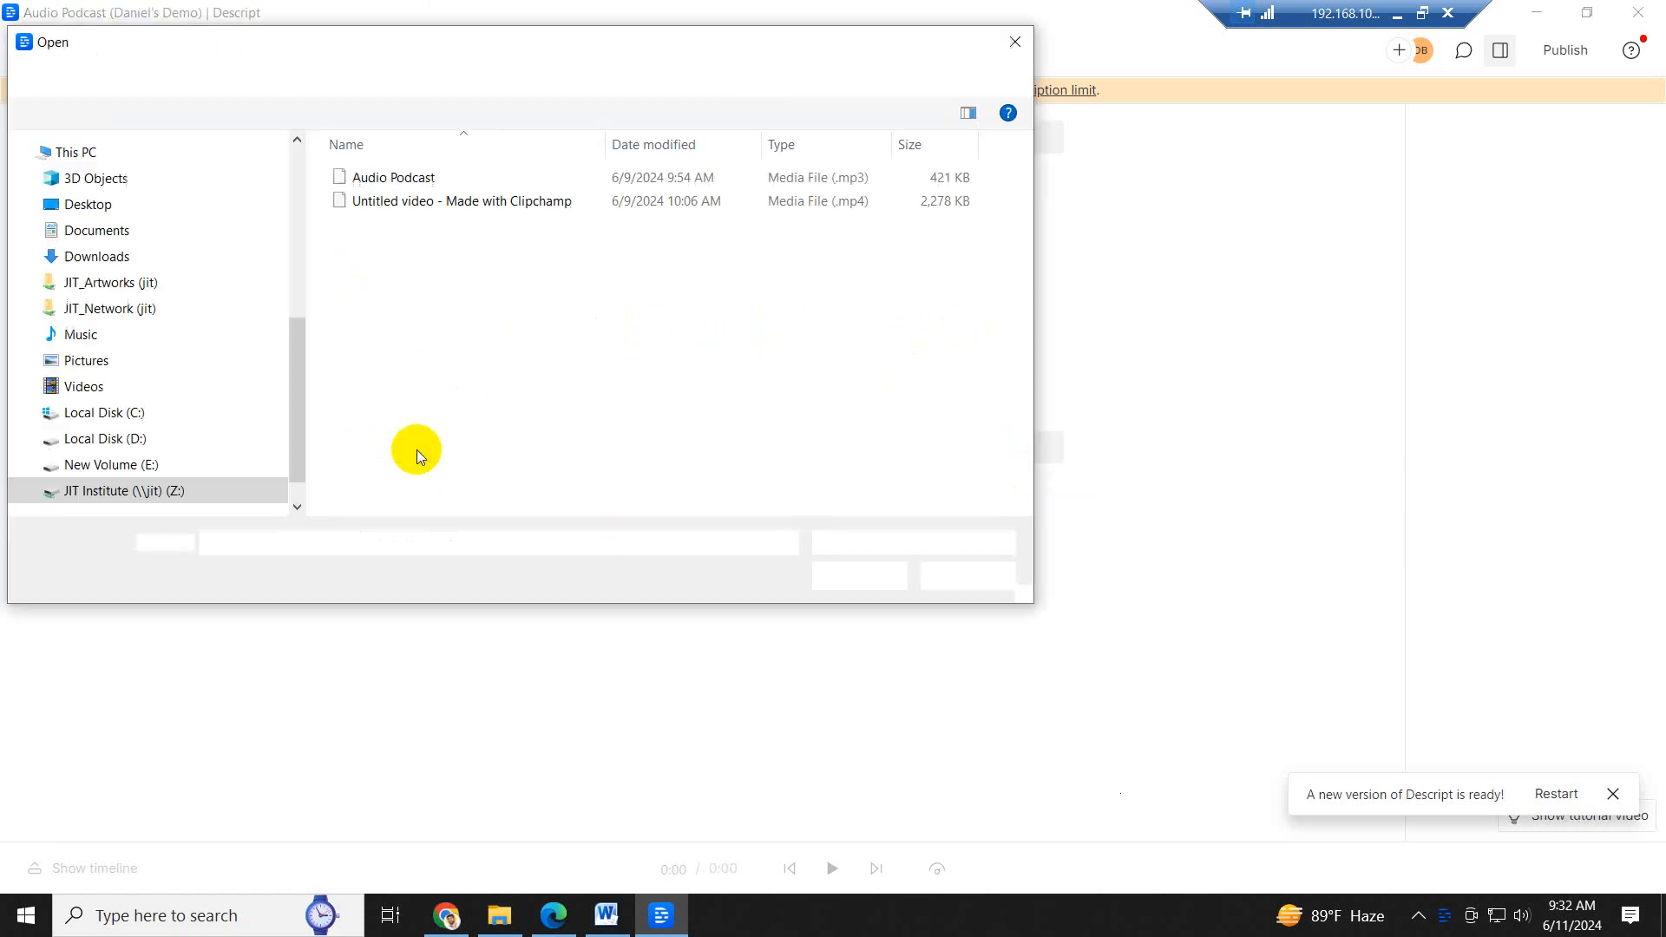
left_click(958, 576)
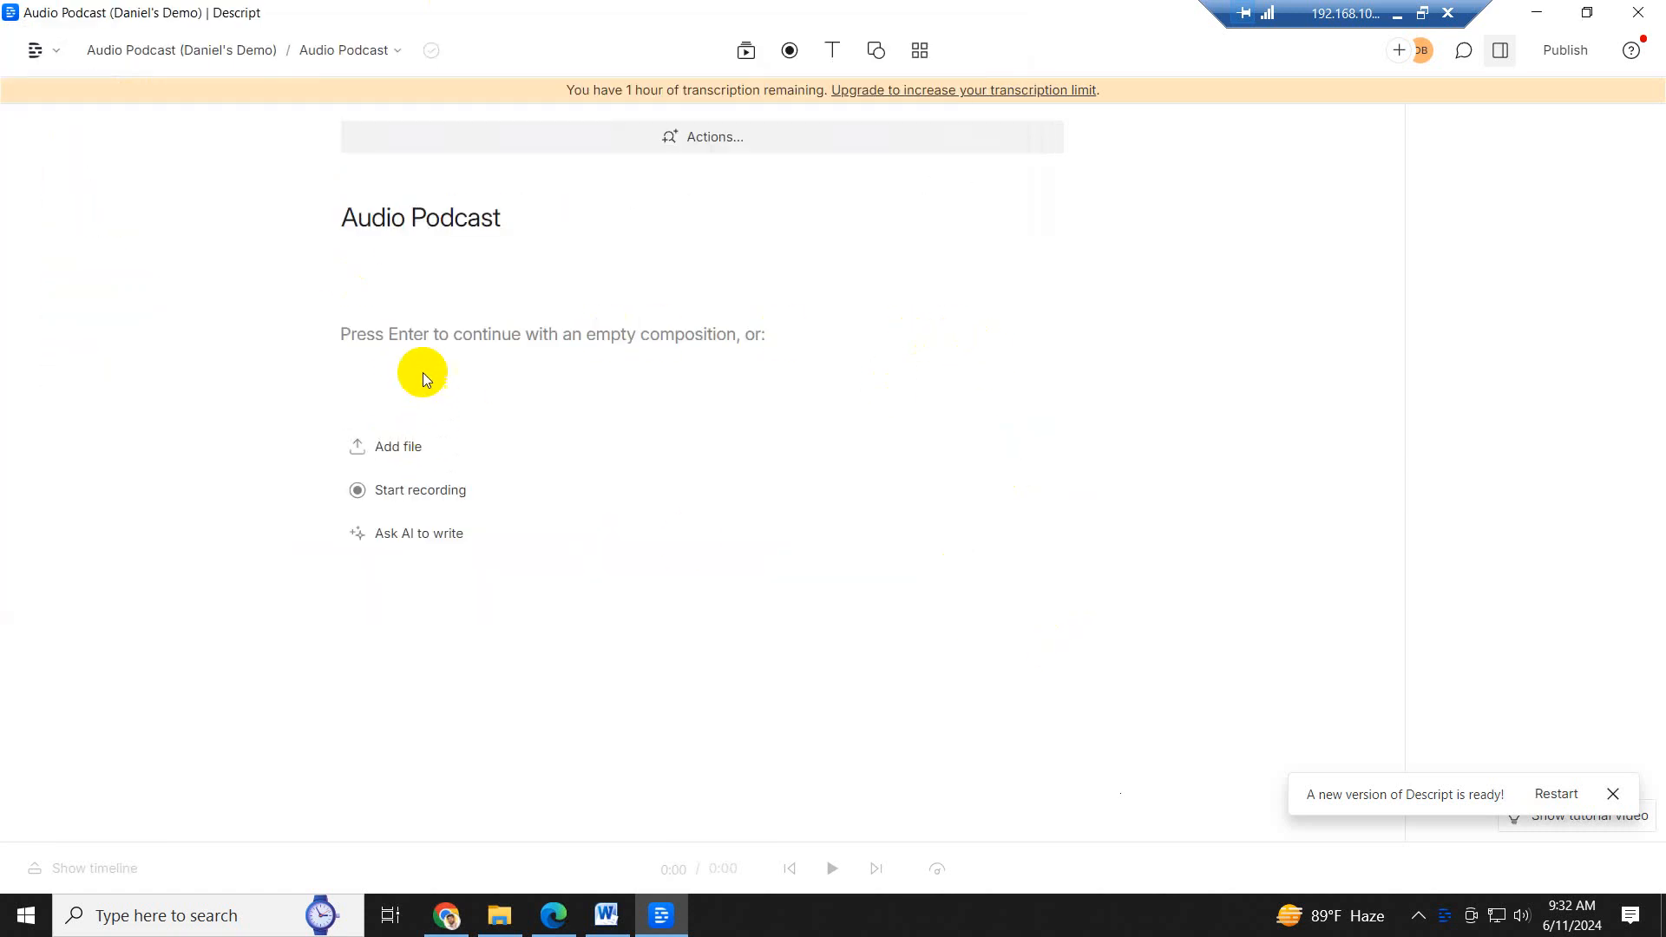
left_click(413, 342)
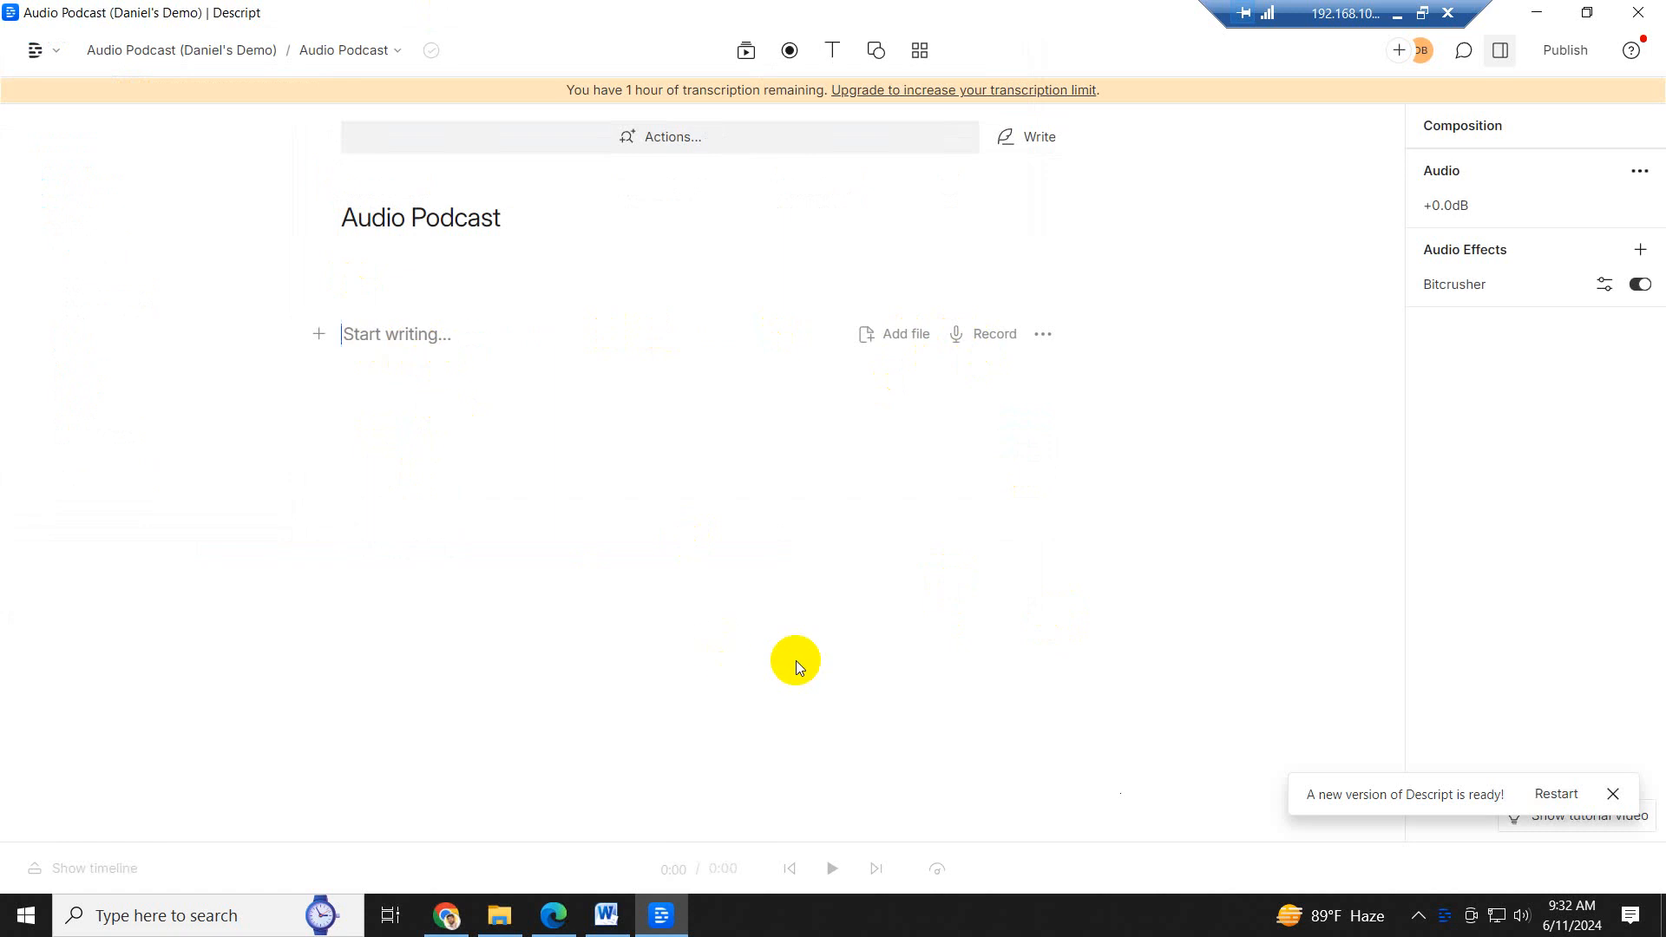
key("ctrl+v")
scroll(813, 608, "up", 7)
scroll(814, 607, "up", 7)
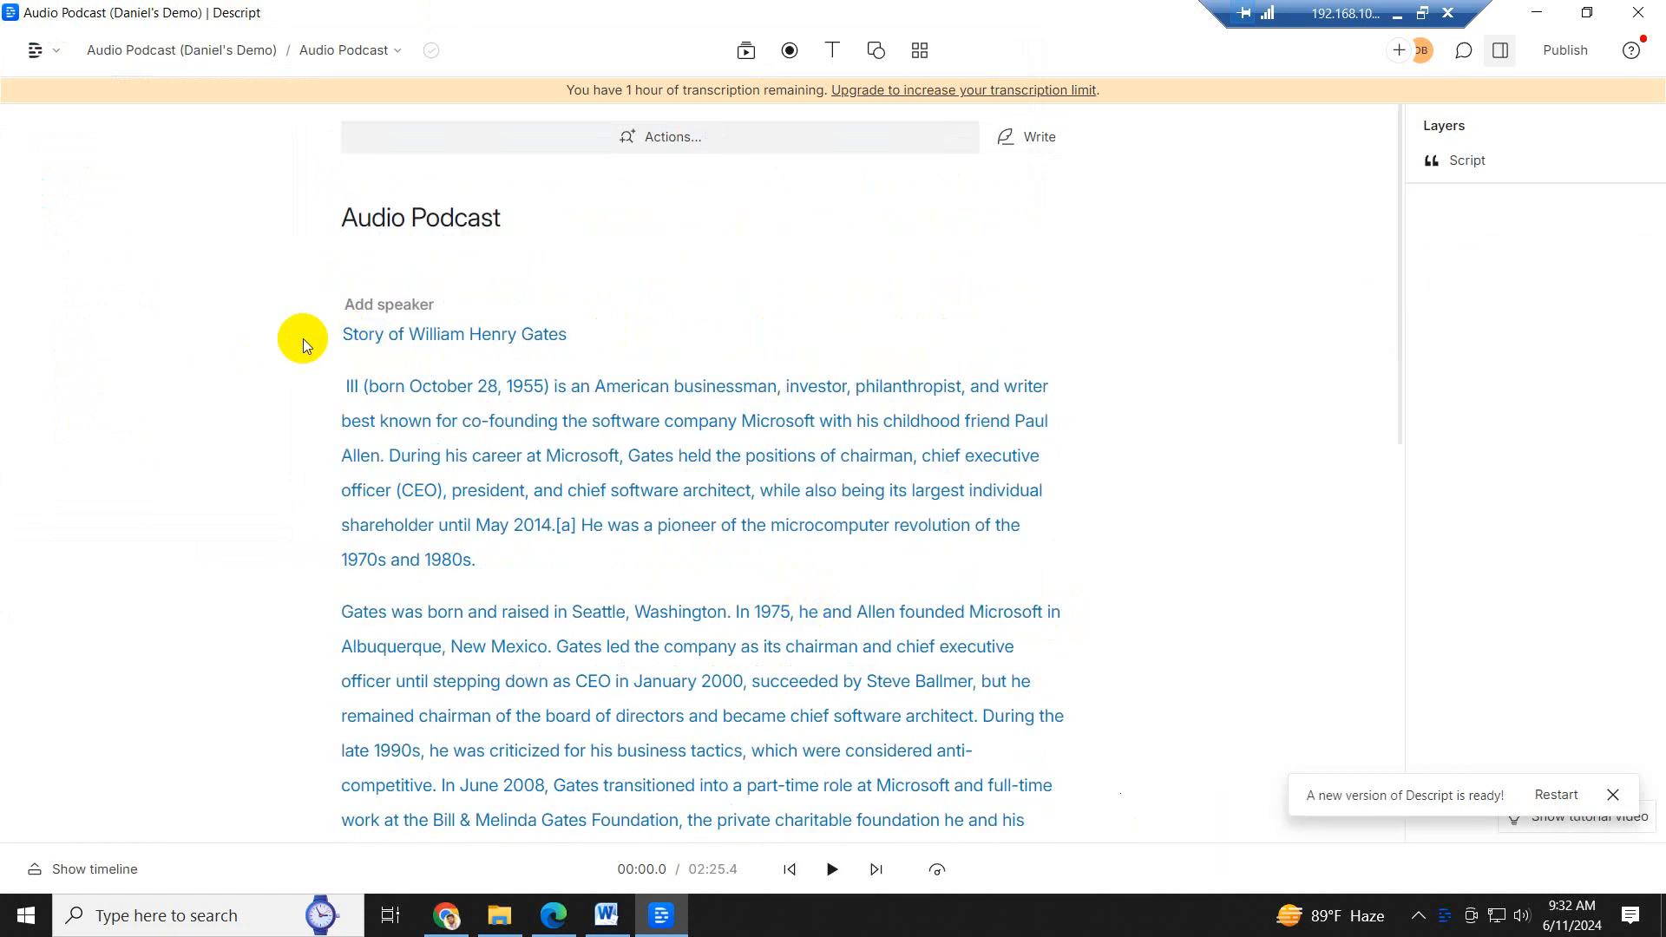
- Assign one of the project's AI speakers to the pasted script and show the timeline
left_click(420, 306)
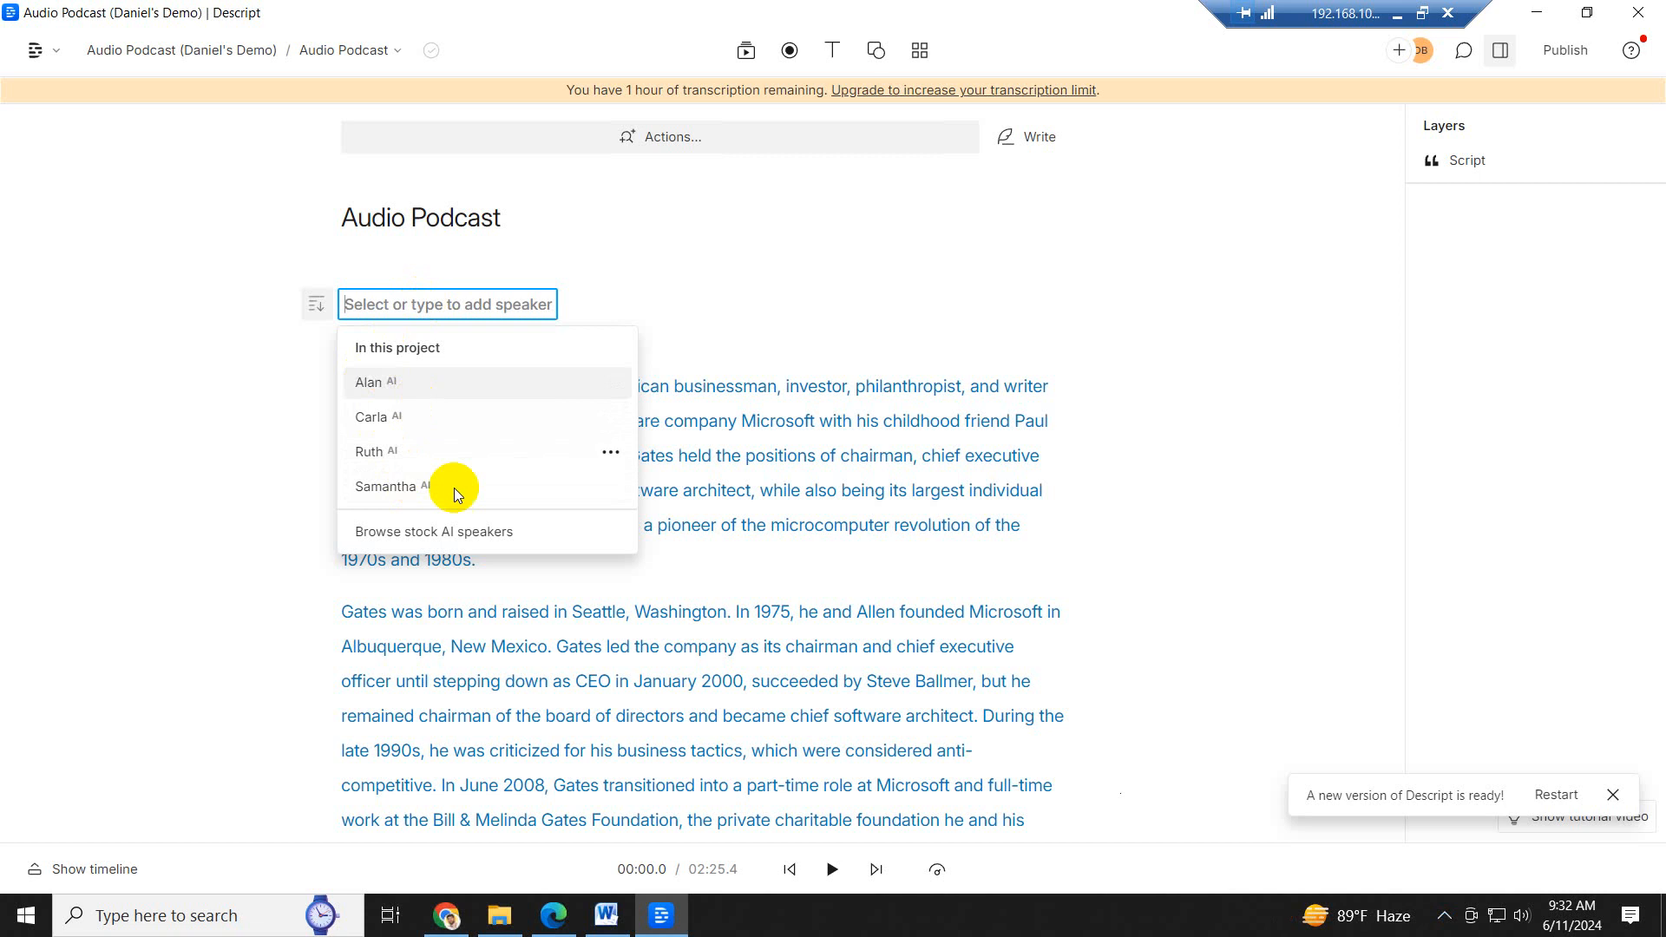
scroll(412, 488, "down", 5)
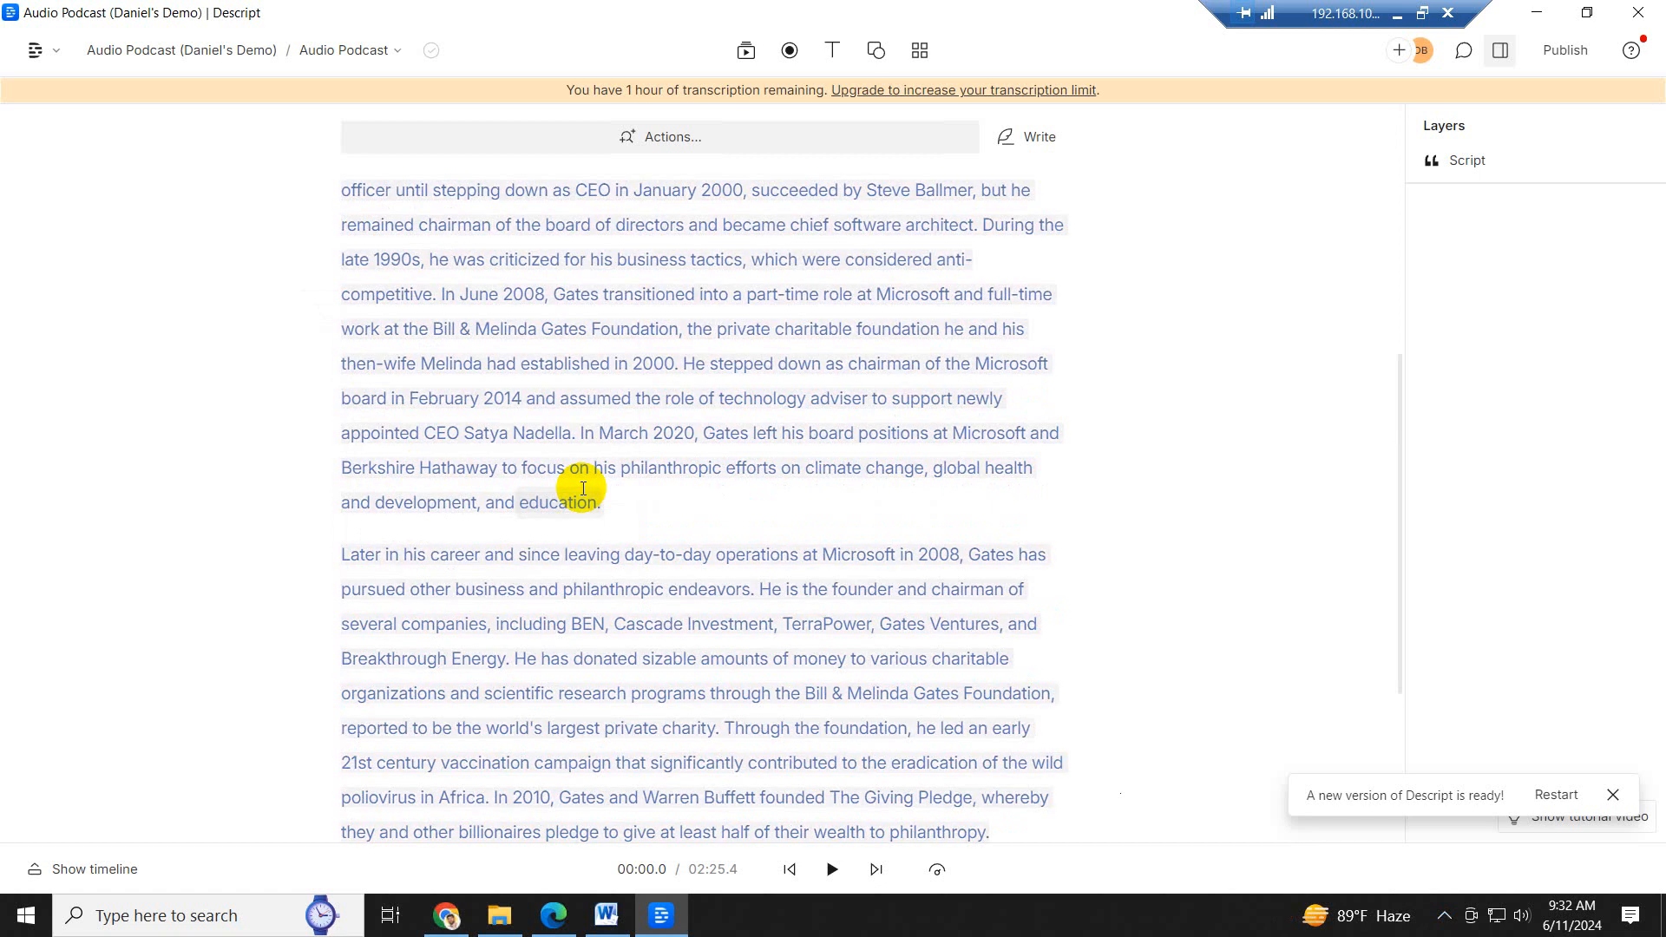
scroll(662, 512, "down", 10)
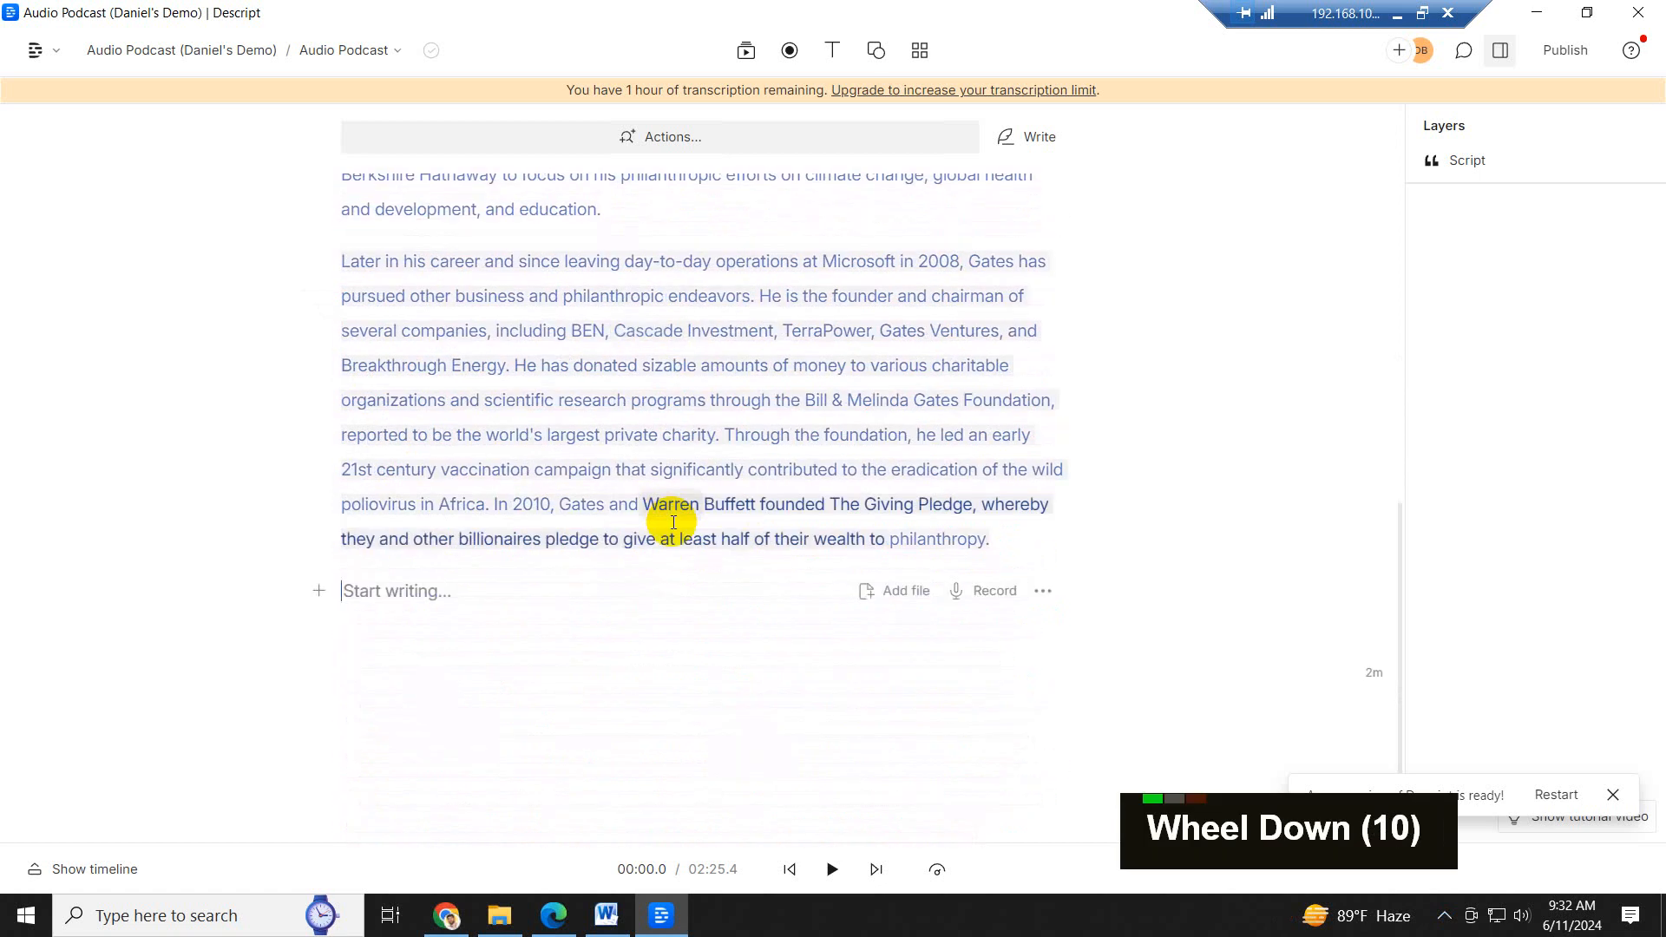
scroll(673, 523, "up", 2)
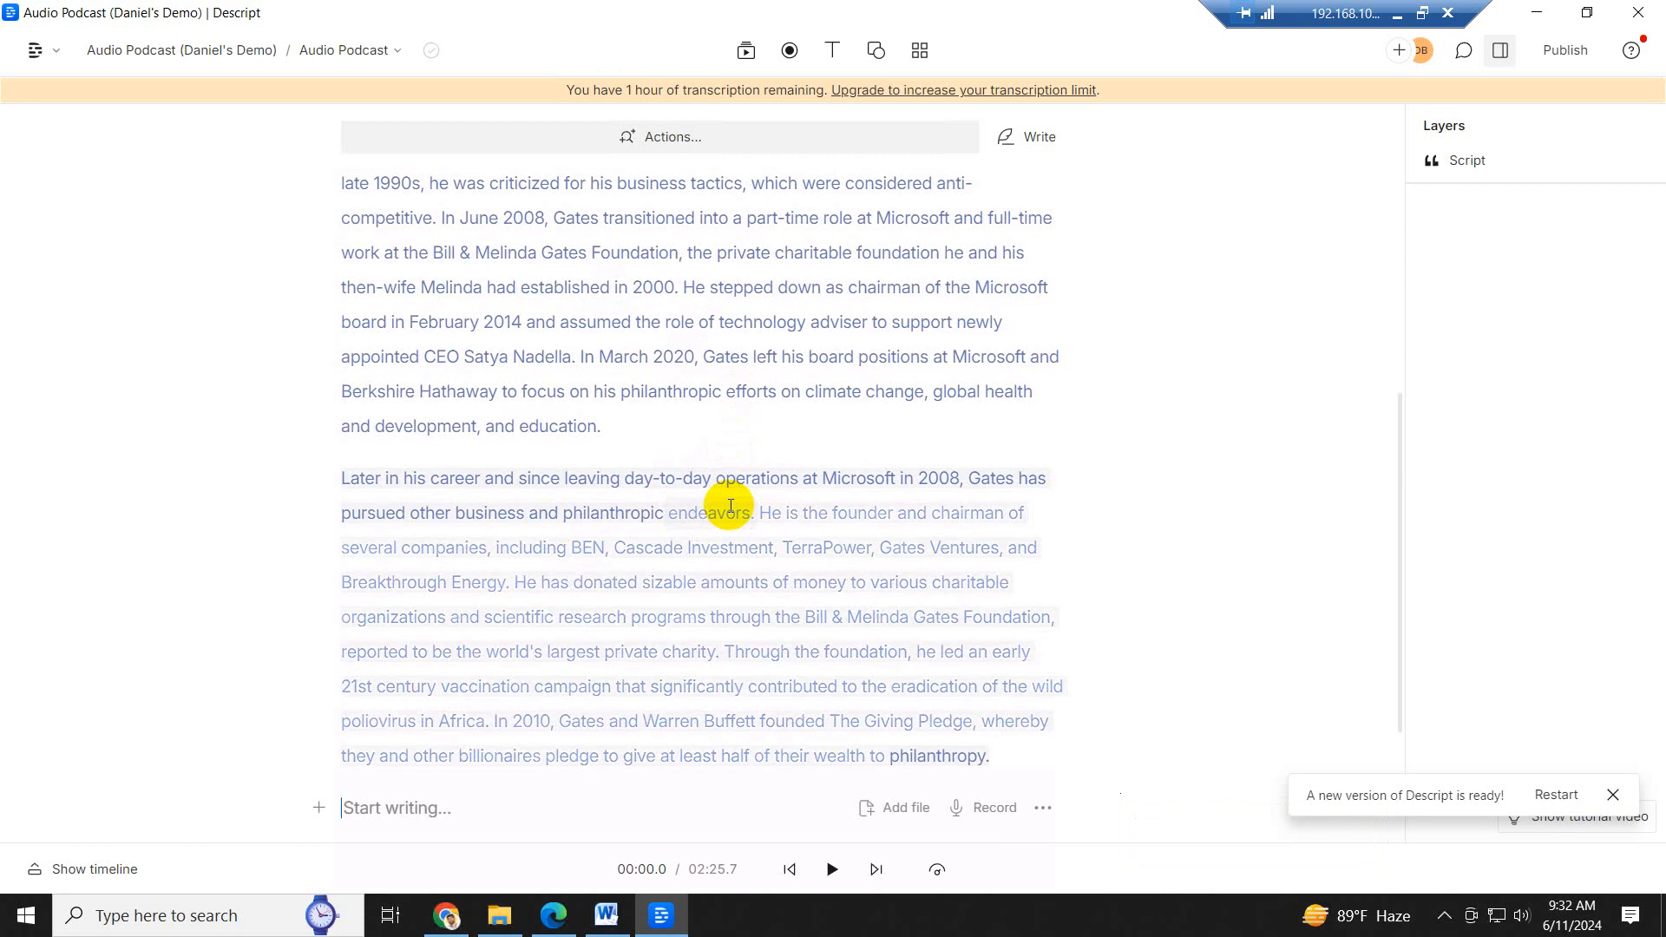
scroll(572, 434, "down", 6)
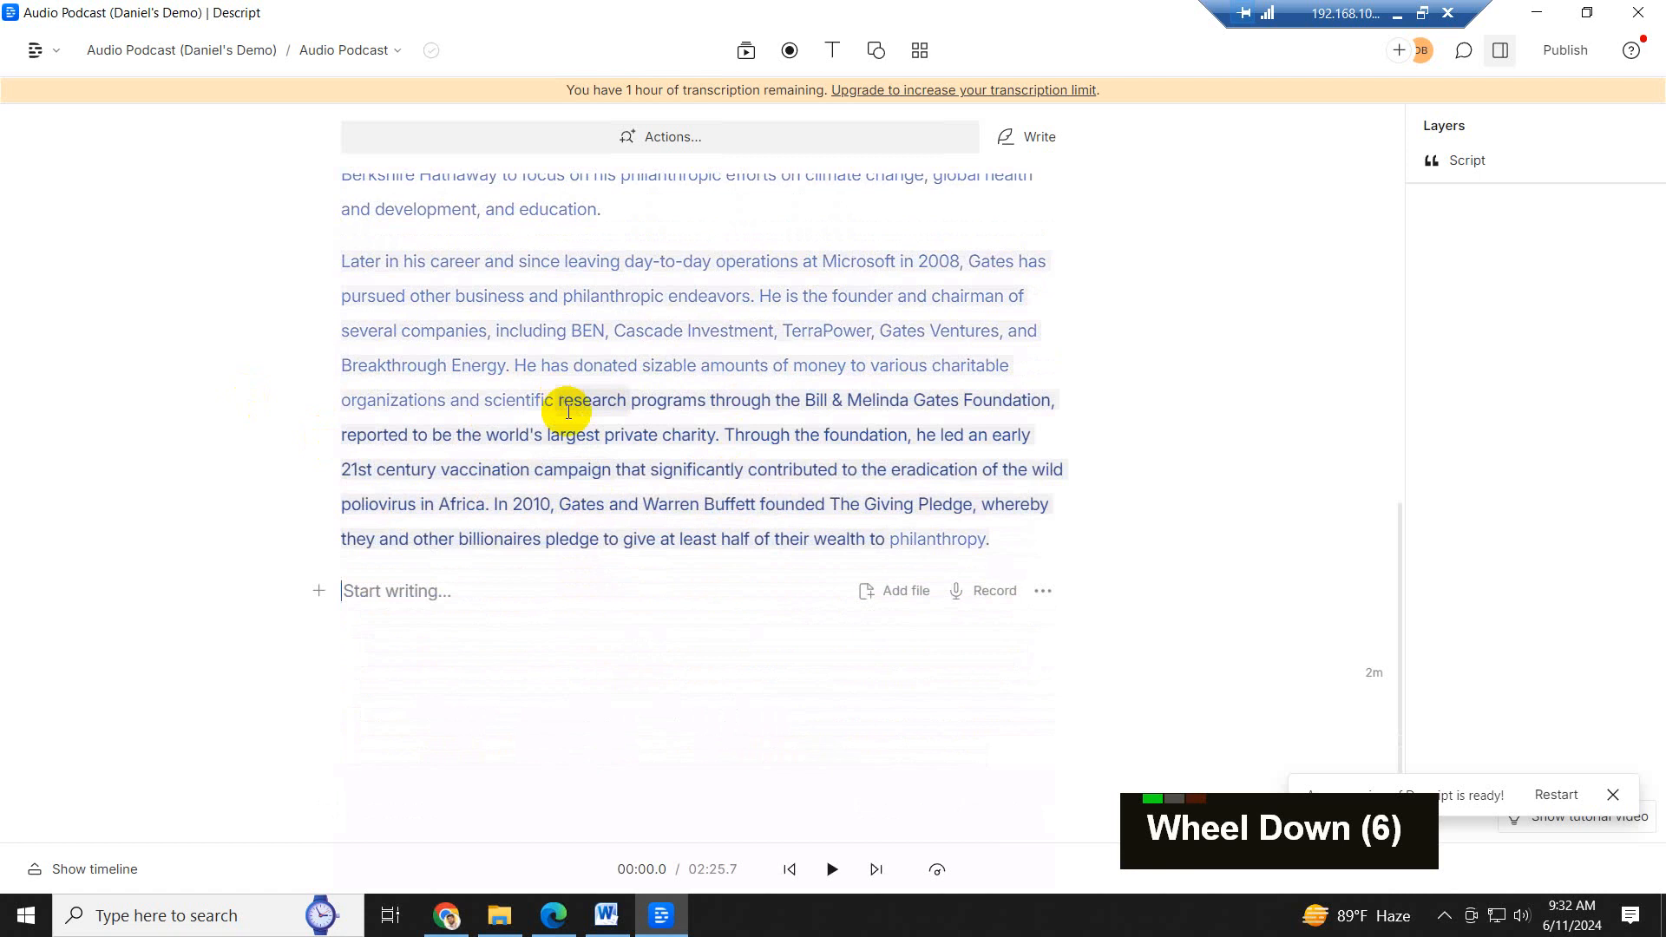
scroll(707, 472, "up", 3)
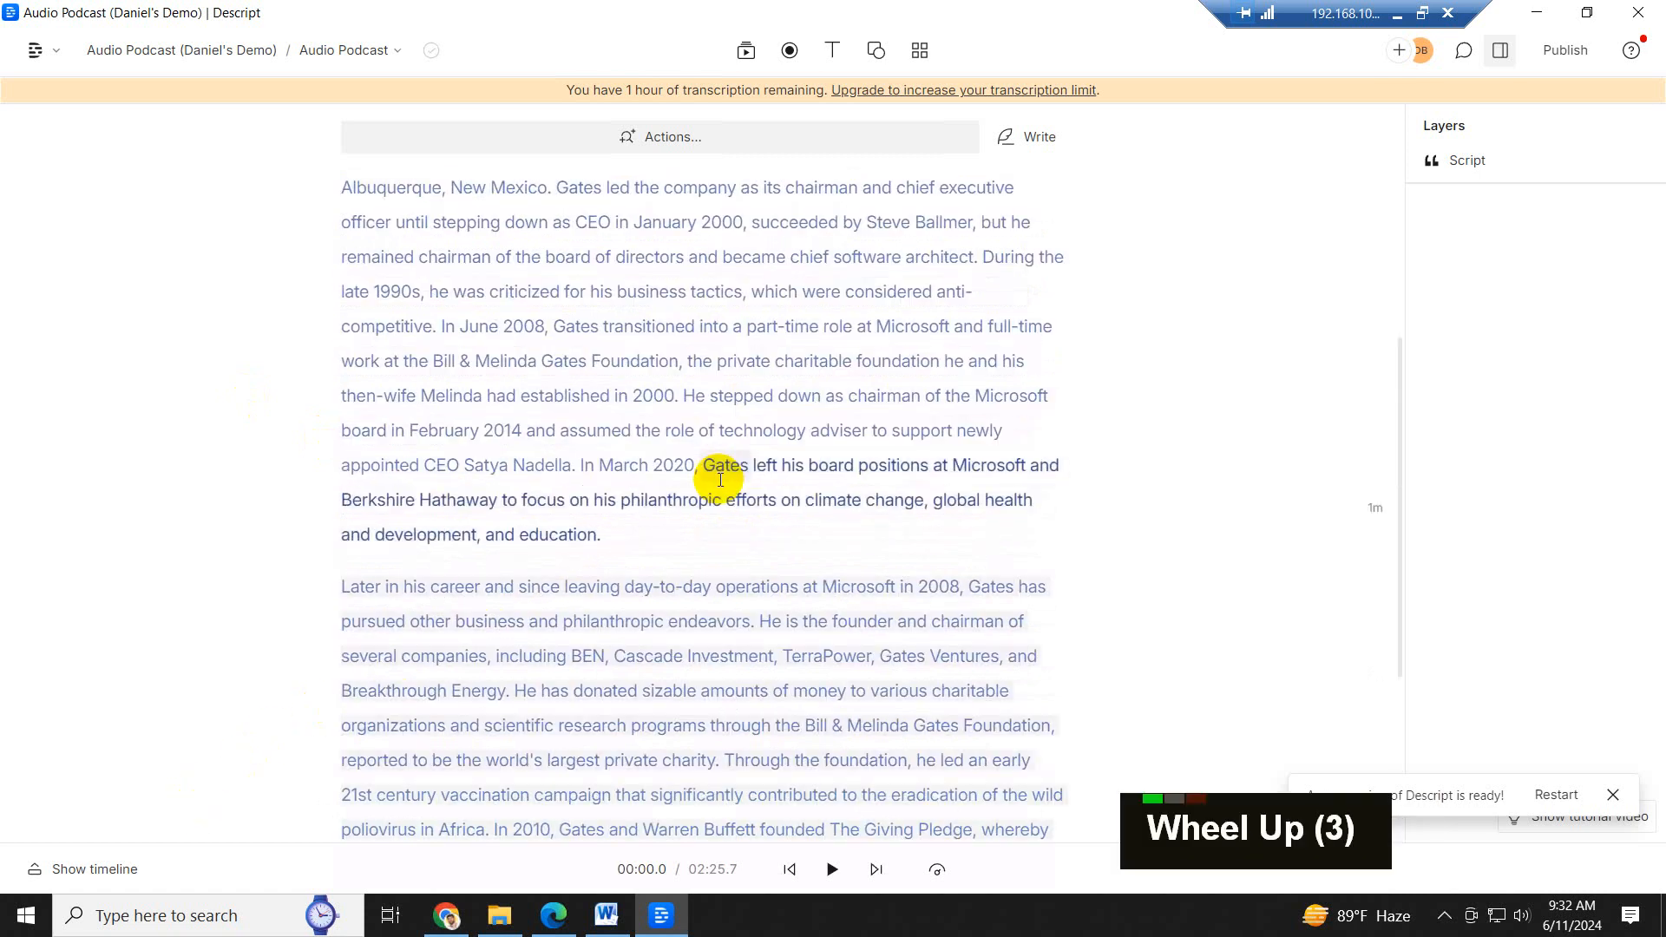
scroll(721, 480, "down", 3)
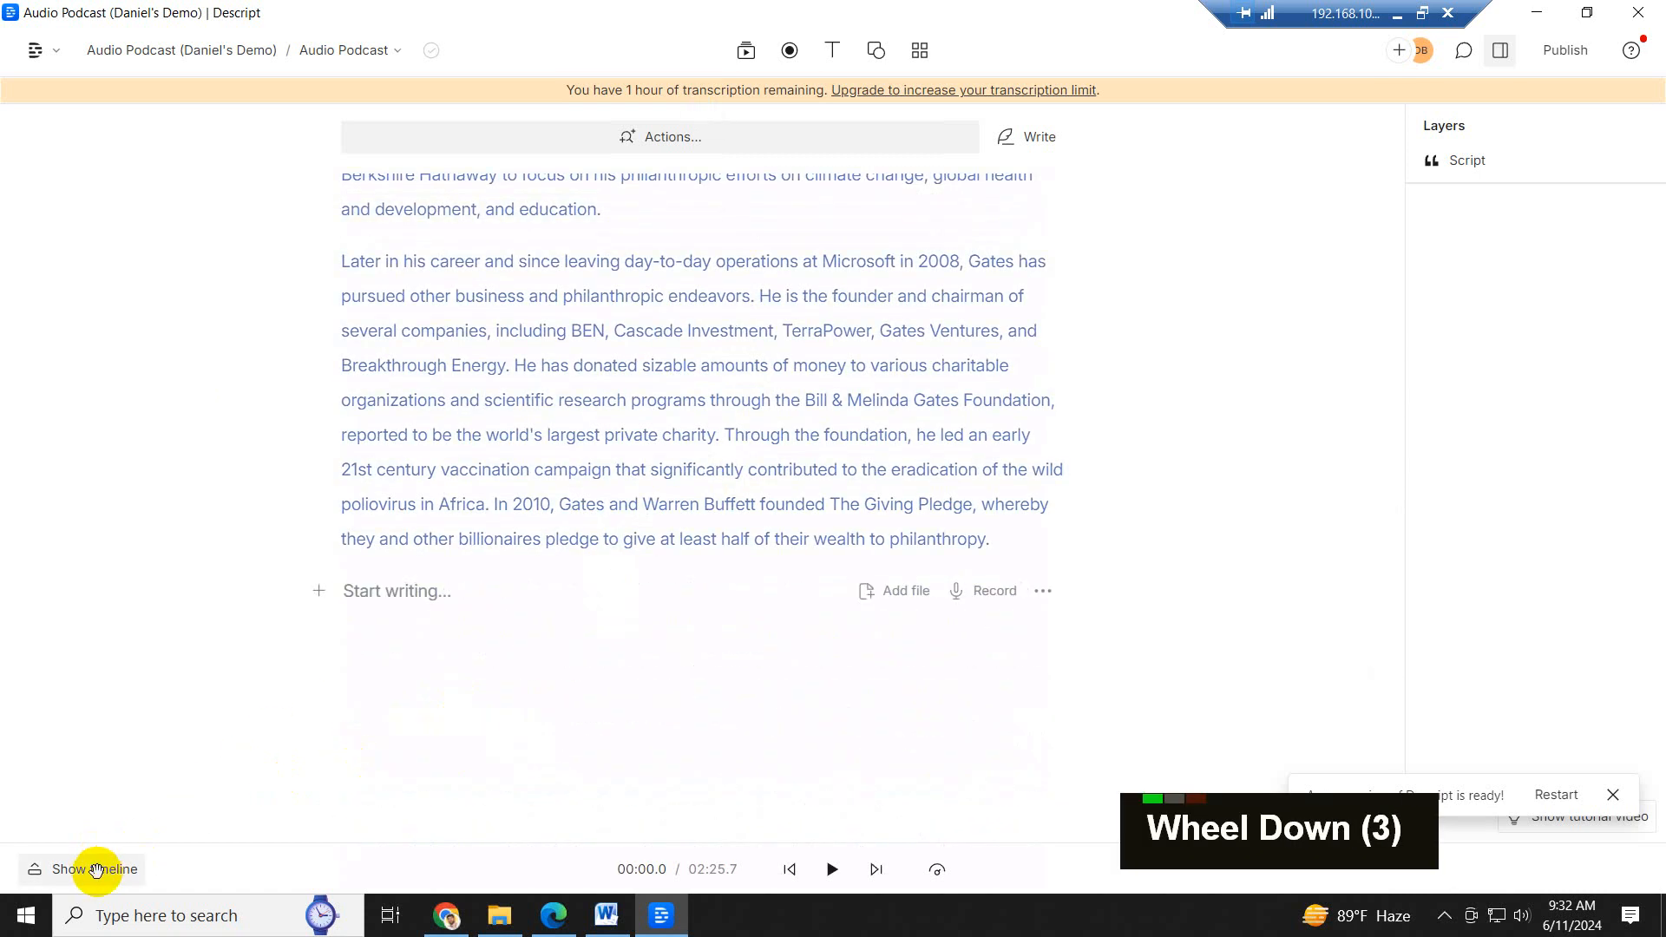
left_click(95, 869)
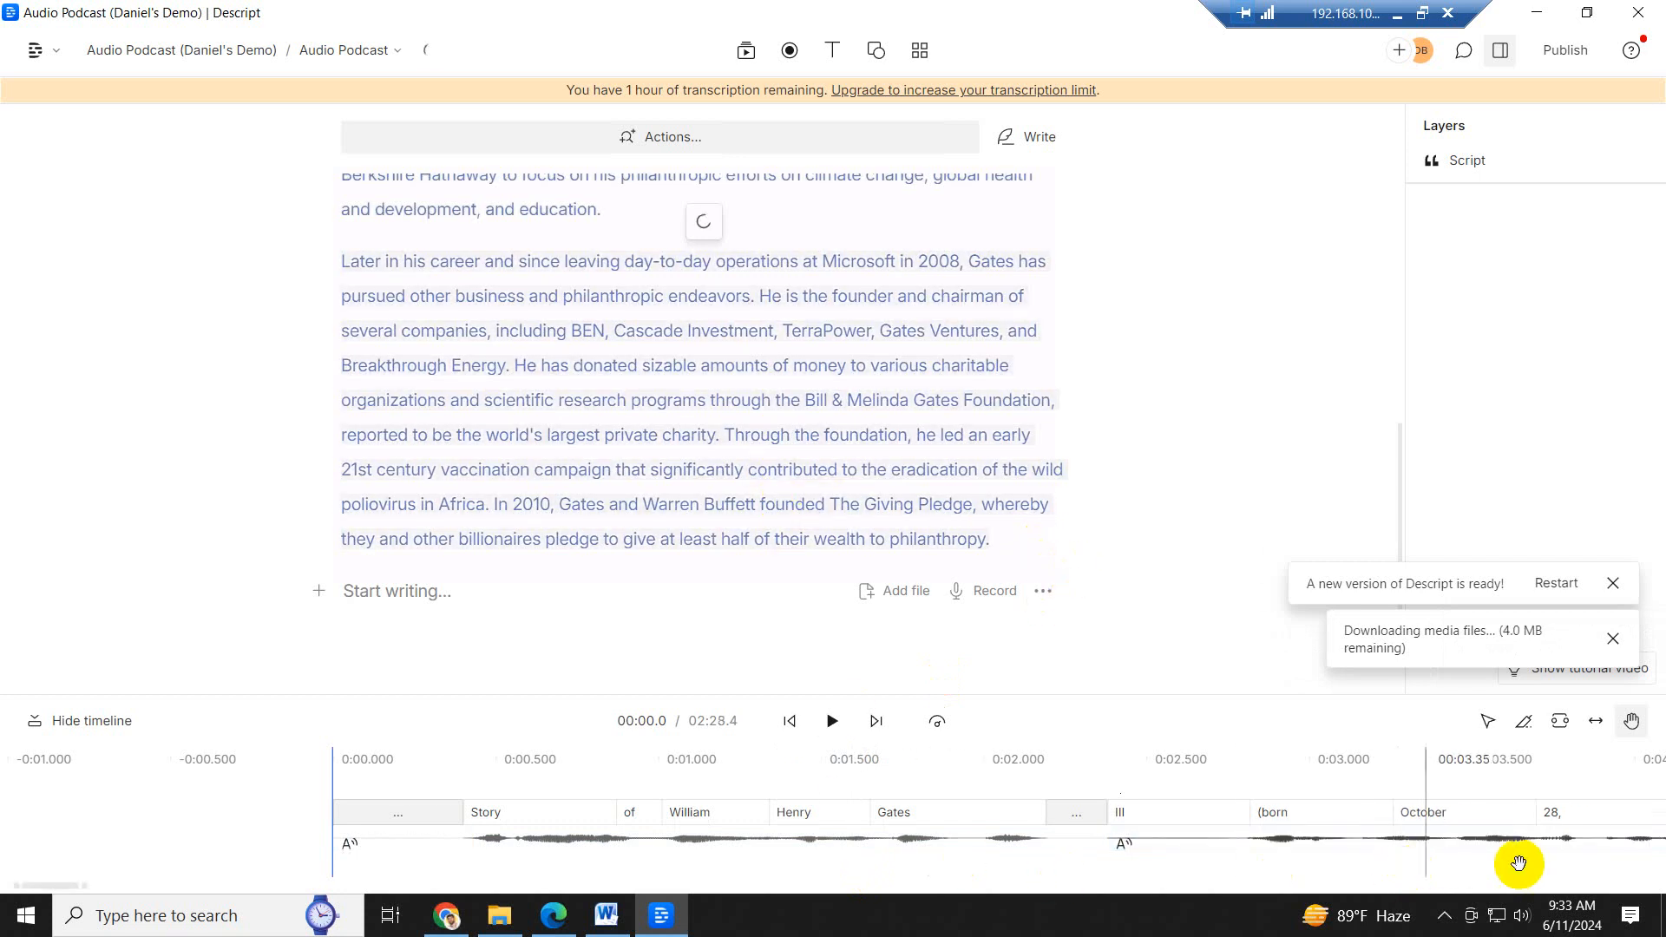
- Check the generated voice in the script's last paragraph by playing it from "significantly contributed"
scroll(576, 483, "down", 5)
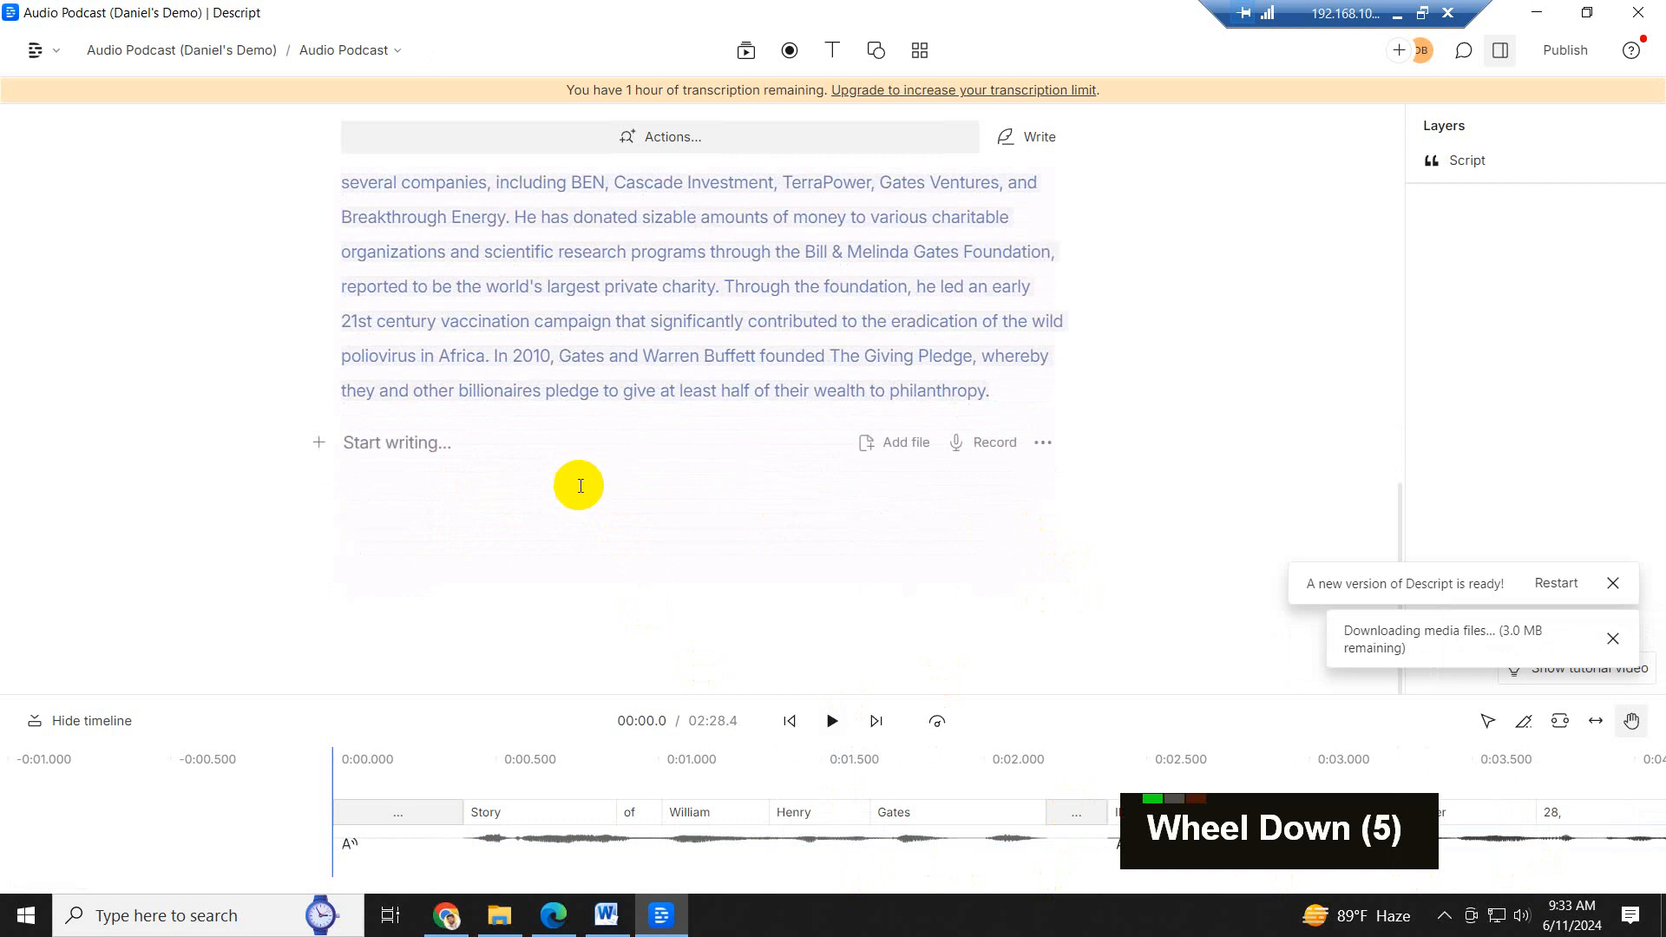
left_click(568, 365)
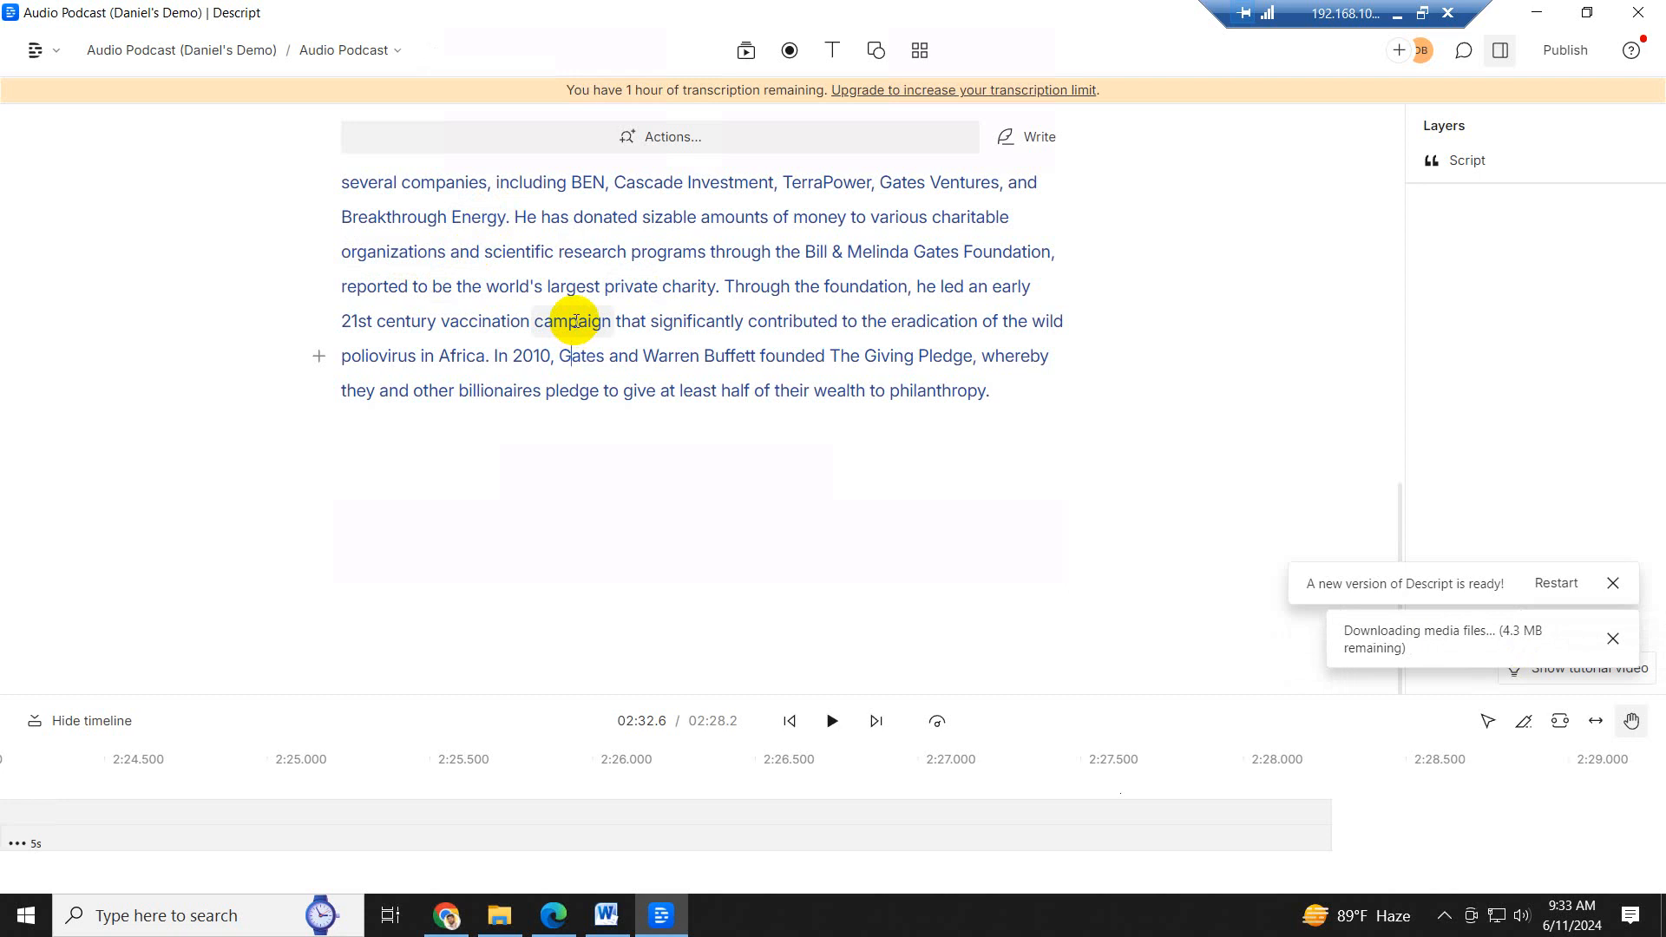
scroll(637, 343, "up", 3)
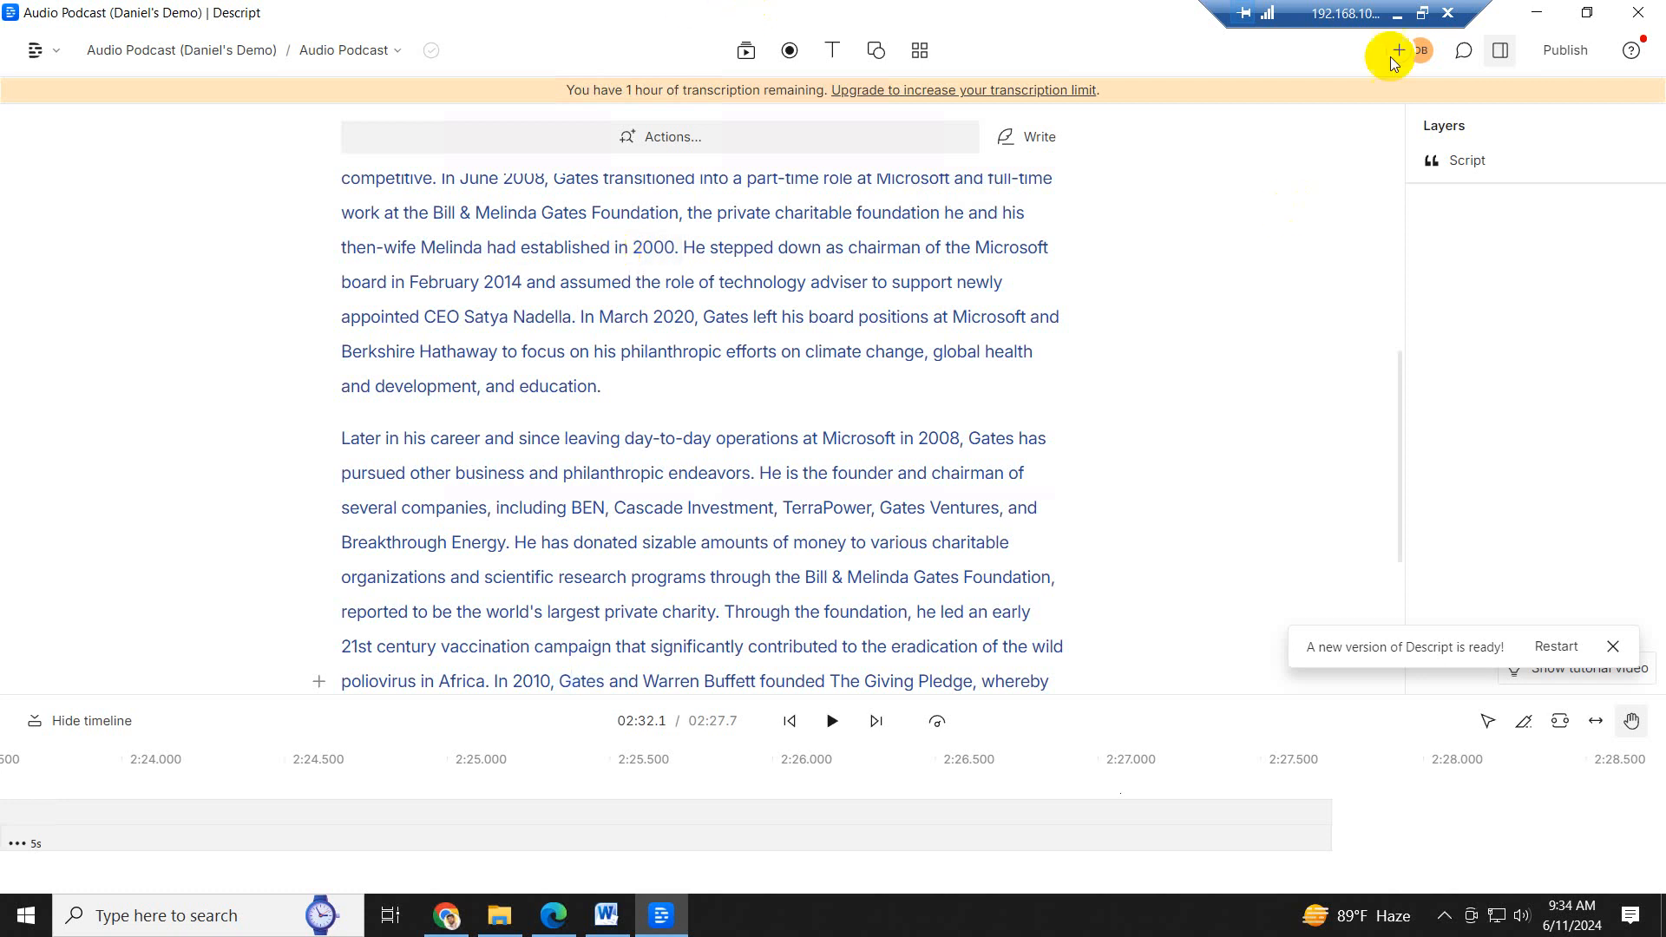
scroll(726, 484, "down", 6)
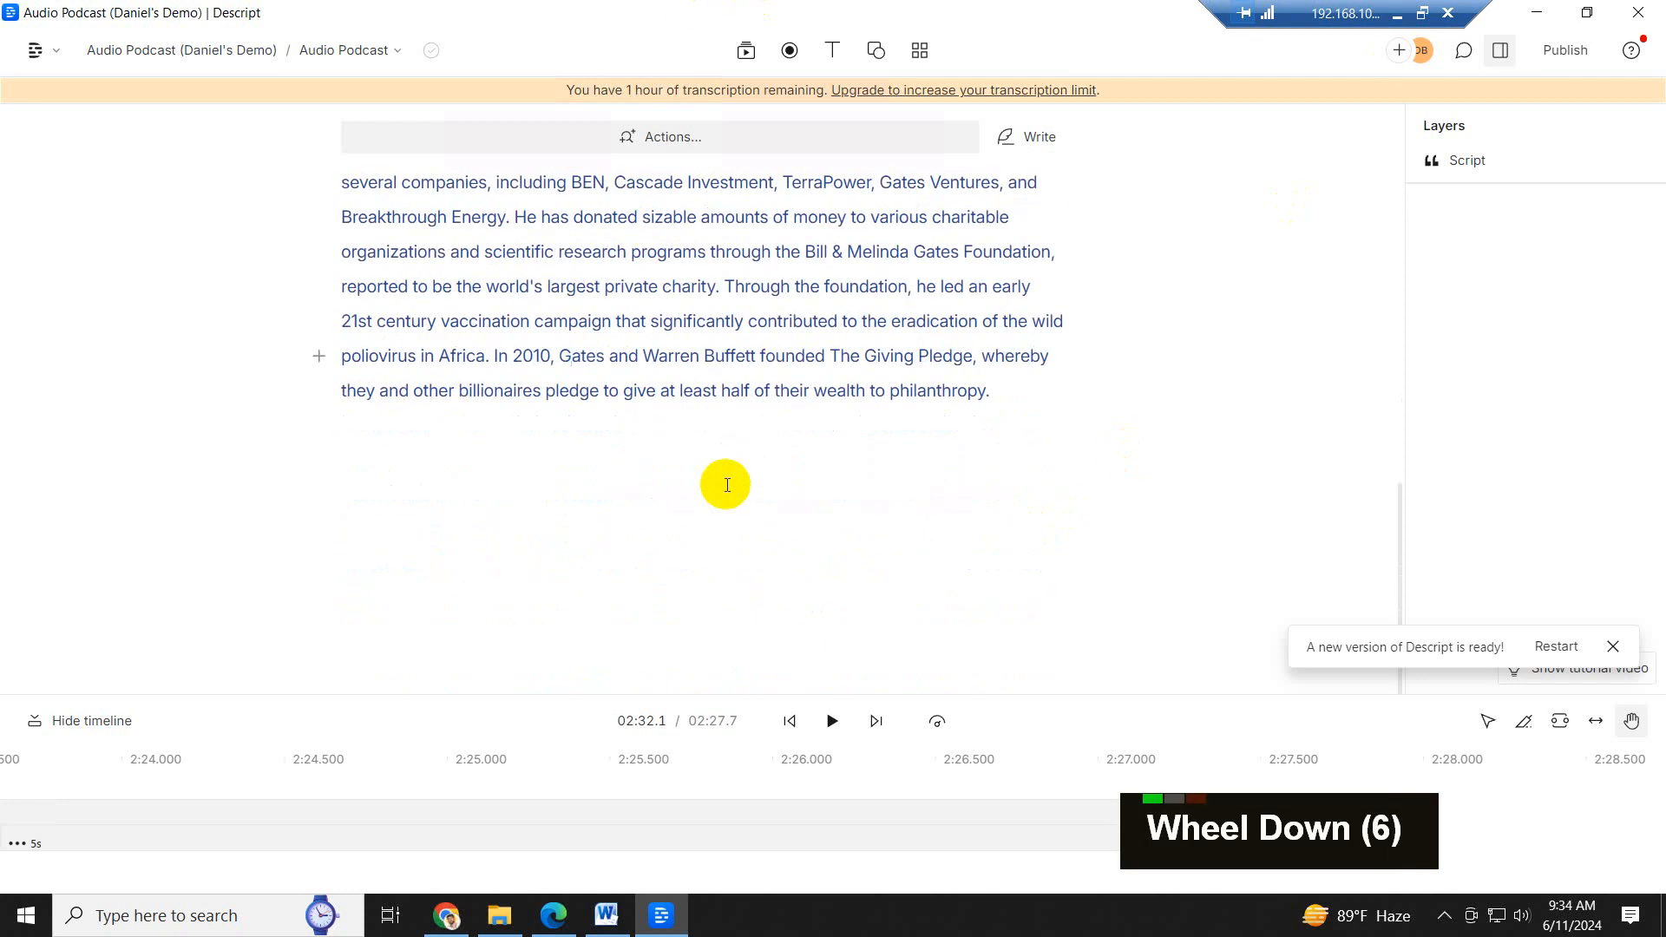
left_click(867, 252)
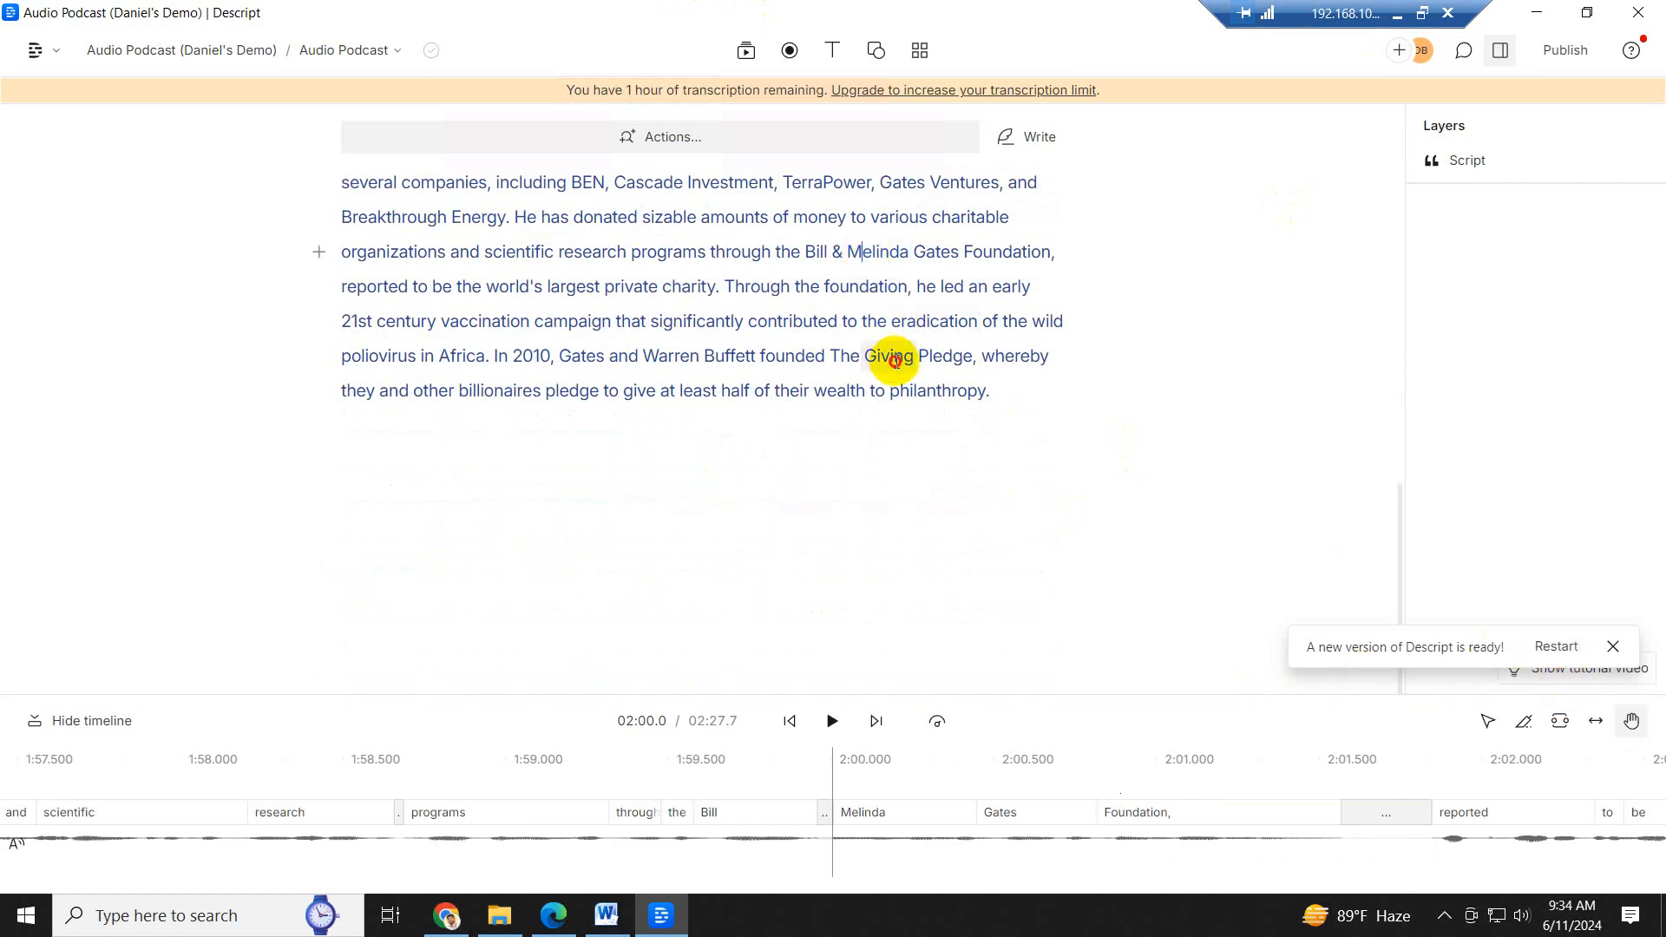
left_click(887, 357)
left_click(670, 321)
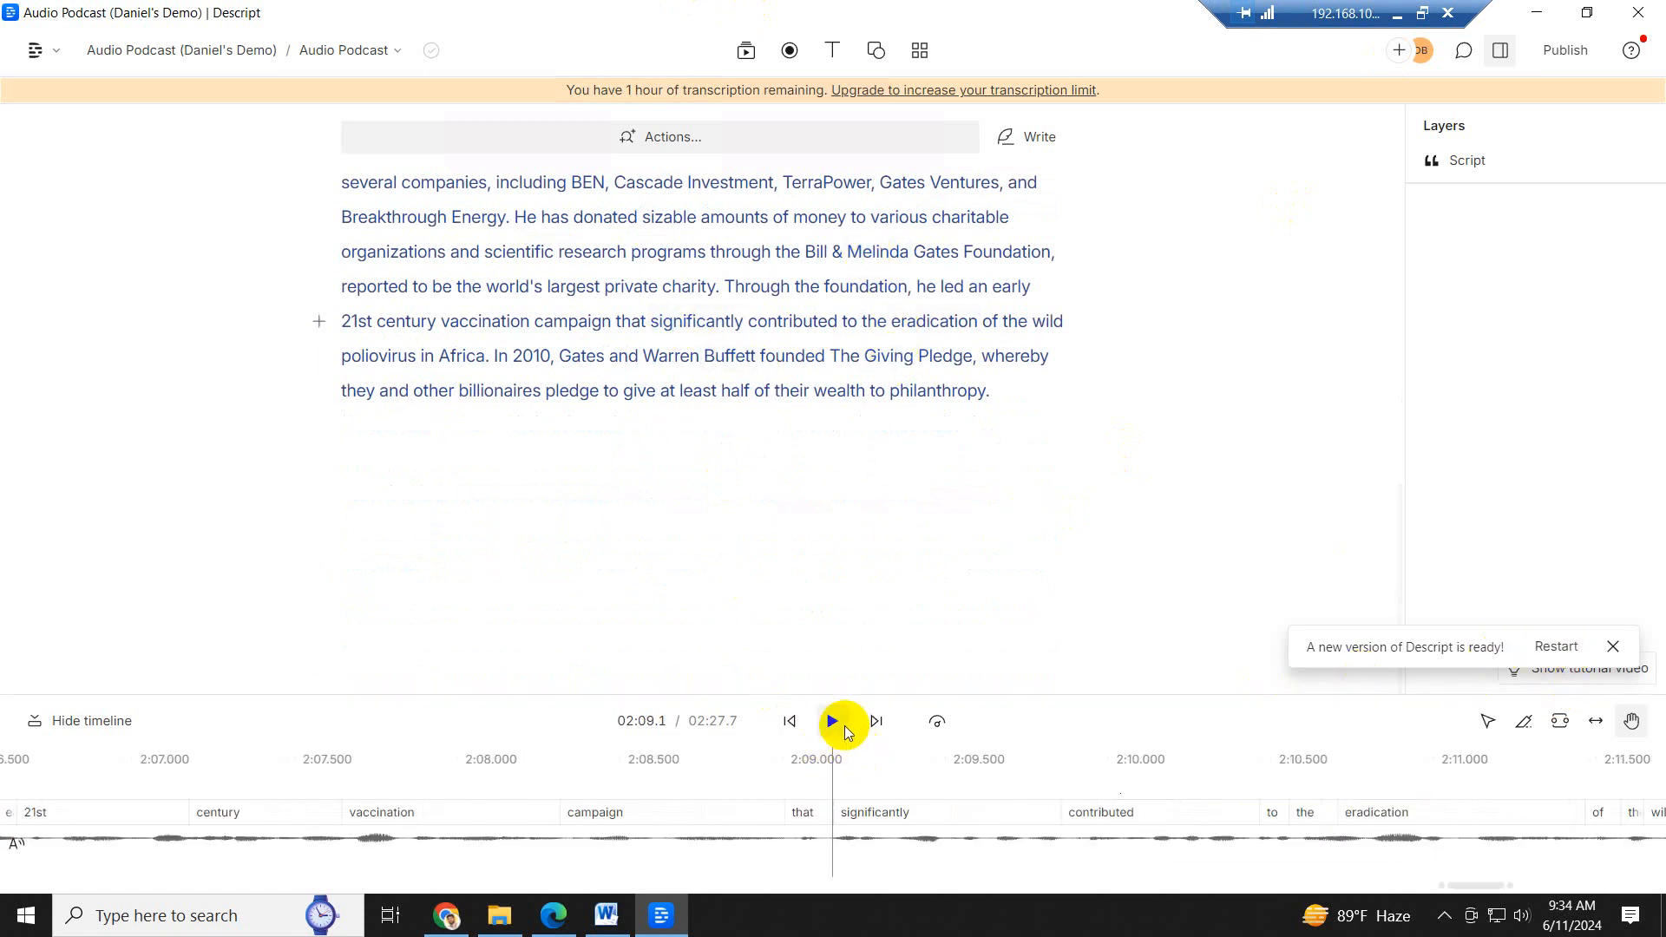
left_click(830, 726)
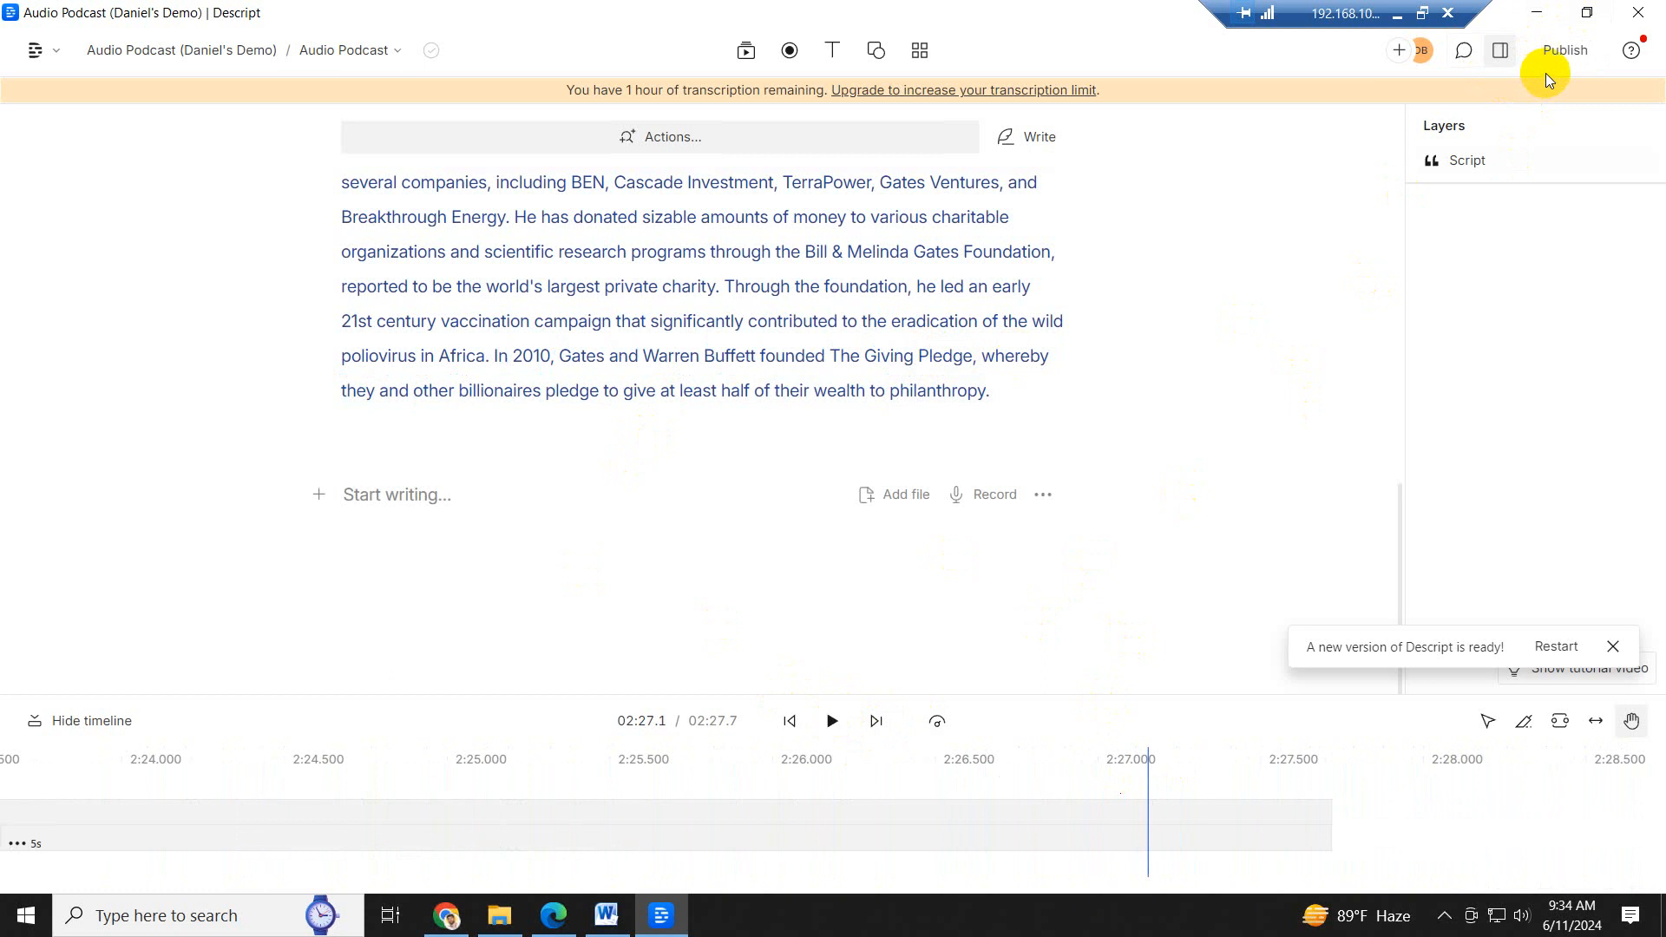
- Export the current composition's audio in MP3 audio (.mp3) format
left_click(1559, 50)
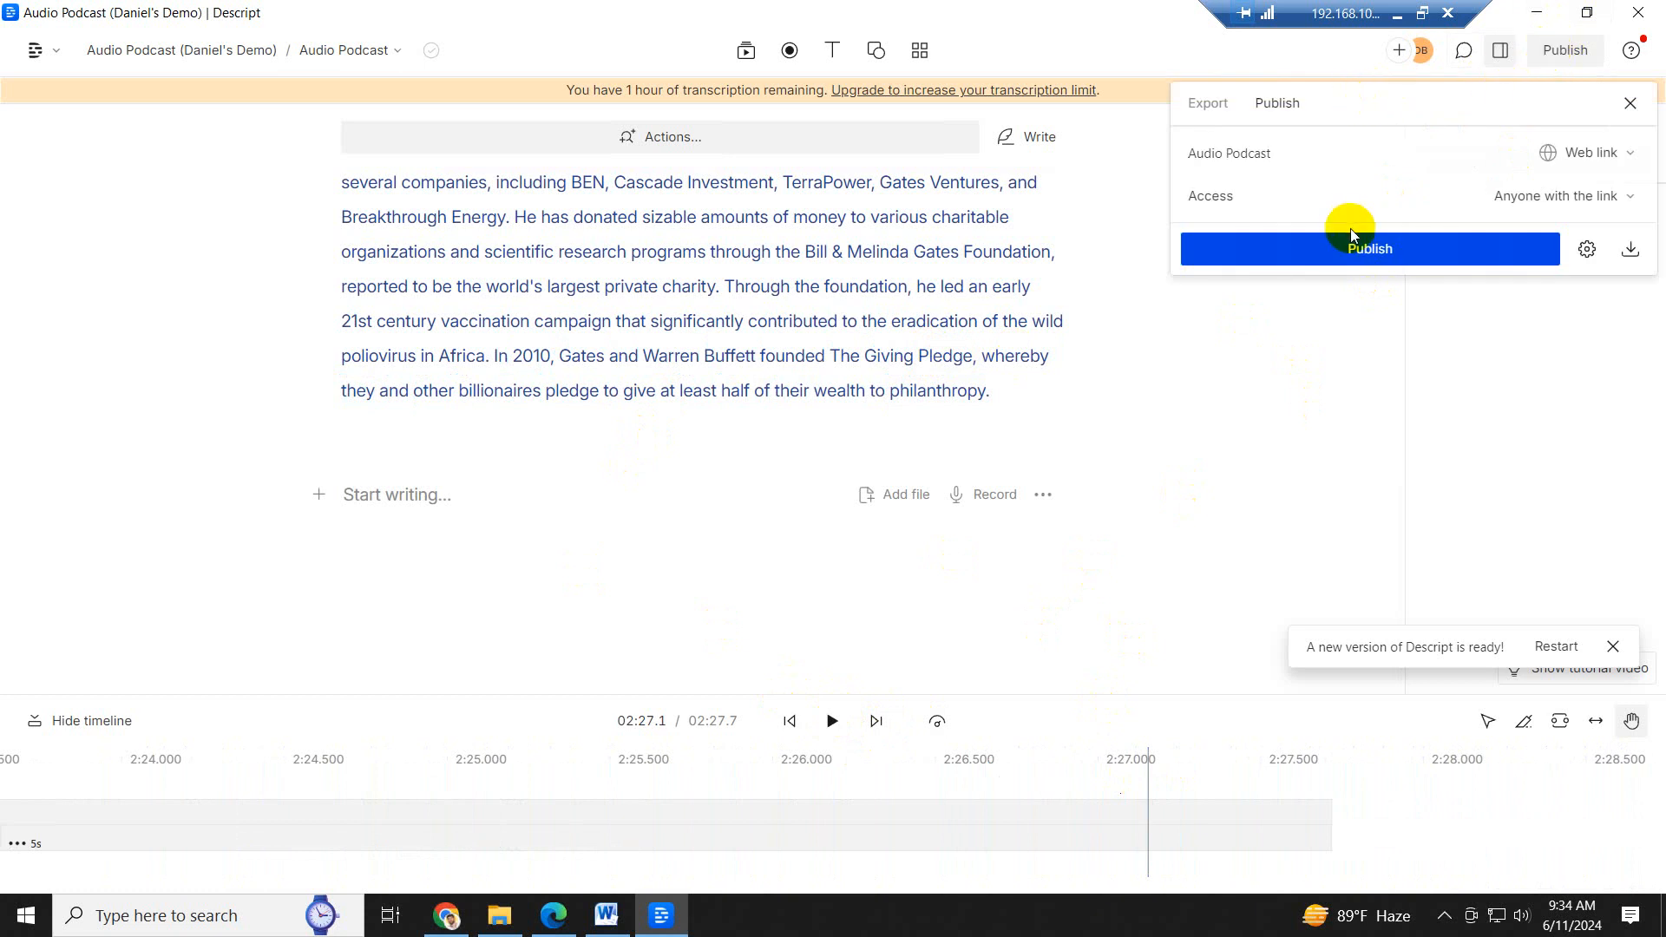
left_click(1206, 104)
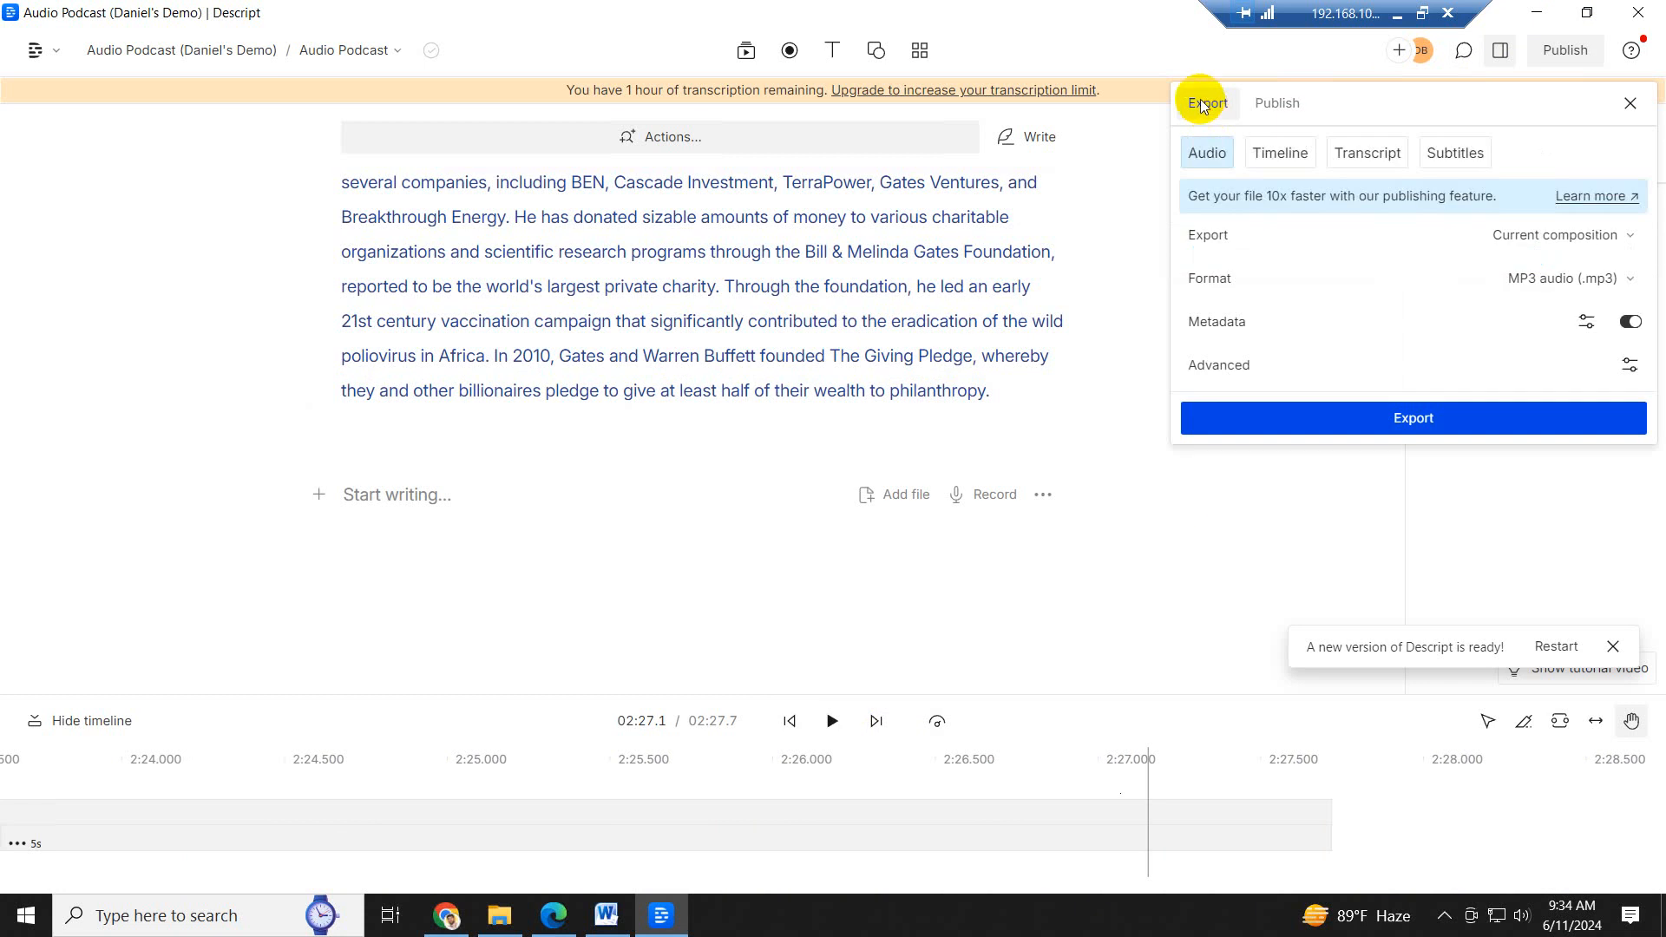
left_click(1630, 280)
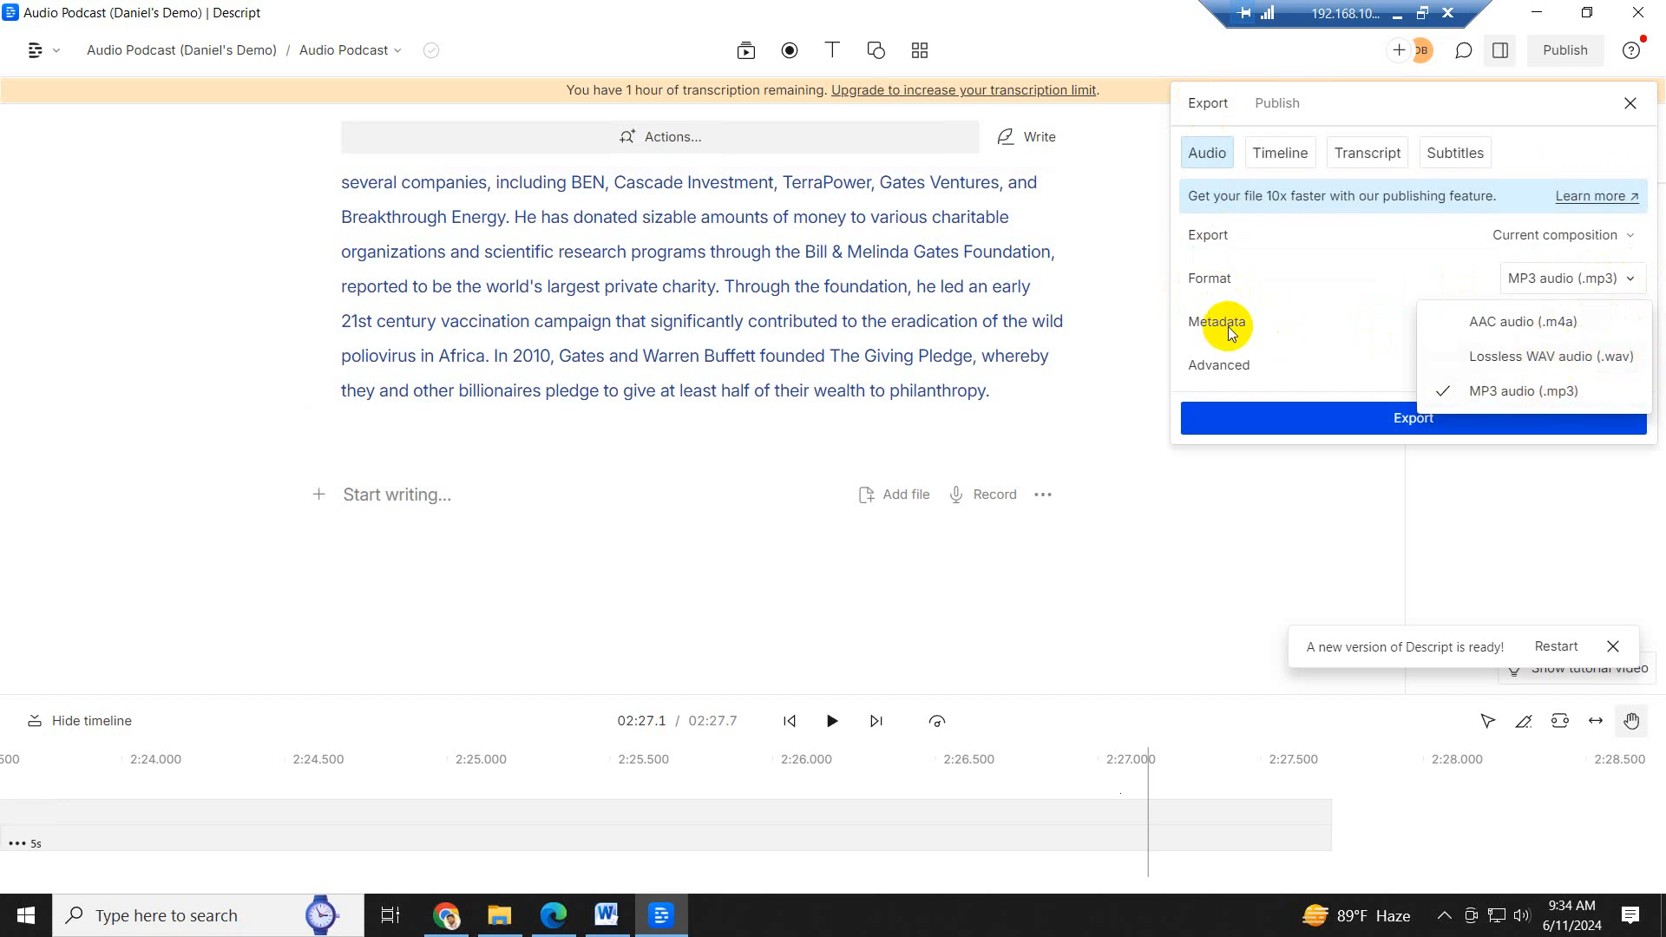
left_click(1517, 392)
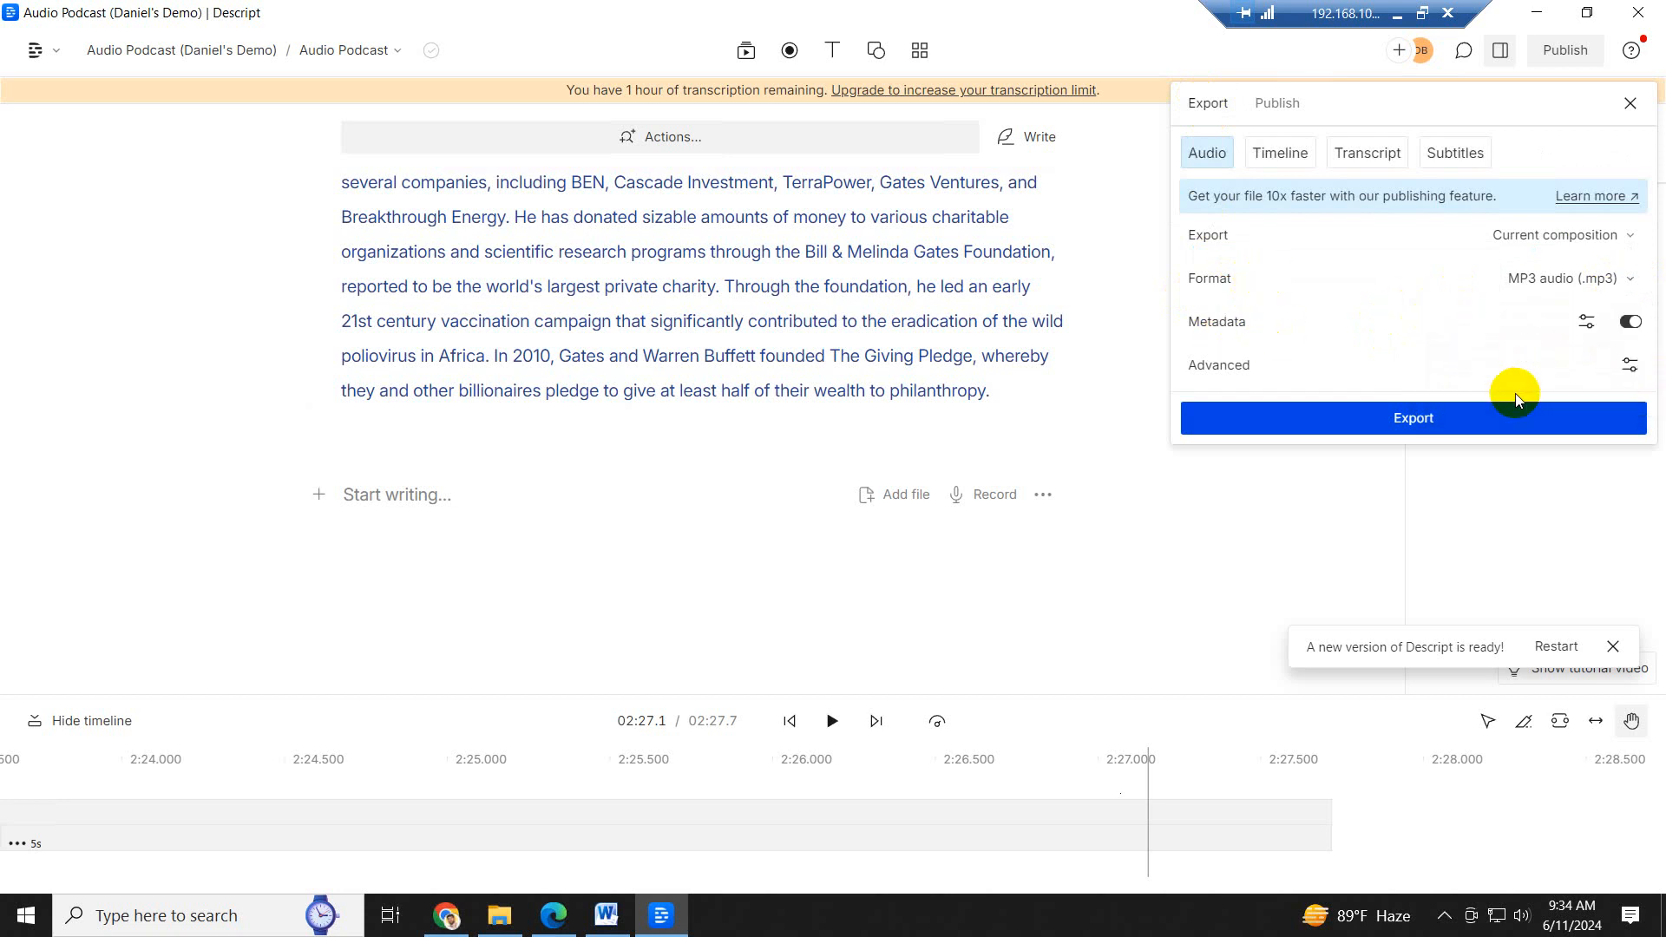
left_click(1423, 424)
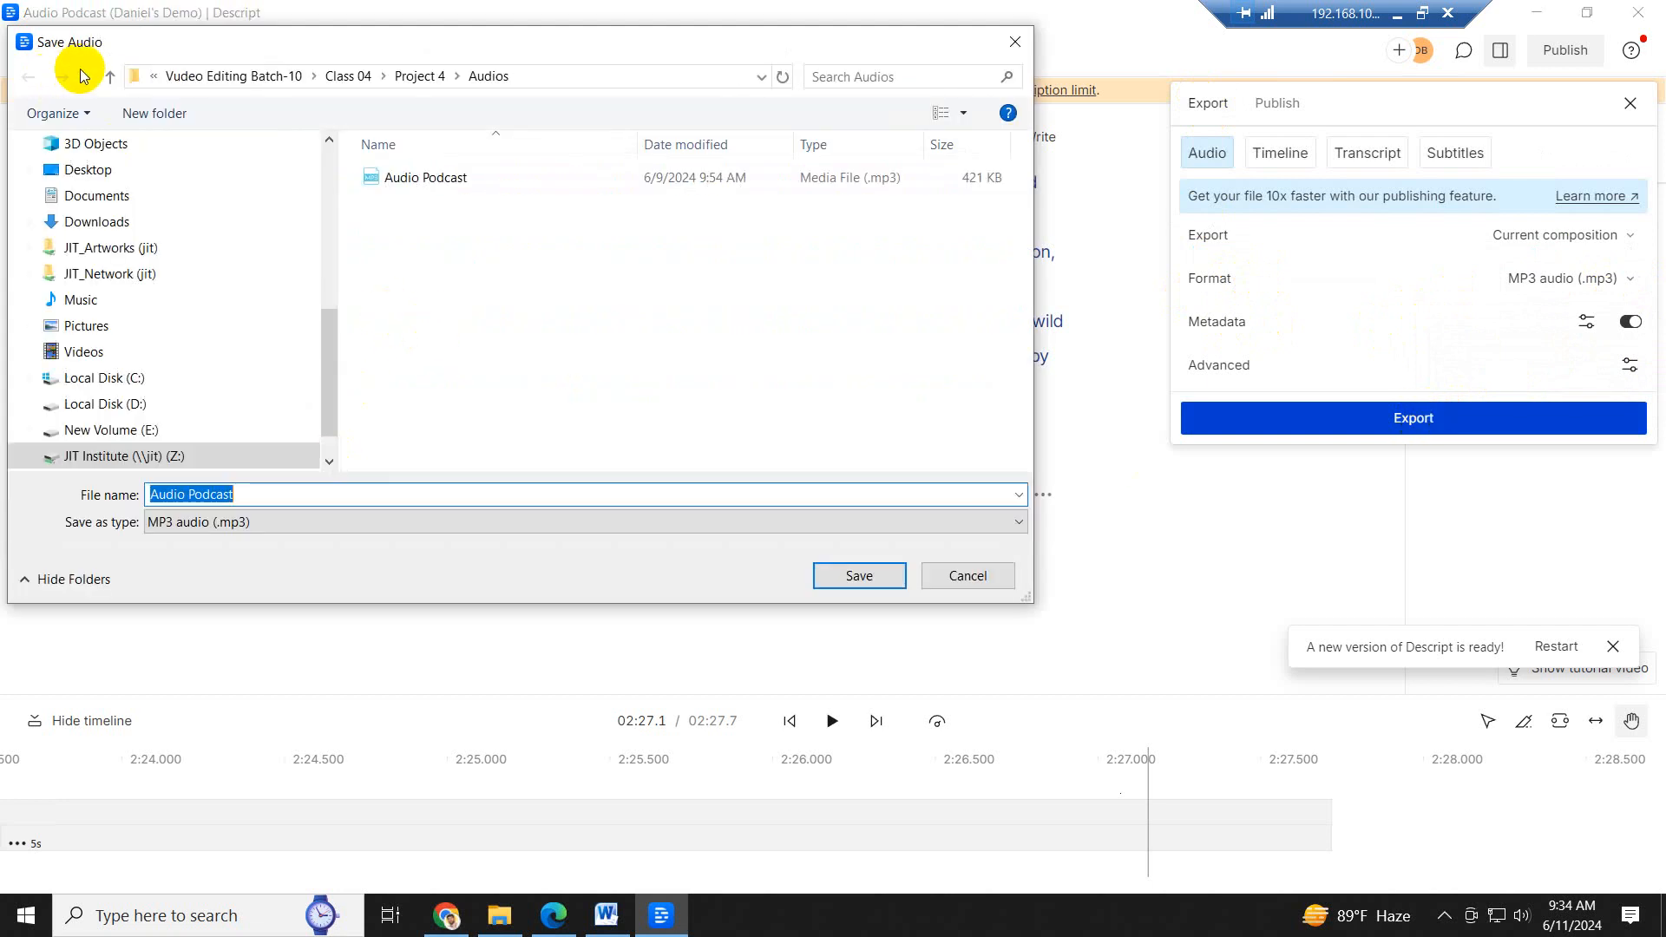
- Save the exported MP3 as Audio Podcast in the Audio folder of Vudeo Editing Batch-10 > Class 05 > Project
left_click(109, 77)
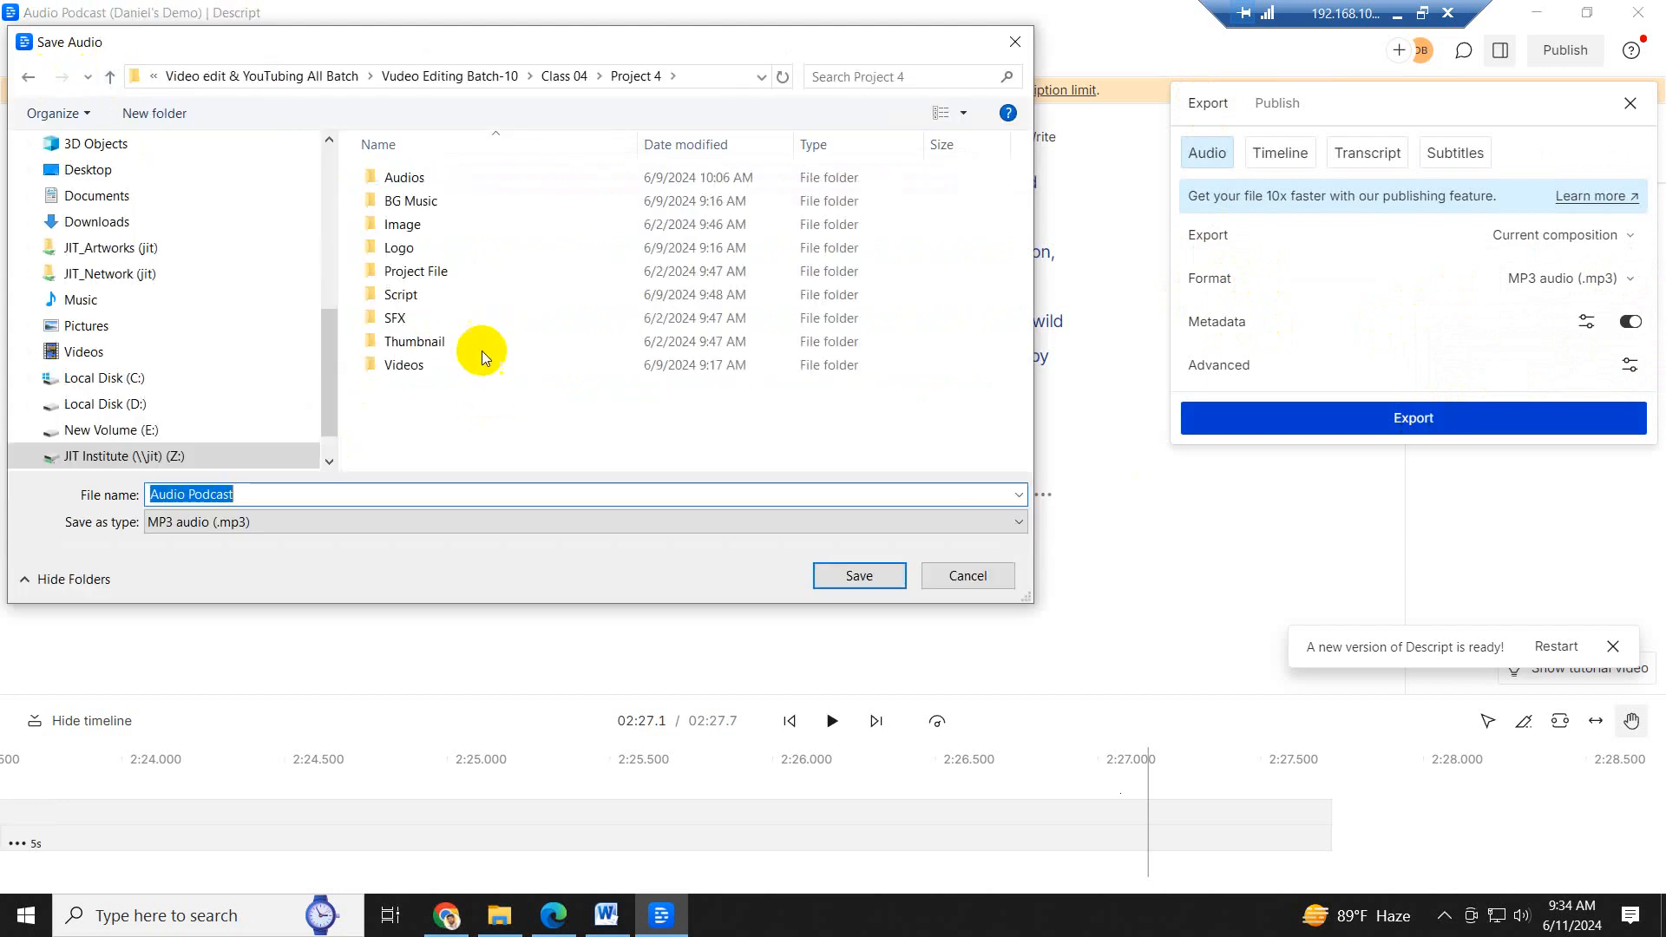
left_click(111, 76)
left_click(111, 76)
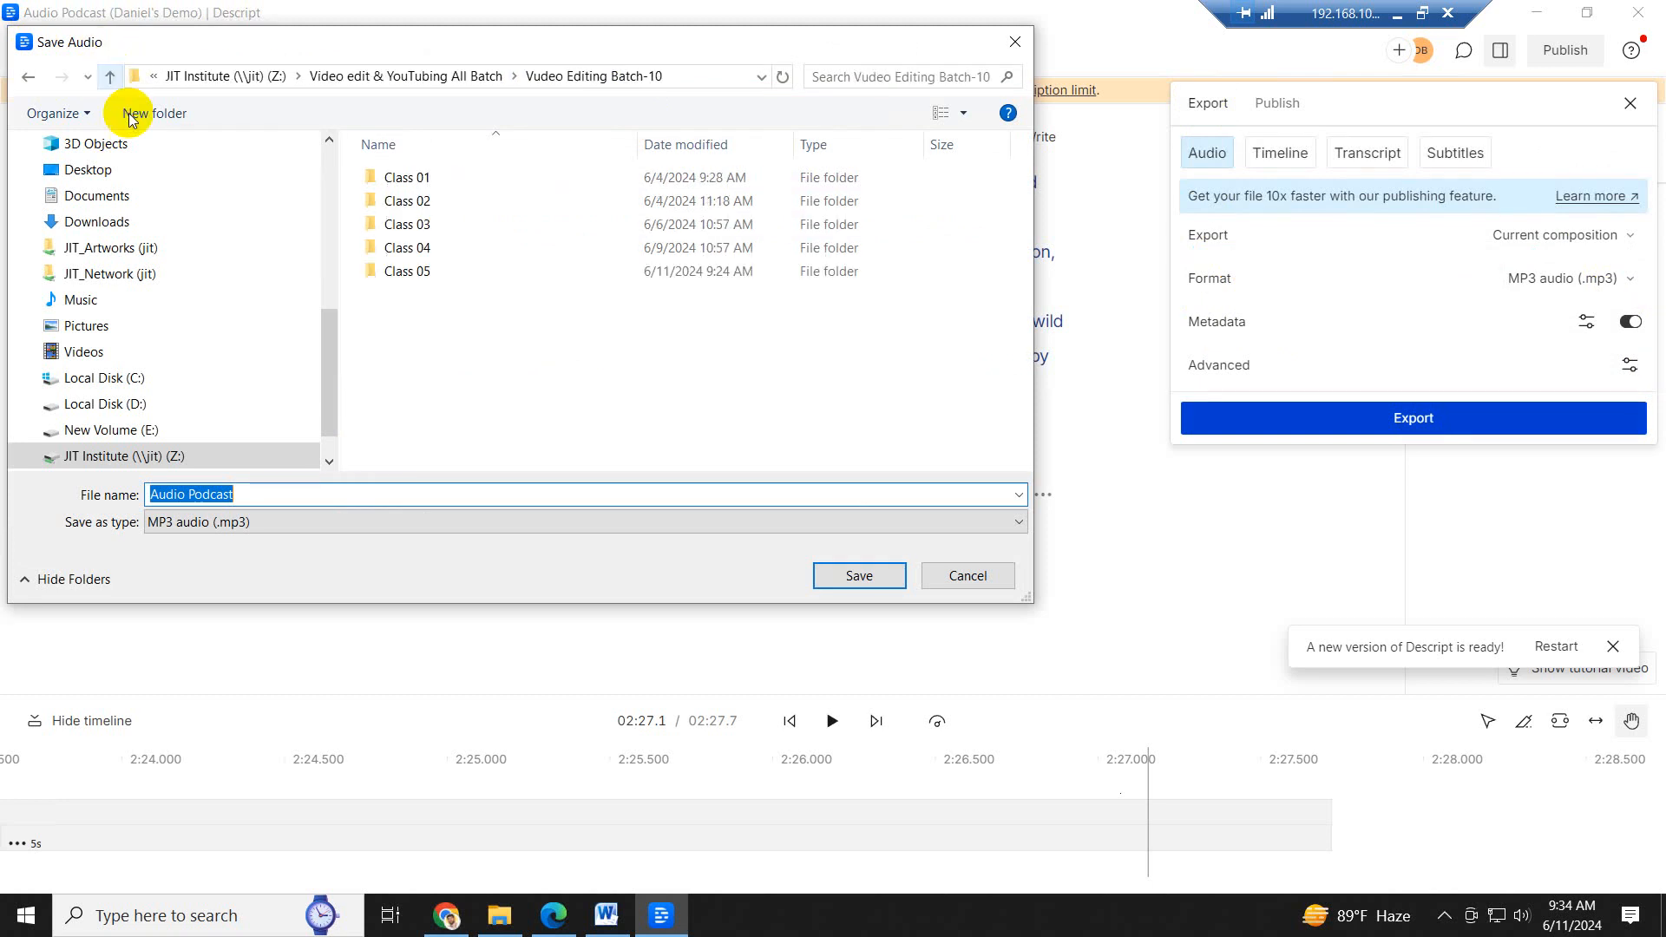
double_click(414, 268)
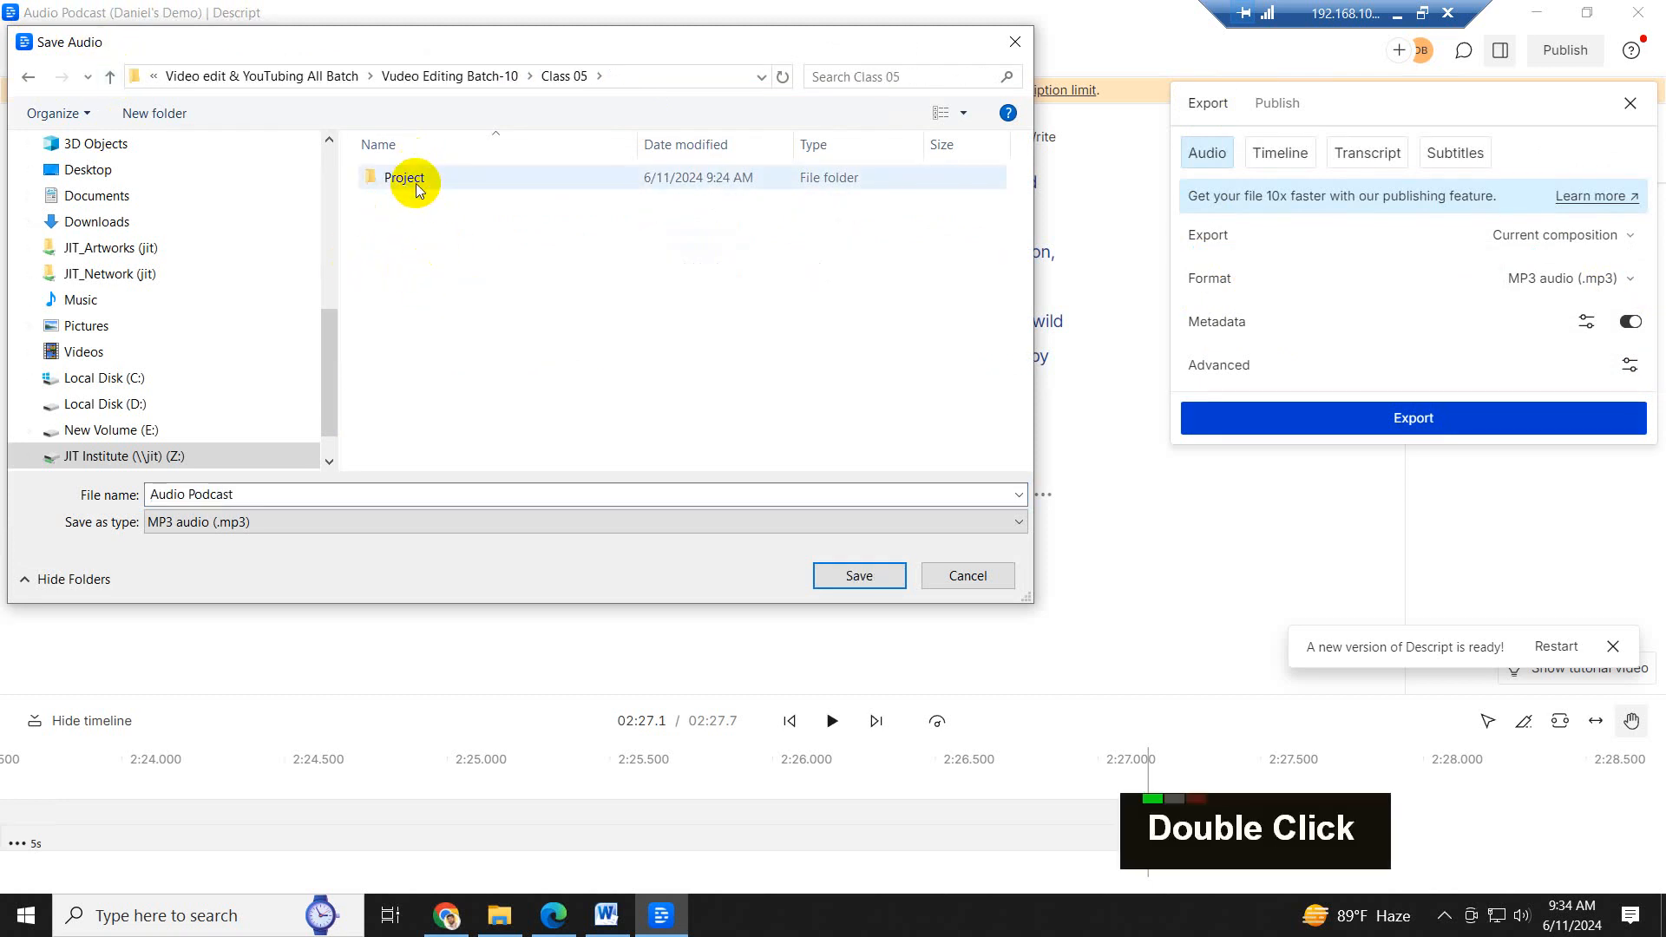
double_click(407, 179)
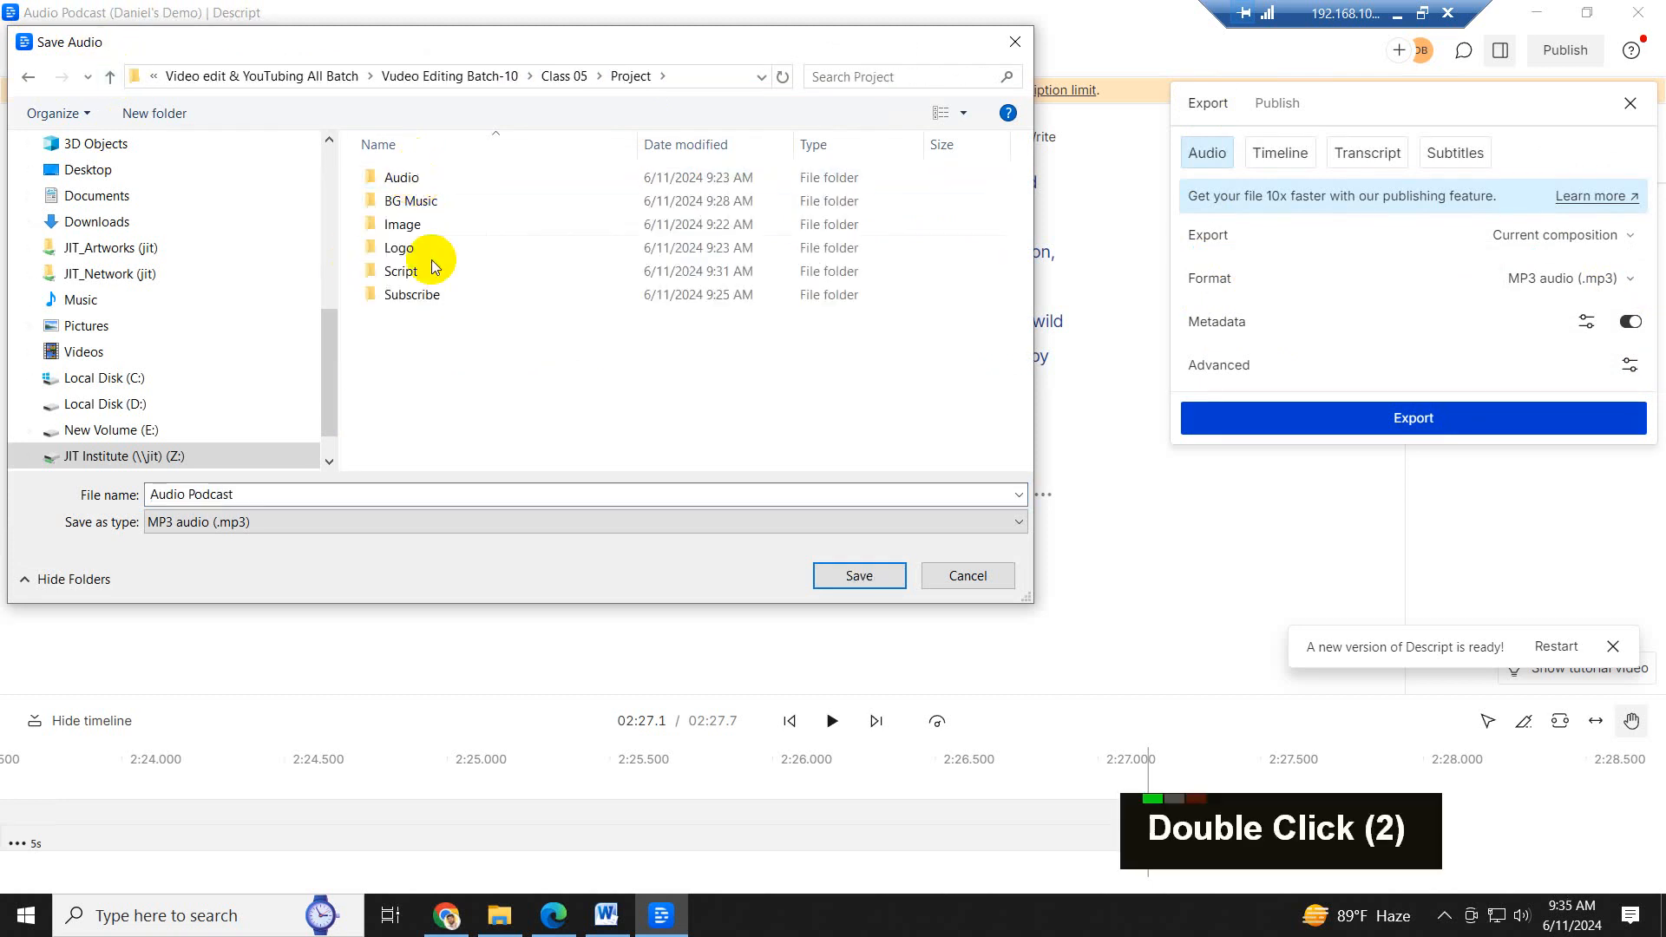
double_click(406, 179)
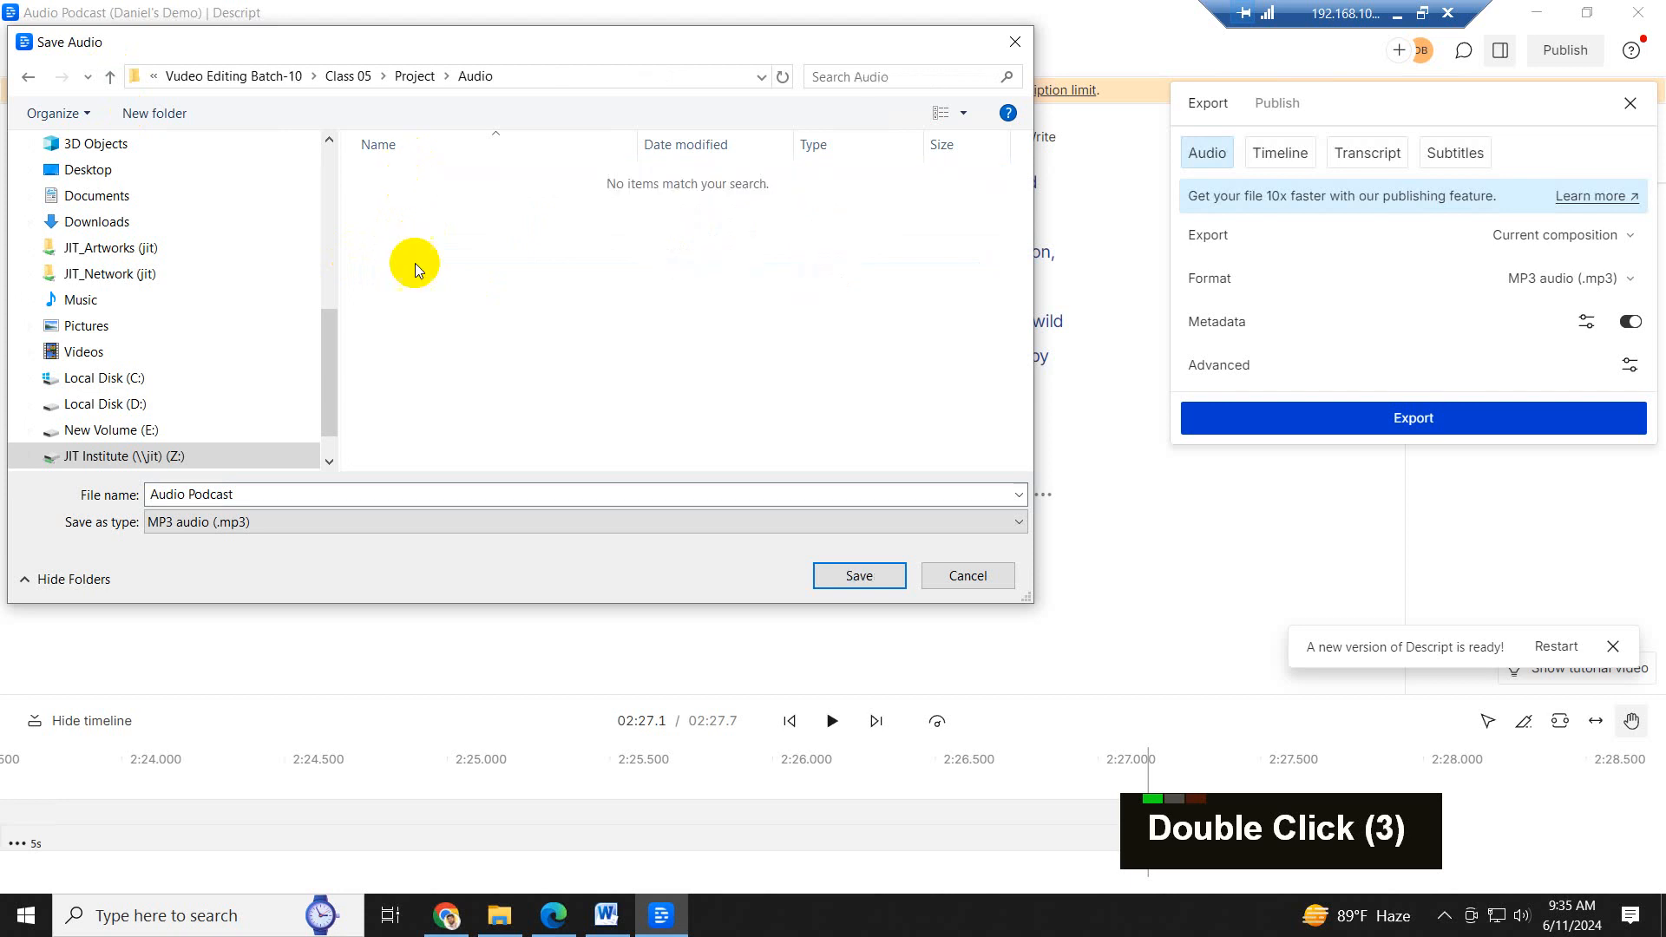
left_click(394, 498)
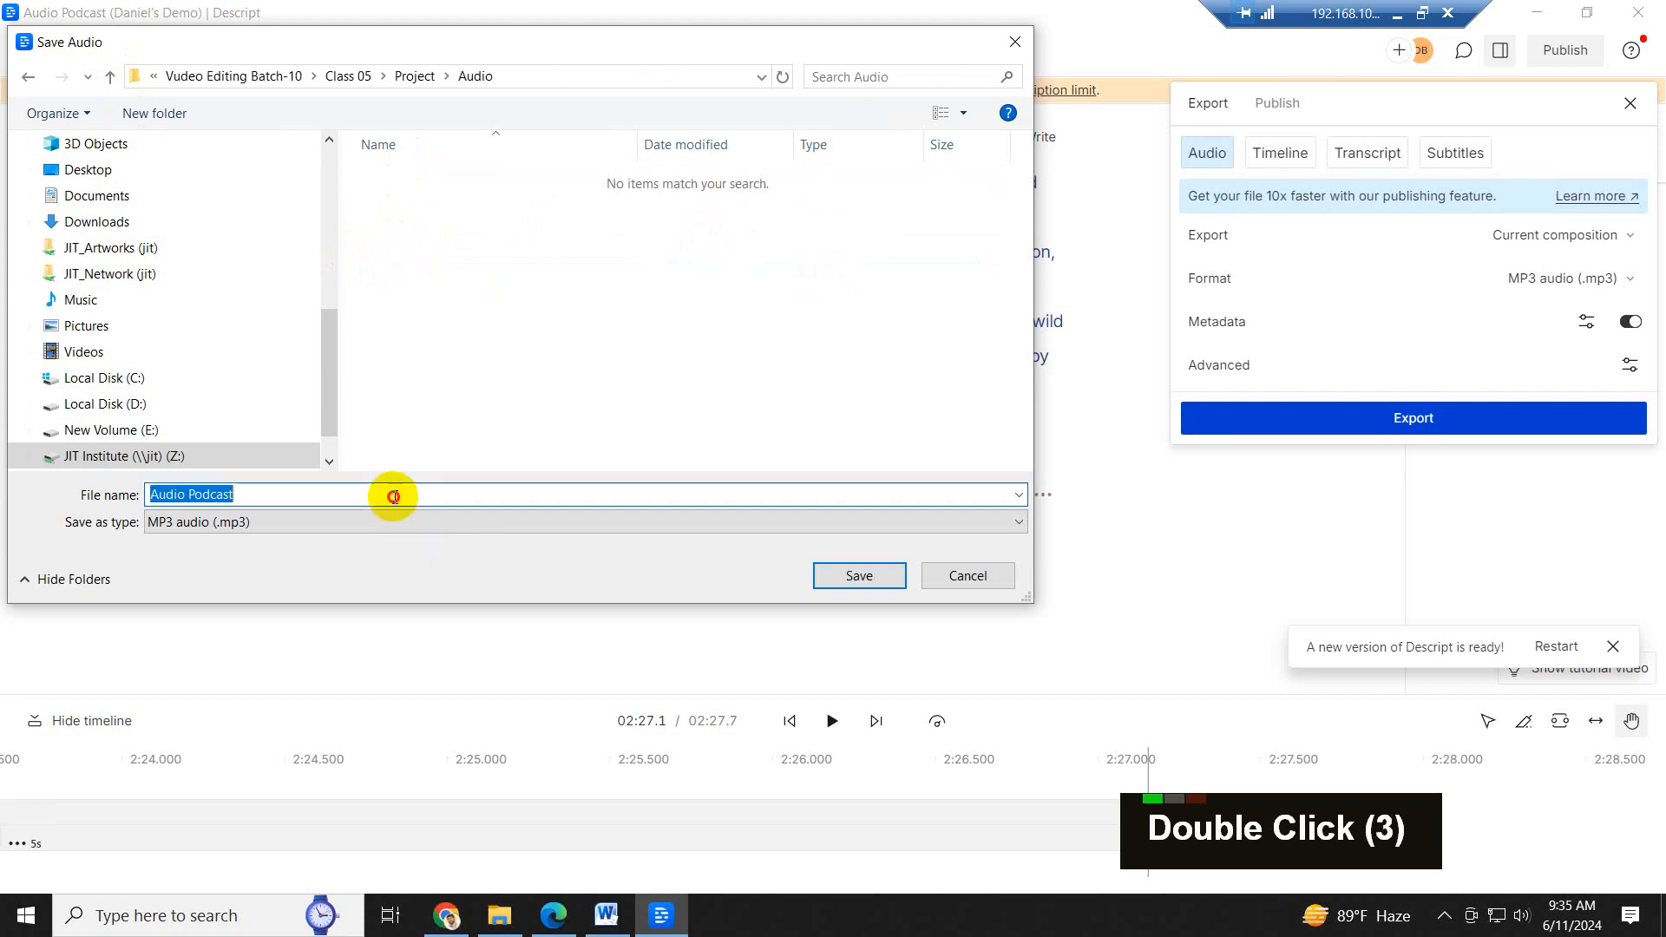
left_click(858, 577)
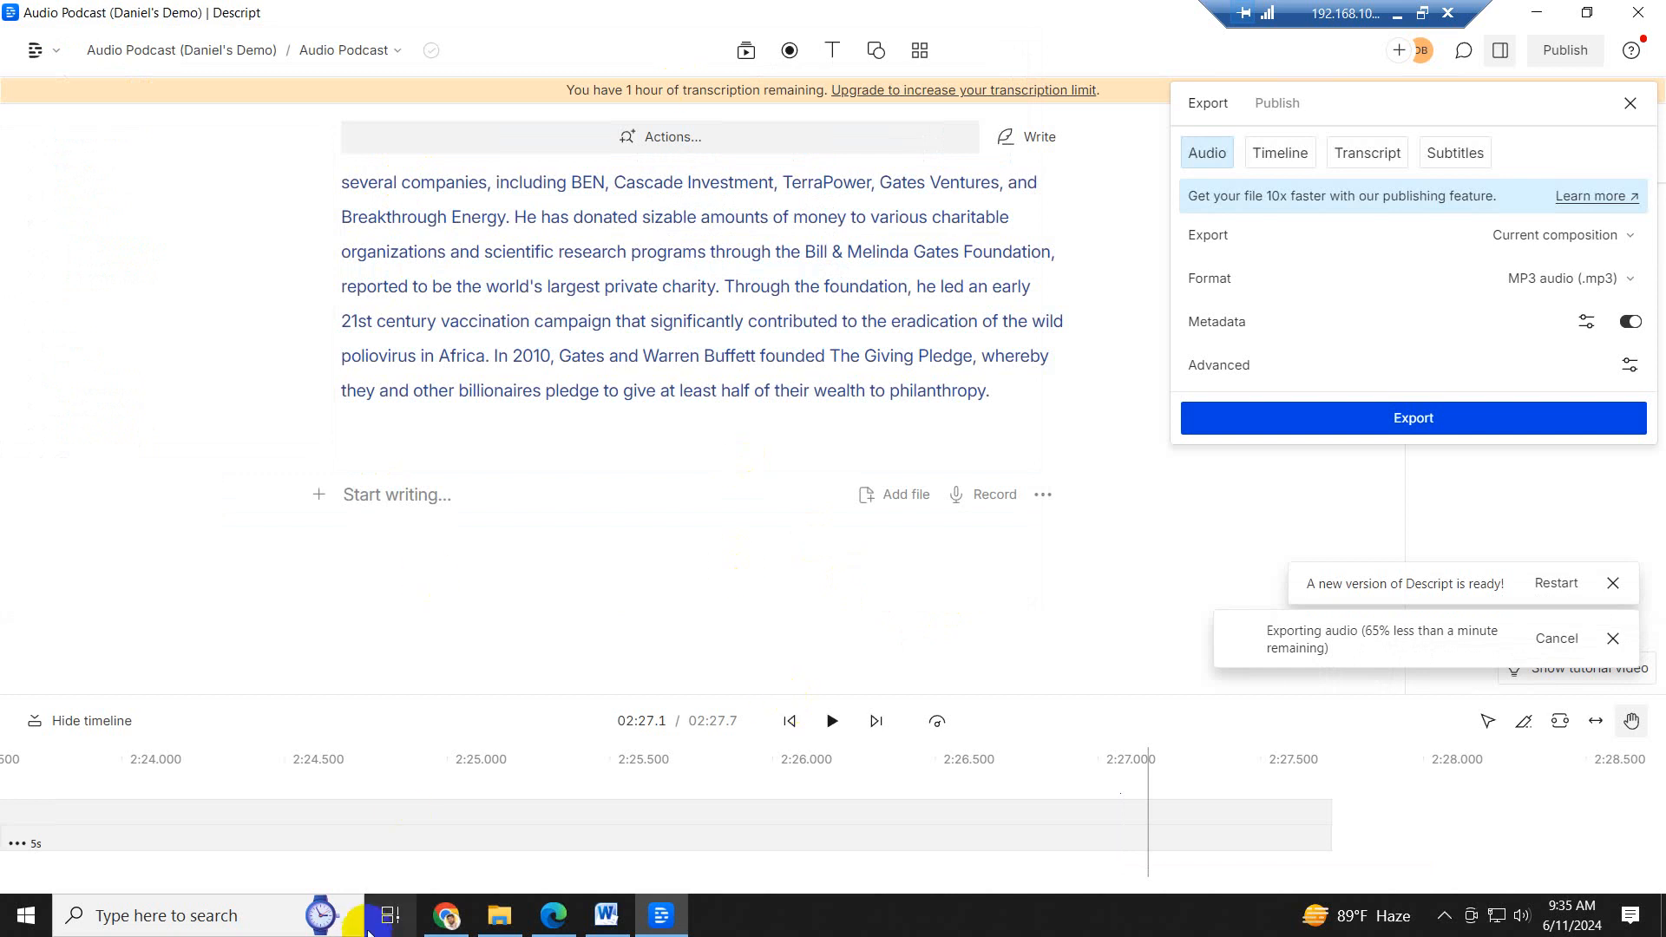
- Check the contents of the Class 05 Project's Image folder in File Explorer, and return to the Project folder
left_click(499, 915)
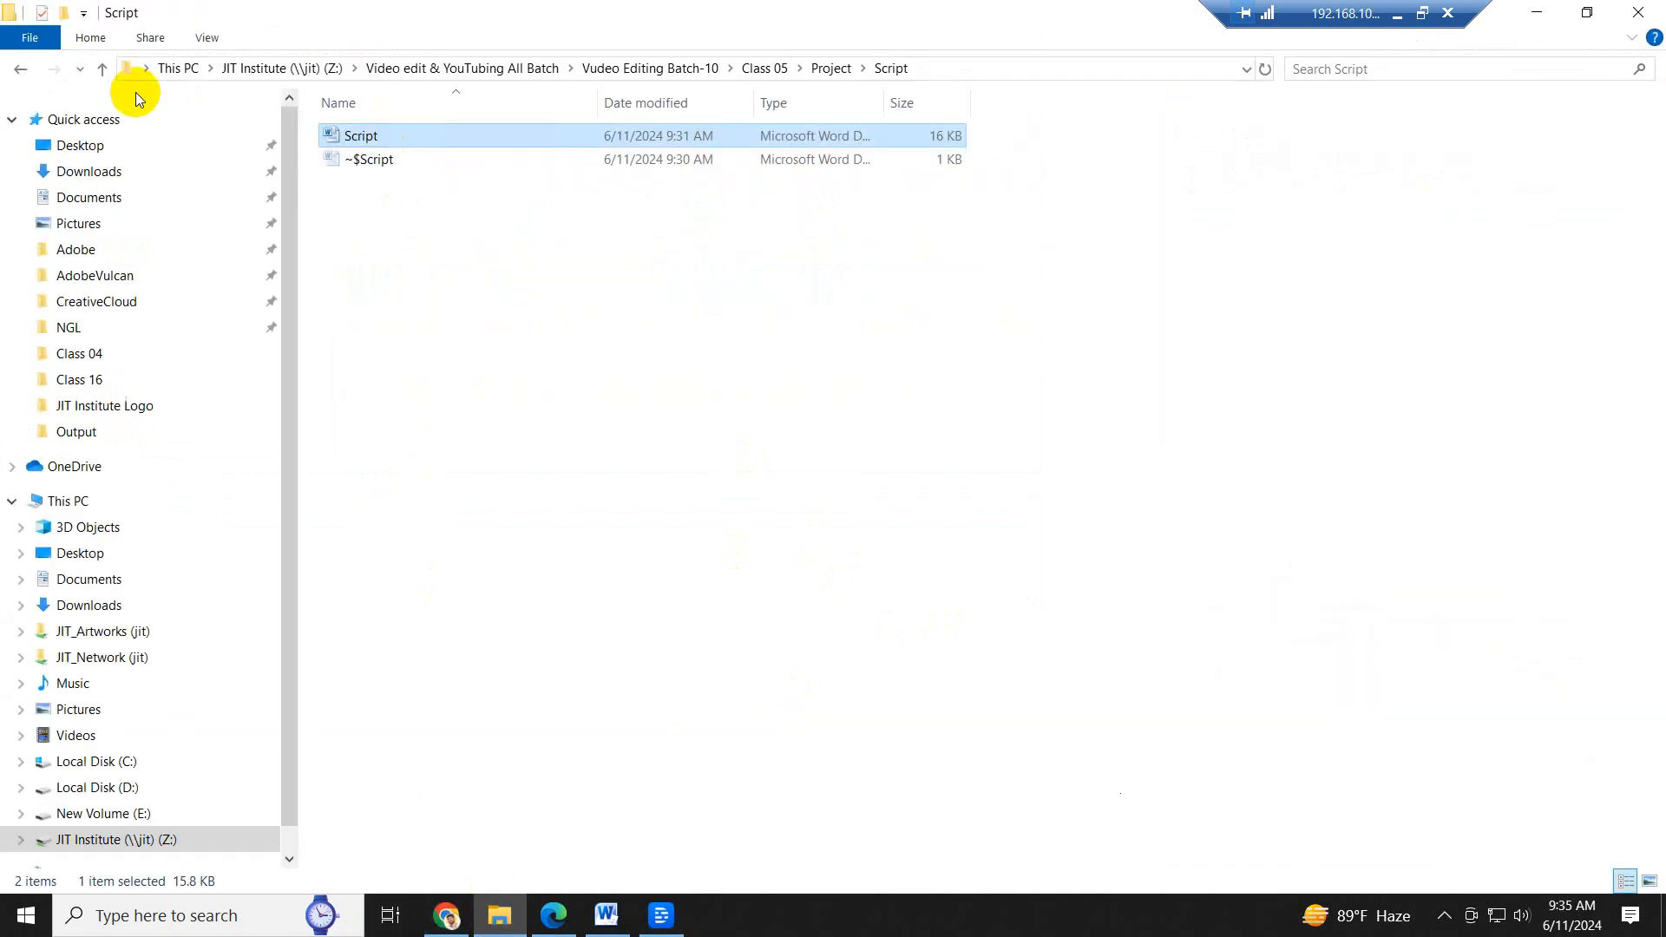
left_click(103, 69)
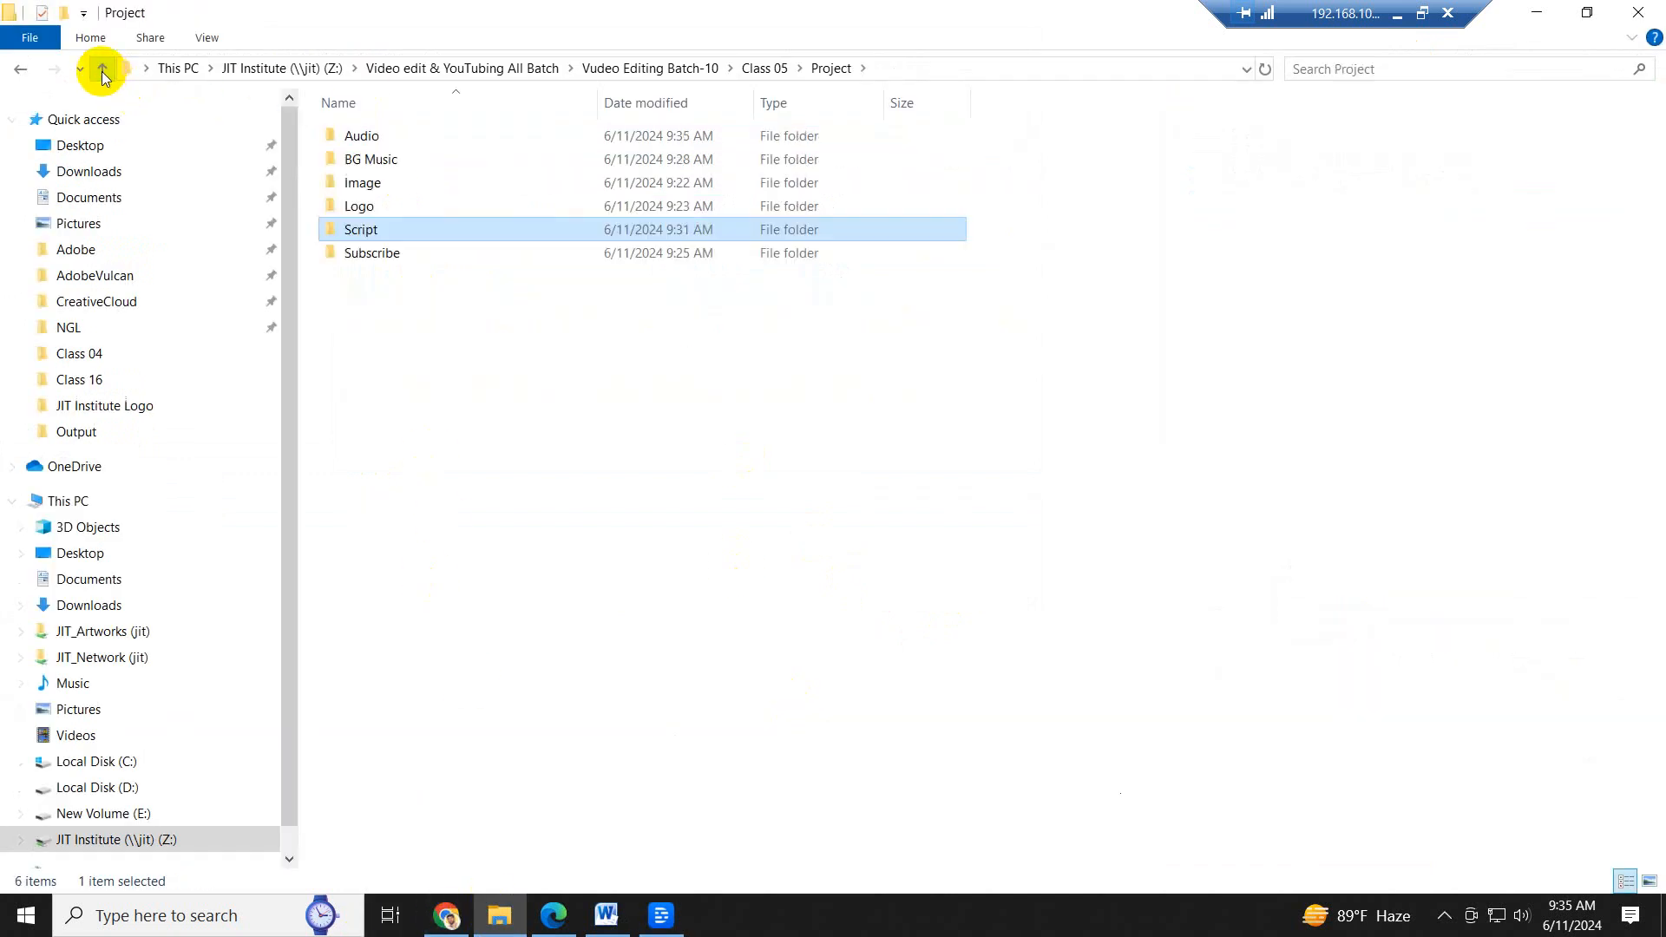
left_click(354, 208)
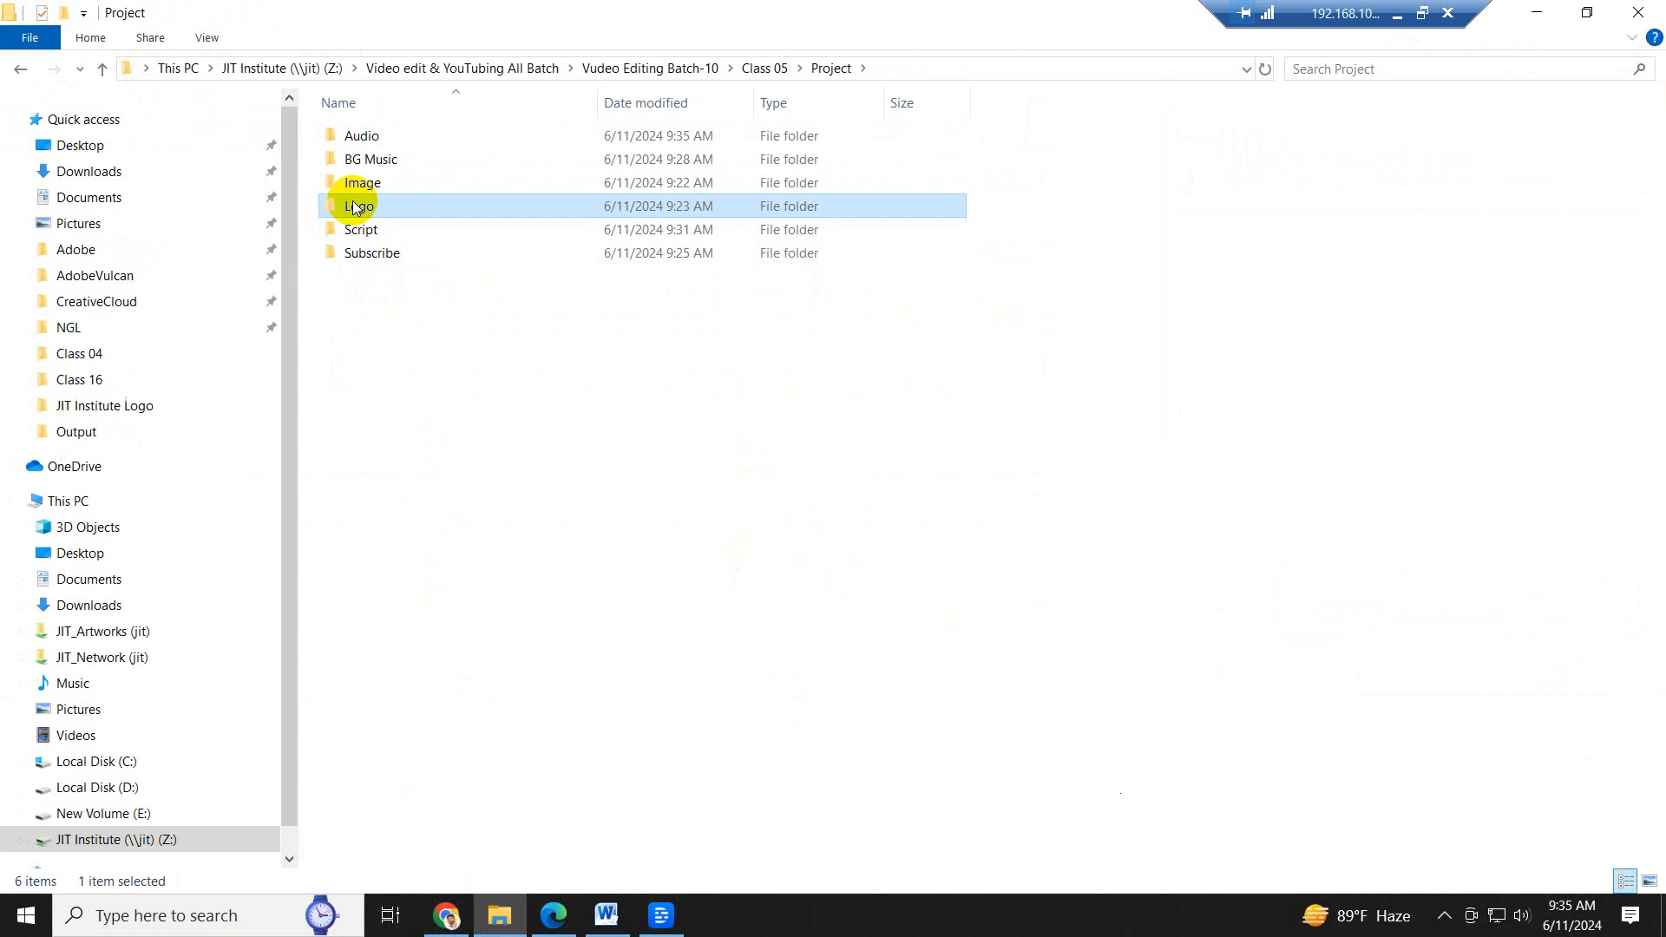
double_click(379, 180)
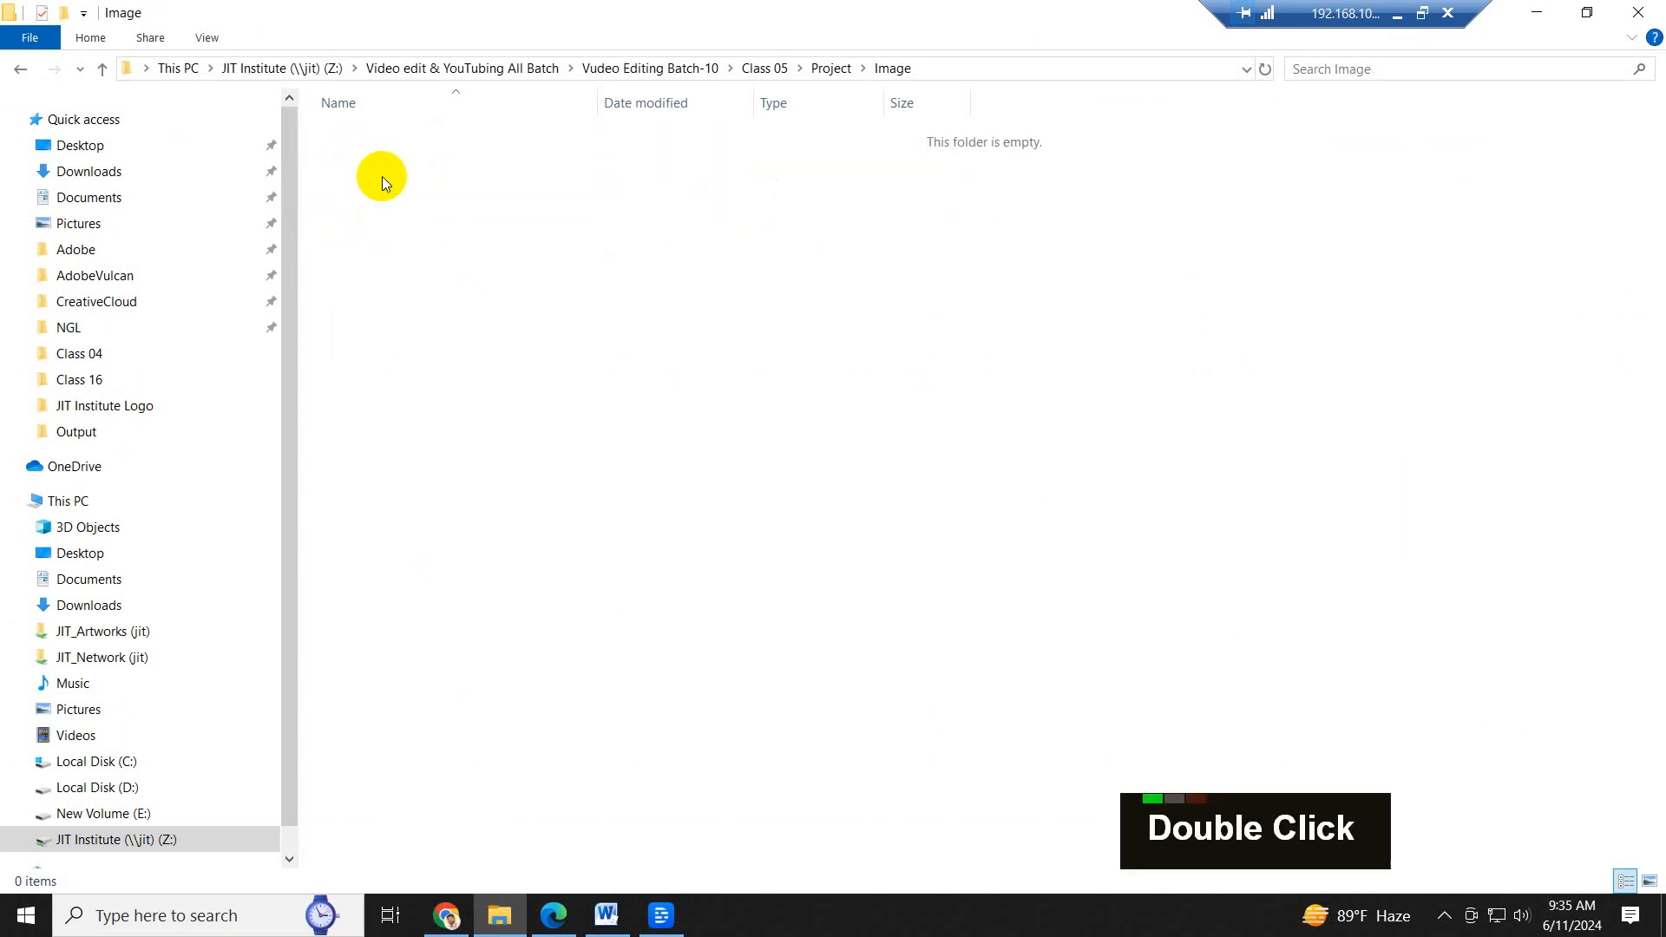
left_click(102, 68)
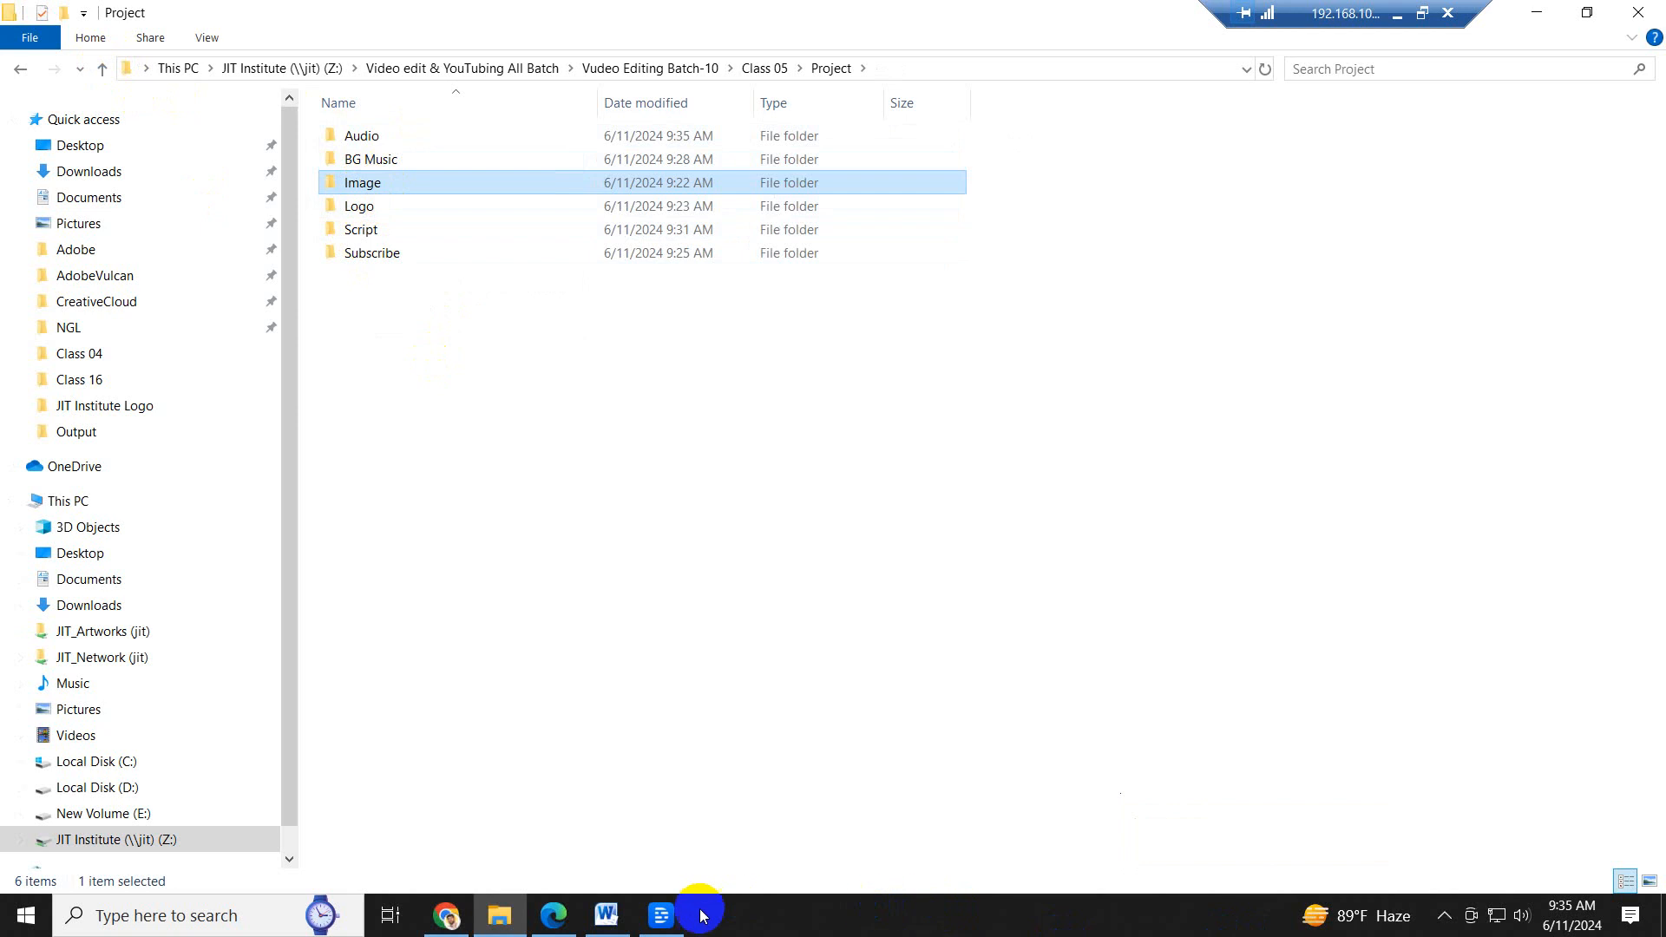
- Switch back to Descript and close it
left_click(662, 916)
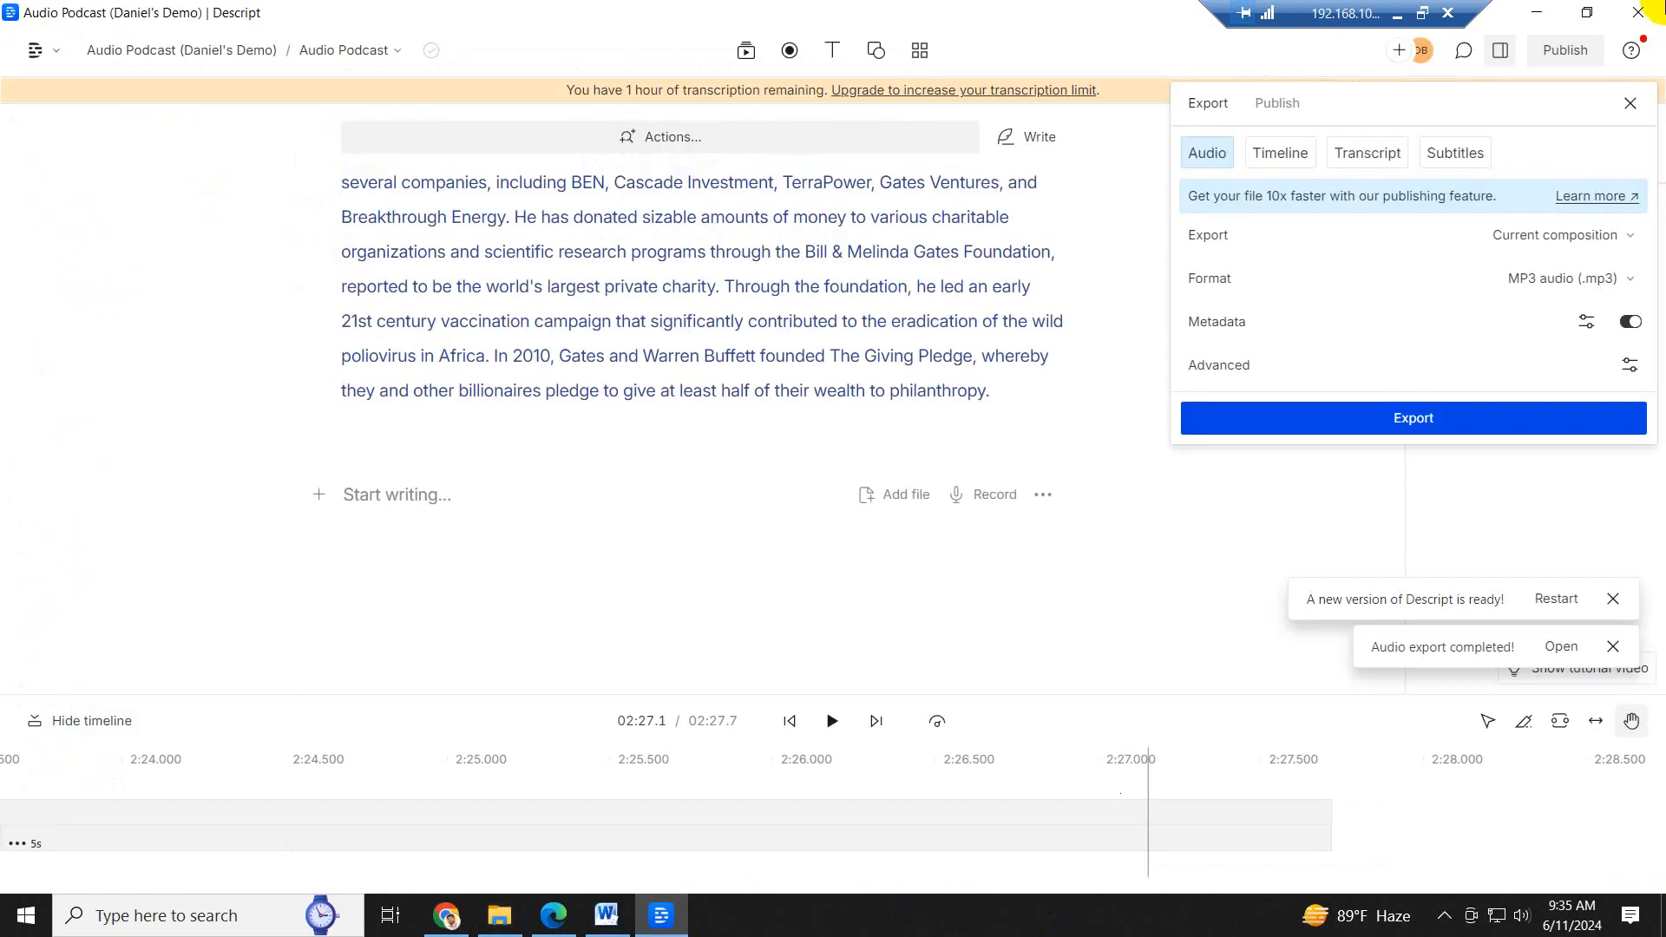
left_click(1638, 12)
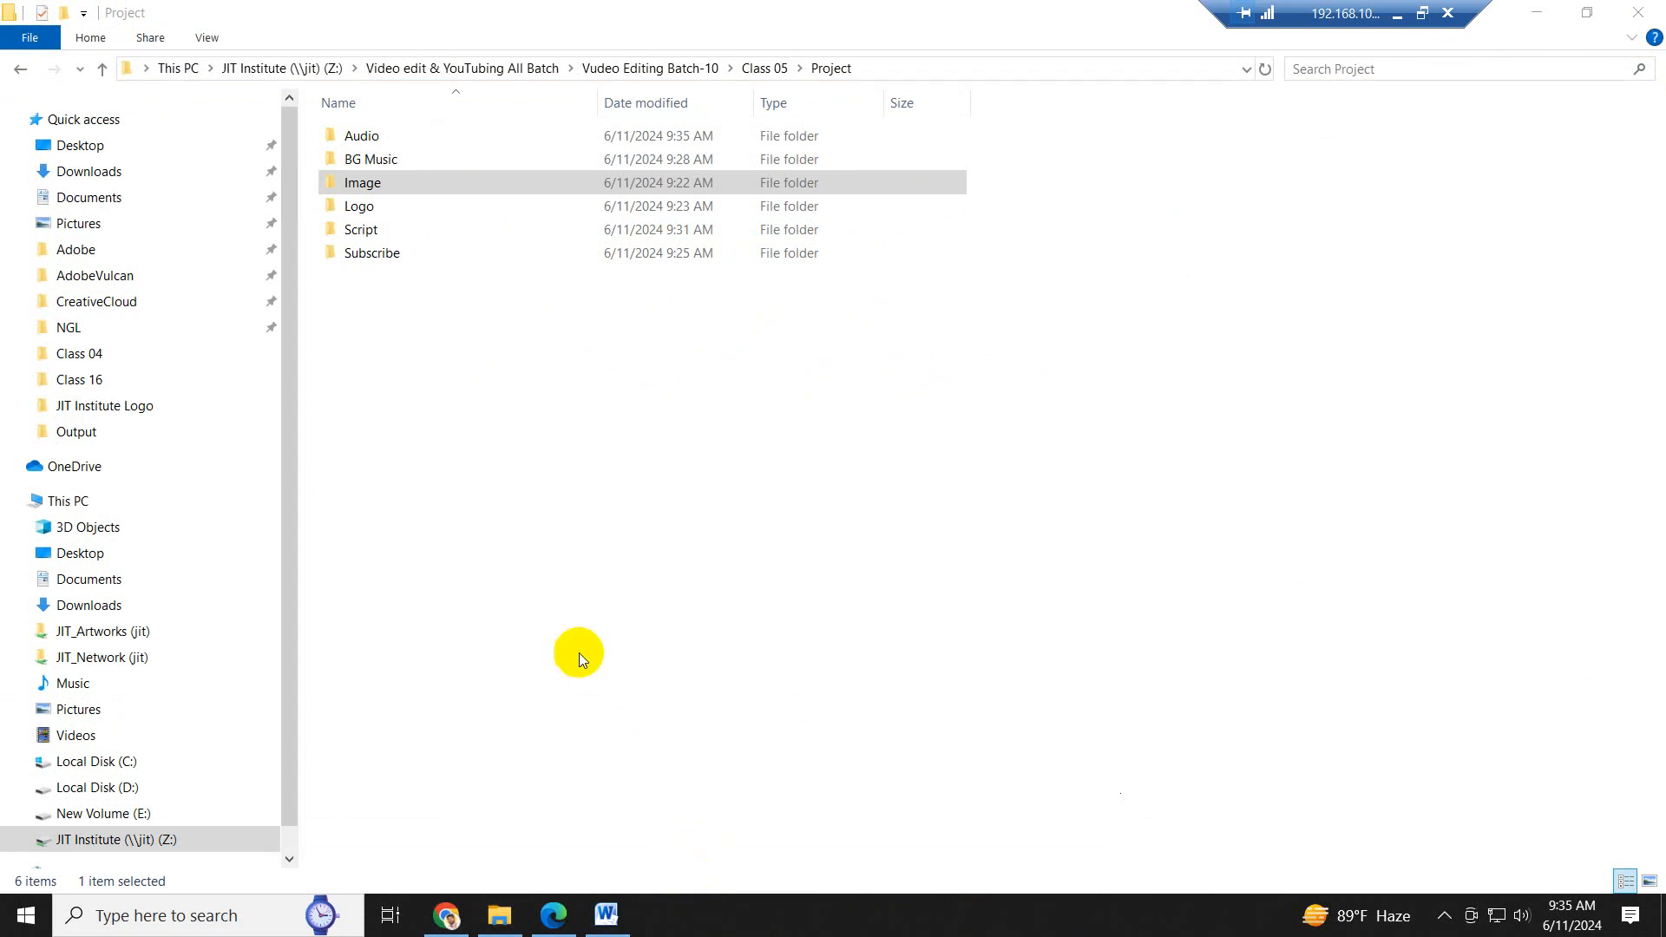
left_click(560, 918)
mouse_move(564, 918)
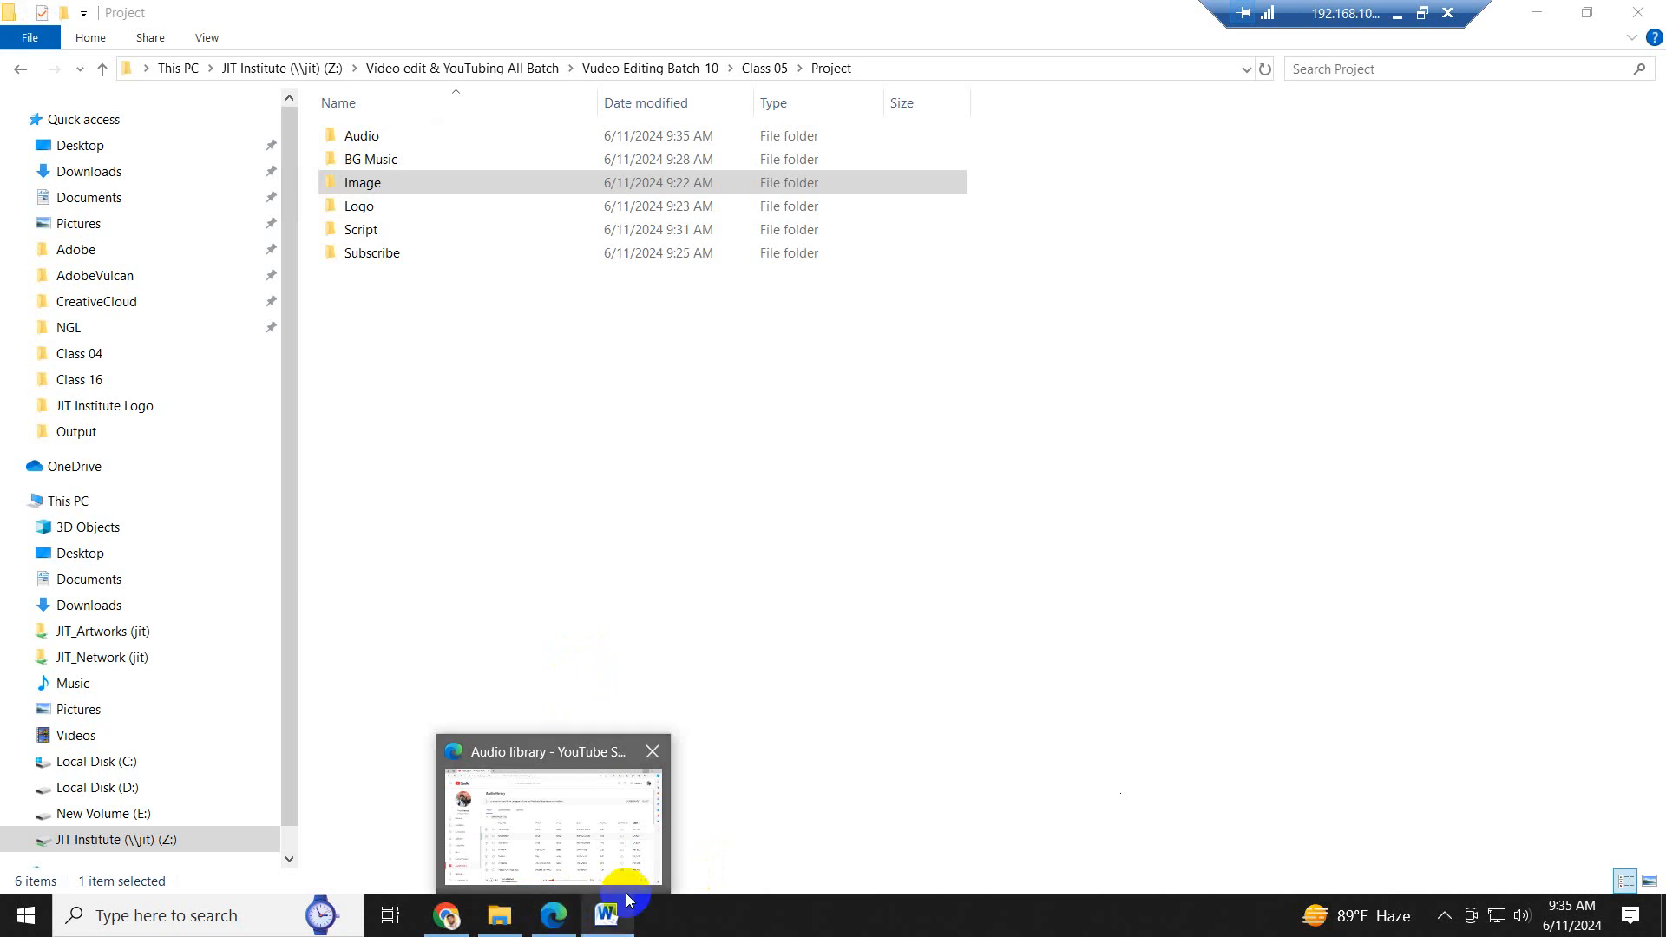
left_click(564, 918)
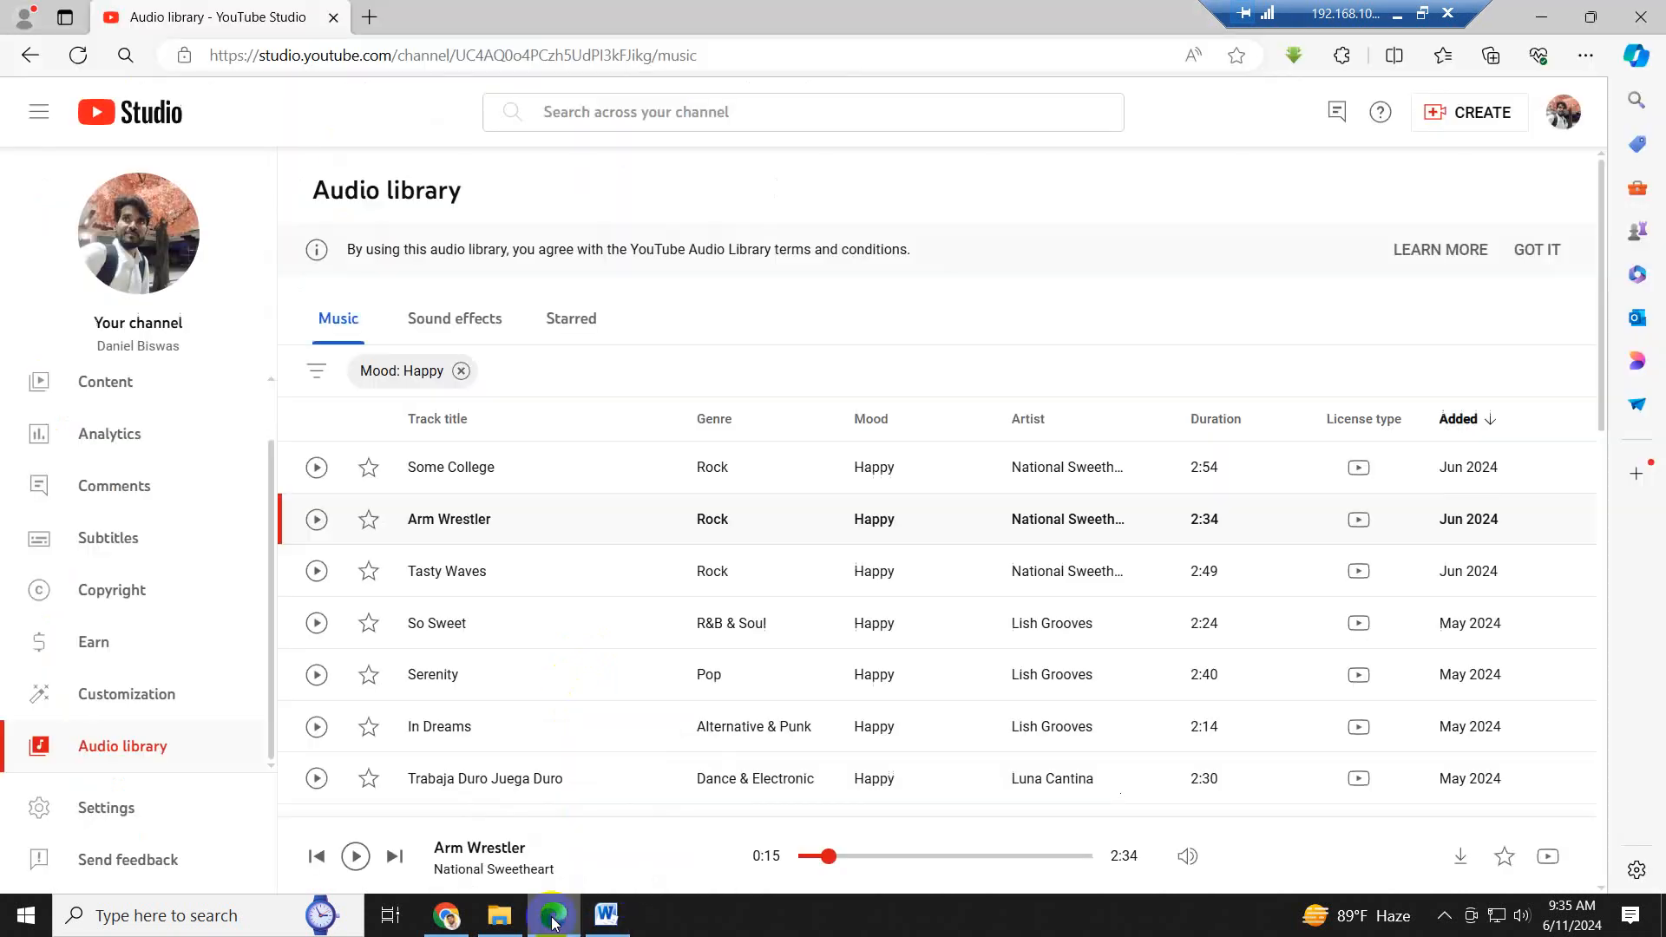
left_click(1541, 17)
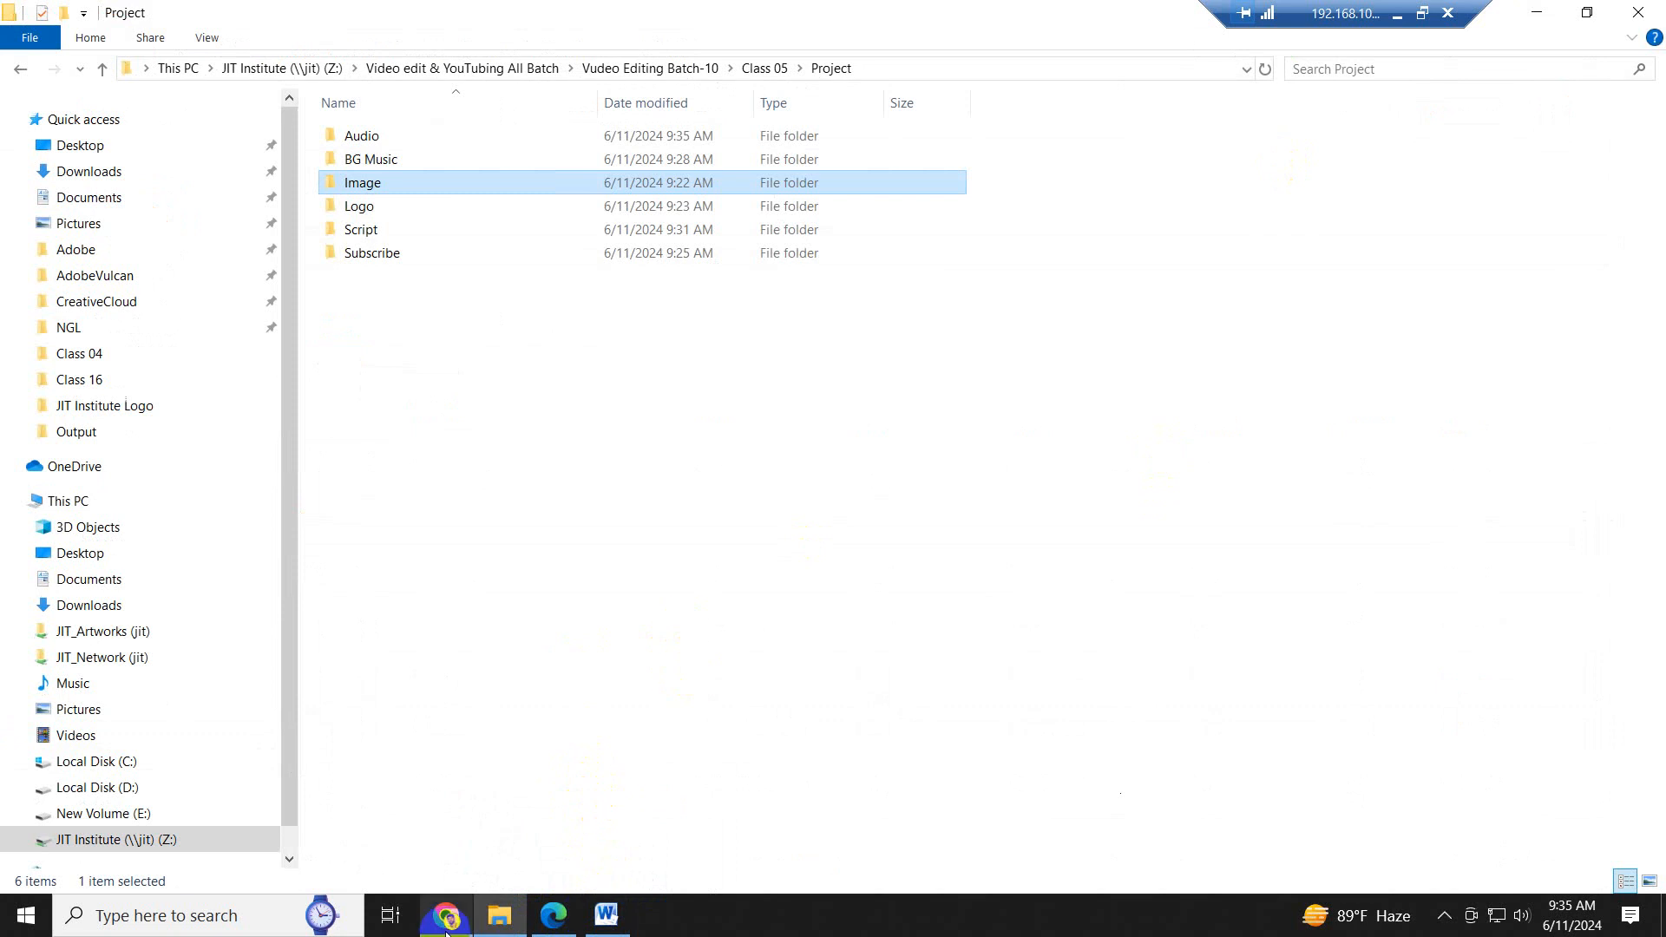
left_click_drag(445, 927, 506, 927)
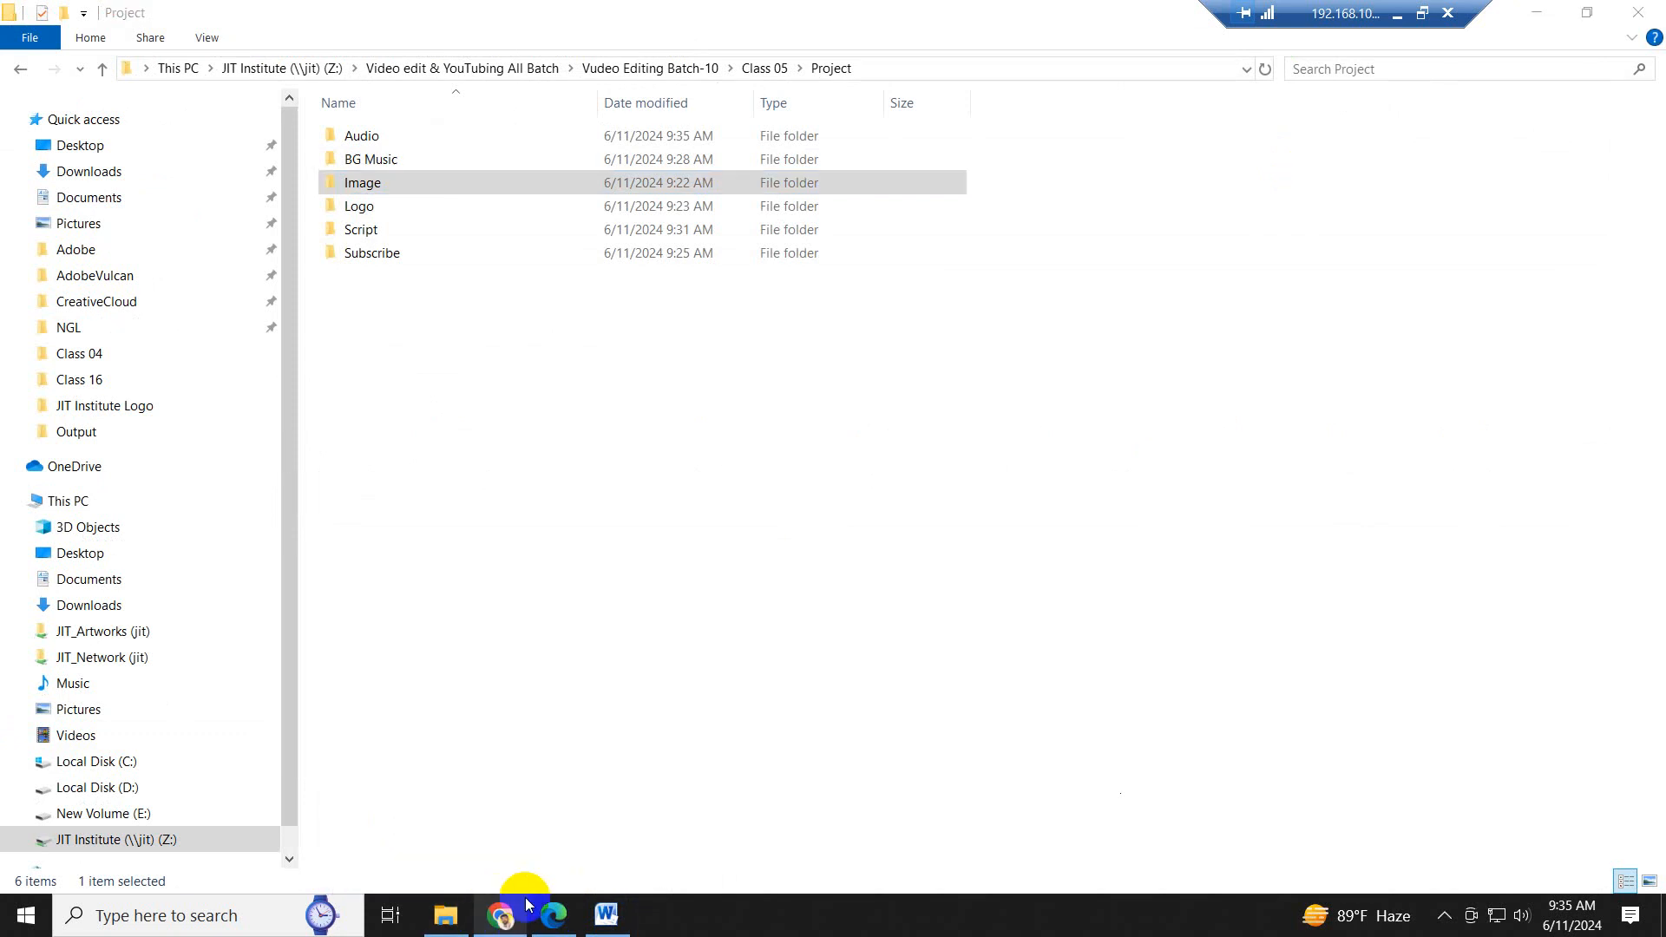
left_click(731, 445)
left_click(640, 606)
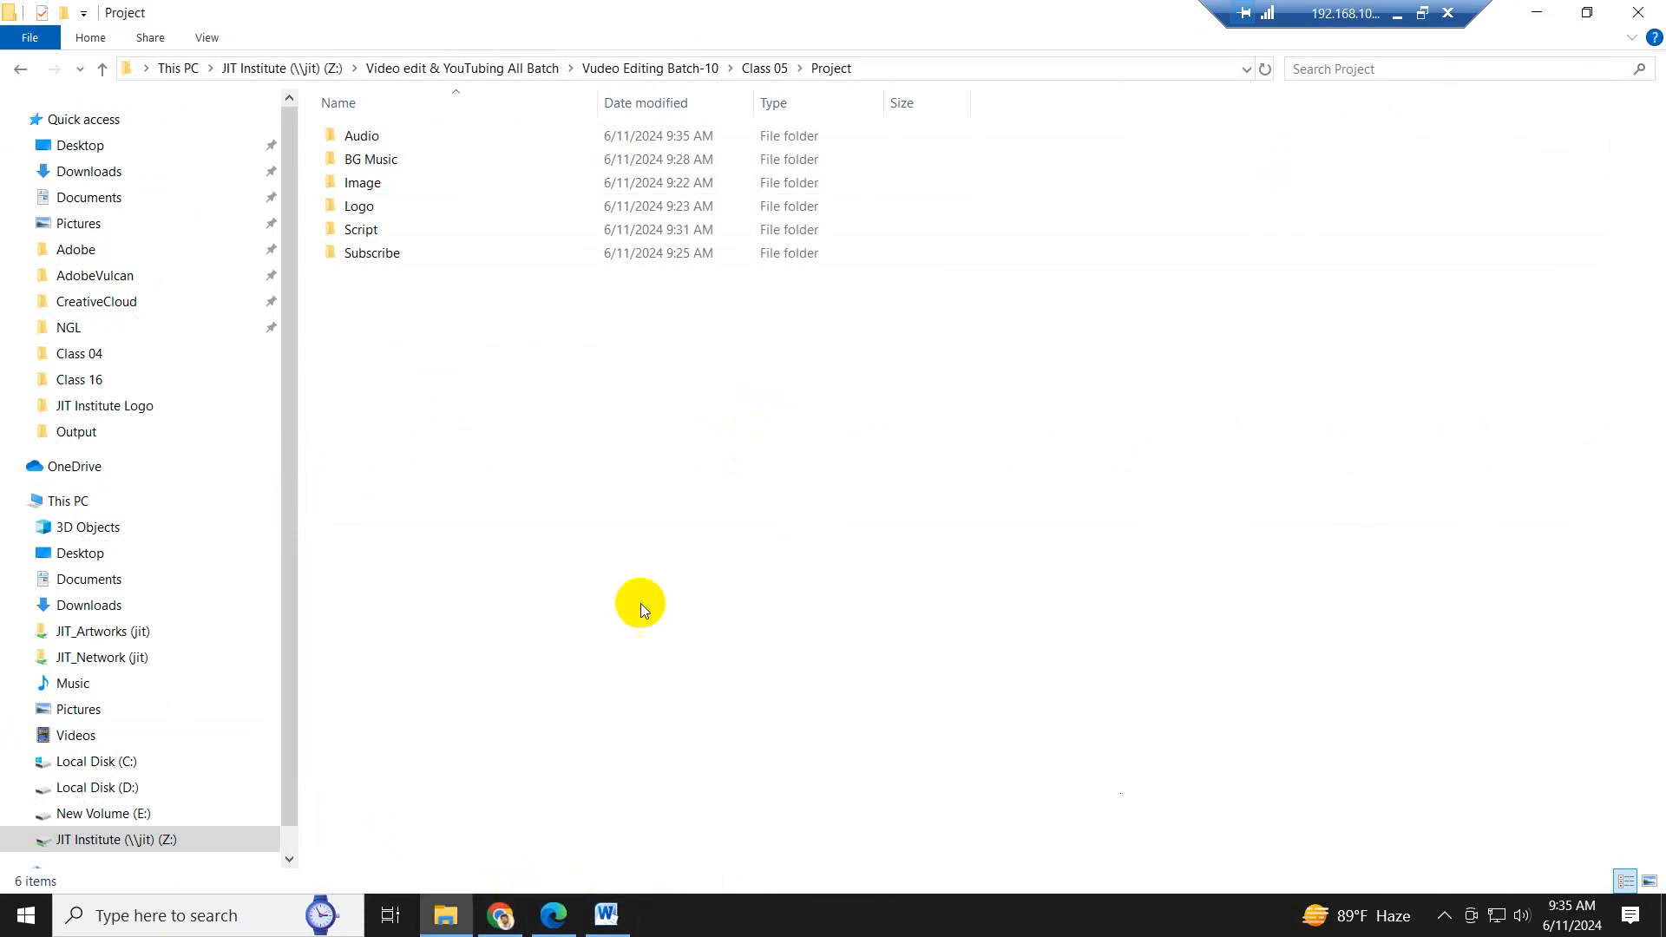
- Switch to Chrome and close the Bill Gates Wikipedia page
left_click(496, 916)
left_click(705, 477)
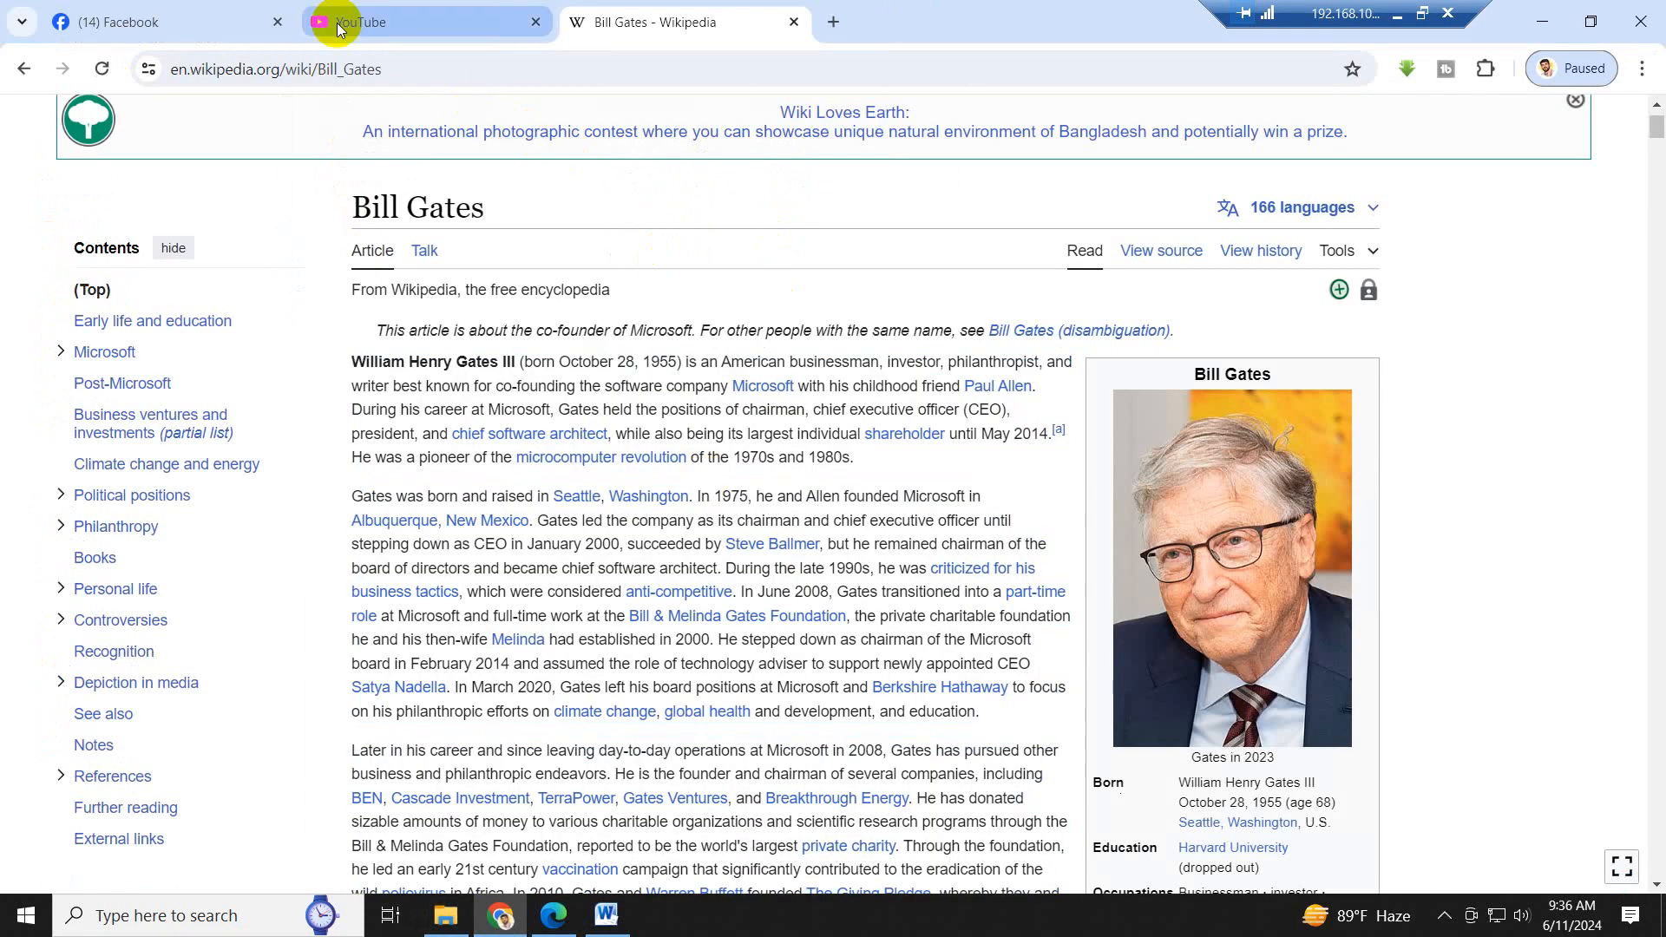
key("ctrl+w")
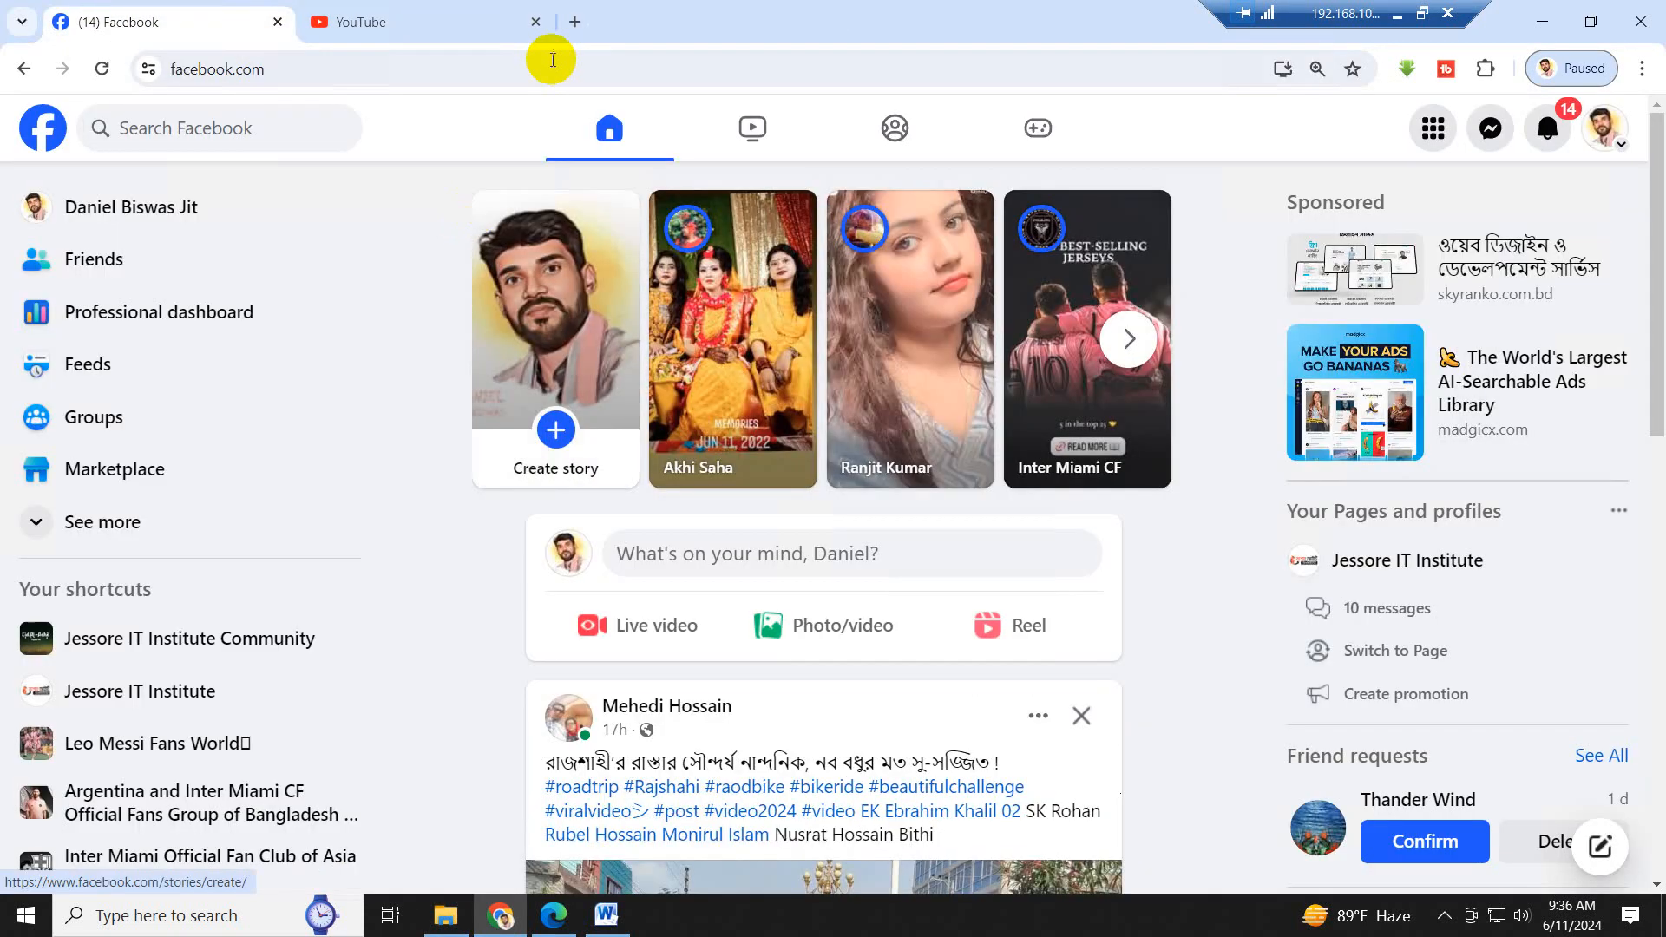
- Search Google for "leonardo ai" in a new tab and open the Leonardo AI: AI Image Generator result
left_click(587, 23)
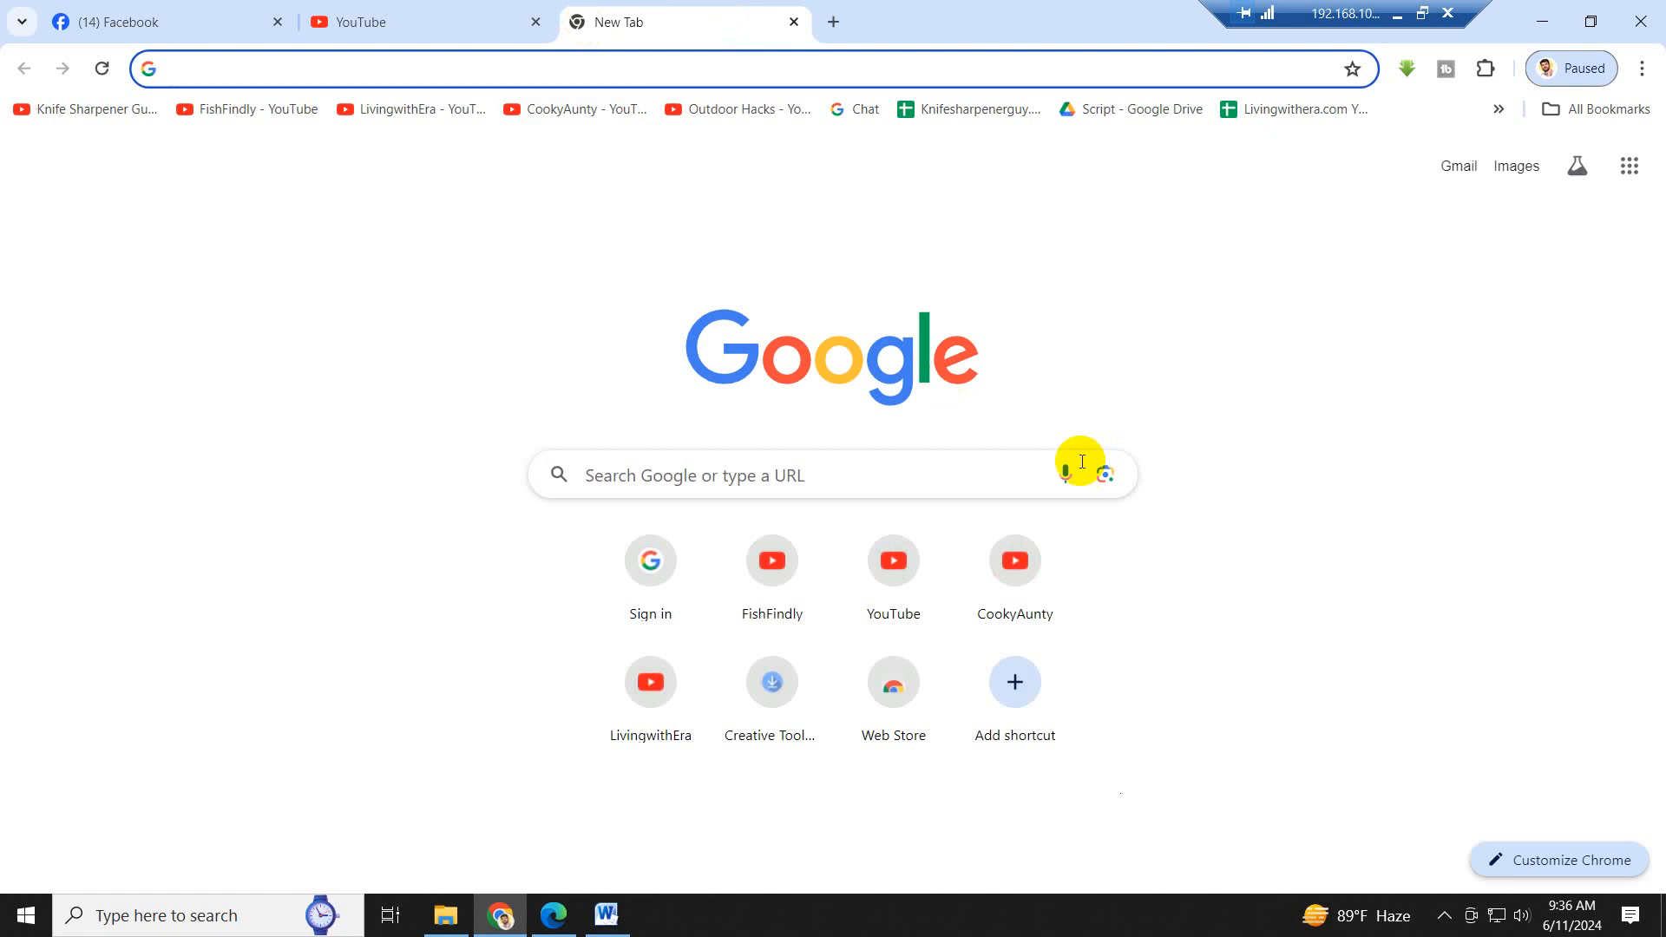
type("leo")
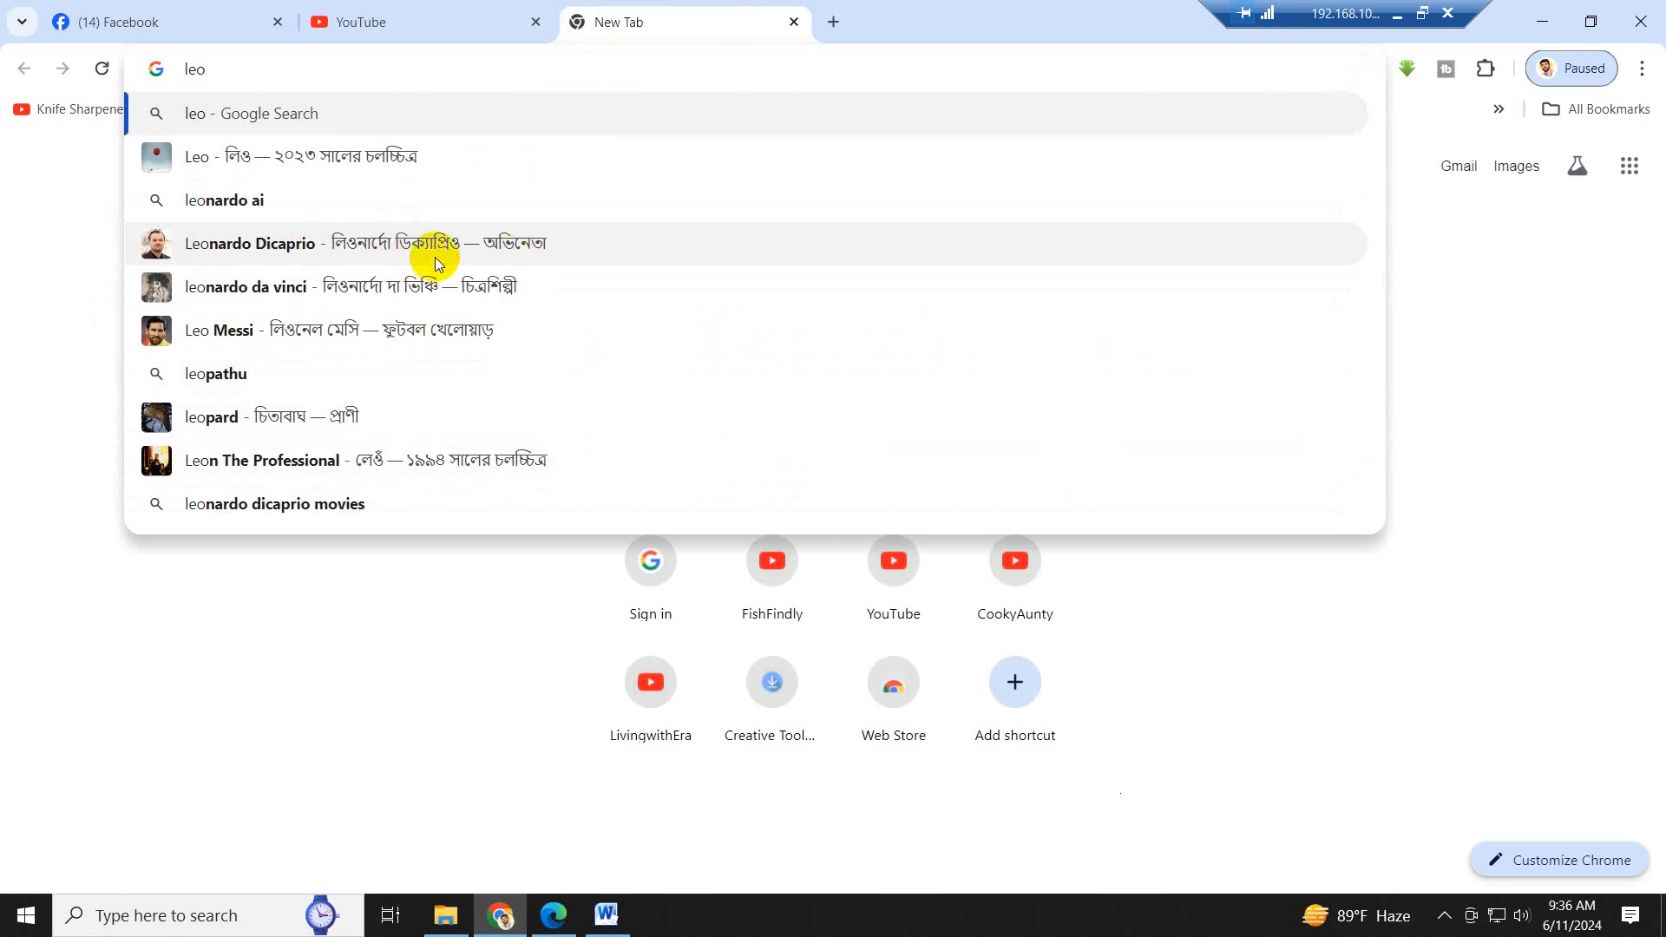
left_click(243, 199)
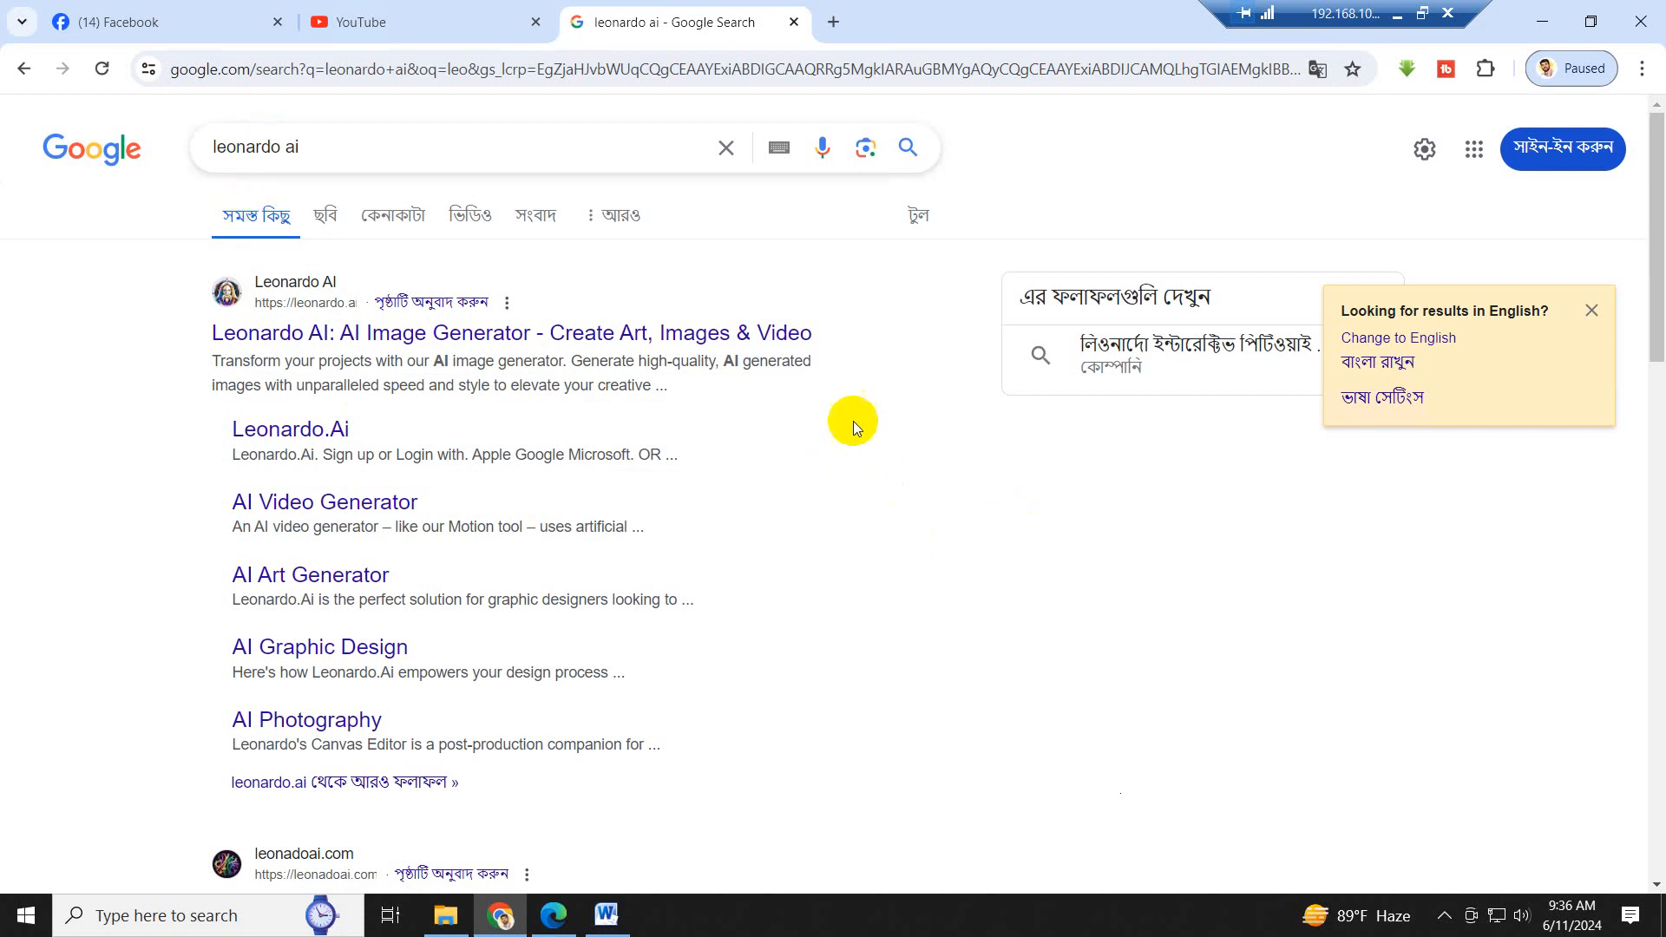
left_click(483, 339)
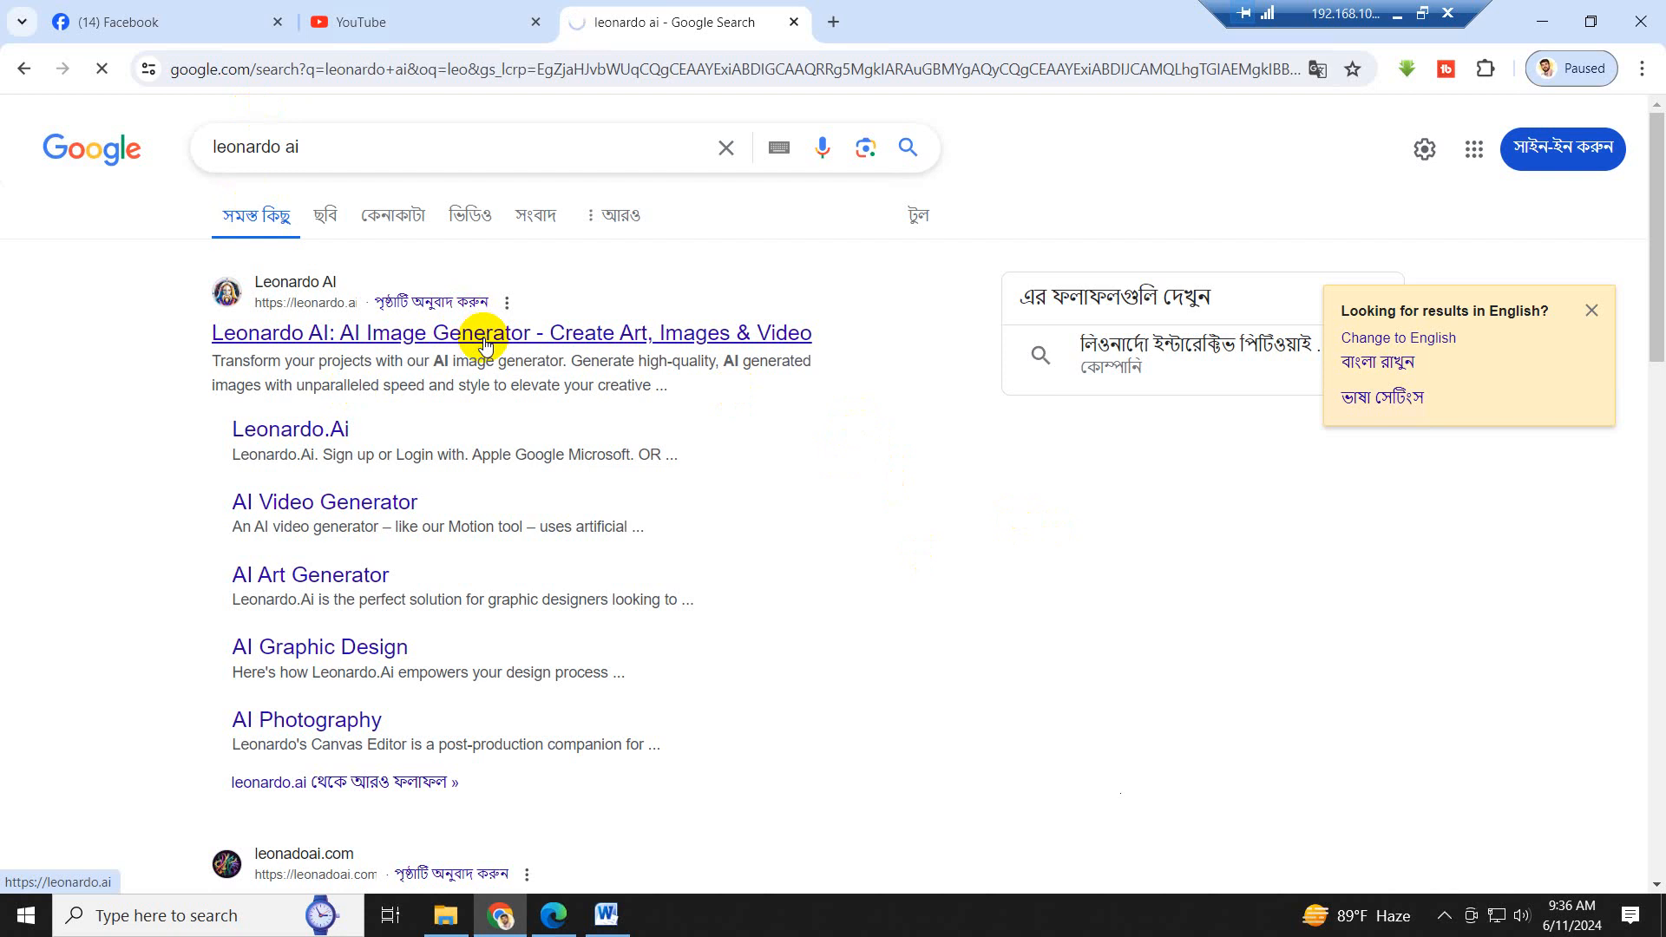
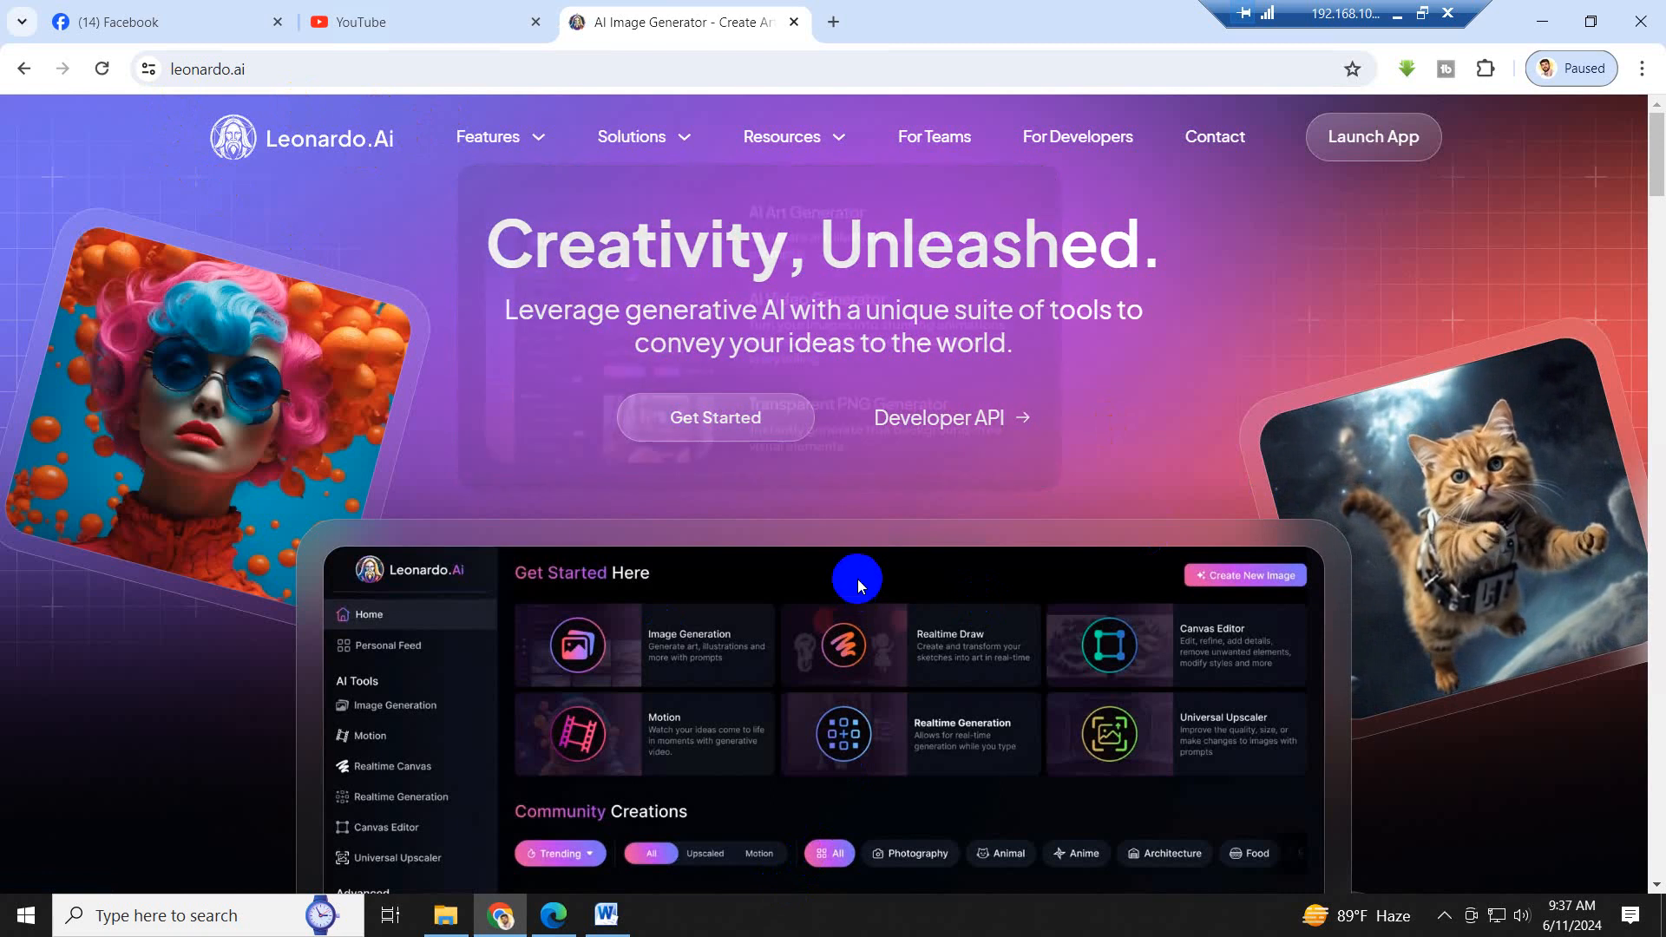
- Open the Leonardo AI sign-in page, minimize Chrome, and open leonardo.ai in a new tab in Edge
left_click(751, 420)
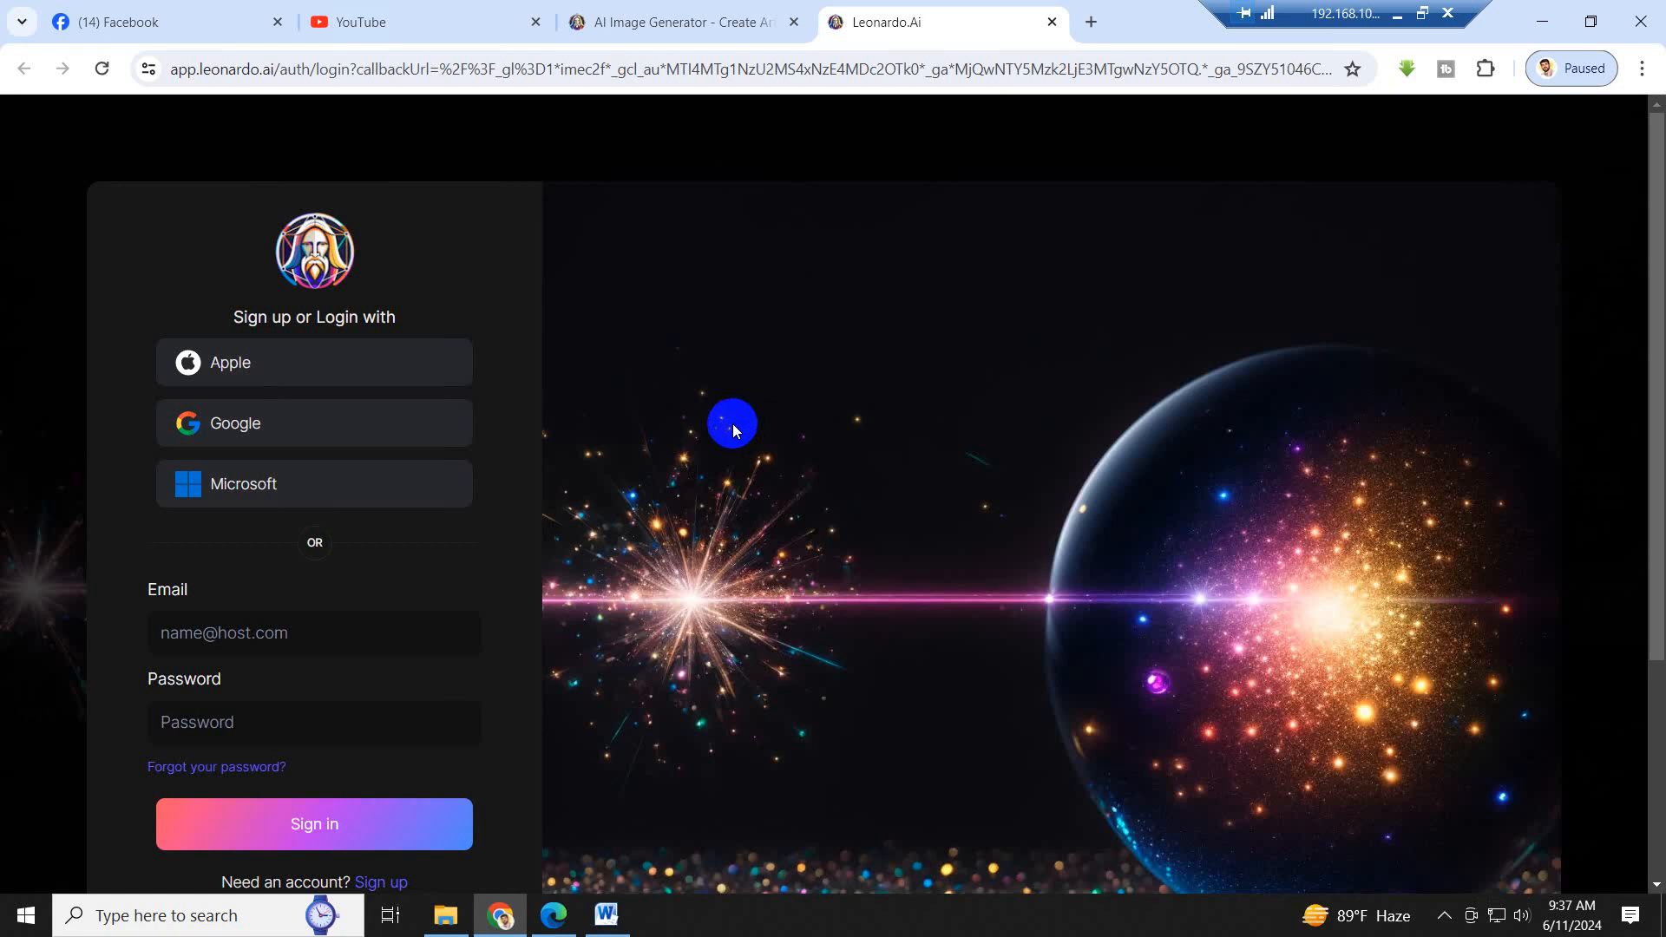
left_click(1549, 24)
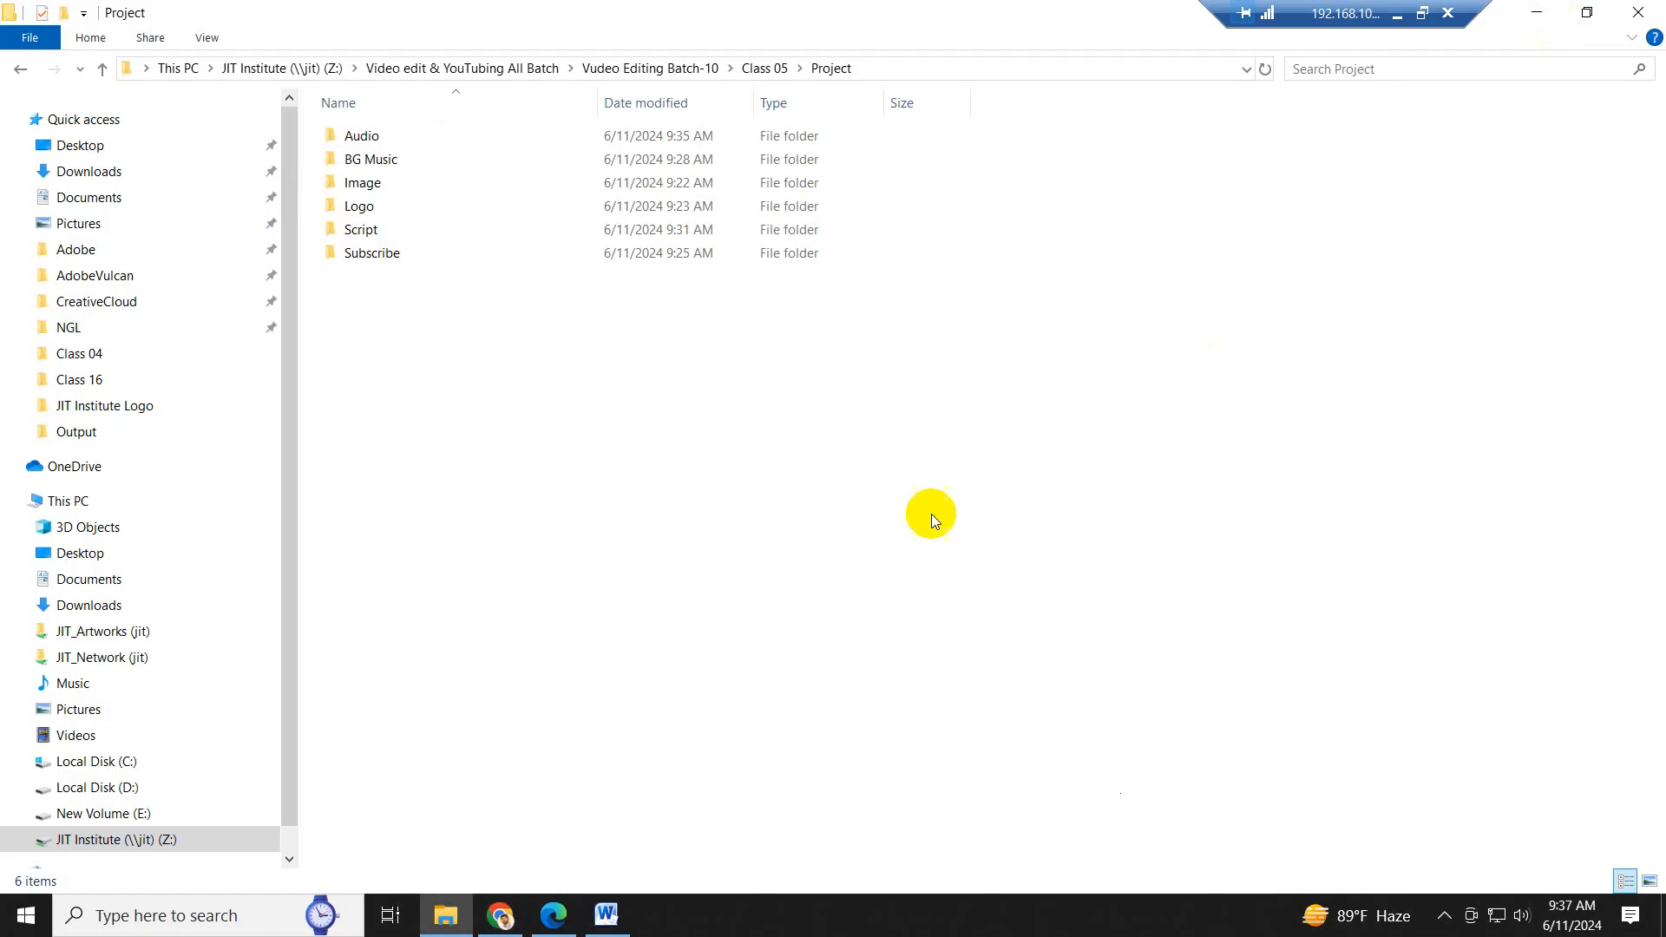
left_click(554, 916)
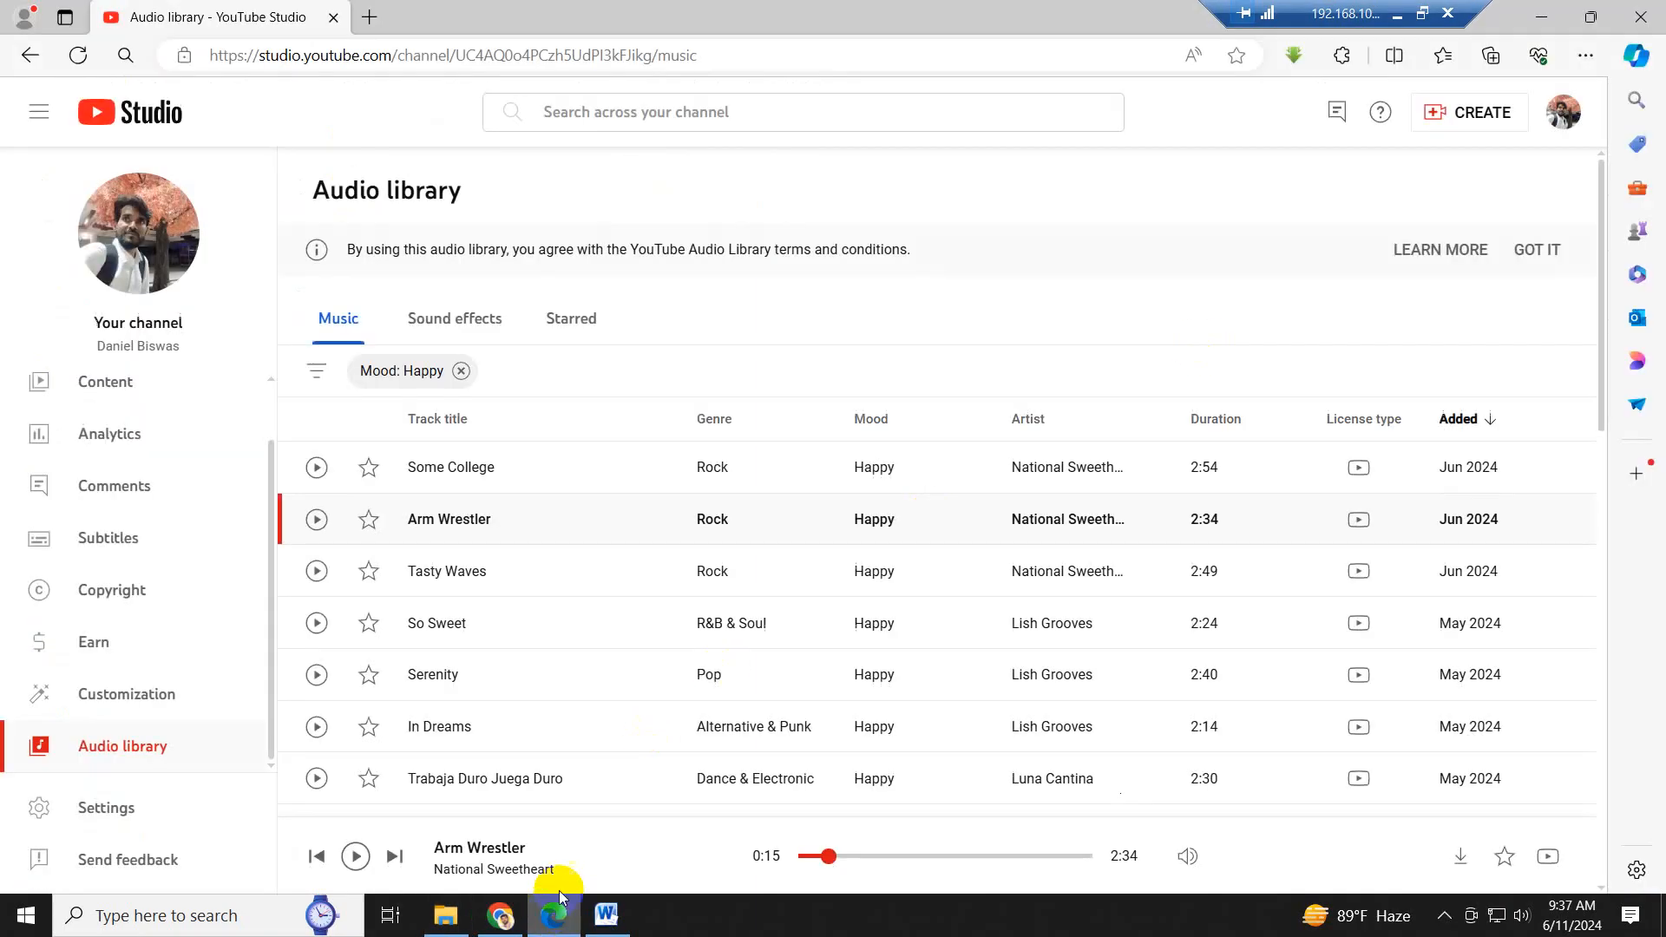
left_click(371, 17)
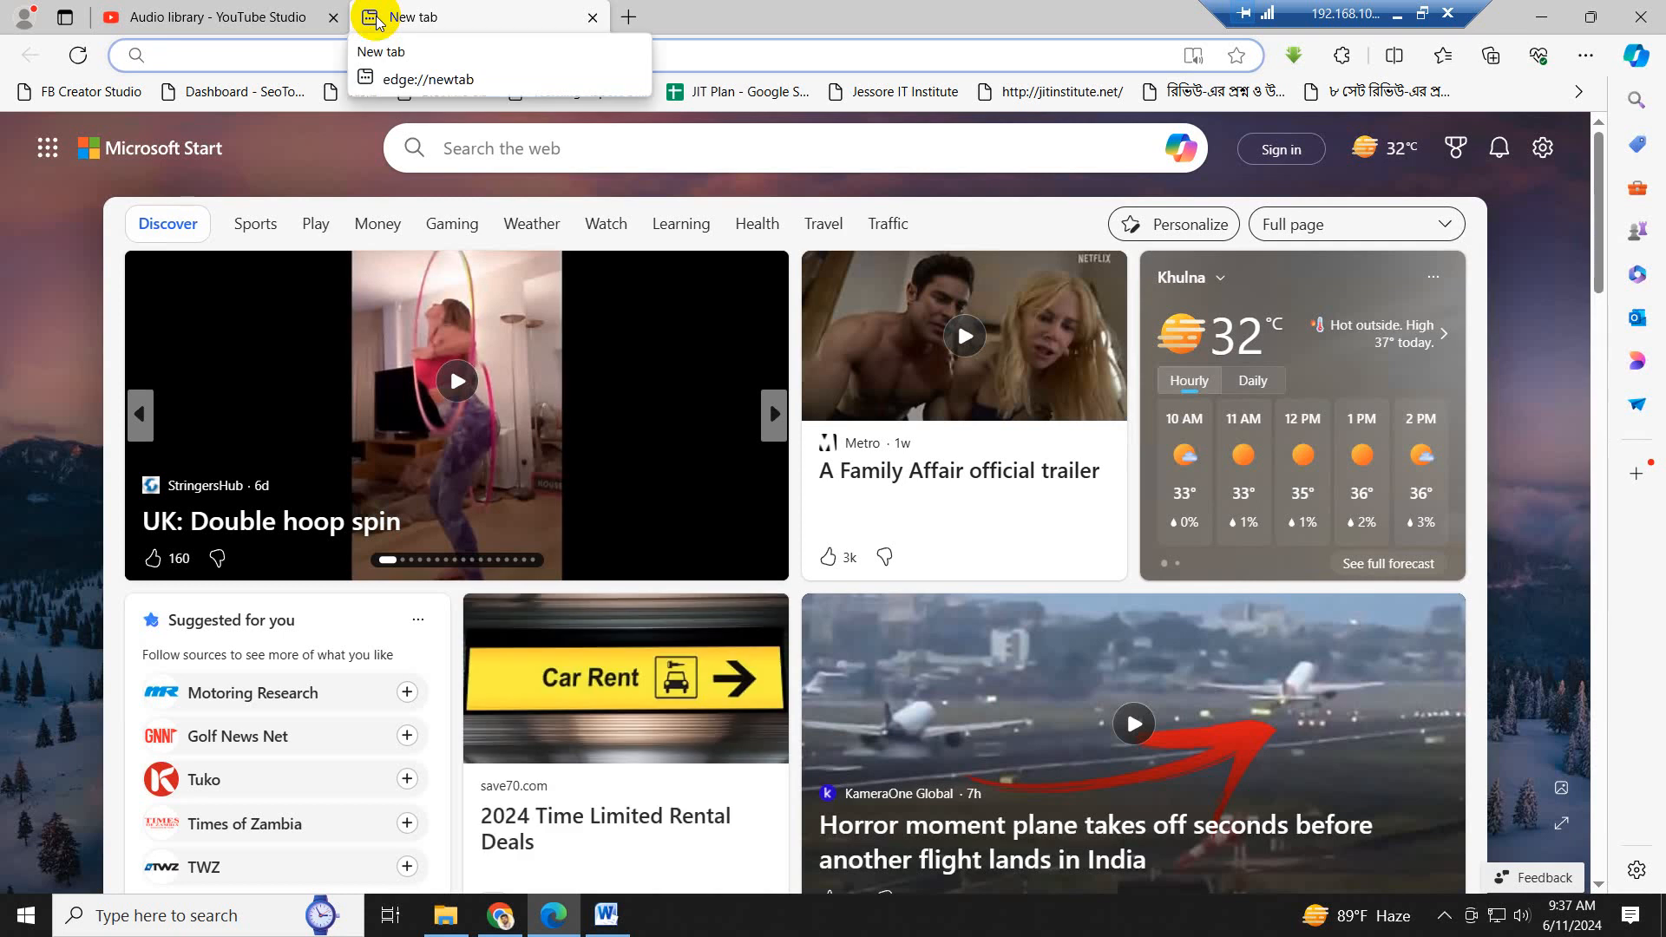
type("le")
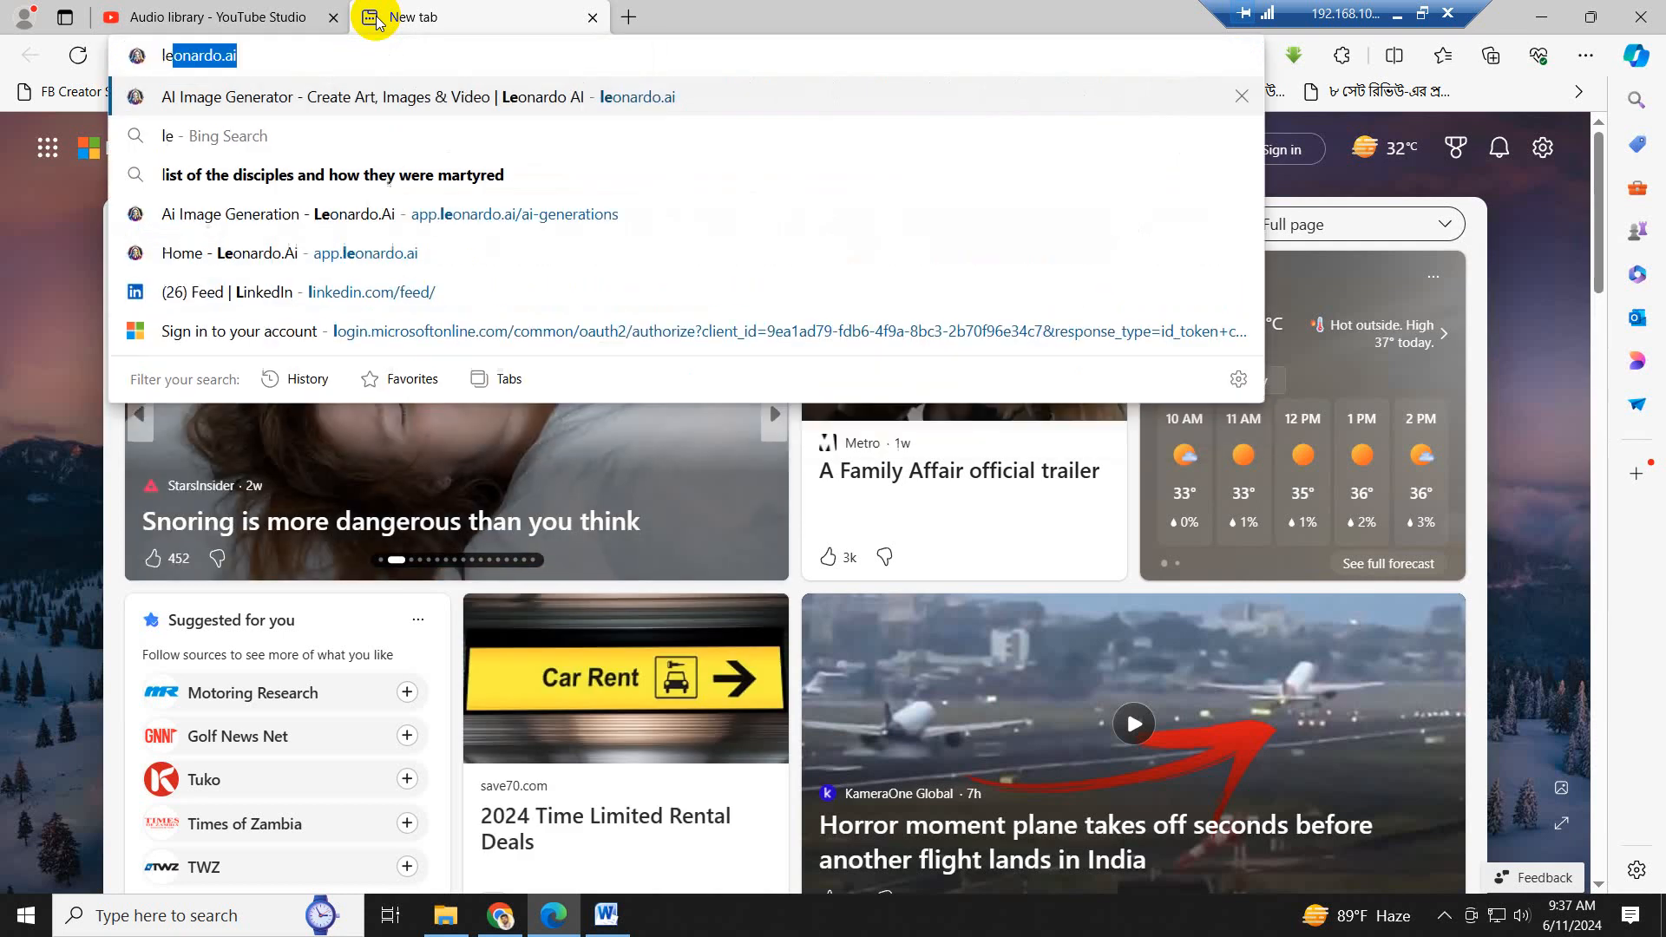
key("Return")
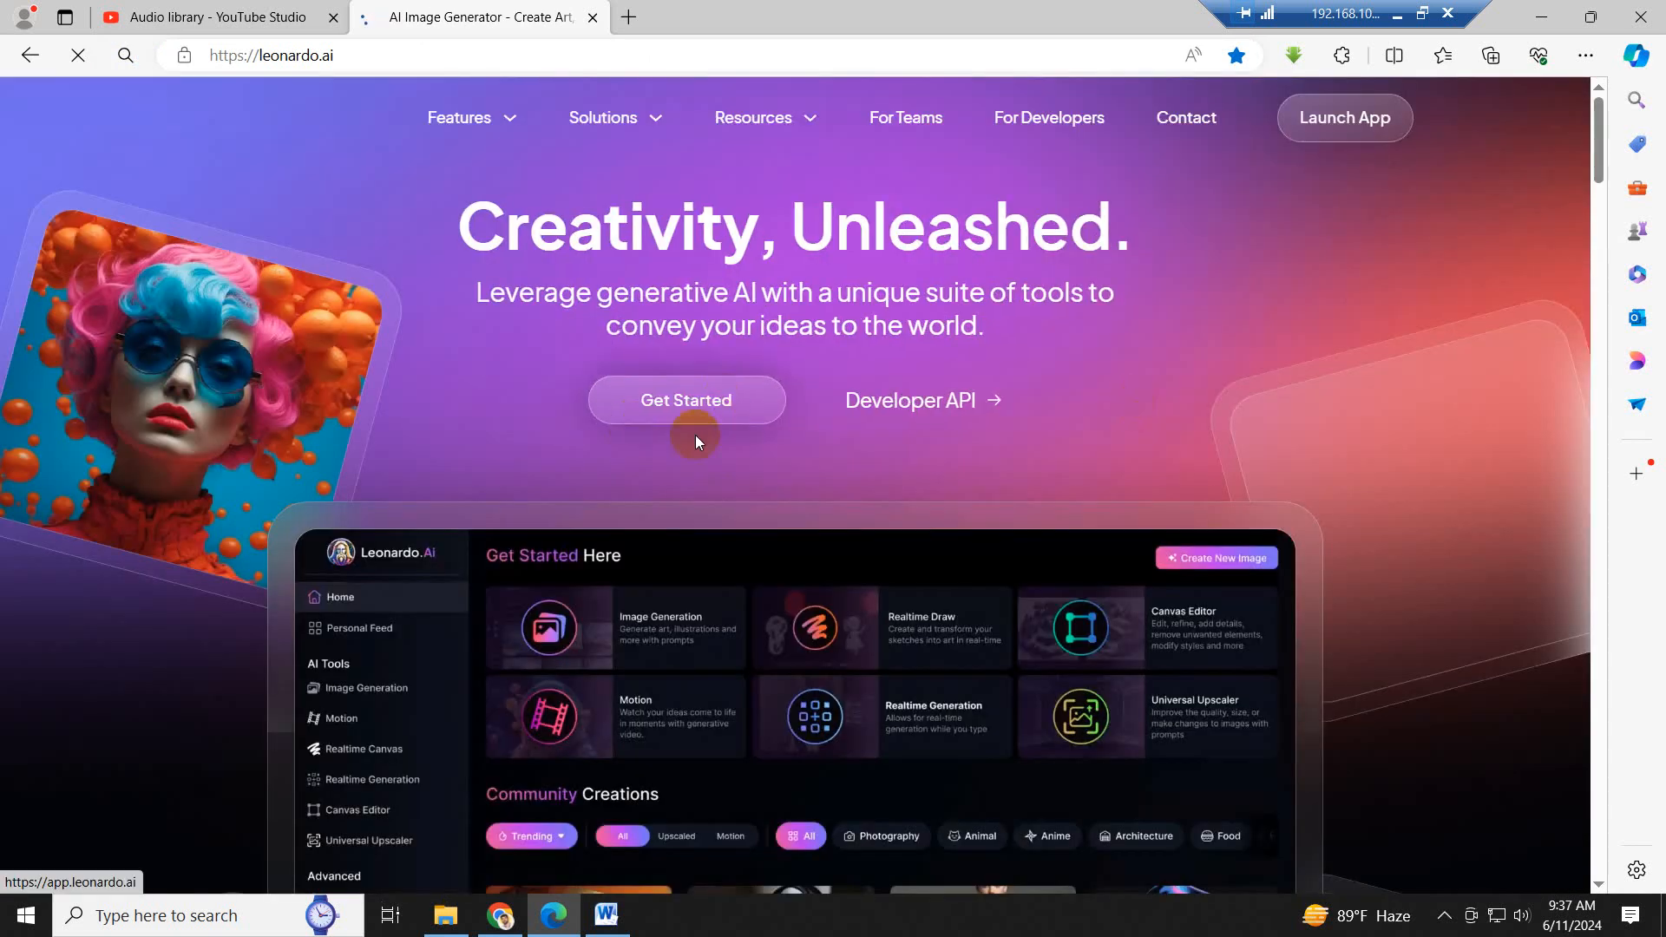
- Enter the Leonardo AI app, dismiss the What's New notice, and look over the home page
left_click(695, 408)
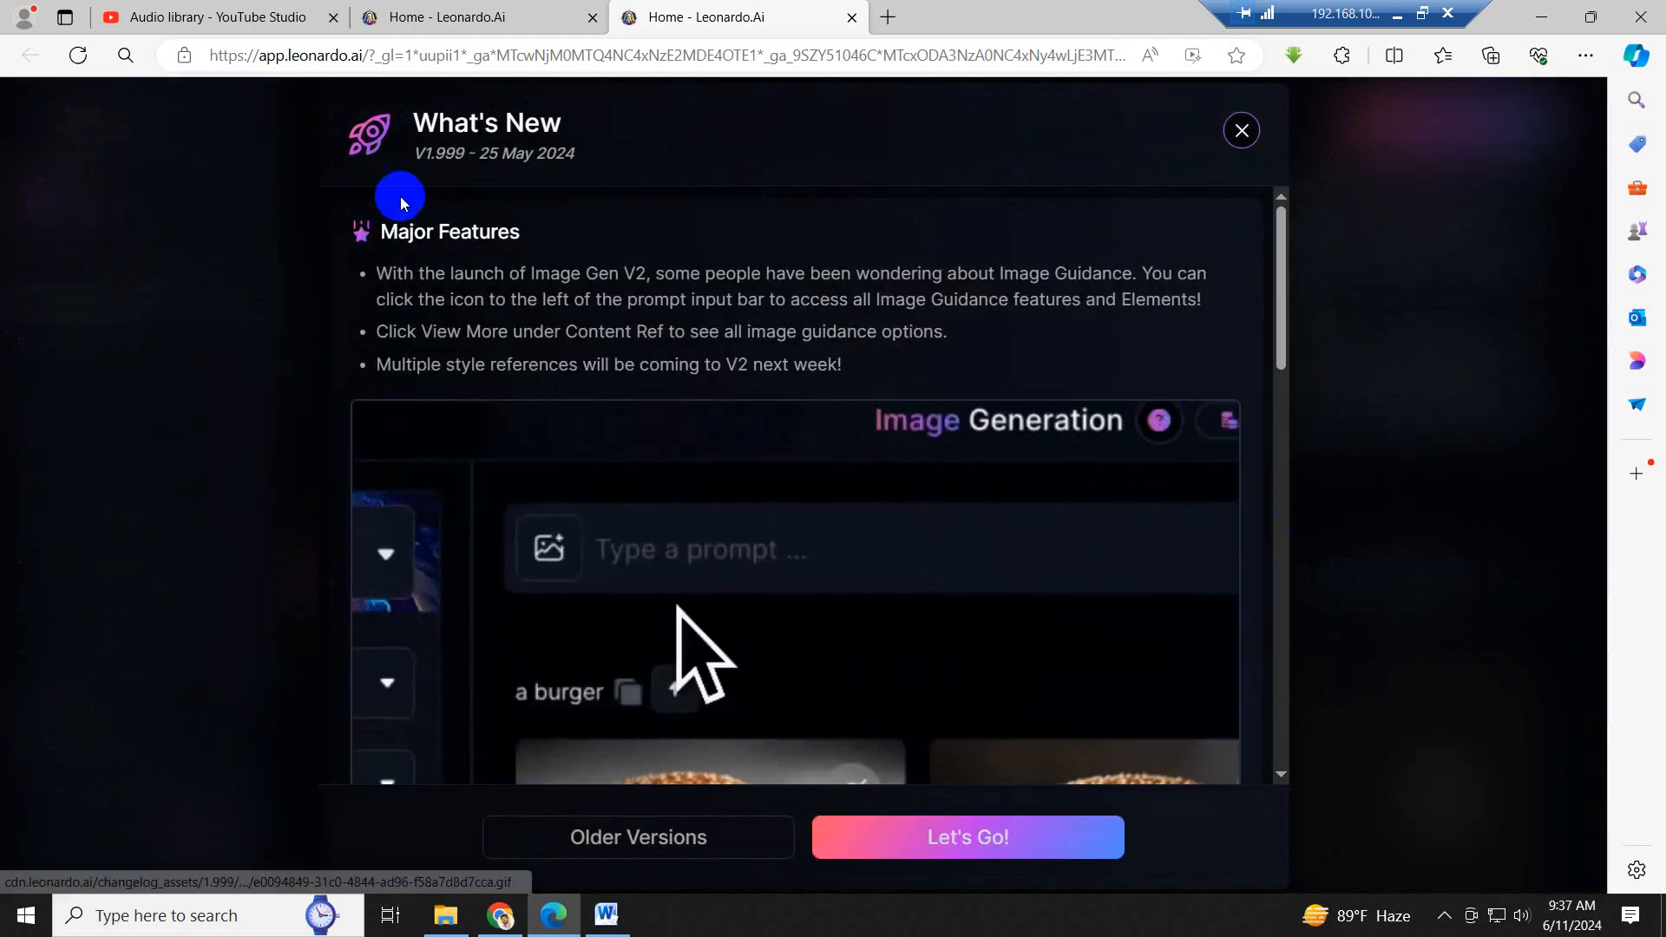
left_click(1241, 134)
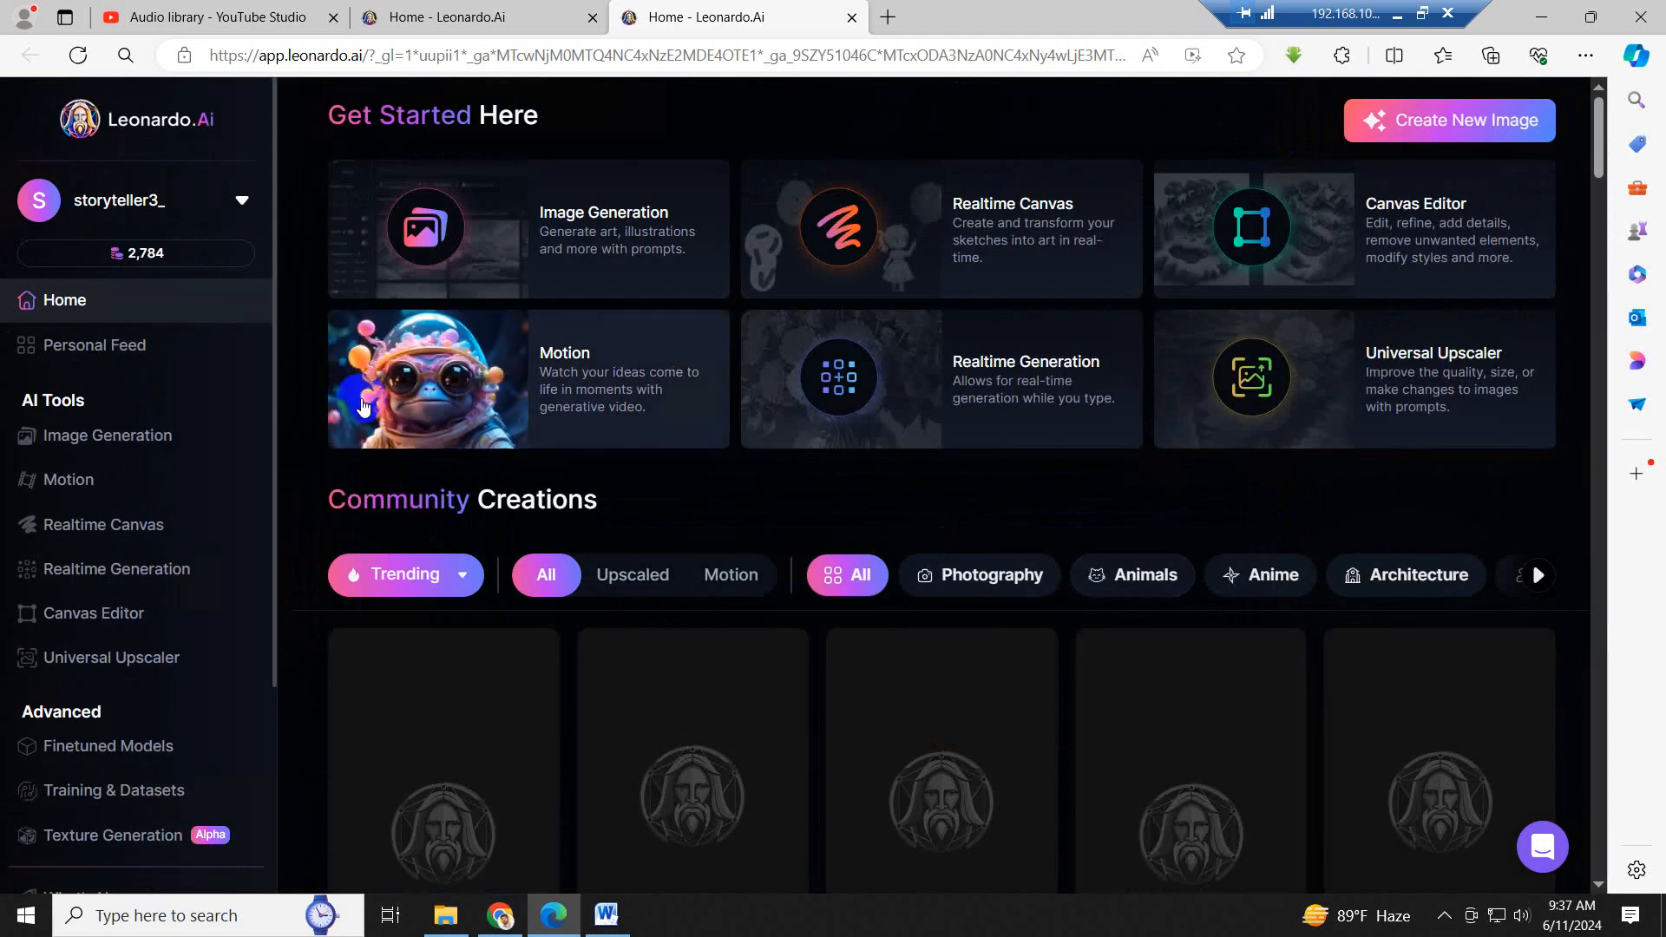
scroll(1224, 798, "down", 5)
scroll(1225, 800, "up", 7)
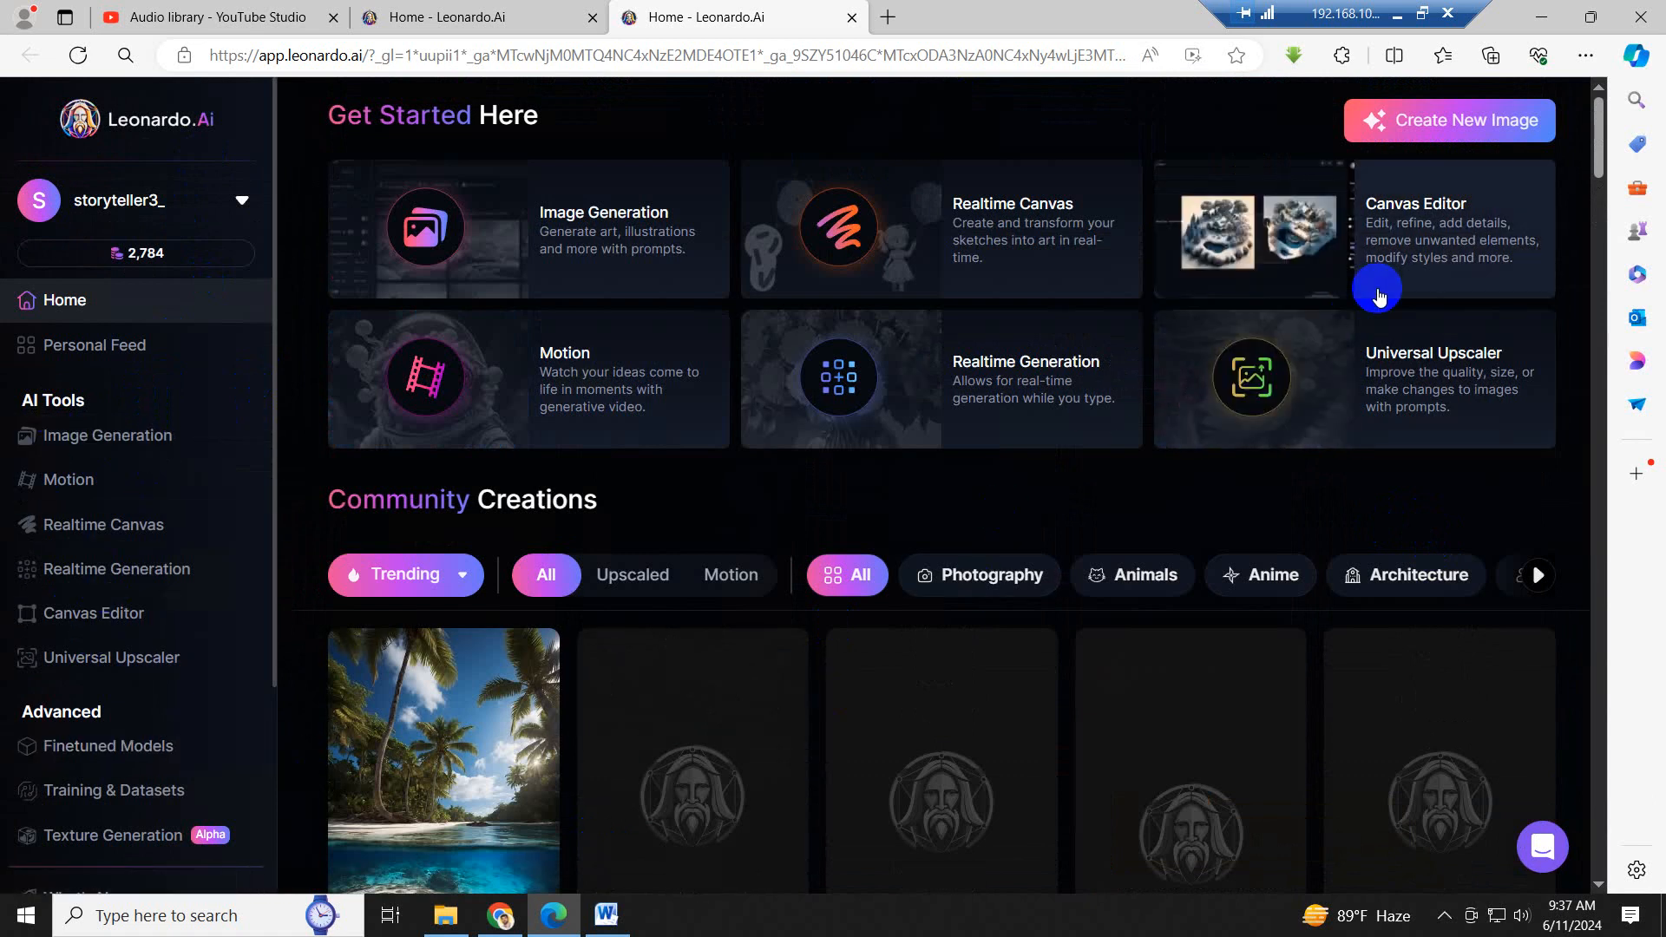
scroll(1175, 476, "up", 3)
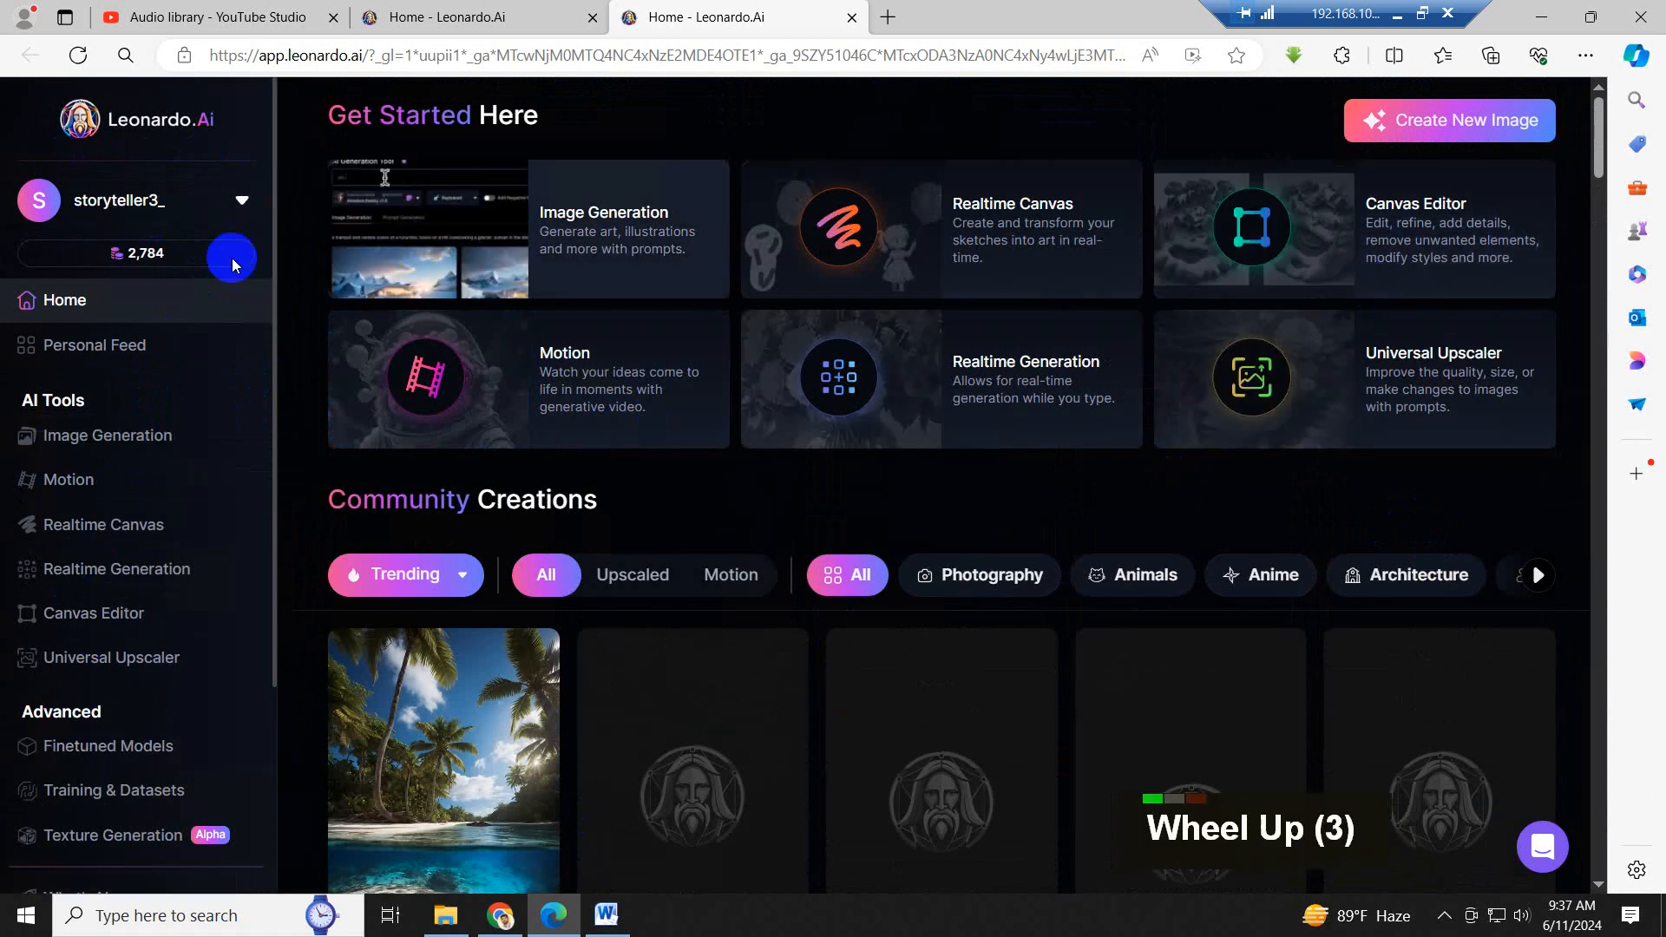
mouse_move(155, 266)
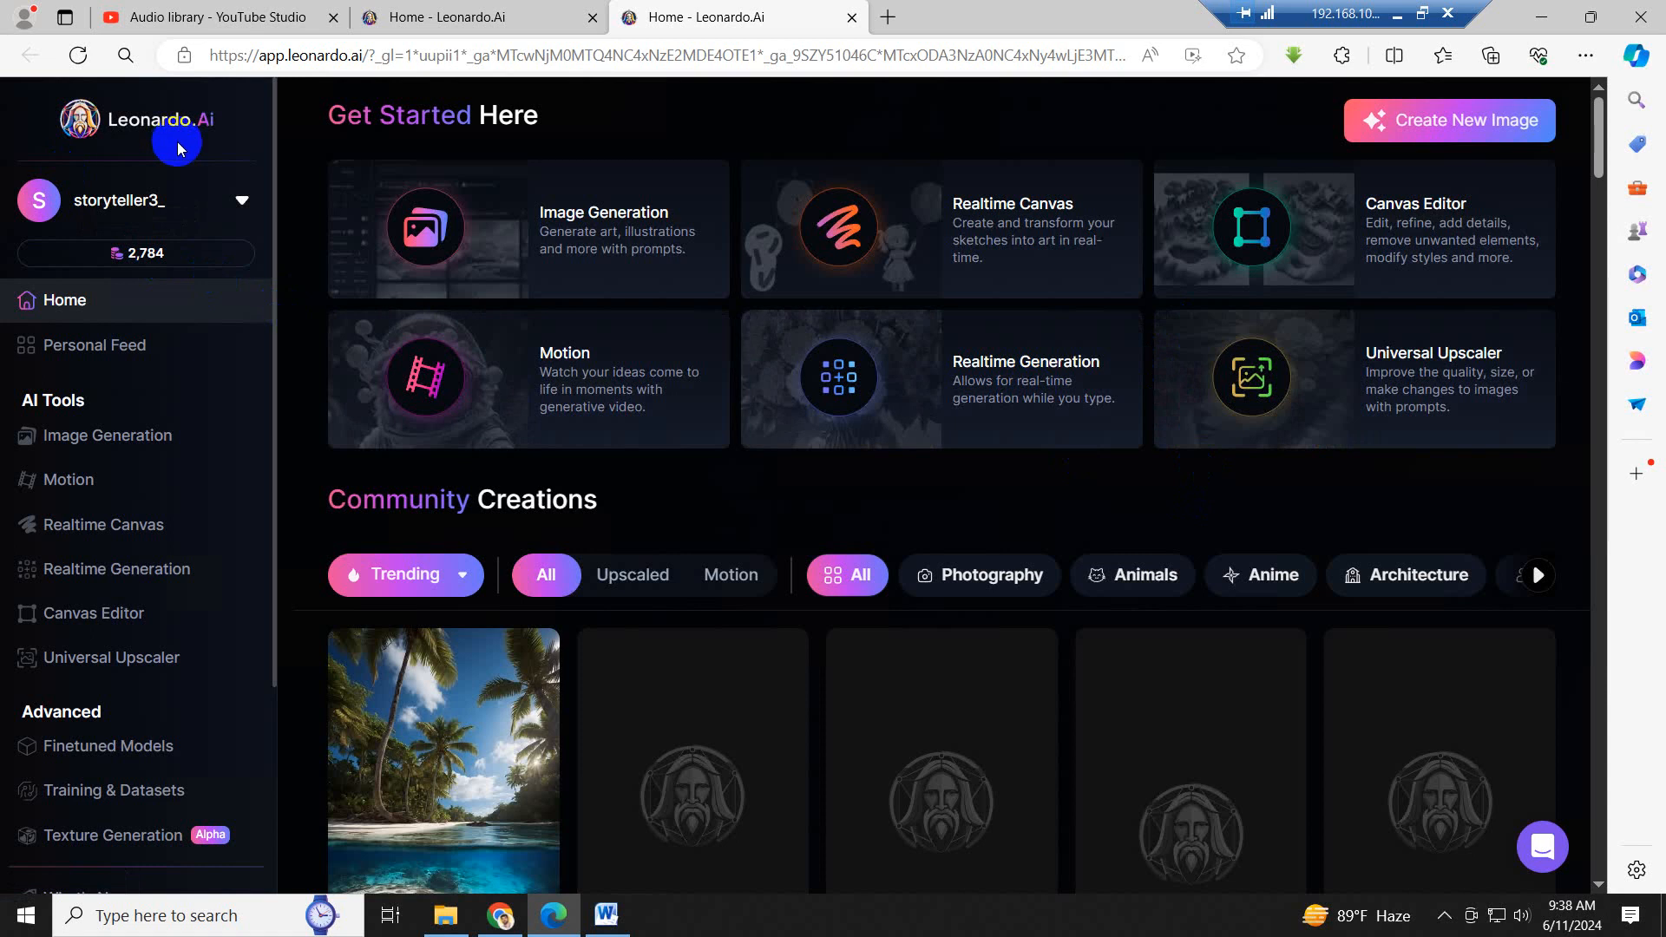
- Log out of the current Leonardo AI account and sign in with Google instead
left_click(250, 198)
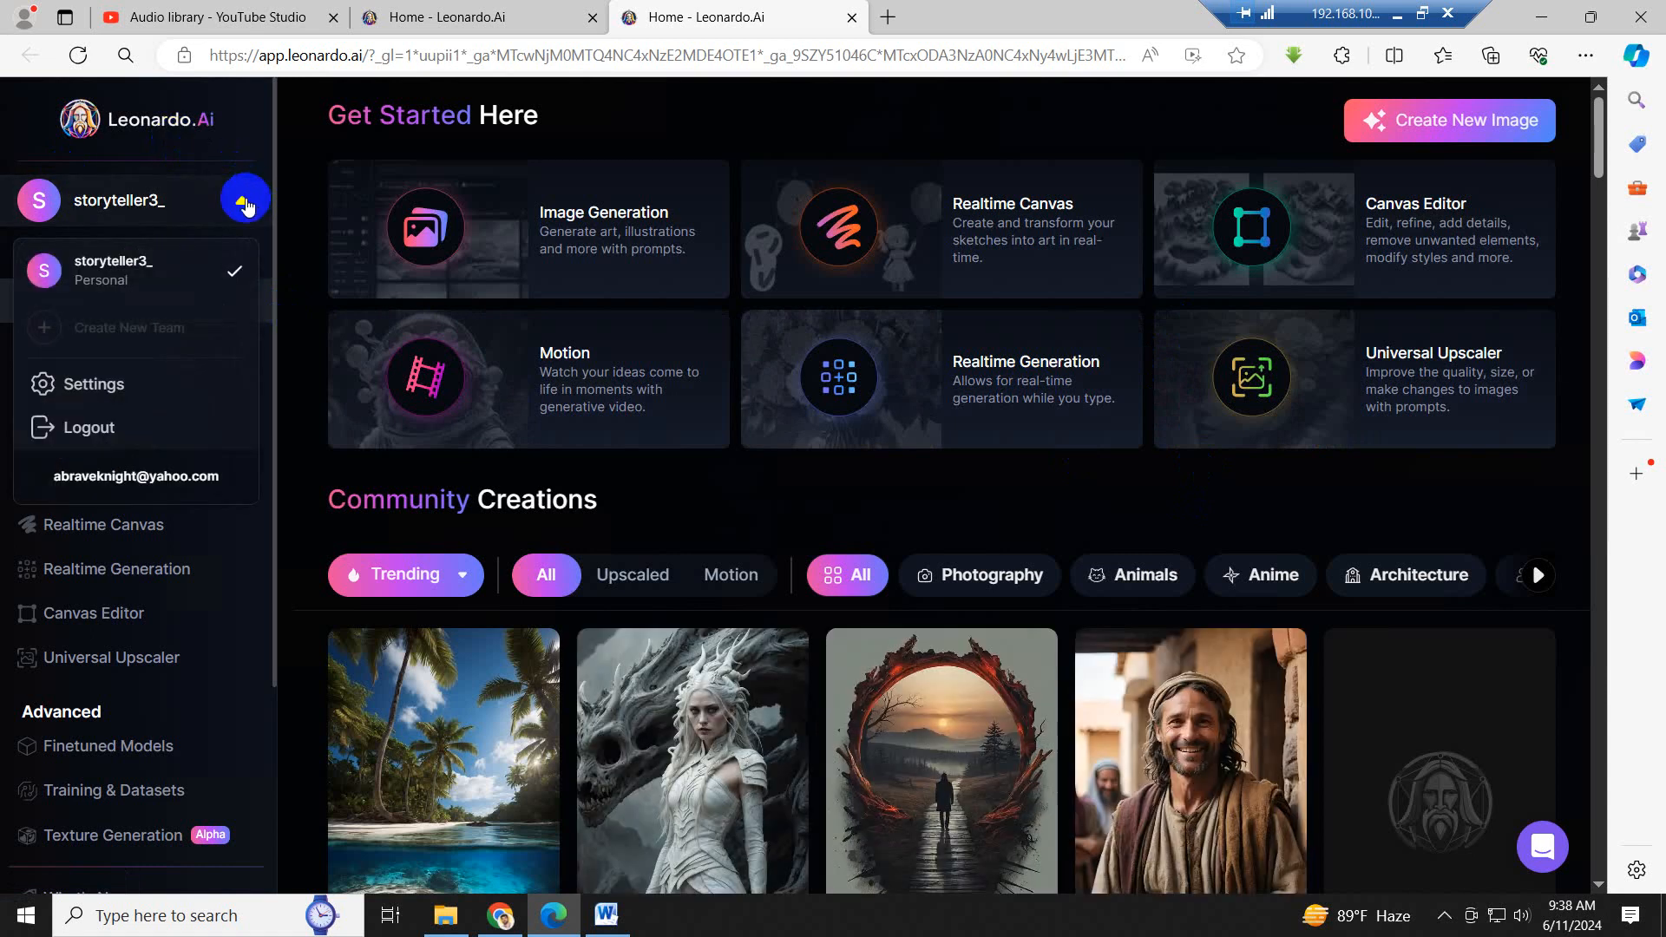
left_click(740, 103)
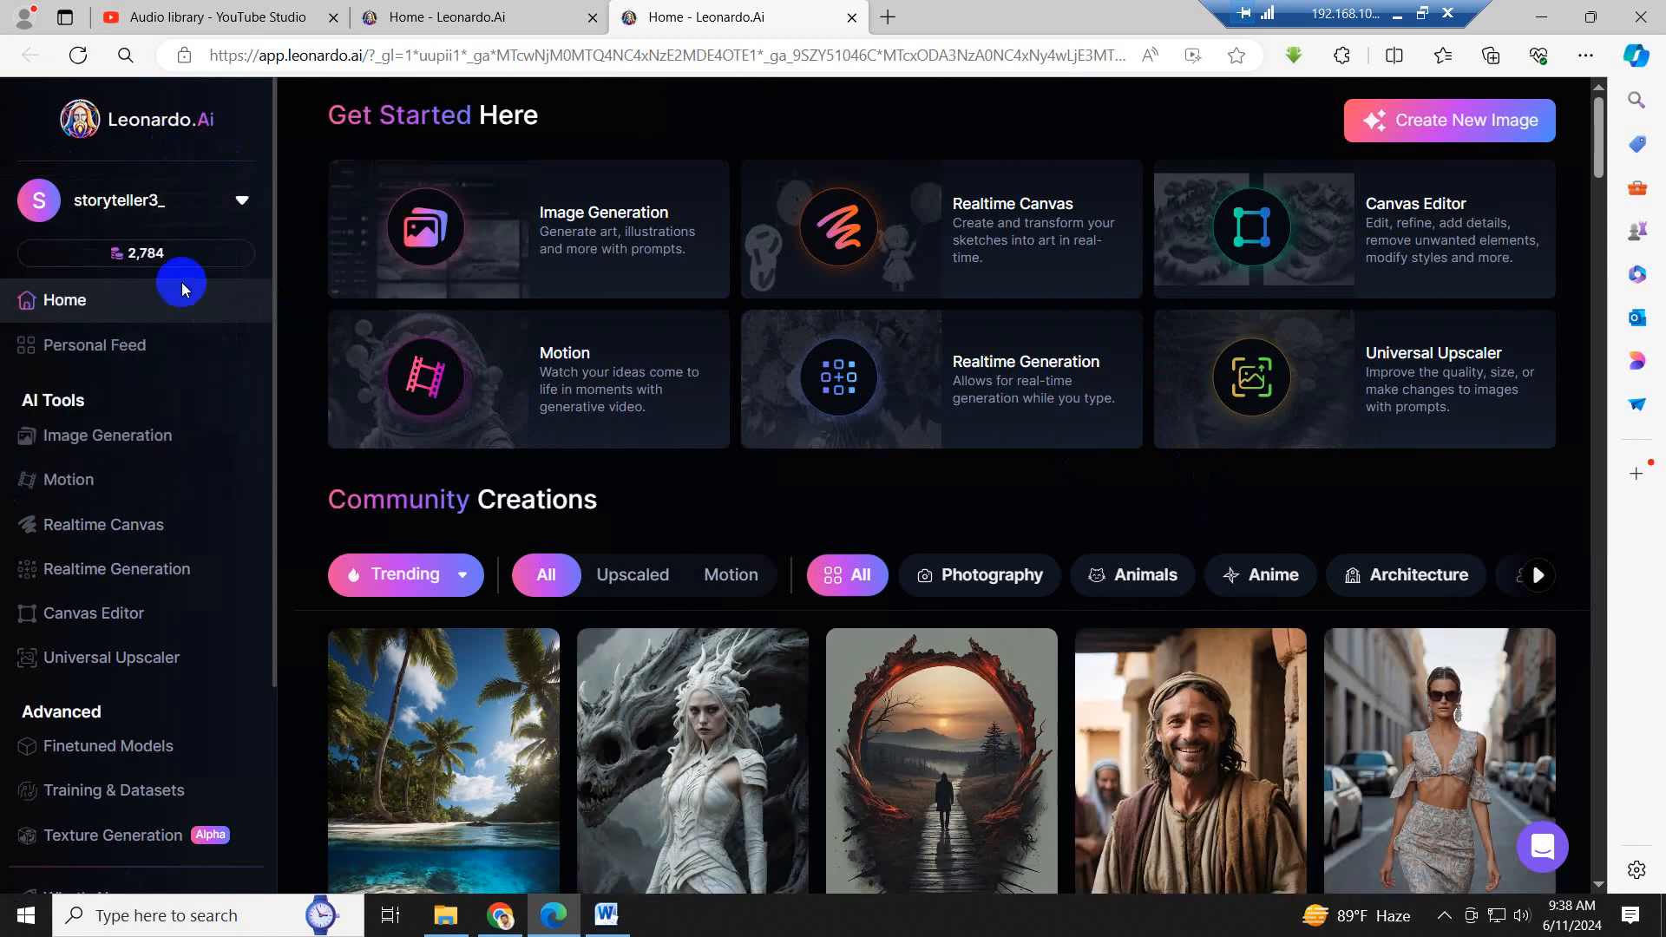
left_click(243, 199)
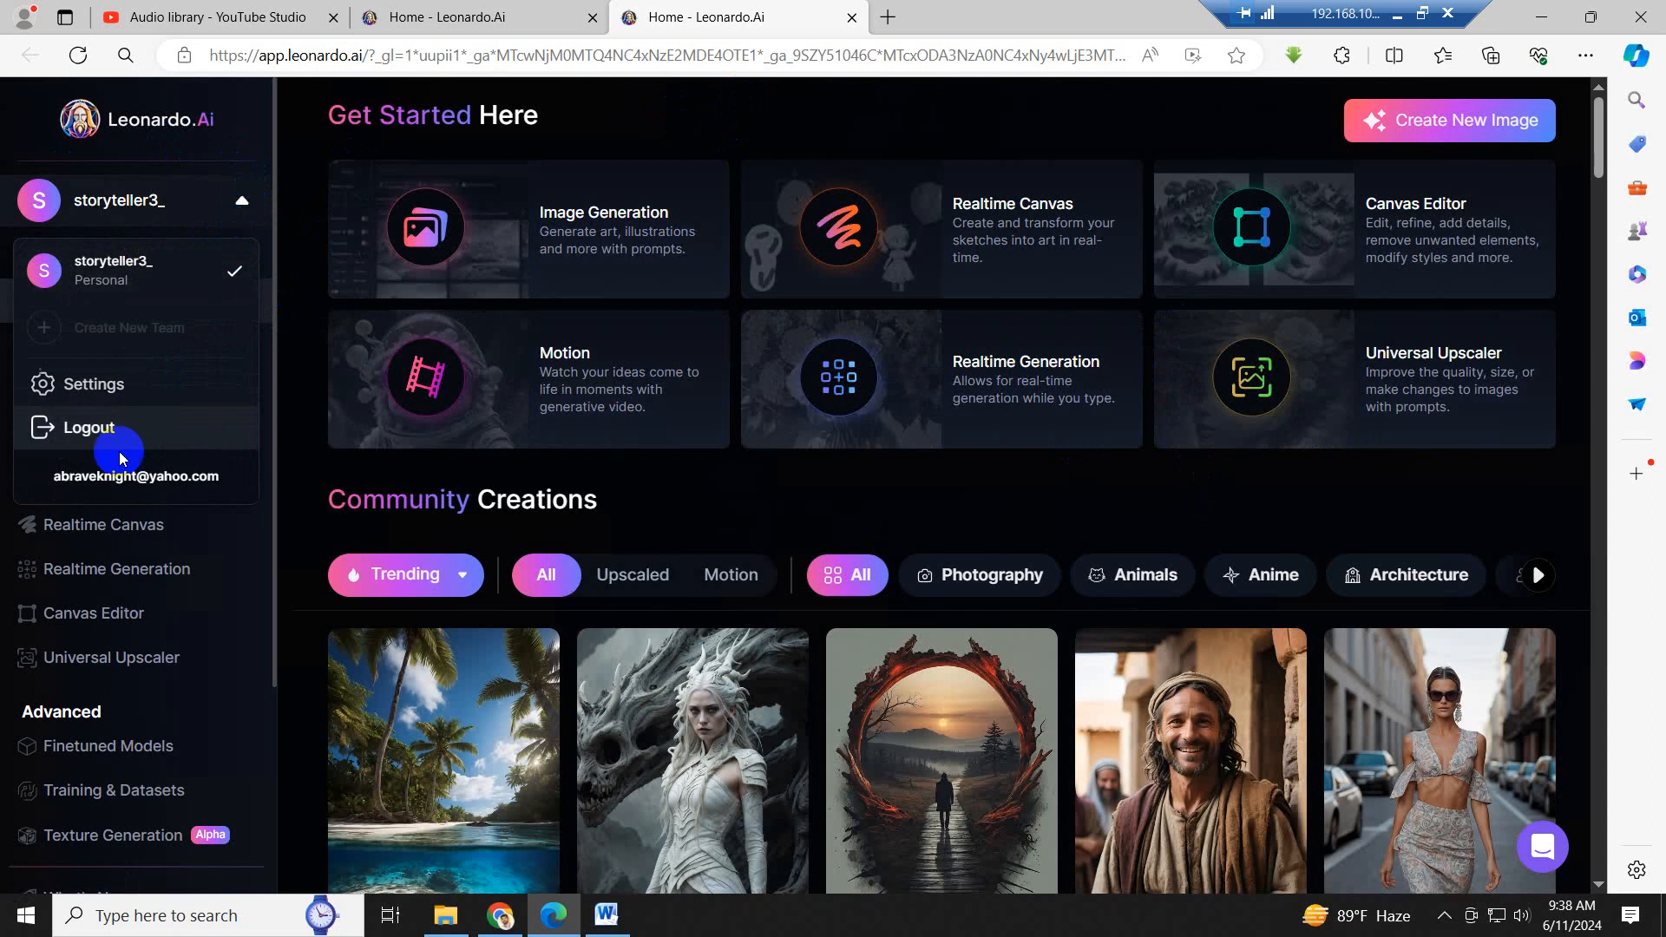
left_click(96, 431)
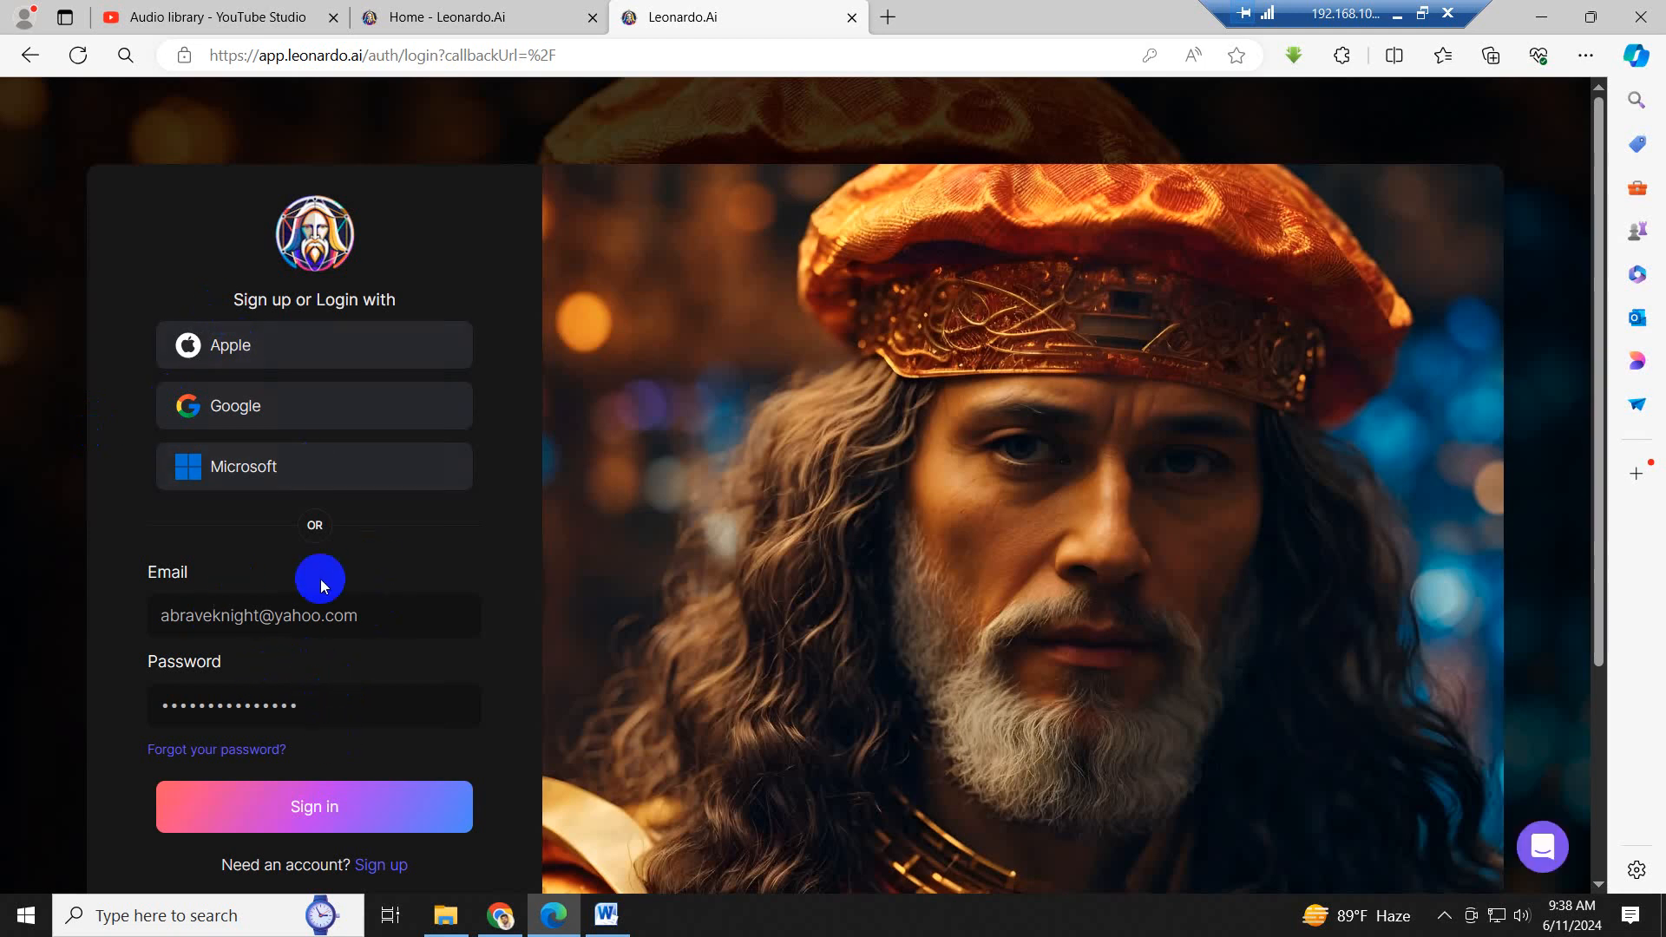
left_click(293, 412)
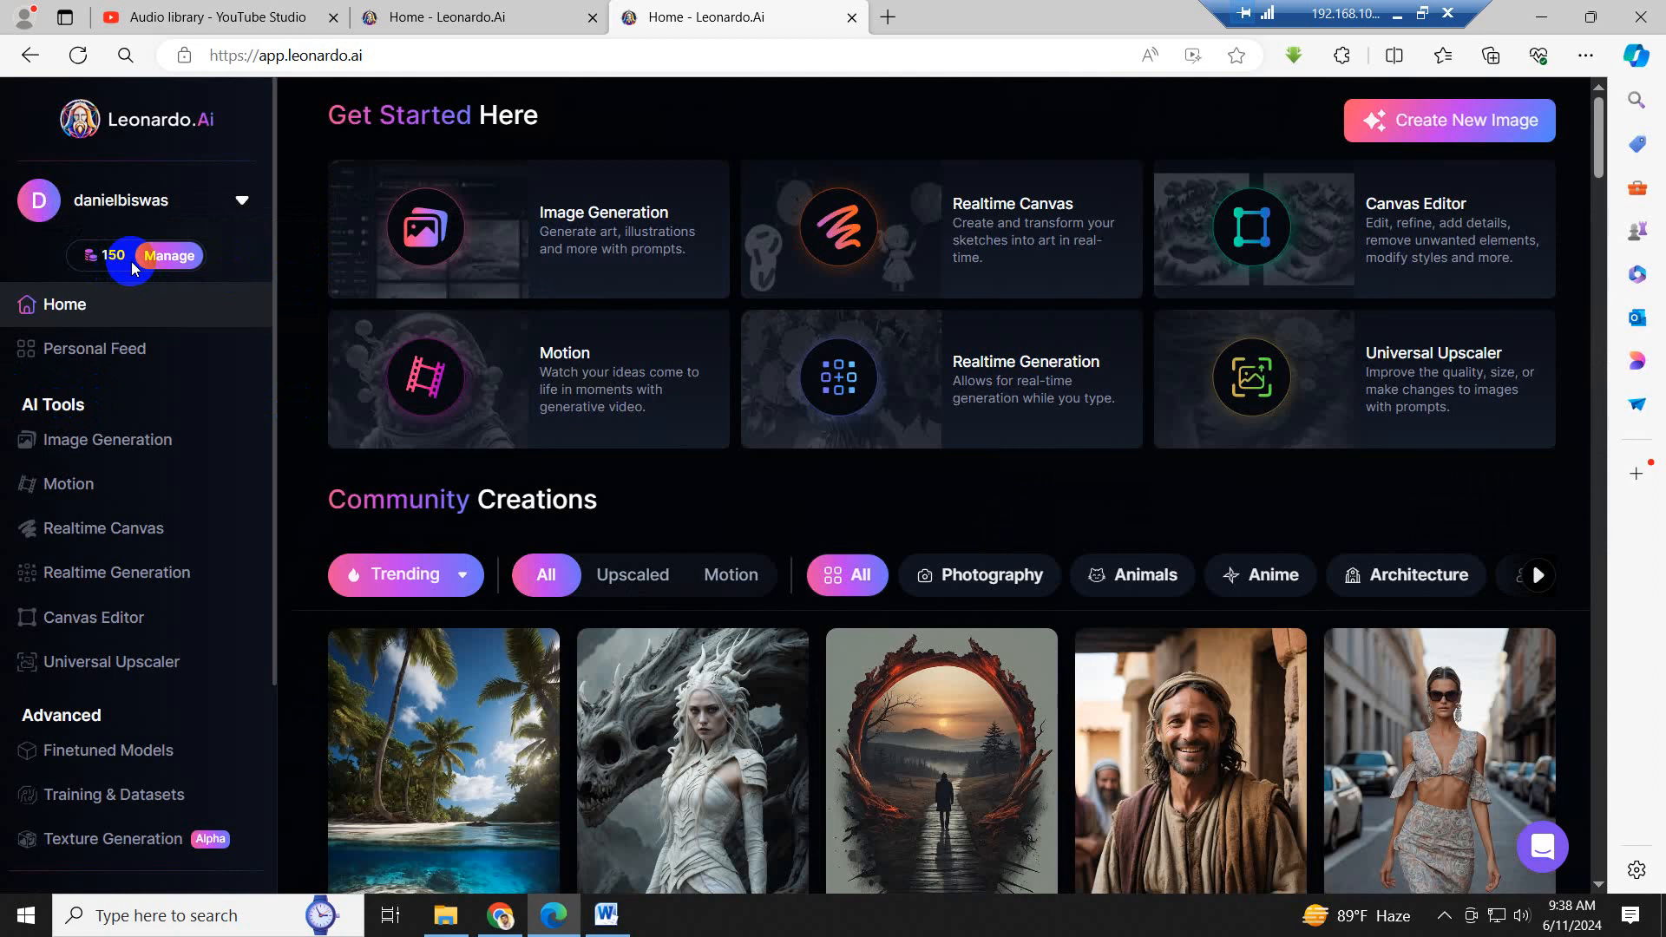
- Browse the trending Community Creations images on the home page
scroll(898, 685, "down", 6)
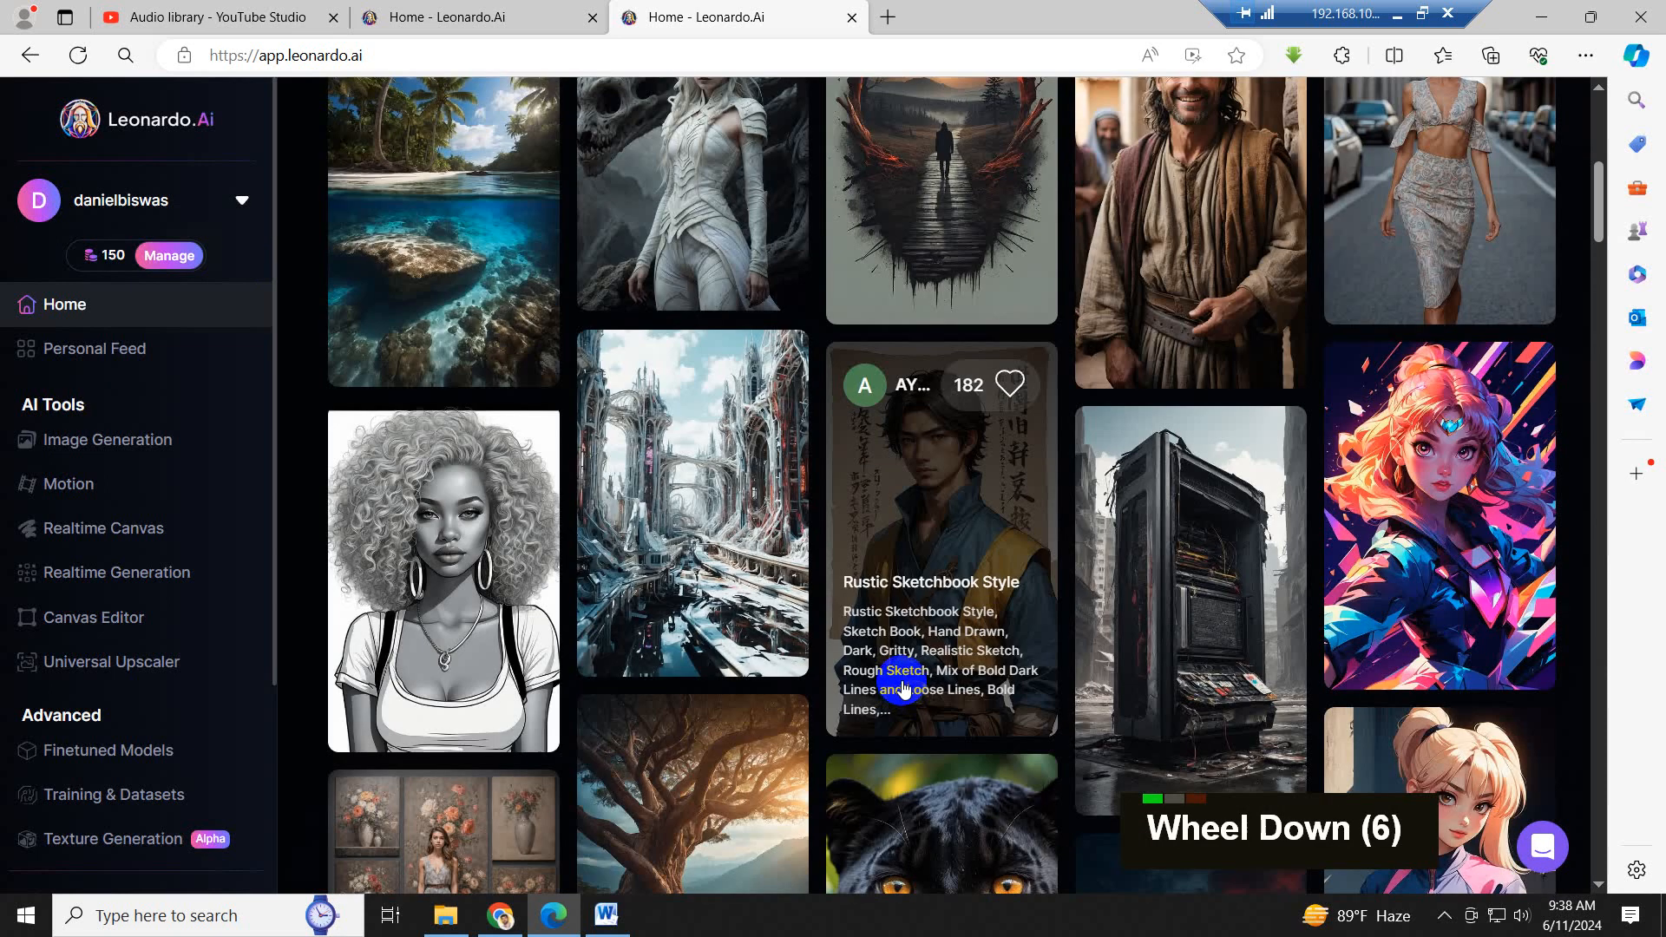
scroll(902, 688, "up", 6)
scroll(903, 688, "down", 4)
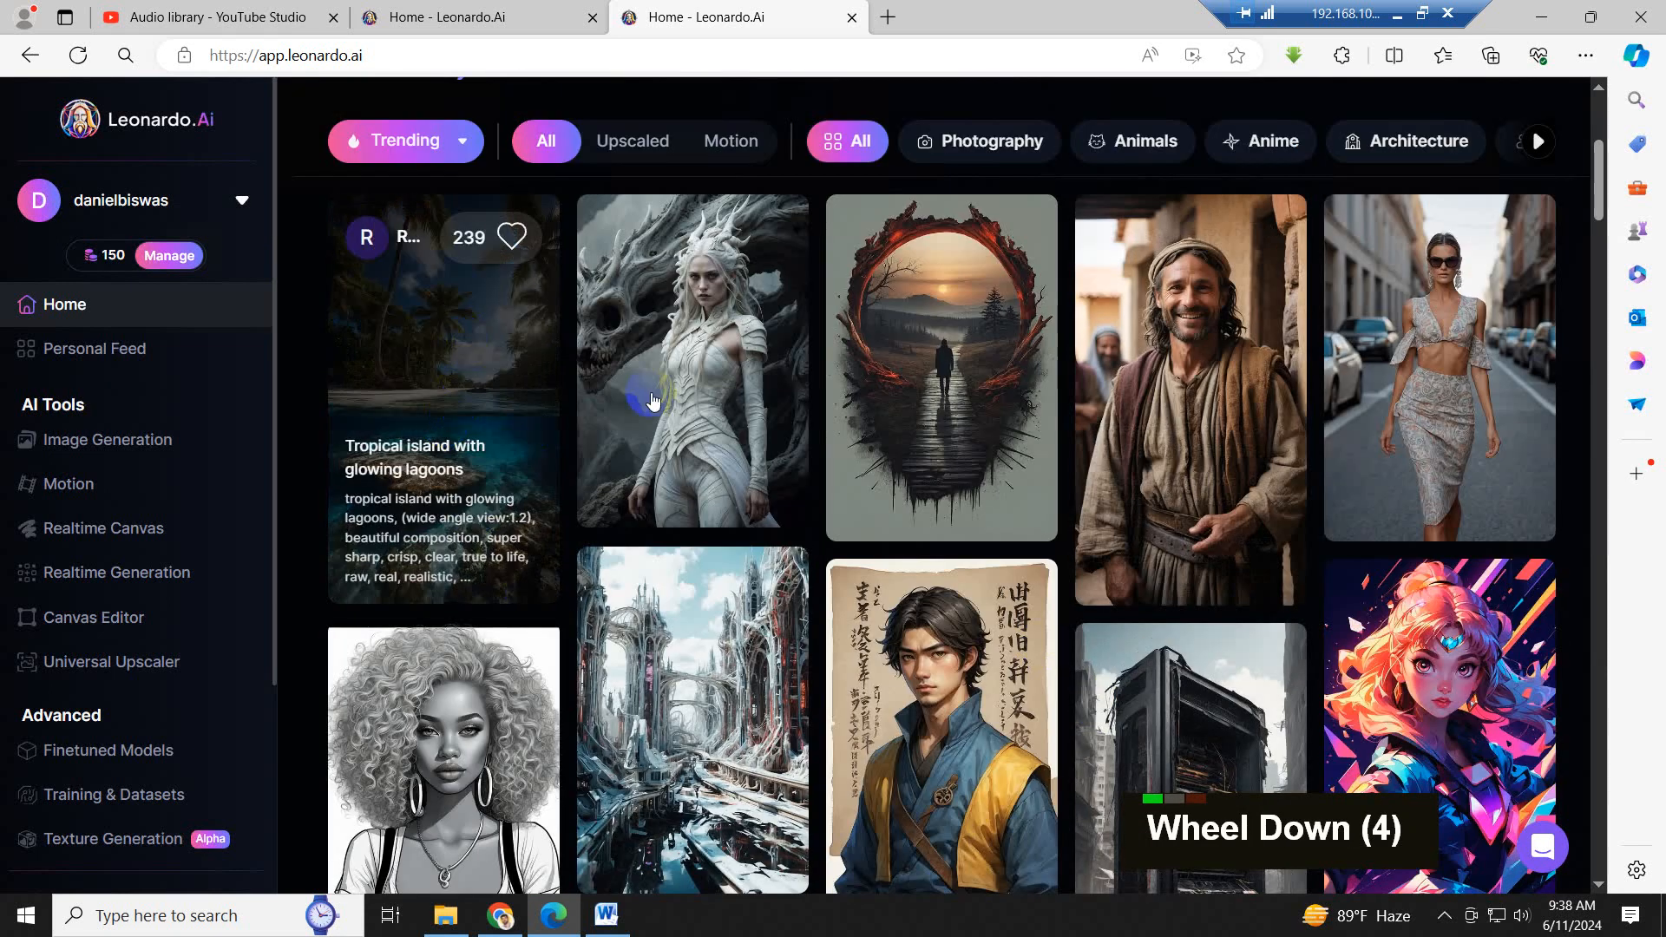
scroll(1407, 519, "down", 2)
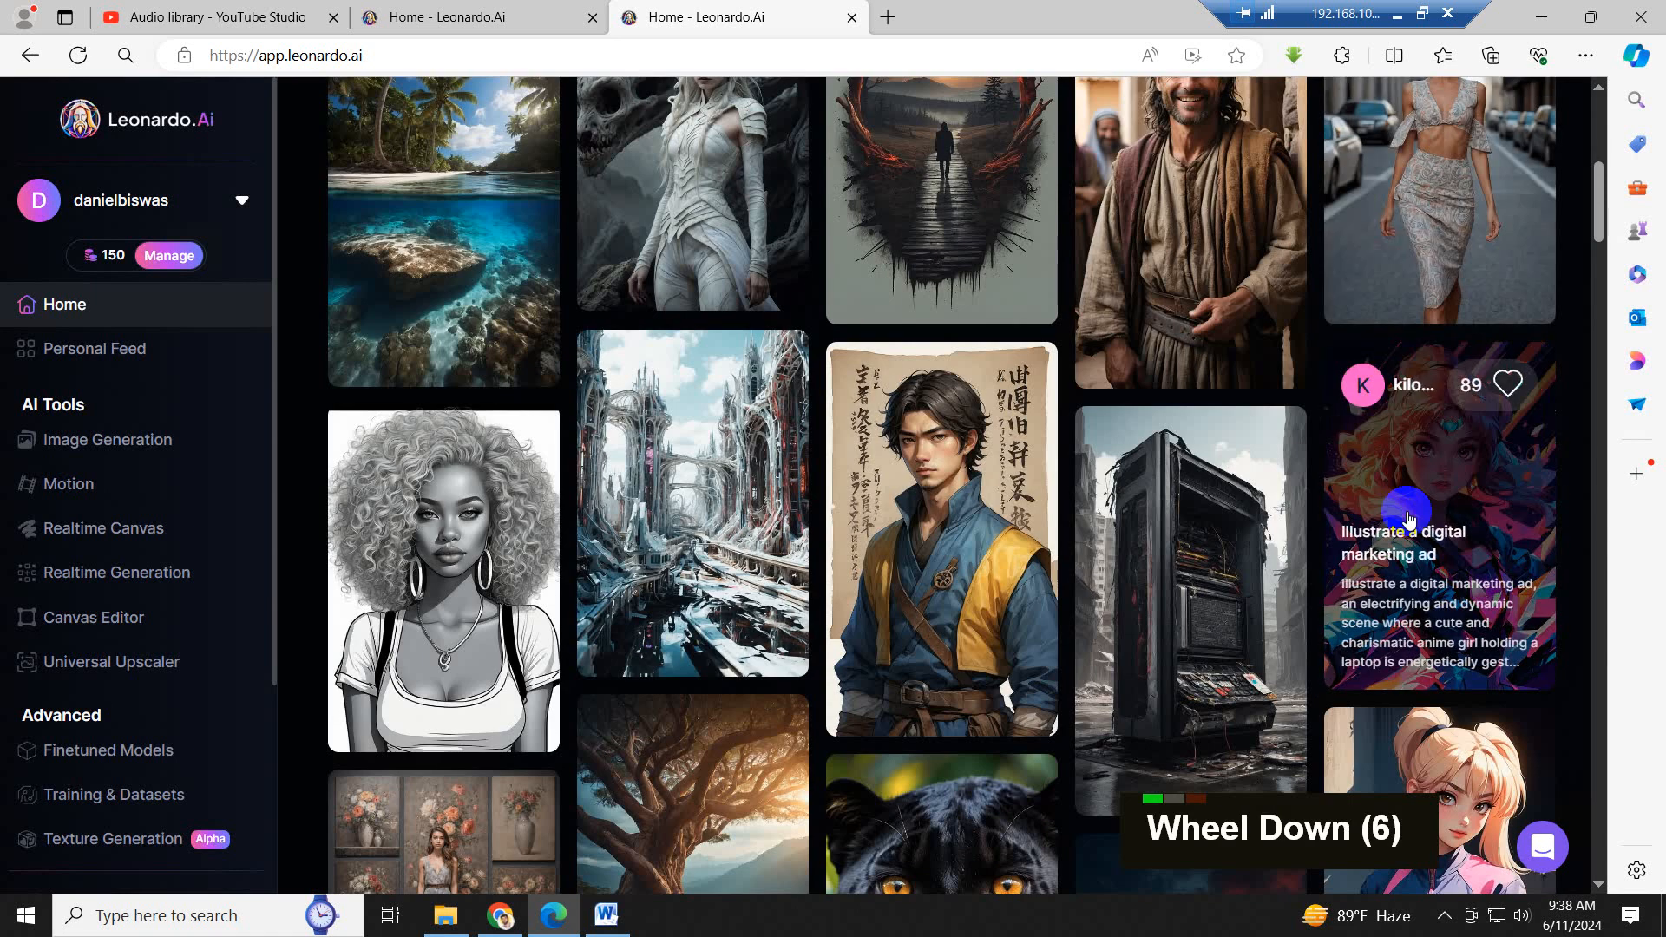
scroll(560, 531, "down", 2)
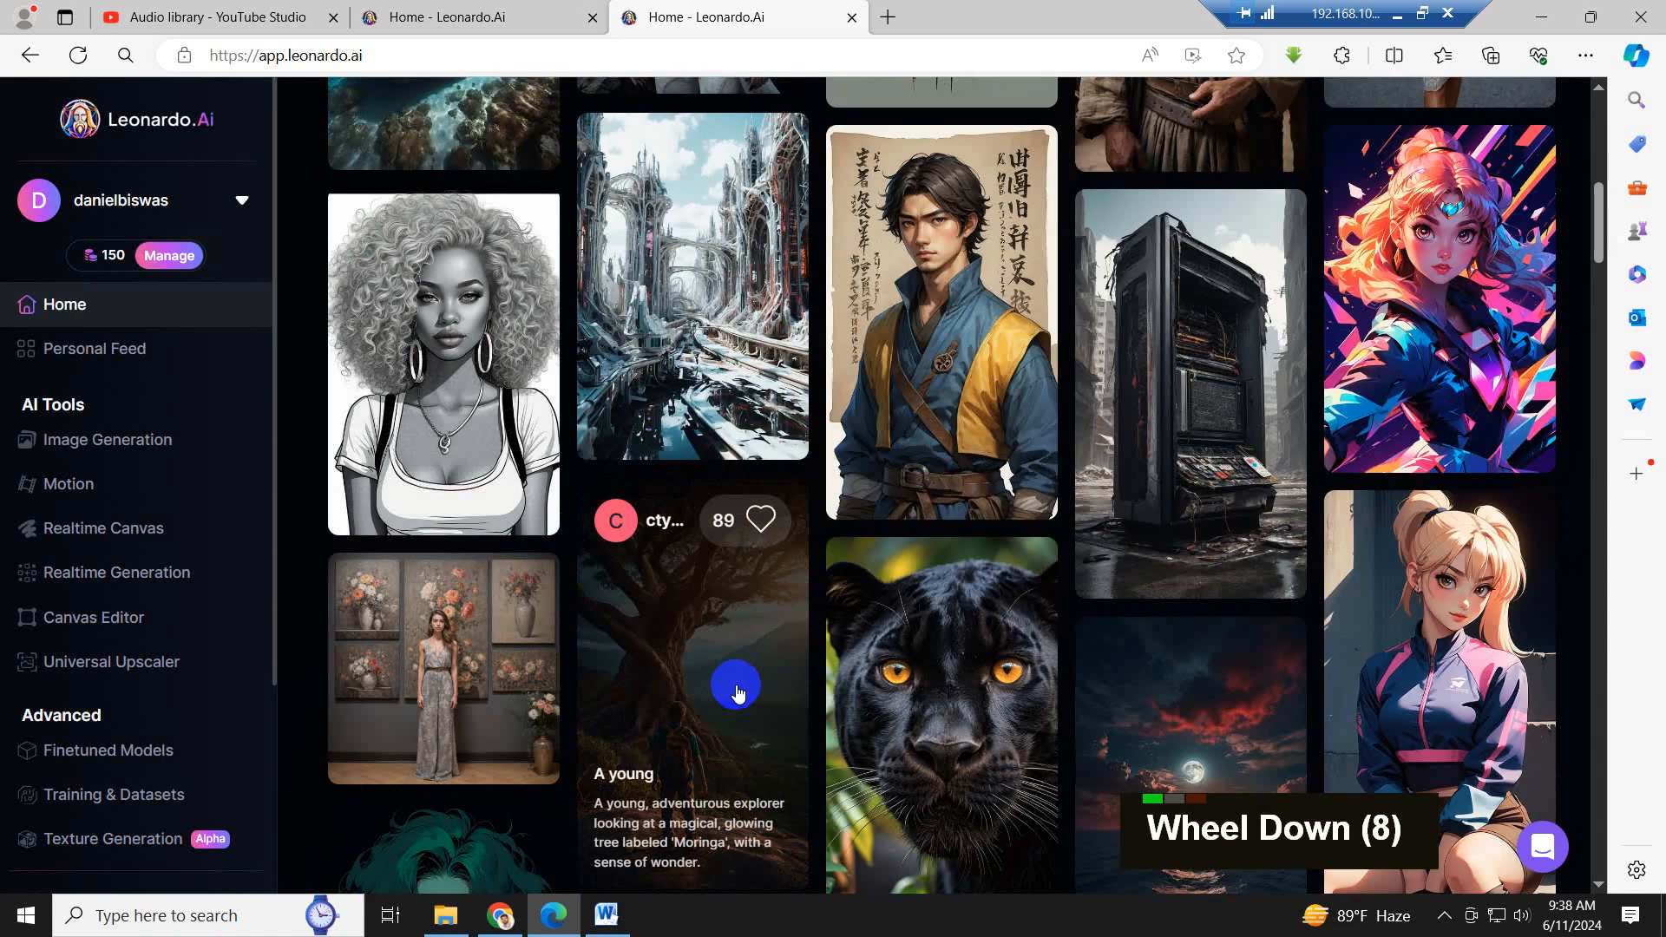
scroll(1454, 674, "down", 3)
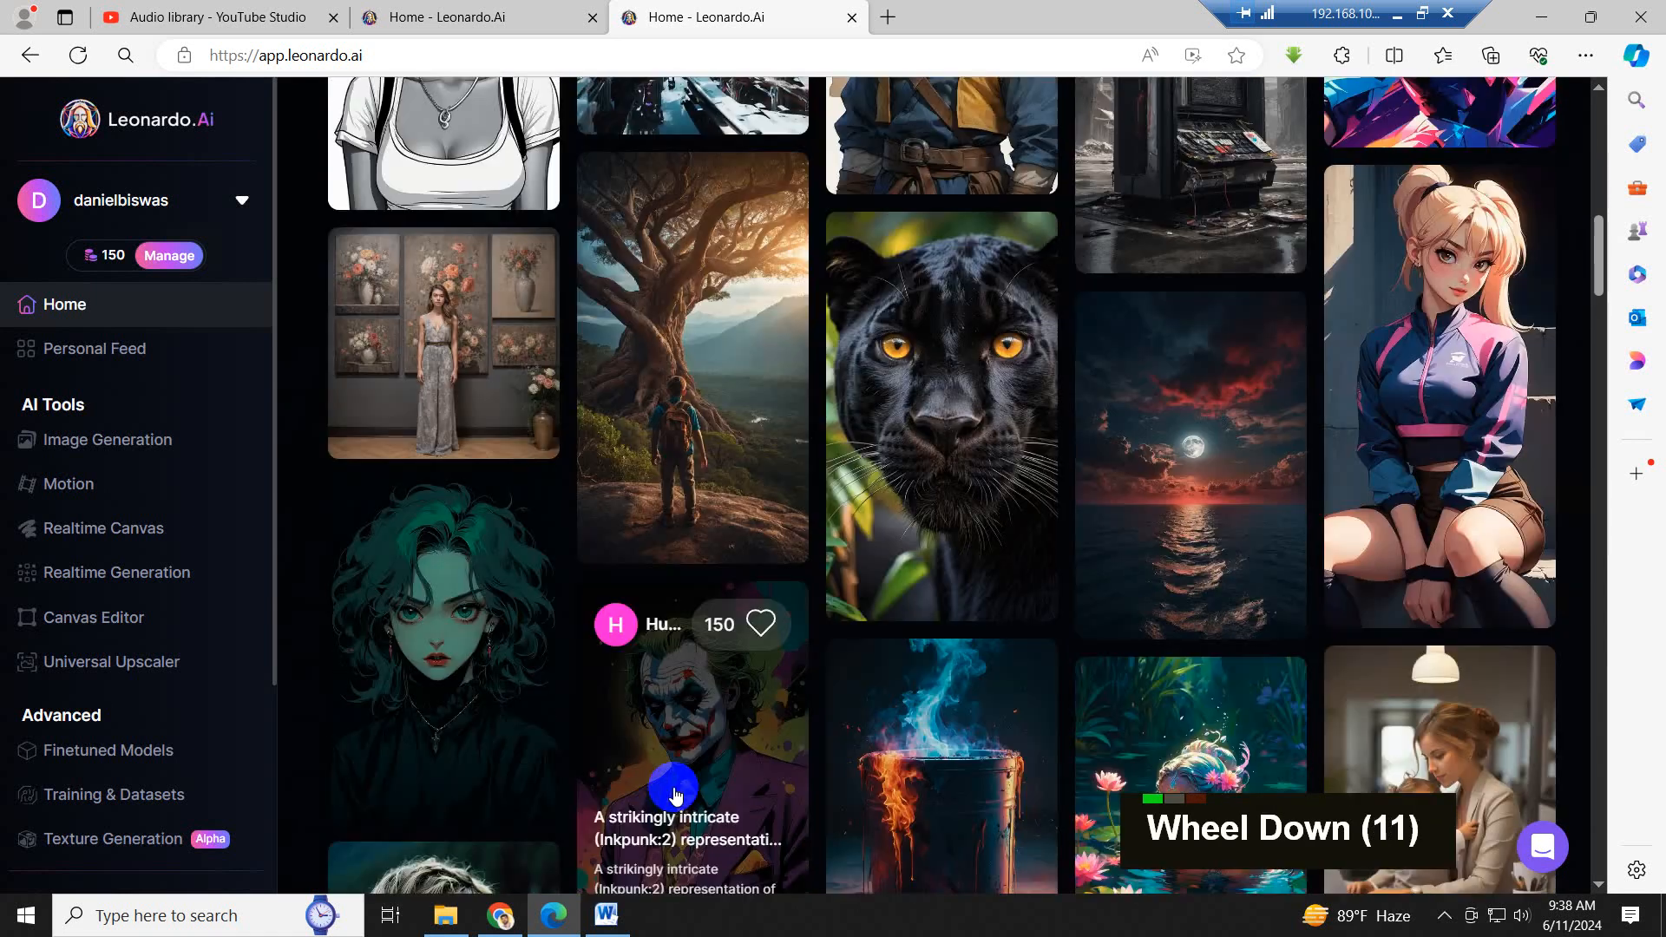
scroll(979, 826, "up", 20)
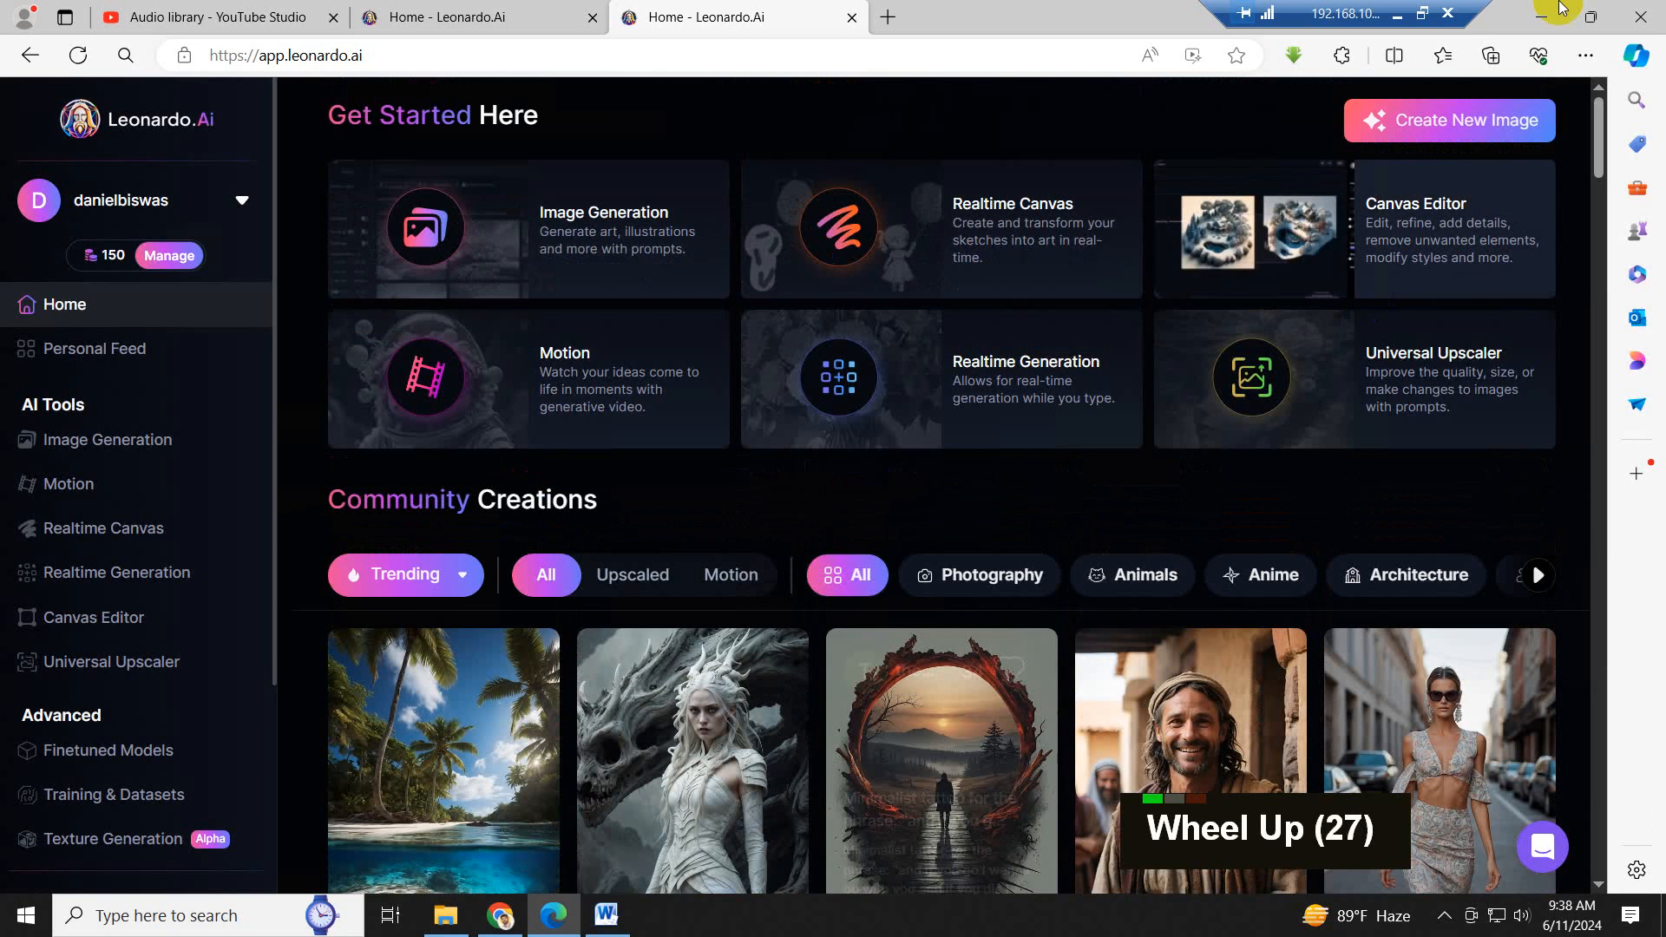
- Open the image generation page for creating a new image and decline the quick tour
left_click(1493, 130)
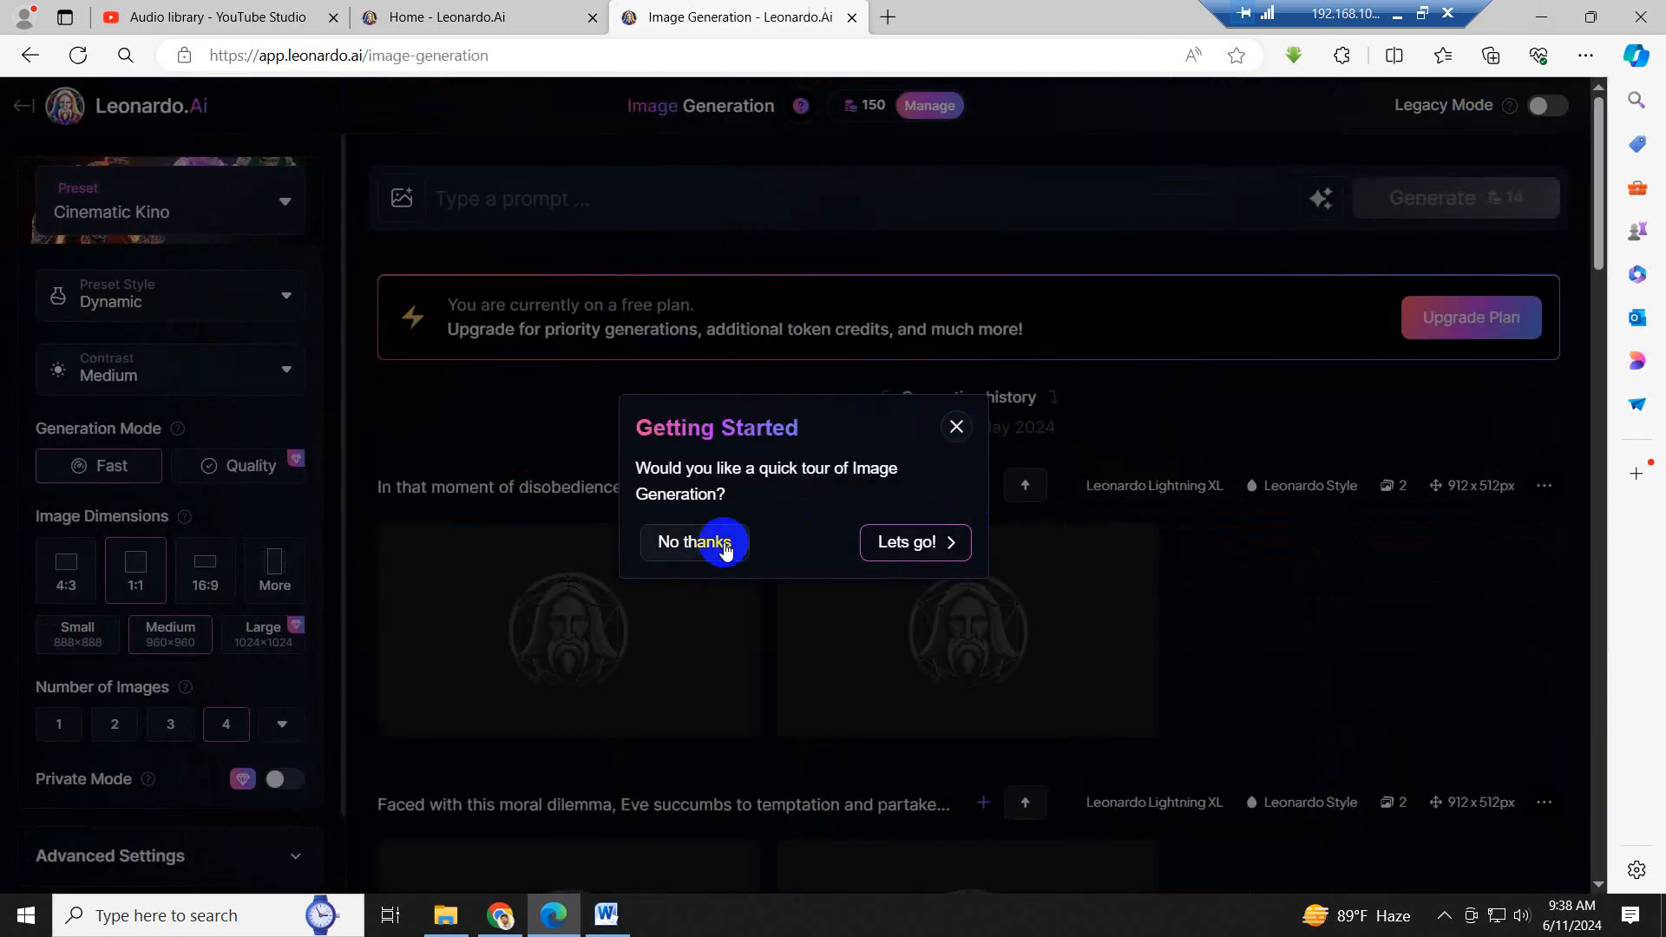
left_click(723, 542)
left_click(913, 292)
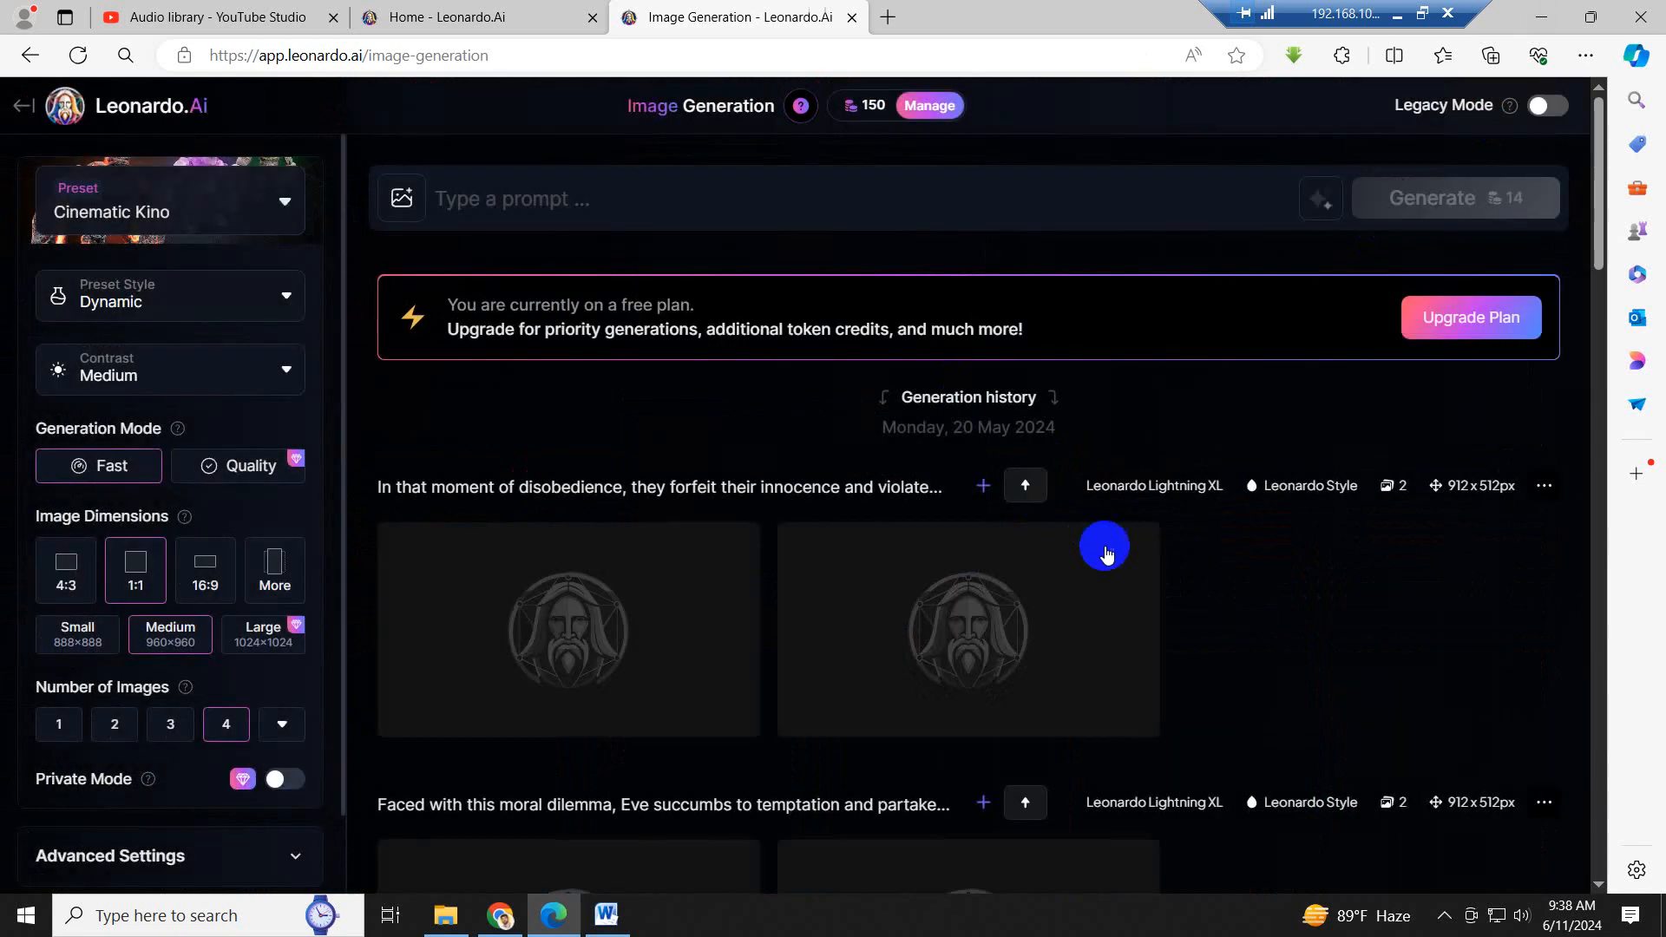
- Look through the image generation settings and switch the page to Legacy Mode
scroll(1243, 597, "up", 1)
scroll(1243, 597, "up", 1)
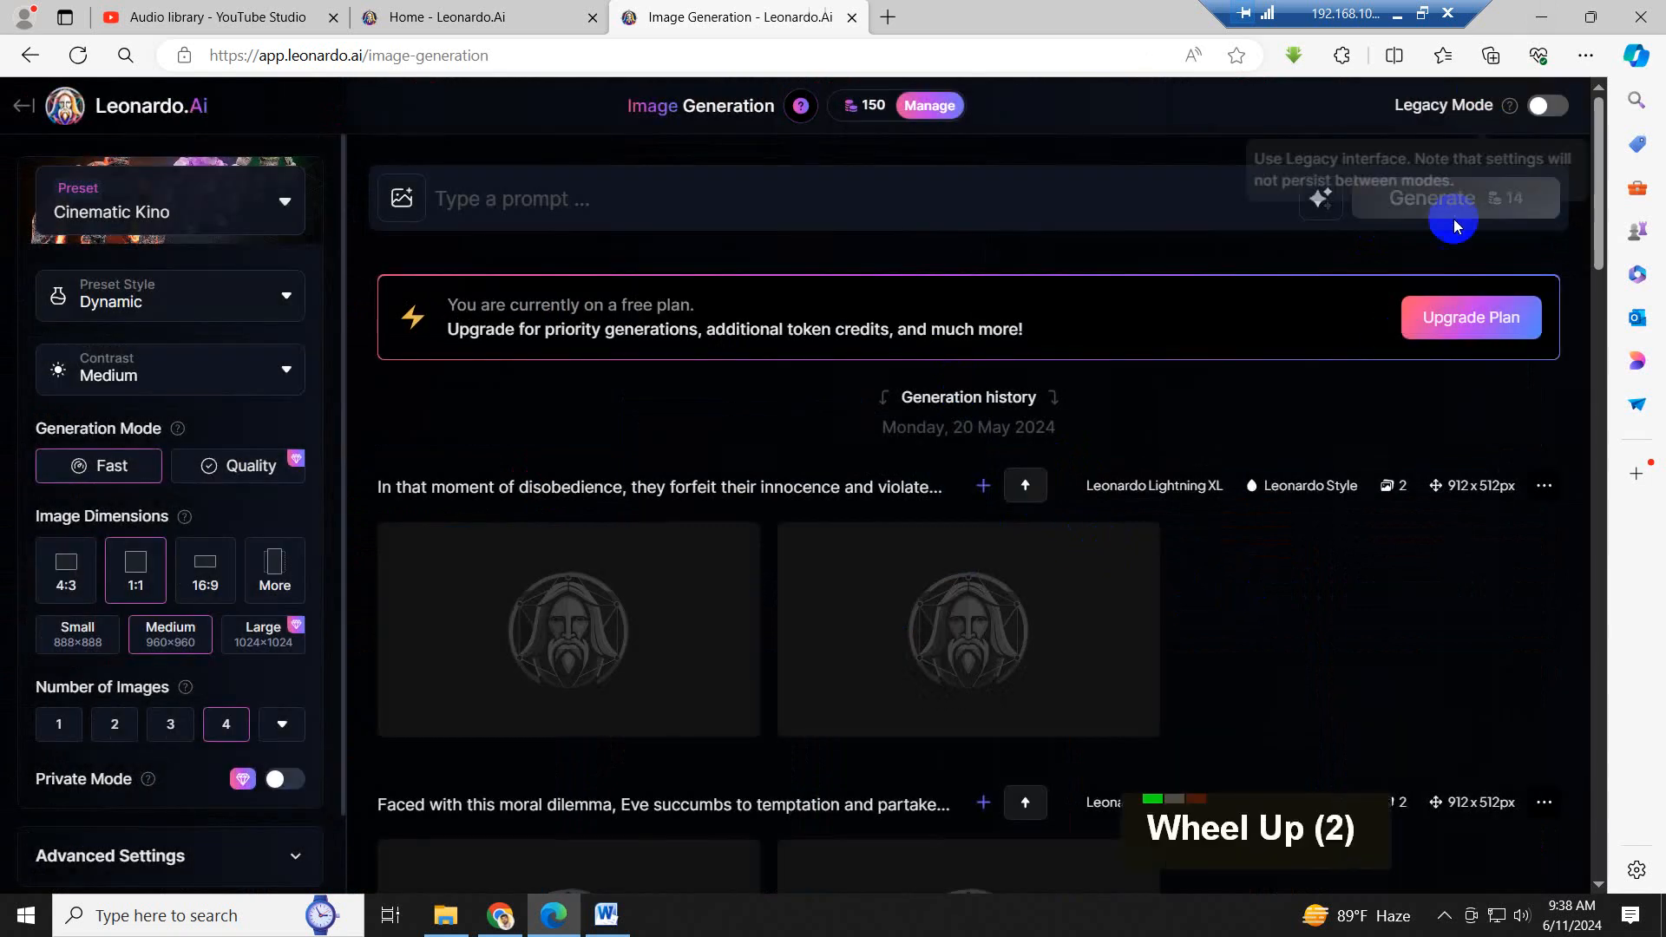
scroll(191, 345, "up", 3)
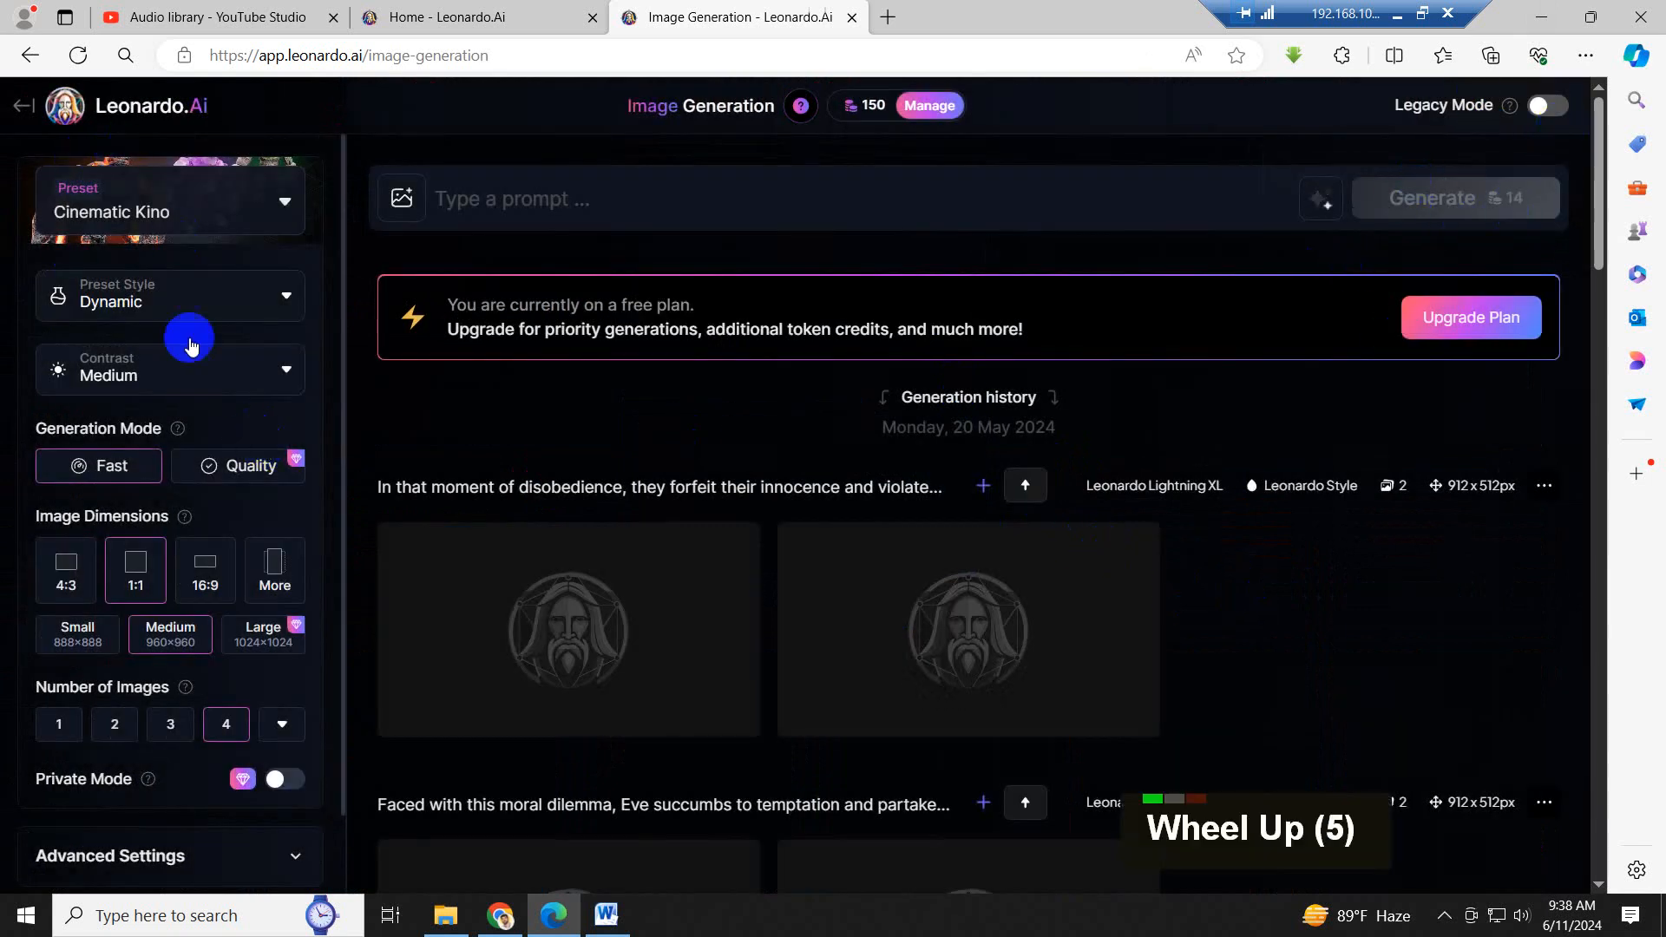
scroll(197, 502, "down", 4)
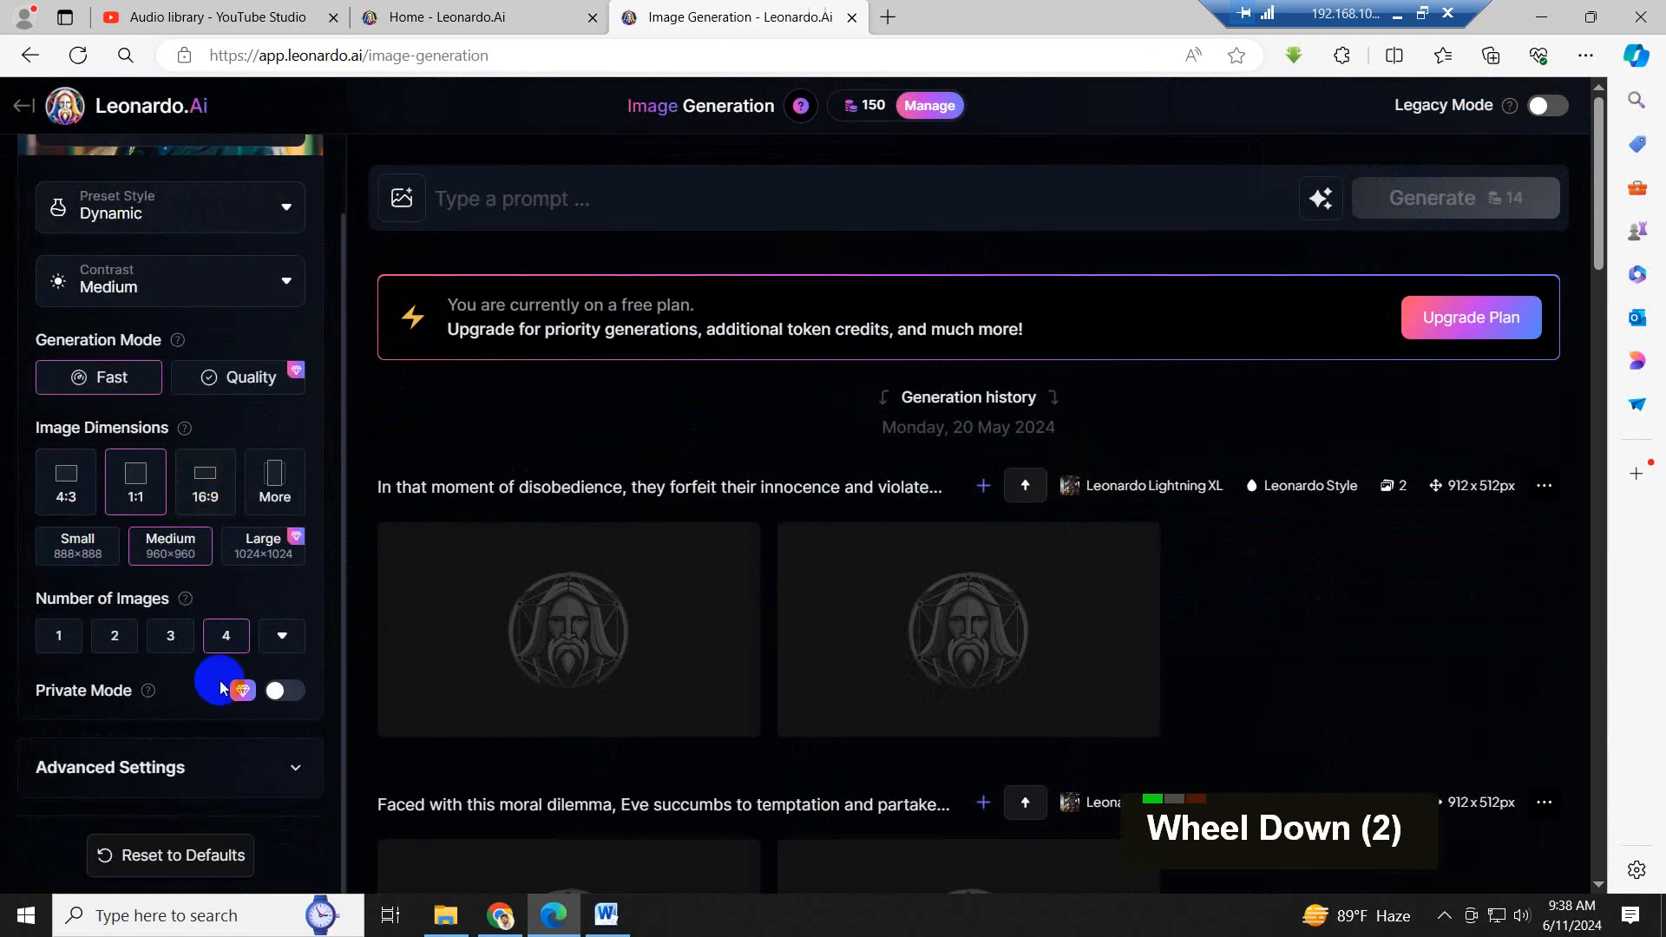
scroll(1235, 324, "up", 5)
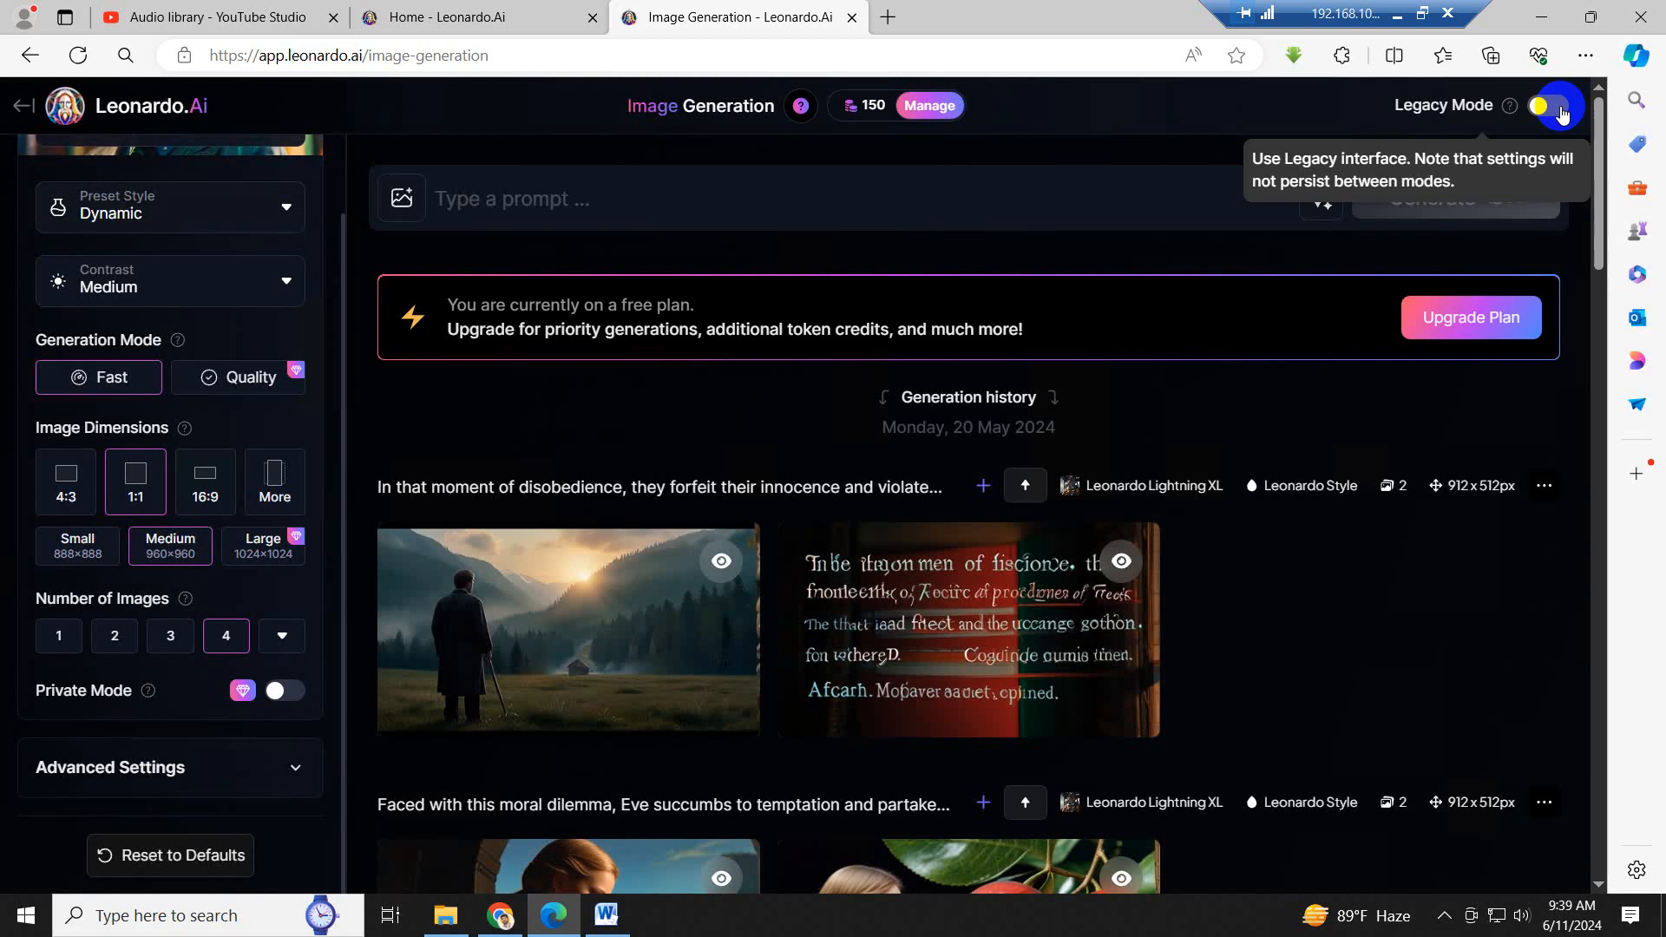
left_click(1553, 108)
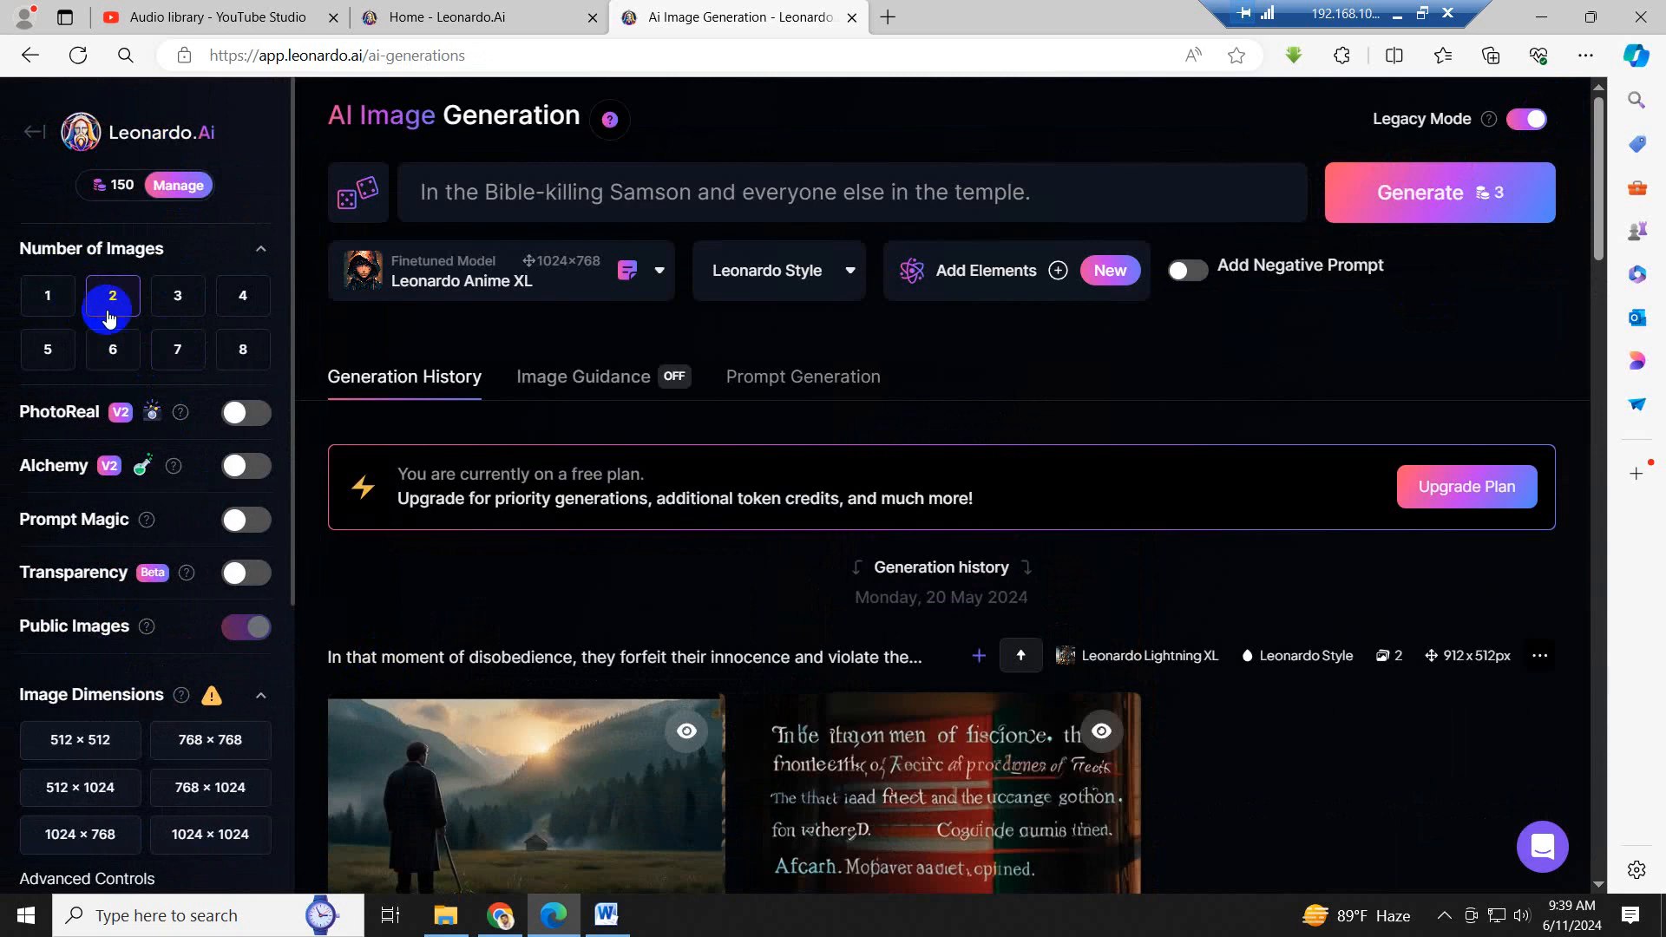
- Examine the Legacy Mode dimension and advanced controls, and the earlier images in the generation history
scroll(91, 702, "down", 4)
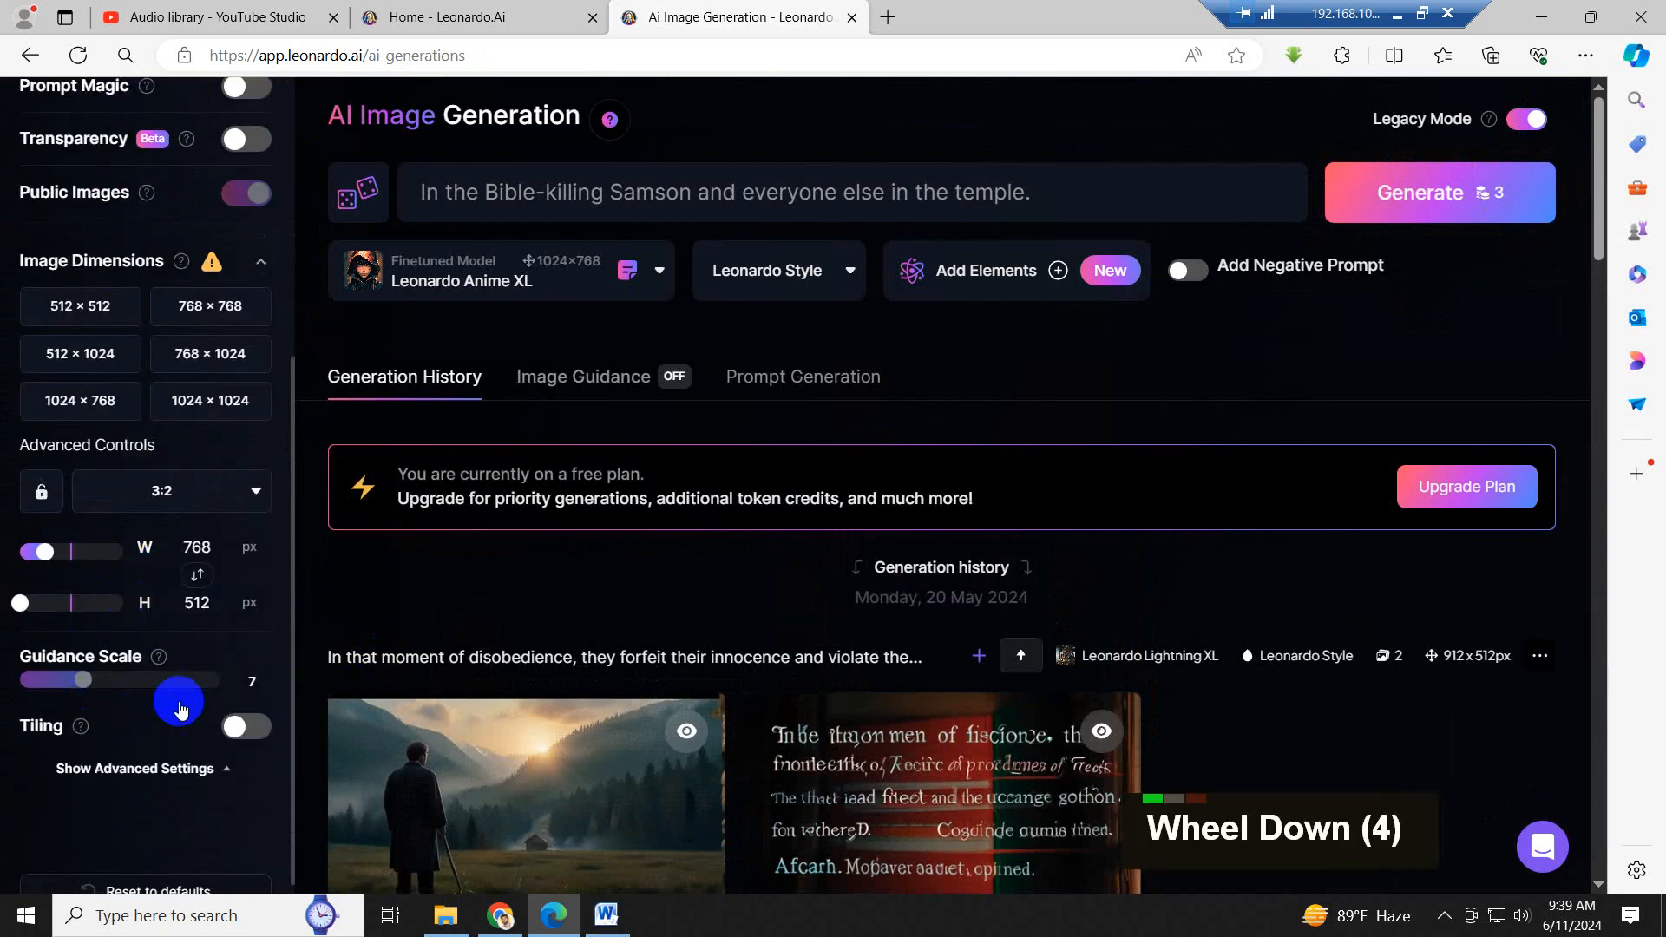
scroll(674, 738, "down", 2)
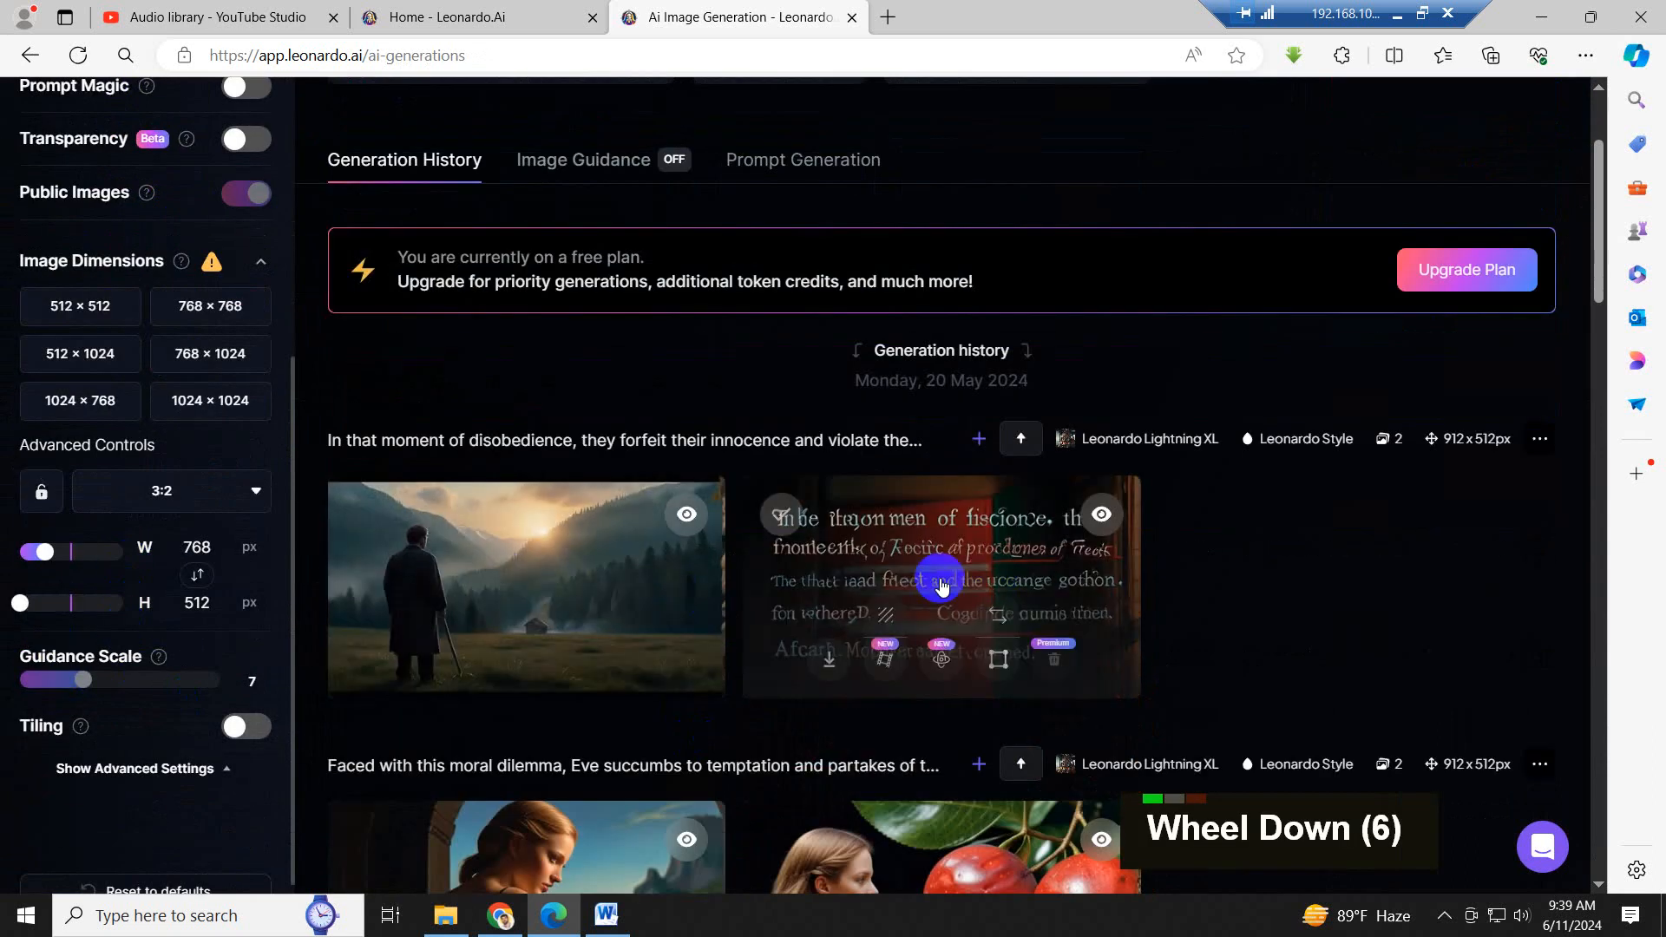
scroll(941, 587, "down", 5)
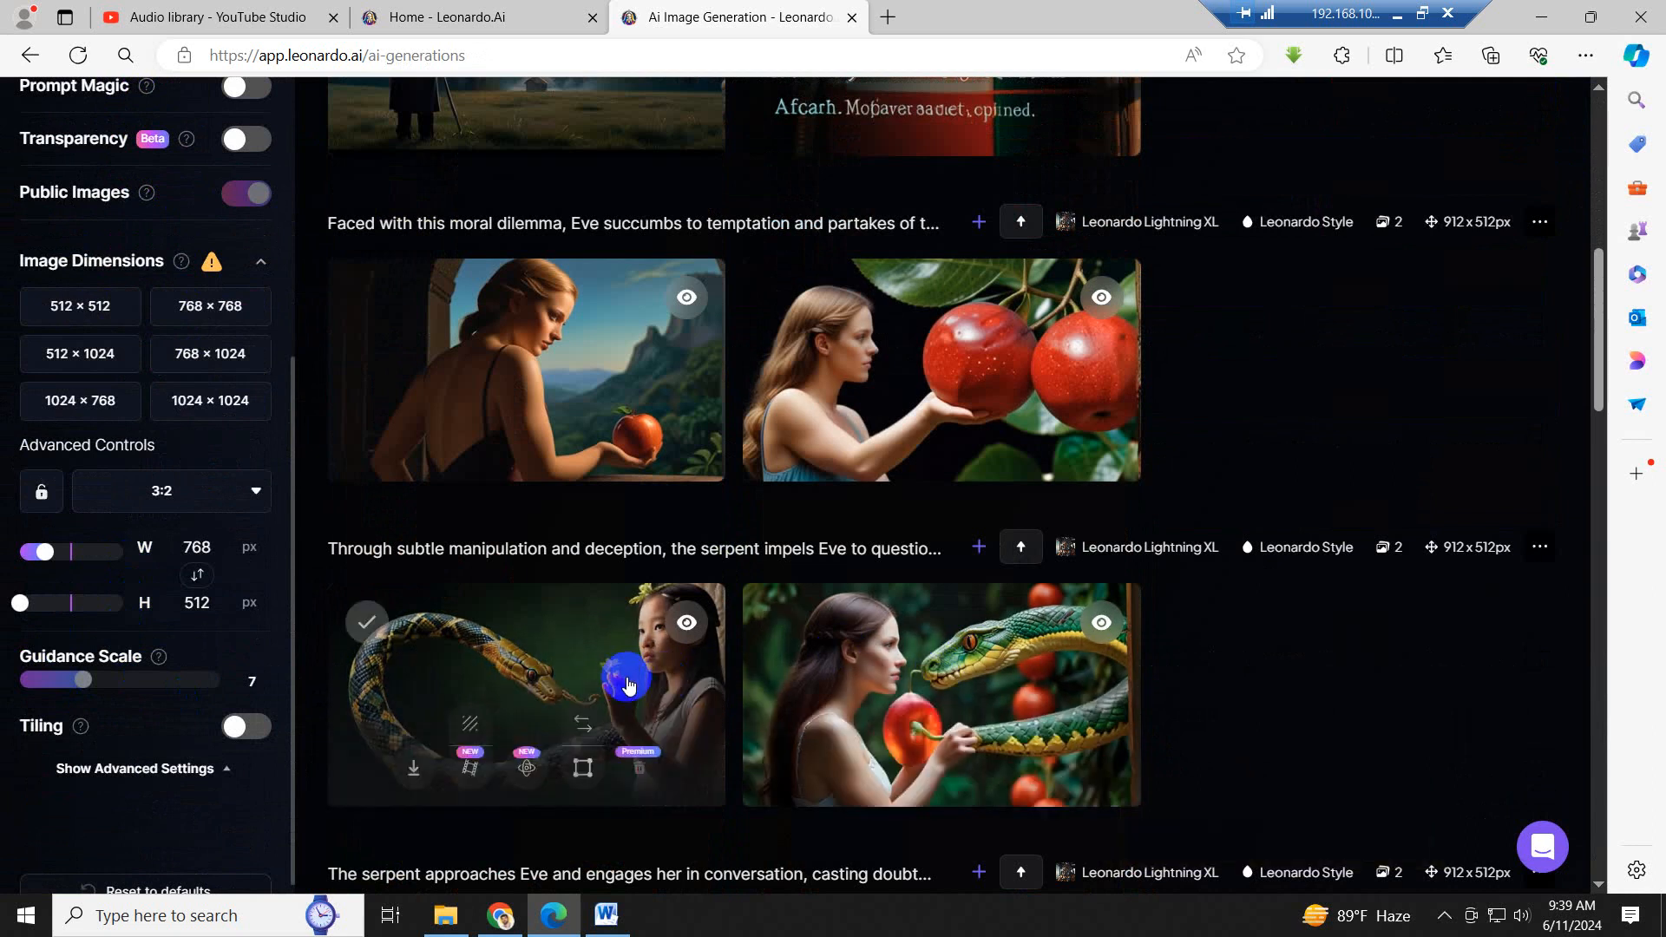
scroll(629, 685, "down", 1)
scroll(627, 681, "up", 2)
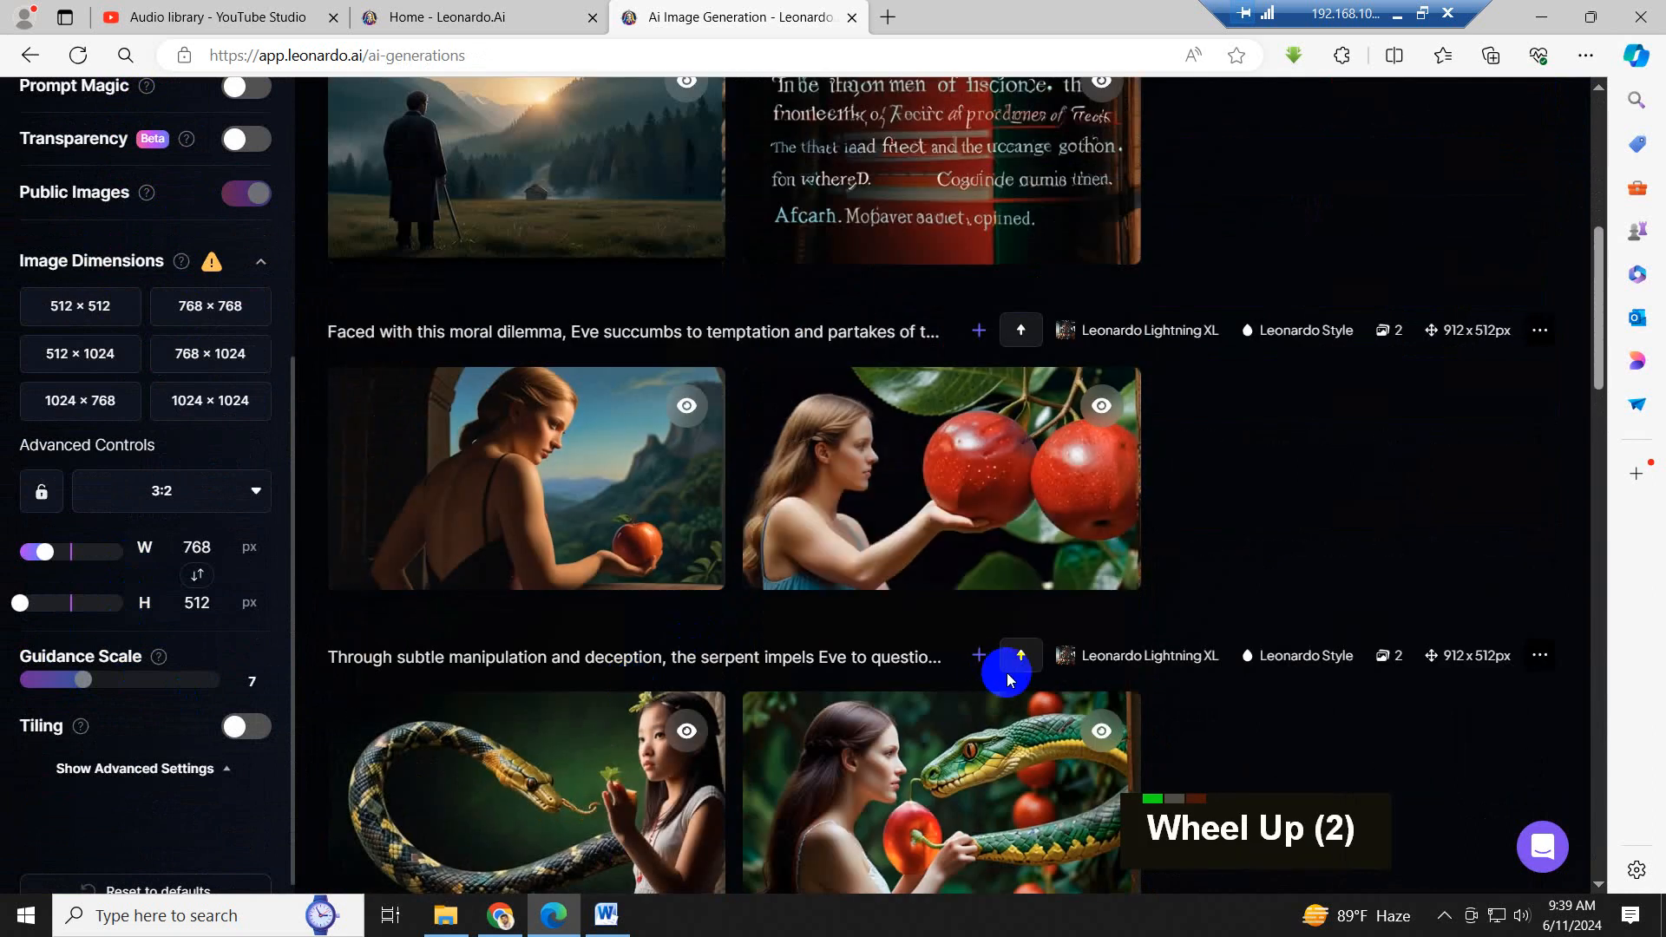
scroll(608, 598, "down", 7)
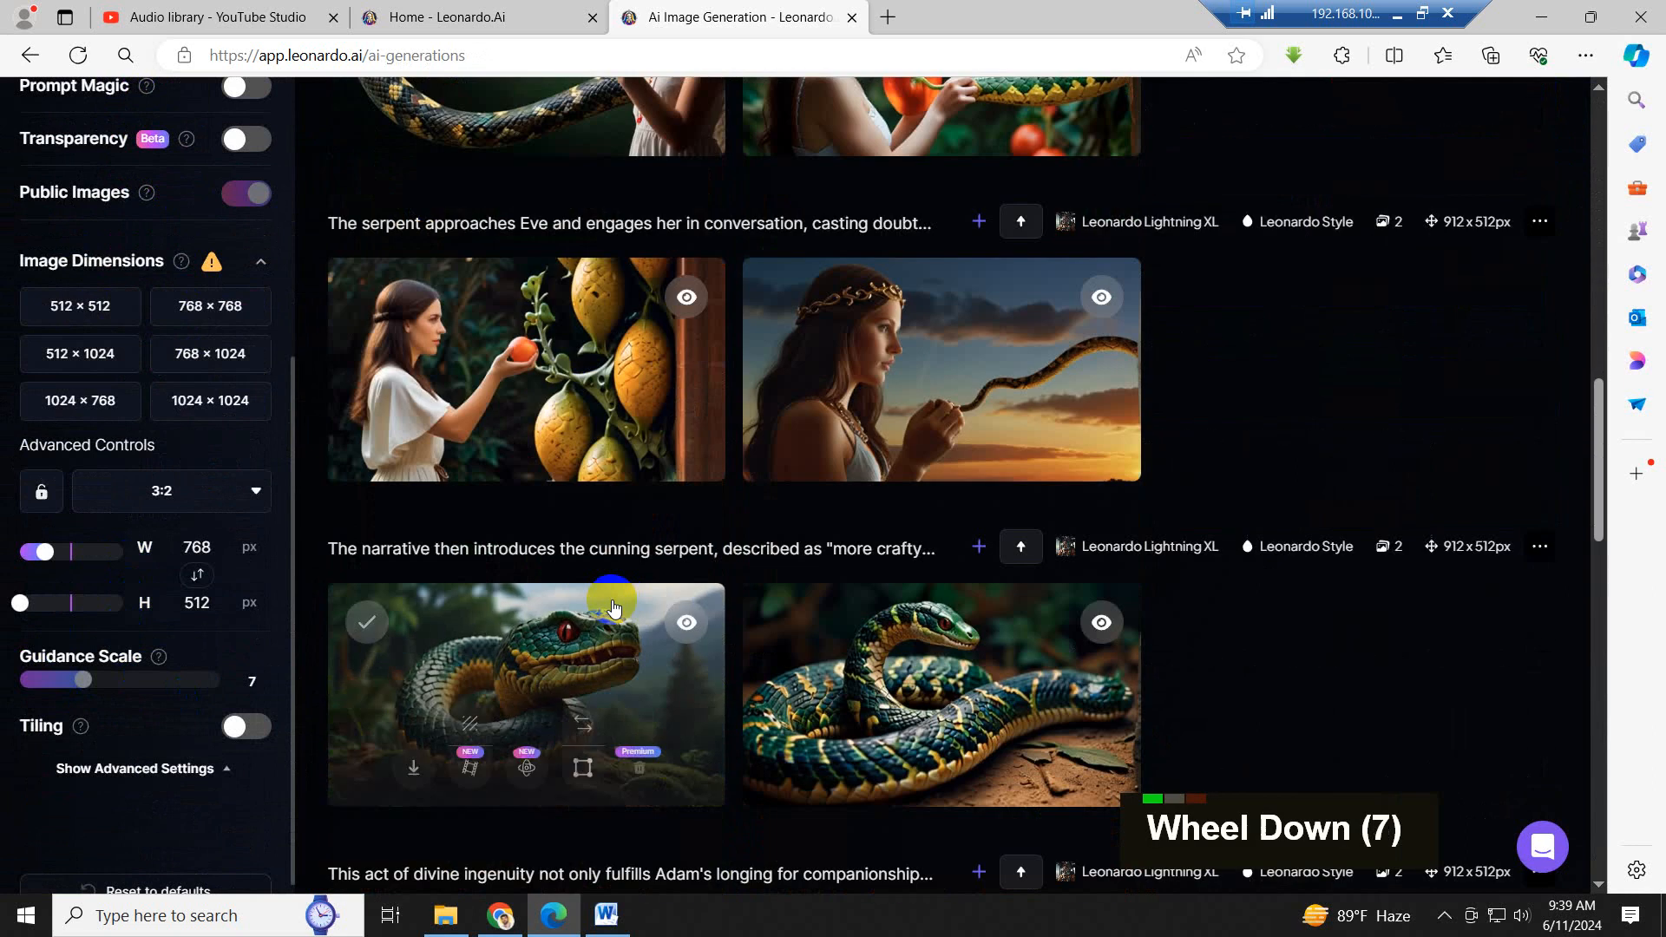
scroll(613, 606, "down", 5)
scroll(639, 606, "down", 5)
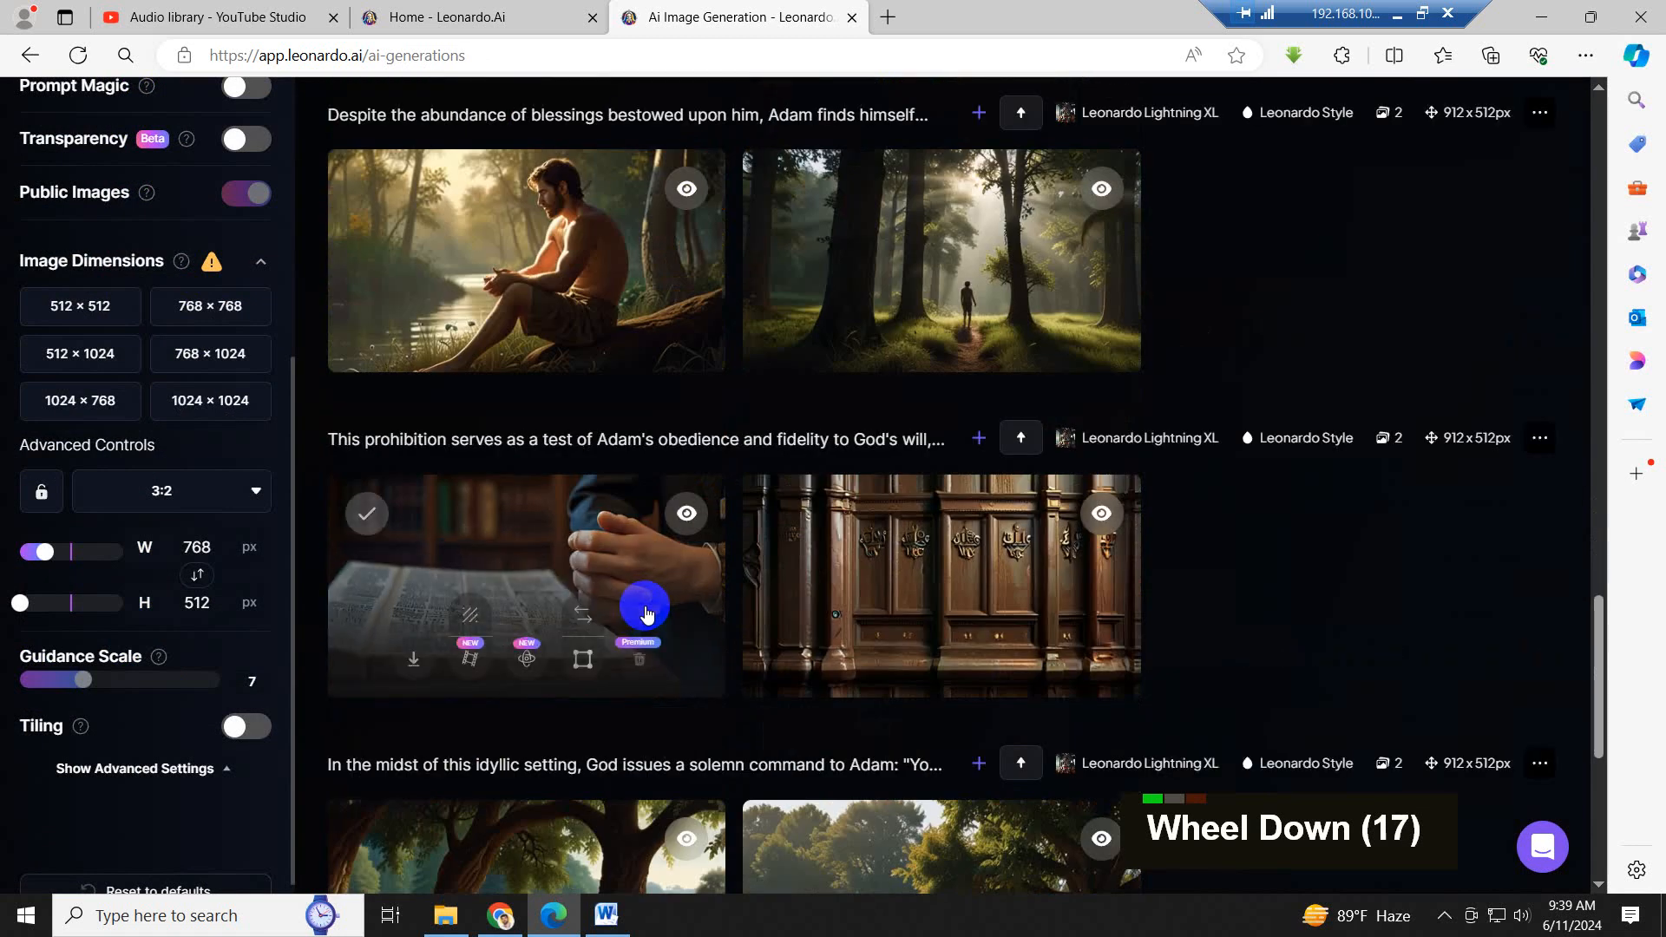
- Review more of the earlier generated images together with the image count, dimension and guidance settings
scroll(646, 614, "down", 12)
scroll(647, 612, "up", 11)
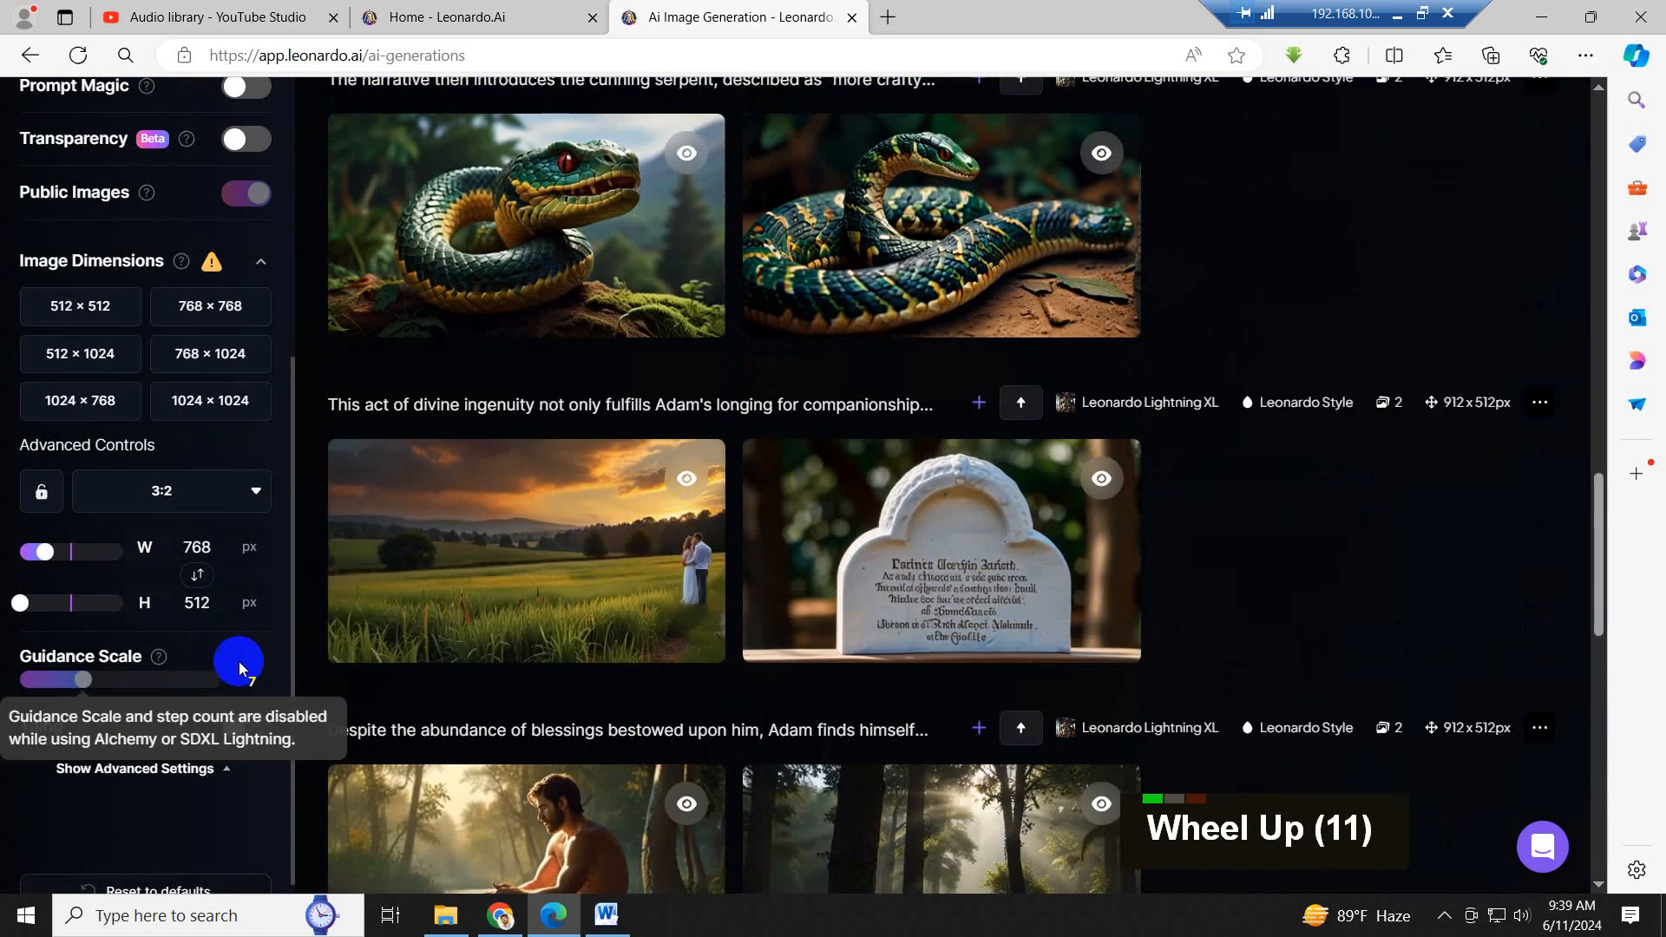
scroll(277, 520, "down", 5)
scroll(211, 785, "up", 6)
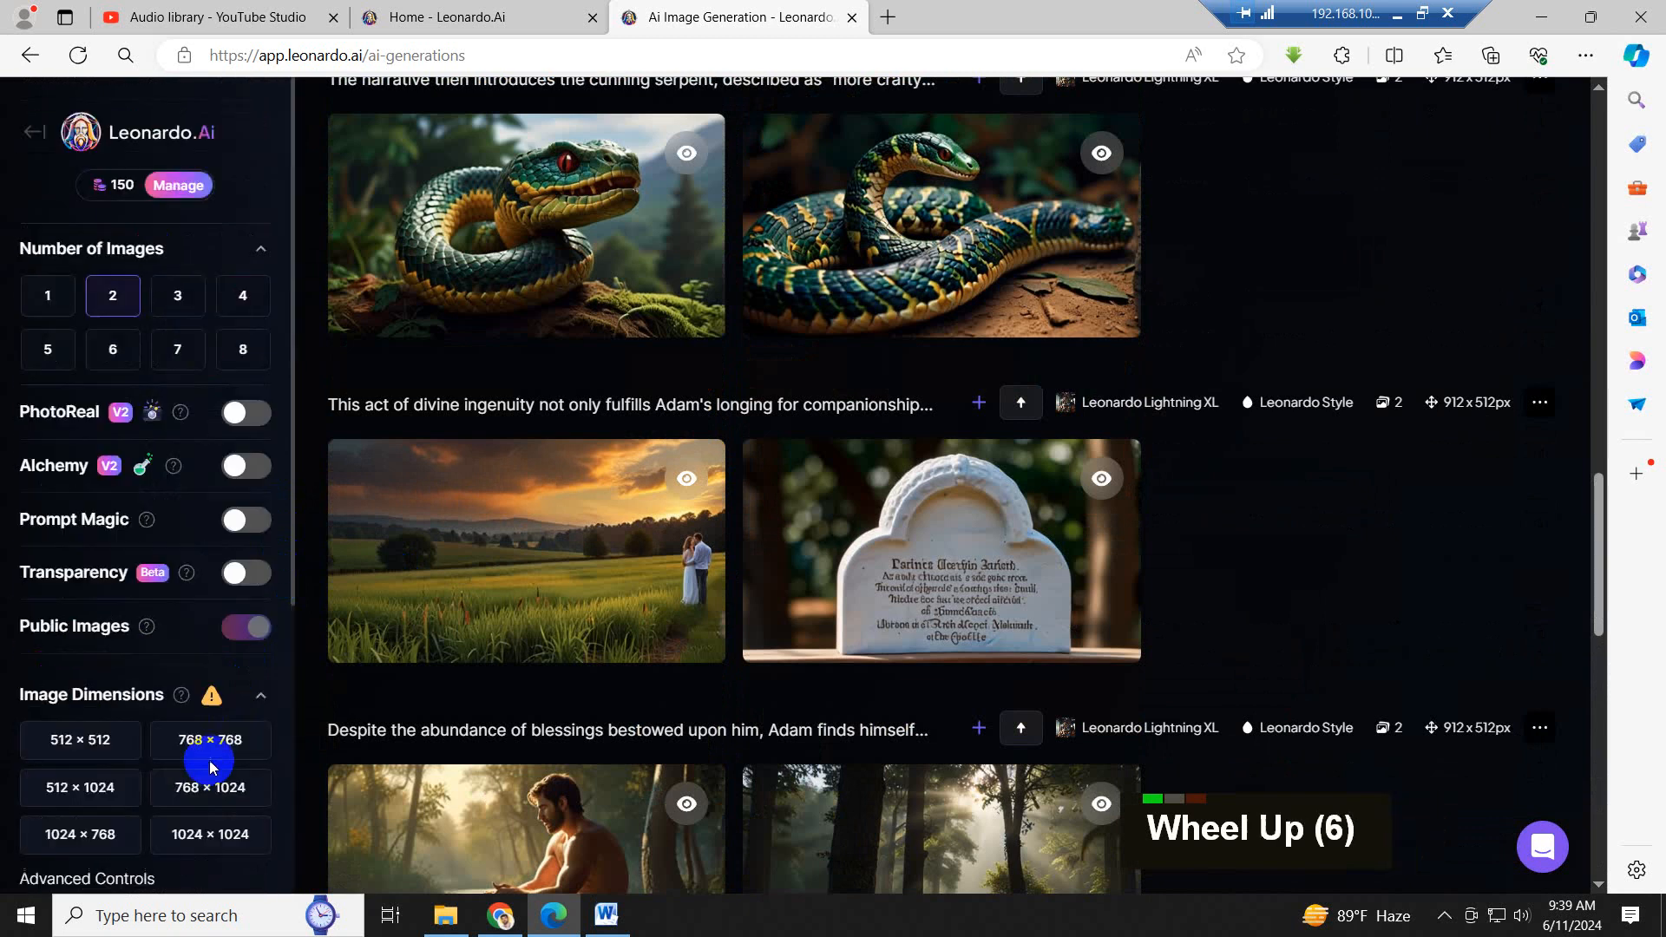
left_click(211, 766)
scroll(215, 763, "down", 2)
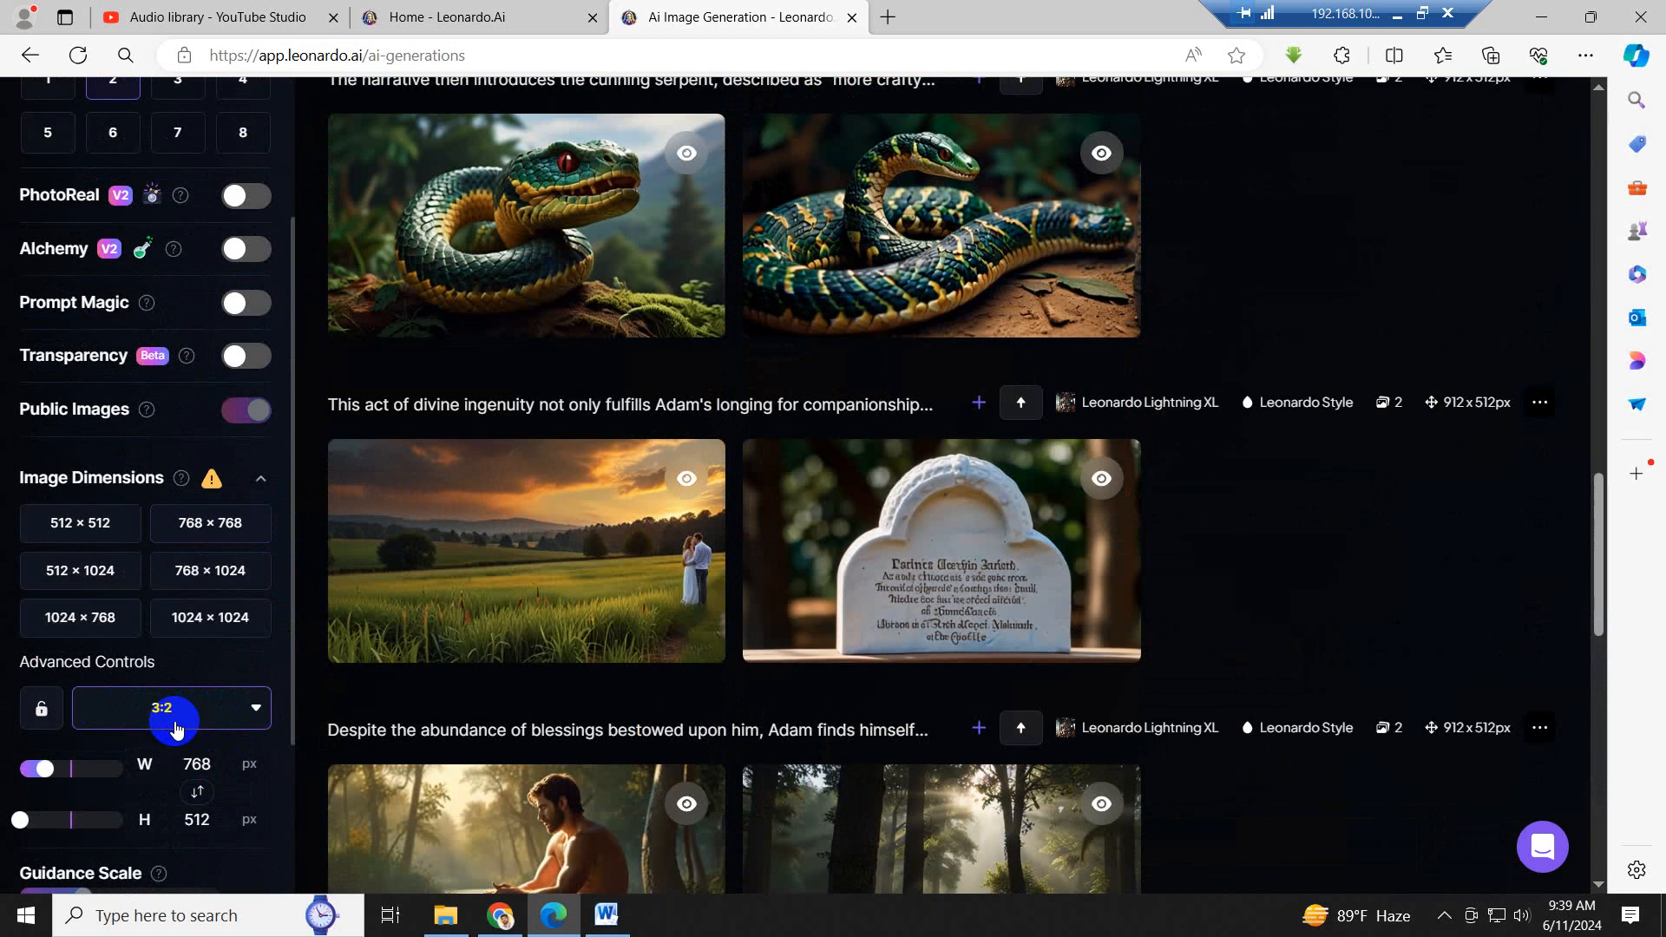
scroll(811, 623, "up", 20)
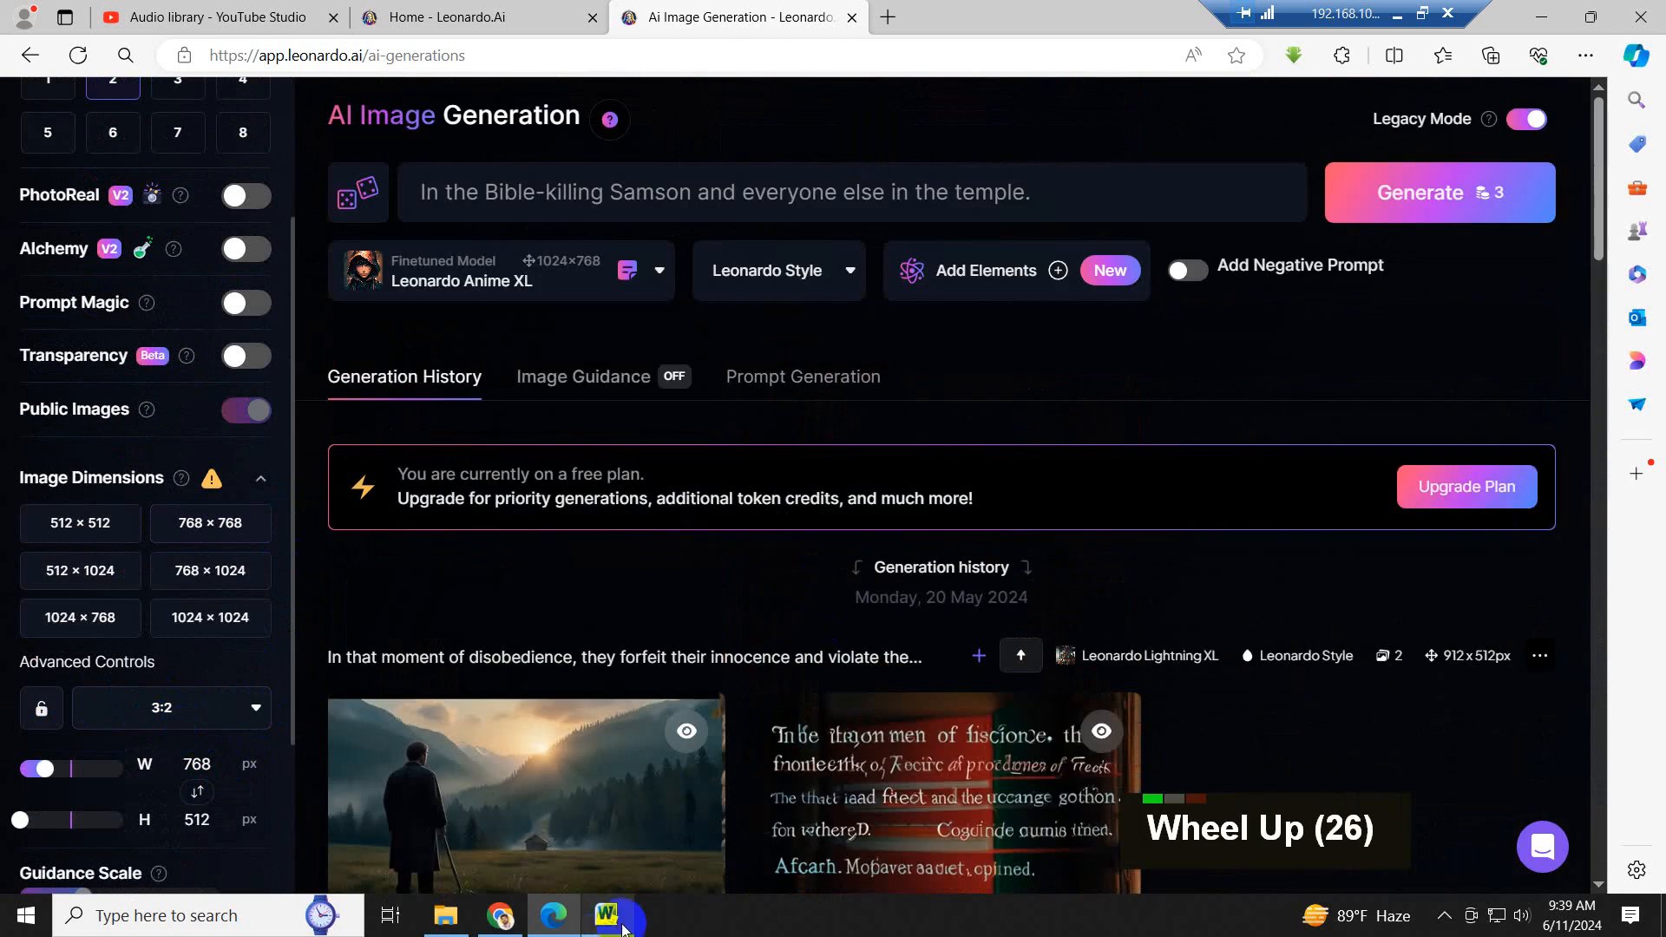
- Switch to the script document in Word and copy "William Henry Gates" from its title
left_click(623, 927)
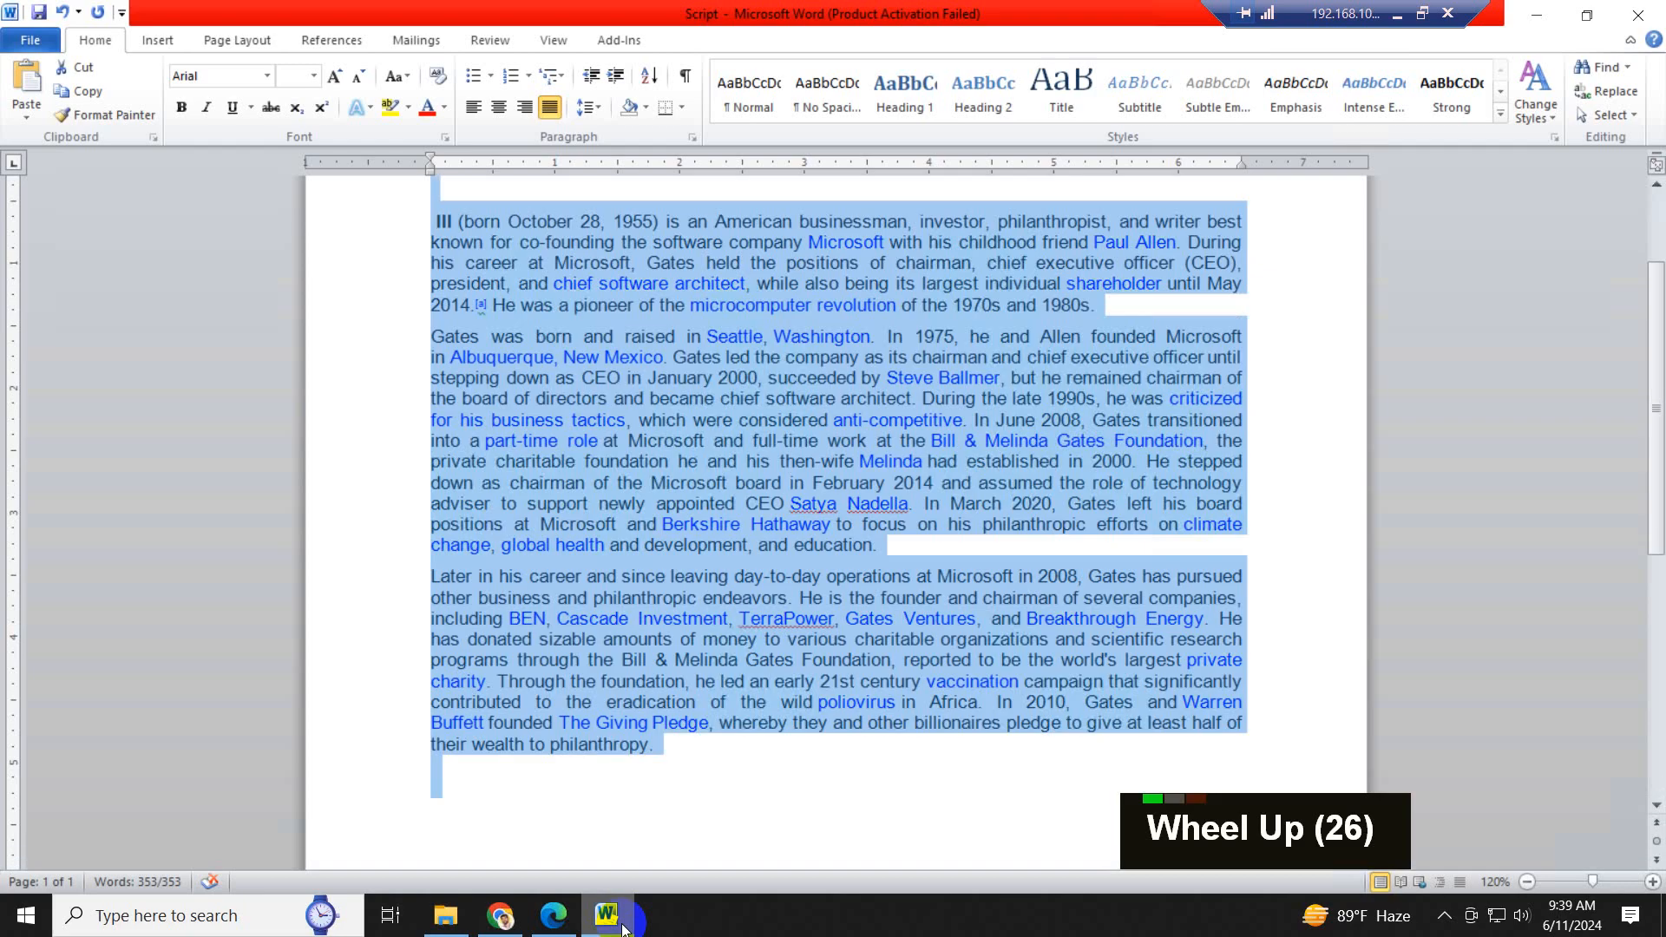
left_click(742, 422)
scroll(996, 46, "up", 20)
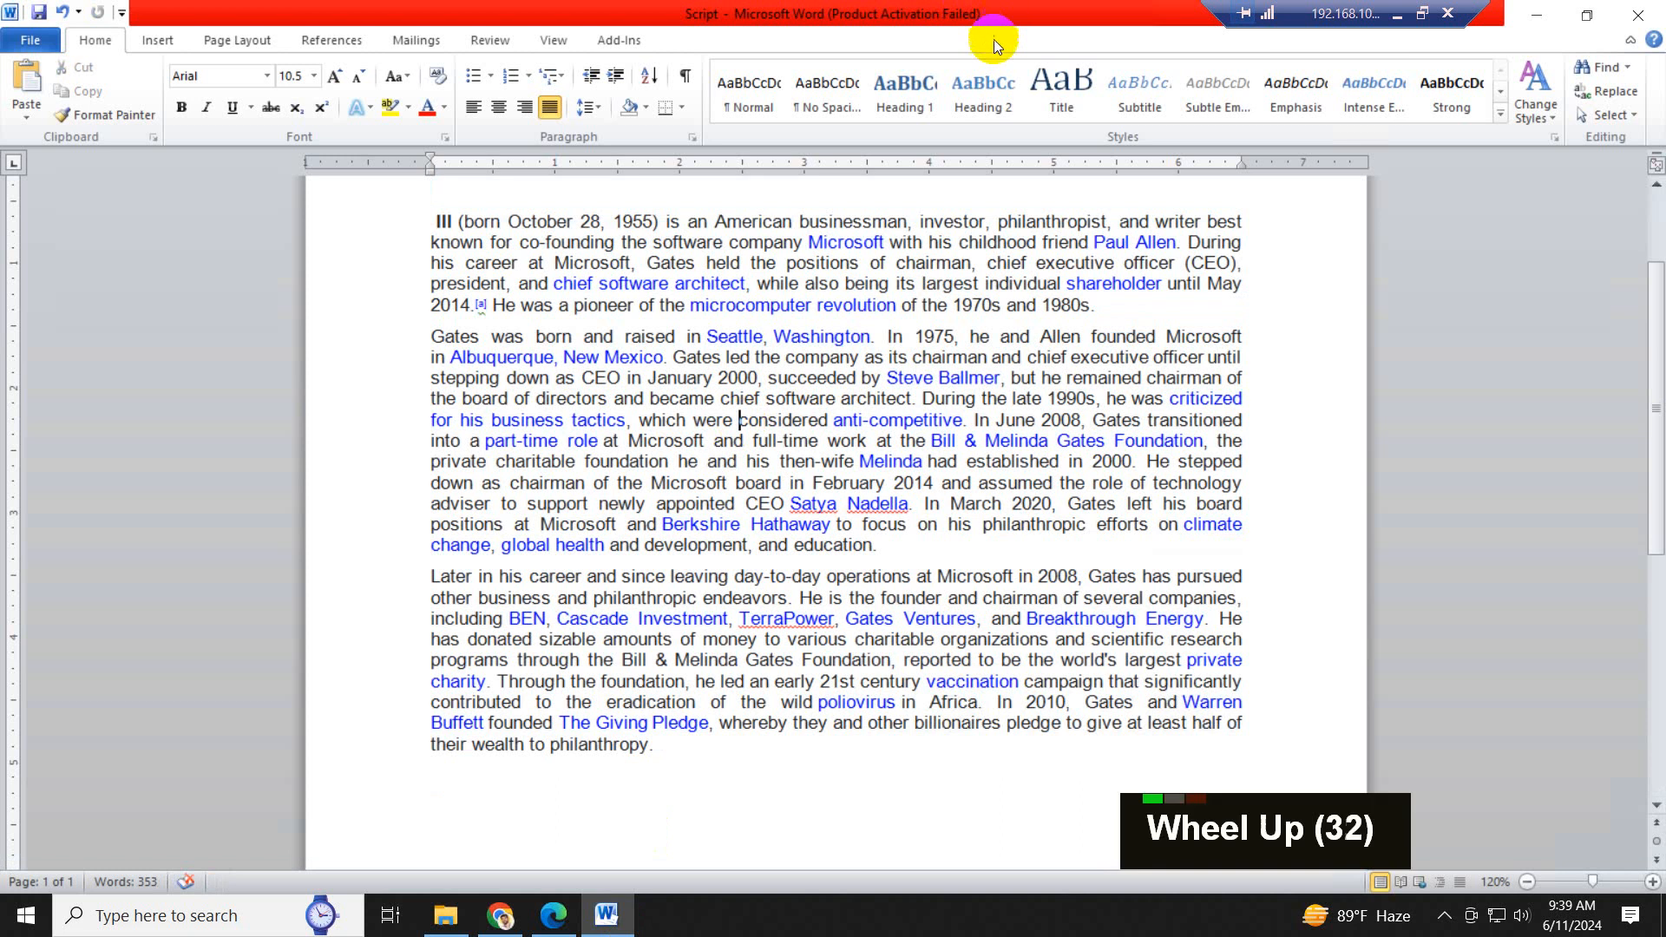
scroll(894, 223, "up", 13)
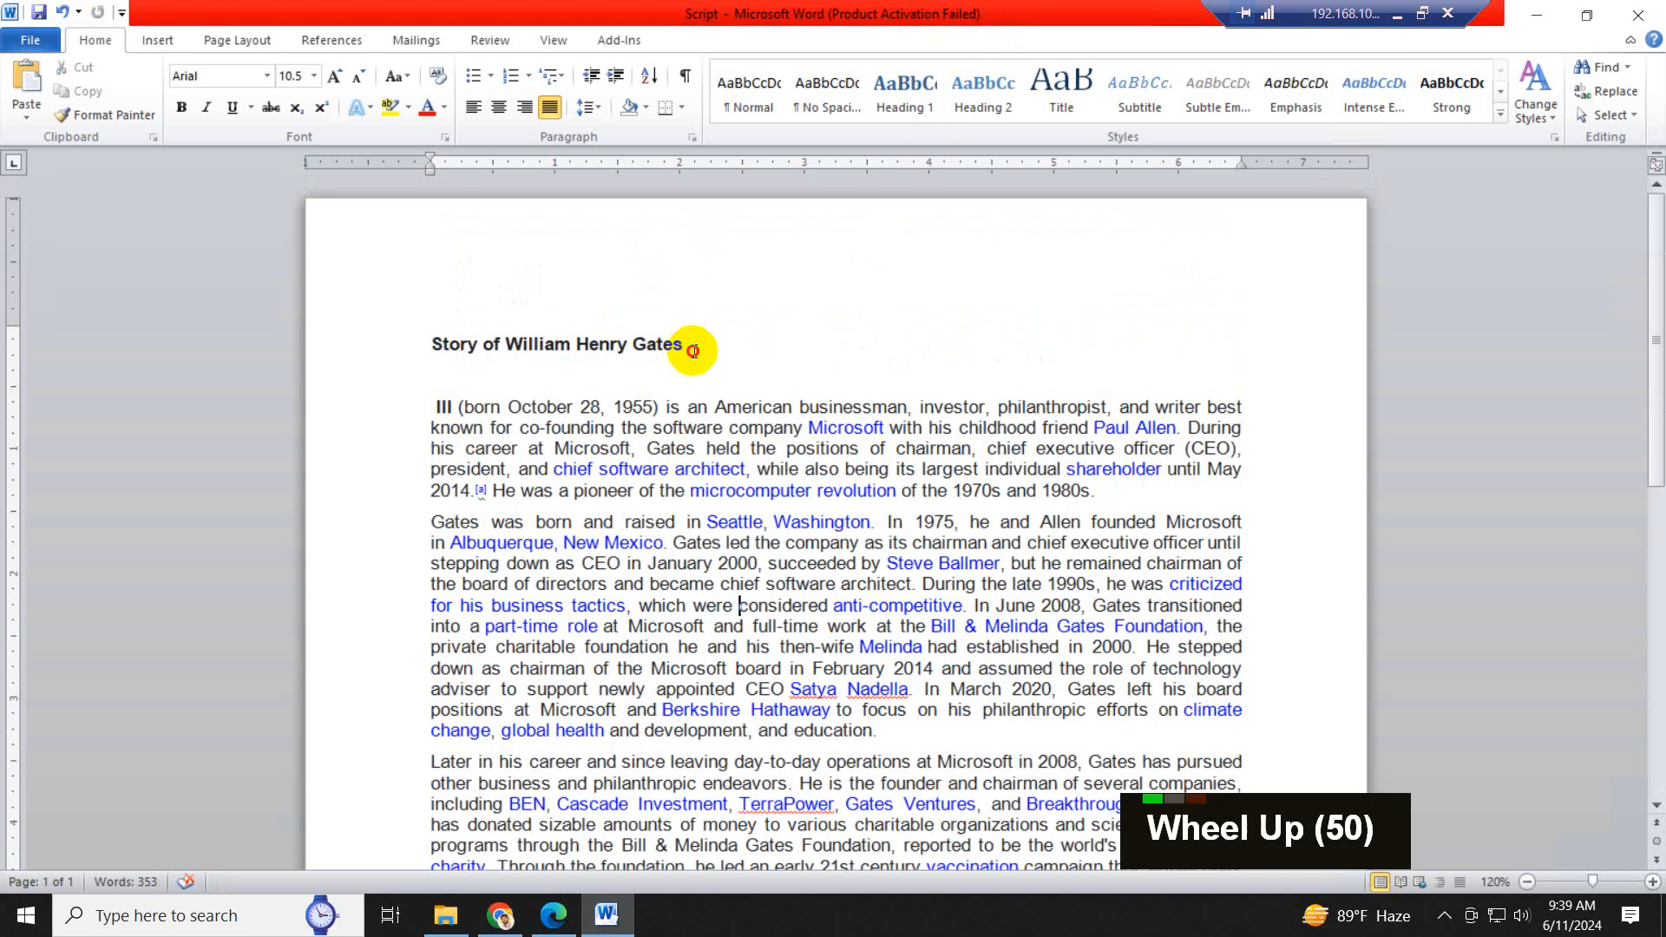
left_click_drag(692, 350, 507, 347)
key("ctrl+c")
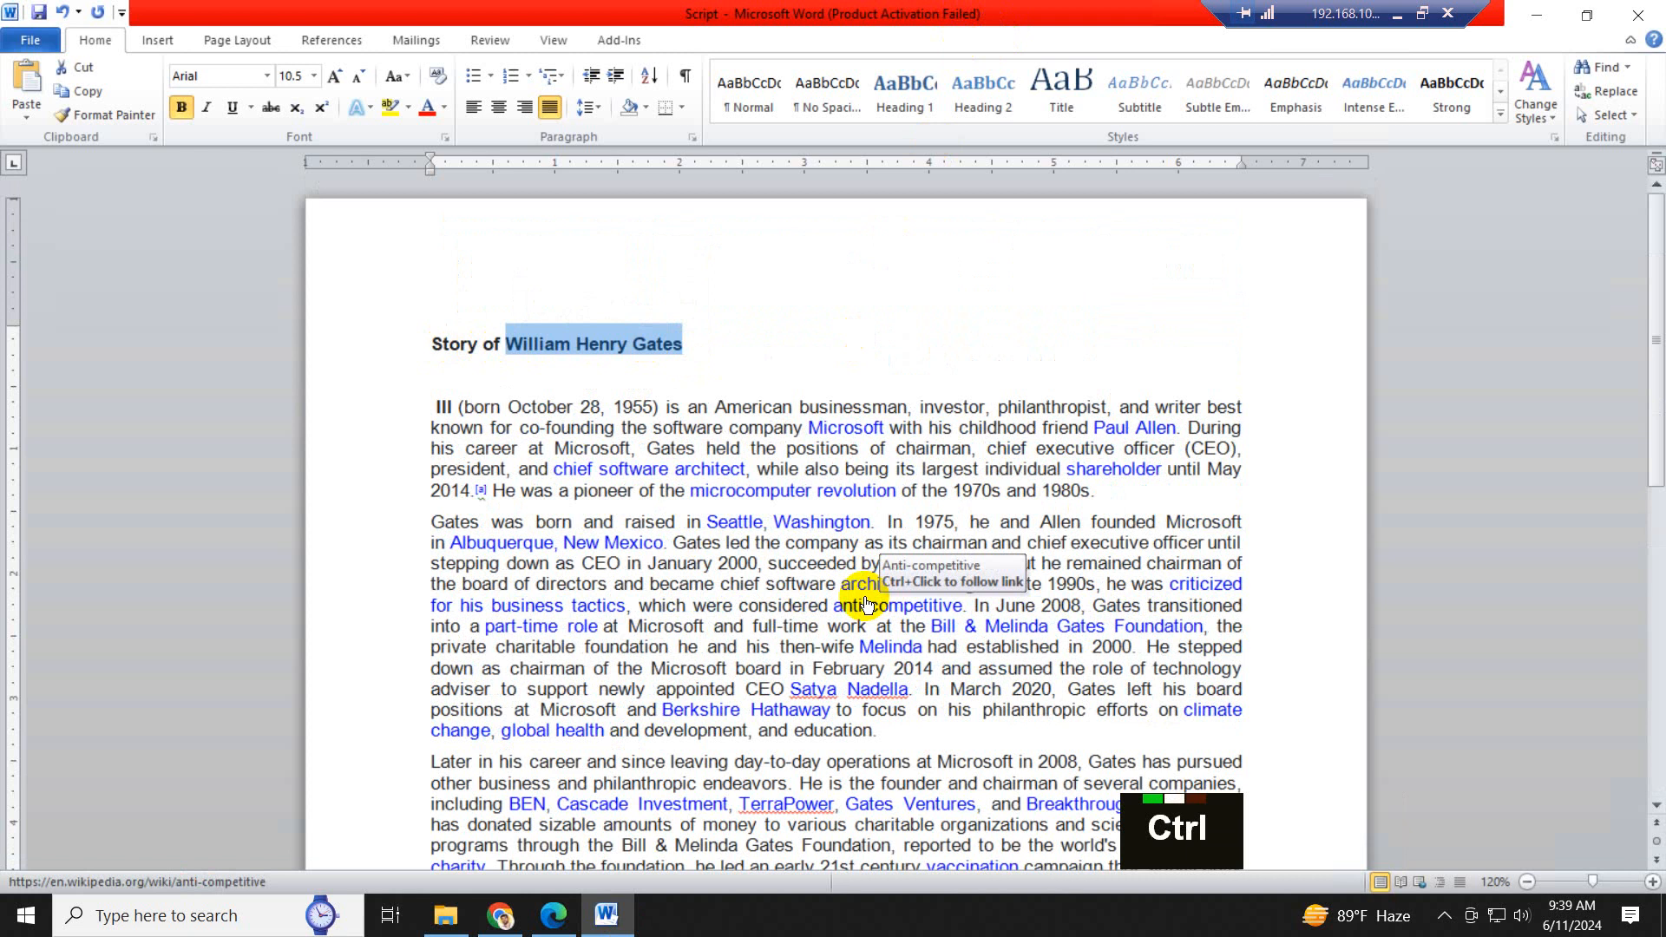
- Return to the Leonardo AI page in Edge and replace the existing image prompt with the copied "William Henry Gates"
left_click(556, 916)
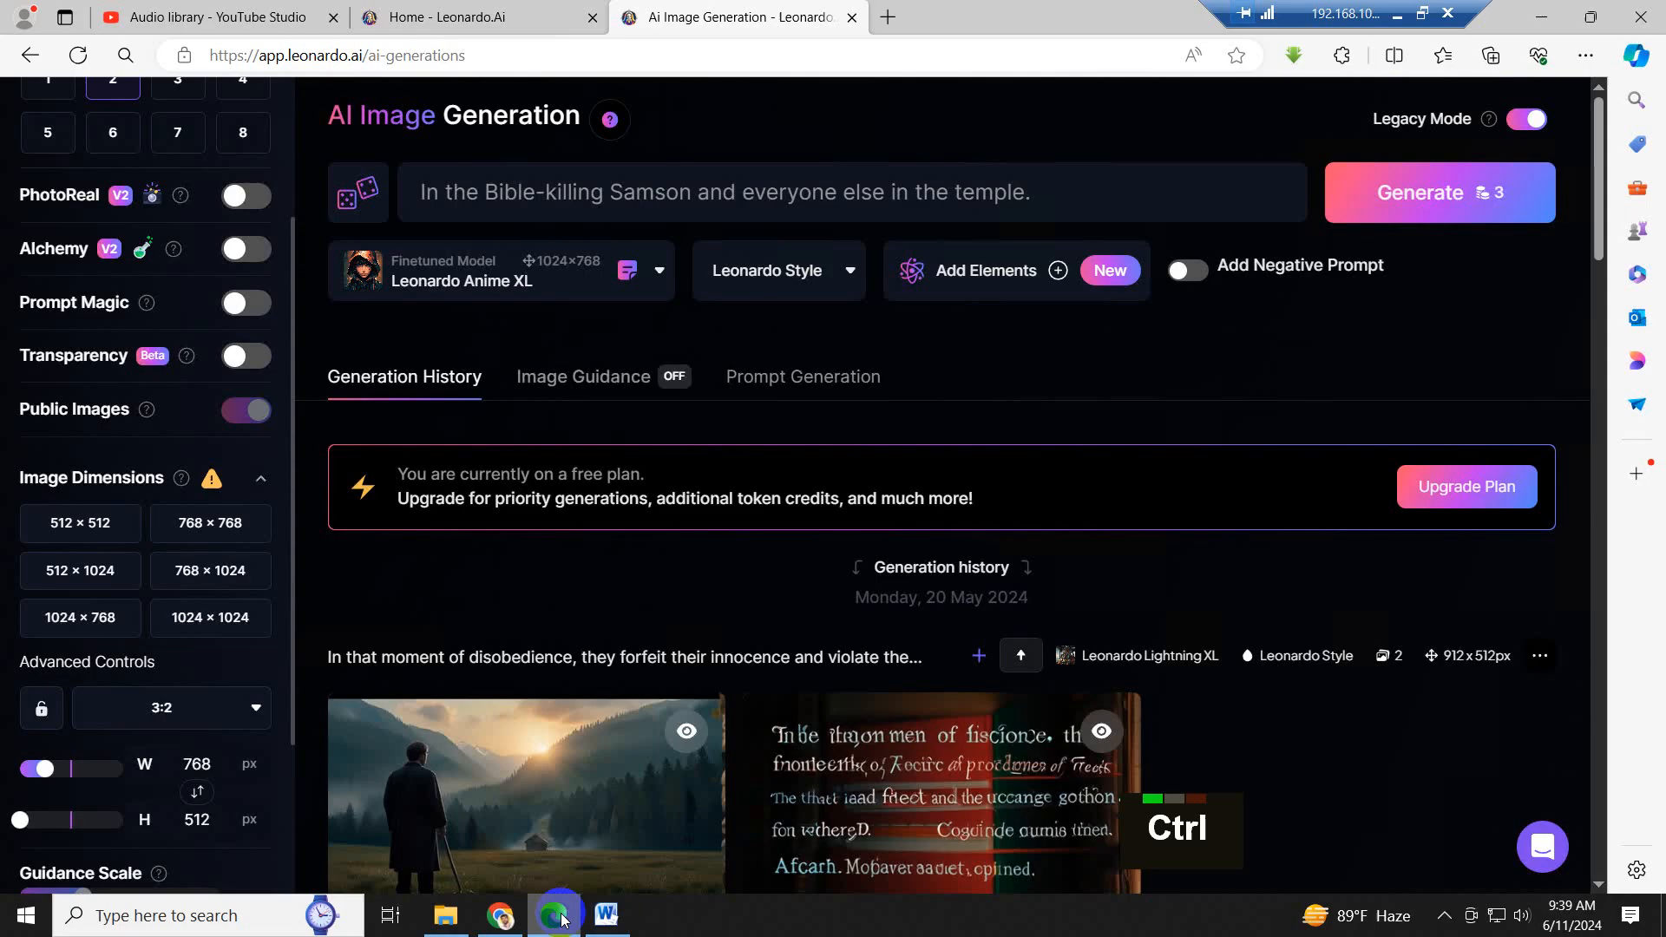
scroll(1100, 198, "up", 3)
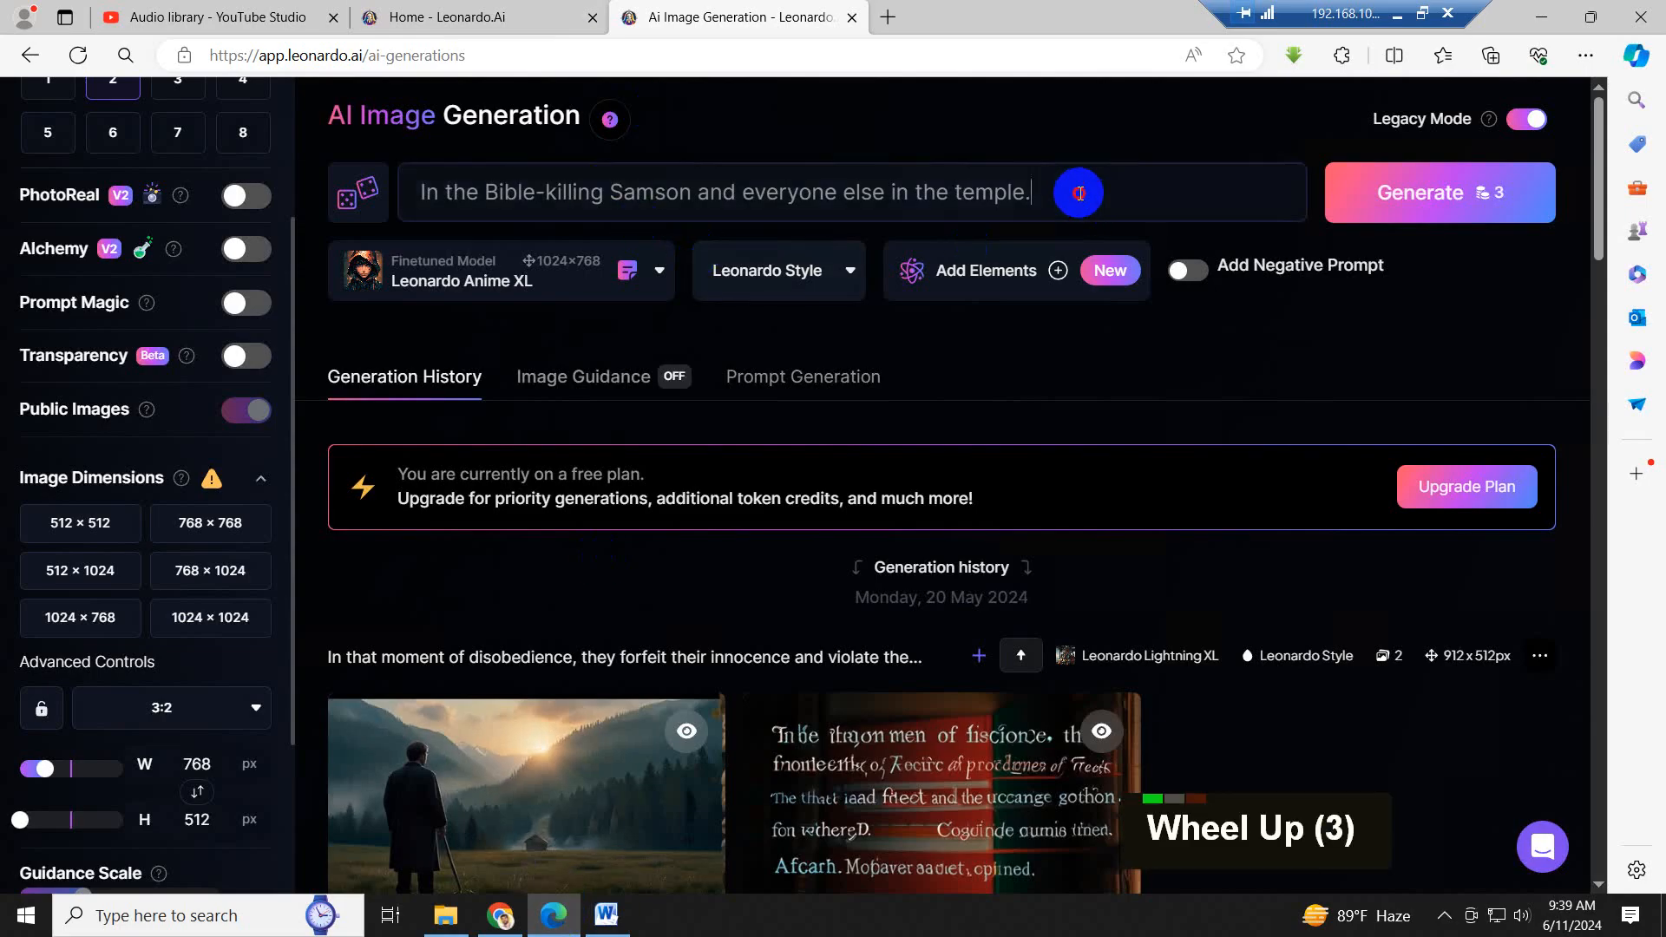
left_click_drag(1079, 193, 483, 173)
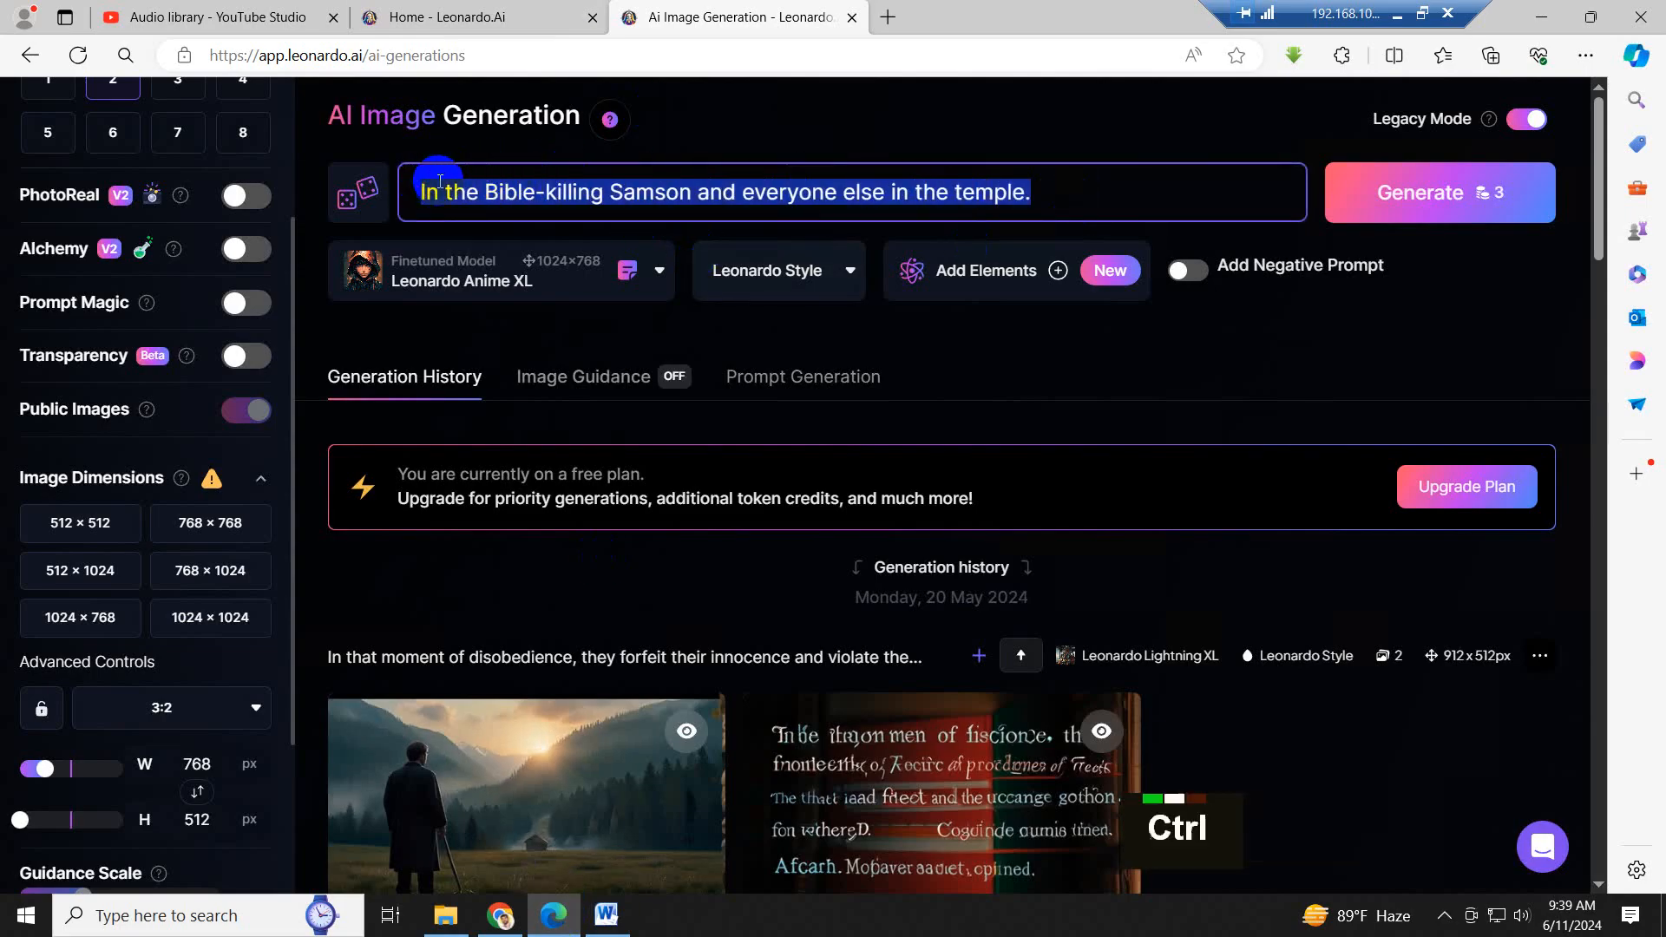
key("ctrl+v")
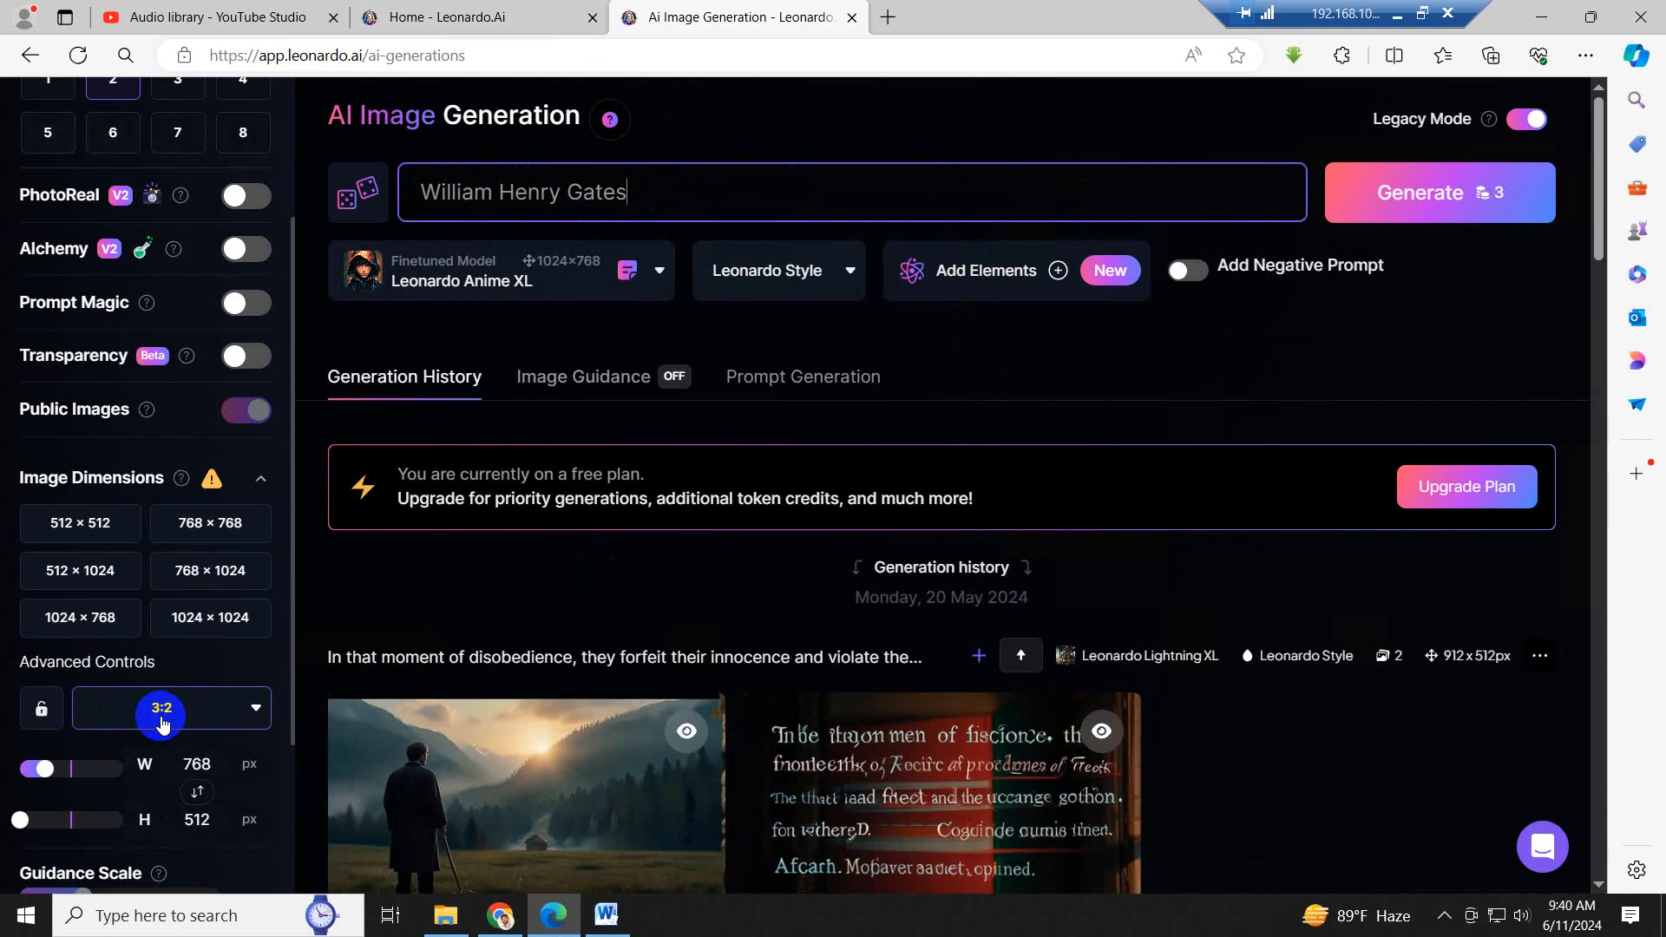
- Try to set the number of images to 3 and generate images from the current prompt
scroll(1341, 277, "up", 2)
left_click(1459, 202)
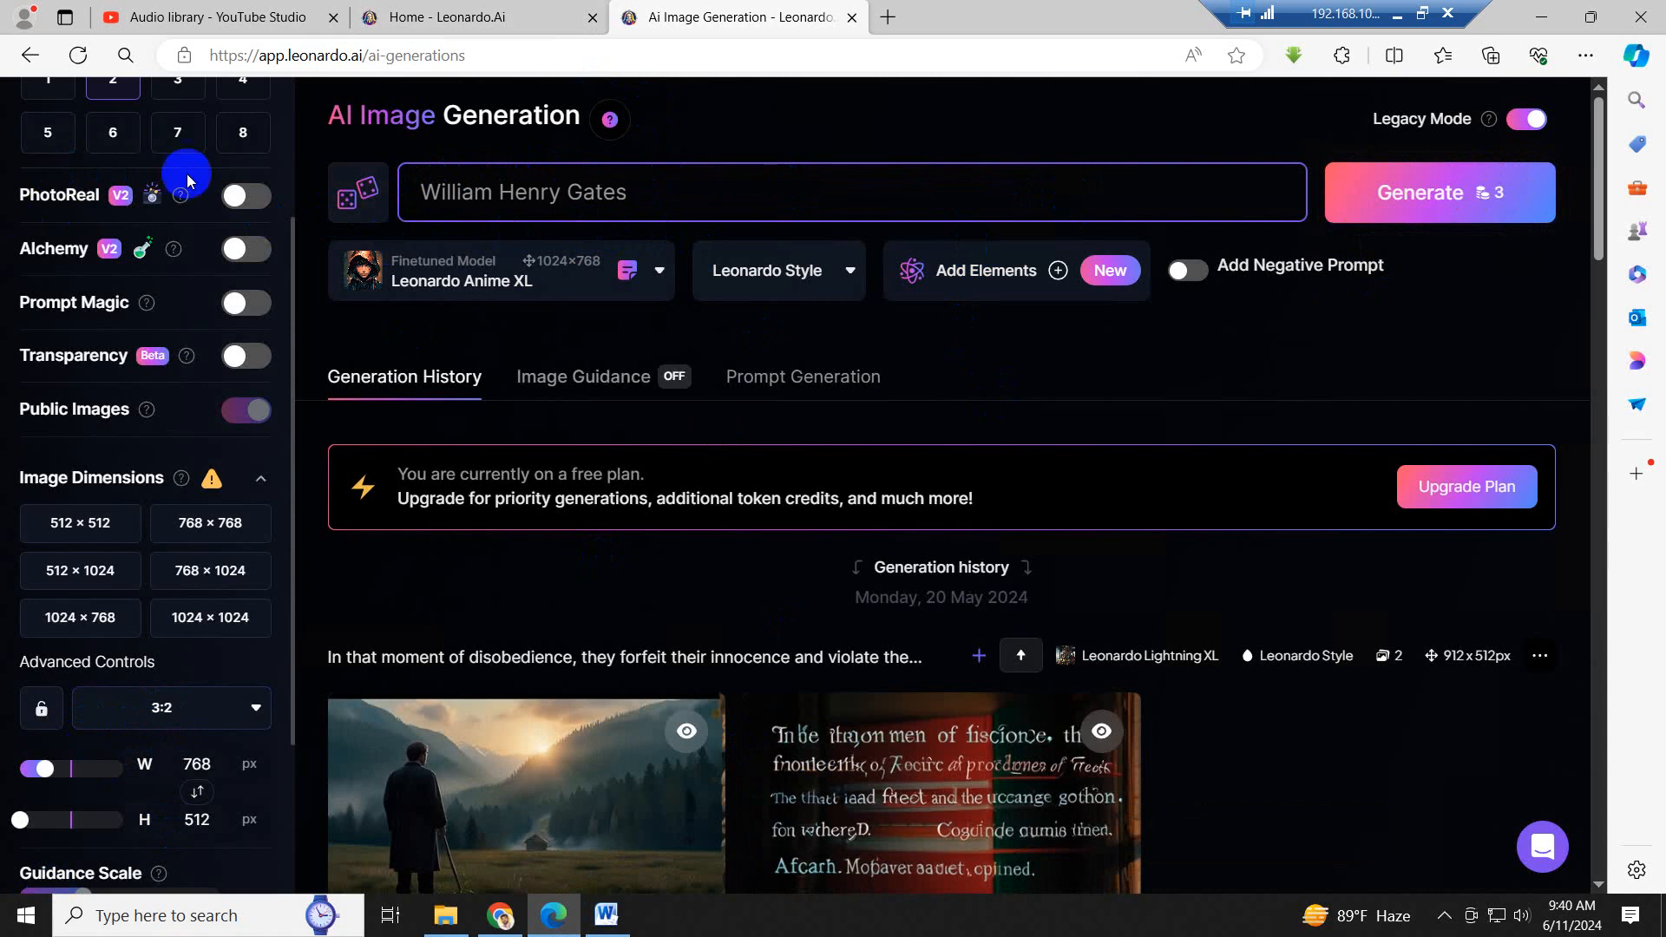
scroll(182, 173, "up", 4)
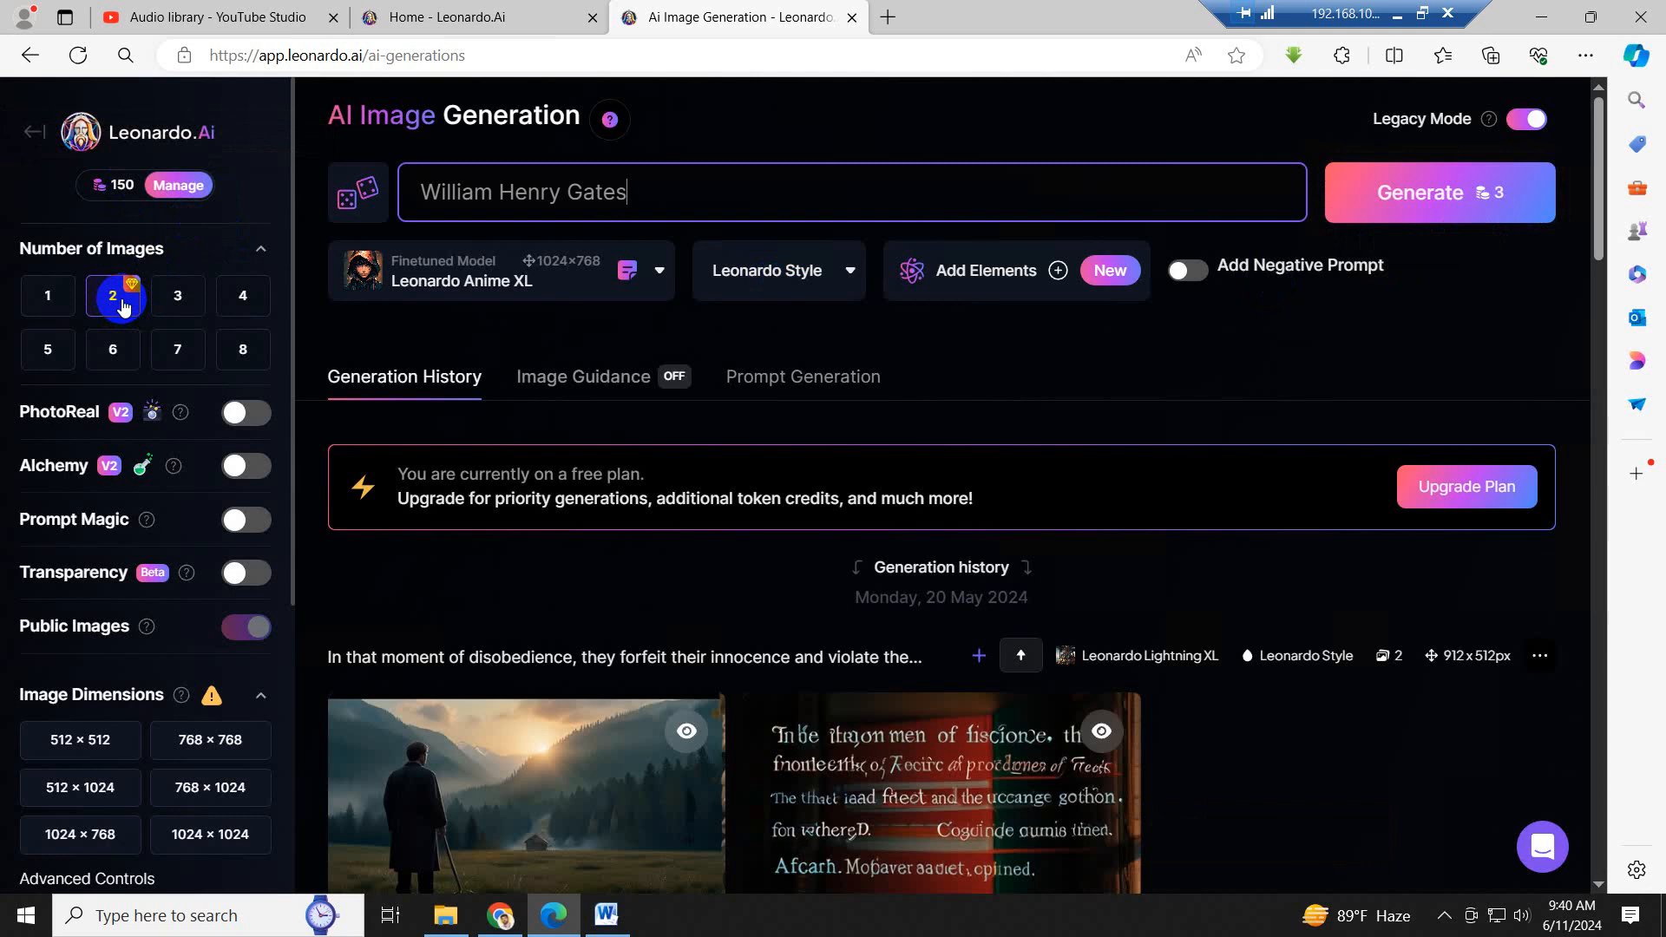
left_click(180, 301)
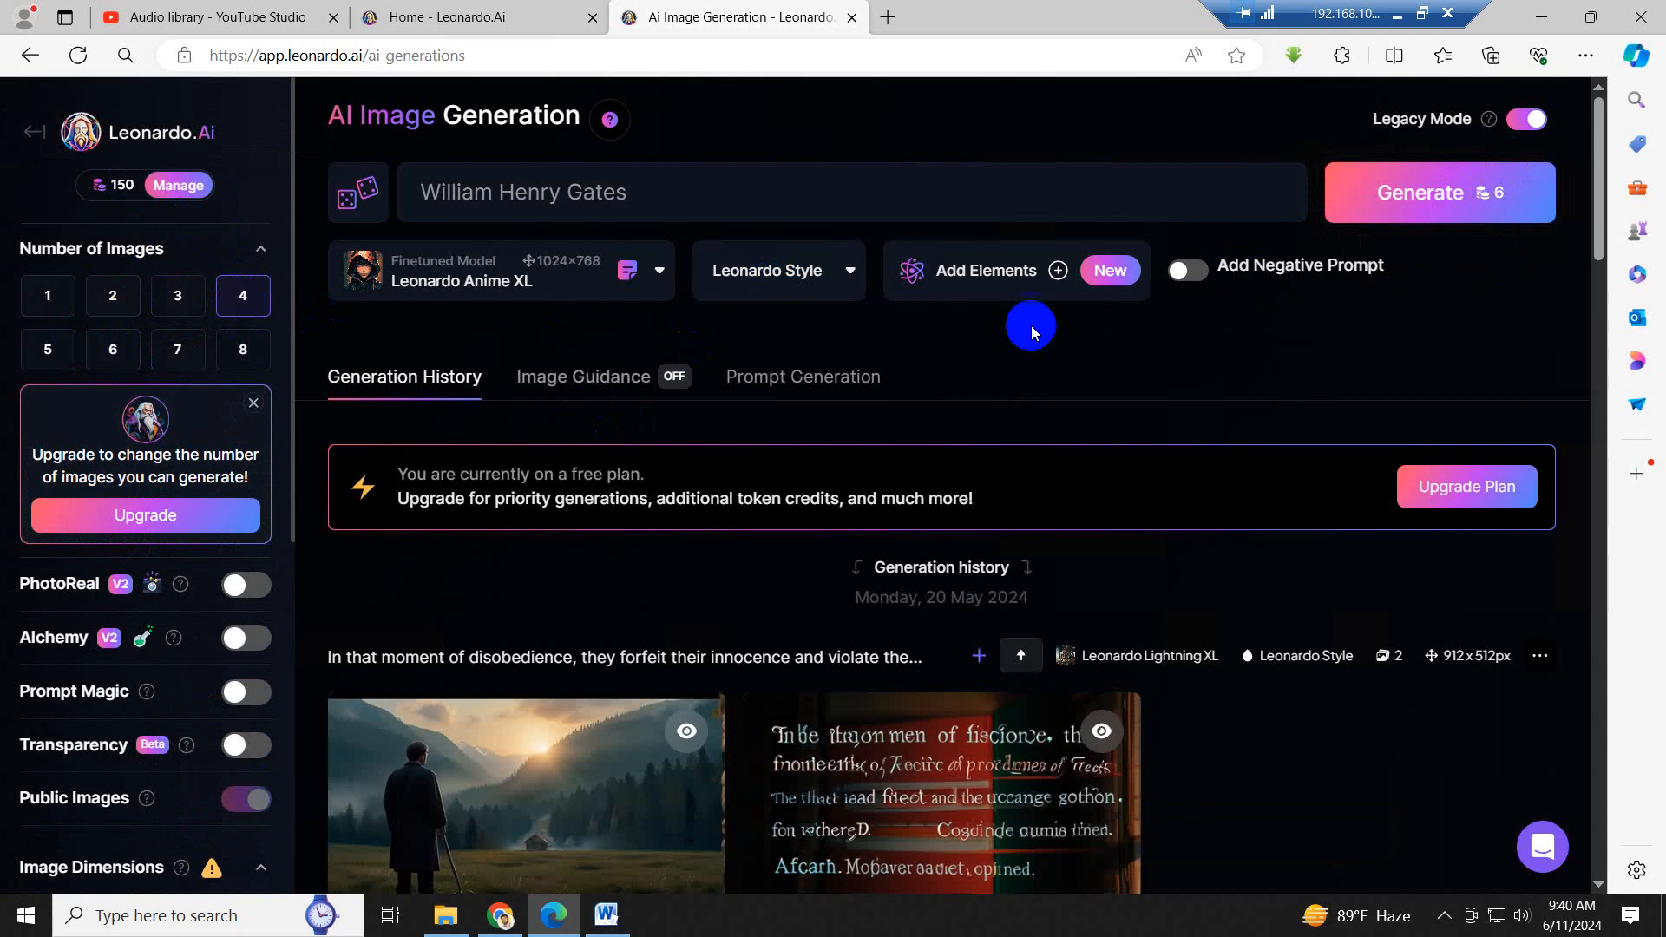
left_click(1504, 204)
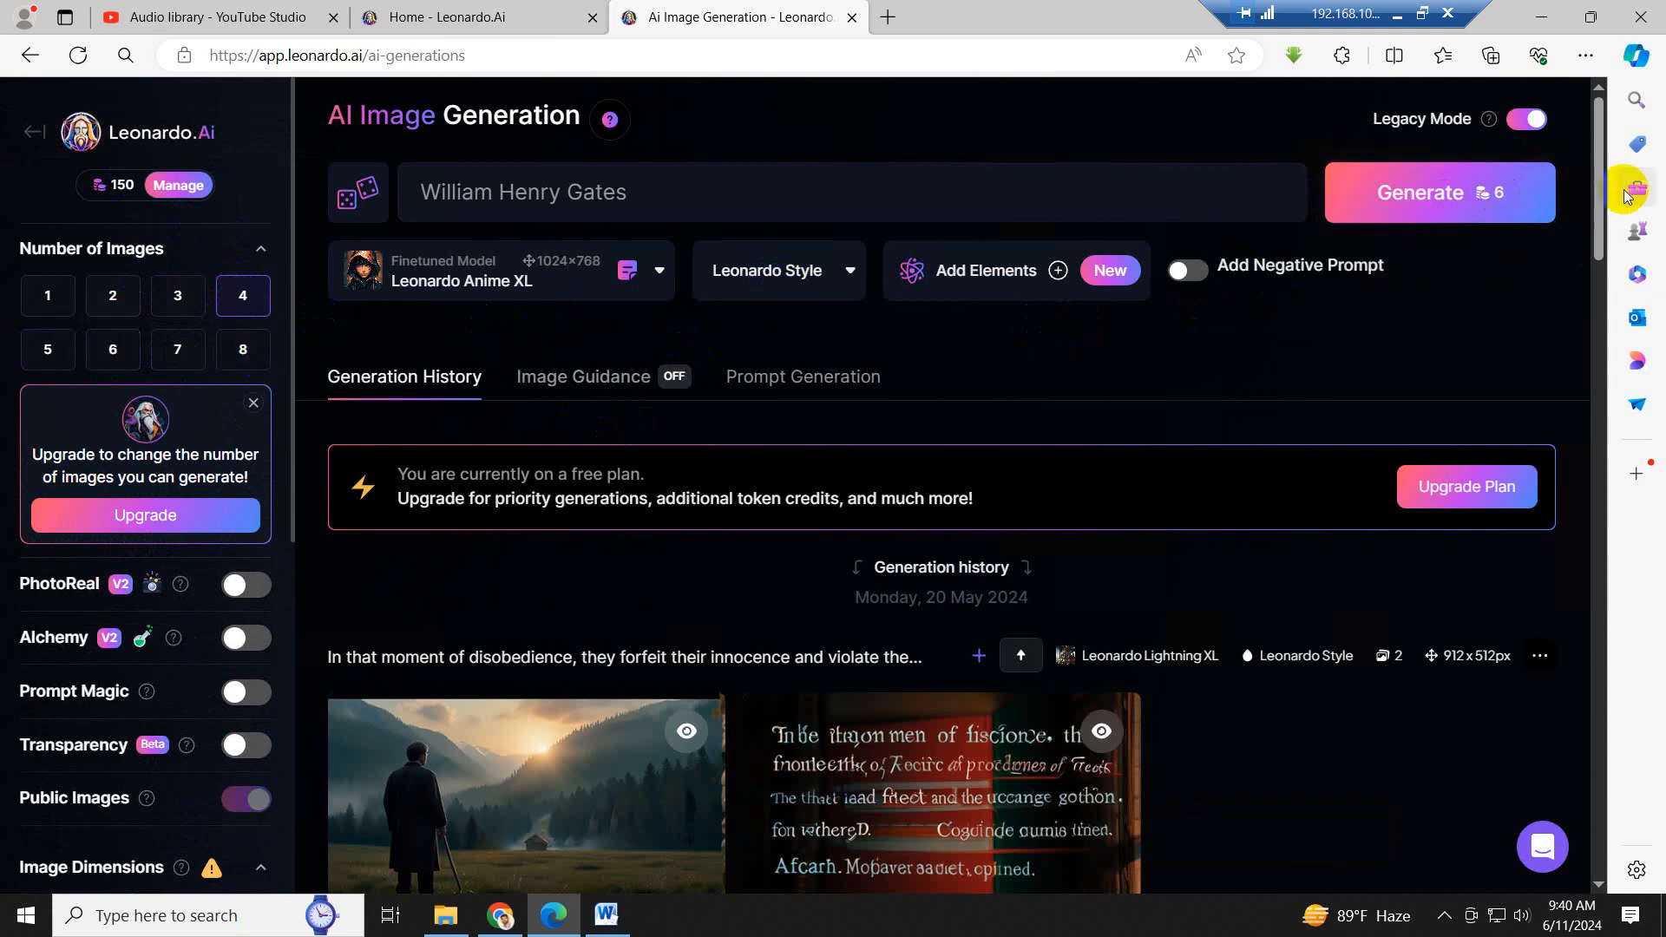
left_click(1497, 206)
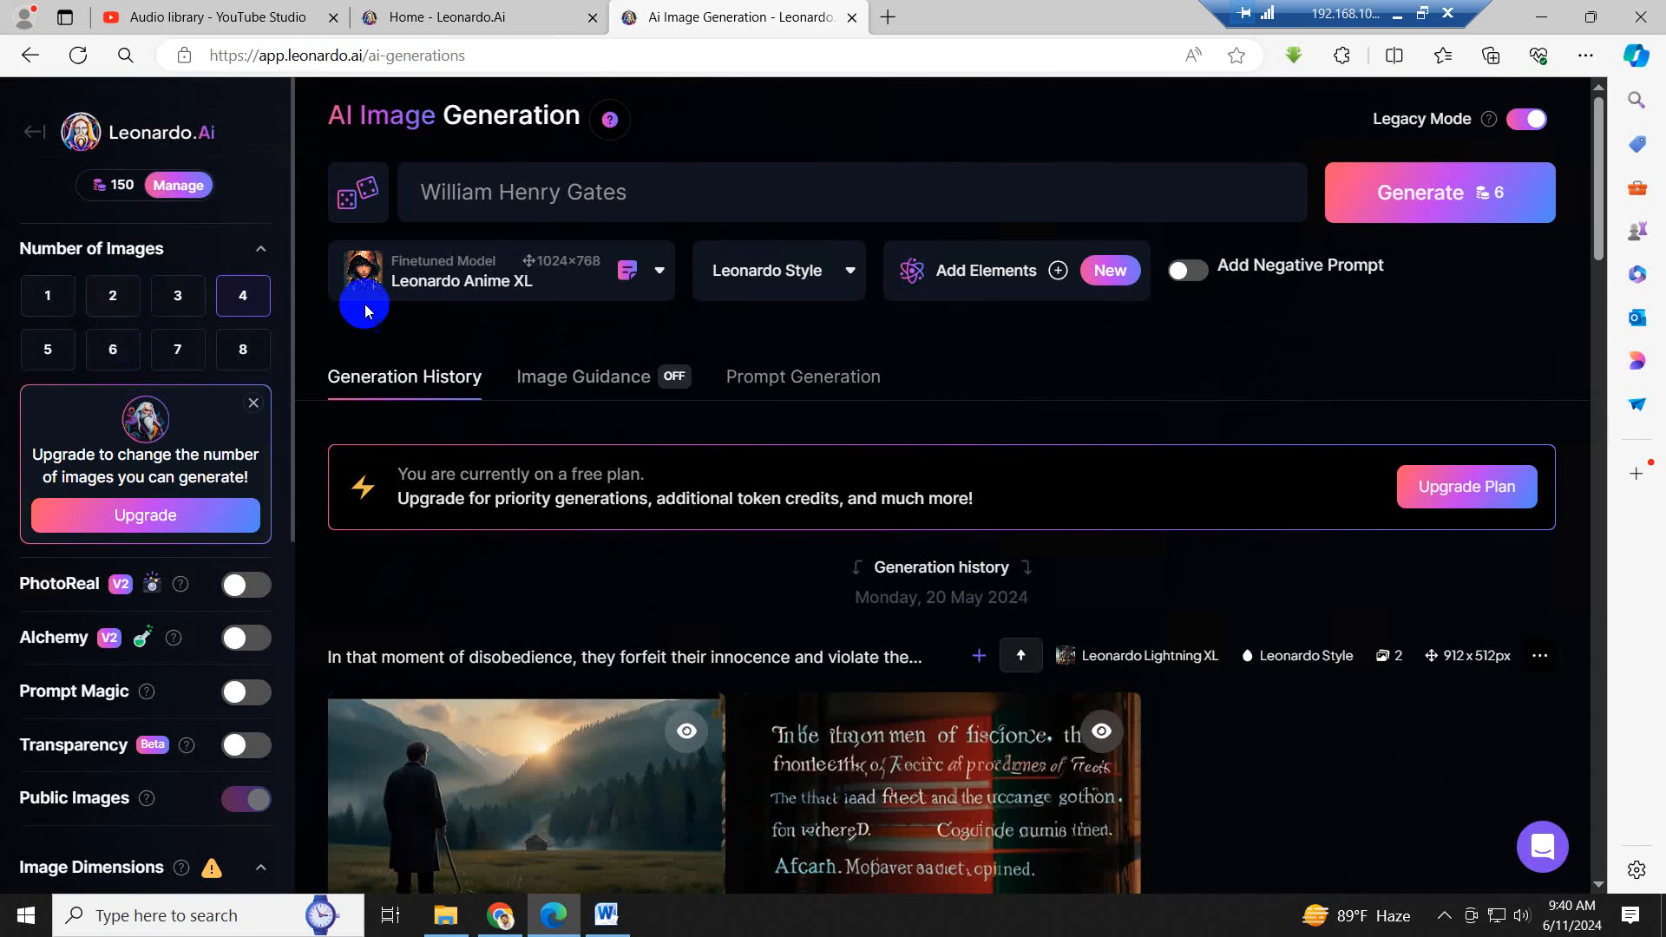
- Try to switch the number of images to 2
left_click(107, 298)
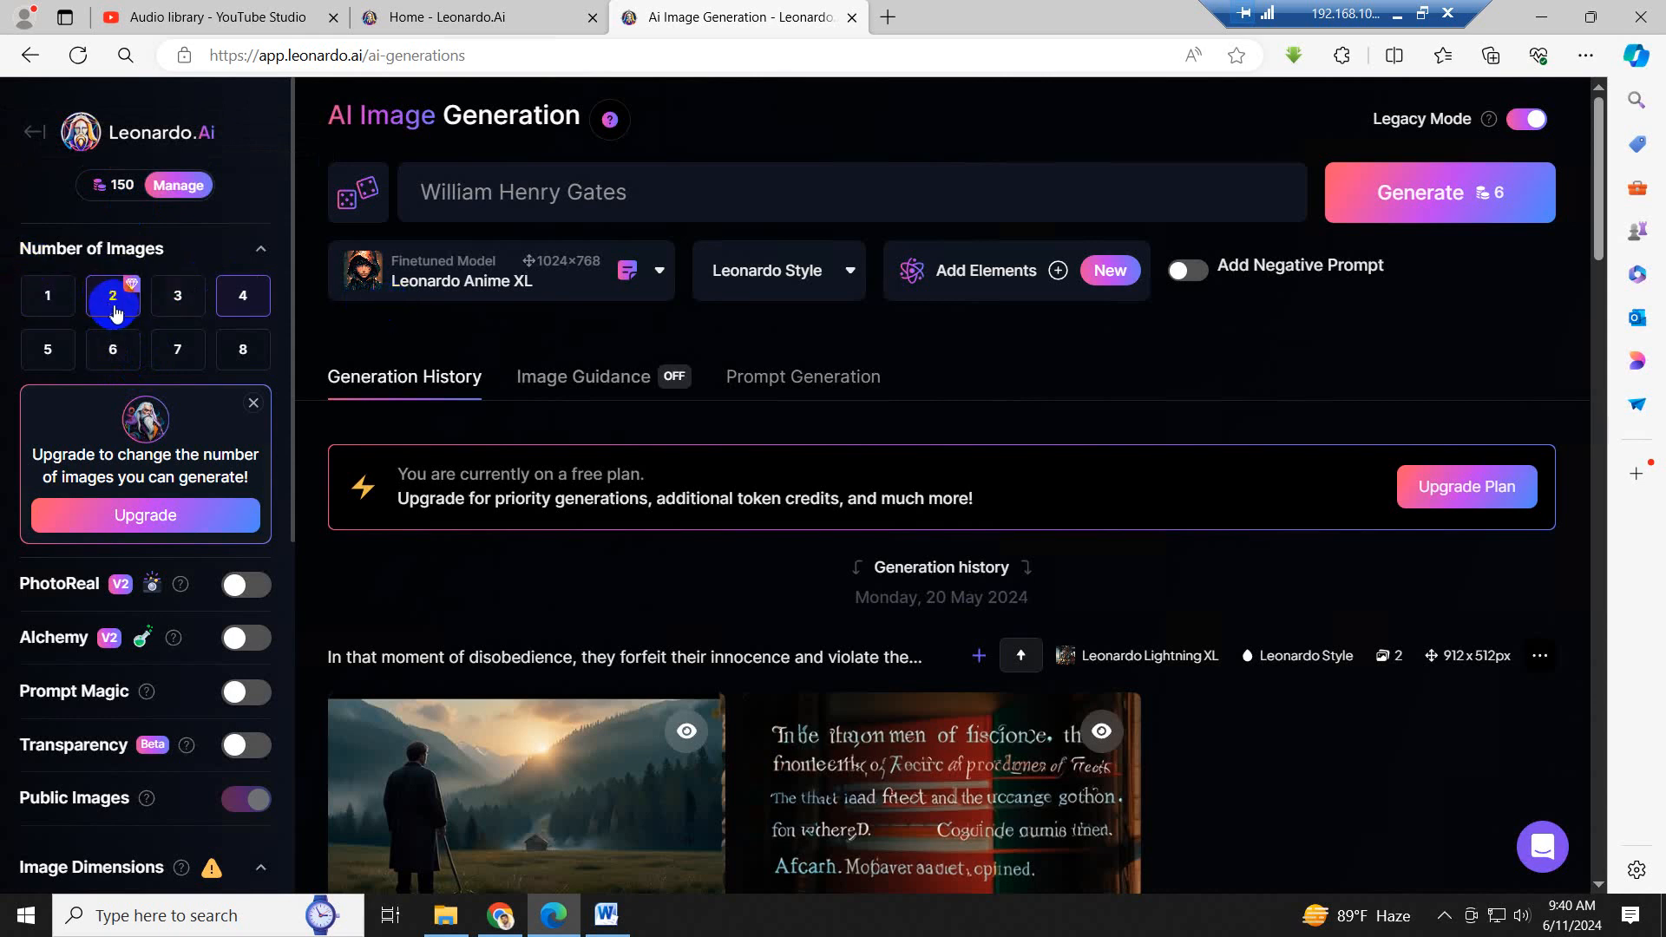
double_click(115, 307)
double_click(115, 307)
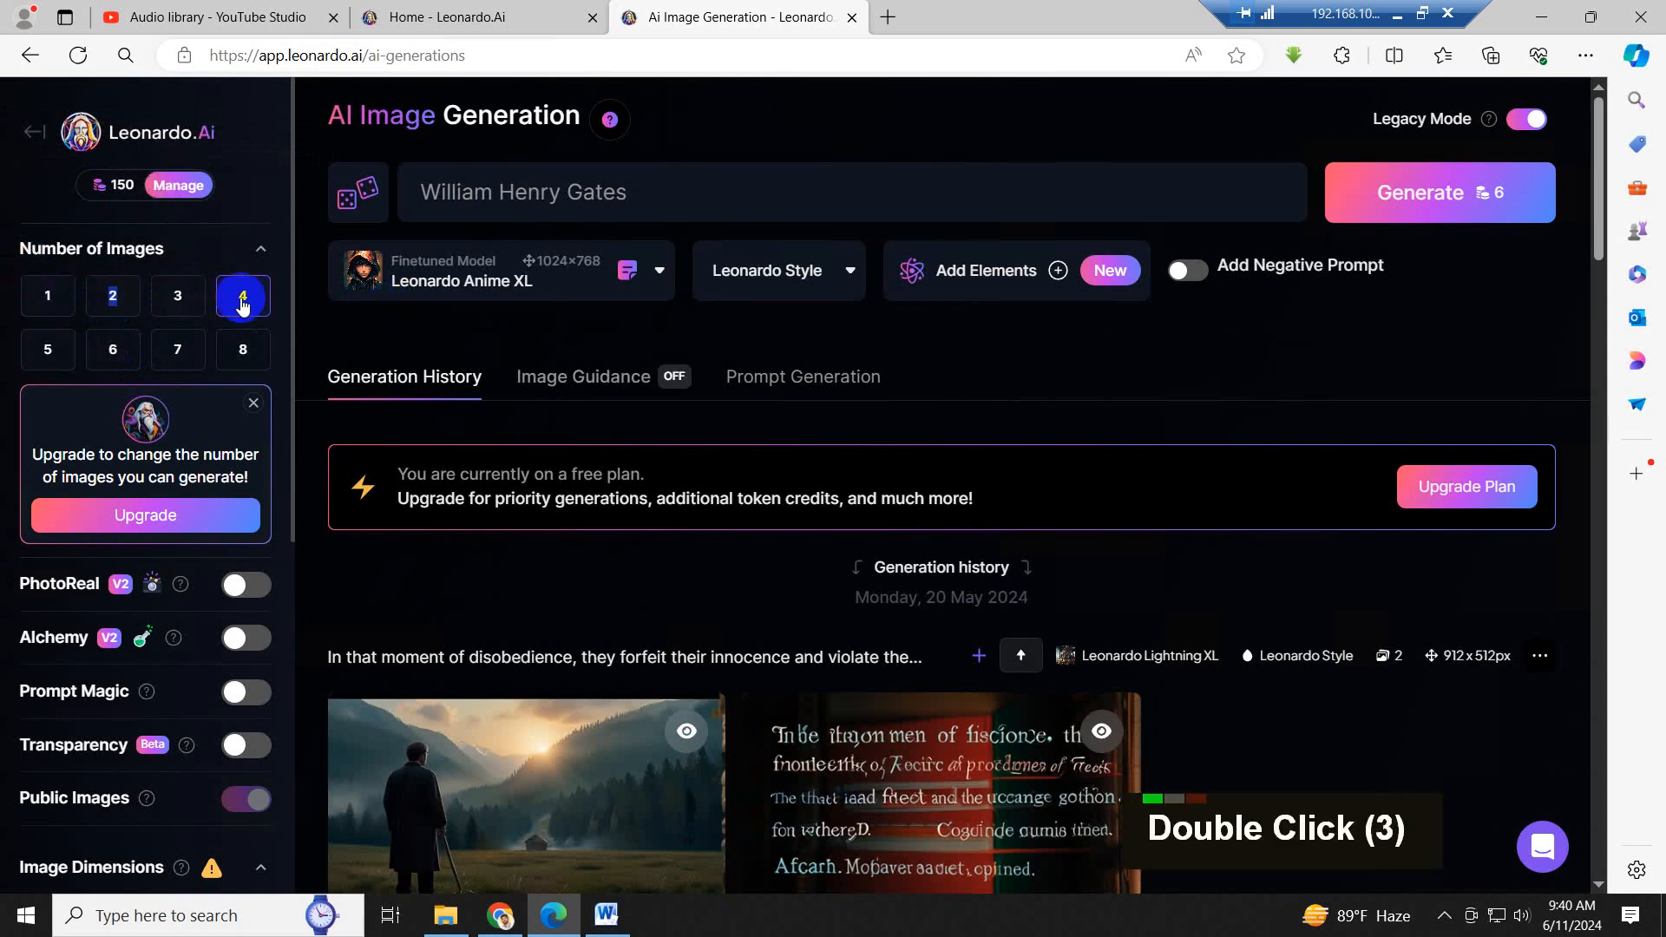
left_click(126, 297)
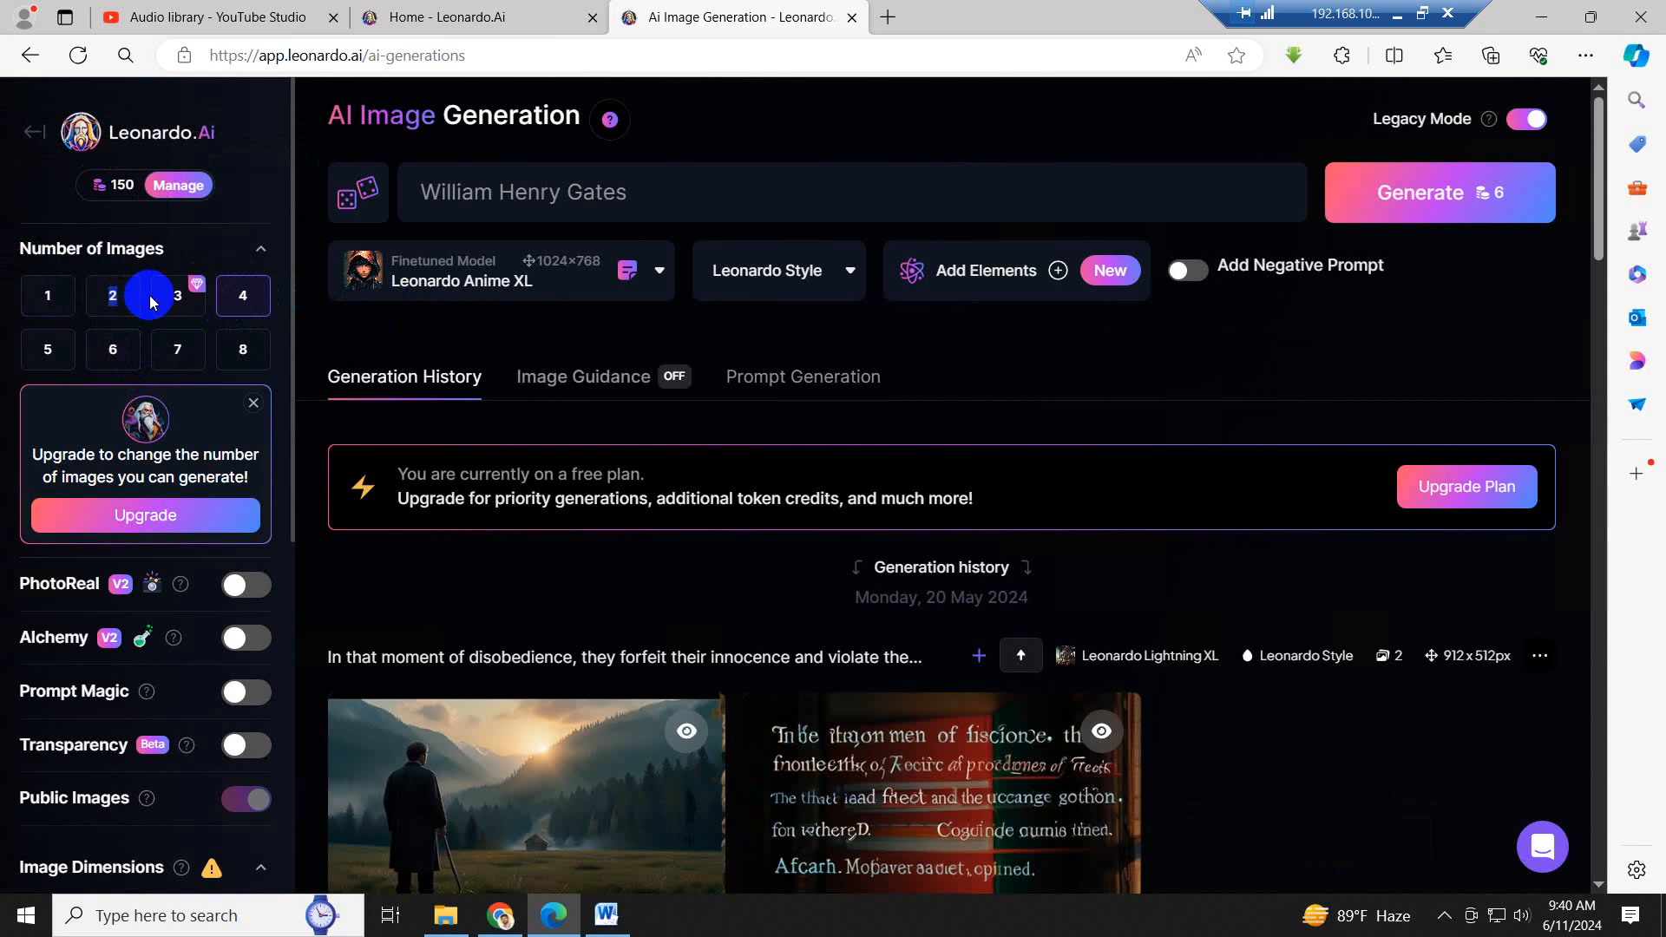
left_click(106, 298)
left_click(126, 297)
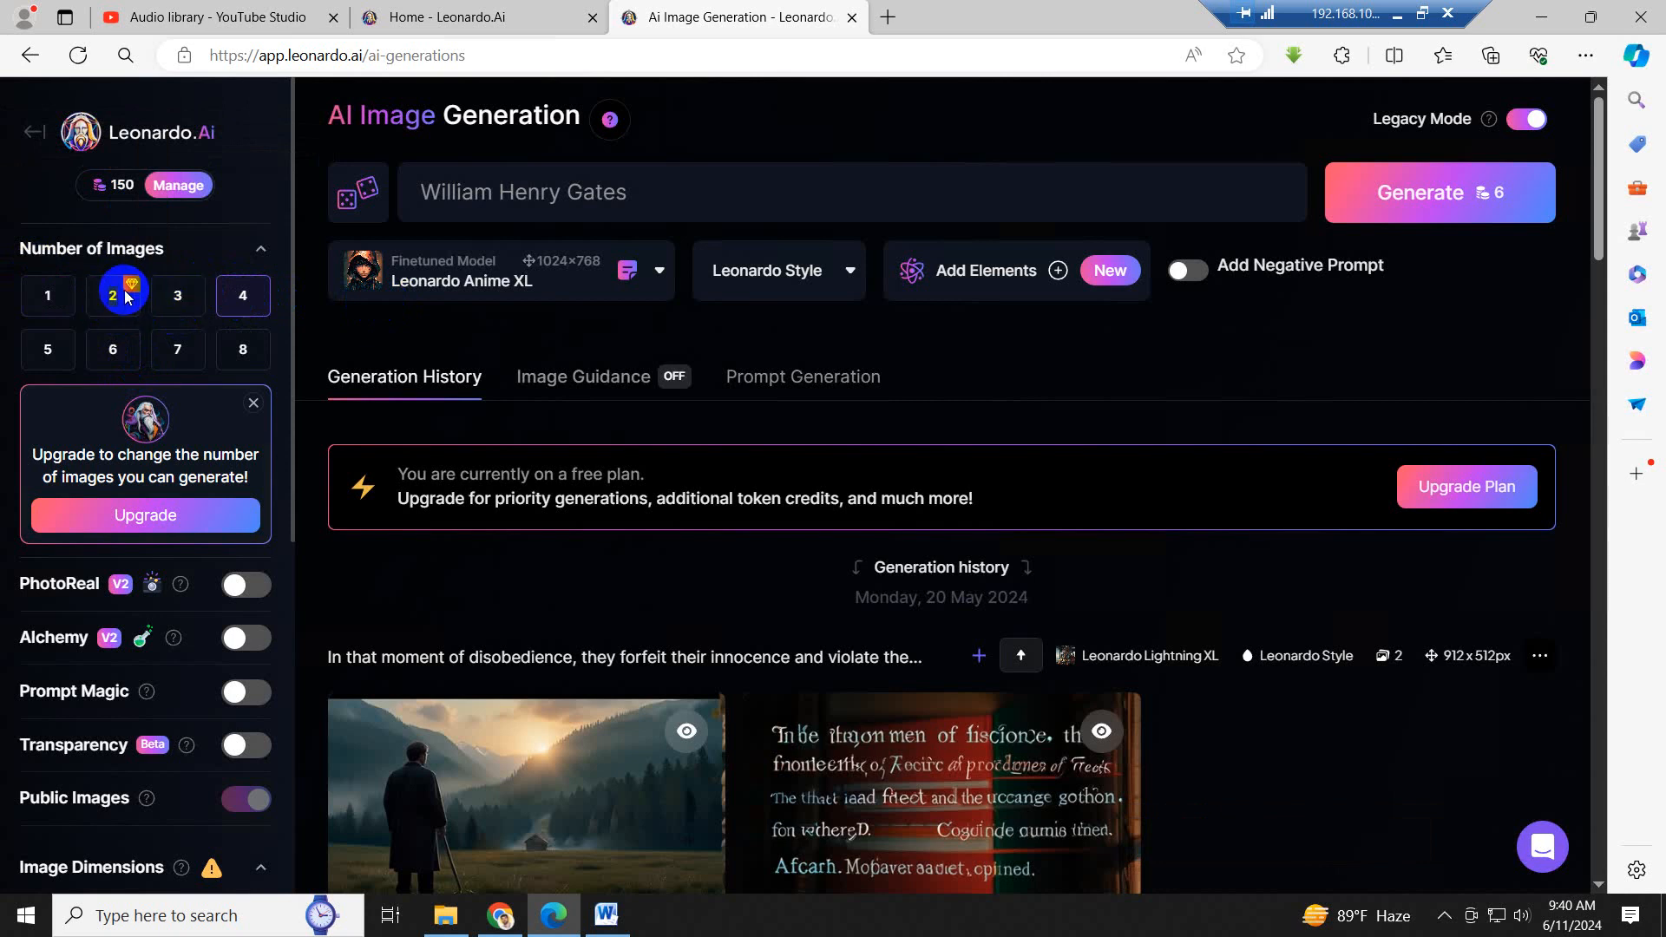
double_click(126, 297)
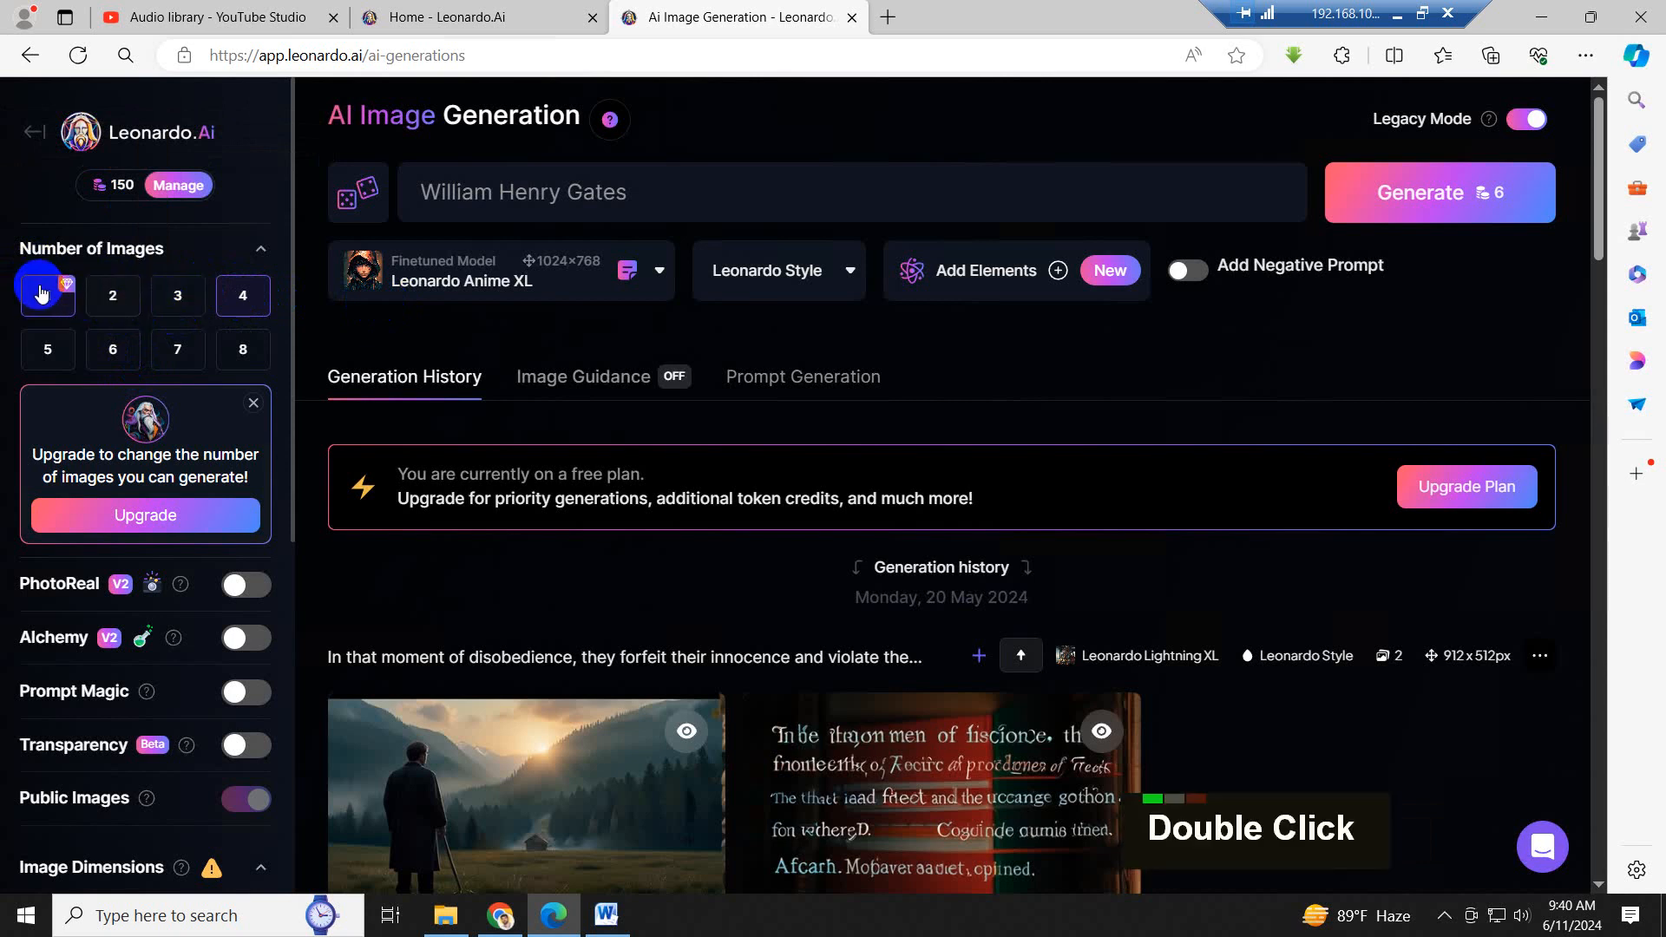
scroll(180, 332, "down", 2)
scroll(180, 333, "up", 6)
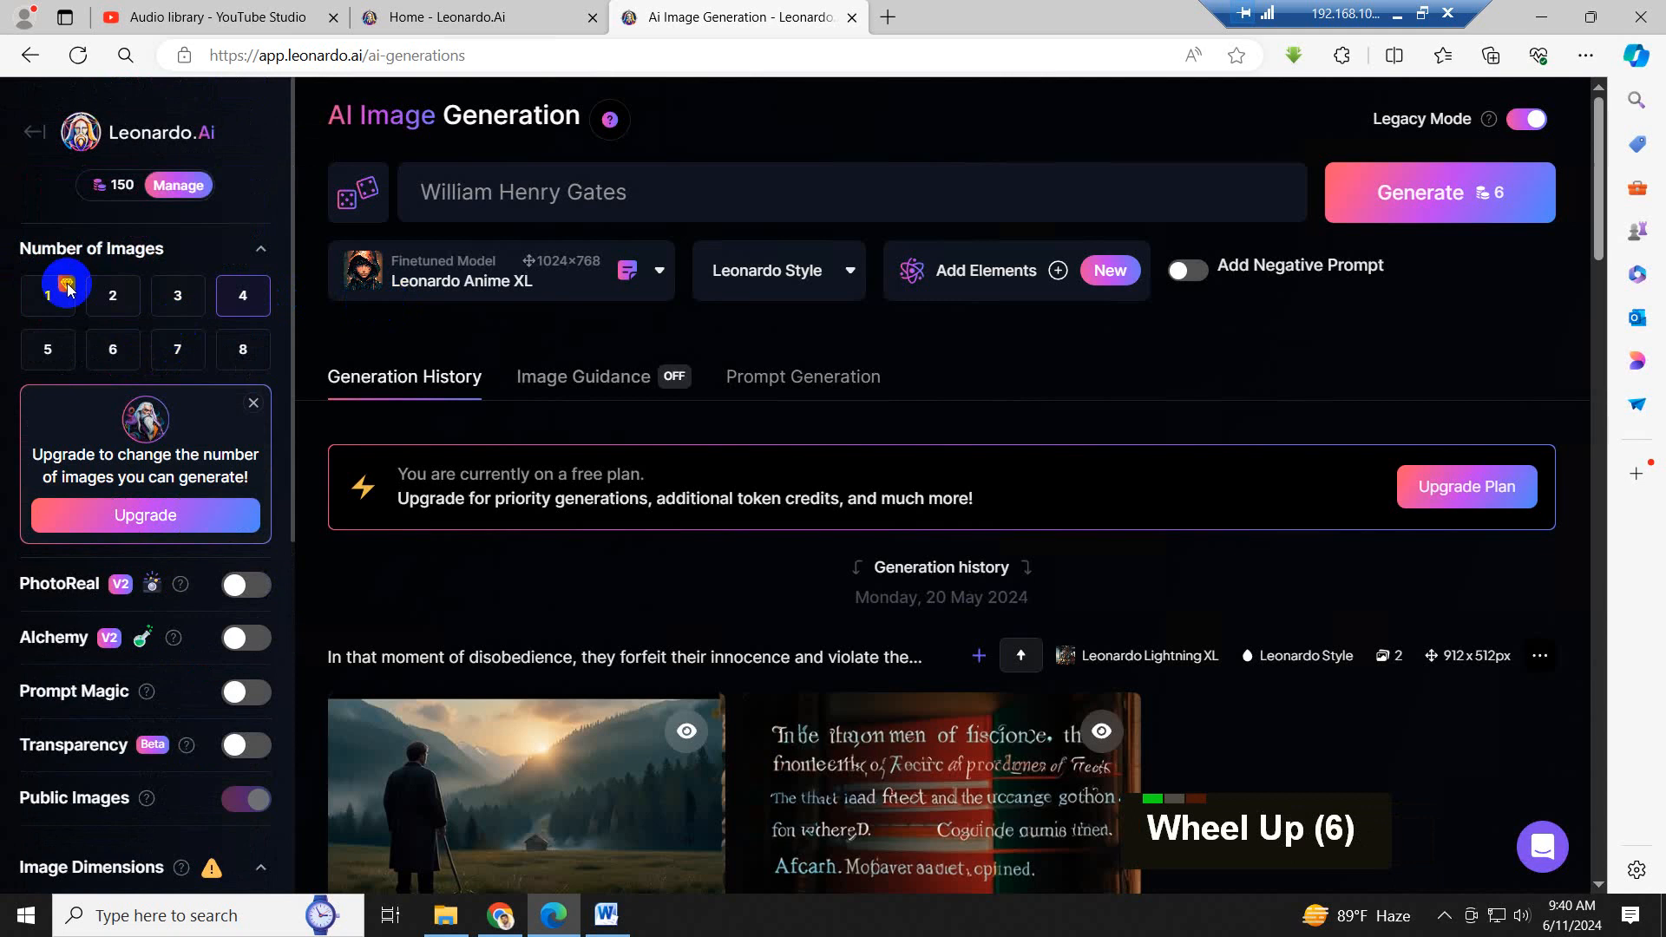
double_click(126, 300)
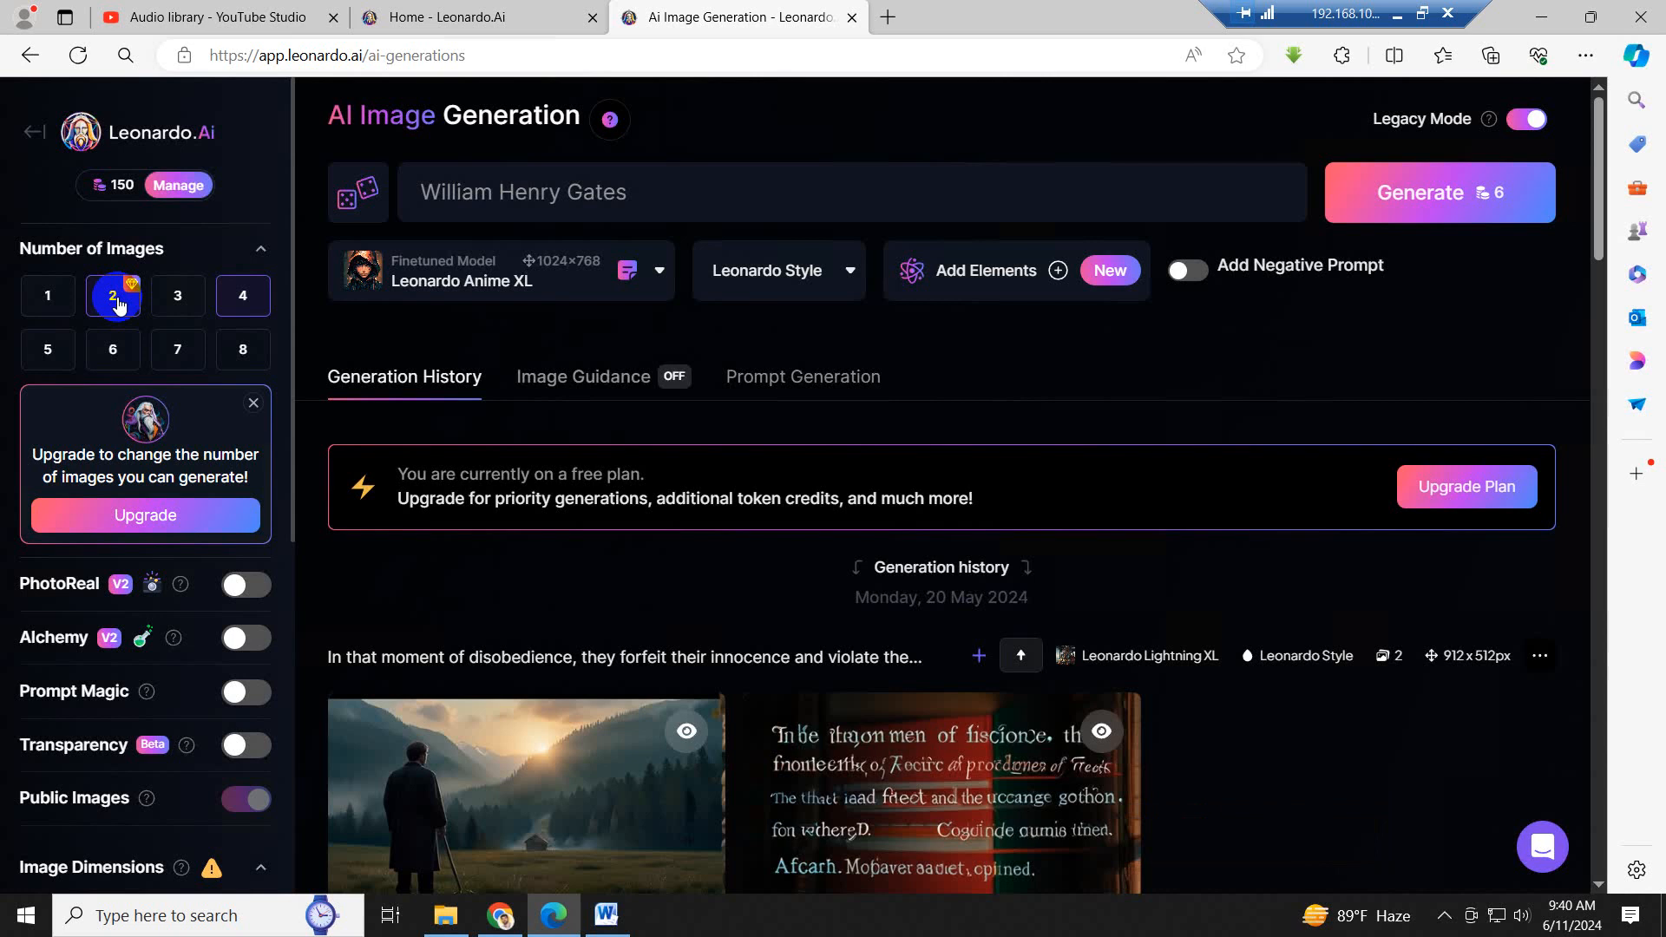
- Dismiss the upgrade offer and subscription plans while retrying 2 images, and select 4 as the number of images
left_click(253, 403)
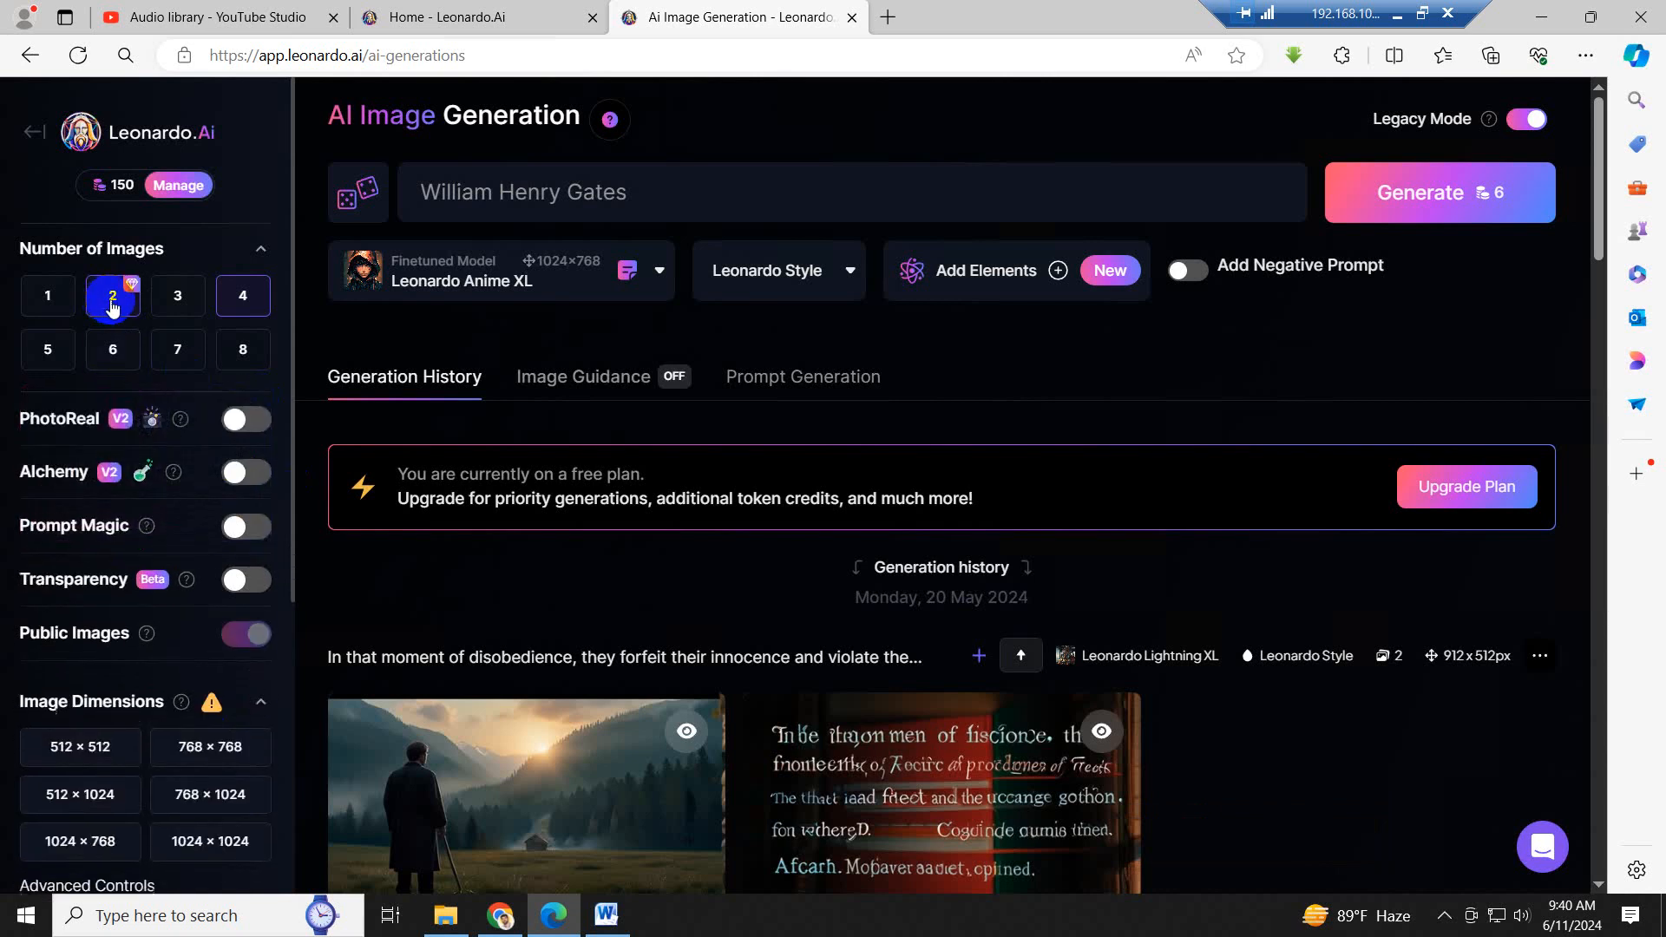
left_click(112, 306)
left_click(156, 524)
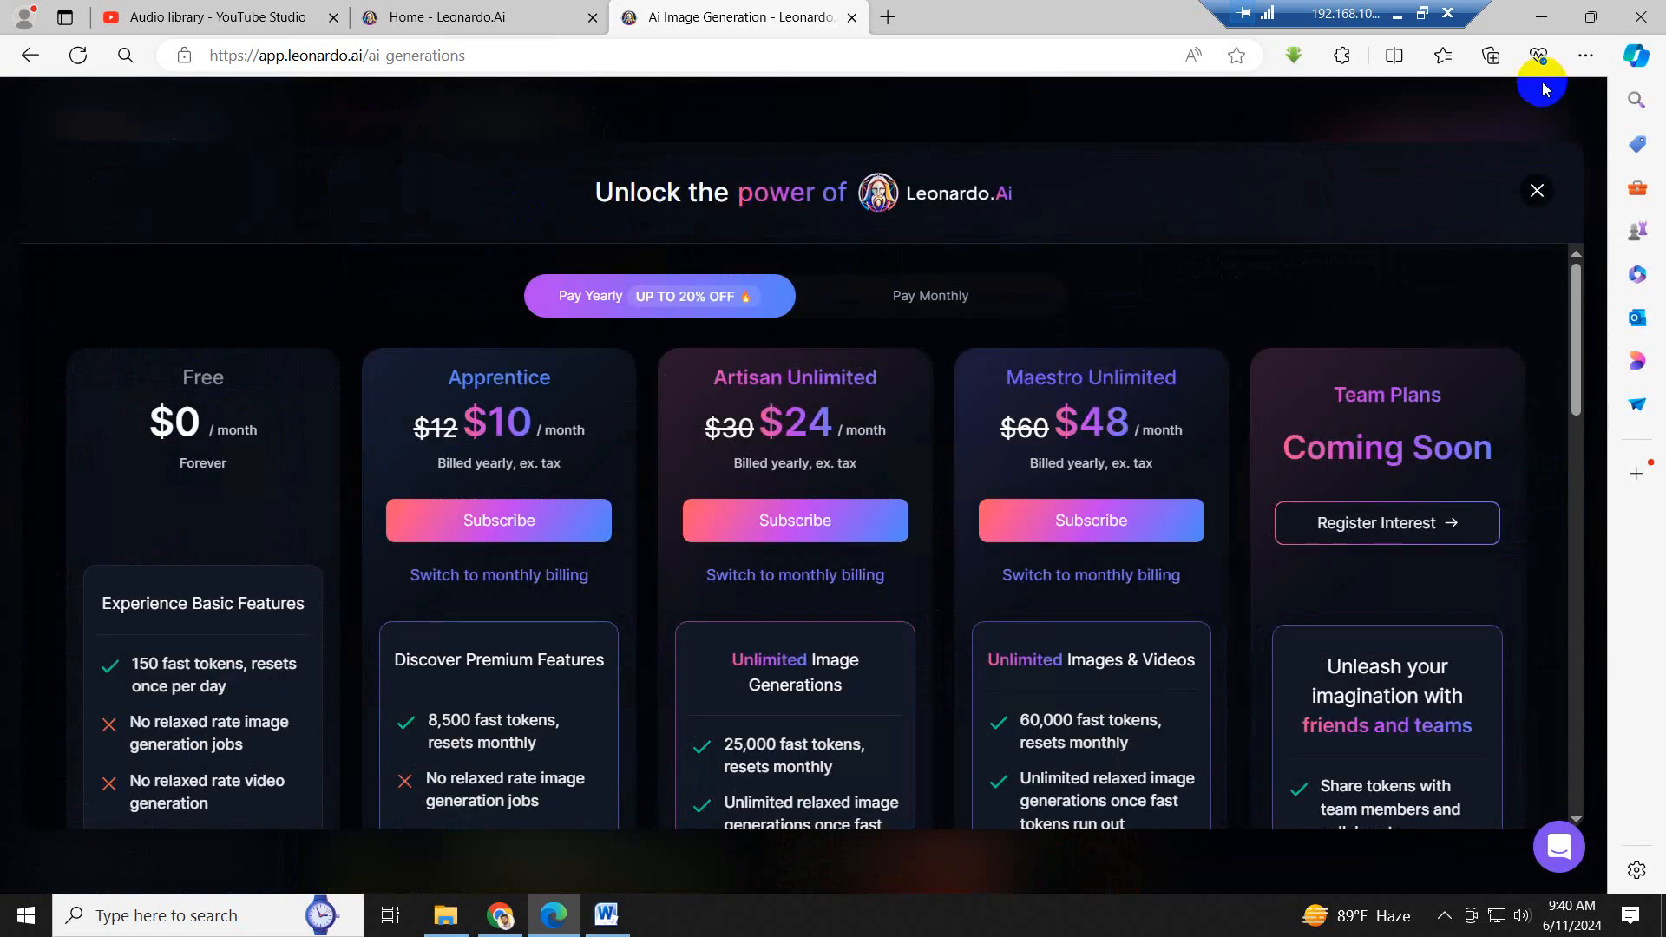
left_click(1535, 210)
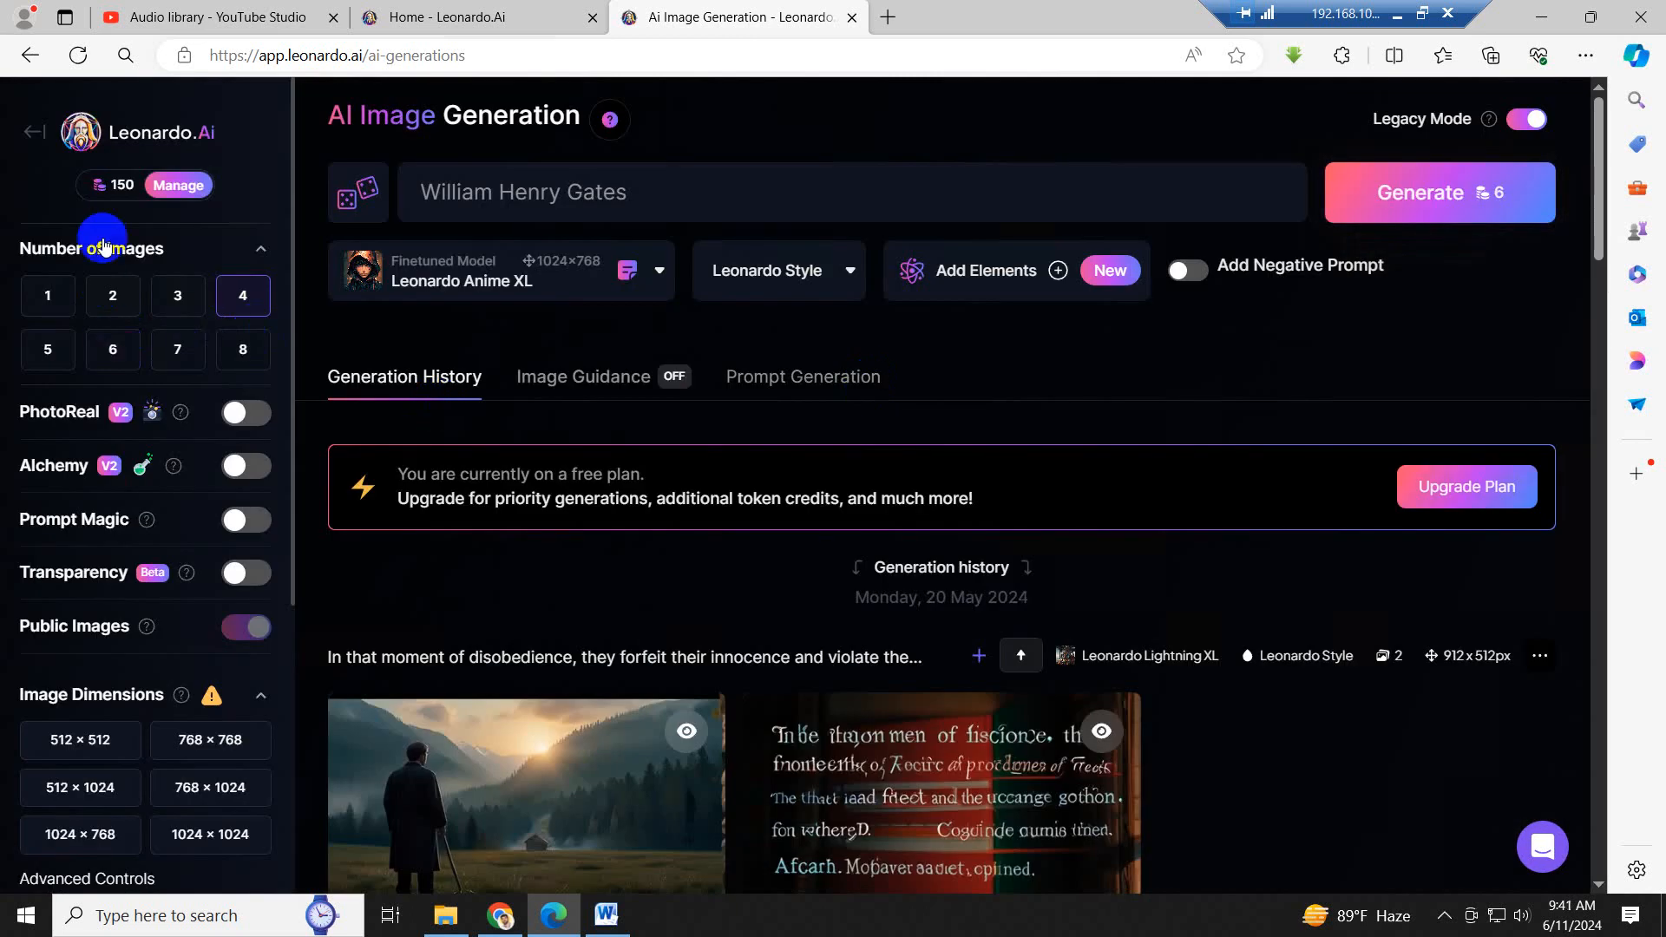
left_click(105, 301)
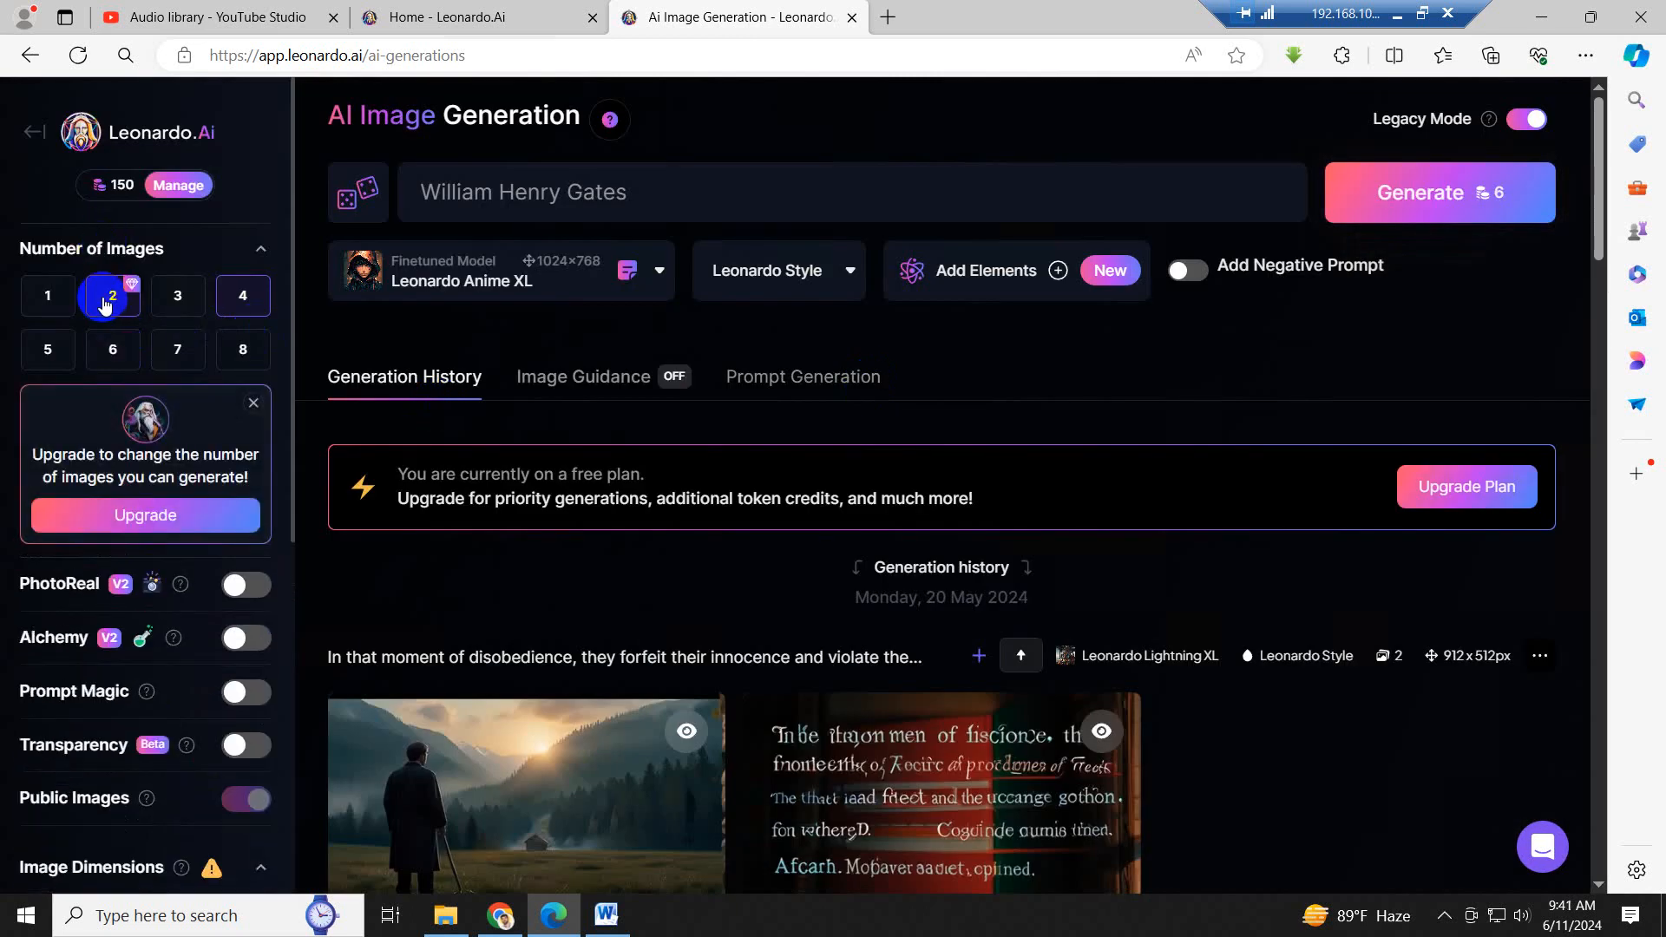
left_click(231, 310)
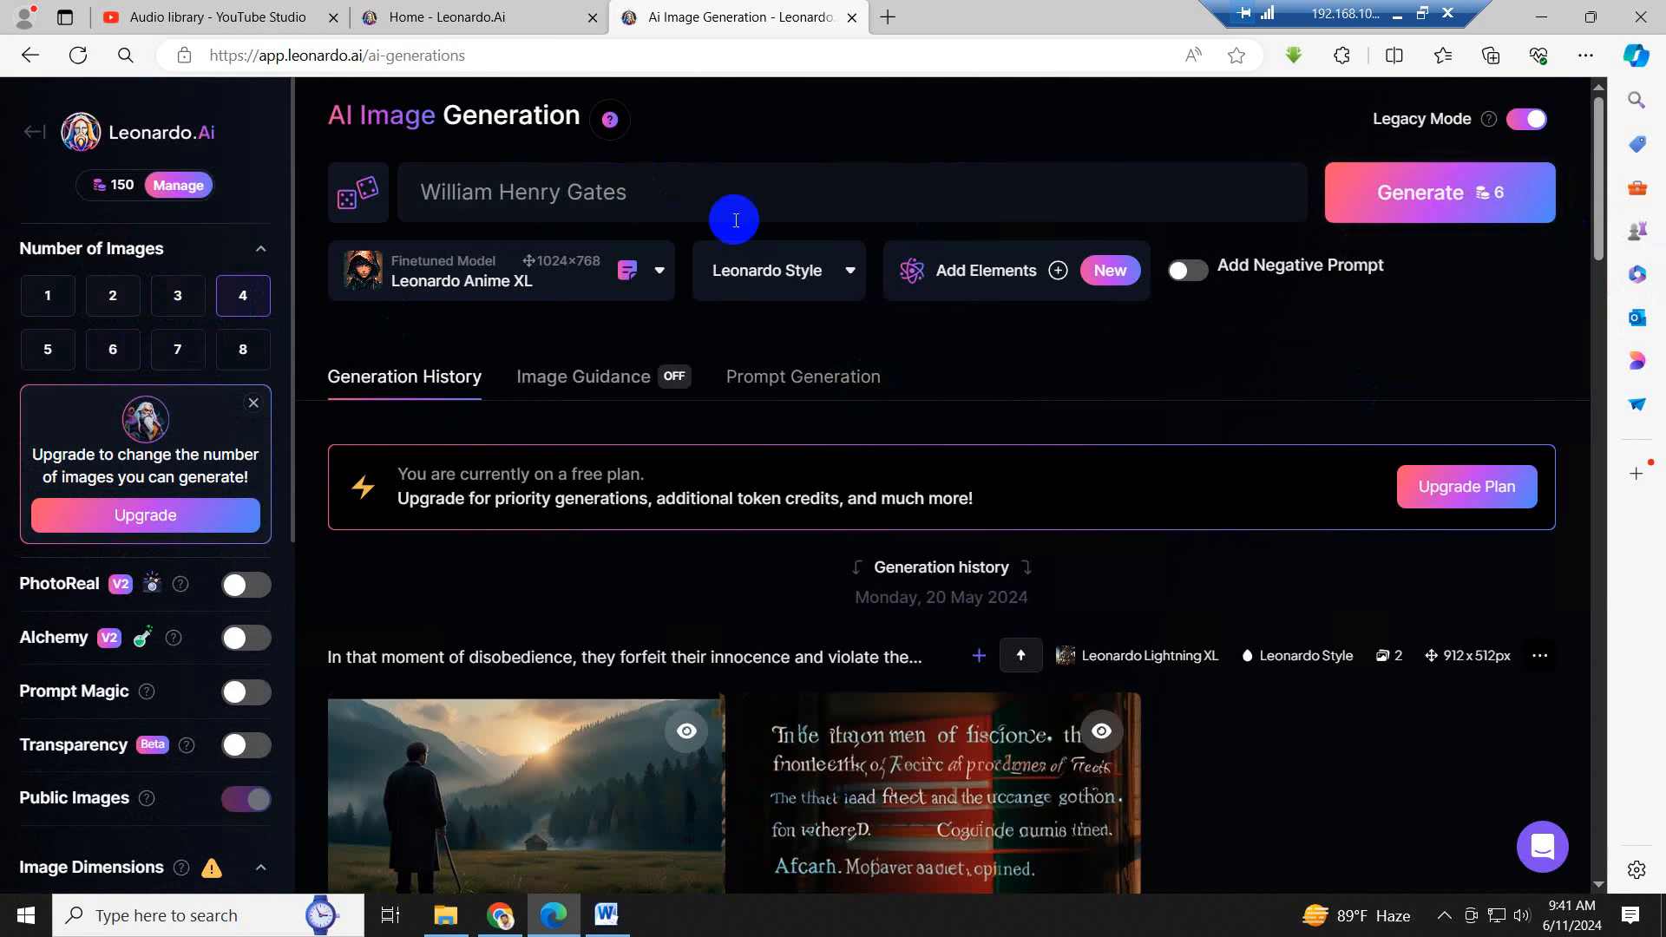
scroll(707, 216, "up", 2)
left_click(669, 203)
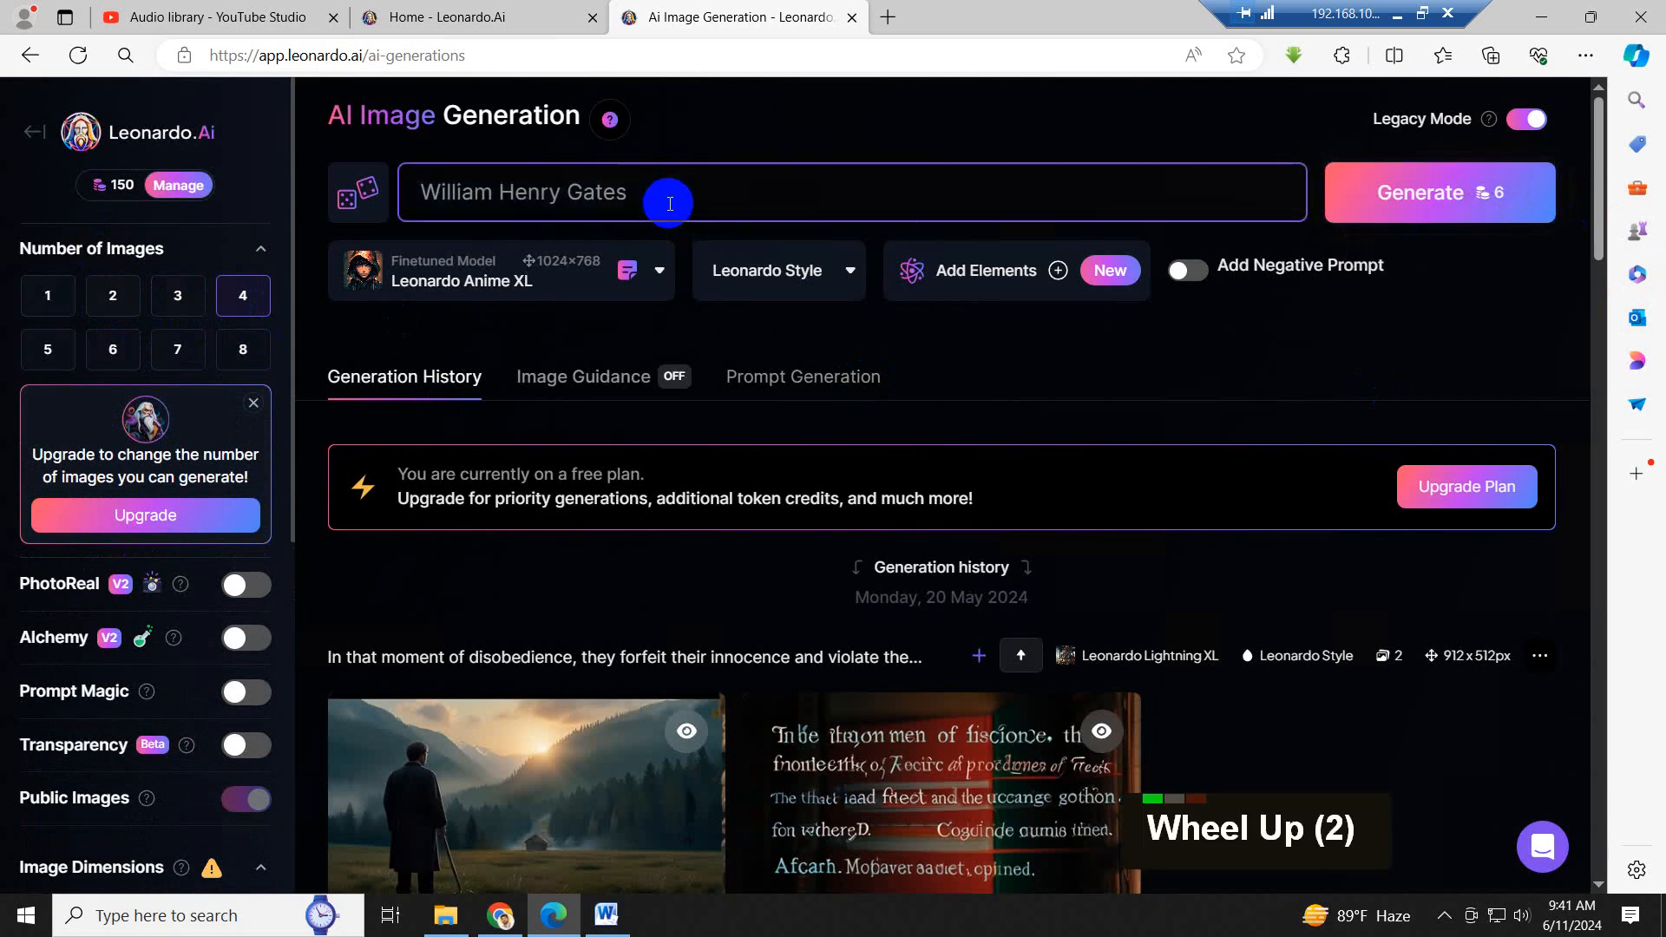
left_click_drag(681, 202, 409, 184)
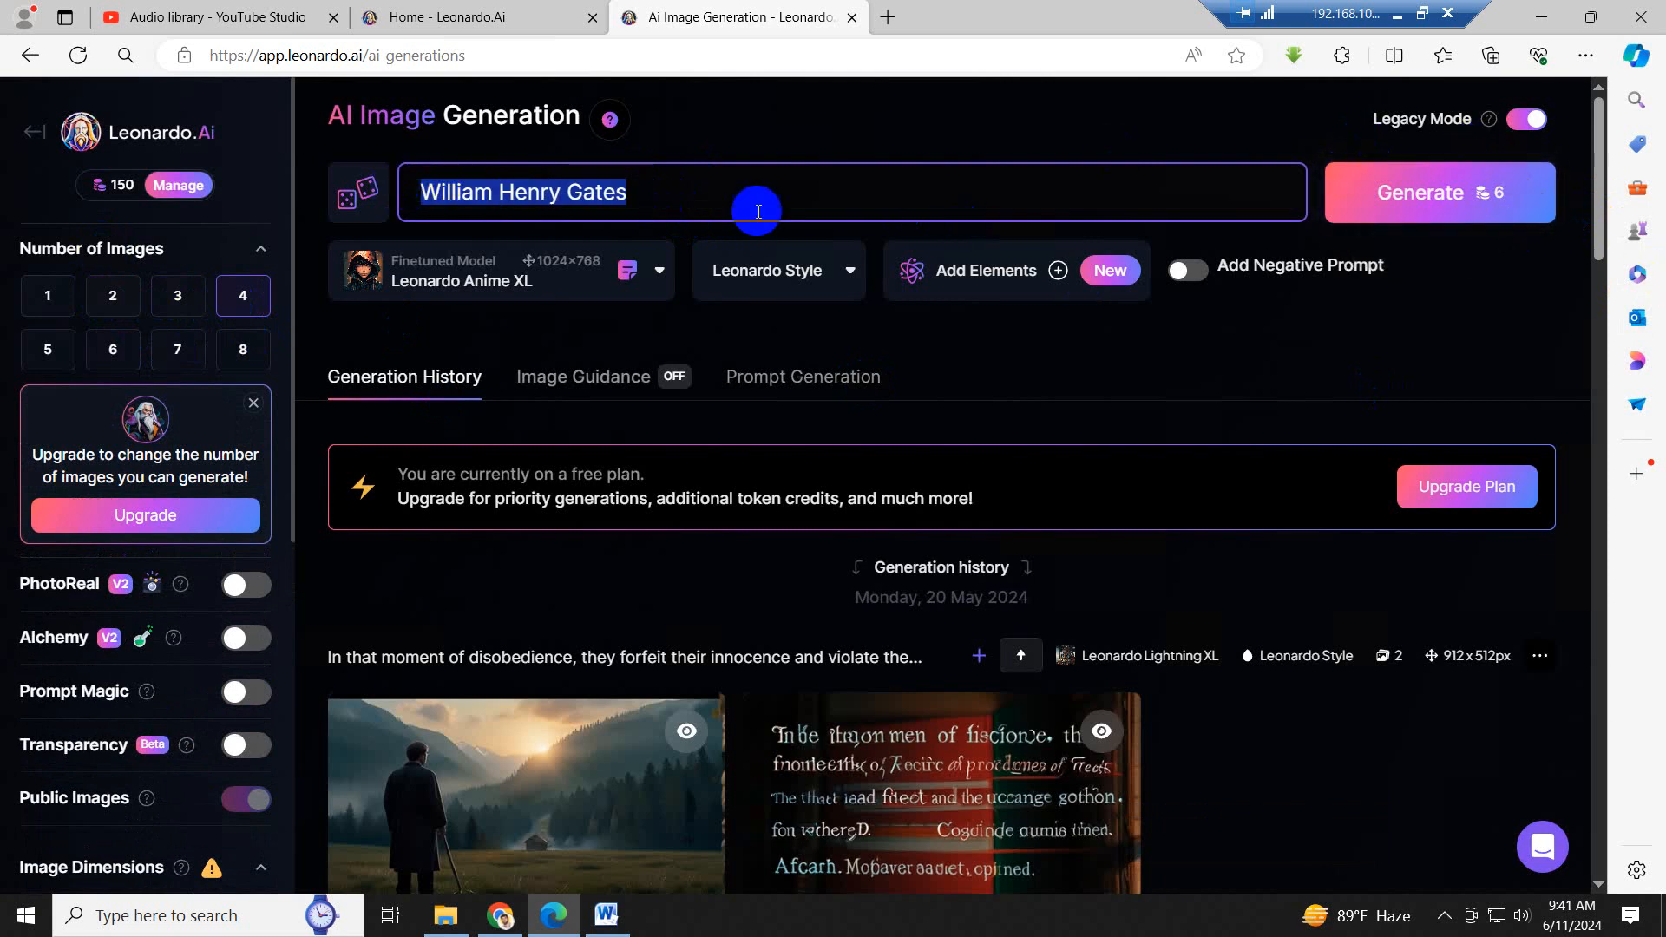
left_click(659, 210)
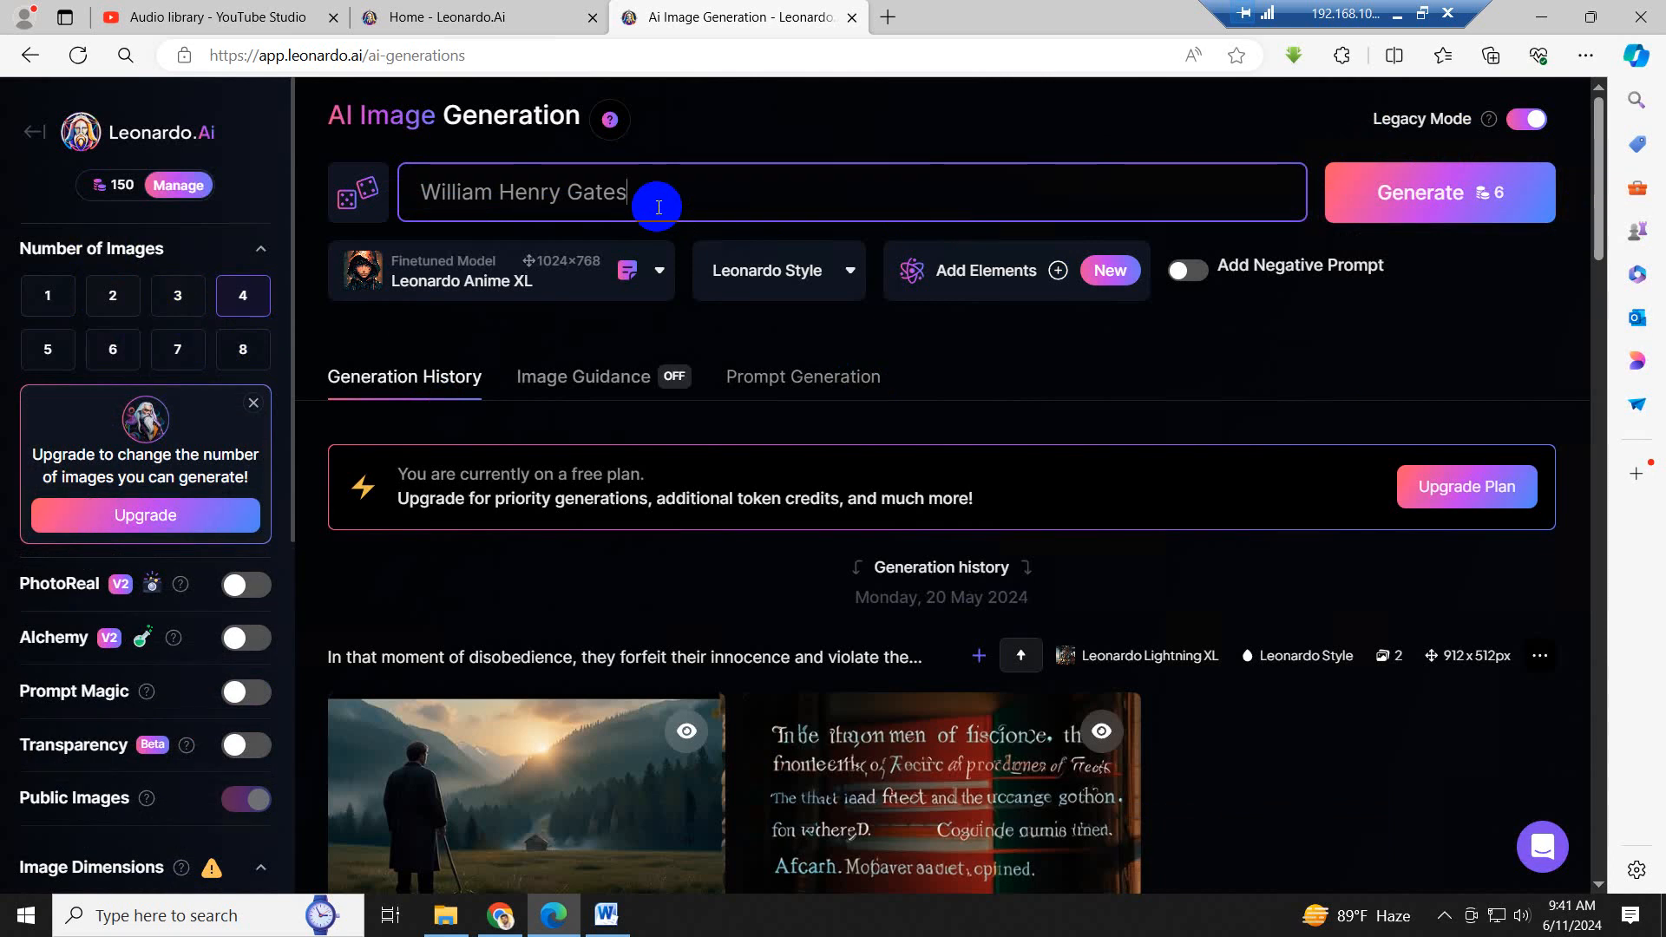
left_click_drag(640, 191, 420, 191)
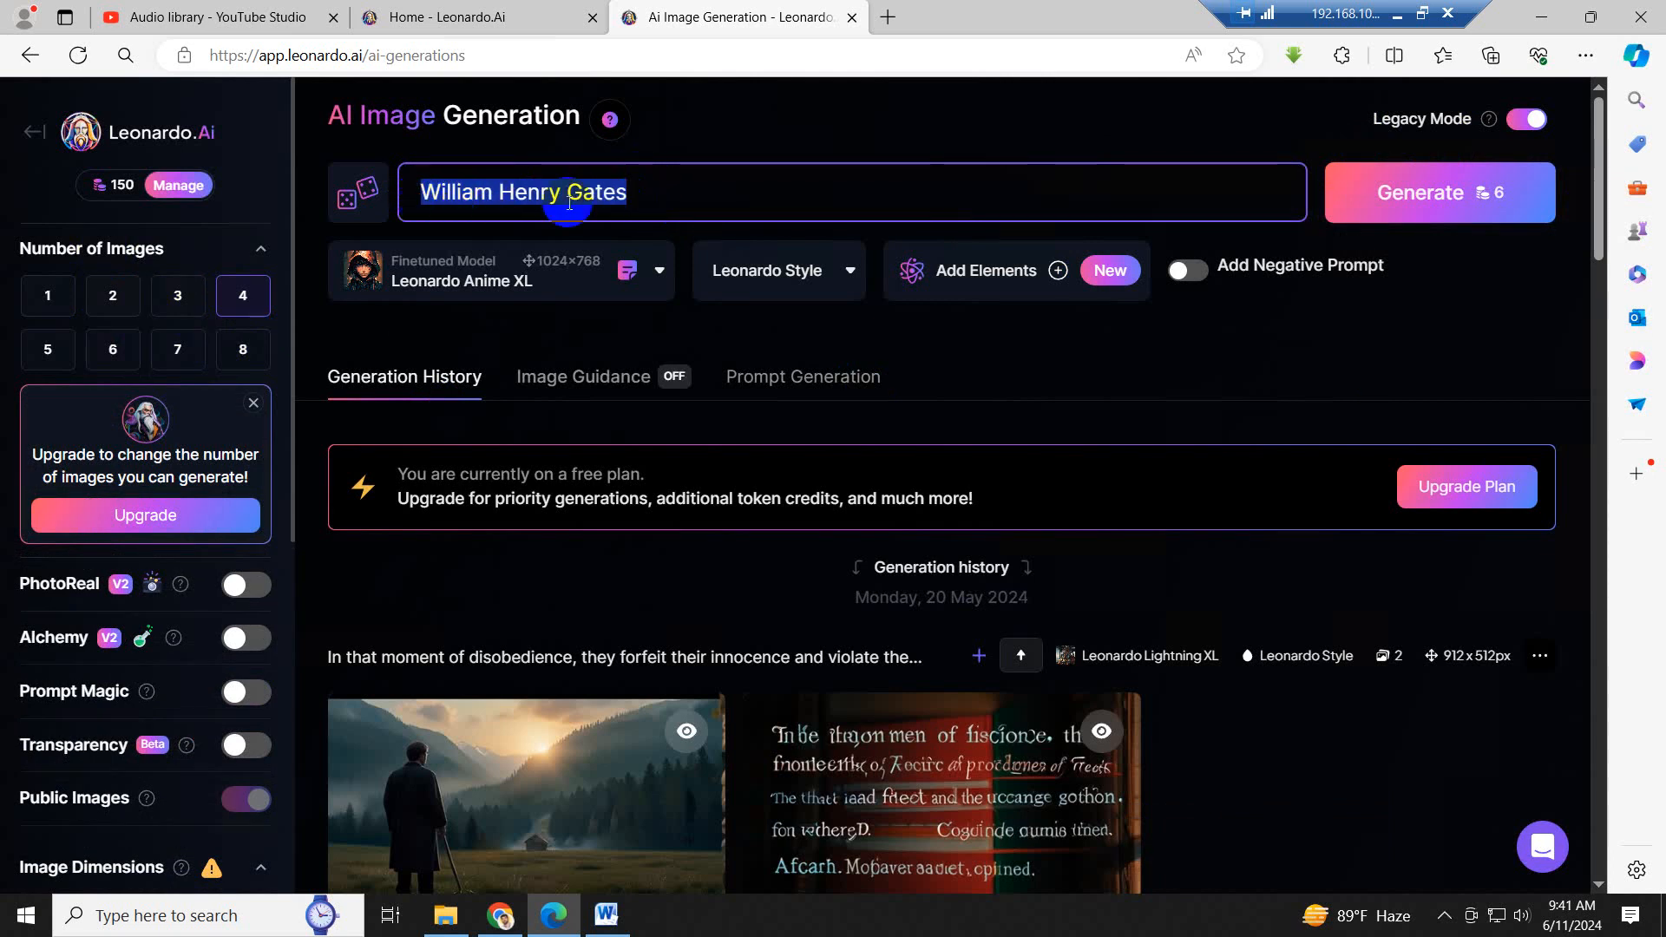
left_click(649, 200)
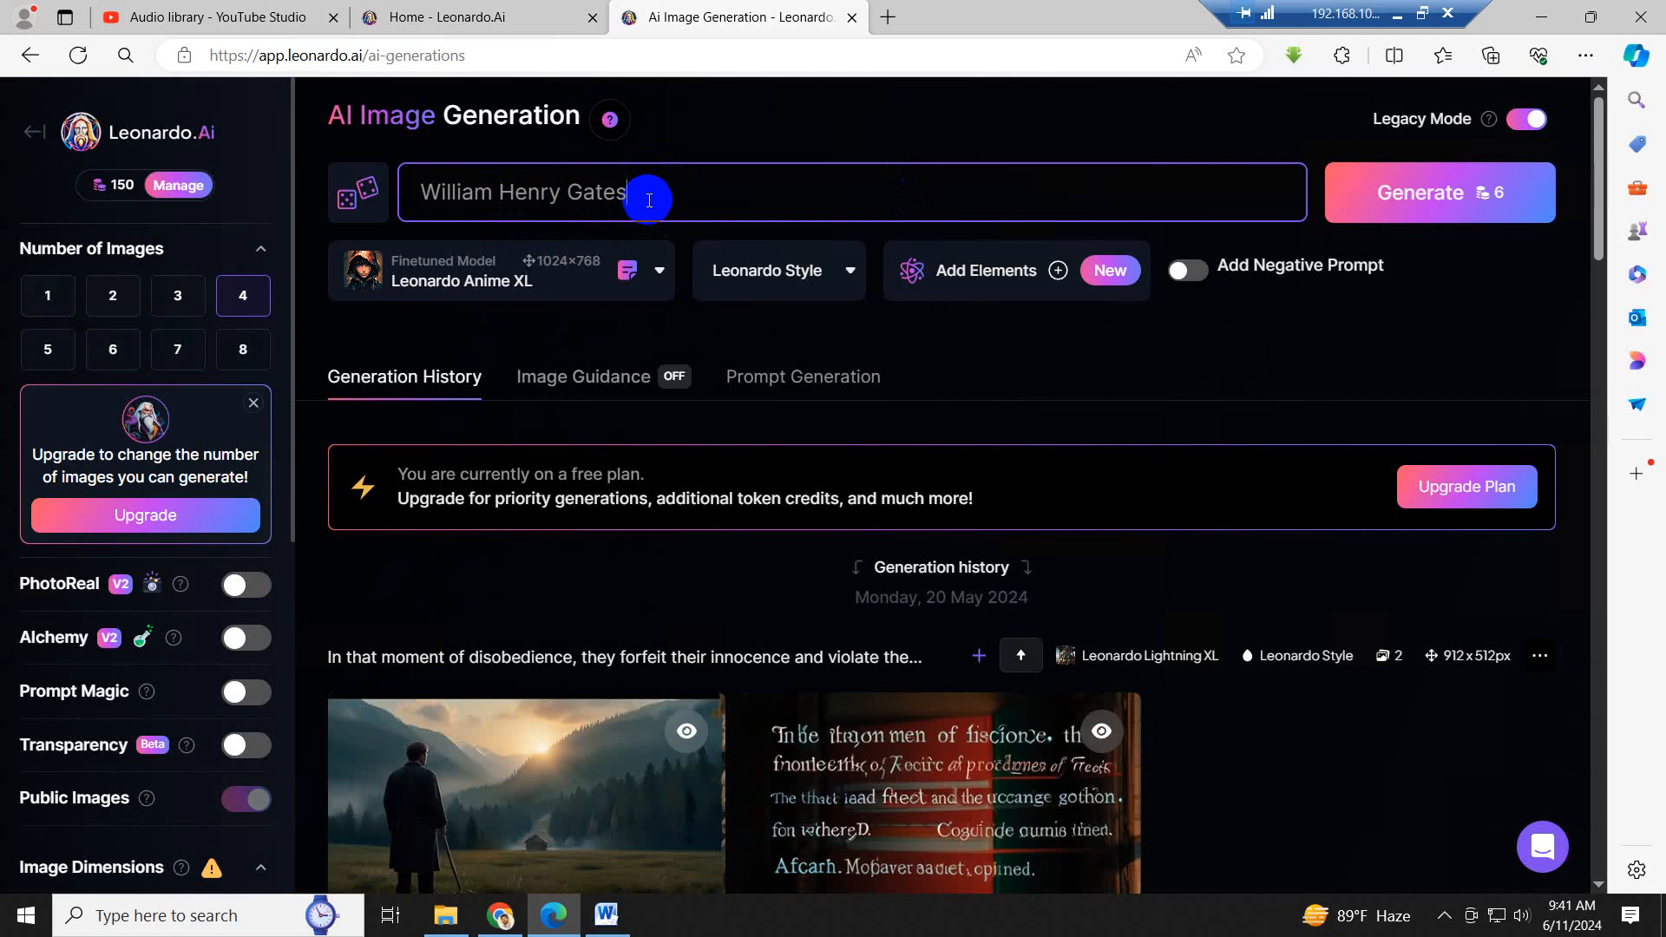
- Copy the description from "American businessman" through "Paul Allen." in the Word script and append it after "William Henry Gates," in the Leonardo AI prompt
left_click(607, 915)
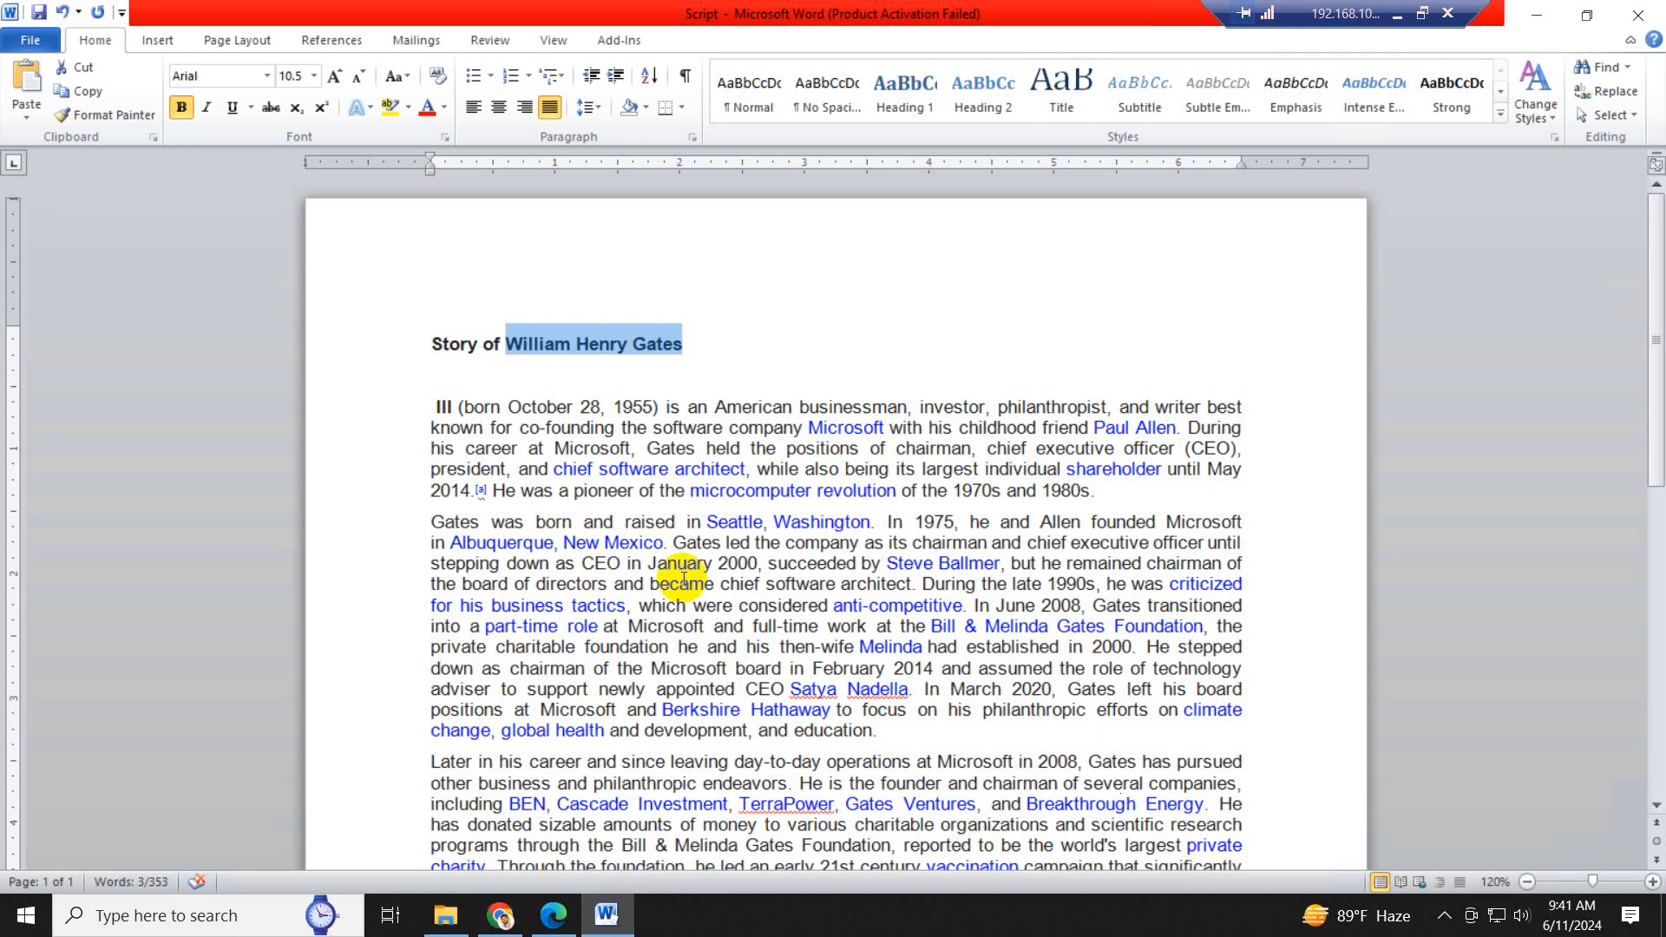
left_click(680, 504)
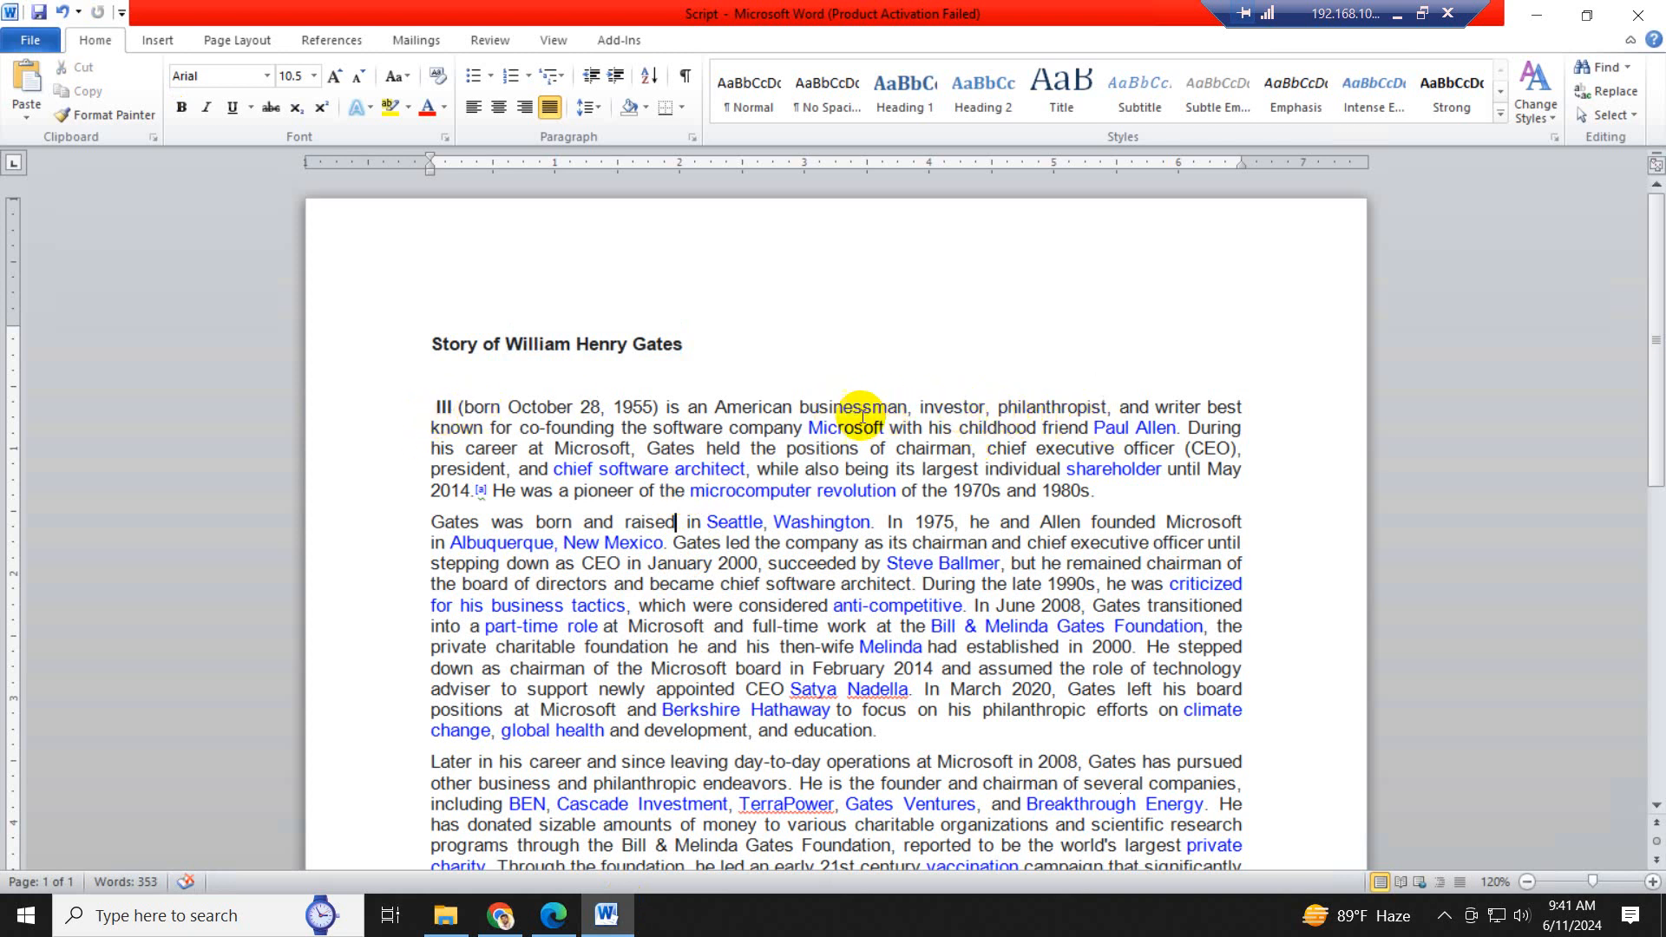
left_click_drag(713, 407, 1192, 408)
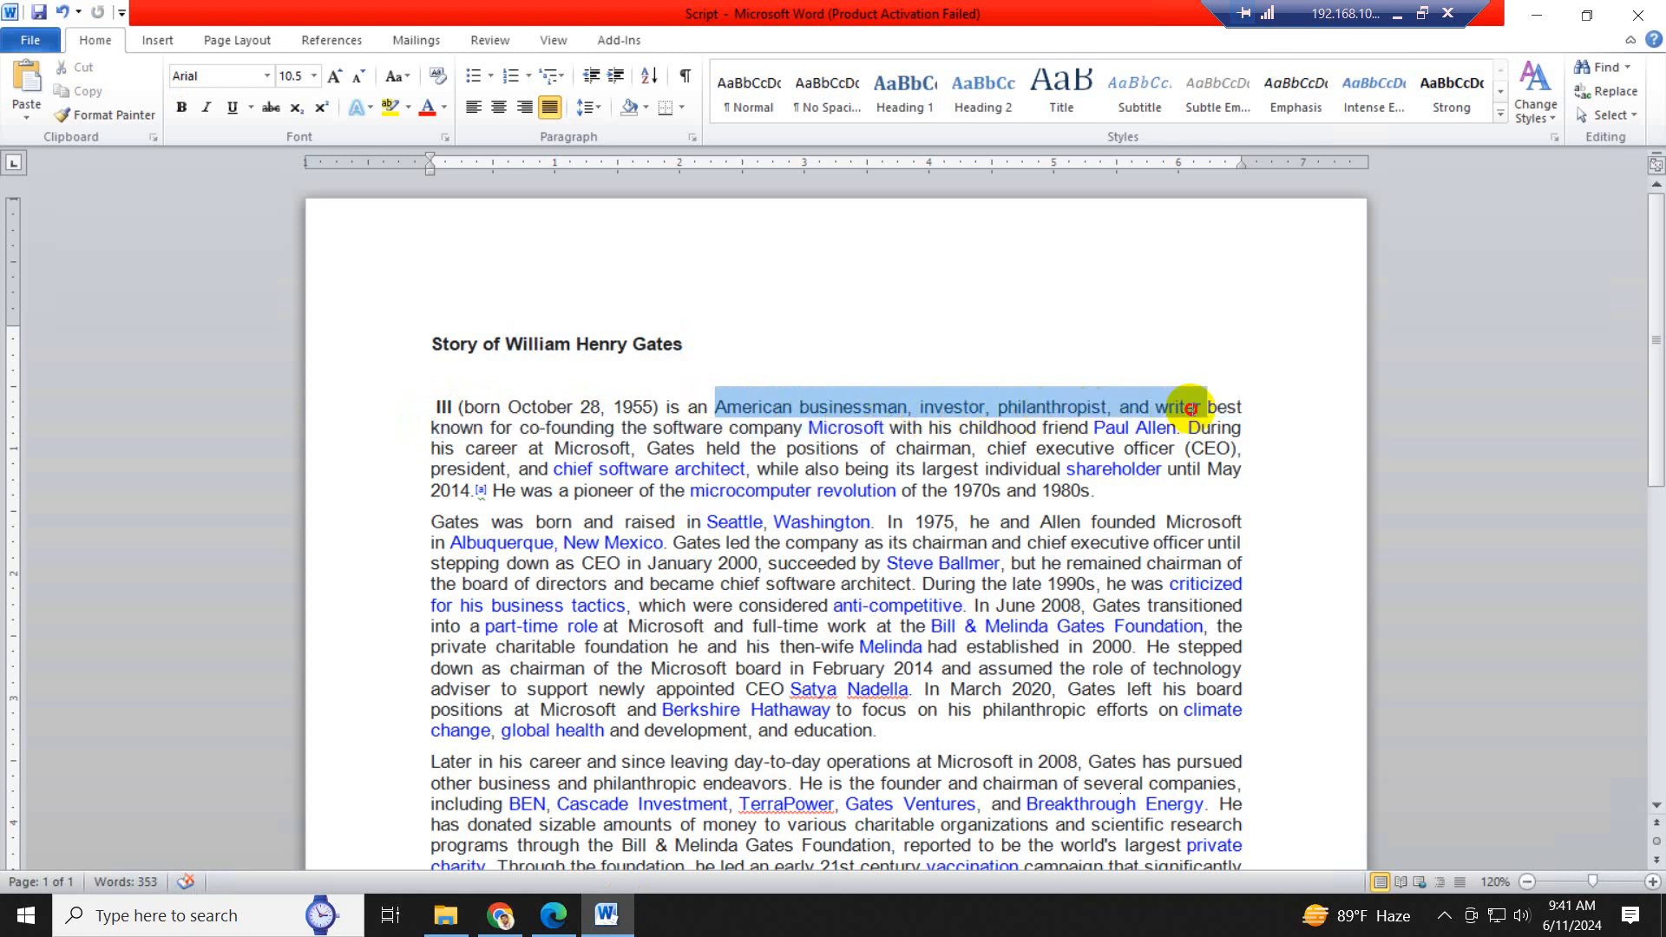
mouse_move(1191, 409)
left_mouse_down()
mouse_move(1215, 415)
mouse_move(972, 430)
mouse_move(1182, 428)
left_mouse_up()
key("ctrl+c")
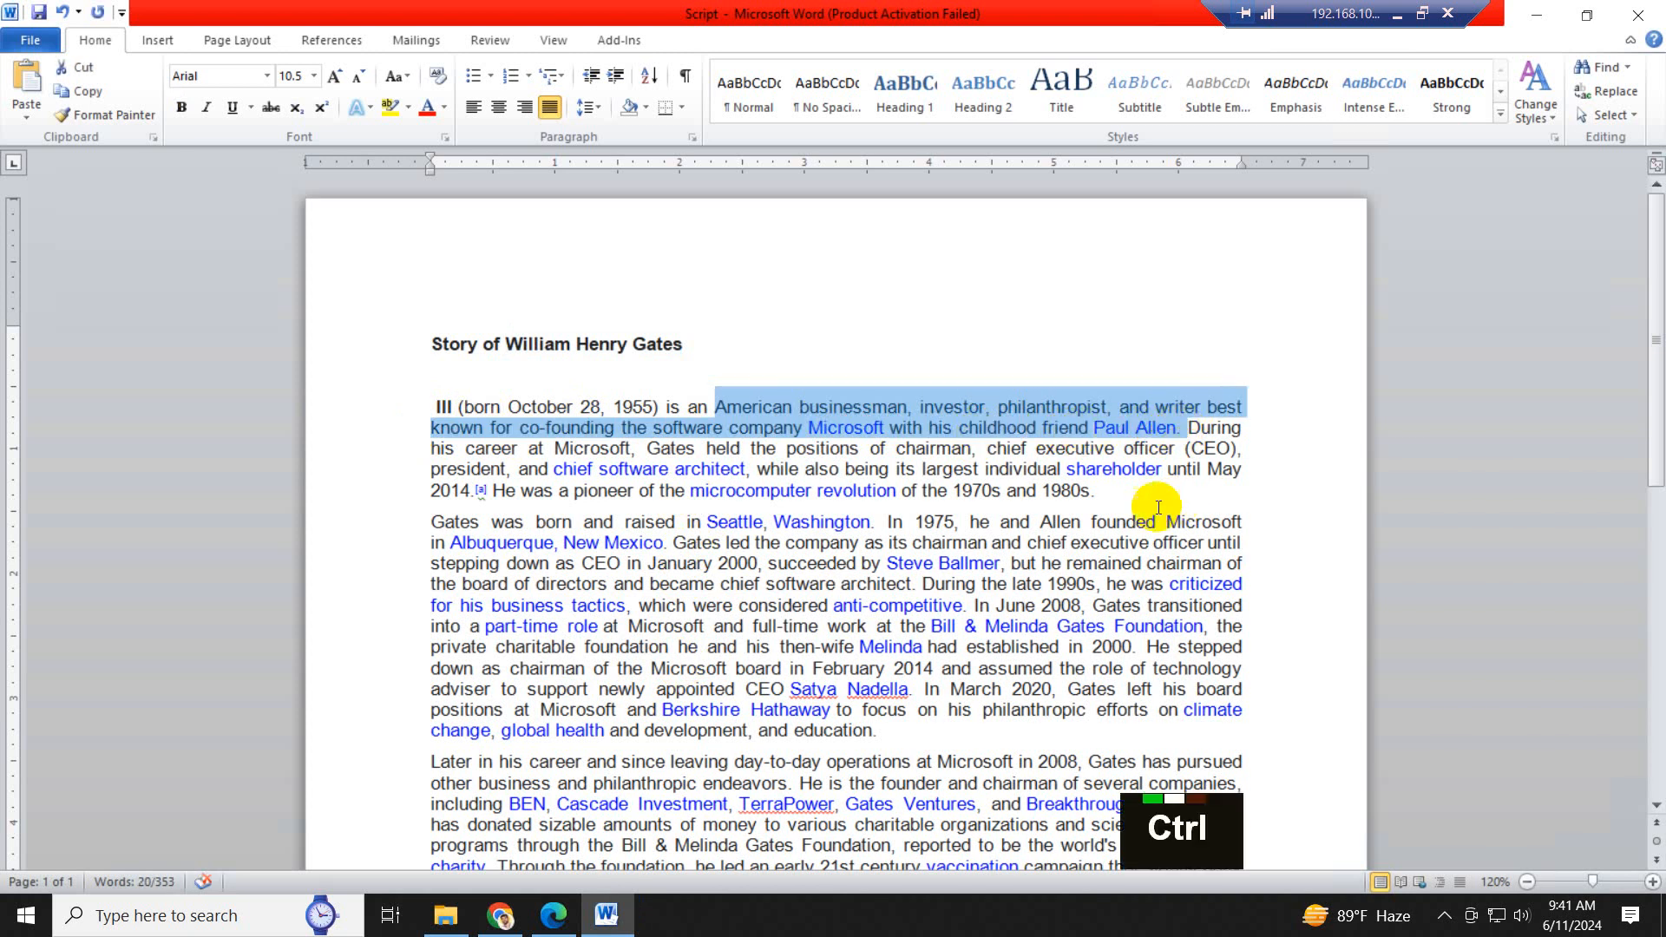
left_click(572, 921)
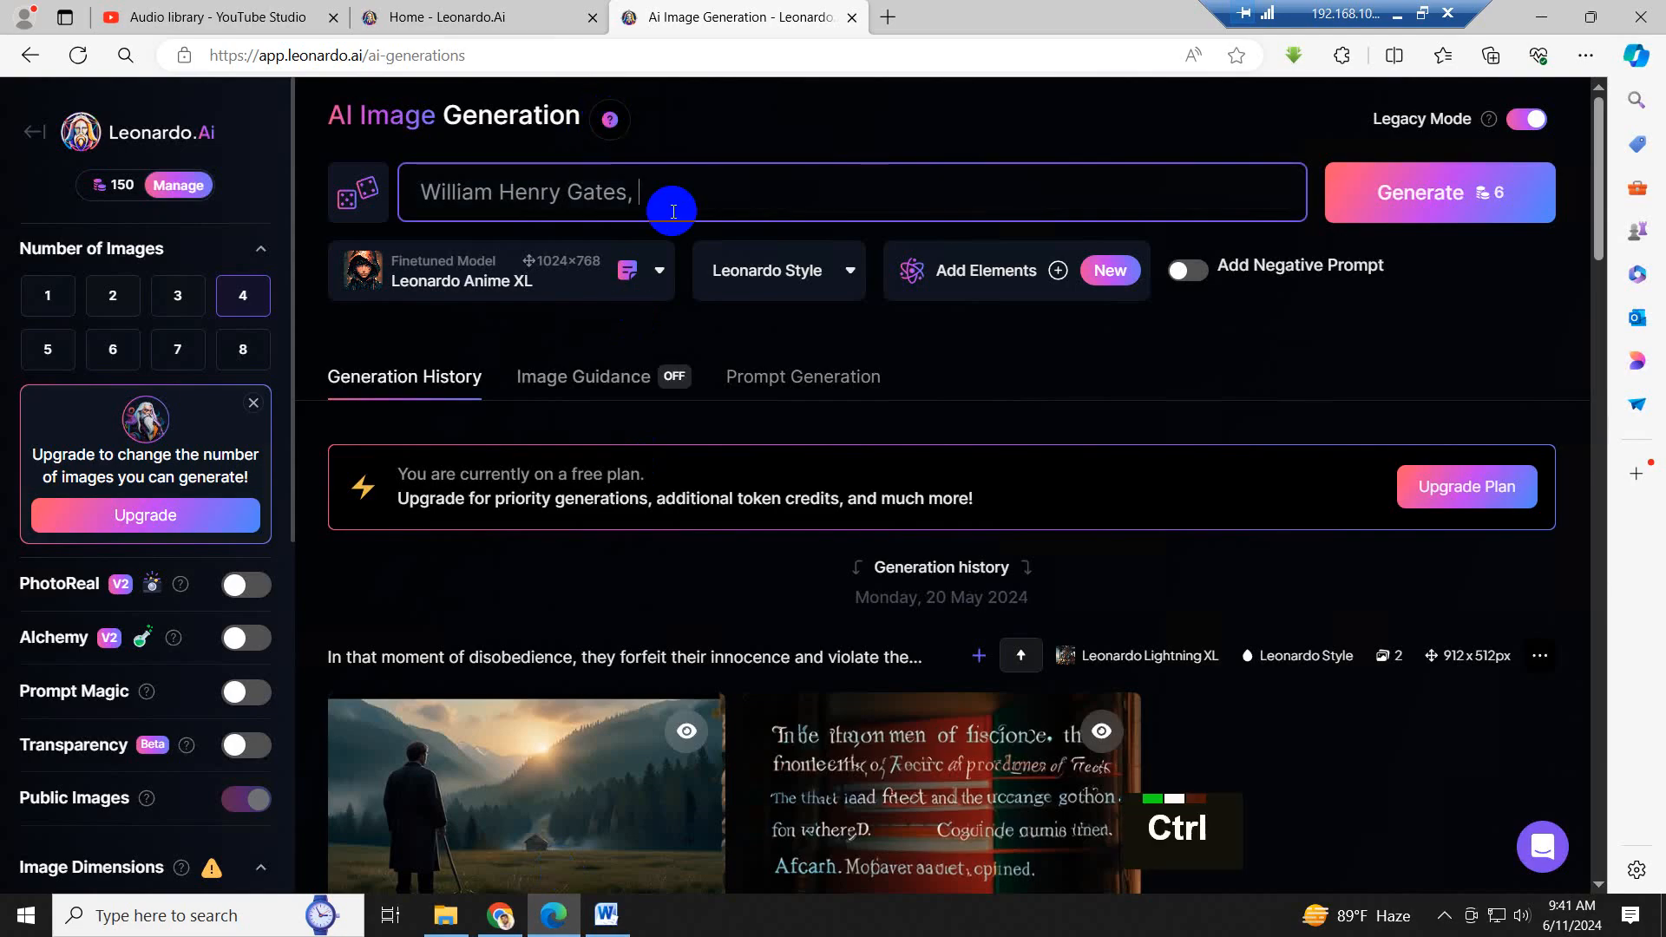
key("ctrl+v")
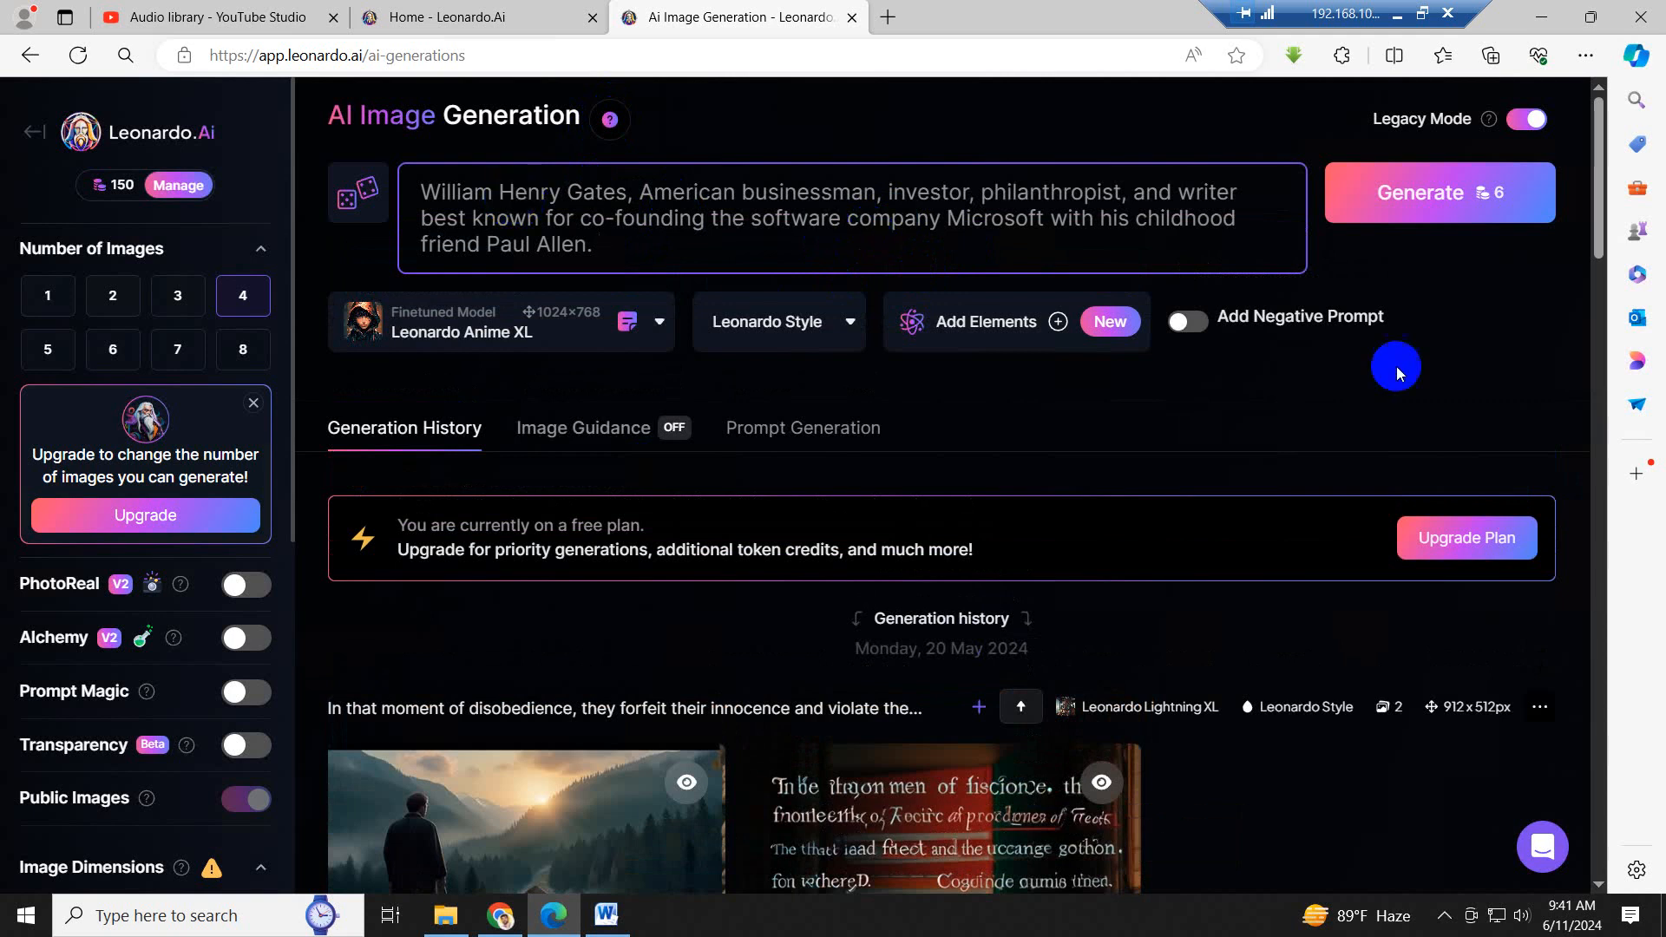
- Generate 4 images from the extended prompt with Leonardo Anime XL and look over the results
left_click(1434, 203)
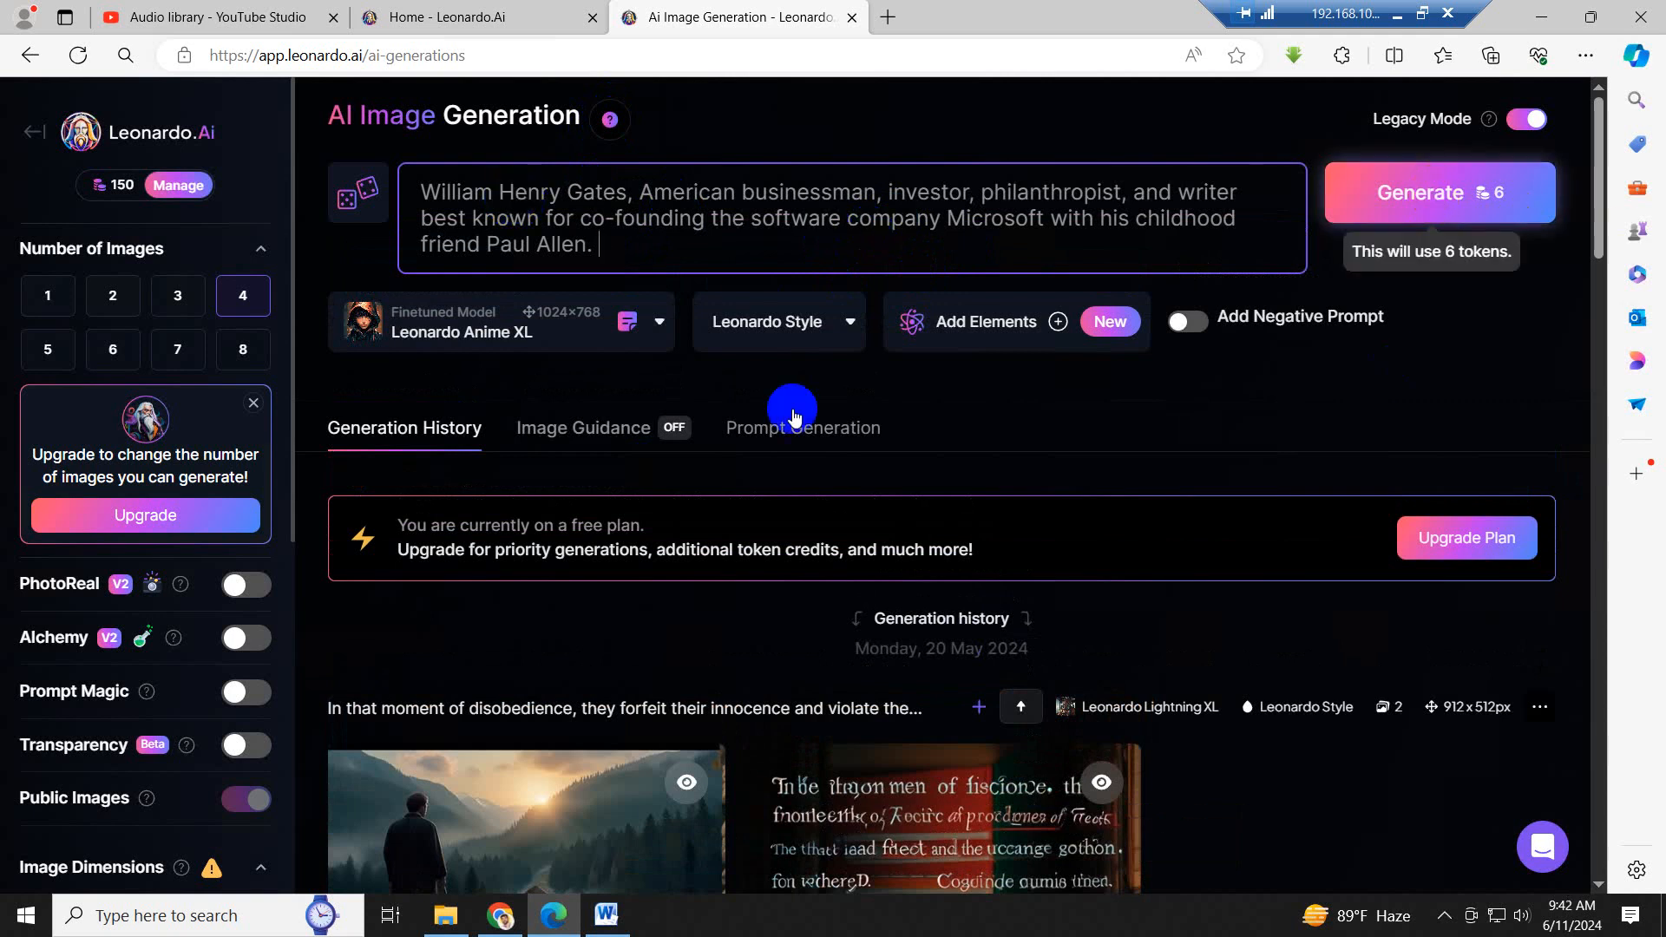
left_click(242, 298)
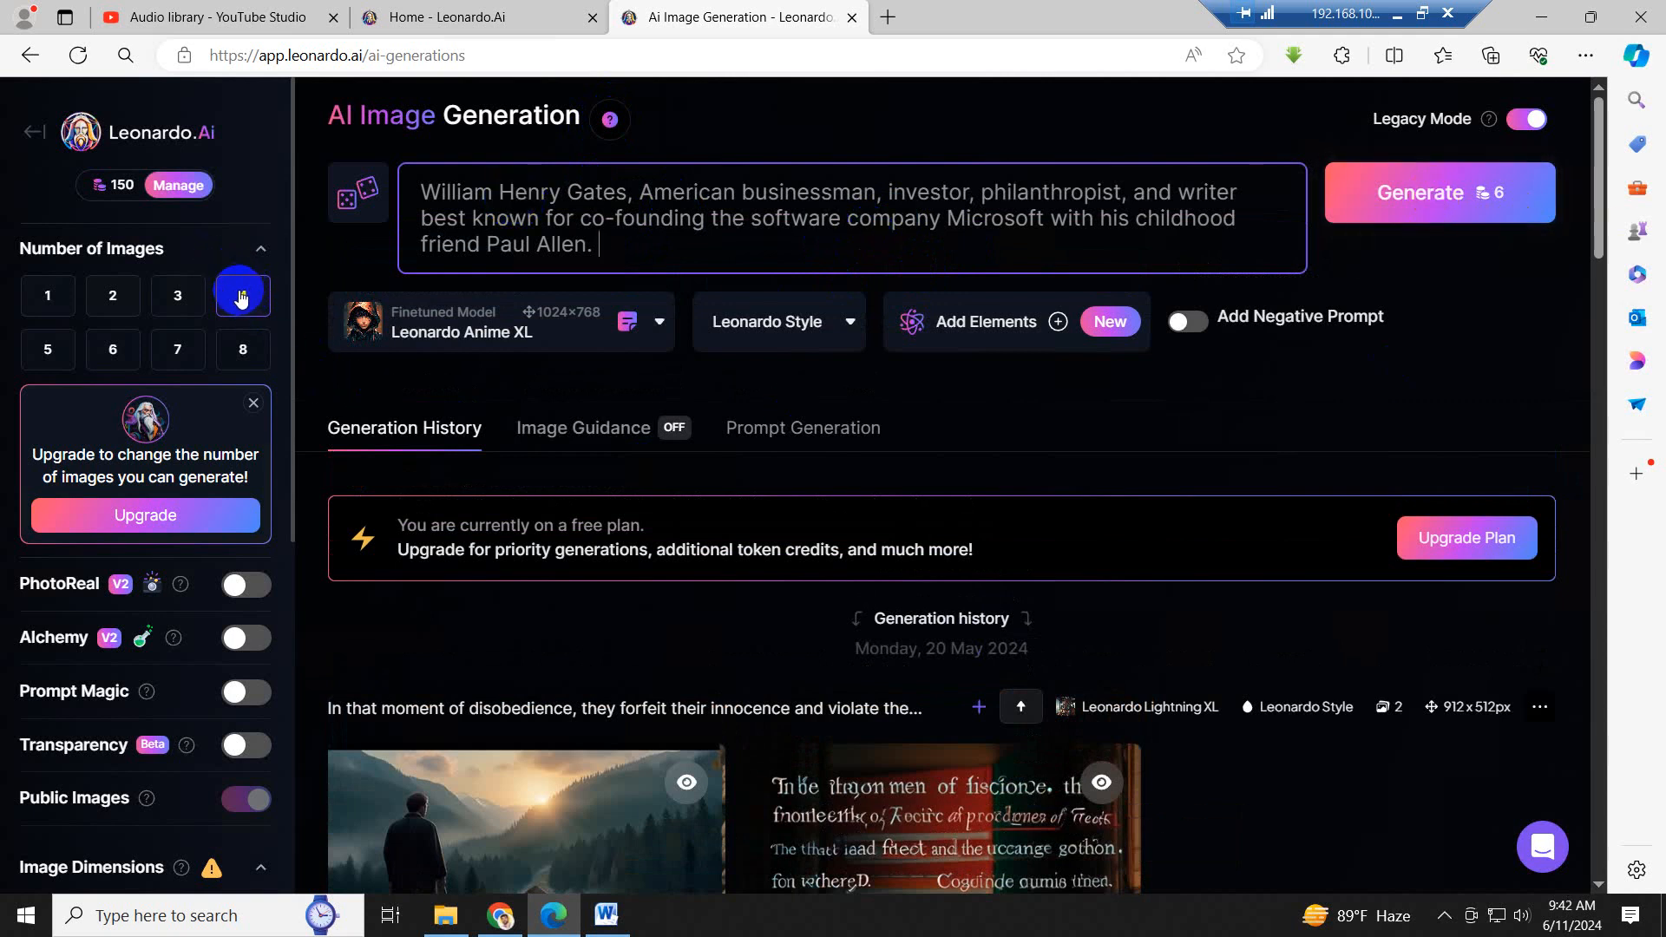
scroll(944, 649, "down", 9)
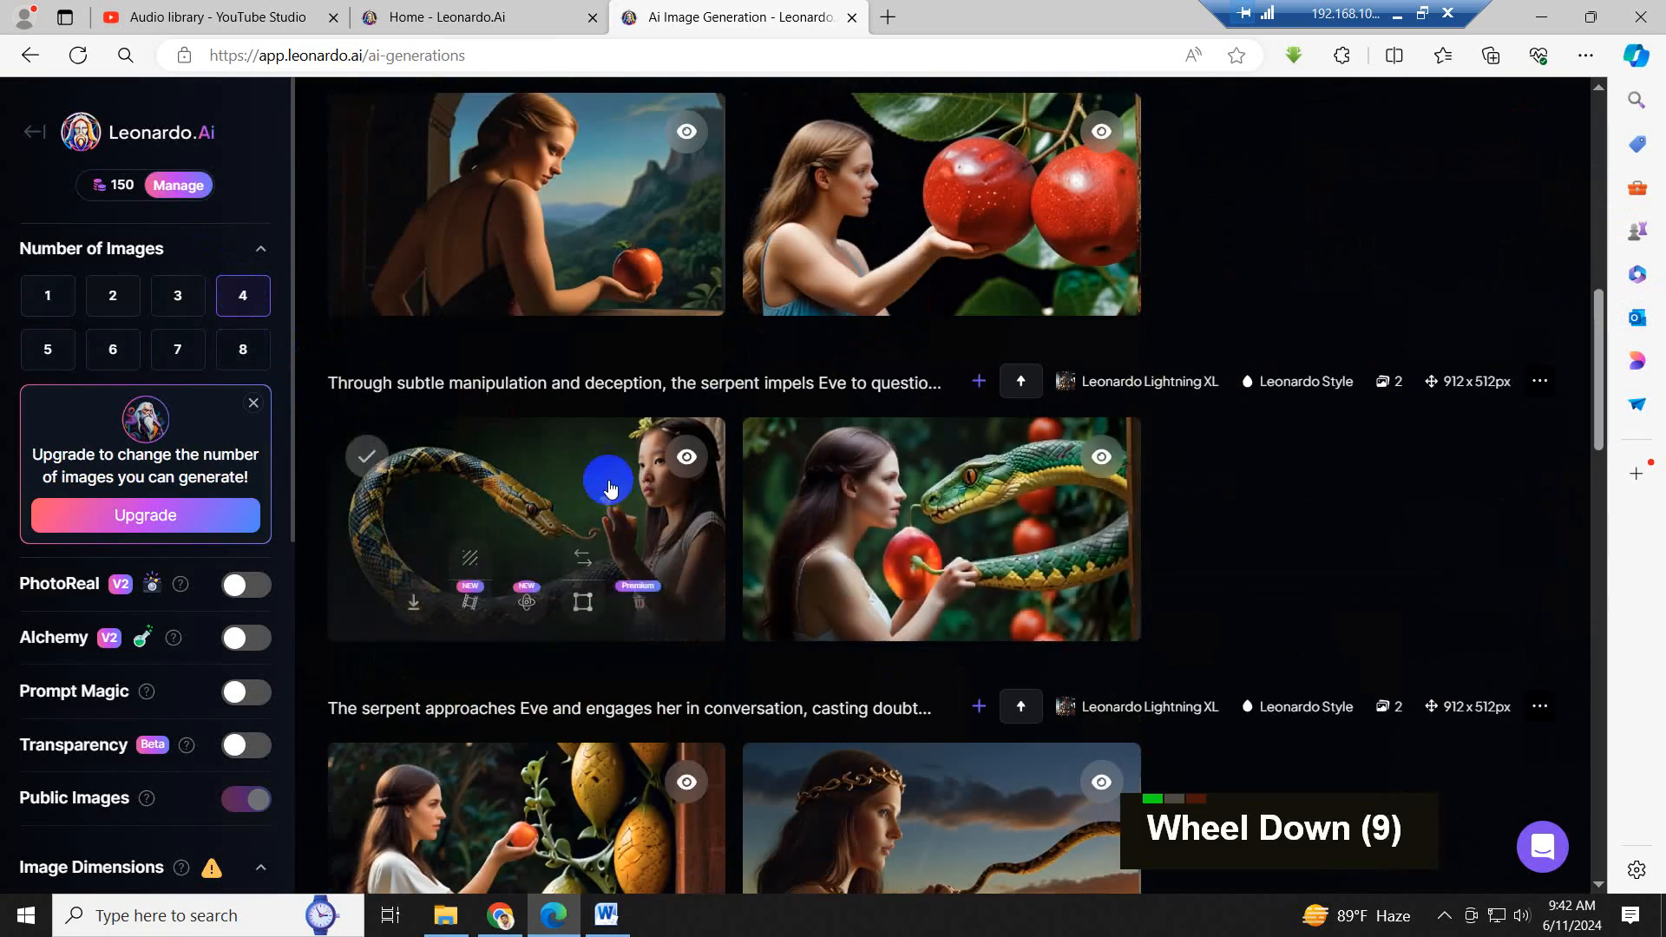
scroll(993, 793, "up", 12)
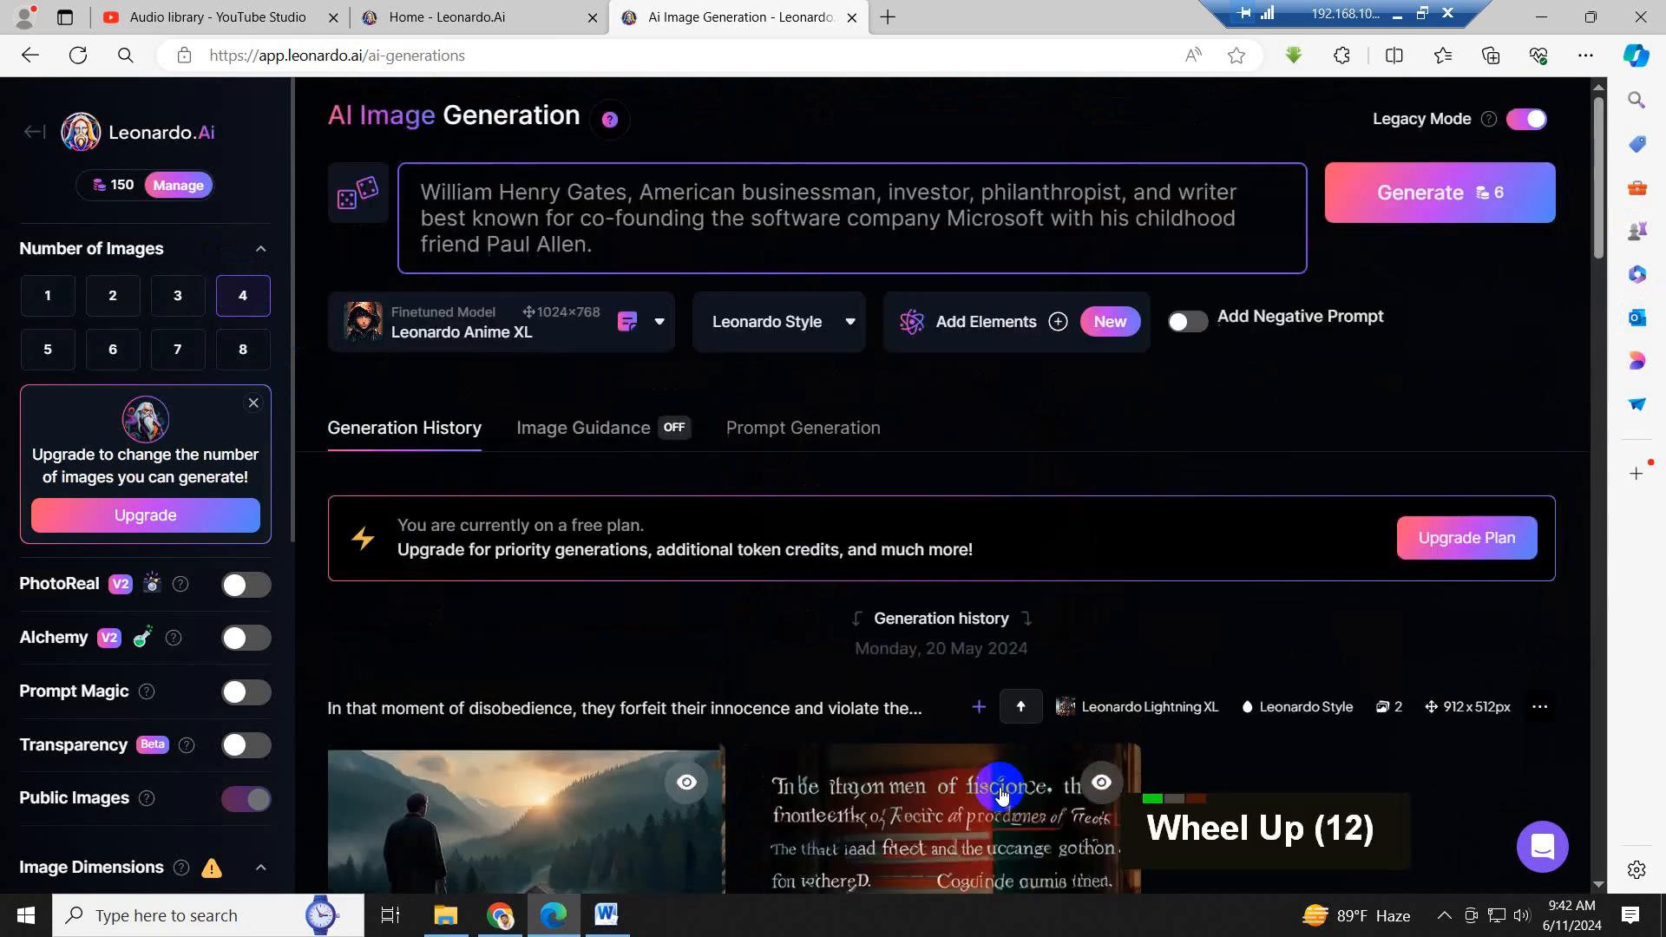
left_click(1444, 198)
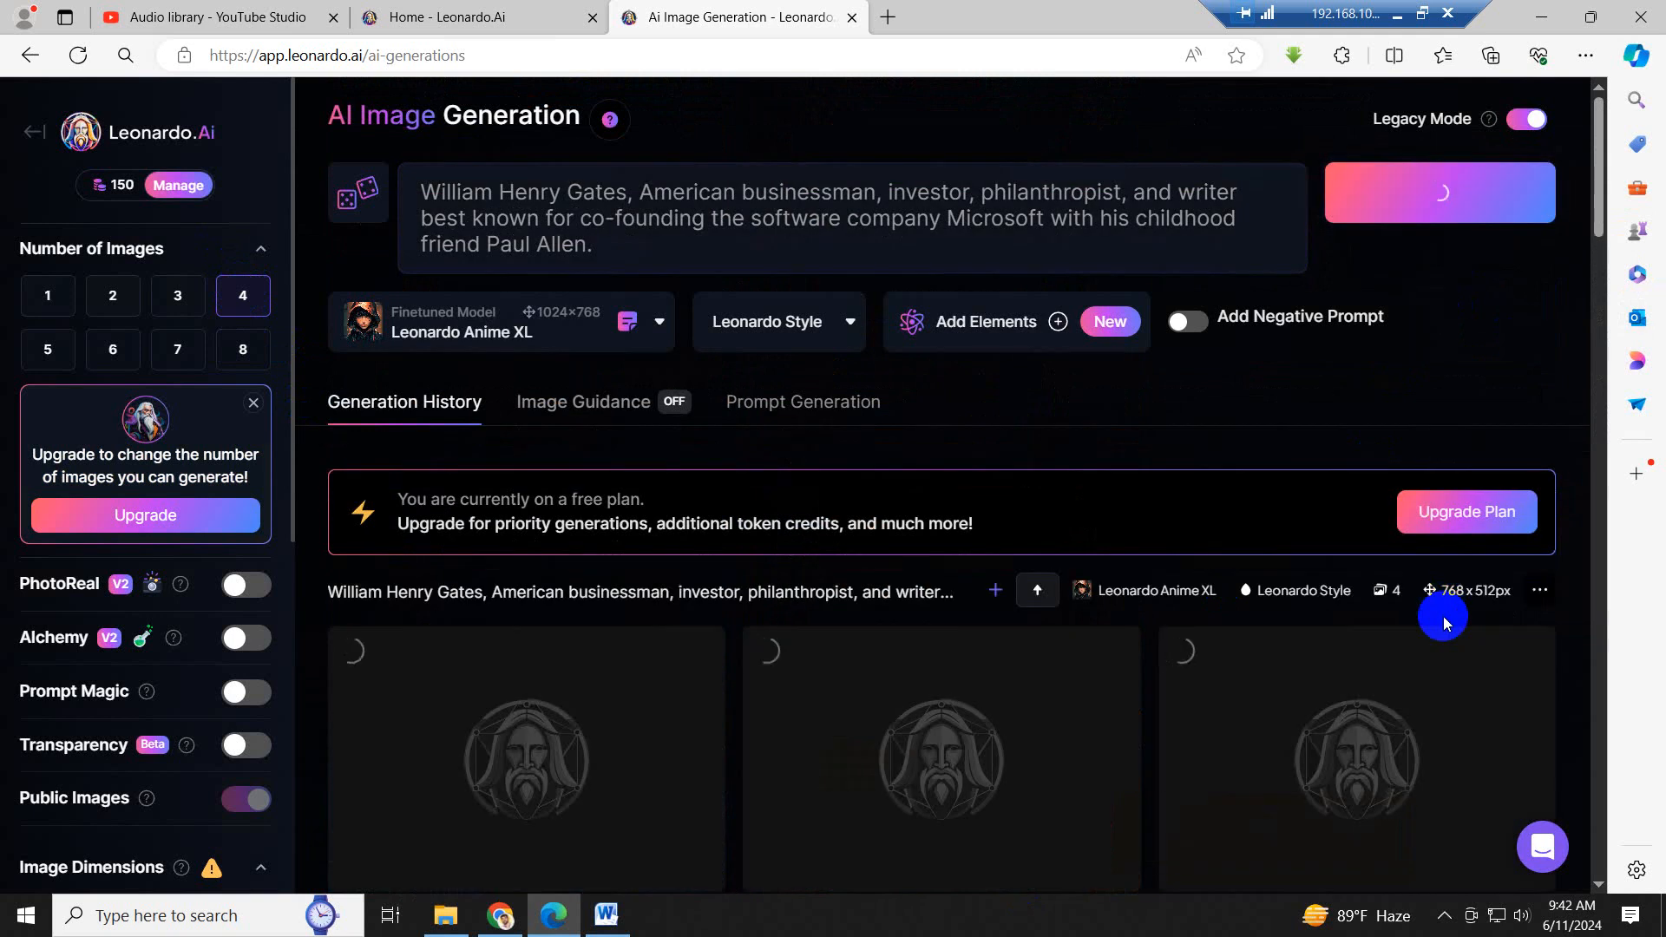
scroll(1445, 618, "down", 1)
scroll(1034, 698, "down", 2)
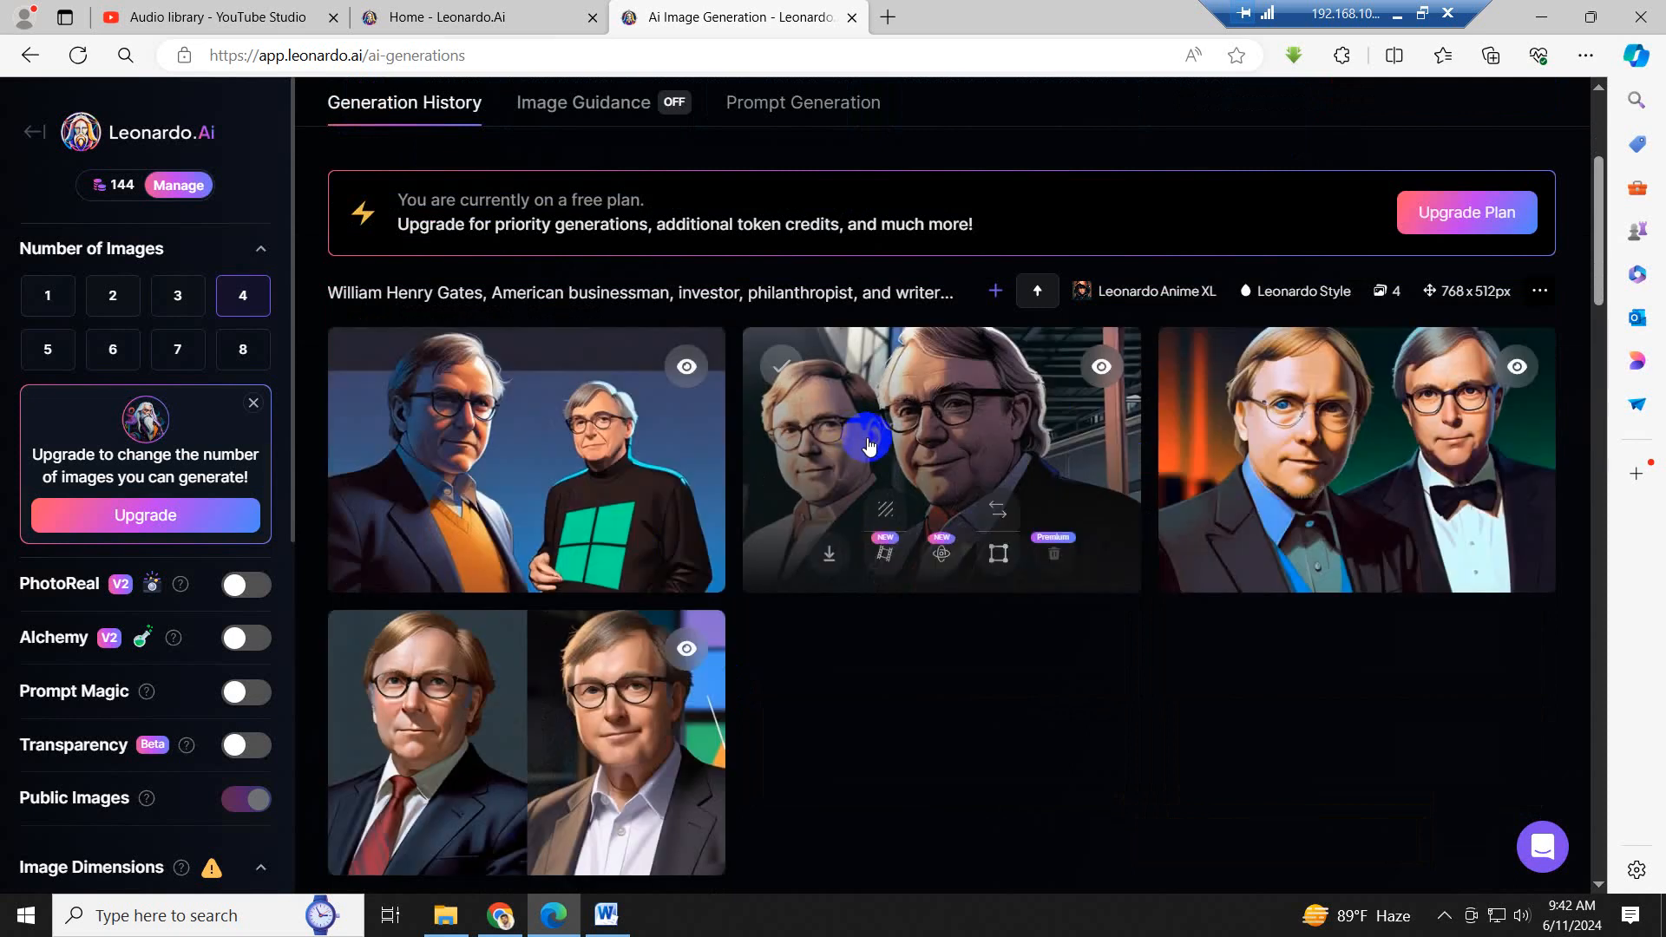
mouse_move(464, 466)
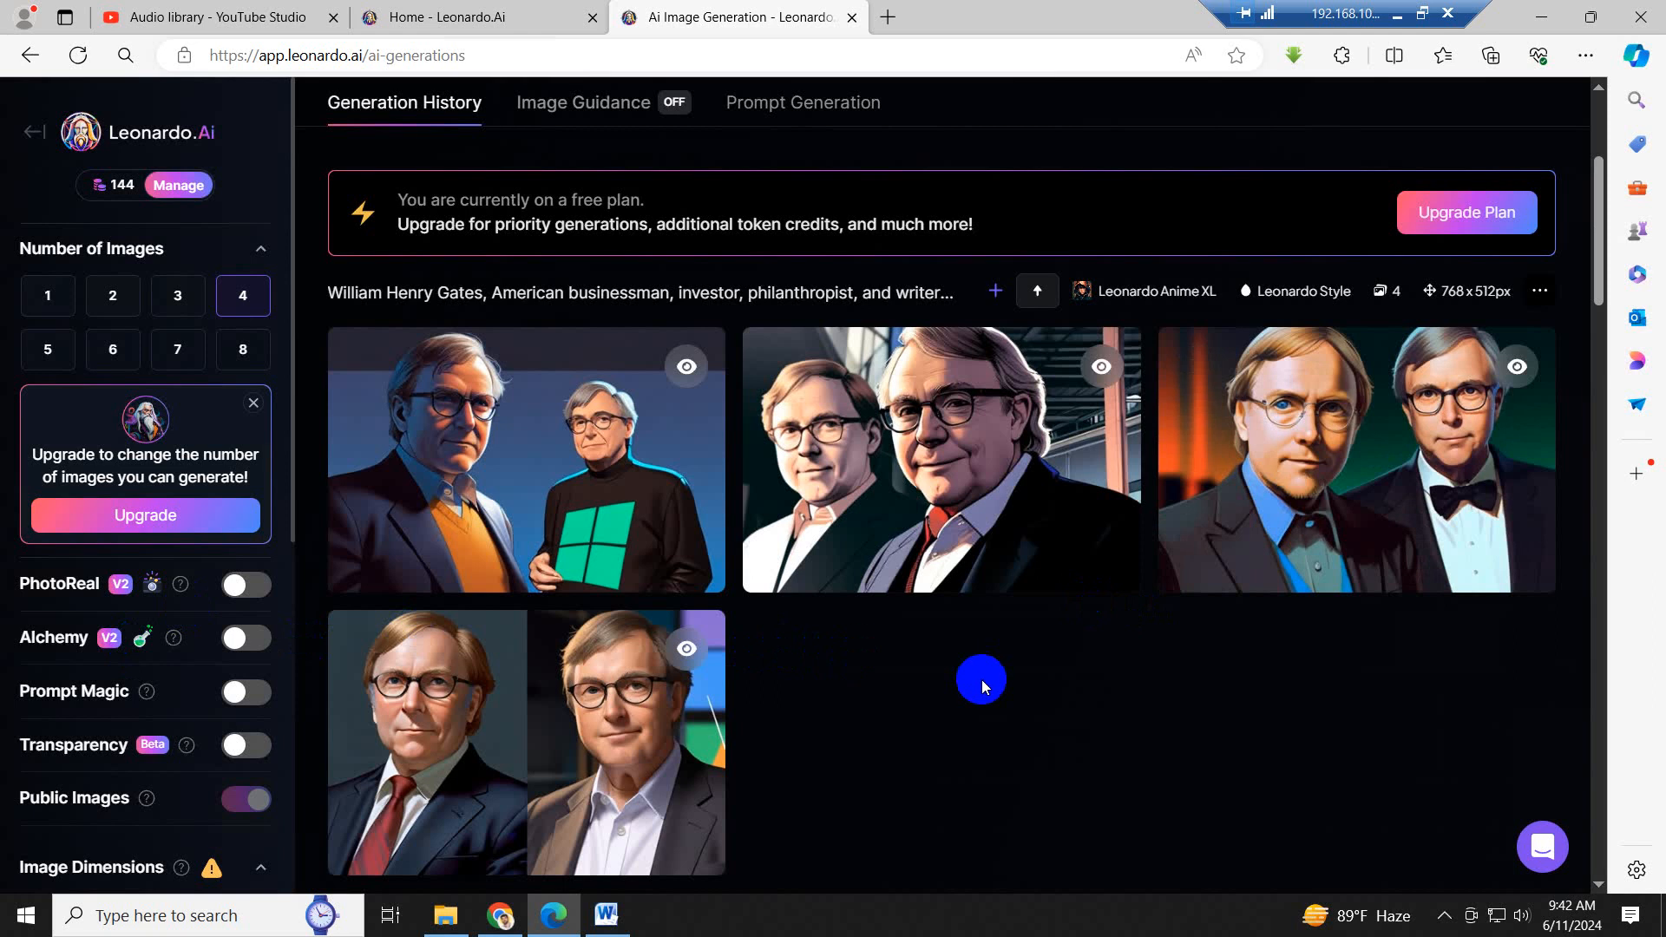
- Set the aspect ratio of the generated images to 16:9
scroll(799, 623, "down", 2)
scroll(923, 520, "up", 1)
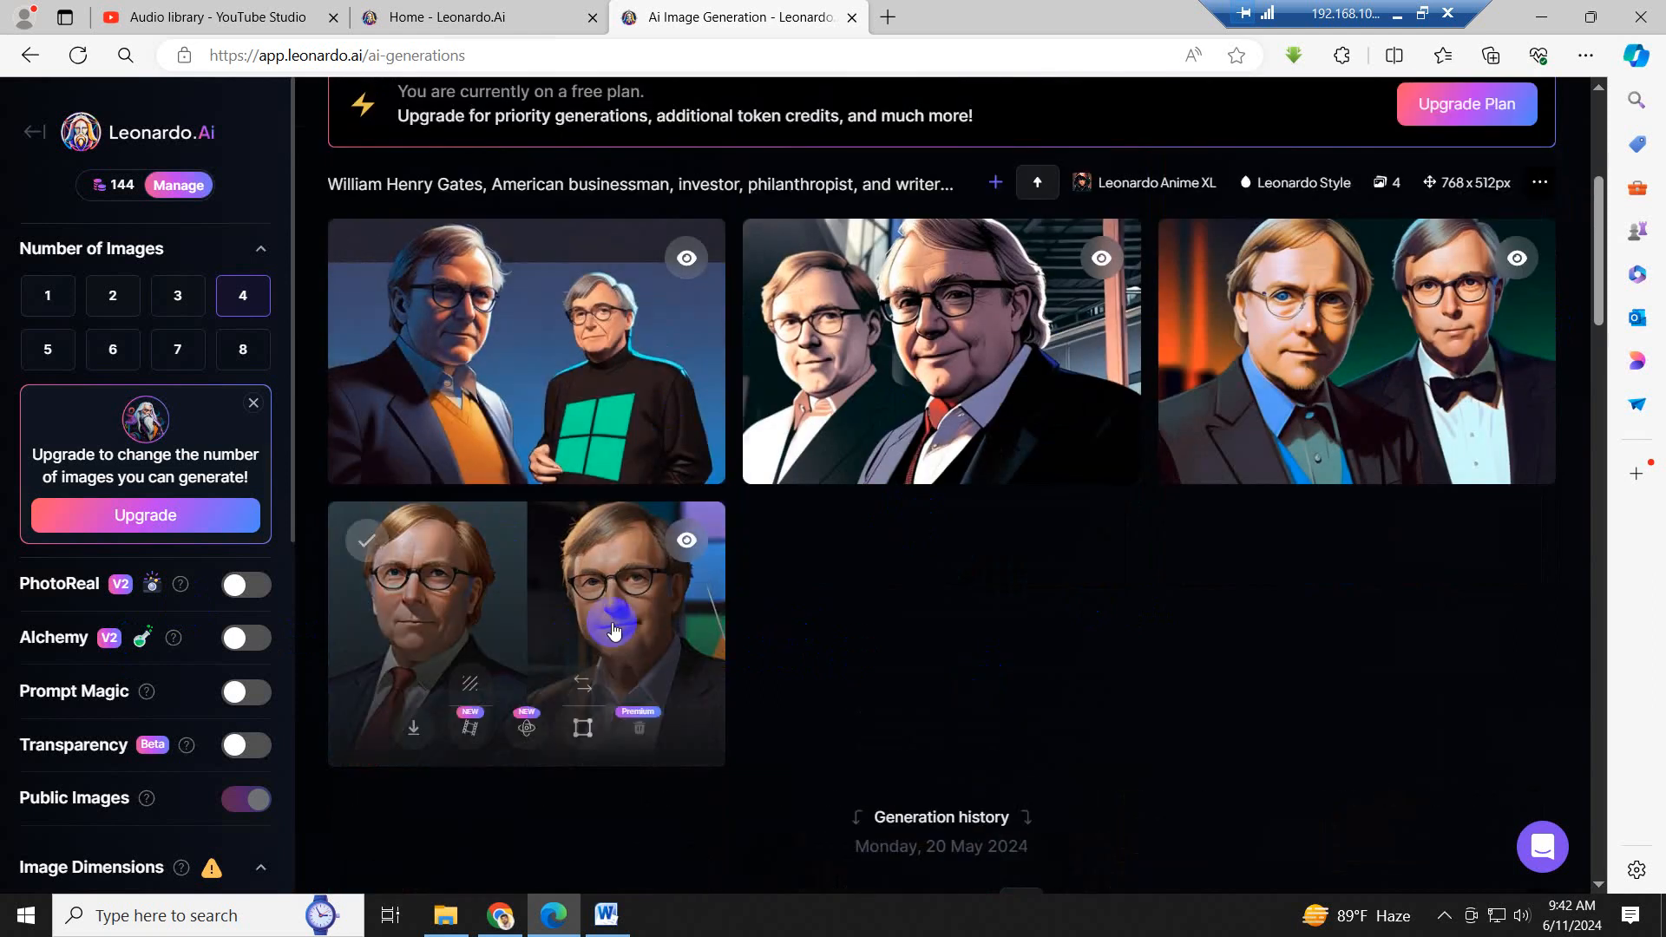
scroll(614, 630, "down", 4)
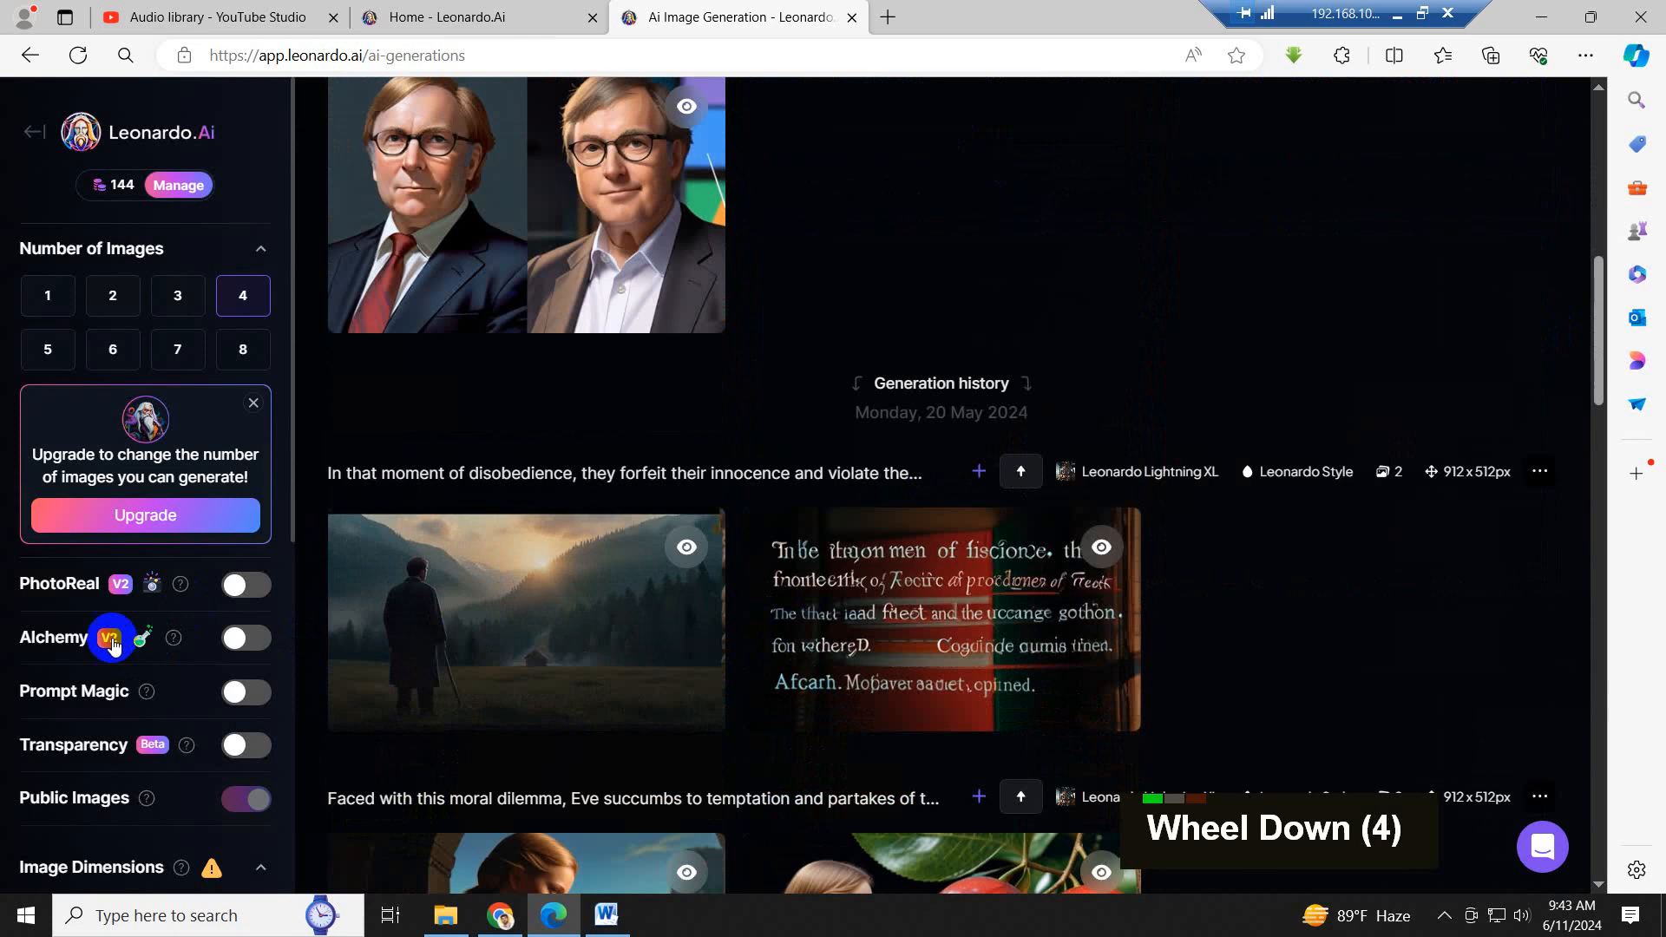
scroll(211, 643, "down", 9)
scroll(211, 648, "down", 2)
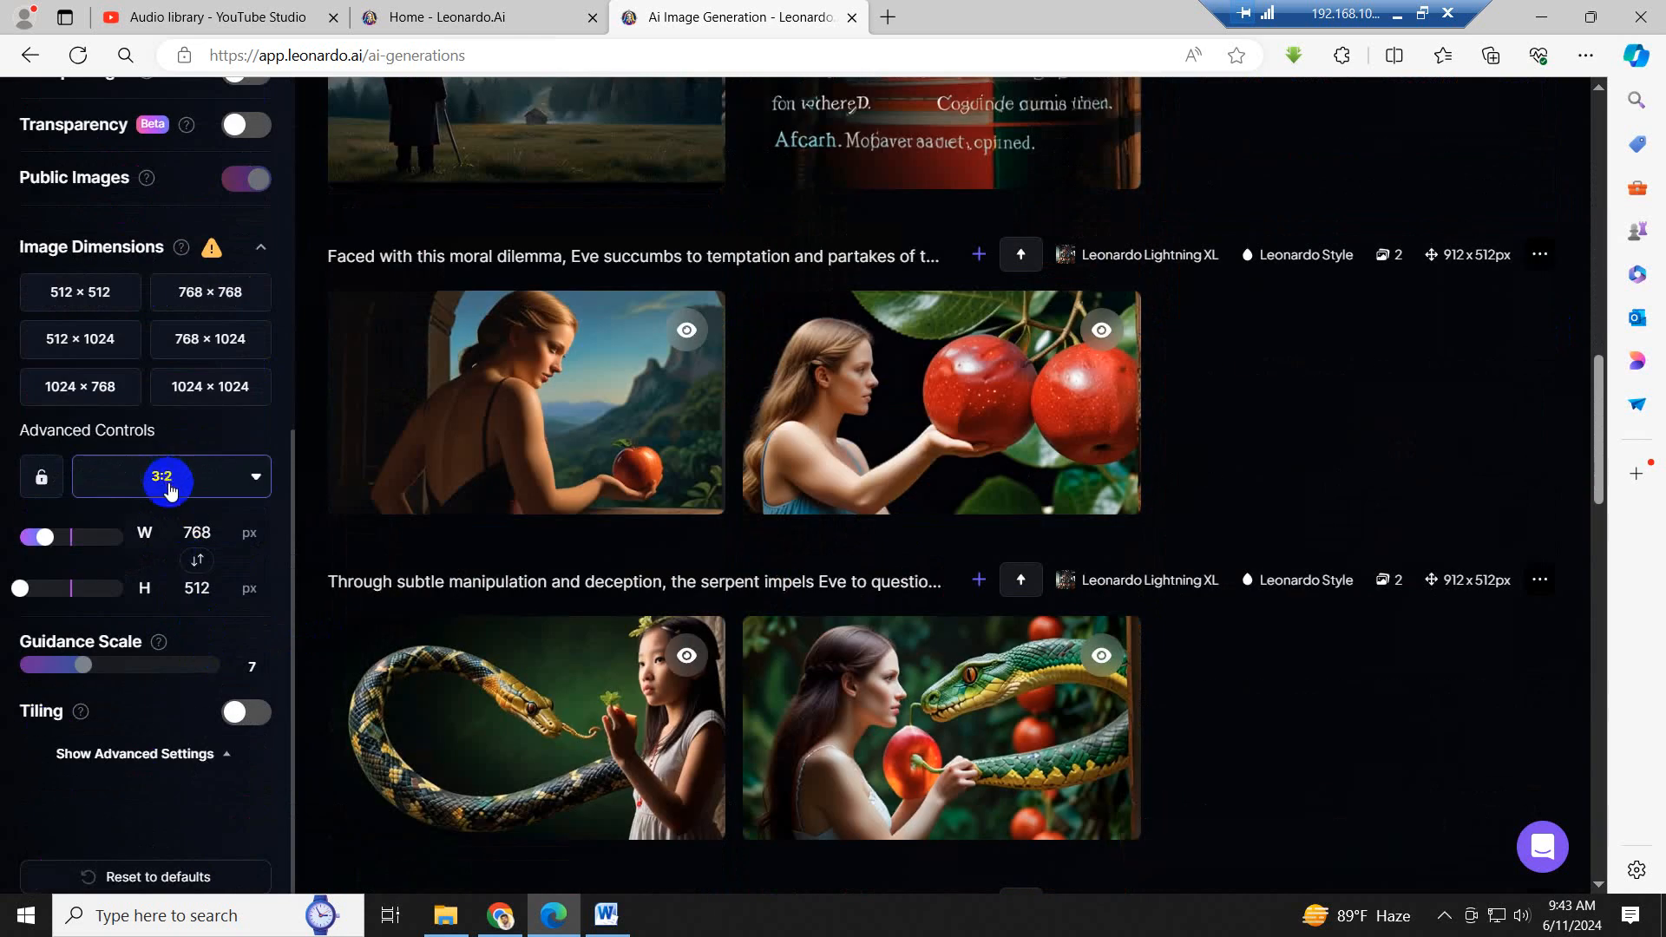
scroll(707, 383, "up", 12)
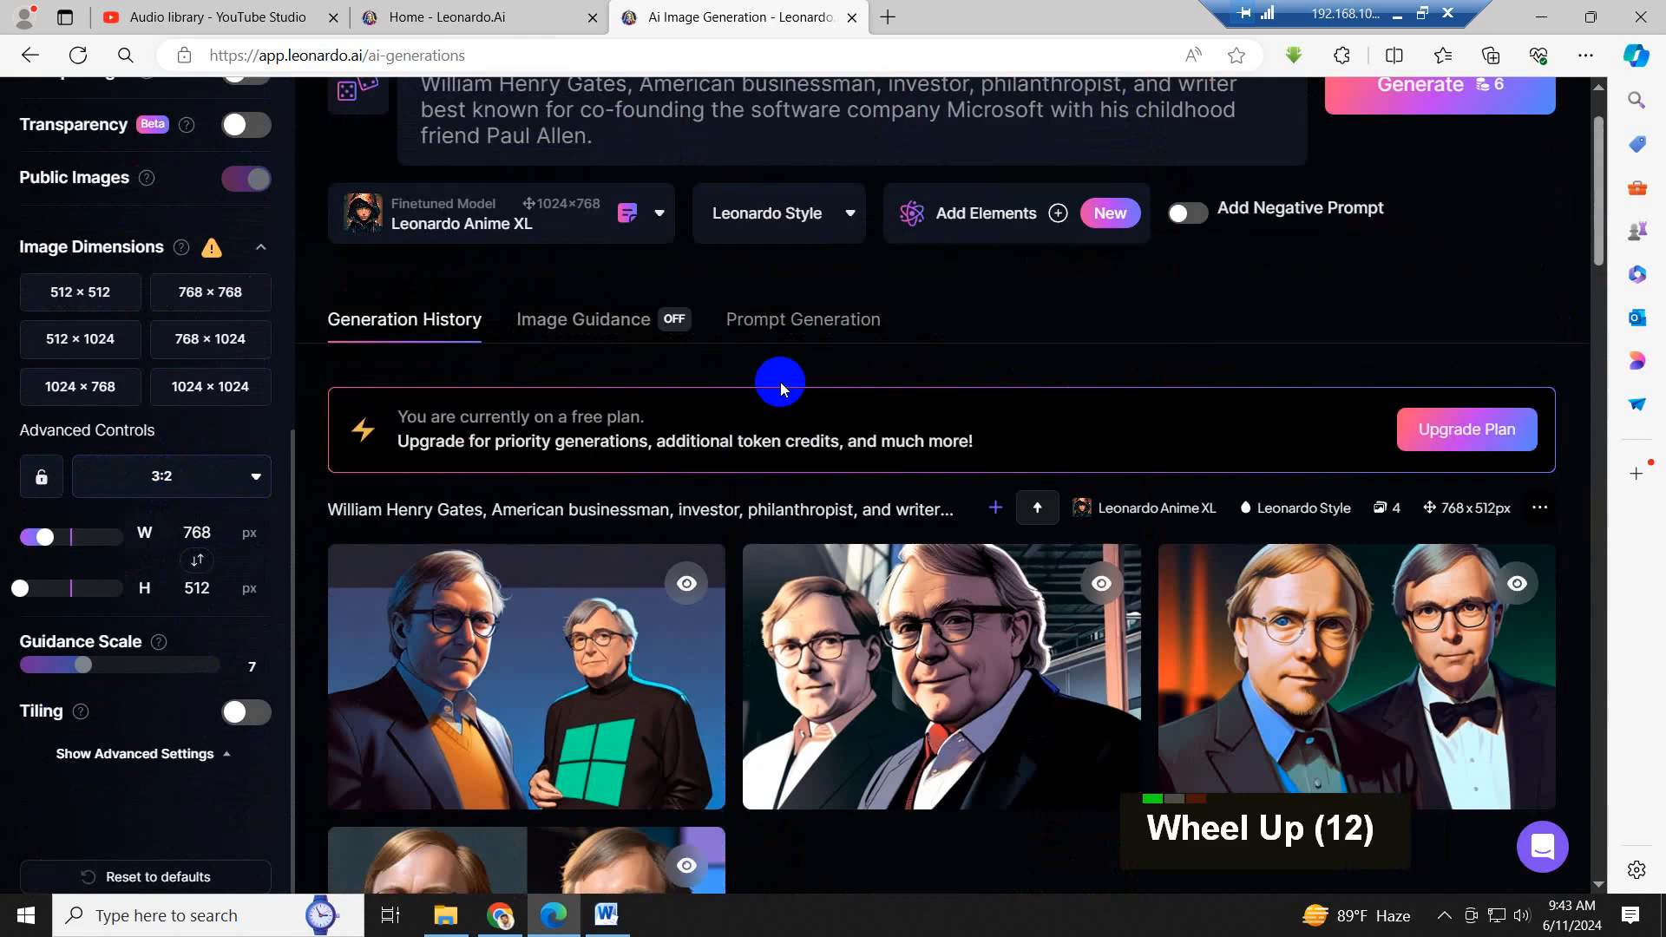
mouse_move(1190, 597)
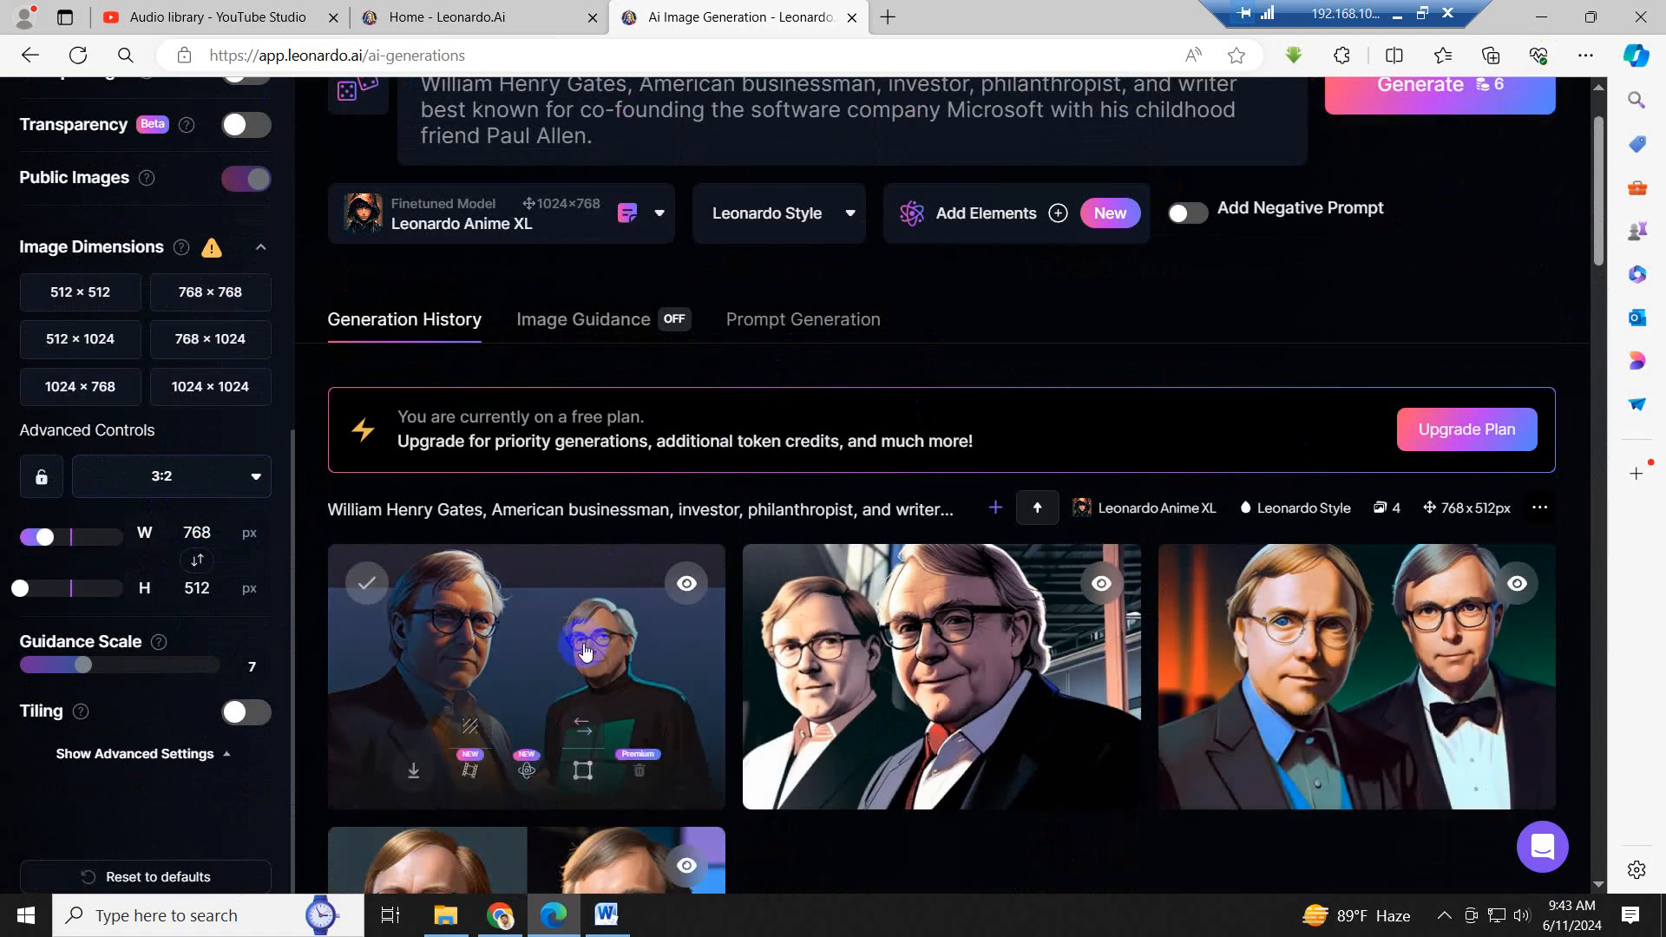
scroll(585, 651, "down", 4)
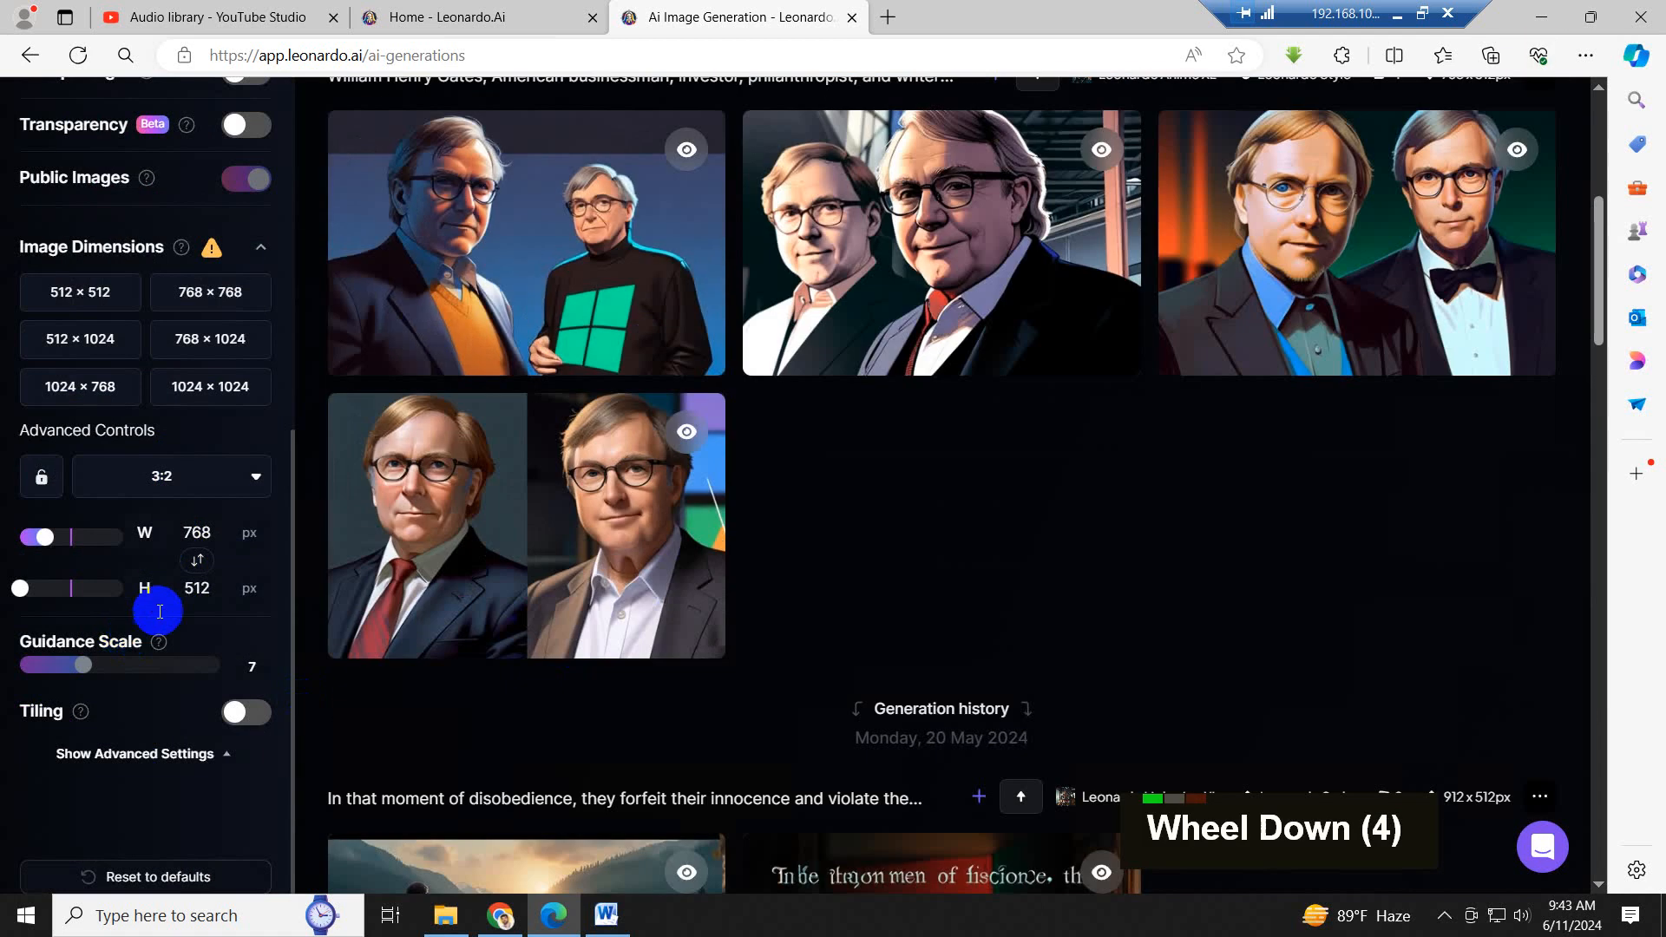
left_click(256, 485)
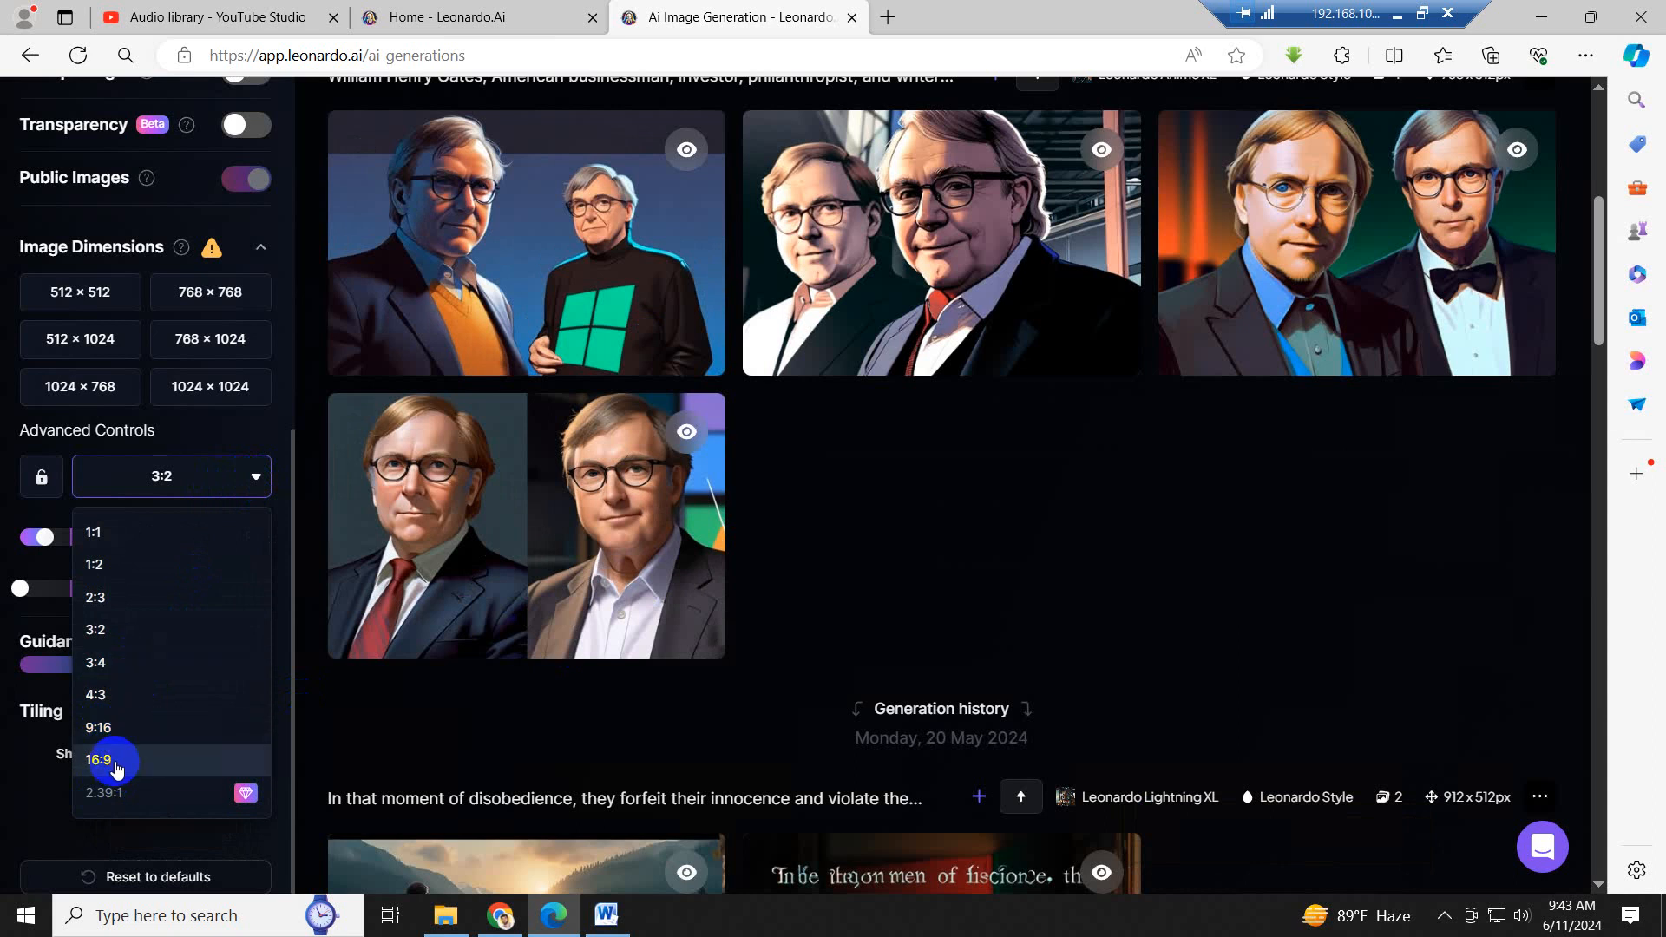
left_click(98, 760)
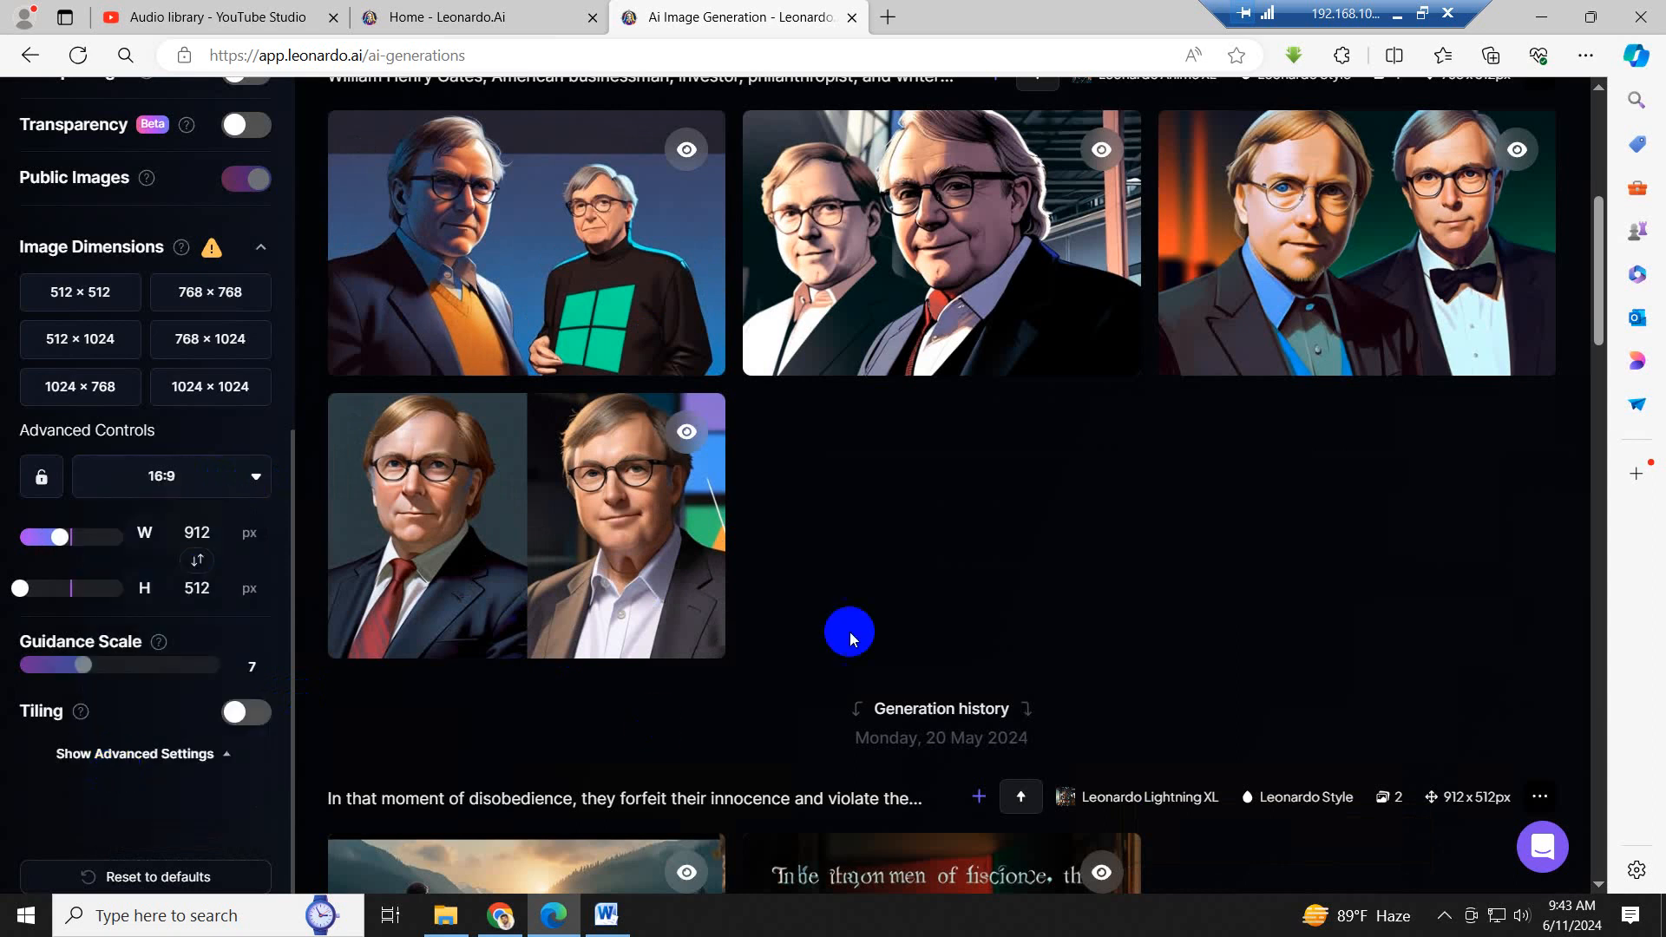
- Generate another 4 images from the same prompt at the 16:9 ratio and review them in the generation history
scroll(1227, 543, "up", 14)
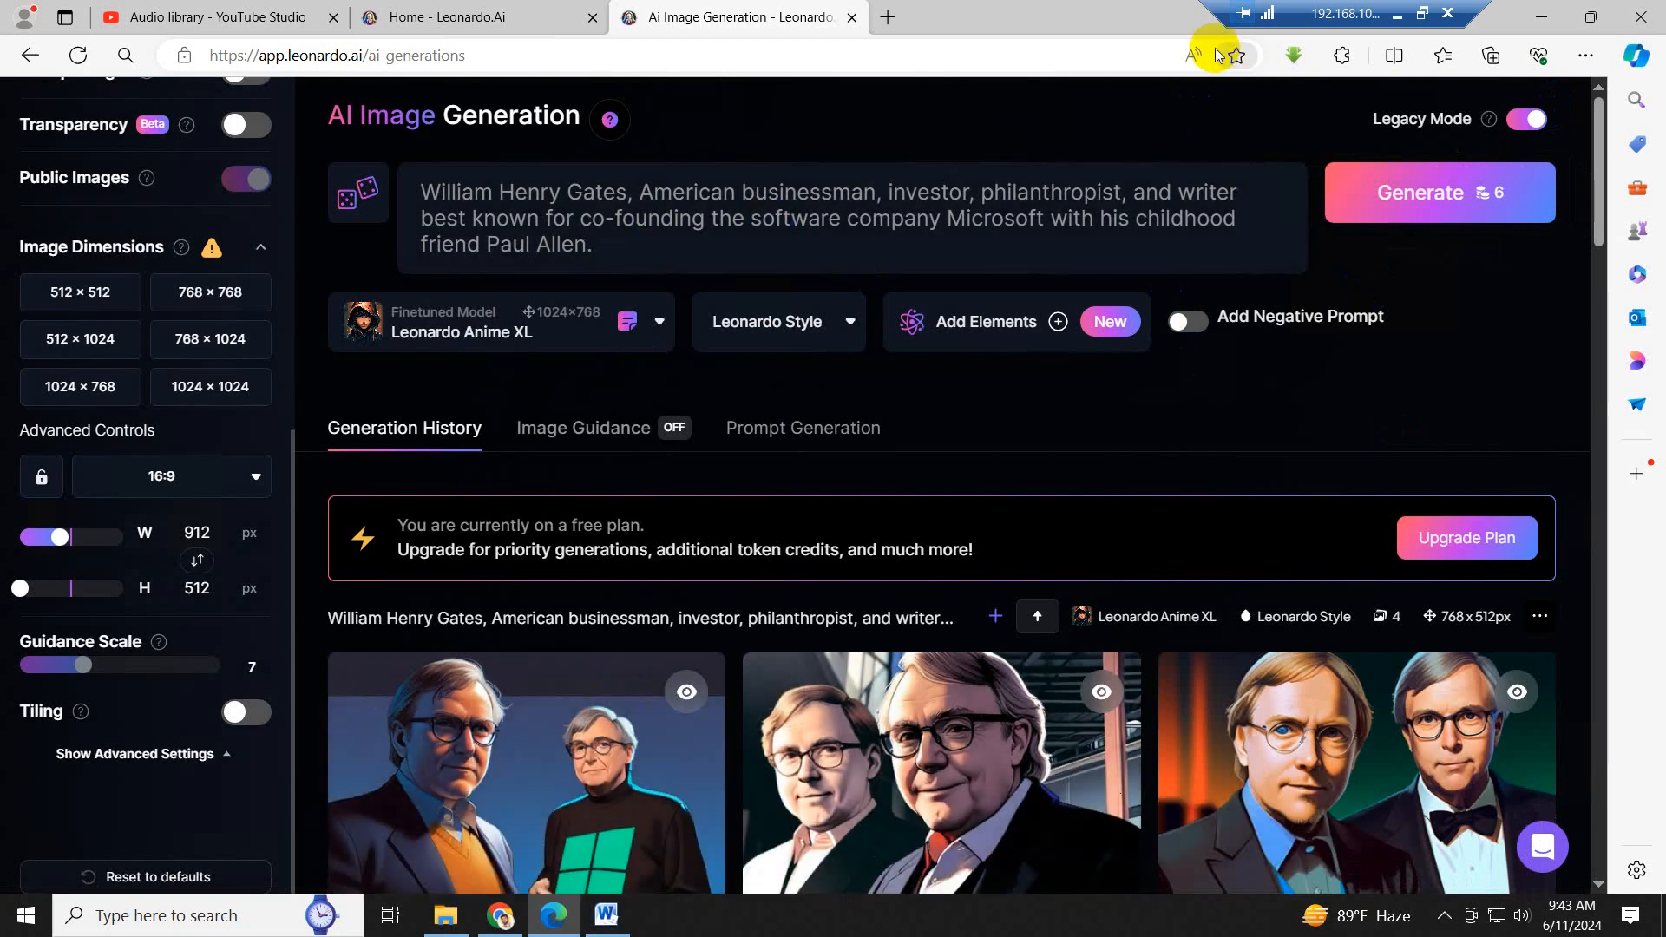
scroll(164, 239, "up", 7)
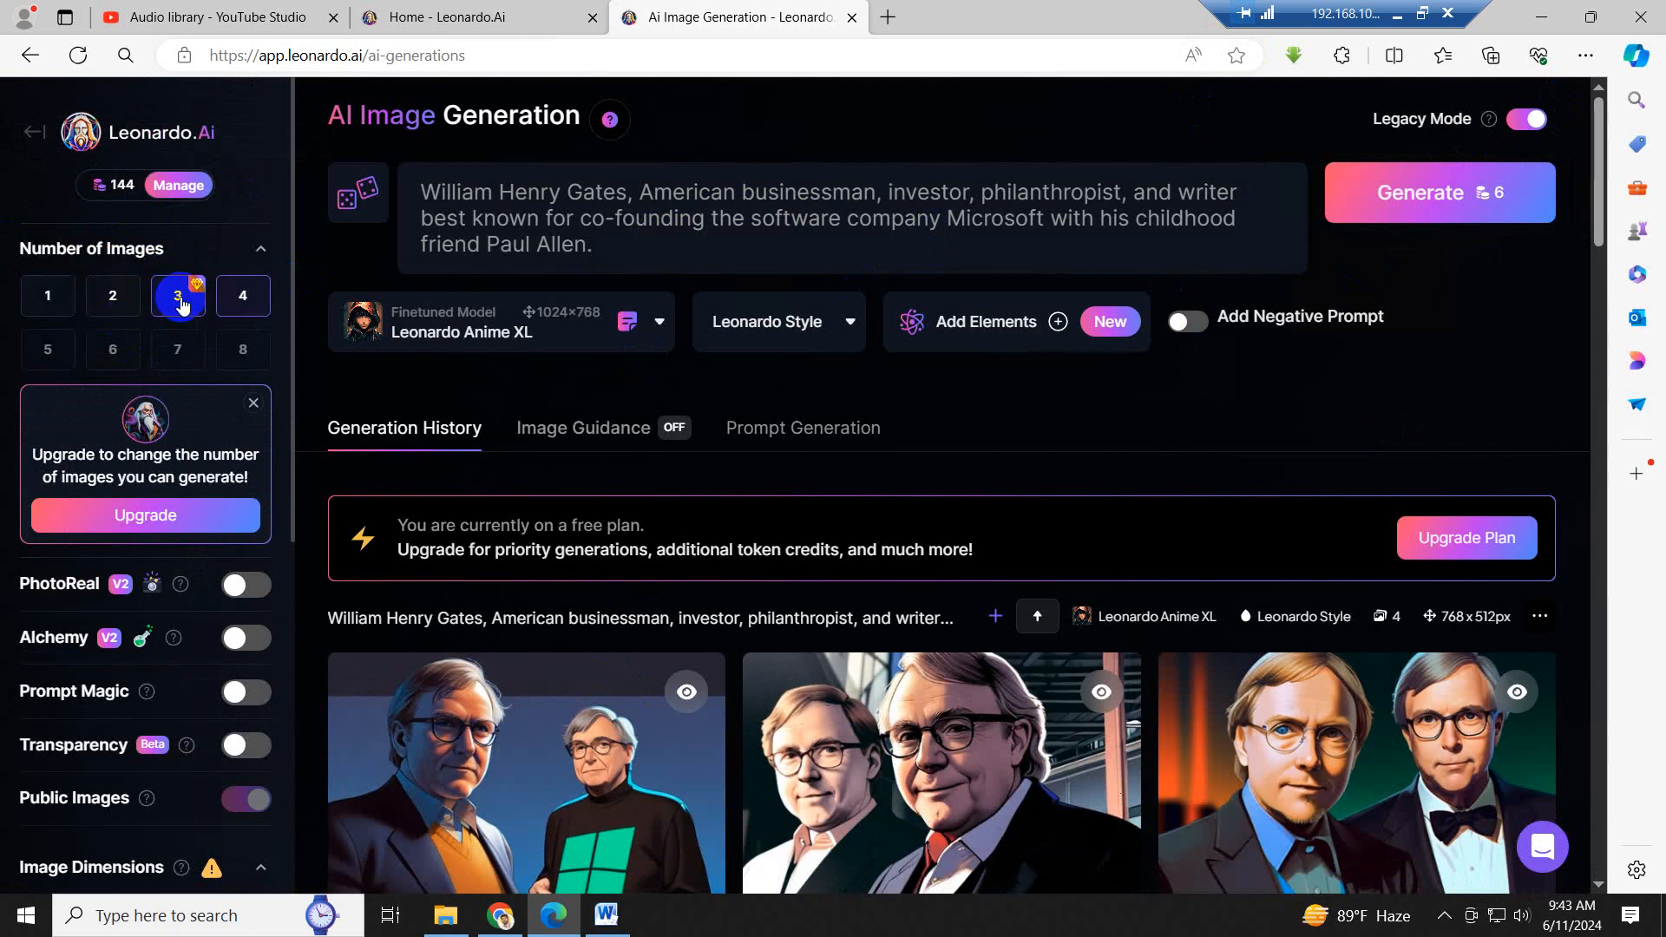
left_click(1454, 204)
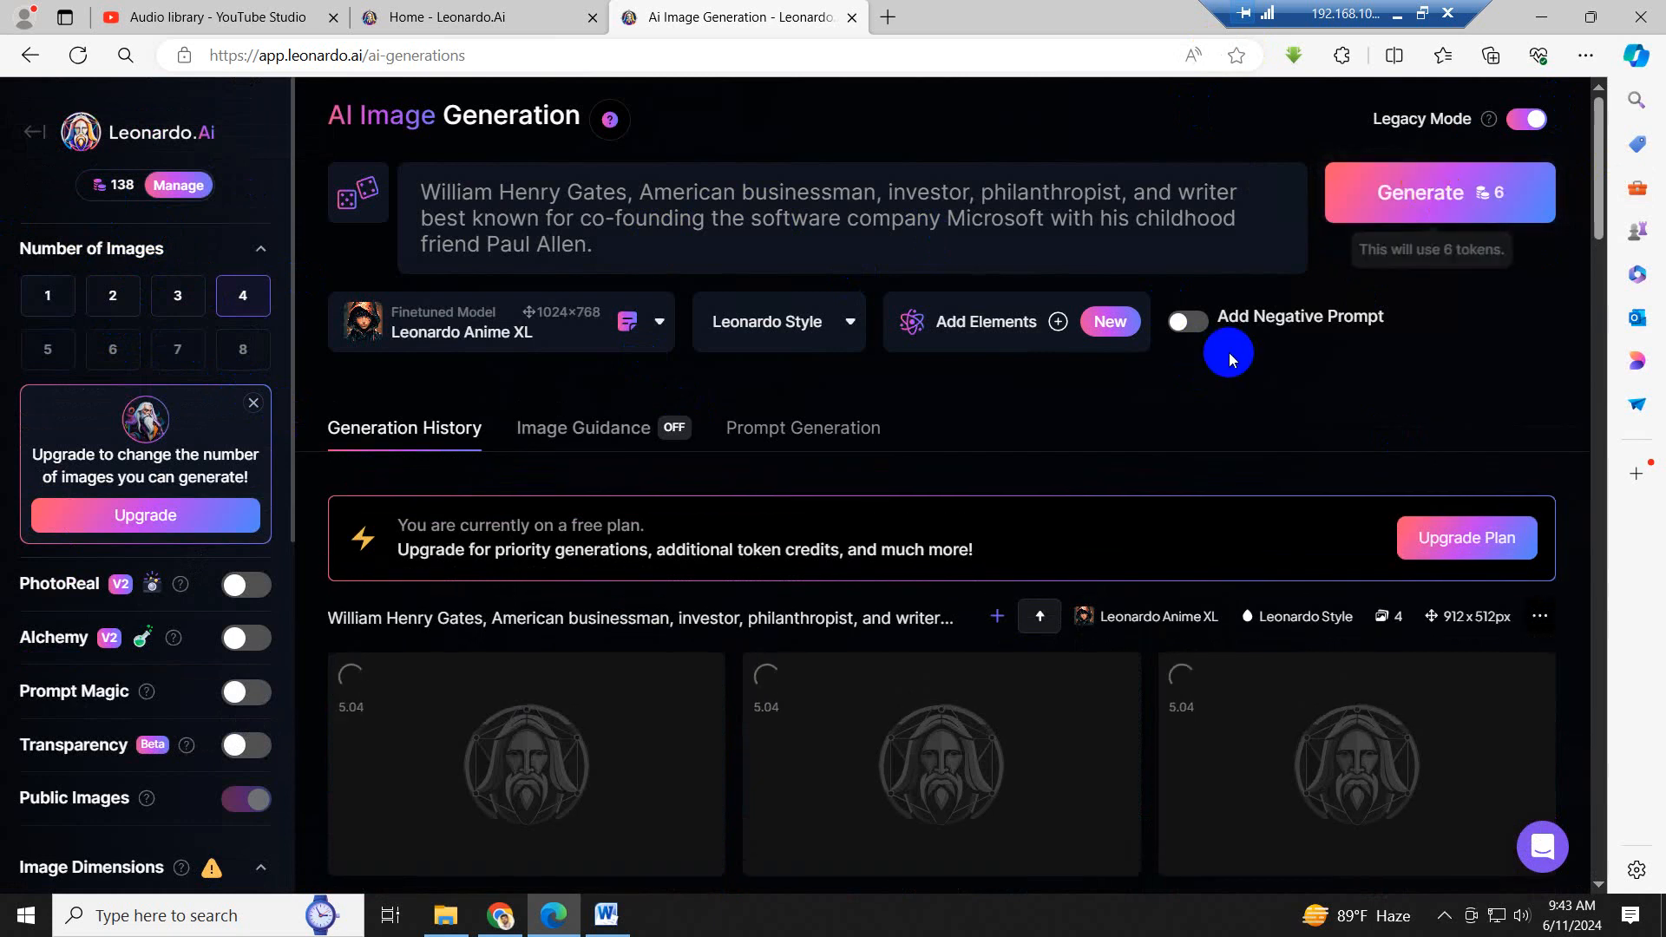
scroll(1226, 350, "down", 2)
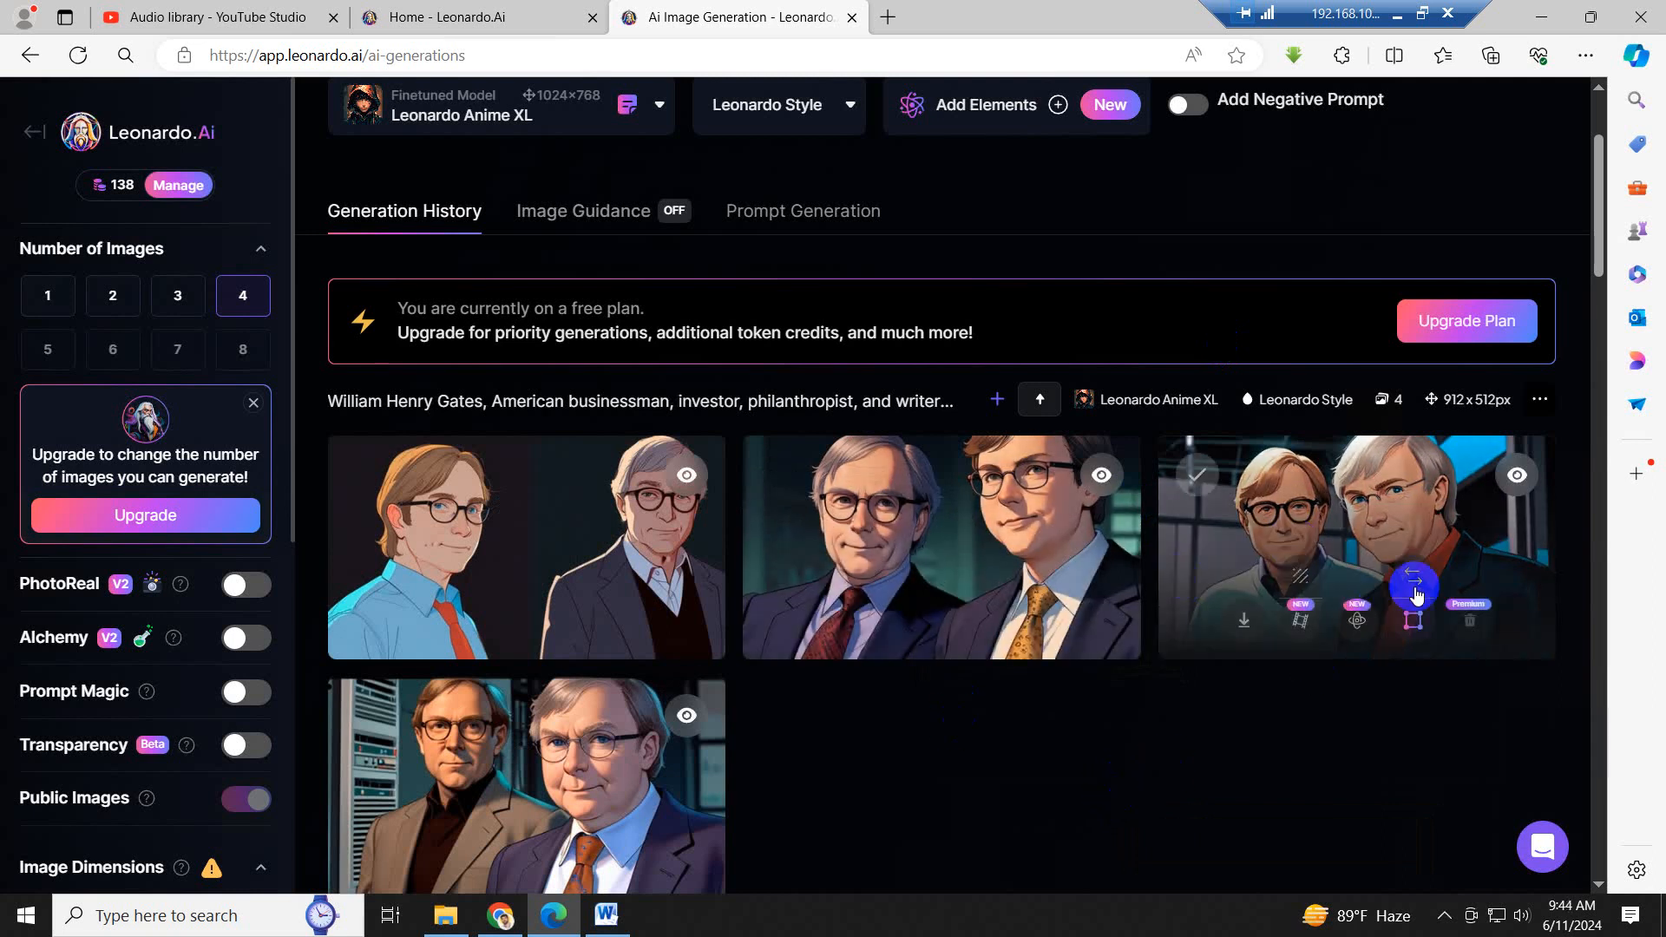
scroll(886, 761, "down", 1)
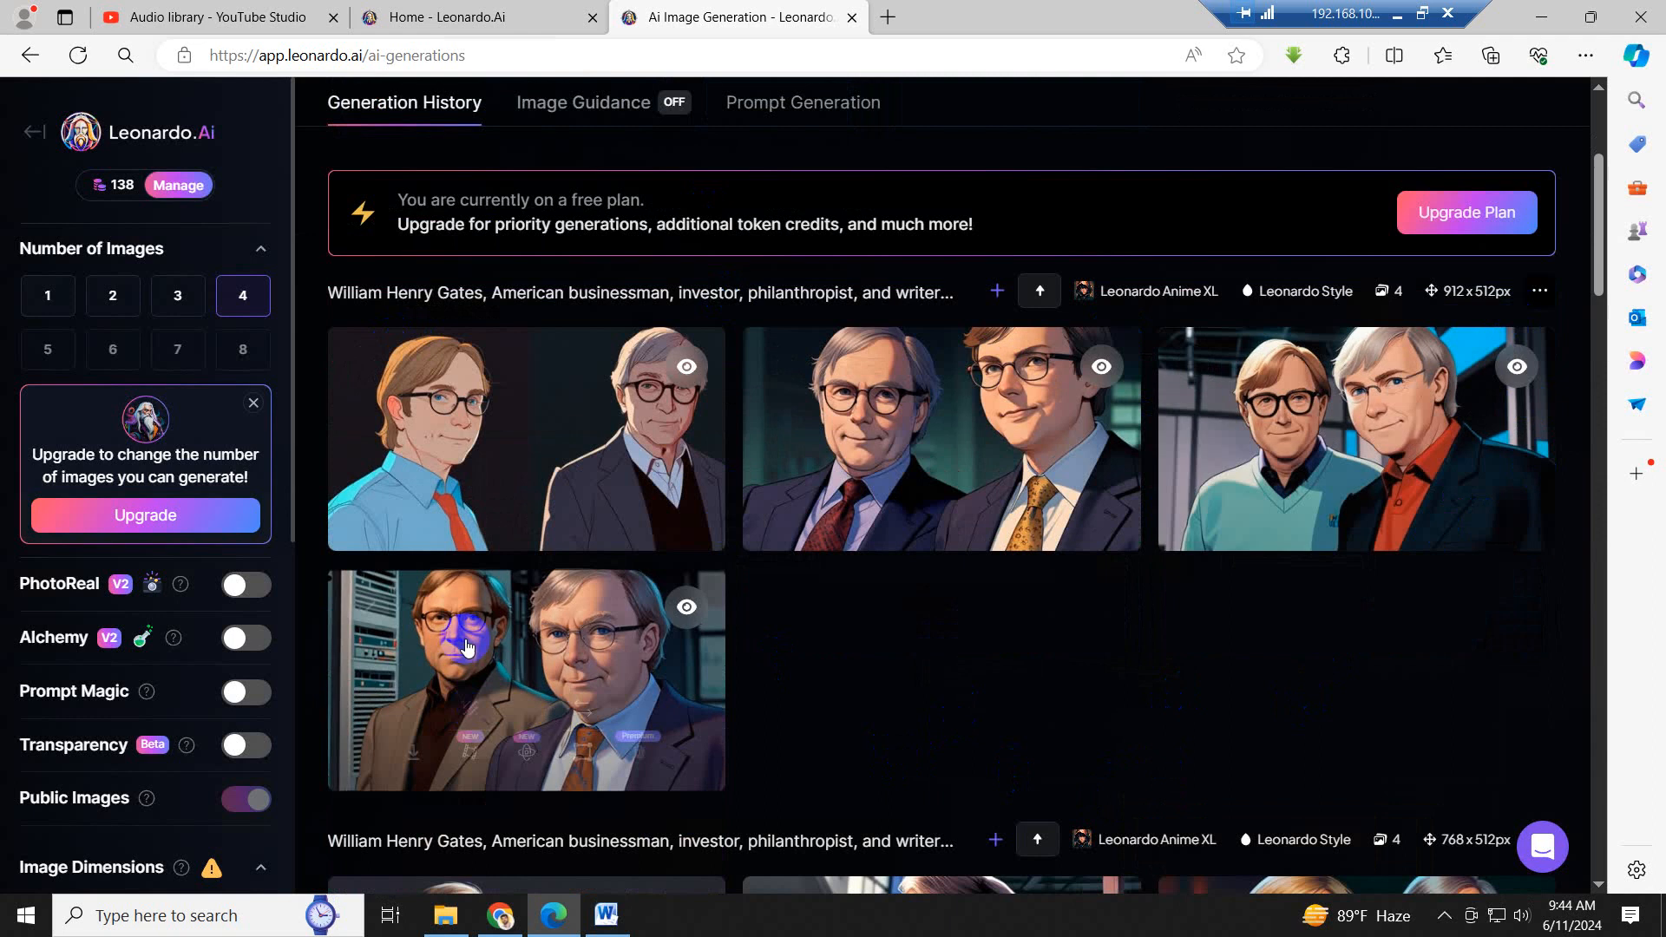
scroll(998, 770, "up", 3)
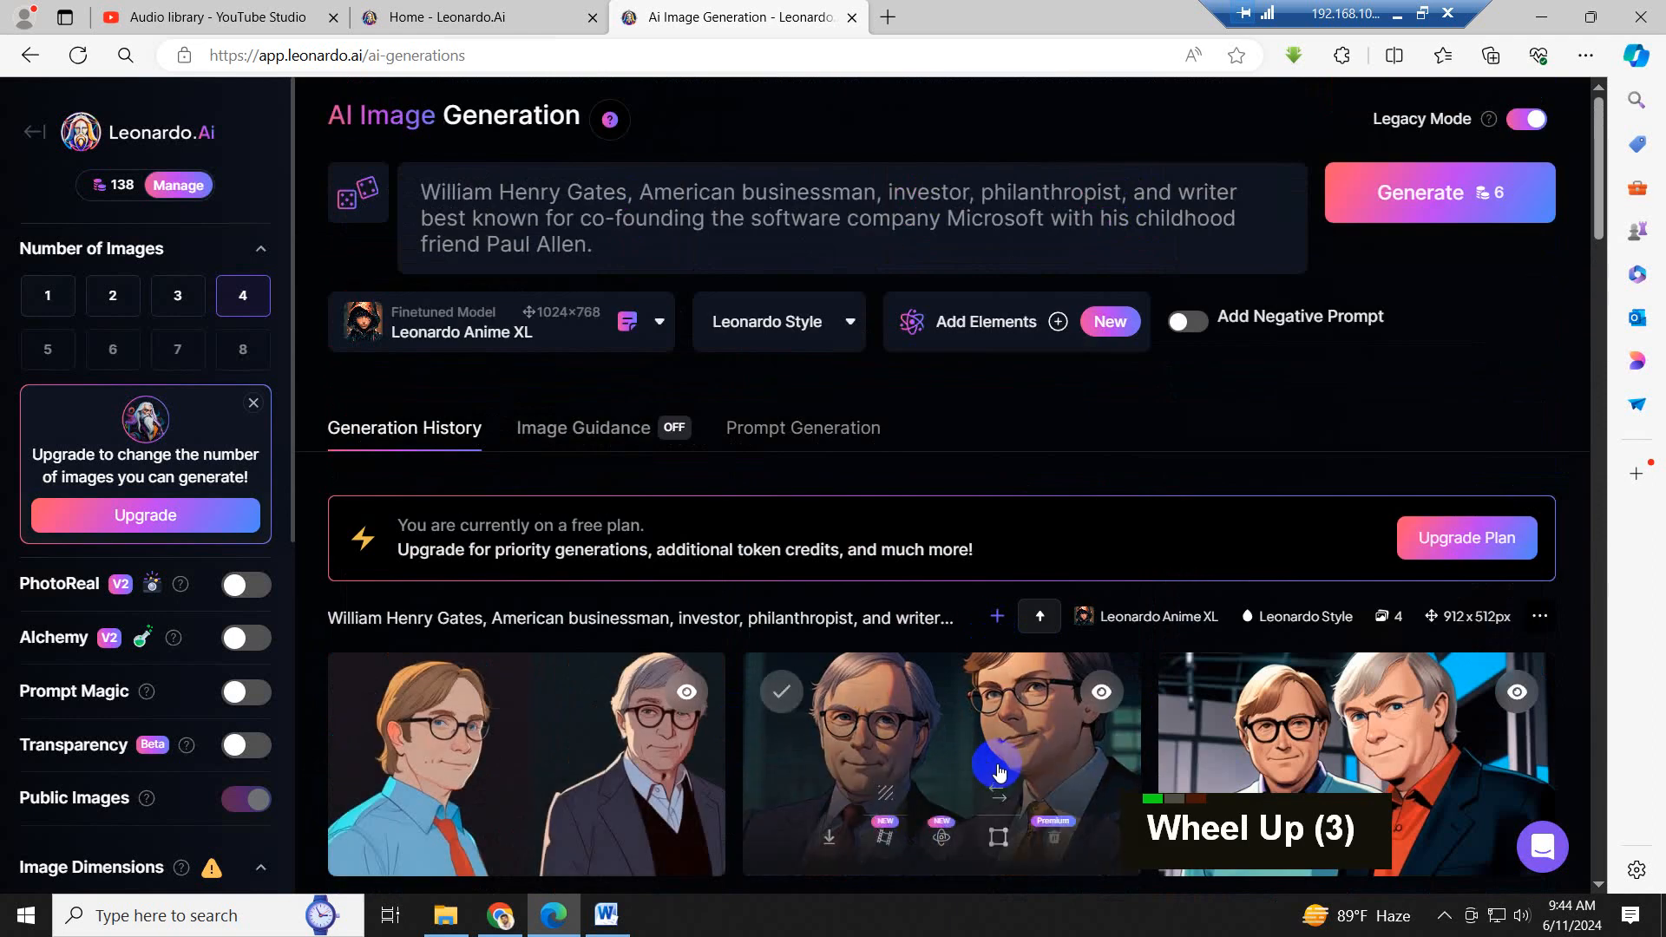
scroll(998, 769, "down", 2)
scroll(998, 769, "up", 5)
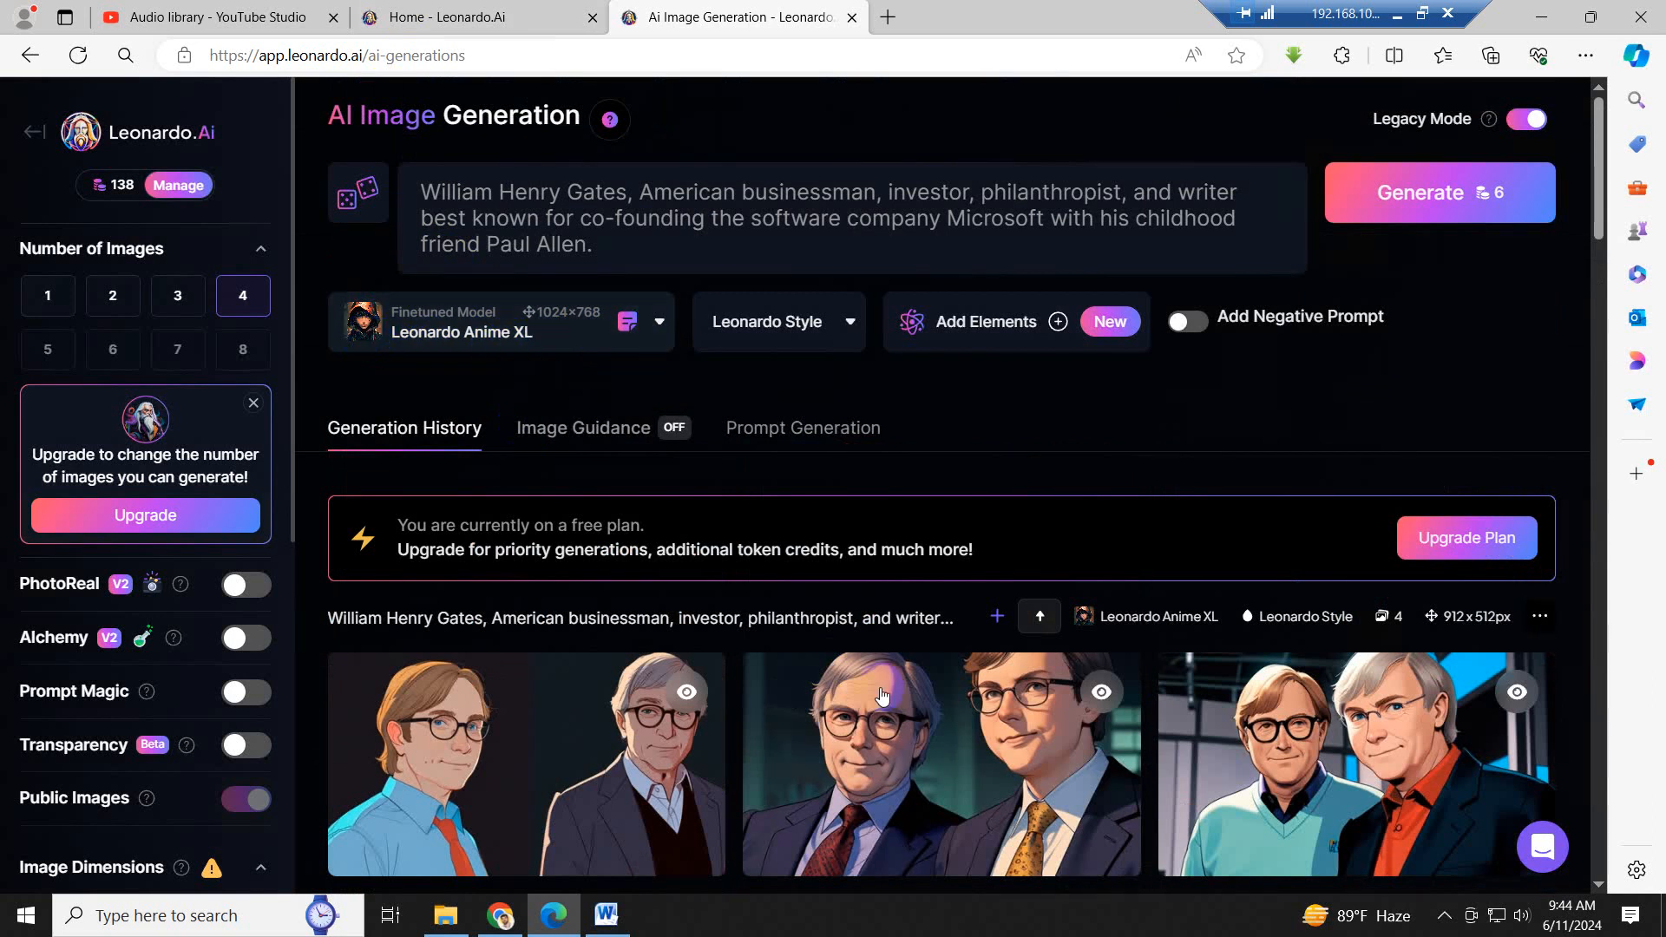
scroll(882, 694, "down", 1)
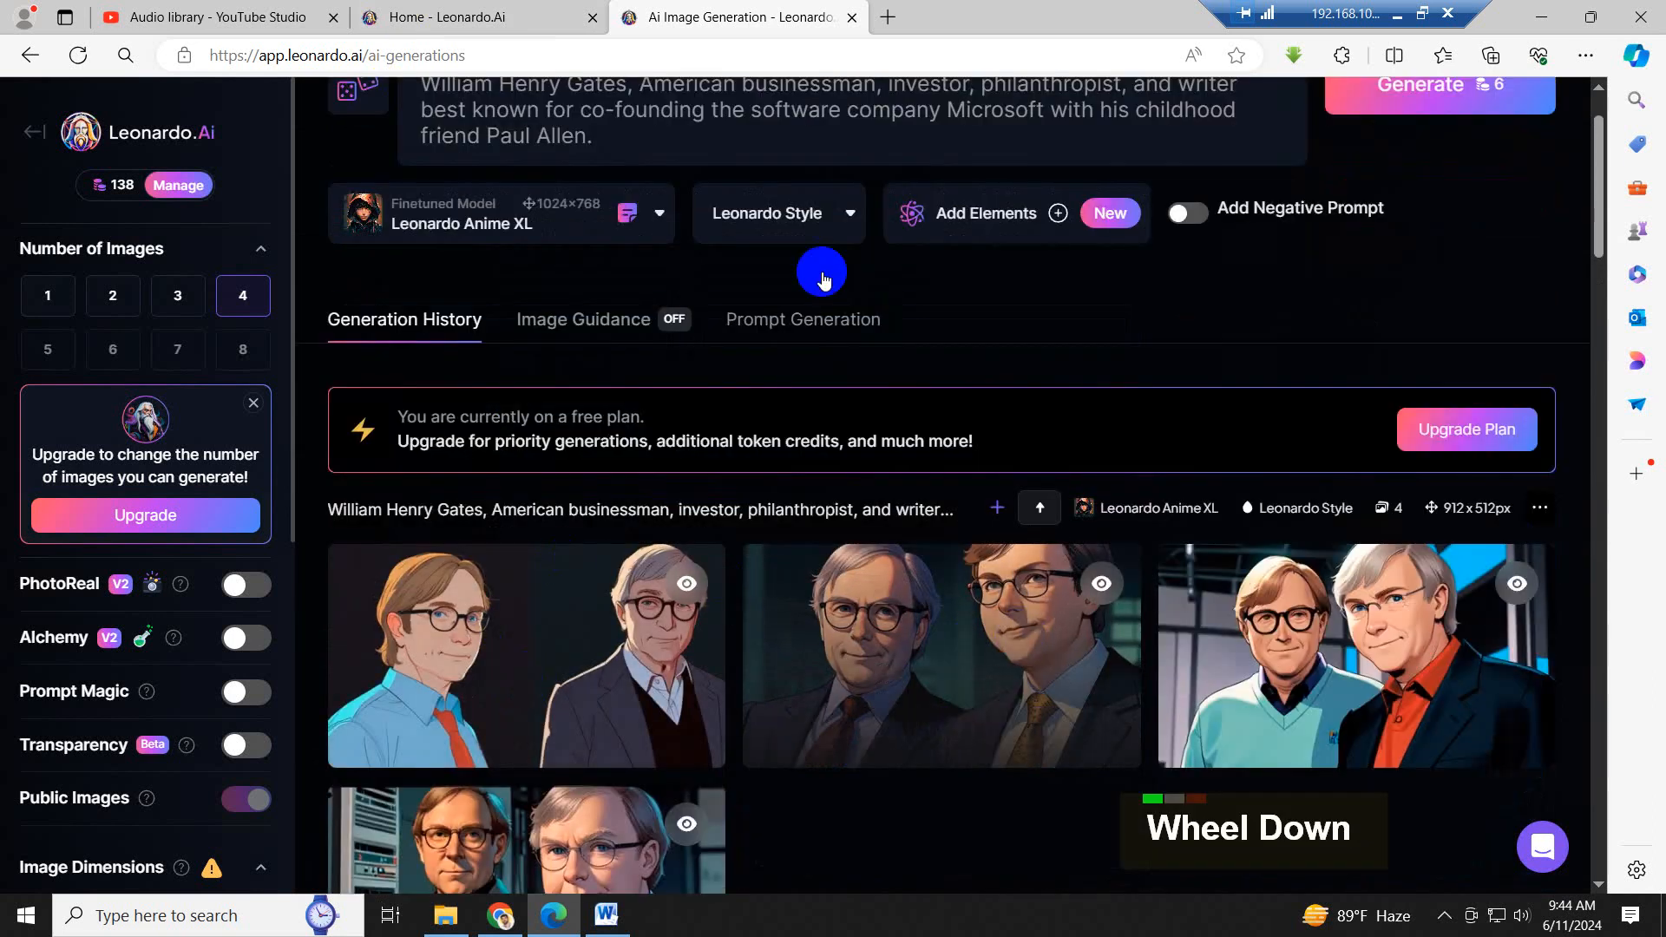
scroll(824, 279, "up", 2)
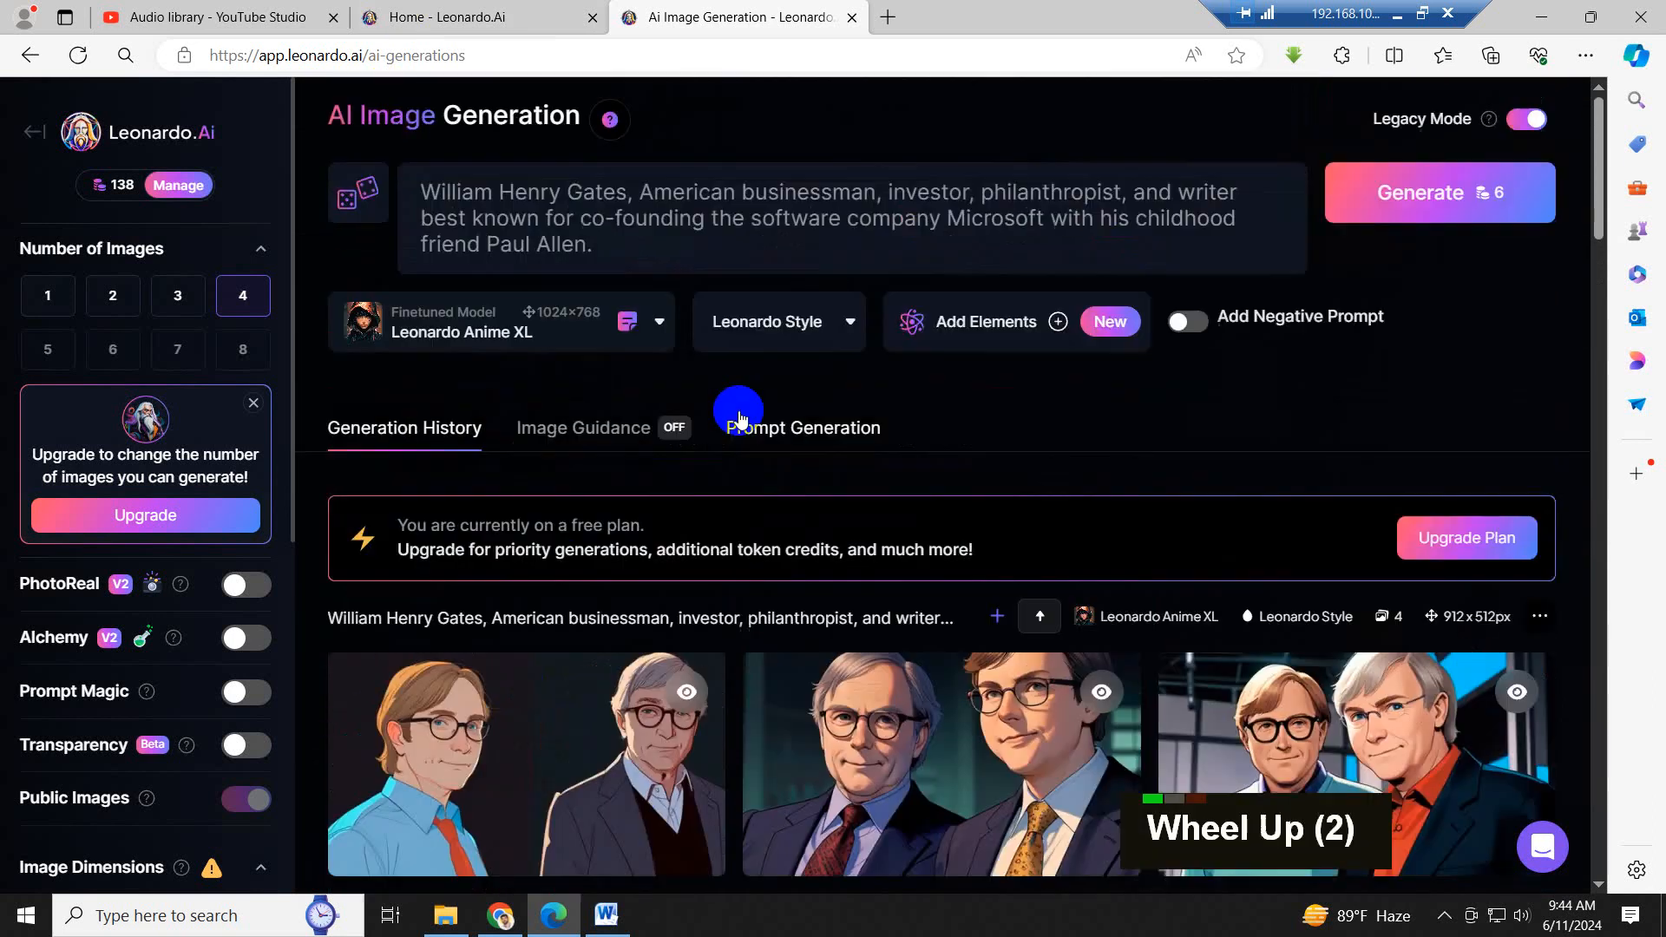
- Change the finetuned model to Leonardo Vision XL for the current prompt
left_click(659, 326)
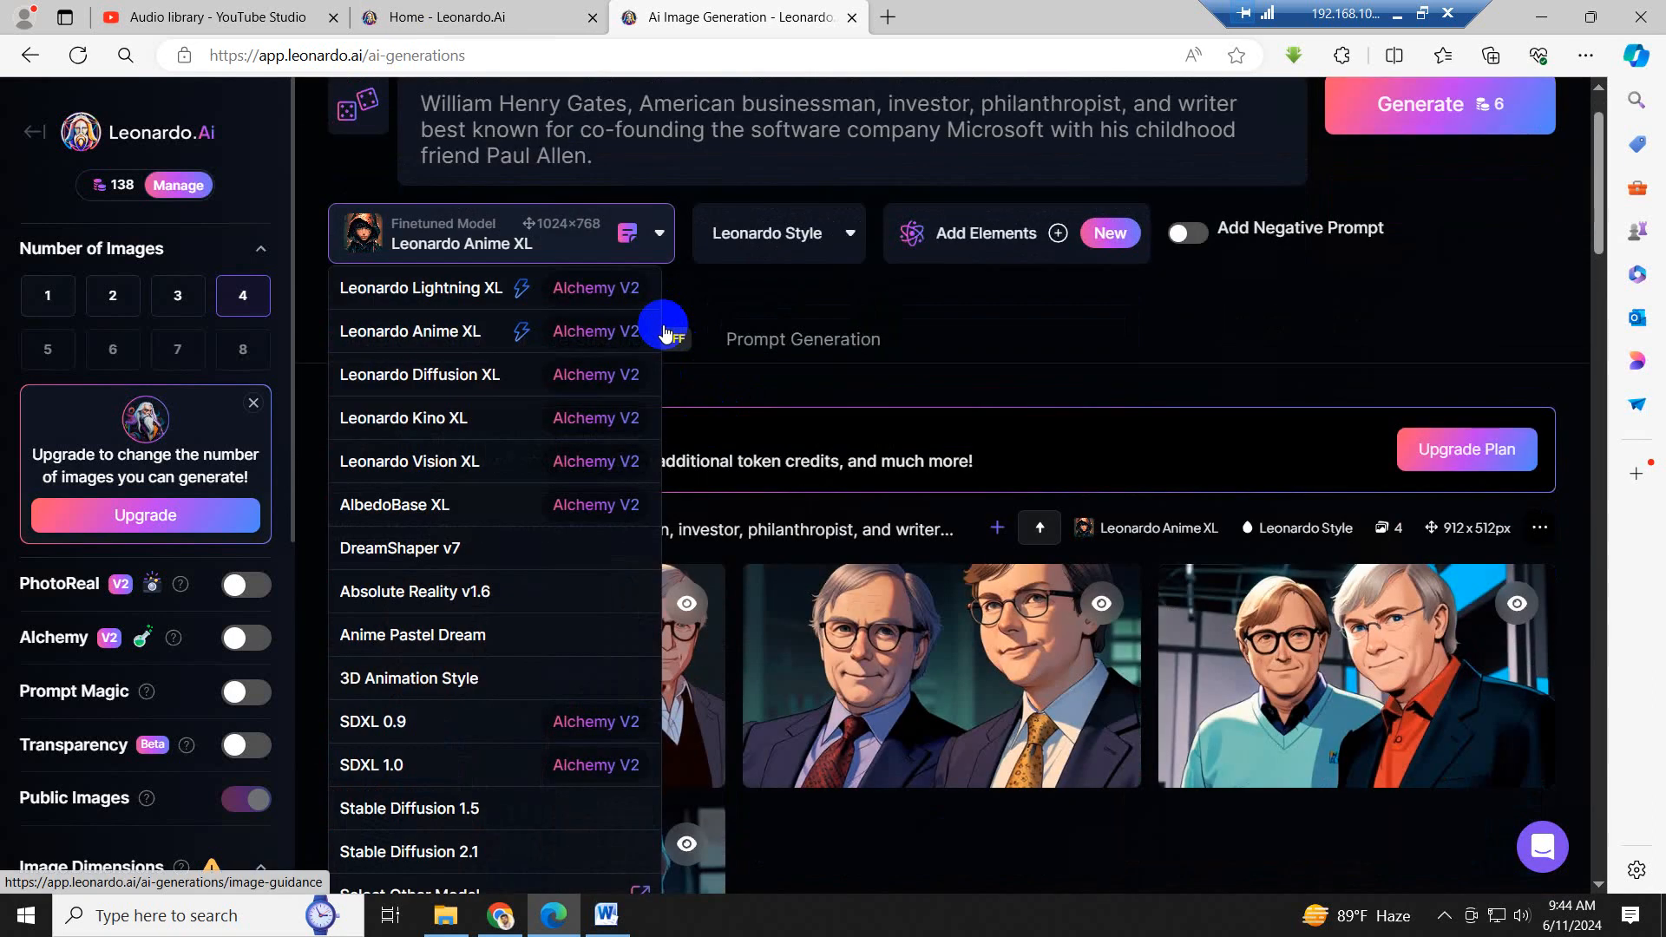
left_click(453, 335)
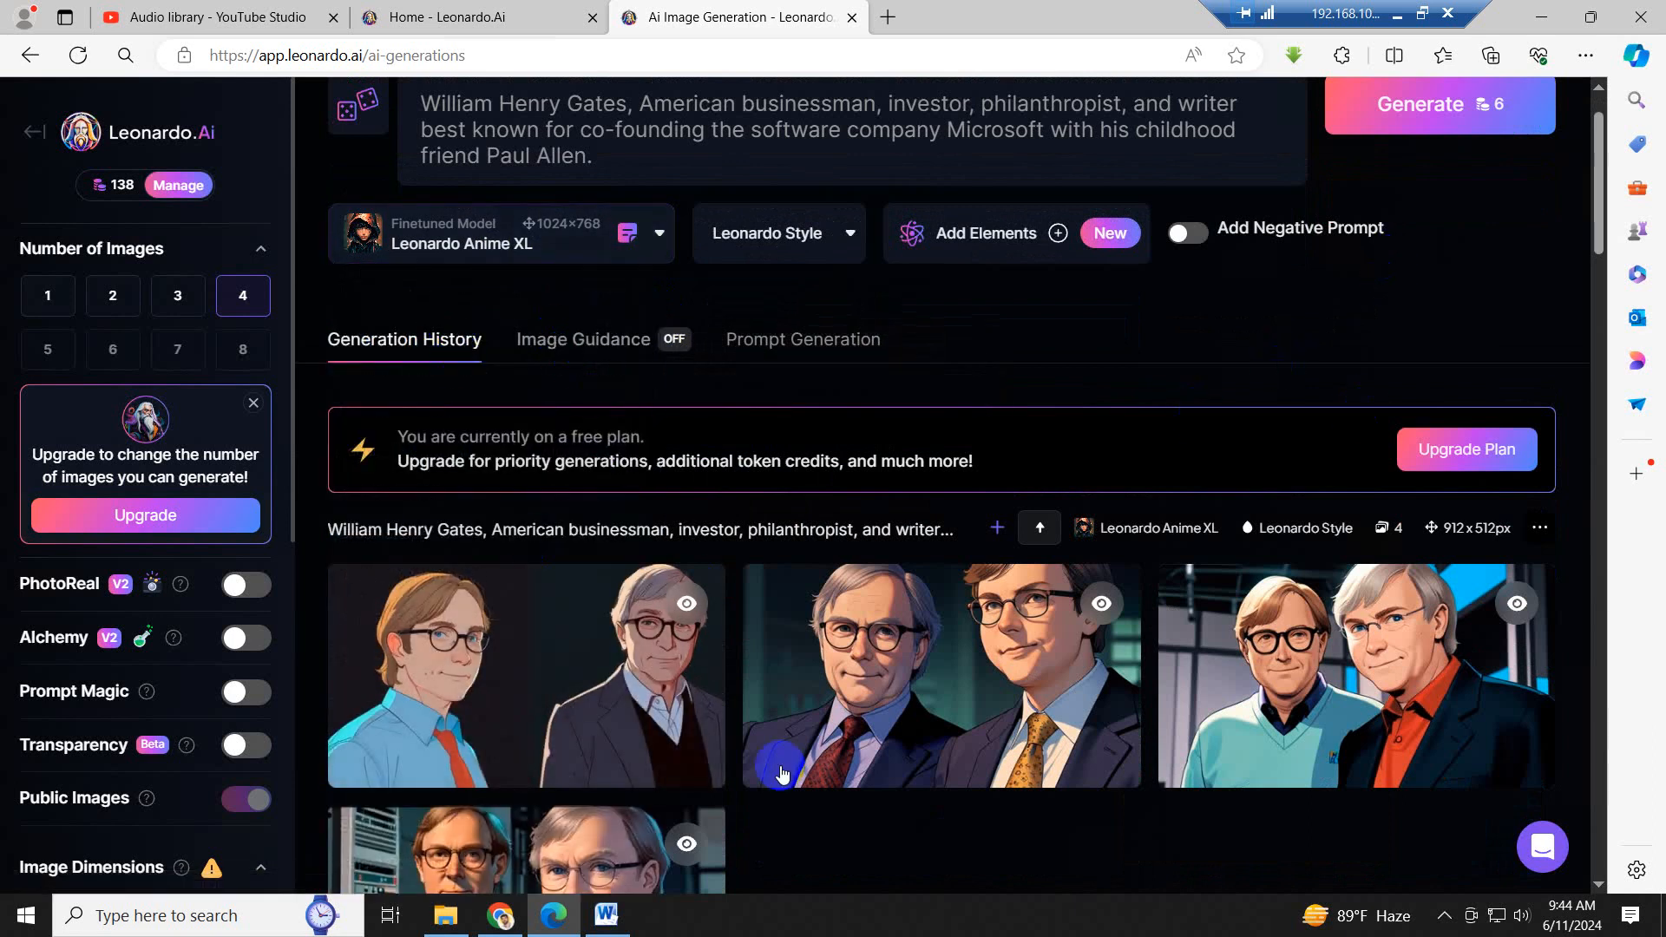
left_click(661, 233)
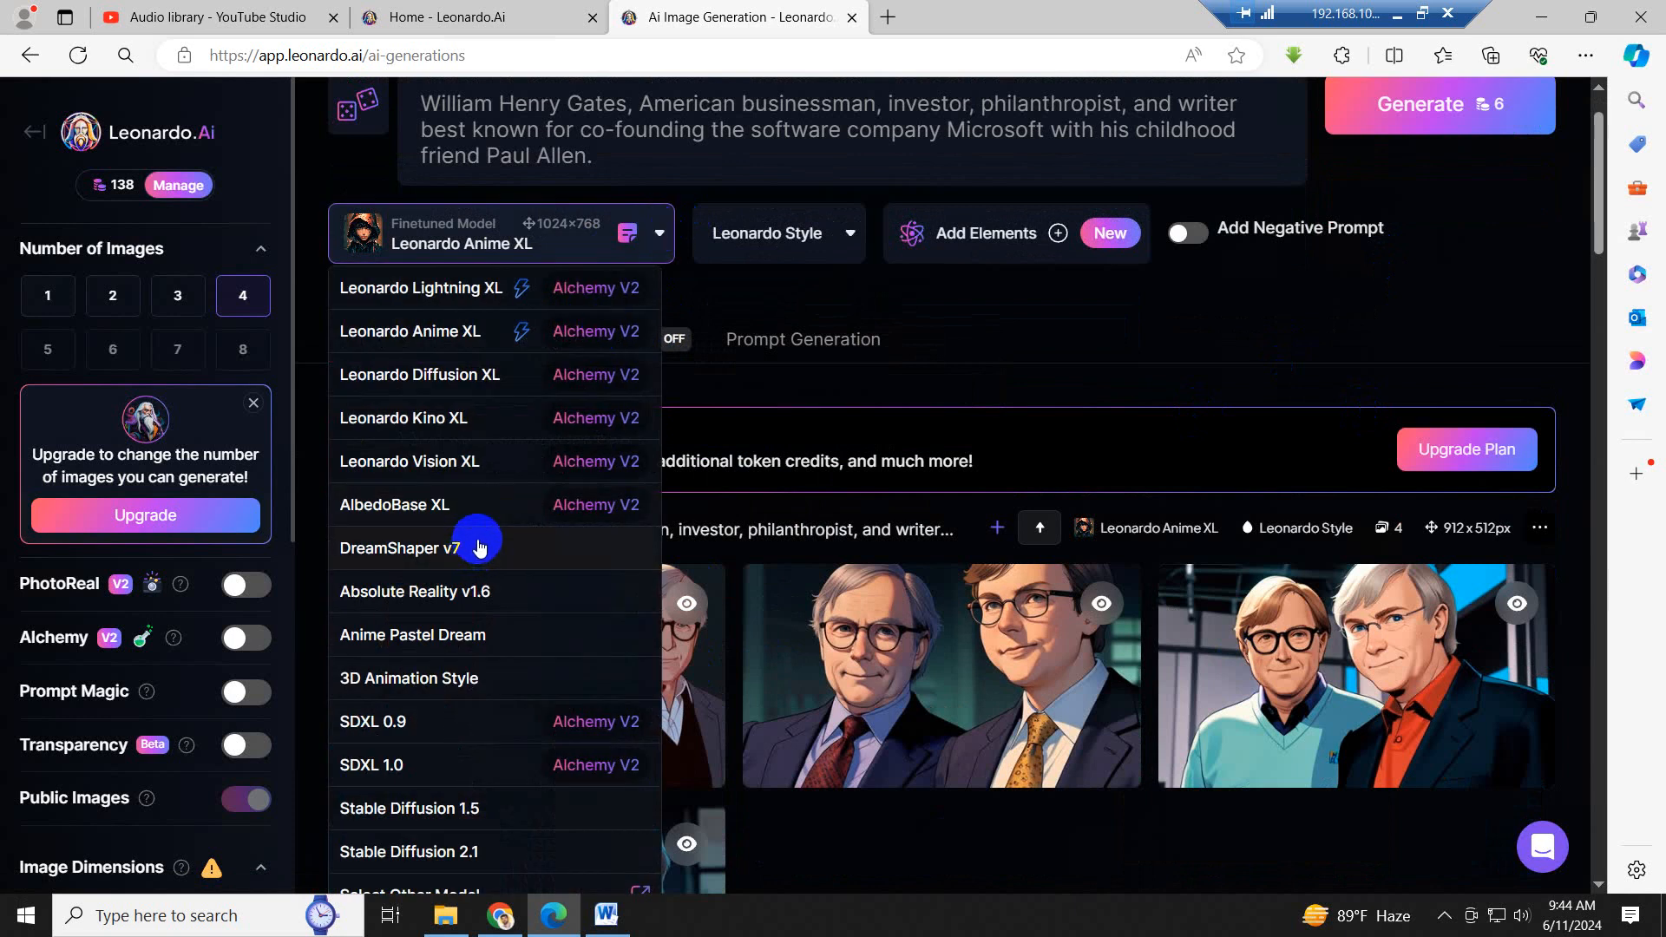
left_click(442, 461)
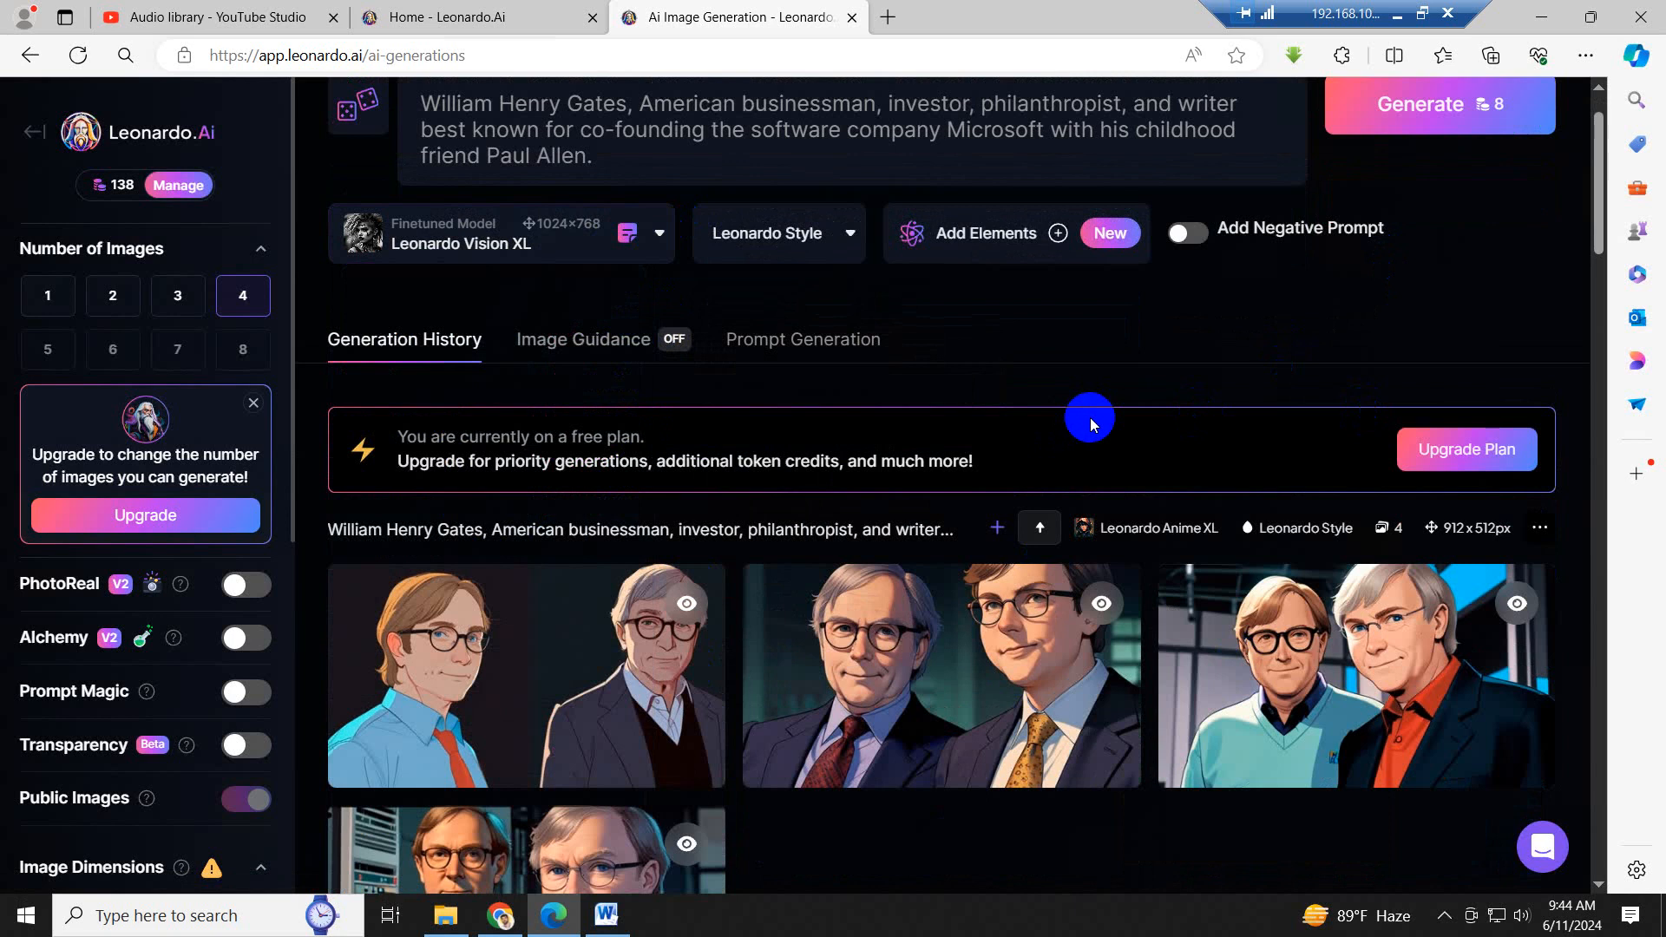
scroll(1116, 477, "up", 5)
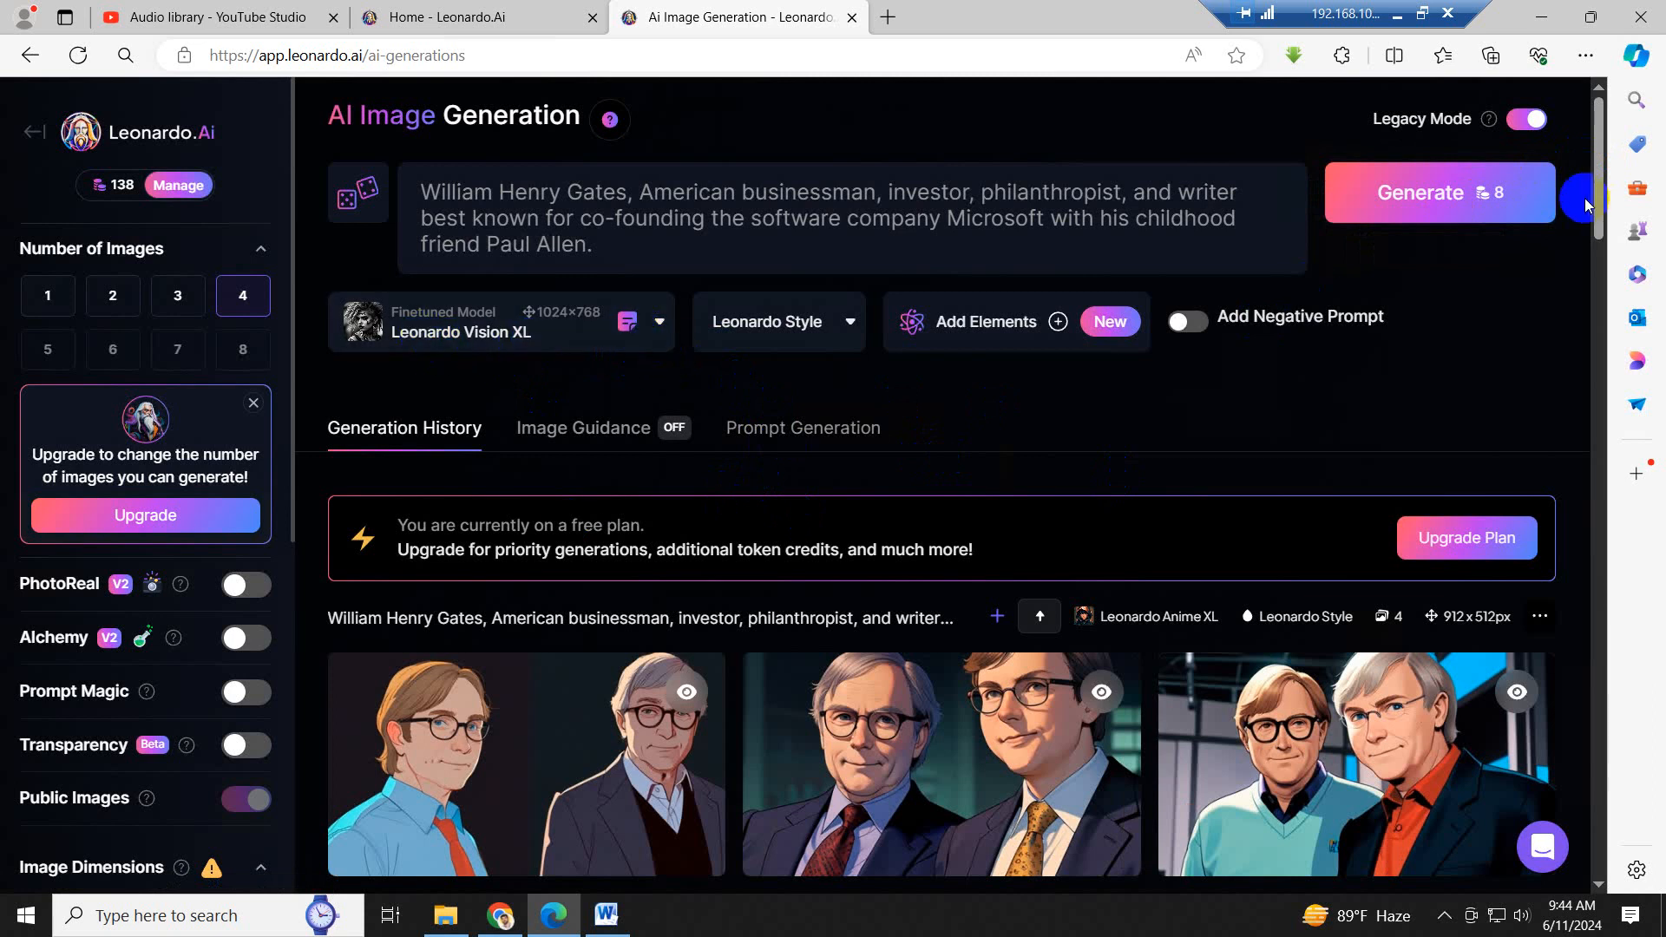
- Try Leonardo Diffusion XL and Leonardo Anime XL as the finetuned model, comparing their token costs for the current prompt
left_click(649, 303)
scroll(484, 461, "up", 6)
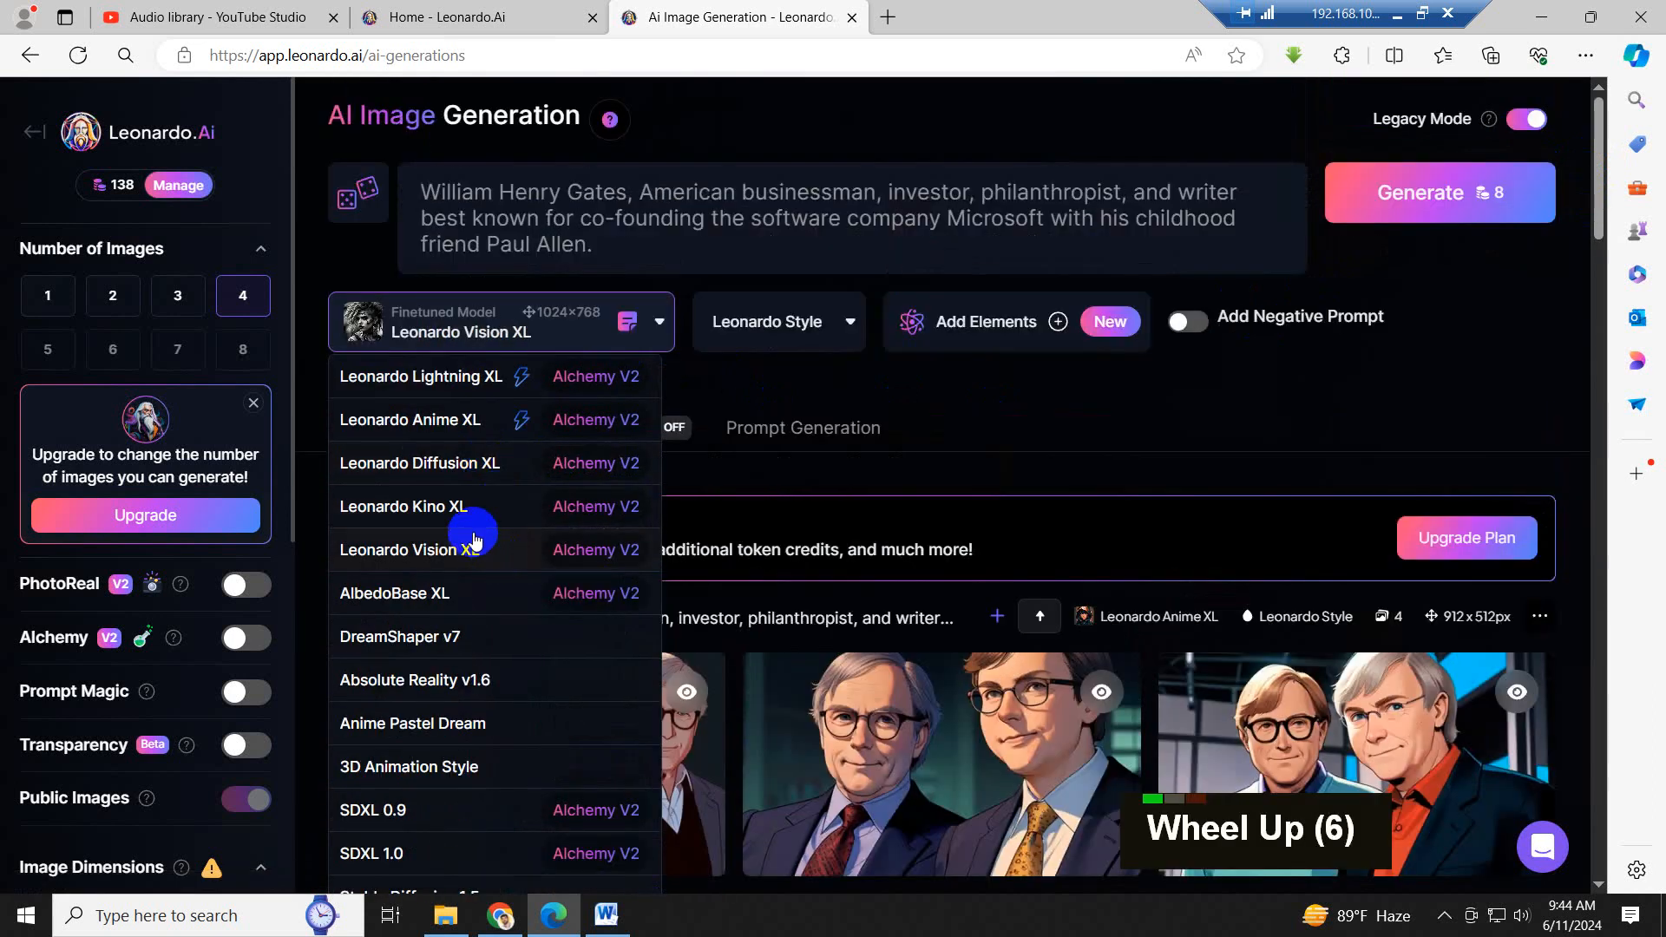
left_click(475, 464)
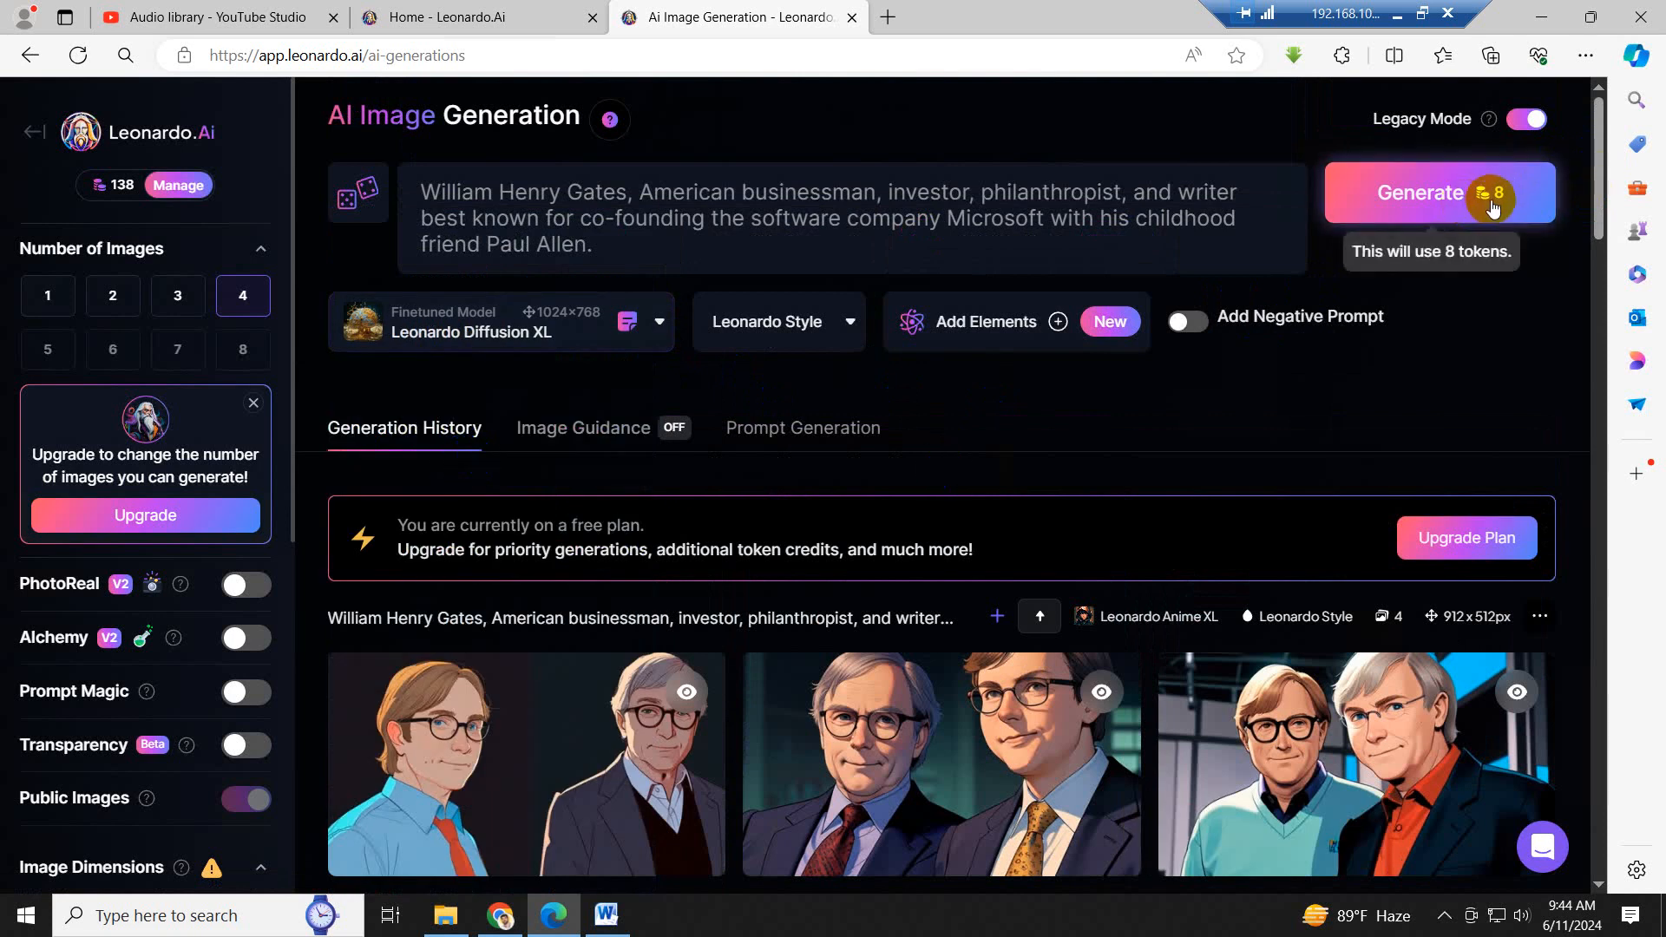
left_click(645, 328)
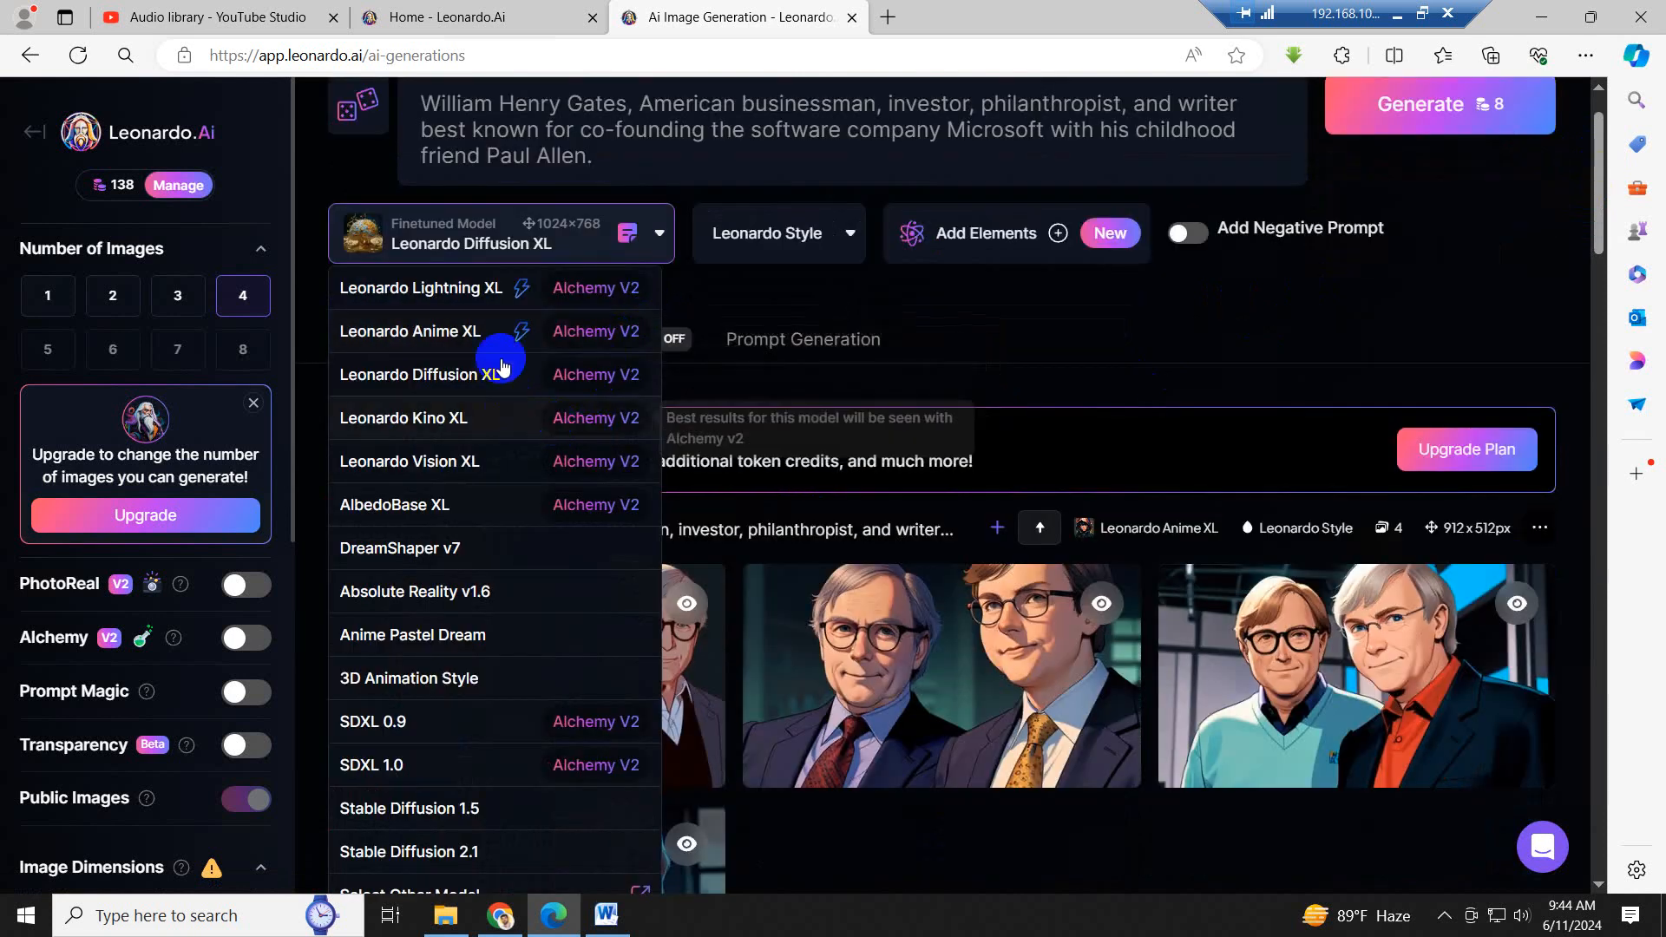
left_click(490, 334)
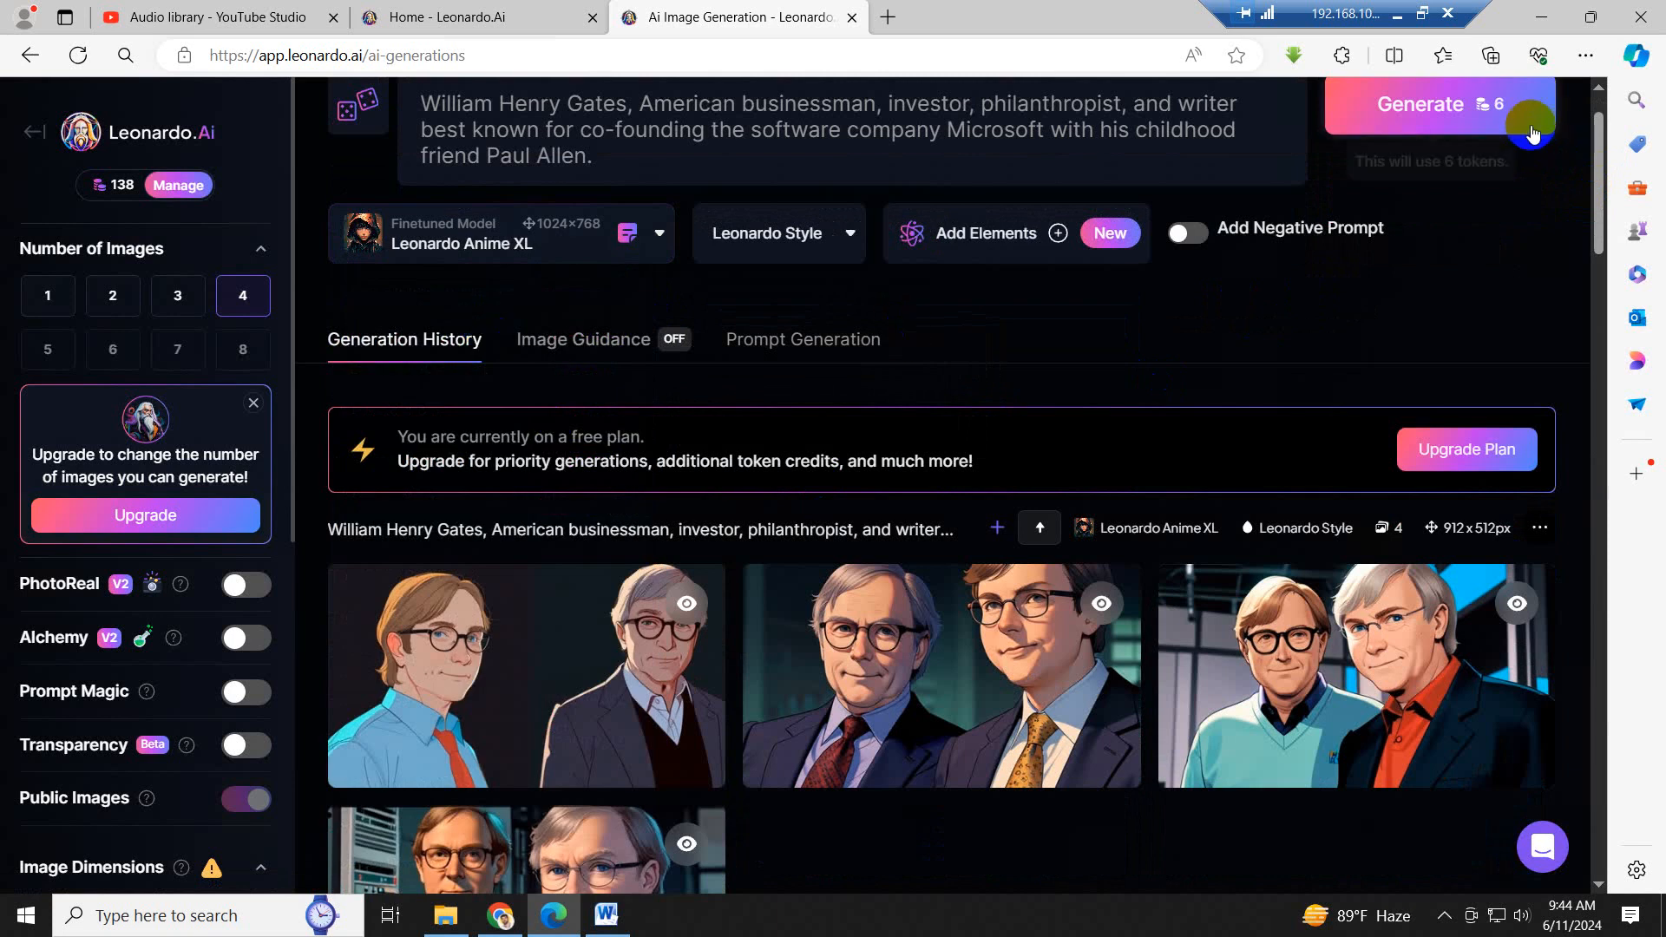
scroll(809, 528, "up", 1)
- Generate 4 images from the same prompt with the Leonardo Lightning XL model and review the results
left_click(664, 328)
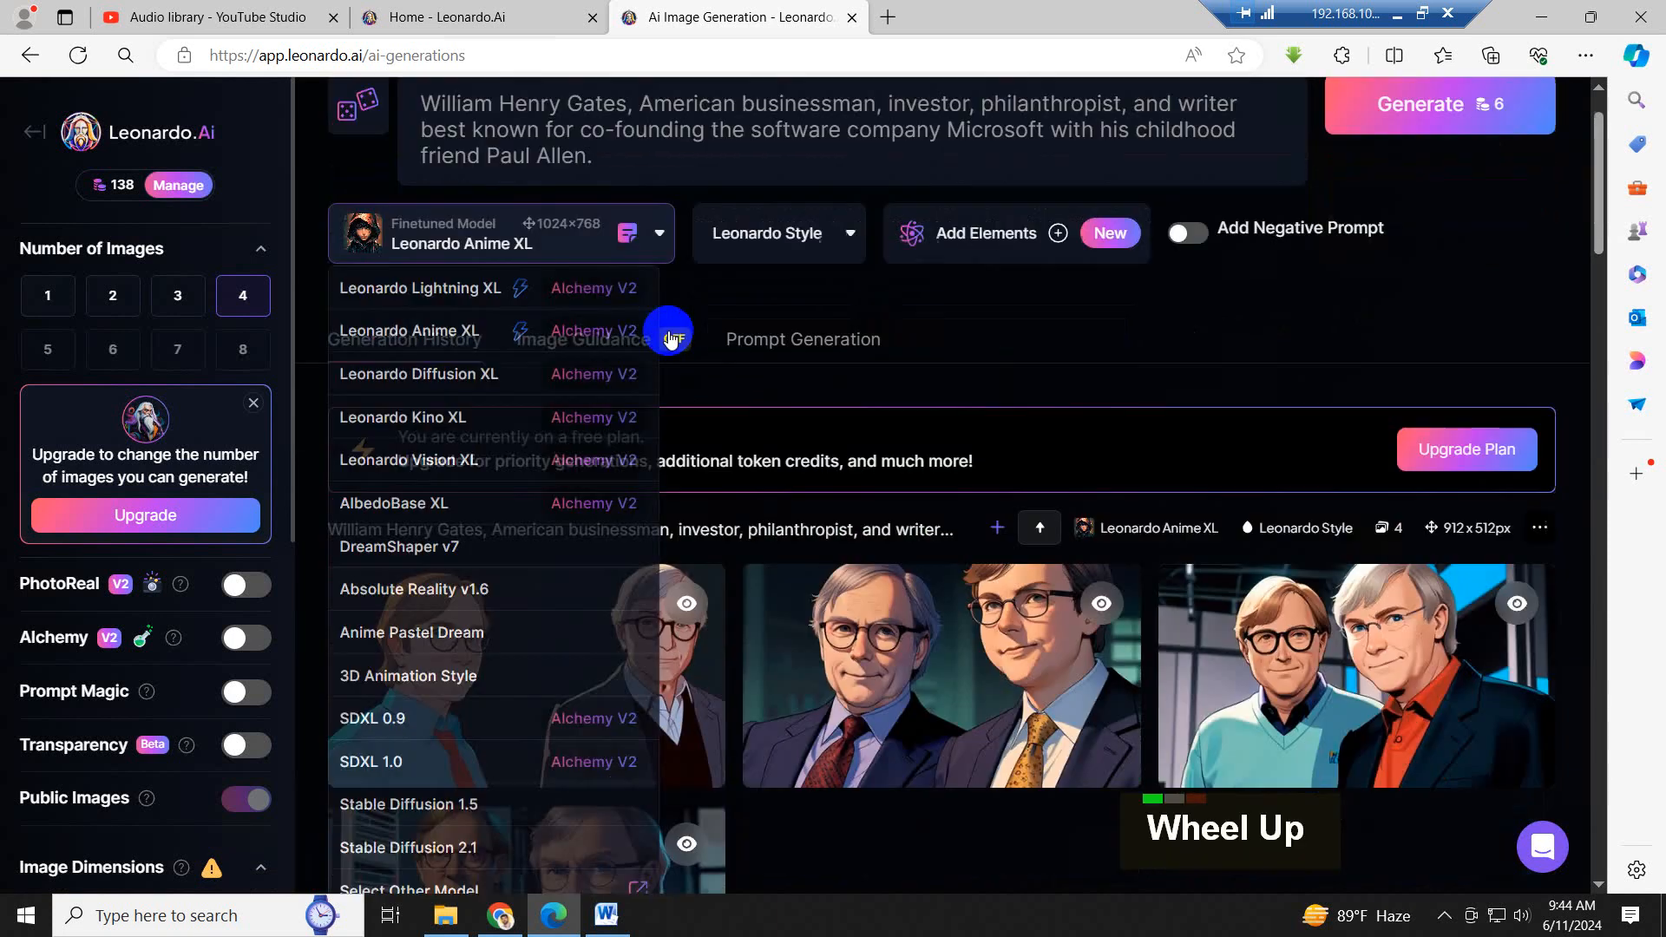
left_click(450, 288)
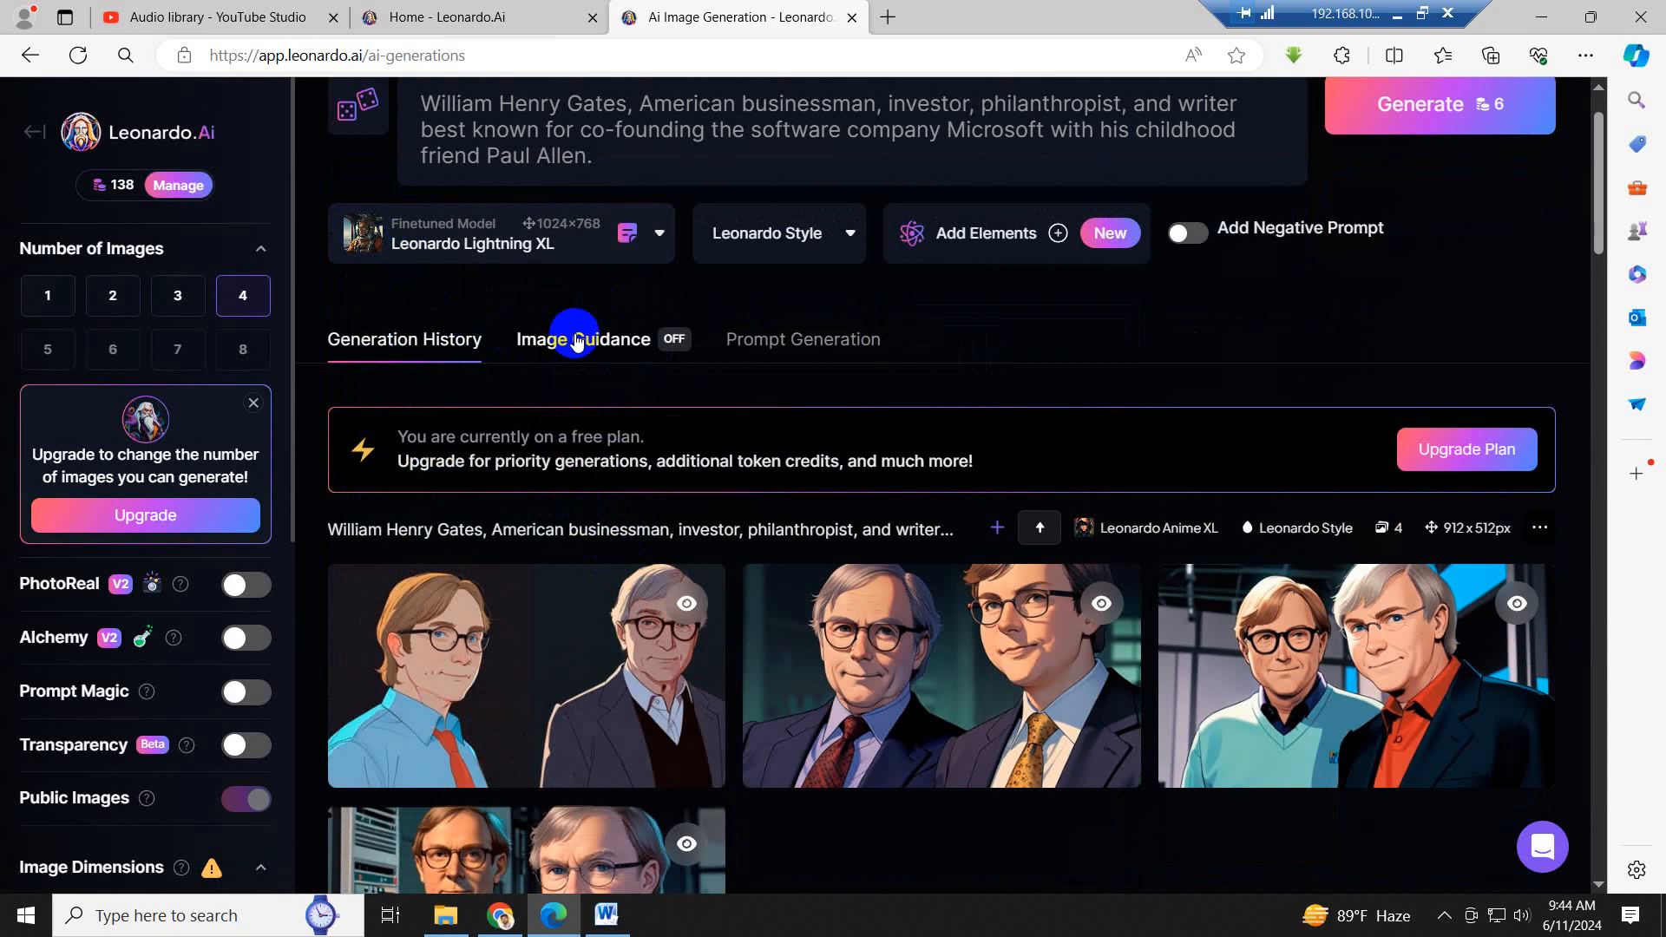
scroll(1258, 531, "up", 3)
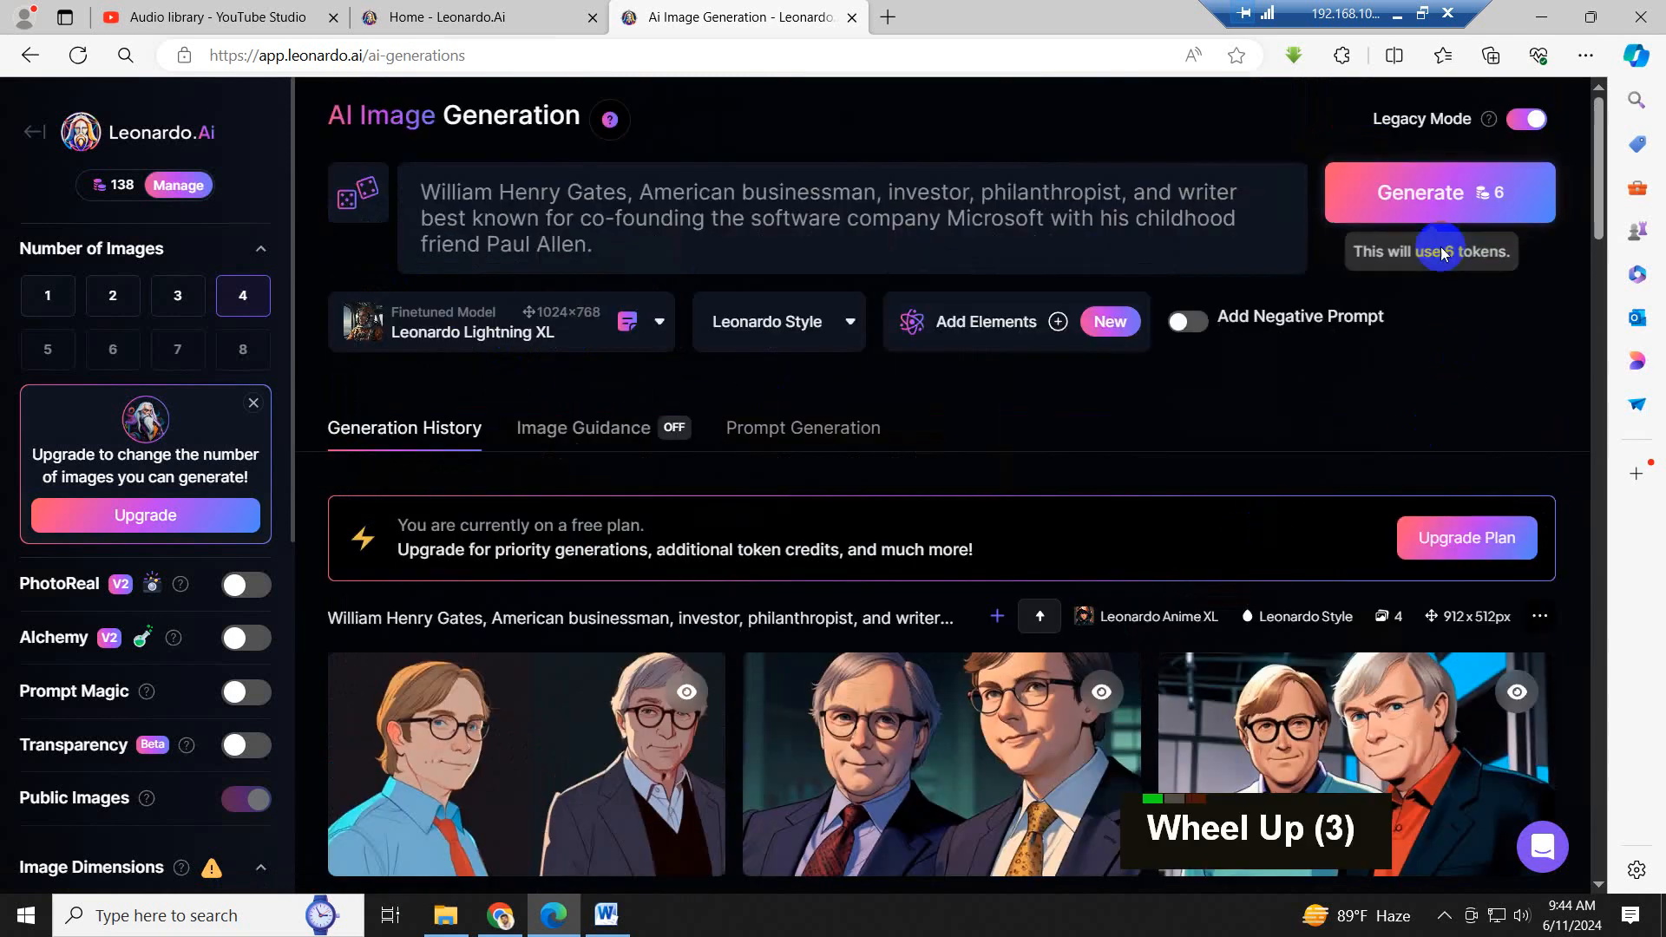
left_click(1443, 194)
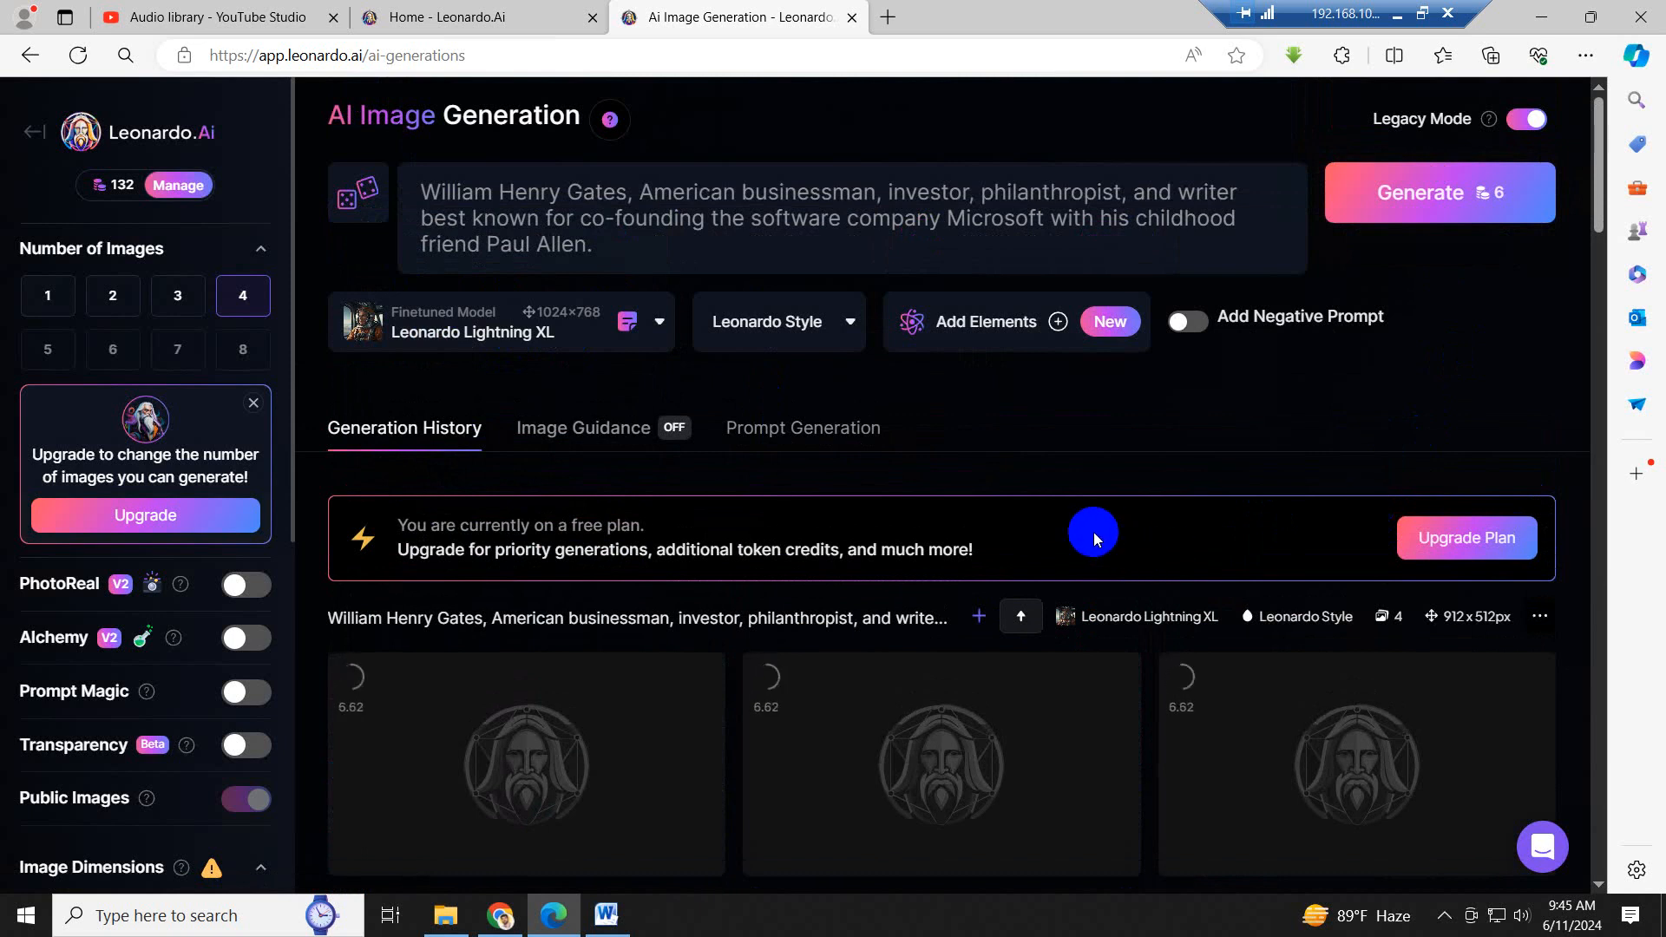
scroll(1093, 533, "down", 2)
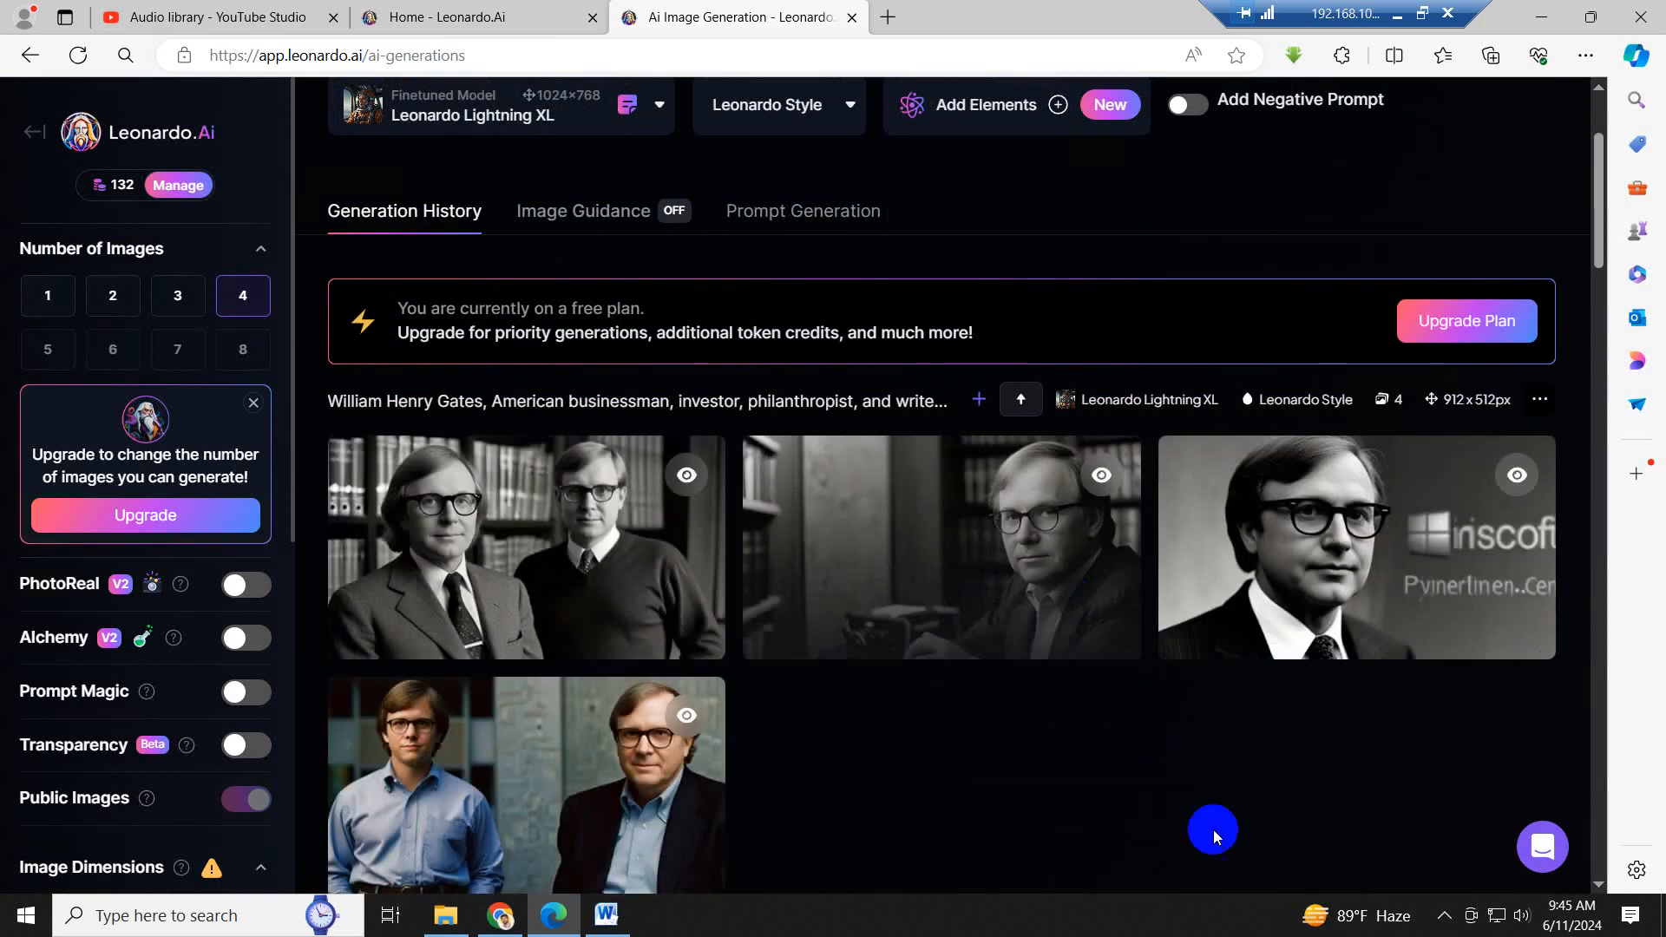
scroll(1201, 751, "down", 1)
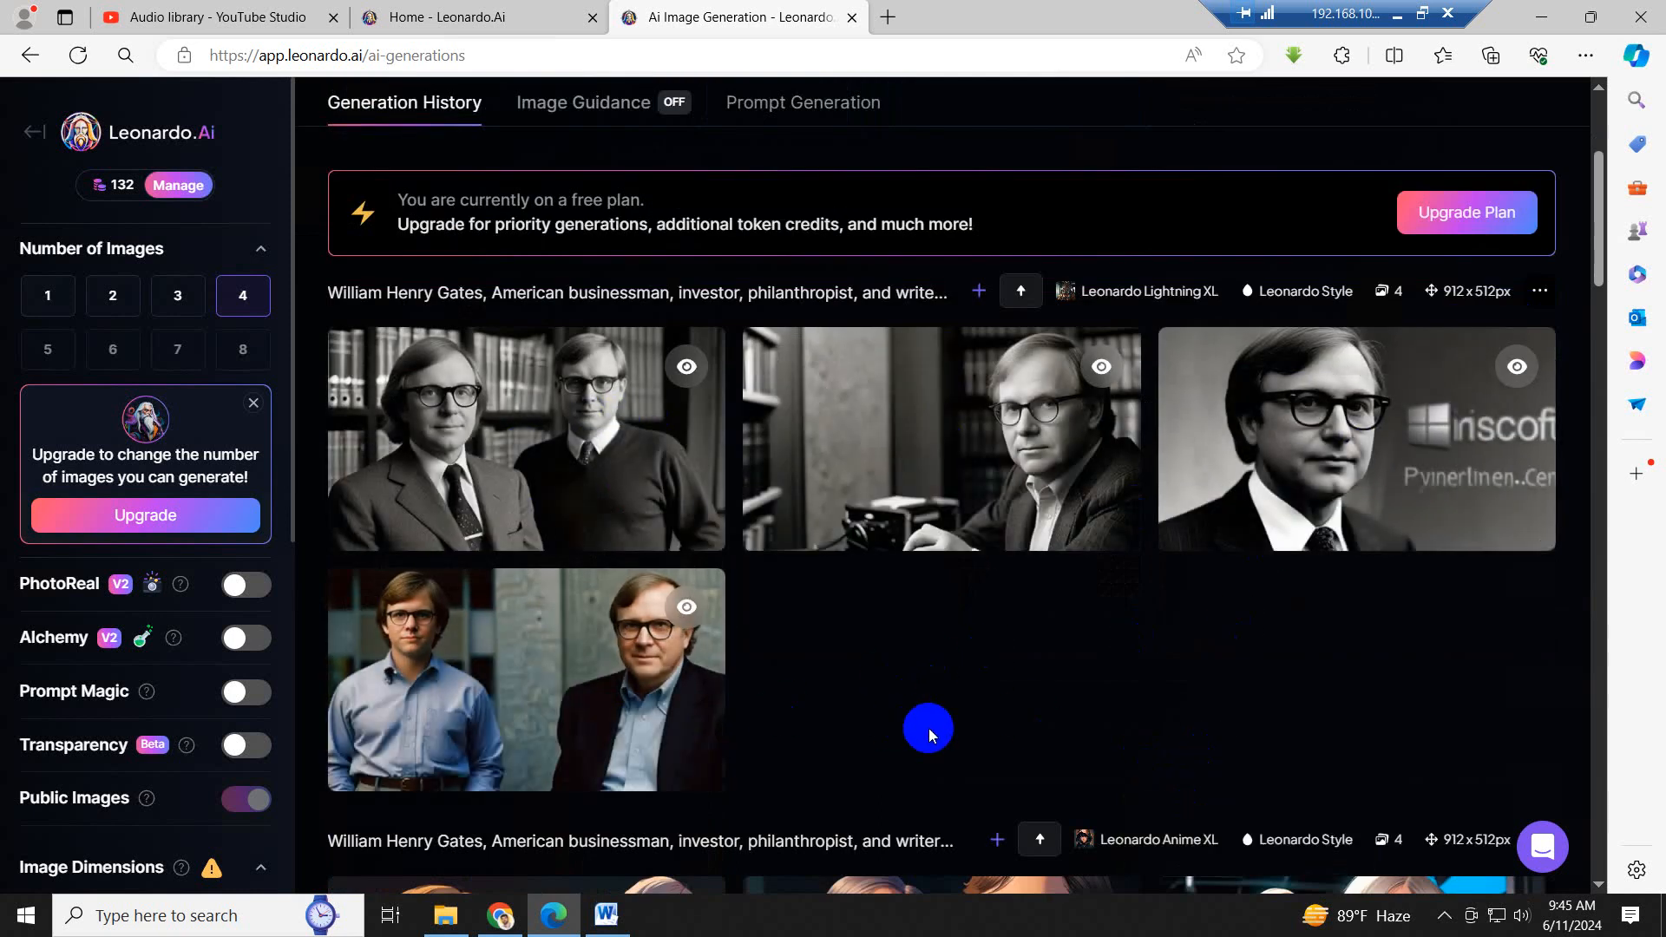
- Set the finetuned model back to Leonardo Anime XL
scroll(928, 736, "up", 7)
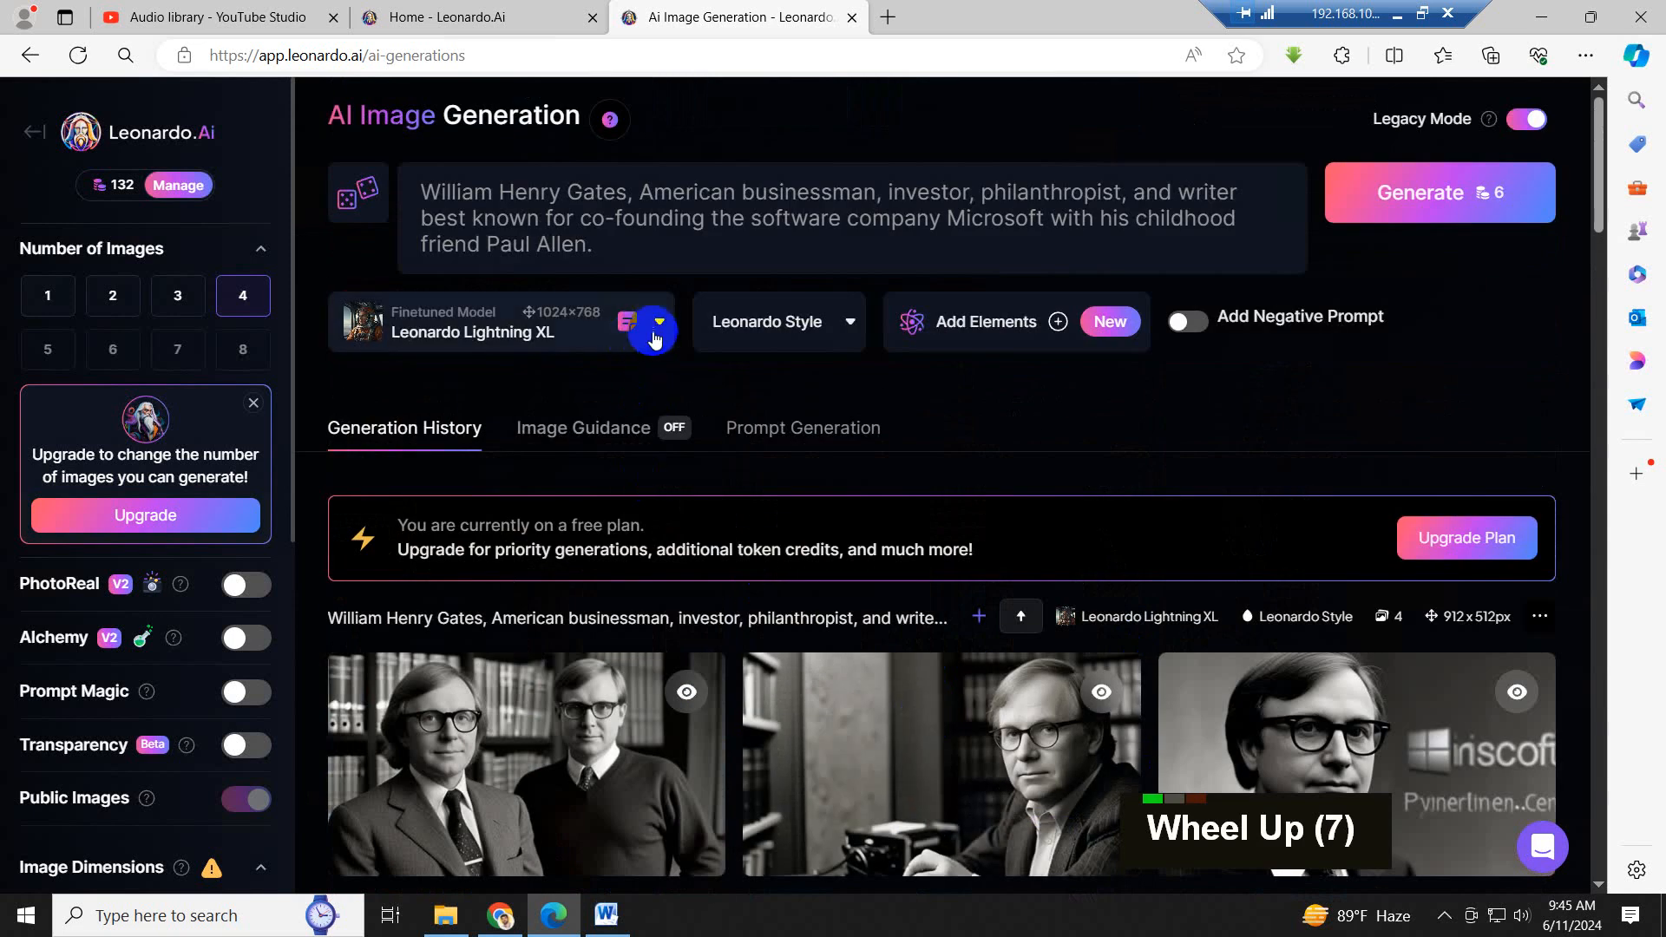
left_click(655, 338)
left_click(449, 339)
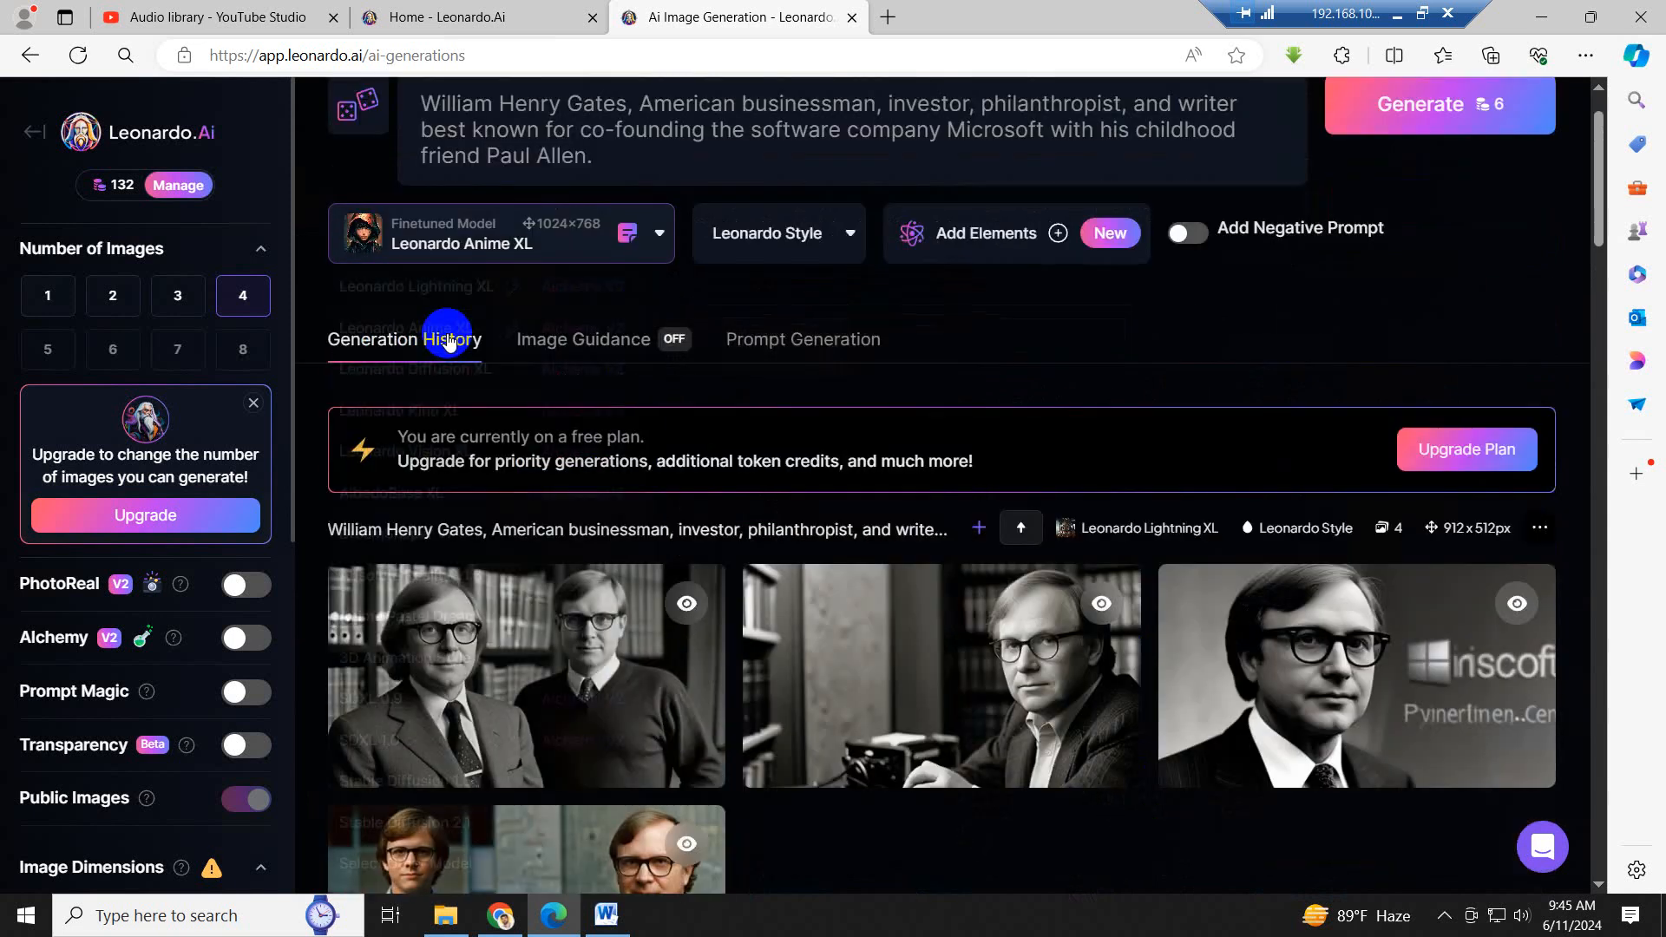
- Switch to the Word script and mark the opening sentence about co-founding Microsoft with Paul Allen to match it with an image
left_click(589, 927)
left_click(762, 469)
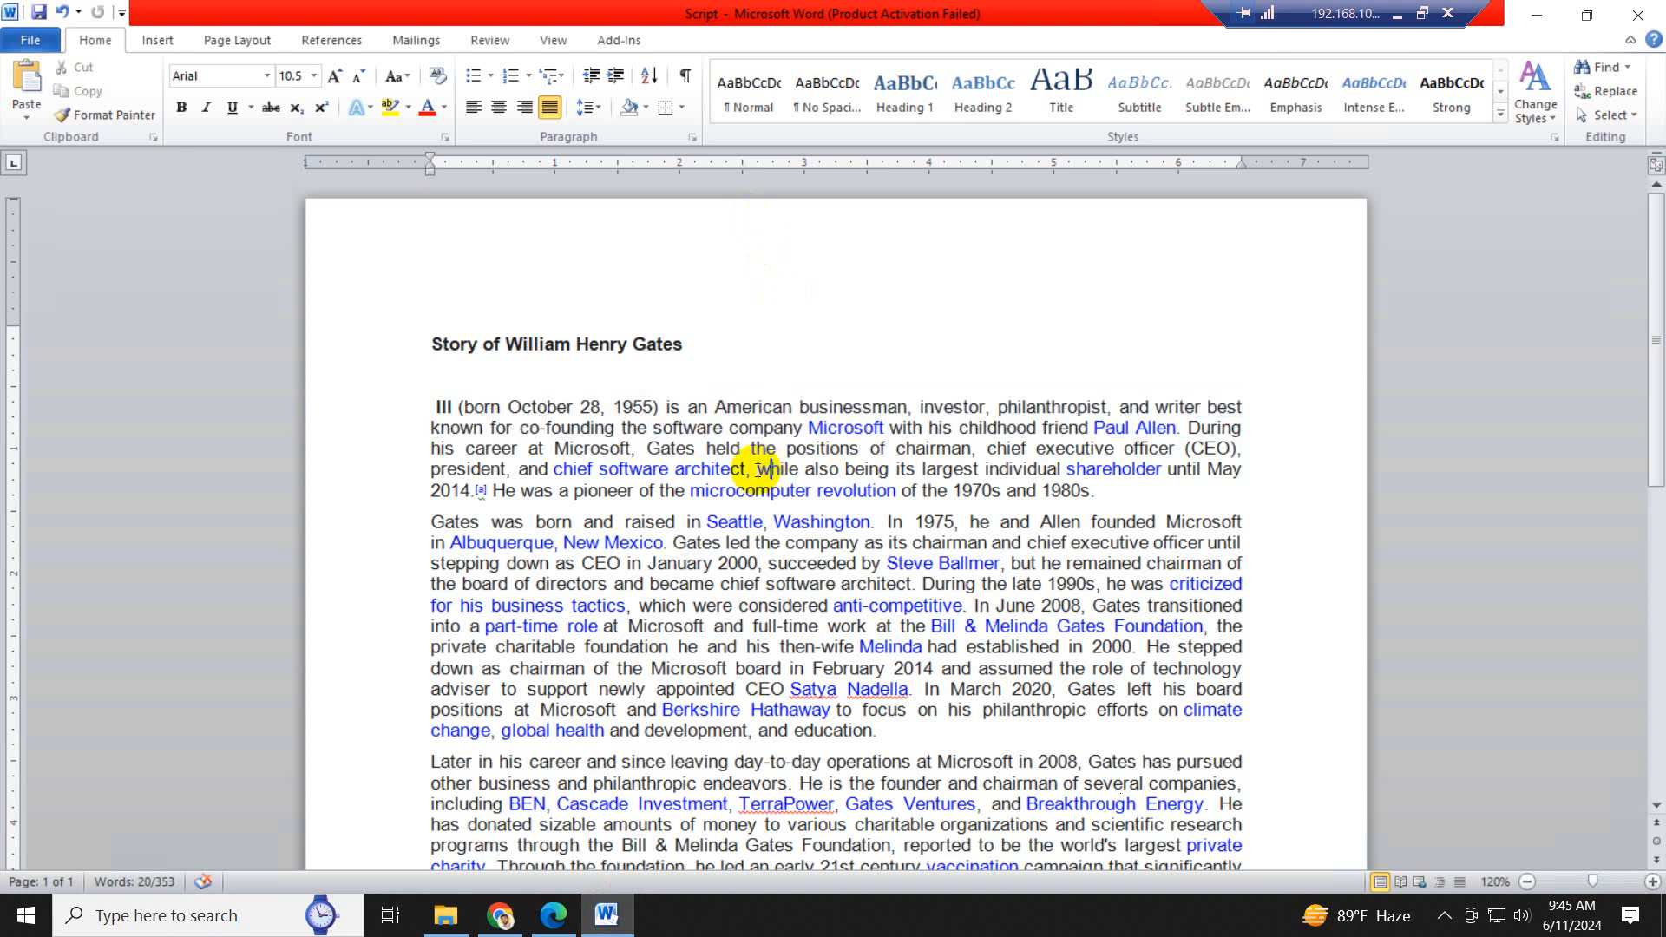
left_click(423, 410)
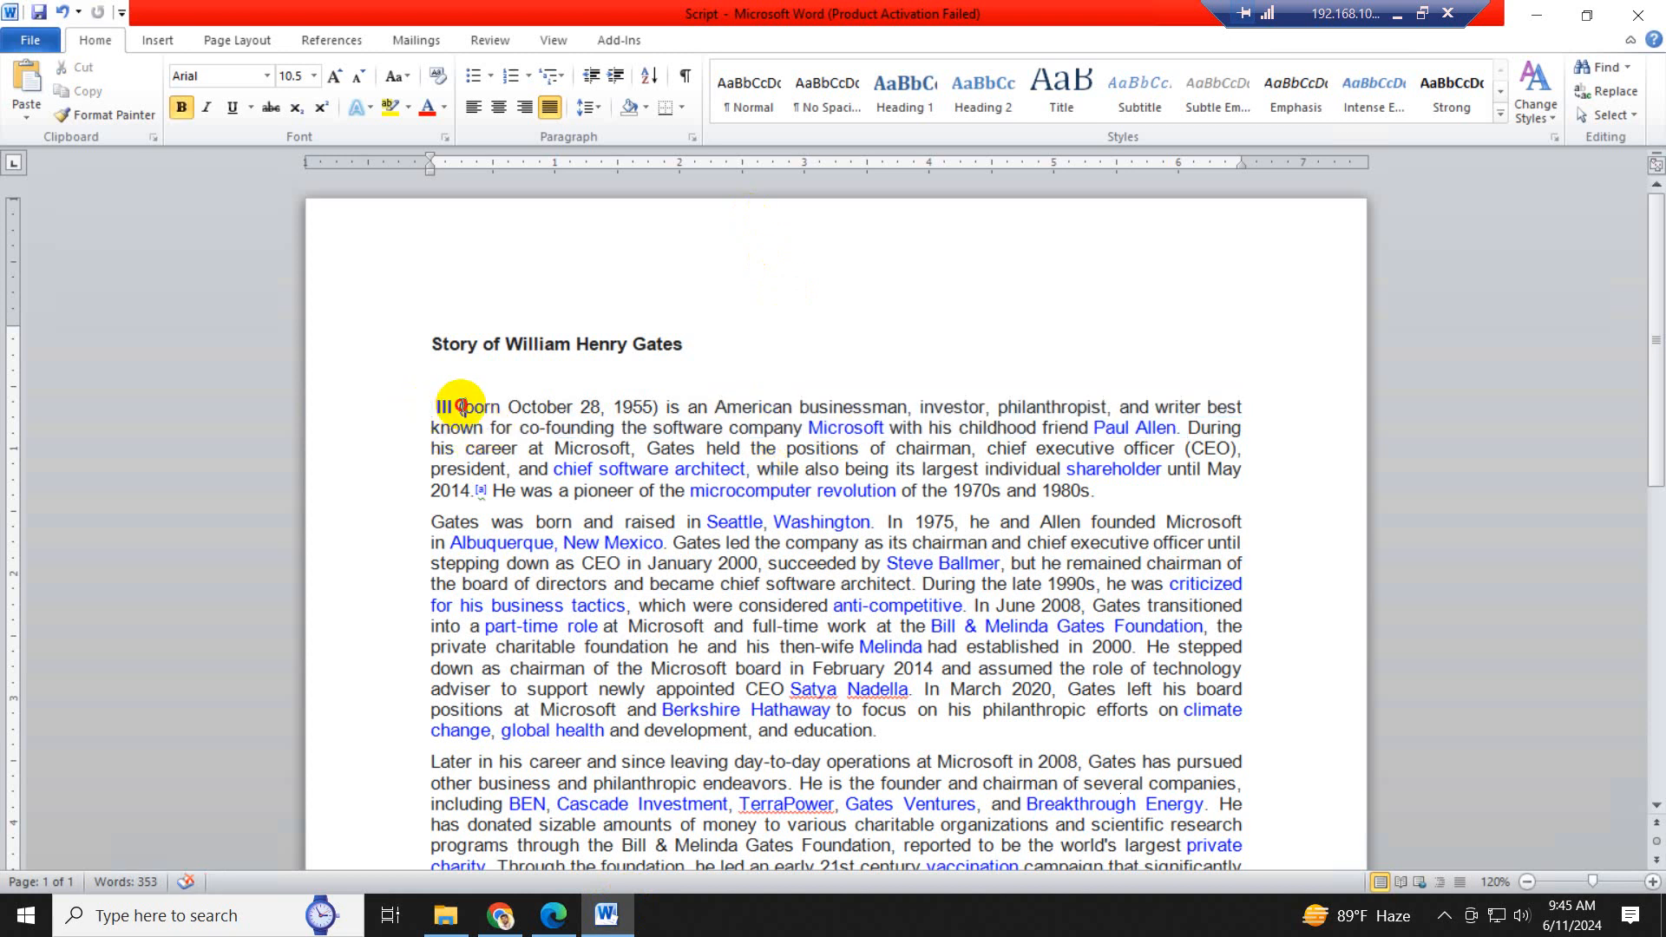
left_click(462, 406)
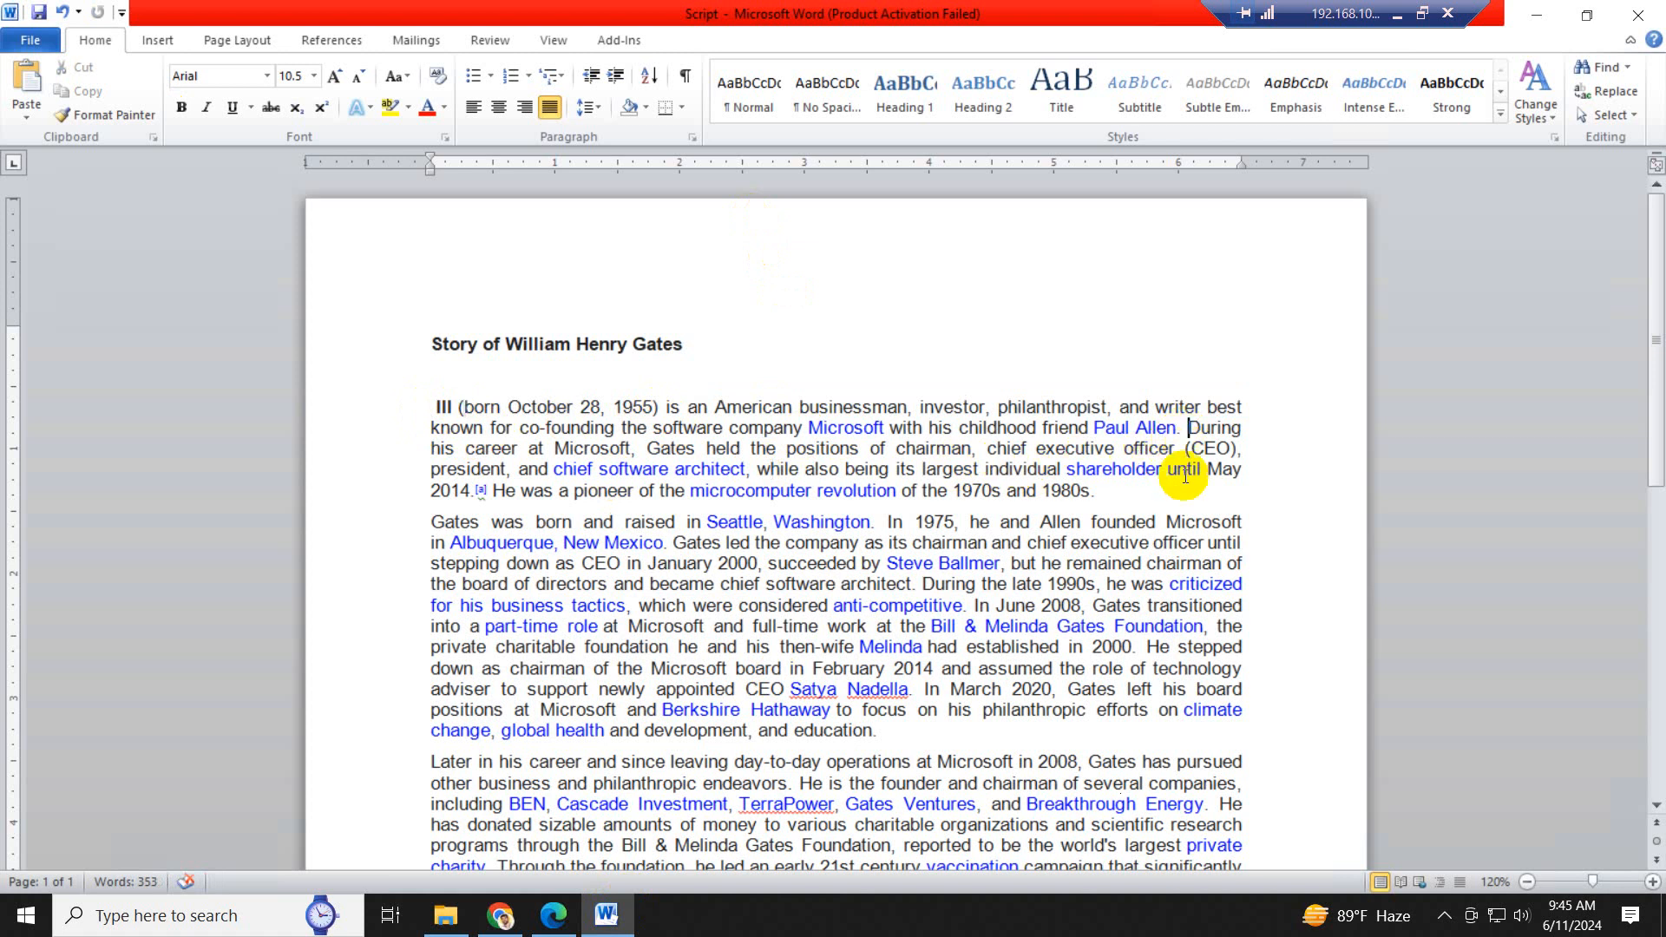
left_click_drag(1185, 431, 618, 408)
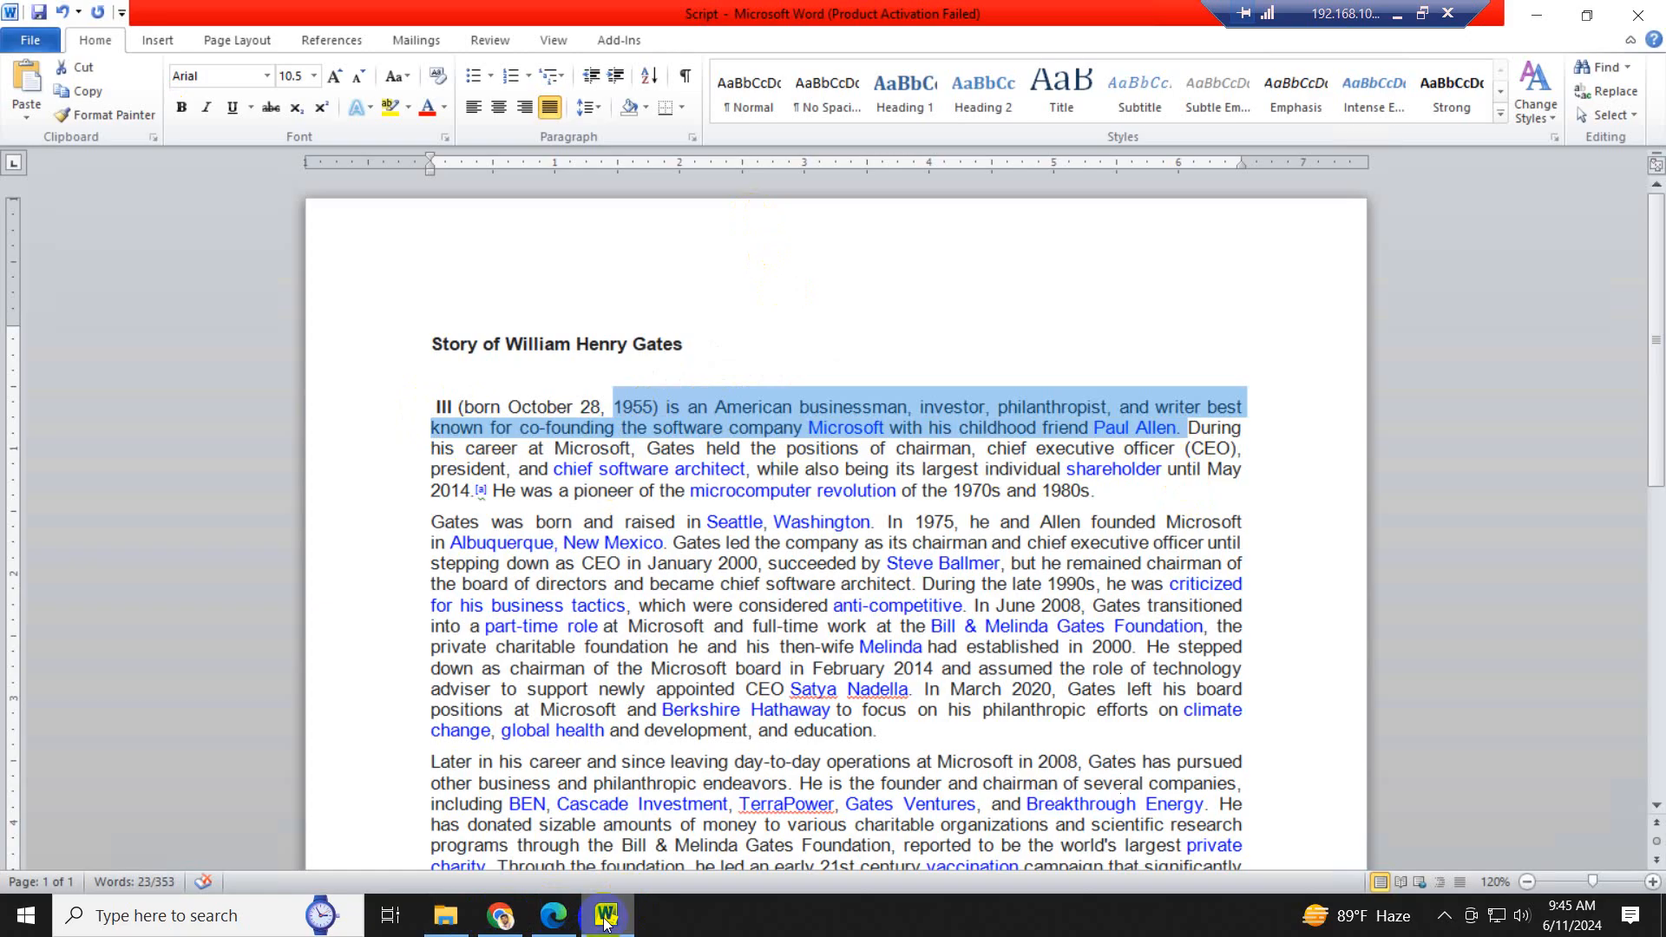
- Return to Leonardo AI, download the first image of the 912x512 Anime XL set, and choose the Project's Image folder as the save location
left_click(556, 915)
scroll(694, 708, "down", 5)
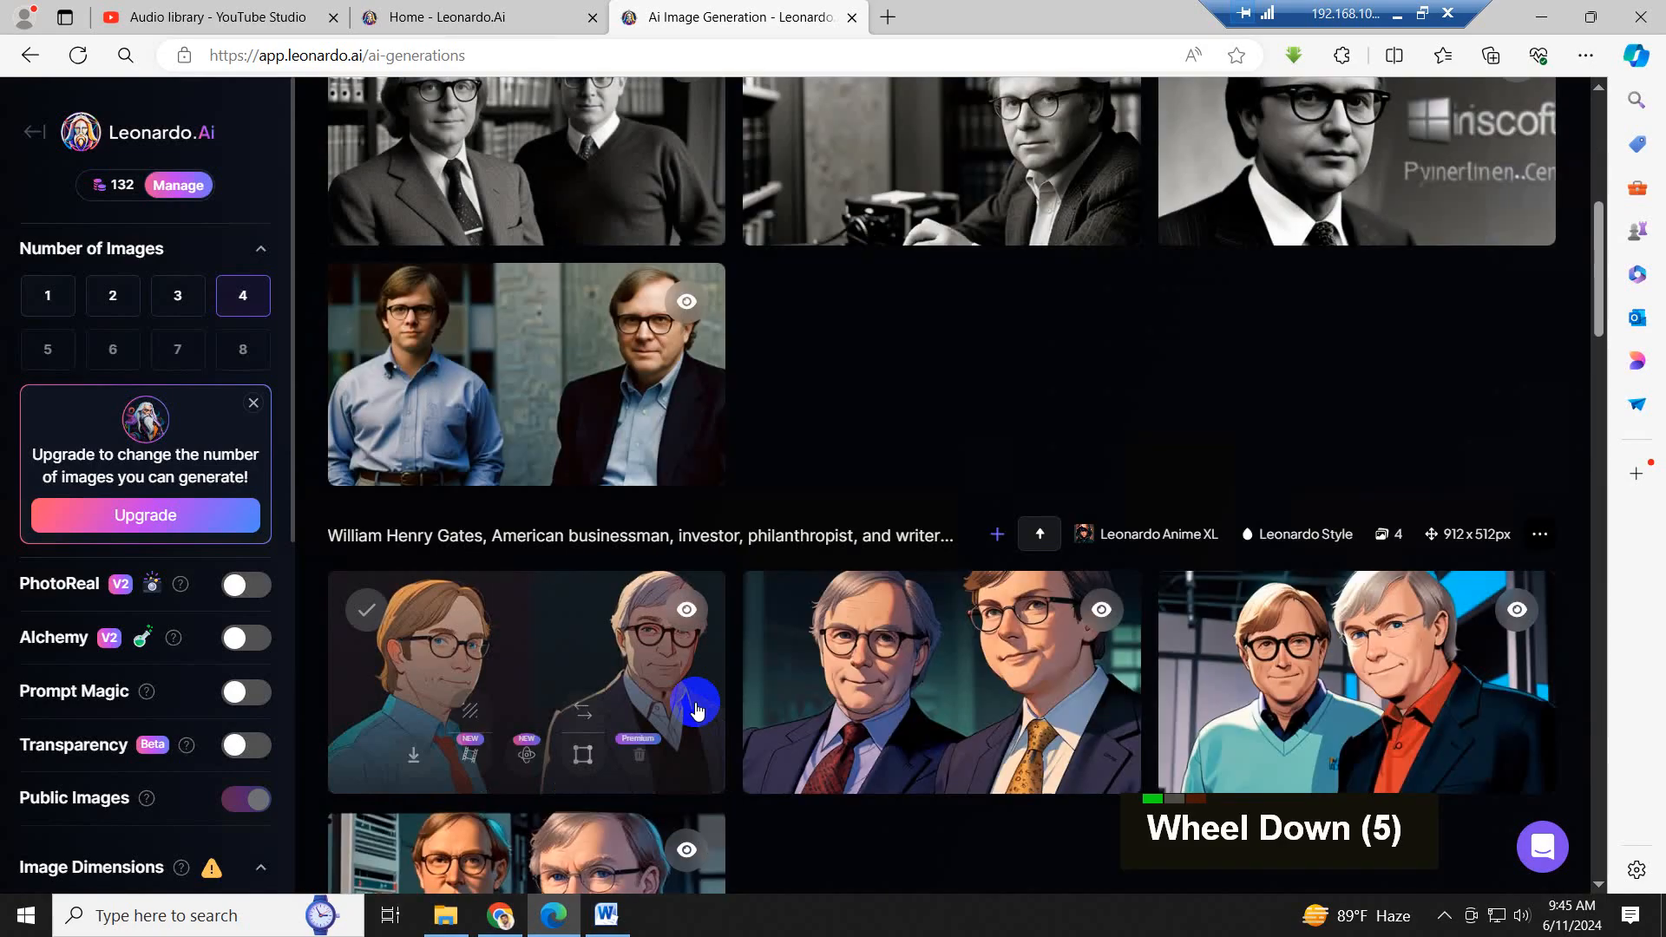
scroll(699, 708, "down", 1)
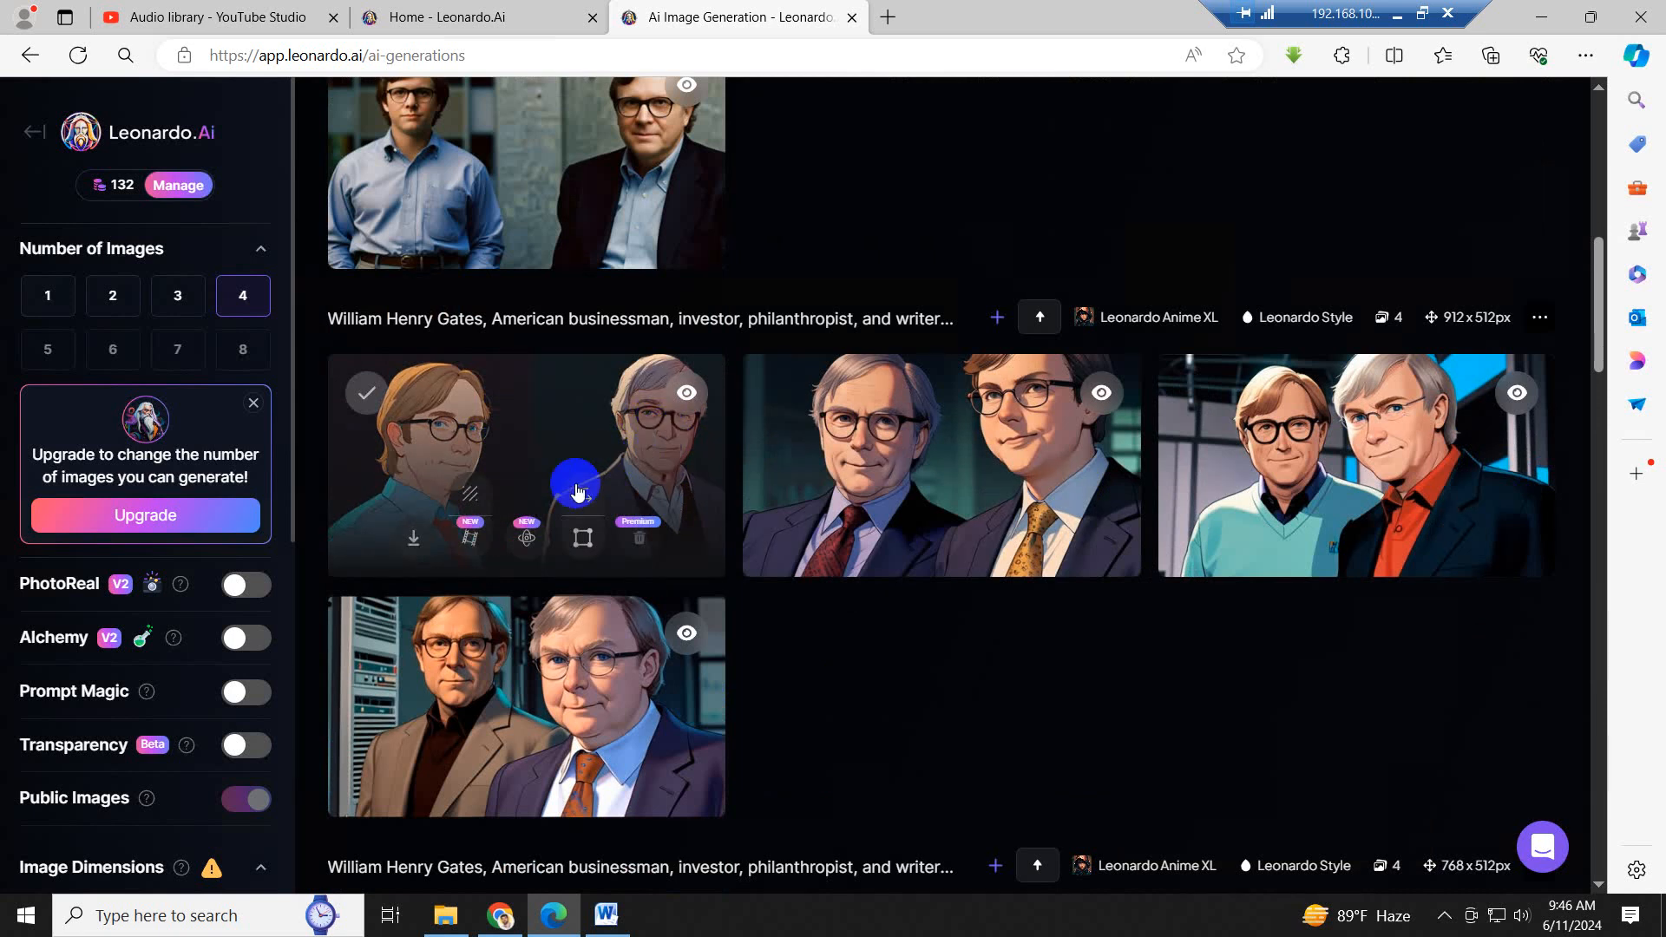
left_click(414, 545)
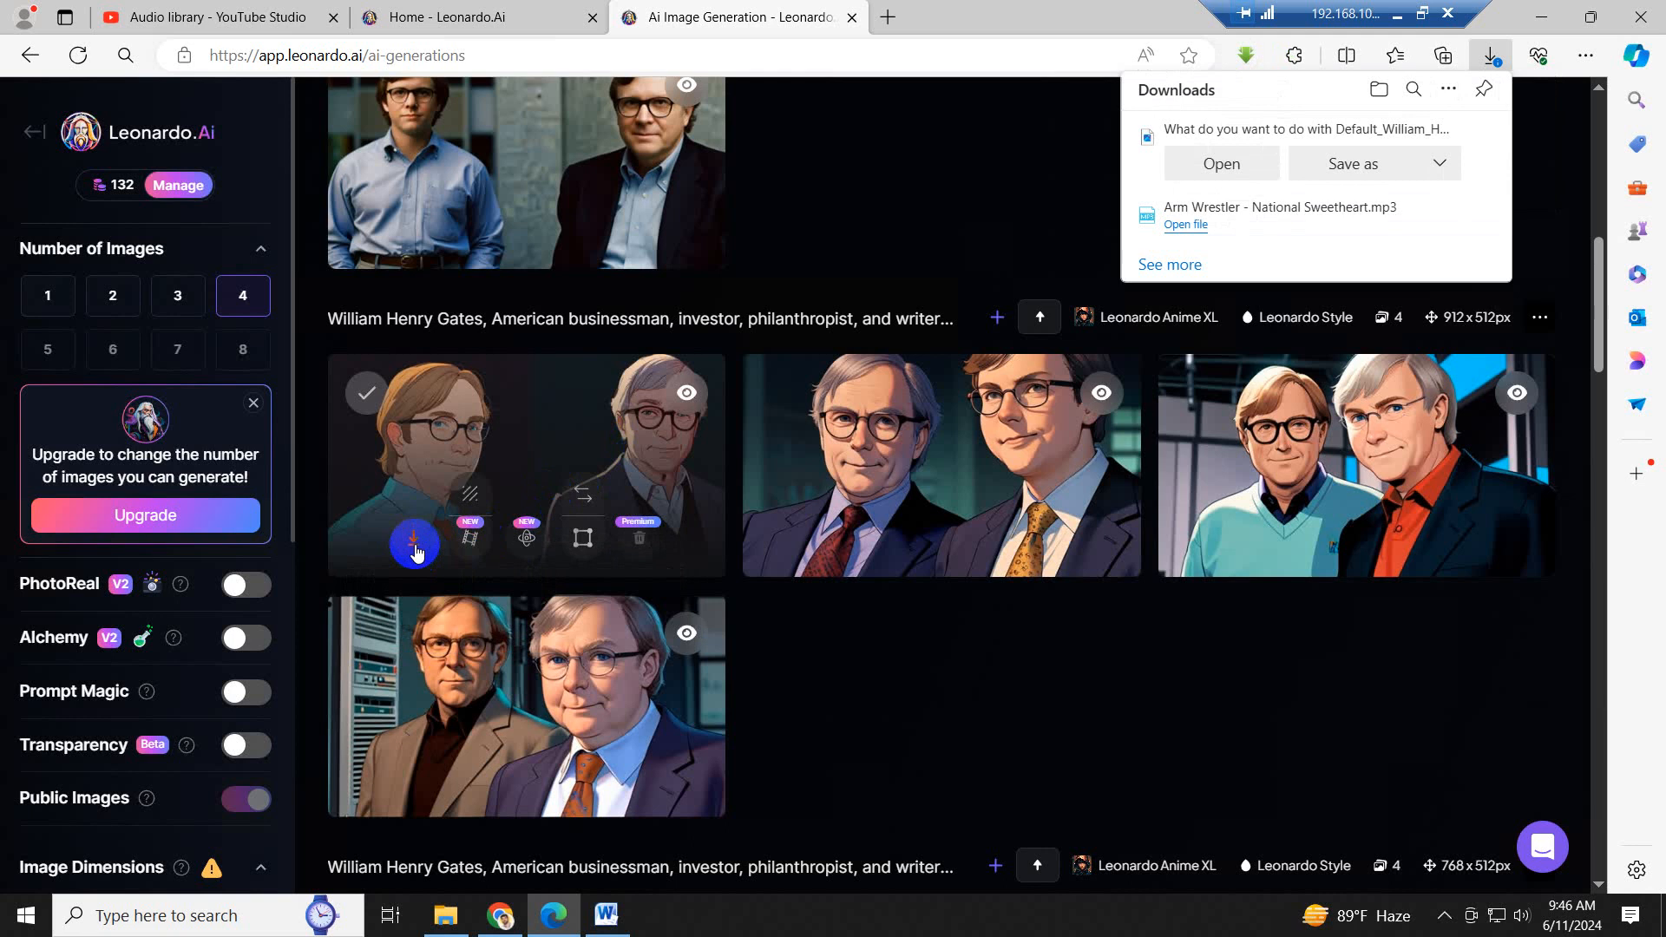
left_click(1350, 168)
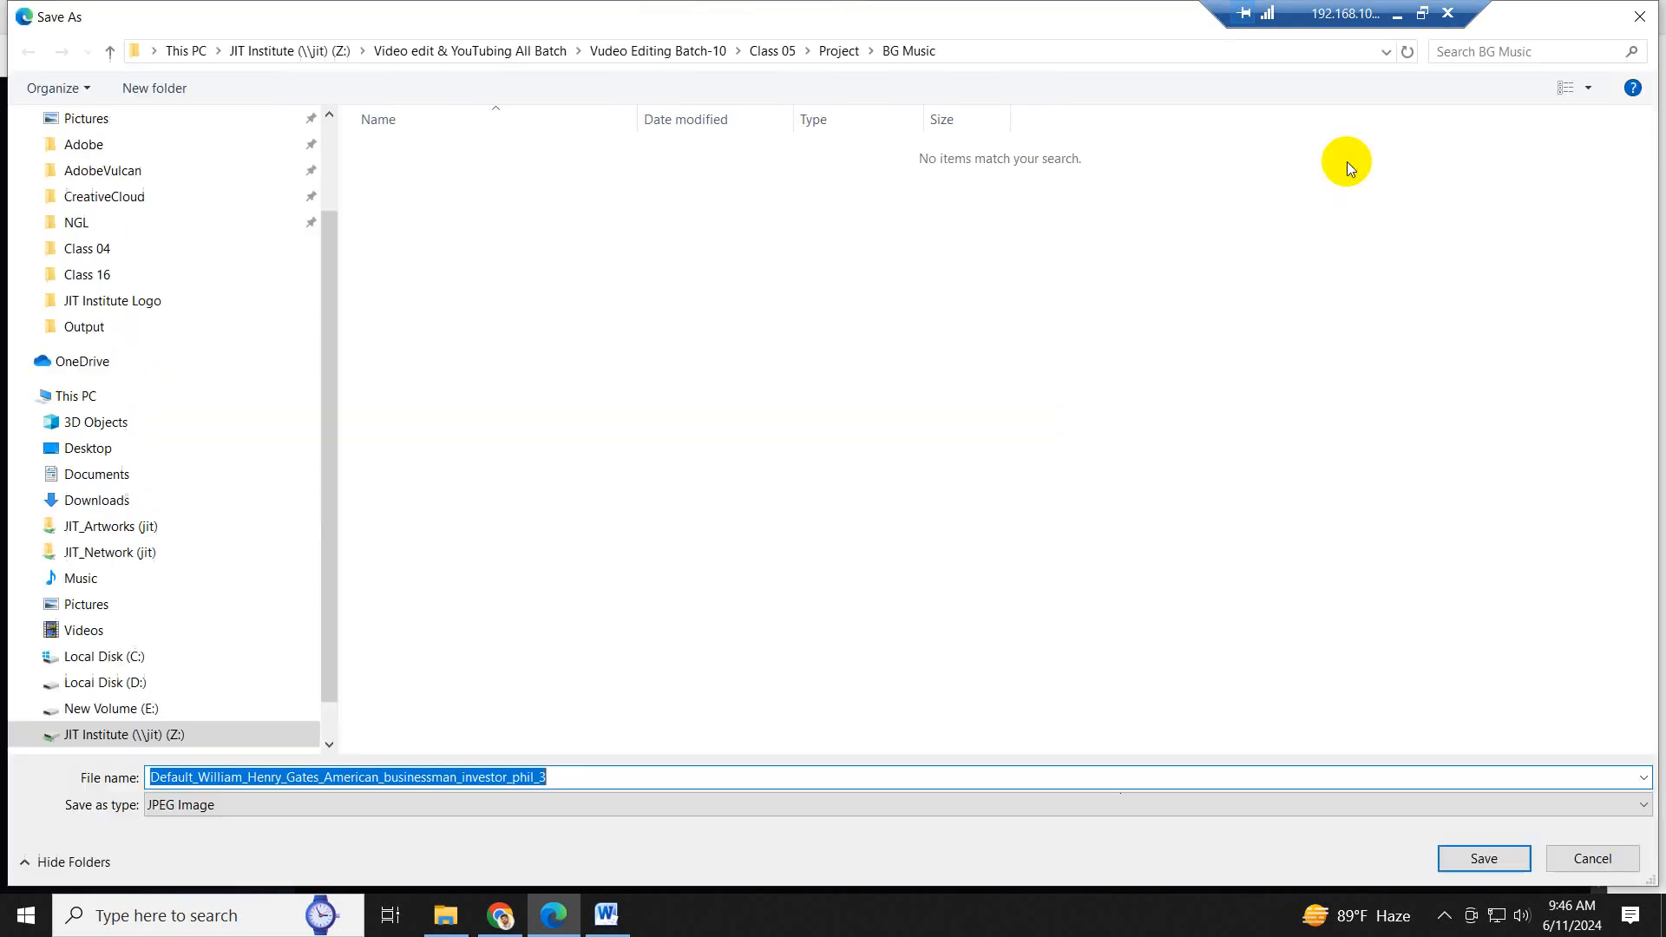
left_click(109, 54)
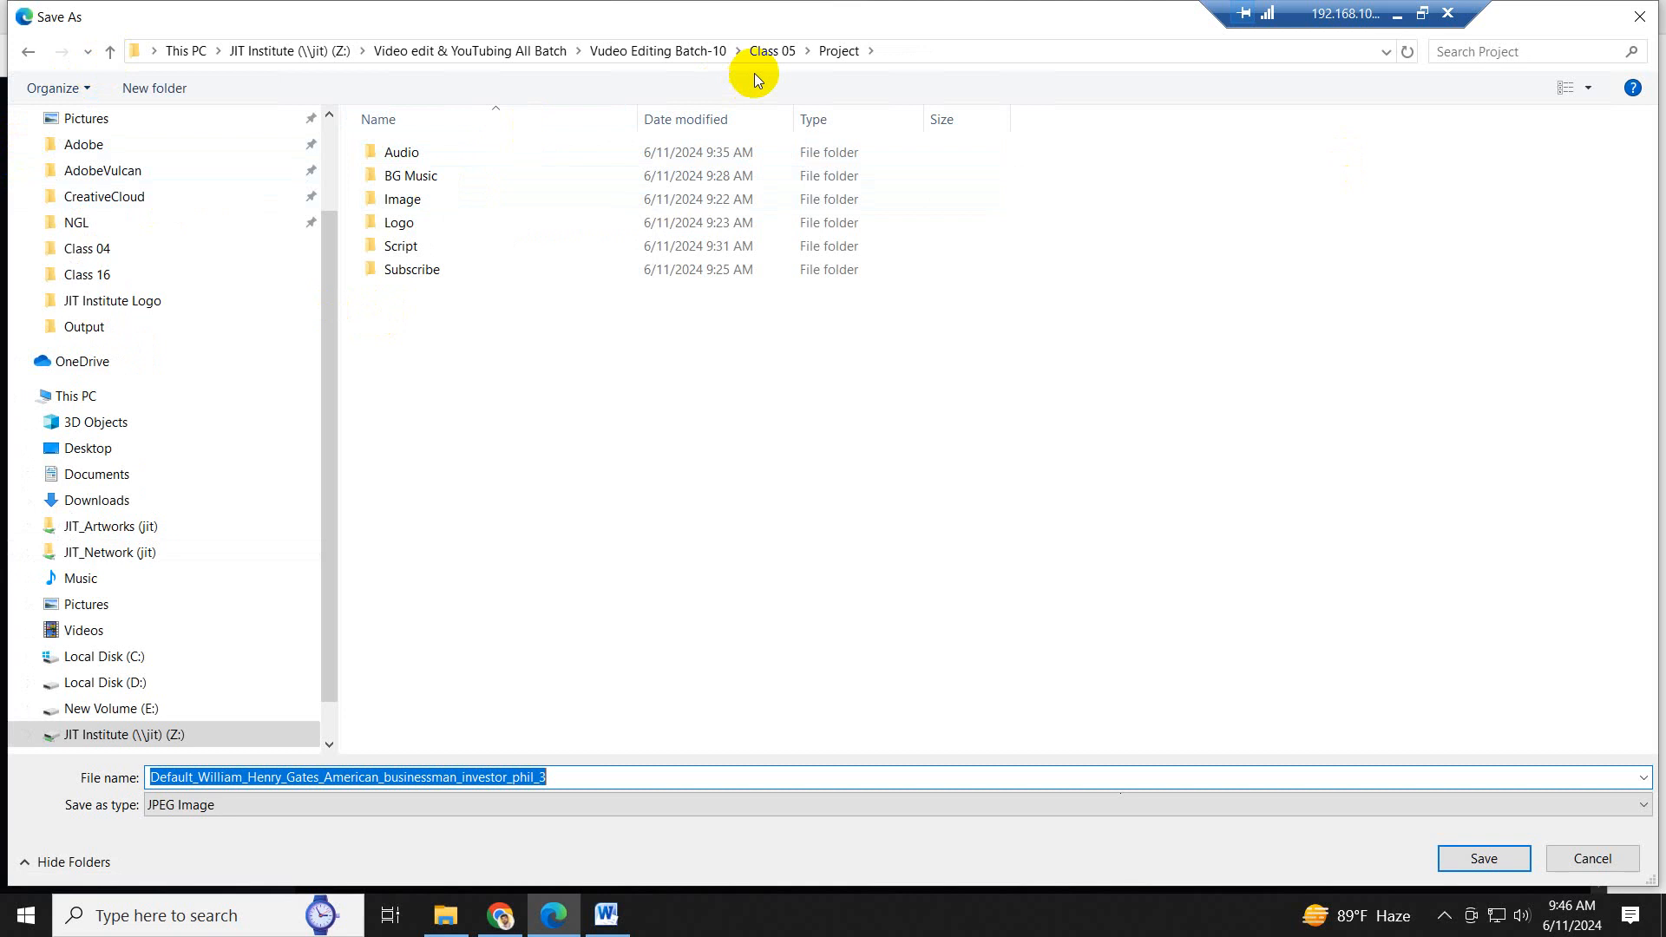
double_click(409, 199)
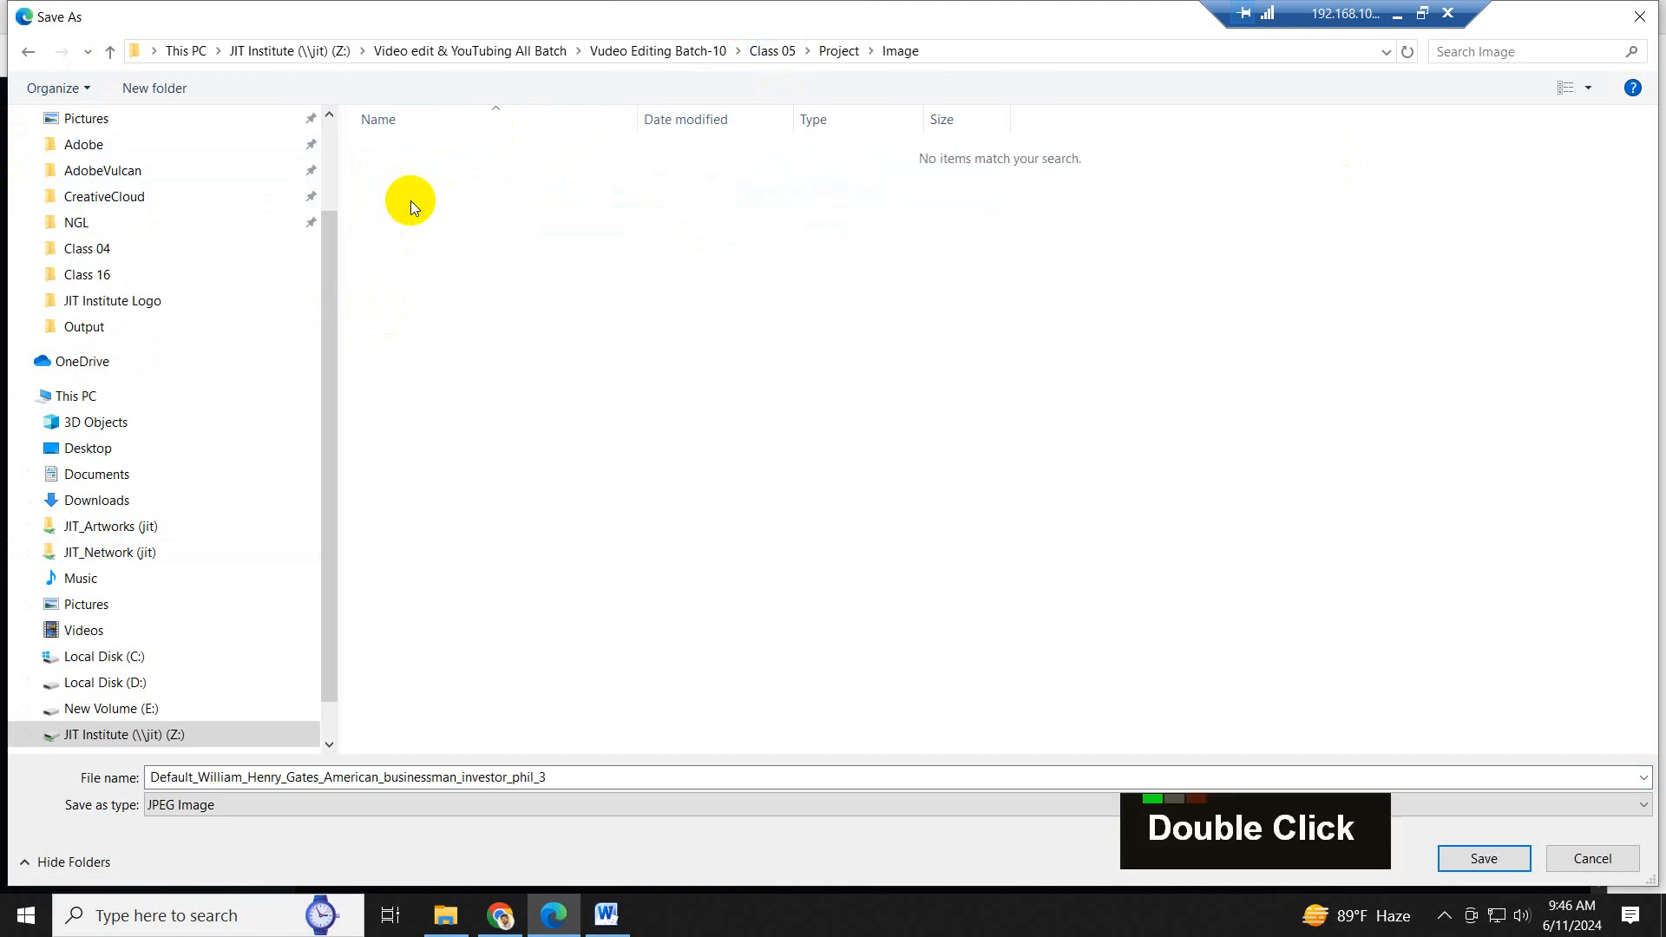
- Recheck the script's opening sentence in Word and save the matching downloaded image as 1 in the Image folder
left_click(607, 920)
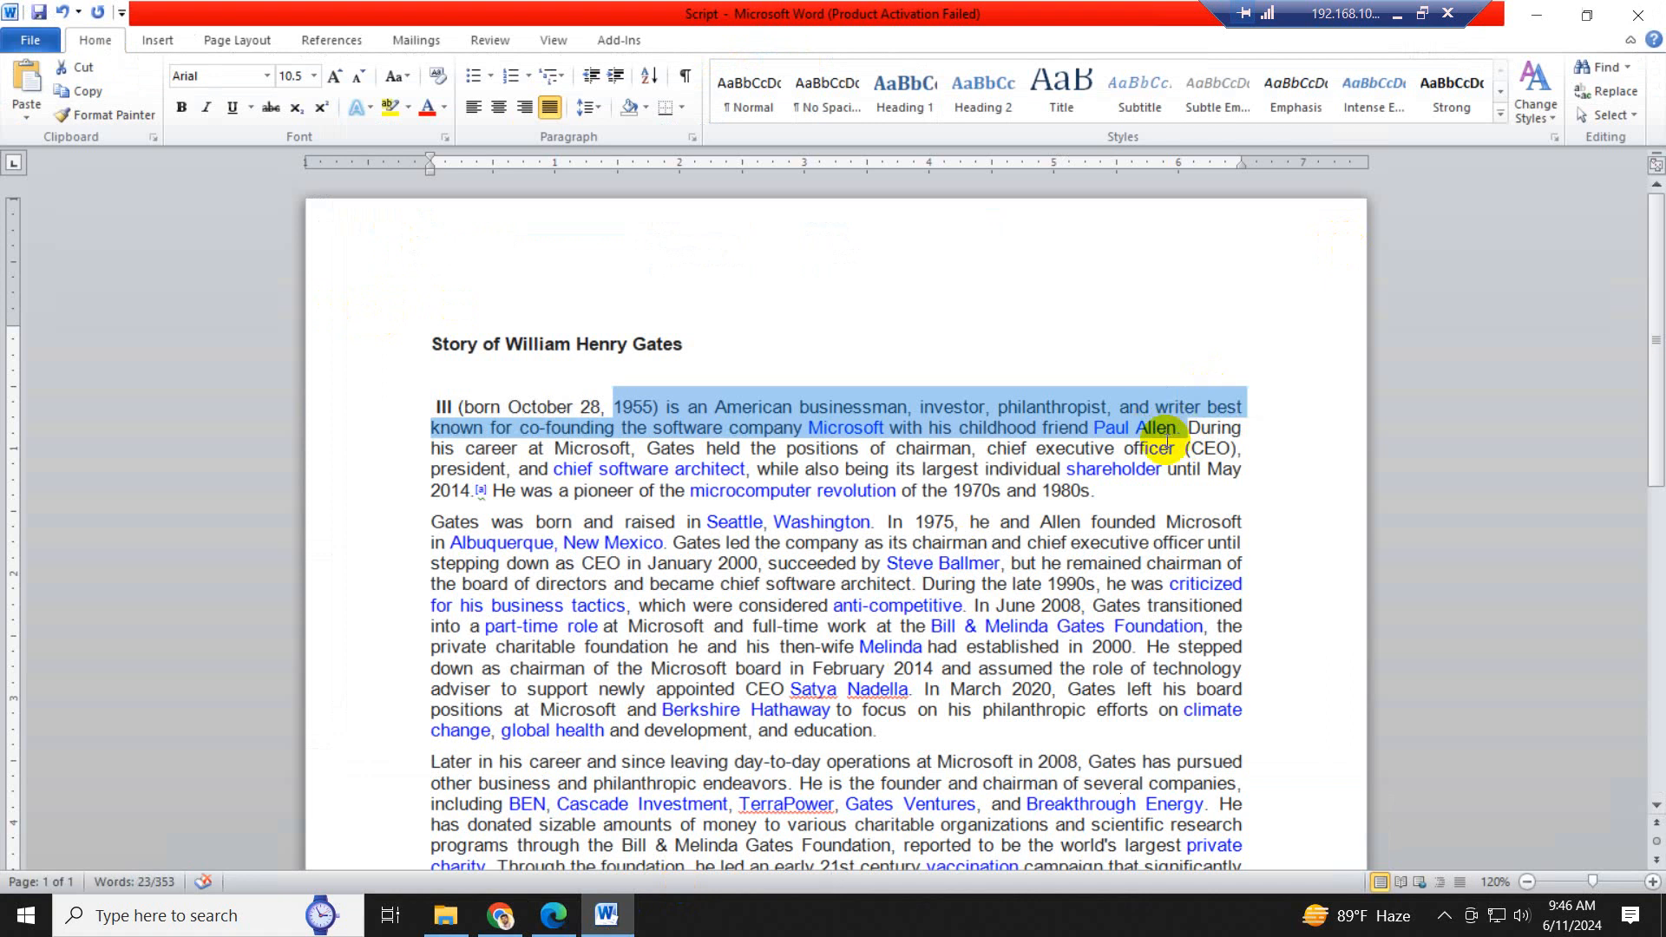
left_click_drag(434, 406, 1176, 431)
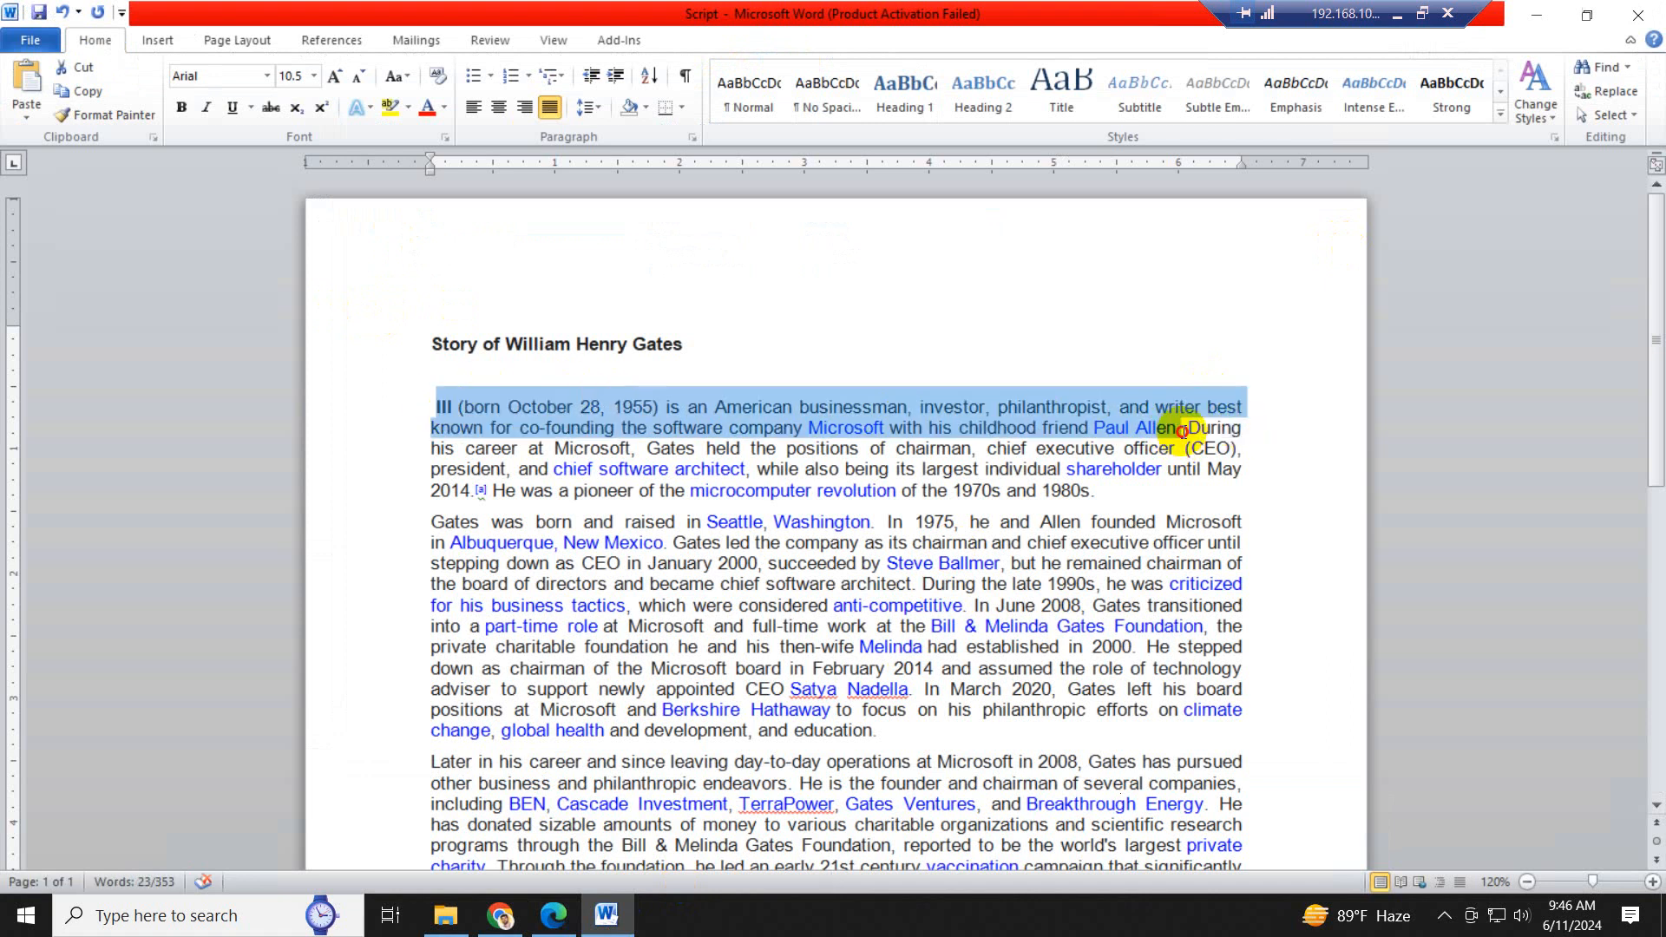
left_click(554, 915)
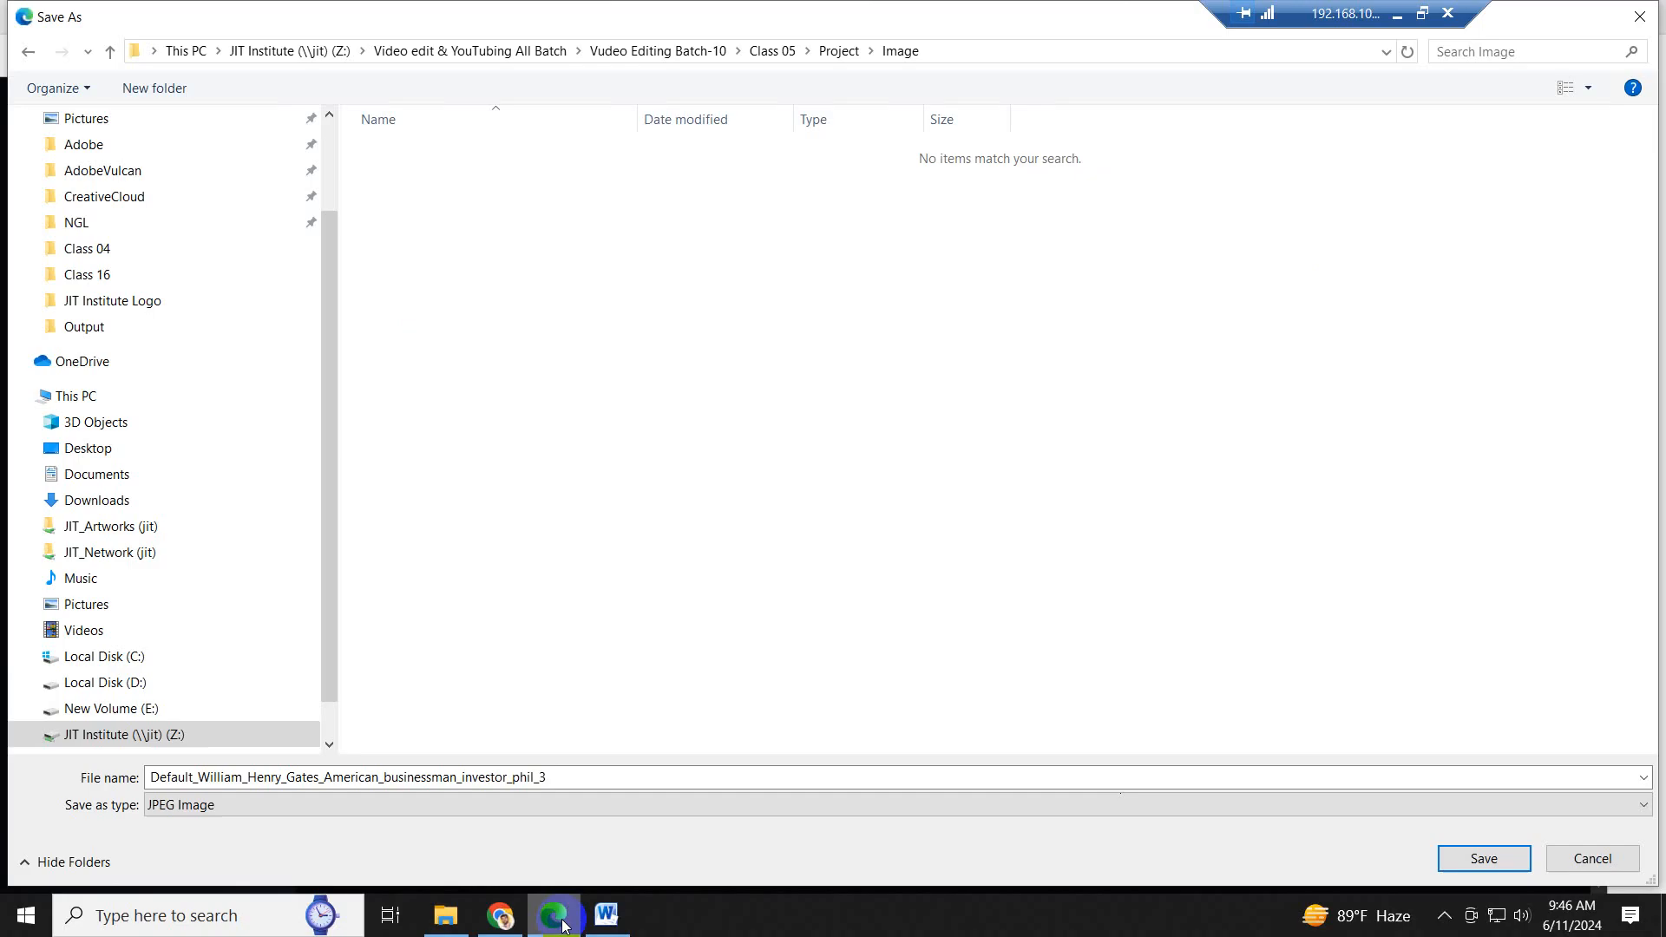
double_click(576, 777)
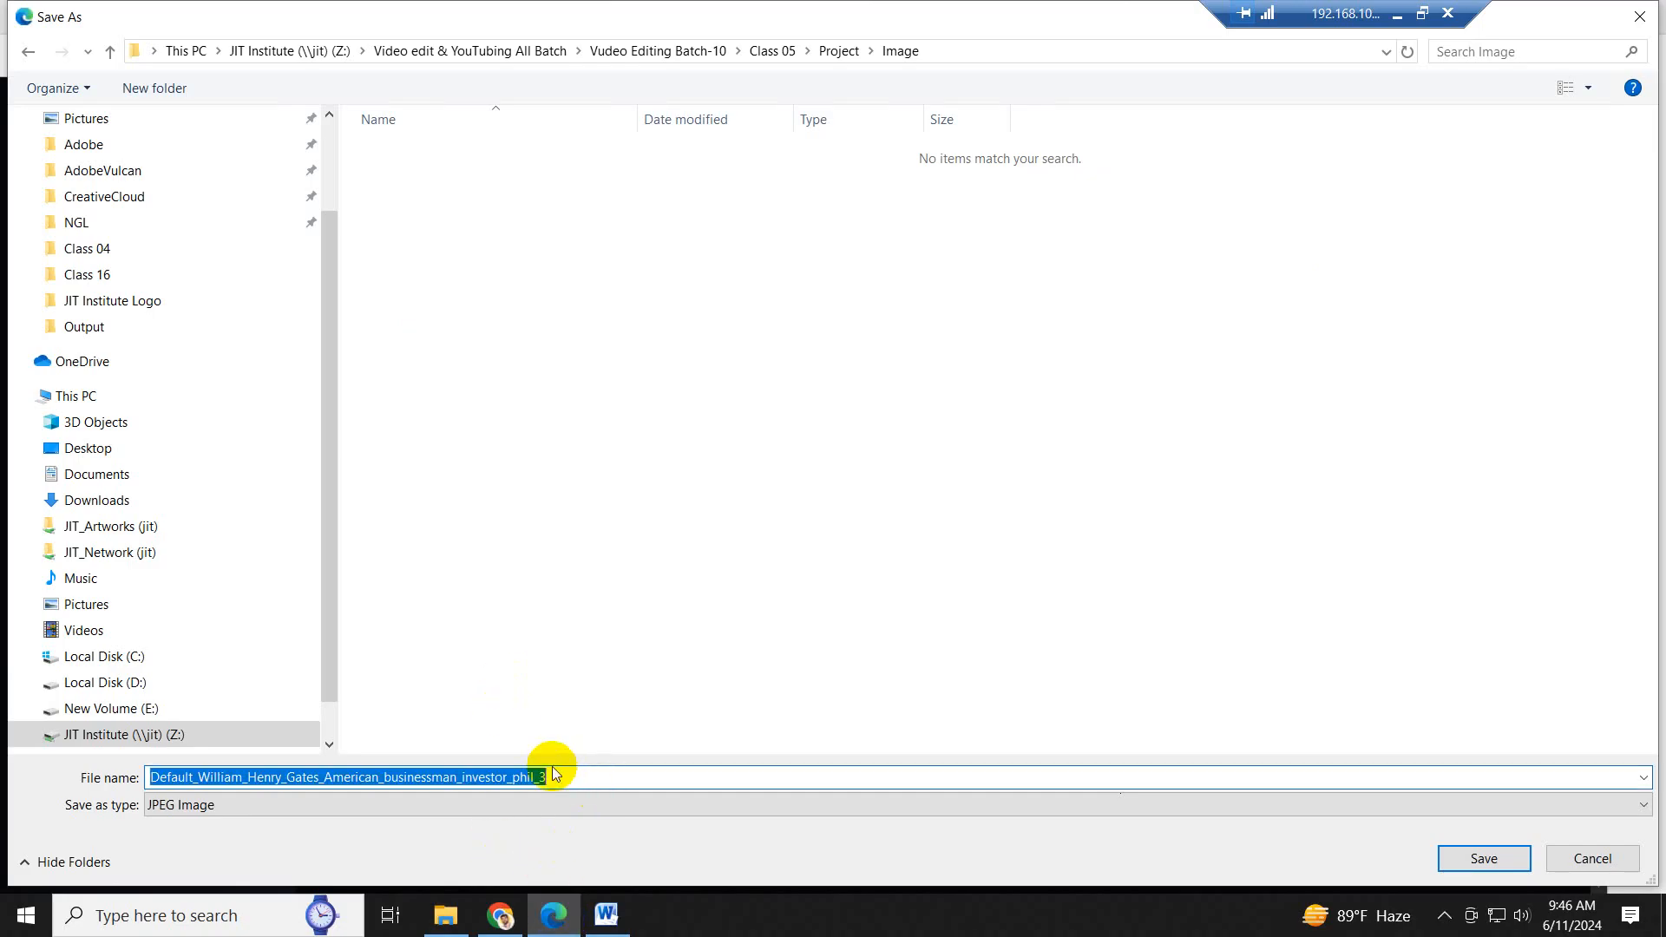
type("1")
key("Return")
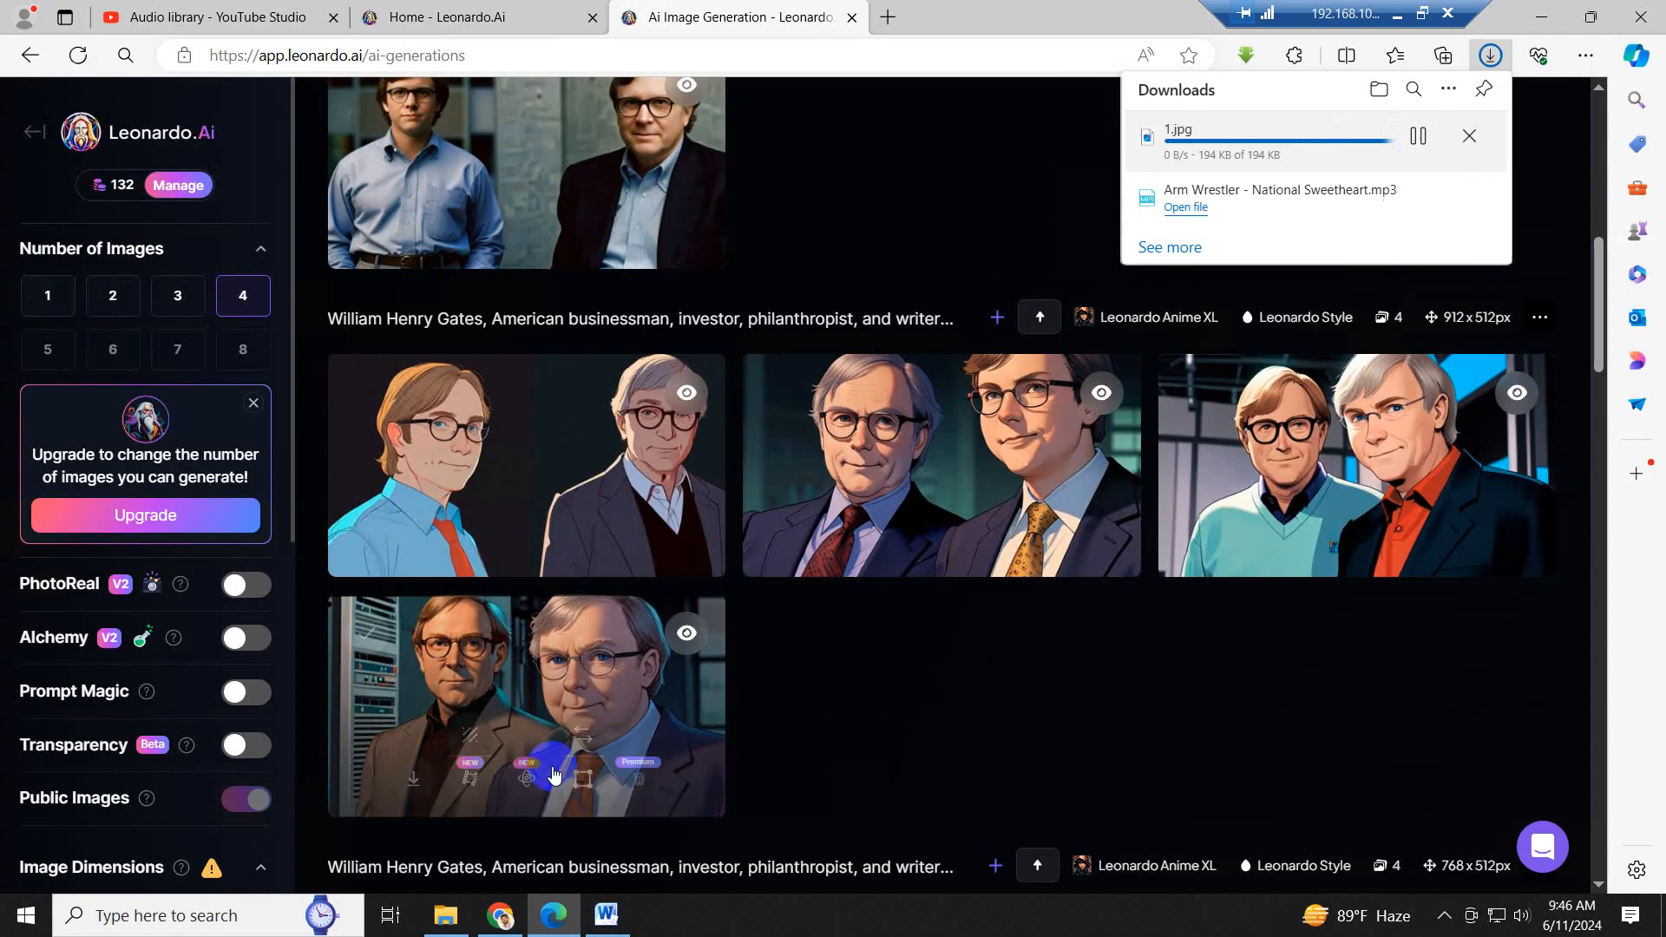
- Copy the script's next sentence in Word, from "During his career at Microsoft" through "until May 2014"
left_click(606, 916)
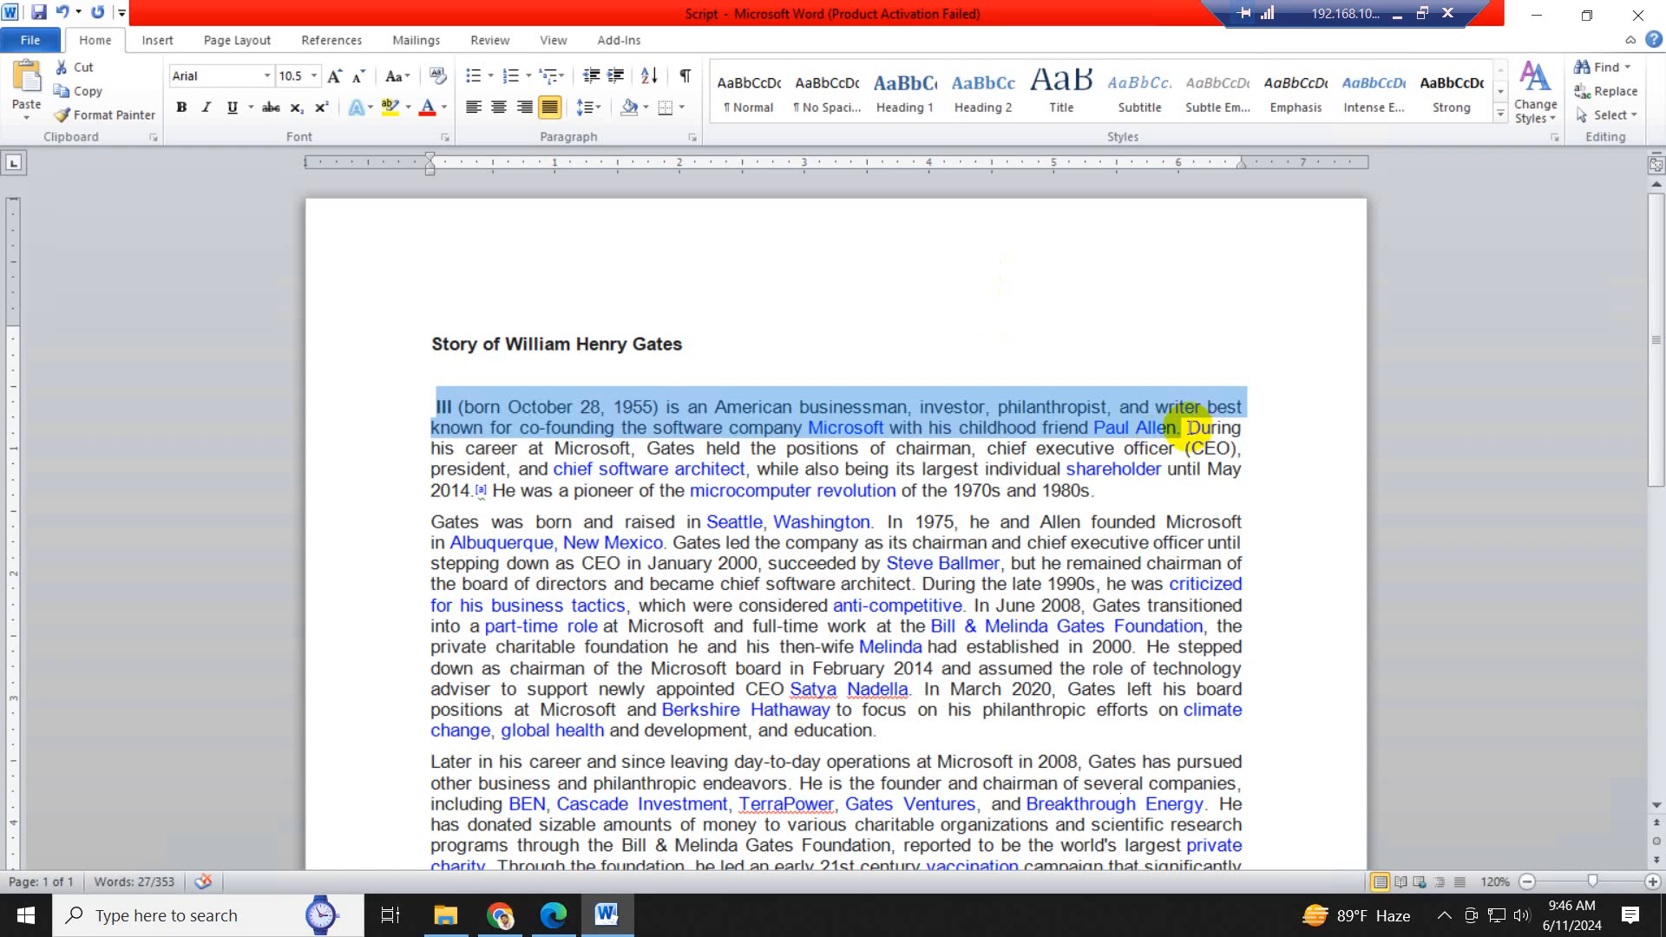
left_click_drag(1189, 427, 473, 495)
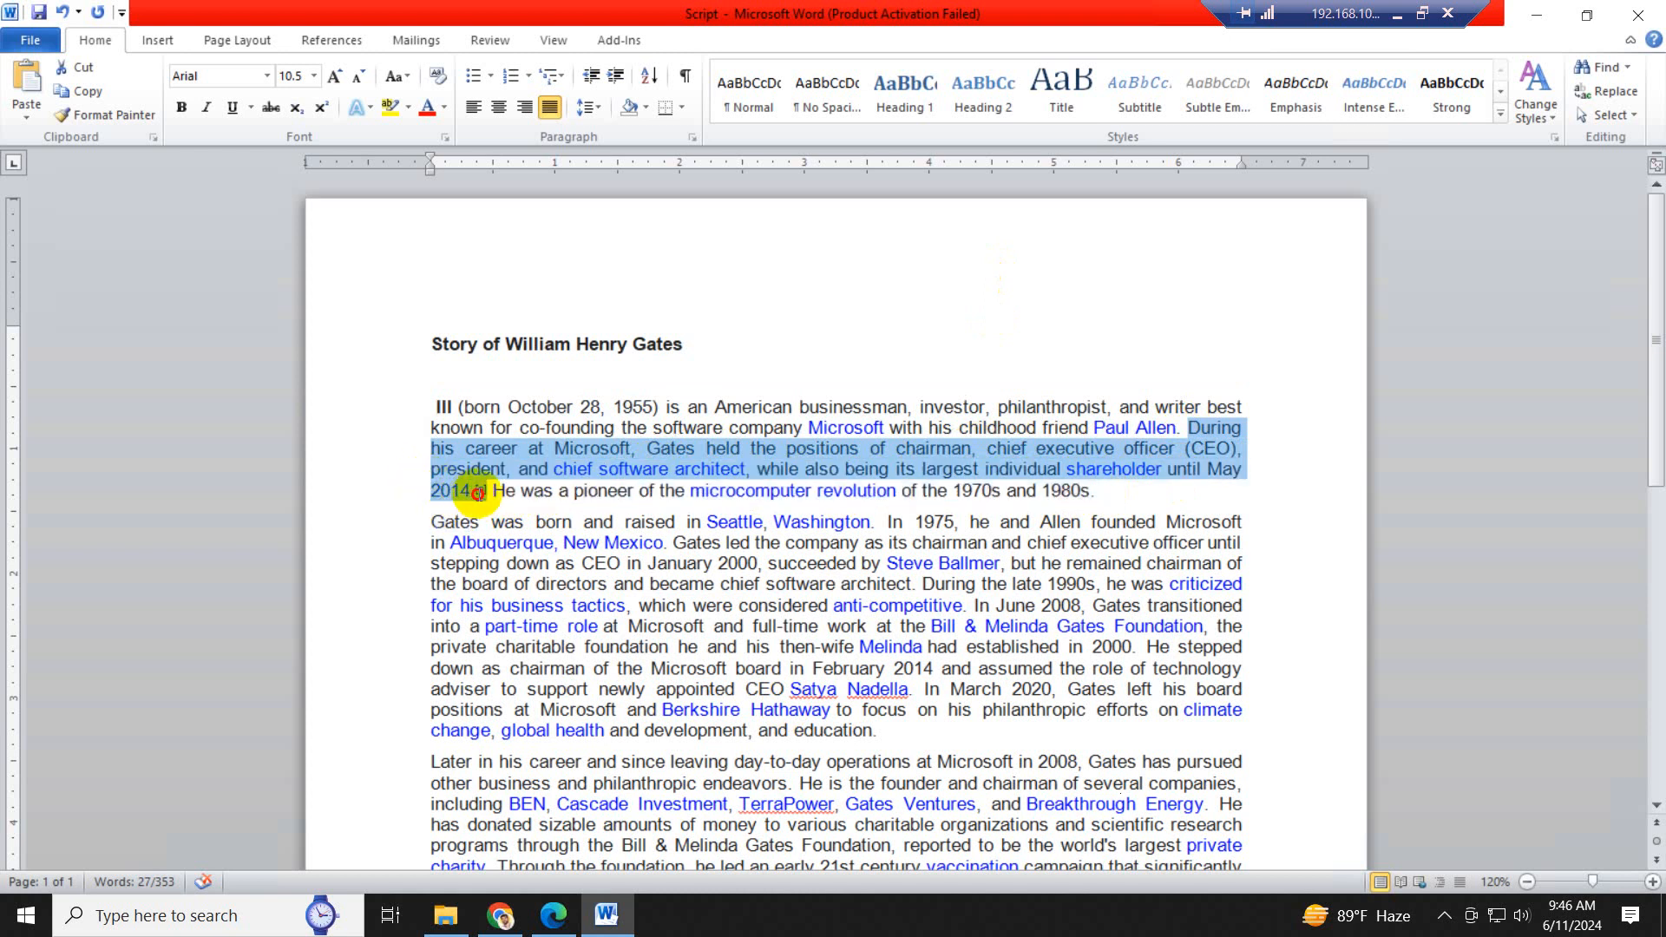
left_click_drag(468, 492, 471, 492)
key("ctrl+c")
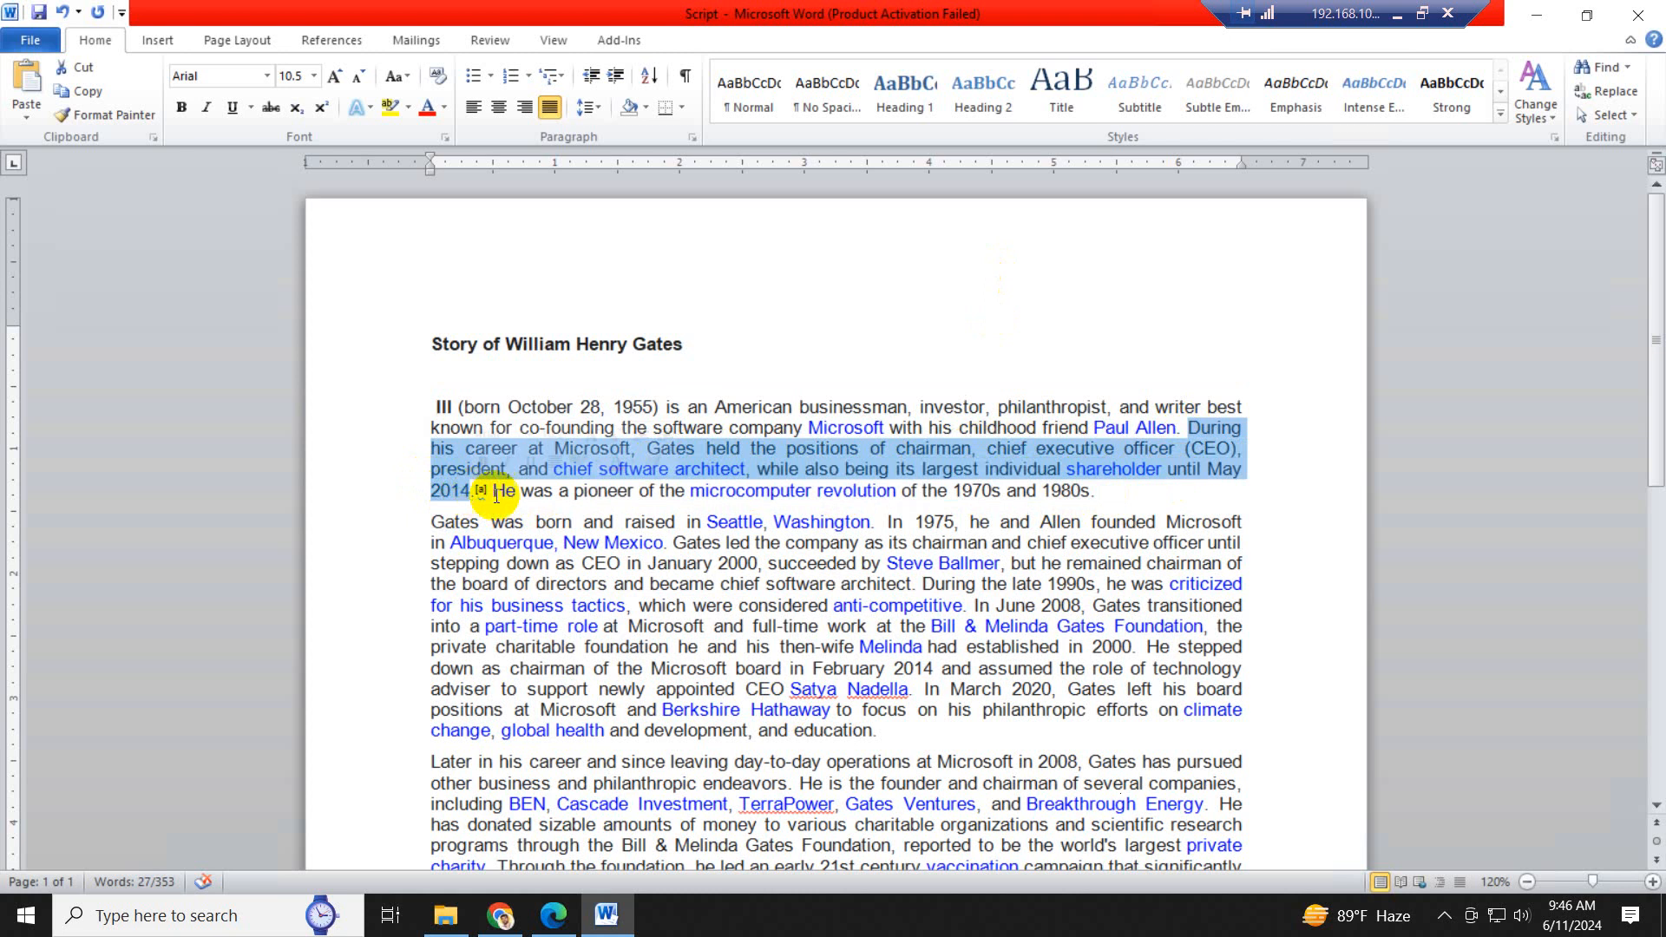
- In Leonardo AI, replace the prompt text after "William Henry Gates," with the copied sentence about his career at Microsoft
left_click(548, 912)
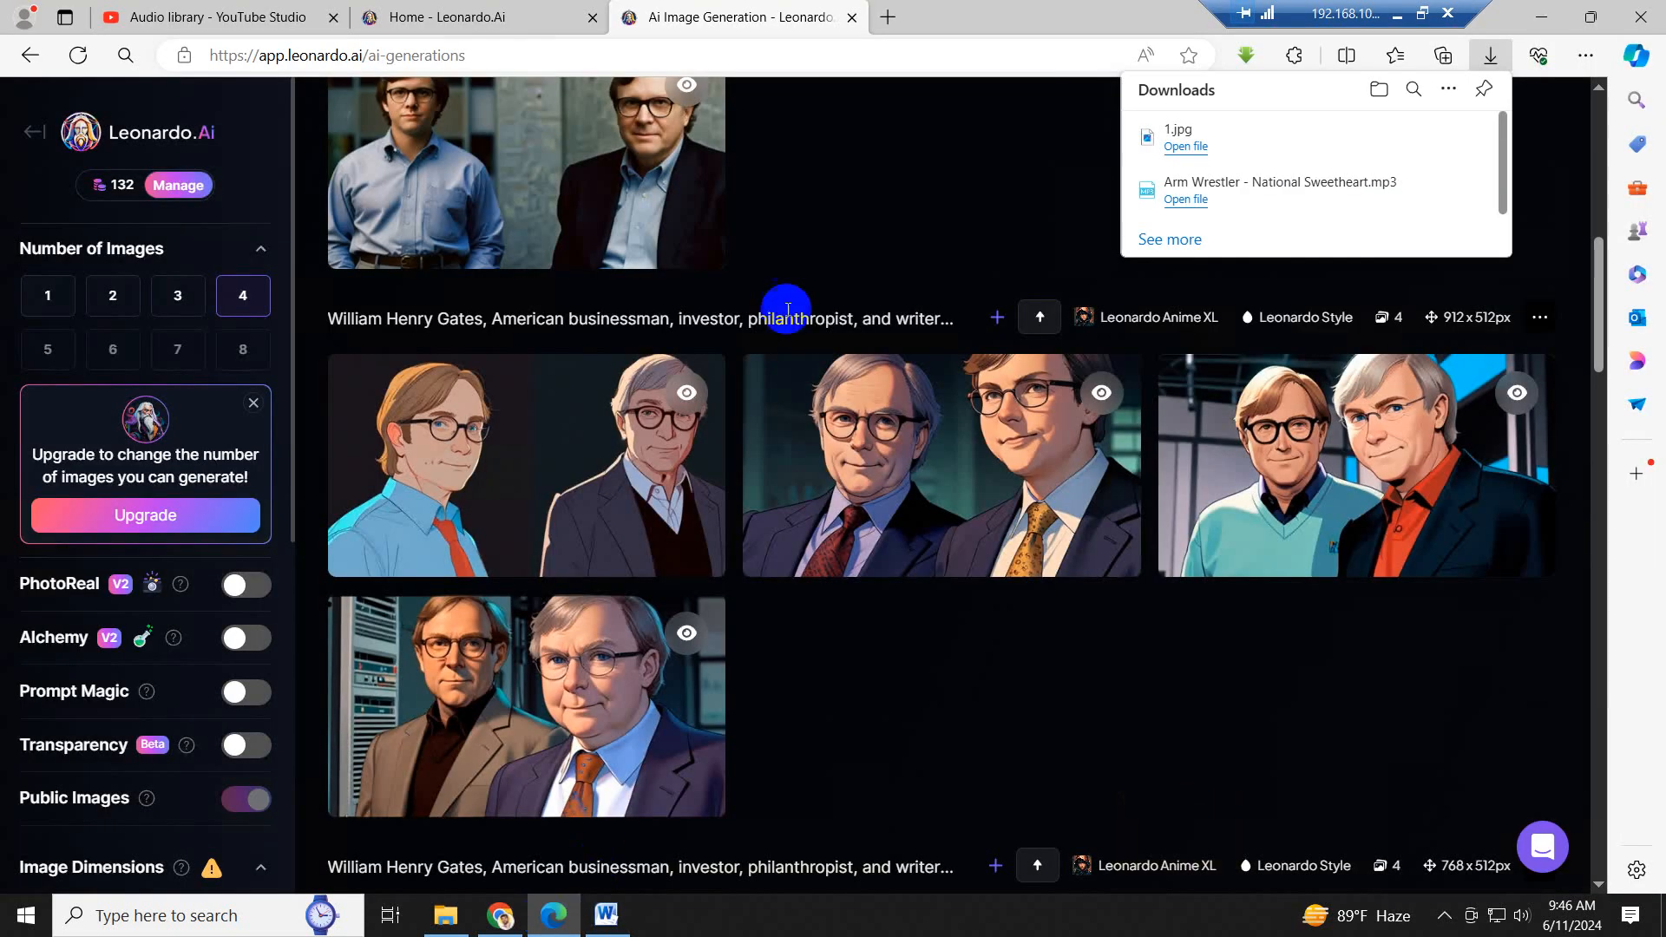
scroll(1039, 239, "up", 7)
scroll(1039, 240, "up", 9)
left_click(661, 210)
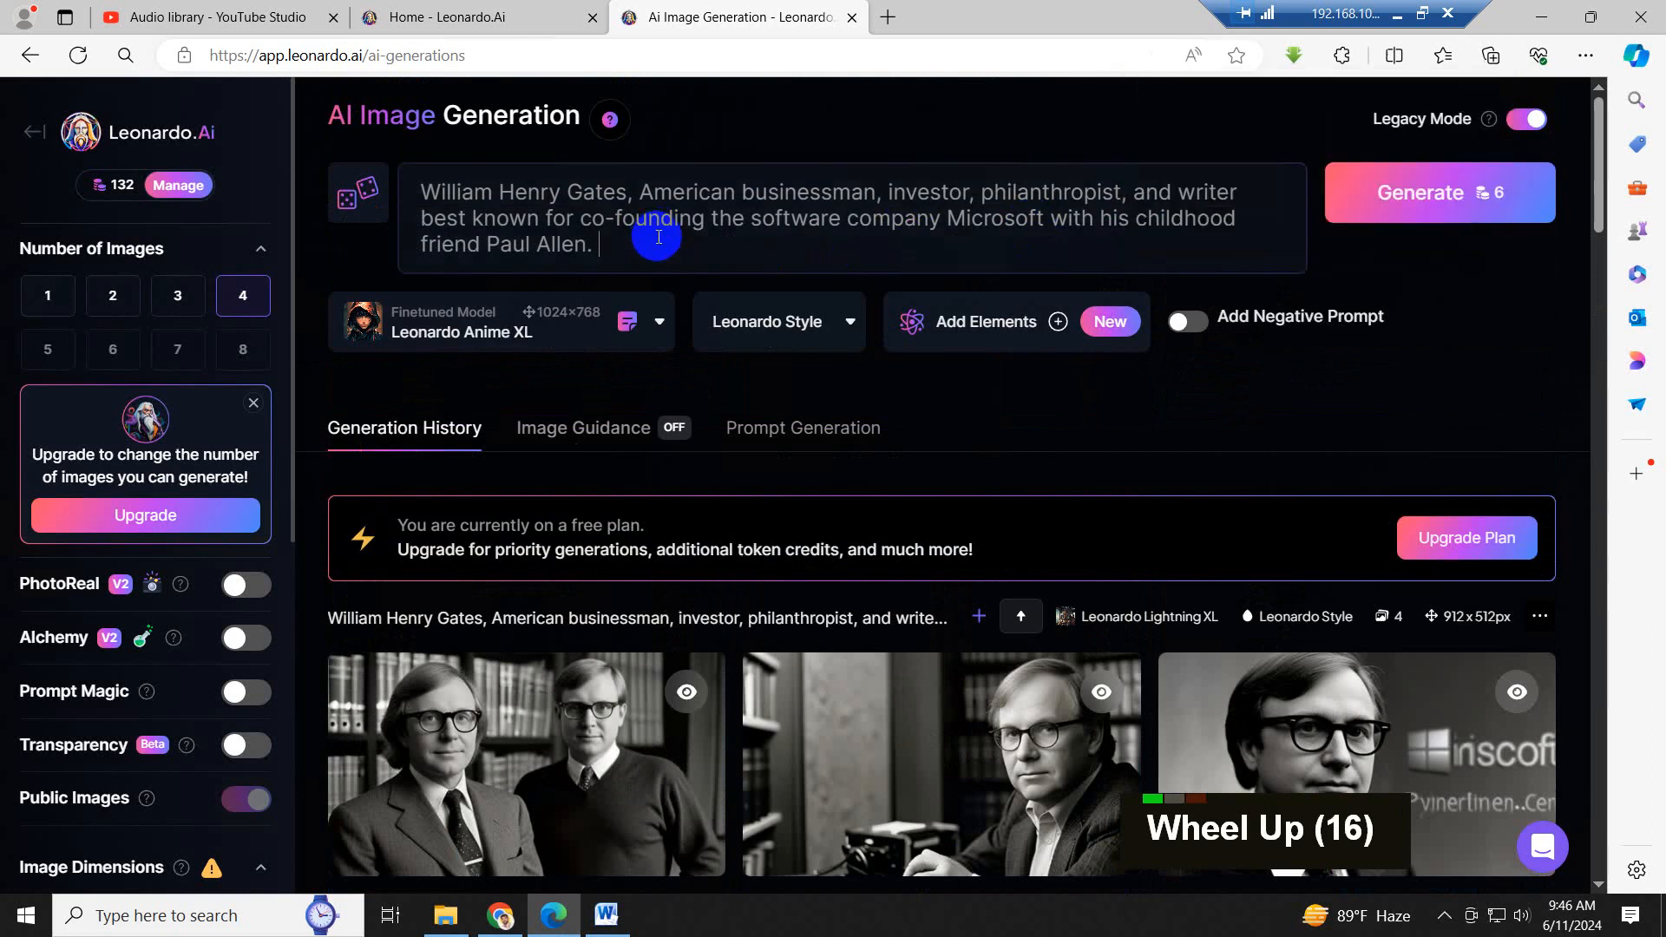
left_click_drag(640, 193, 688, 257)
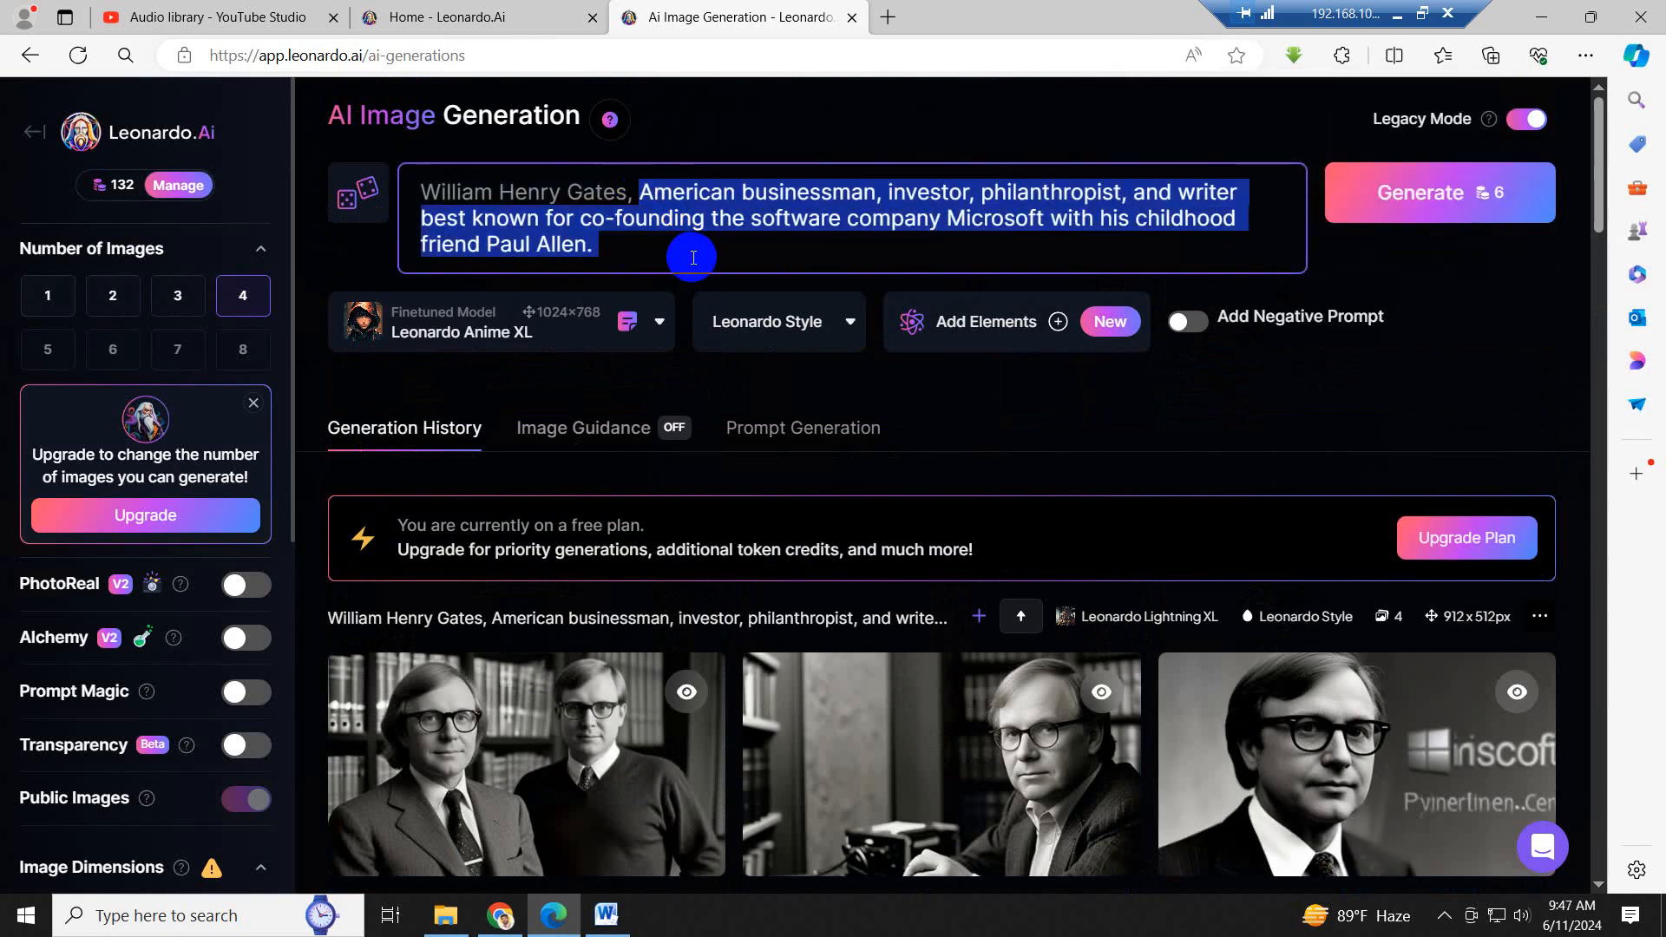
key("ctrl+v")
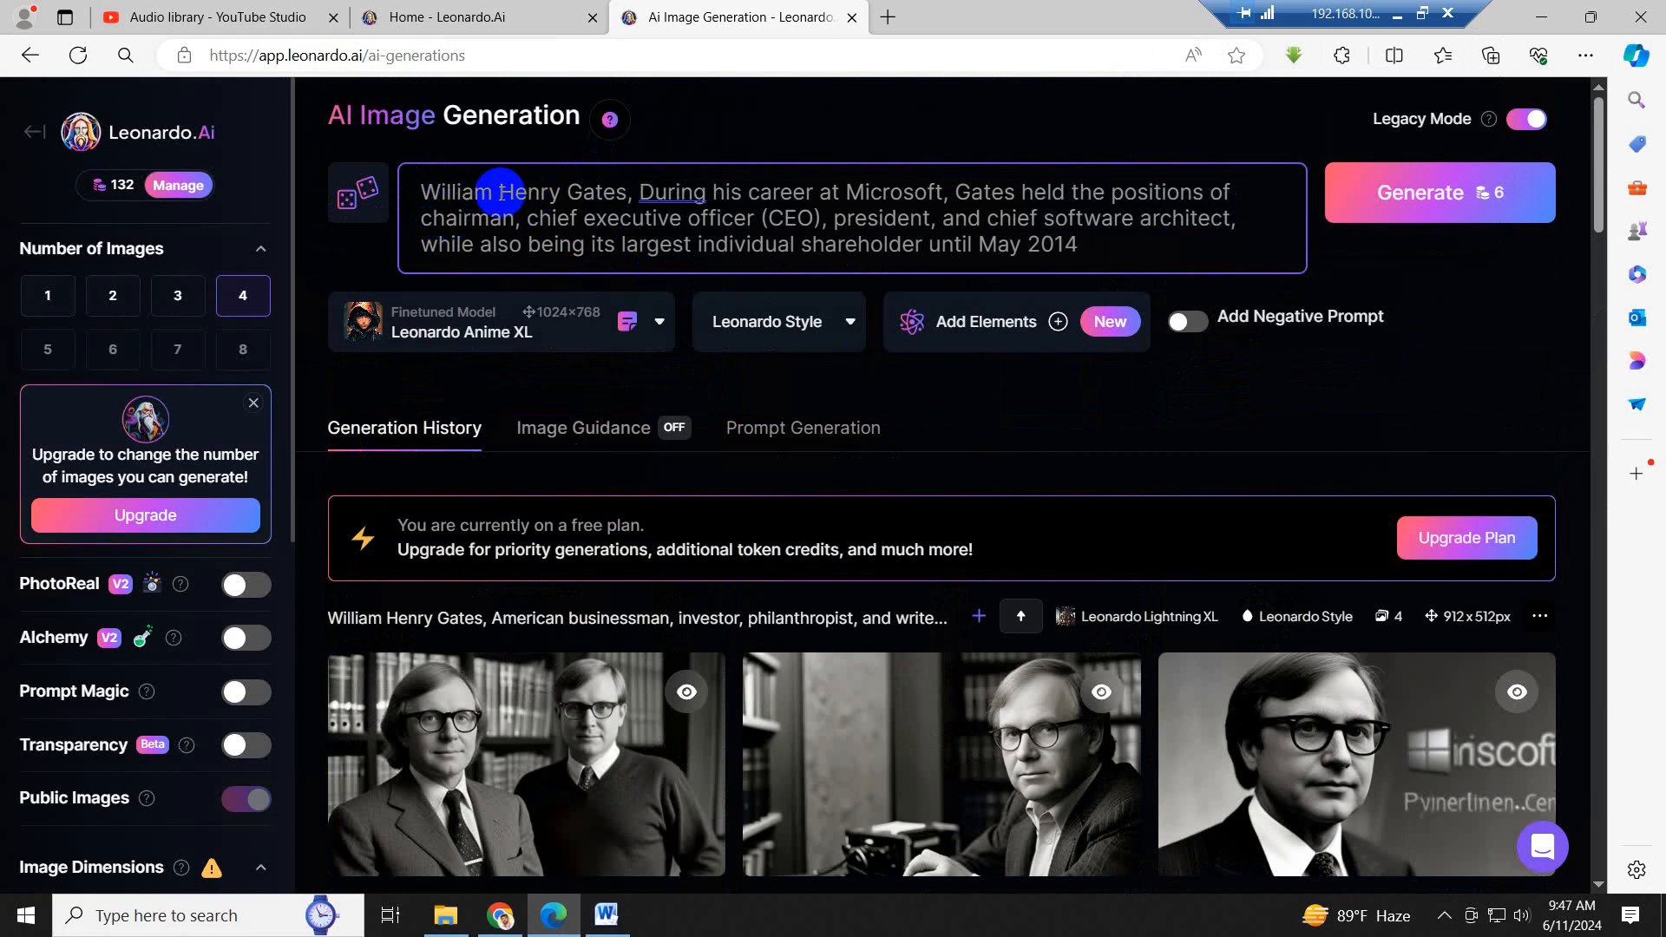
mouse_move(1359, 783)
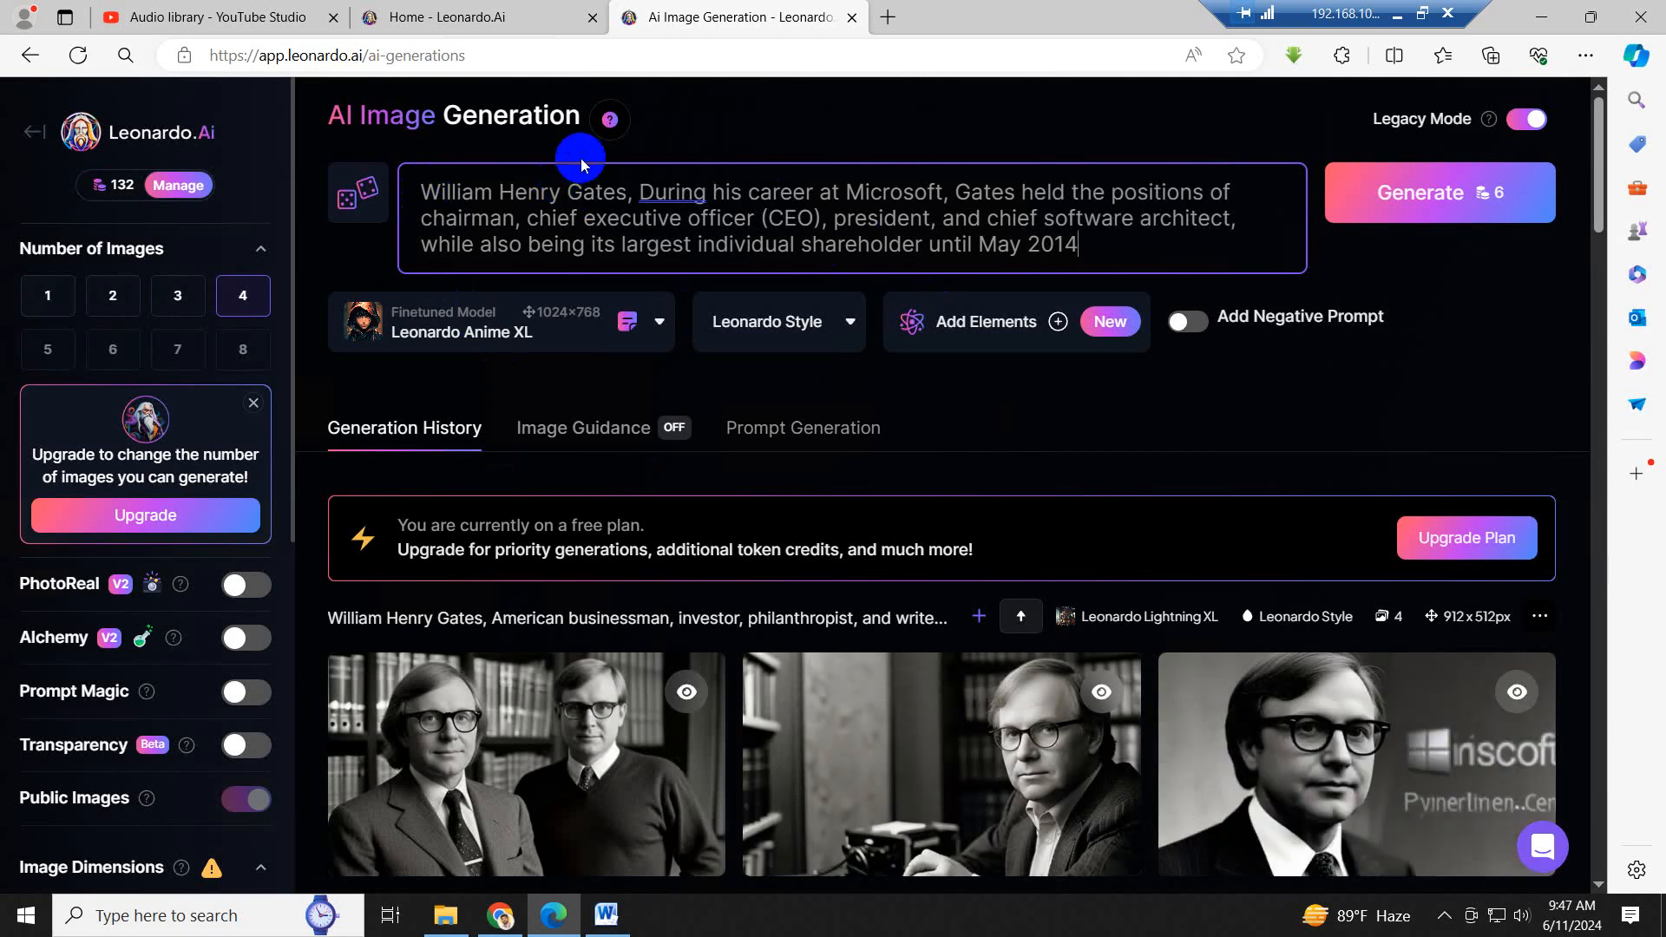
- Generate four 912x512 Anime XL images from the prompt about Gates's career at Microsoft
left_click(1427, 193)
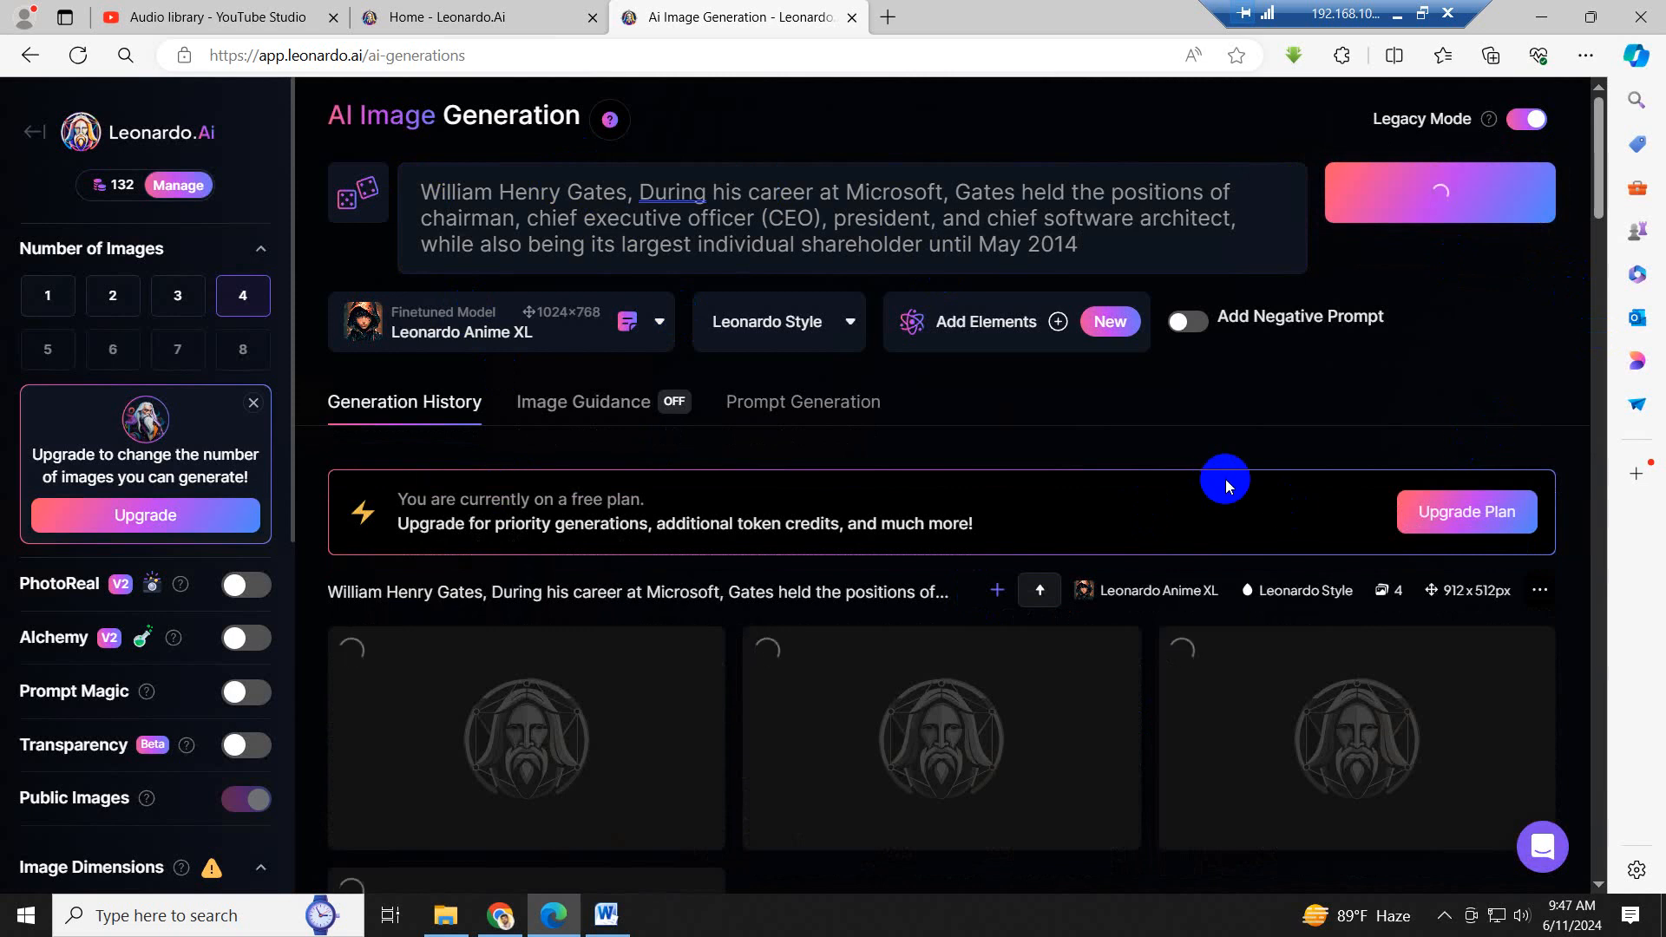
scroll(1224, 477, "down", 2)
scroll(1224, 478, "up", 2)
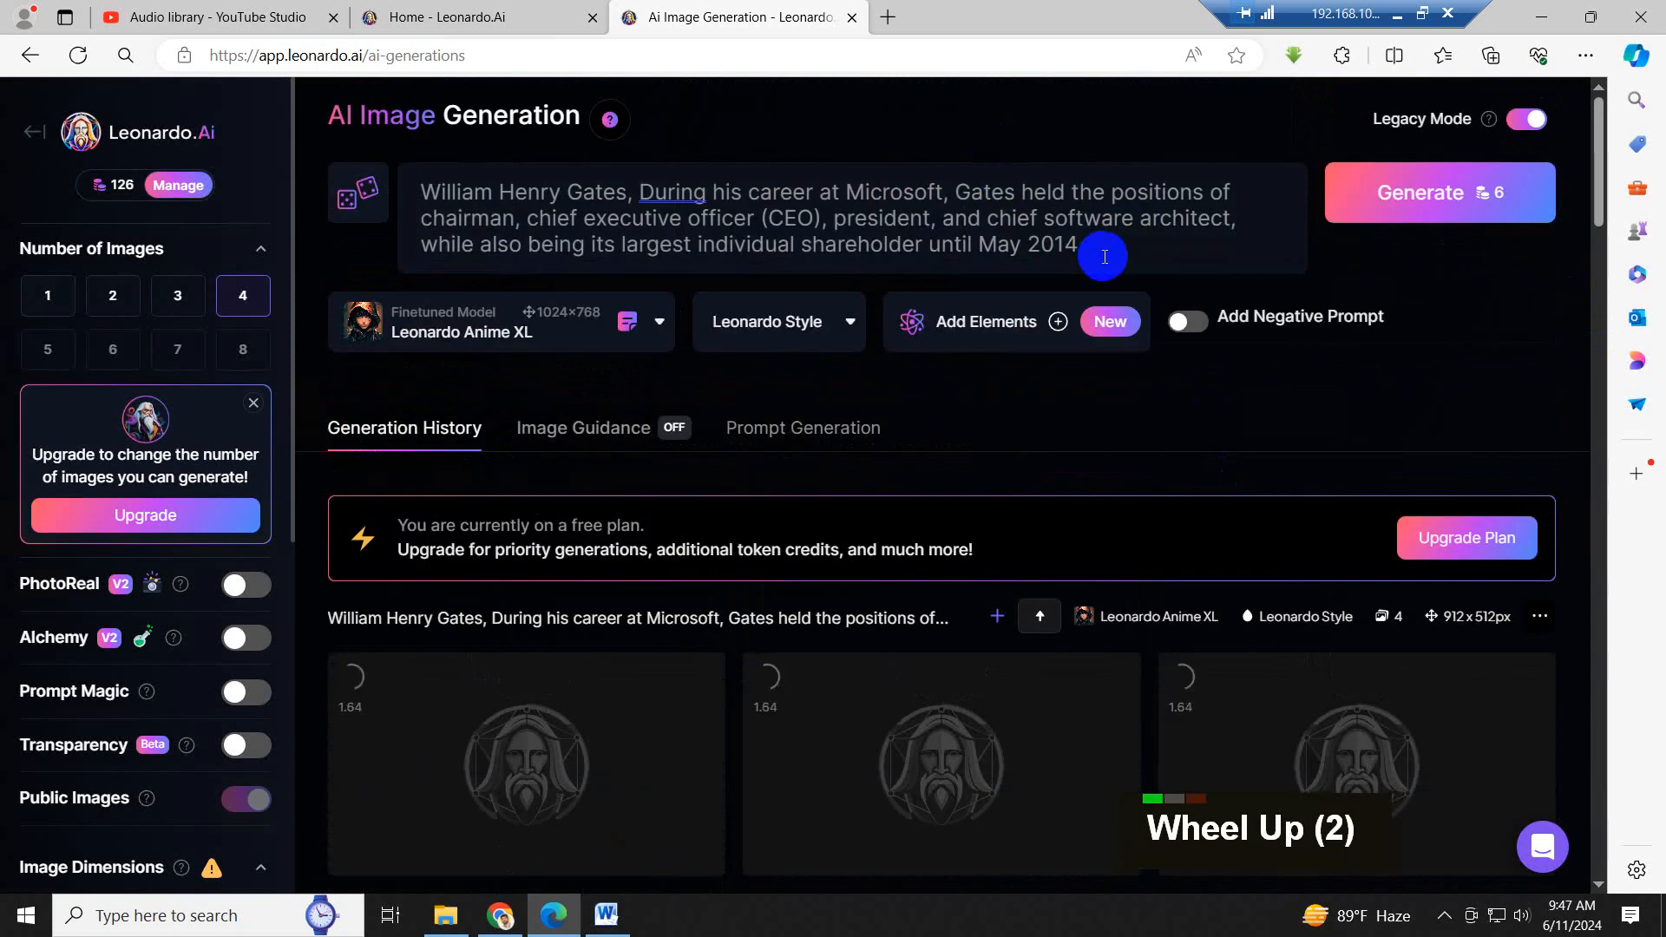
left_click_drag(1105, 257, 760, 191)
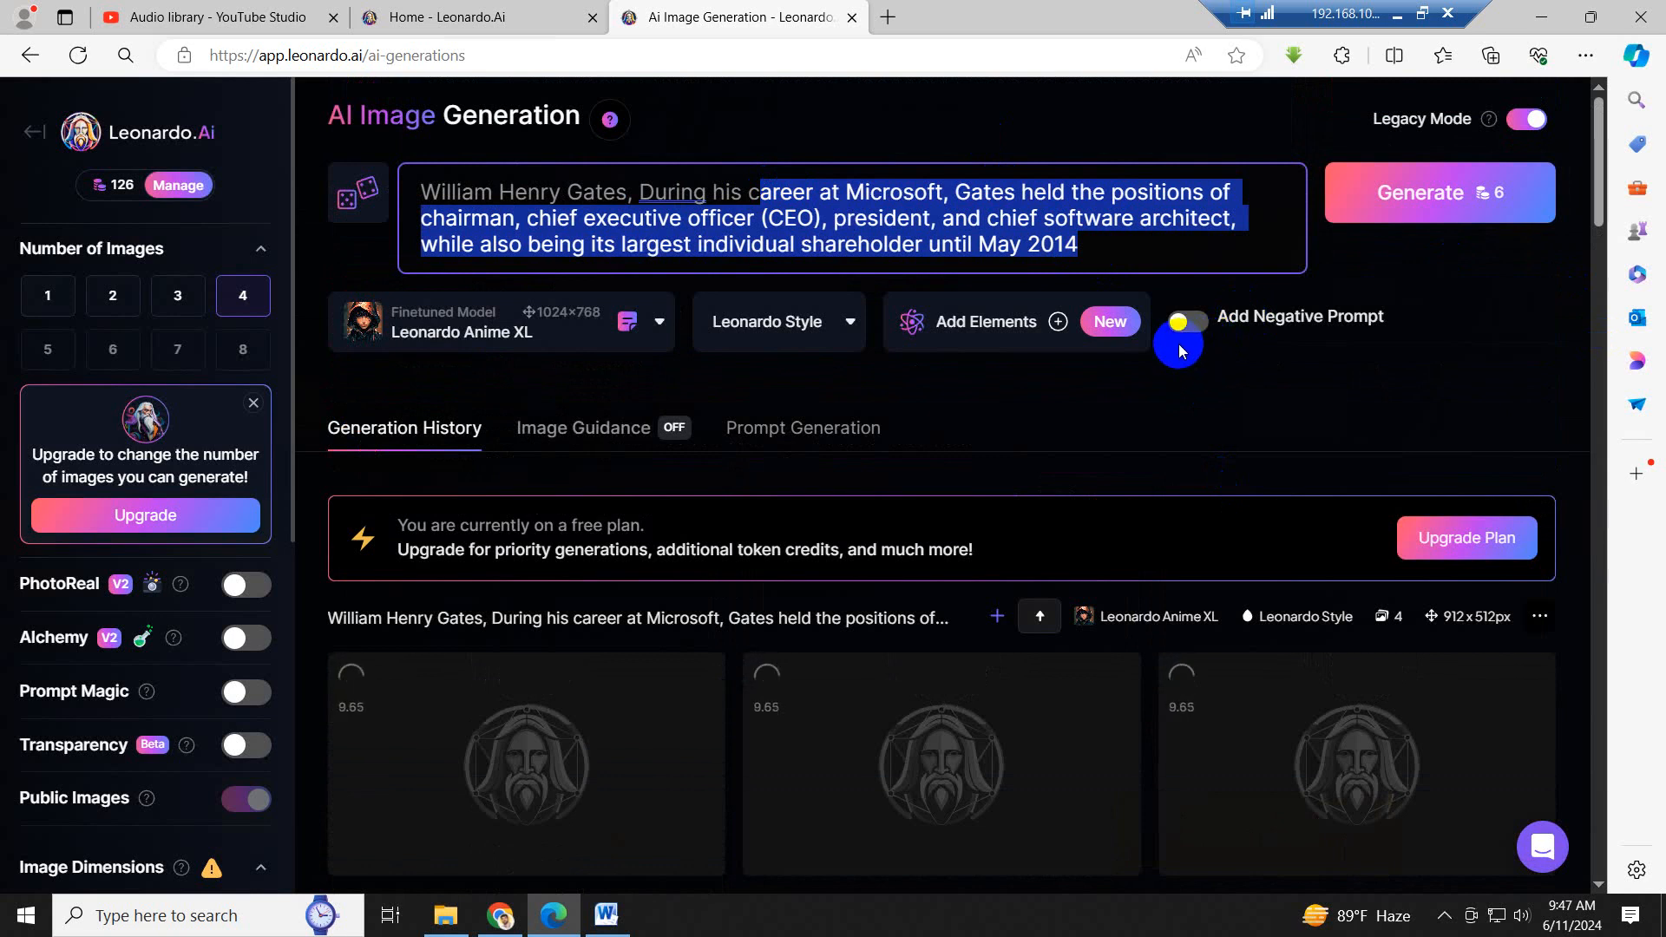
scroll(1175, 350, "down", 2)
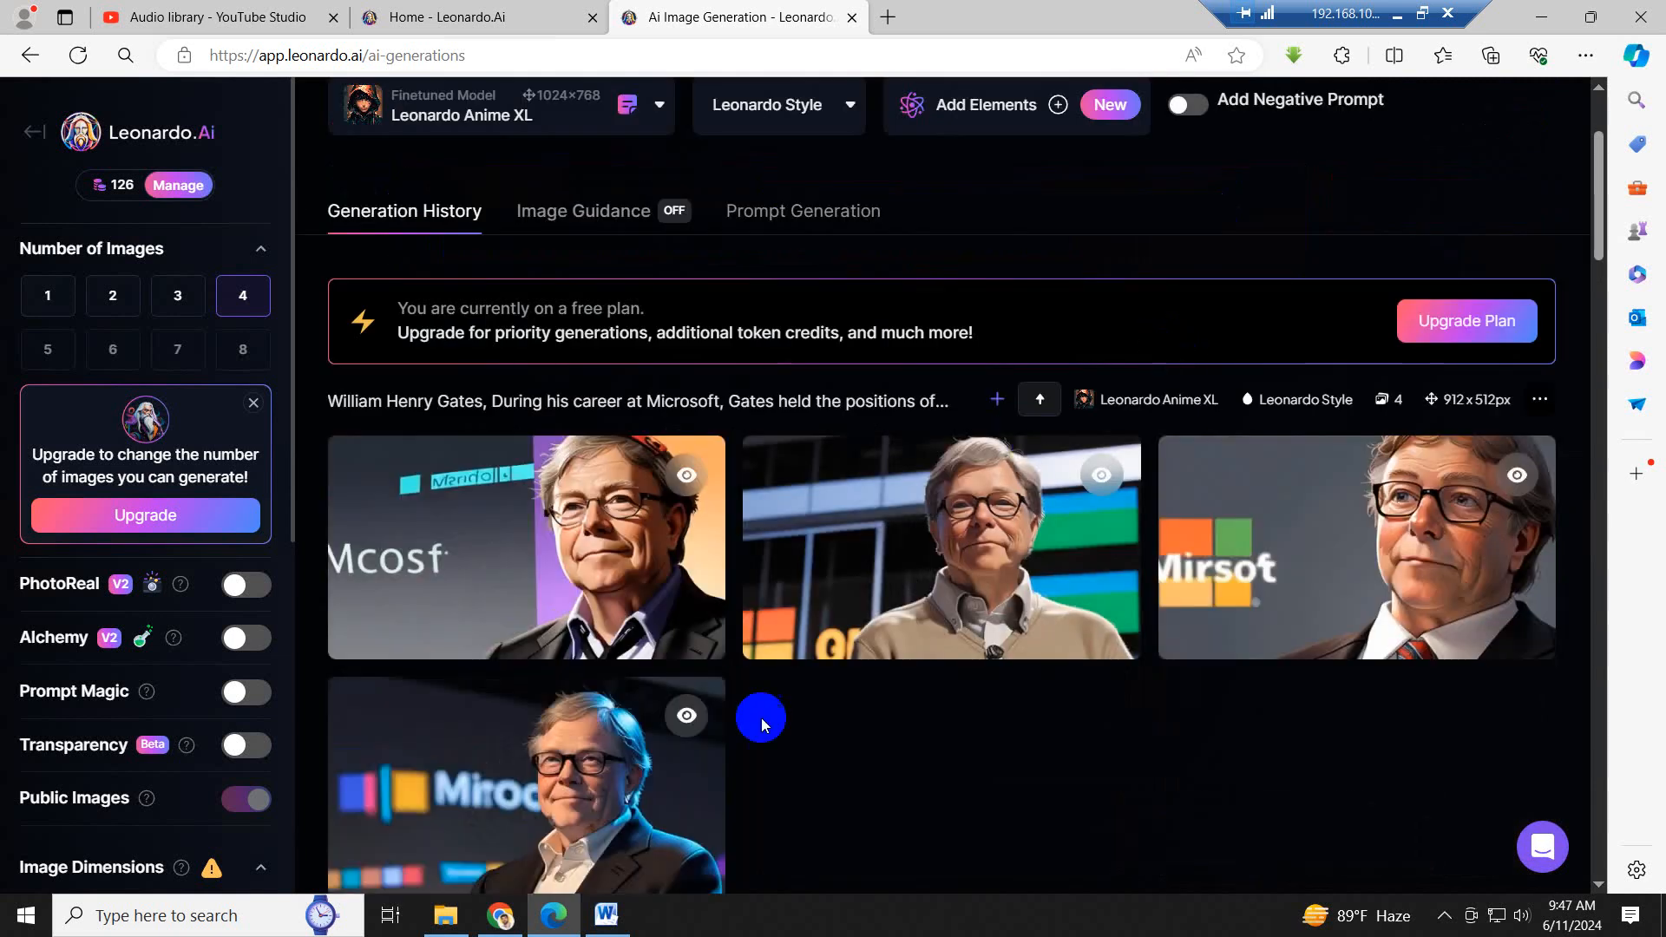
- Download the fourth image of the career-at-Microsoft set and save it as 2 in the Image folder
scroll(792, 721, "down", 1)
mouse_move(588, 695)
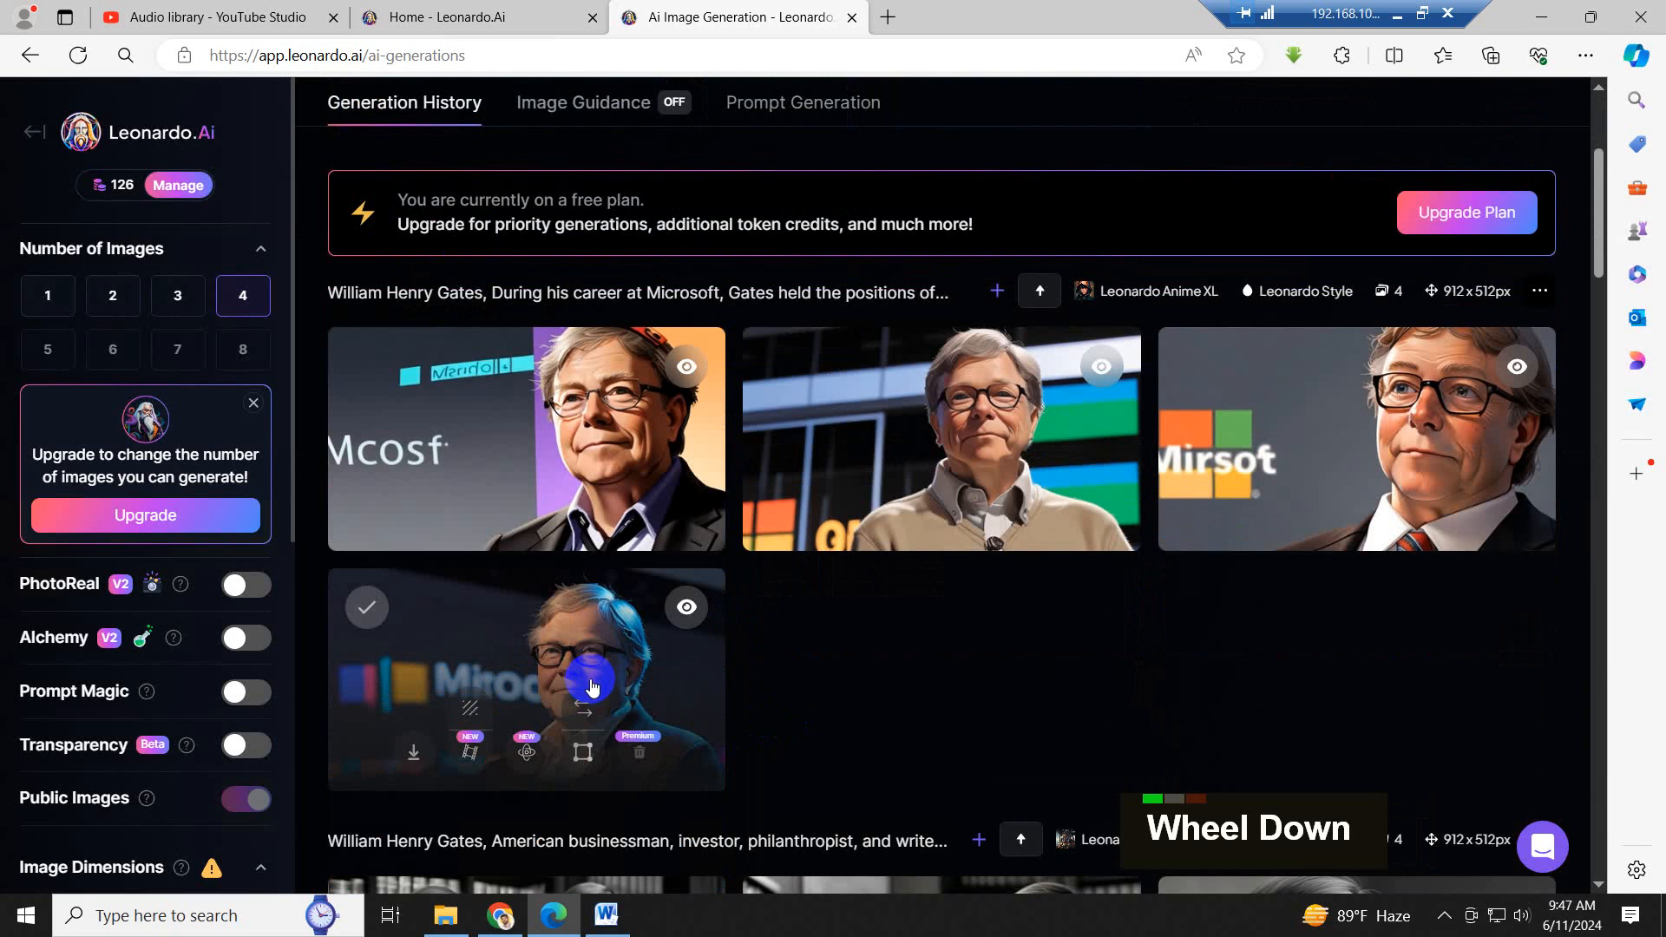
left_click(413, 753)
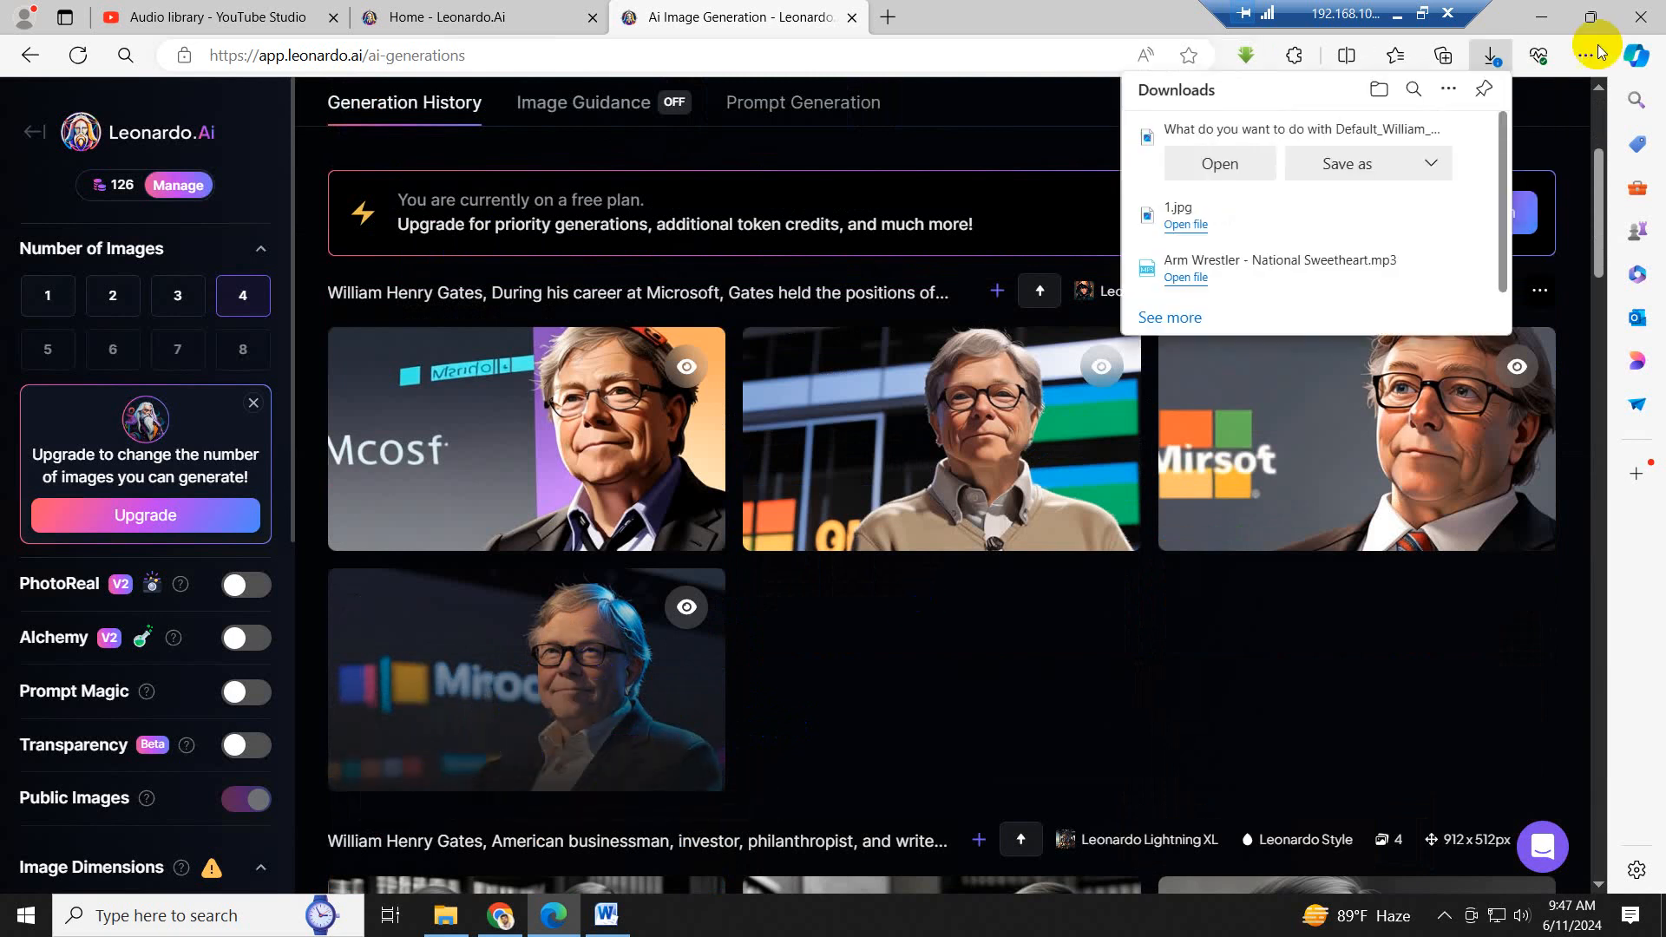
left_click(1341, 164)
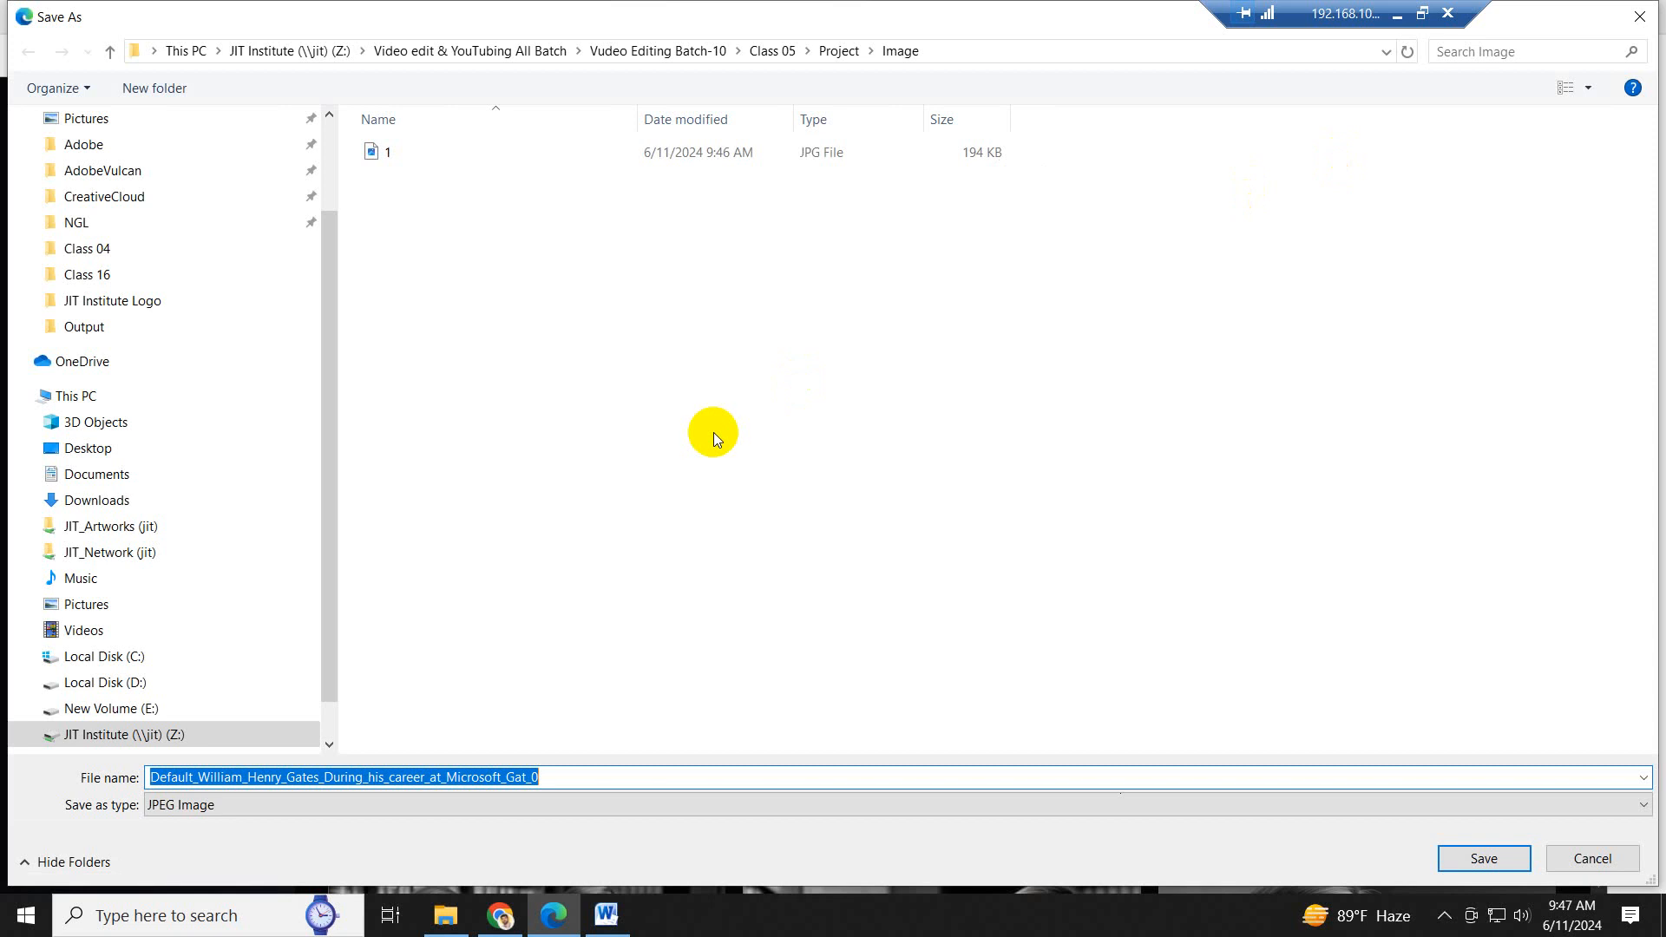
type("2")
key("Return")
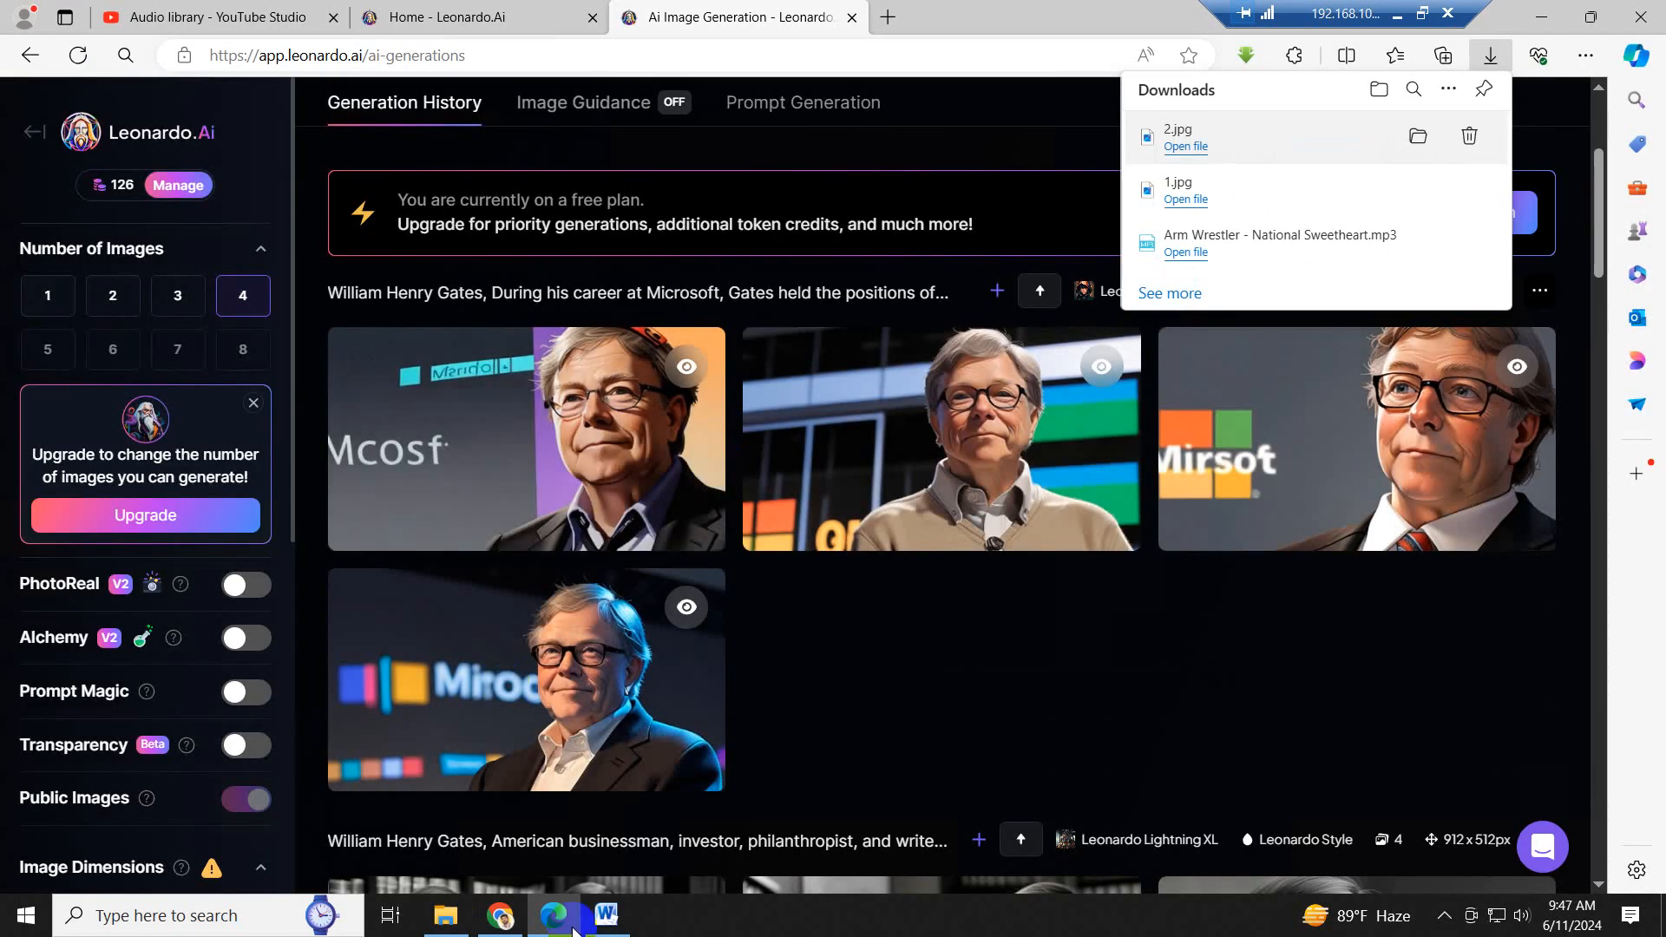
- Switch to Word and review the script's next sentence, from "He was a pioneer" through "1970s and 1980s."
left_click(604, 915)
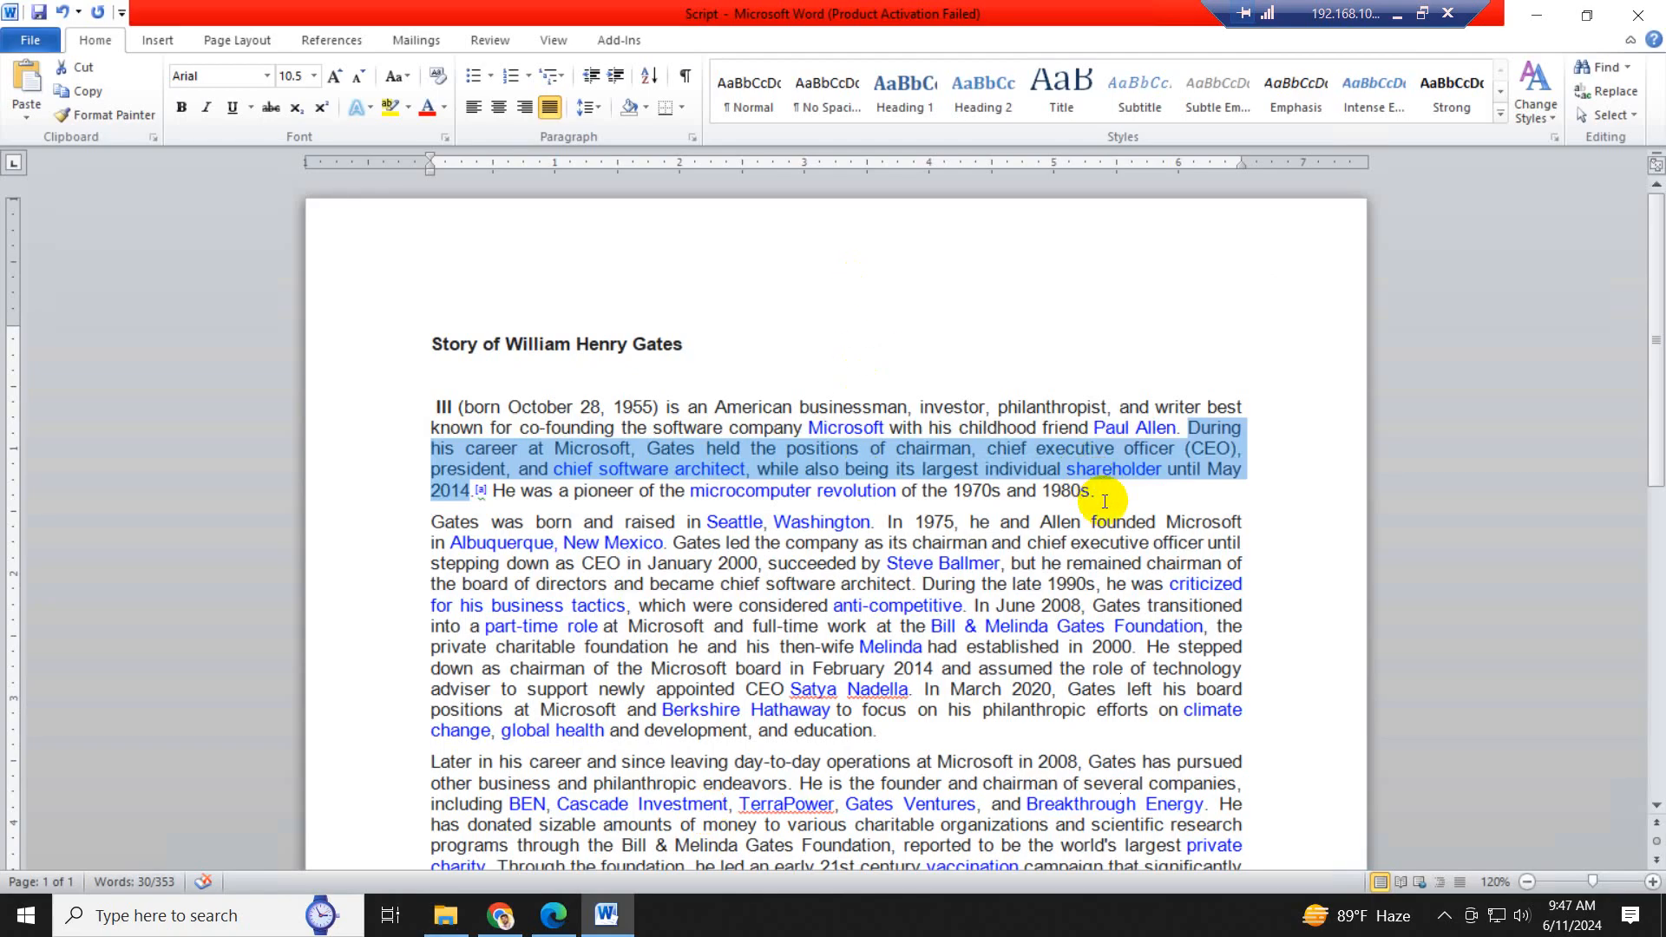
left_click_drag(1098, 492, 510, 497)
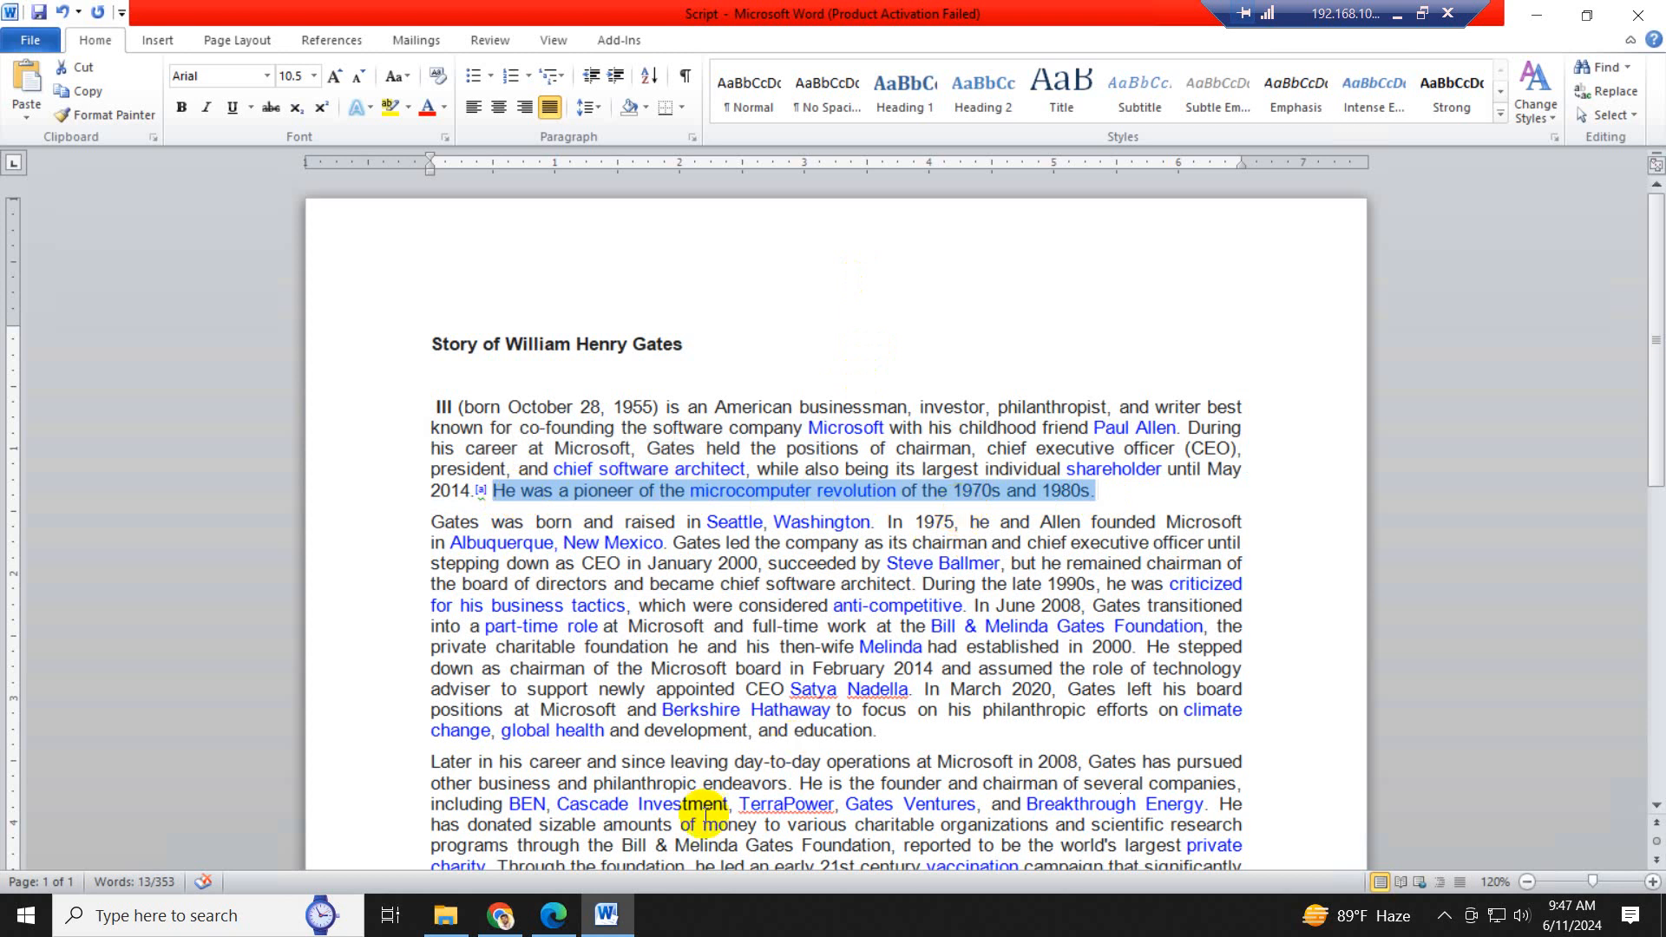
left_click(556, 911)
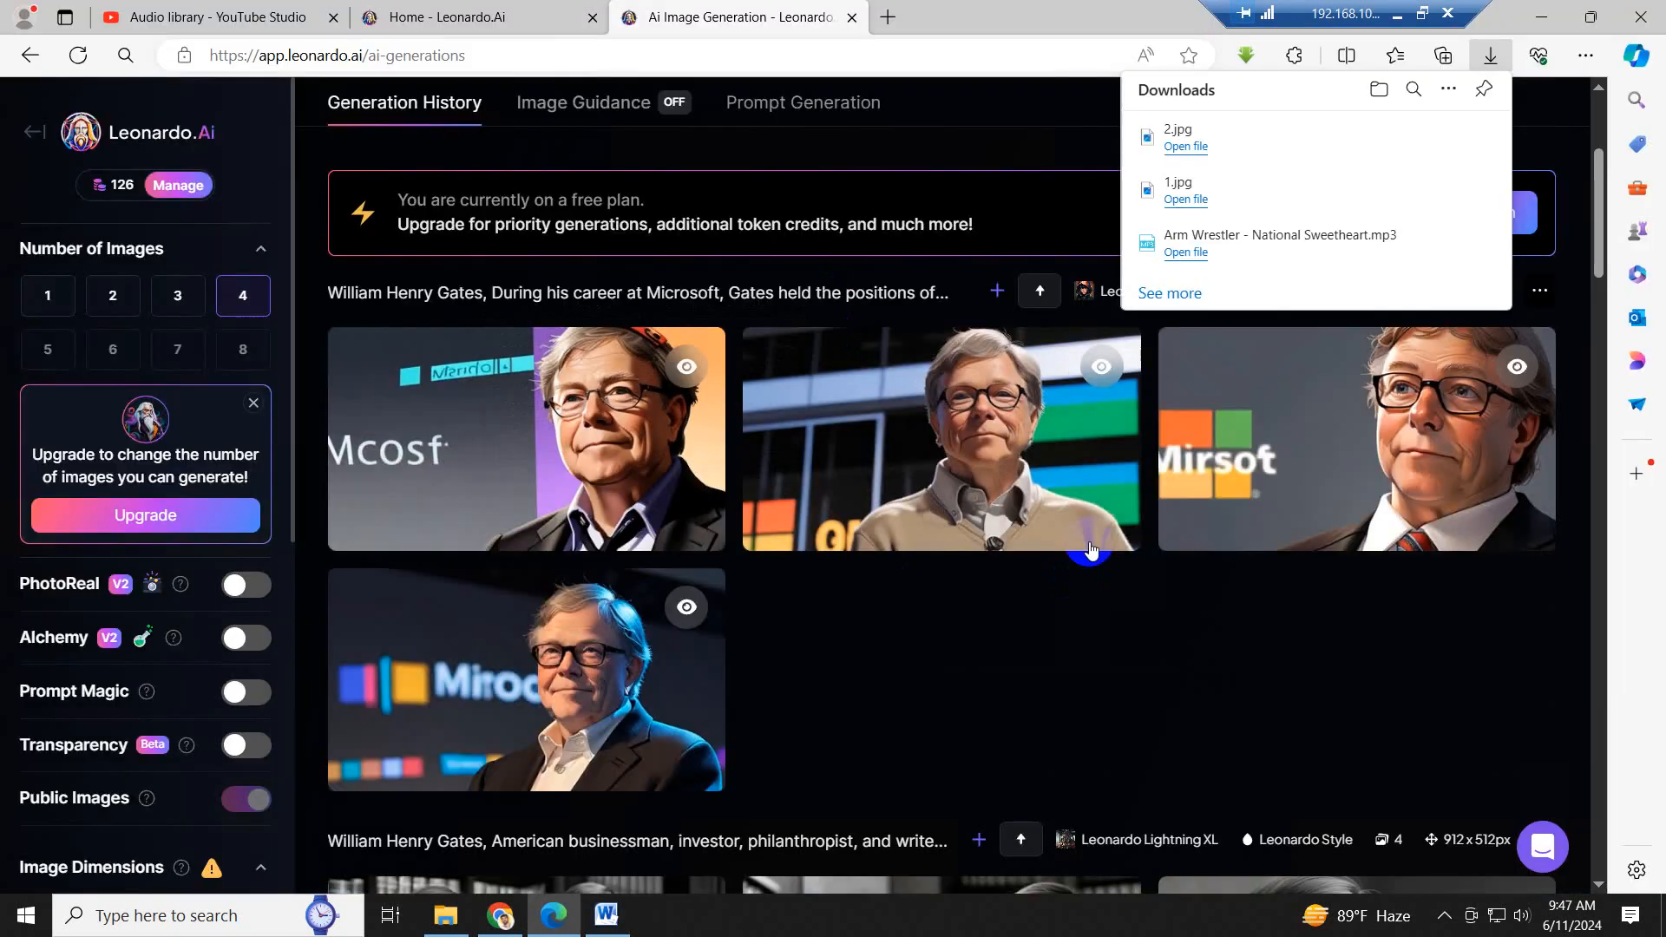
left_click(607, 914)
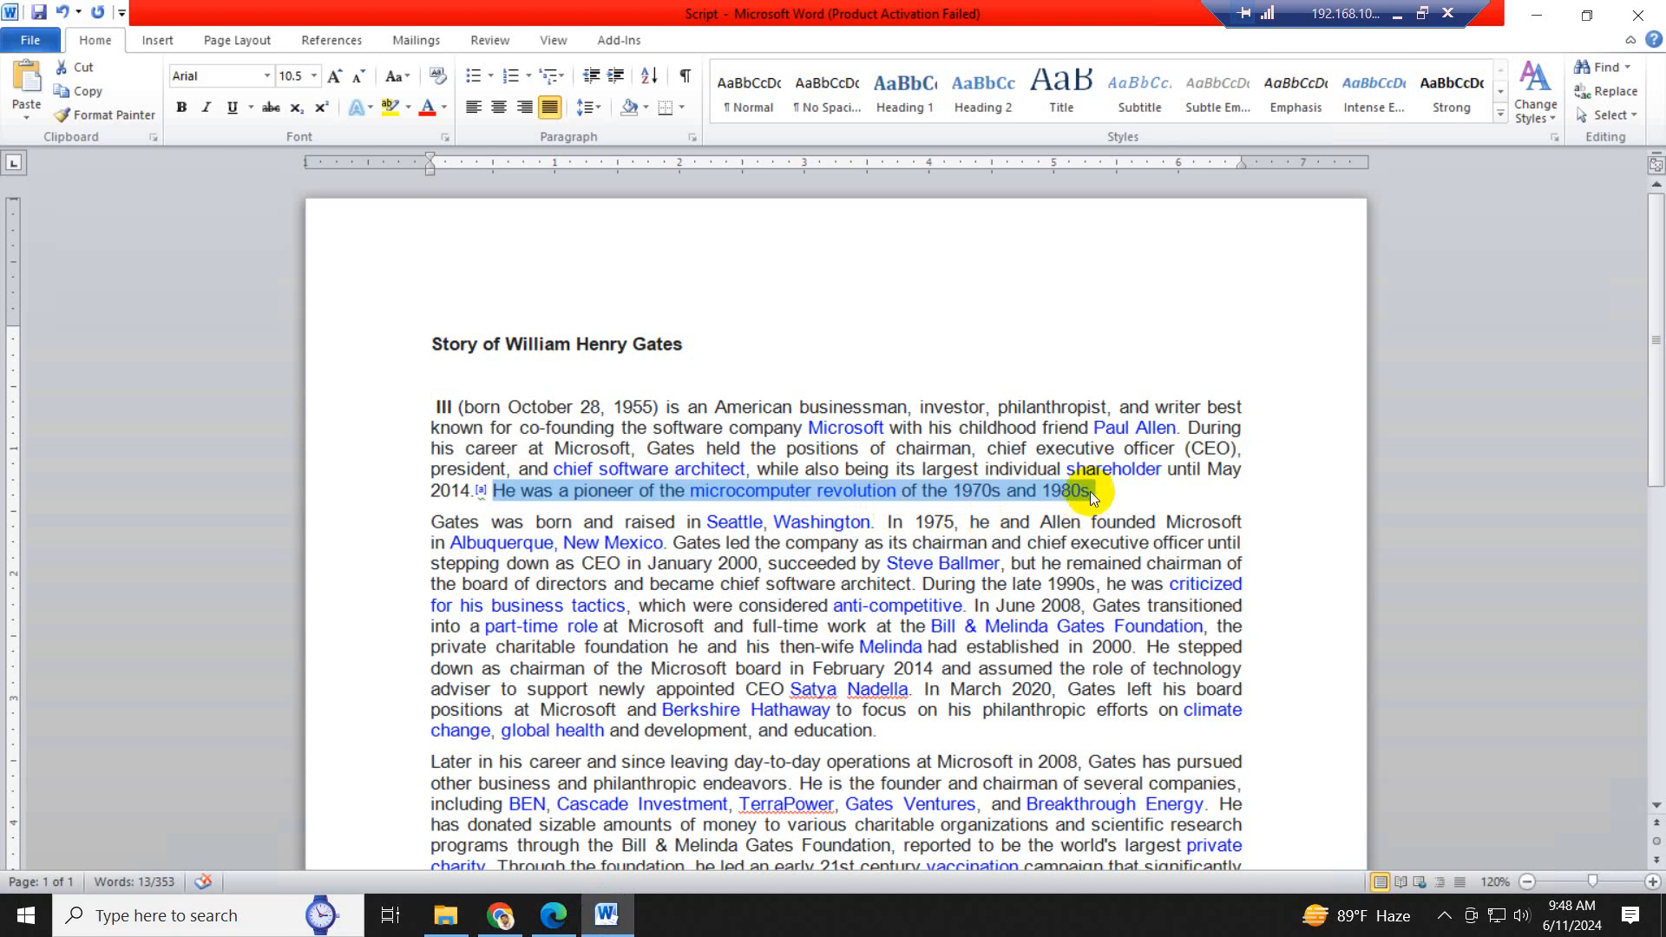
- Return to Leonardo AI, download the third image of the career-at-Microsoft set, and save it as 3 in the Image folder
left_click(552, 916)
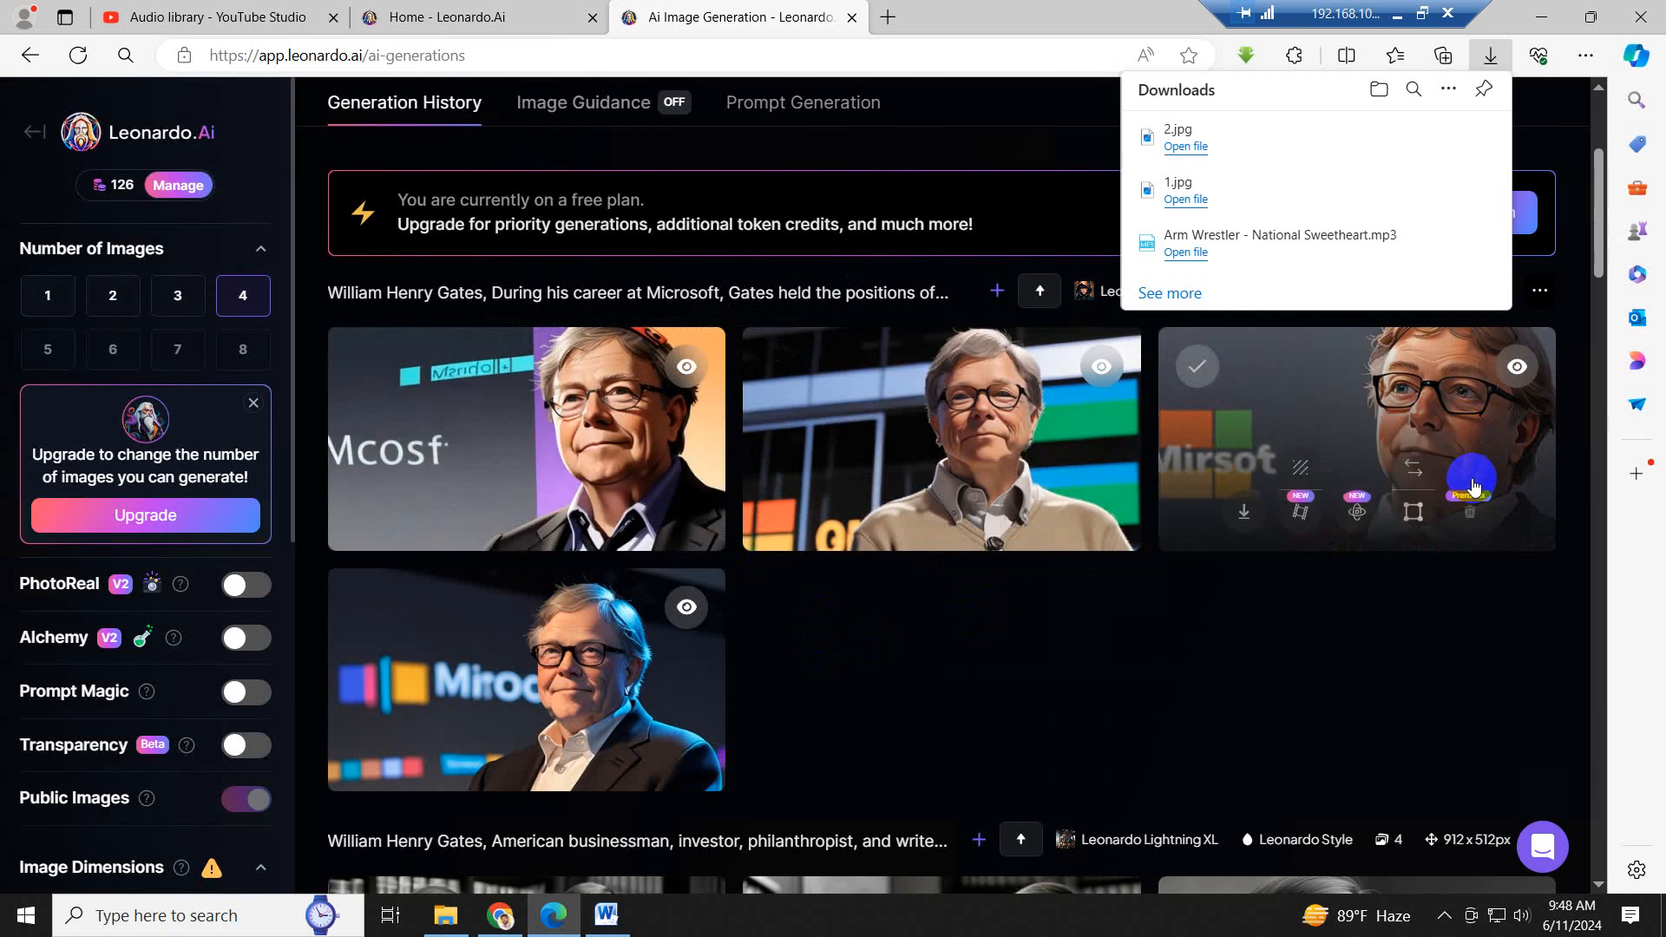
left_click(1245, 514)
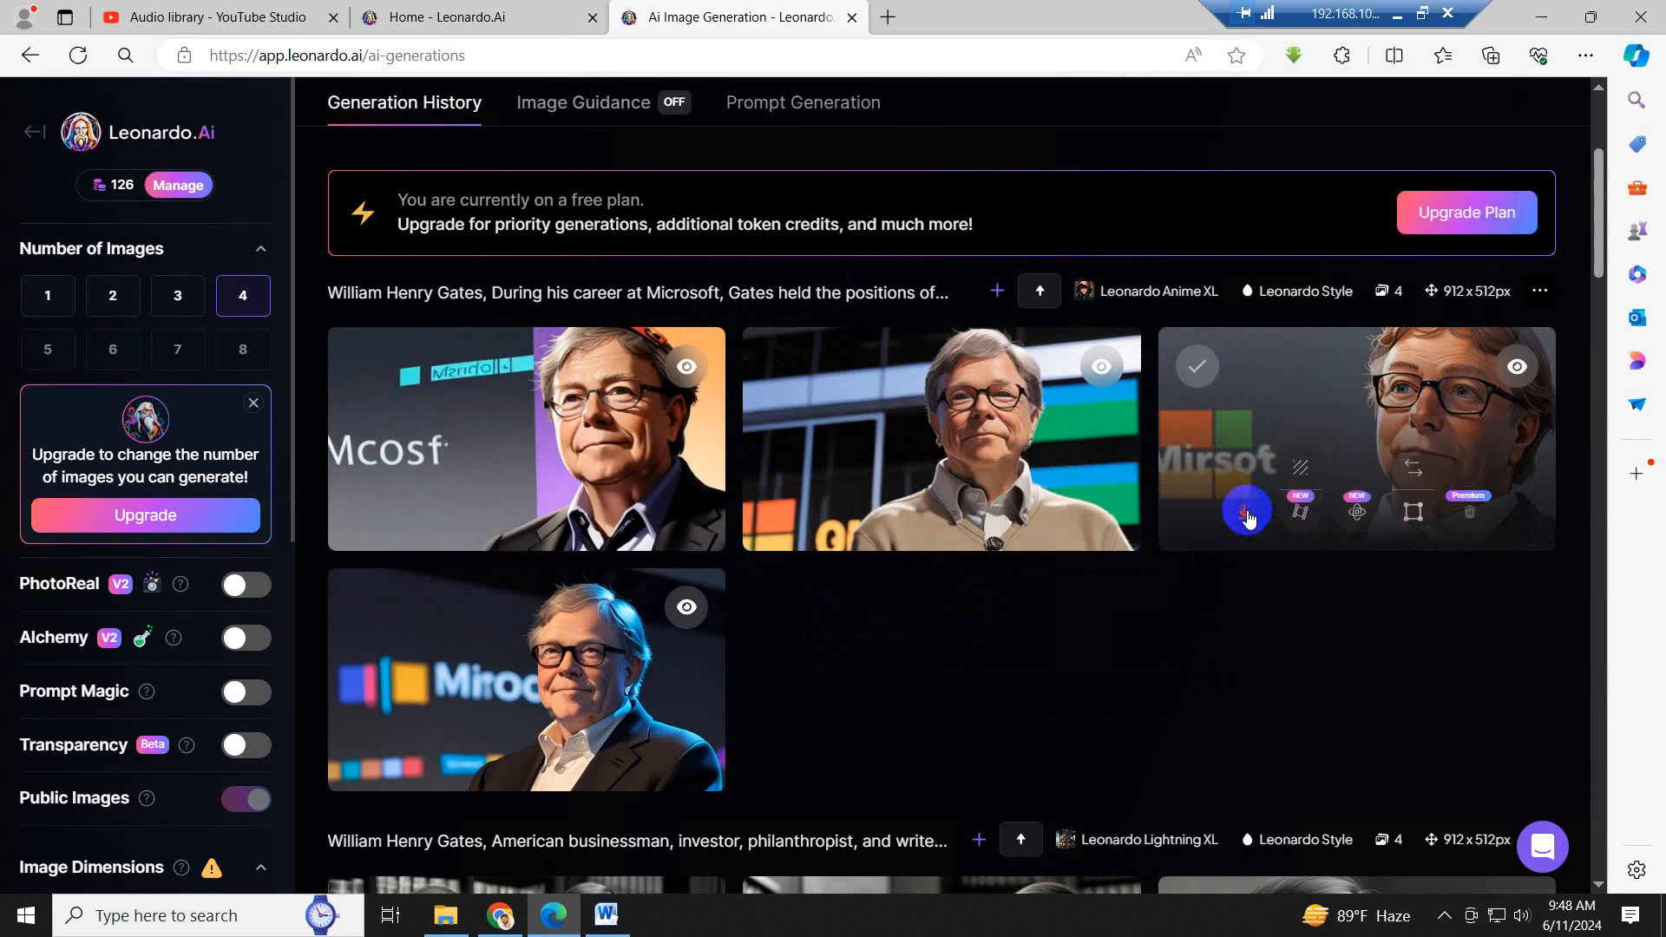
left_click(1364, 166)
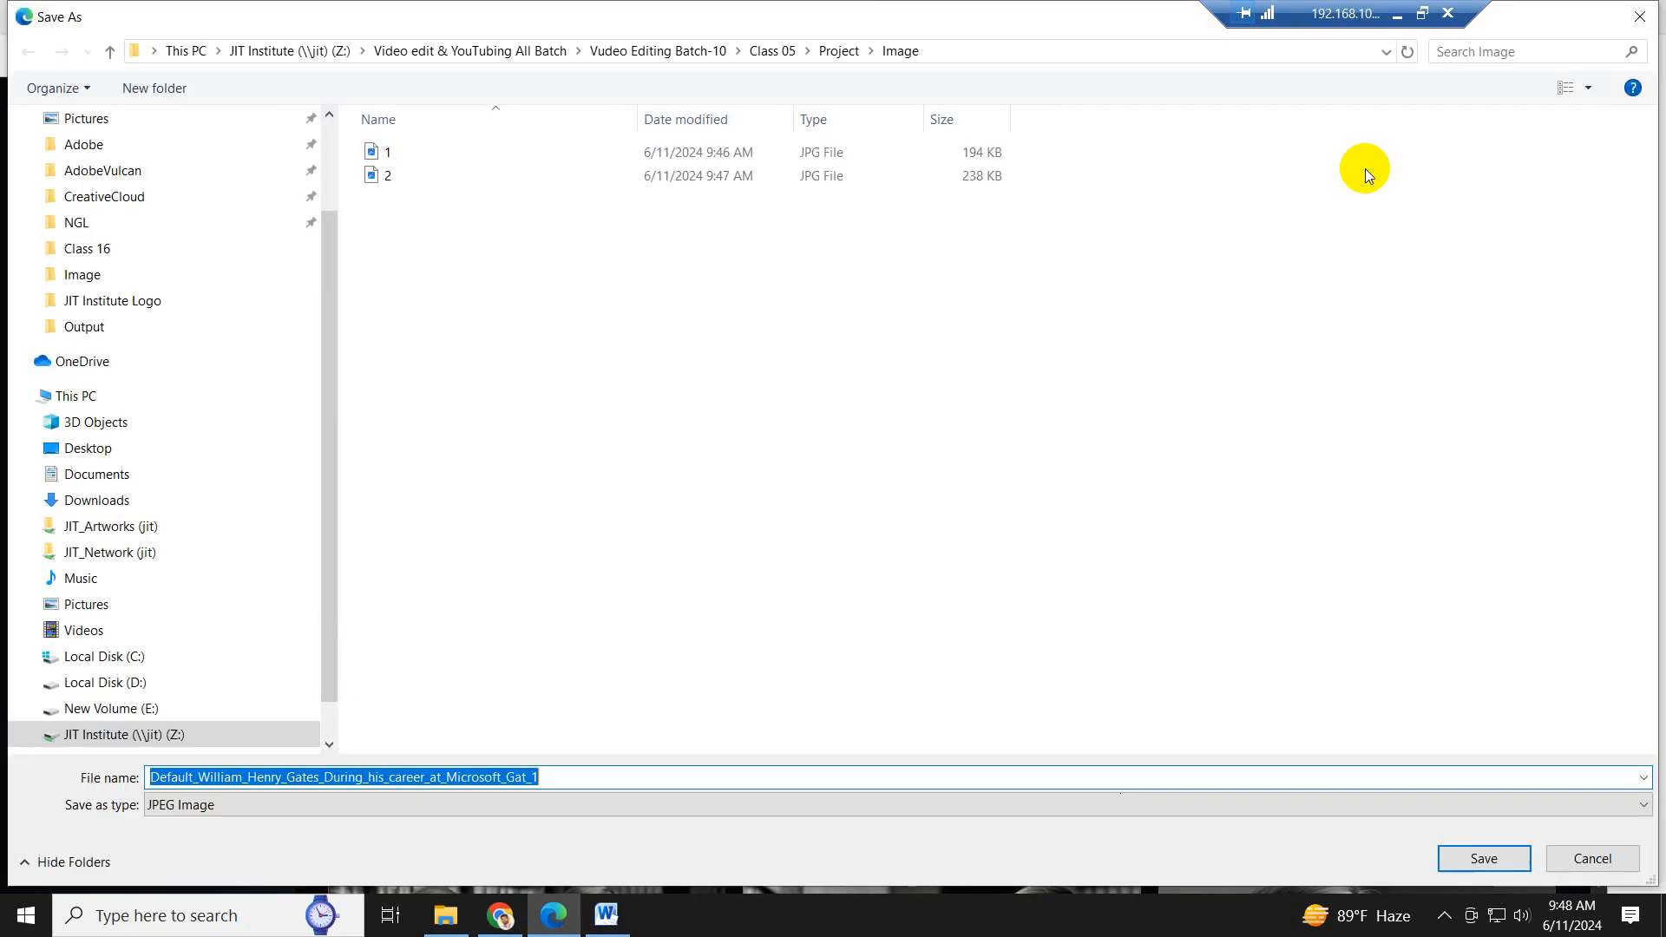
type("3")
key("Return")
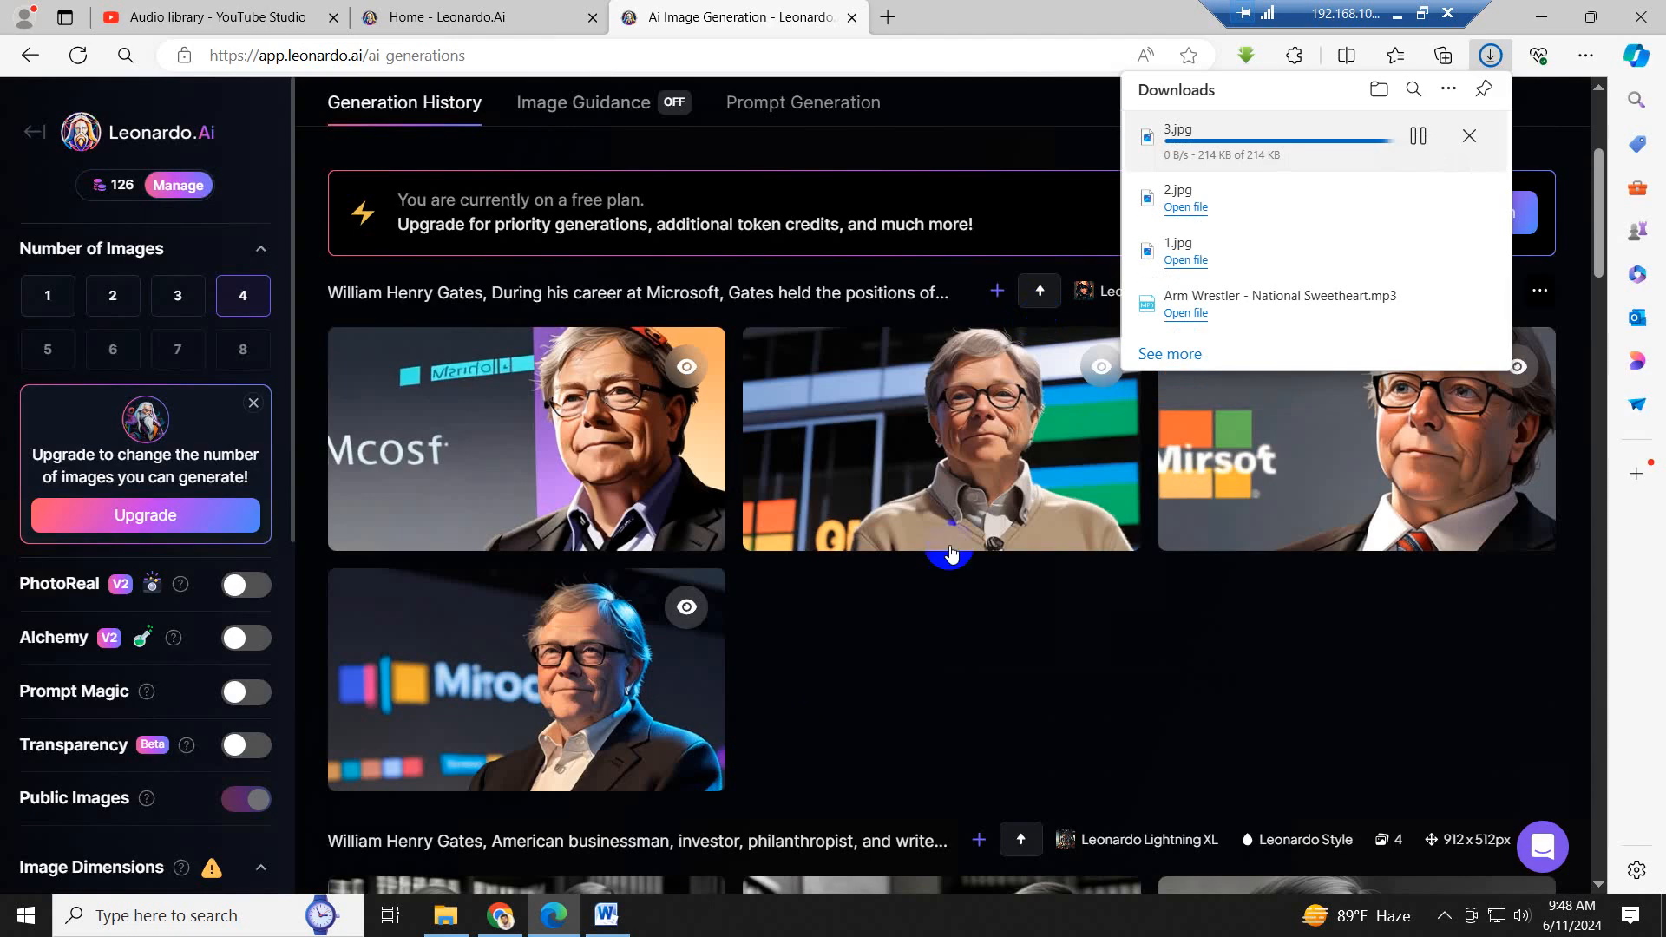
- Download the first image of the career-at-Microsoft set and save it as 0 in the Image folder
mouse_move(480, 425)
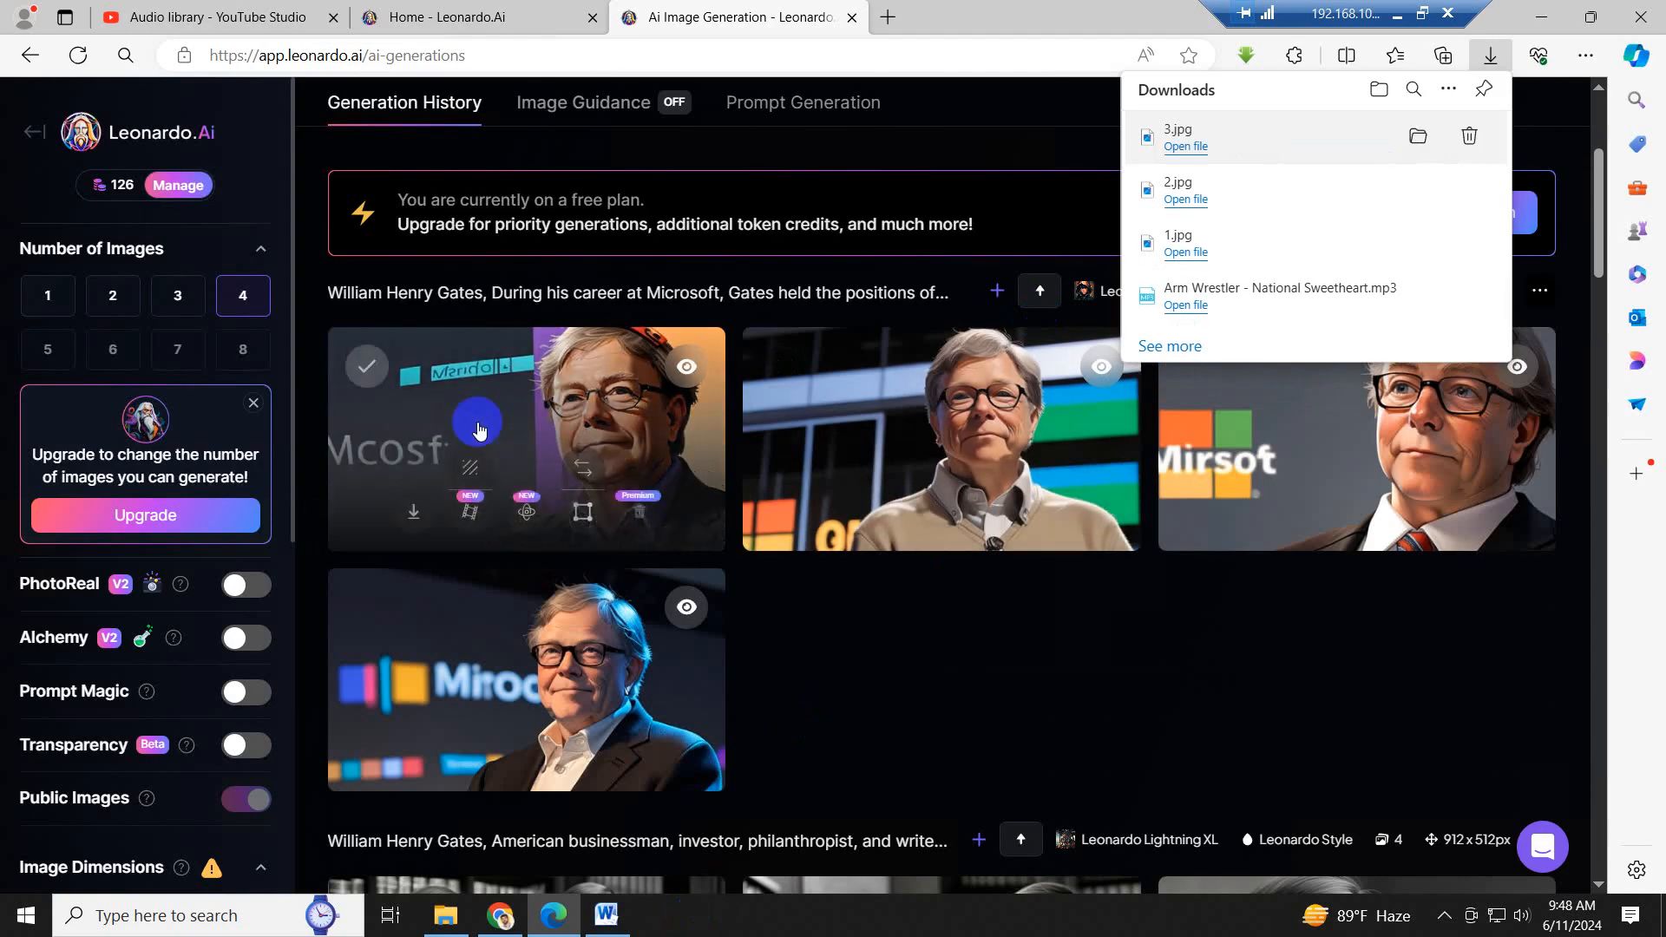
left_click(415, 512)
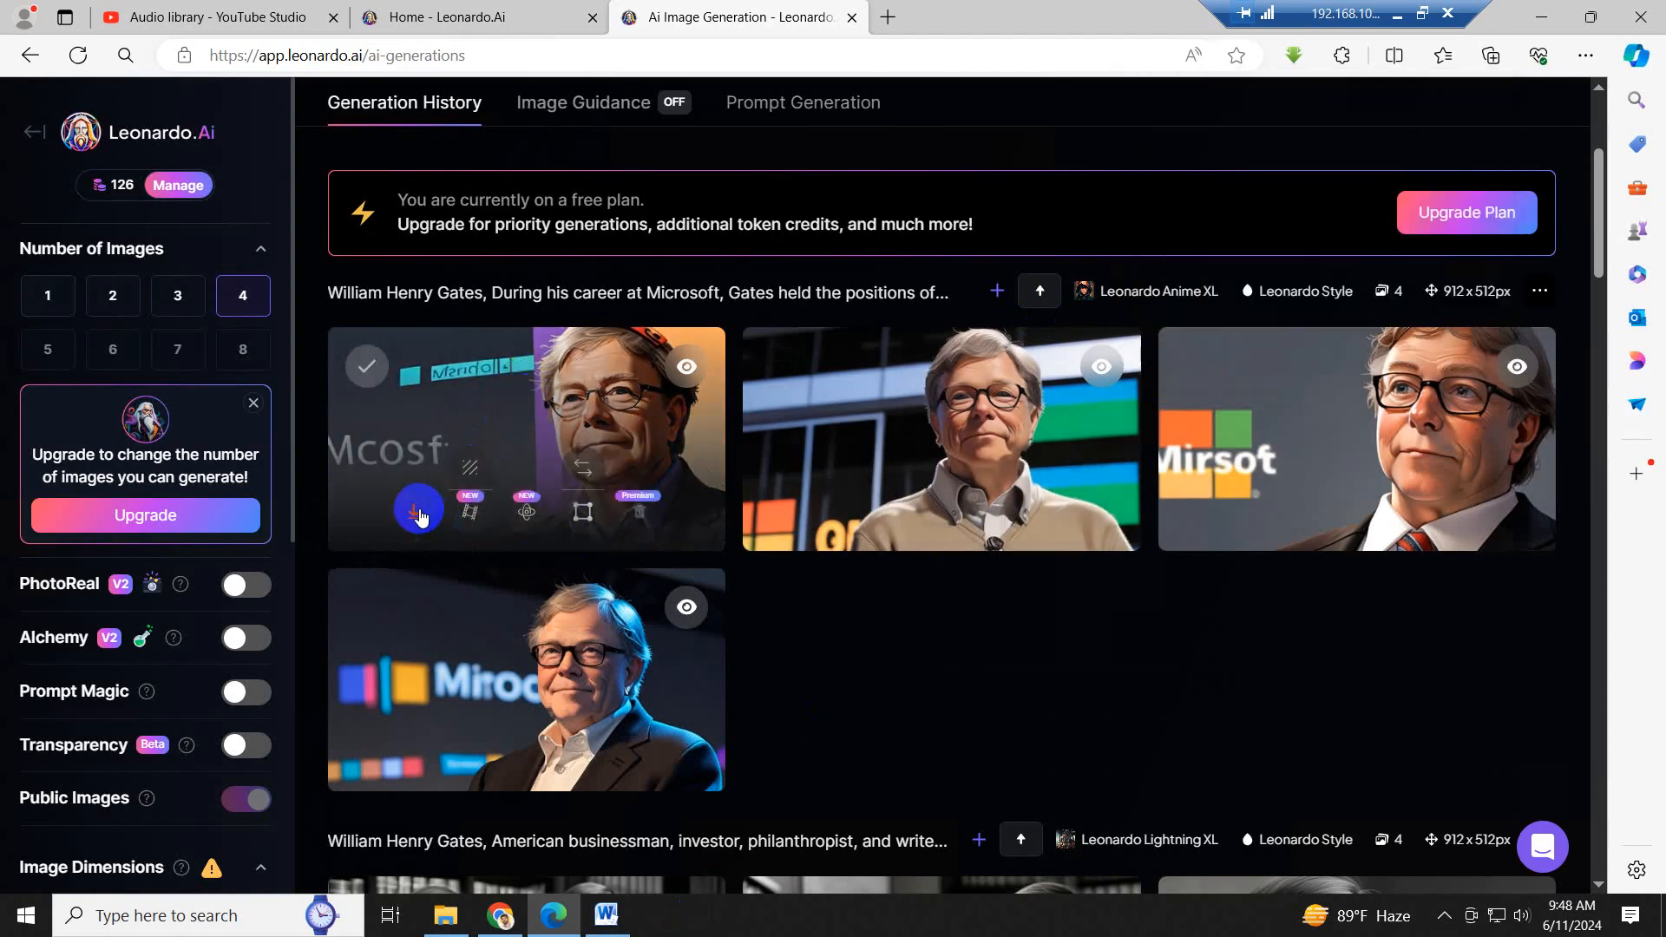
left_click(1347, 166)
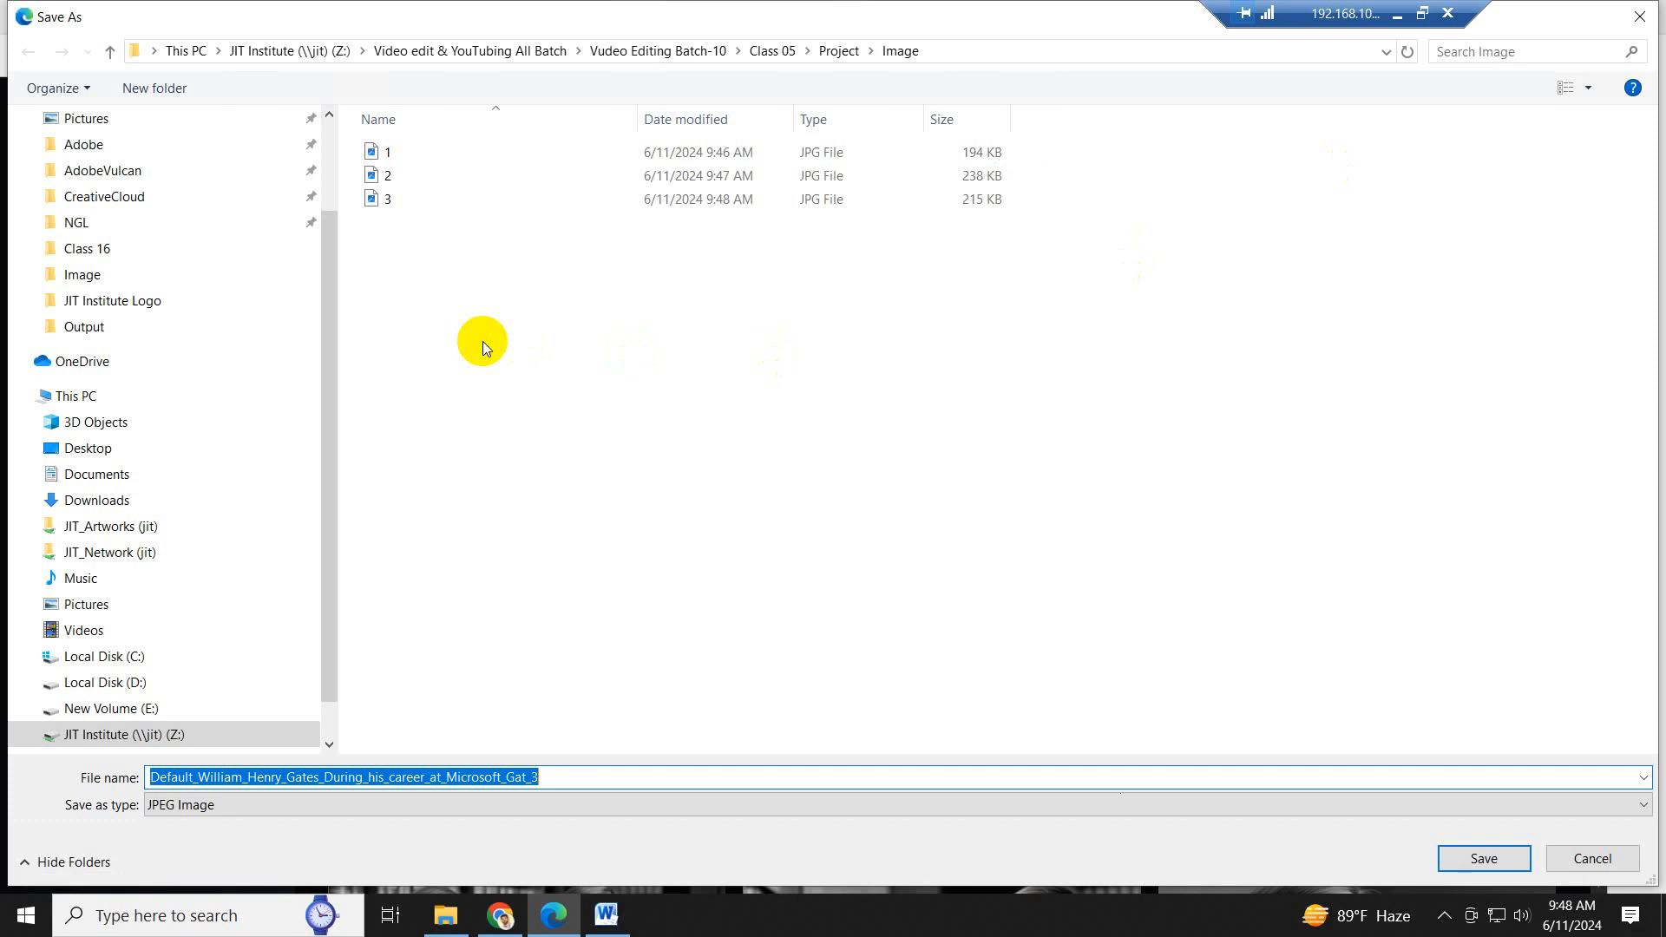
type("0")
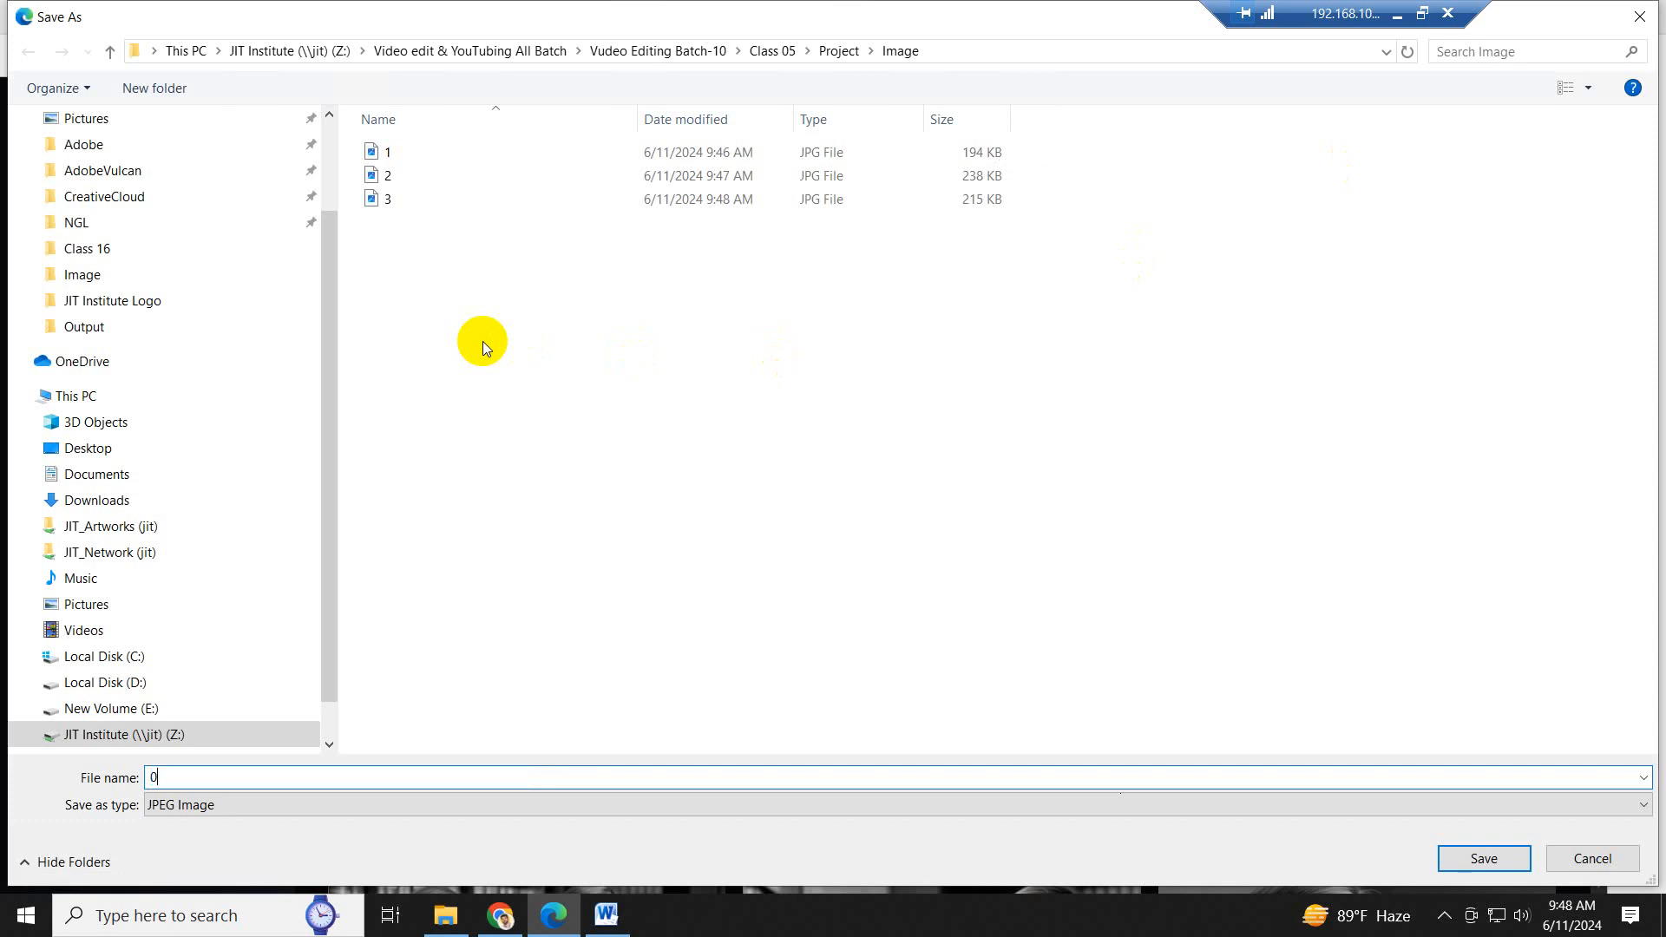
left_click(1484, 857)
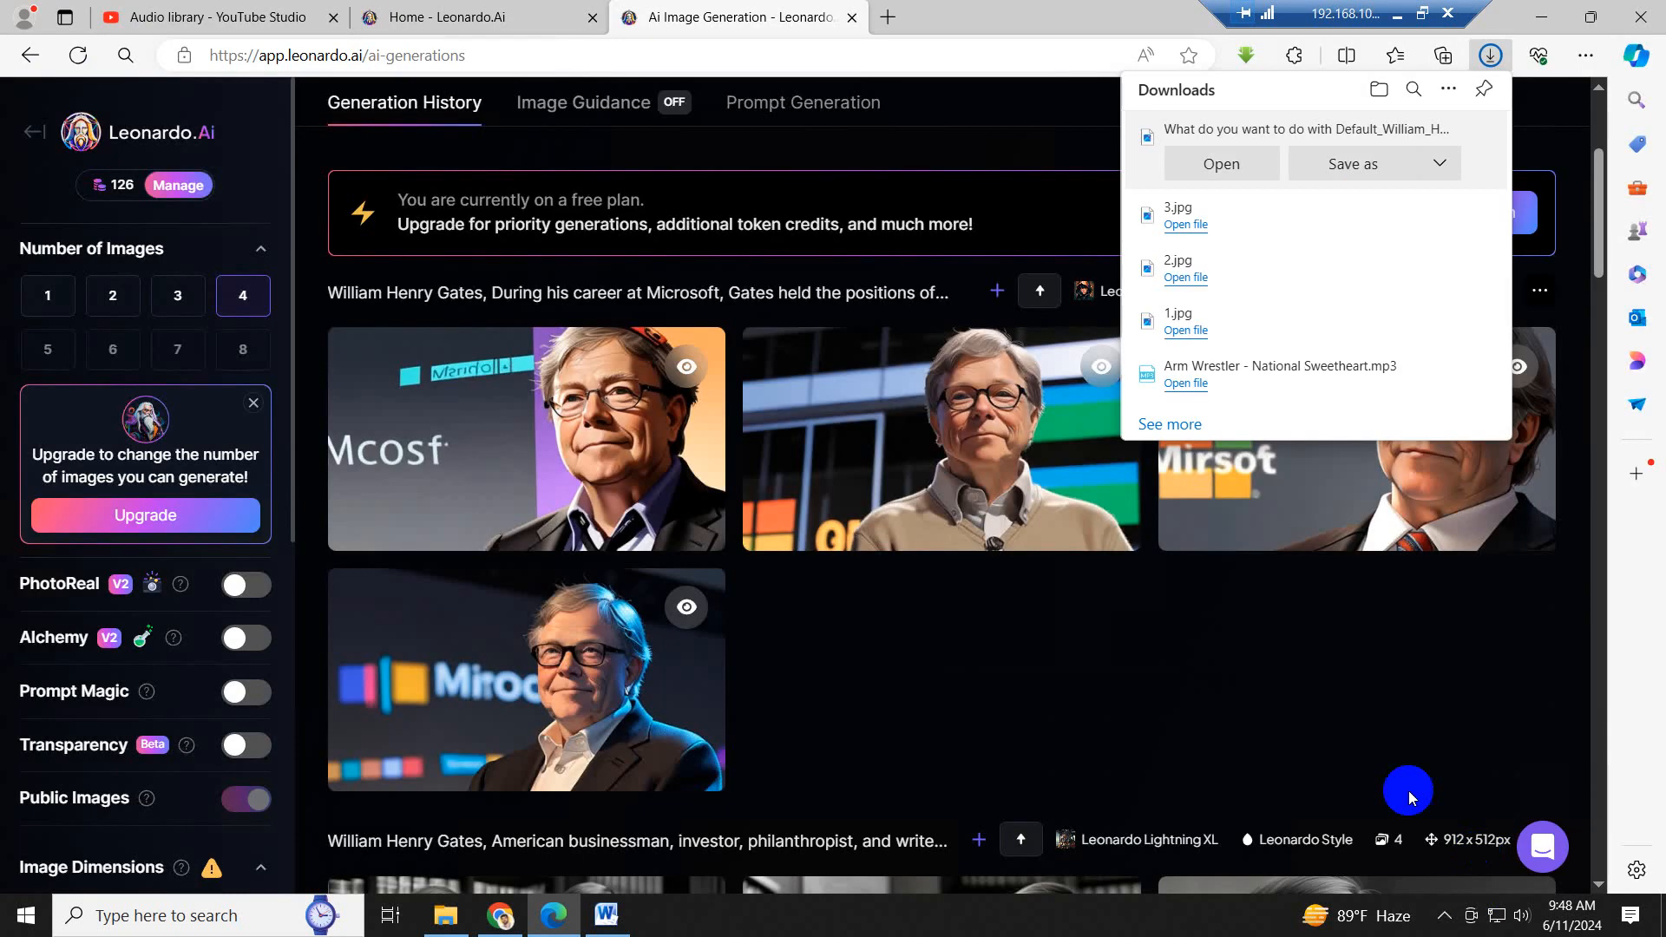
- Switch to Word and copy the second paragraph's opening sentence, "Gates was born and raised in Seattle, Washington."
left_click(606, 915)
scroll(1033, 469, "down", 6)
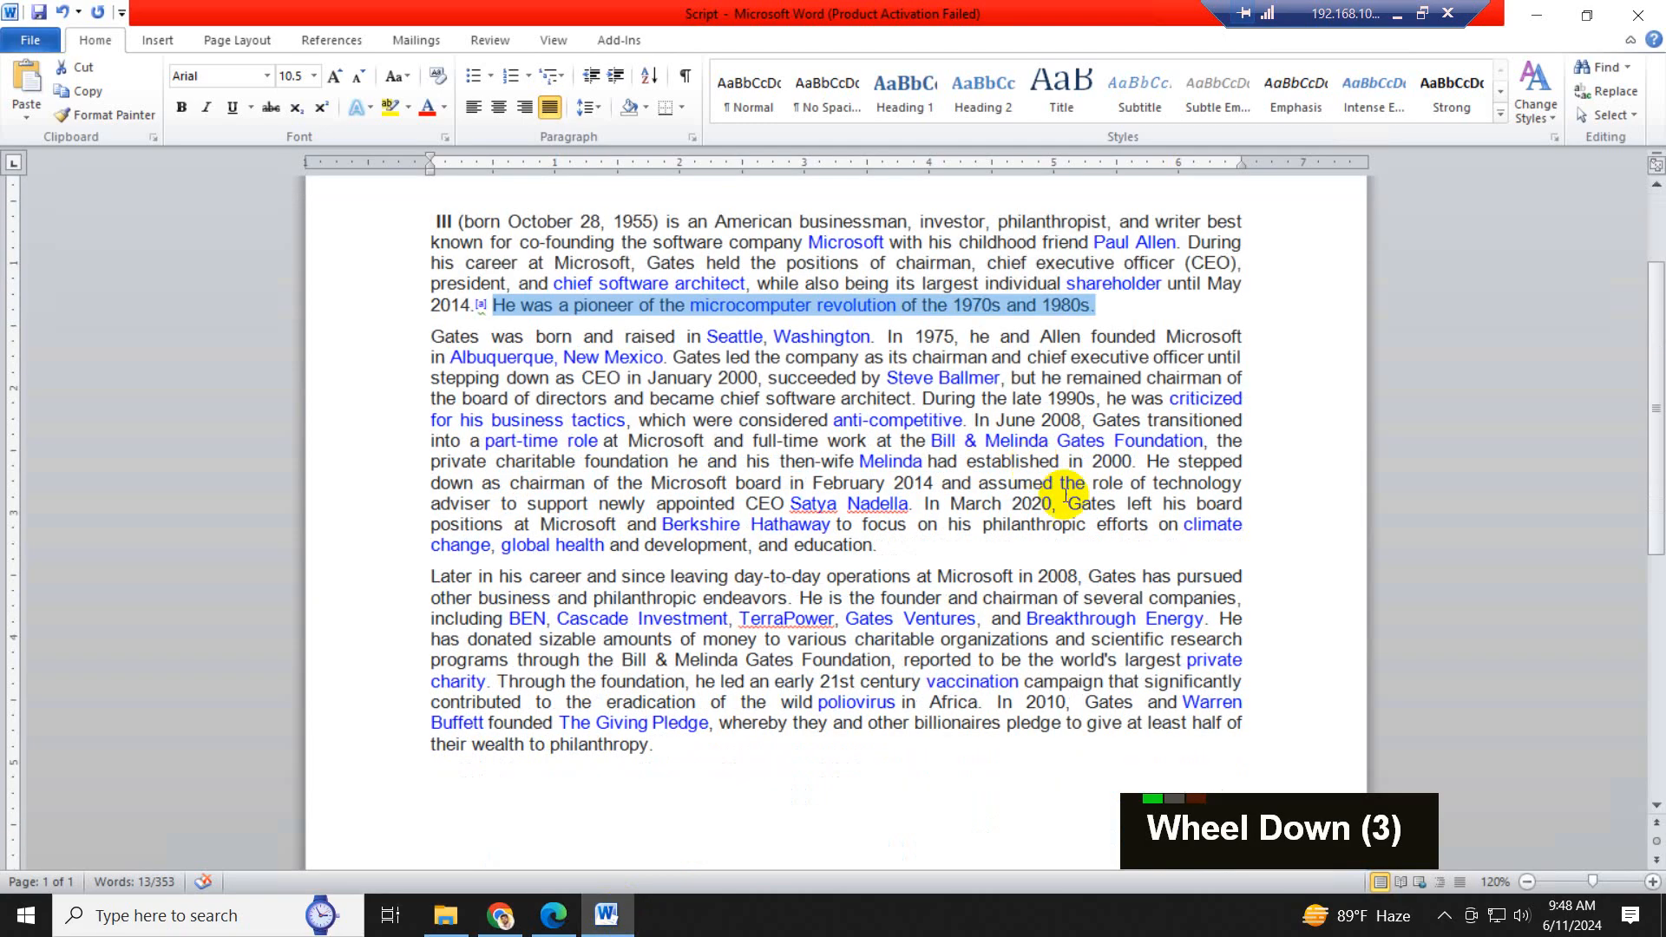
scroll(1068, 525, "up", 5)
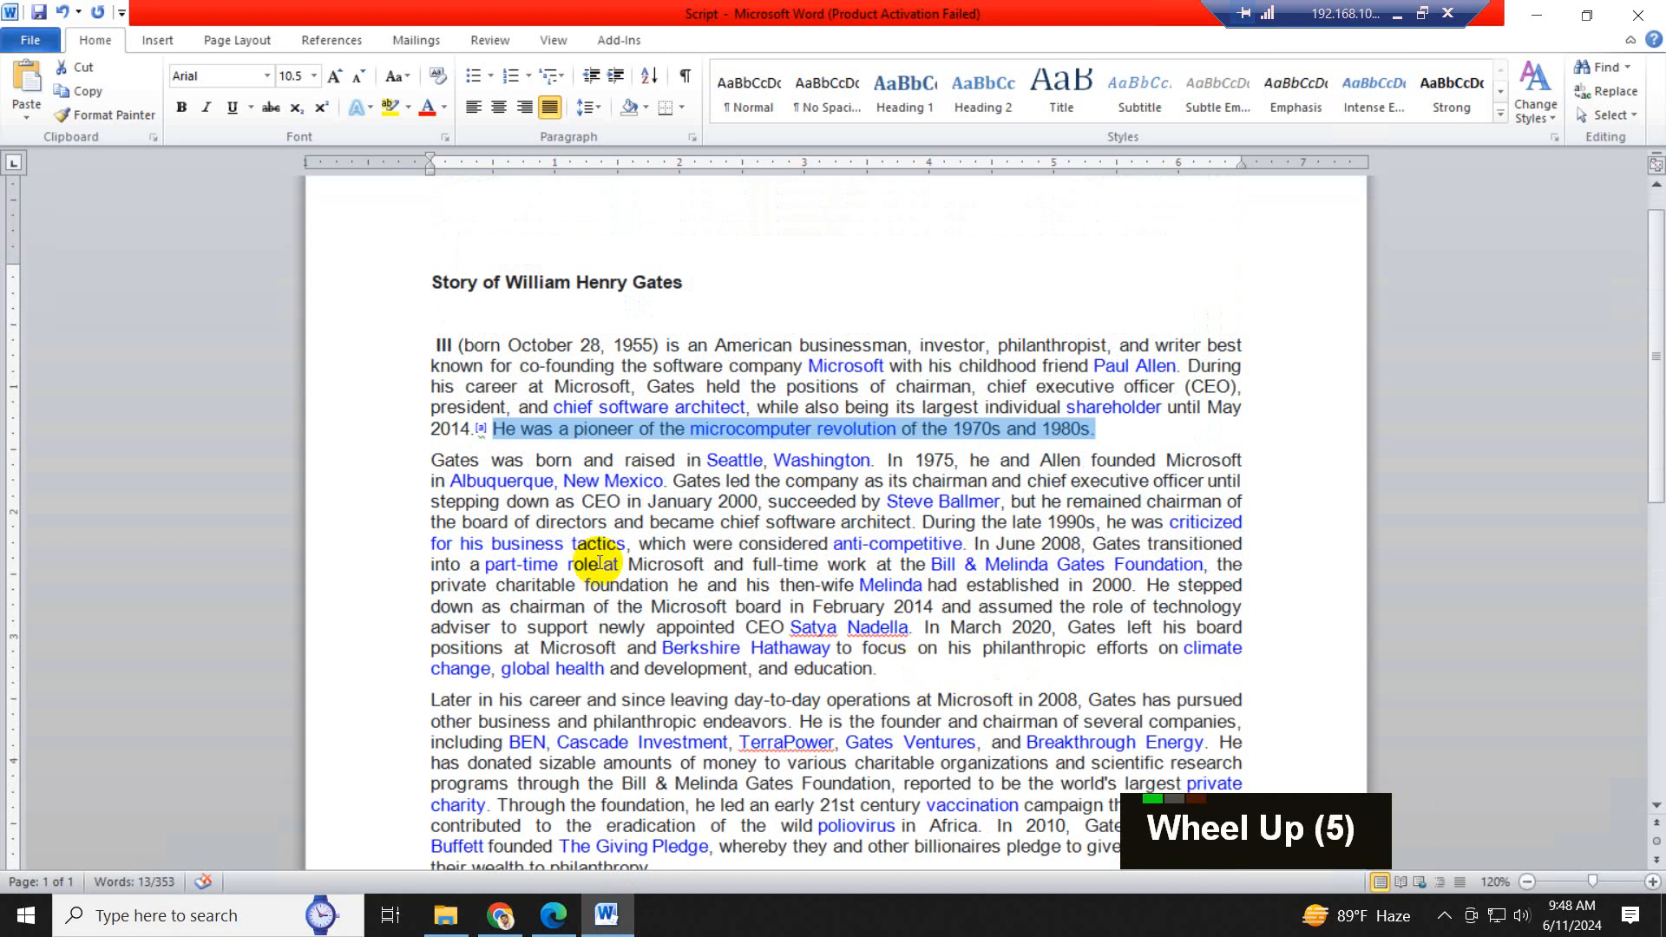
left_click_drag(431, 460, 884, 466)
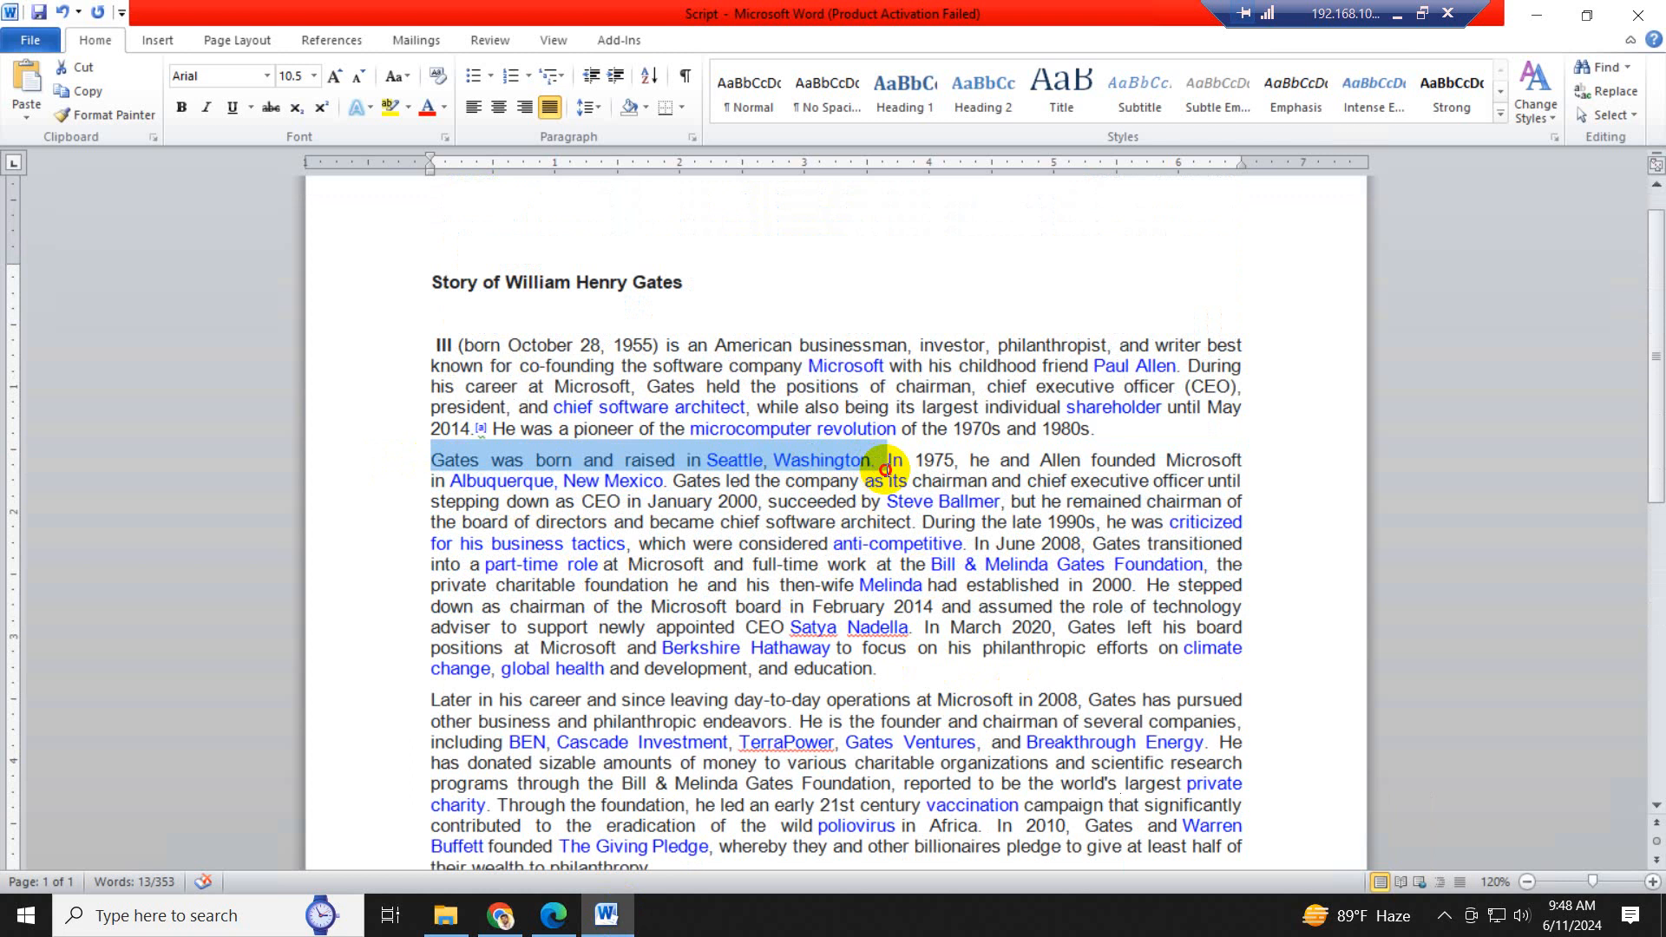
left_click_drag(884, 468, 805, 466)
key("ctrl+c")
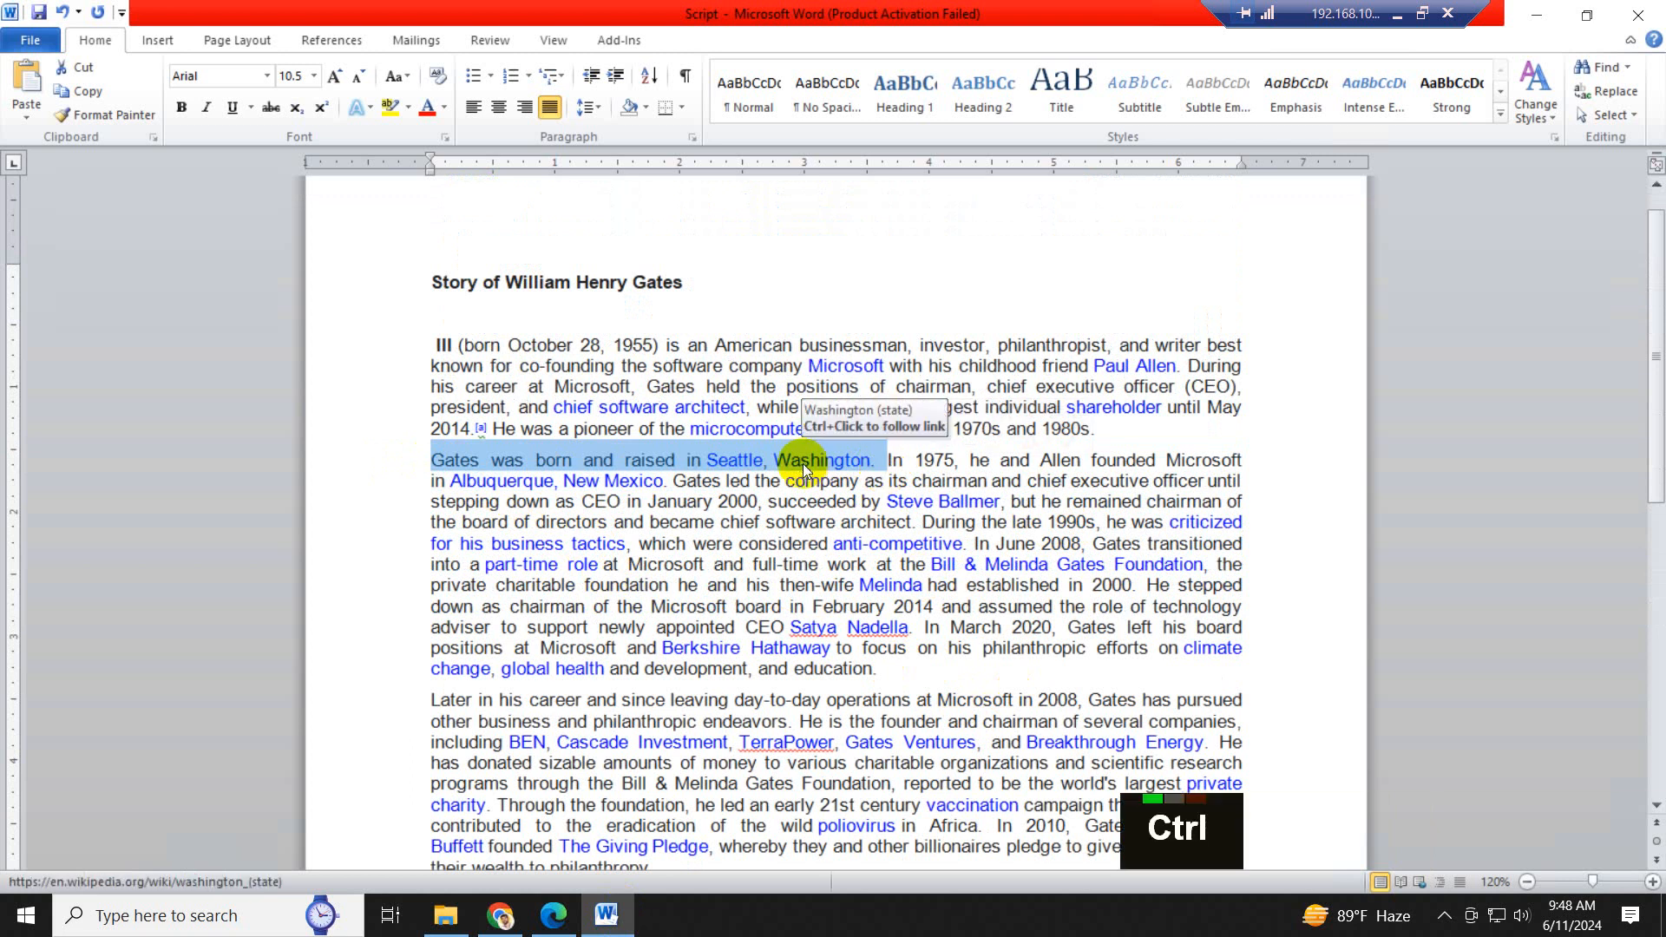
- In Leonardo AI, replace the prompt text after "William Henry Gates," with the copied Seattle sentence and generate the images
left_click(554, 914)
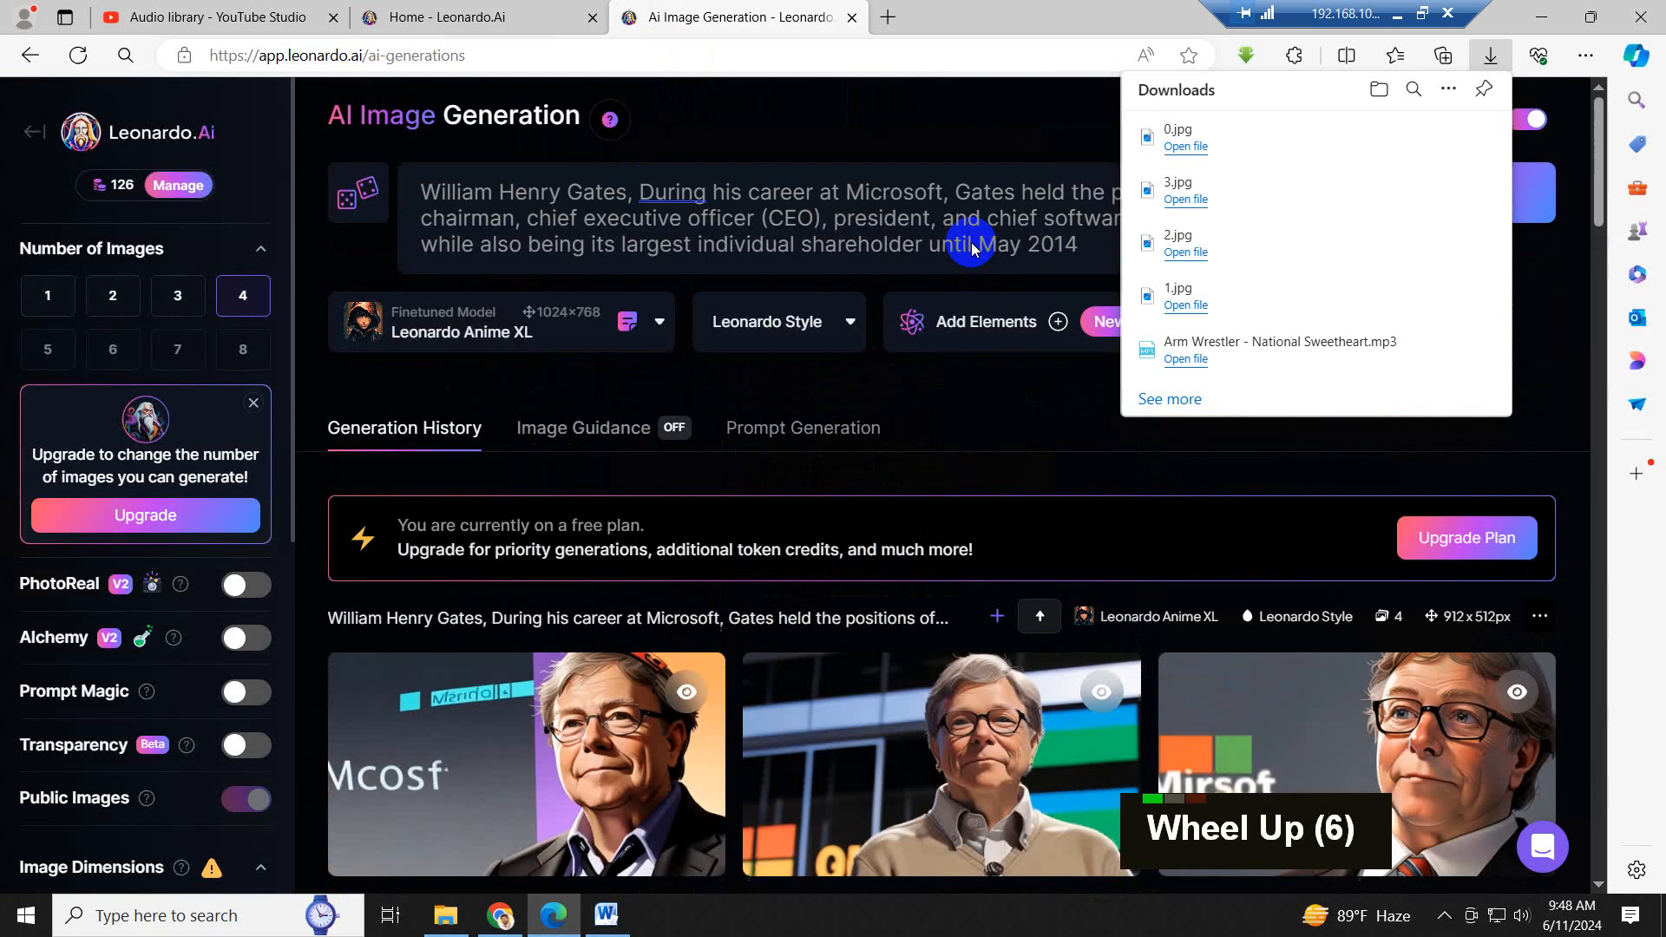
scroll(967, 243, "up", 6)
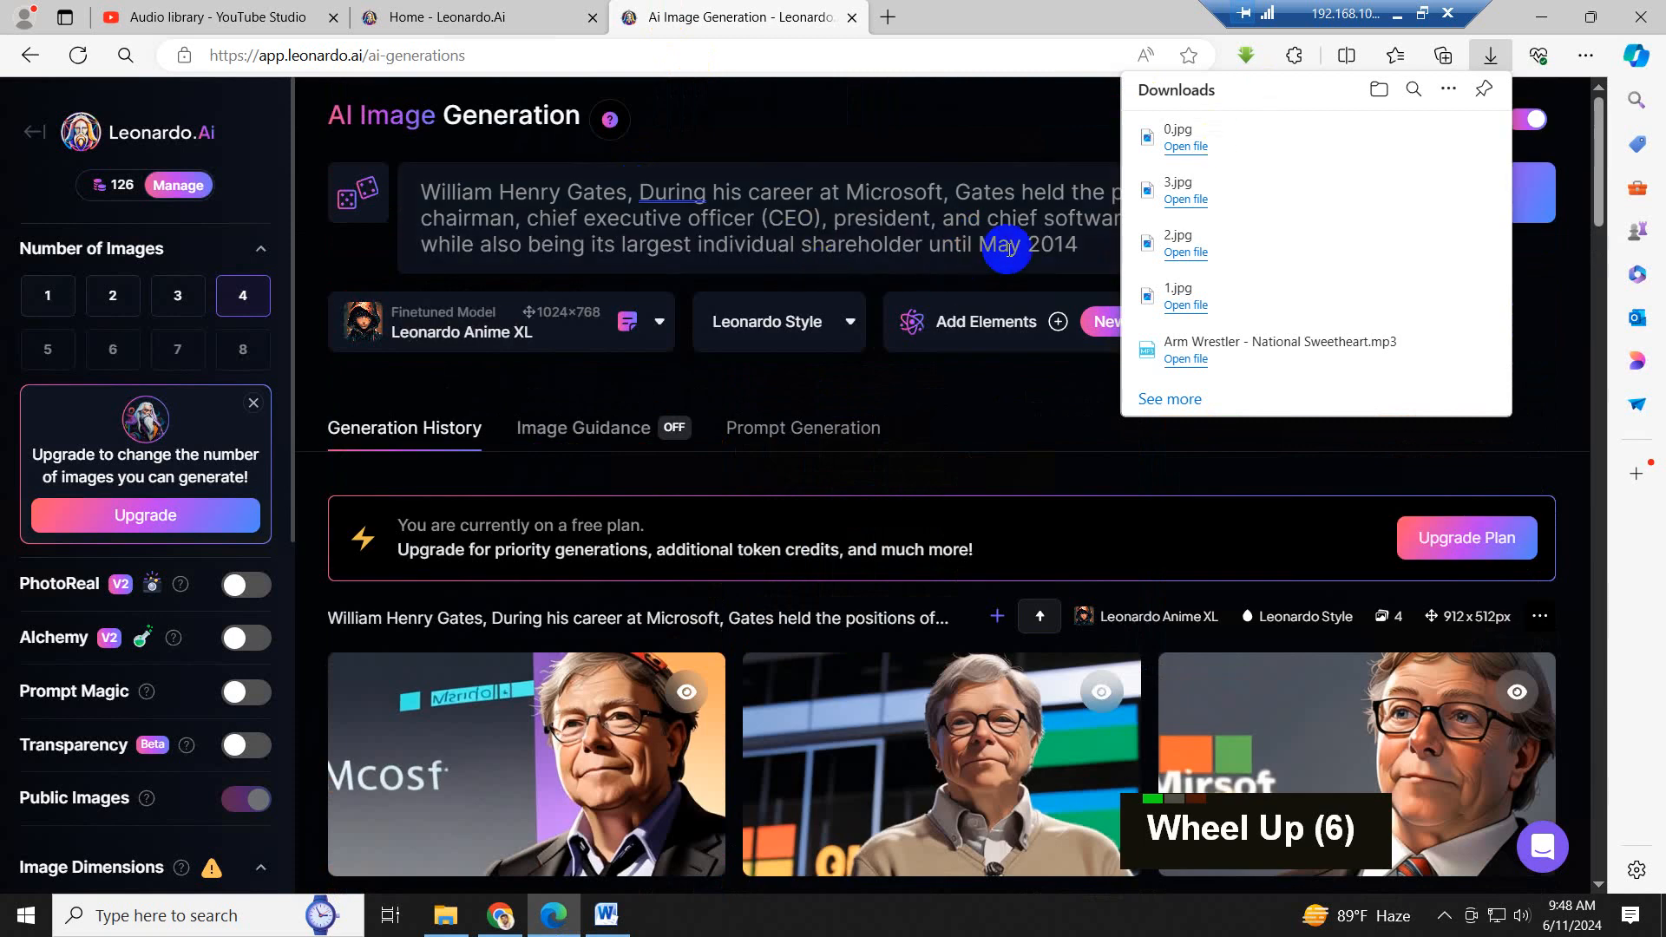
left_click(1008, 249)
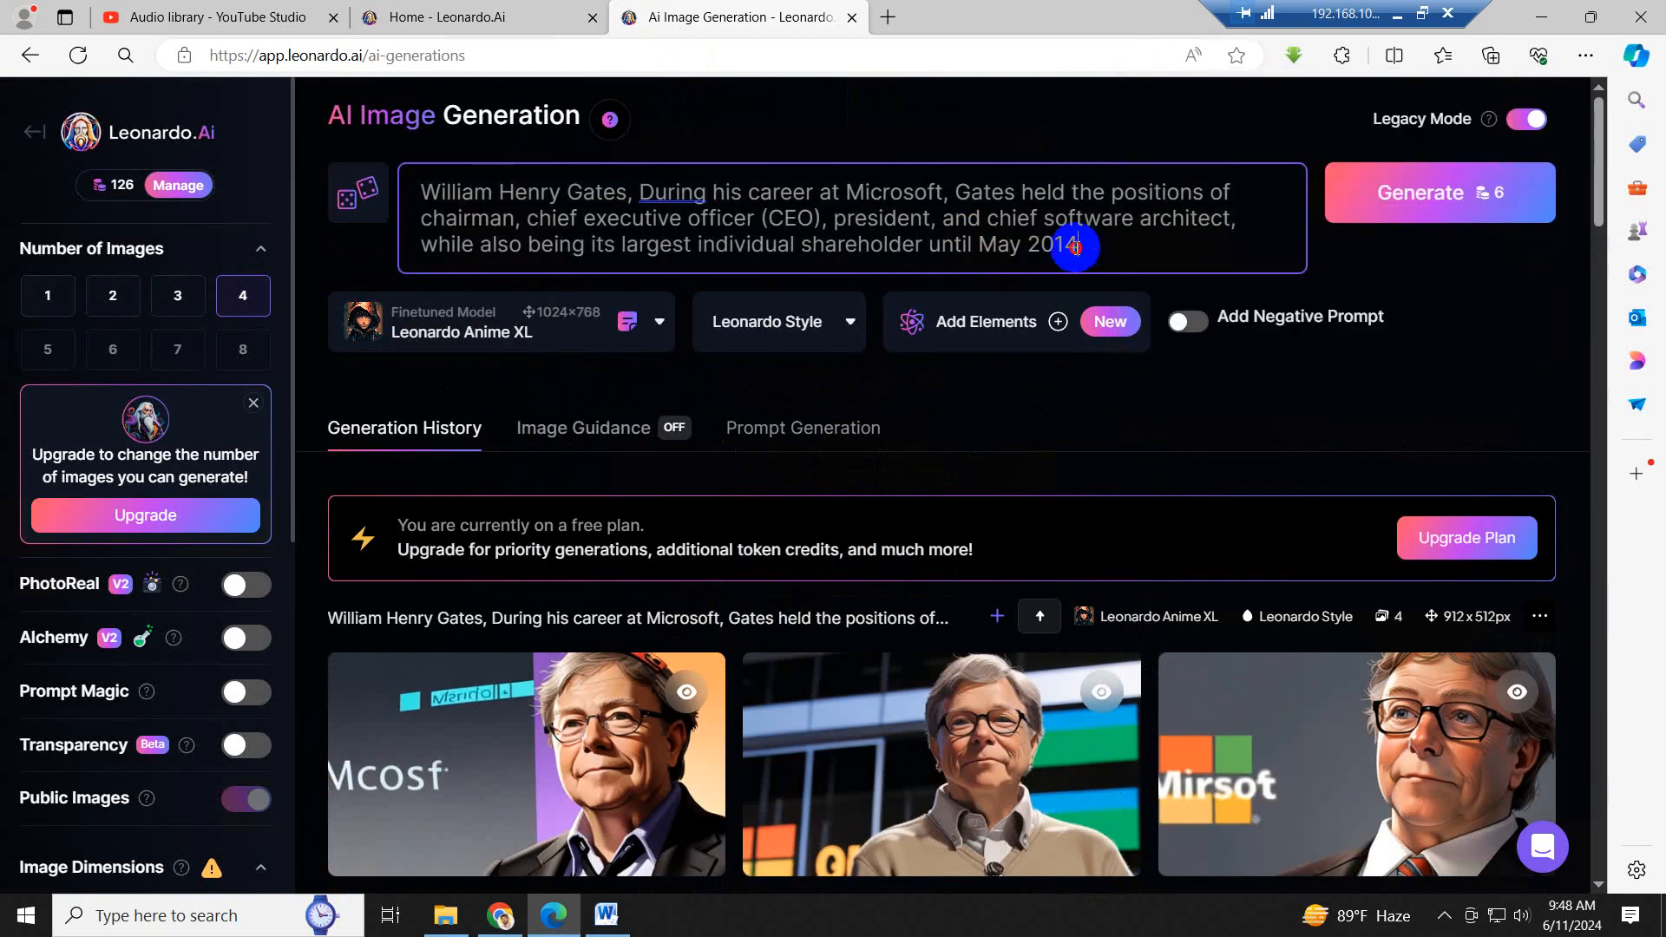
left_click_drag(1079, 246, 645, 193)
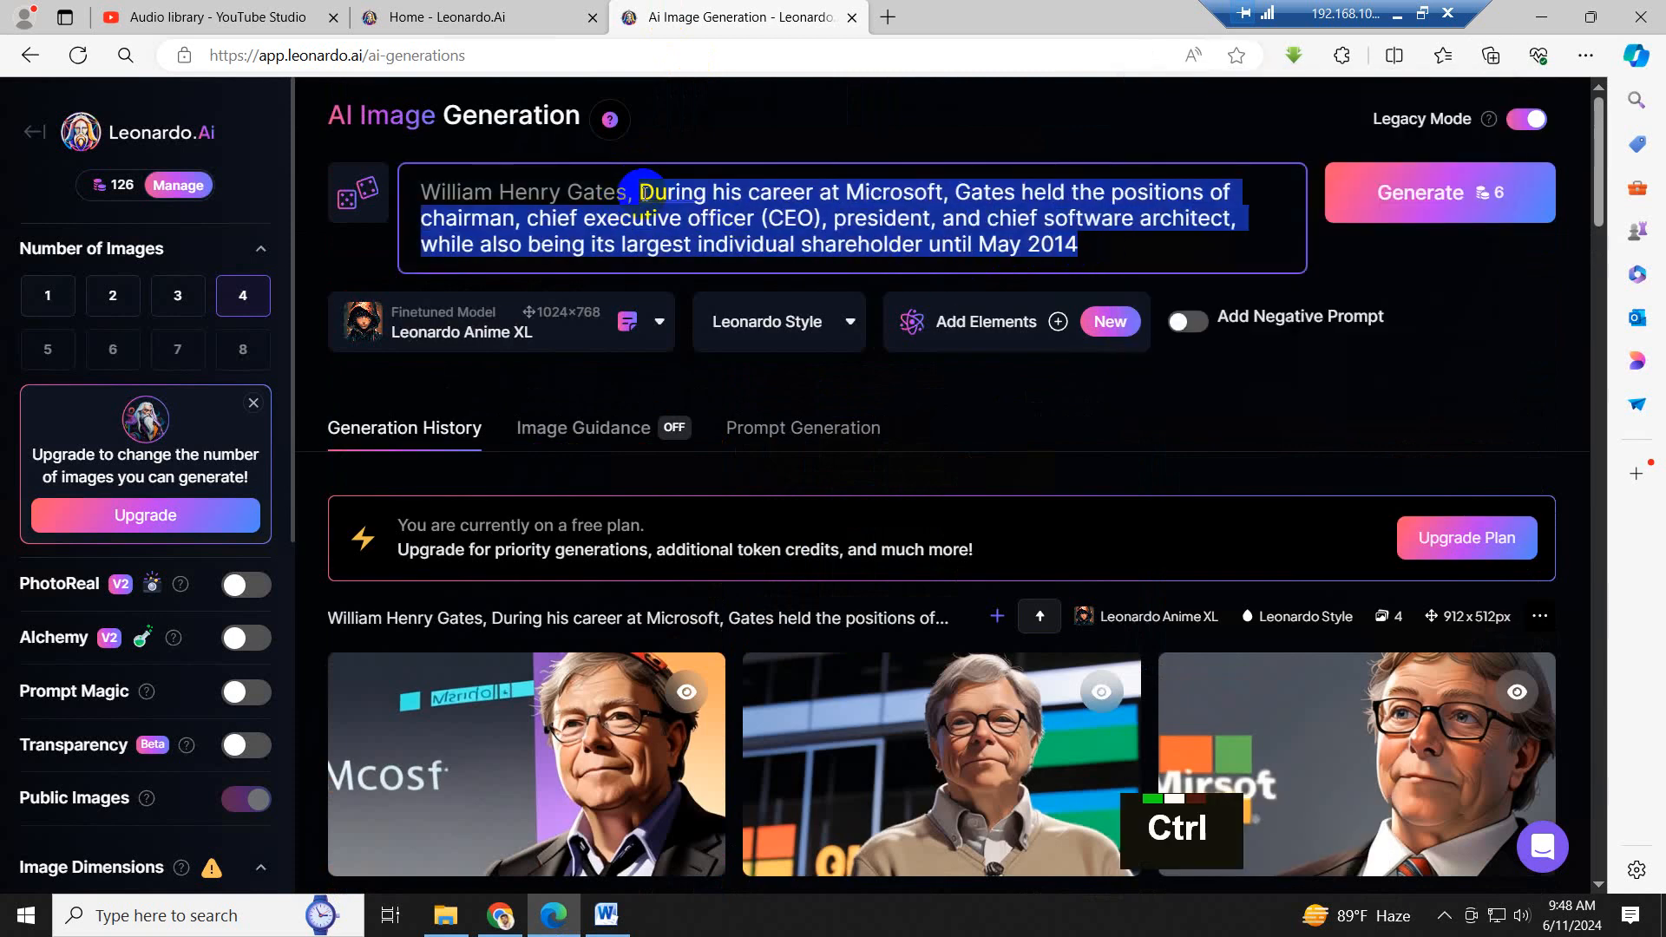
key("ctrl+v")
key("ctrl+Return")
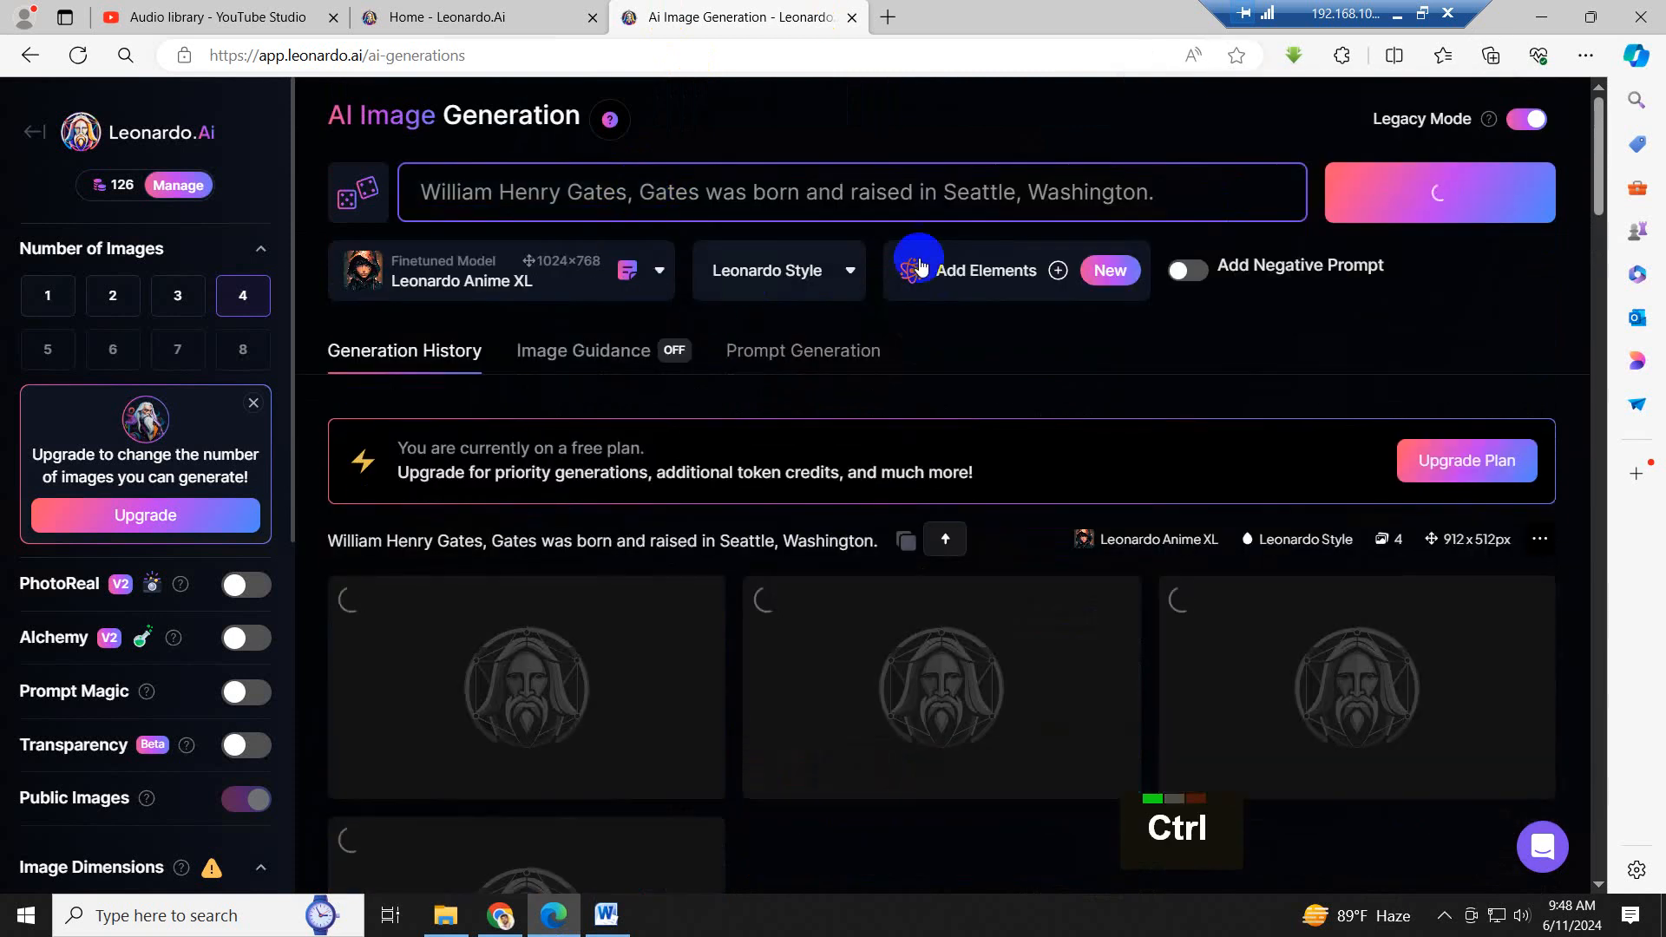
- Copy the Seattle sentence from the prompt, then open Google Translate through a new tab and close the search results tab
left_click_drag(1192, 194, 640, 174)
key("ctrl+c")
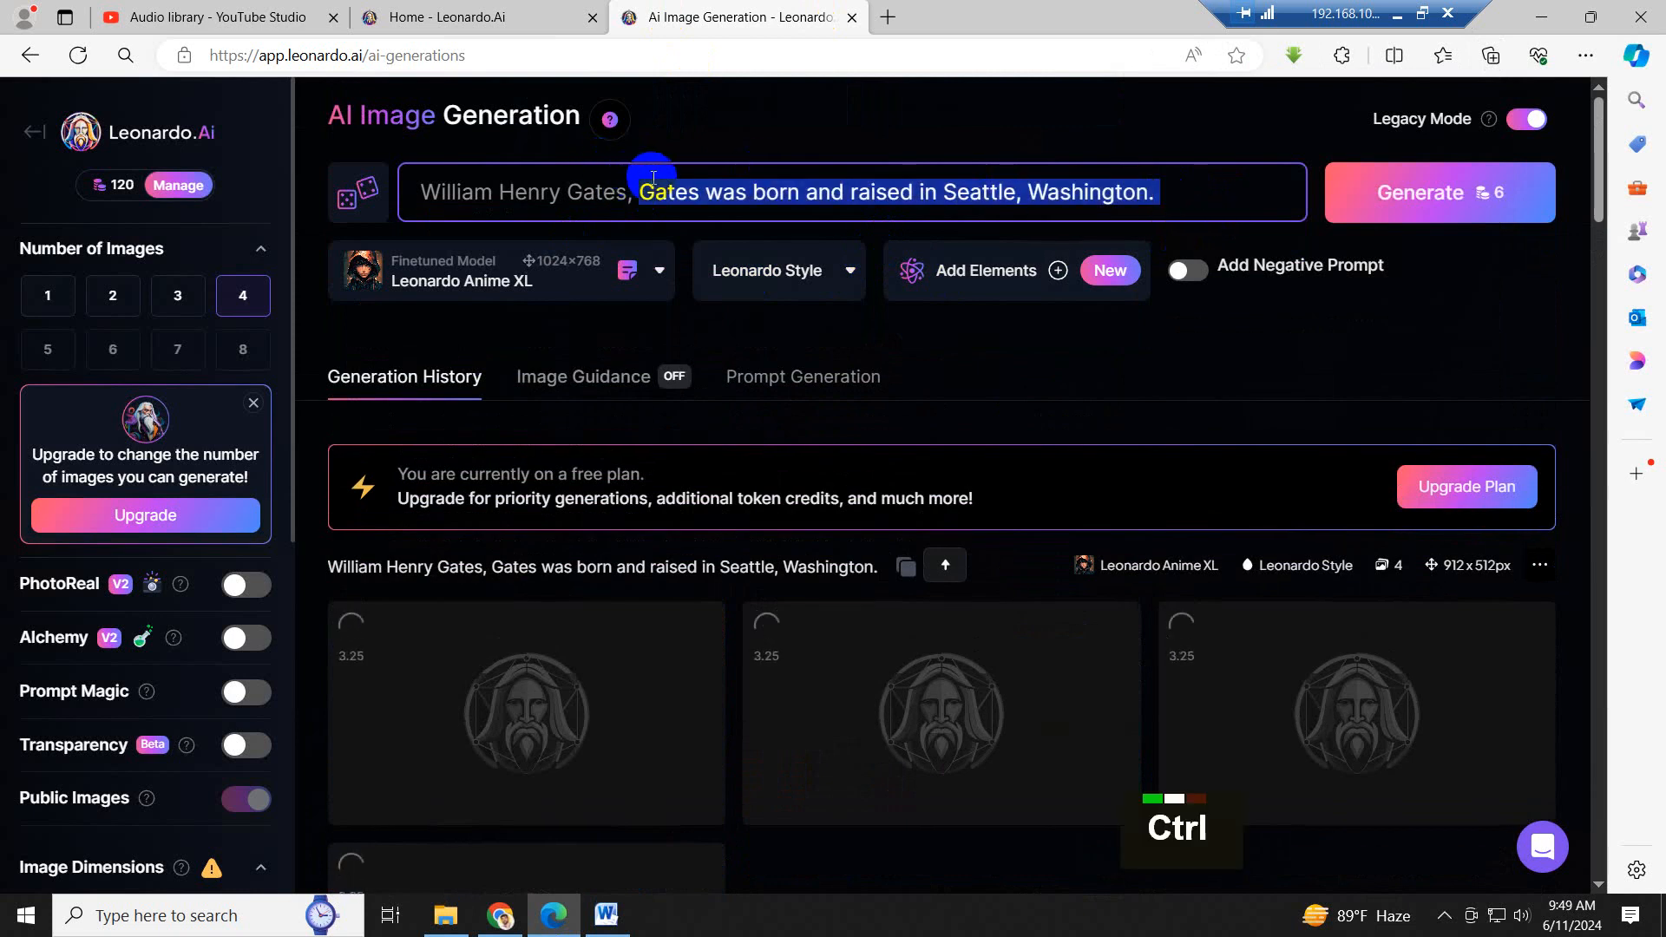
left_click(889, 17)
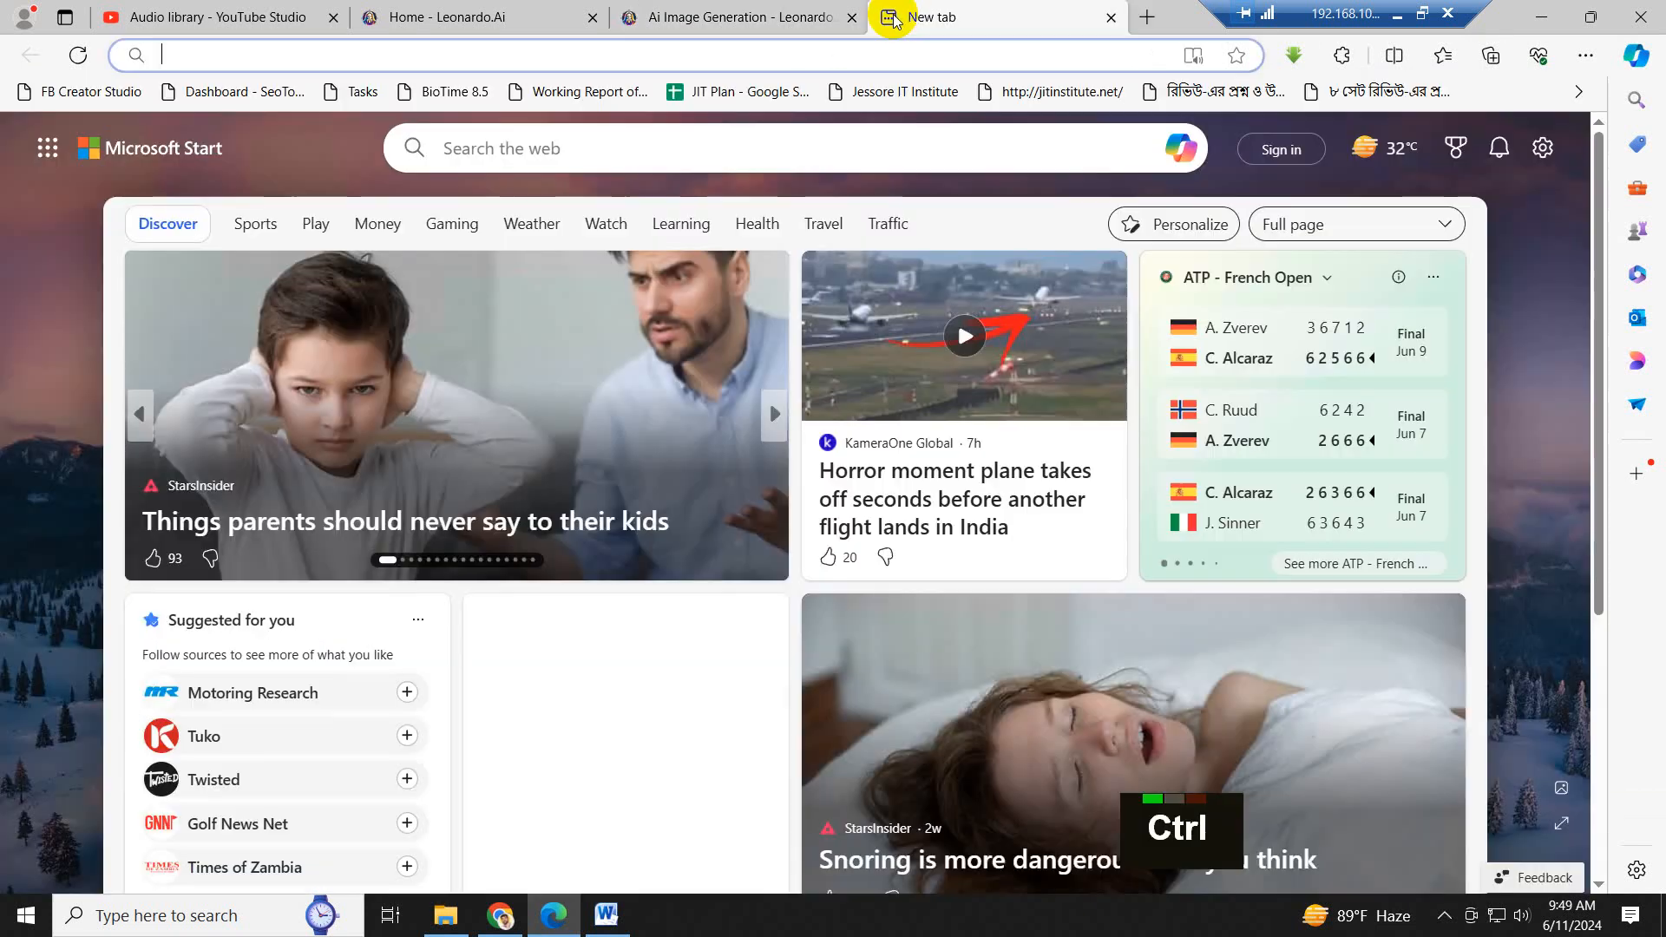
type("google.com")
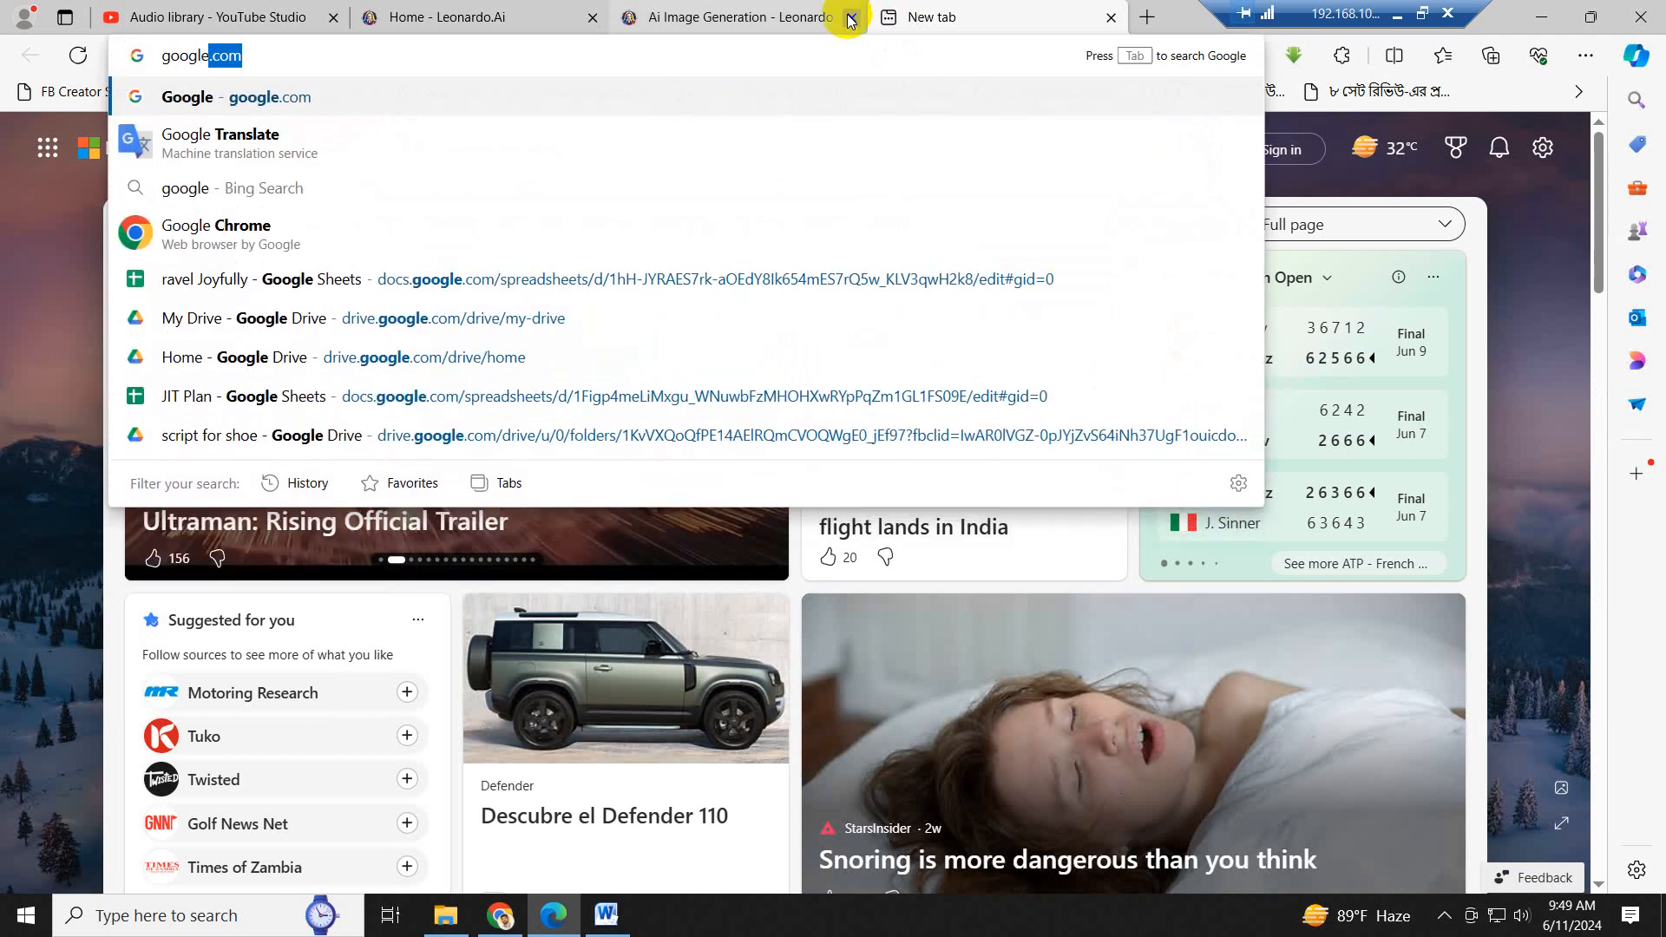
left_click(251, 142)
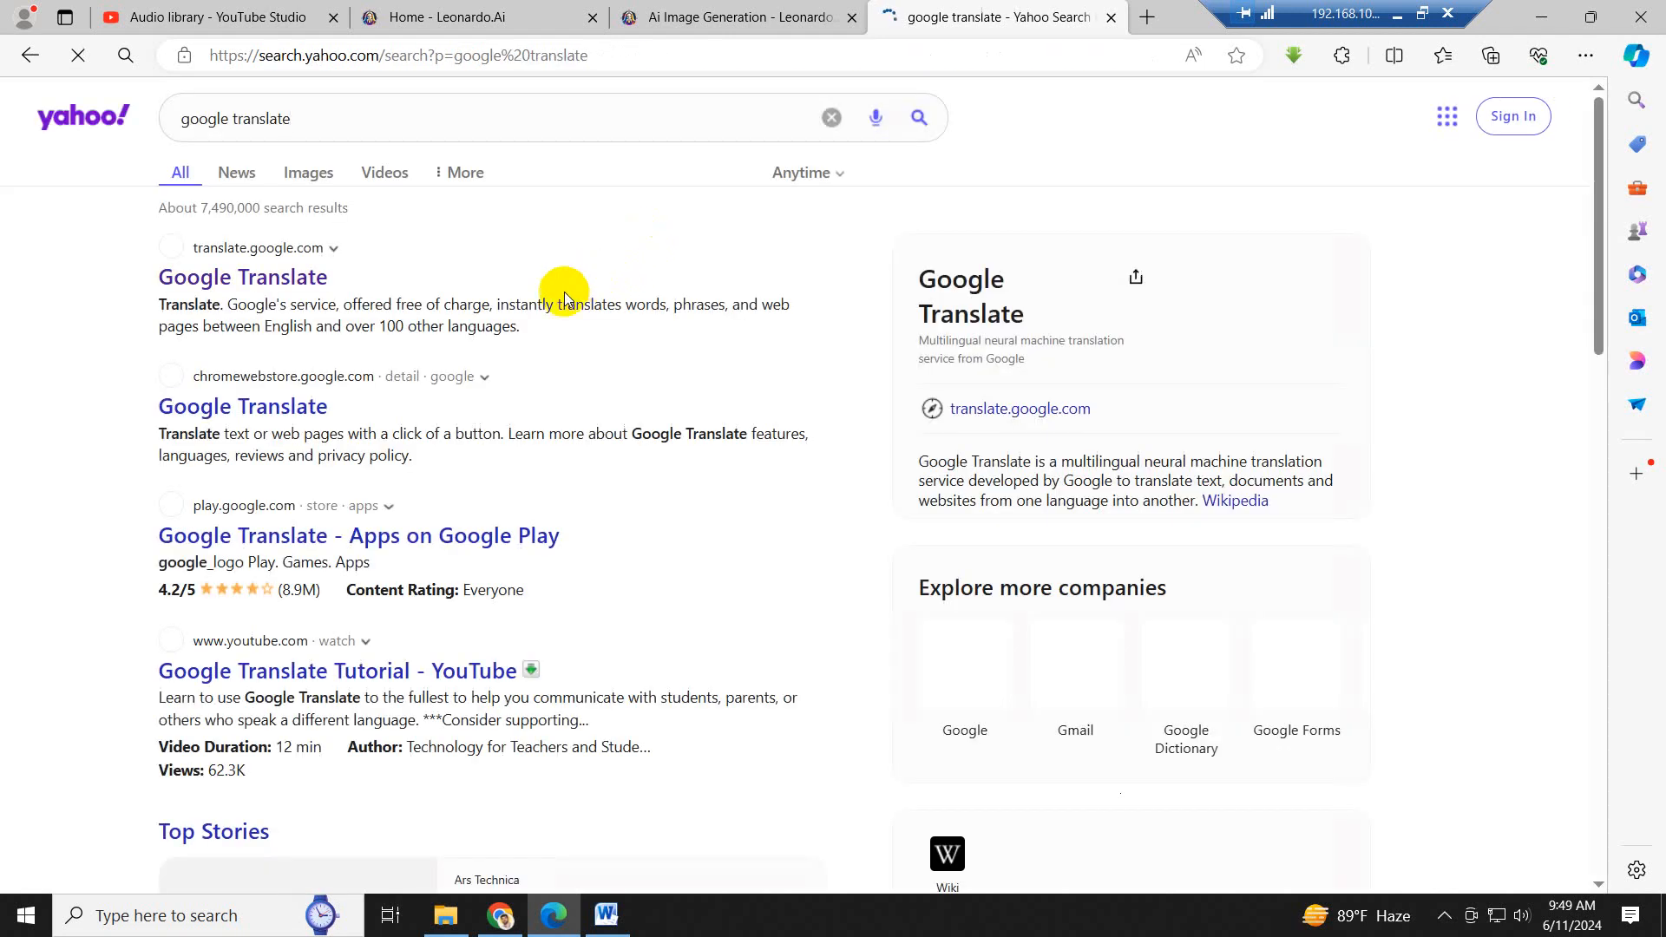
left_click(290, 278)
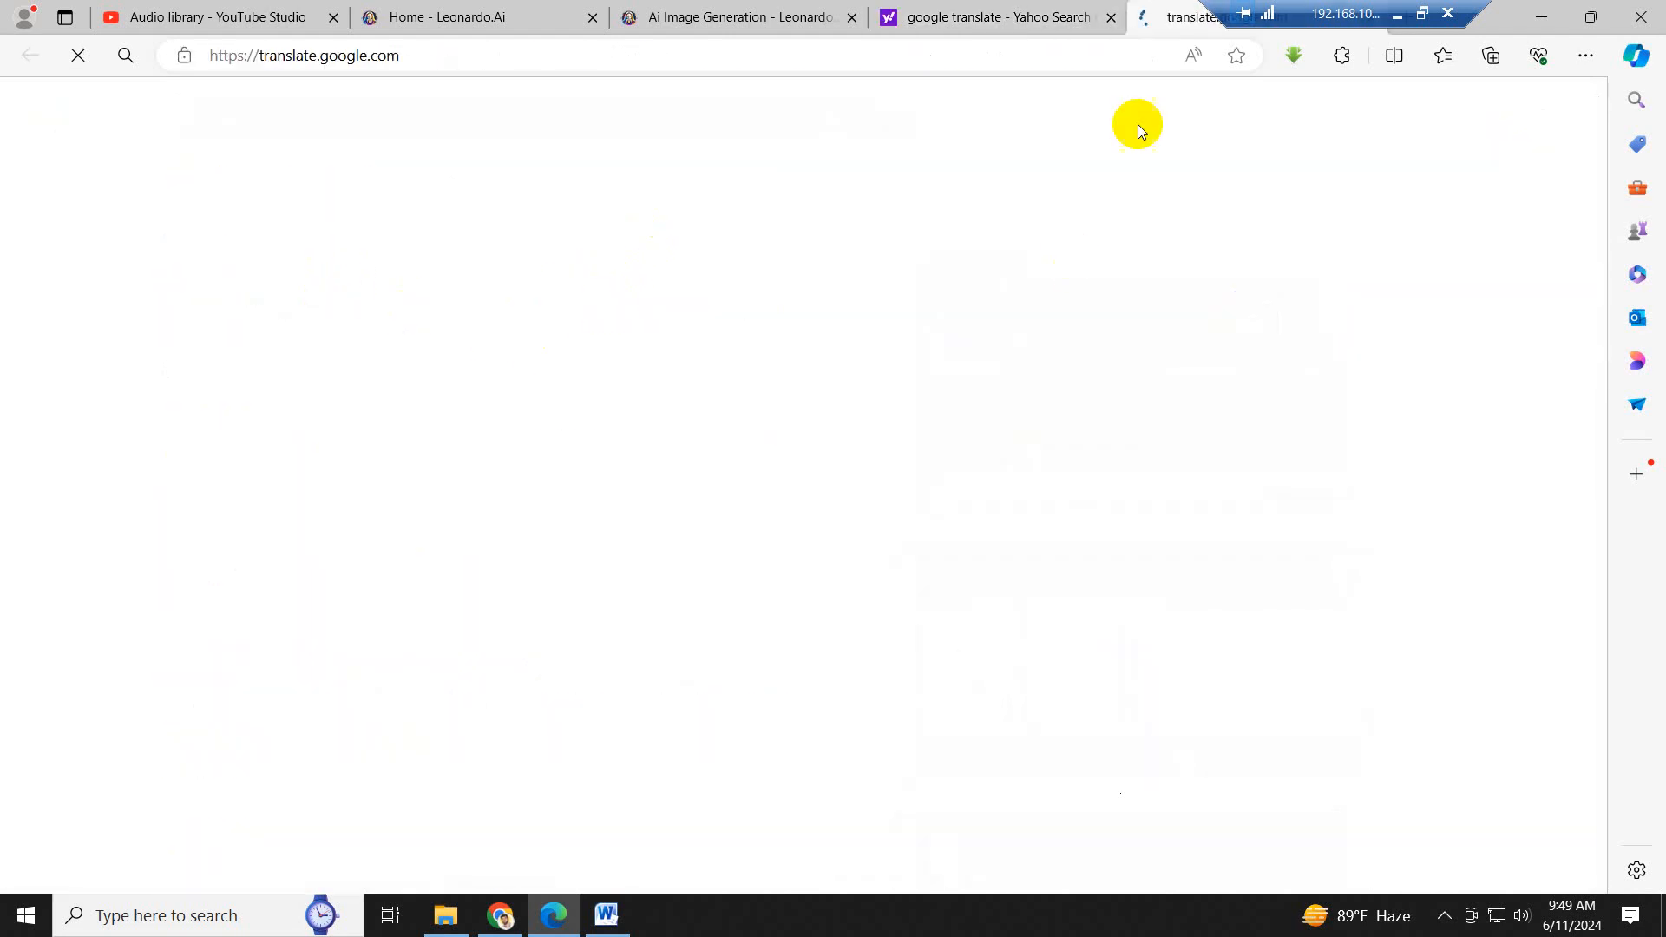
left_click(1111, 18)
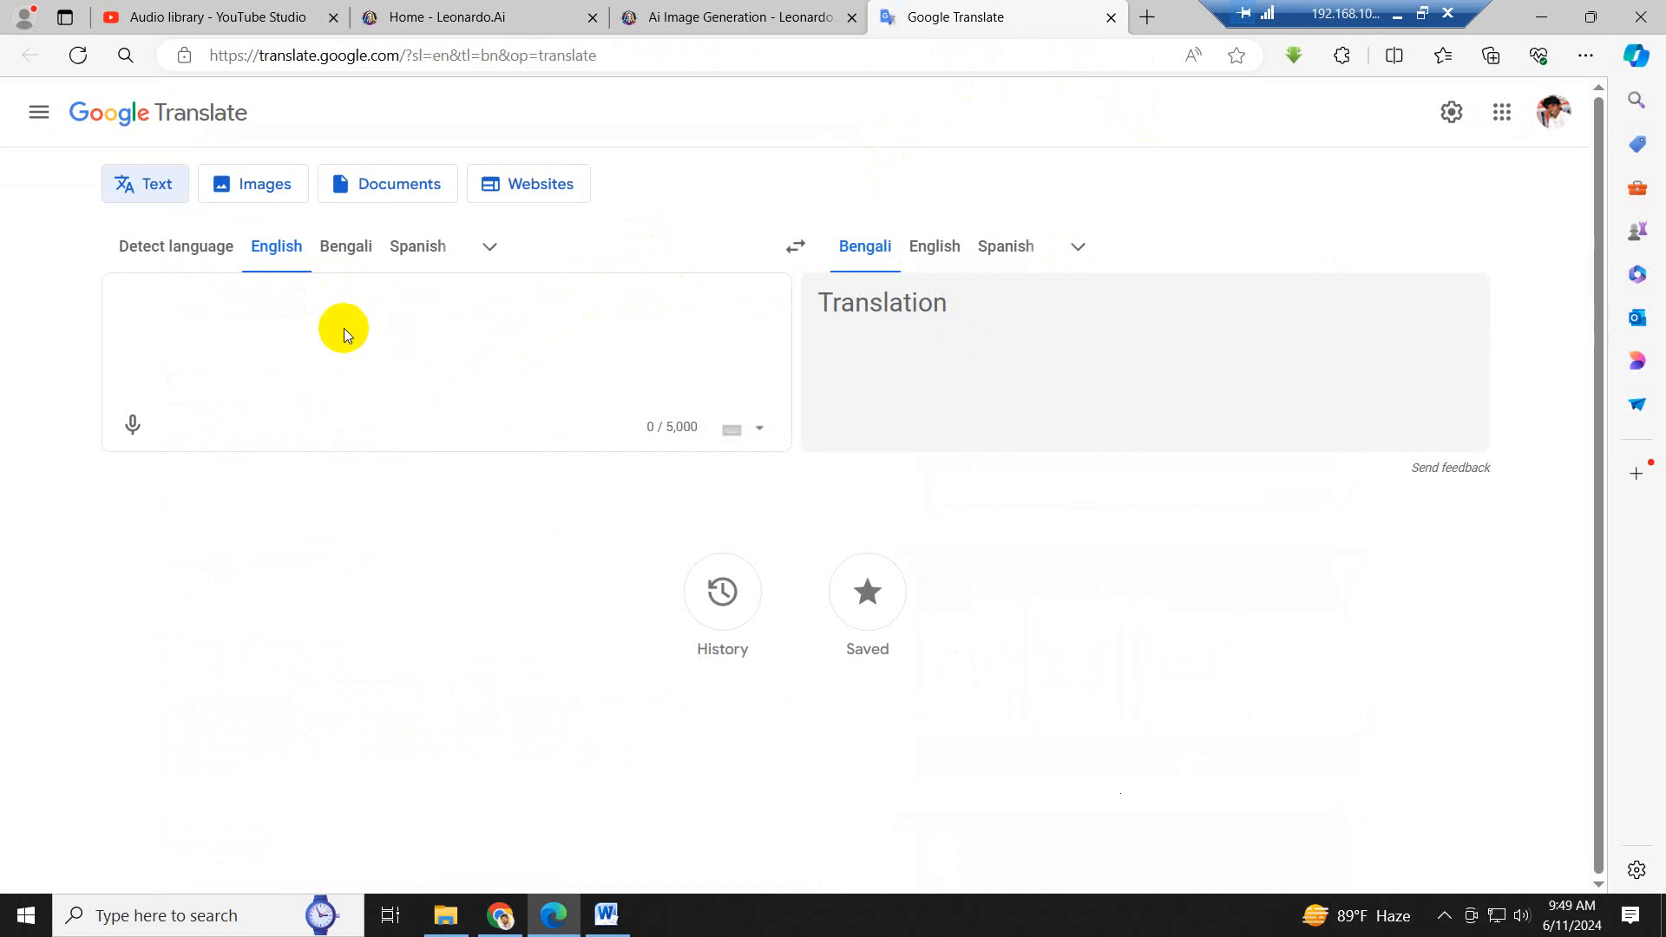
- Translate the copied Seattle sentence from English to Bengali, check the script in Word, and return to the Leonardo AI image generation page
key("ctrl+v")
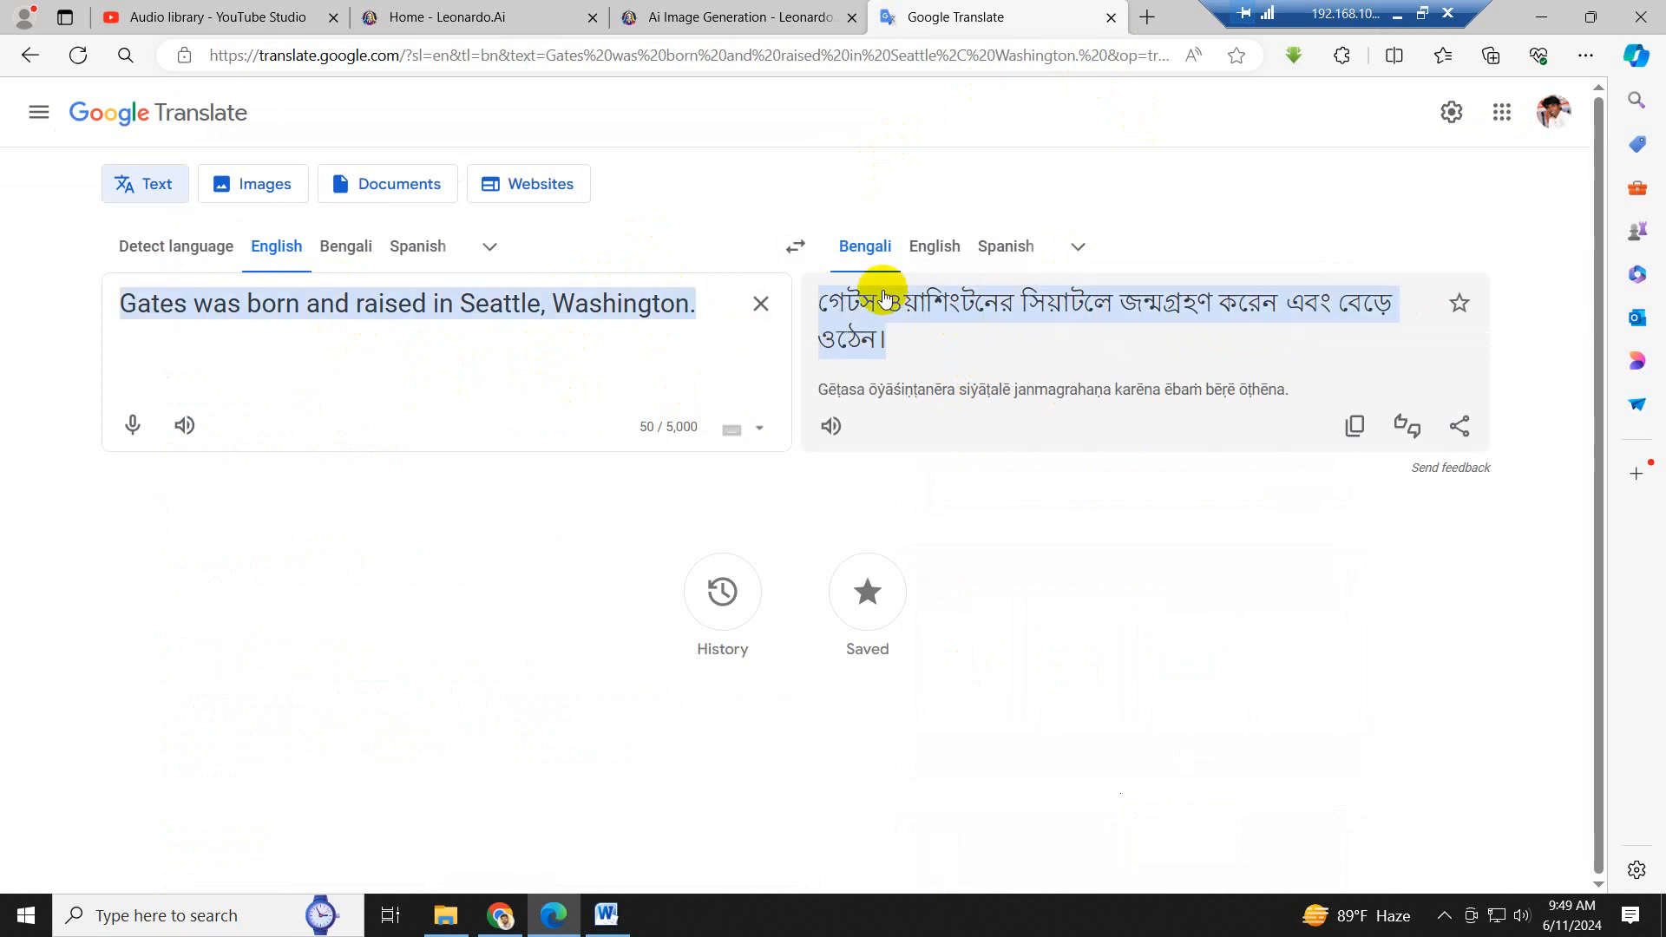
left_click(599, 925)
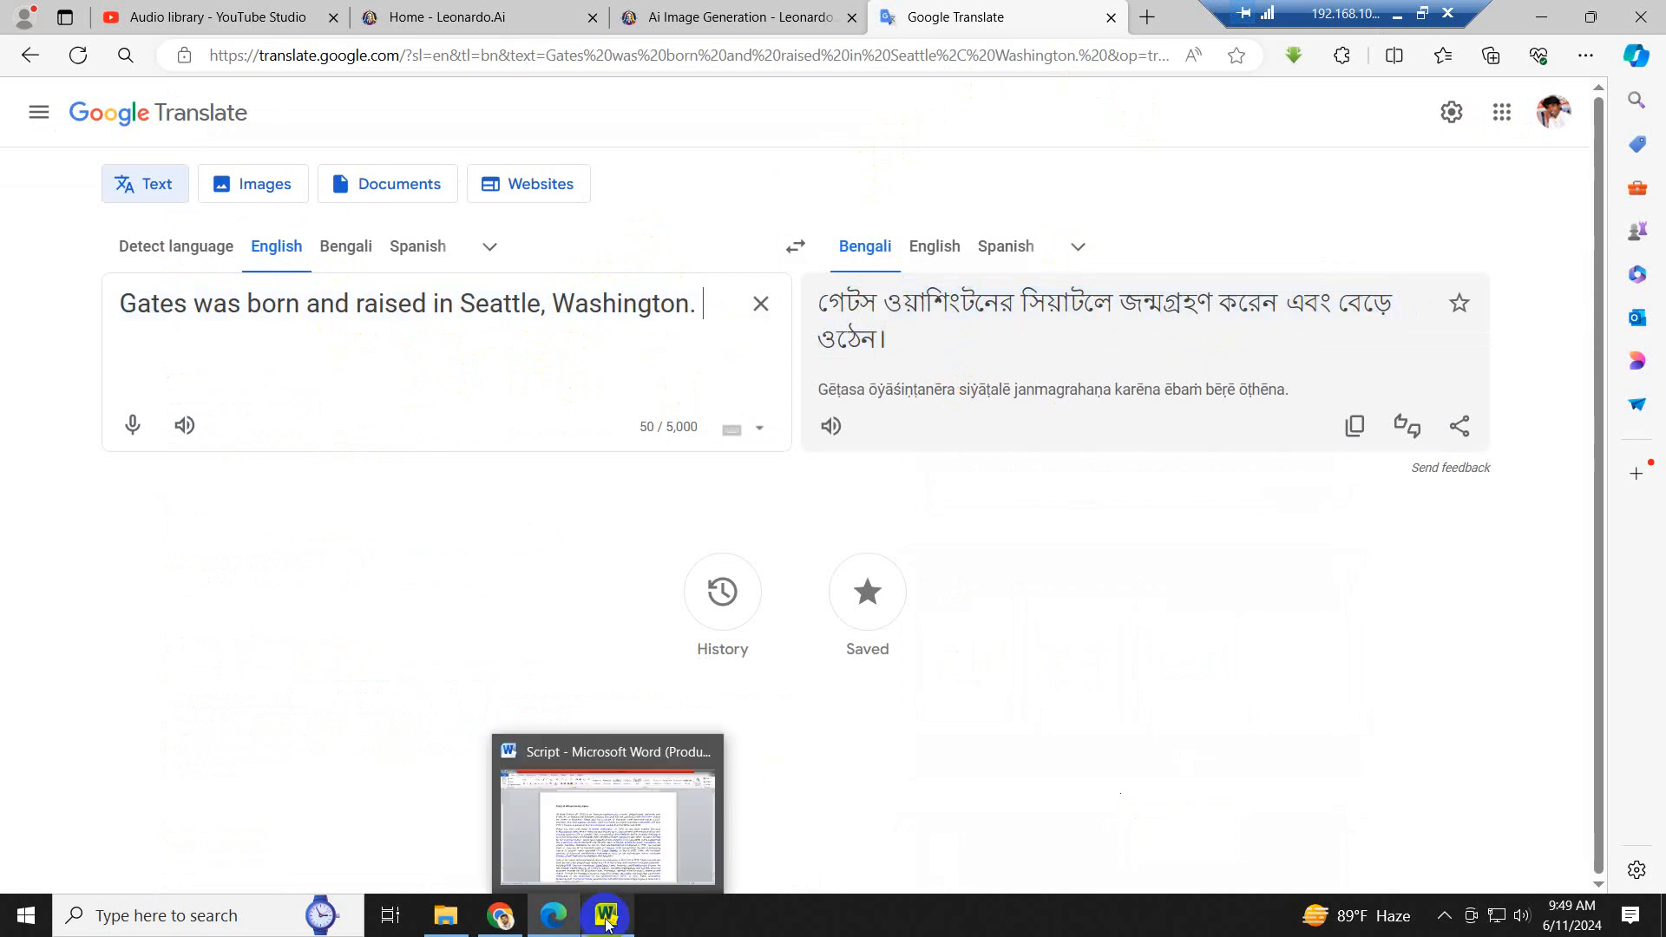
left_click(606, 925)
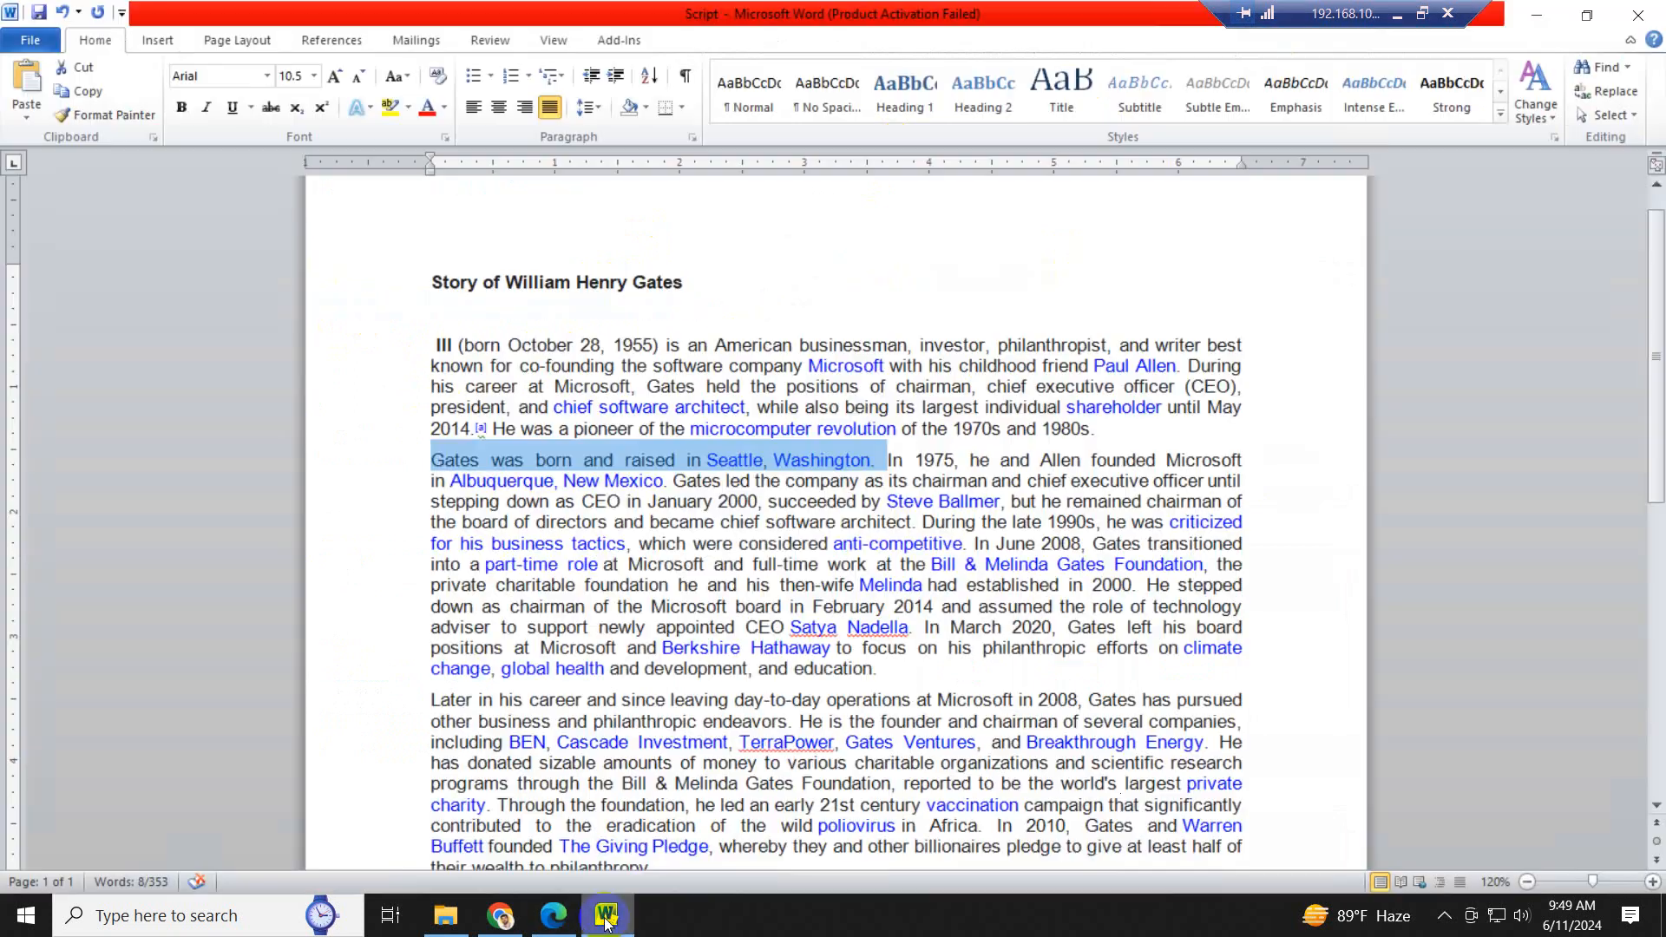
left_click(554, 916)
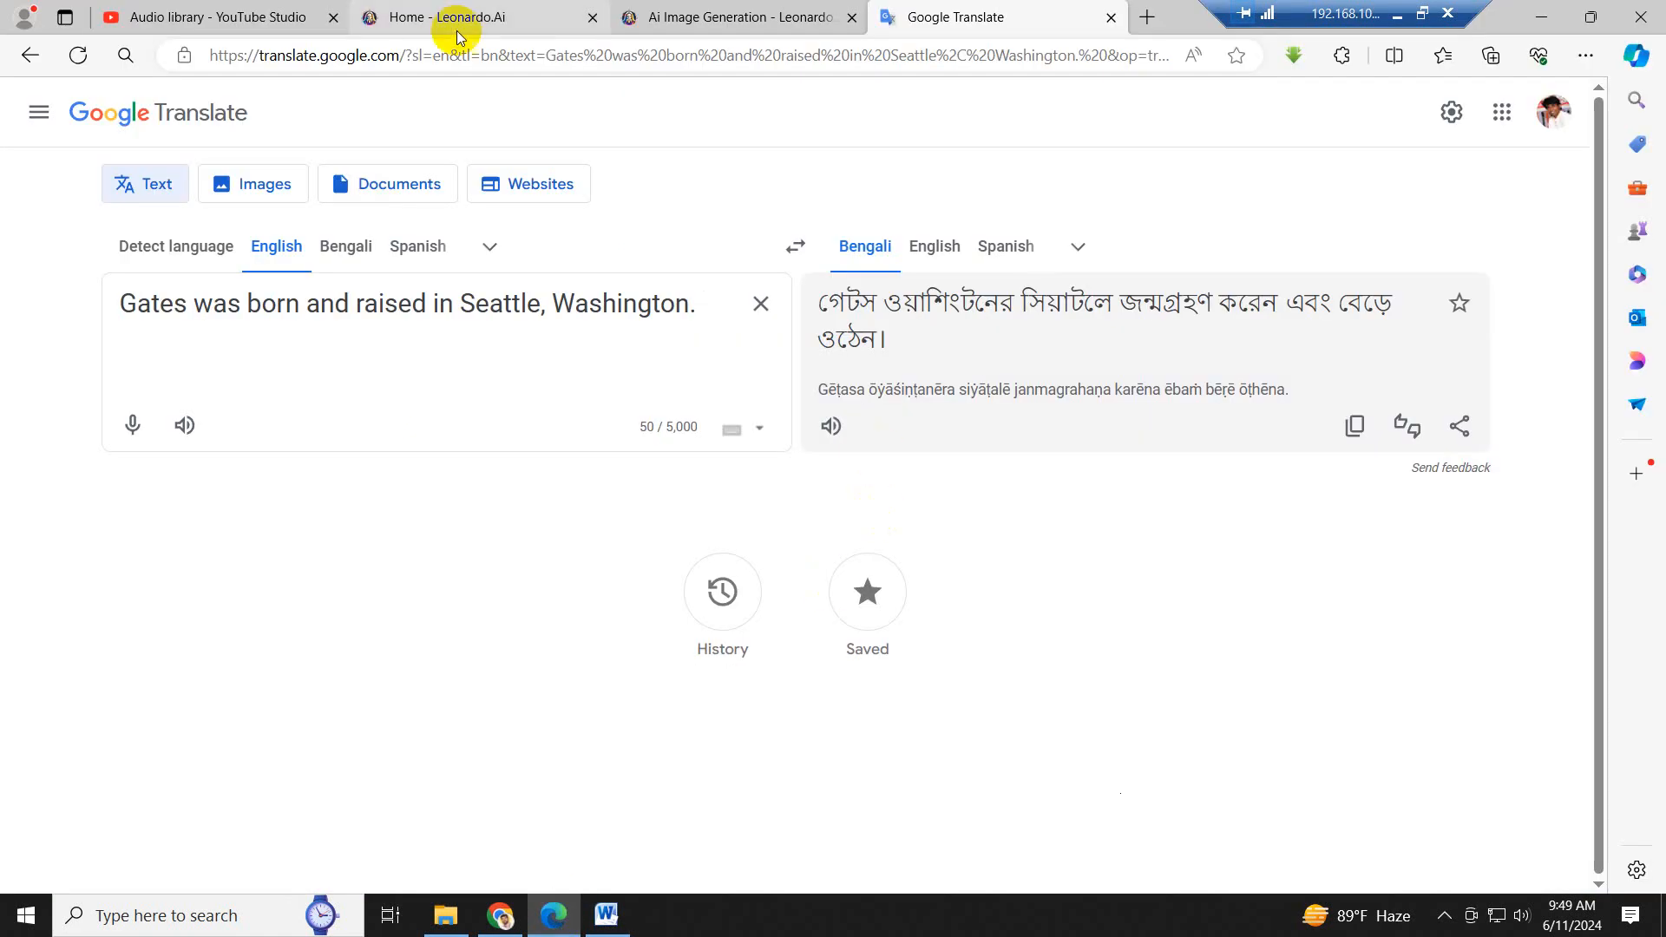
left_click(744, 18)
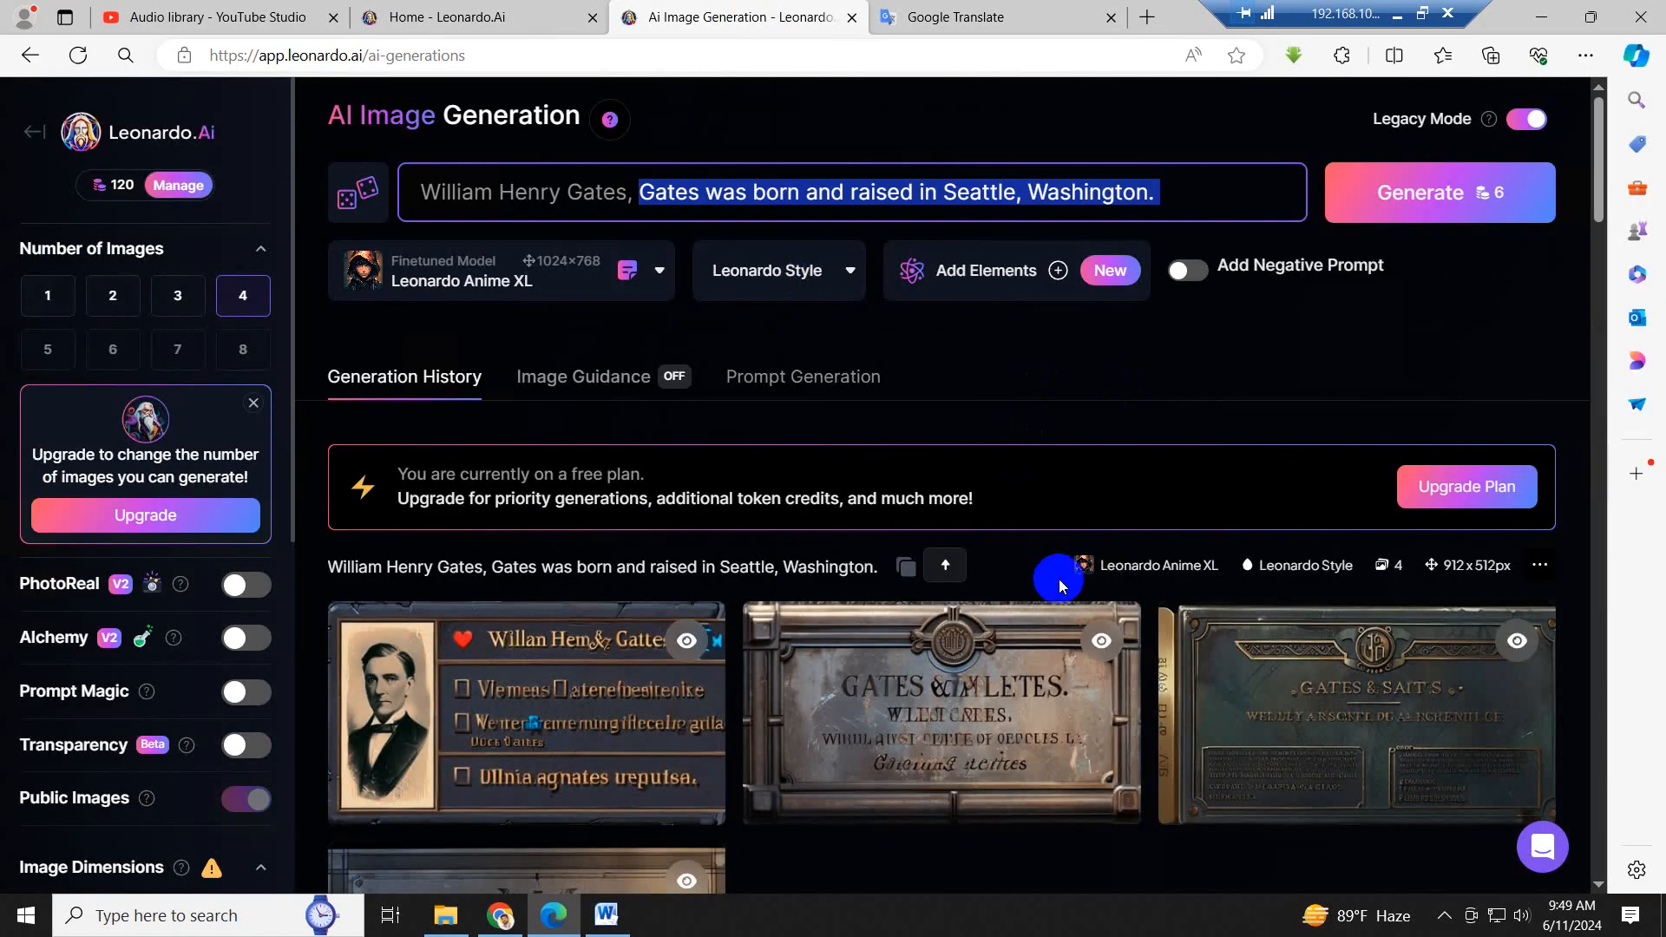
- Start downloading the first image of the Seattle set and the second image of the career-at-Microsoft set
scroll(1058, 581, "down", 4)
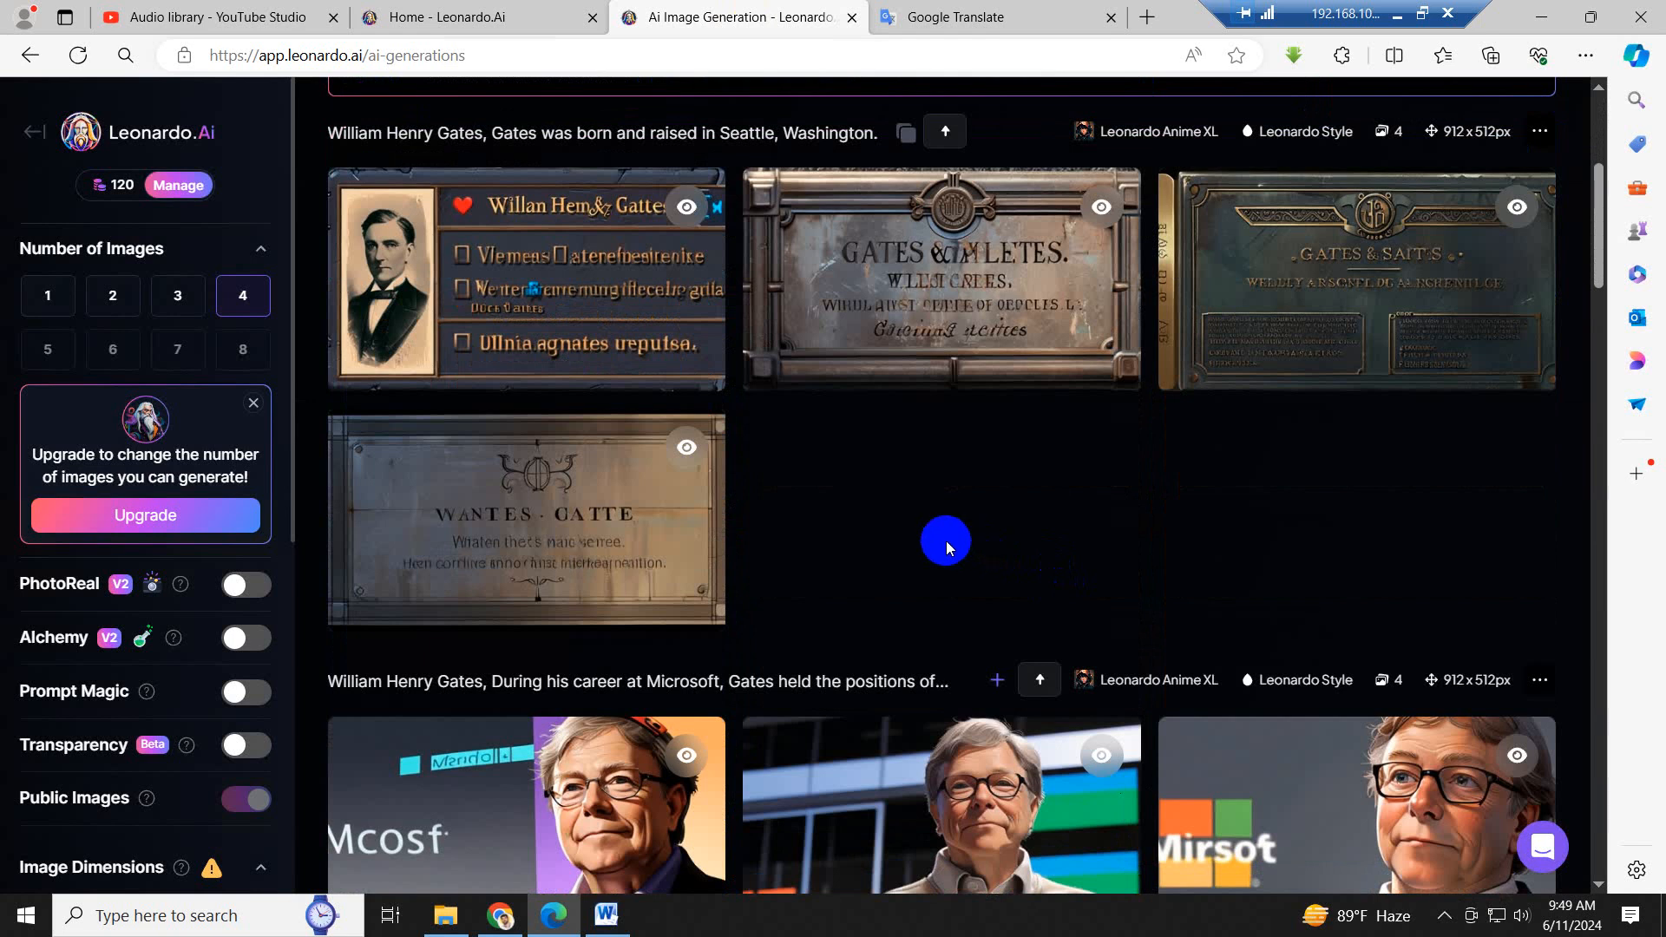
scroll(946, 539, "down", 2)
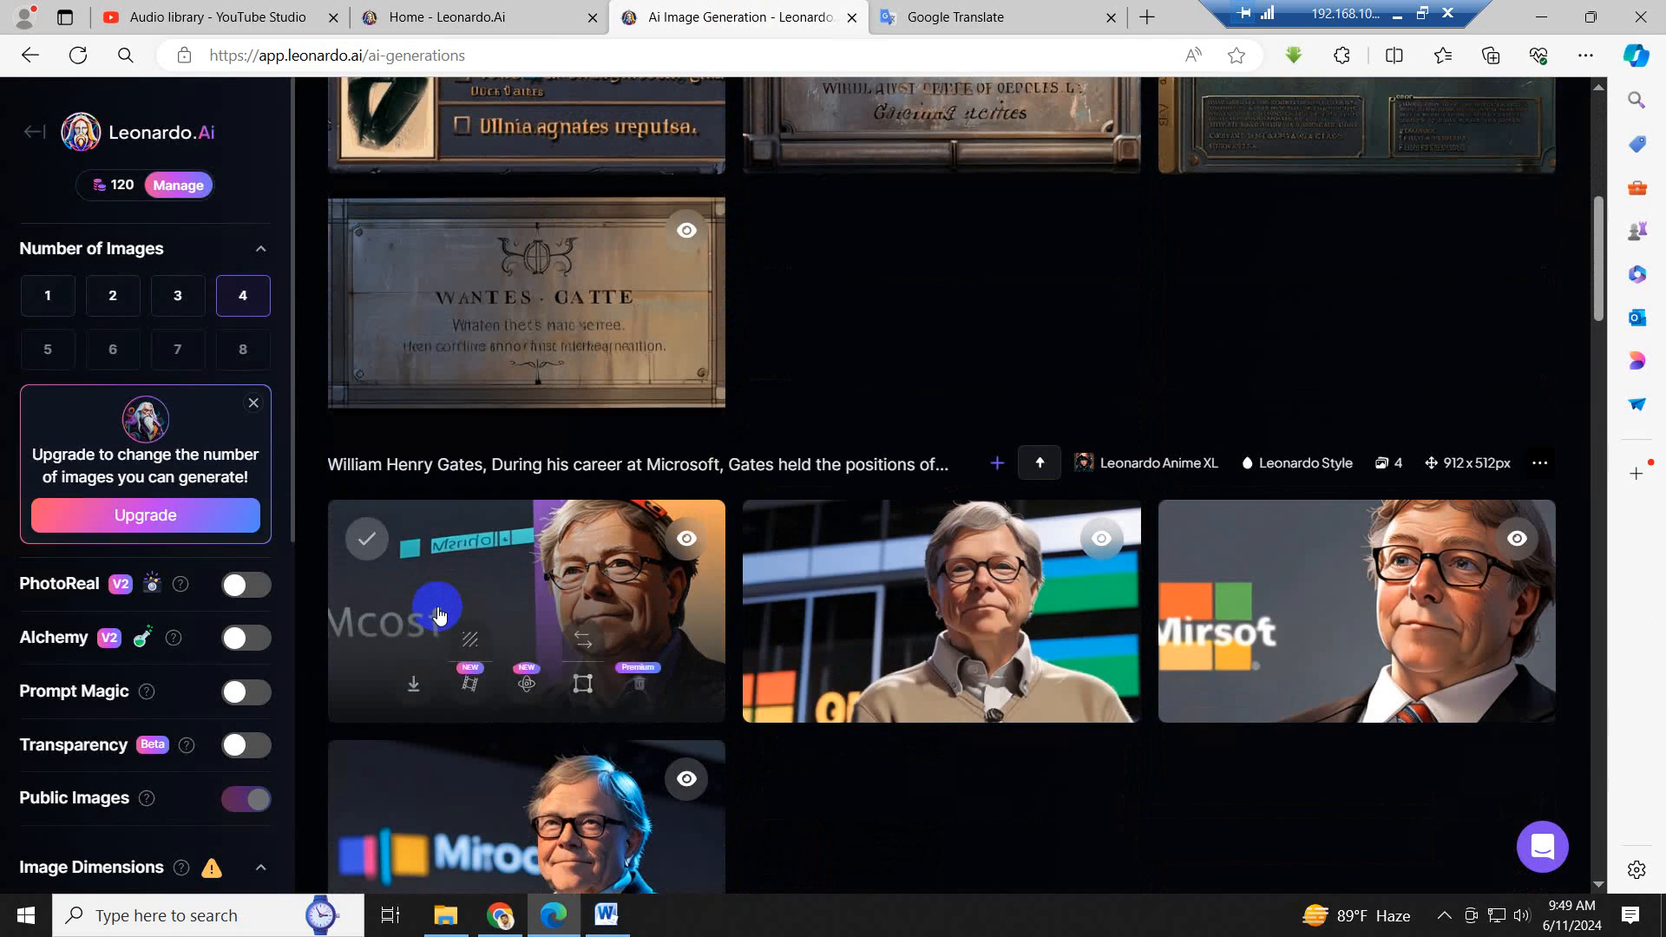
scroll(445, 616, "up", 3)
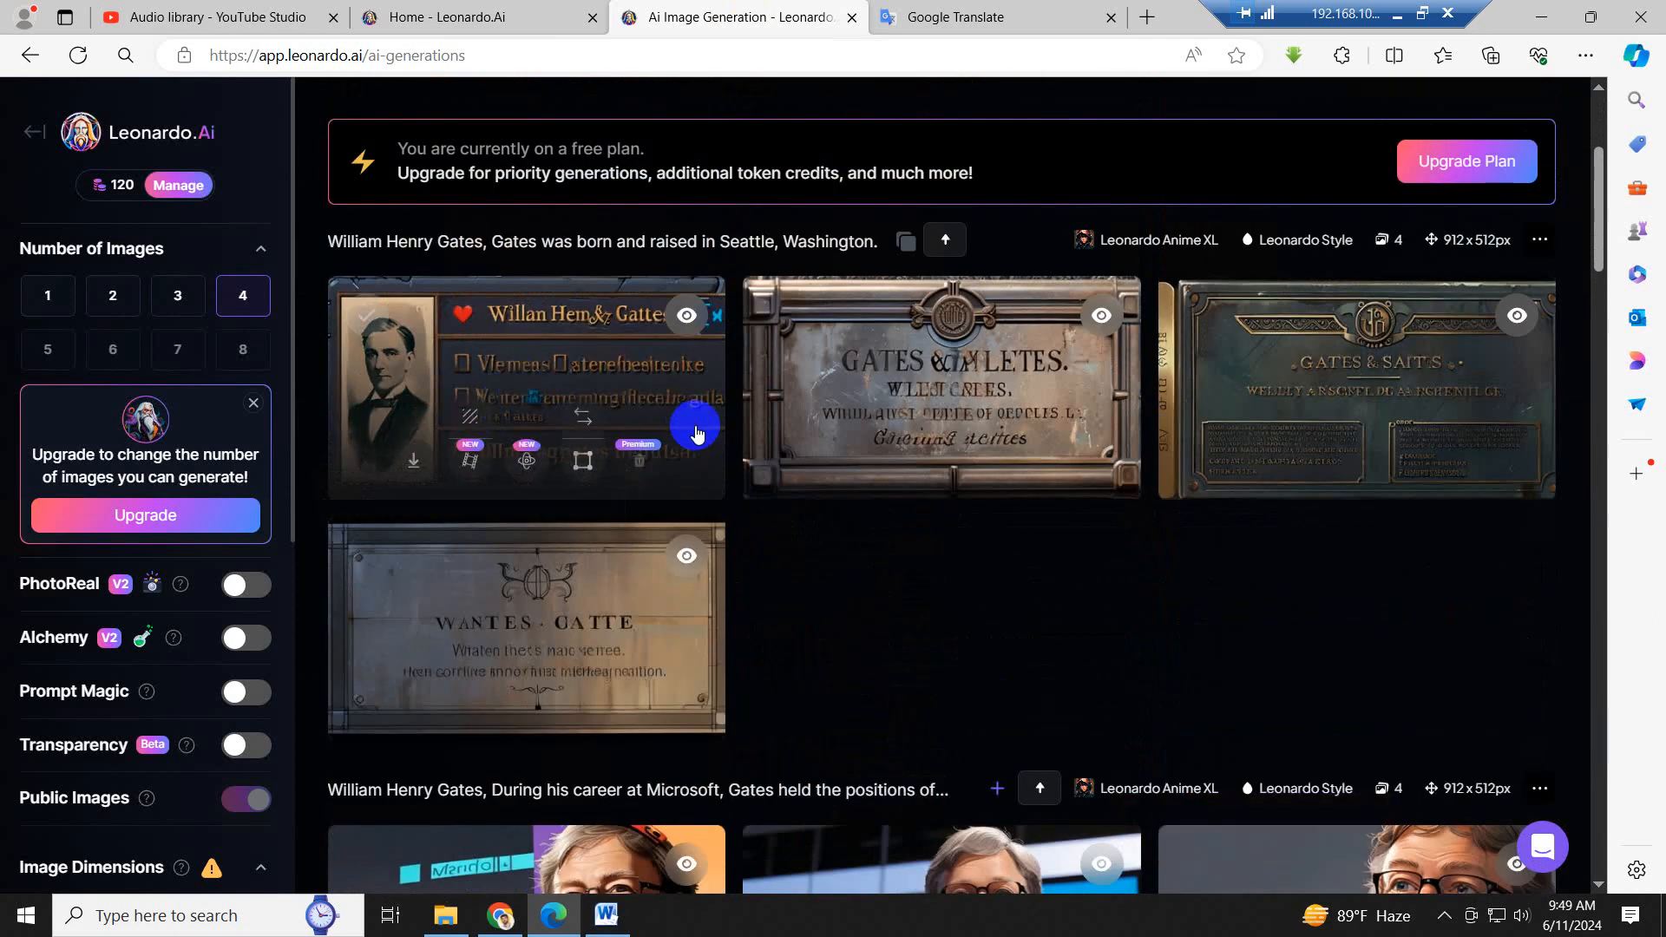
left_click(413, 464)
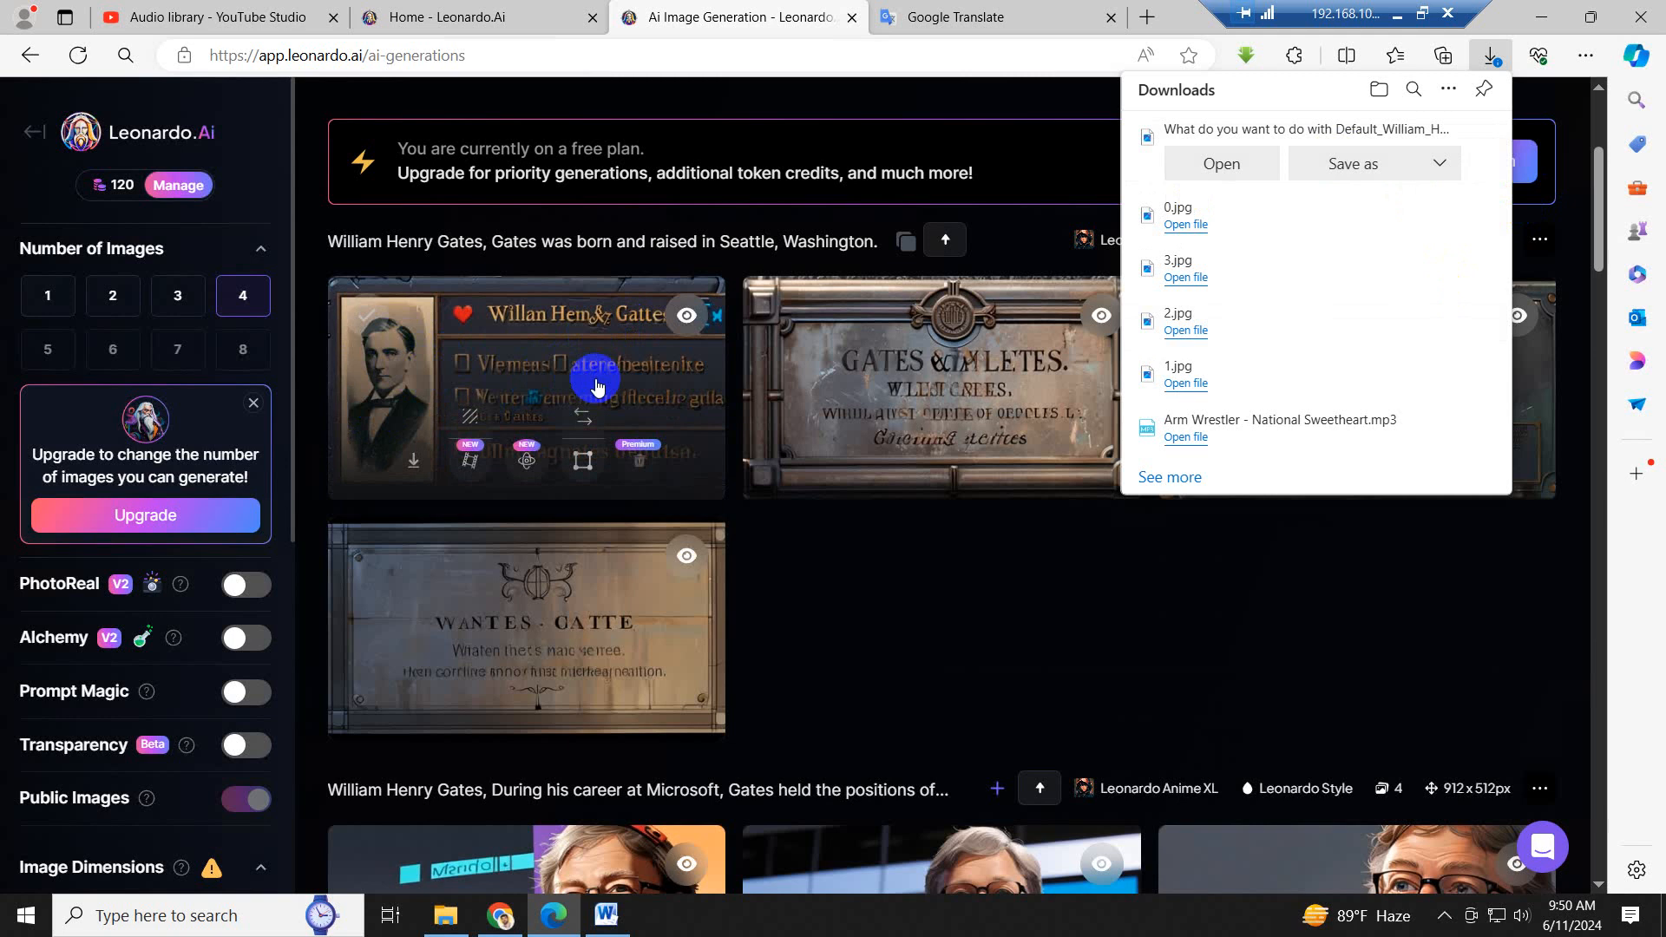
scroll(1143, 669, "down", 3)
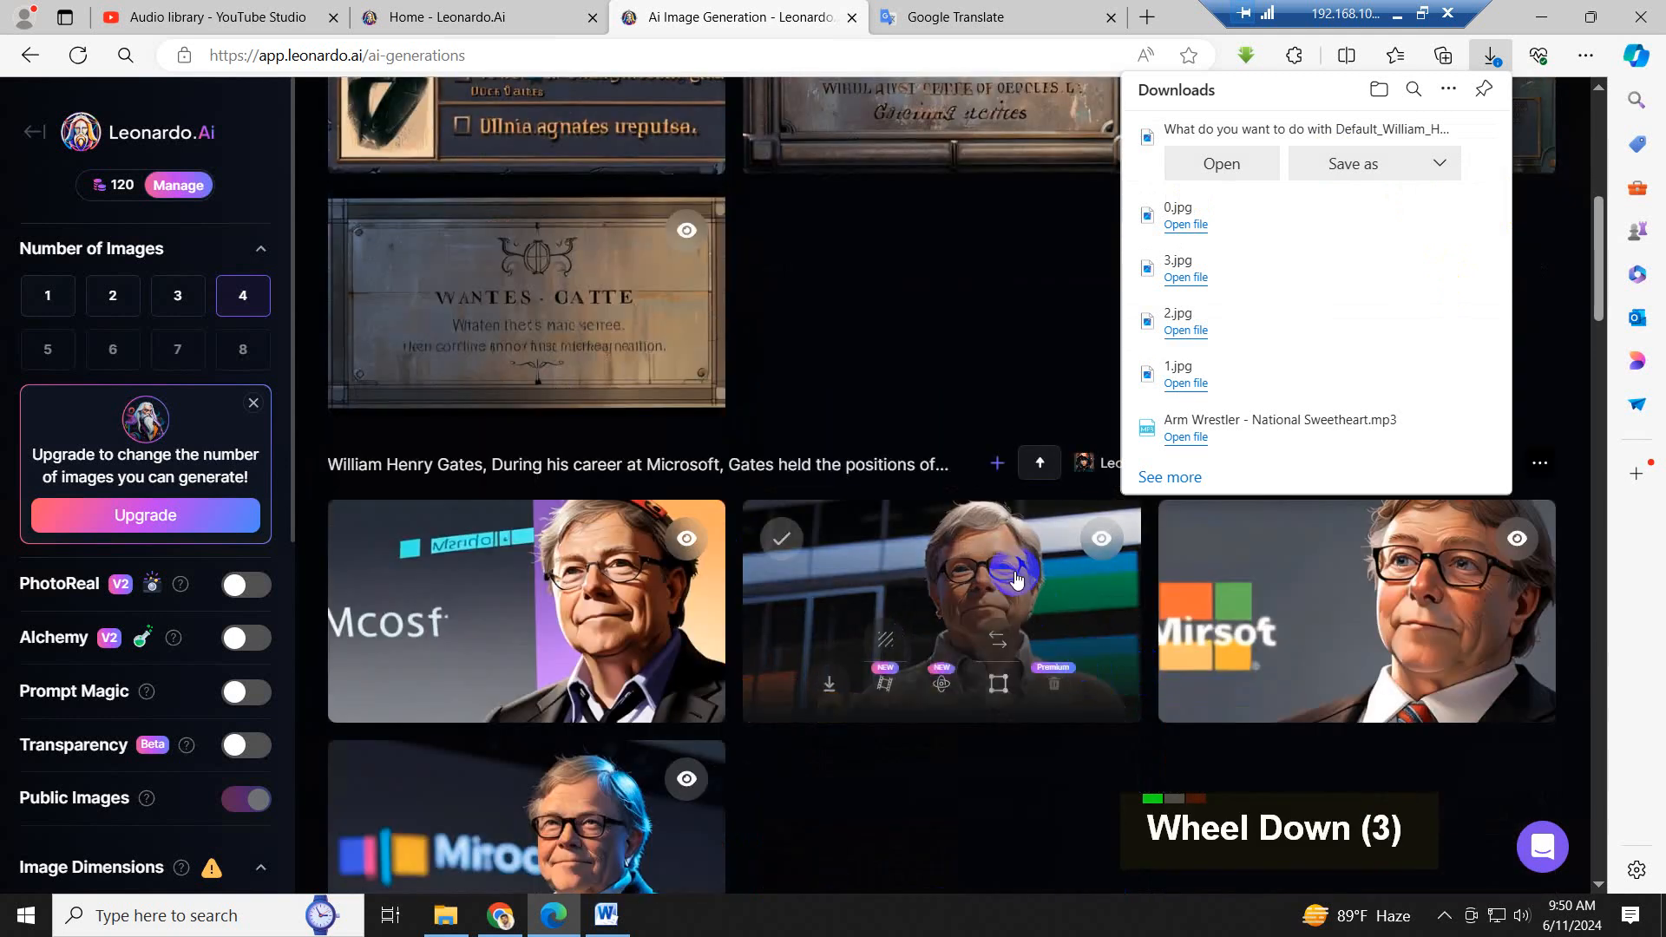
scroll(950, 664, "down", 1)
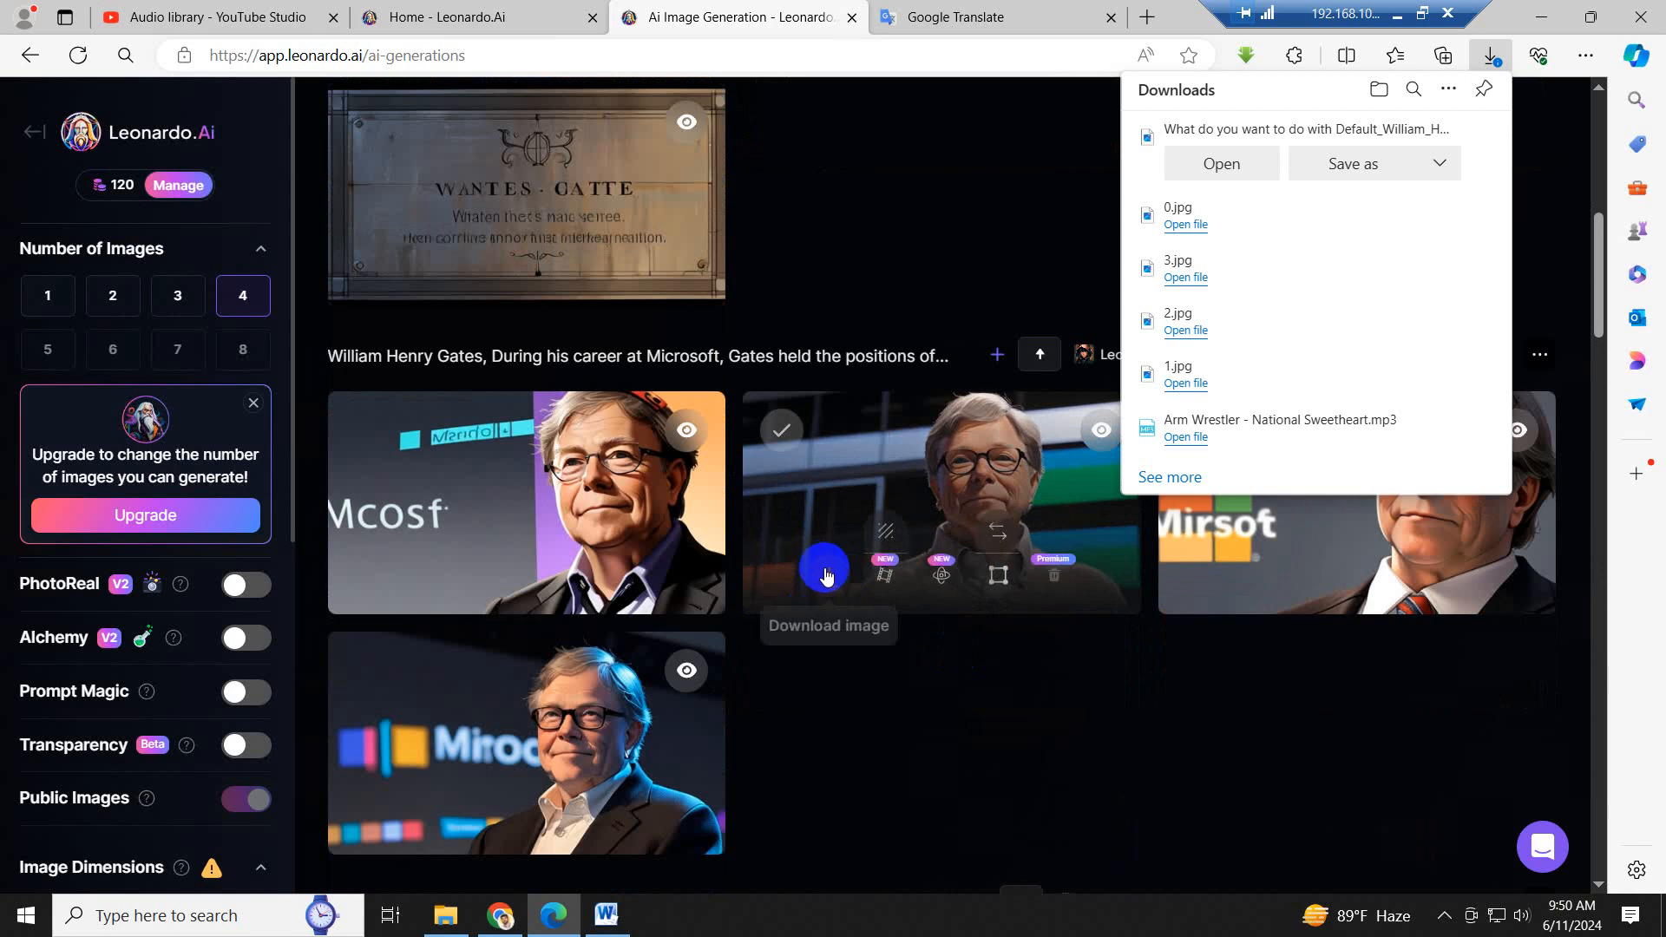
left_click(833, 577)
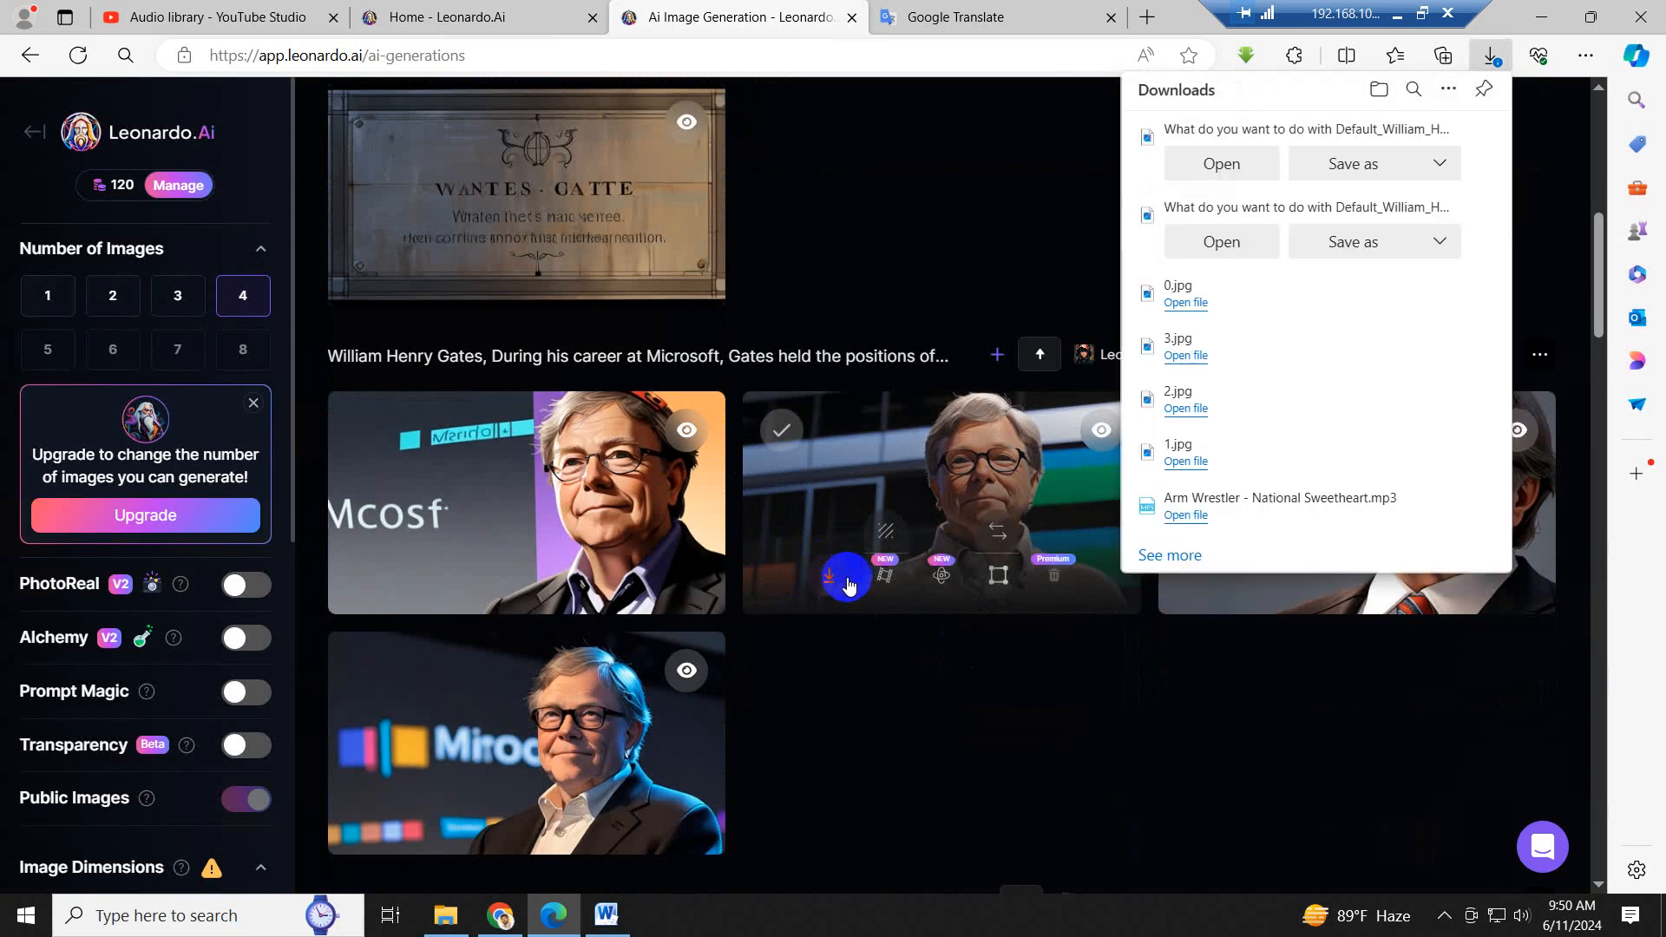
- Download the fourth image of the 912x512 American businessman set and save it as 4 in the Image folder
scroll(826, 668, "down", 7)
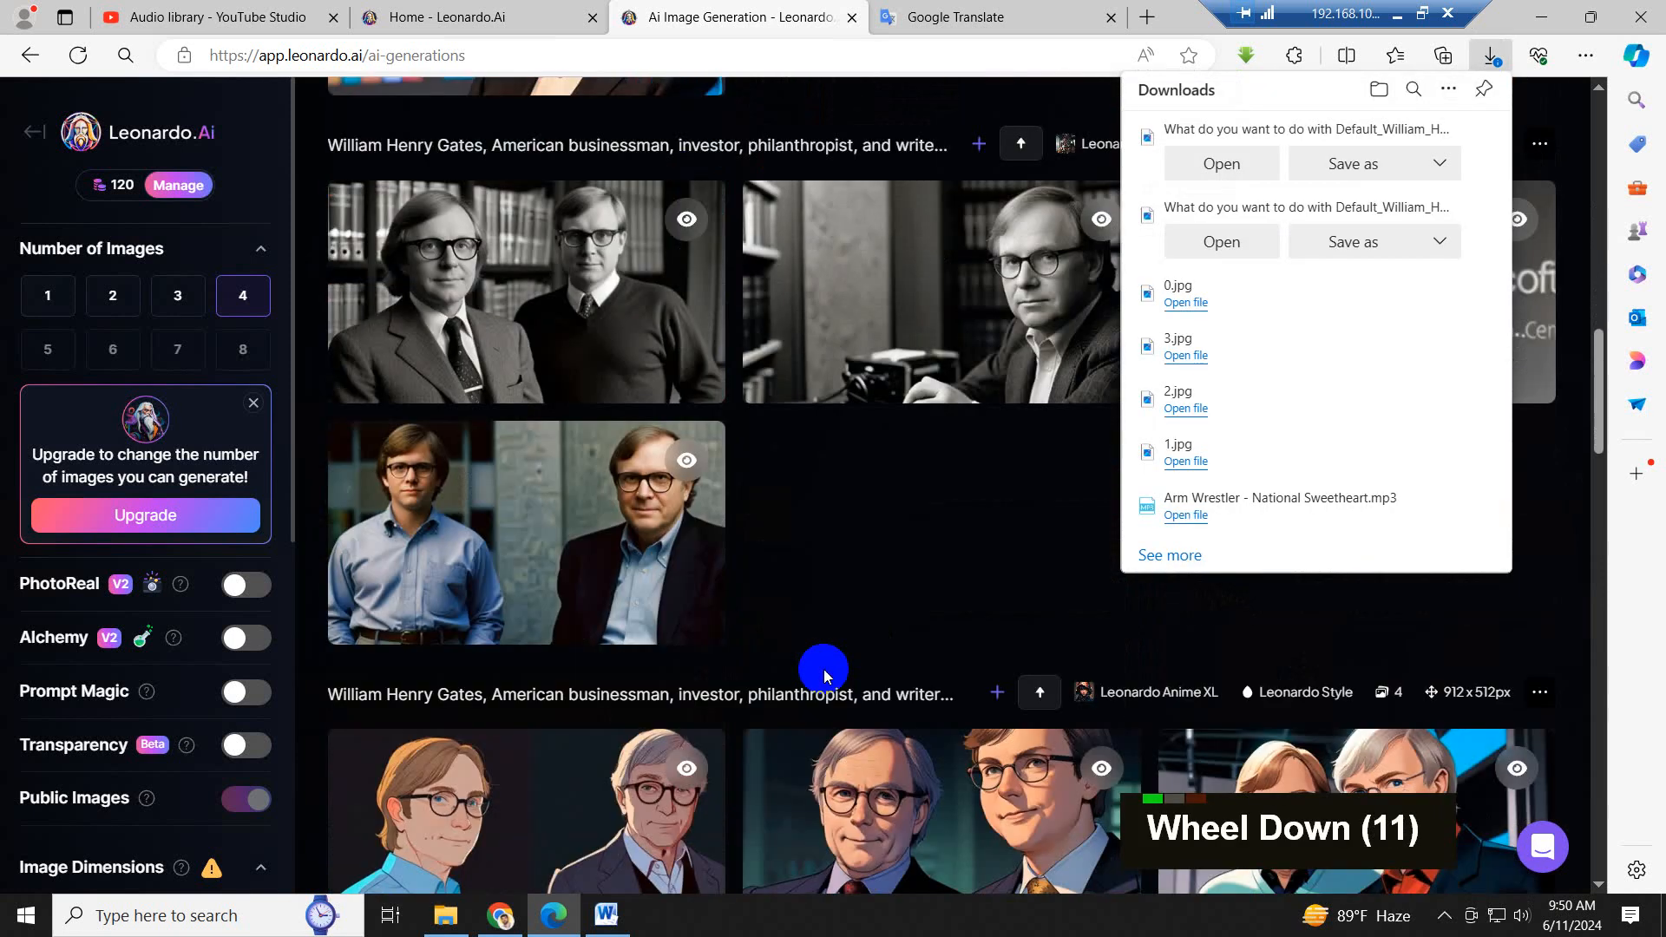
scroll(822, 669, "down", 2)
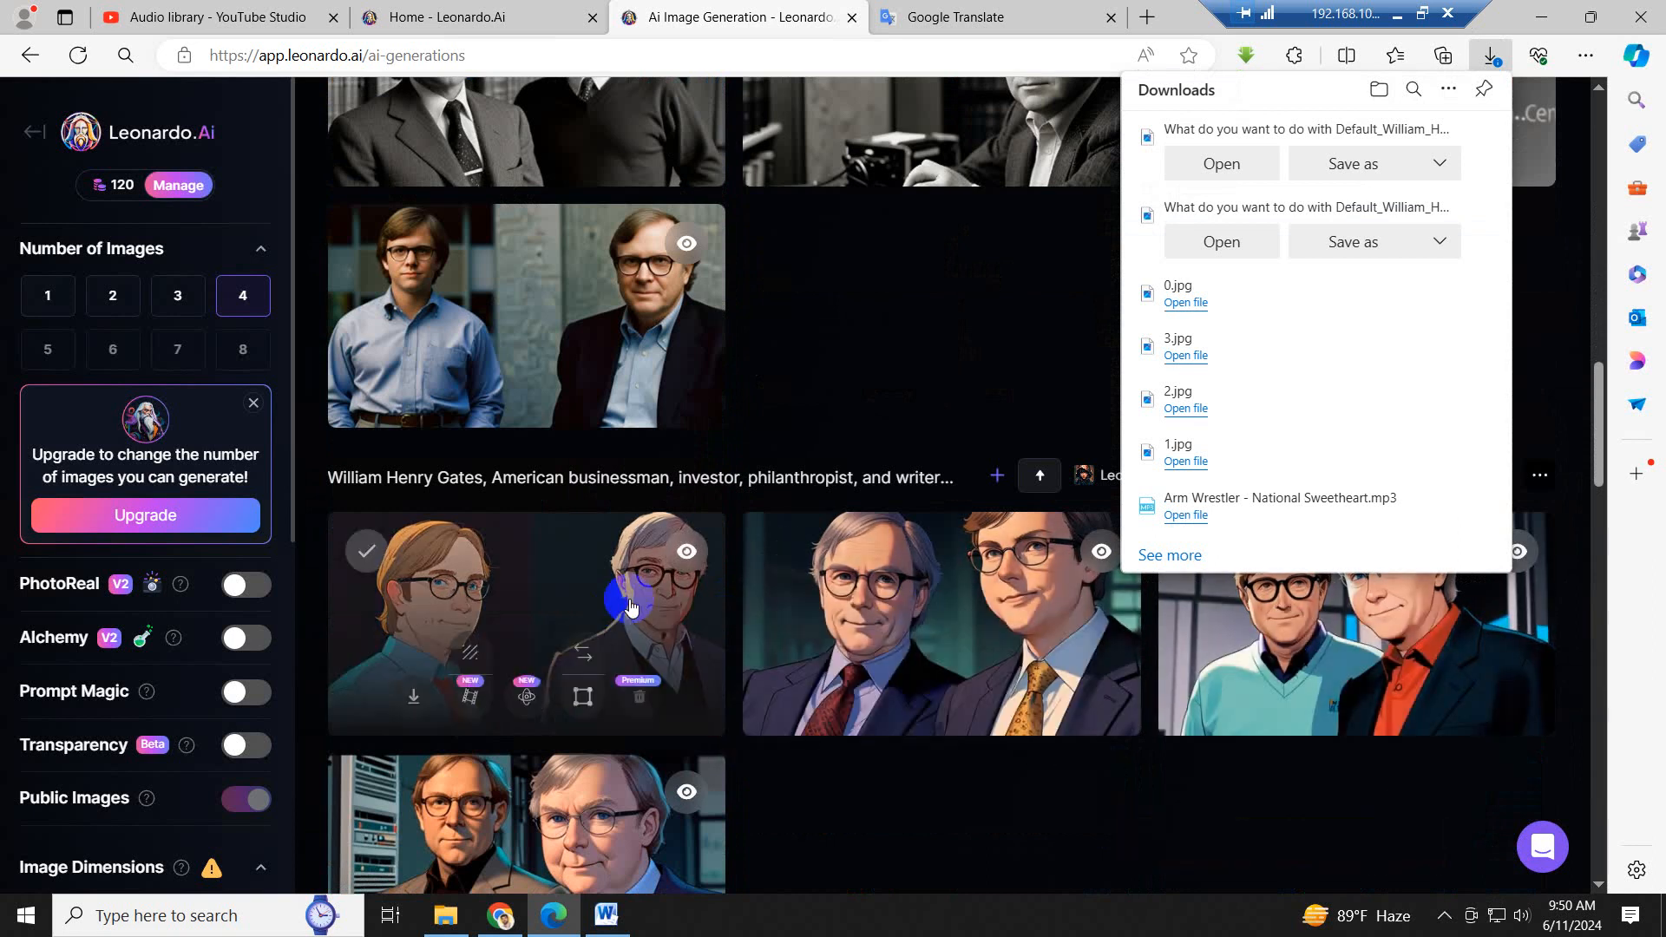
scroll(630, 605, "down", 2)
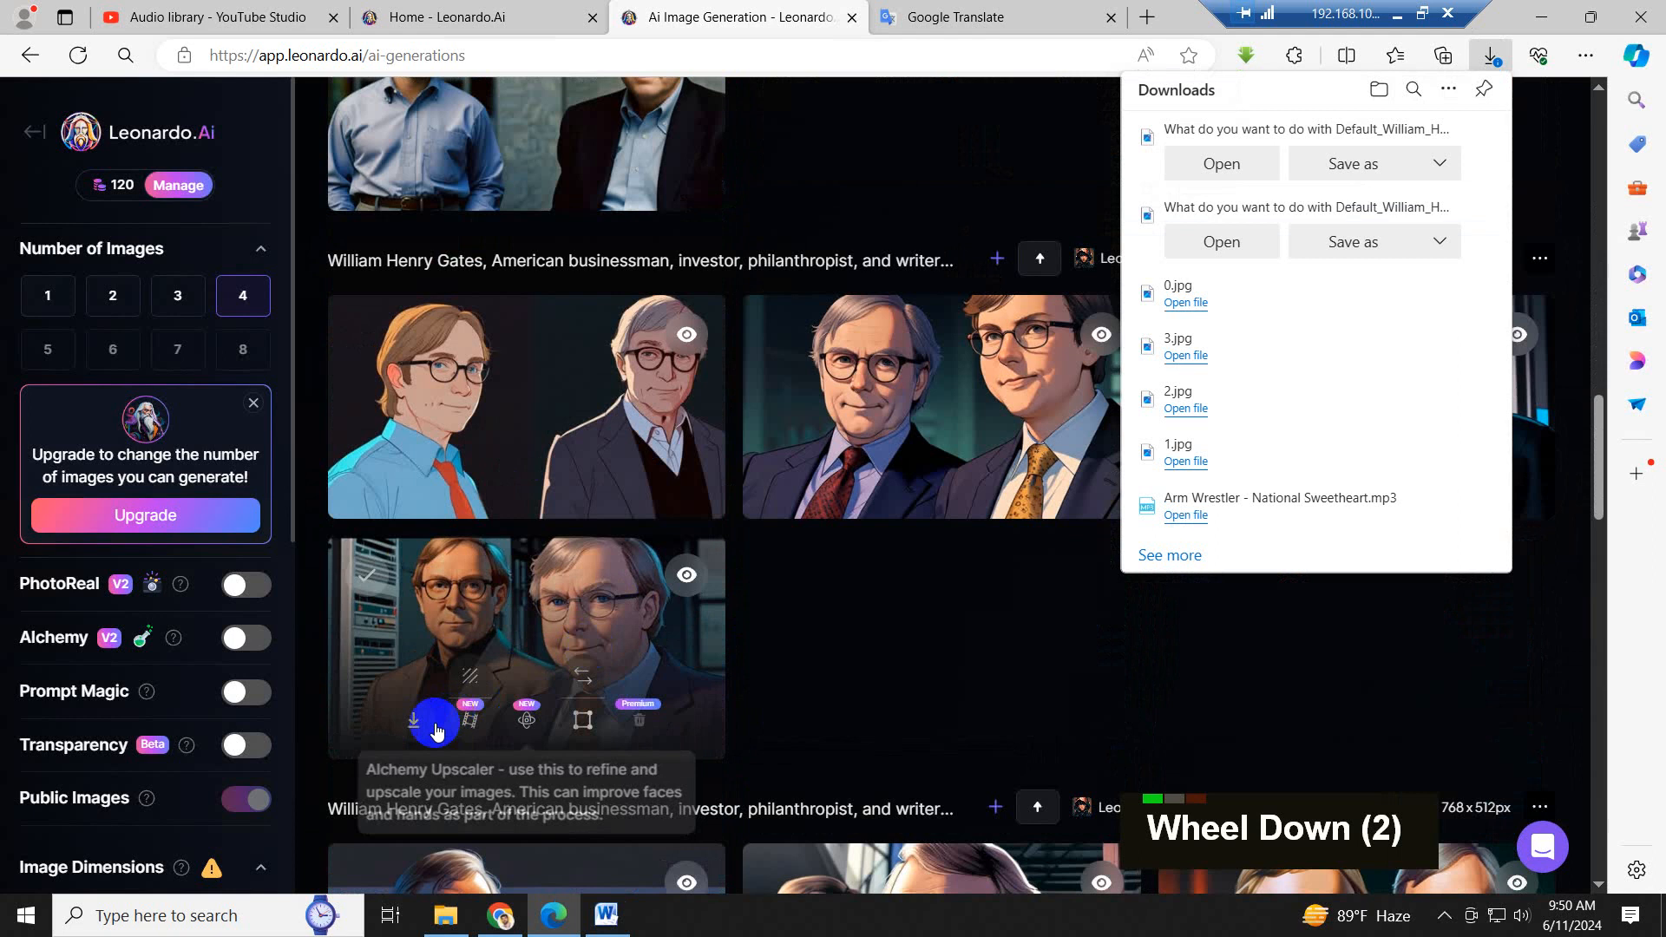
left_click(410, 723)
left_click(411, 727)
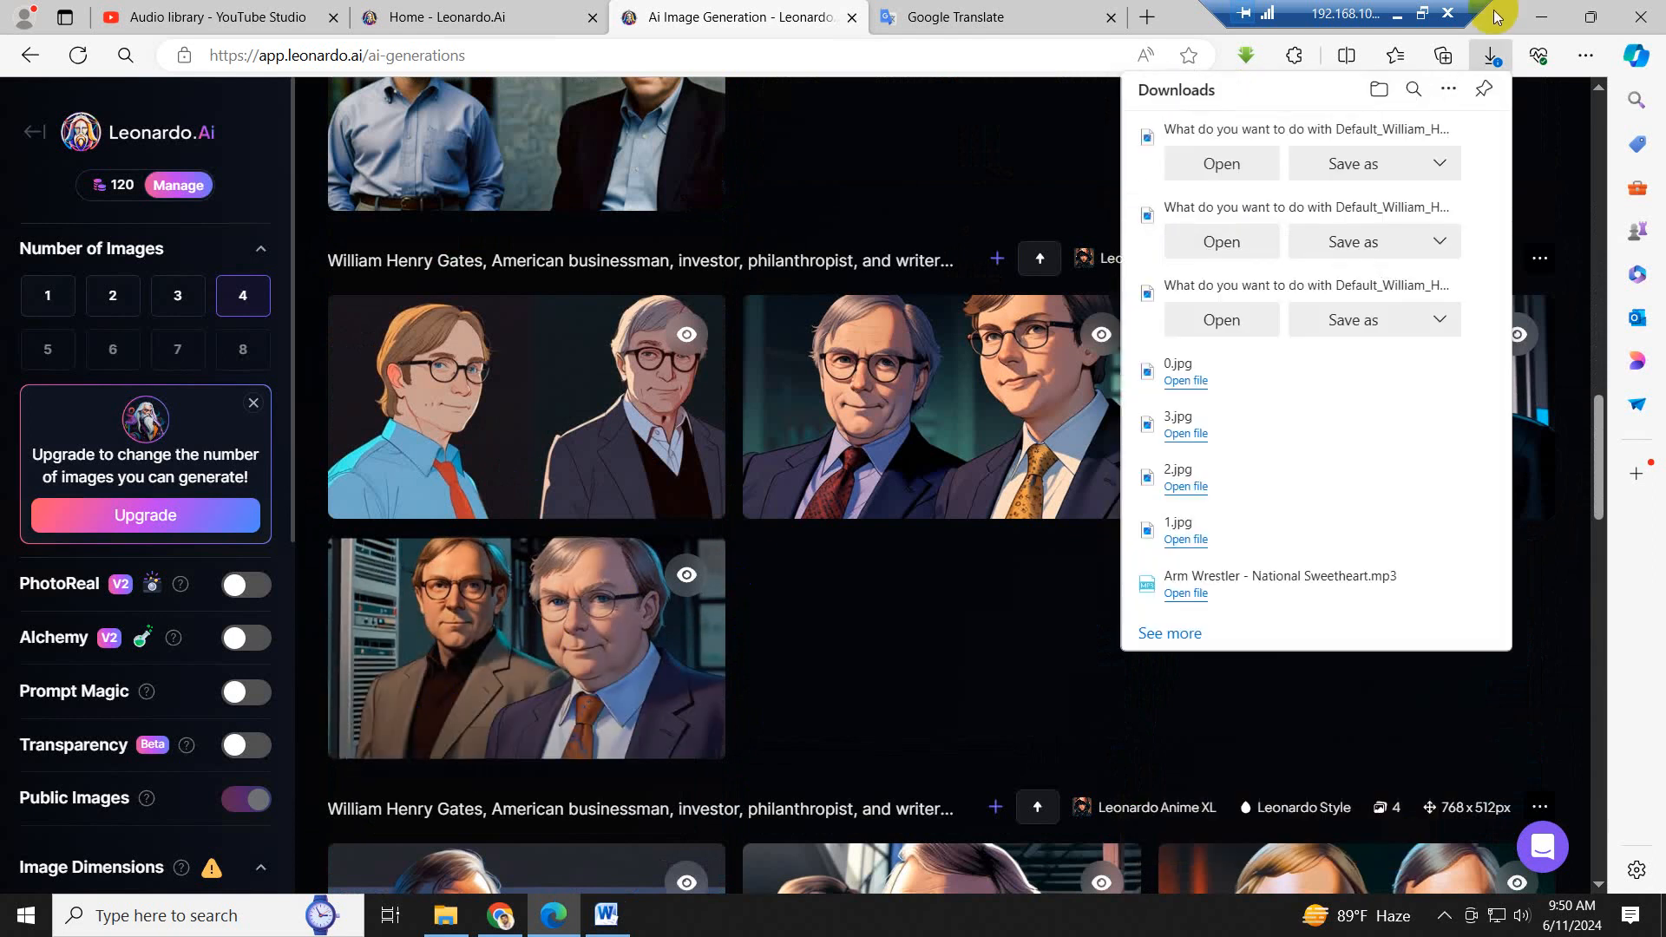
left_click(1359, 164)
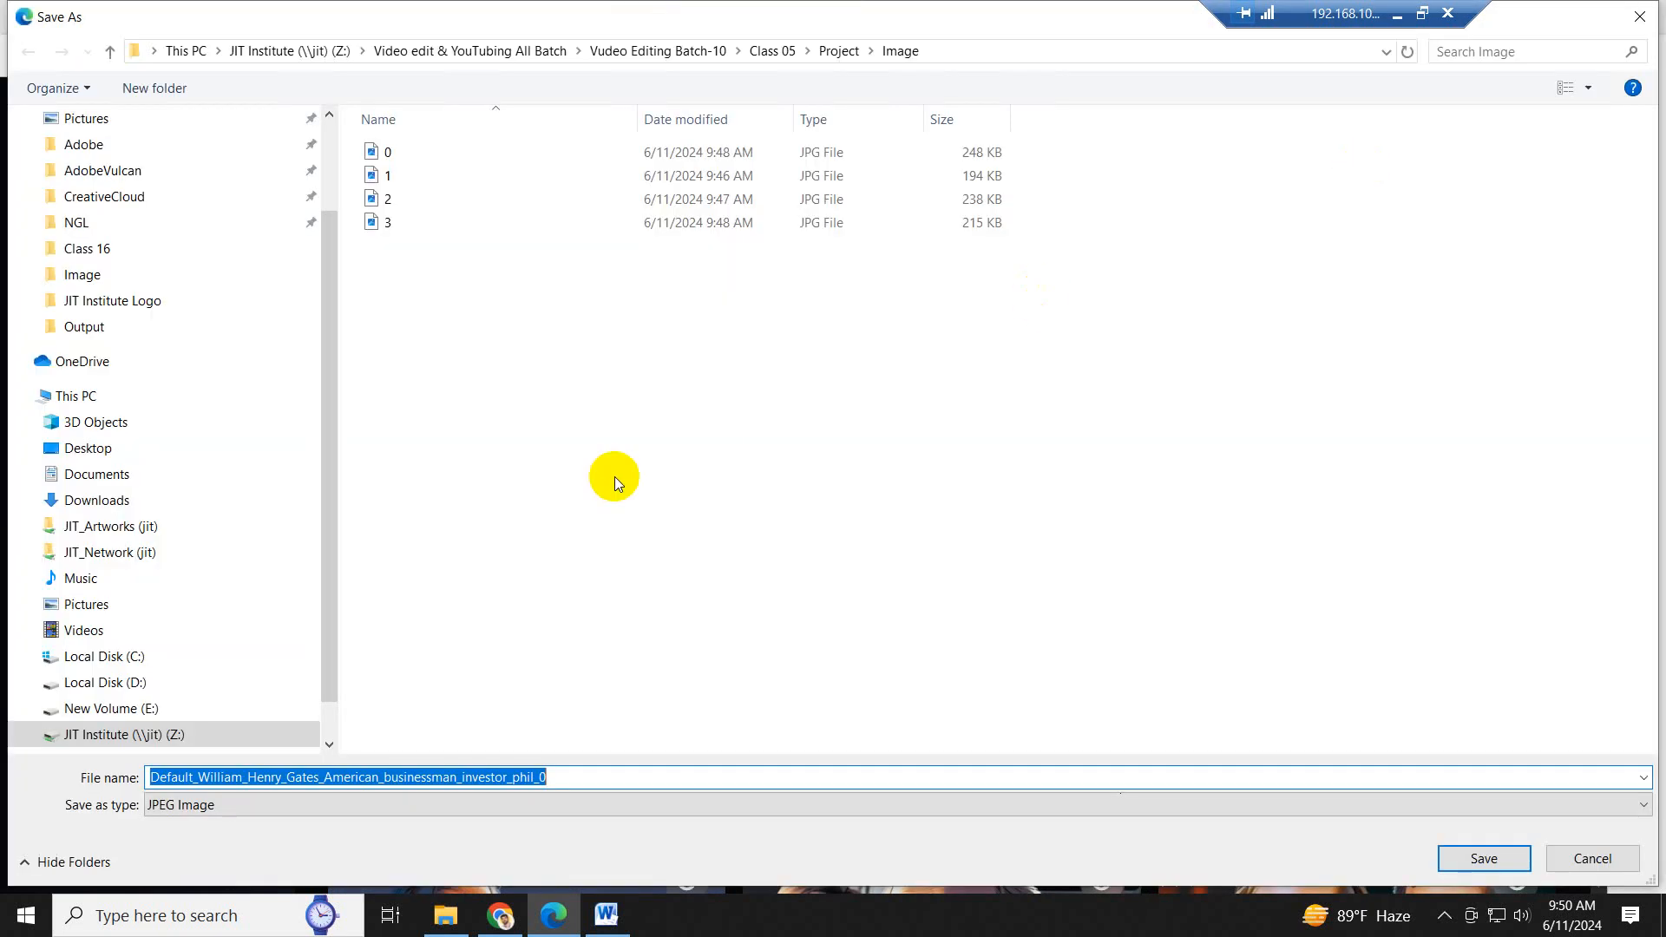
type("4")
key("Return")
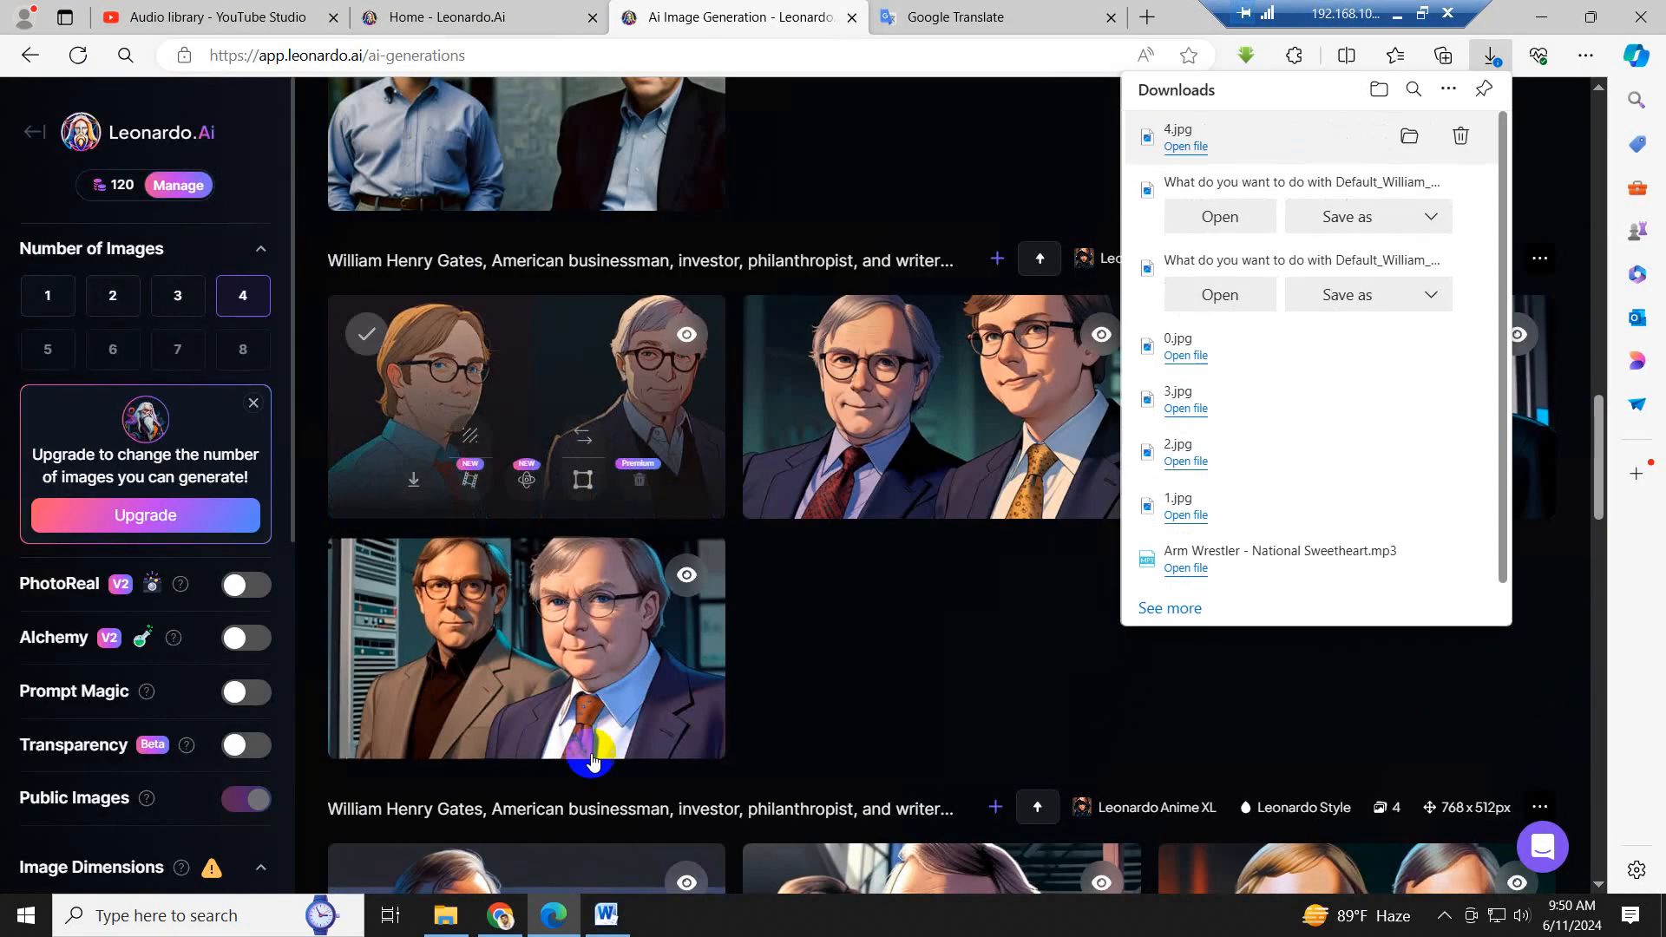
- Switch to Word and copy the second paragraph's sentence "In 1975, he and Allen founded Microsoft in Albuquerque, New Mexico."
left_click(612, 916)
left_click(907, 480)
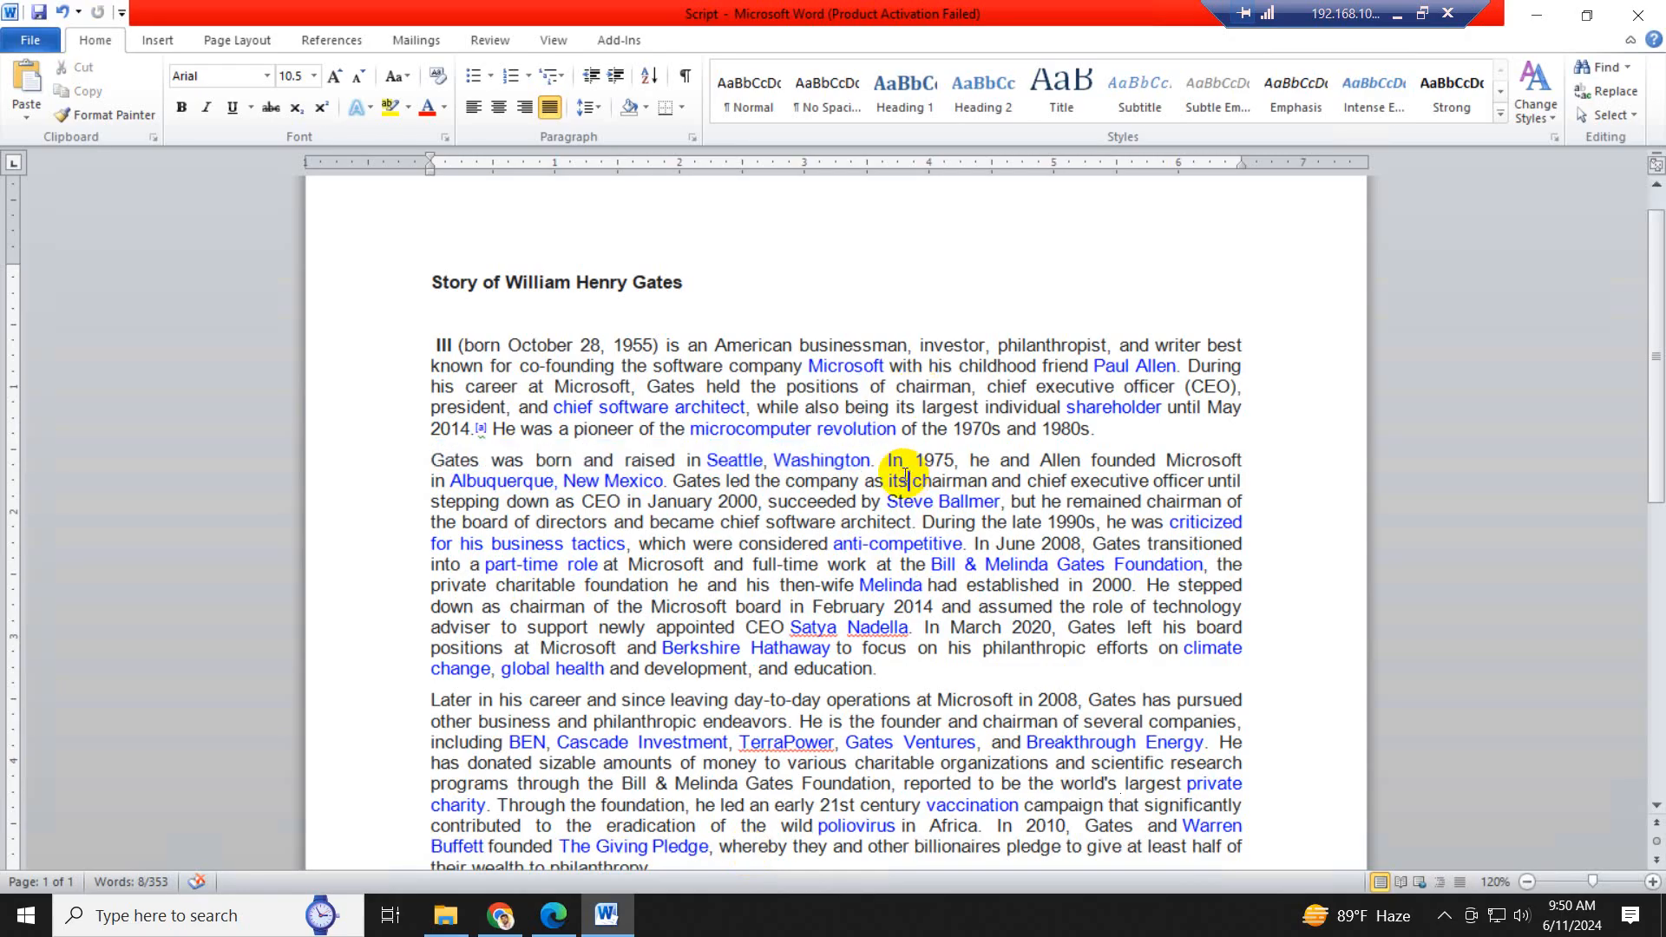
left_click_drag(884, 463, 643, 479)
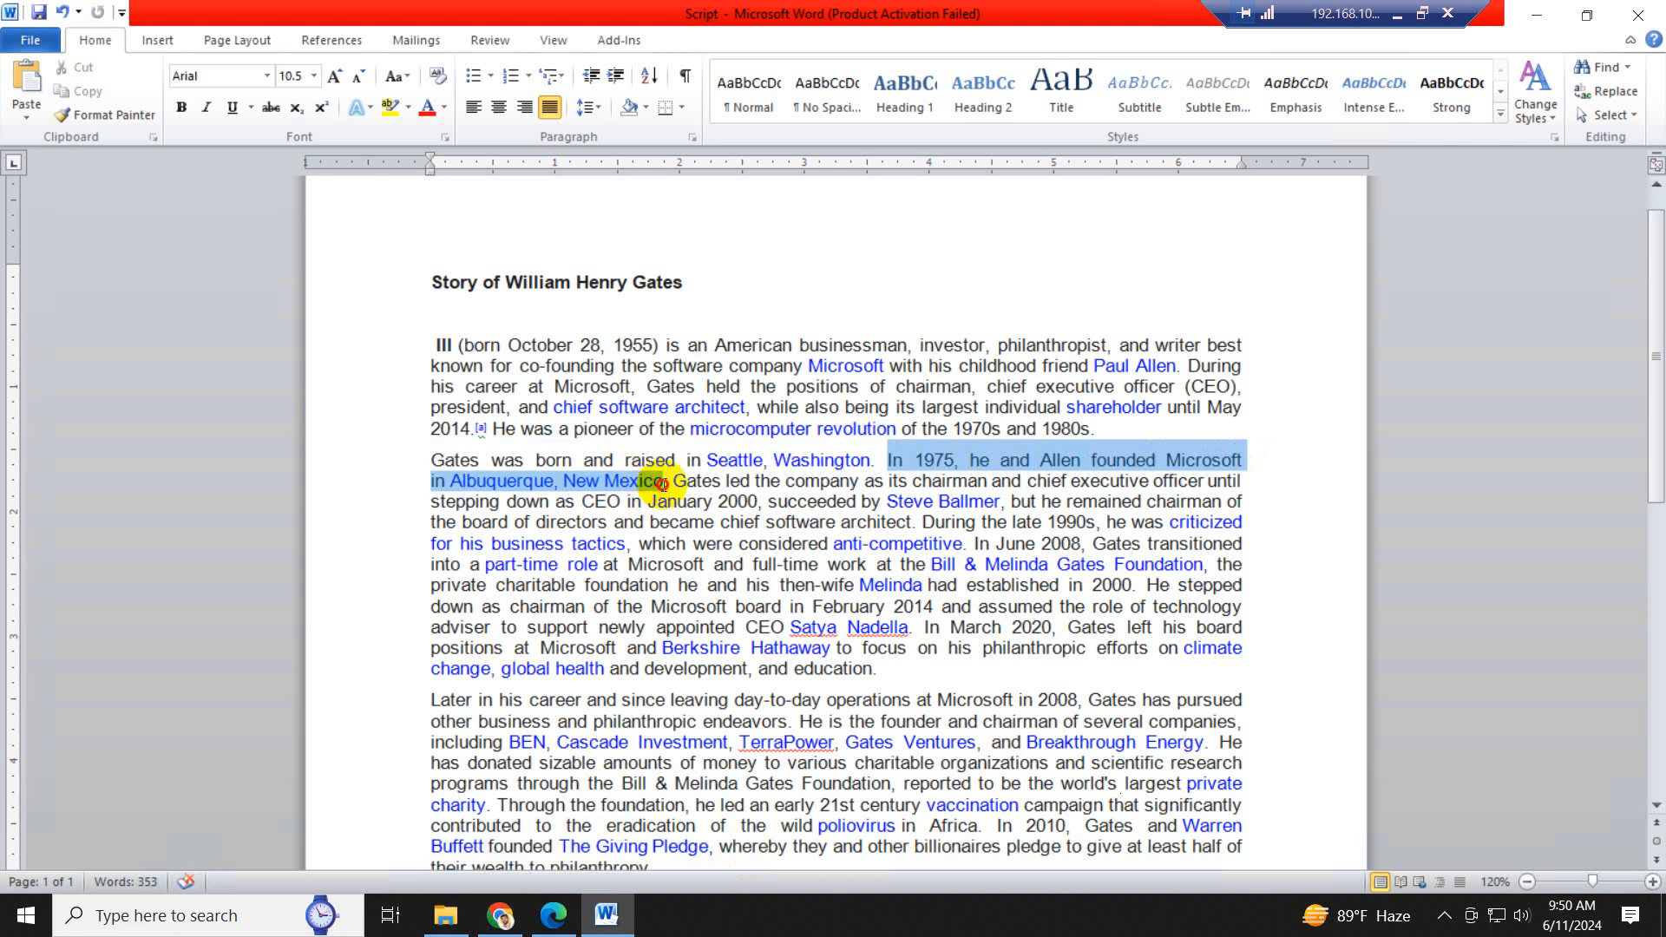
left_click_drag(669, 485, 668, 485)
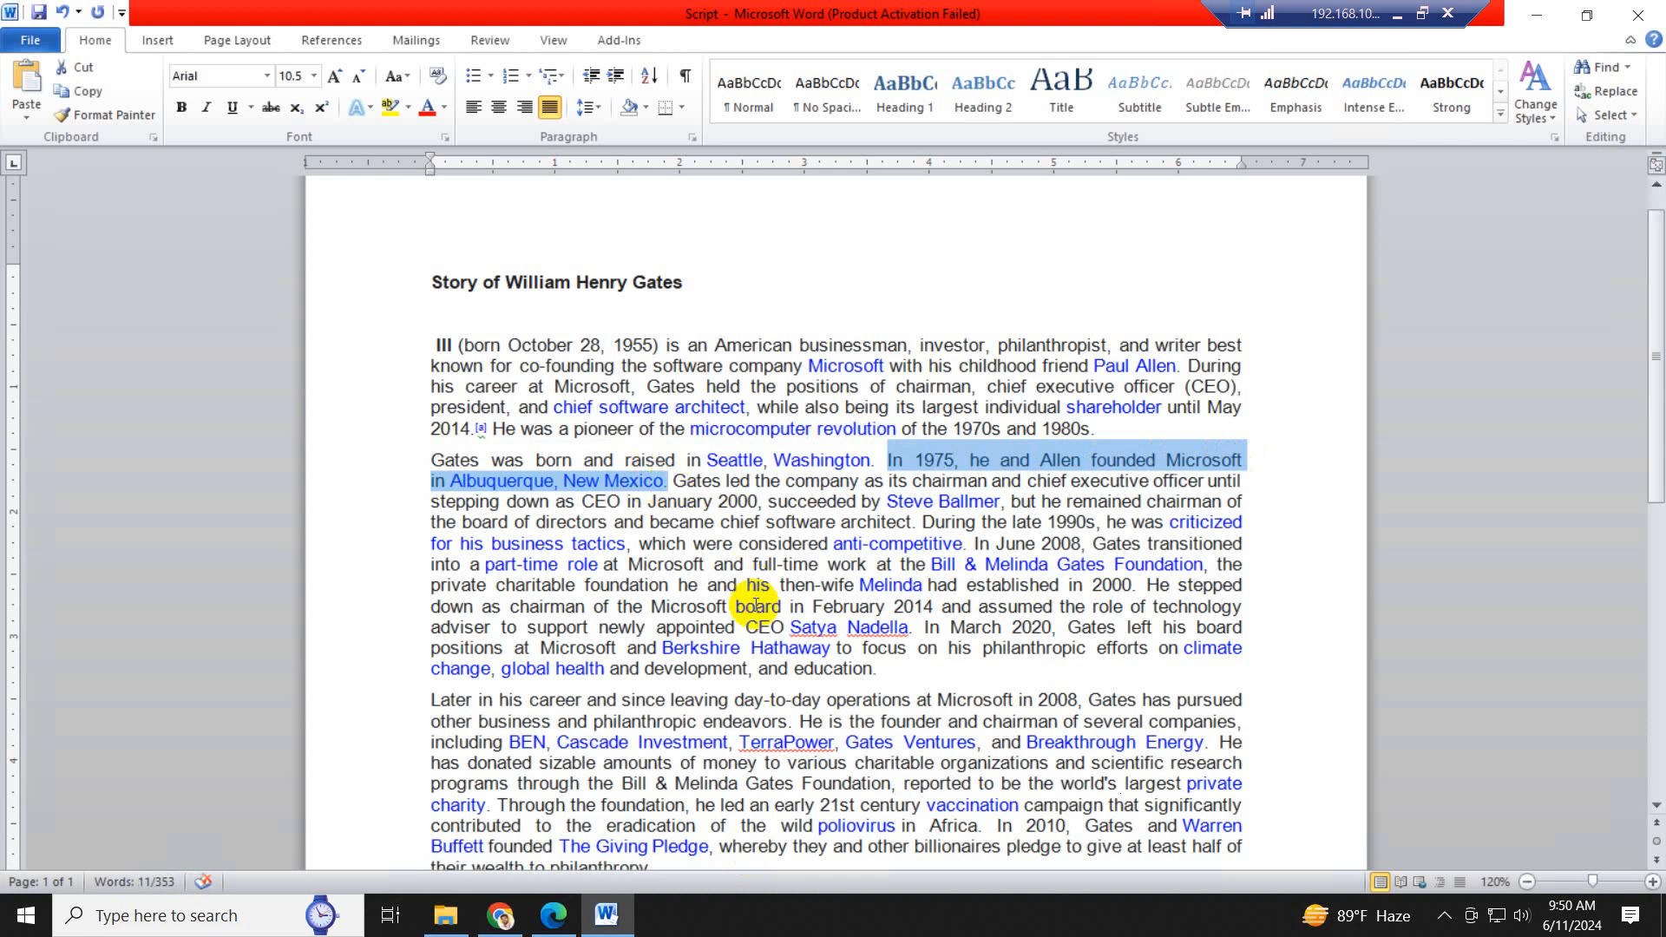
key("ctrl")
key("ctrl")
key("ctrl")
key("ctrl")
key("ctrl")
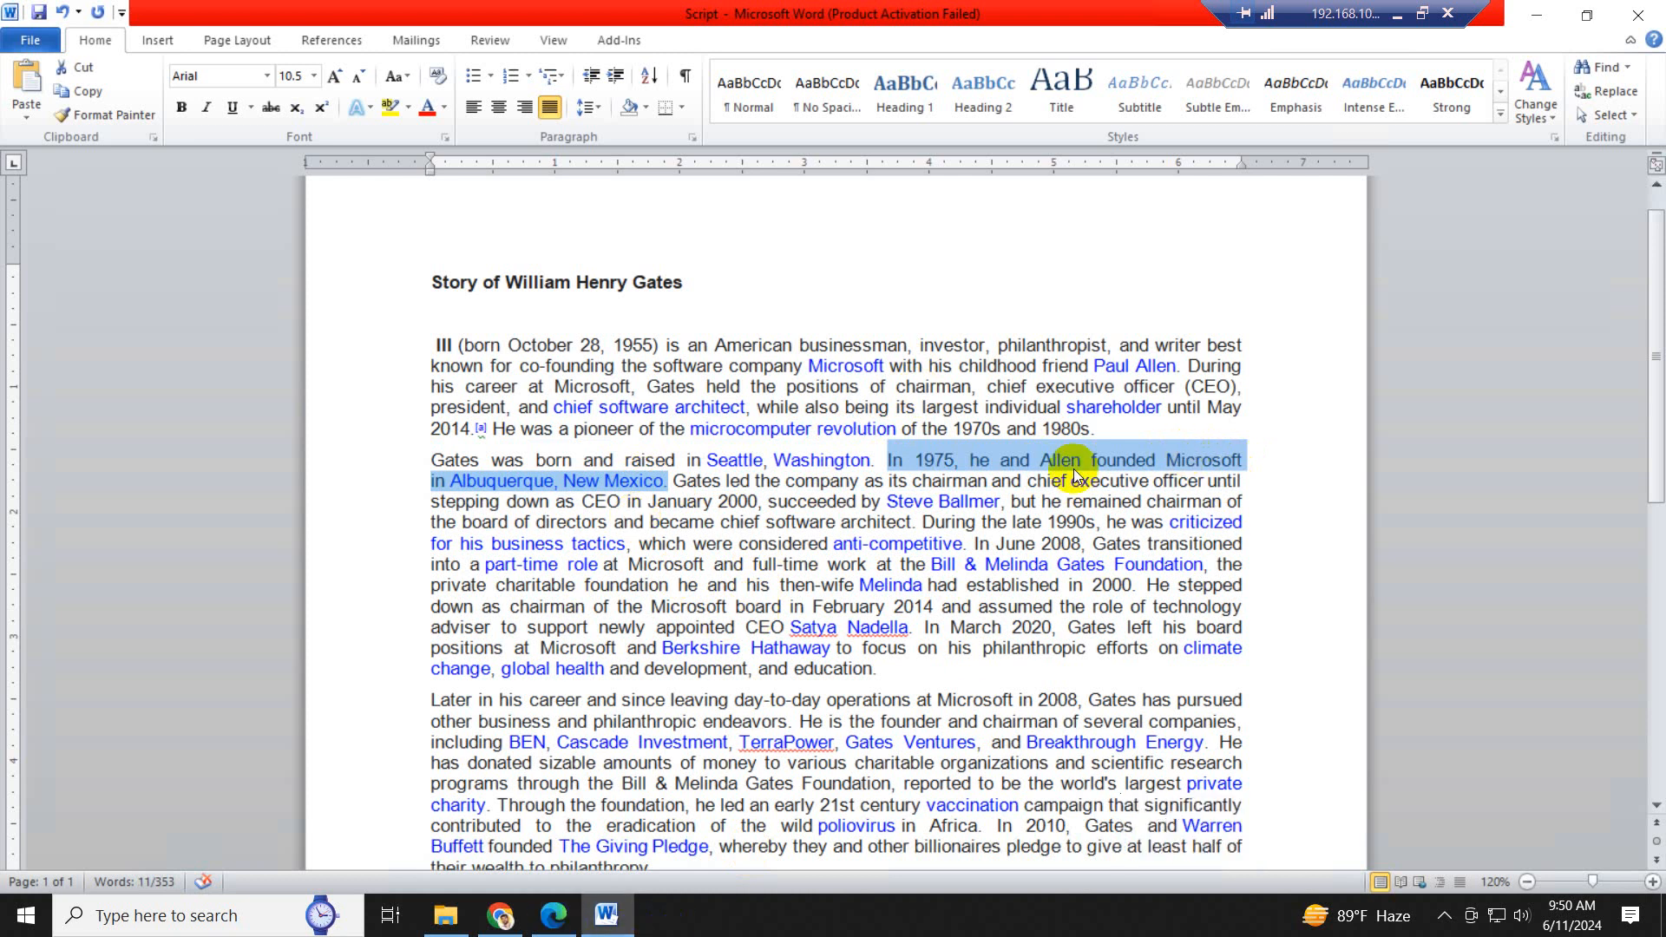
- In Leonardo AI, remove the Seattle sentence and comma so the prompt reads "William Henry Gates", generate the images and look them over
left_click(554, 915)
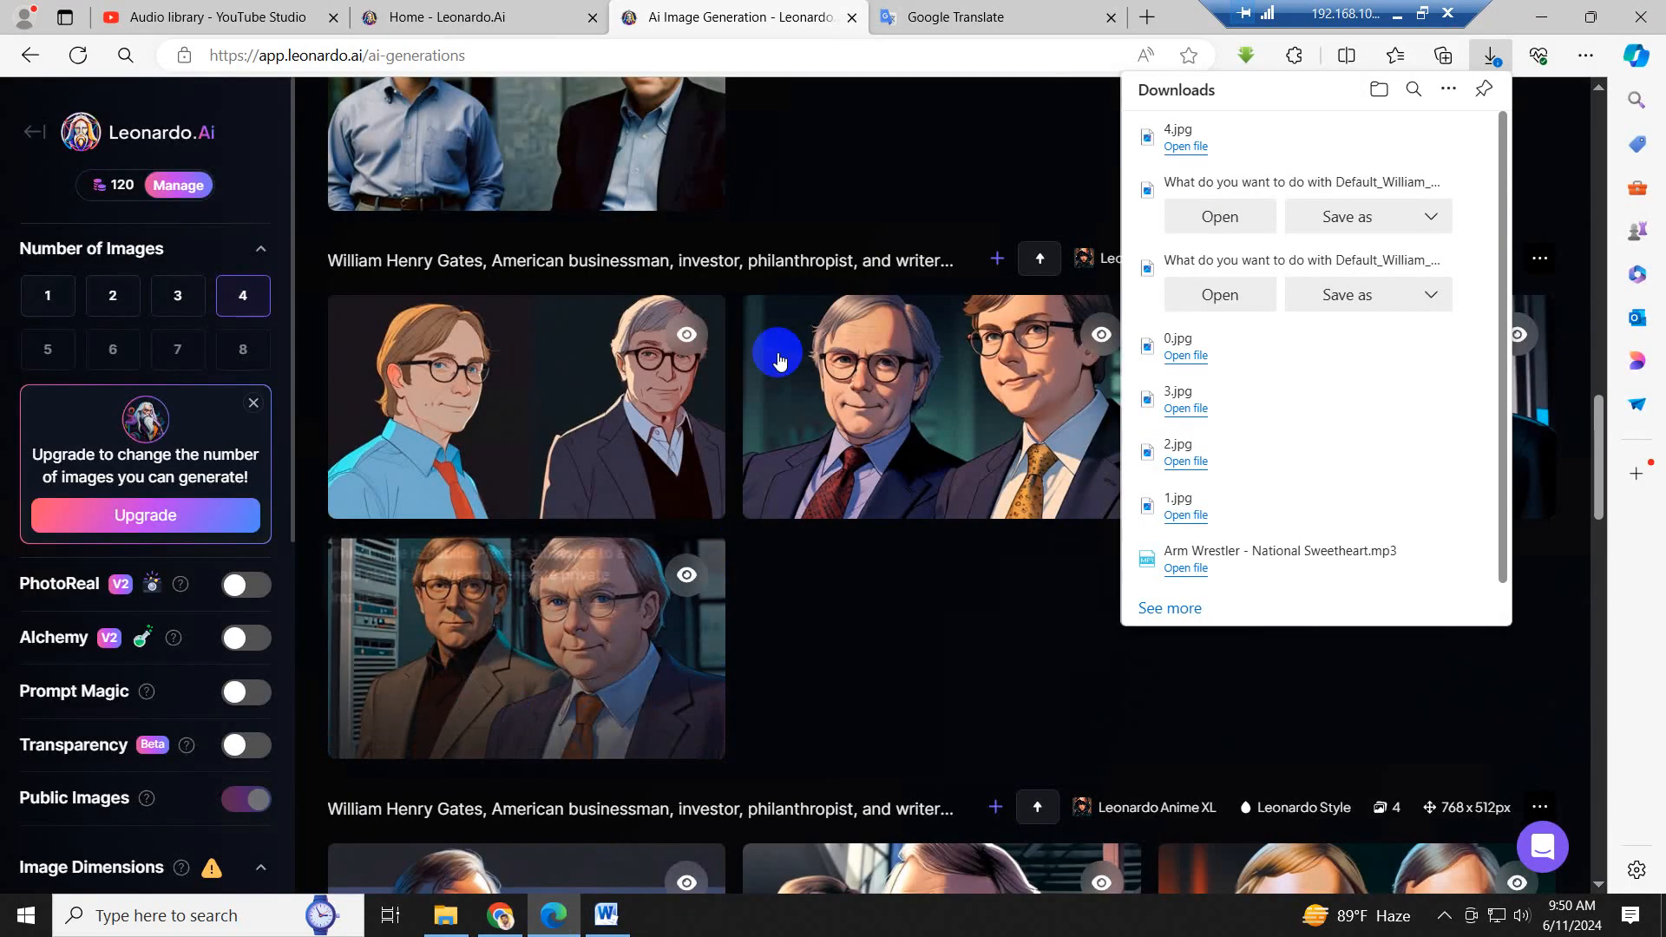
scroll(779, 359, "up", 20)
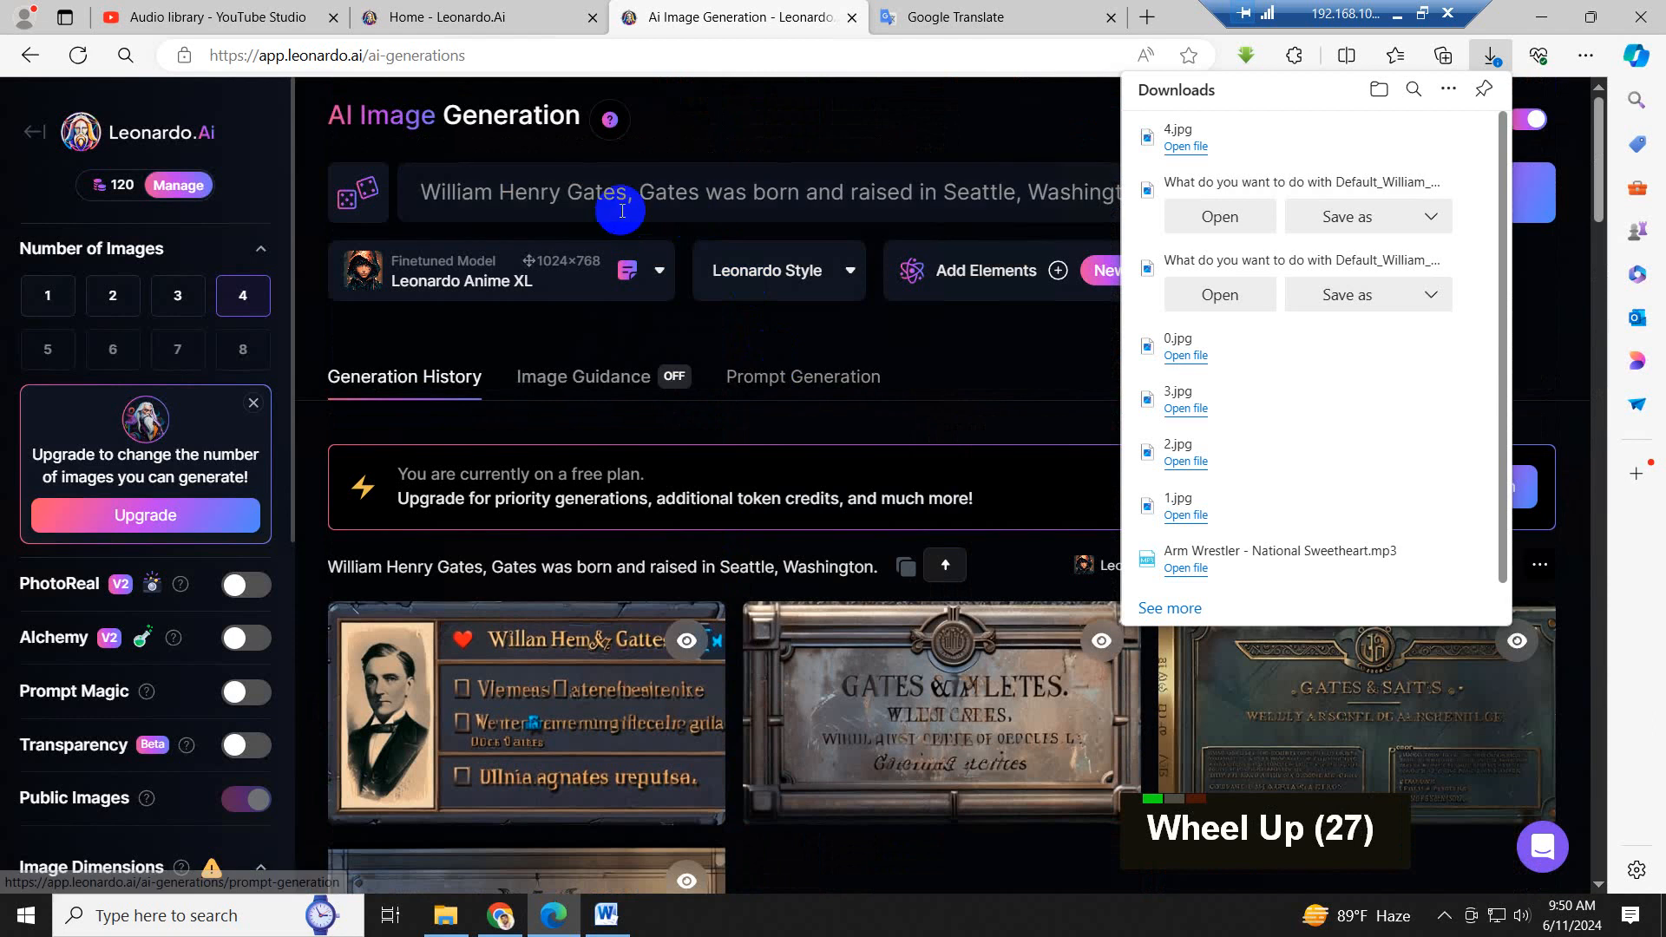
left_click(622, 211)
left_click_drag(638, 193, 1268, 179)
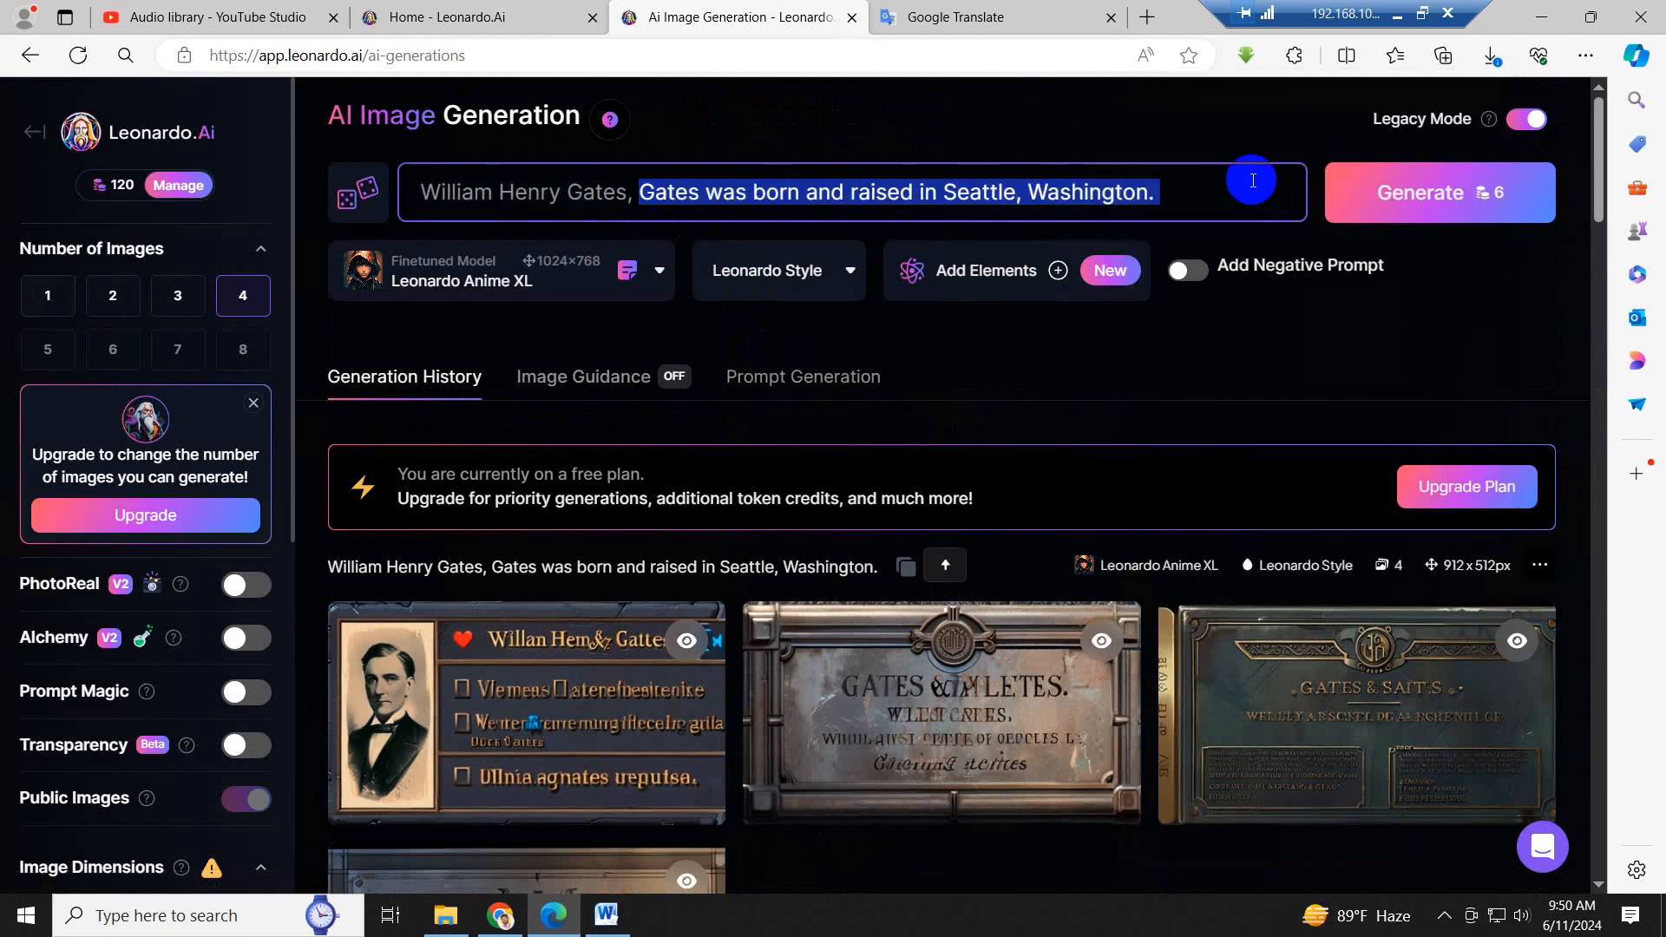
key("BackSpace")
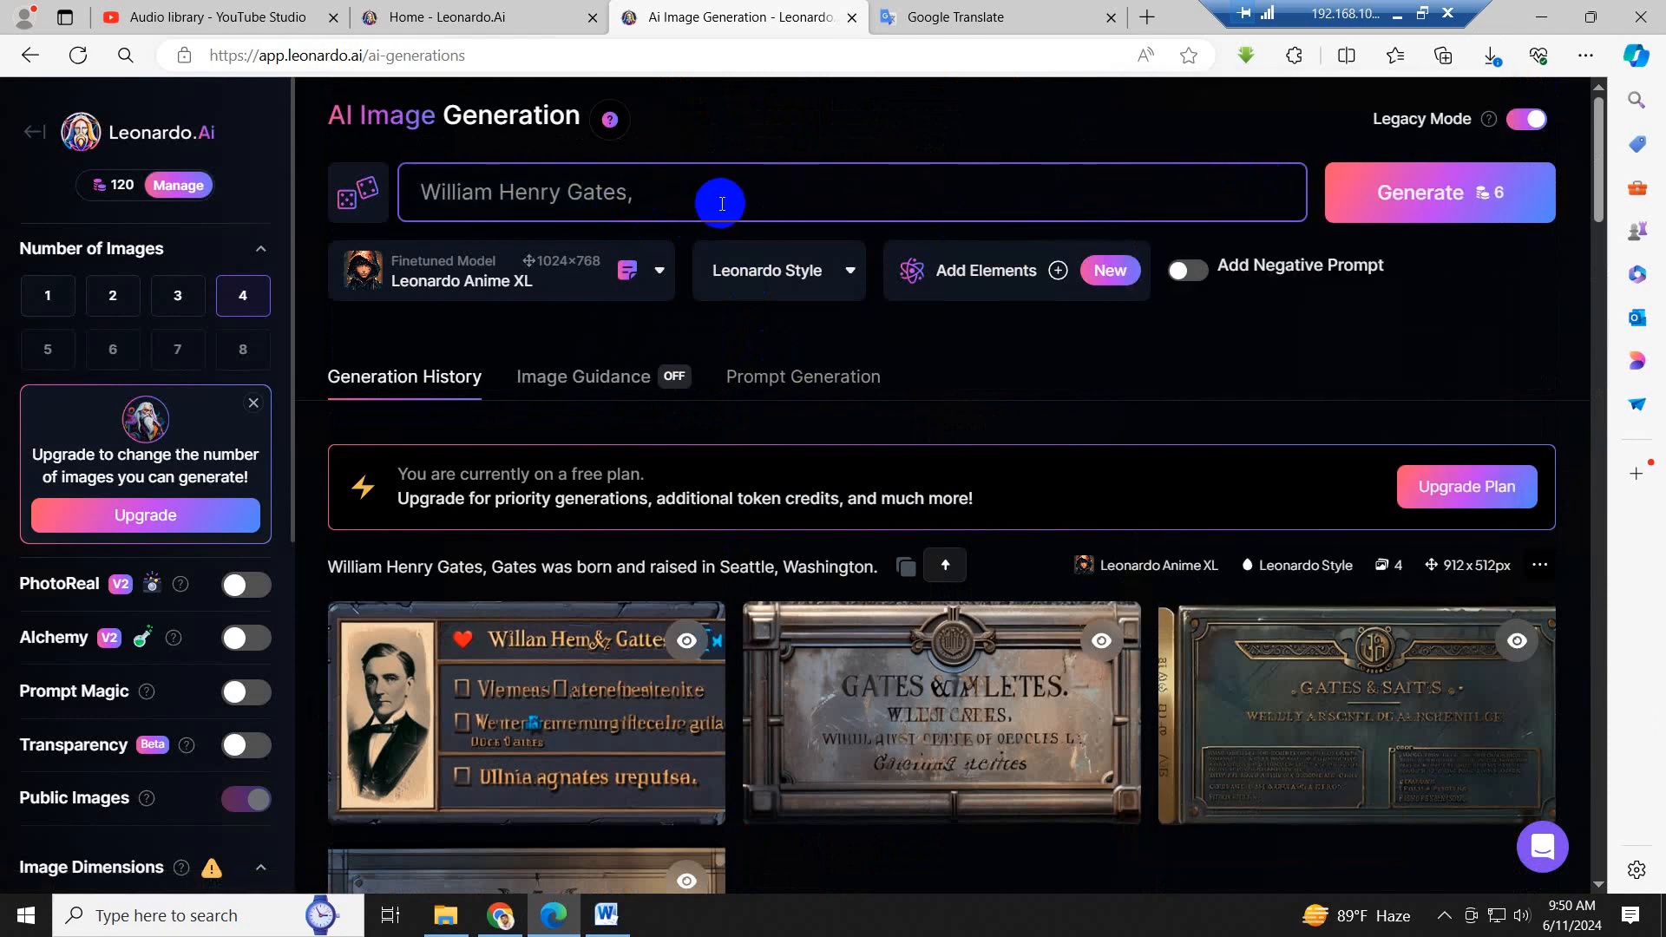
key("BackSpace")
left_click(1424, 194)
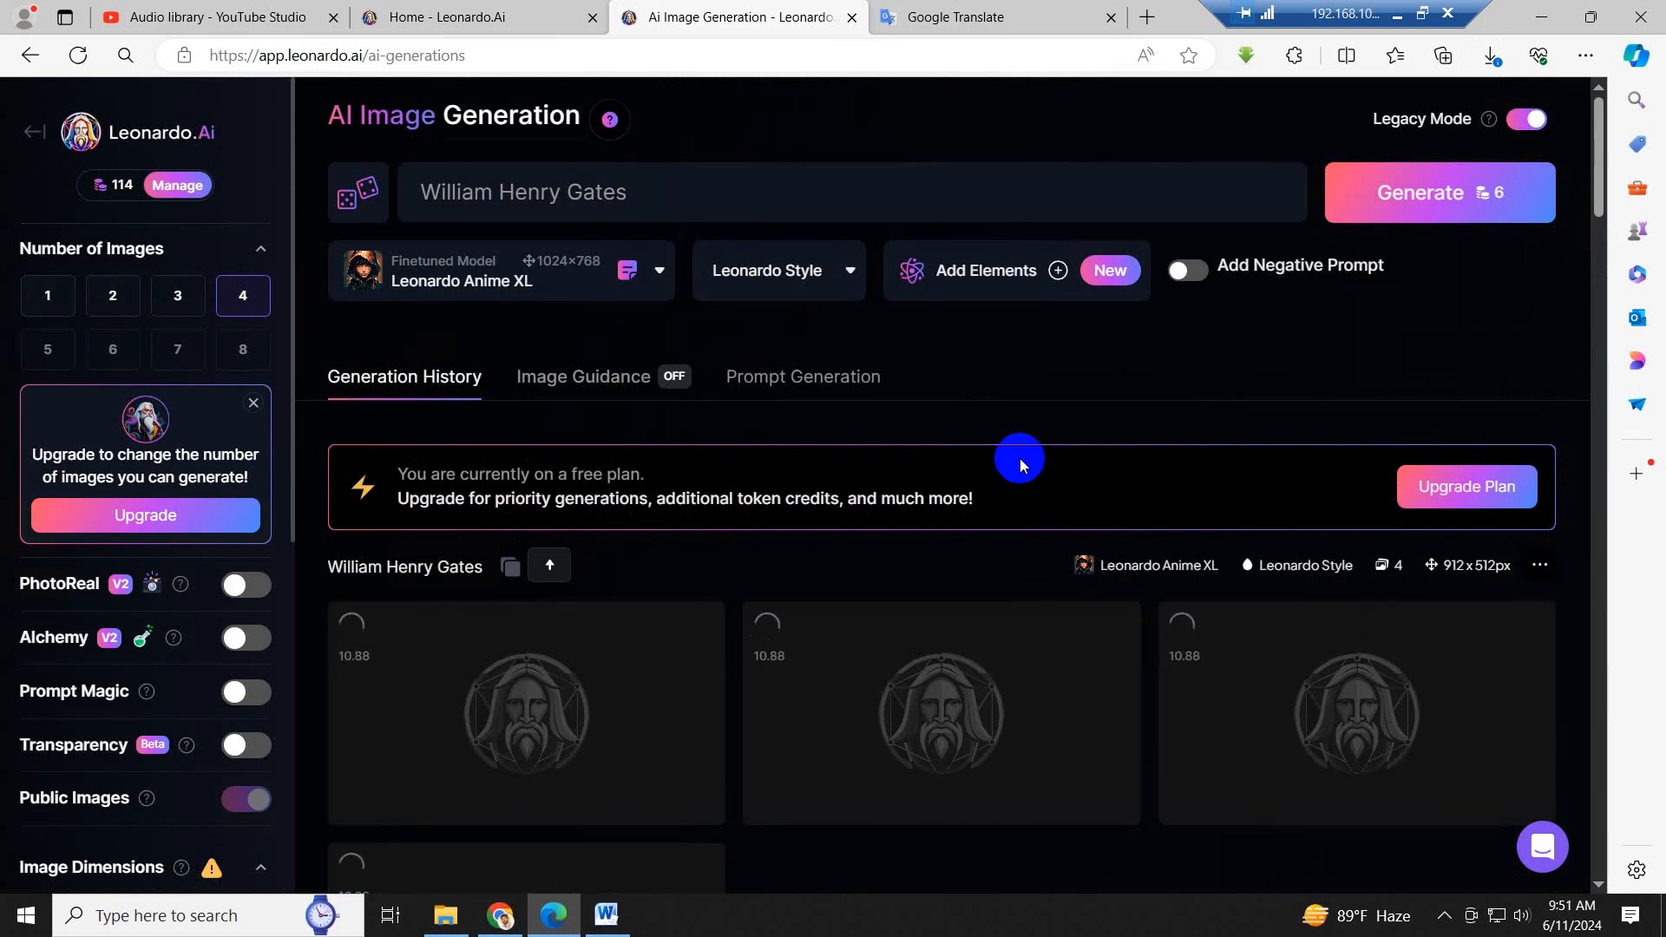
scroll(1019, 458, "down", 2)
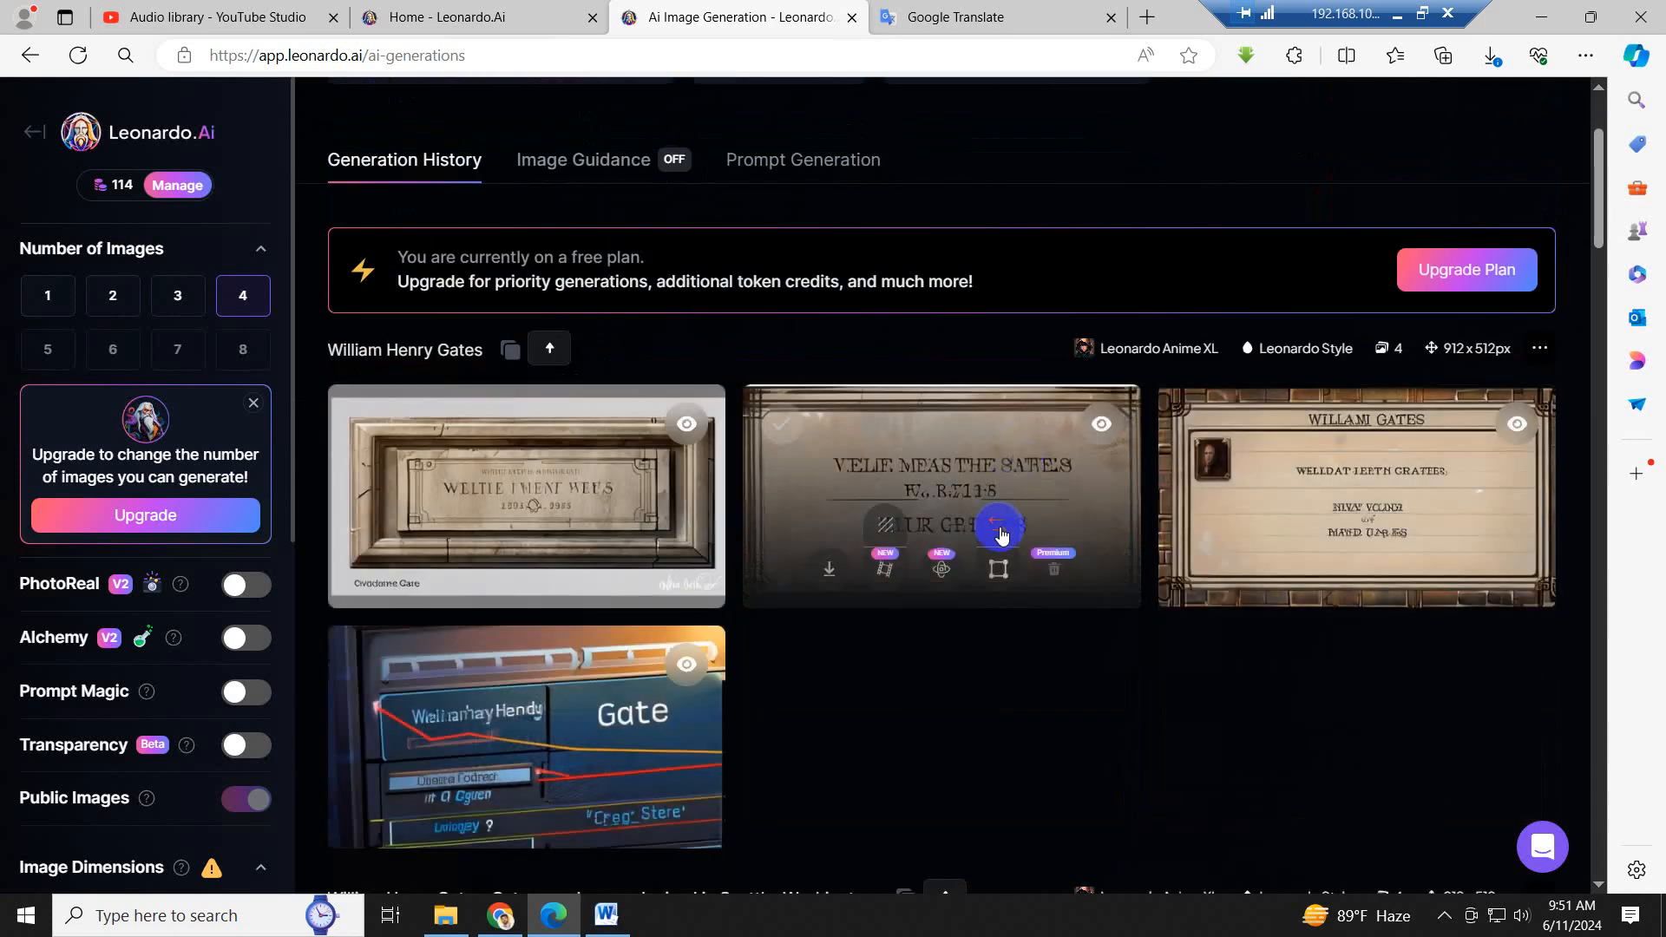
scroll(1017, 516, "up", 12)
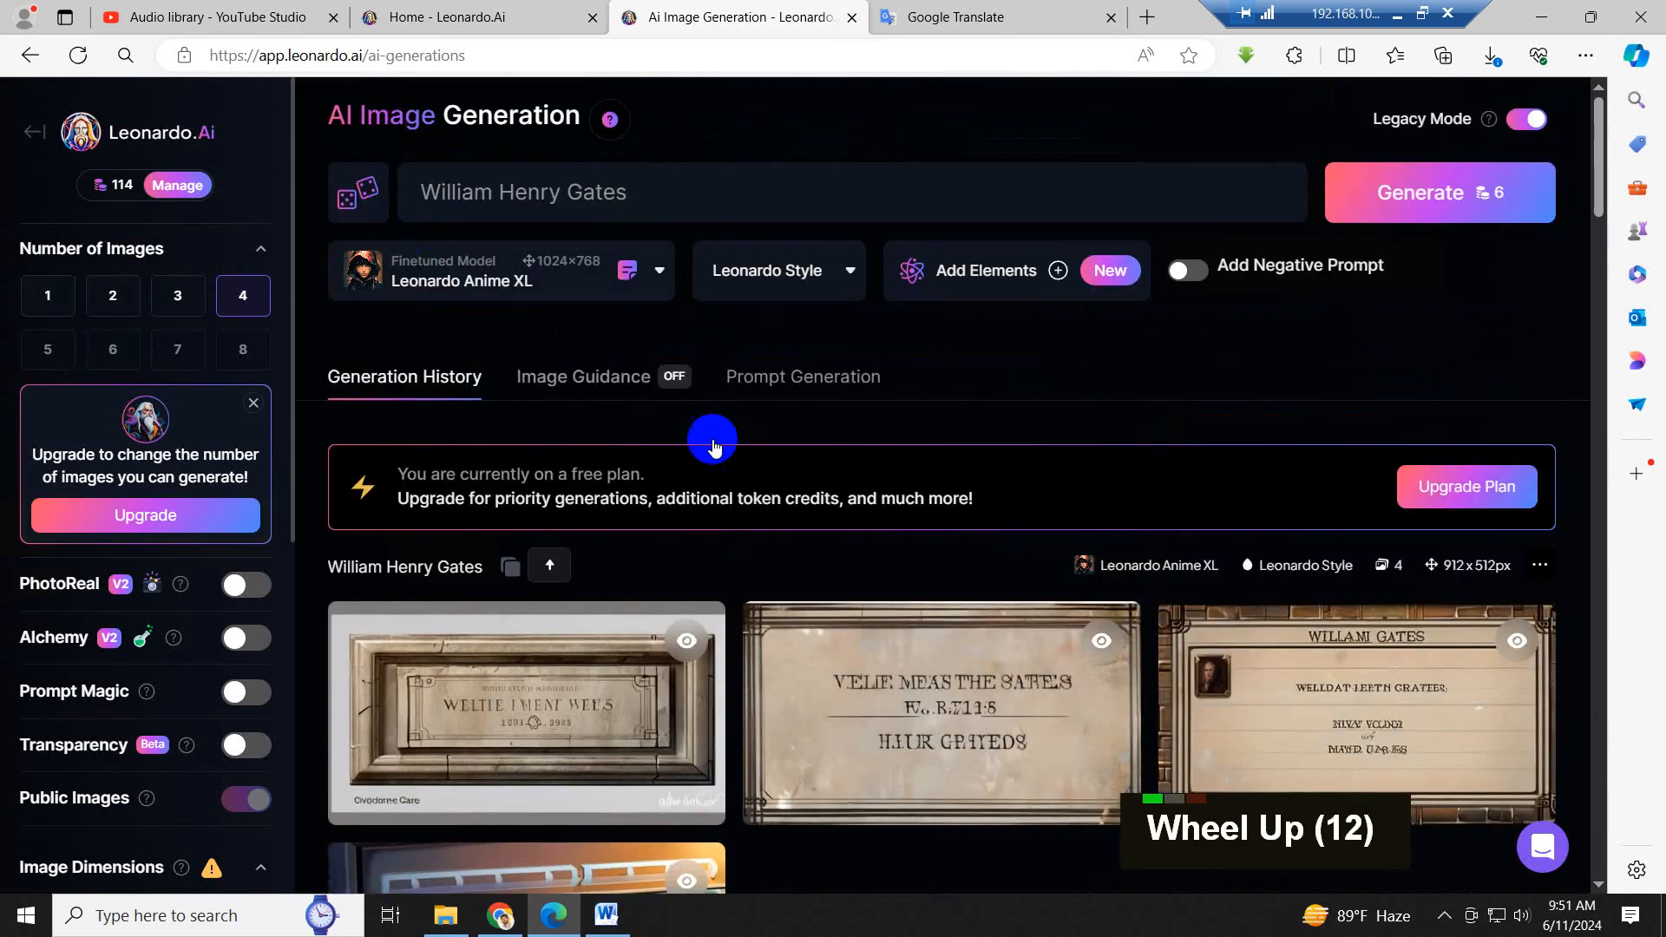
mouse_move(690, 678)
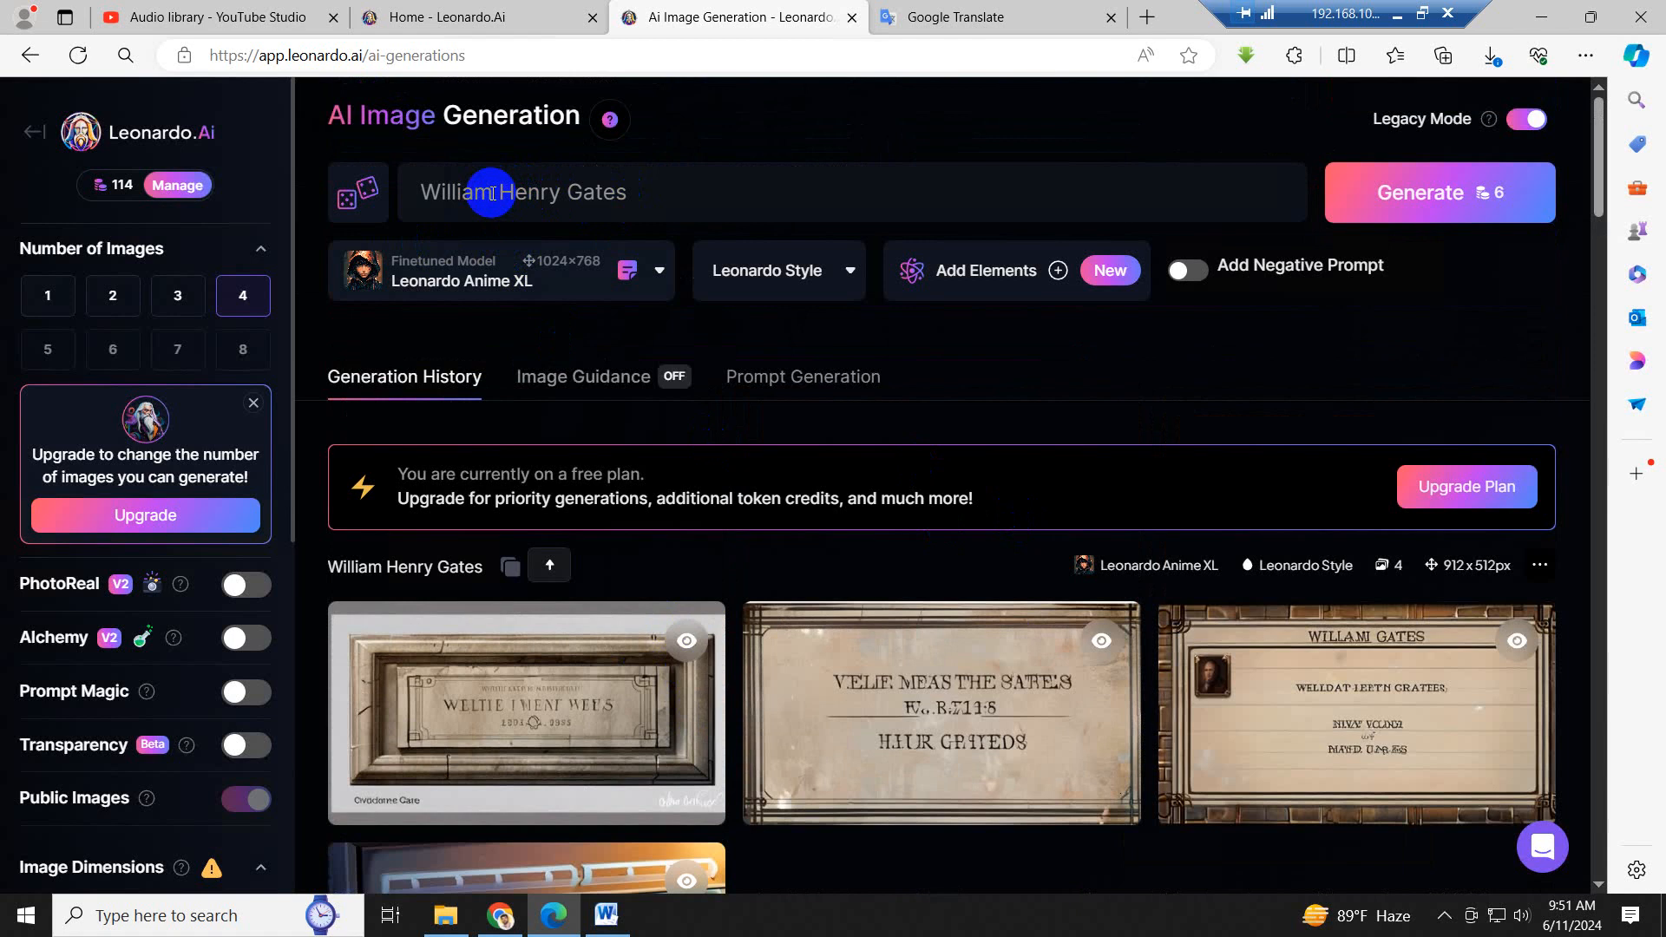
- Switch to Word and copy the first paragraph's text from "American businessman, investor" through "the software company Microsoft"
left_click(605, 914)
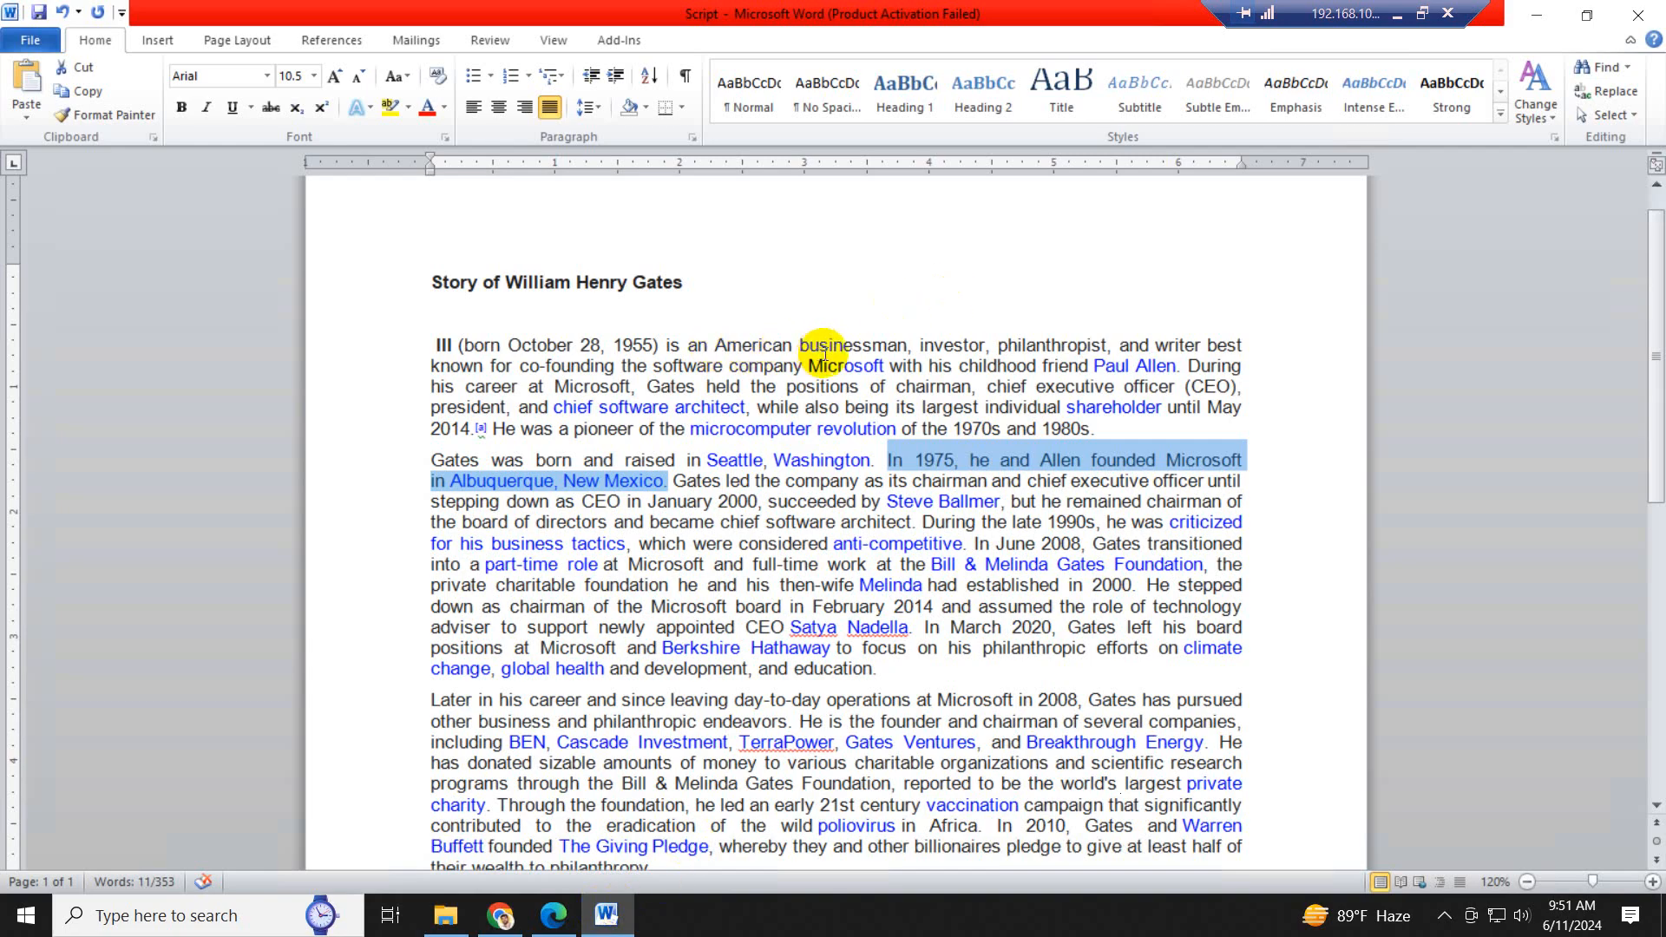
left_click_drag(714, 345, 1173, 367)
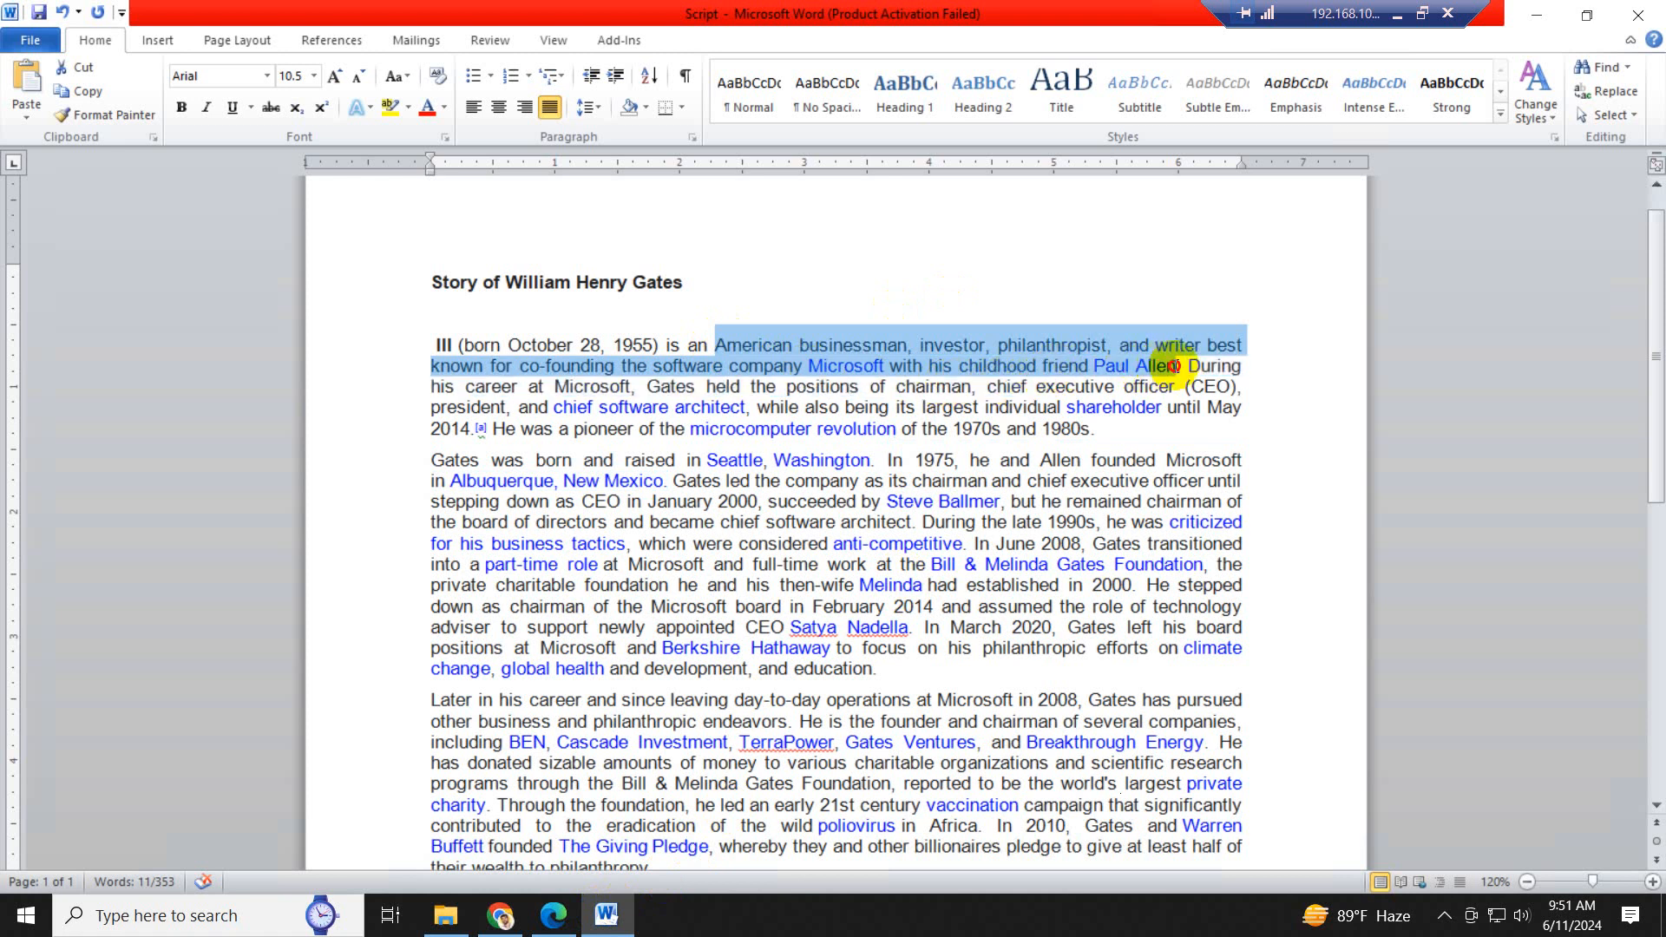
key("ctrl")
key("ctrl")
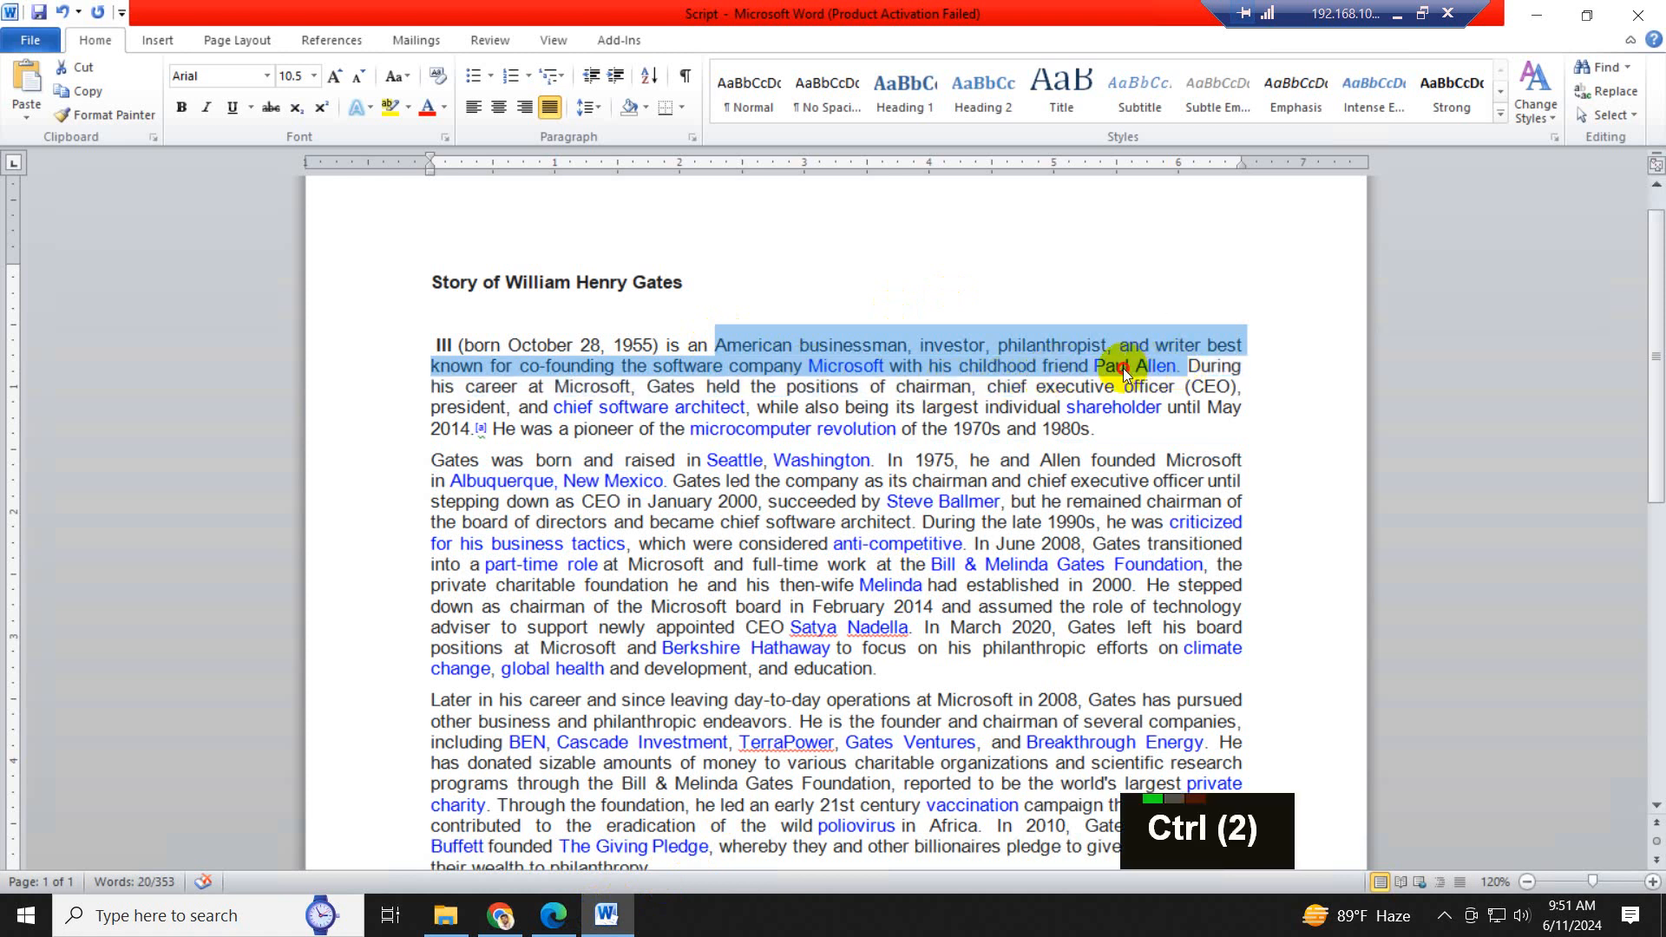
left_click(1123, 368)
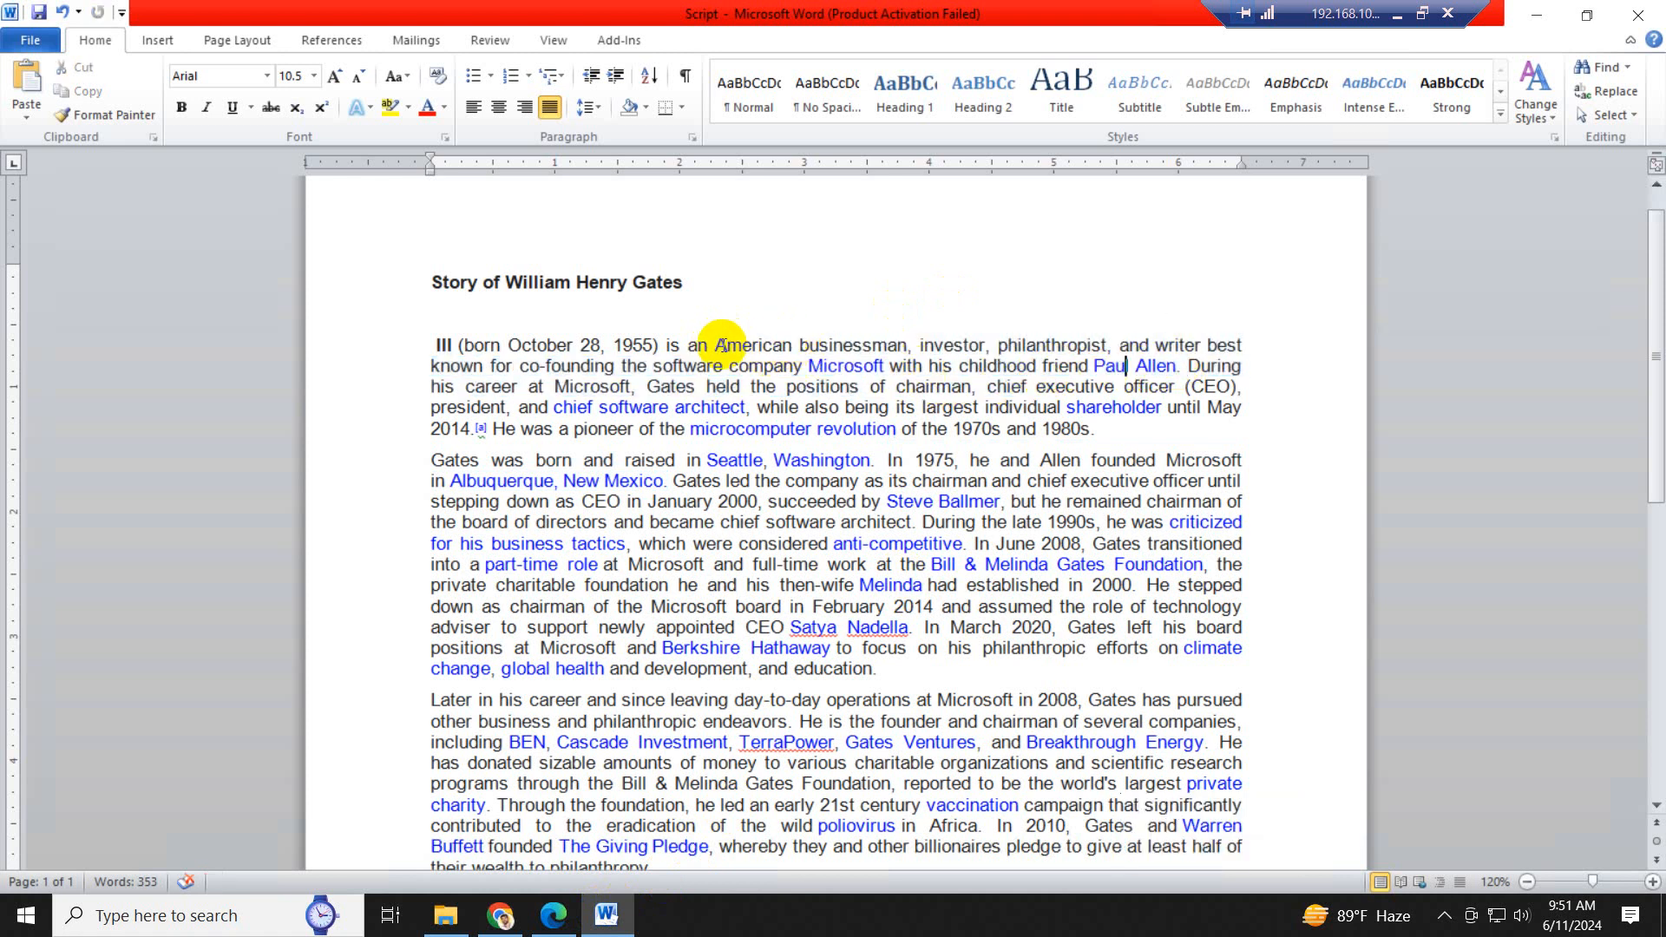
left_click_drag(717, 344, 1037, 371)
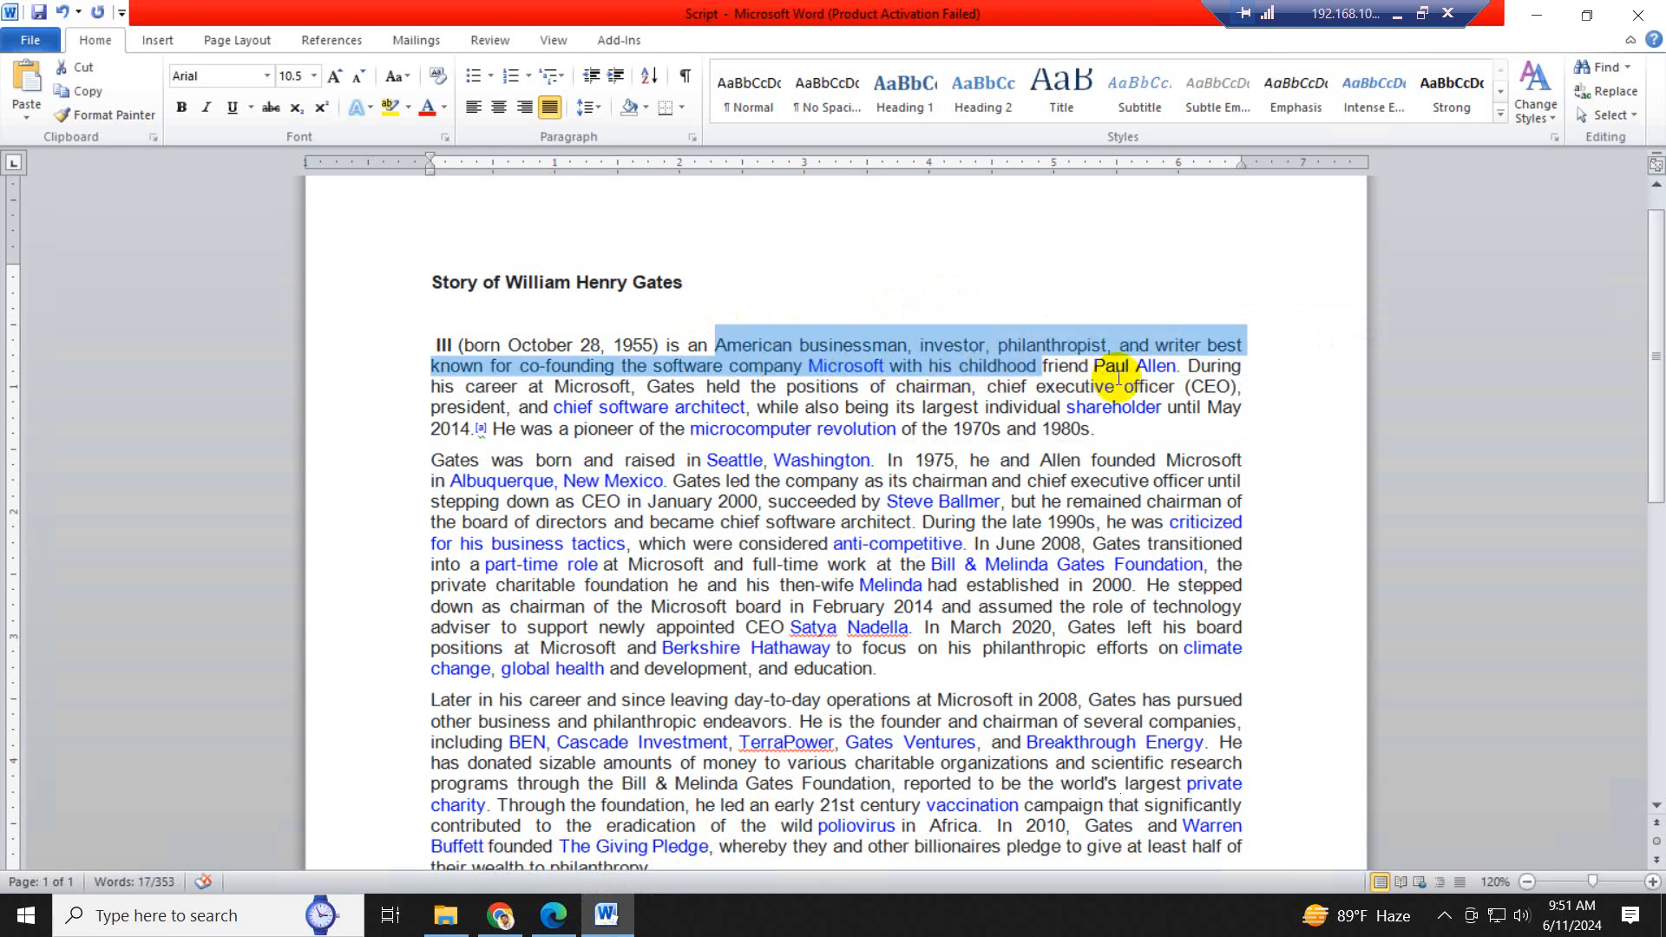
left_click(719, 347)
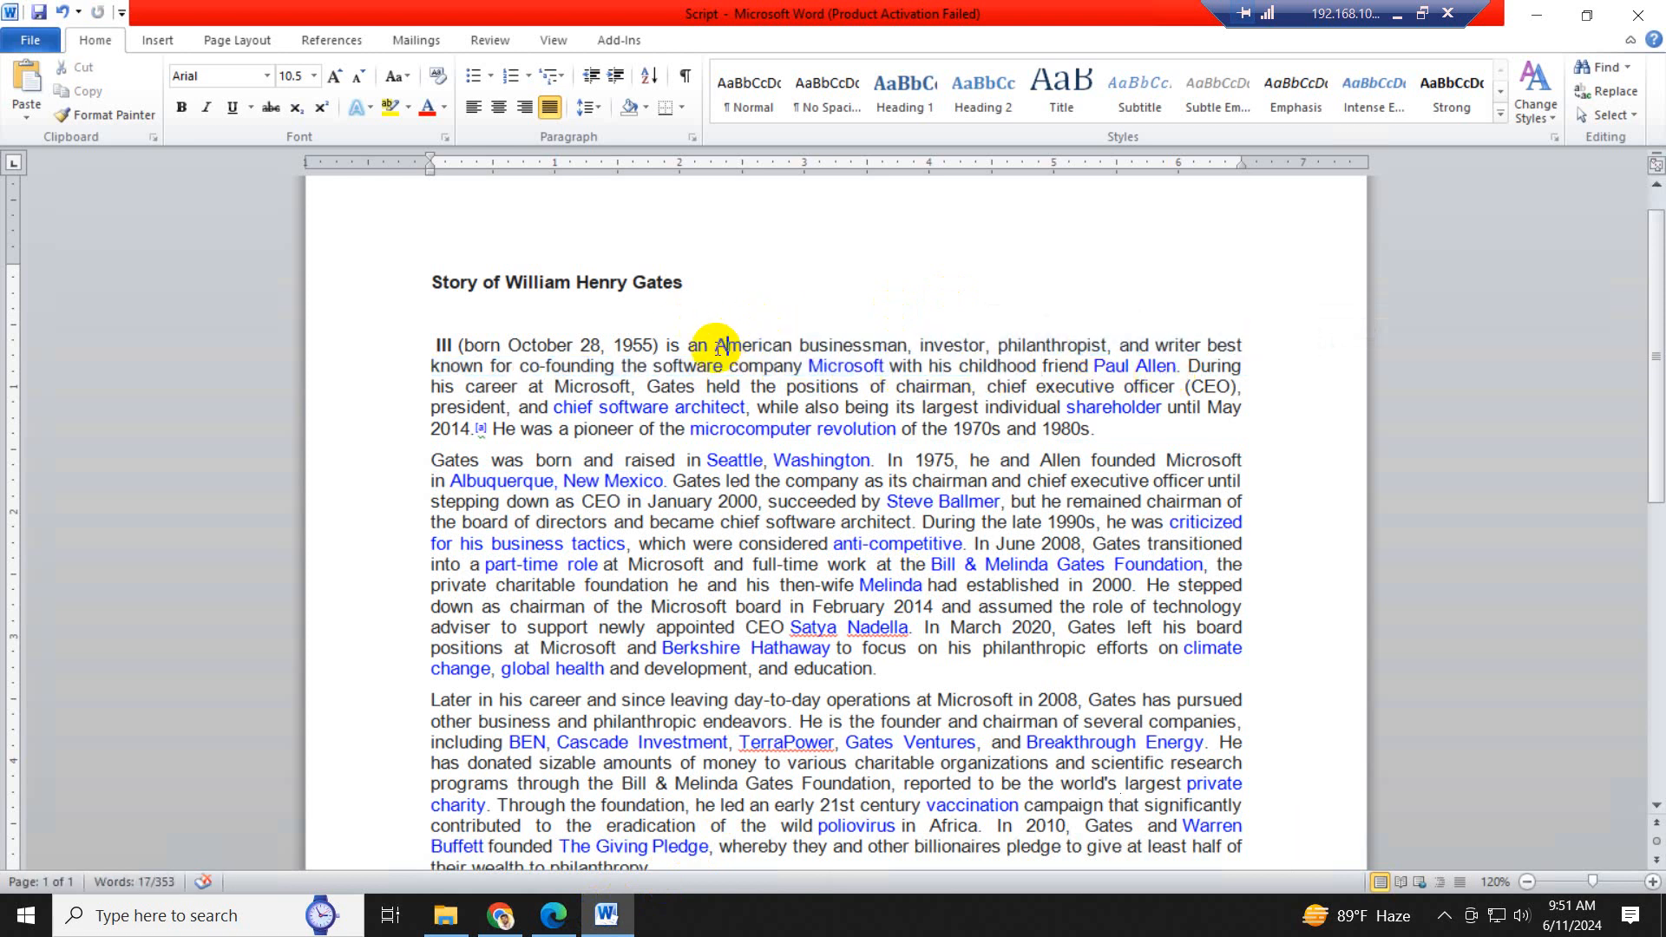
left_click_drag(740, 350, 887, 367)
key("ctrl+c")
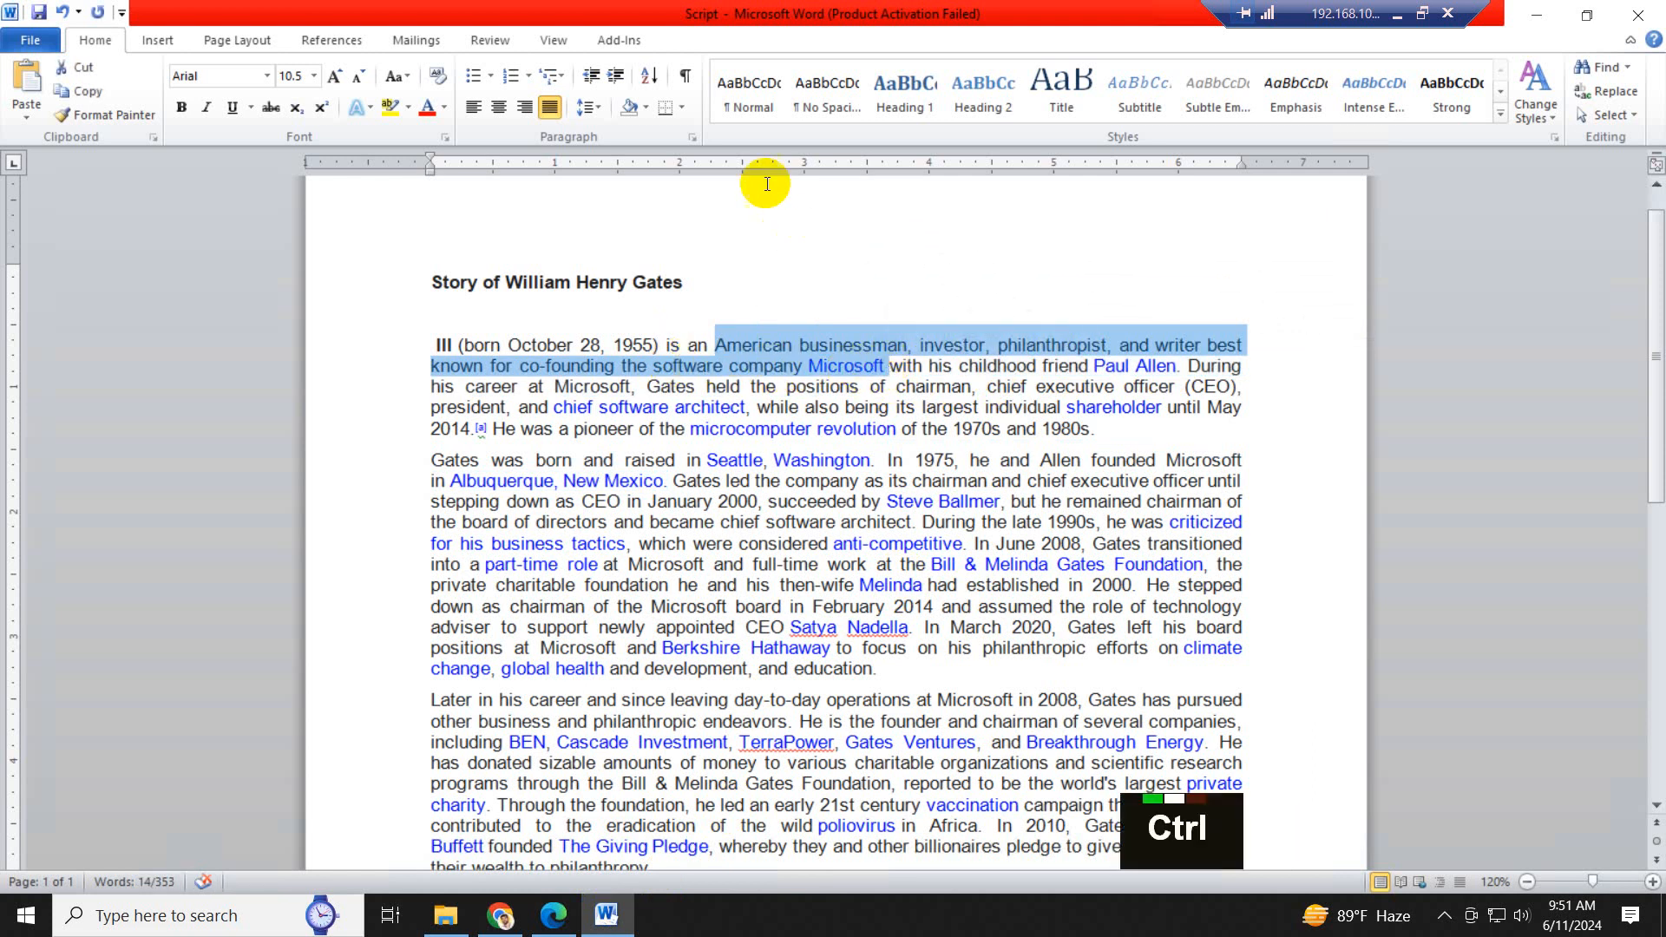
- In Leonardo AI, append a comma and the copied businessman text to the "William Henry Gates" prompt and generate the images
left_click(555, 918)
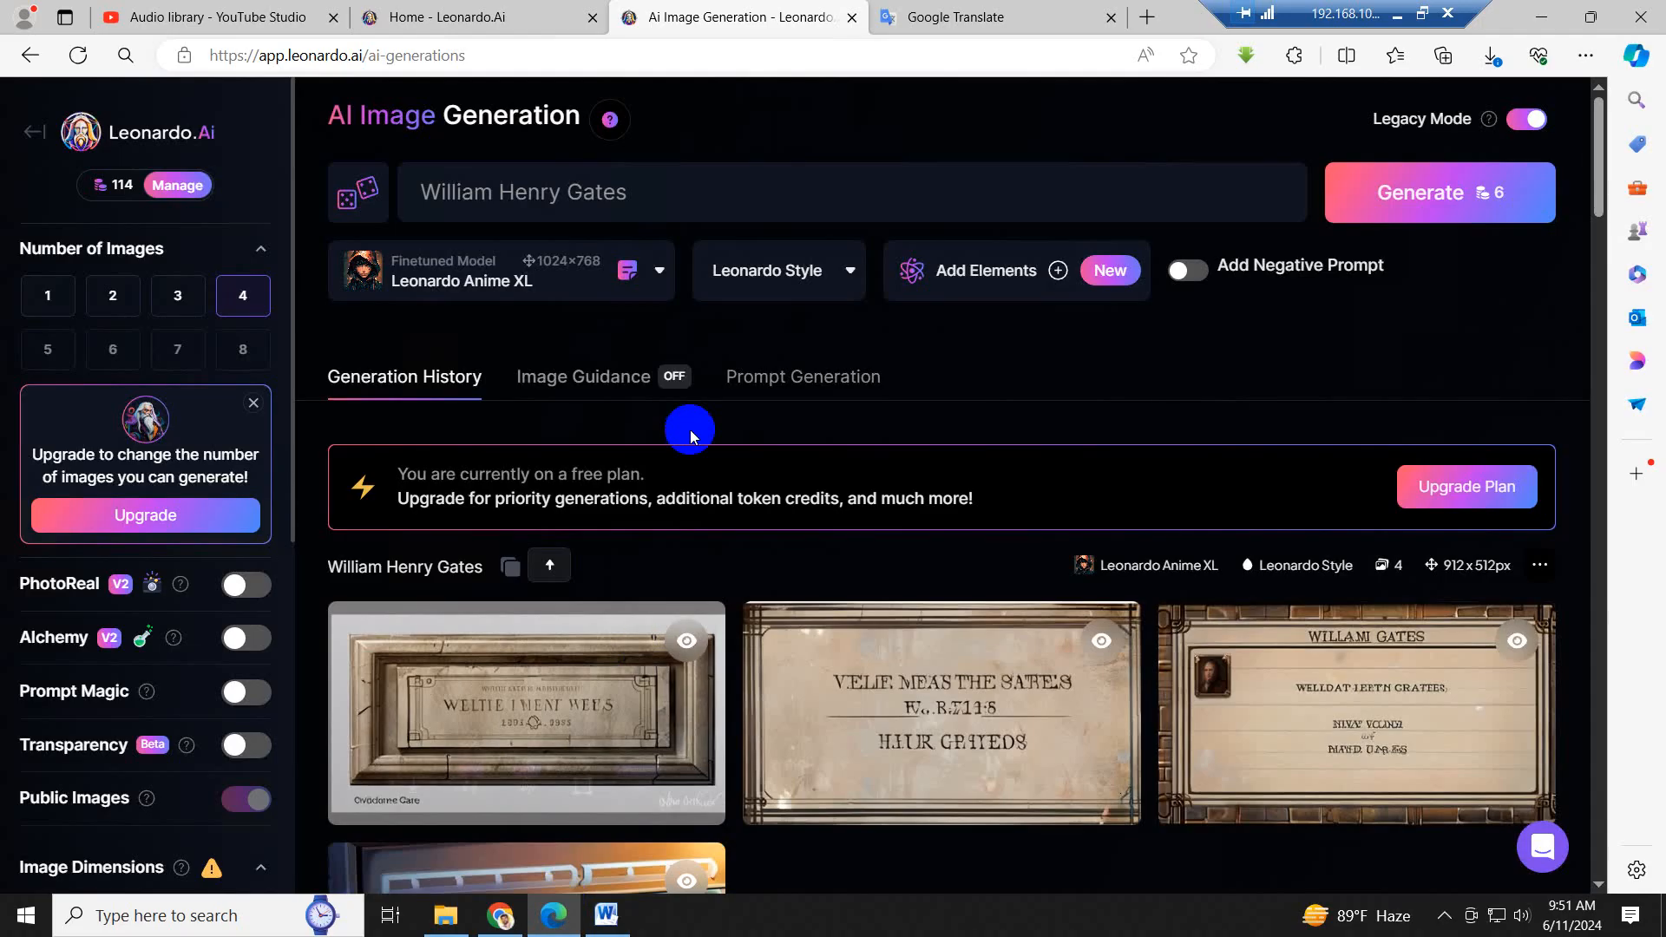
left_click(655, 188)
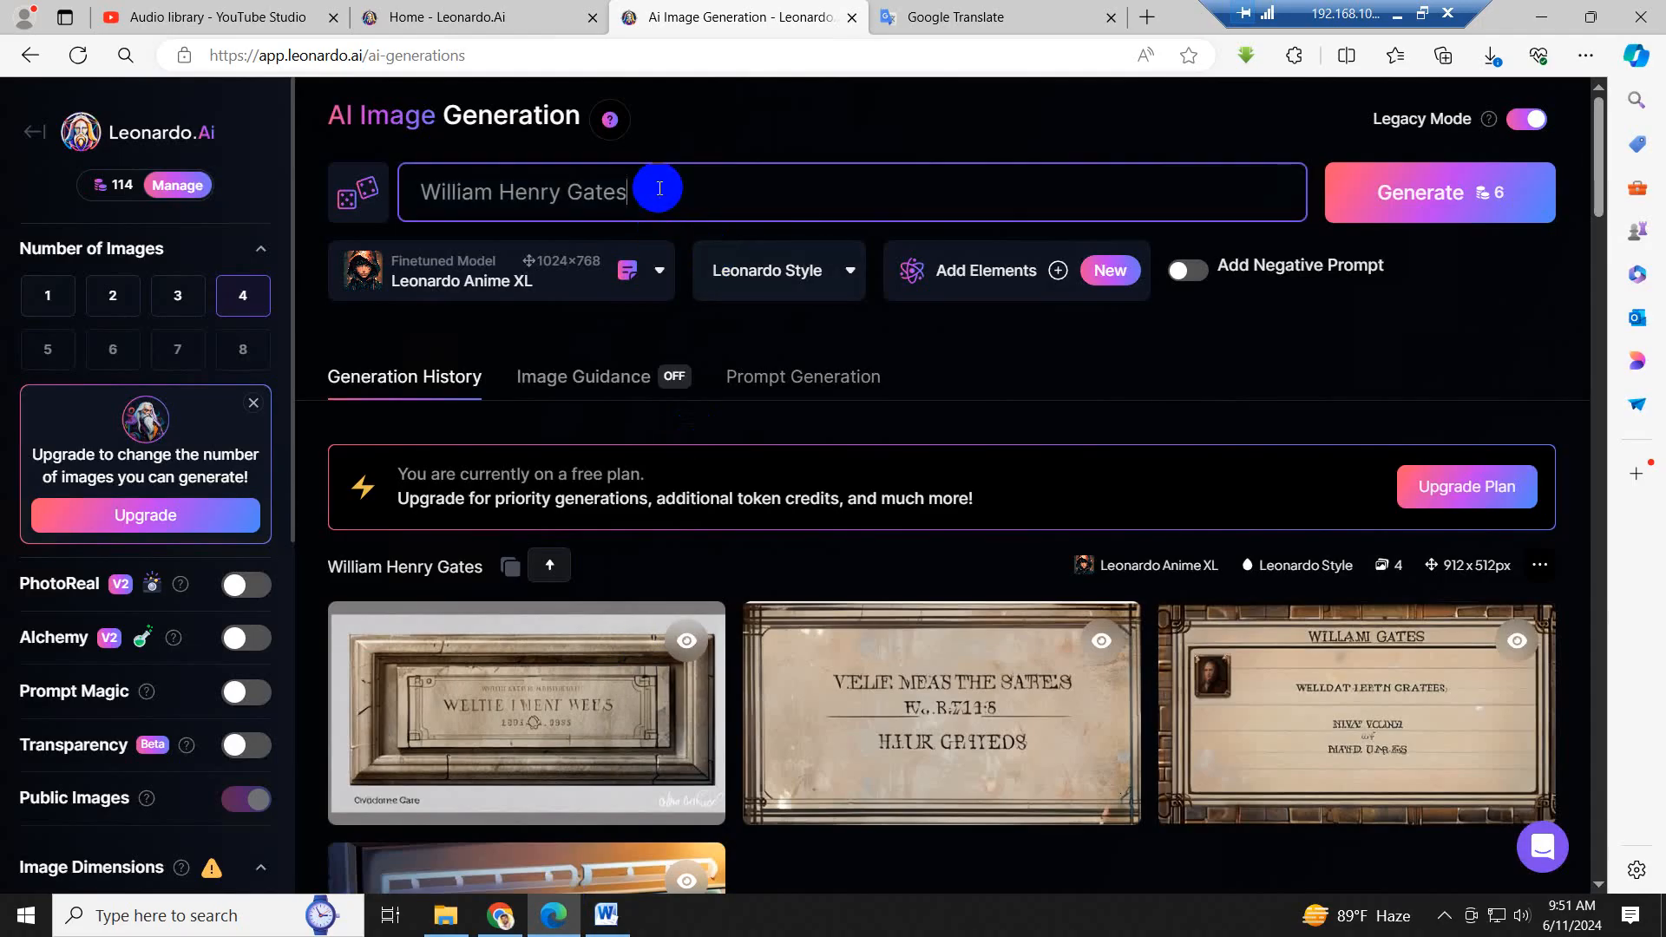
type(",")
key("ctrl+v")
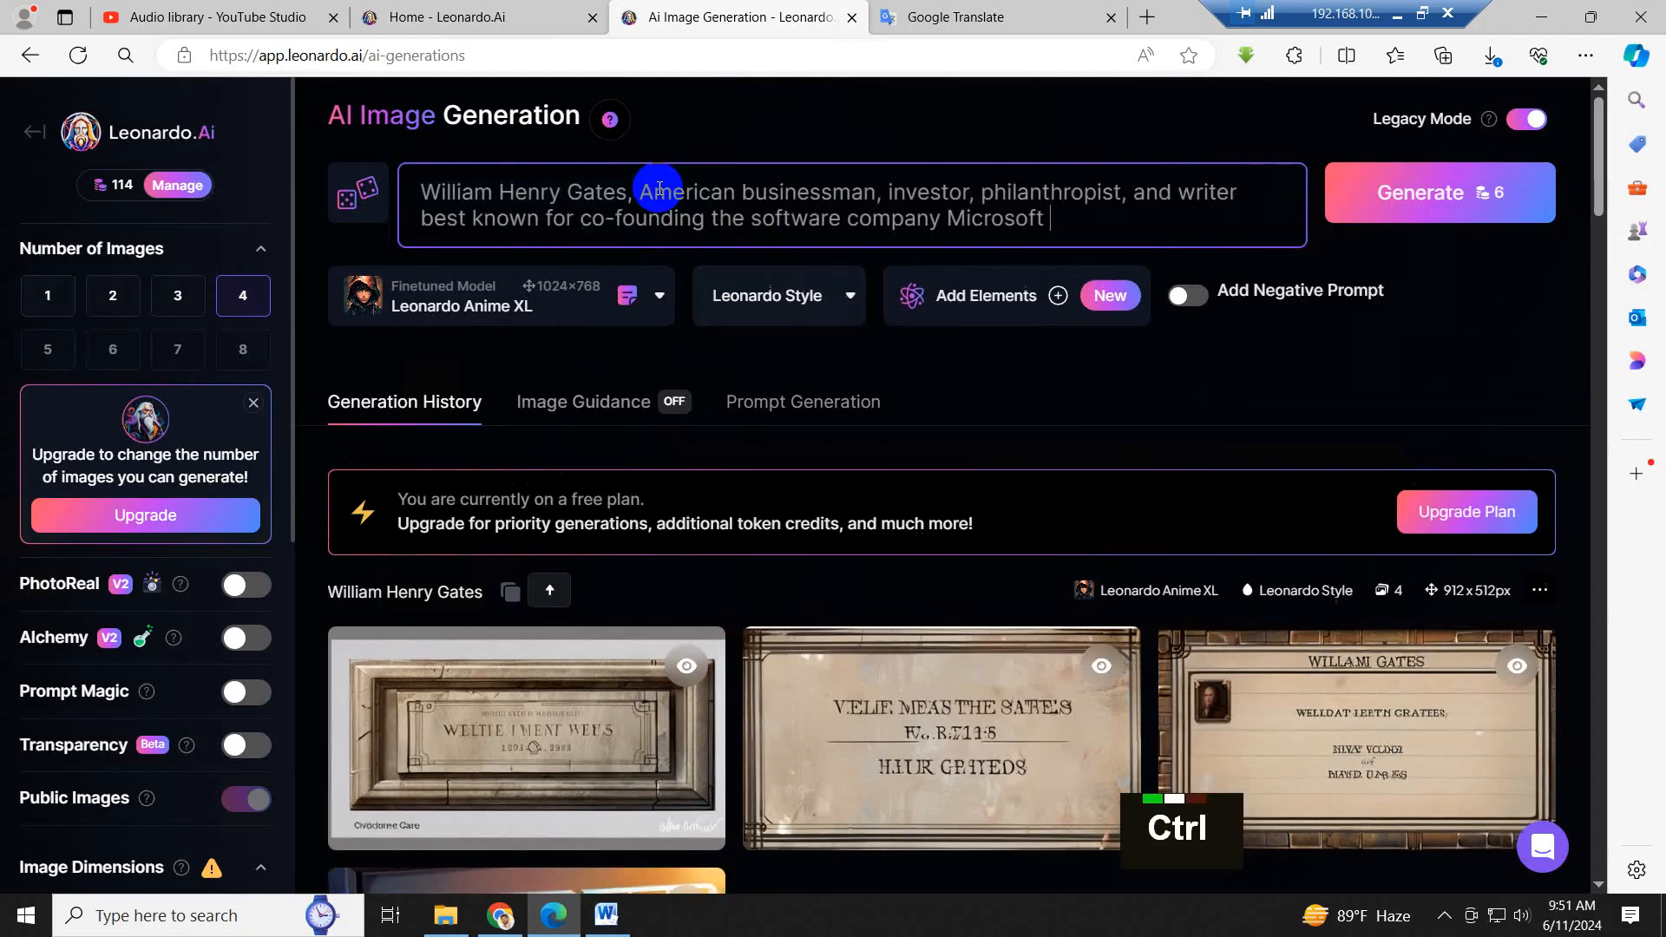
left_click(1466, 193)
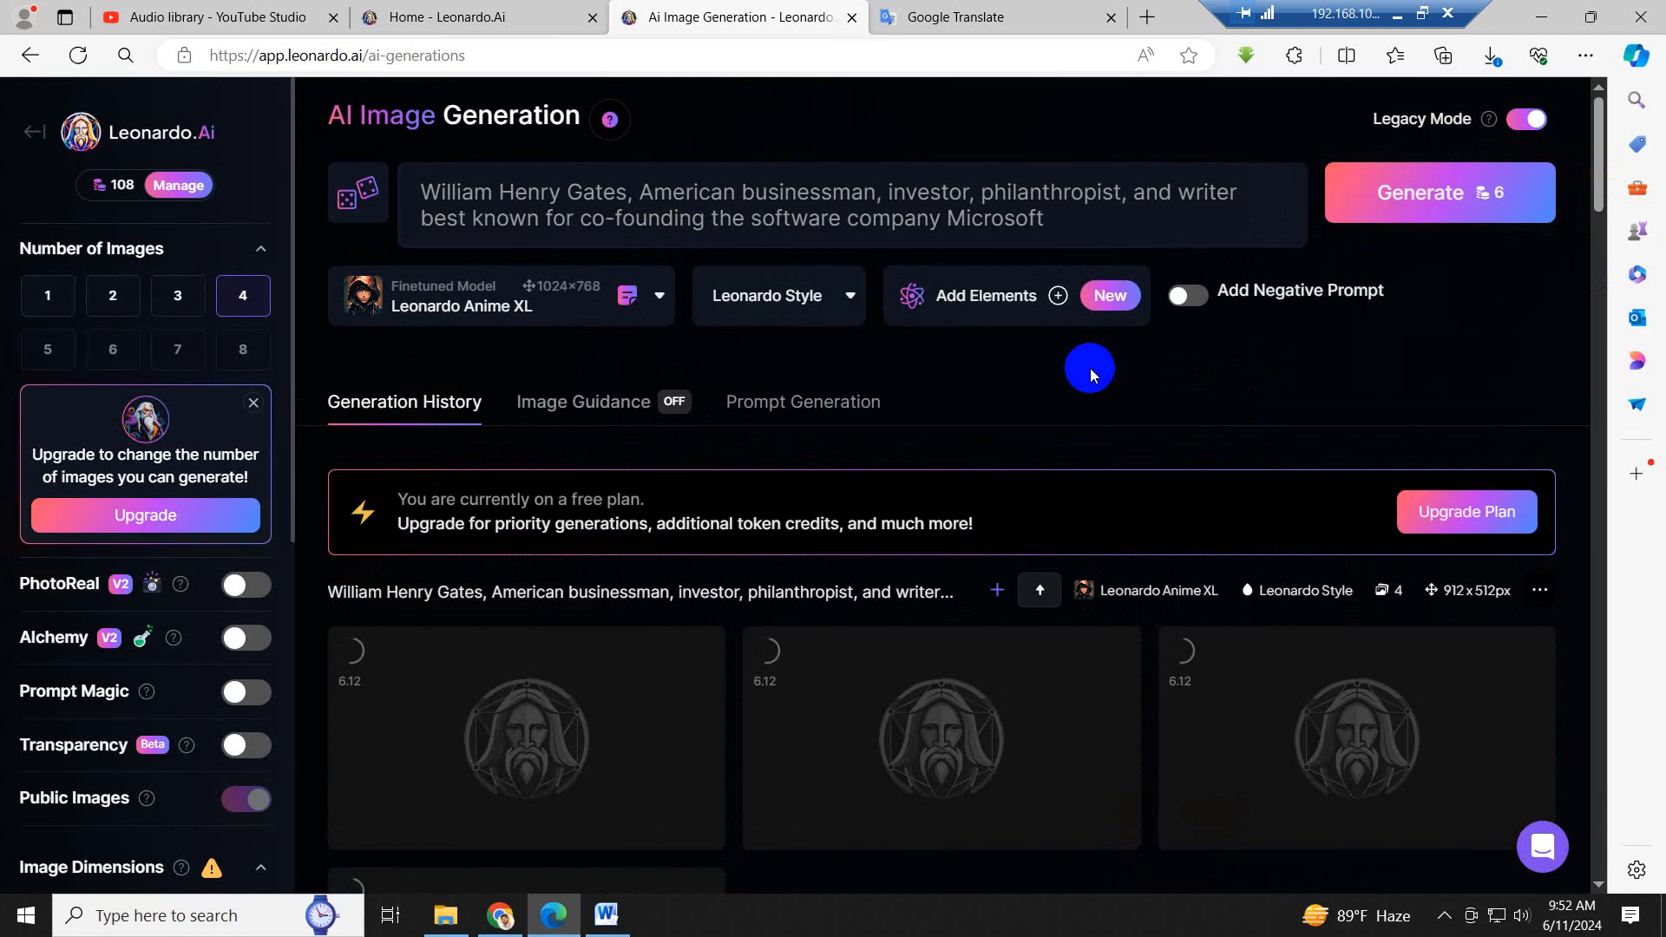
scroll(1090, 368, "down", 2)
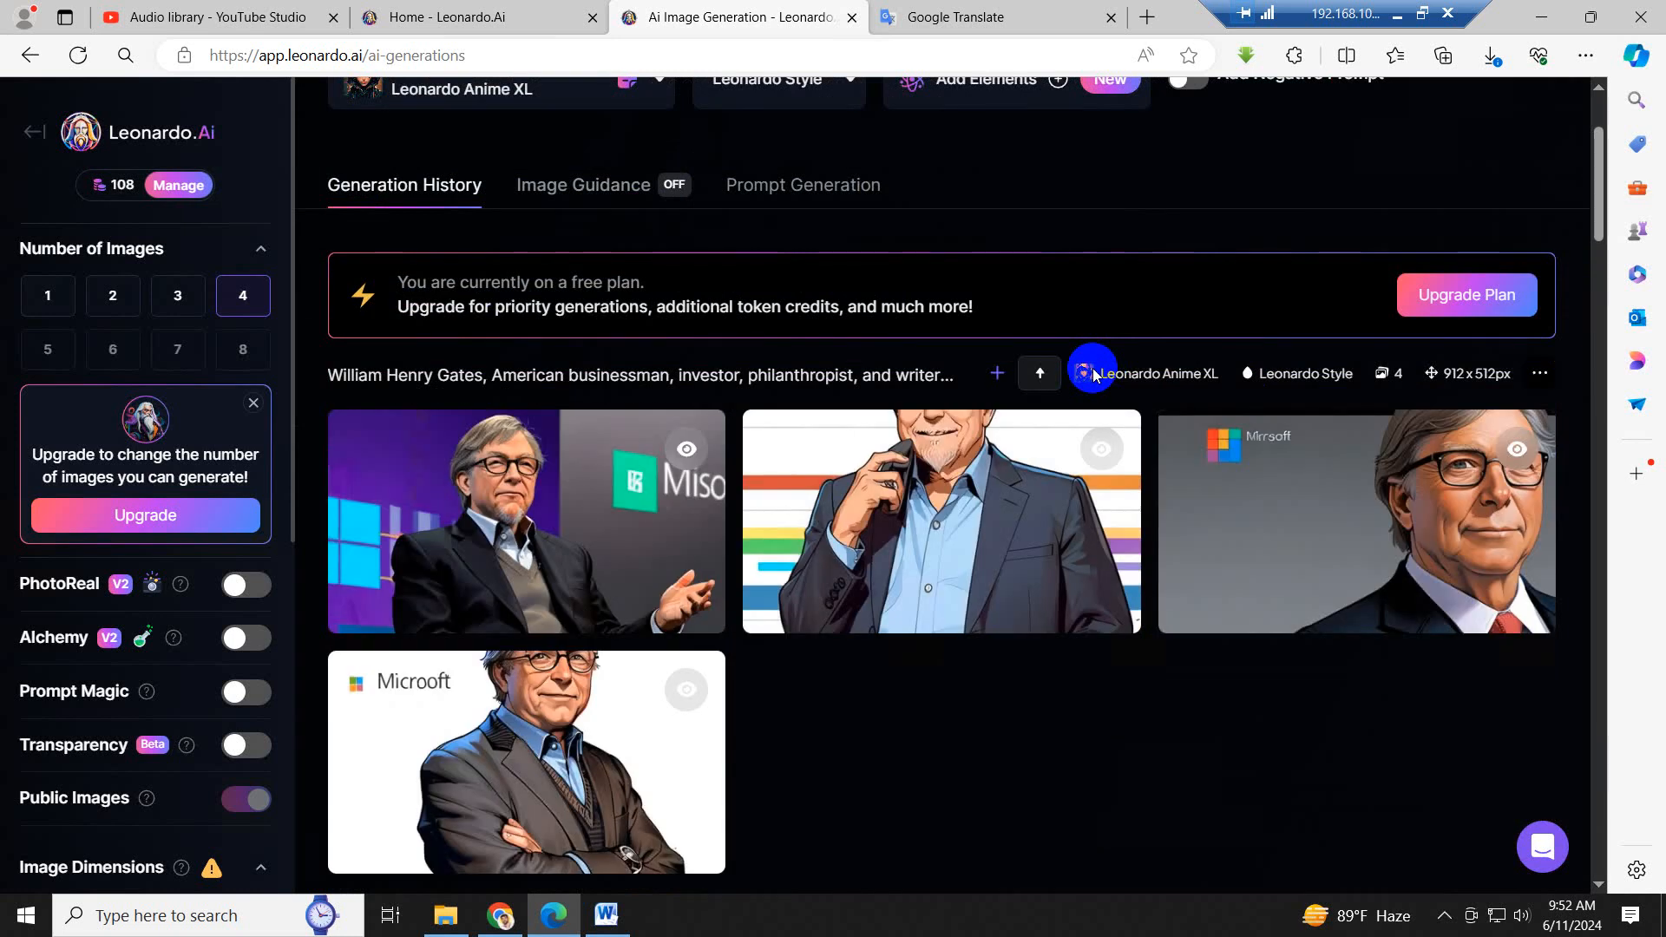
scroll(1093, 373, "down", 1)
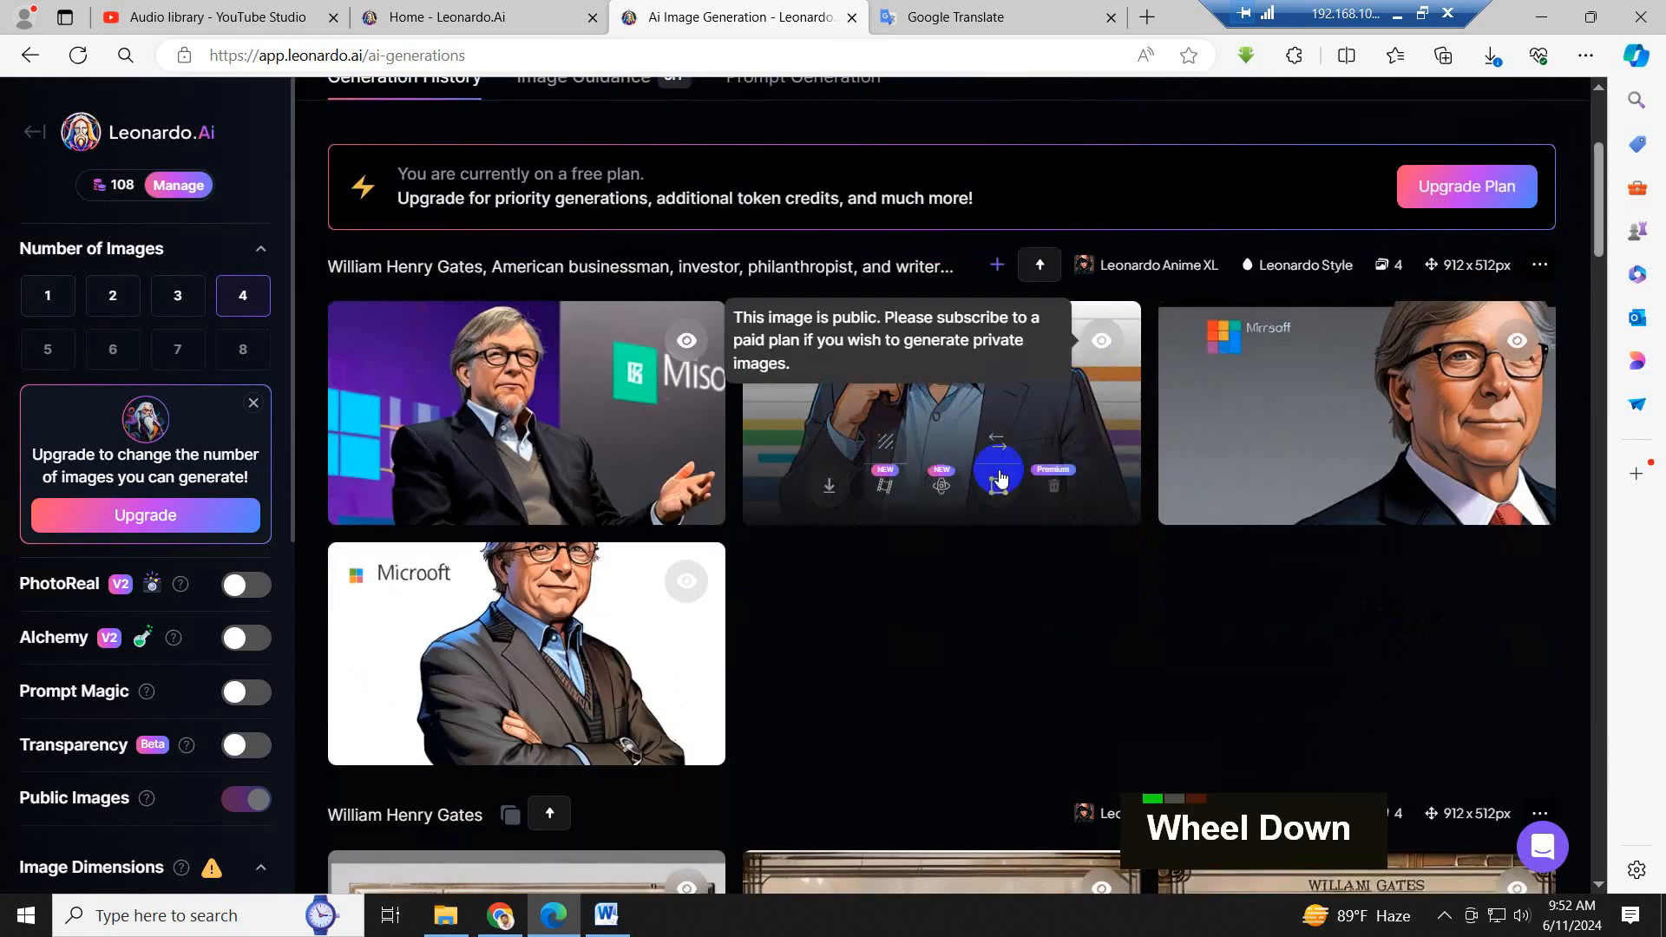
- Download the first image of the new American businessman set and save it as 5 in the Image folder
mouse_move(553, 421)
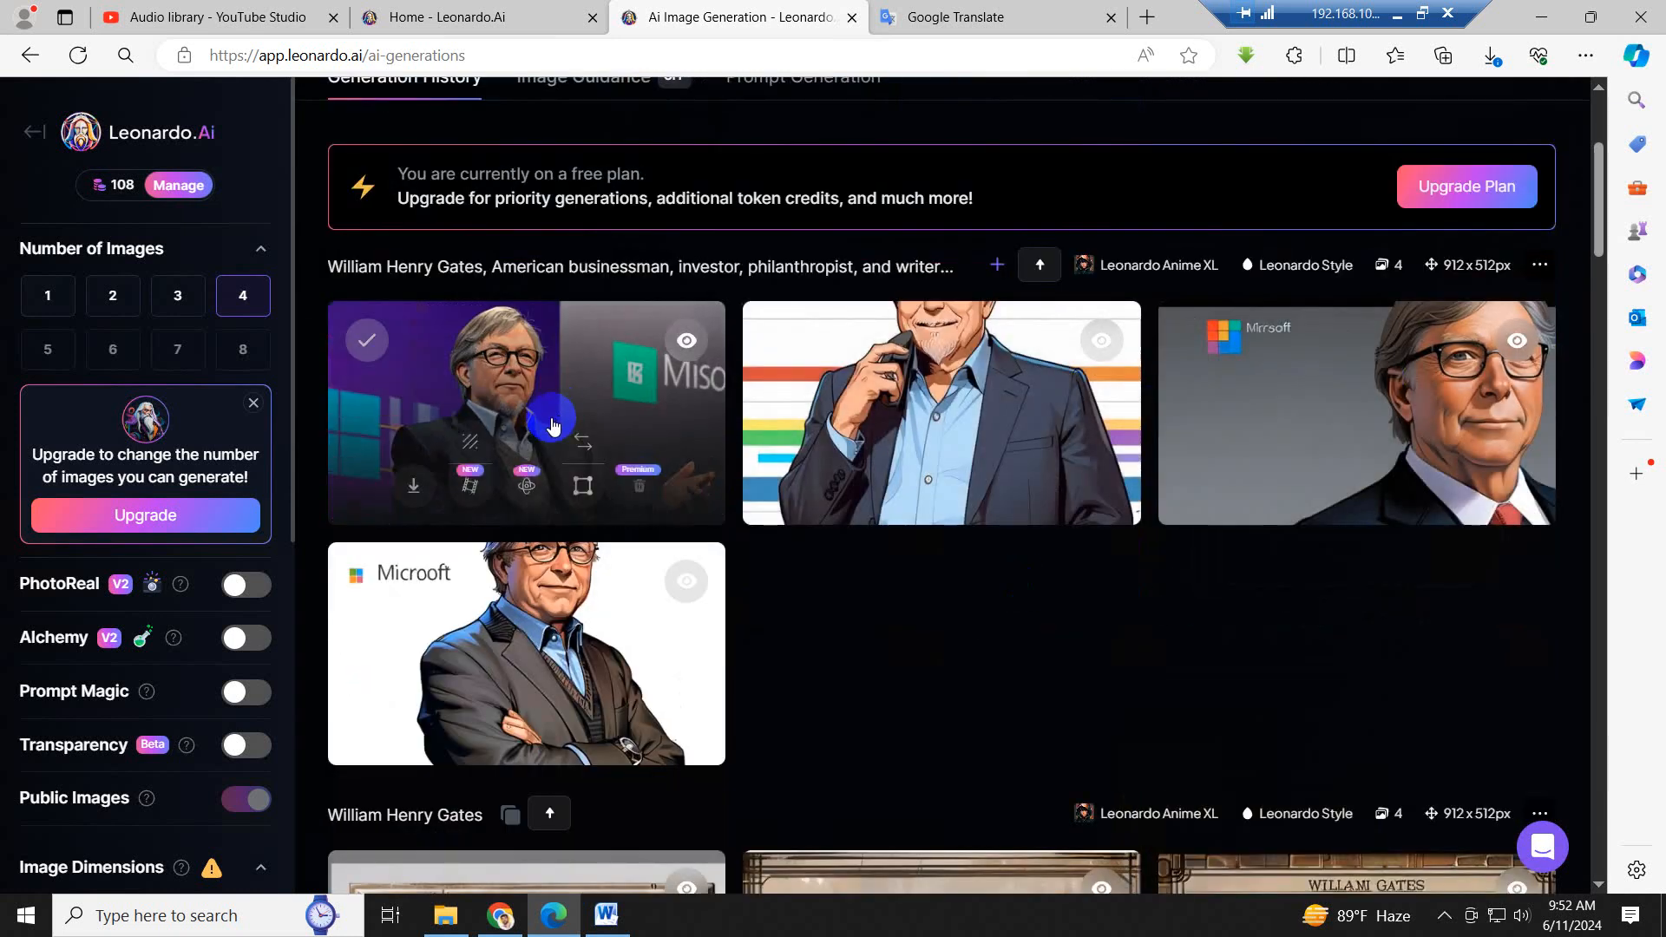
left_click(413, 497)
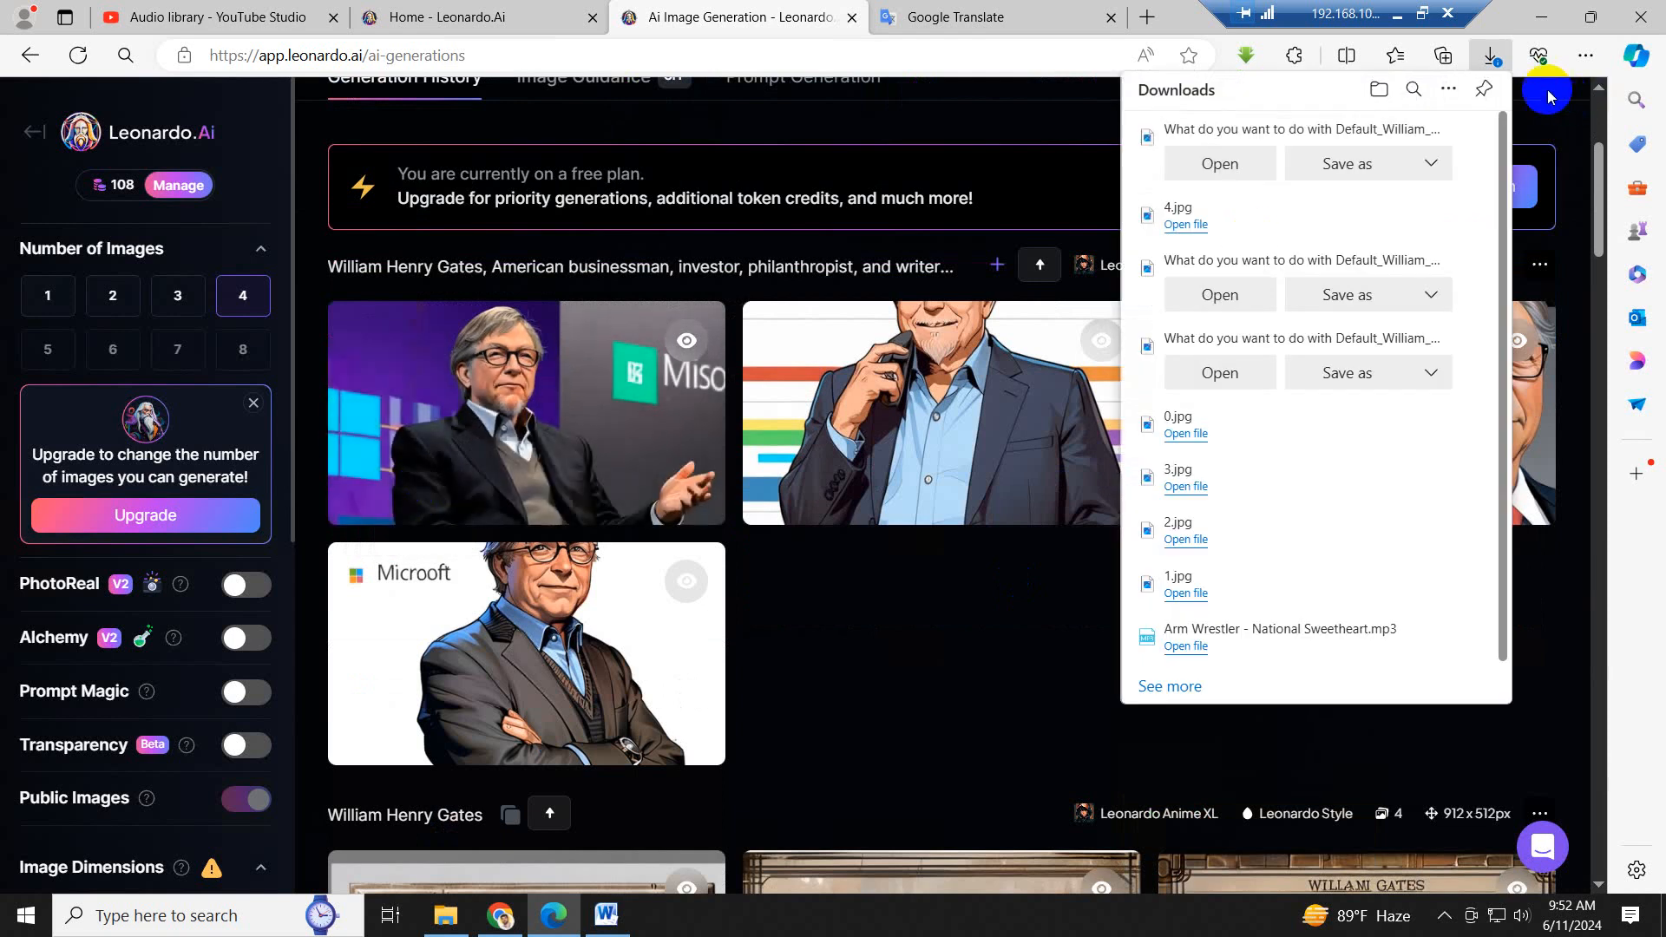
left_click(1367, 163)
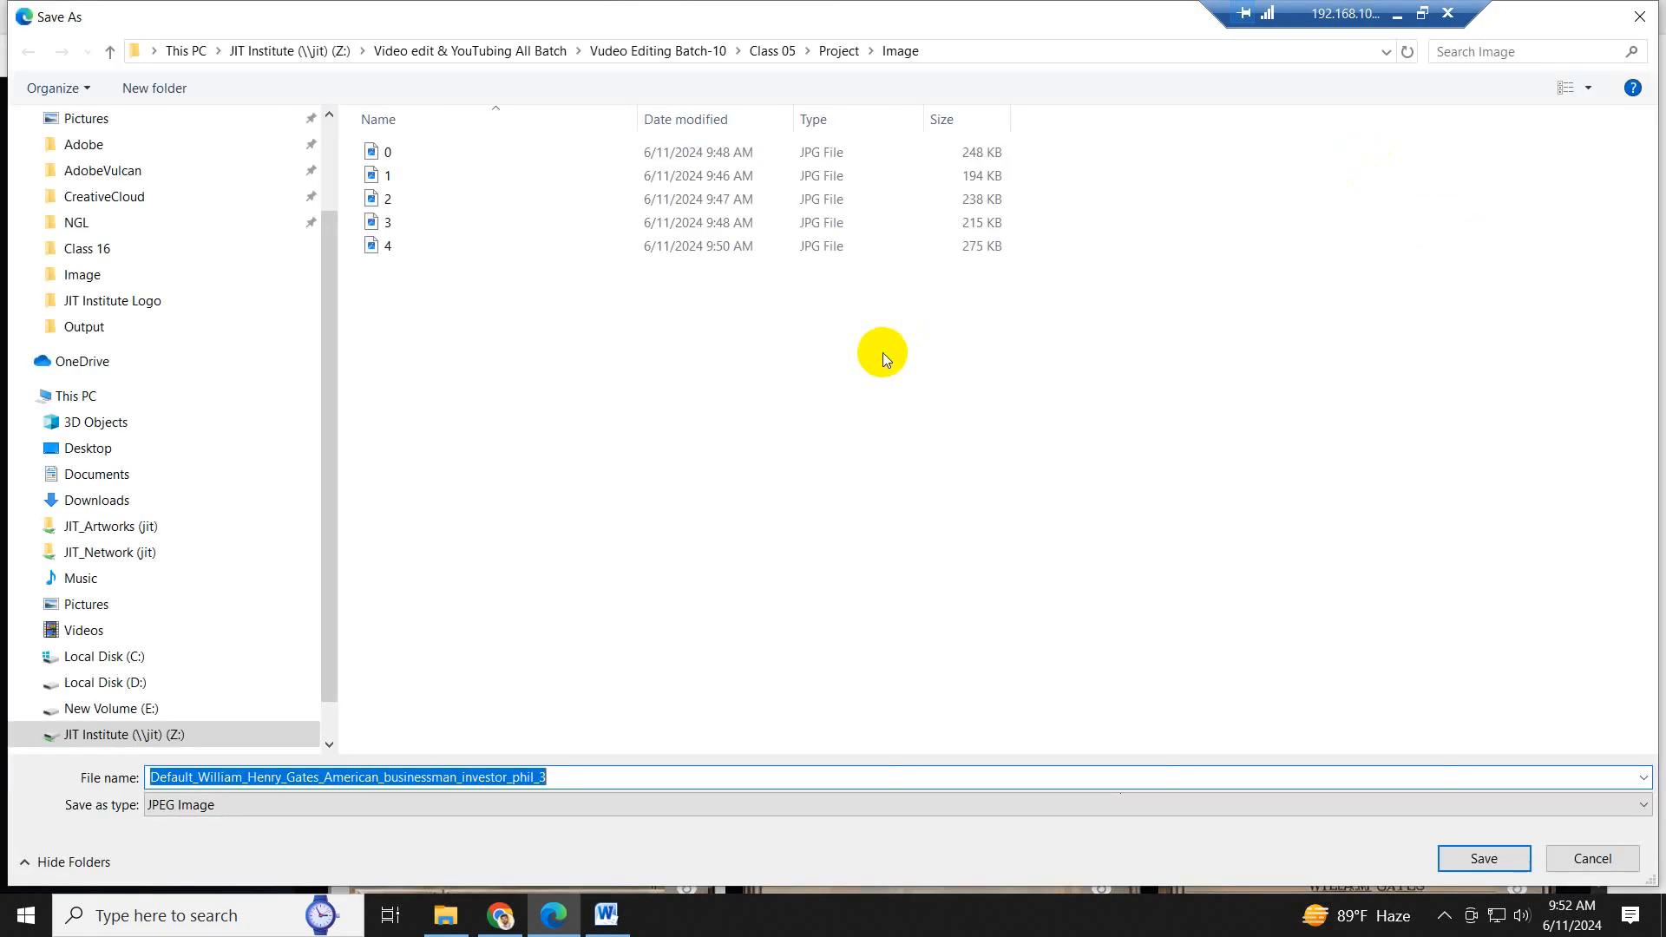
key("Escape")
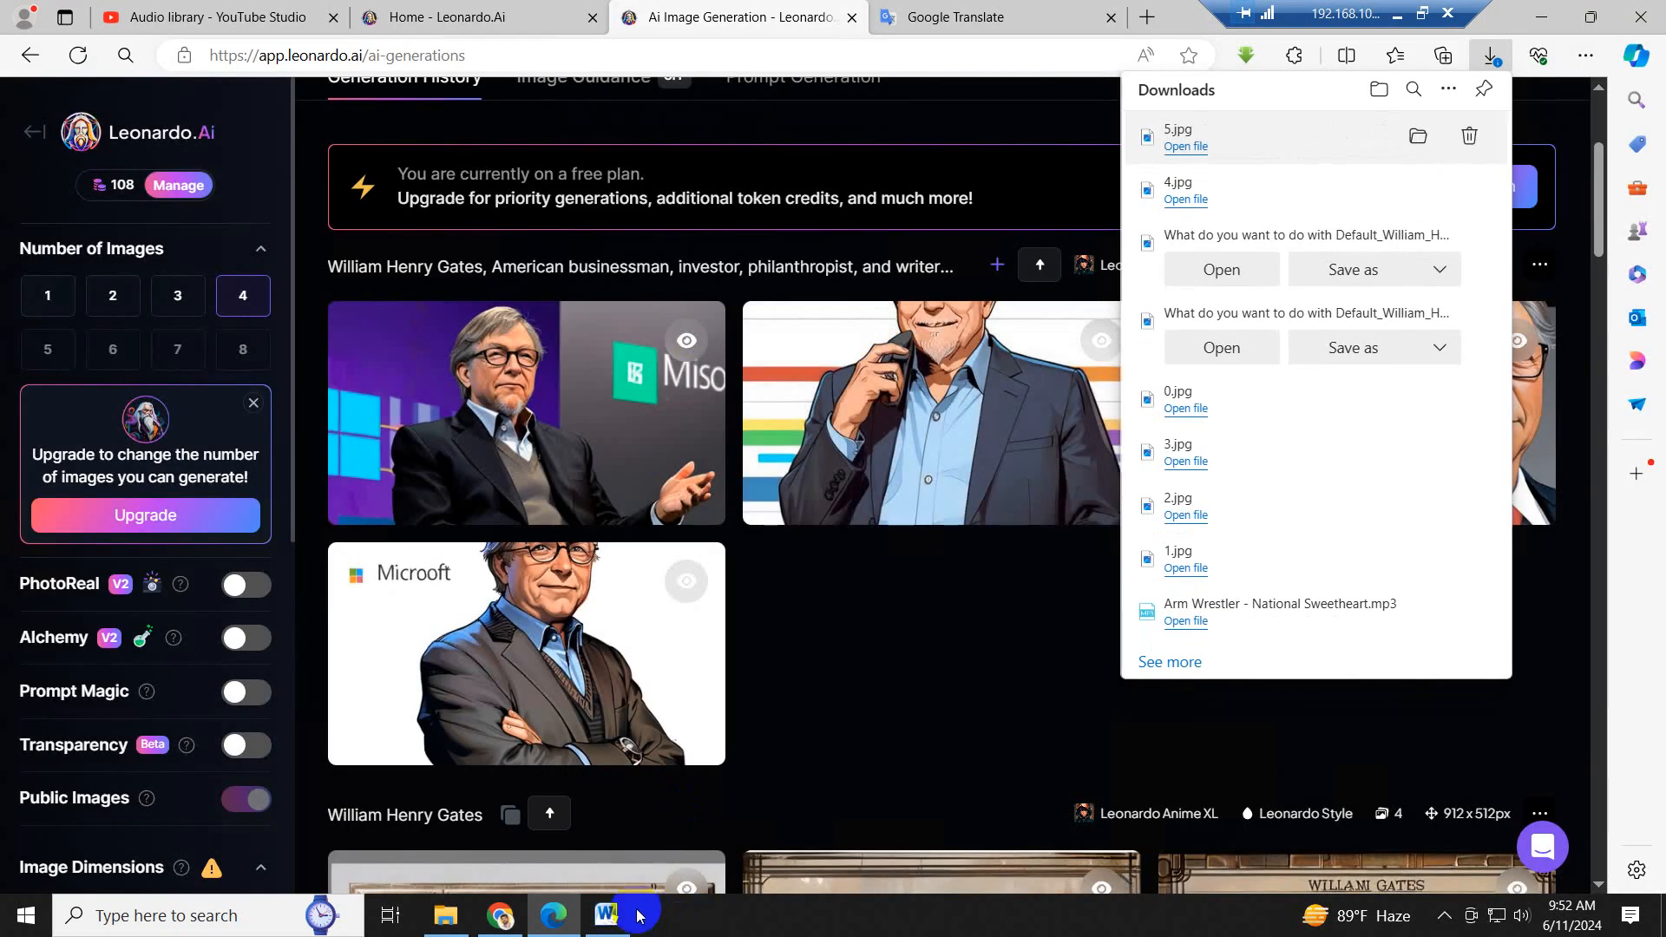
- Copy the script sentence from "Gates led the company as its chairman" to "chief software architect." in Word and translate it into Bengali in Google Translate
left_click(605, 920)
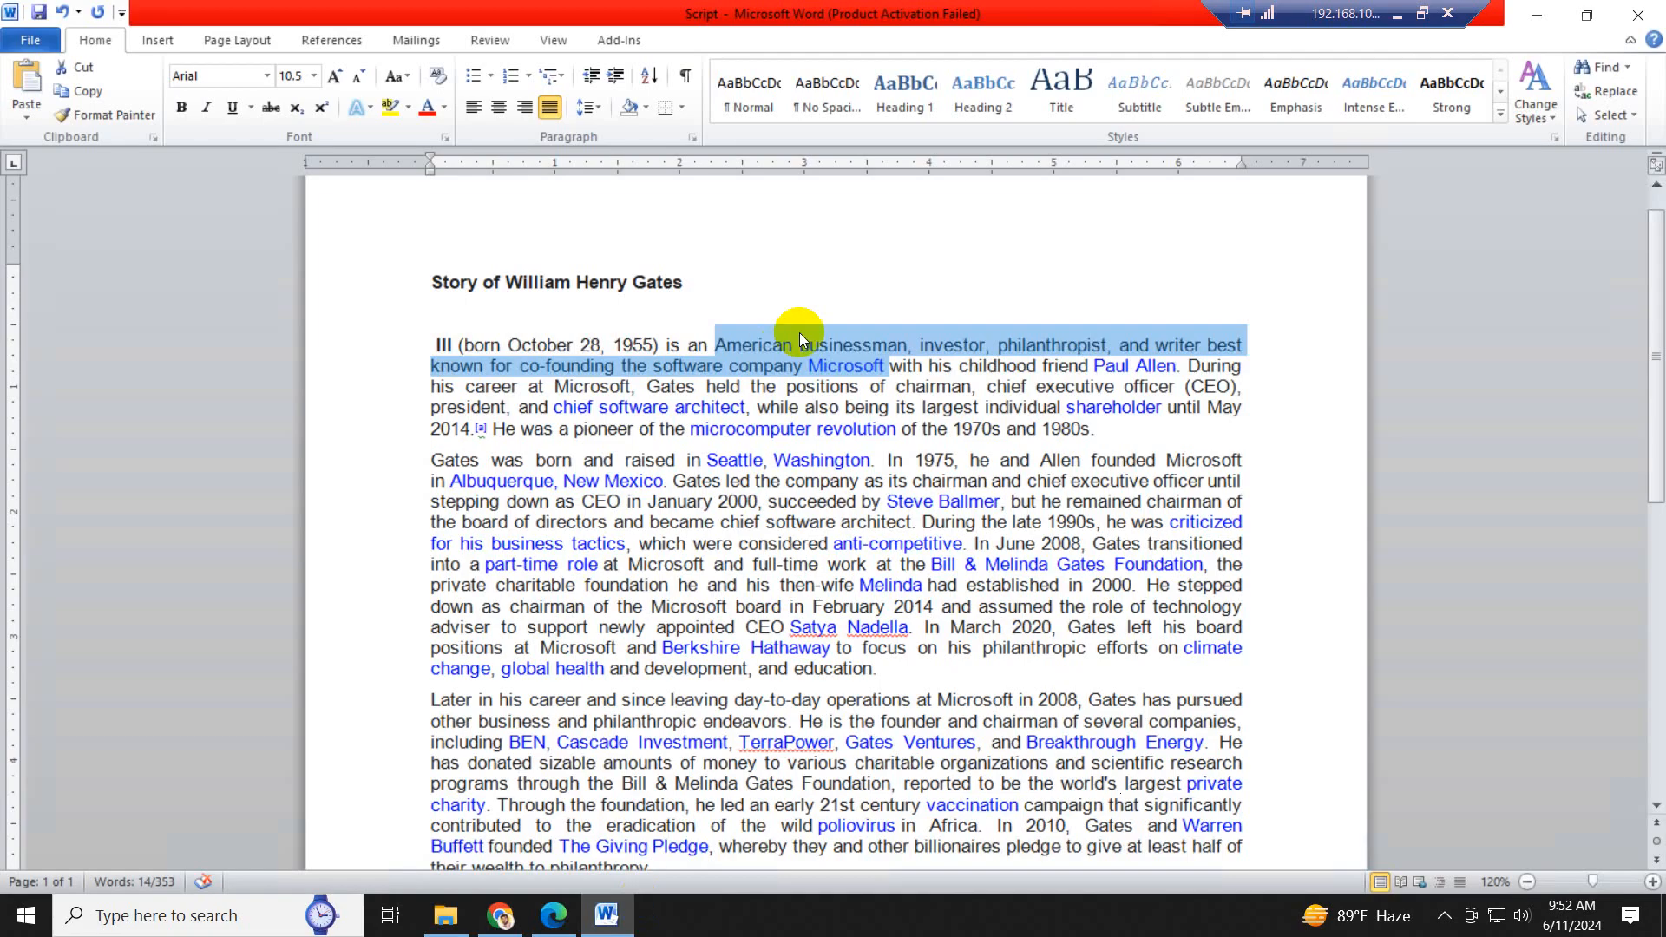
left_click(659, 501)
left_click_drag(676, 480, 920, 522)
key("ctrl")
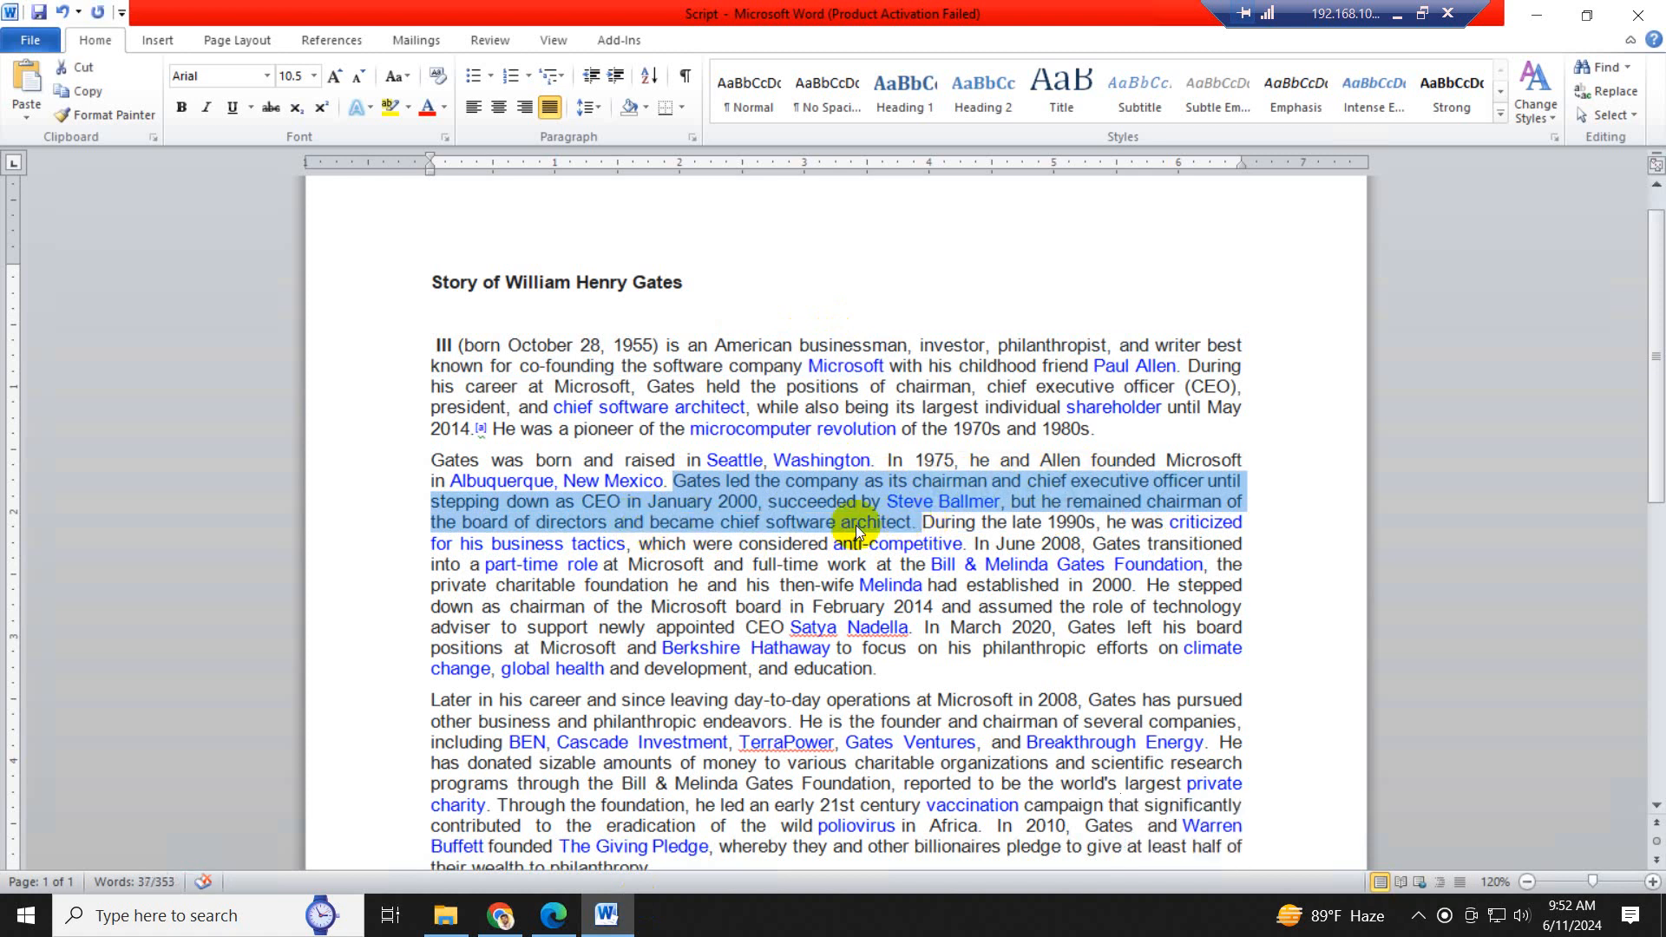
left_click(570, 927)
left_click(898, 21)
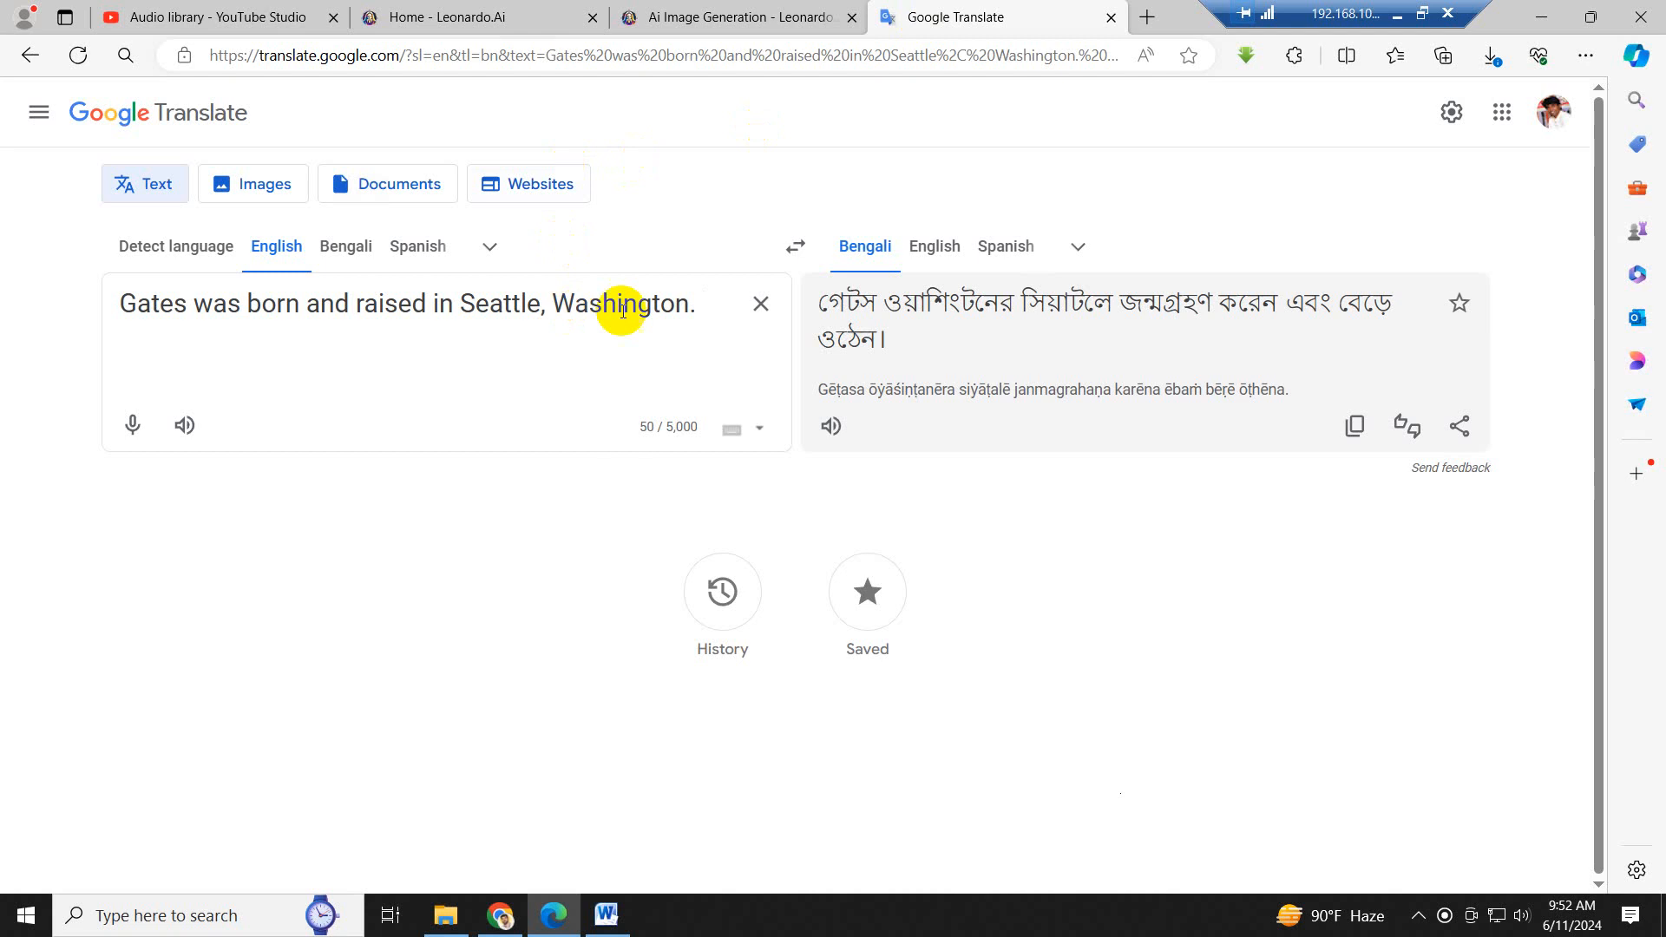
left_click(759, 304)
key("ctrl+v")
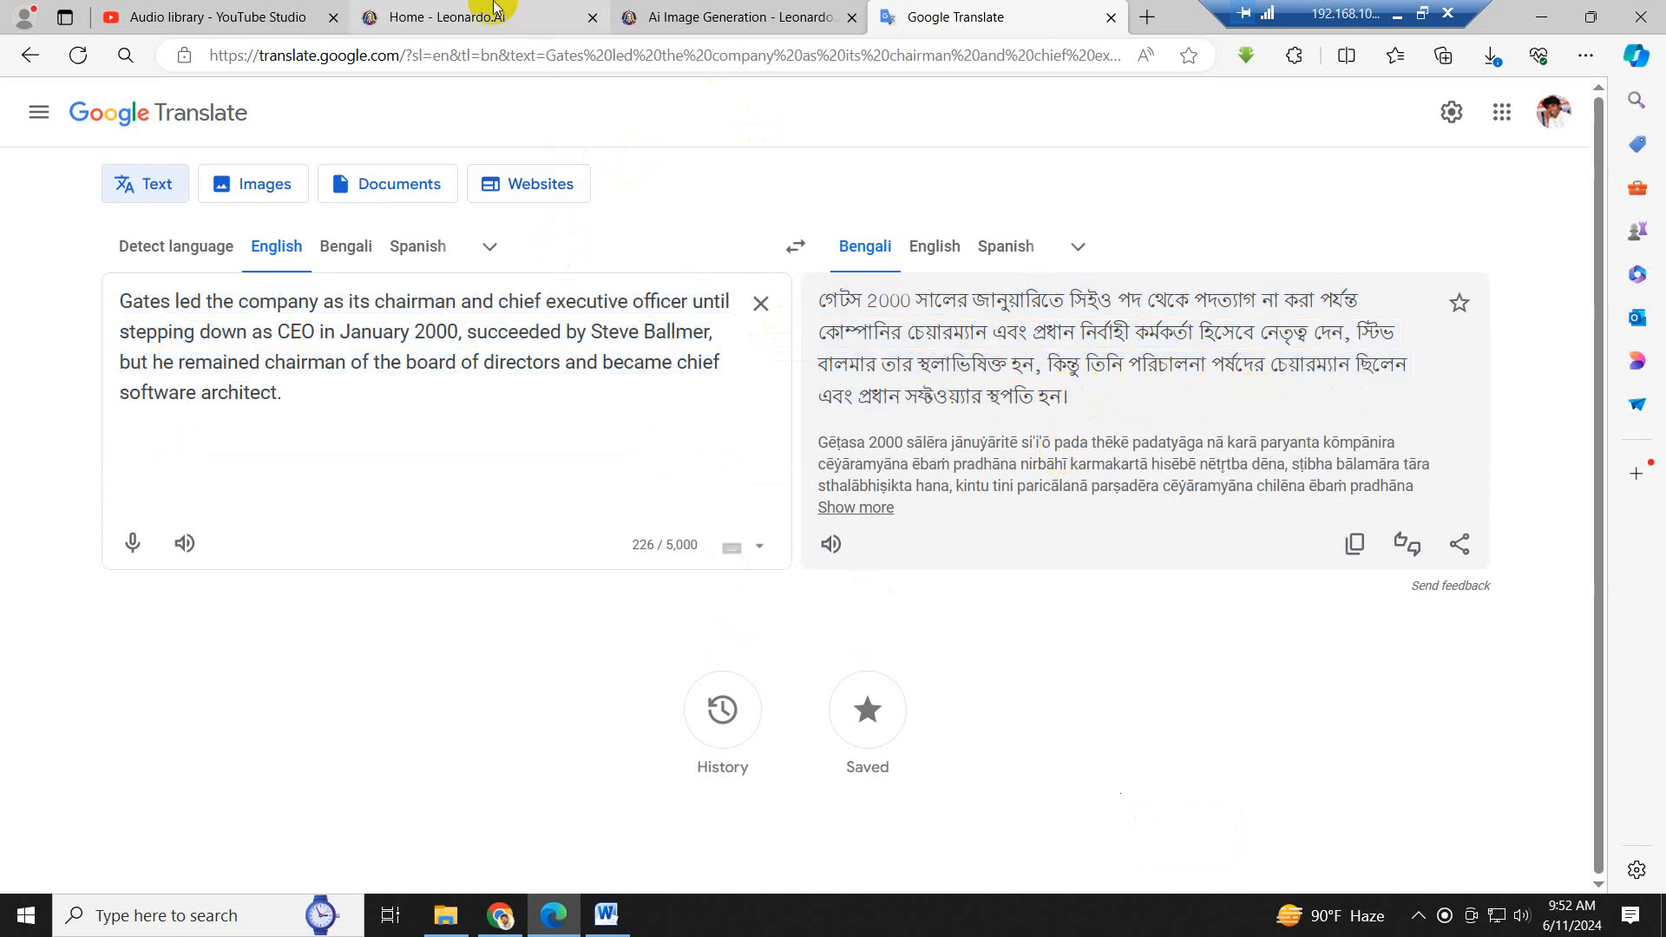
- Return to Leonardo AI, download the third image of the newest set and save it as 6 in the Image folder
left_click(689, 24)
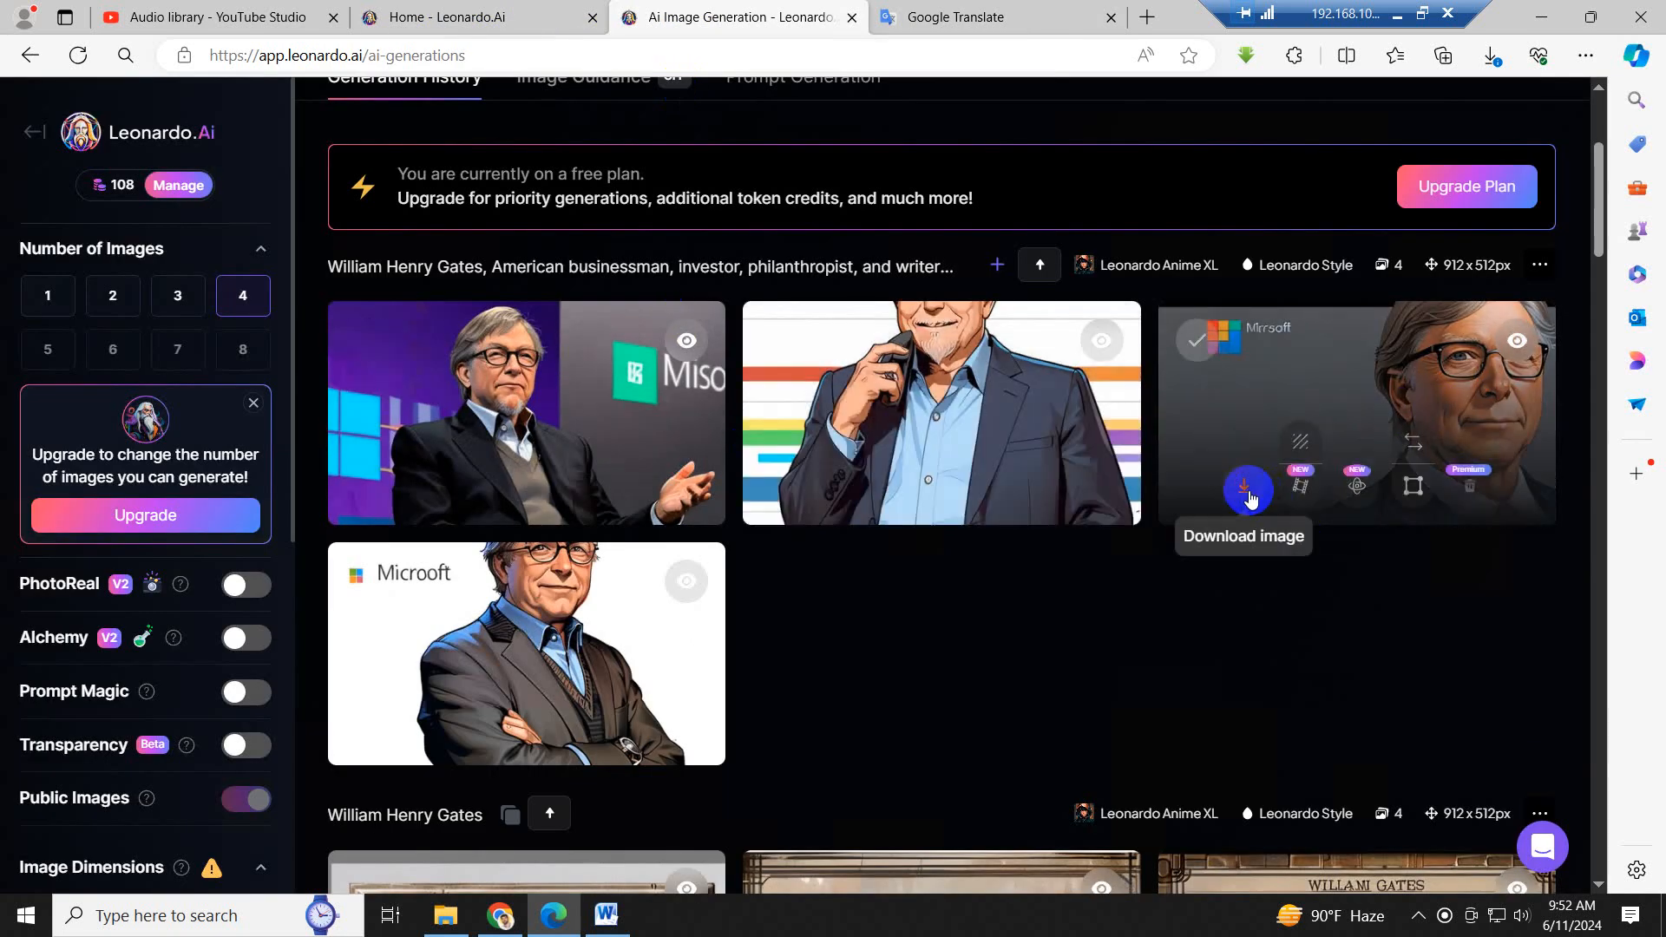
left_click(1246, 496)
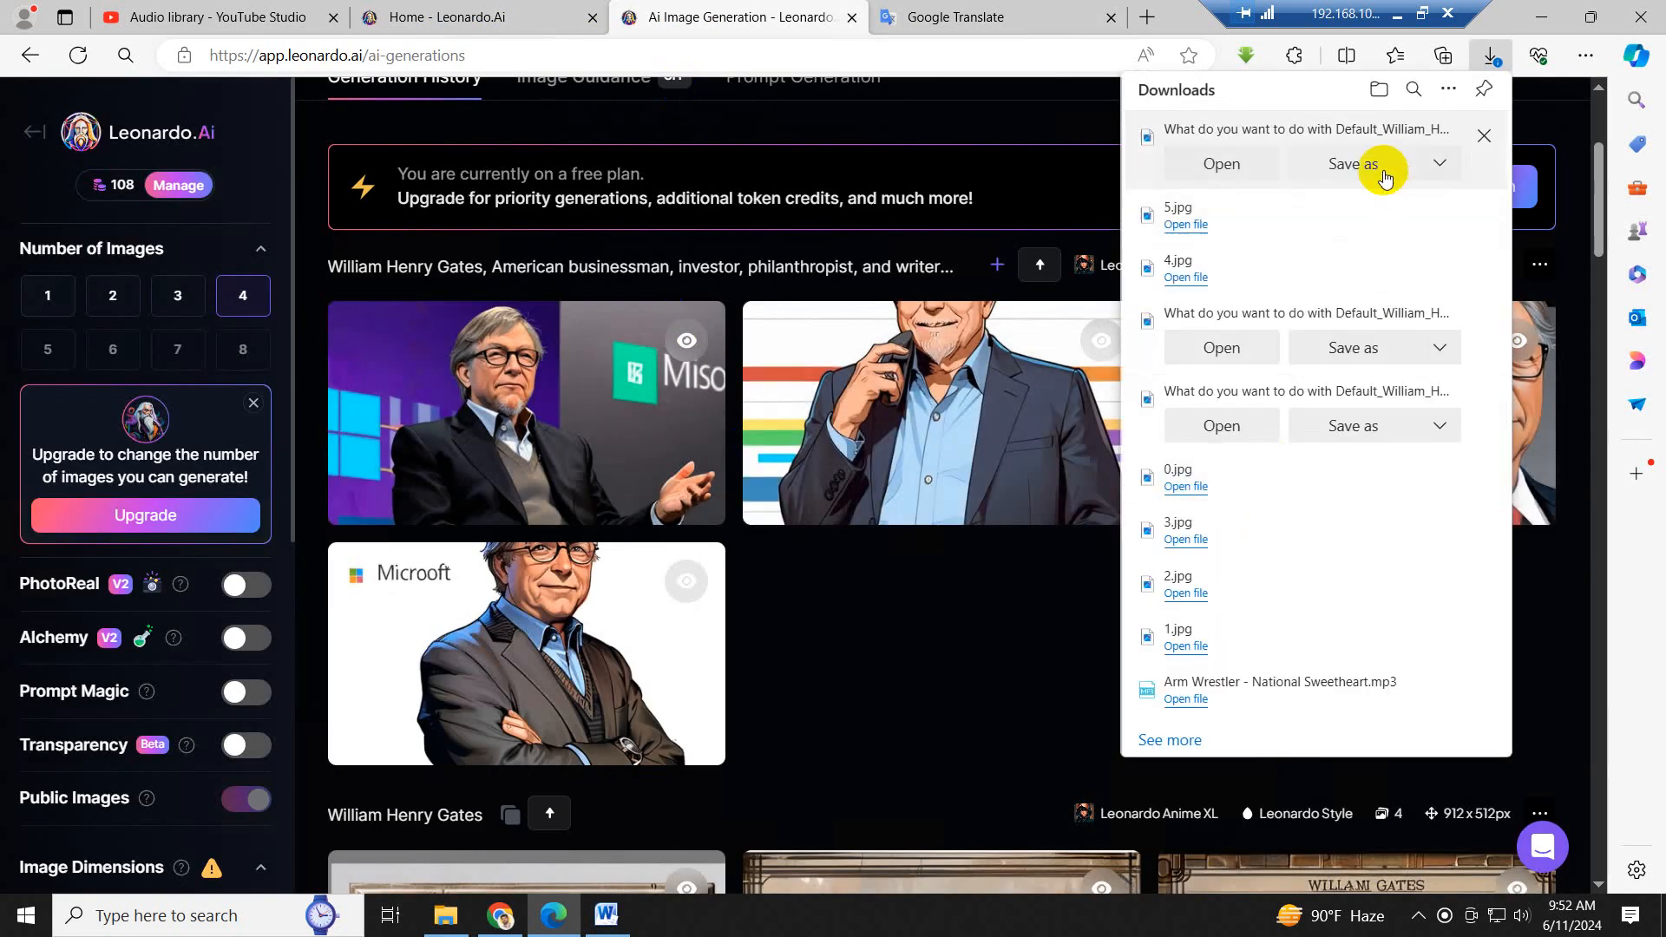
left_click(1374, 173)
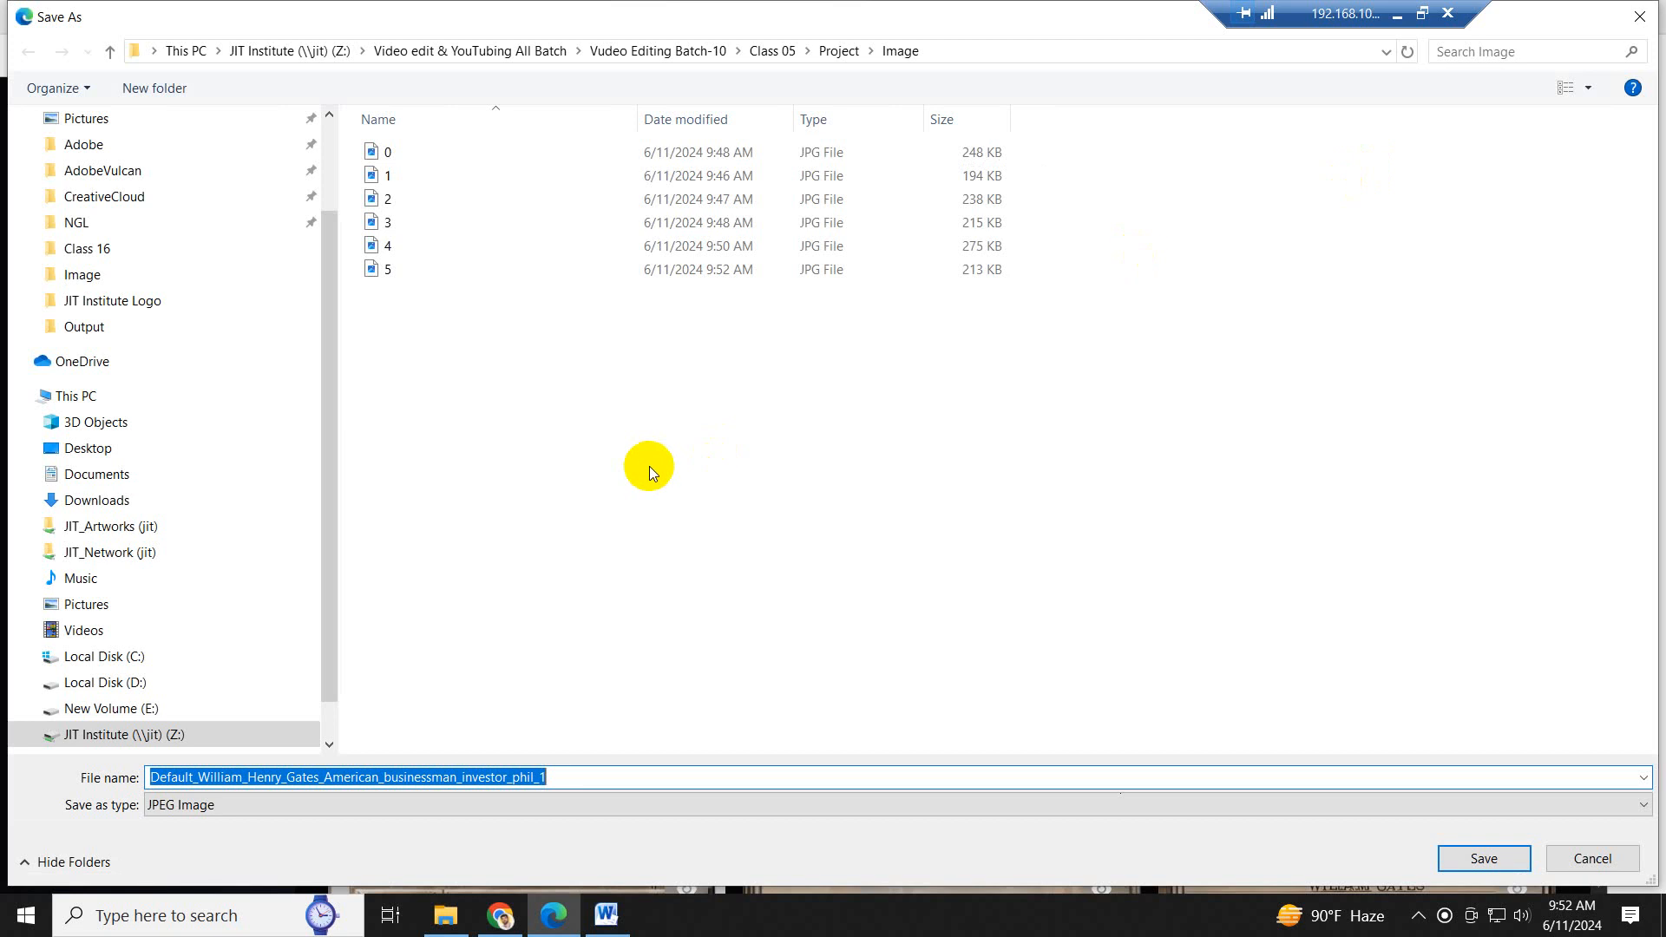
type("6")
key("Return")
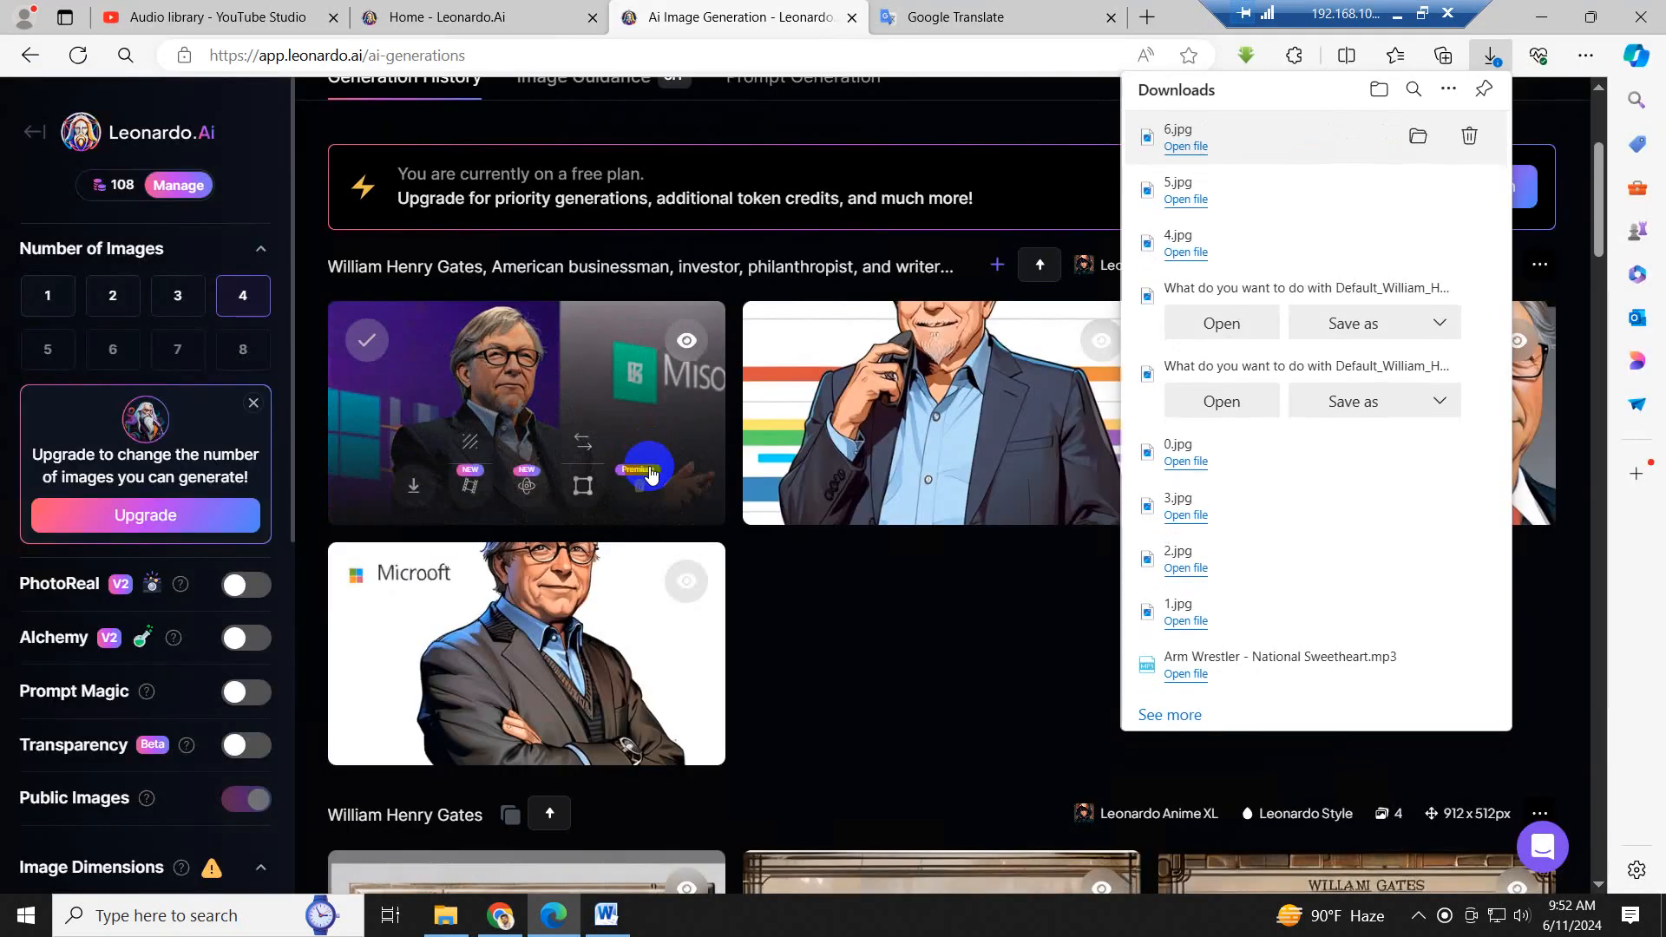
- Copy "During the late 1990s, he was criticized for his business tactics, which were considered anti-competitive." from Word and translate it into Bengali in Google Translate
left_click(606, 916)
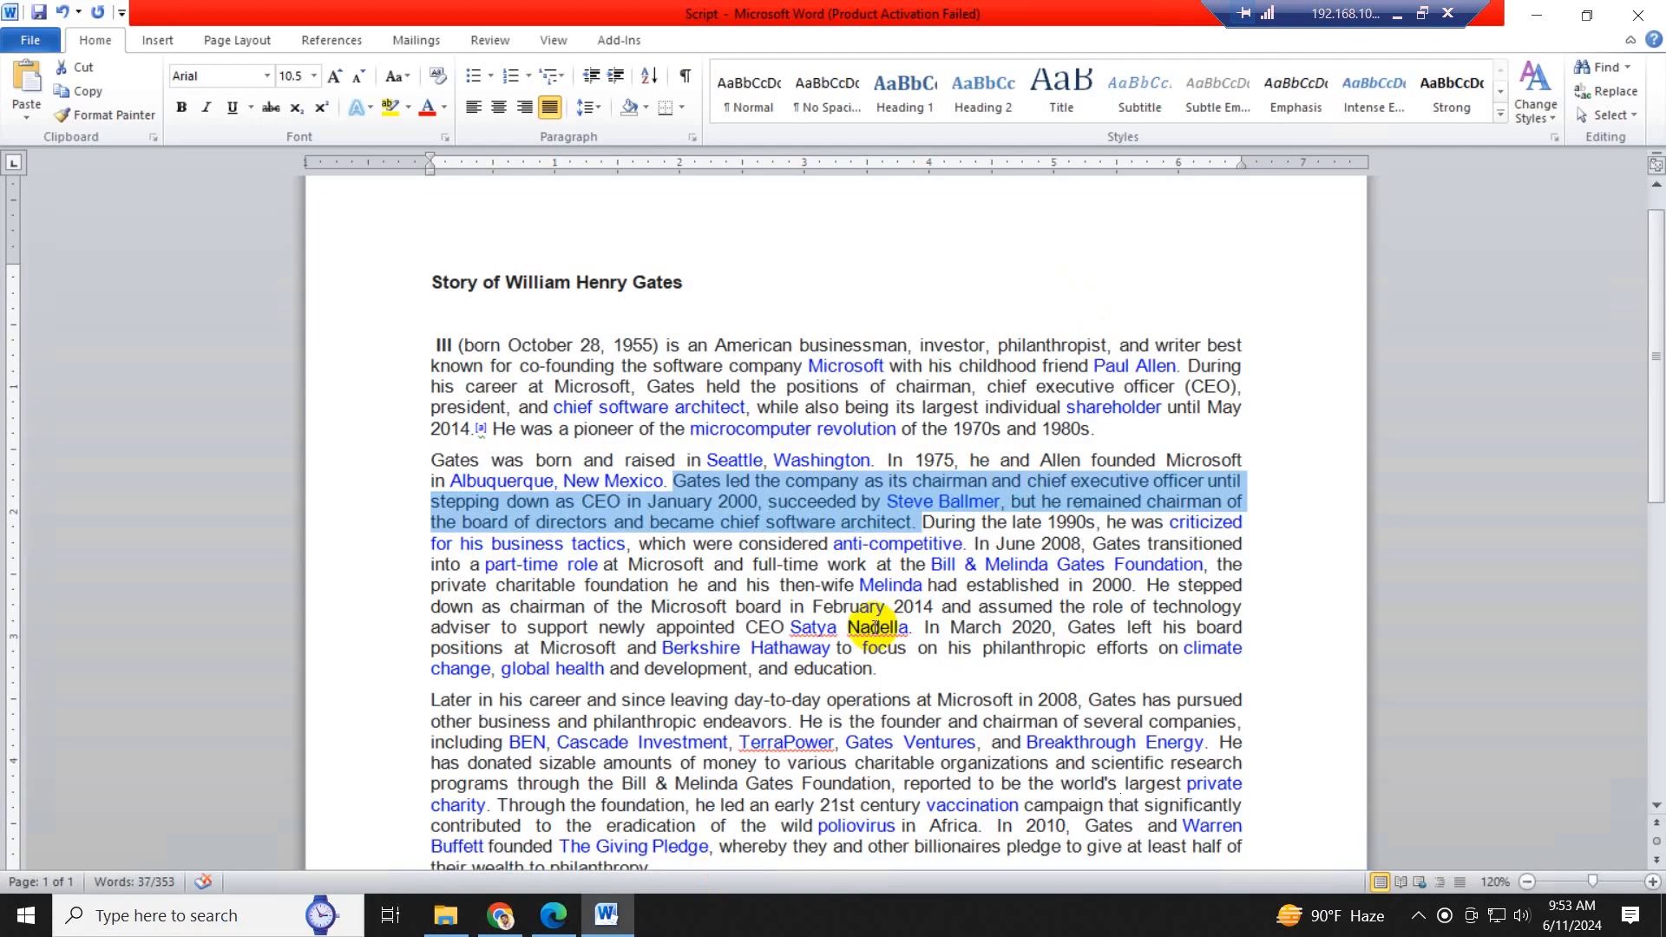
left_click_drag(925, 520, 944, 549)
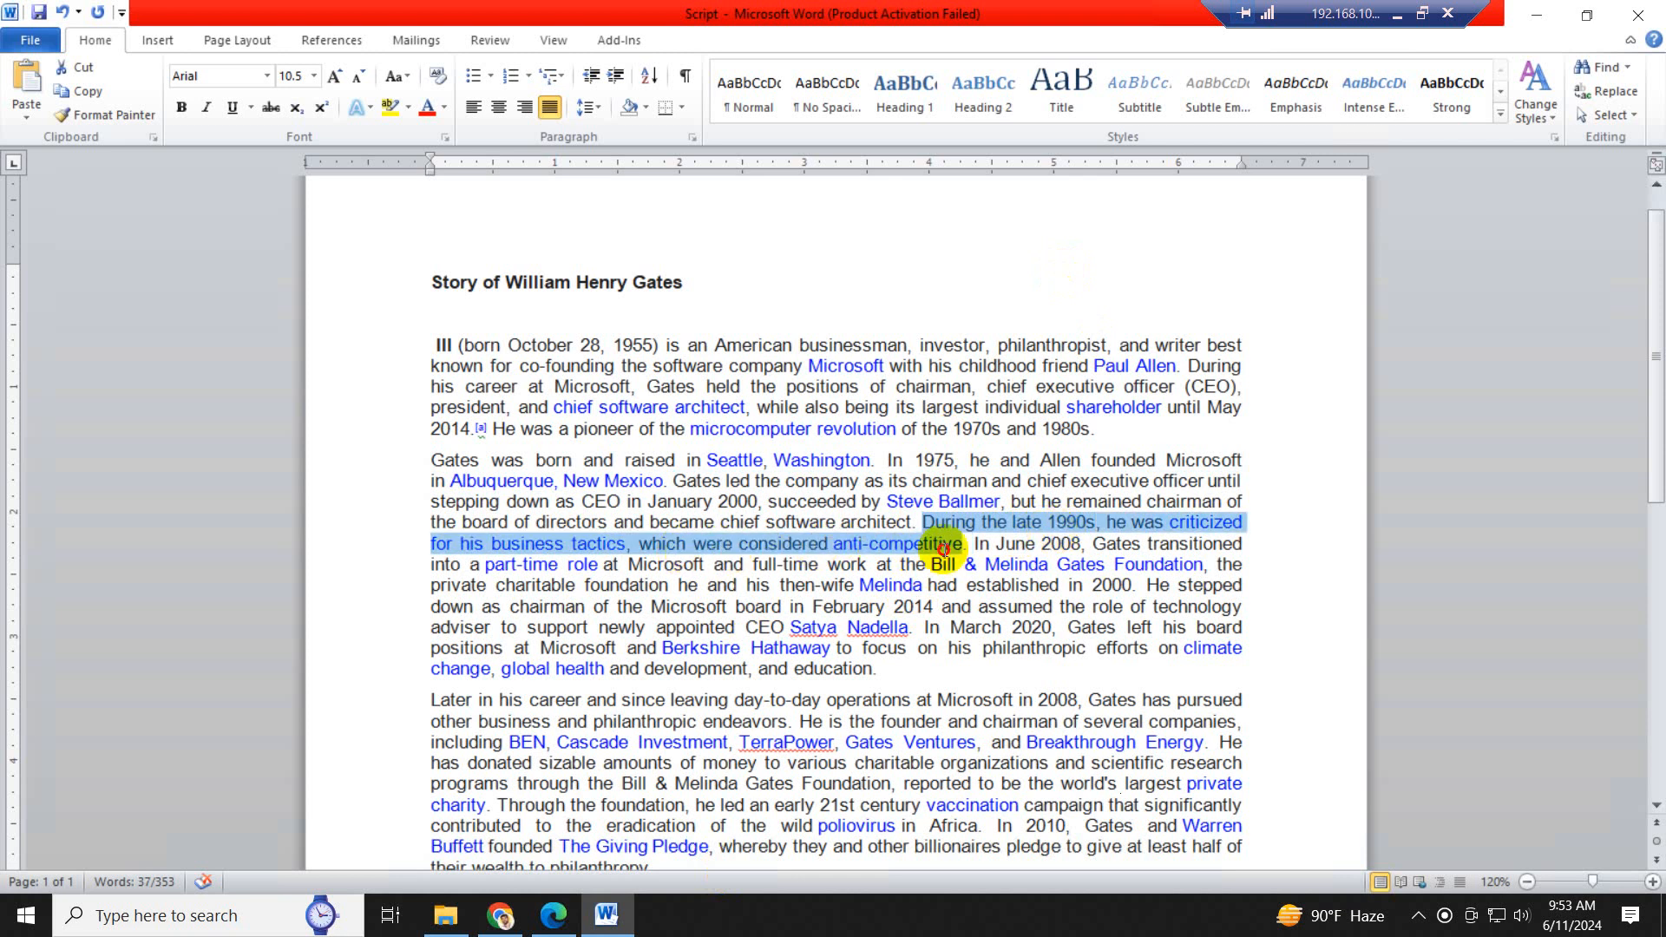
key("ctrl+c")
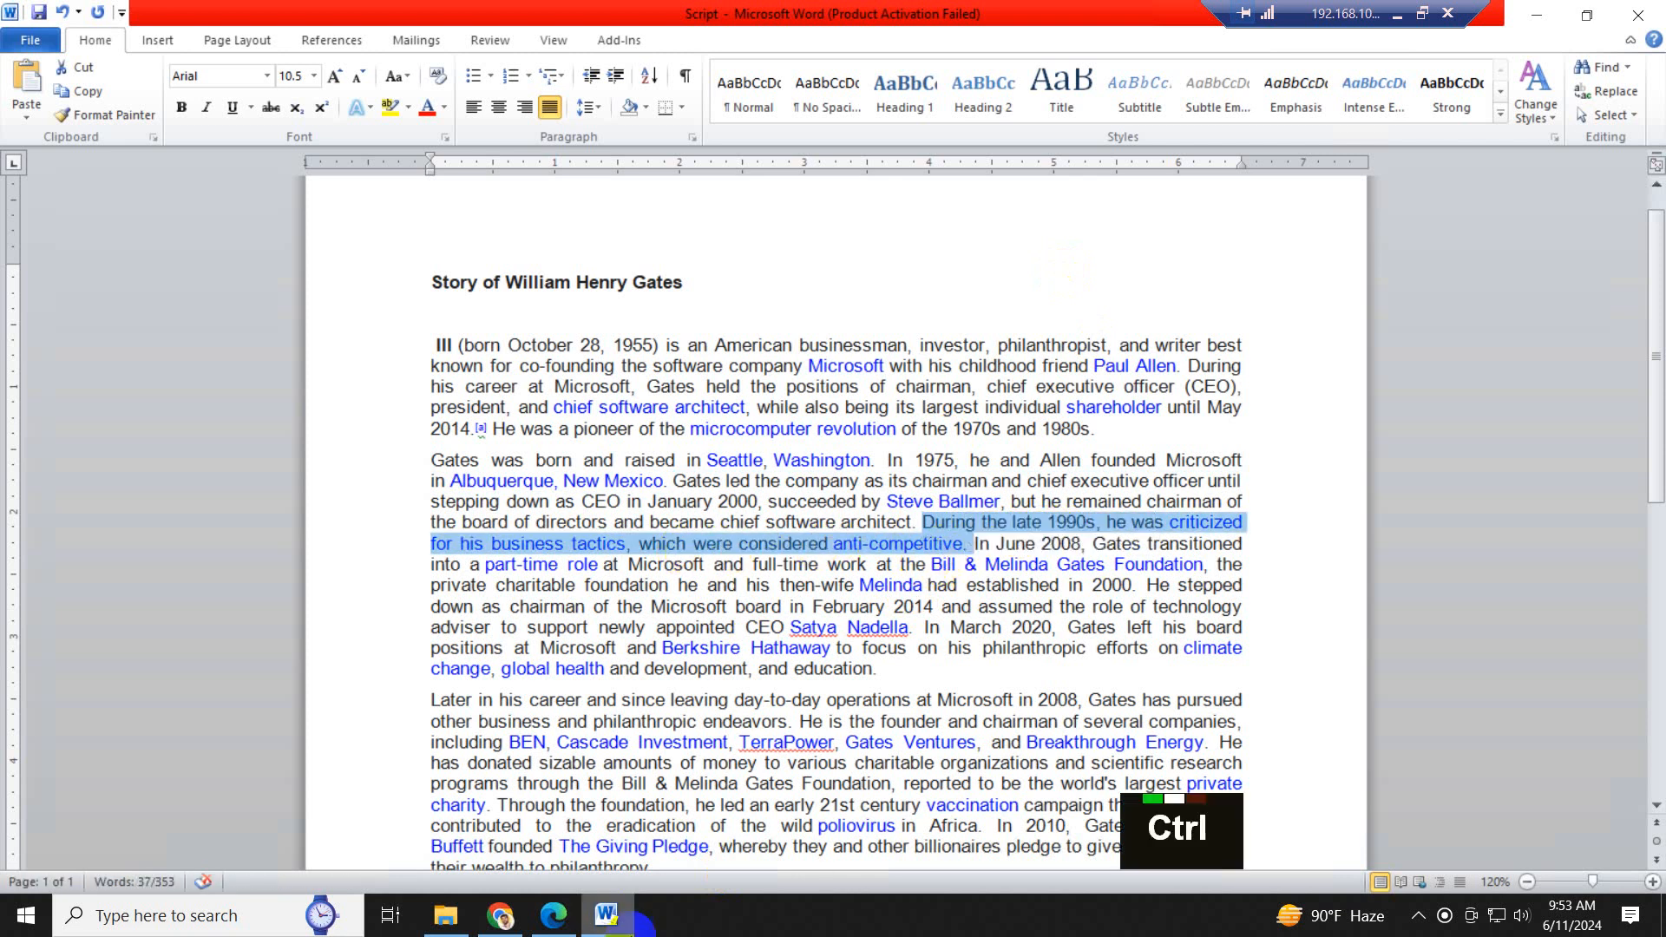
left_click(554, 915)
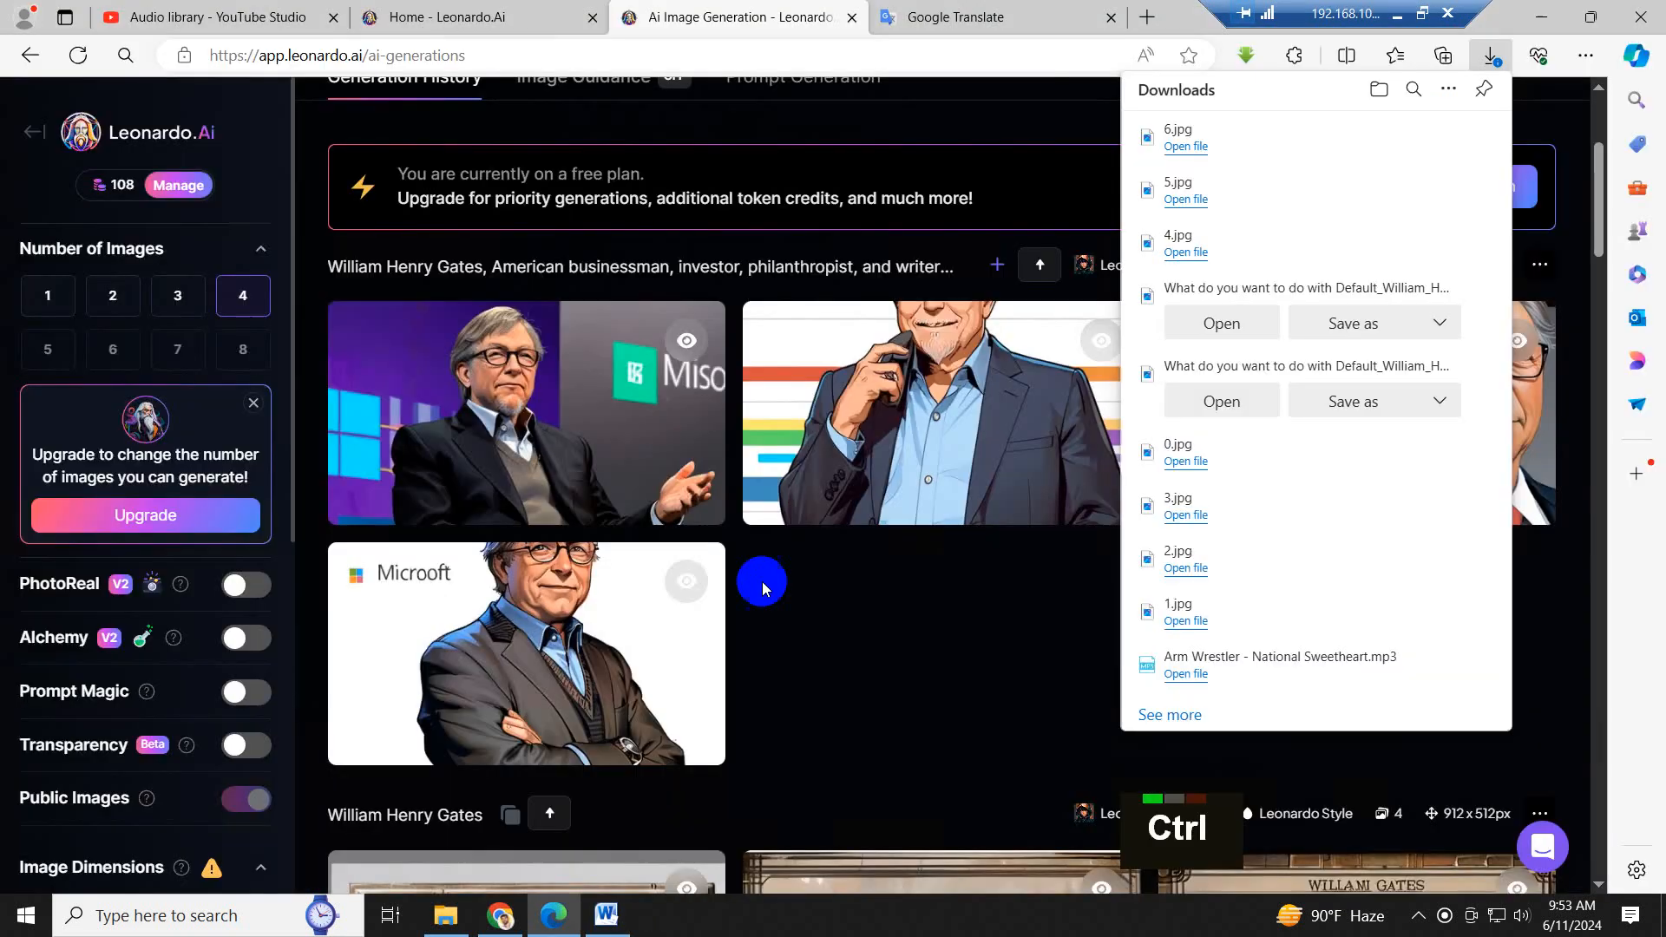
left_click(907, 17)
left_click(763, 305)
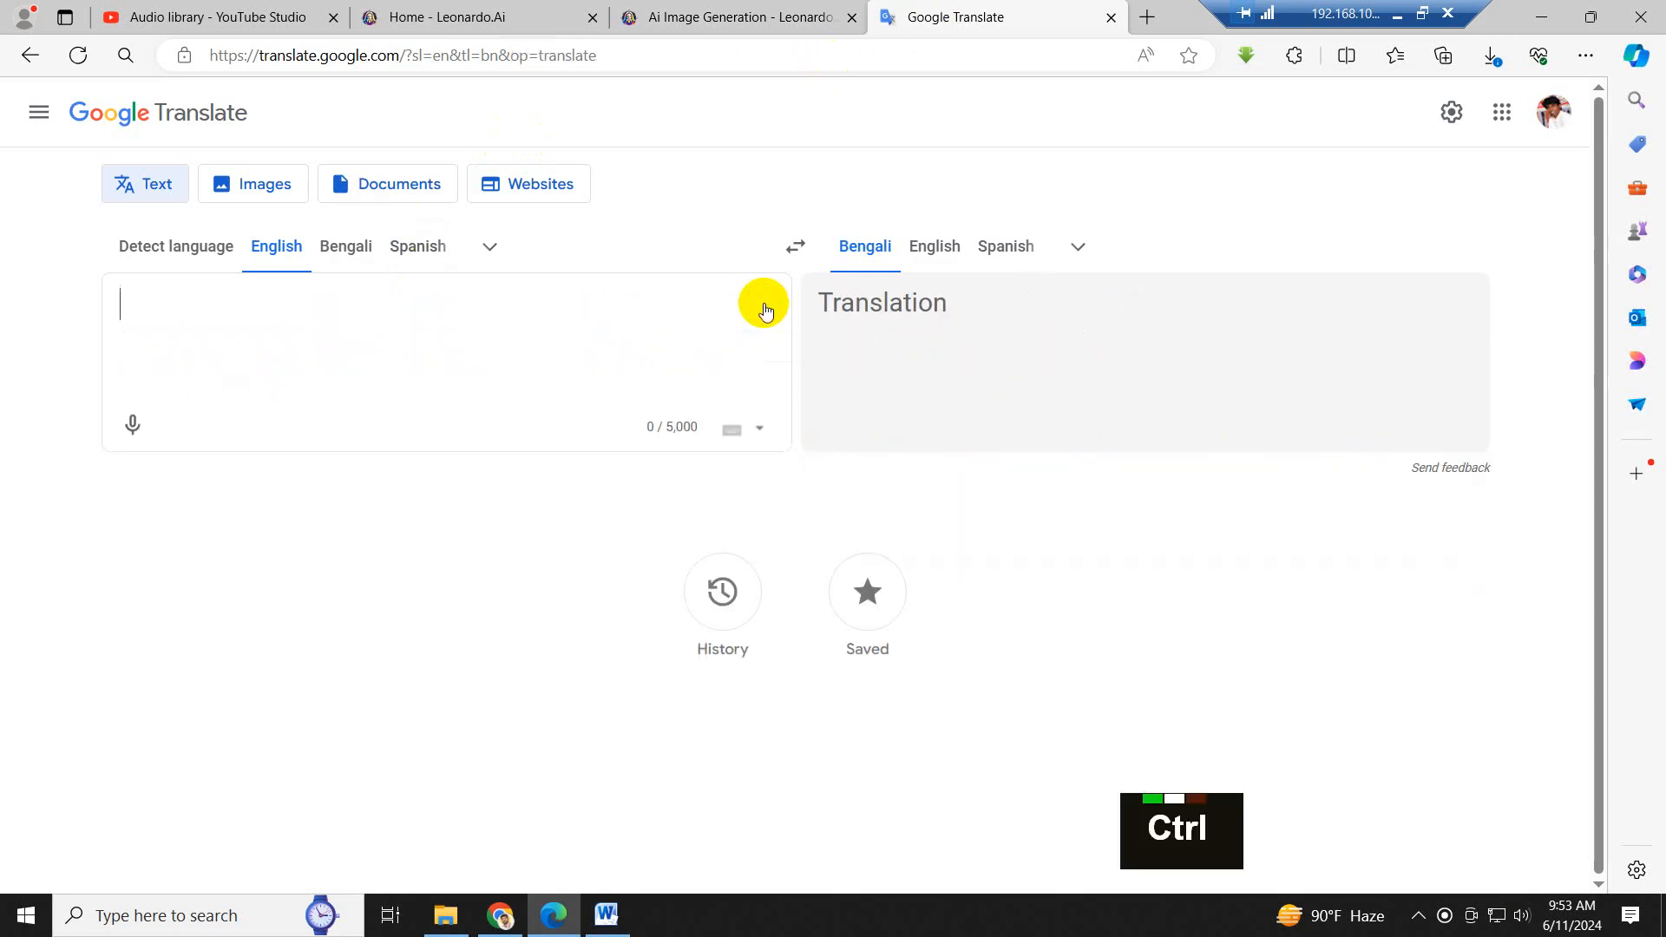
key("ctrl+v")
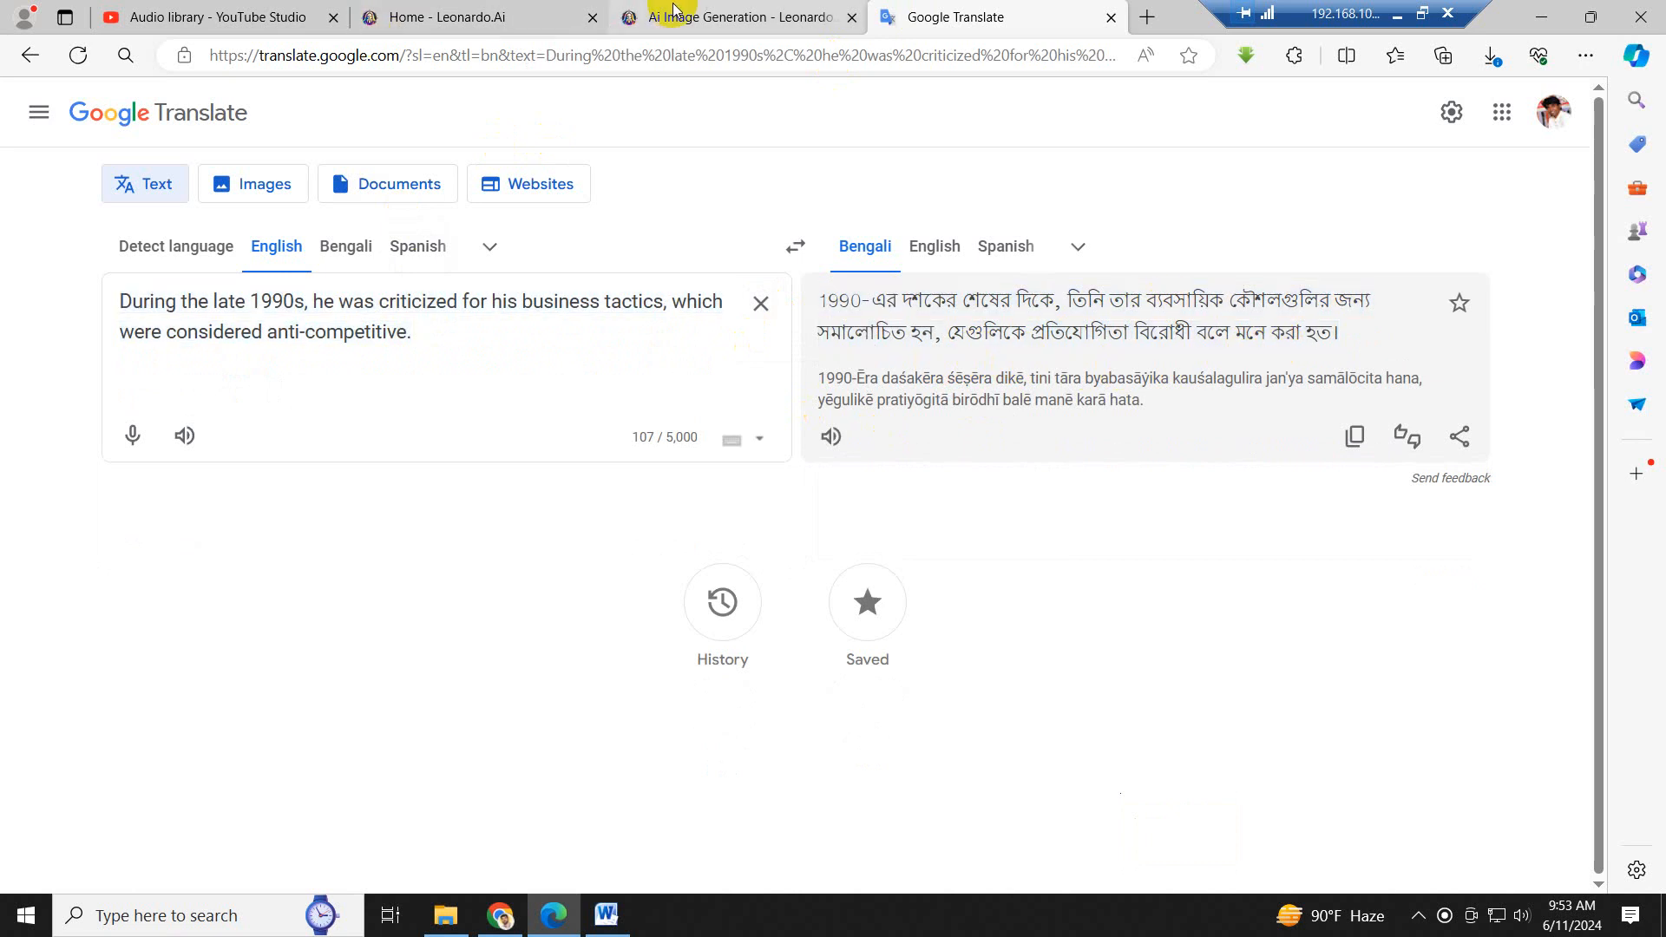
- In Leonardo AI, download the newest set's fourth image, save it in the Image folder, and return to Google Translate
left_click(701, 17)
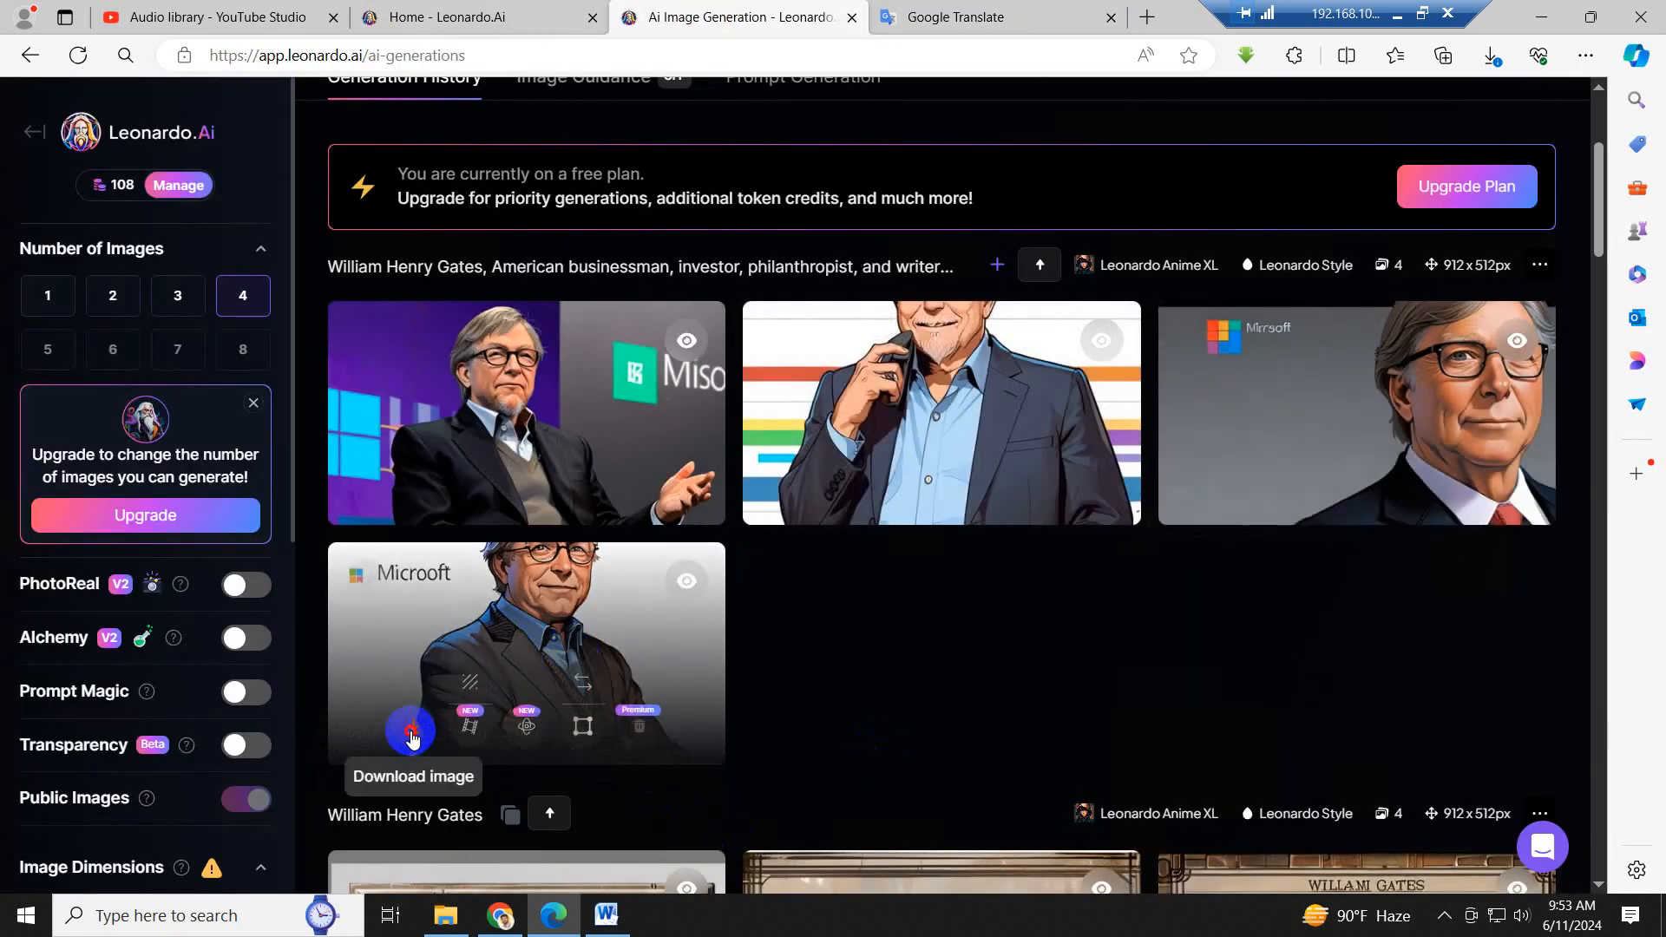
left_click(414, 727)
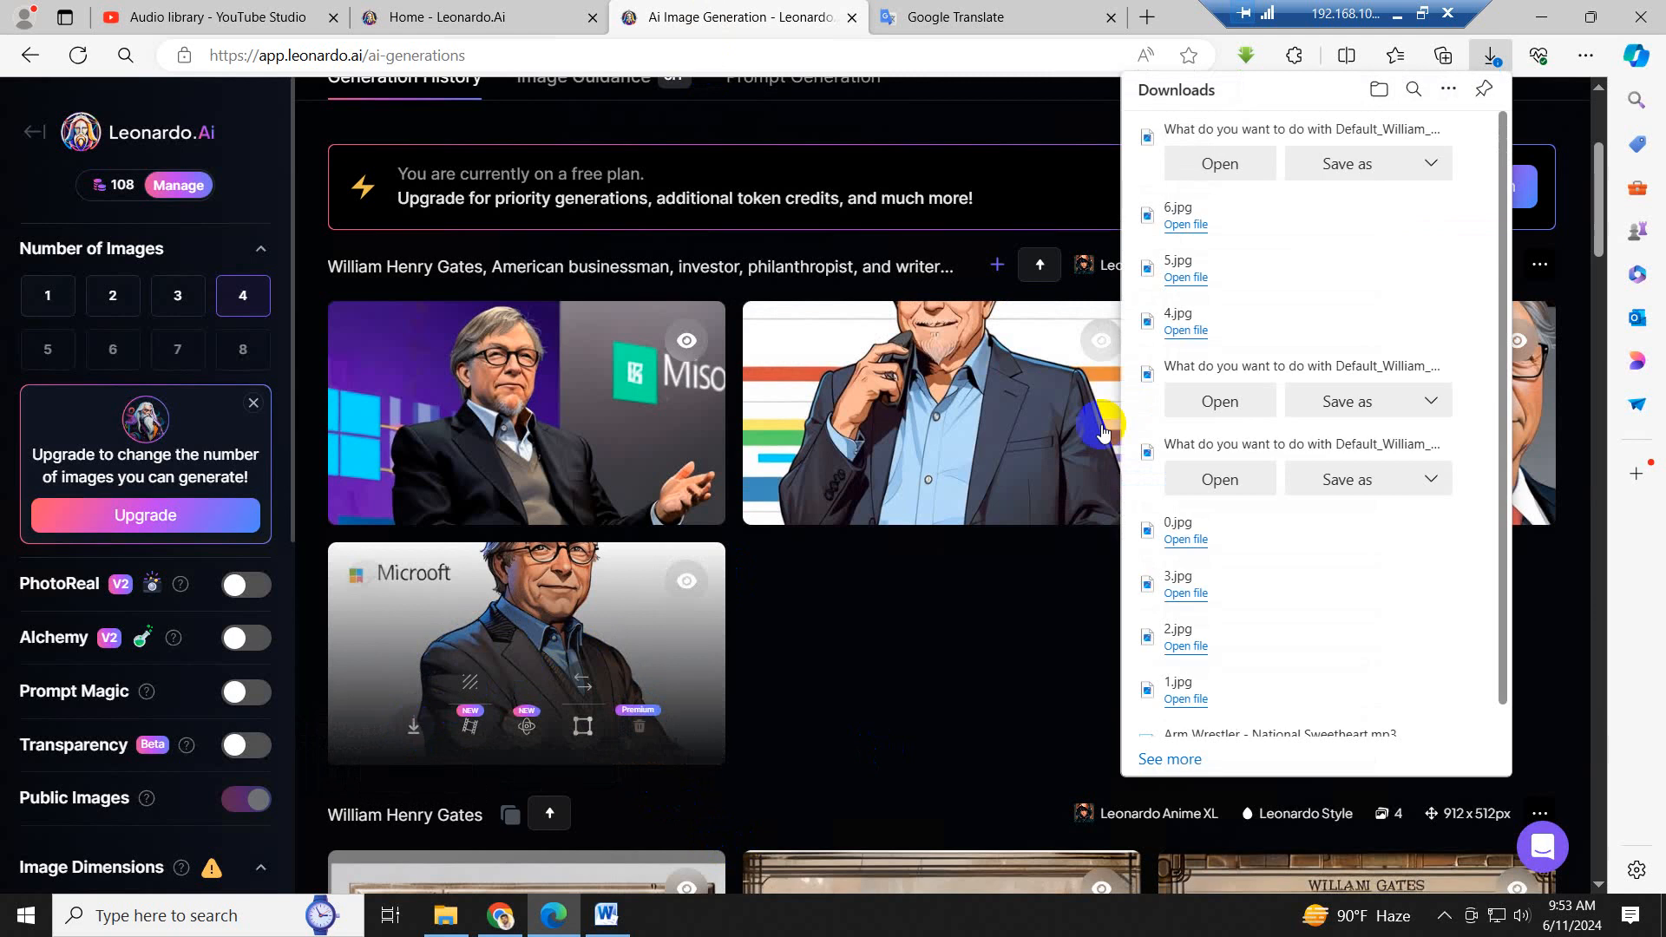
left_click(1346, 167)
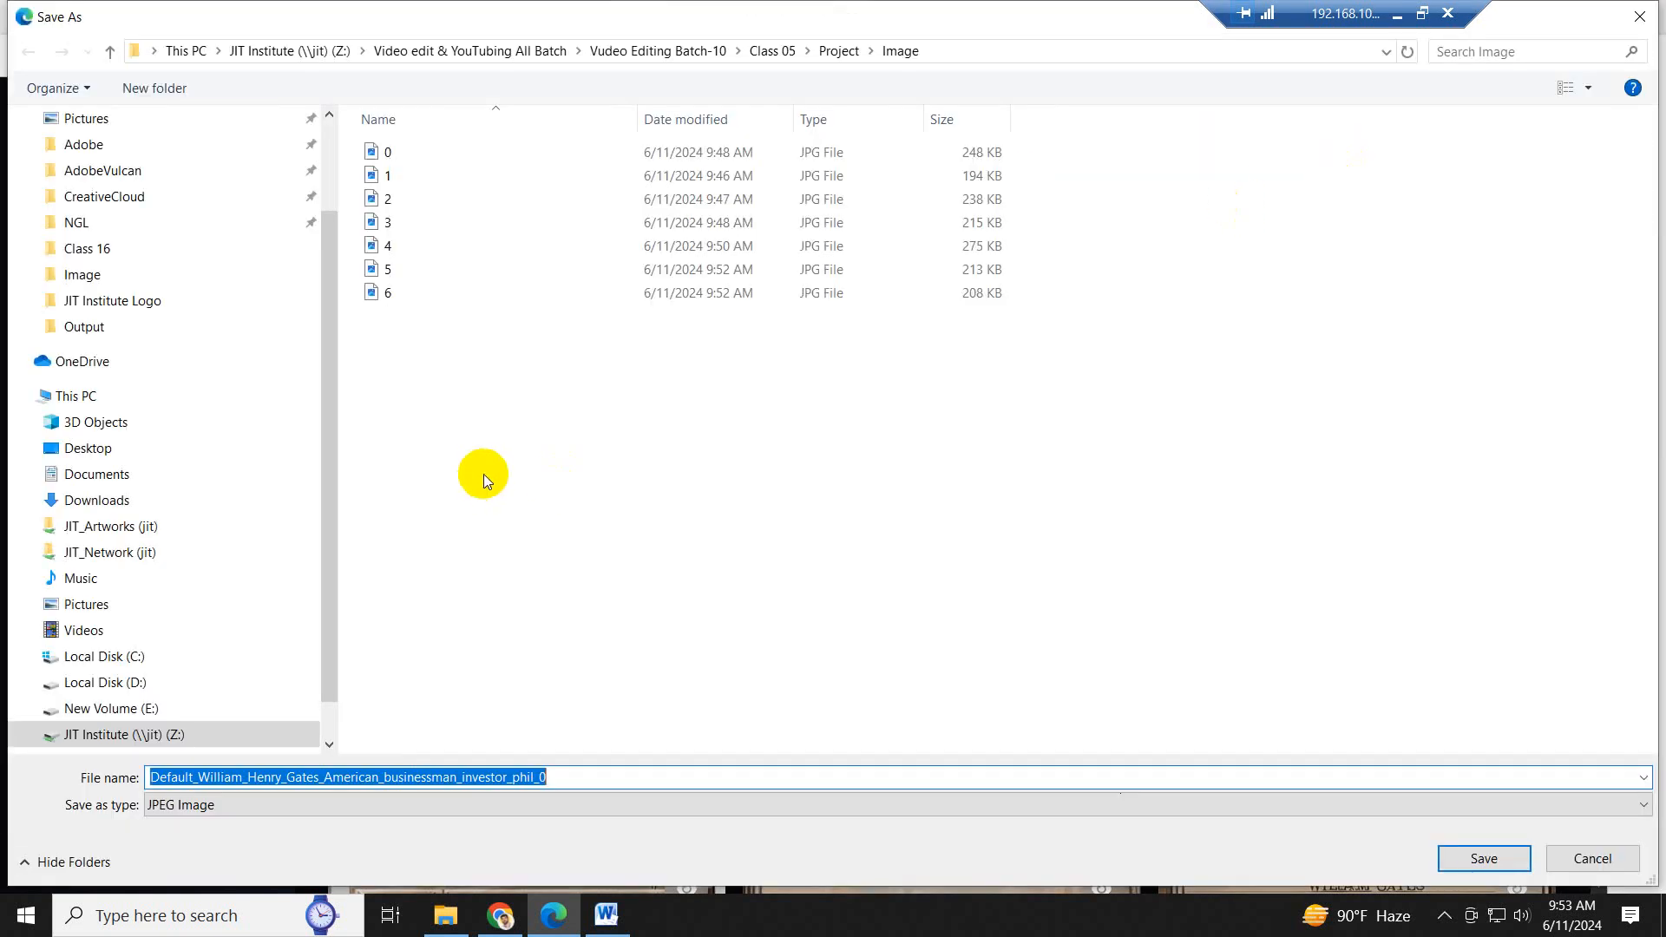
key("Return")
left_click(994, 21)
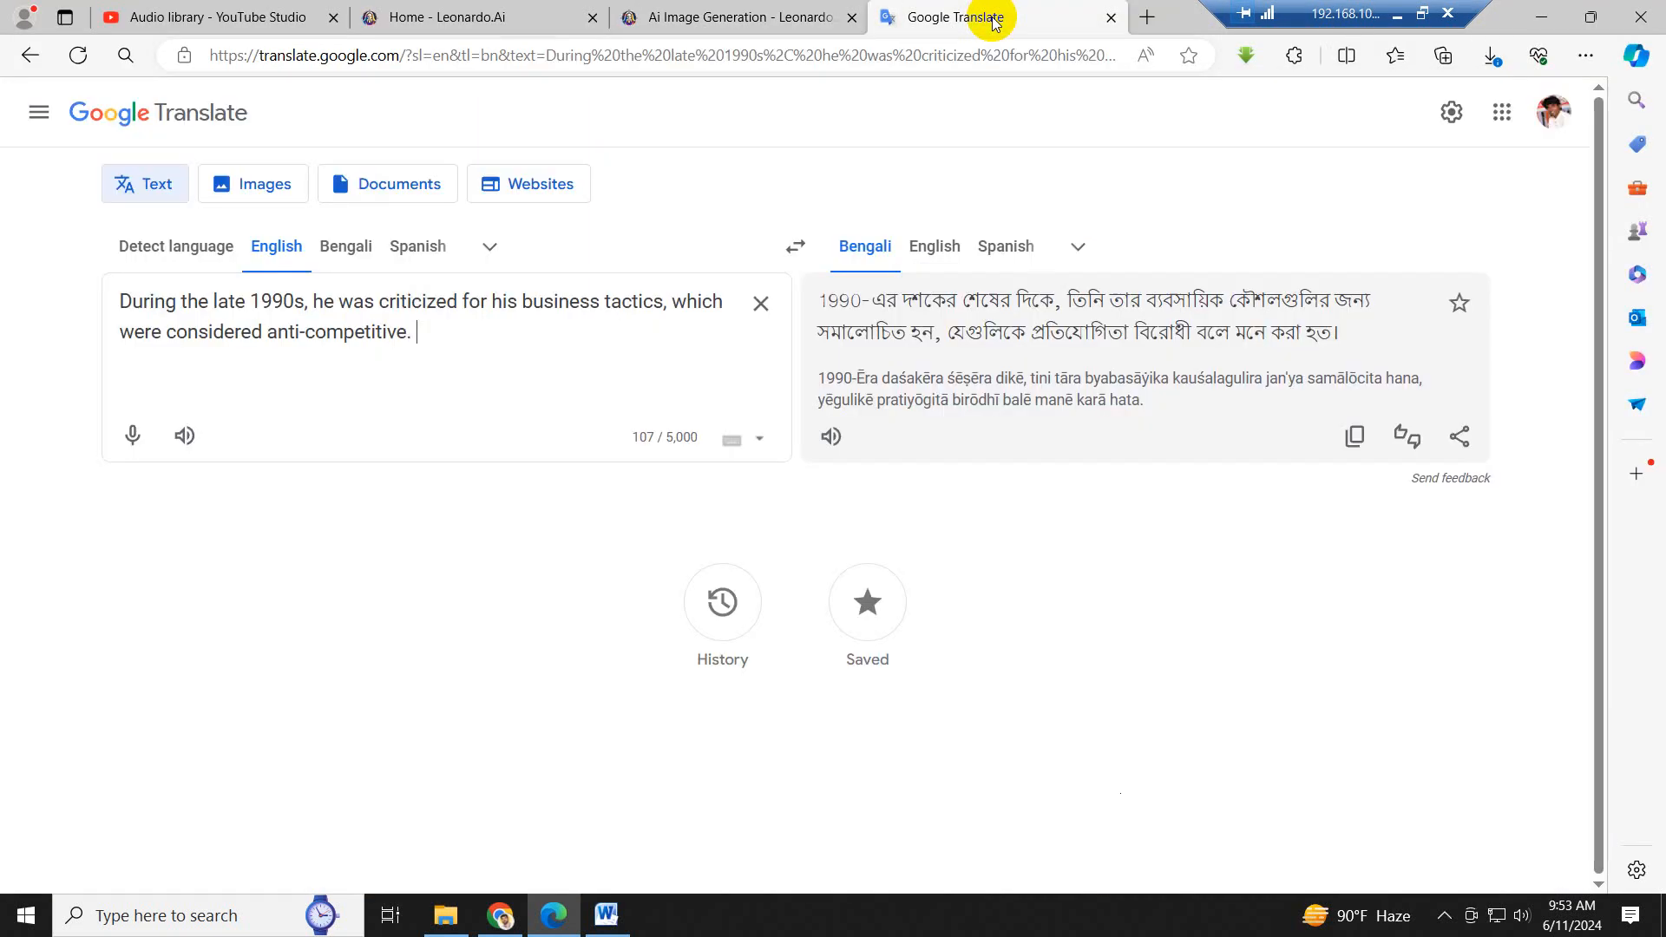
- Copy the script sentence from "In June 2008, Gates transitioned" to "established in 2000." in Word and translate it into Bengali in Google Translate
left_click(599, 908)
scroll(1155, 414, "down", 1)
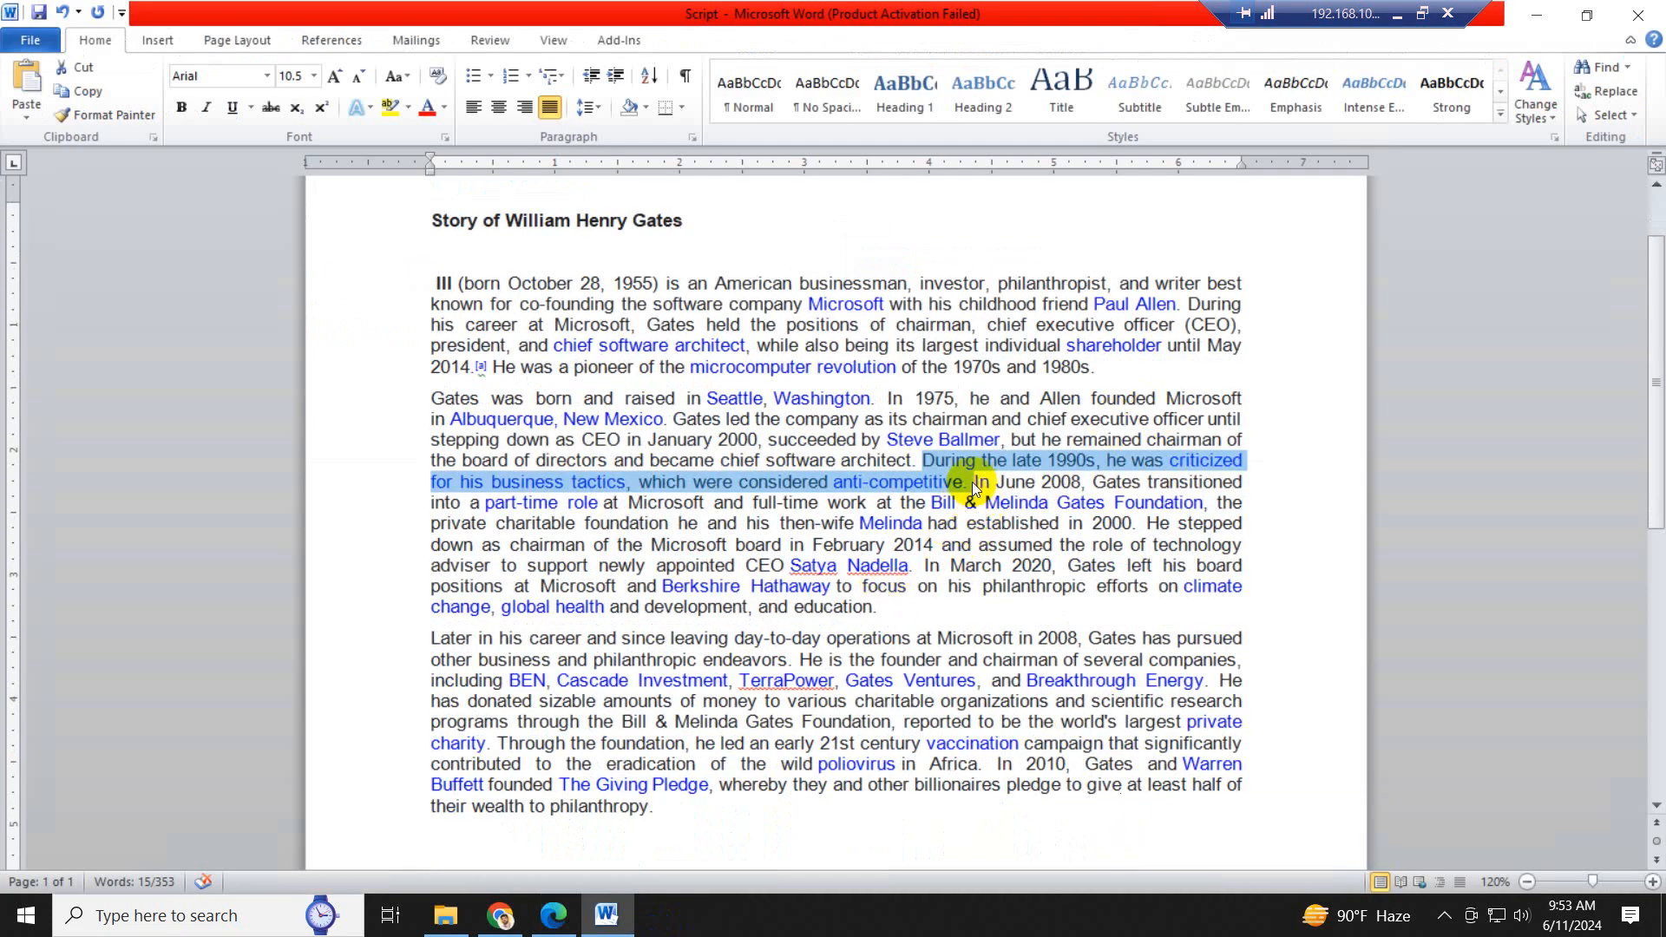
left_click_drag(975, 482, 1139, 526)
key("ctrl+c")
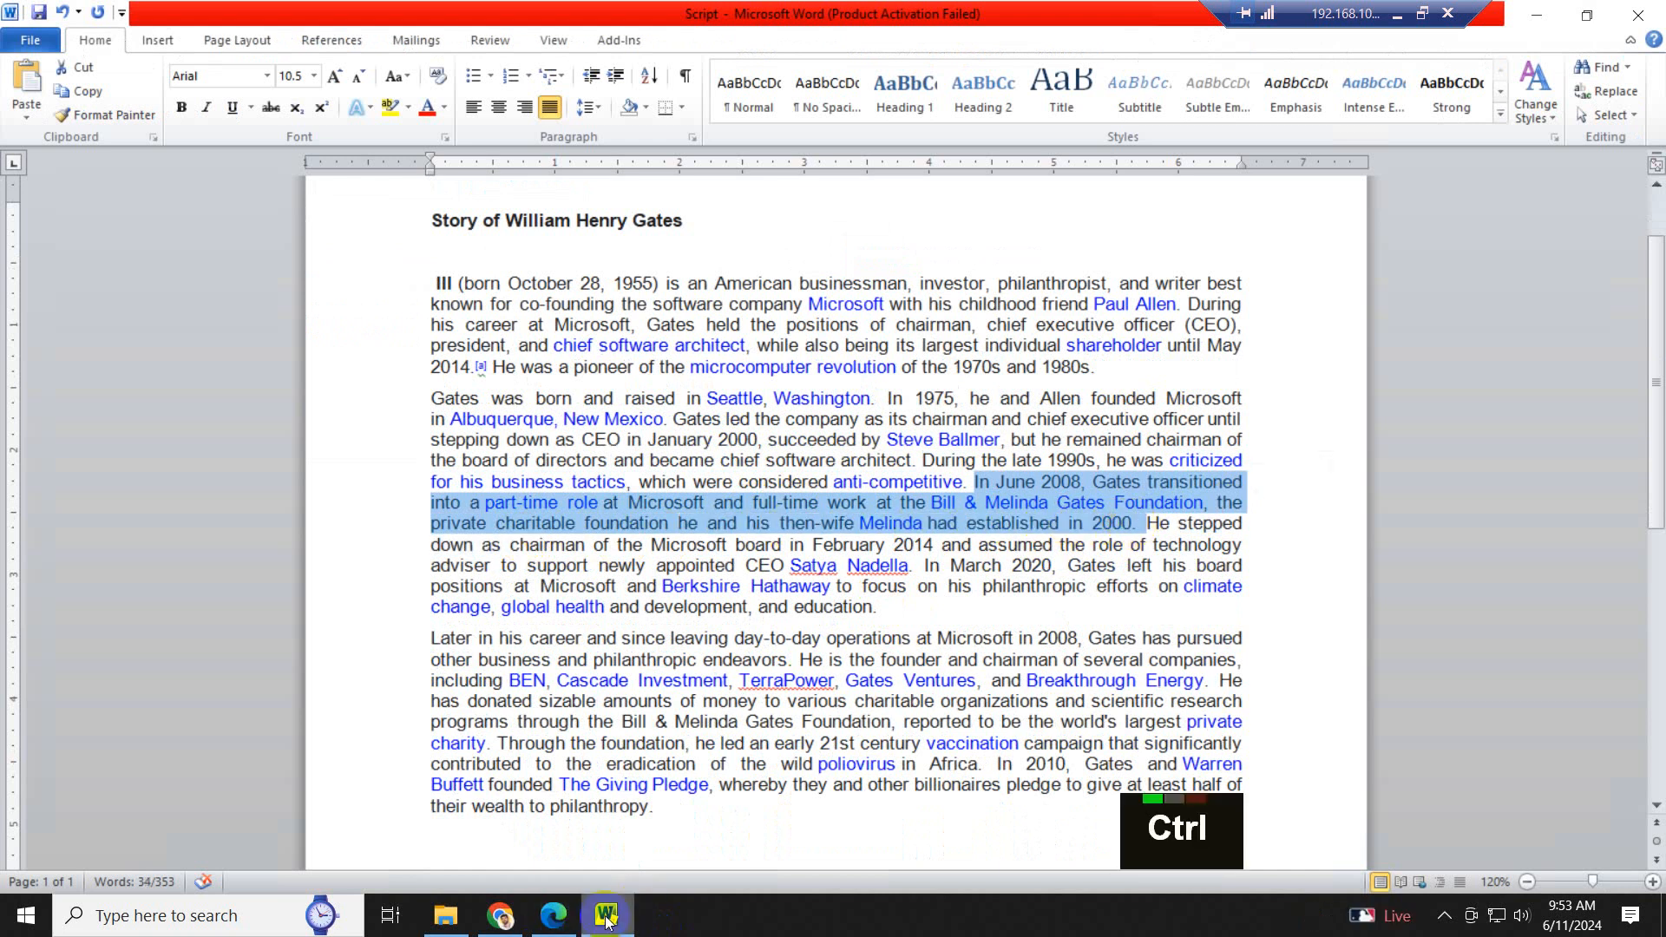
left_click(557, 918)
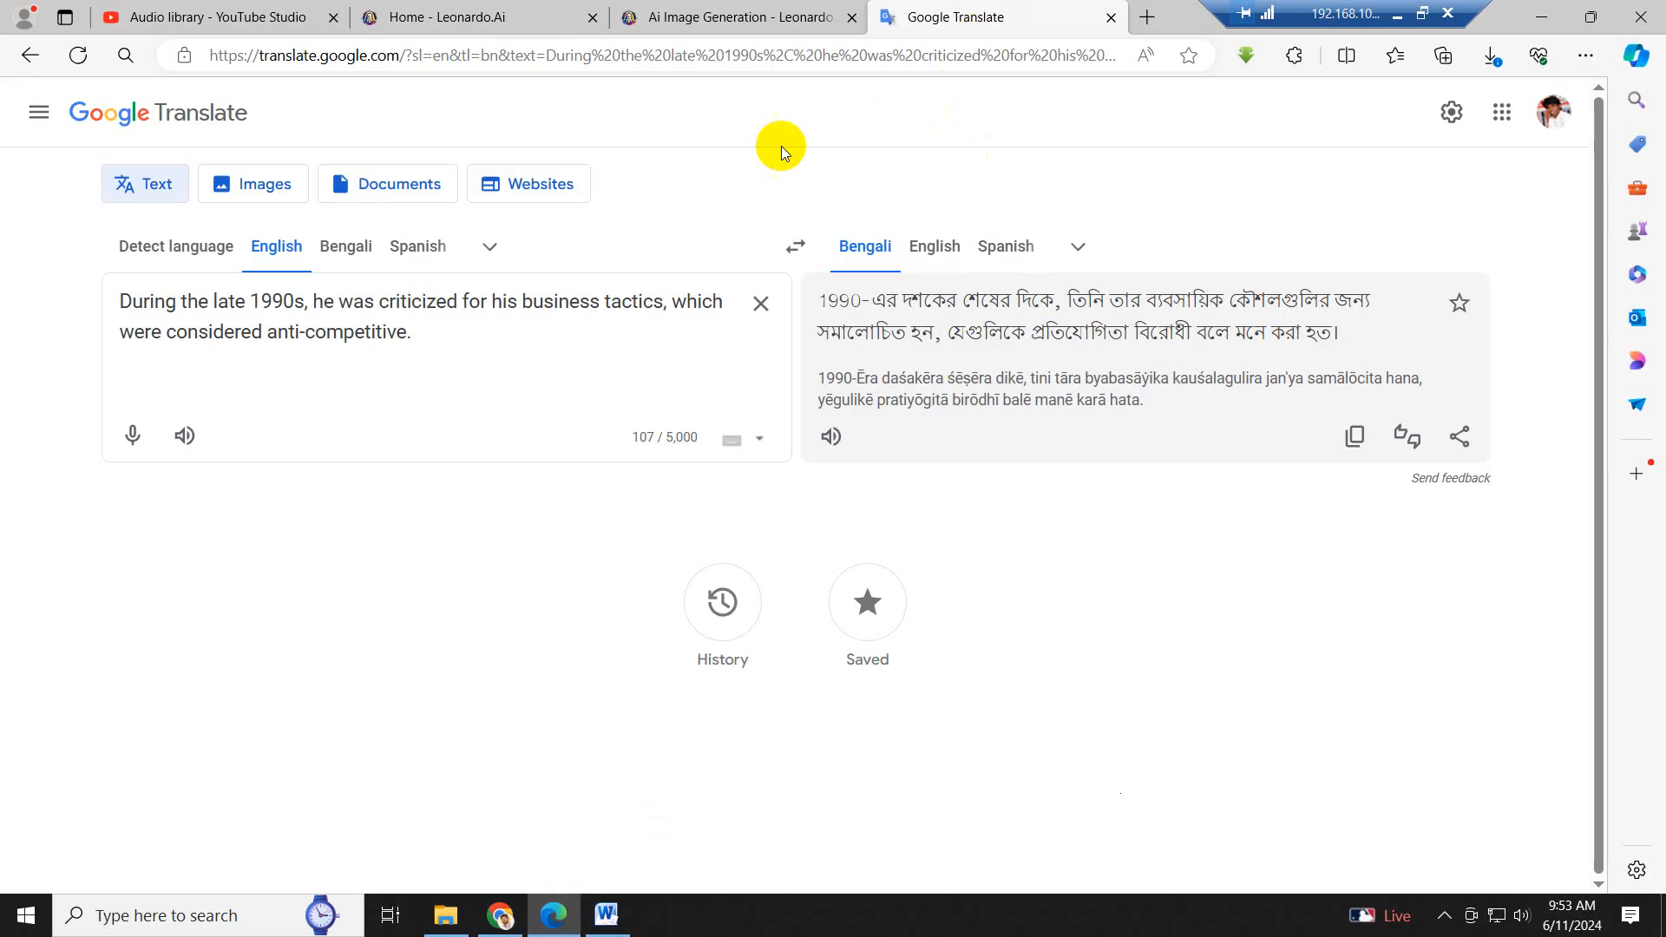
left_click(761, 303)
key("ctrl+v")
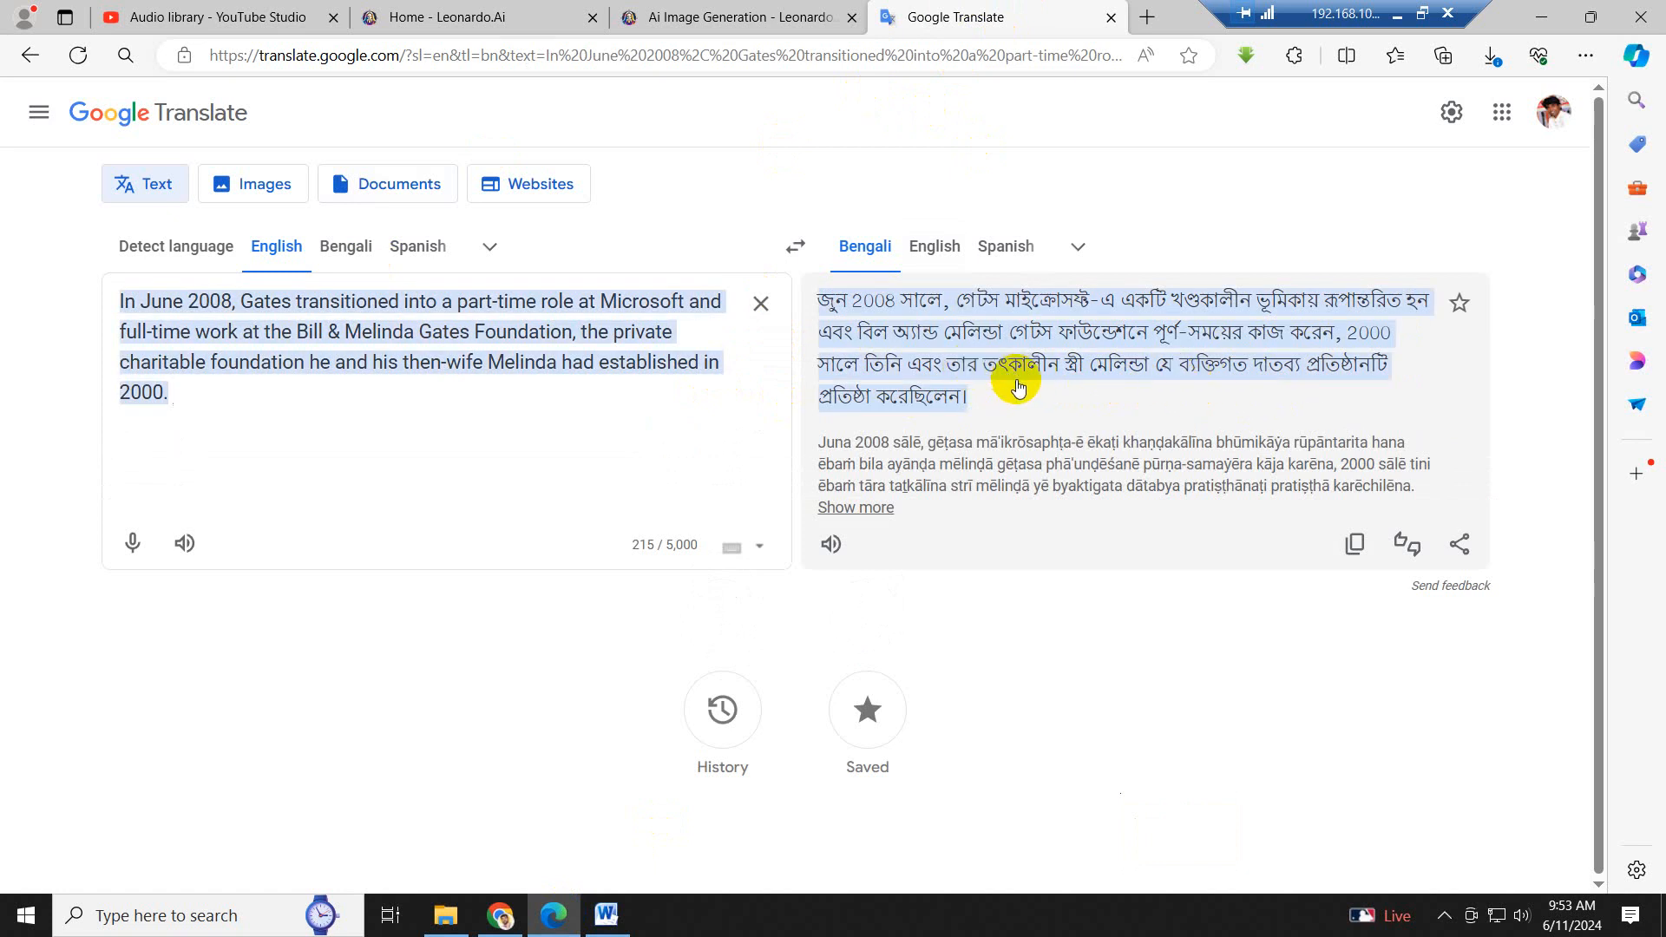
- Check the current prompt in Leonardo AI, then switch to Word and copy "wife Melinda" from the June 2008 sentence
left_click(699, 23)
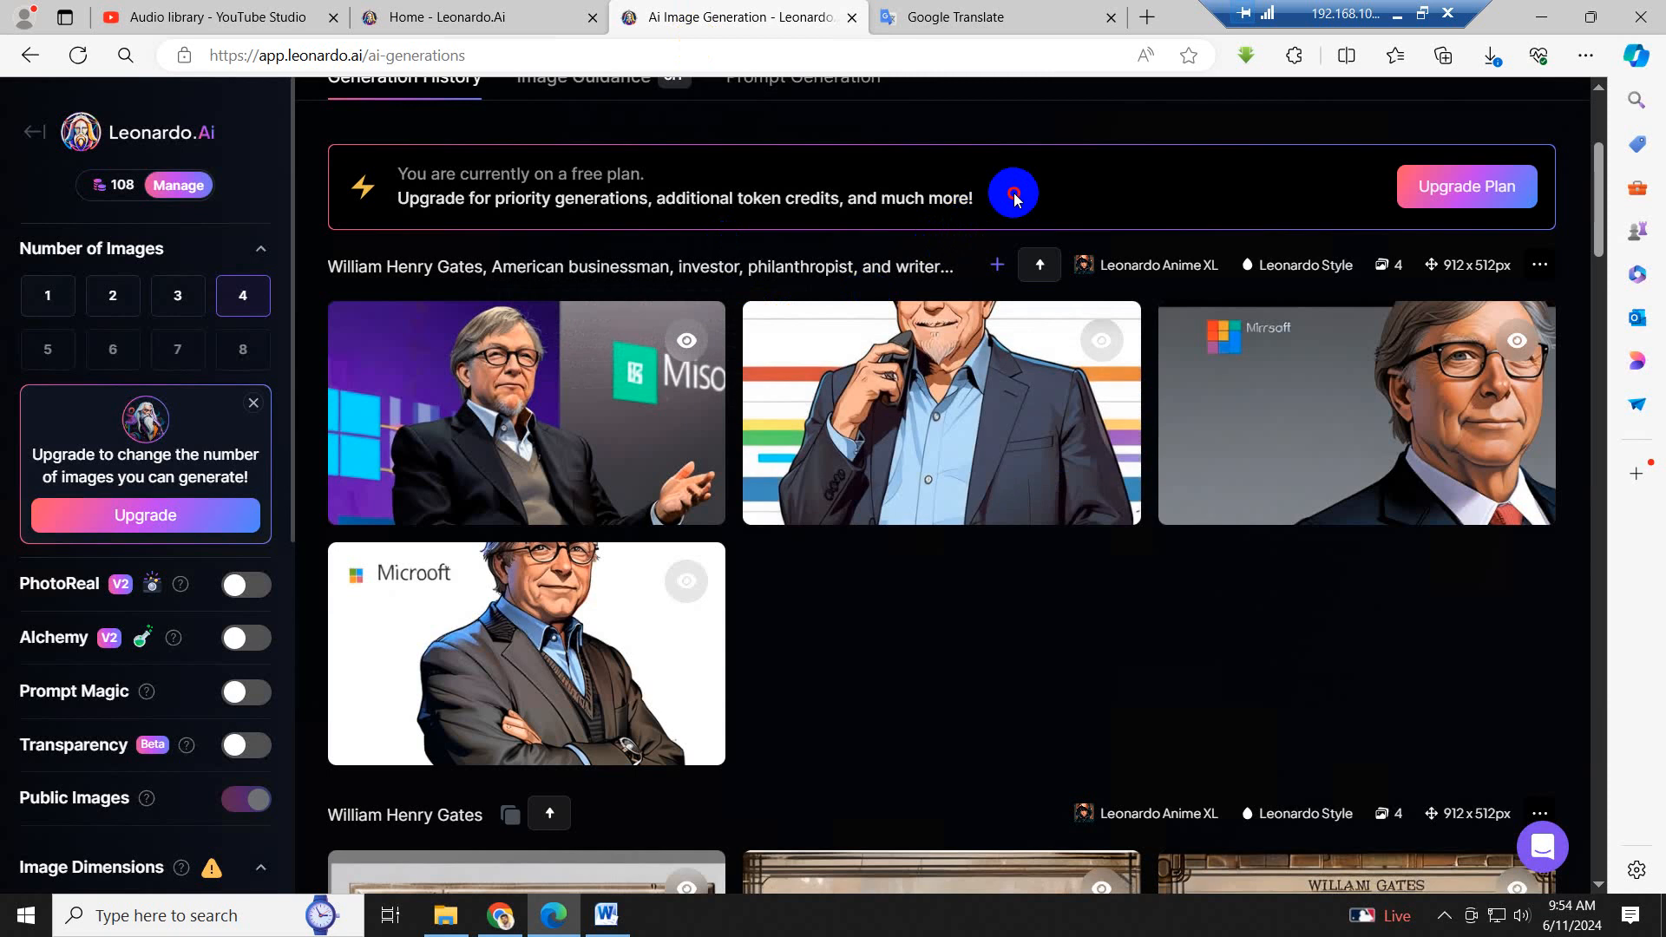
scroll(785, 216, "up", 5)
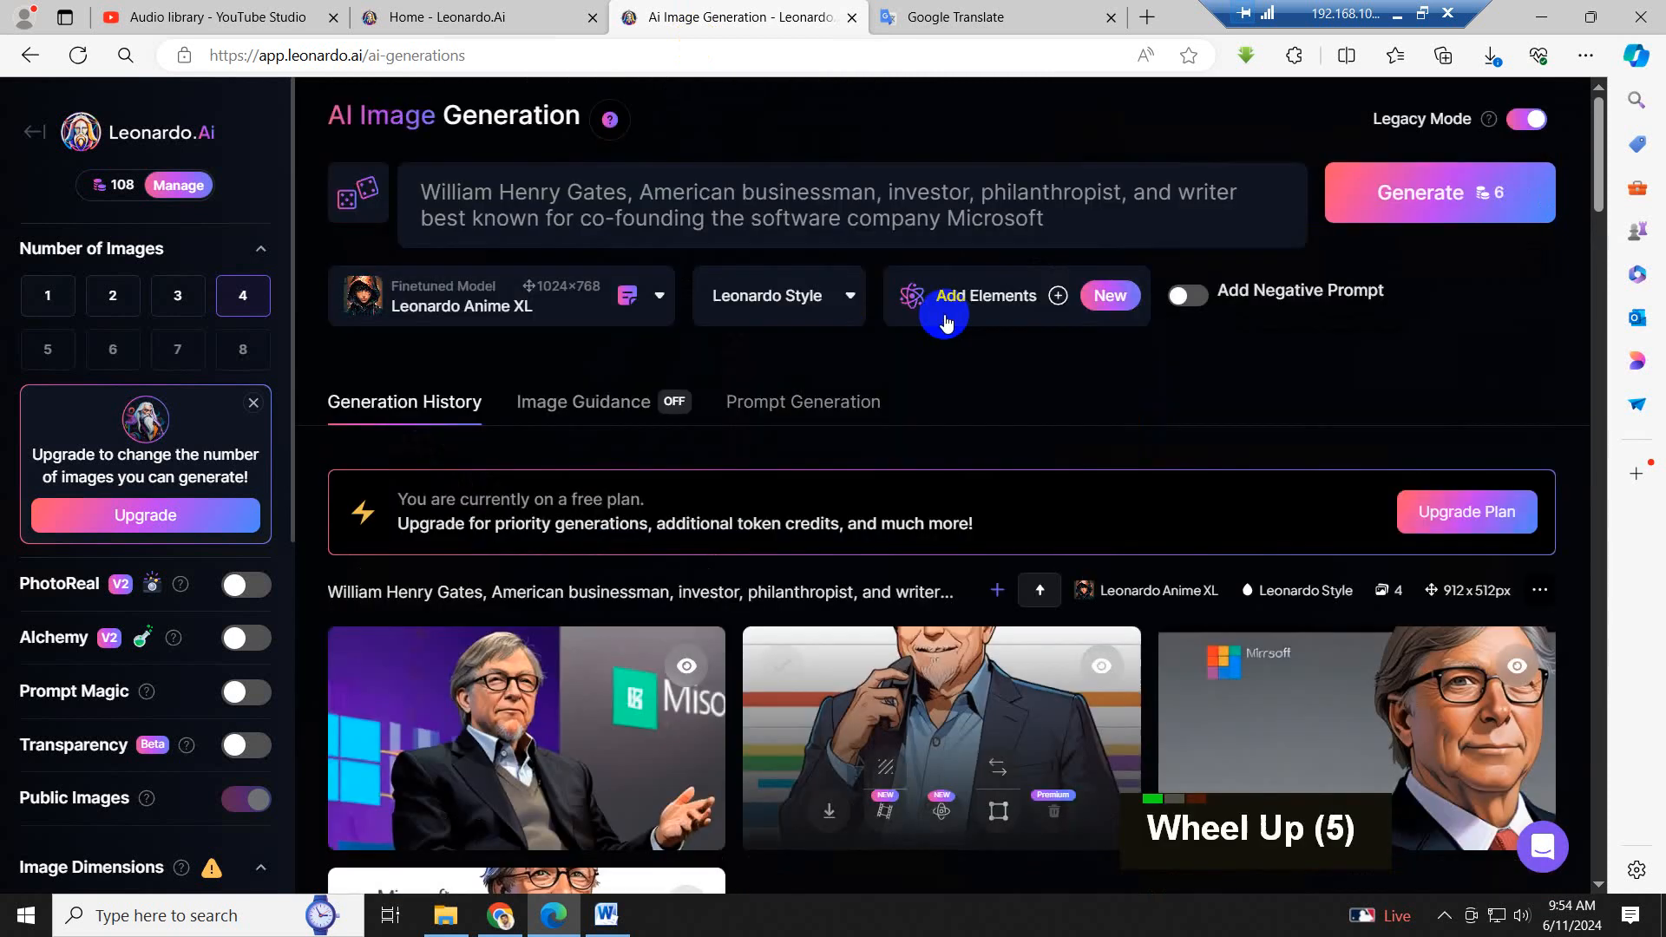
left_click(849, 215)
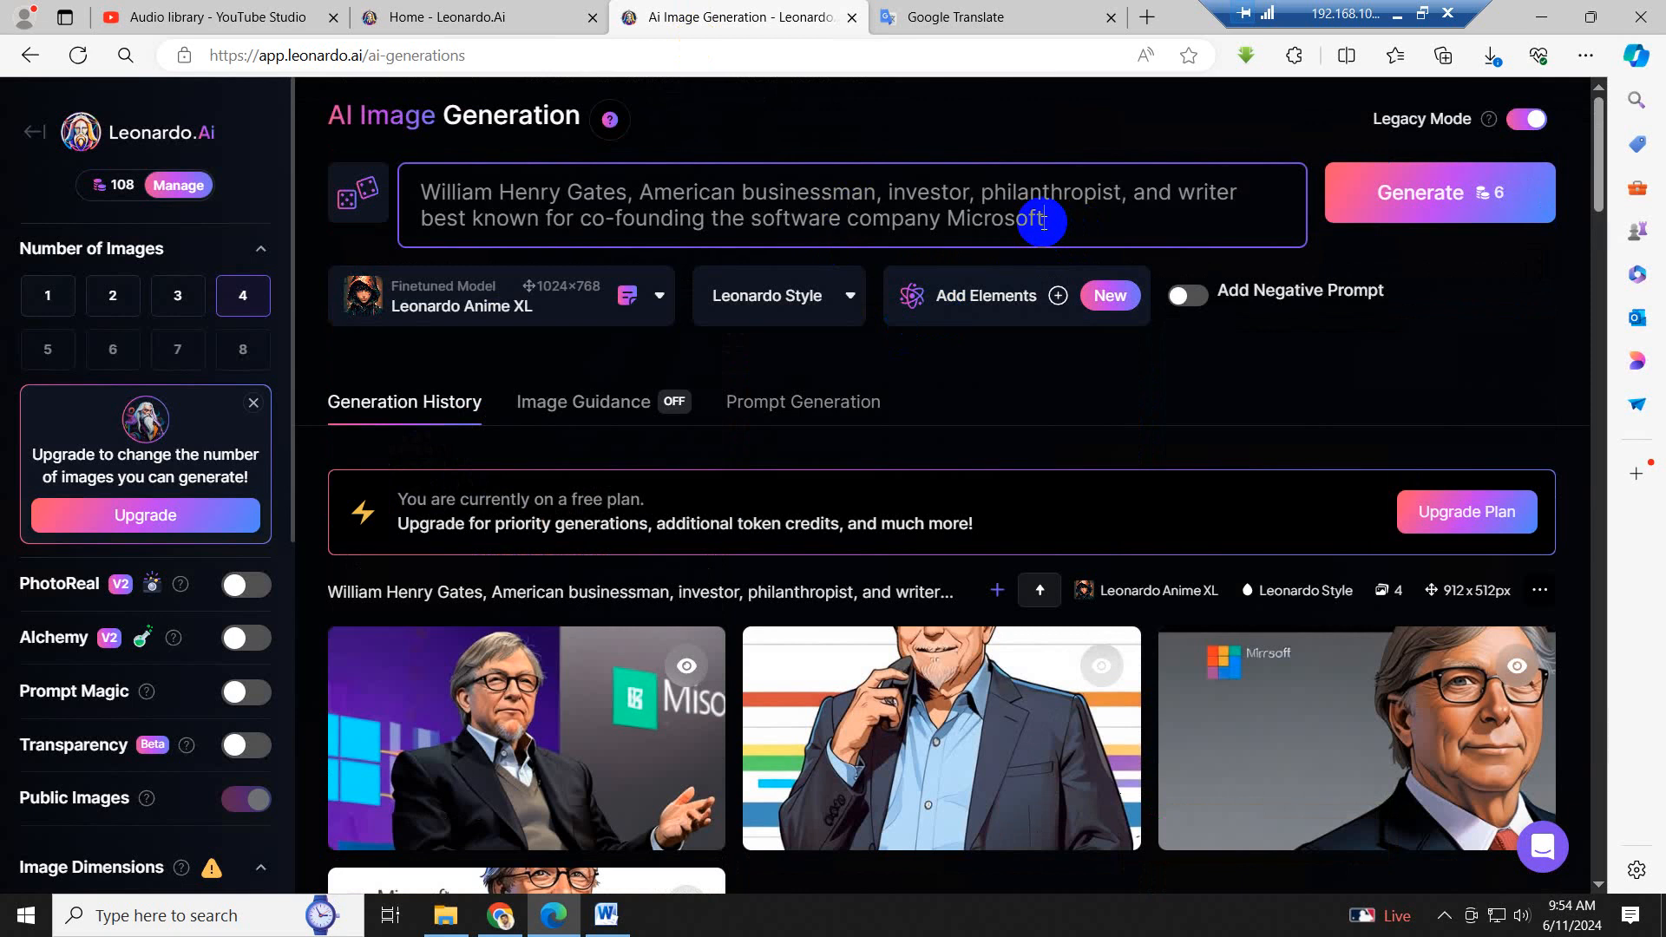
left_click(607, 917)
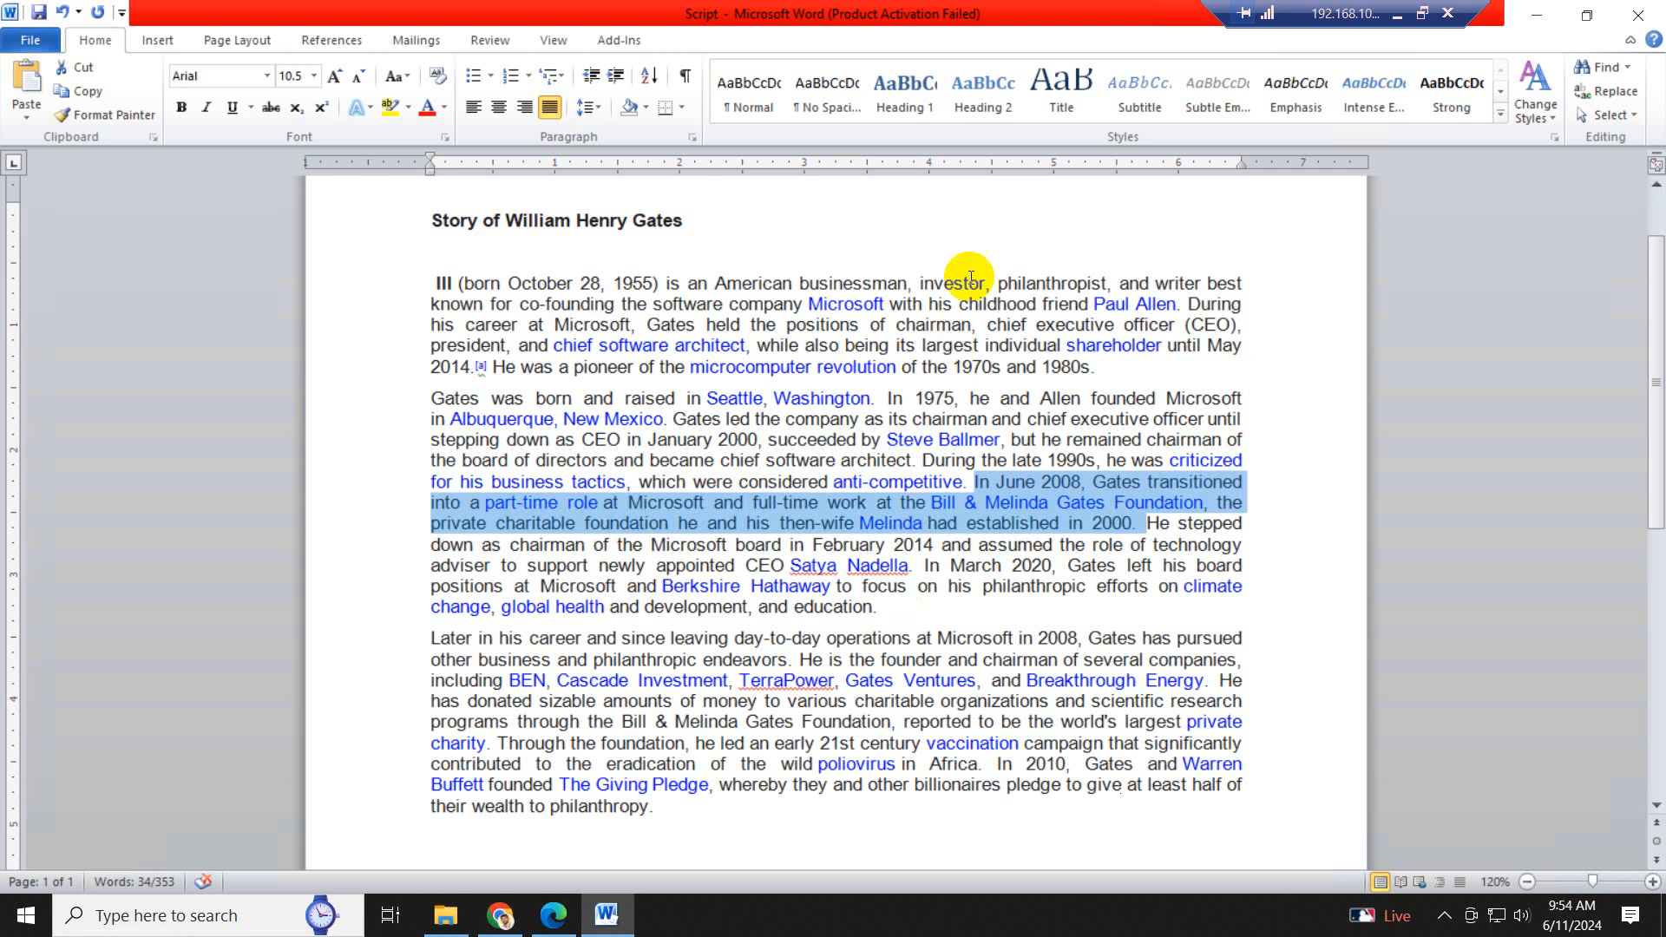
left_click_drag(1126, 523, 1185, 514)
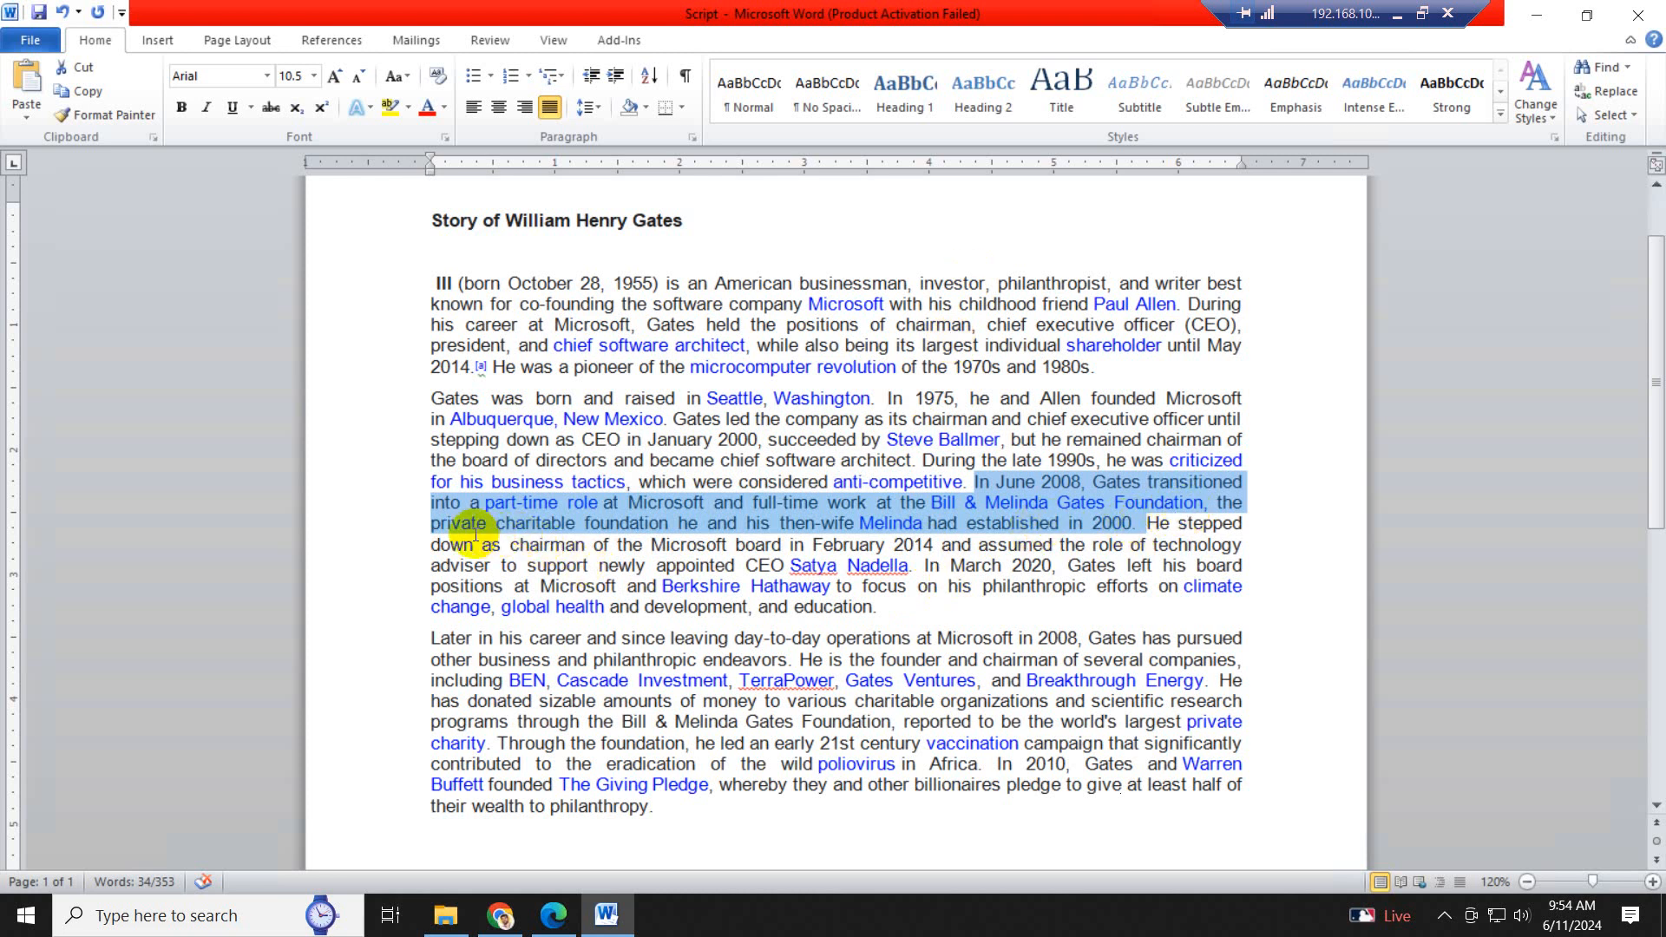
left_click(749, 526)
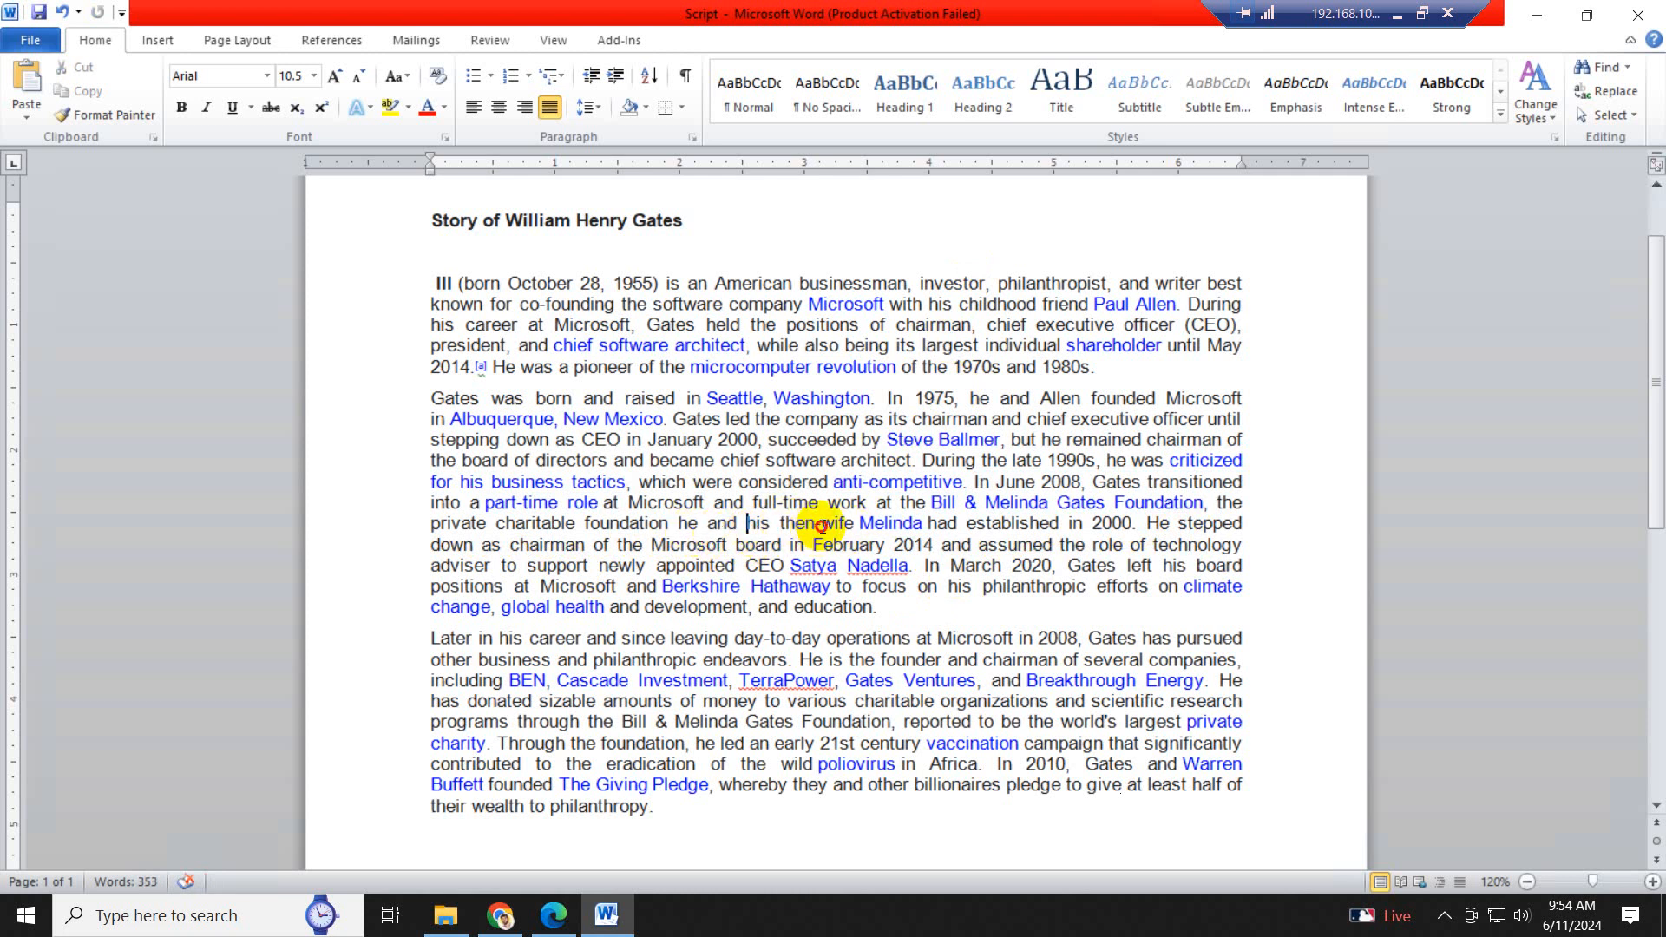
left_click_drag(819, 526, 886, 526)
key("ctrl")
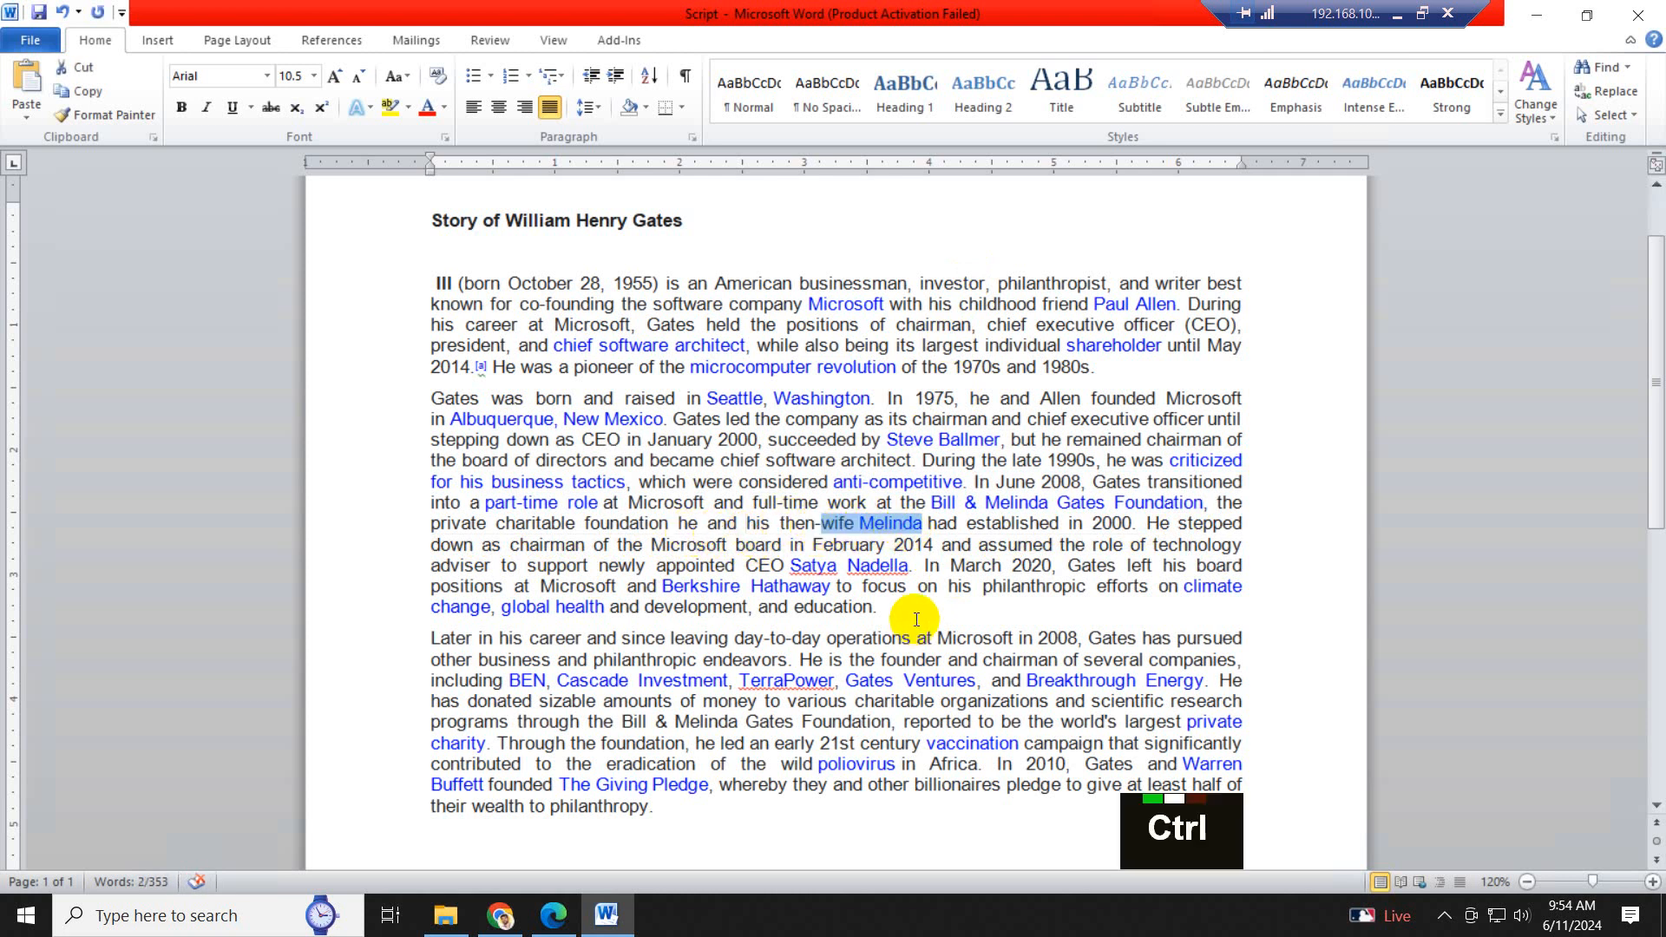
- Back in Leonardo AI, insert "wife Melinda," after "William Henry Gates," in the prompt and generate a new set of four images
left_click(549, 918)
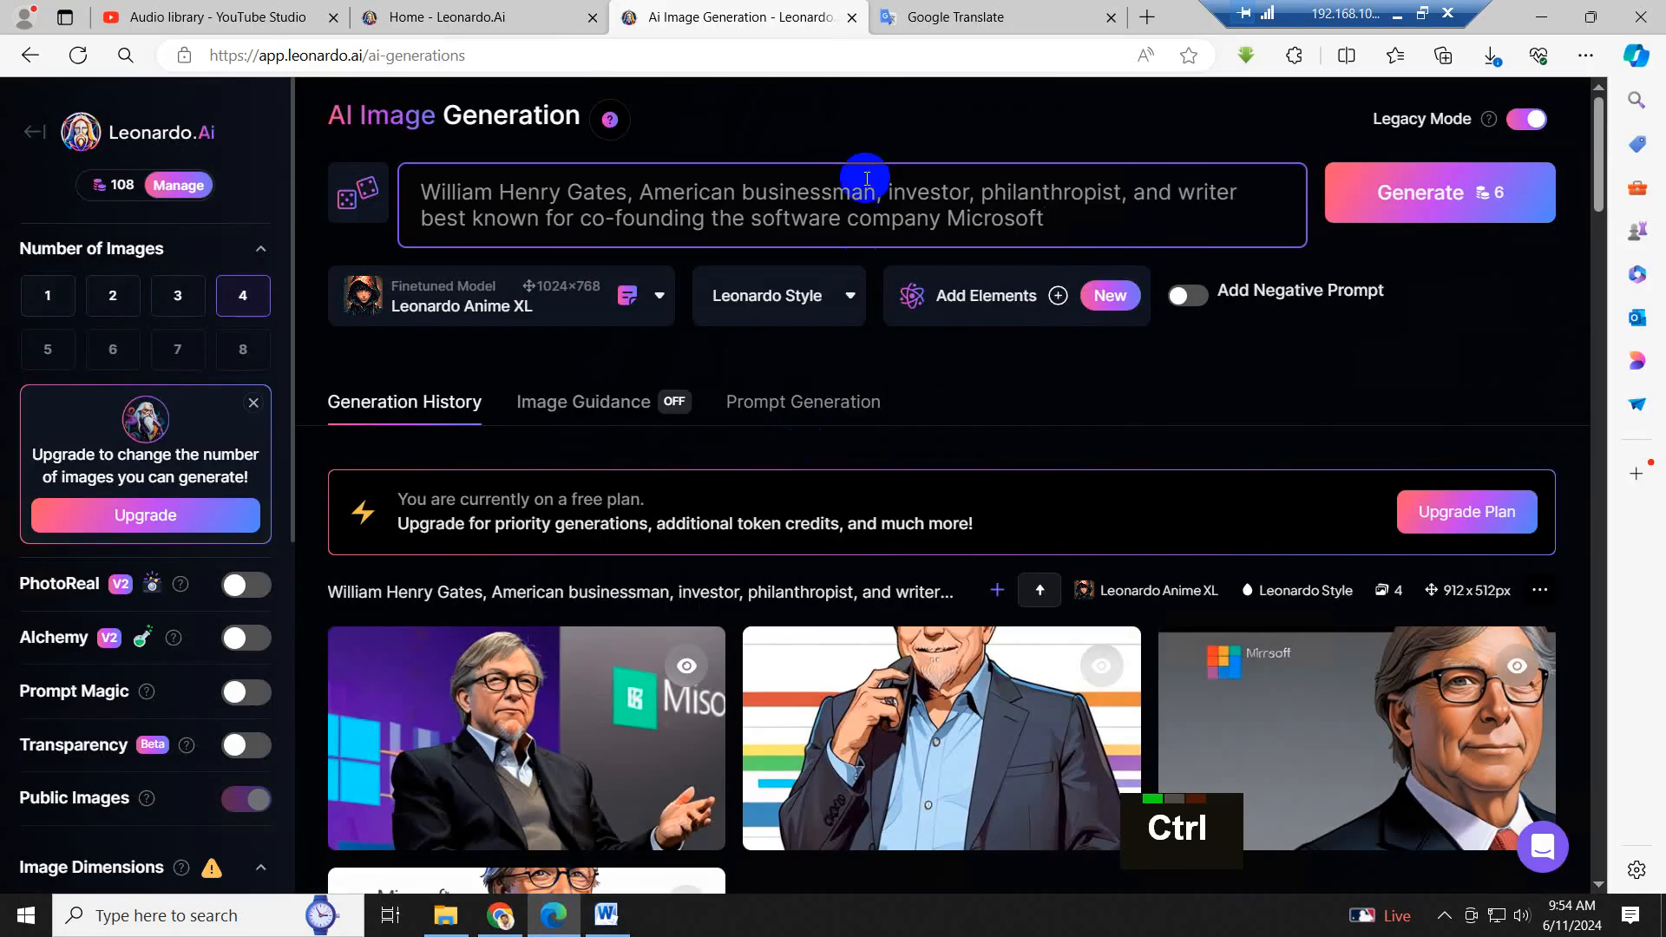
left_click(633, 195)
key("ctrl+v")
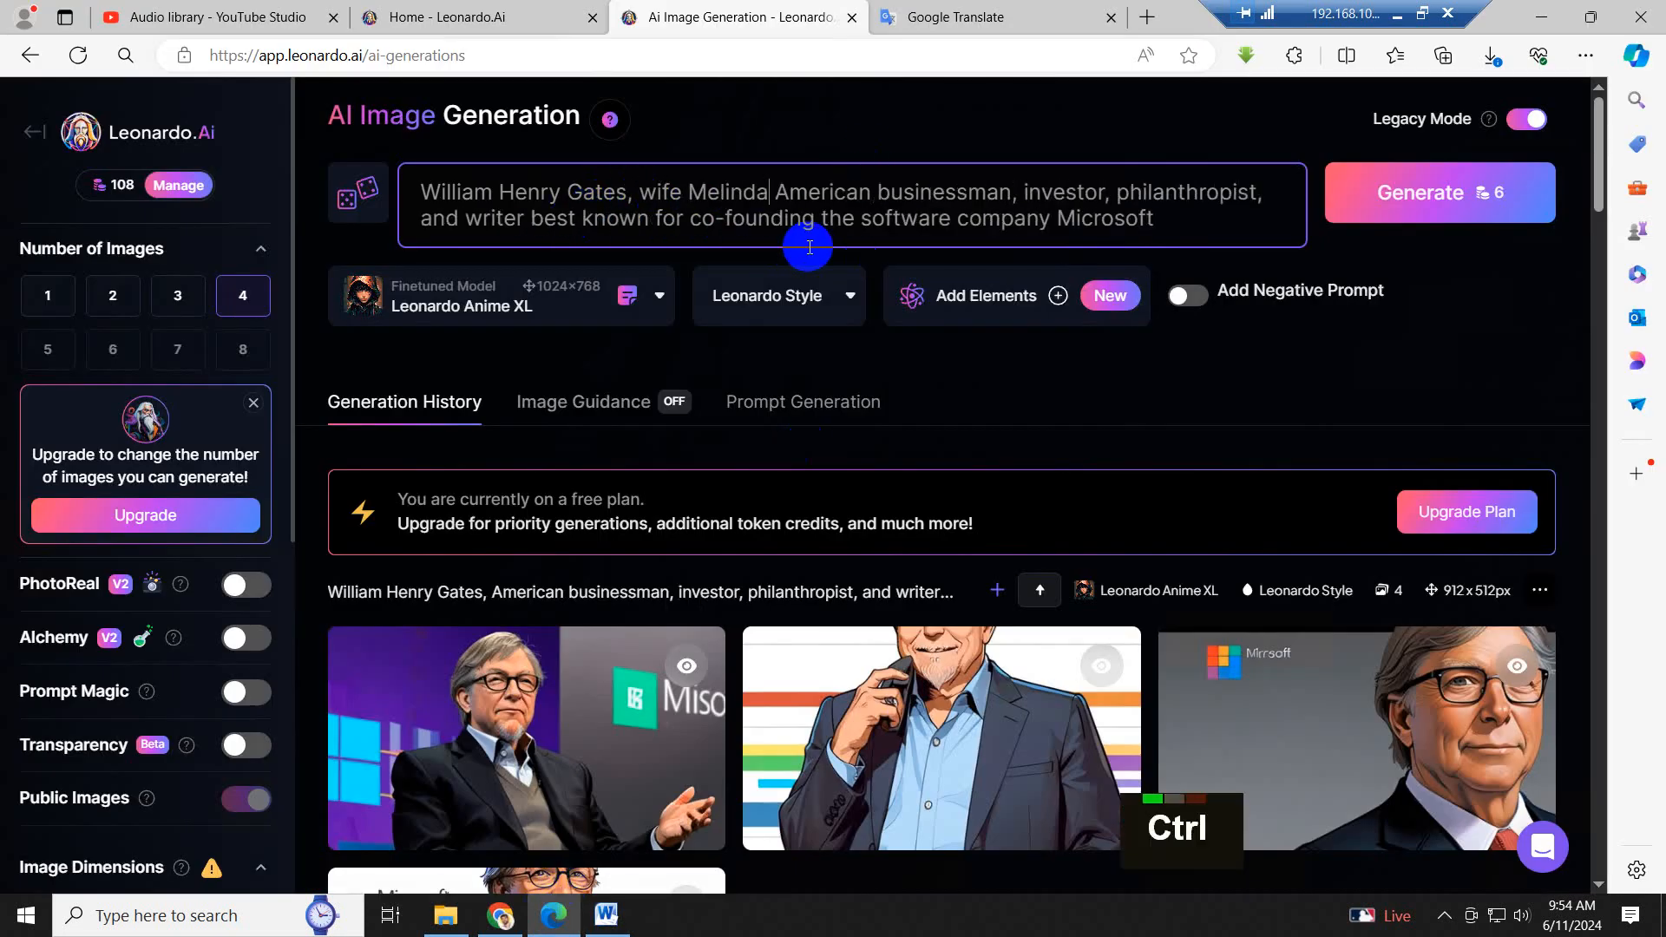
type(",")
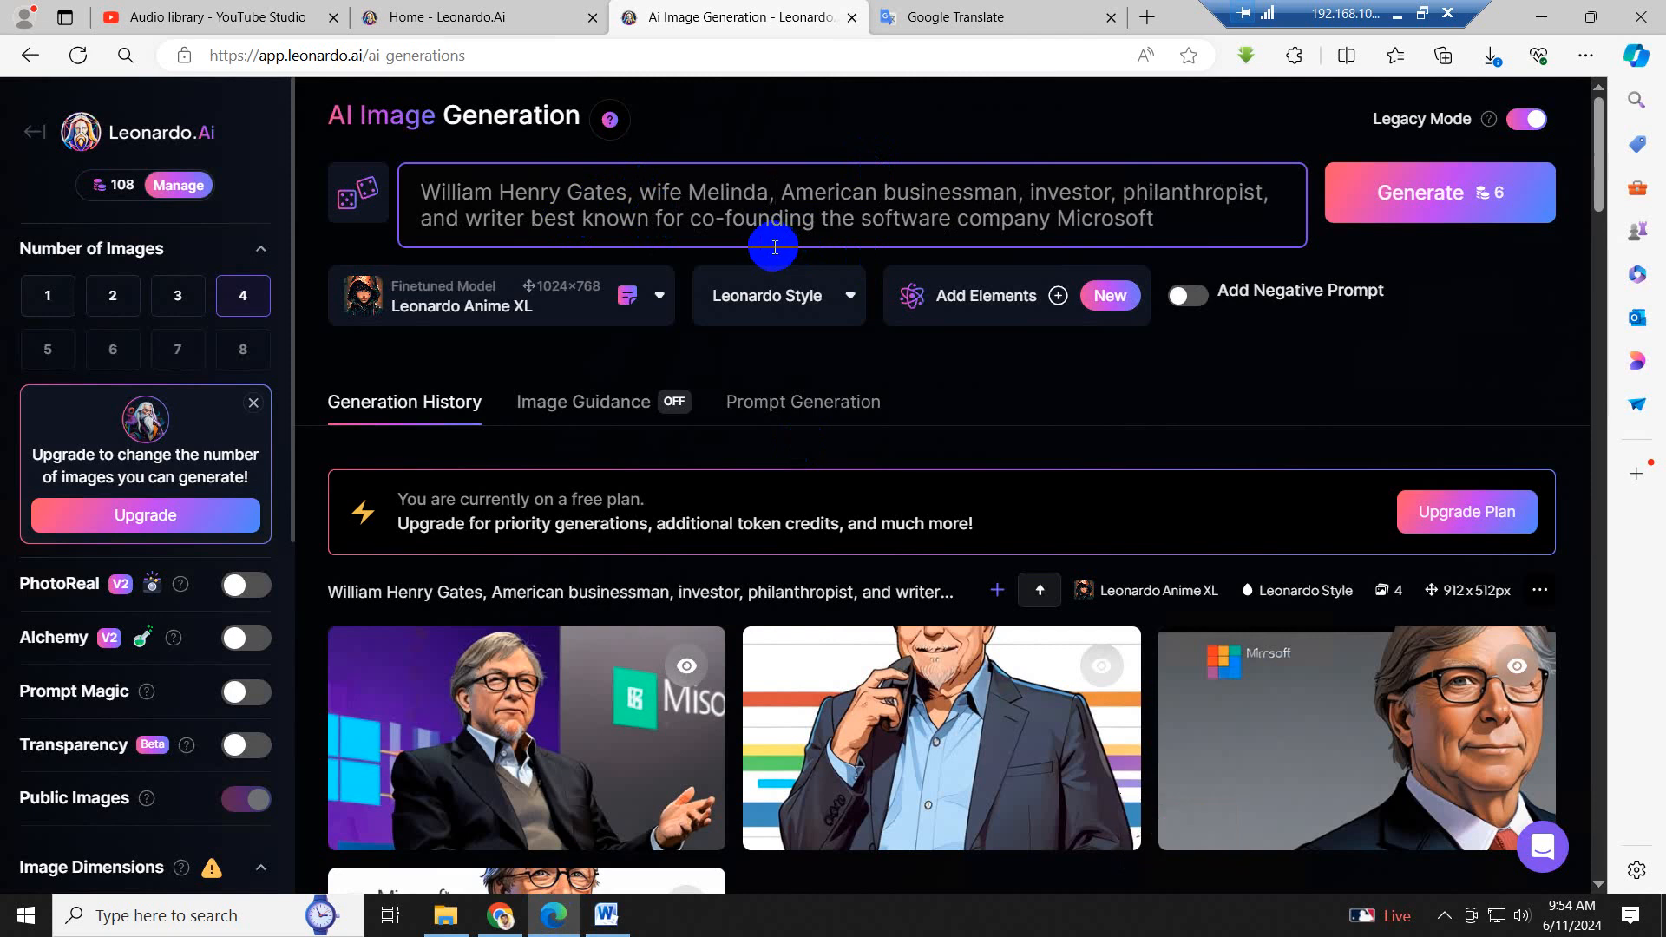
left_click(1433, 207)
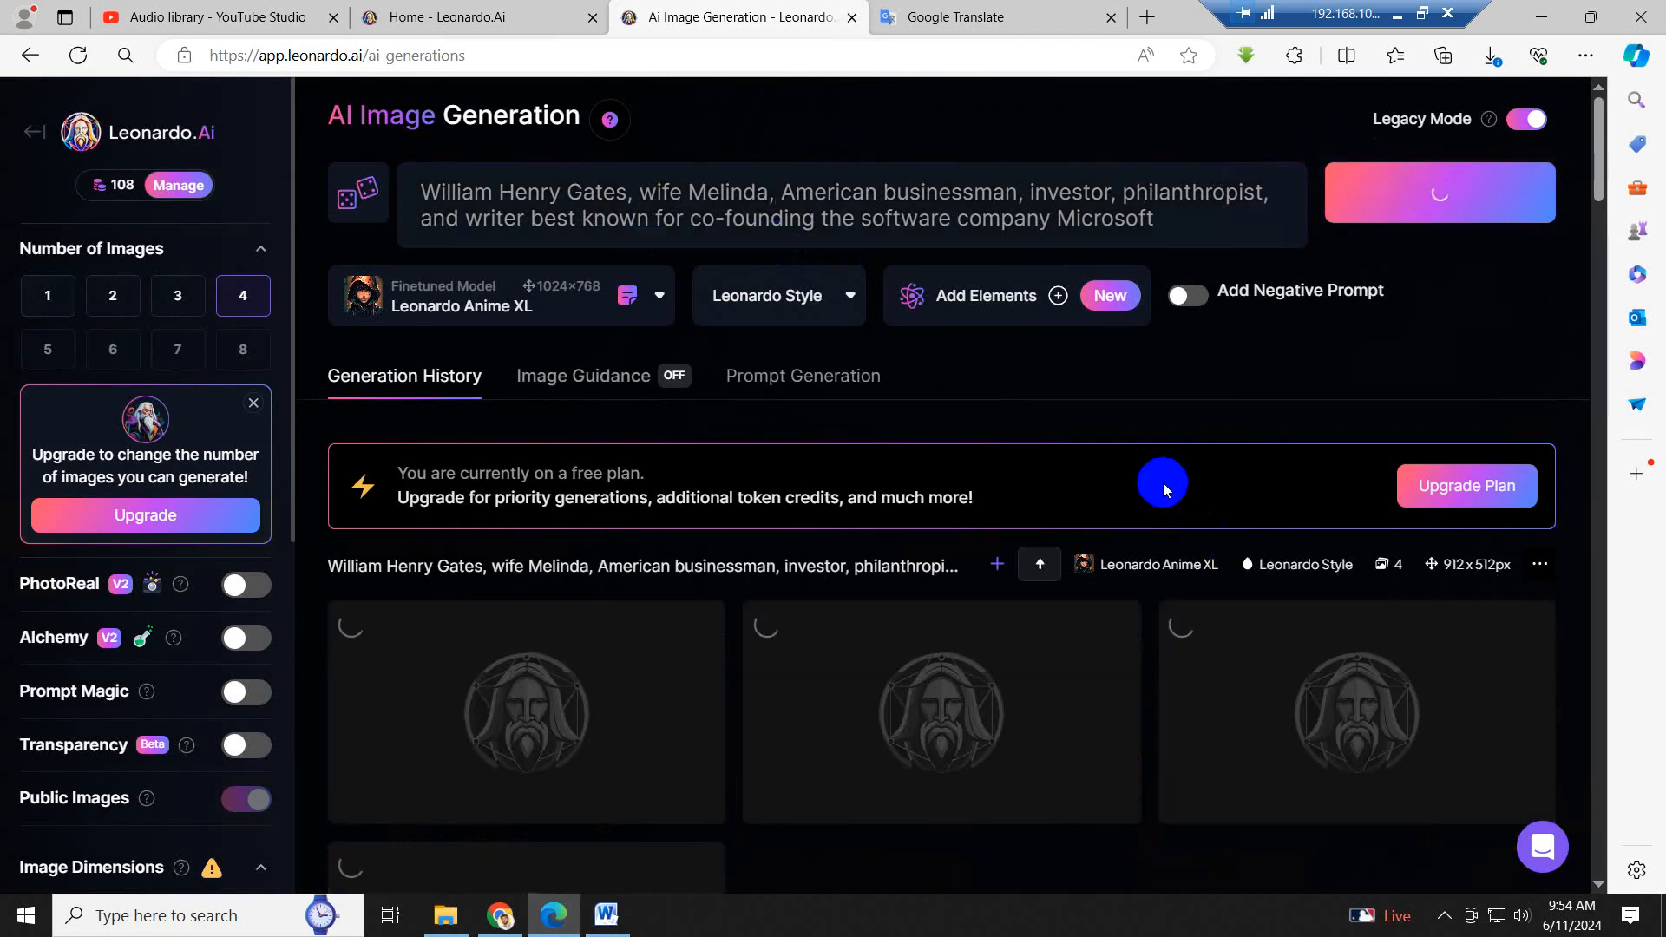
scroll(1132, 423, "down", 2)
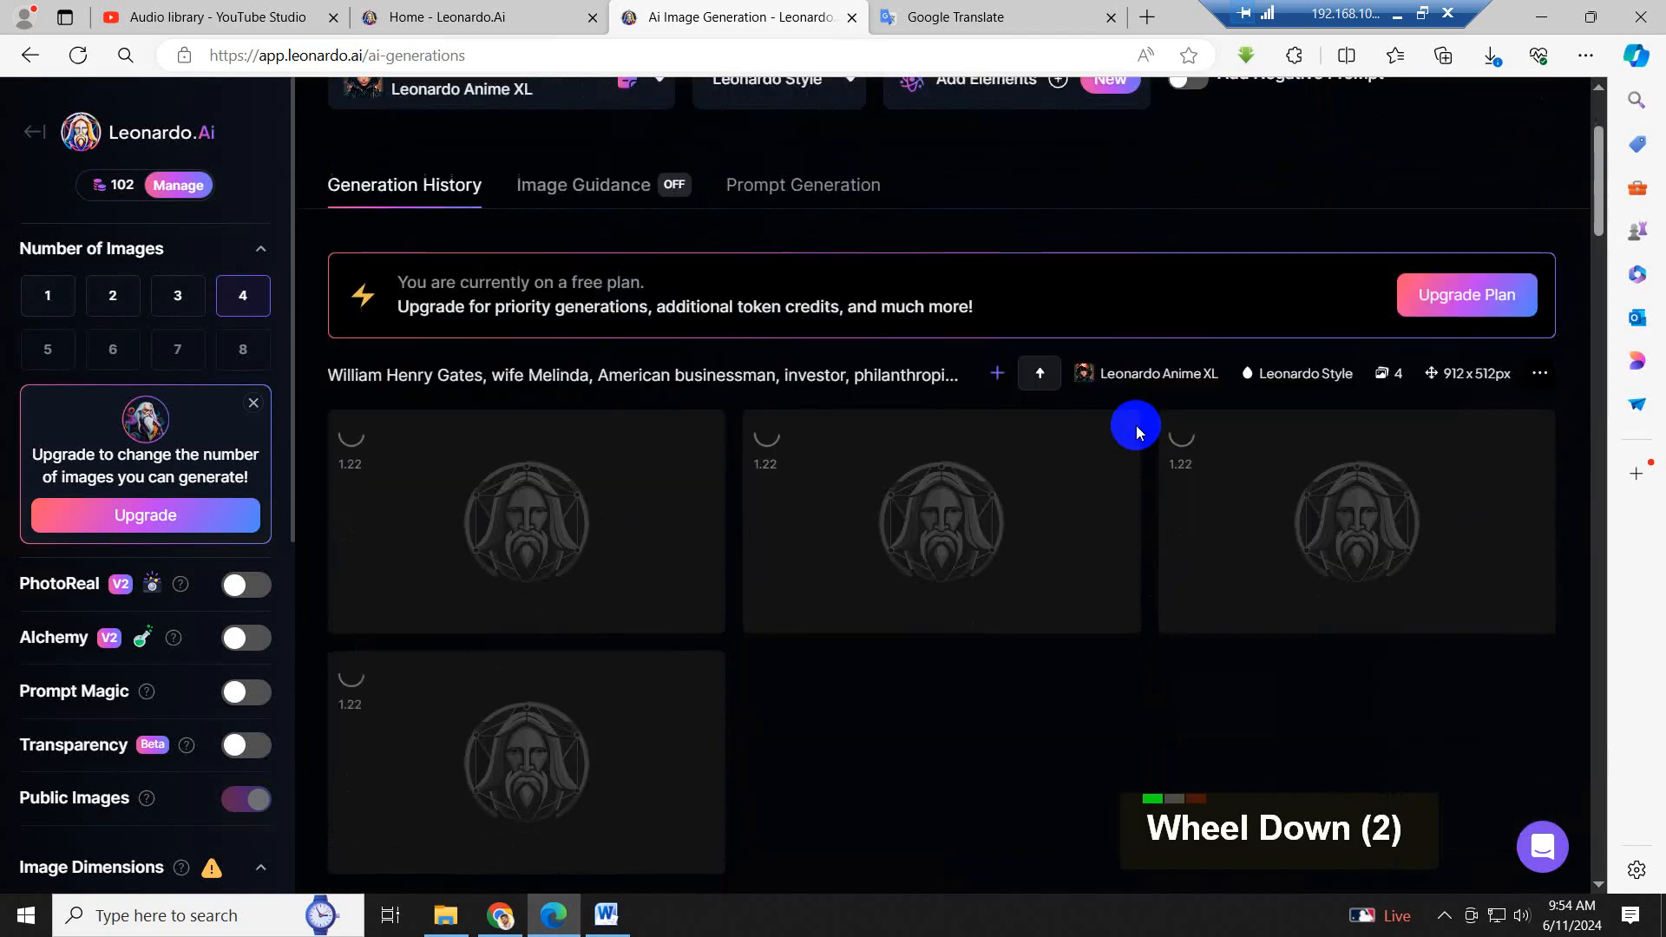
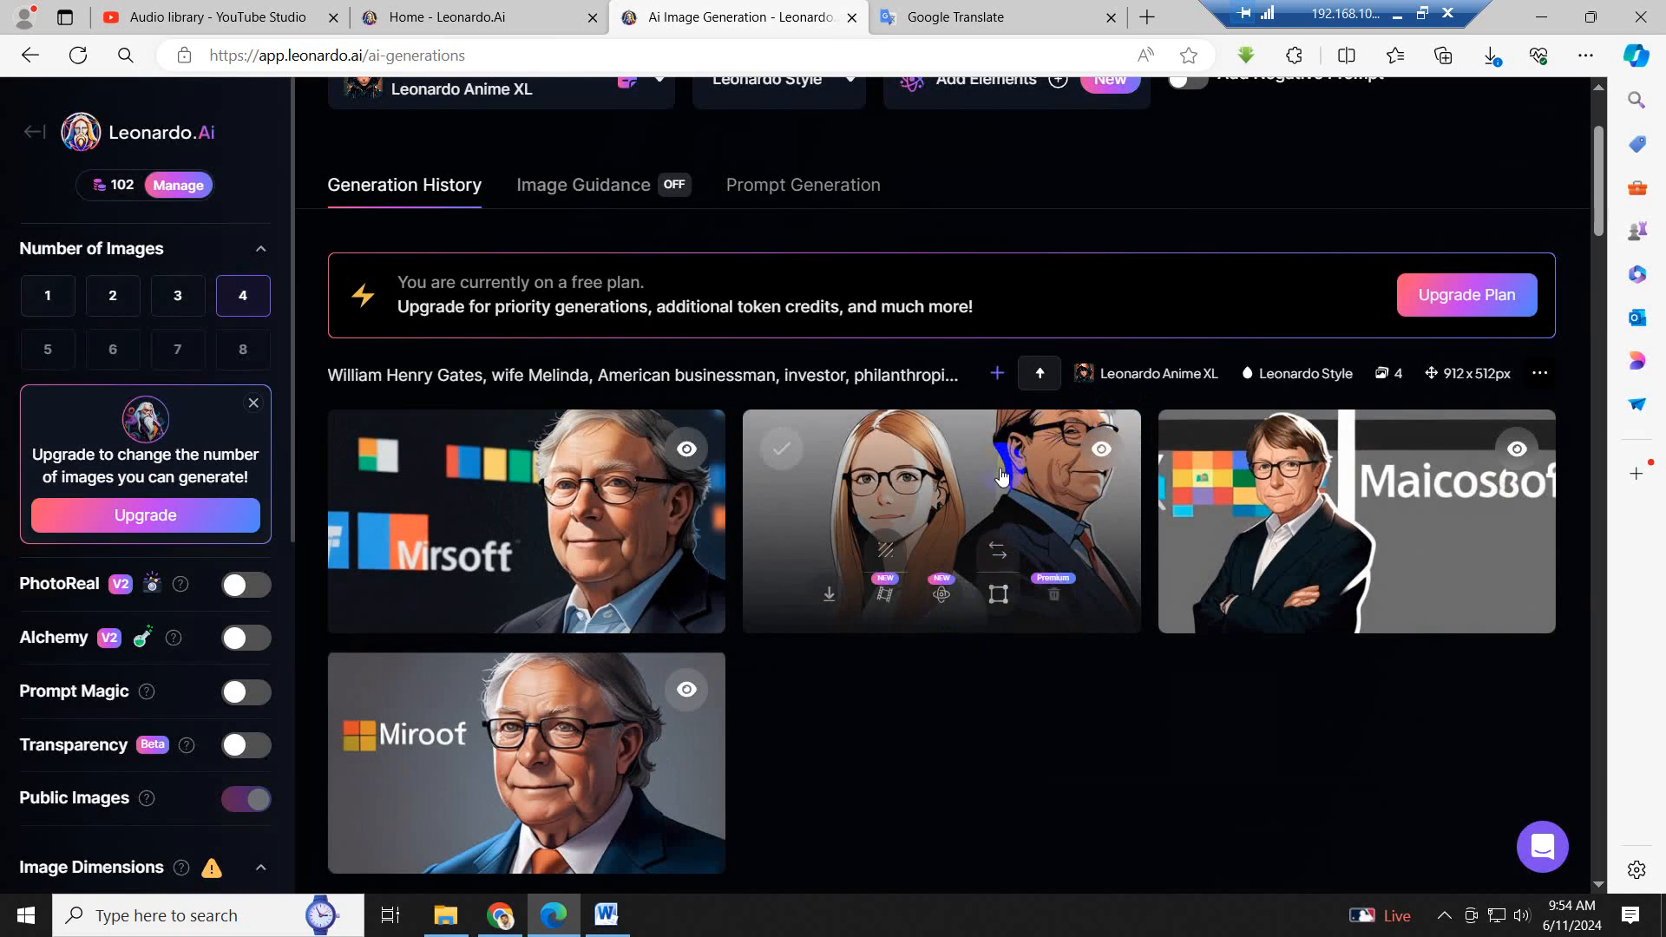
- Download the newest set's second image, with the woman beside Gates, and save it in the Image folder as 8
left_click(831, 592)
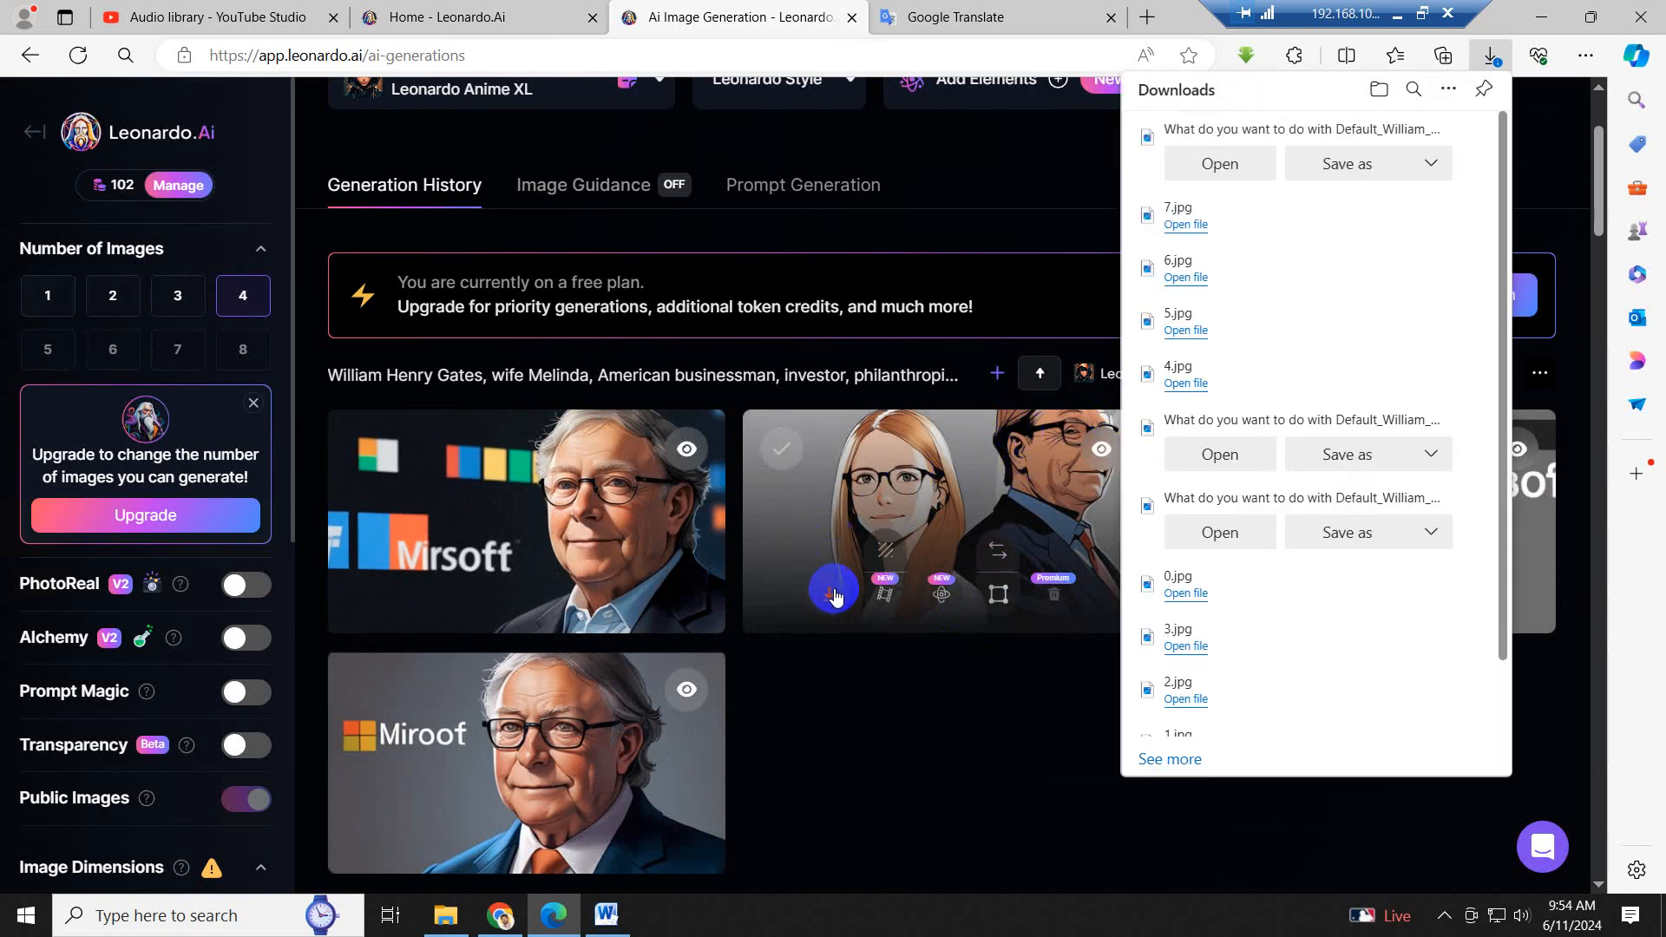
left_click(1359, 164)
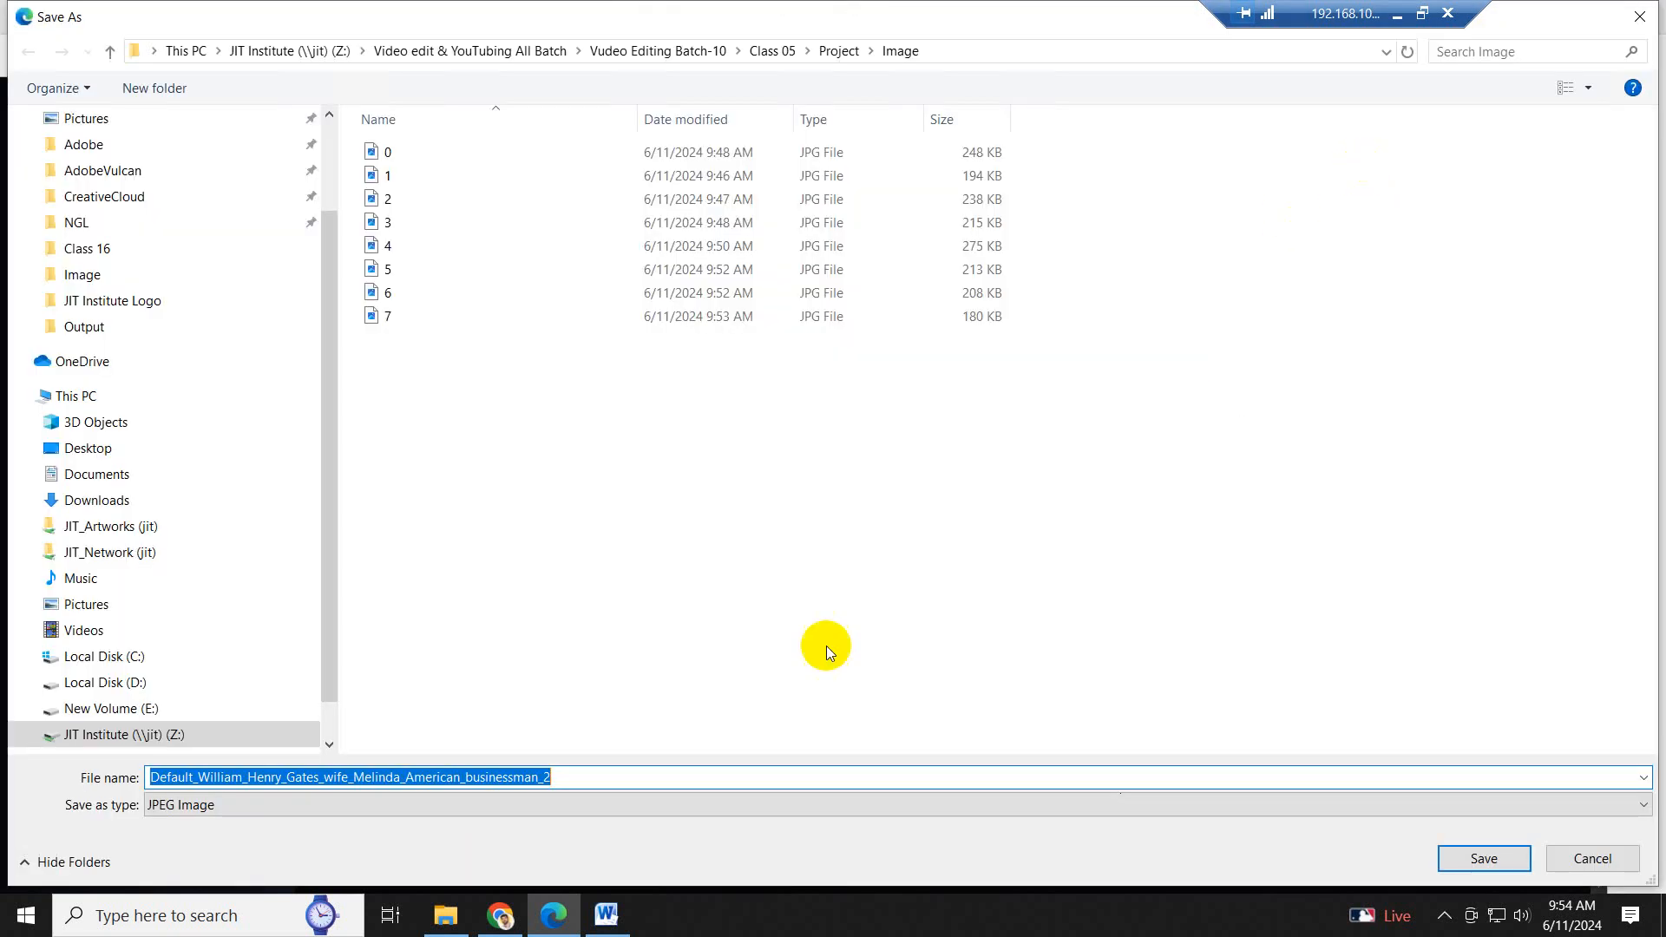
type("8")
key("Return")
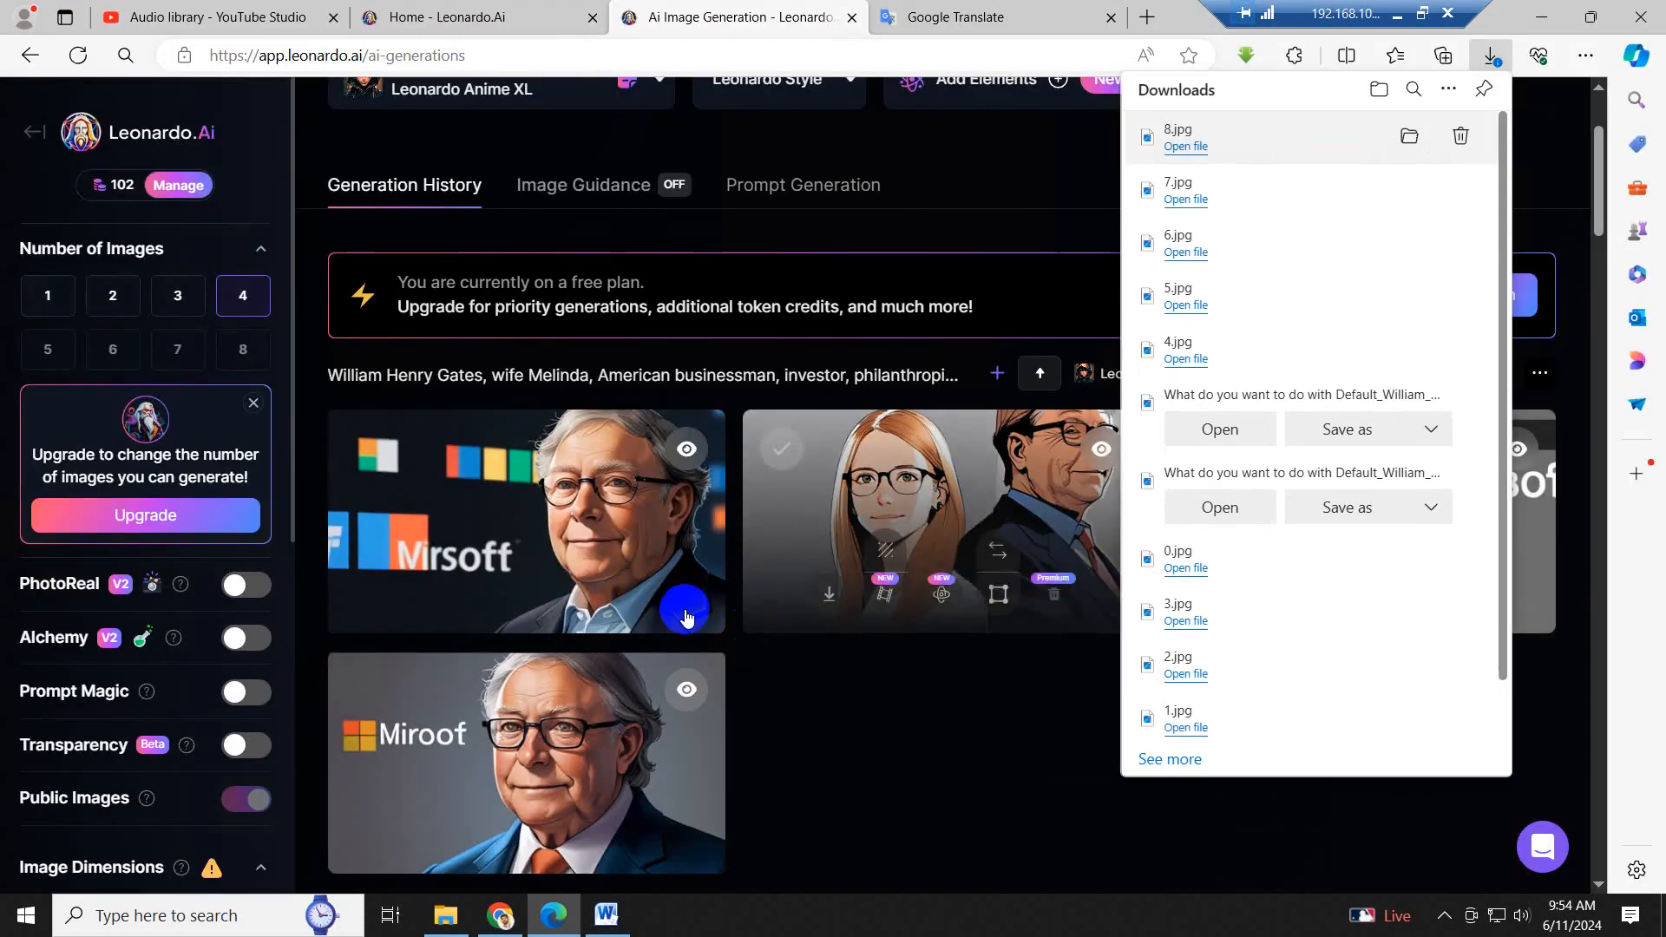
- Copy the script sentence from "He stepped down as chairman" to "Satya Nadella." in Word and translate it into Bengali in Google Translate
left_click(500, 913)
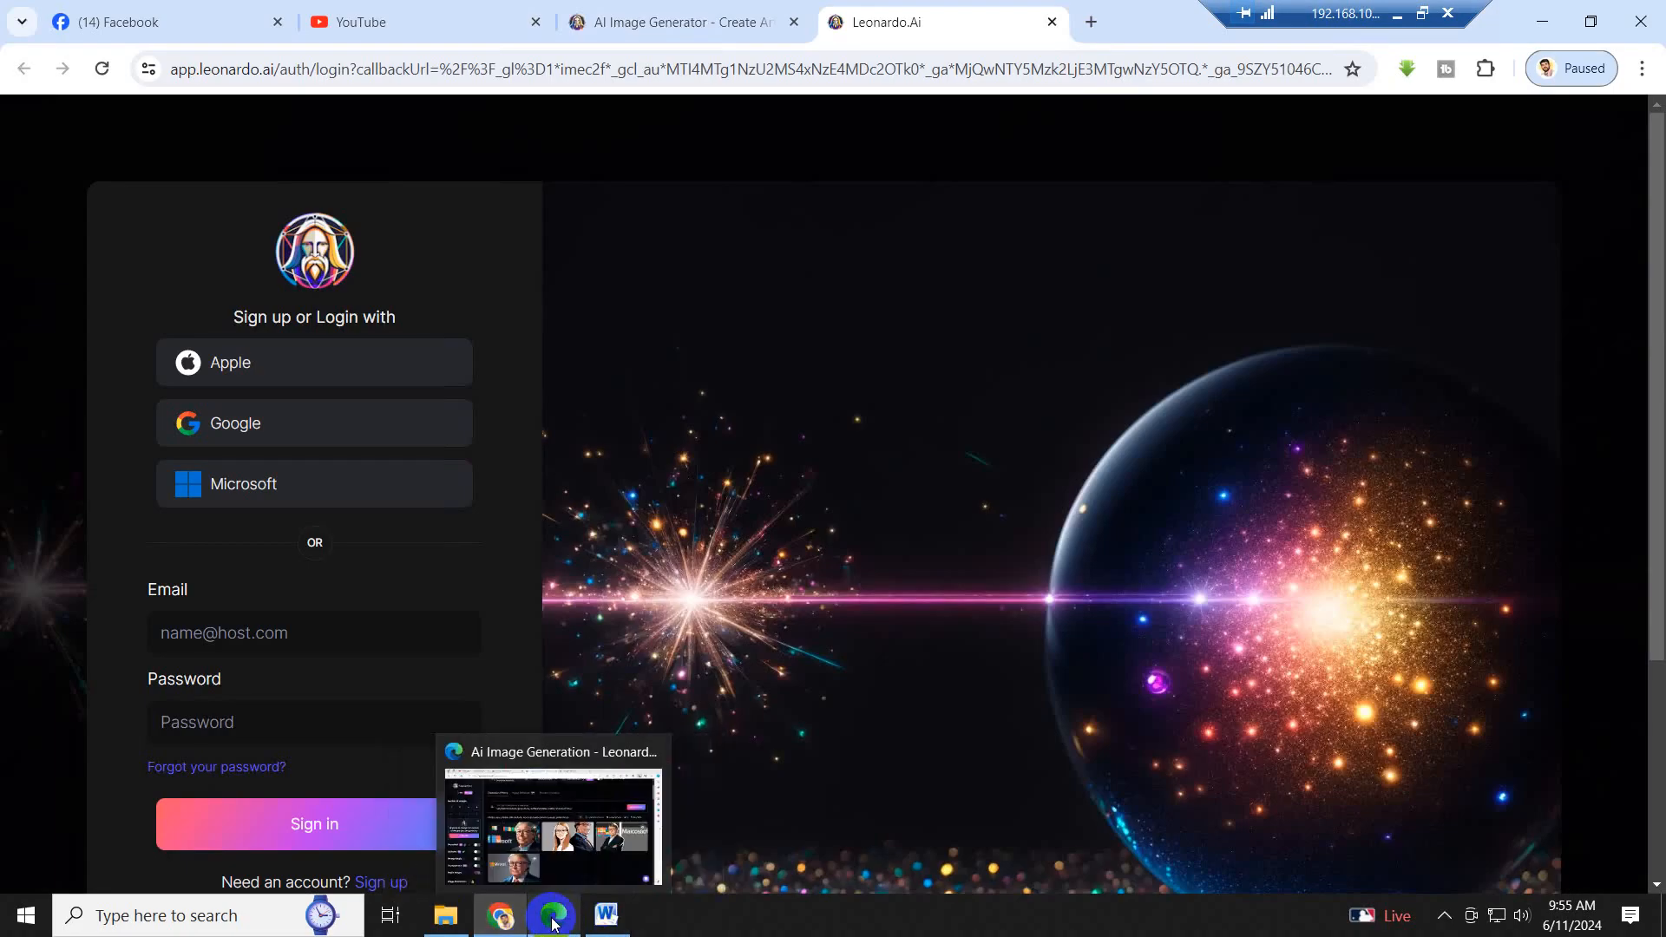
left_click(605, 920)
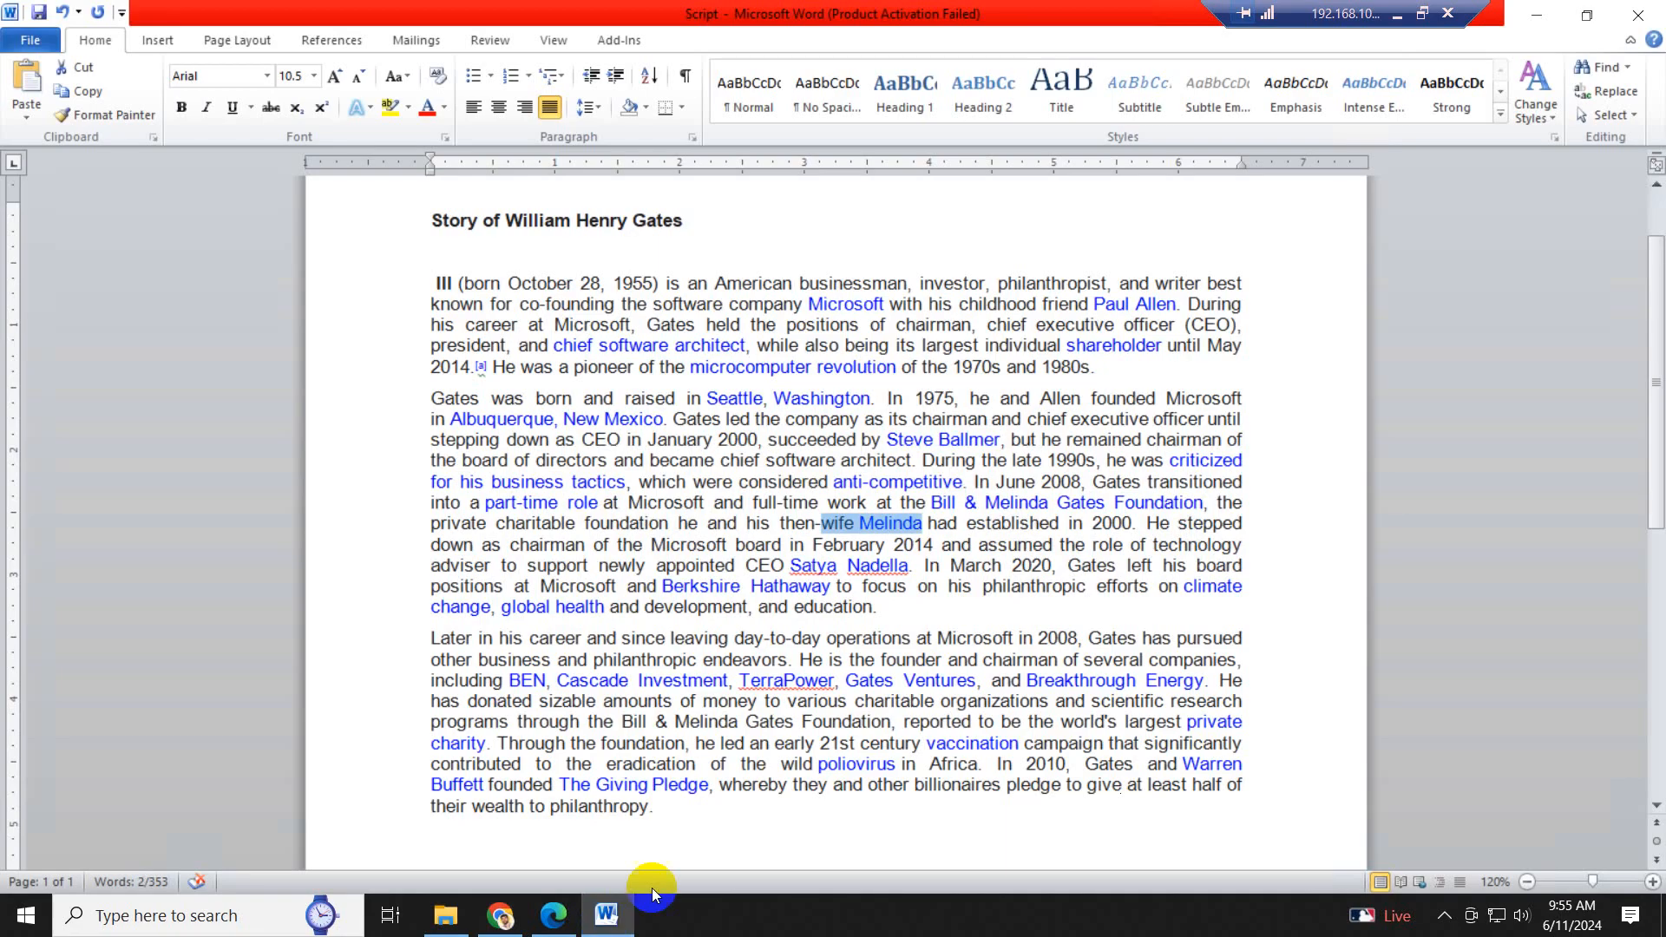
left_click(1050, 523)
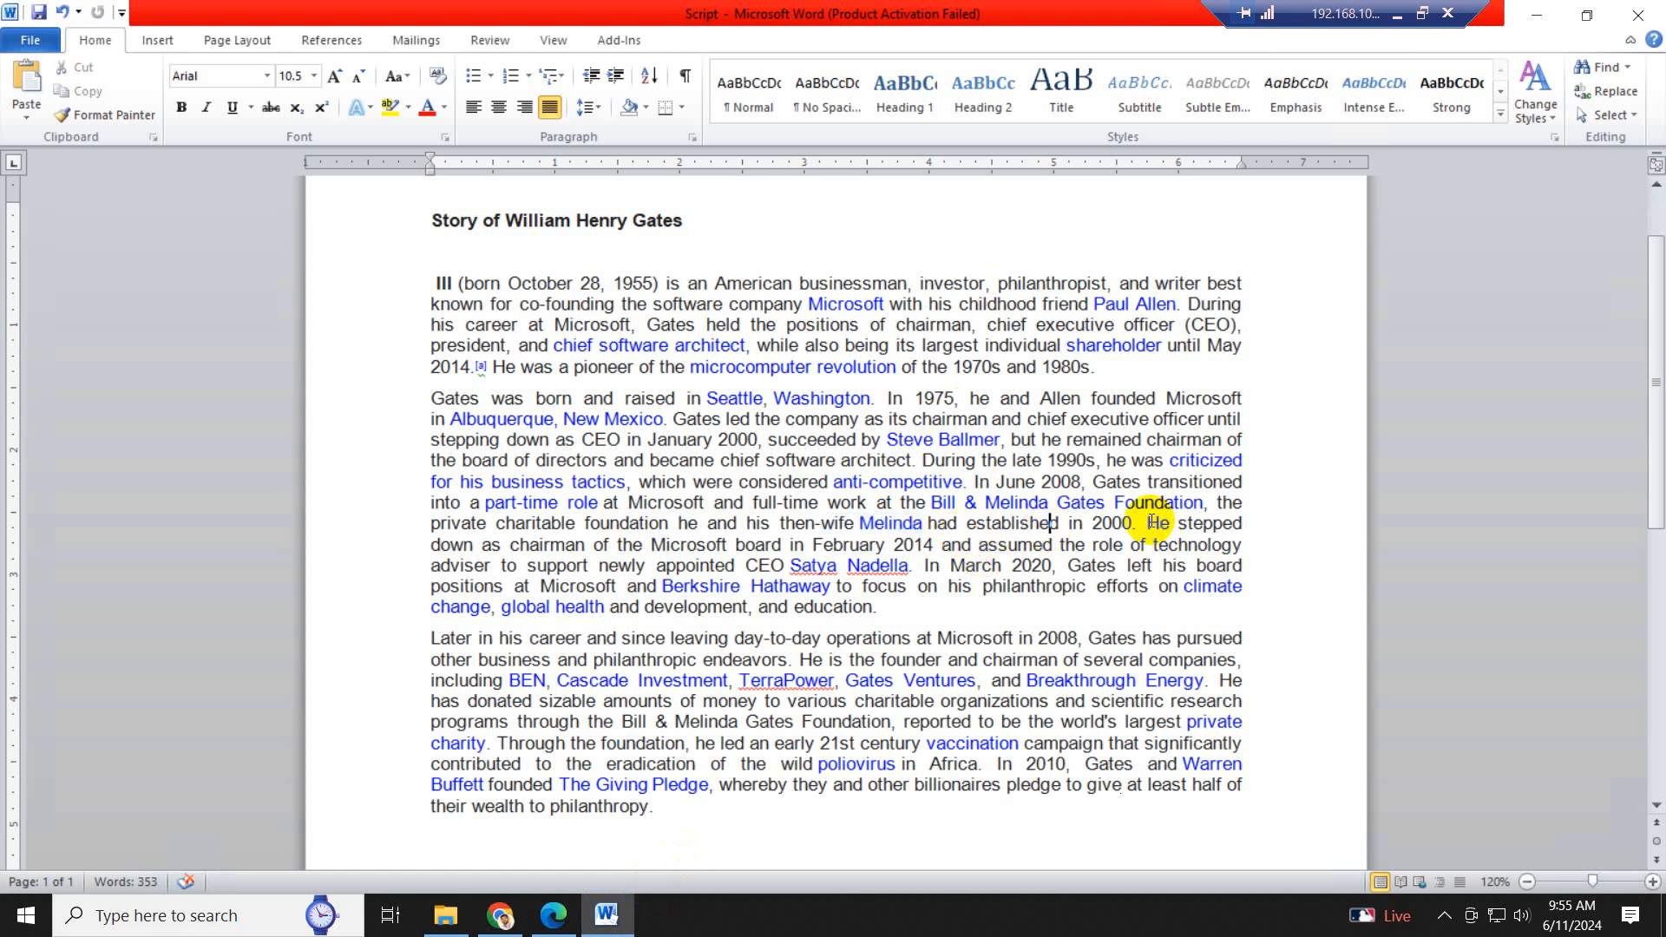
left_click_drag(1147, 522, 922, 570)
key("ctrl+c")
key("ctrl")
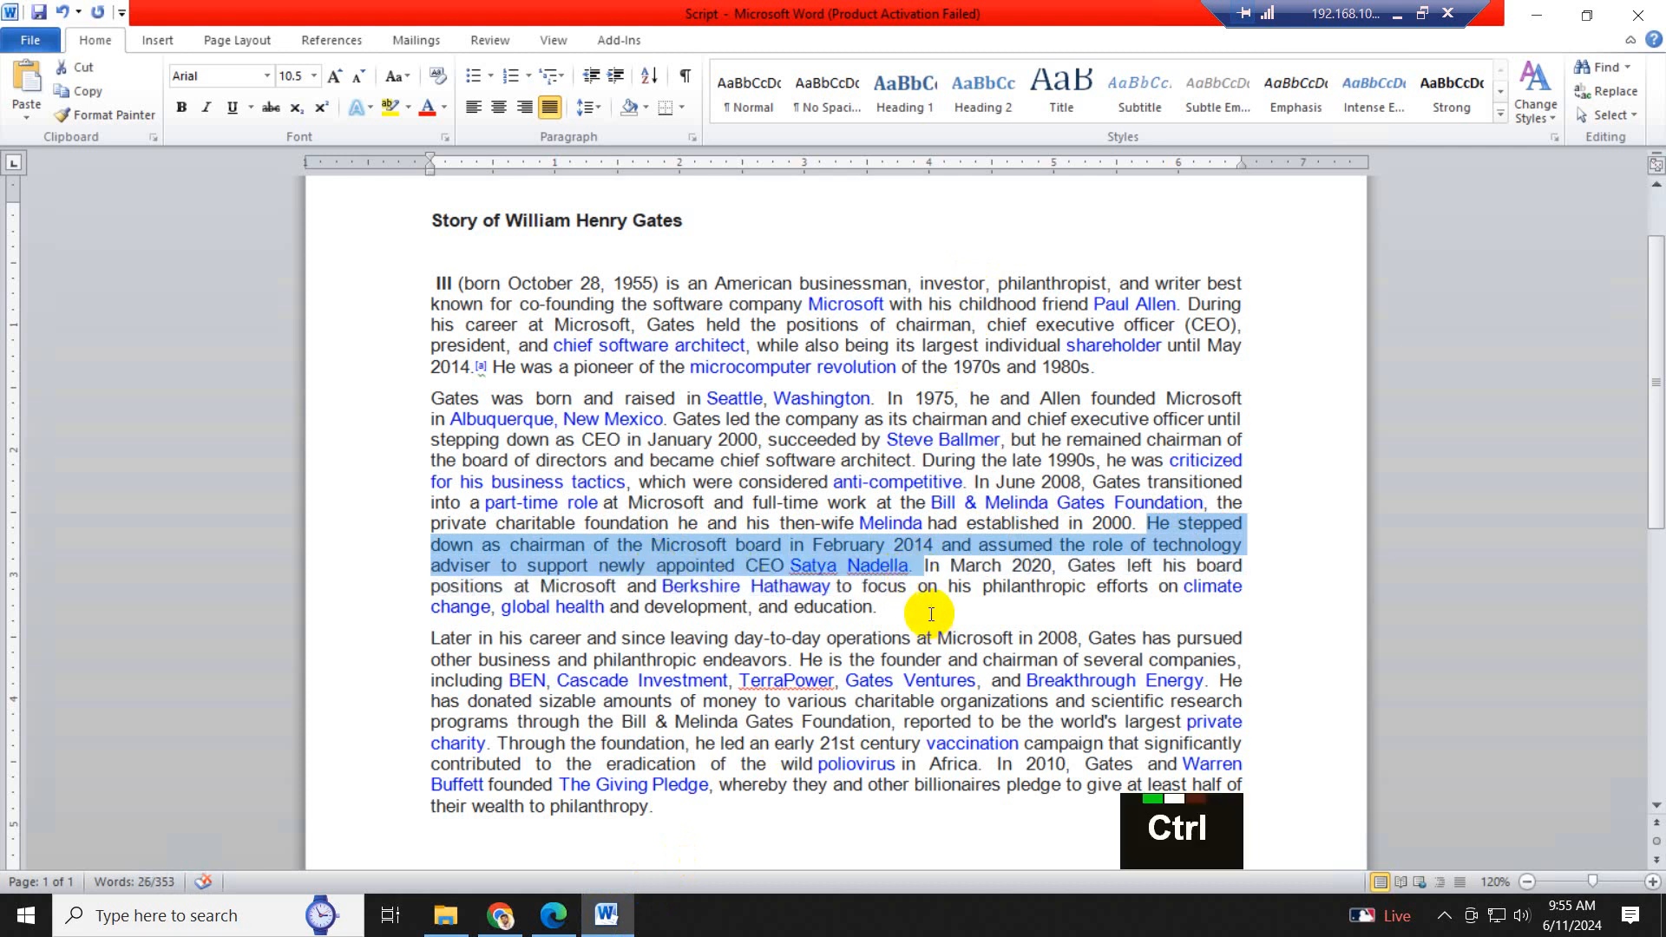
left_click(554, 918)
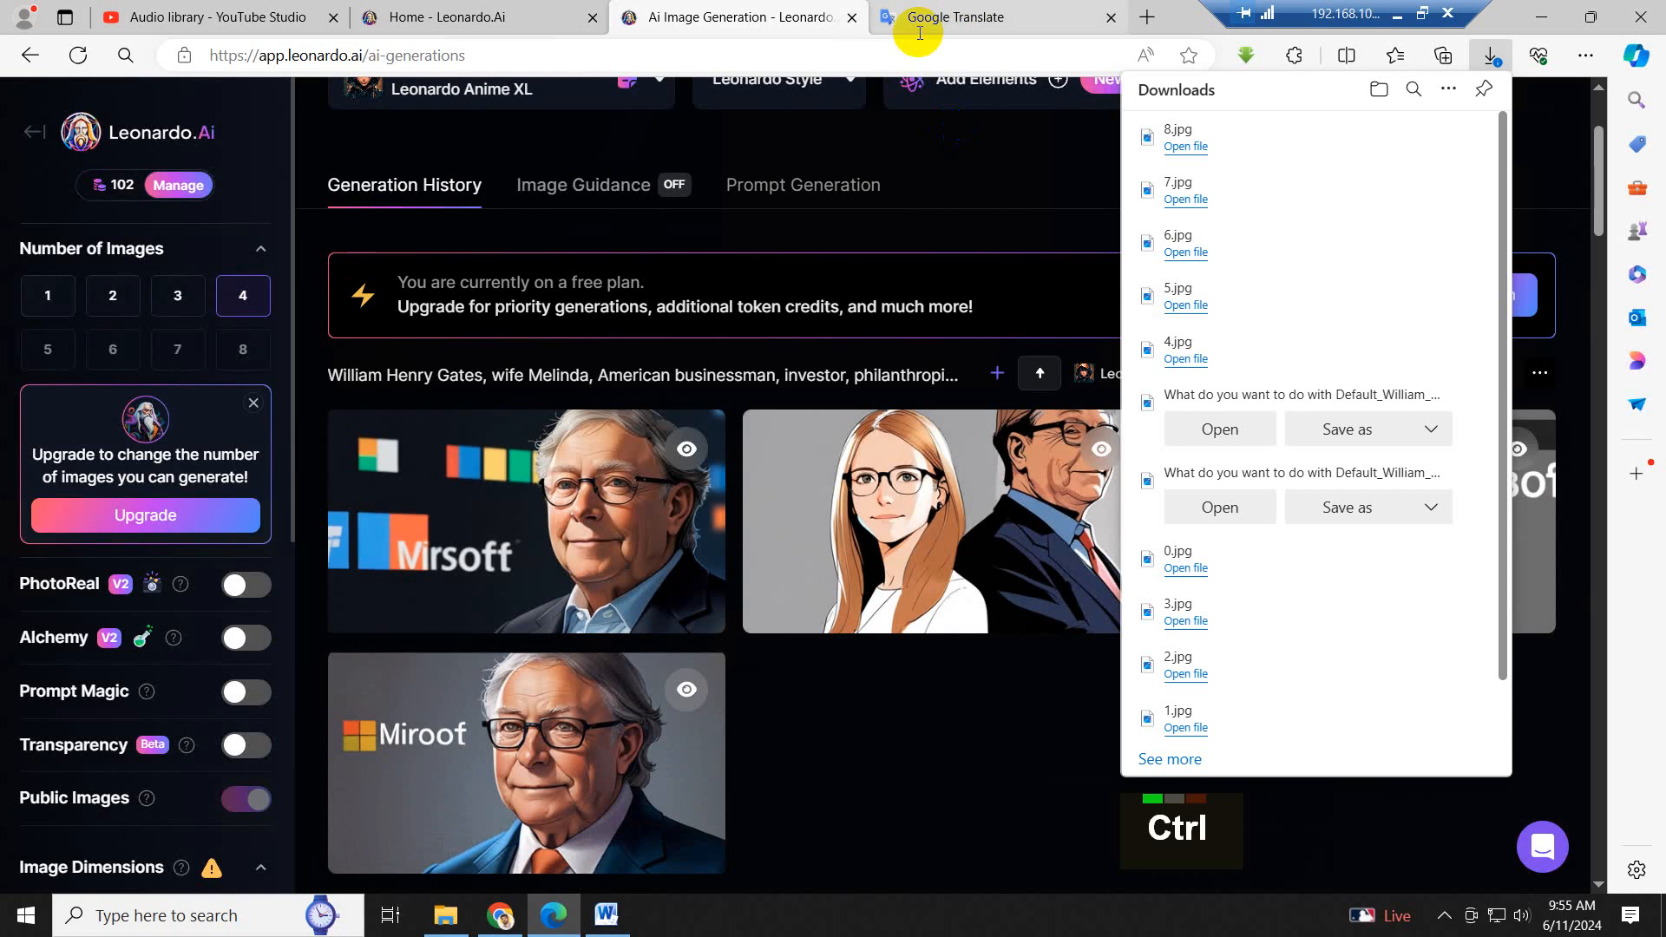
left_click(960, 17)
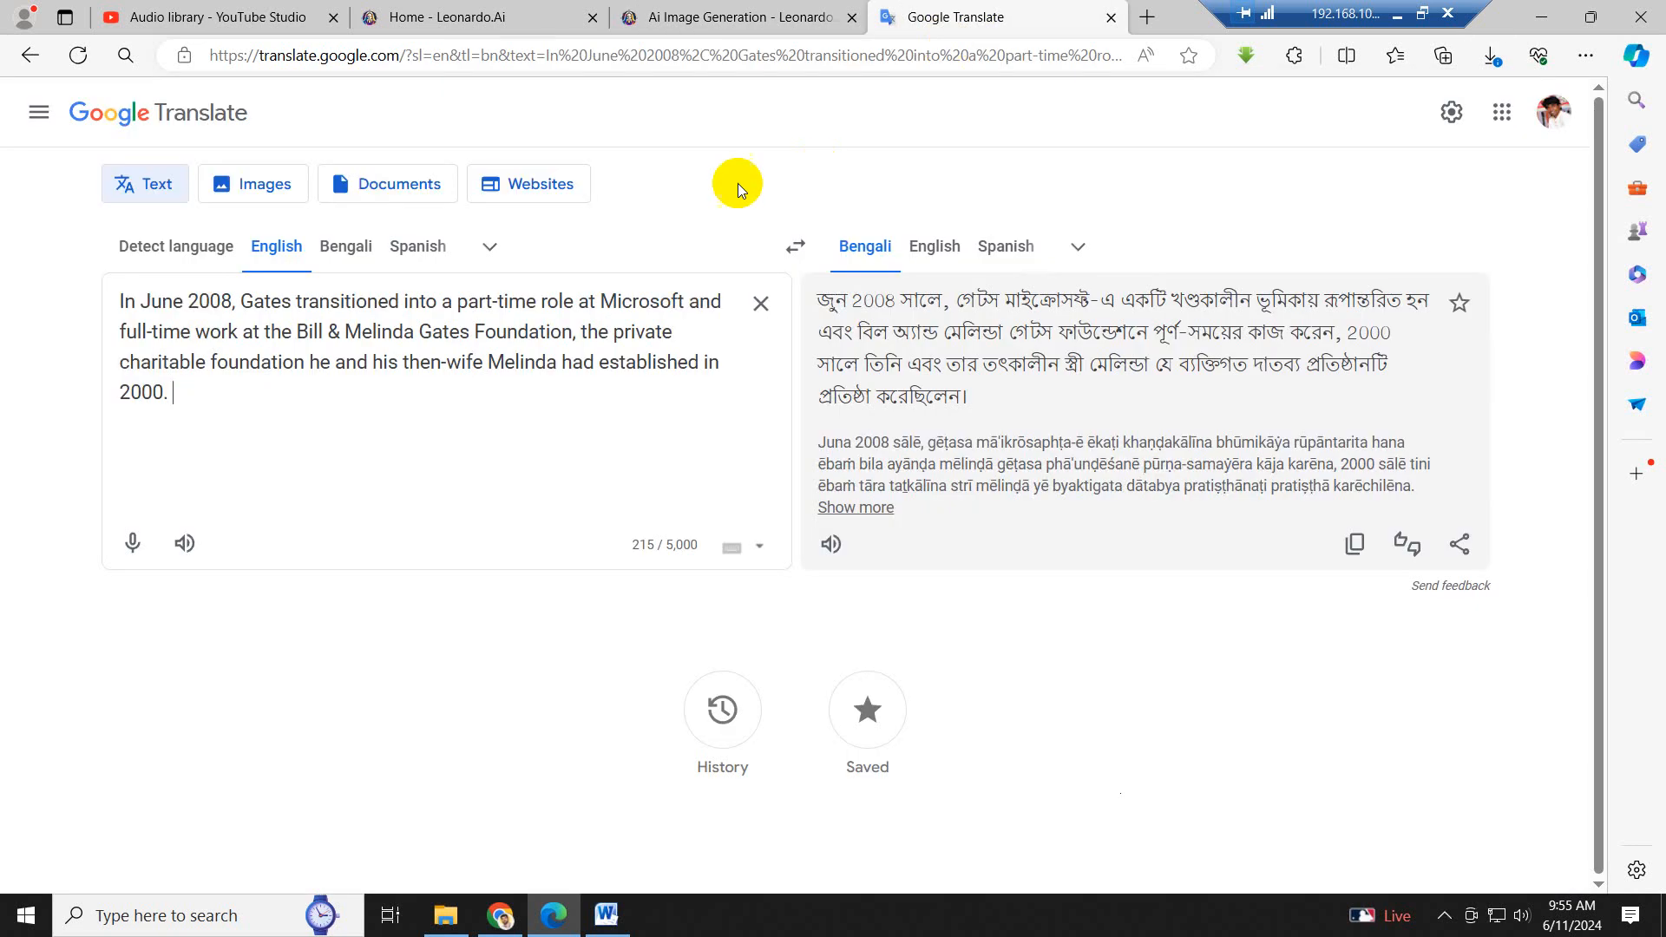
left_click(760, 301)
key("ctrl")
key("ctrl+v")
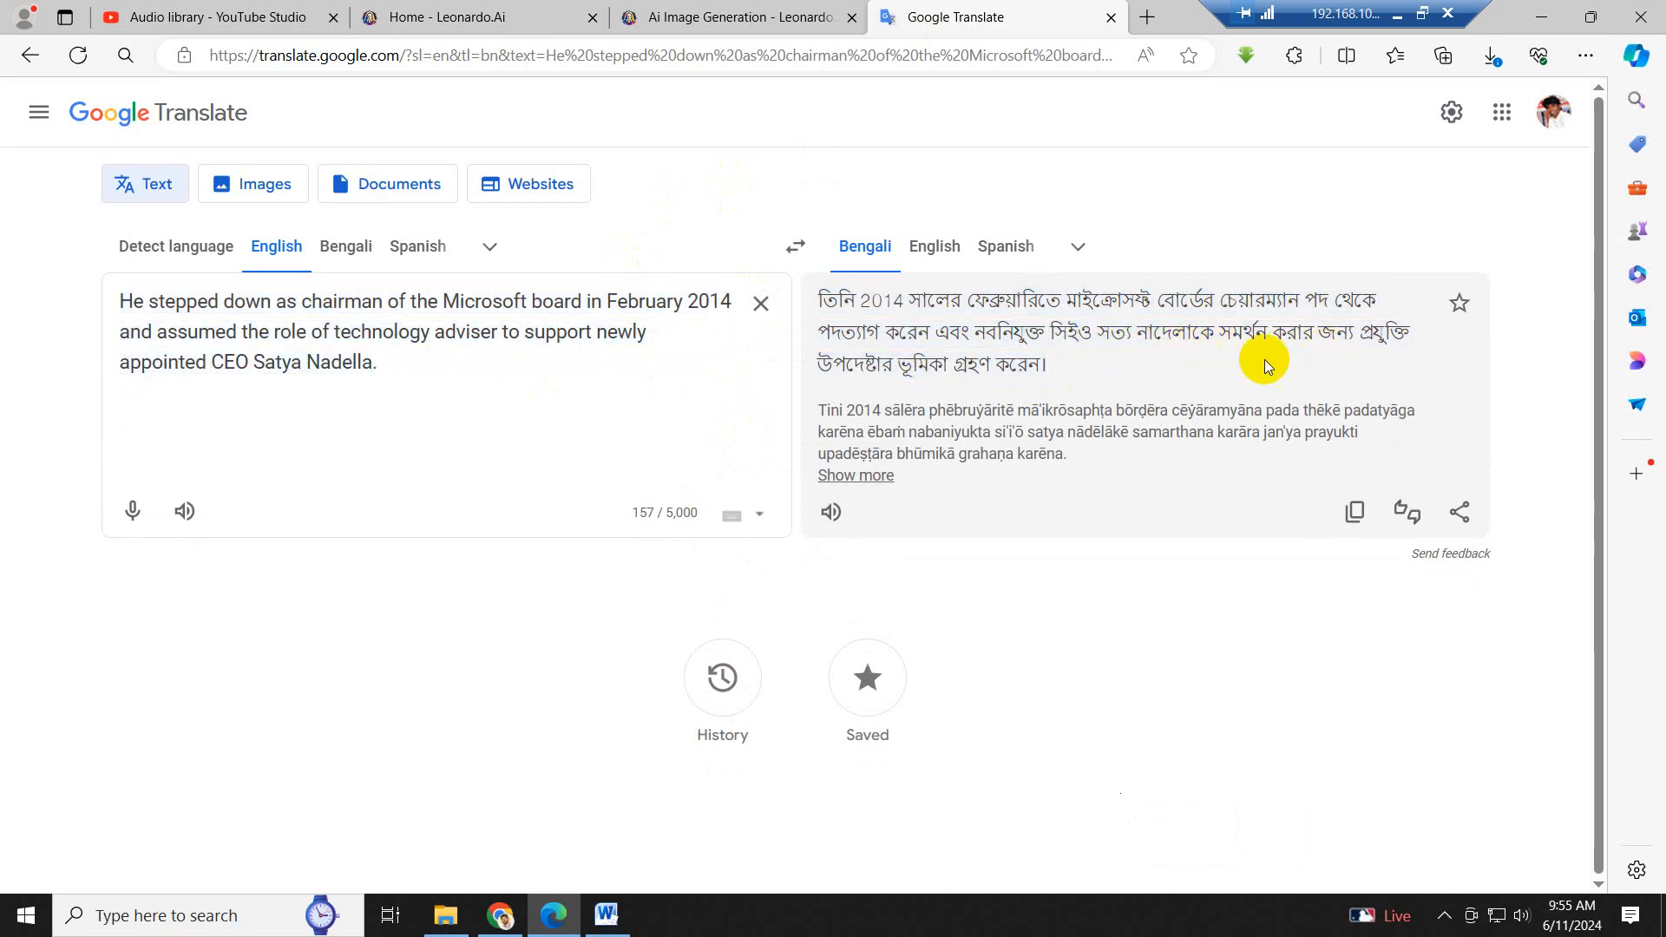
- Back in Leonardo AI, download the newest set's third image and save it in the Image folder as 9
left_click(674, 12)
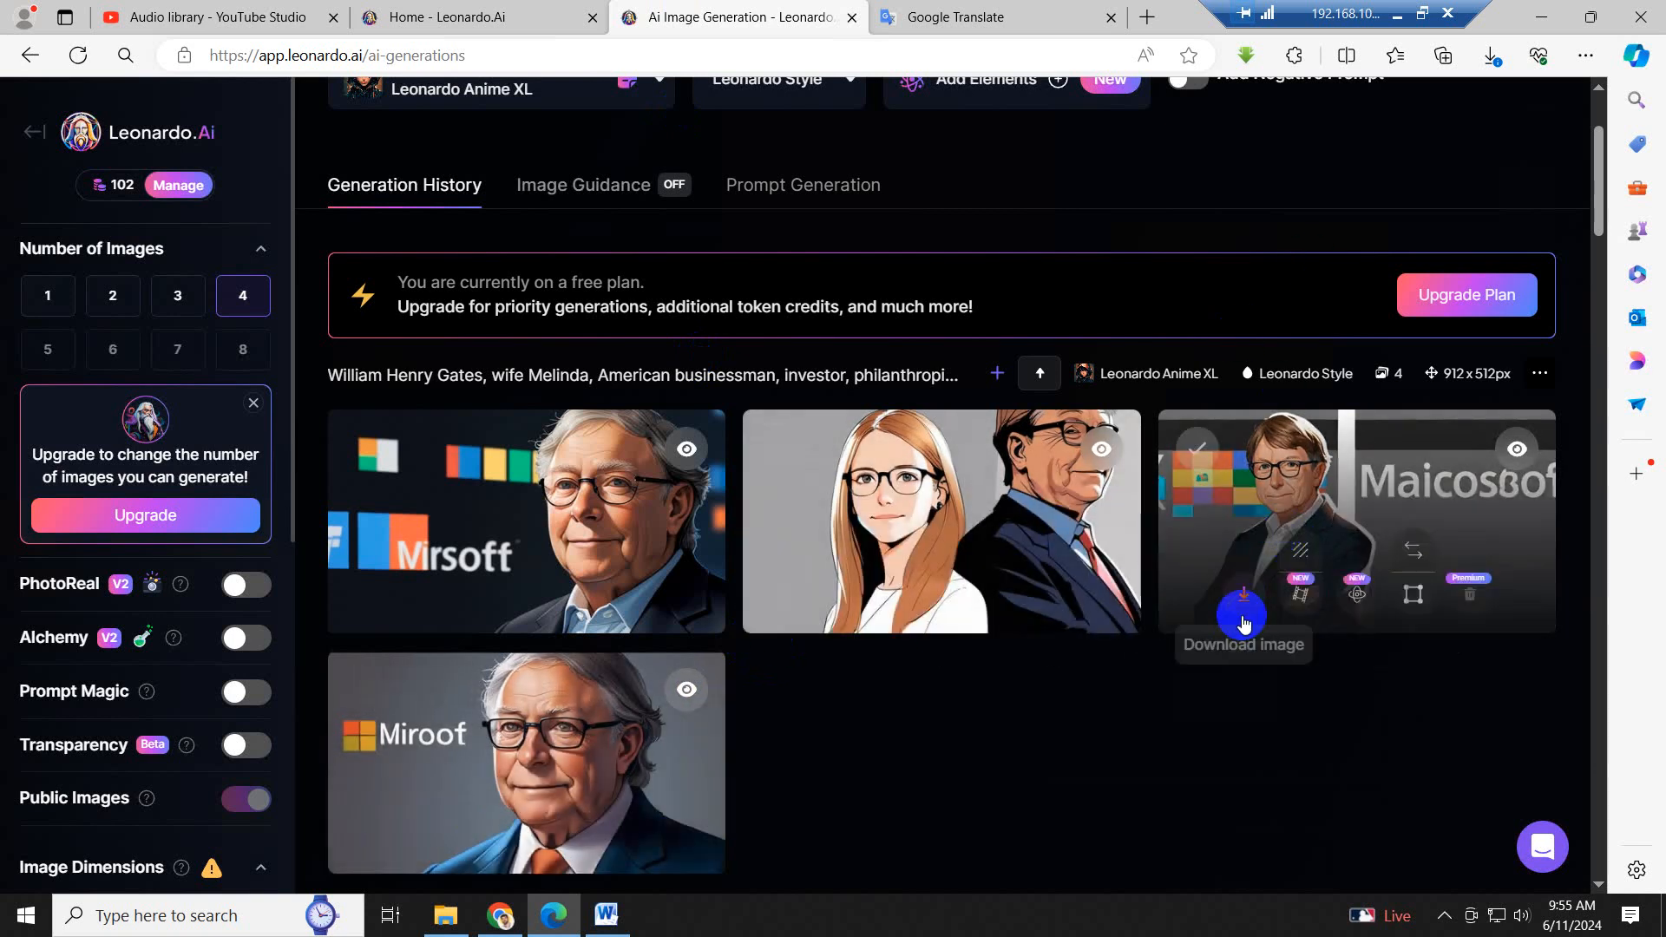
left_click(1243, 617)
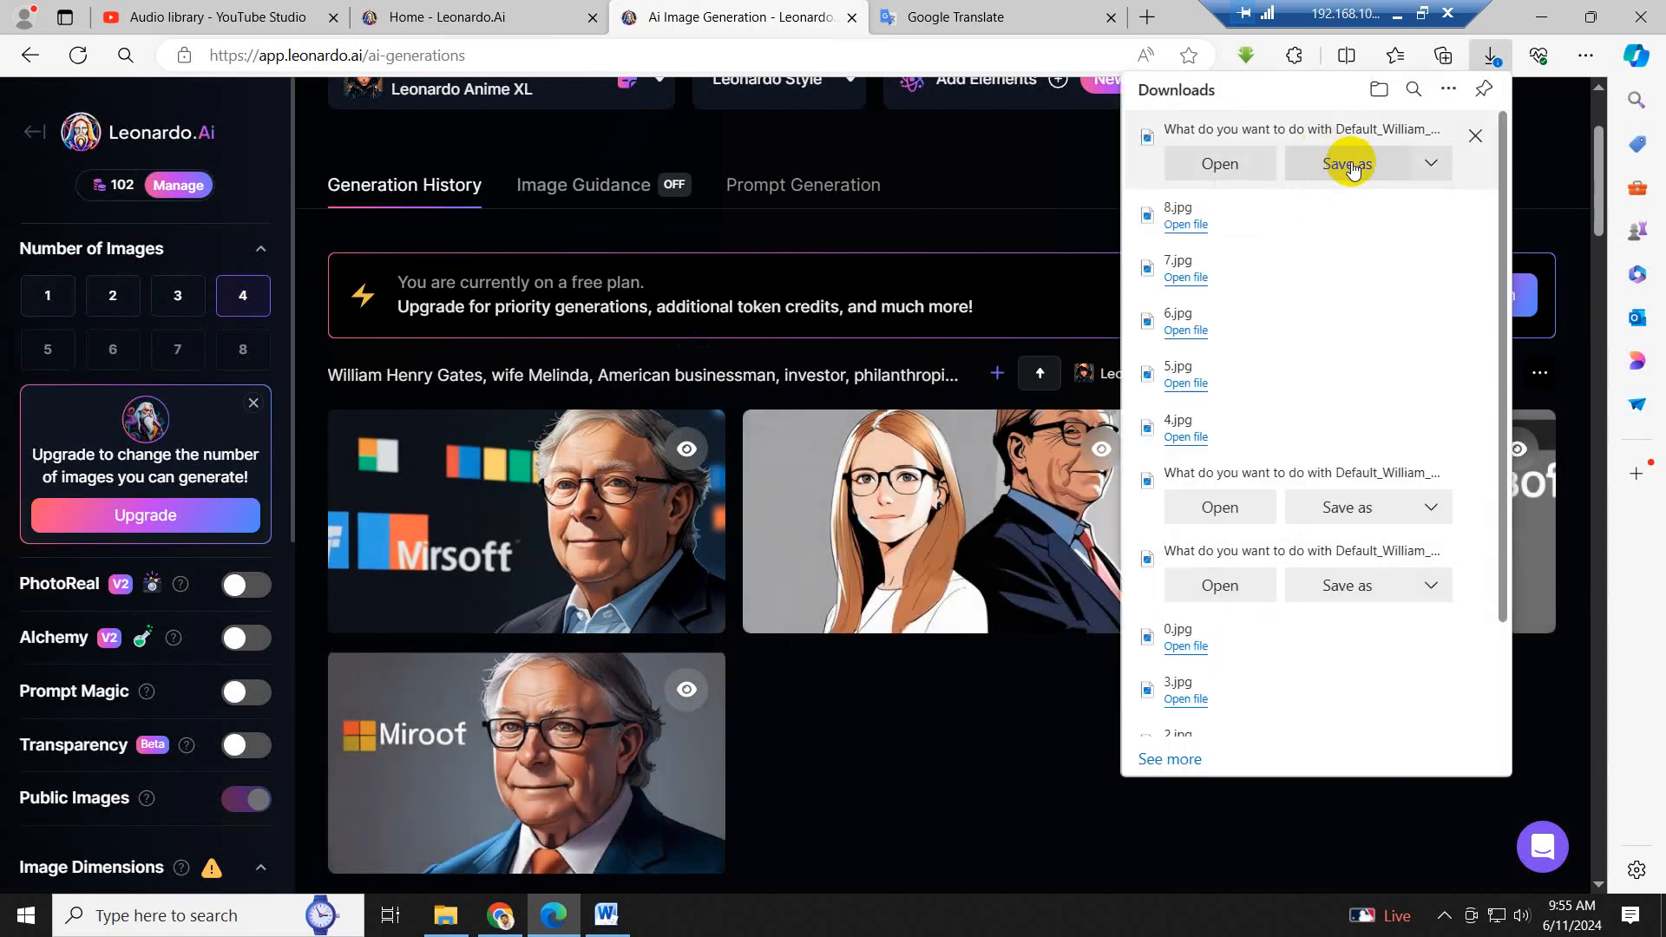
left_click(1350, 164)
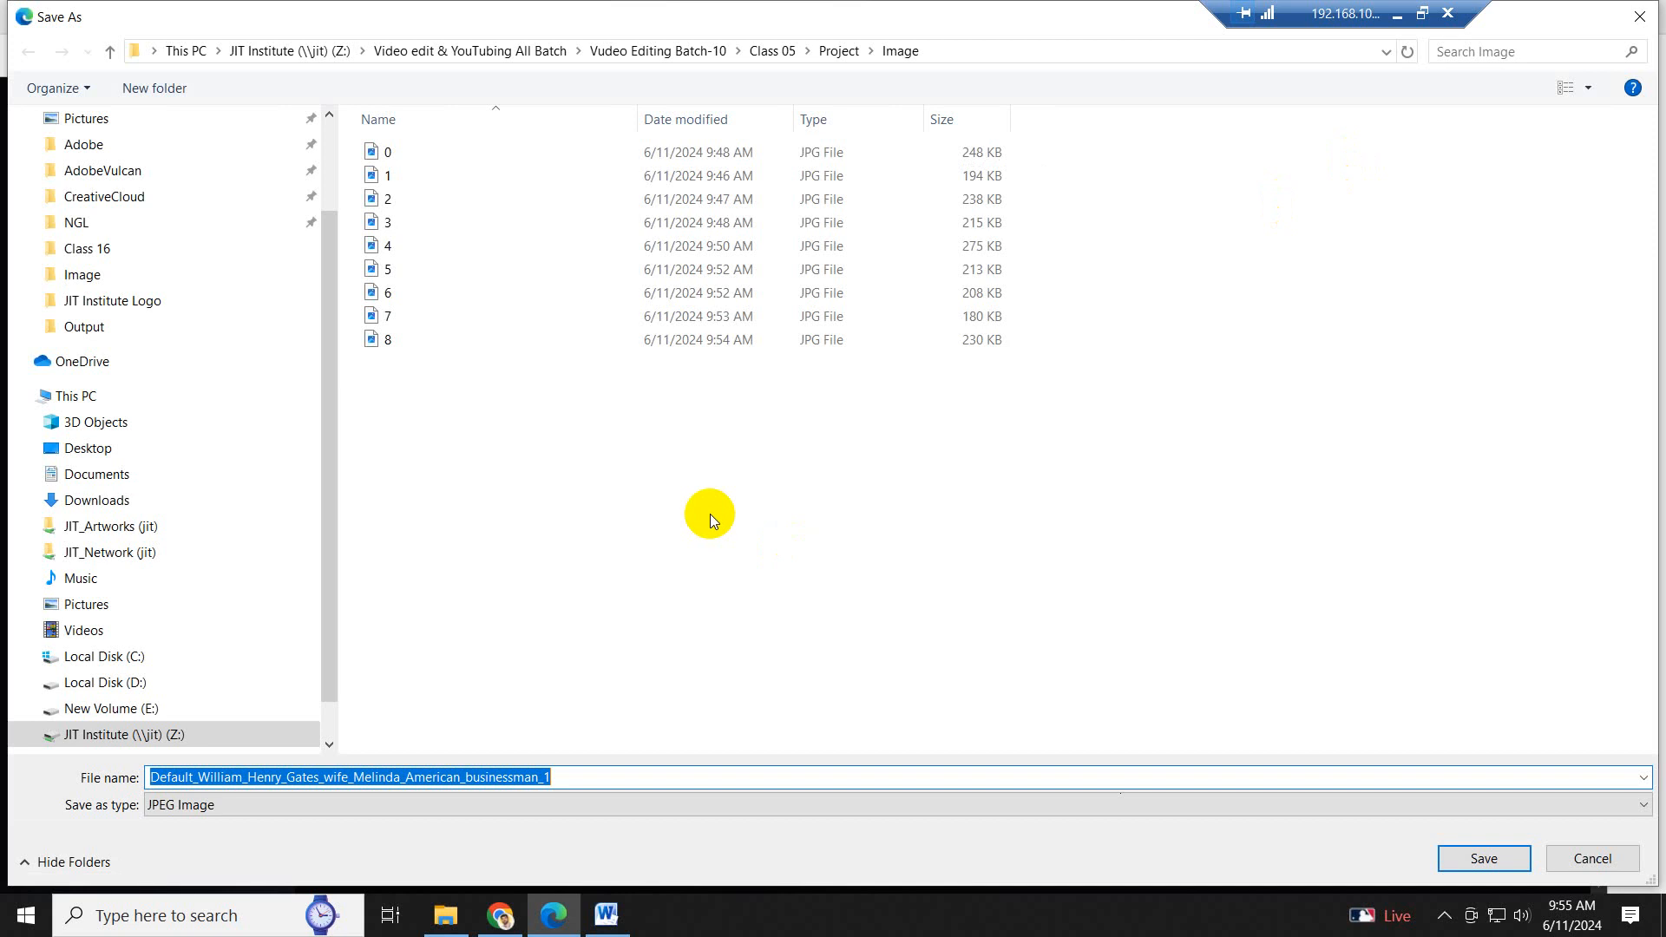
type("9")
key("Return")
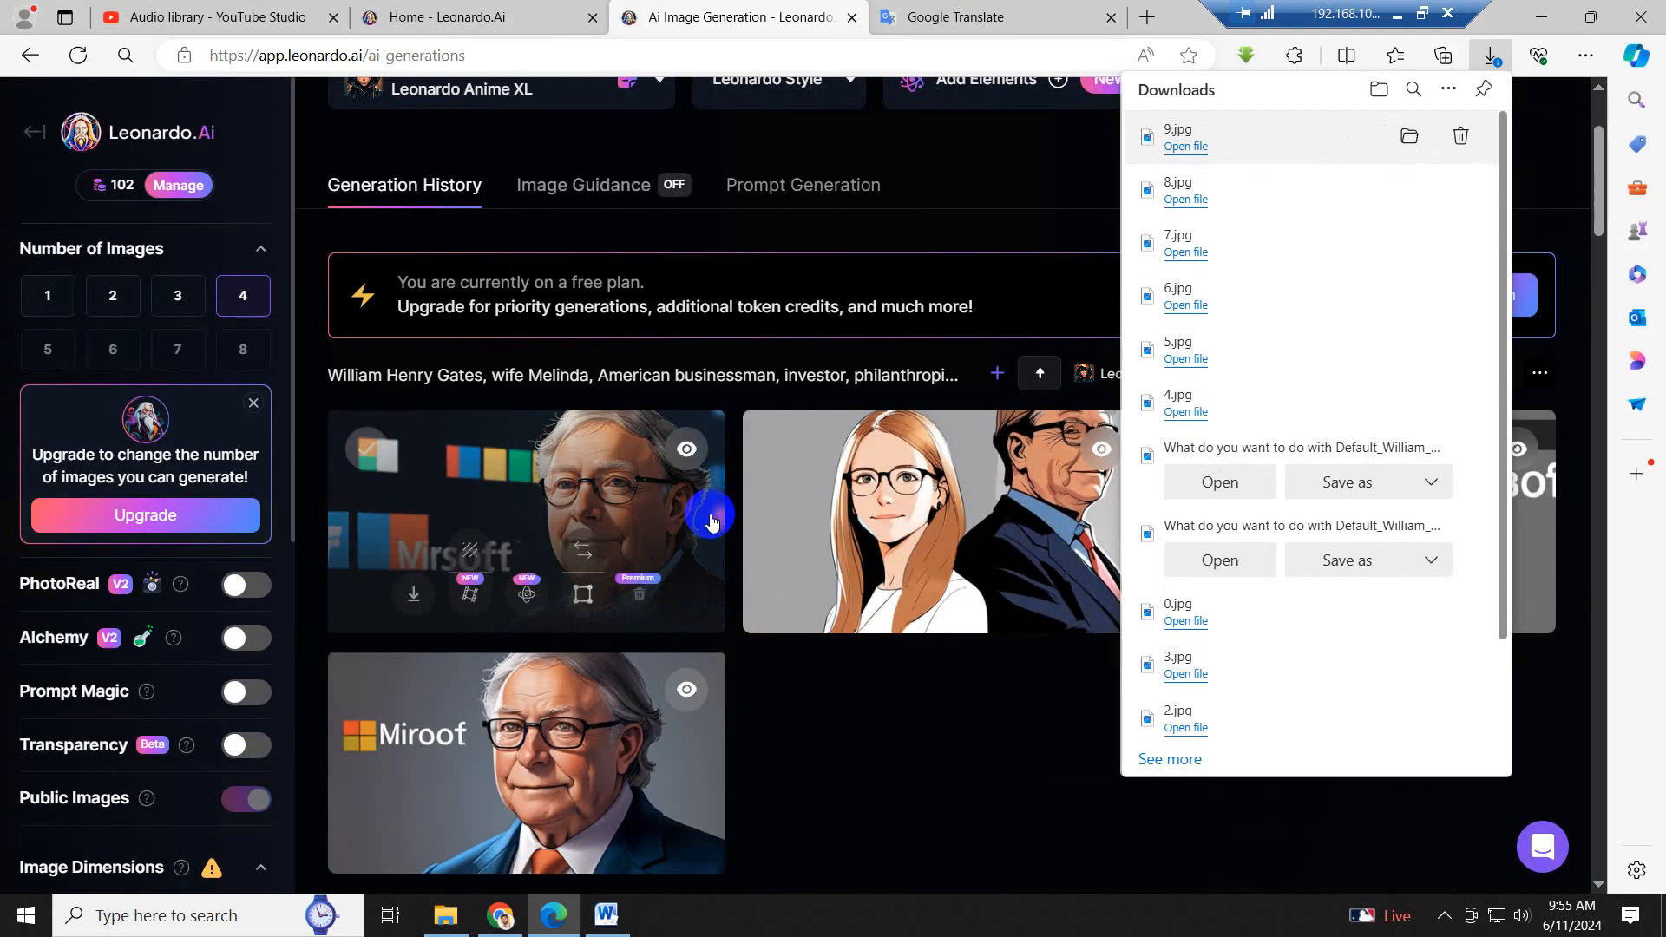
- Copy the script sentence from "In March 2020, Gates left" to "education." in Word and translate it into Bengali in Google Translate
left_click(633, 918)
left_click(951, 565)
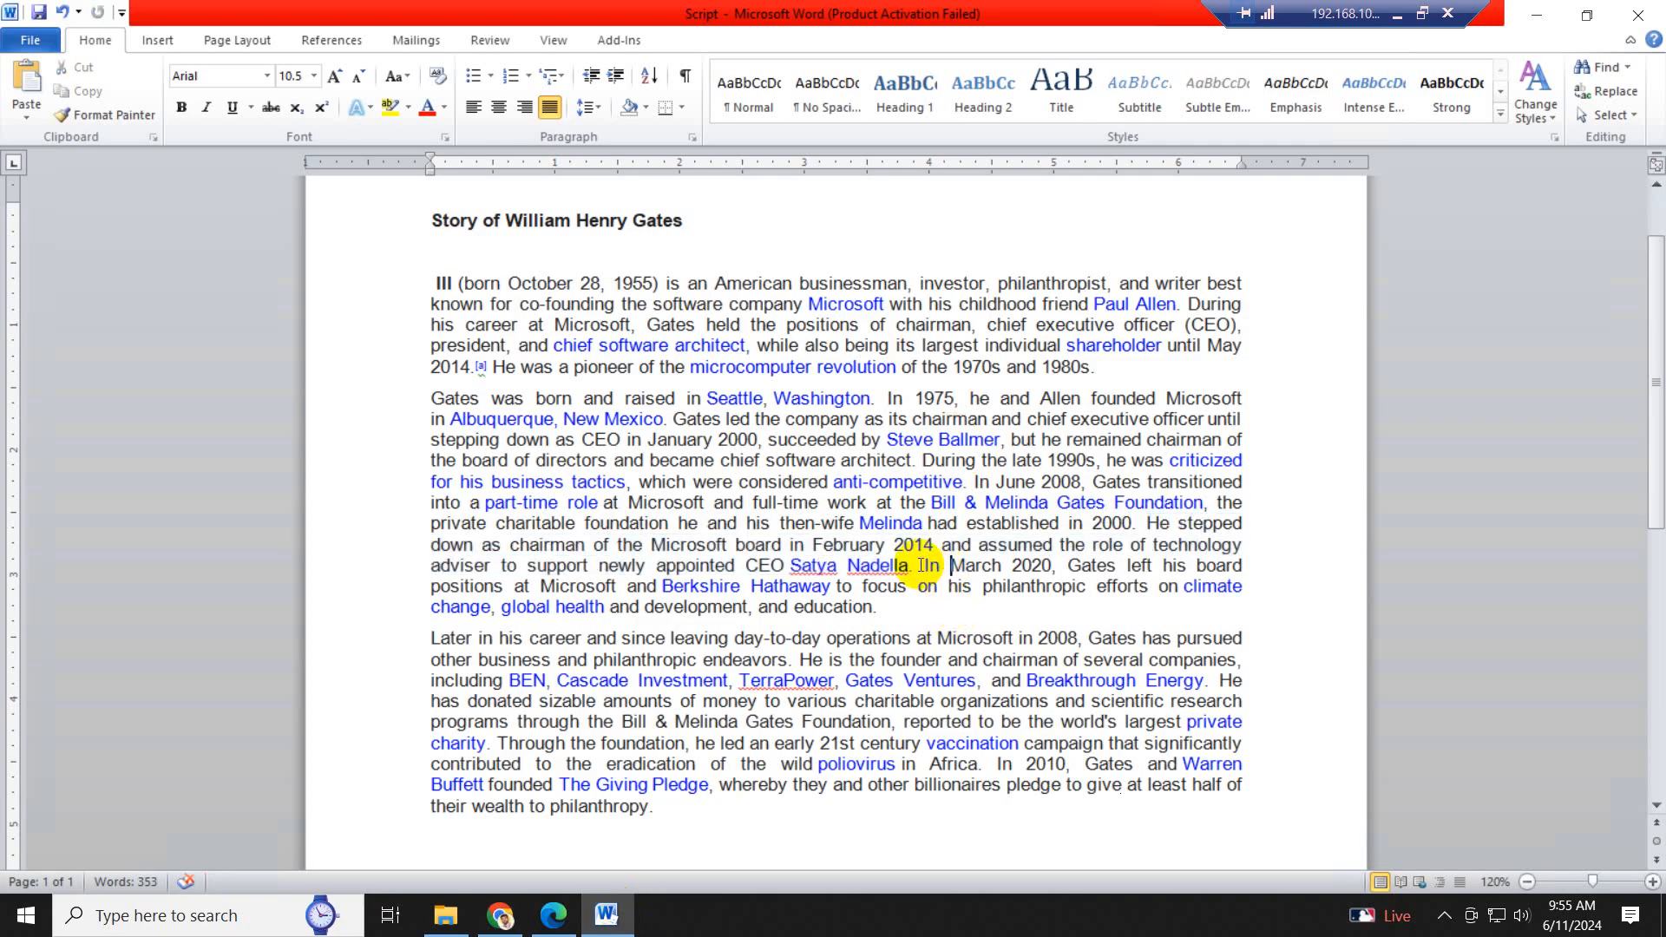
left_click_drag(925, 565, 882, 605)
key("ctrl+c")
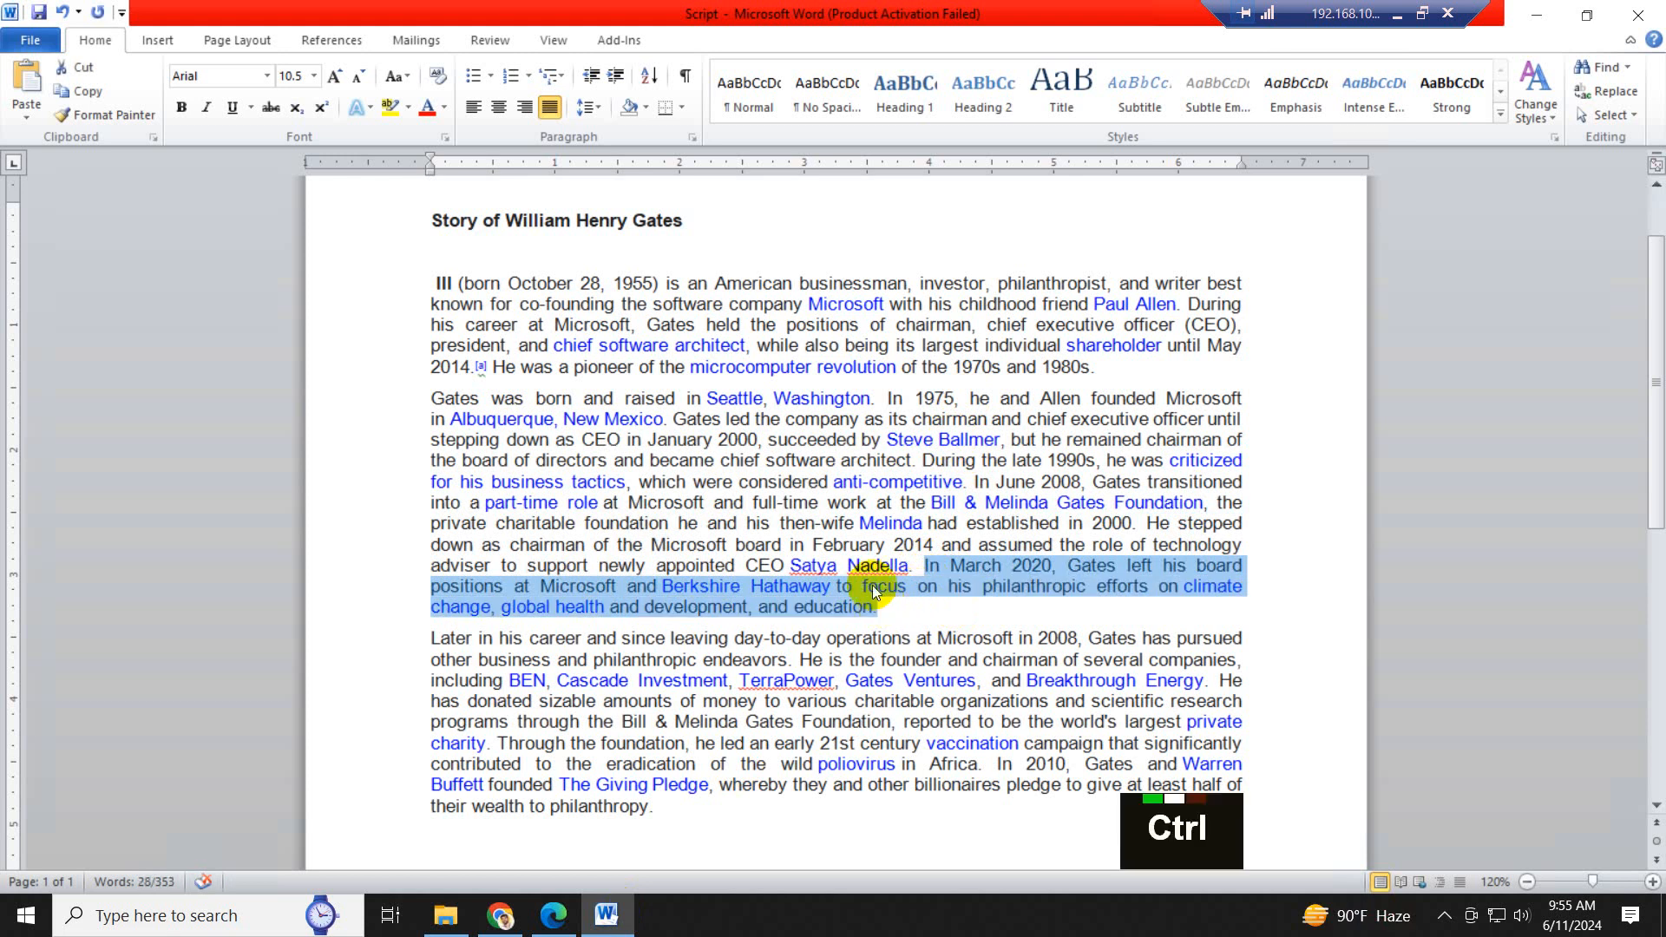
left_click(553, 915)
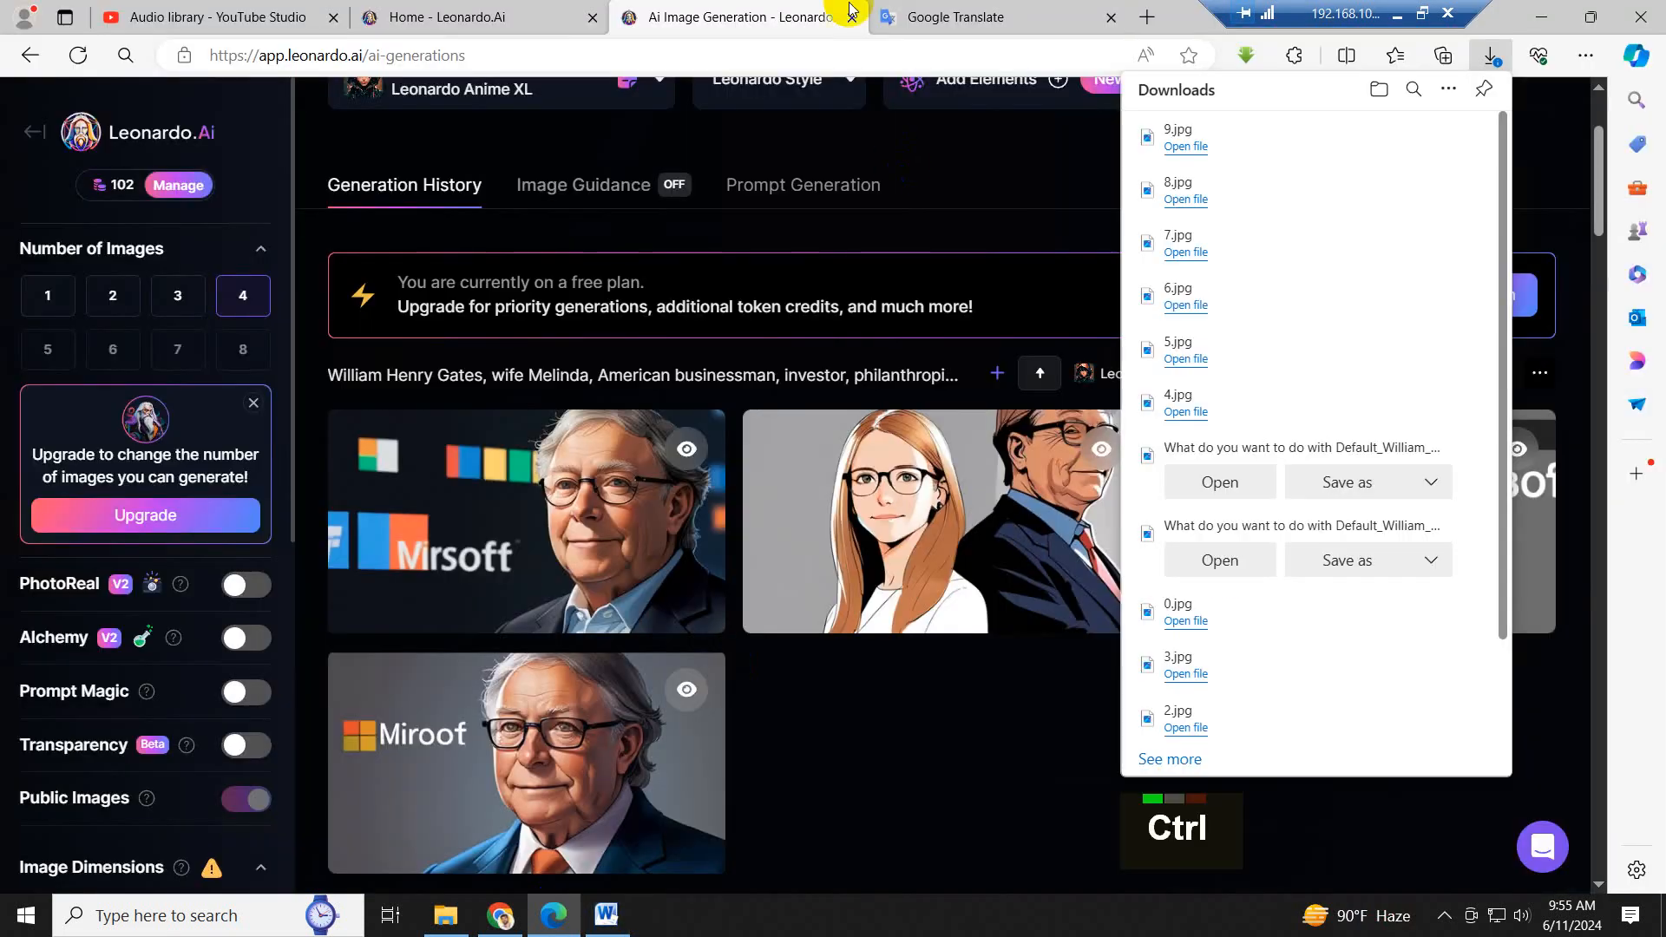
left_click(941, 17)
left_click(760, 304)
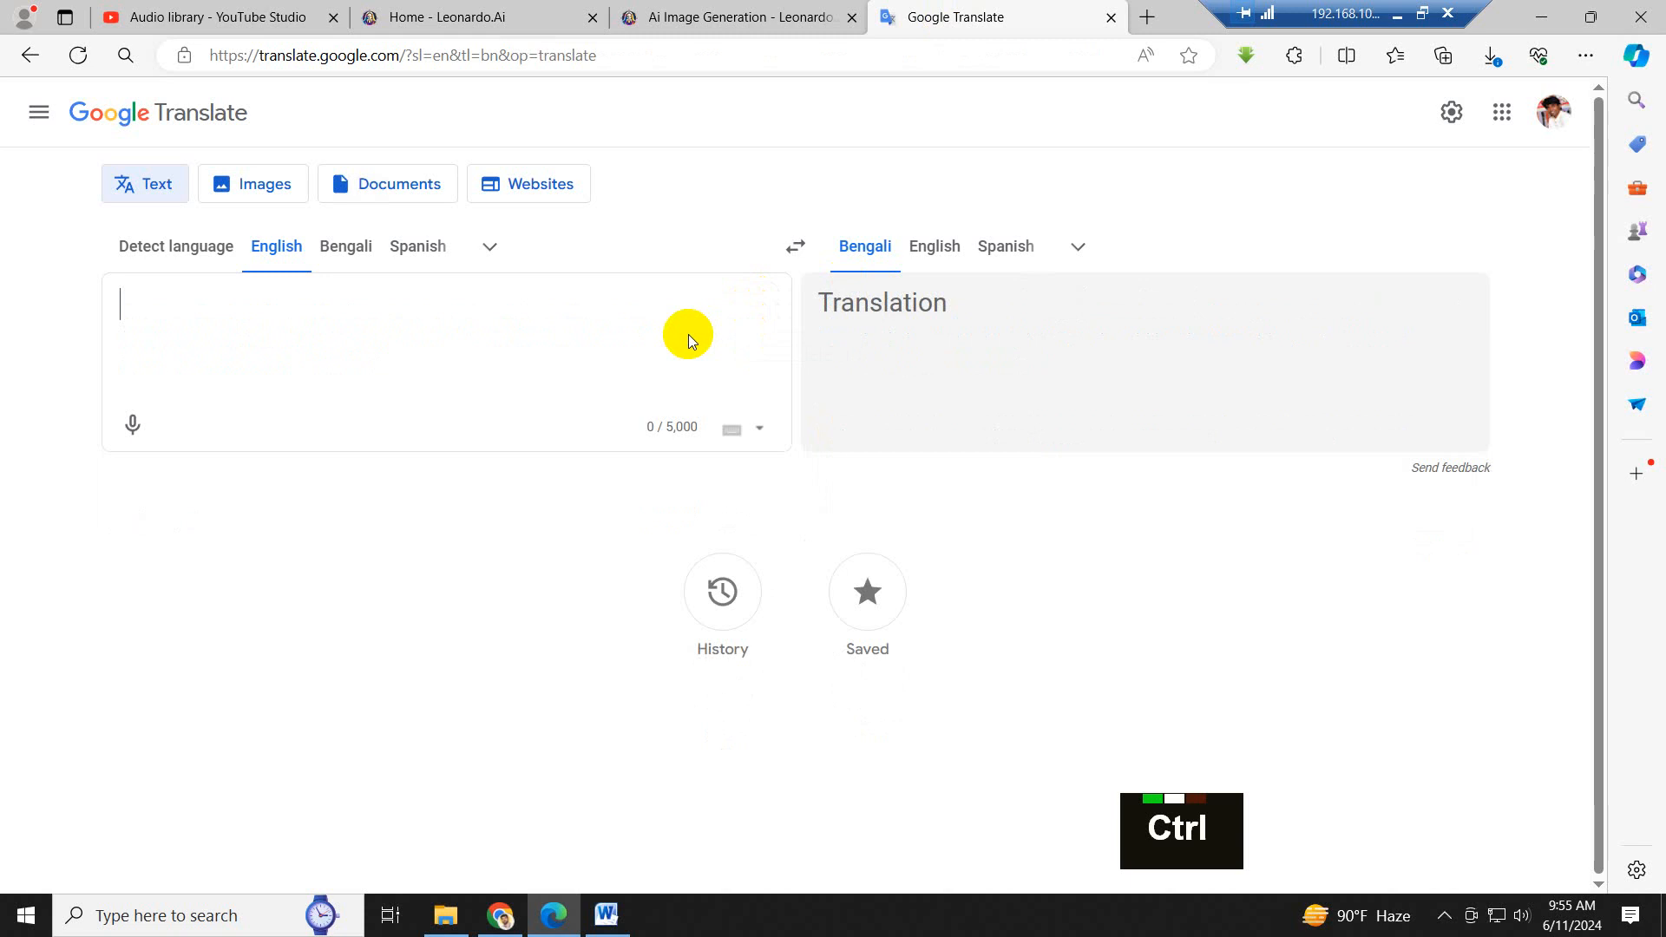
key("ctrl+v")
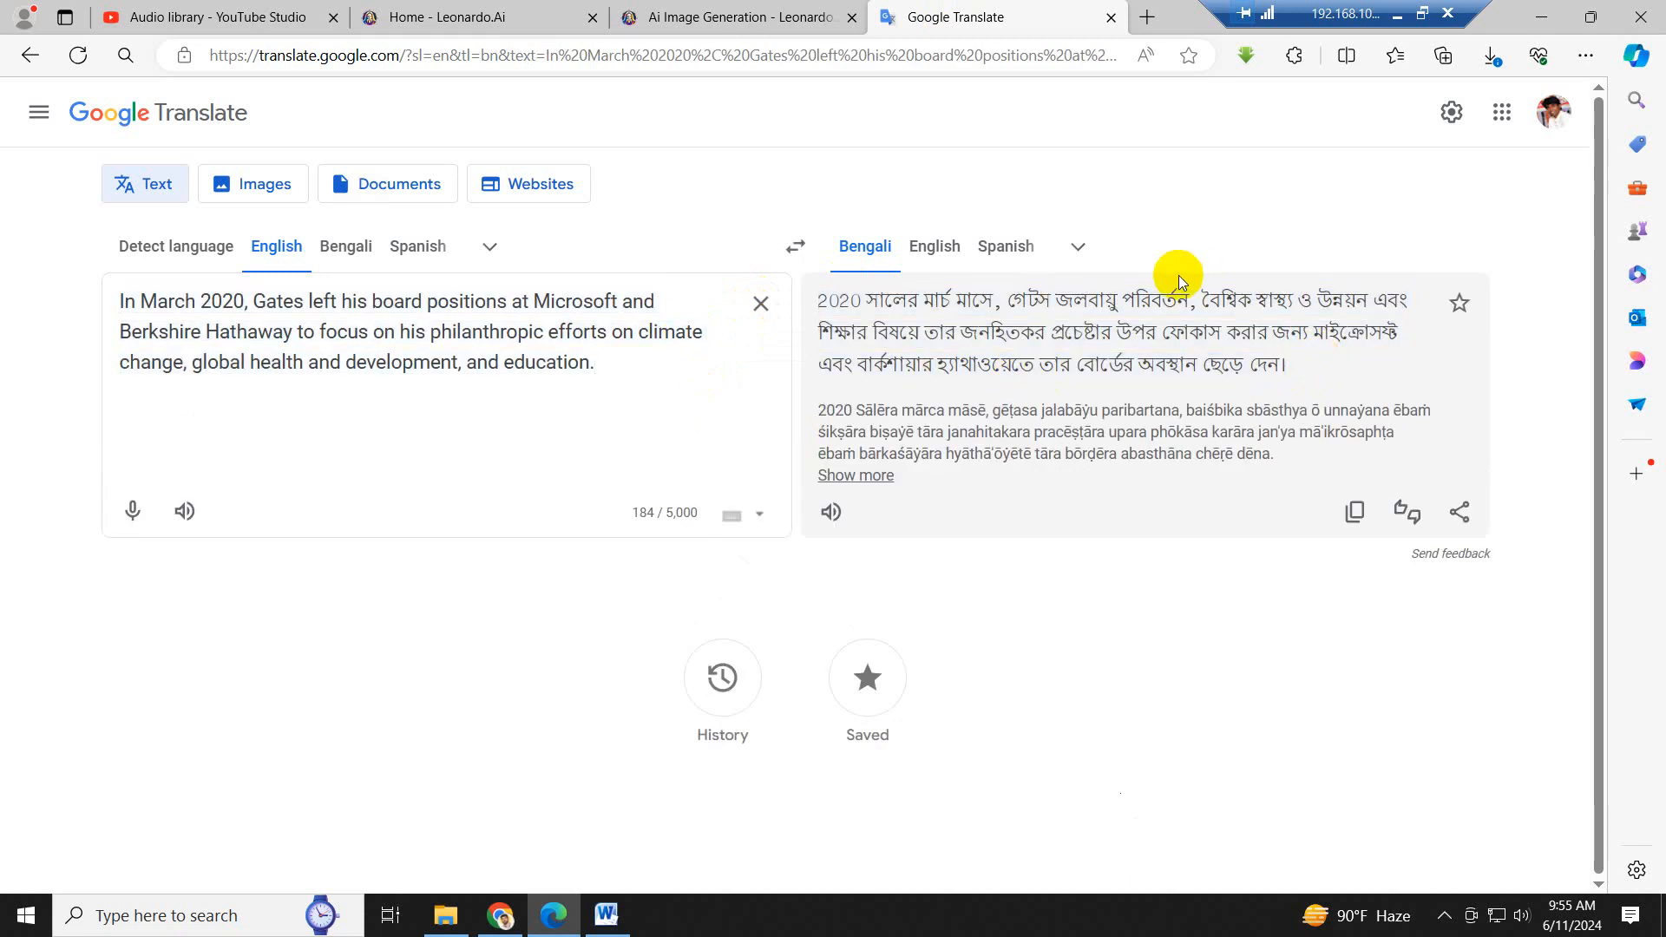
triple_click(951, 290)
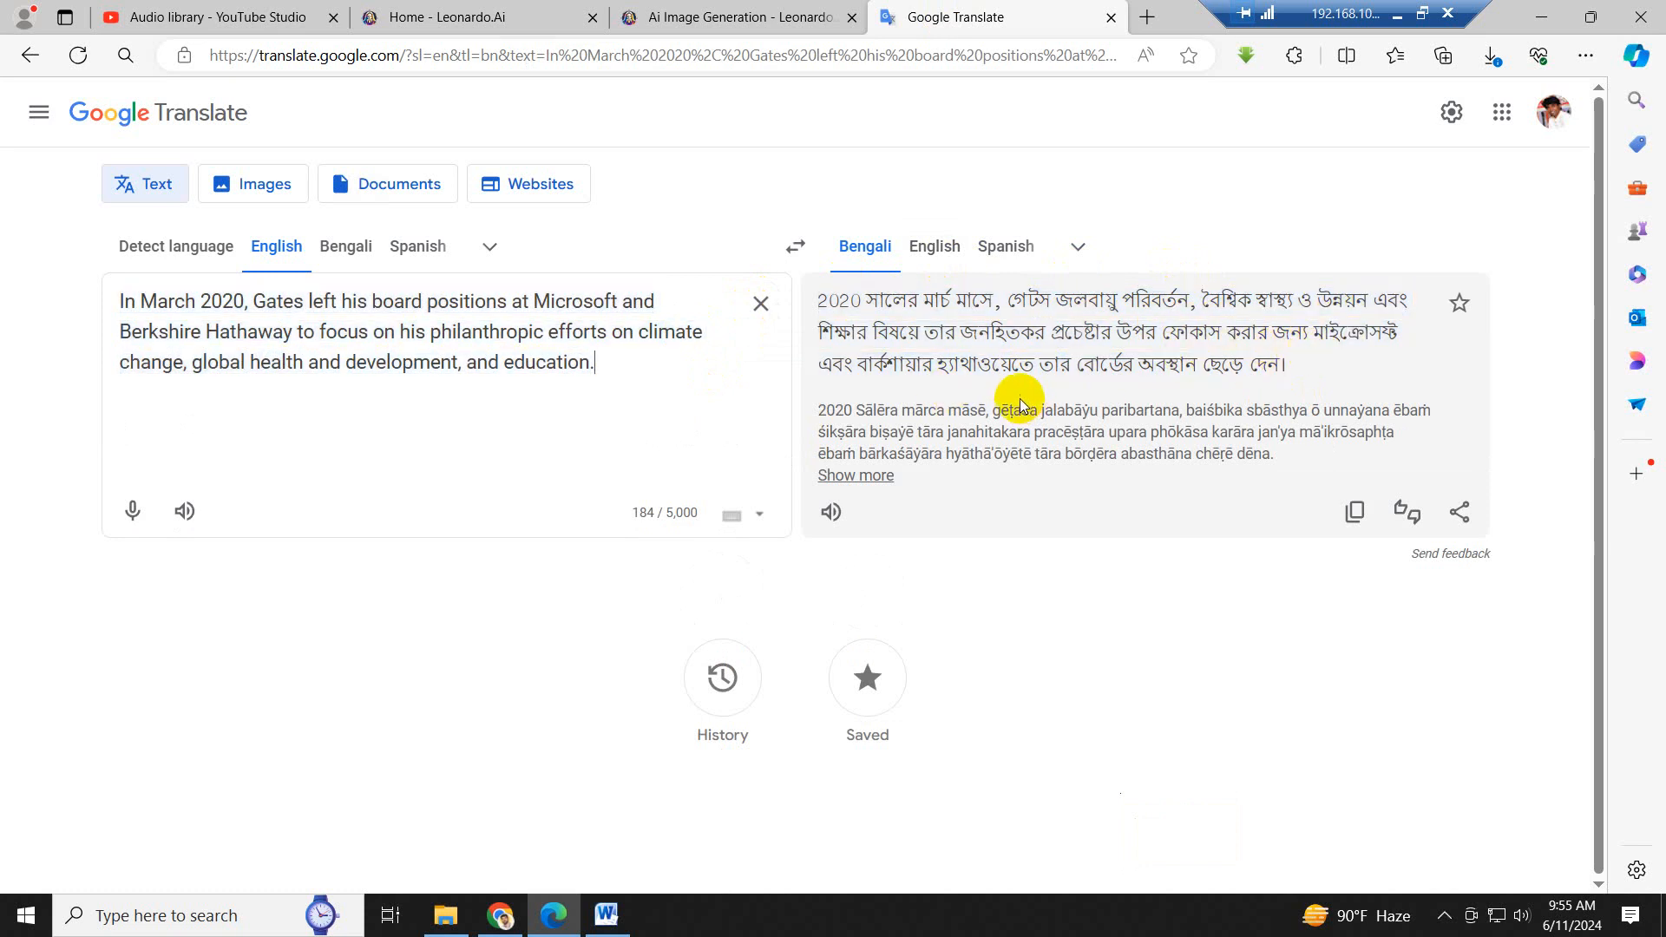
- Return to Leonardo AI, download the newest set's fourth image and save it in the Image folder as 10
left_click(725, 18)
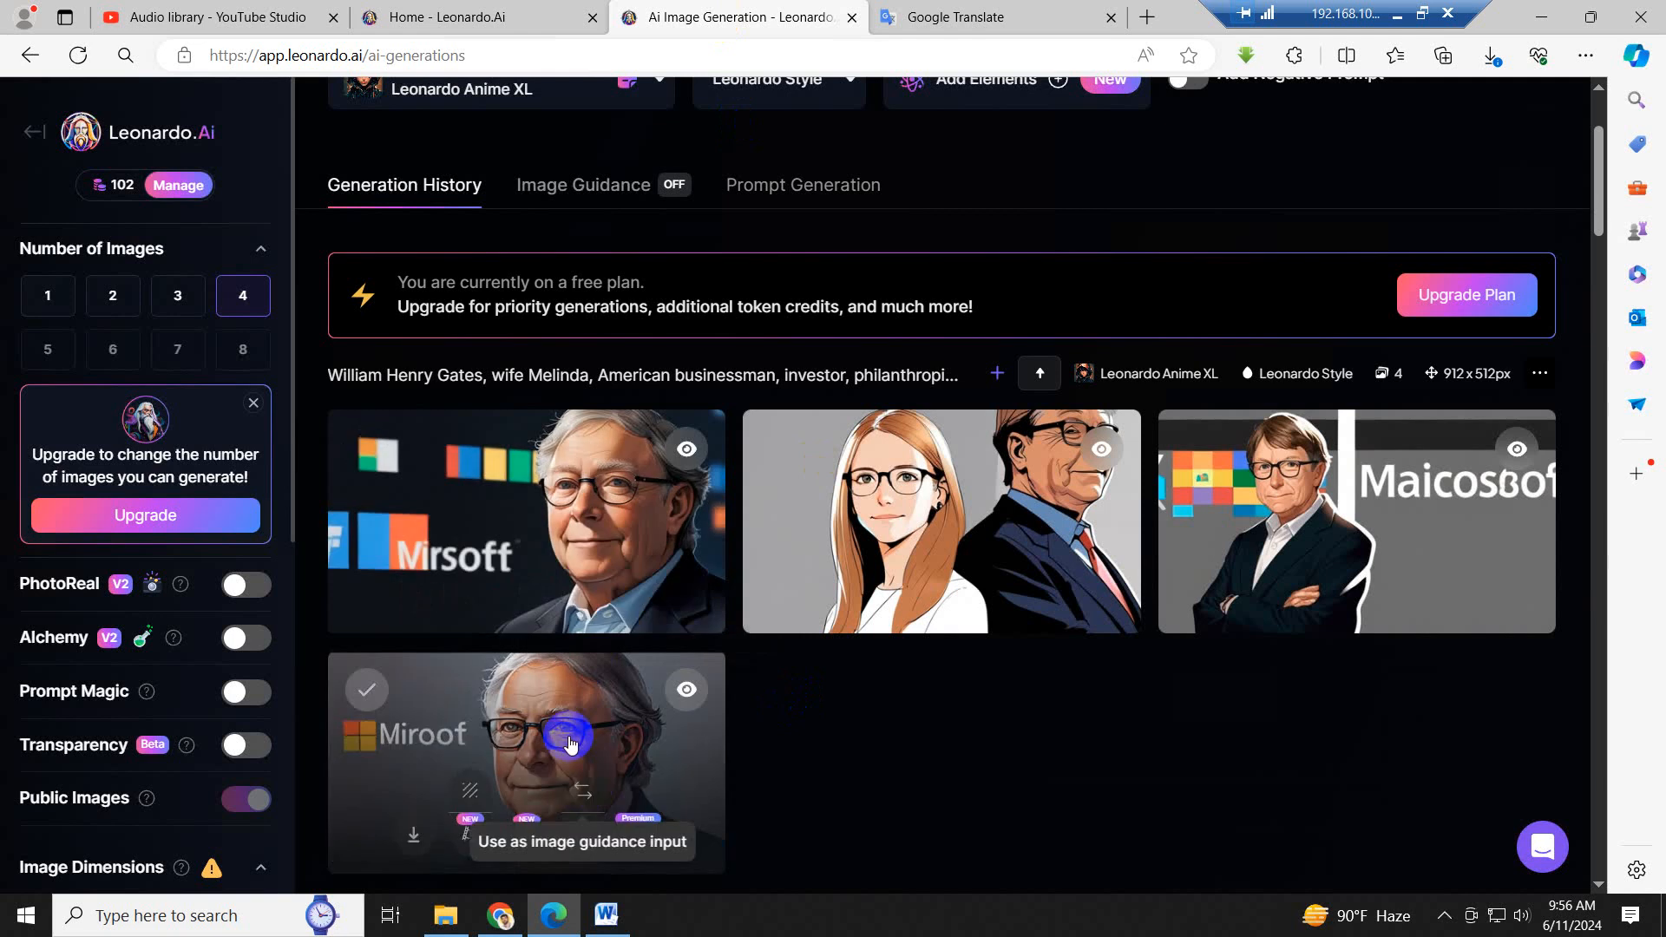
scroll(570, 733, "down", 1)
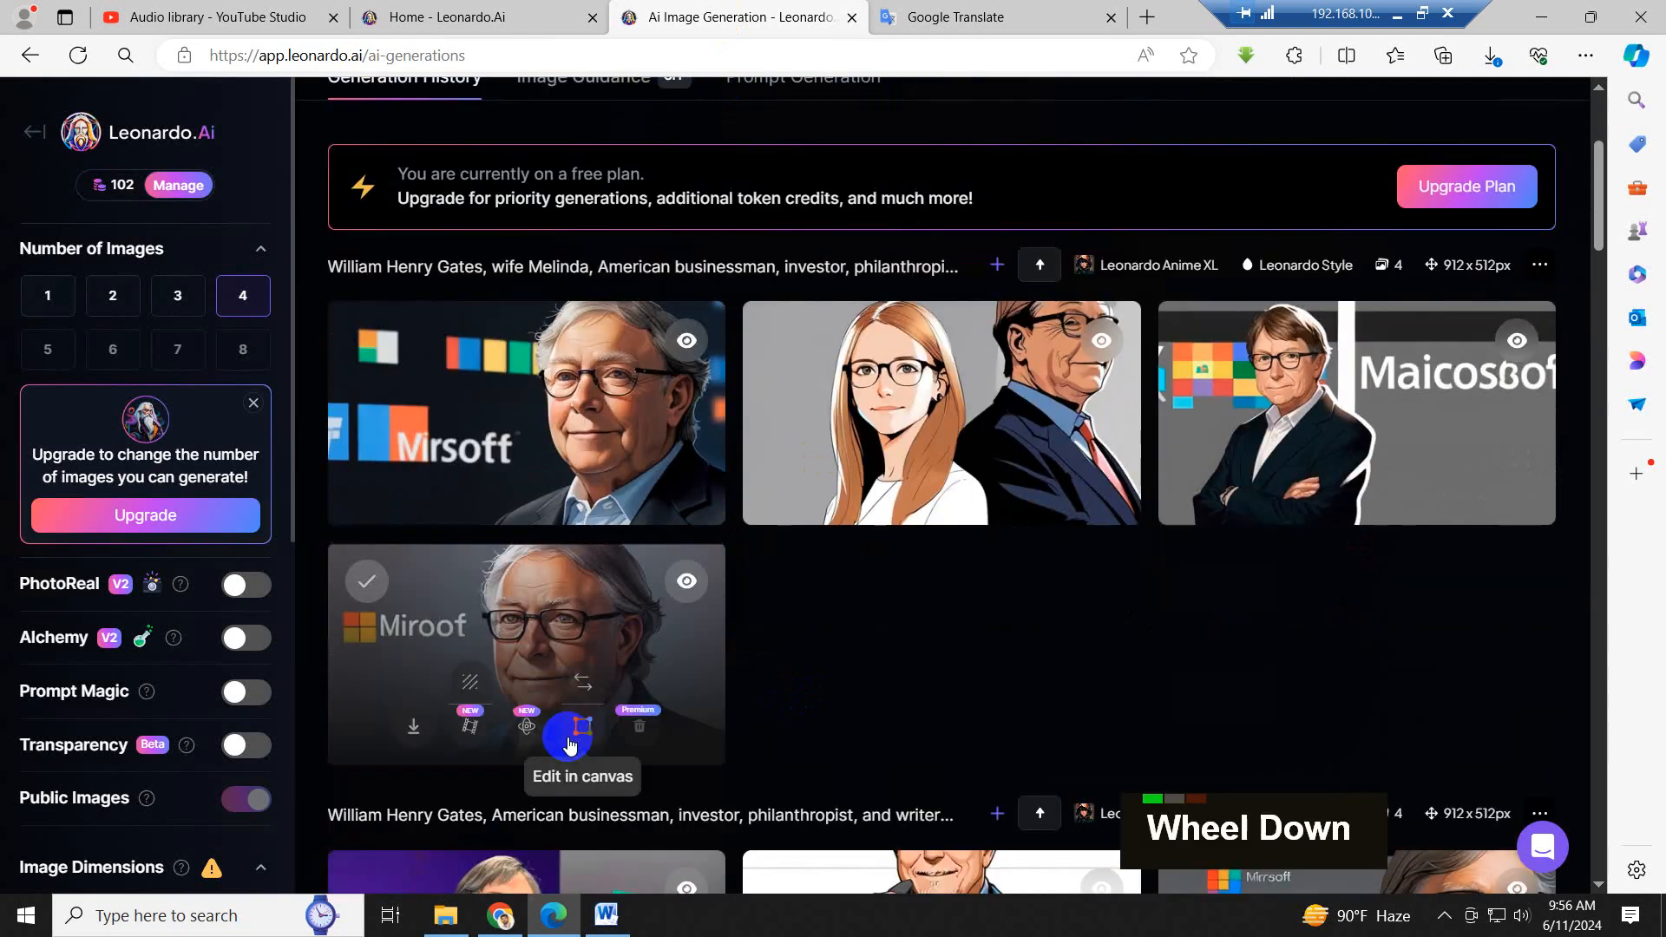
left_click(415, 734)
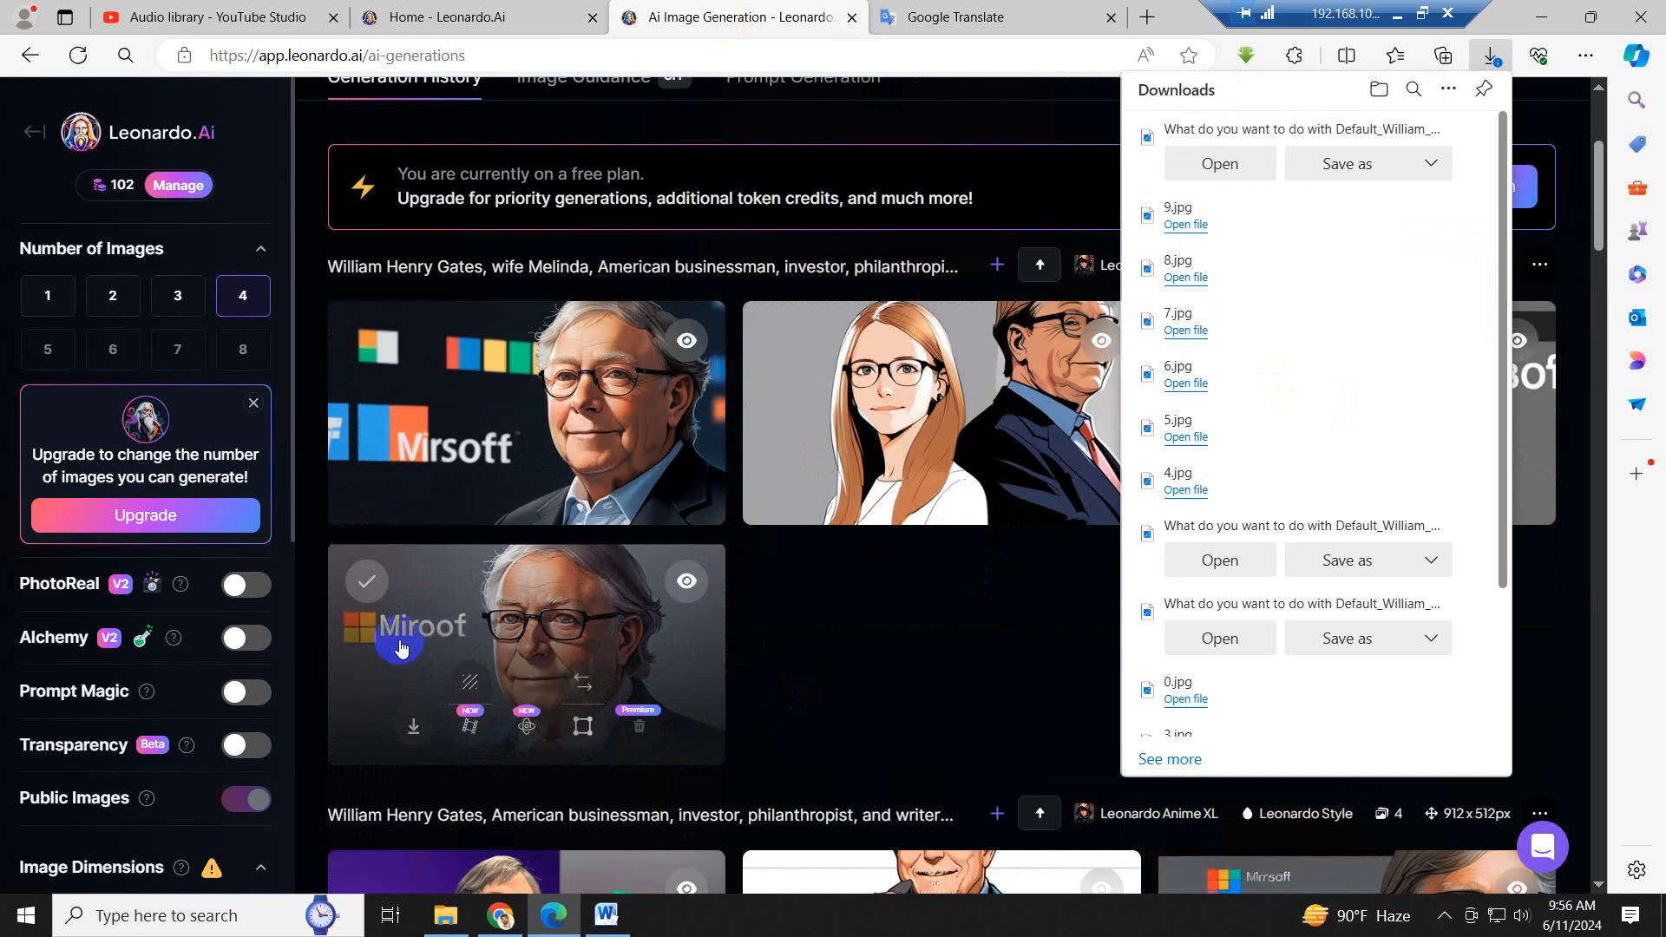
left_click(1348, 166)
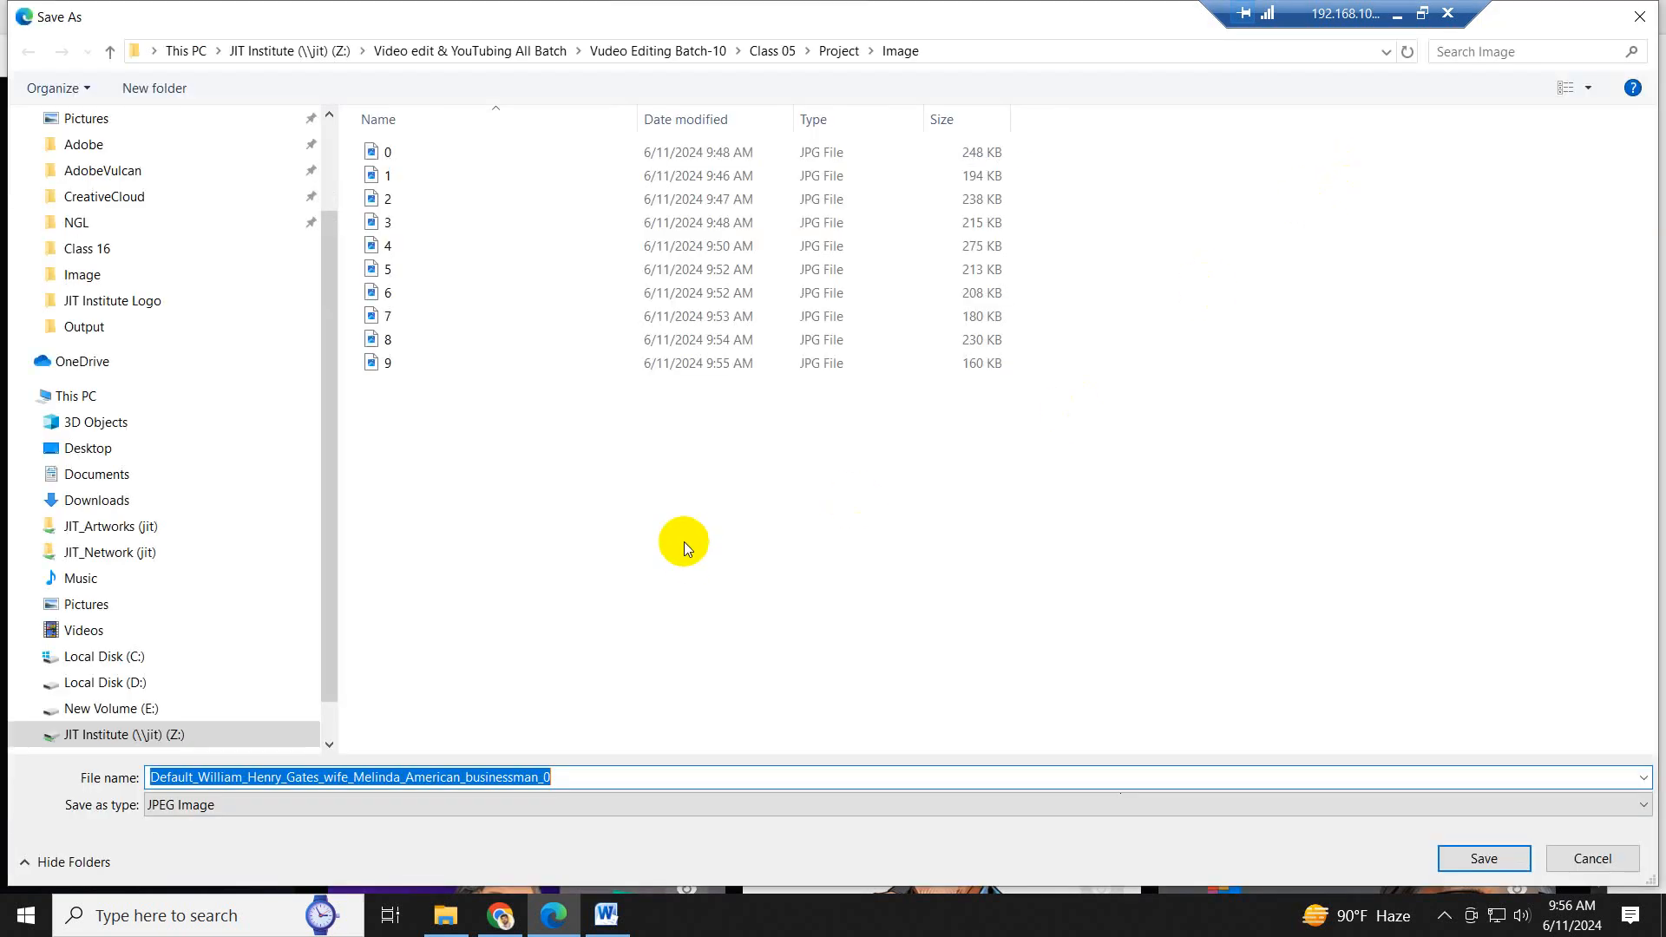
type("10")
key("Return")
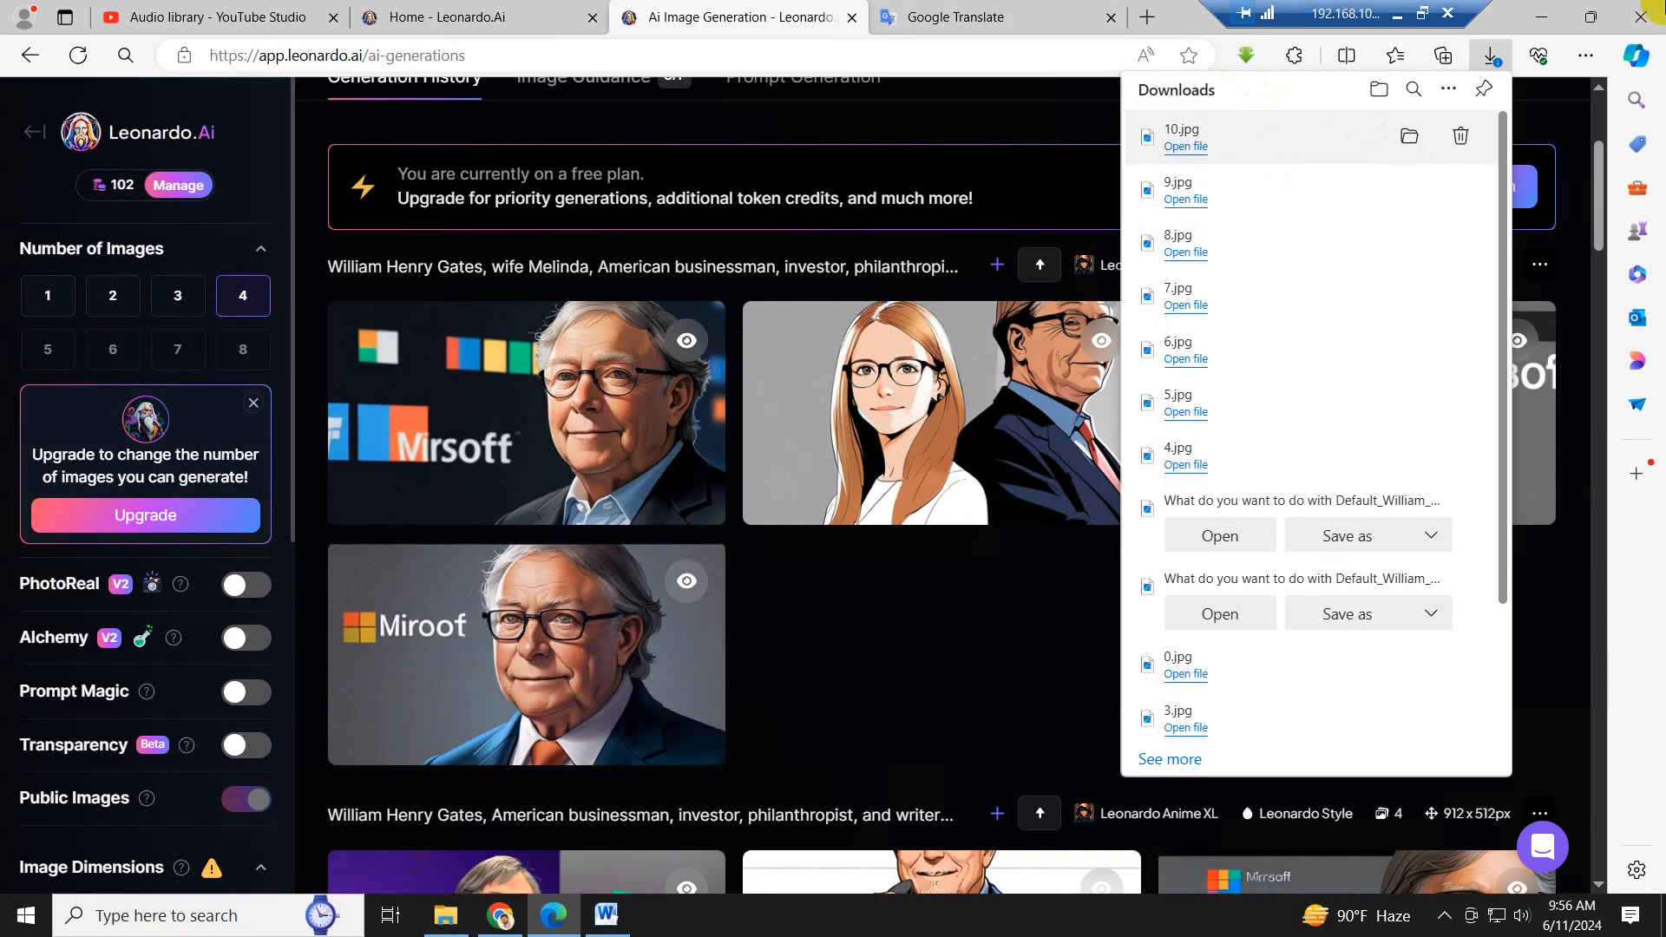
- Minimize the Edge, Word and Chrome windows, and reopen the Project folder from Class 05 in File Explorer
left_click(1543, 16)
left_click(996, 637)
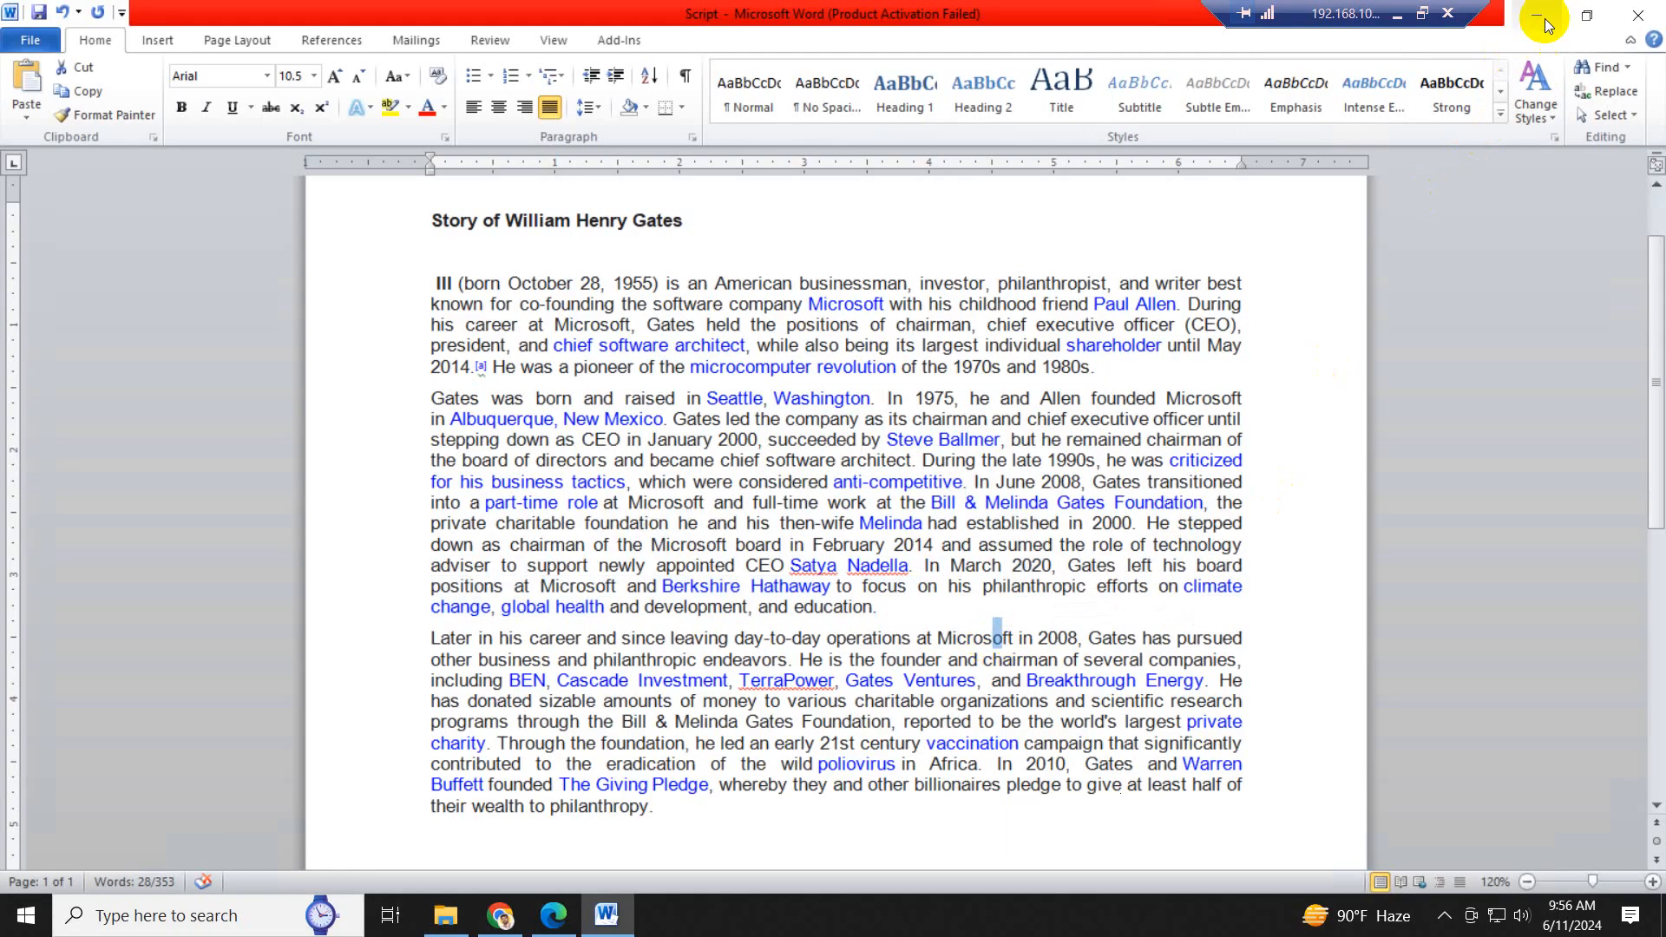
left_click(1550, 16)
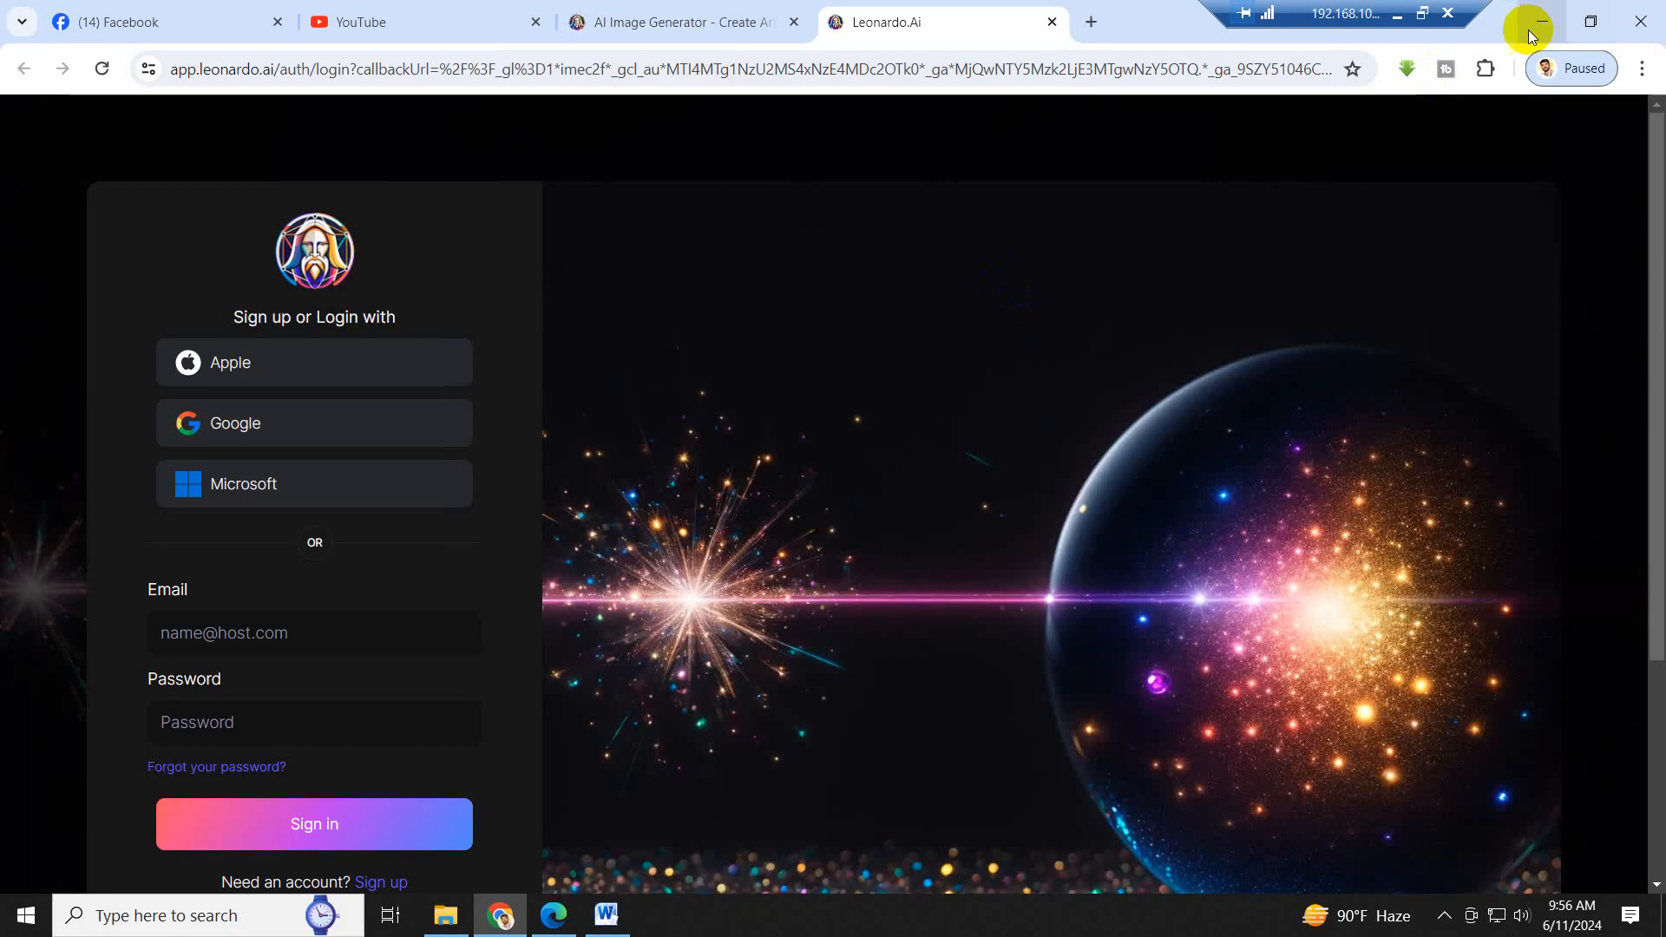
left_click(1544, 21)
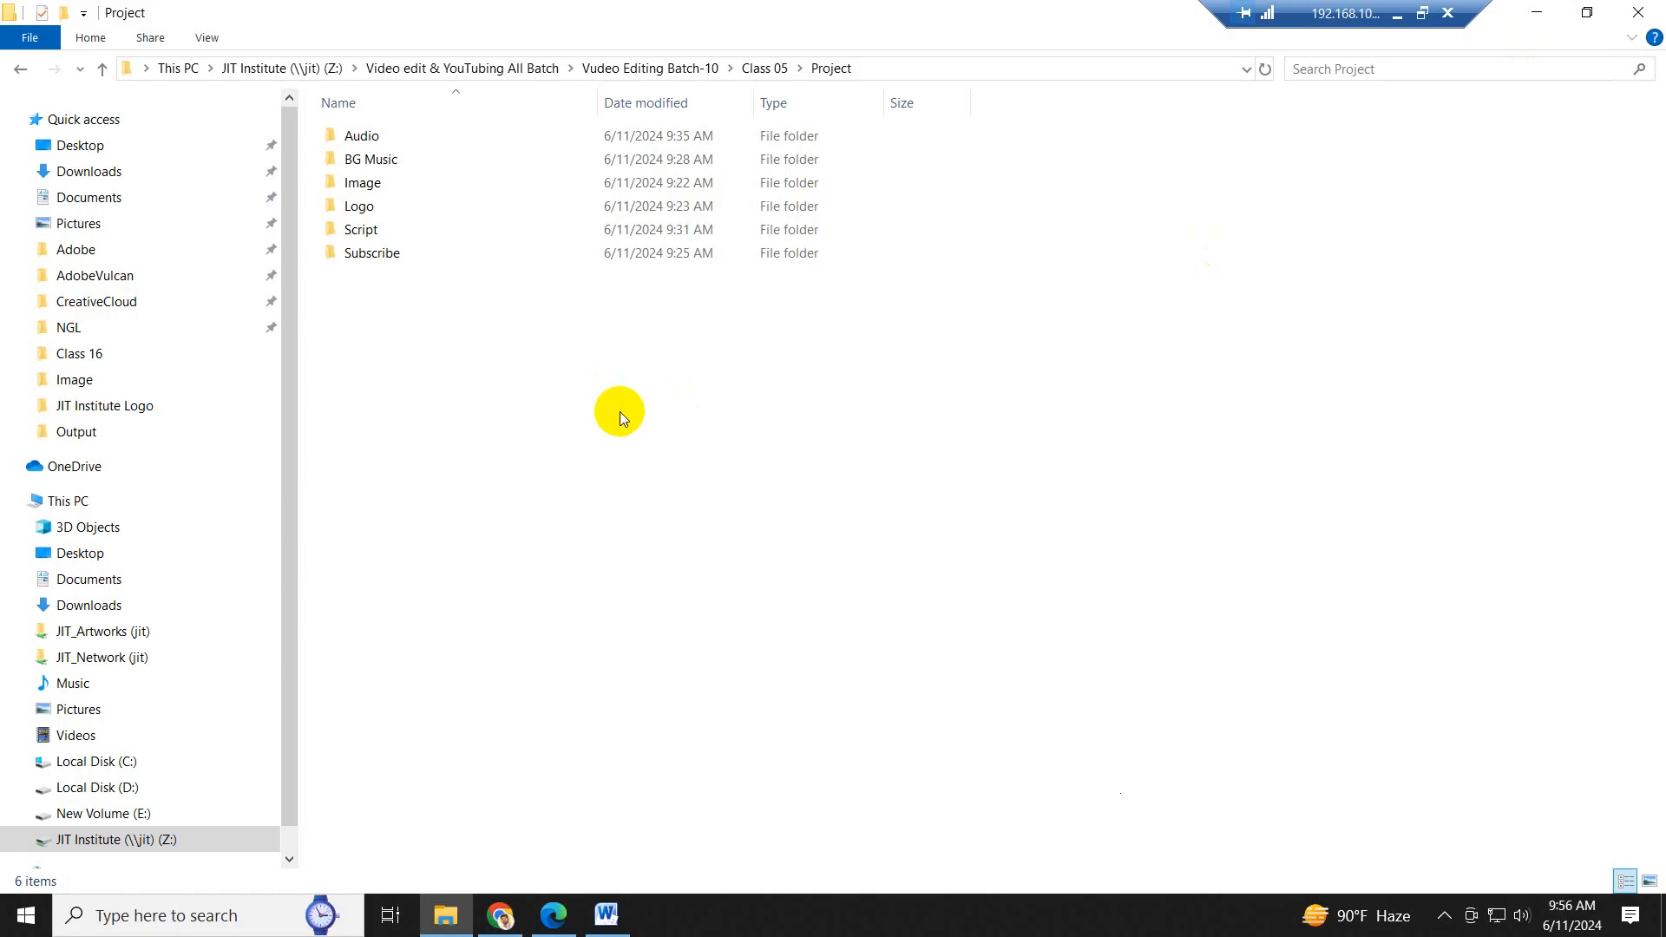
left_click(104, 70)
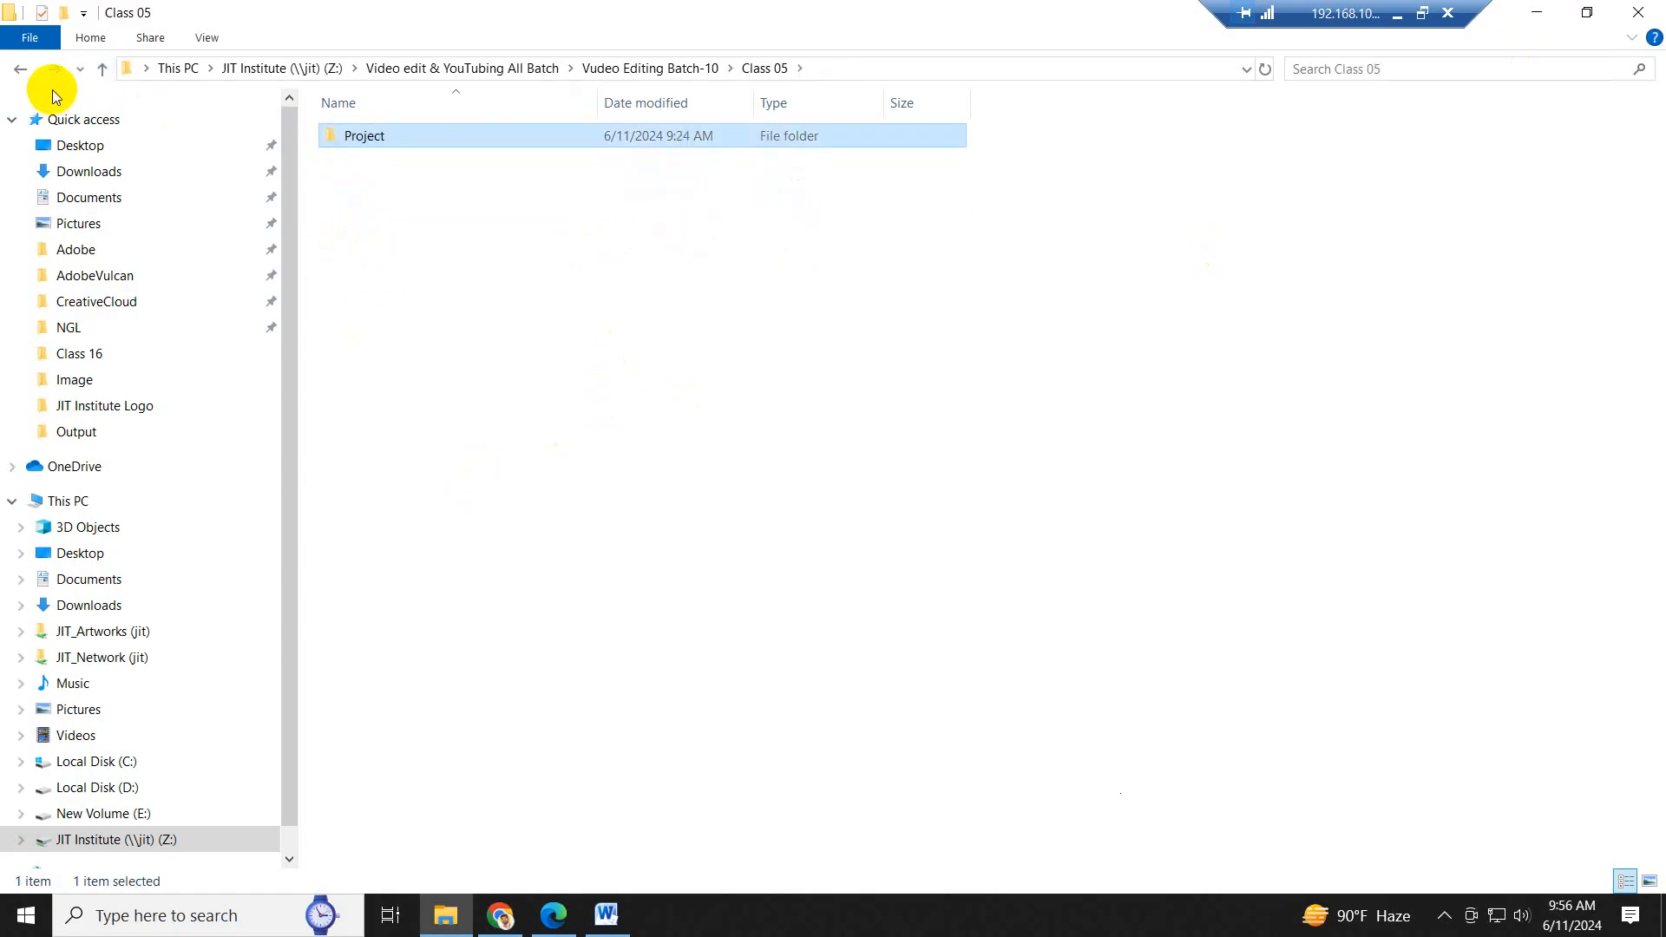
double_click(383, 139)
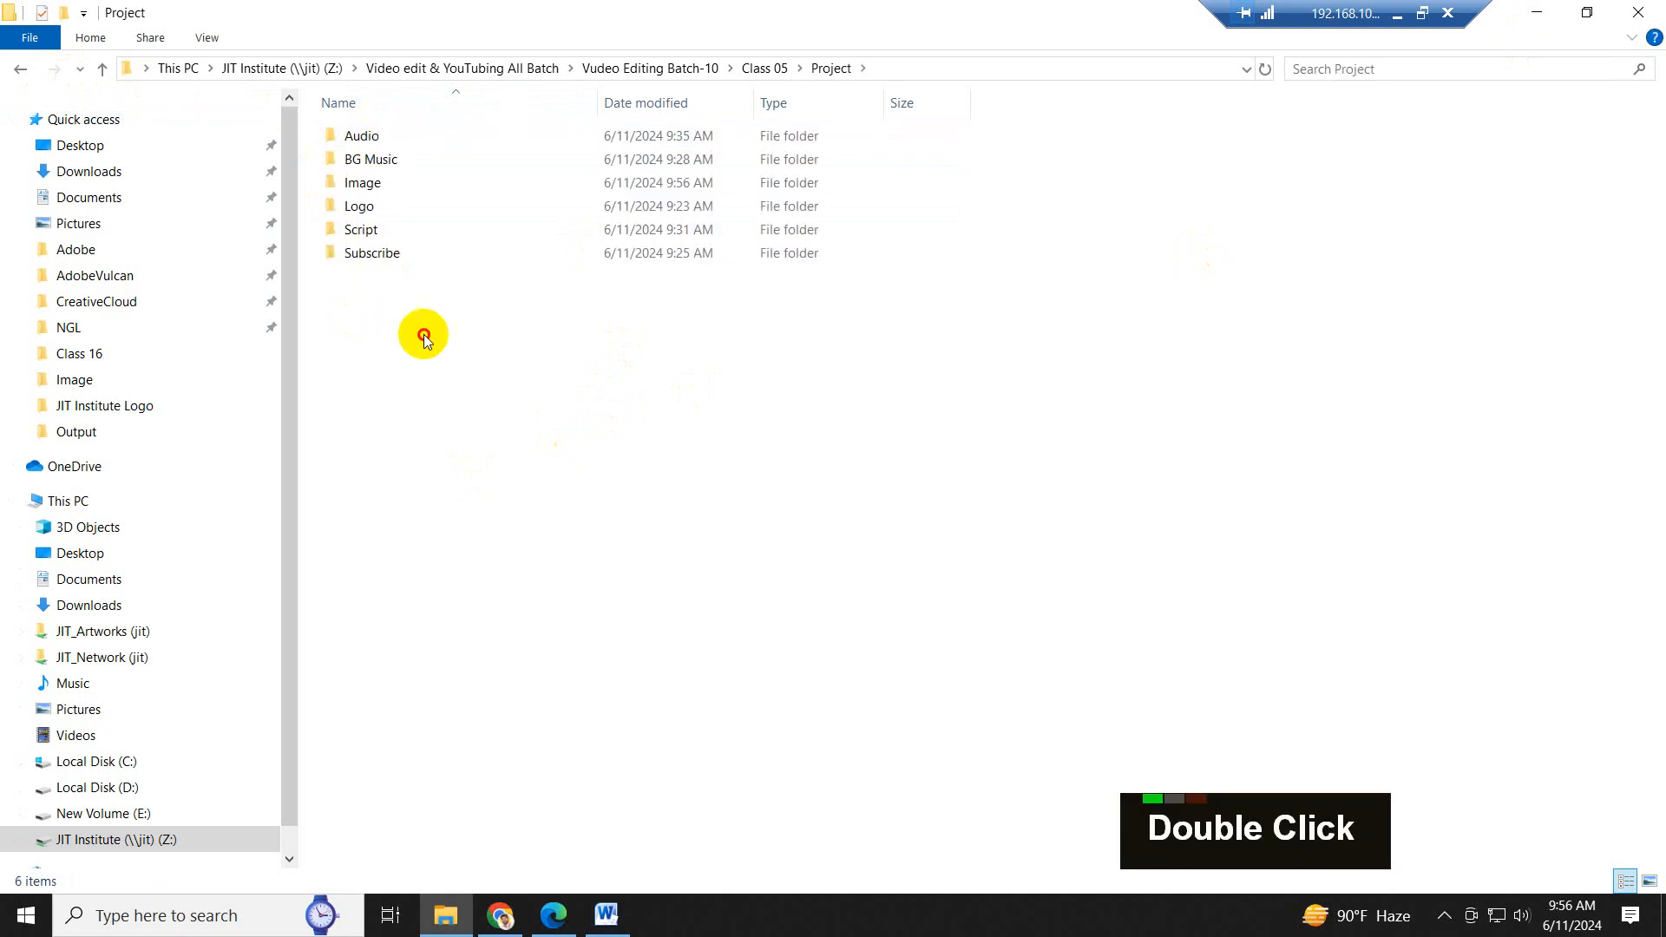
- Play Audio Podcast from the Audio folder briefly, close the player, refresh the folder and return to the Class 05 folder
double_click(365, 133)
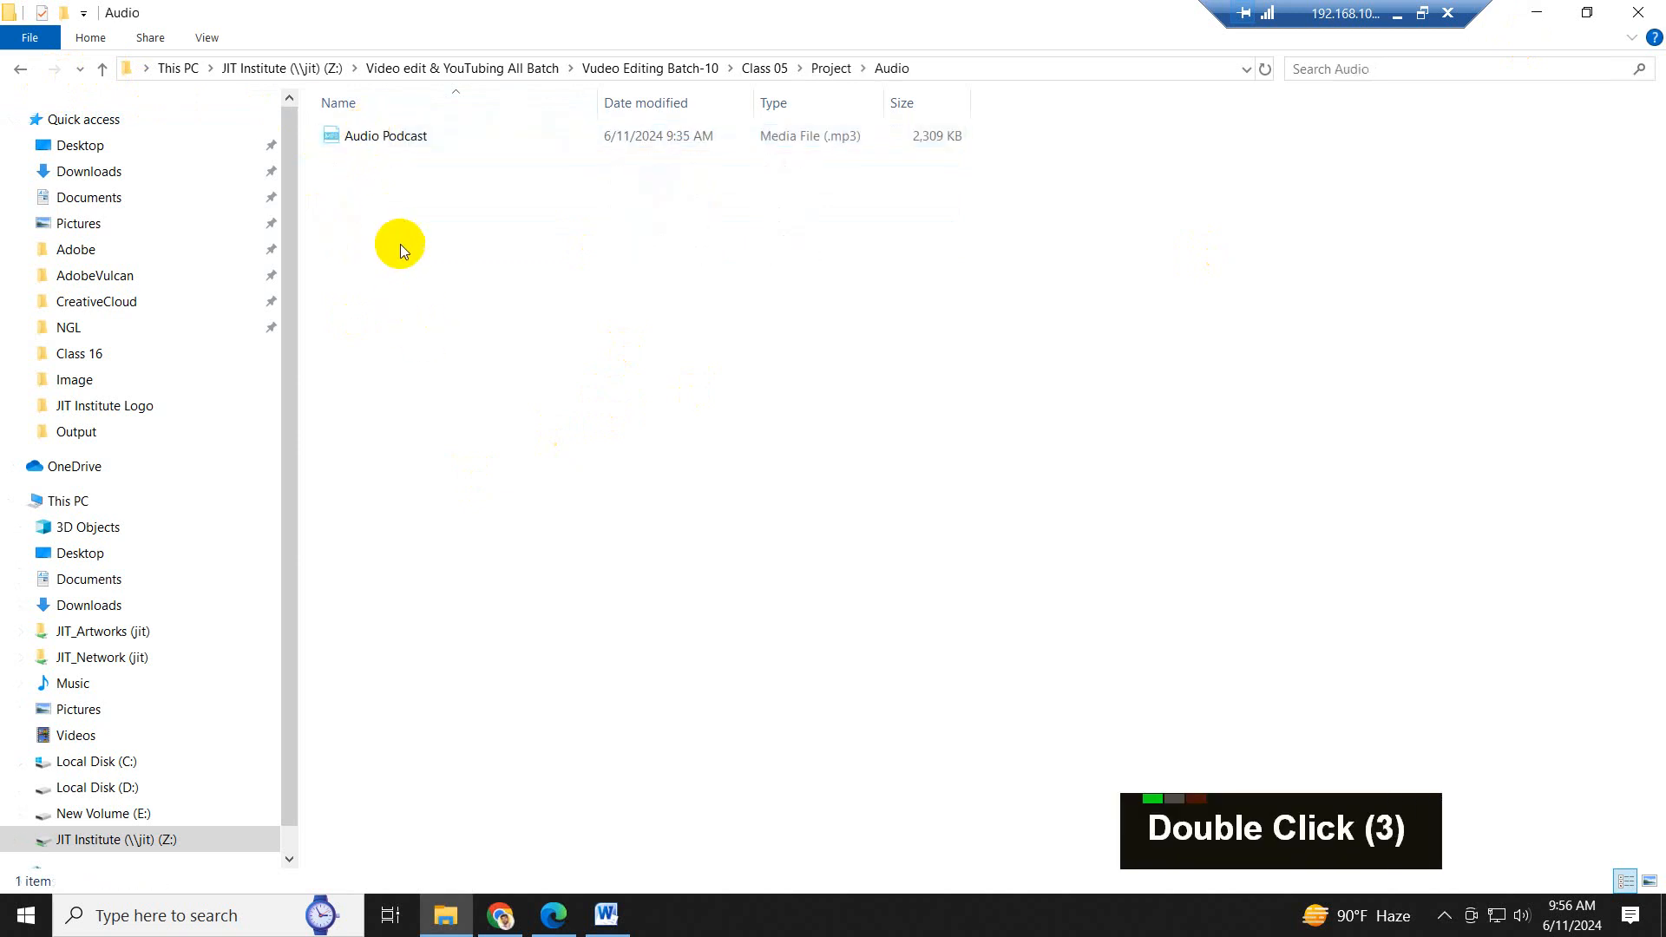
double_click(393, 139)
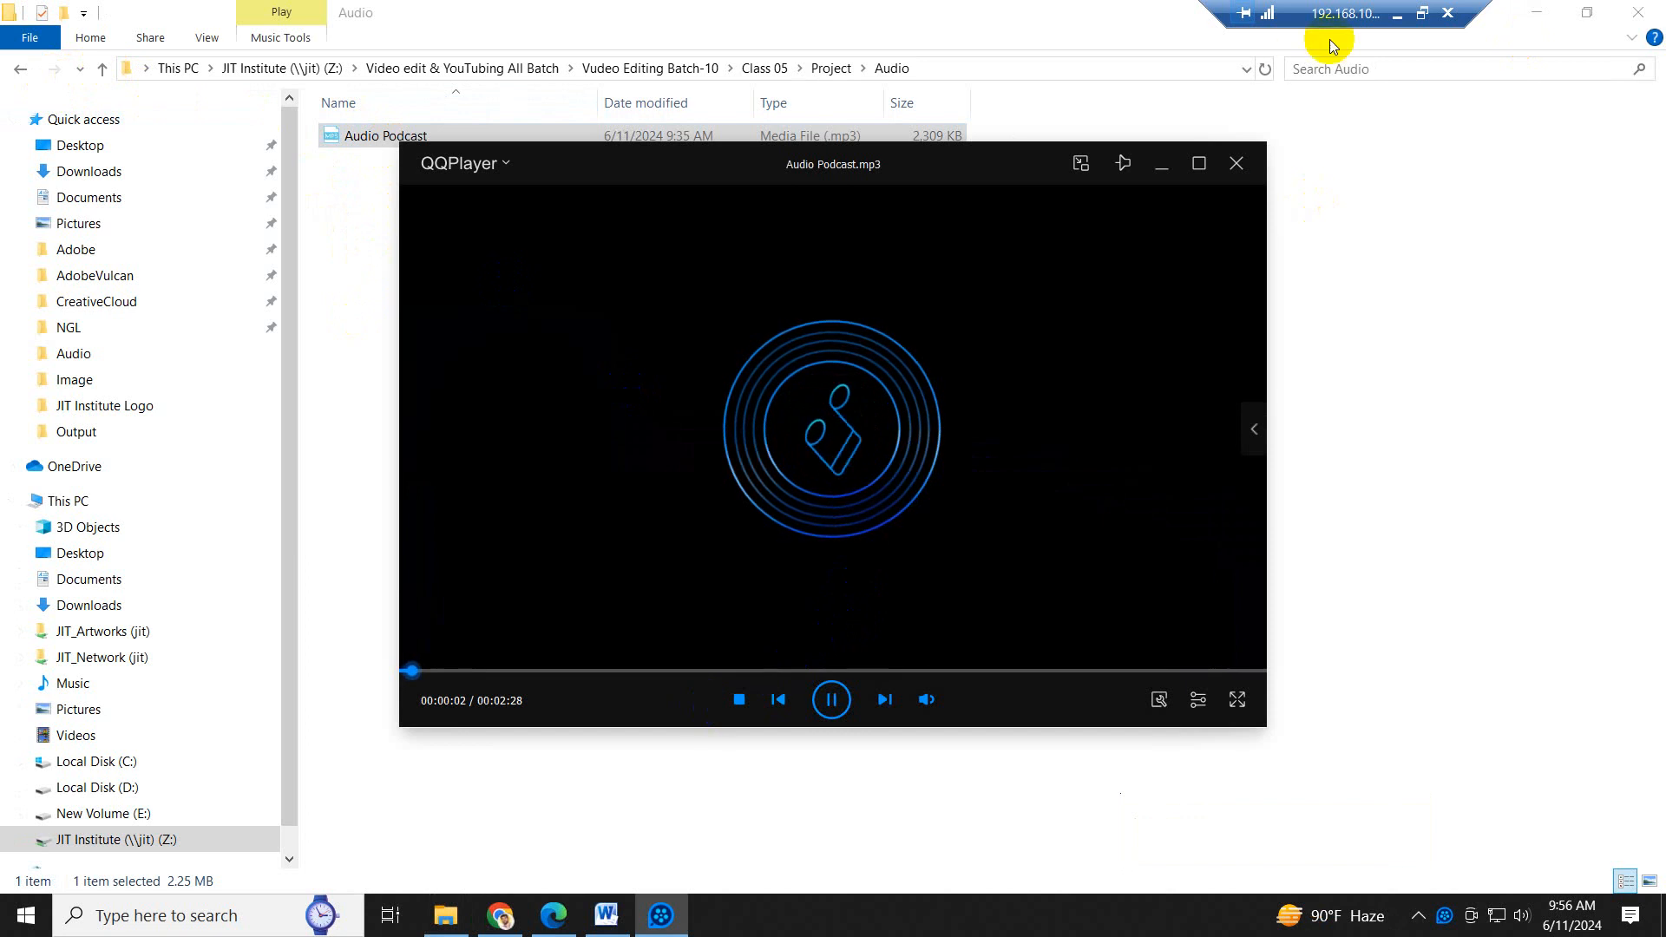
left_click(1233, 165)
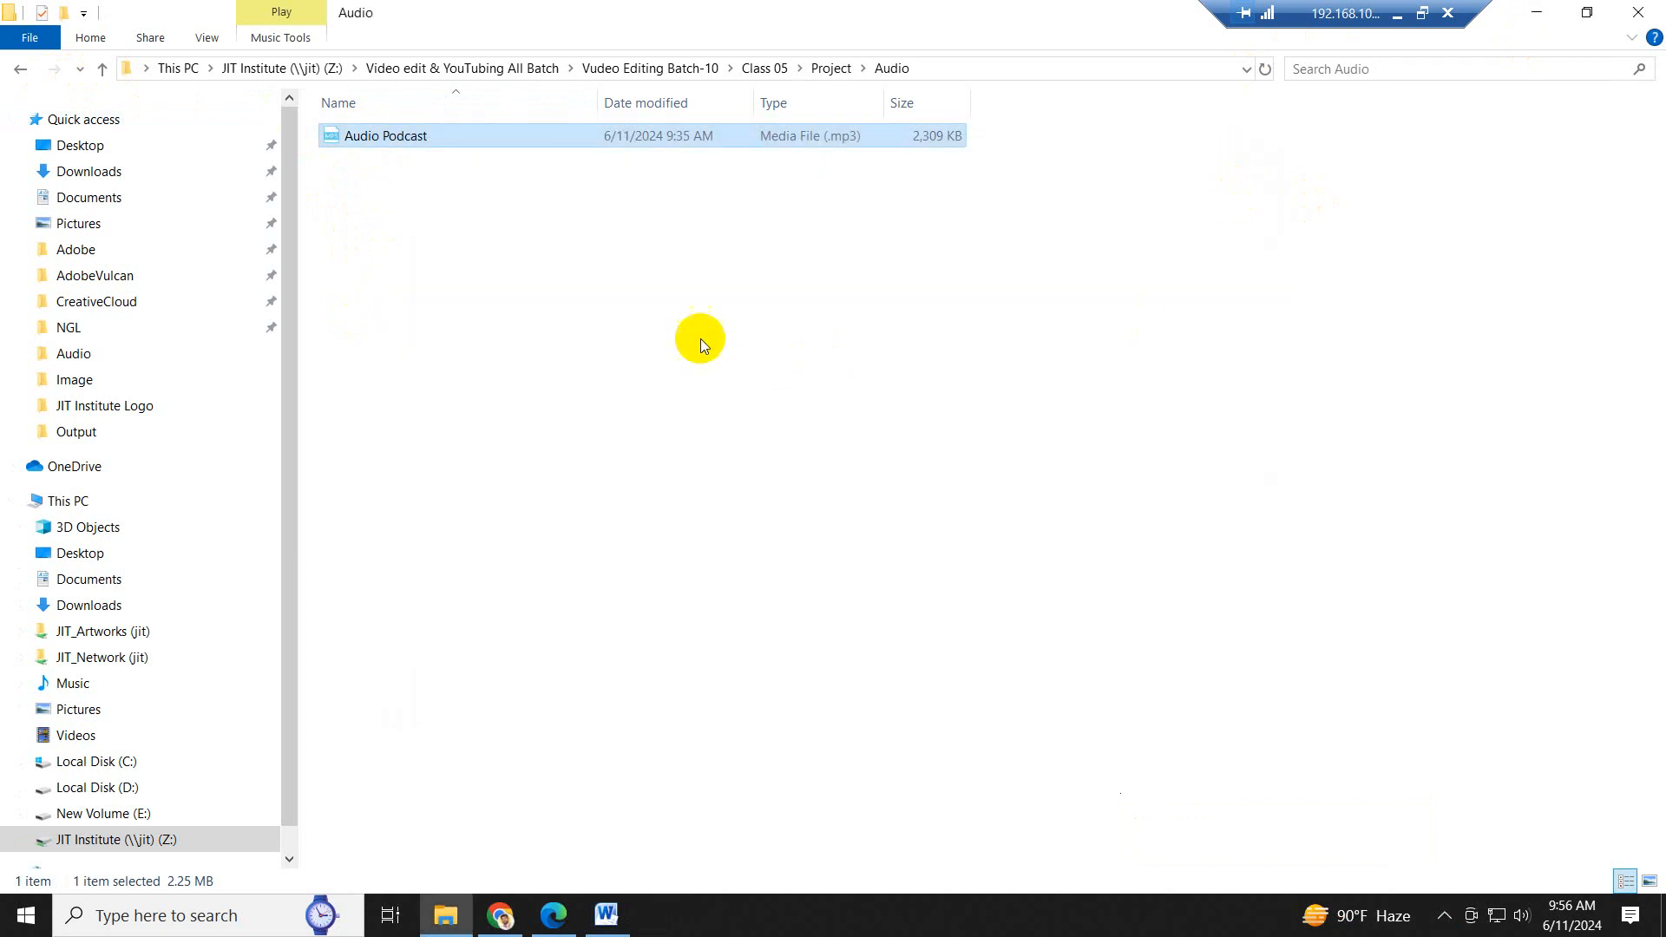
right_click(701, 339)
left_click(799, 426)
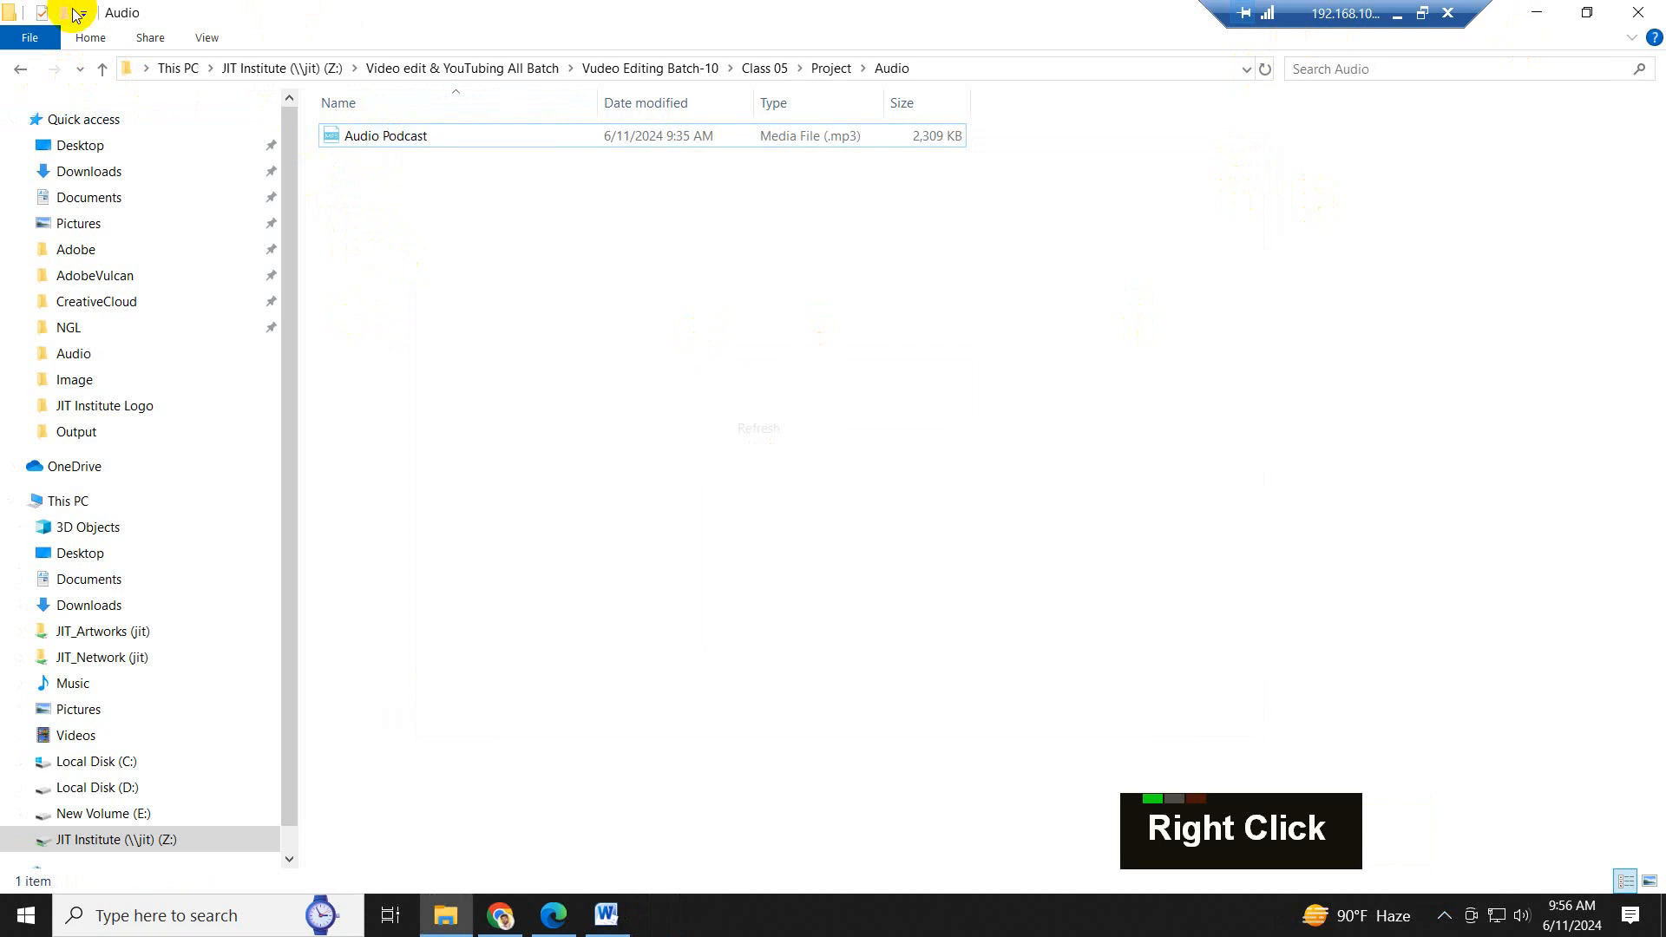
left_click(105, 73)
left_click(105, 73)
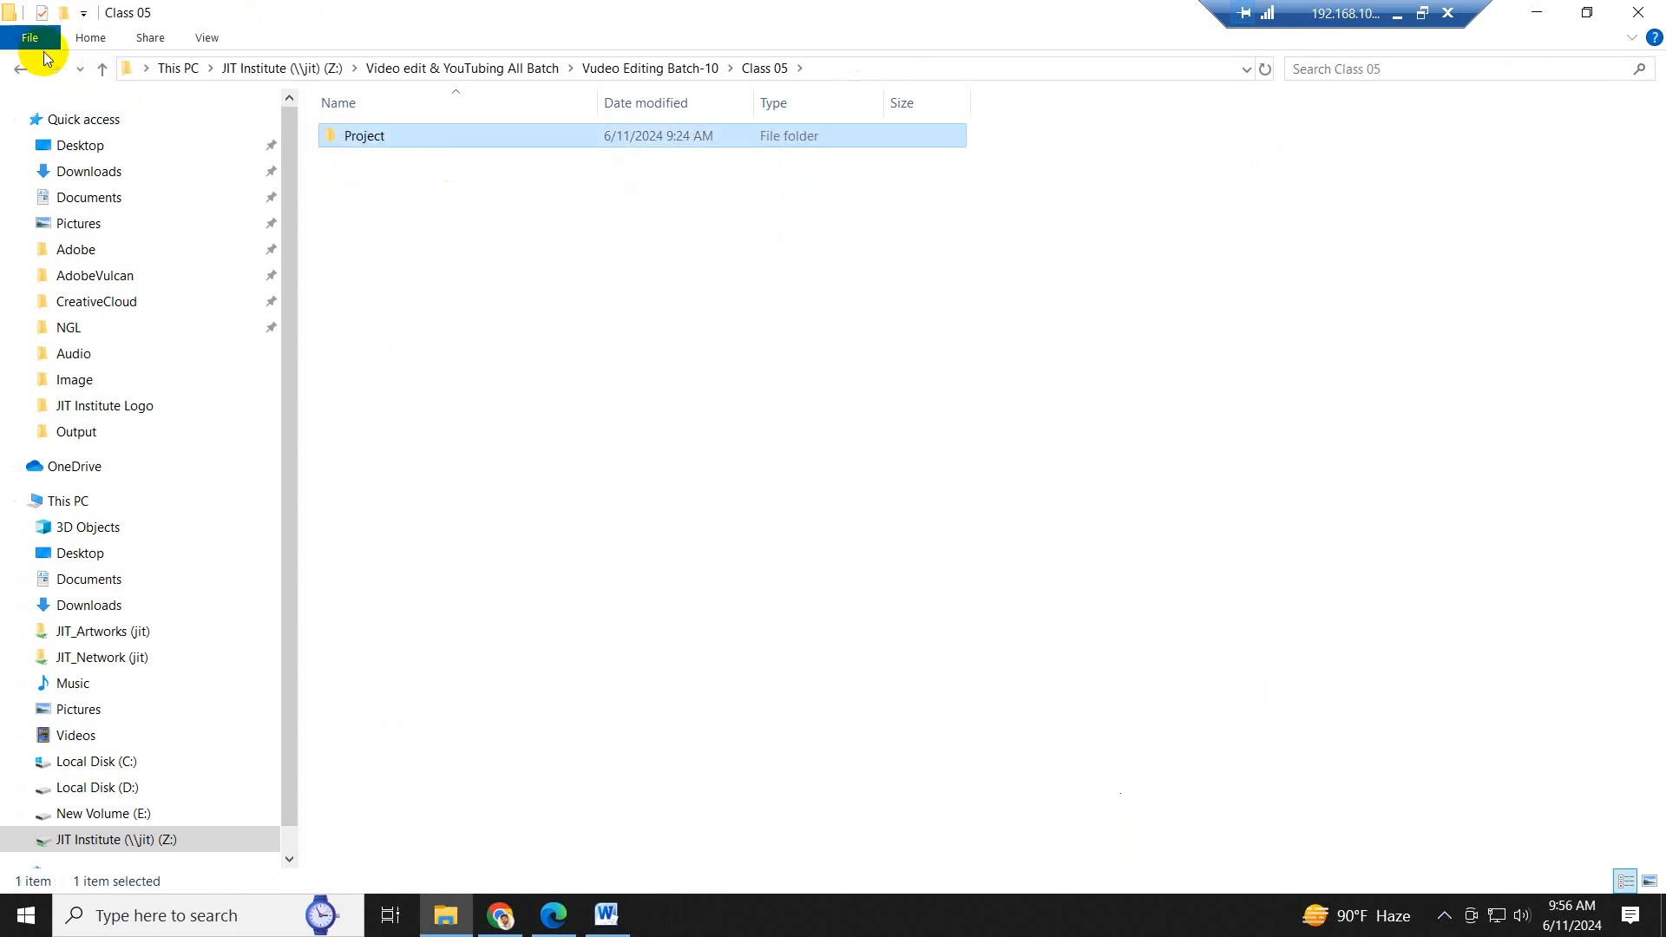
- Go up to the Vudeo Editing Batch-10 folder and reopen the Project folder inside Class 05
left_click(102, 70)
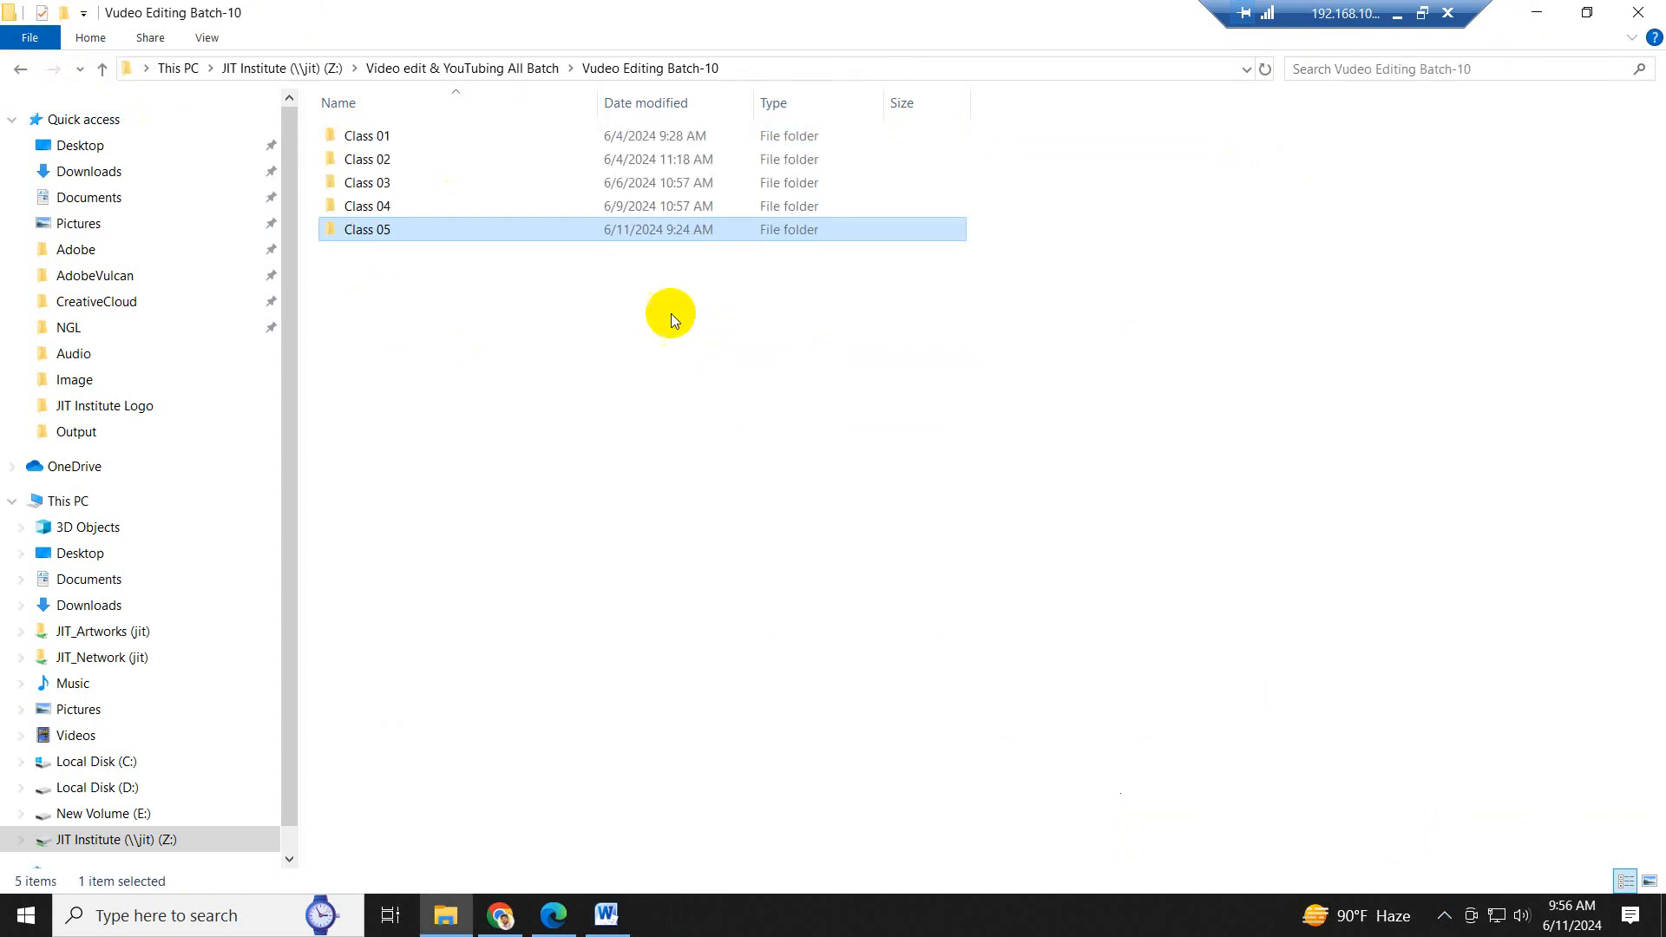
double_click(406, 236)
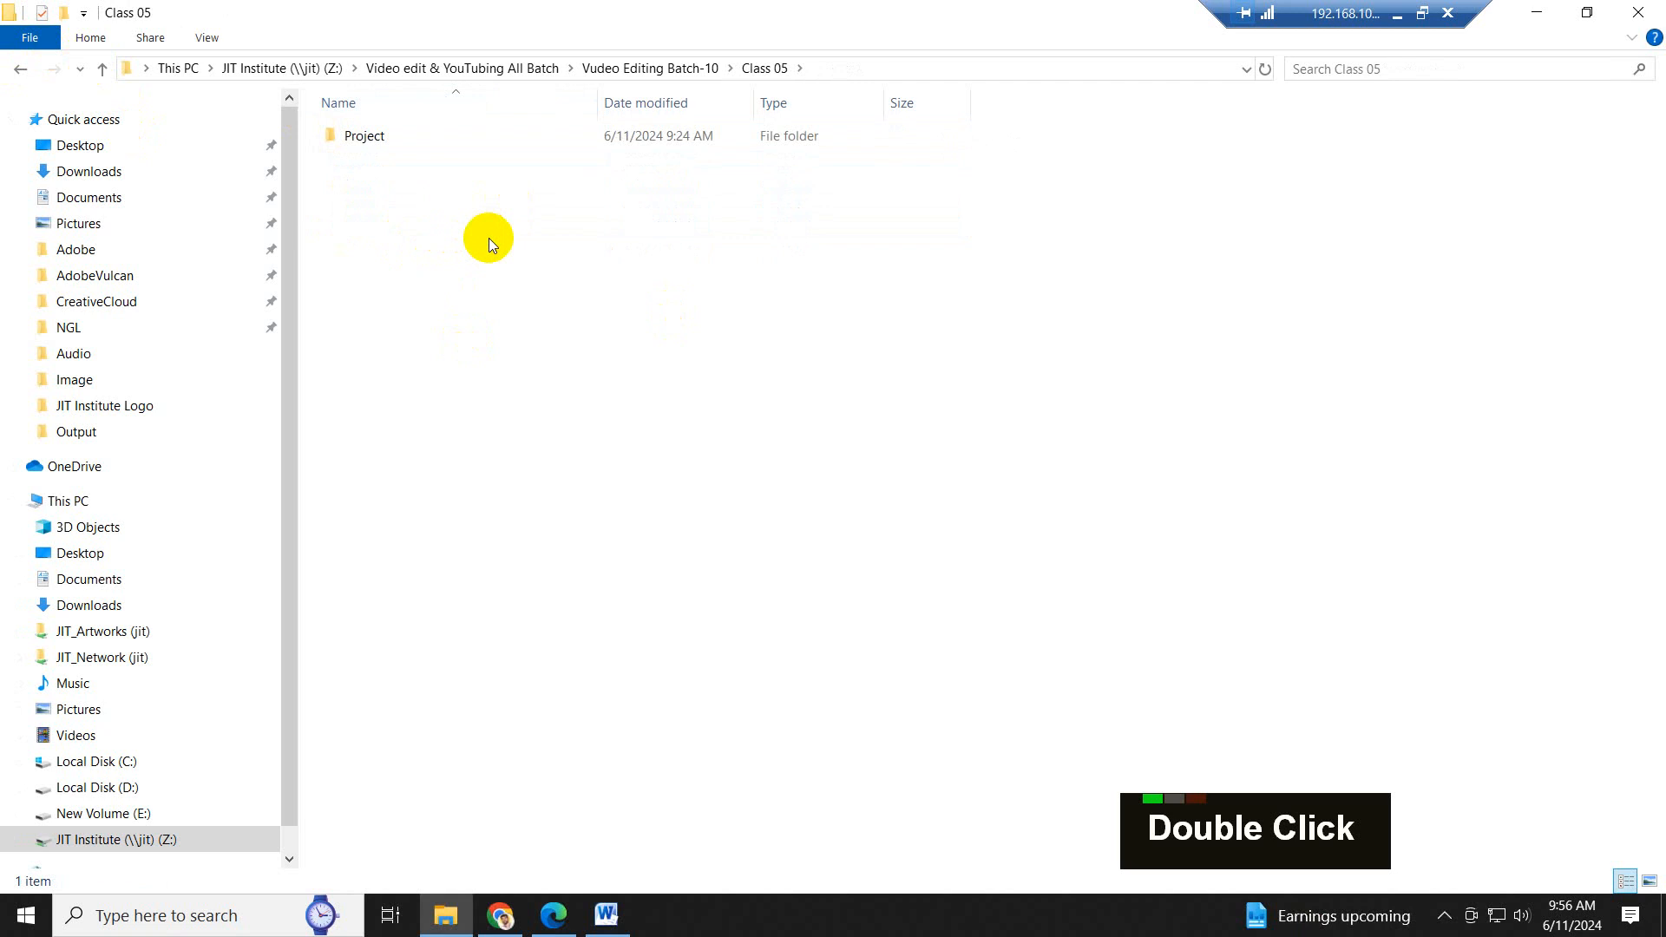
double_click(355, 139)
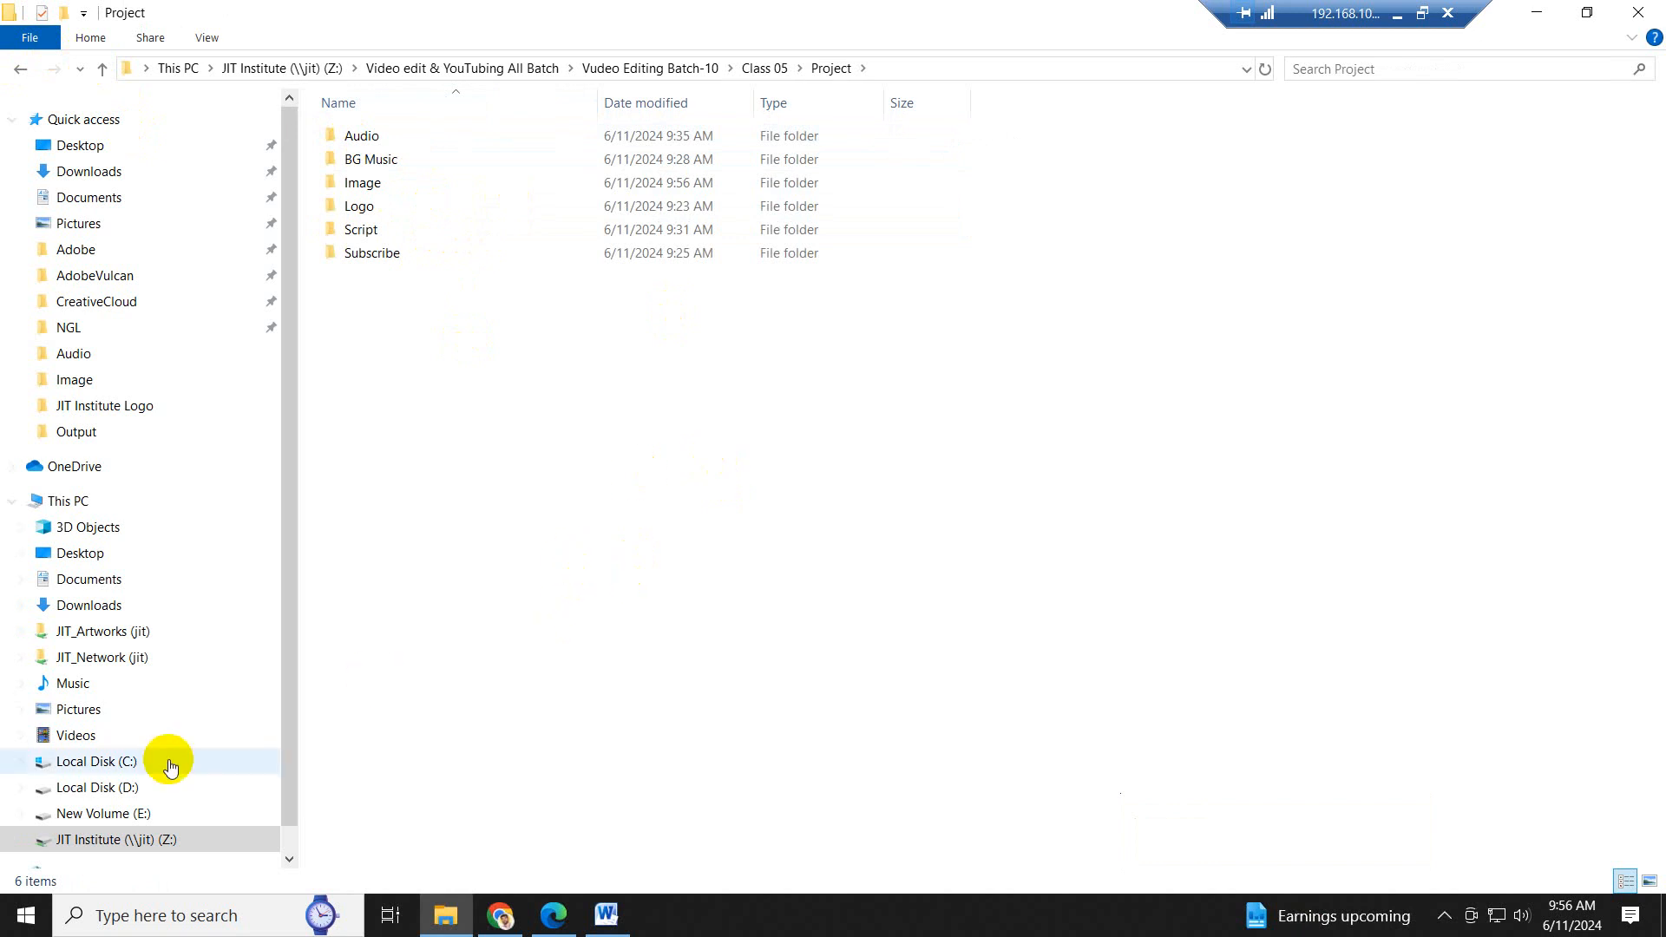
- Launch Adobe Premiere Pro 2024 and start a new project named Bill Gates
left_click(25, 923)
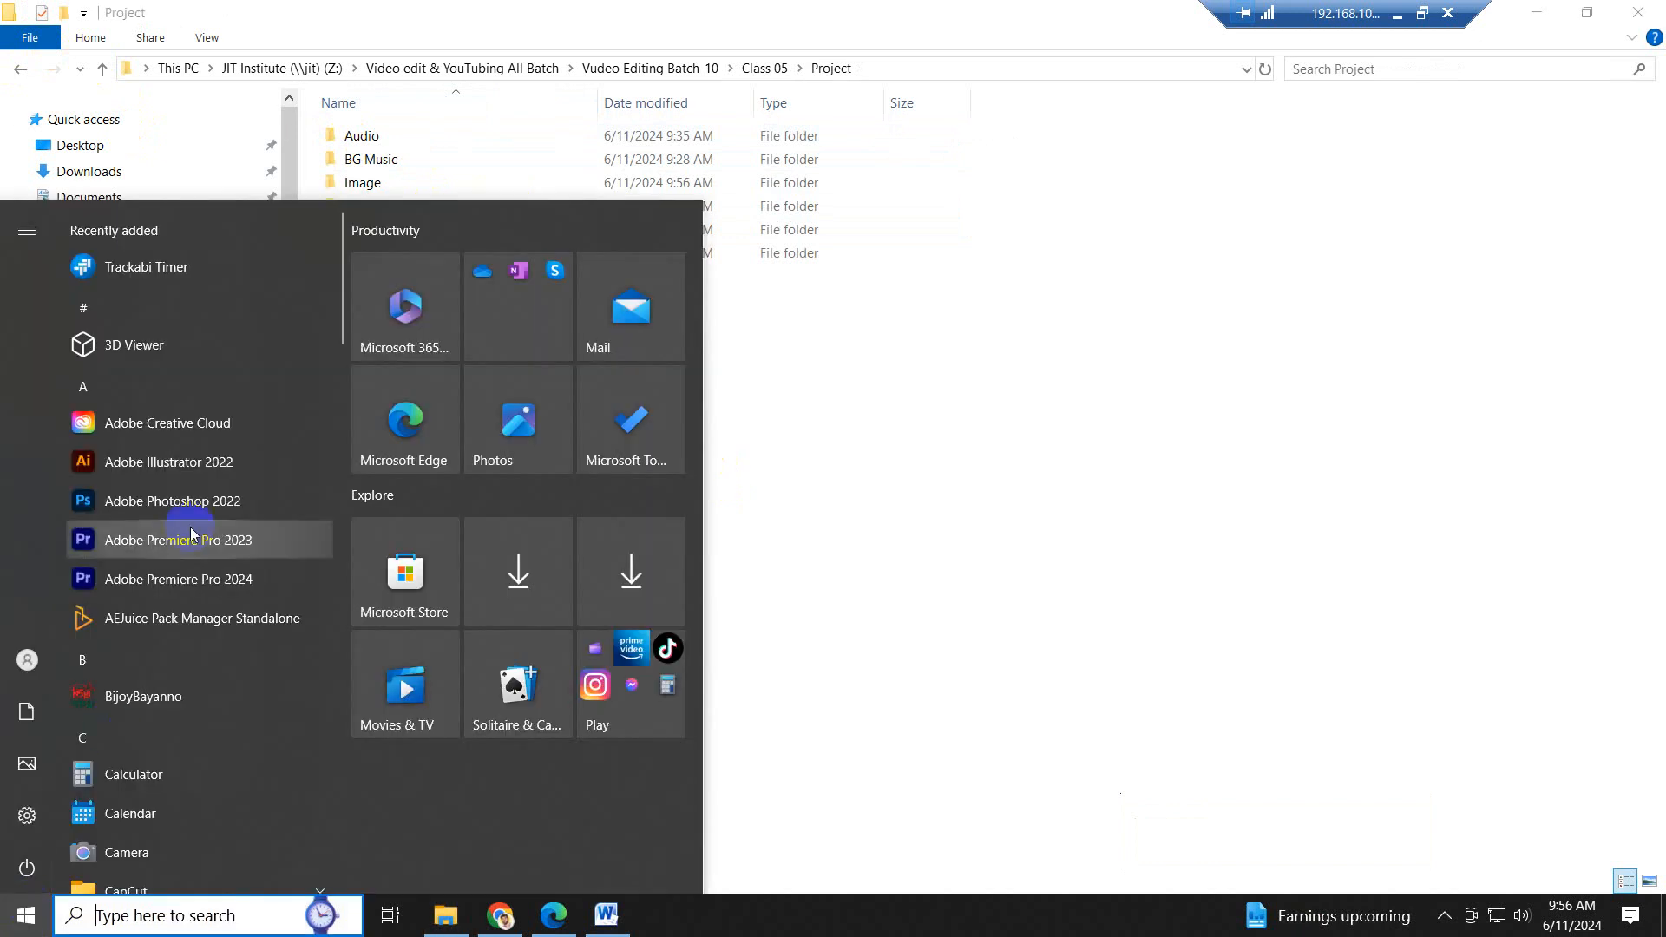
left_click(182, 580)
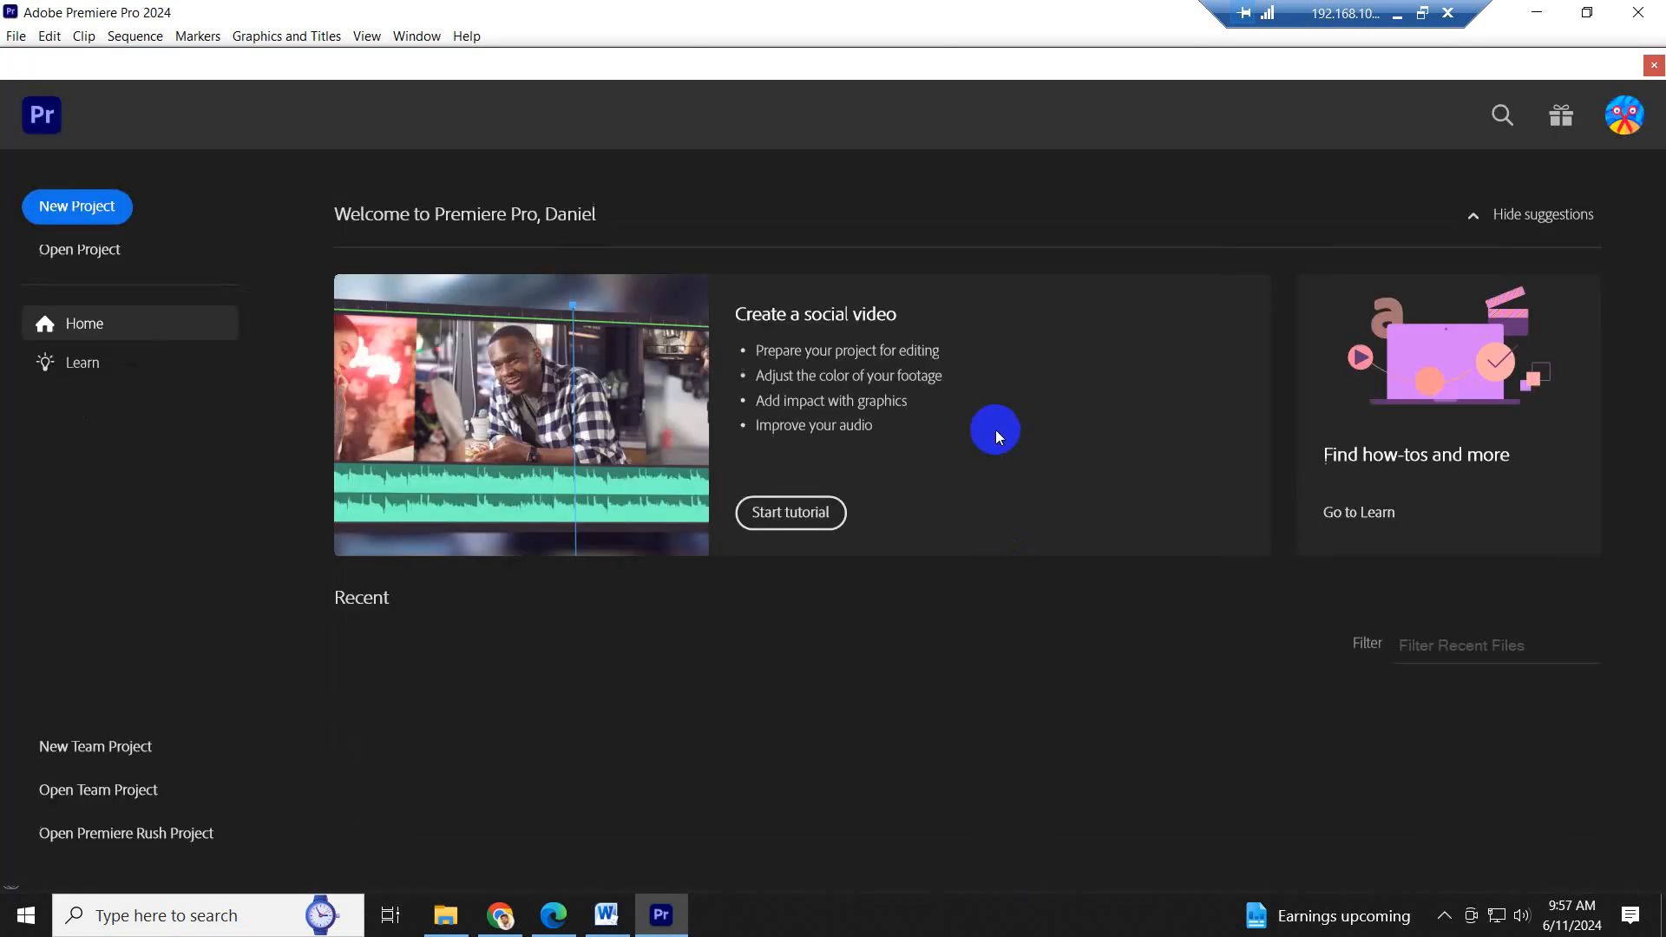
left_click(82, 221)
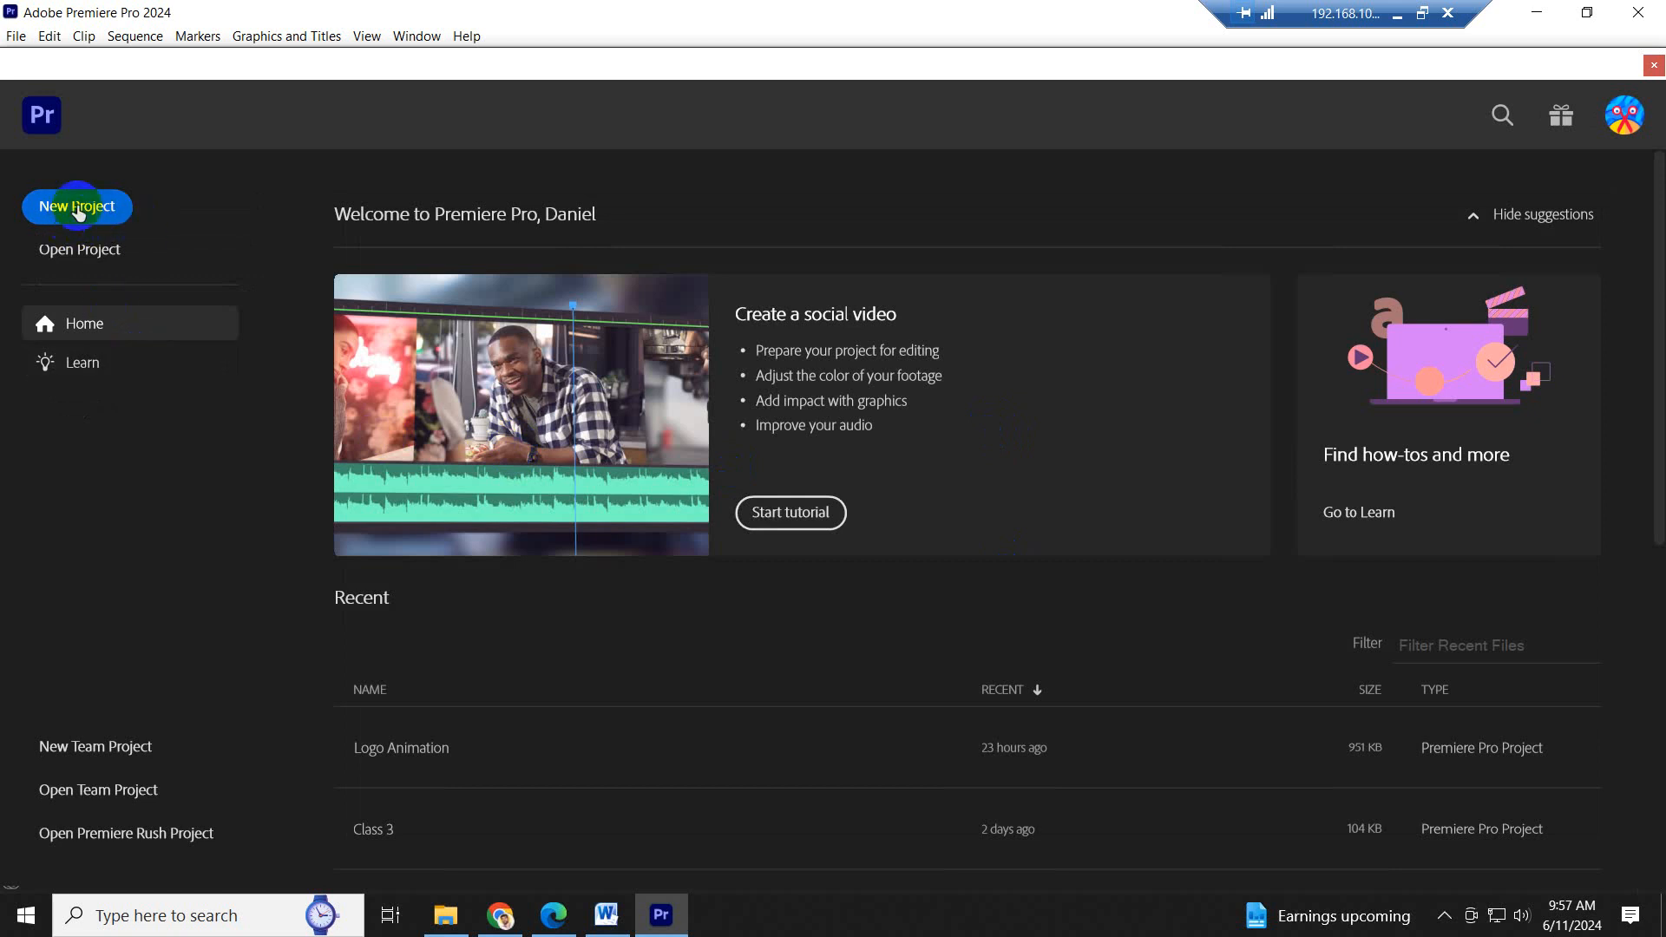
left_click(77, 211)
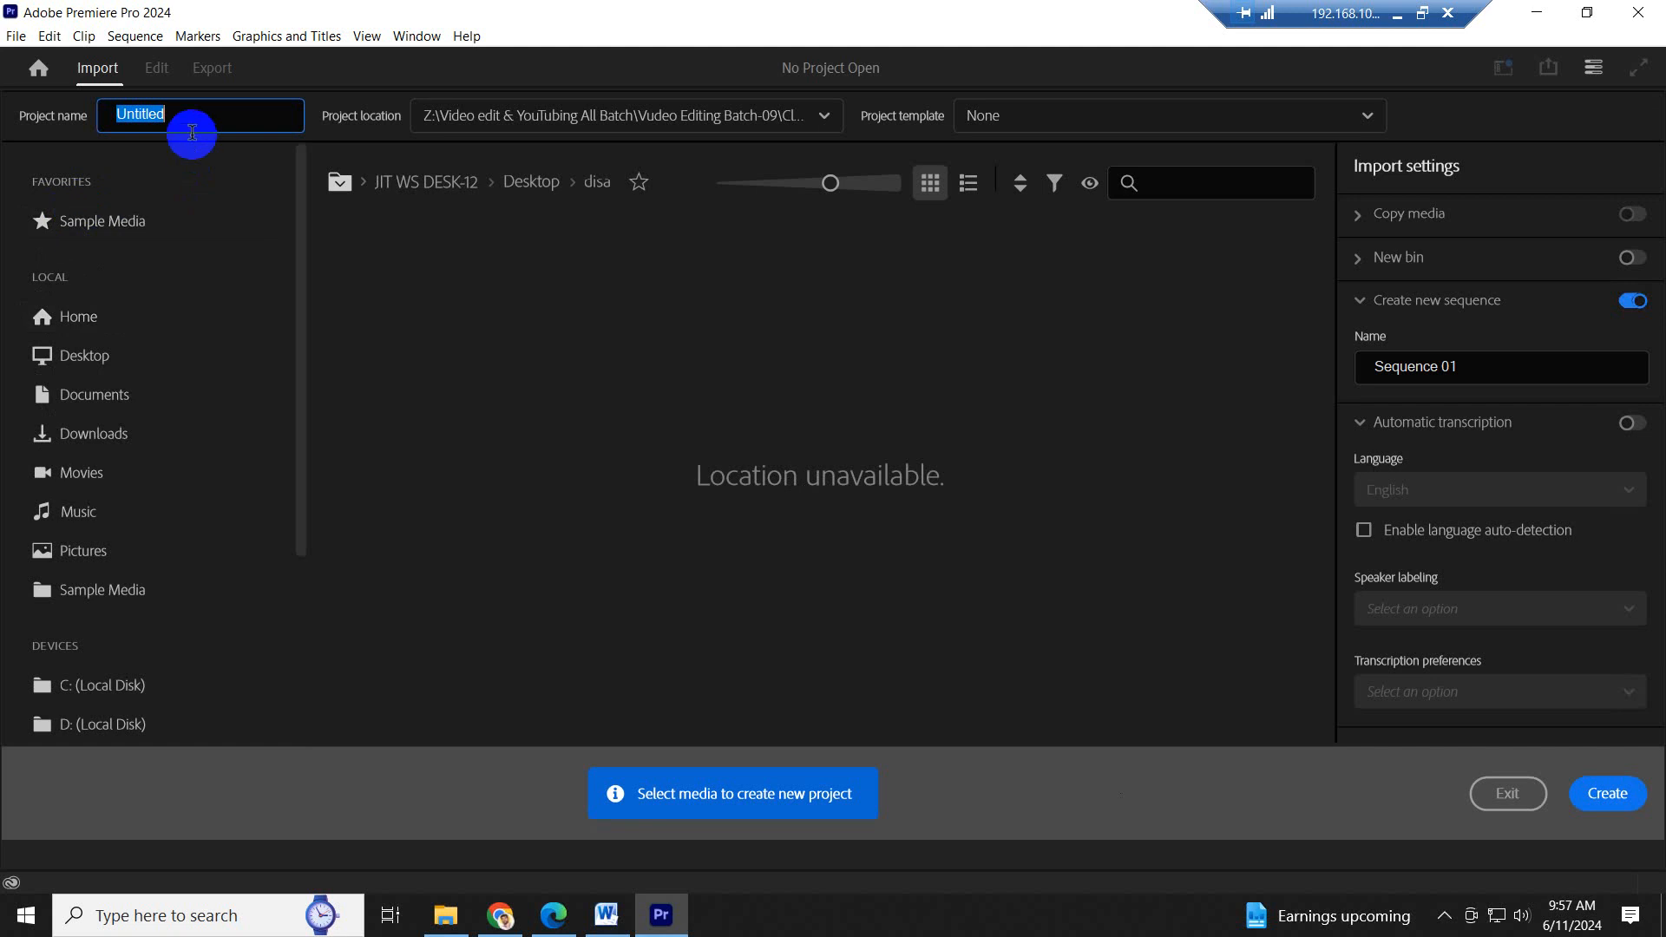
key("shift")
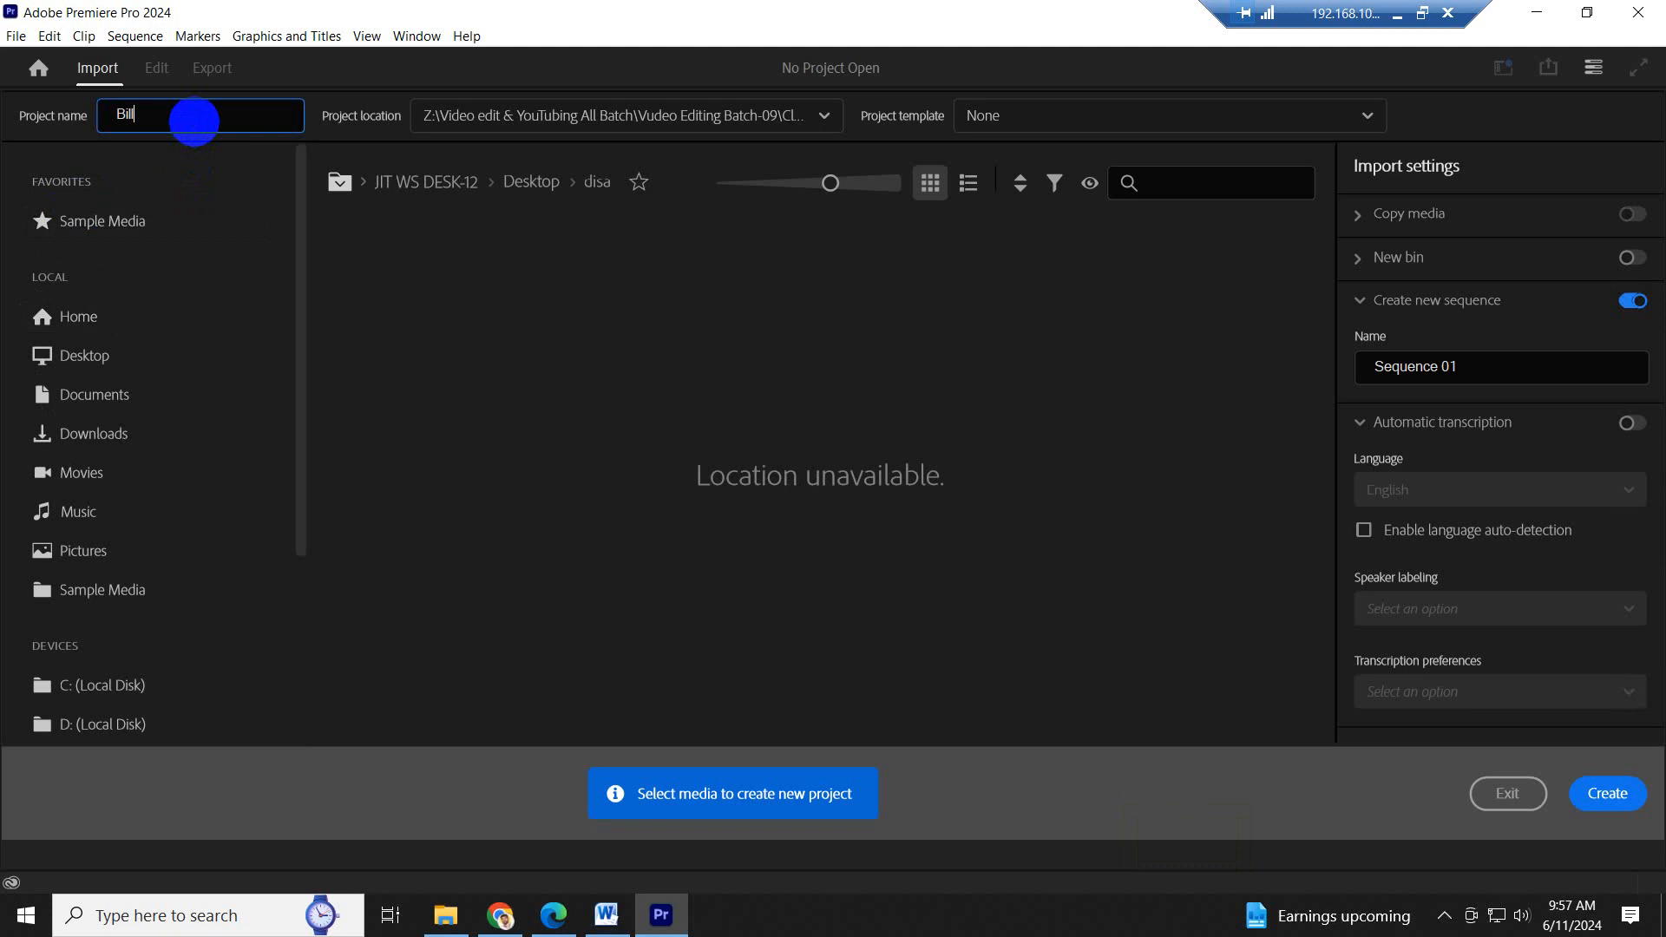
type("Gates")
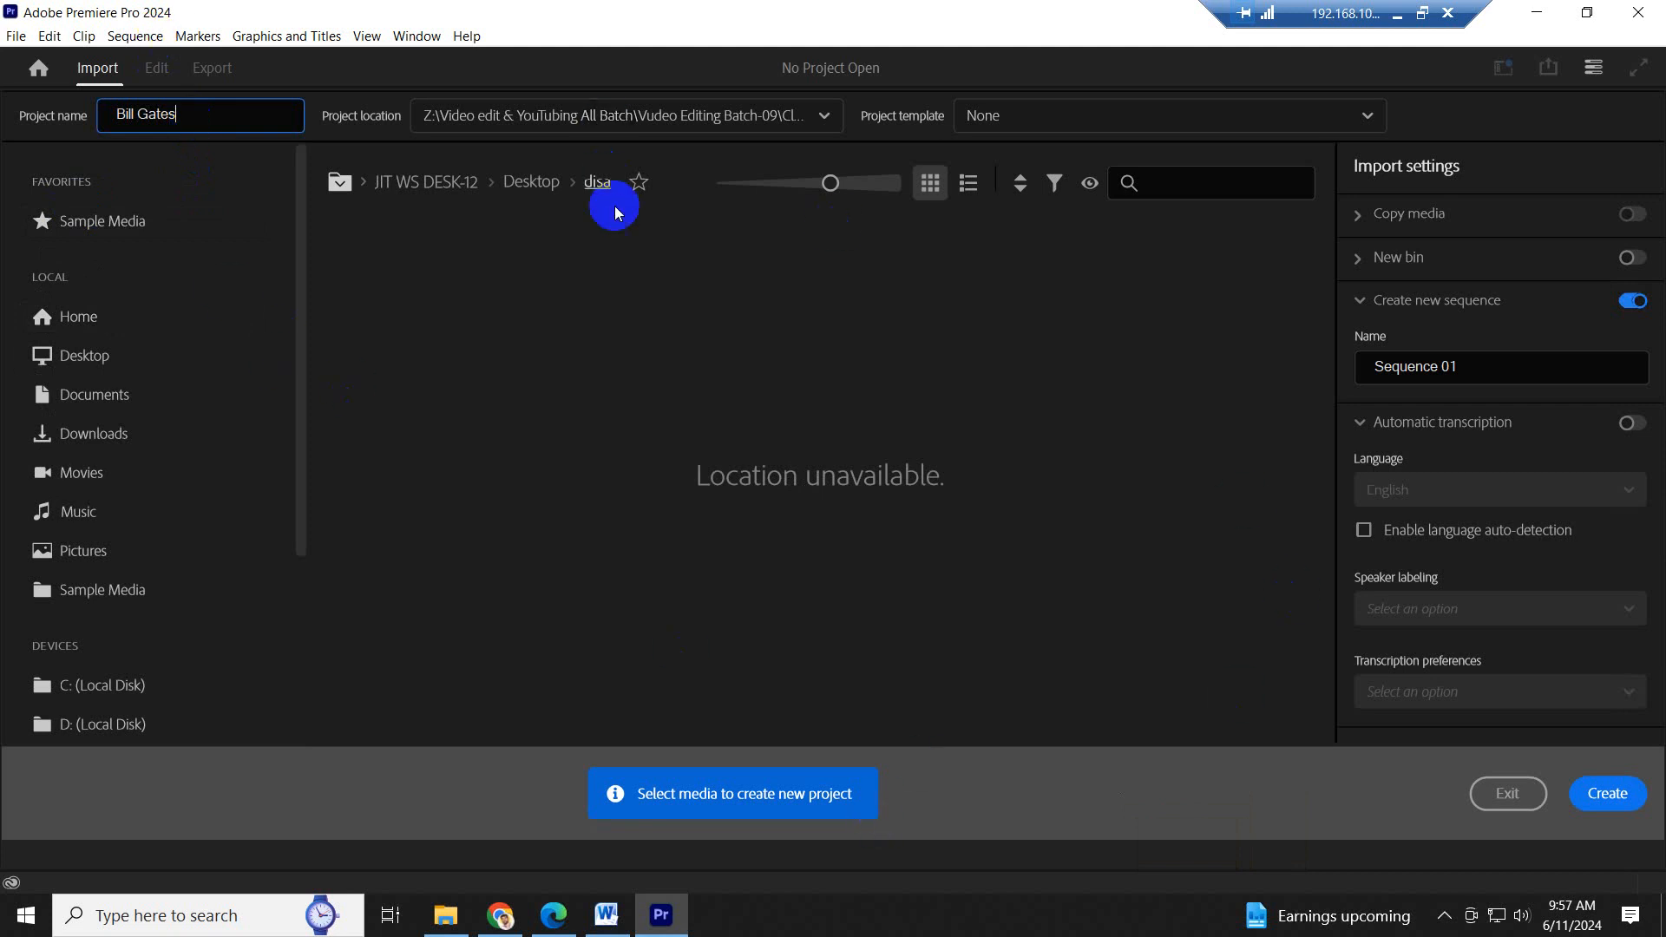
- Set the project location to Vudeo Editing Batch-10\Class 05\Project on the Z: drive and create the project
left_click(825, 118)
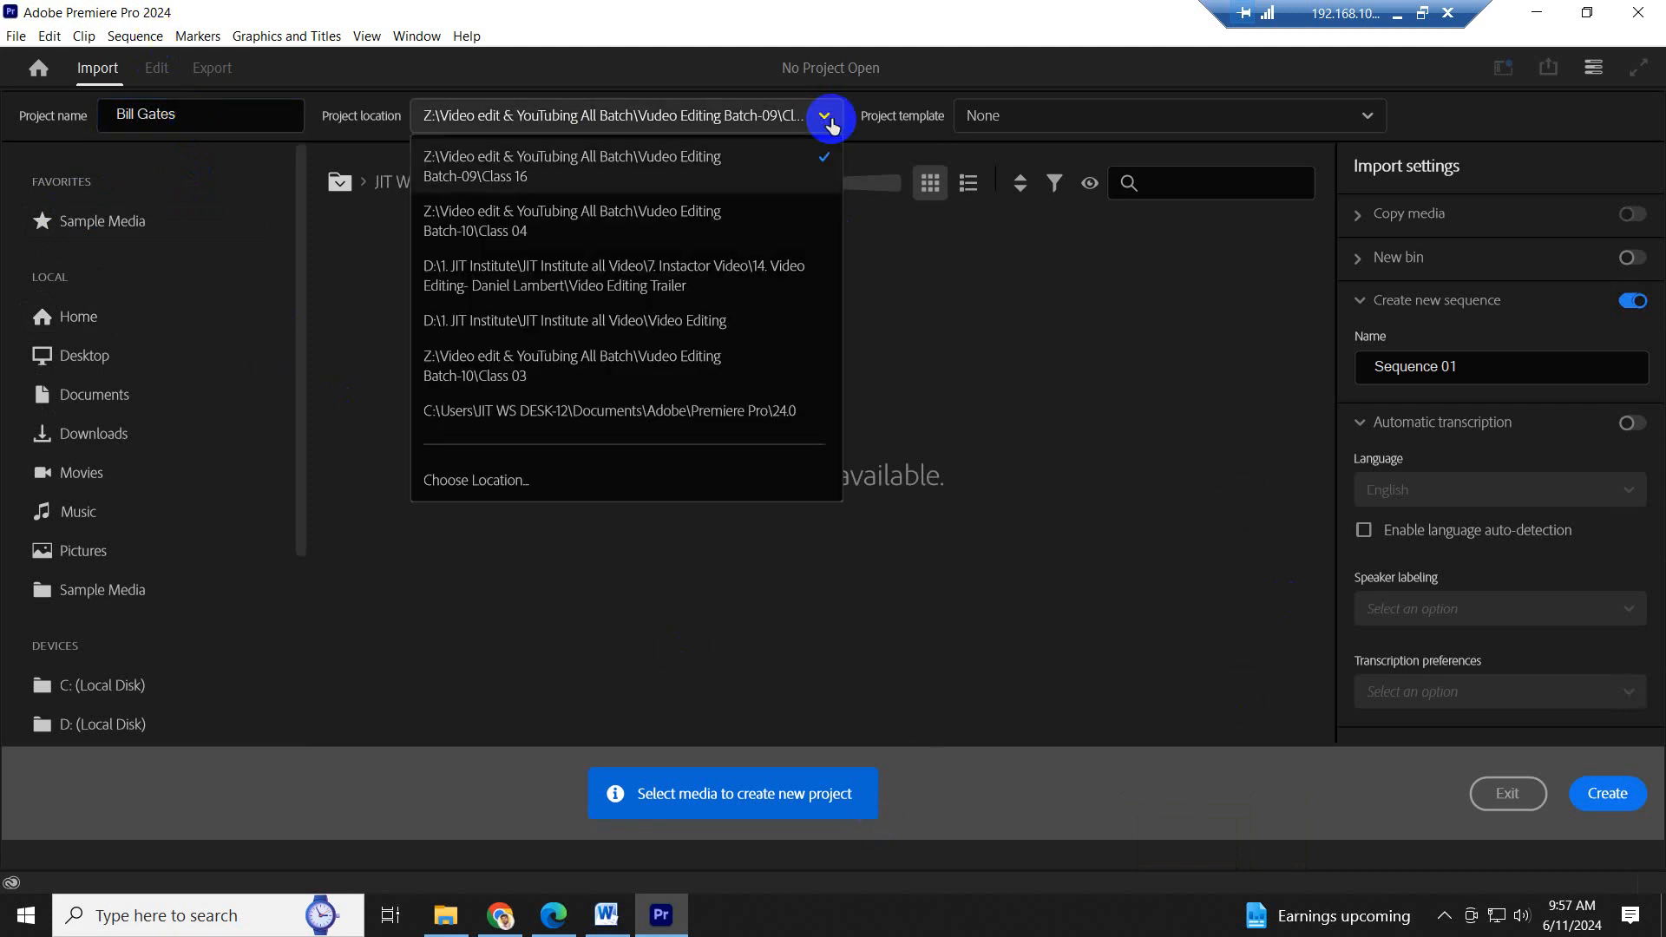
left_click(528, 481)
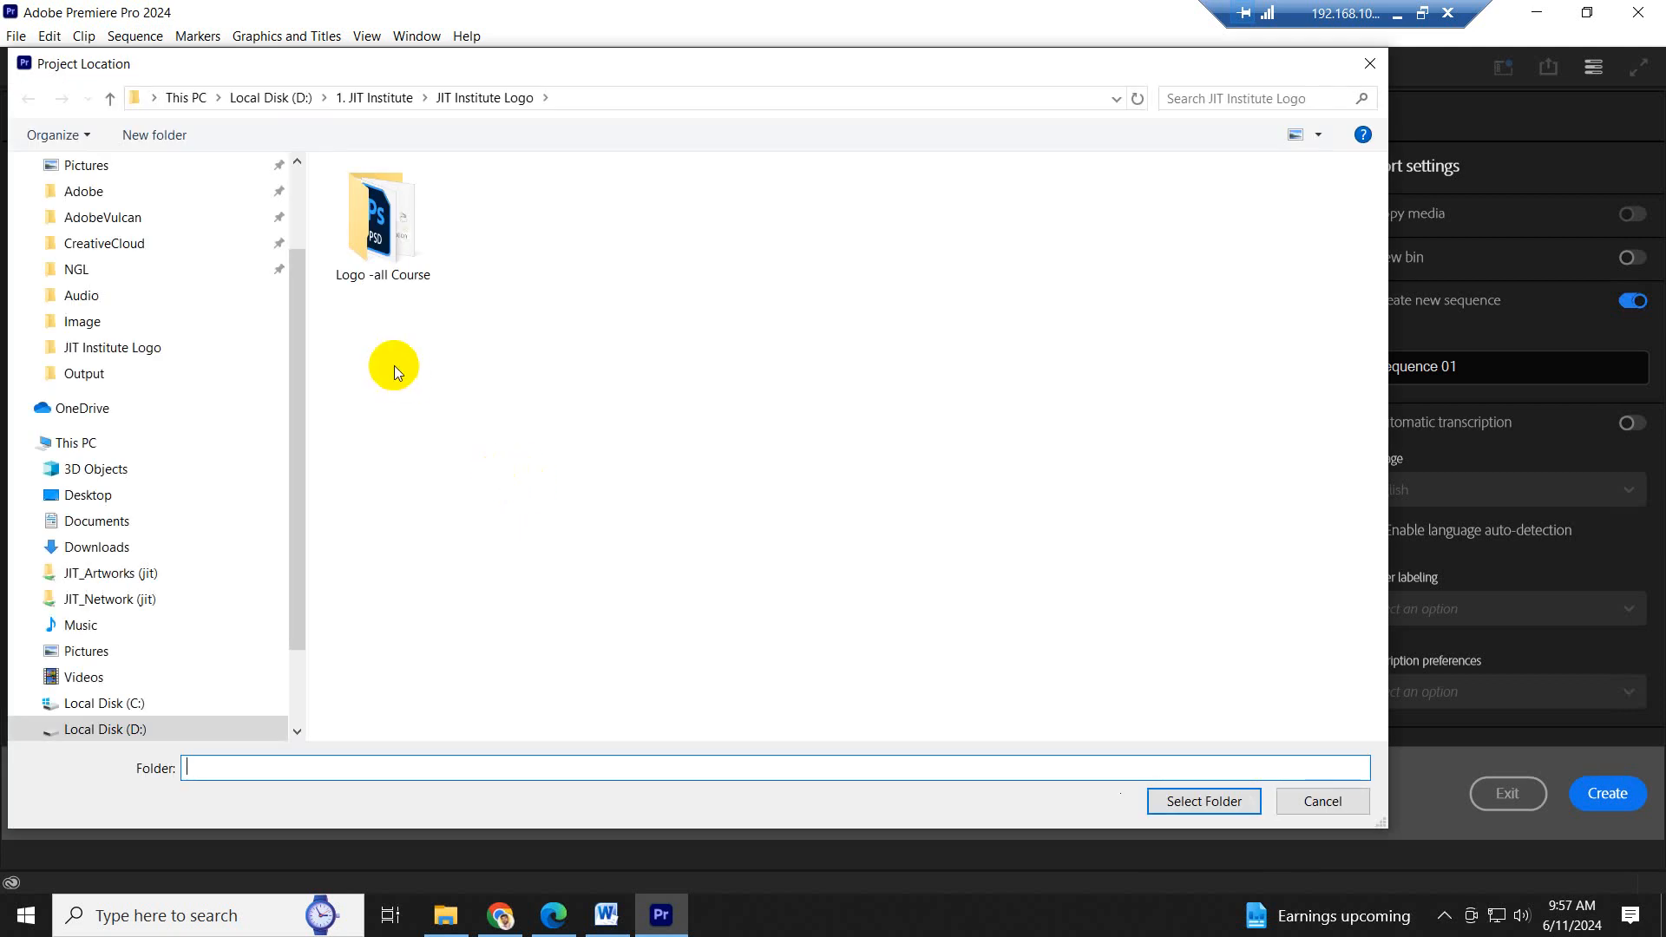
scroll(164, 707, "down", 6)
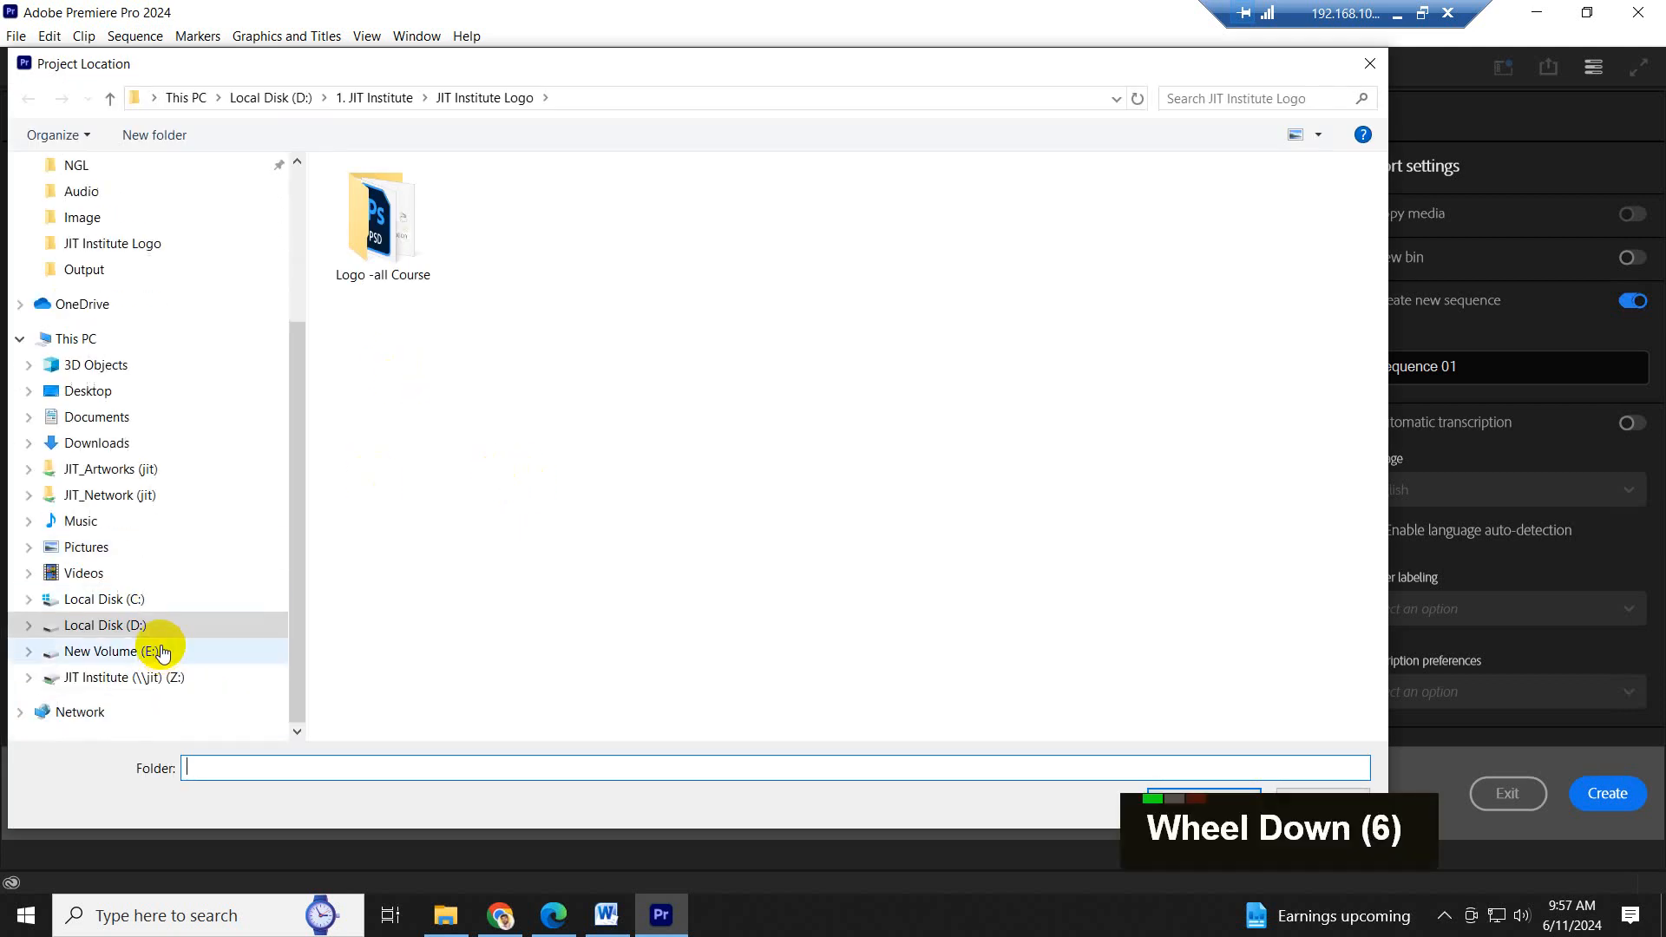
left_click(267, 685)
double_click(473, 406)
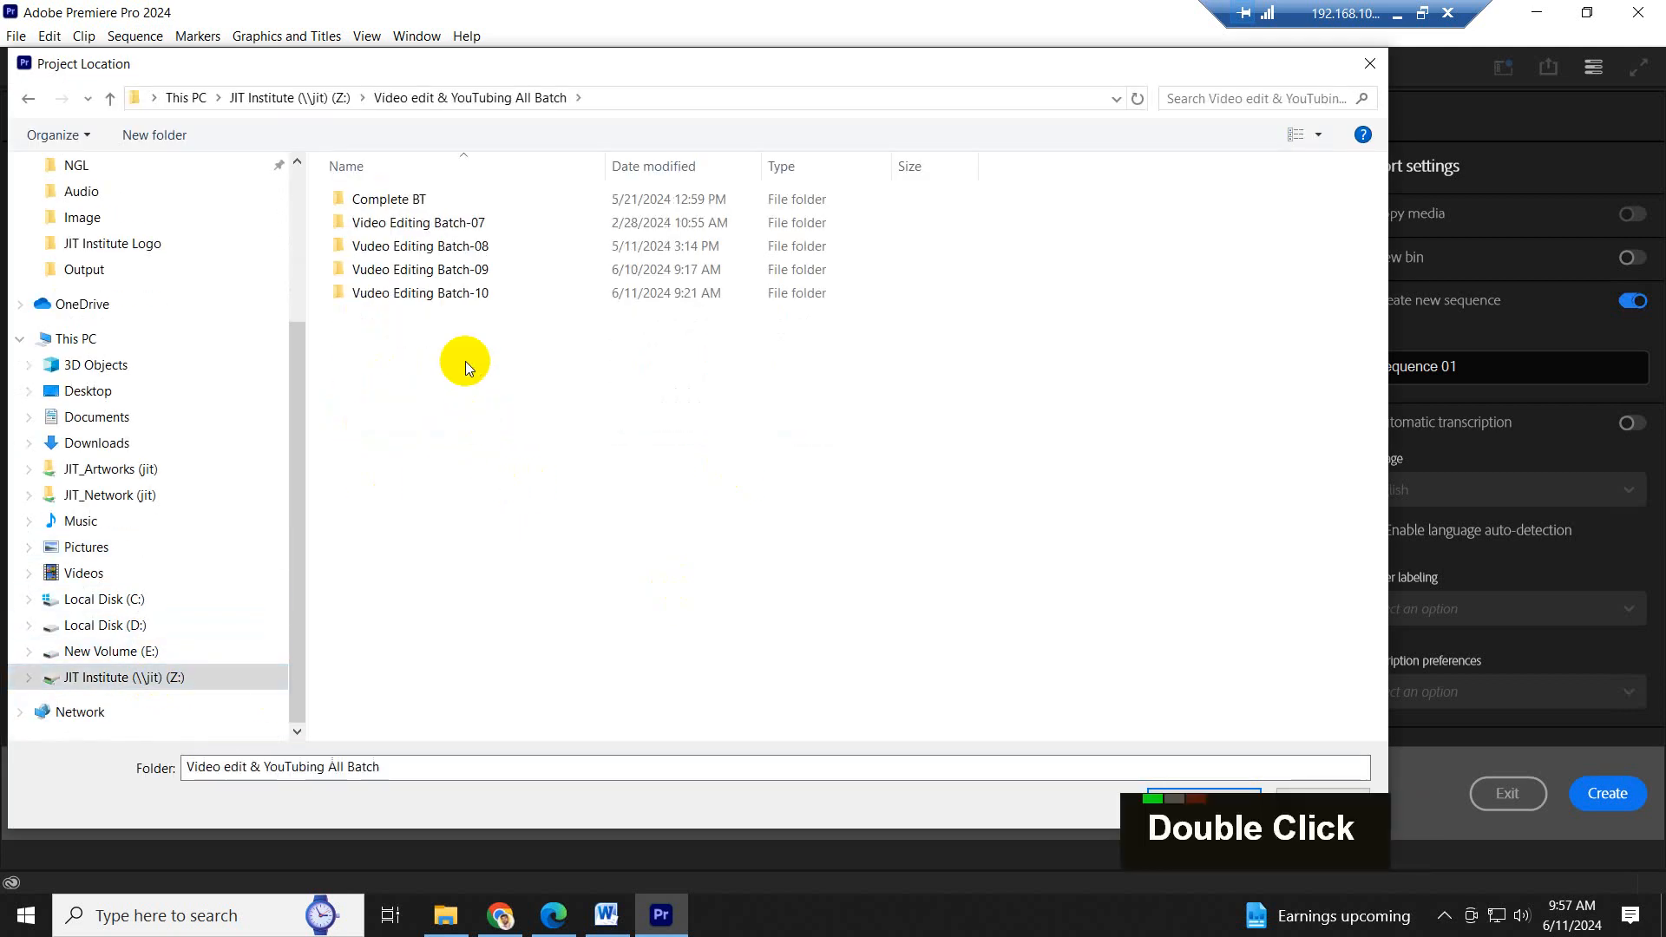
double_click(483, 292)
double_click(409, 296)
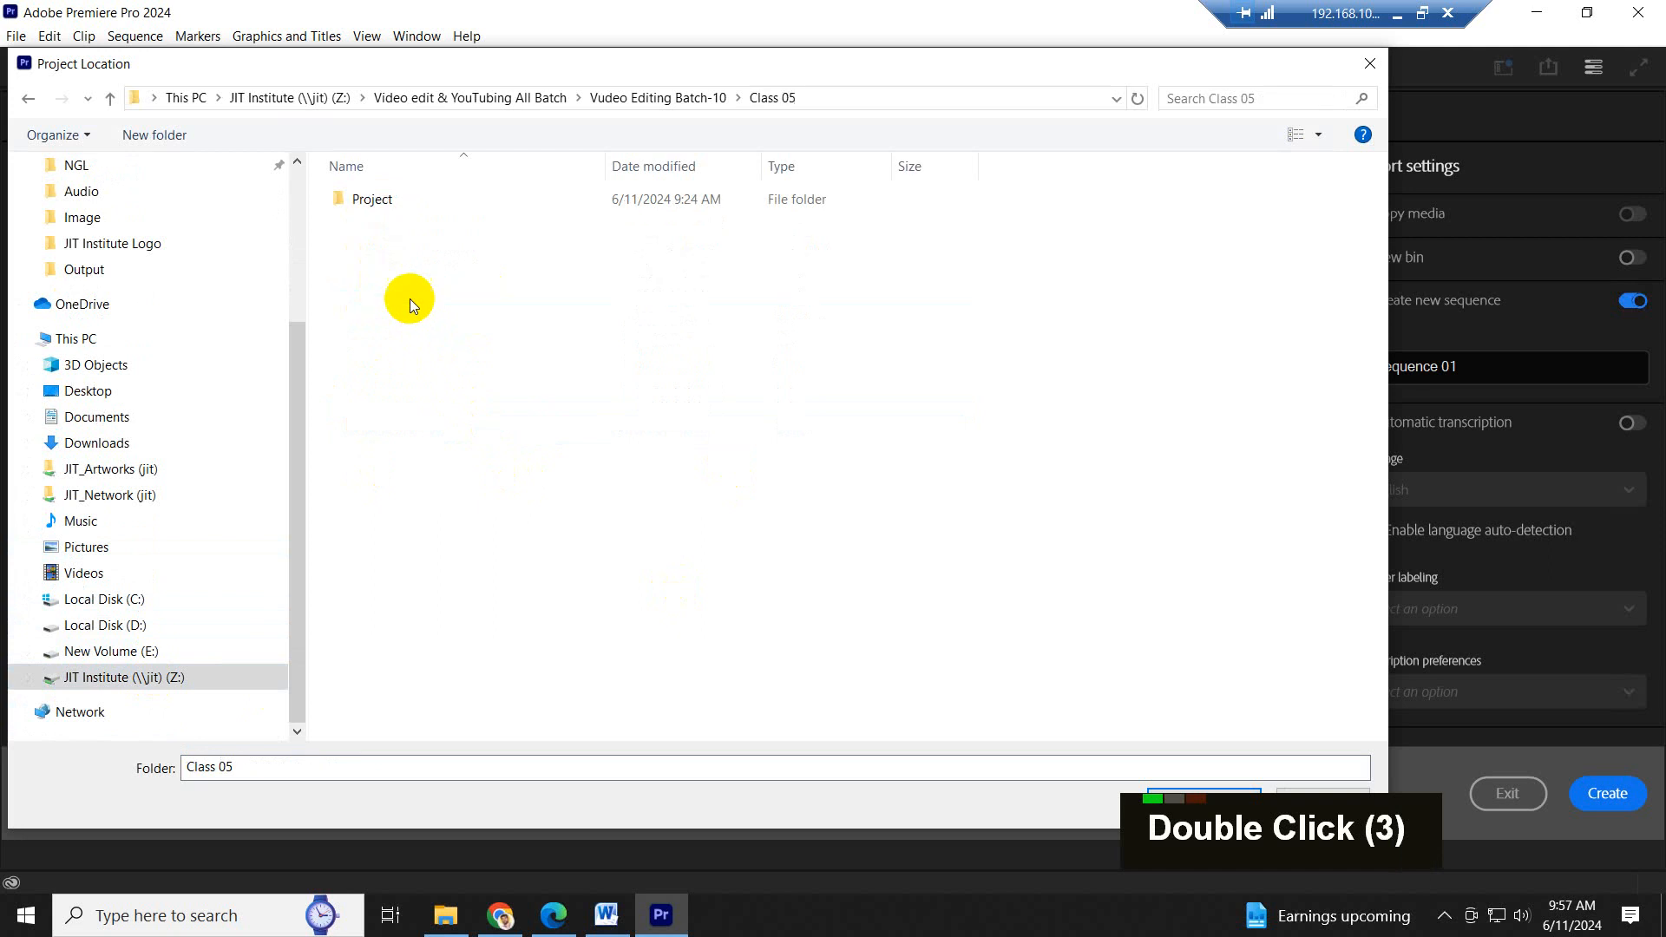
double_click(394, 207)
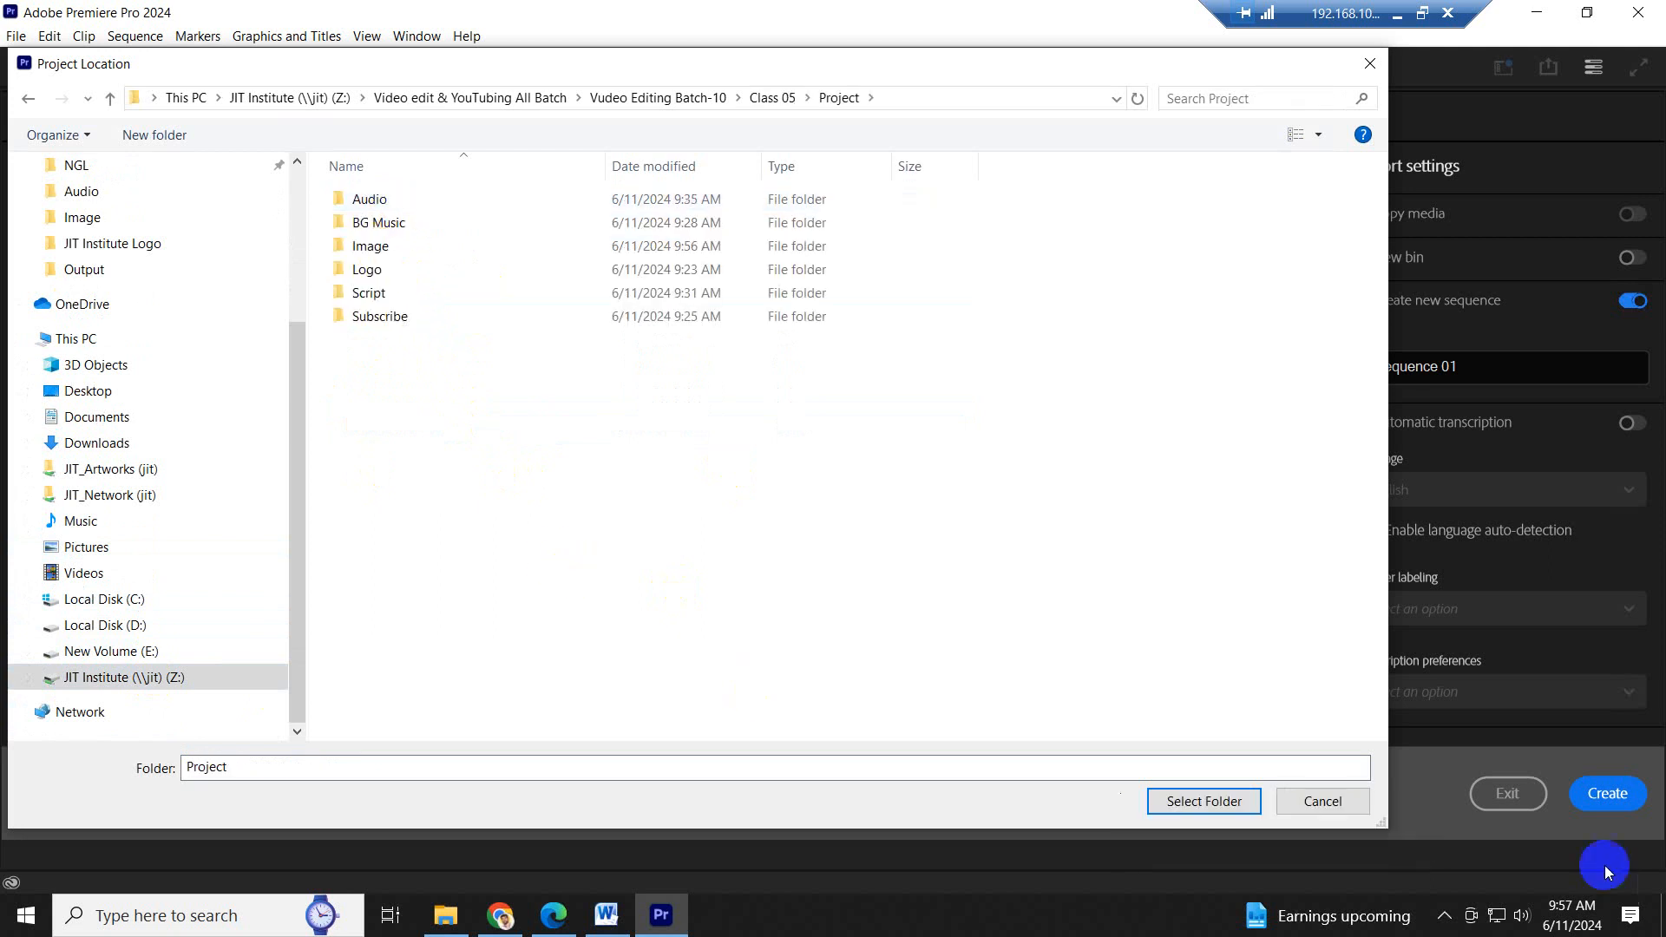
left_click(1204, 801)
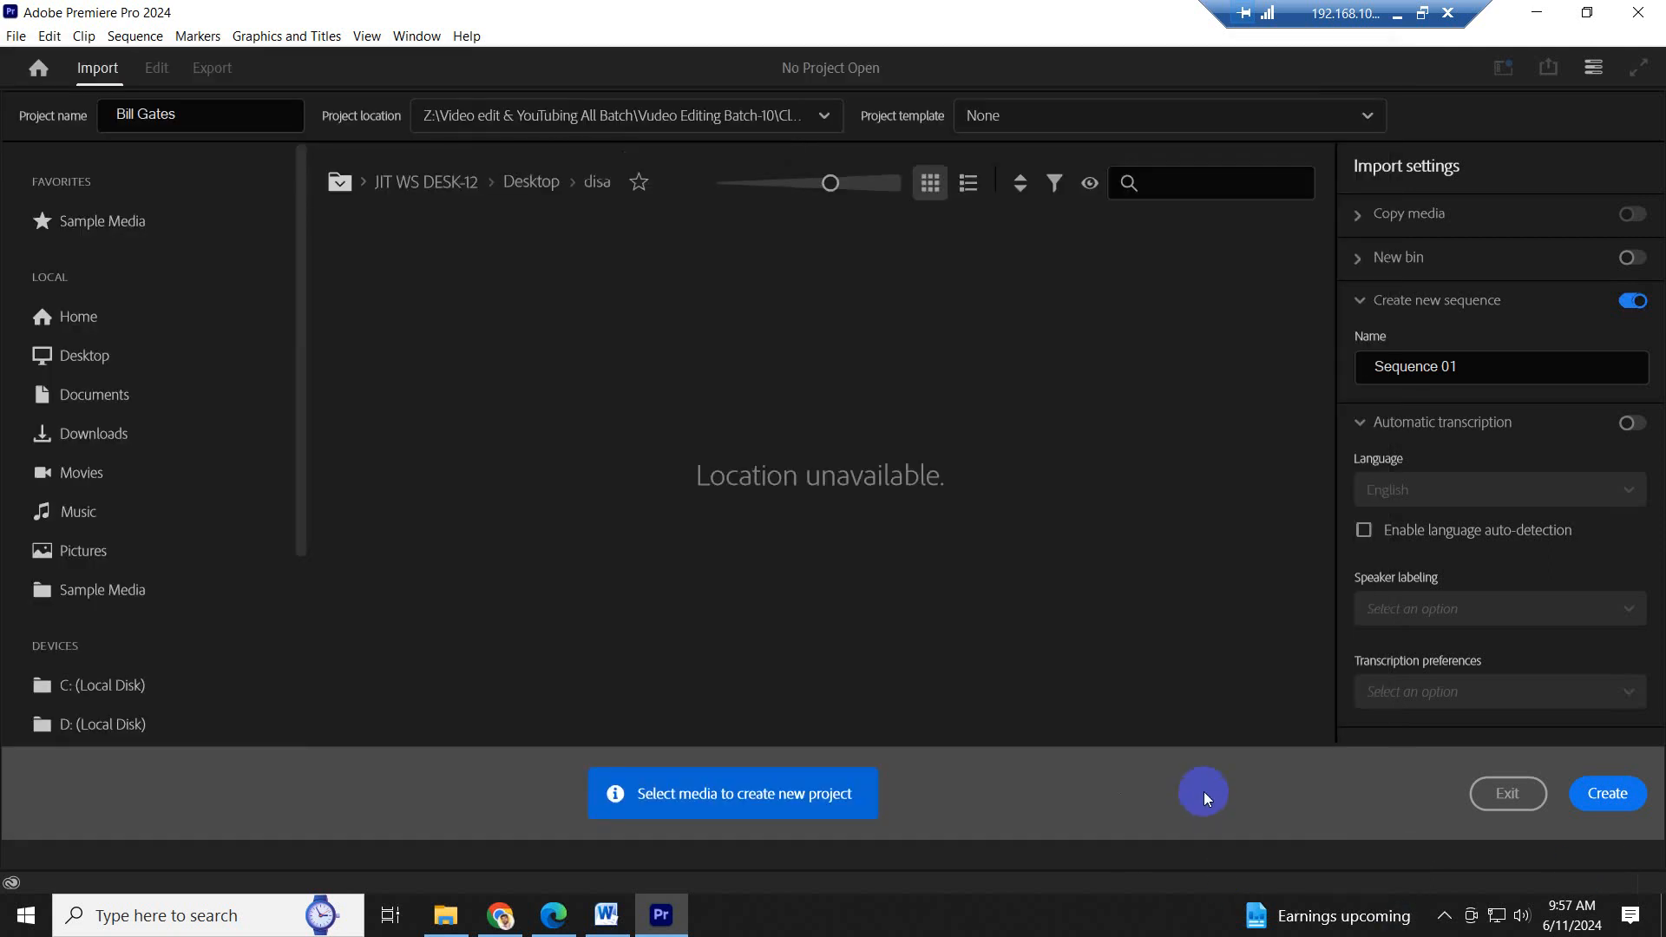
left_click(1628, 805)
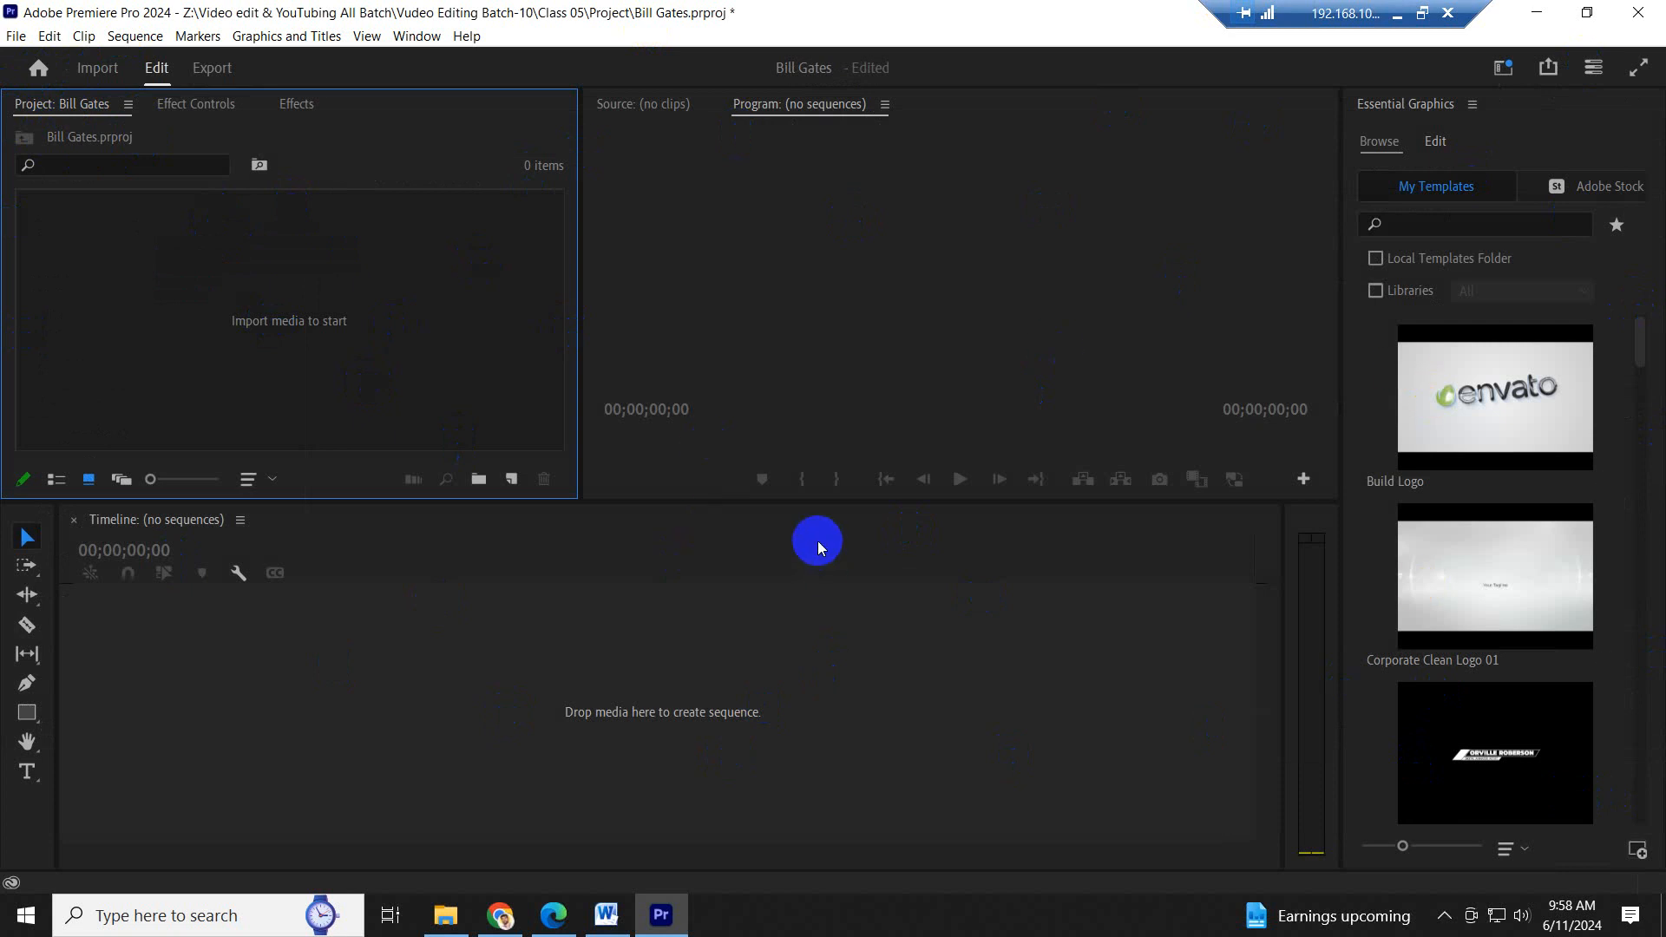
- Import the Audio, BG Music, Image, Logo and Subscribe folders from File Explorer into the Premiere project, leaving out Script
left_click(445, 915)
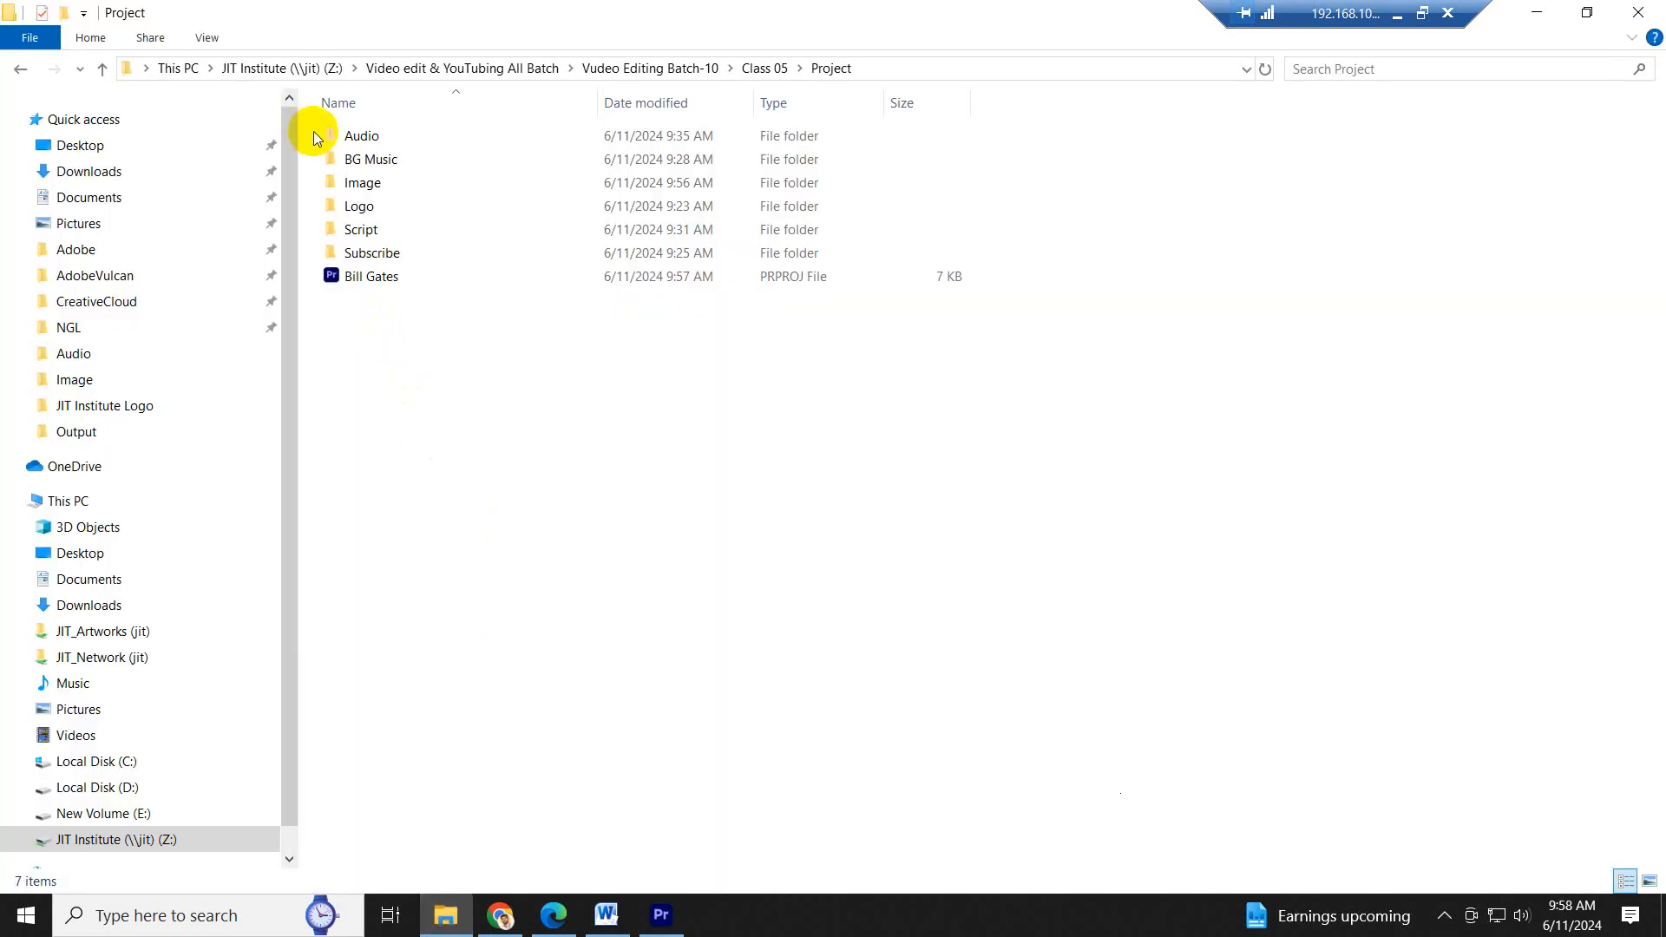
left_click_drag(314, 126, 438, 254)
left_click(357, 230, "ctrl")
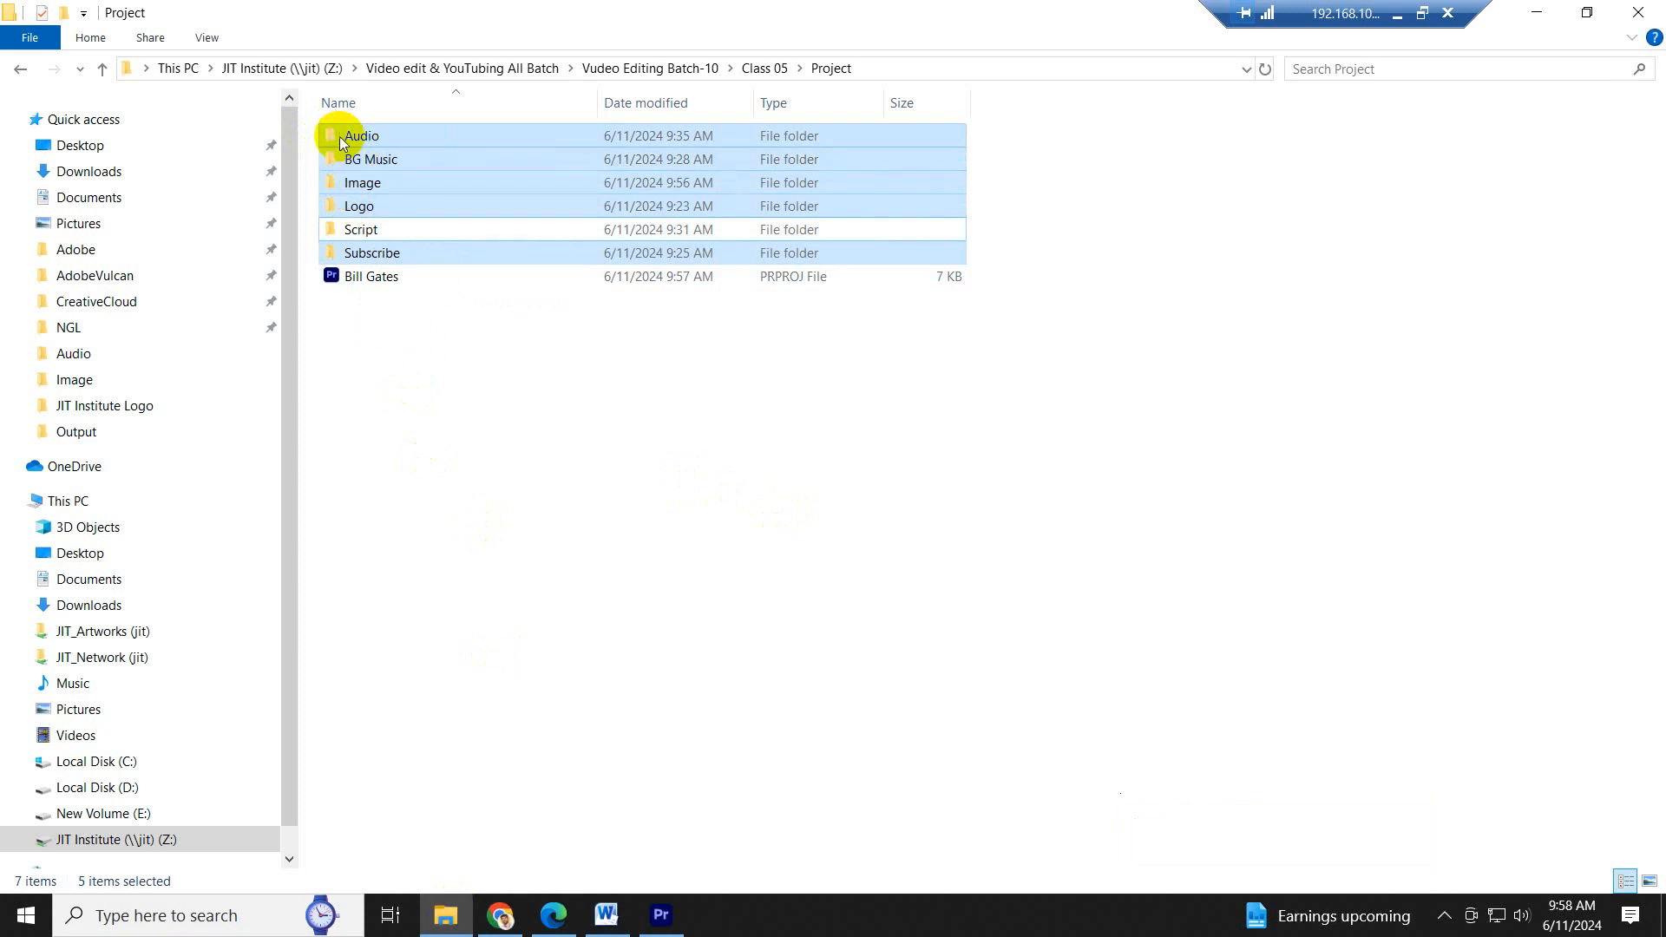
left_click_drag(332, 137, 227, 304)
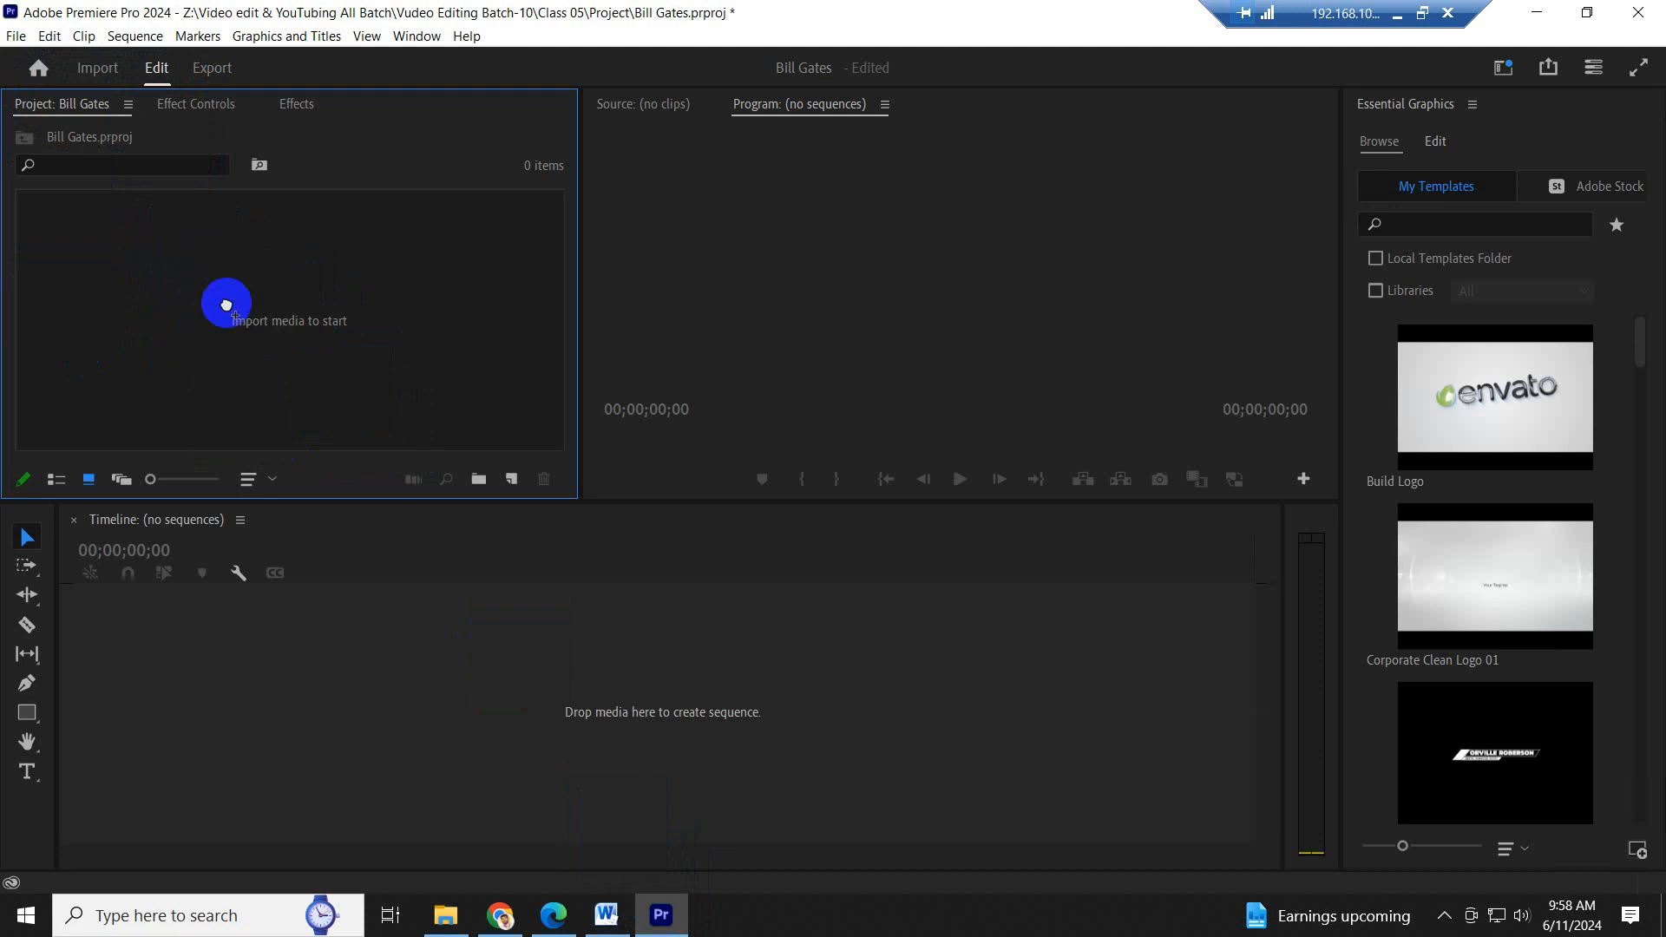
left_click(448, 394)
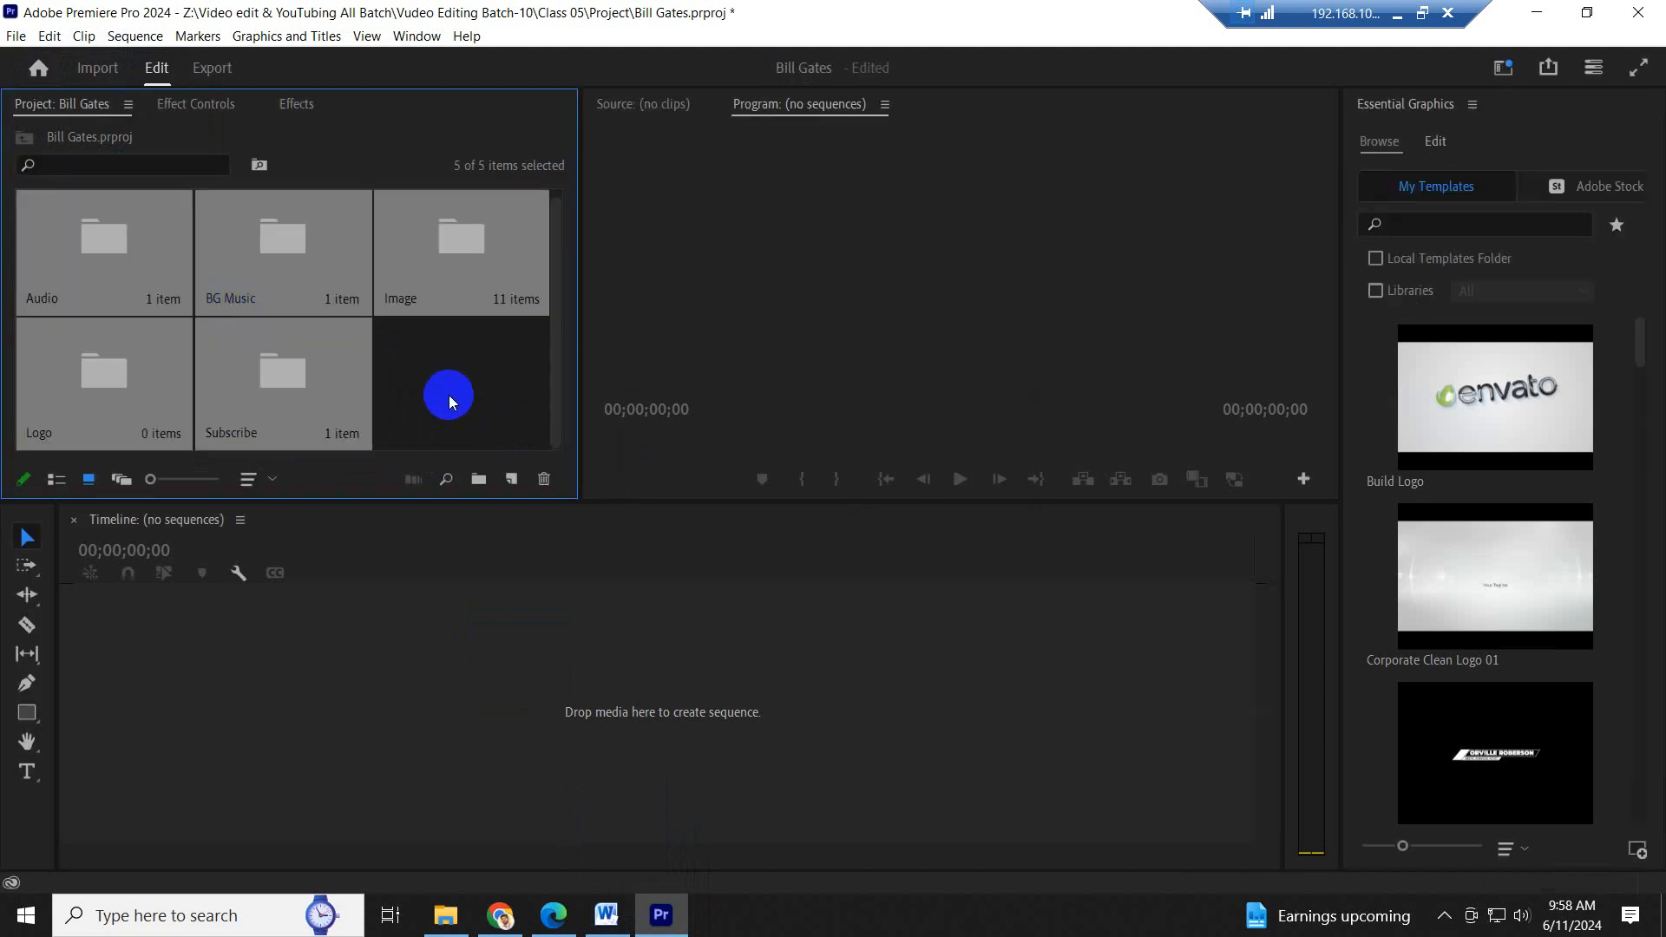
left_click(449, 394)
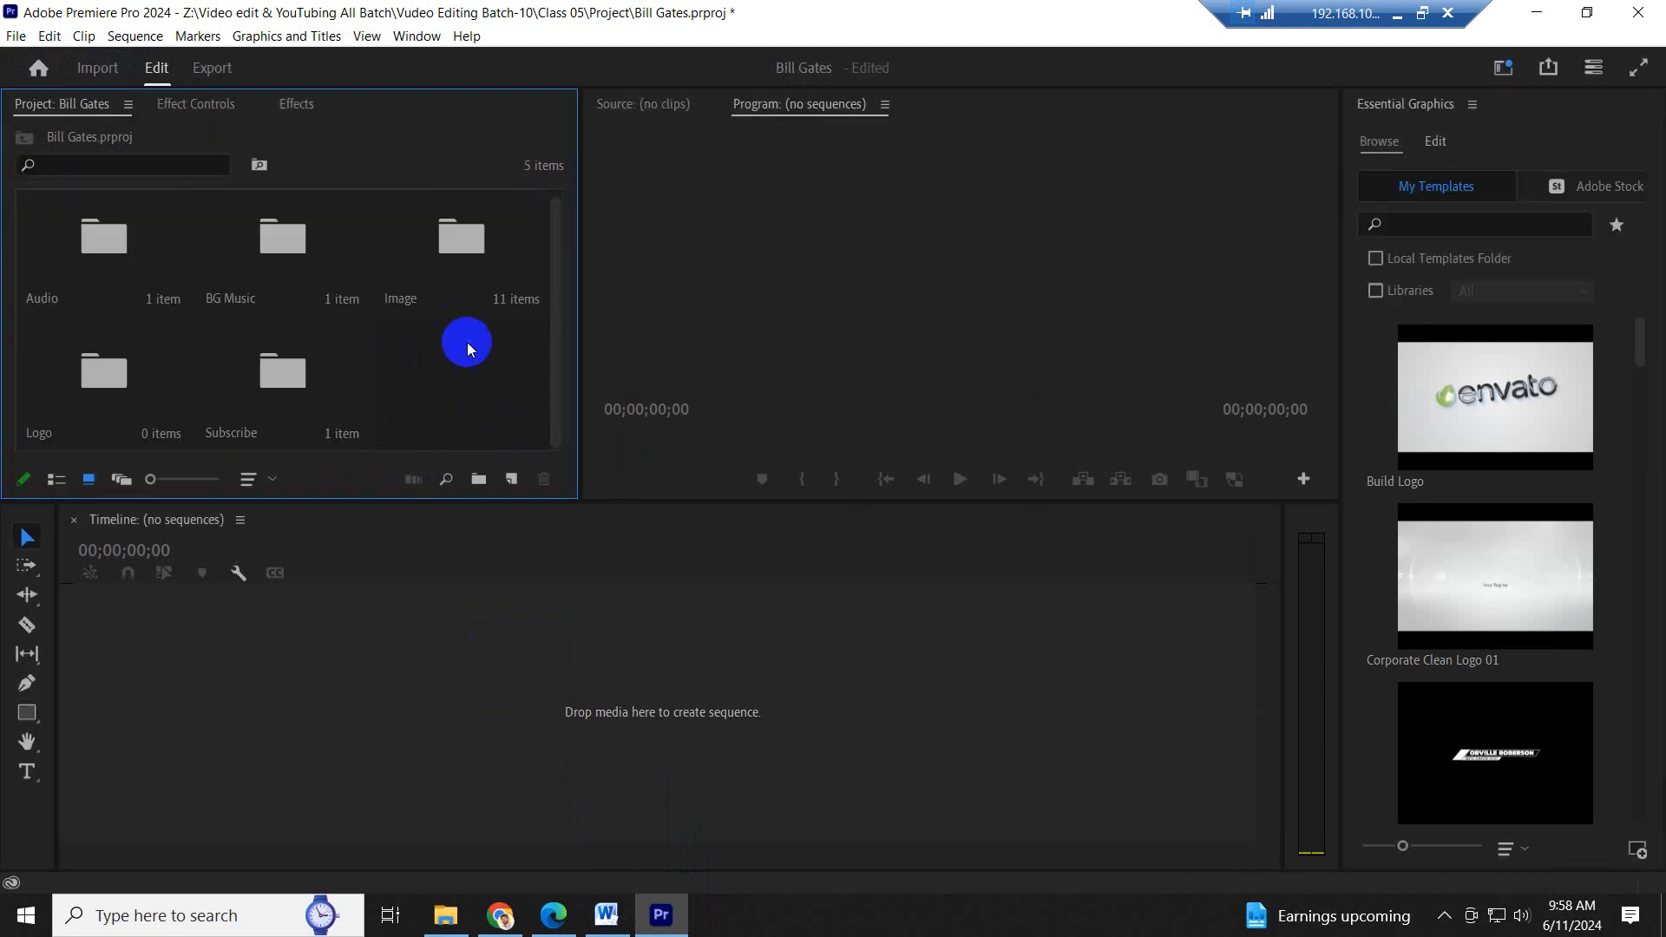
- Open the Image bin and place 0.jpg in the empty timeline to create a sequence
scroll(475, 375, "up", 3)
left_click(128, 252)
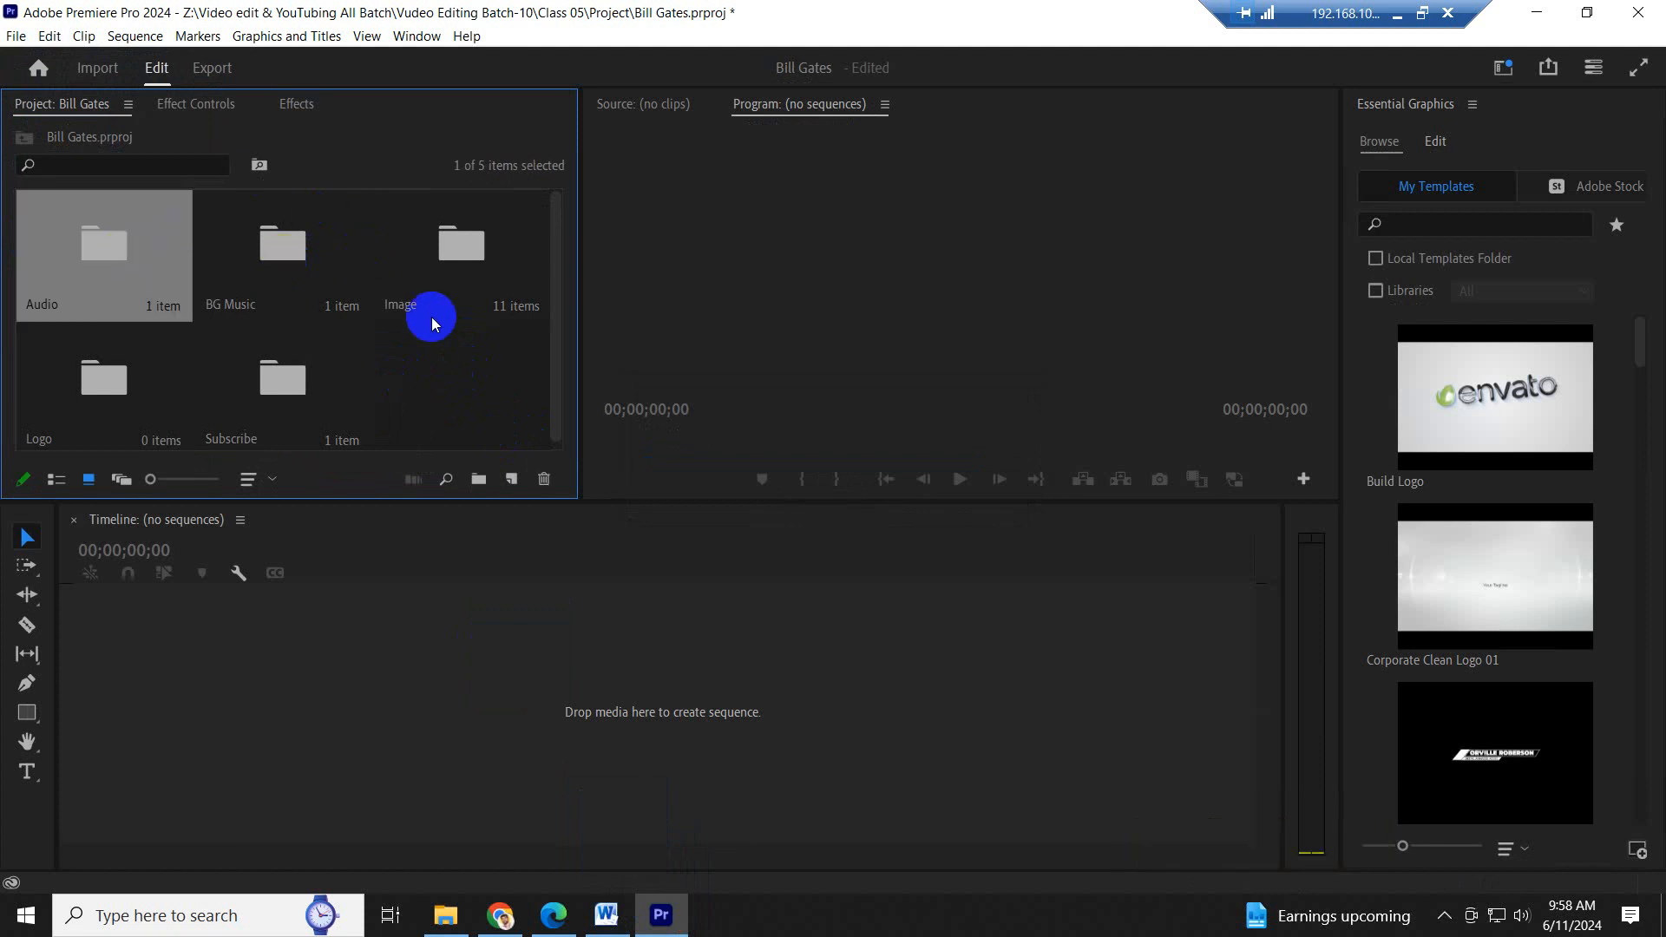
double_click(458, 241)
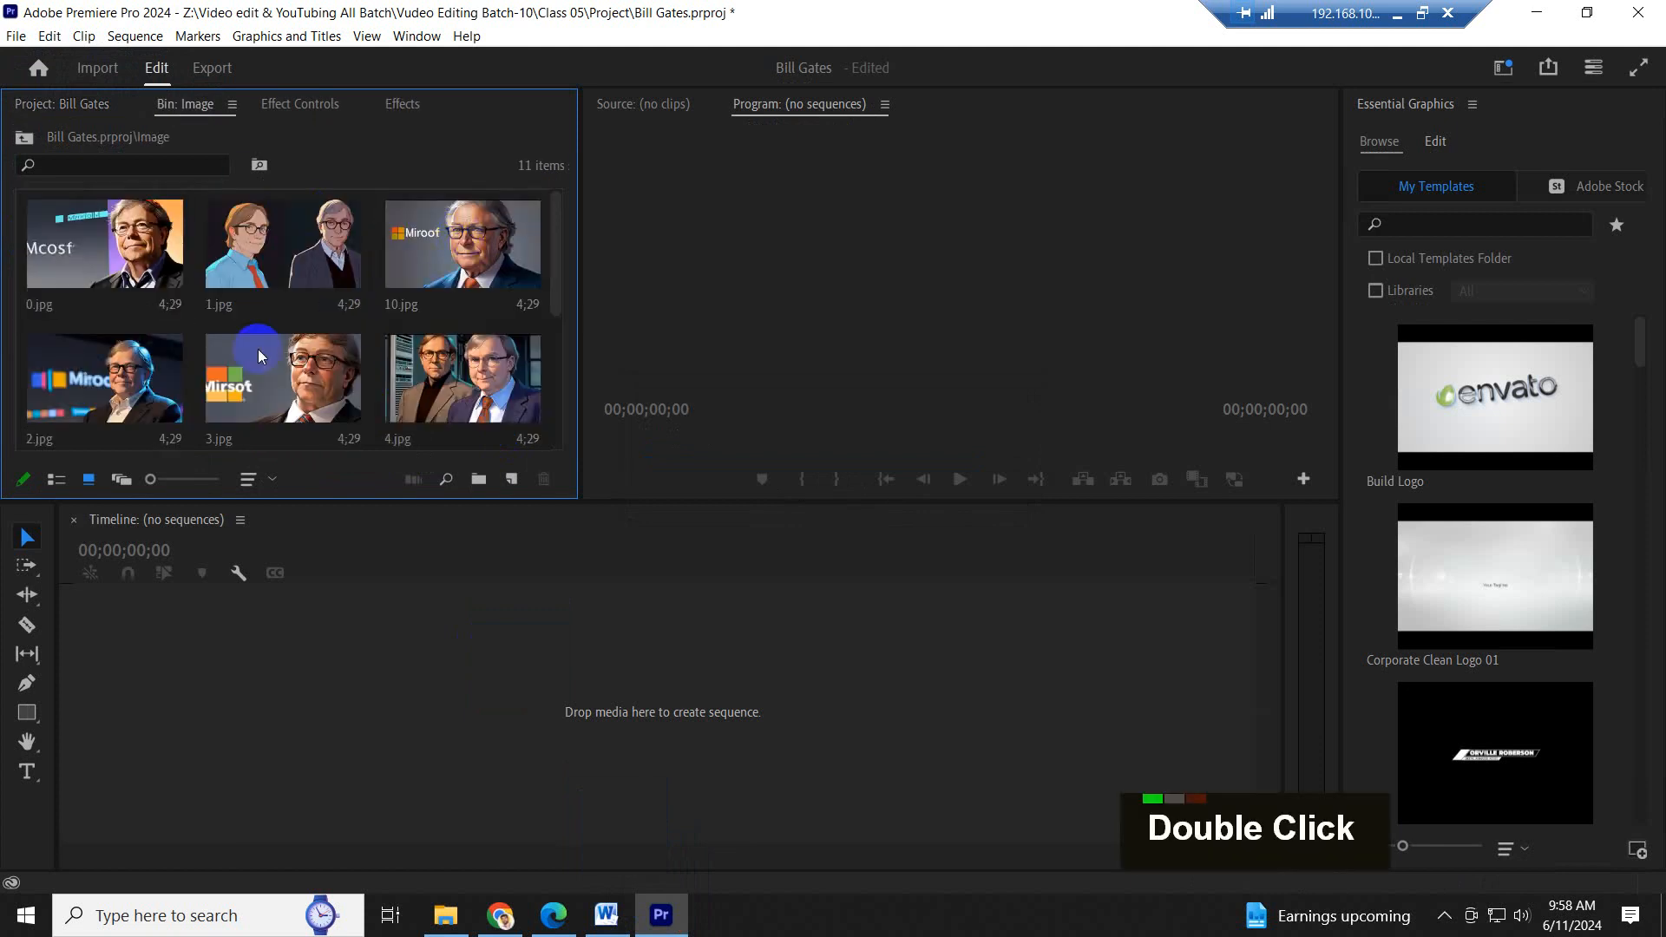
left_click_drag(90, 256, 93, 727)
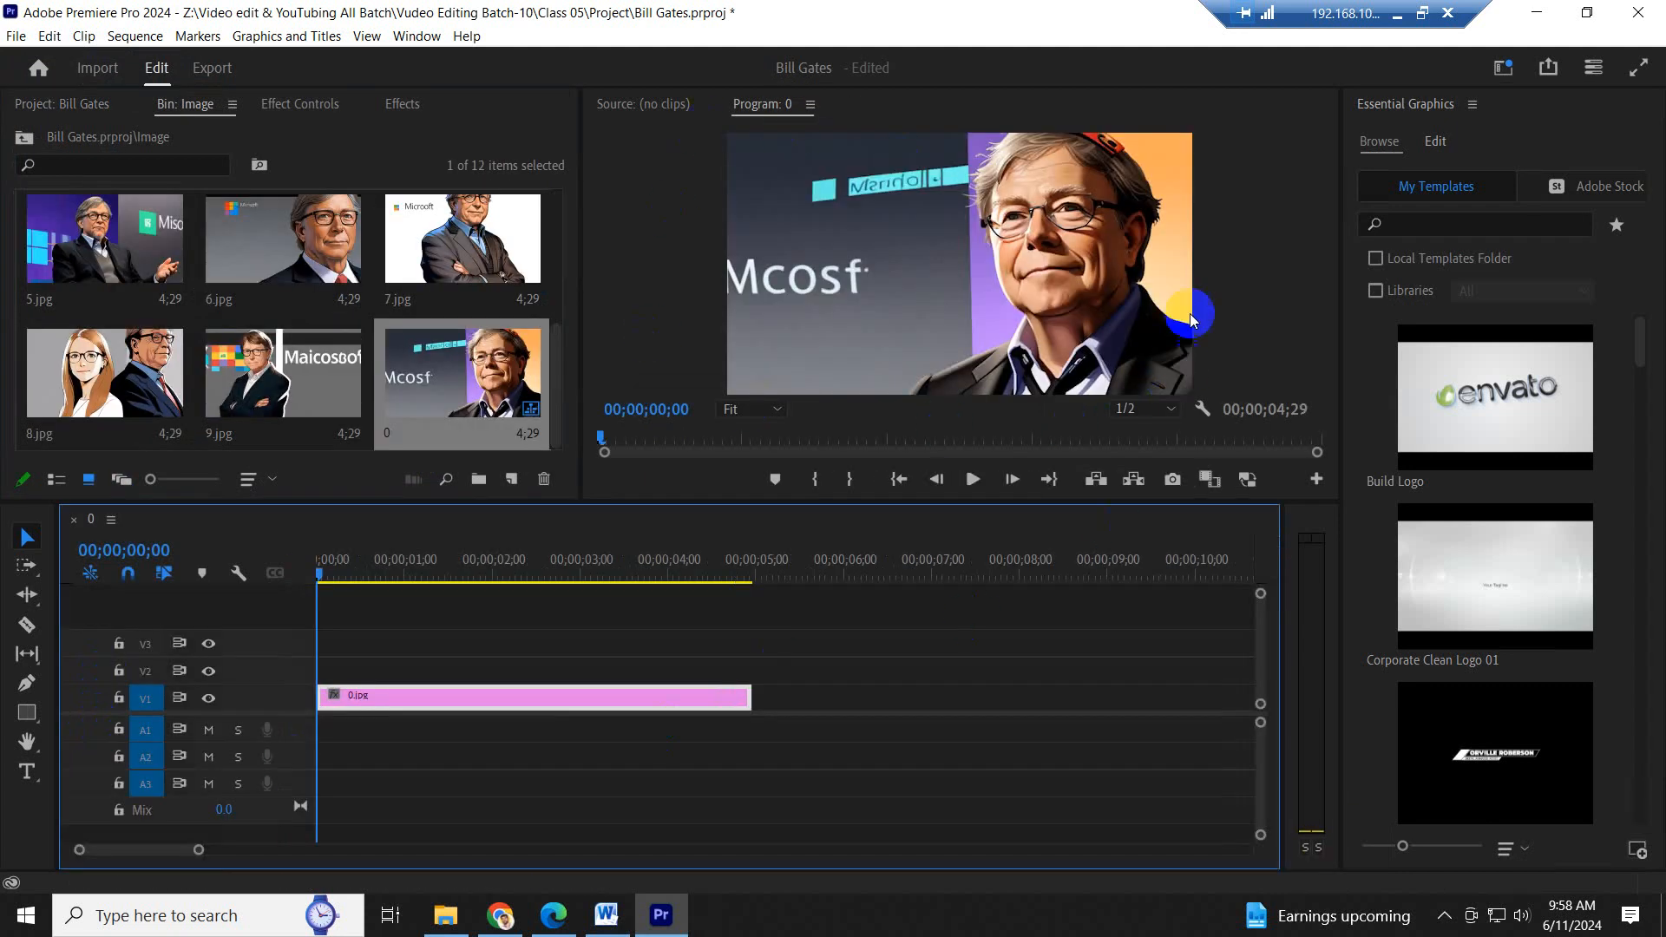
- Set the sequence's frame size to 1920 horizontal by 1080 vertical and accept deleting its preview files
left_click(136, 38)
left_click(170, 61)
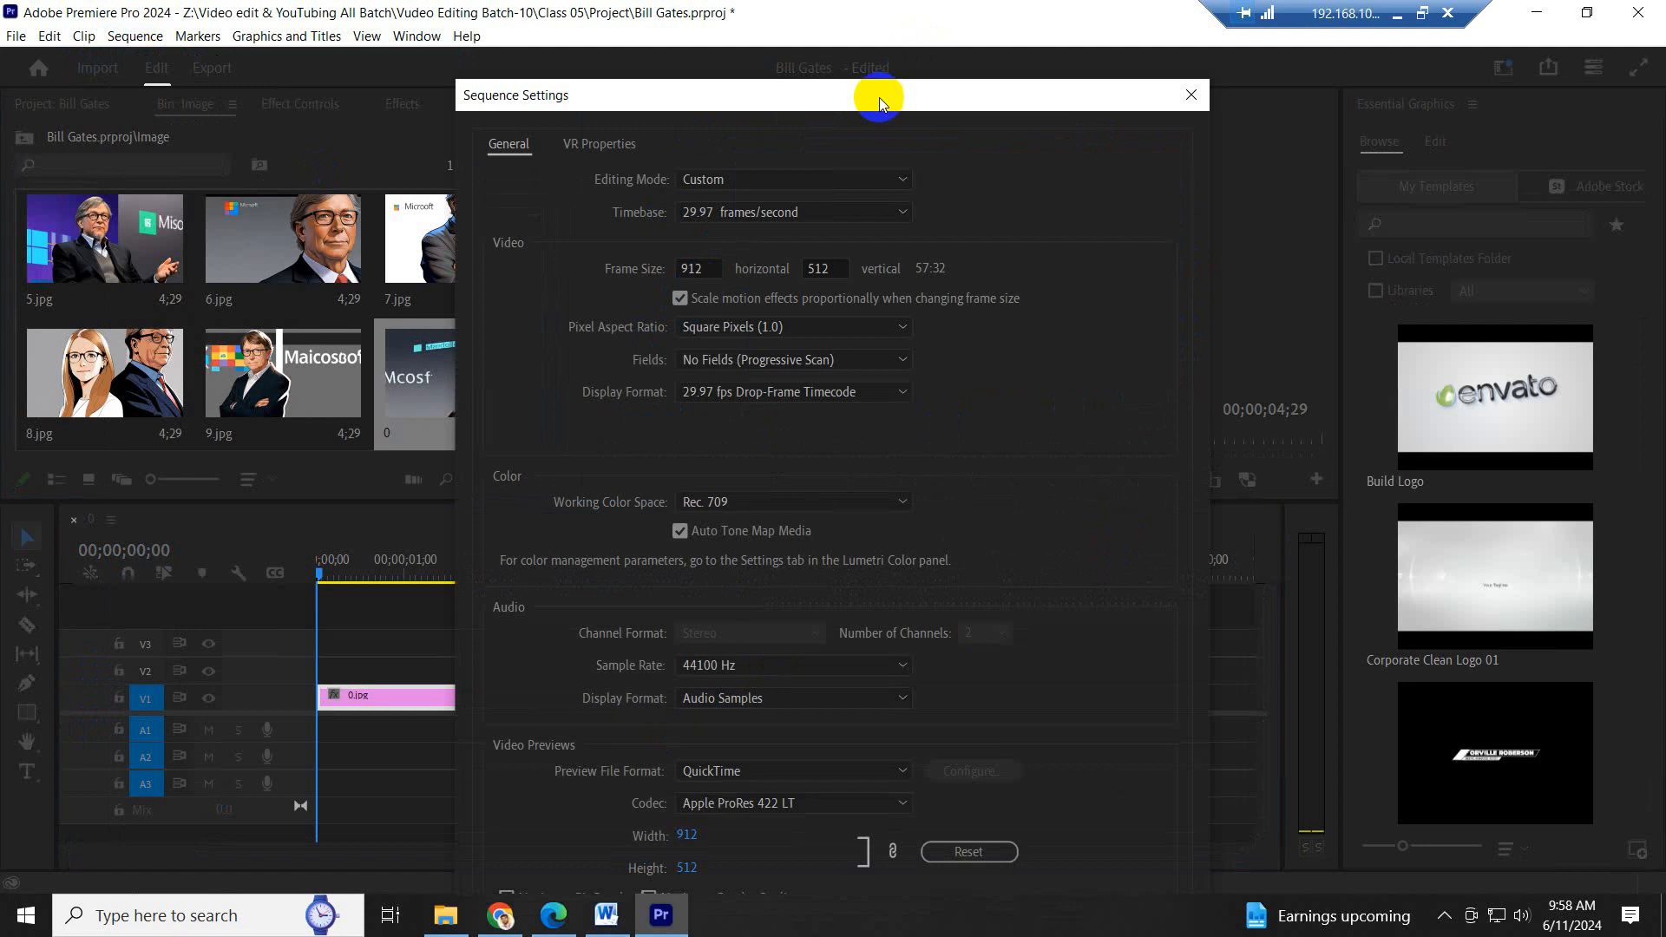
left_click_drag(887, 95, 687, 57)
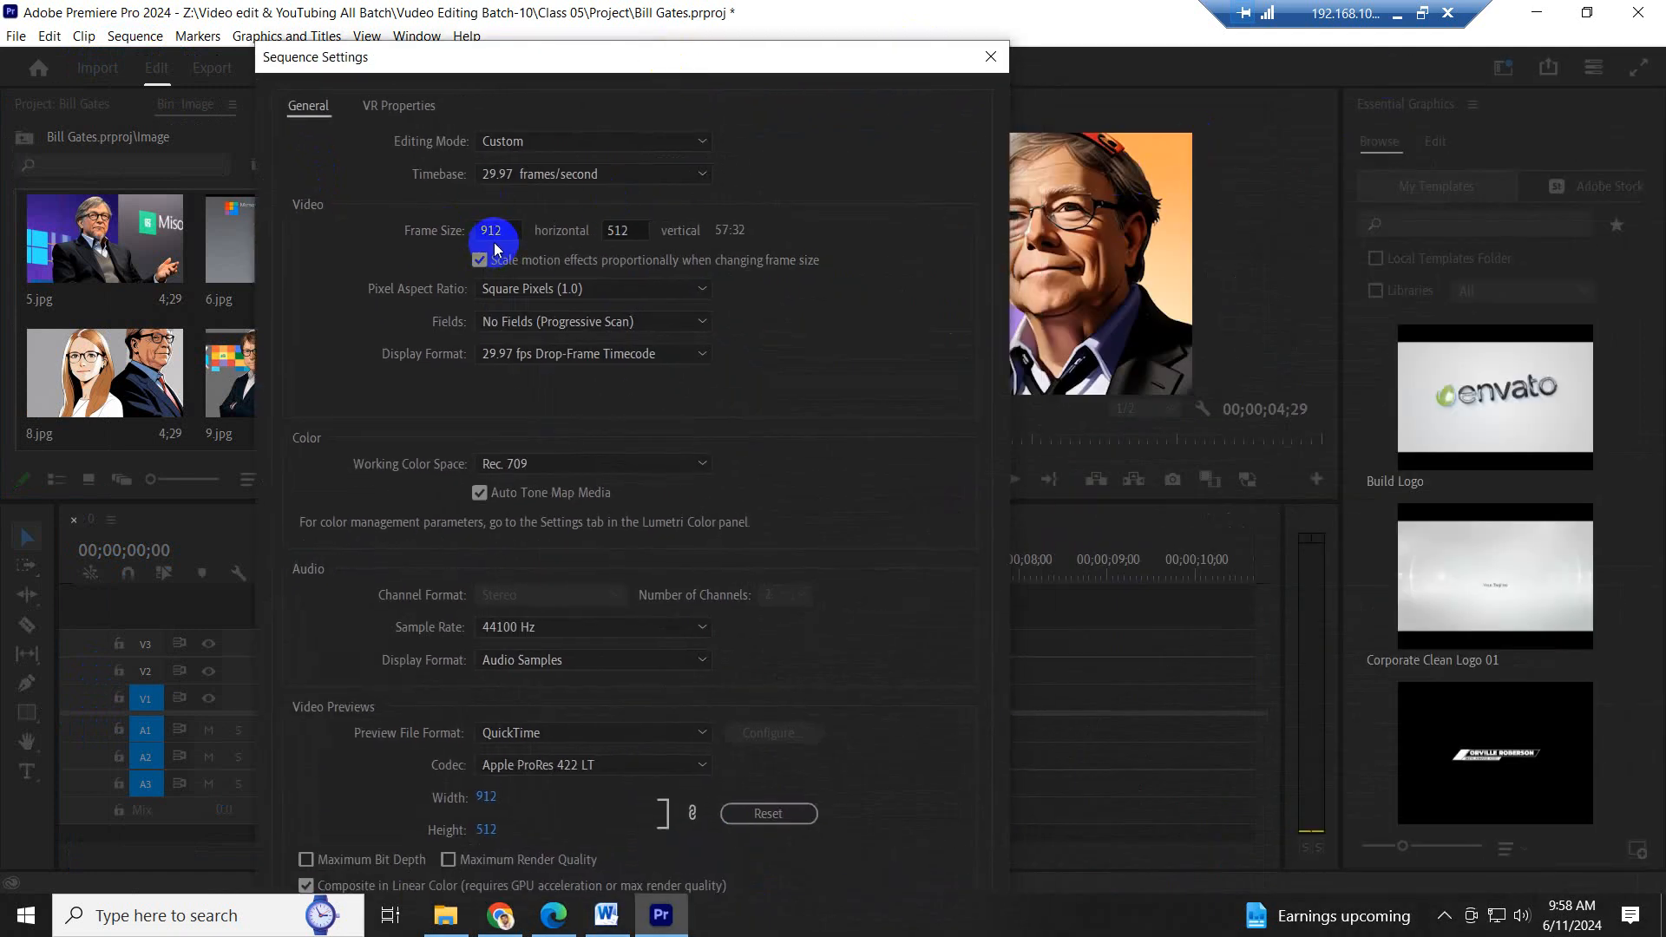
left_click(614, 236)
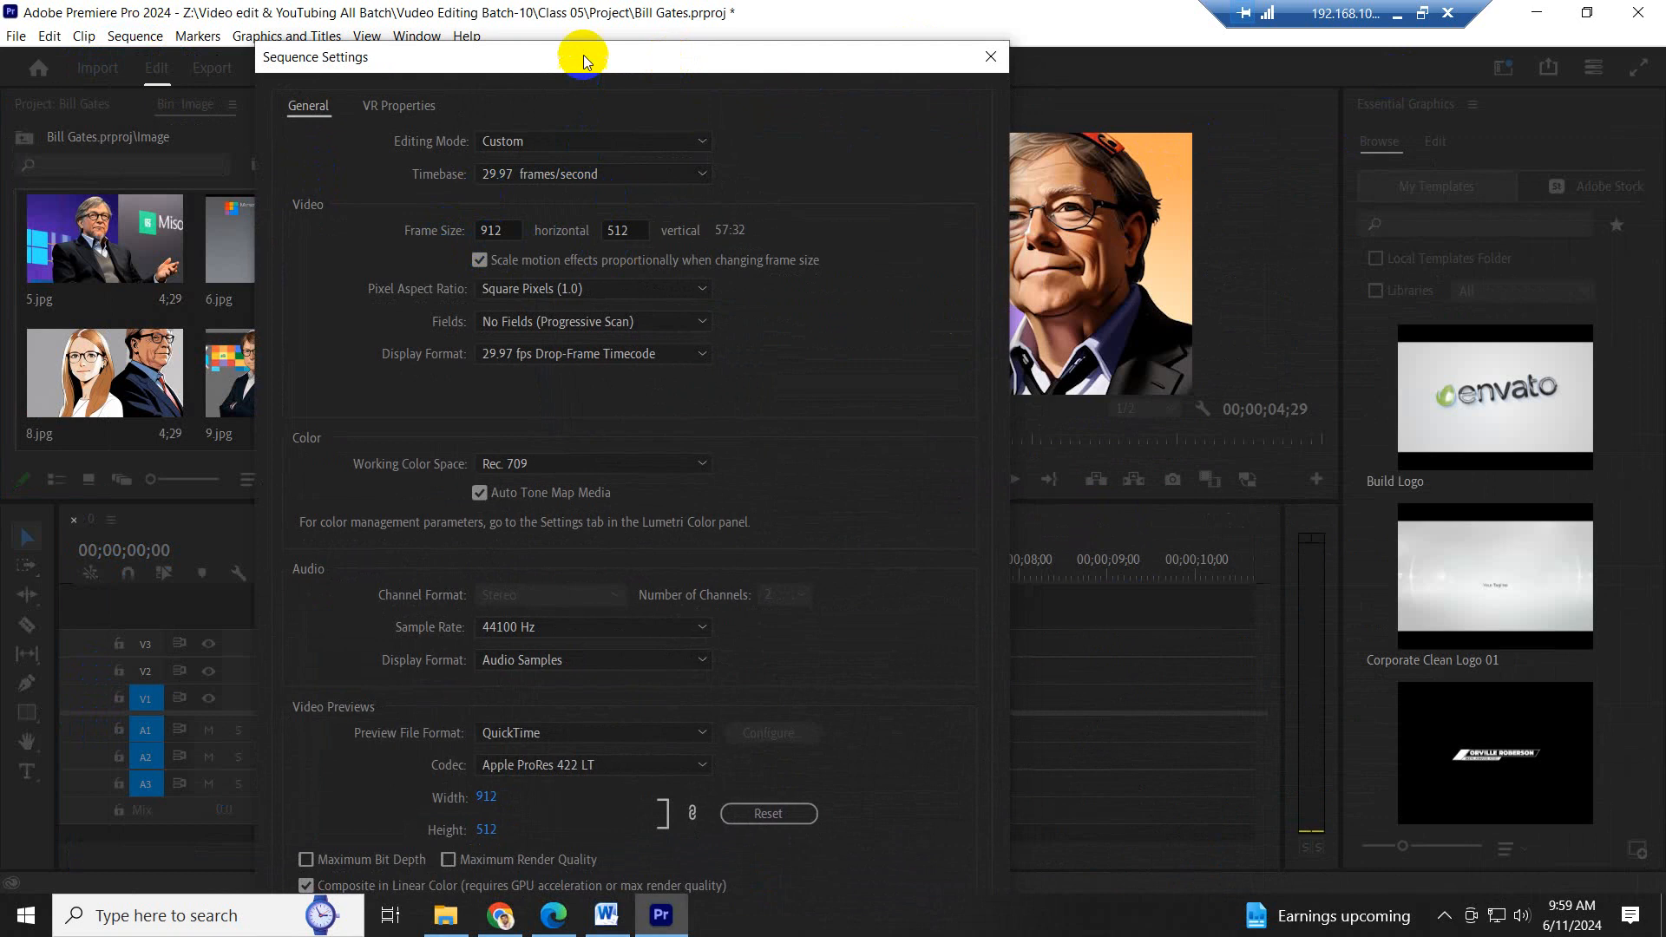
mouse_move(681, 52)
left_mouse_down()
mouse_move(1053, 223)
mouse_move(702, 111)
mouse_move(679, 77)
left_mouse_up()
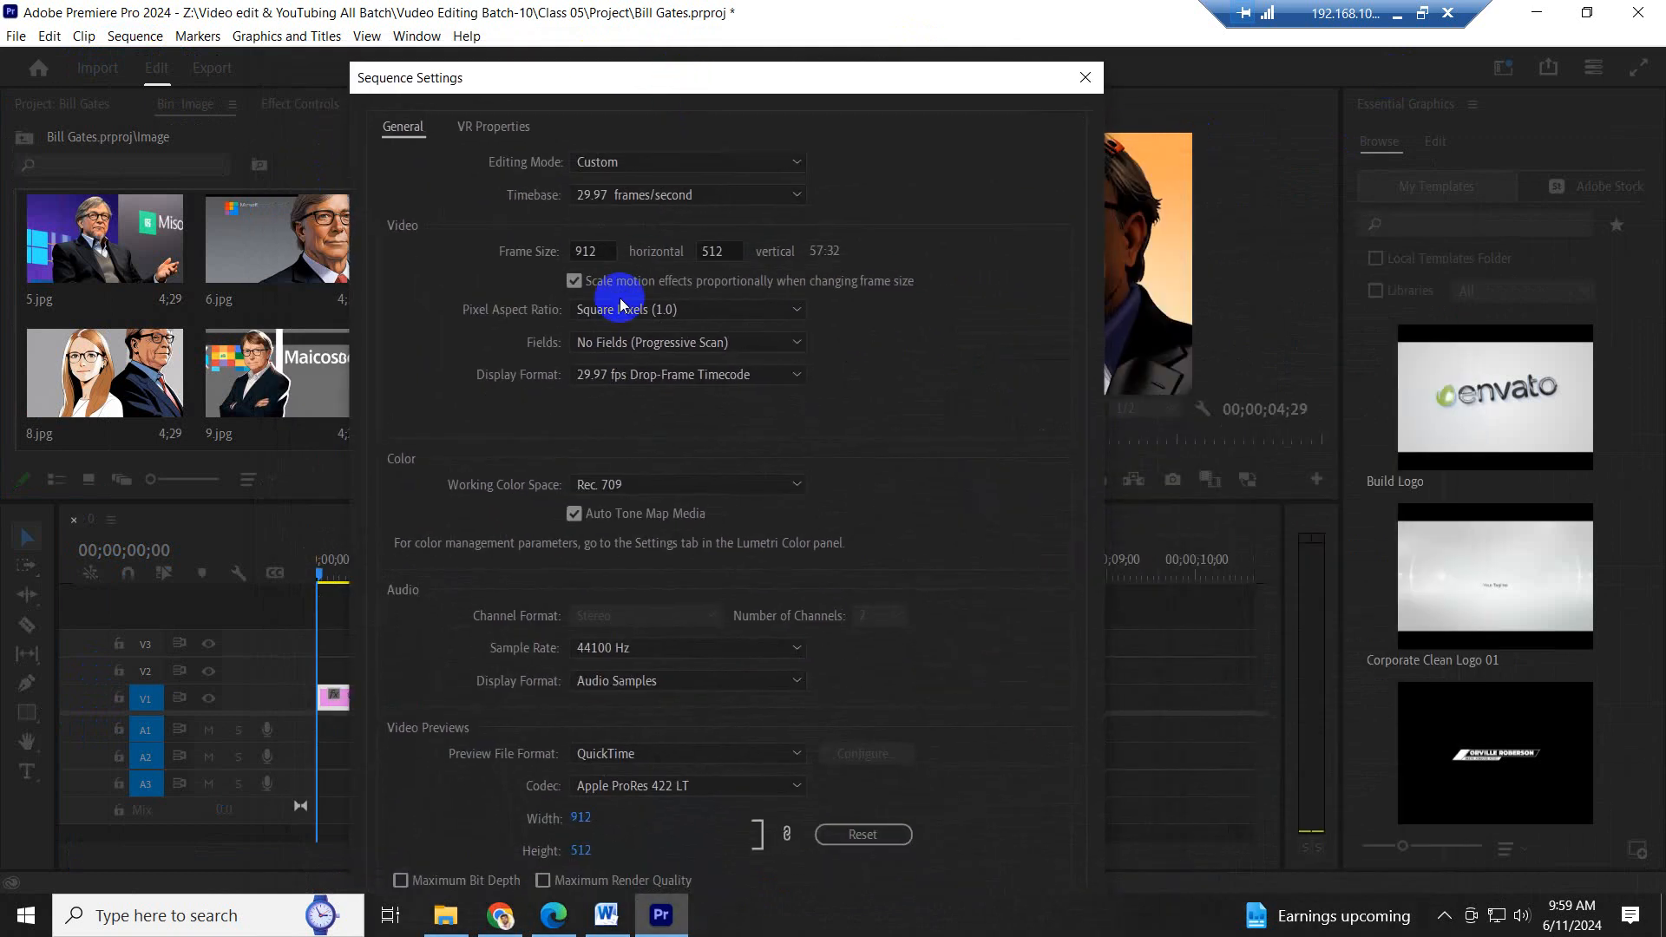
left_click(611, 250)
left_click_drag(610, 251, 538, 264)
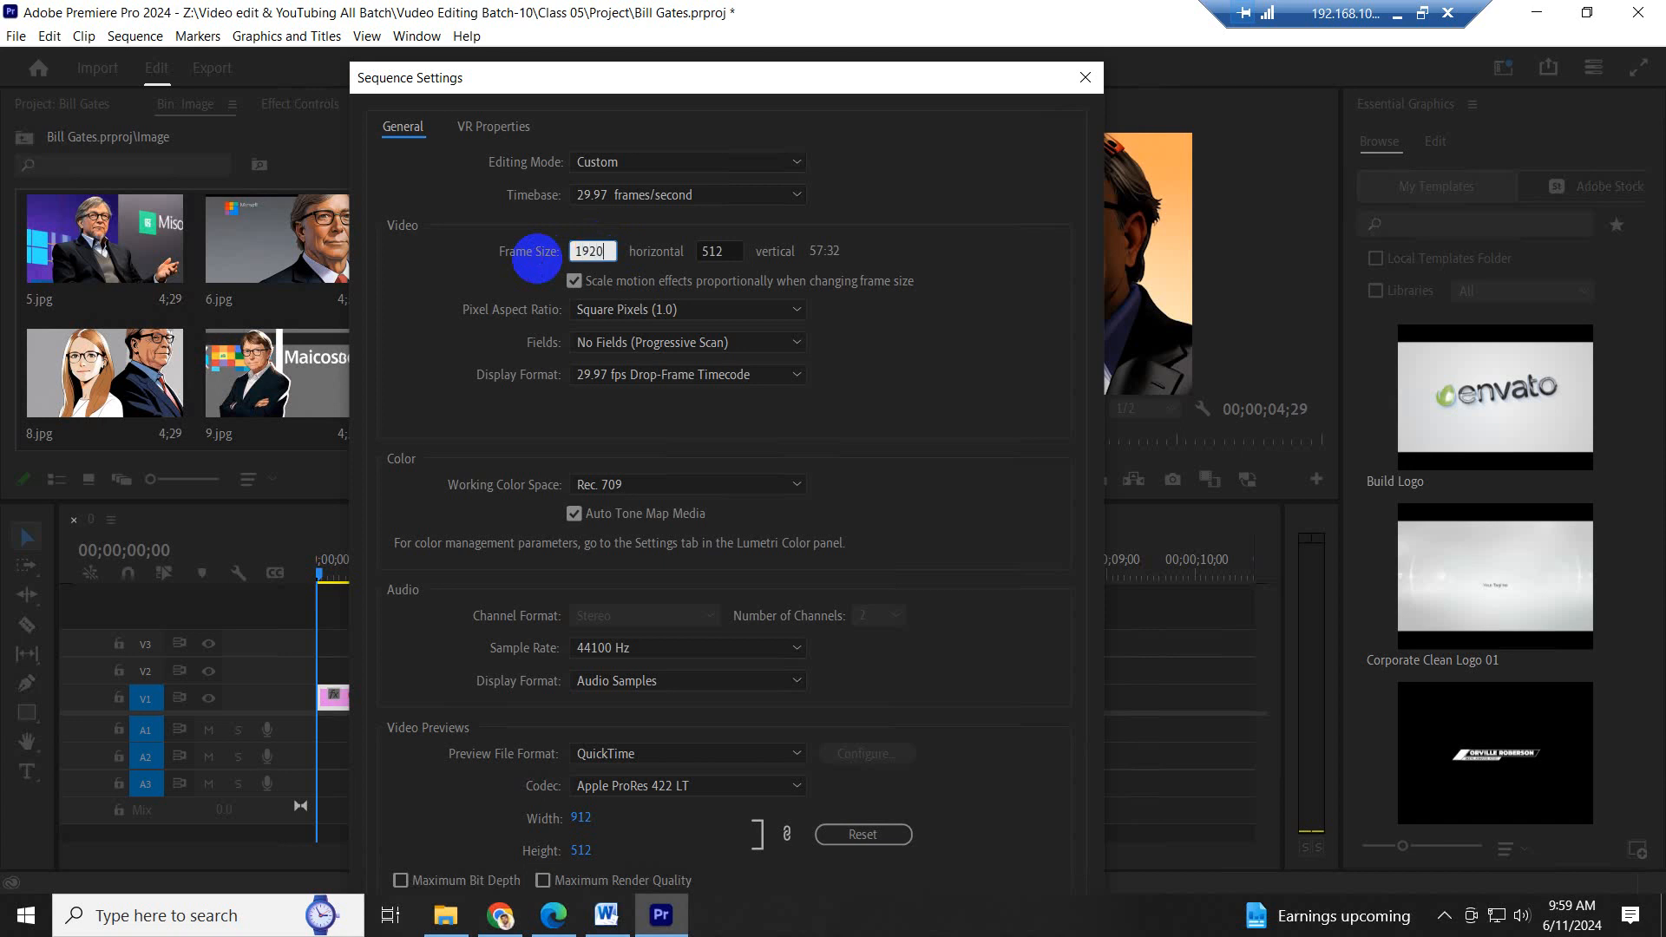
type("1920")
left_click_drag(744, 251, 680, 261)
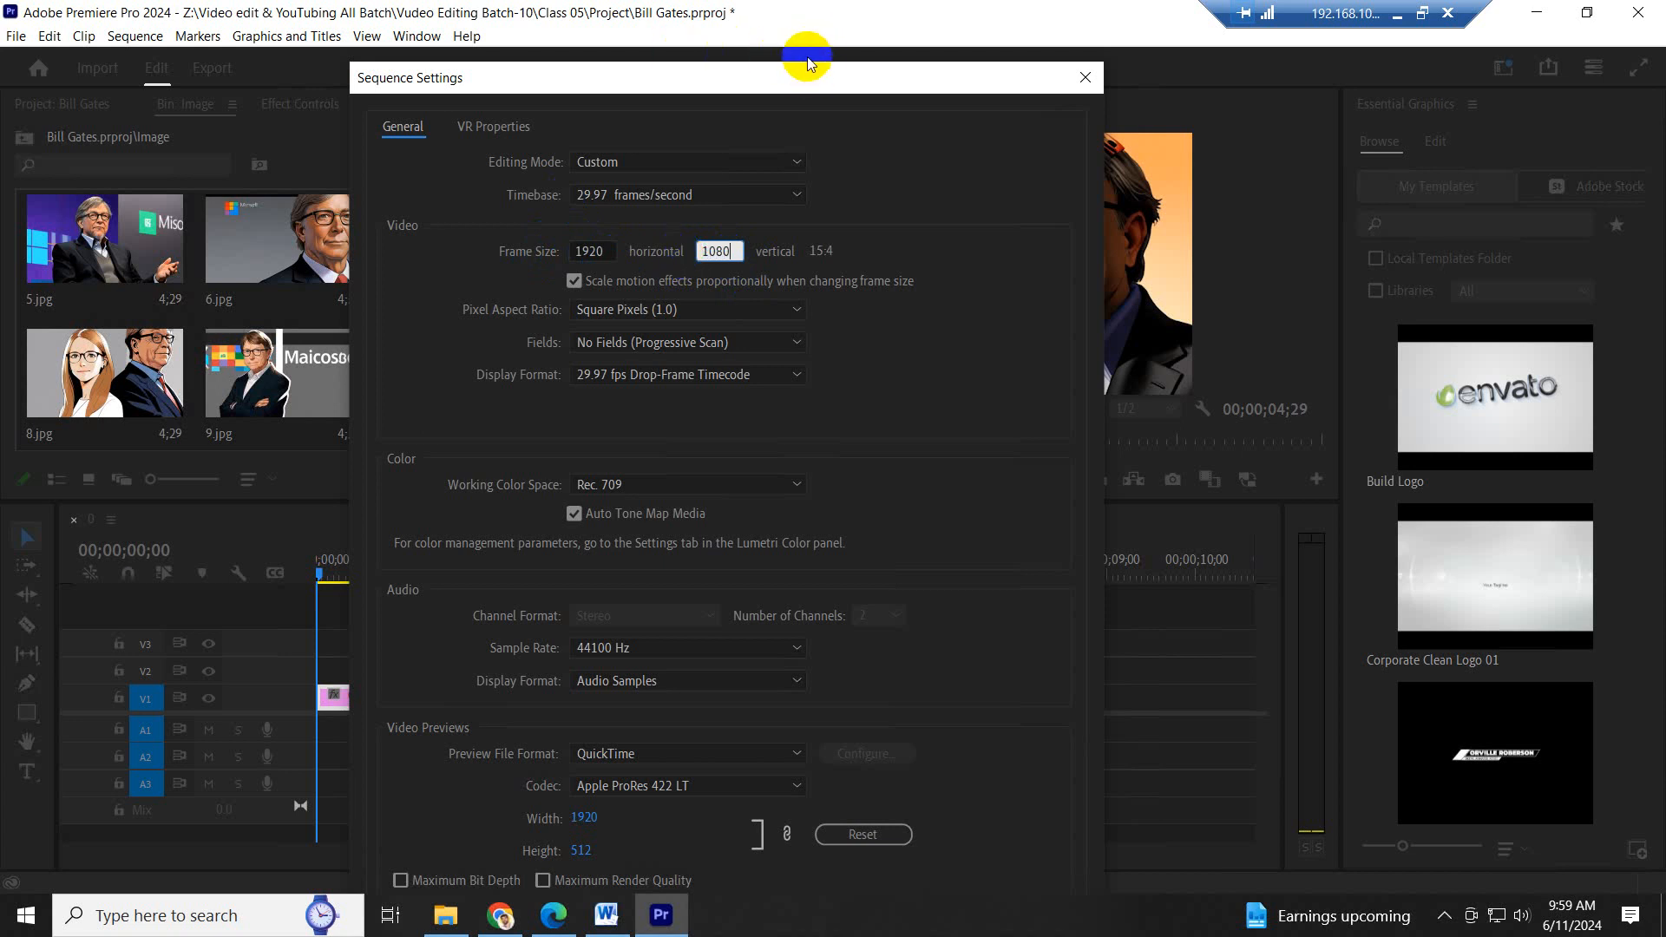
left_click_drag(807, 62, 807, 2)
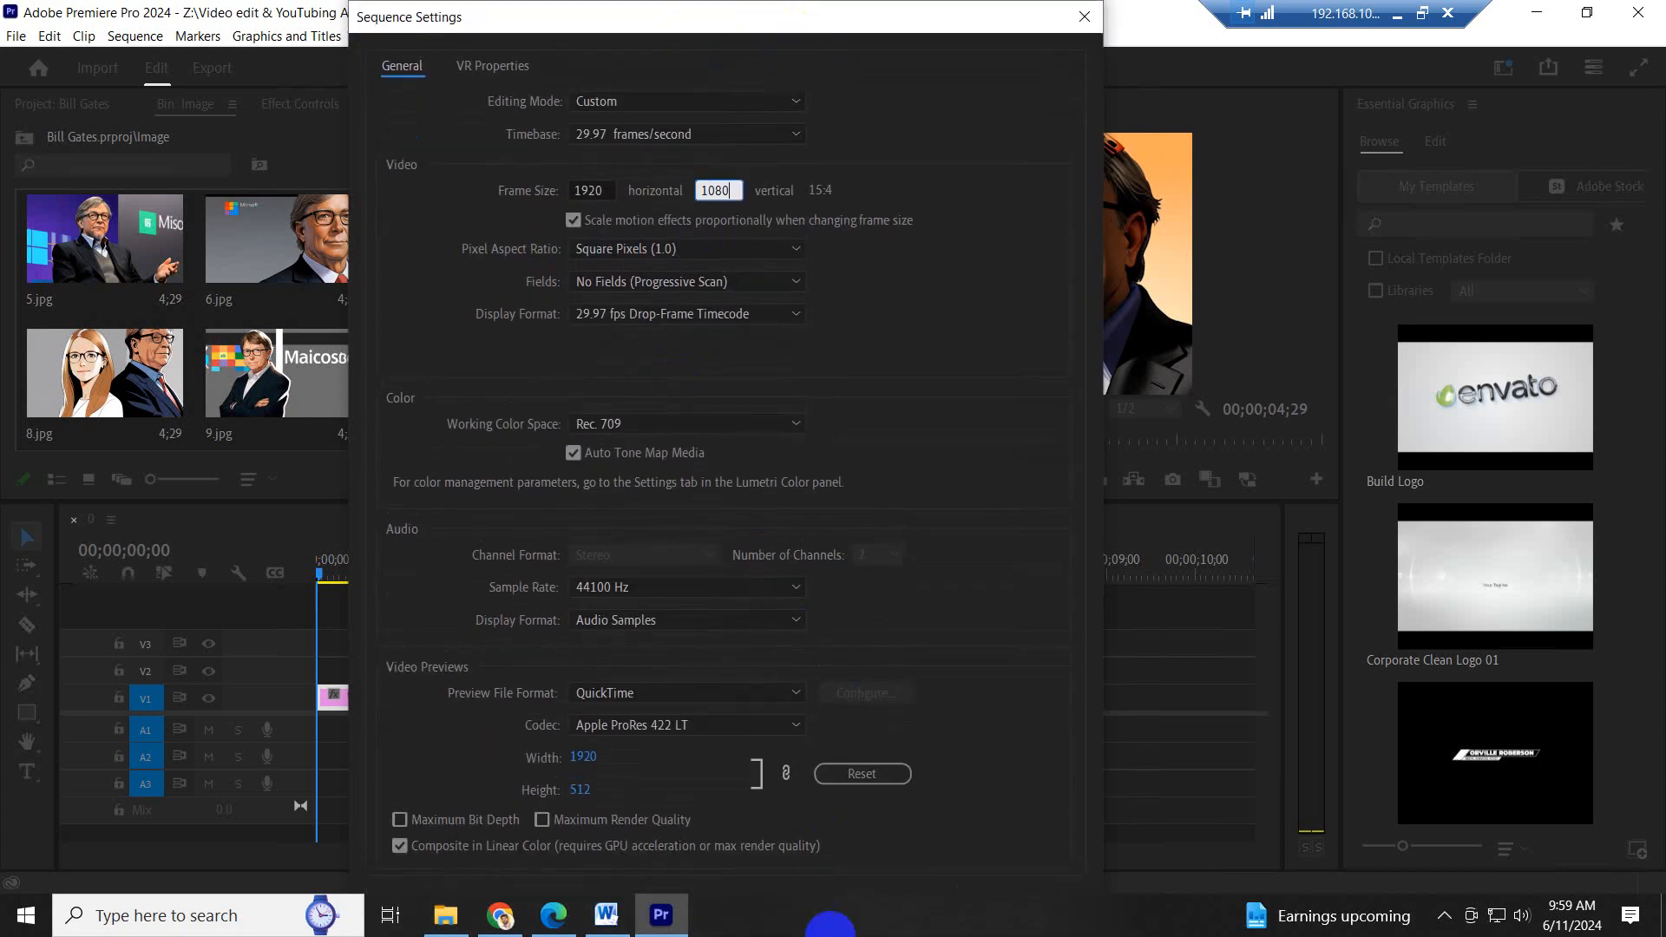
key("Return")
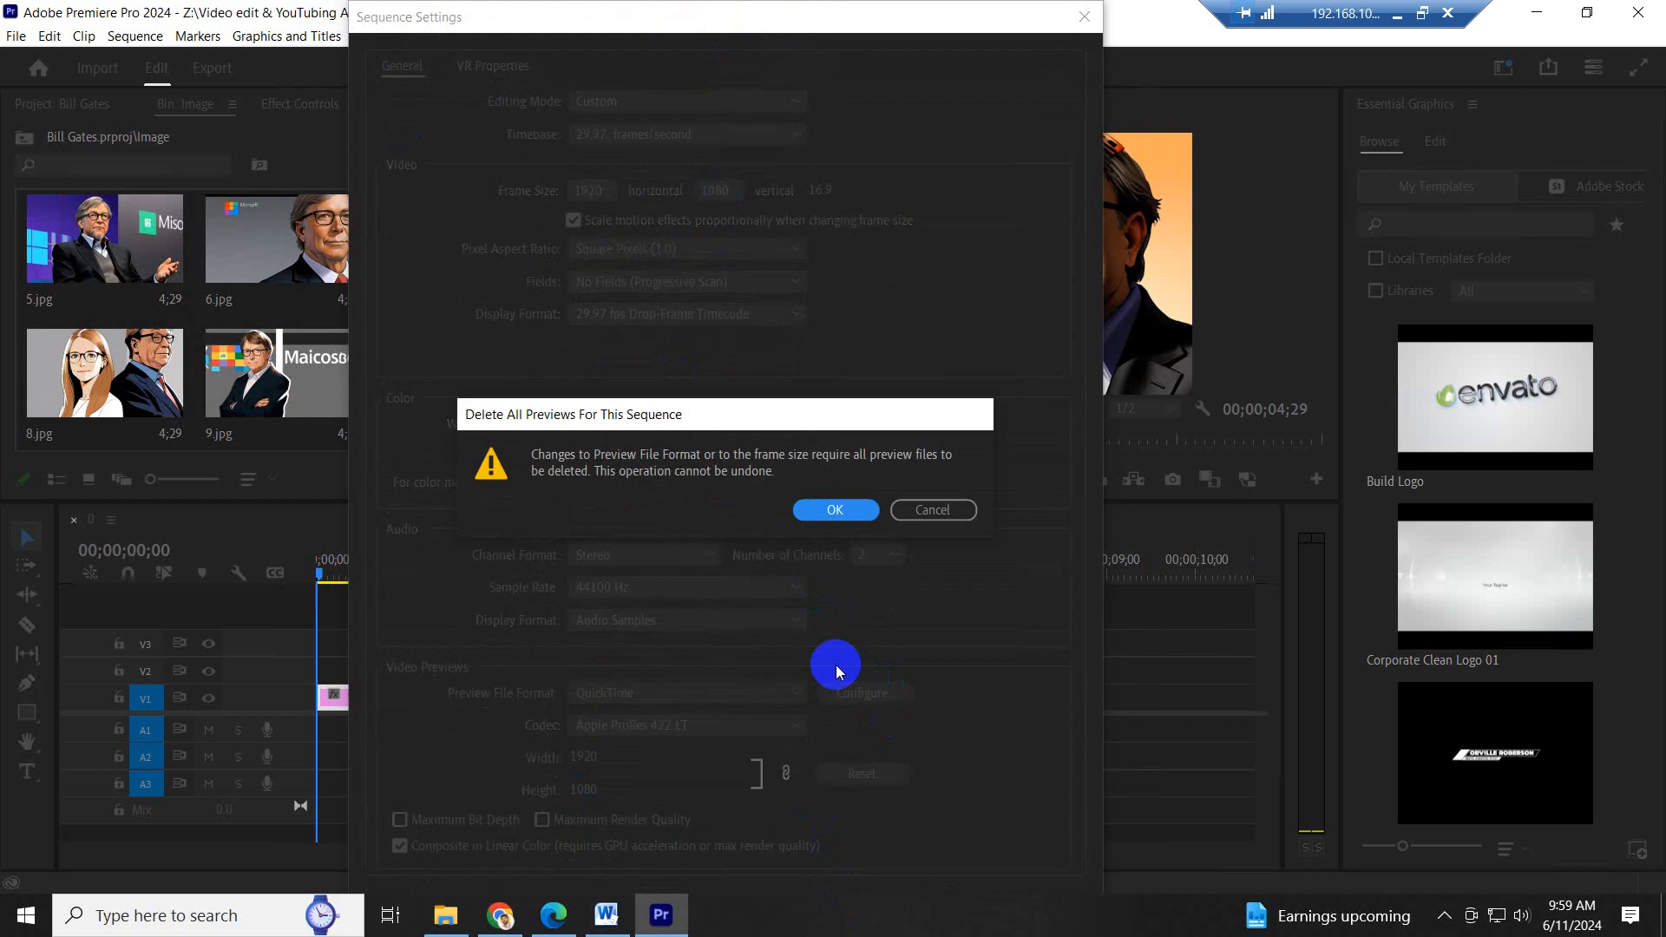
left_click(820, 512)
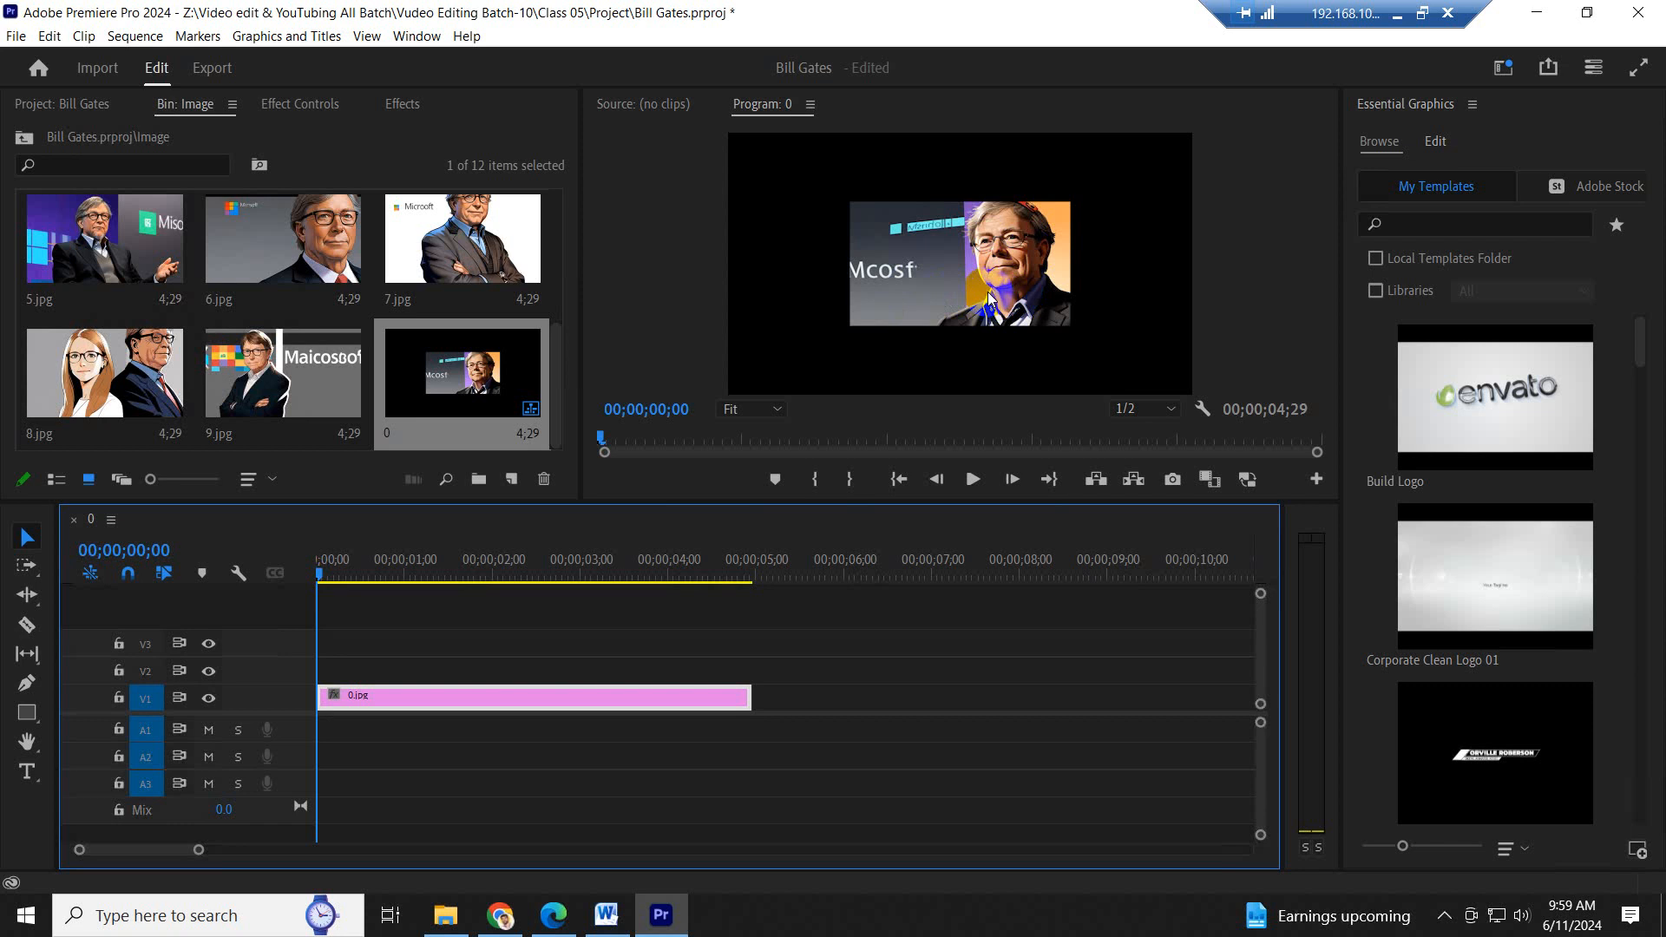
- Move the playhead to 00;00;01;04 and save the project
left_click(418, 572)
key("ctrl+s")
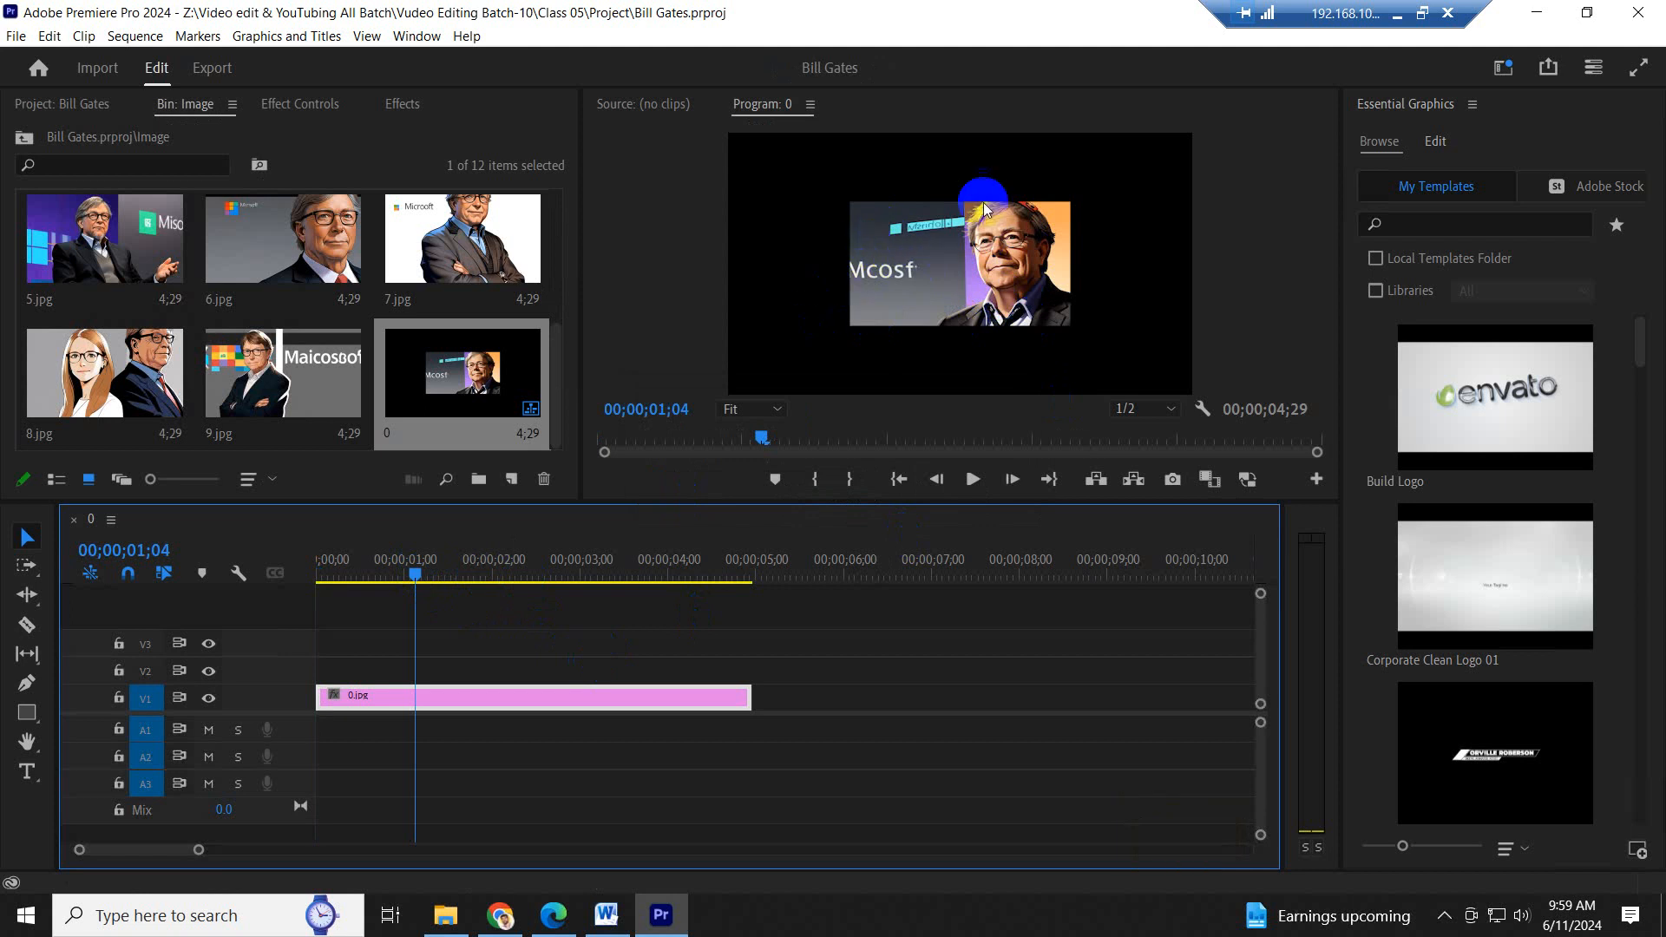
- Try Scale to Frame Size on the 0.jpg clip and undo it
right_click(549, 695)
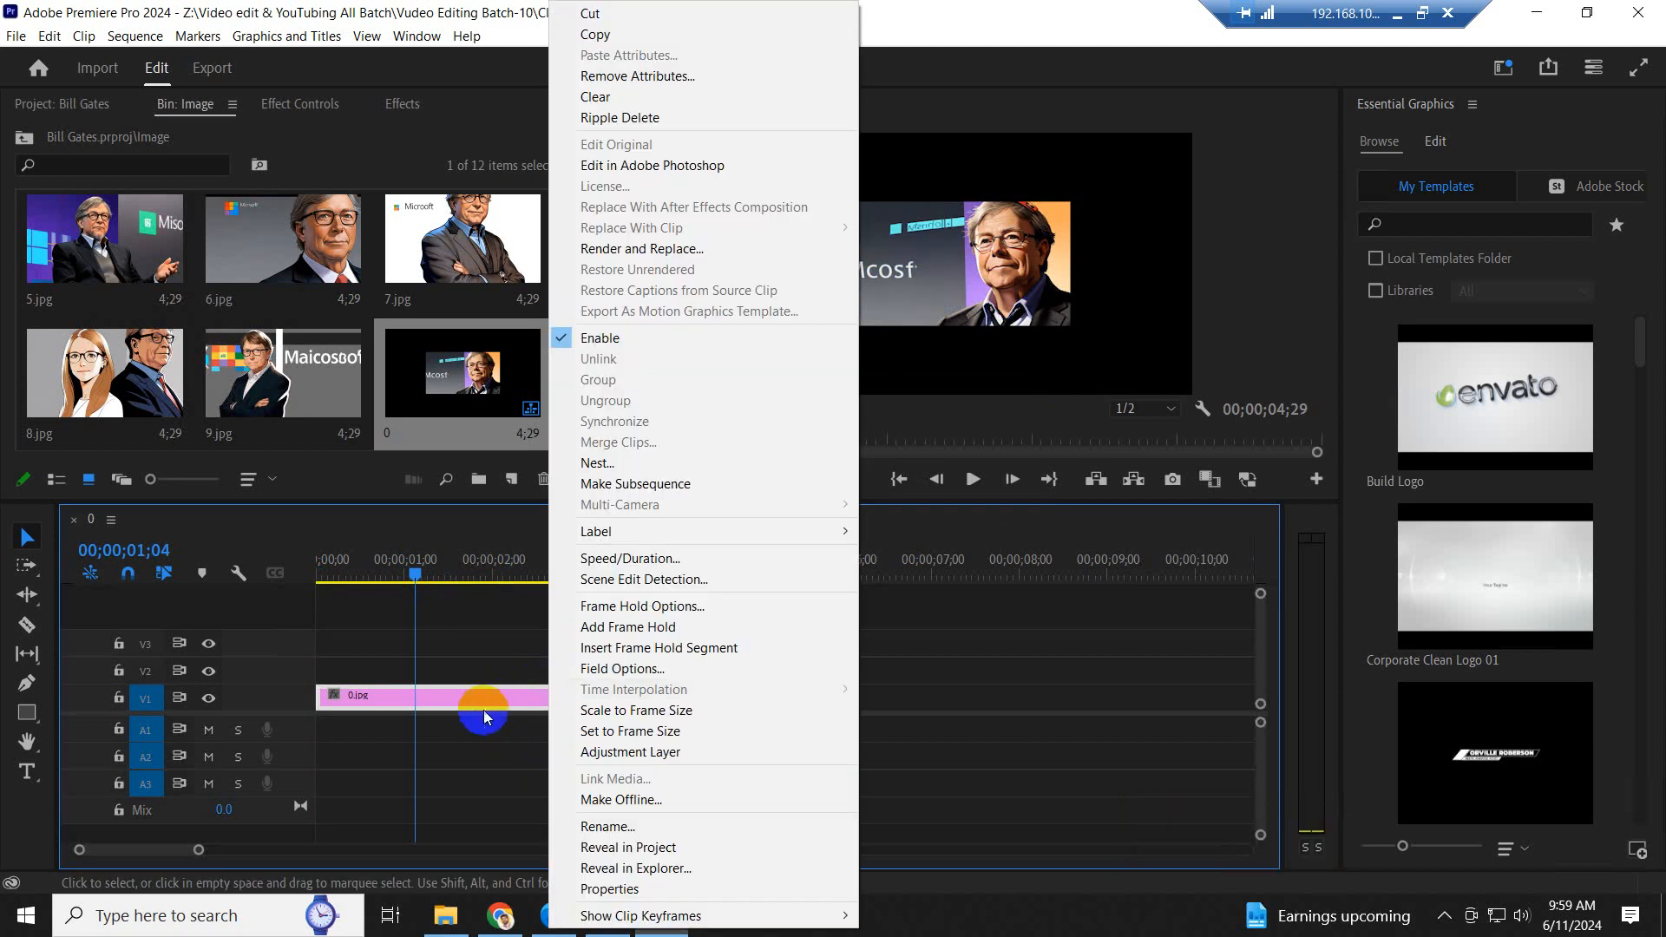
right_click(511, 695)
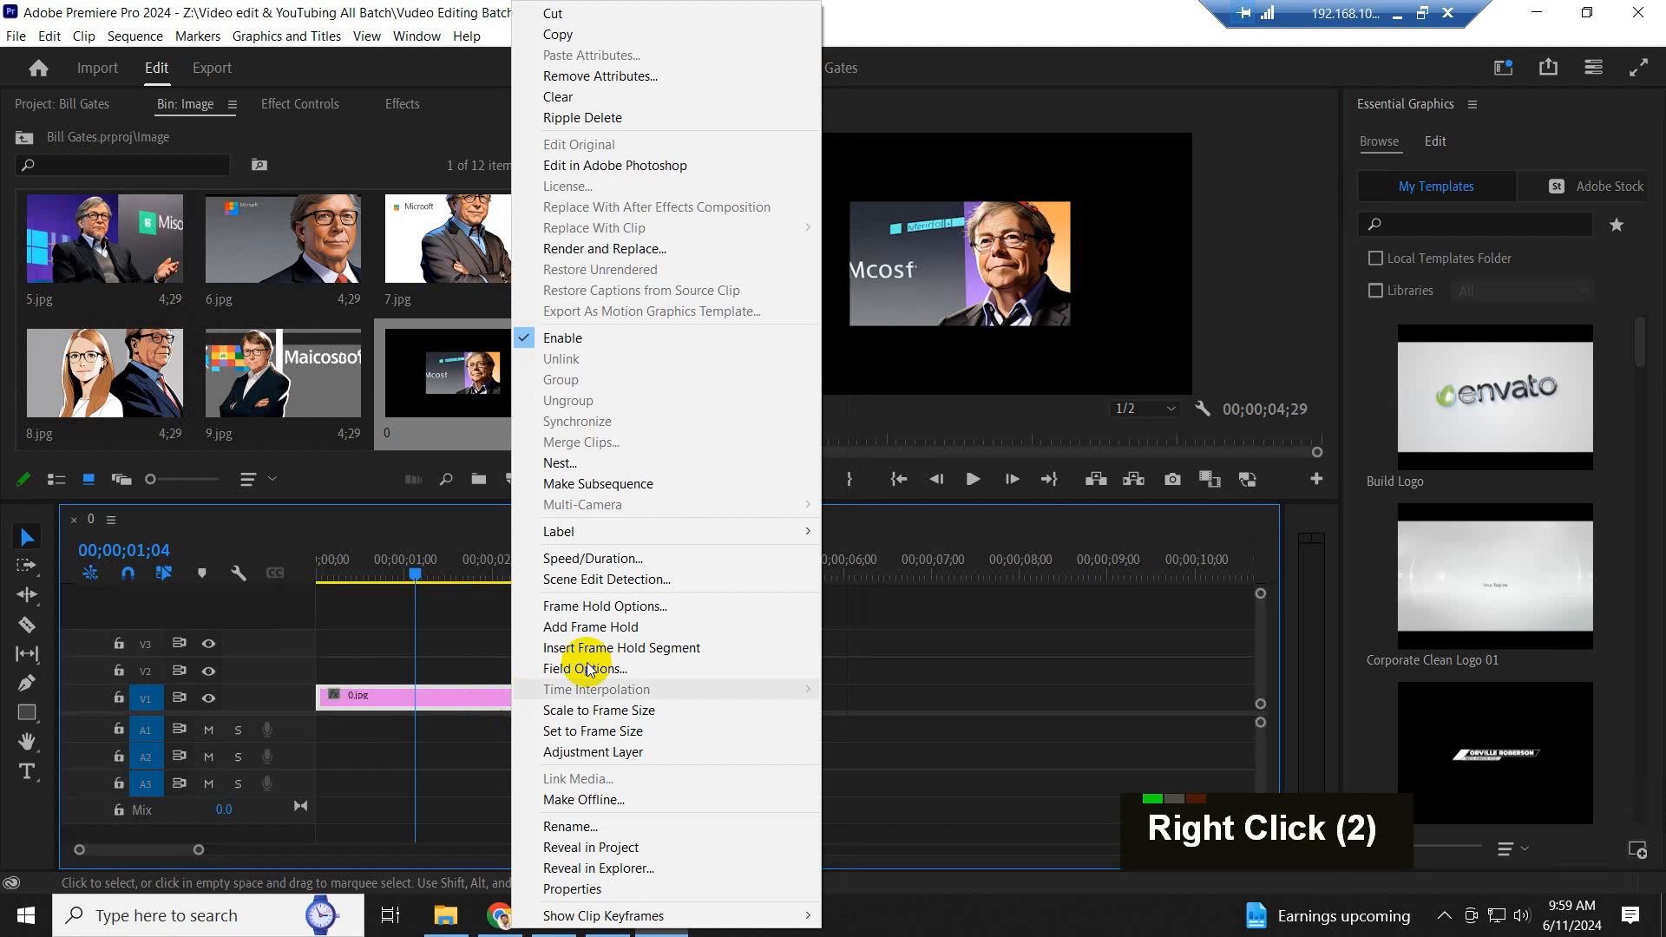
left_click(598, 711)
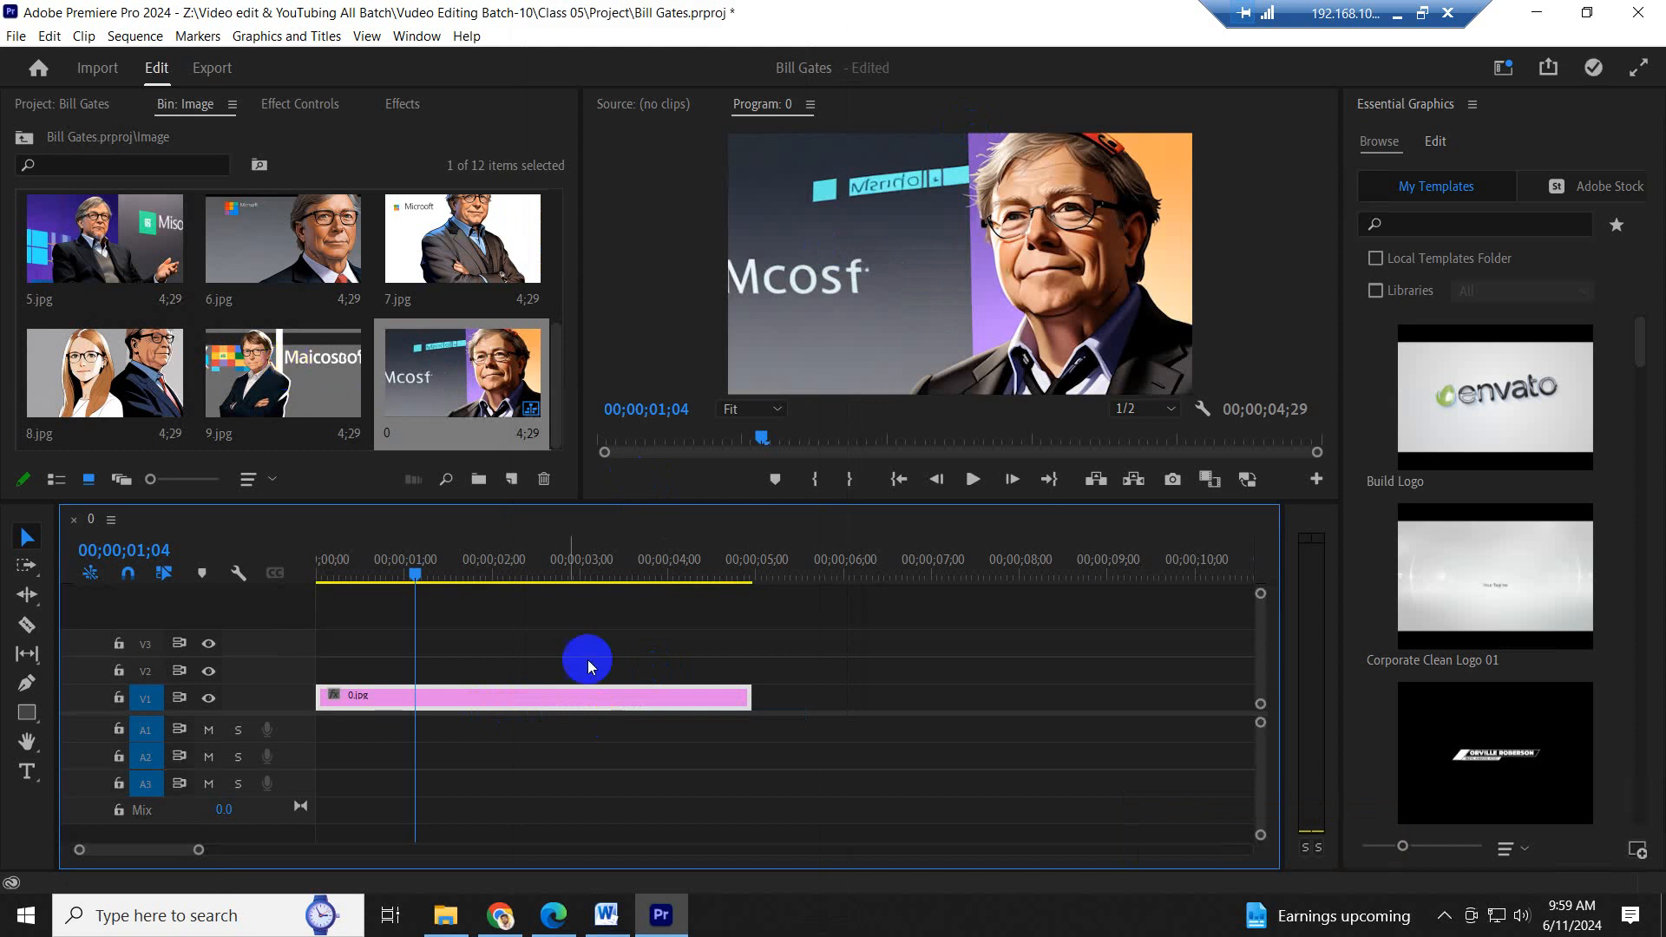
key("ctrl+z")
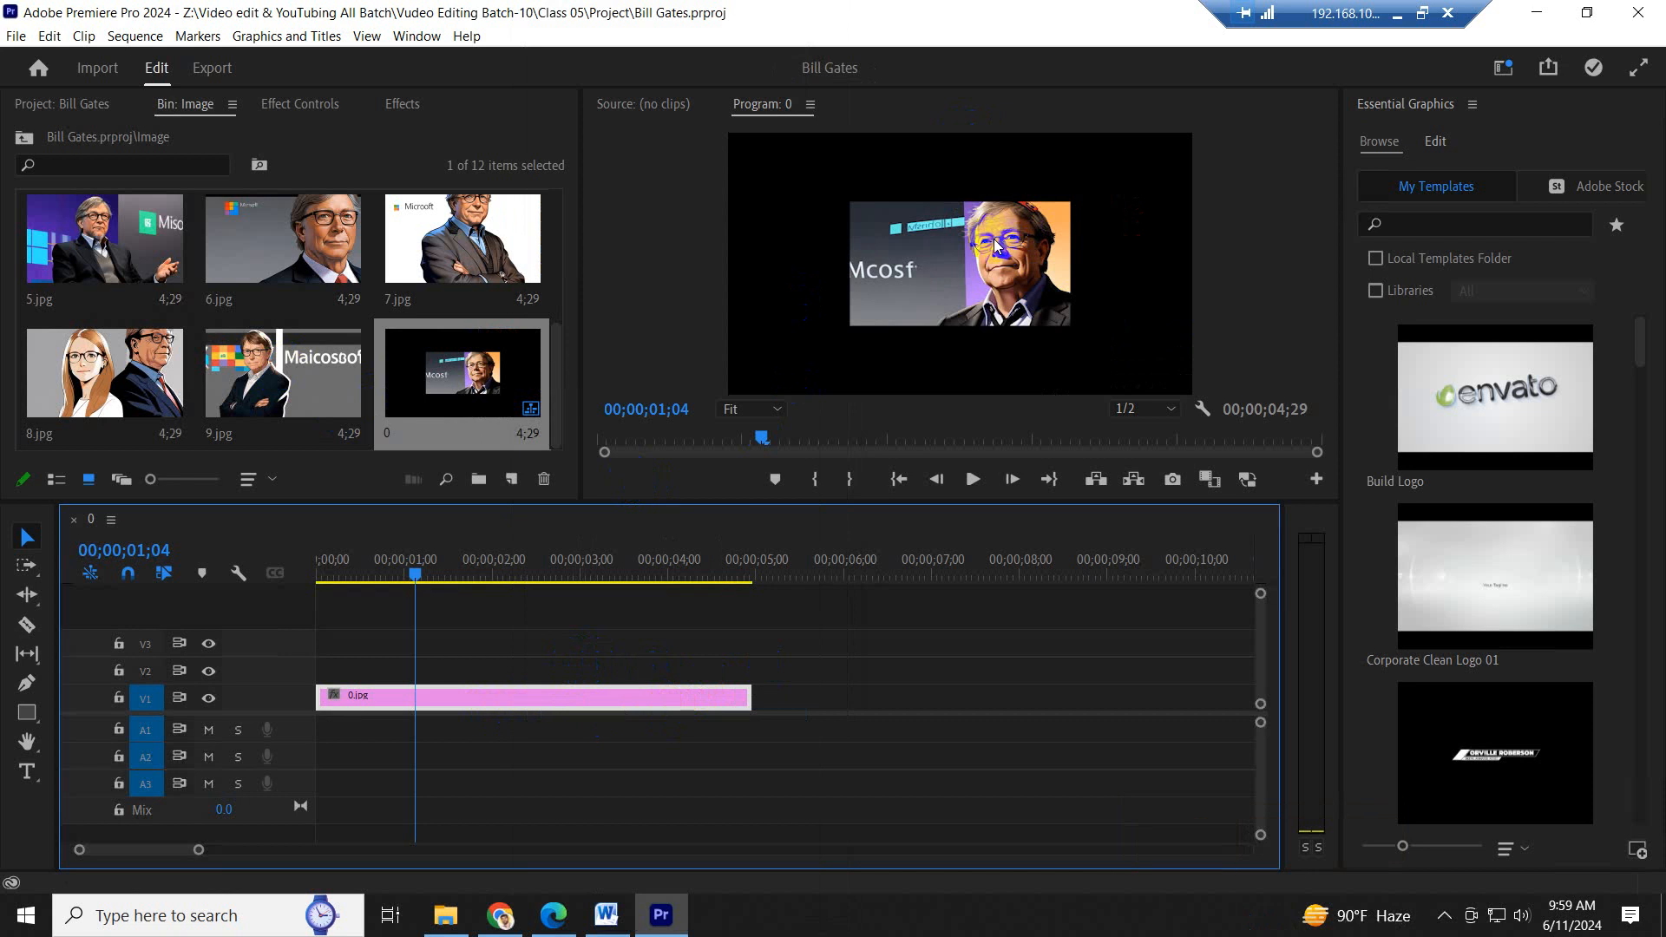
- Try enlarging the 0.jpg clip with a motion Scale of 210 and undo the change
right_click(694, 698)
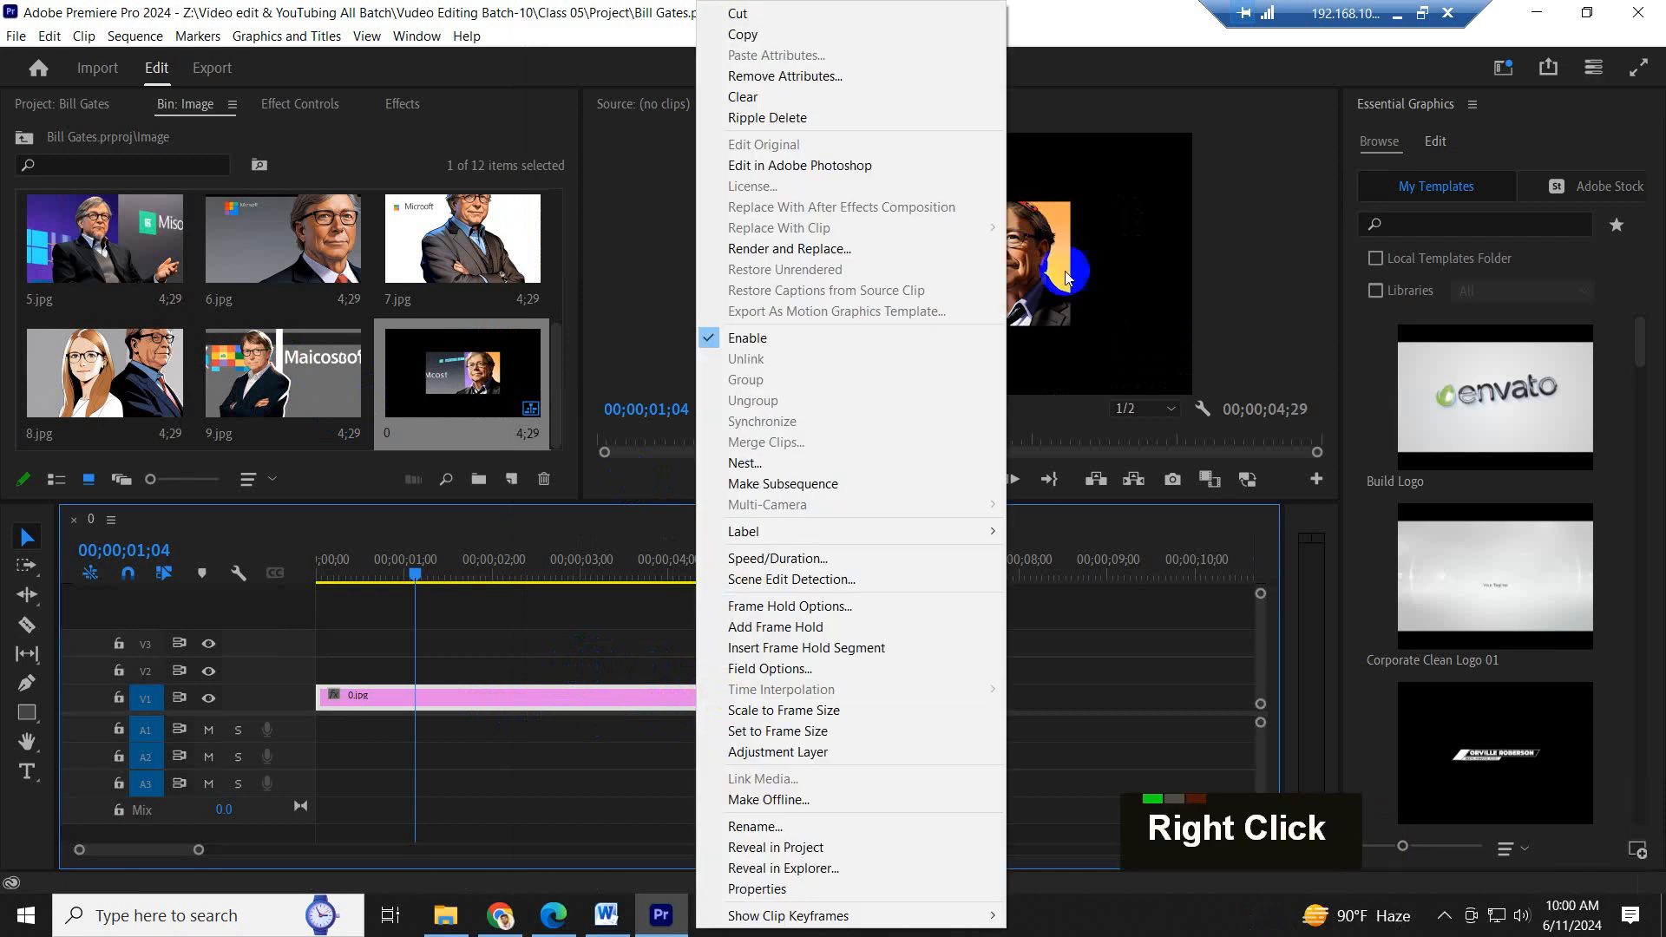
left_click(1071, 711)
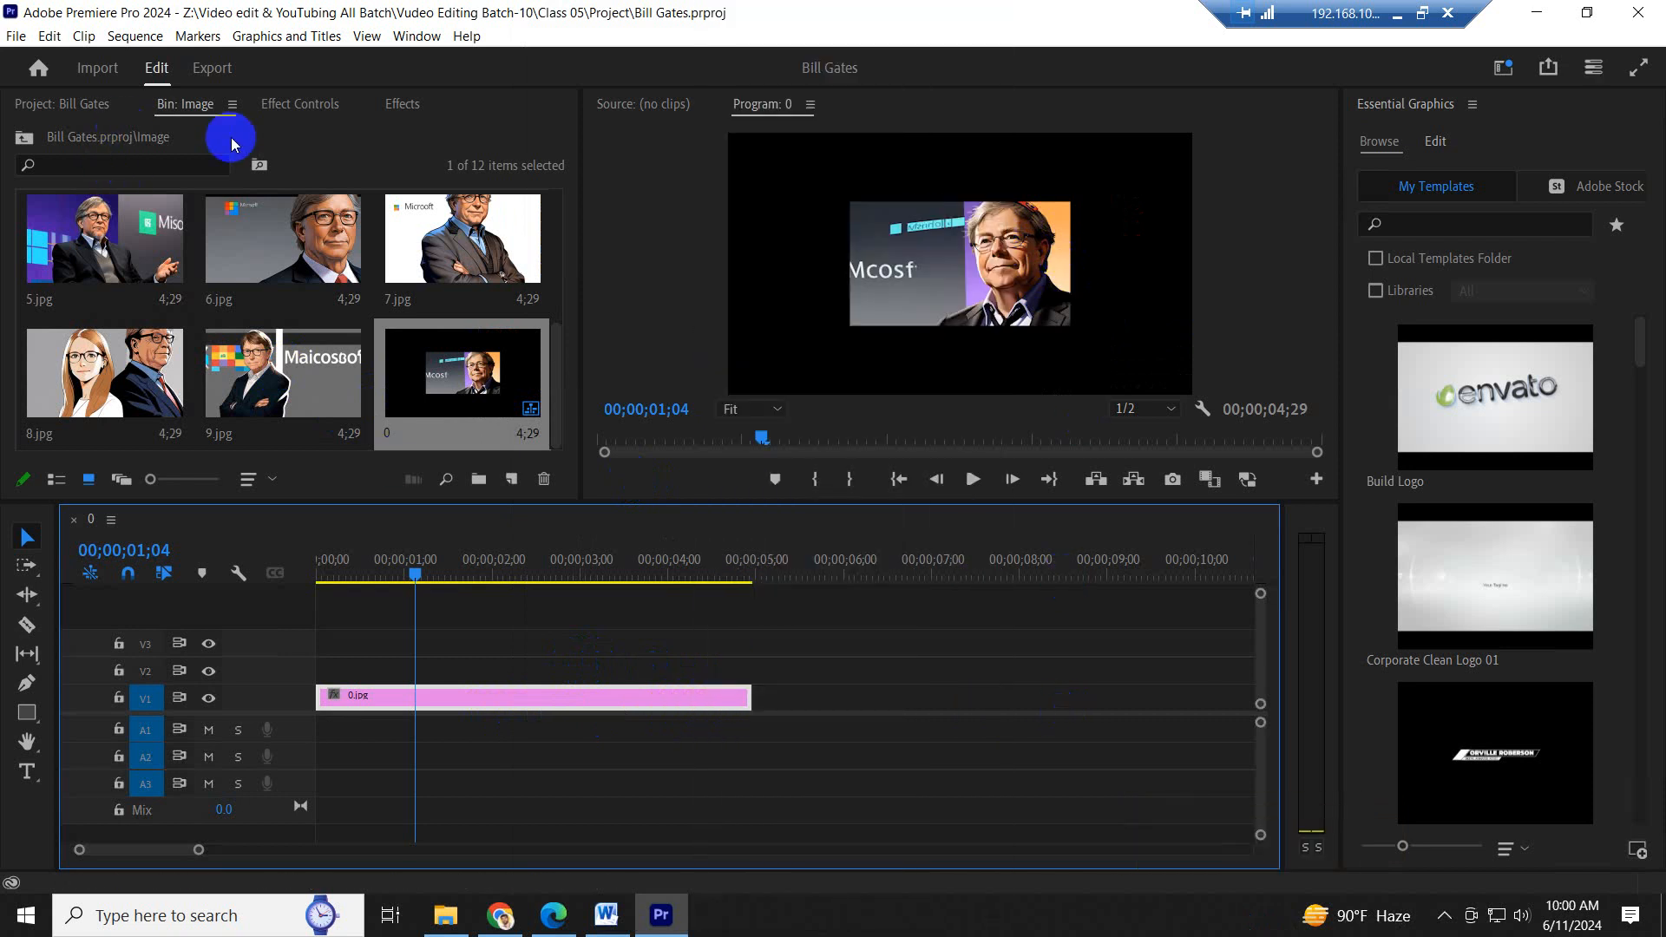
left_click(314, 108)
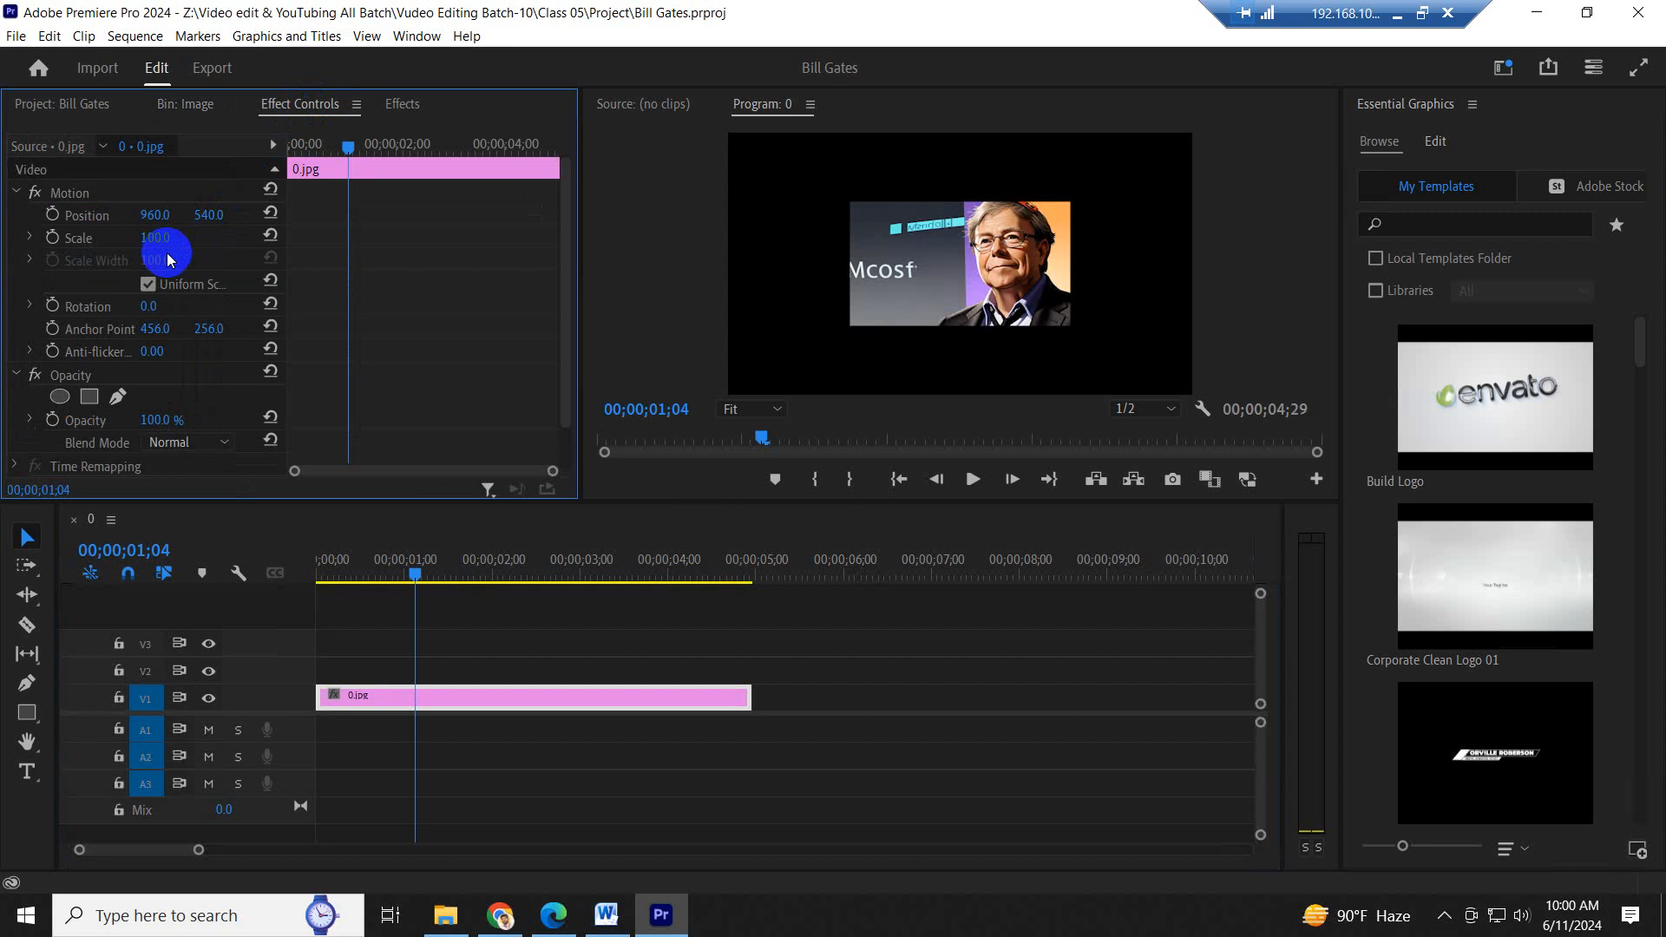
left_click_drag(156, 236, 283, 222)
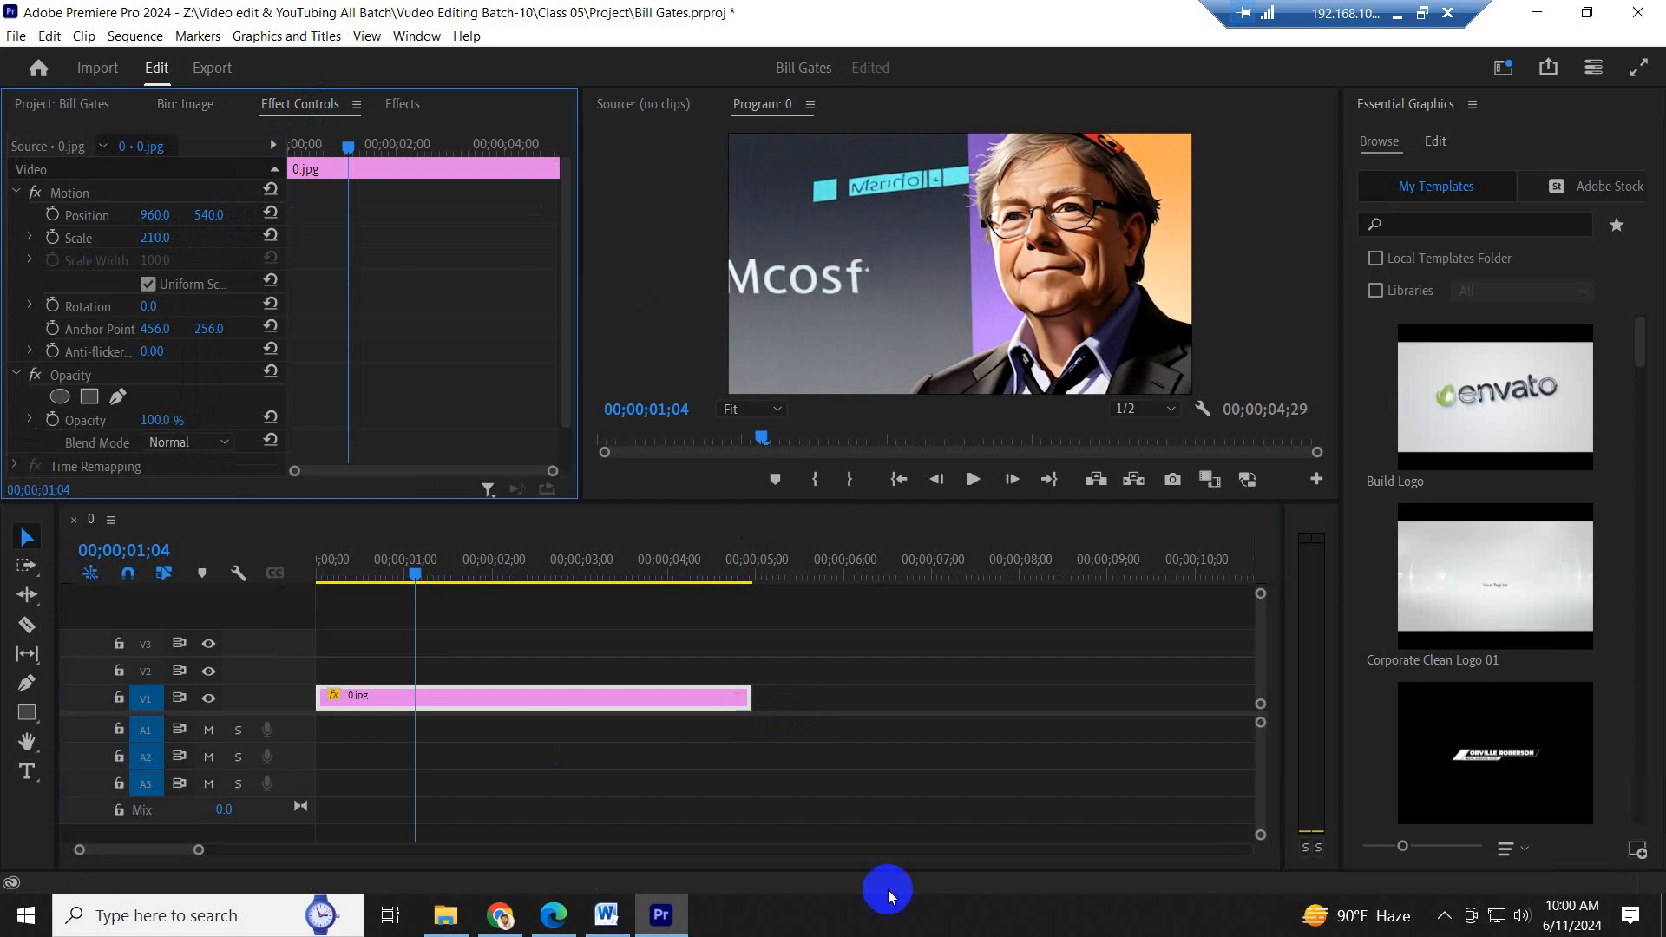
key("ctrl")
key("ctrl+z")
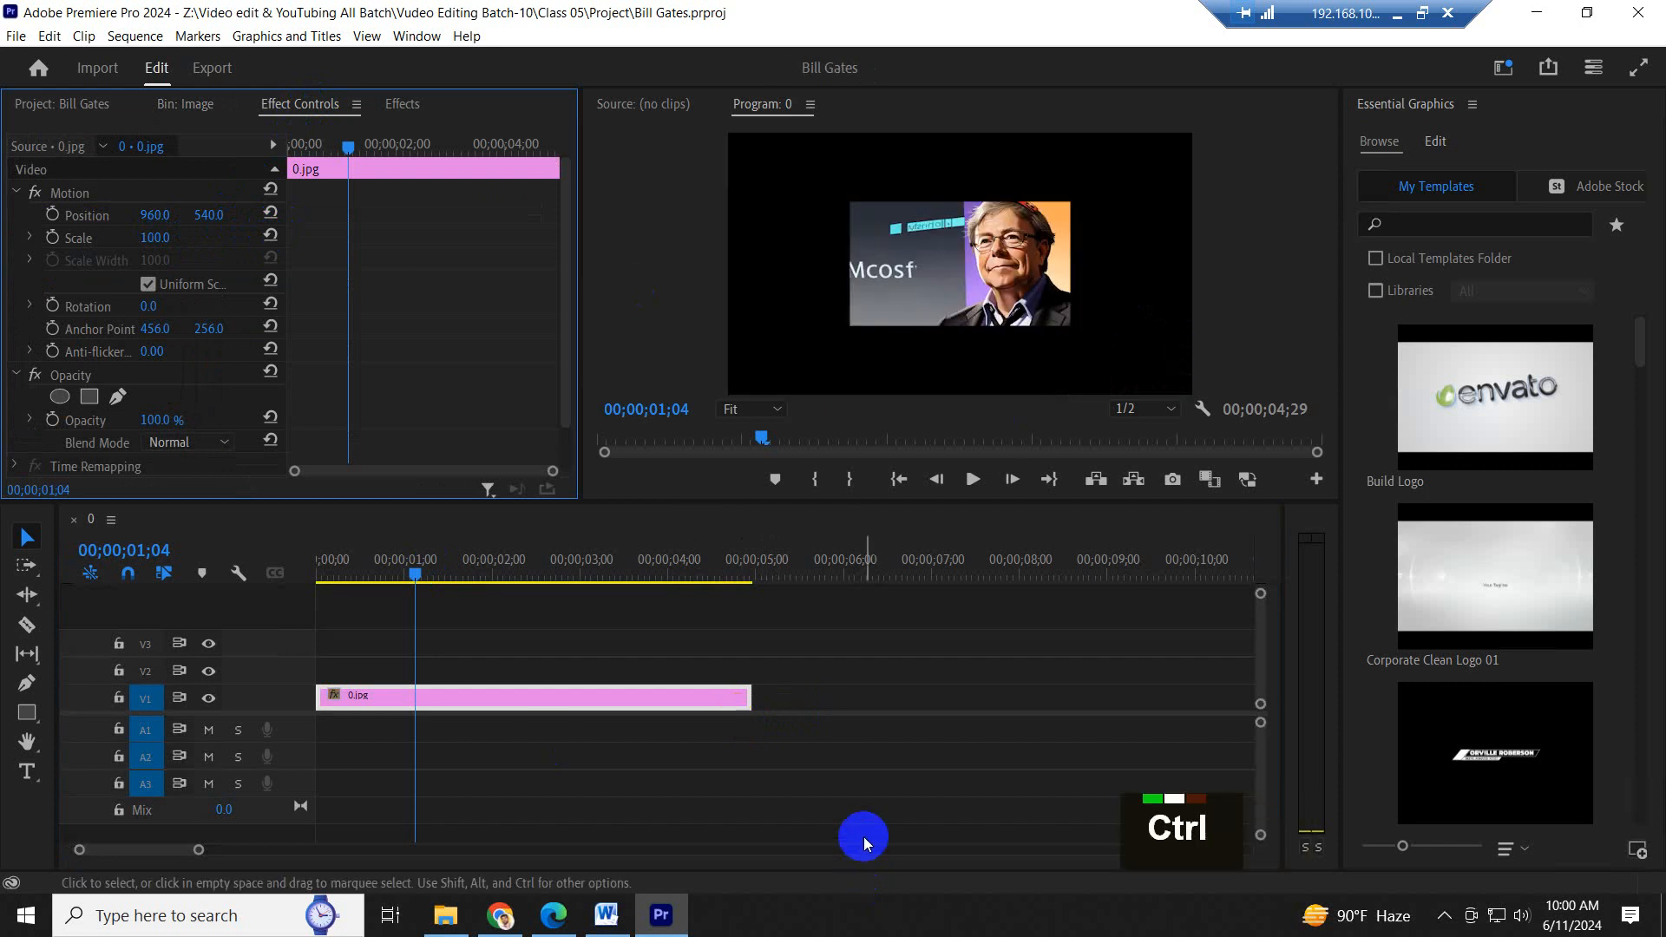
- Apply Scale to Frame Size to the 0.jpg clip and move the playhead to 00;00;01;11
right_click(608, 699)
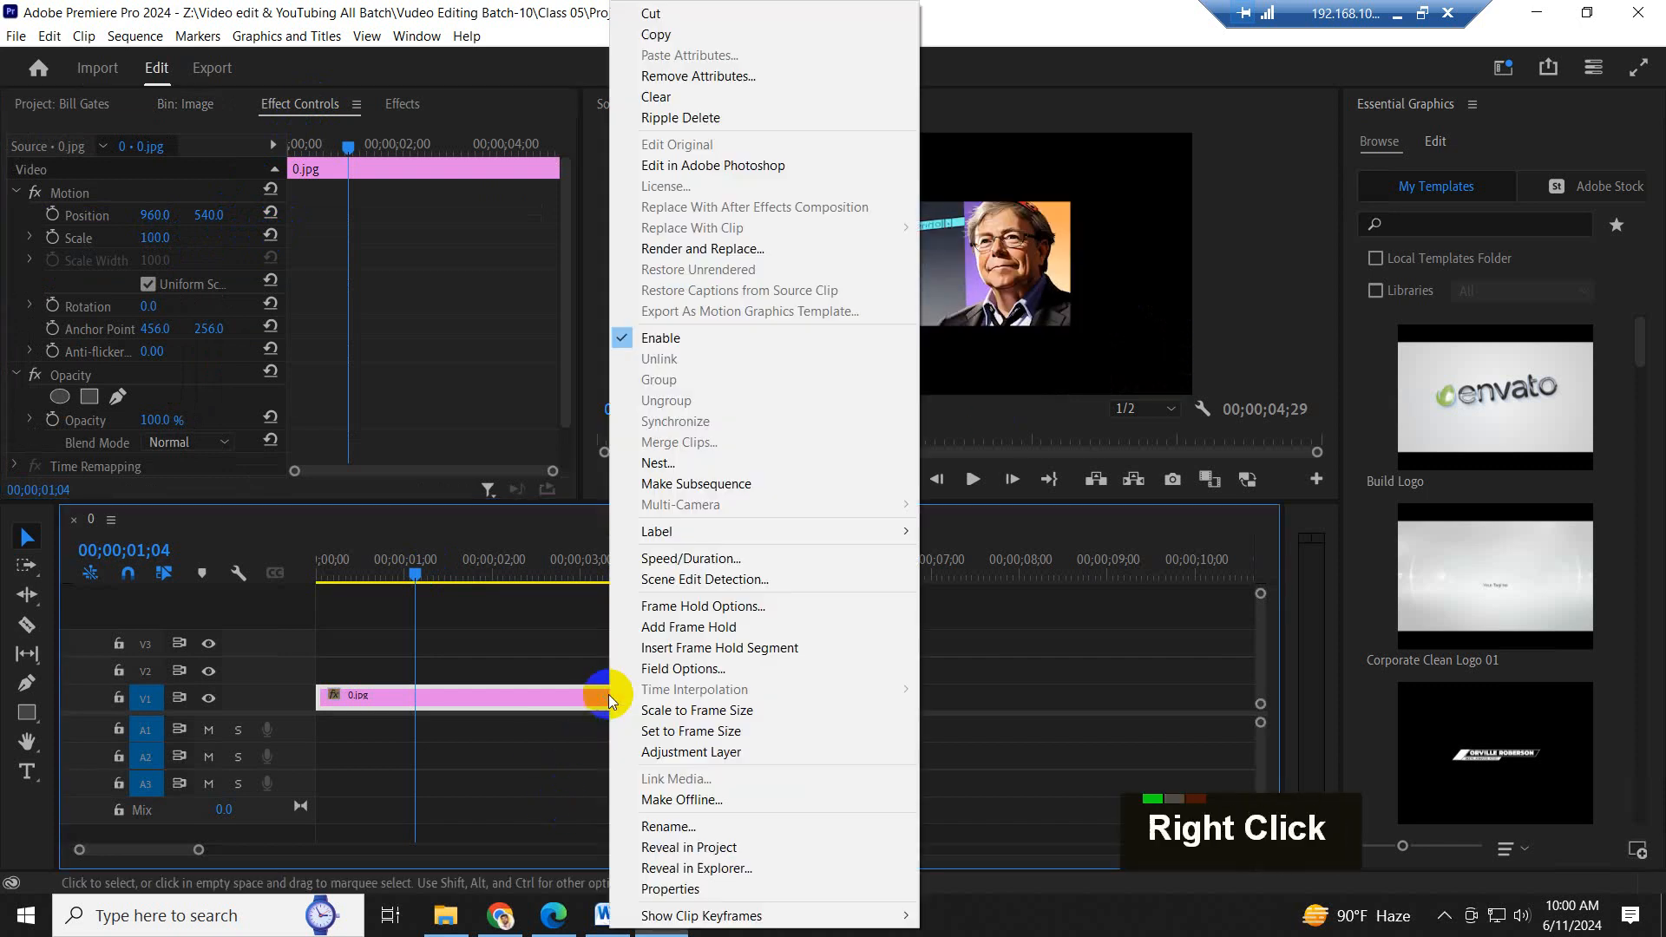
left_click(514, 648)
right_click(560, 701)
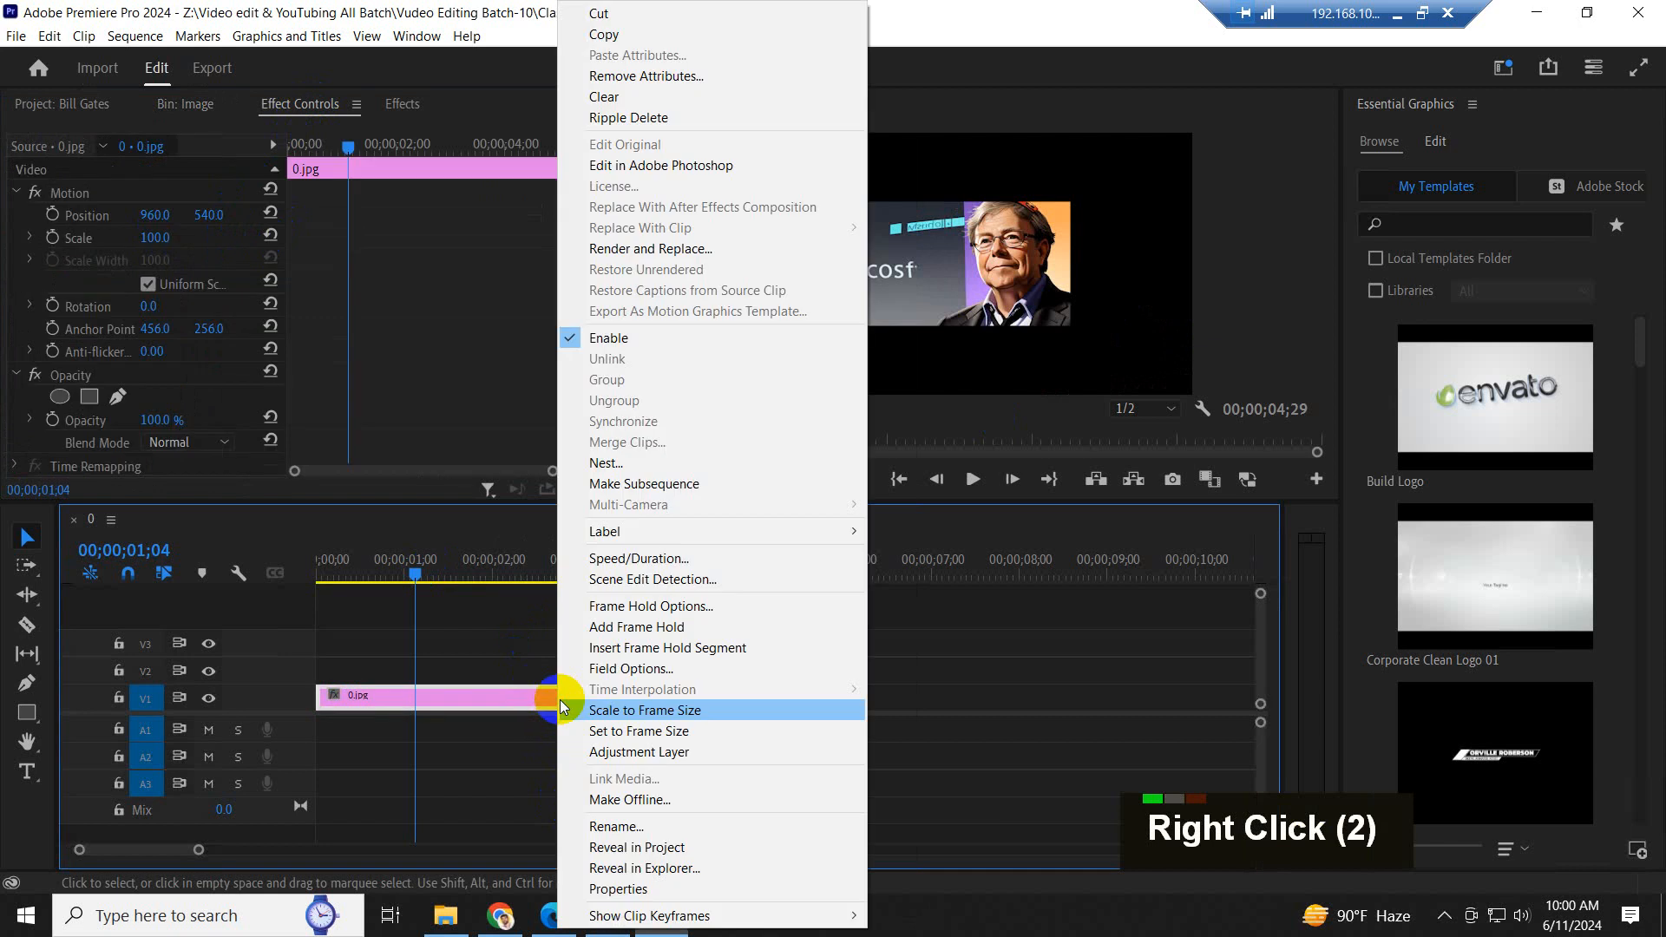
left_click(632, 703)
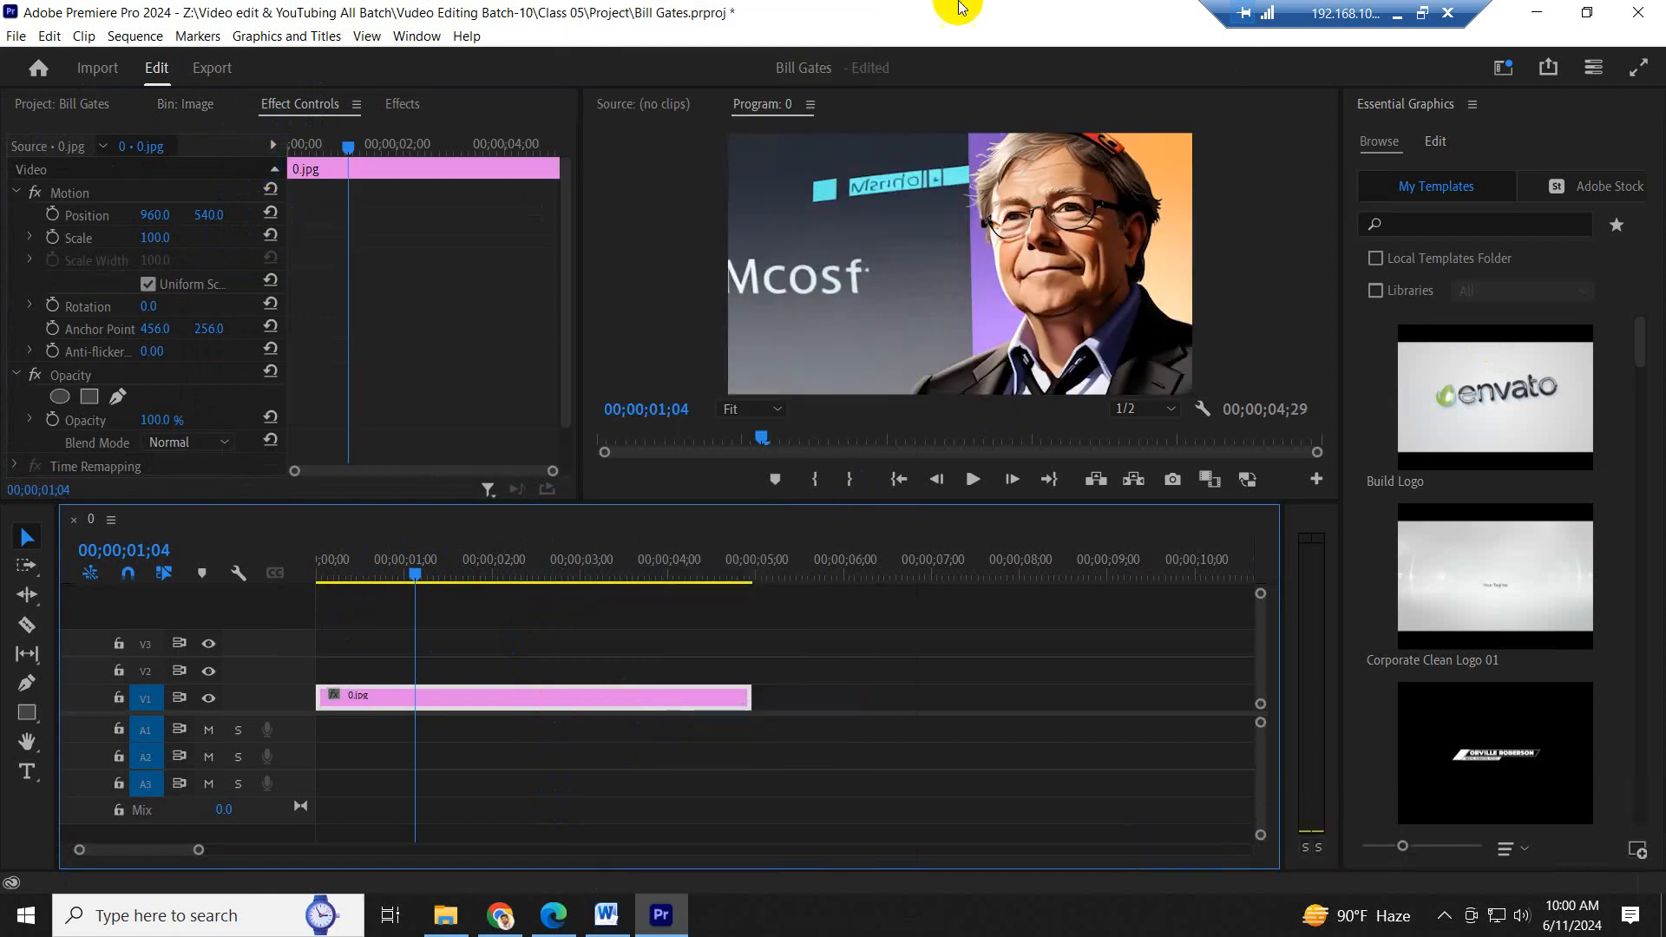
key("minus")
key("minus")
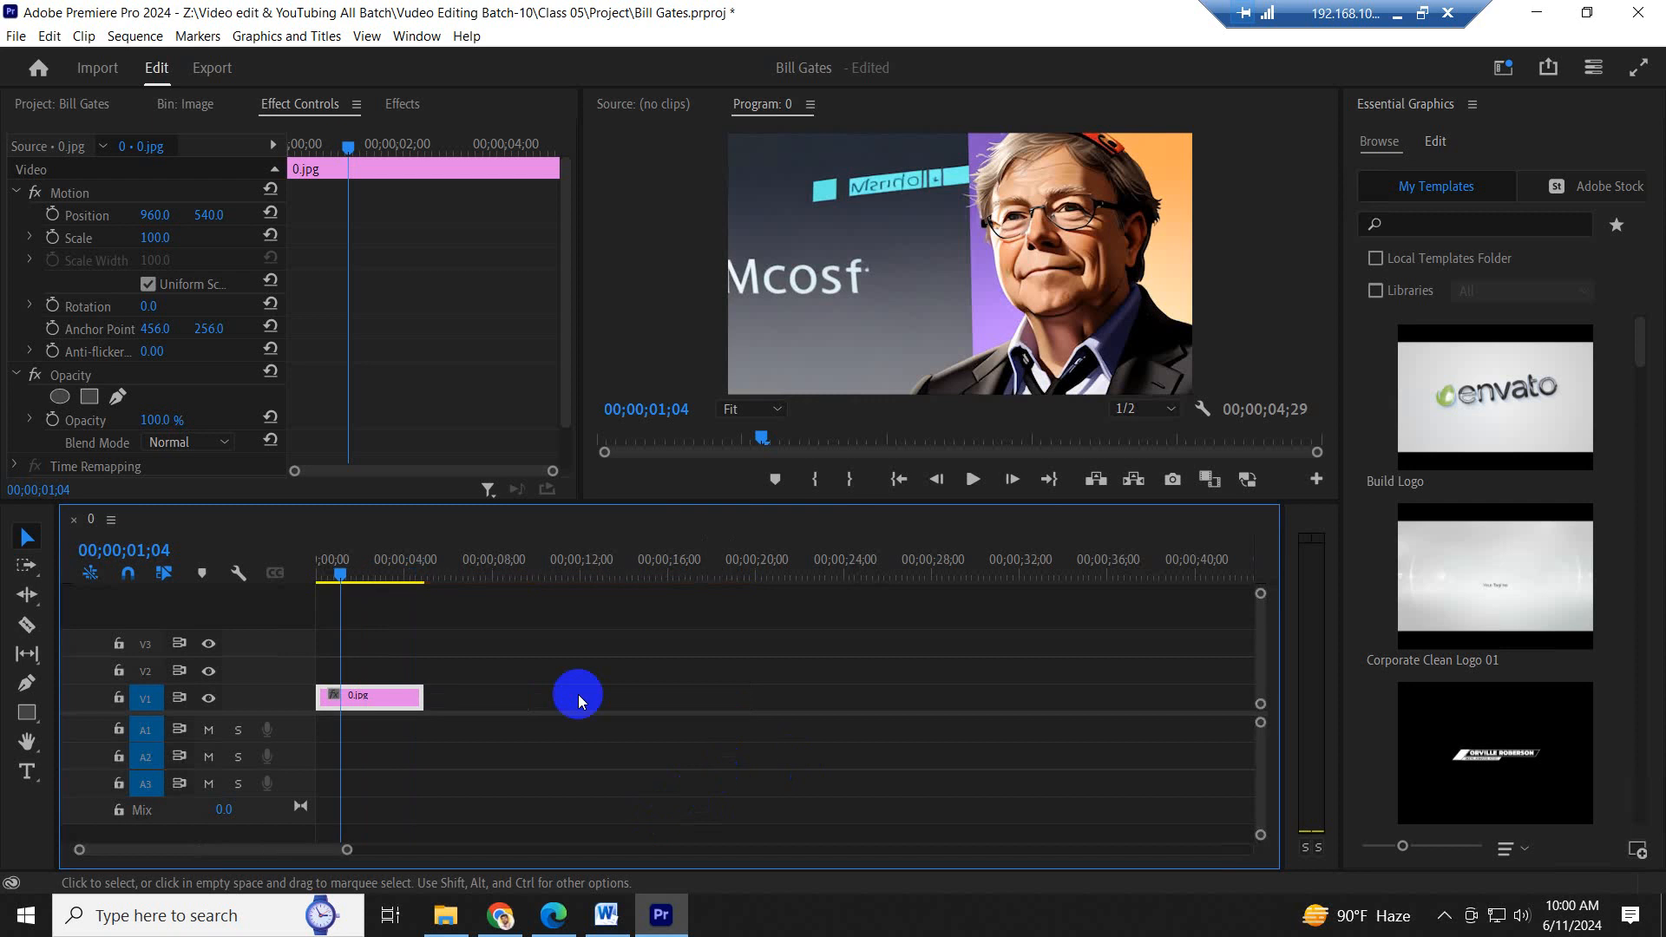
left_click(347, 566)
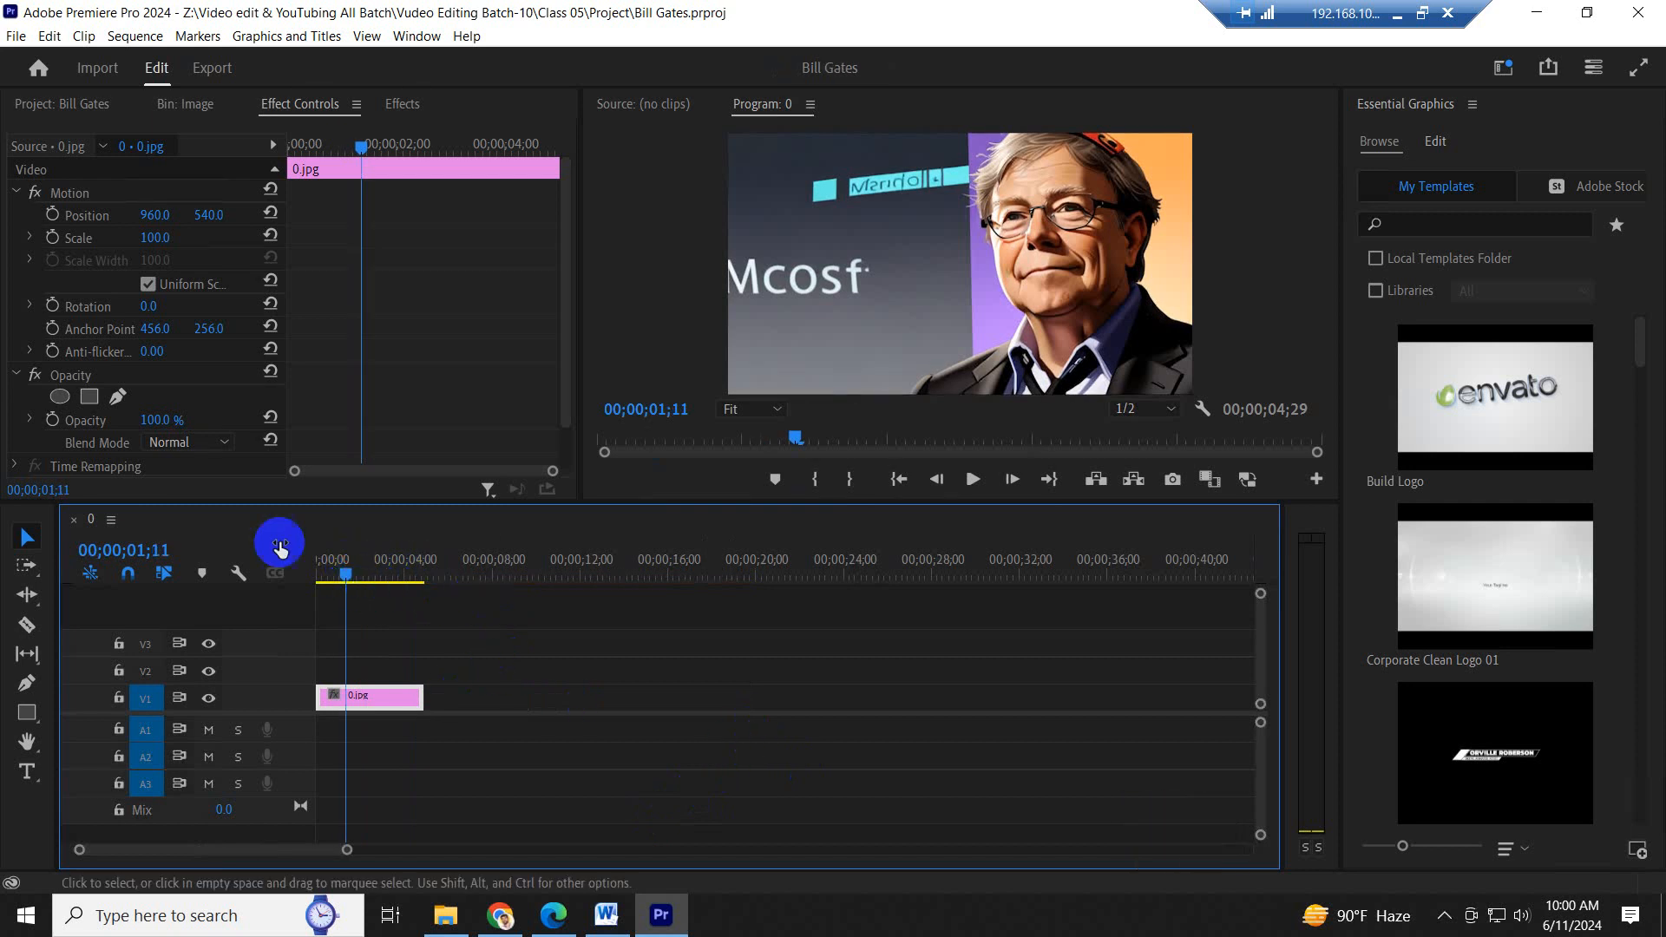
- Place Audio Podcast.mp3 from the Audio bin on track A1 at the start of the sequence
left_click(70, 104)
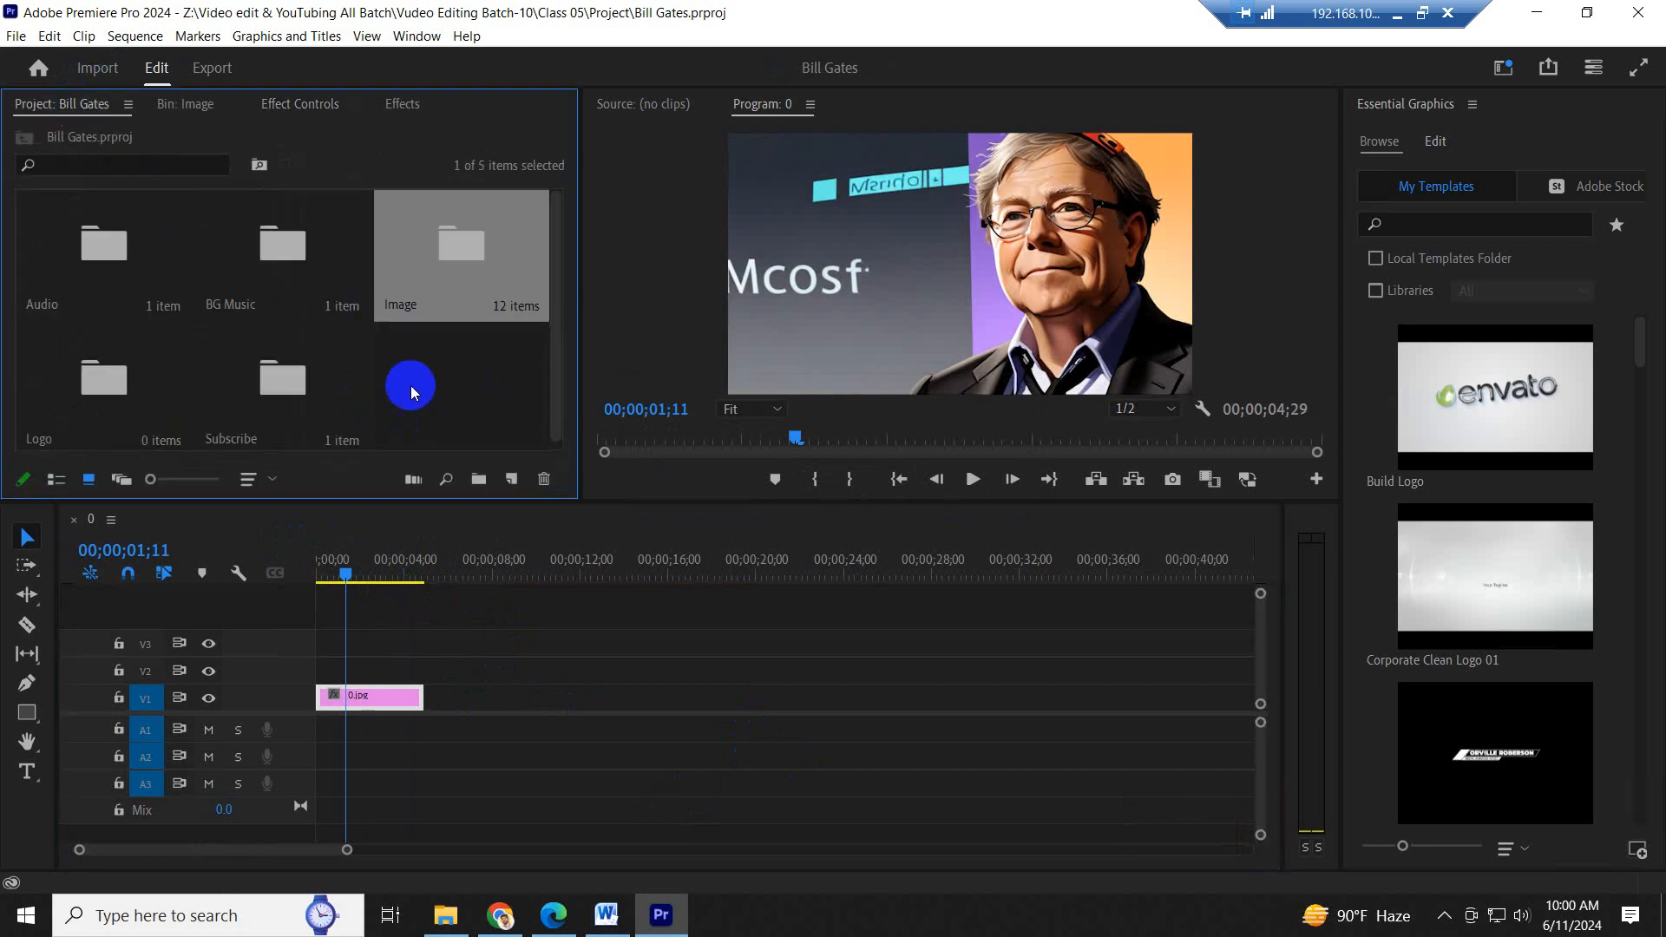
double_click(97, 264)
left_click_drag(144, 284, 326, 729)
- Place the Arm Wrestler track from the BG Music bin at the start of A2 and move the playhead to 00;00;00;28
left_click(21, 140)
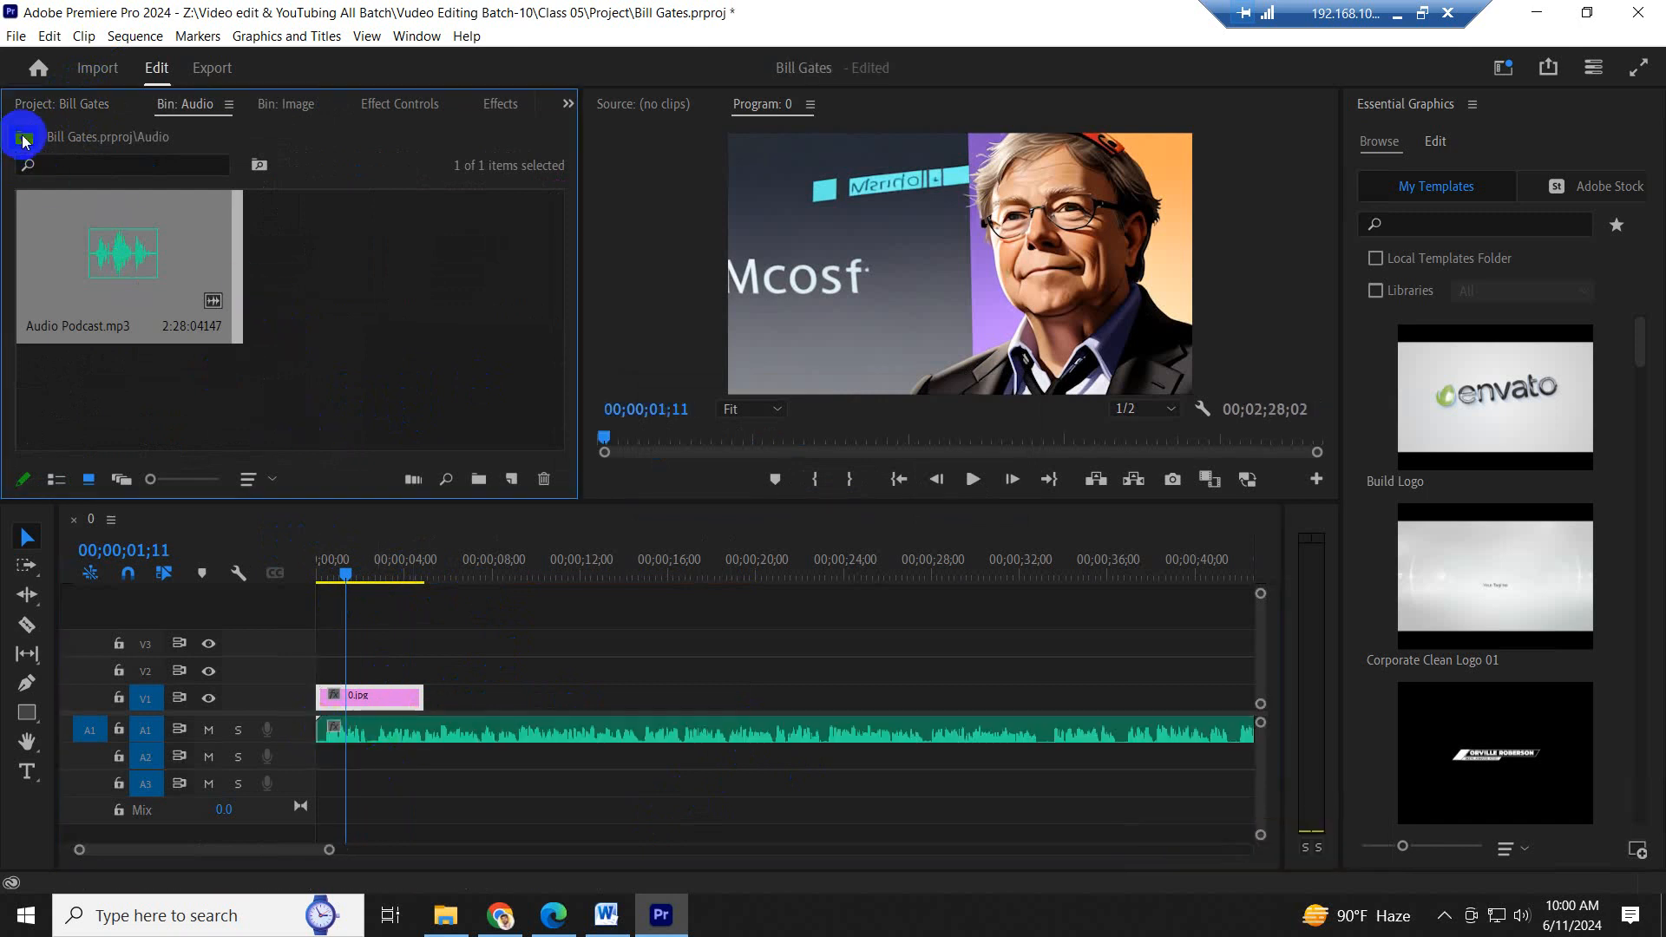
double_click(265, 242)
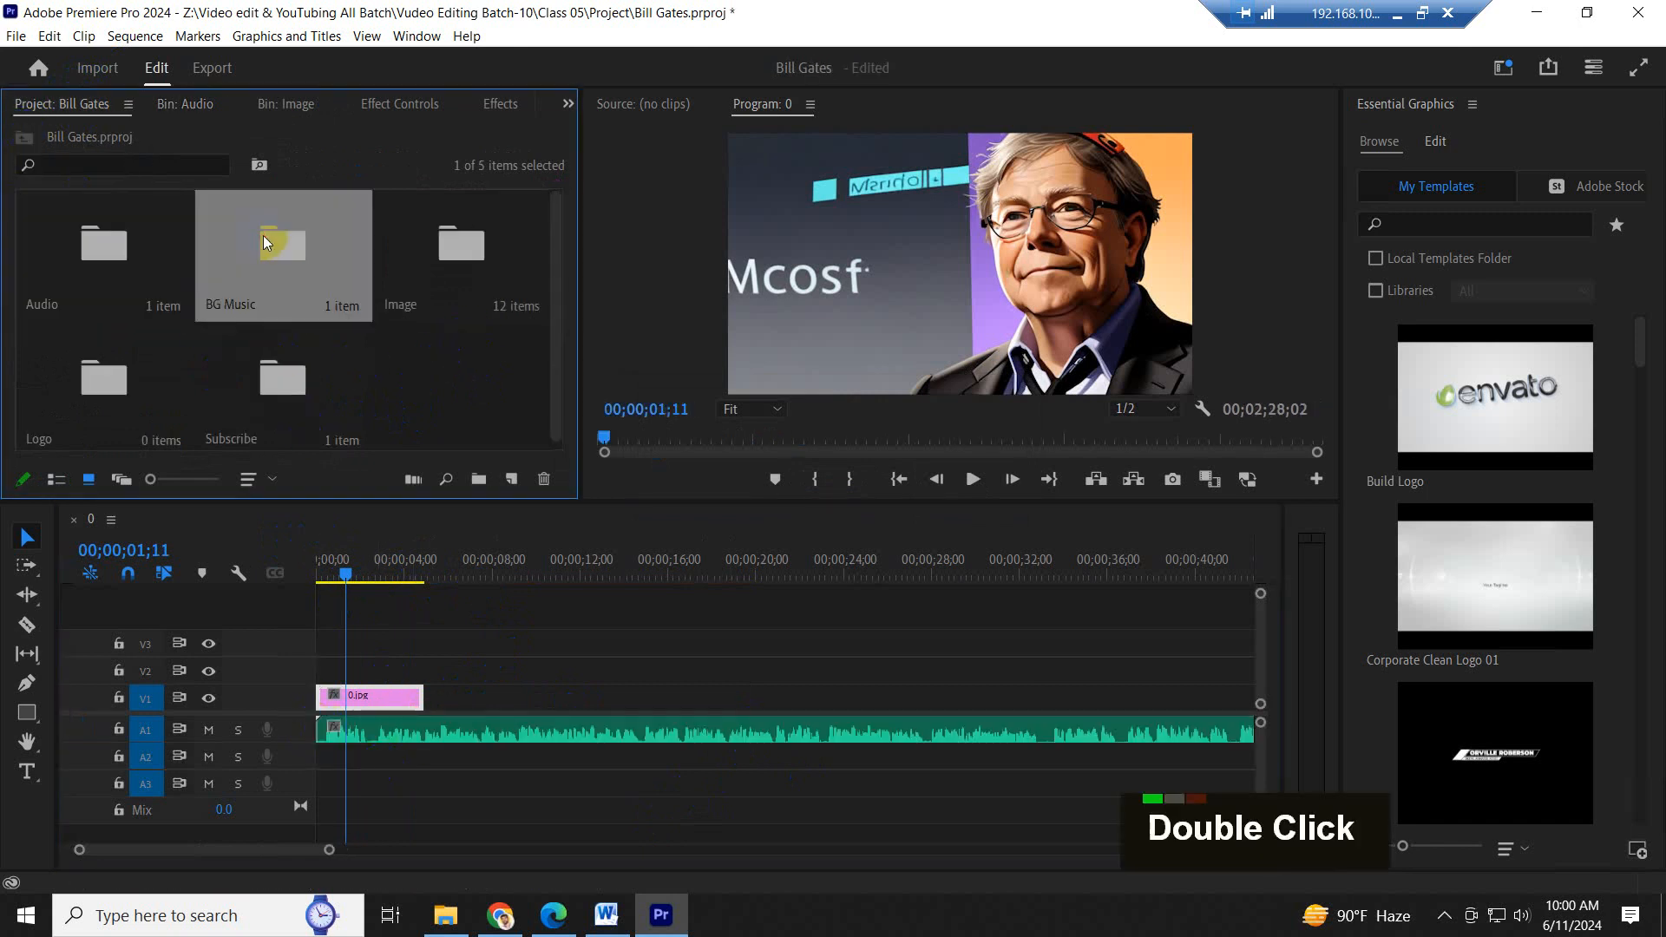
left_click(94, 249)
left_click_drag(411, 925, 316, 755)
left_click_drag(353, 570, 335, 550)
key("ctrl")
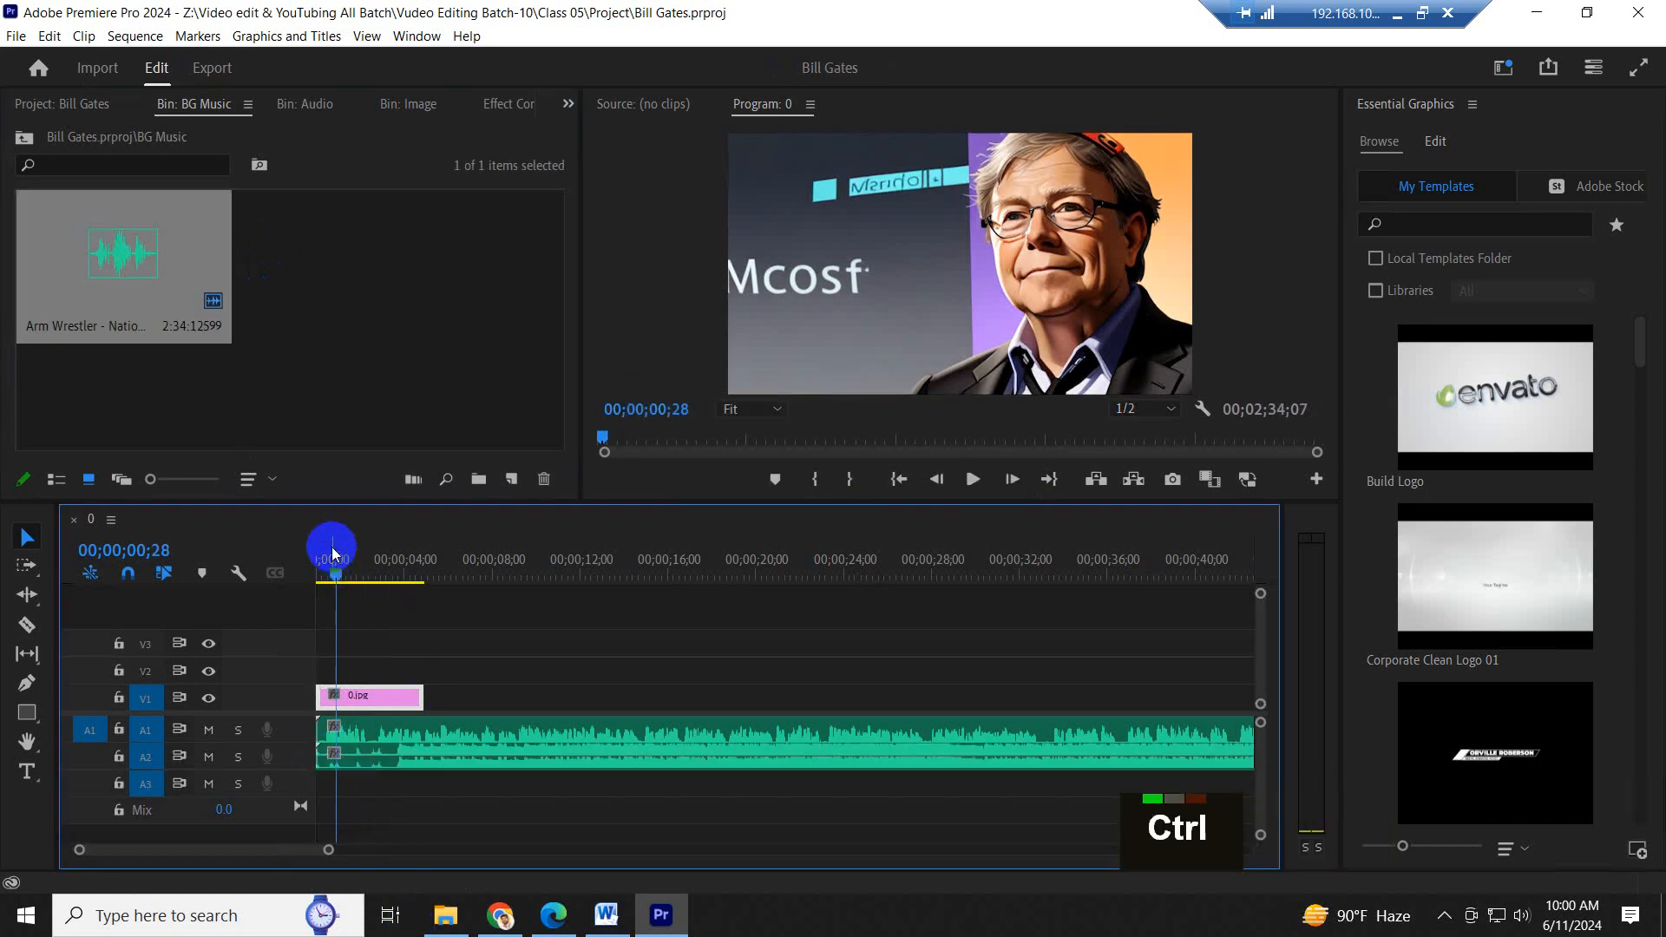
- Expand the heights of audio tracks A2 and A1 in the timeline
scroll(435, 665, "down", 2)
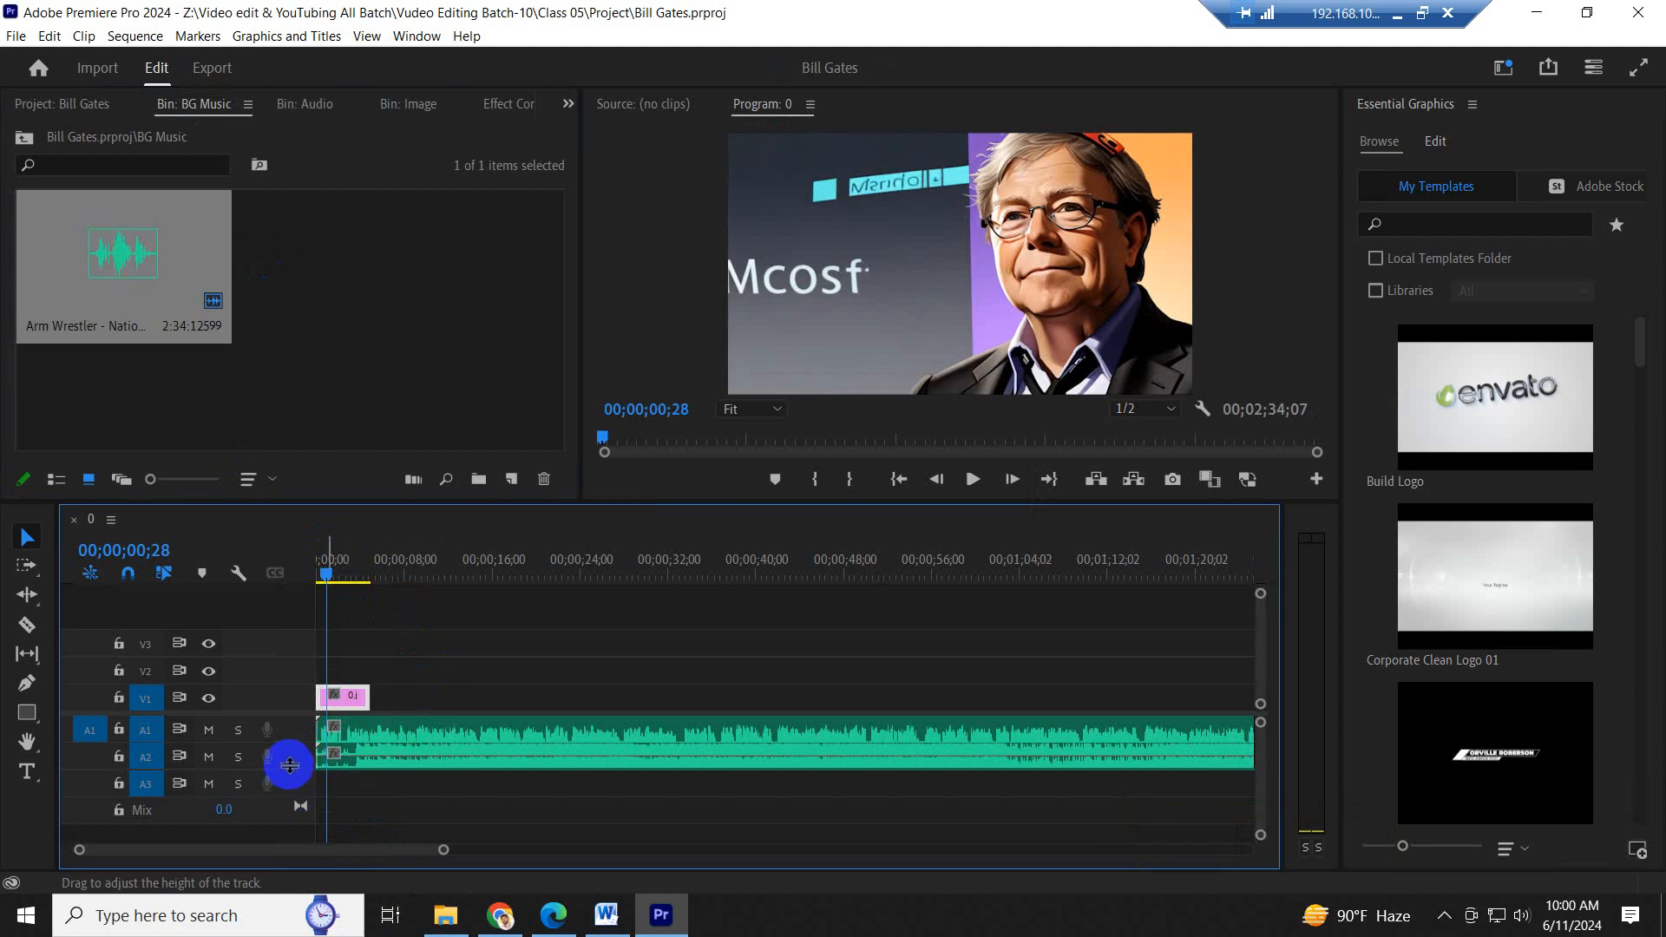
double_click(287, 764)
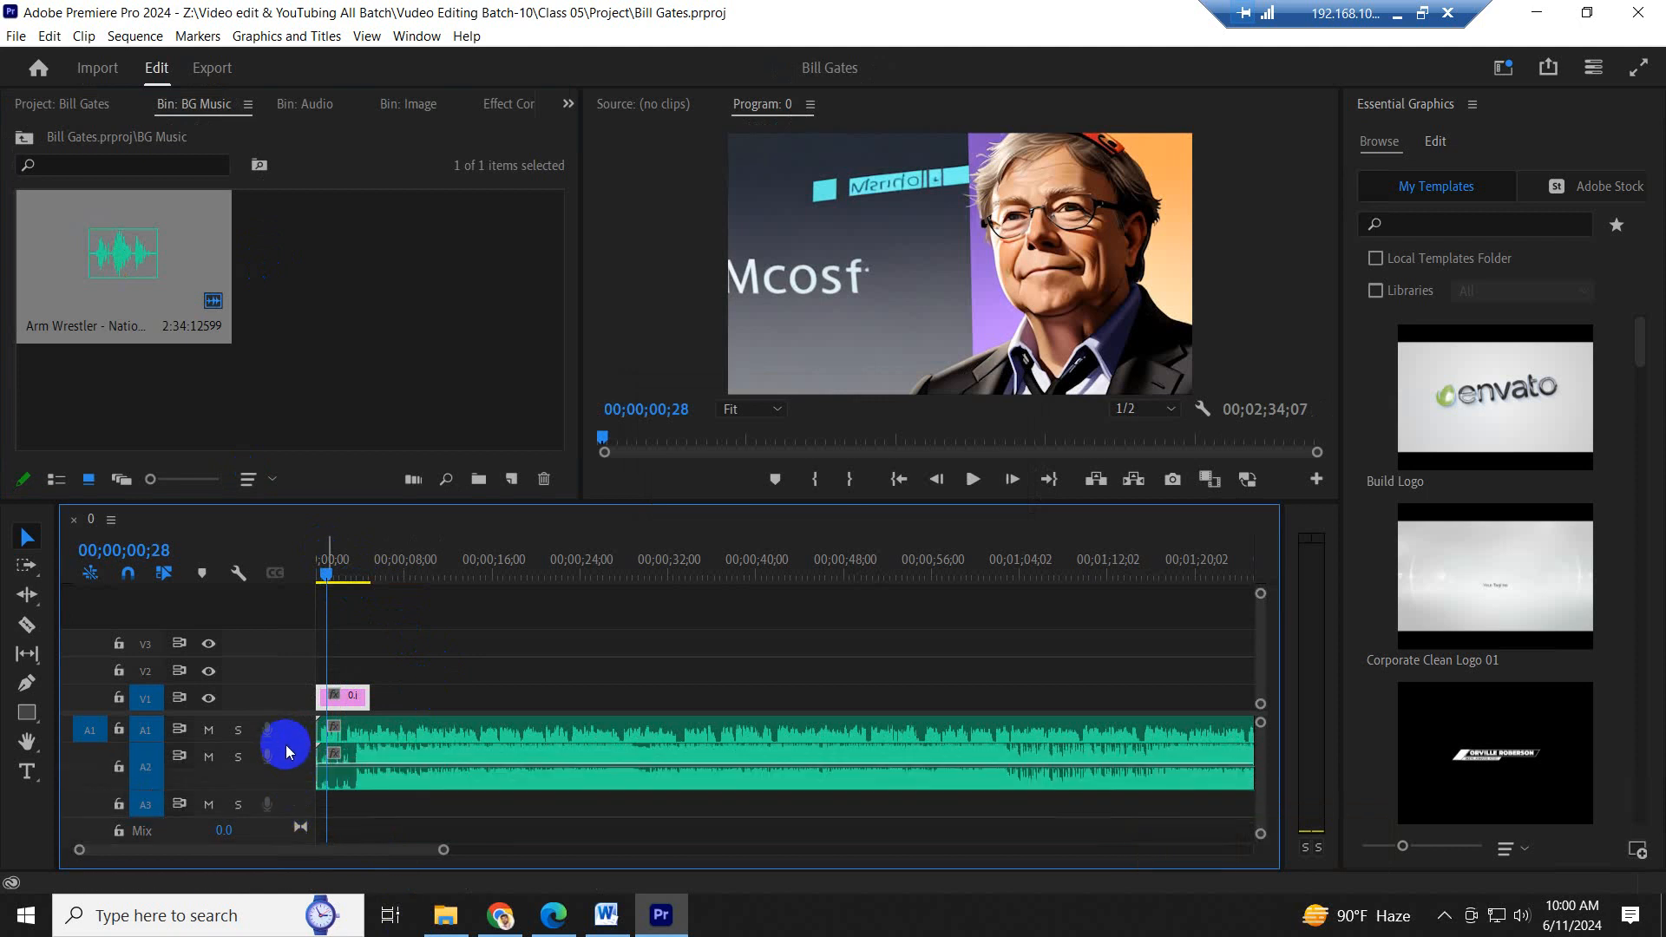
double_click(283, 739)
left_click(351, 697)
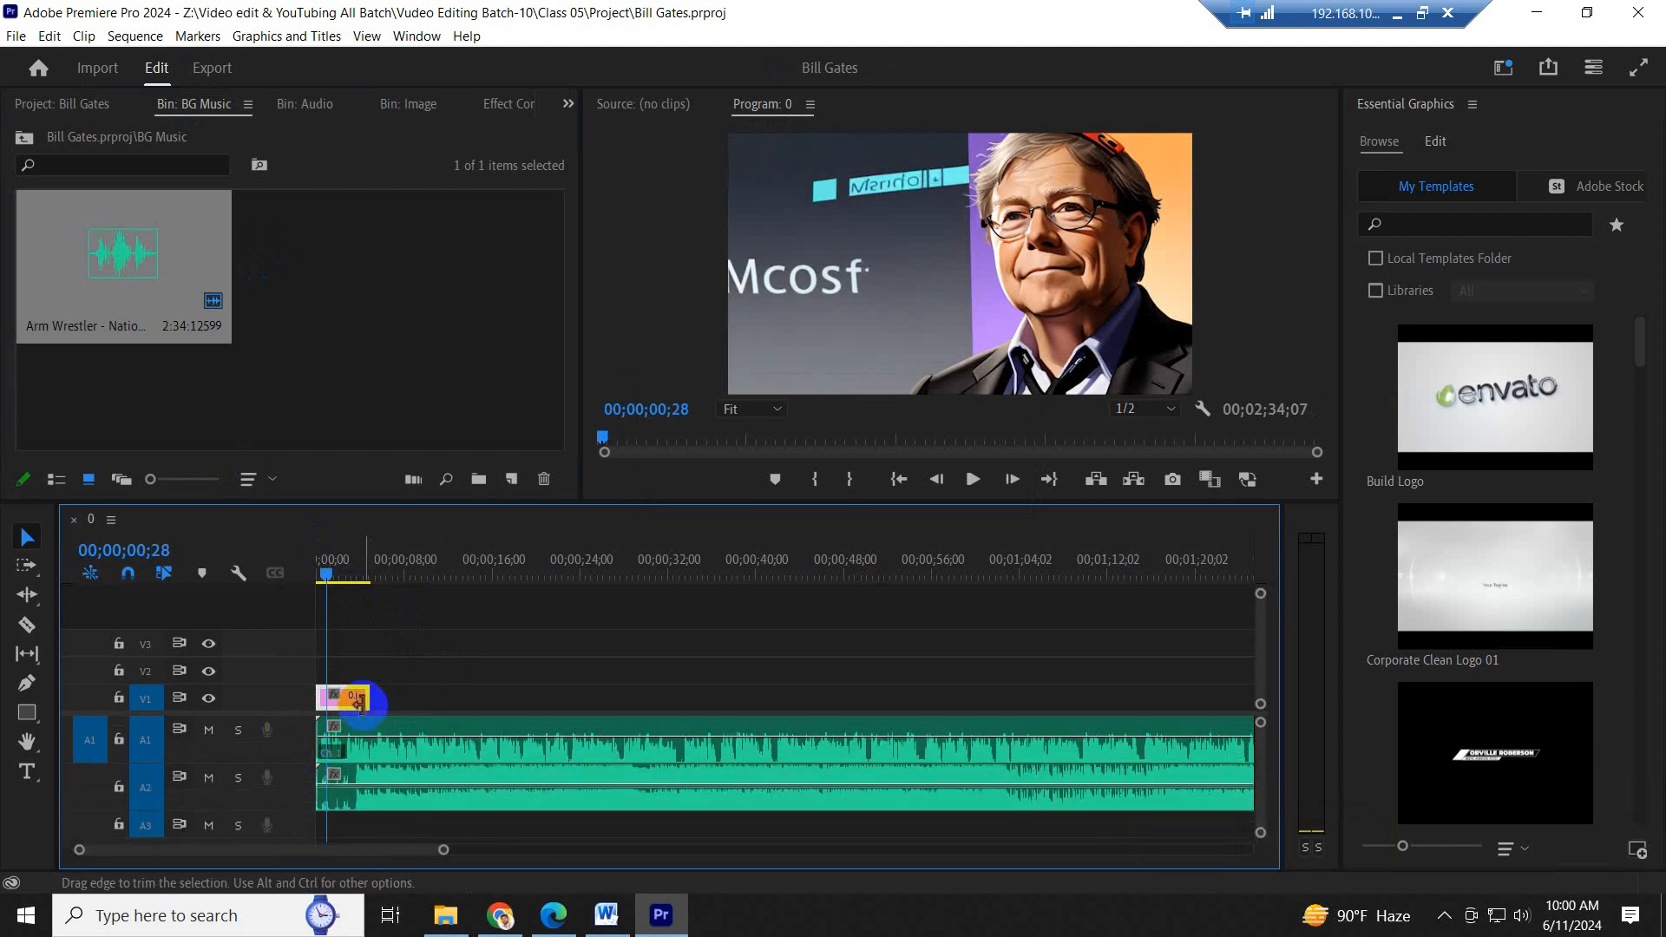
key("ctrl")
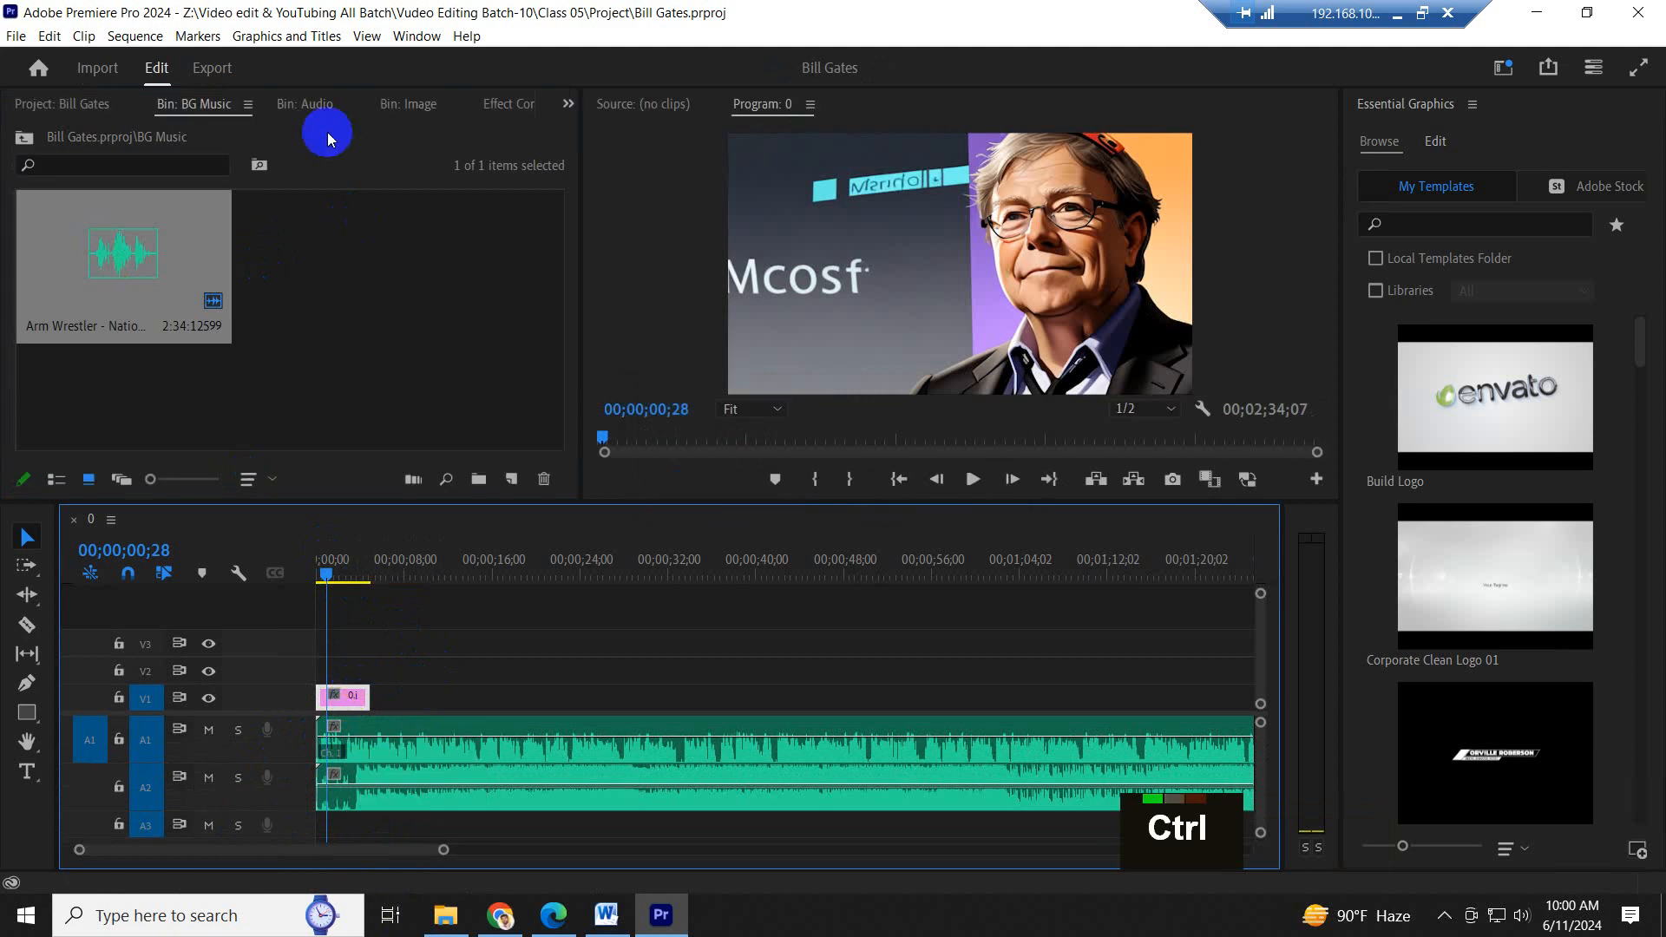
- Place 1.jpg from the Image bin on V1, leaving a short gap after 0.jpg, and apply Scale to Frame Size
left_click(24, 138)
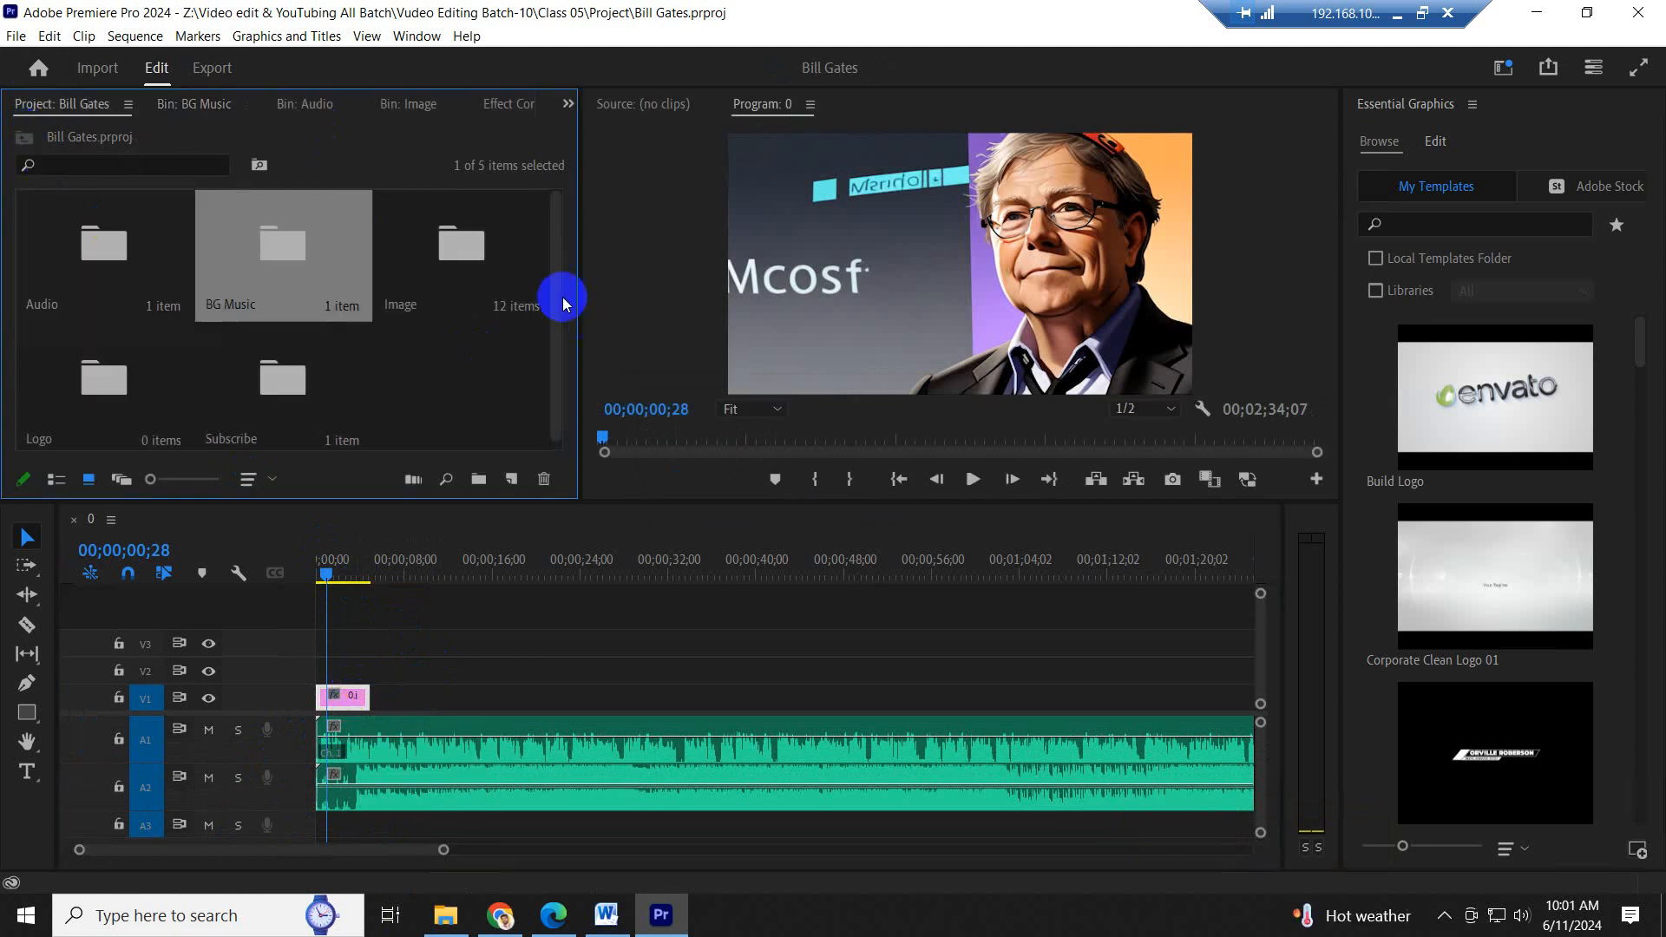
double_click(456, 247)
scroll(289, 259, "up", 6)
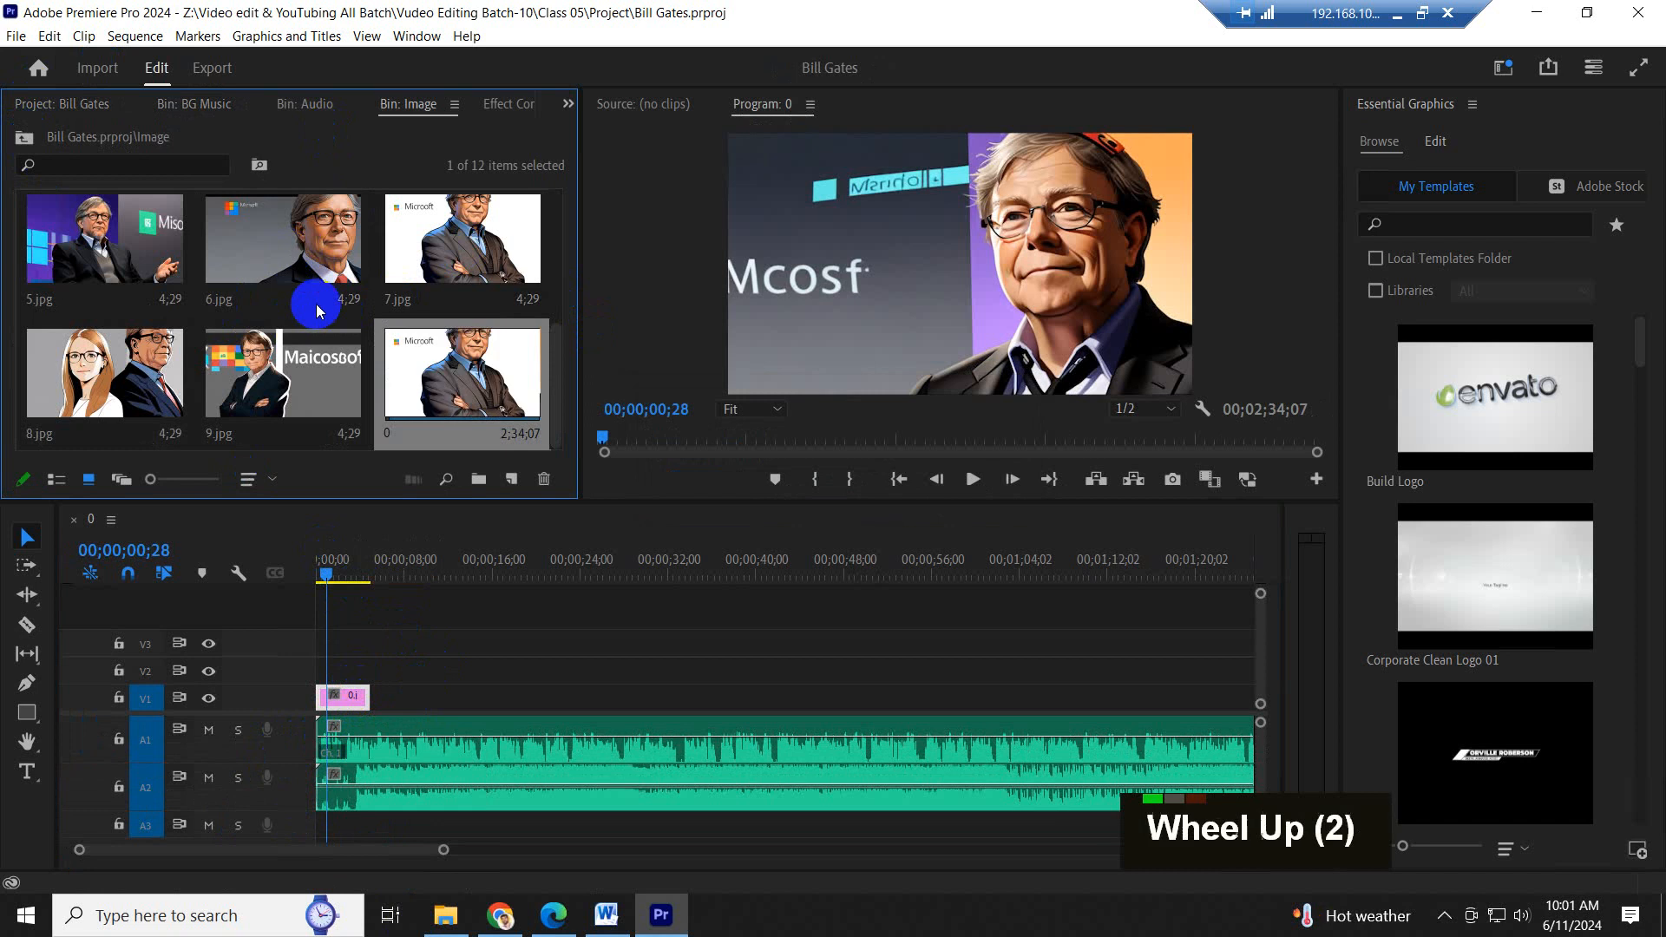
left_click_drag(290, 245, 418, 697)
left_click(423, 578)
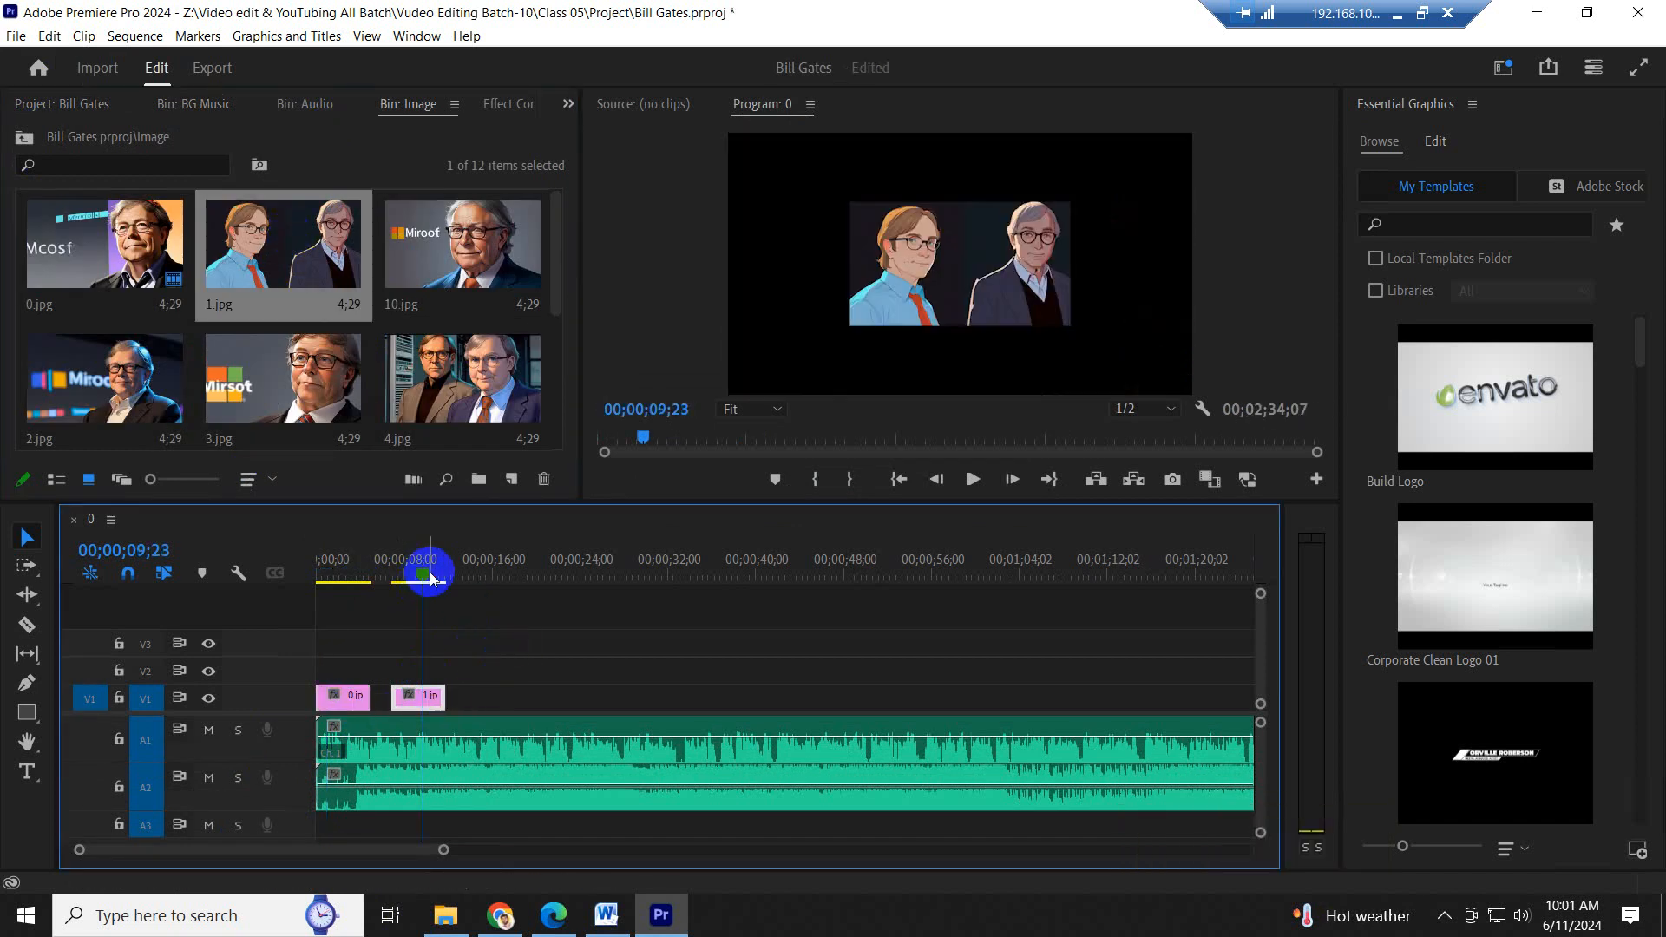
right_click(433, 698)
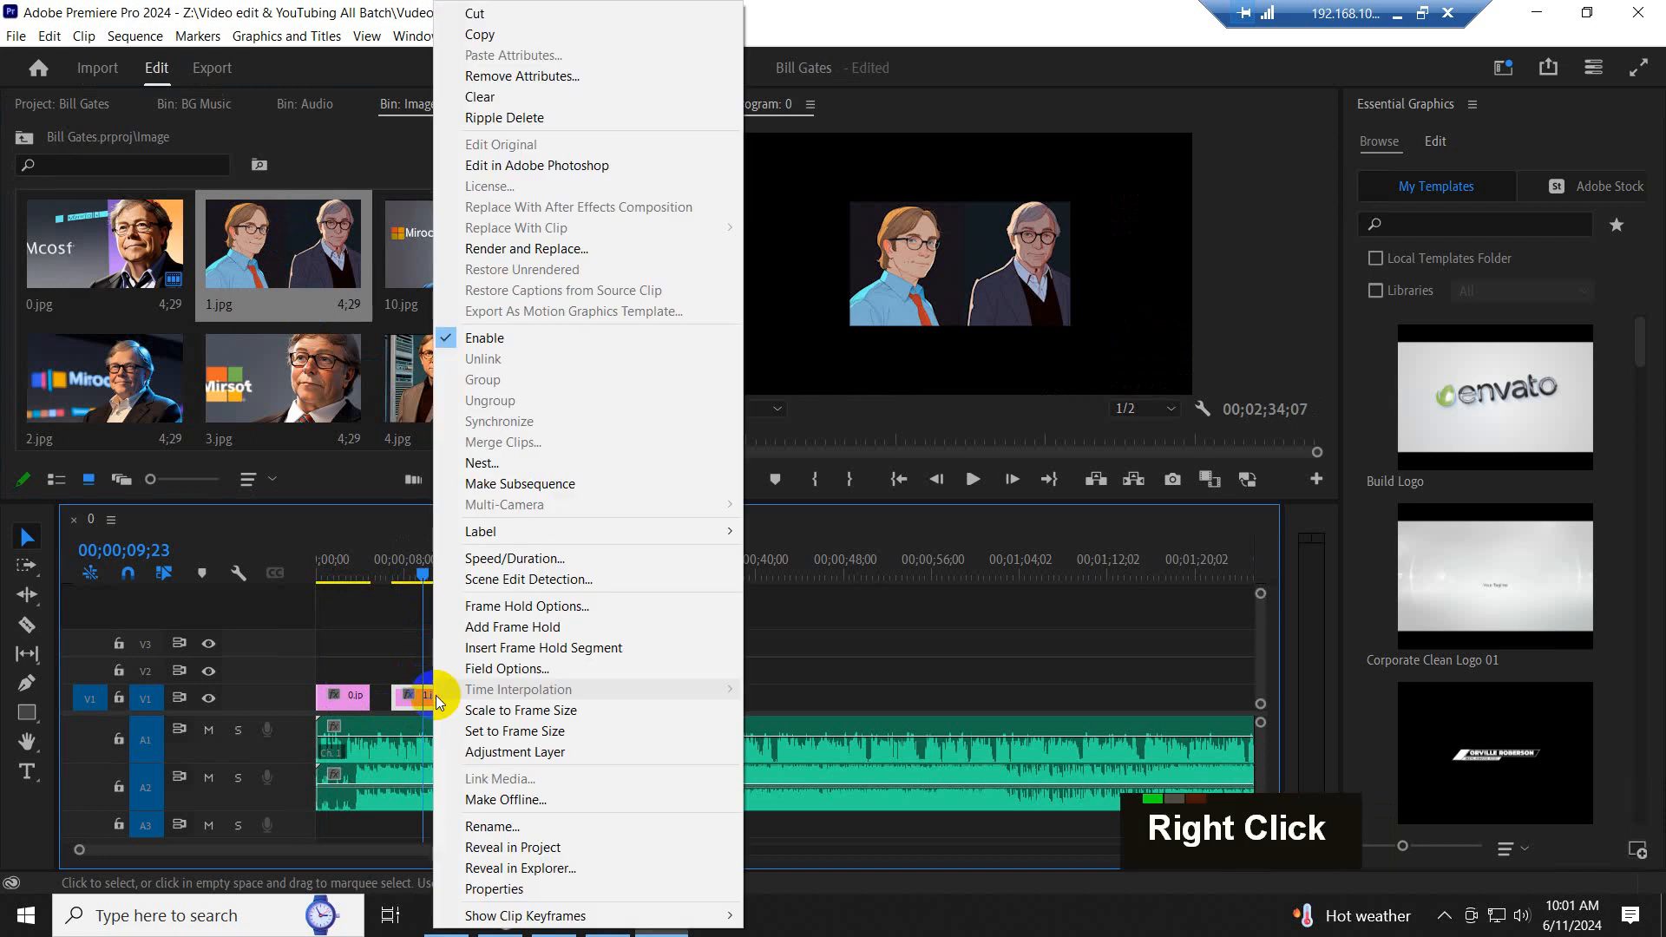
left_click(533, 710)
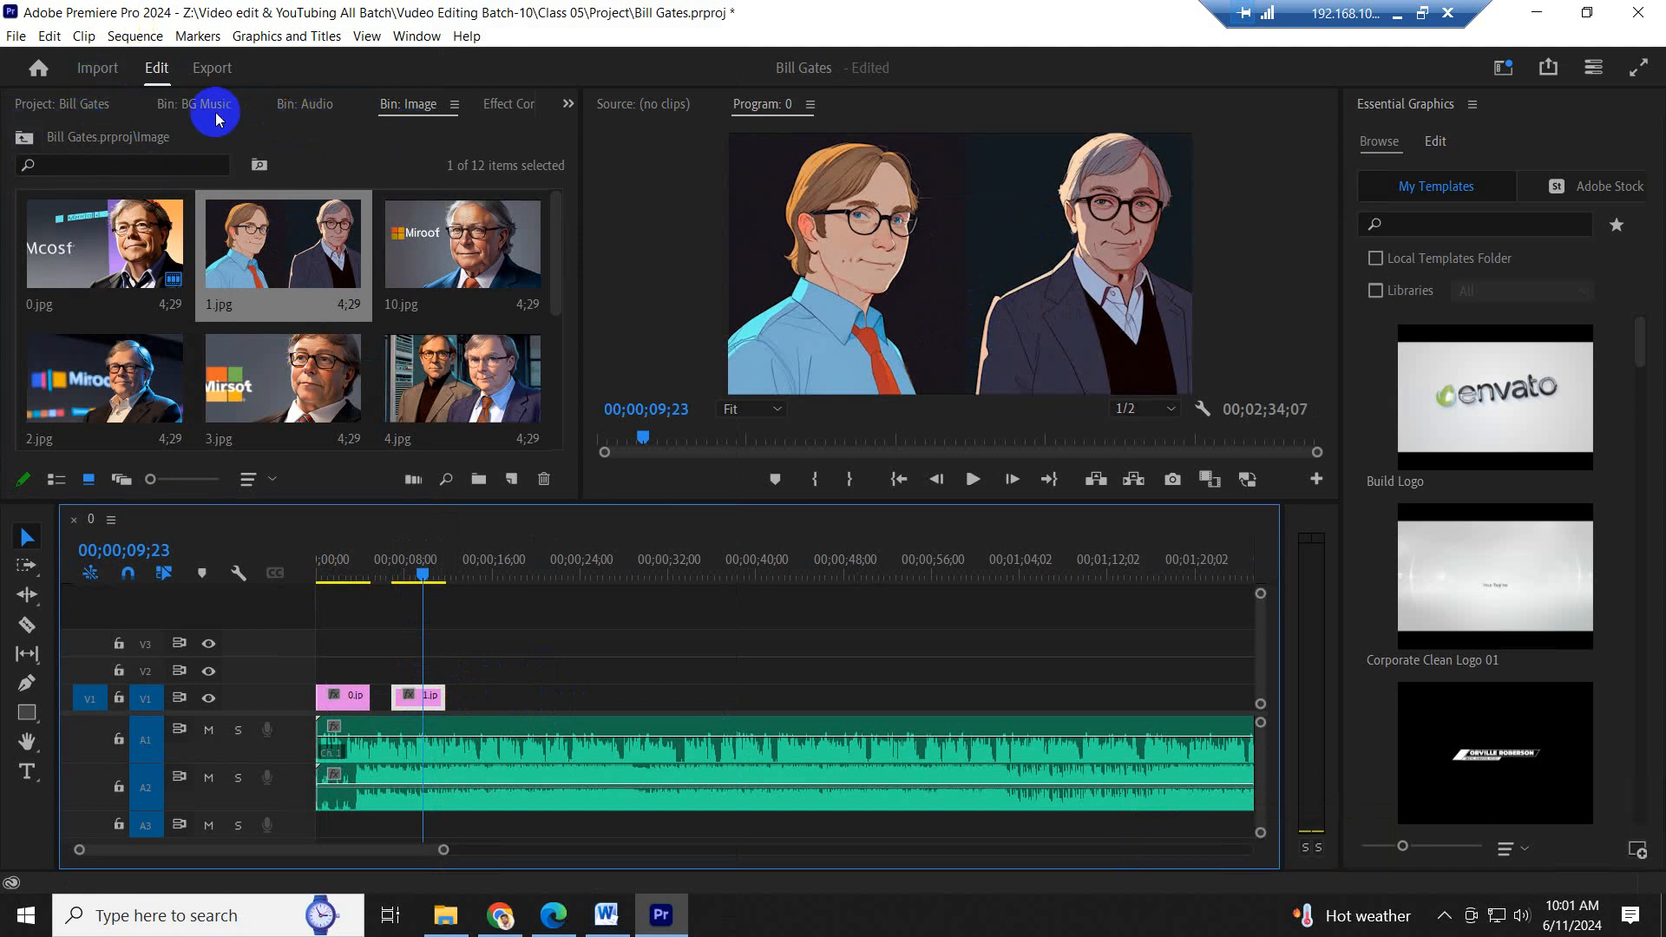
- Try motion Scale values of 86 and 200 on the 1.jpg clip and restore its Scale to 100
left_click(491, 103)
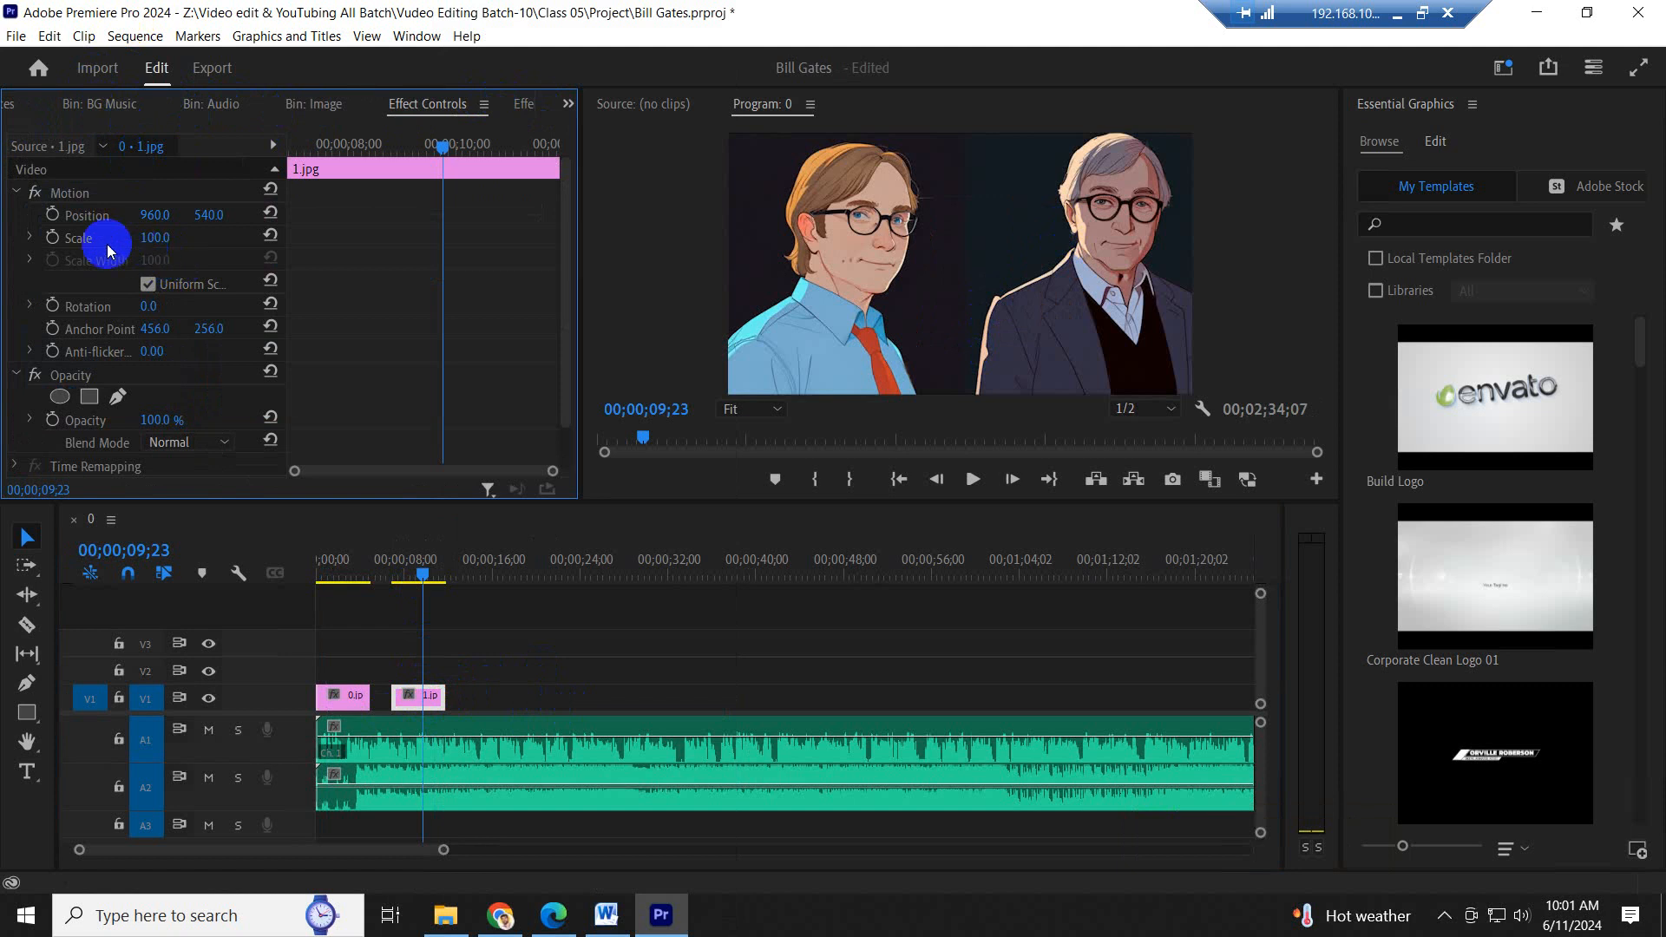
mouse_move(149, 236)
left_mouse_down()
mouse_move(128, 238)
mouse_move(187, 238)
mouse_move(119, 234)
mouse_move(174, 234)
mouse_move(129, 227)
mouse_move(142, 234)
left_mouse_up()
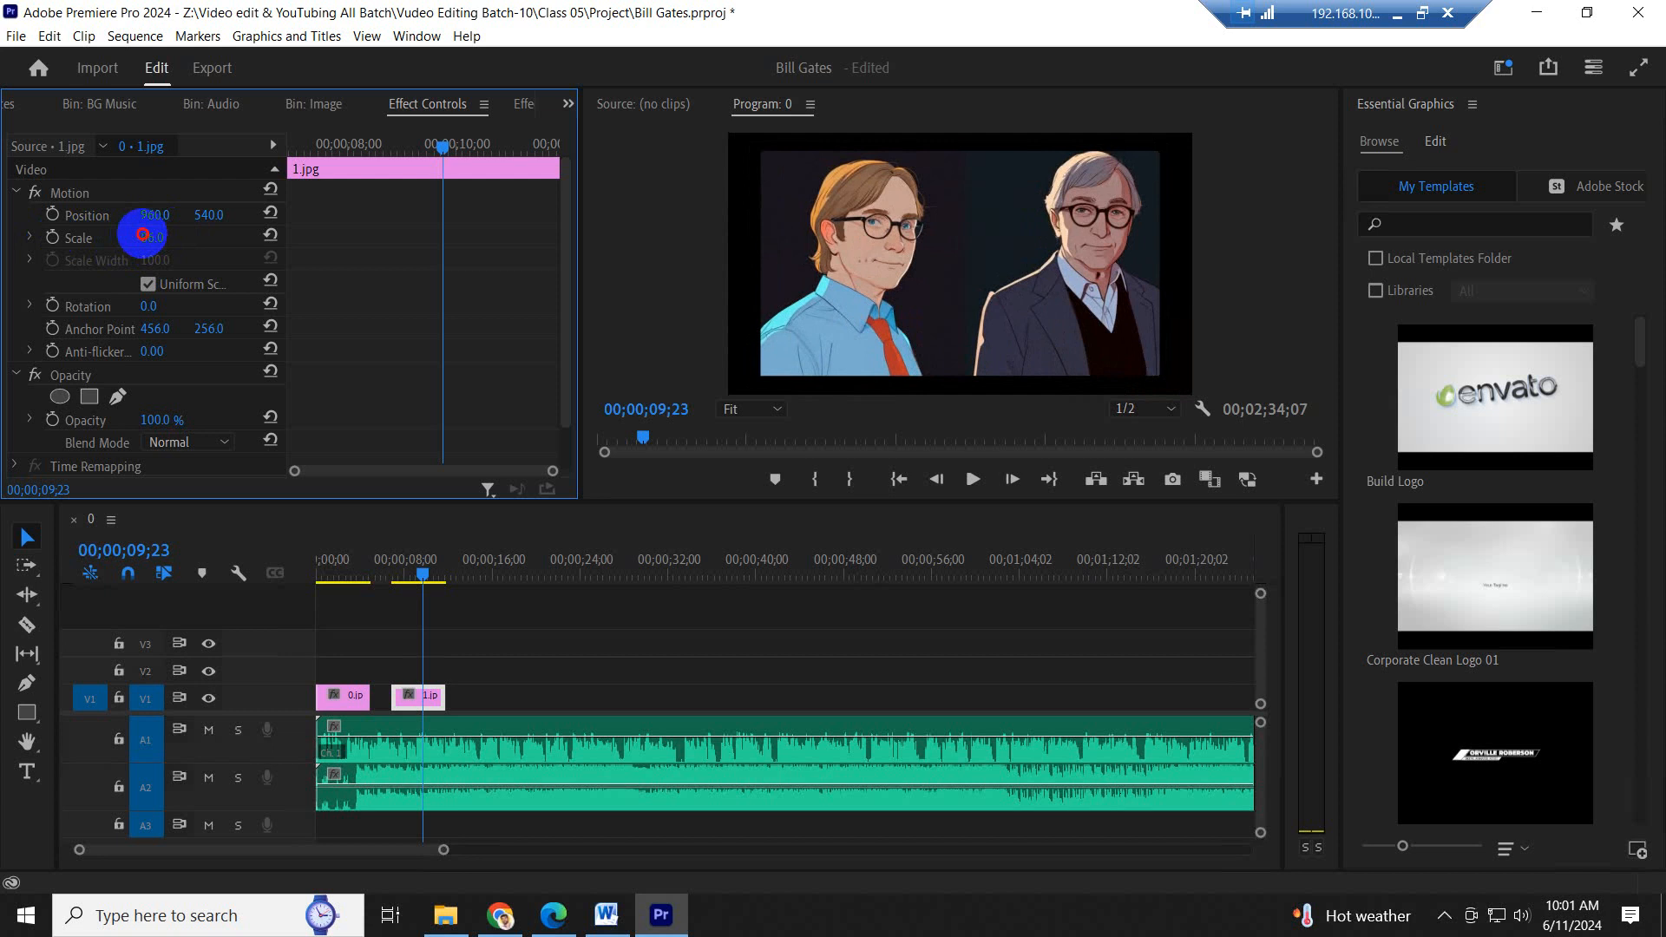
left_click(153, 232)
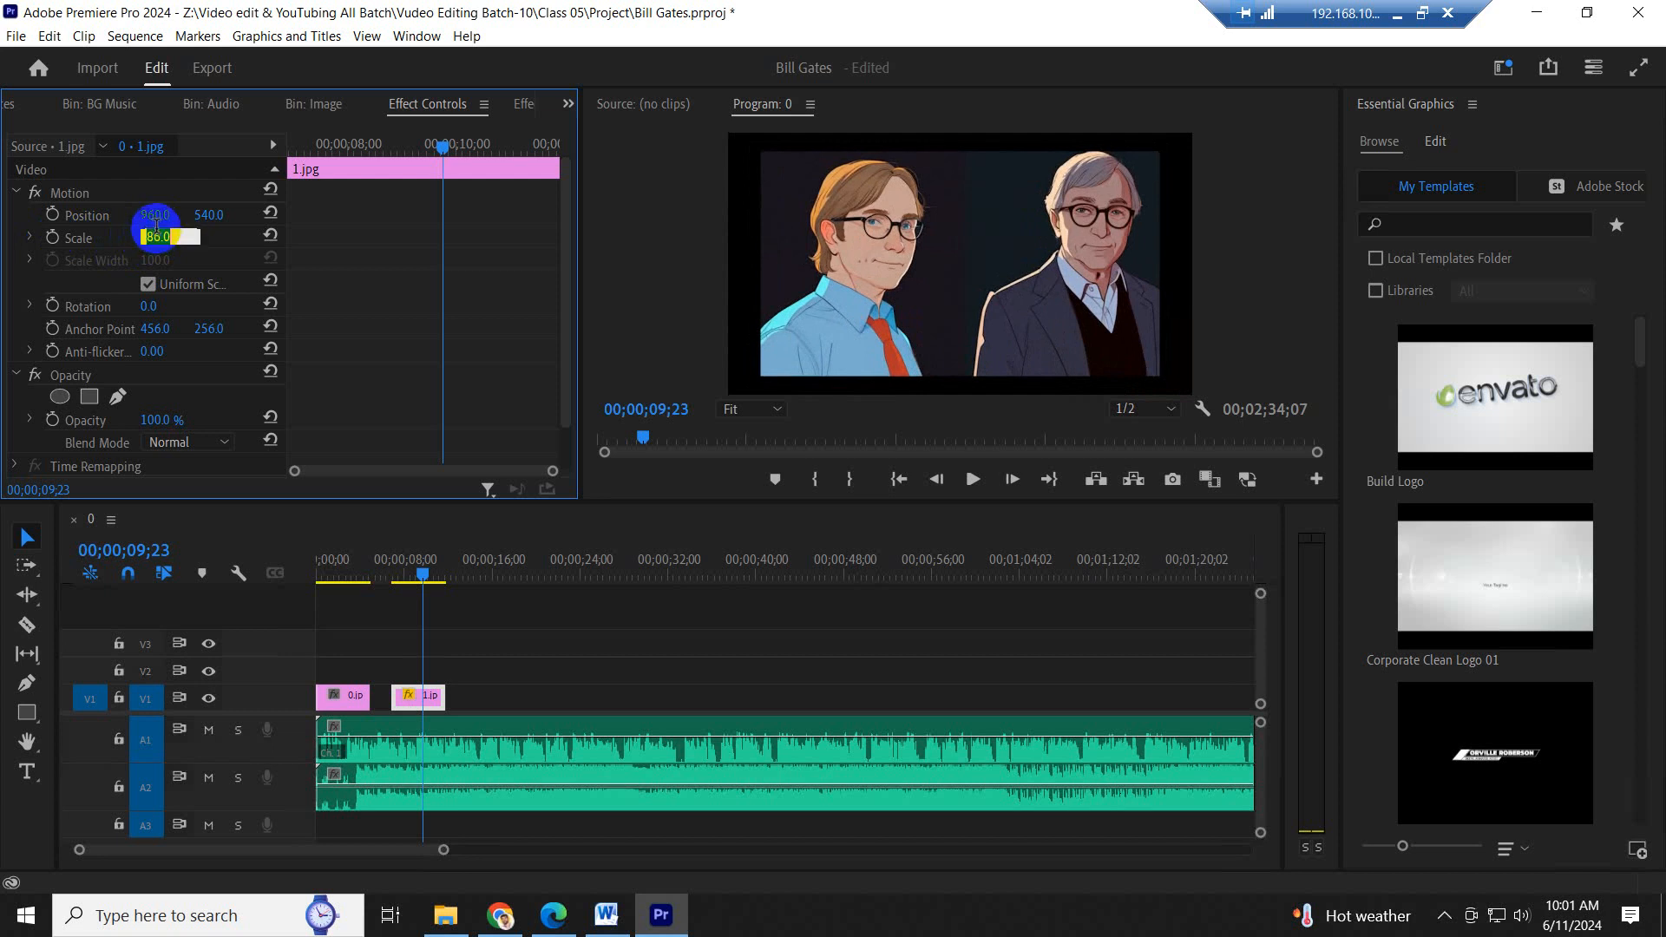
type("200")
key("Return")
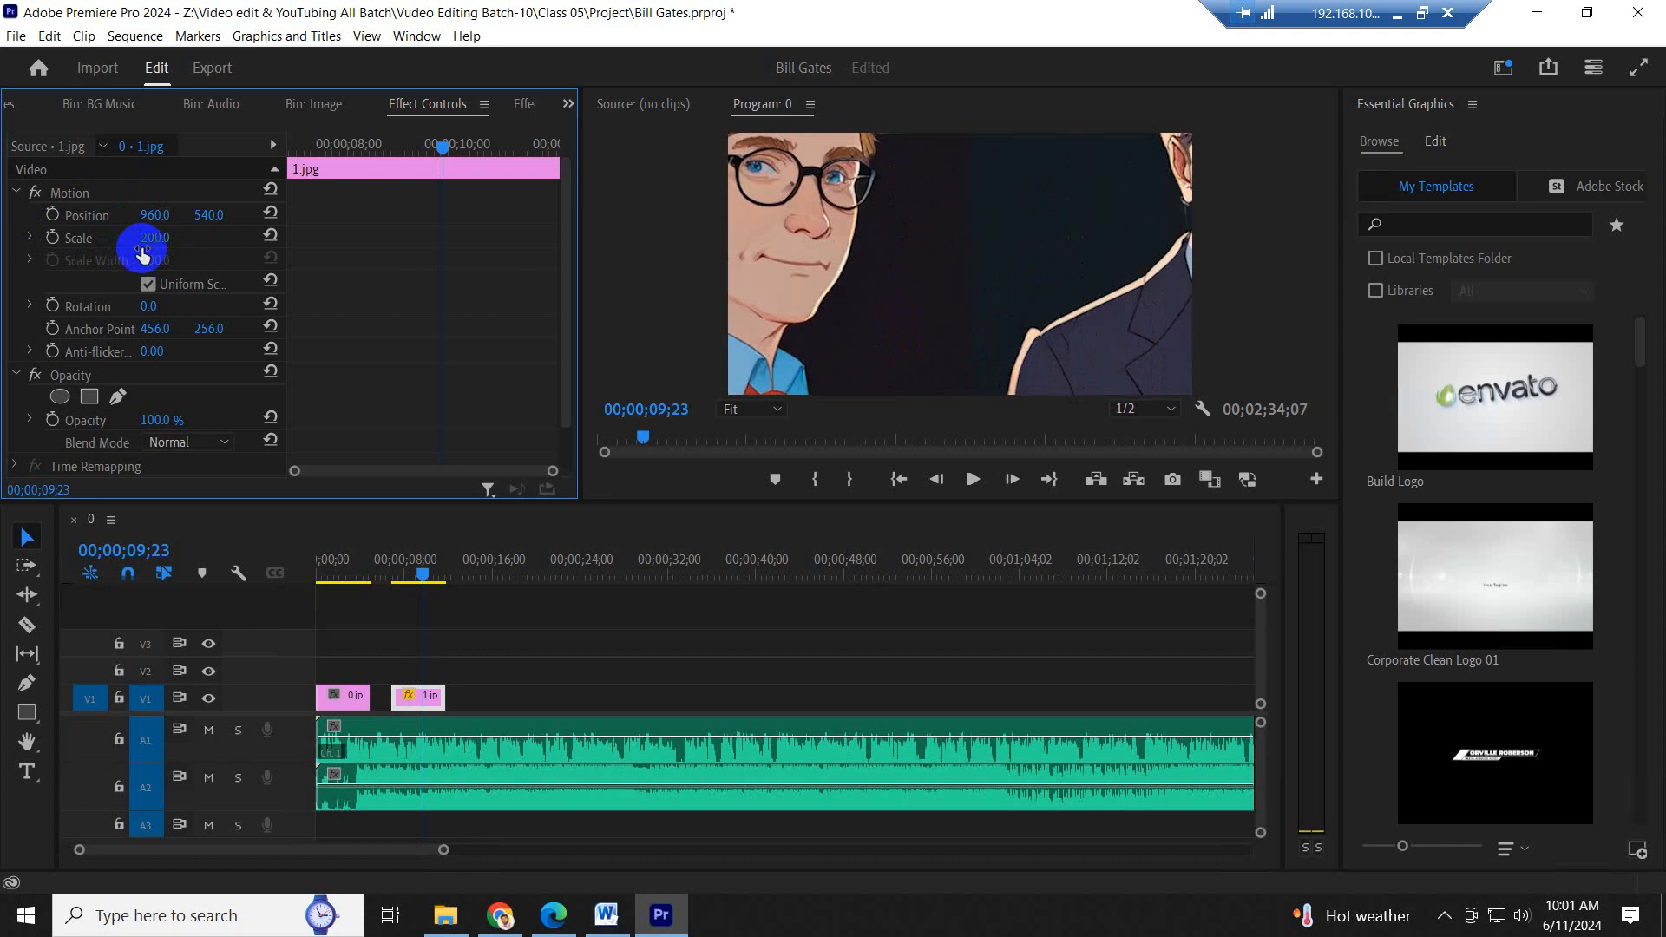
left_click(161, 237)
type("100")
key("Return")
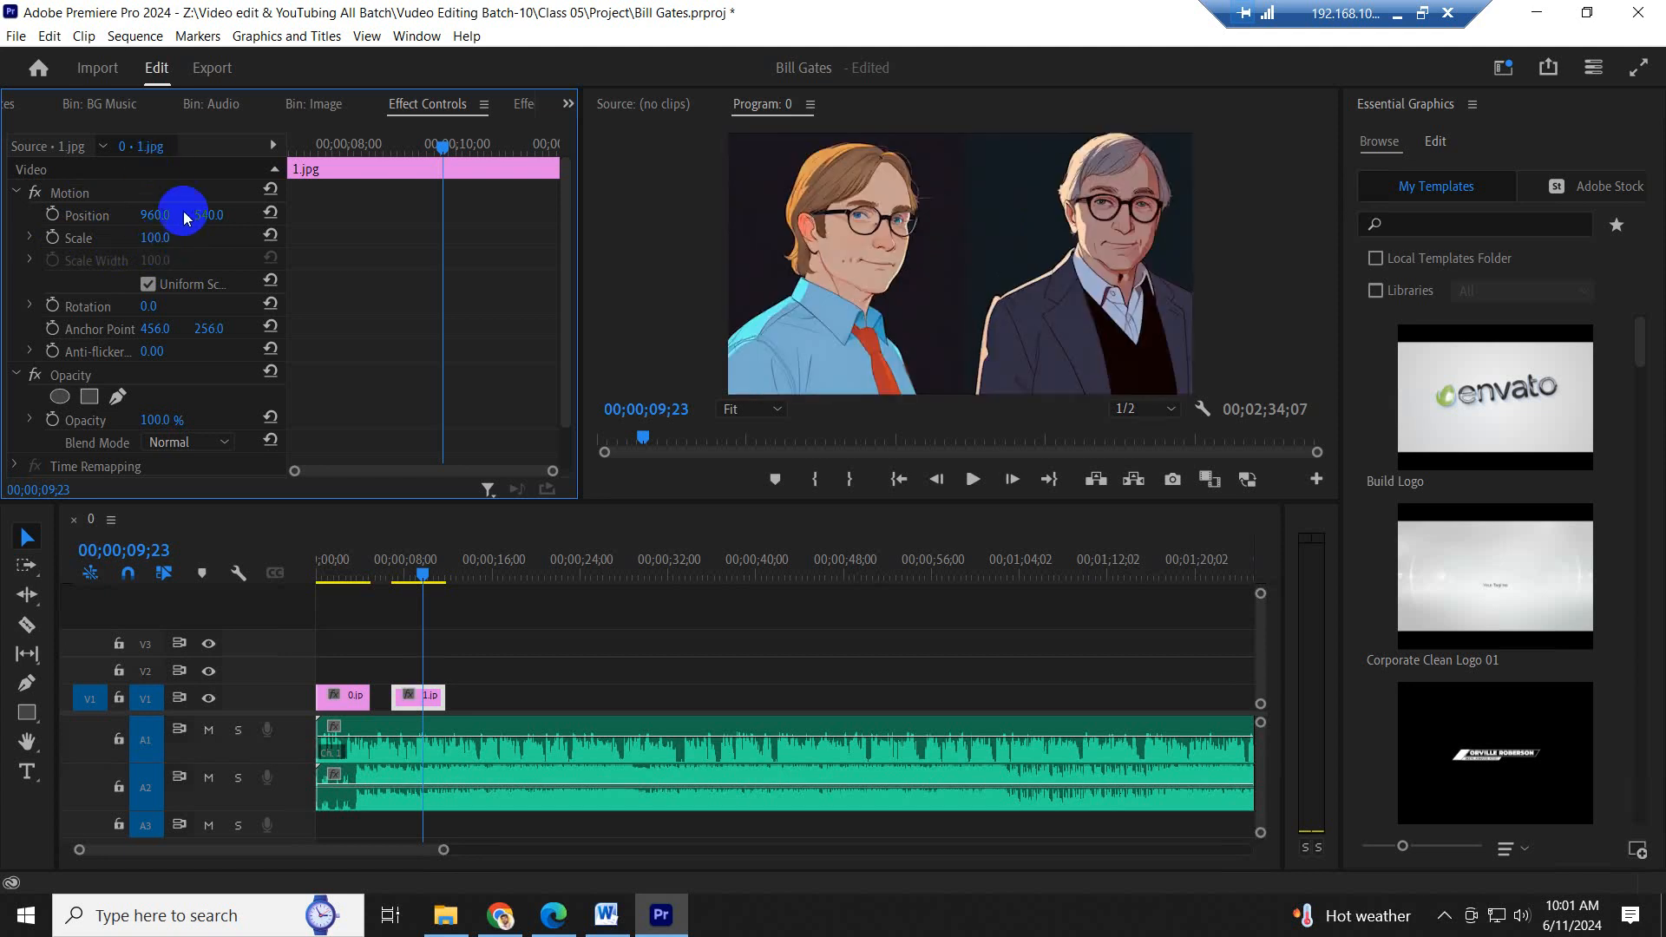
- Move the playhead to 00;00;09;26 over the 1.jpg clip and save the project
left_click(410, 703)
left_click(399, 572)
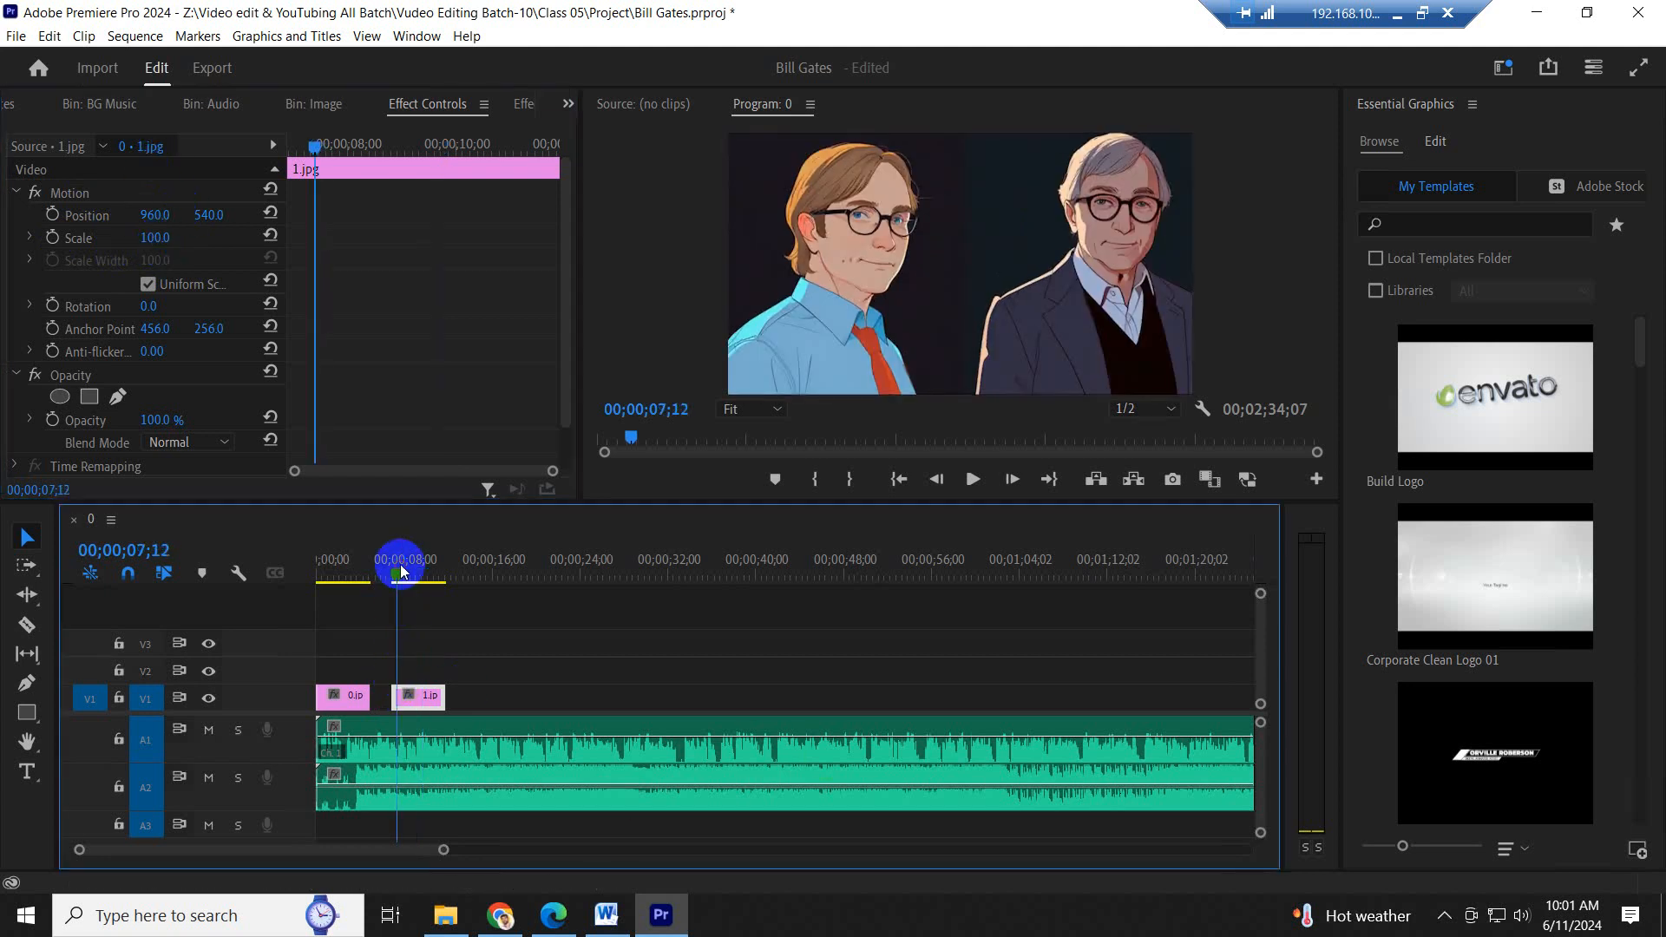
left_click_drag(400, 571, 426, 570)
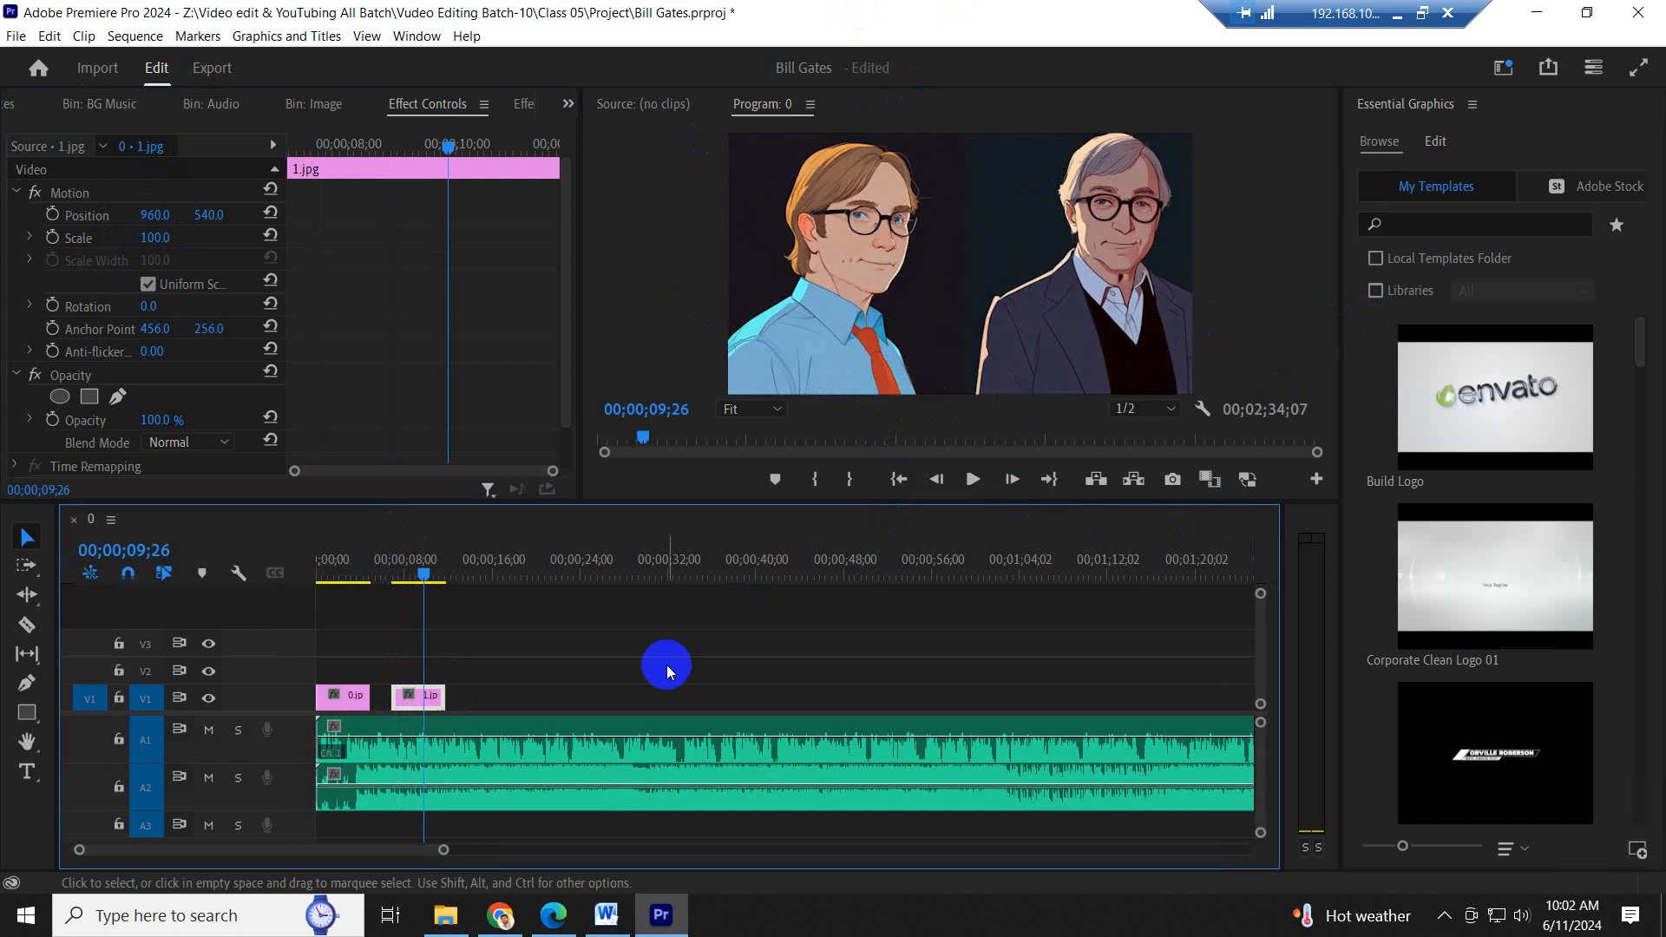
key("ctrl+s")
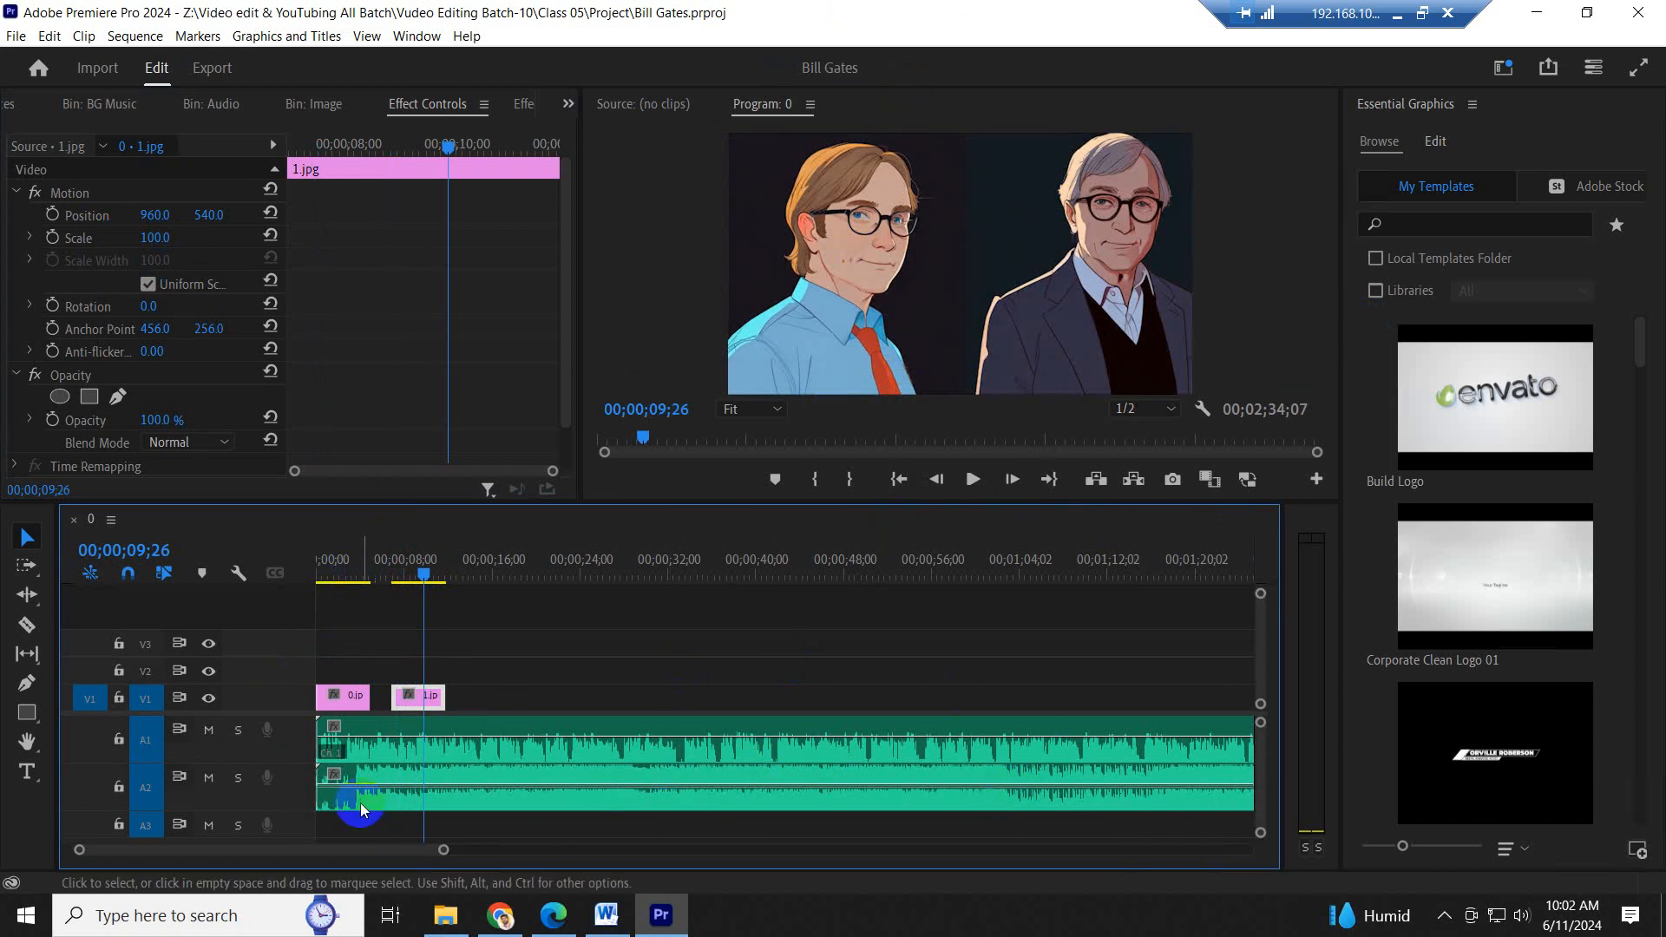
- Adjust the podcast clip's volume on A1 and lower the background music's volume on A2
left_click(578, 745)
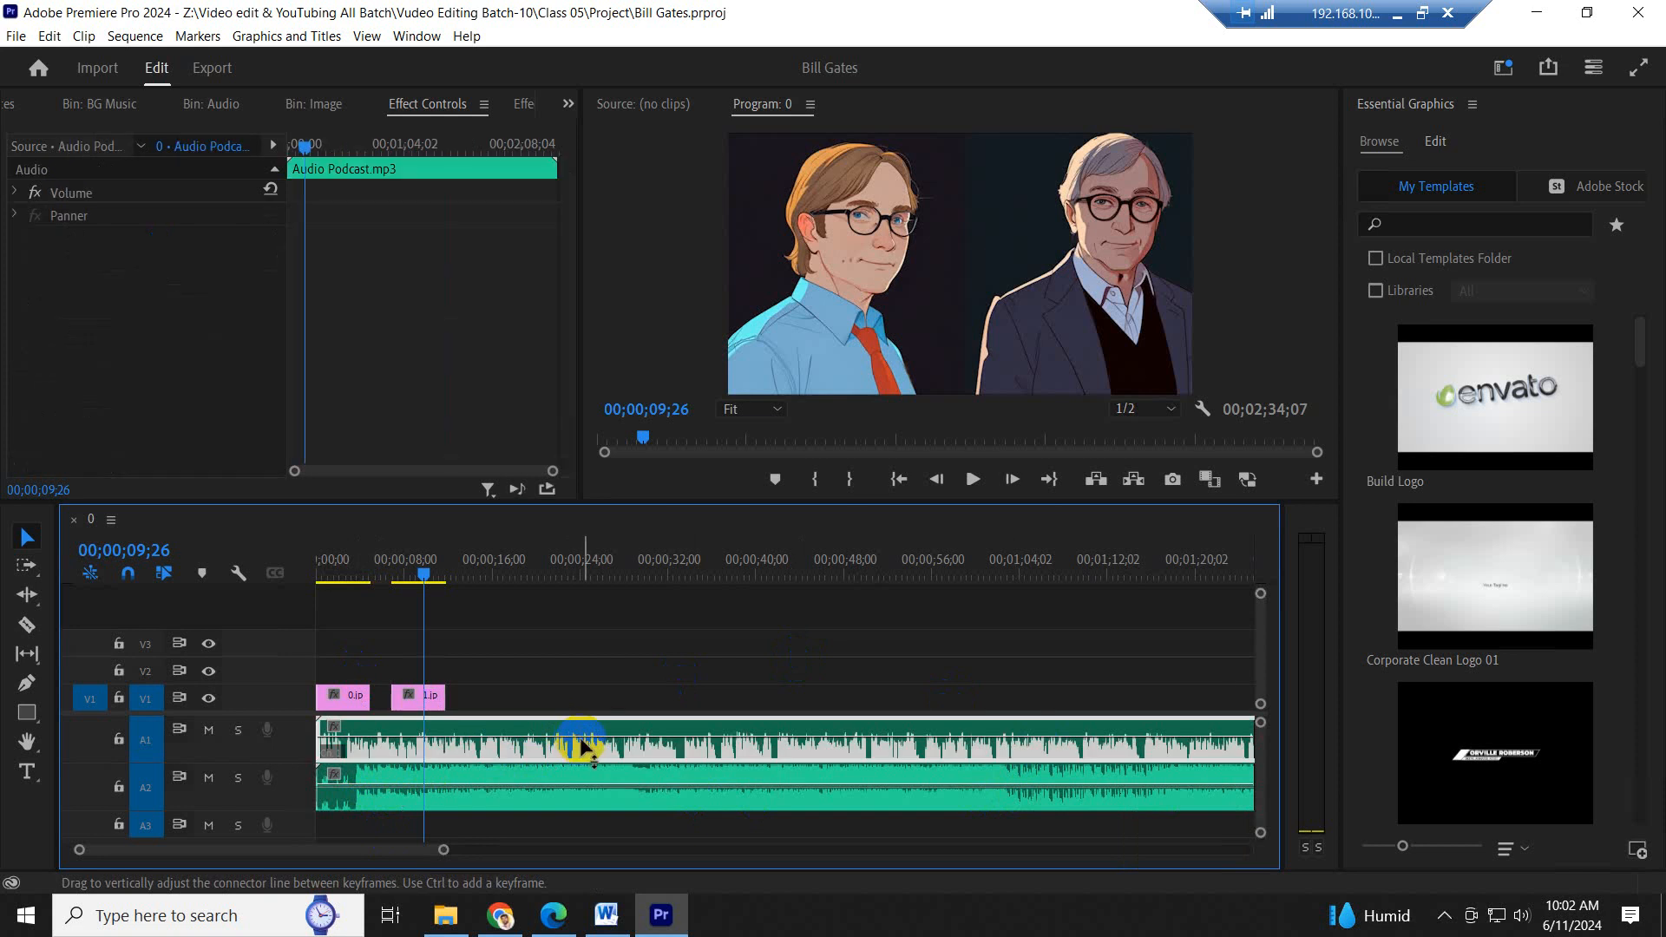
left_click(573, 790)
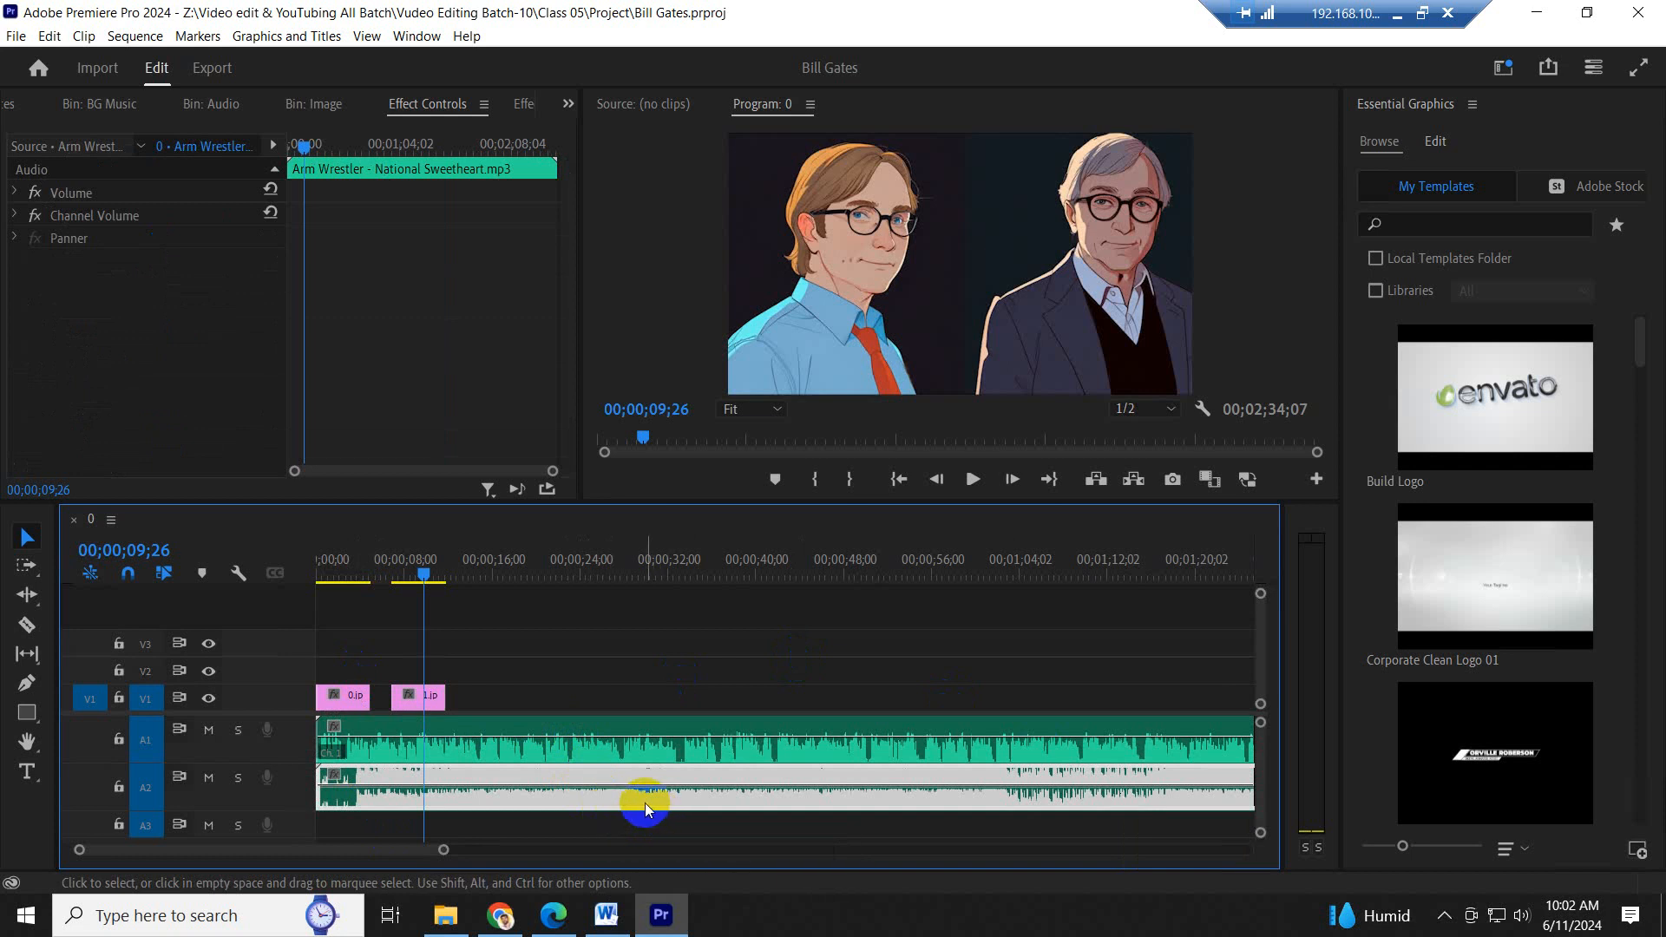
mouse_move(655, 730)
left_click(667, 735)
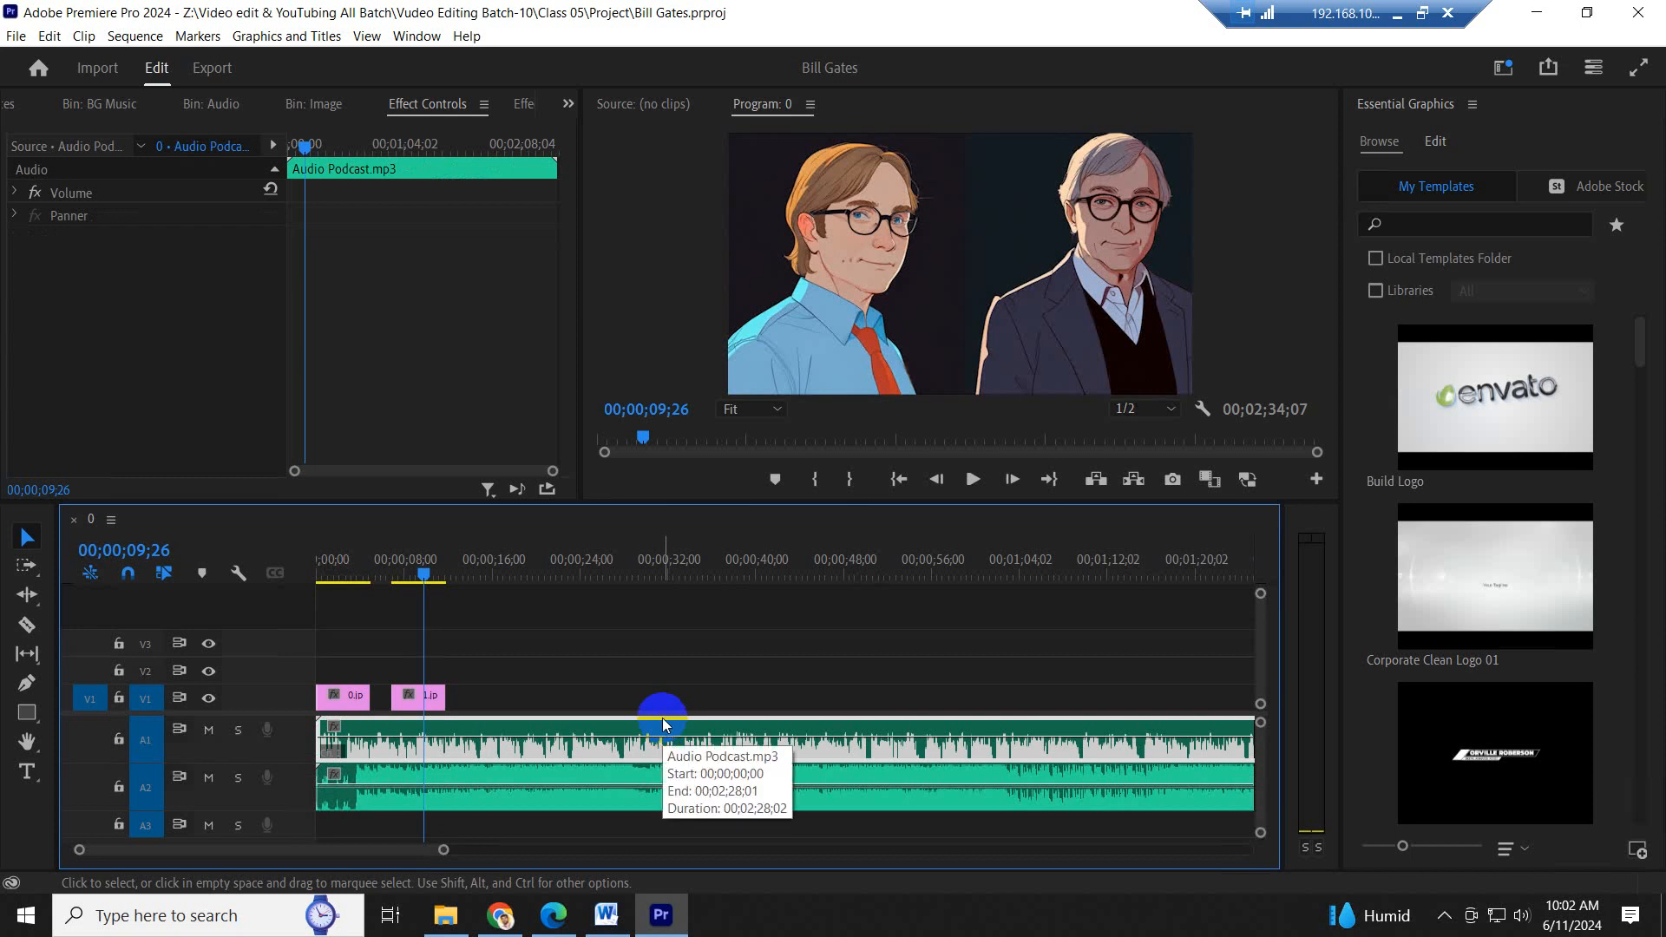
left_click(577, 737)
left_click_drag(577, 740, 602, 783)
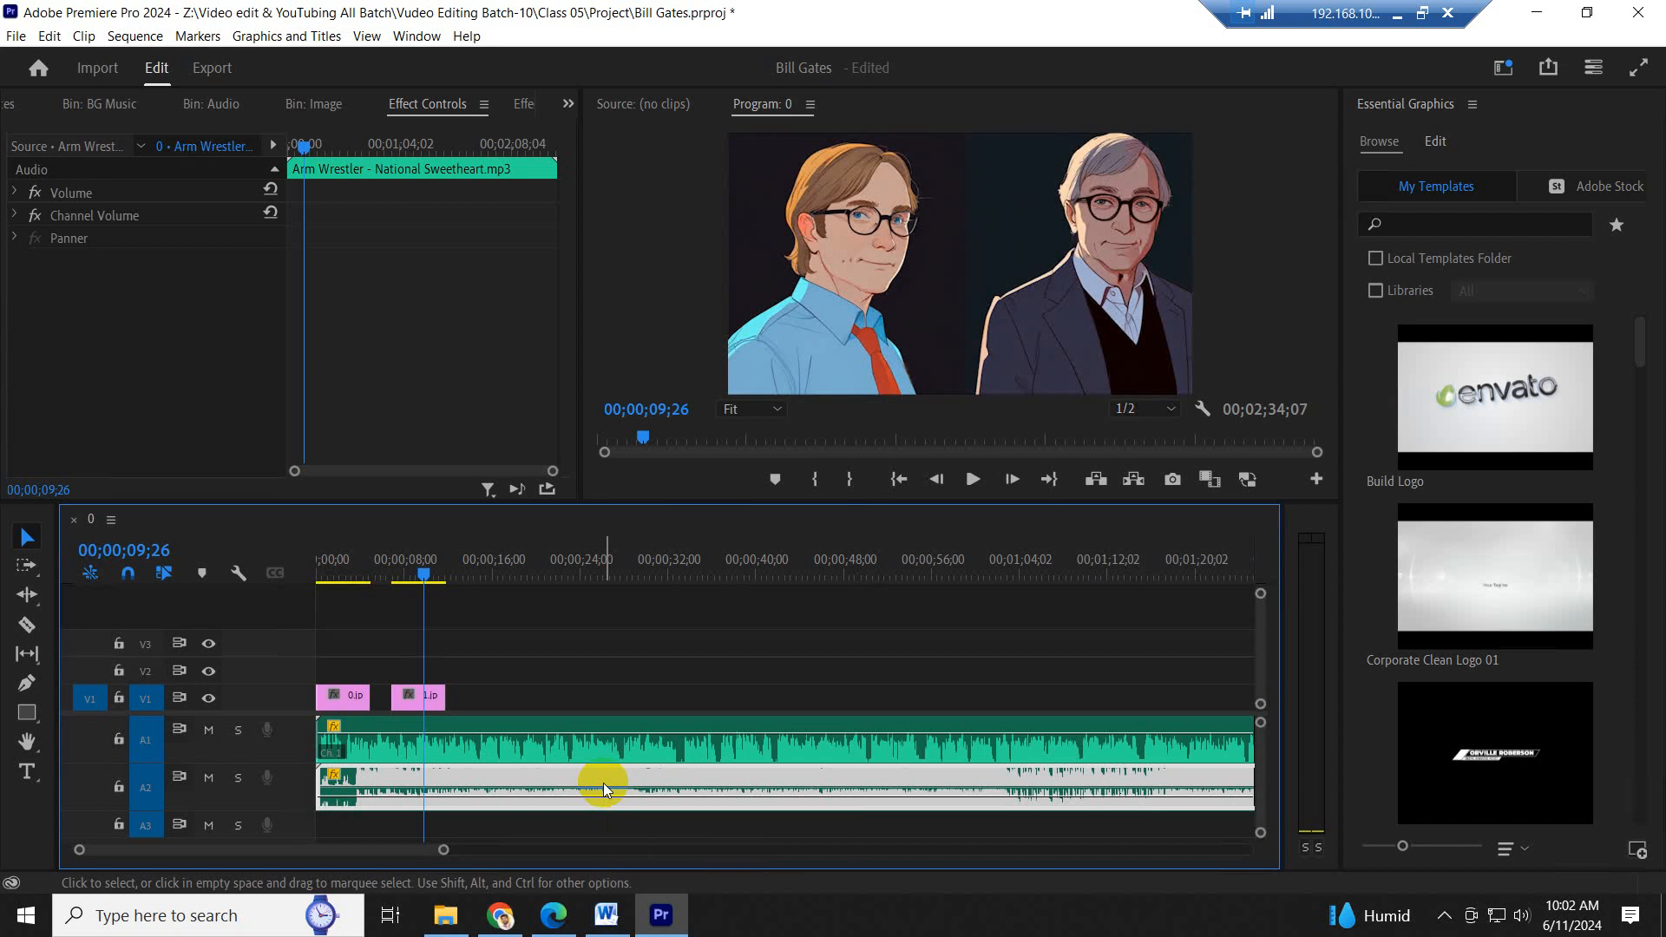
- Play the first seconds of the sequence from the start to check the balance between podcast and music
left_click(550, 531)
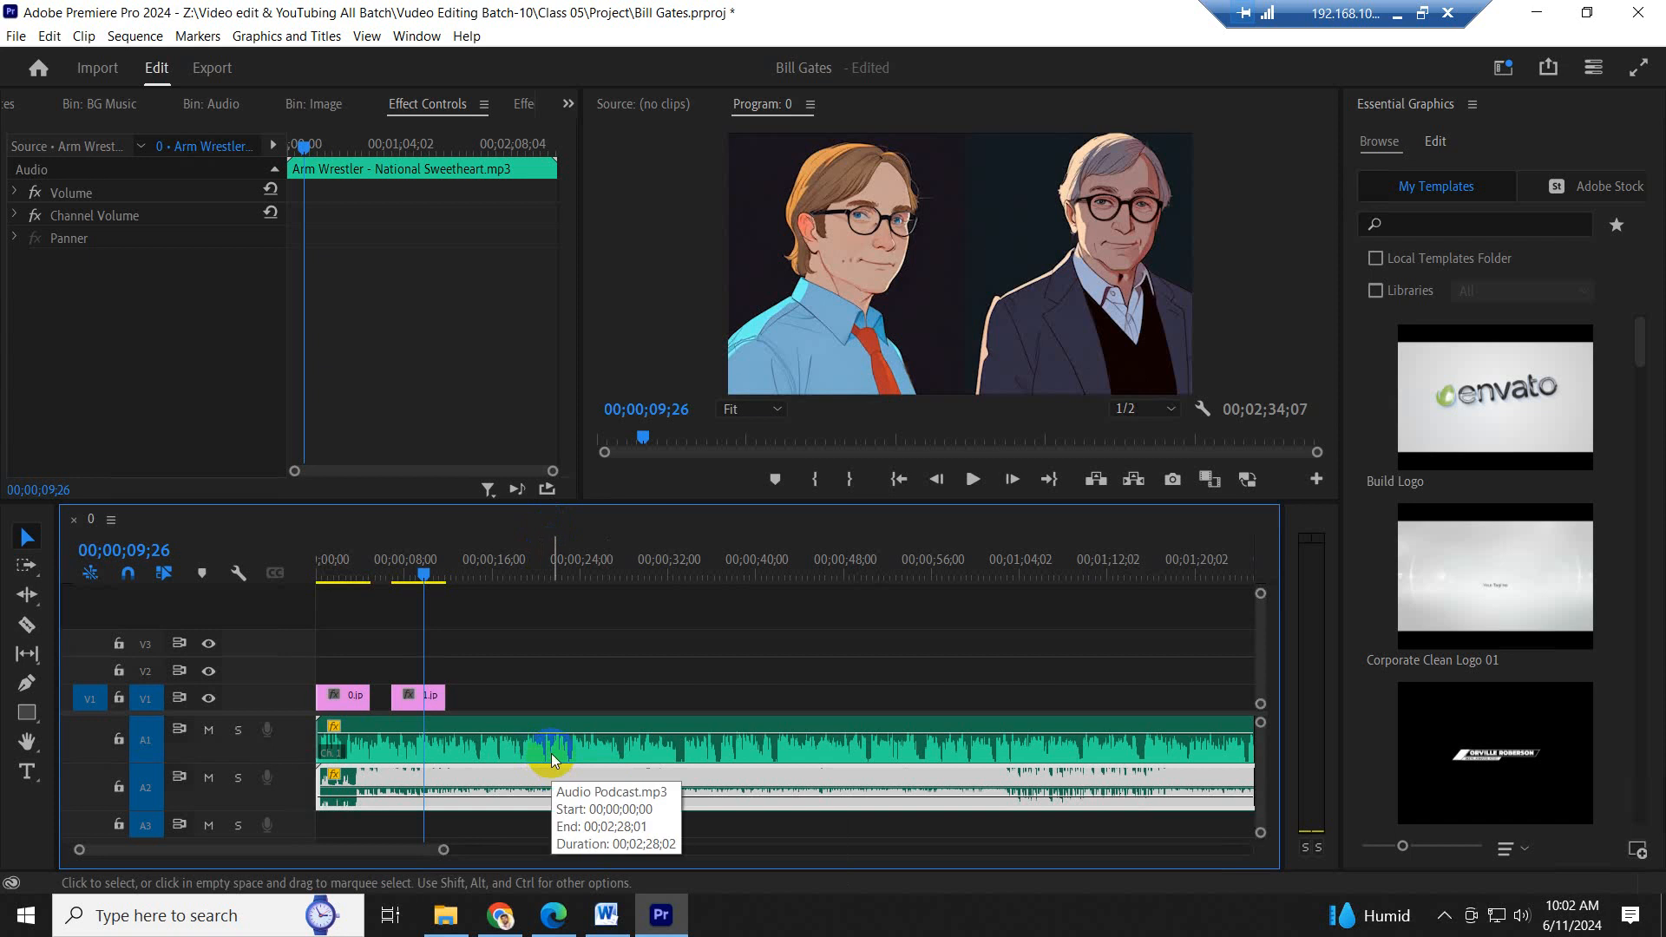
left_click(309, 573)
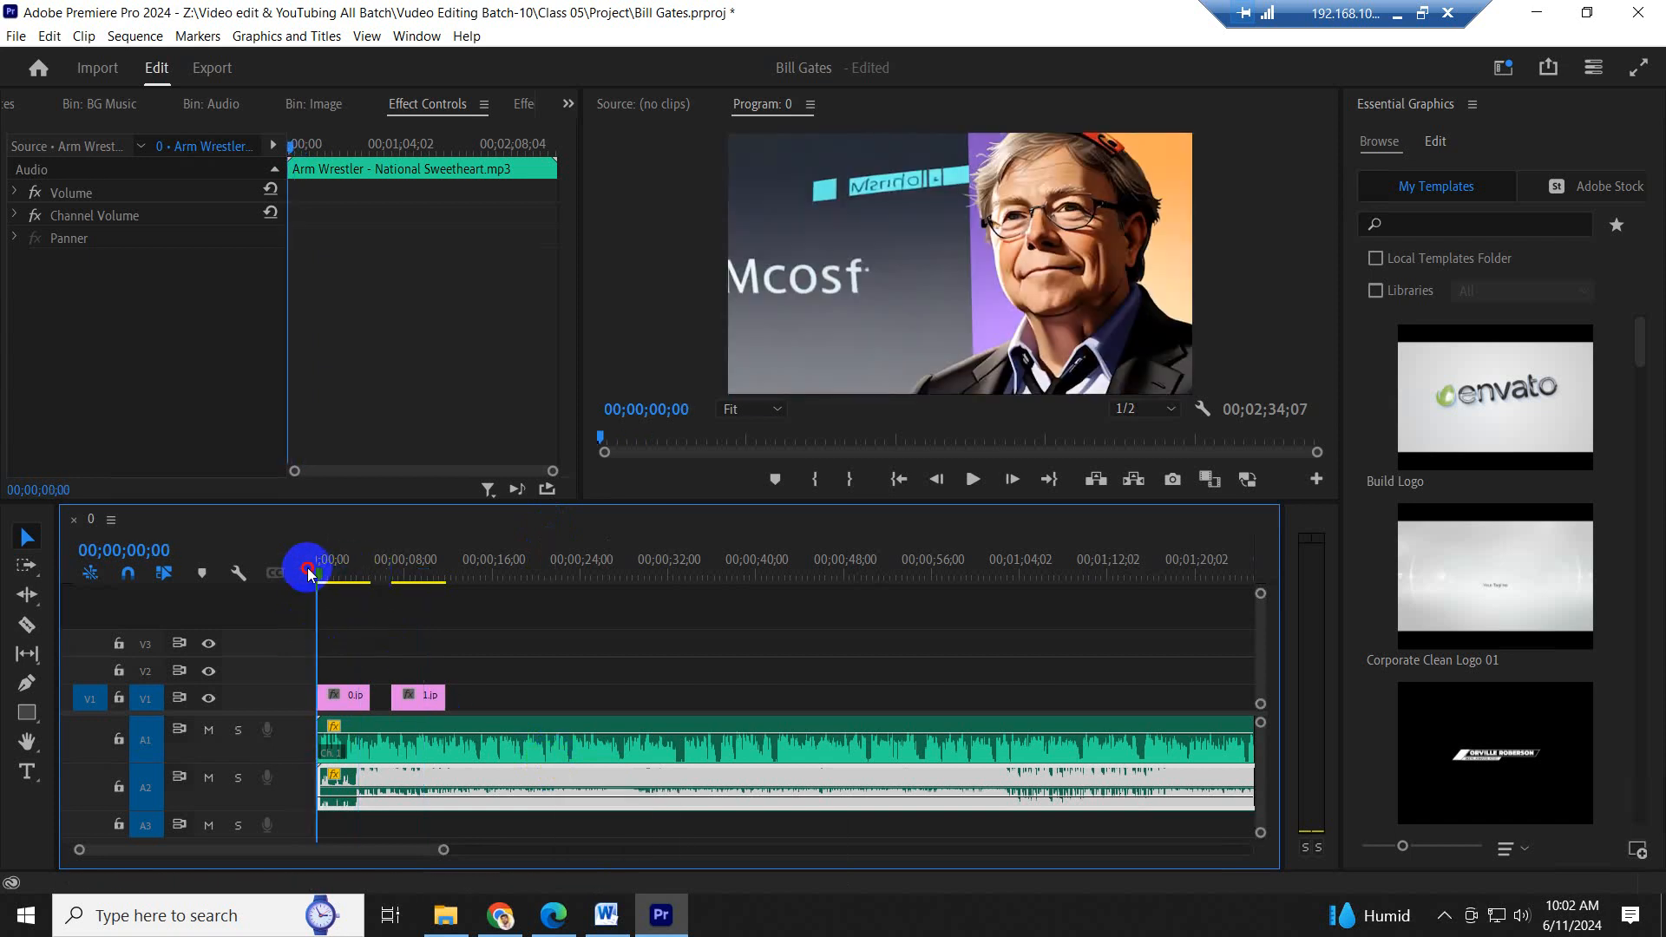
key("equal")
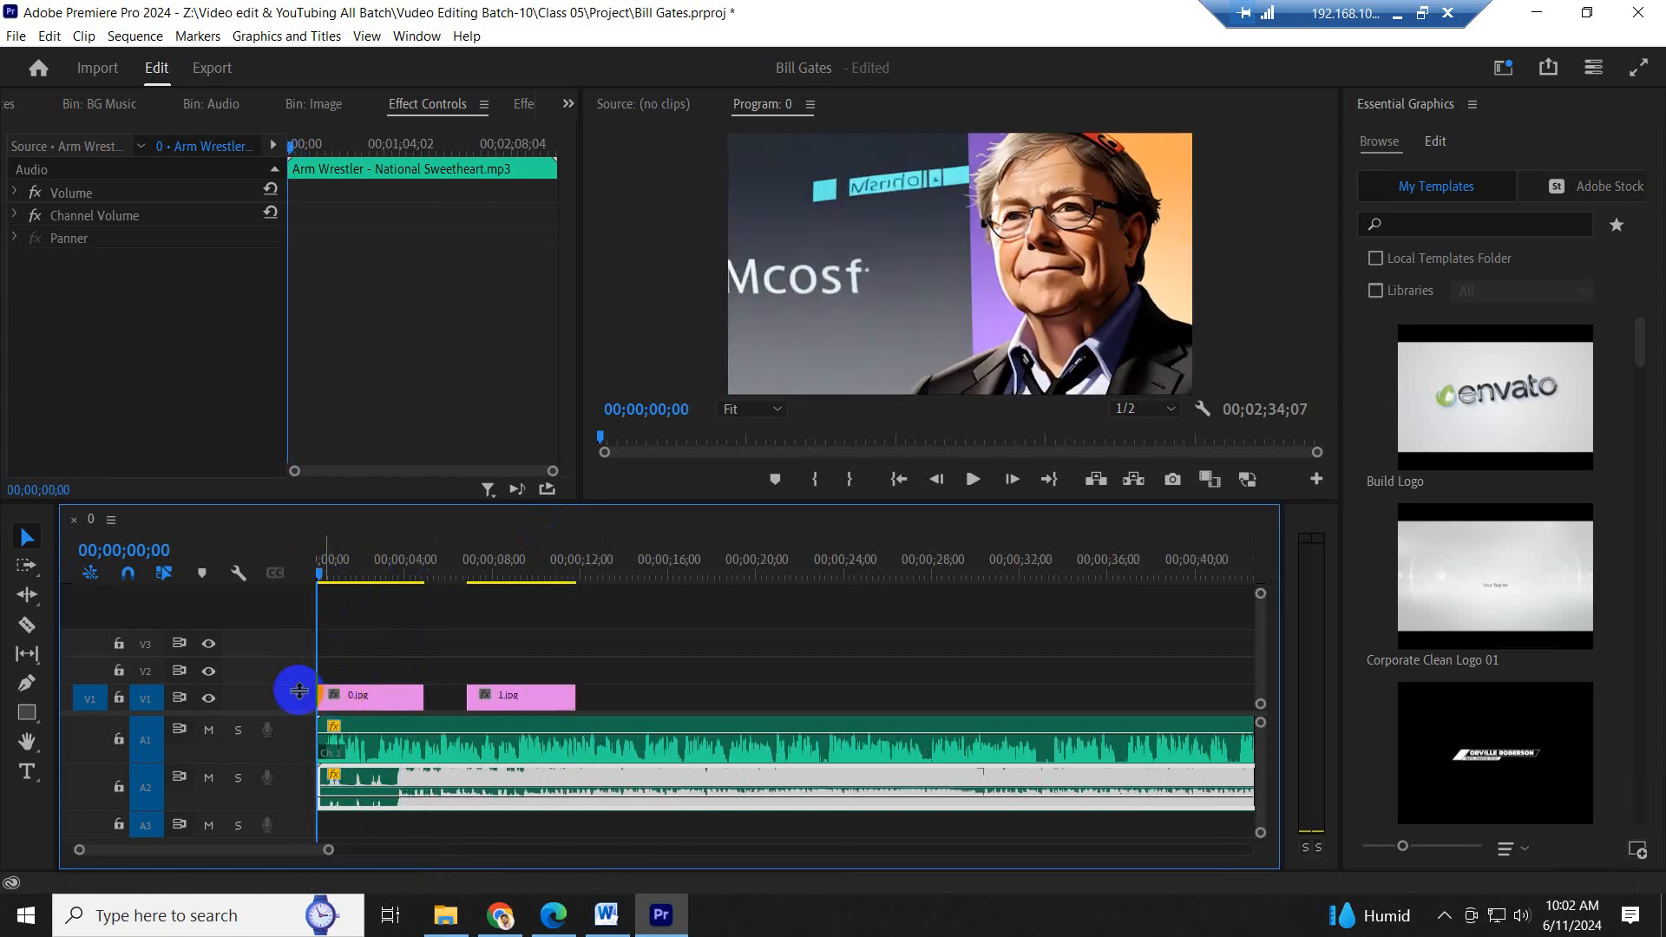
key("space")
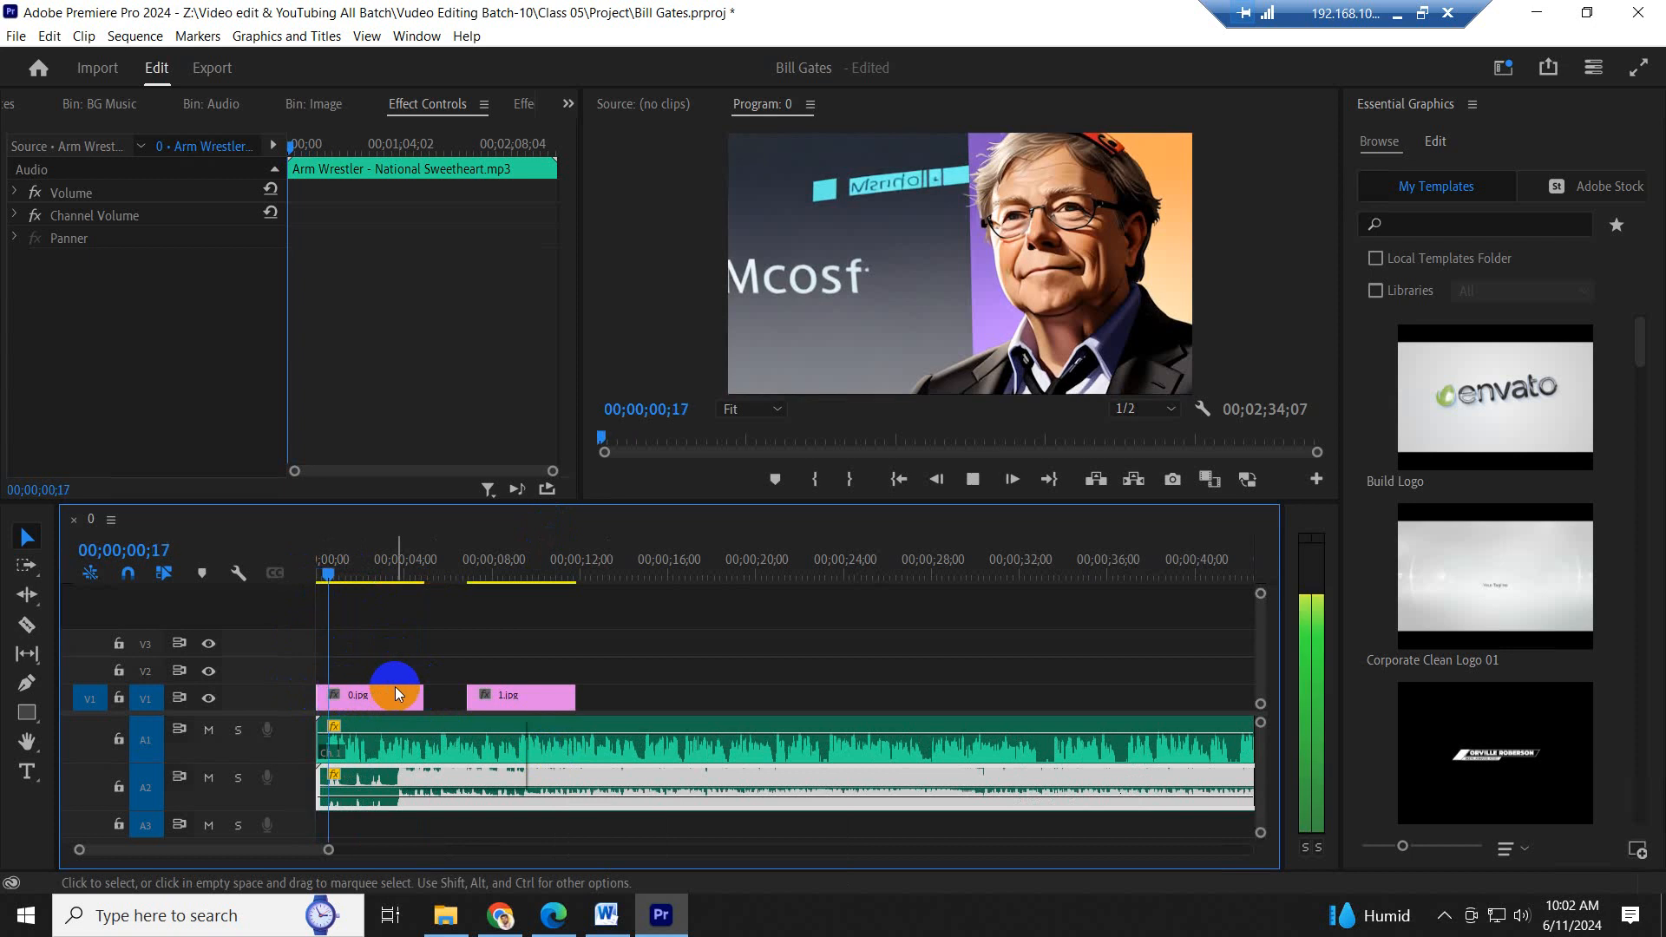
key("space")
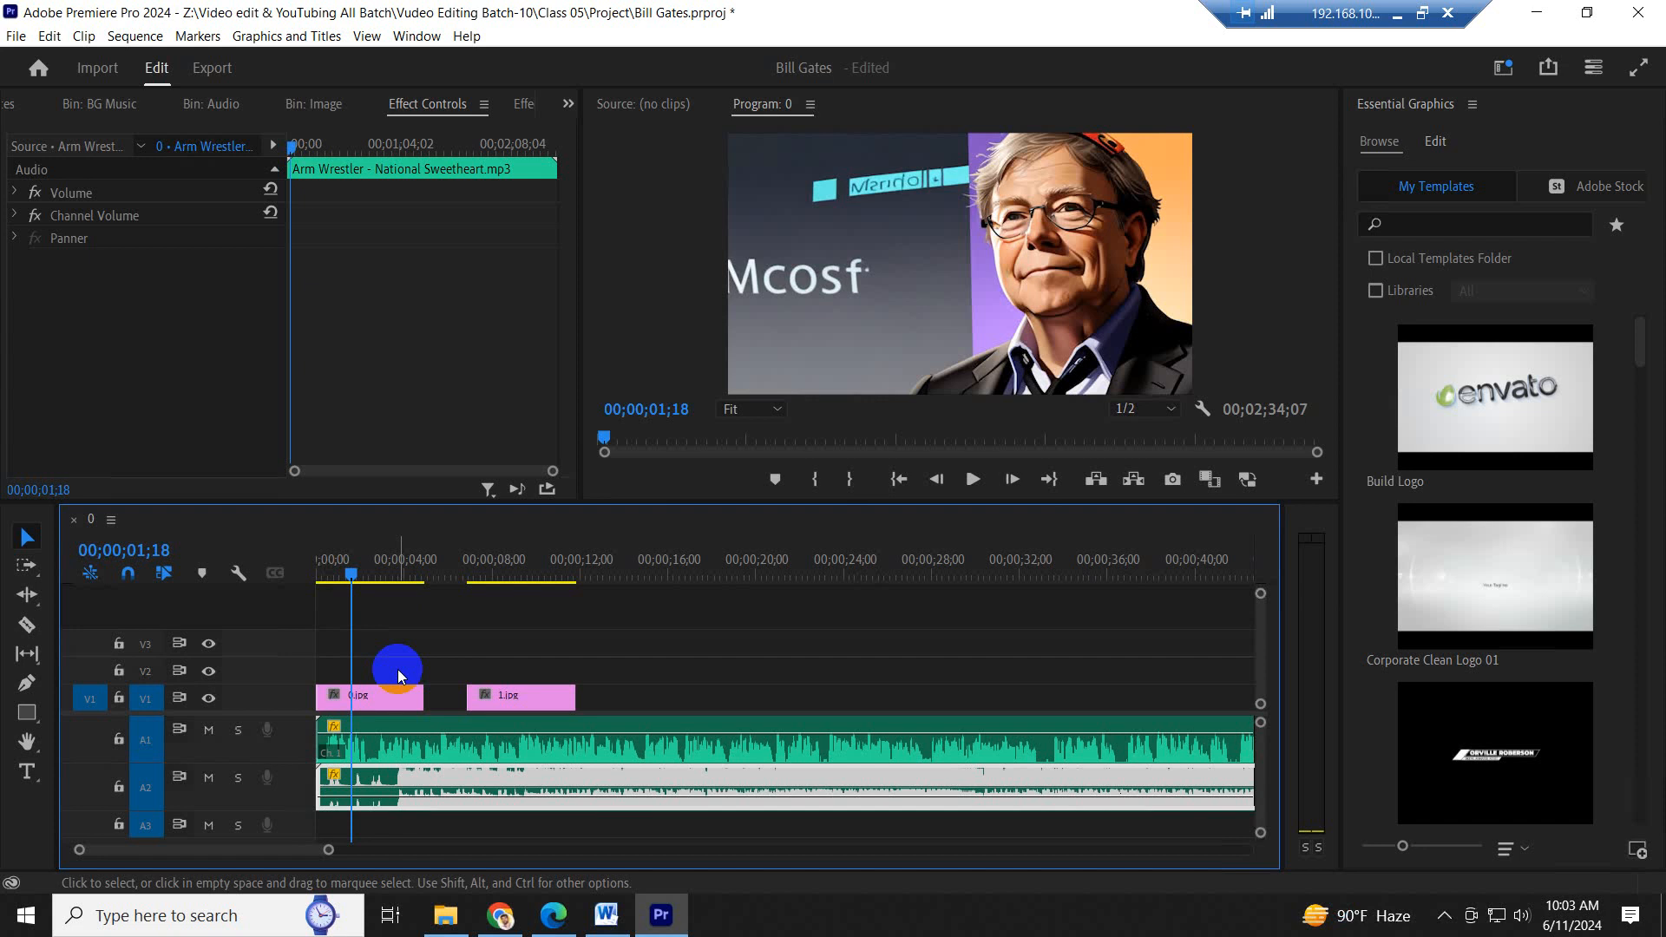
- Move the playhead back to 00;00;00;19 and save the project
left_click(355, 575)
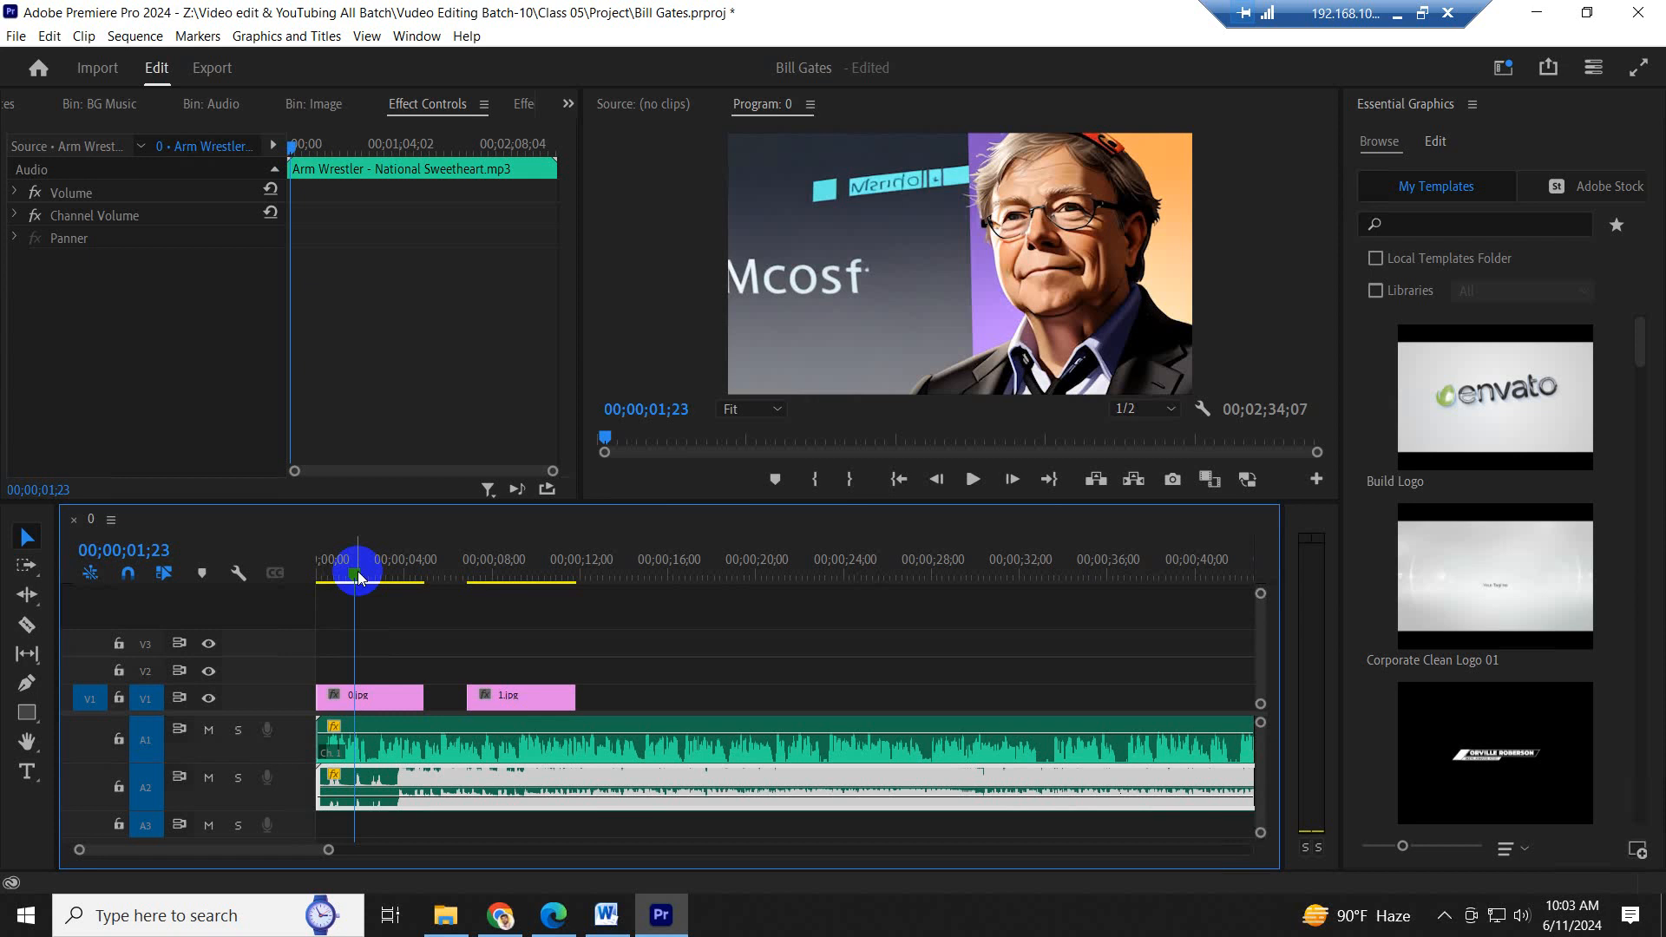
left_click_drag(355, 576, 327, 587)
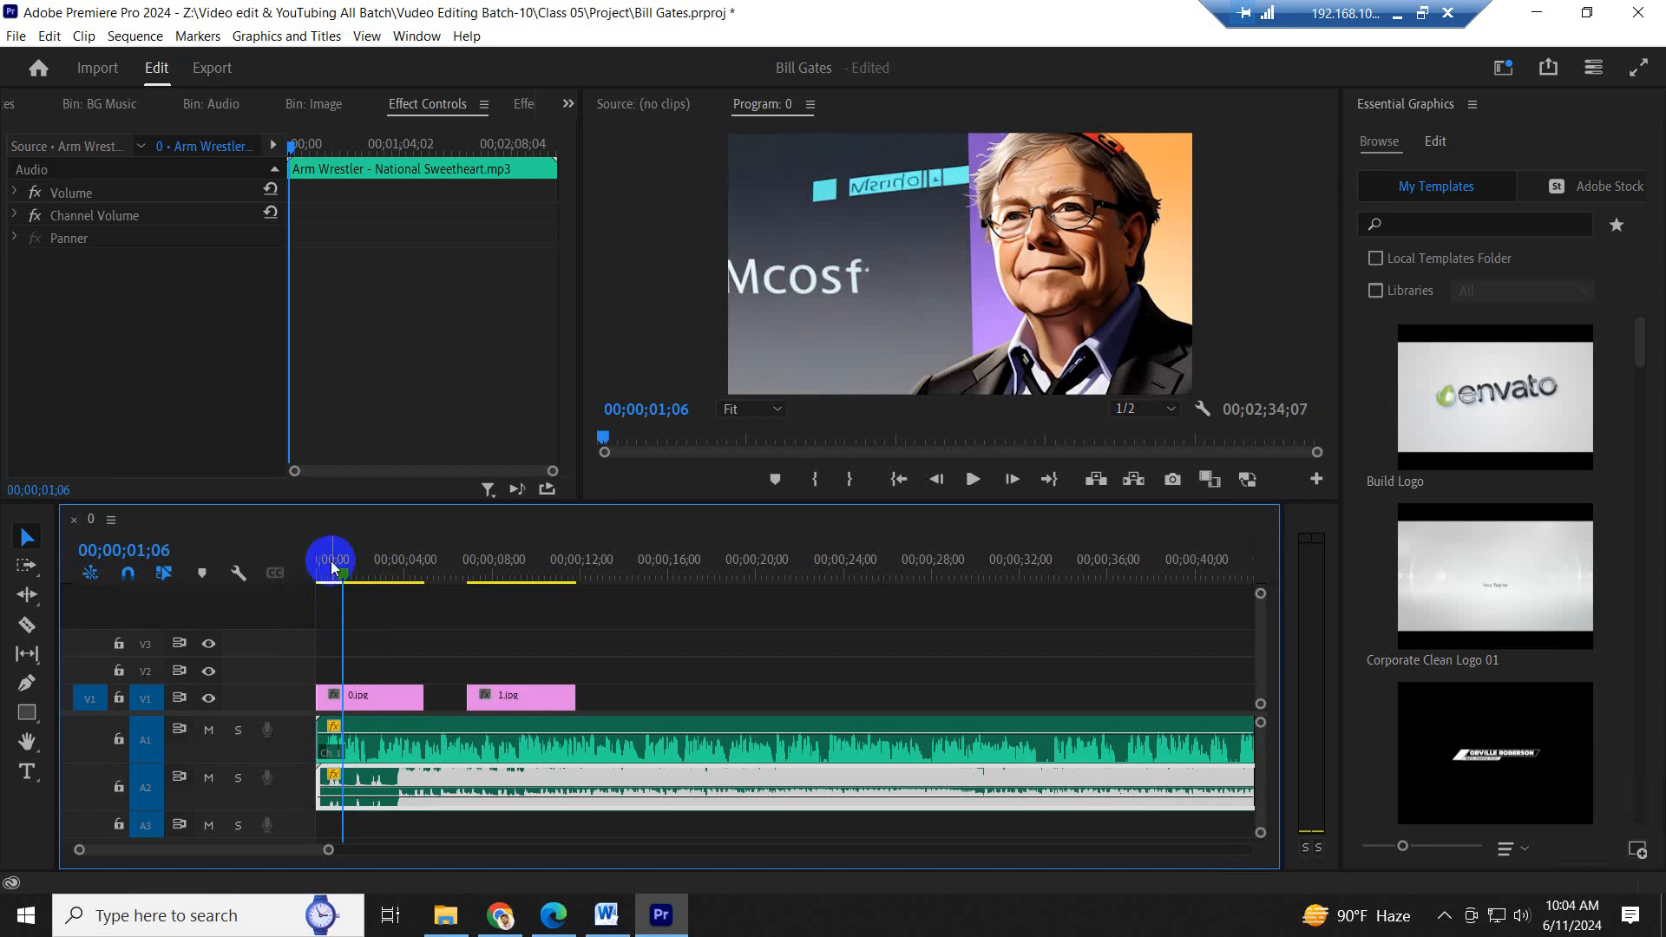
left_click_drag(335, 576, 328, 581)
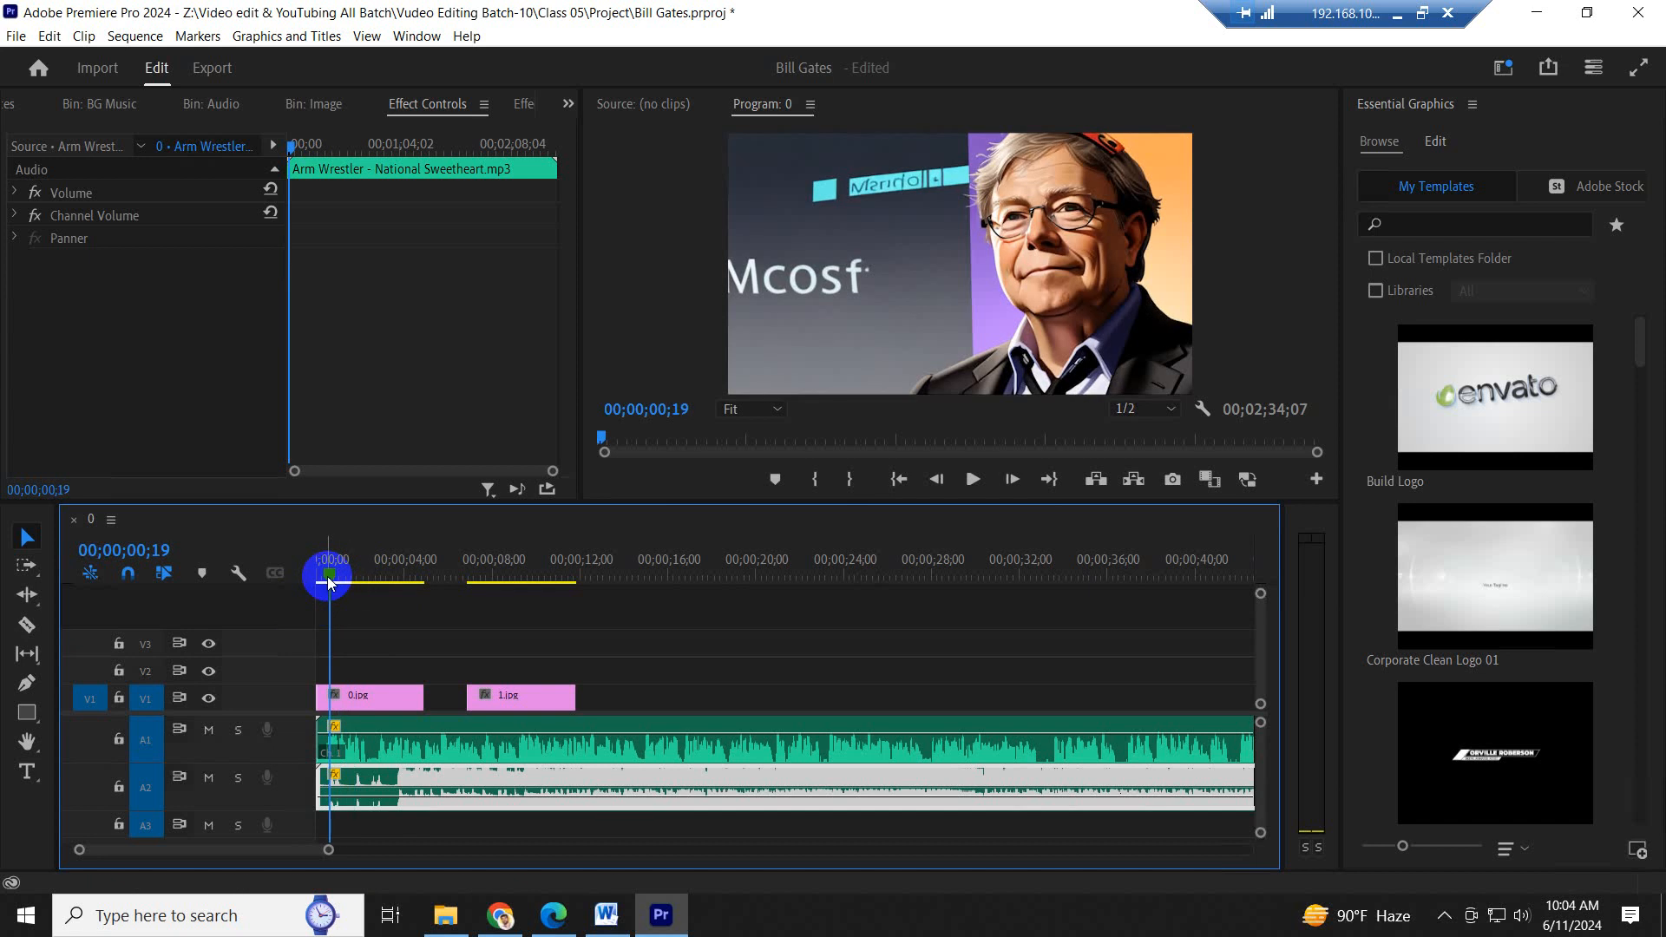
key("ctrl+s")
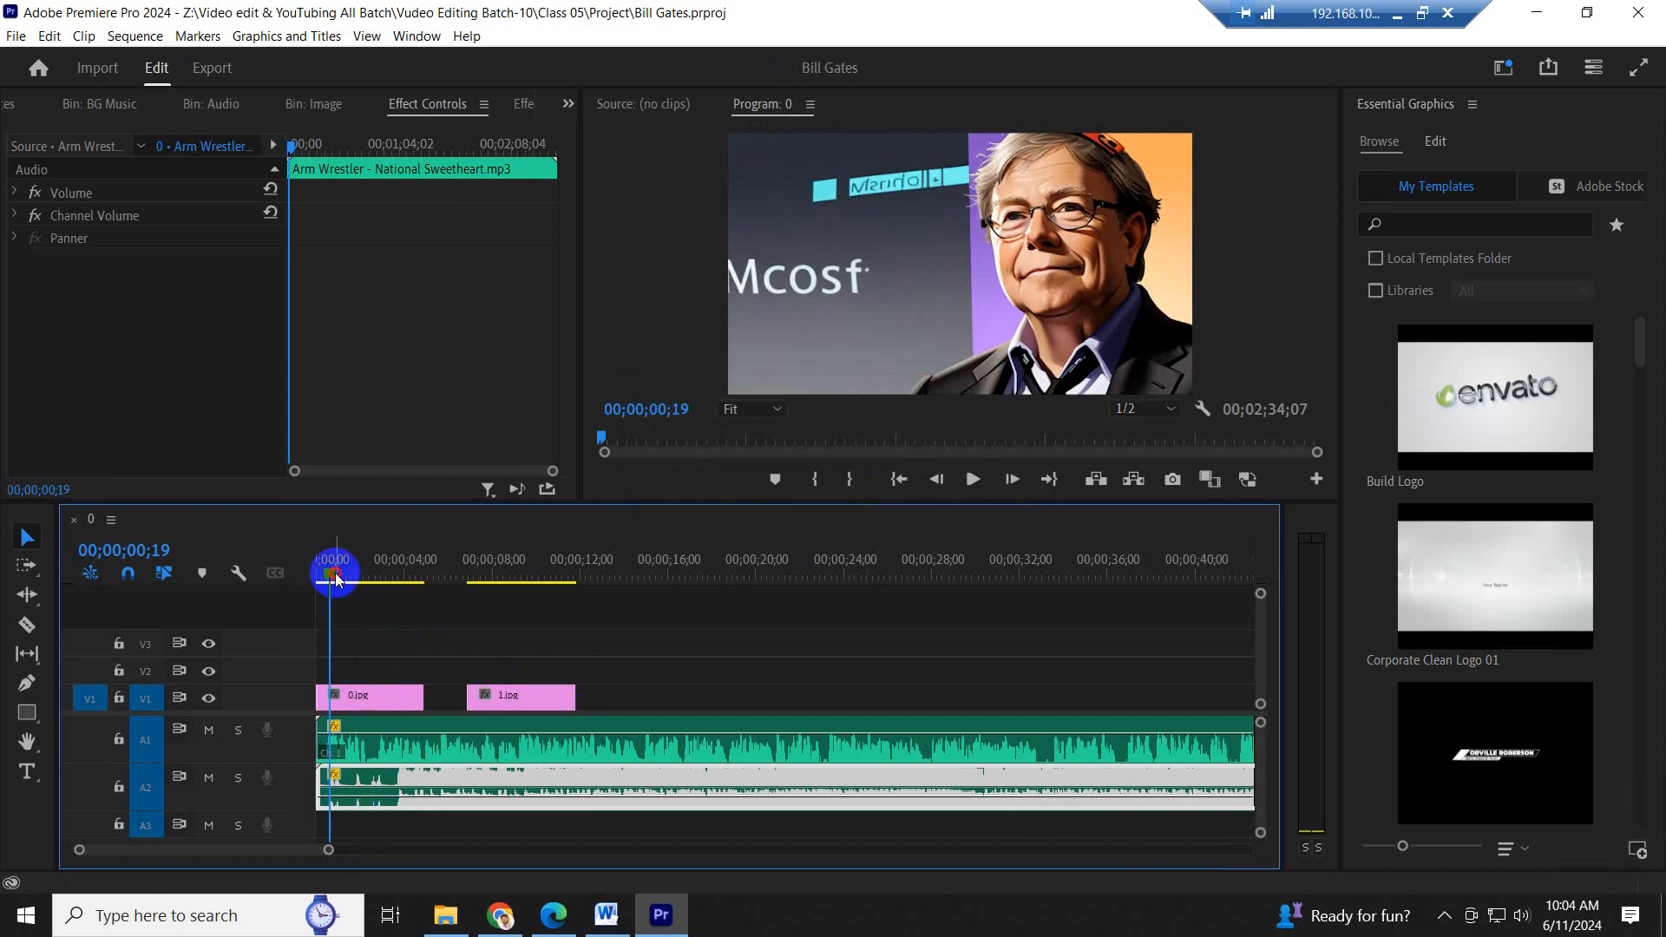
- Play the opening two seconds of the sequence twice to hear where the podcast speech begins against the music
left_click_drag(336, 580, 320, 578)
key("space")
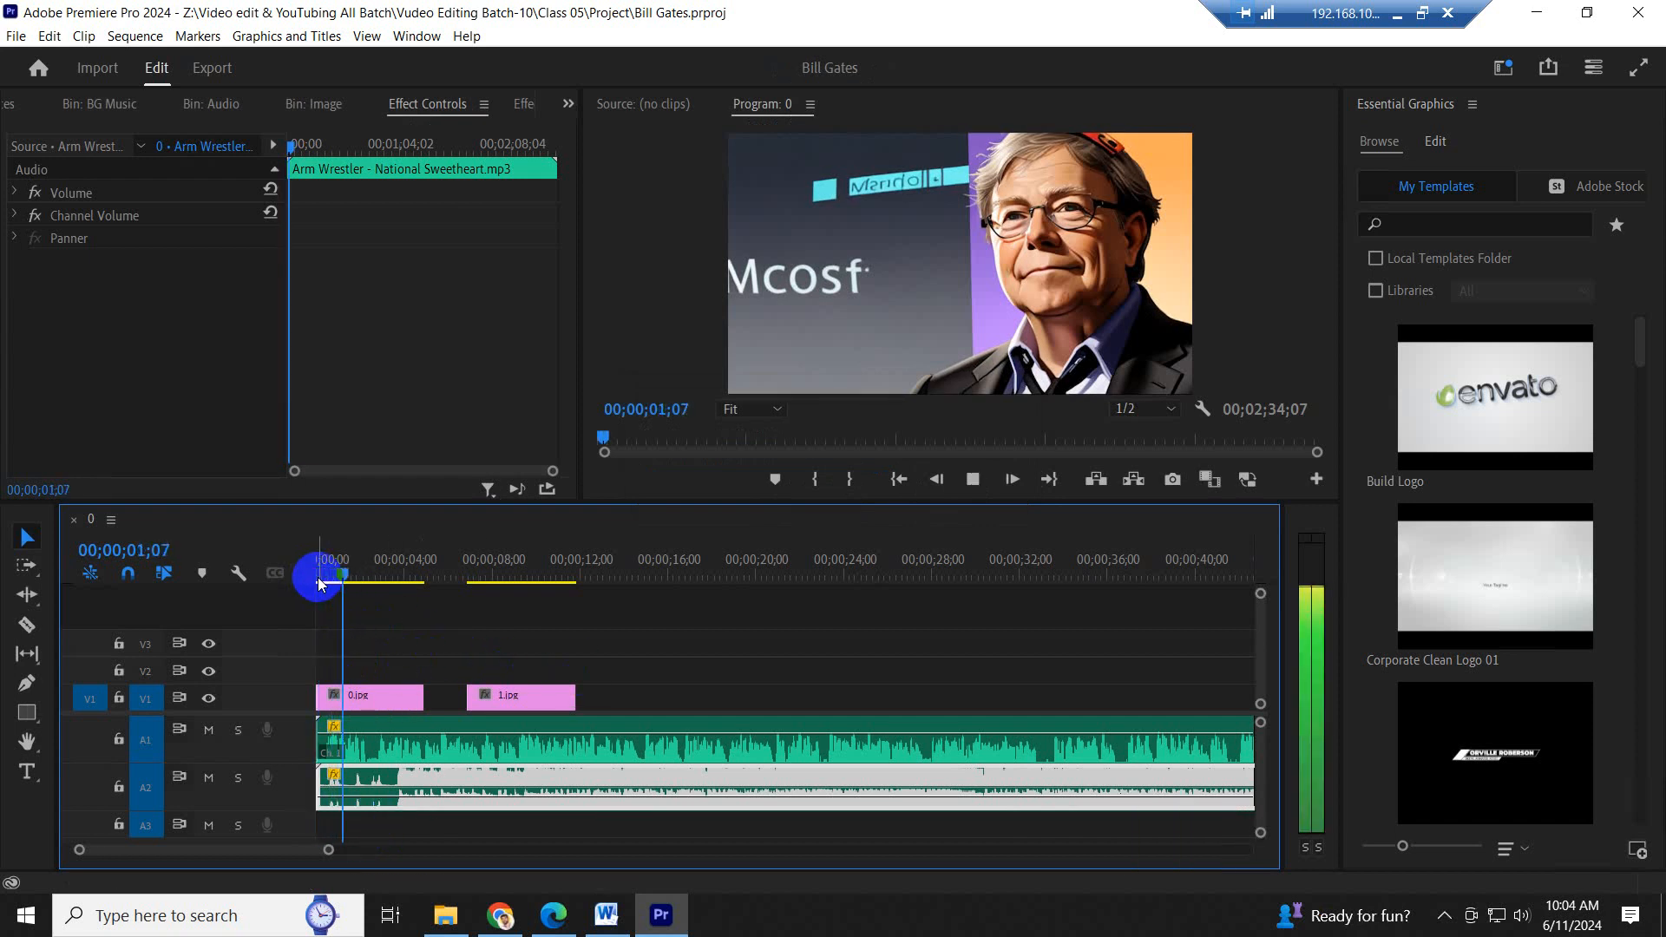
key("space")
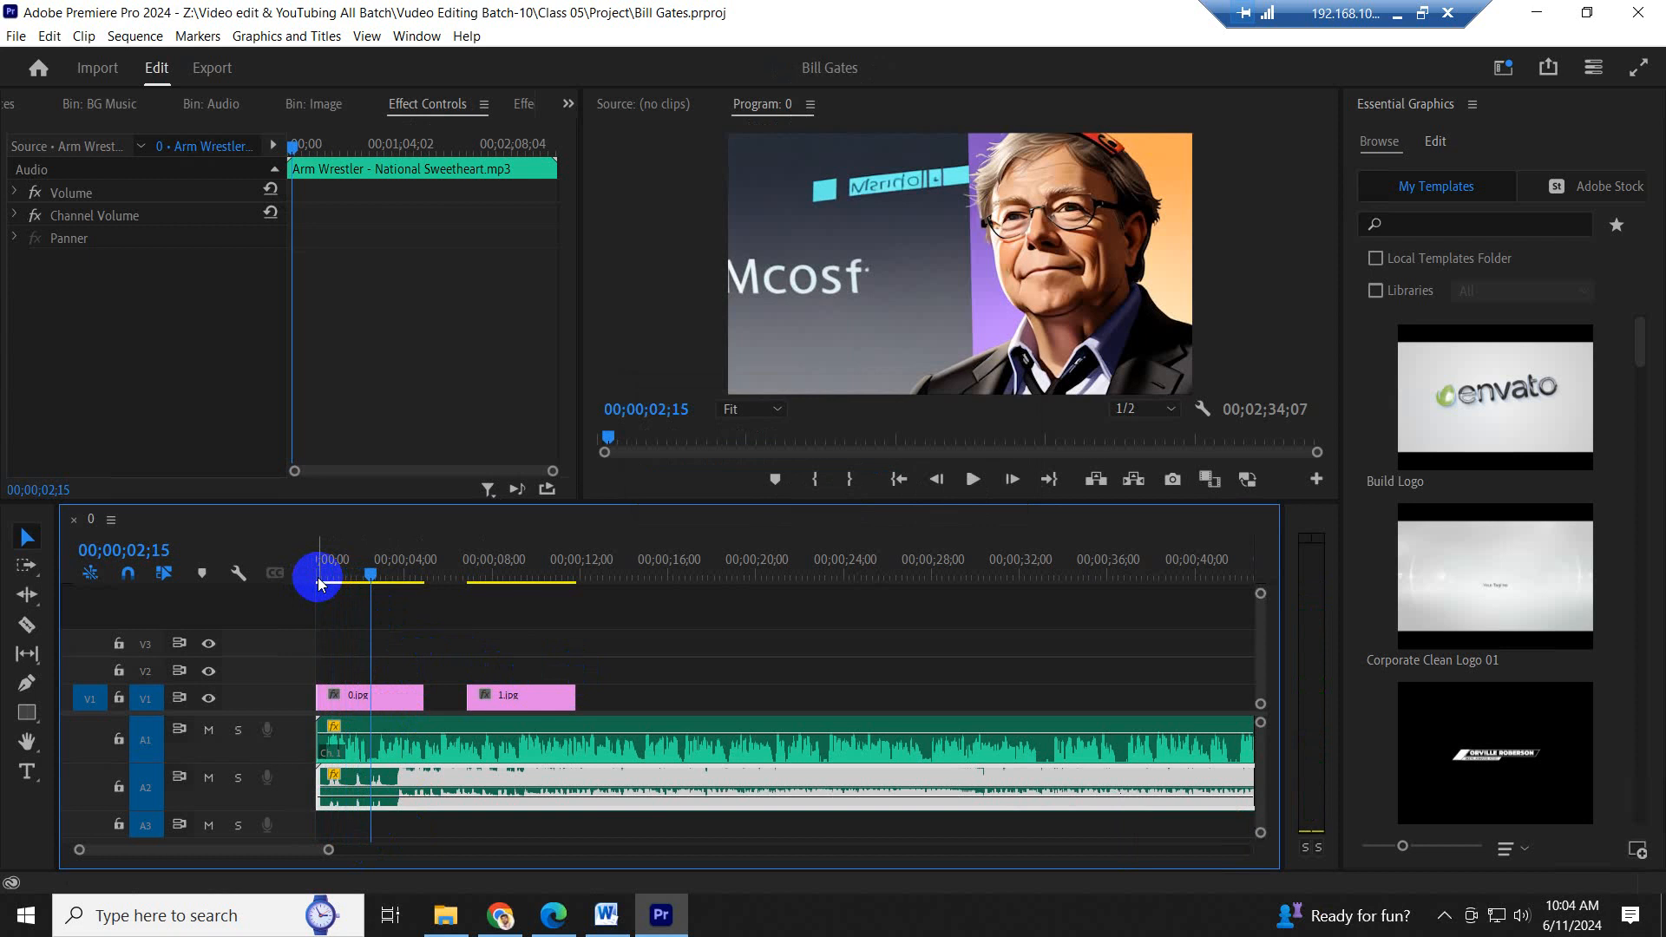
left_click_drag(342, 569, 318, 578)
key("space")
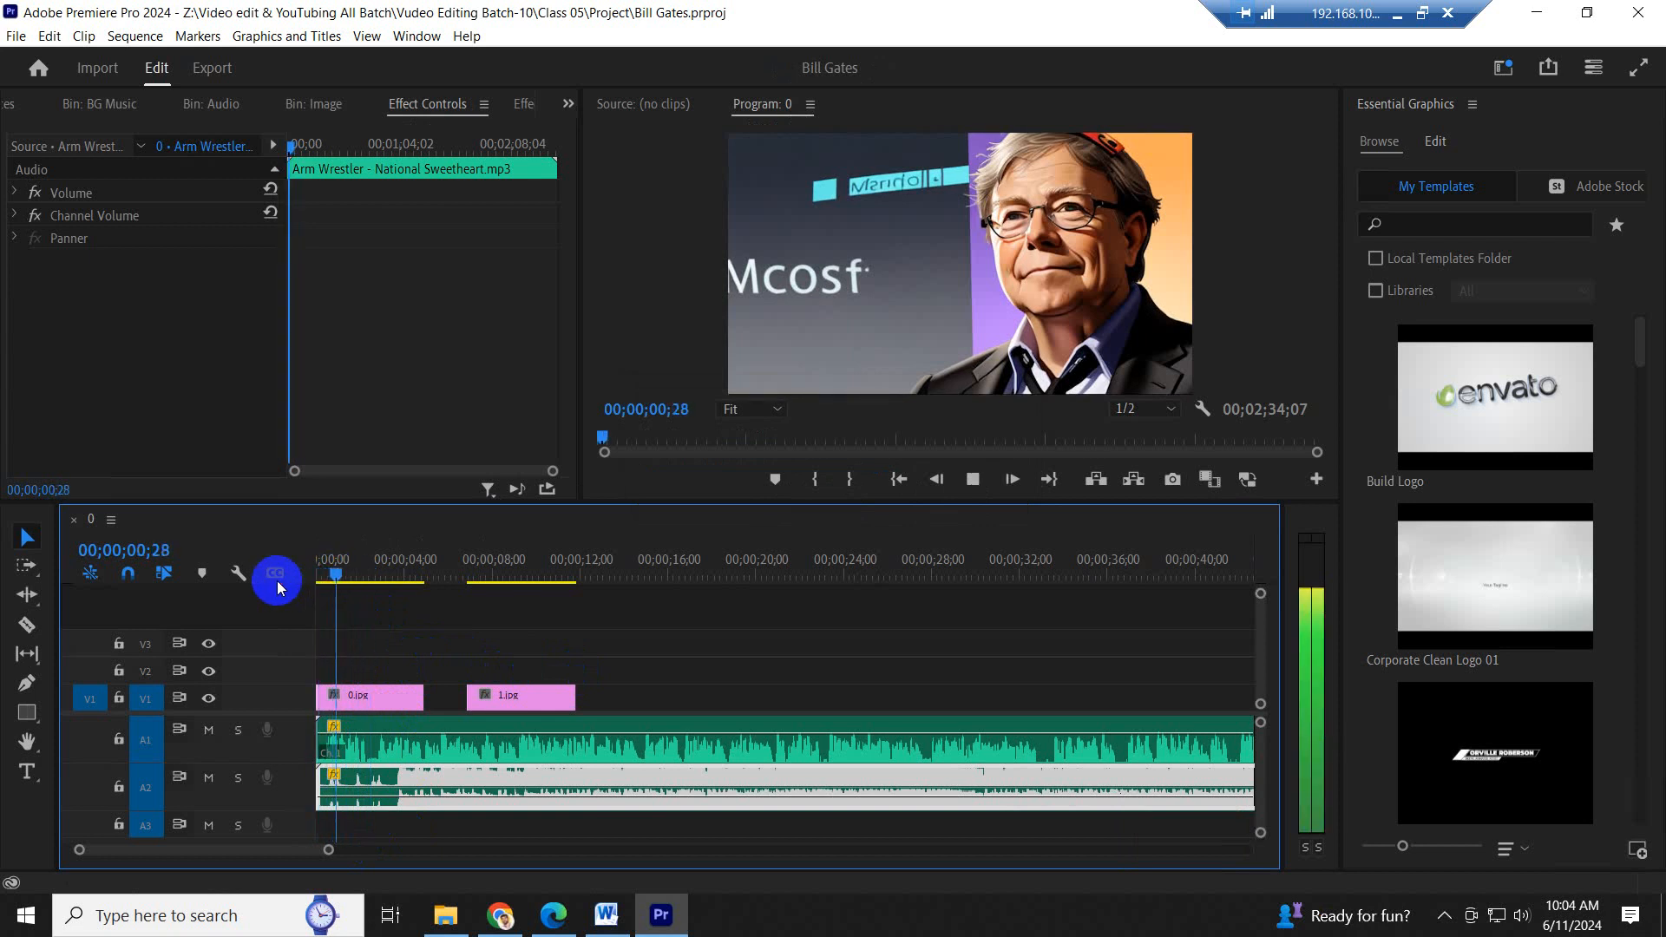
key("space")
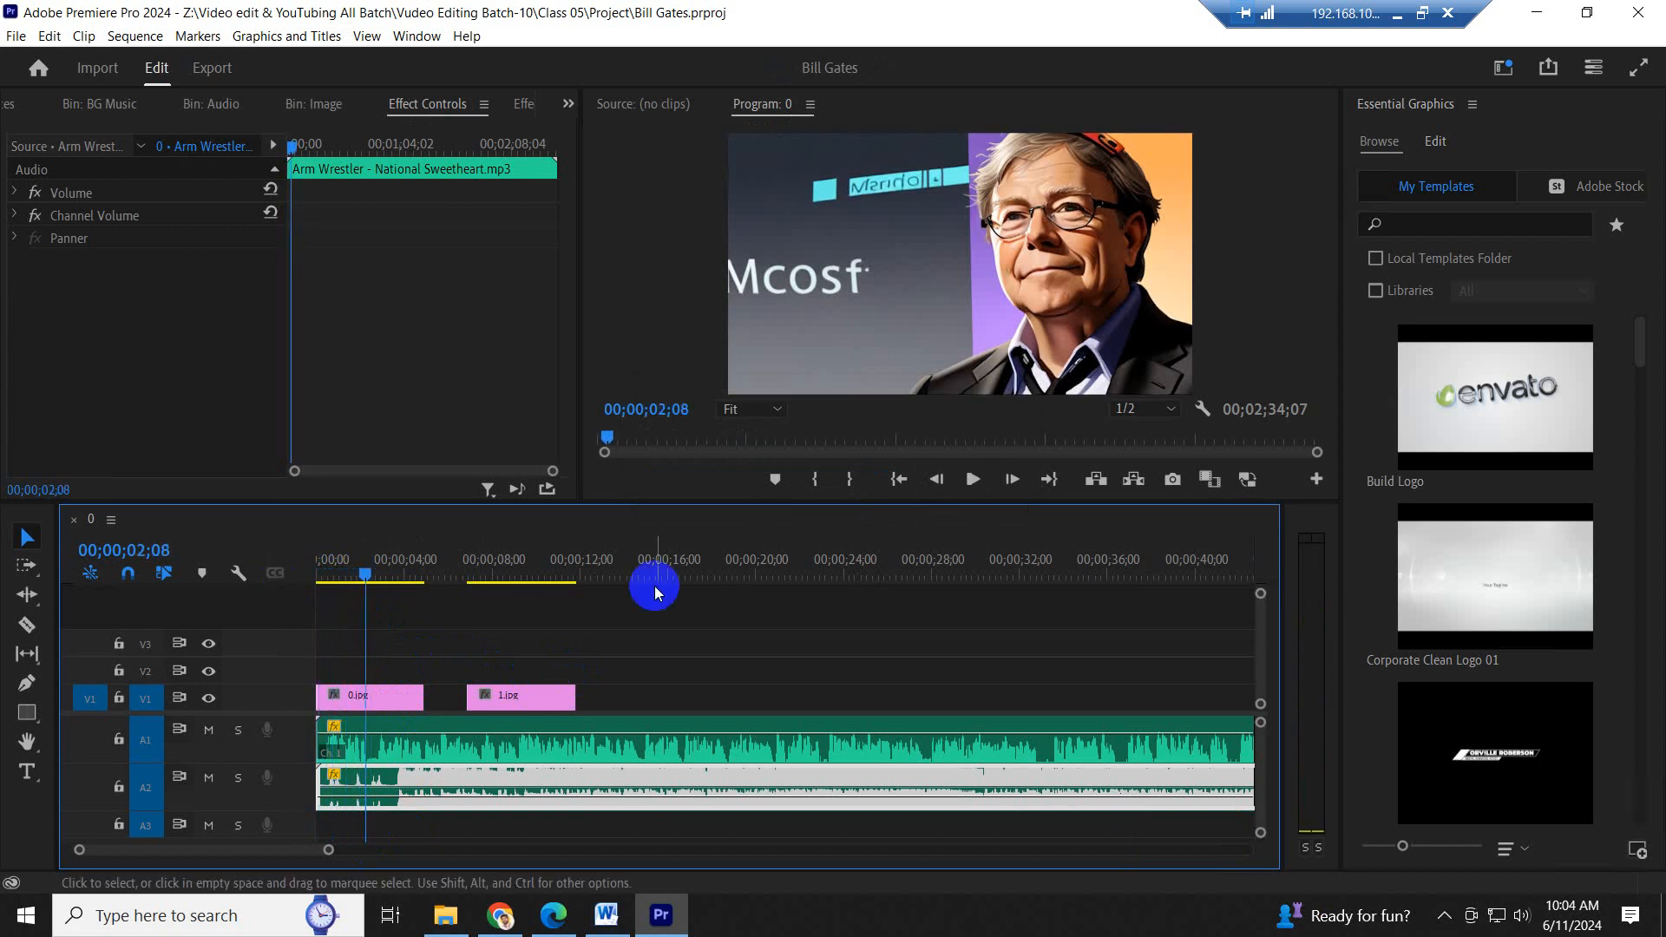
- Shift the podcast clip on A1 so it starts about 1.5 seconds into the sequence
key("c")
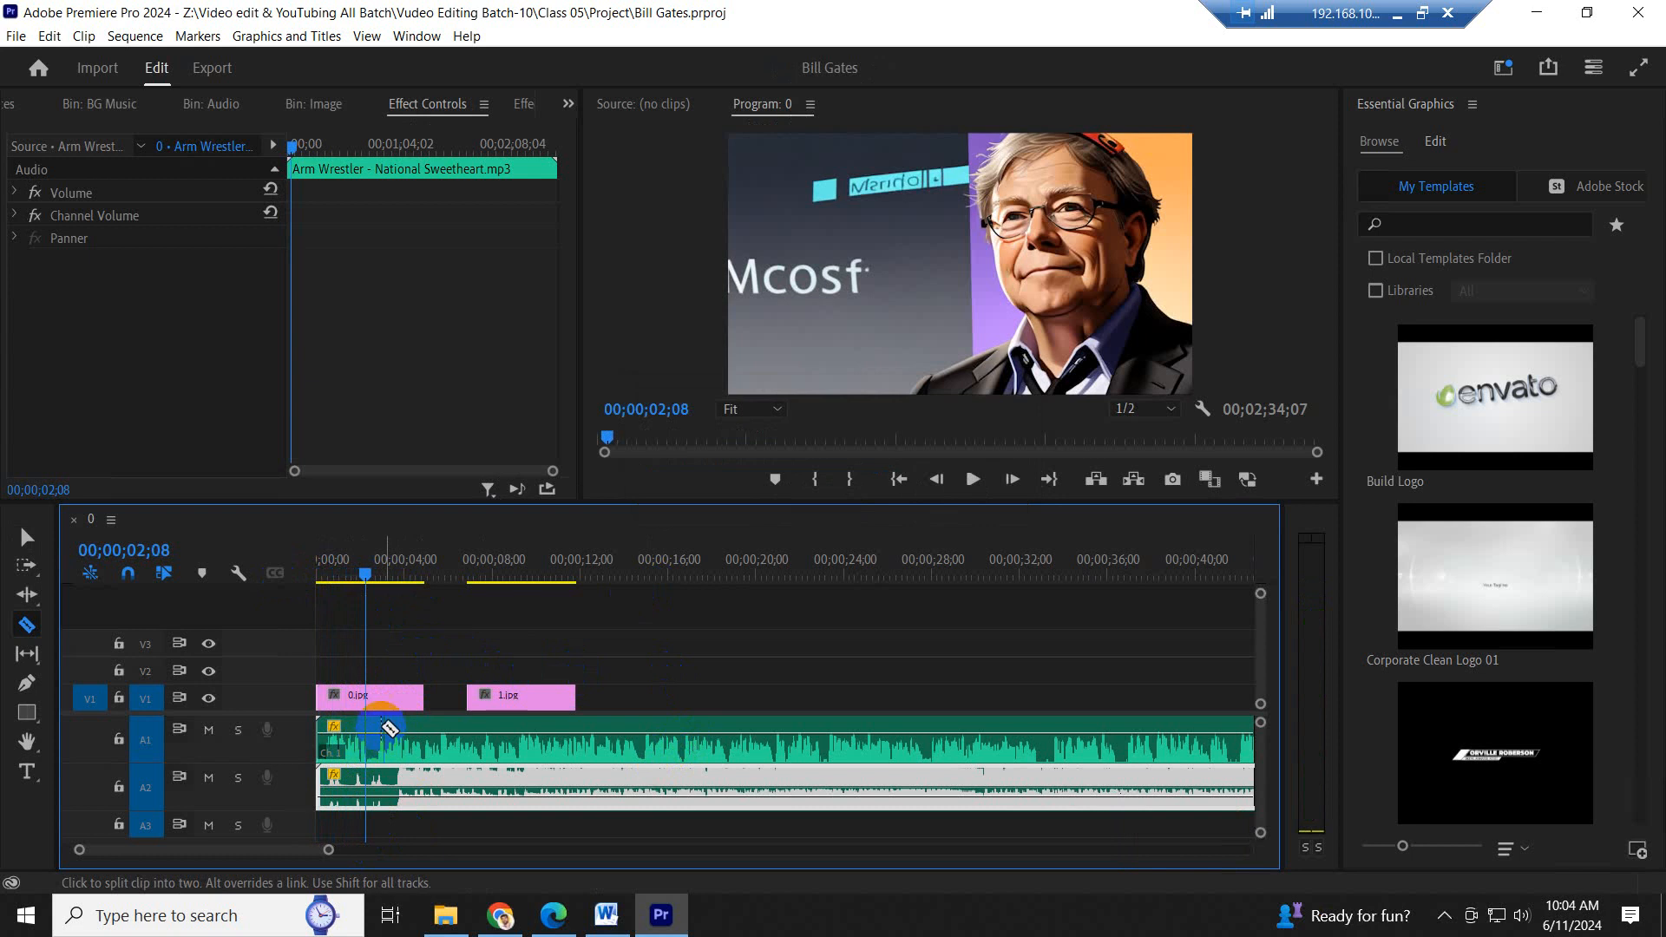
key("equal")
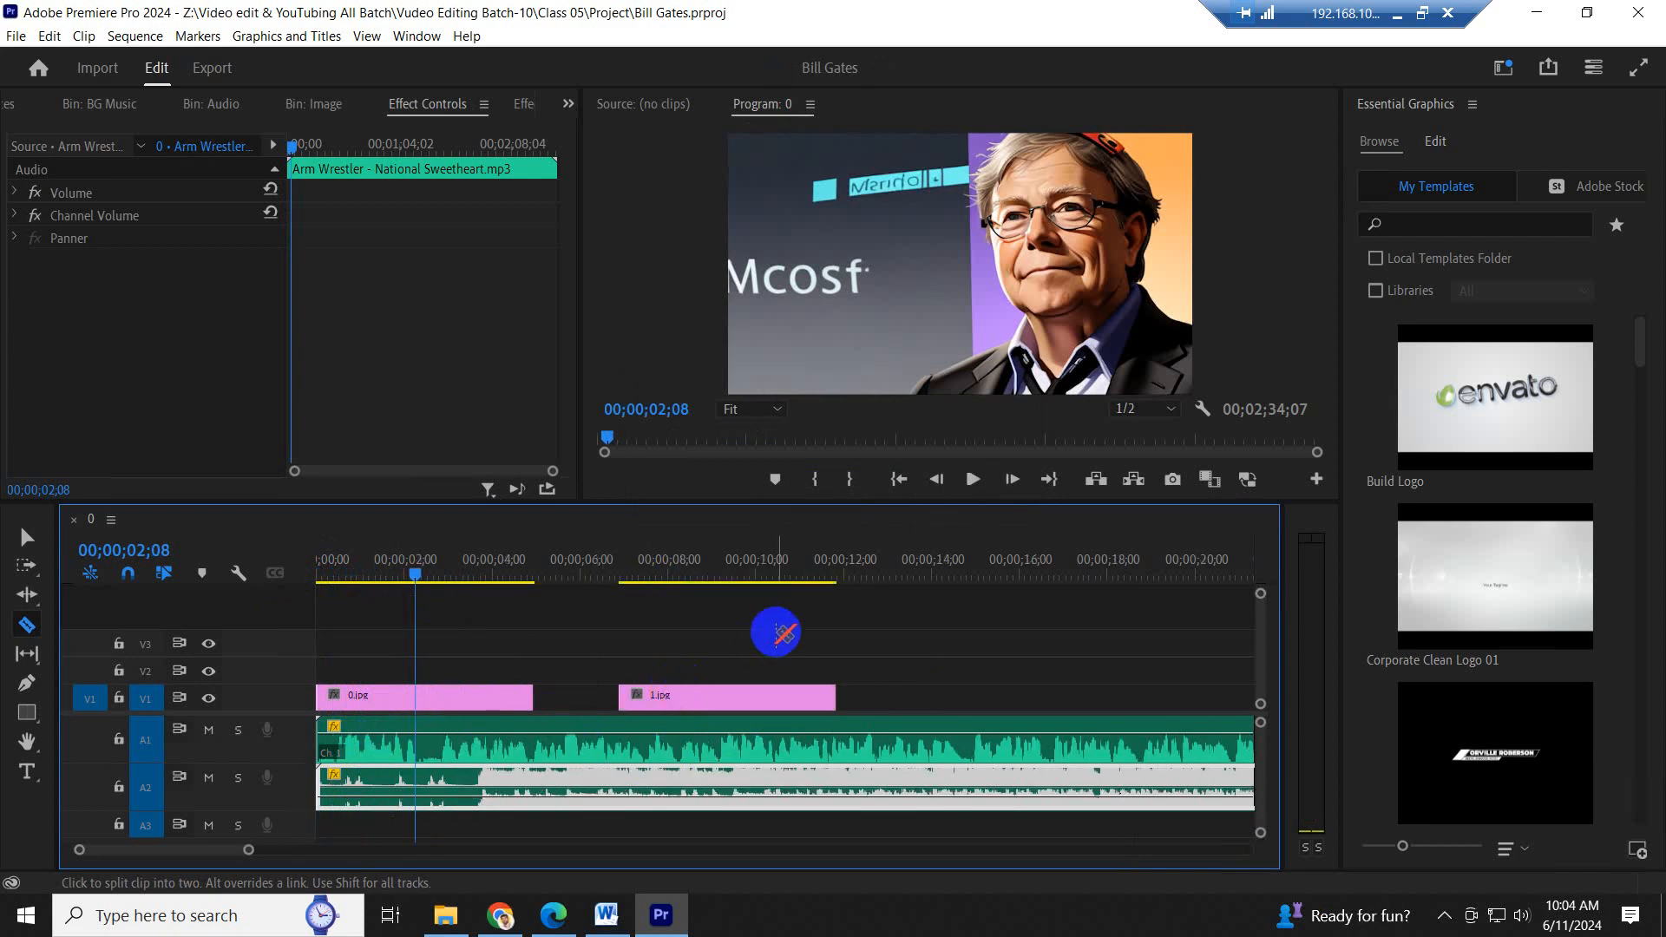
key("v")
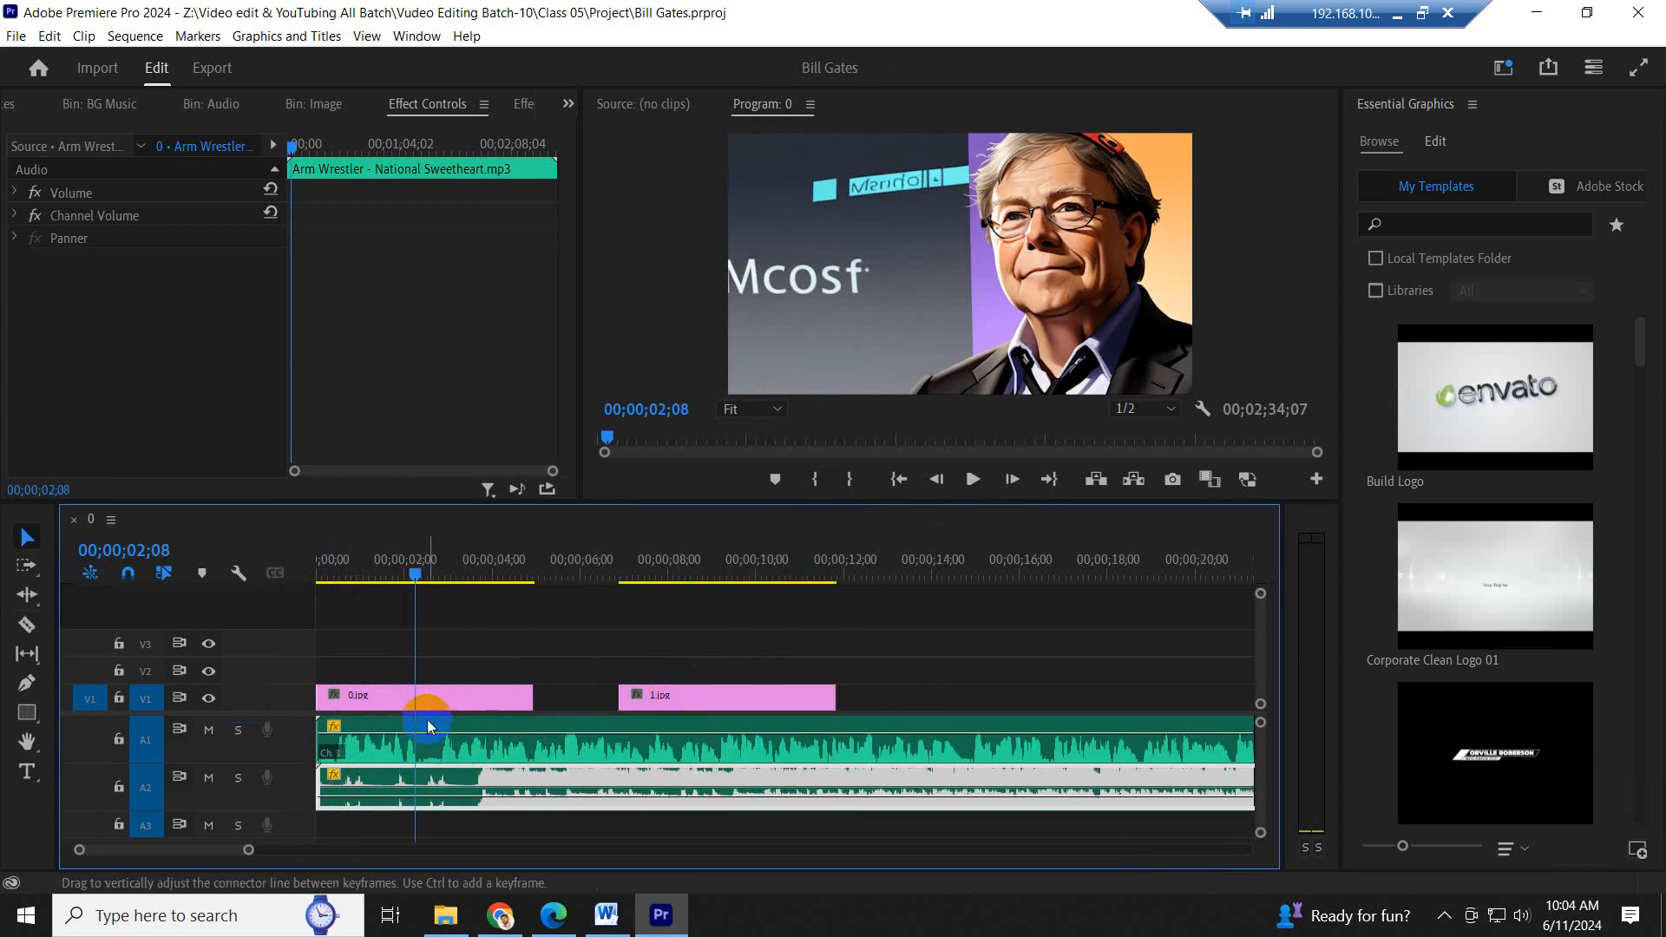
left_click(419, 577)
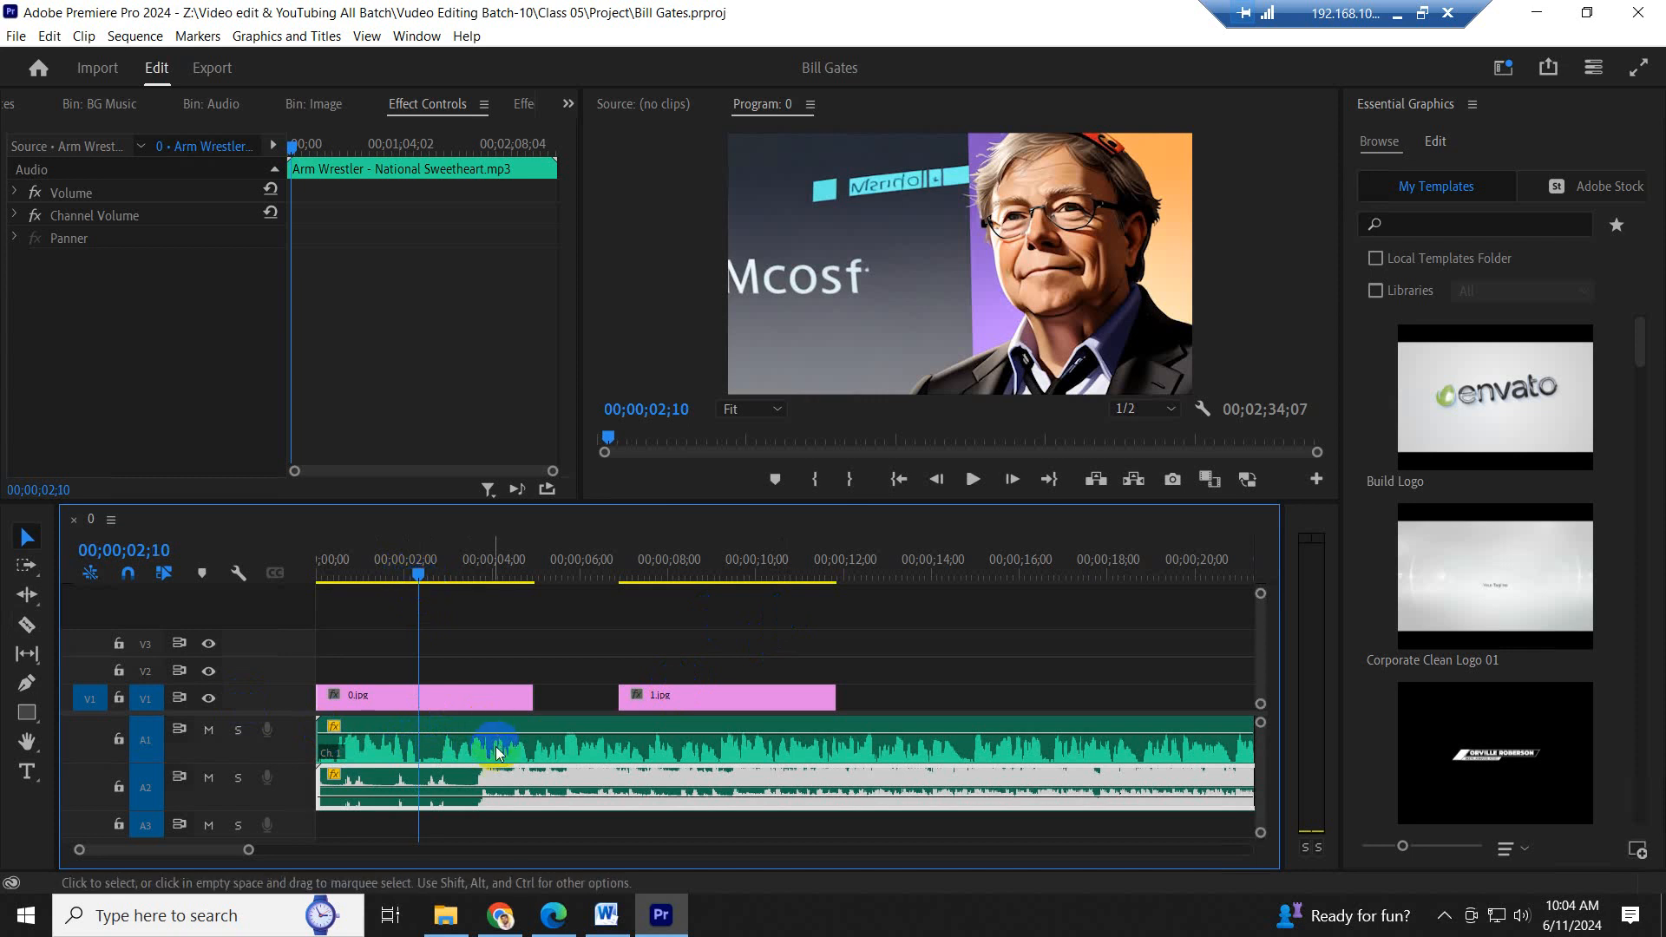
left_click_drag(502, 745, 571, 746)
- Play the sequence from about 3 seconds and stop the playhead at 00;00;04;00
left_click_drag(342, 565, 454, 579)
key("space")
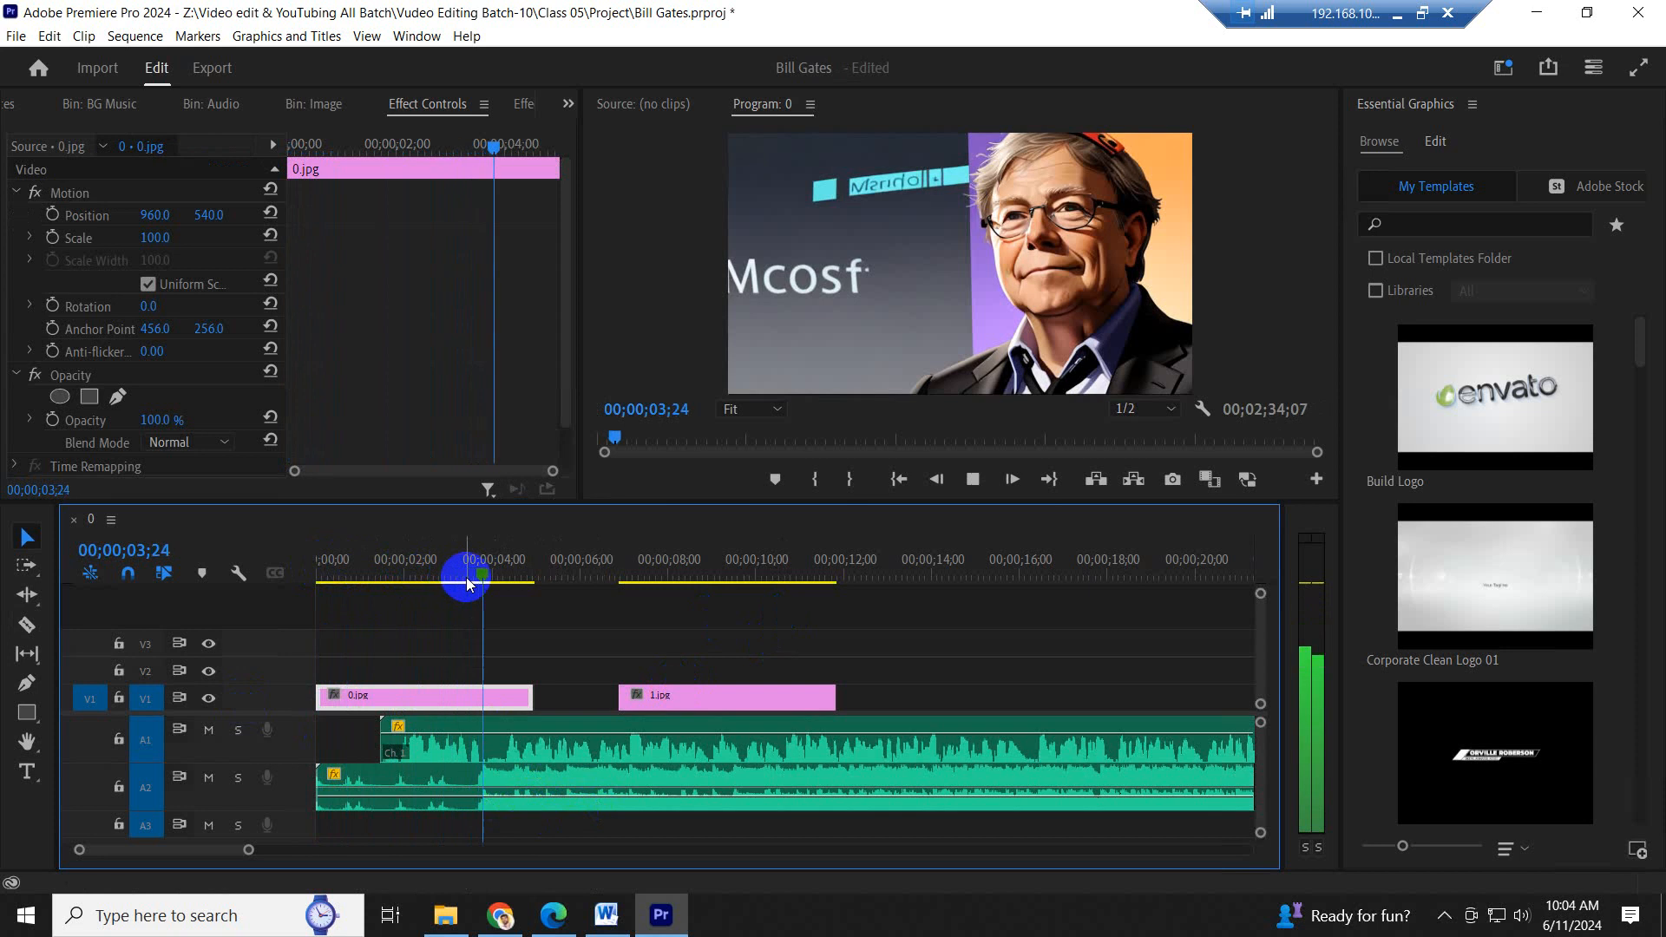
key("space")
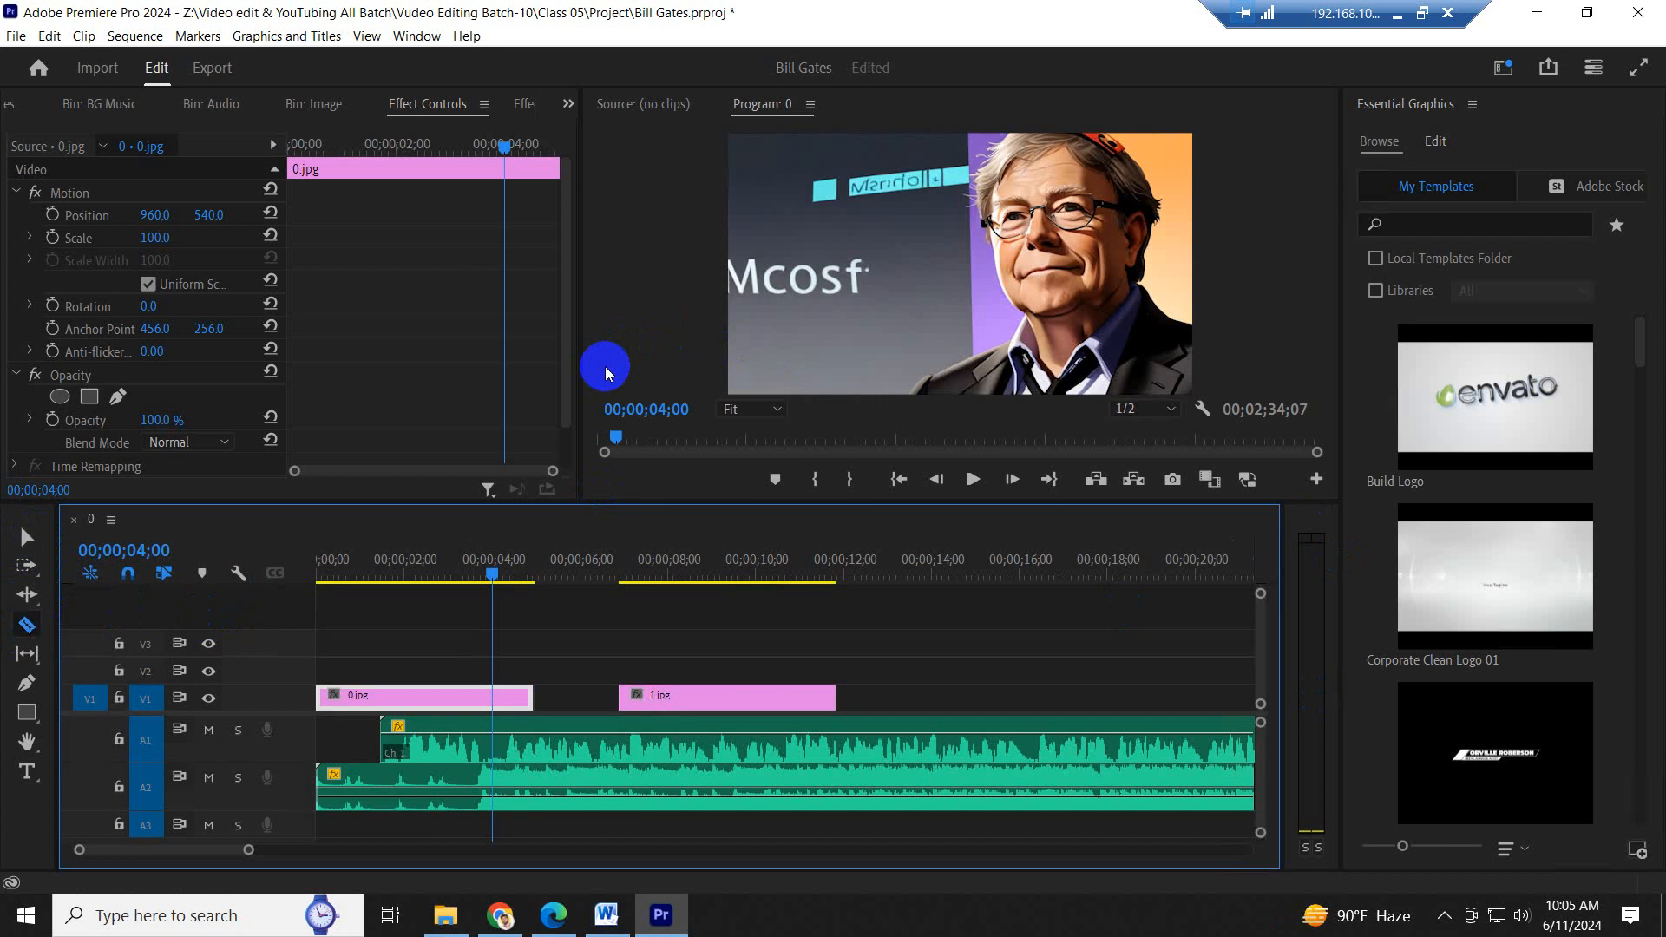
left_click(26, 623)
left_click(538, 808)
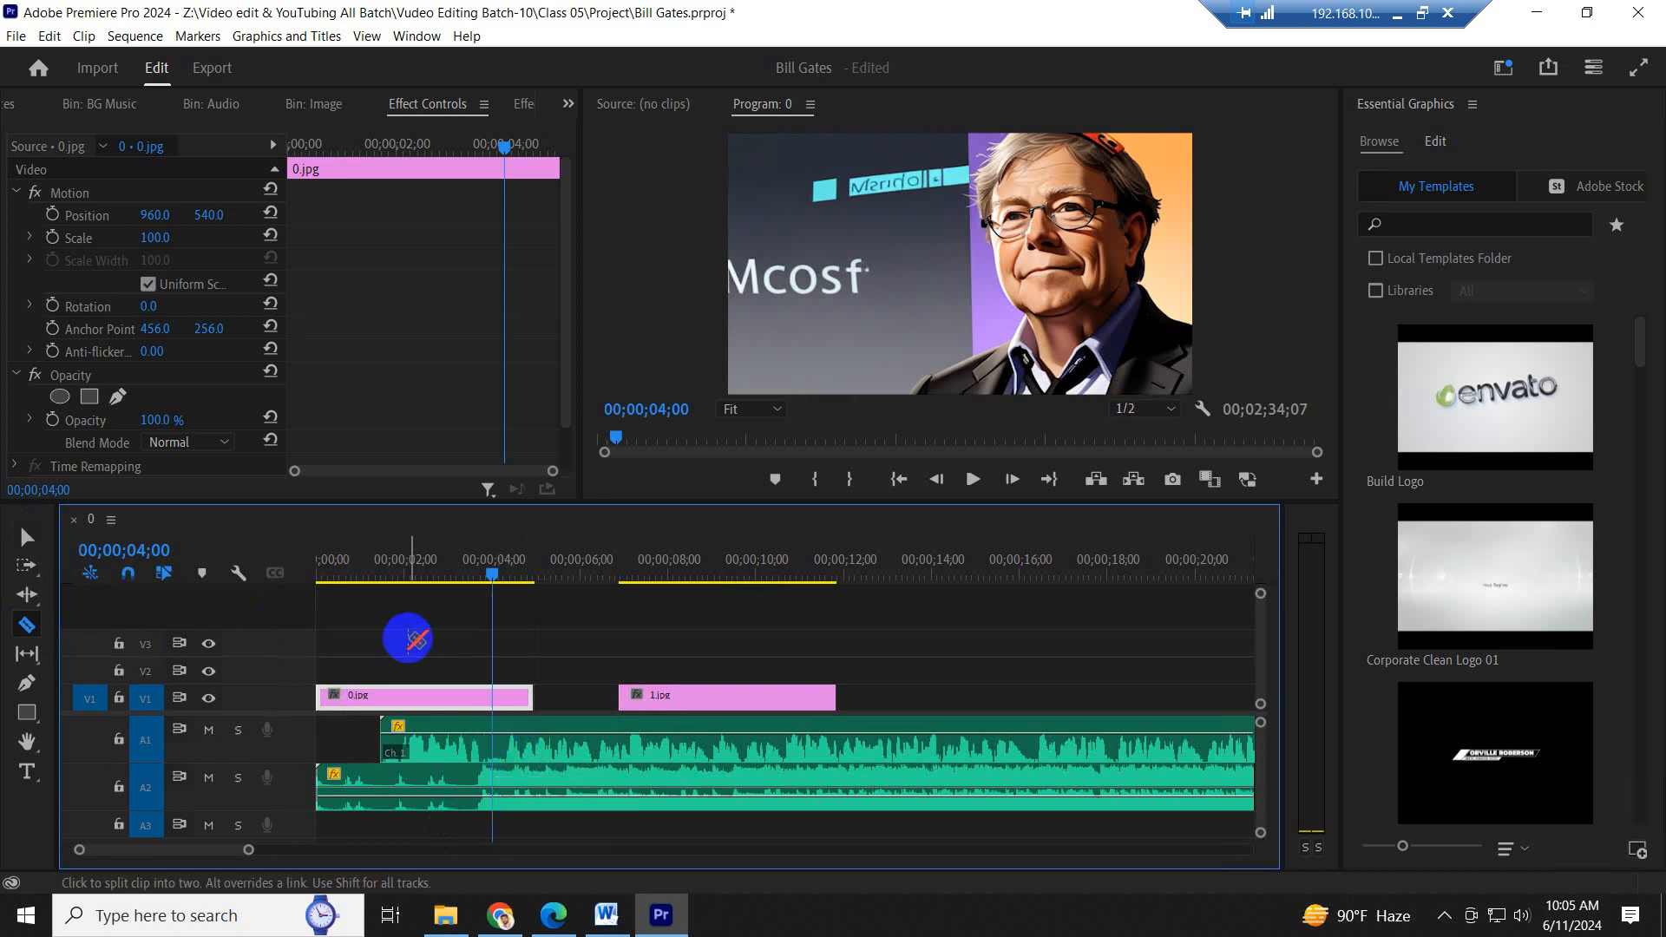
left_click(34, 541)
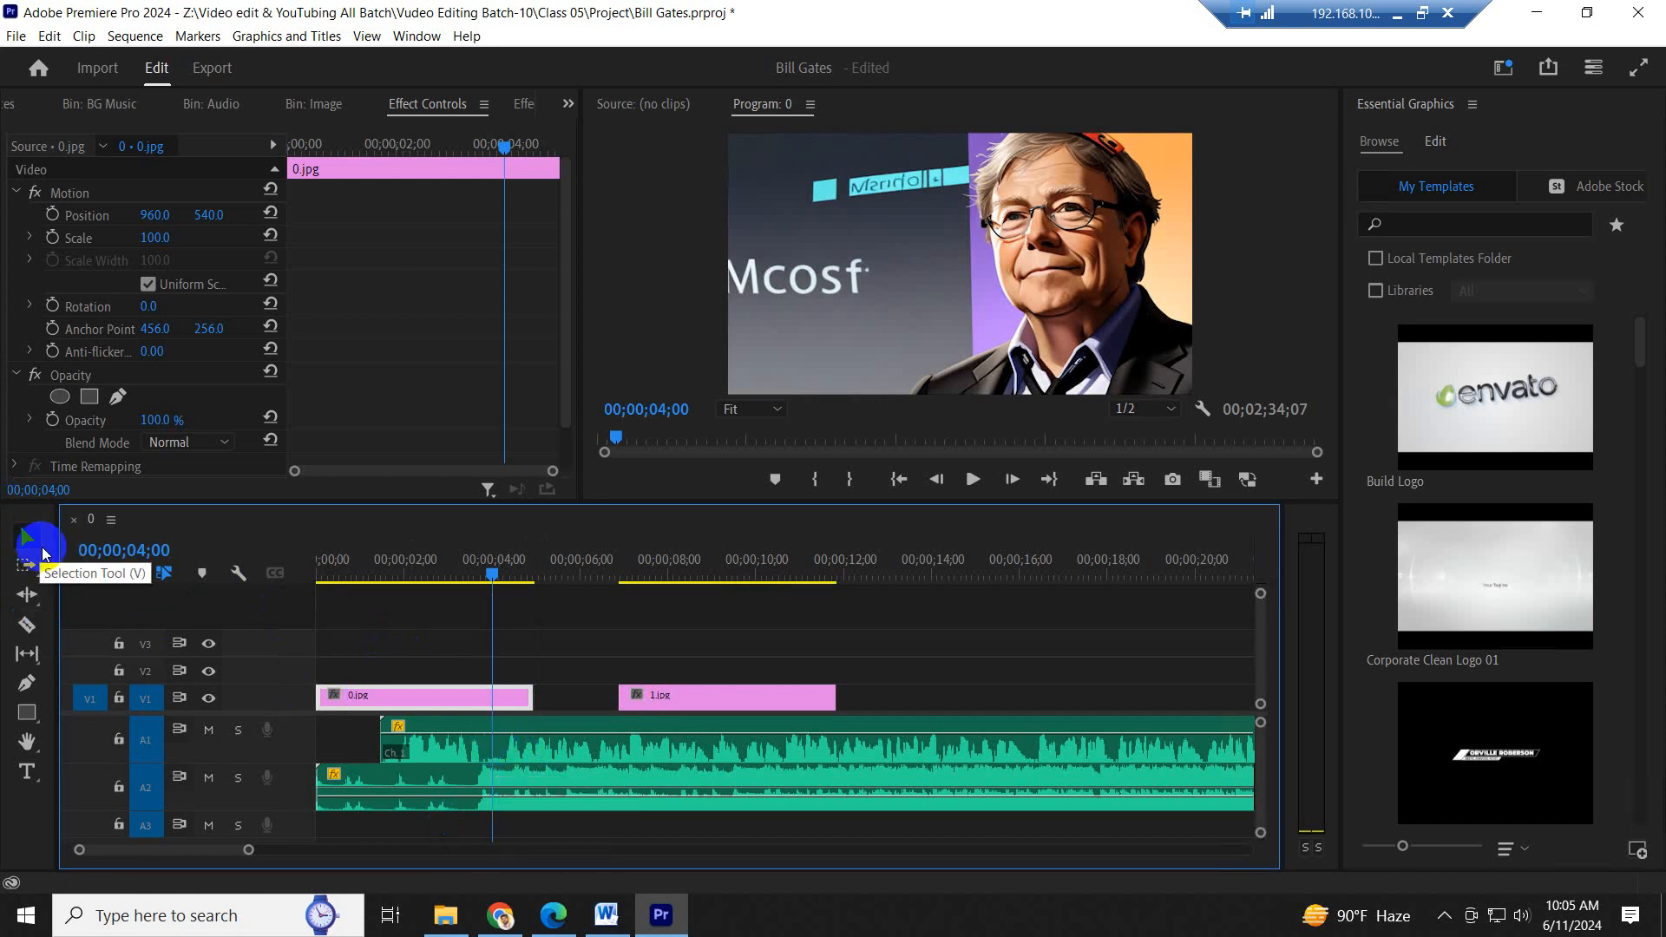
left_click(363, 651)
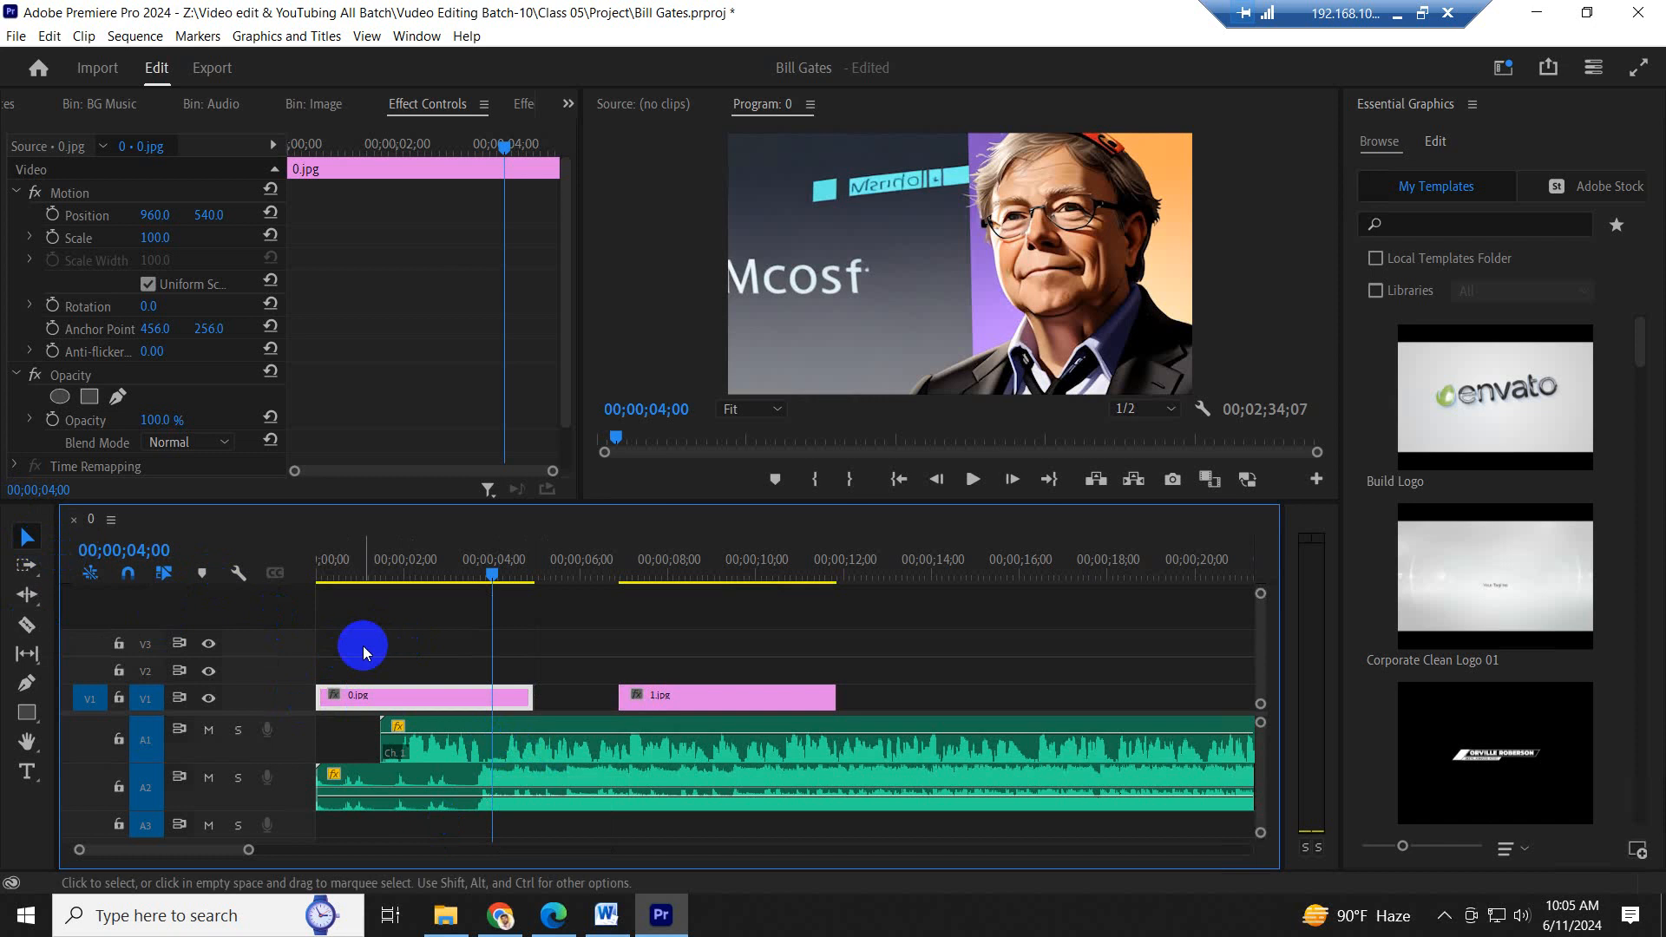
left_click(27, 624)
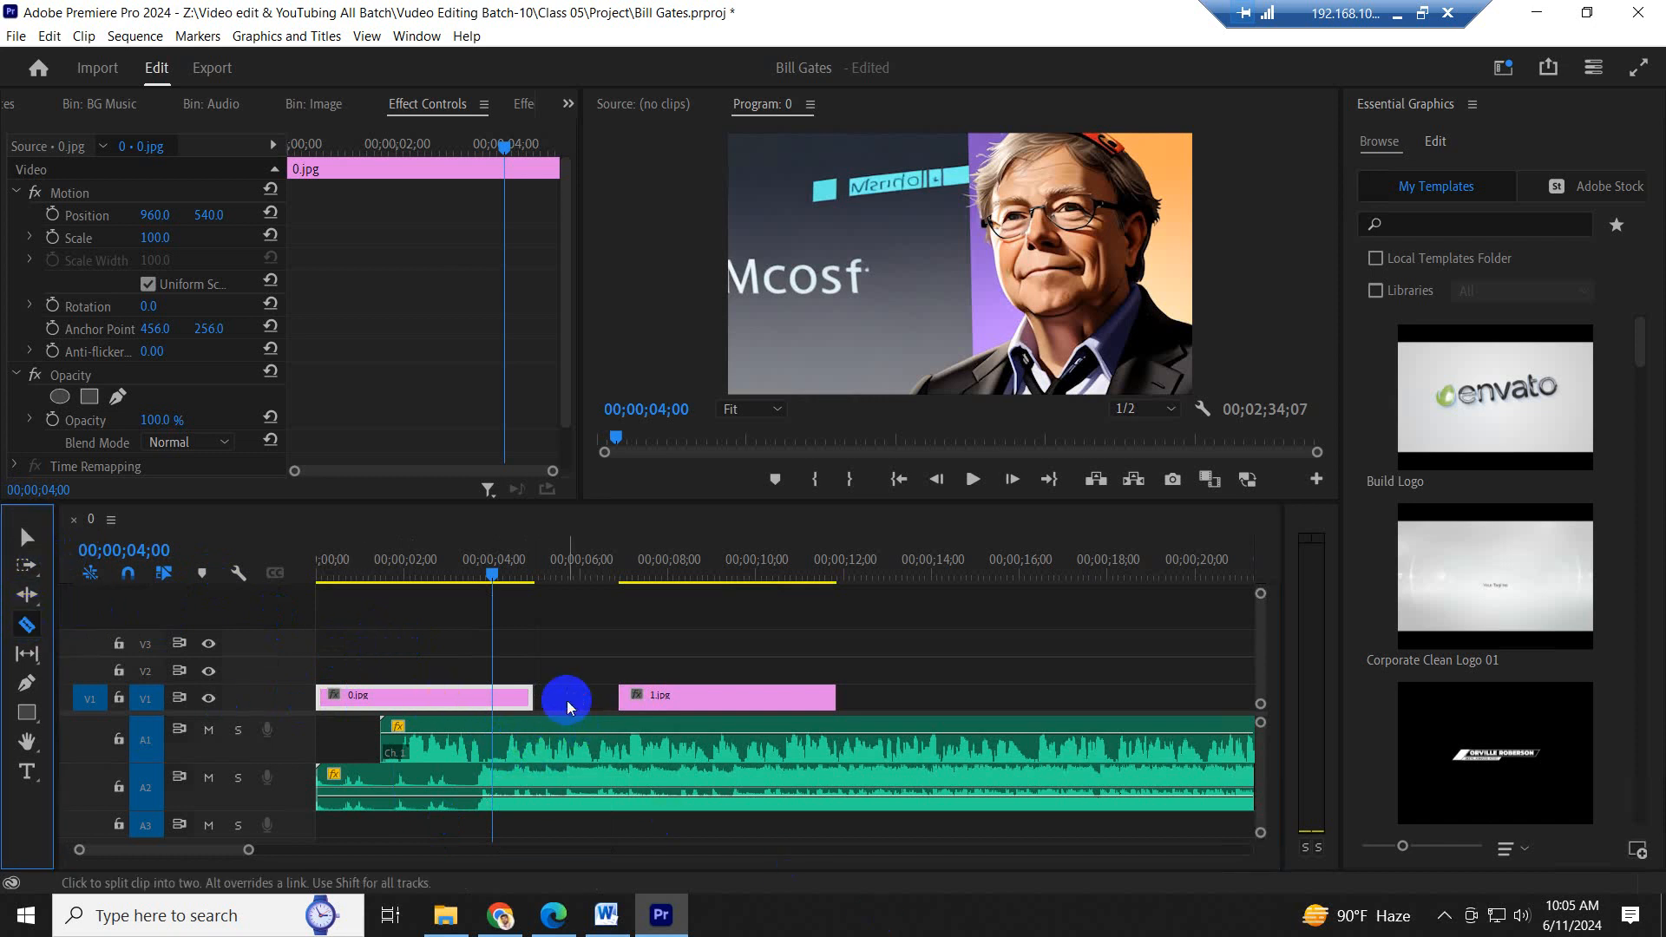
key("v")
left_click(595, 775)
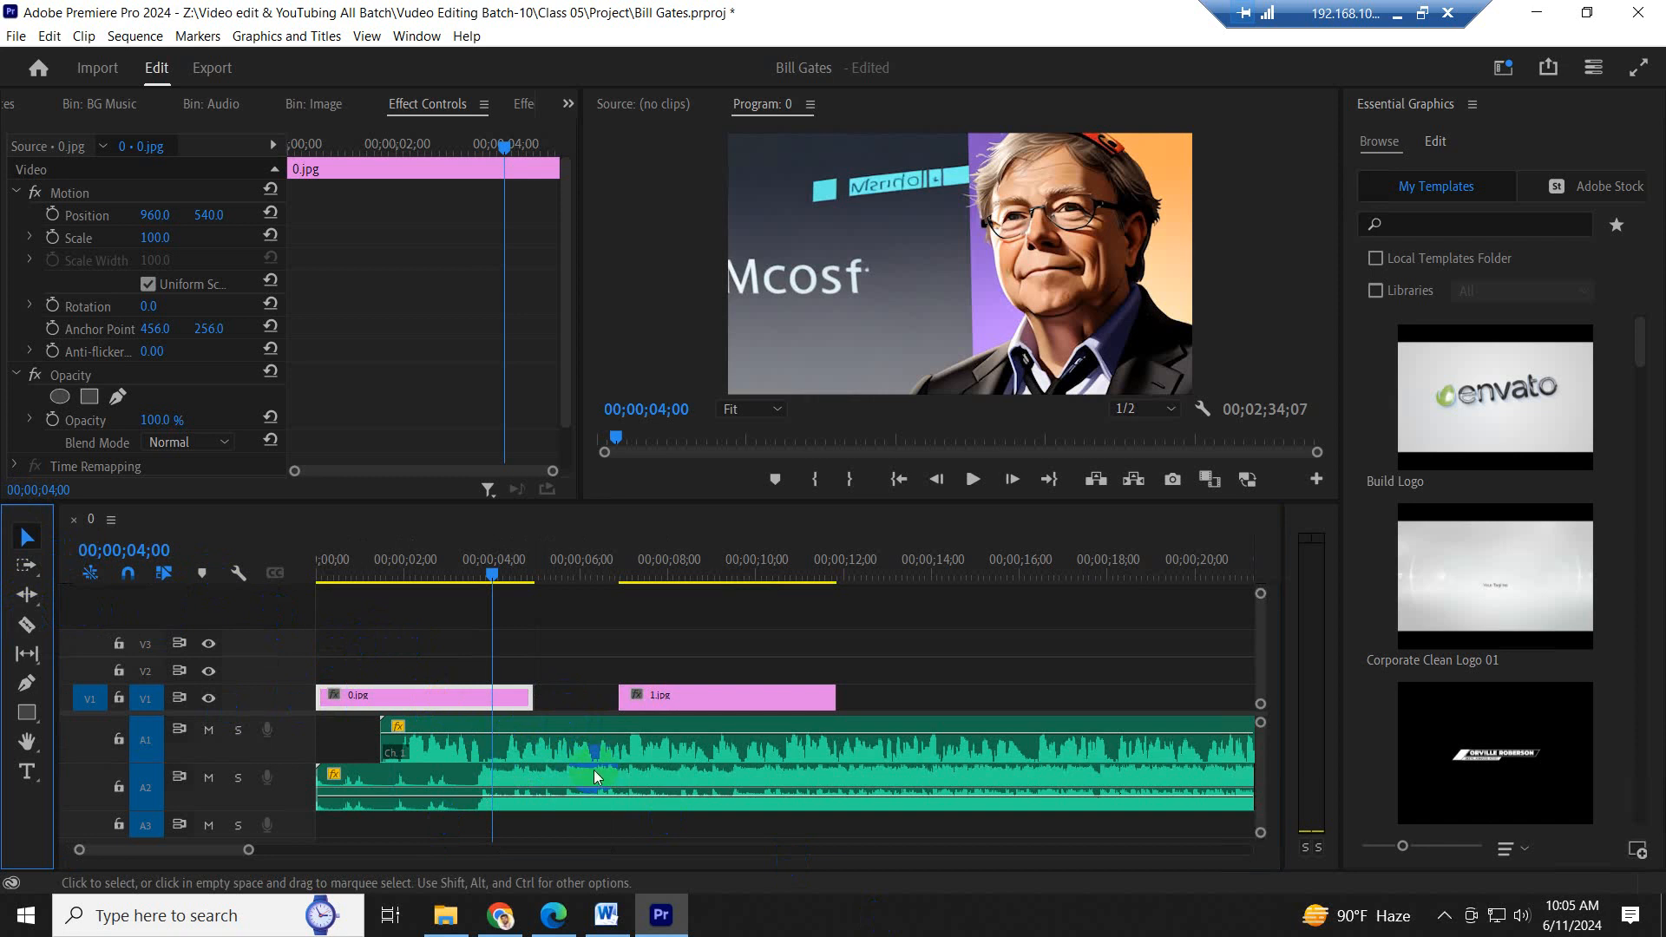
- Split the podcast clip on A1 at 00;00;04;00 and move its second part to start where 0.jpg ends
key("c")
left_click(501, 741)
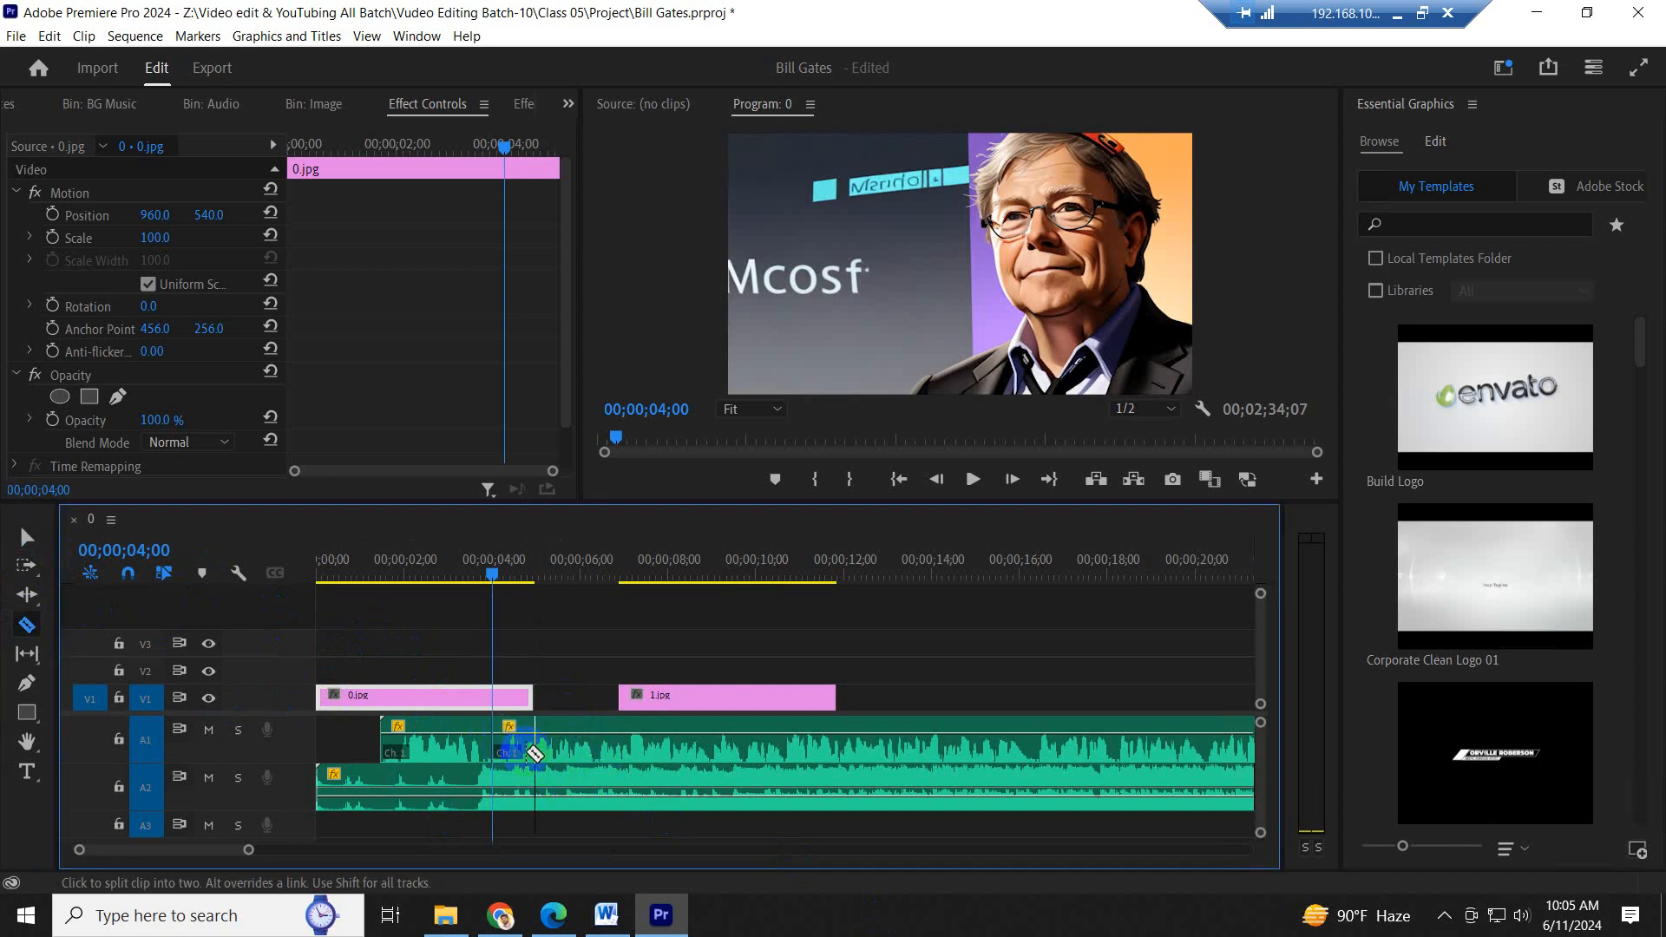
key("v")
left_click_drag(575, 748, 618, 751)
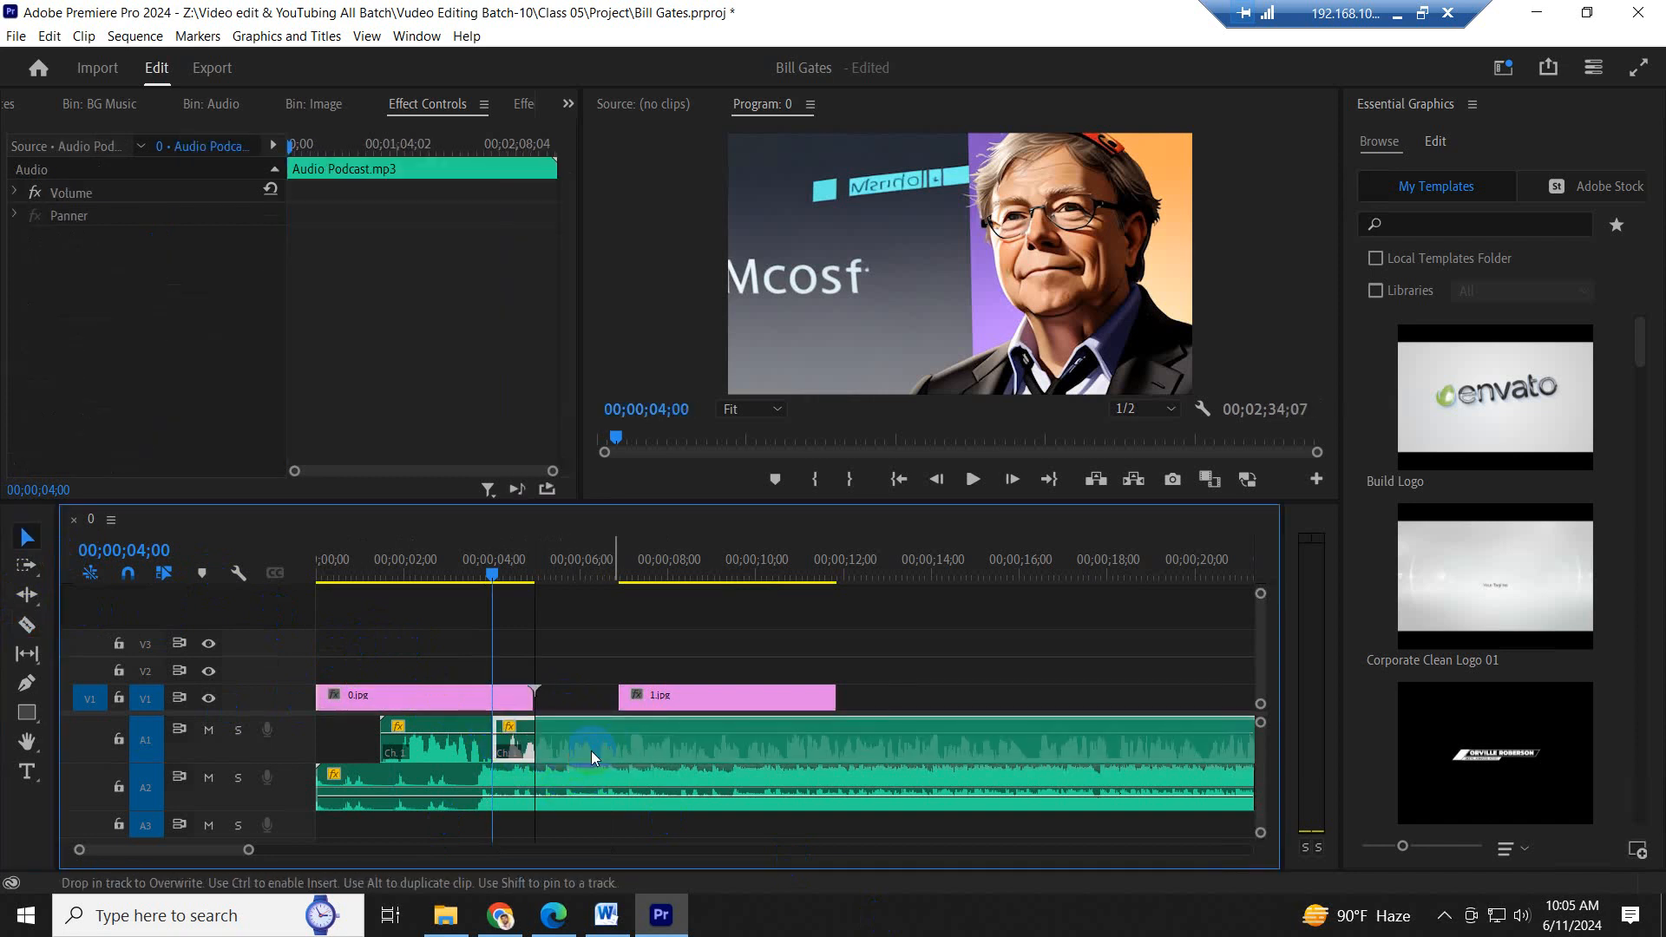
- Play the sequence from the start into the gap between the two podcast segments to check the timing
left_click(538, 696)
key("minus")
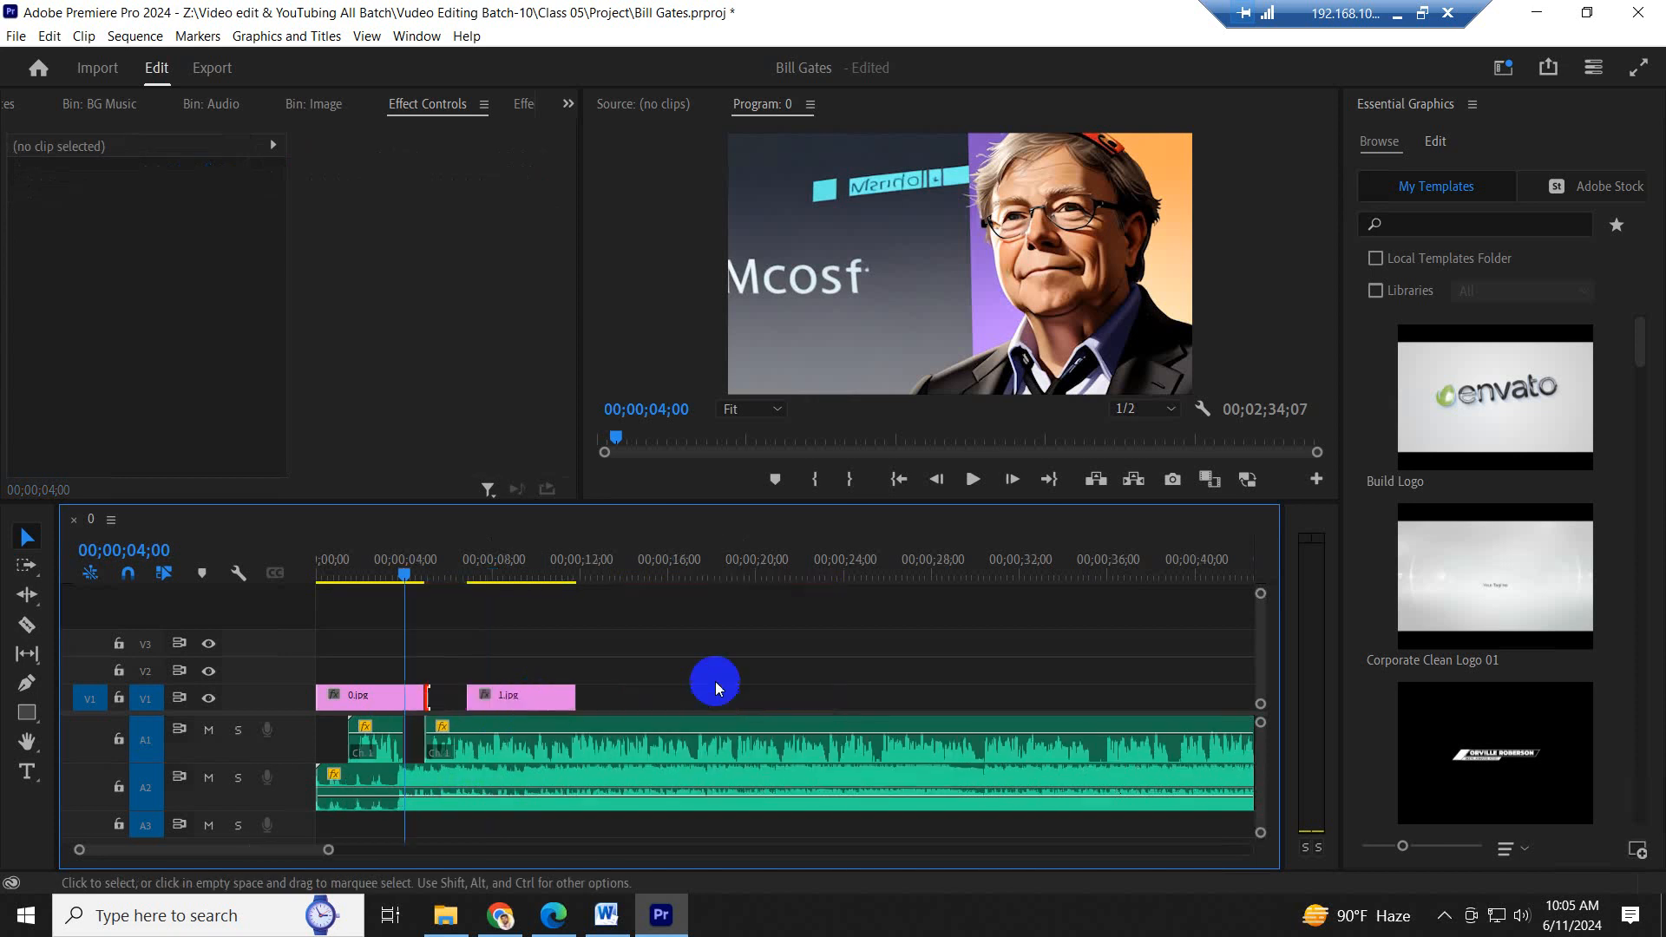
key("space")
left_click(321, 571)
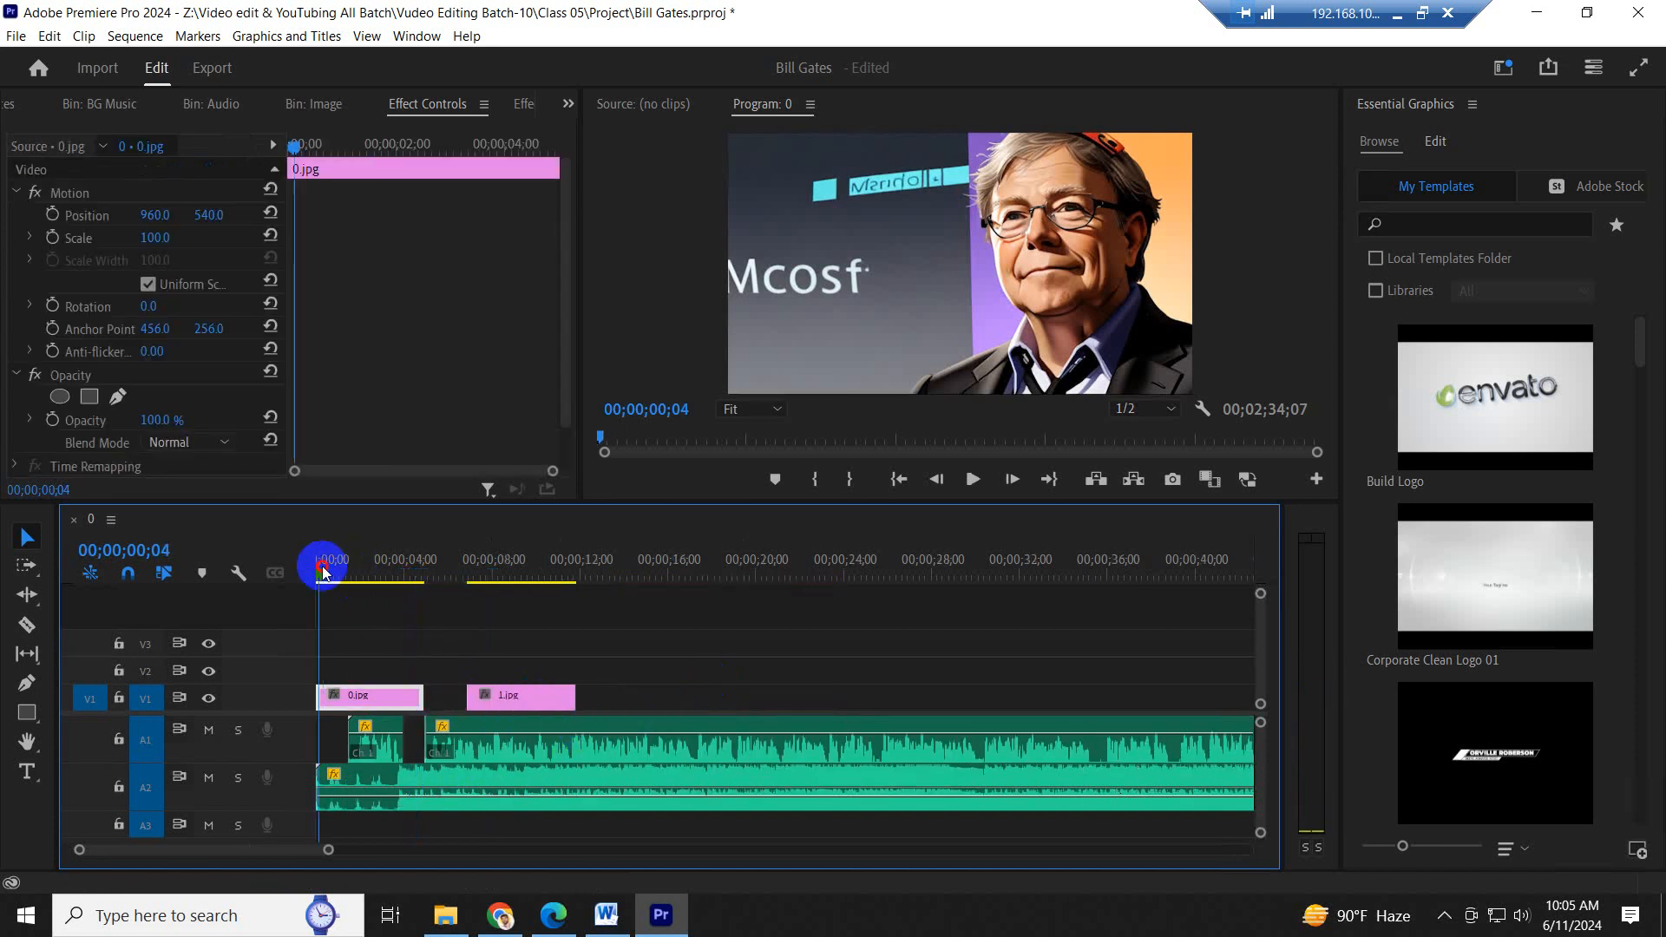
left_click_drag(322, 567, 318, 569)
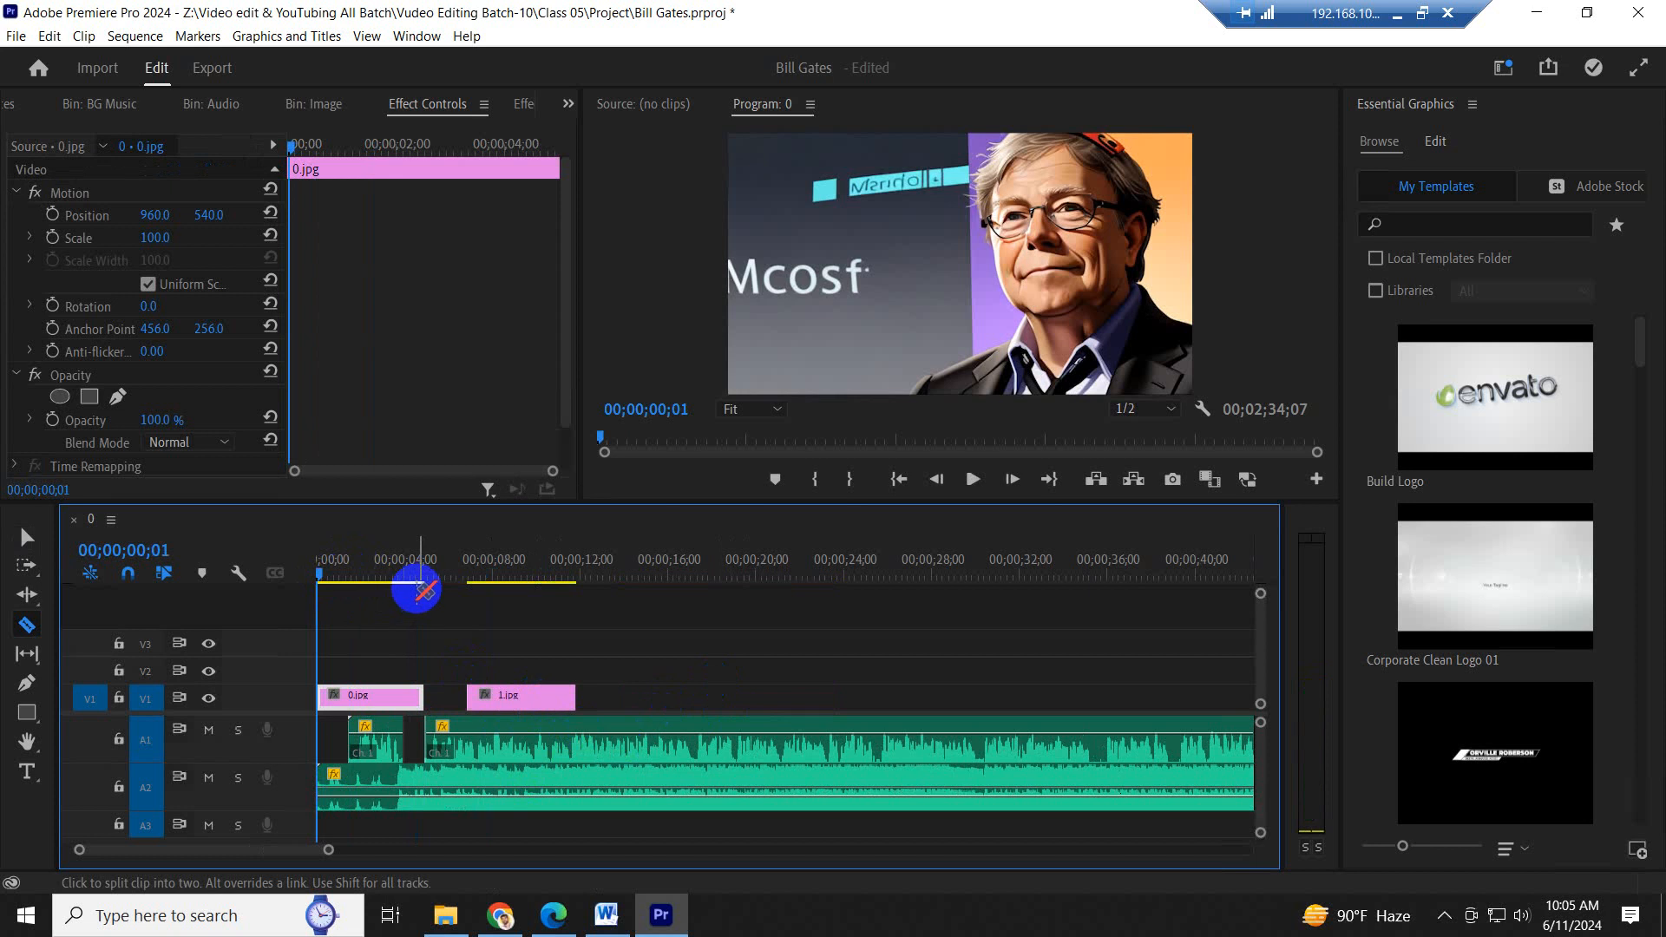
key("v")
key("space")
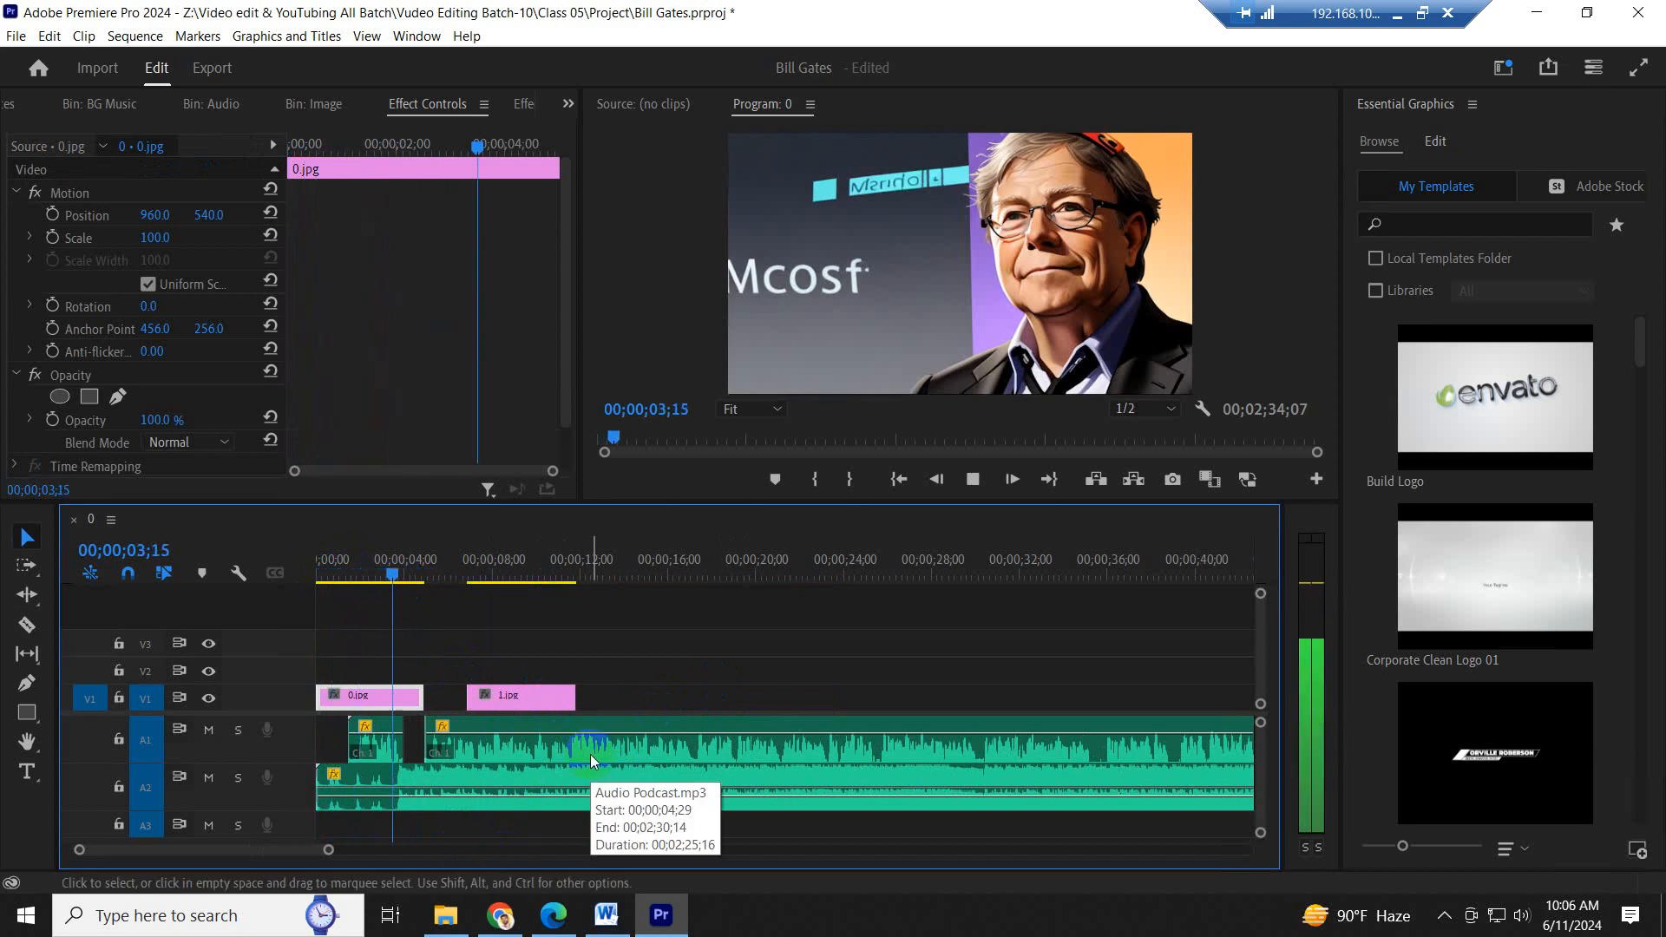
key("space")
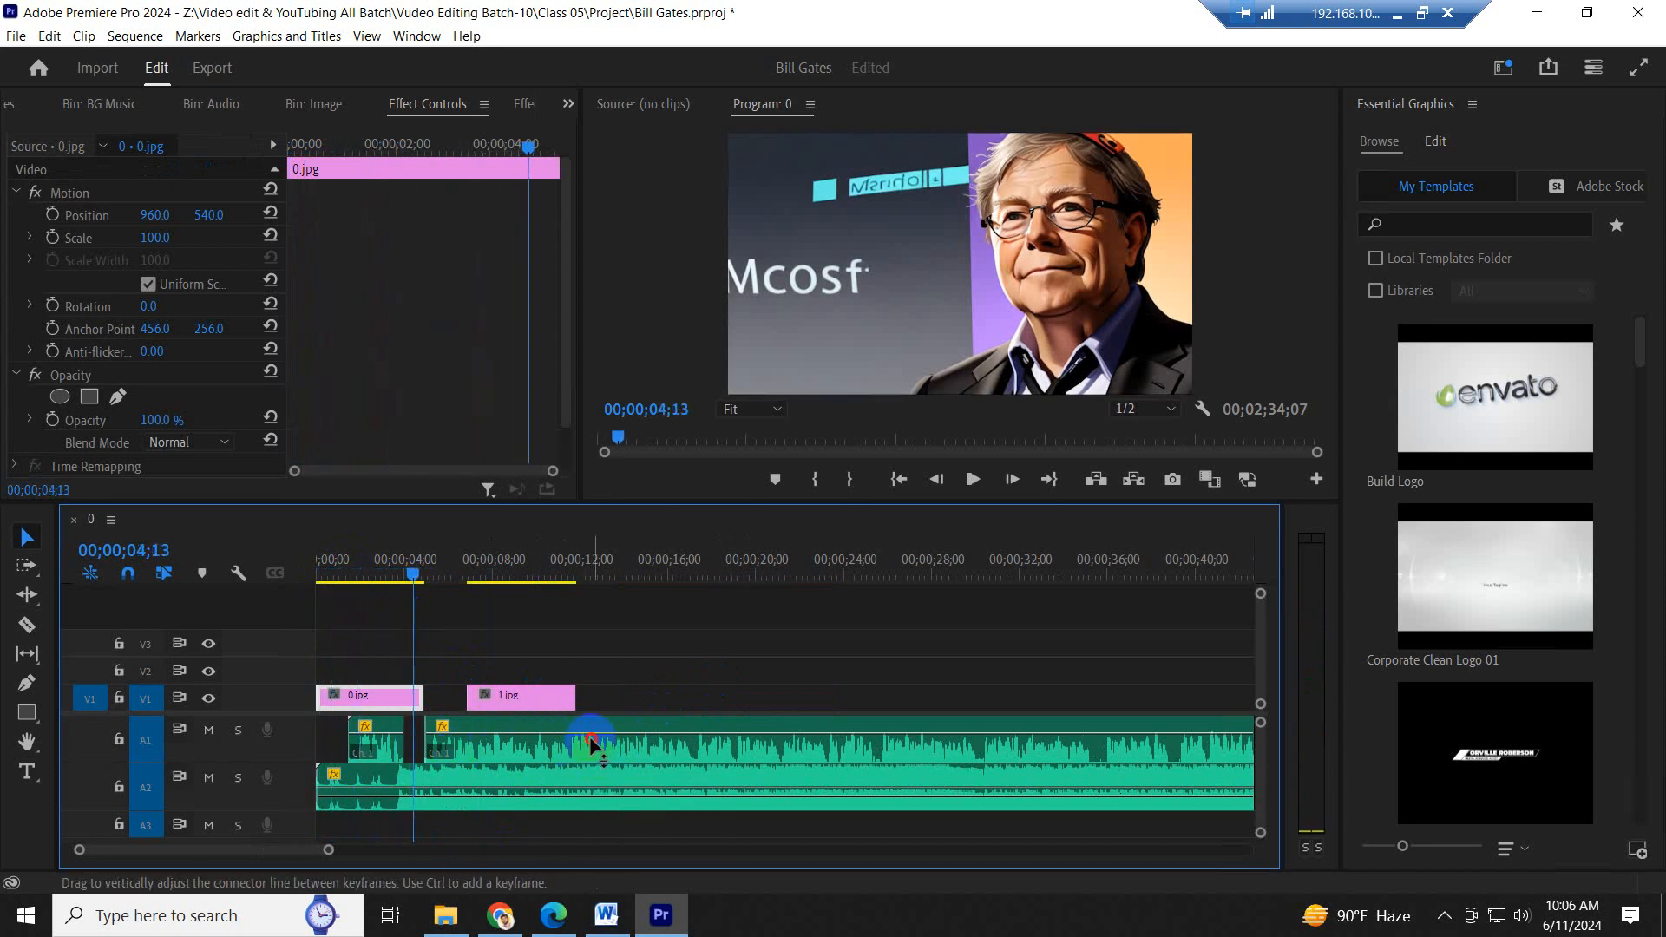
- Play the sequence from about 9 seconds and widen the audio meters so their decibel scale shows
left_click(590, 736)
left_click(509, 571)
key("space")
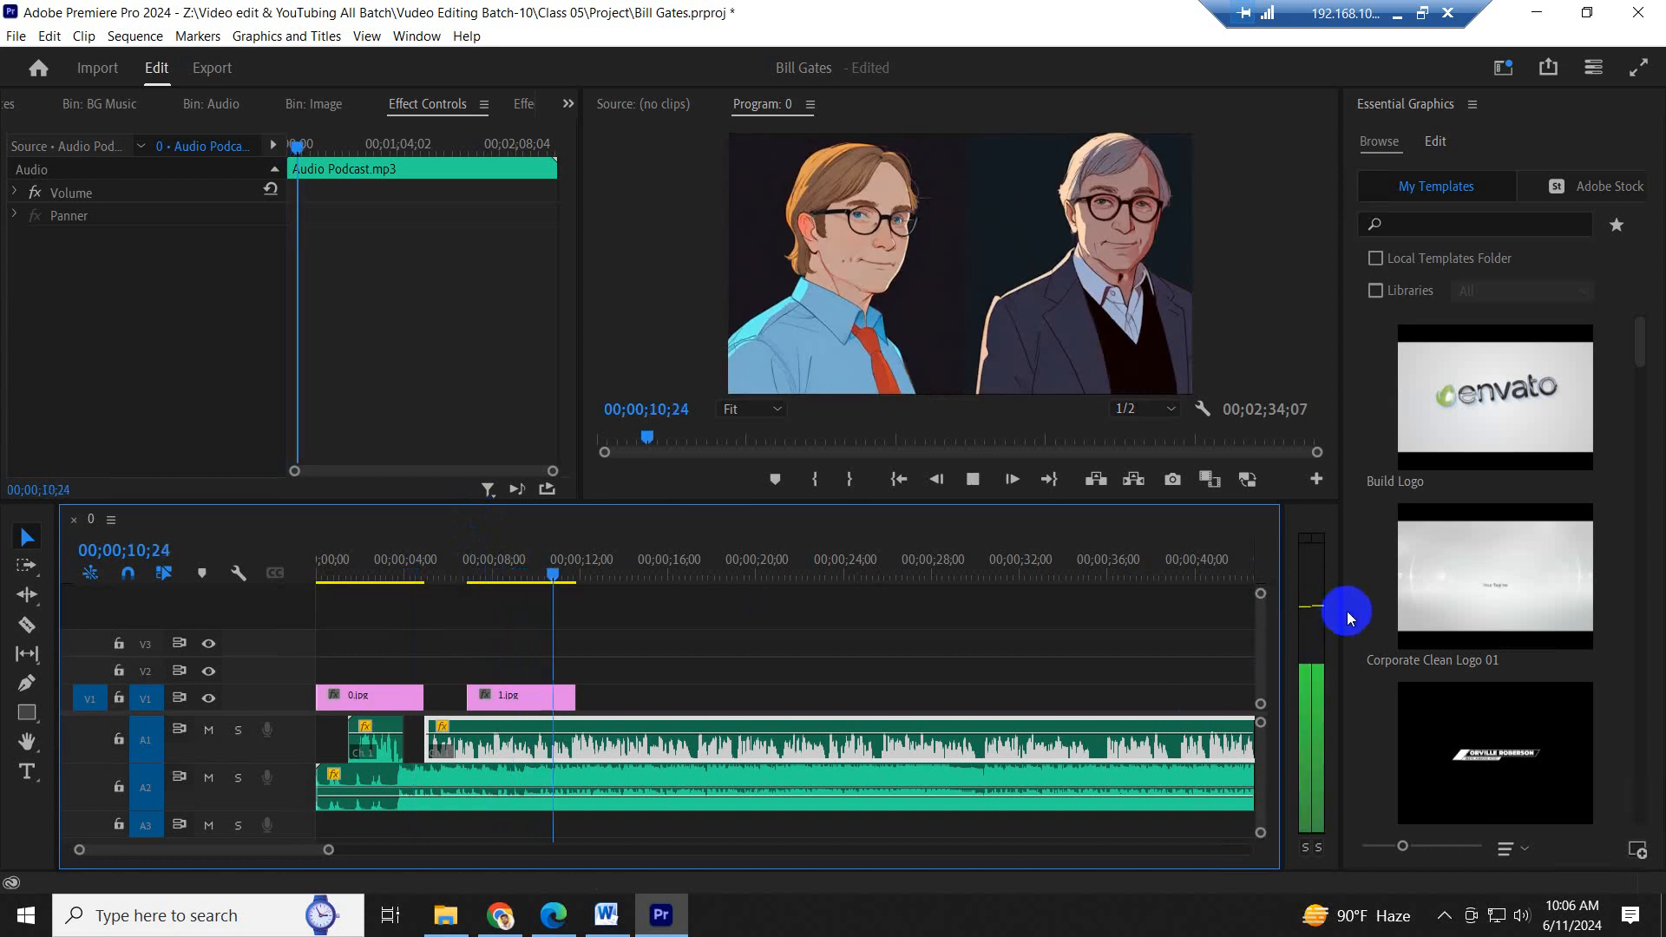
left_click_drag(1341, 608, 1402, 608)
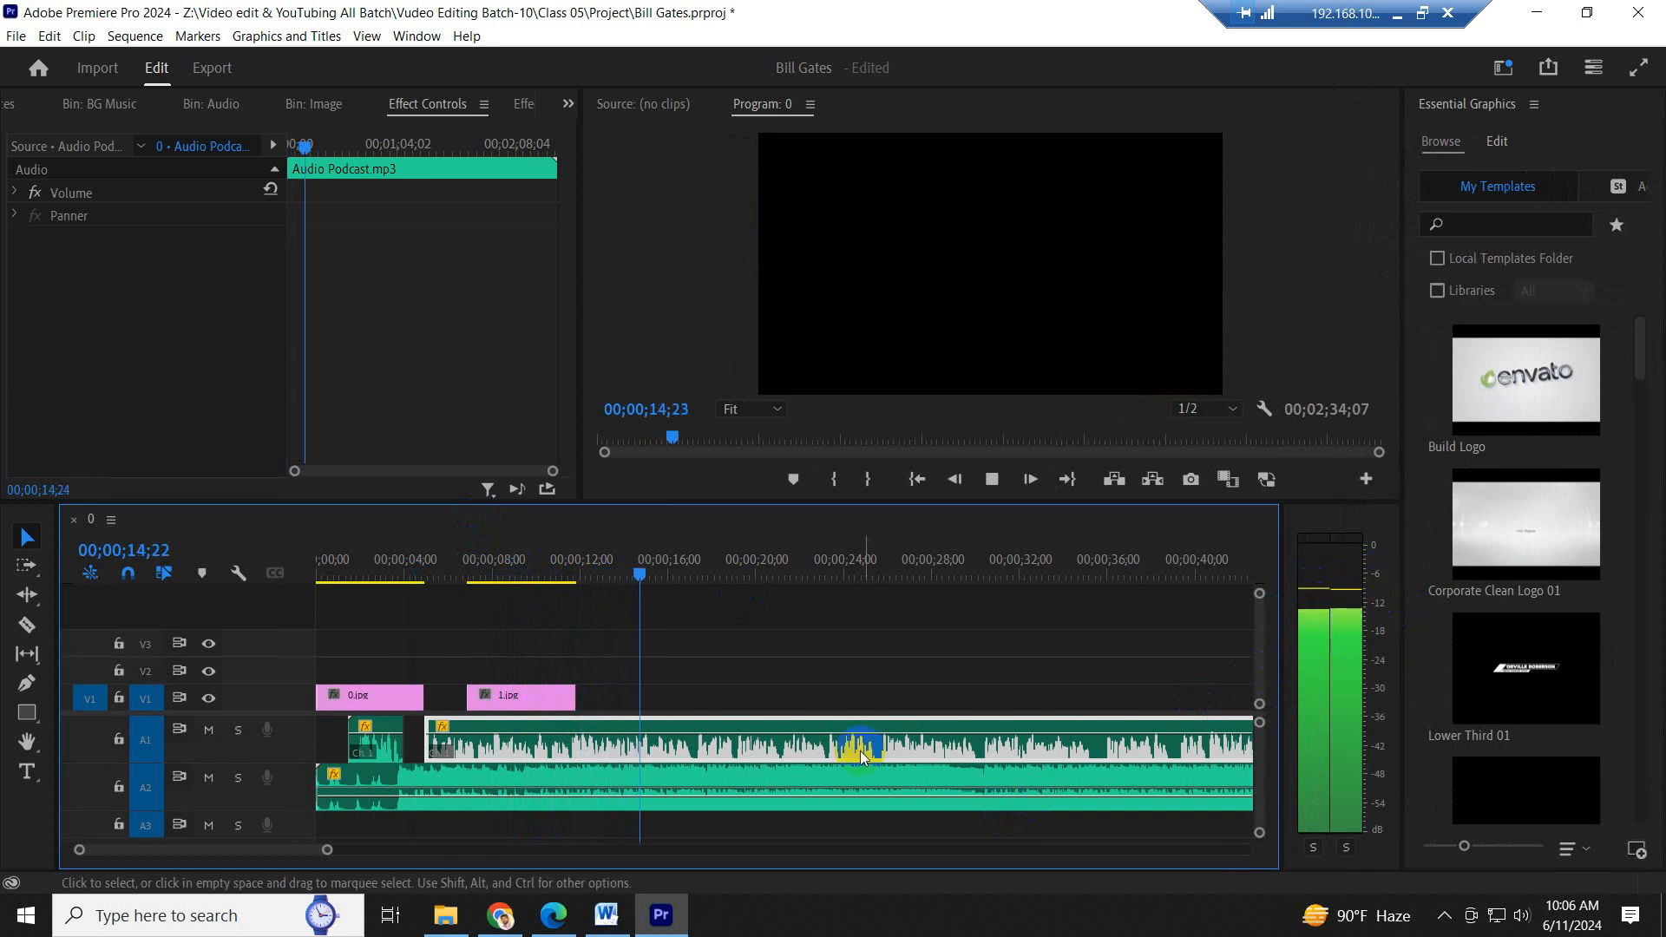
- Raise the volume of the second podcast segment on A1, fine-tune it during playback, and replay from 00;00;17;04
left_click_drag(861, 758, 858, 730)
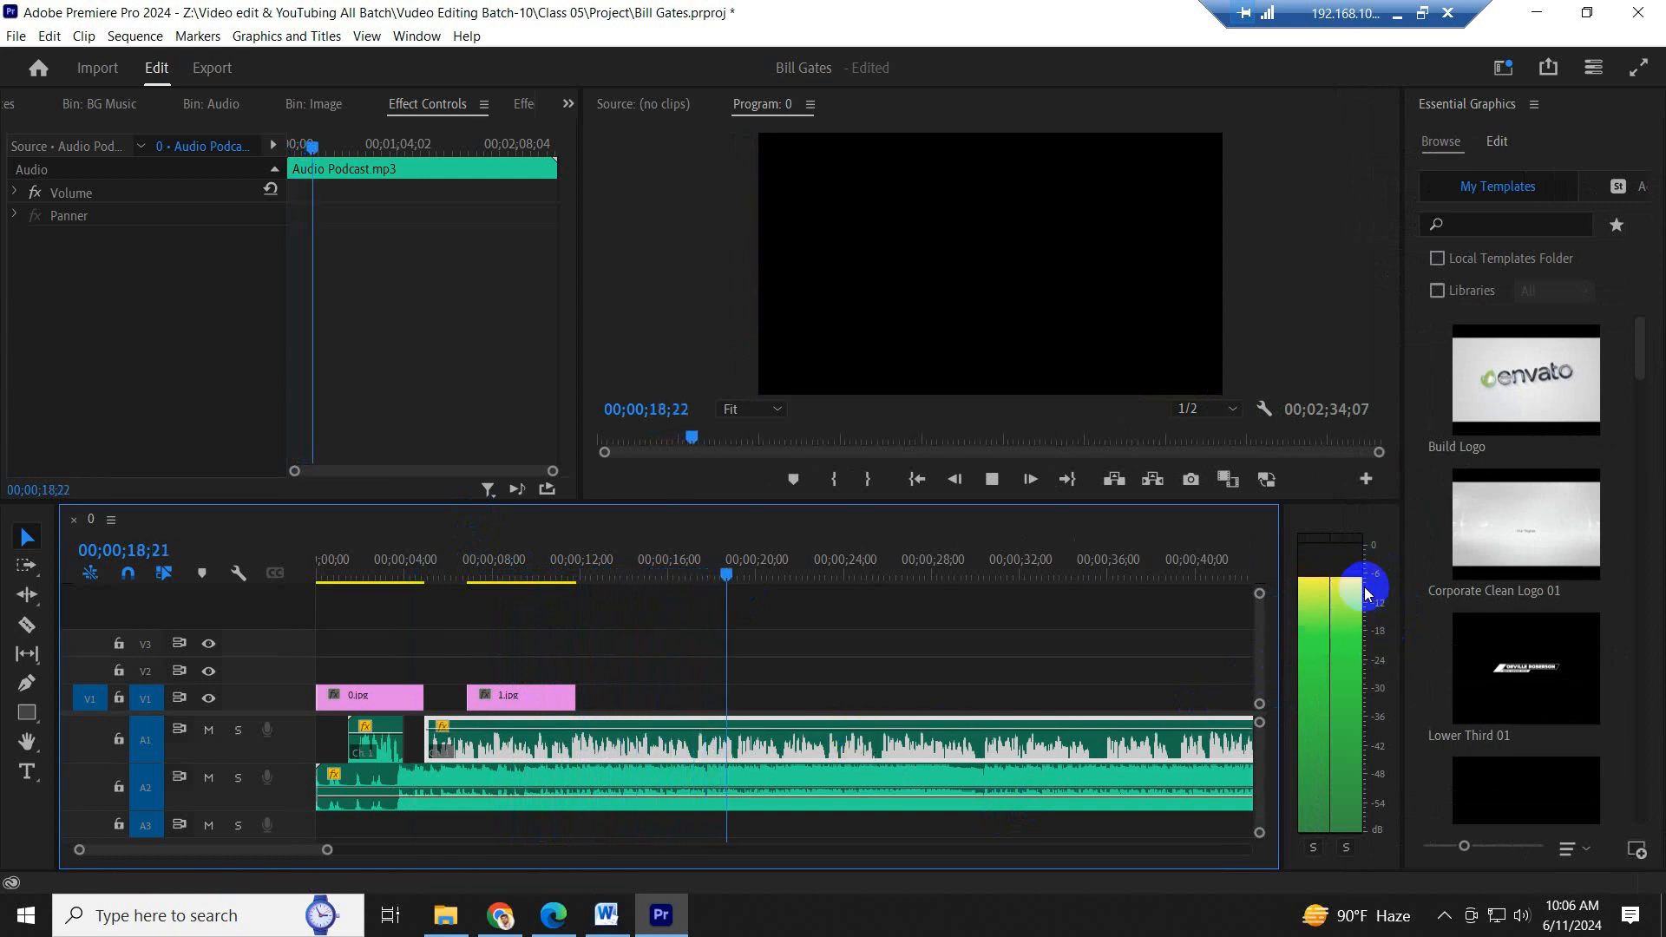
left_click_drag(848, 733, 854, 726)
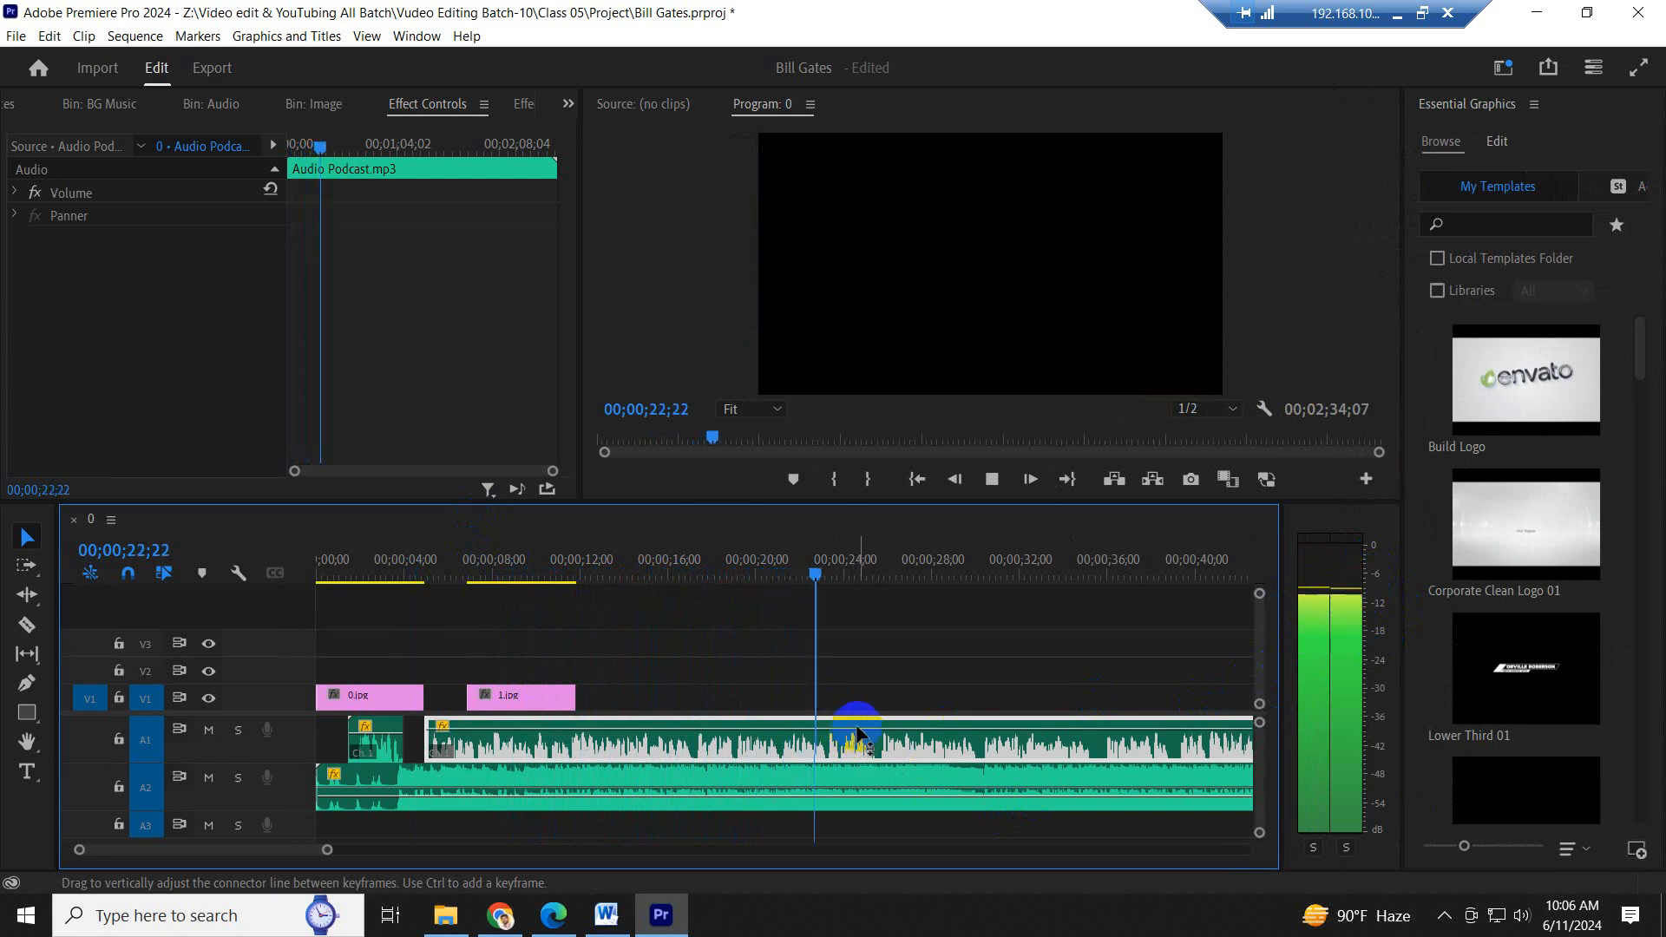
left_click_drag(857, 730, 858, 733)
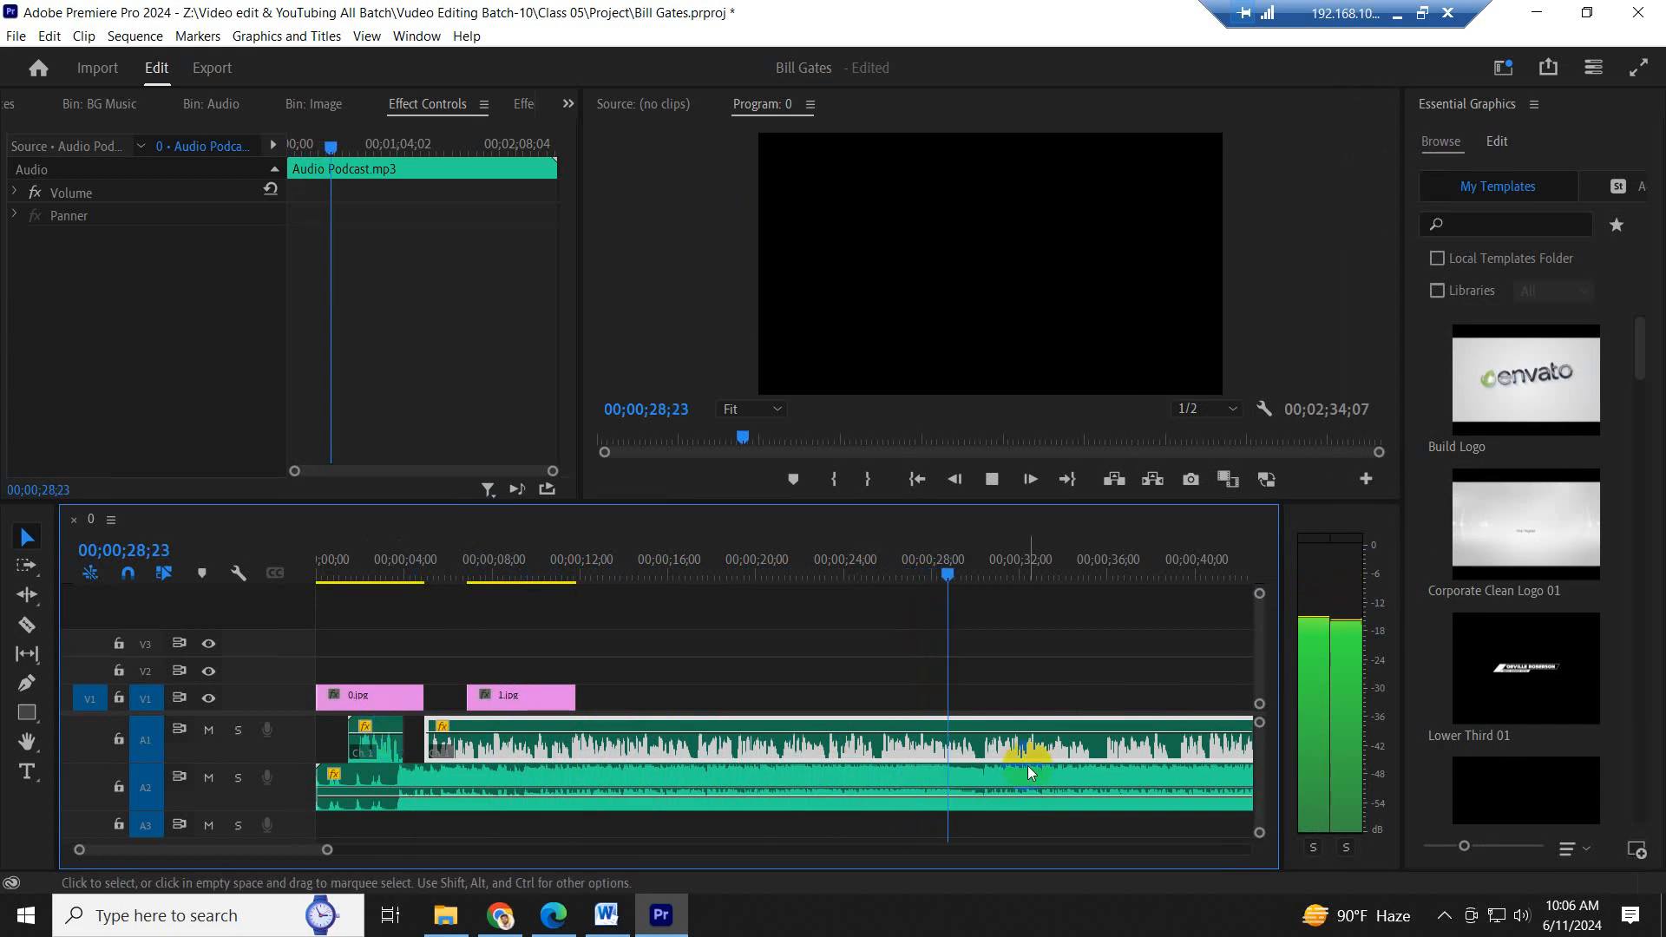
key("space")
left_click_drag(726, 565, 694, 569)
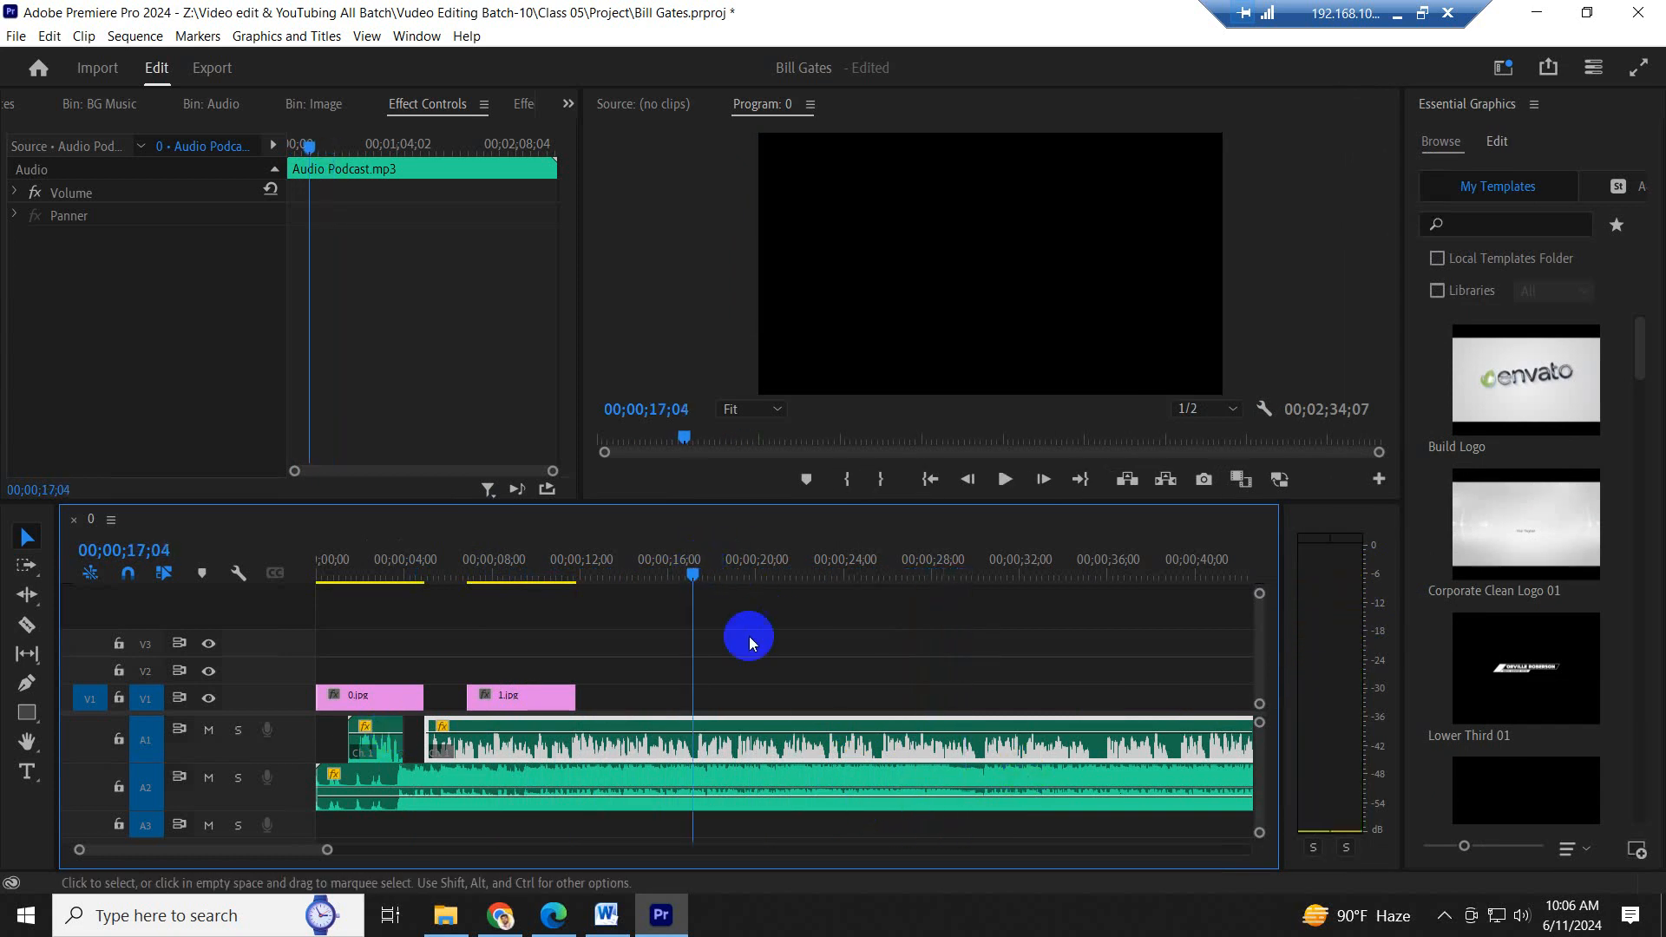
key("space")
- Raise the music clip's volume on A2 slightly and replay from about 16 seconds to check the balance with the podcast
key("space")
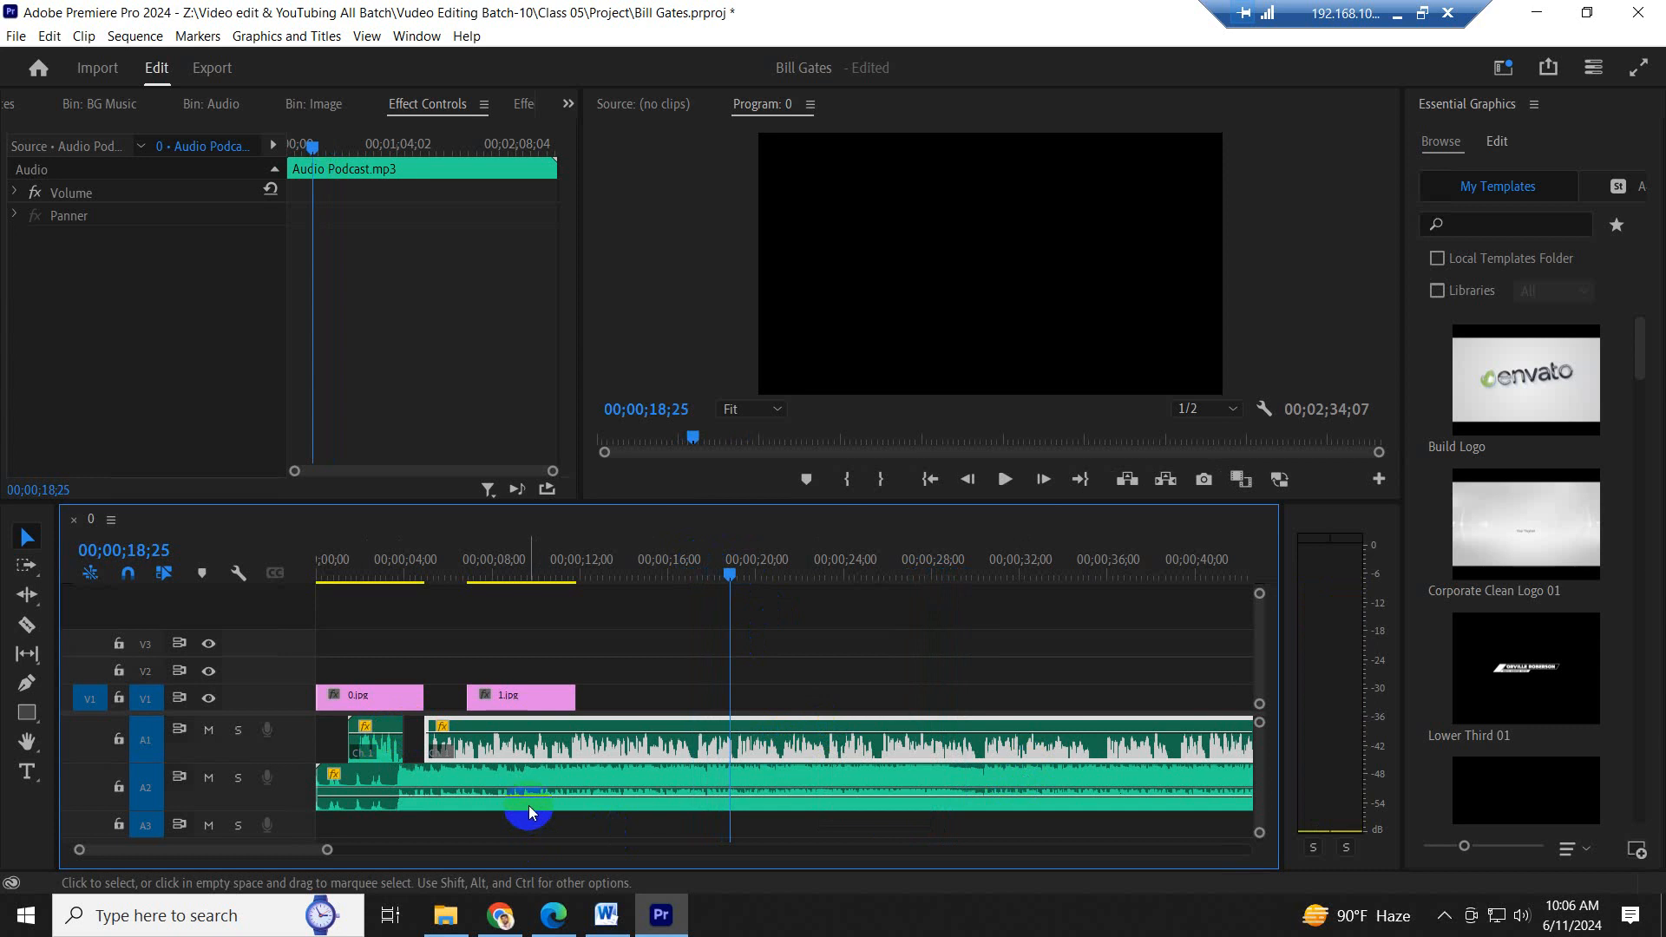
left_click(543, 797)
left_click_drag(543, 796, 555, 794)
key("space")
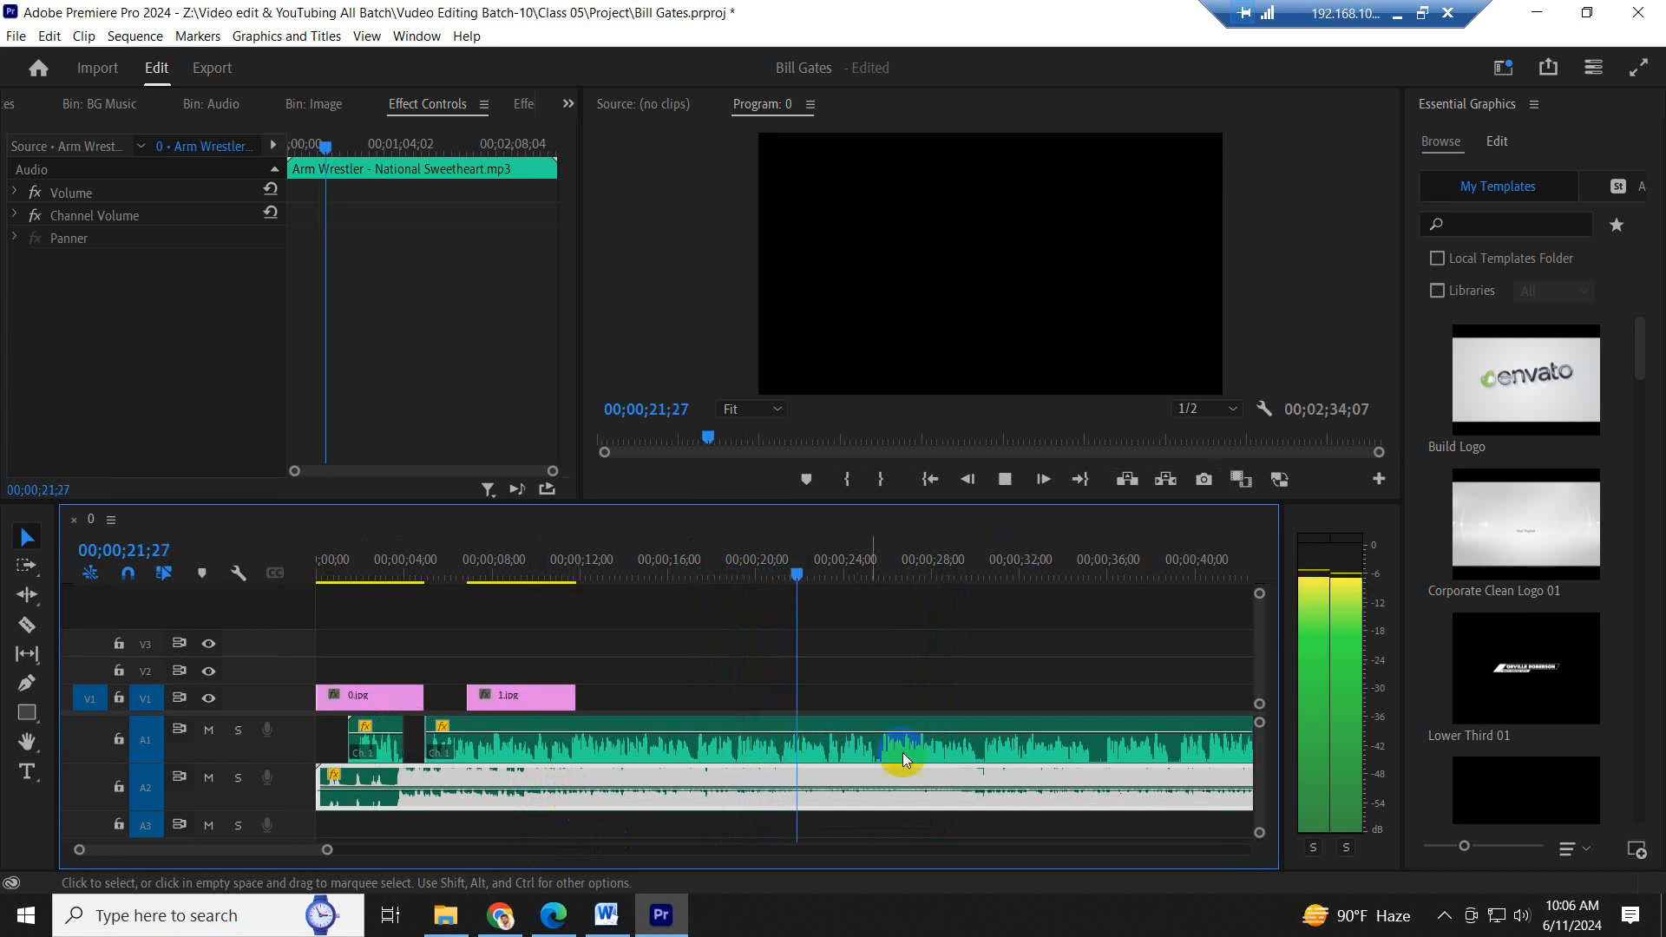
key("space")
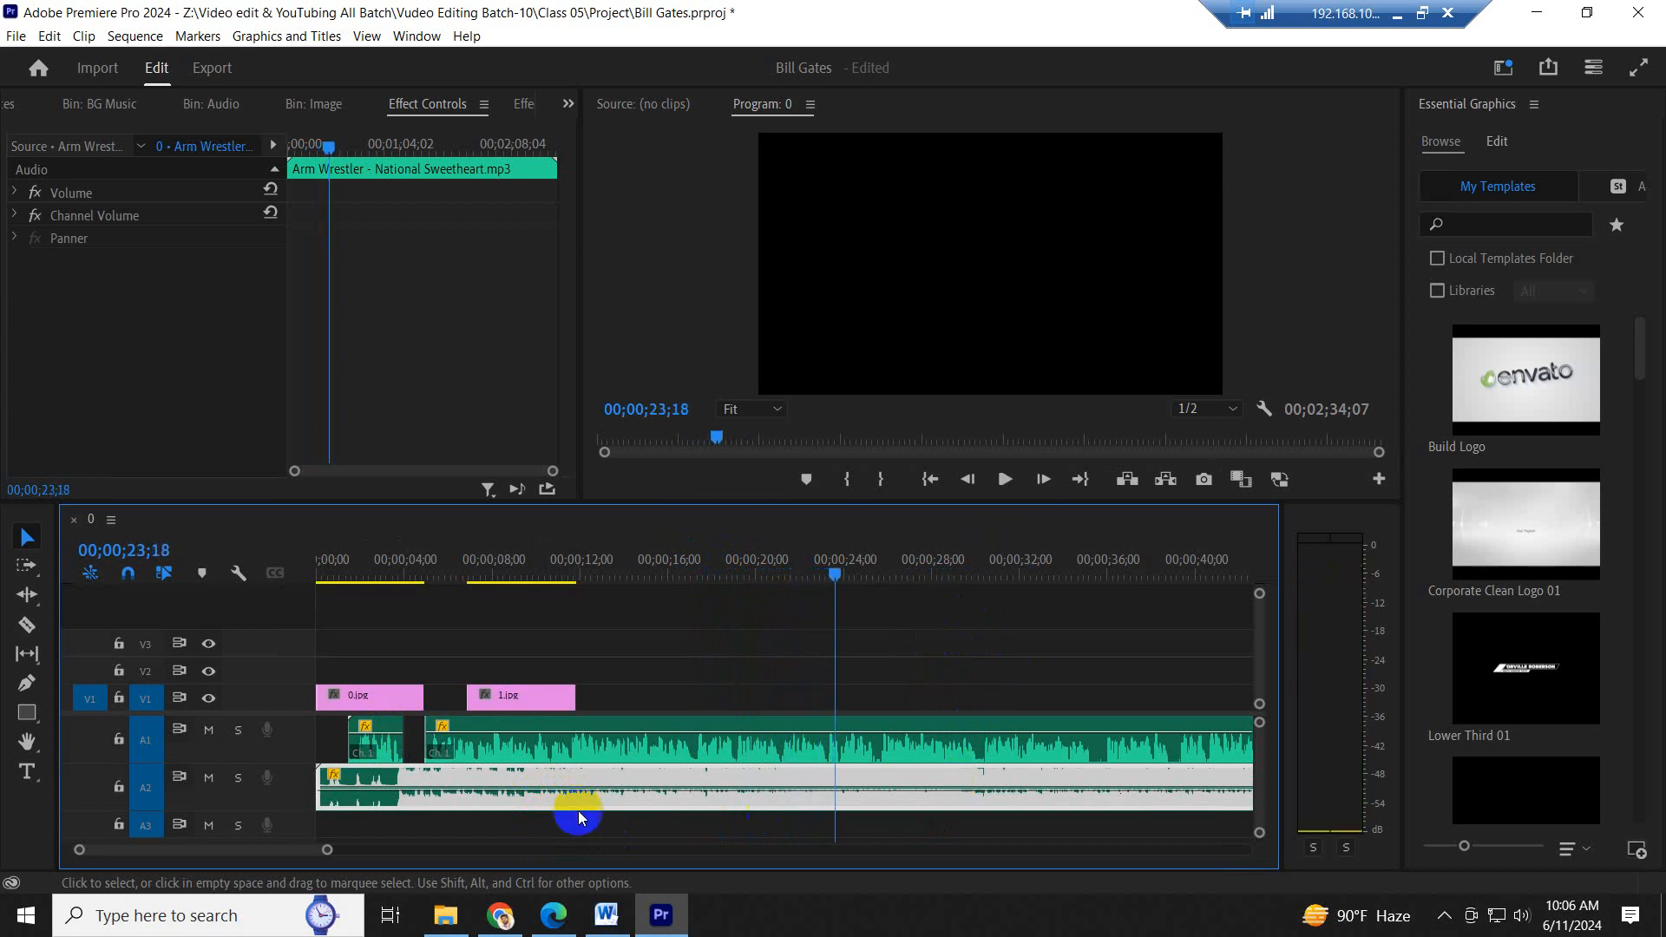
left_click_drag(599, 790, 601, 791)
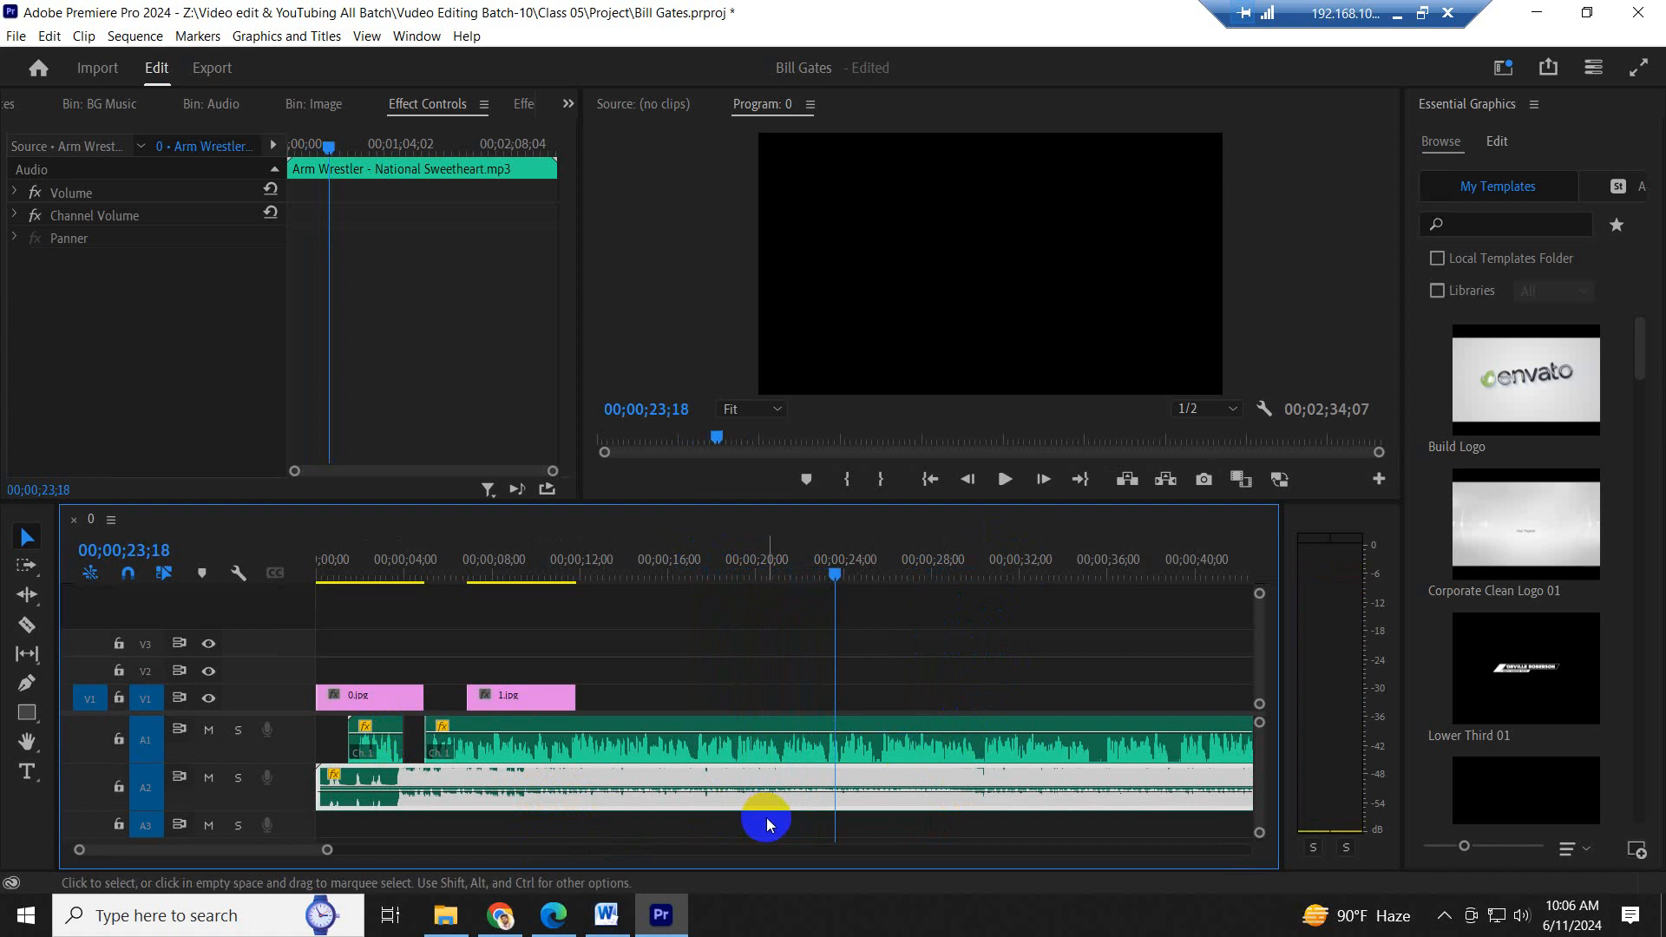
key("space")
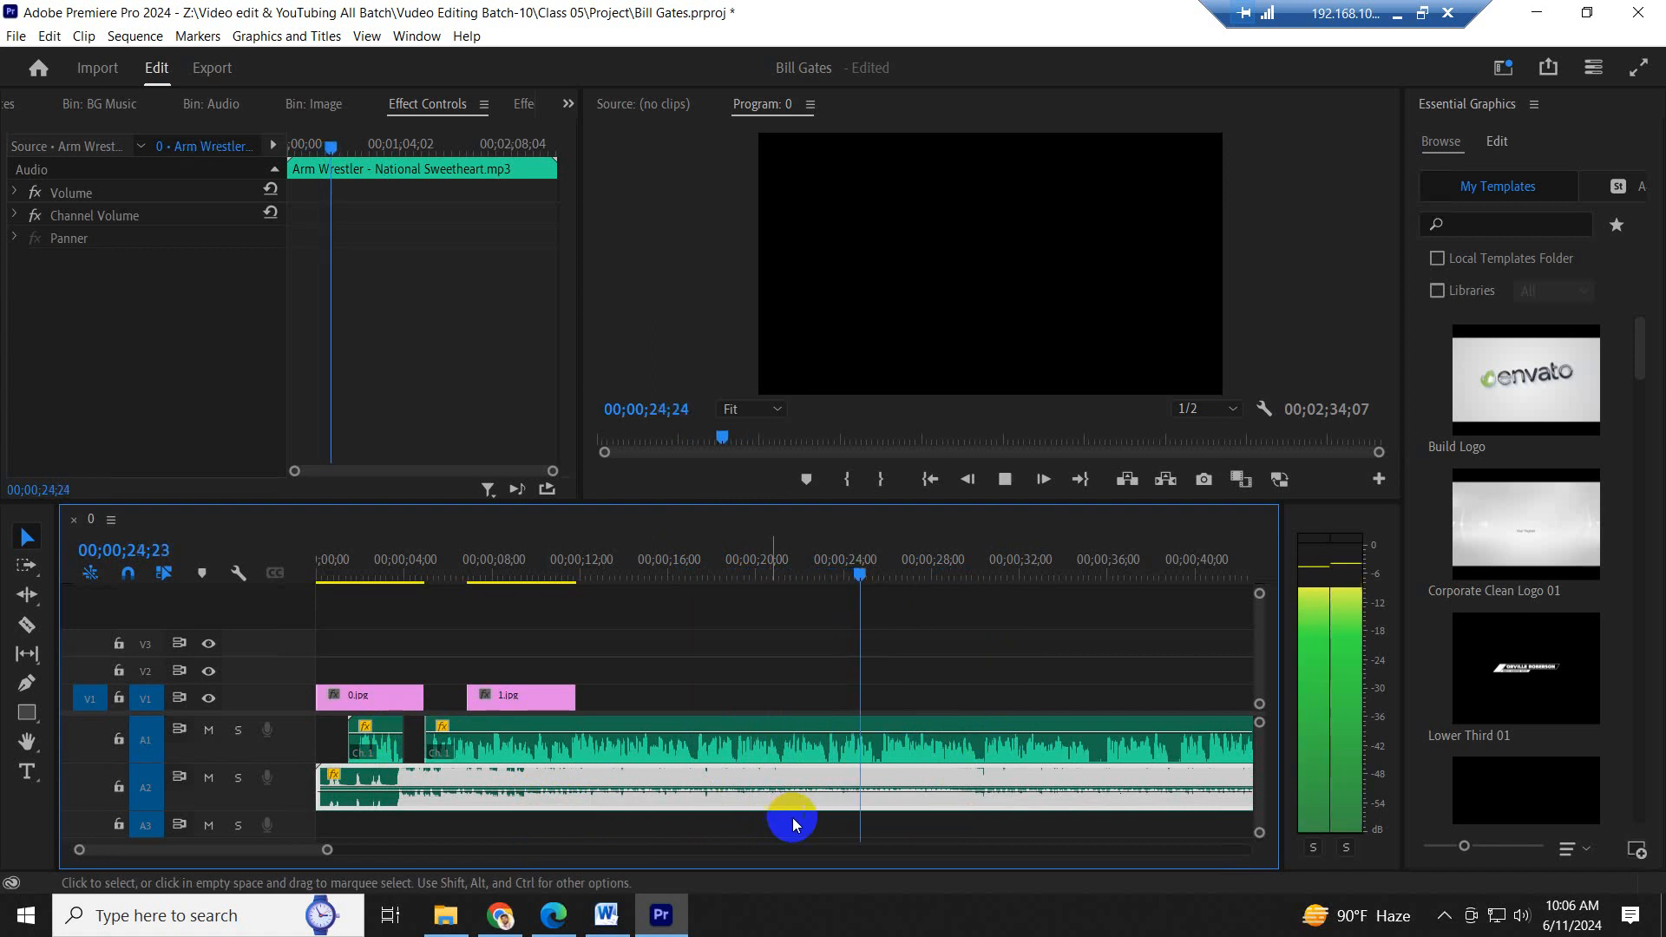
key("space")
left_click(665, 544)
key("space")
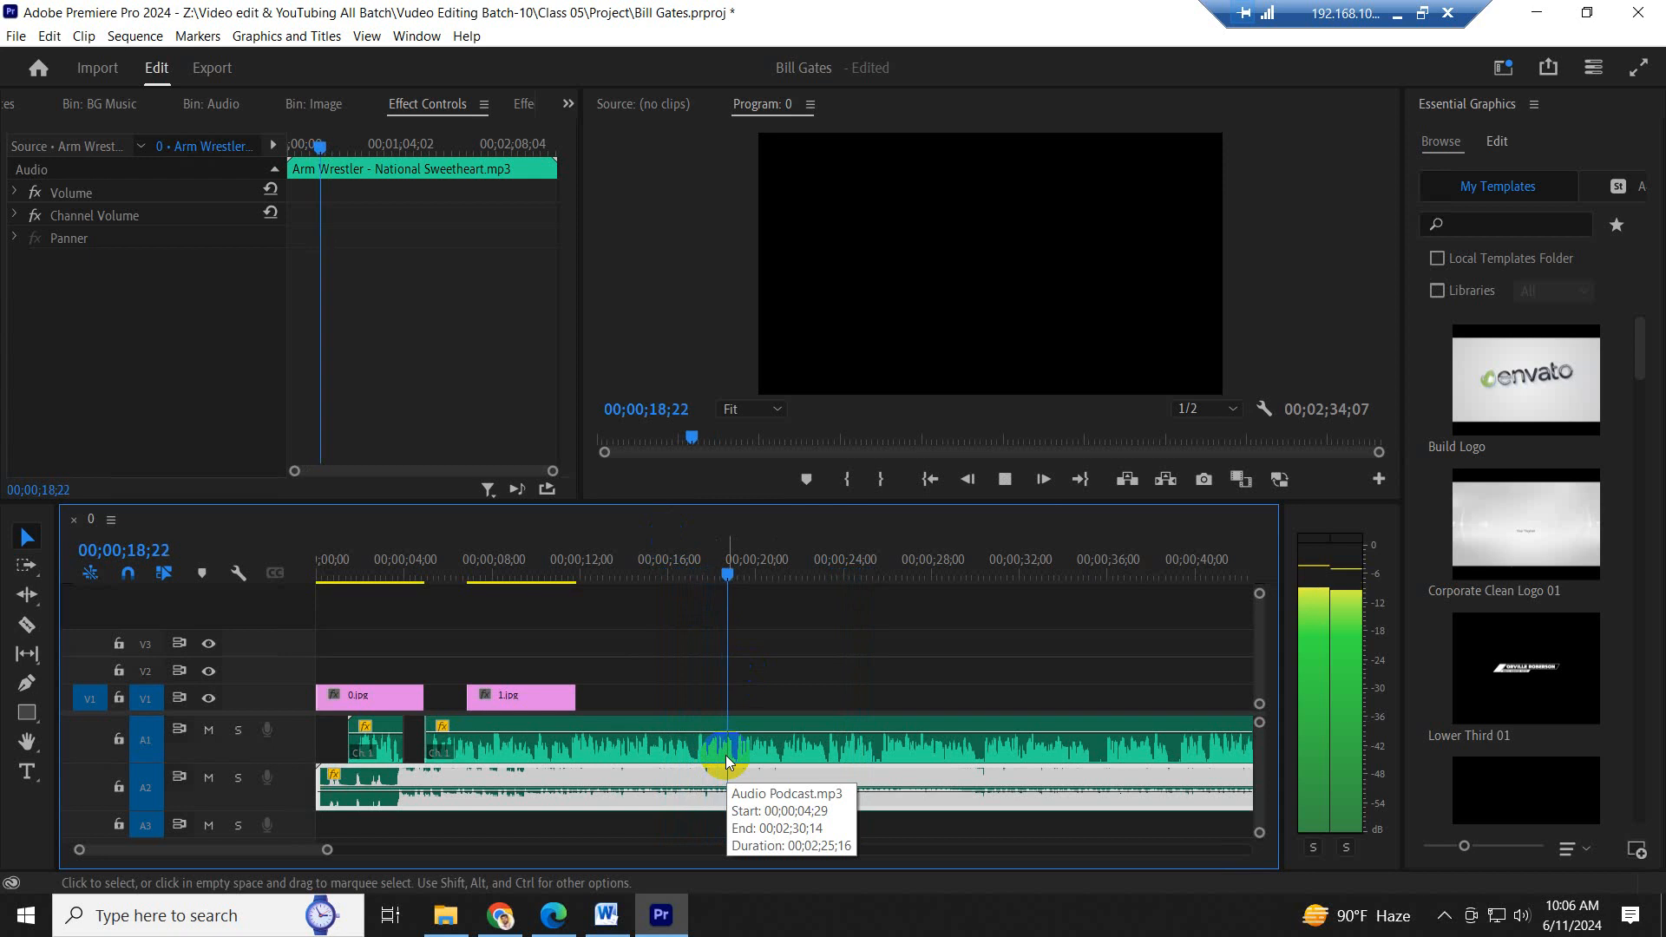
- Play the sequence from its beginning into the second podcast segment to compare speech and music levels
left_click(332, 566)
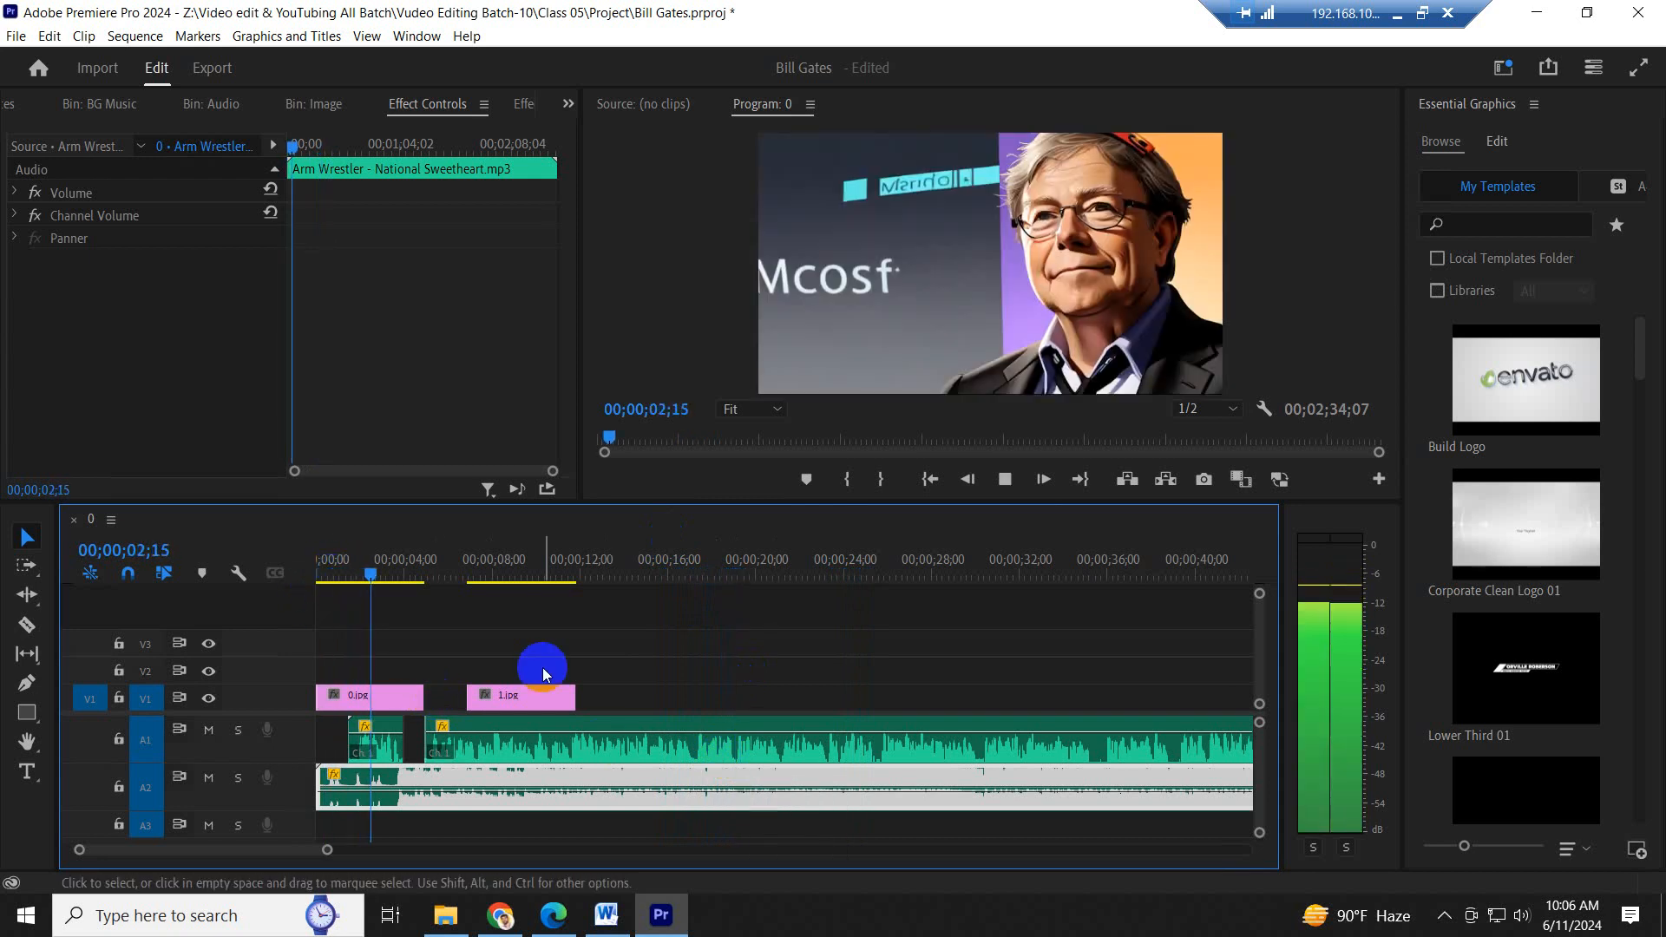
left_click(705, 649)
key("space")
key("space")
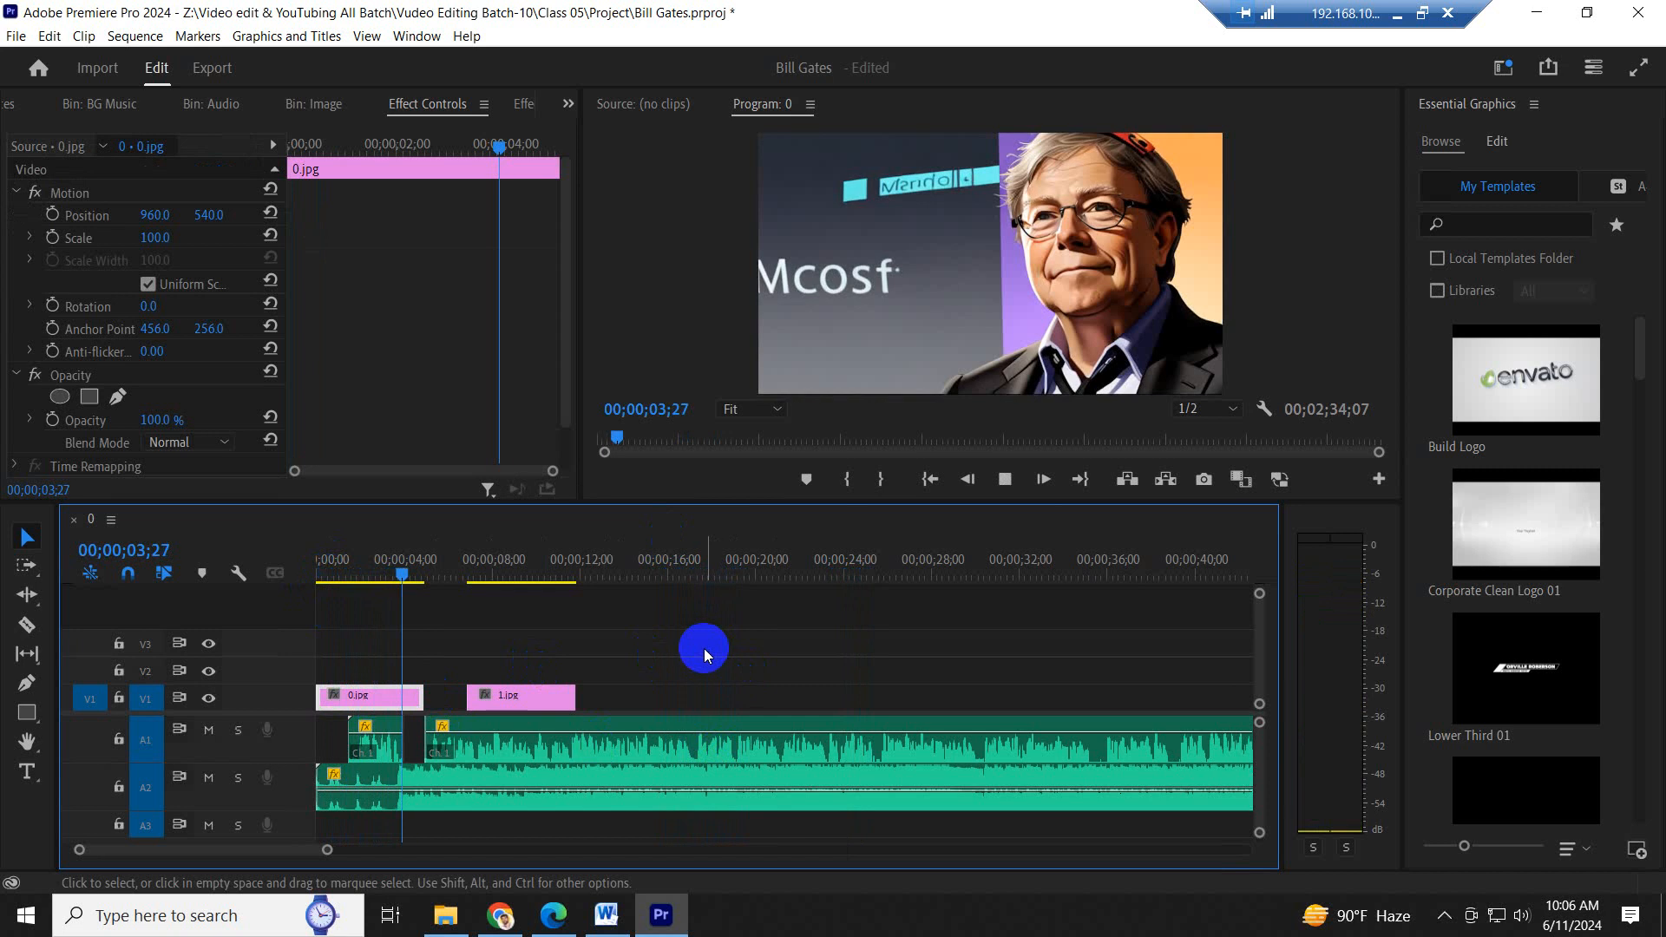
left_click(729, 747)
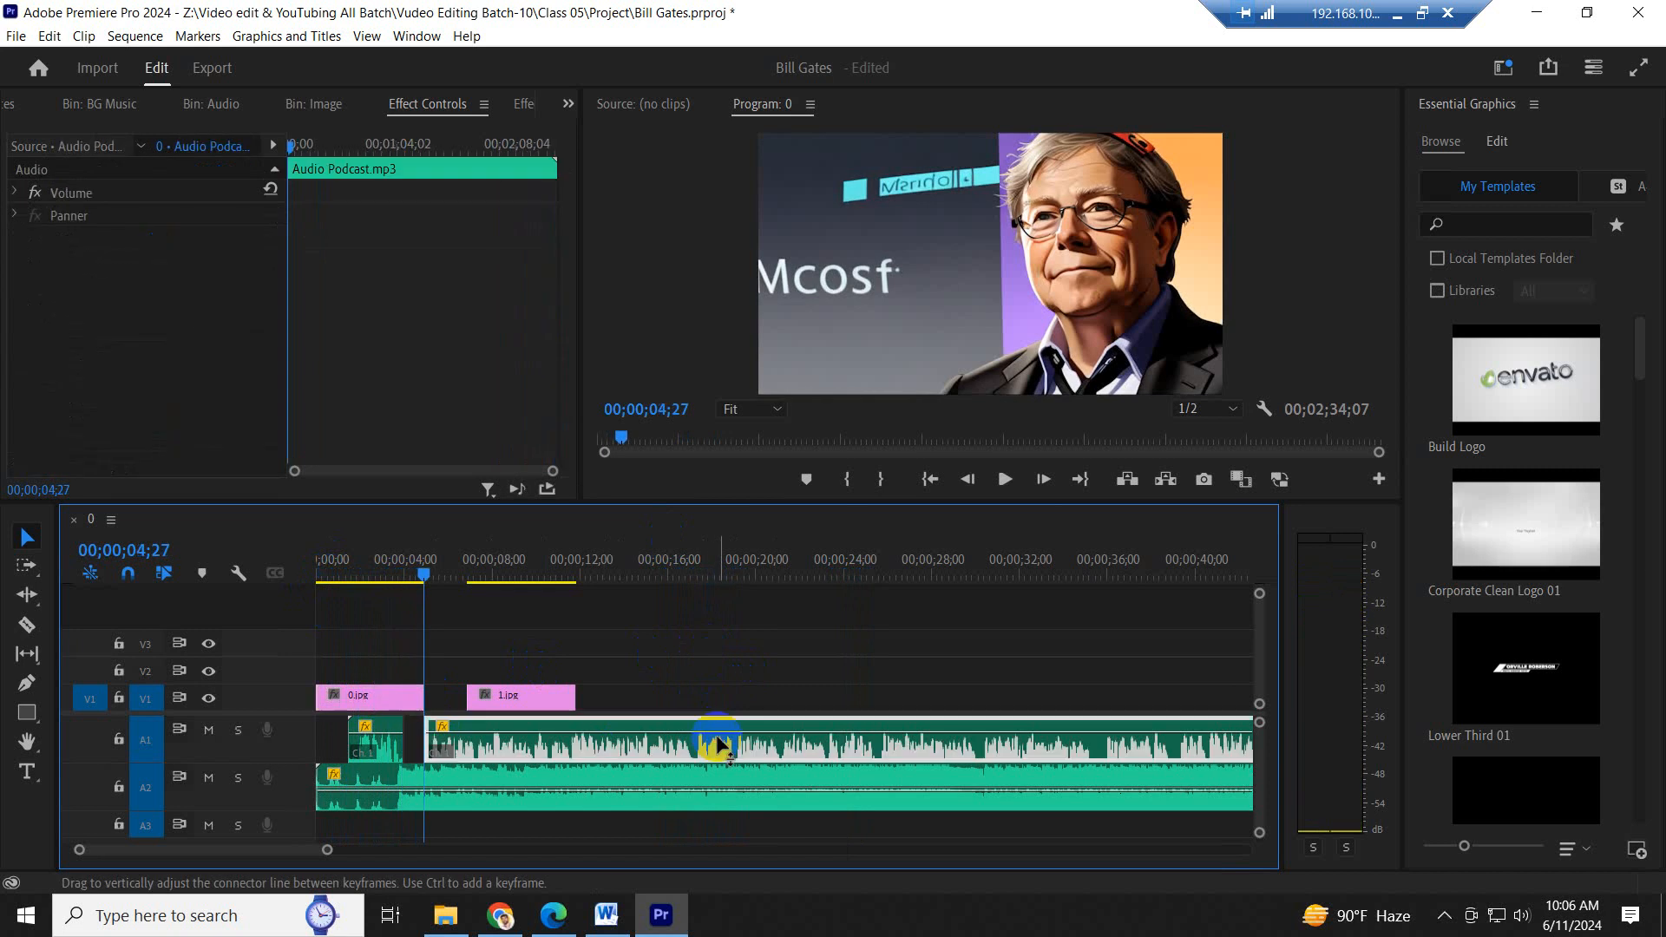
key("space")
- Set the music clip's volume on A2 to about -3.5 dB and lower it slightly more during playback
left_click(718, 789)
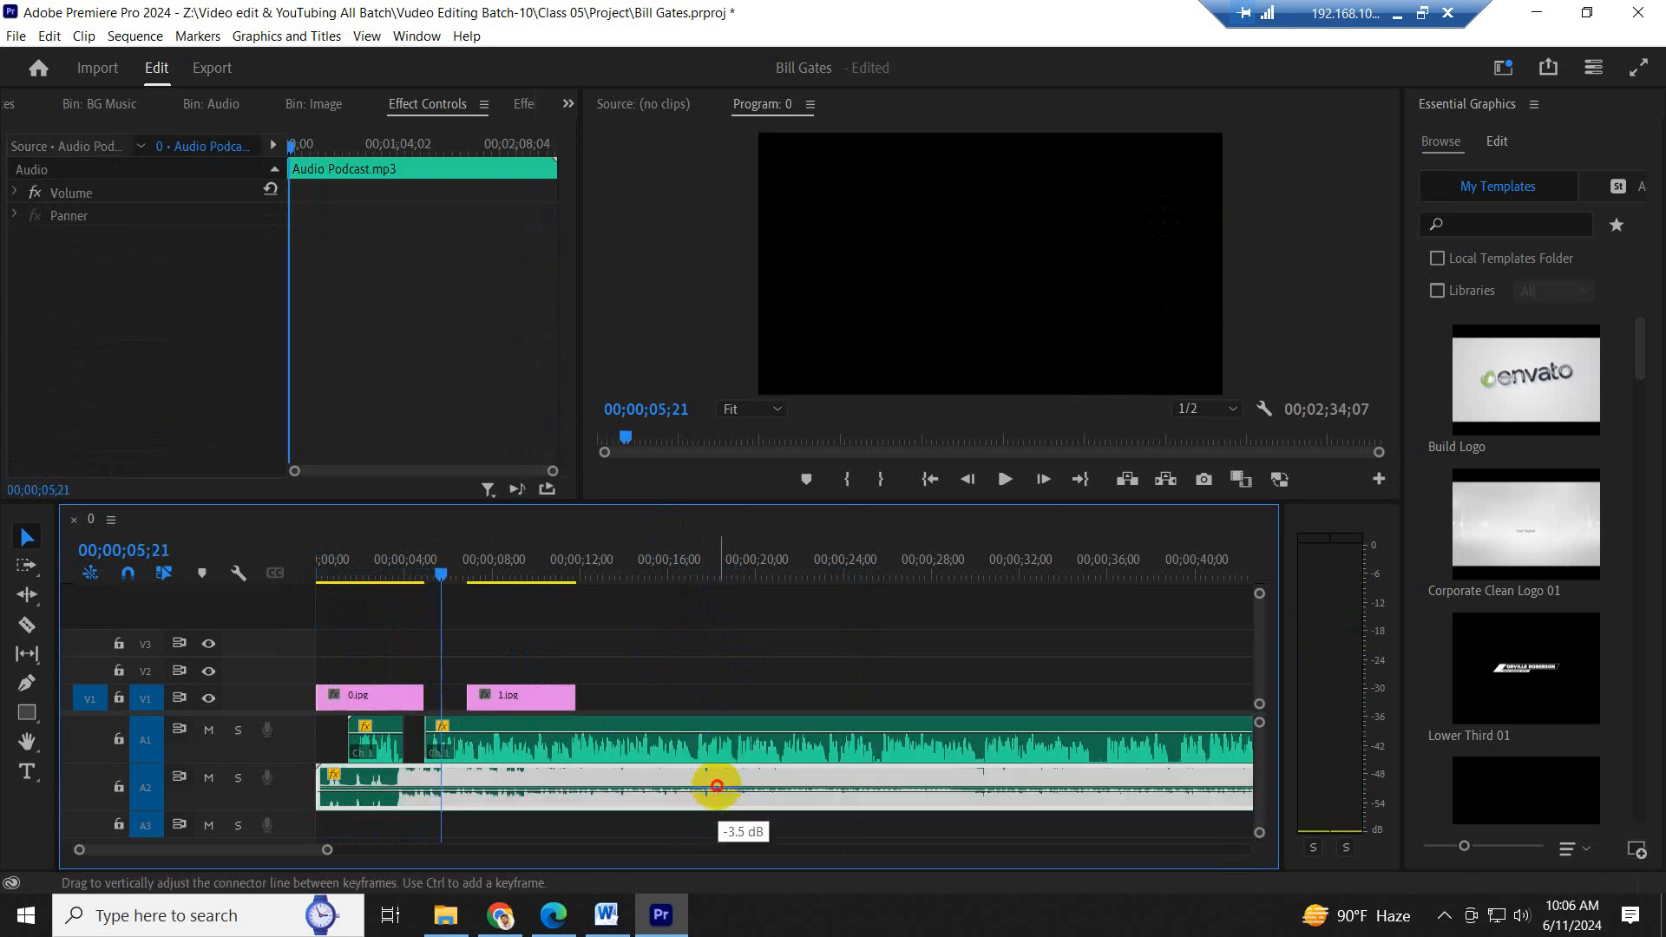
key("space")
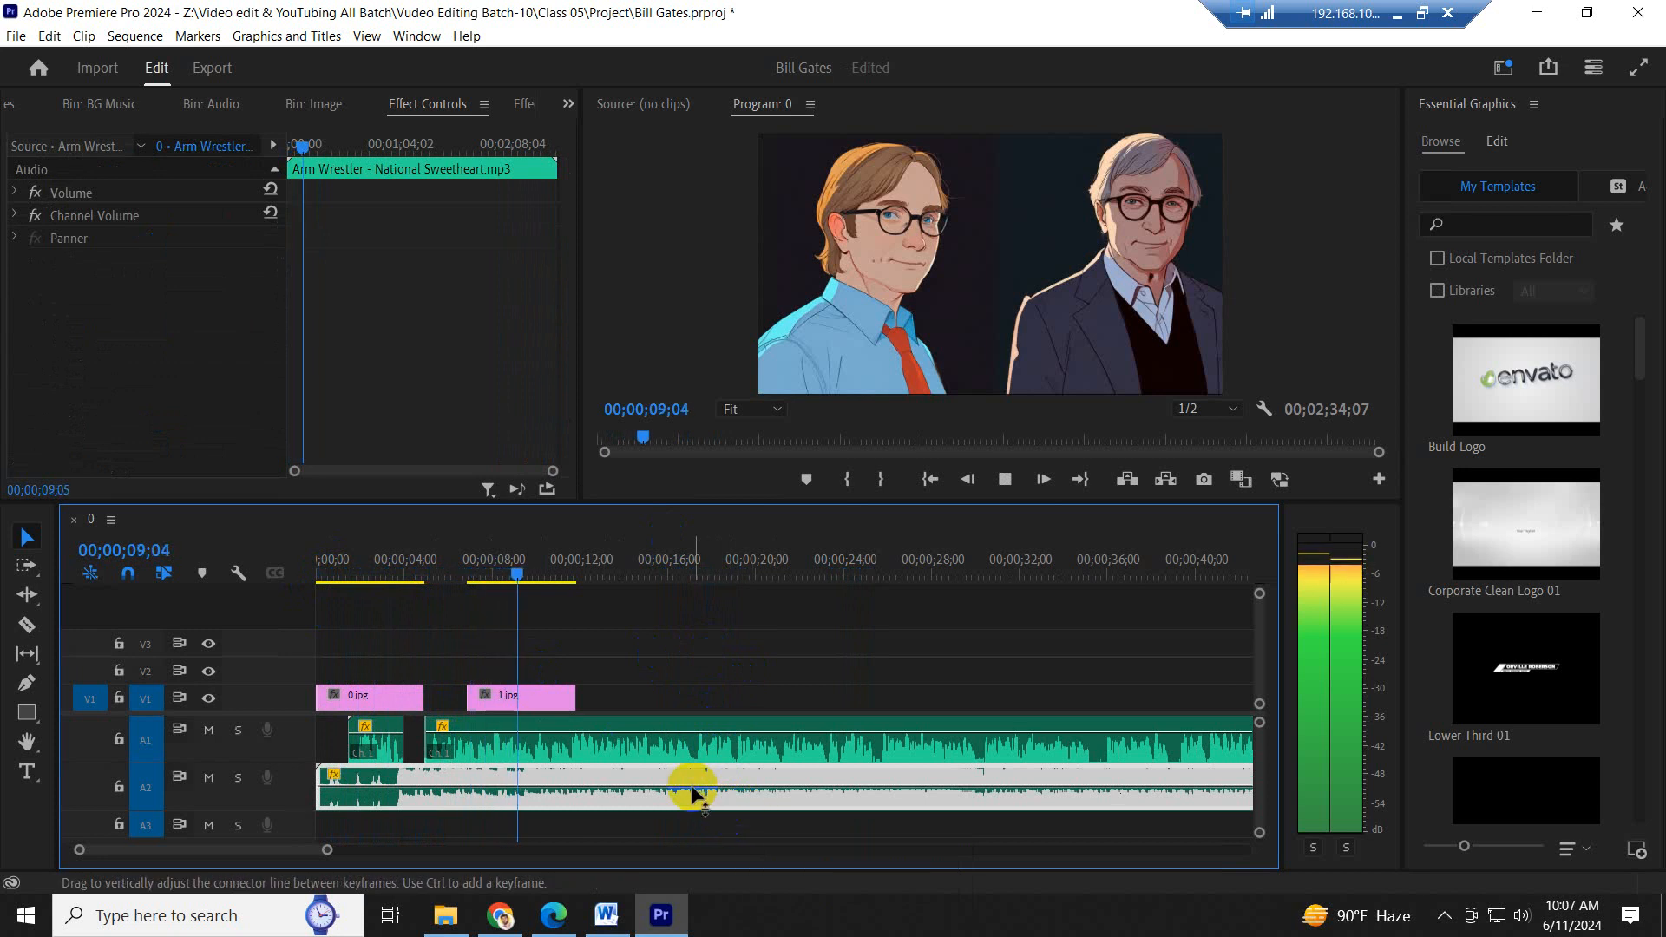
left_click_drag(699, 787, 700, 793)
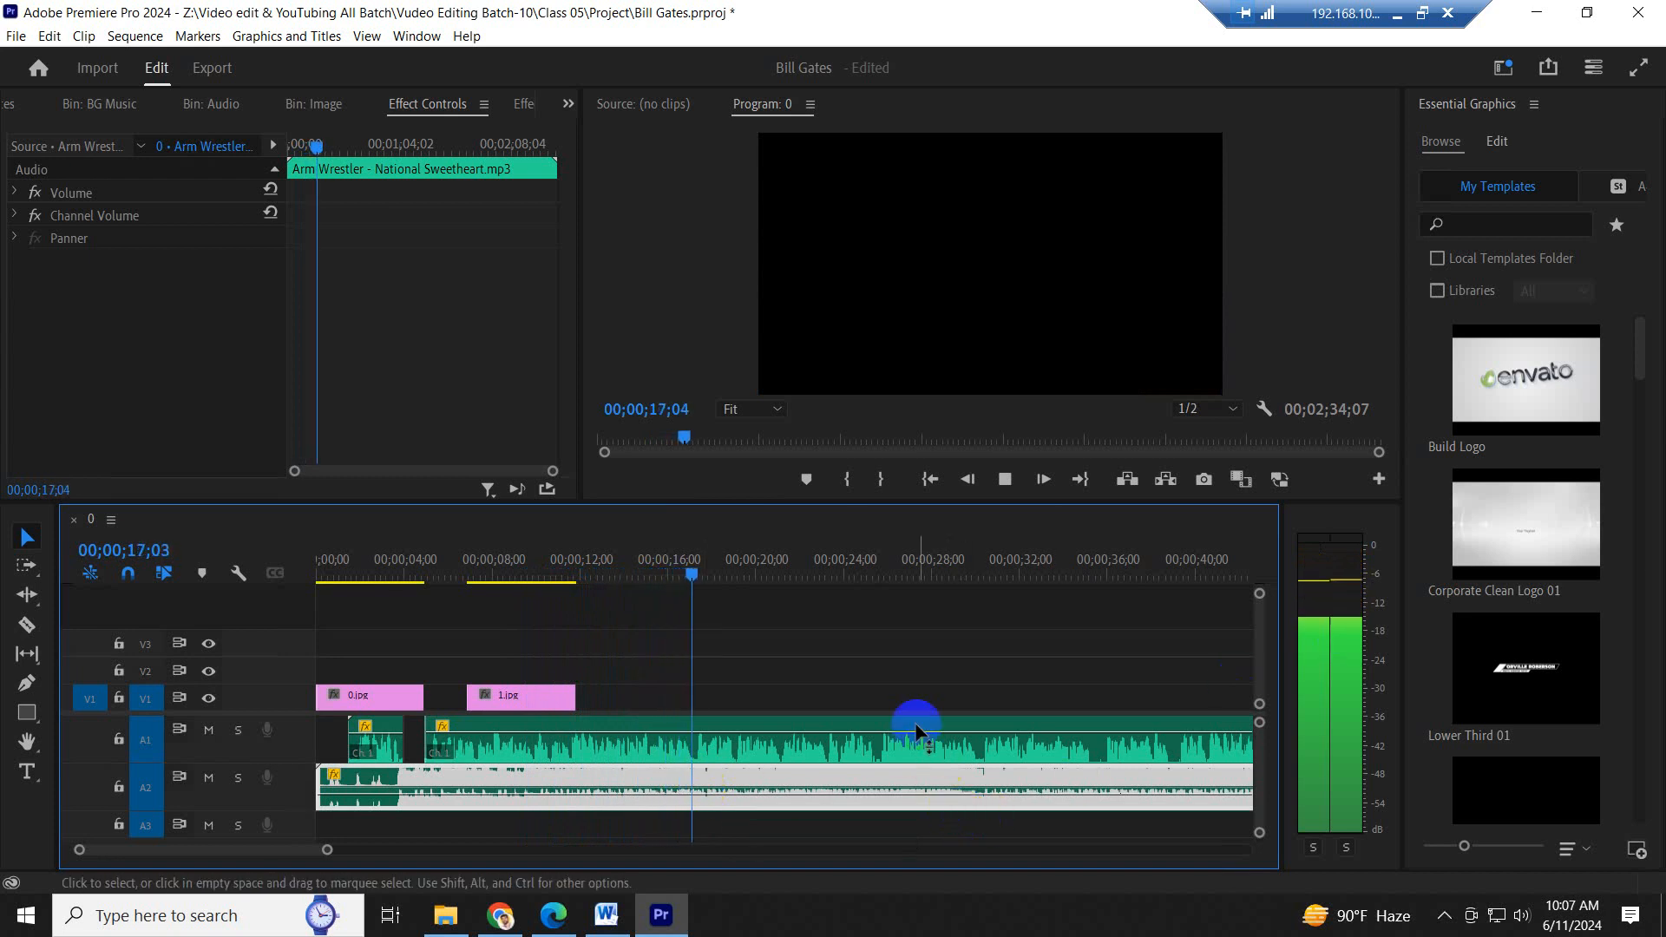
- Set the computer's Remote Audio volume to 78
left_click(1521, 916)
left_click(1542, 864)
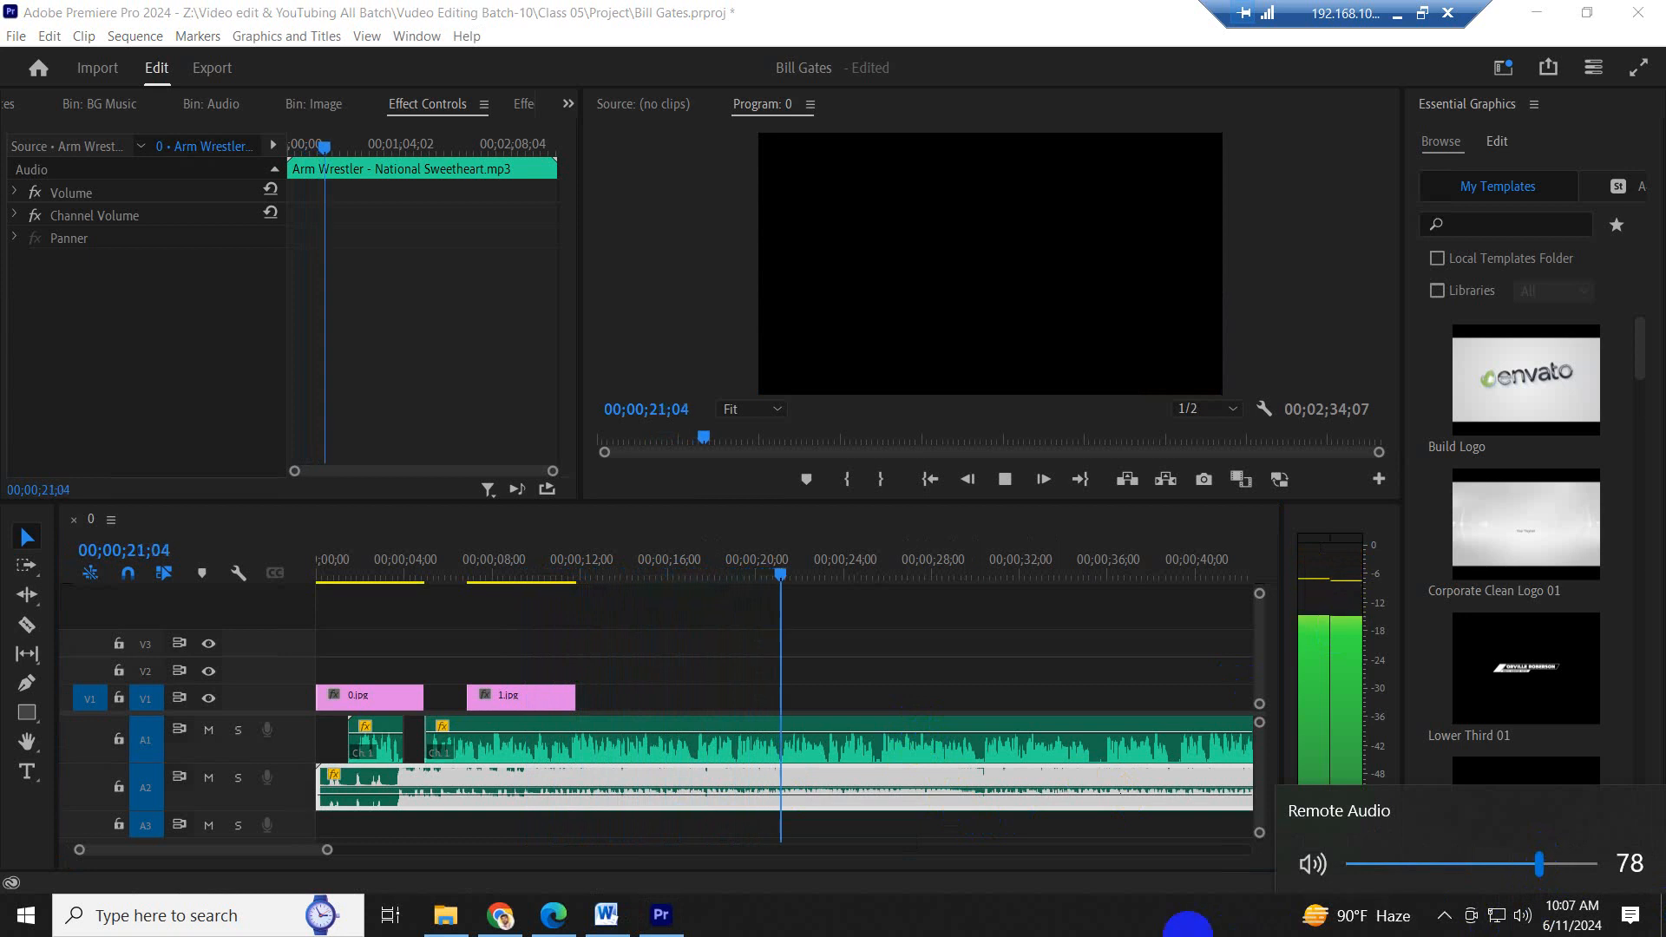
left_click(1134, 919)
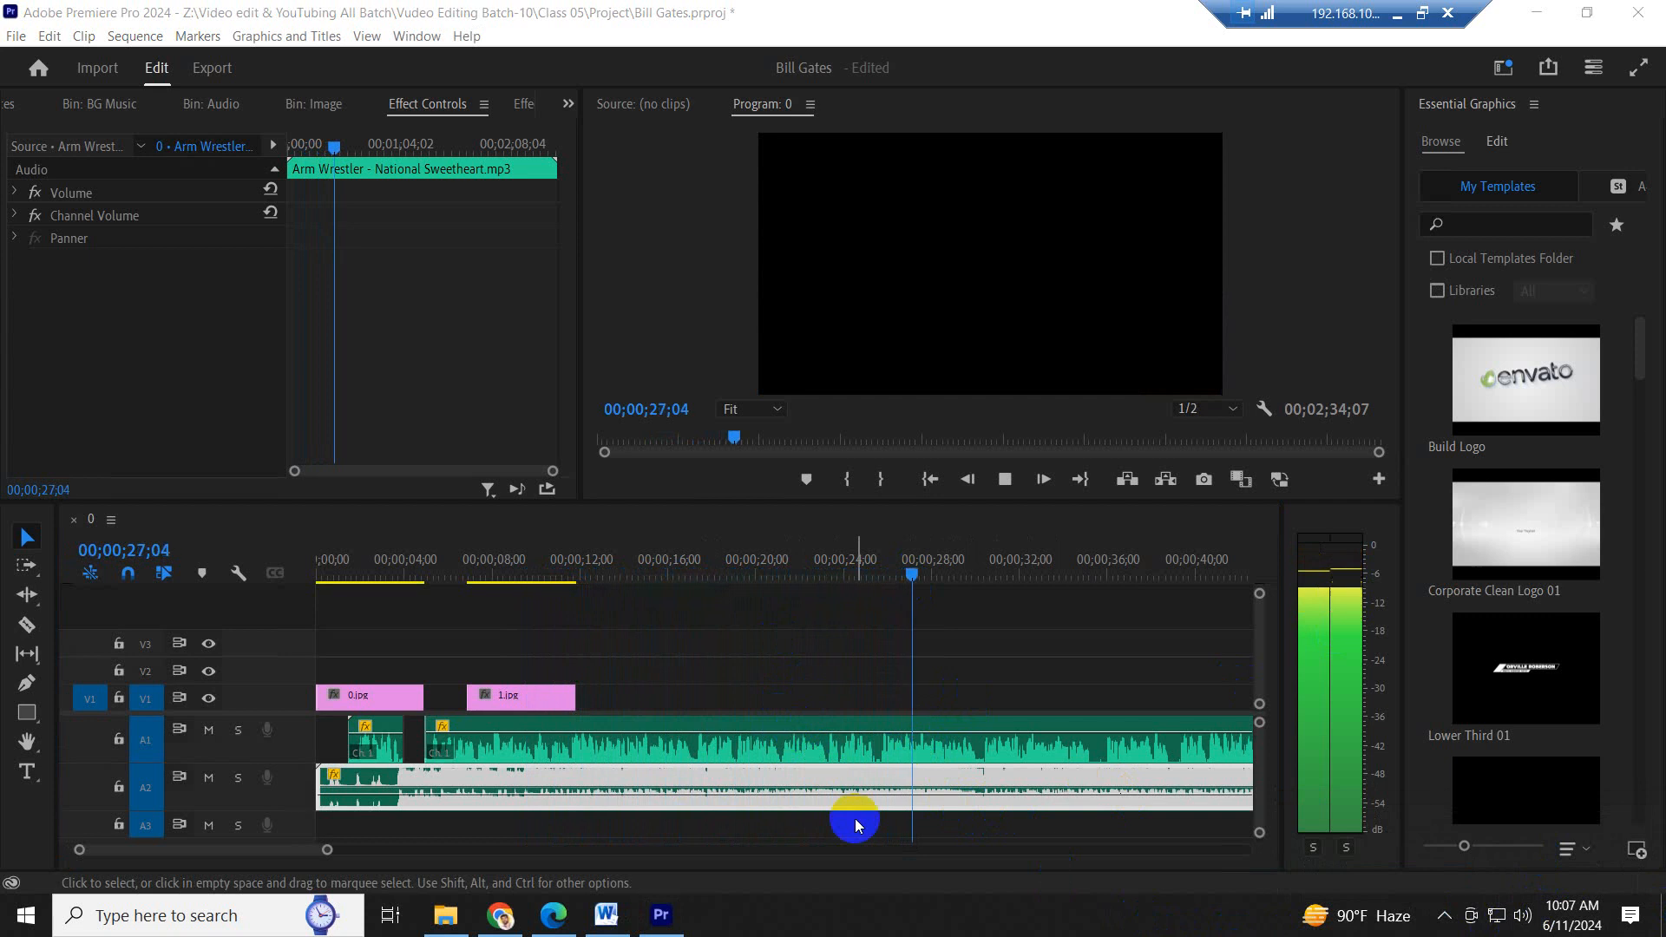
- Lower the music clip's volume on A2 further and play the sequence from 00;00;25;04
left_click(869, 566)
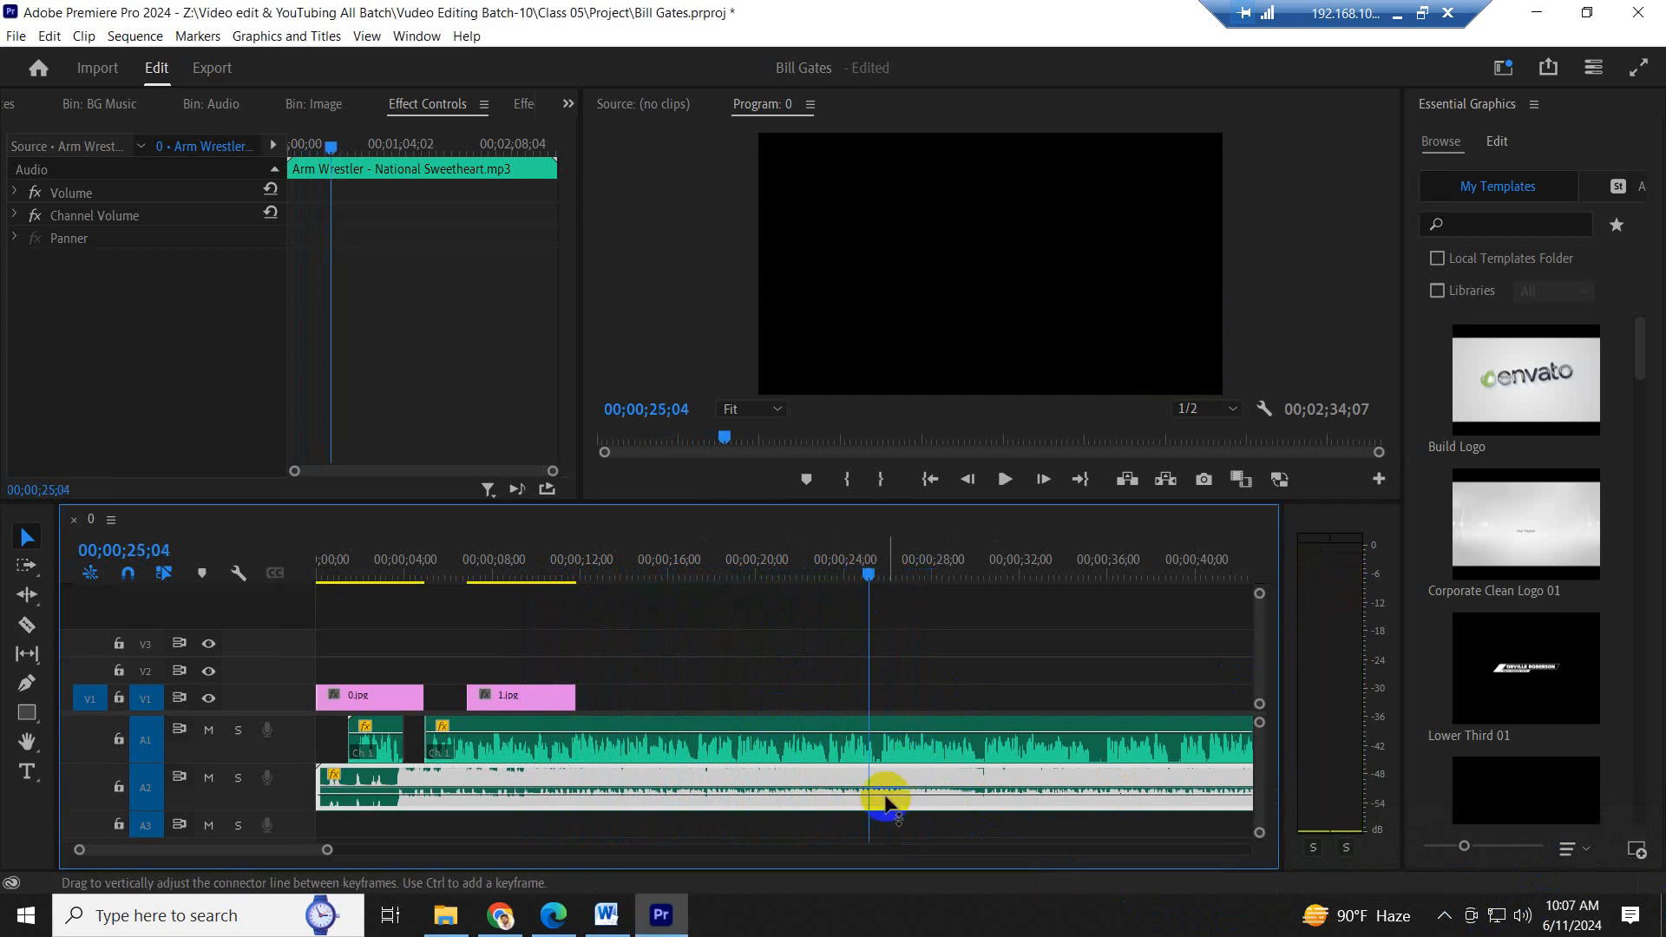
left_click_drag(886, 800, 890, 796)
key("space")
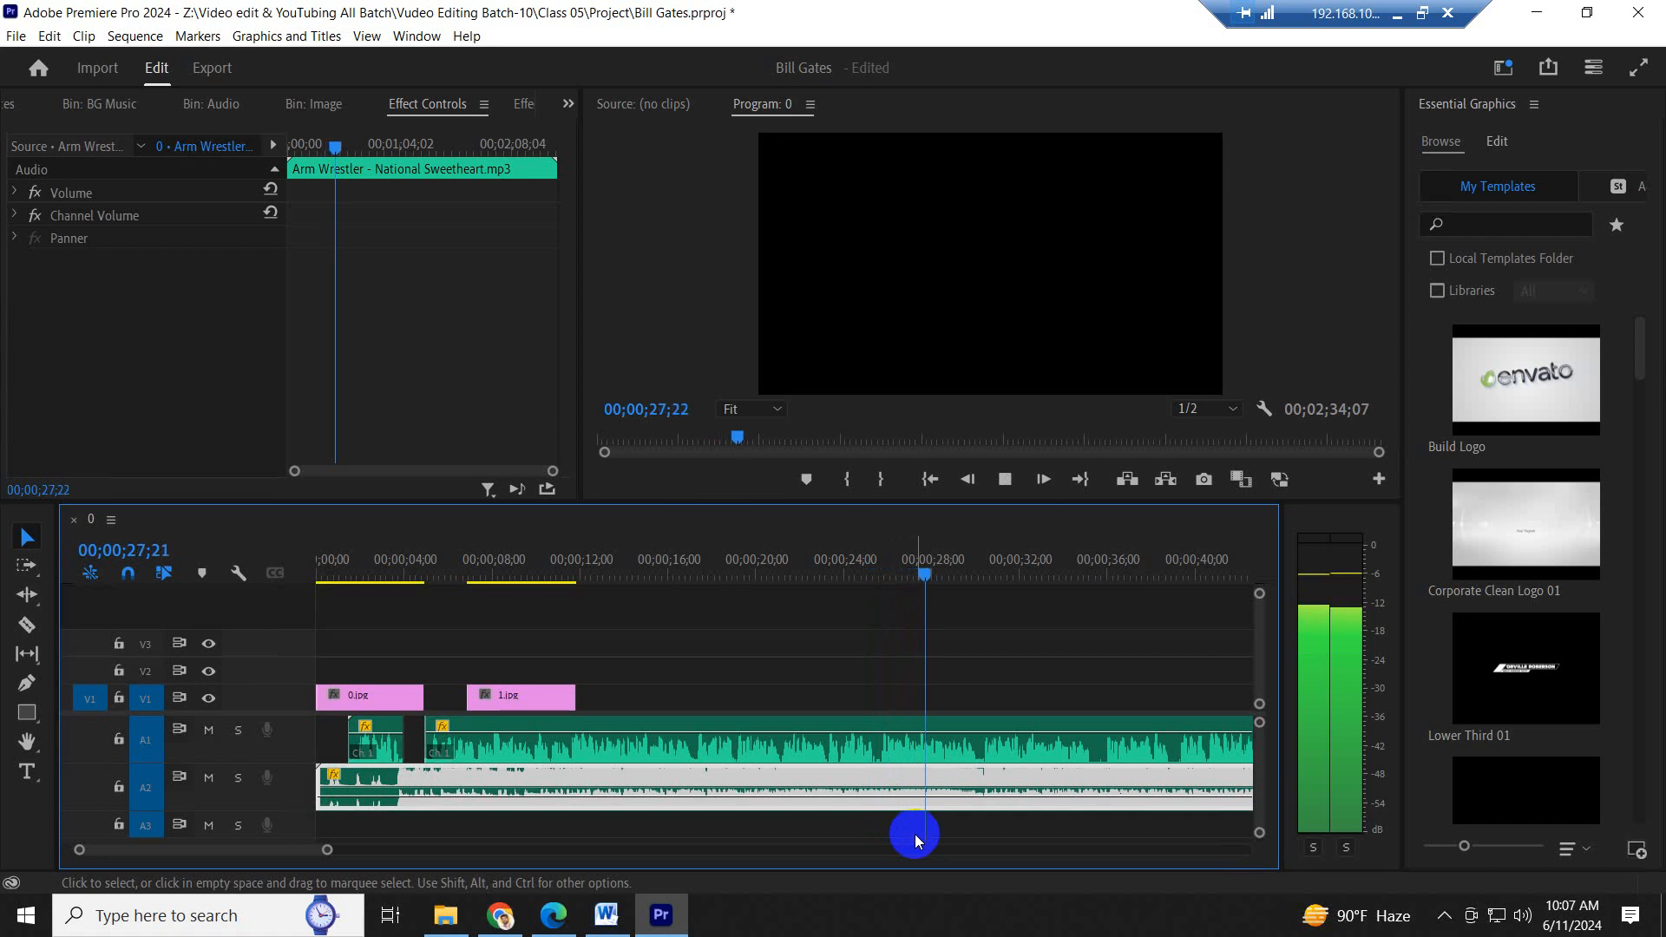
- Trim the quiet intro off the music clip on A2, keeping its start at 00;00;00;00, and play the opening to check it
left_click_drag(335, 555, 292, 564)
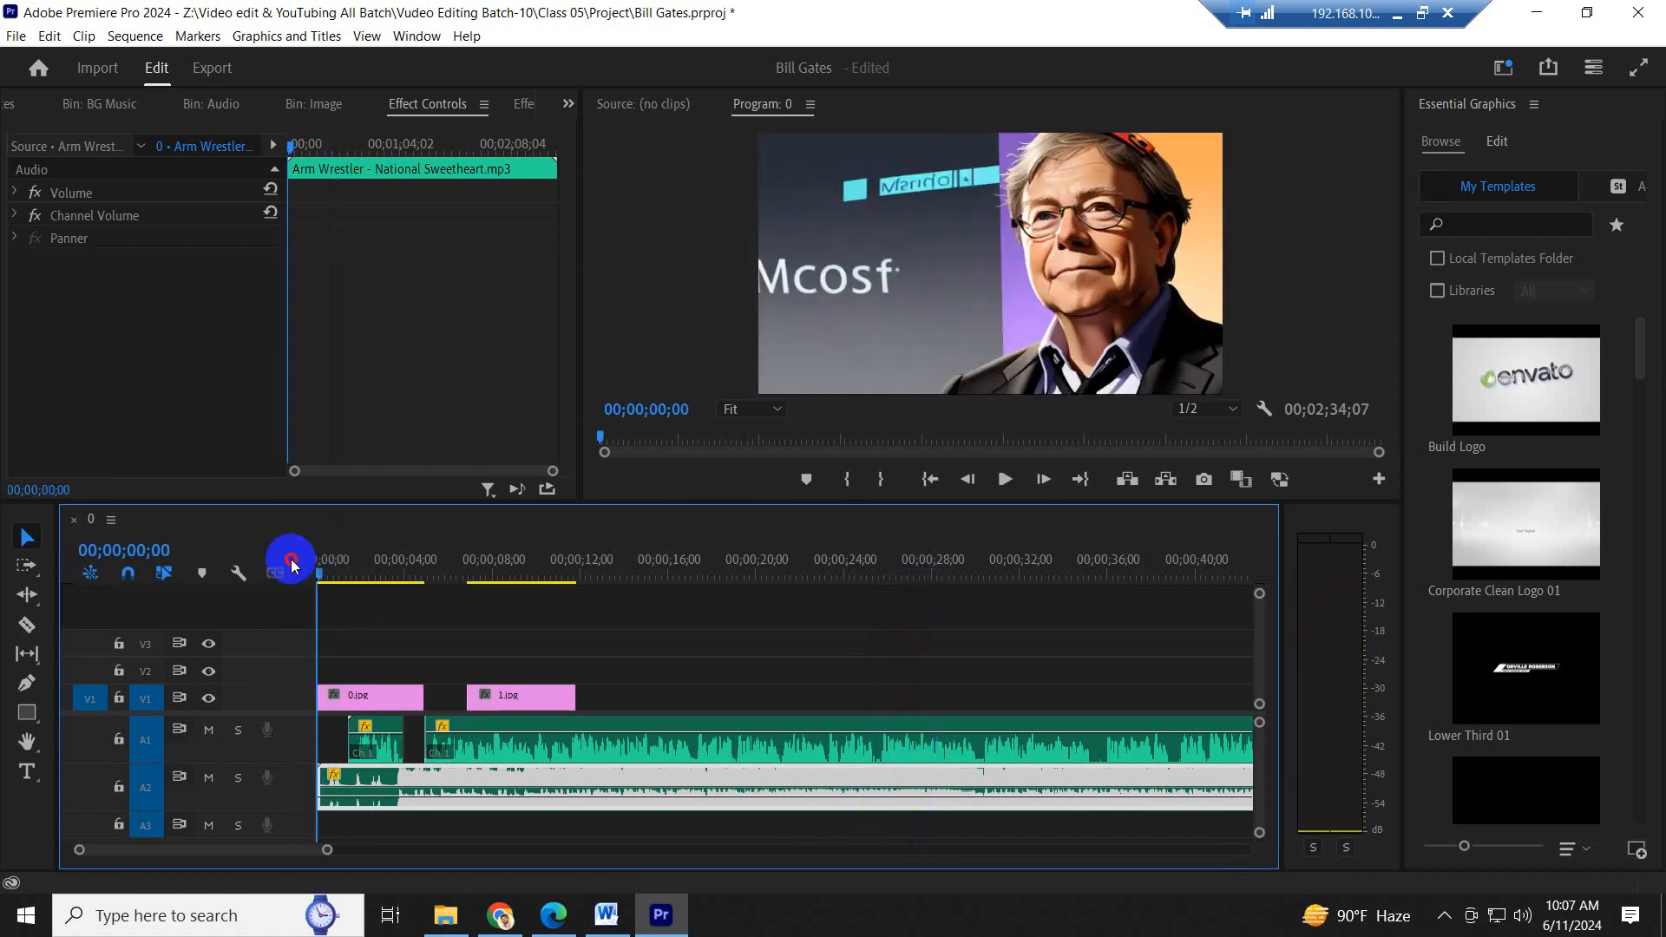
key("equal")
key("equal")
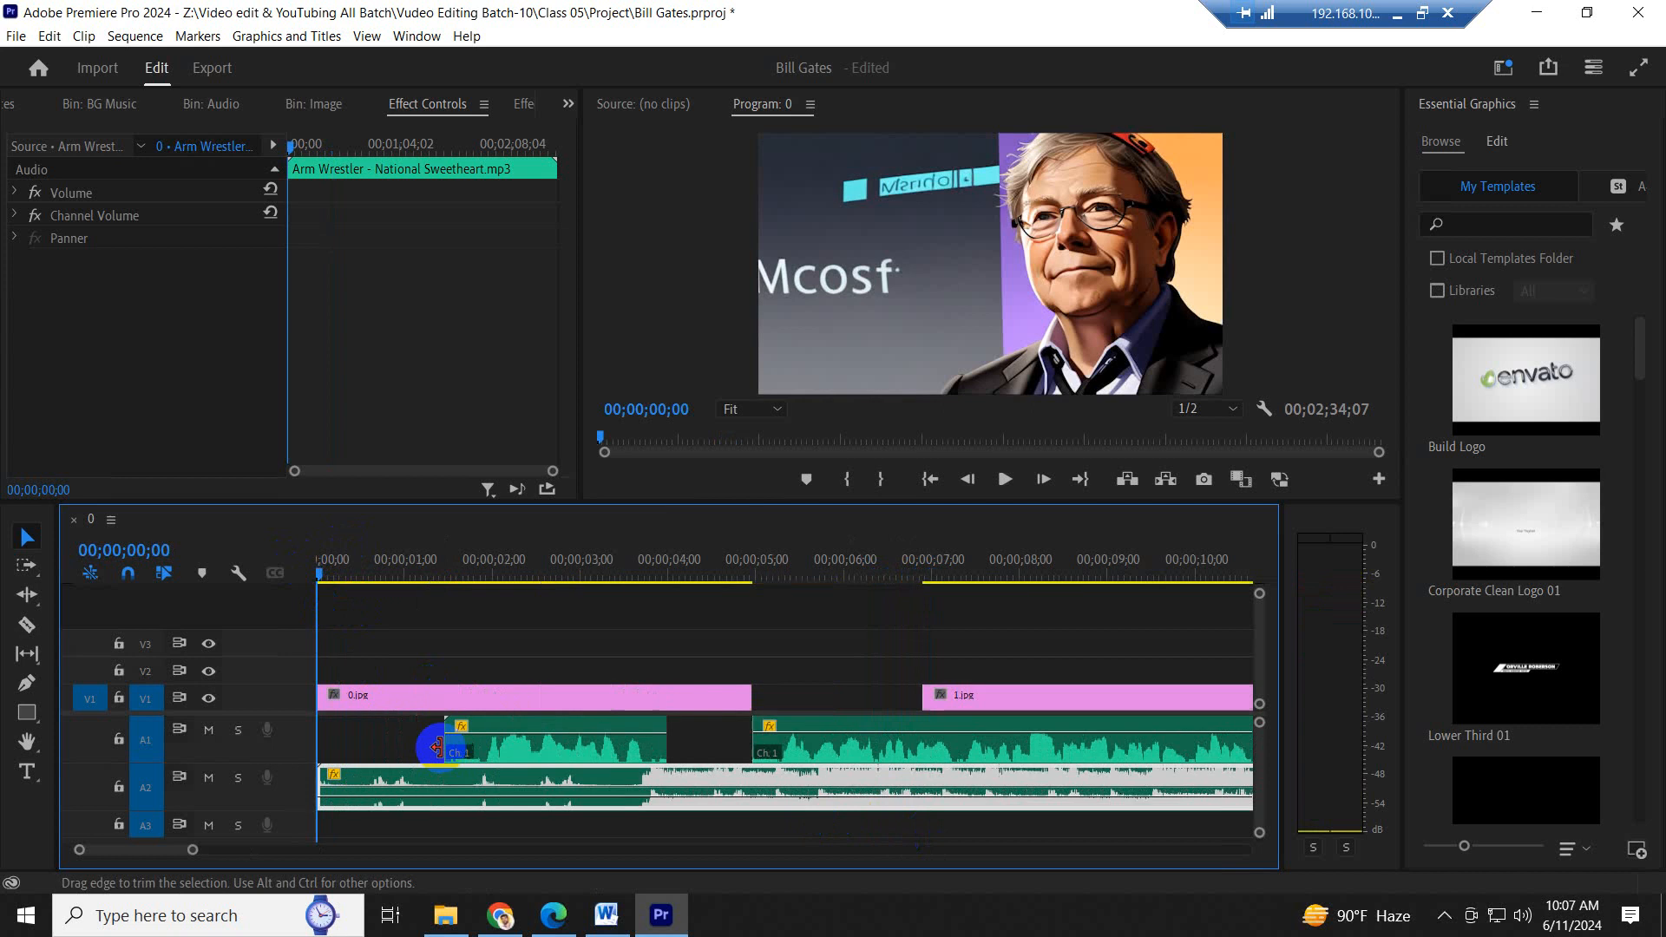
mouse_move(320, 785)
left_mouse_down()
mouse_move(694, 792)
mouse_move(346, 807)
left_mouse_up()
key("space")
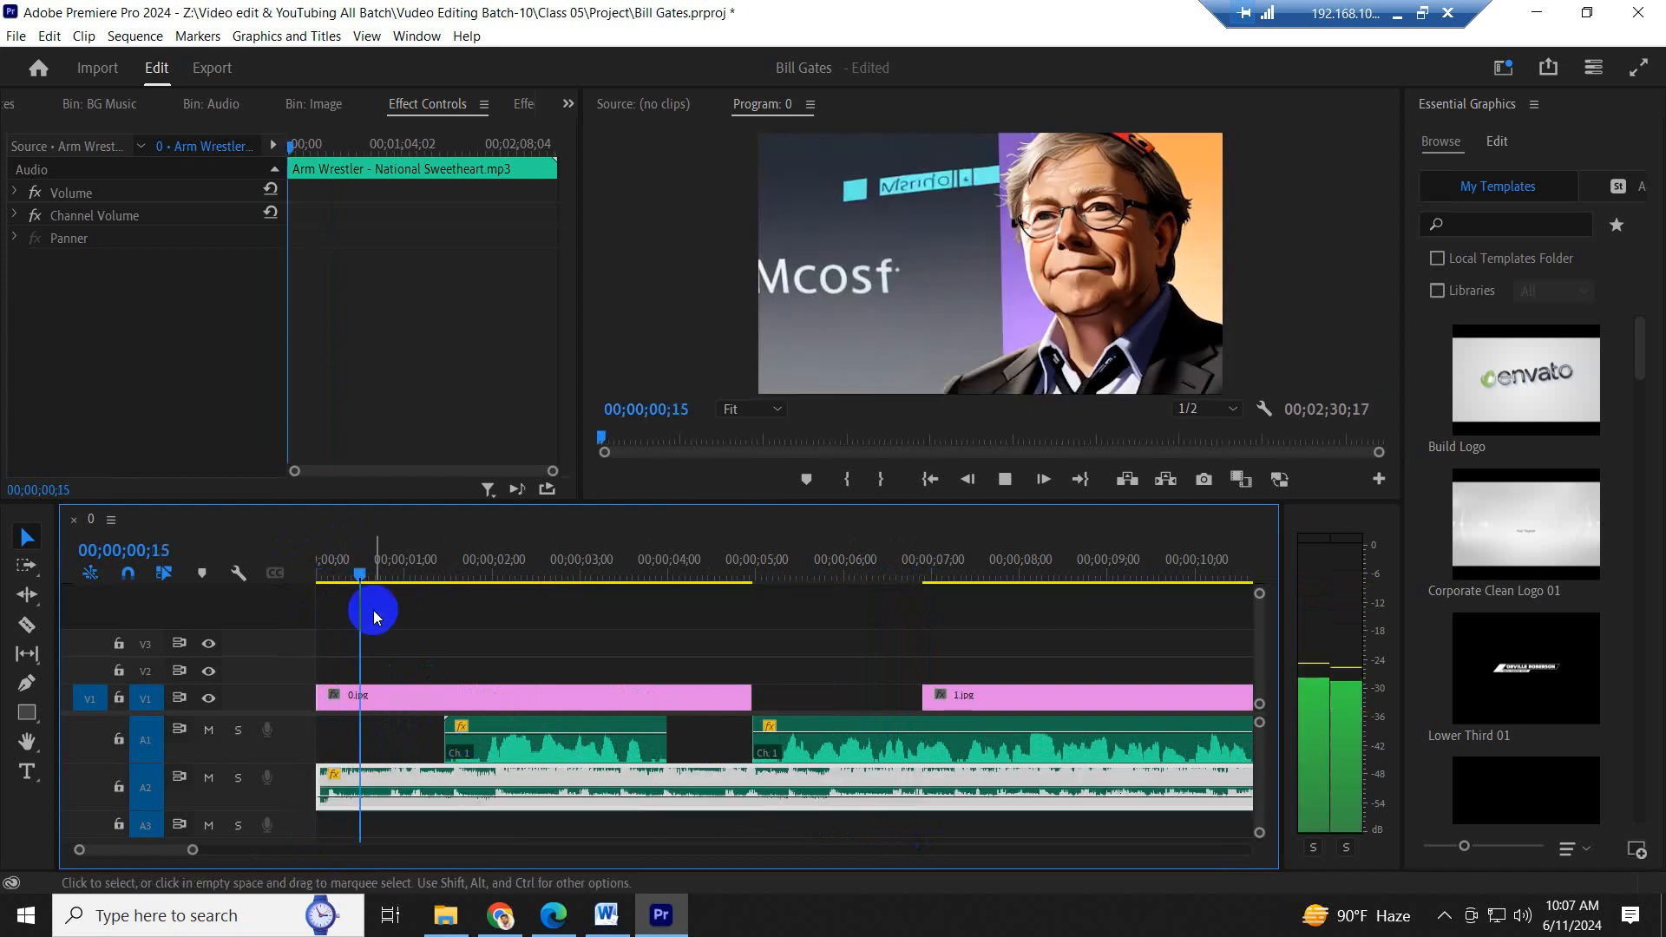
left_click_drag(342, 551, 304, 562)
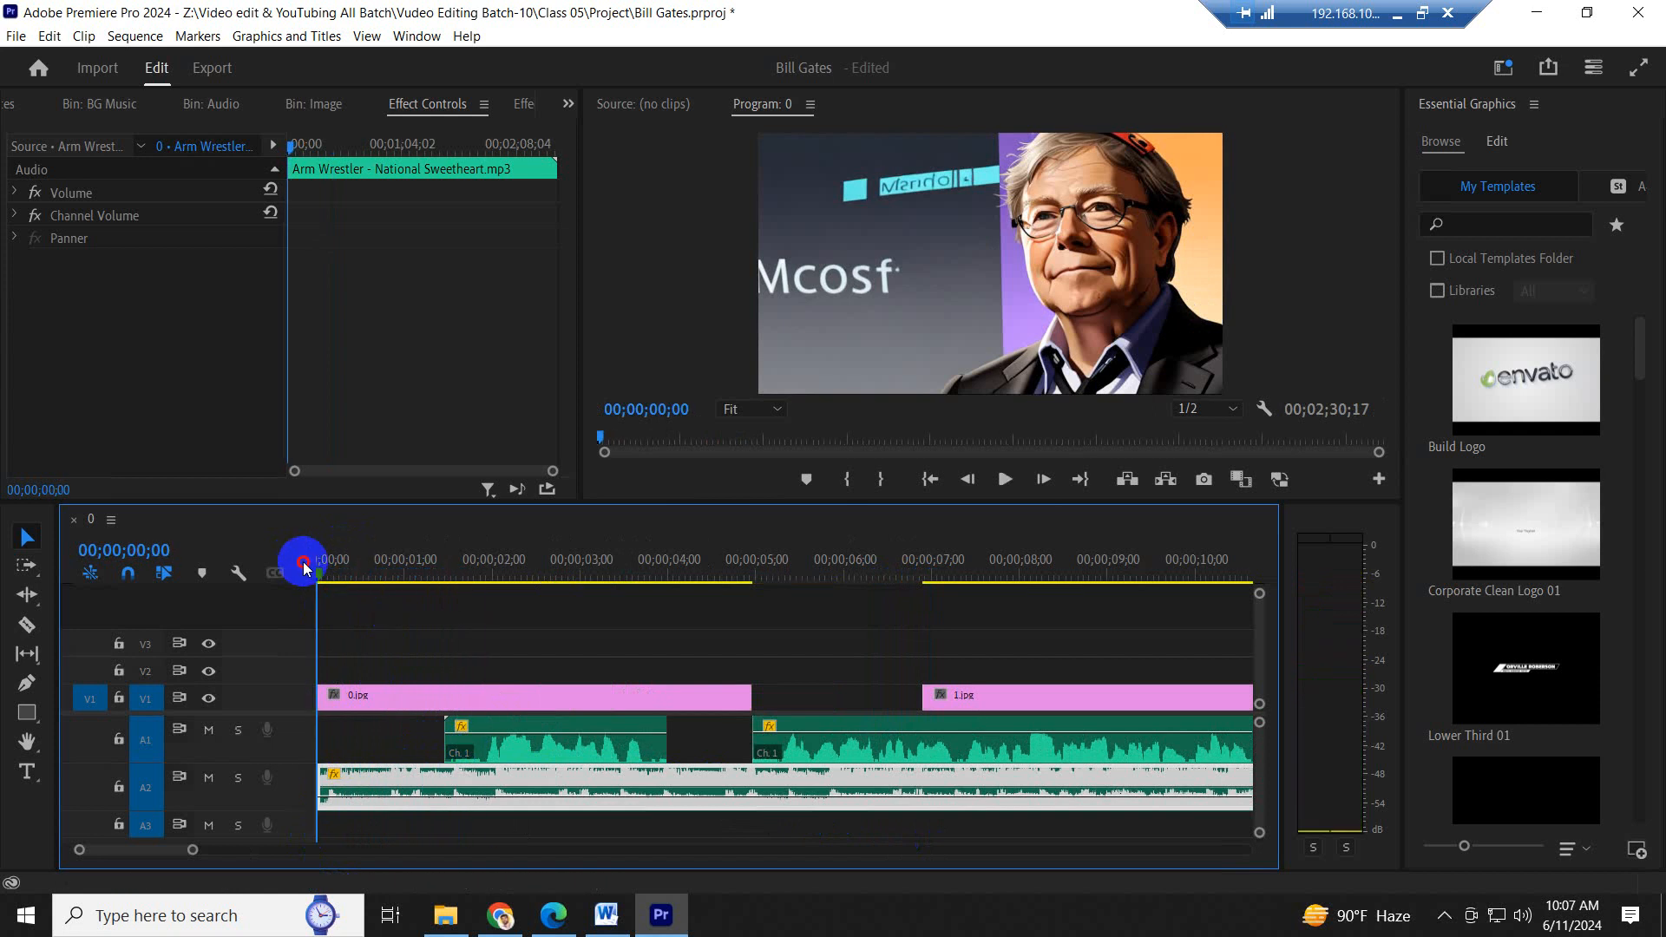
key("space")
key("space")
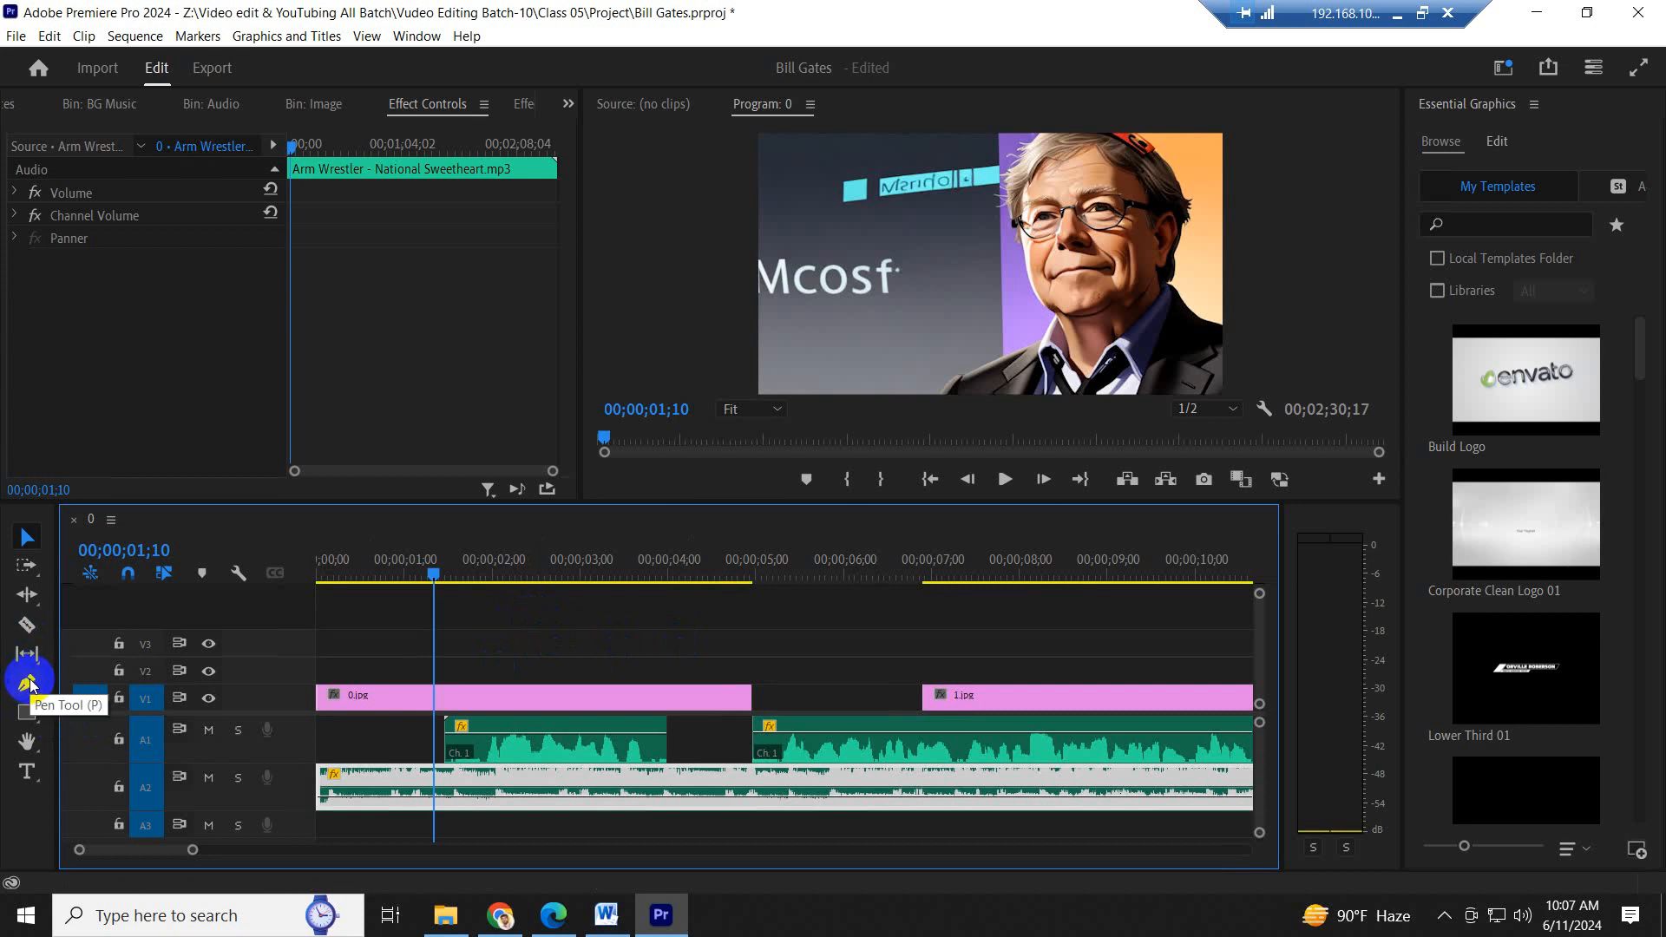
- Add two volume keyframes to the A2 music with the Pen tool just before the first podcast segment, raising the earlier one at about 00;00;01;05
key("p")
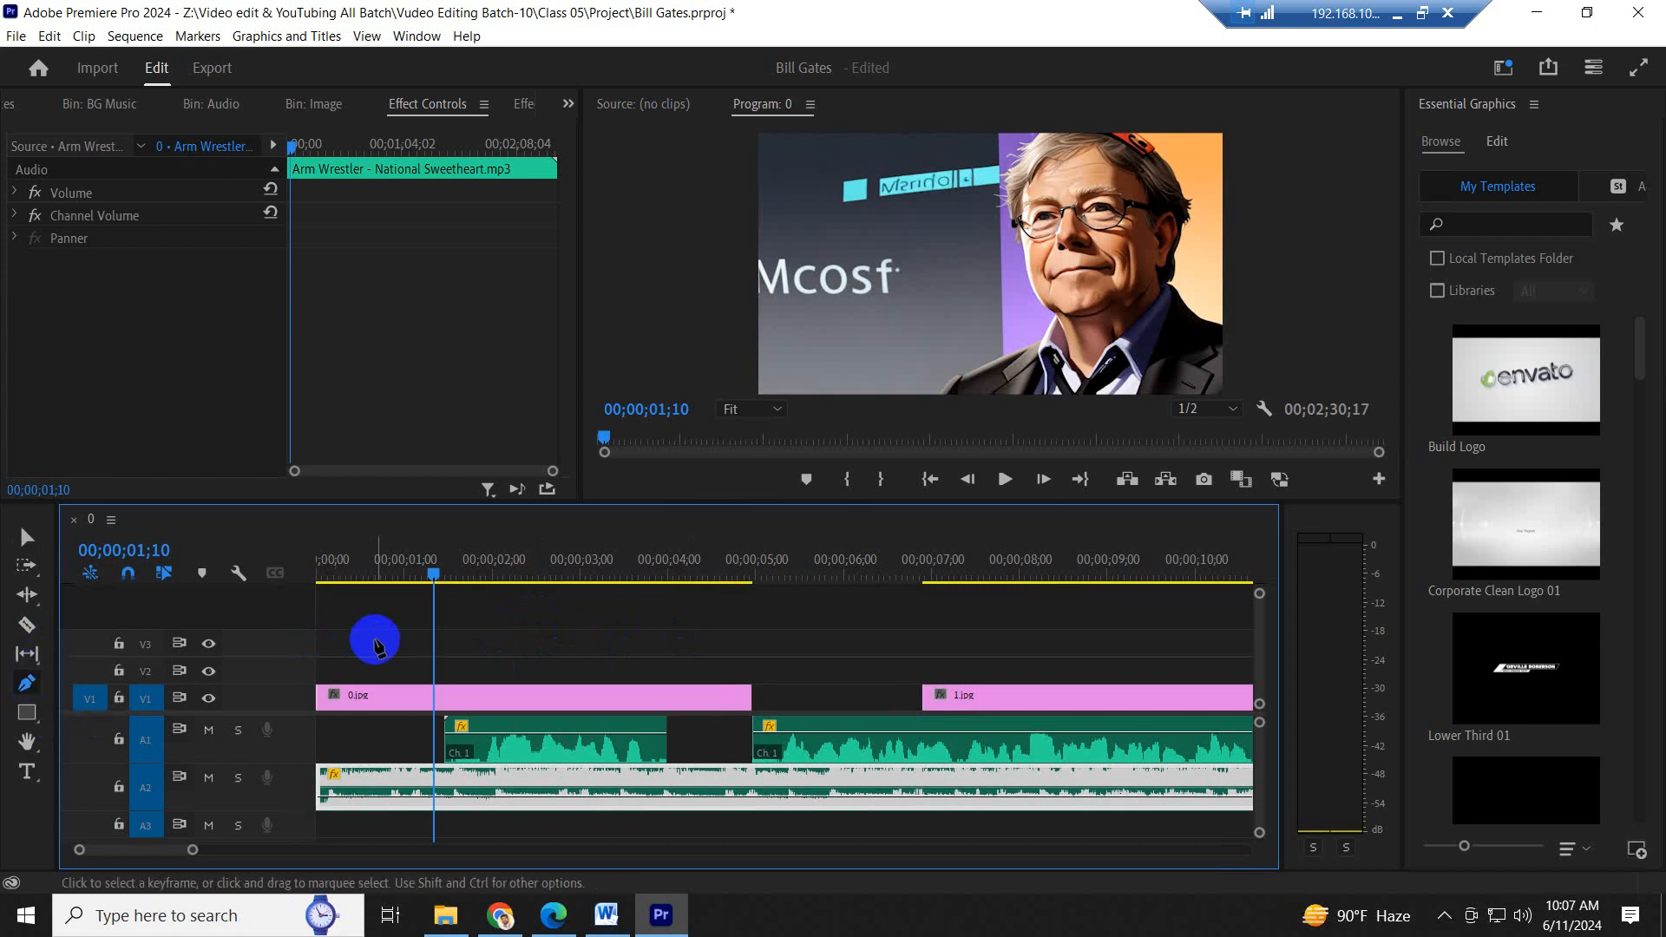
left_click(27, 683)
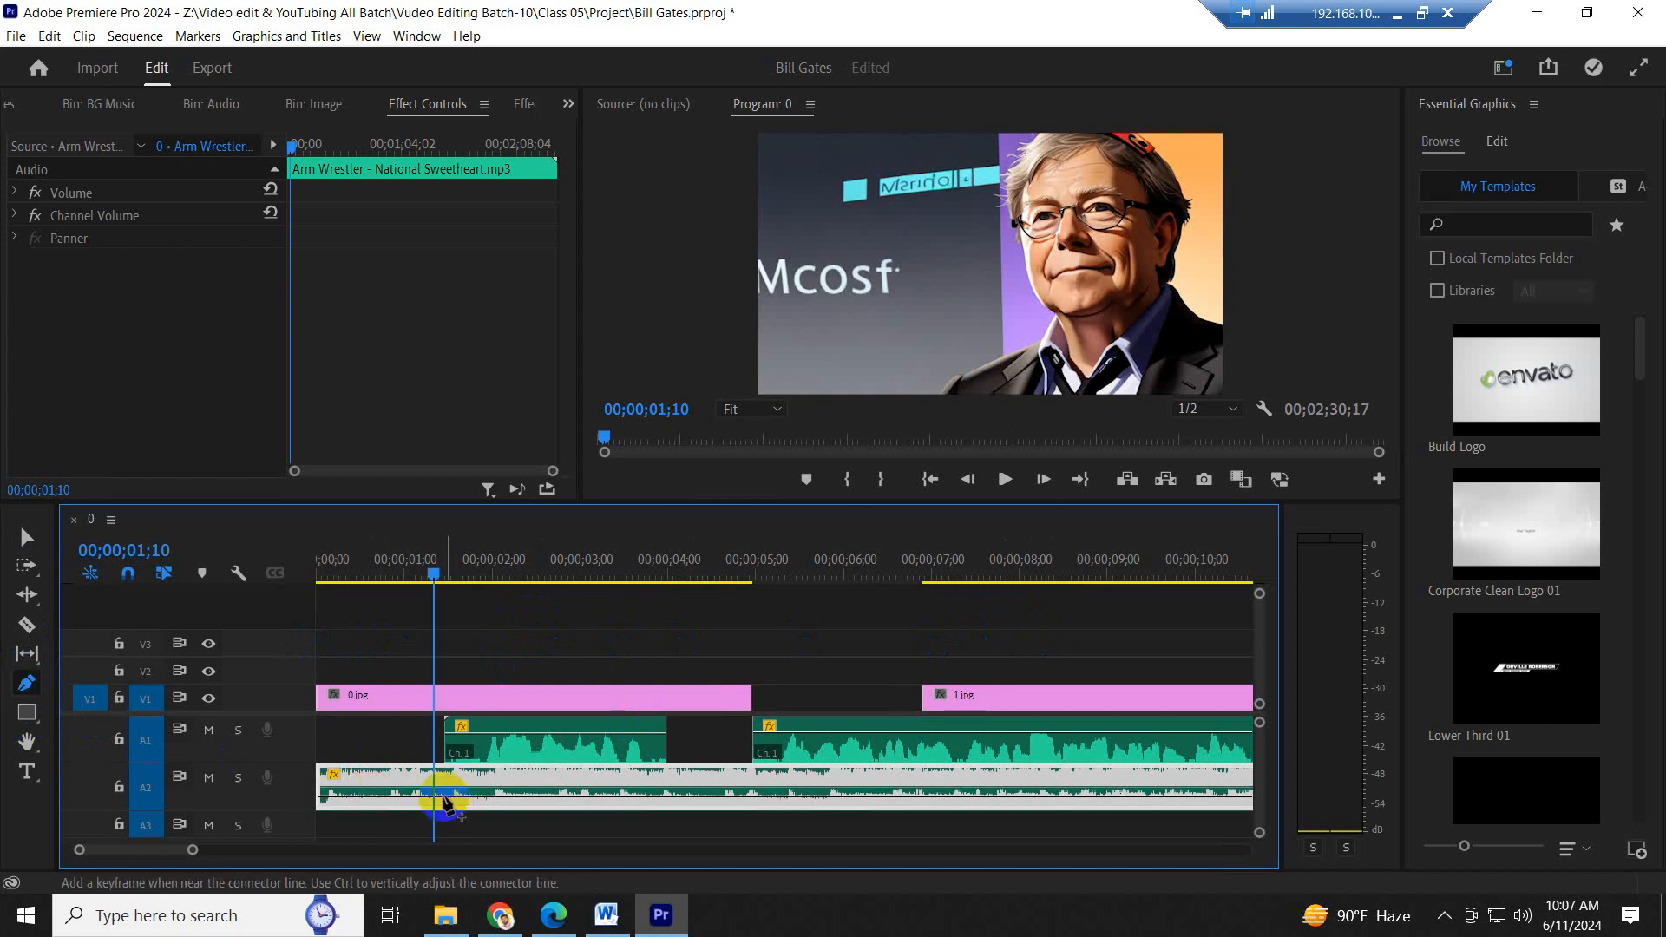
left_click(444, 797)
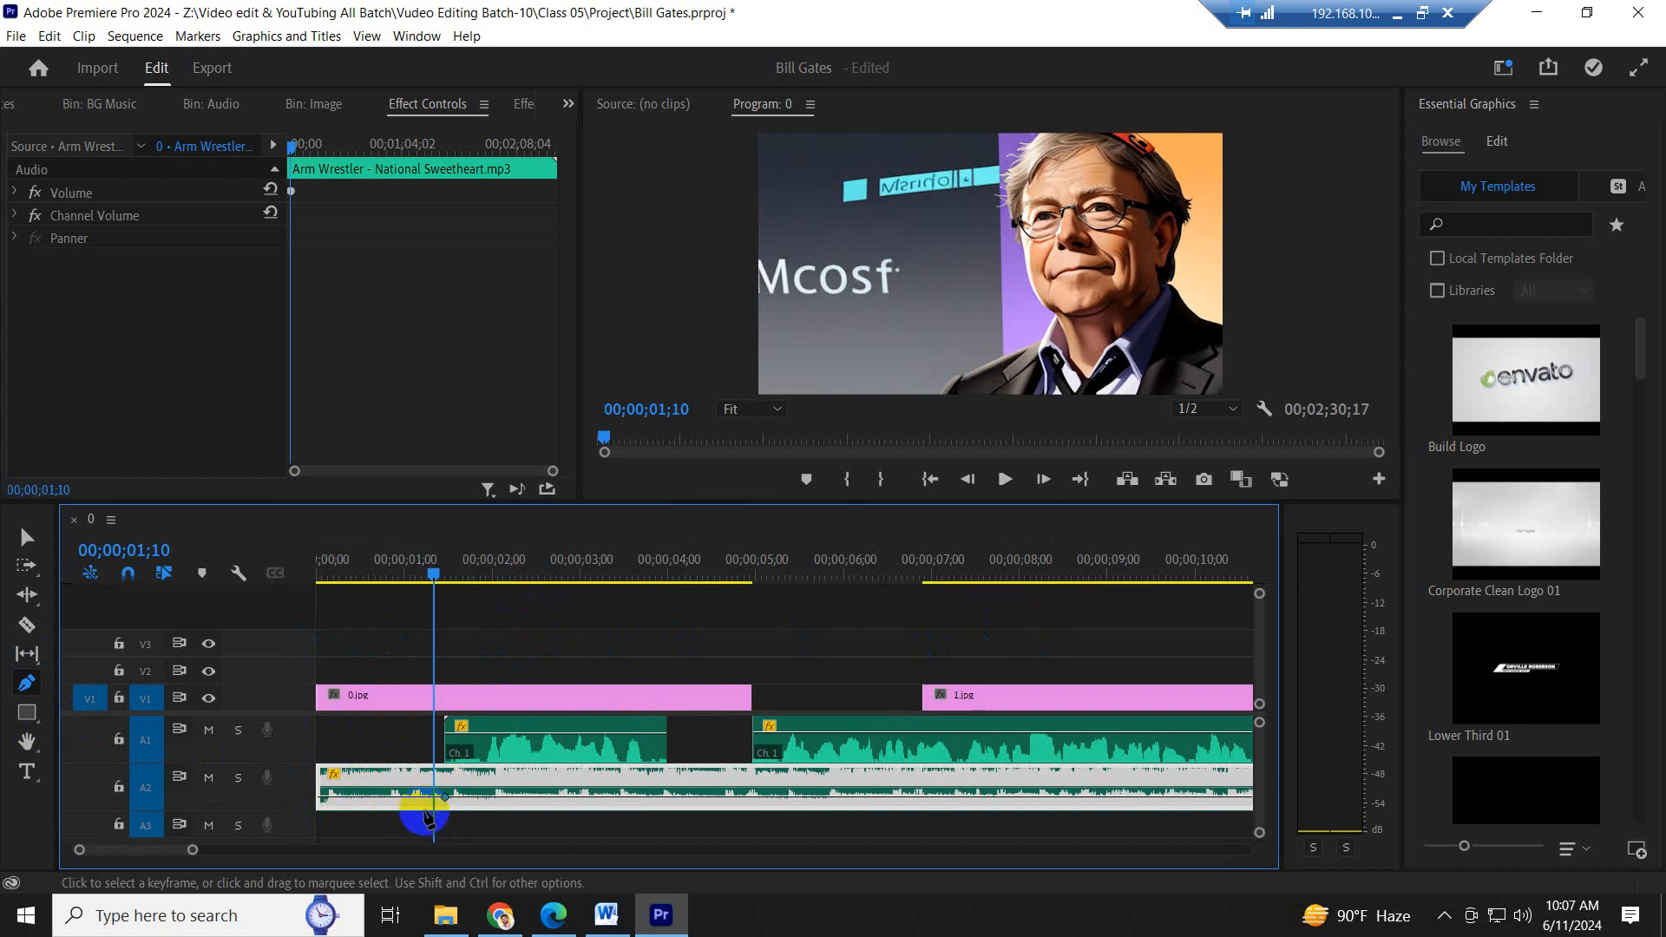
left_click(420, 793)
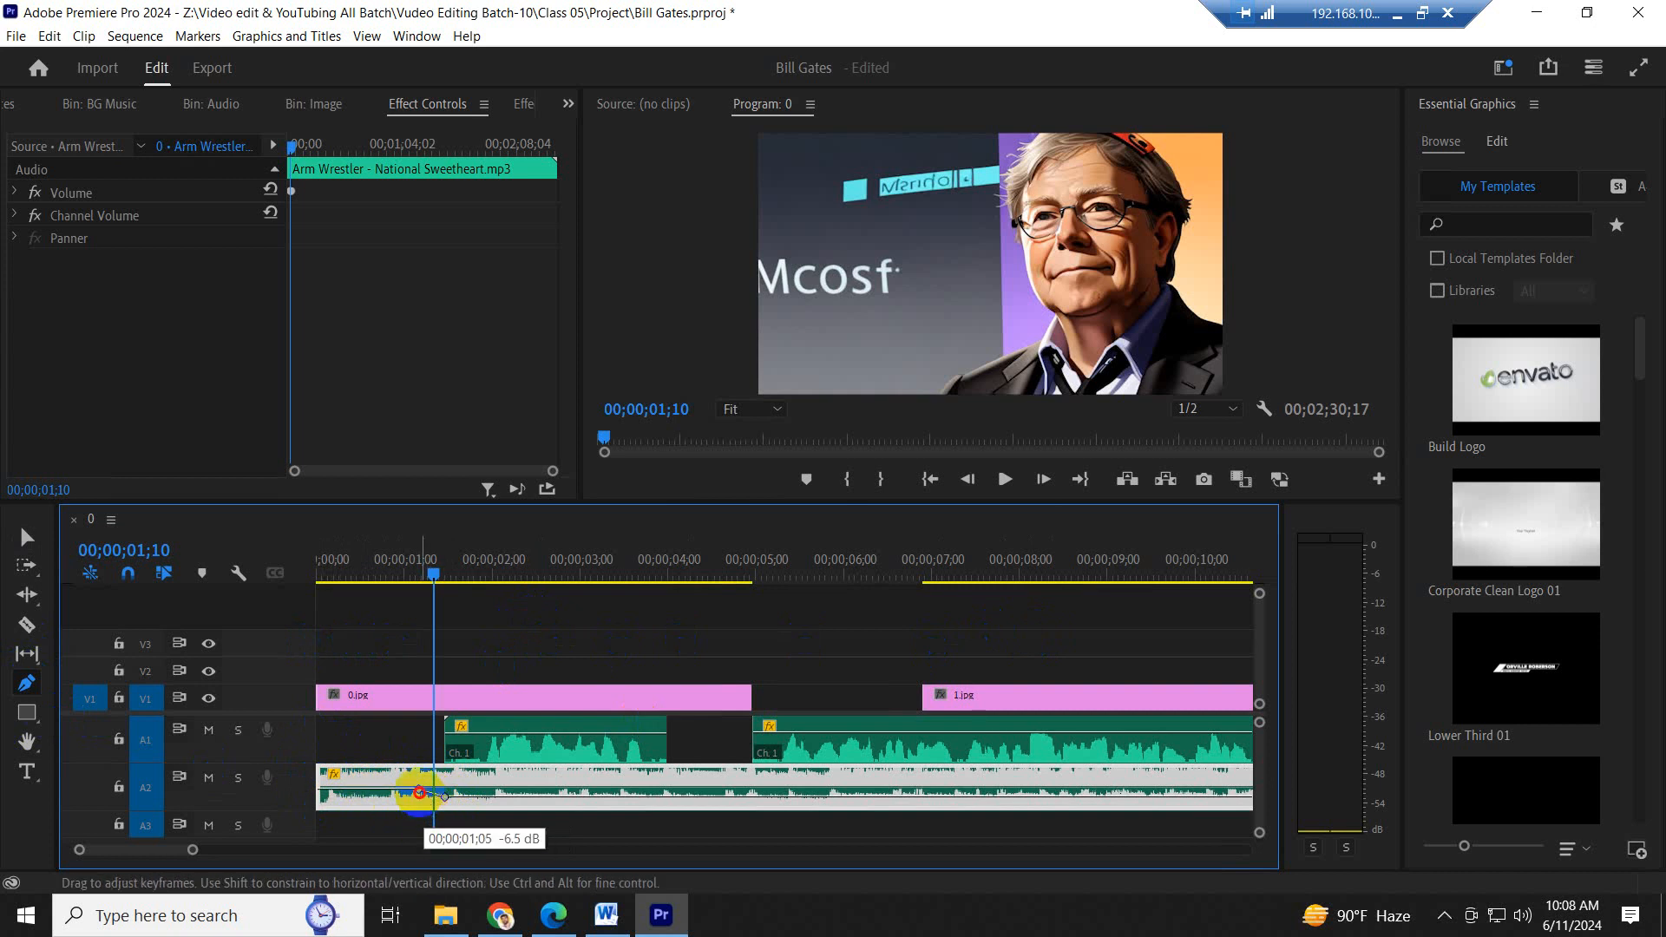
left_click_drag(420, 793, 425, 788)
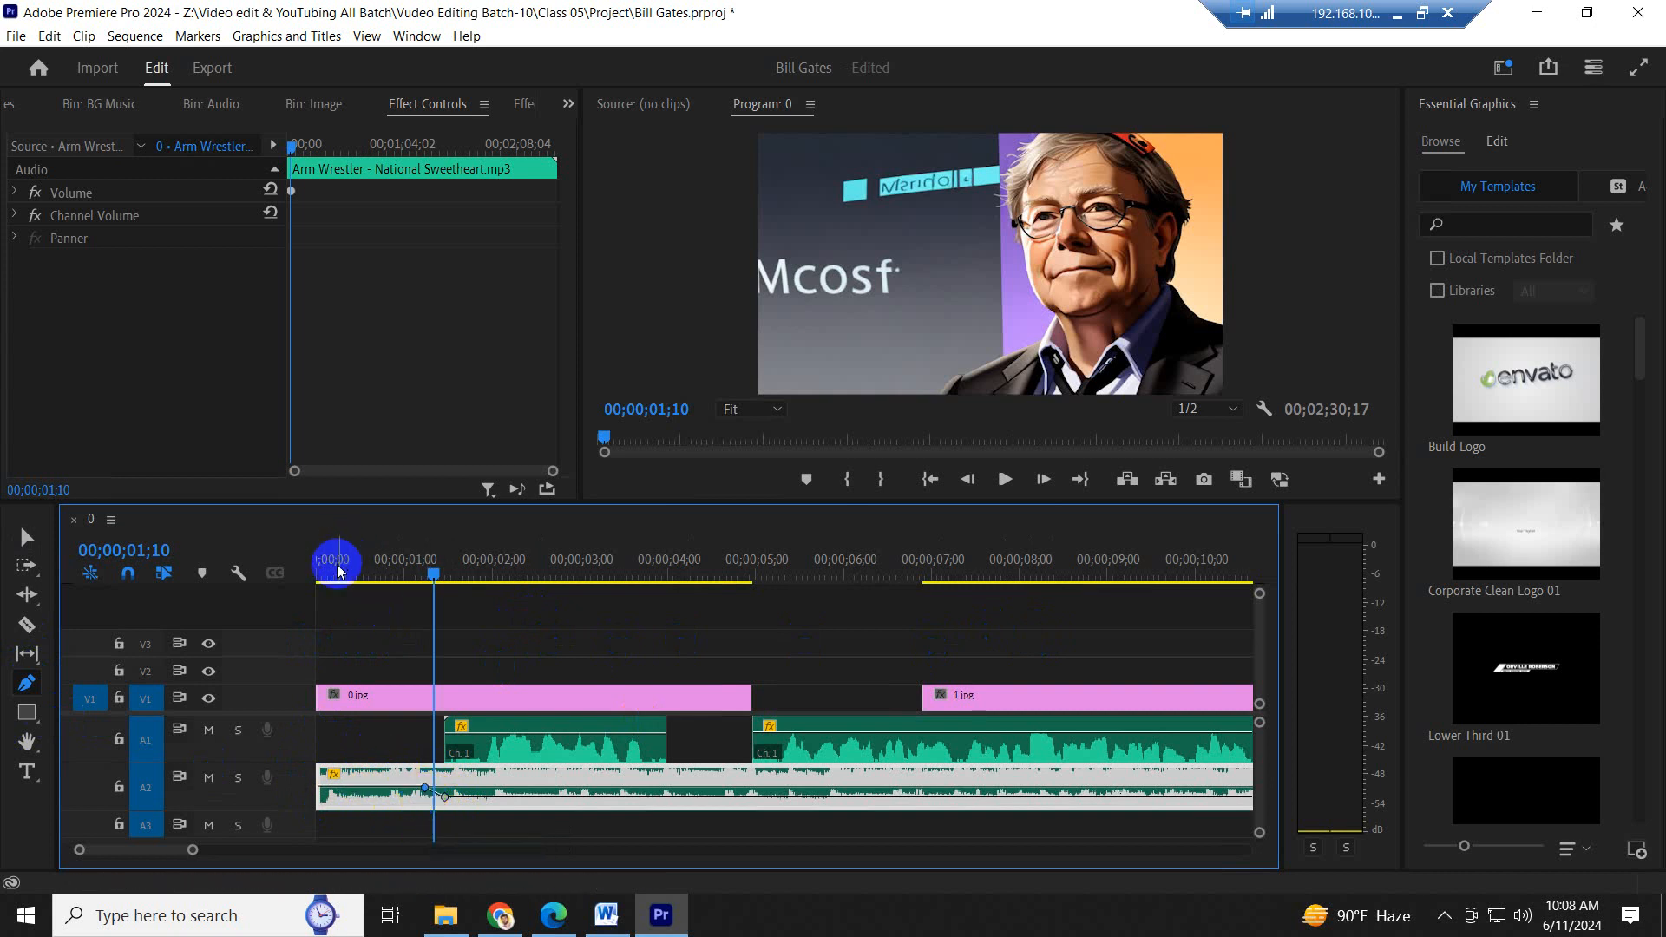
- Play the opening, add a -2.2 dB music keyframe at 00;00;00;28, and lower the middle one to -8.2 dB at 00;00;01;06
left_click_drag(337, 569, 287, 579)
key("space")
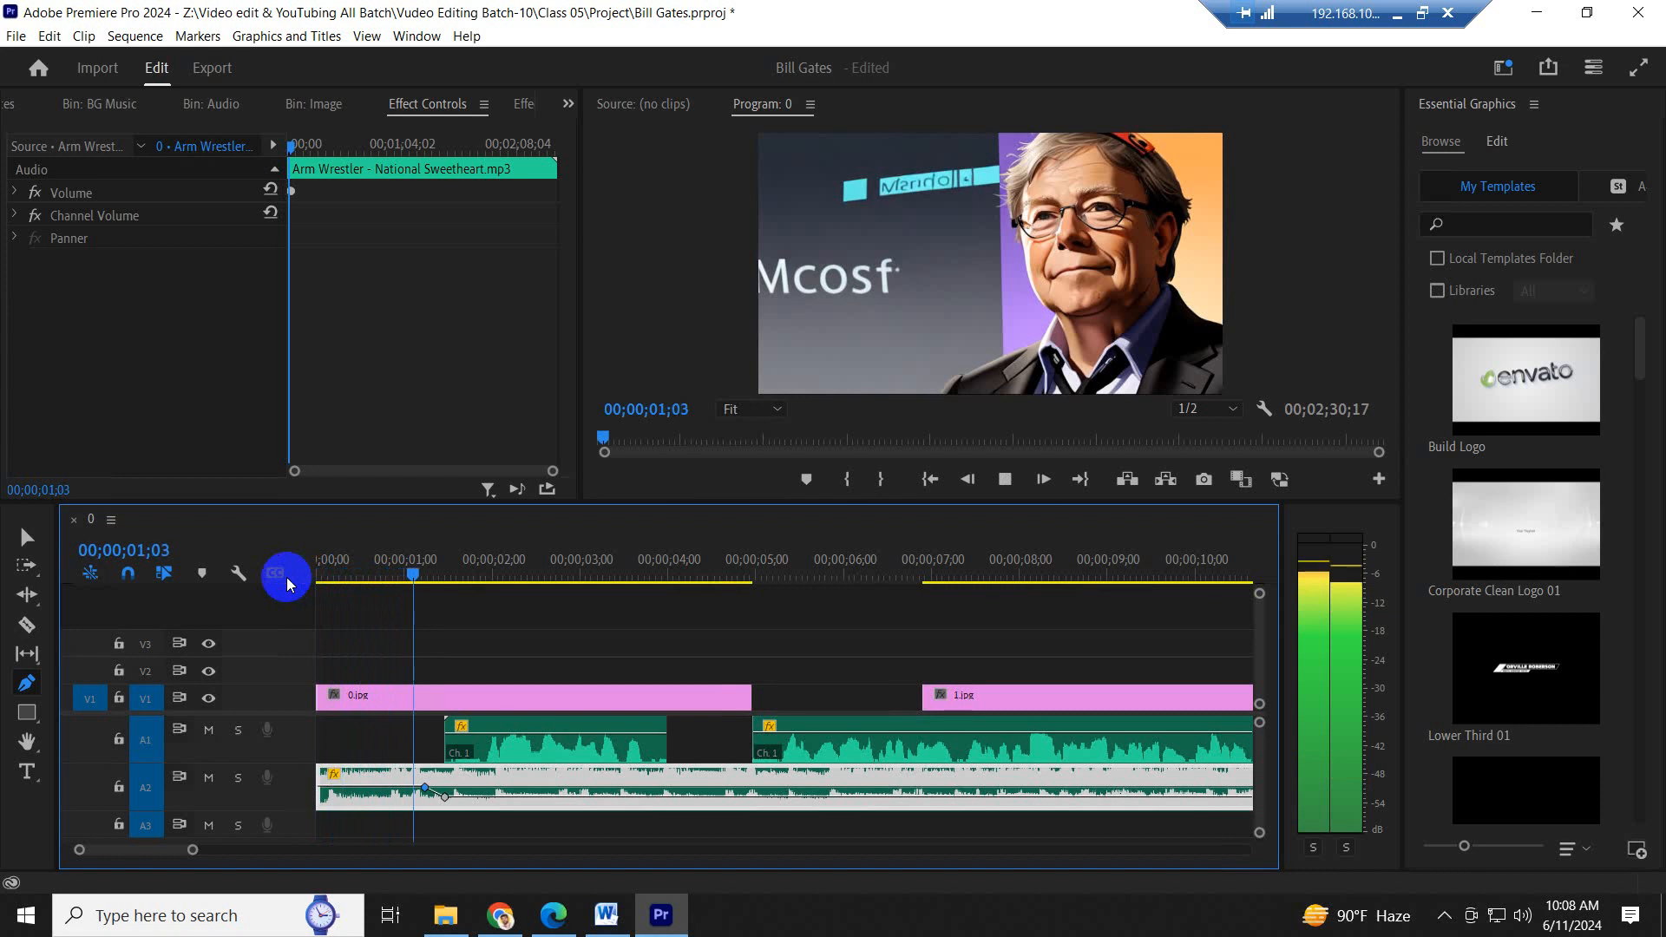
key("space")
left_click(400, 788)
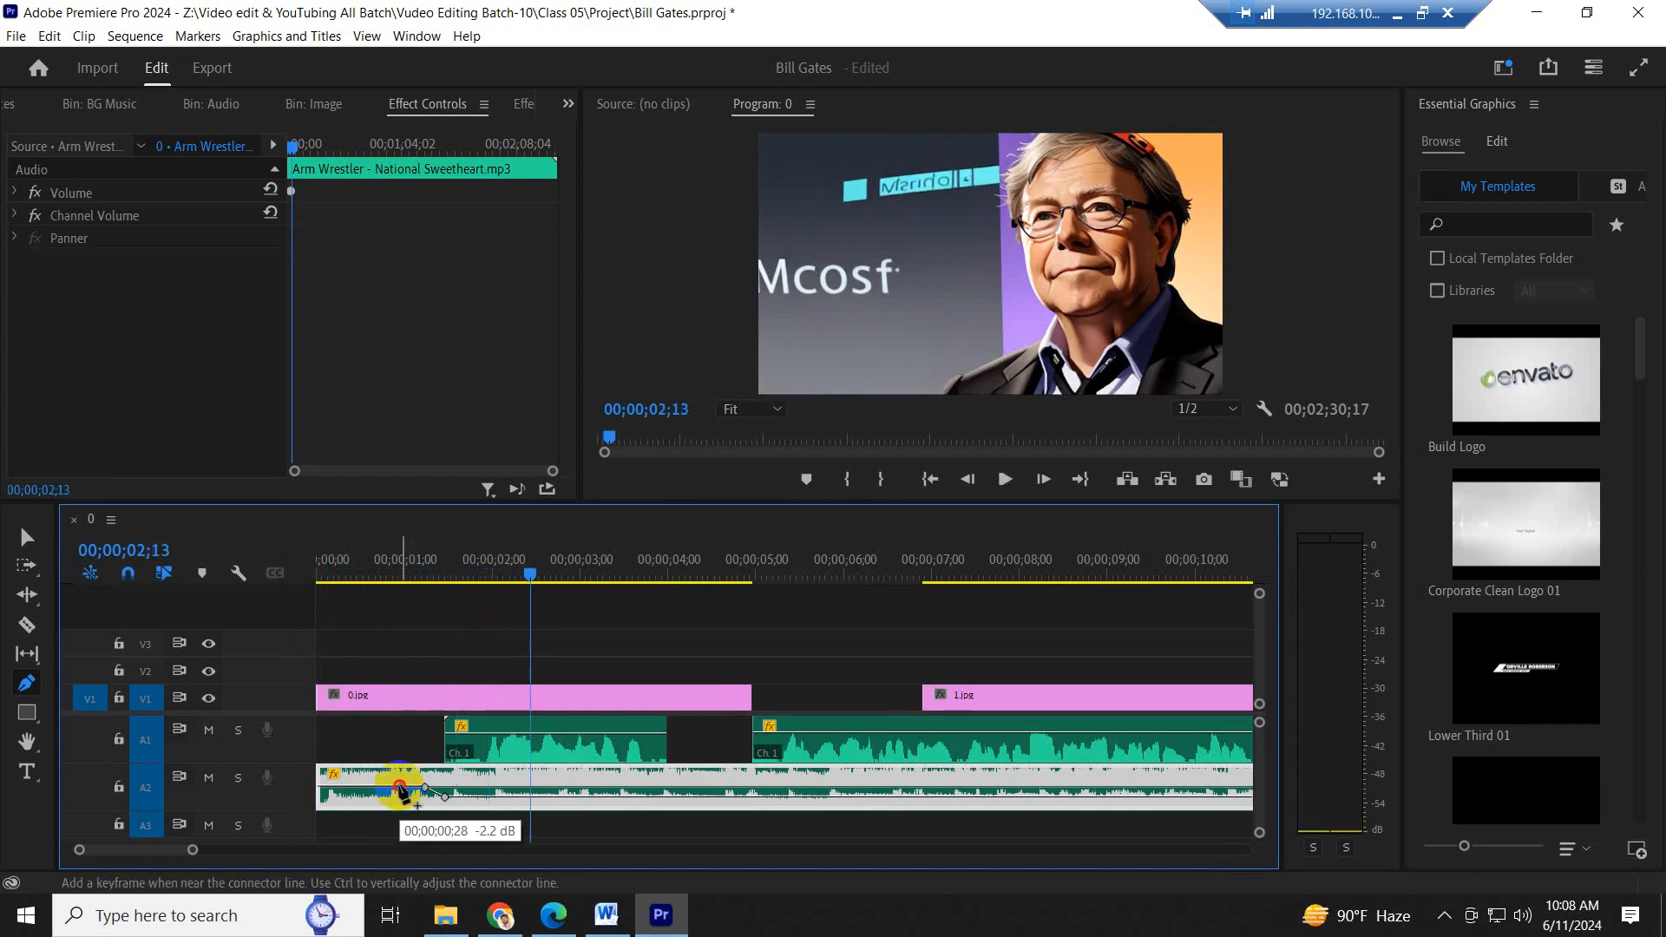
left_click_drag(424, 790, 427, 793)
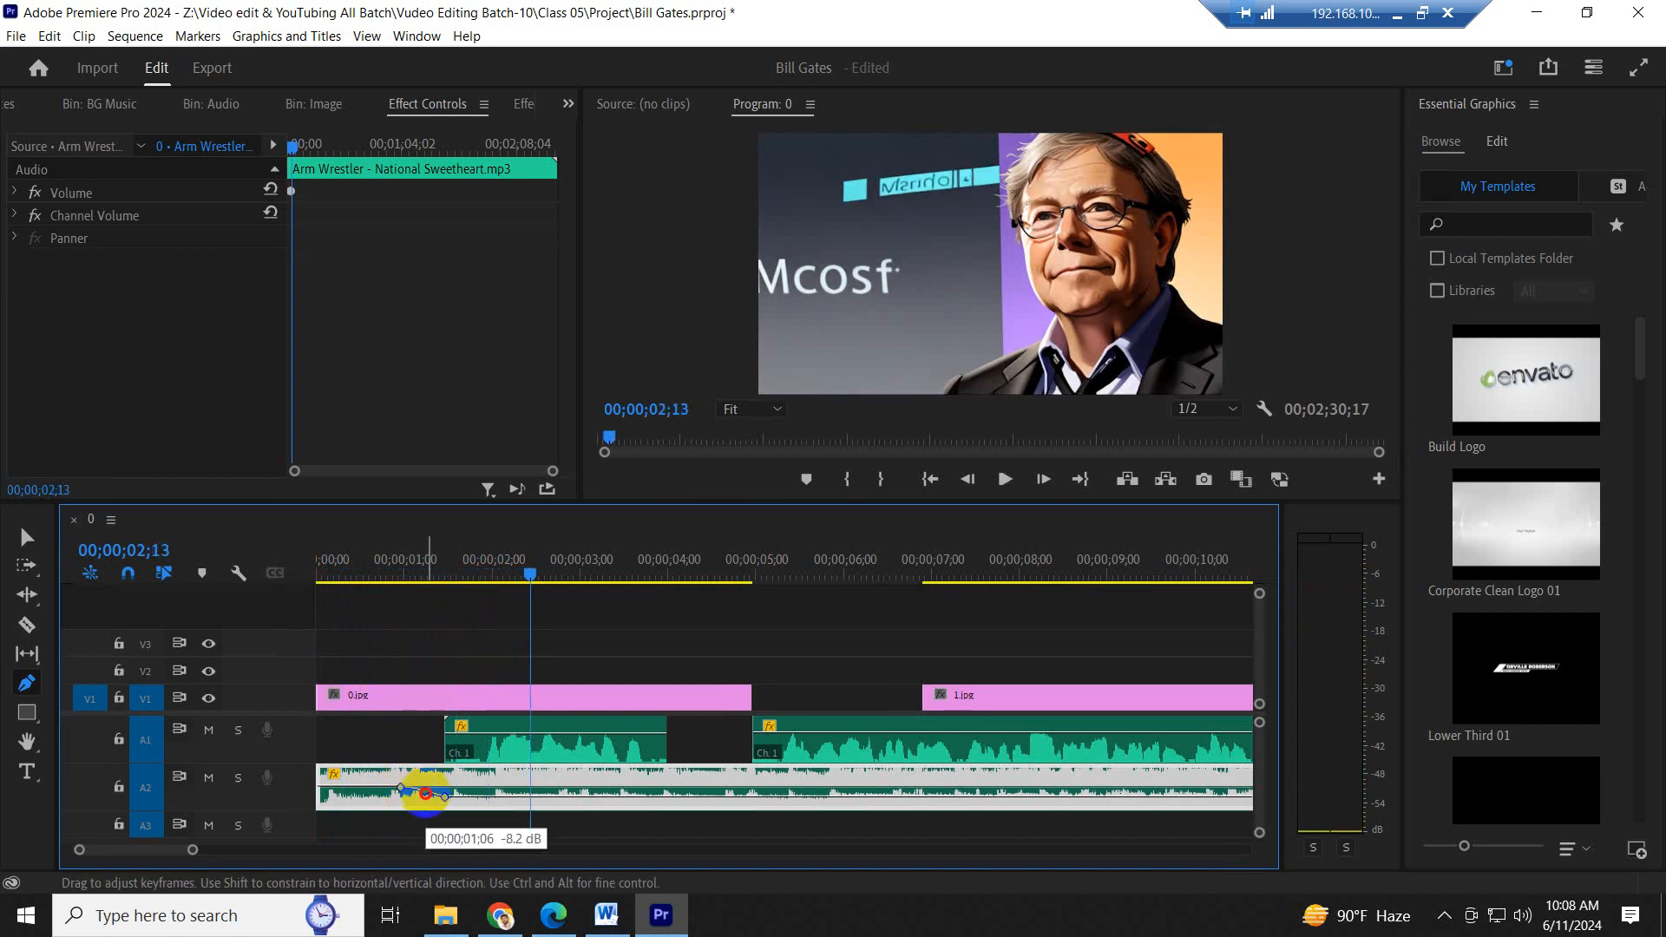
- Add four volume keyframes to the A2 music around the gap between the podcast segments, raise the inner two, and play the transition
left_click(323, 568)
key("space")
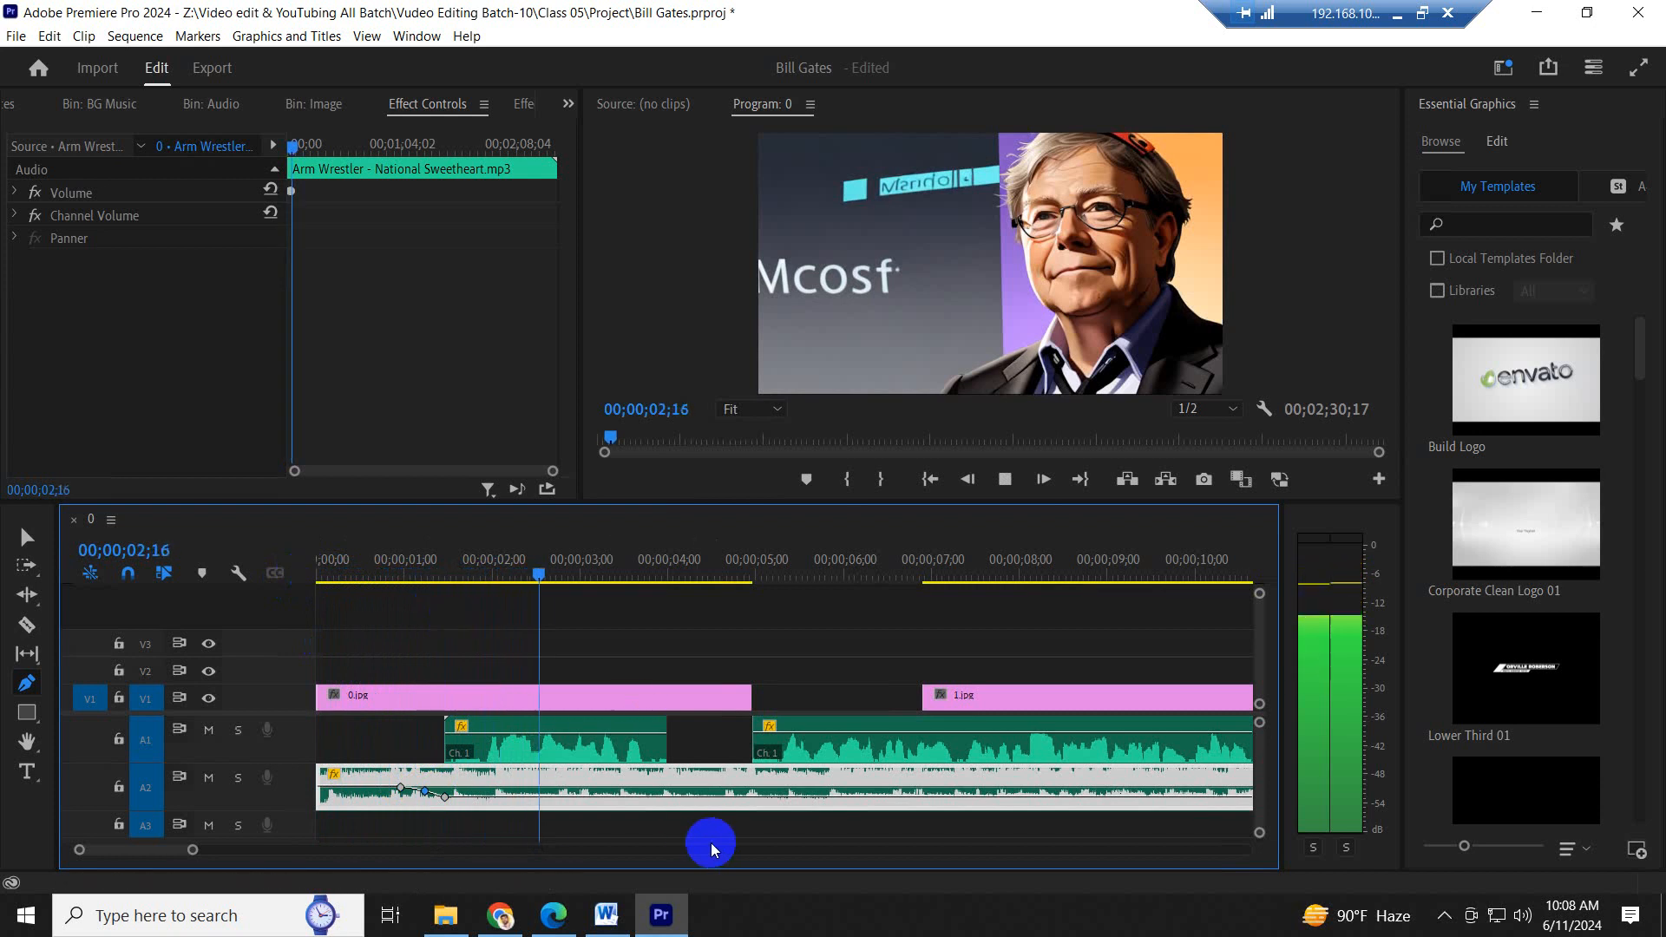
left_click(666, 808)
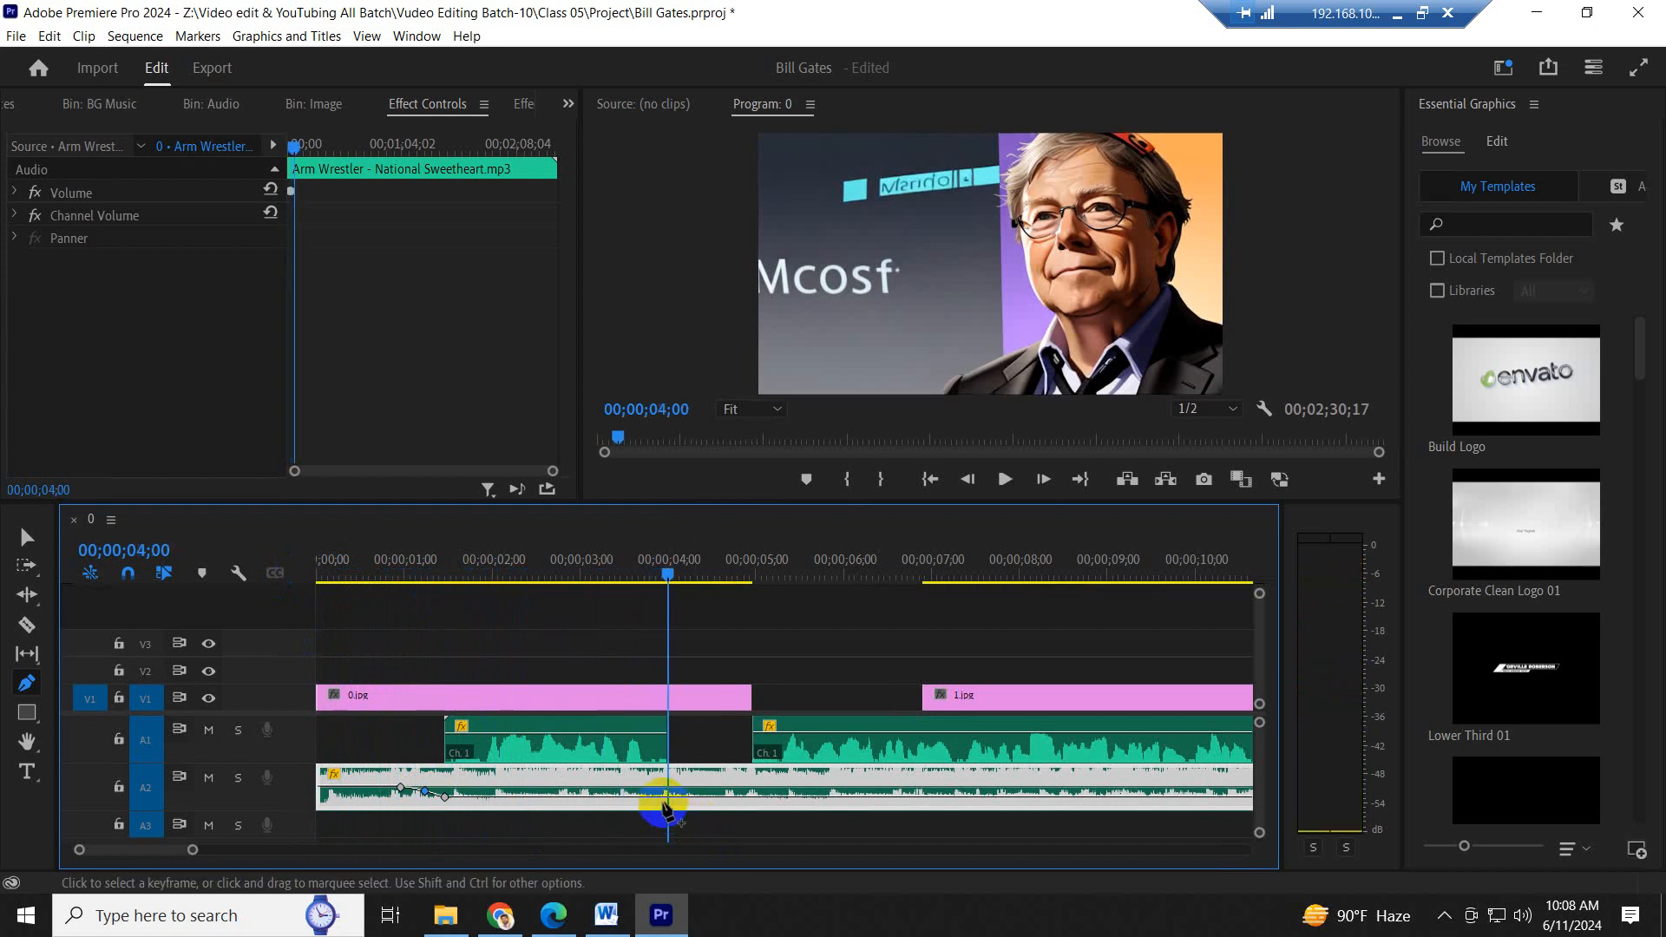
left_click(752, 802)
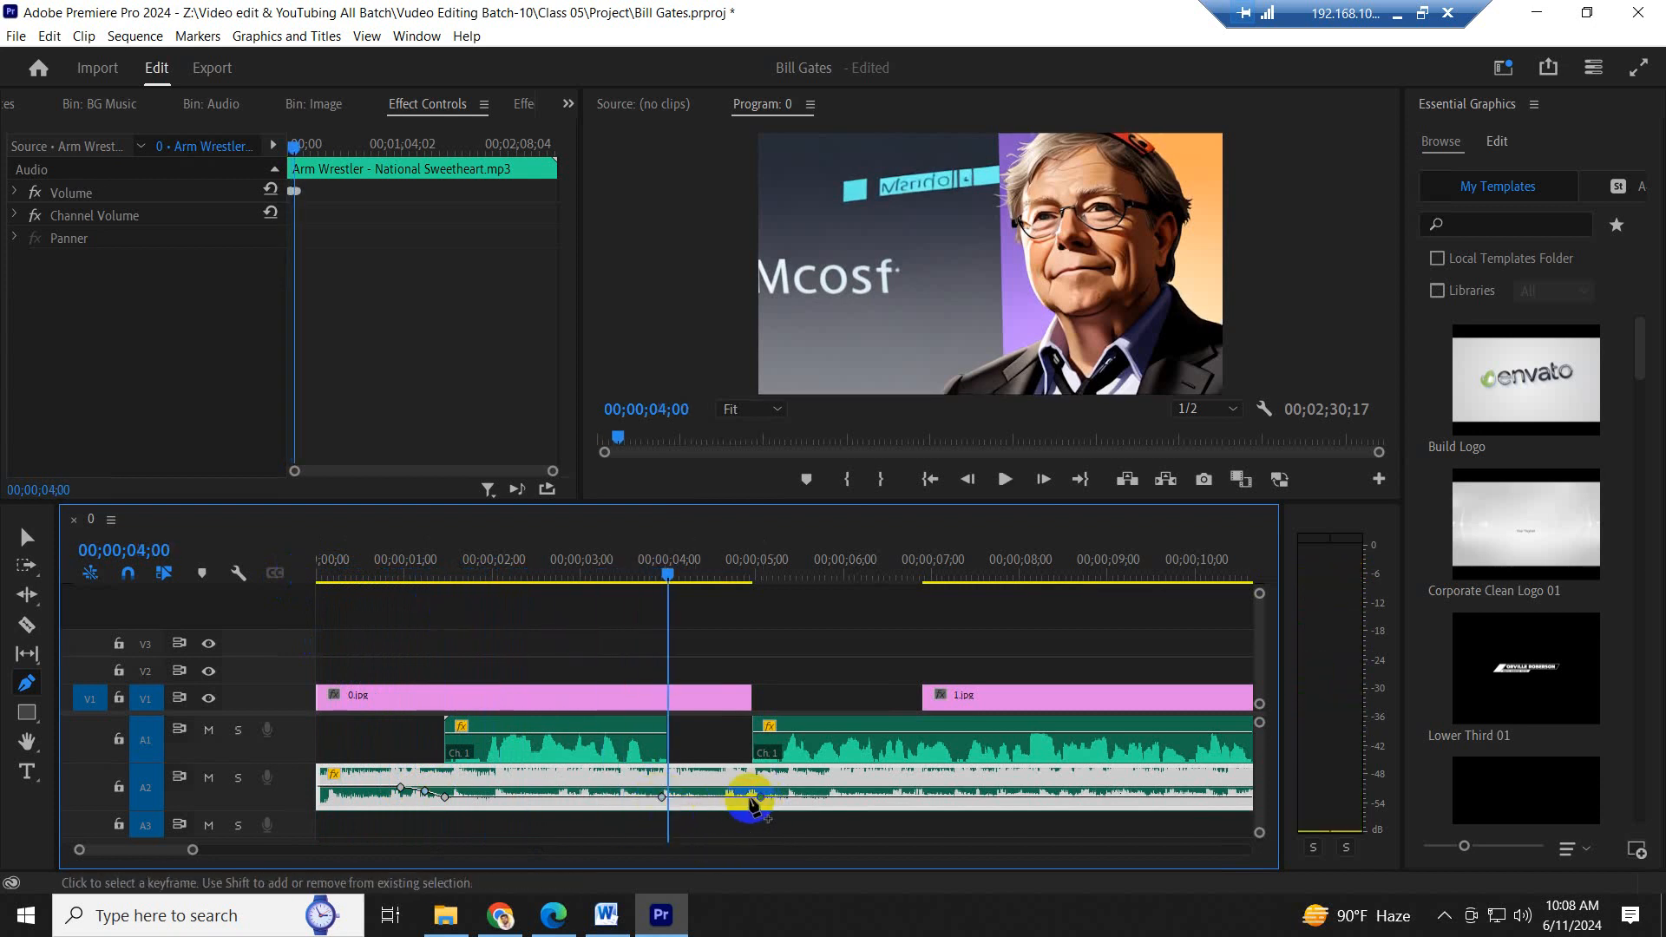
left_click_drag(742, 798, 683, 793)
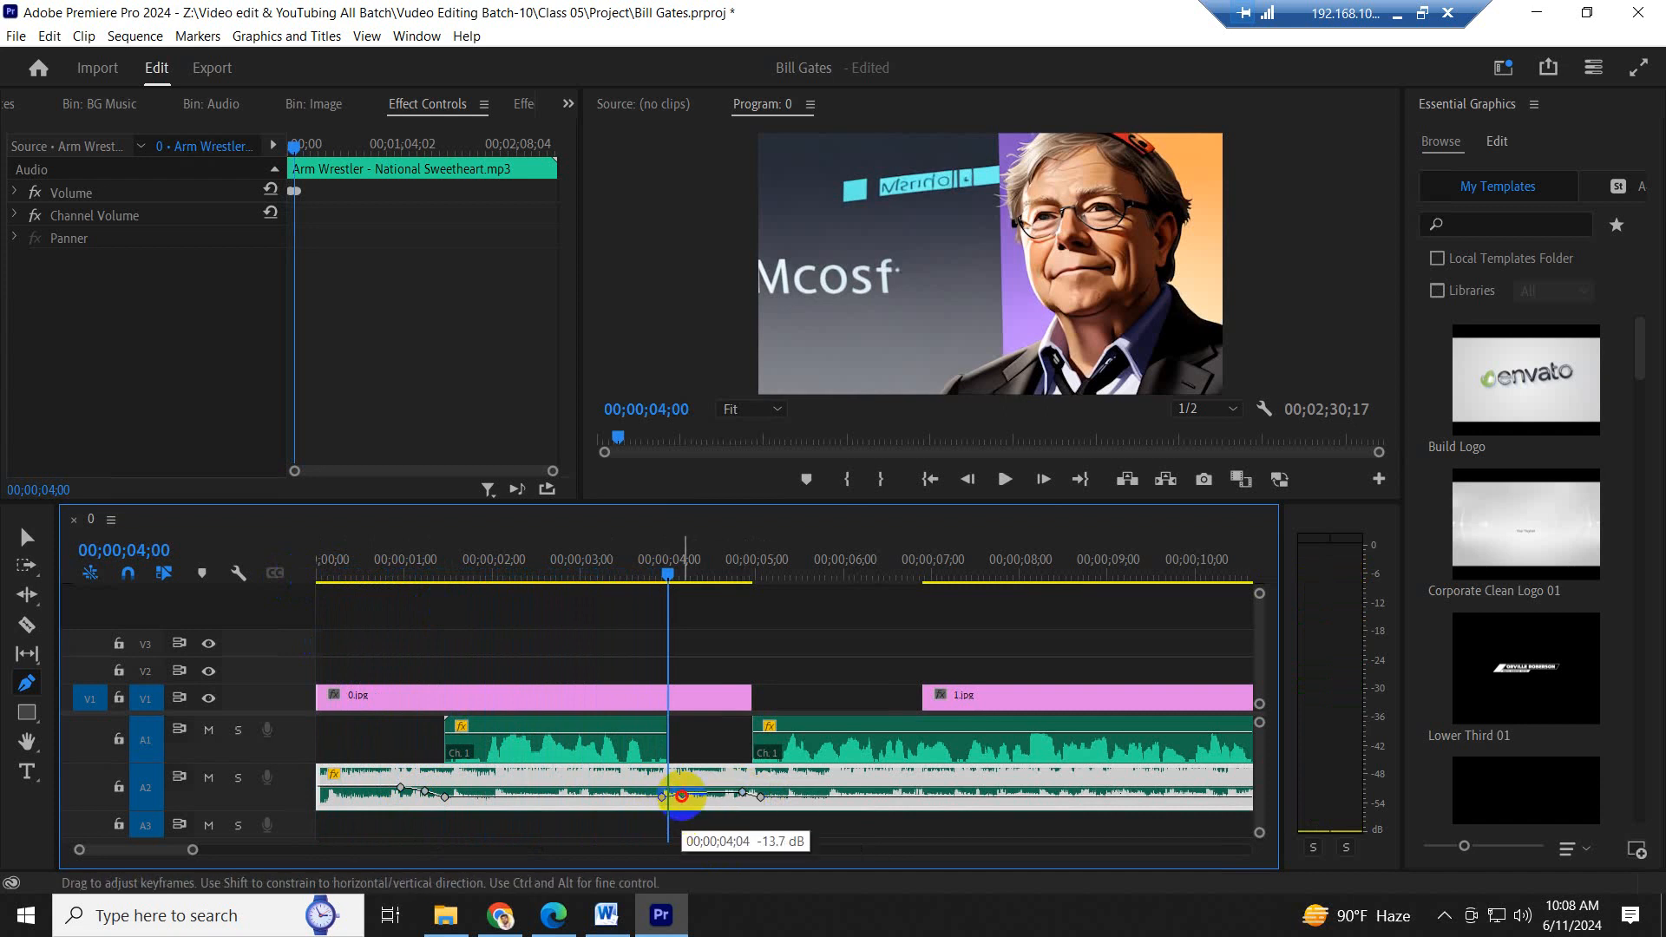
left_click(595, 562)
key("space")
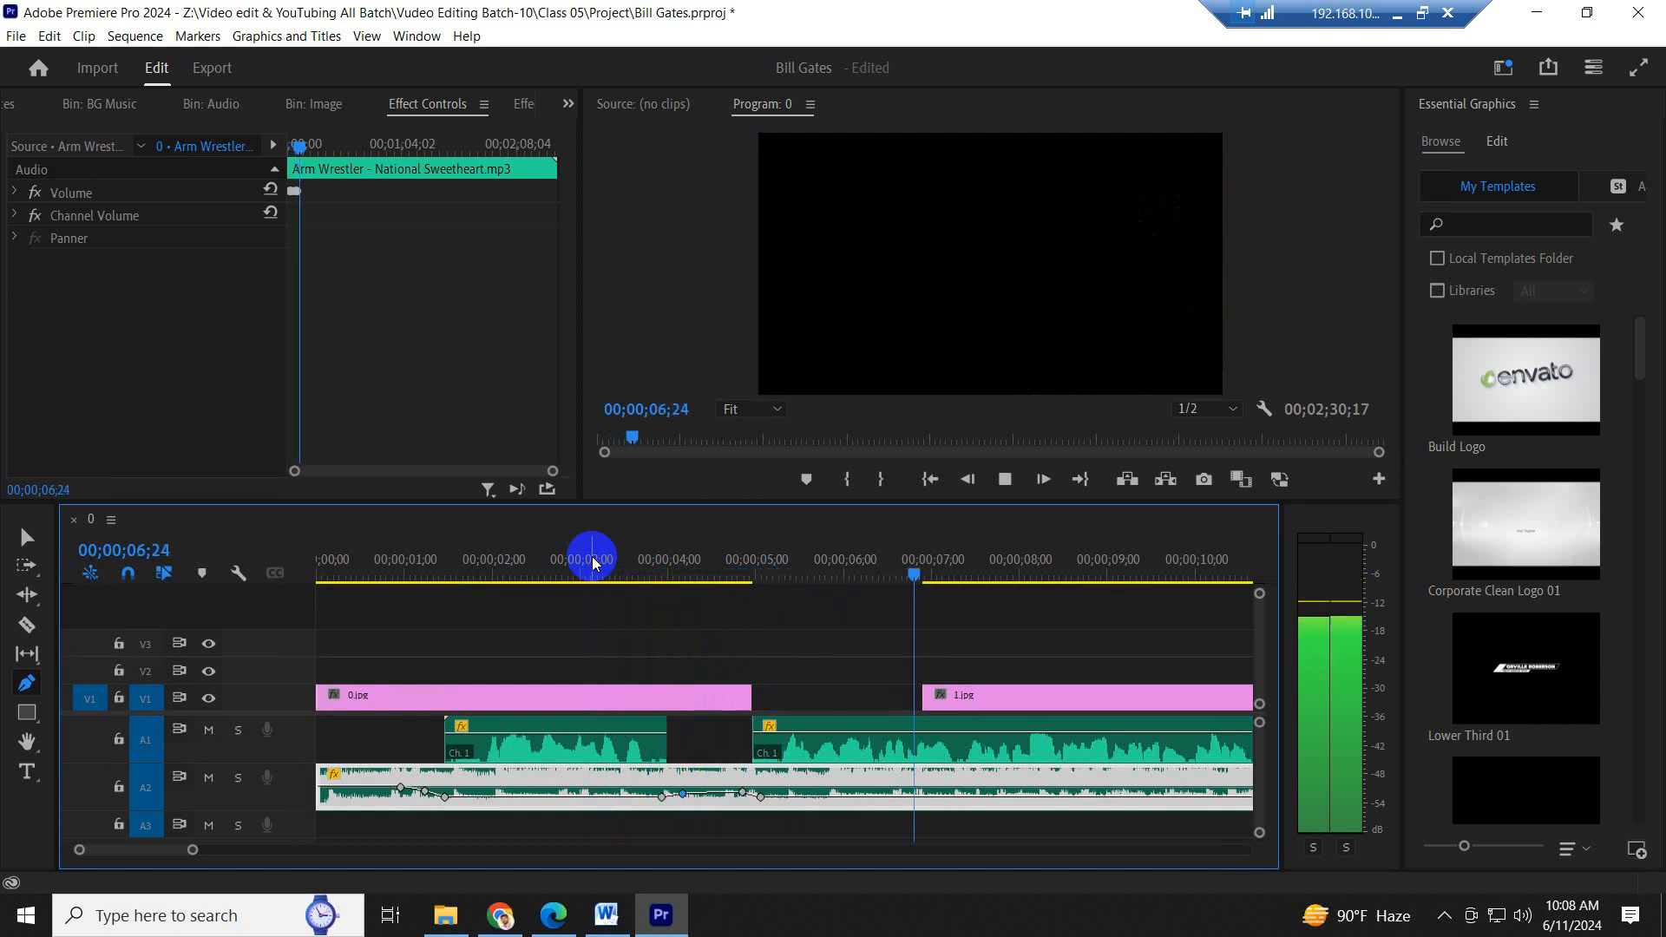
key("space")
- Save the project, return to the Selection tool, and move the playhead to 00;00;04;04
key("minus")
key("minus")
key("minus")
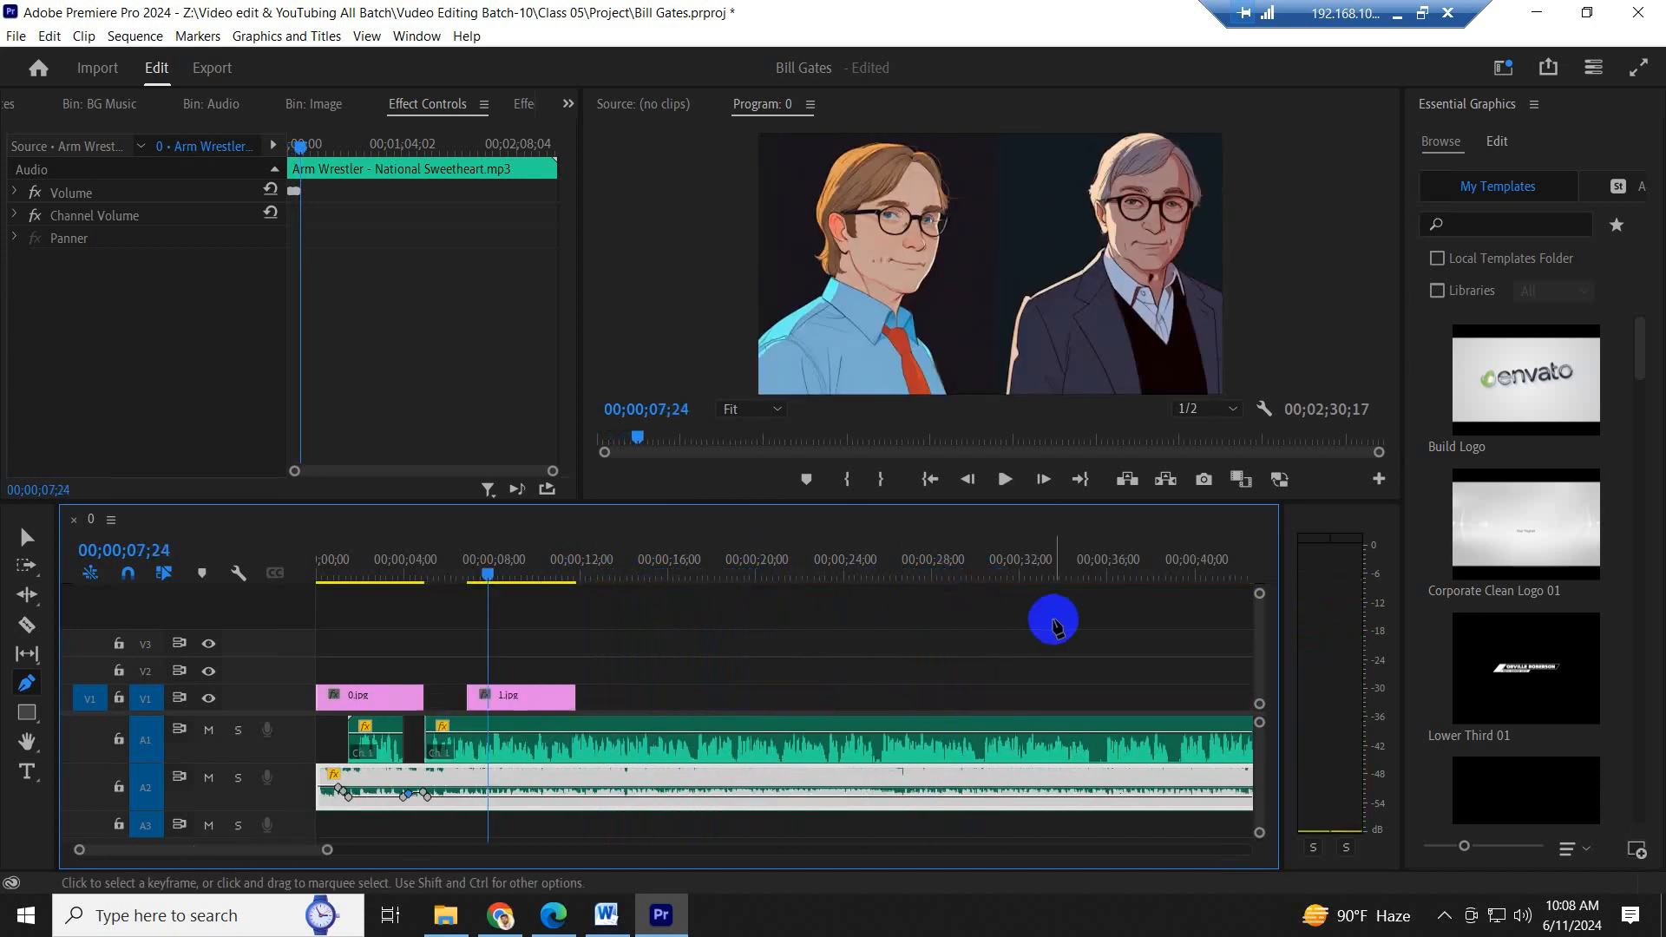
key("minus")
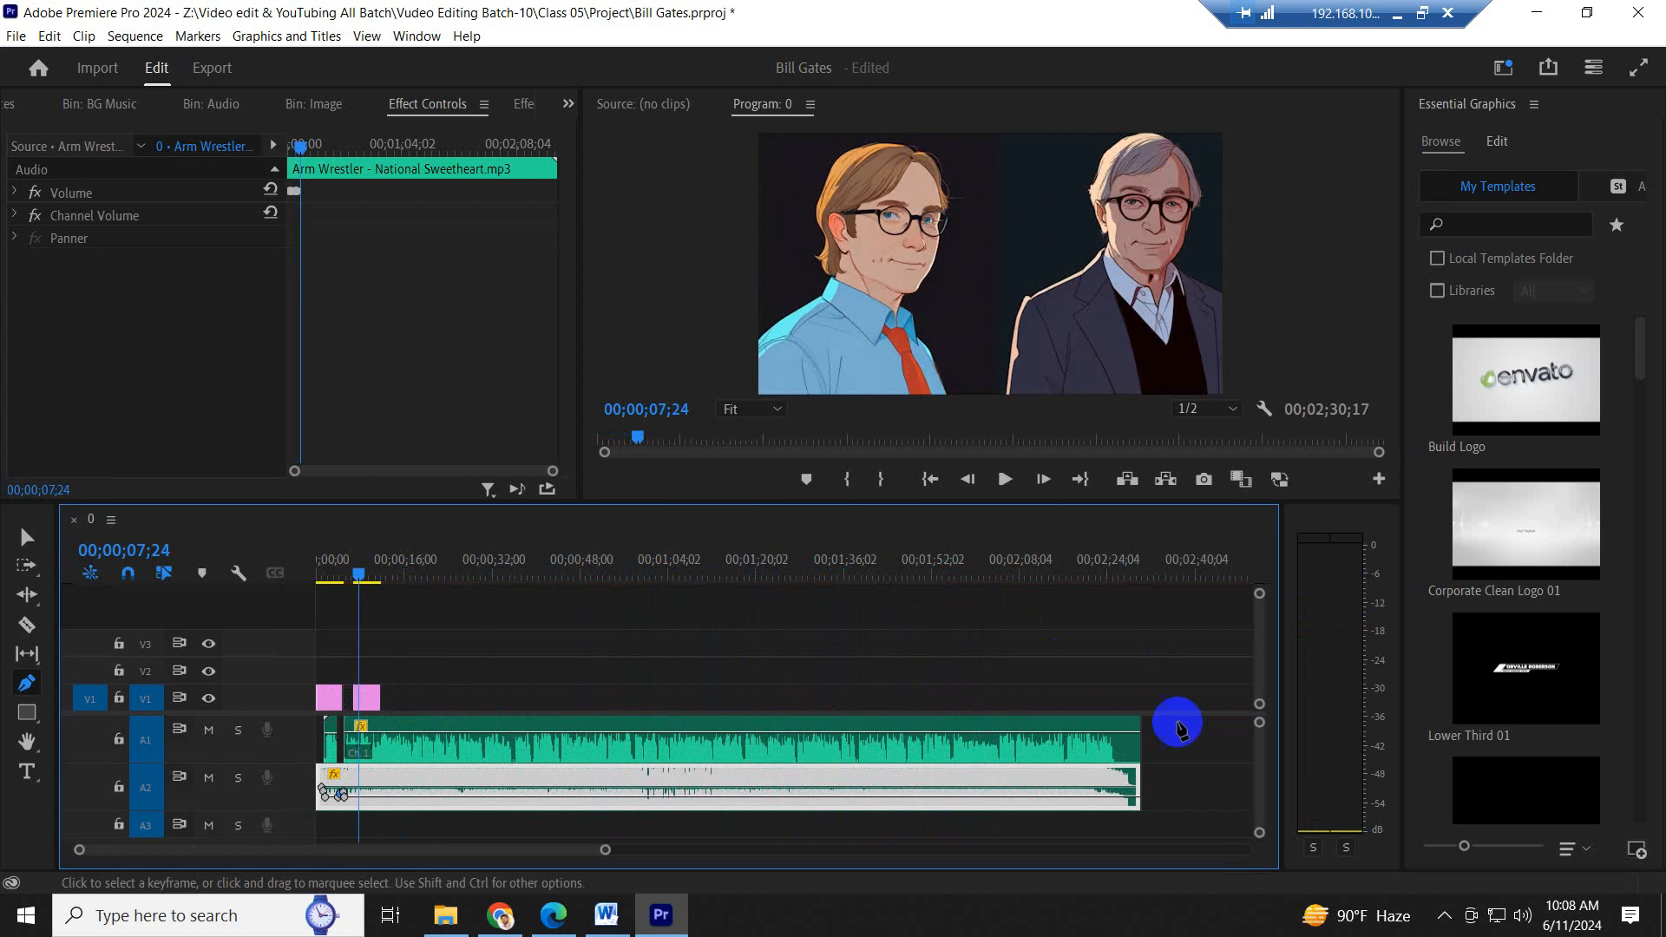
key("ctrl+s")
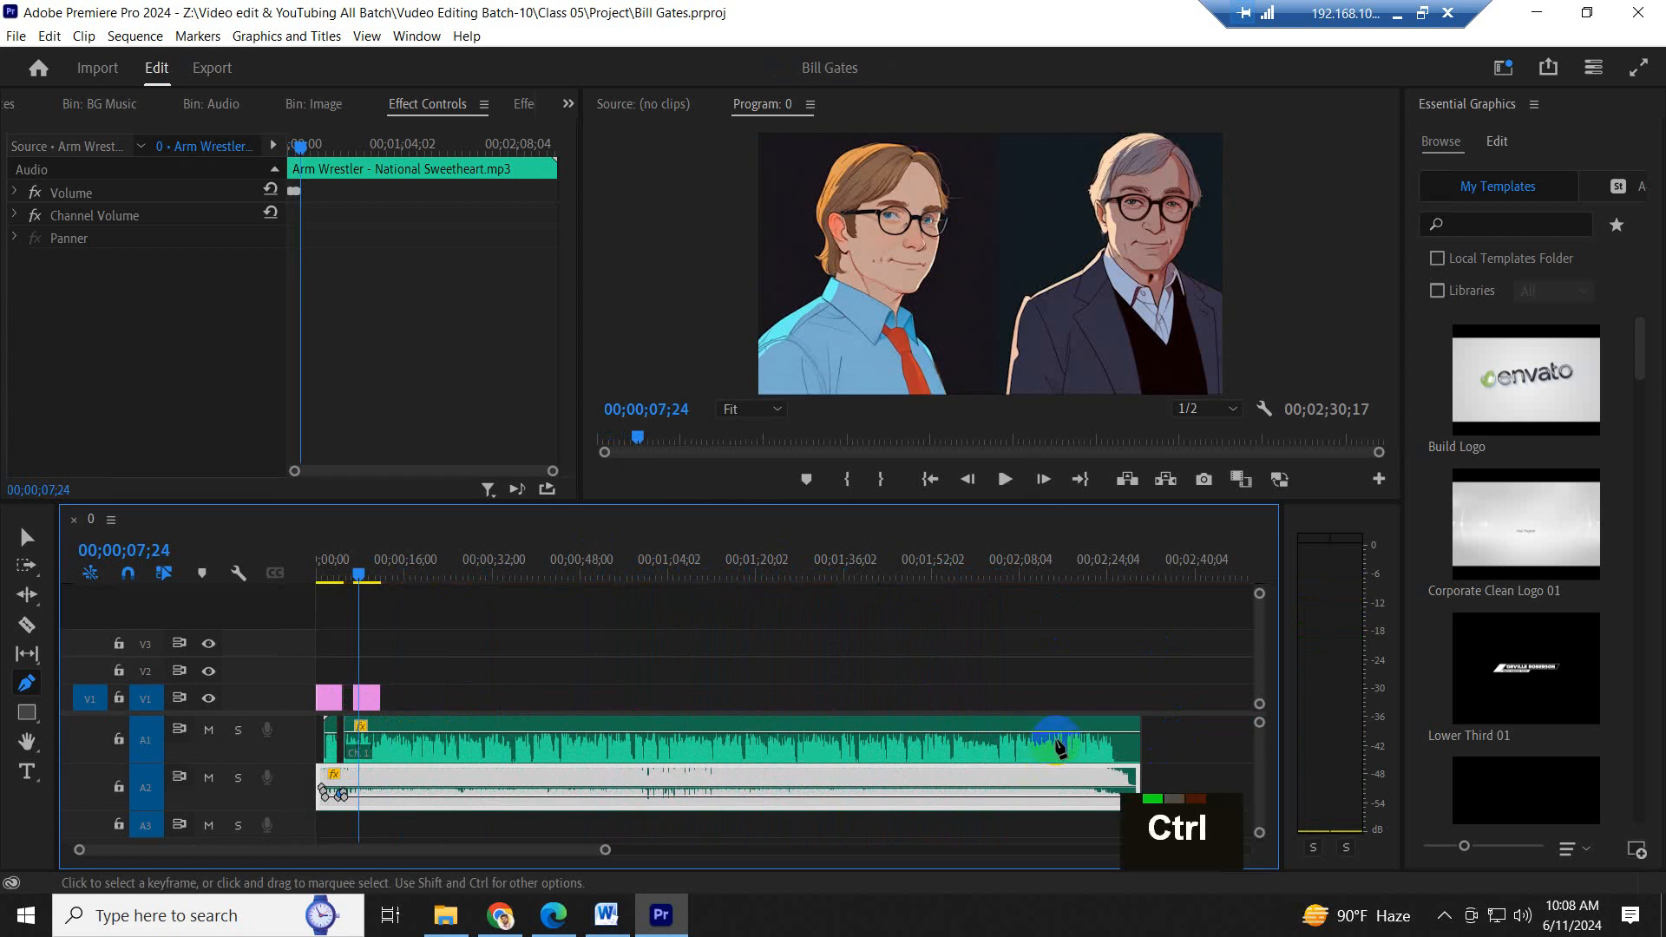
key("v")
scroll(462, 629, "up", 6)
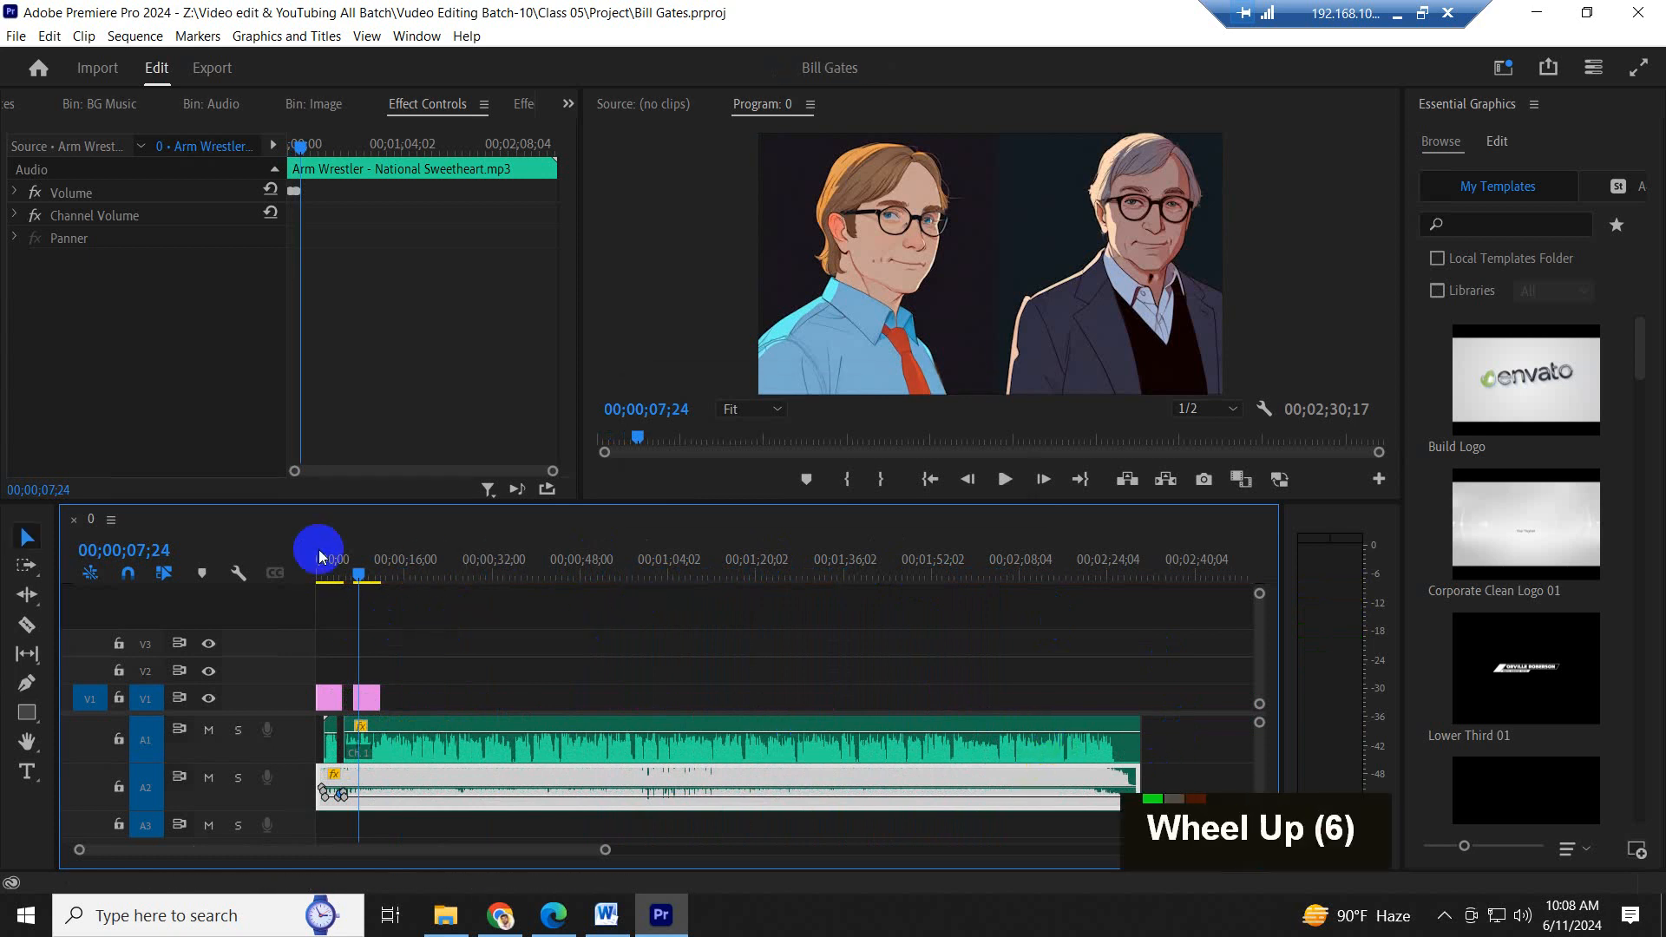
left_click(342, 564)
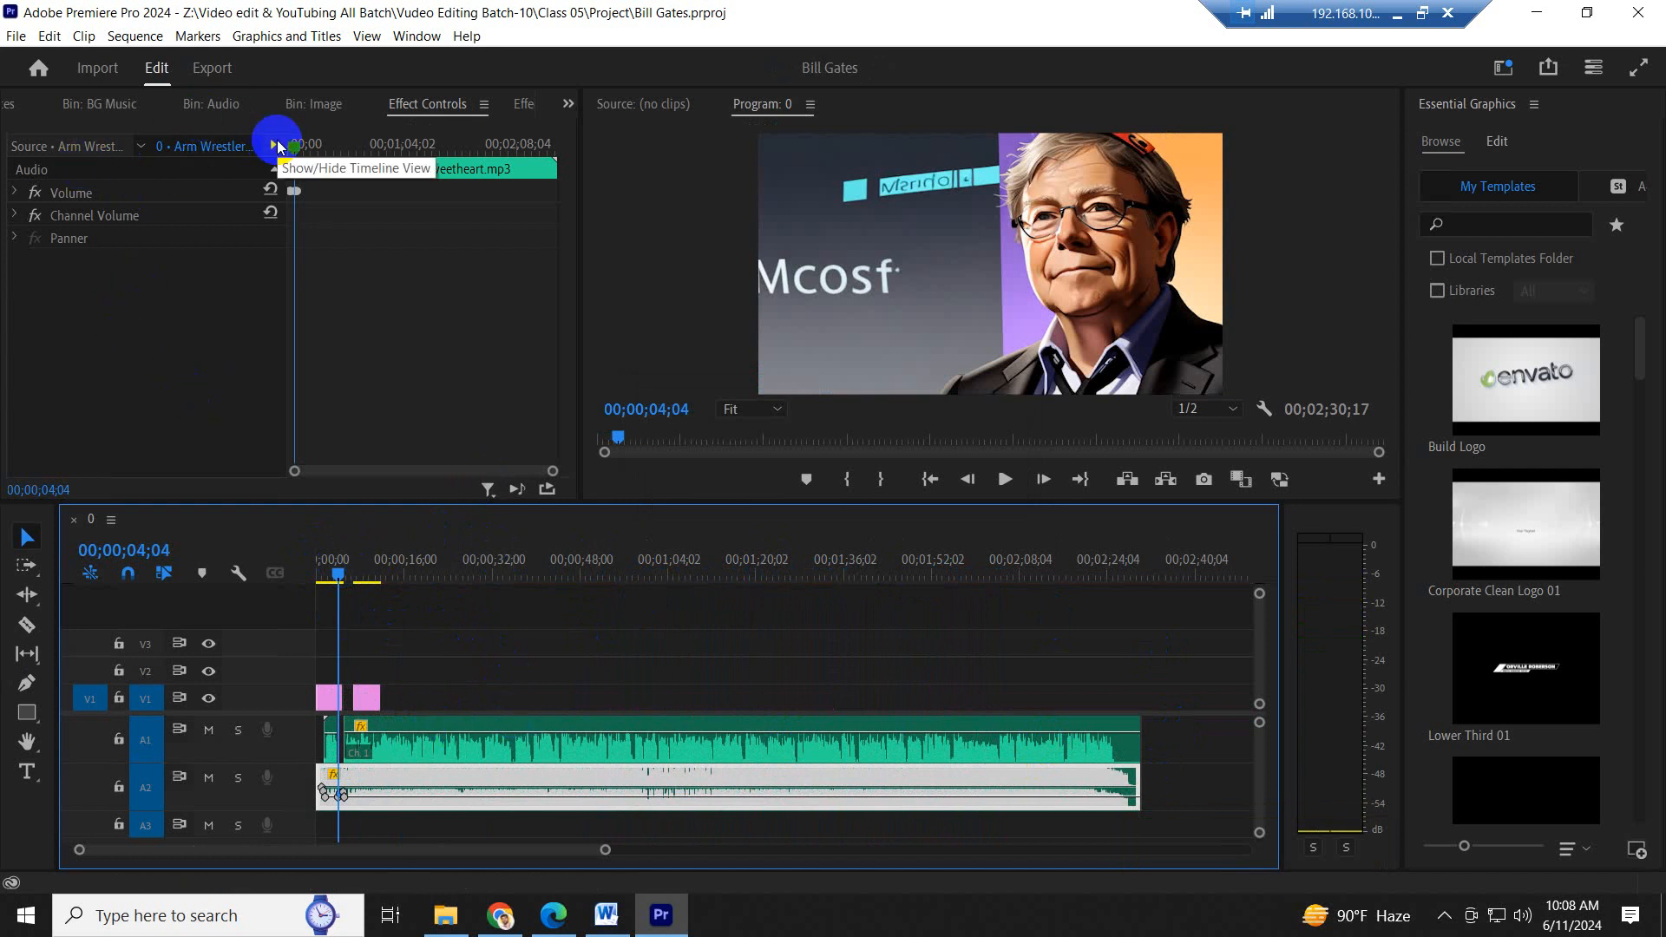
- Open the Logo bin from the project's root
left_click(444, 918)
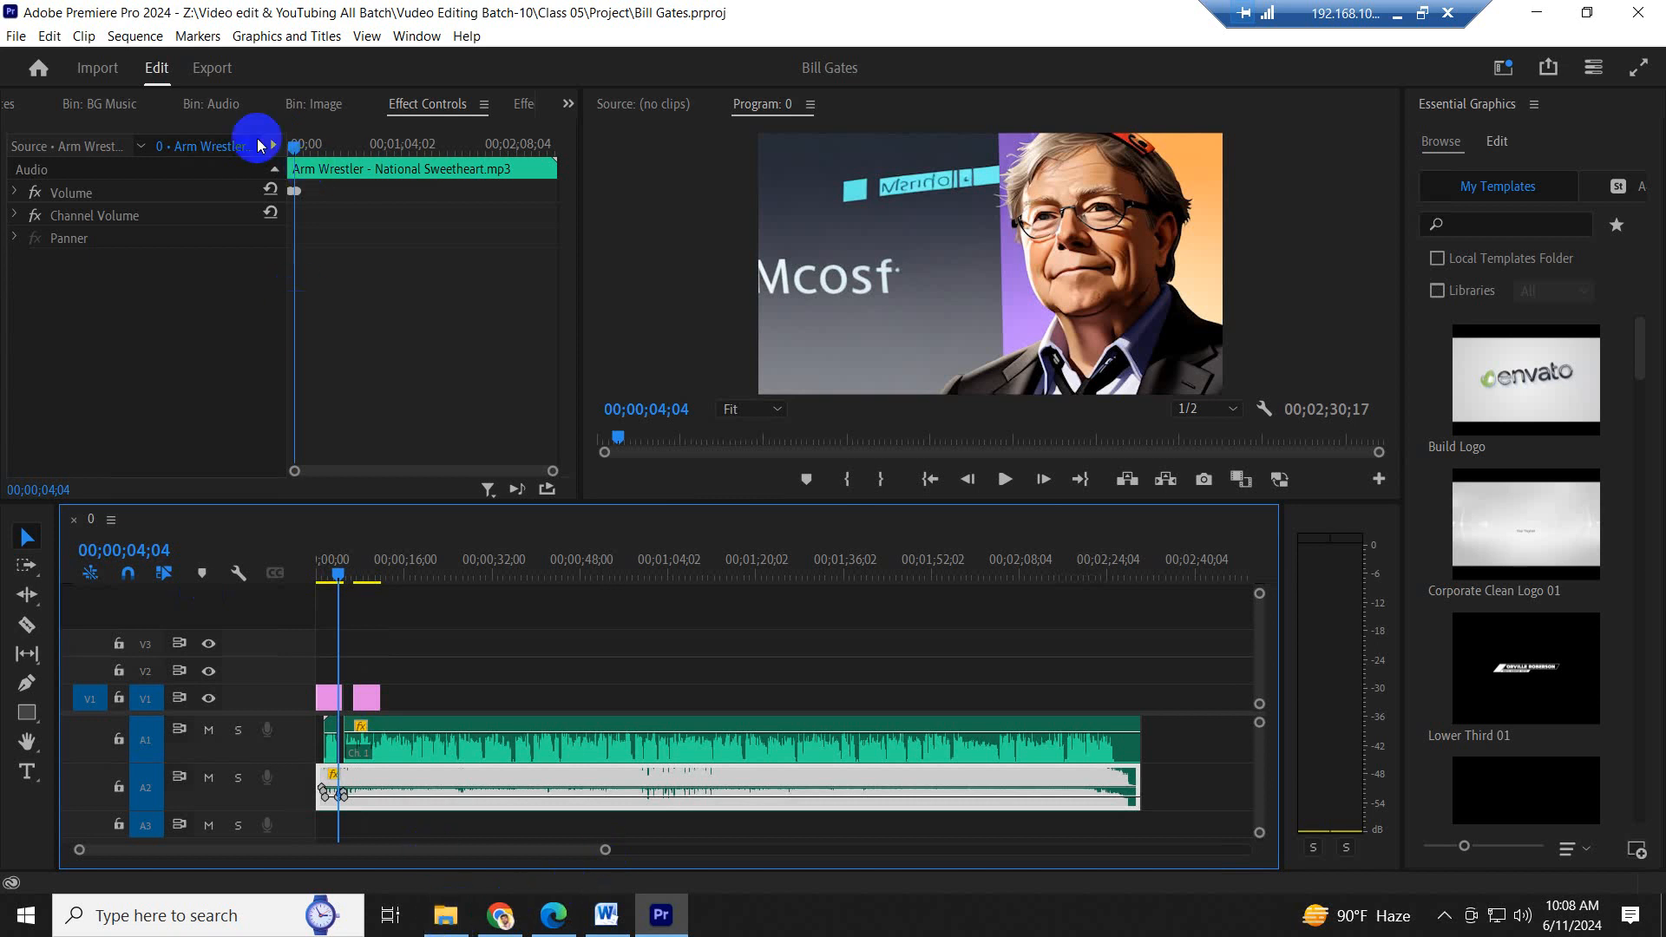
left_click(316, 103)
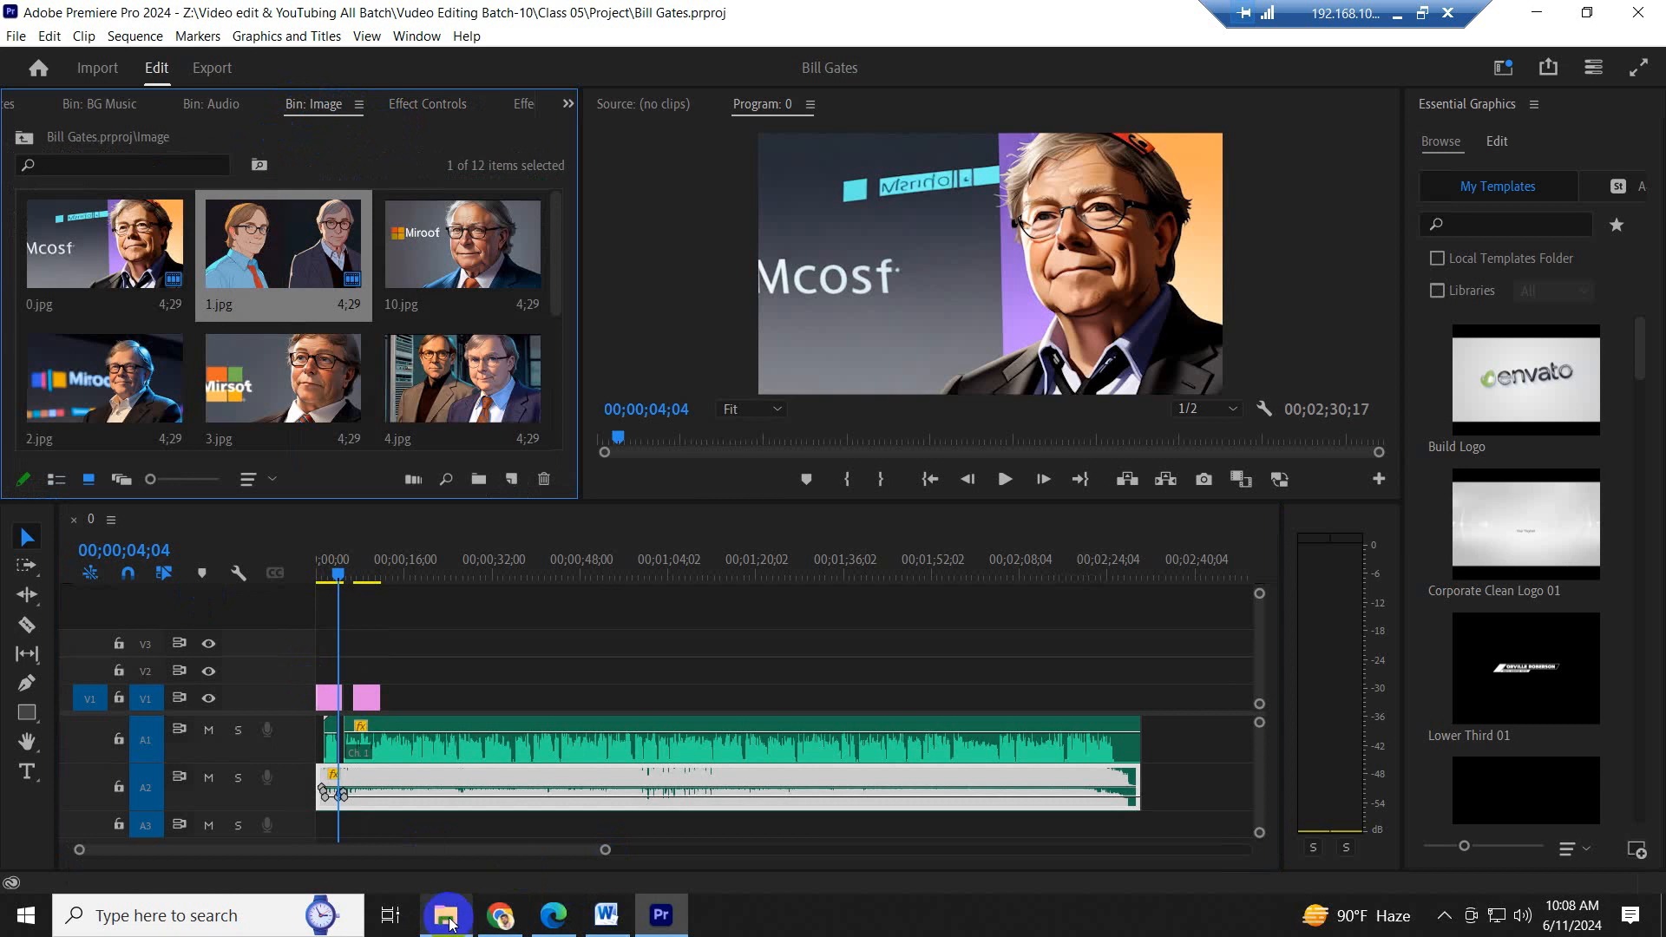
left_click(24, 139)
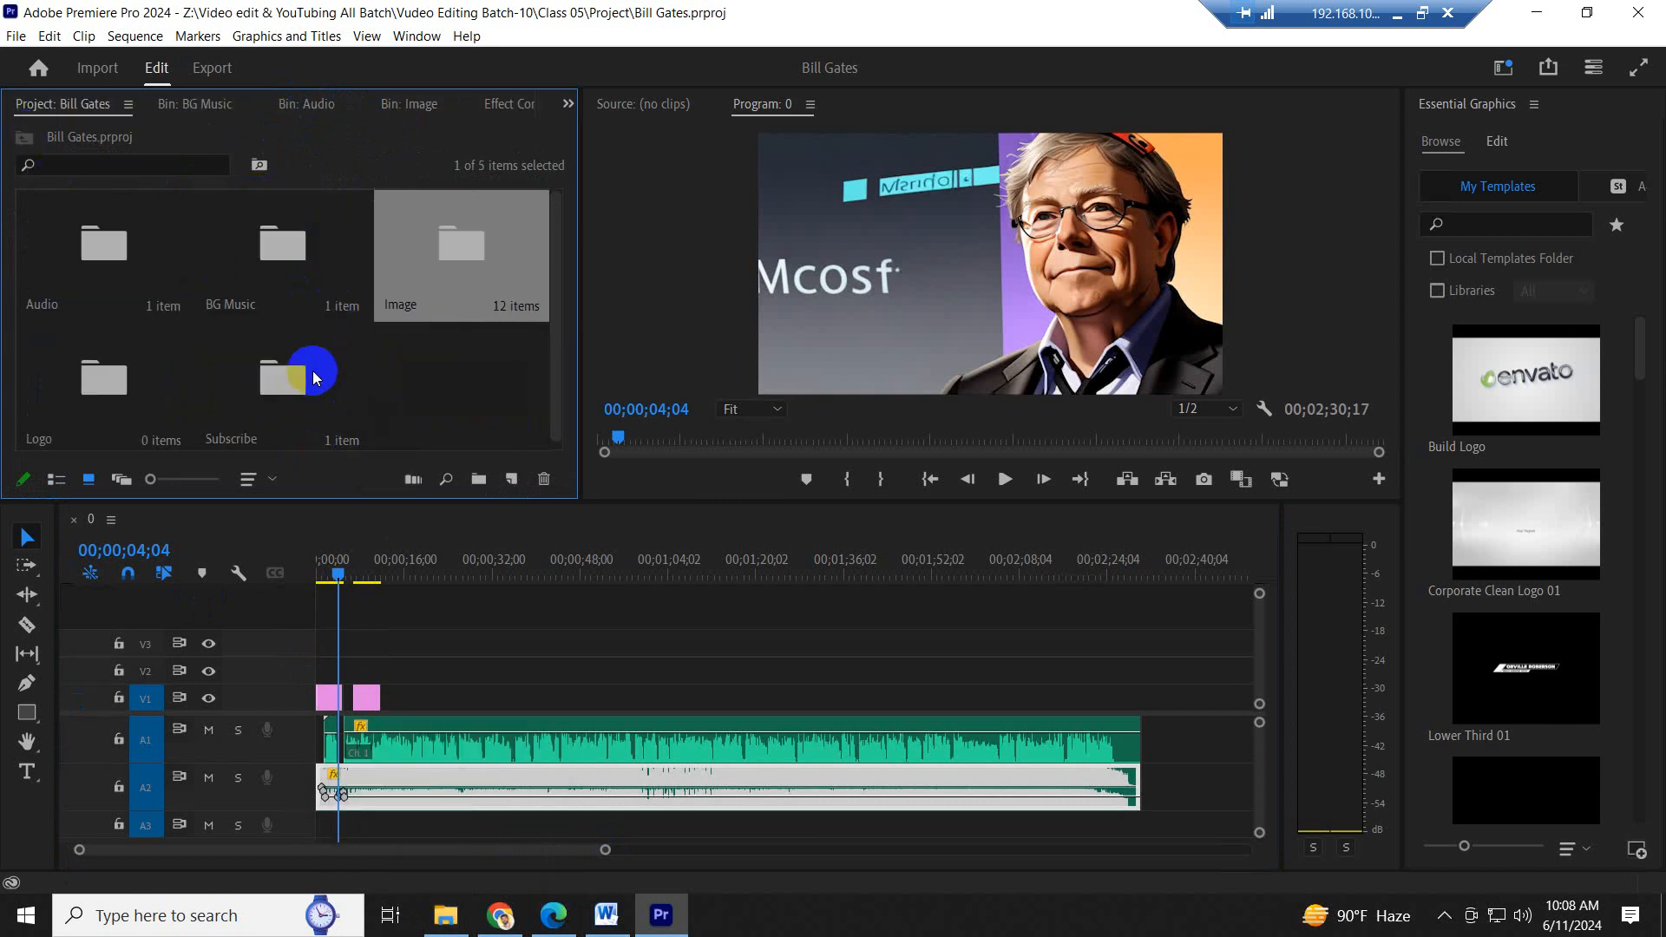
double_click(112, 384)
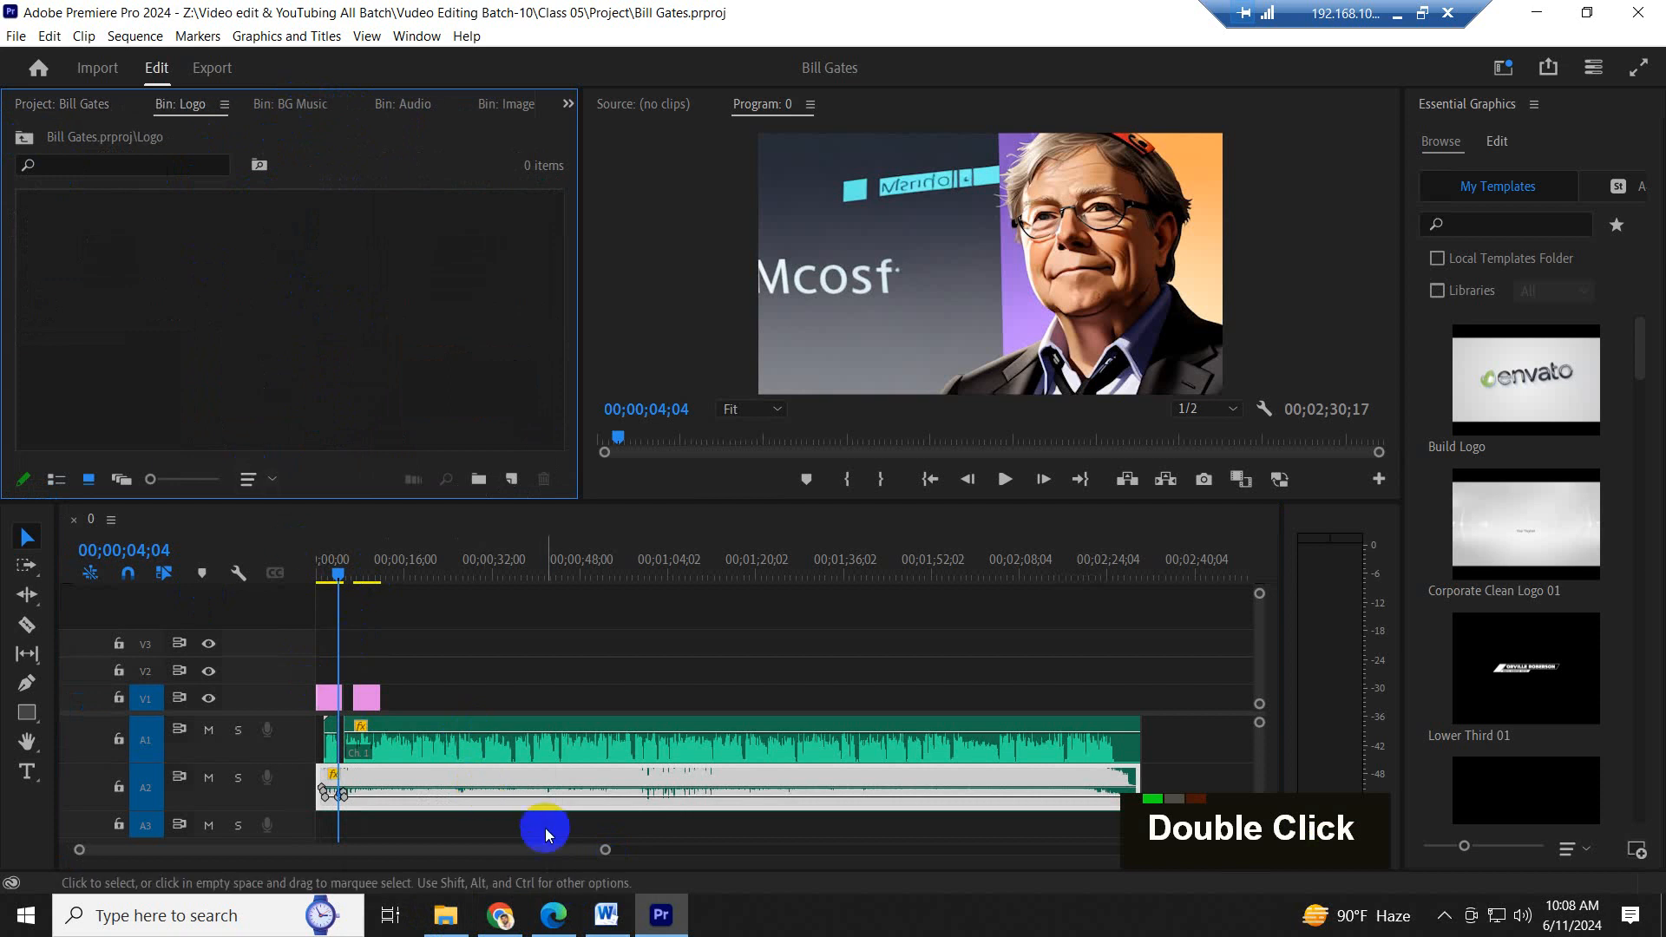
- In File Explorer, copy the TD Logo-PNG file from the Logo folder of Class 04's Project 4
left_click(448, 929)
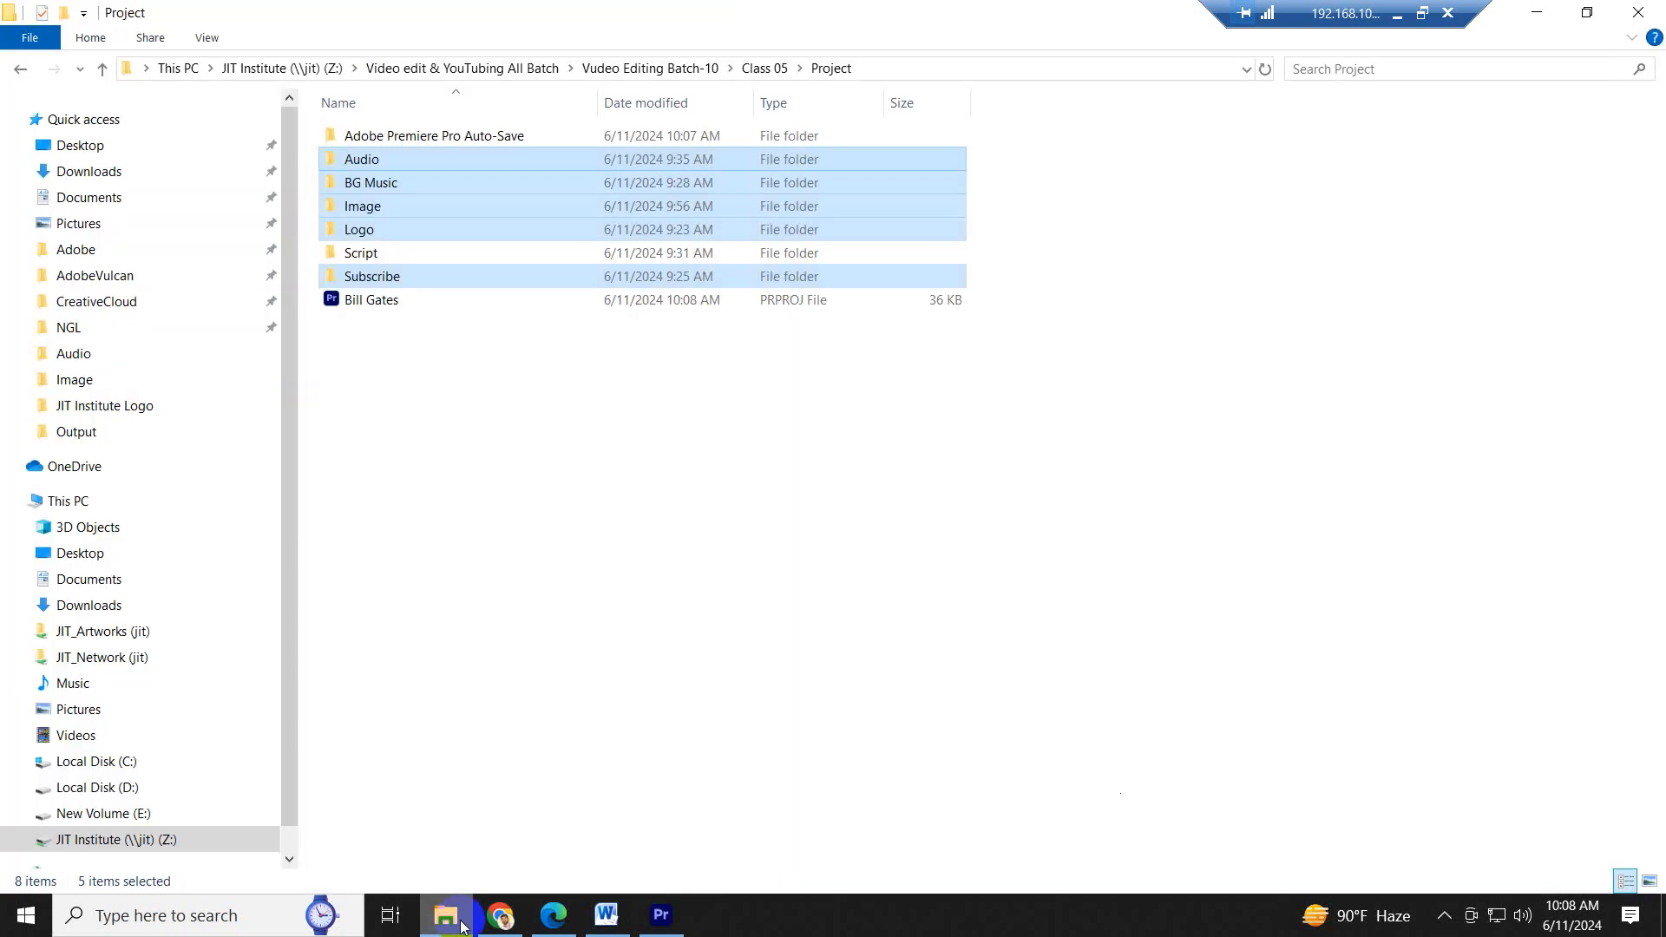
left_click(103, 70)
left_click(103, 70)
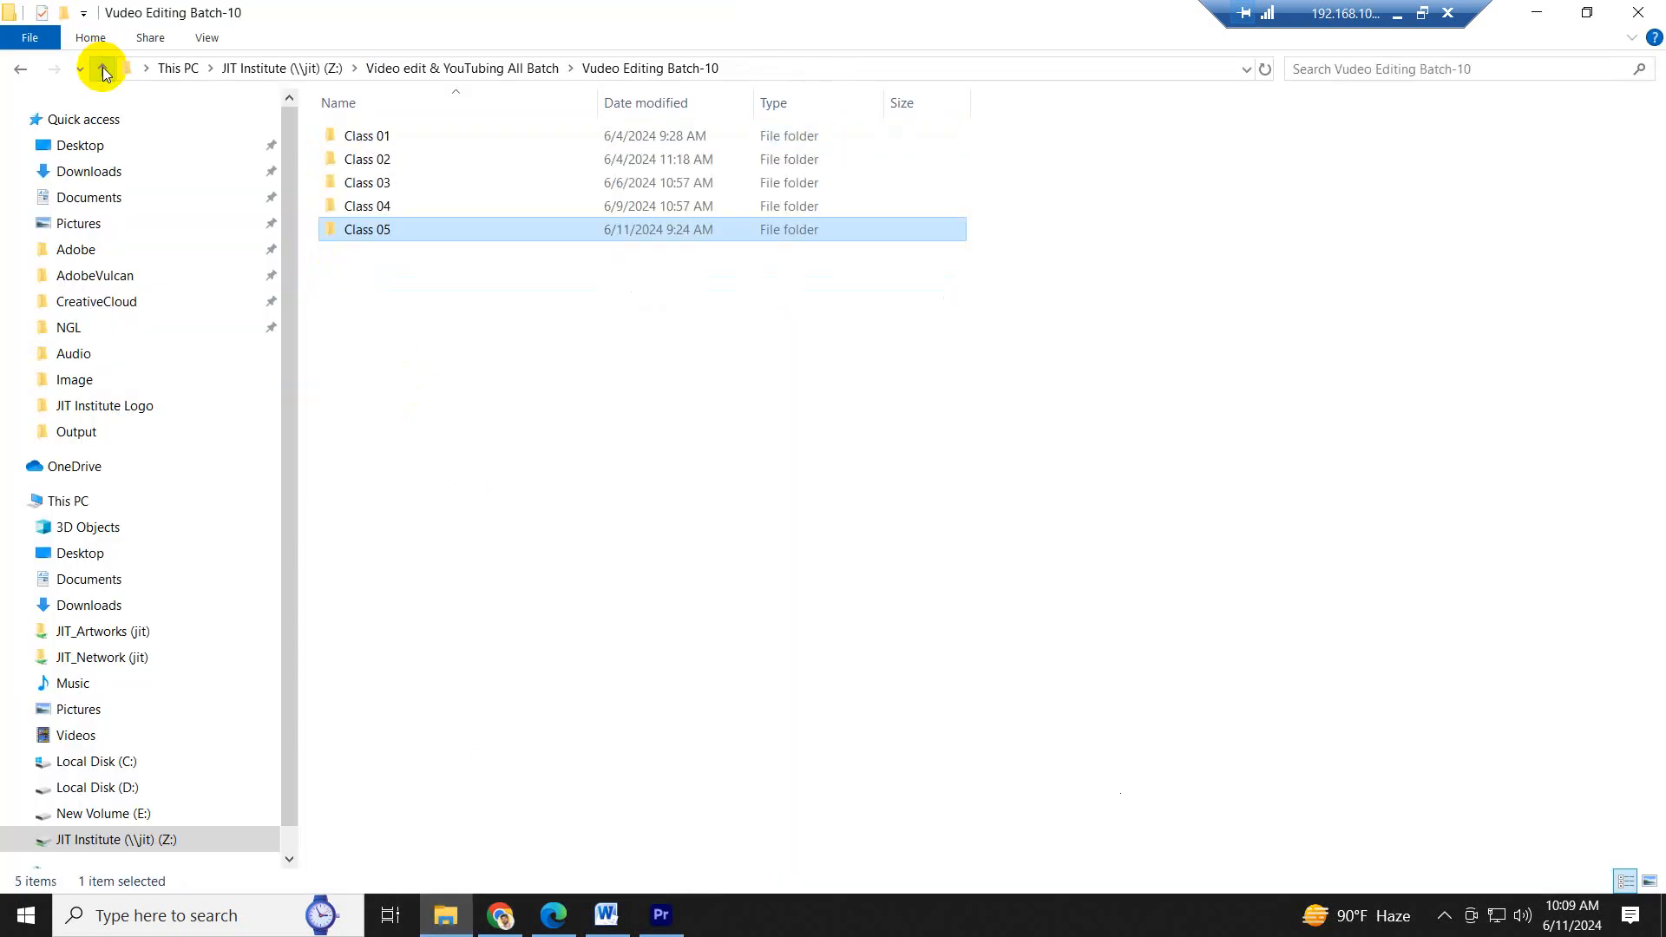
double_click(386, 206)
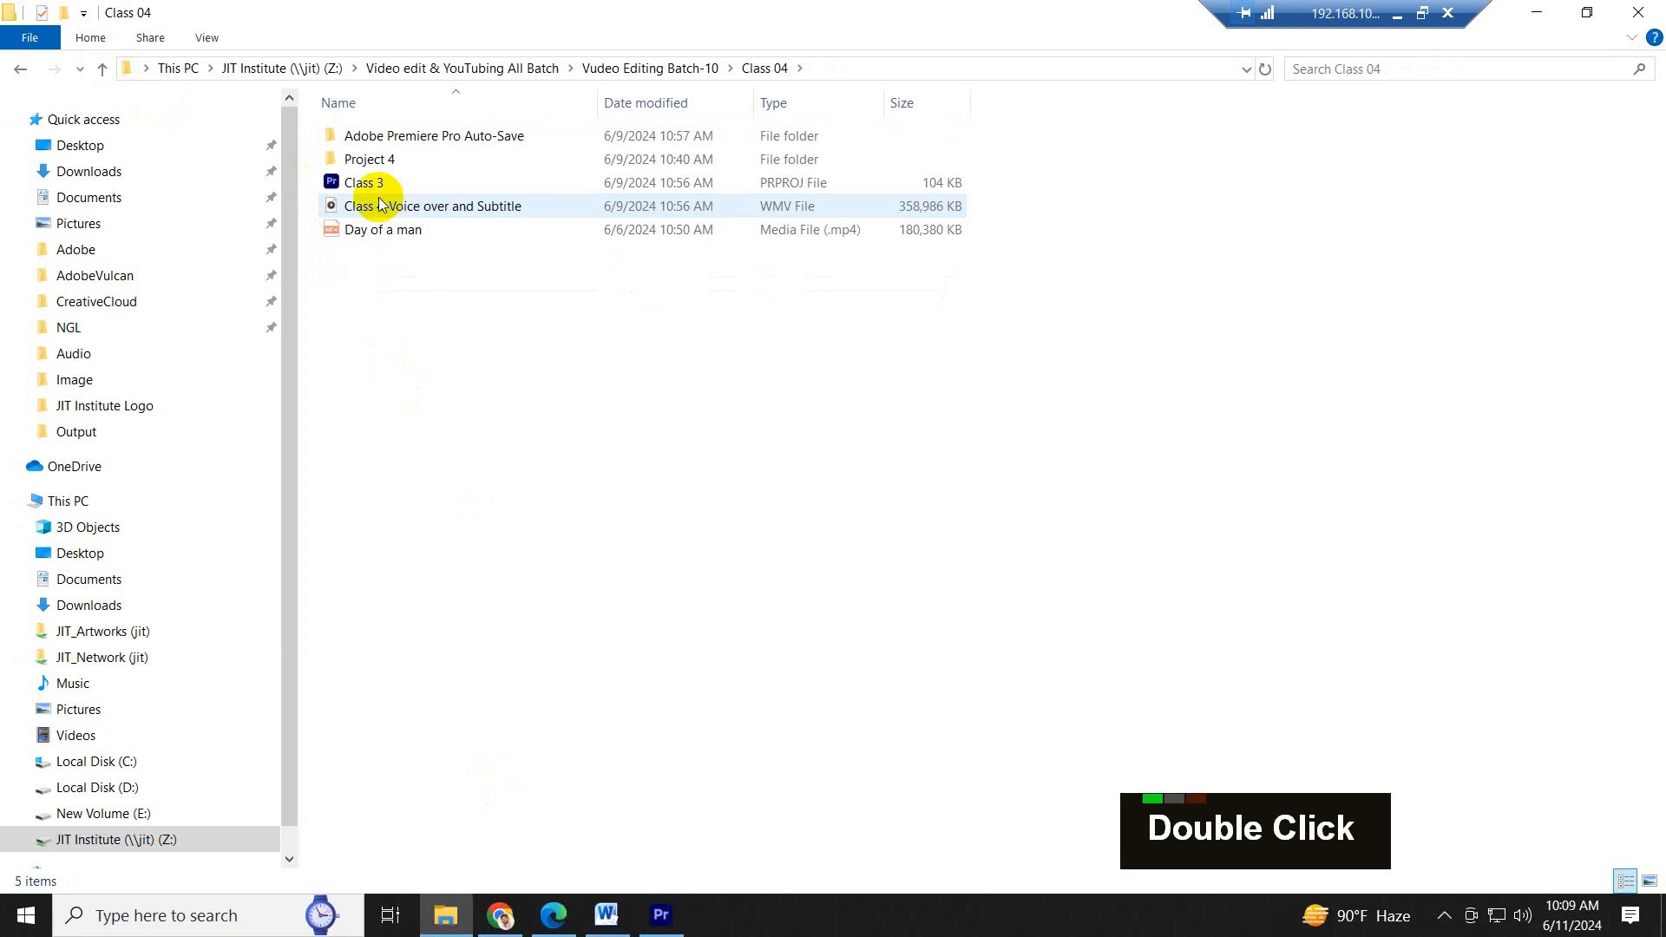
double_click(383, 160)
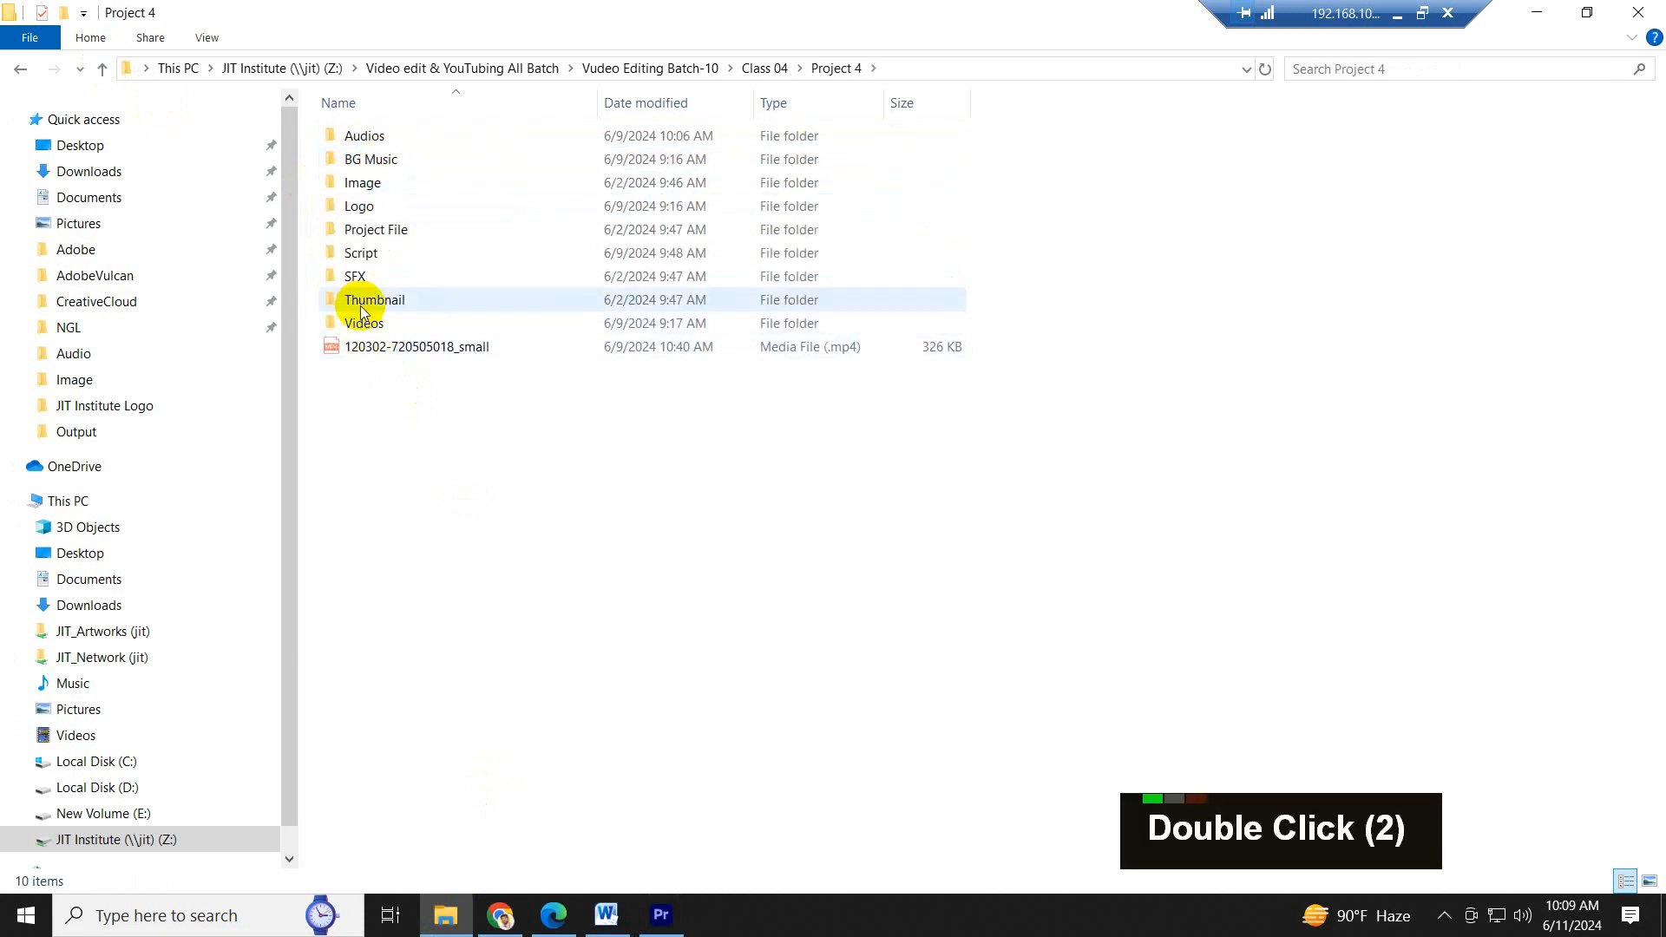
double_click(367, 207)
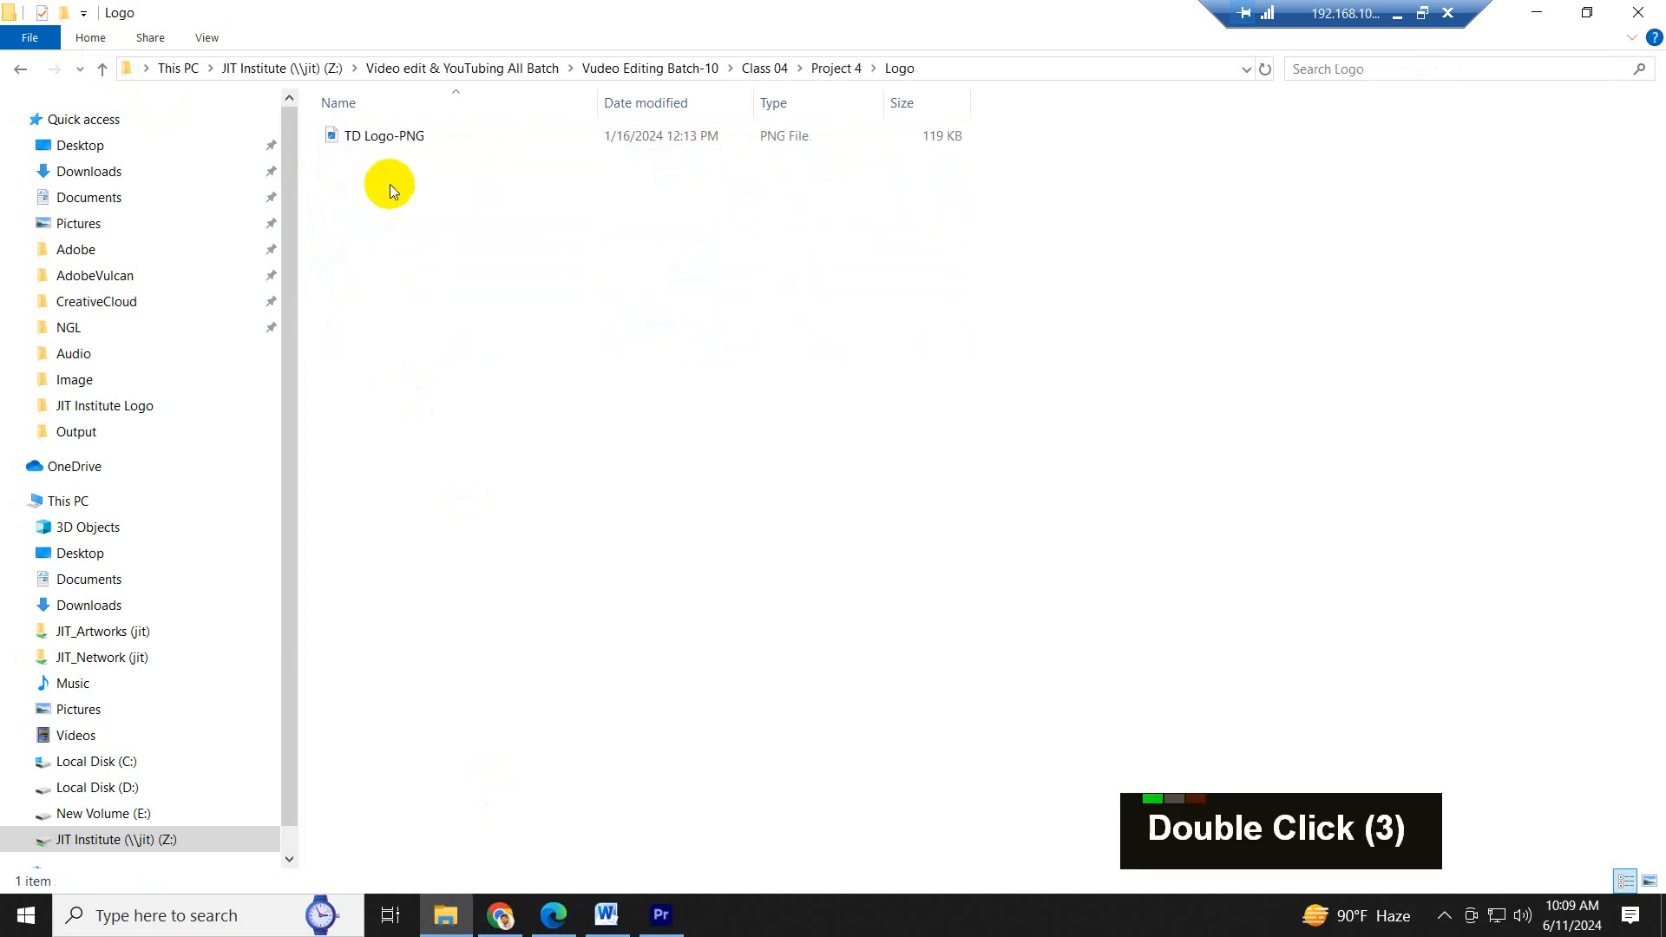
left_click(363, 135)
key("ctrl")
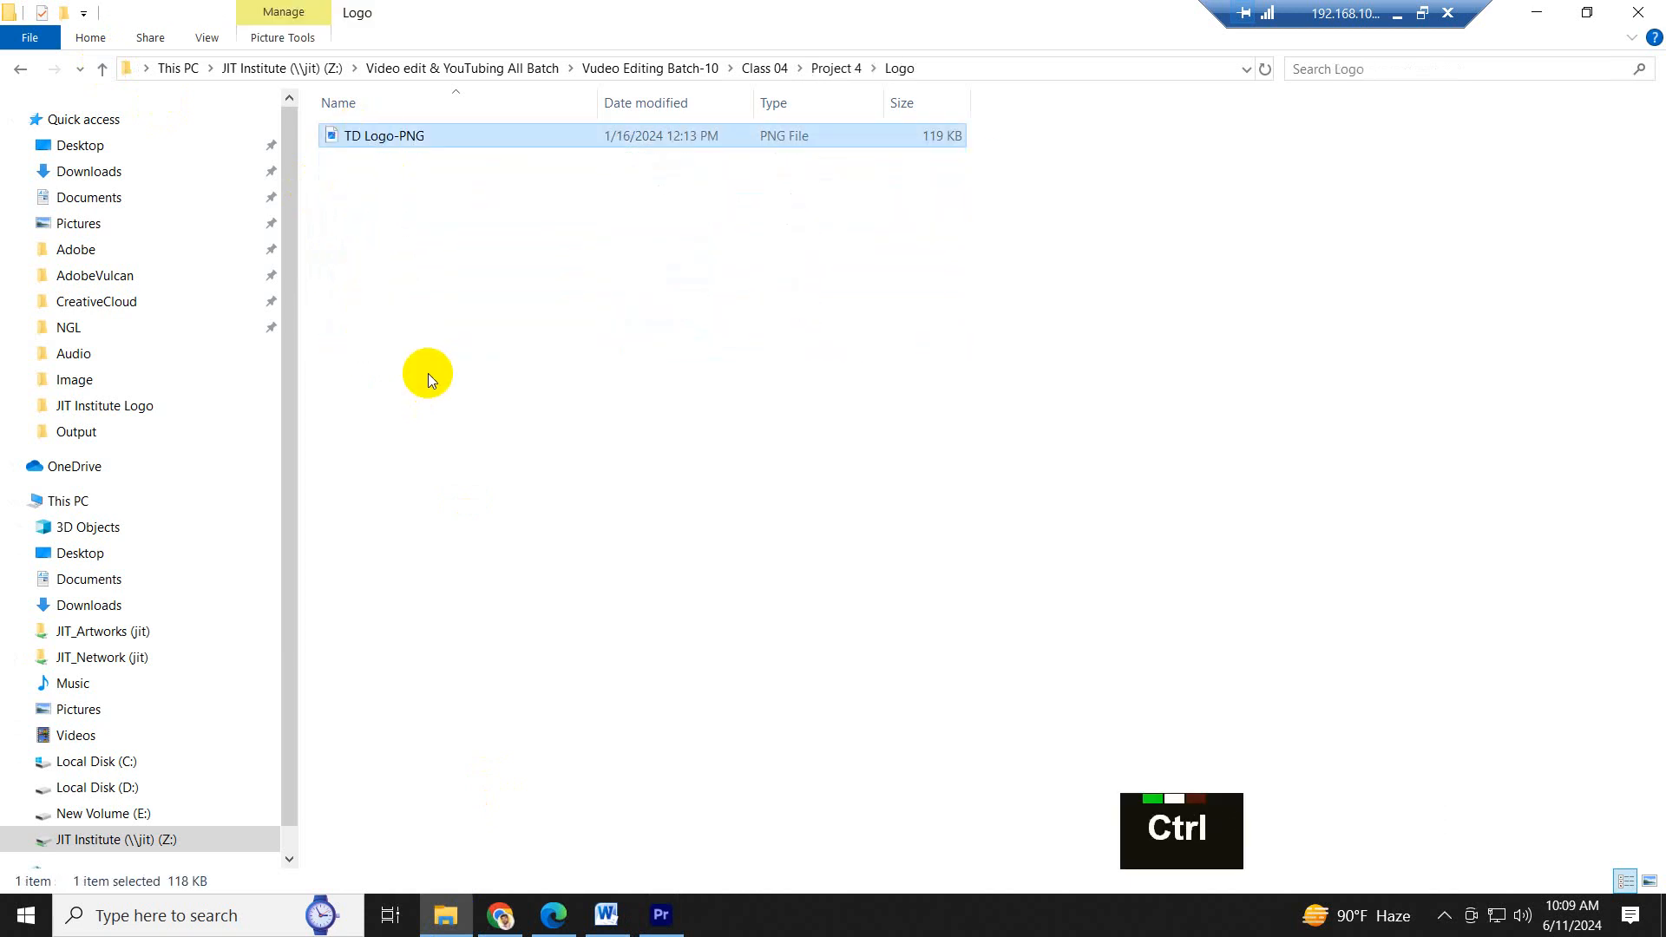
- Paste the copied TD Logo-PNG file into the Logo folder of Class 05's Project folder
left_click(102, 70)
left_click(101, 69)
left_click(101, 71)
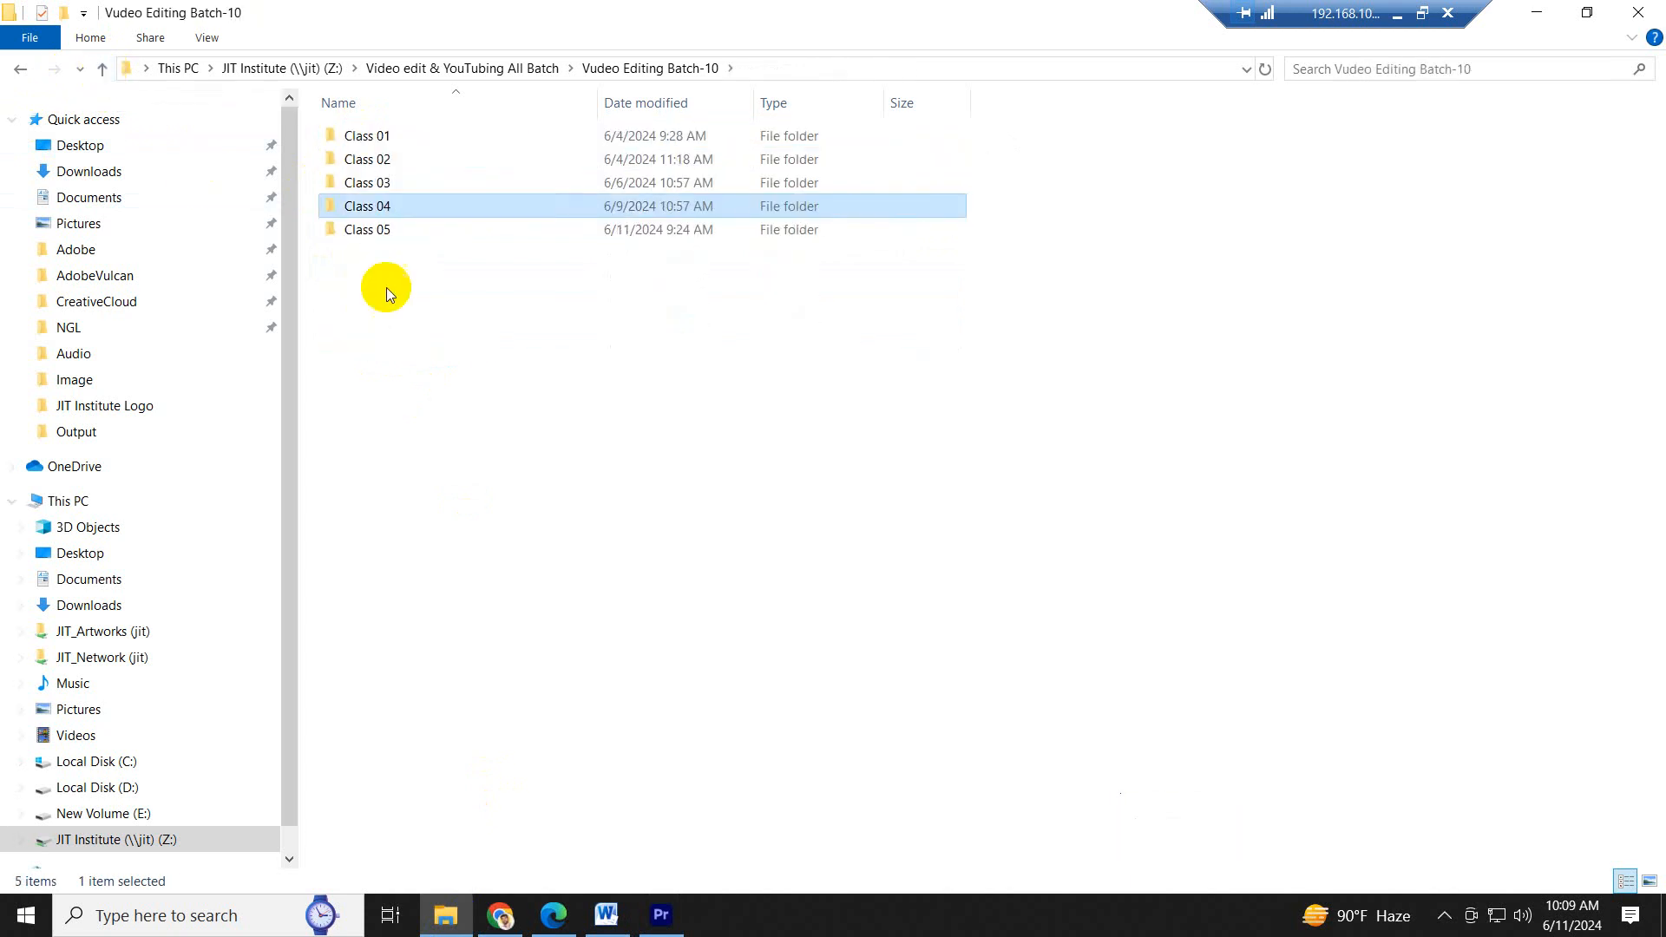
double_click(371, 230)
double_click(357, 144)
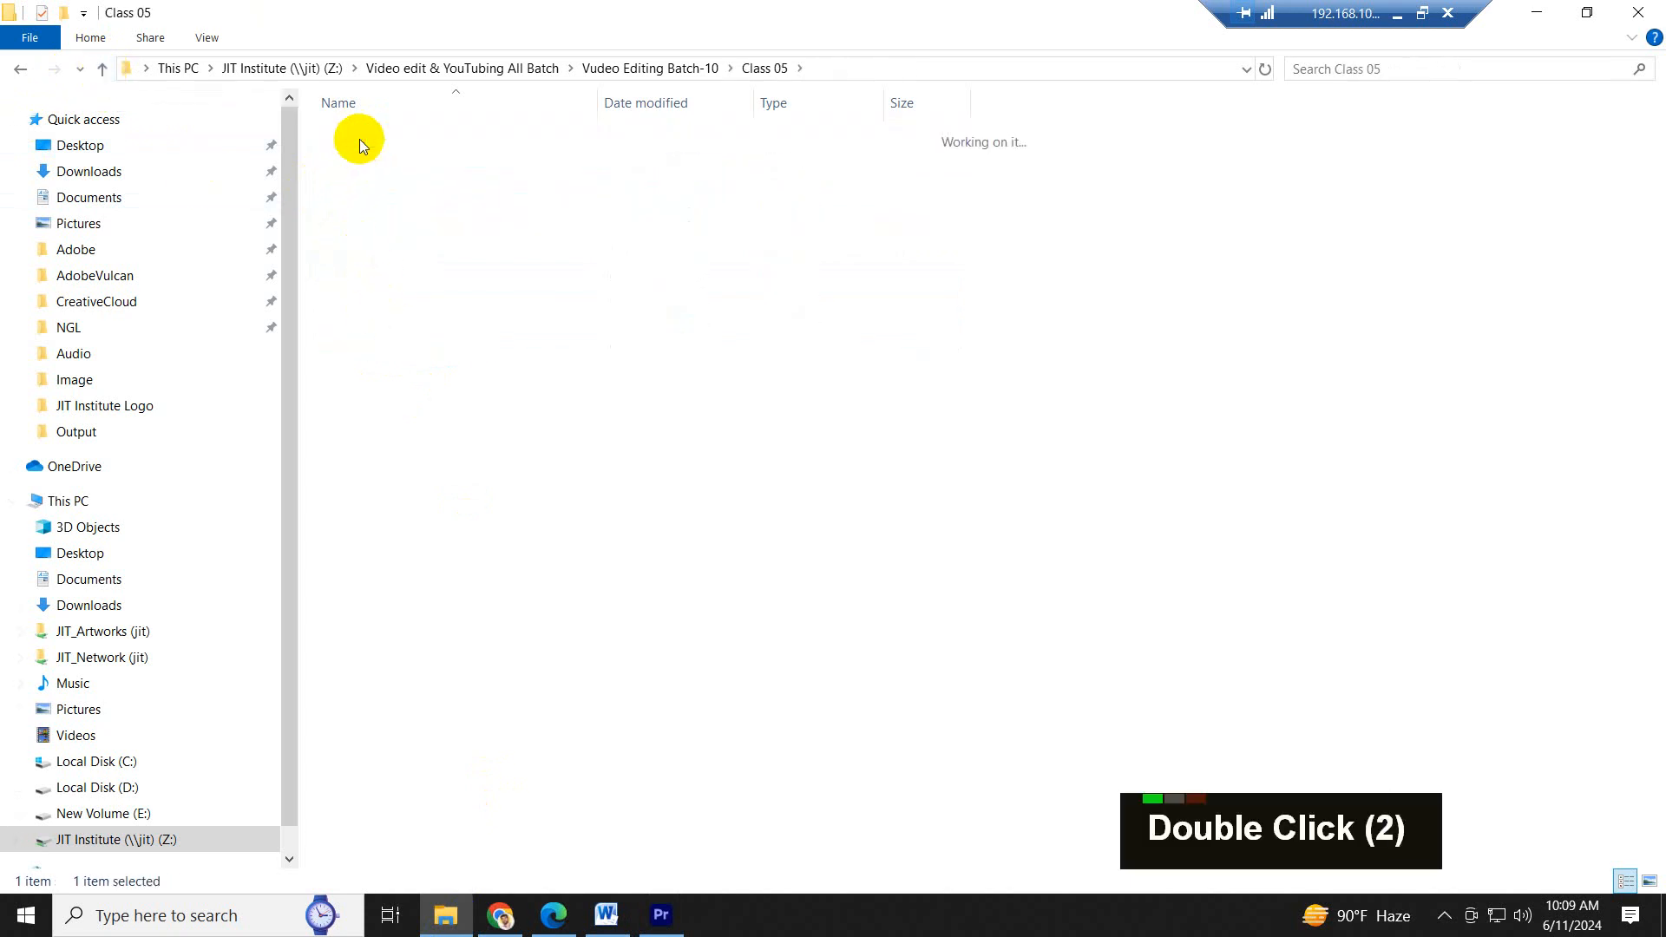
double_click(379, 261)
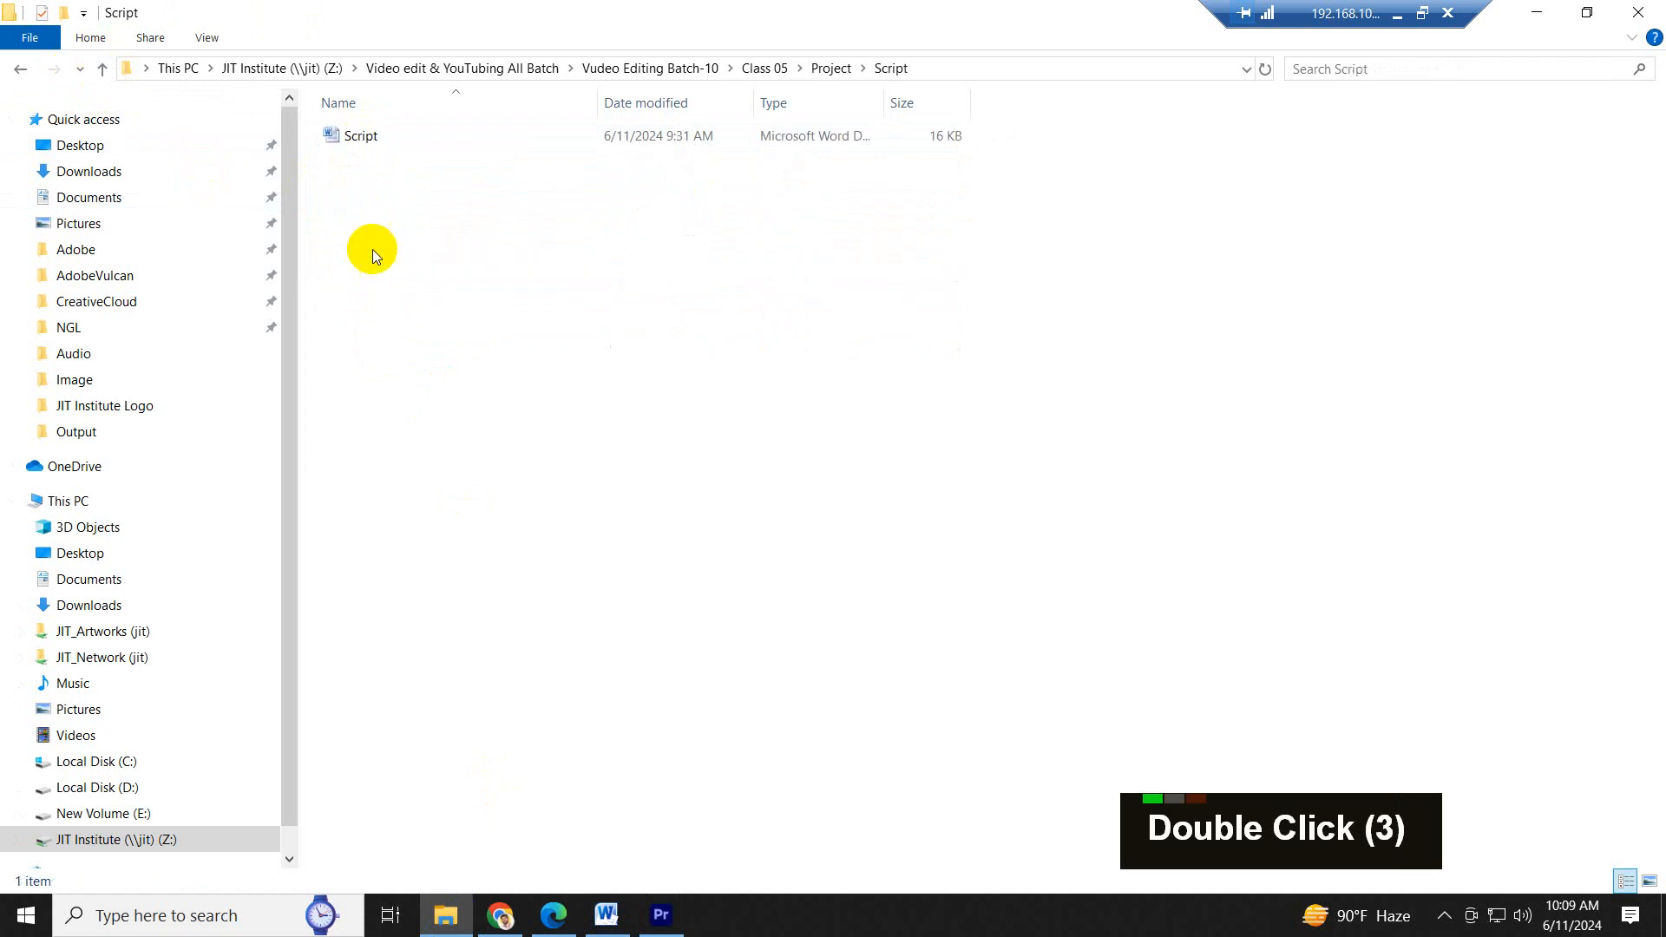
left_click(102, 73)
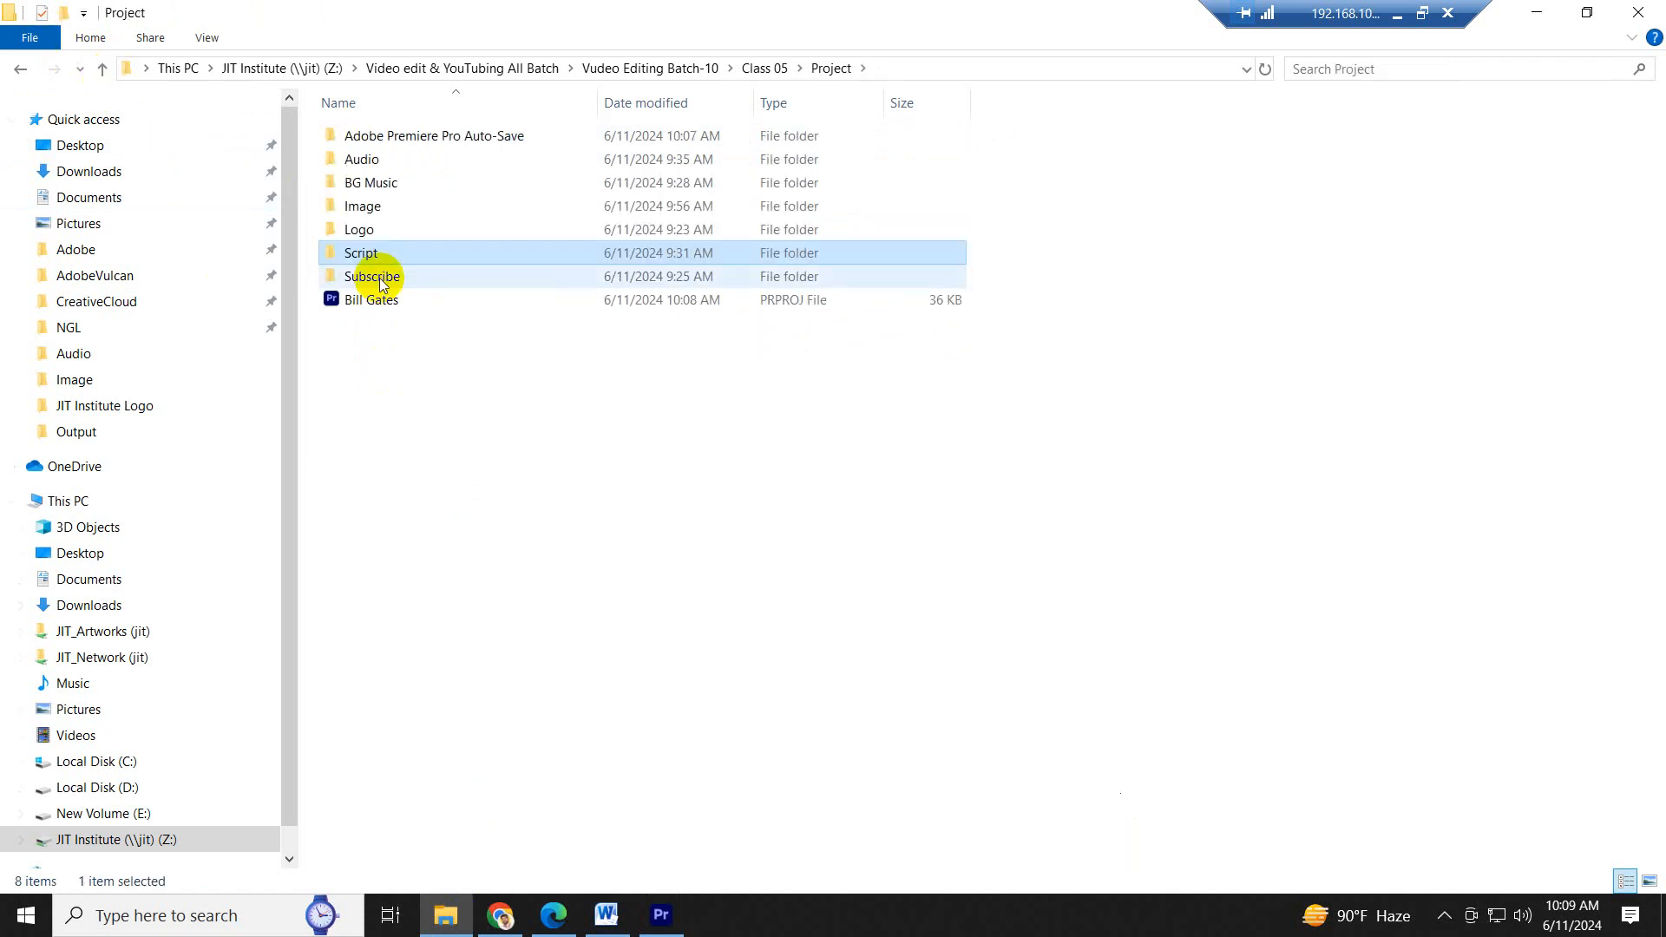
double_click(361, 230)
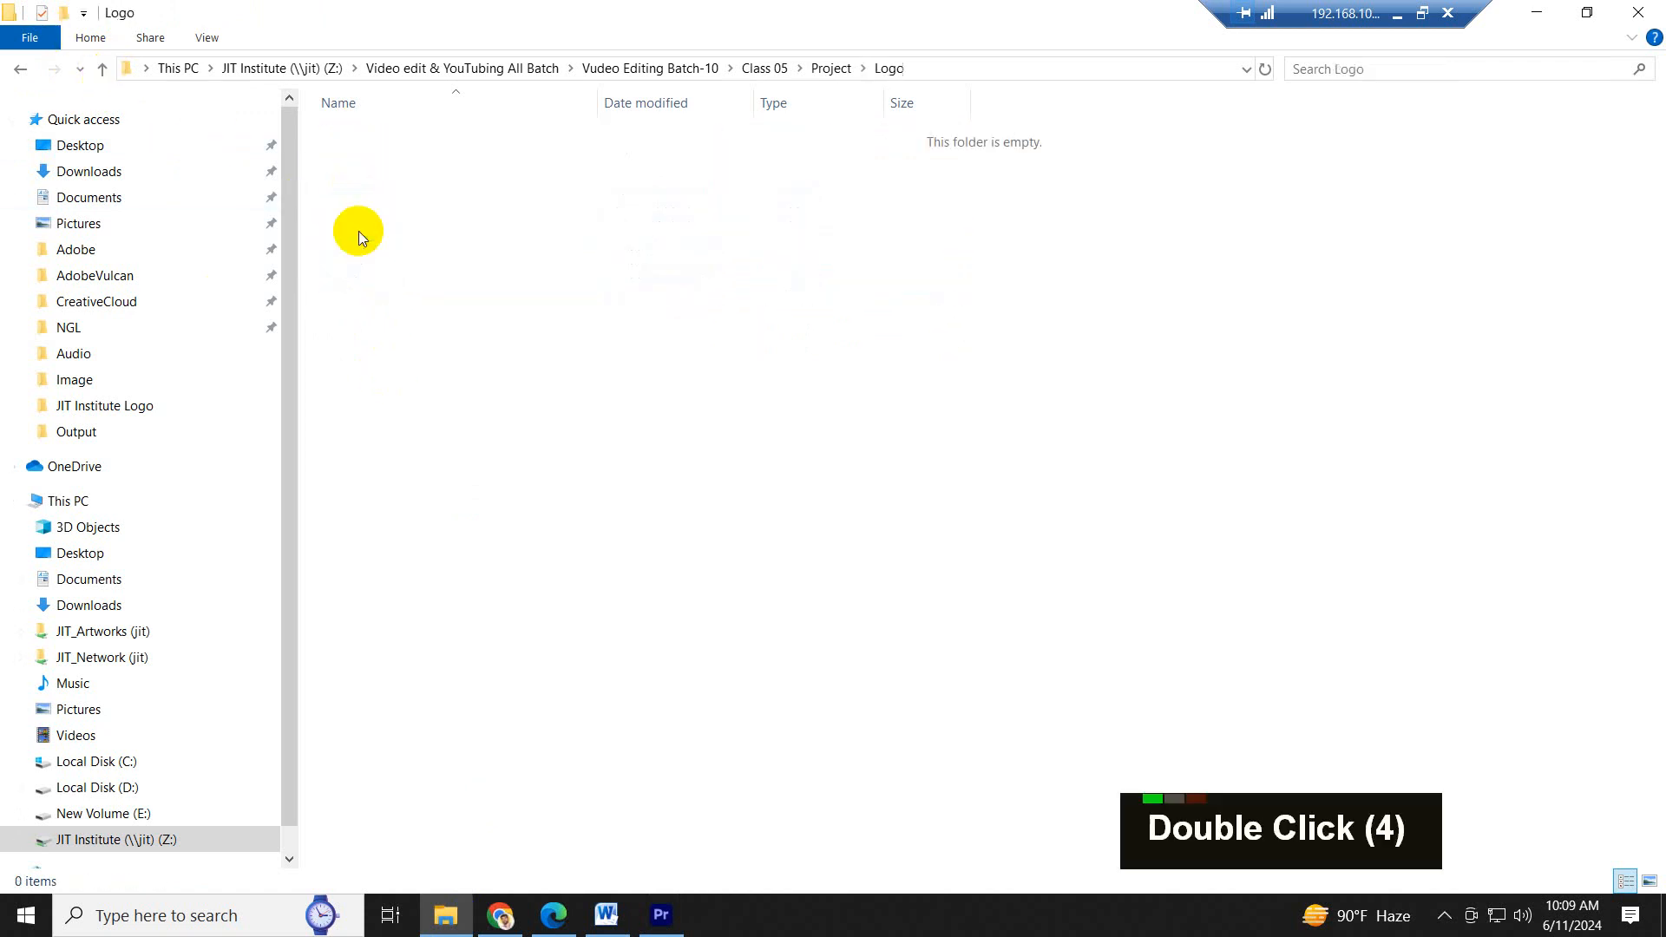
key("ctrl+v")
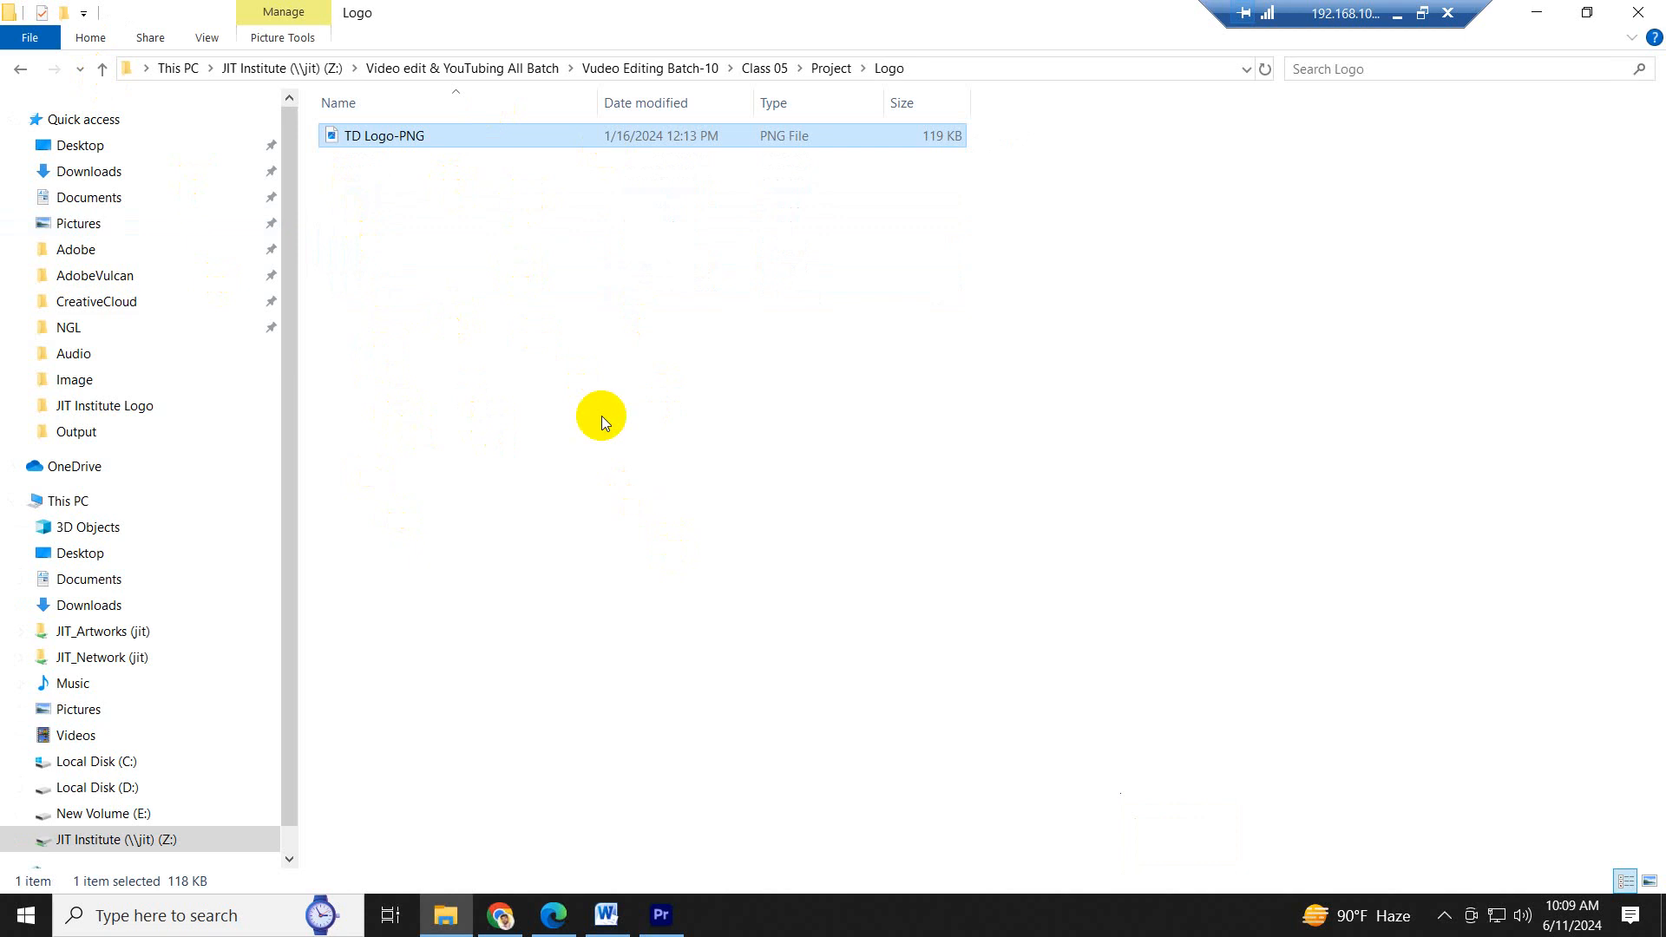
- Import TD Logo-PNG from Class 05's Logo folder into the Logo bin of the Premiere Pro project
left_click(747, 399)
left_click(108, 69)
left_click(107, 69)
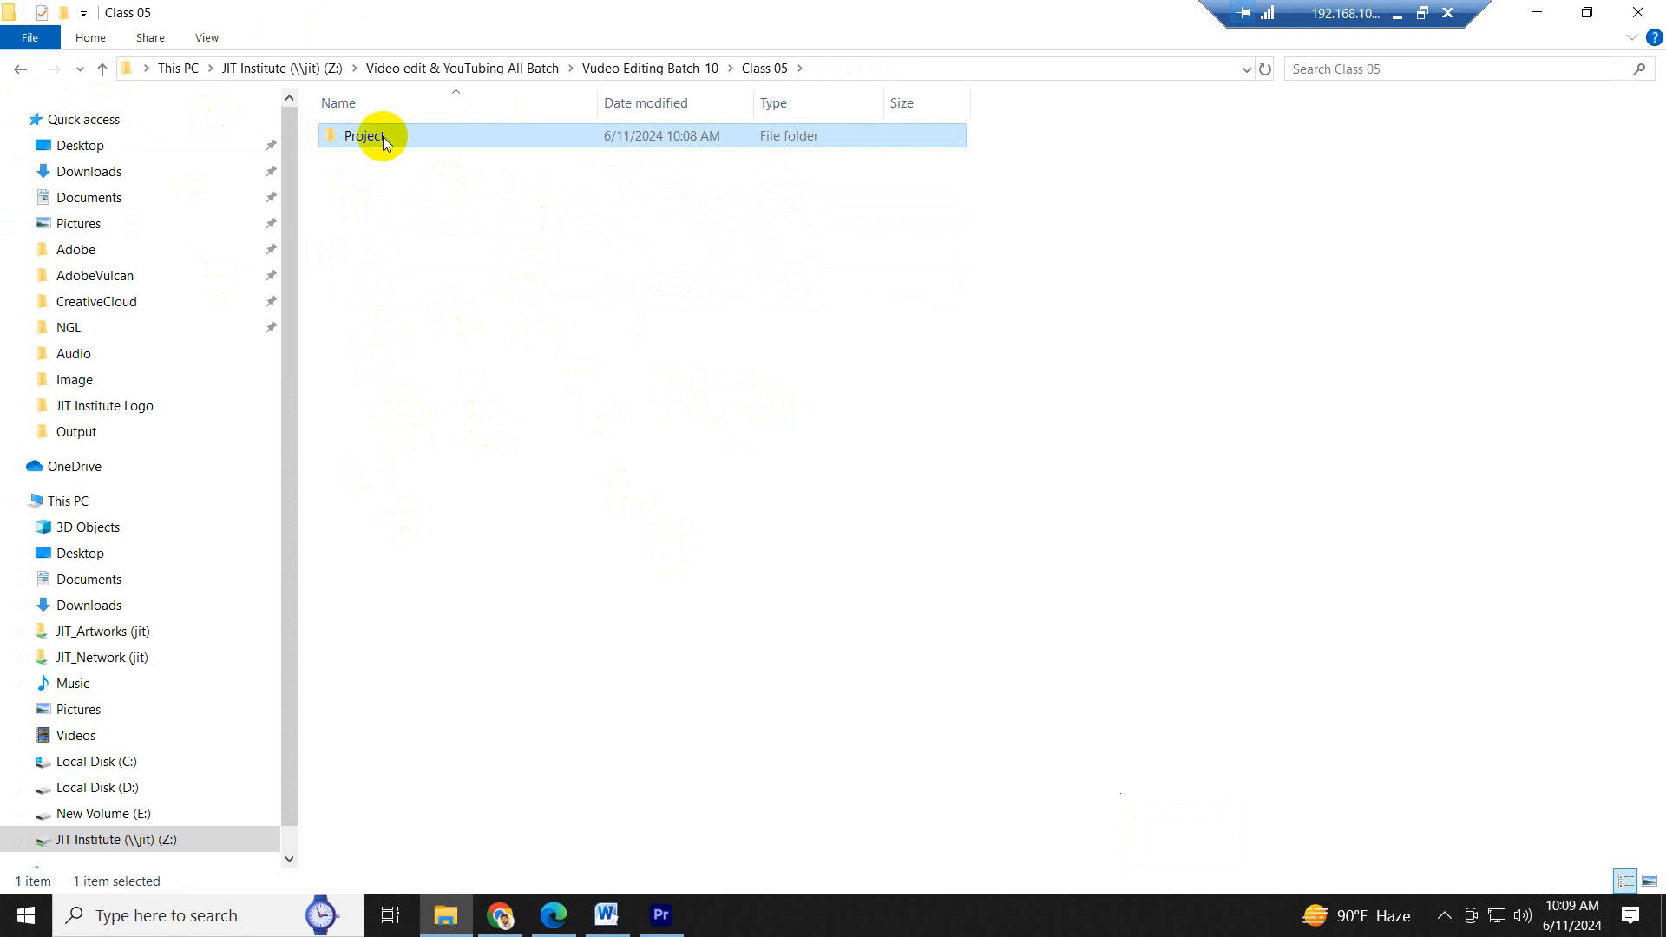
double_click(383, 137)
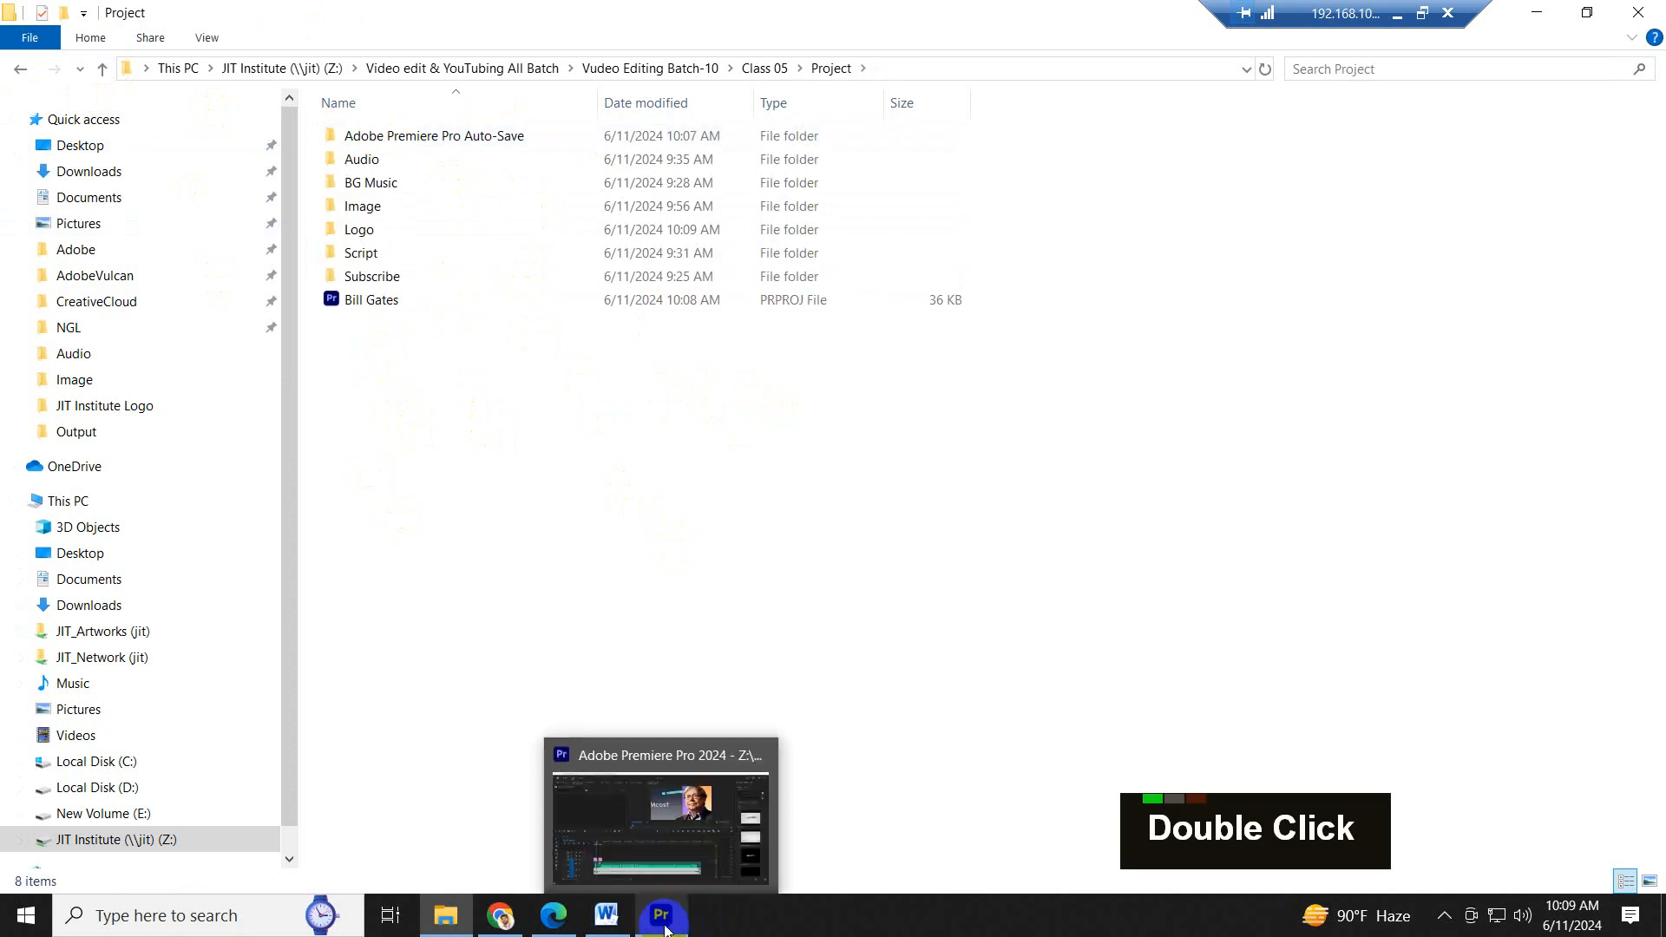
double_click(376, 231)
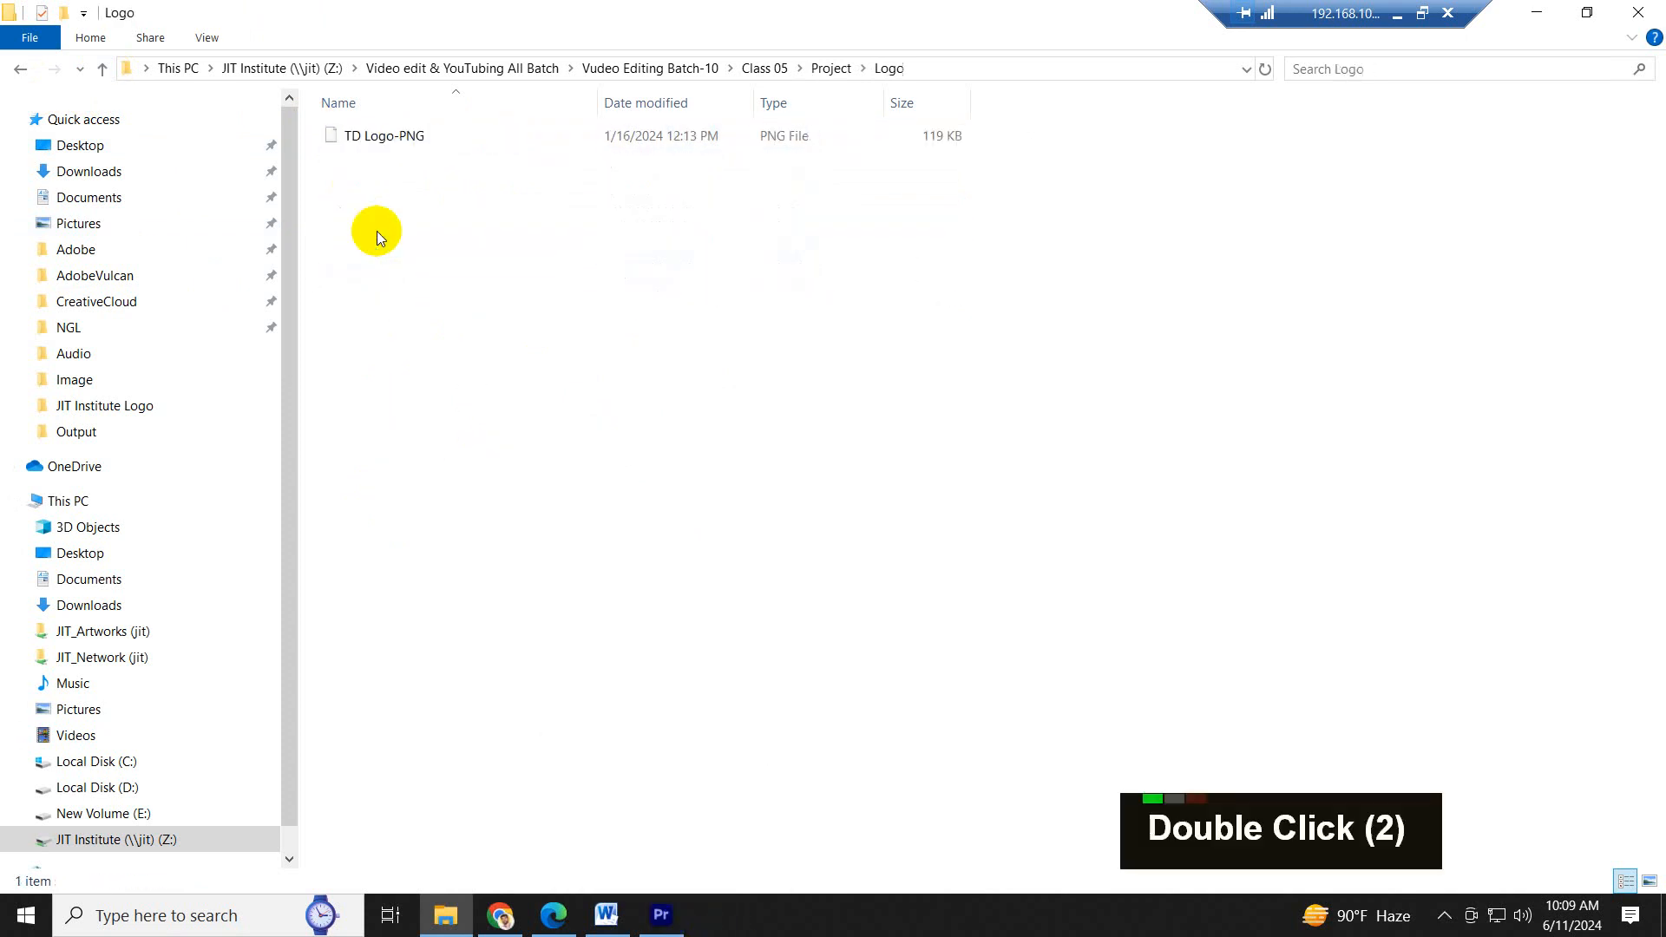
left_click_drag(381, 136, 252, 346)
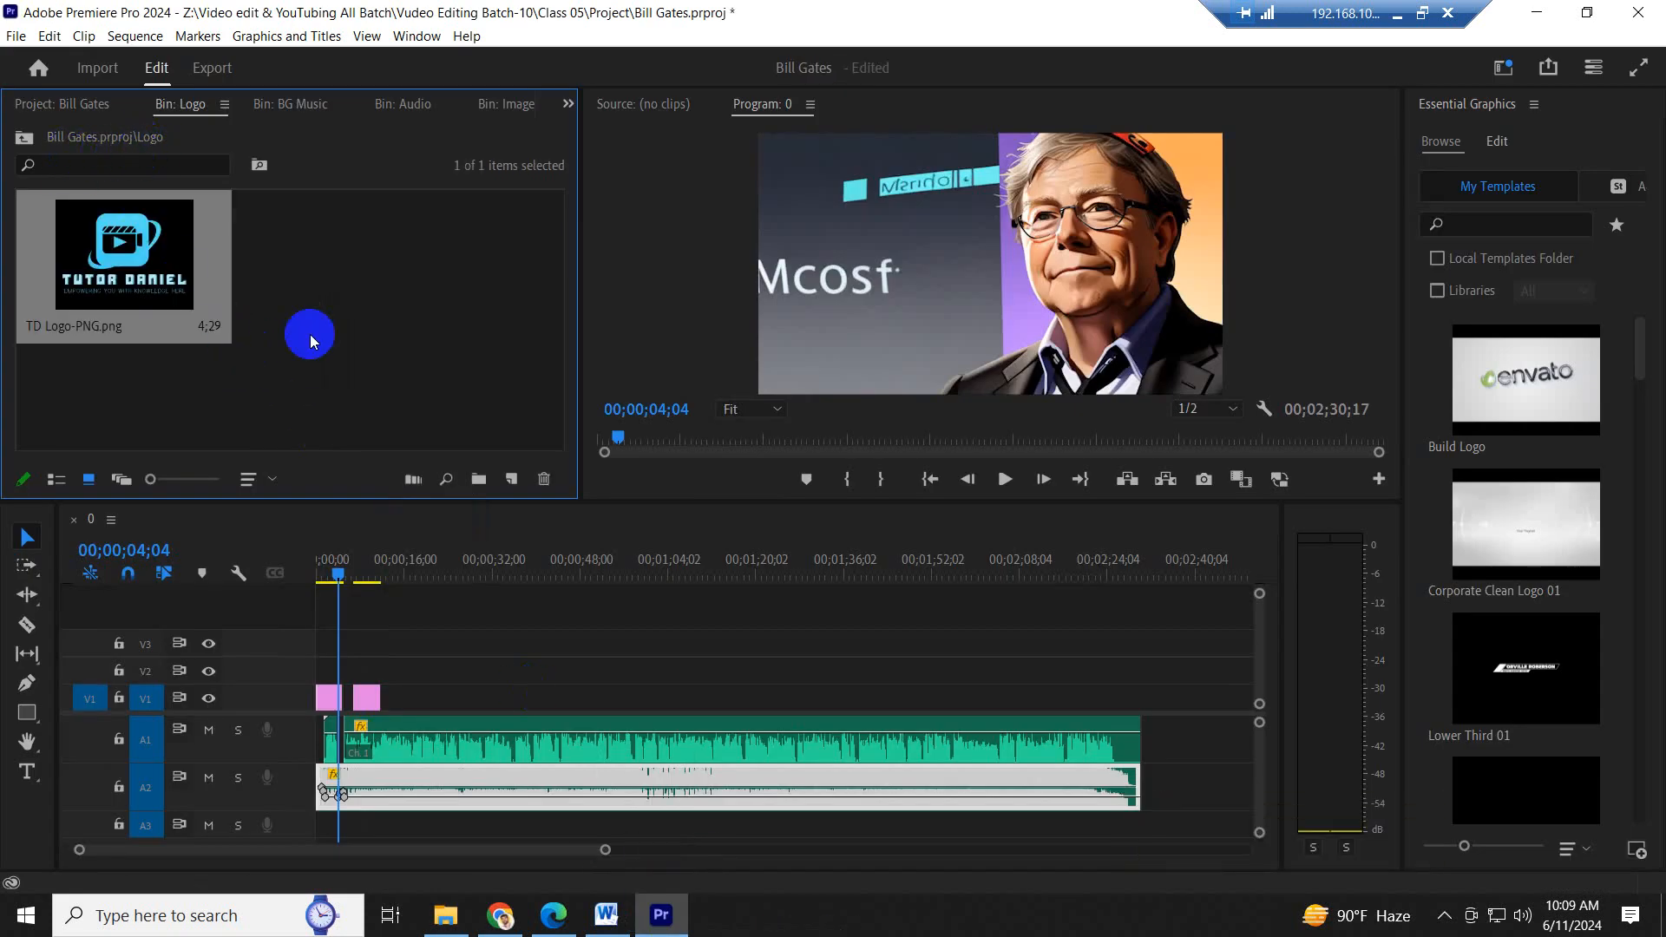
- Place TD Logo-PNG.png on V2 from the sequence start to the end of the audio, and scale it to the frame size
left_click_drag(119, 260, 1143, 685)
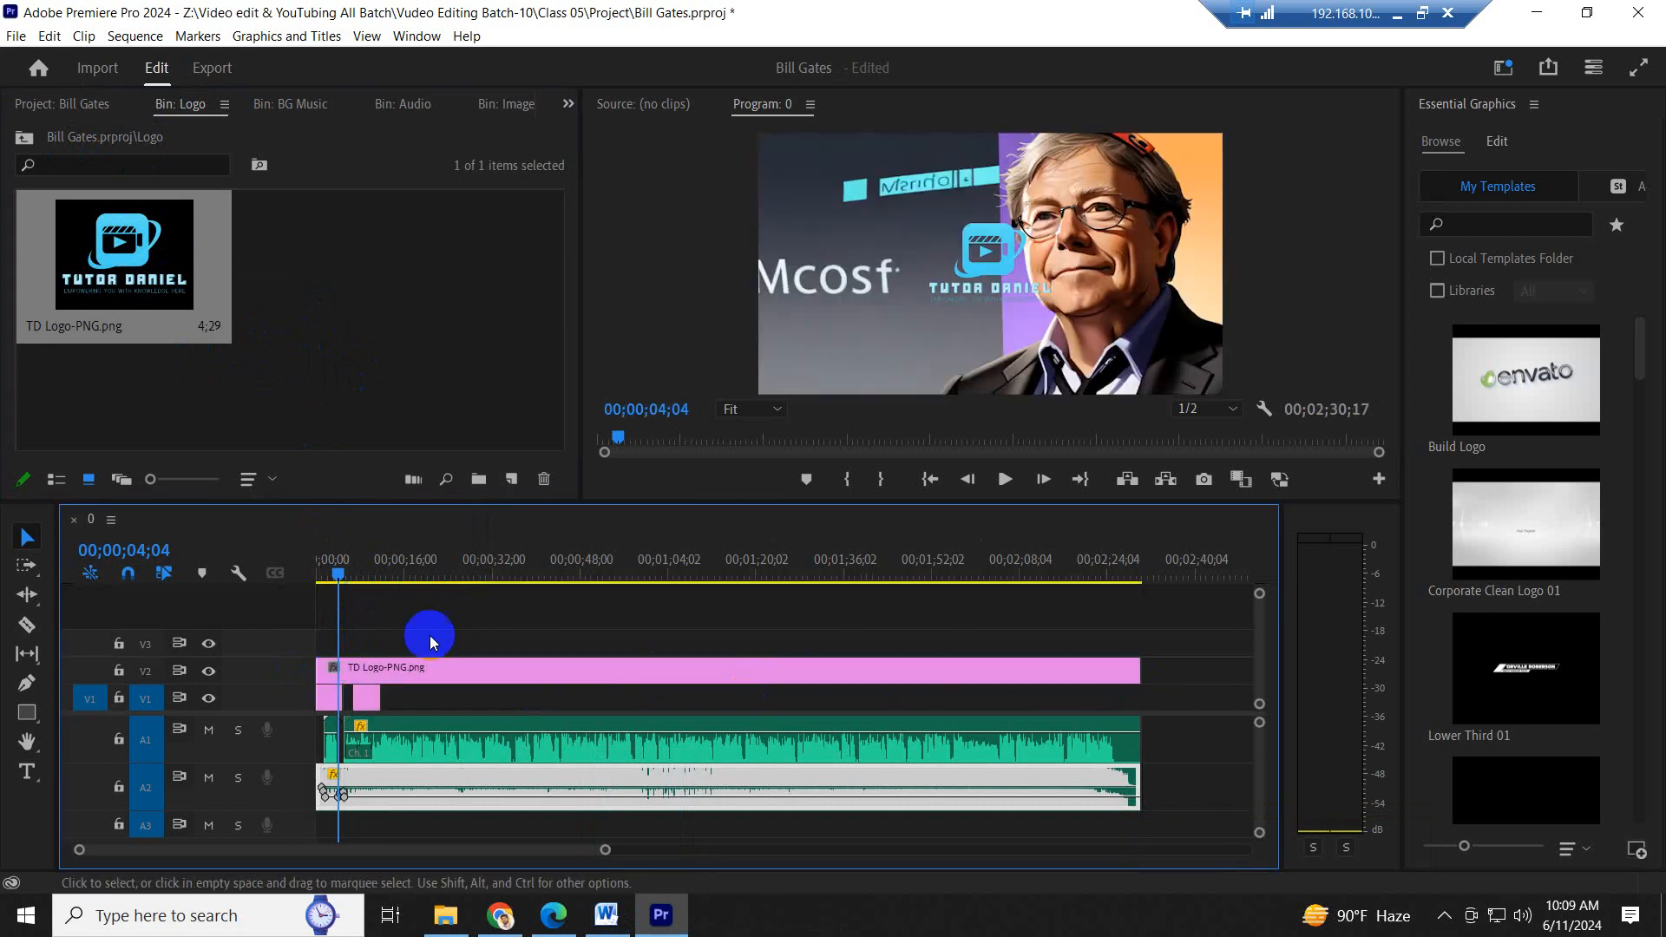
left_click(460, 674)
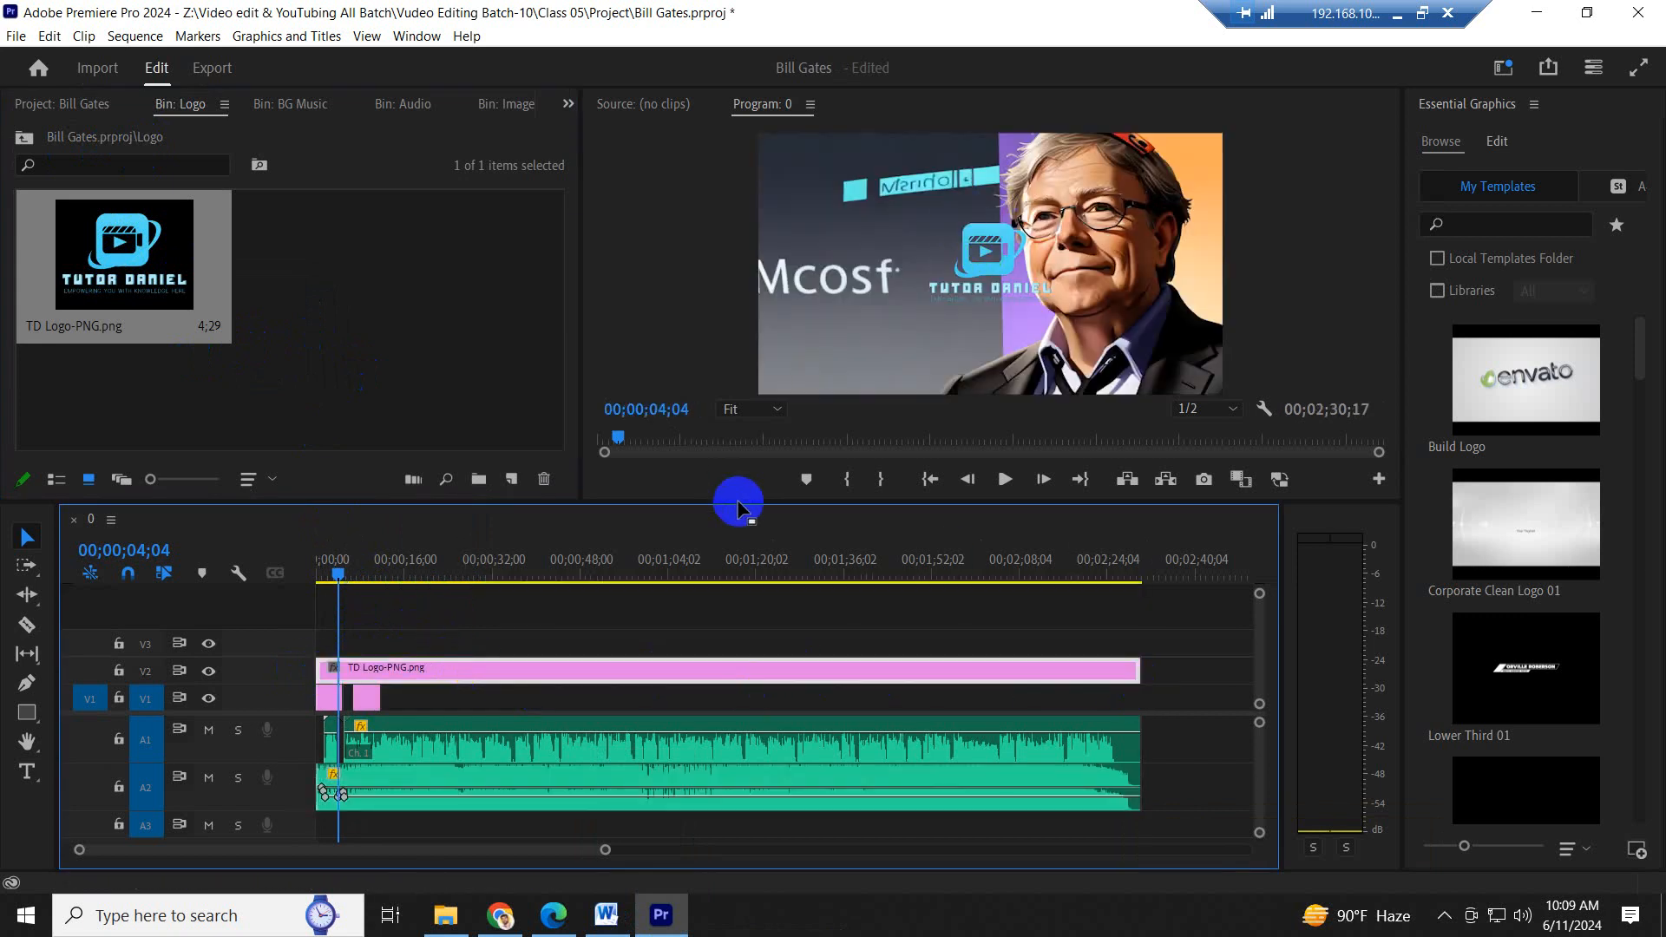
left_click_drag(739, 505, 706, 576)
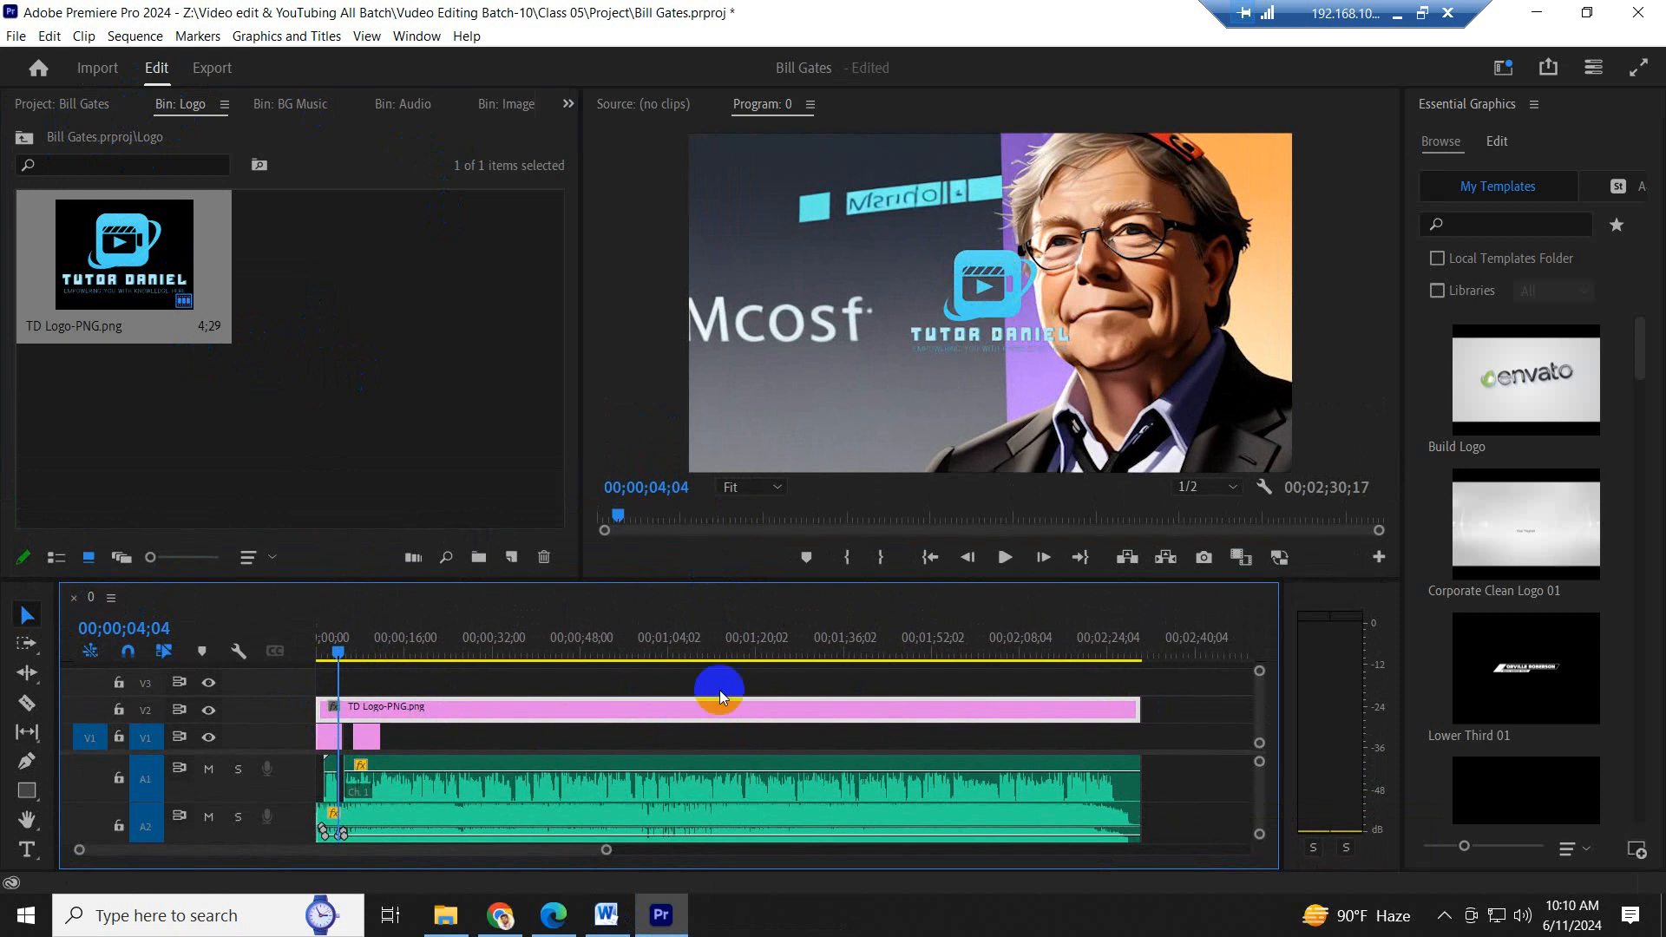
right_click(531, 713)
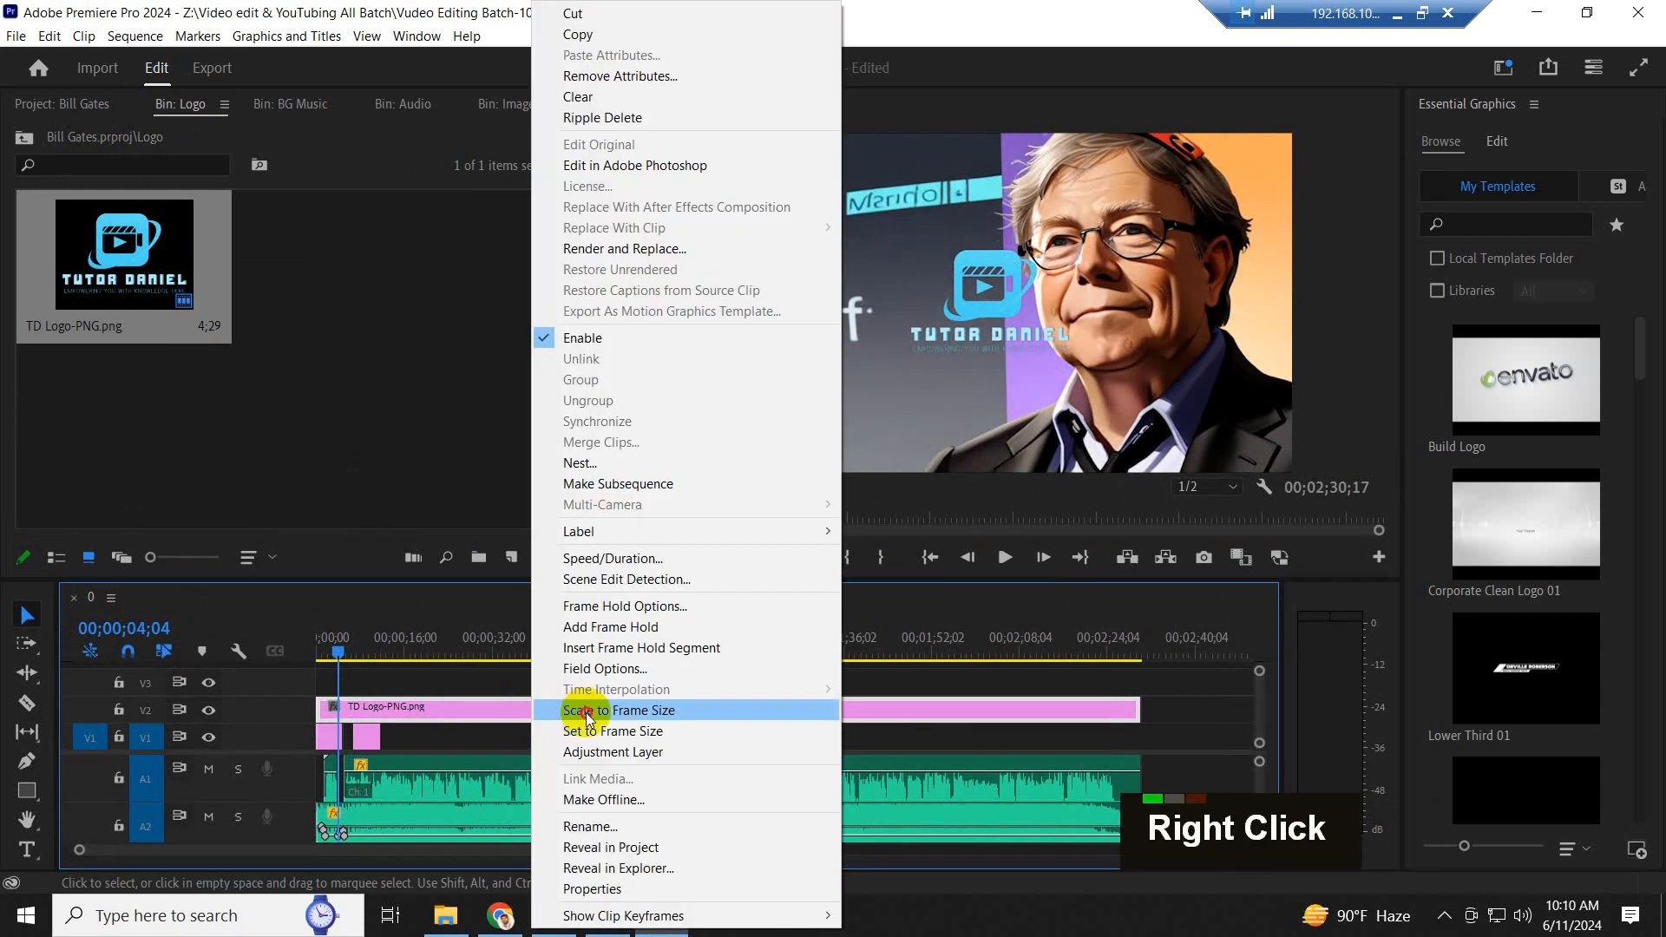
left_click(590, 606)
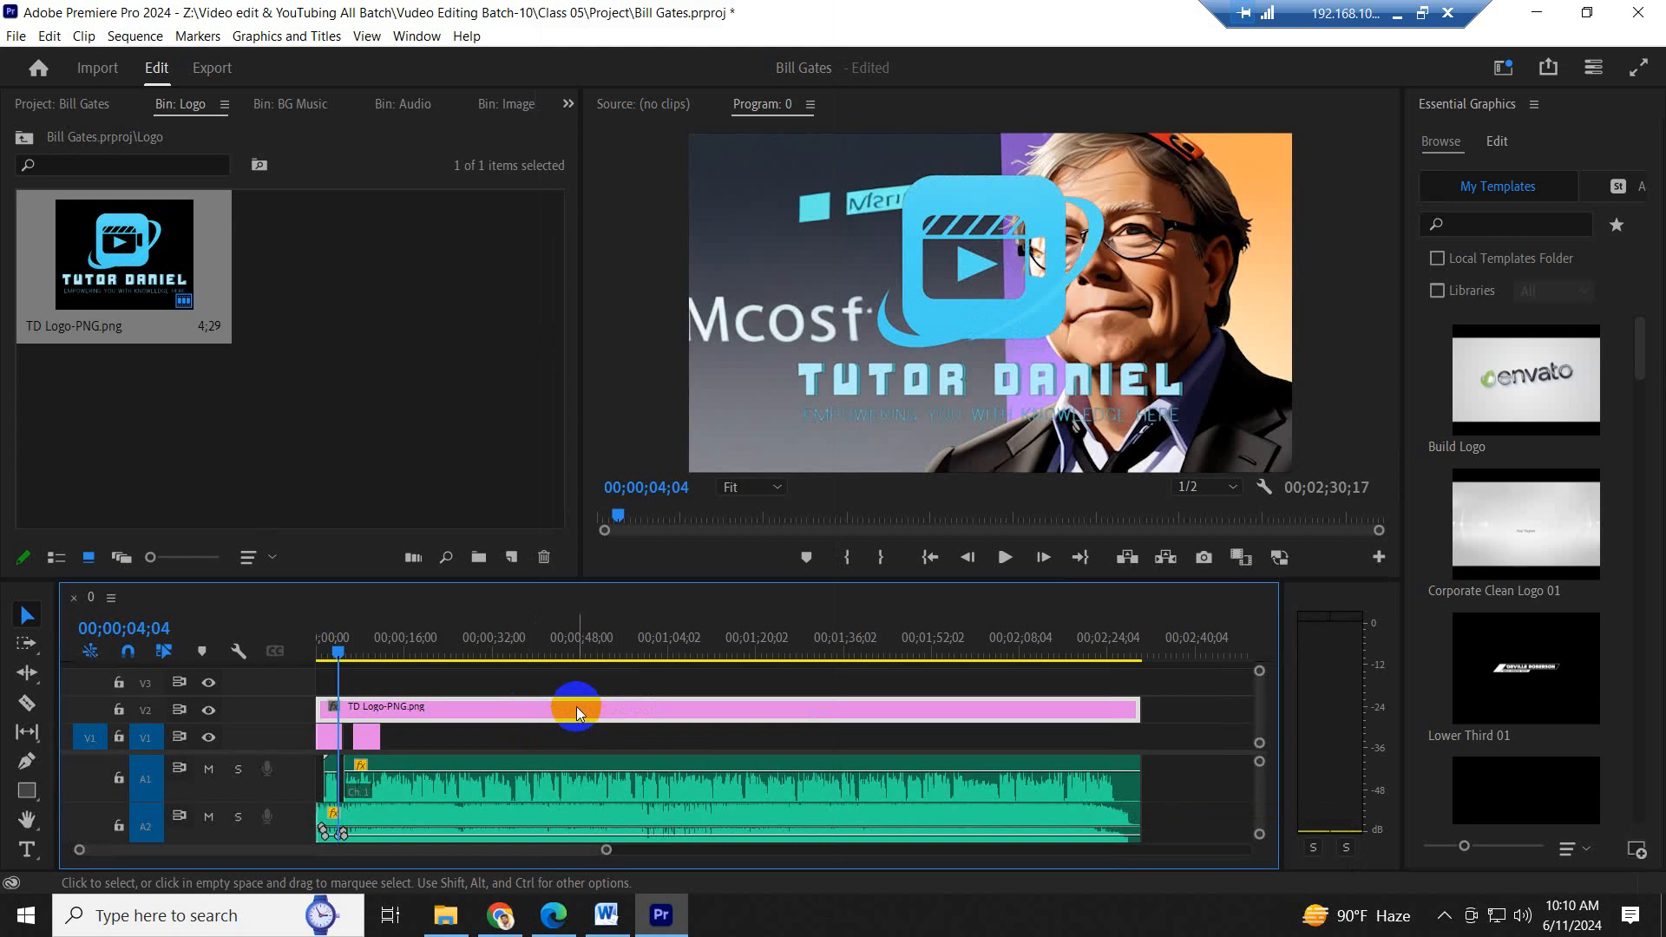
- Undo the frame-size scaling of TD Logo-PNG.png on V2 and set its scale to 46
key("ctrl+z")
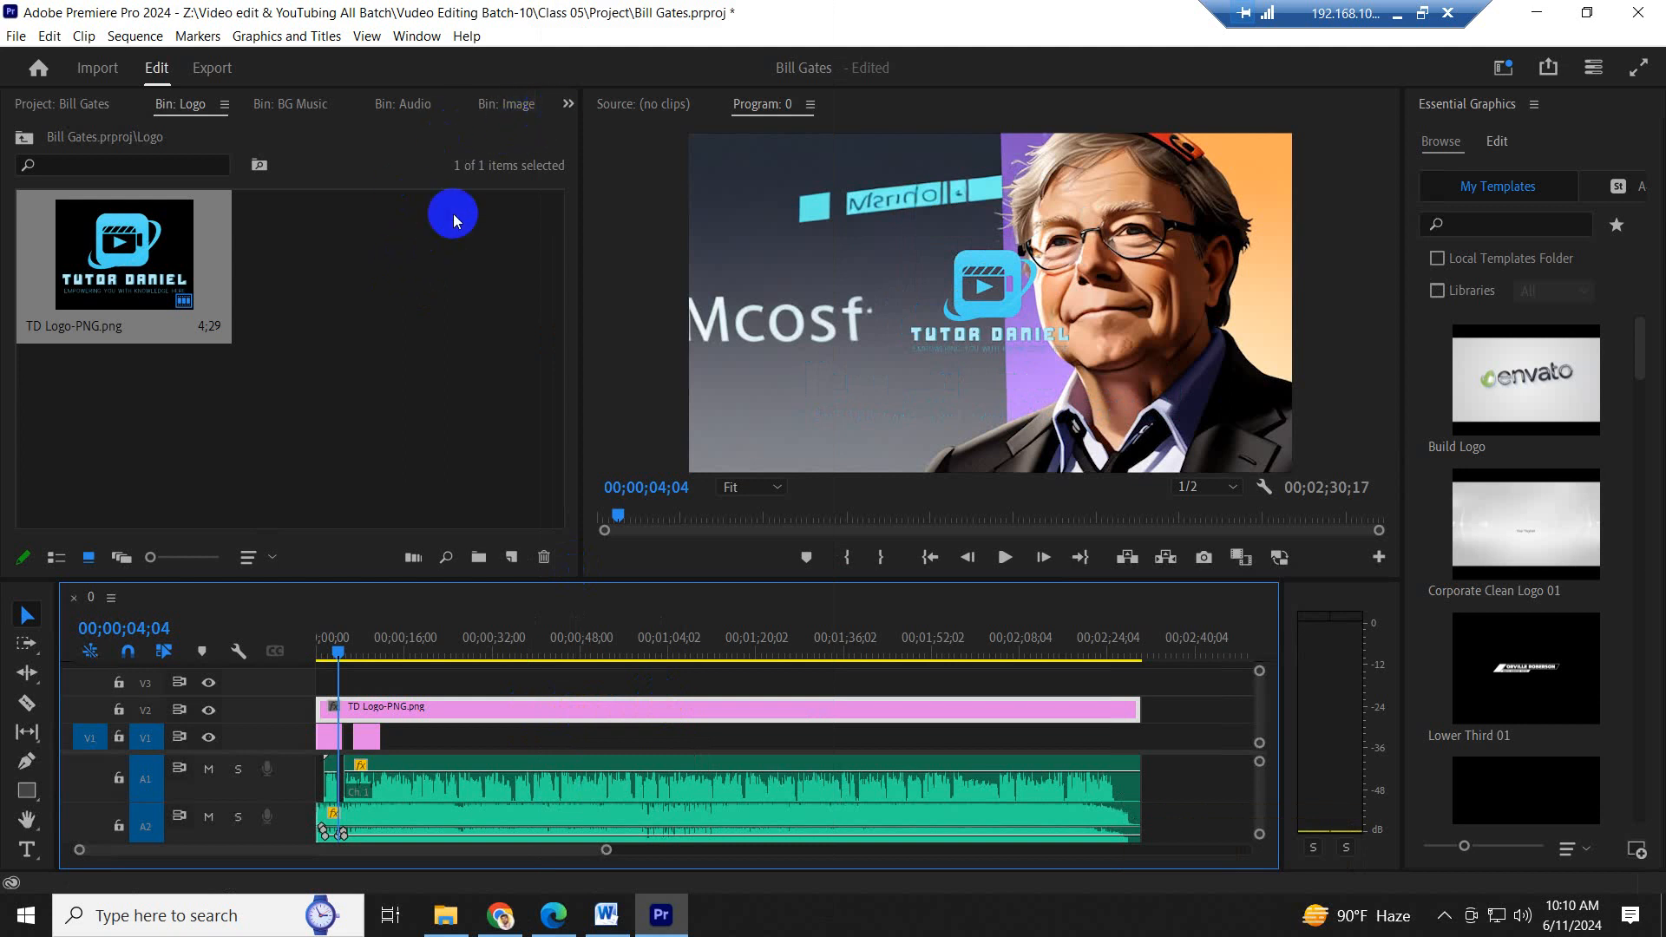
left_click(569, 104)
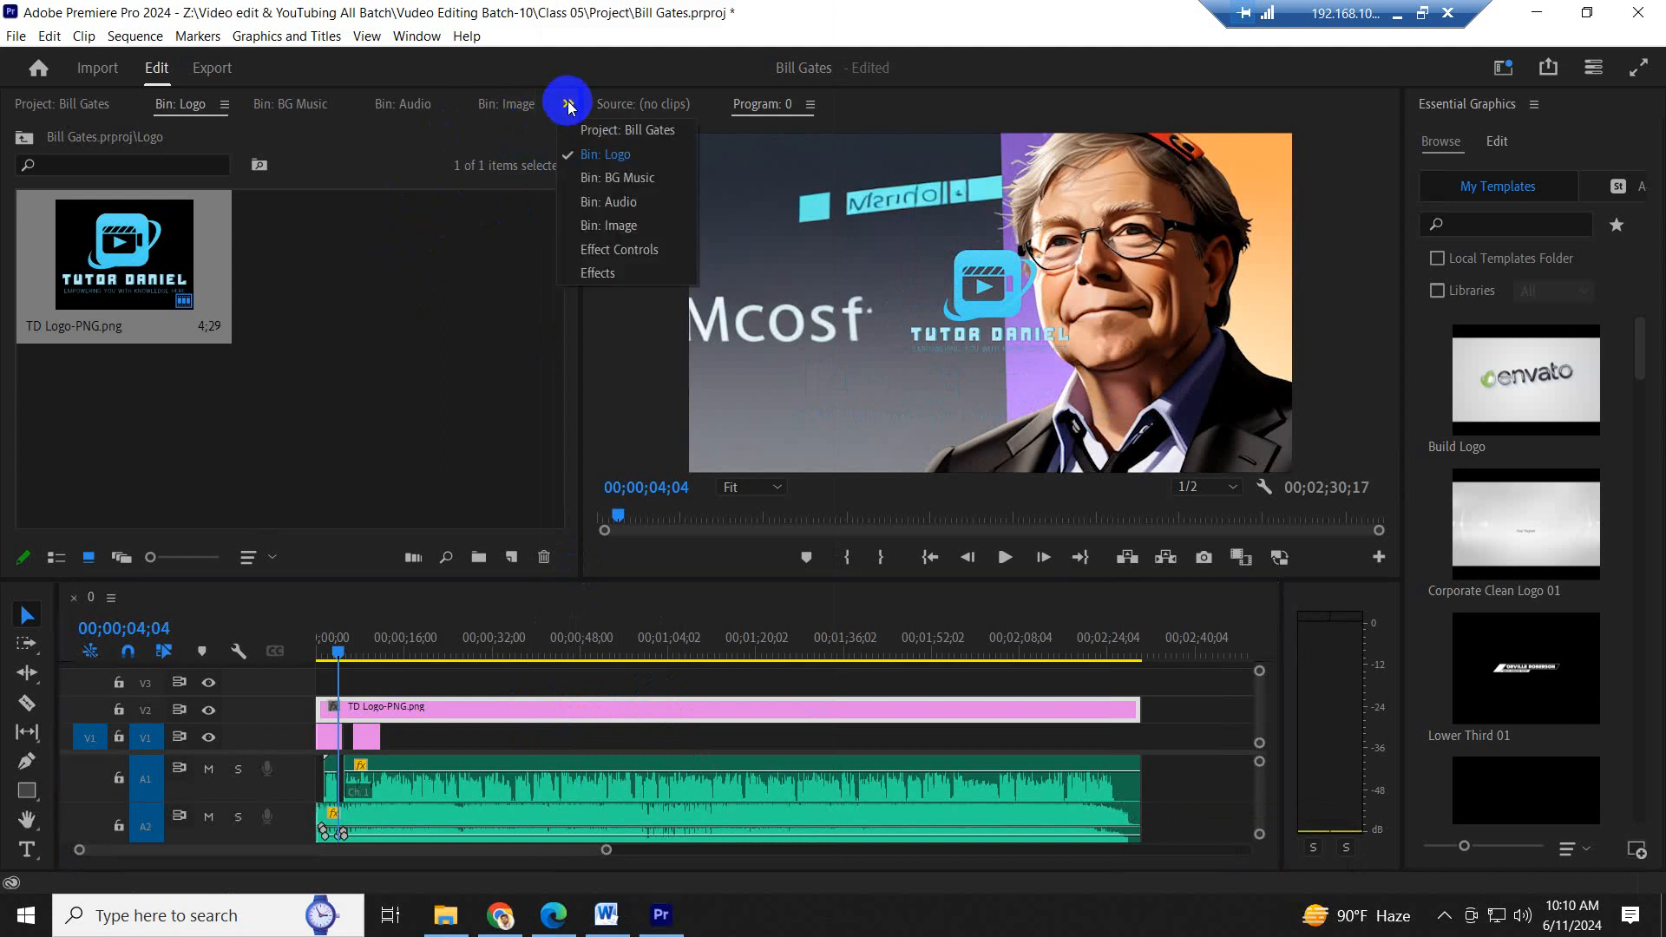
left_click(617, 250)
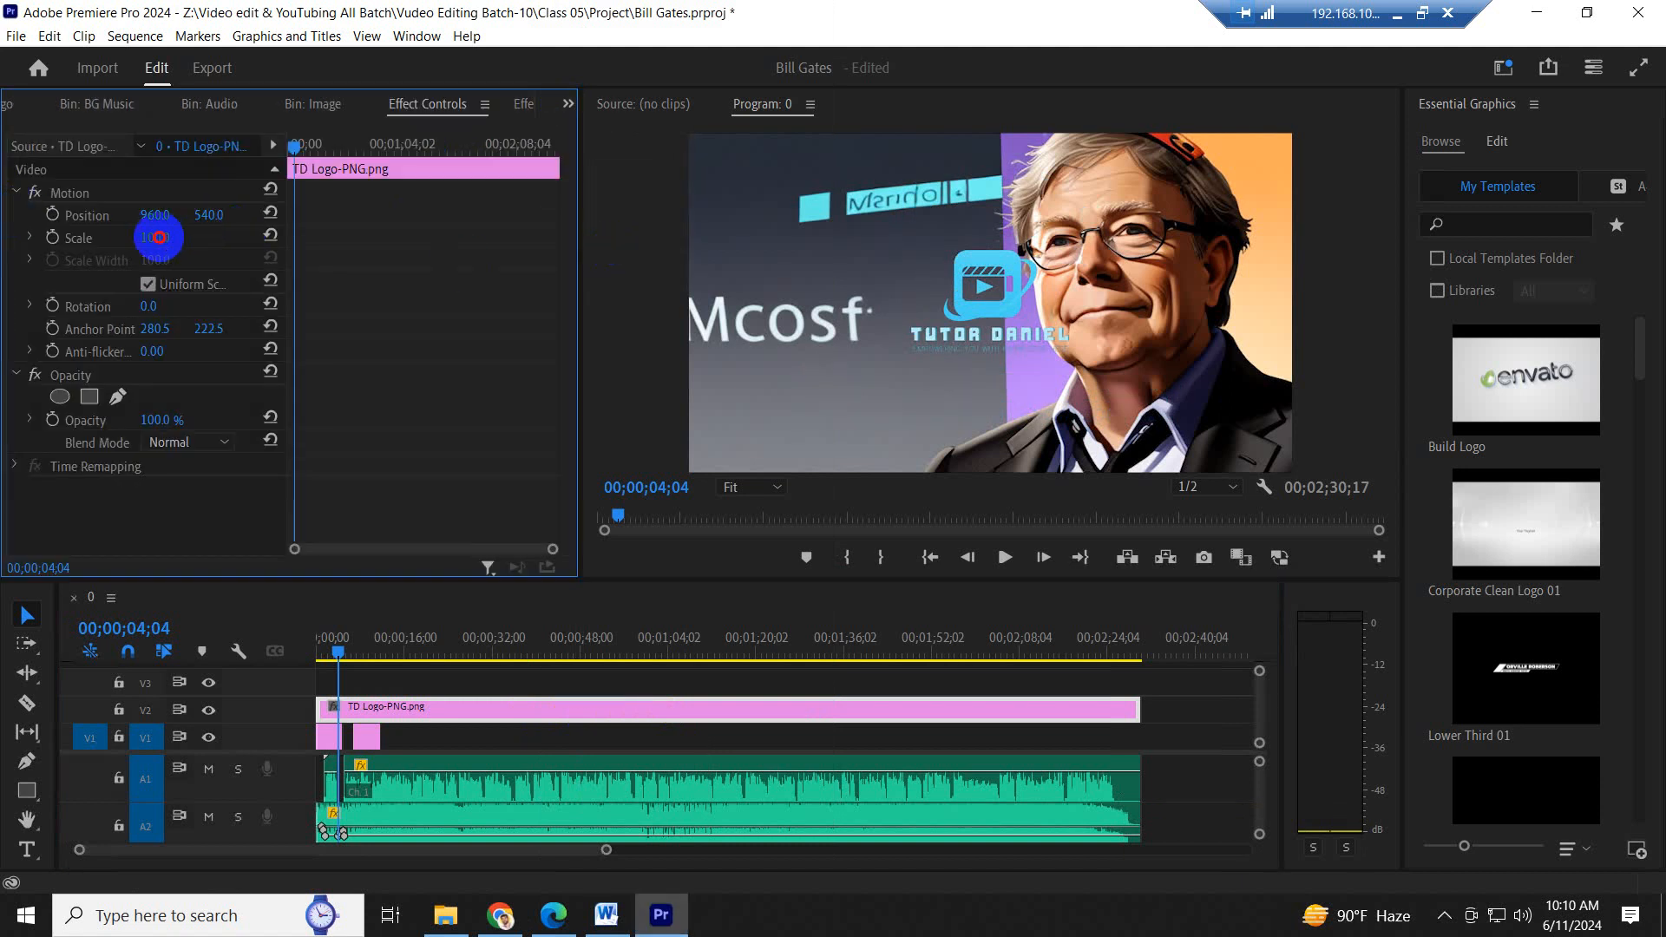
left_click_drag(159, 237, 103, 246)
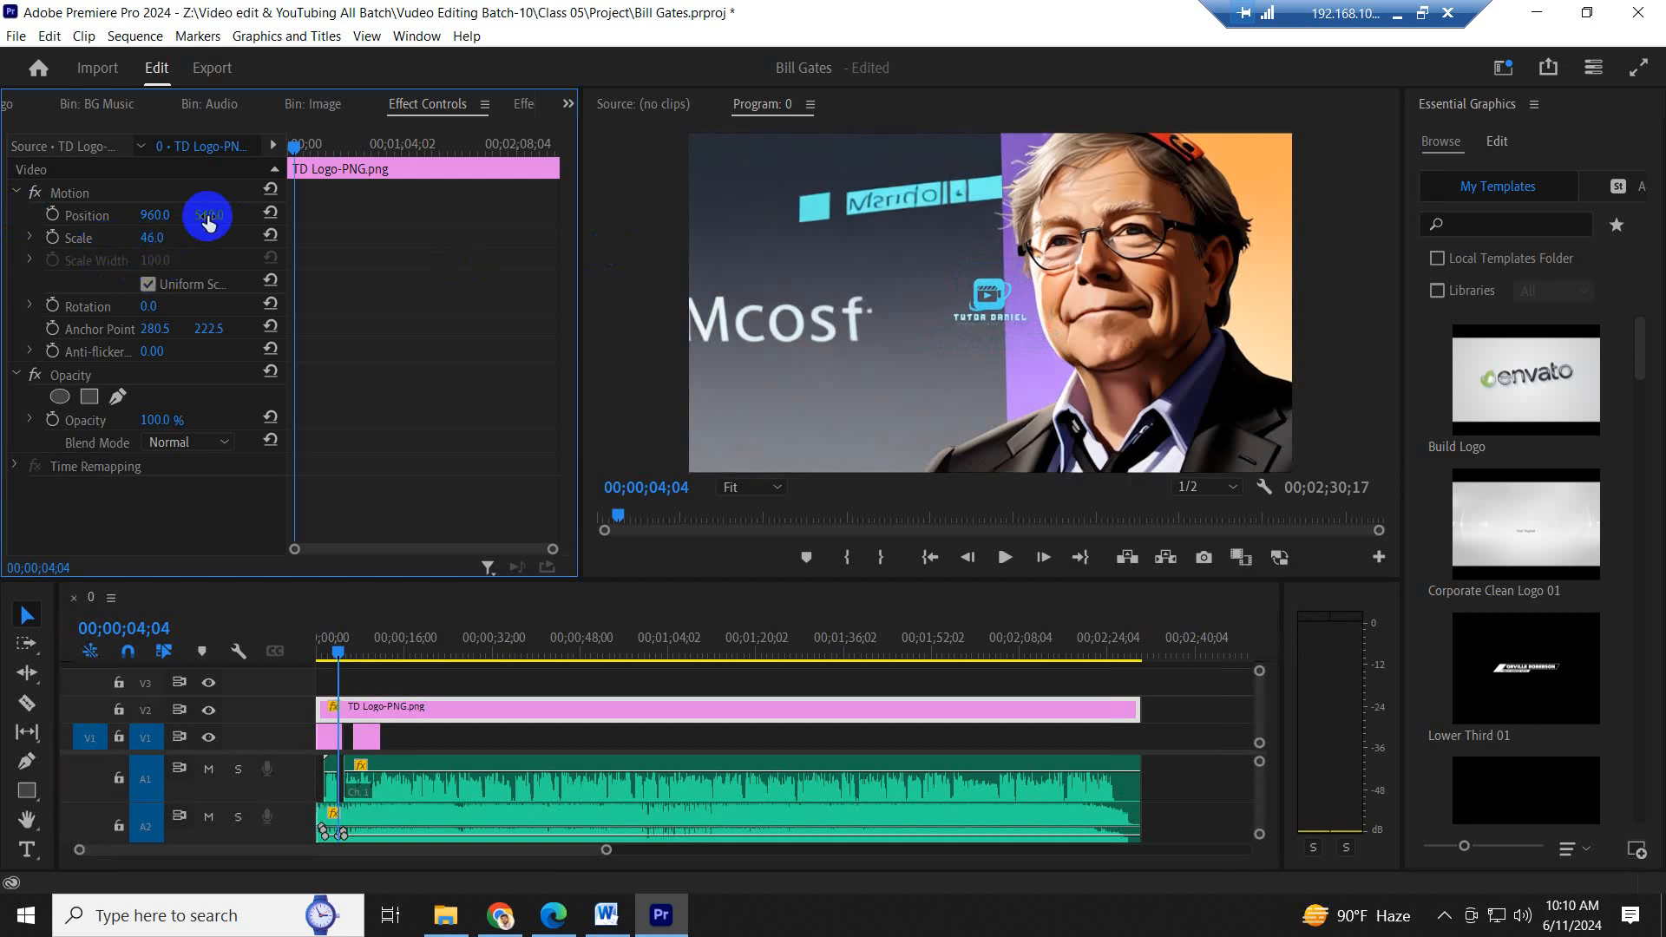
- Move the logo into the frame's lower-left corner by setting its position to 213, 950
left_click_drag(208, 215, 358, 204)
left_click_drag(577, 207, 638, 204)
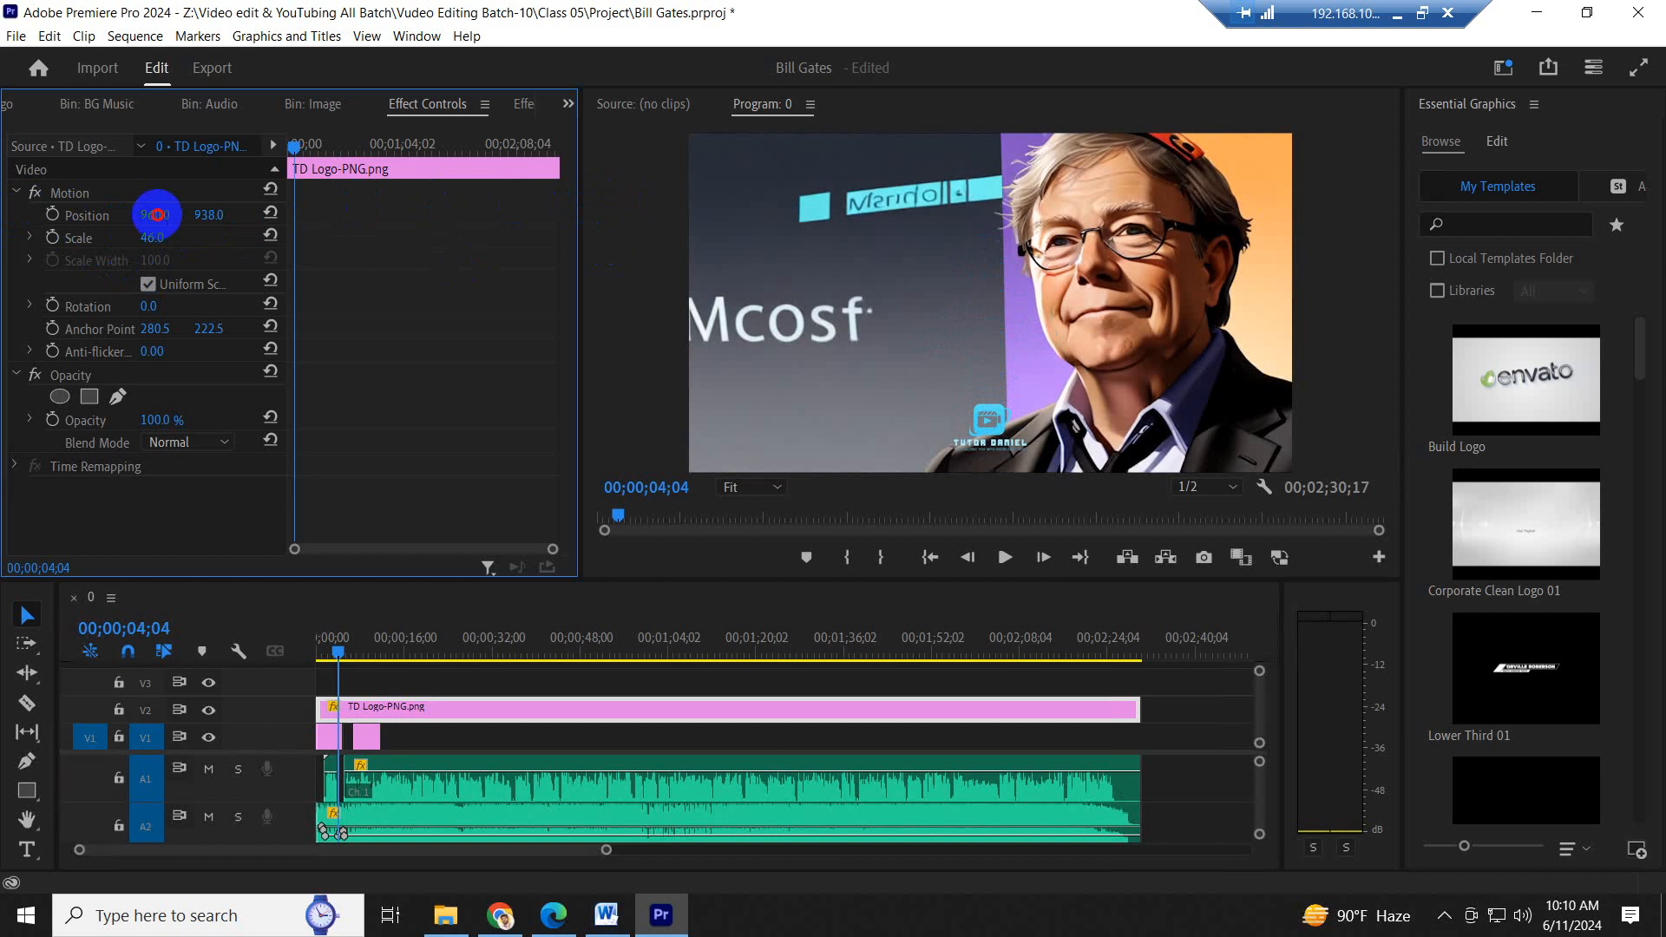
mouse_move(156, 214)
left_mouse_down()
mouse_move(25, 221)
mouse_move(87, 243)
mouse_move(153, 234)
mouse_move(154, 210)
mouse_move(44, 213)
mouse_move(141, 213)
mouse_move(230, 249)
mouse_move(227, 213)
mouse_move(139, 214)
left_mouse_up()
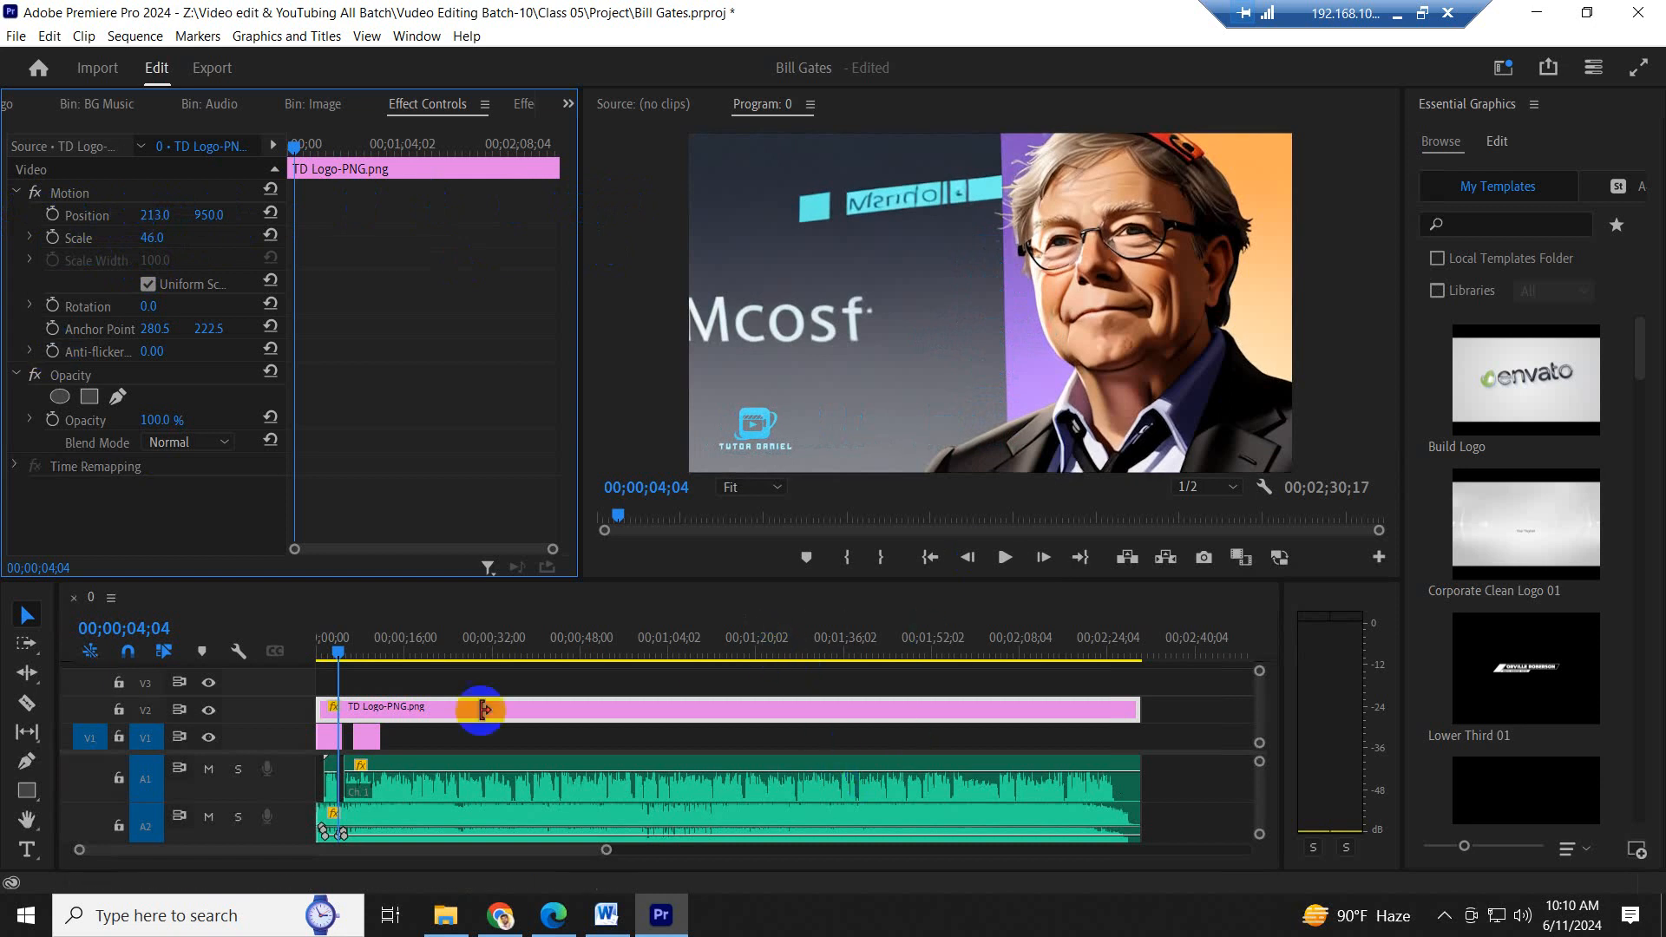
- Play the sequence briefly from the start to check the logo overlay's placement
left_click(336, 662)
left_click_drag(338, 659, 297, 661)
key("space")
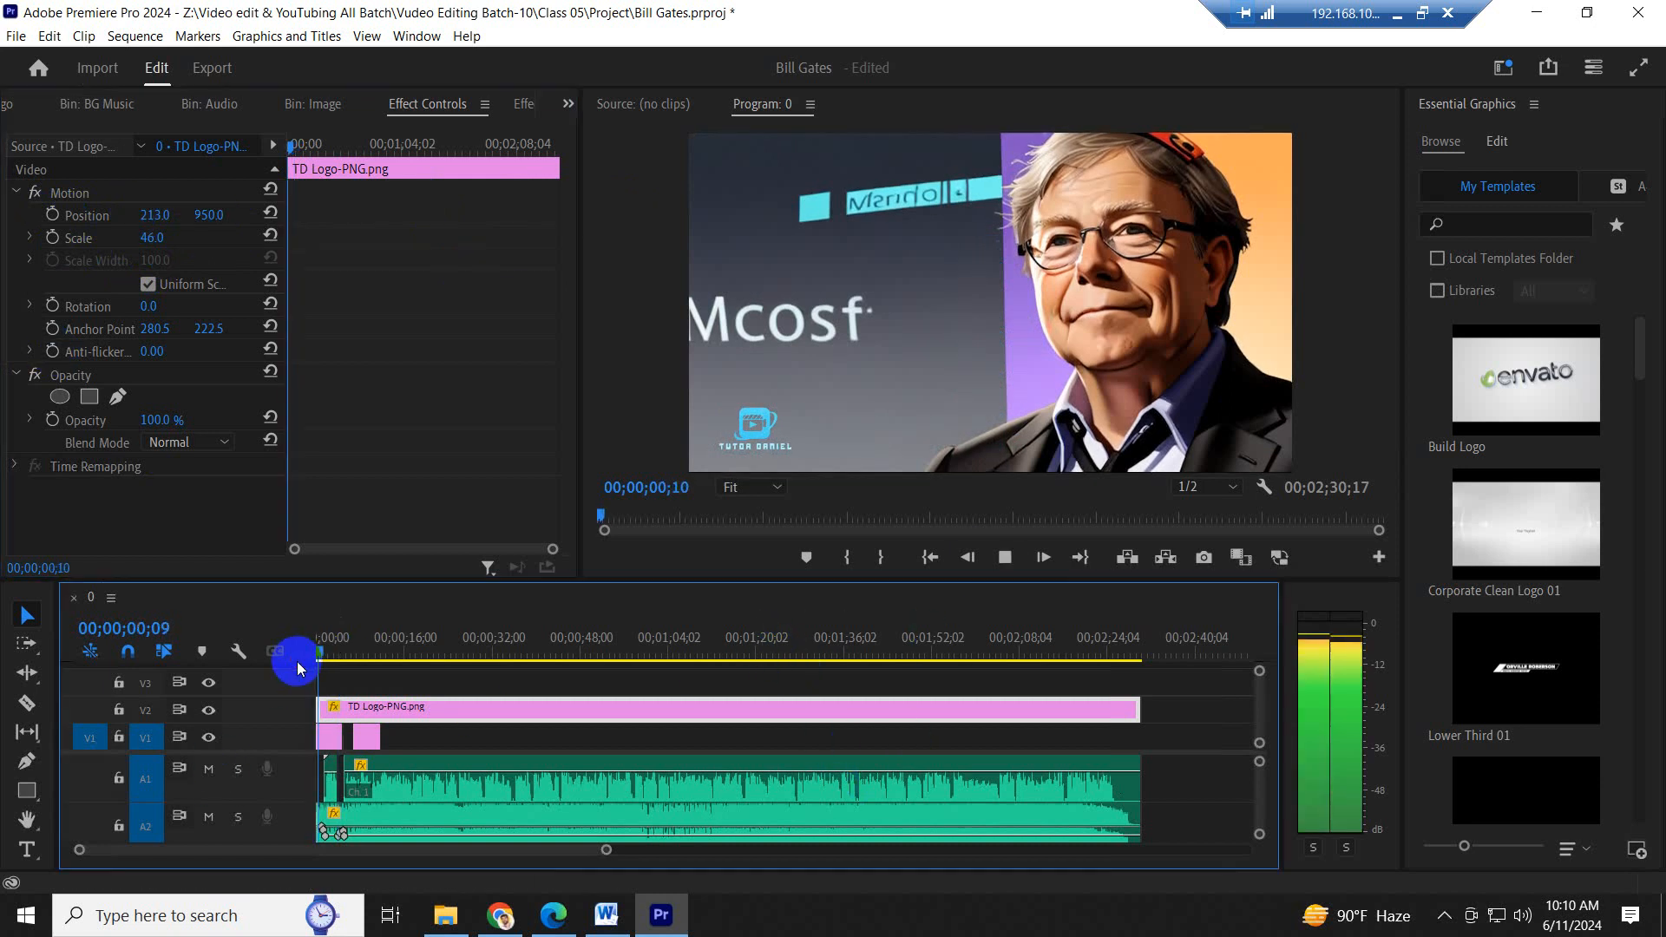
key("space")
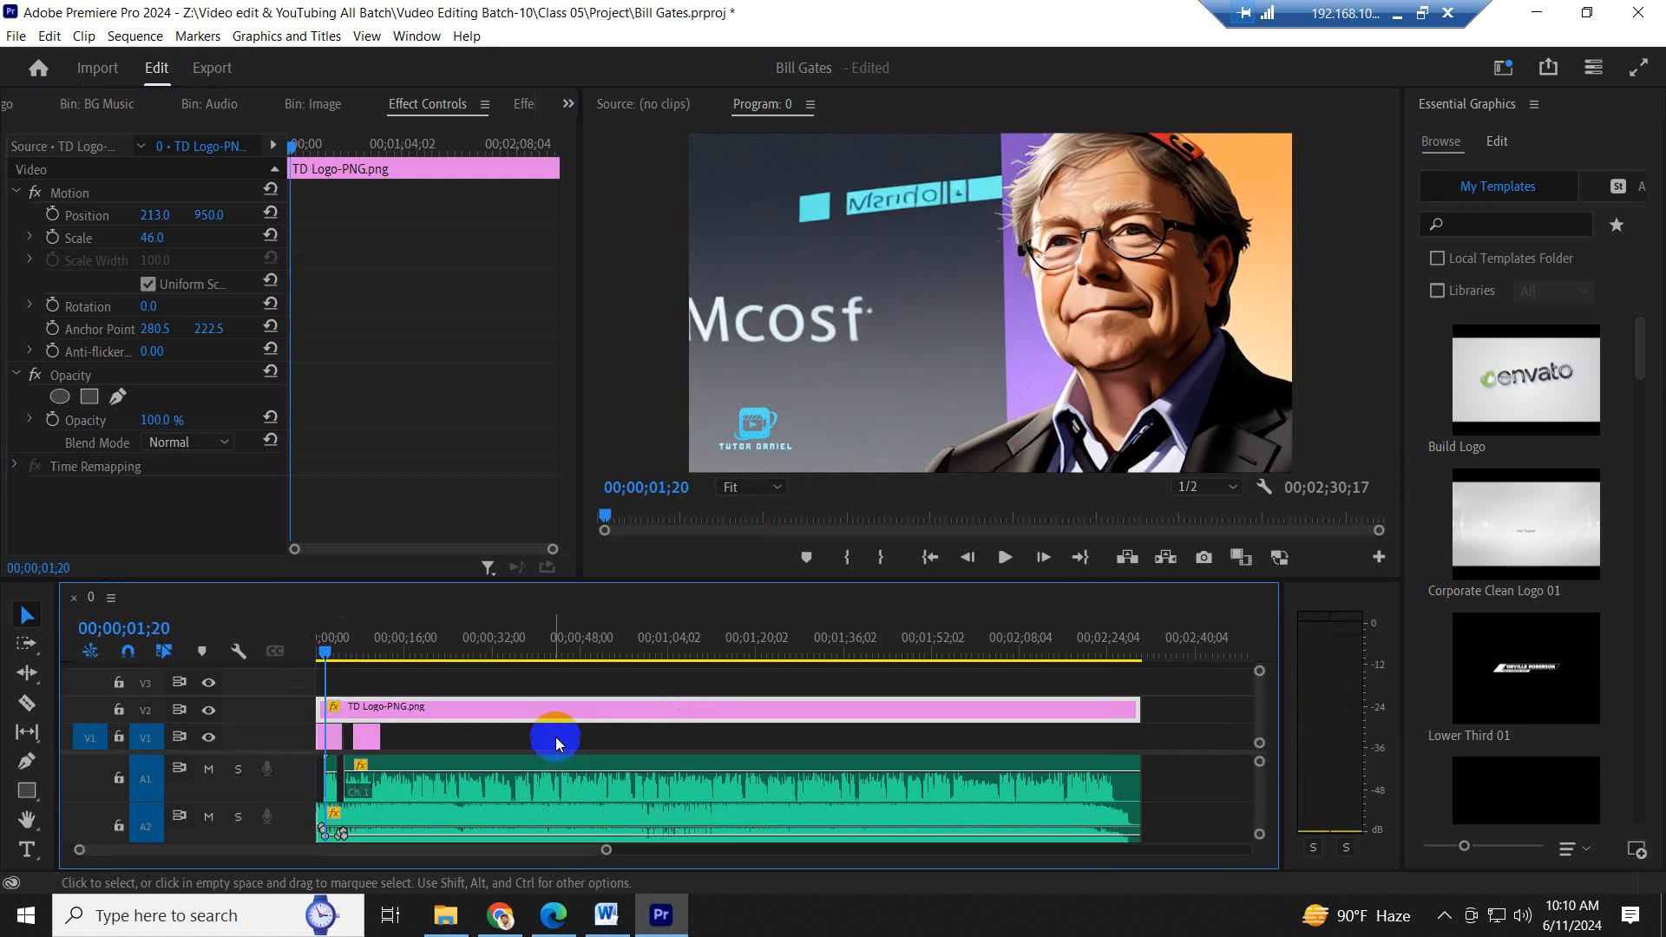
- Enlarge the timeline area, return the playhead to the sequence start, and save the project
left_click(369, 743)
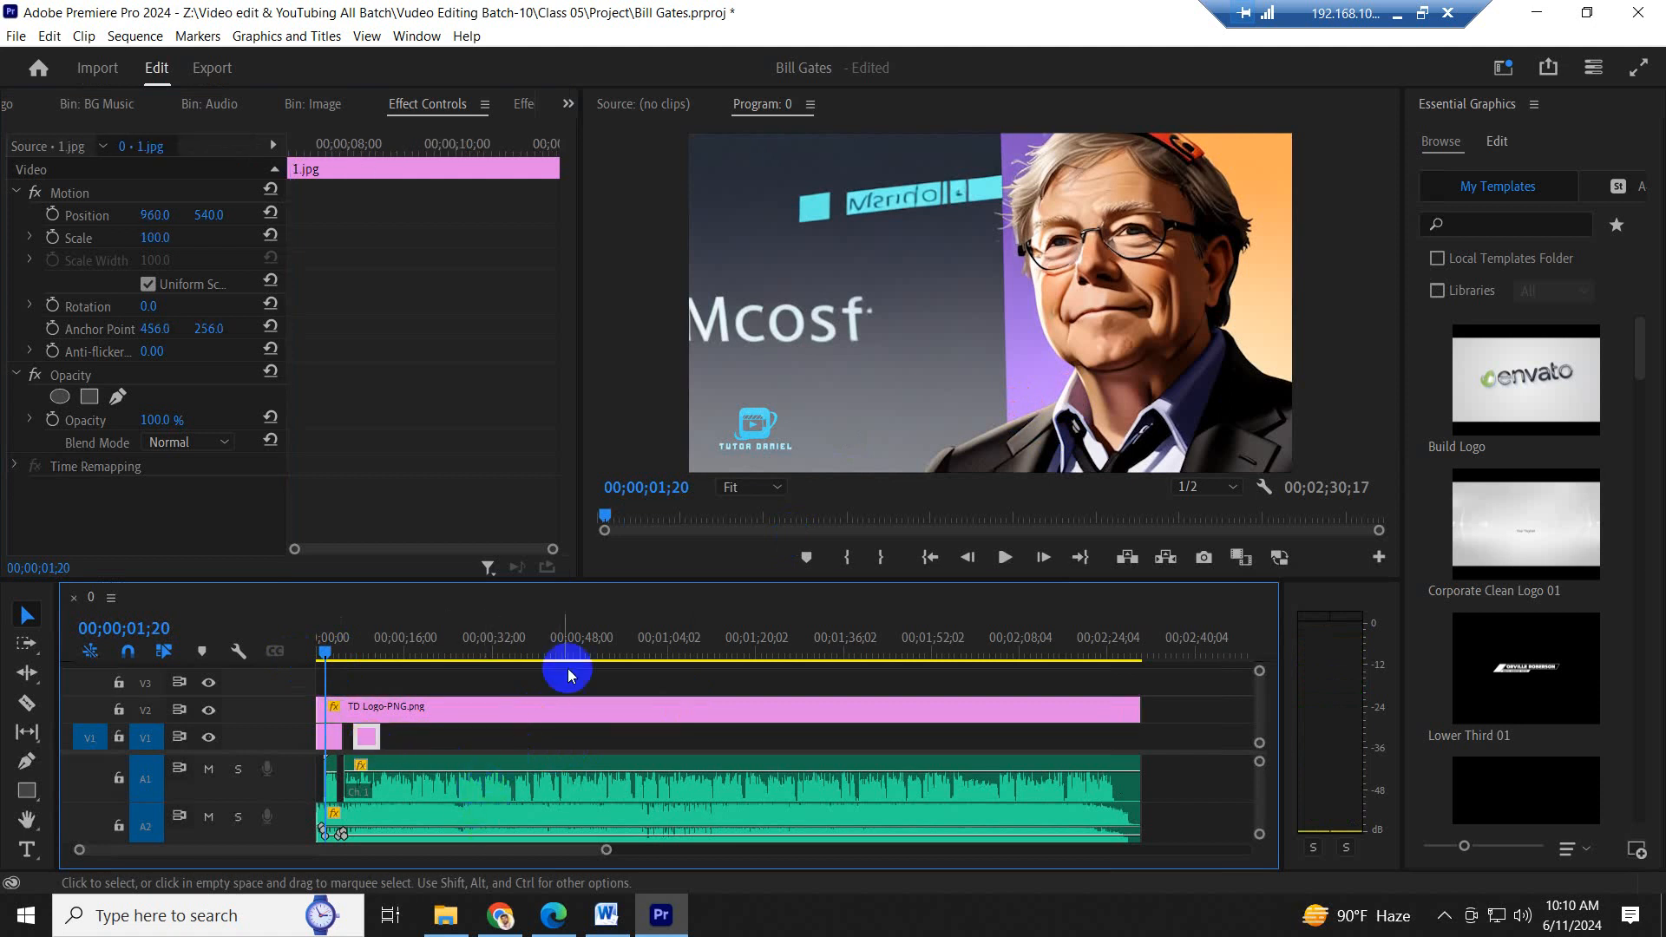
left_click_drag(590, 592, 591, 526)
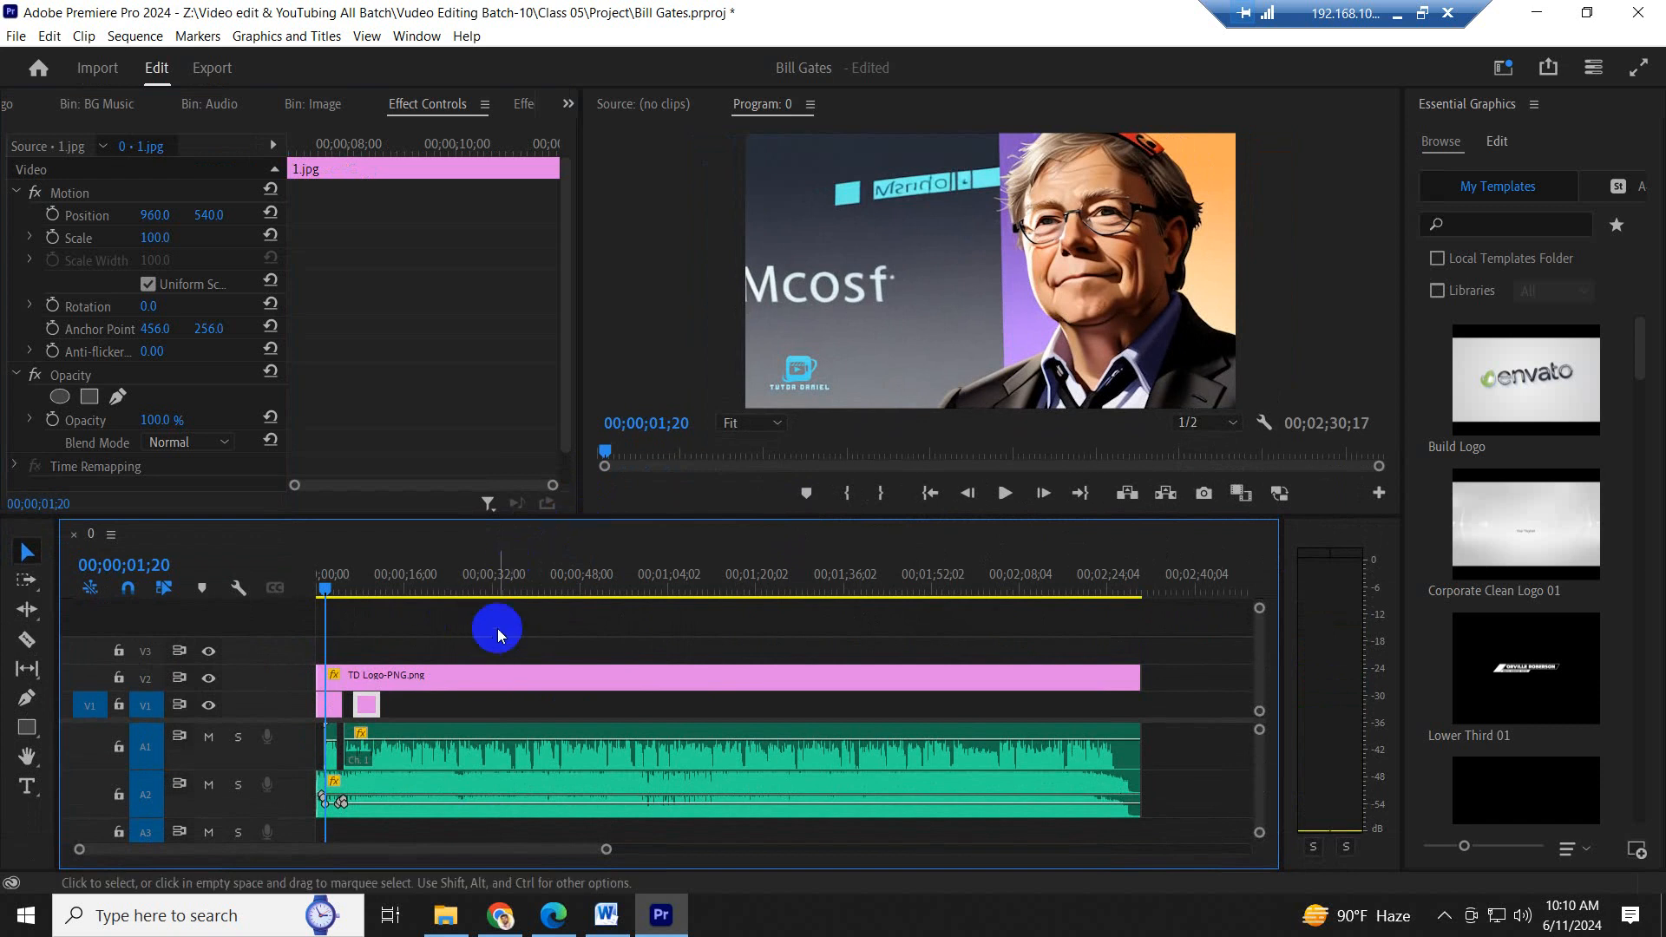
left_click_drag(328, 589, 305, 593)
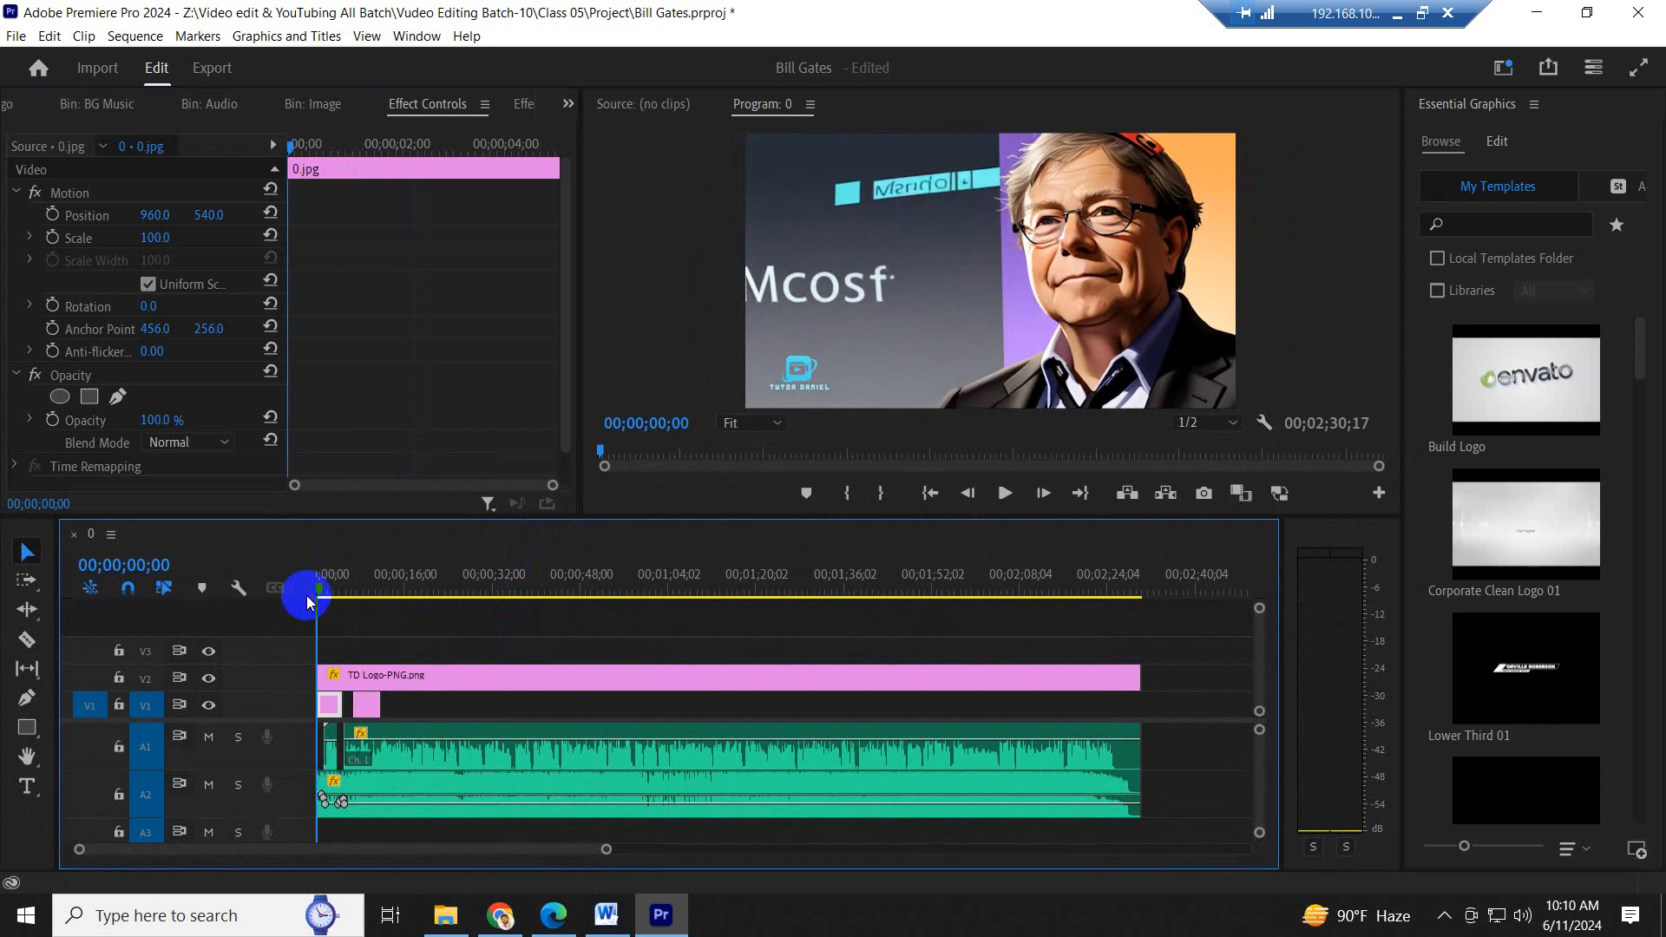
key("ctrl+s")
left_click(420, 634)
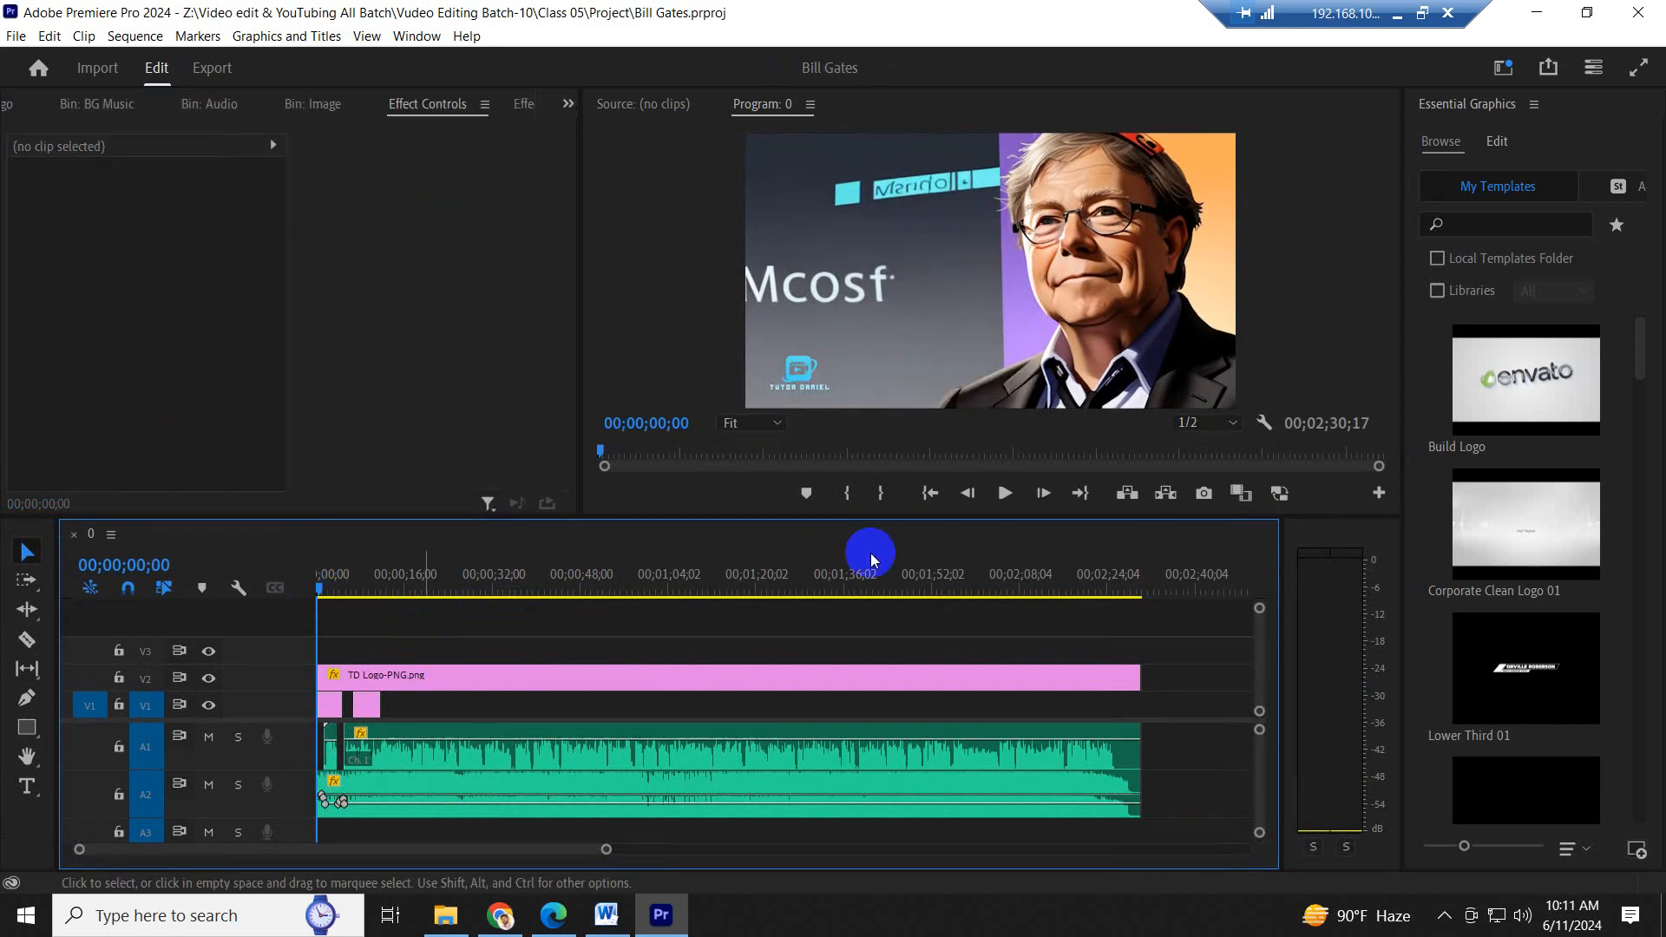
- Preview the first second or so of the saved sequence
mouse_move(1545, 541)
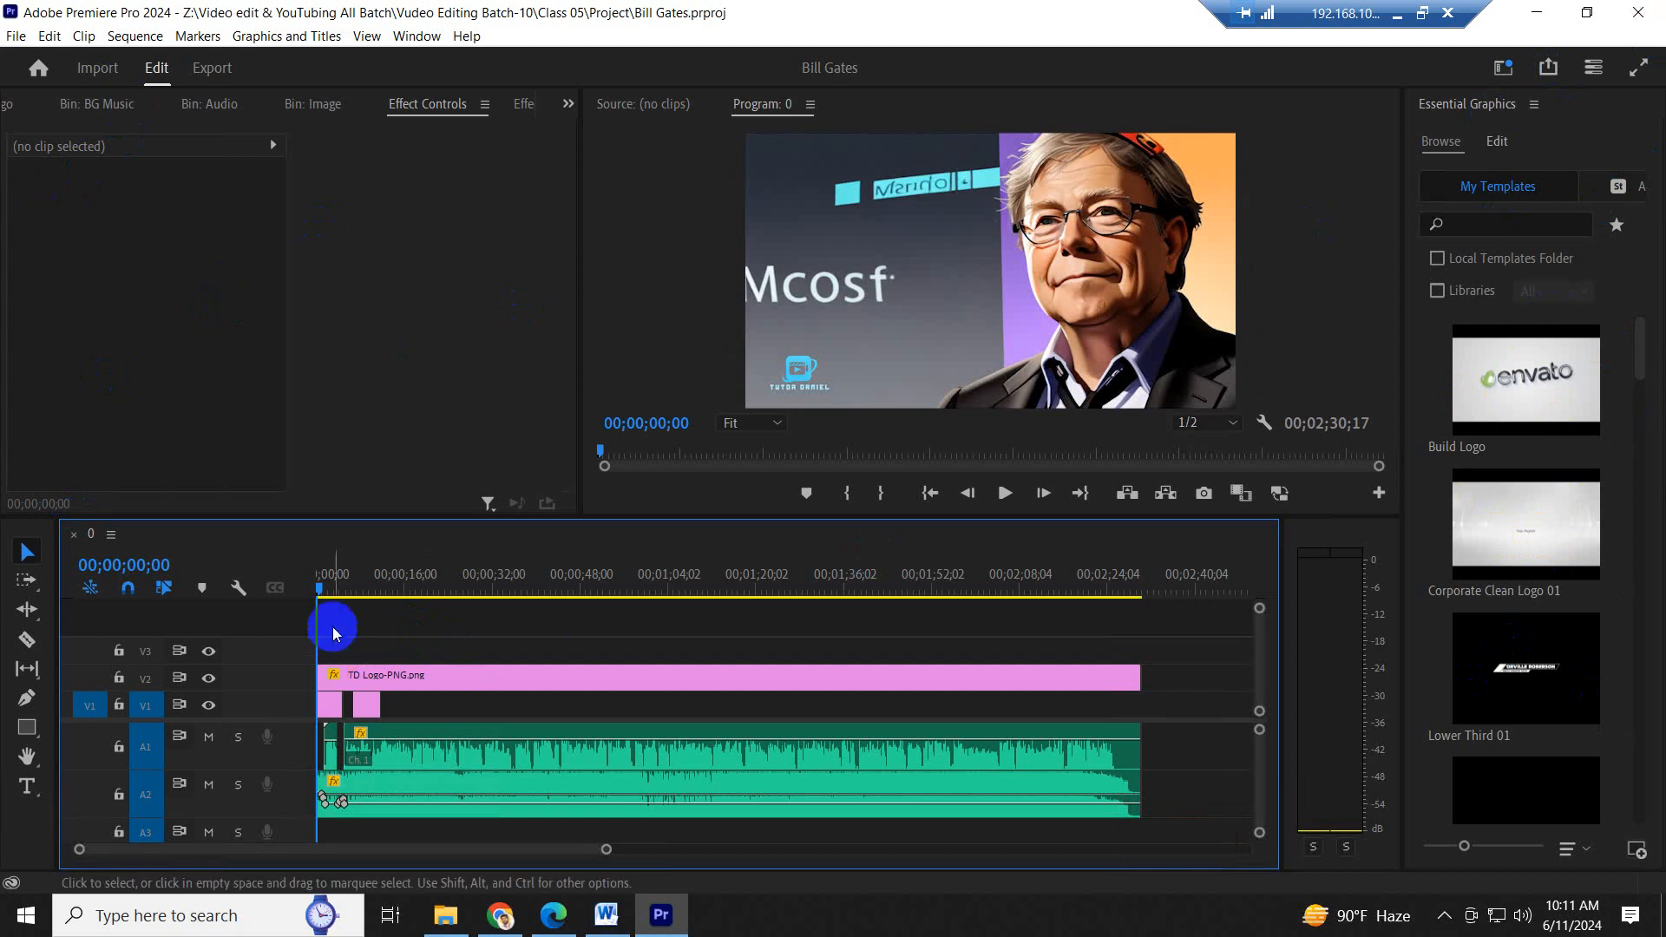
key("space")
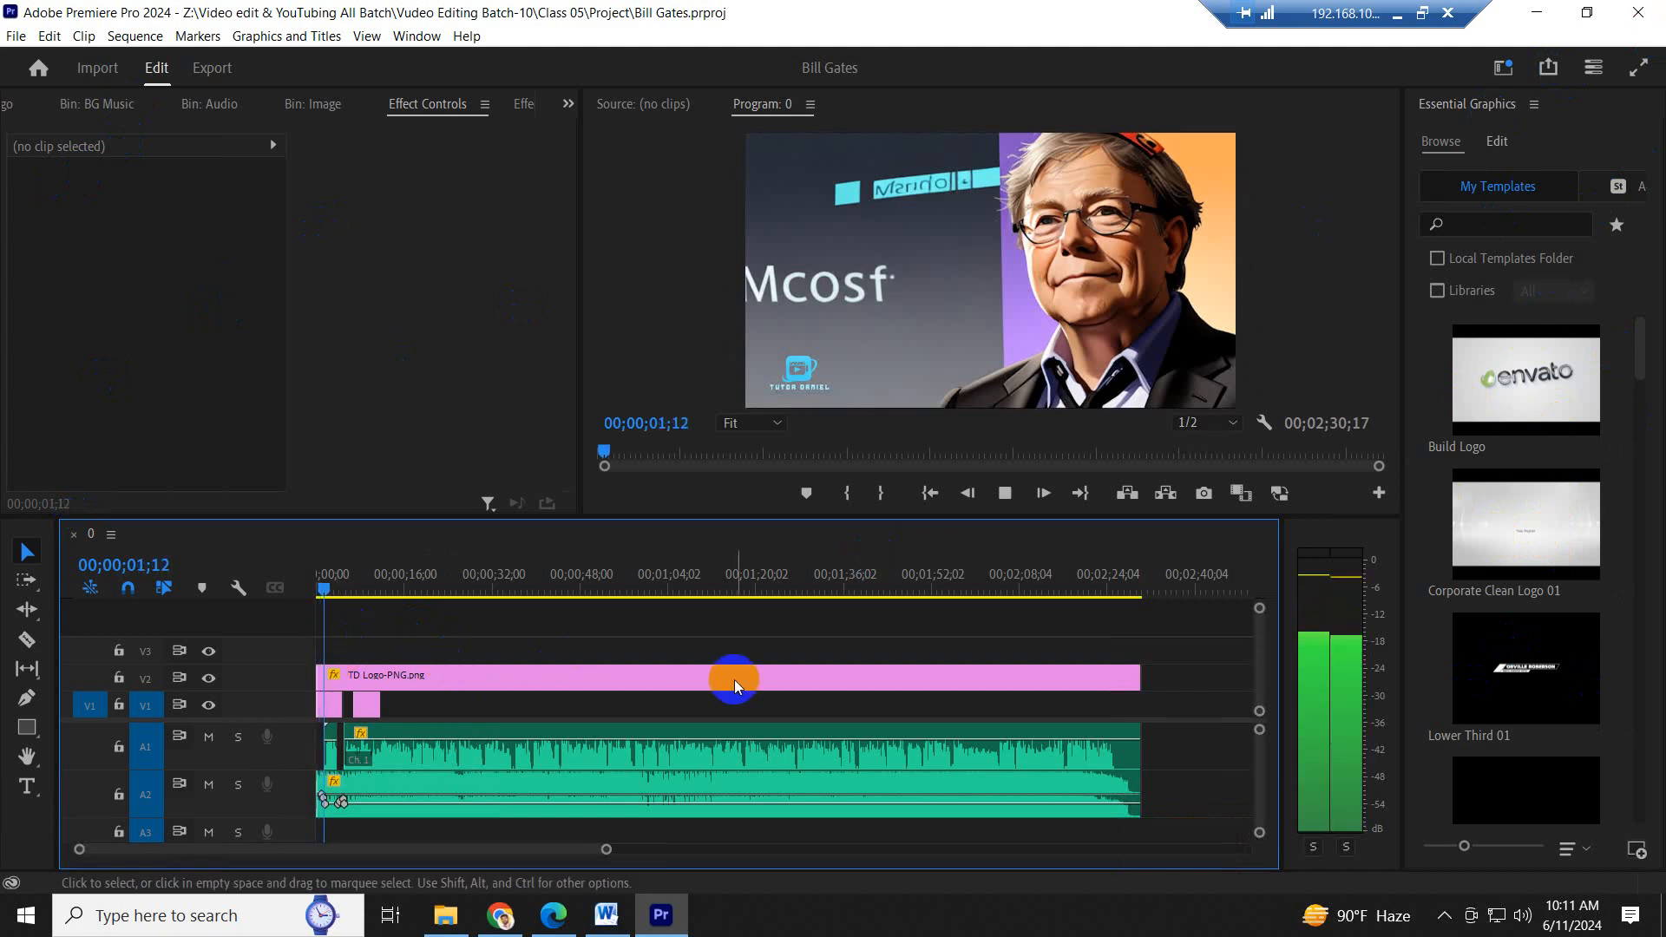
key("space")
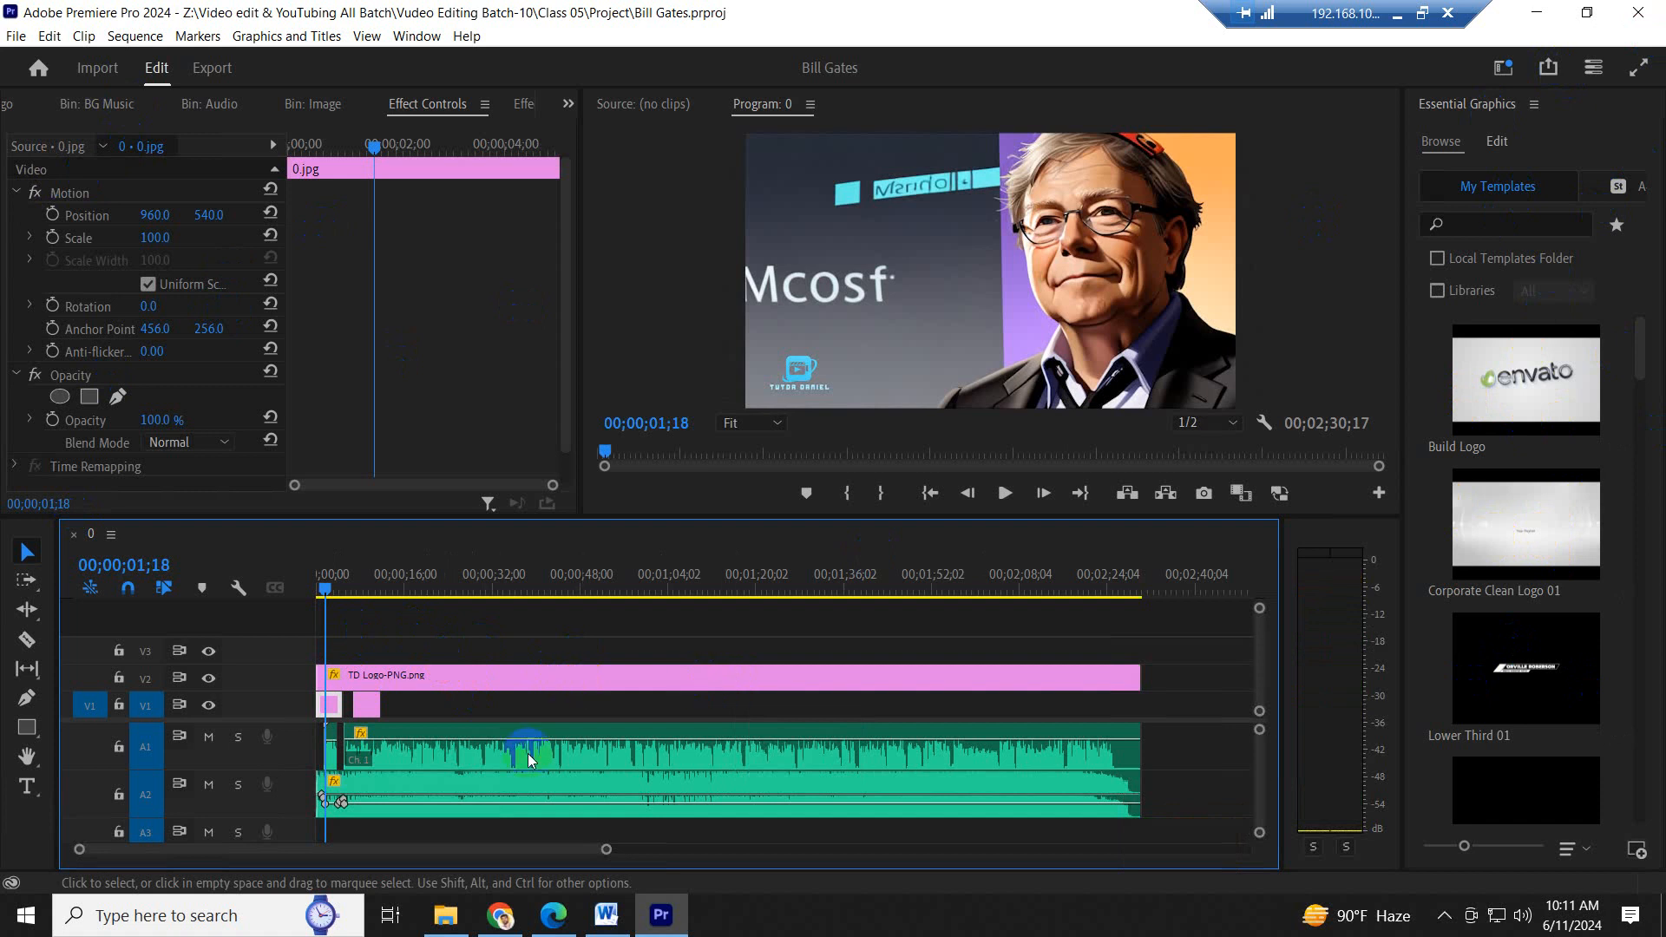
- Check the contents of Class 05's Project folder in File Explorer and return to Premiere Pro
left_click(445, 914)
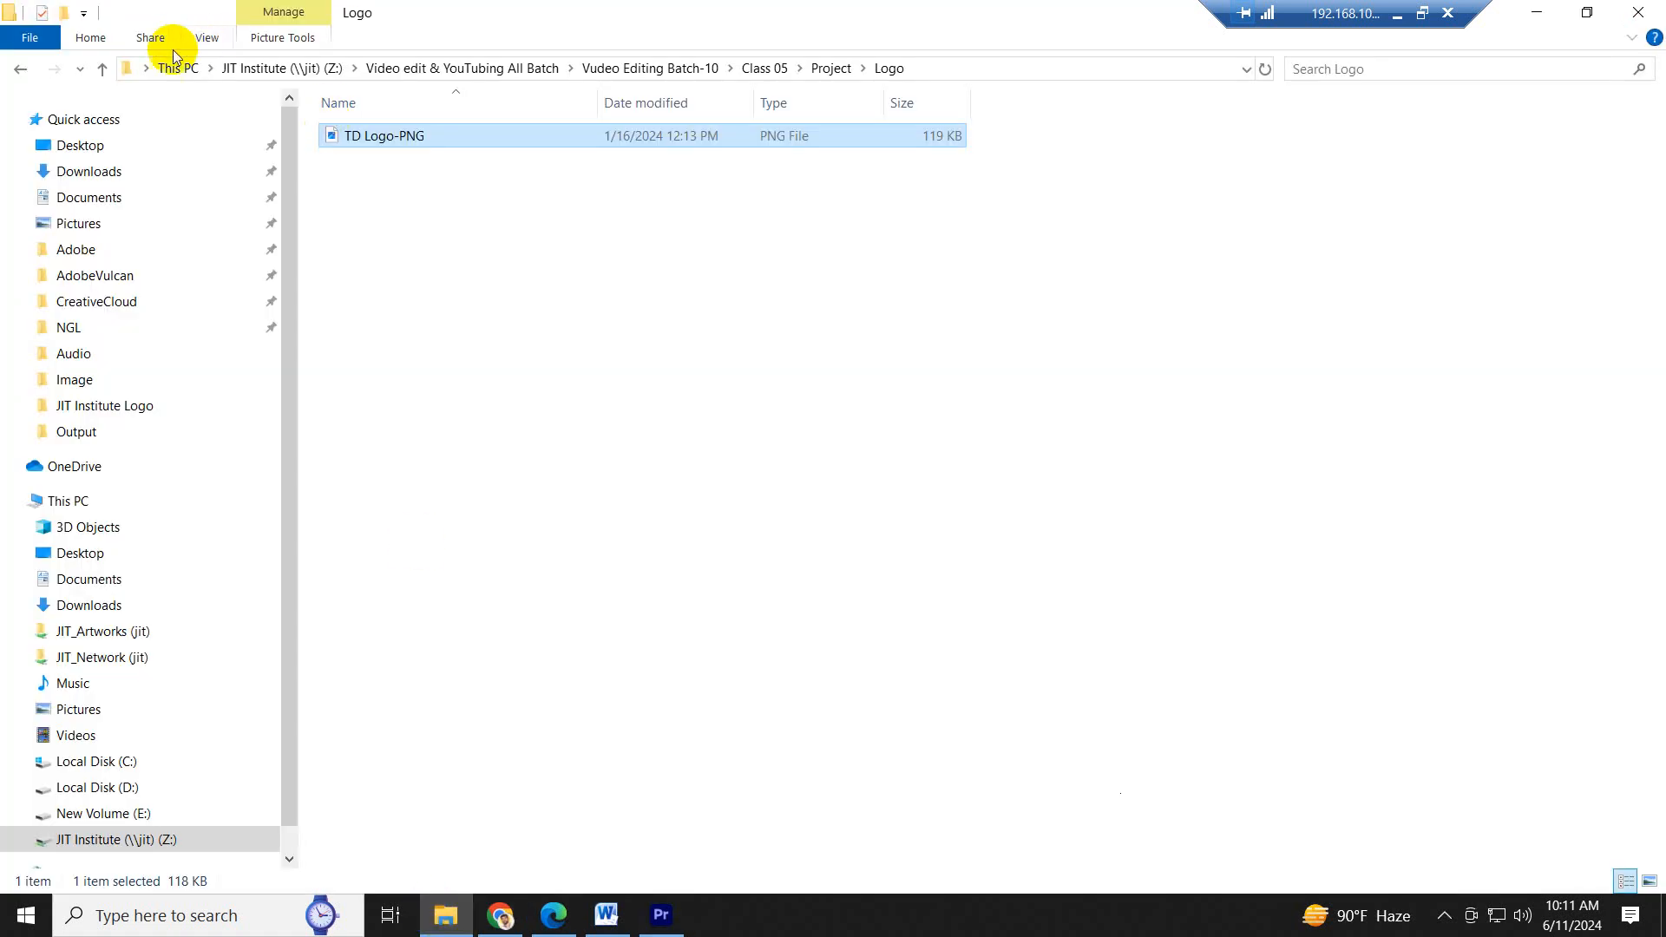
left_click(103, 69)
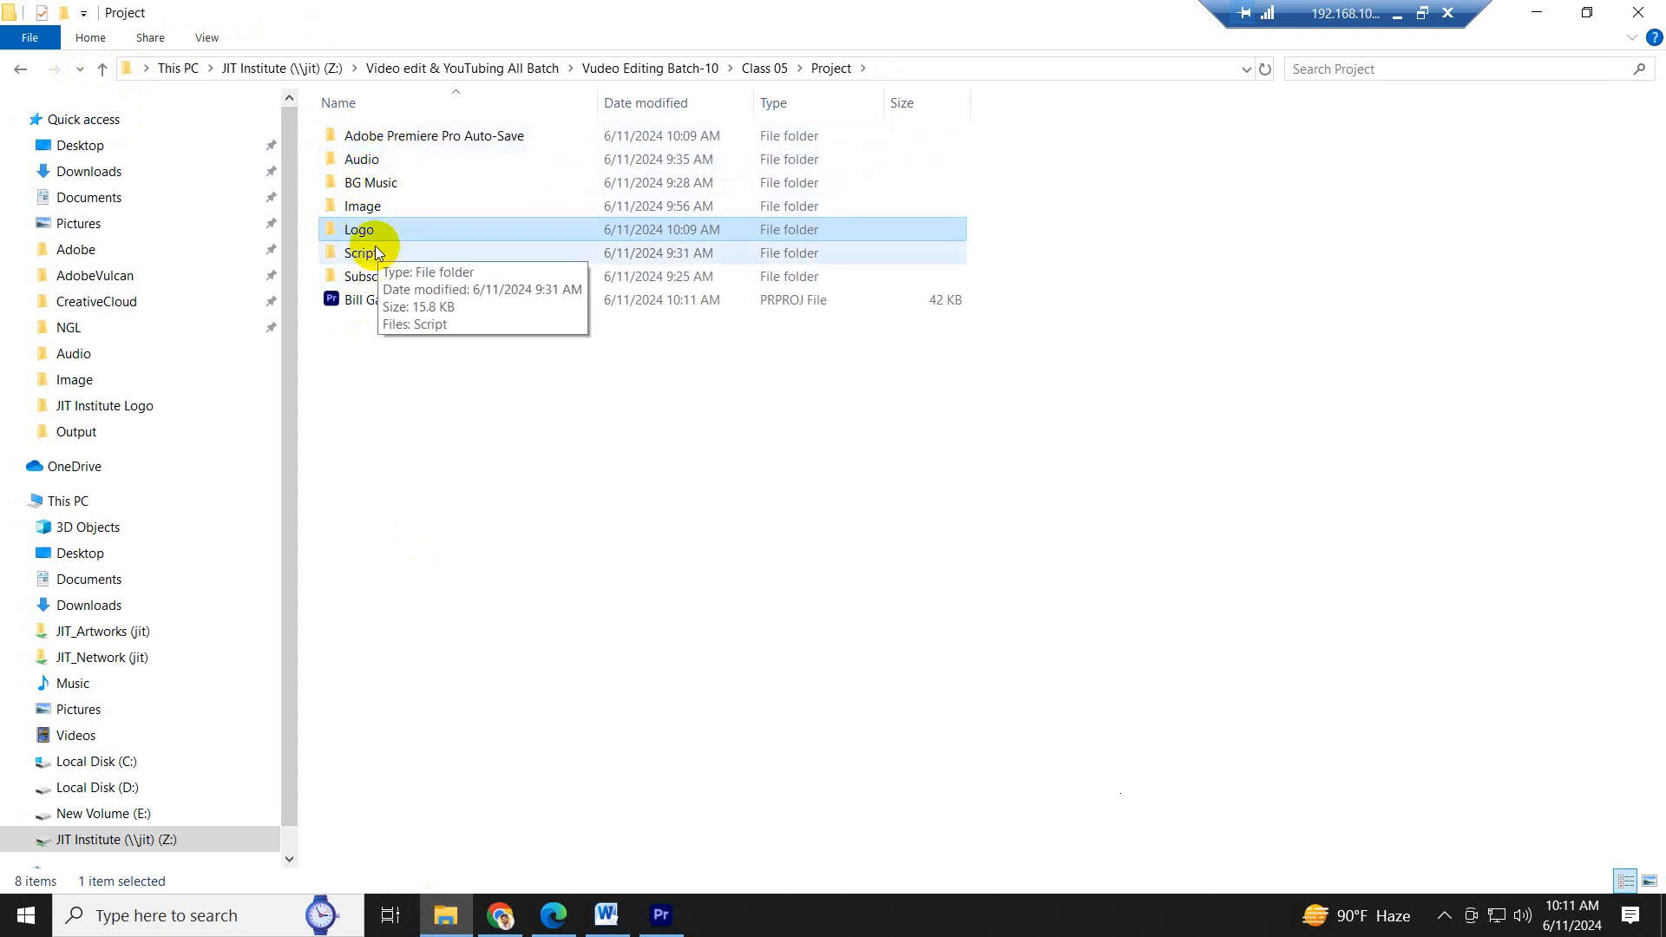
left_click(420, 387)
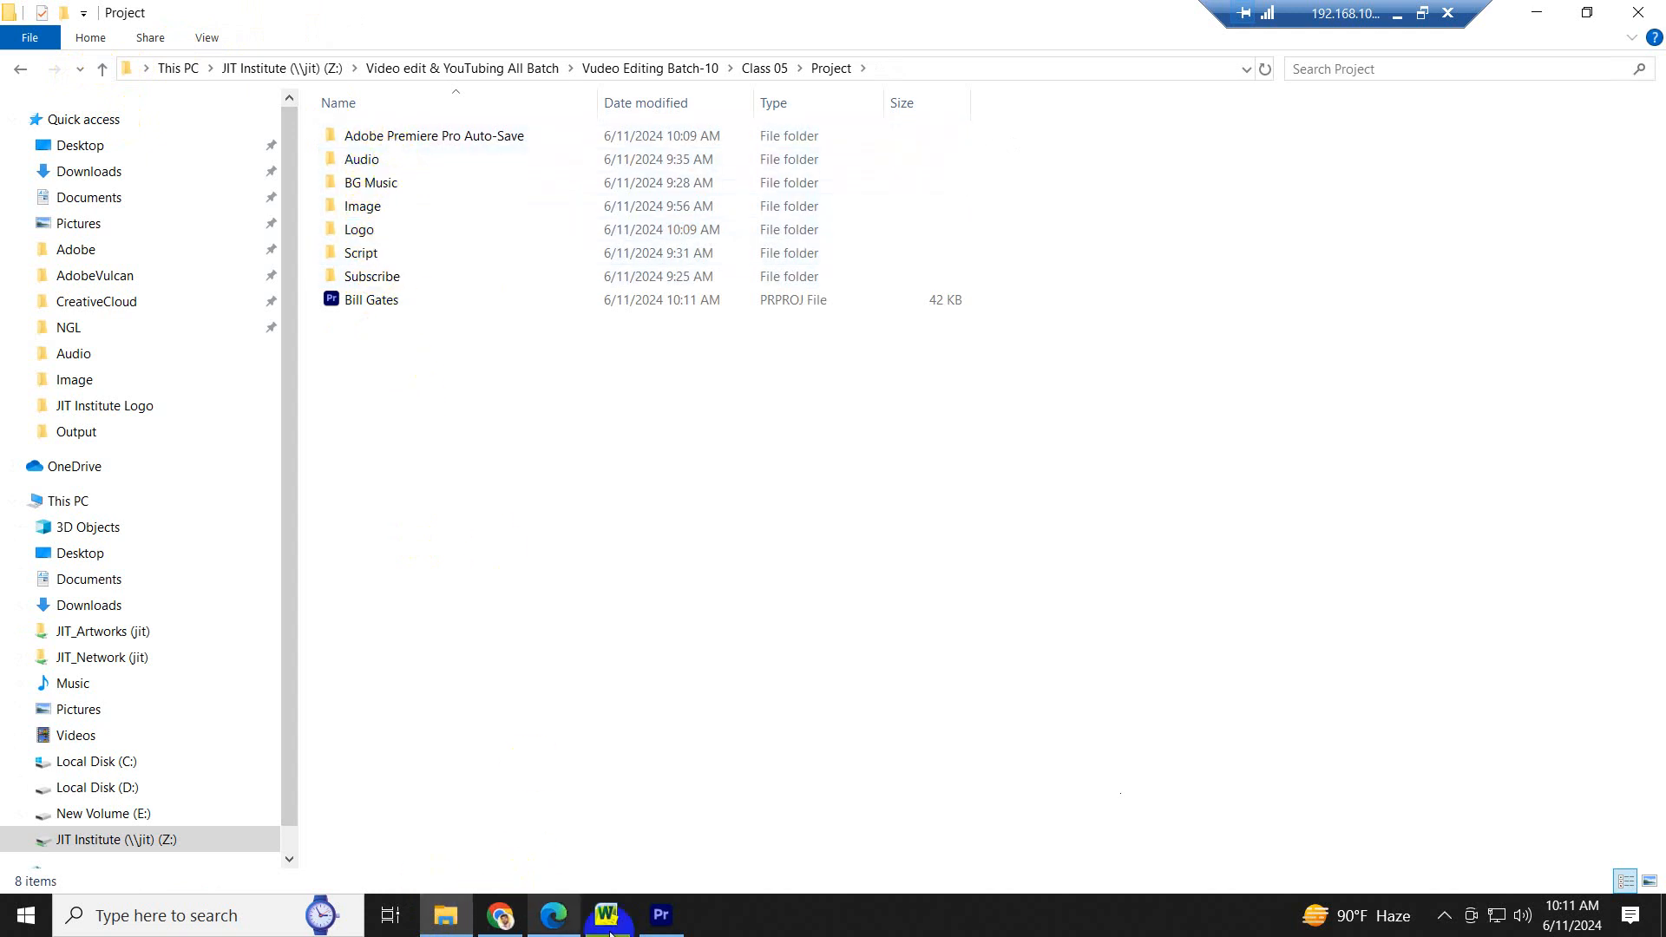
left_click(672, 918)
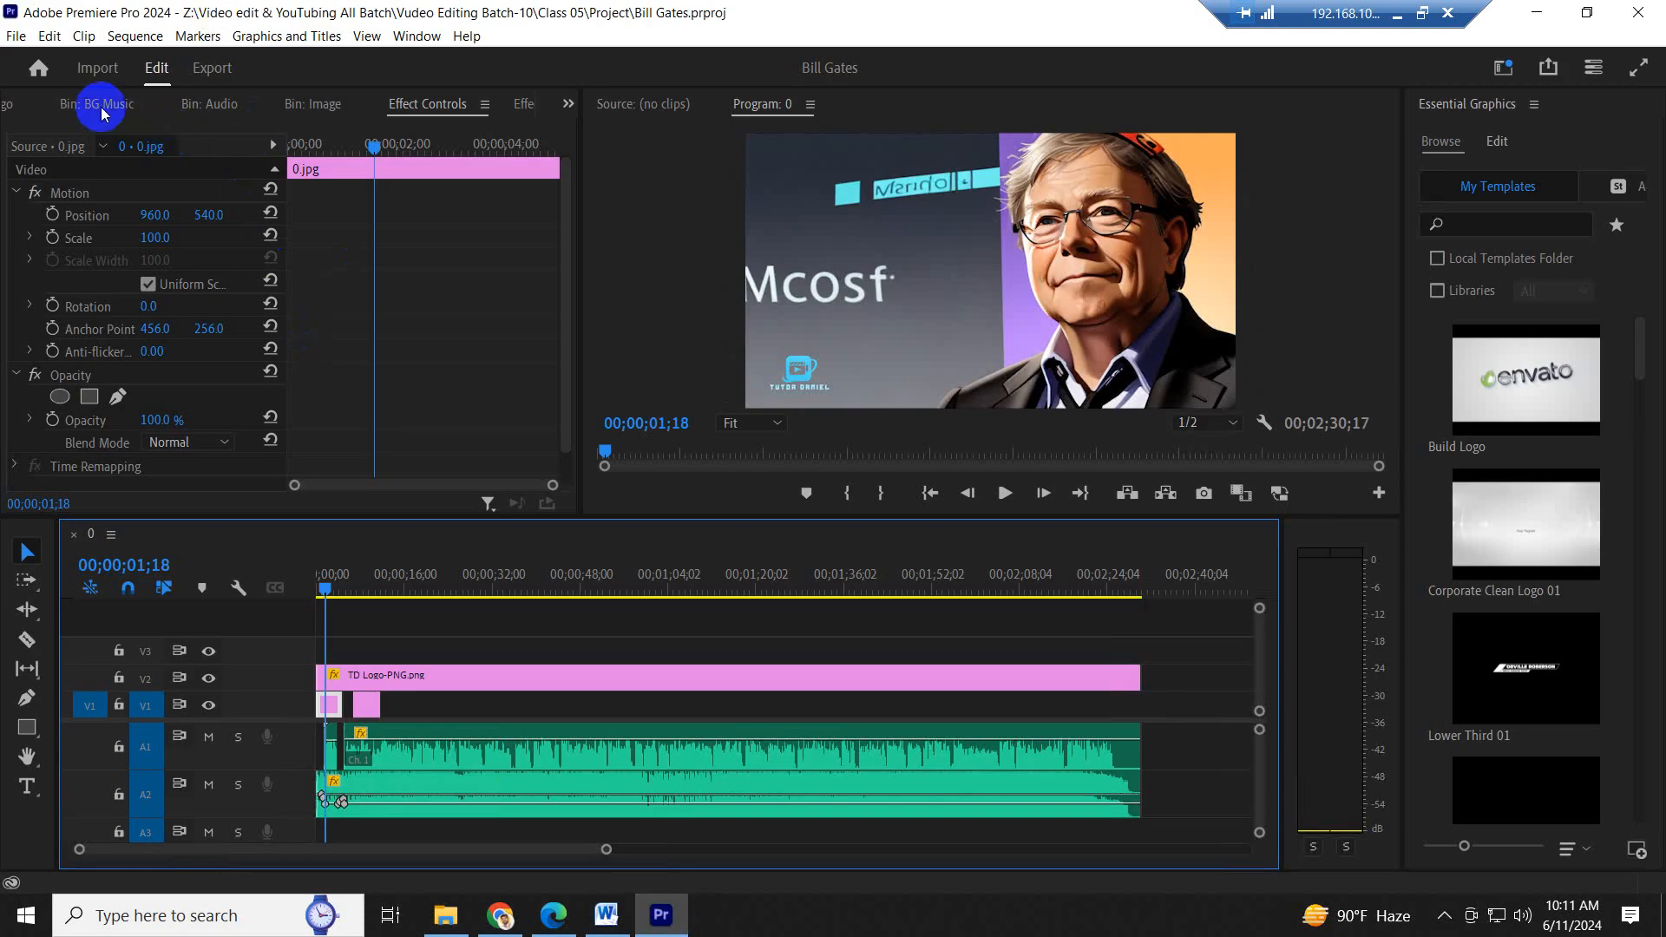
- Place Subscribe.mp4 from the Subscribe bin on V1 and A1, past the end of the audio, and save the project
left_click(568, 106)
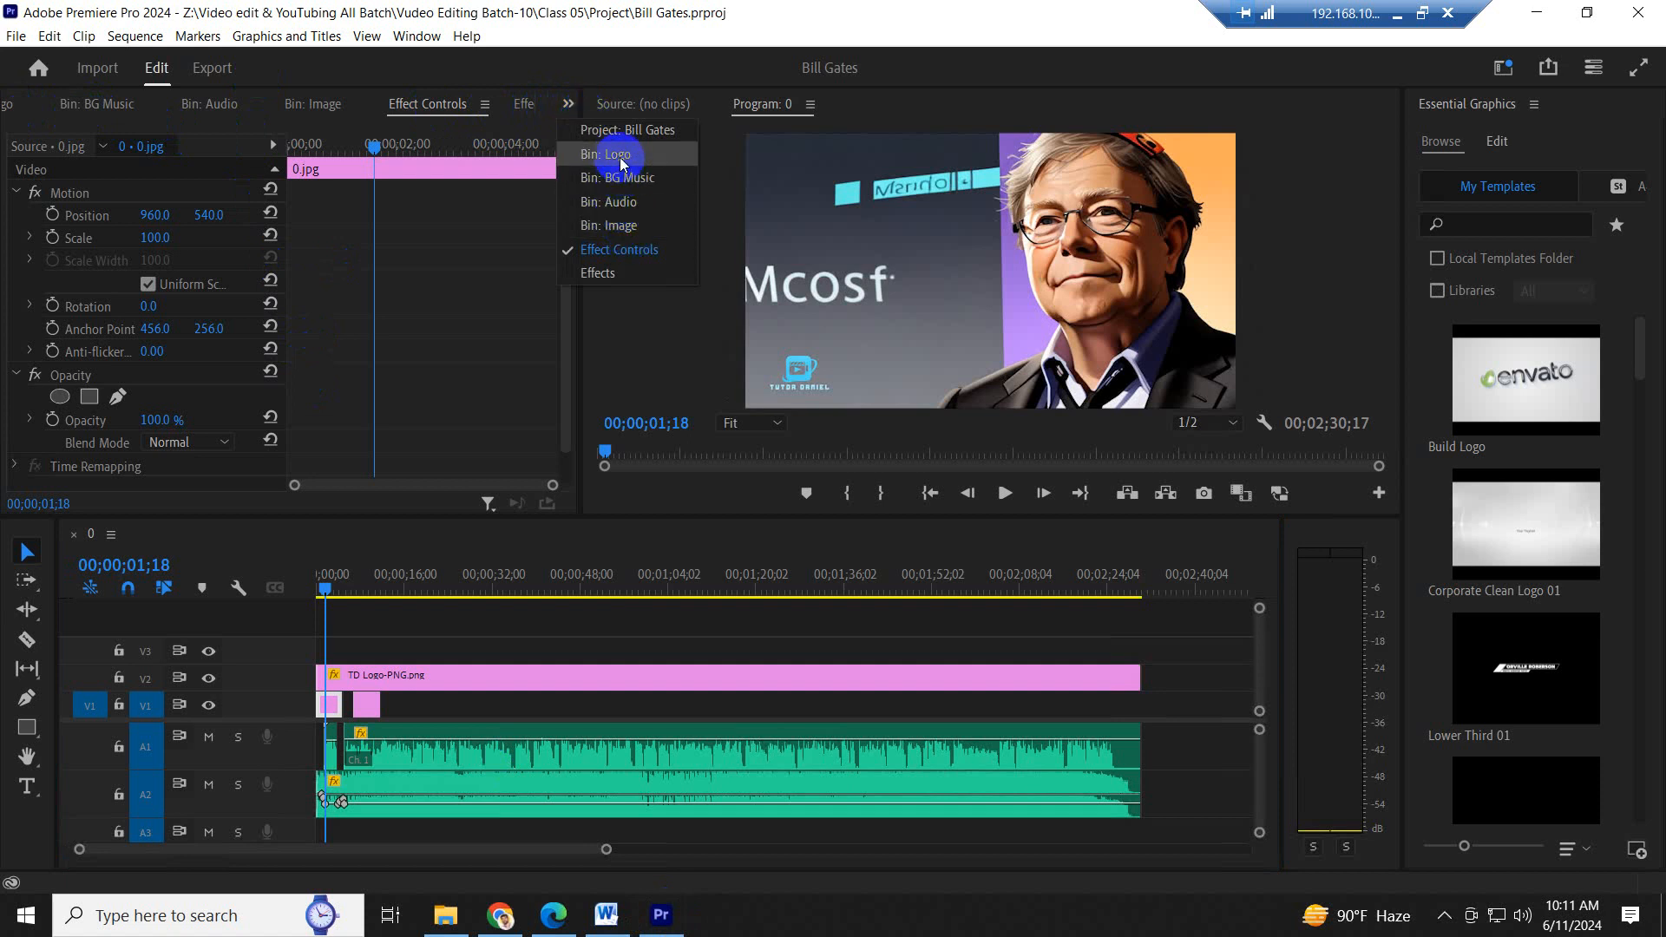
left_click(628, 130)
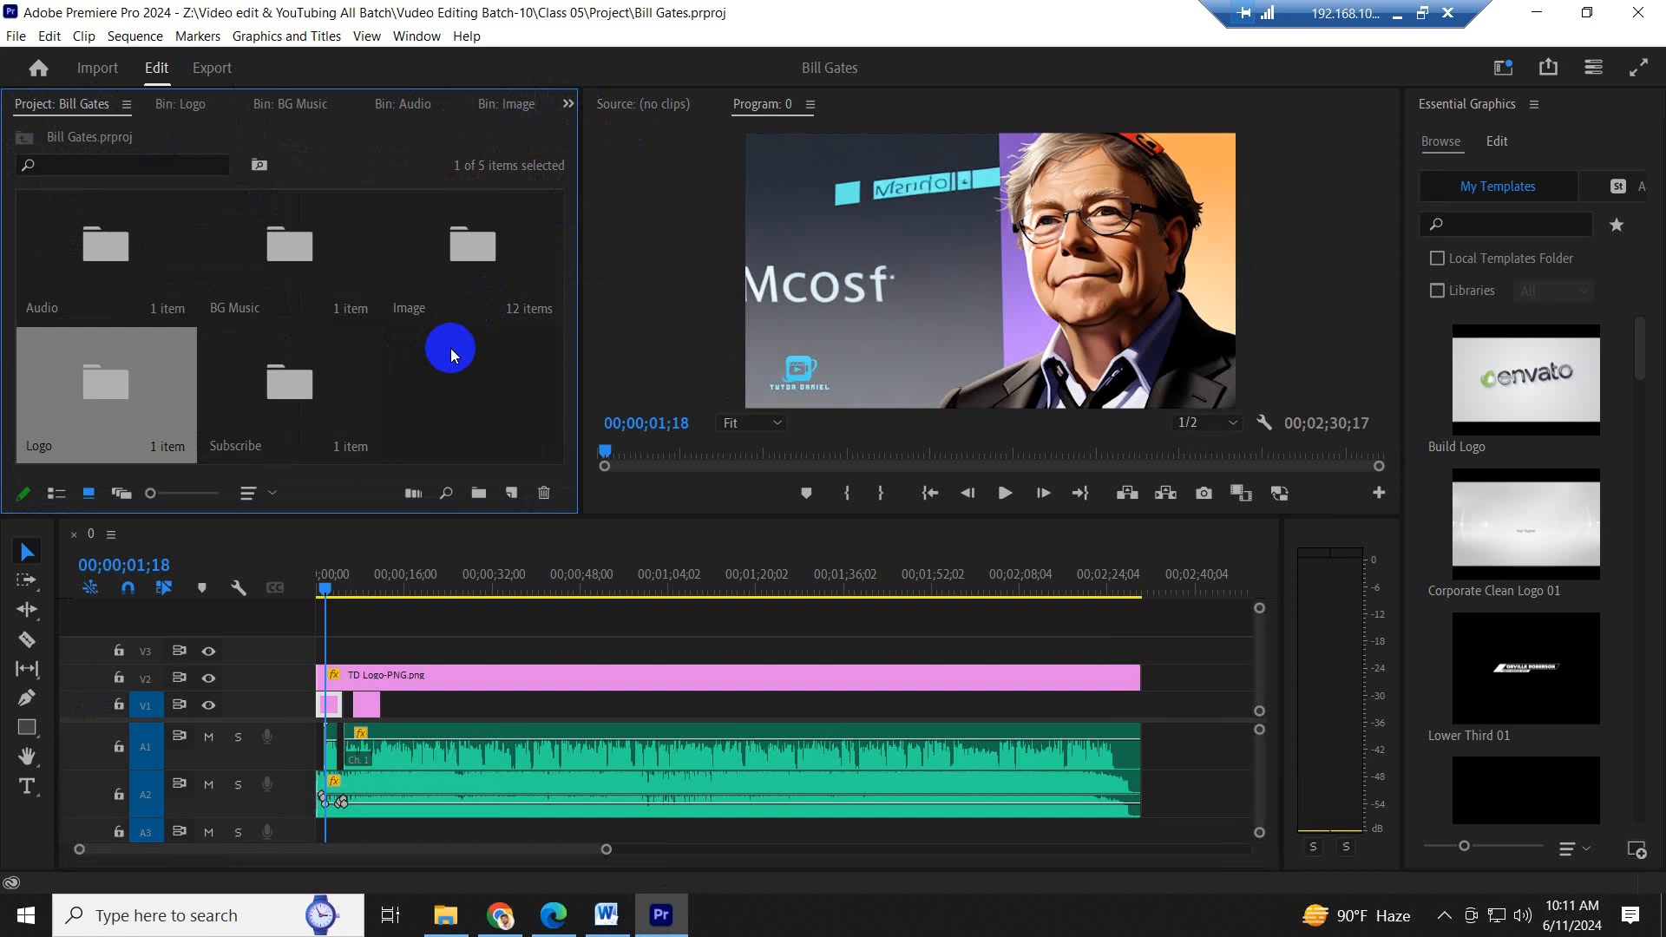
double_click(314, 388)
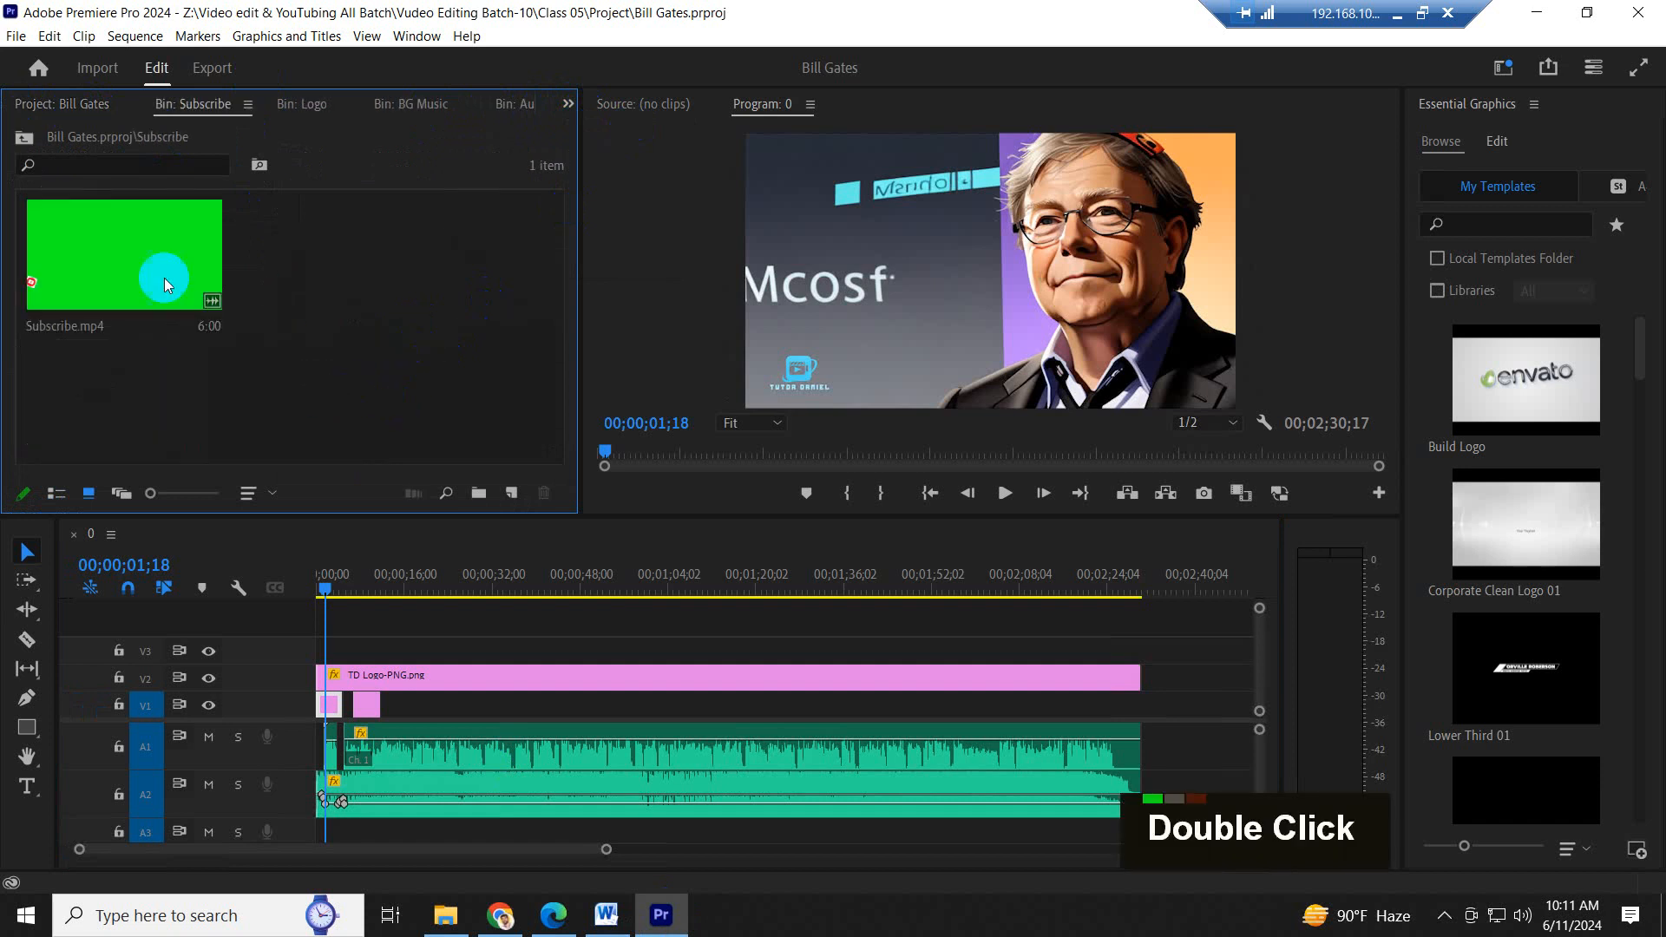
left_click_drag(134, 260, 1182, 704)
left_click(1190, 576)
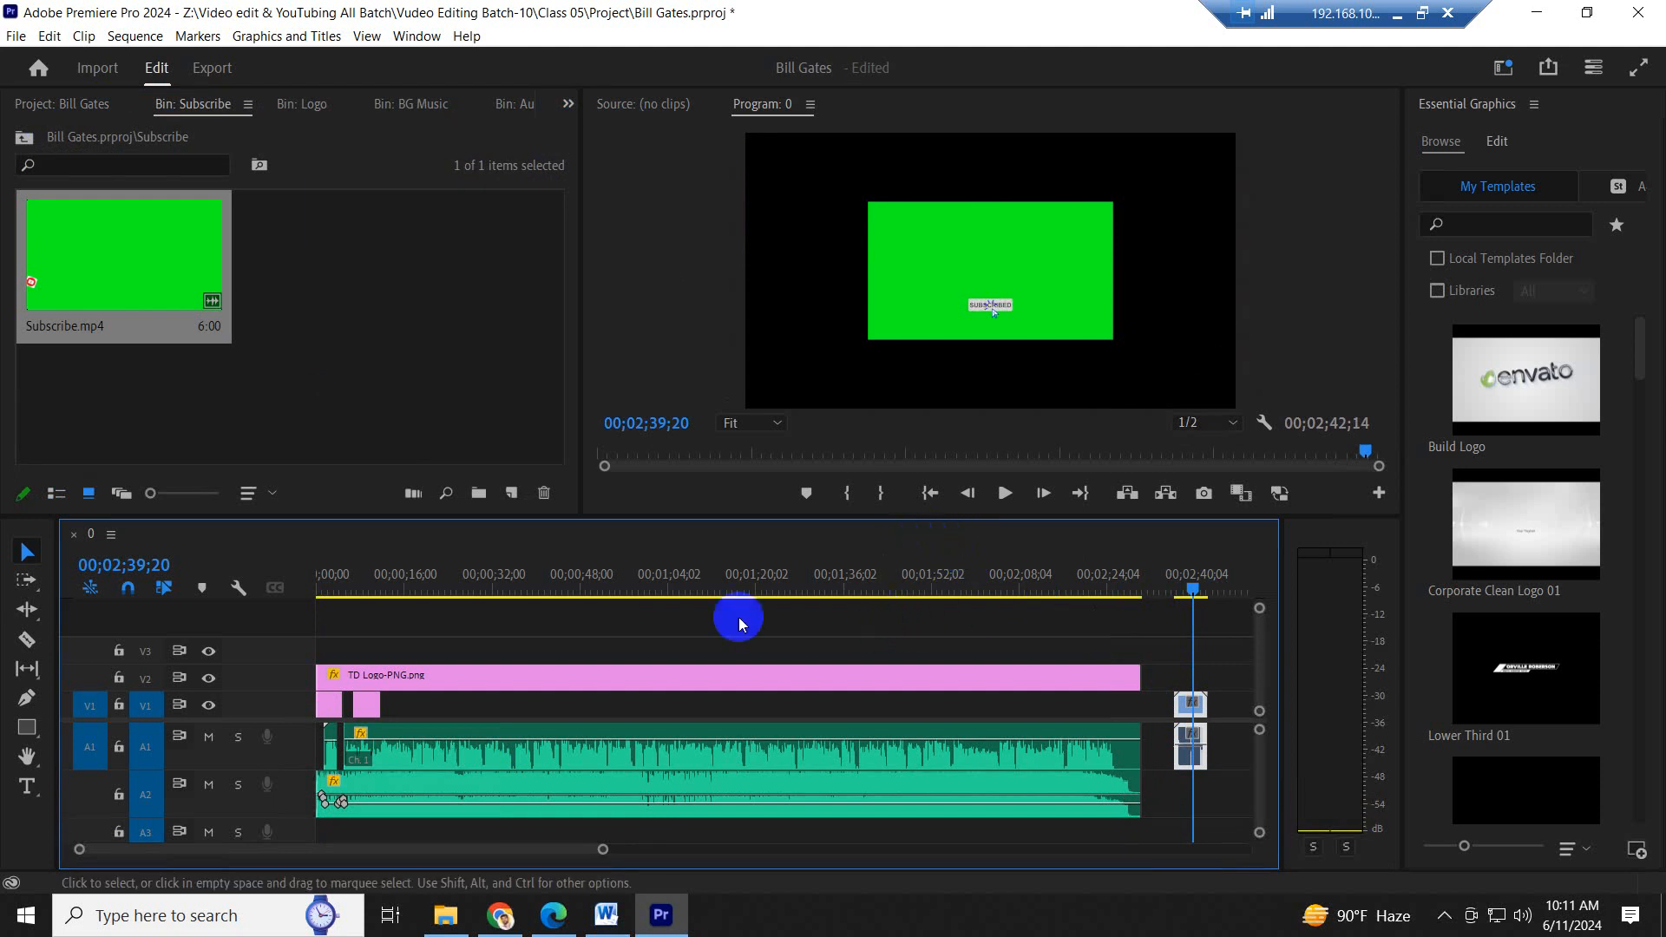
left_click(607, 580)
key("ctrl+s")
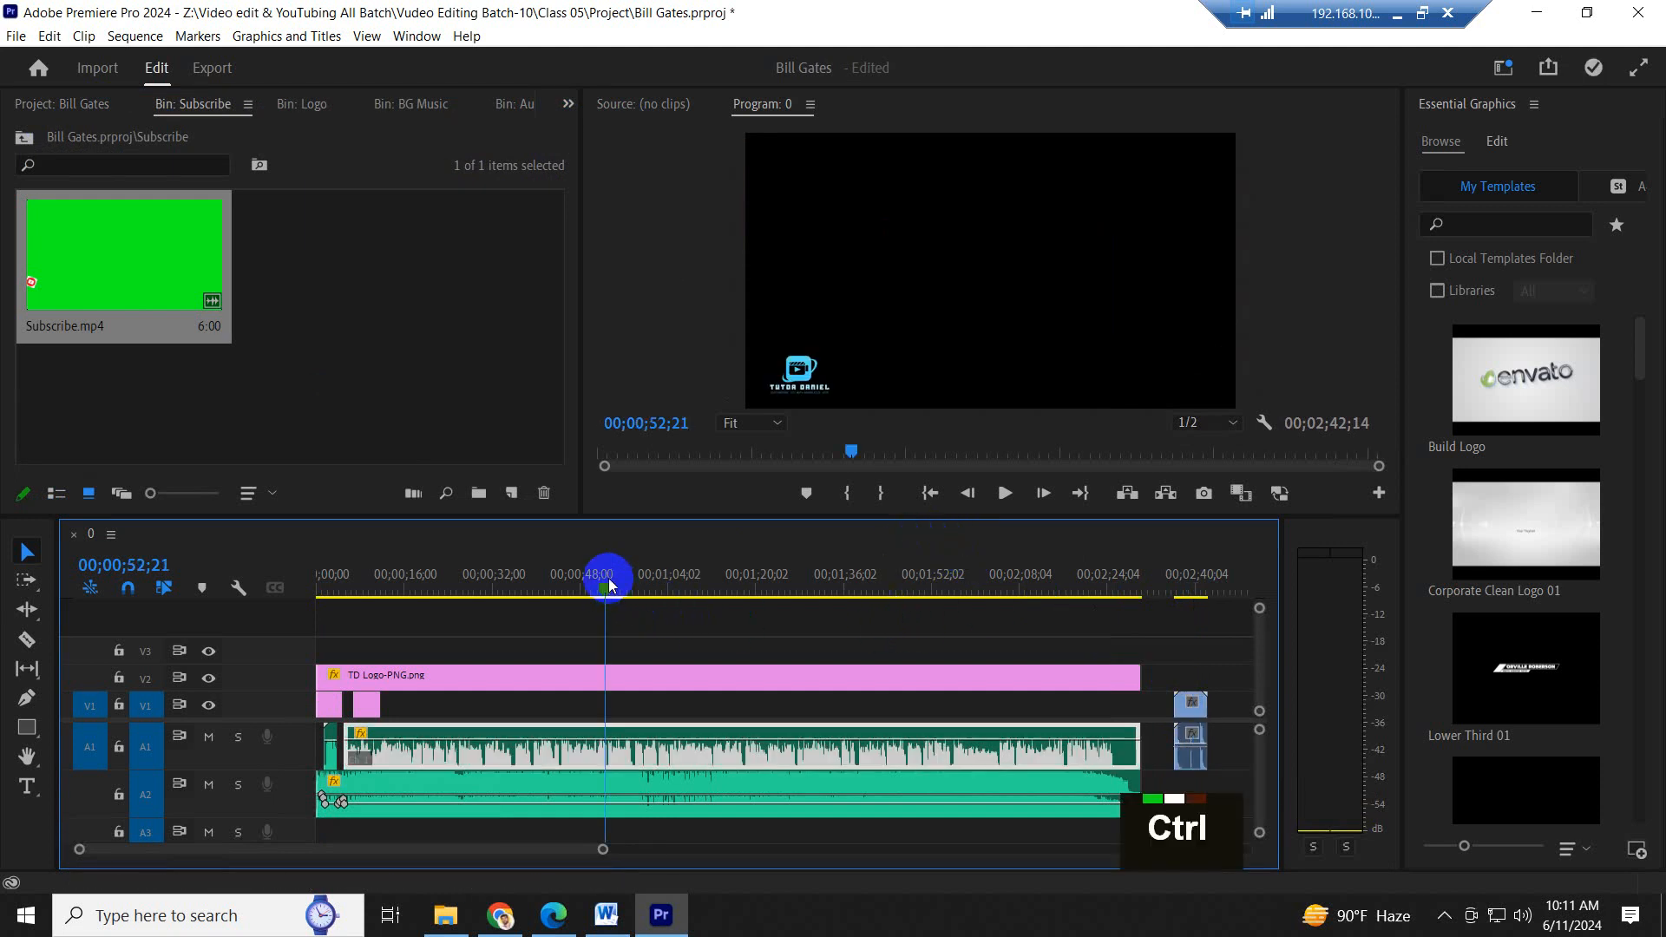
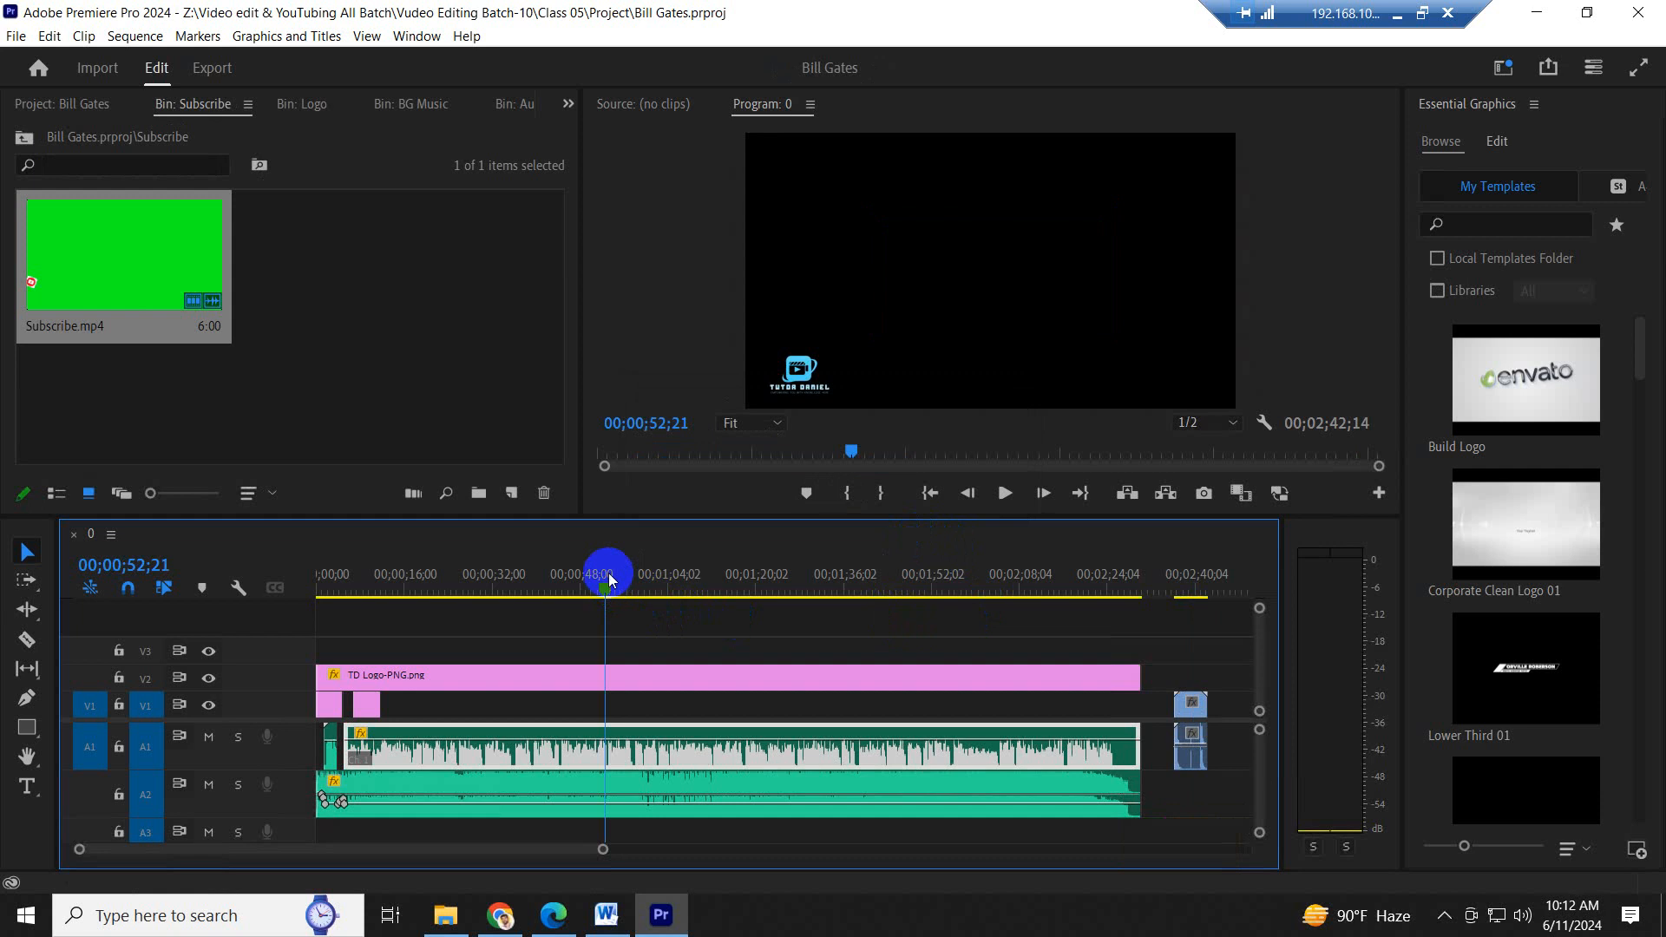
- Preview the opening seconds of the sequence, from 0.jpg to the start of the second narration clip on A1
left_click(350, 584)
key("=")
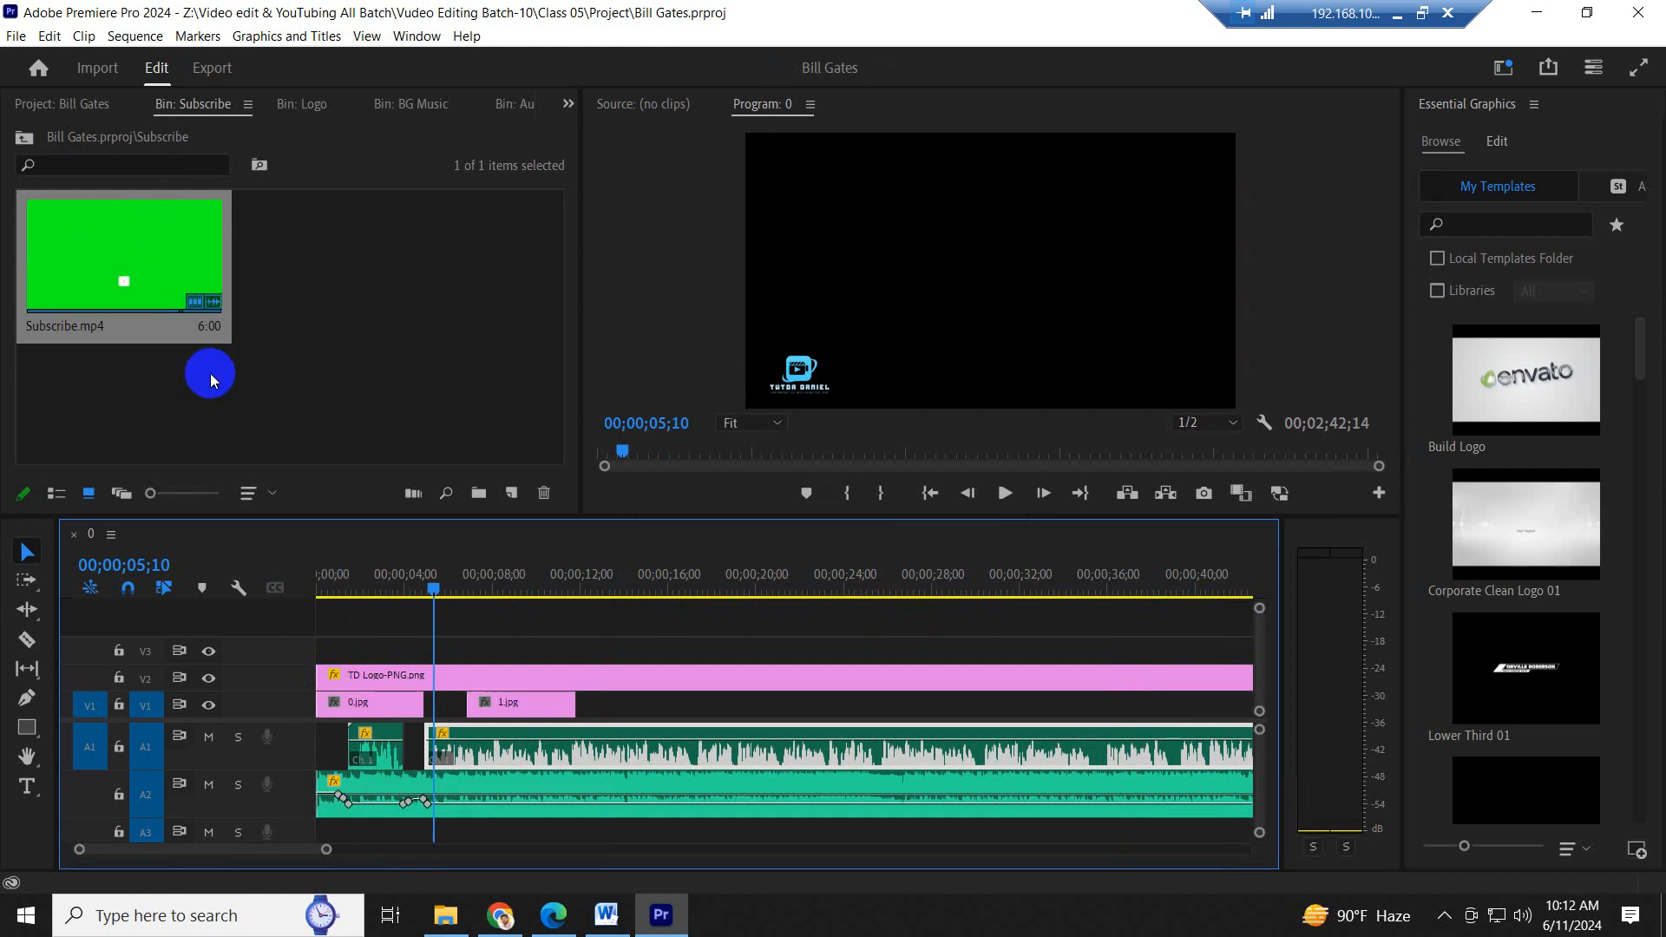
left_click_drag(359, 591, 340, 581)
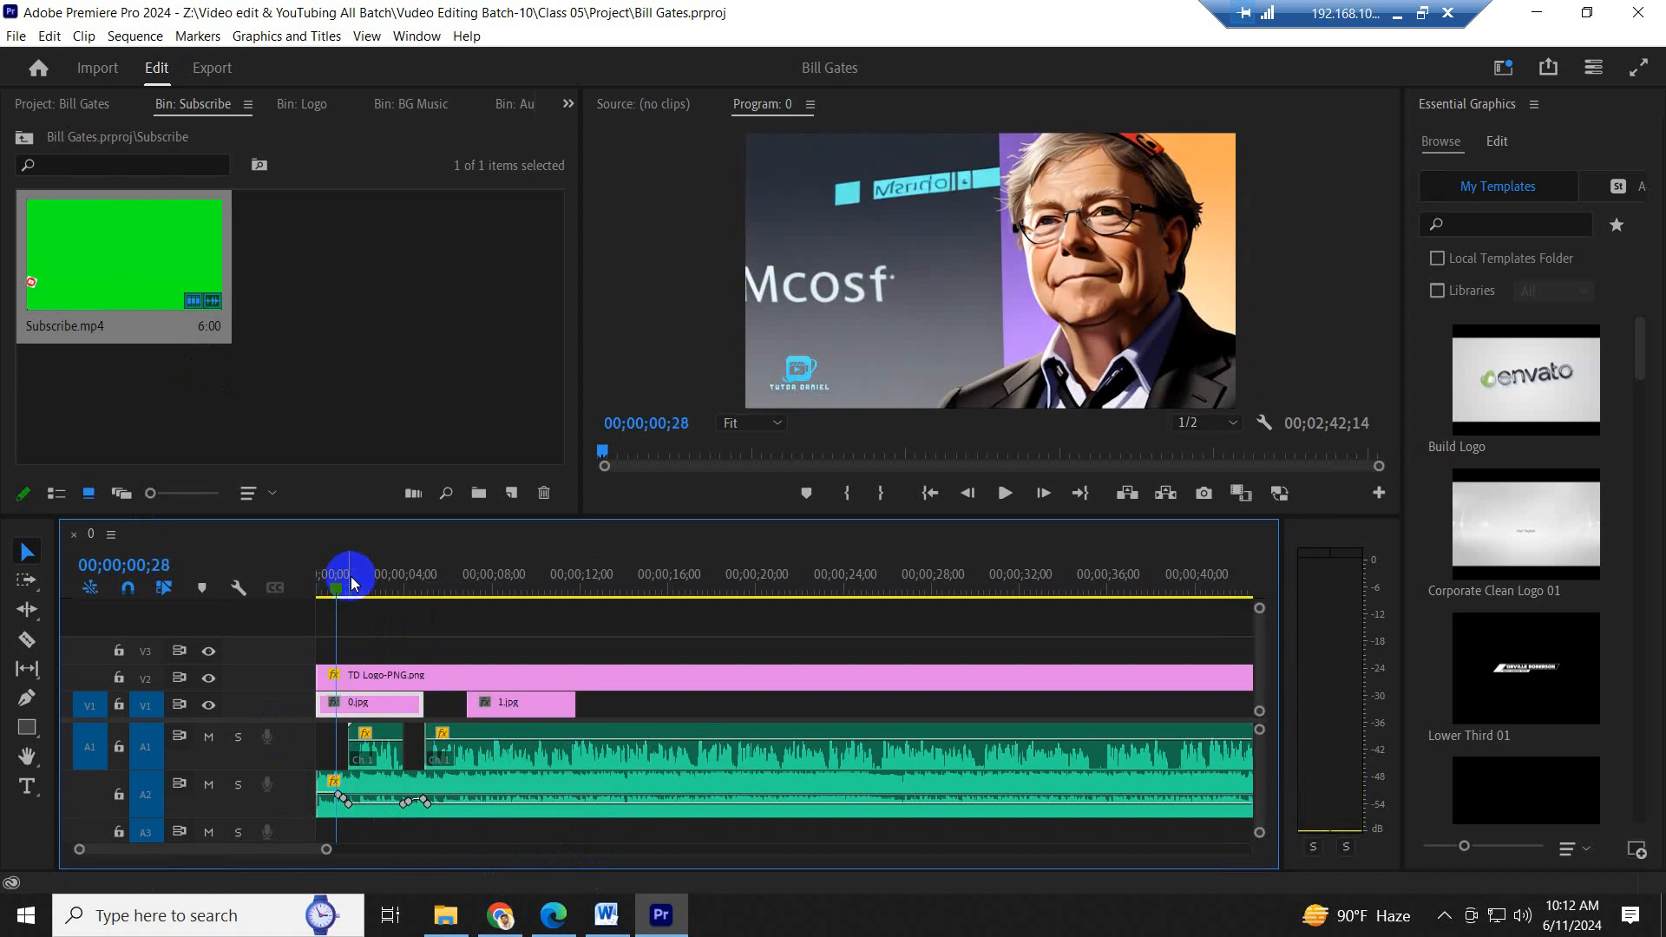
left_click(419, 314)
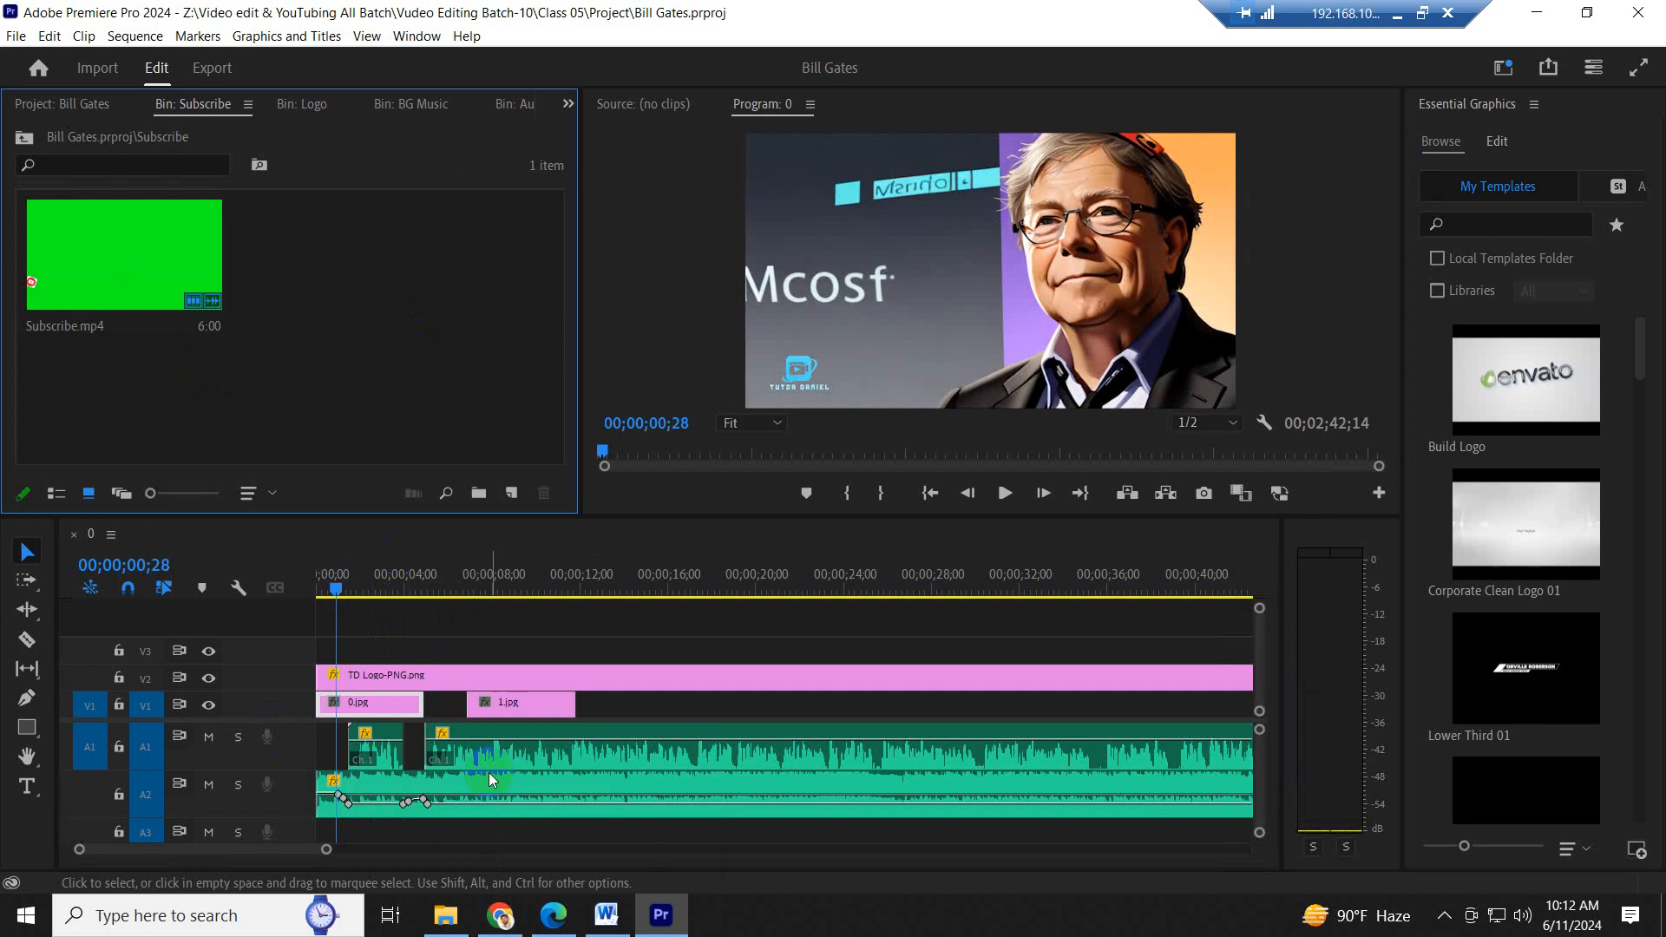
left_click(344, 591)
mouse_move(348, 593)
left_mouse_down()
mouse_move(409, 595)
mouse_move(353, 602)
left_mouse_up()
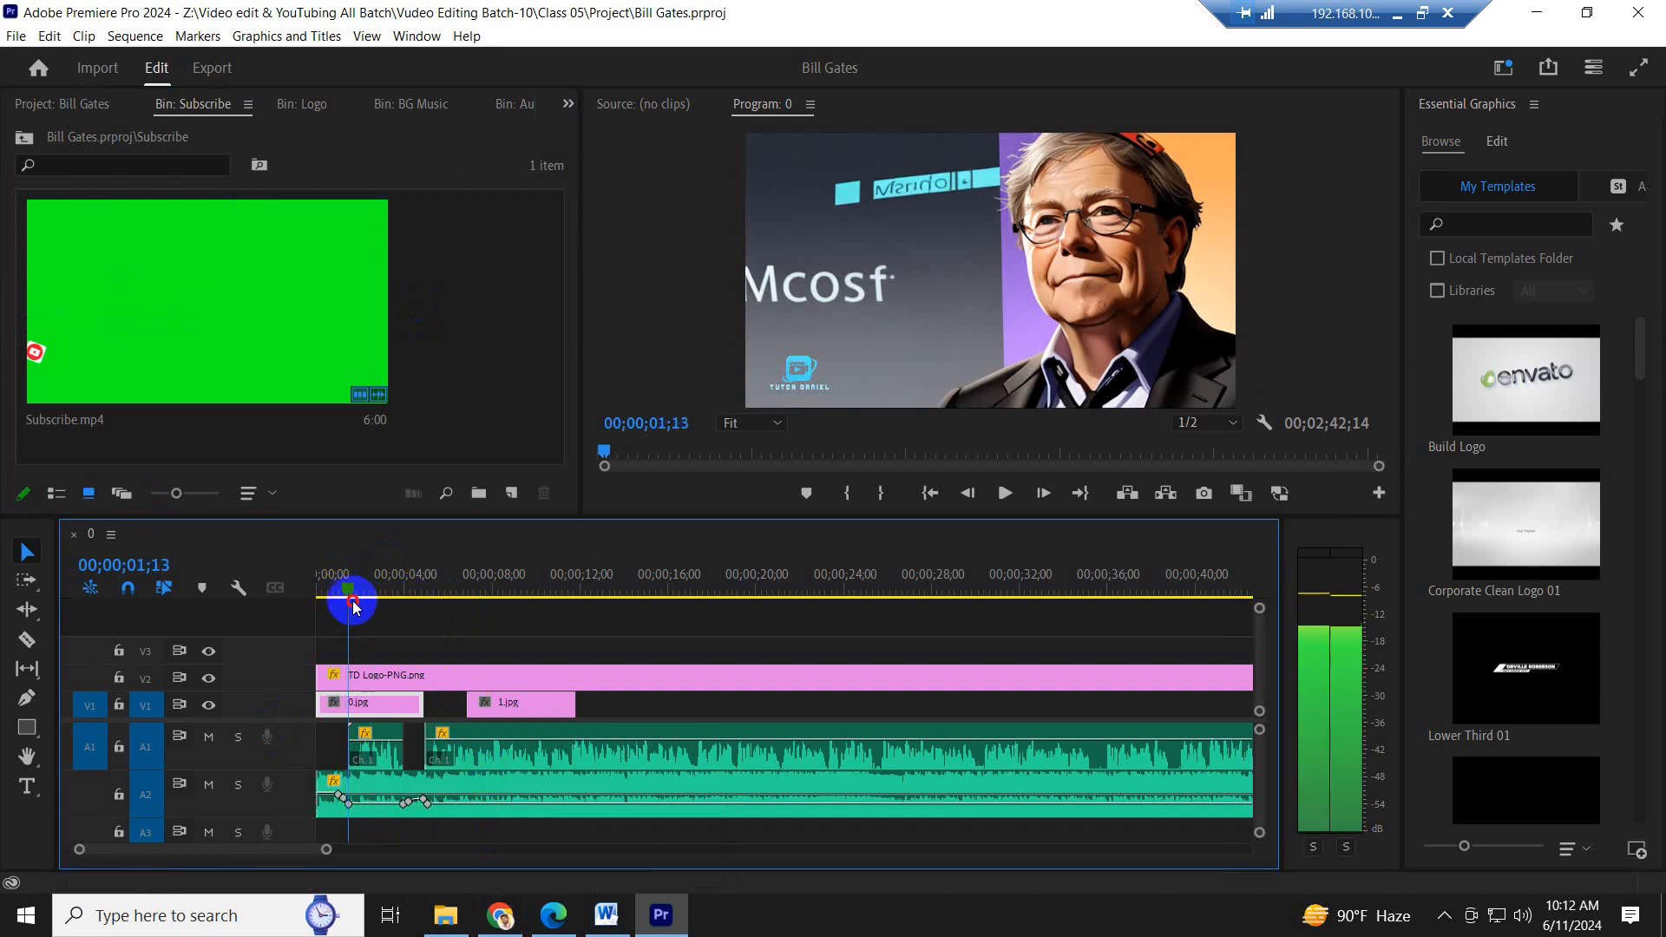
key("space")
left_click(433, 579)
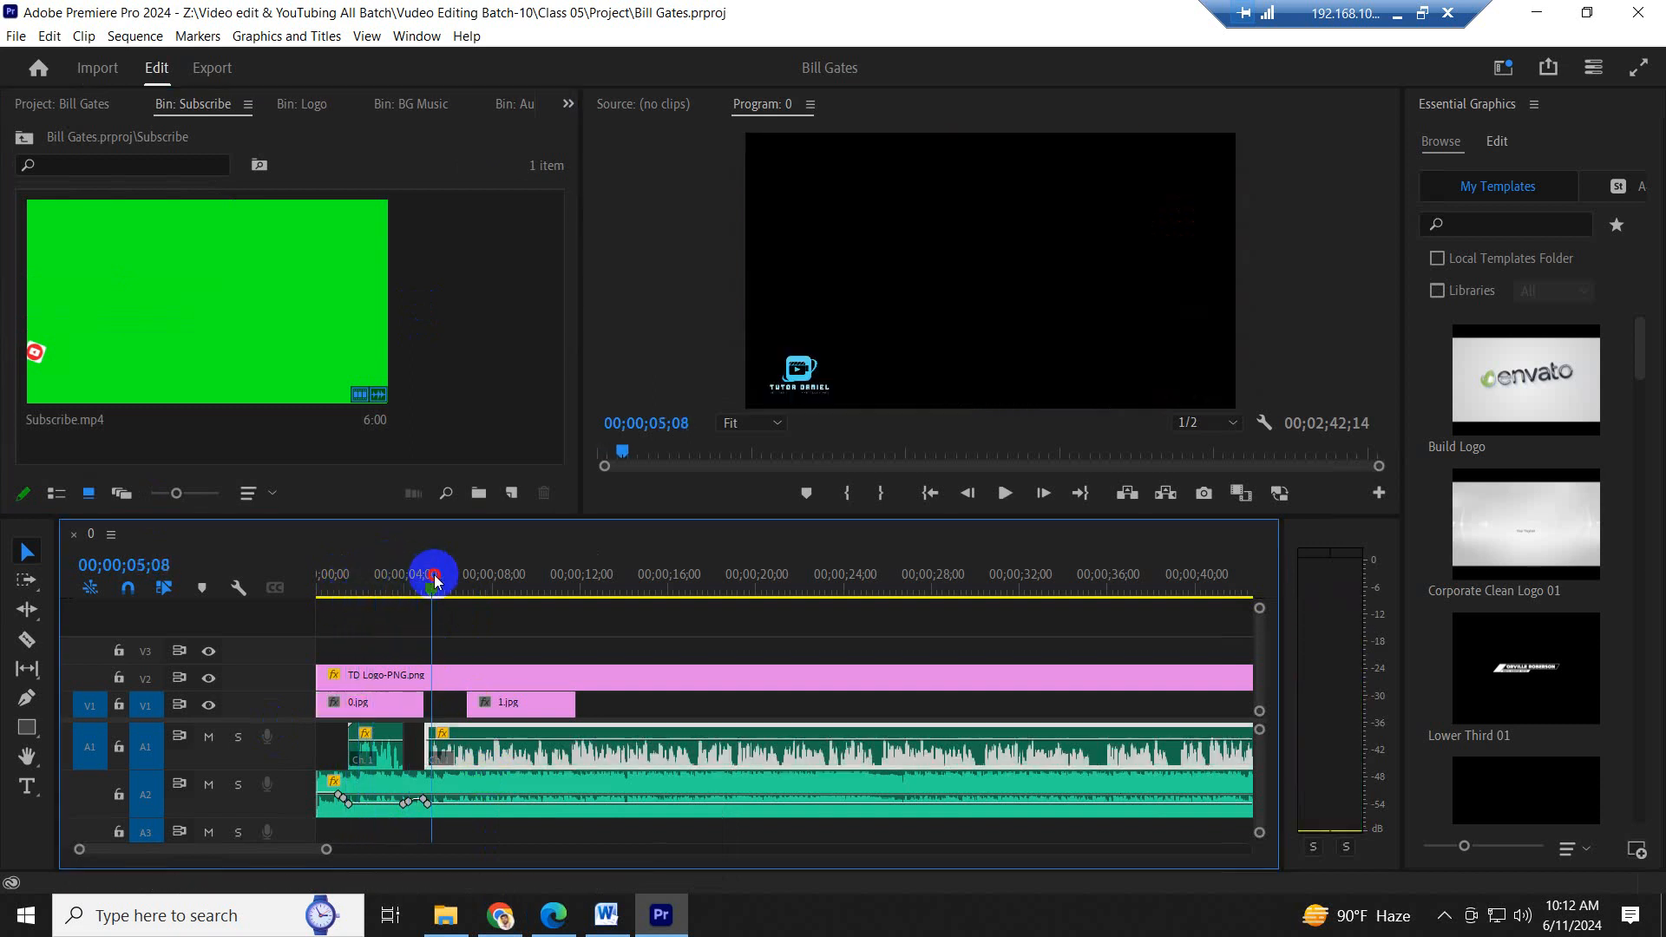
key("space")
key("space")
left_click(431, 577)
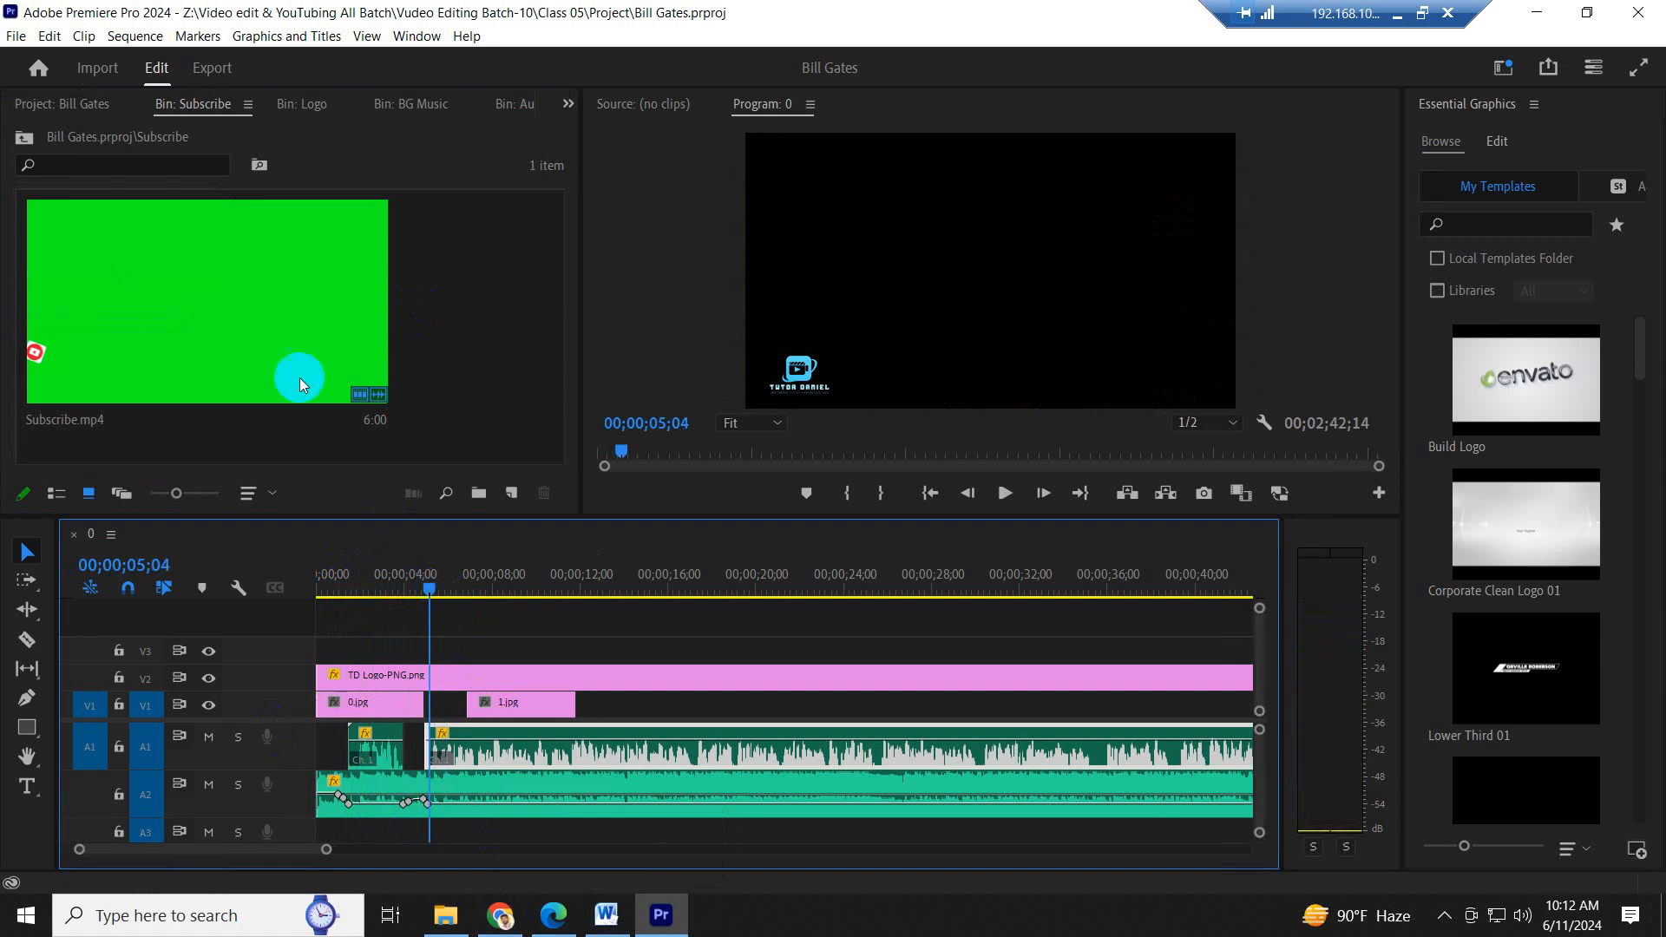
- Return to the project's root bin, highlight the script's first sentence in Word, and switch back to Premiere Pro
left_click(24, 139)
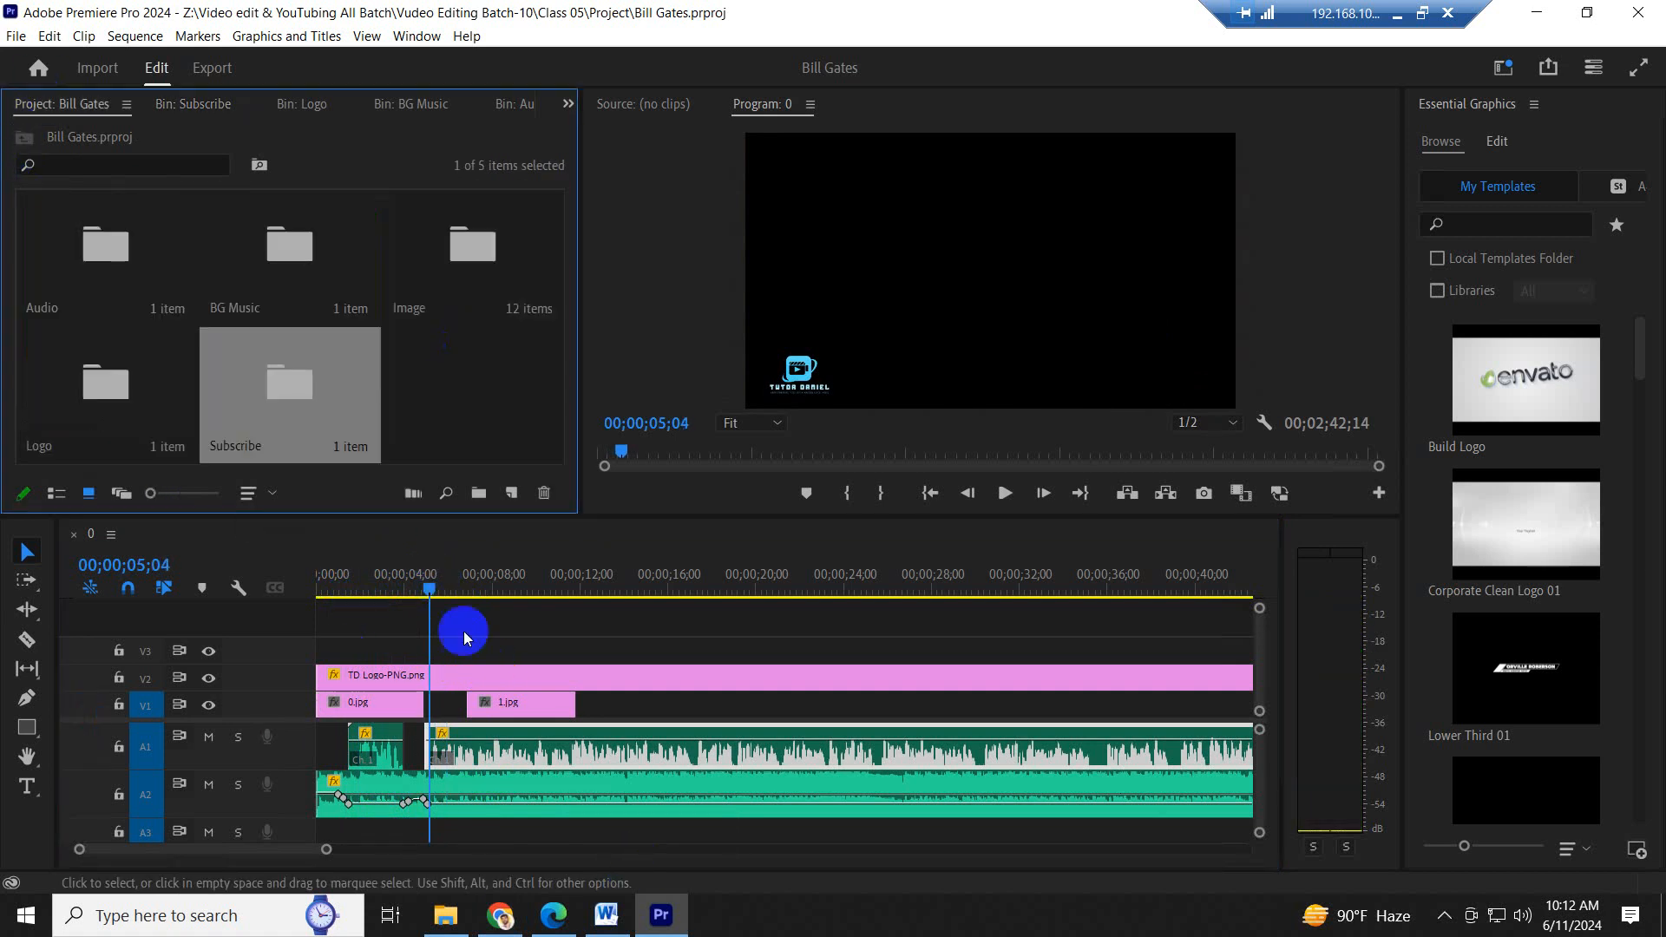
left_click(614, 917)
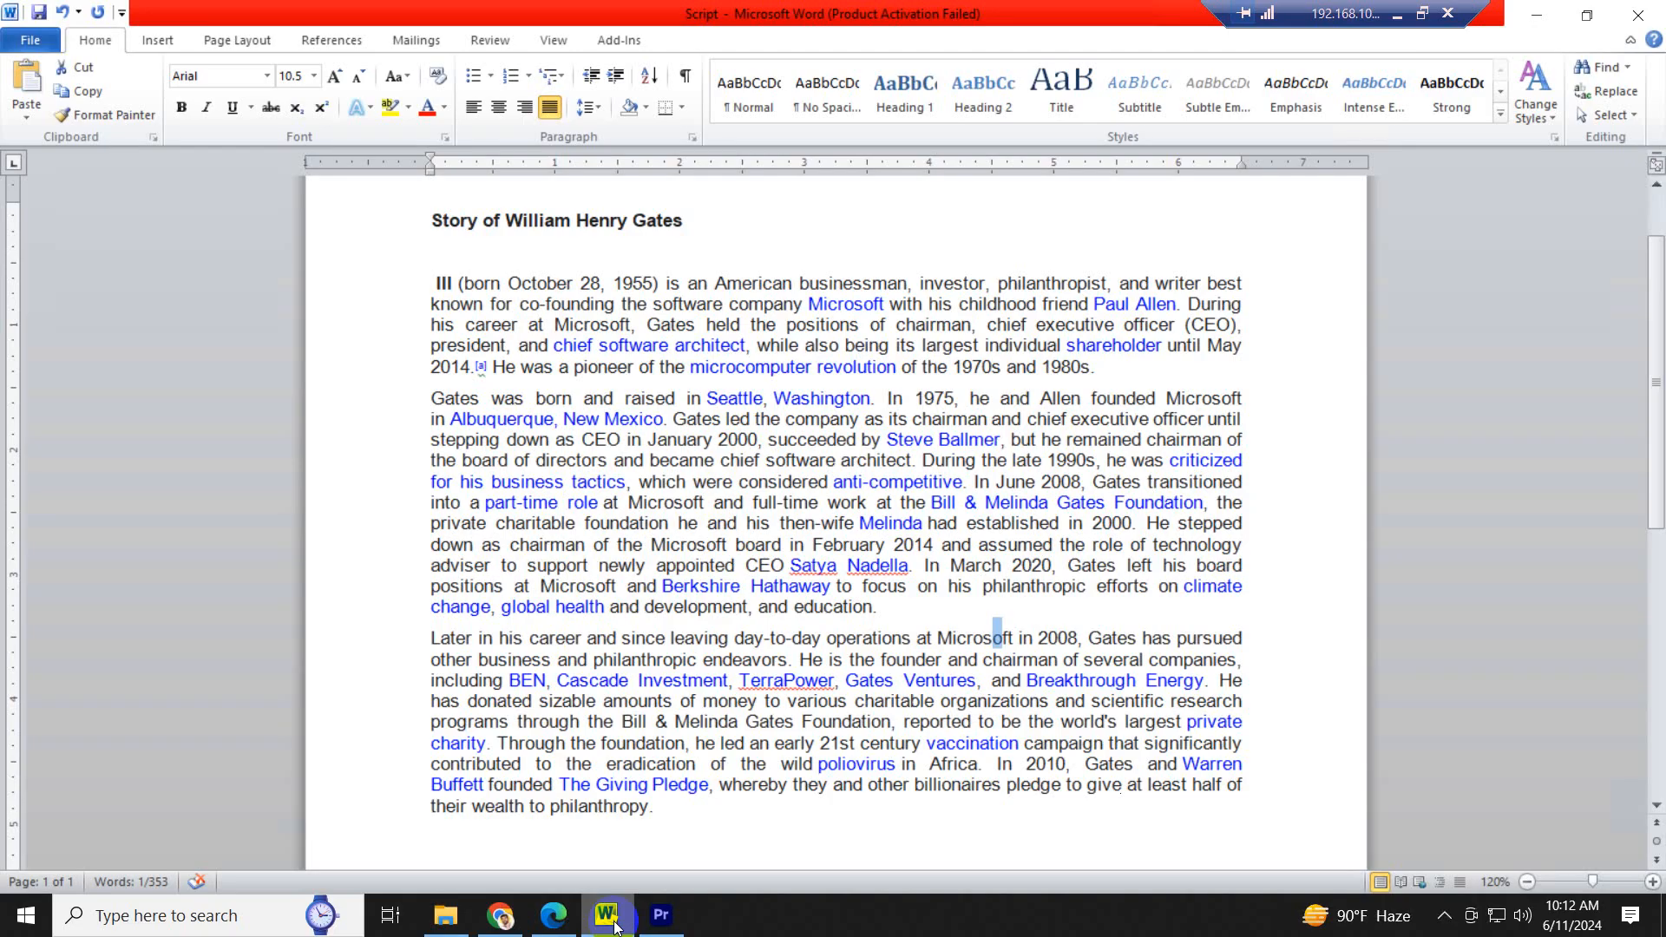
left_click(846, 399)
scroll(830, 408, "up", 3)
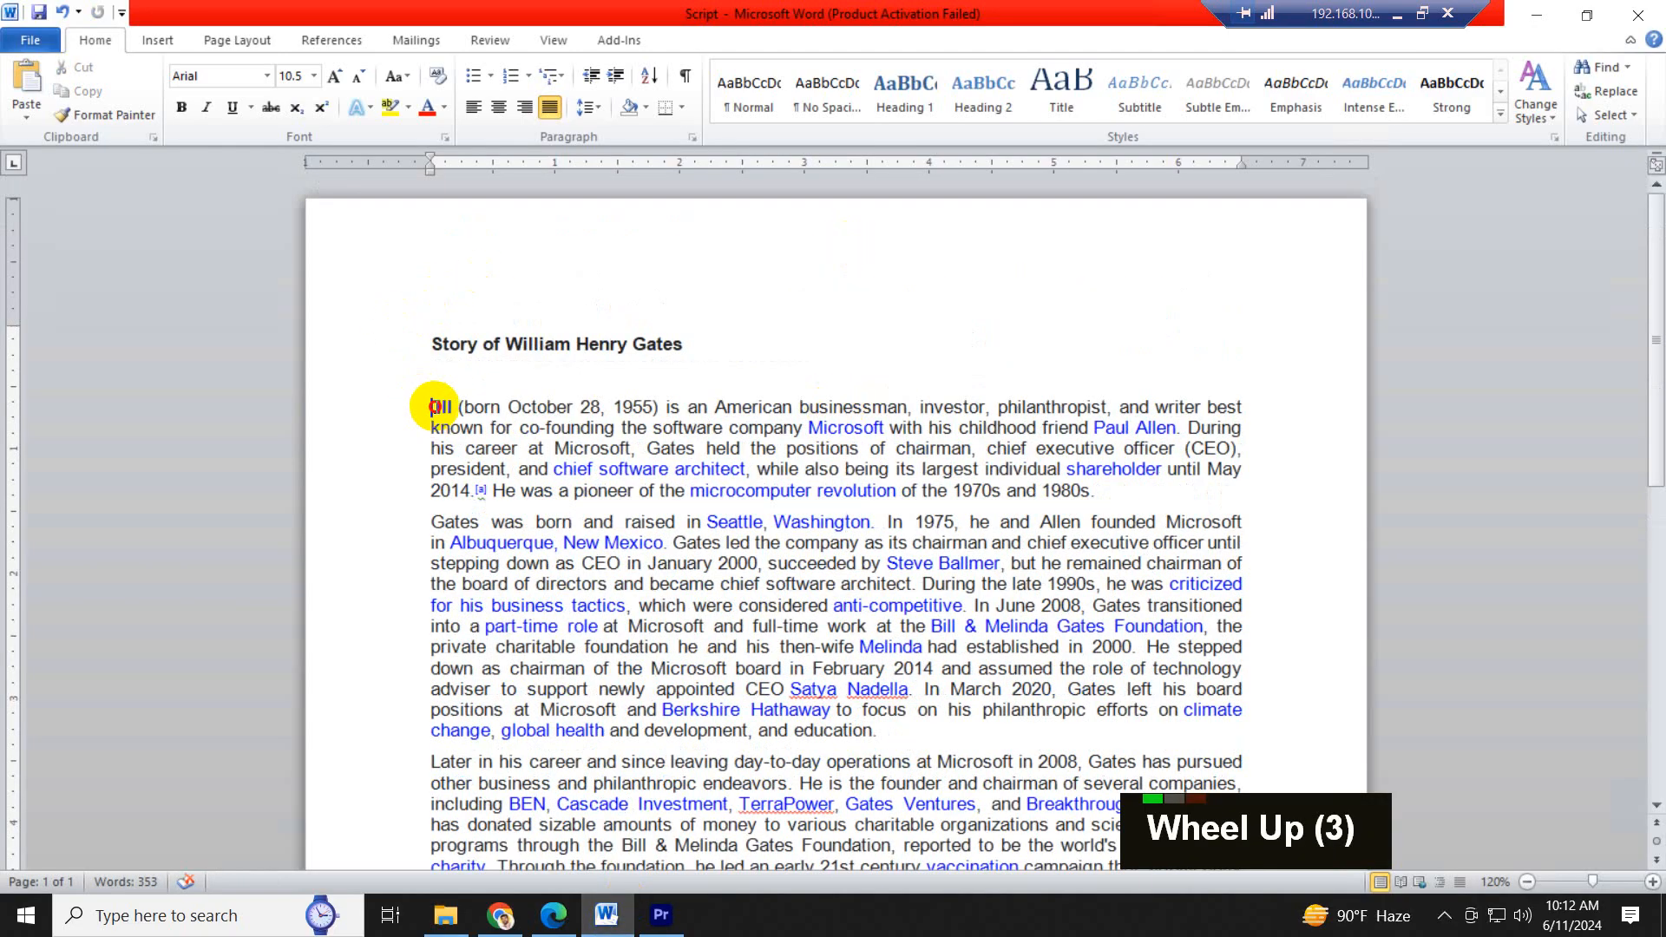
left_click_drag(431, 407, 1182, 434)
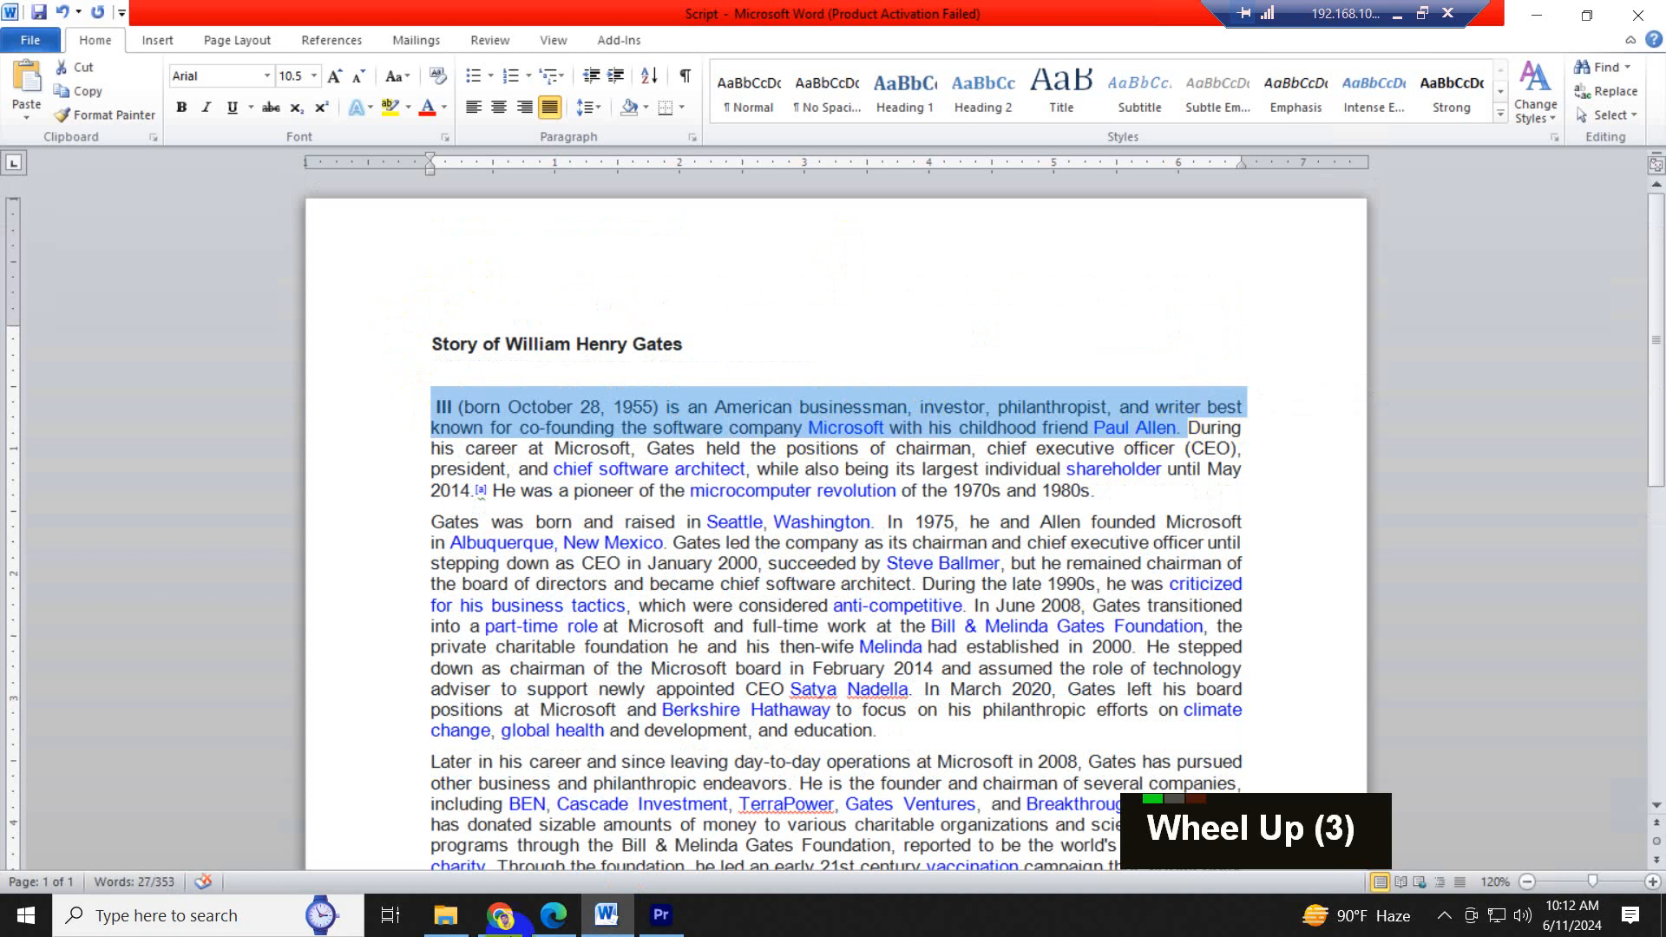
left_click(662, 922)
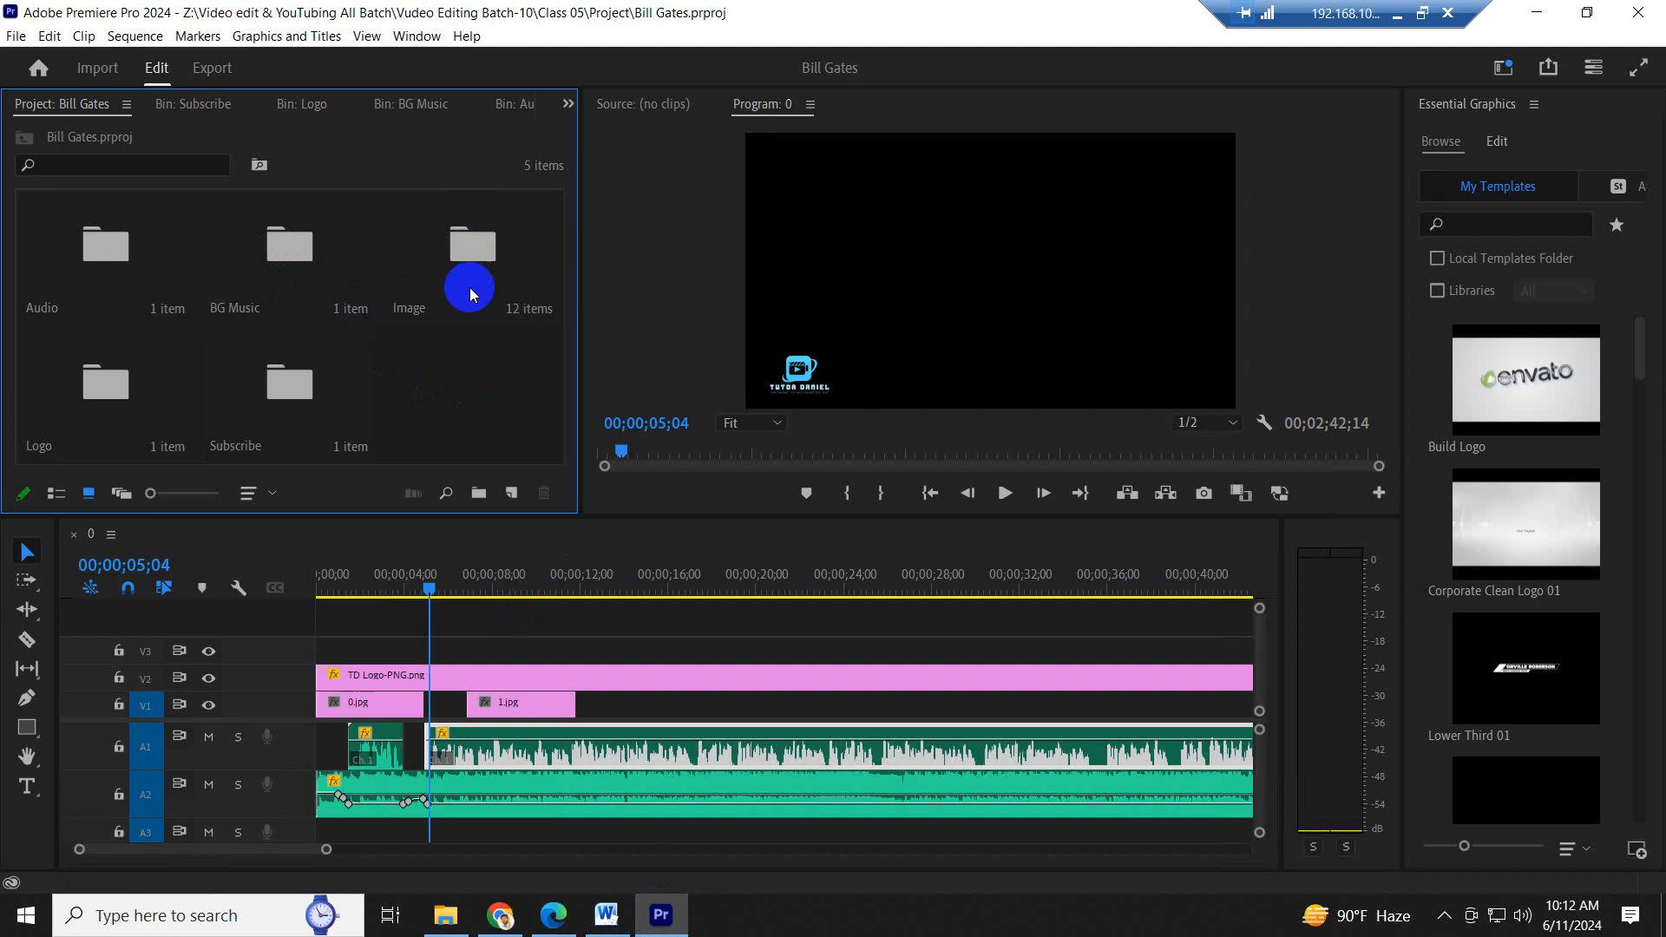
- Move 1.jpg on V1 so it starts directly at the end of 0.jpg
left_click(489, 574)
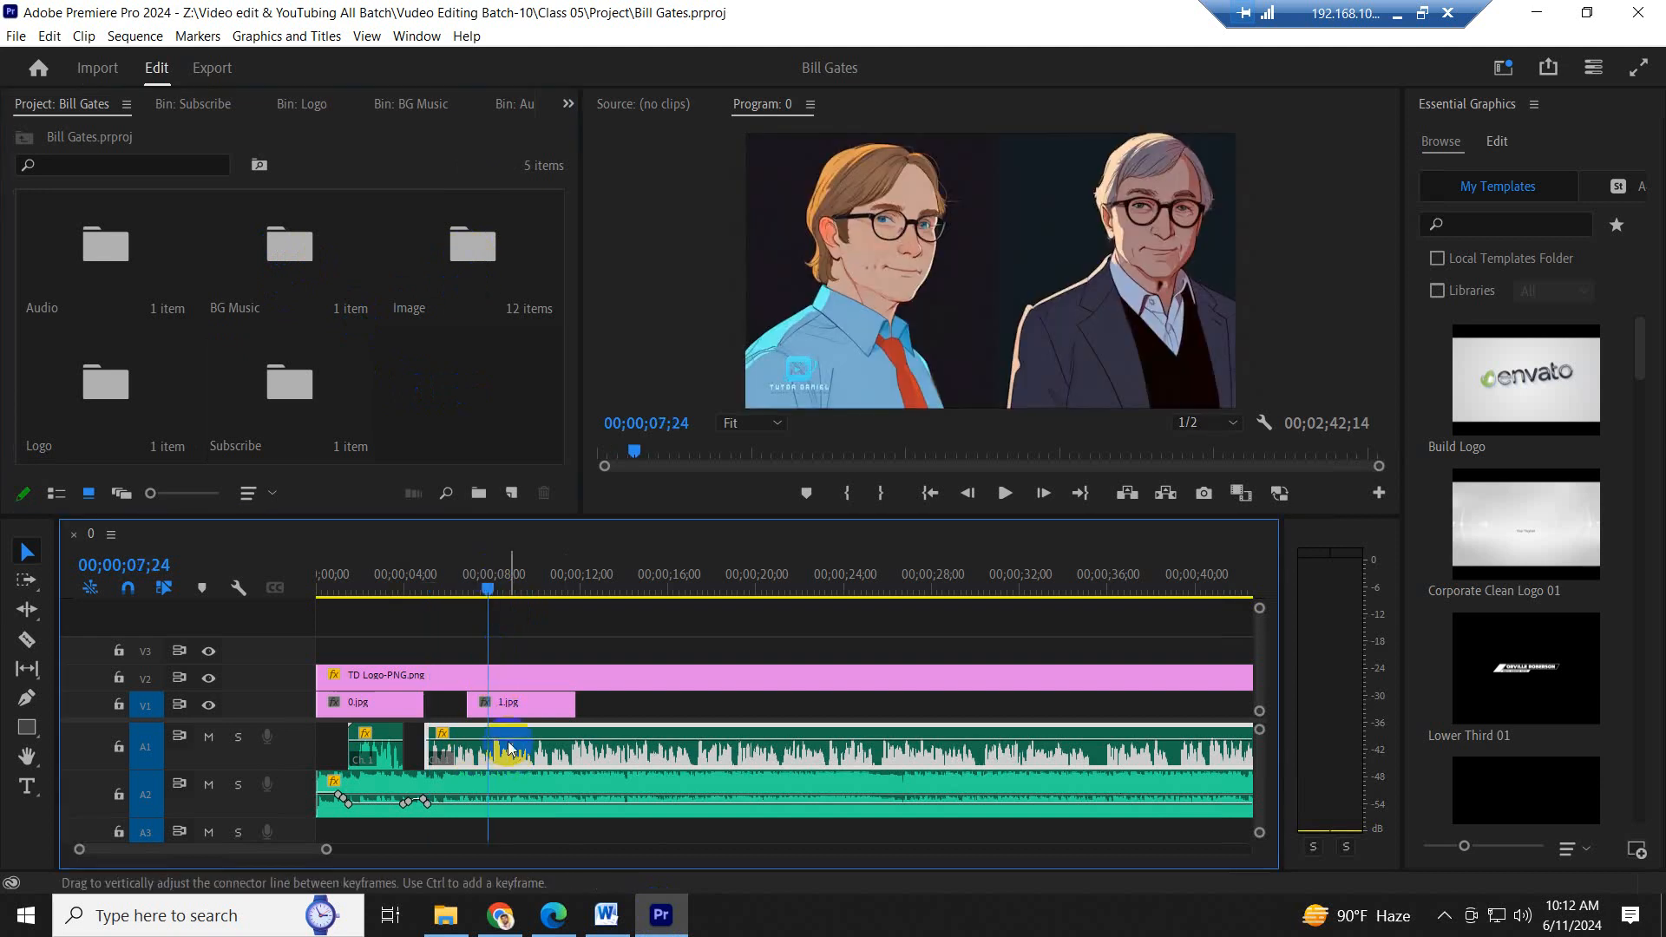
mouse_move(496, 697)
left_mouse_down()
mouse_move(454, 696)
mouse_move(468, 700)
left_mouse_up()
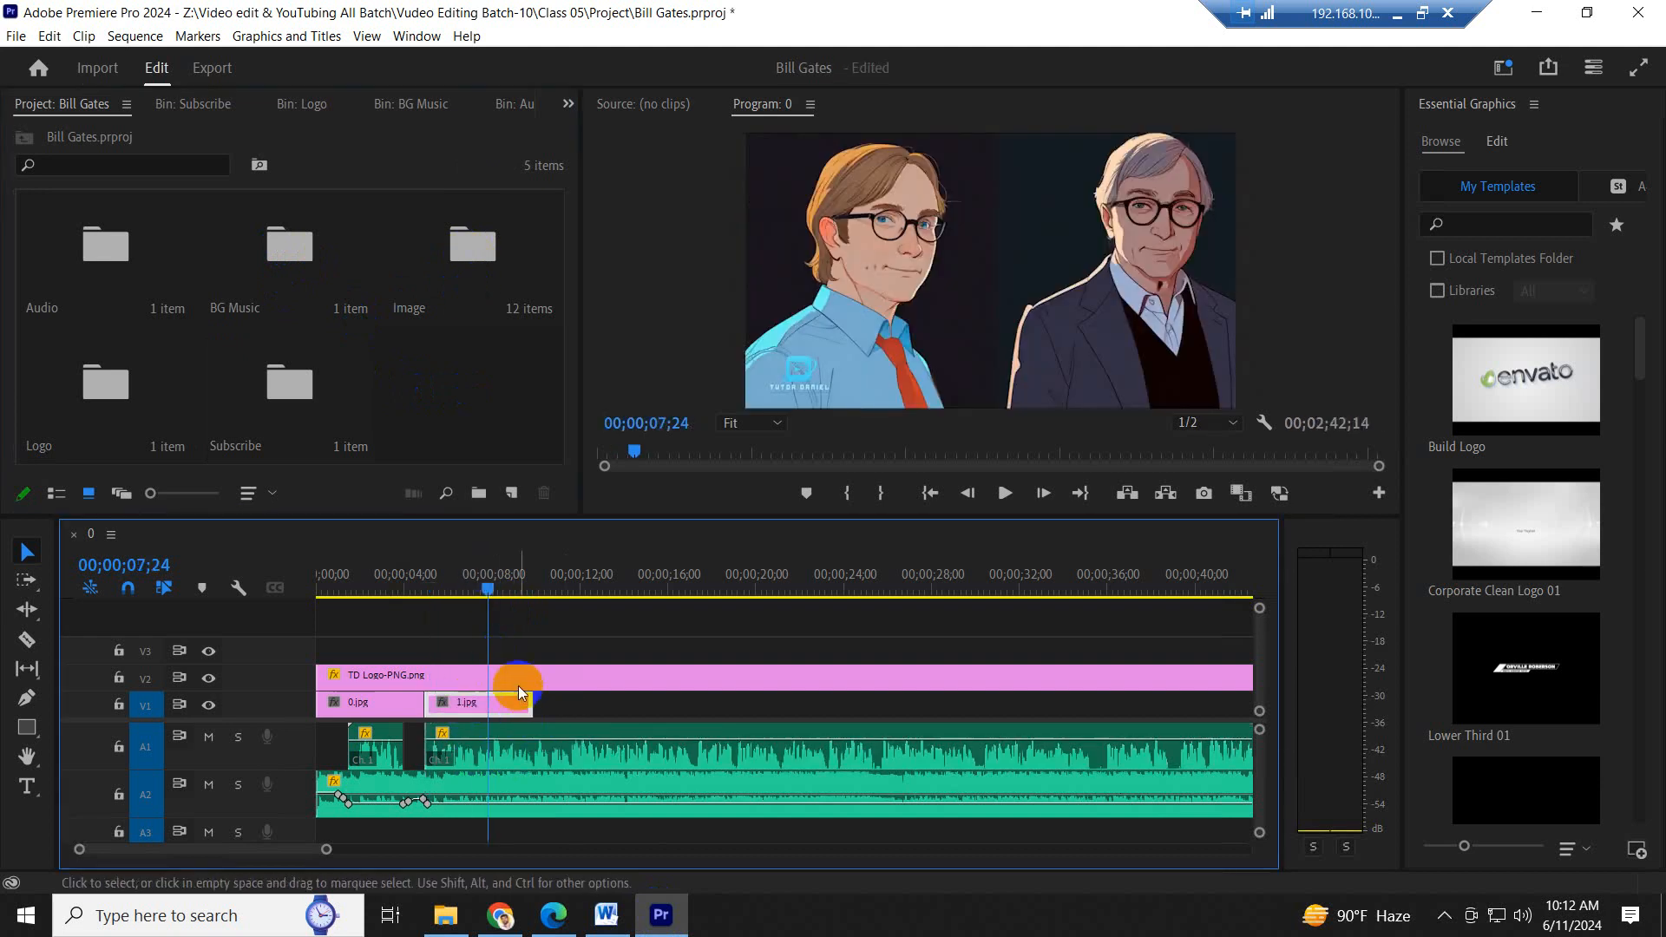
key("equal")
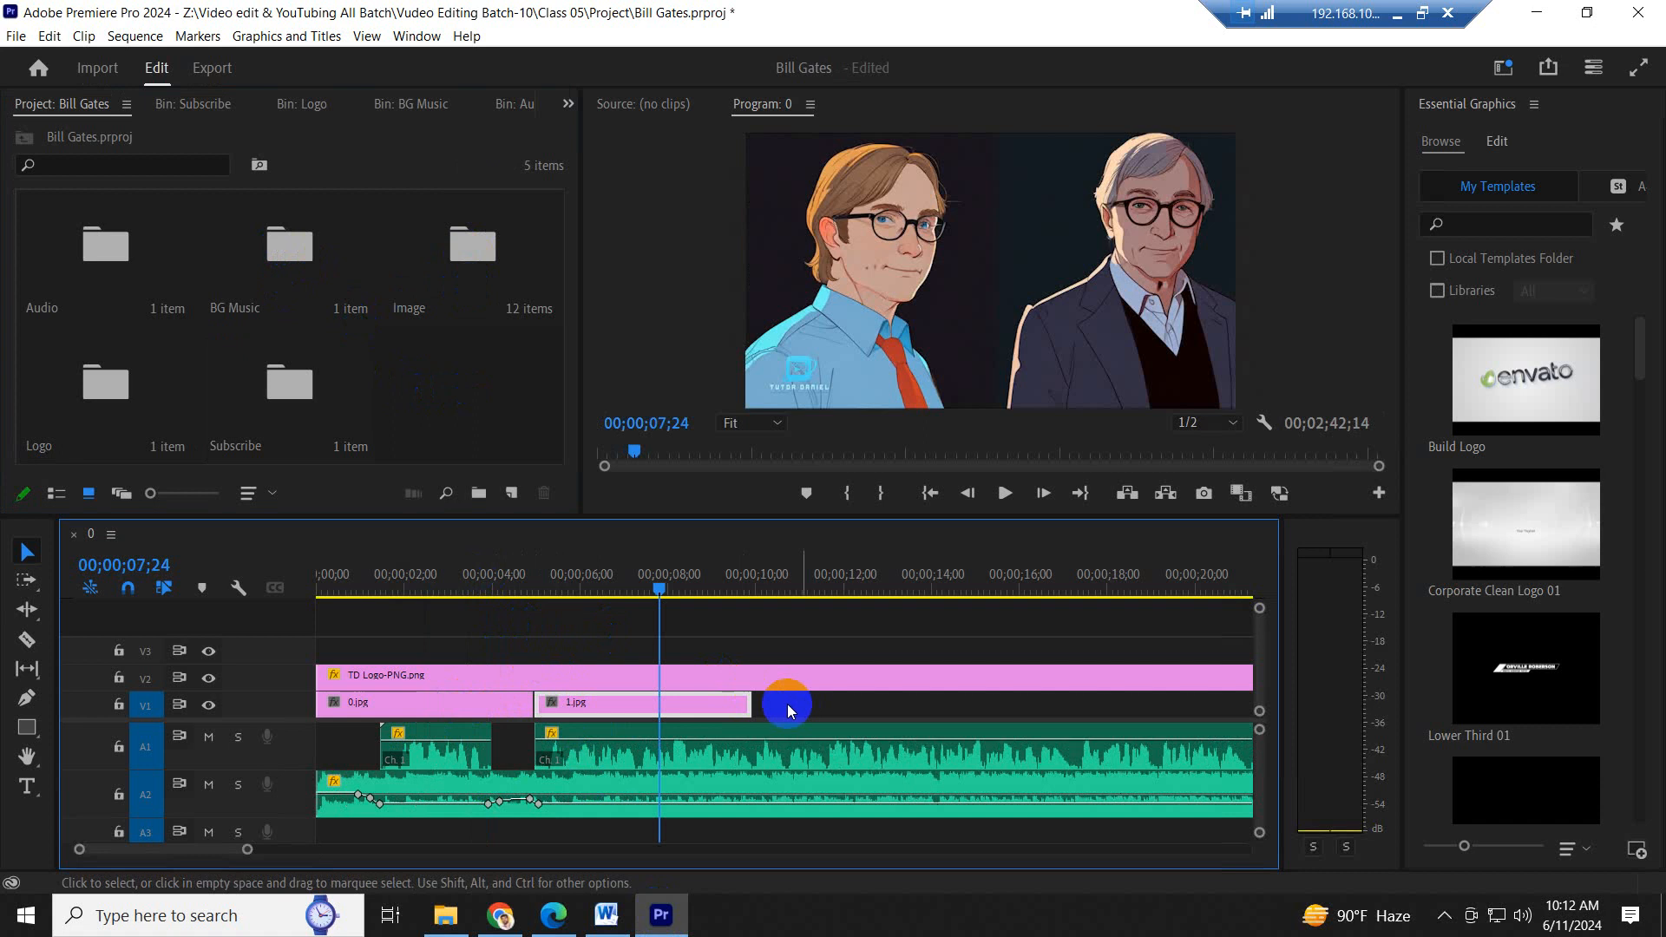
- Play the narration over 1.jpg, check the system volume, and compare the speech with the highlighted script sentence in Word
key("space")
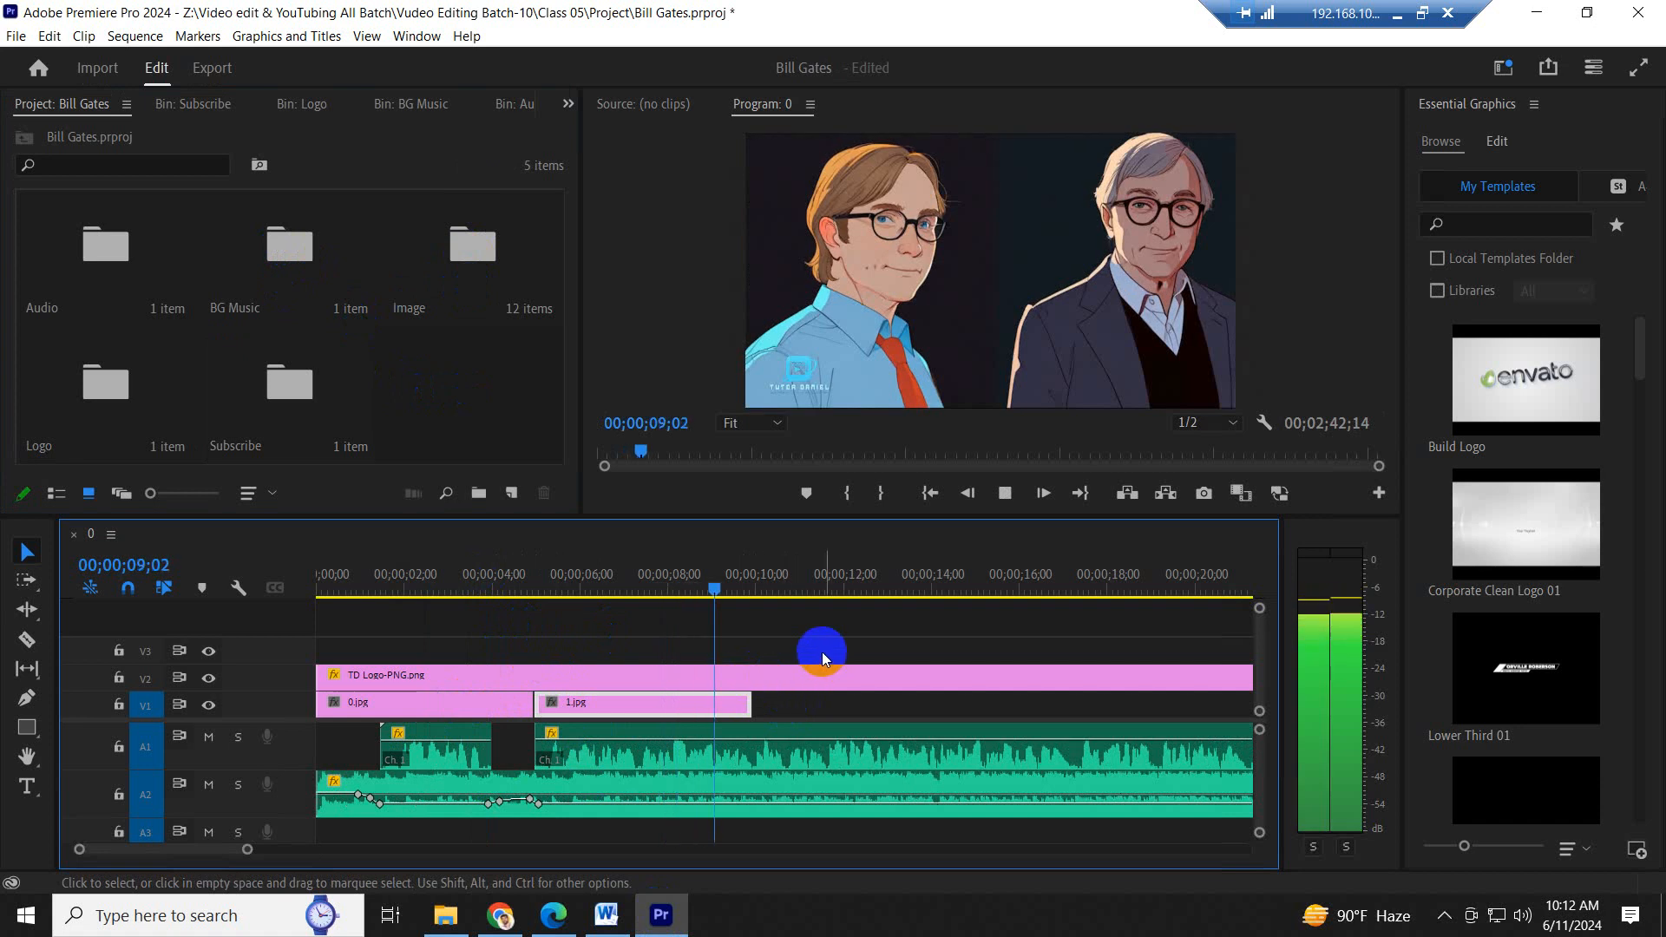
key("space")
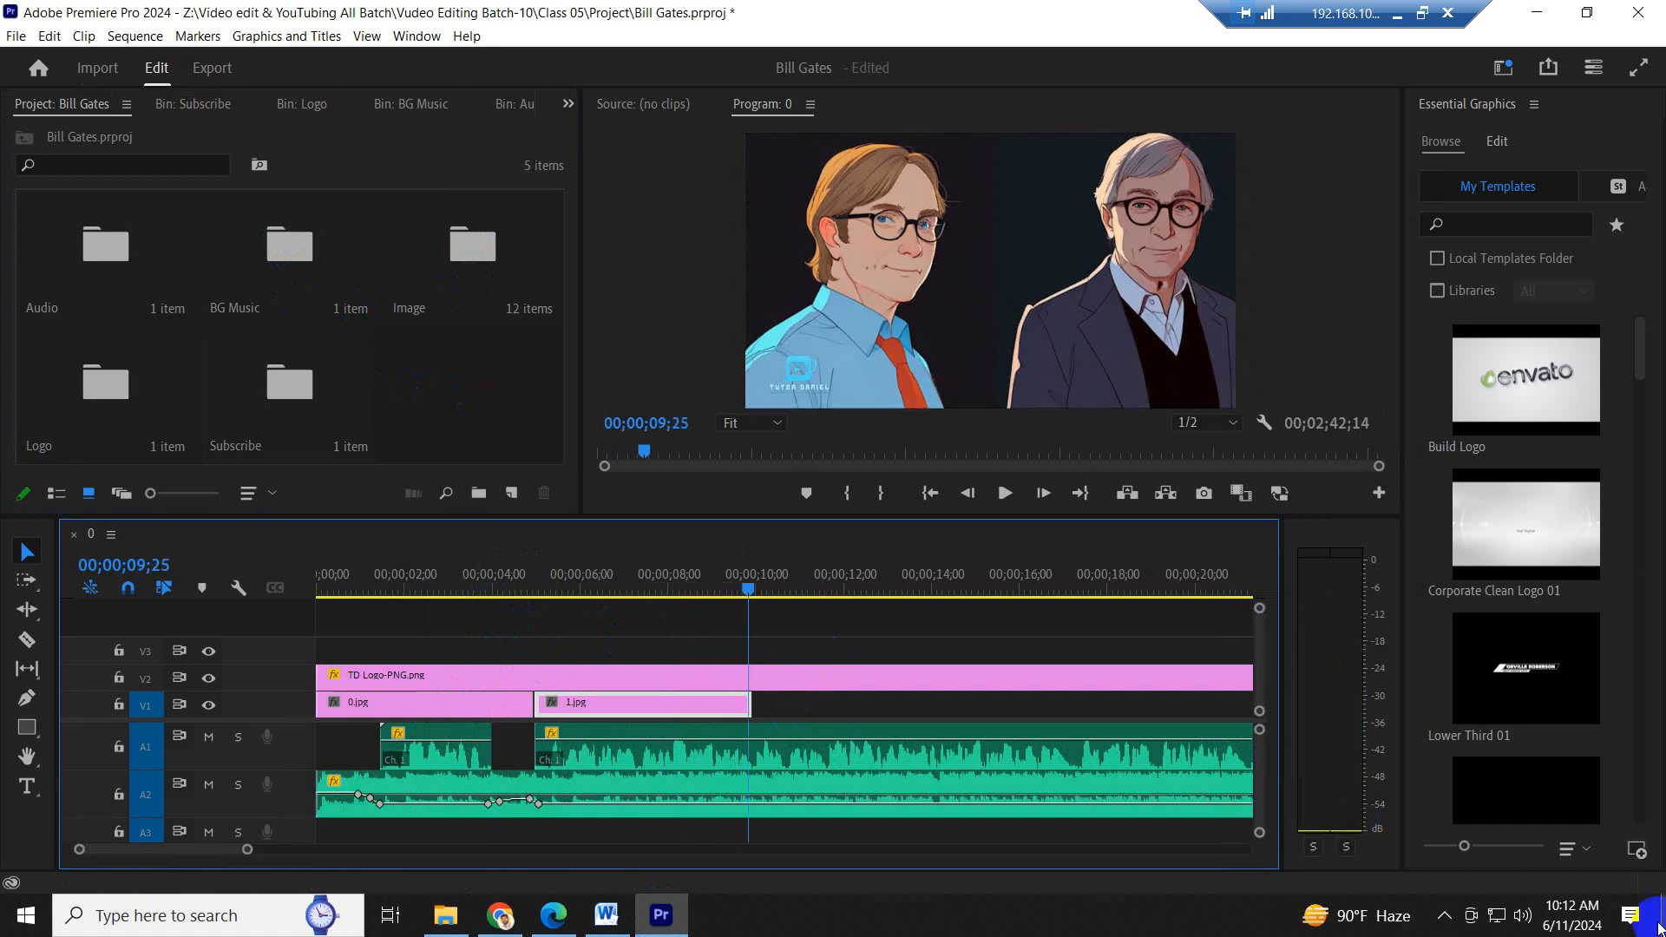
left_click(1523, 915)
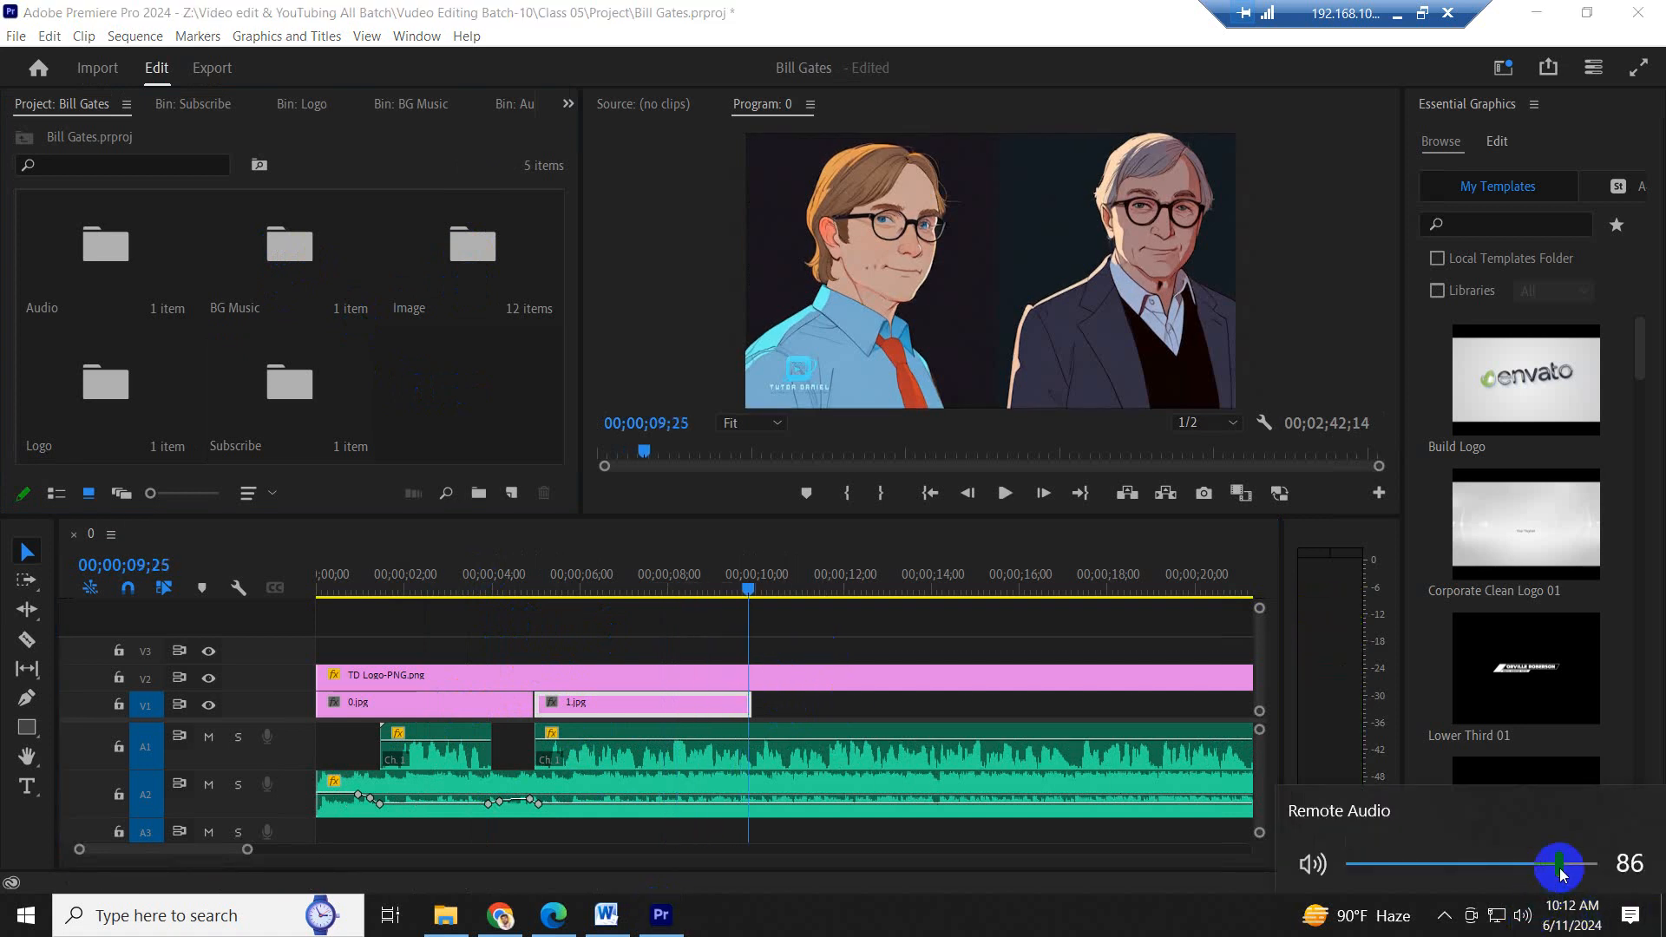
left_click(576, 580)
key("space")
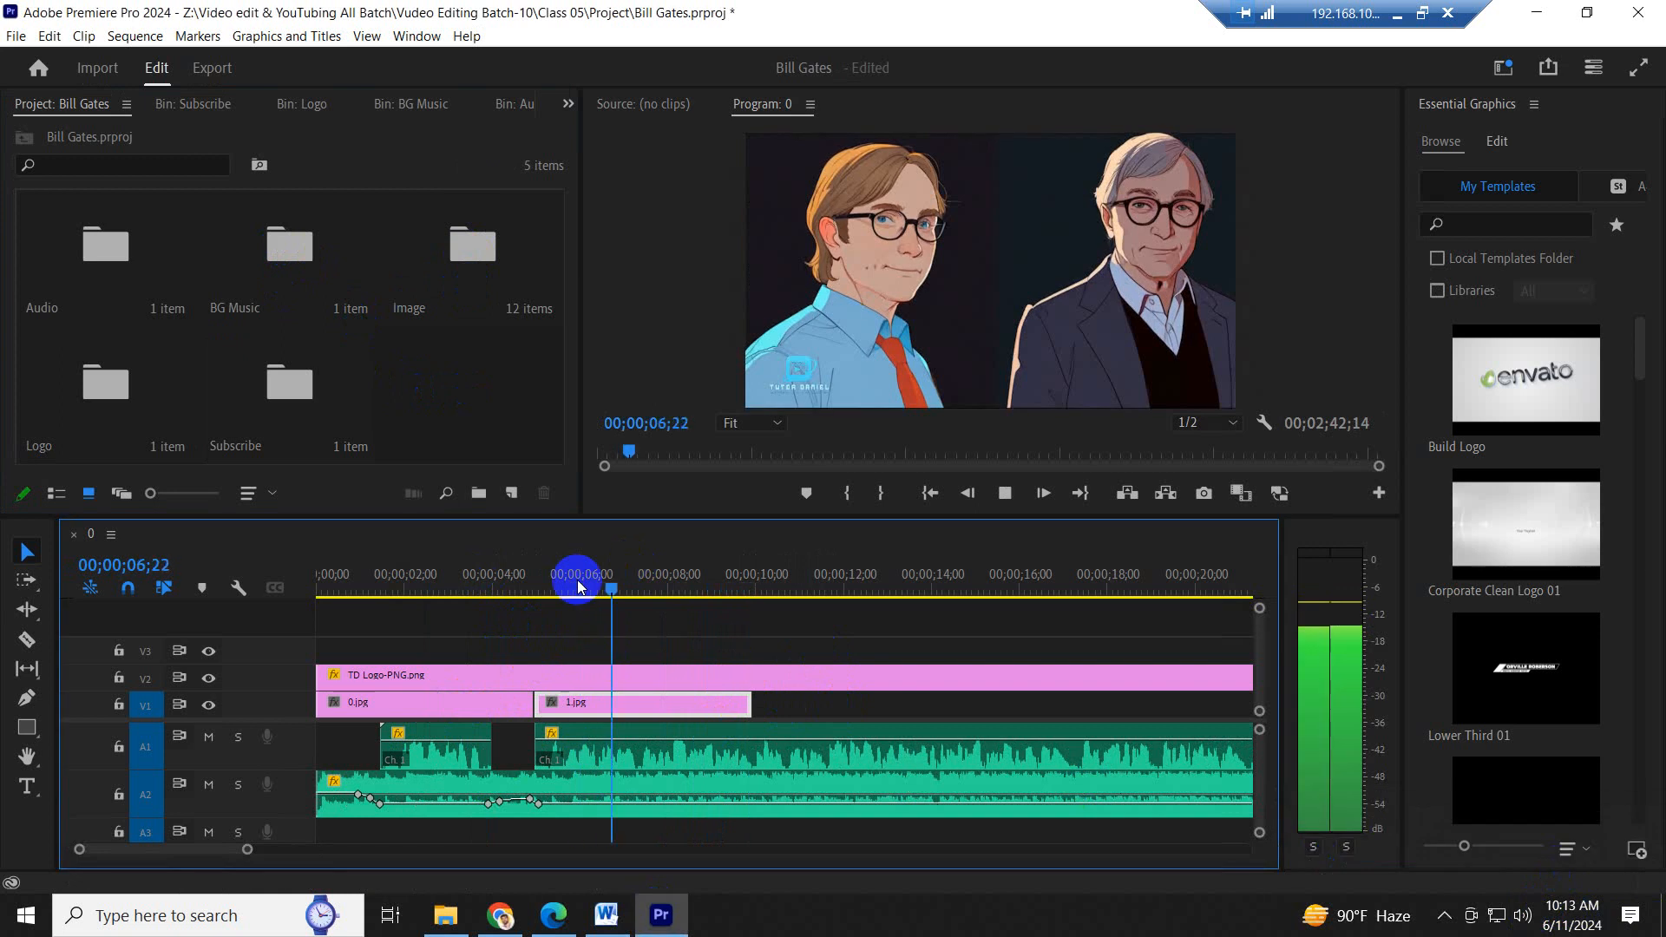
left_click(607, 914)
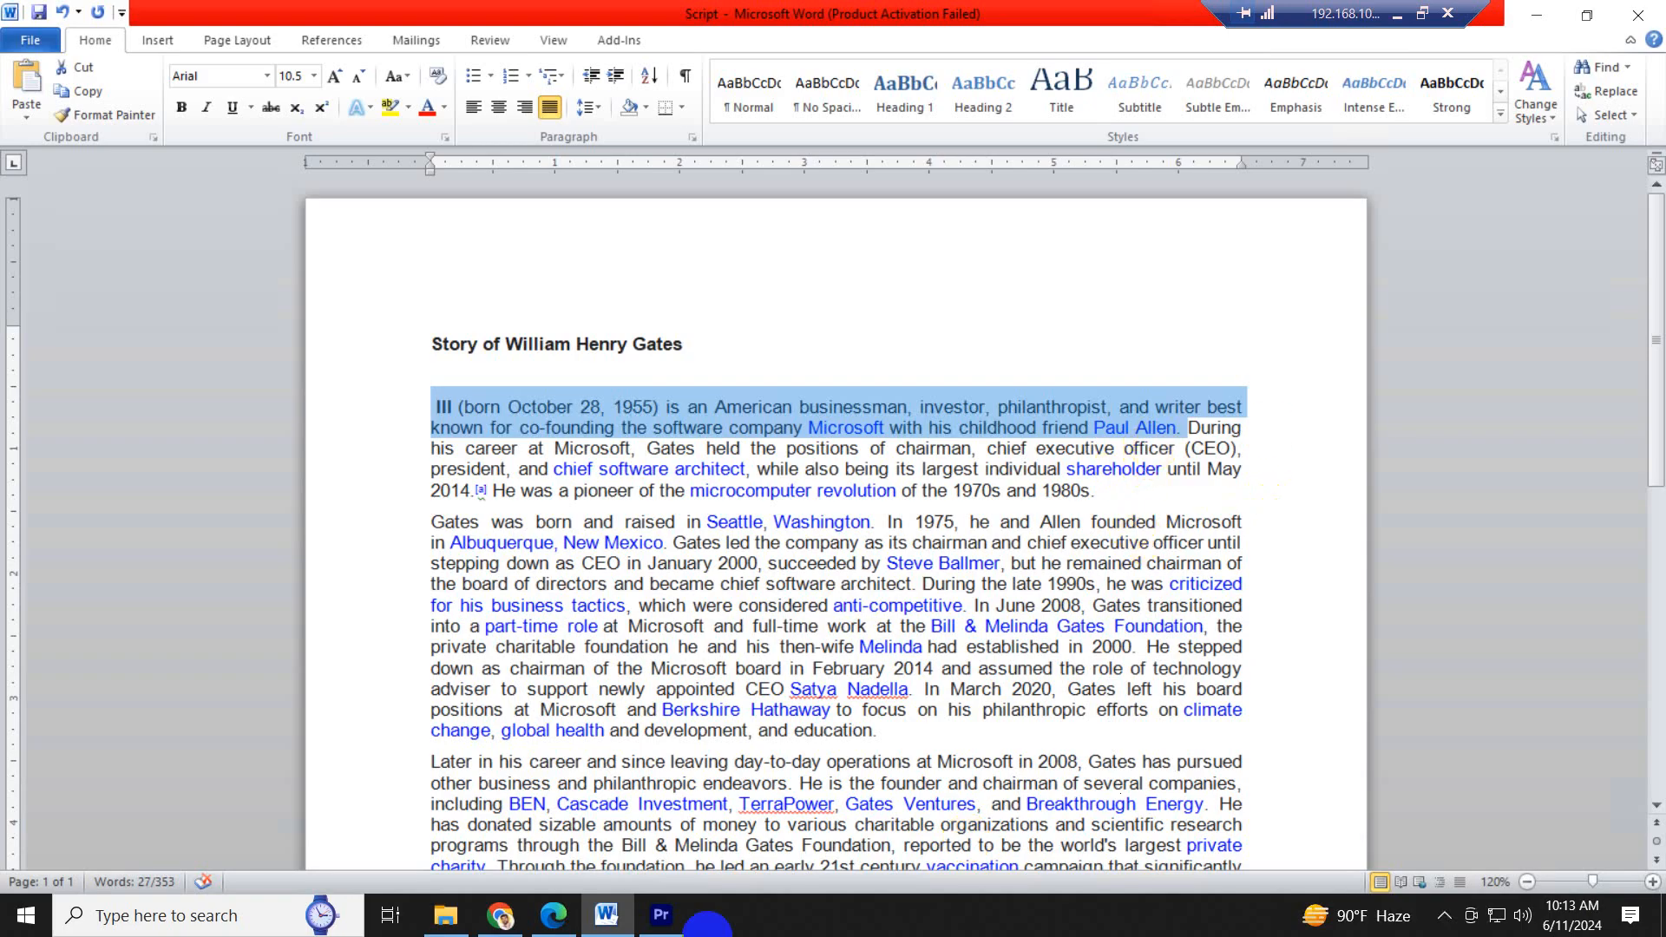
left_click(661, 915)
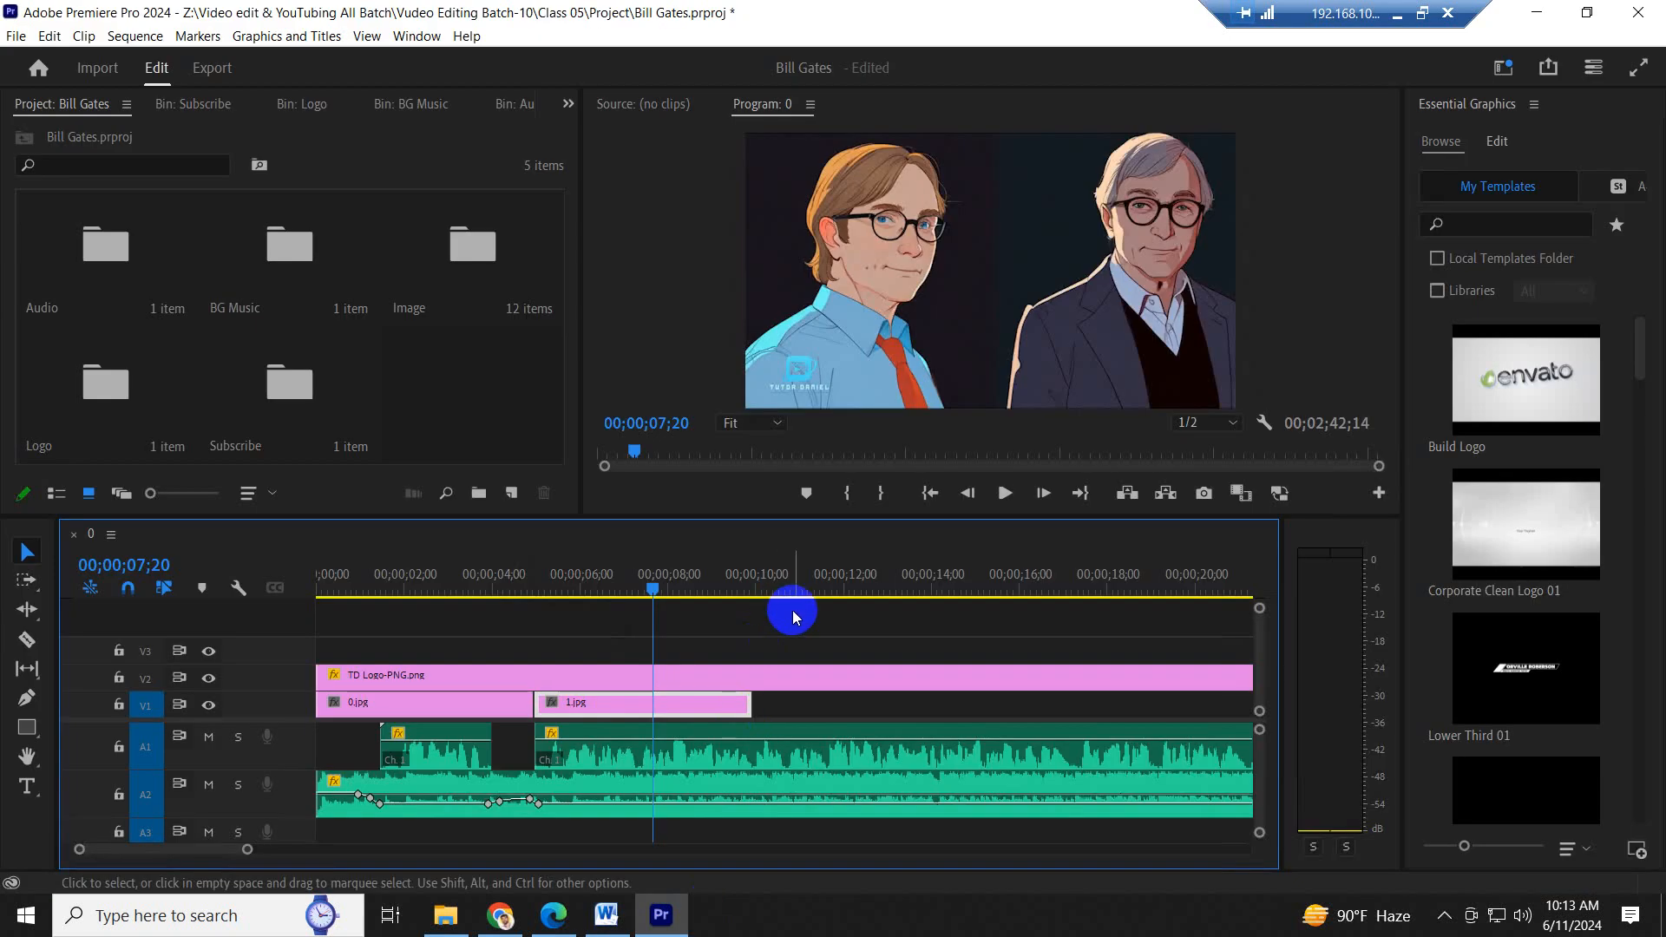
- Play to the end of the first sentence, extend 1.jpg on V1 to 00;00;17;08, and save the project
key("space")
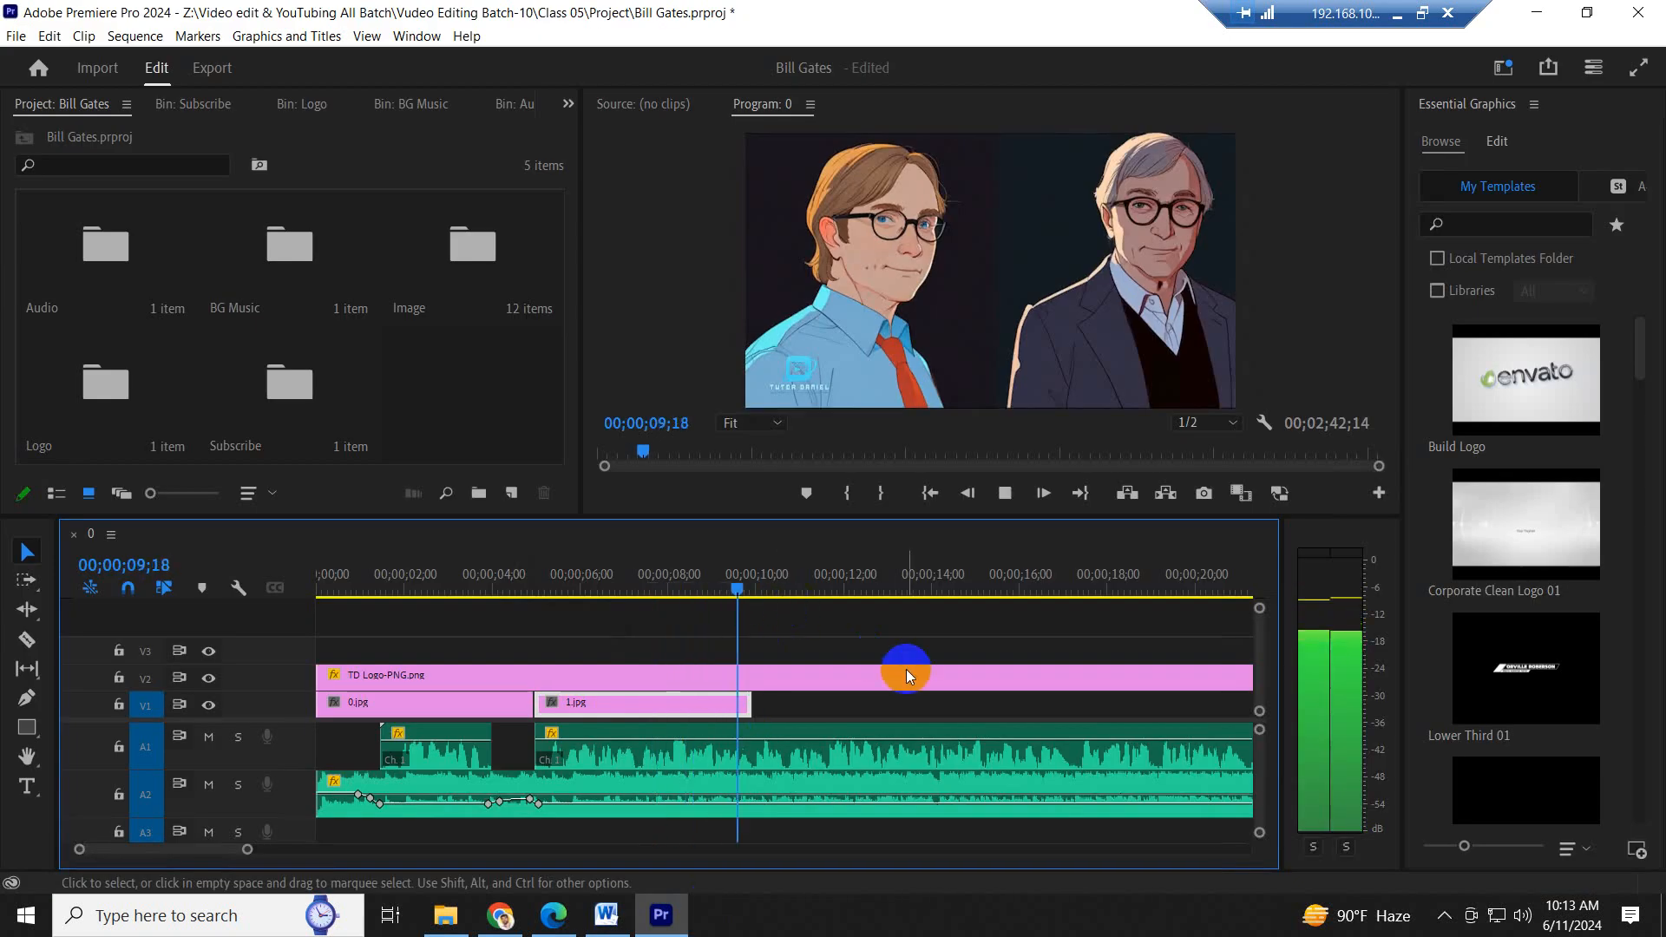
scroll(935, 664, "down", 4)
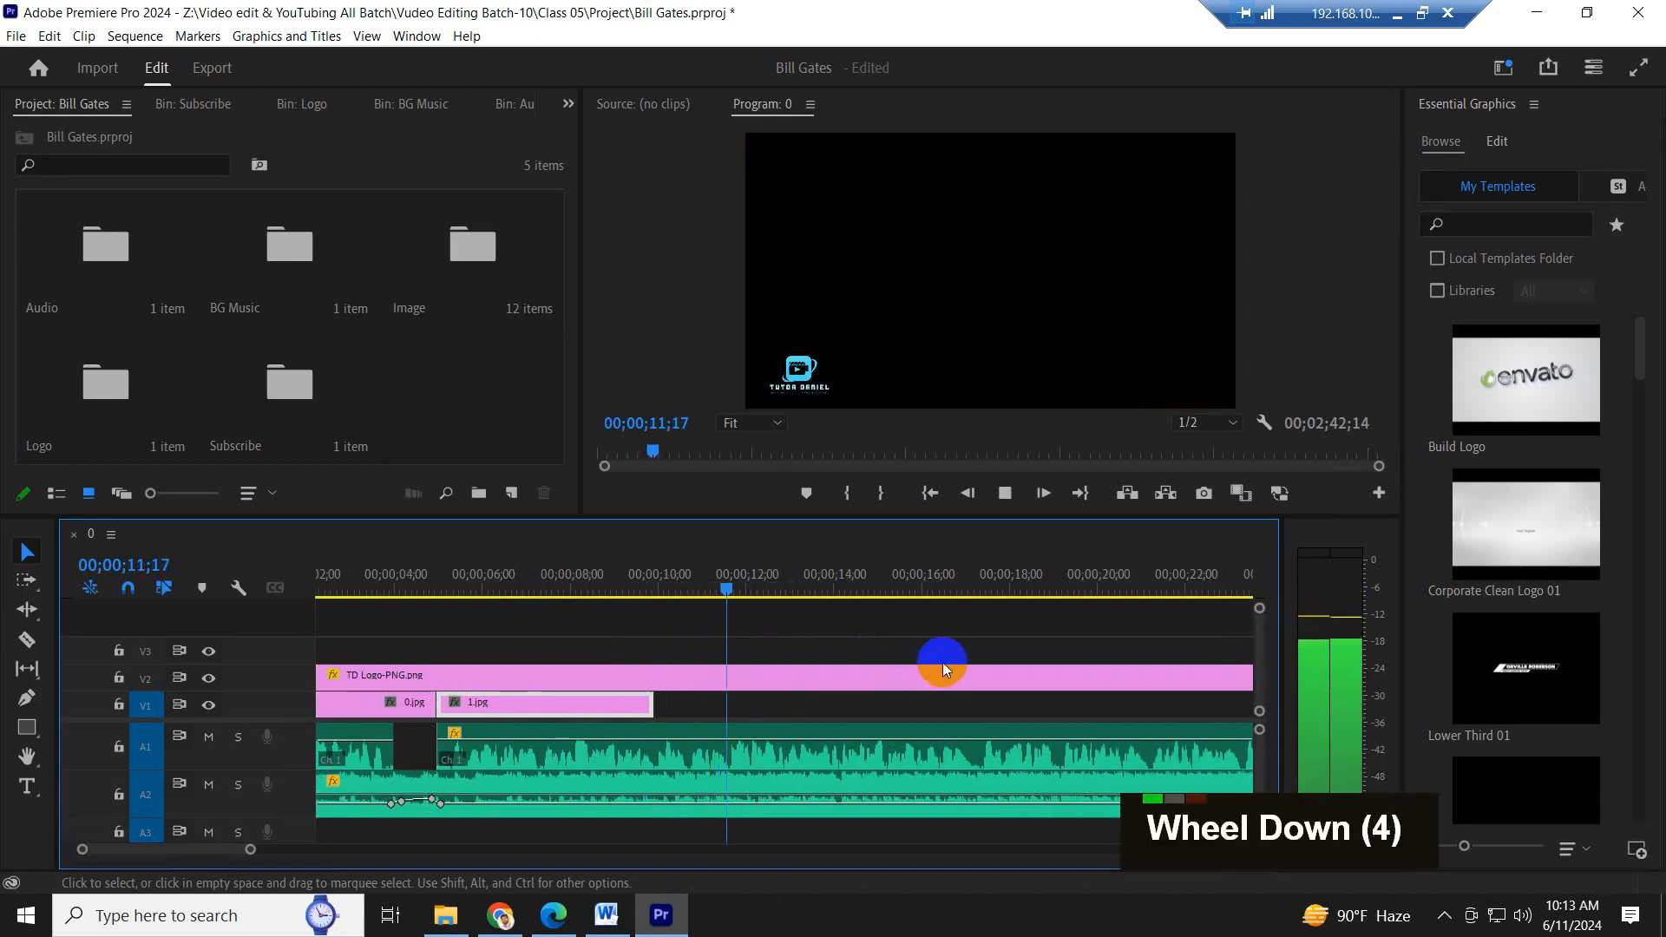
scroll(943, 663, "down", 1)
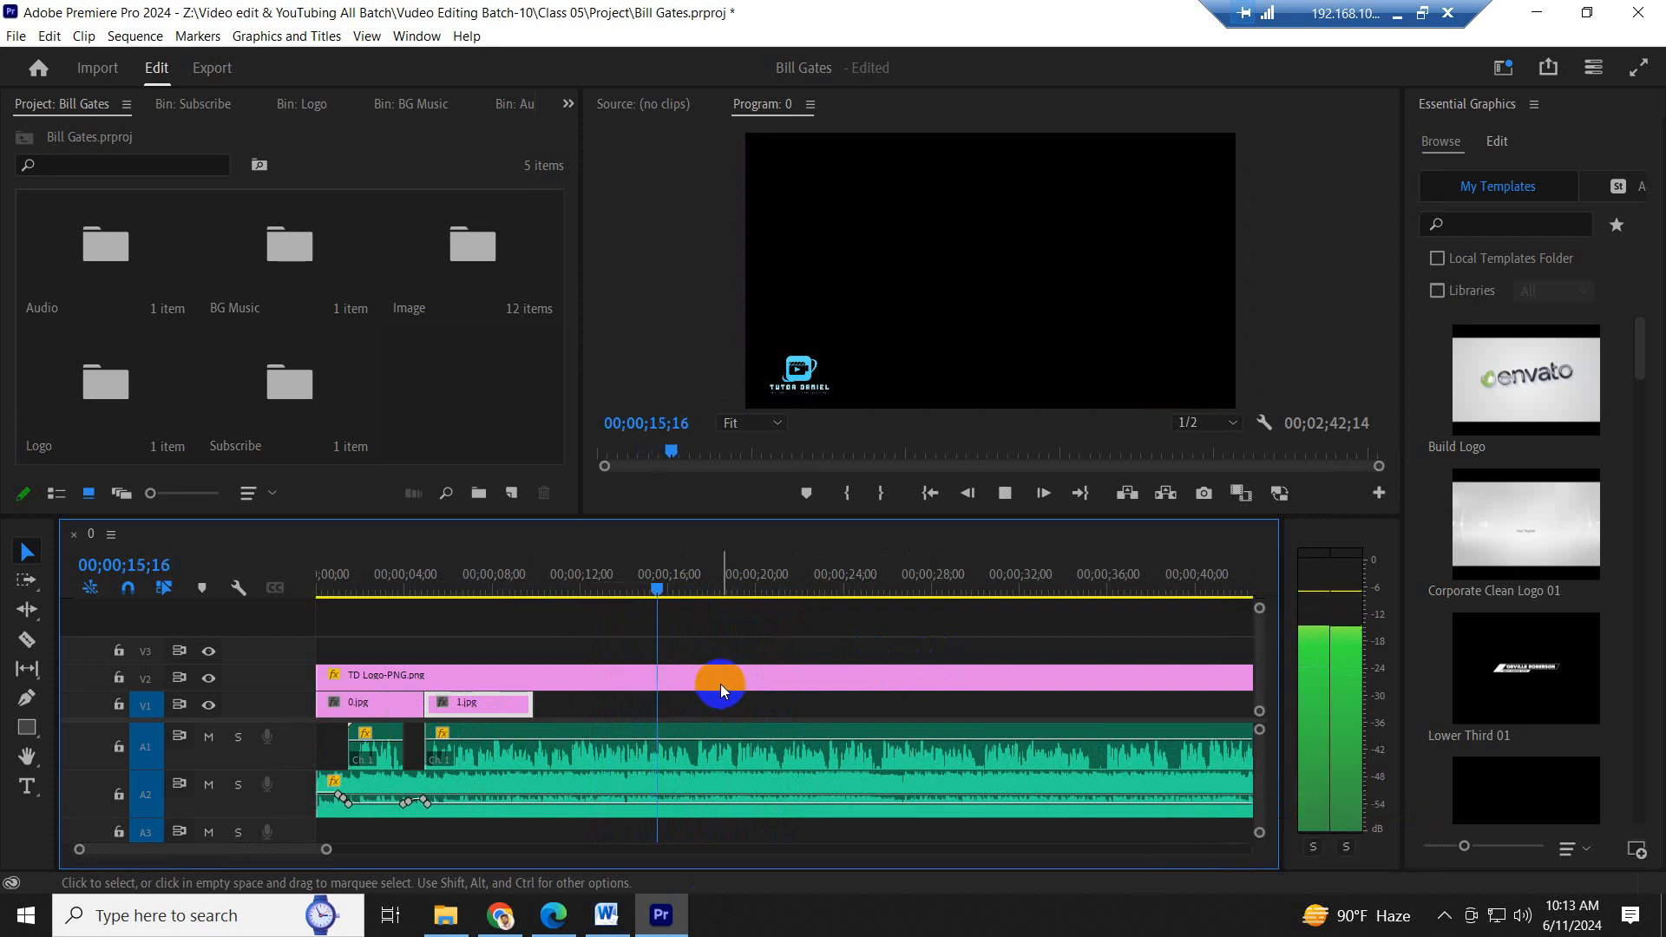
key("space")
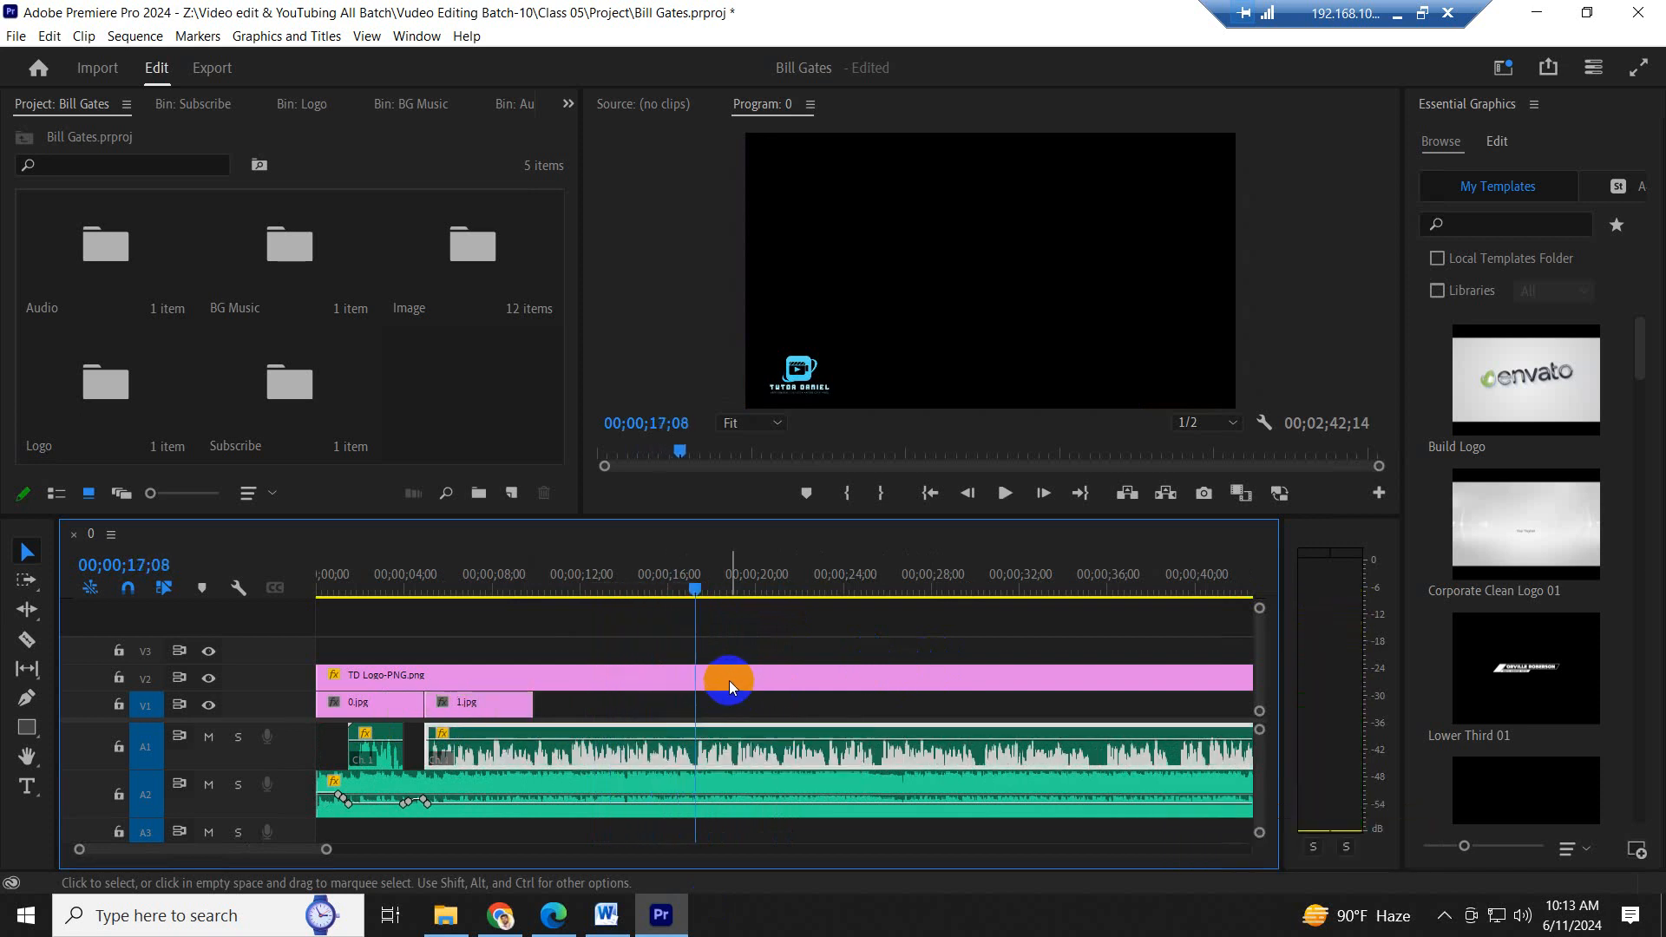
left_click_drag(533, 702, 695, 706)
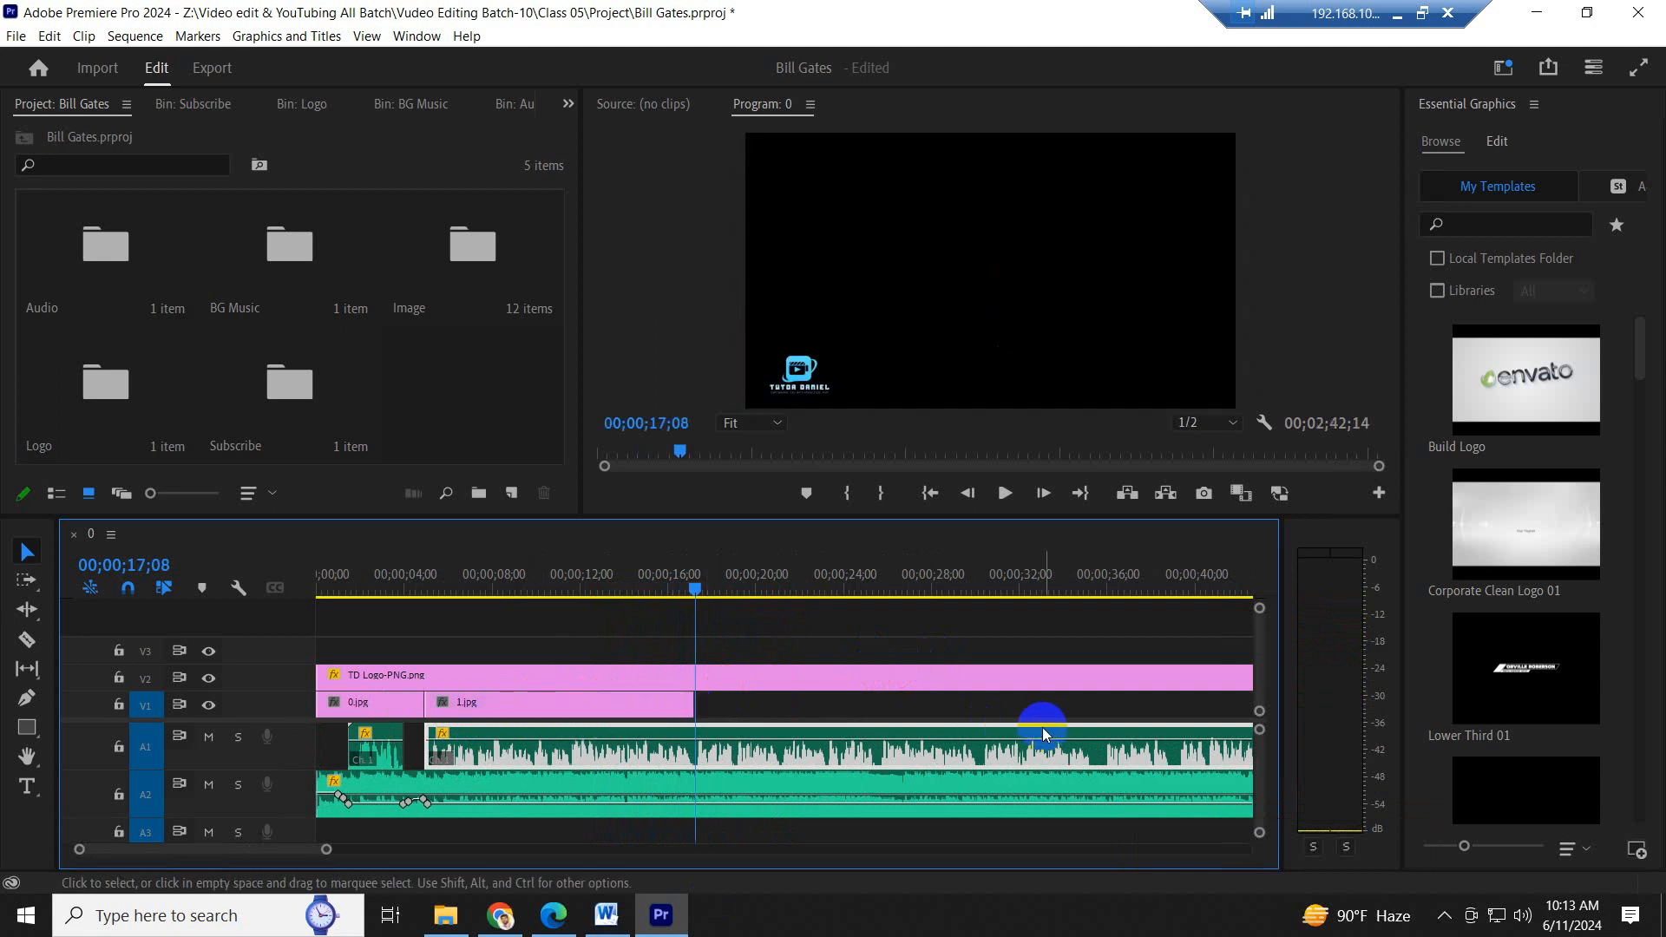
key("ctrl+s")
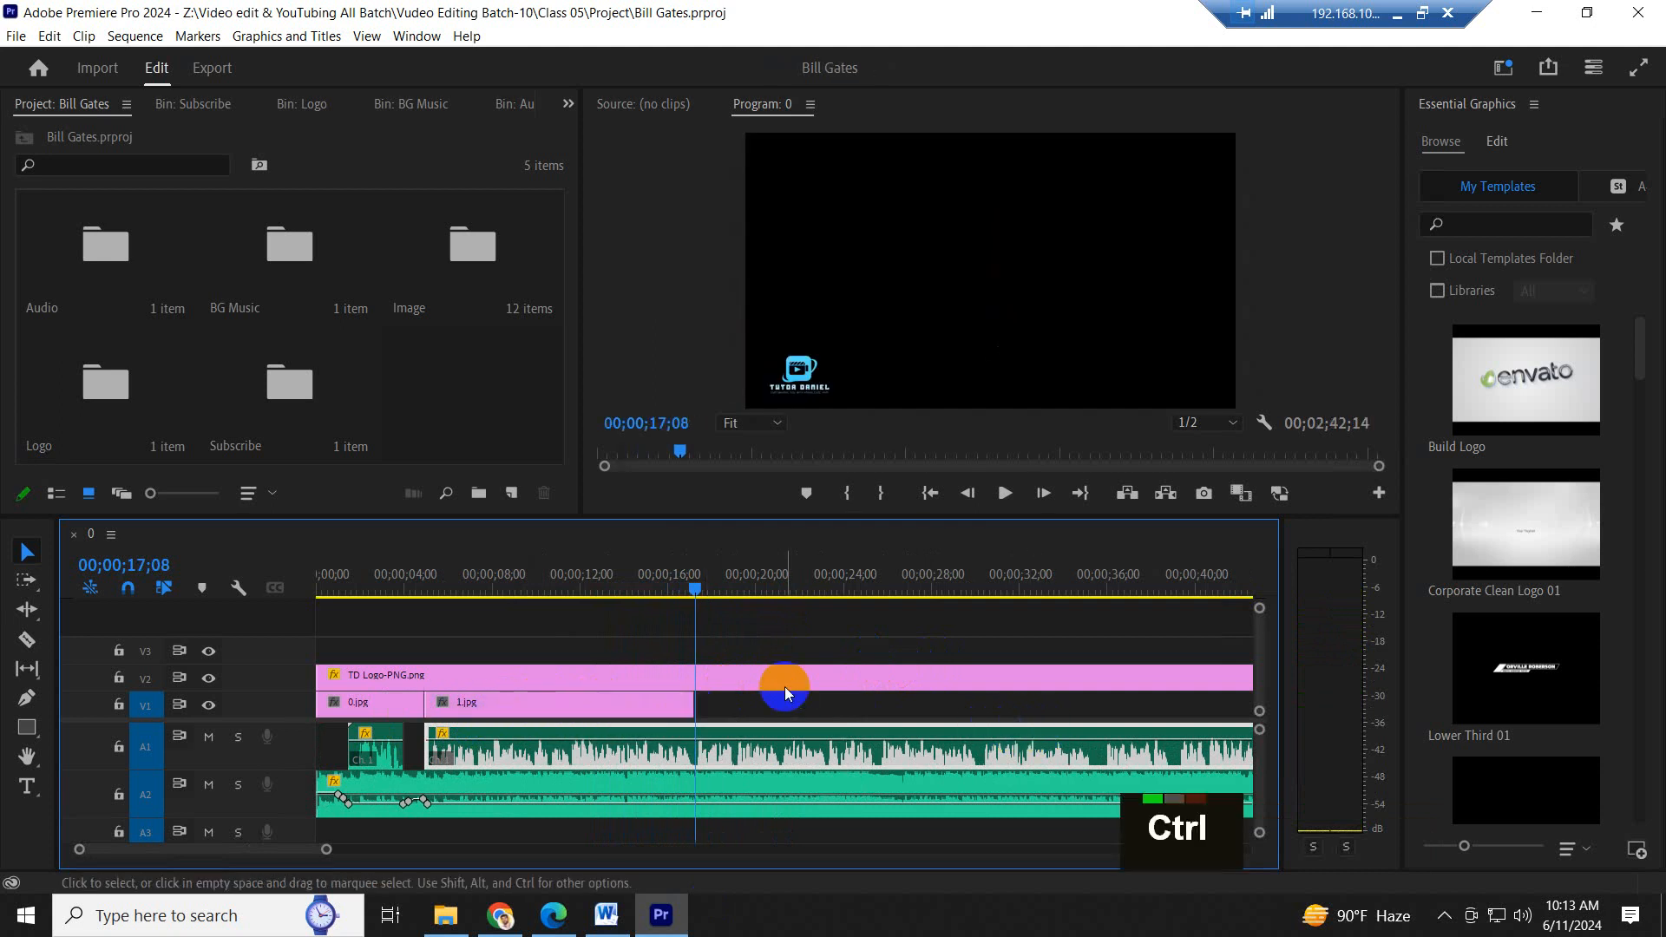
- Highlight the script's second sentence, from "During his career" to "until May 2014", in Word and return to Premiere Pro
scroll(632, 859, "down", 4)
left_click(619, 926)
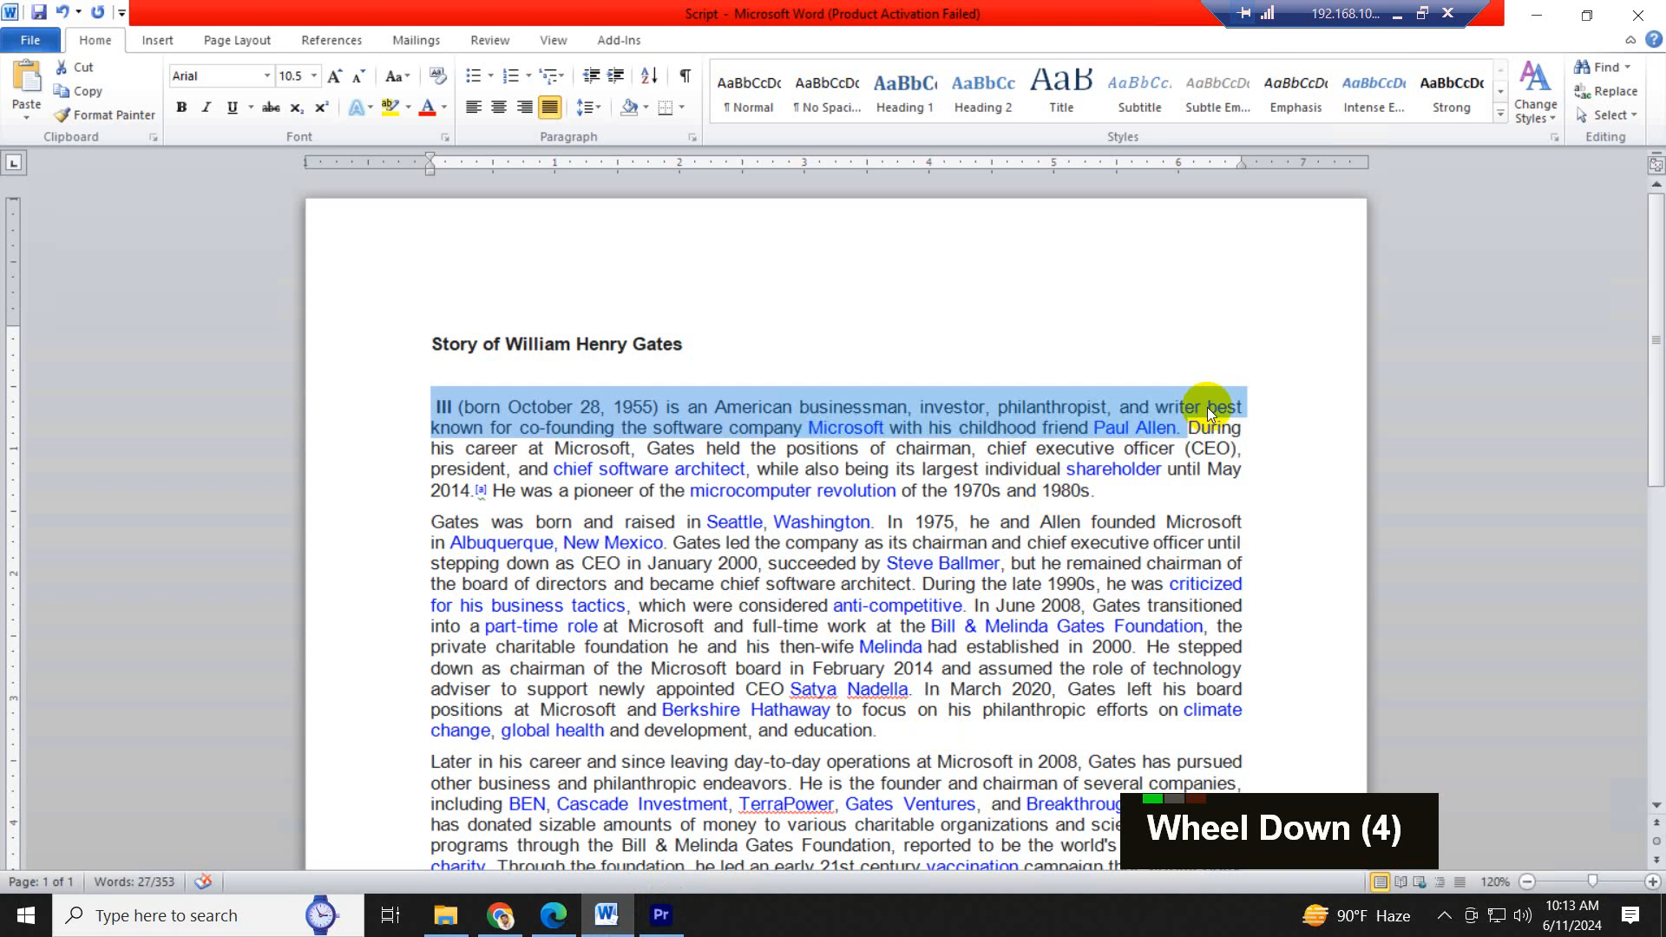
left_click(1187, 429)
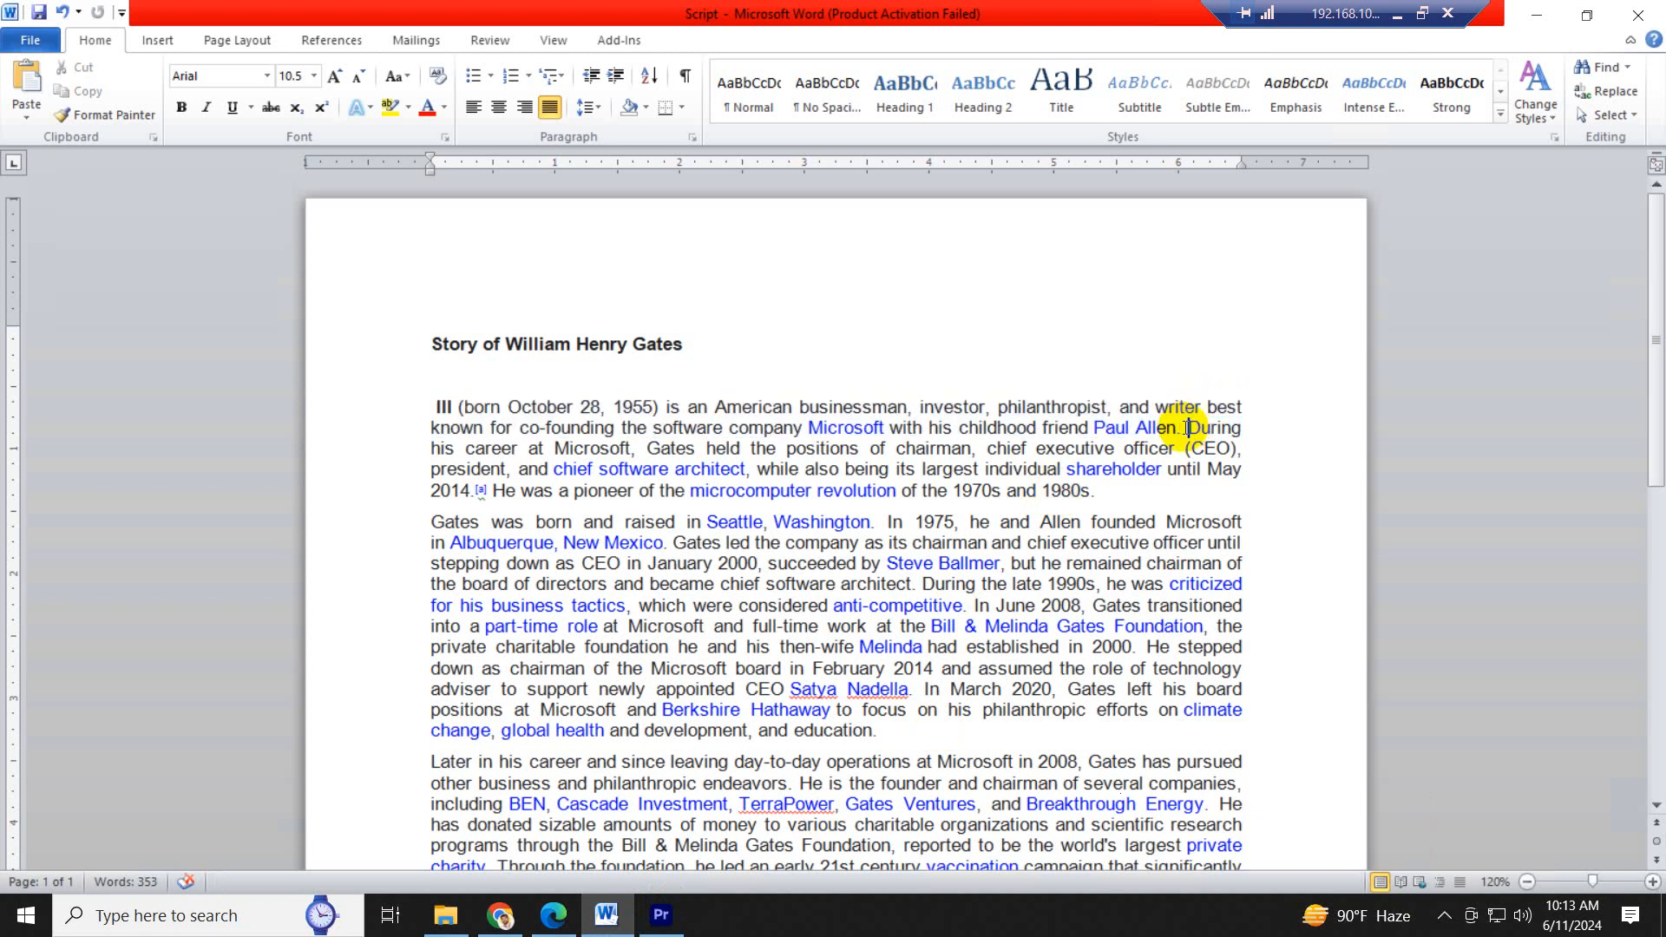
left_click_drag(1187, 429, 1029, 475)
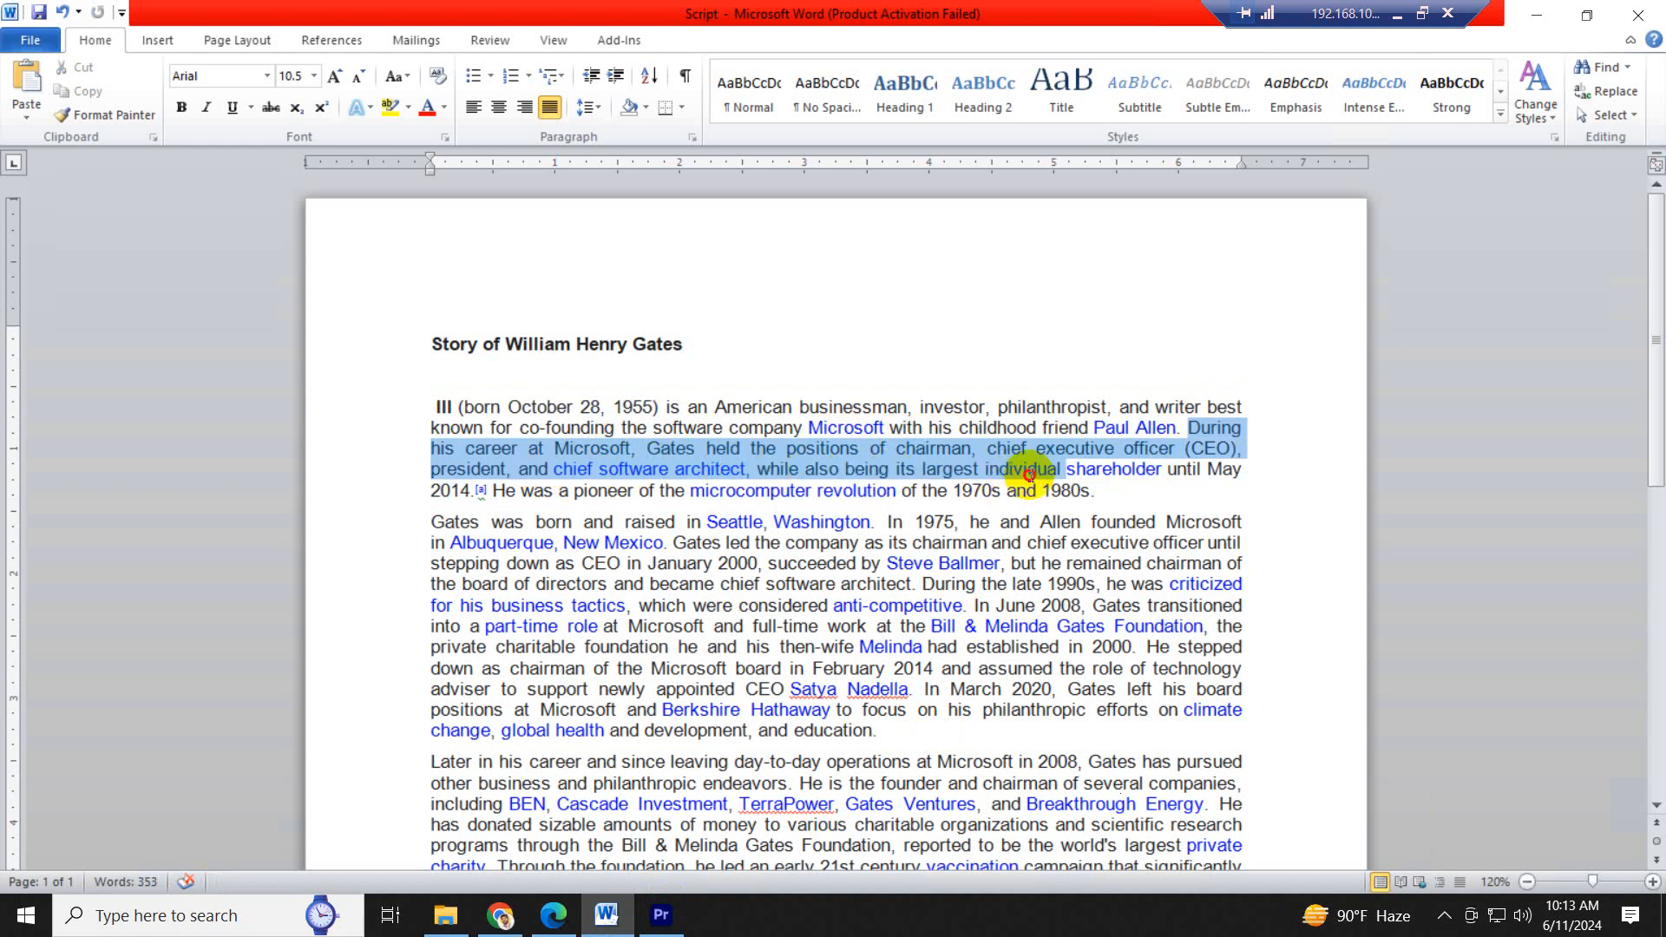
left_click_drag(1029, 474, 469, 495)
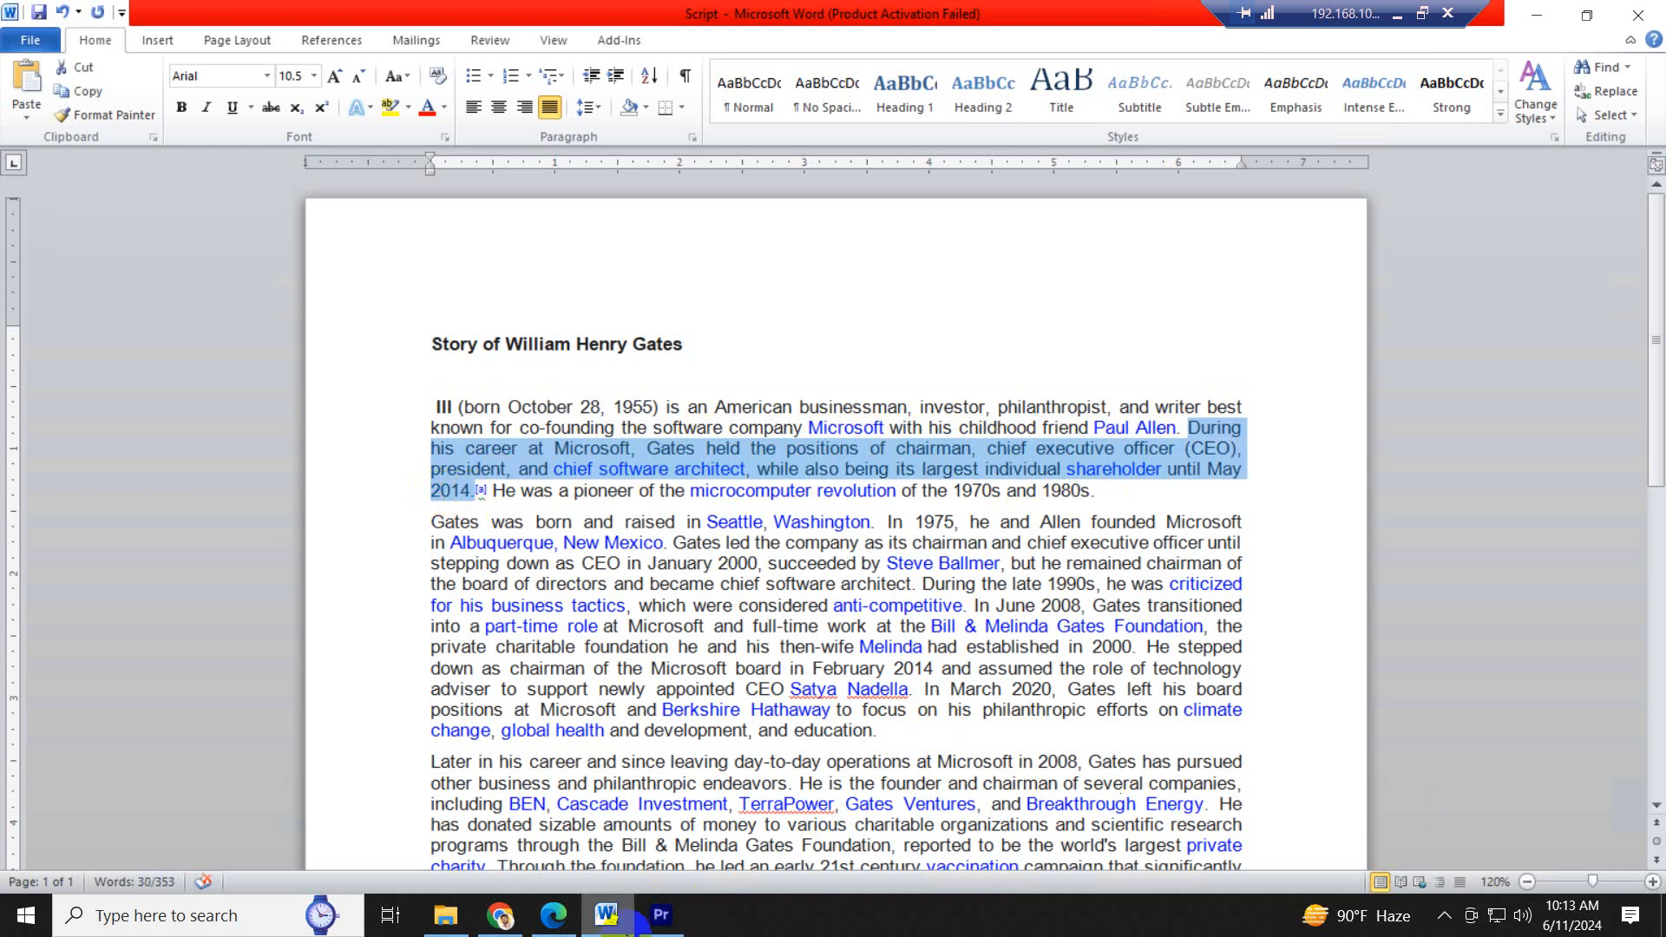
left_click(661, 911)
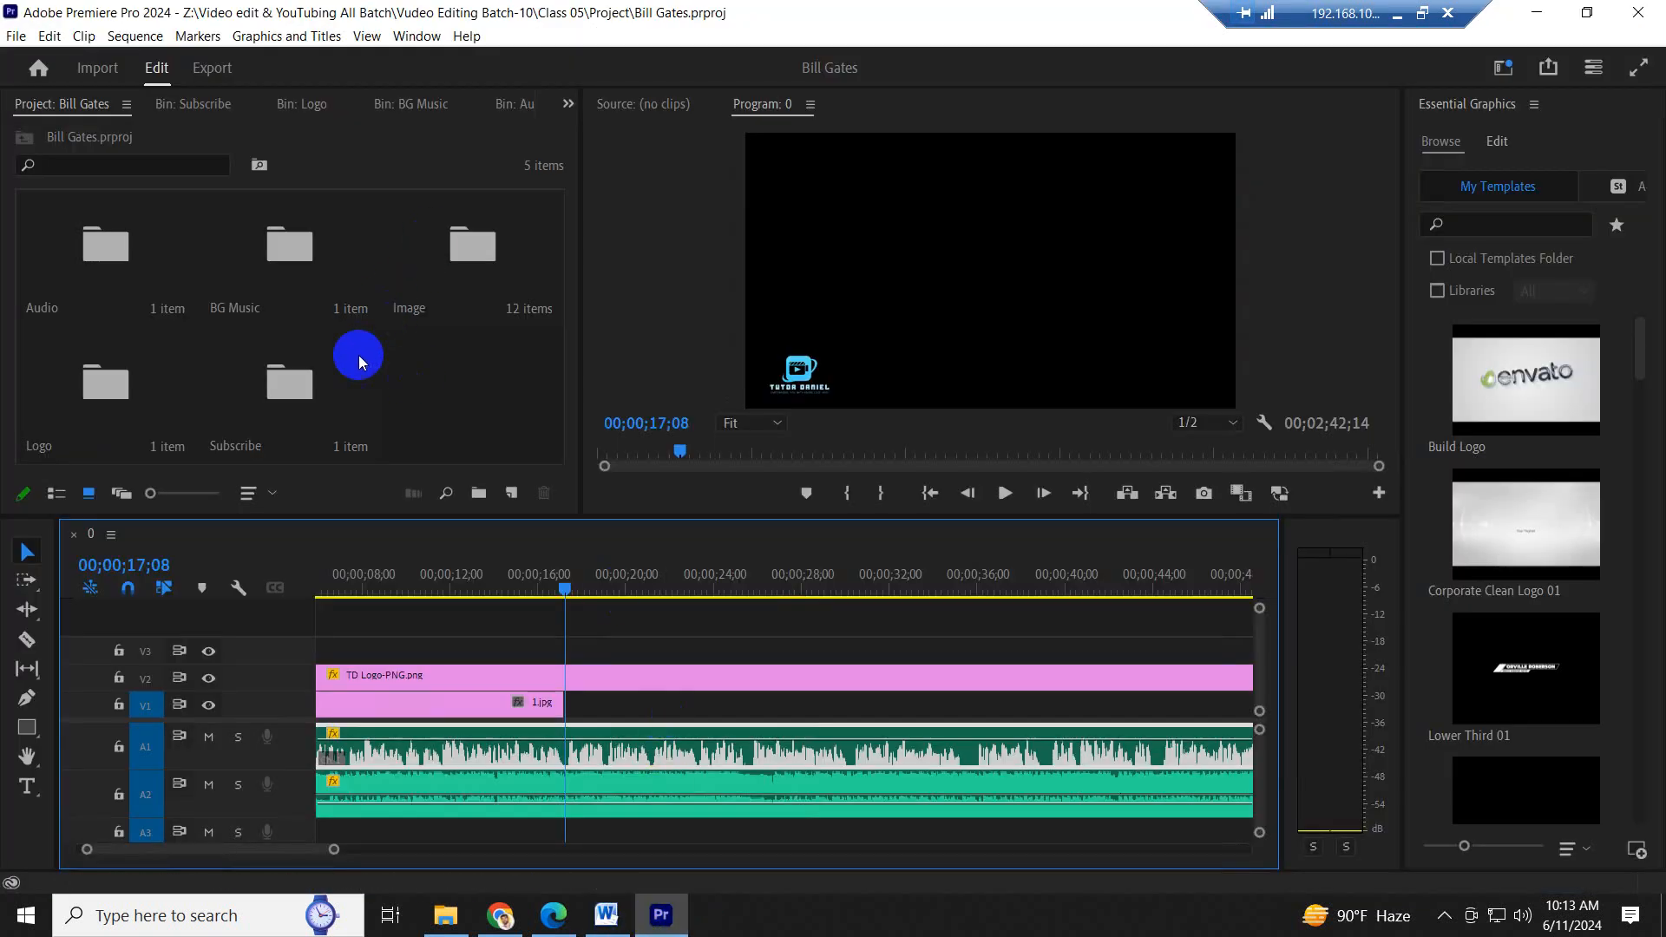
- Place 2.jpg from the Image bin on V1 directly after 1.jpg
double_click(470, 253)
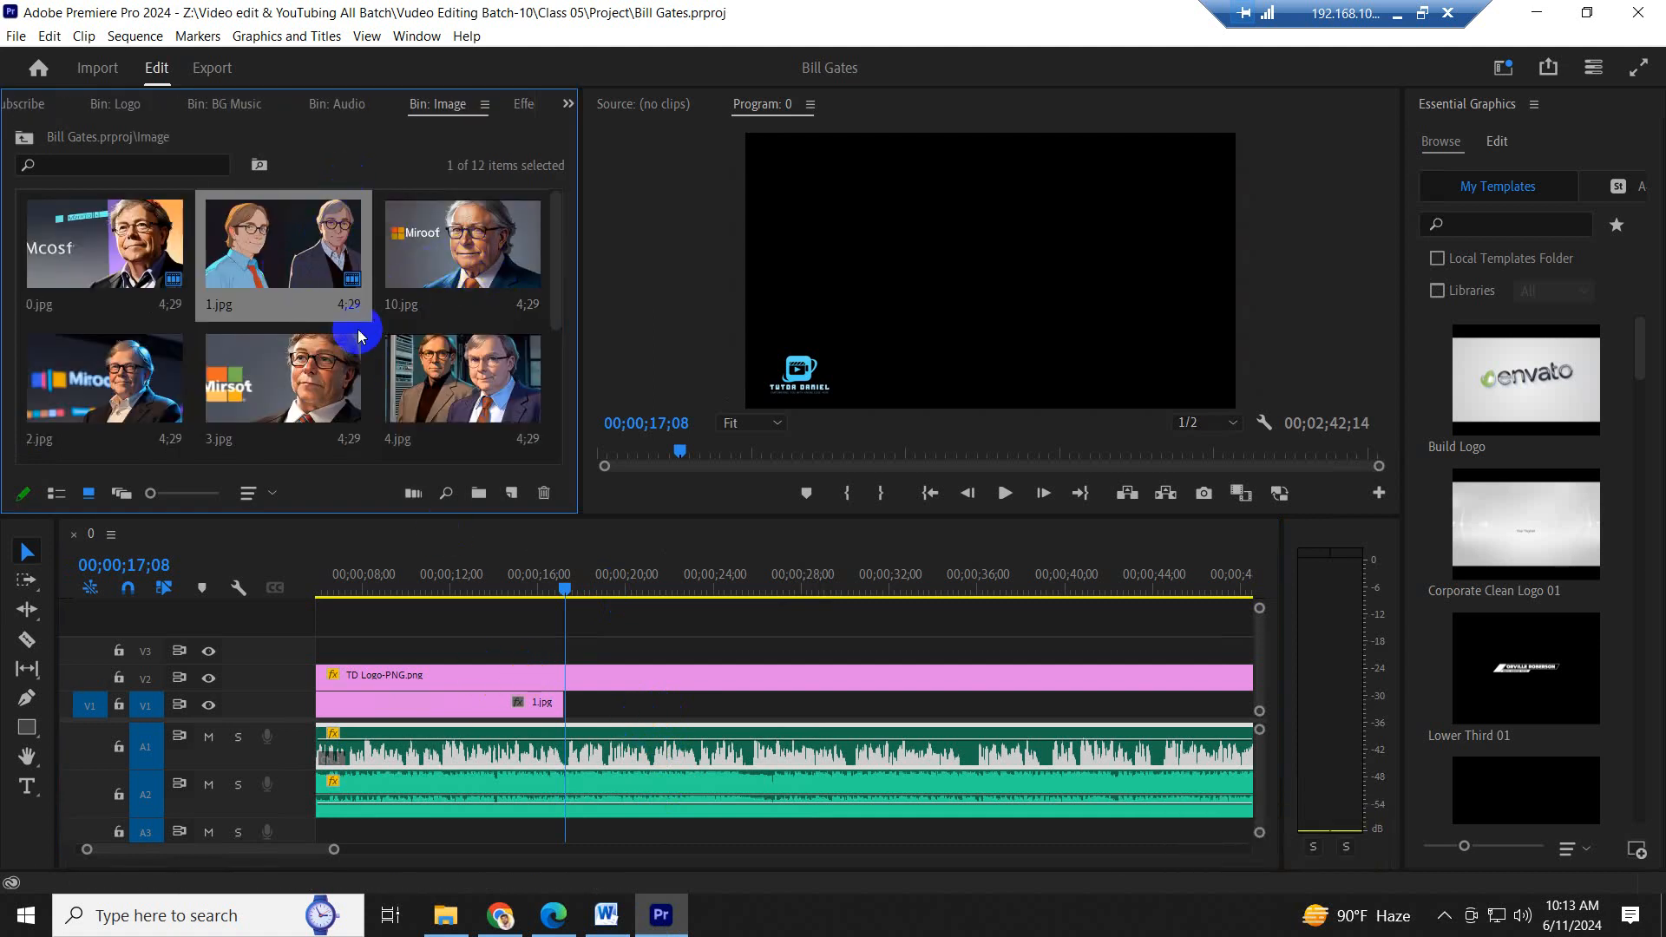
scroll(360, 336, "down", 1)
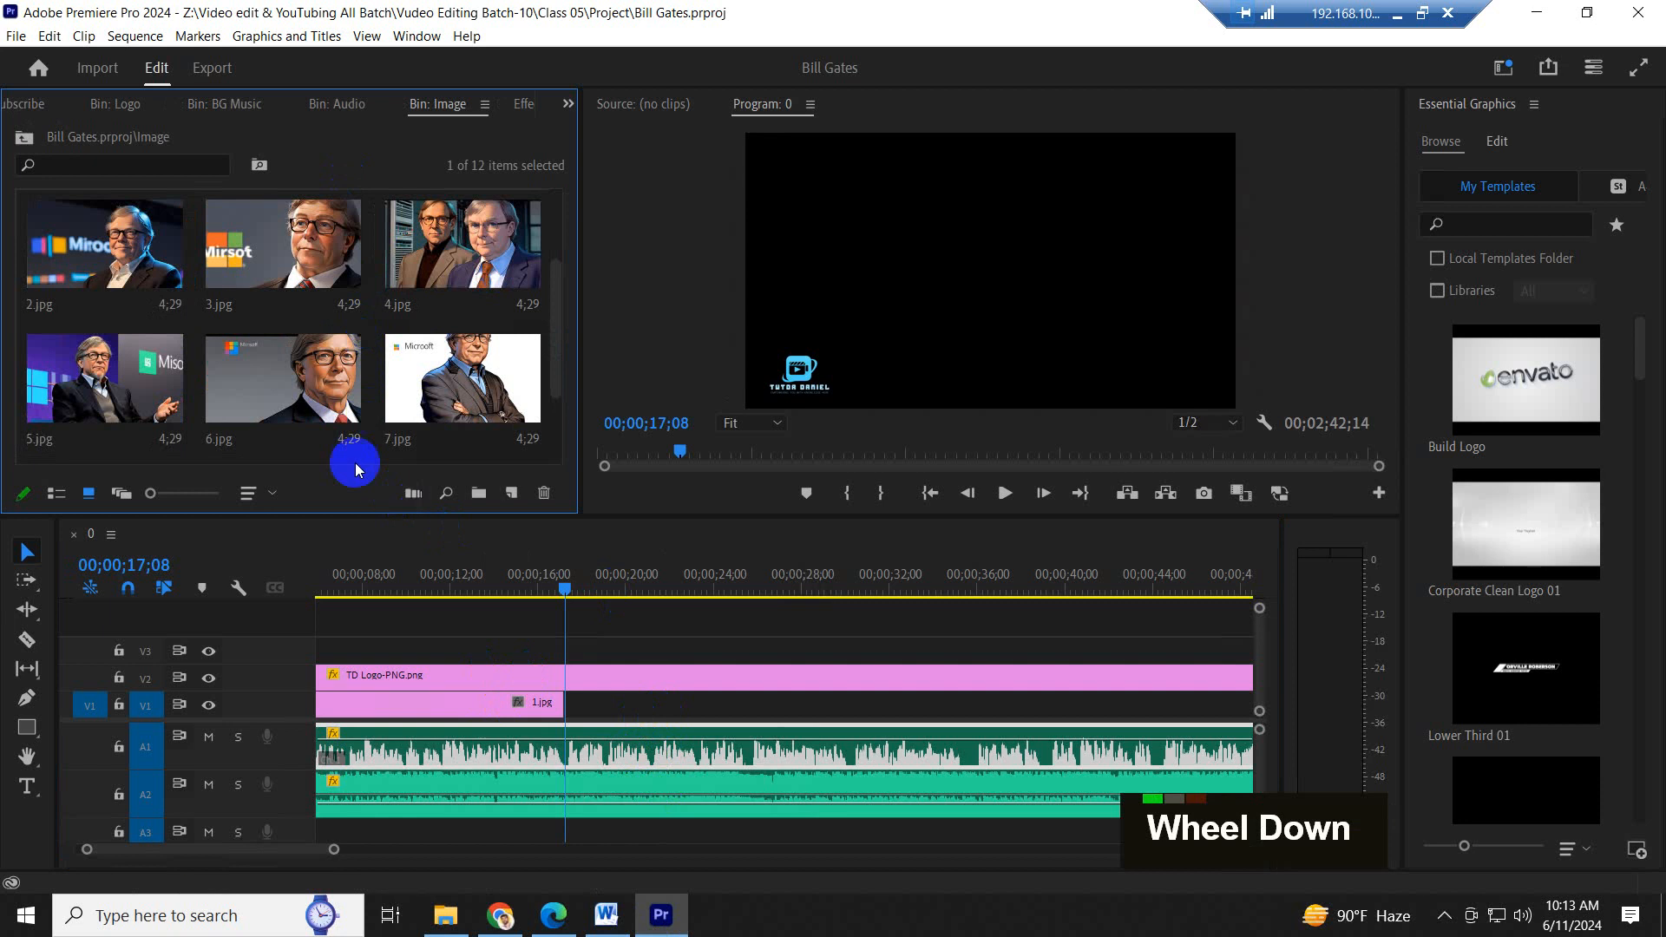
left_click_drag(104, 246, 582, 705)
- Play to the end of the second sentence, extend 2.jpg on V1 to 00;00;30;08, and save the project
left_click(727, 578)
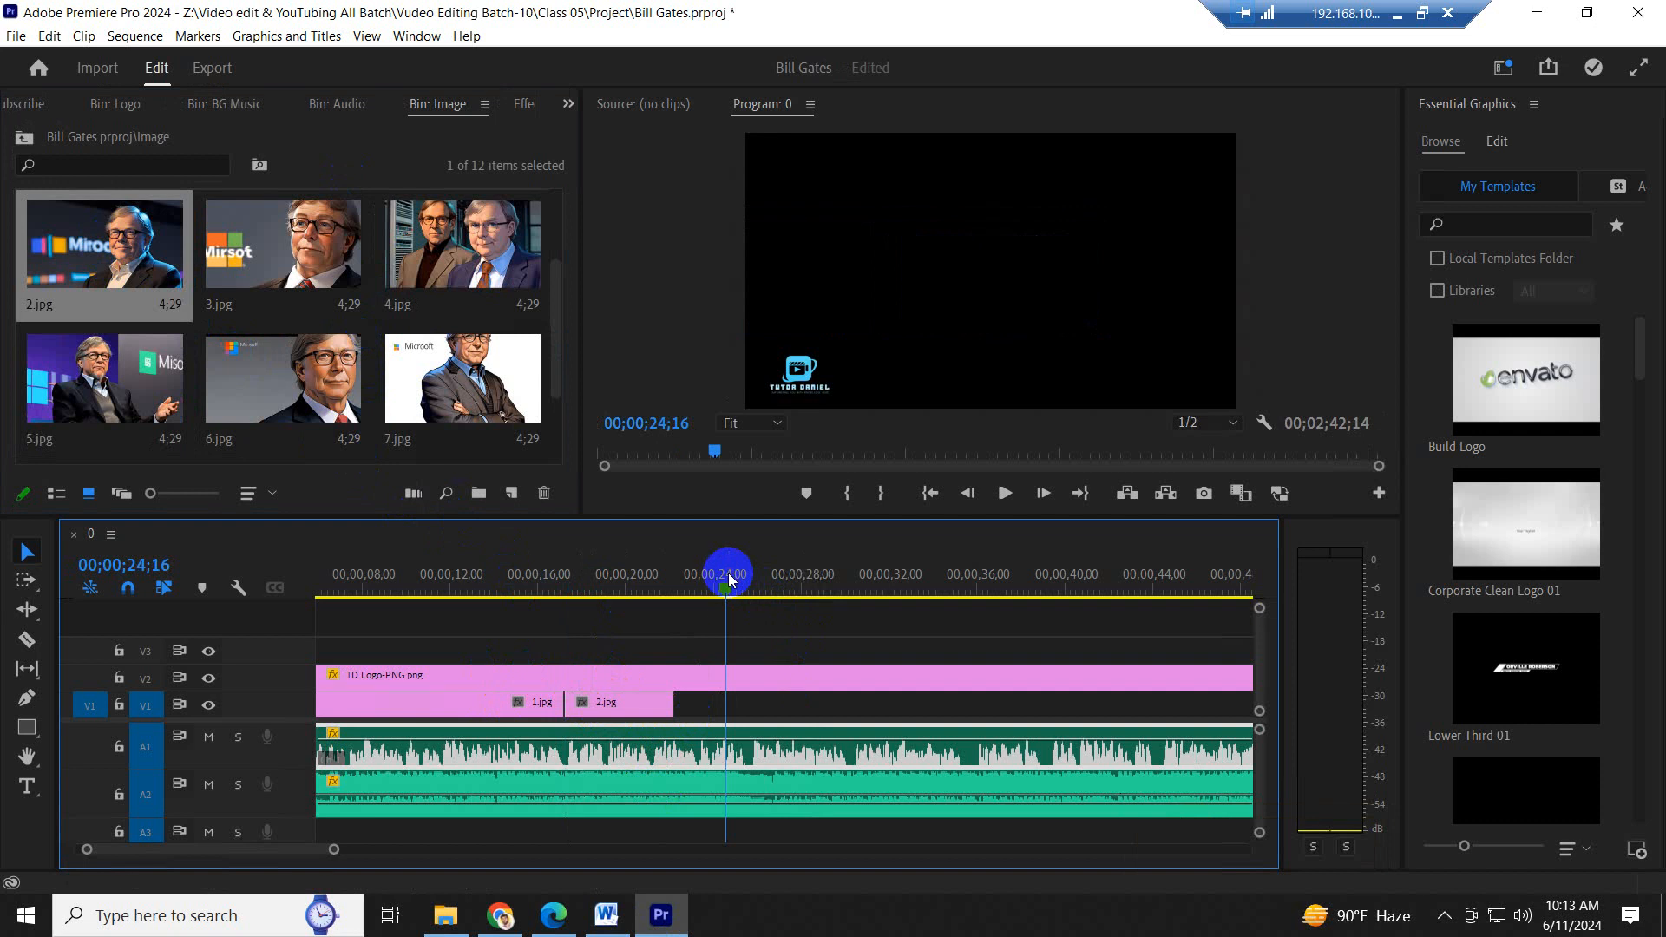
key("space")
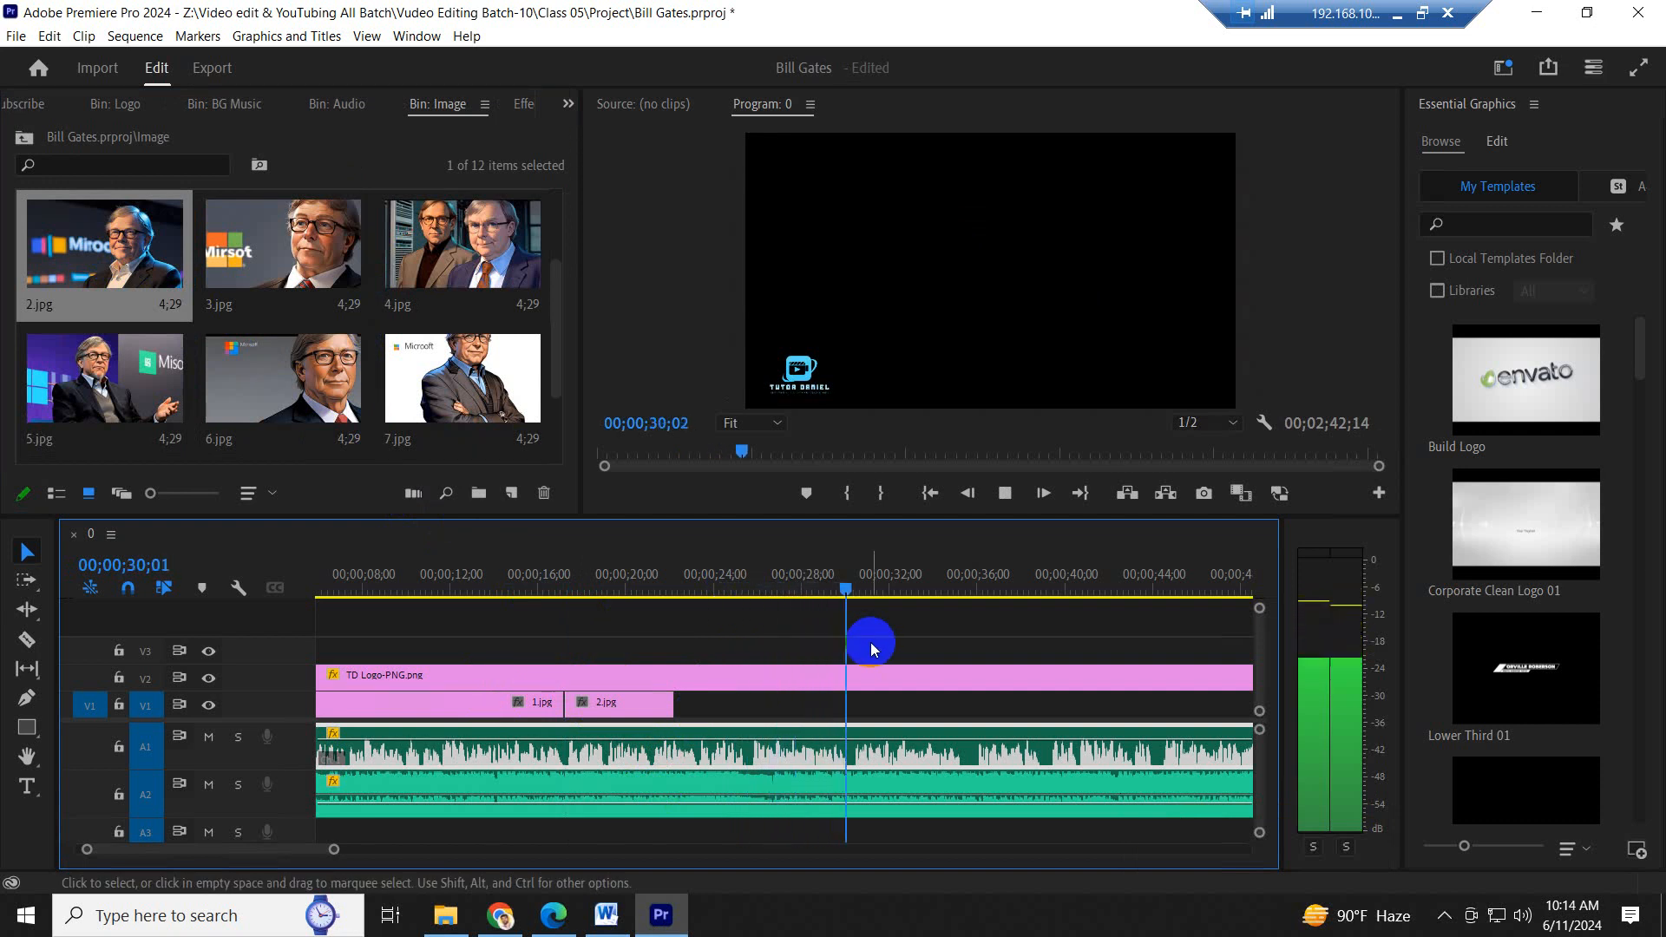
left_click(815, 675)
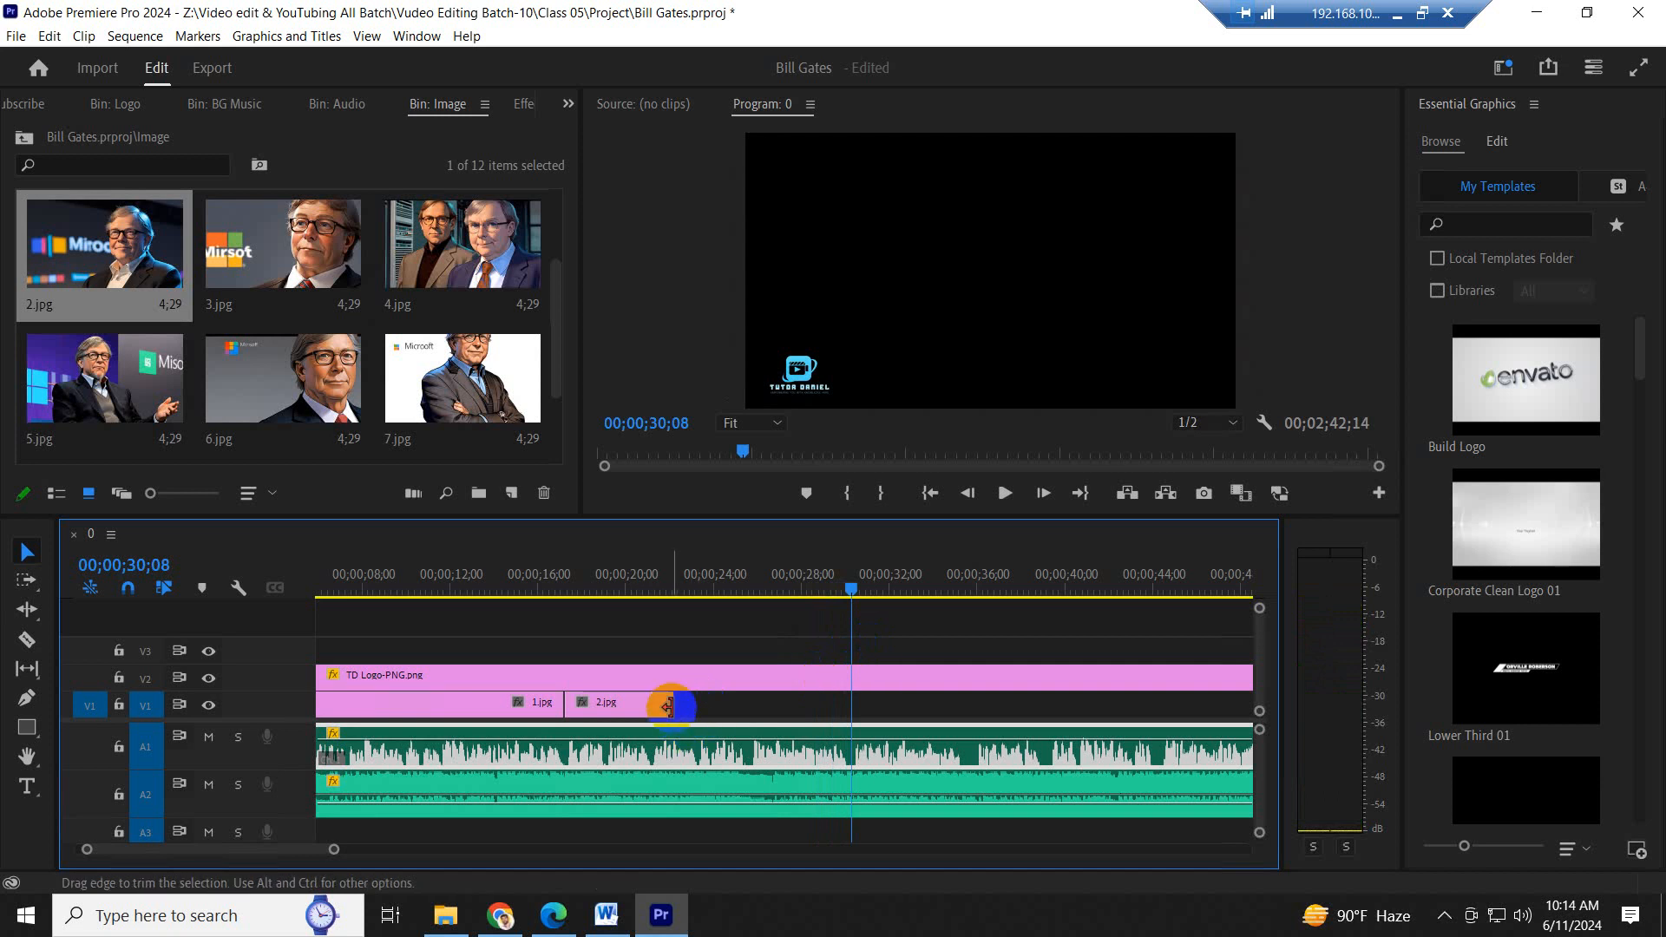
left_click_drag(703, 708, 852, 711)
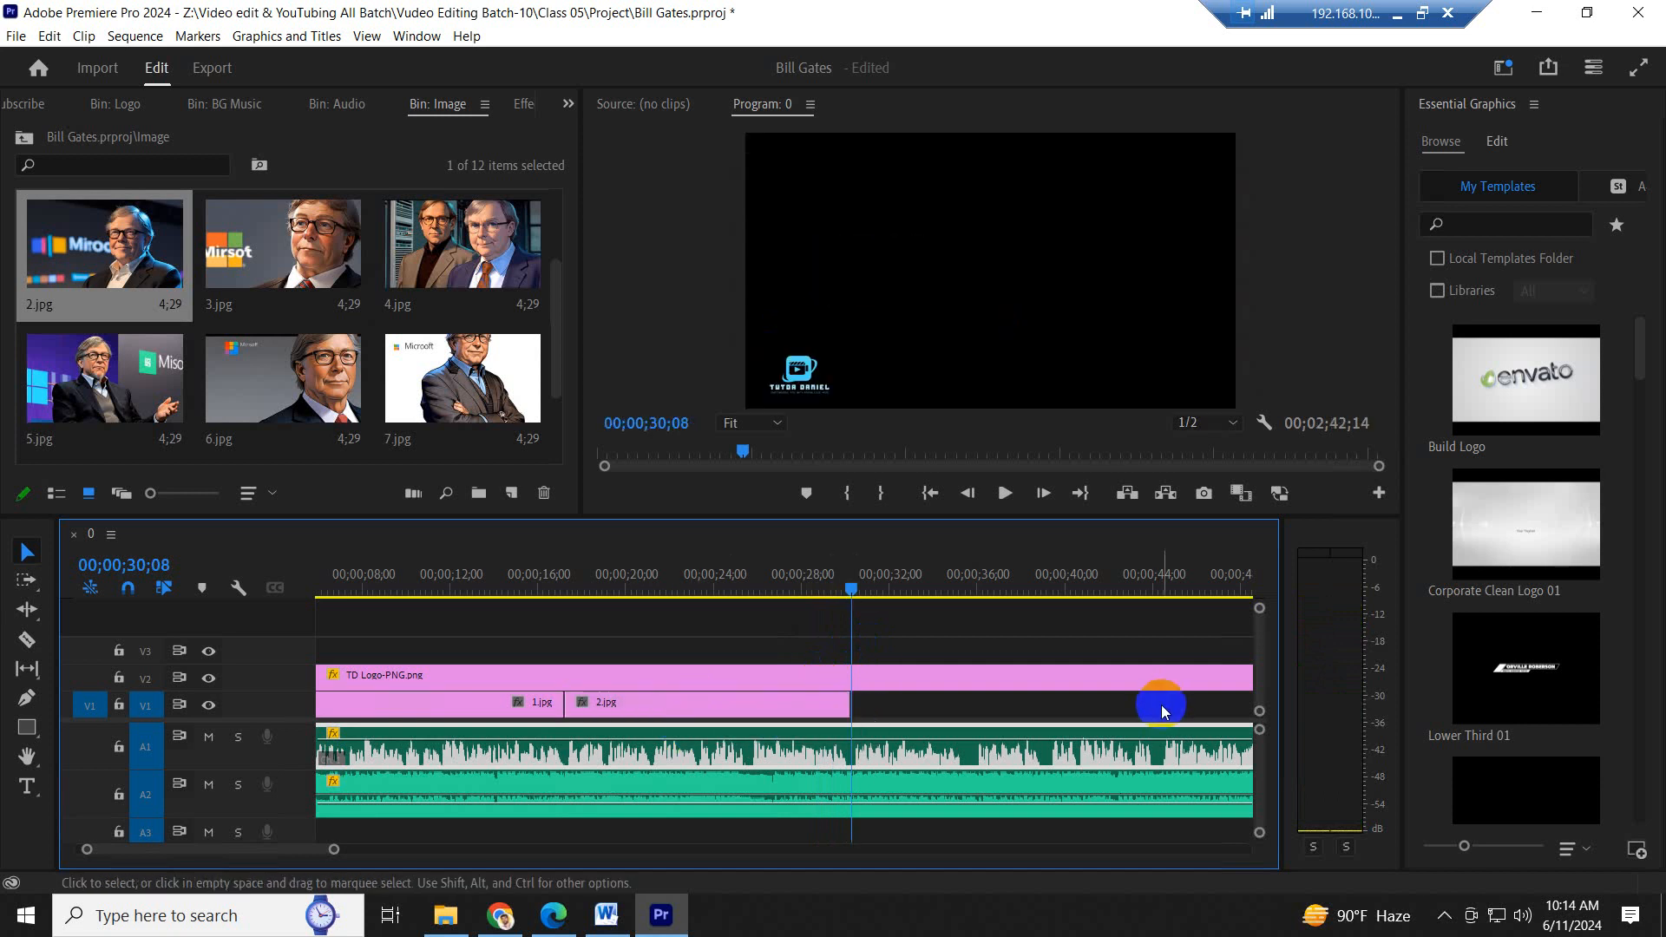
scroll(1013, 699, "down", 8)
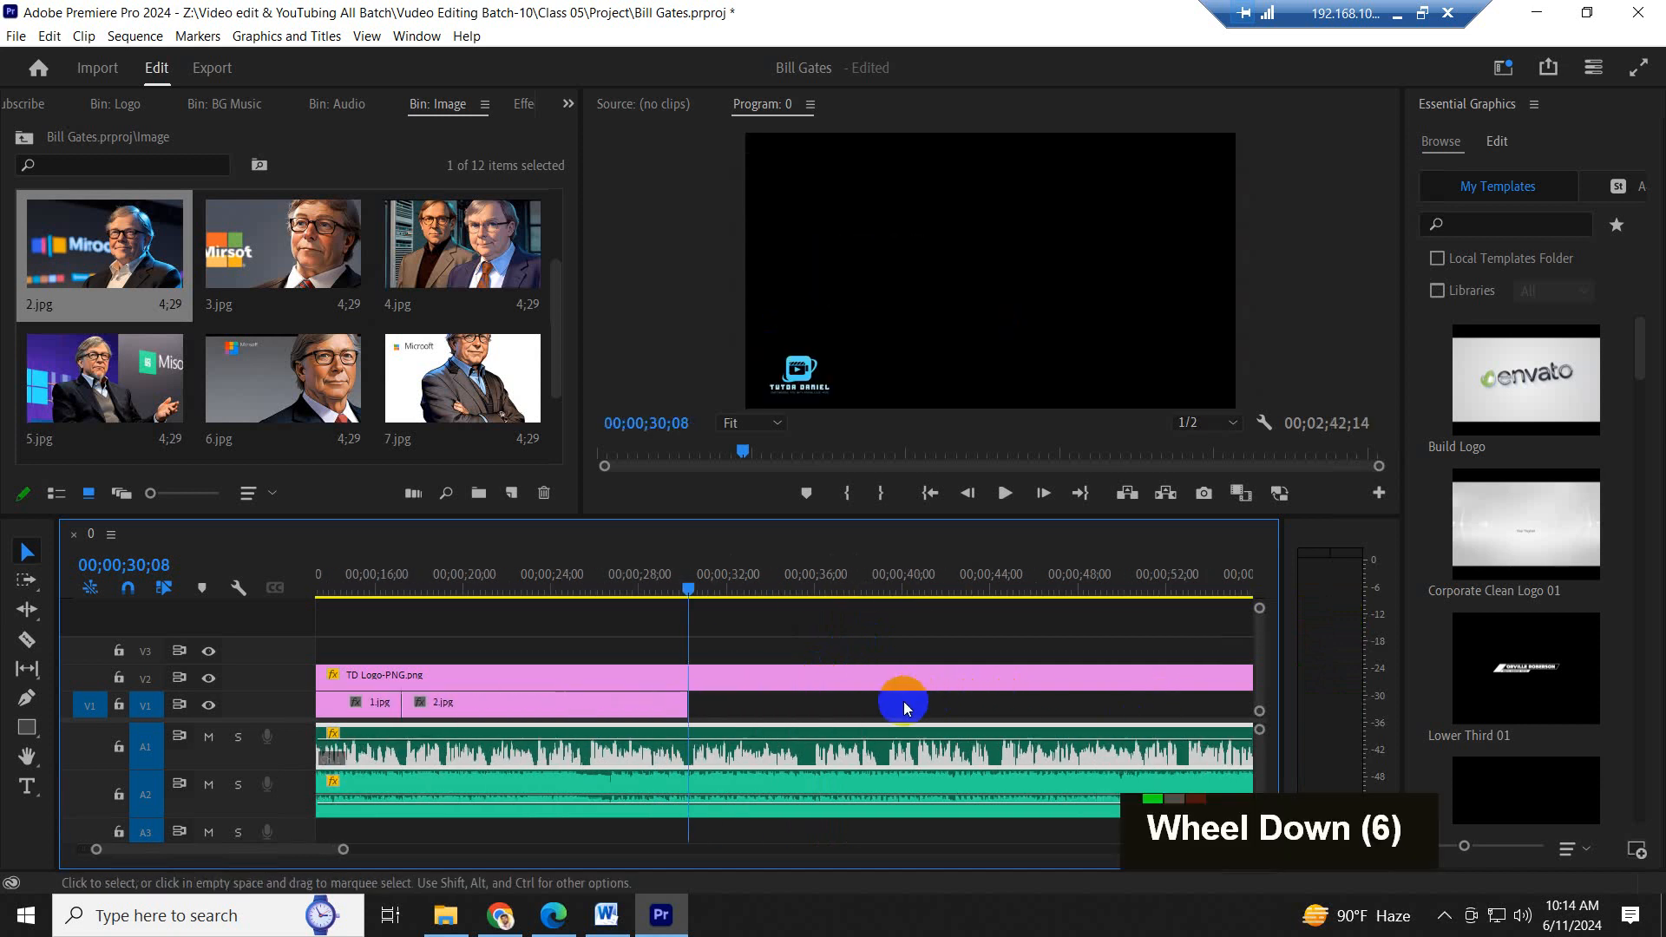
scroll(814, 710, "down", 3)
key("ctrl")
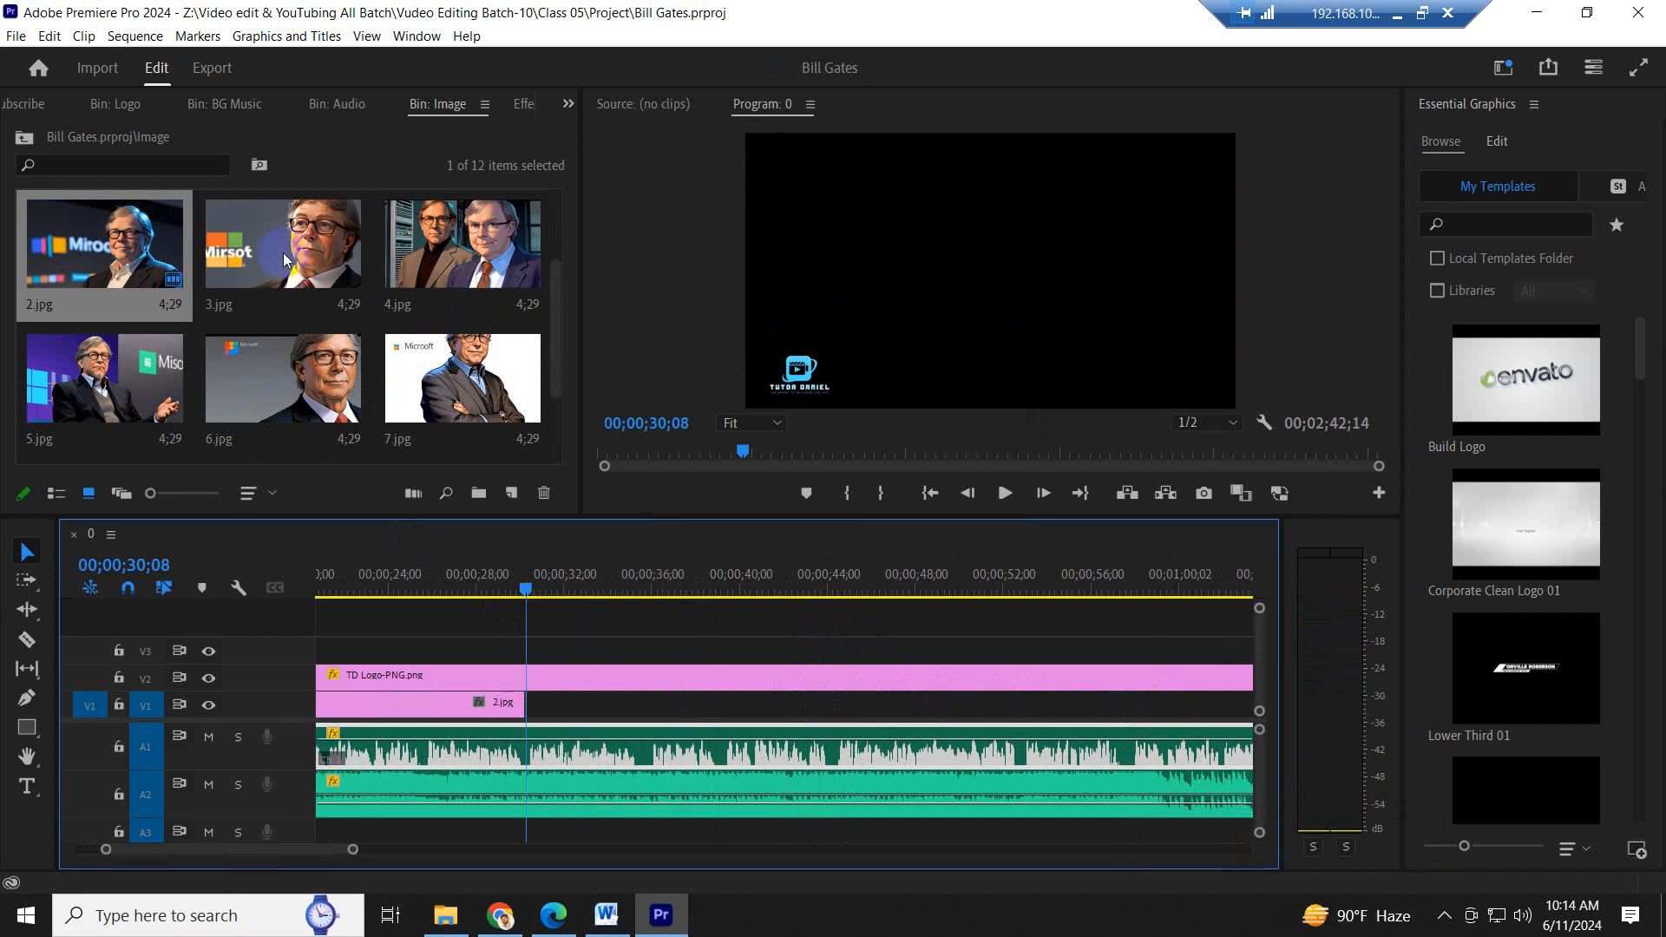
- Place 3.jpg on V1 directly after 2.jpg, then highlight the script sentence "He was a pioneer of the microcomputer revolution" in Word and return to Premiere Pro
left_click_drag(277, 247, 537, 725)
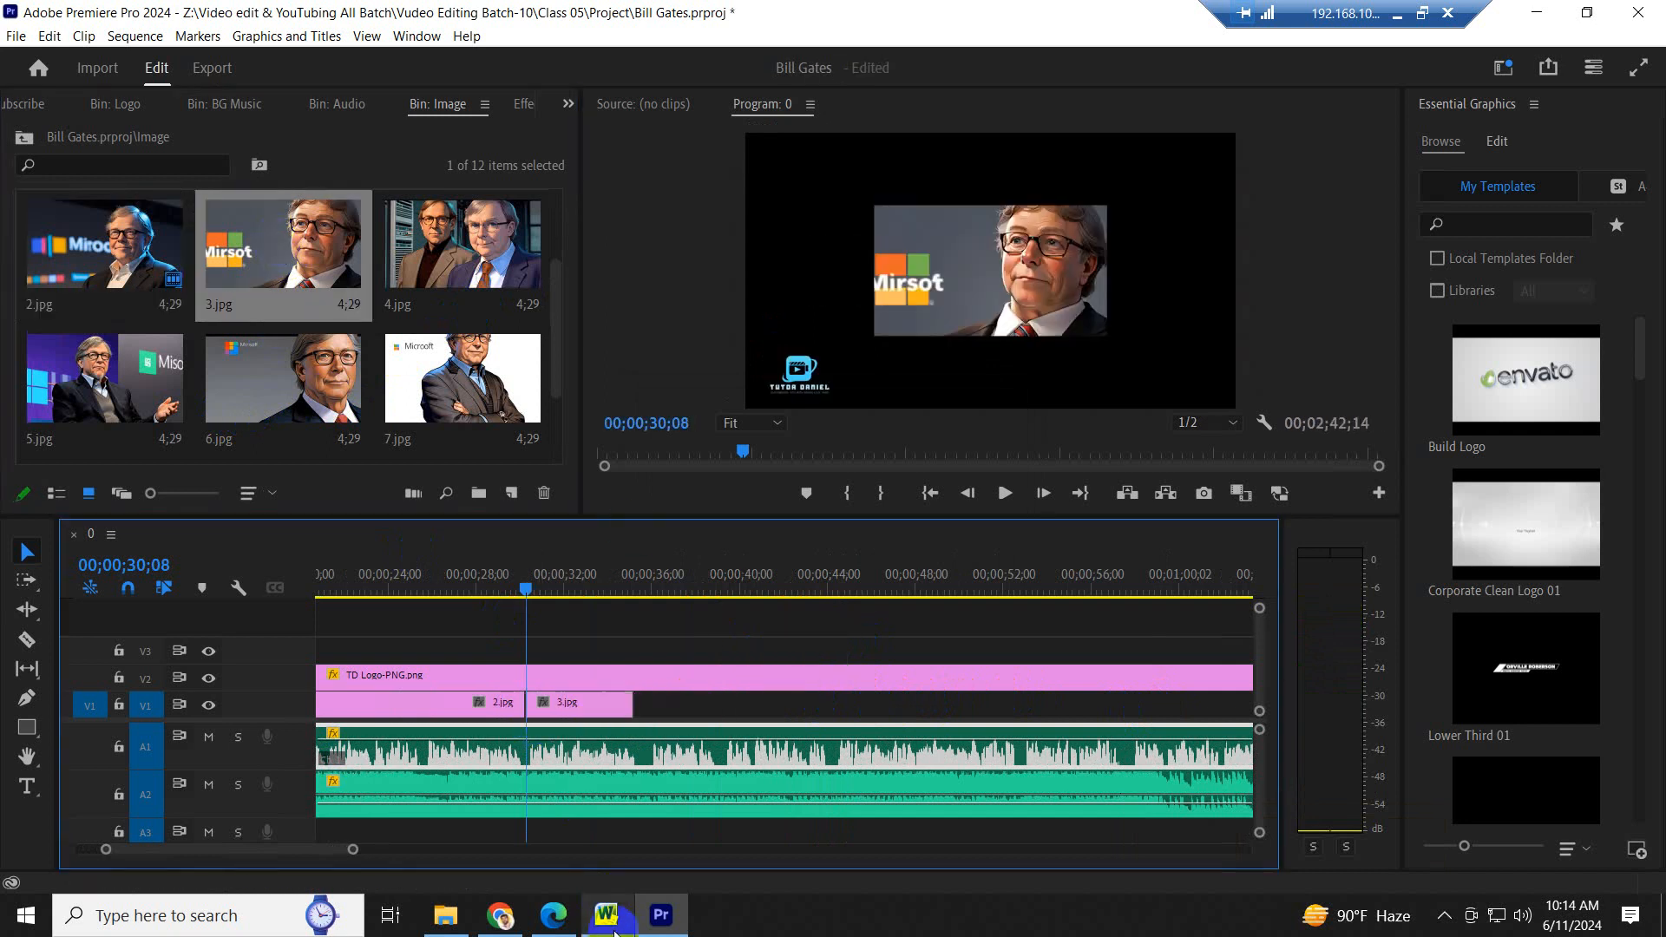
left_click(606, 914)
left_click_drag(1095, 491, 504, 493)
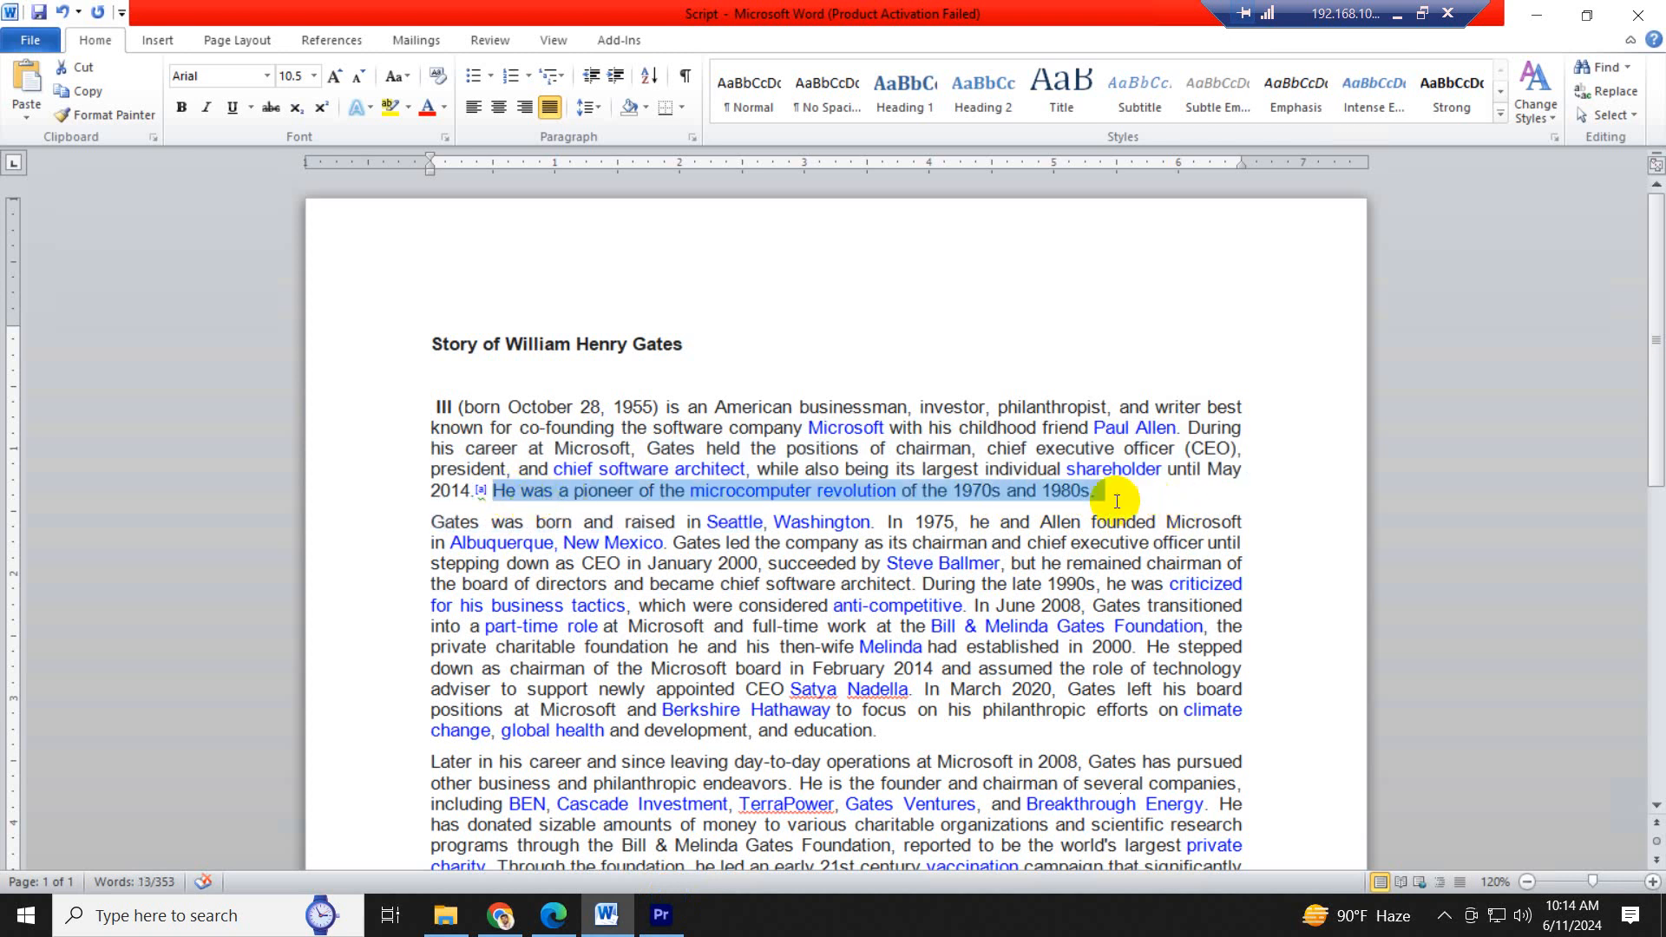
left_click(663, 916)
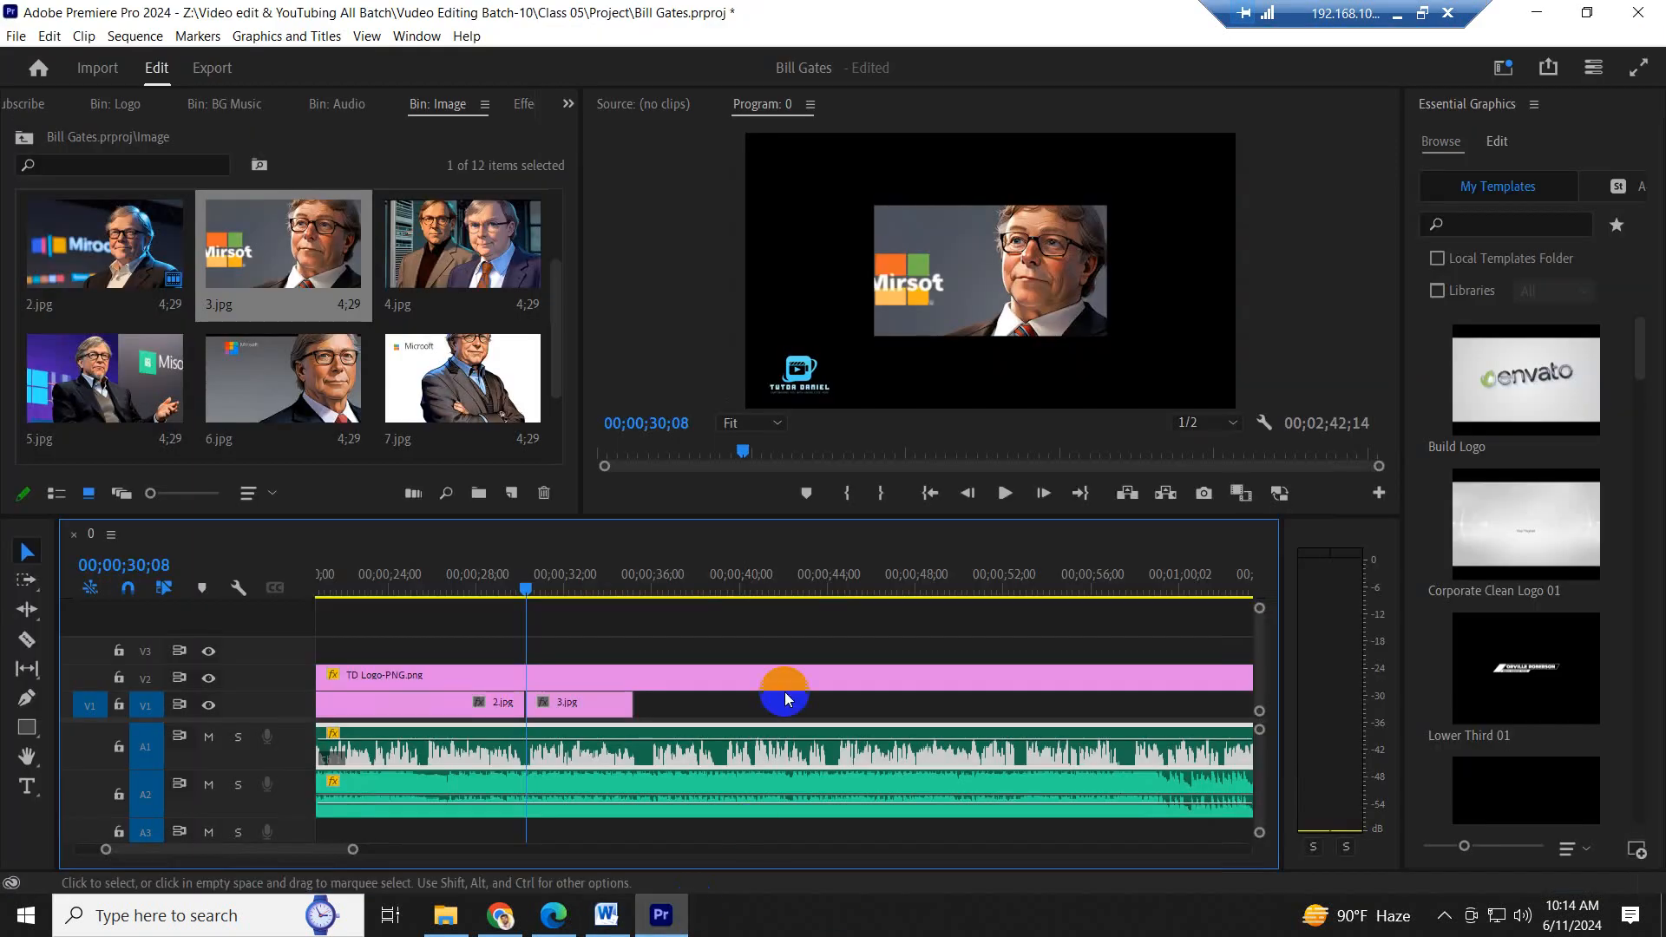
- Play the narration to the end of the microcomputer revolution sentence and extend 3.jpg on V1 to 00;00;35;17
left_click(605, 582)
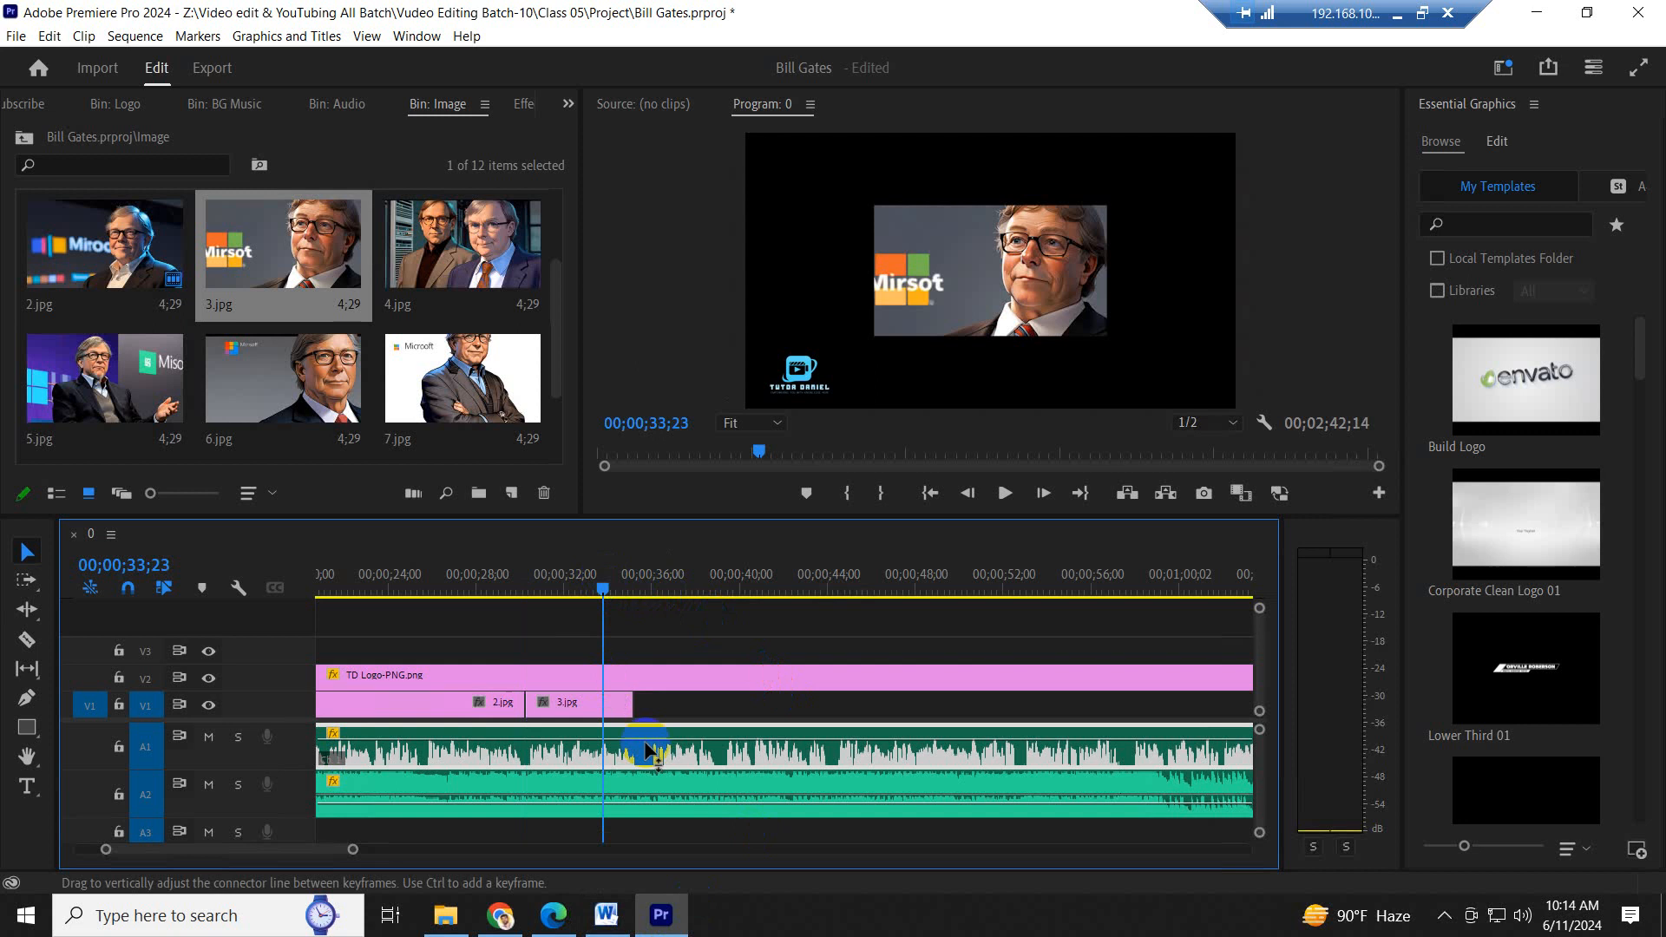
key("=")
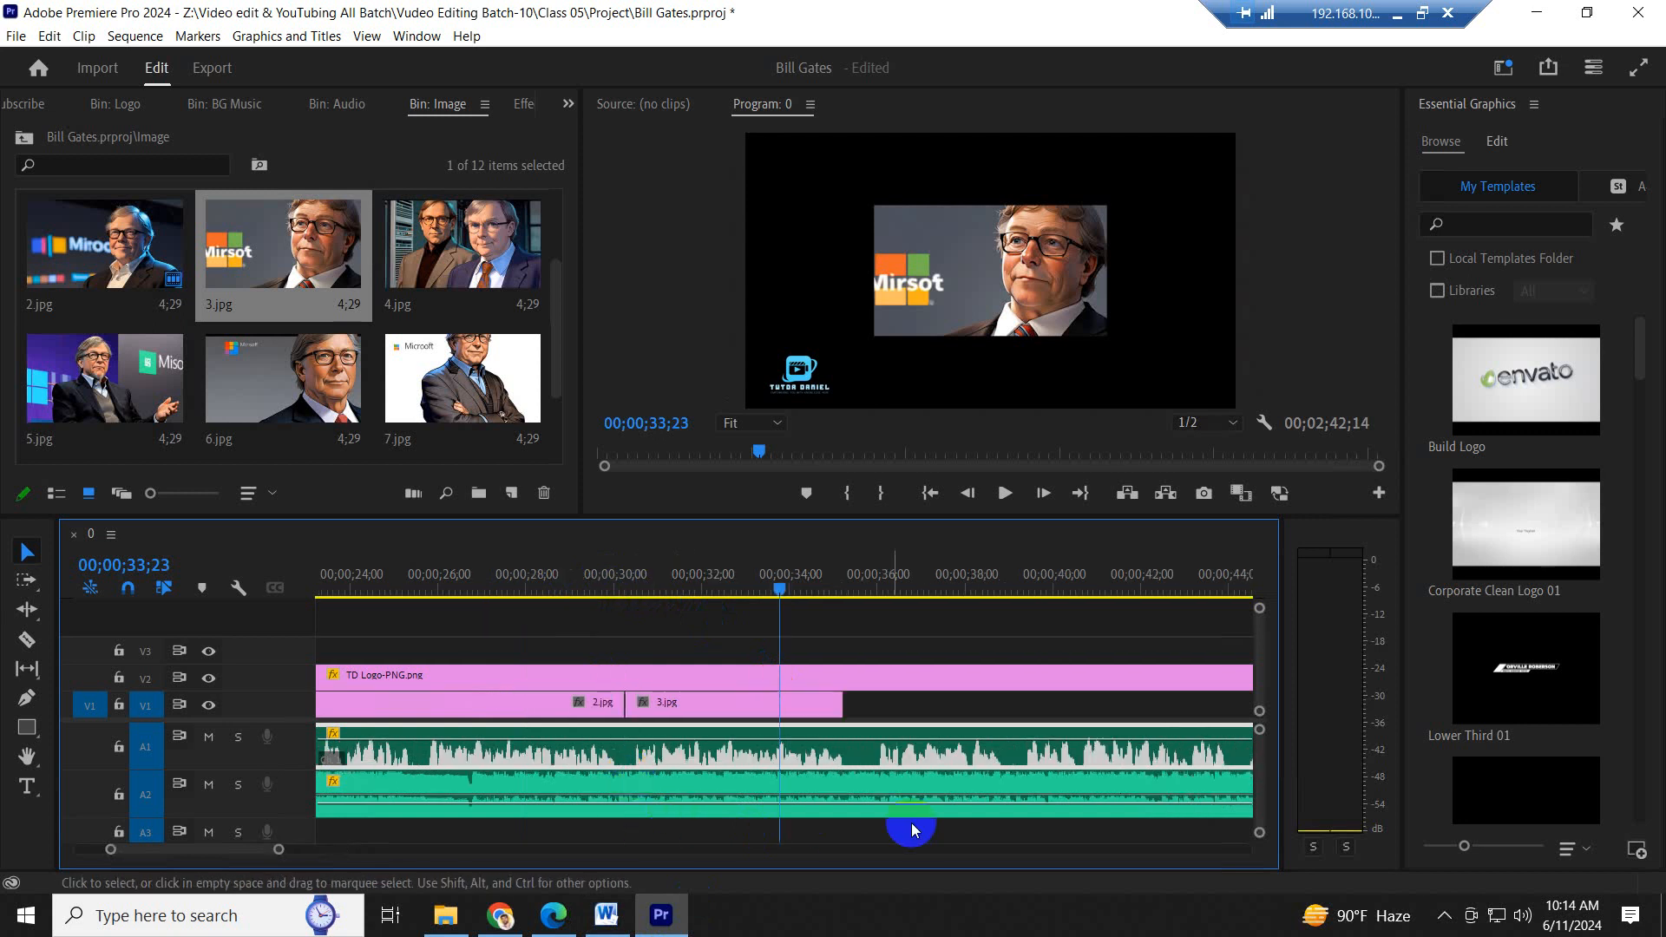
key("space")
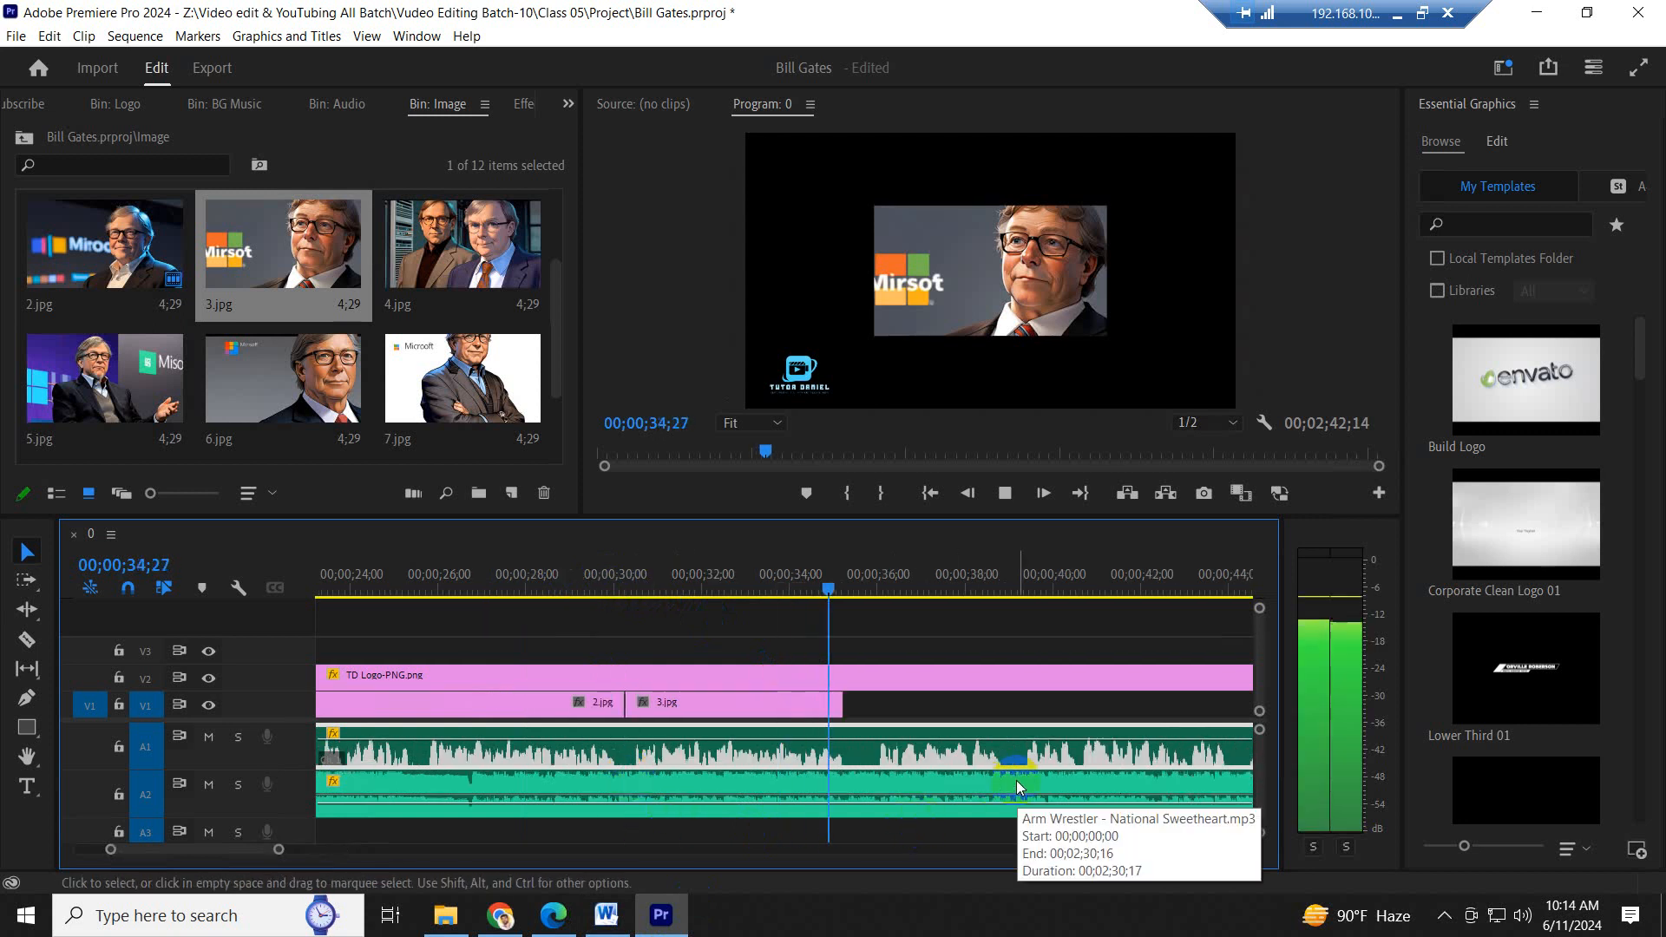
key("space")
left_click_drag(842, 704, 857, 704)
- Place 4.jpg on V1 directly after 3.jpg, highlight "Gates was born and raised in Seattle, Washington." in Word, and return to Premiere Pro
scroll(1050, 708, "down", 7)
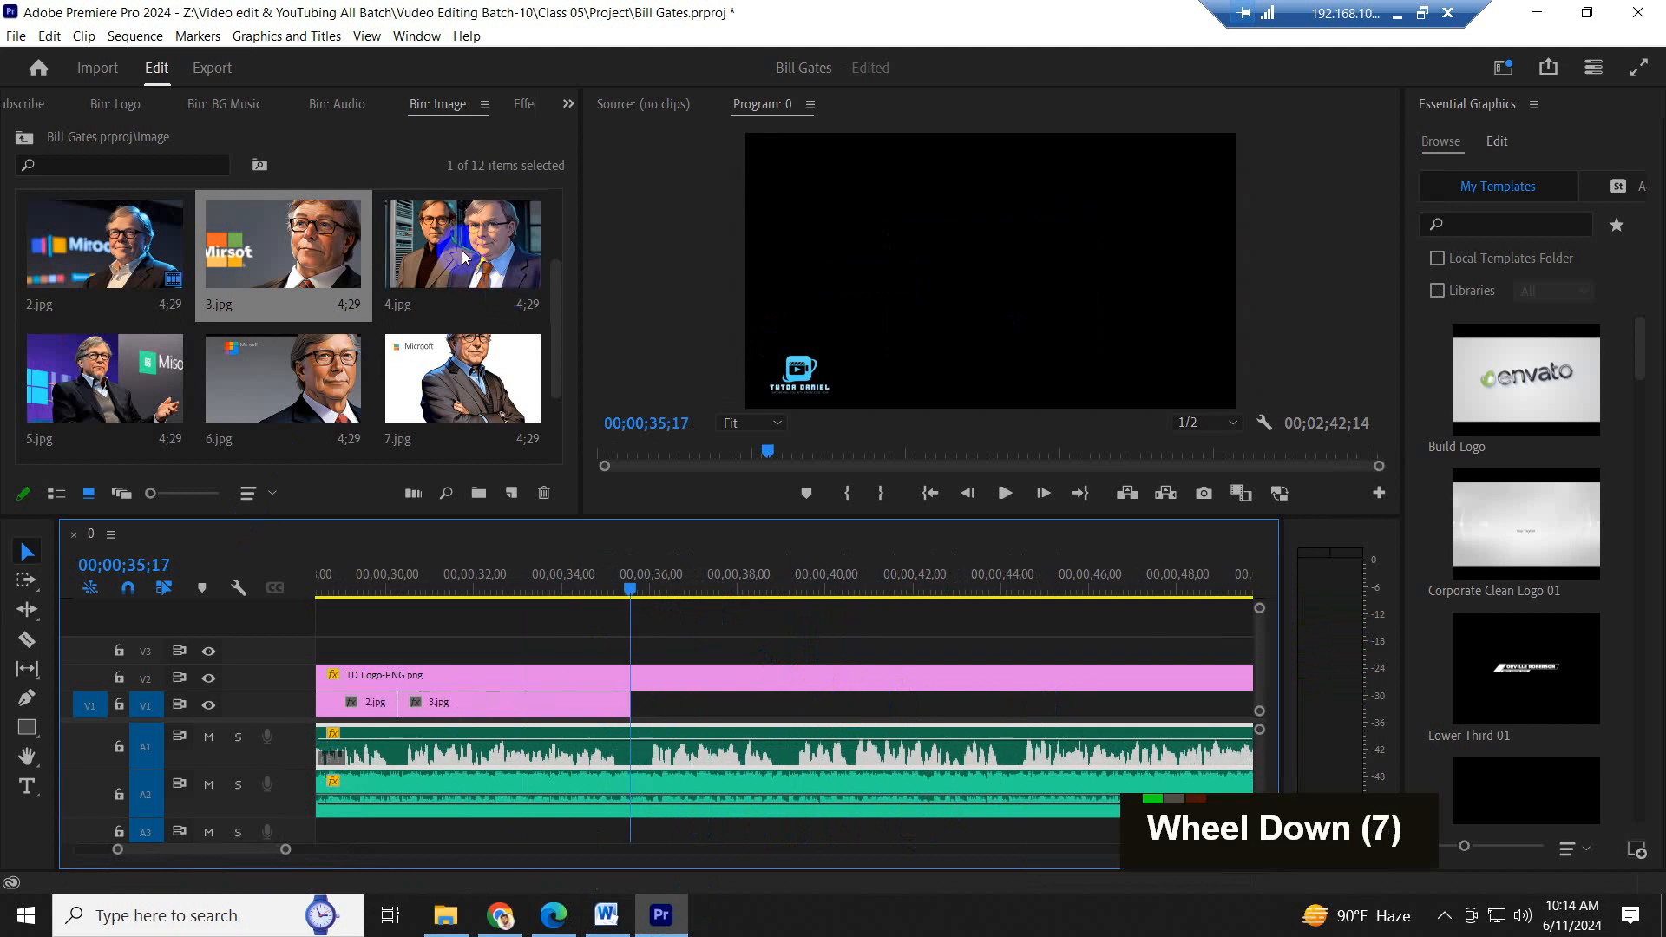
left_click_drag(463, 256, 646, 704)
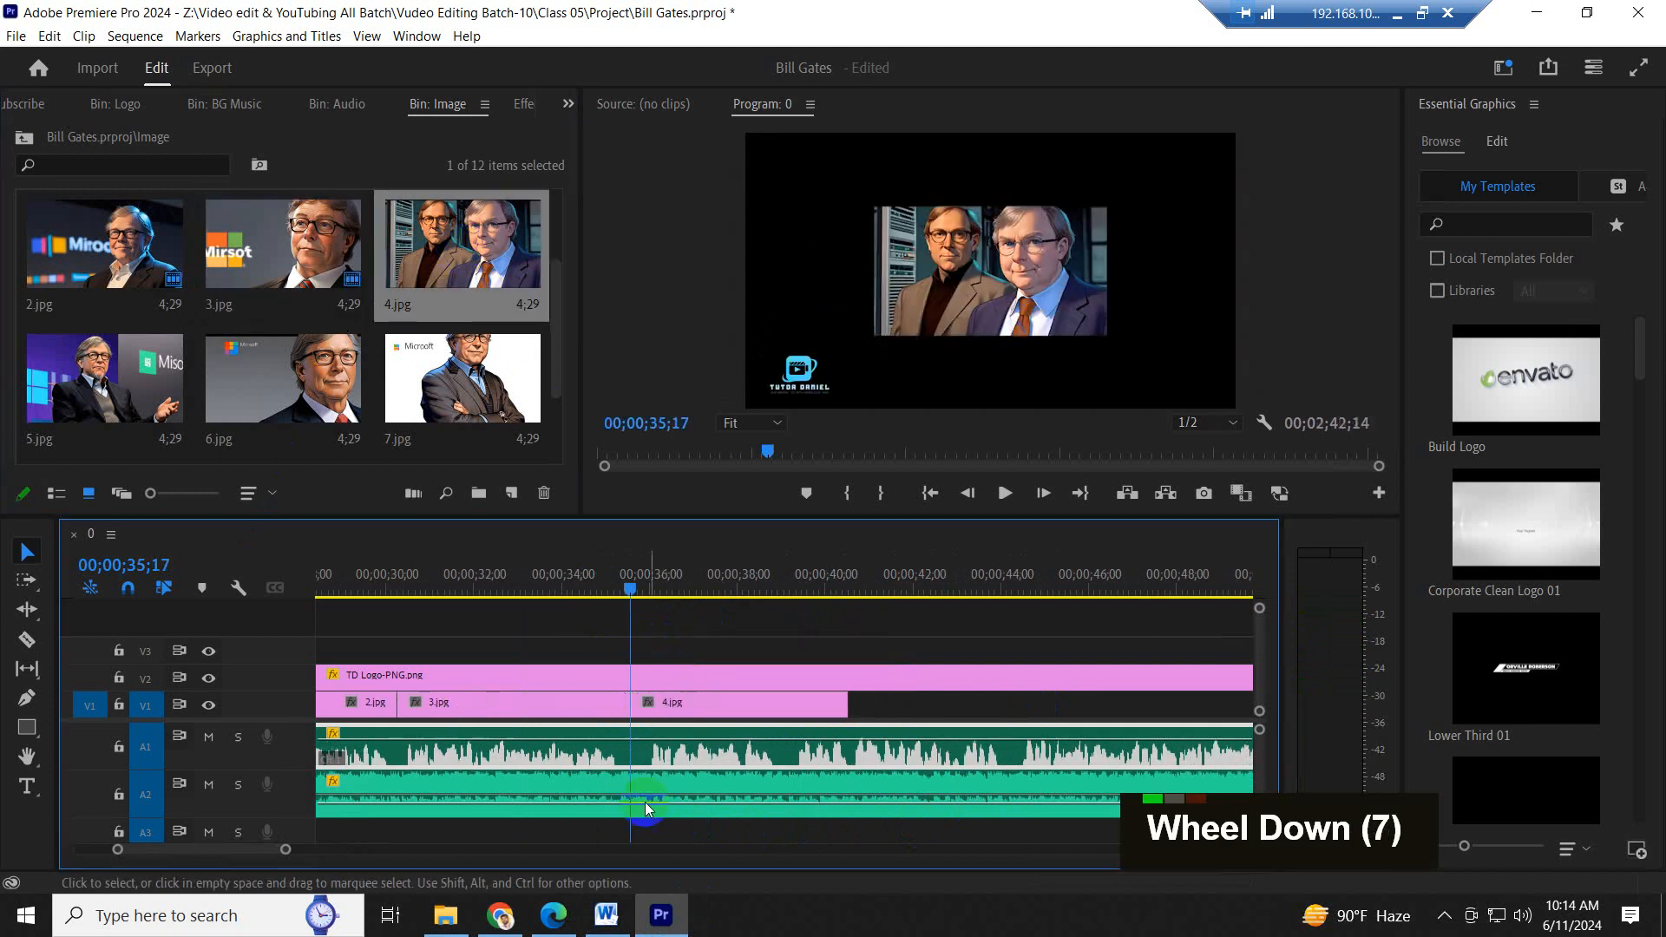
left_click(607, 915)
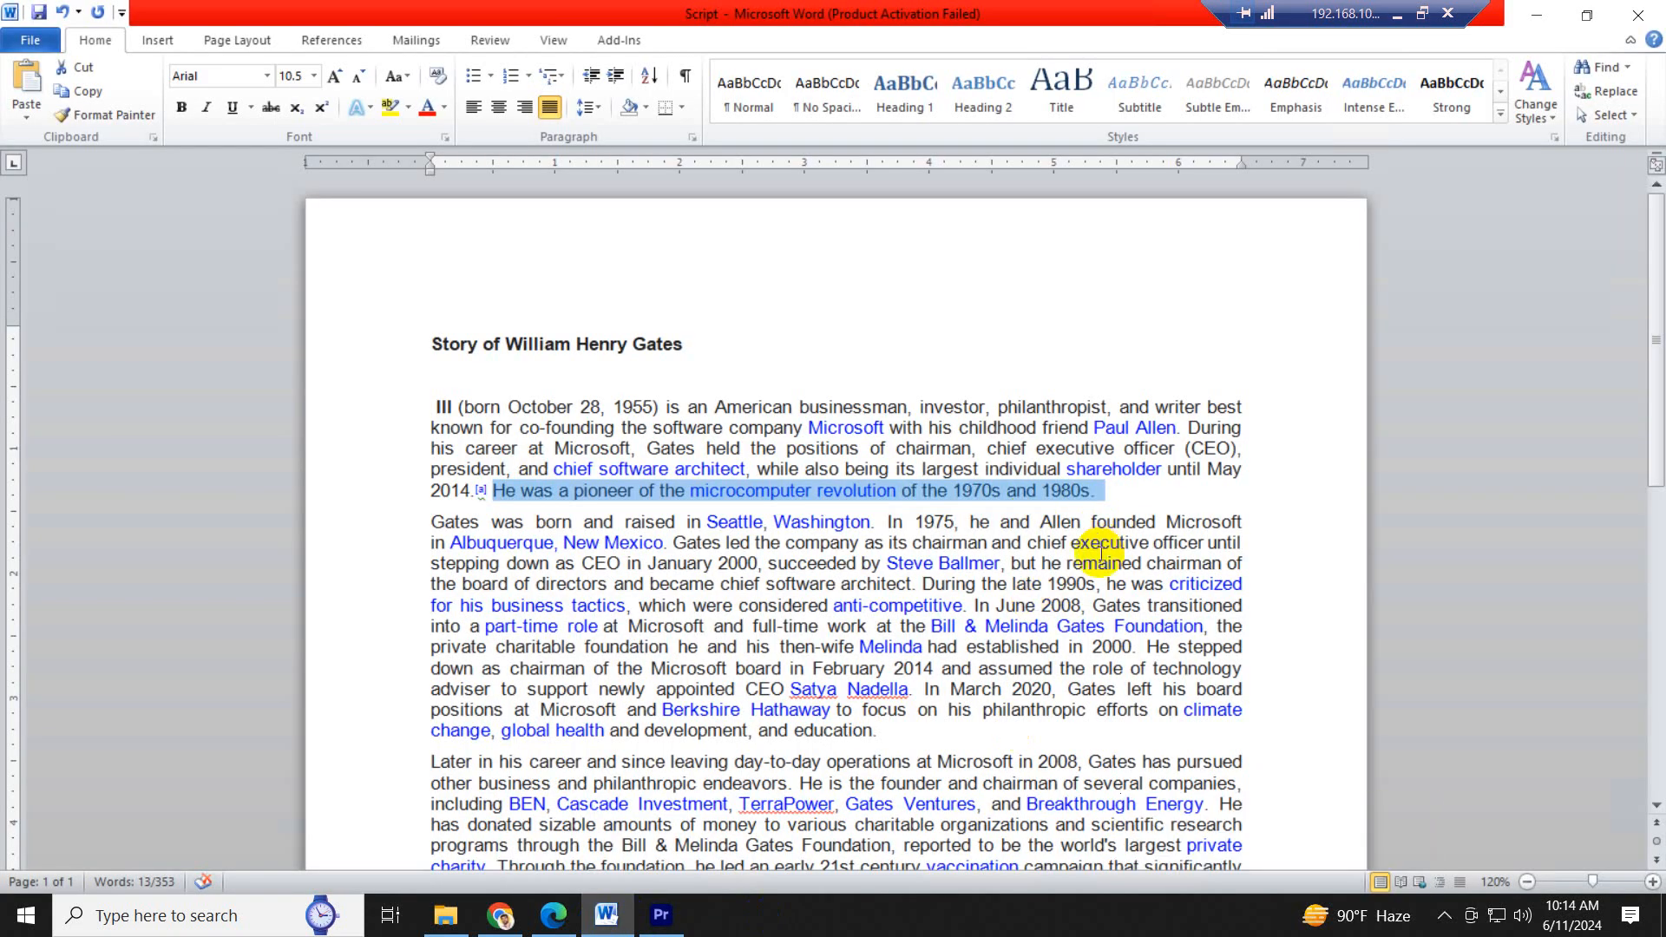
scroll(584, 606, "down", 1)
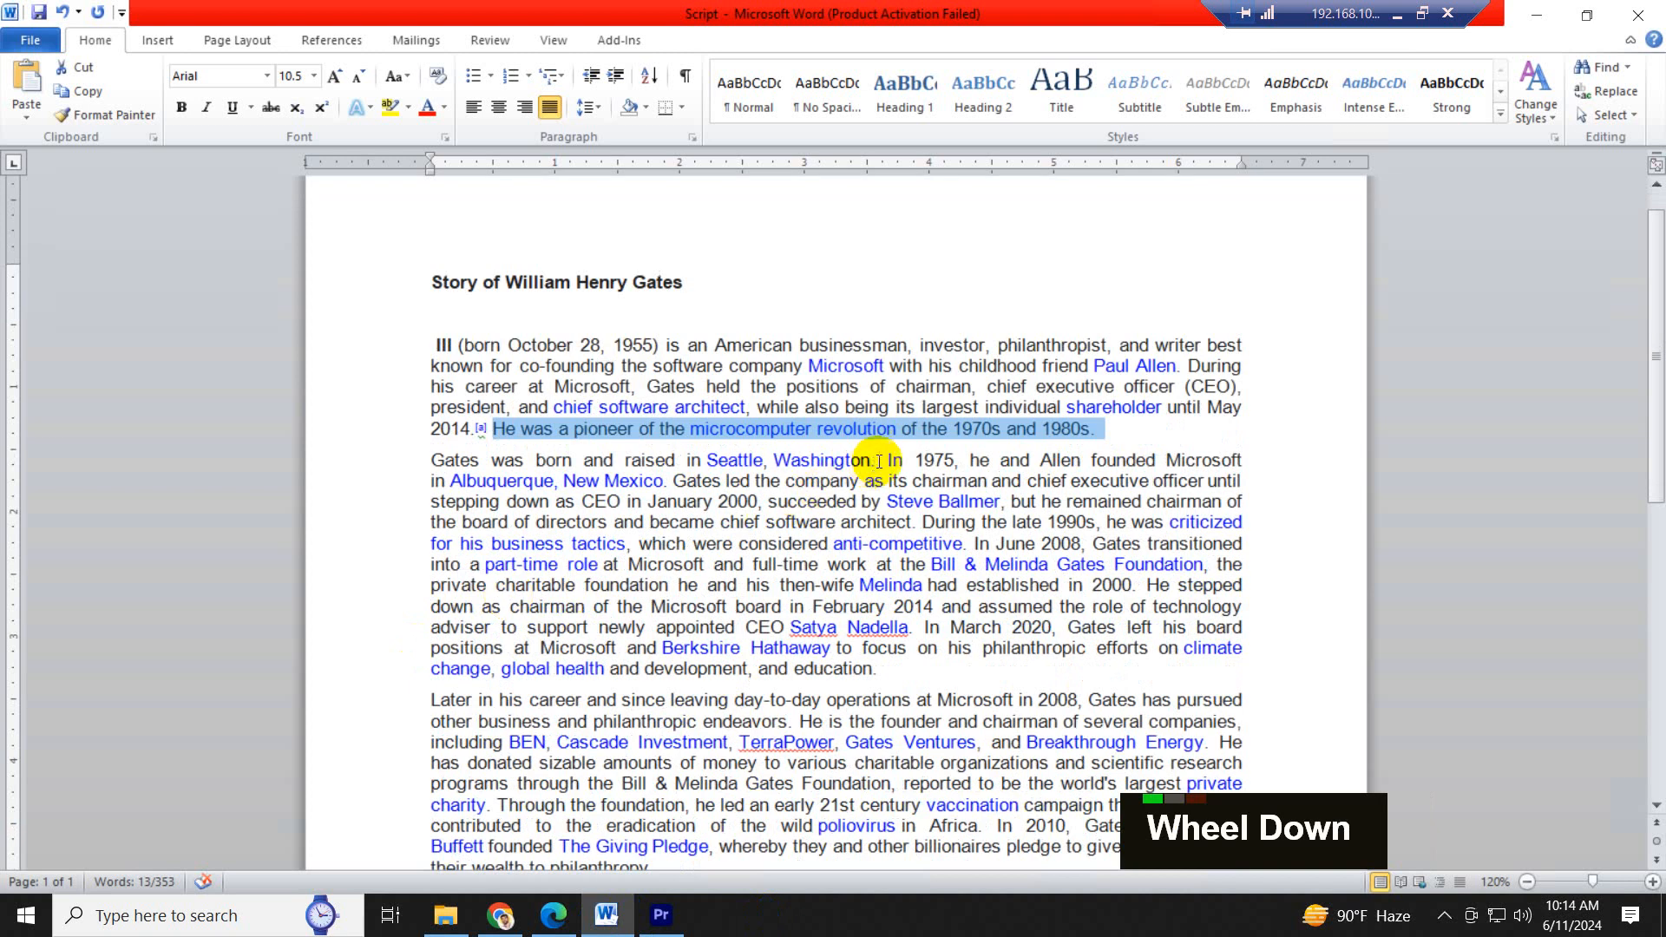
left_click_drag(879, 461, 433, 454)
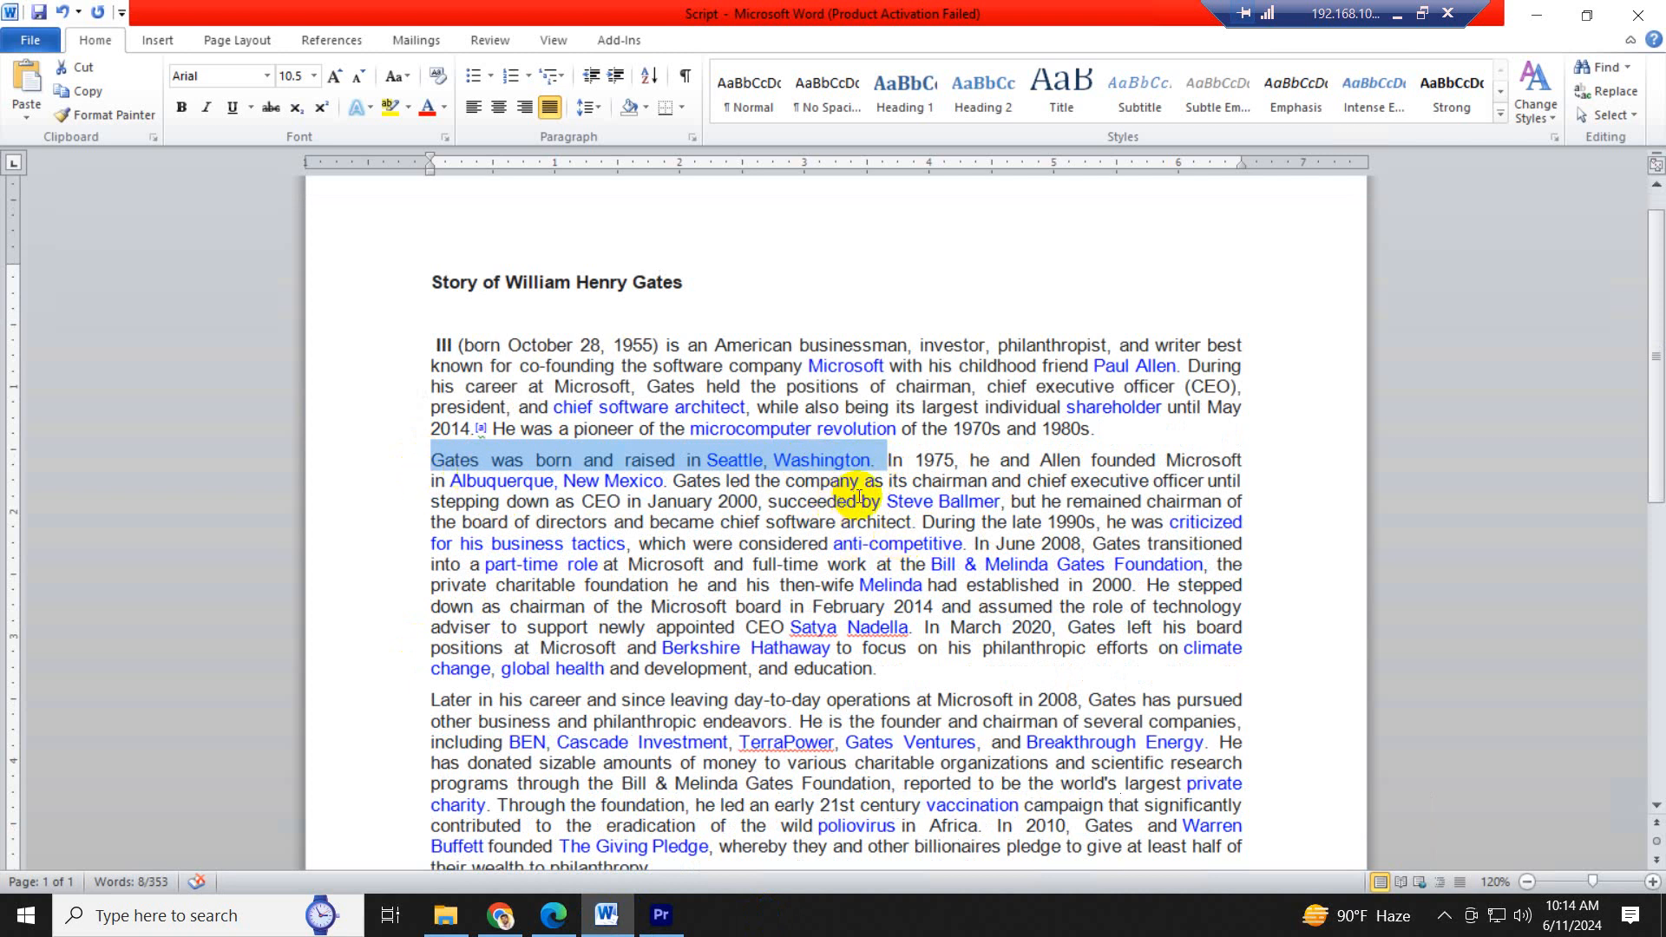
left_click(662, 915)
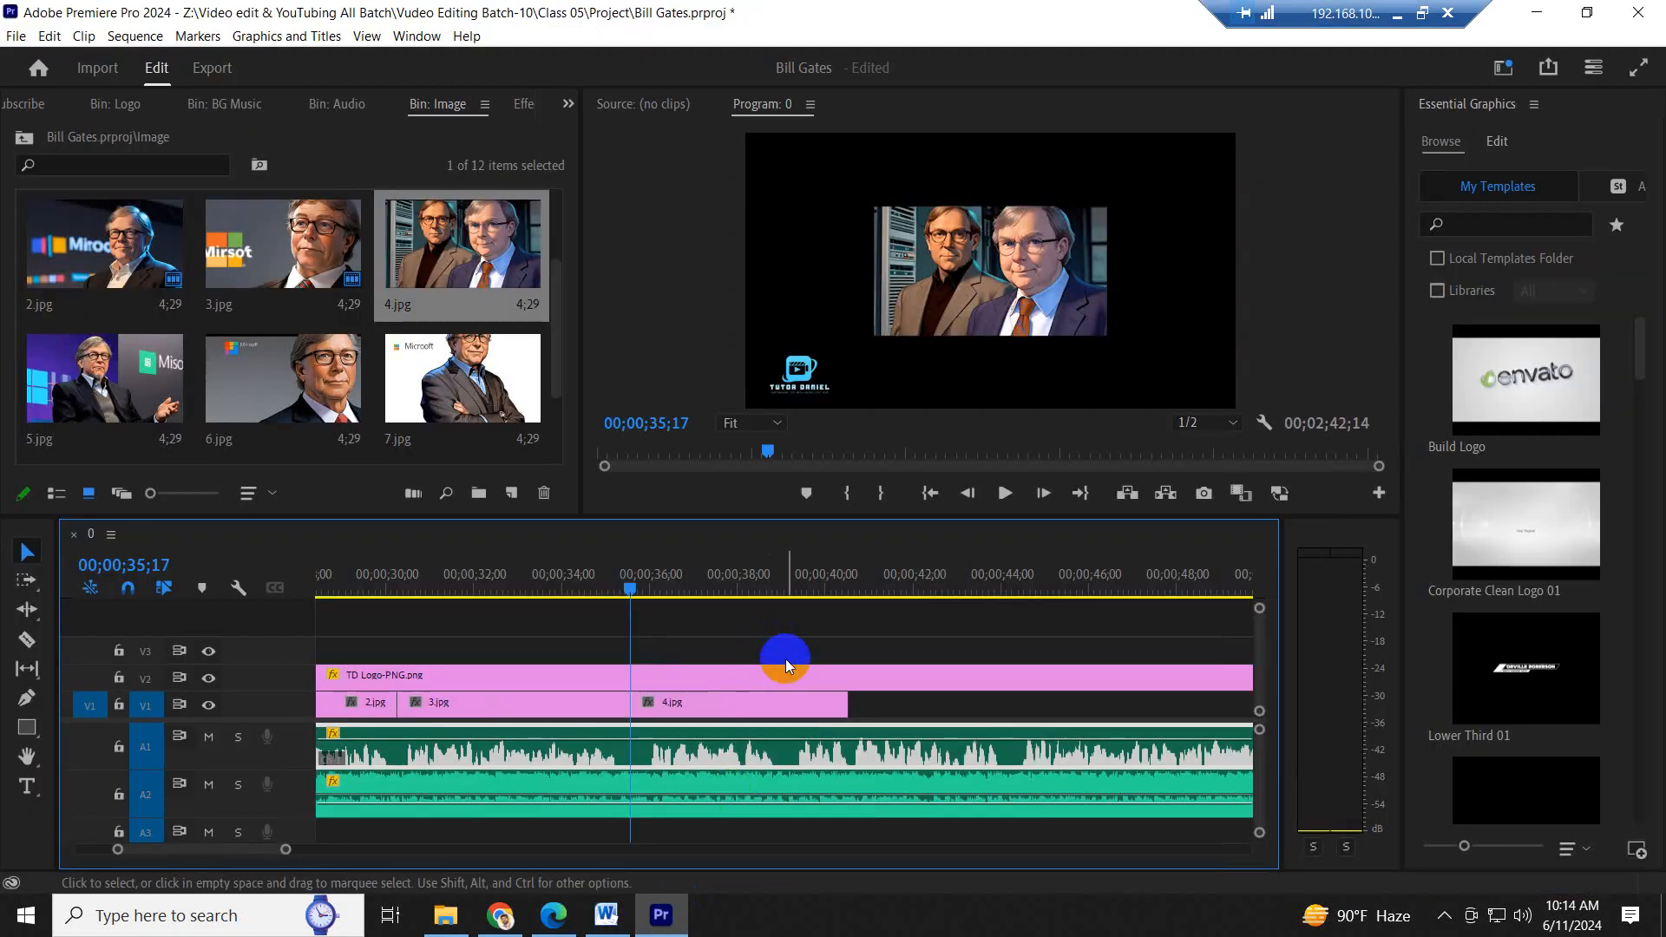
- Play the narration to the end of the Seattle sentence and shorten 4.jpg on V1 to end at 00;00;38;29
left_click(709, 577)
key("space")
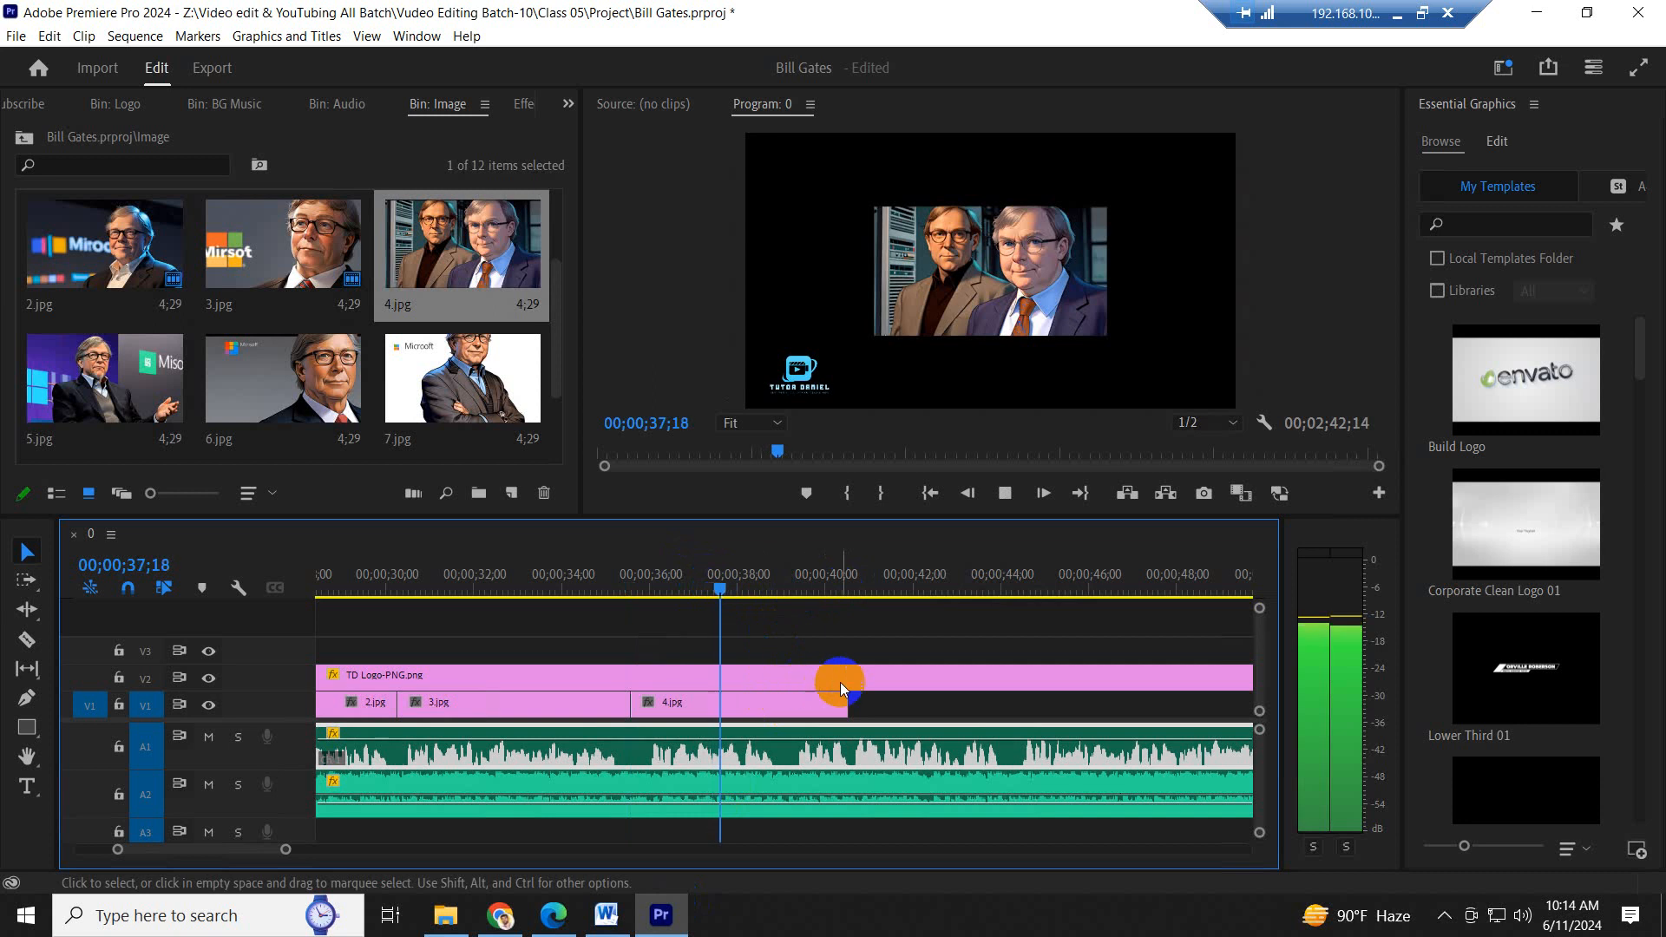
left_click_drag(847, 701, 779, 709)
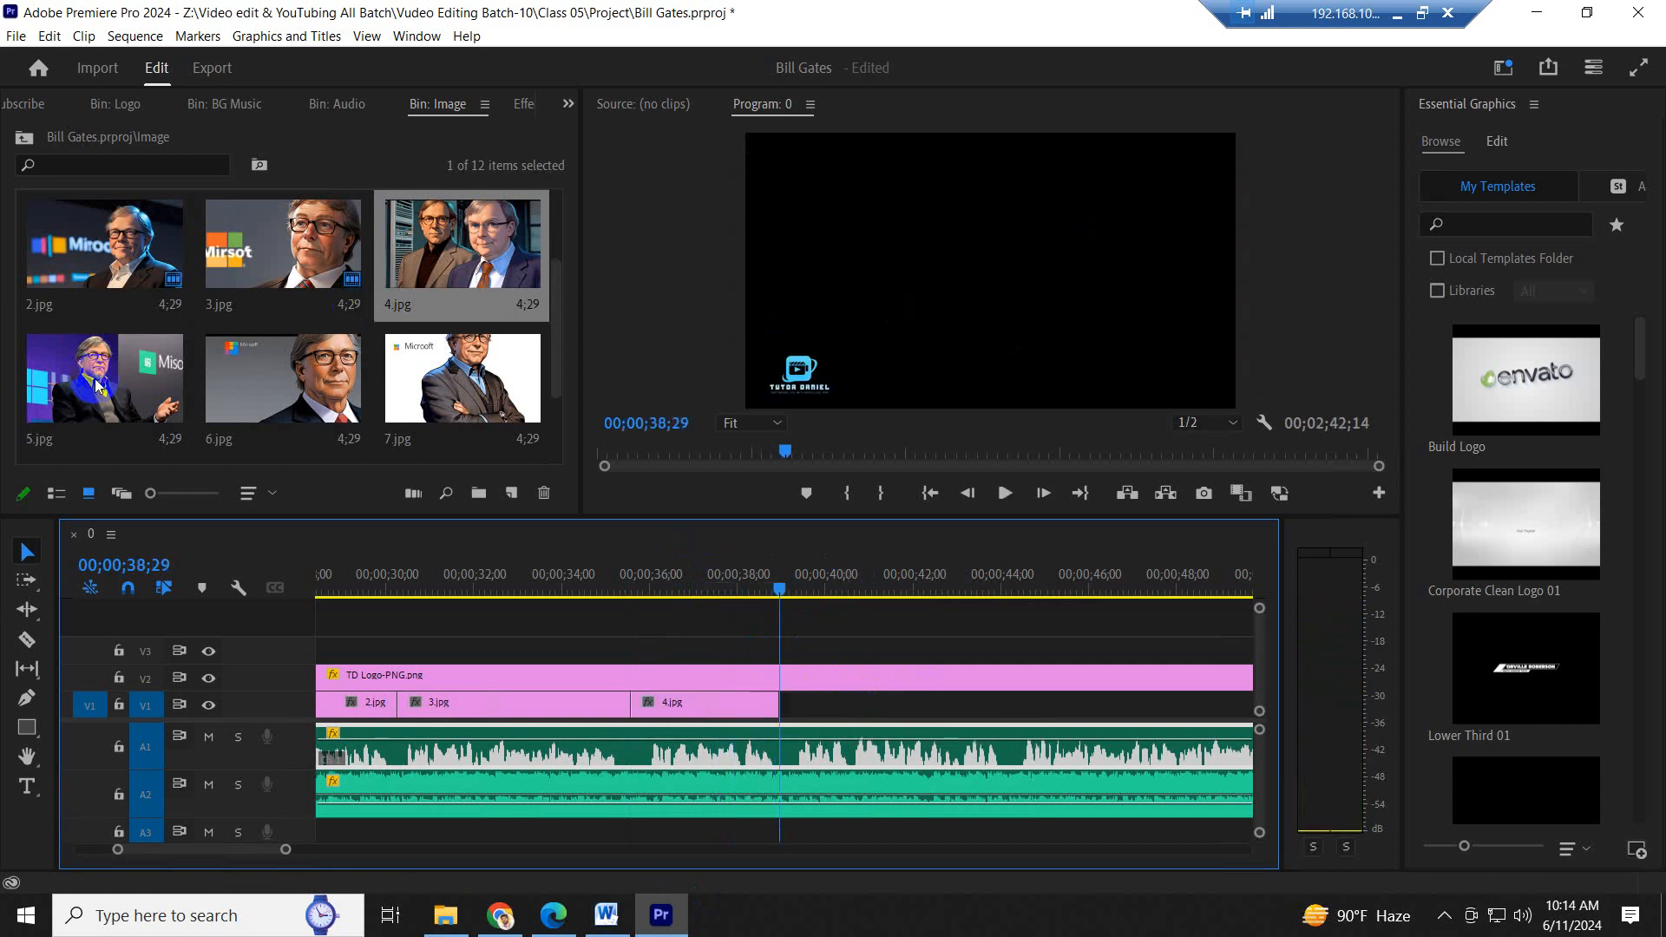
- Place 5.jpg on V1 directly after 4.jpg, highlight the "In 1975" to "New Mexico" sentence in Word, and return to Premiere Pro
left_click_drag(98, 386, 833, 697)
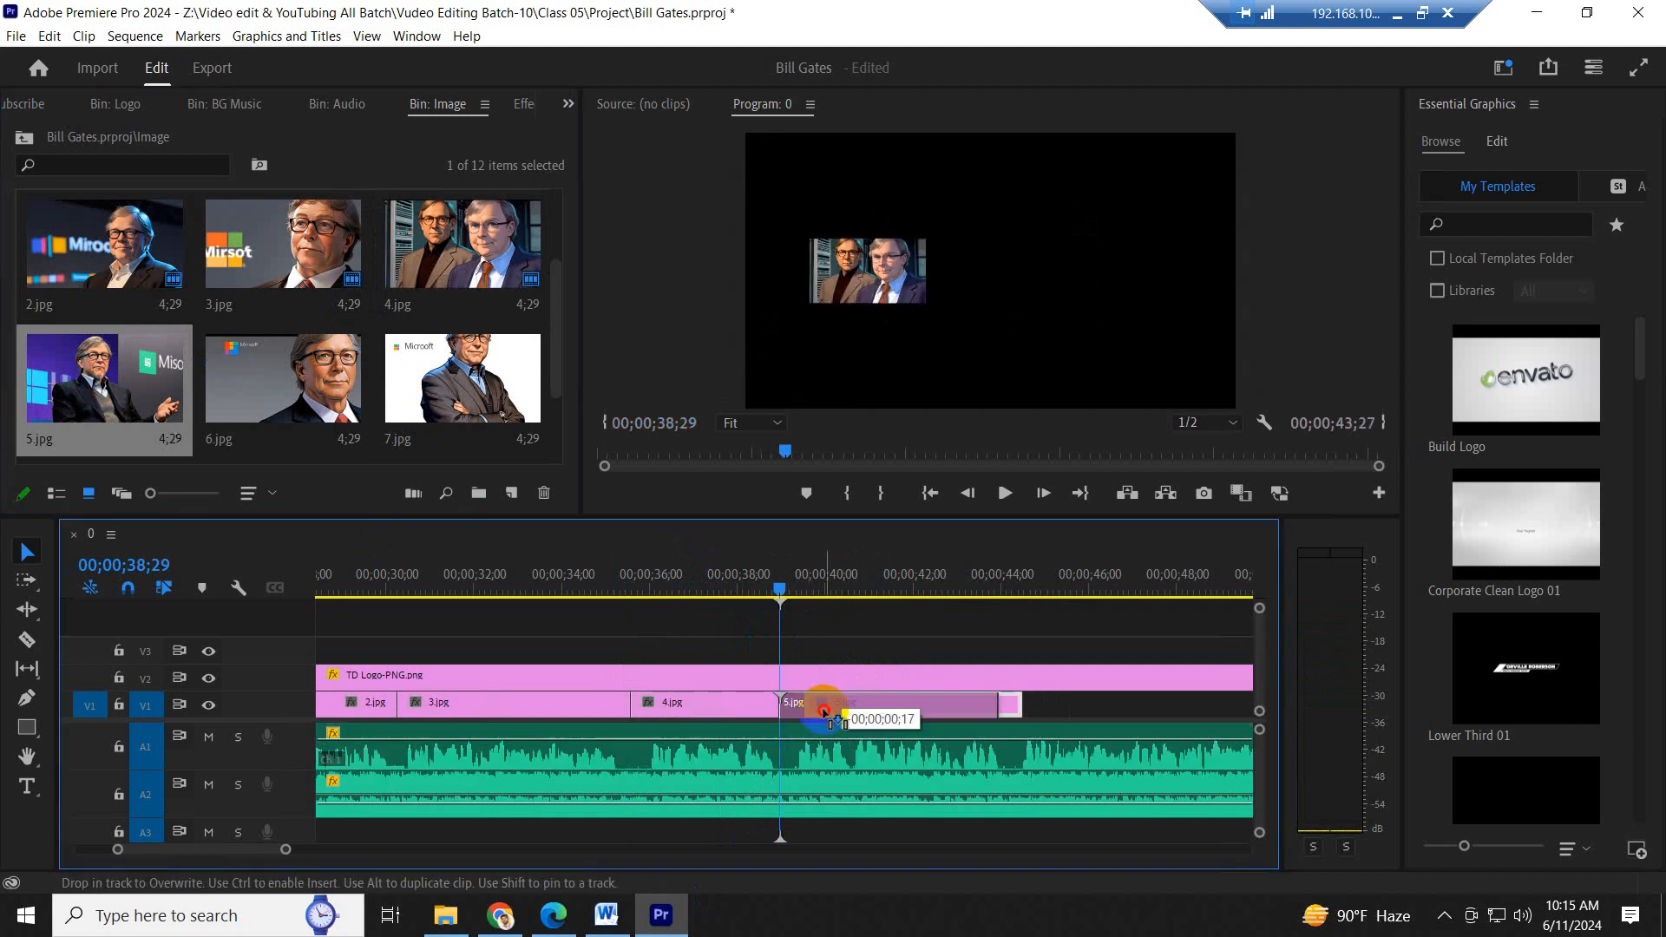
left_click(607, 914)
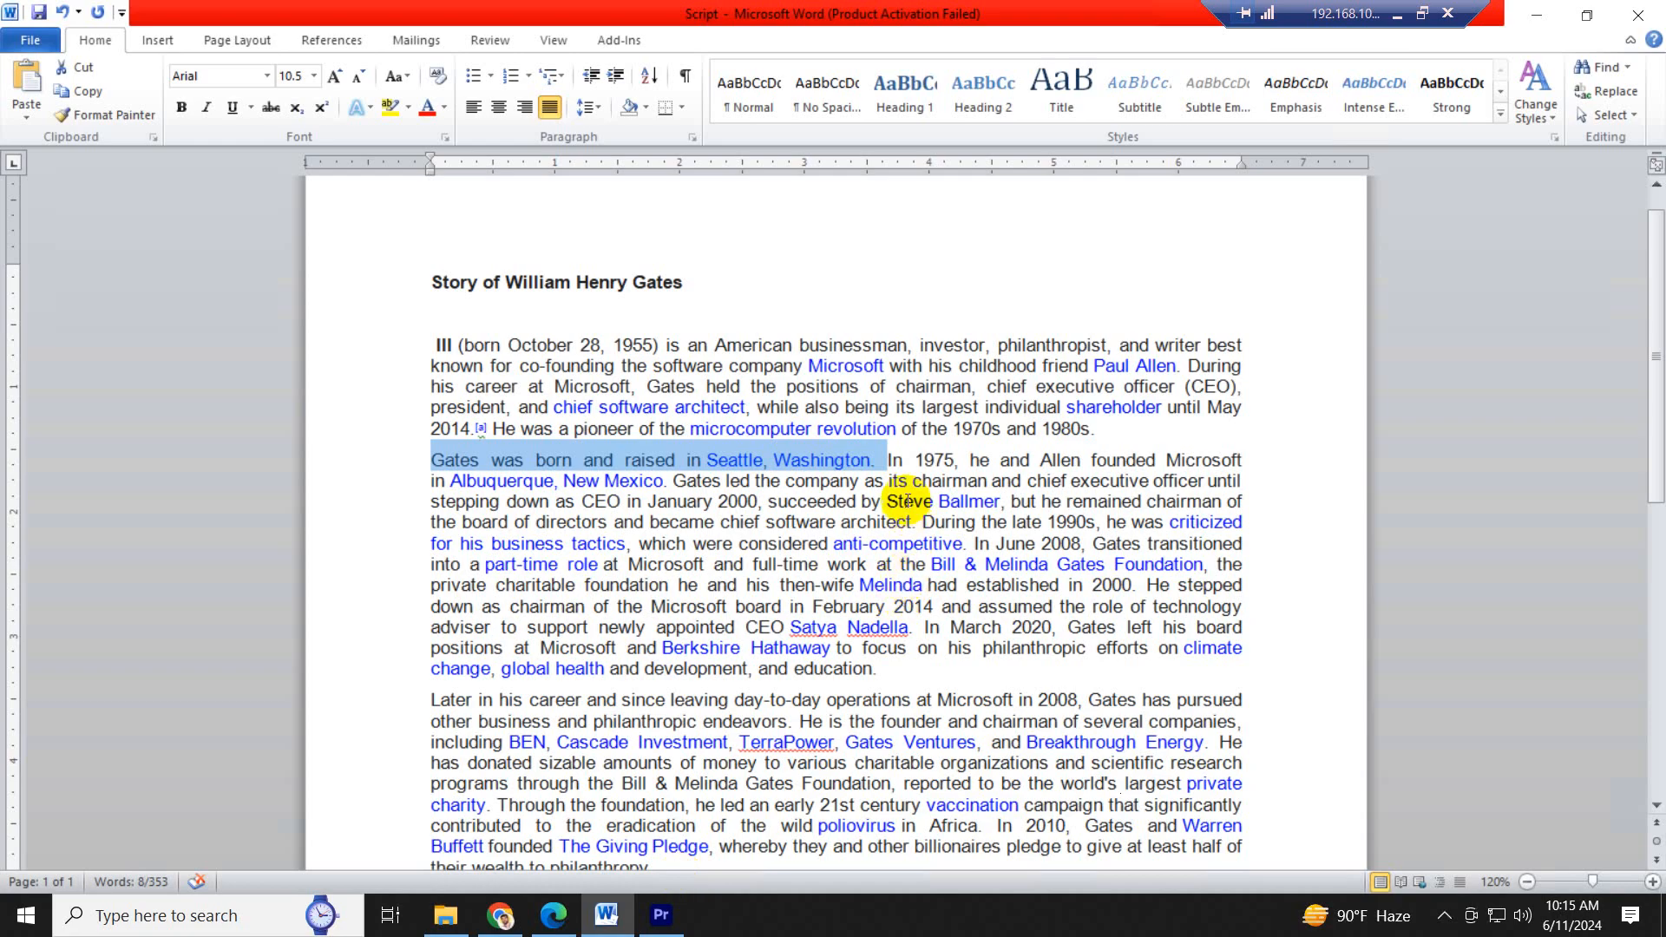
left_click(887, 460)
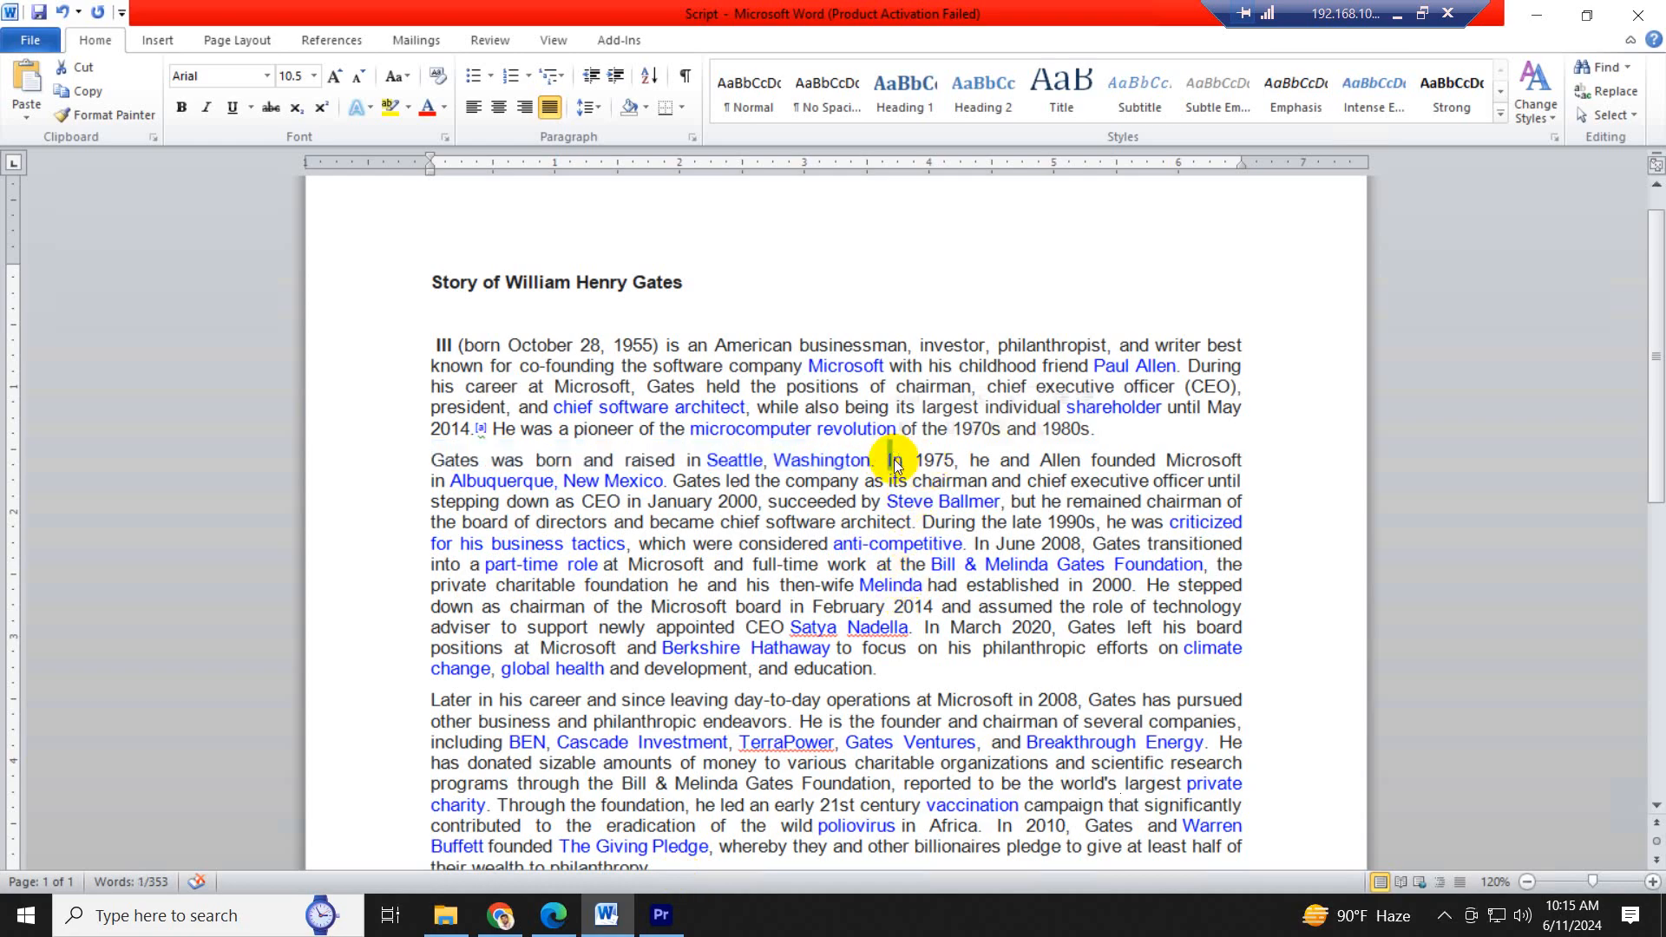
left_click_drag(888, 460, 664, 481)
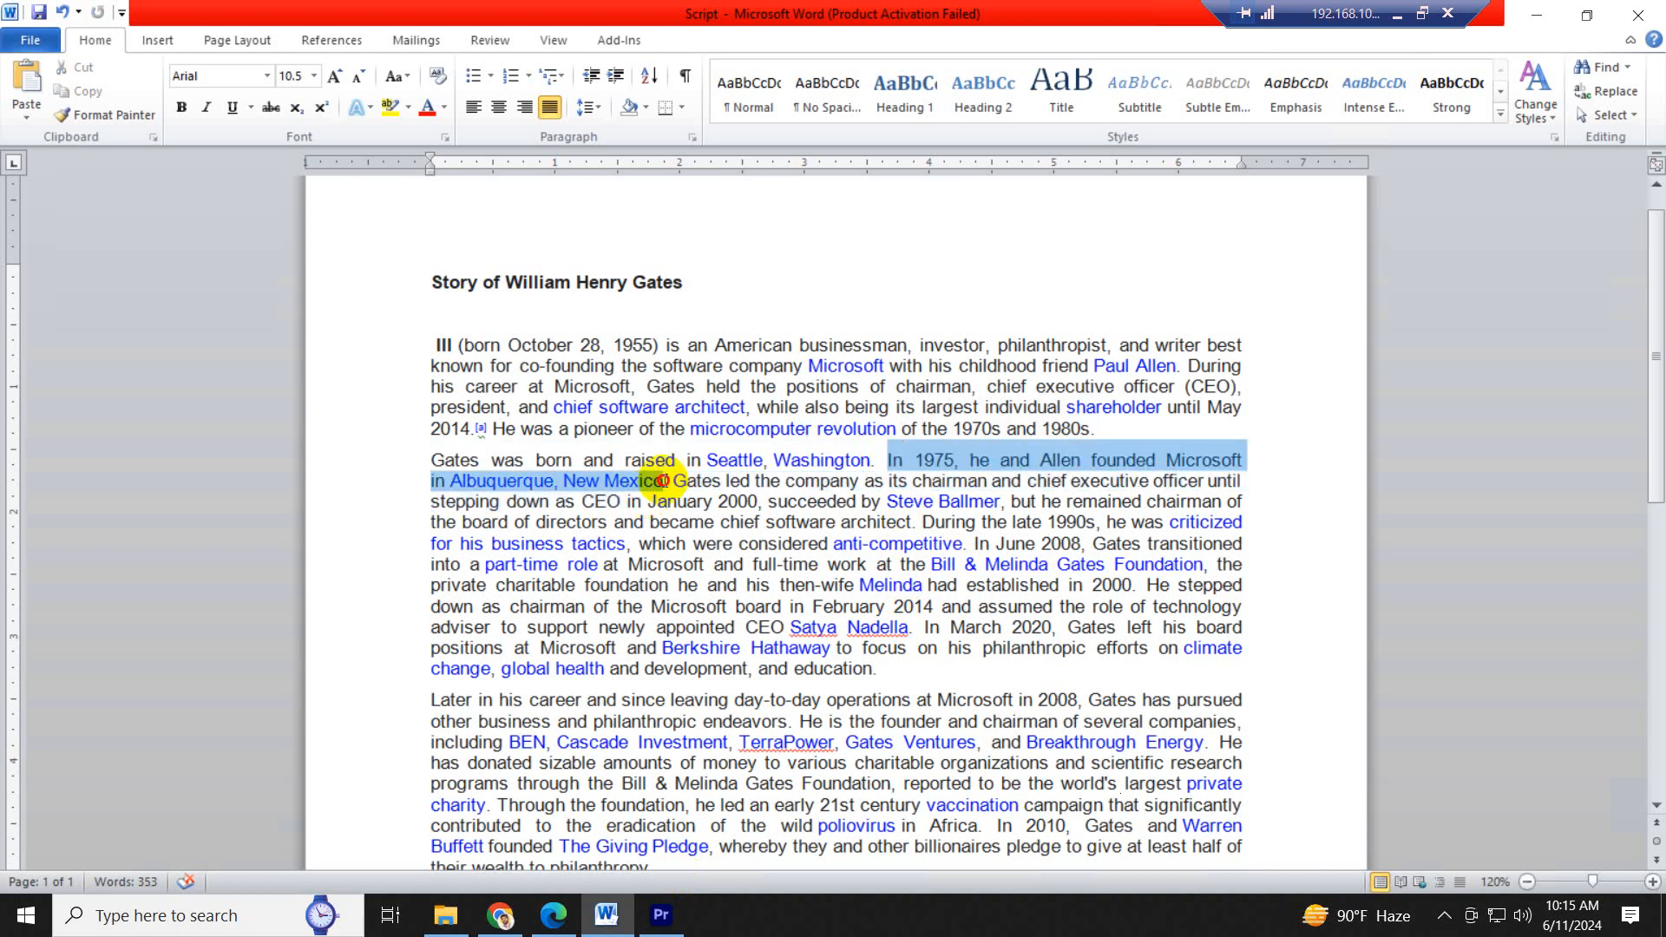
left_click(660, 915)
- Play the narration over 5.jpg and extend the clip slightly on V1 to the end of the 1975 sentence
left_click(830, 694)
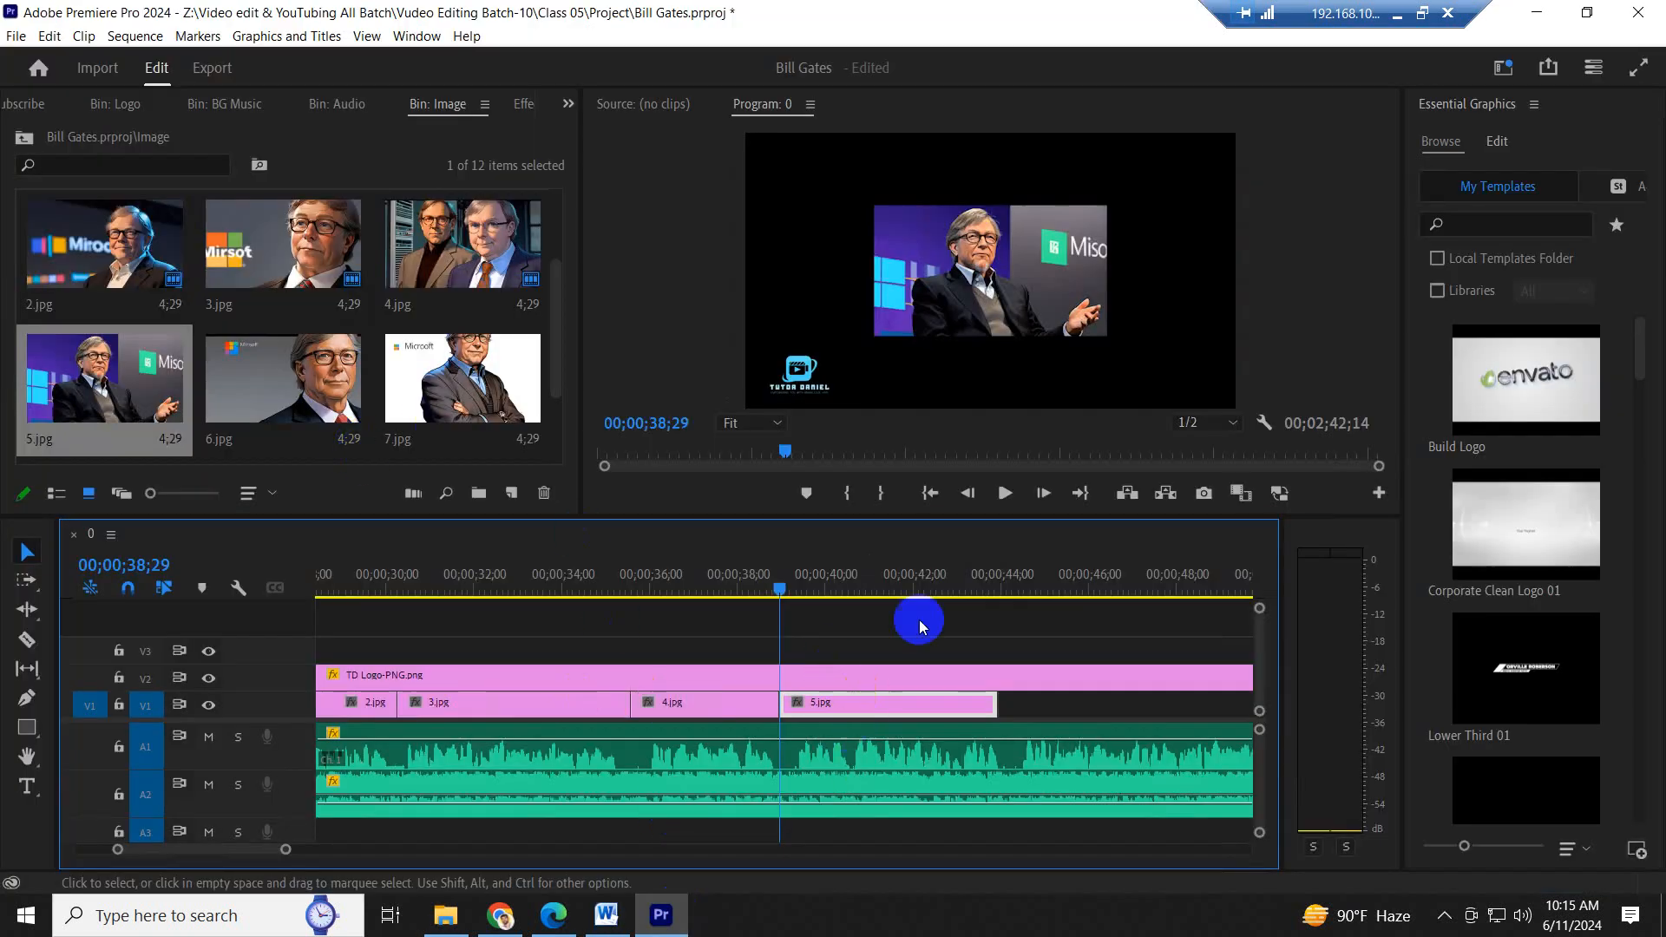
key("space")
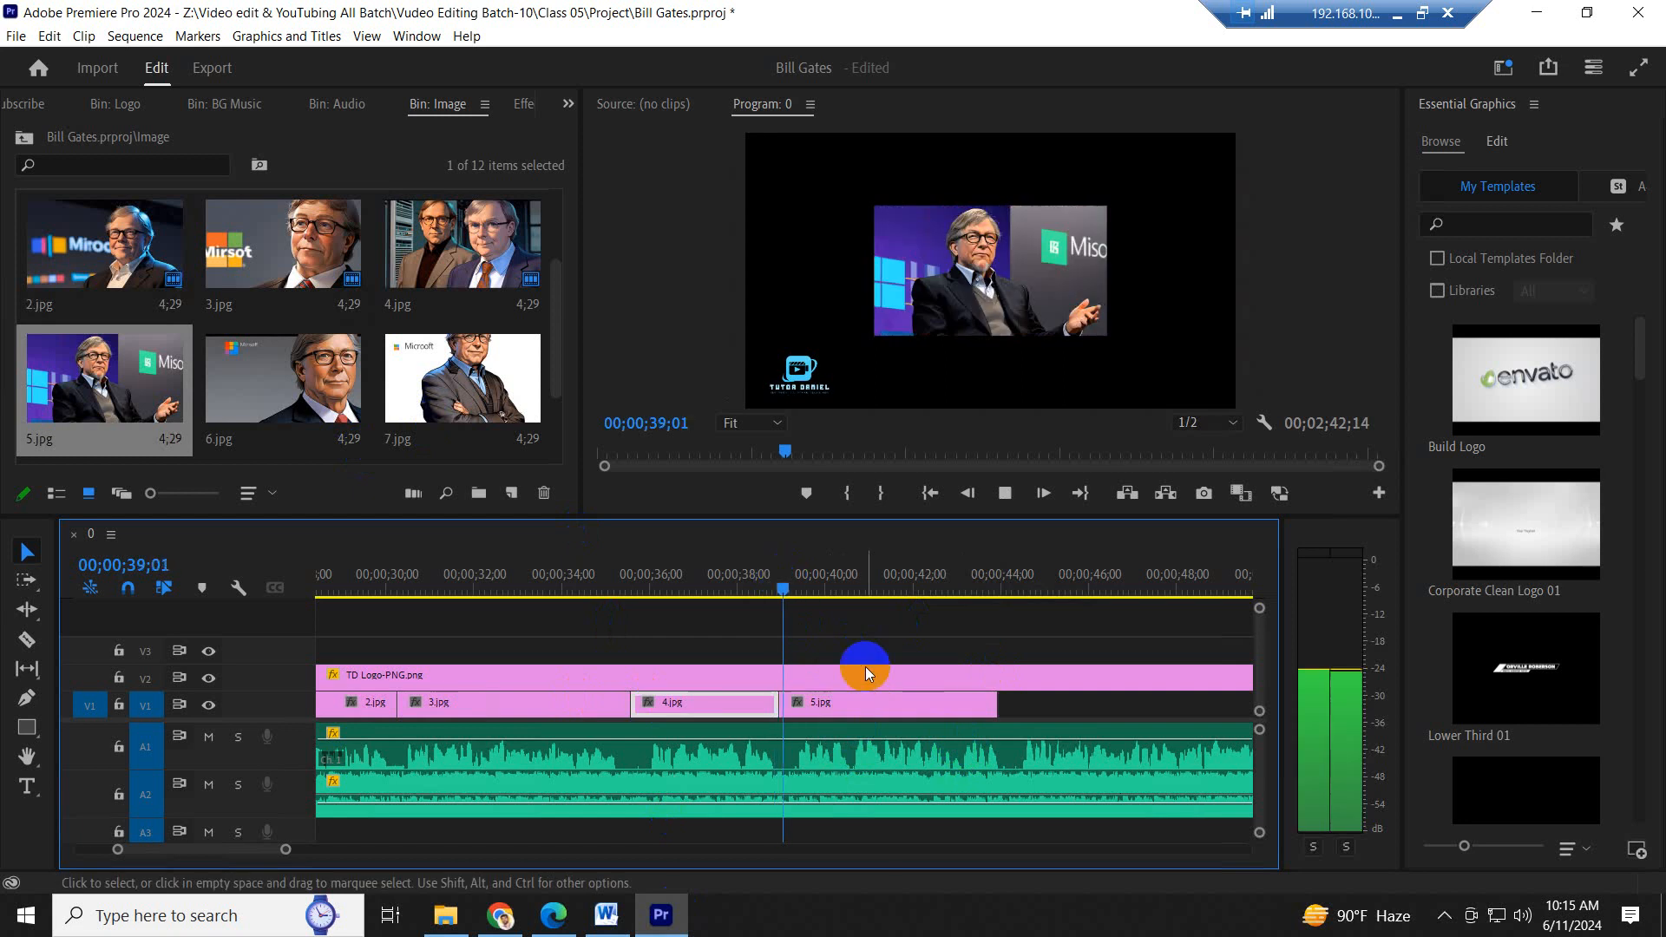
left_click_drag(1003, 712, 1011, 714)
scroll(994, 744, "down", 7)
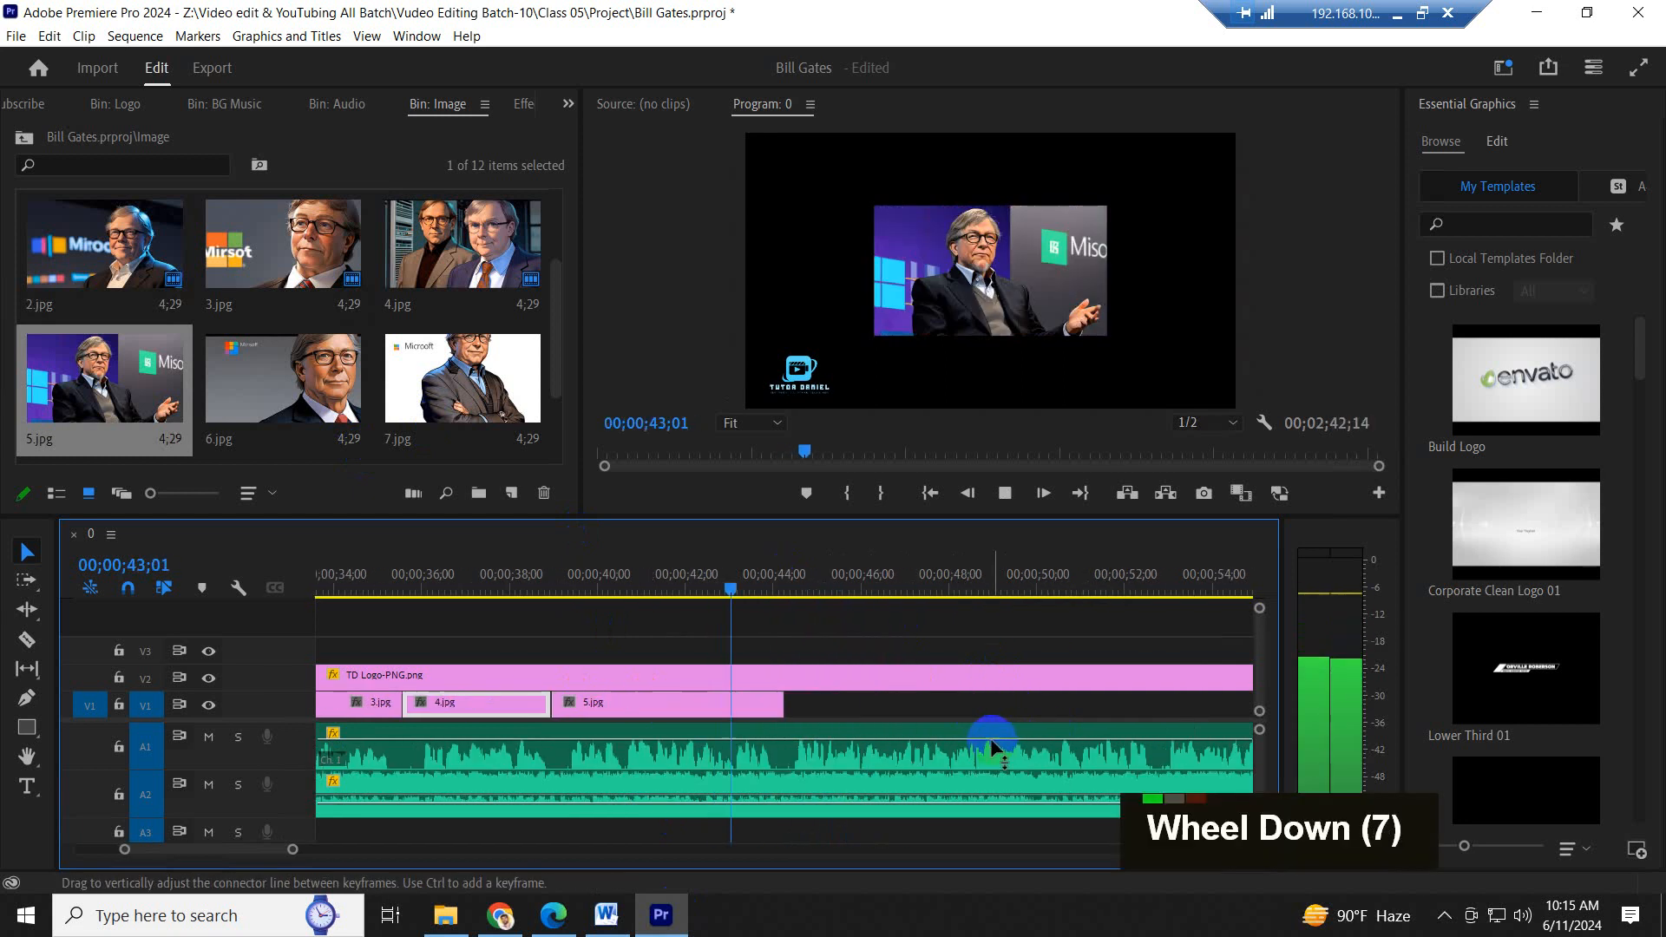
key("space")
- Place 6.jpg on V1 directly after 5.jpg, highlight "Gates led the company" to "chief software architect" in Word, and return to Premiere Pro
scroll(958, 712, "down", 13)
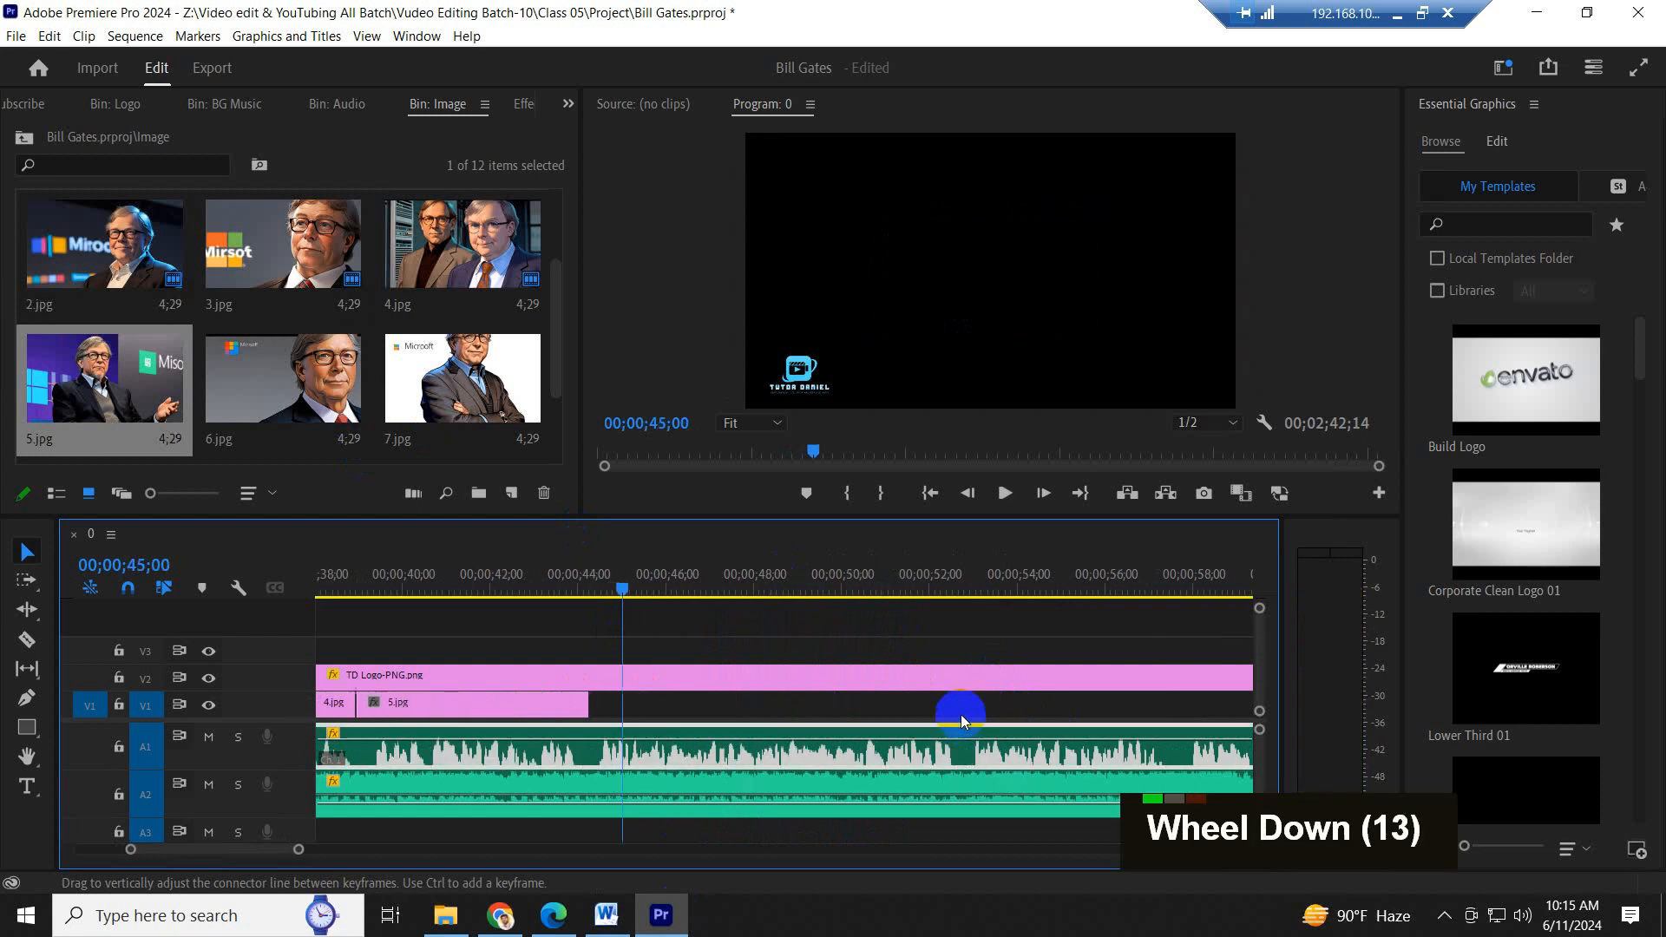
left_click_drag(295, 373, 589, 703)
left_click(607, 915)
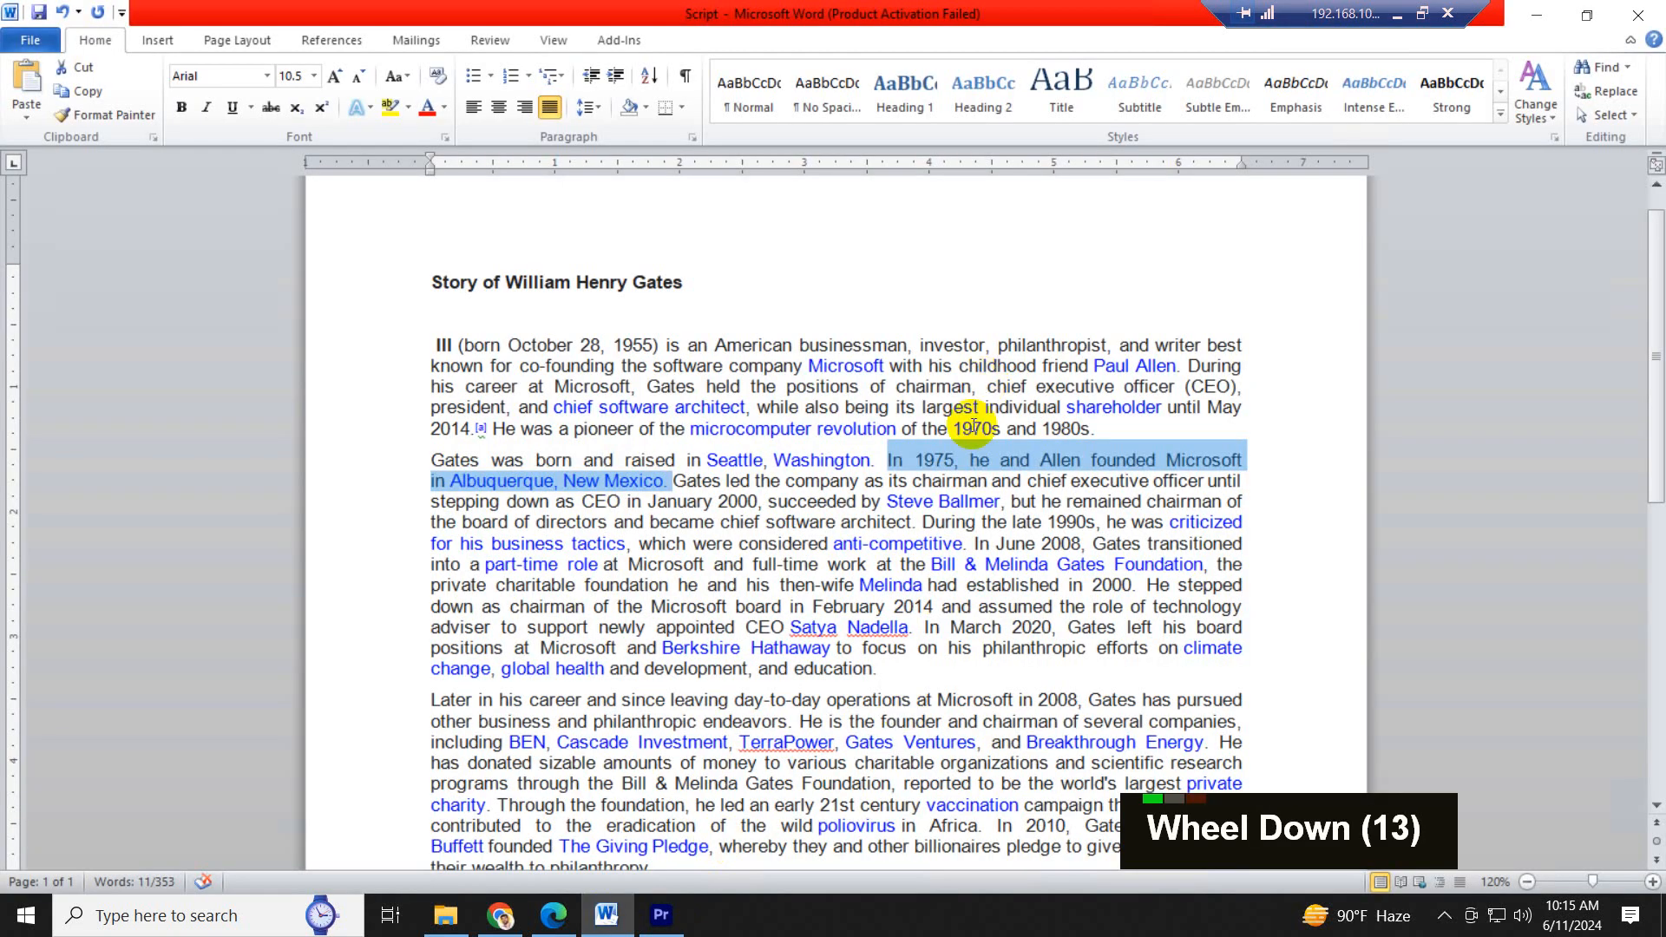
left_click_drag(675, 482, 904, 519)
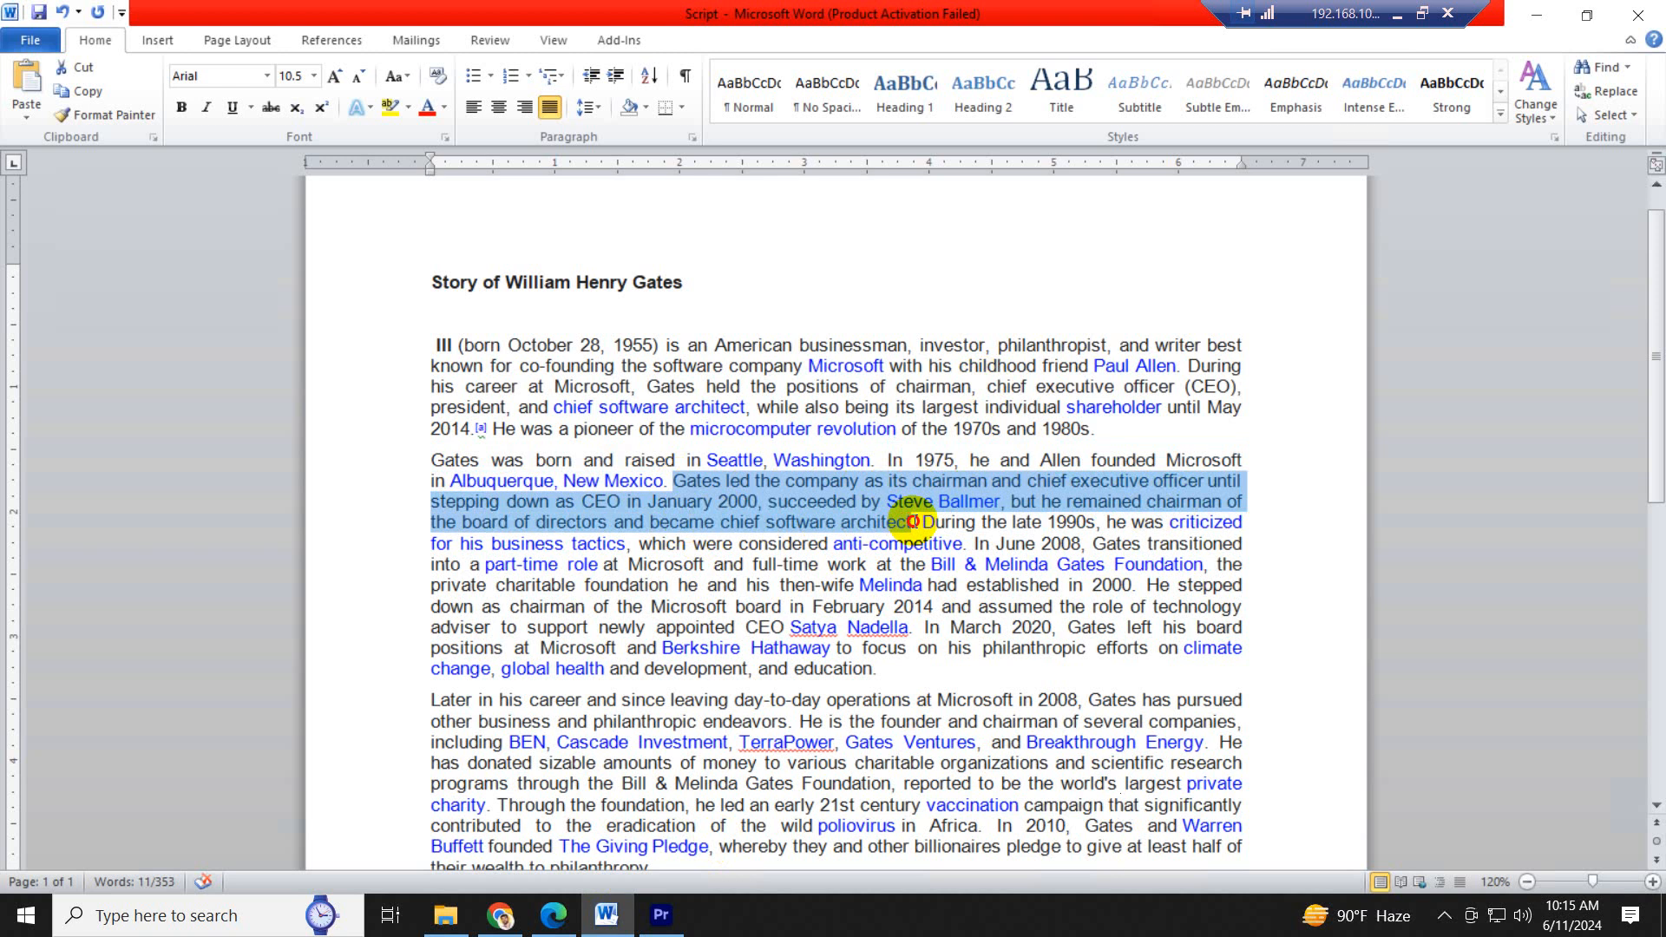
left_click_drag(916, 527, 915, 526)
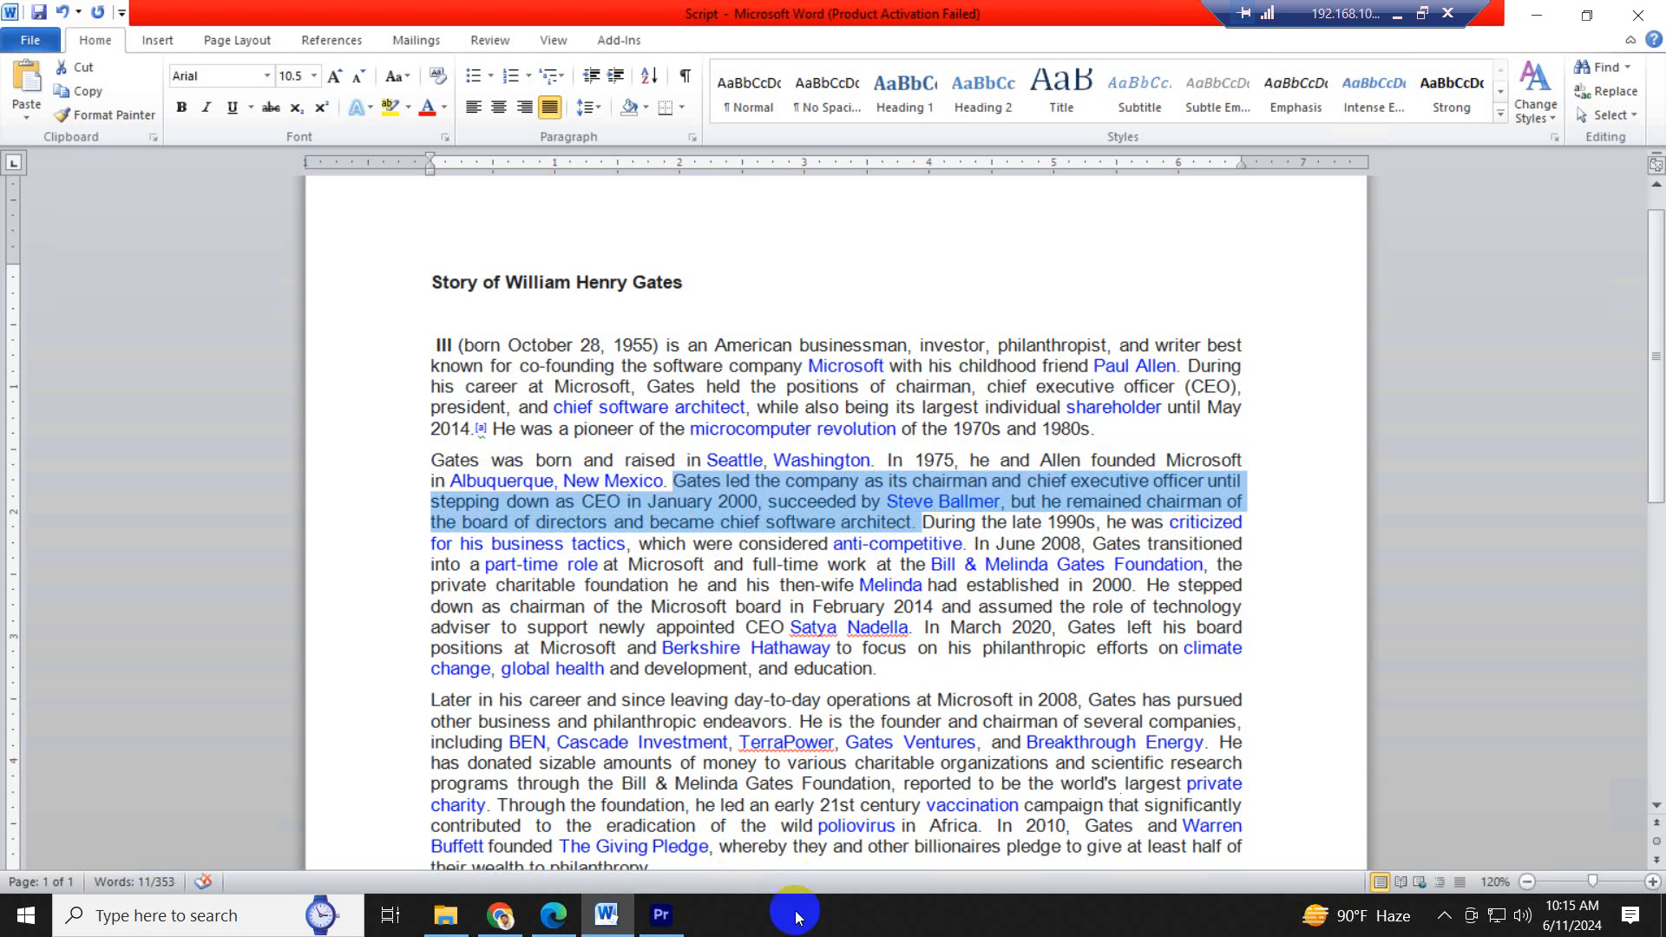
left_click(662, 916)
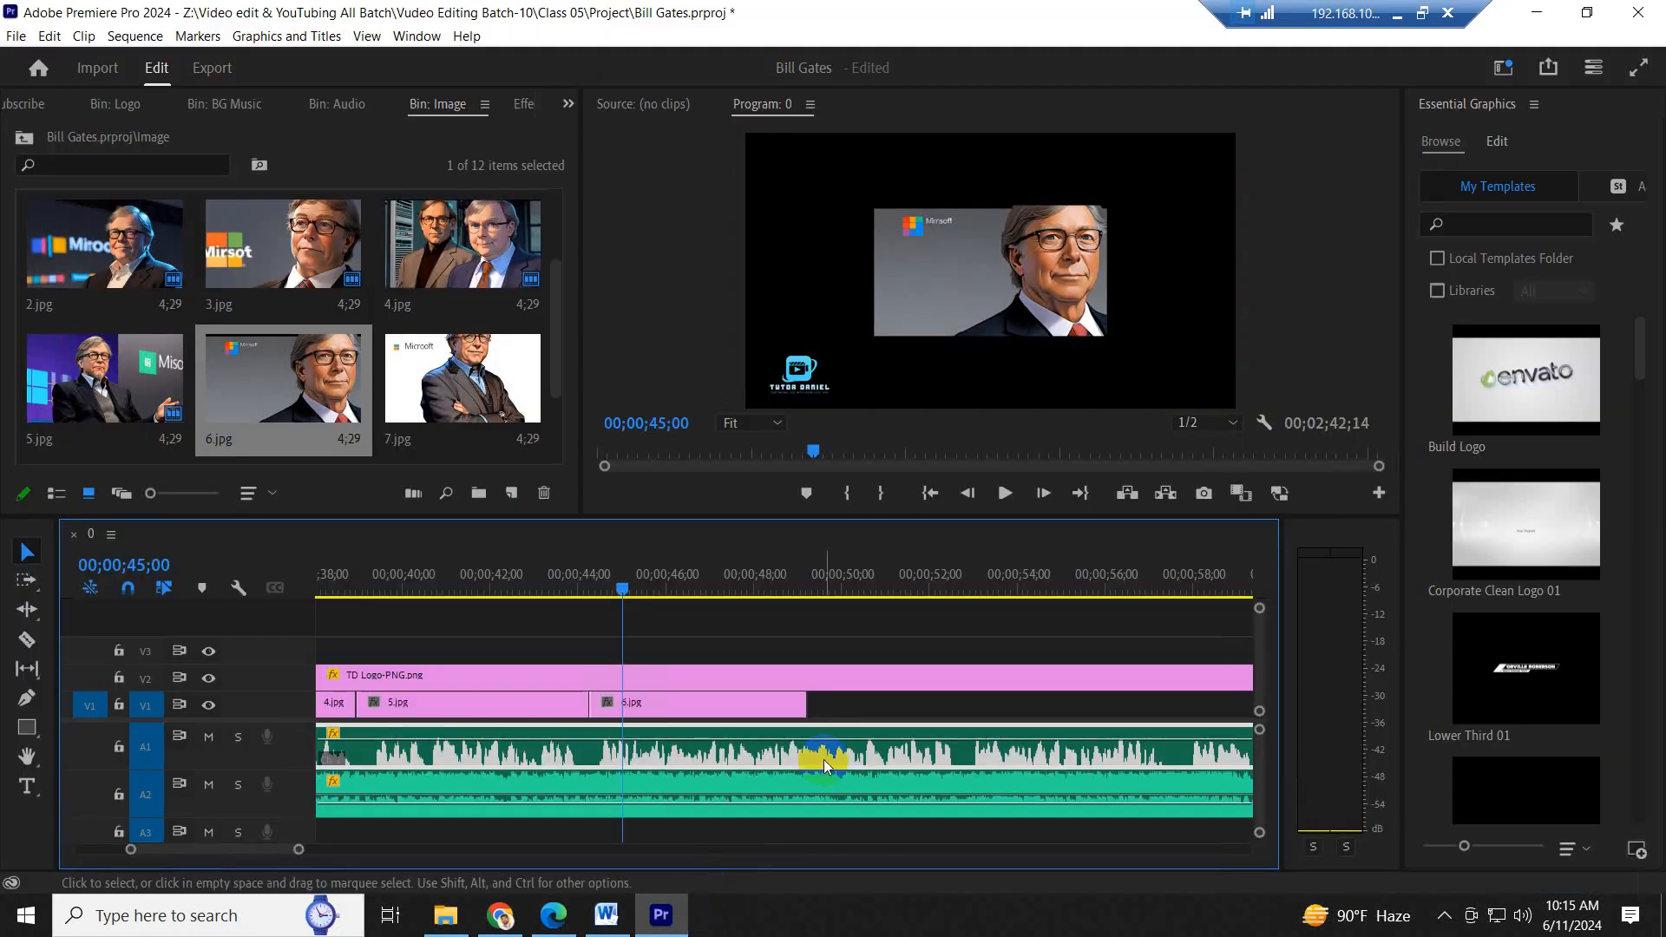
- Play the narration to the end of the "chief software architect" sentence, extend 6.jpg on V1 to 00;00;57;16, and save the project
left_click(882, 582)
key("space")
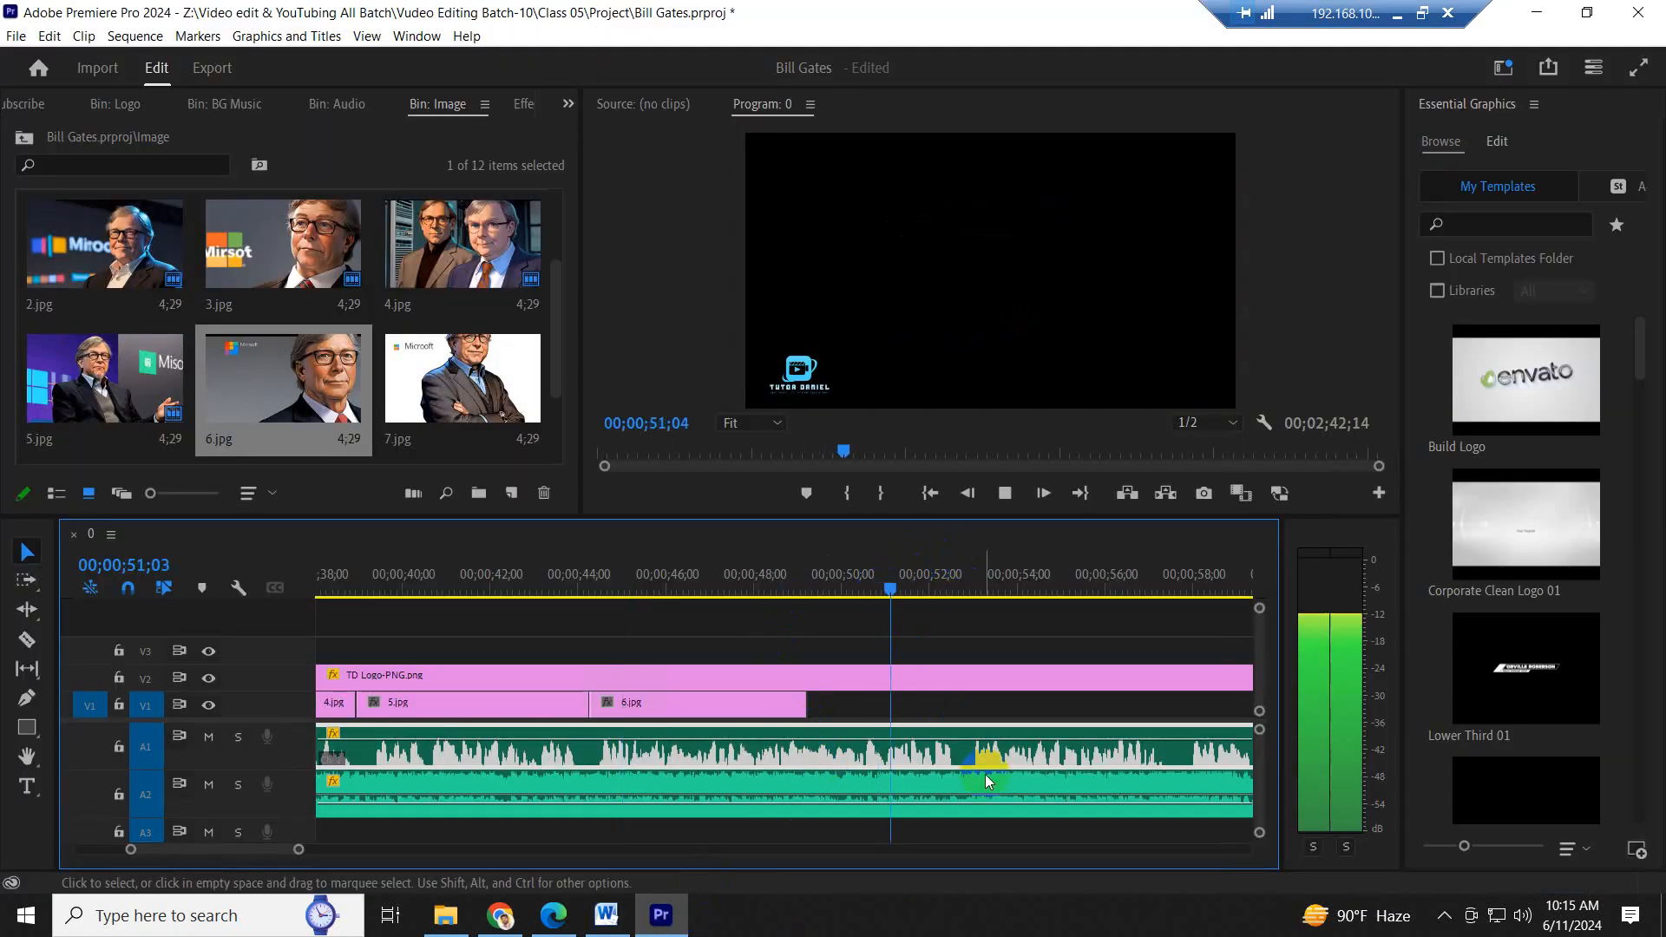
left_click(1027, 814)
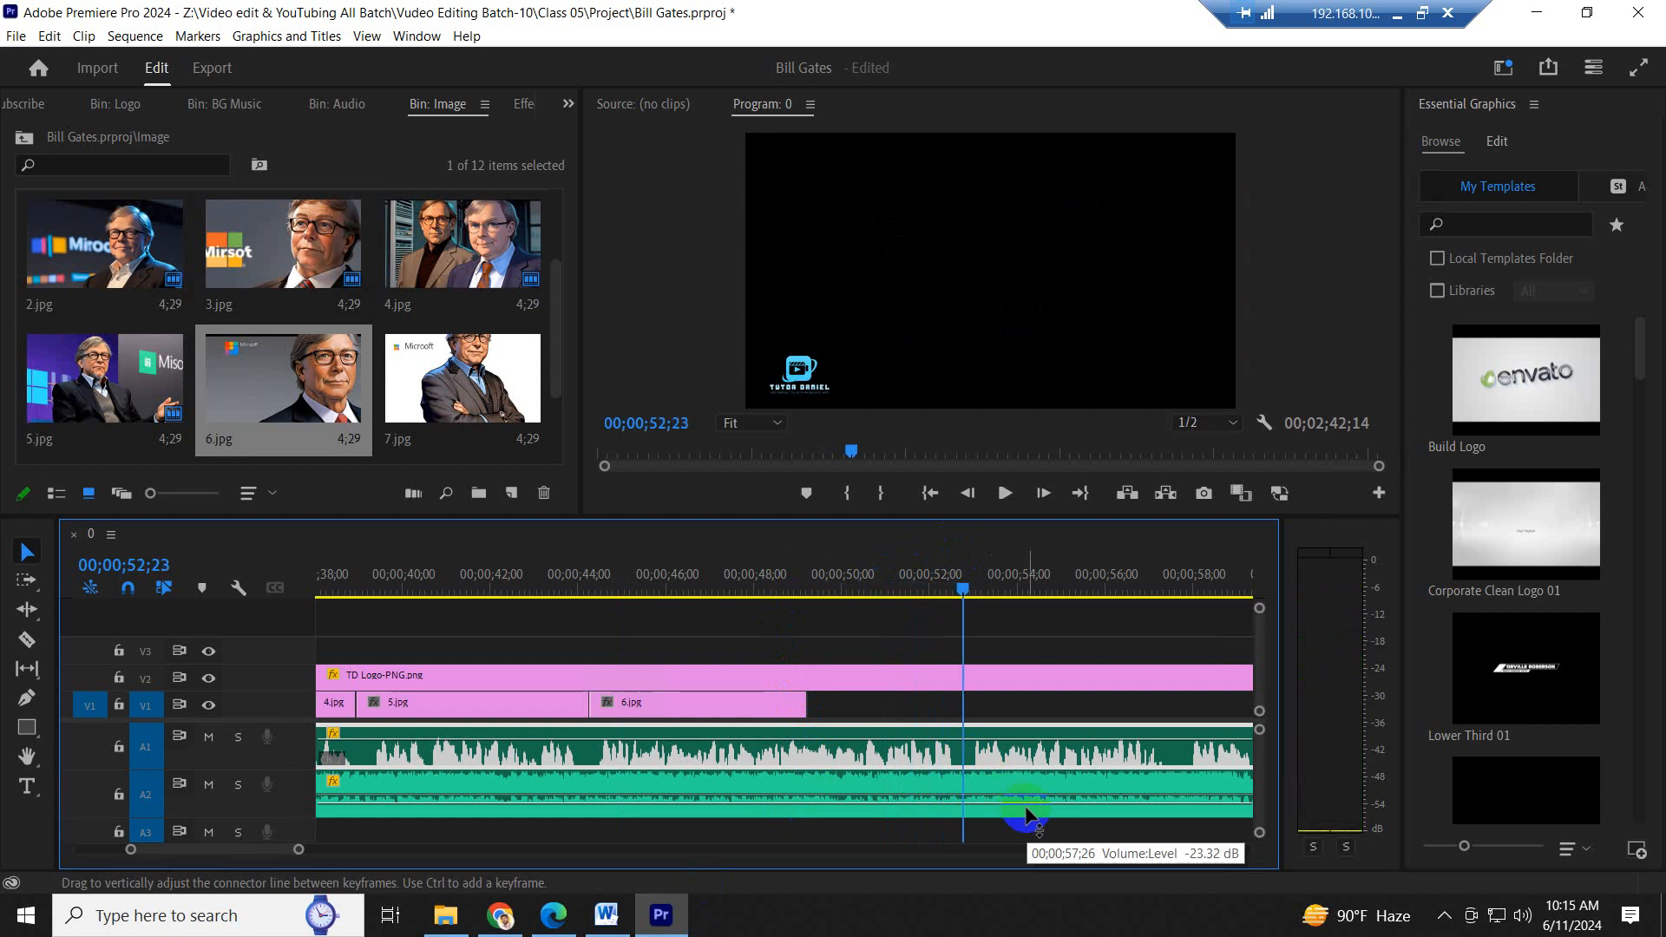
scroll(808, 599, "down", 3)
left_click(738, 576)
key("space")
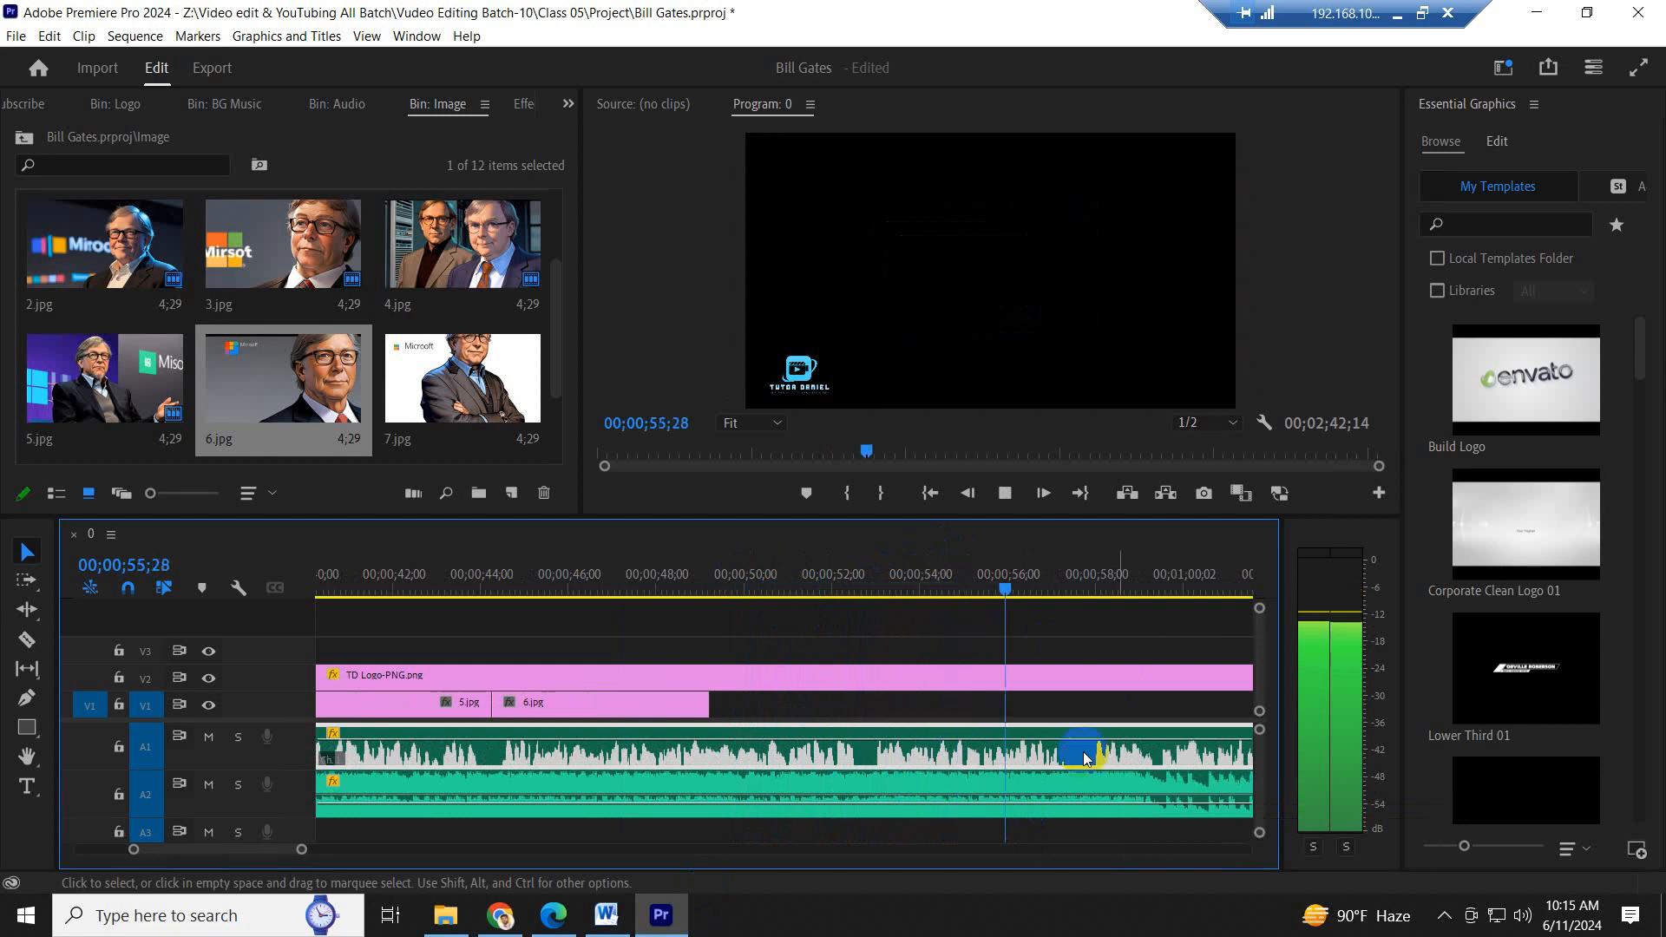
key("space")
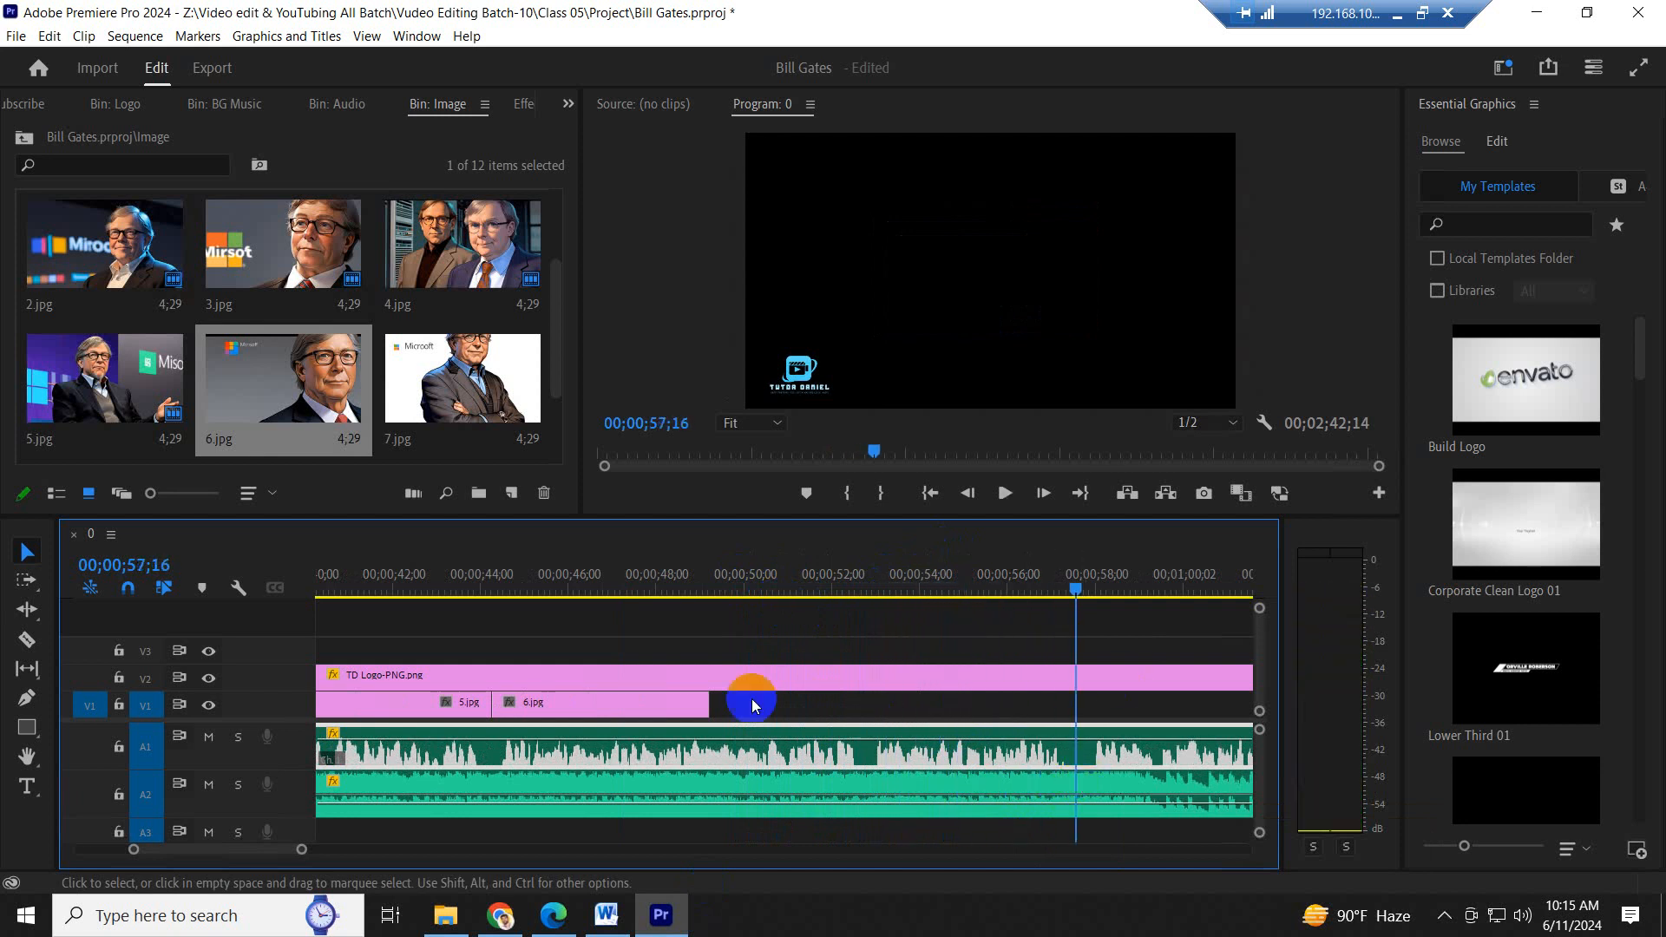
left_click_drag(711, 704, 1079, 710)
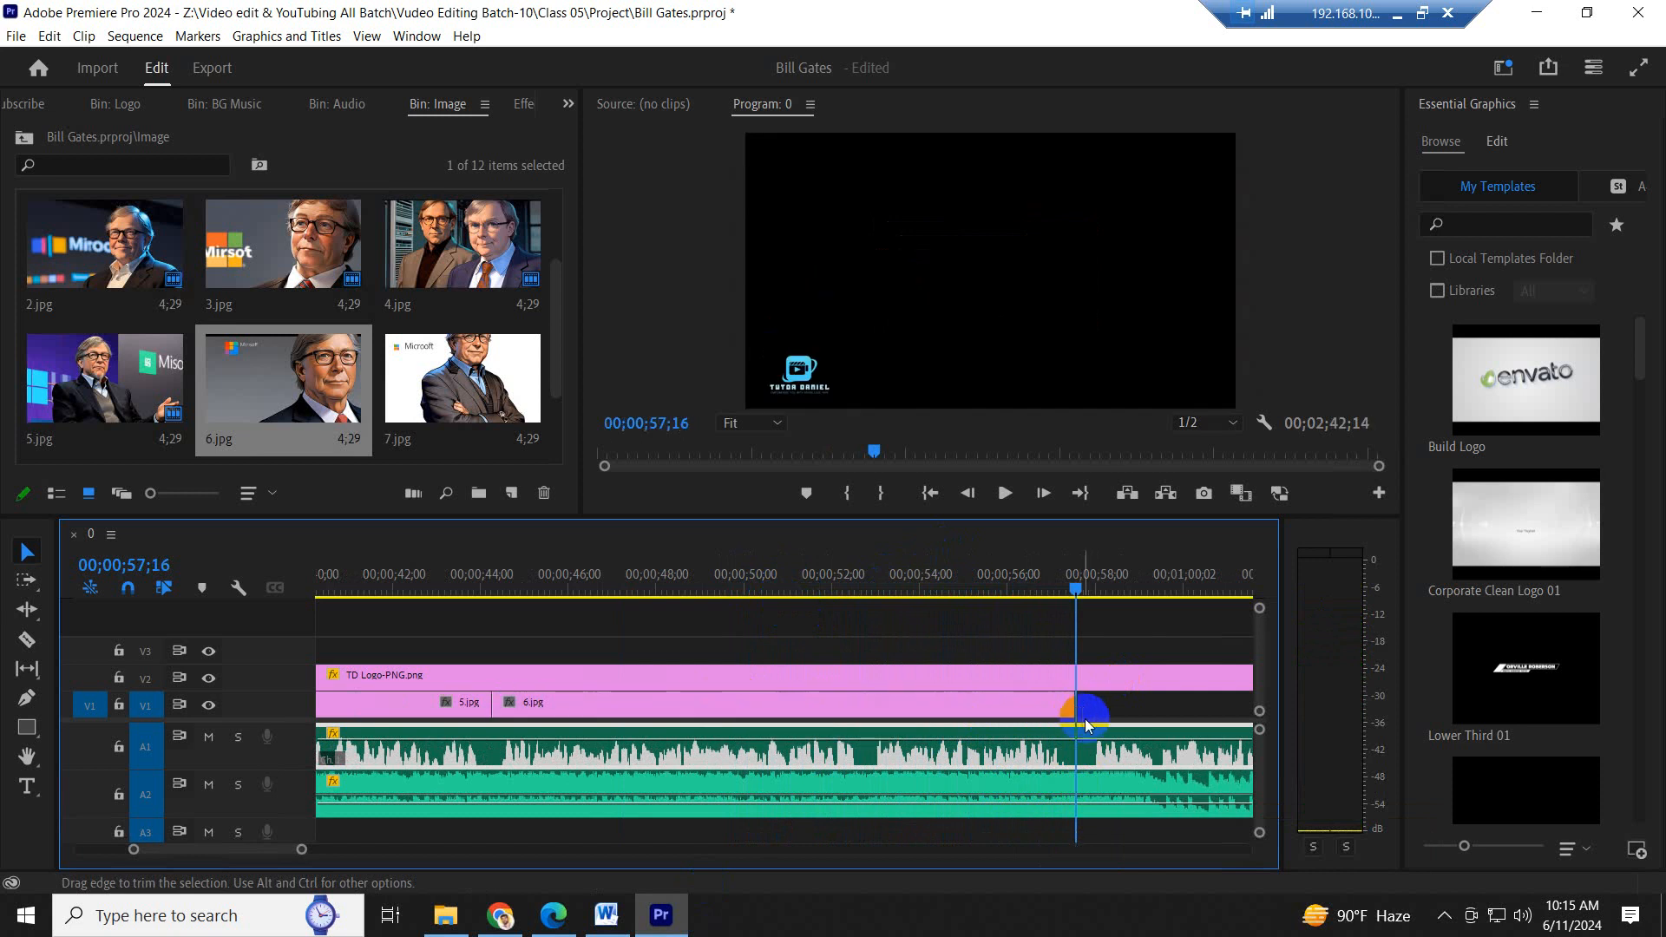
scroll(825, 714, "down", 20)
key("ctrl+s")
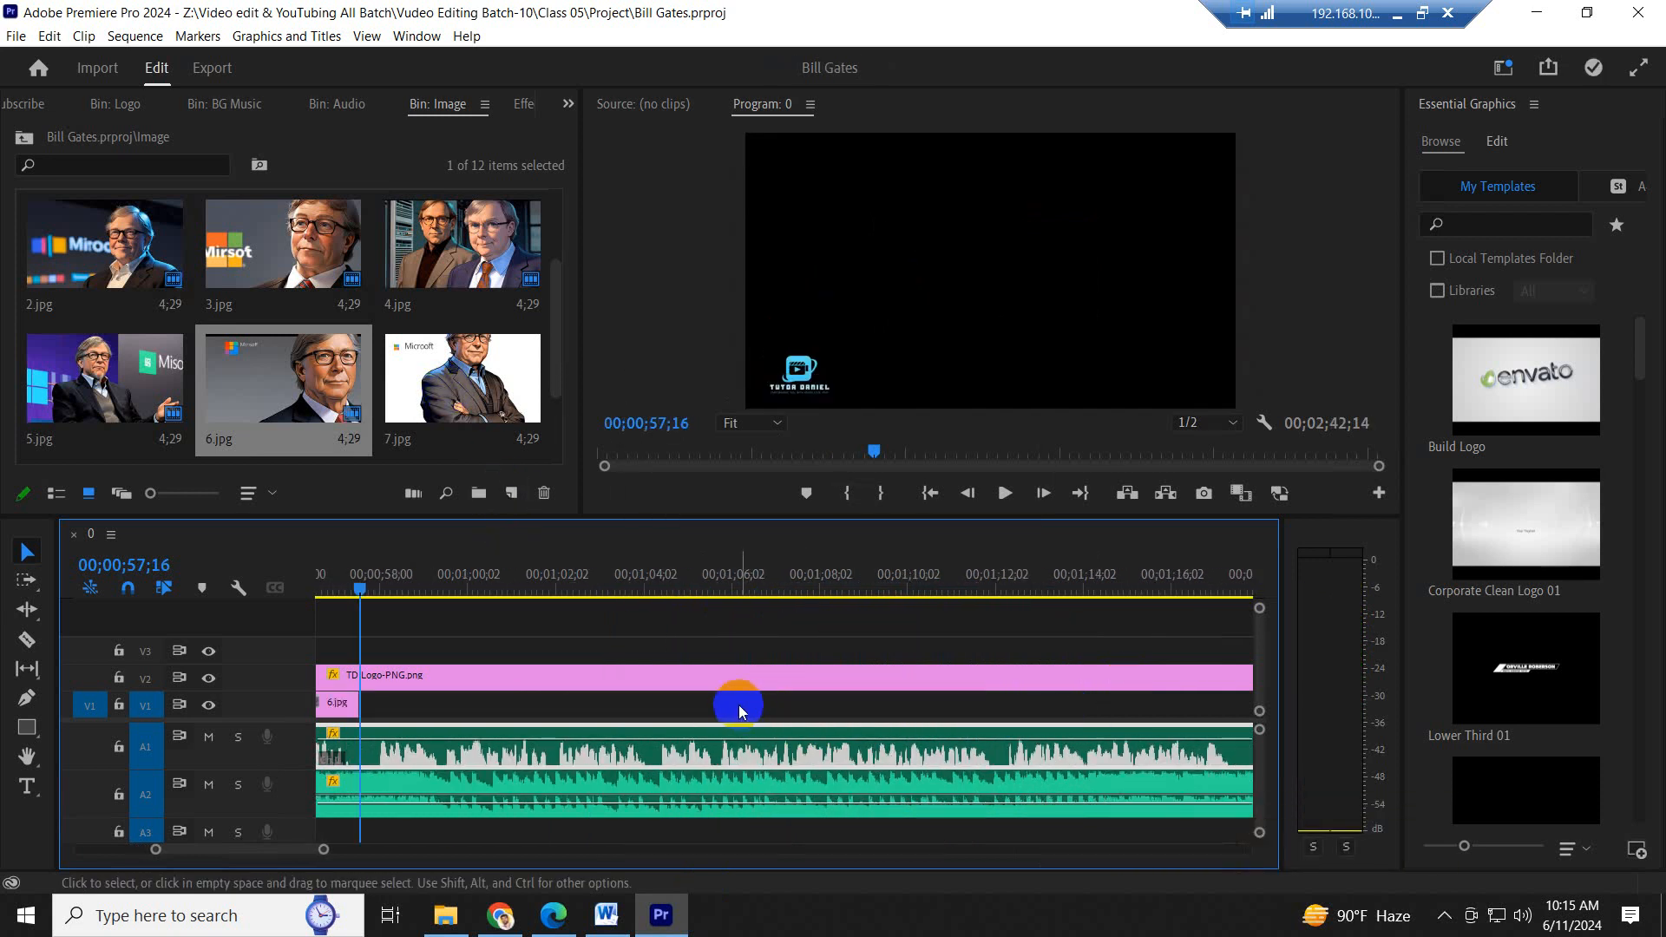
key("minus")
left_click_drag(577, 705, 789, 709)
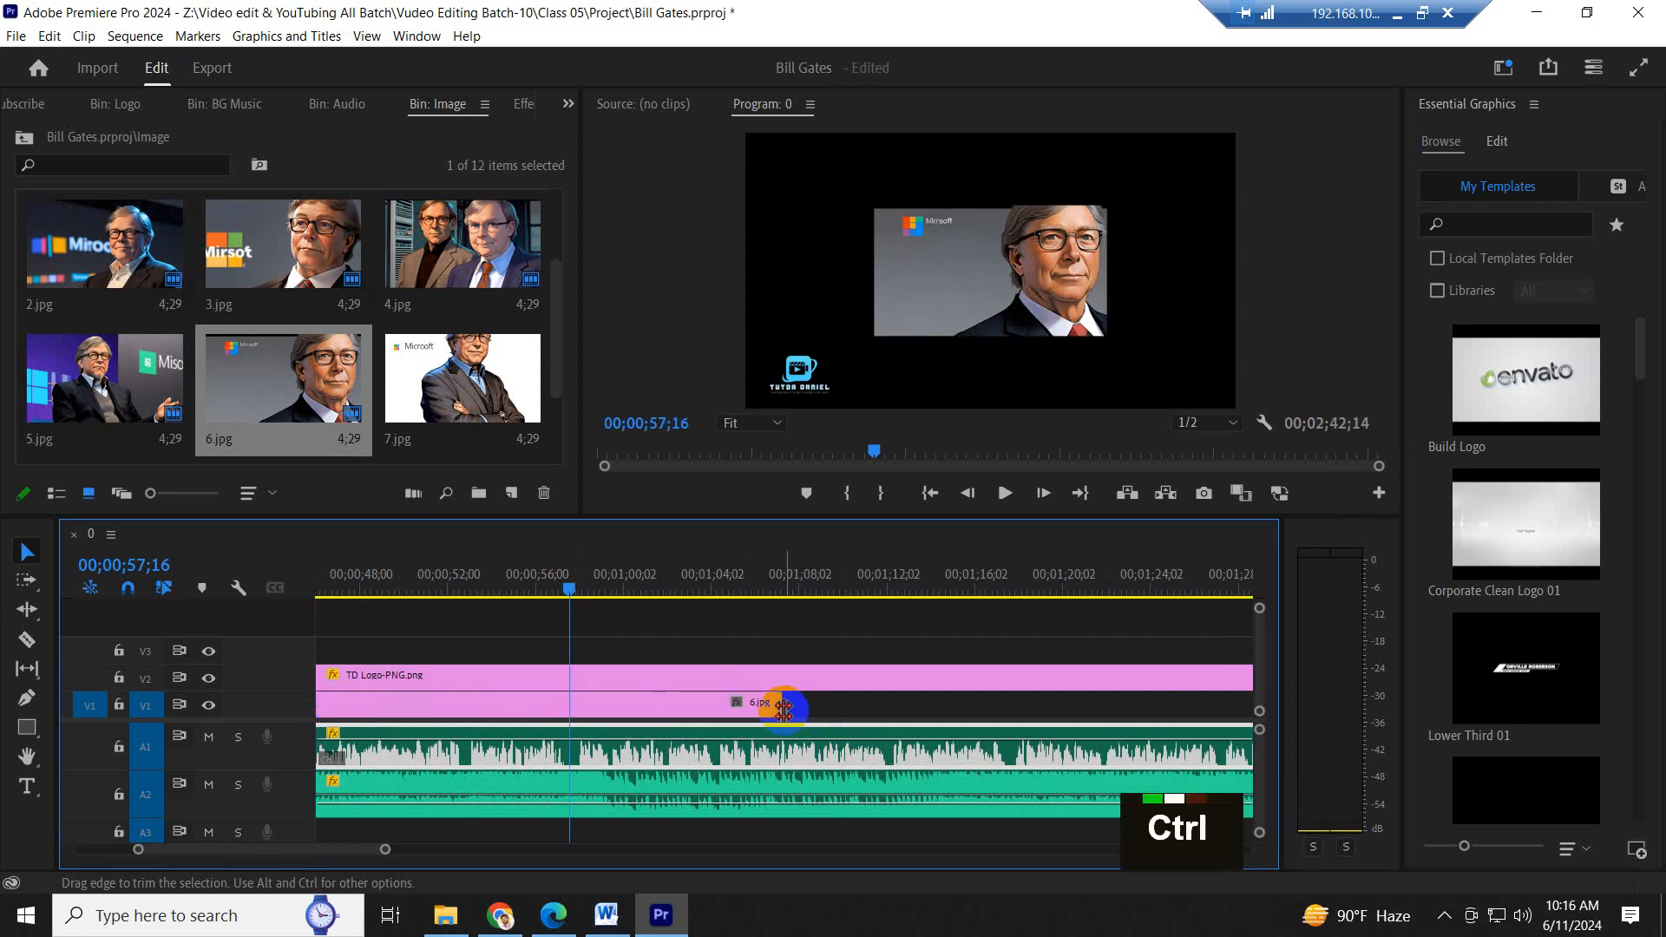
key("ctrl+z")
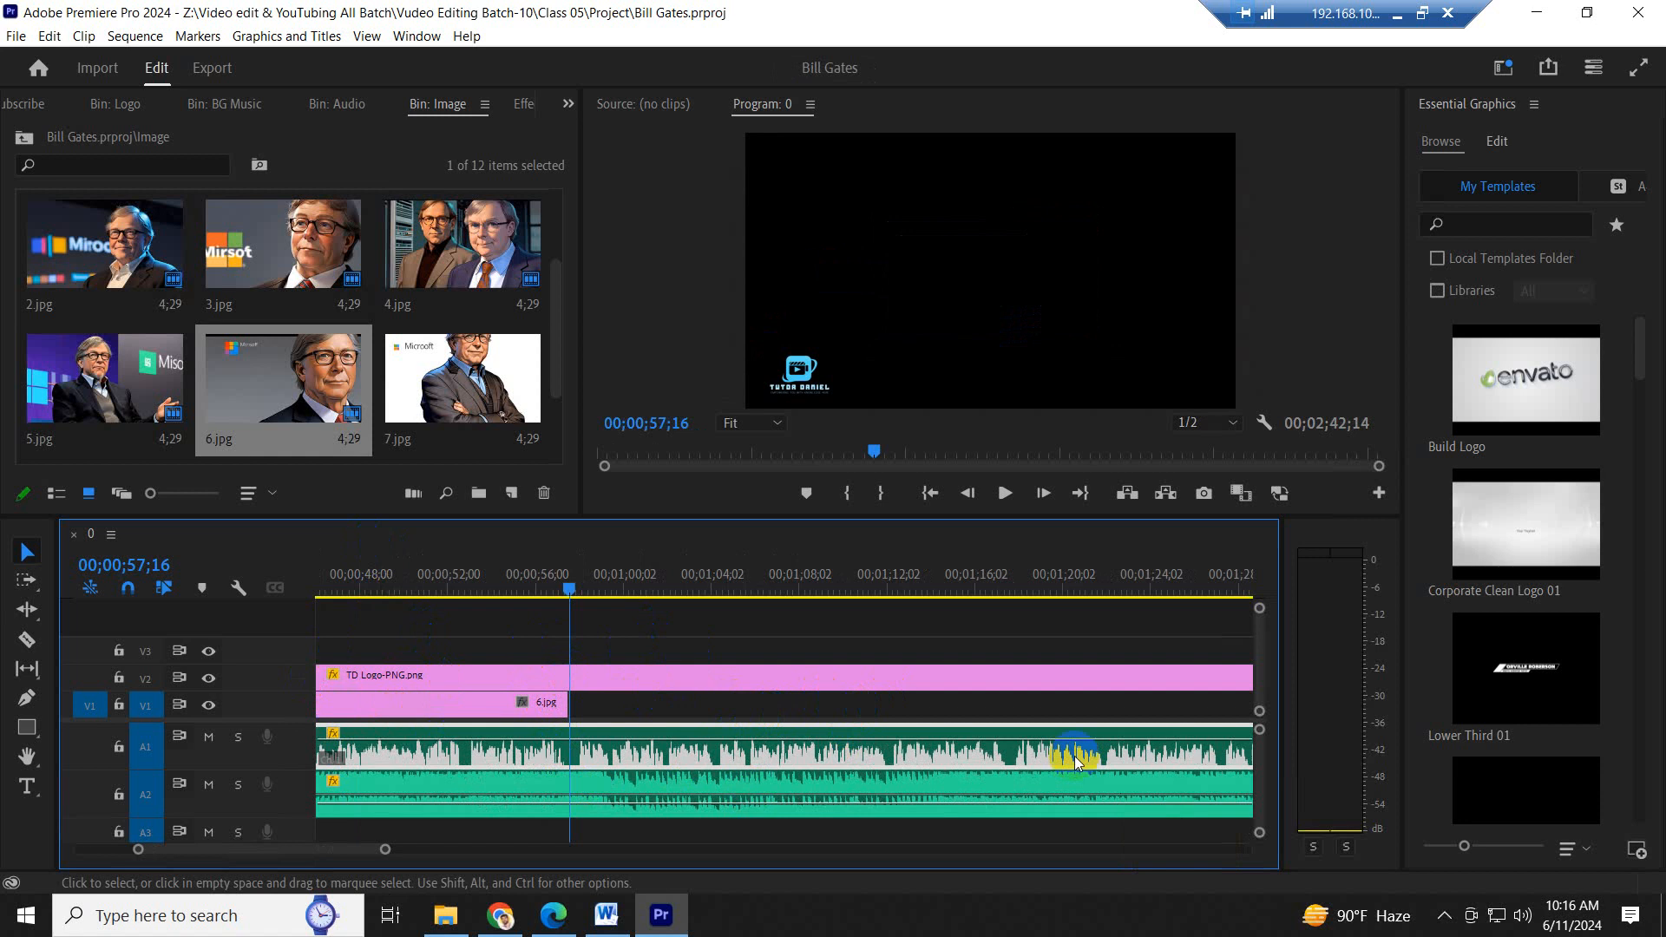
- Enlarge the timeline area, and zoom it out to the whole sequence and back in around the playhead
left_click_drag(622, 518, 624, 486)
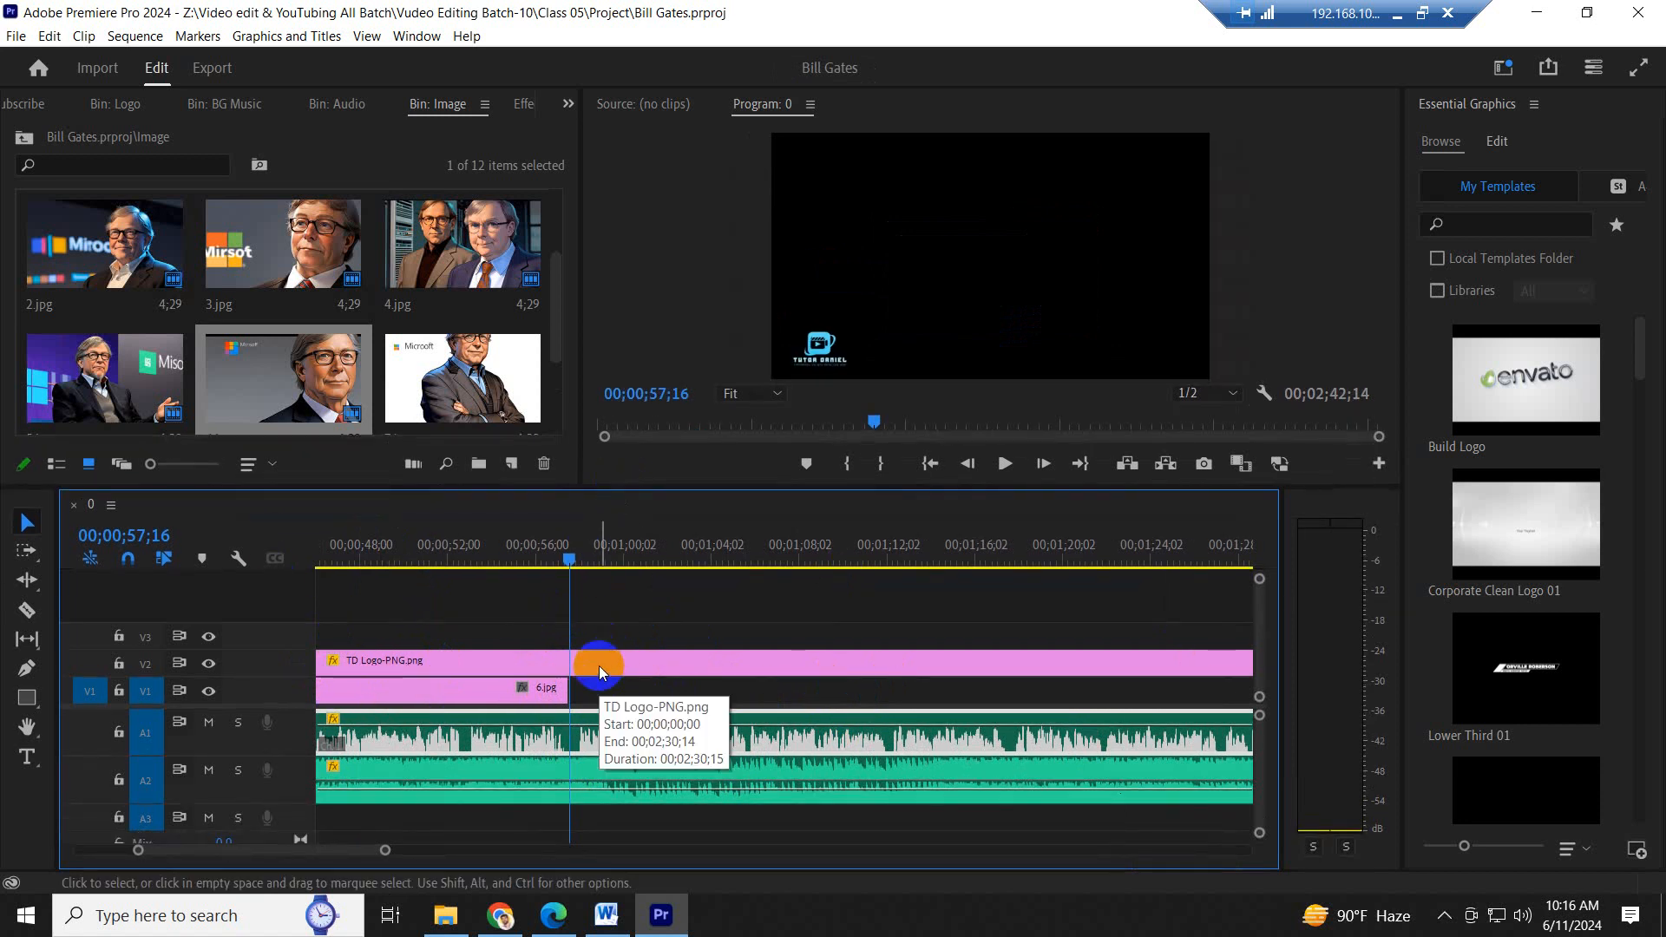
key("minus")
key("minus")
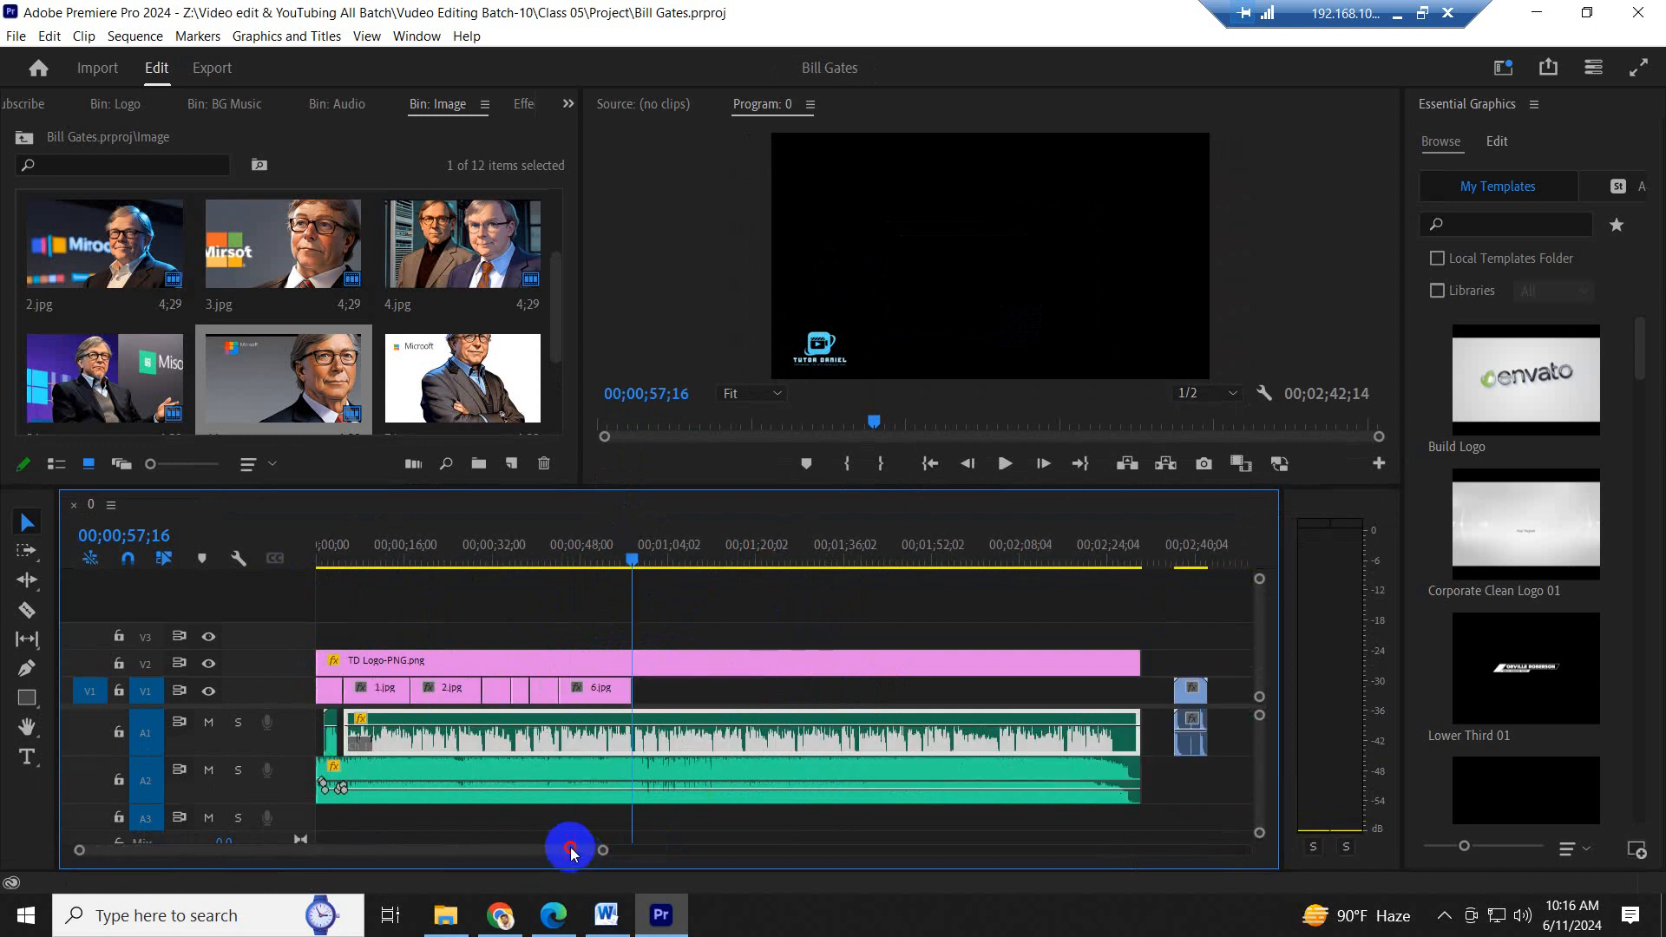
mouse_move(570, 849)
left_mouse_down()
mouse_move(662, 848)
mouse_move(564, 856)
left_mouse_up()
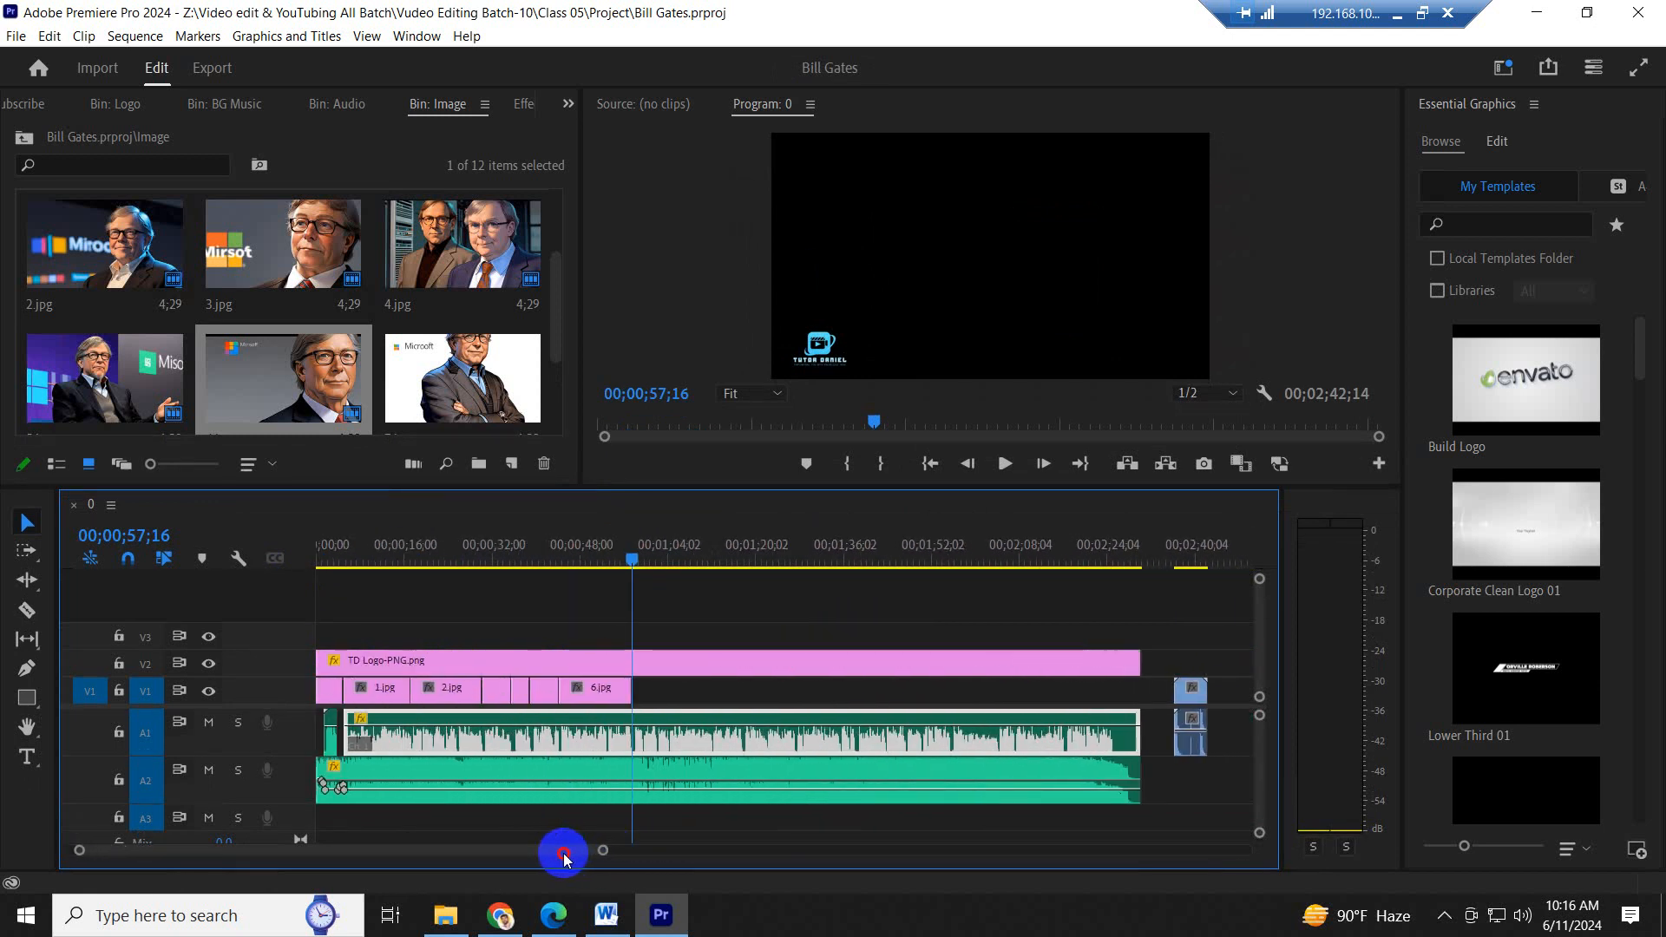
key("equal")
key("equal")
key("equal")
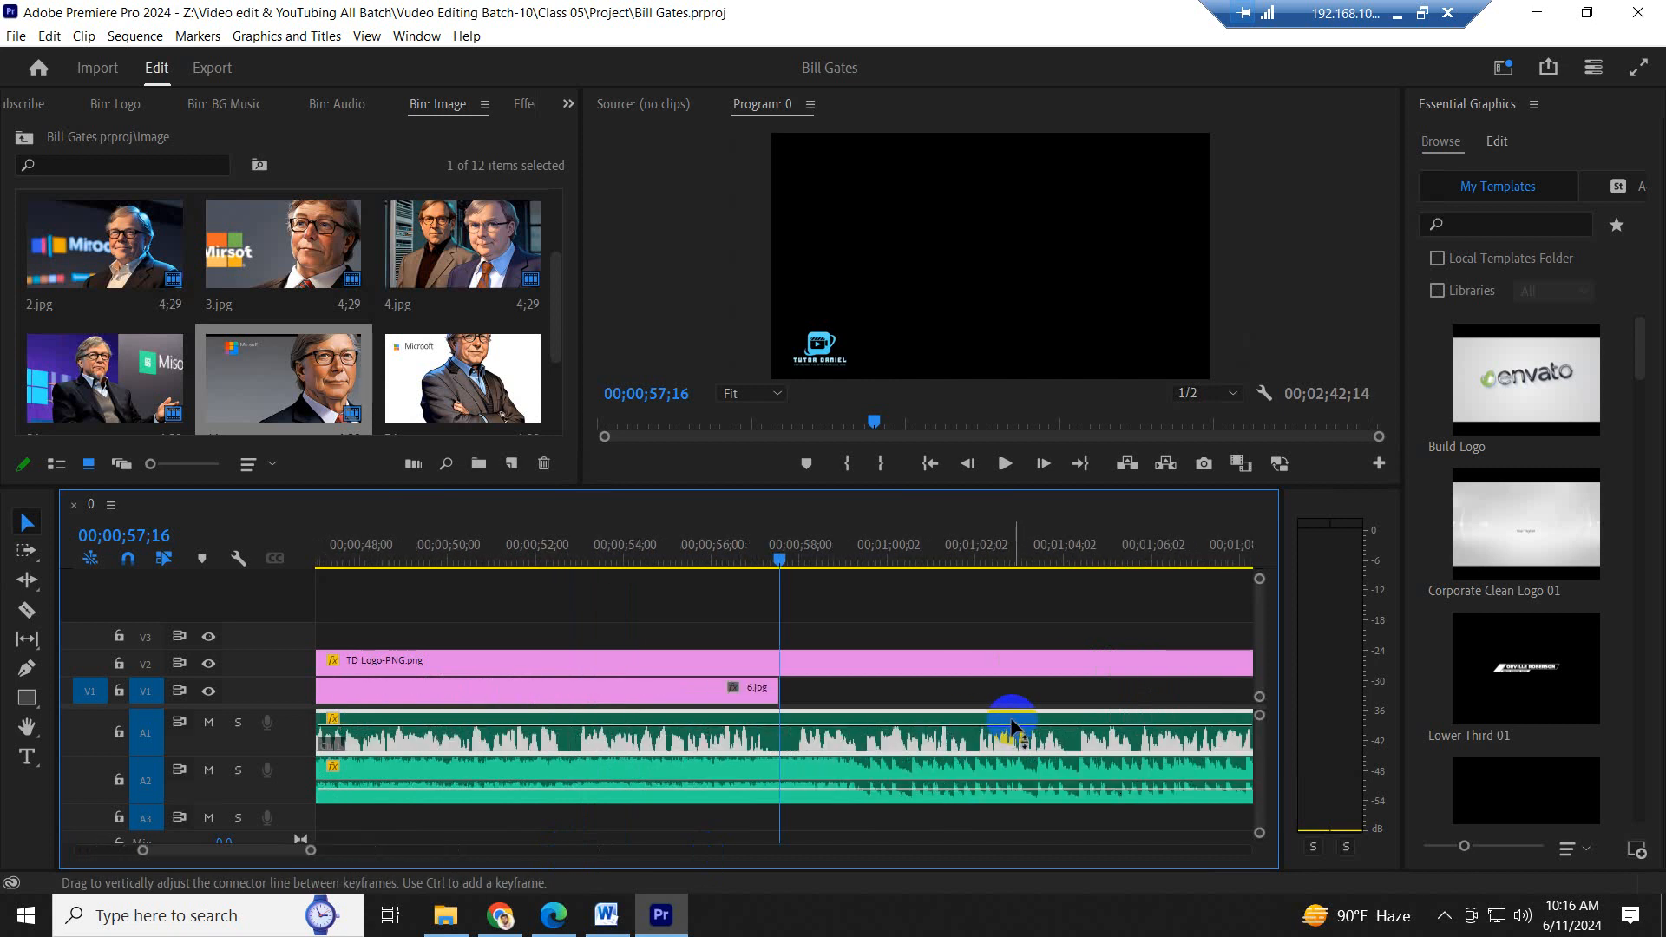
key("equal")
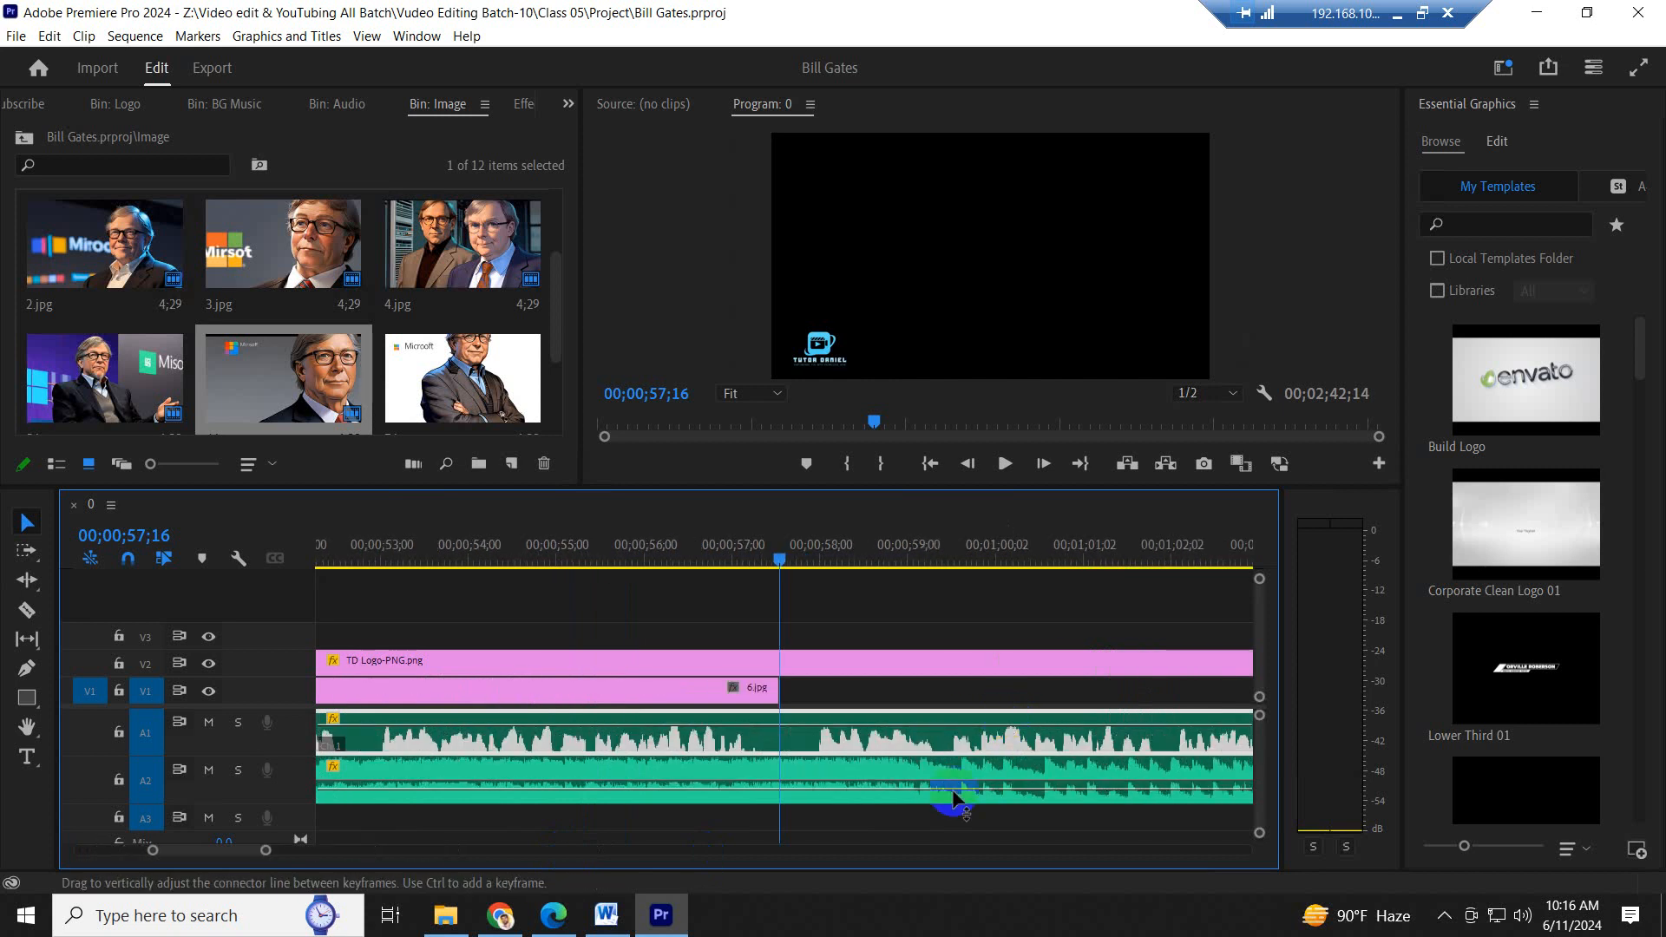
scroll(907, 688, "down", 16)
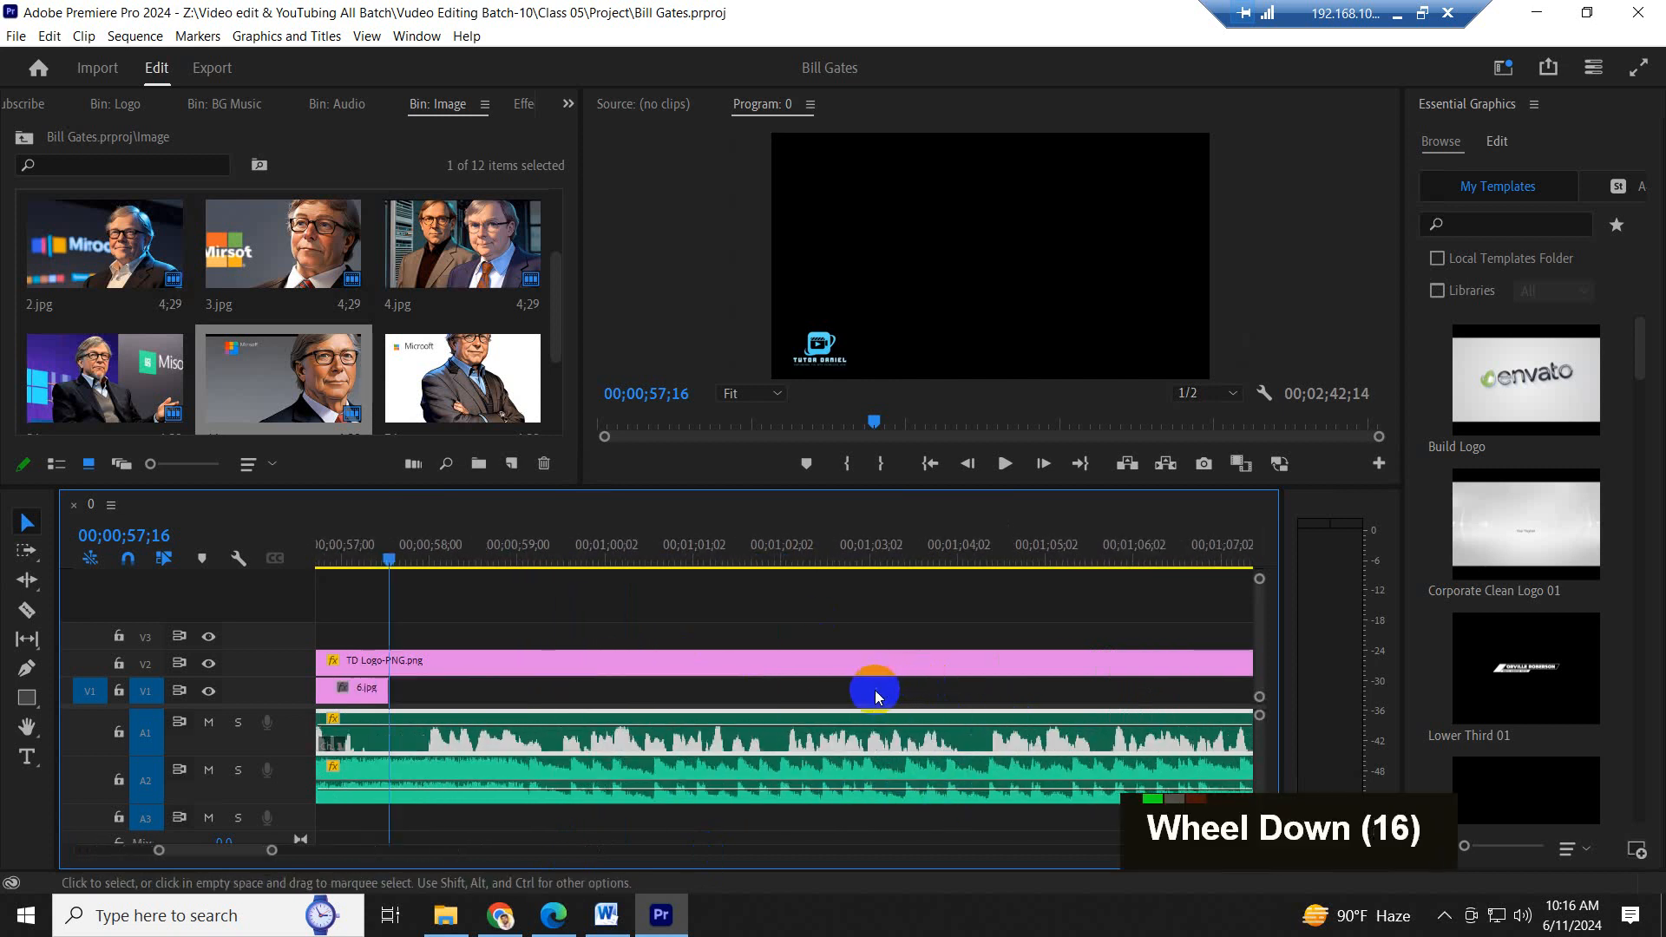
scroll(879, 696, "up", 8)
scroll(879, 696, "up", 7)
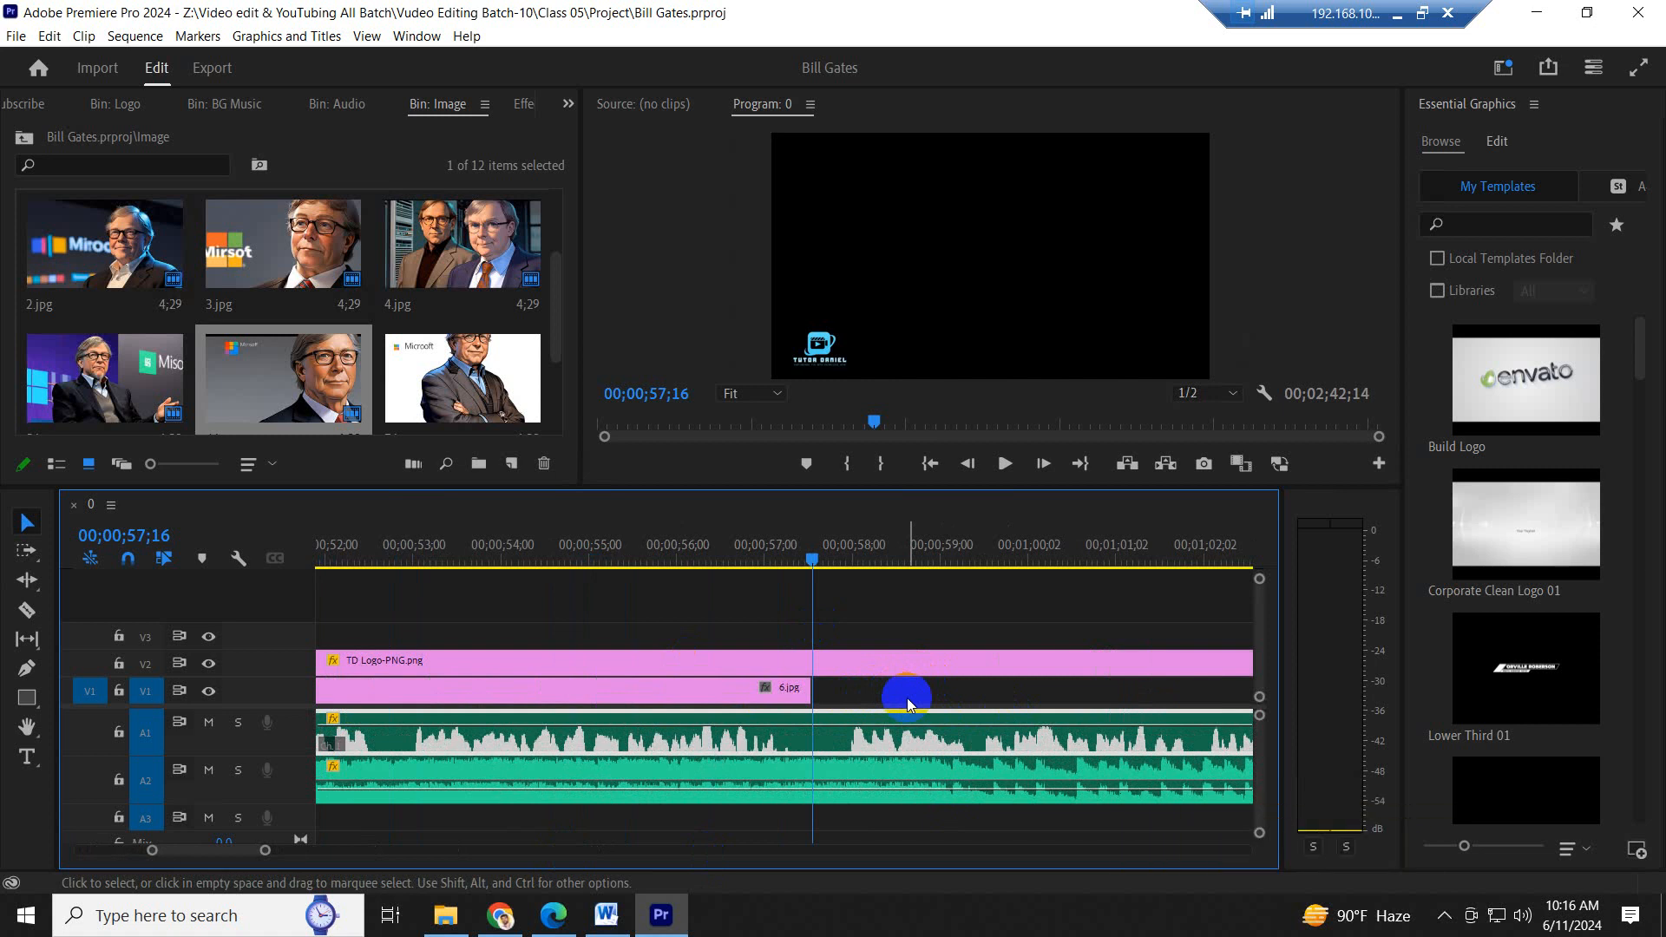
scroll(906, 696, "down", 12)
scroll(898, 714, "up", 7)
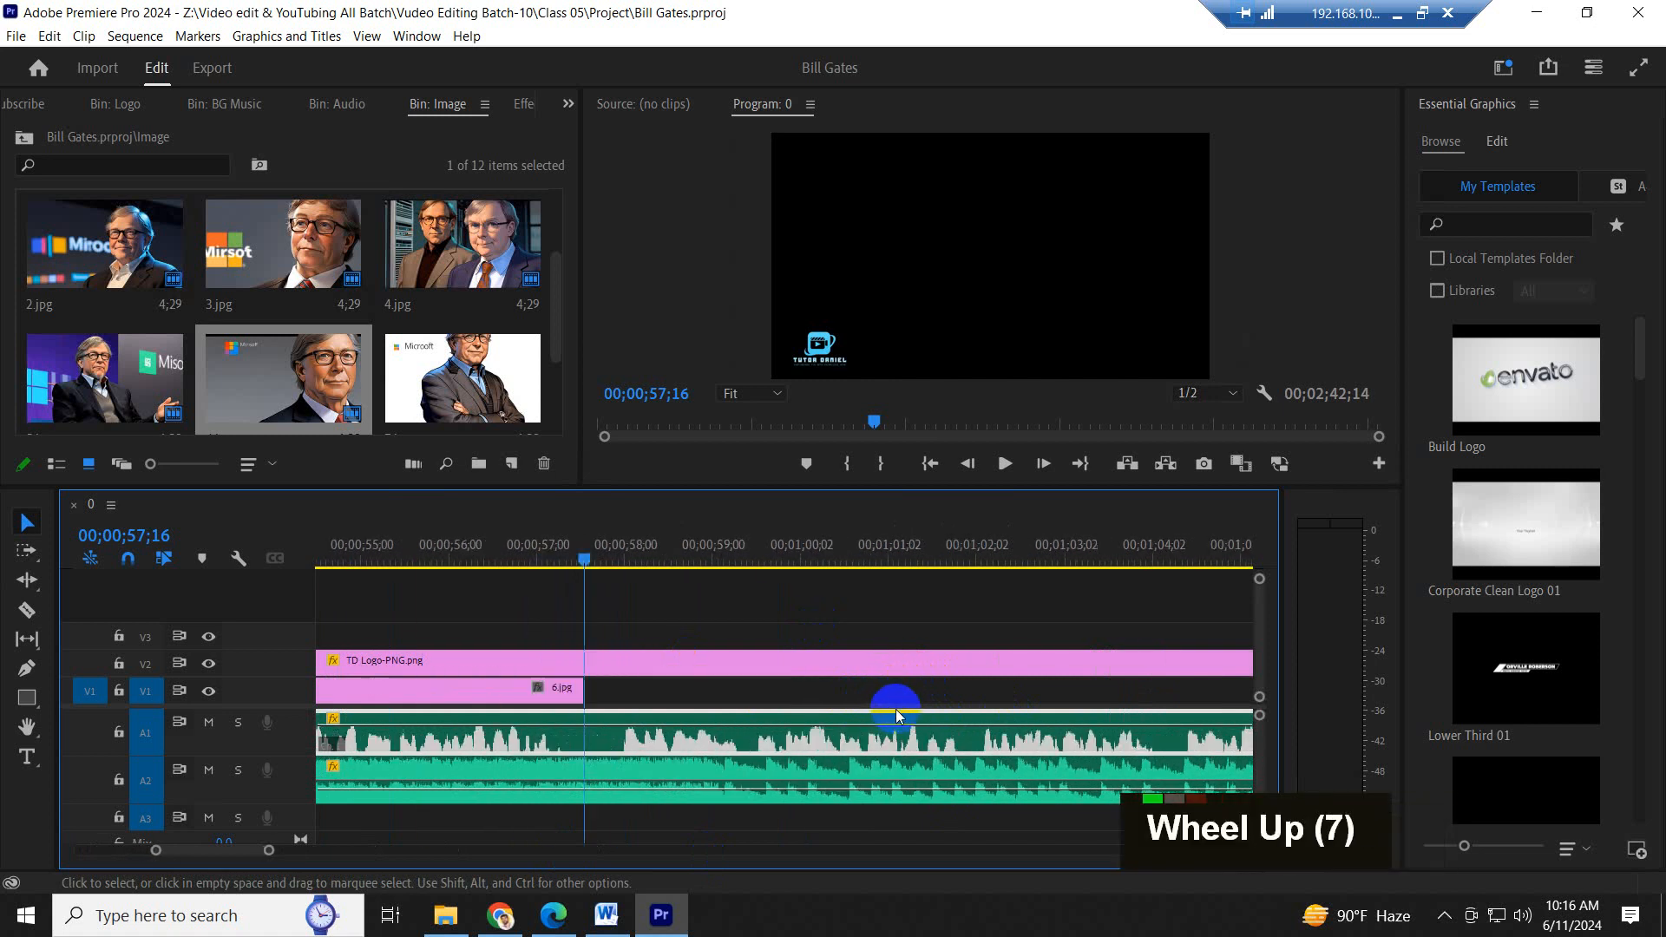
scroll(898, 714, "up", 7)
scroll(897, 722, "down", 6)
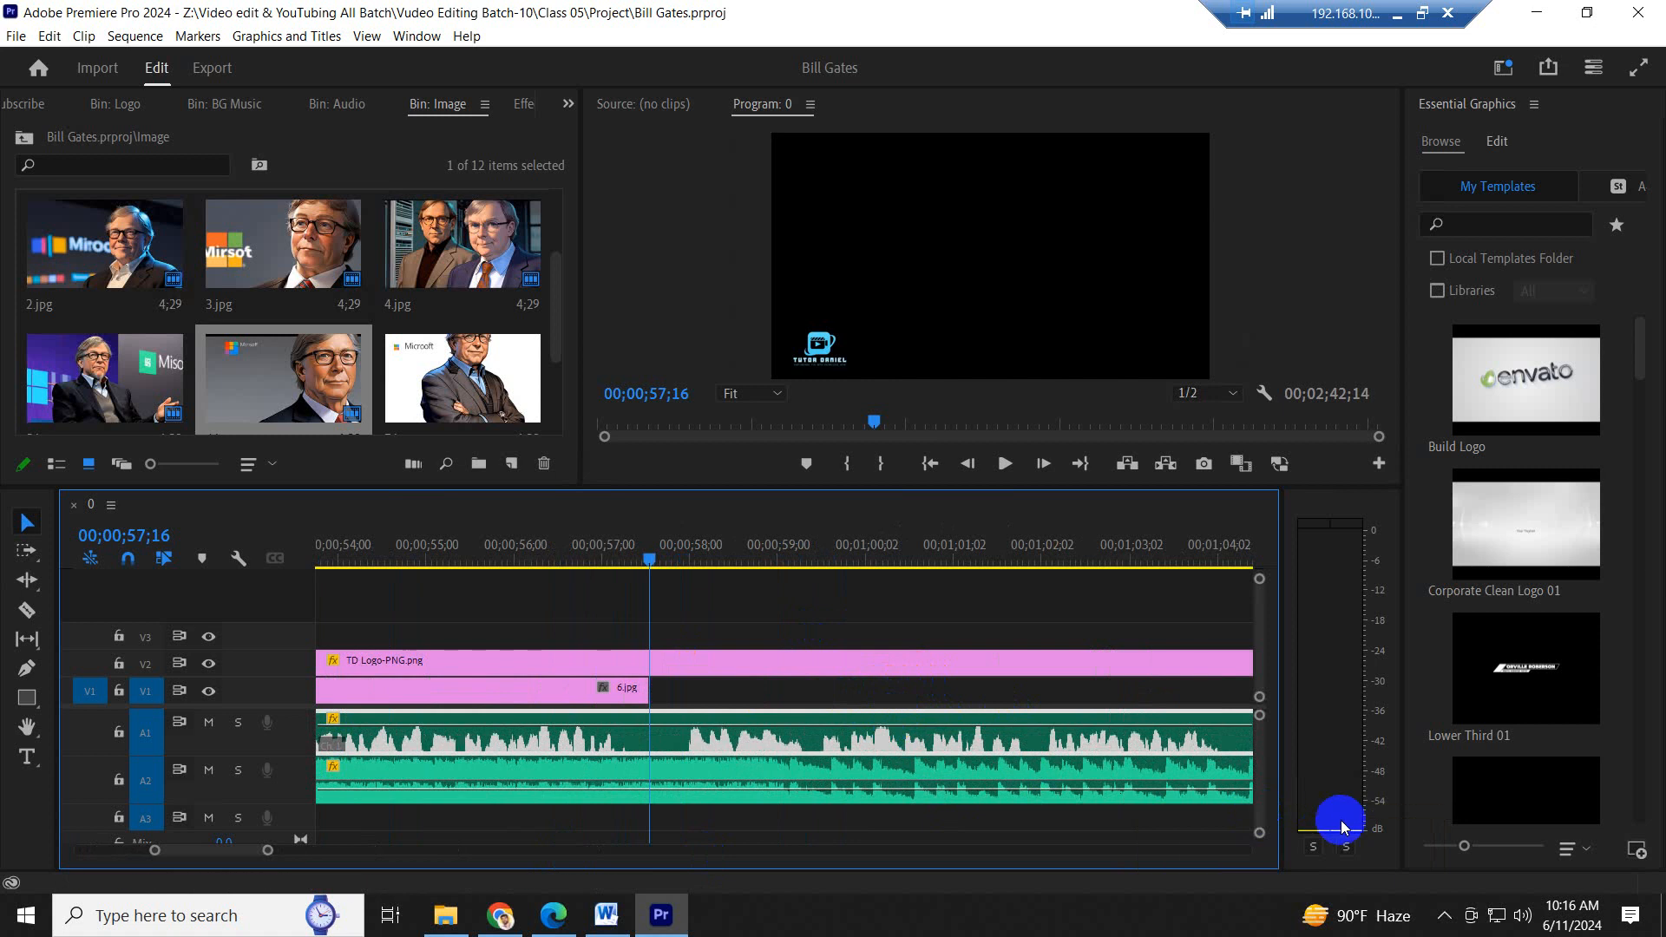
scroll(937, 725, "down", 7)
scroll(841, 690, "up", 6)
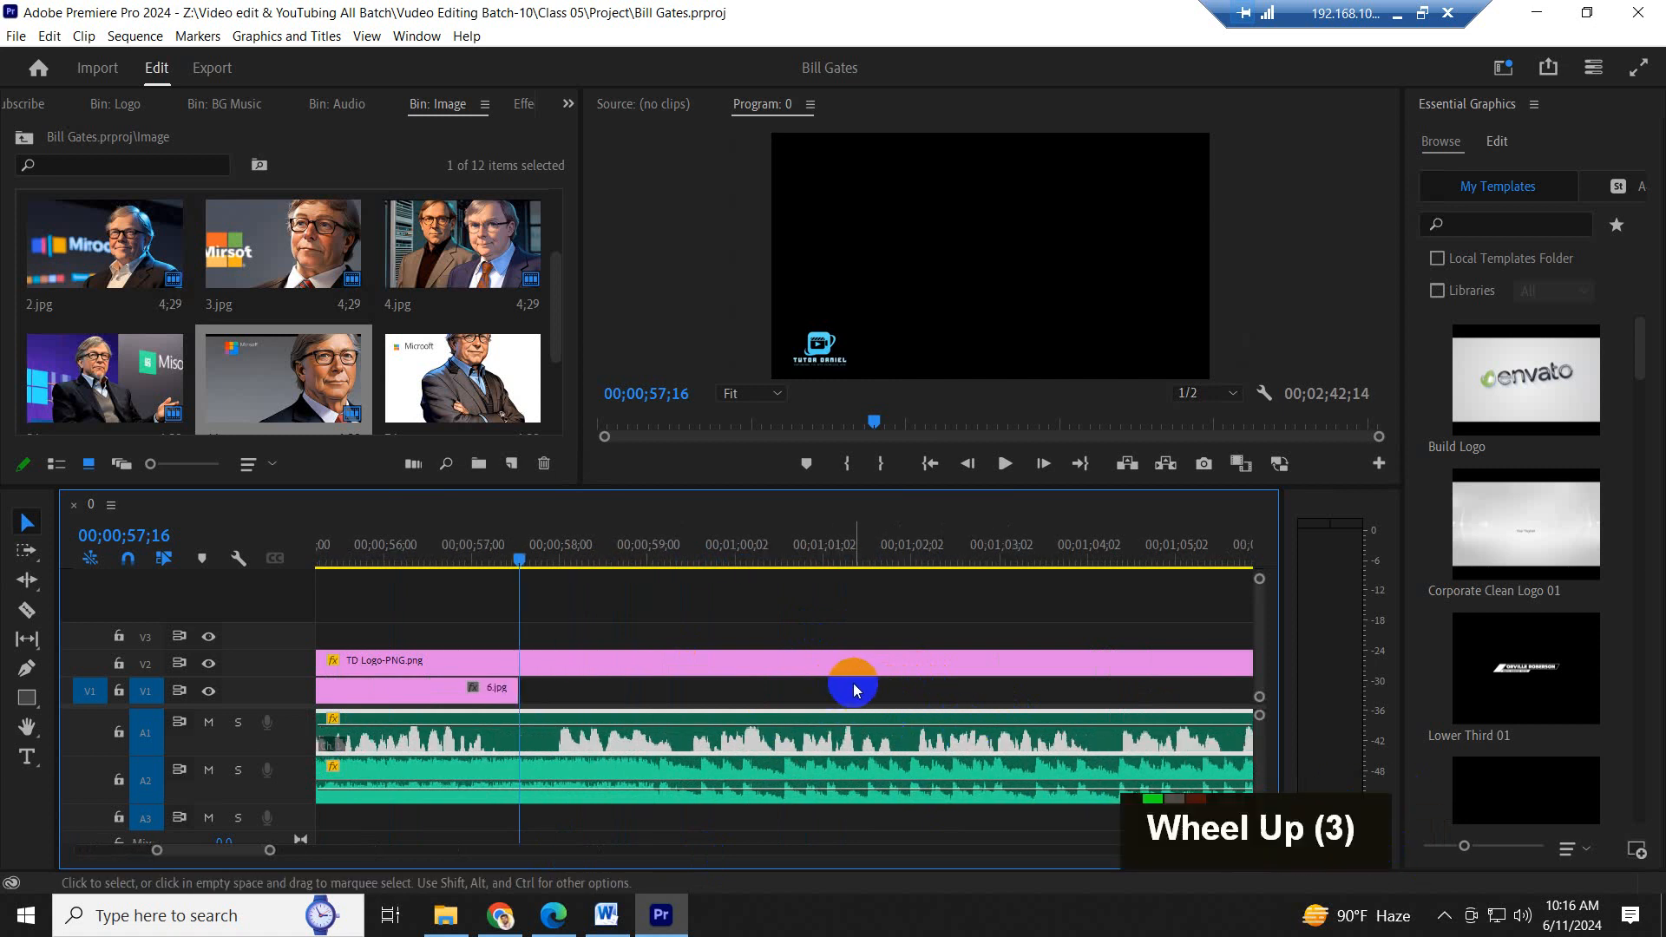
scroll(855, 690, "down", 5)
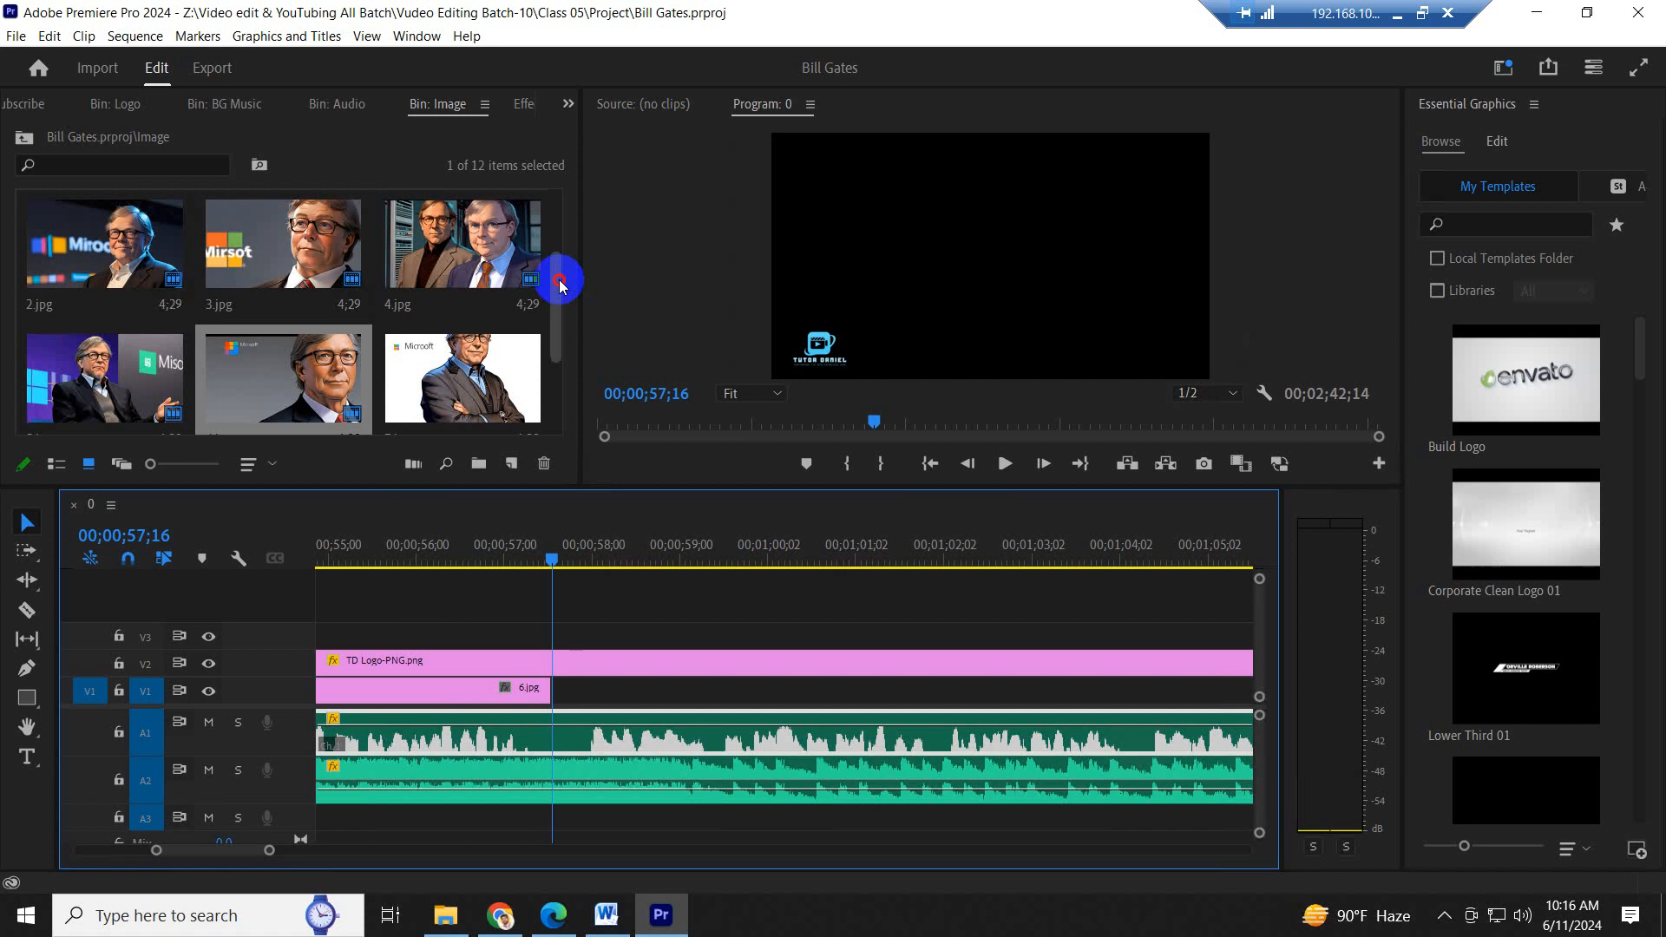
- Place 7.jpg on V1 directly after 6.jpg and highlight the "During the late 1990s" to "anti-competitive" sentence in Word
left_click_drag(557, 272, 553, 318)
left_click_drag(430, 313, 560, 712)
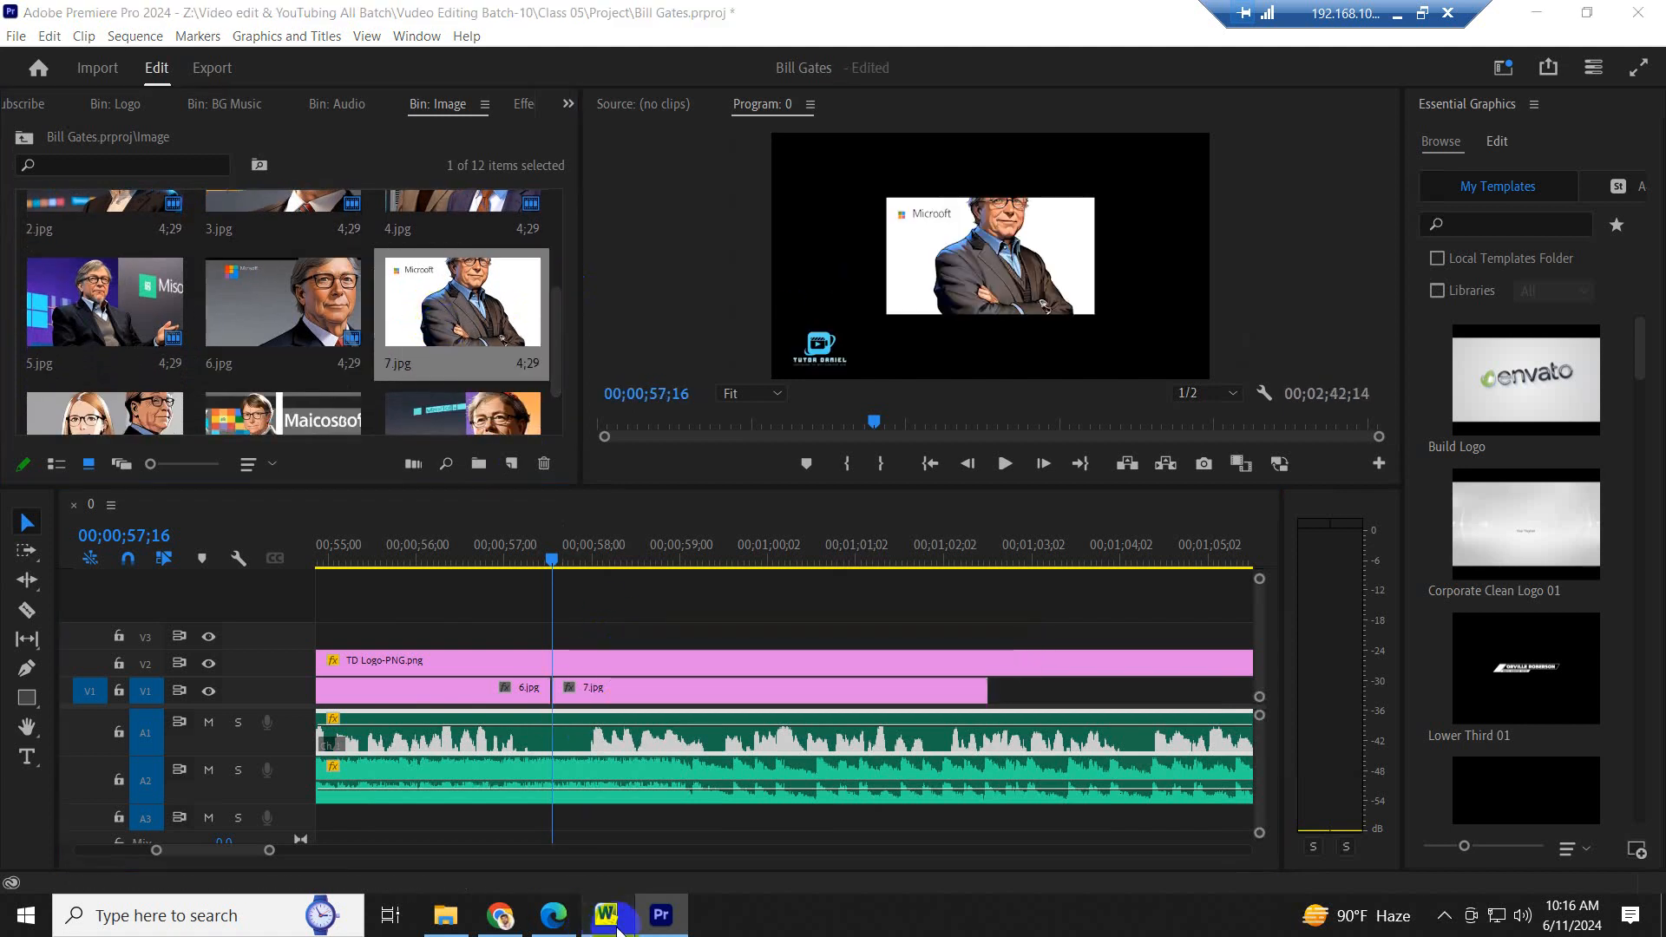
left_click(606, 915)
left_click_drag(923, 522, 1135, 587)
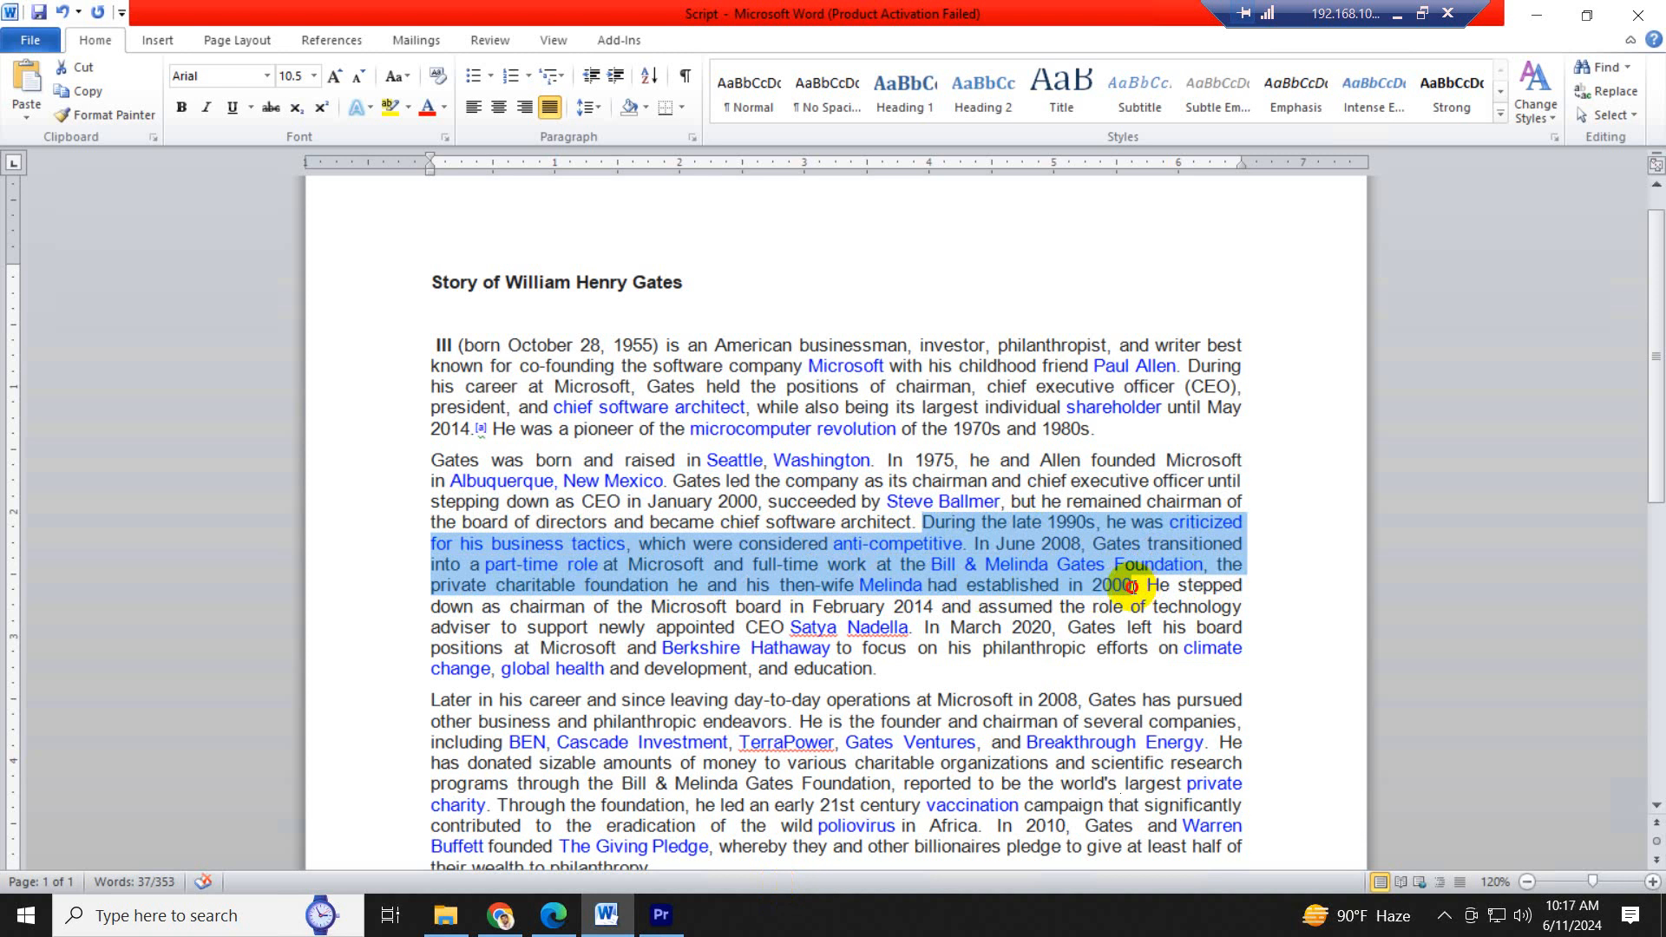
left_click_drag(1127, 585, 1077, 545)
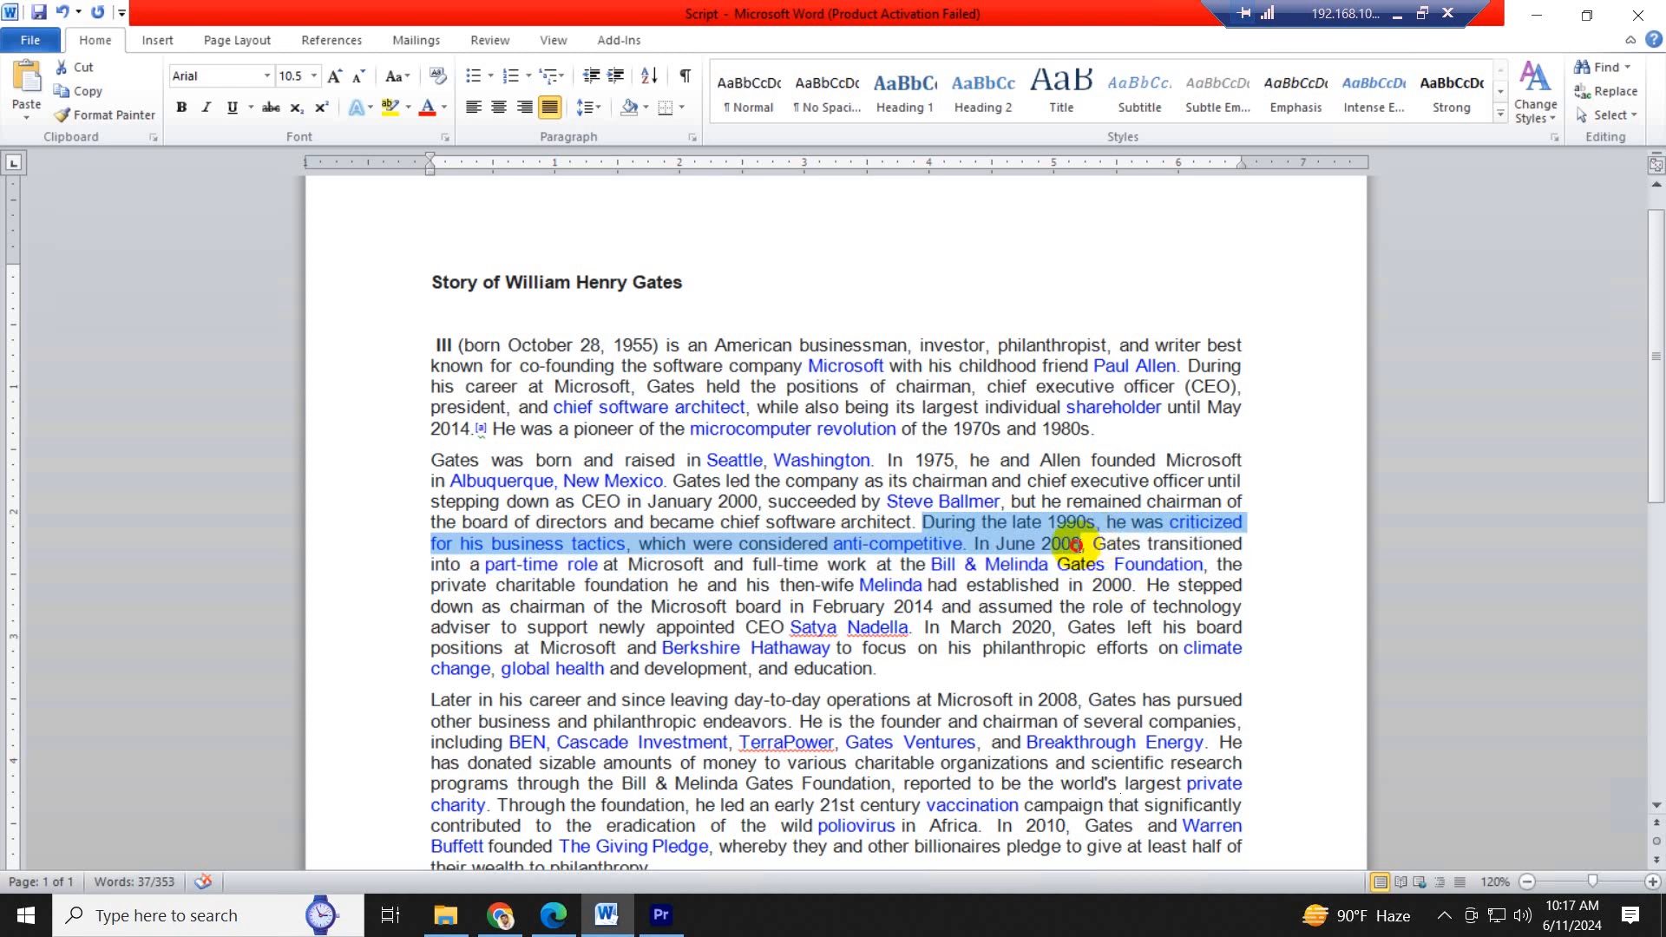
left_click_drag(1076, 545, 686, 540)
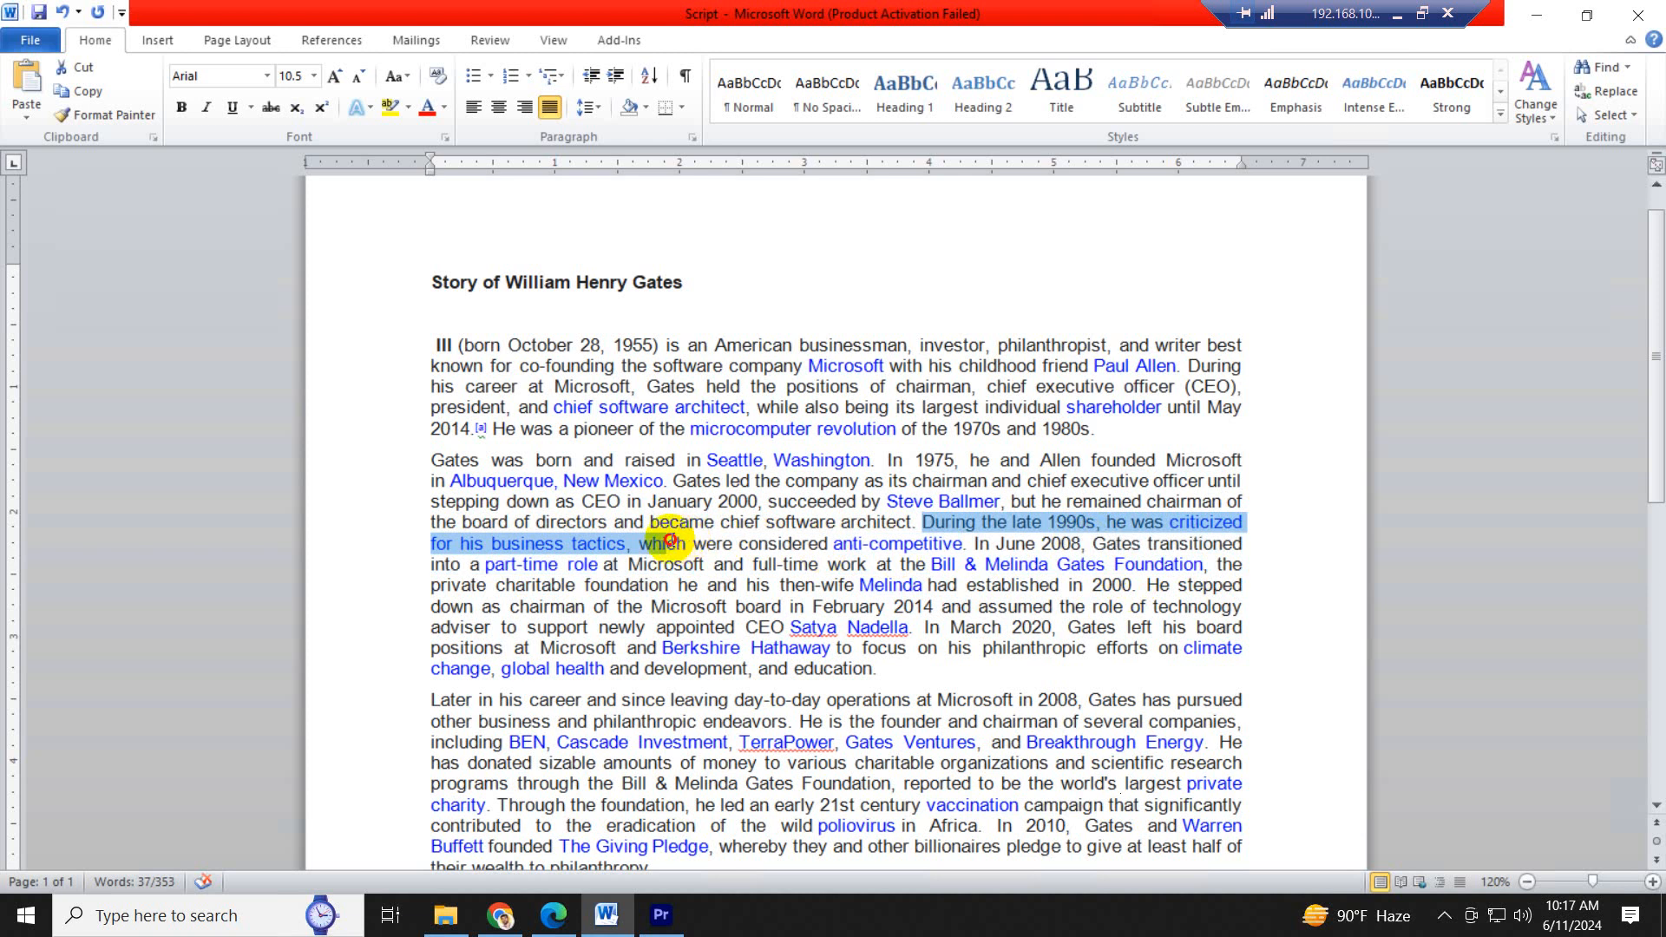
left_click_drag(670, 539, 970, 562)
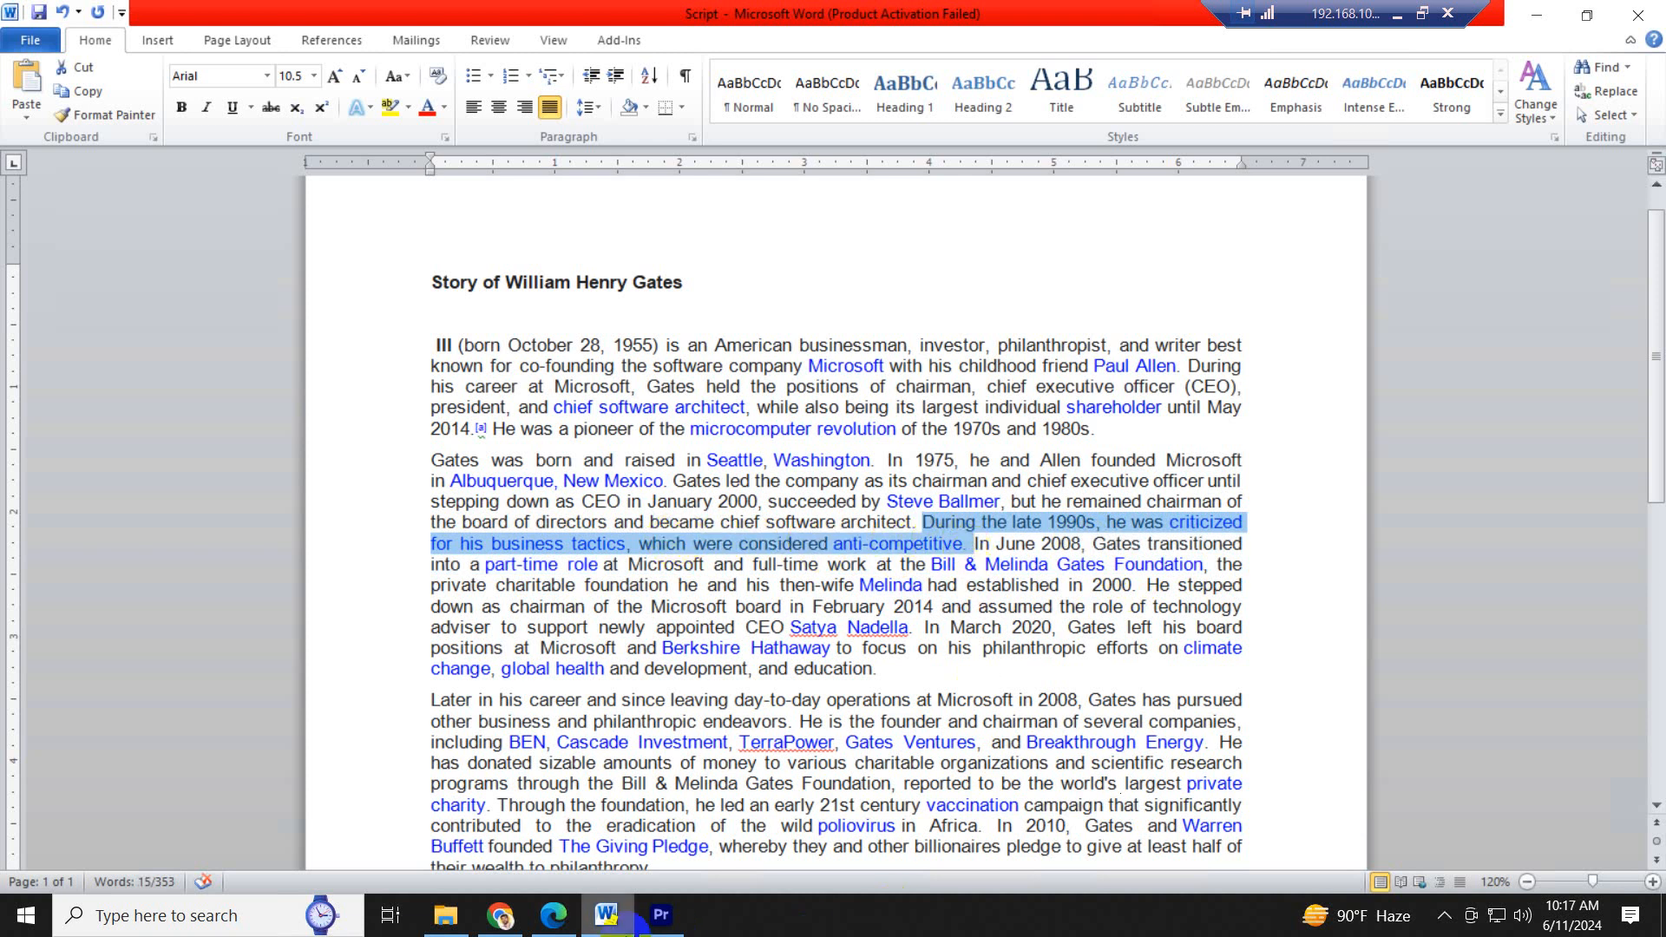
- Return to Premiere Pro and play the narration over 7.jpg to find where the "anti-competitive" sentence ends
left_click(659, 916)
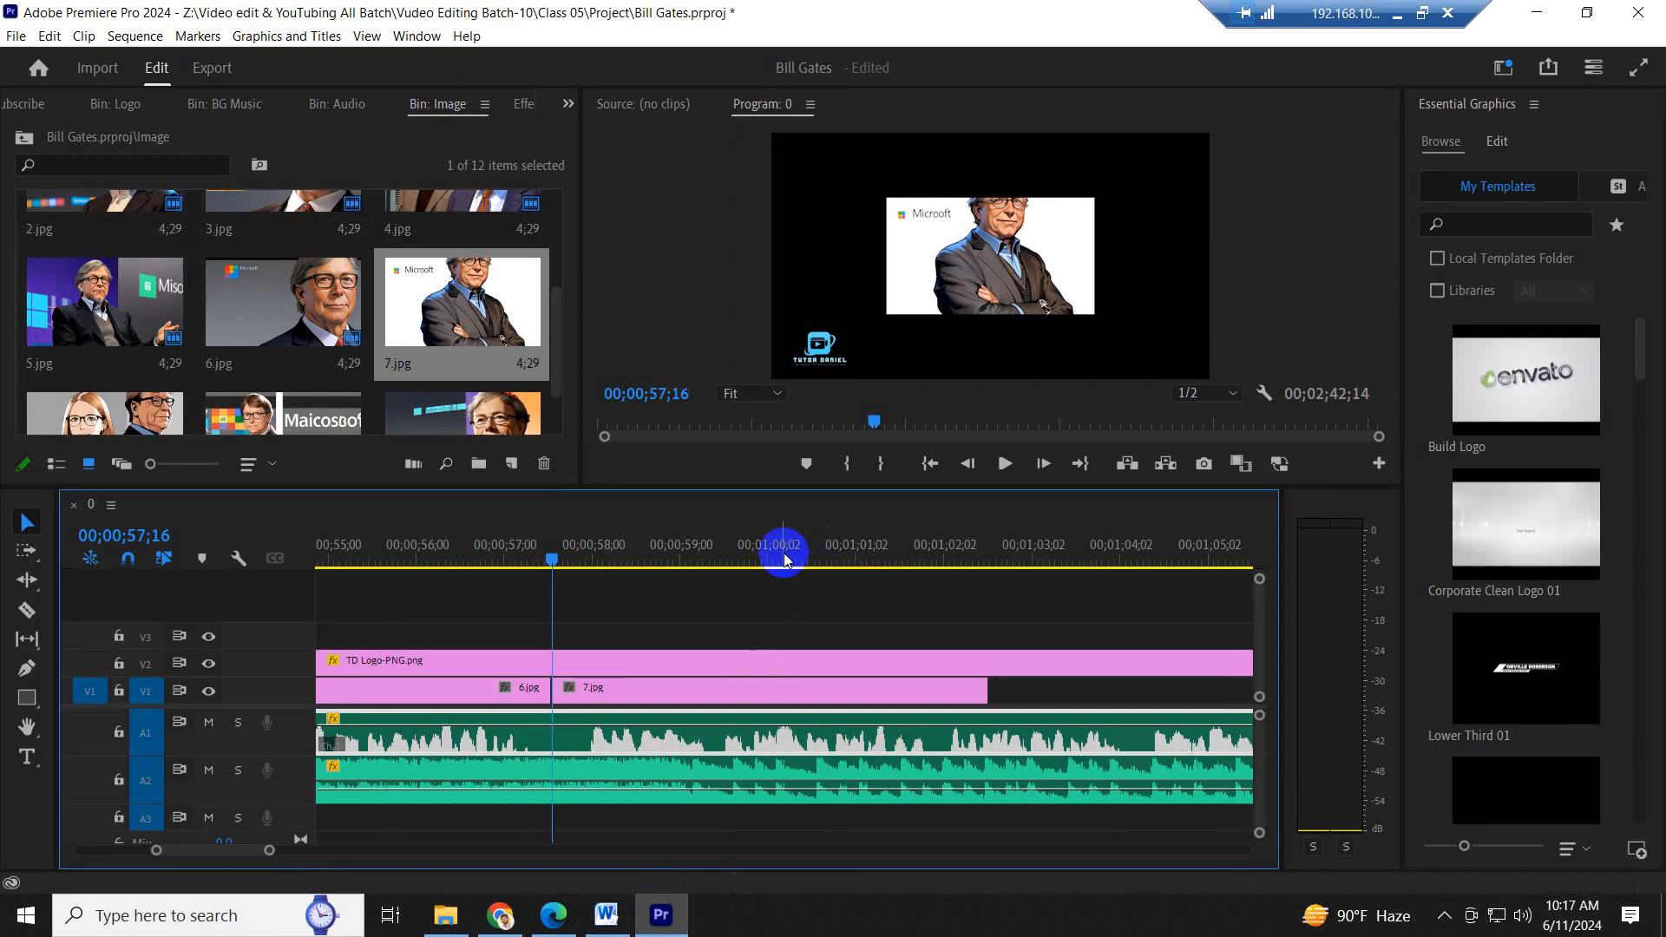
left_click(815, 555)
key("space")
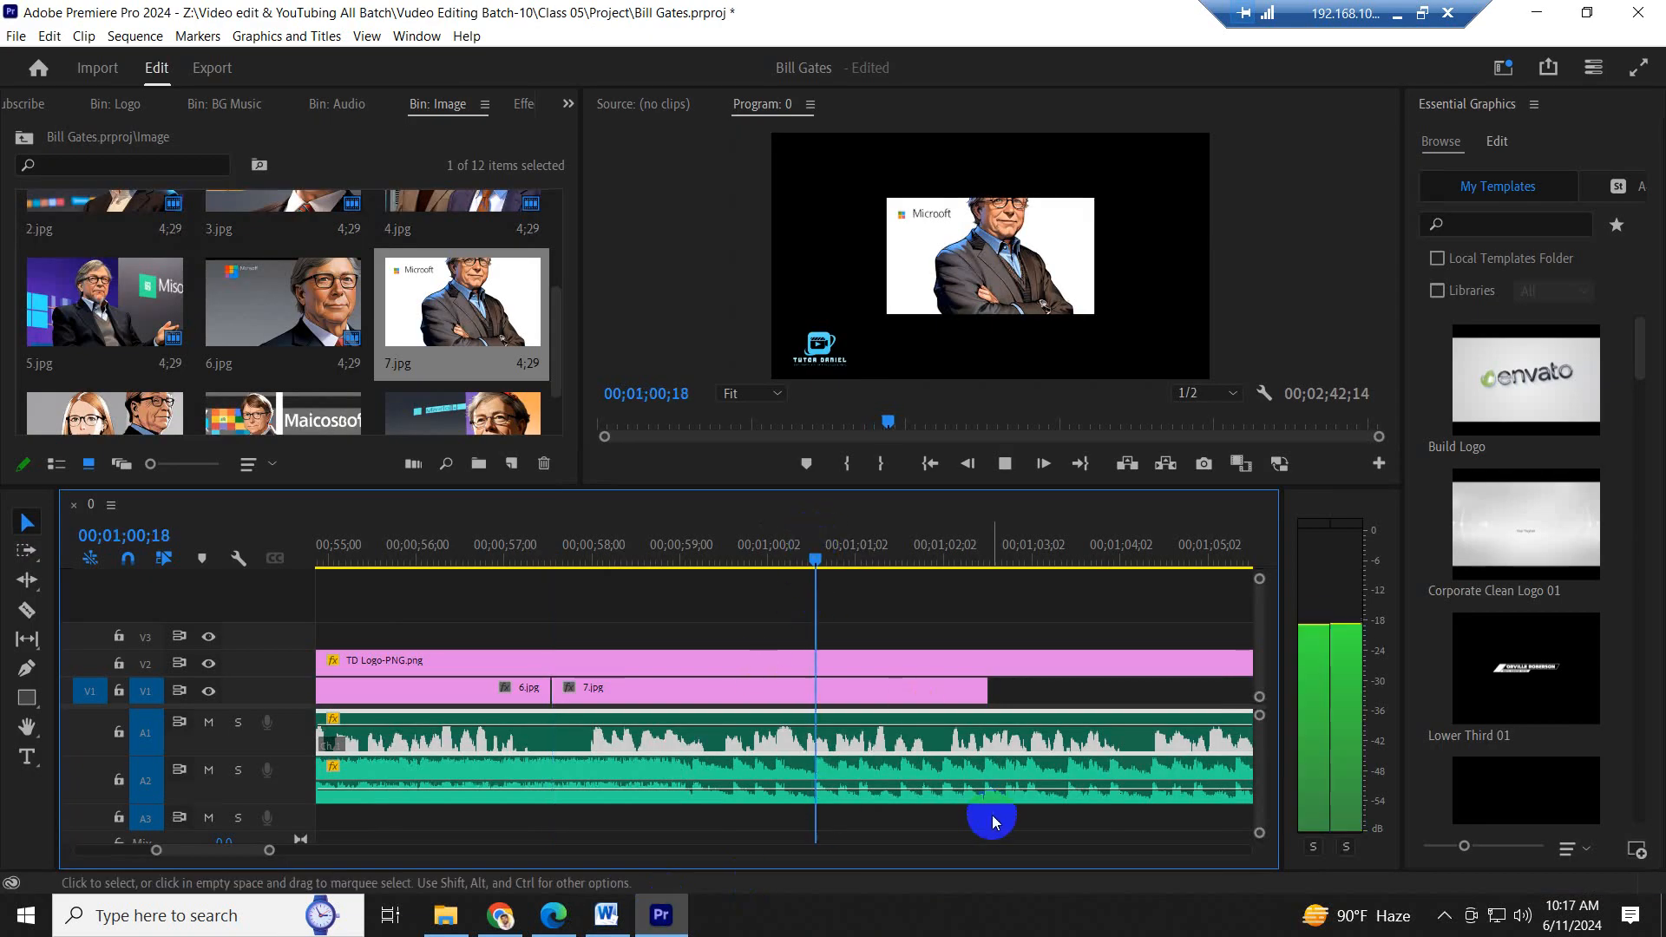
left_click(532, 551)
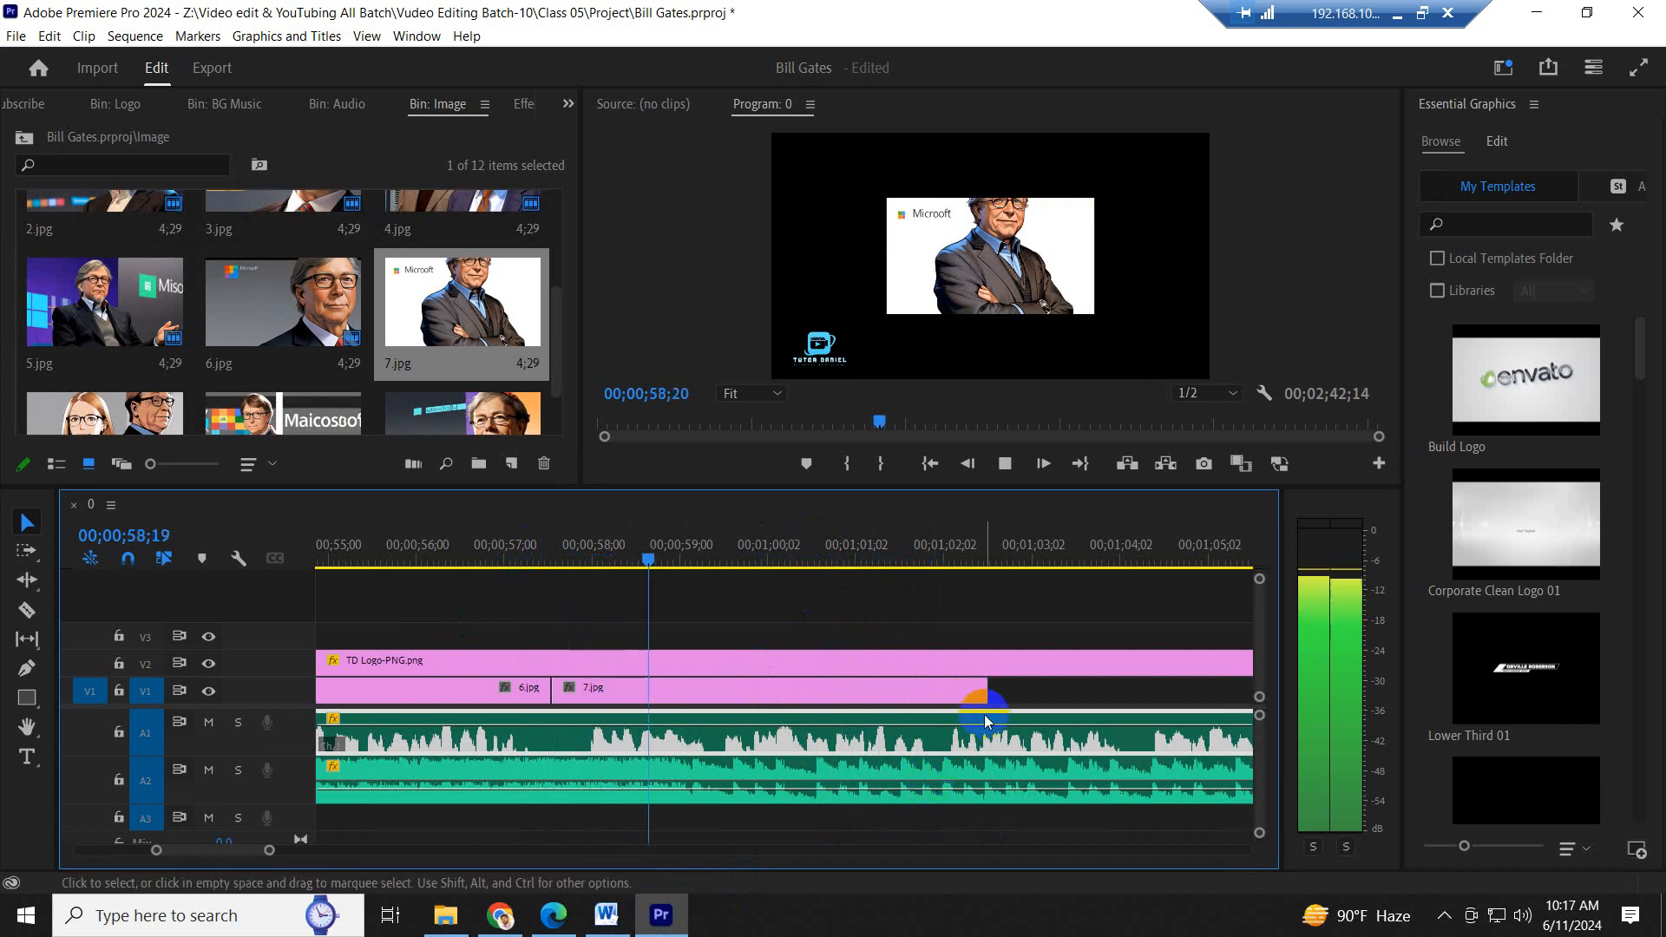
scroll(955, 705, "down", 3)
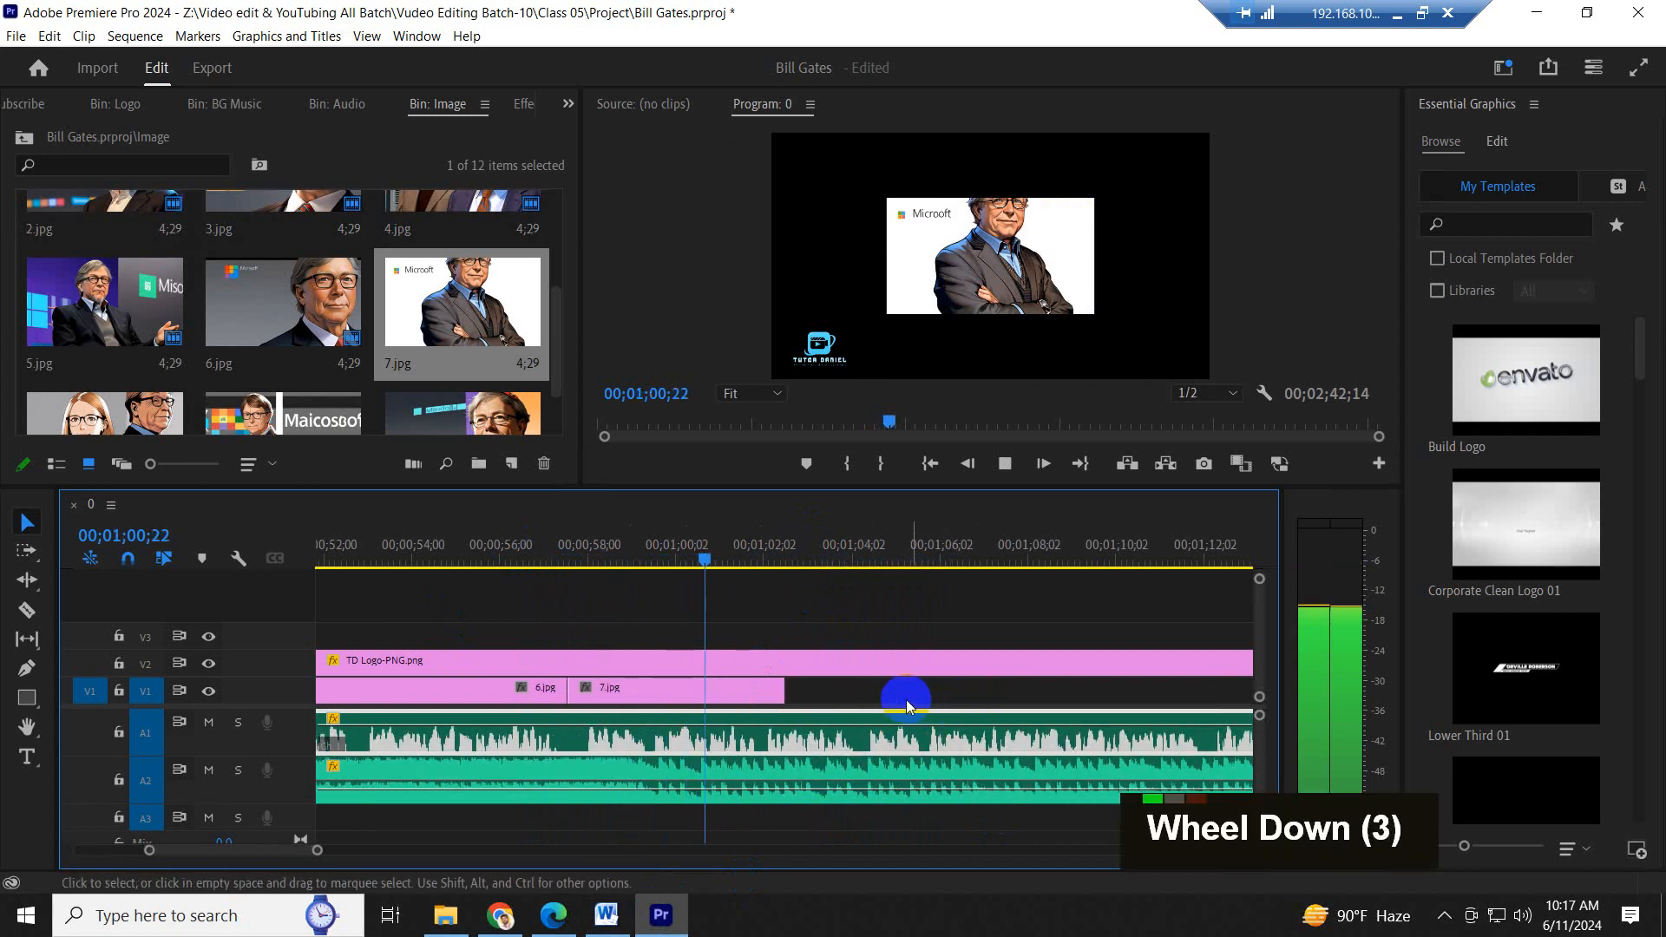
key("space")
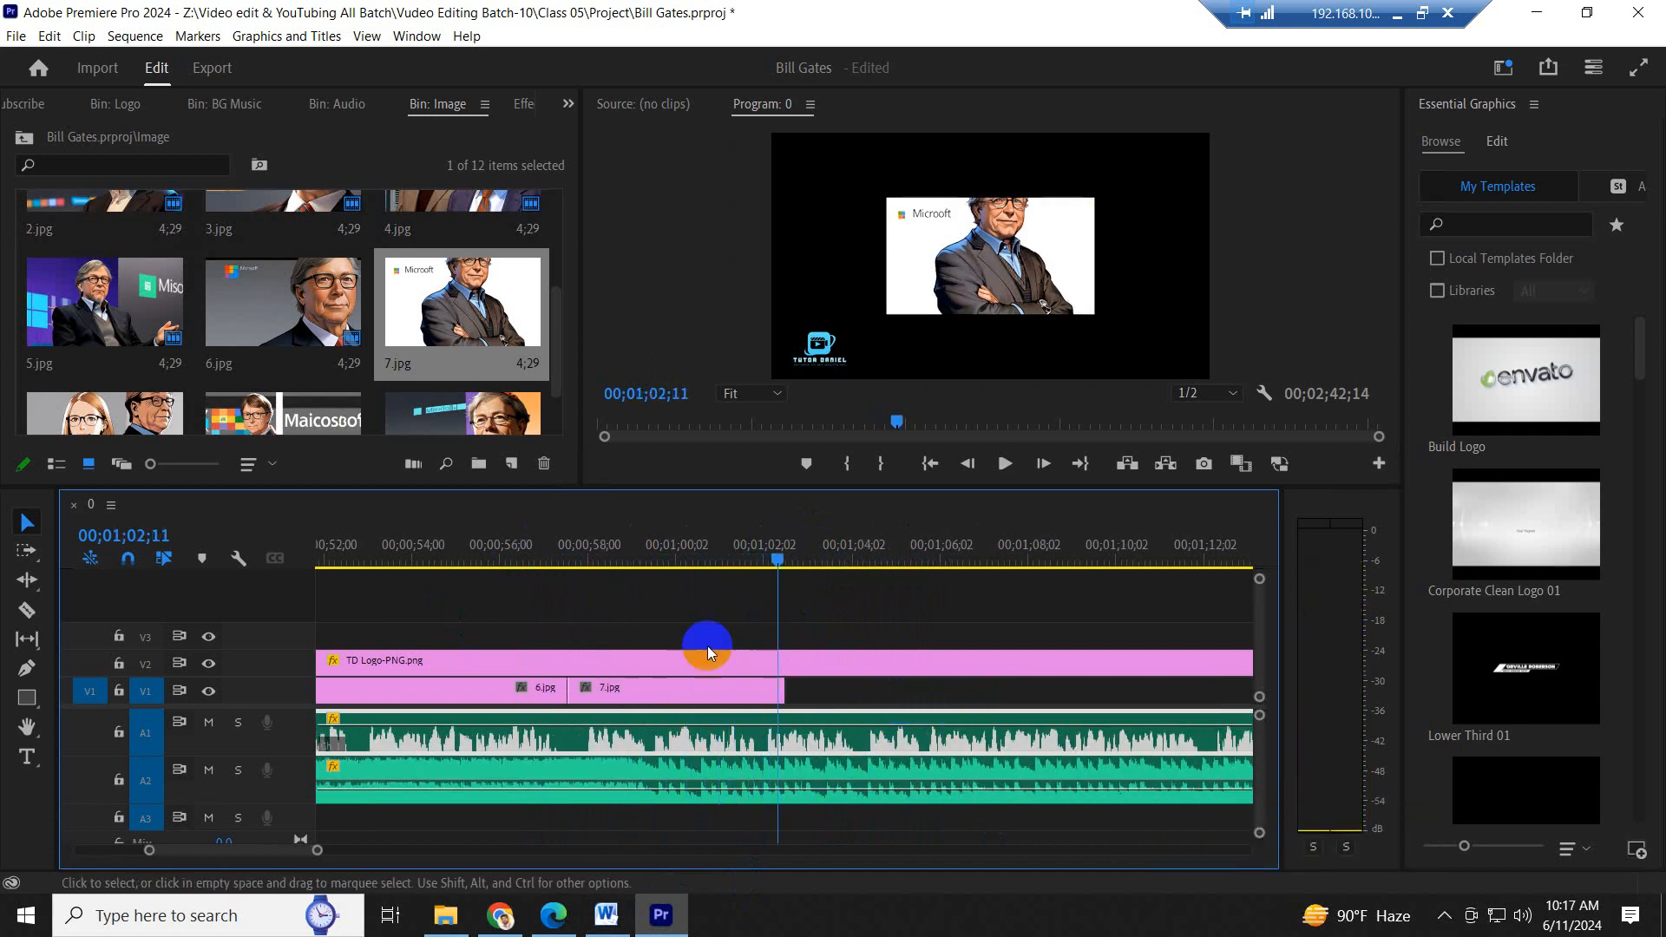
left_click(727, 552)
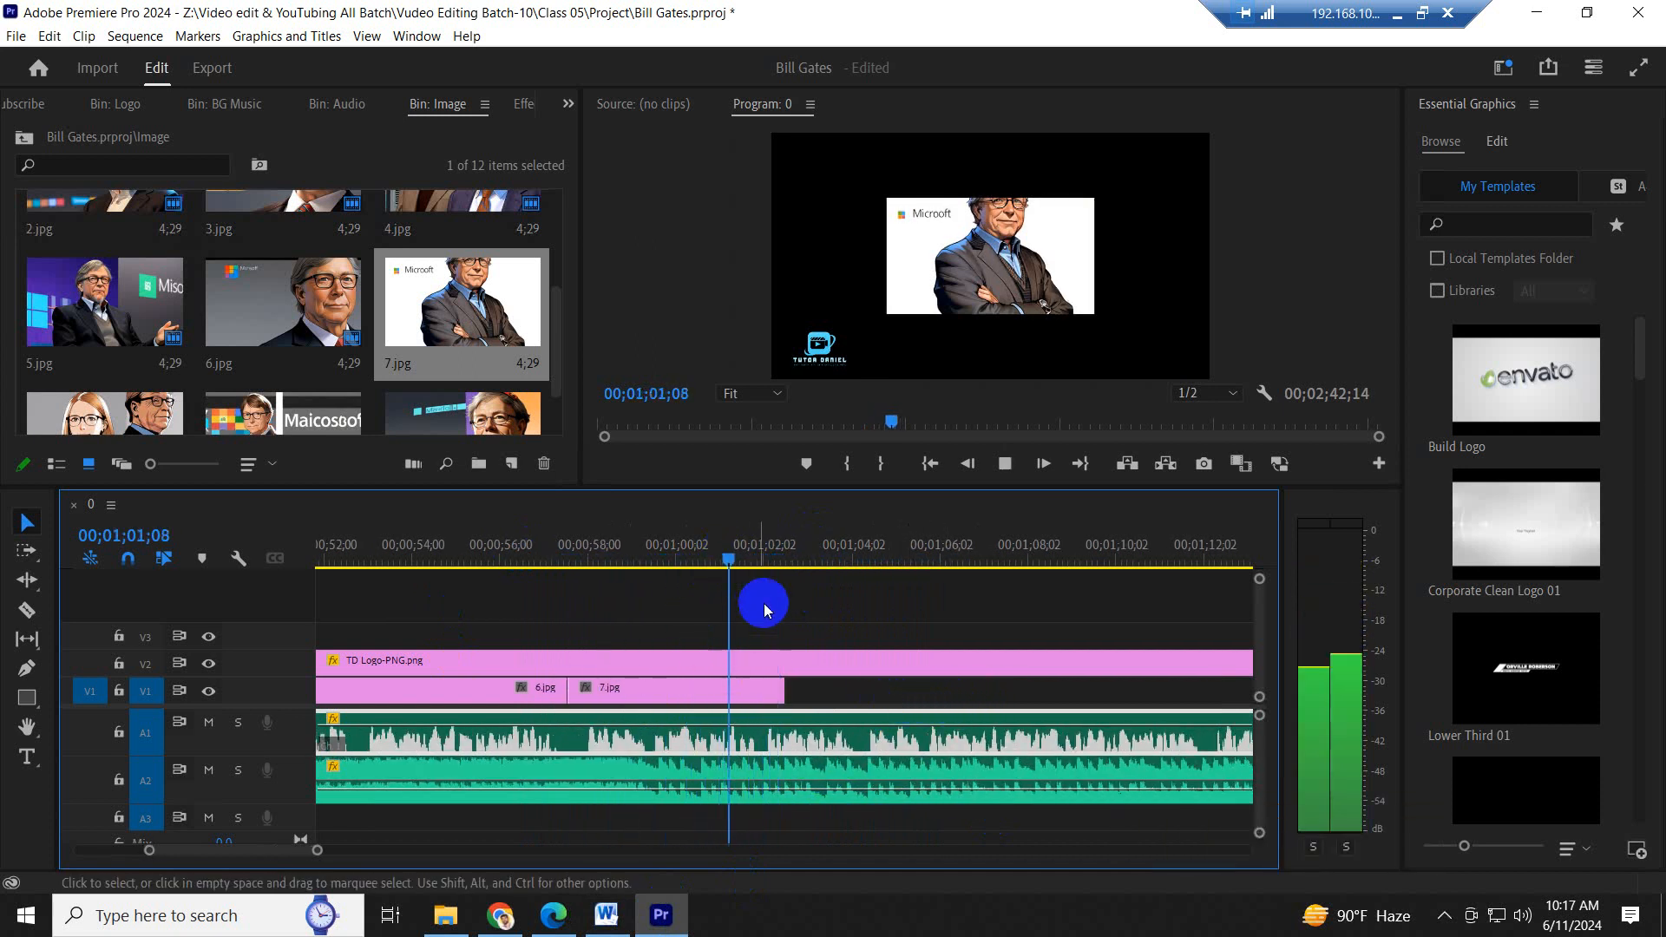
- Recheck the highlighted sentence in Word, then extend 7.jpg on V1 to 00;01;04;10 in Premiere Pro and play back its end
left_click(607, 914)
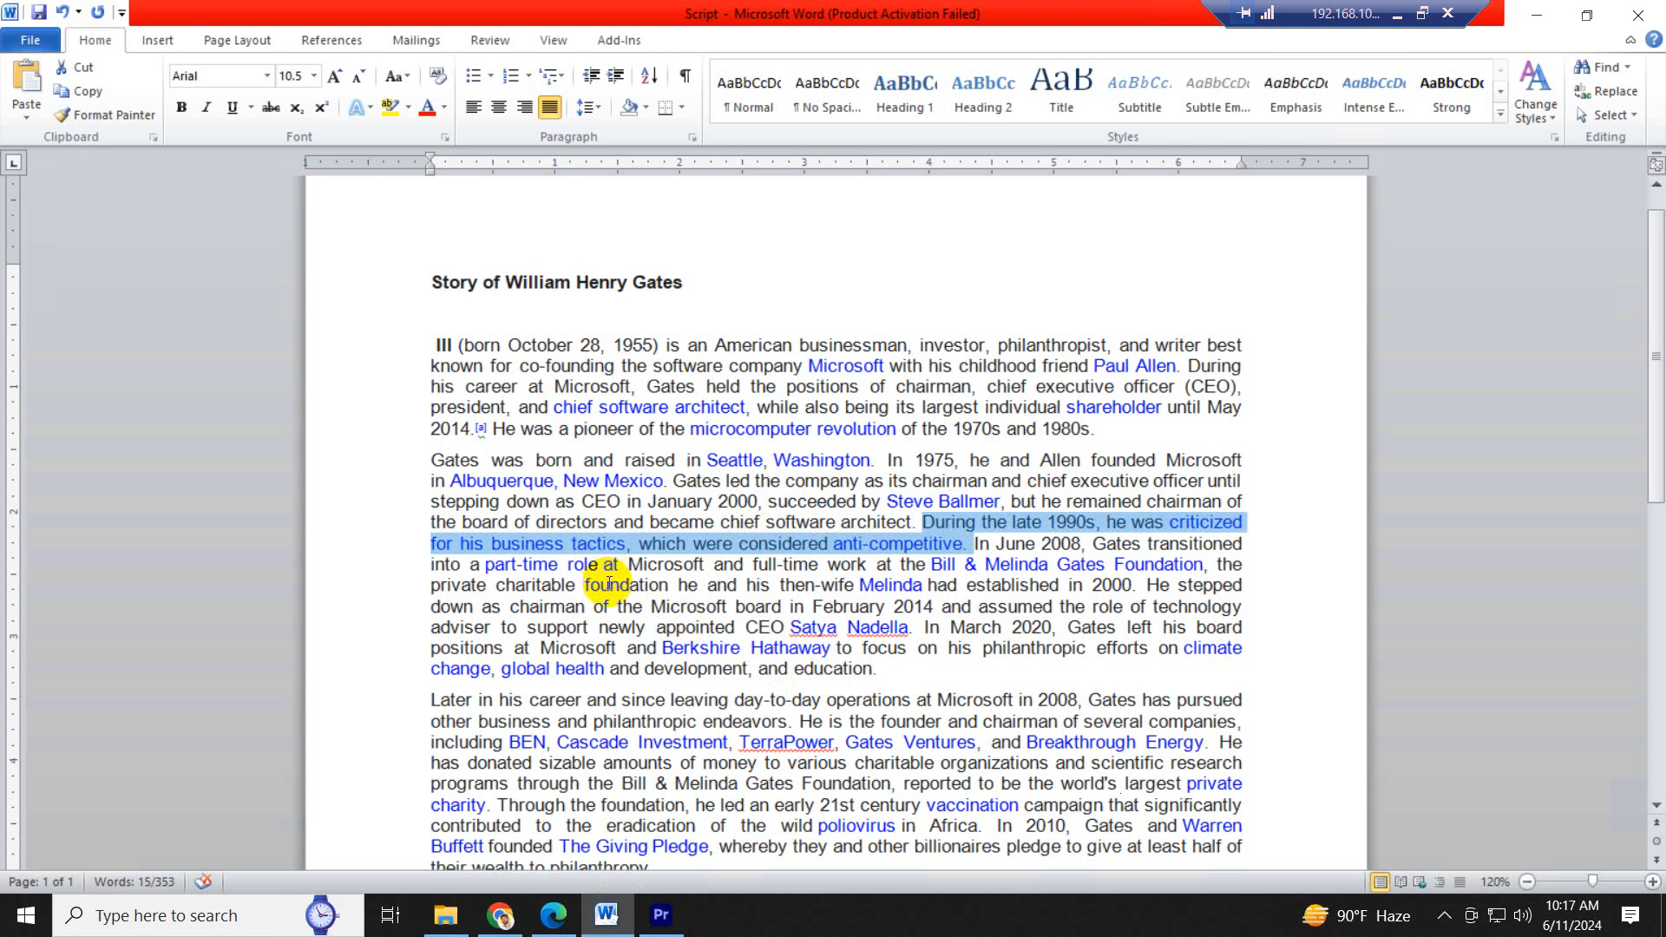
left_click(665, 926)
left_click_drag(744, 552, 741, 556)
key("space")
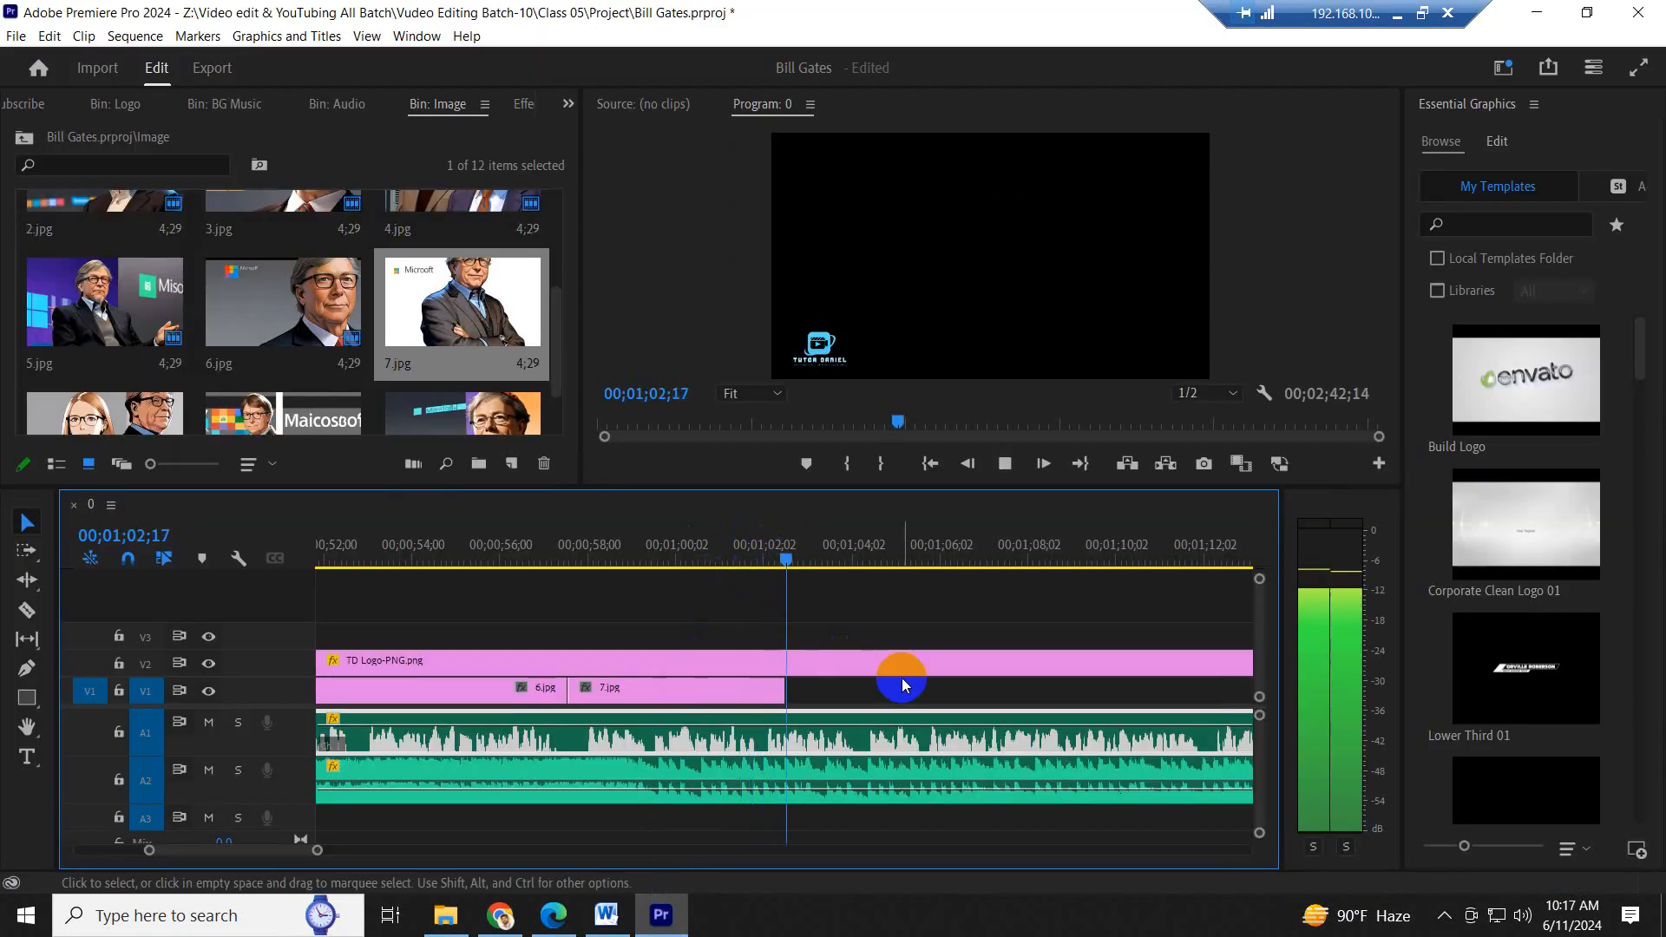
key("space")
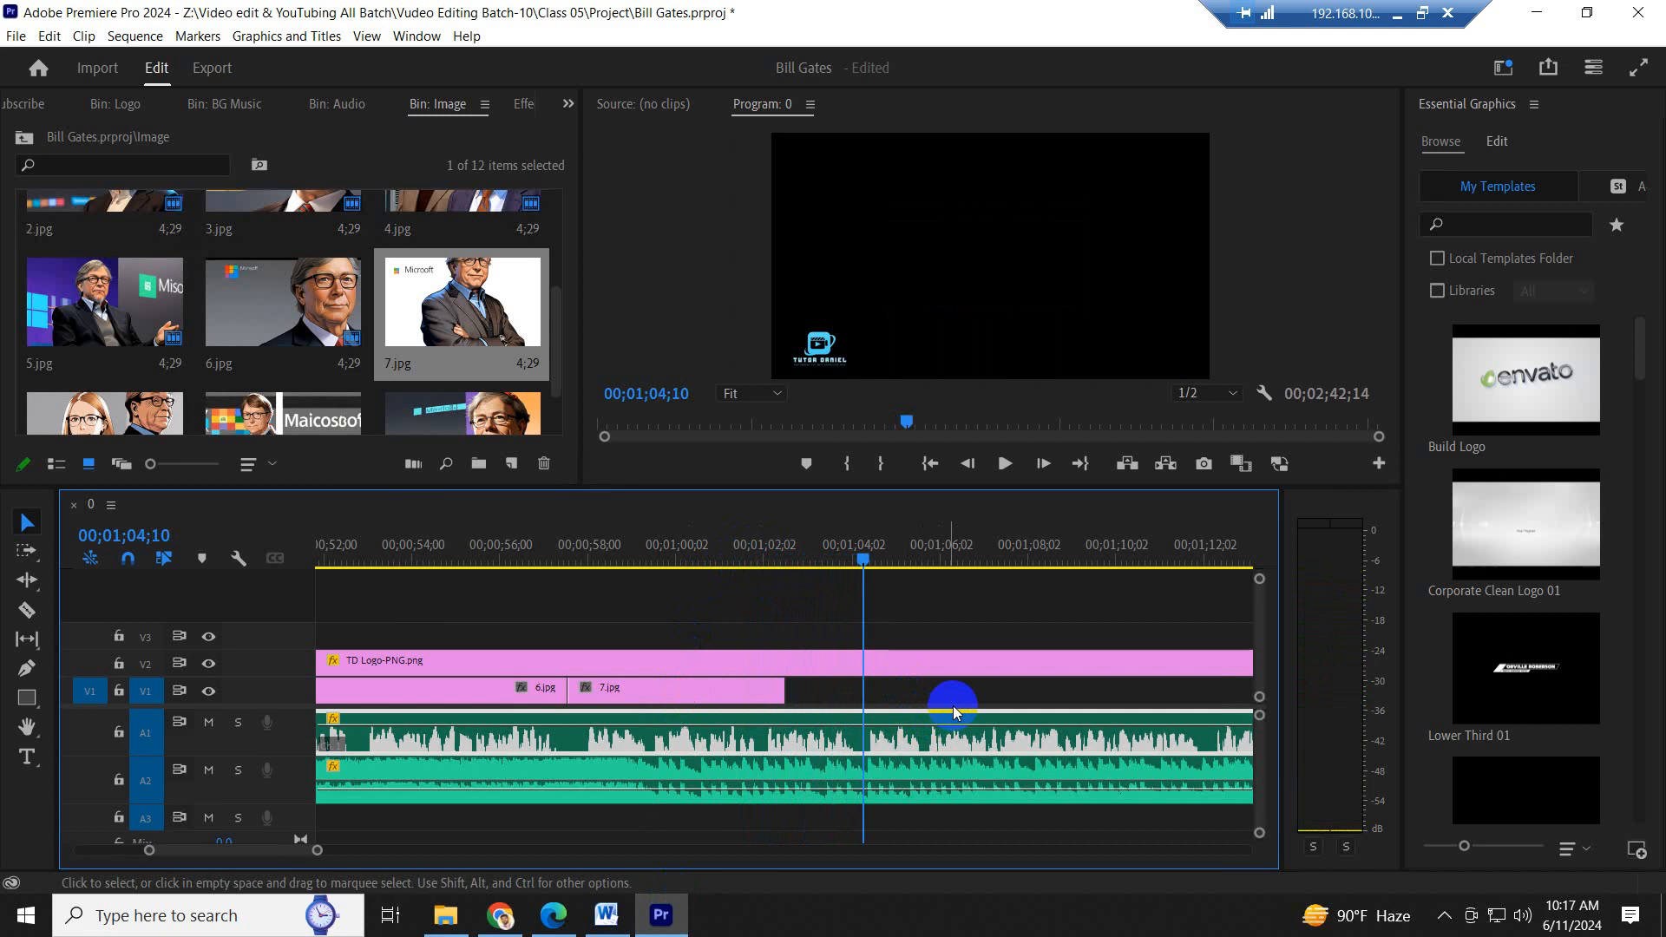
left_click_drag(786, 690, 863, 690)
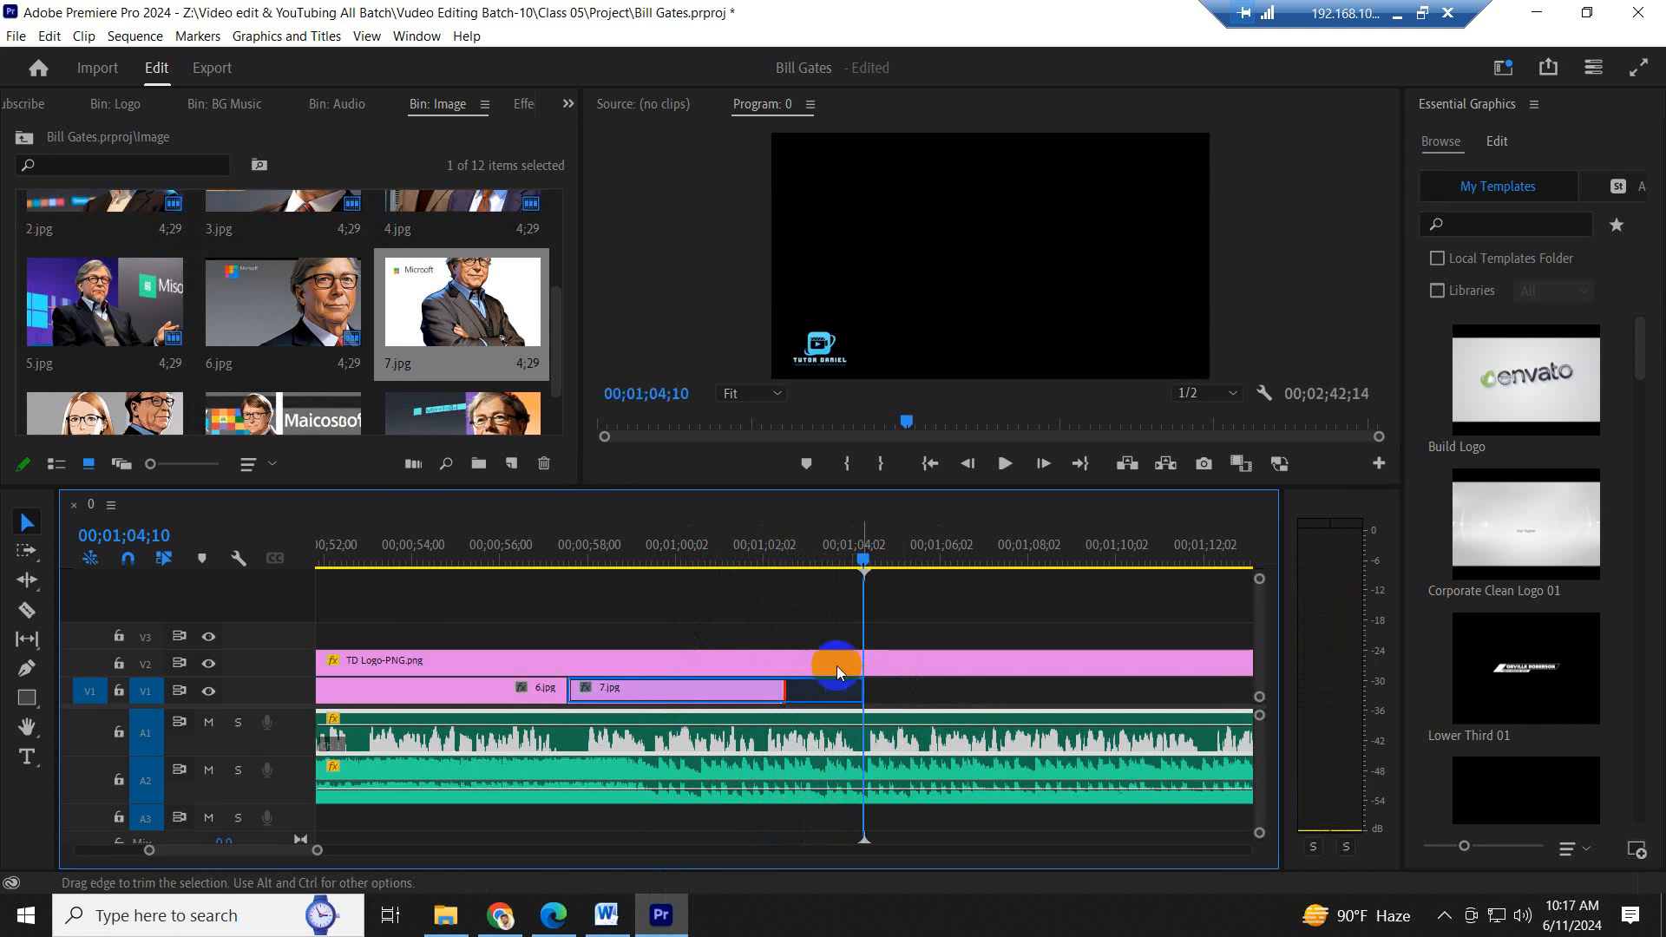
left_click_drag(718, 548, 720, 556)
key("space")
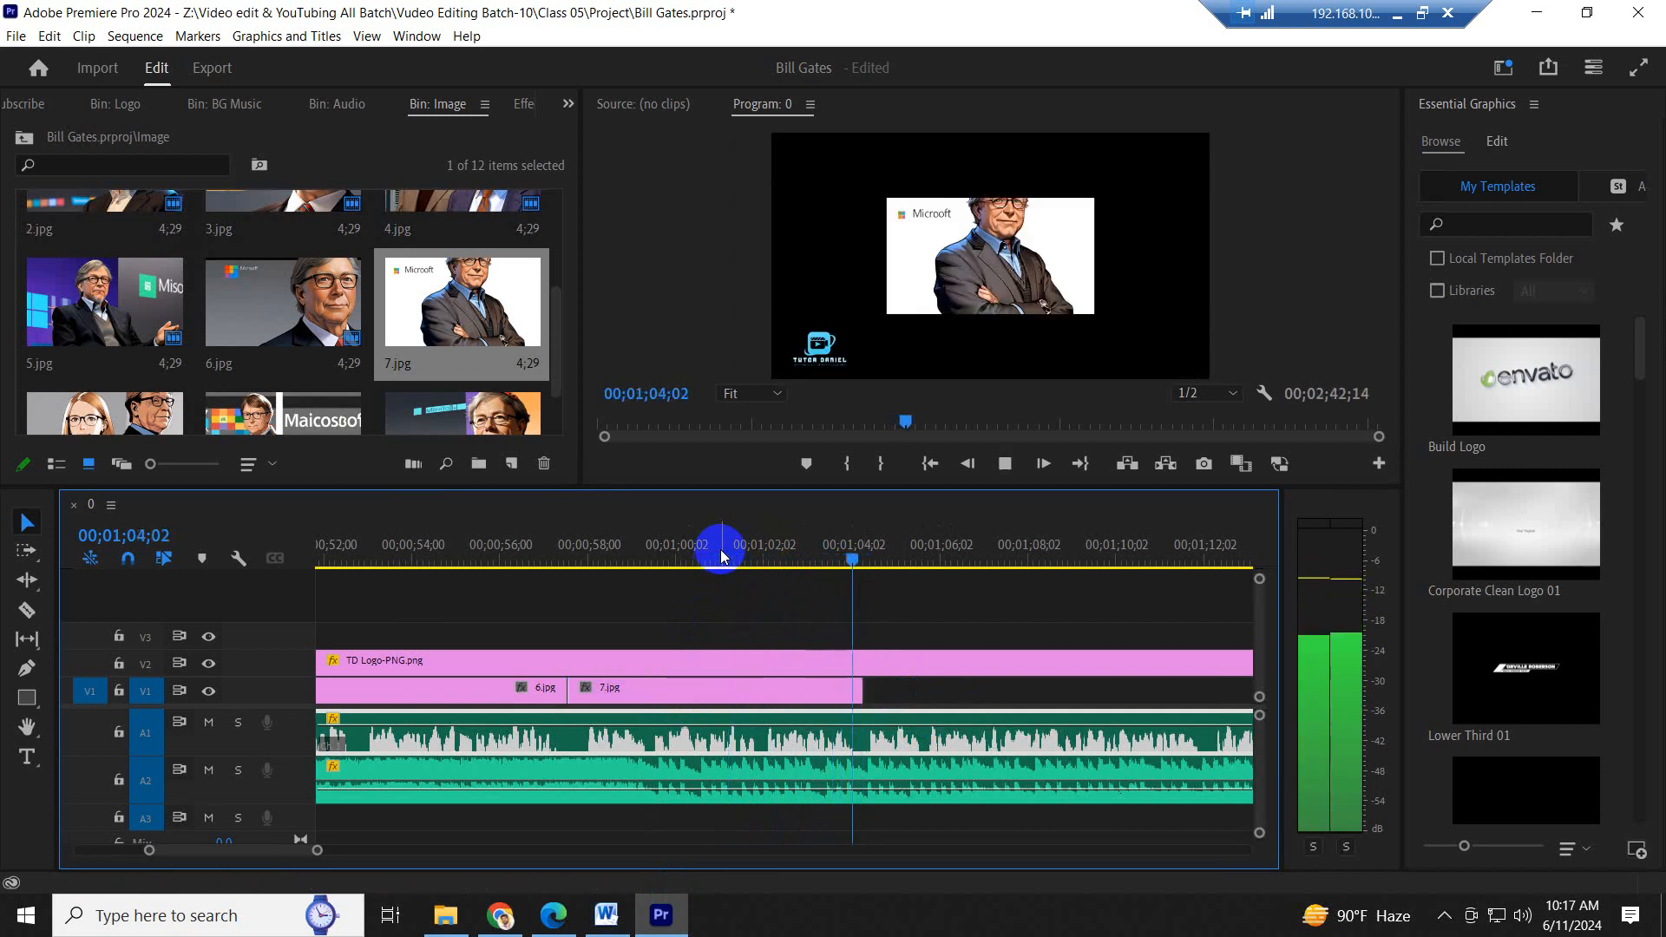
- Compare the highlighted "During the late 1990s" sentence in Word with the Premiere Pro narration at the beginning and end of 7.jpg
key("space")
left_click(607, 915)
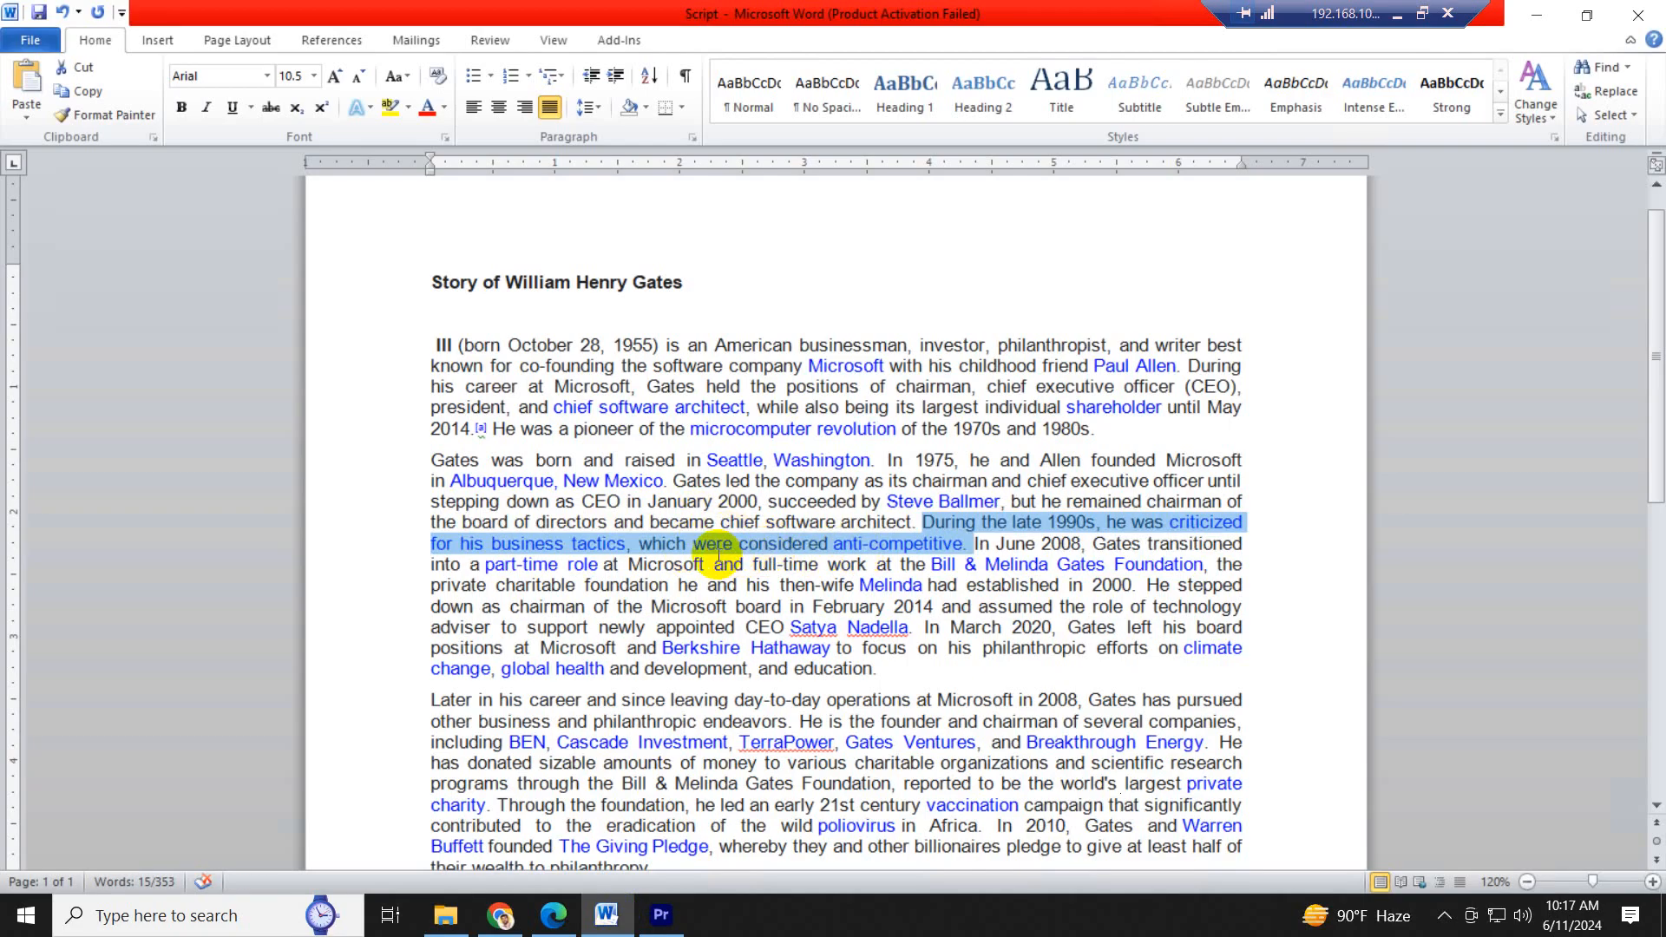
left_click(661, 916)
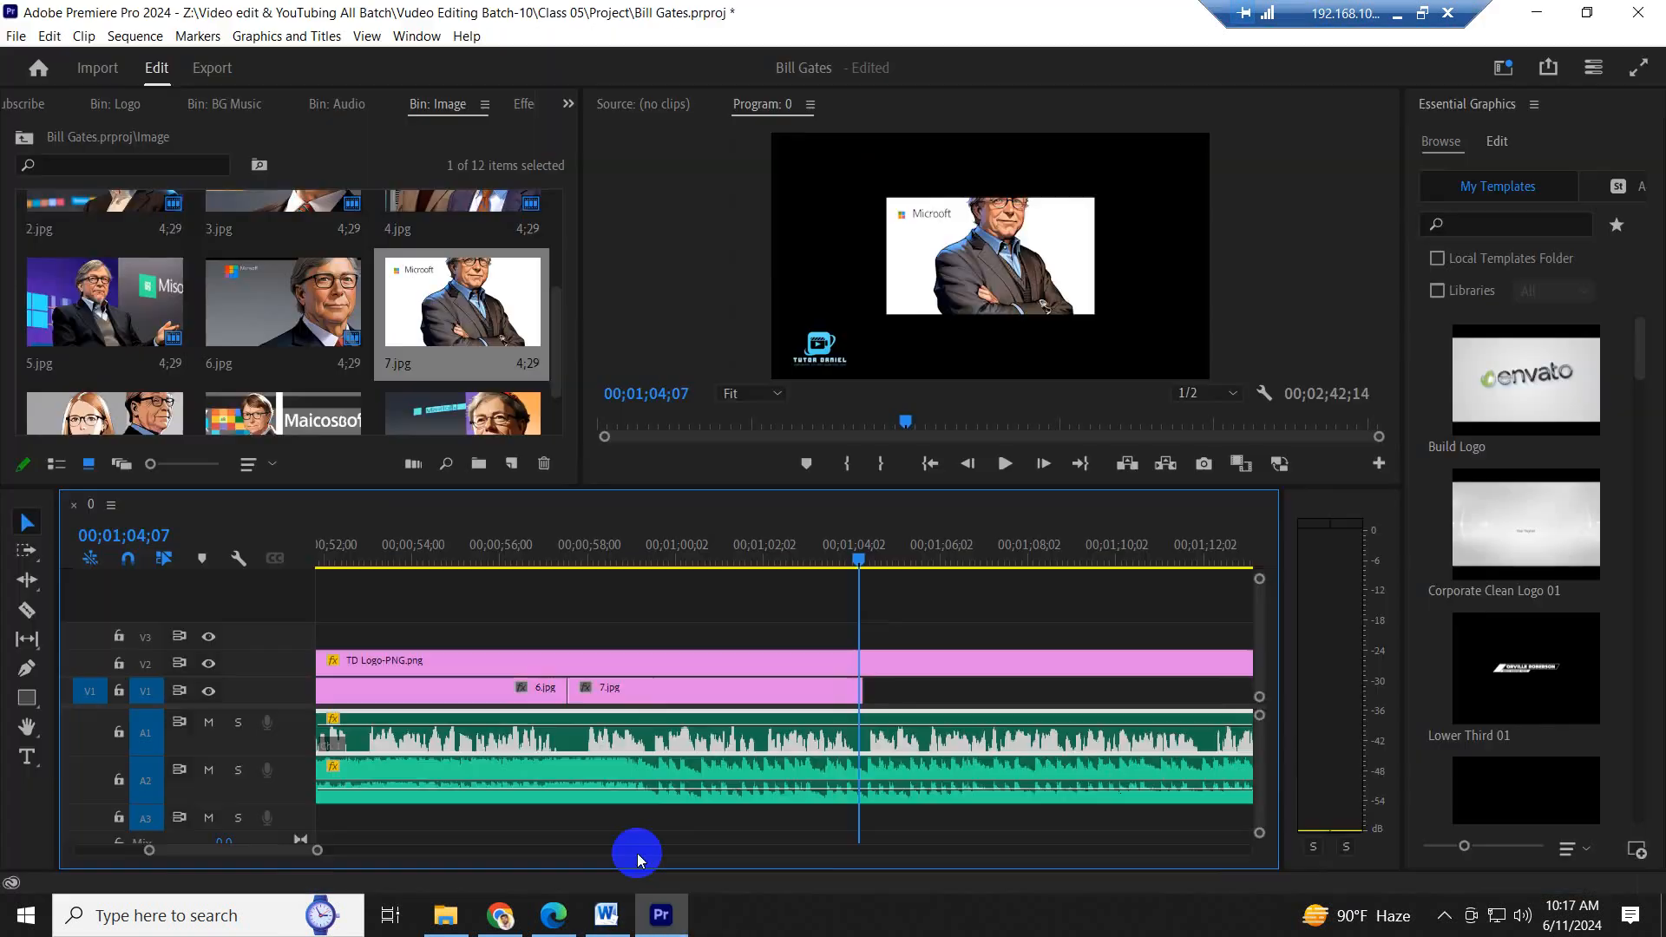
left_click(581, 545)
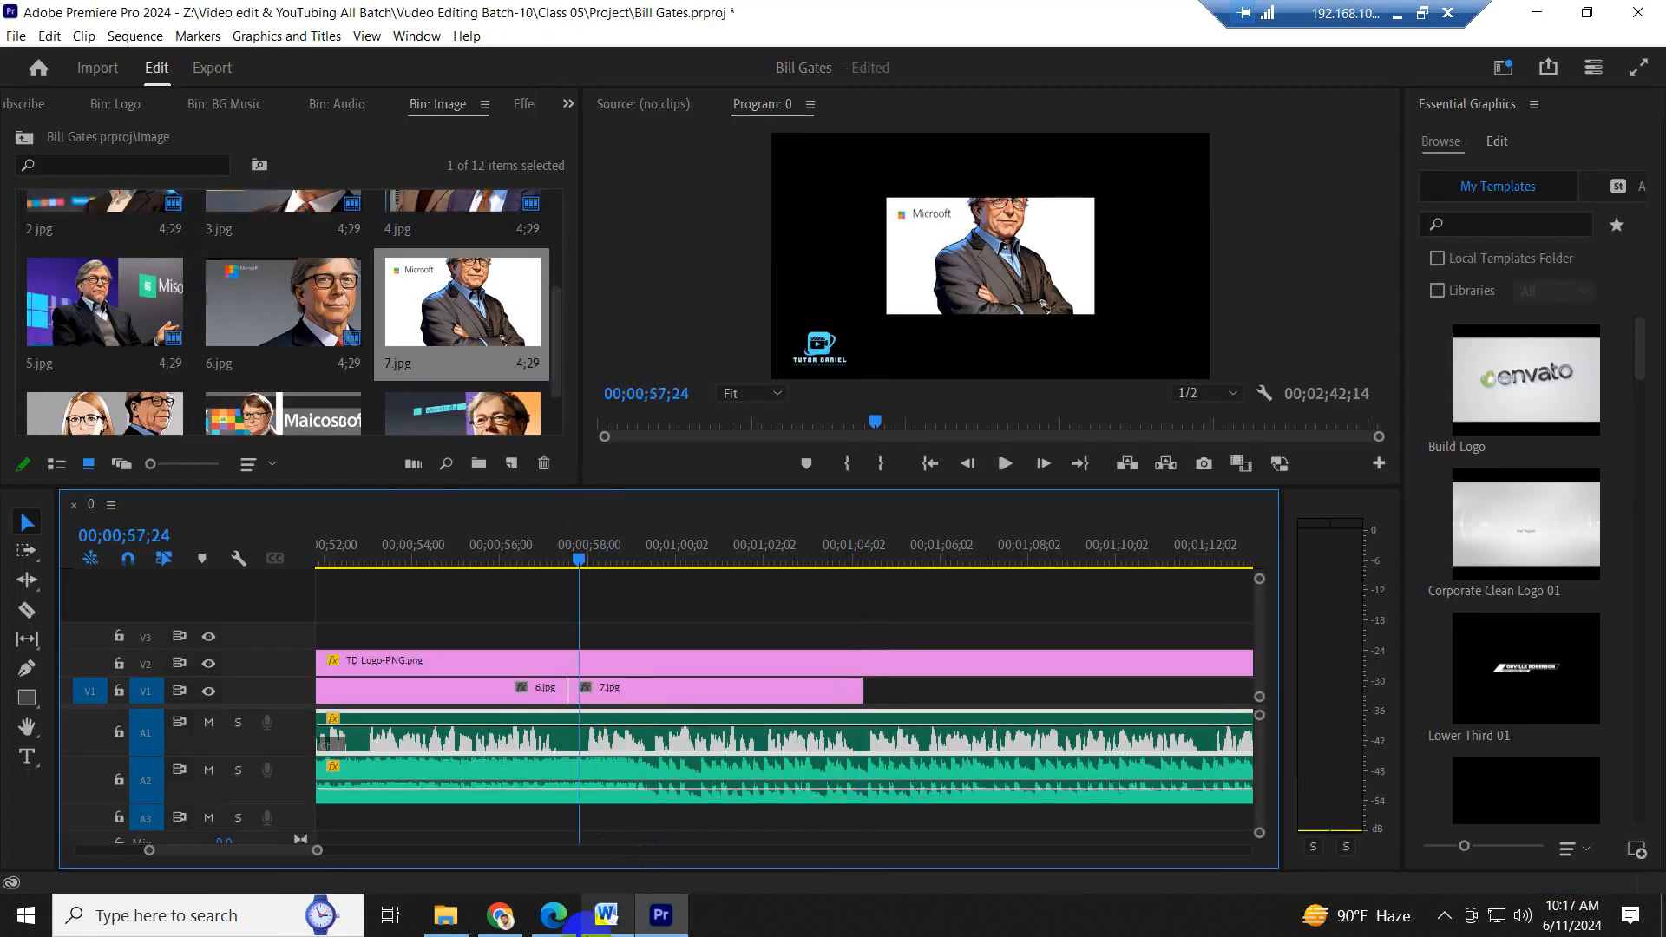
left_click(607, 916)
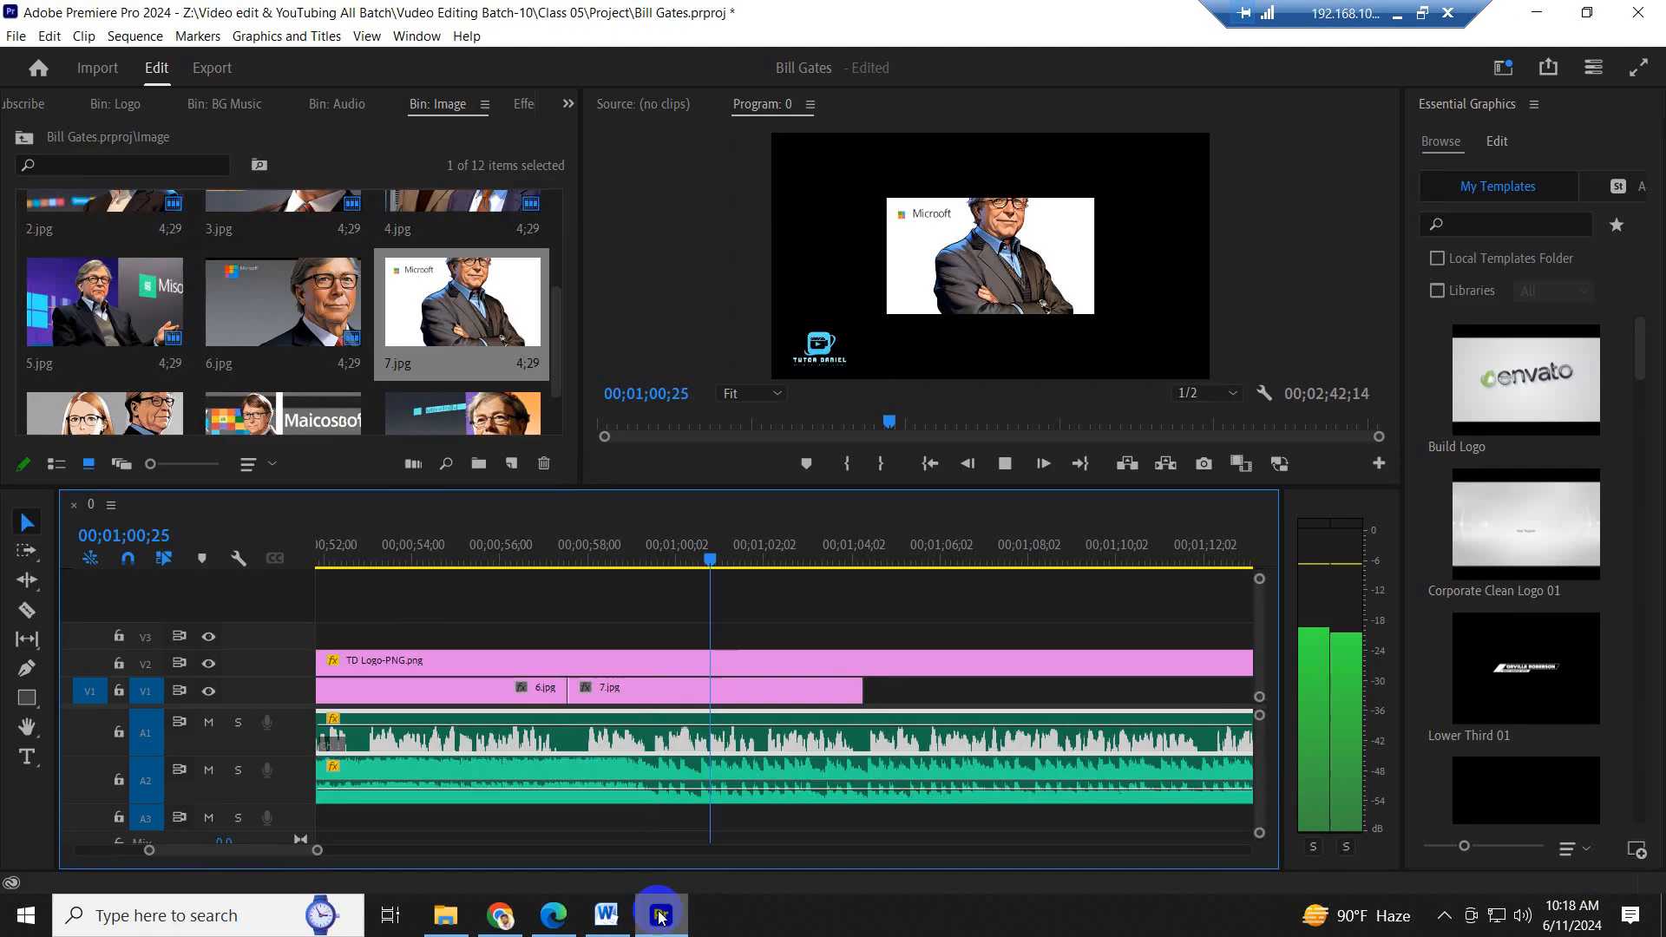
left_click(662, 915)
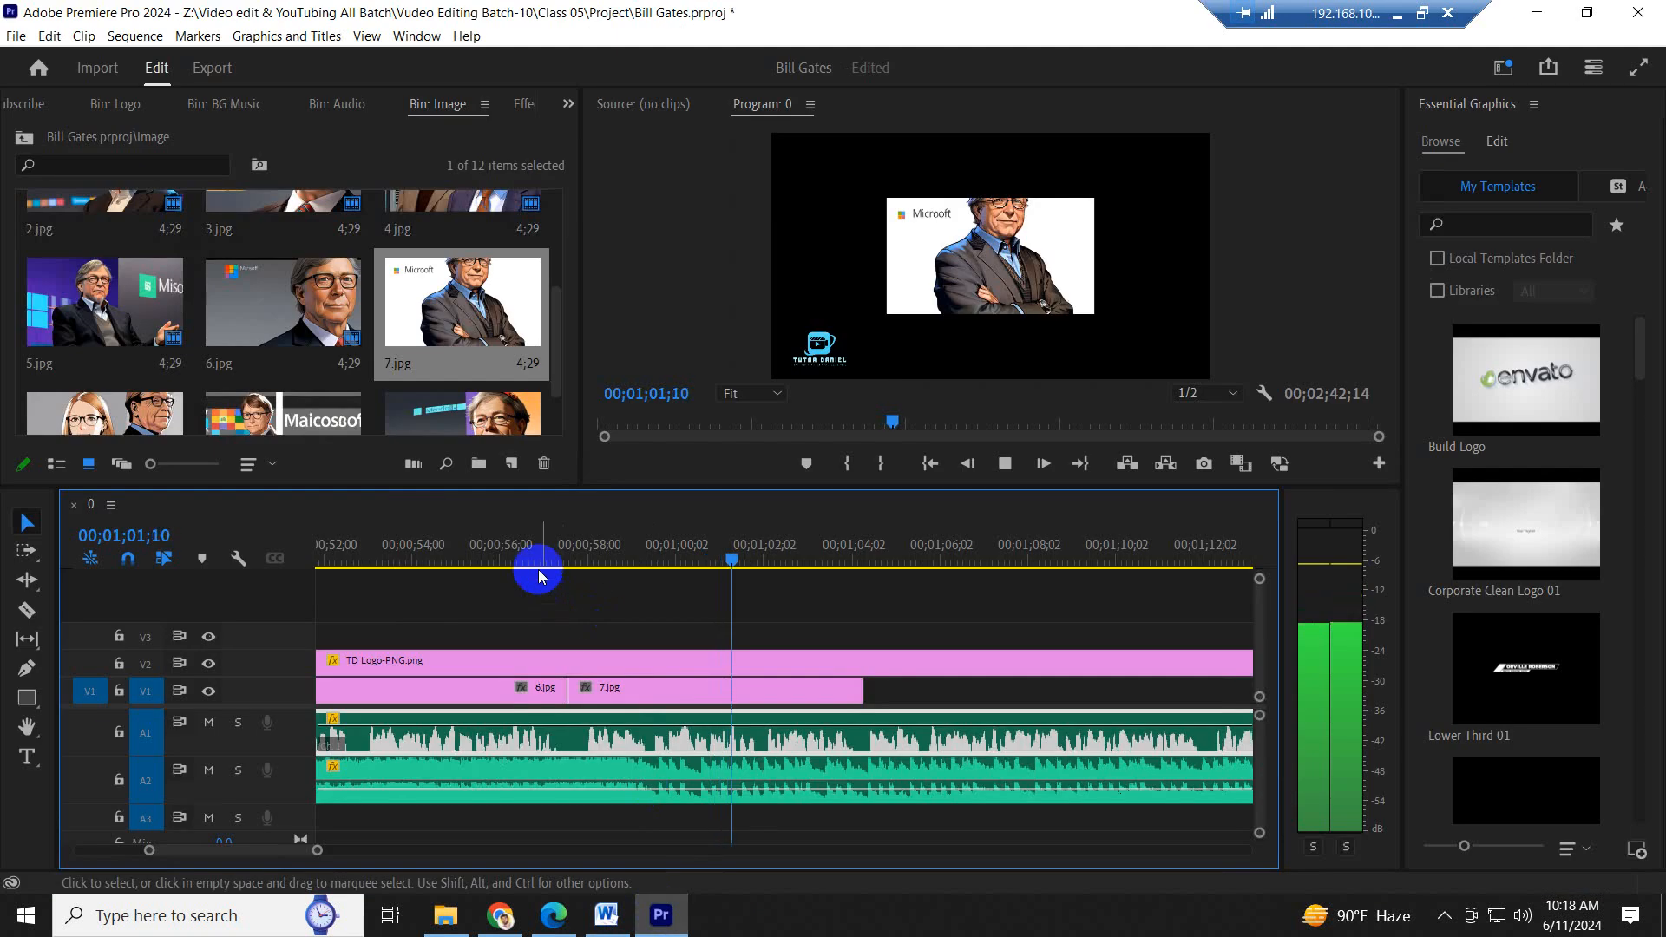
- Replay the narration across the cut between 6.jpg and 7.jpg, save the project, and set the playhead just before the cut
left_click(457, 566)
key("space")
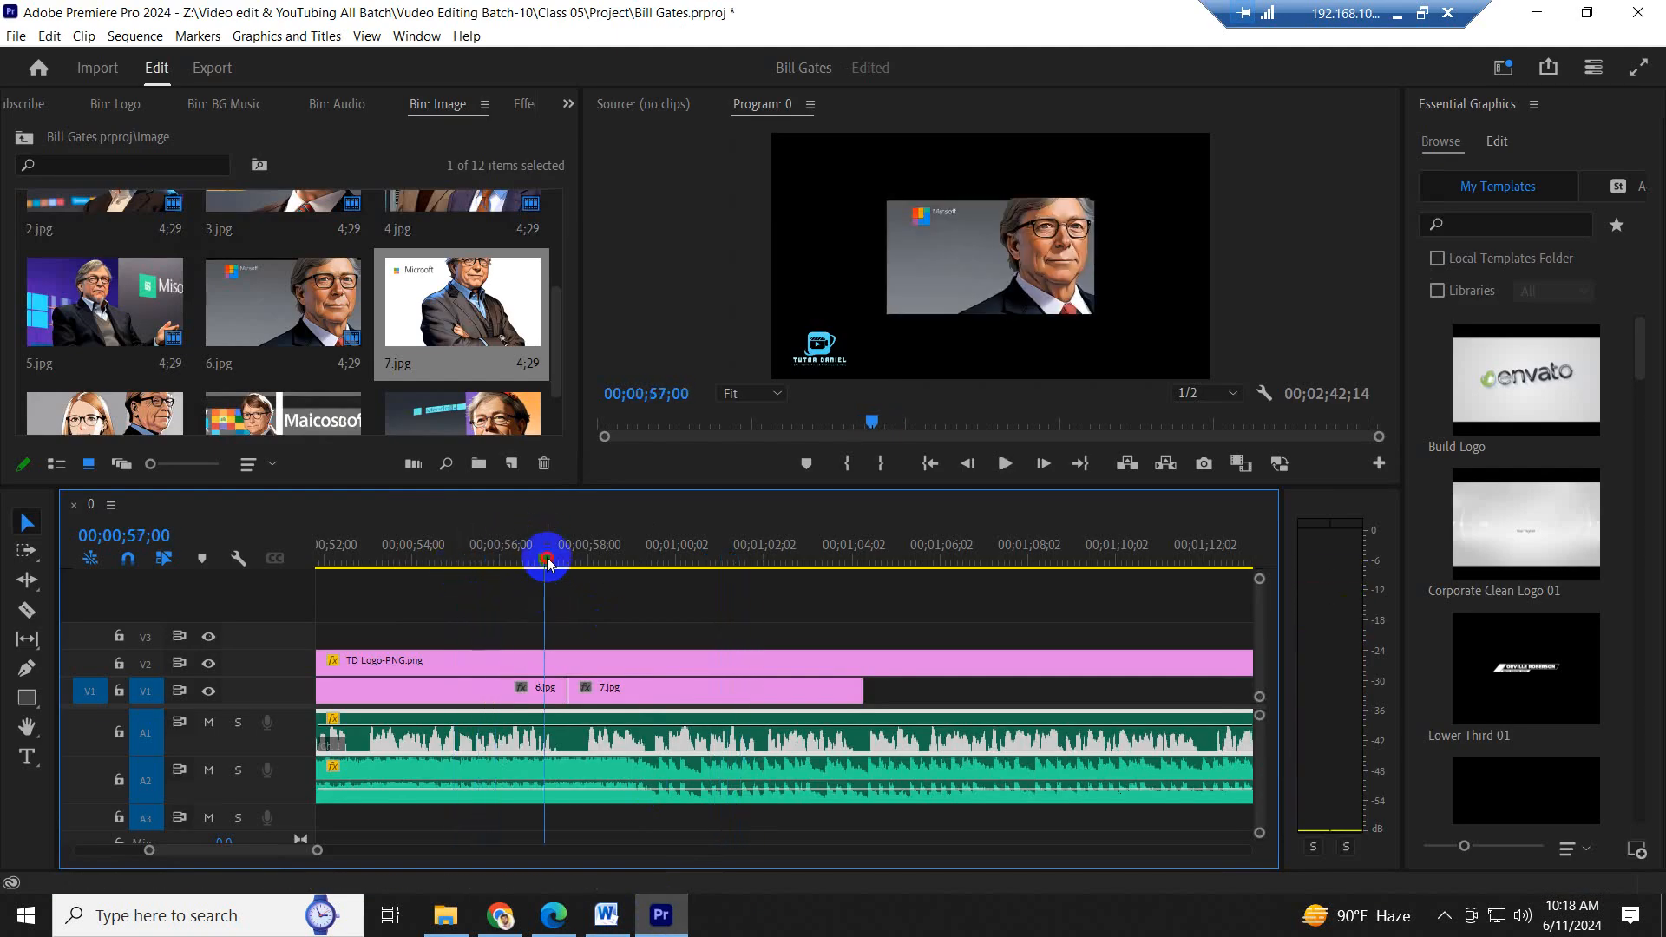
key("space")
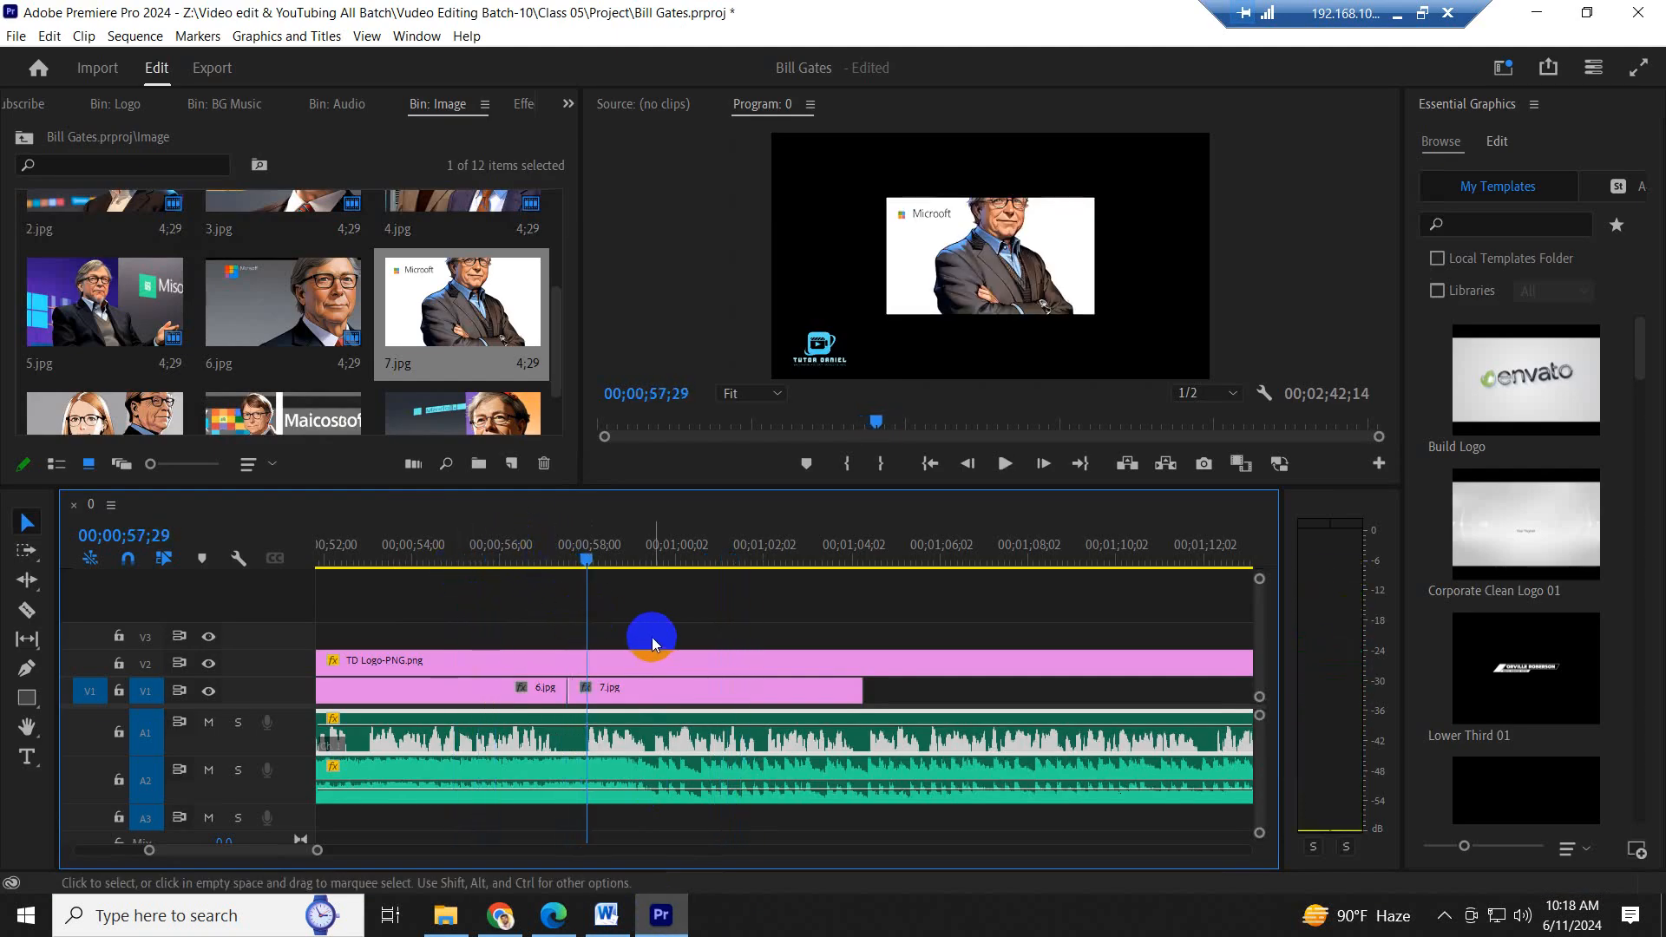
key("ctrl+s")
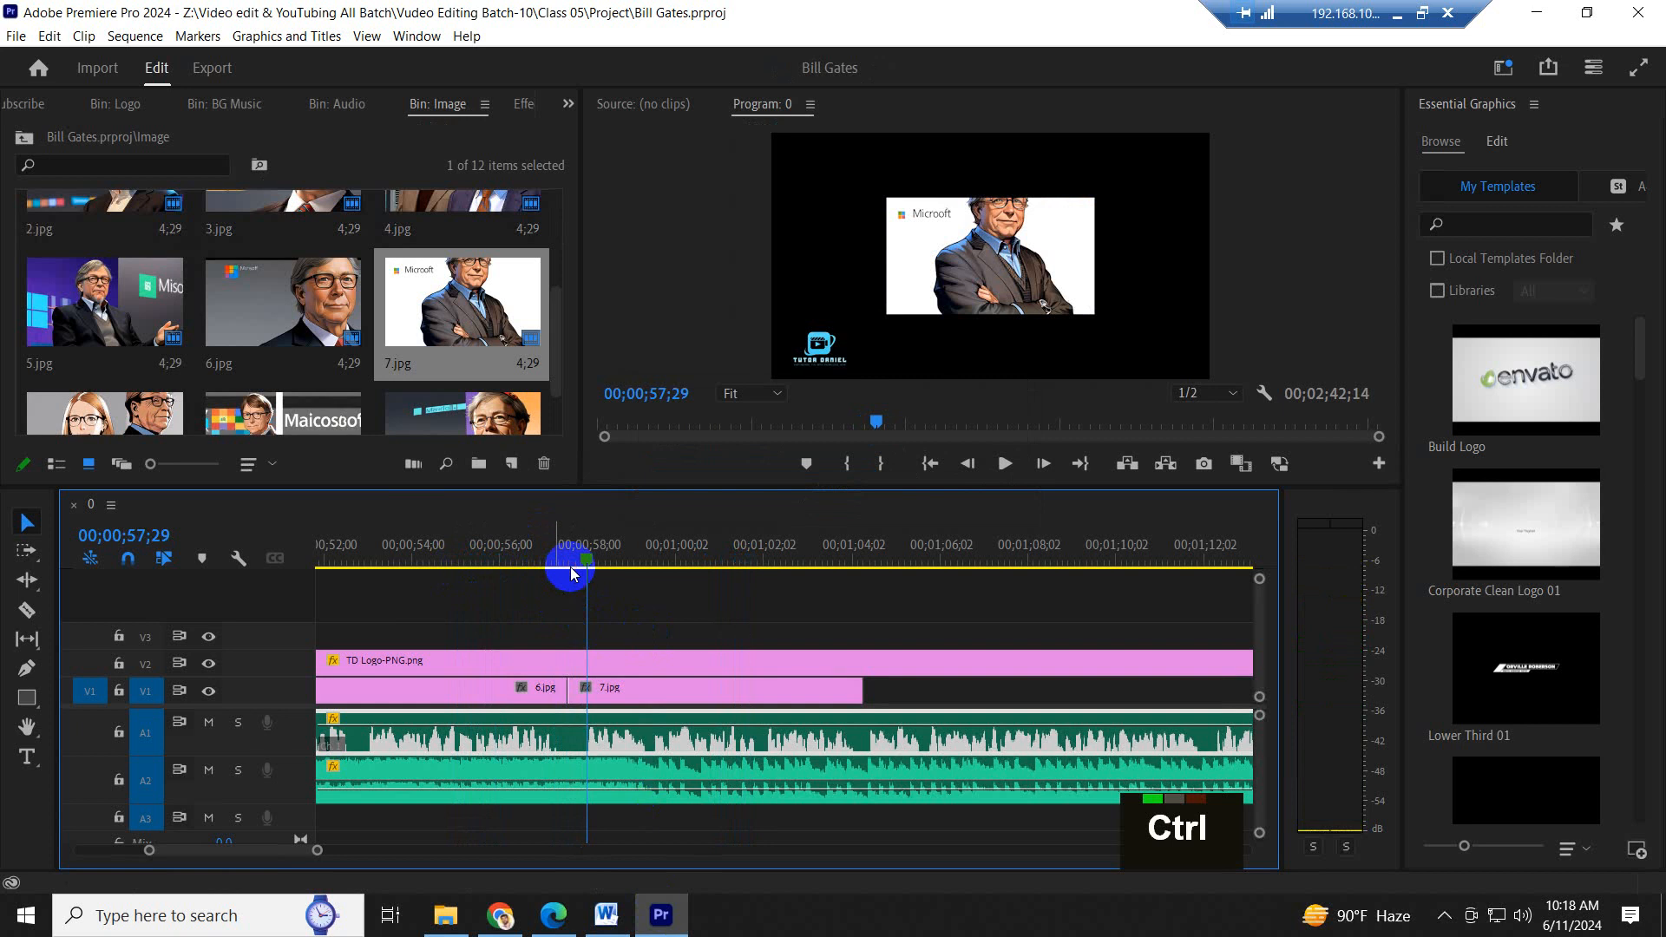
left_click(565, 554)
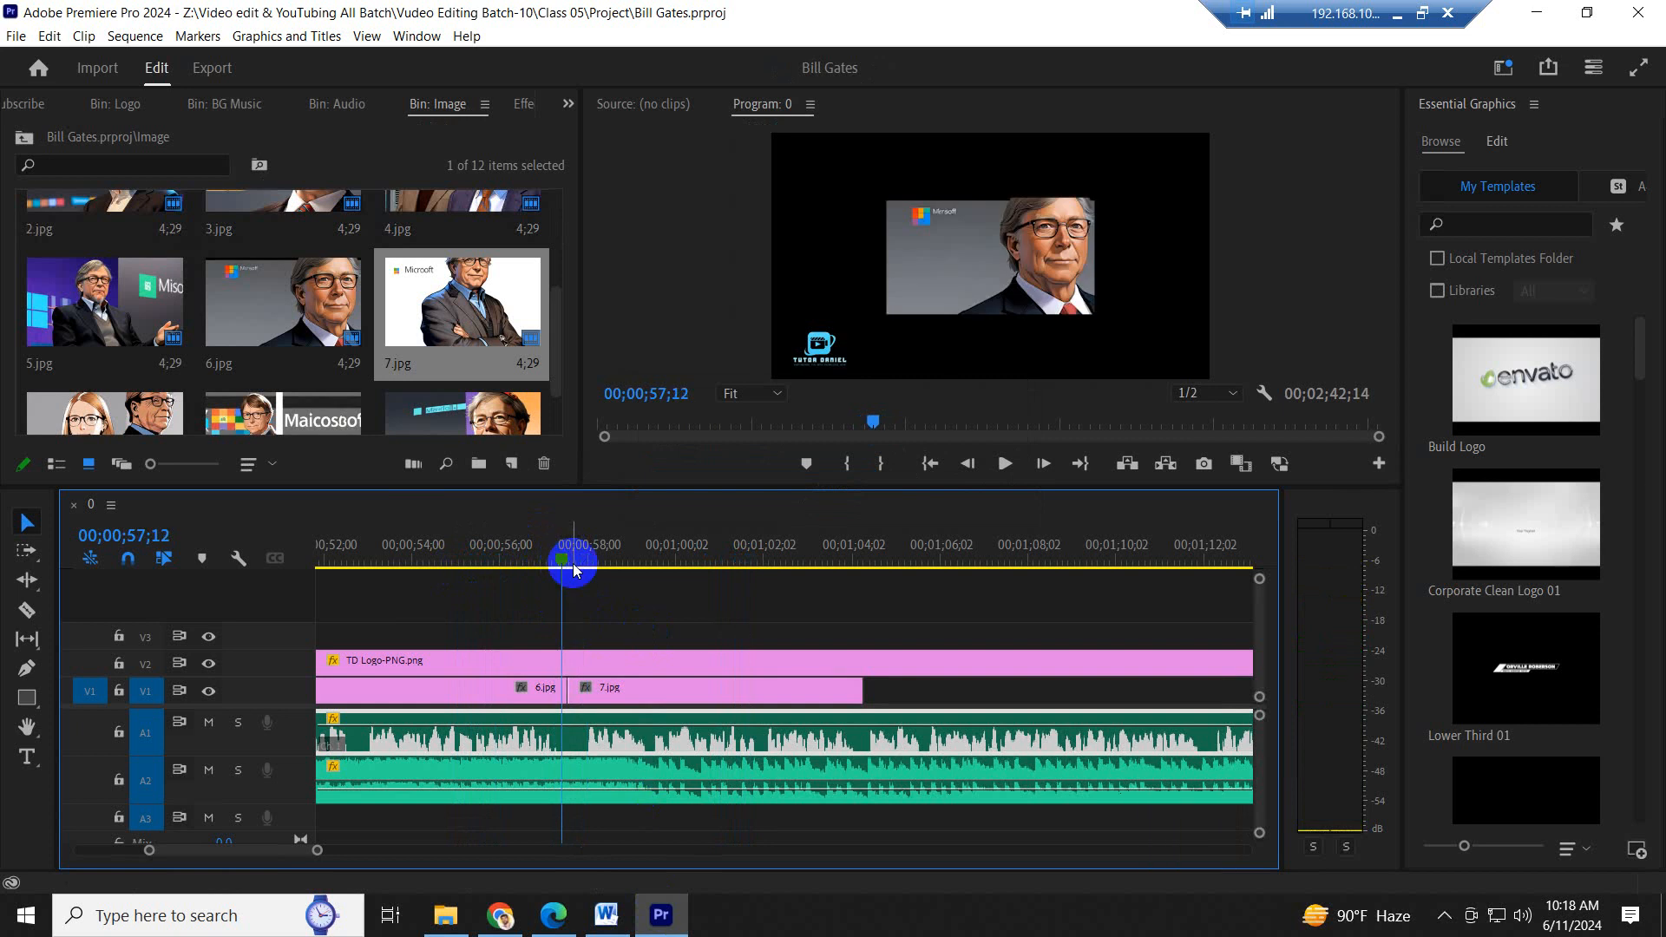
key("ctrl")
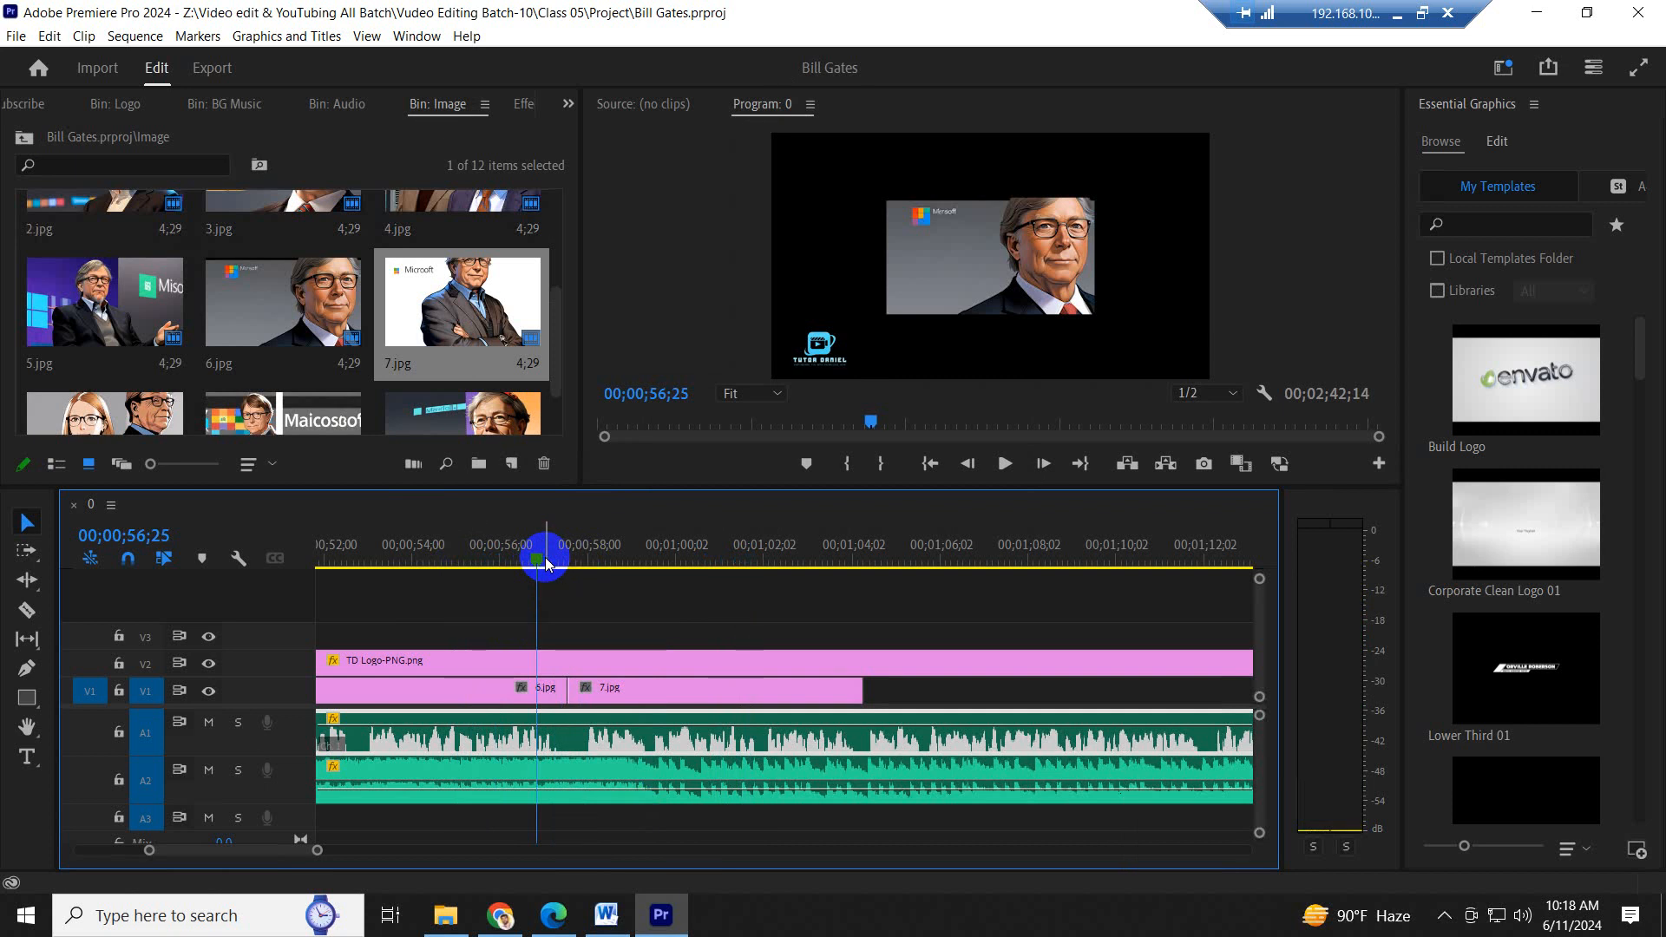
key("ctrl+s")
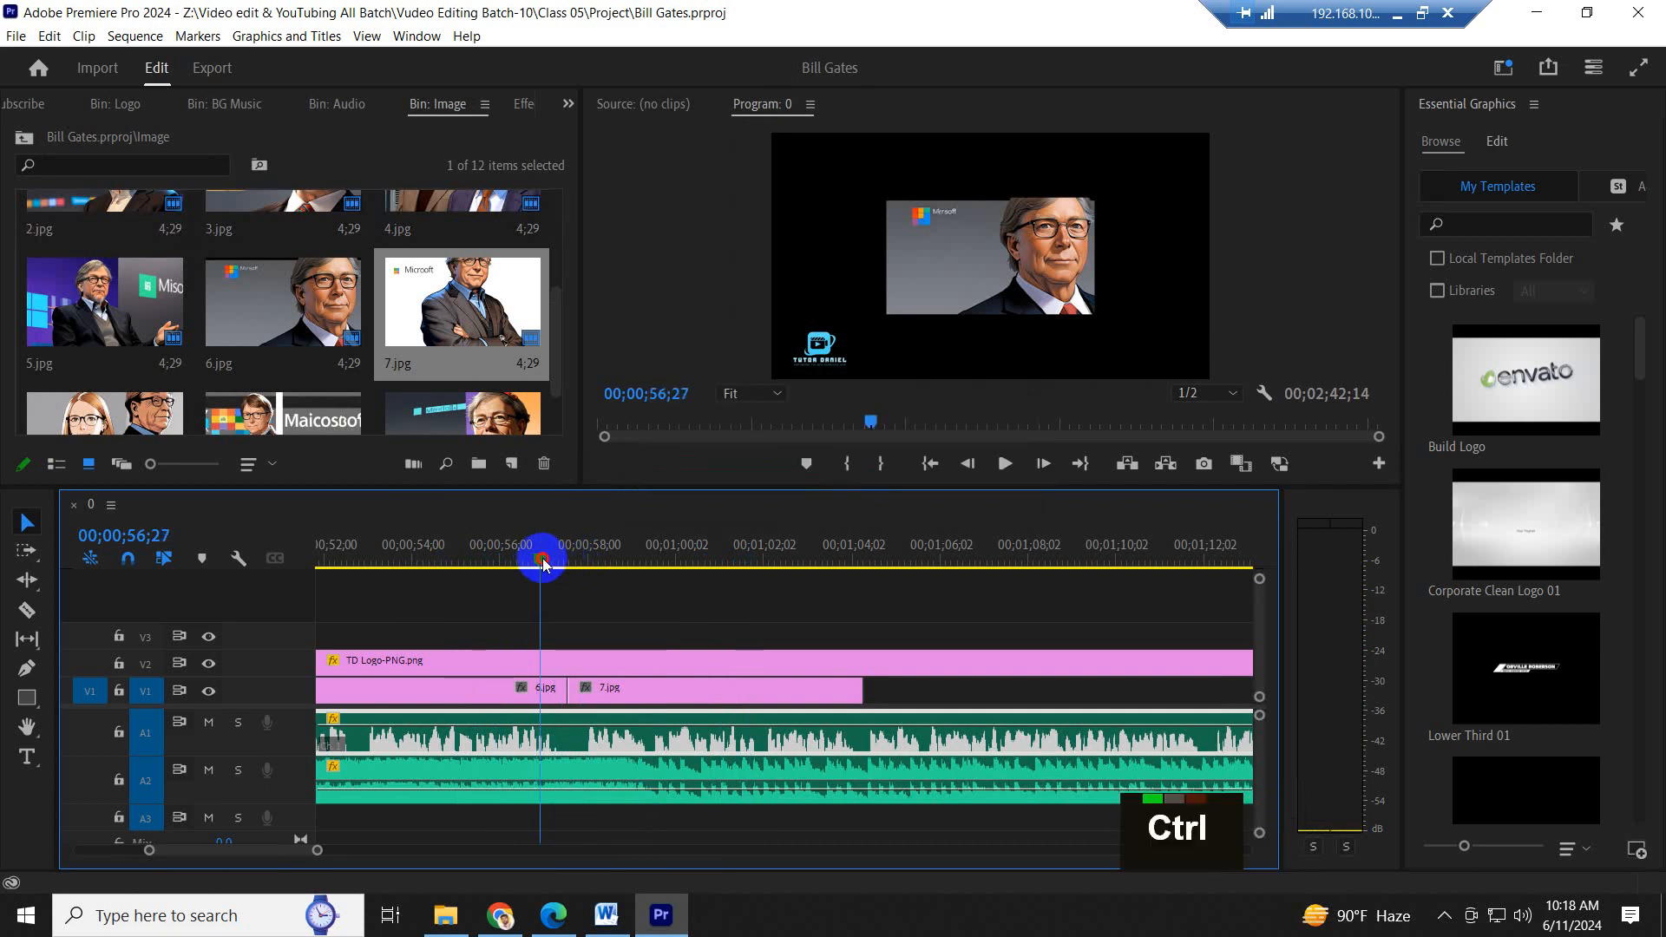
- Play across the cut from 6.jpg to 7.jpg, lower the Remote Audio volume, and play it again from 00;00;56;22
key("space")
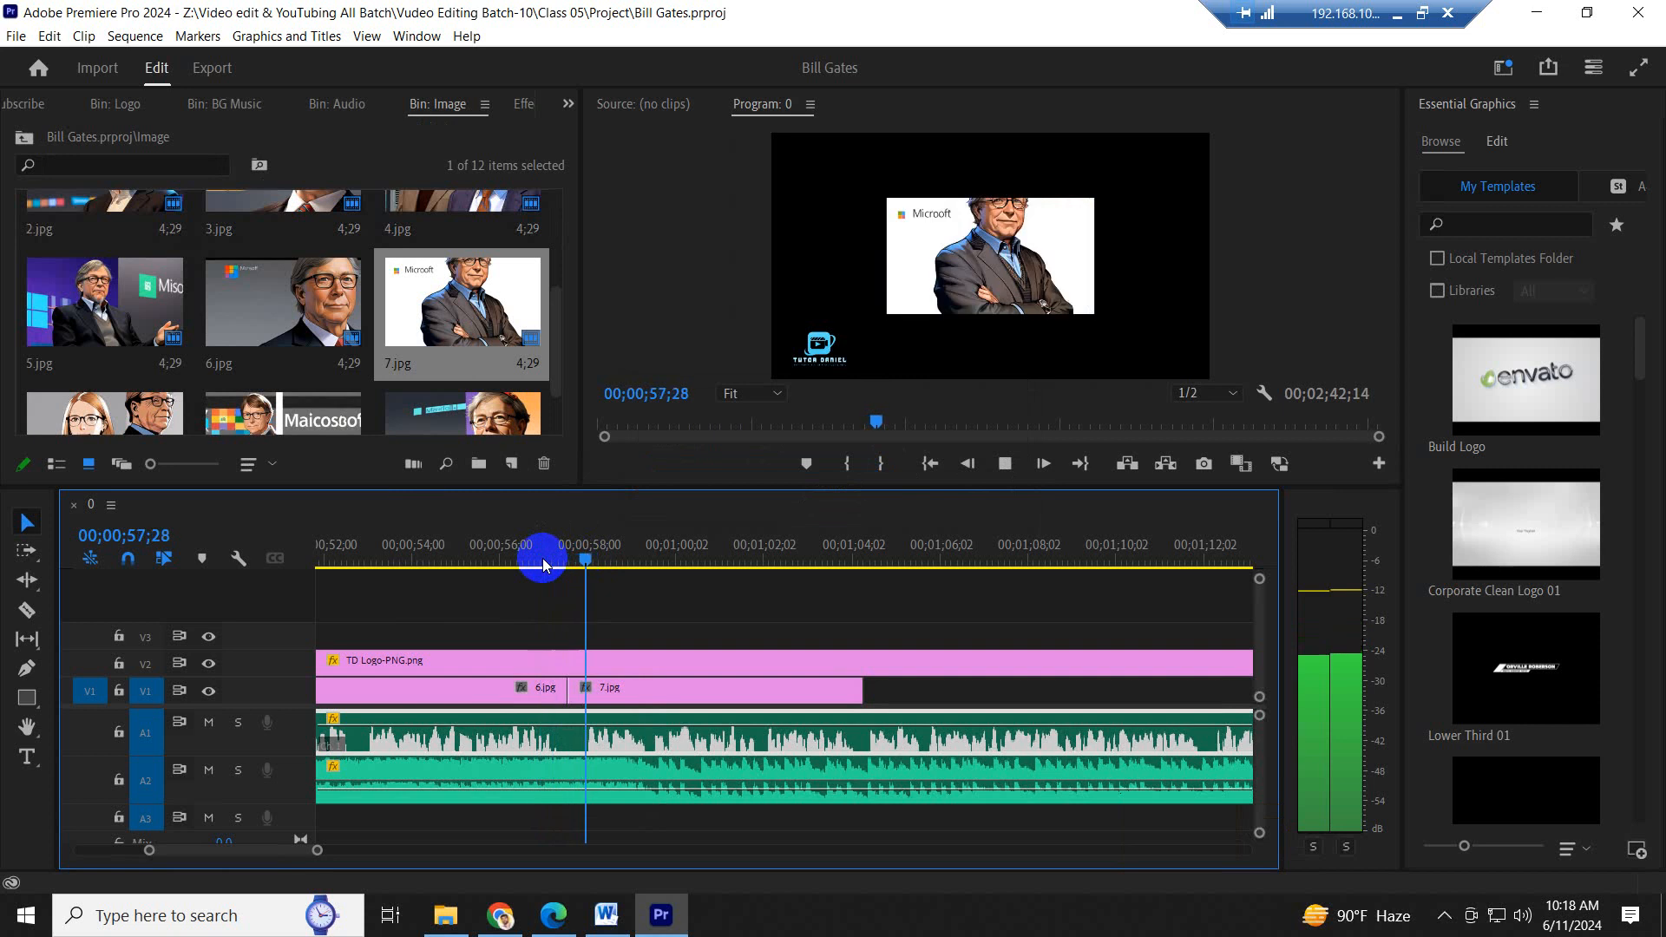
key("space")
left_click(1525, 916)
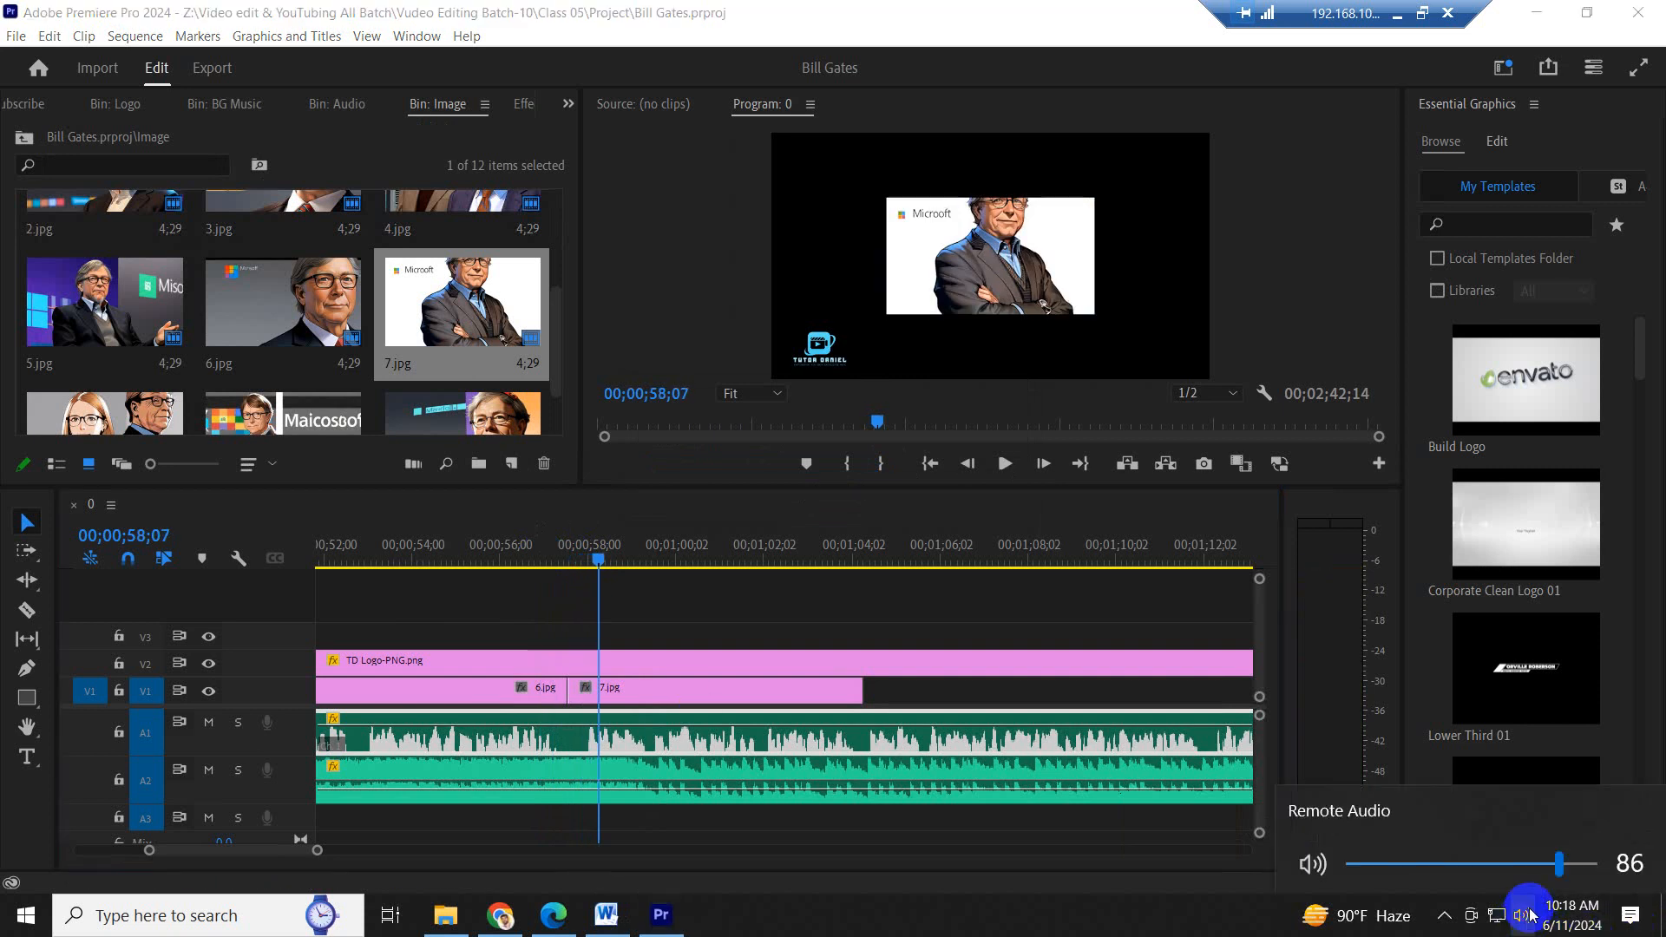
left_click(1510, 864)
left_click(1213, 911)
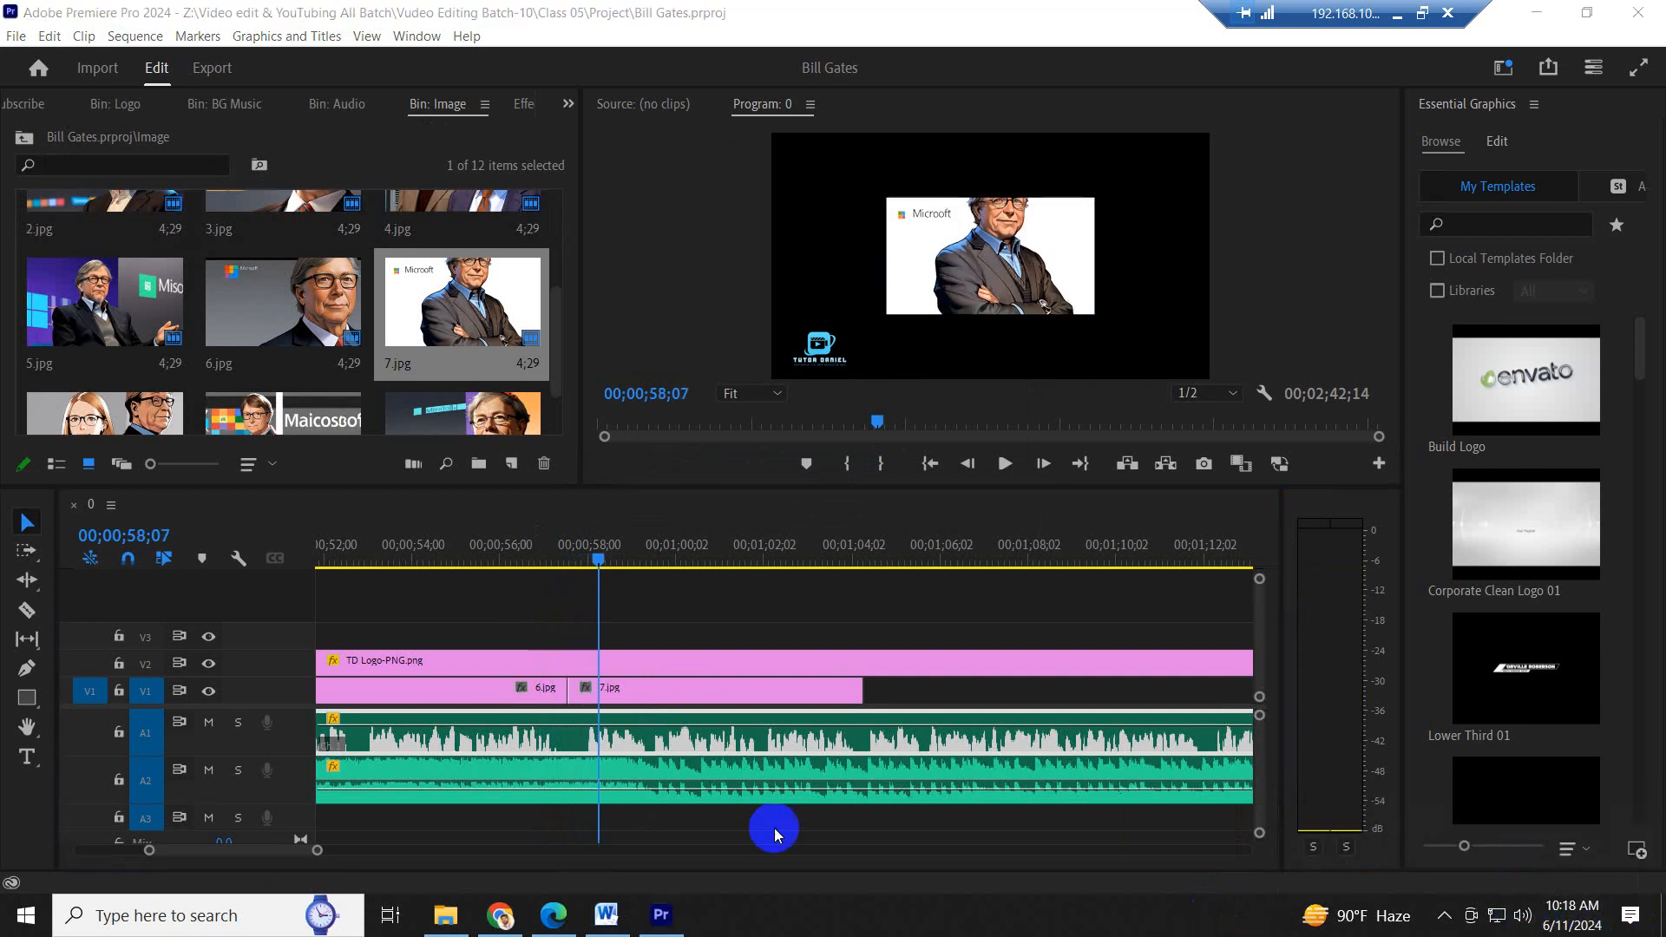
left_click(536, 555)
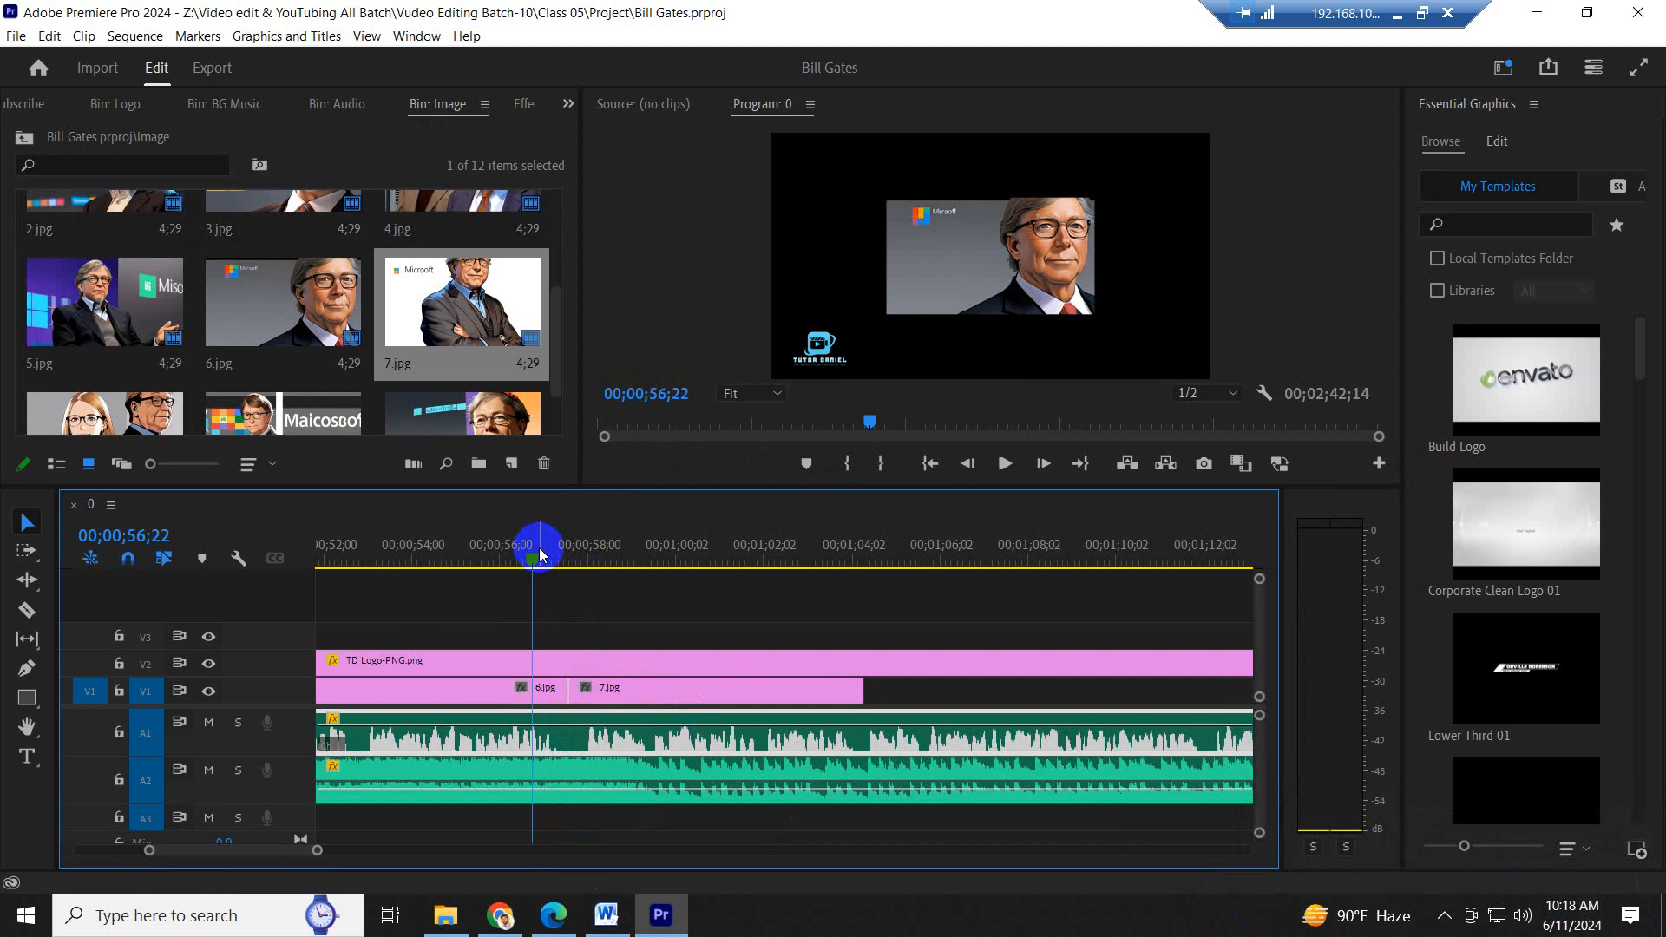
key("space")
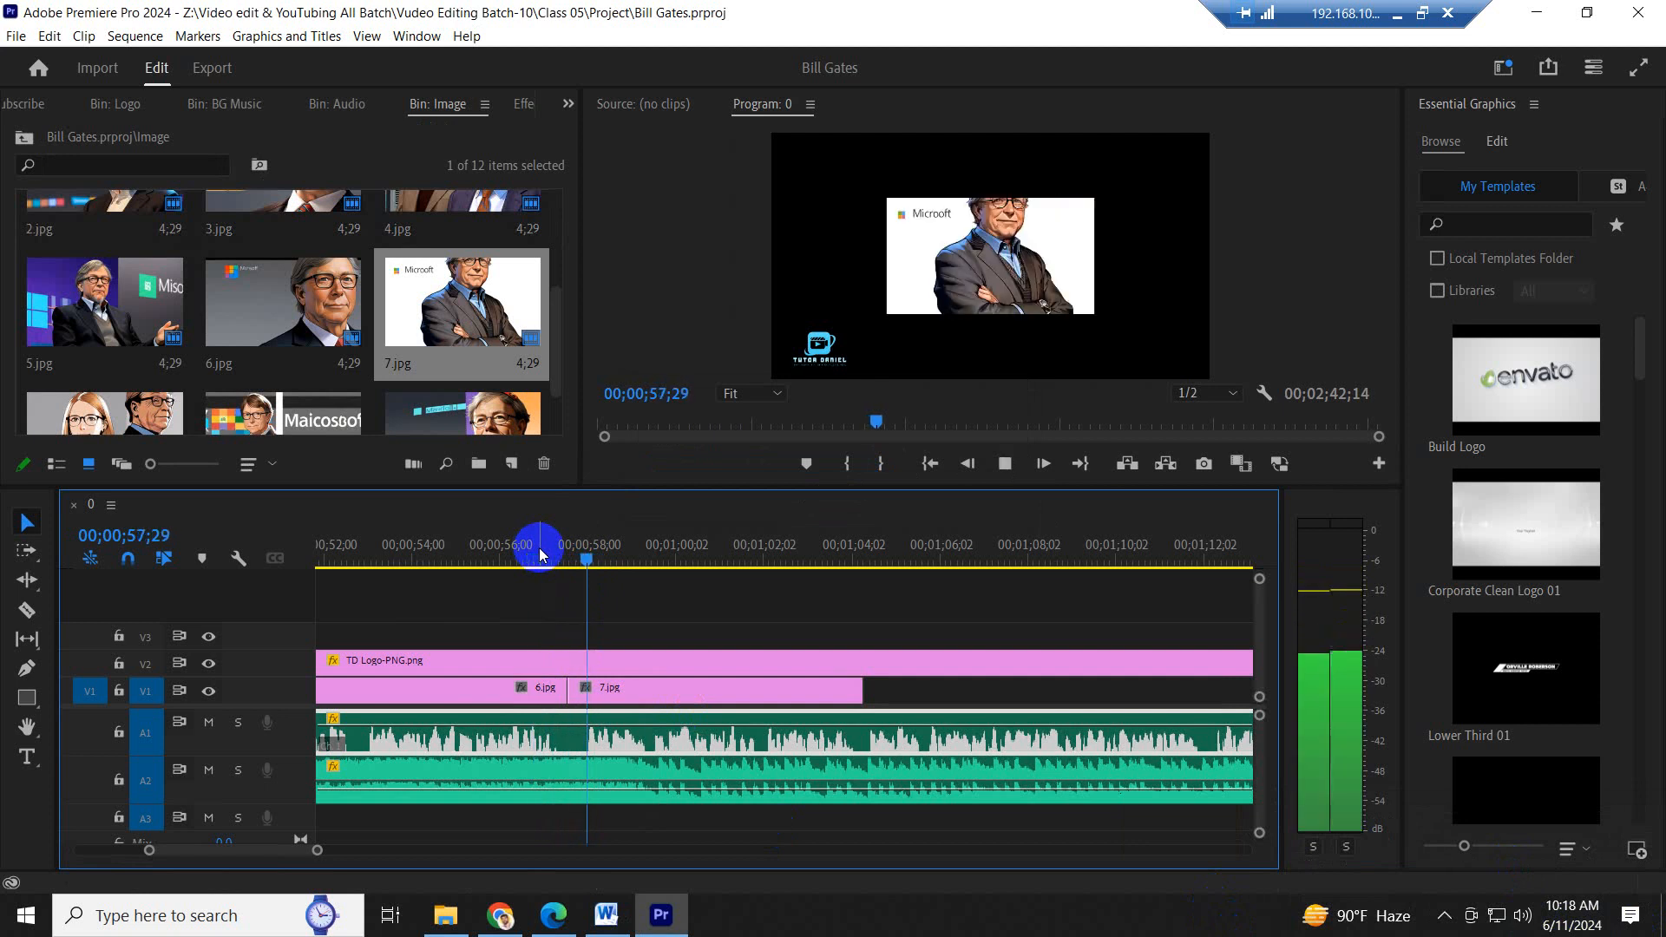
- Replay the narration repeatedly from around the start of 7.jpg to check that the image change matches the spoken sentence
left_click_drag(539, 555, 499, 558)
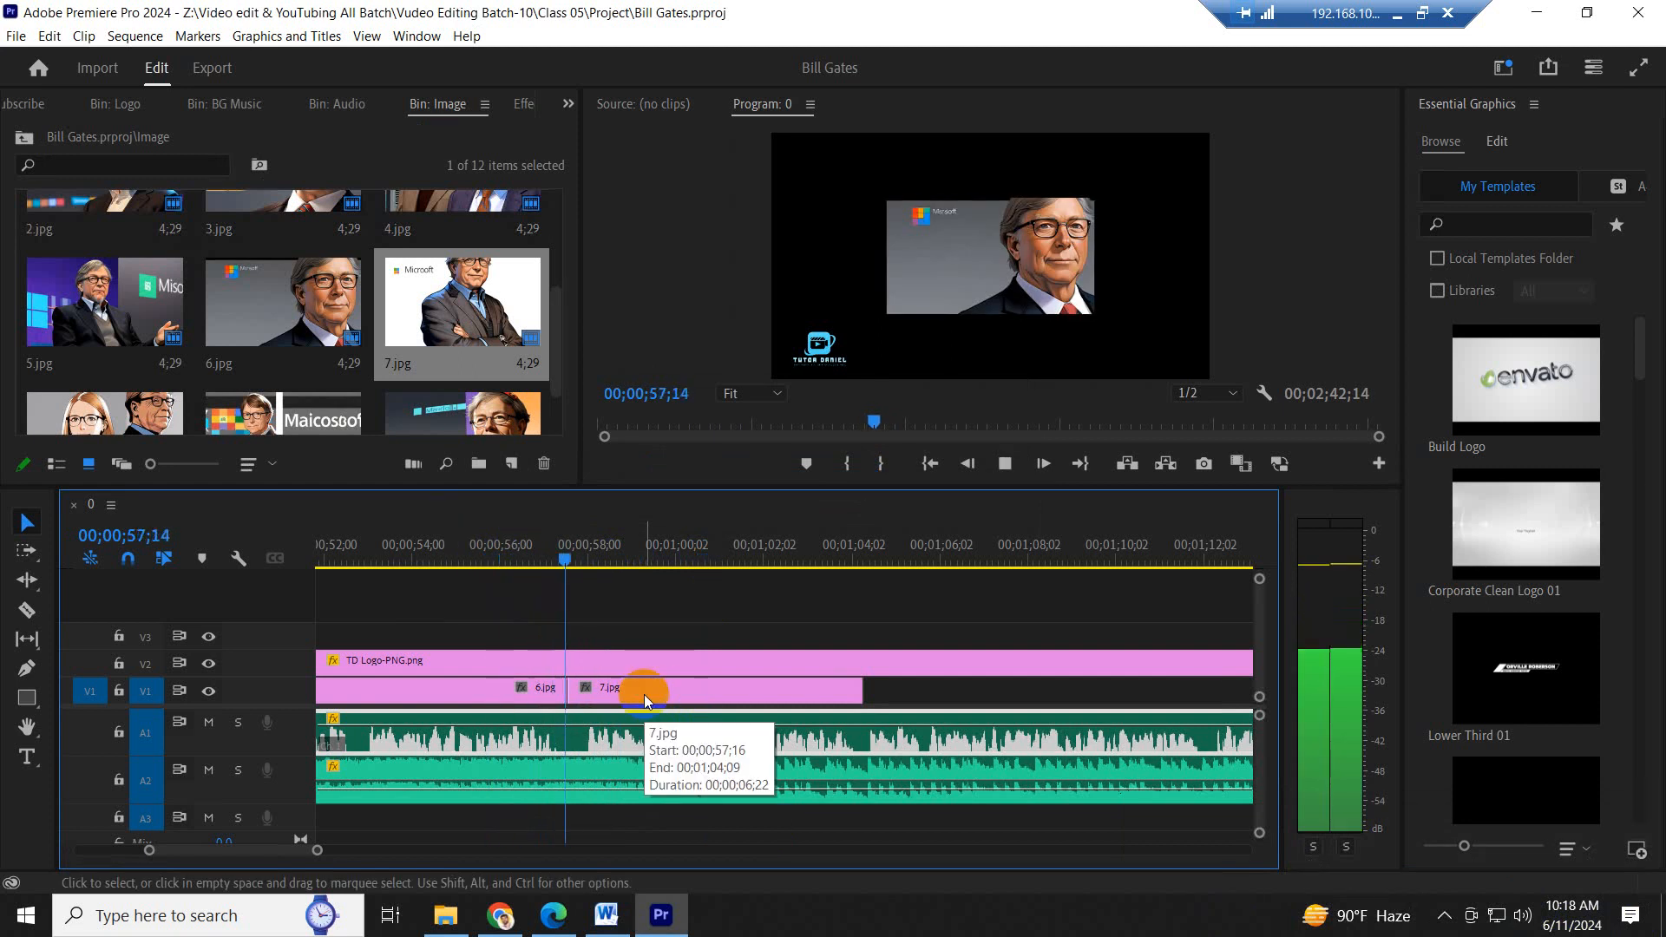
key("space")
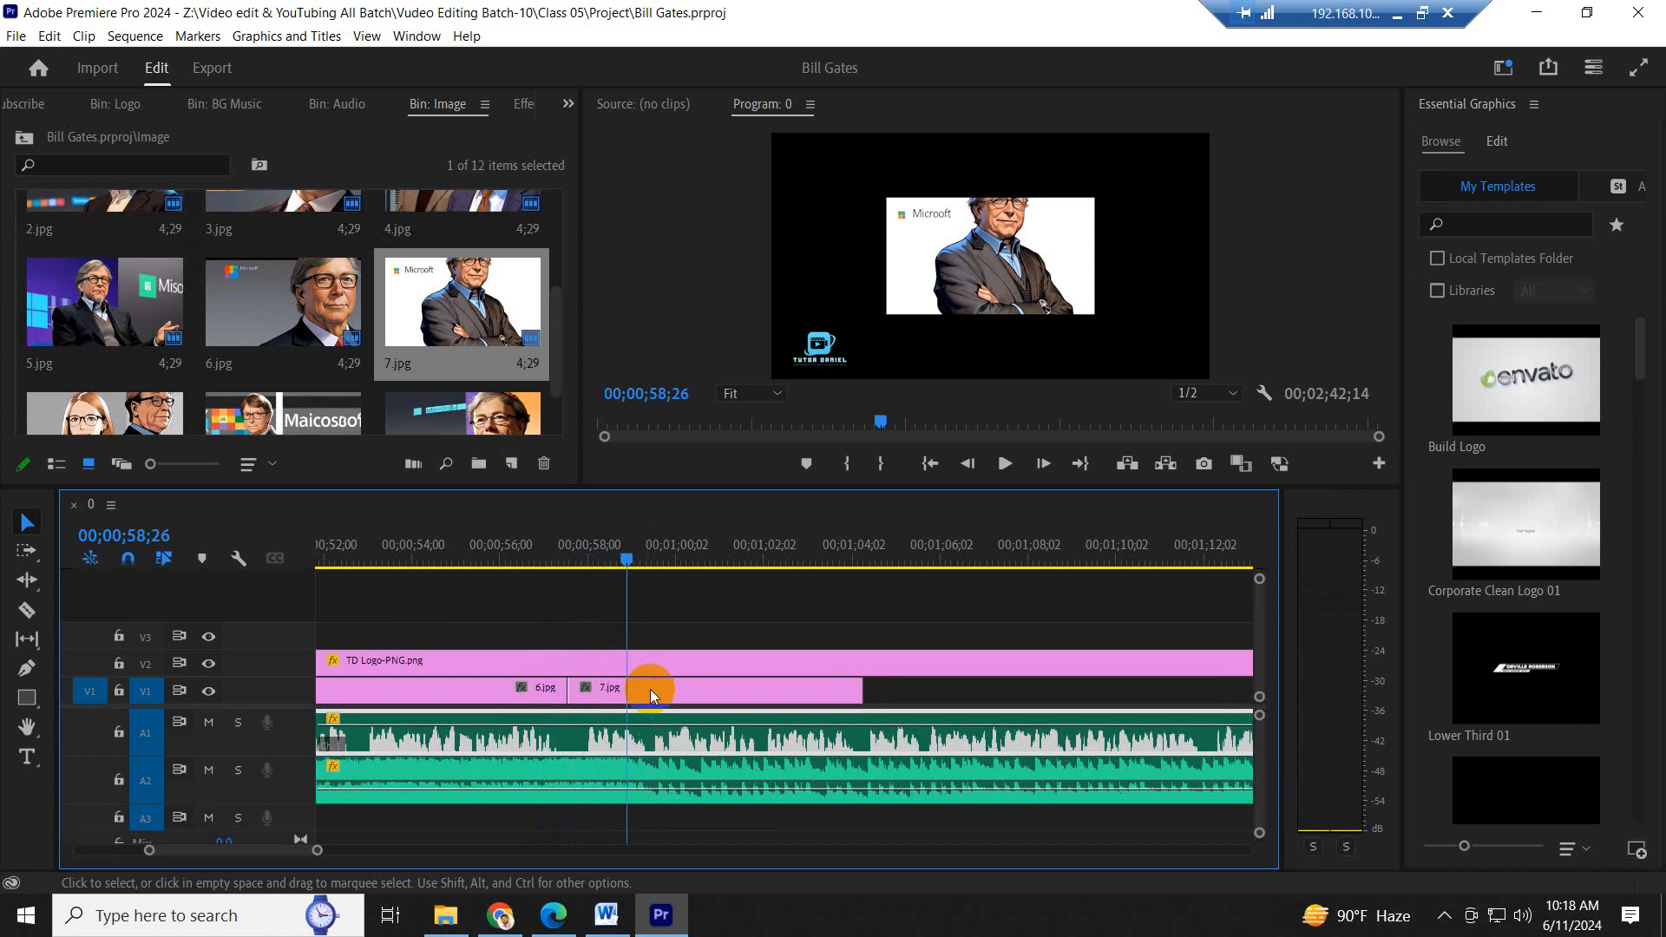
left_click(565, 566)
key("space")
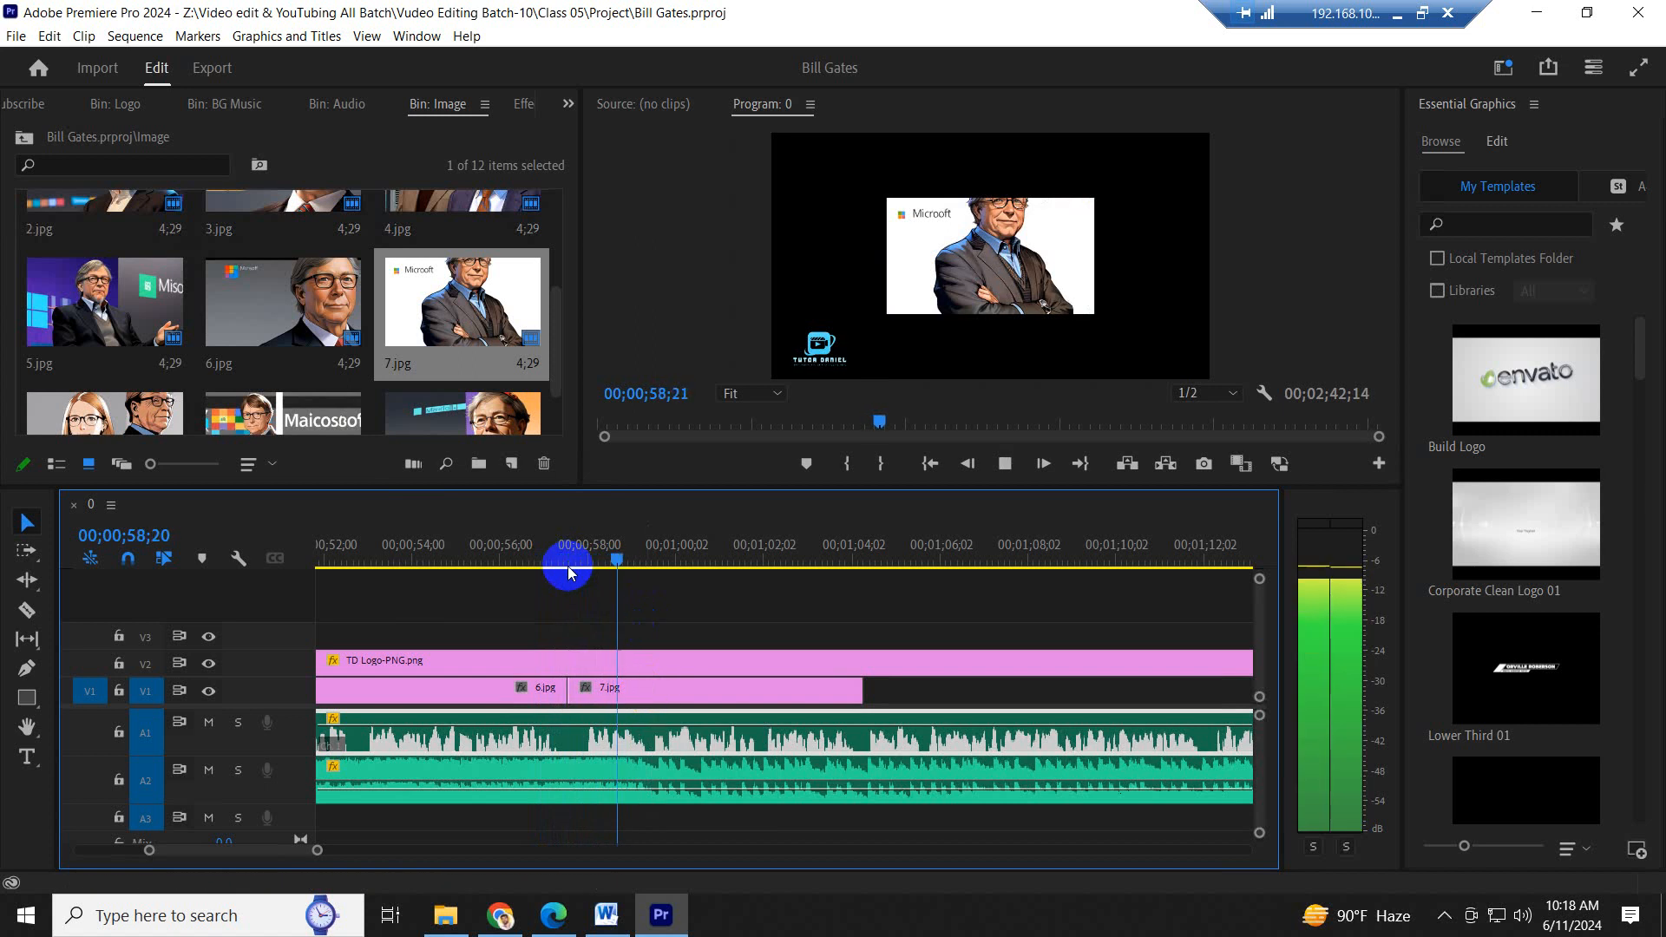
key("space")
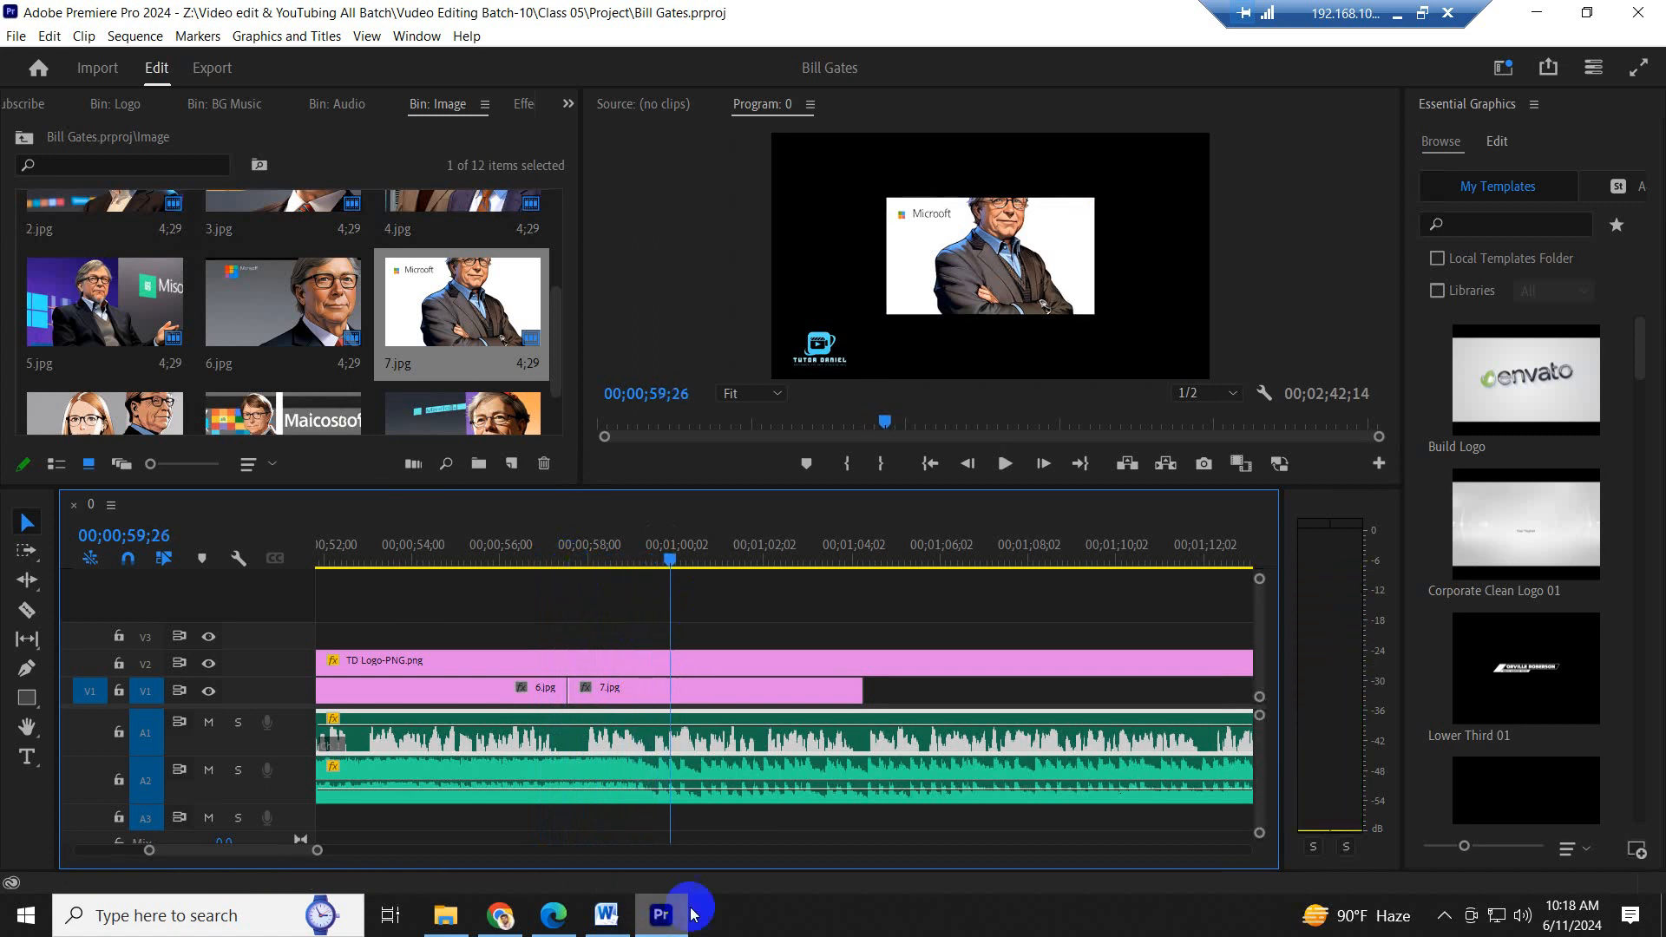
left_click(550, 540)
key("space")
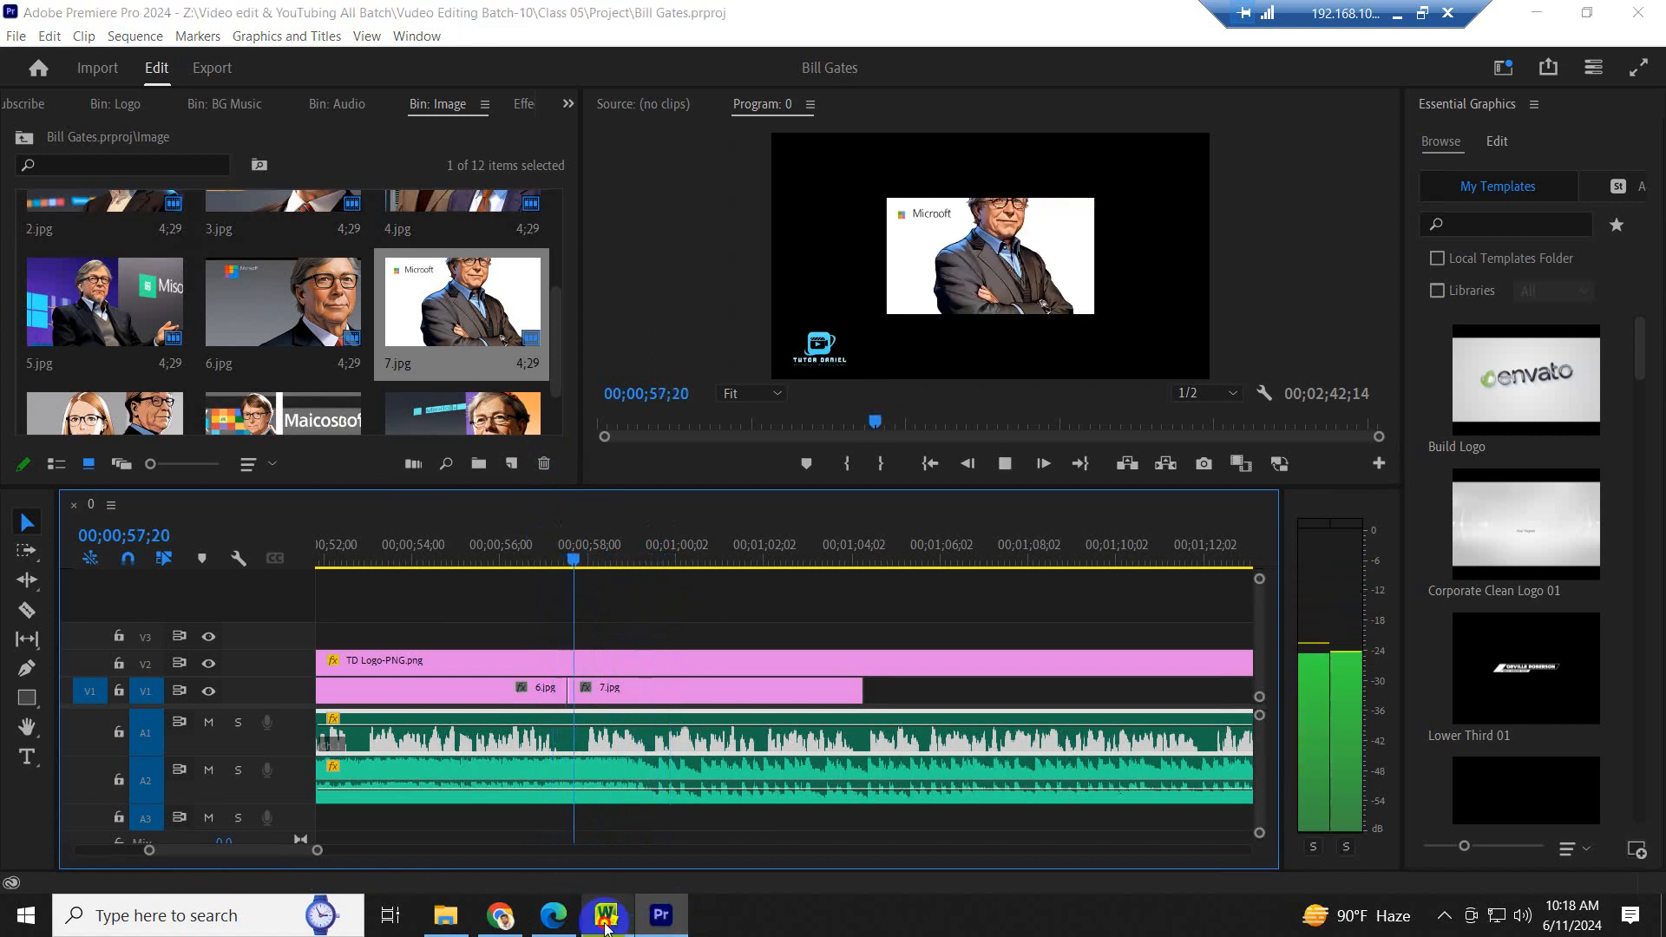
- Recheck the highlighted sentence in Word, then place 8.jpg on V1 directly after 7.jpg in Premiere Pro
left_click(605, 918)
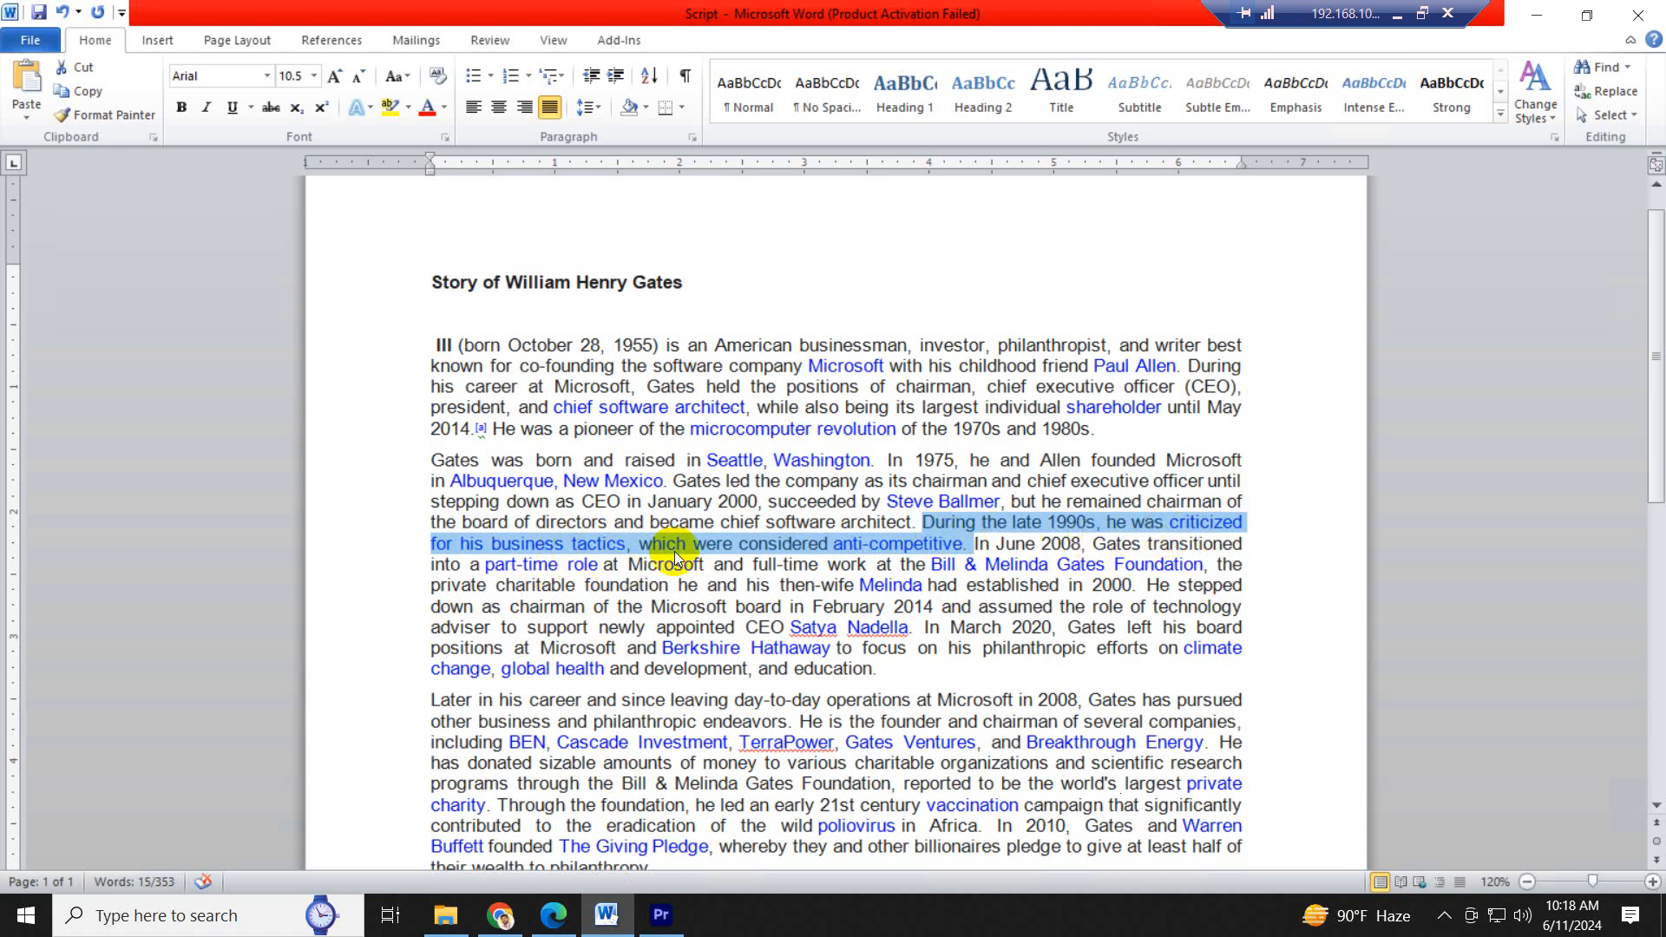
left_click(643, 915)
left_click_drag(862, 556, 865, 547)
scroll(1025, 694, "down", 14)
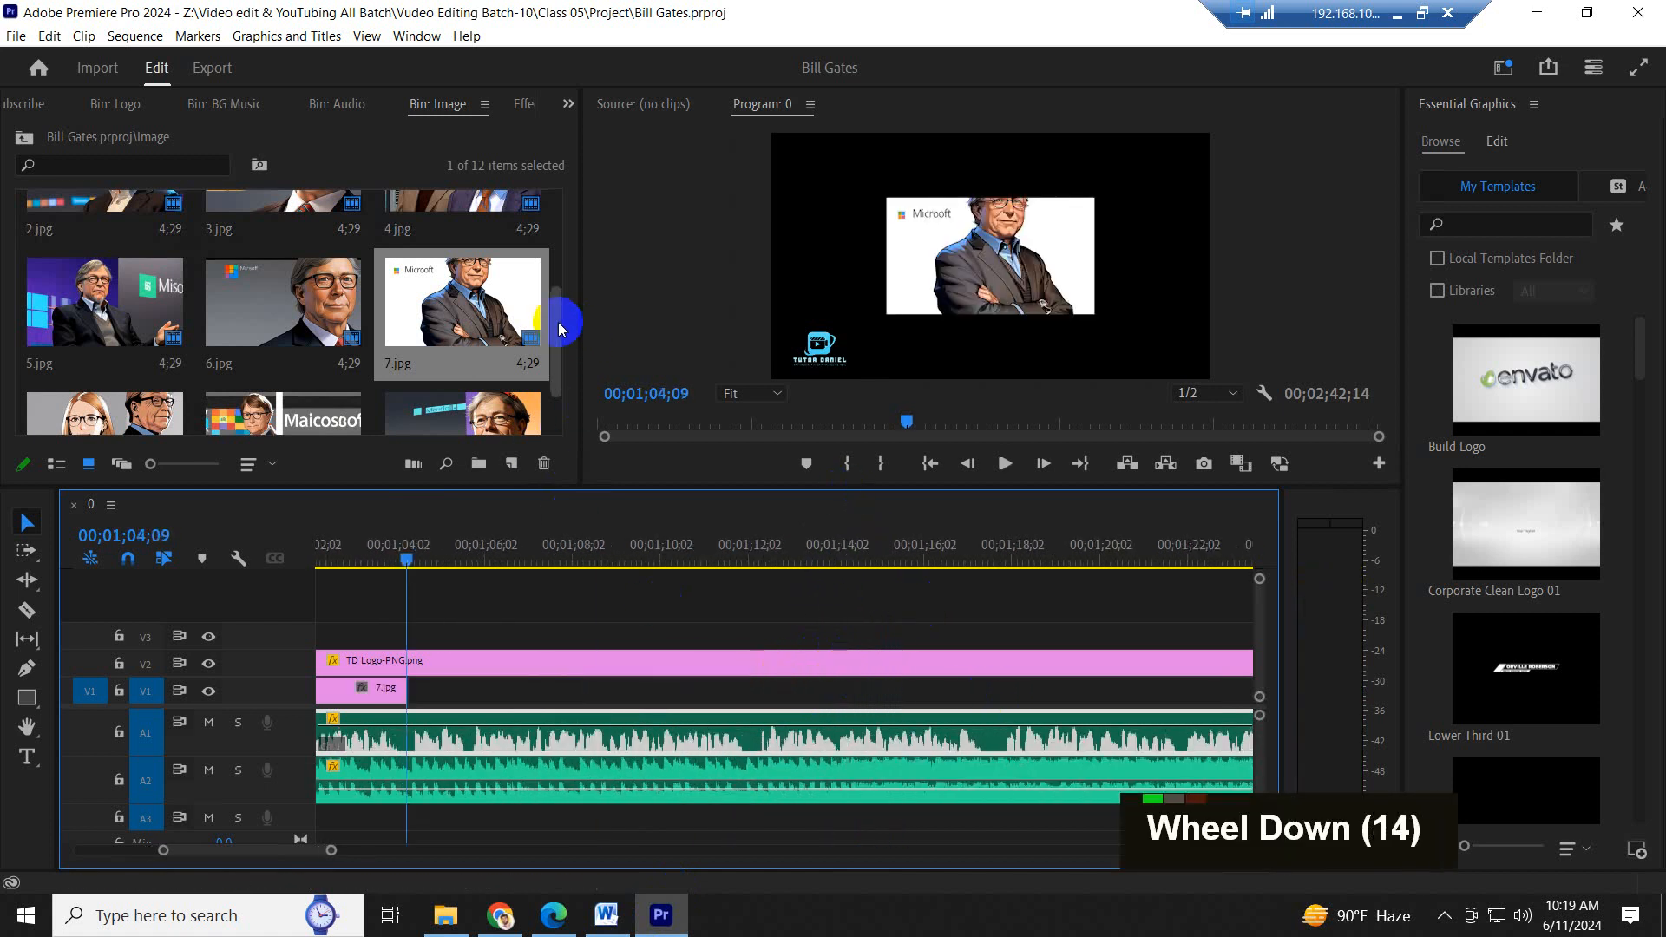
left_click_drag(559, 323, 559, 365)
left_click(76, 356)
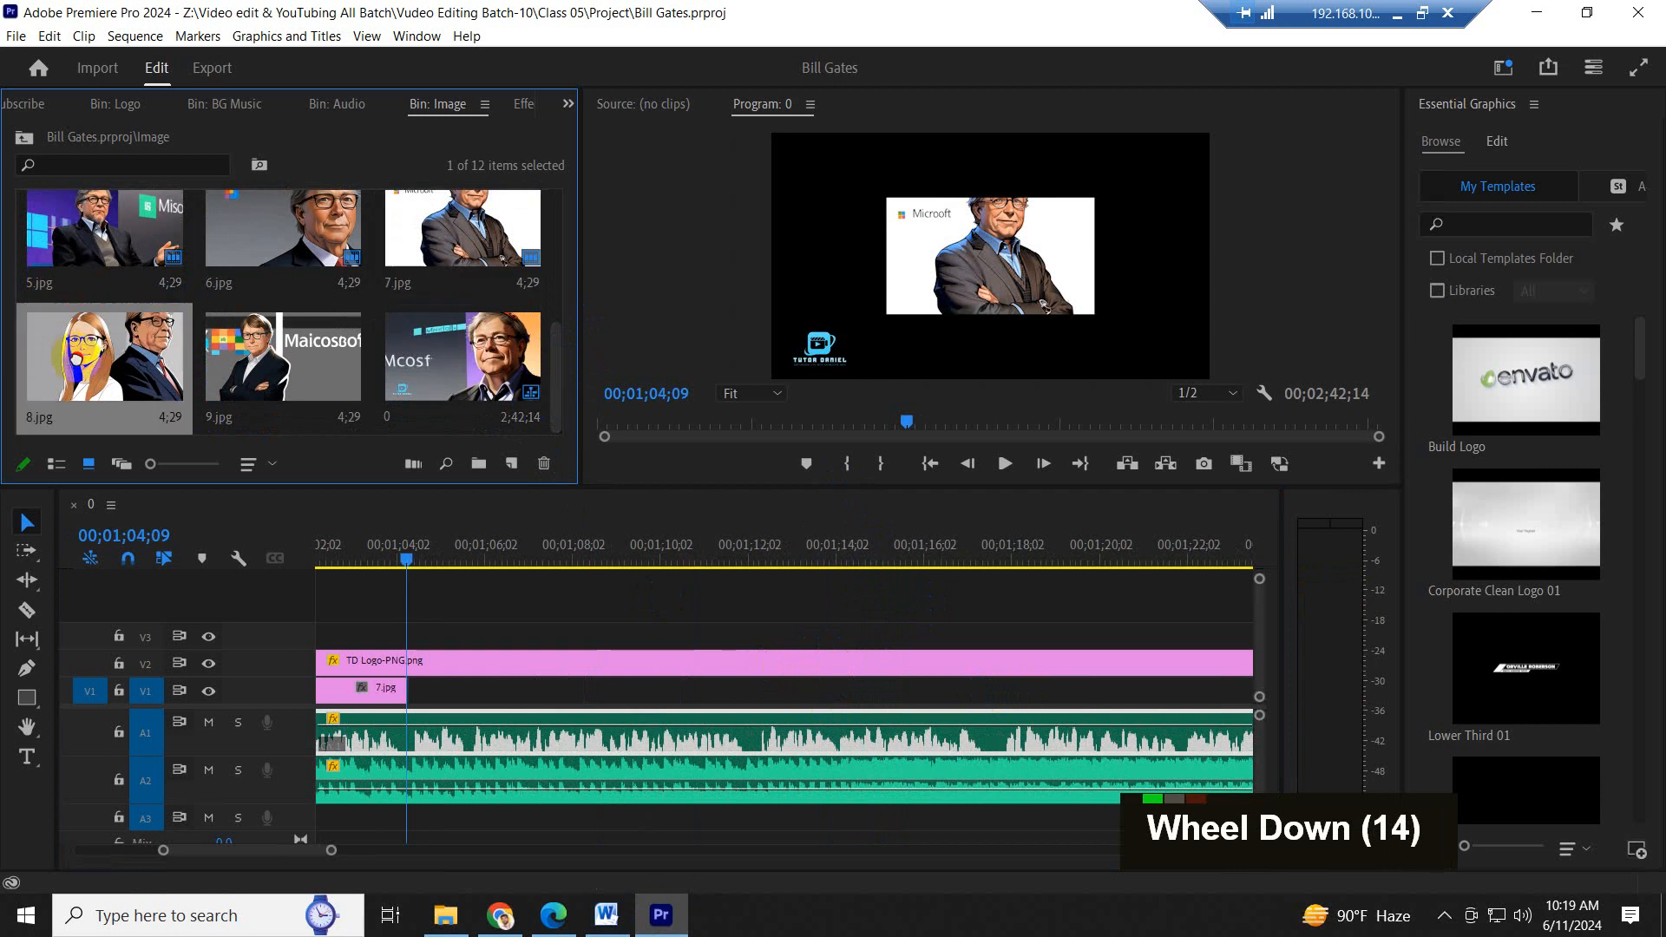
left_click_drag(75, 355, 419, 714)
- Extend 8.jpg on V1 to 00;01;12;06 and highlight the "In June 2008" to "established in 2000" sentence in Word
mouse_move(737, 547)
left_mouse_down()
mouse_move(707, 539)
mouse_move(753, 546)
left_mouse_up()
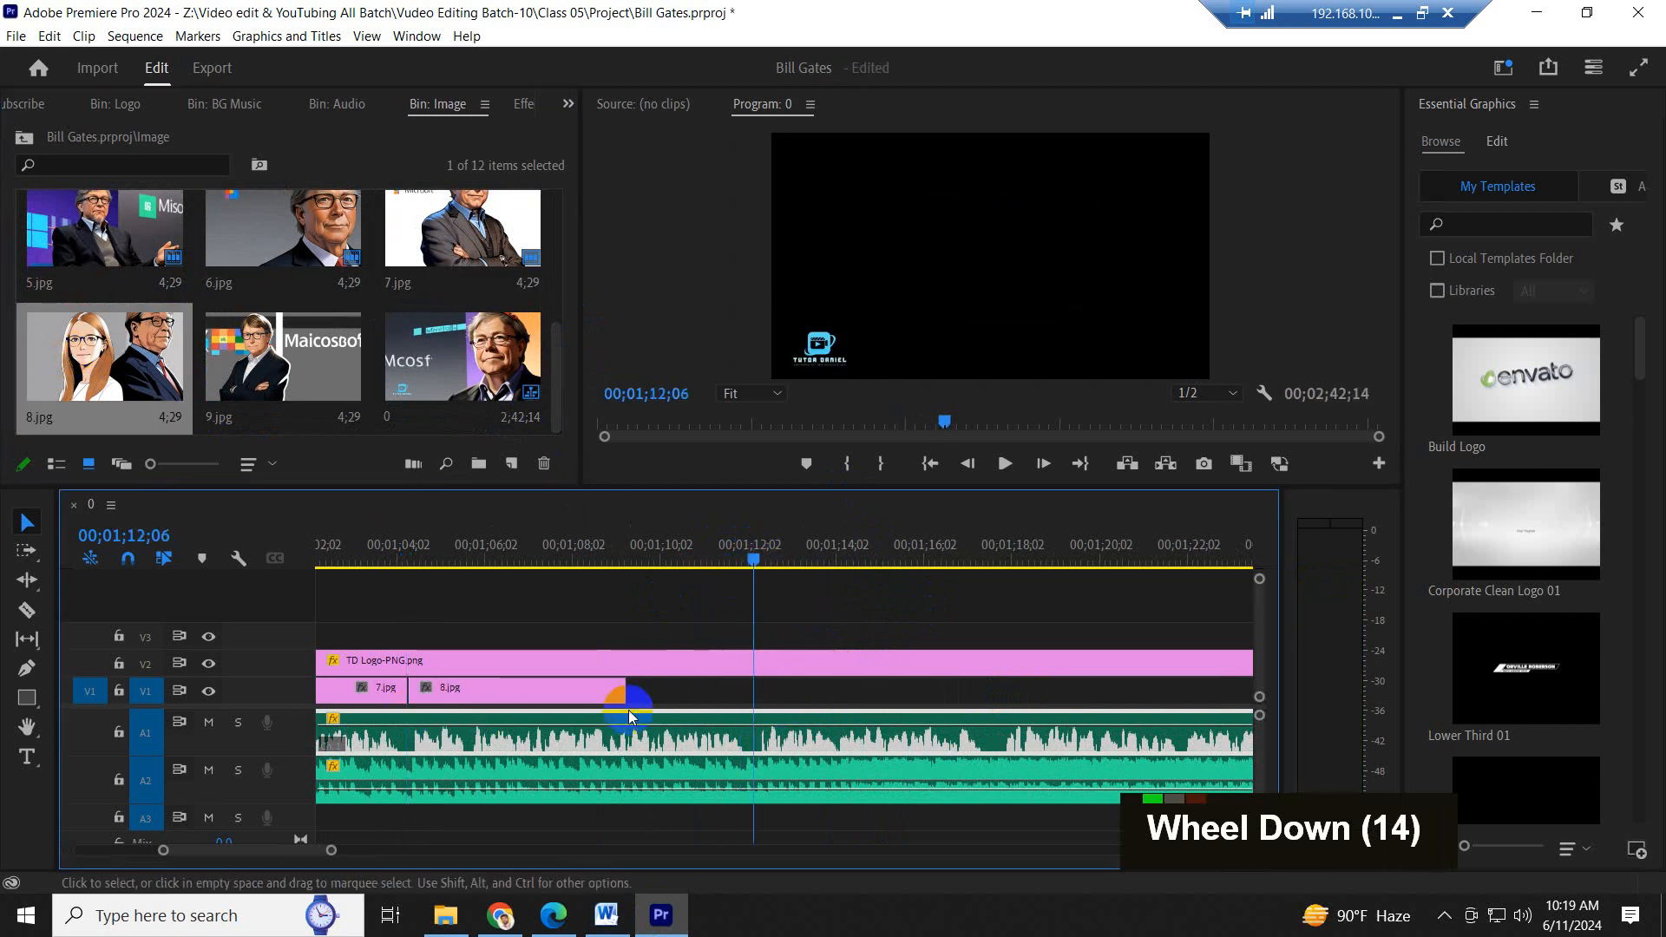
left_click_drag(626, 699, 753, 712)
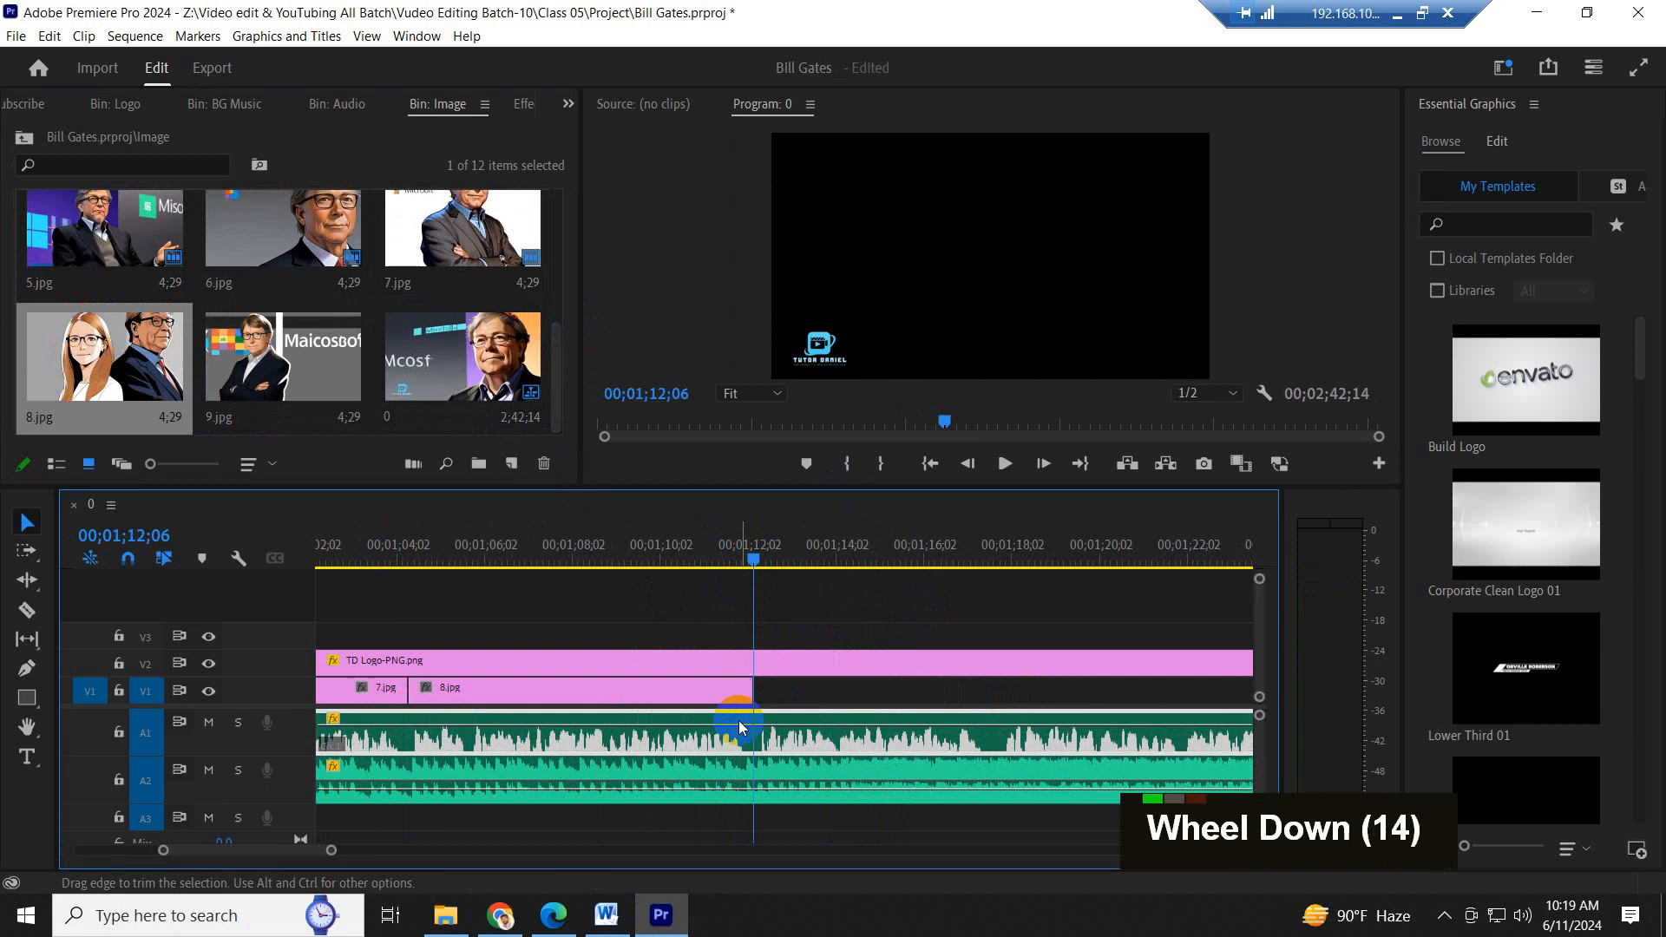
left_click(606, 914)
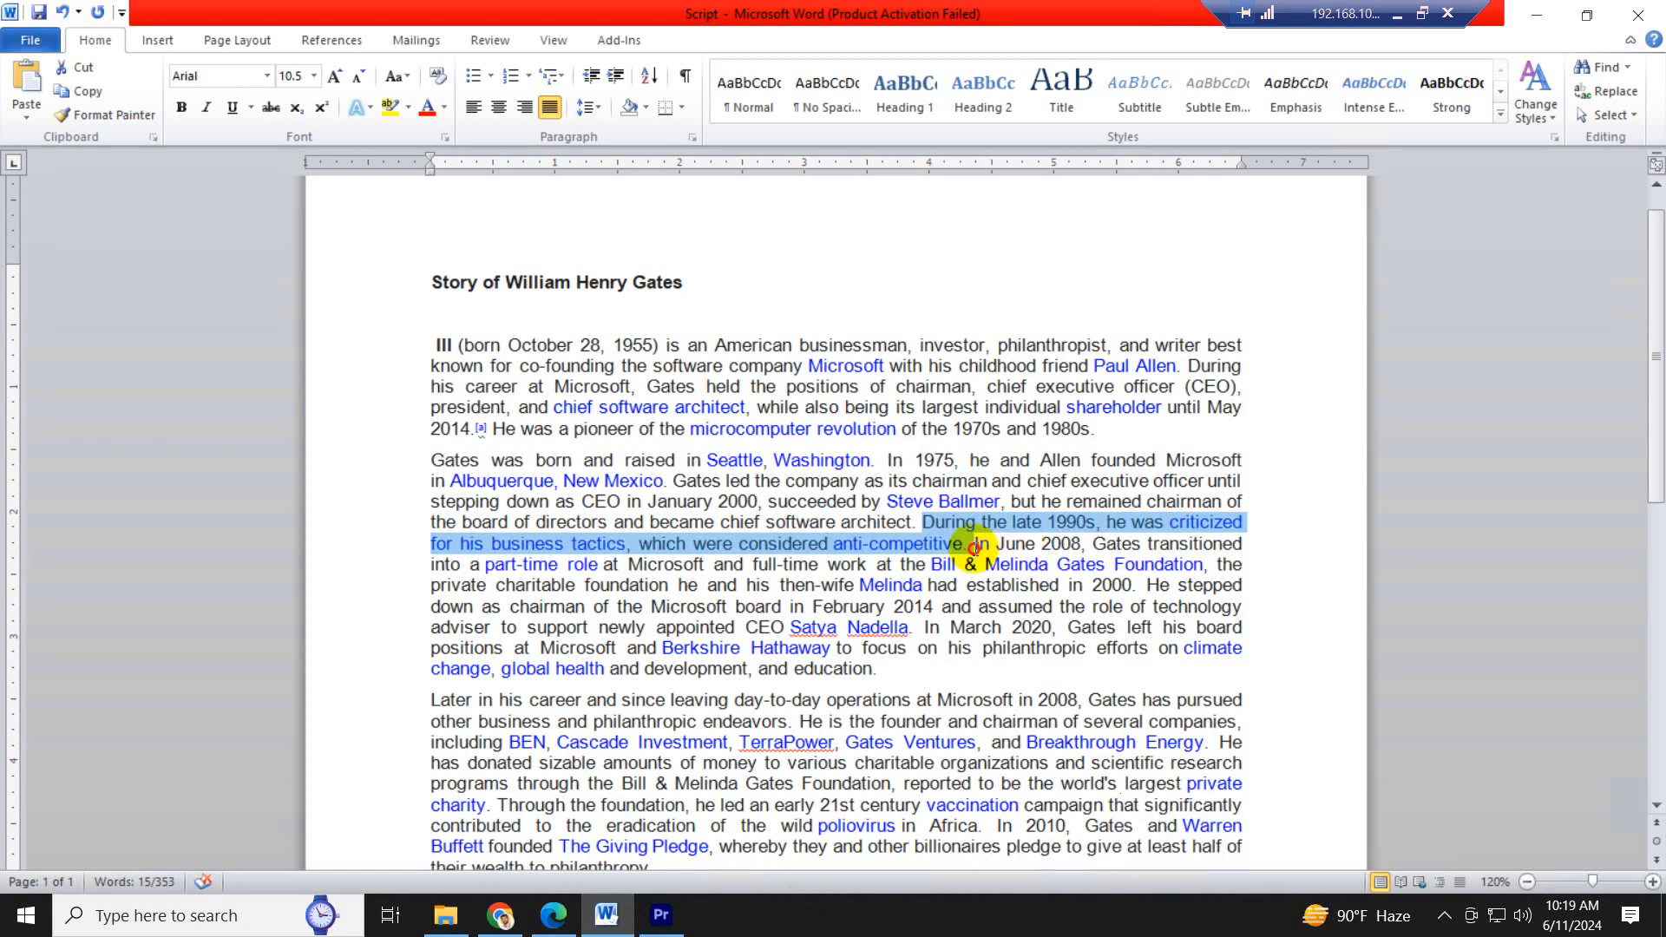
left_click_drag(973, 548, 1138, 590)
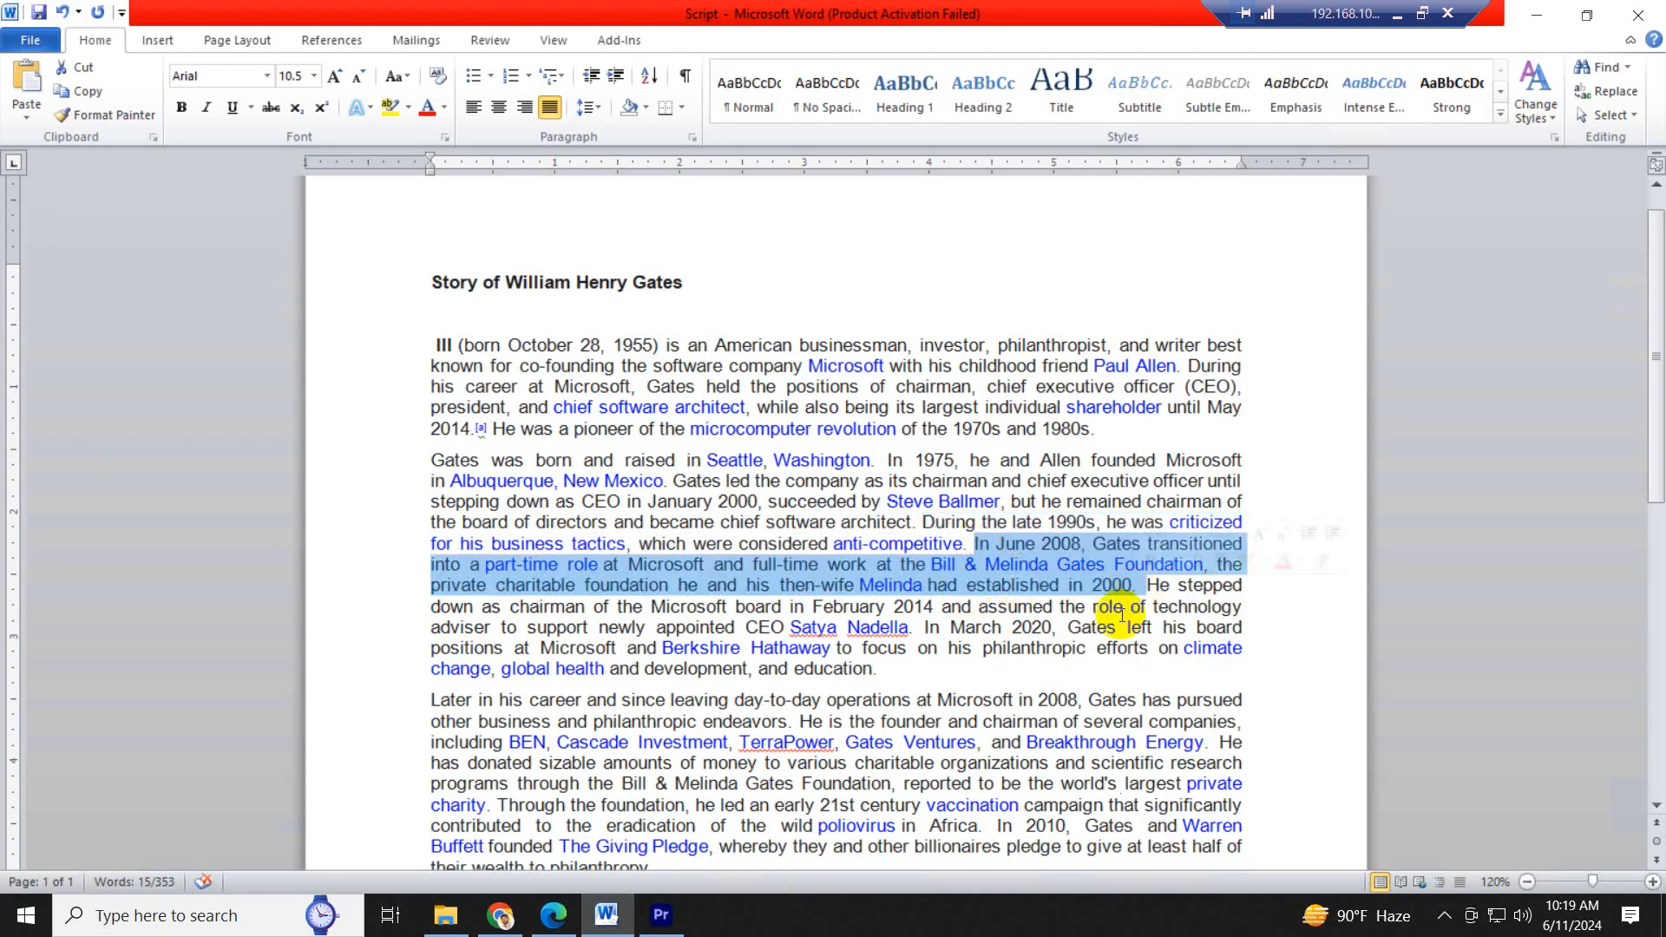
- Return to Premiere Pro, play the narration from 00;01;10;22, and extend 8.jpg on V1 to about 00;01;17;20
left_click(662, 914)
left_click(698, 544)
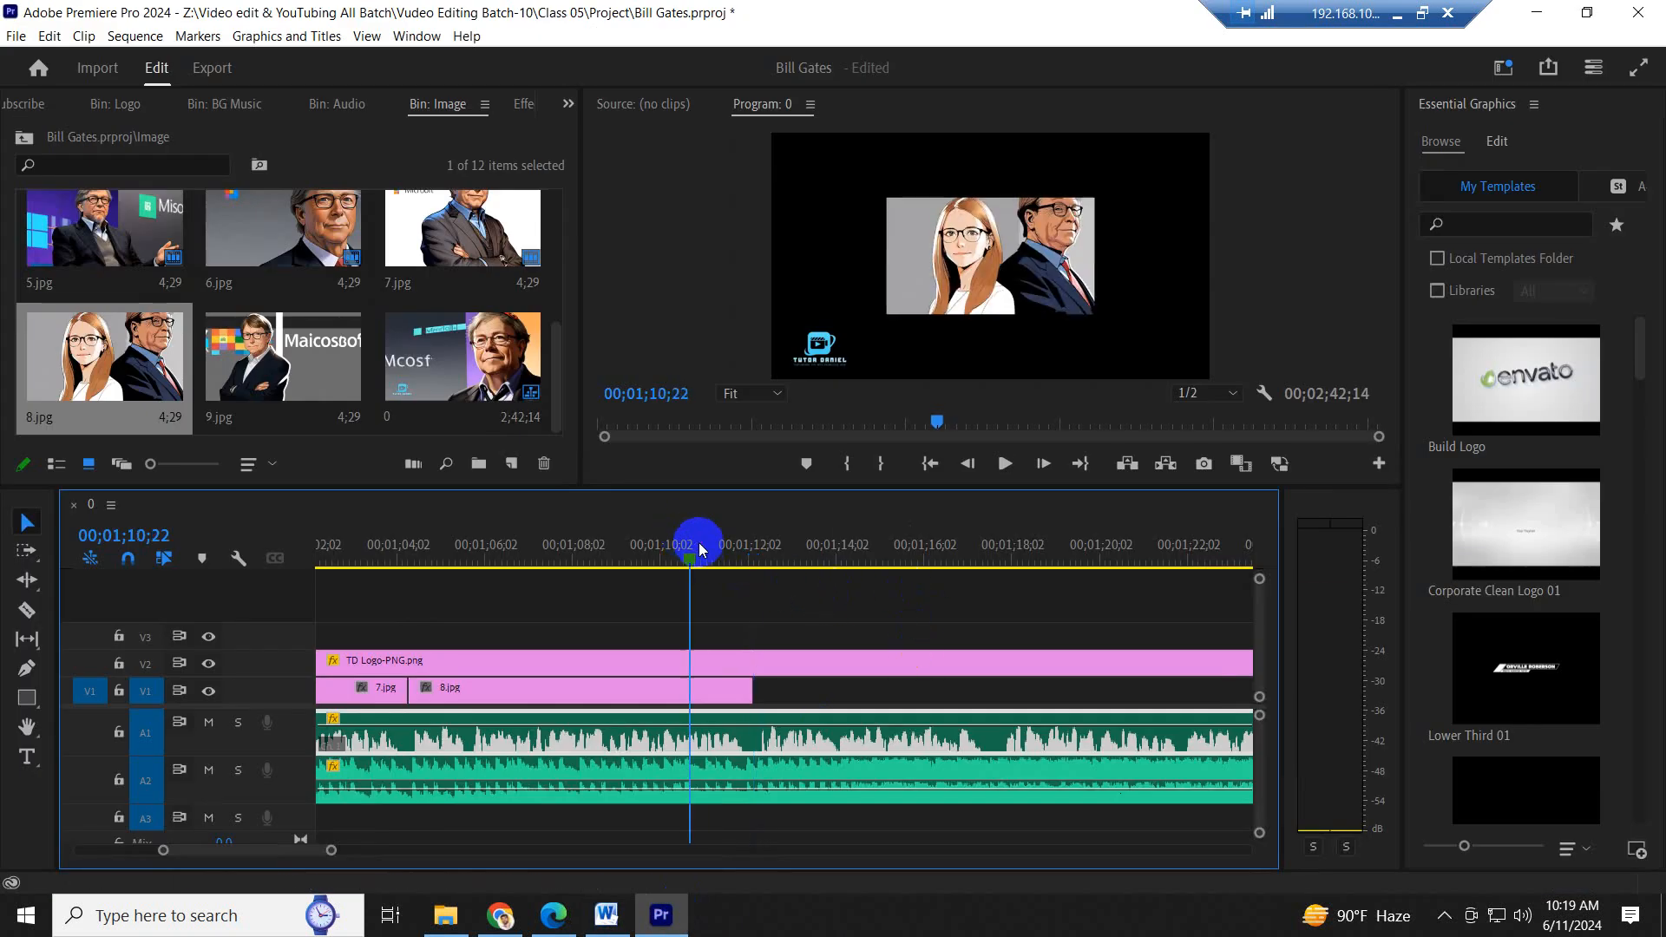
key("space")
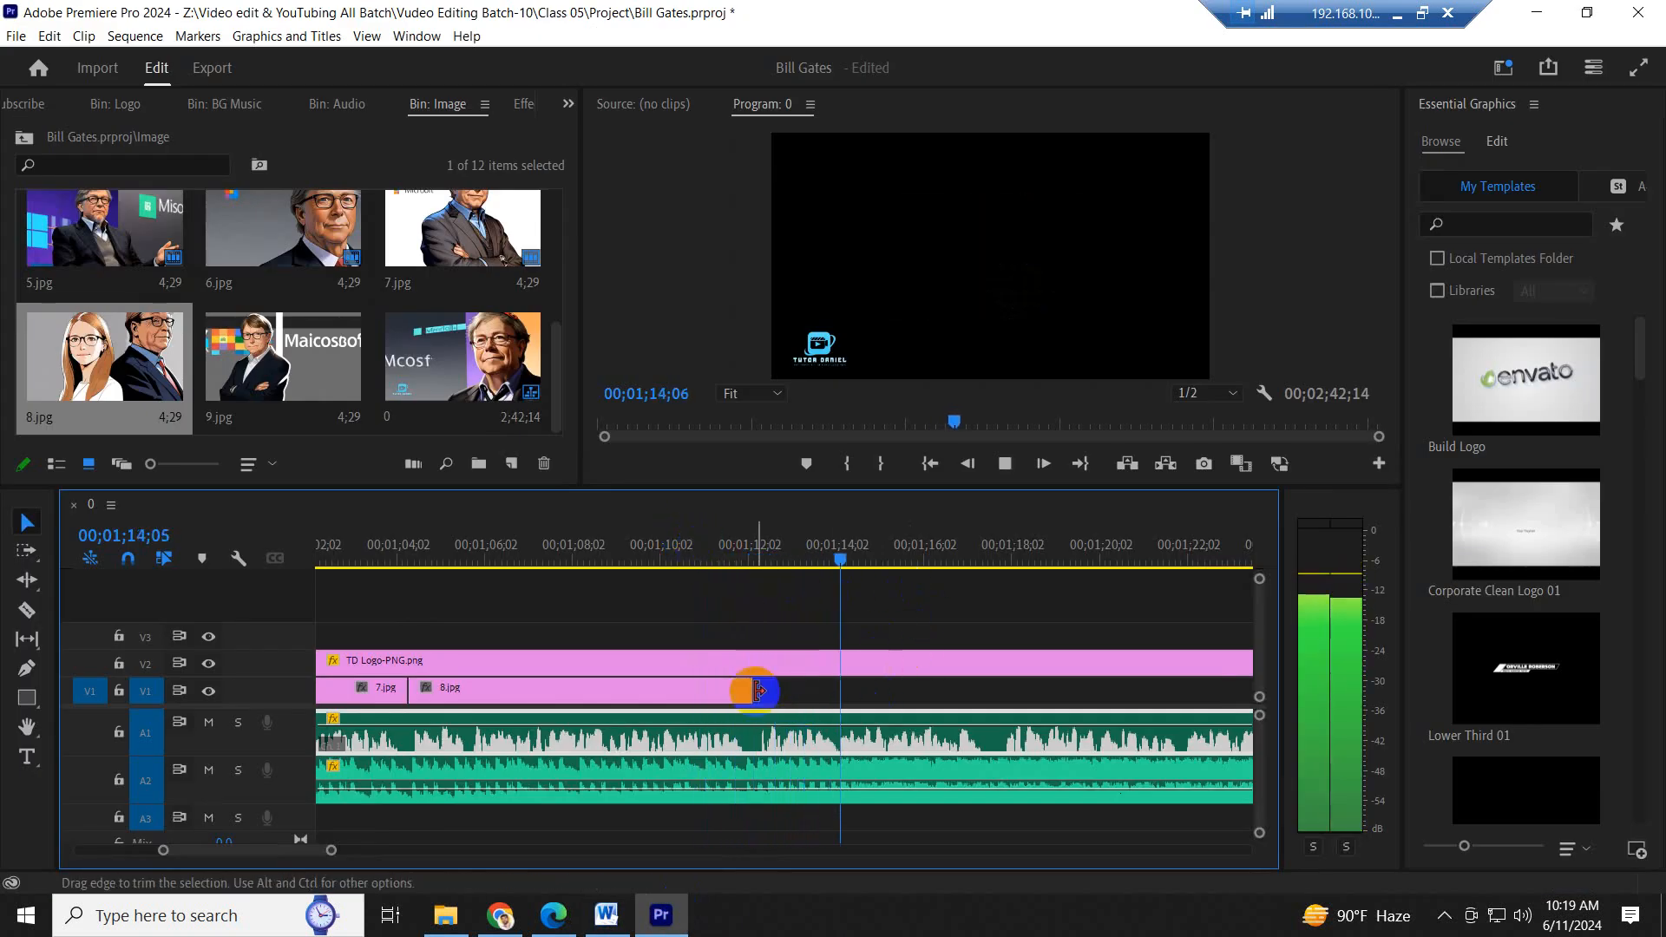
left_click_drag(753, 690, 994, 708)
key("space")
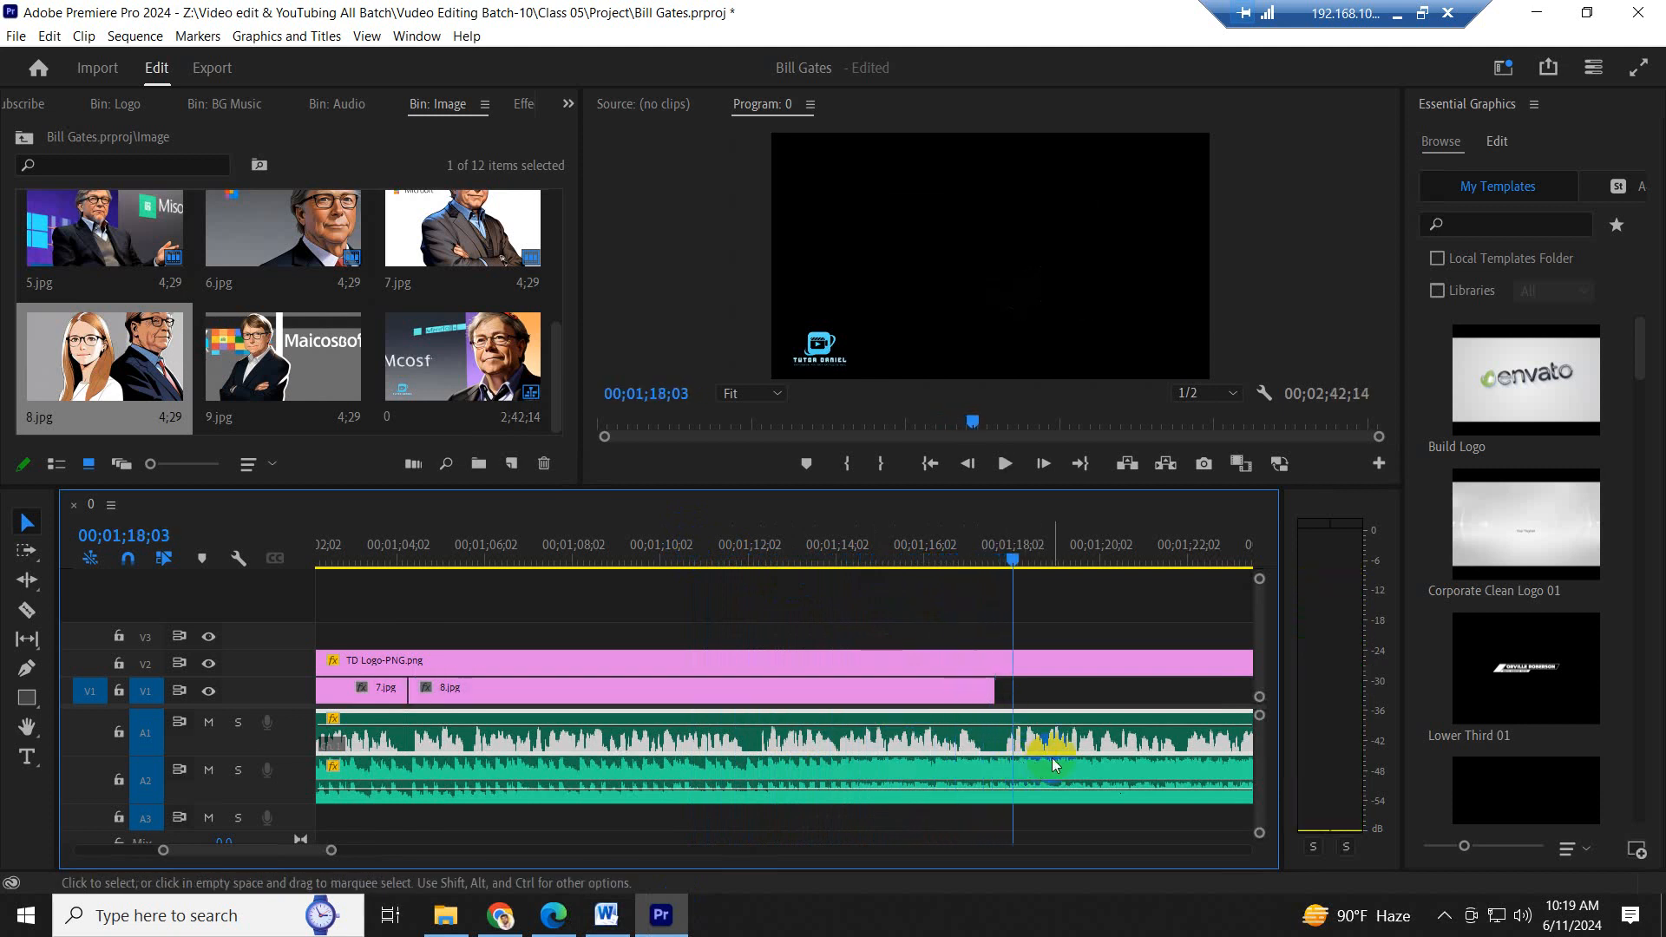
- Place 9.jpg on V1 directly after 8.jpg and switch to the script in Word for the following sentence
key("minus")
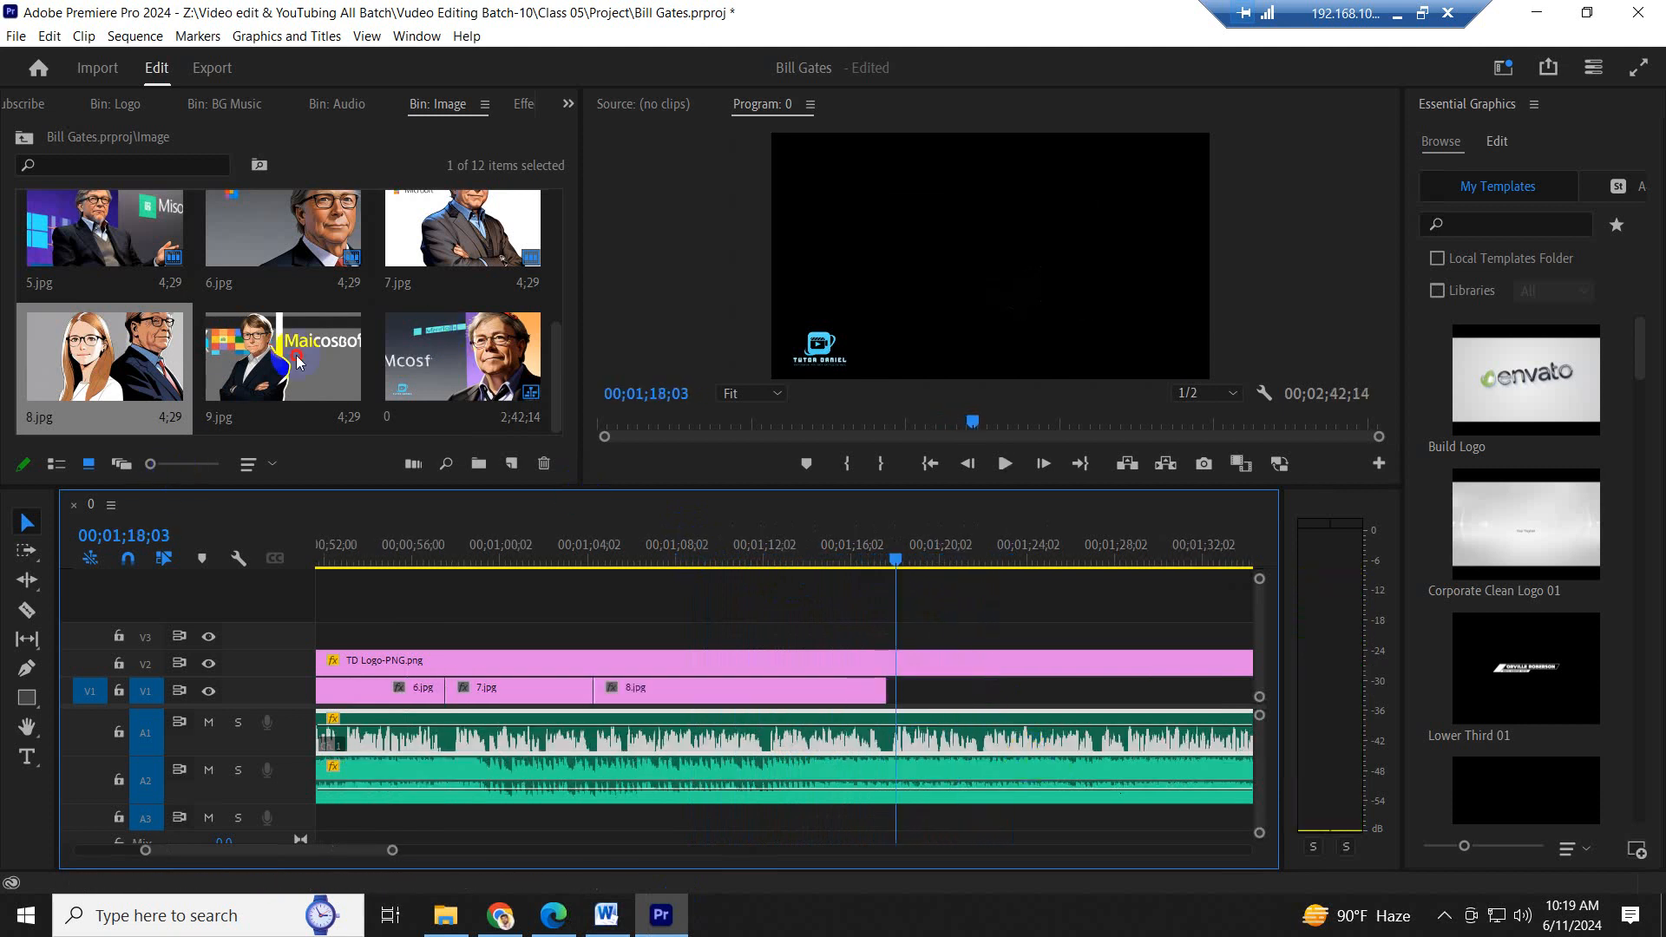
left_click_drag(295, 355, 923, 705)
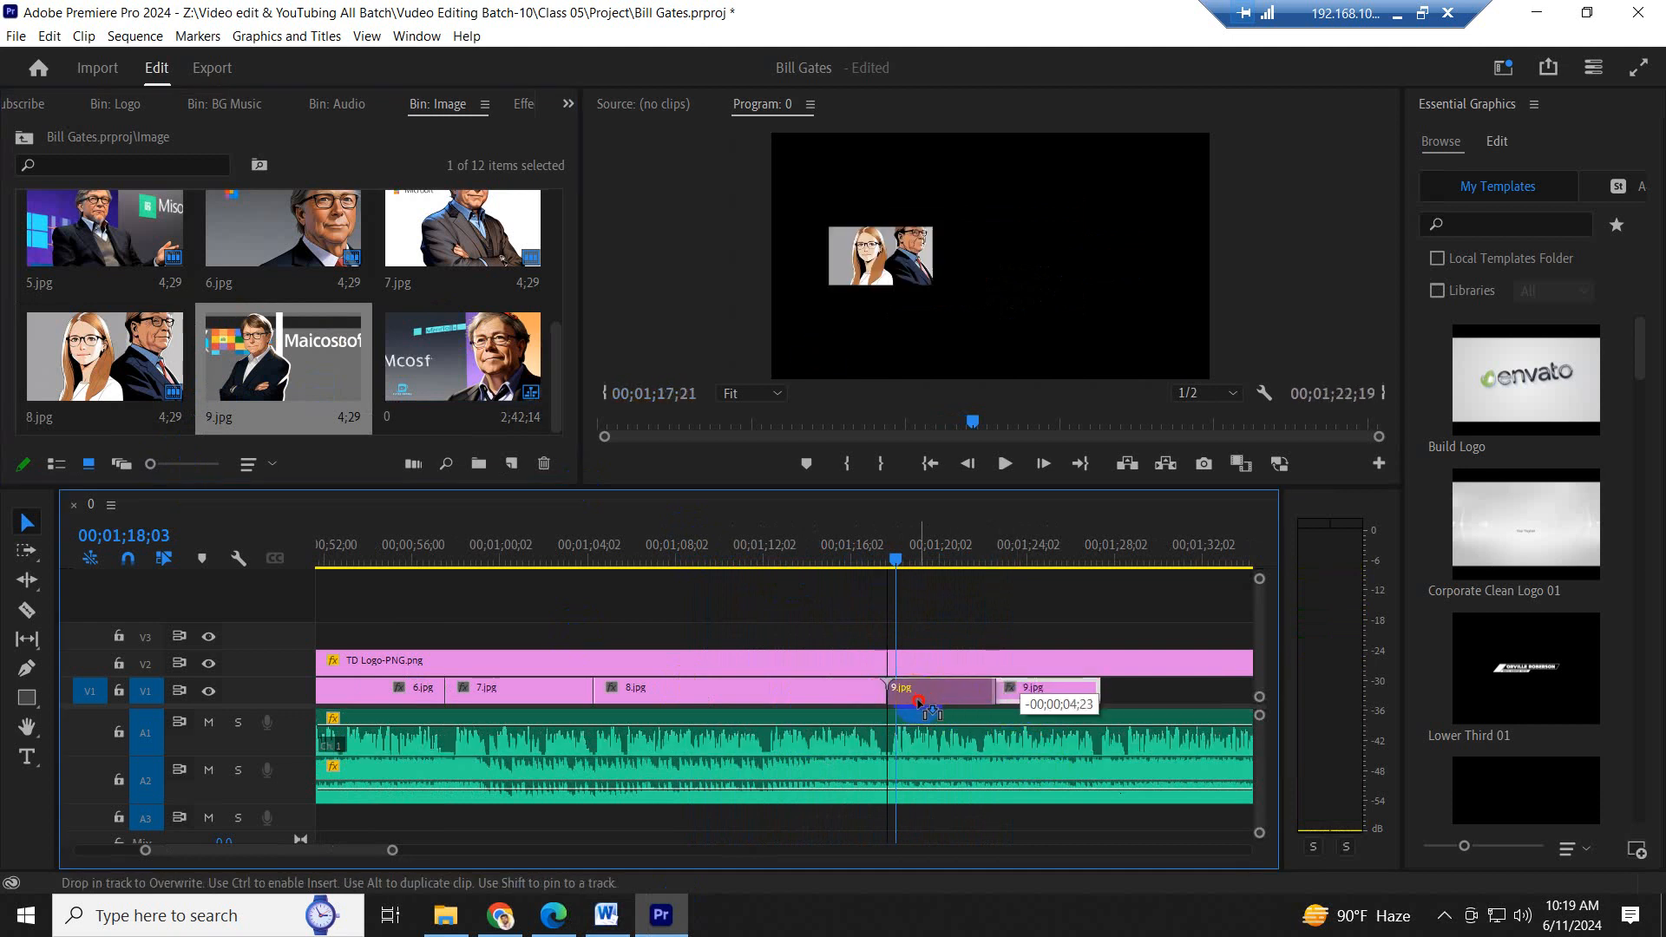
scroll(919, 710, "down", 7)
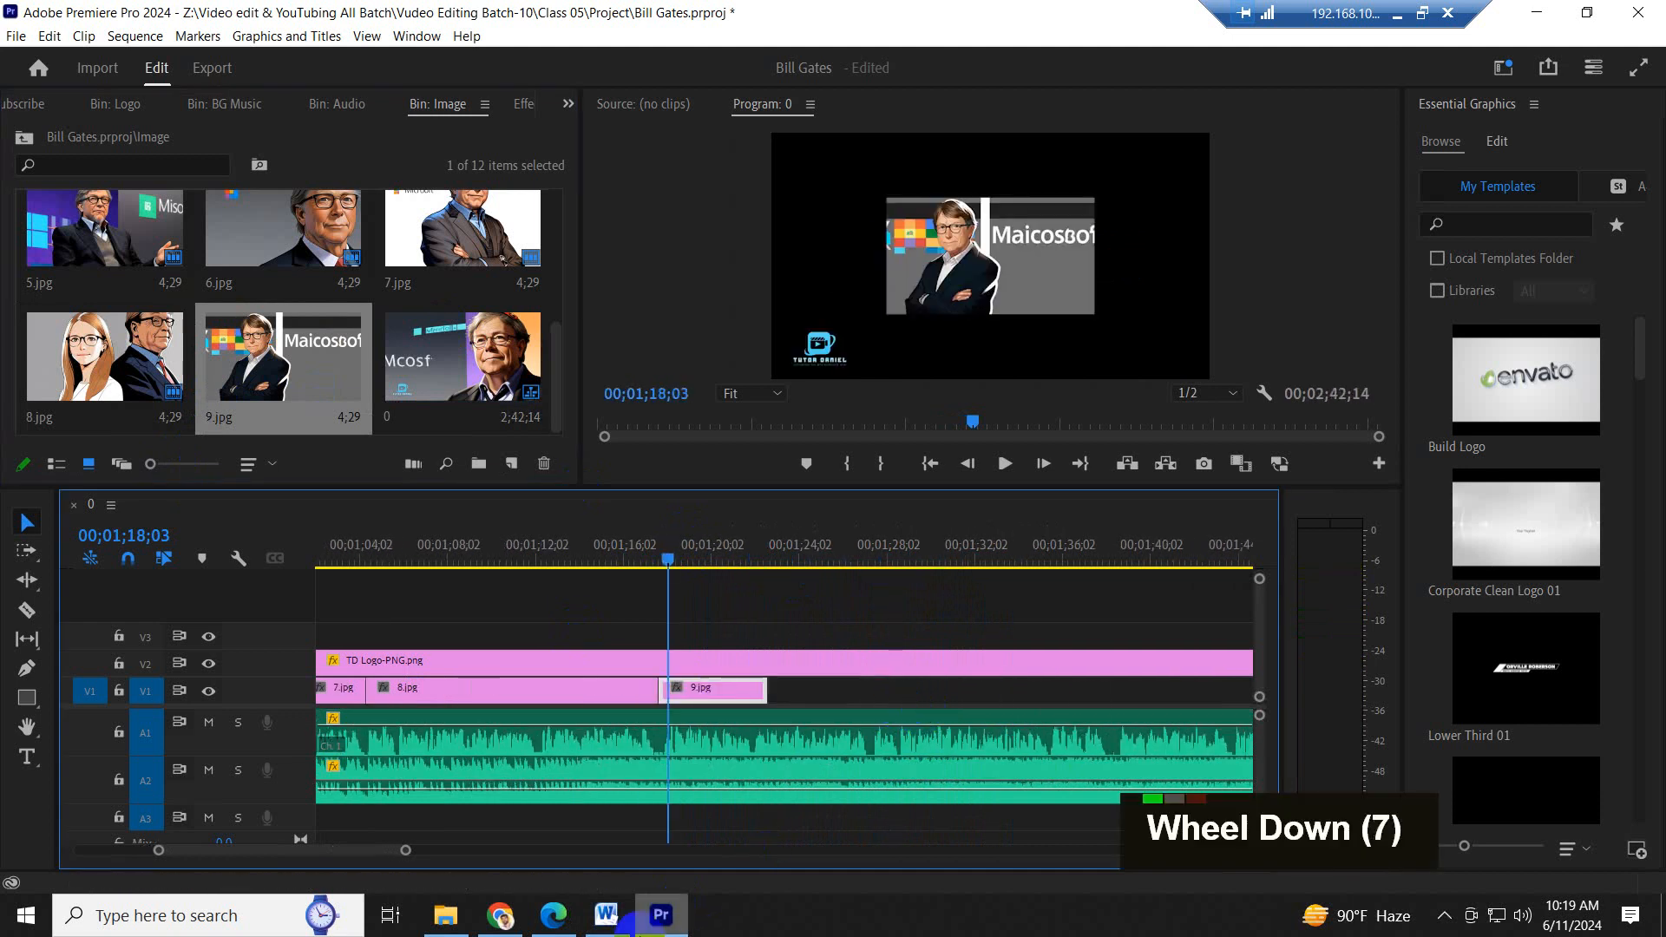
left_click(606, 914)
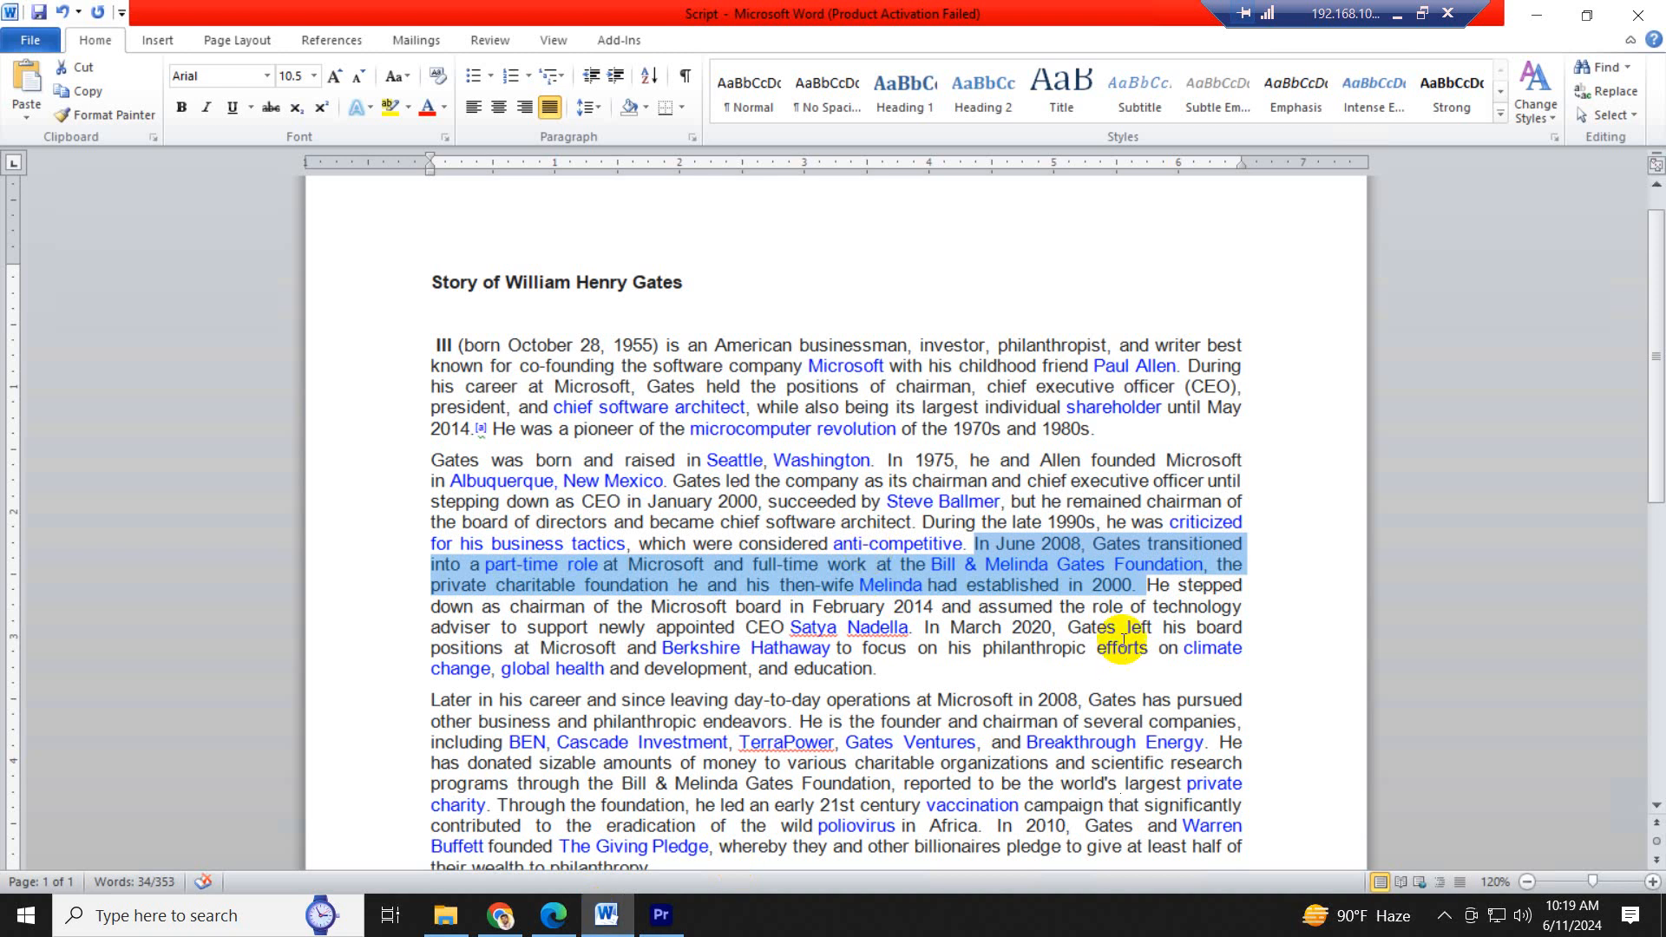
- Highlight the script sentence from "He stepped down as chairman" through the newly appointed CEO's name in Word
left_click(1142, 598)
mouse_move(1148, 587)
left_mouse_down()
mouse_move(987, 633)
mouse_move(647, 633)
mouse_move(1120, 630)
mouse_move(911, 653)
mouse_move(521, 663)
mouse_move(1053, 629)
mouse_move(801, 650)
mouse_move(824, 632)
mouse_move(523, 636)
left_mouse_up()
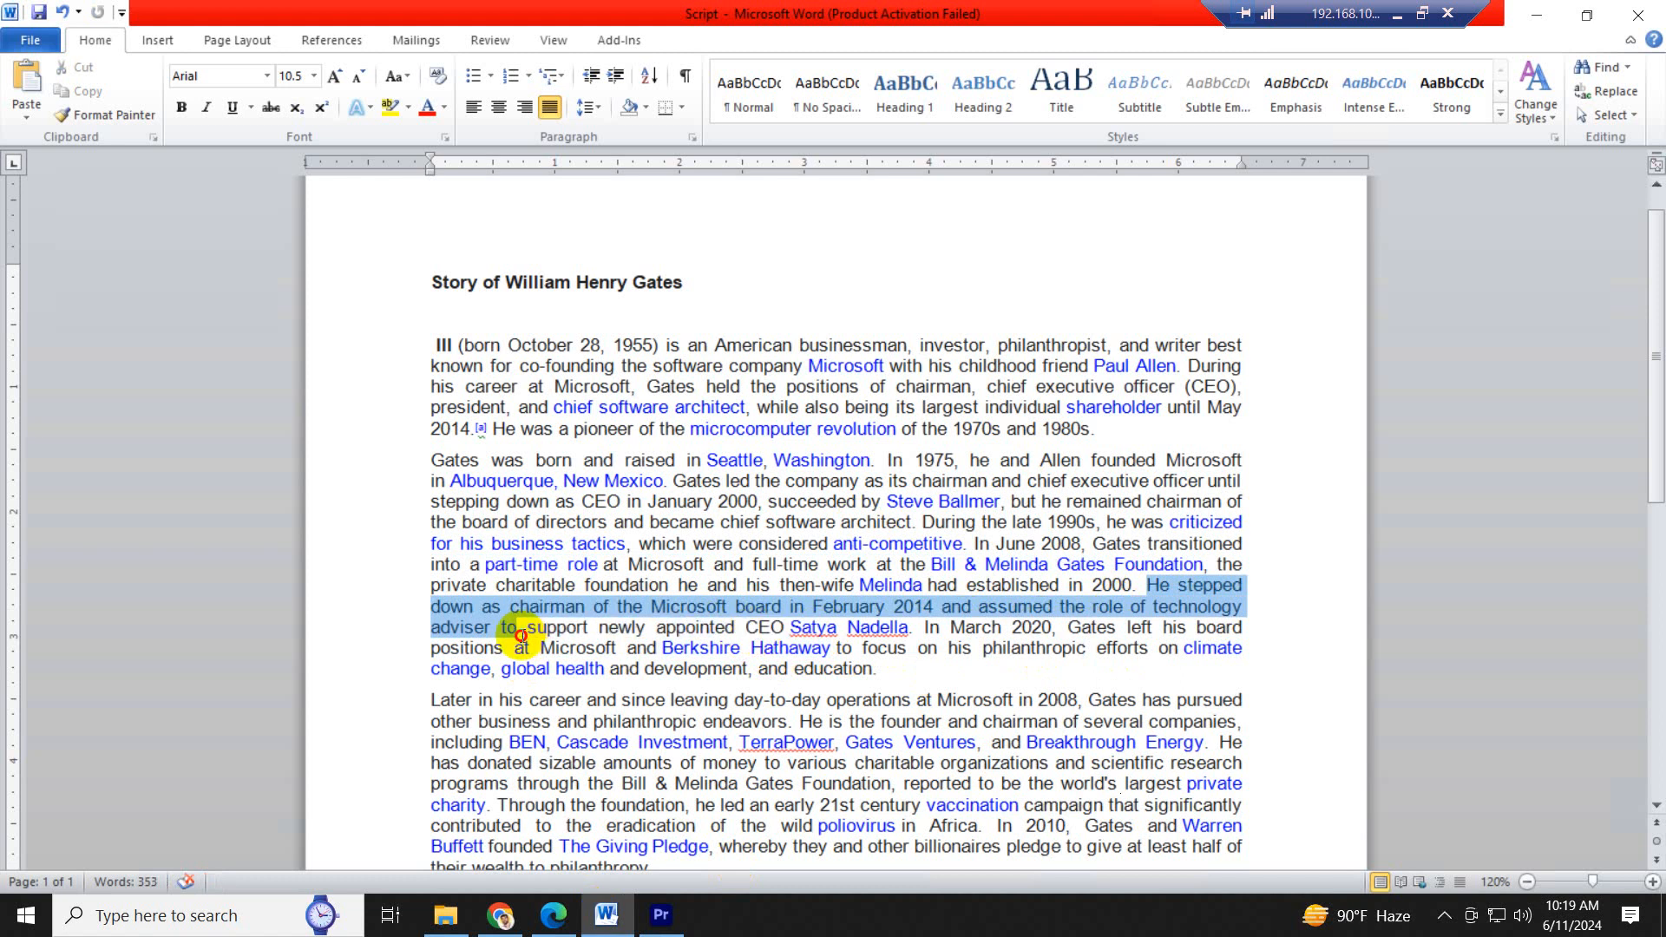
left_click_drag(520, 636, 913, 628)
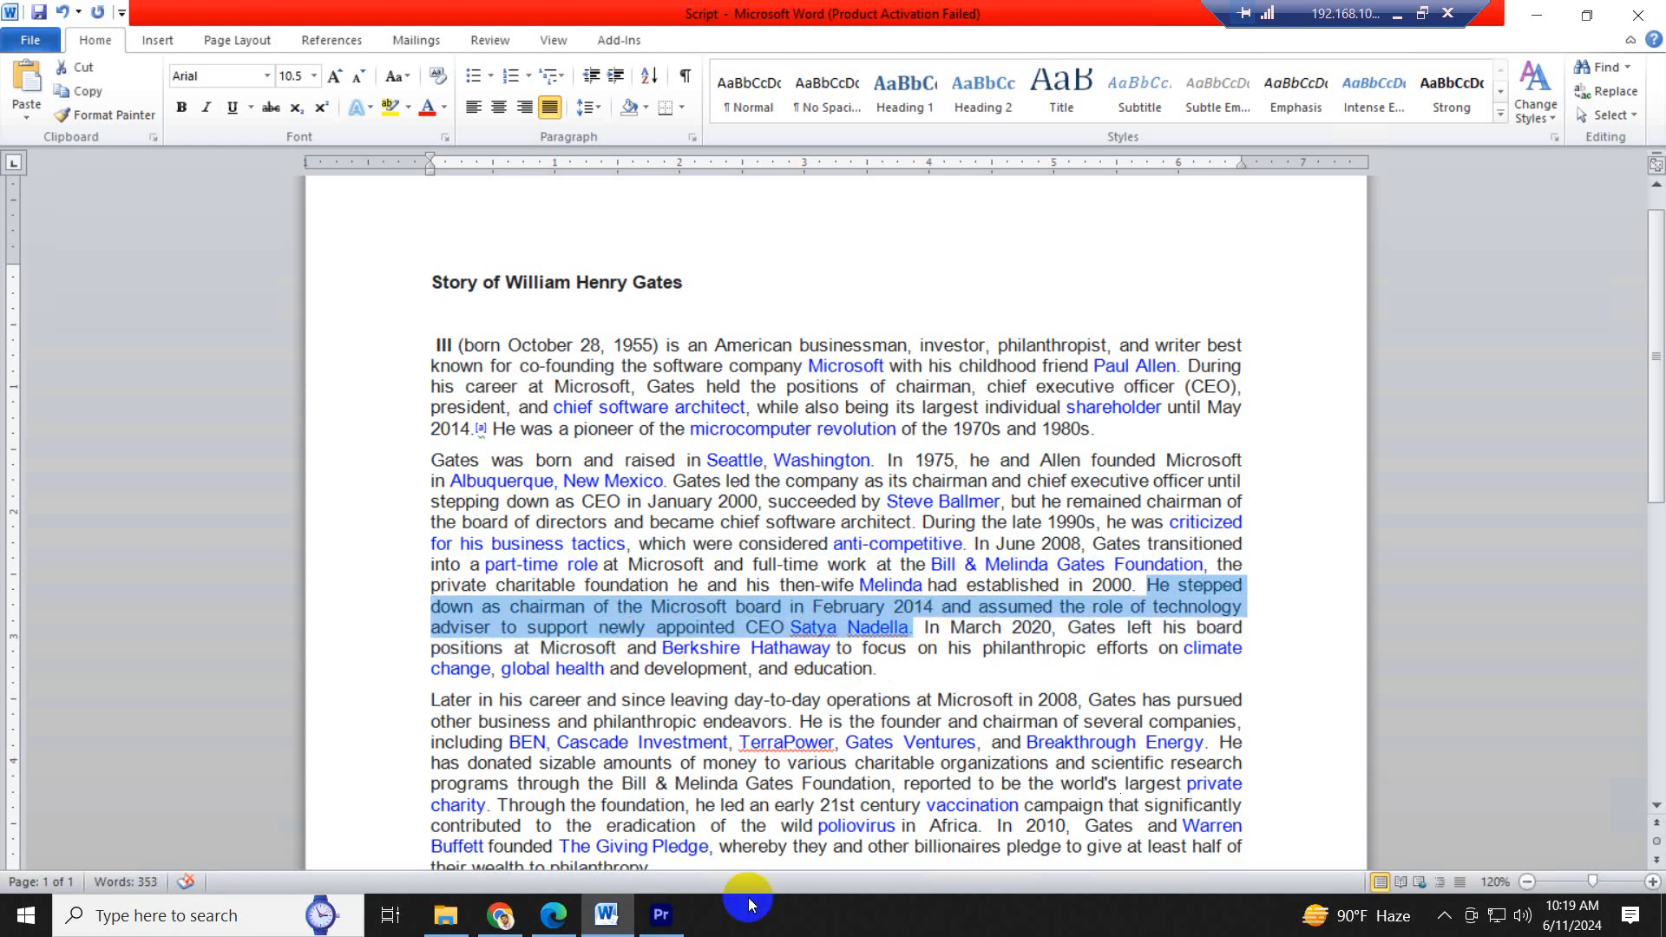
- Return to Premiere Pro, play the narration past 9.jpg, and extend 9.jpg on V1 to 00;01;27;07
left_click(661, 925)
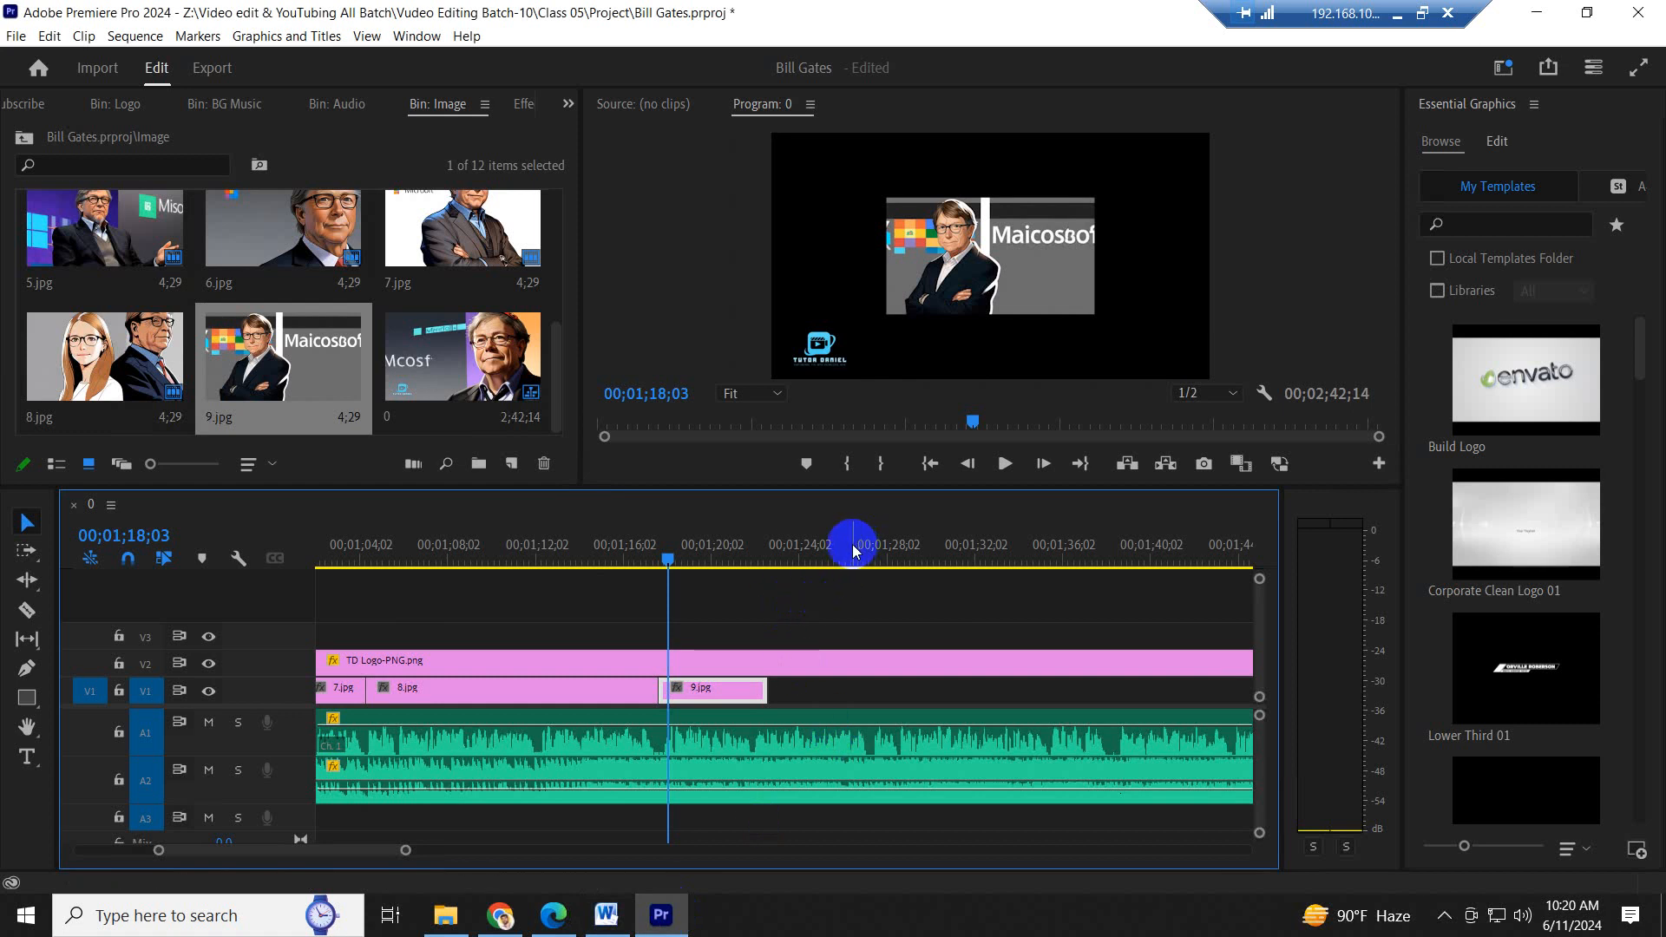
left_click(822, 540)
key("space")
key("=")
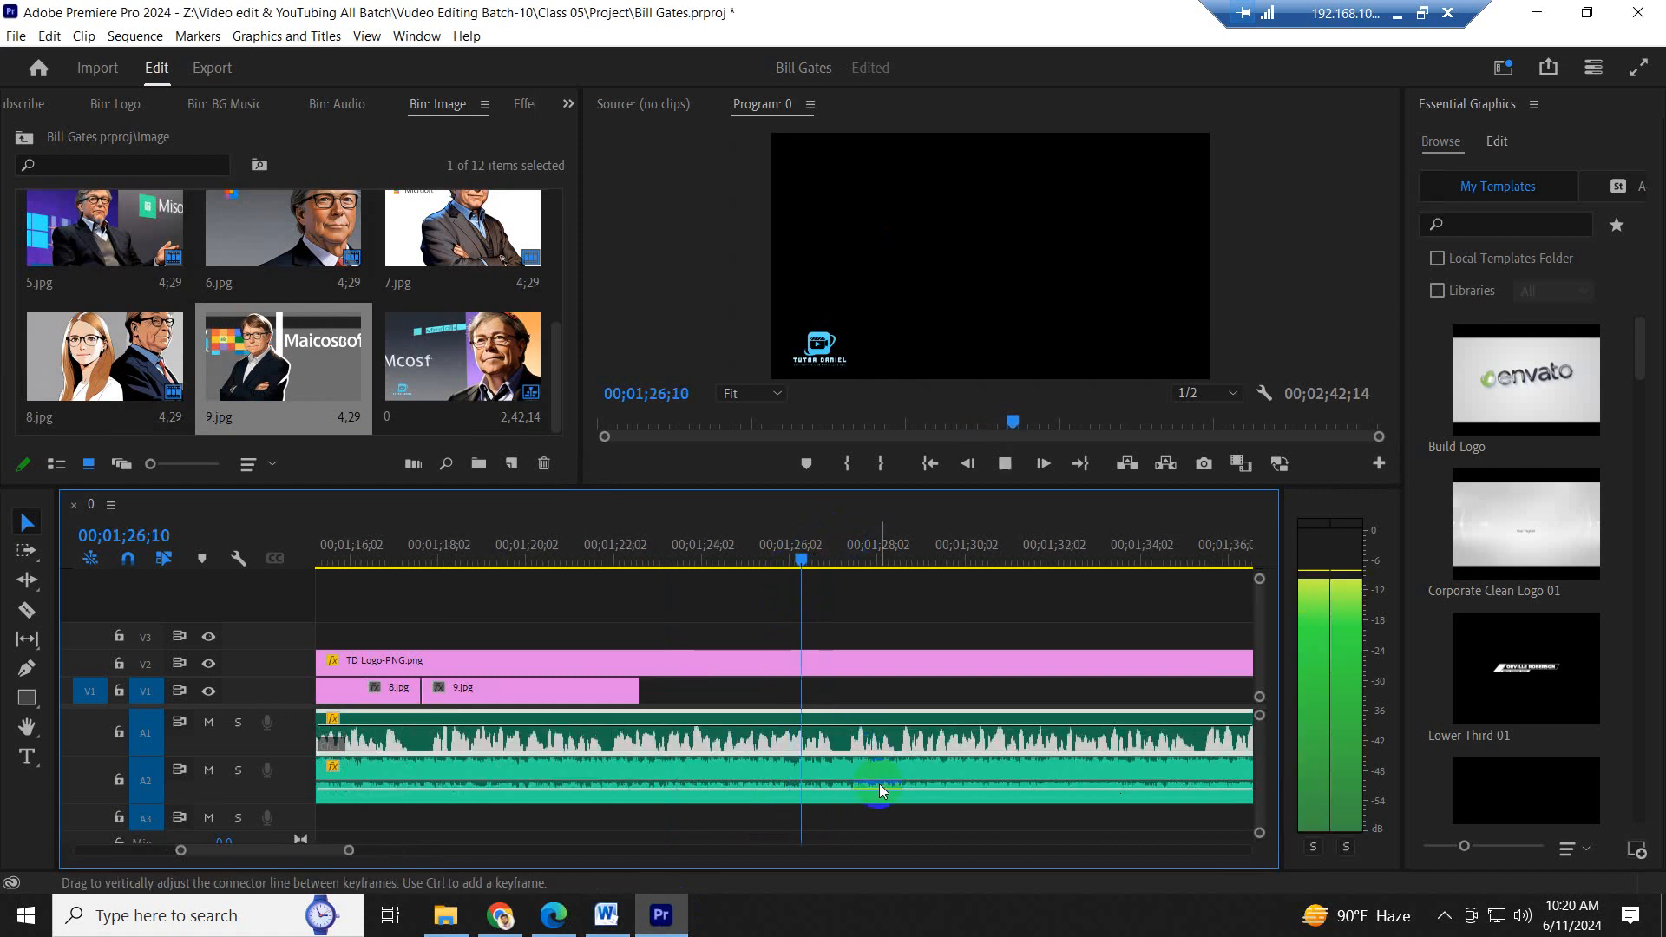
key("space")
left_click_drag(651, 691, 841, 701)
scroll(833, 694, "down", 5)
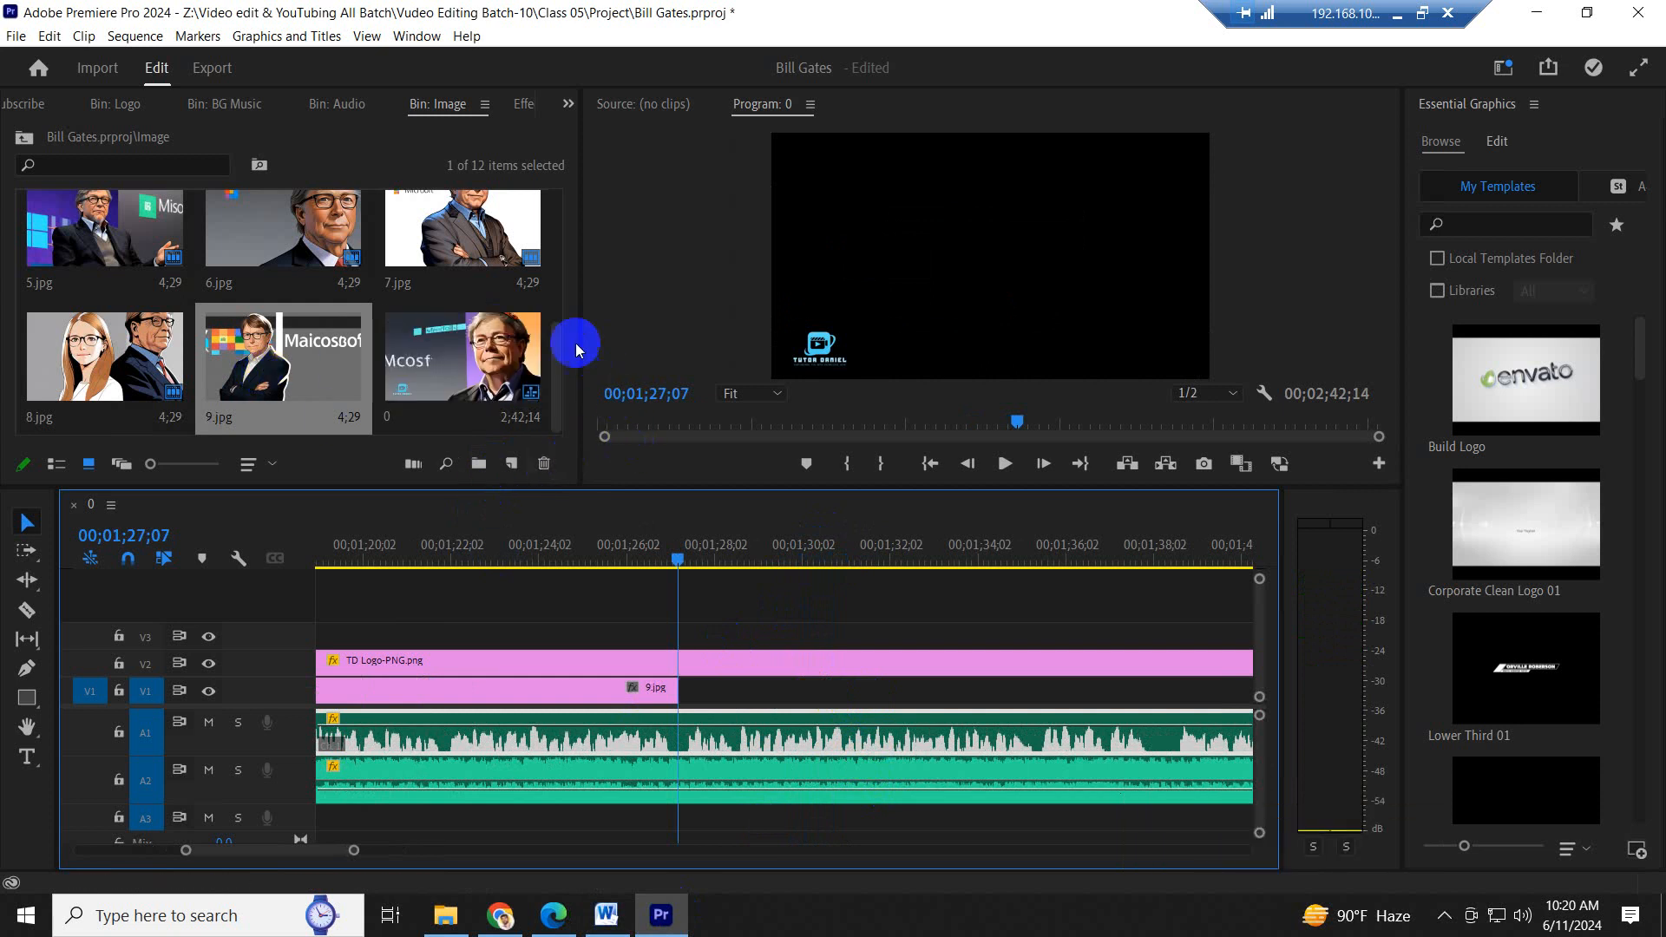
- Place 10.jpg on V1 directly after 9.jpg, then recheck the highlighted sentence in Word and return to Premiere Pro
left_click(558, 372)
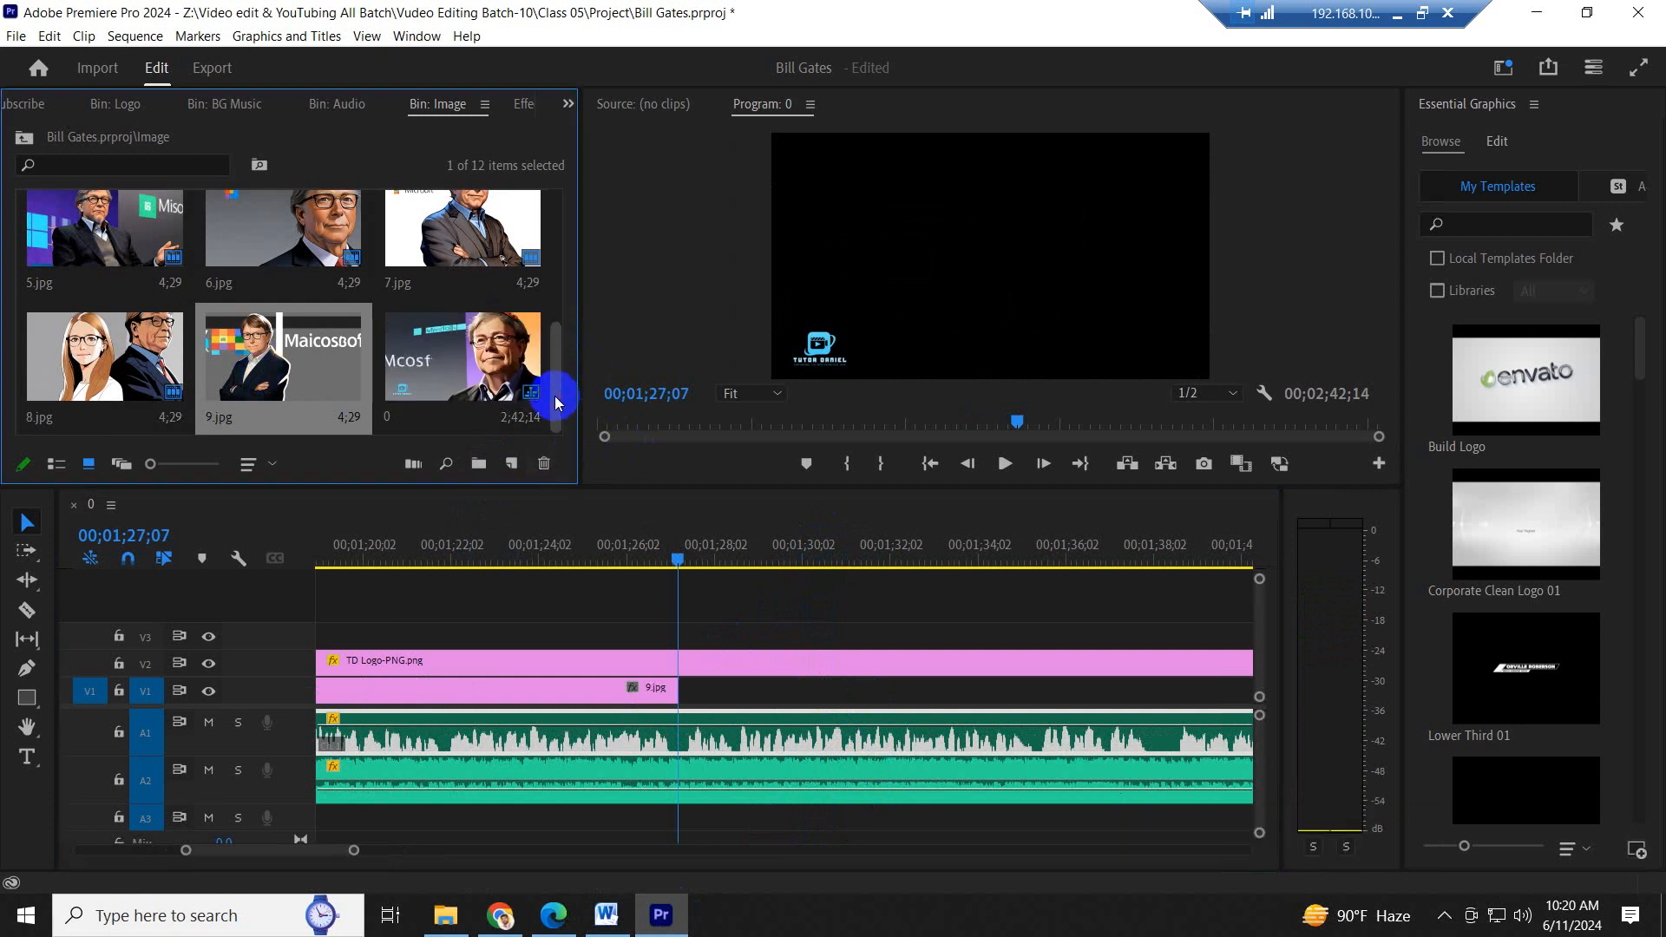
scroll(236, 363, "down", 2)
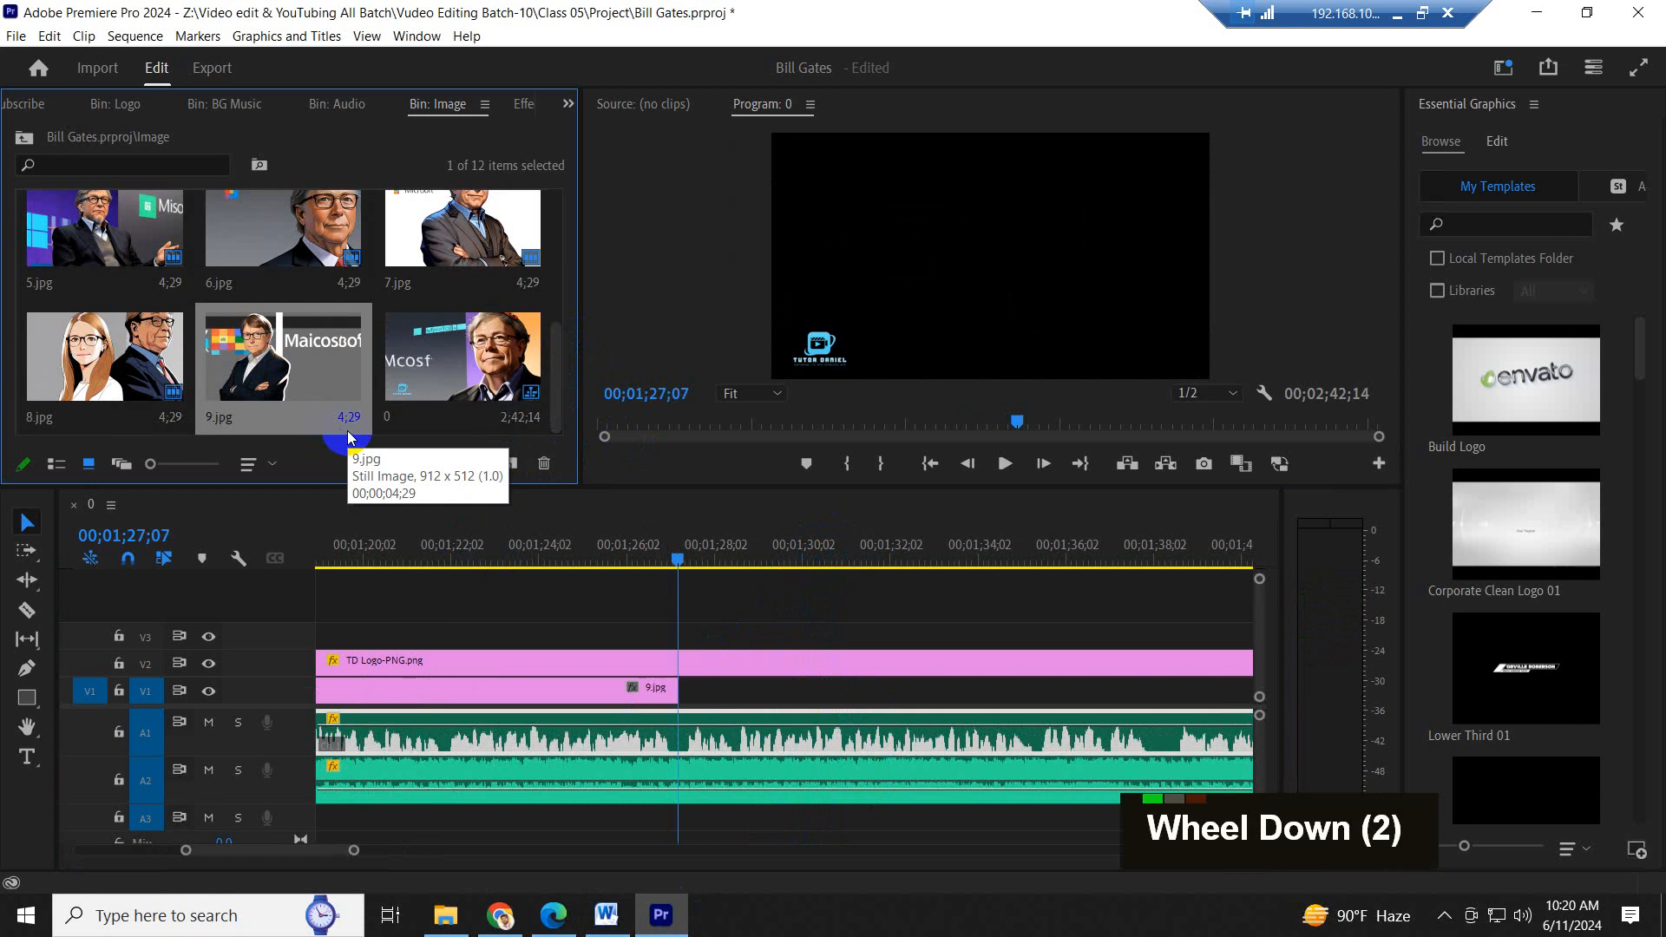
scroll(290, 289, "up", 7)
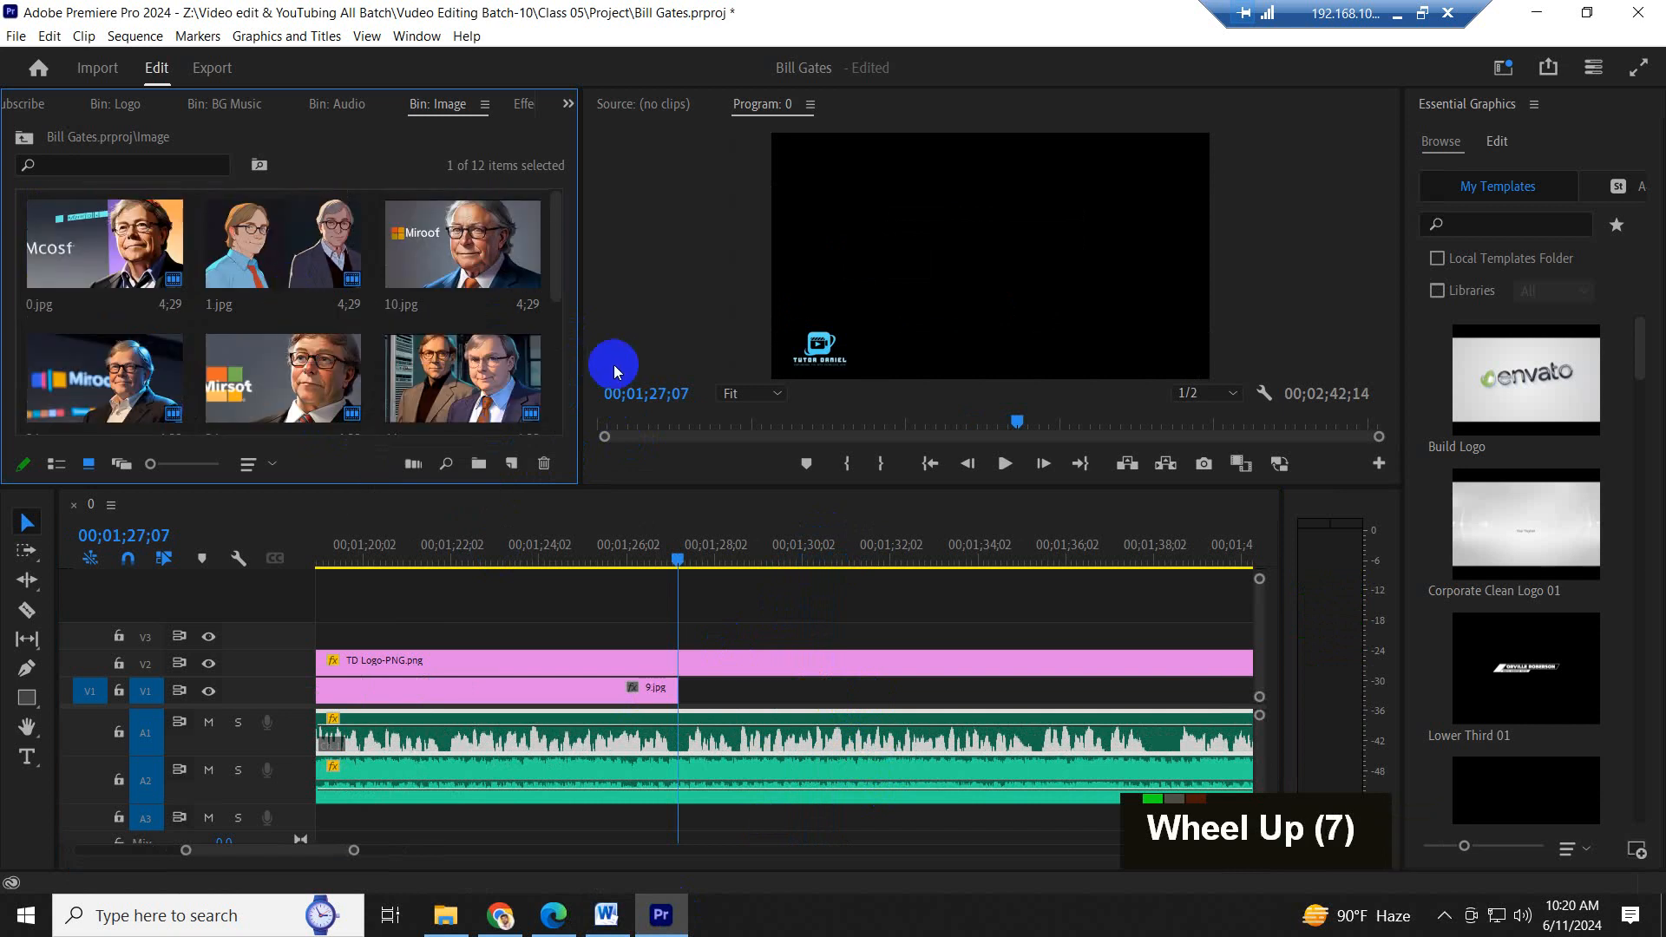
left_click(475, 289)
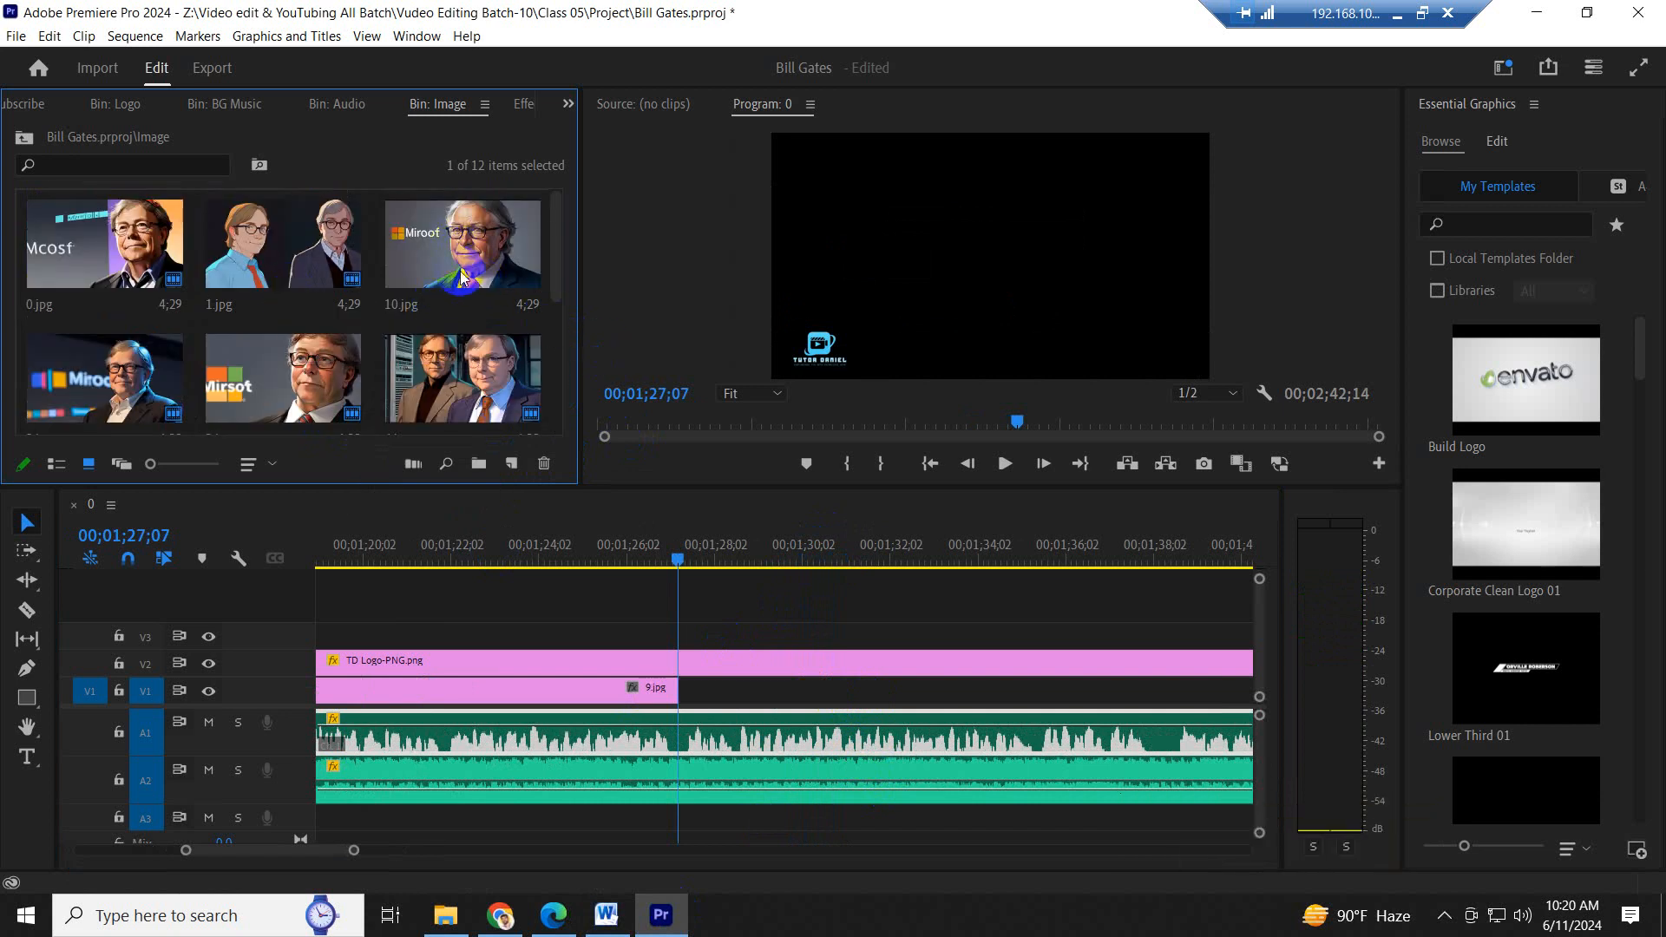
left_click_drag(453, 250, 688, 708)
left_click(606, 914)
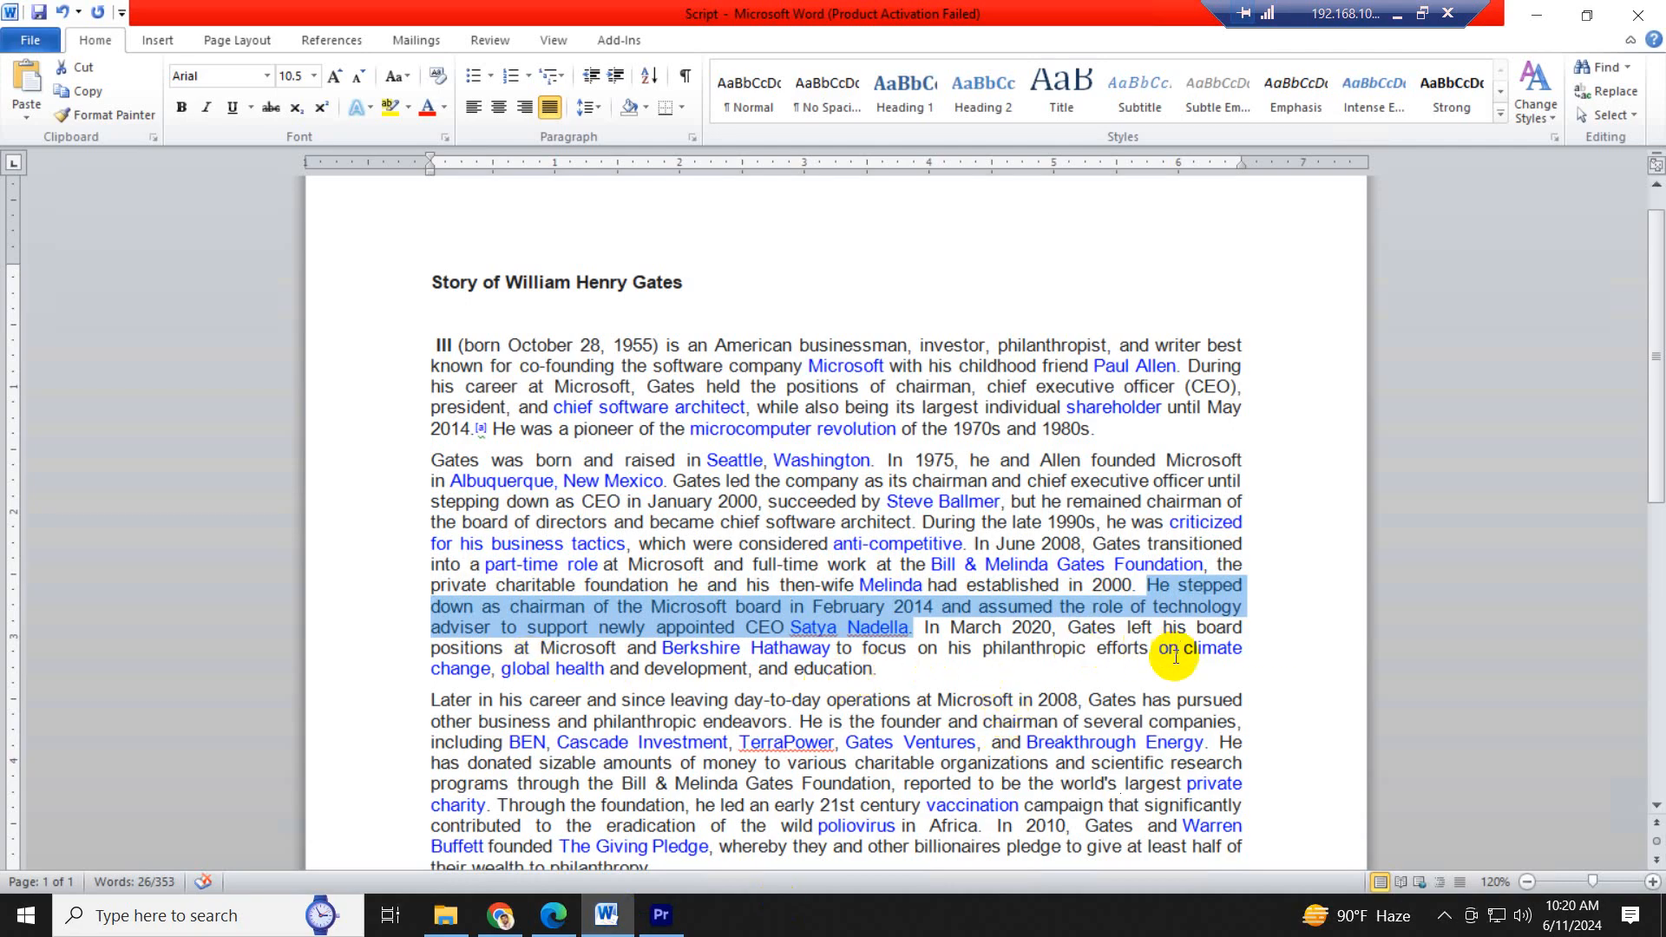
left_click(661, 915)
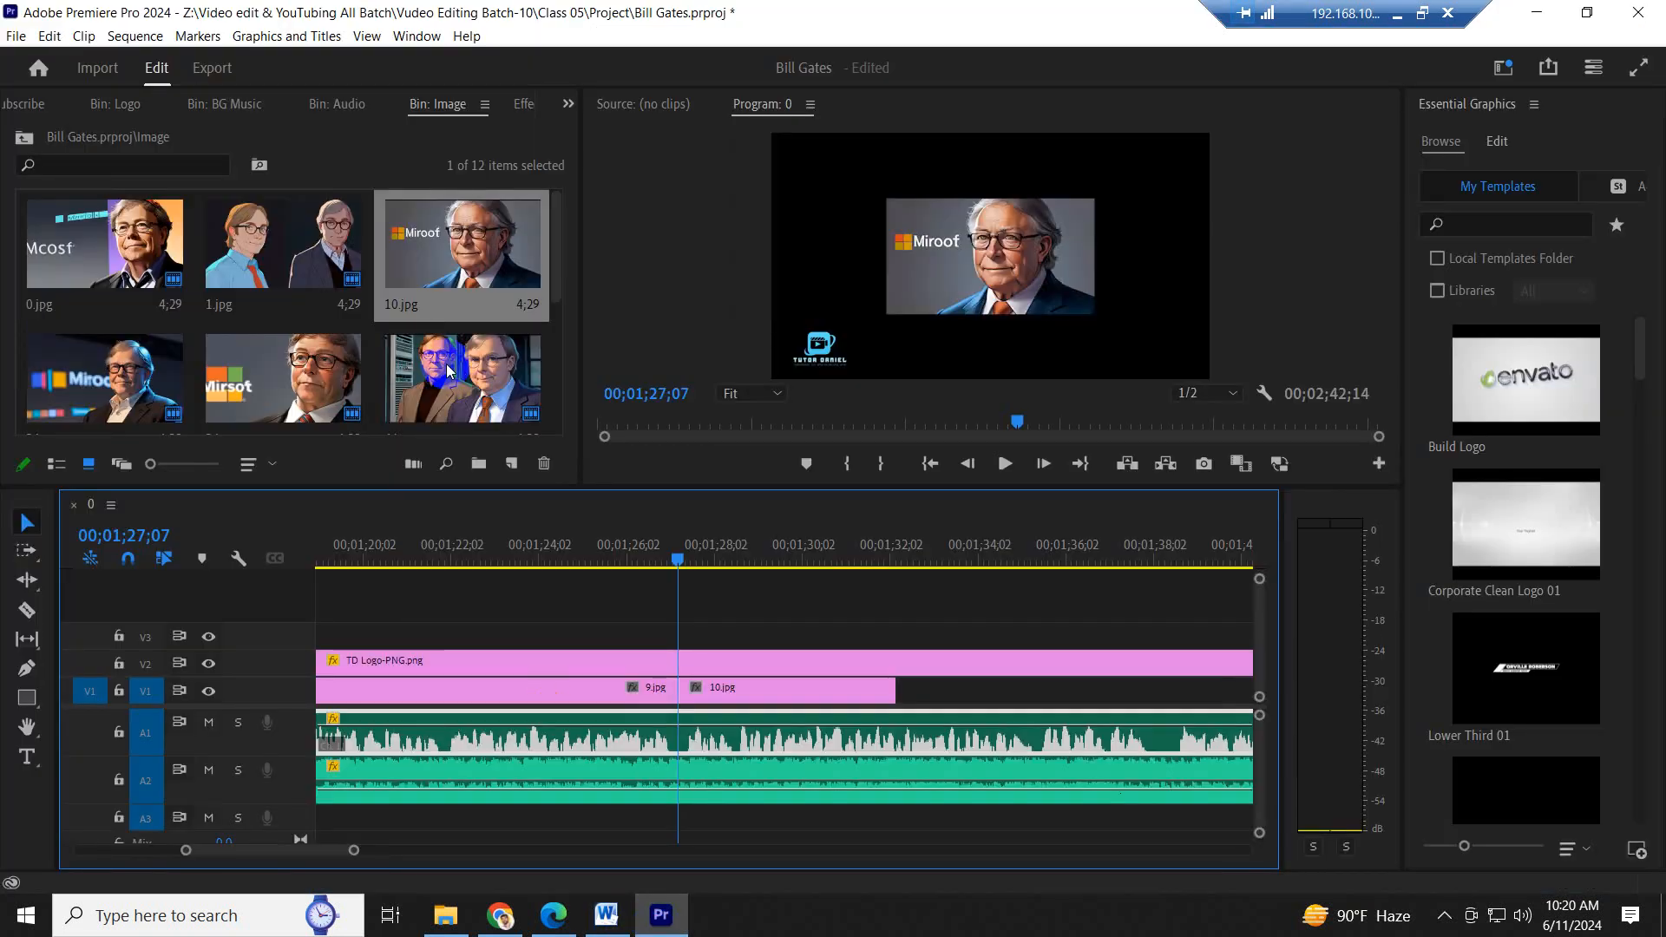
- Examine the remaining images in the bin and the narration on A1 that extends beyond 10.jpg
left_click_drag(555, 279, 552, 297)
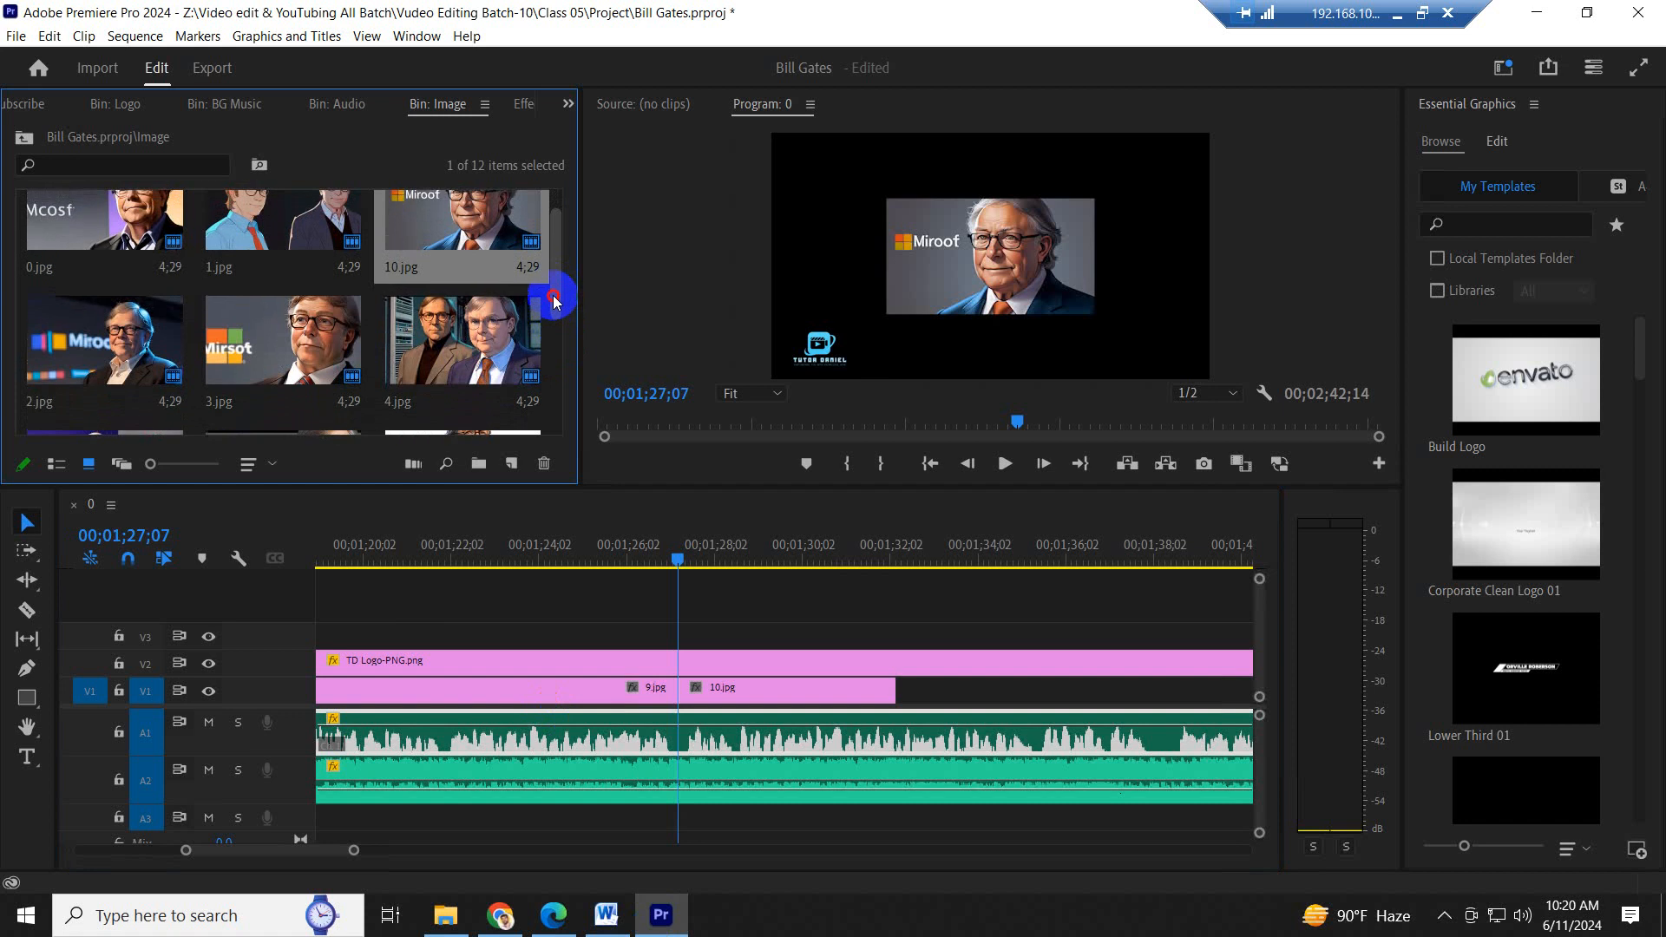
scroll(821, 718, "down", 6)
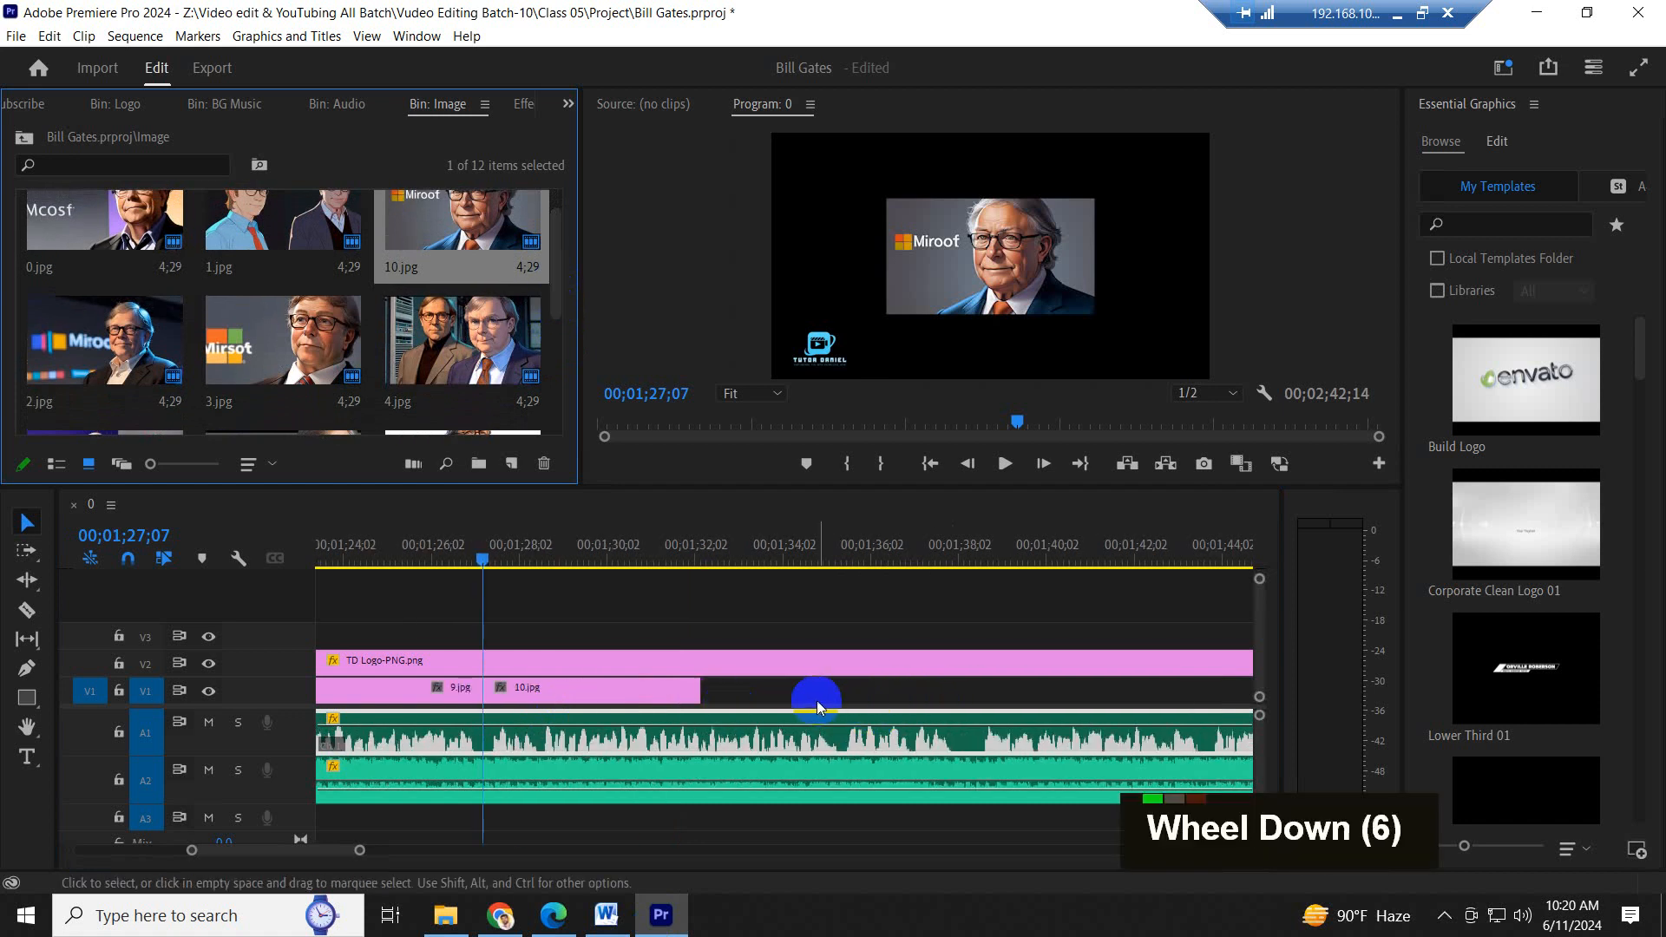
scroll(816, 700, "down", 6)
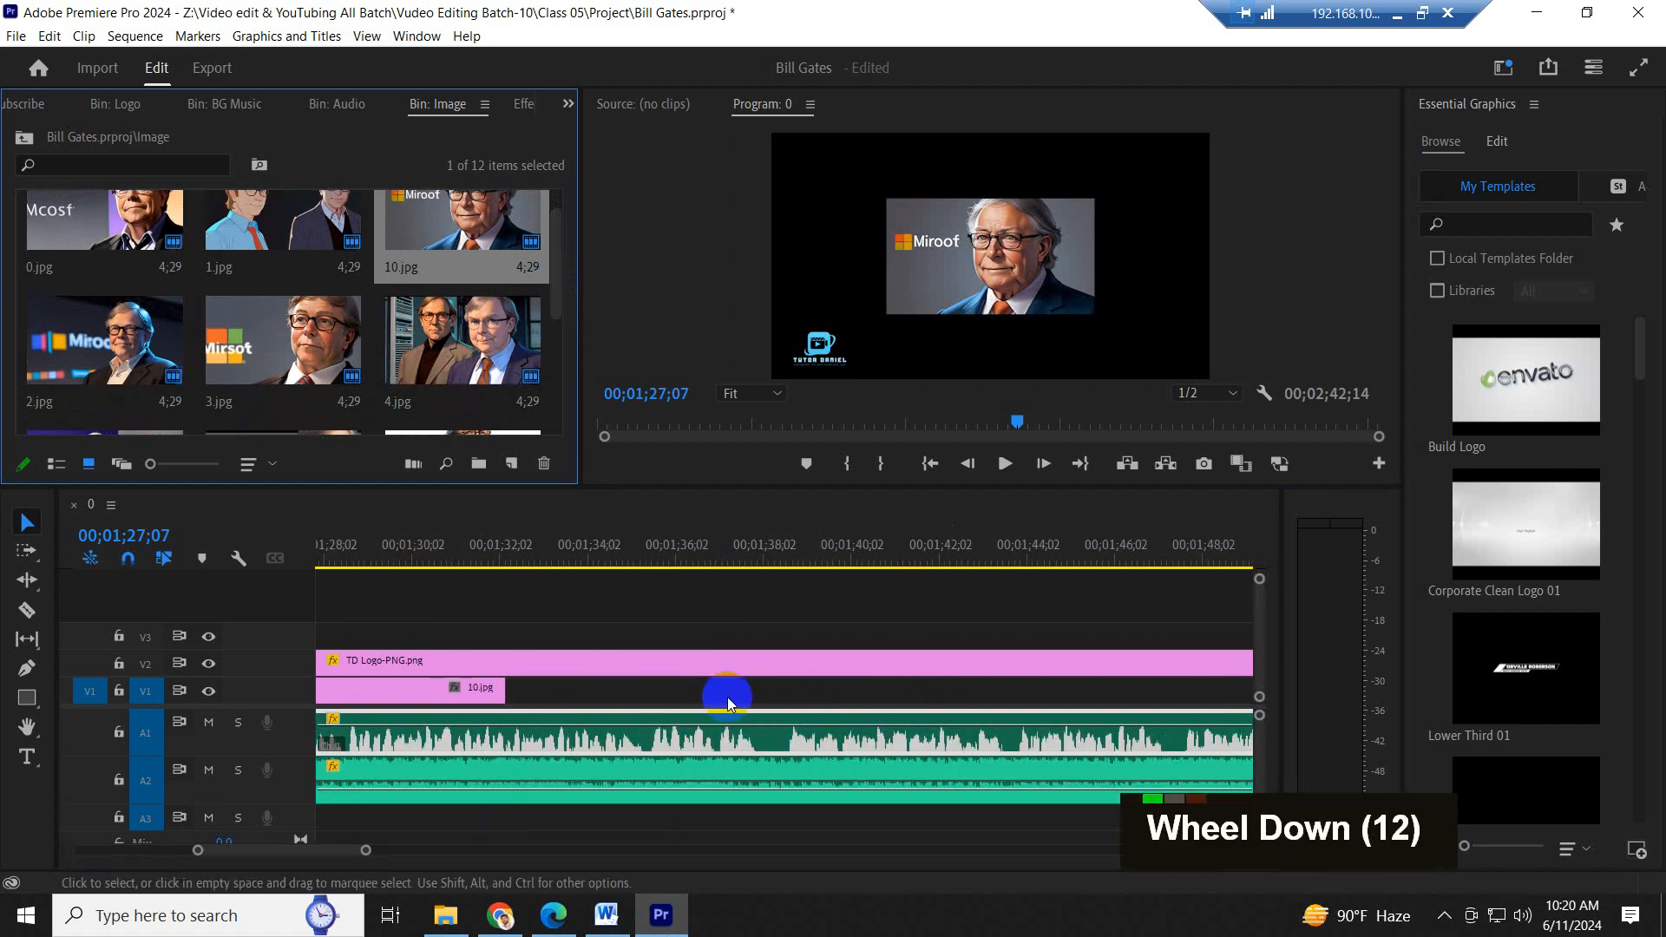
left_click(628, 558)
key("minus")
key("minus")
key("minus")
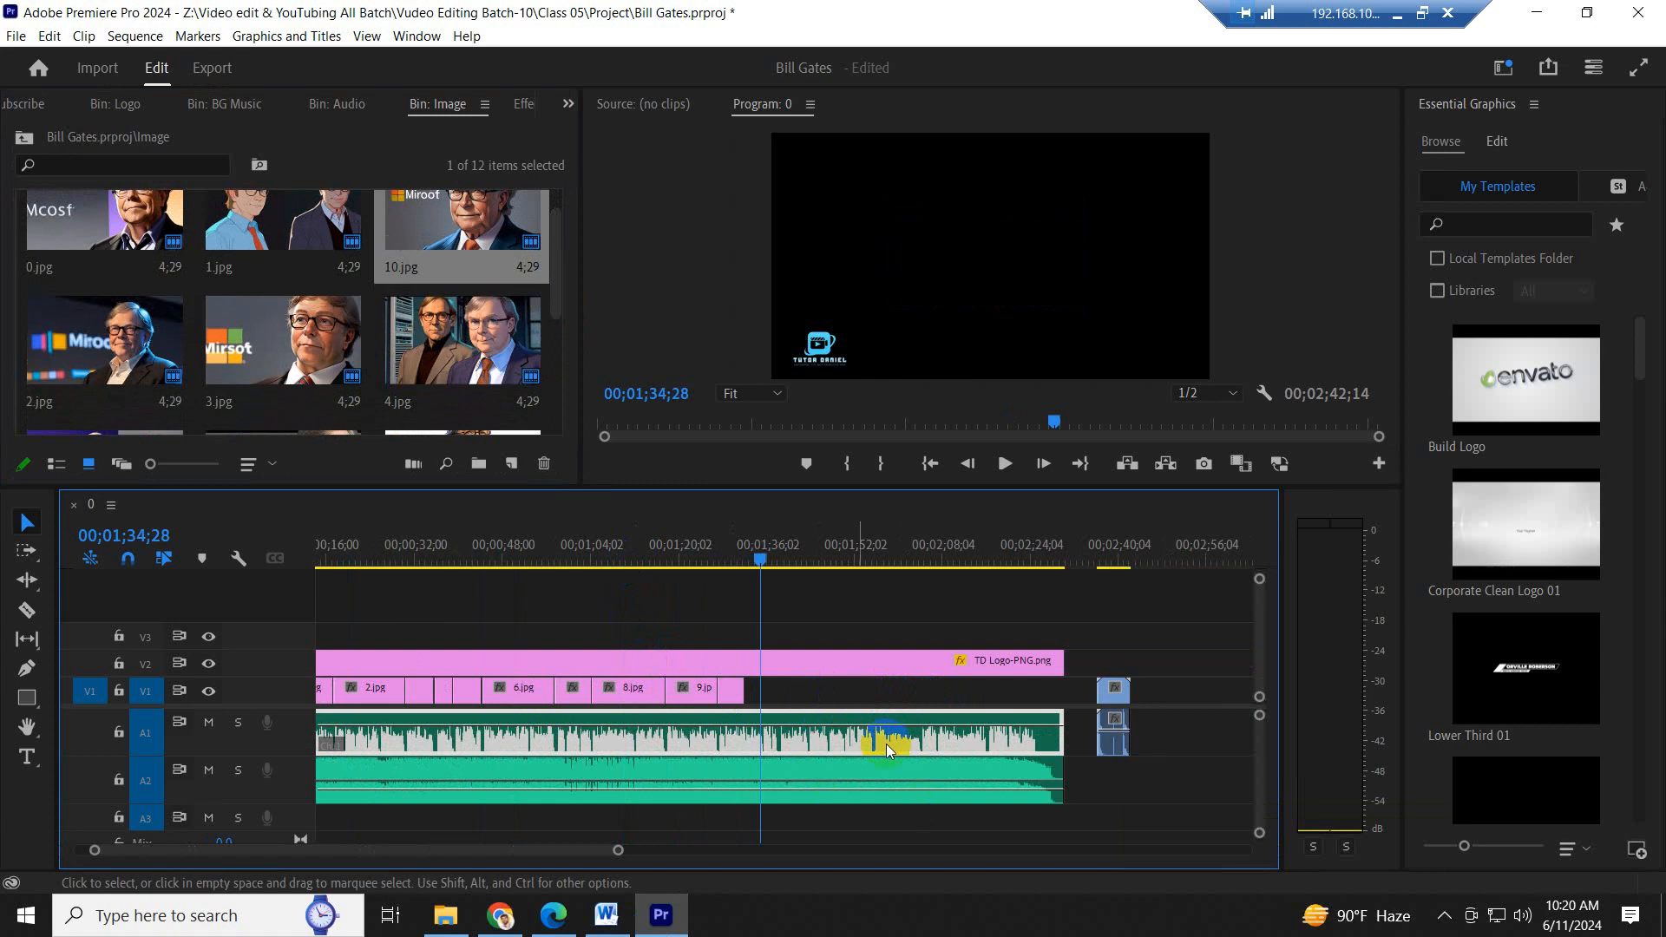
key("equal")
key("equal")
key("equal")
key("equal")
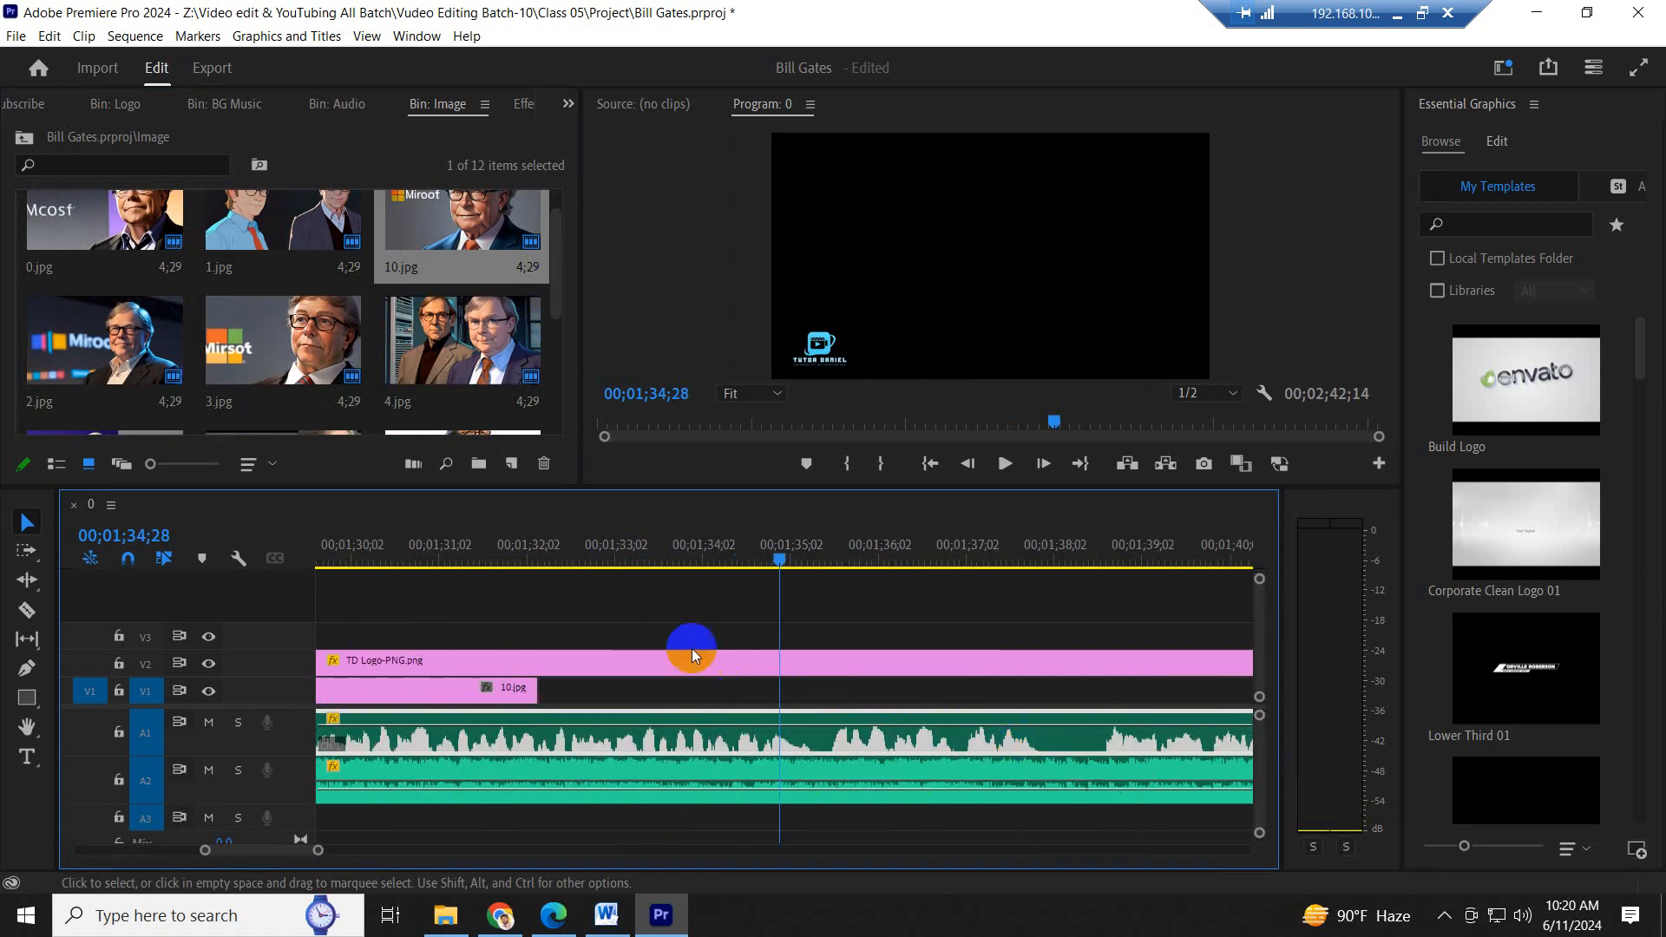
- Play the narration from near the end of 10.jpg and place a second 10.jpg directly after it on V1
left_click(500, 544)
key("space")
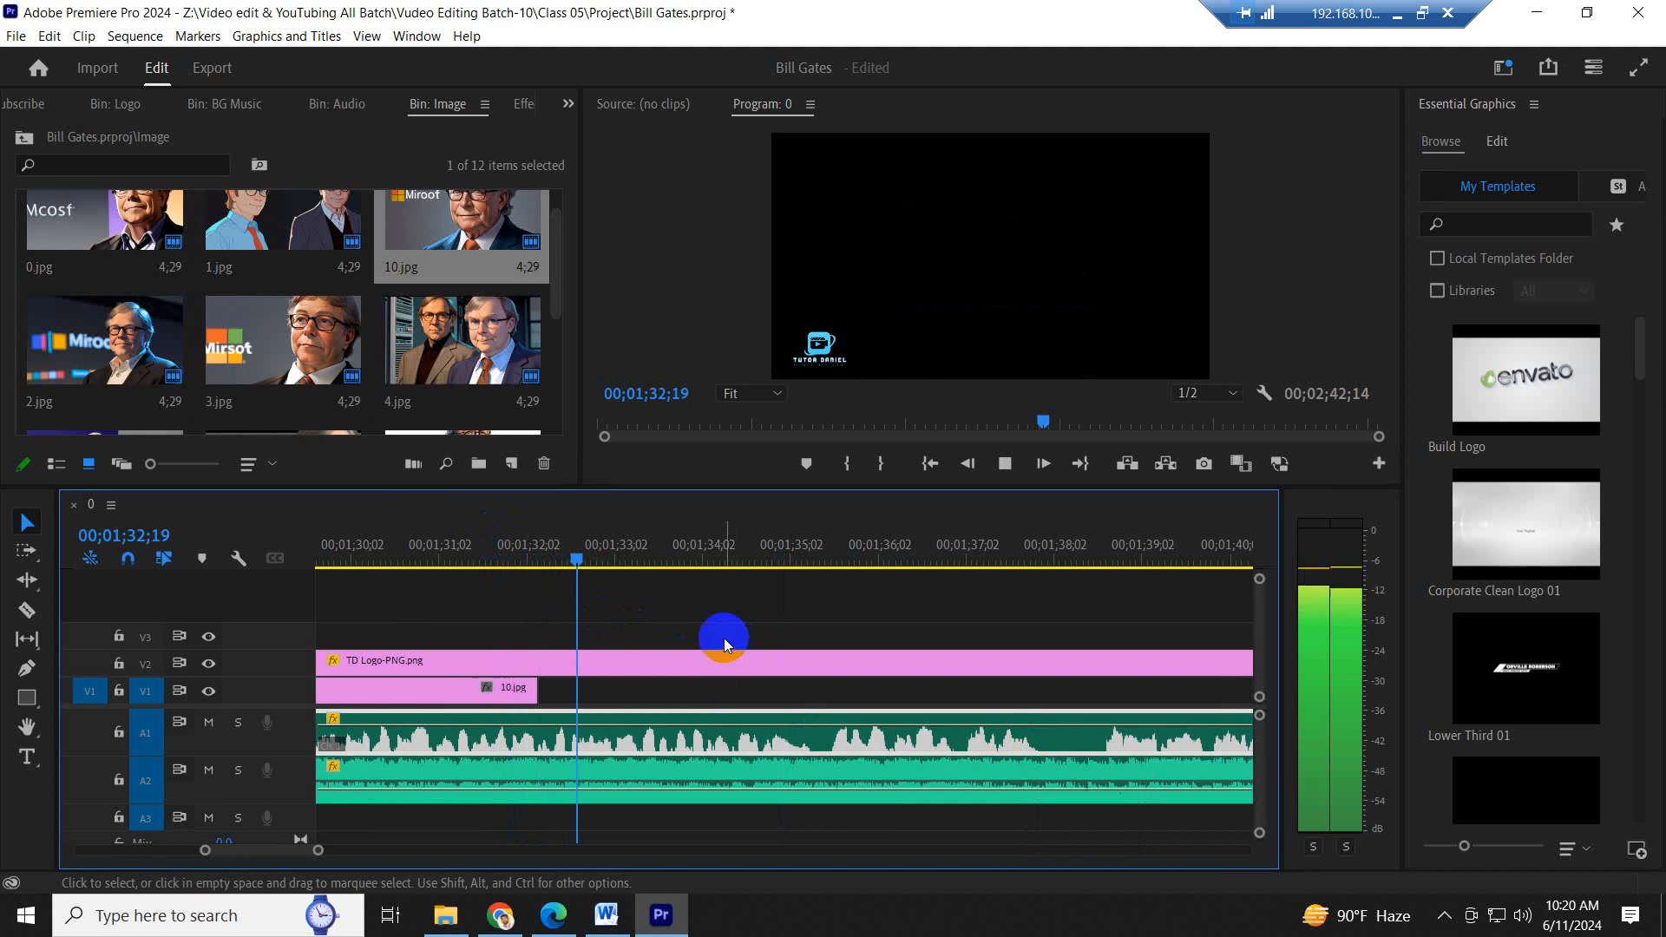
key("space")
left_click_drag(443, 211, 539, 688)
- Mark the paragraph end after "education." in Word, then play the narration in Premiere Pro and extend the second 10.jpg to 00;01;38;03
left_click(606, 918)
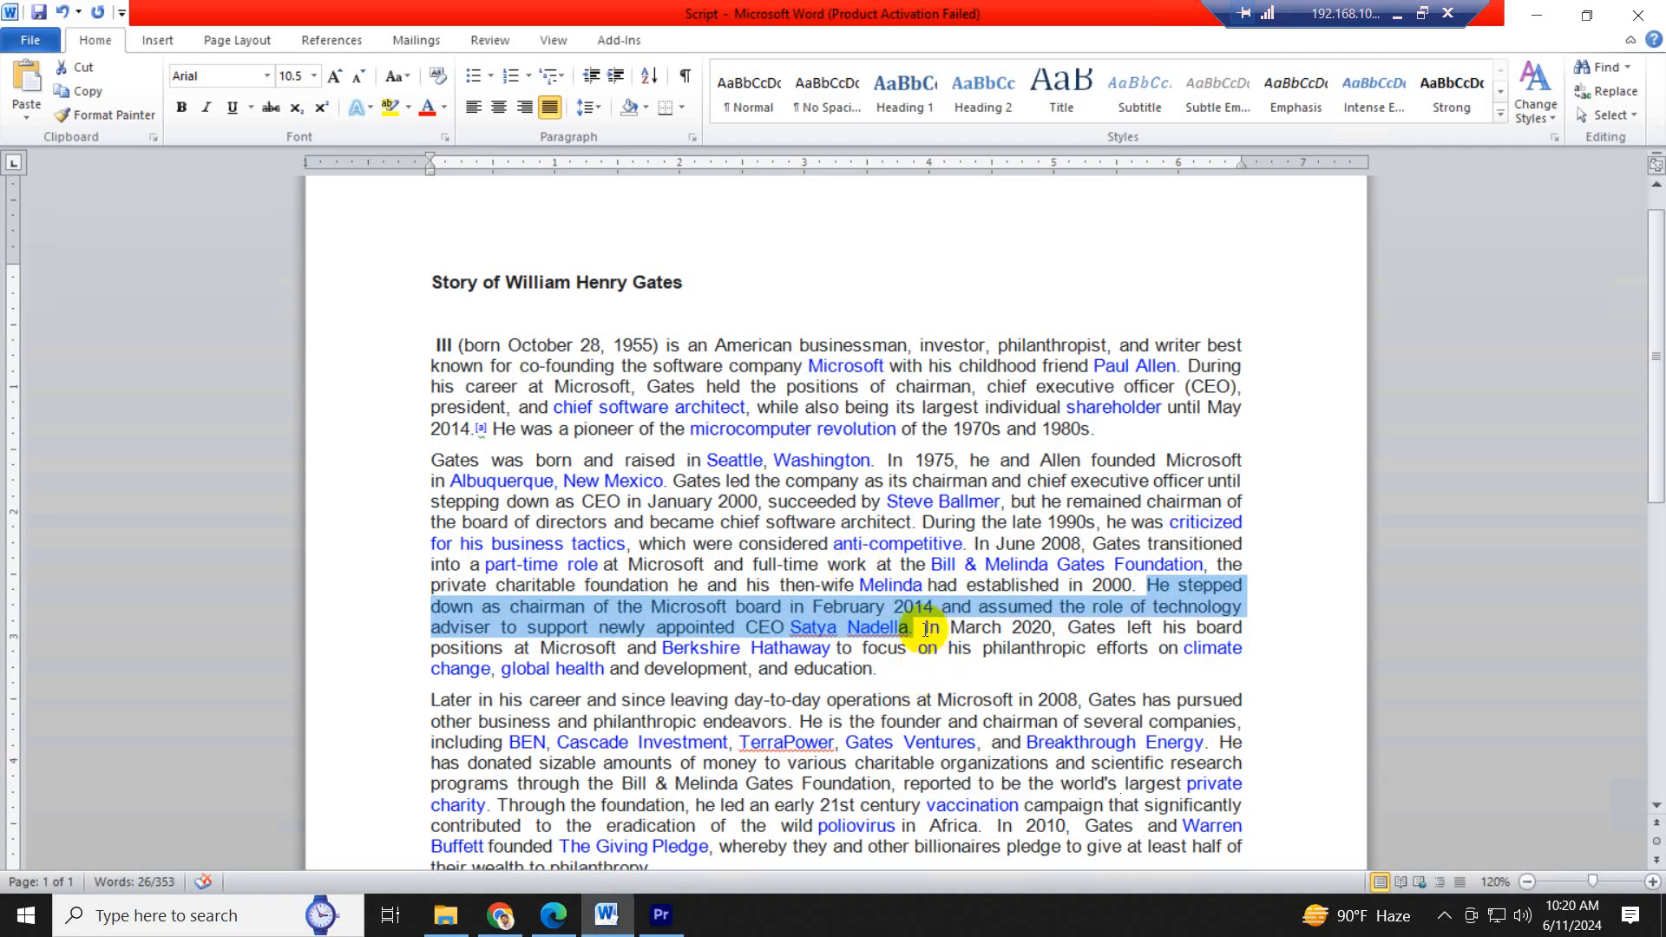
left_click(878, 669)
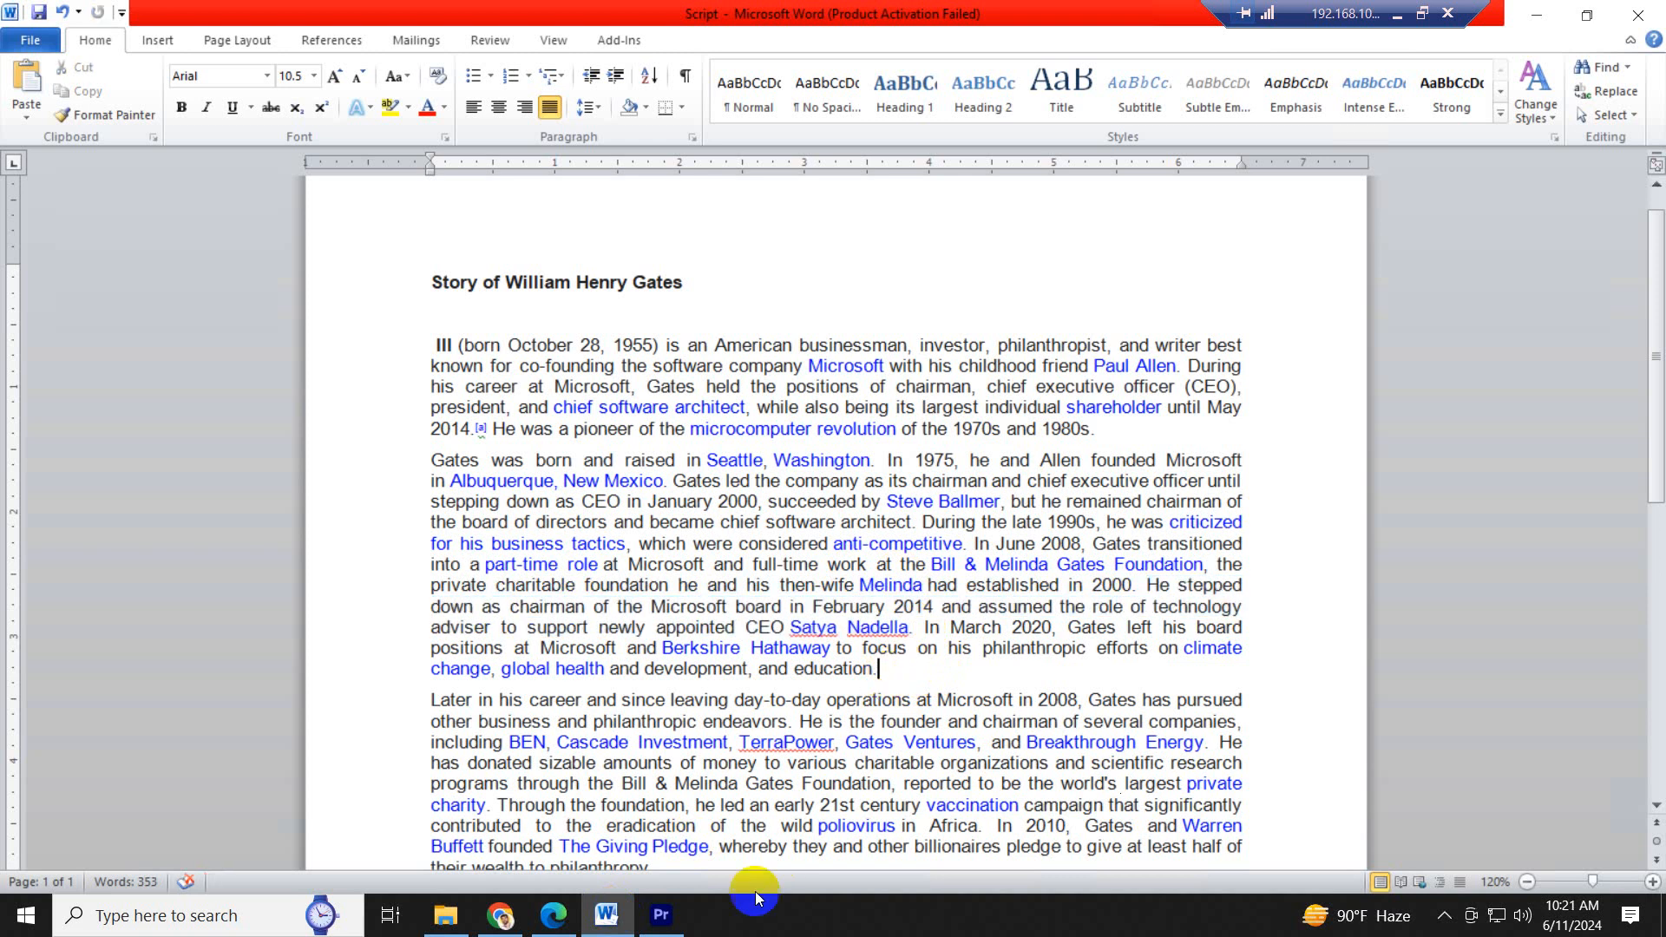
left_click(661, 916)
left_click(718, 539)
key("space")
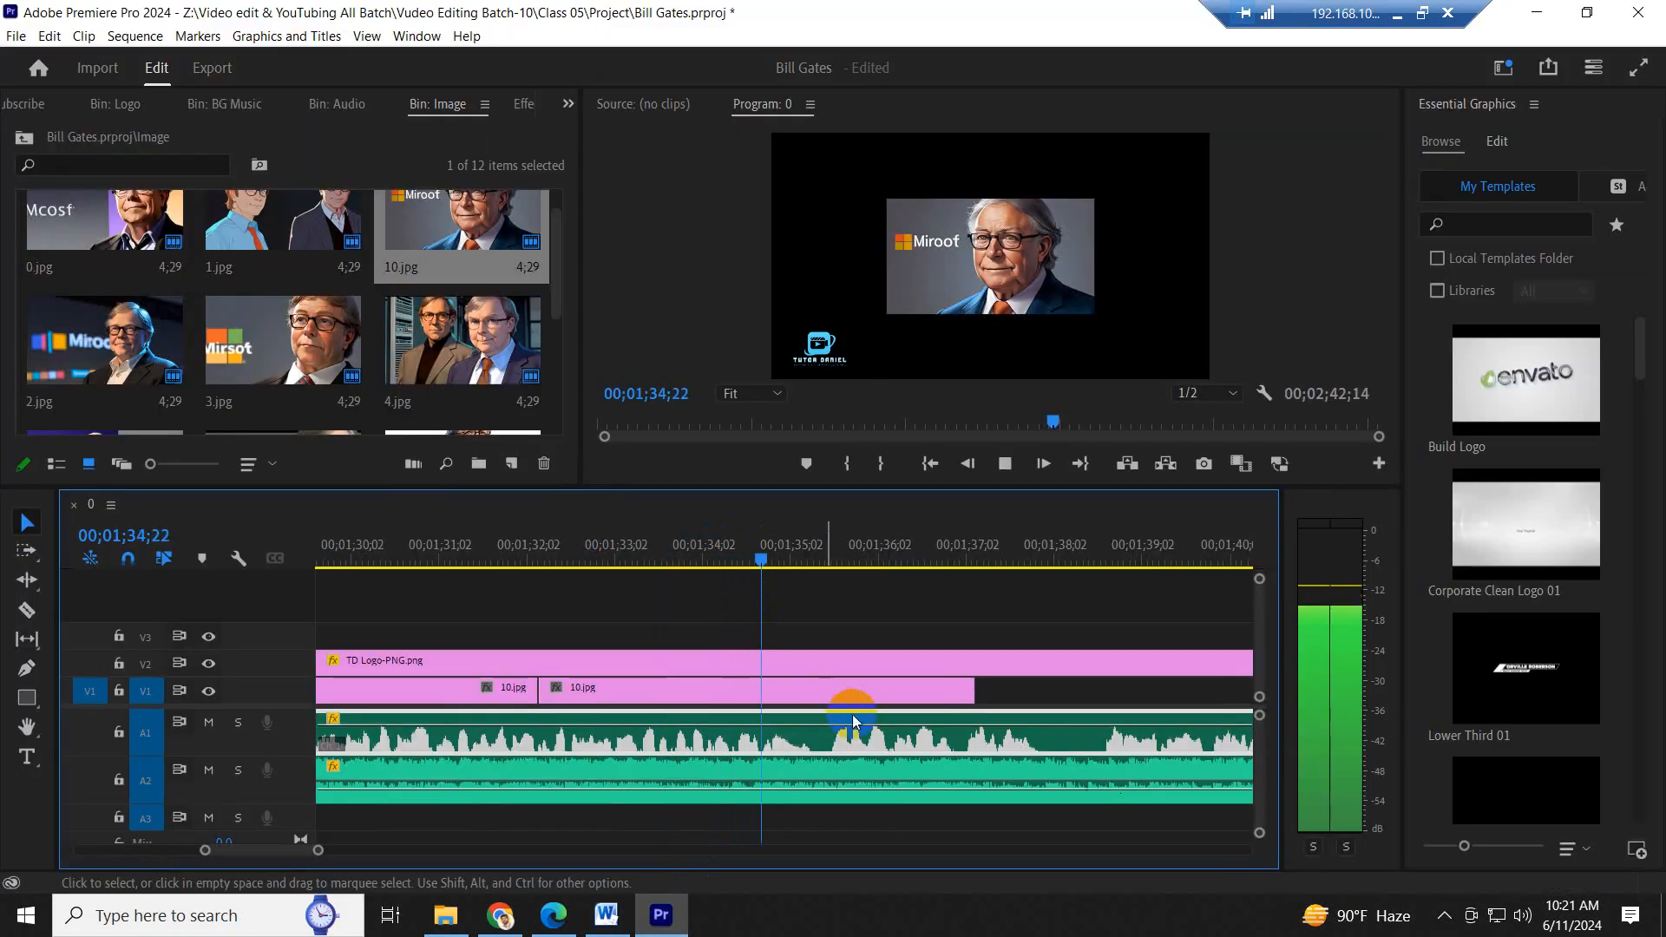
scroll(1042, 718, "down", 6)
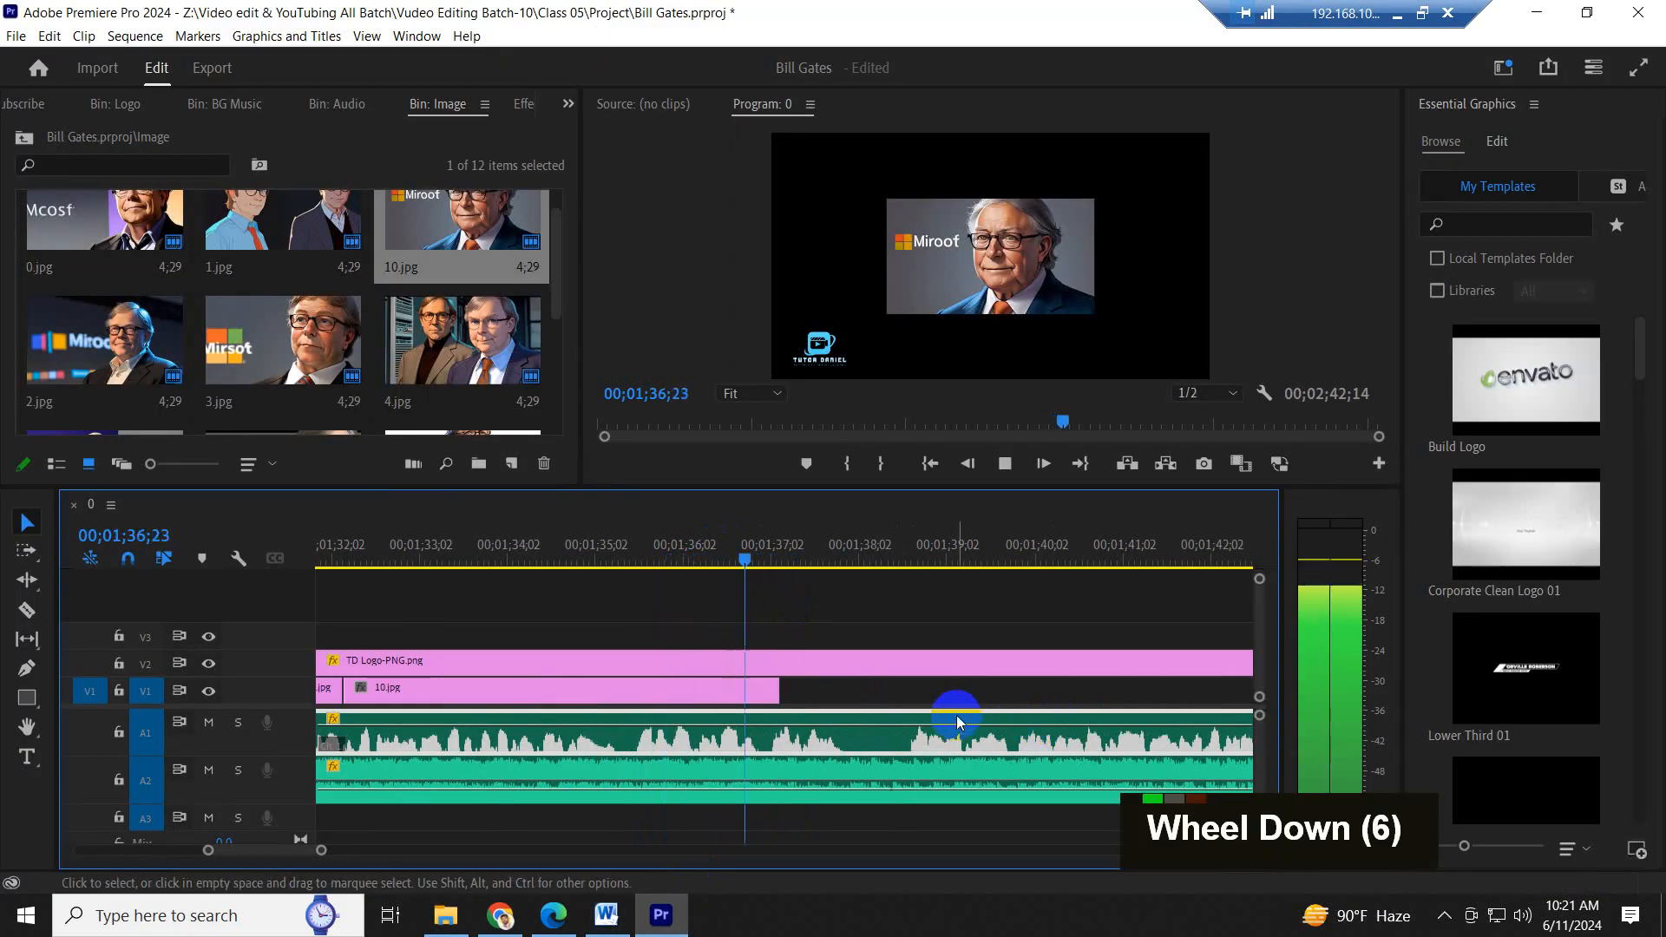
key("space")
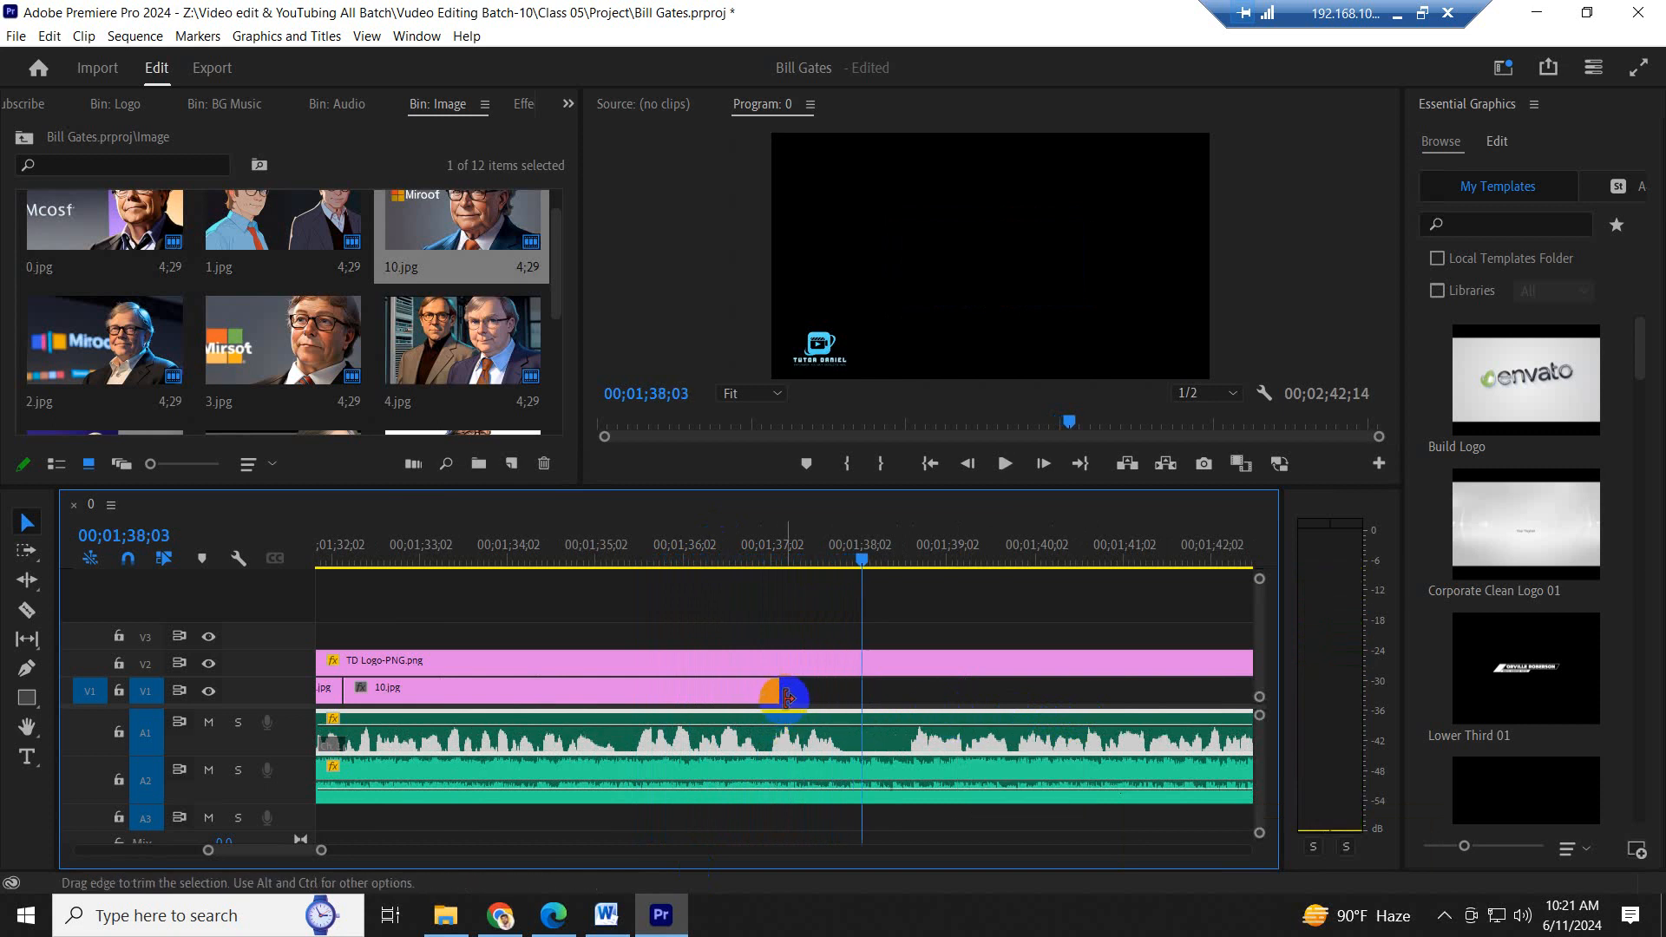
left_click_drag(786, 698, 862, 698)
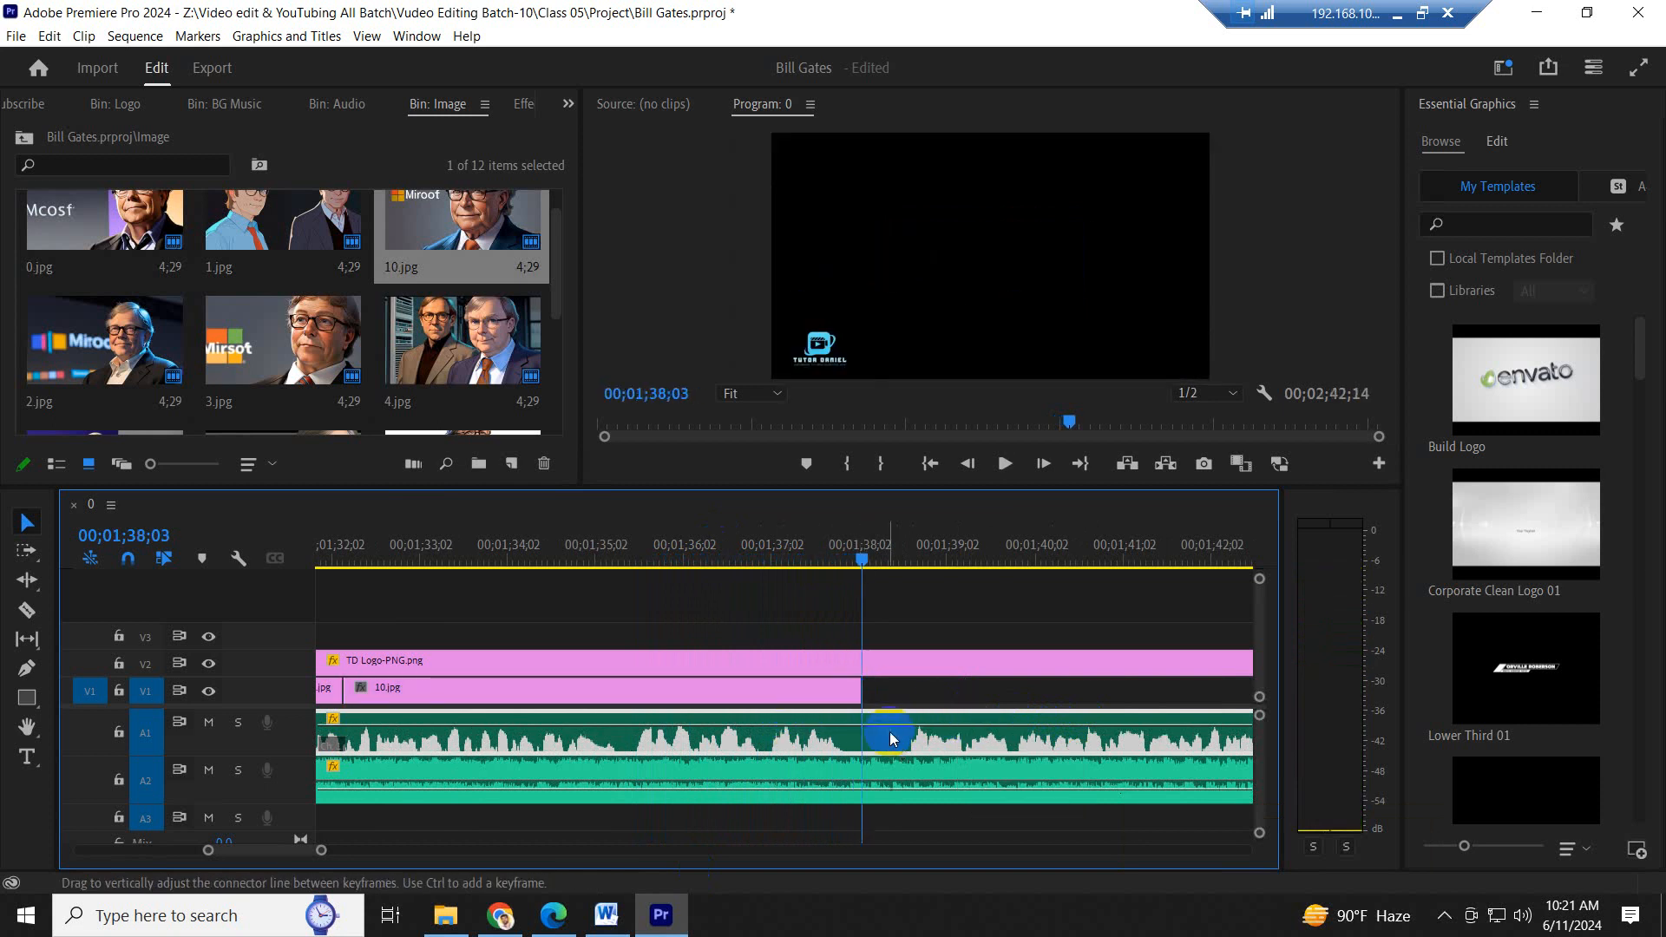
- Split the A1 narration at 00;01;38;03 with the Razor tool and delete the portion after the cut
key("minus")
key("minus")
key("minus")
key("minus")
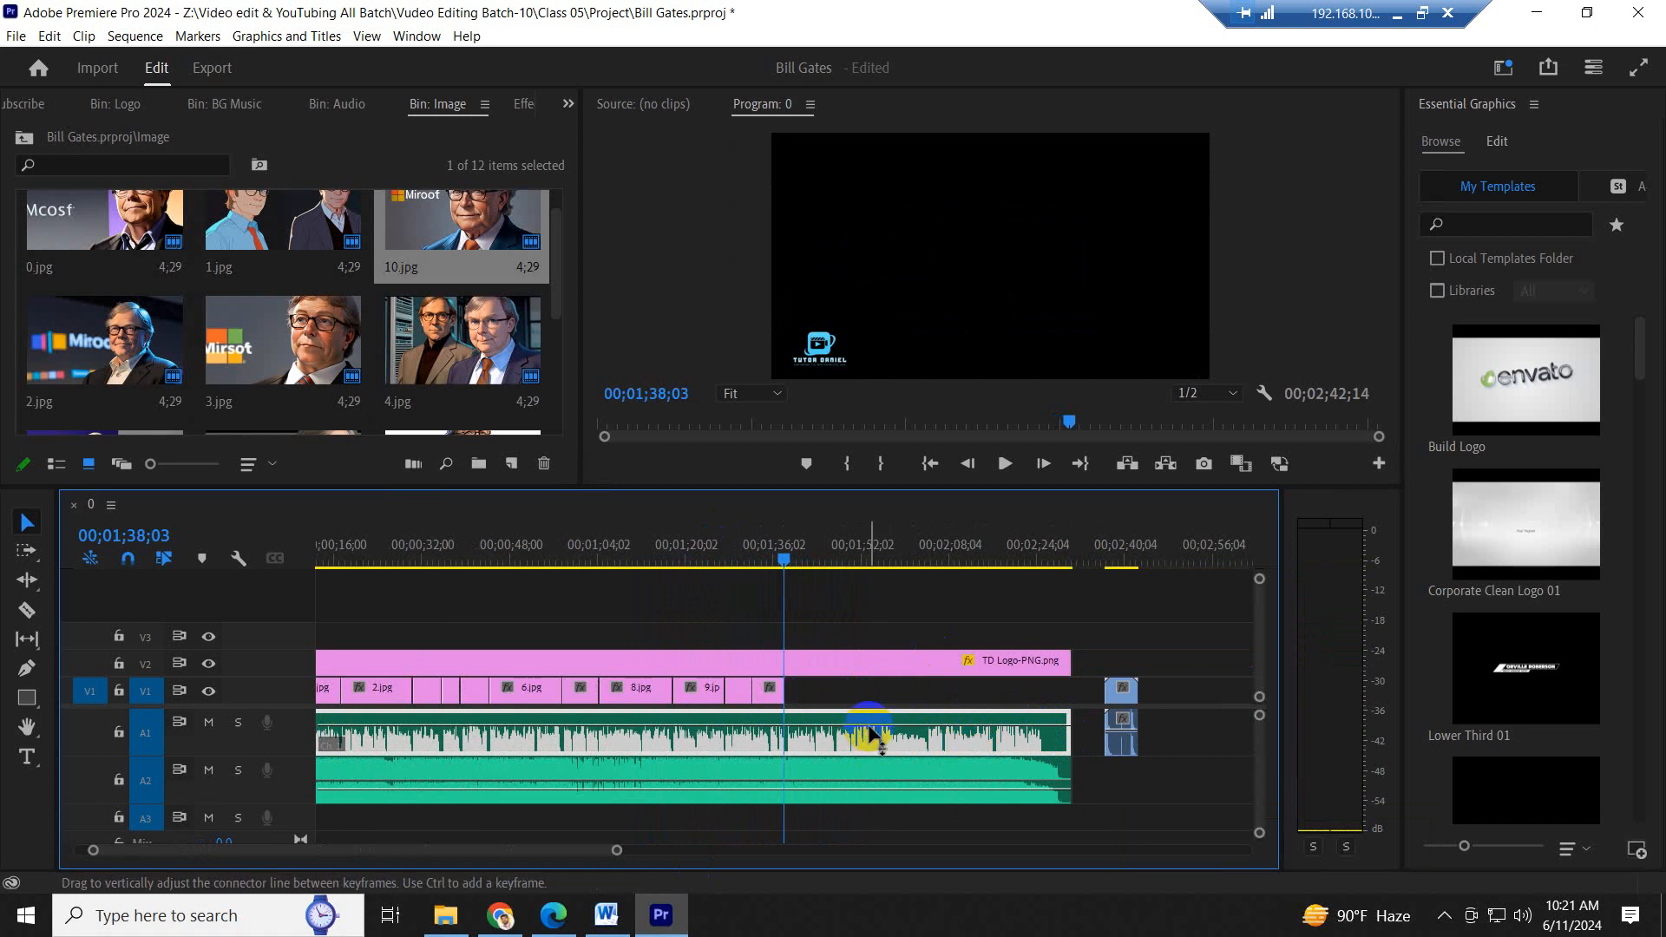
mouse_move(870, 727)
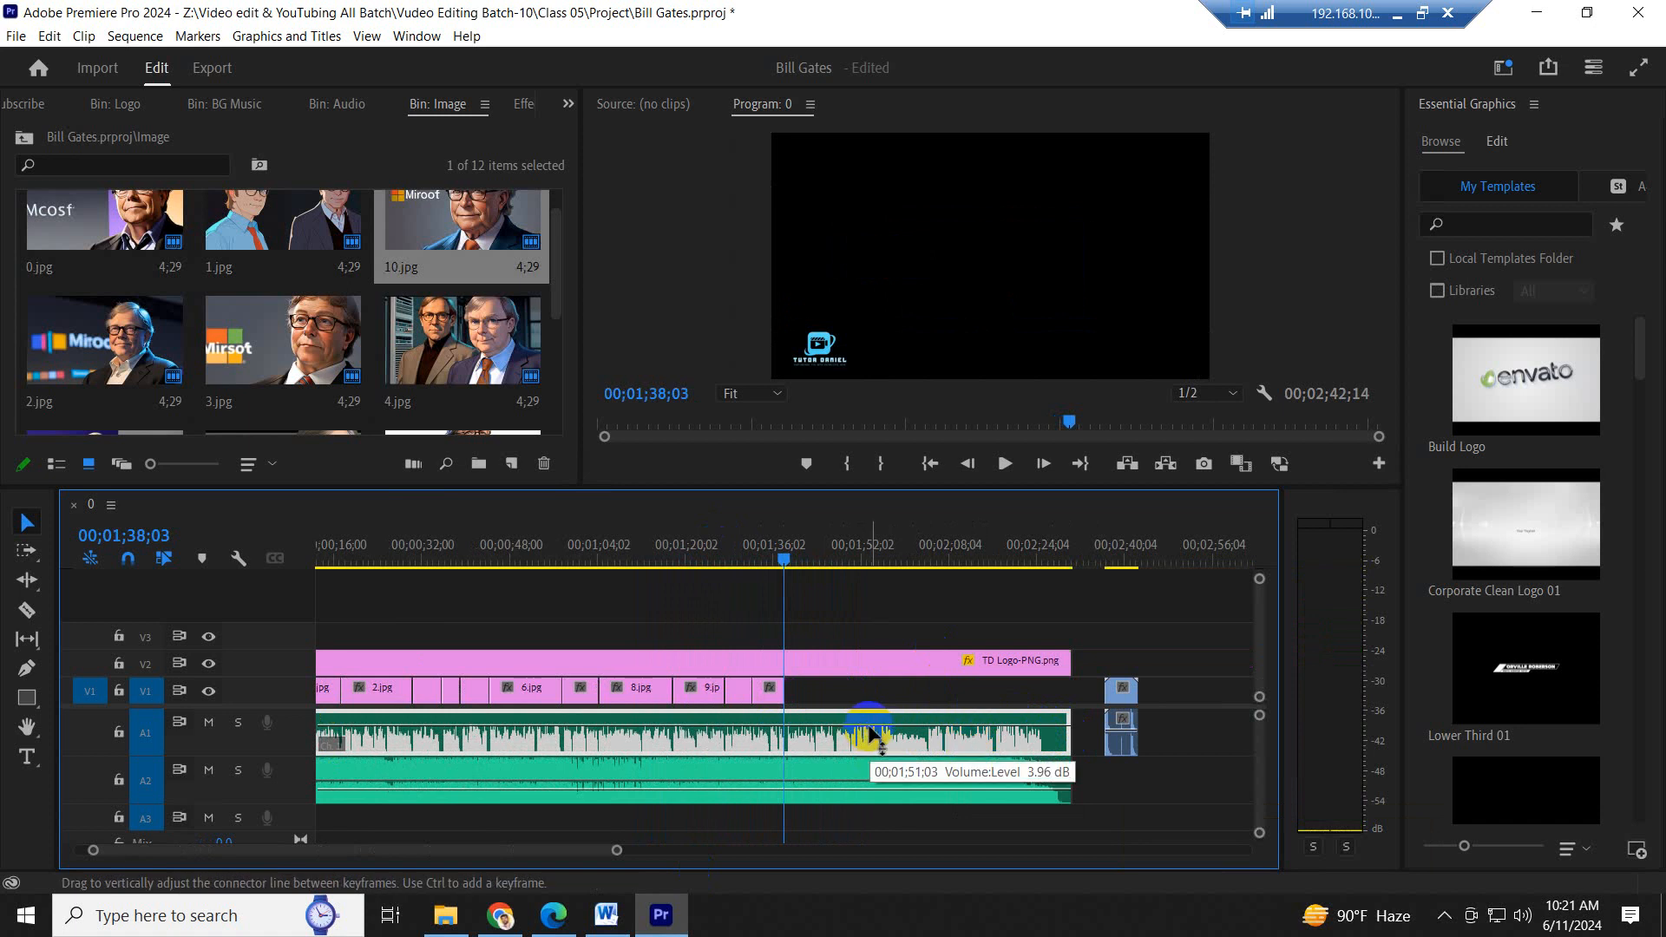
key("equal")
key("equal")
key("equal")
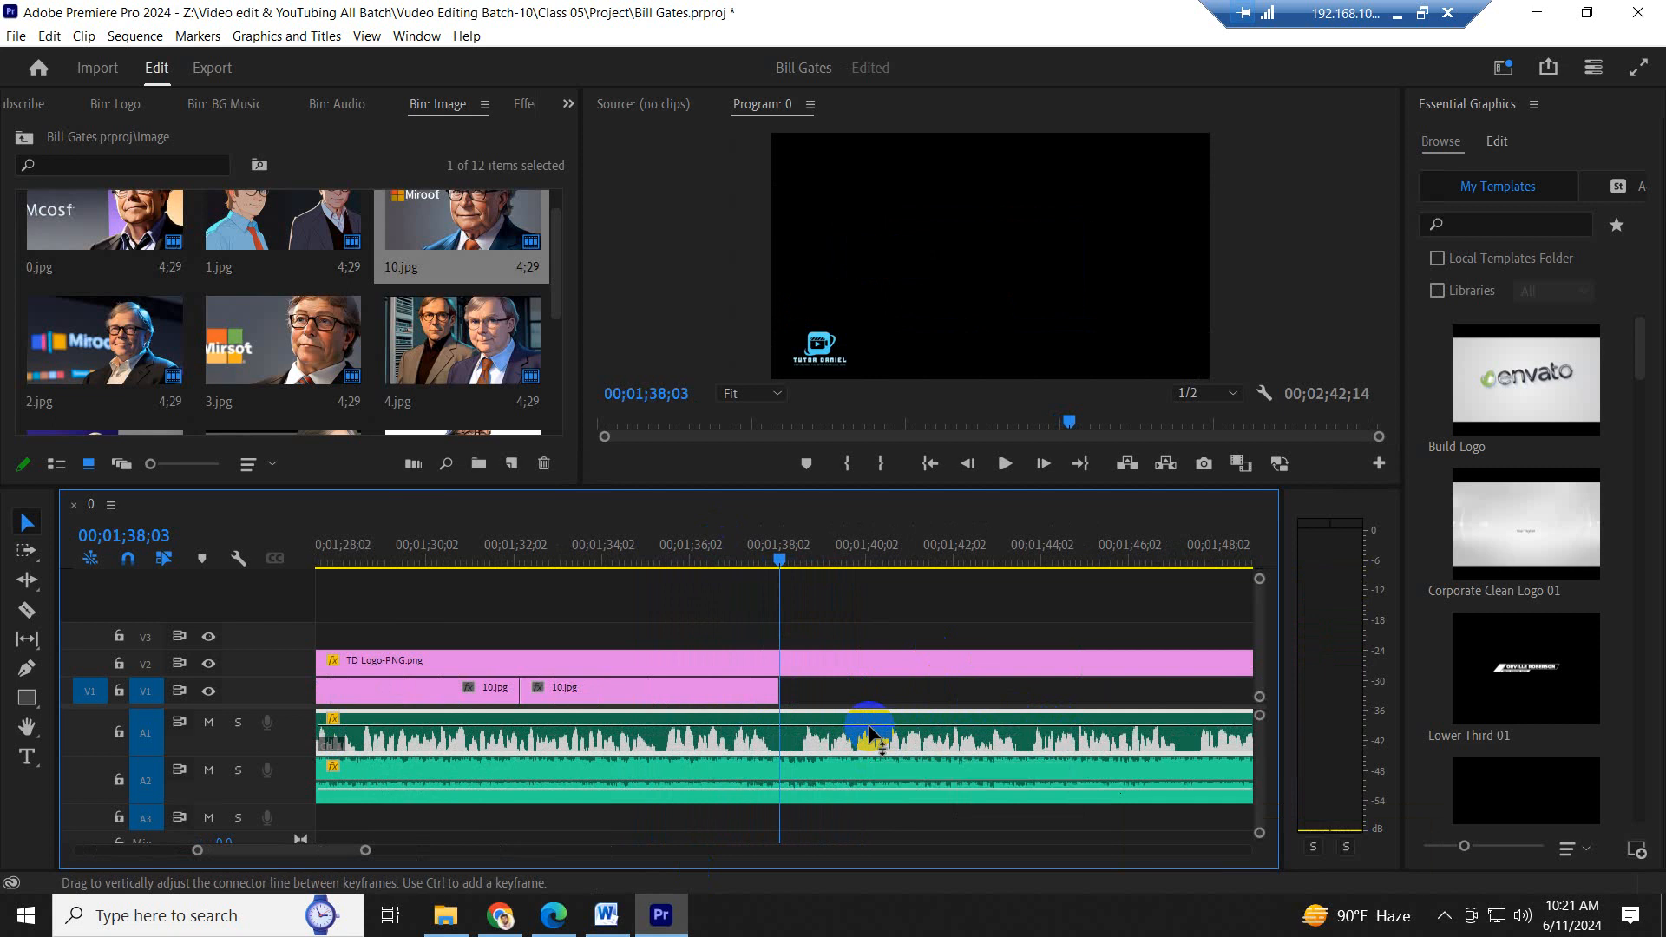
key("c")
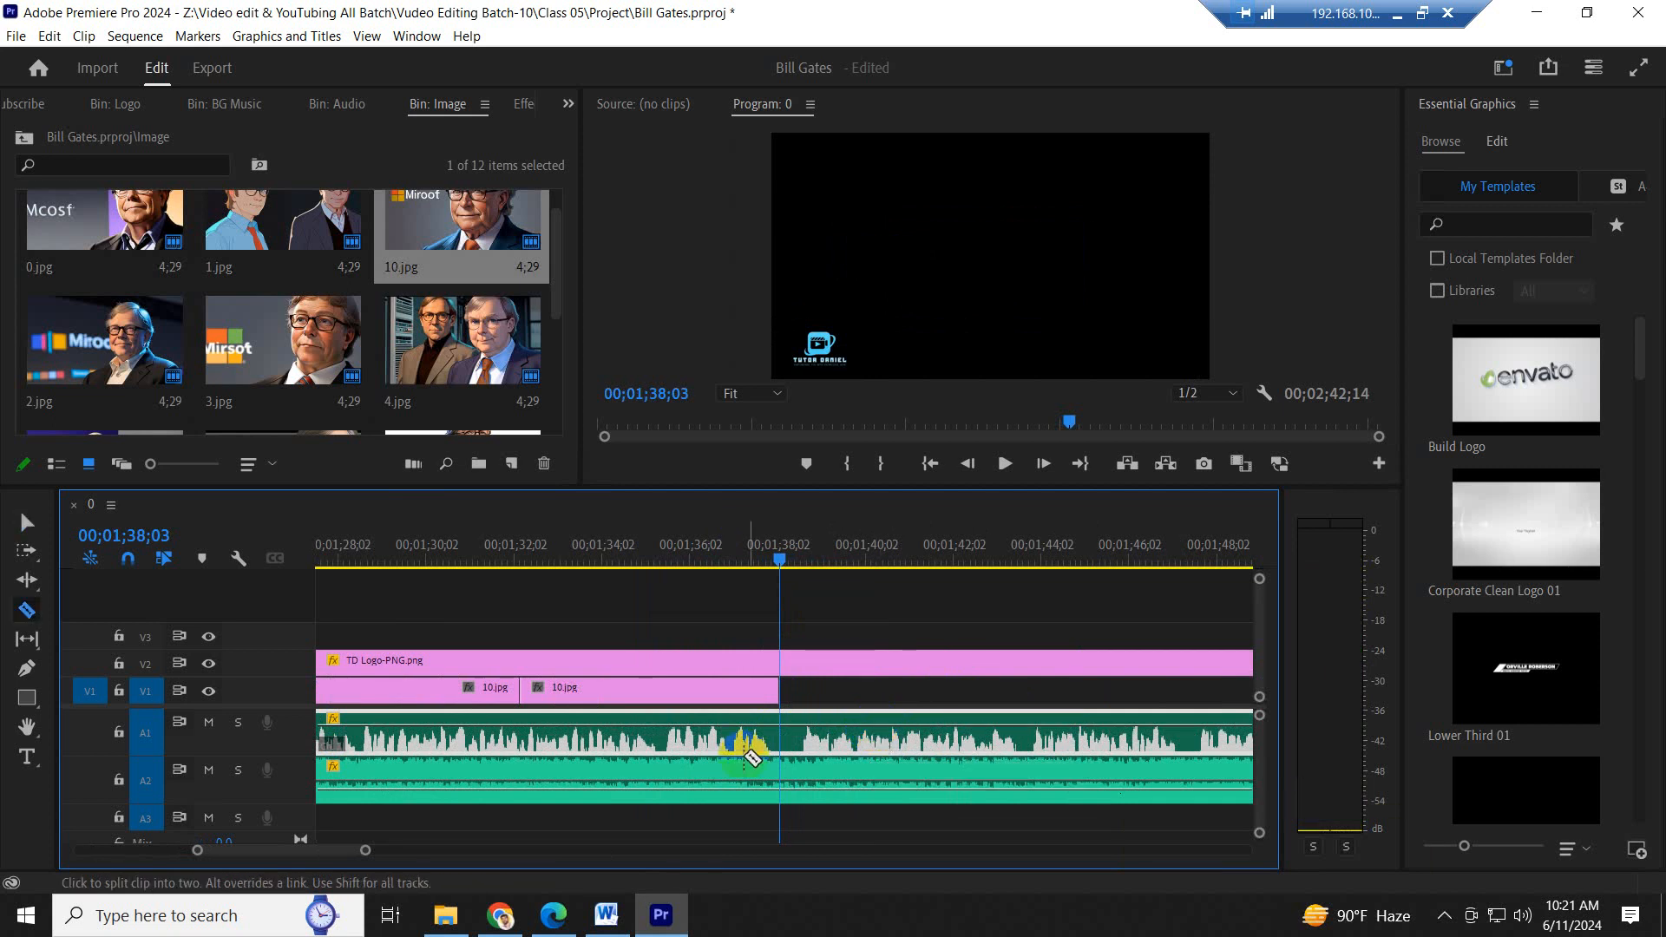
left_click(781, 734)
key("v")
left_click(879, 746)
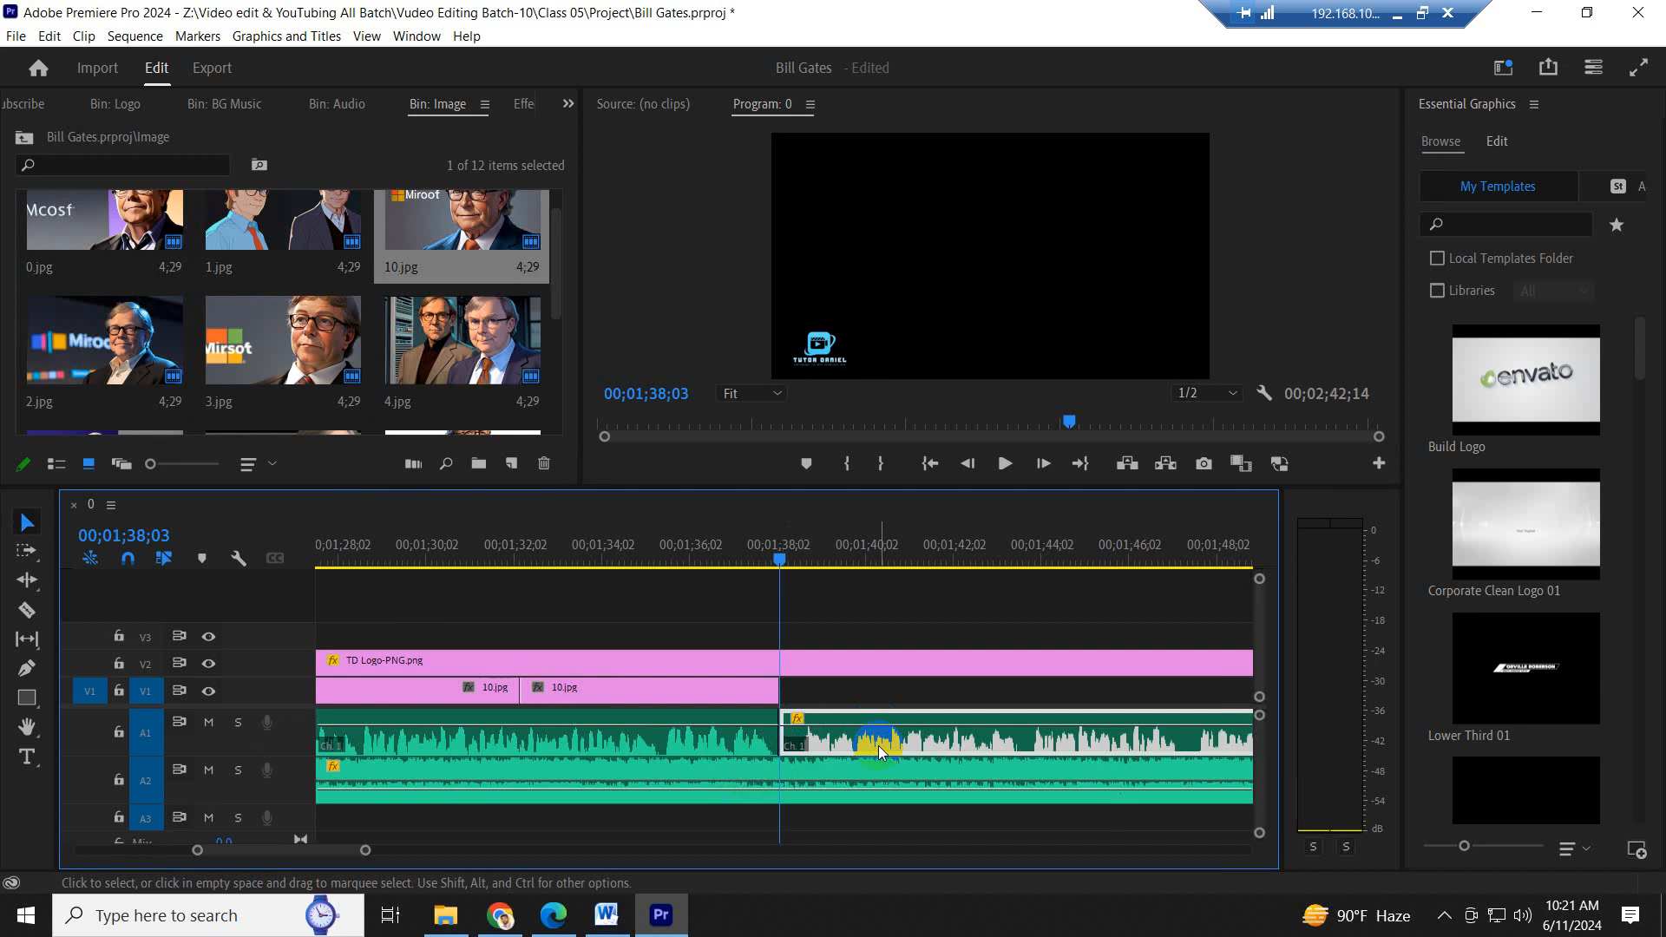
key("Delete")
- Shorten TD Logo-PNG.png on V2 to just past the end of the narration and save the project
key("minus")
key("minus")
key("minus")
key("minus")
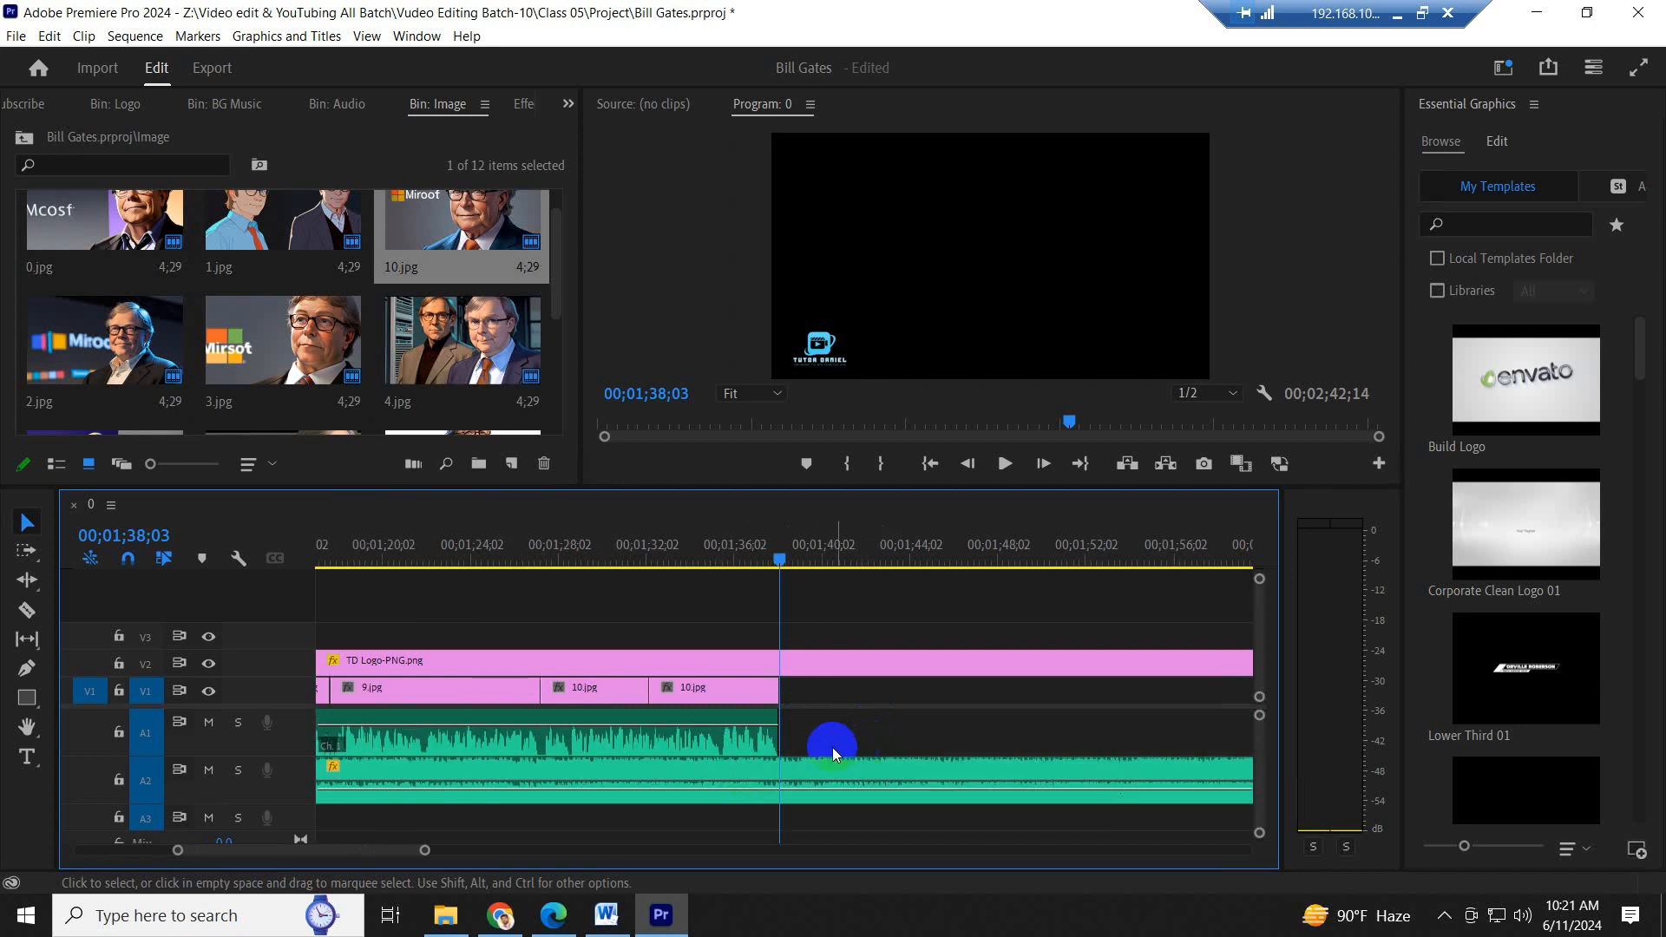
left_click_drag(1052, 670, 787, 672)
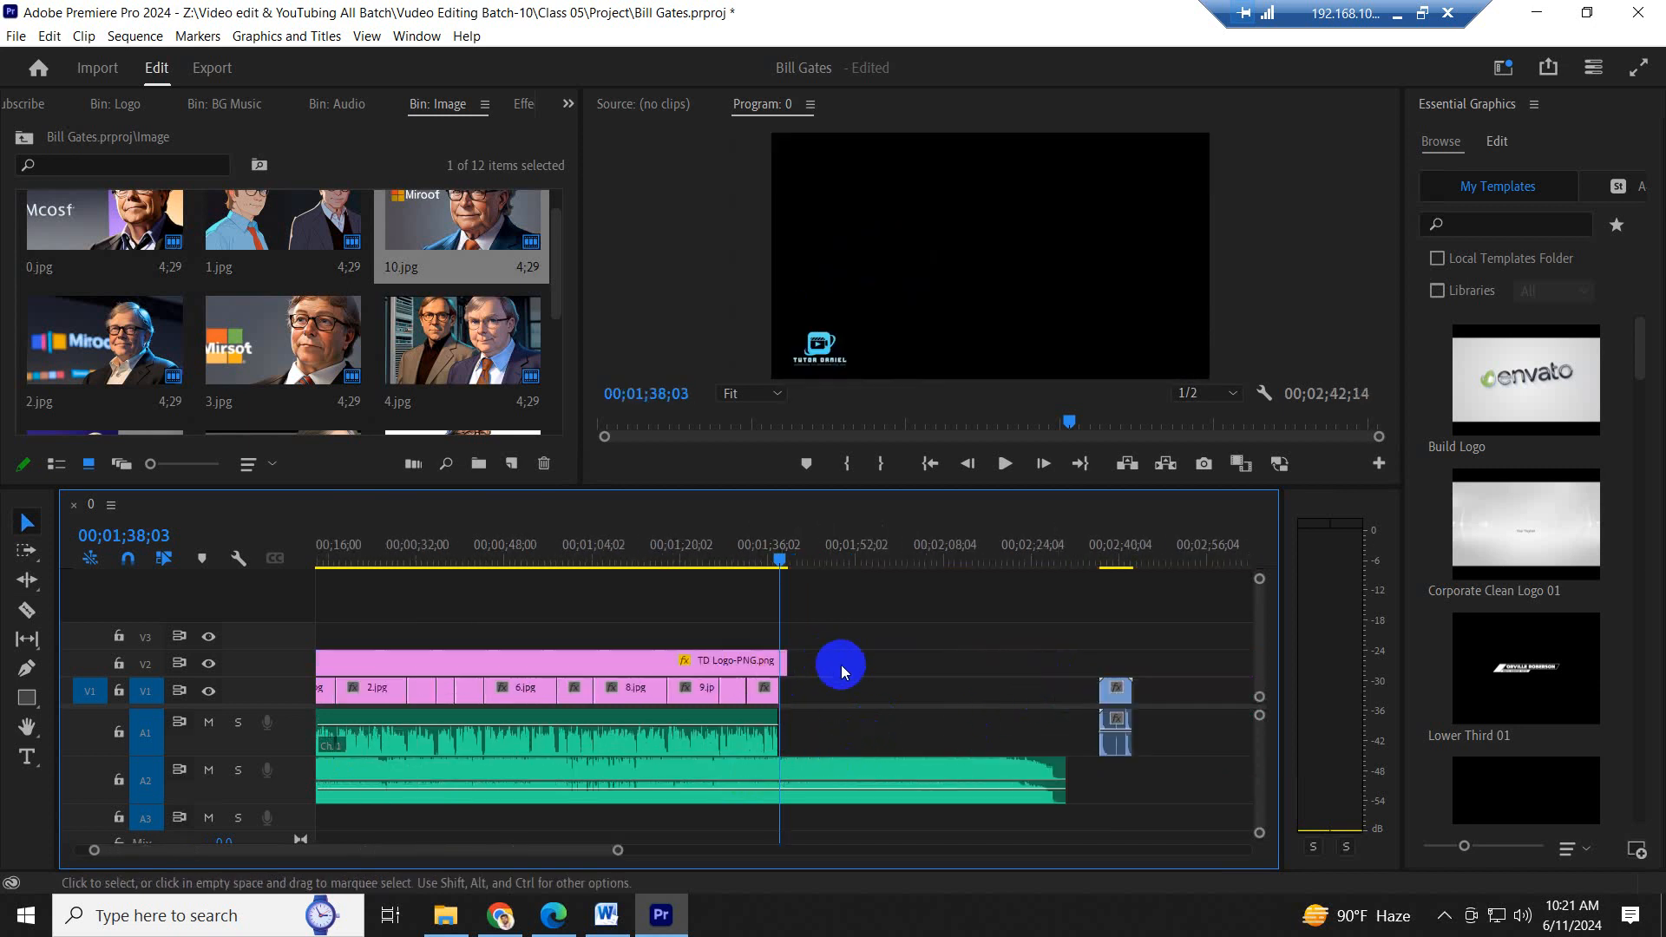
key("ctrl+s")
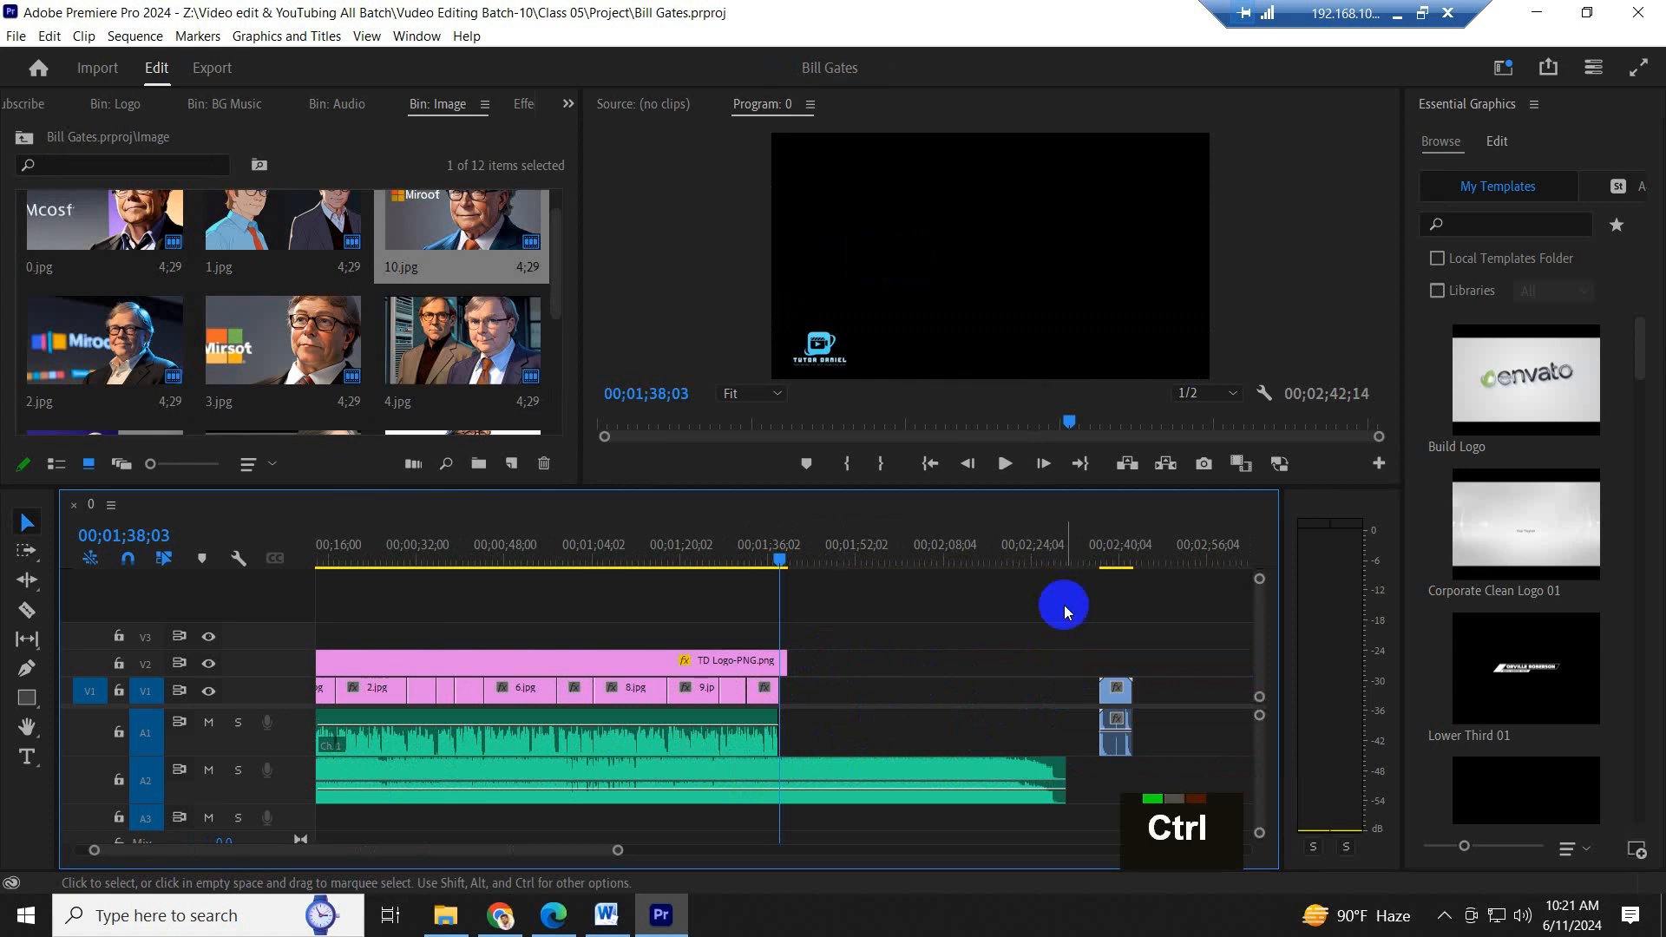
- Scrub the empty stretch to 00;01;58;25, then trim the V2 logo's end flush with the last 10.jpg
left_click(1033, 555)
left_click_drag(1037, 556, 898, 560)
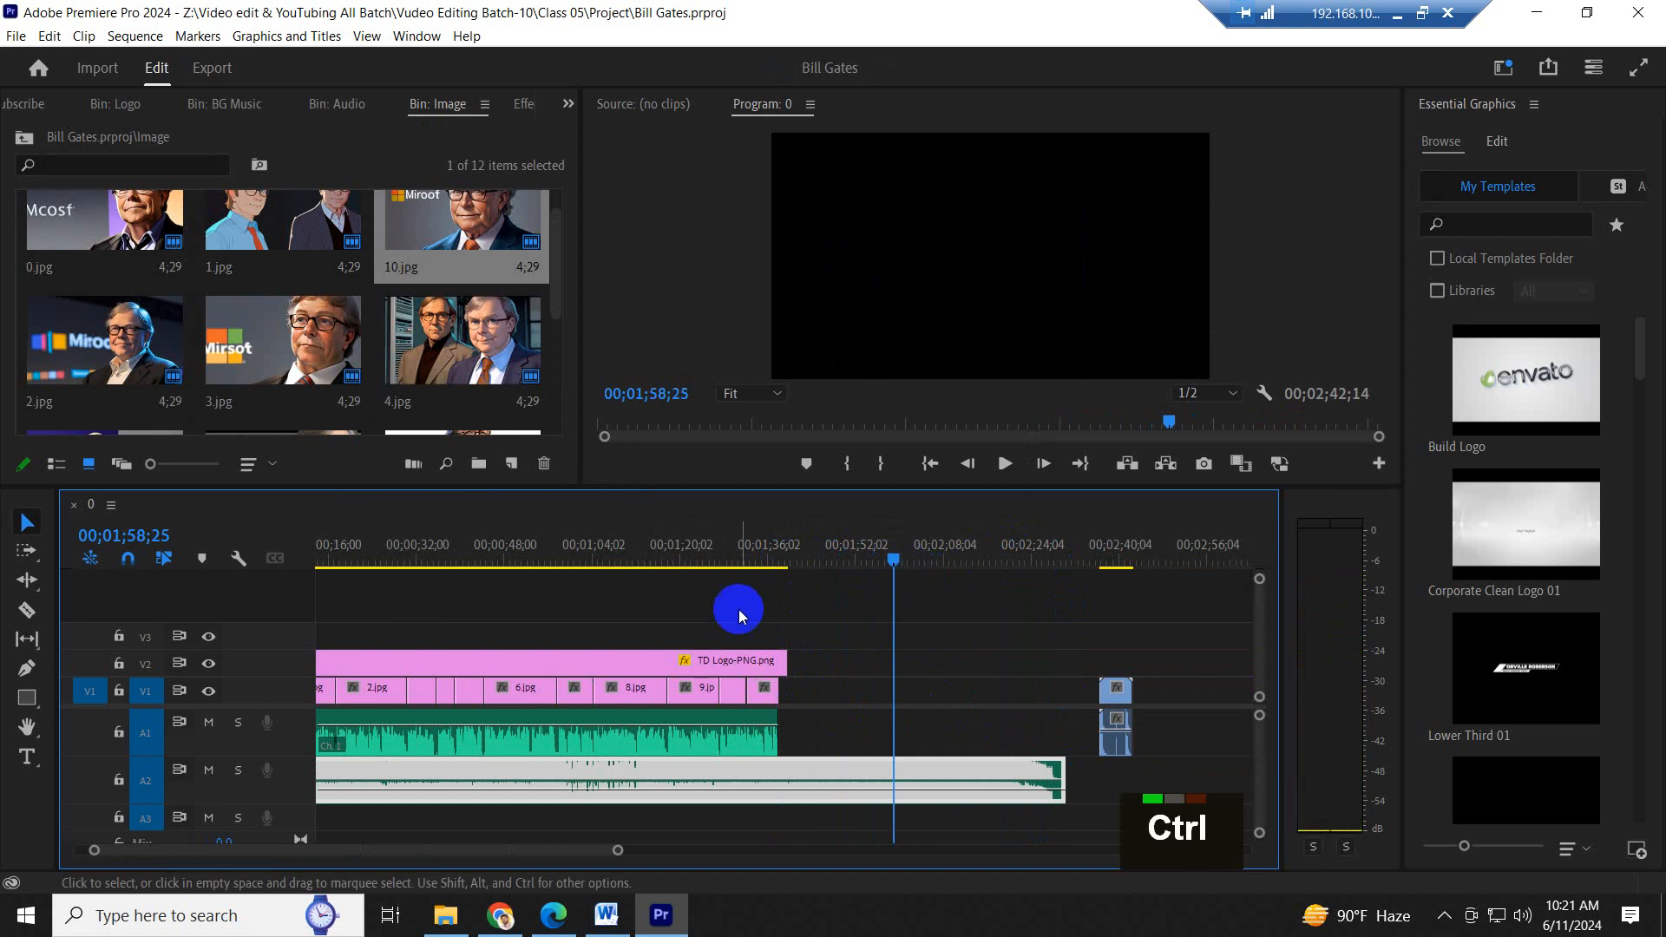
left_click_drag(796, 685, 778, 670)
- Review the edited sequence at 00;01;34;16 and again around 00;00;20;28
left_click(757, 558)
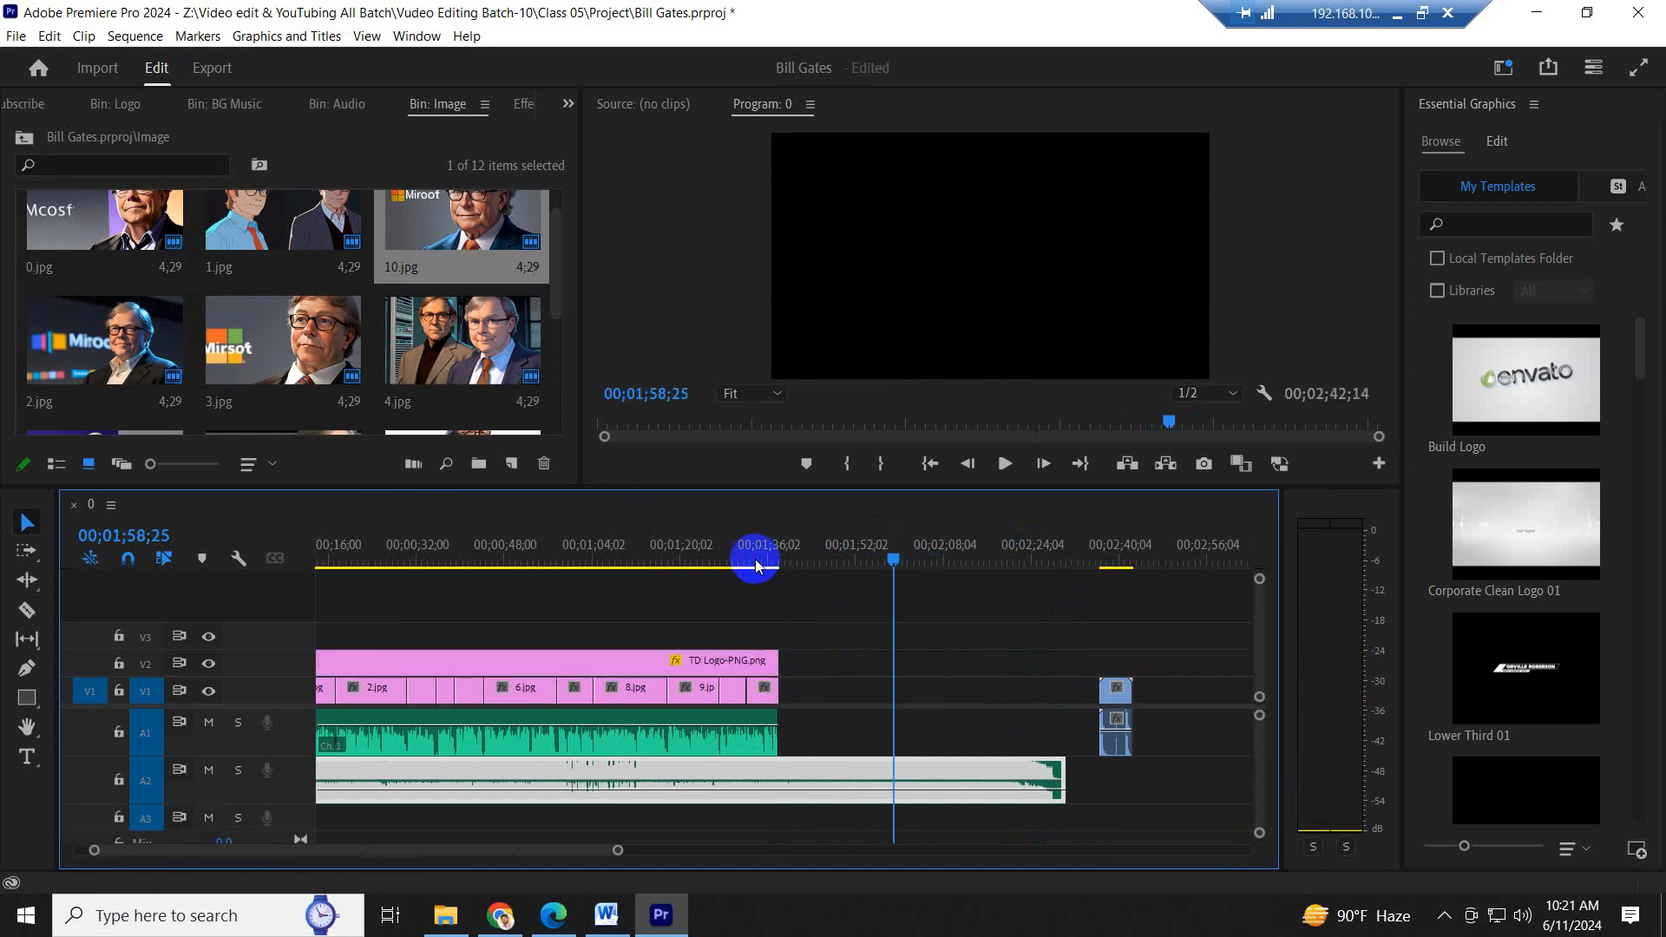
scroll(789, 577, "up", 15)
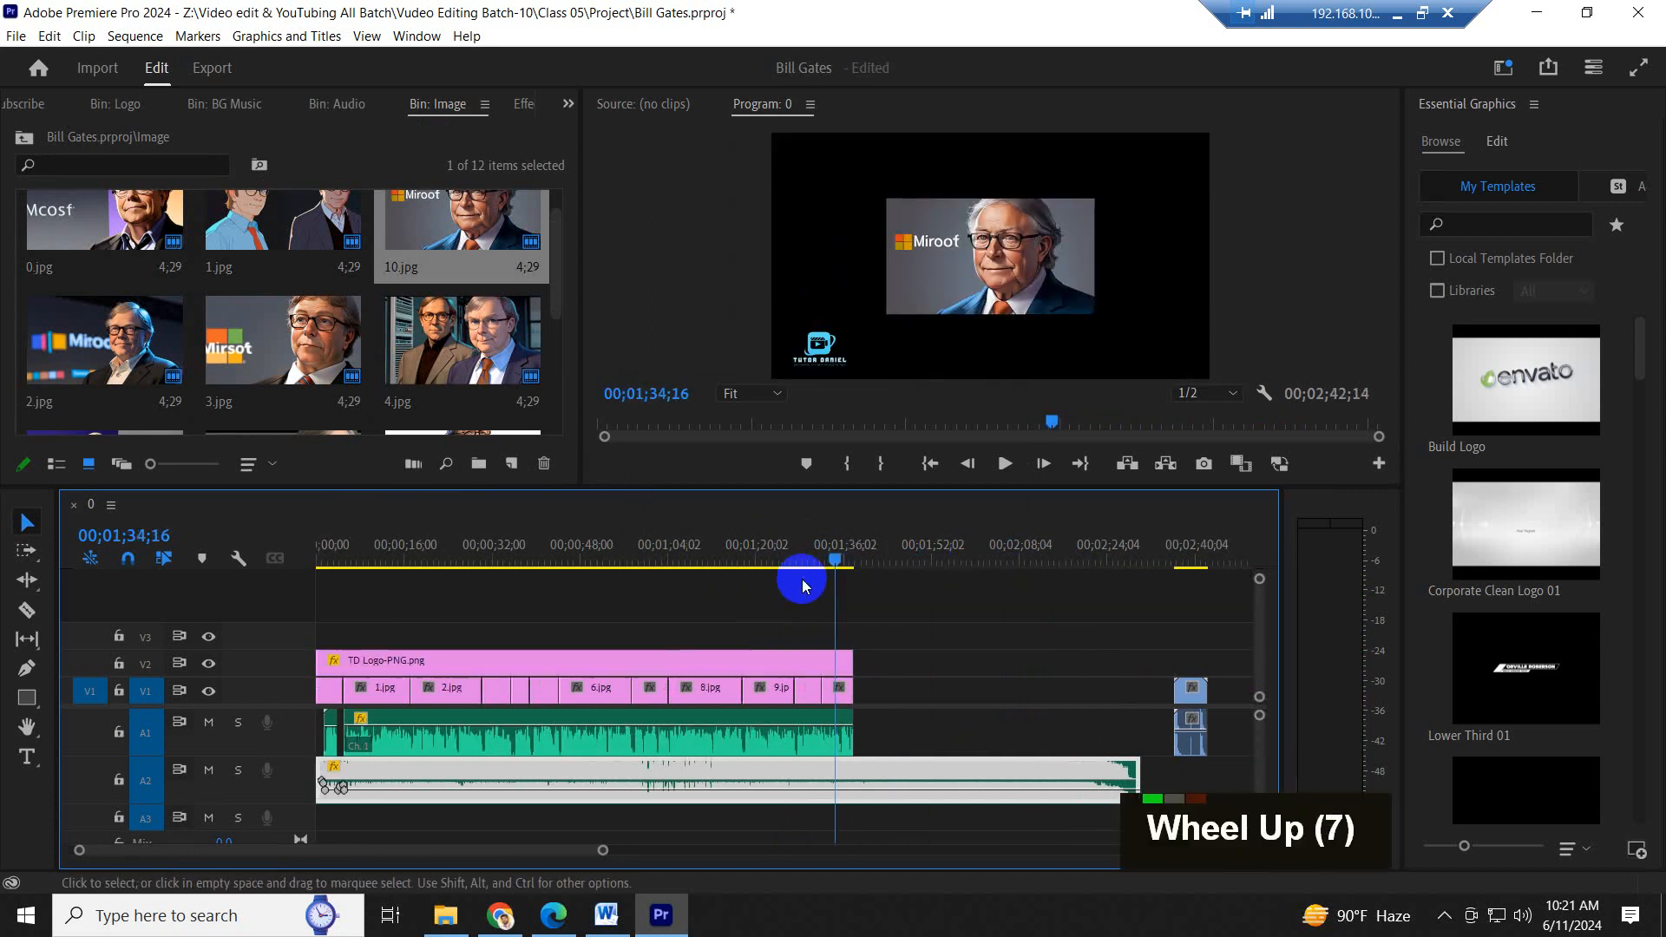
left_click(392, 550)
left_click_drag(392, 566, 434, 545)
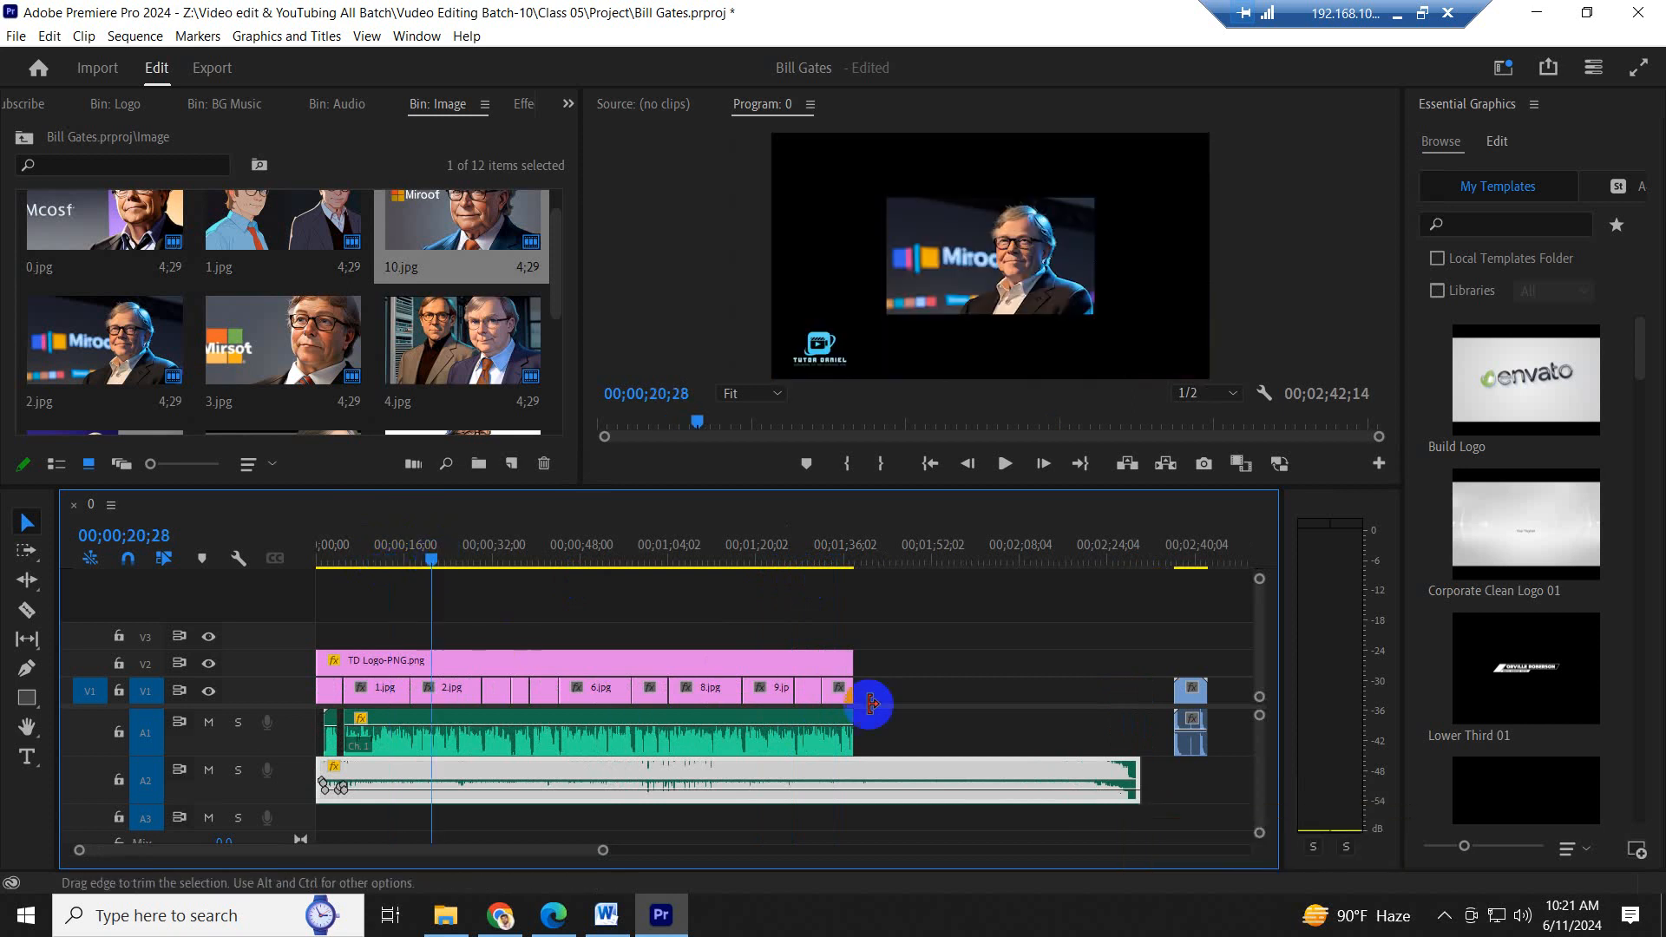
- Apply Scale to Frame Size to the V1 images from 2.jpg through the last 10.jpg
left_click_drag(897, 690, 462, 690)
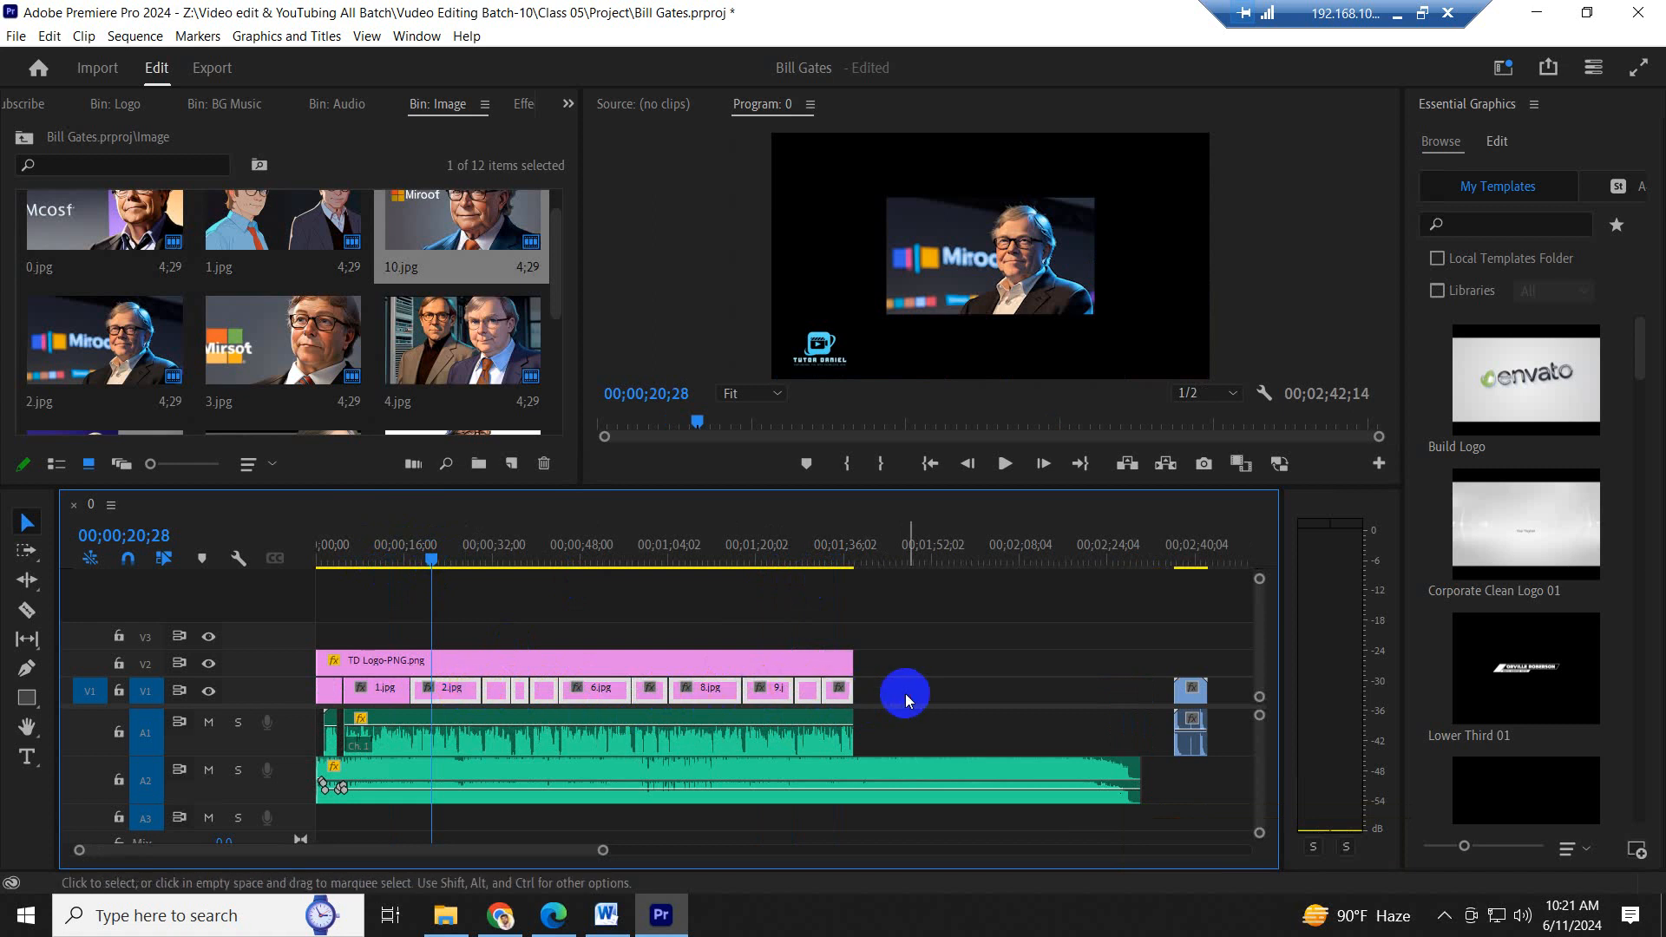
left_click_drag(894, 690, 453, 694)
right_click(456, 695)
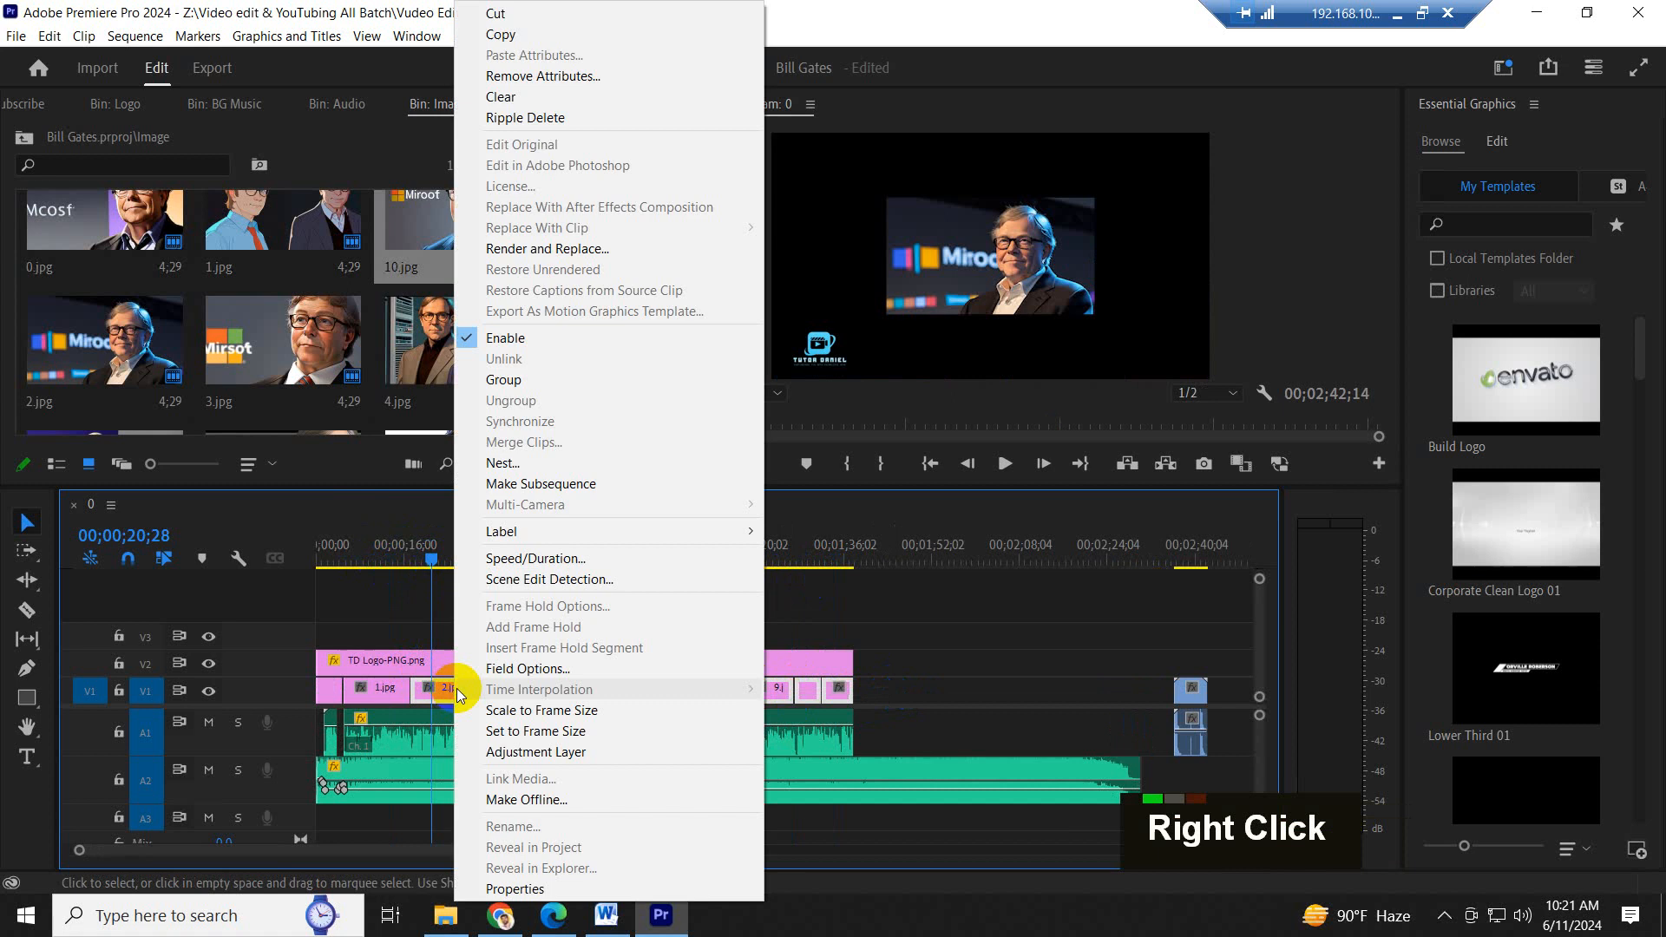
left_click(539, 711)
left_click(524, 621)
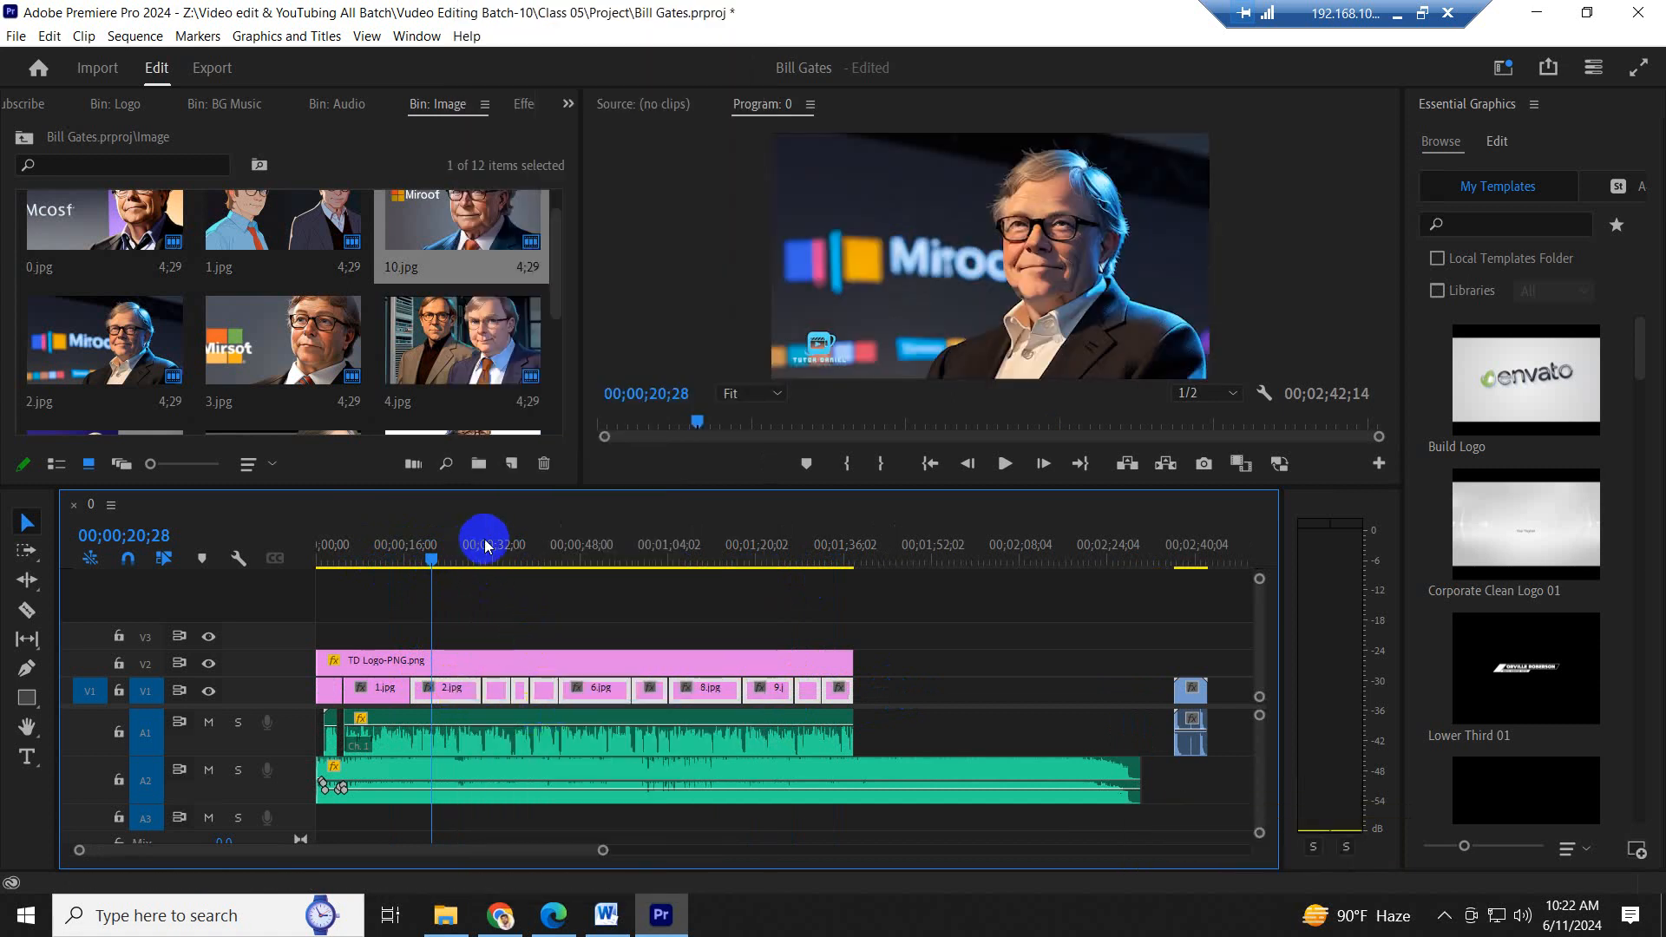
- Check the scaled images from around 00;00;49;29 to the sequence's end at 00;01;39;23 and save the project
left_click_drag(483, 547, 537, 548)
left_click(594, 547)
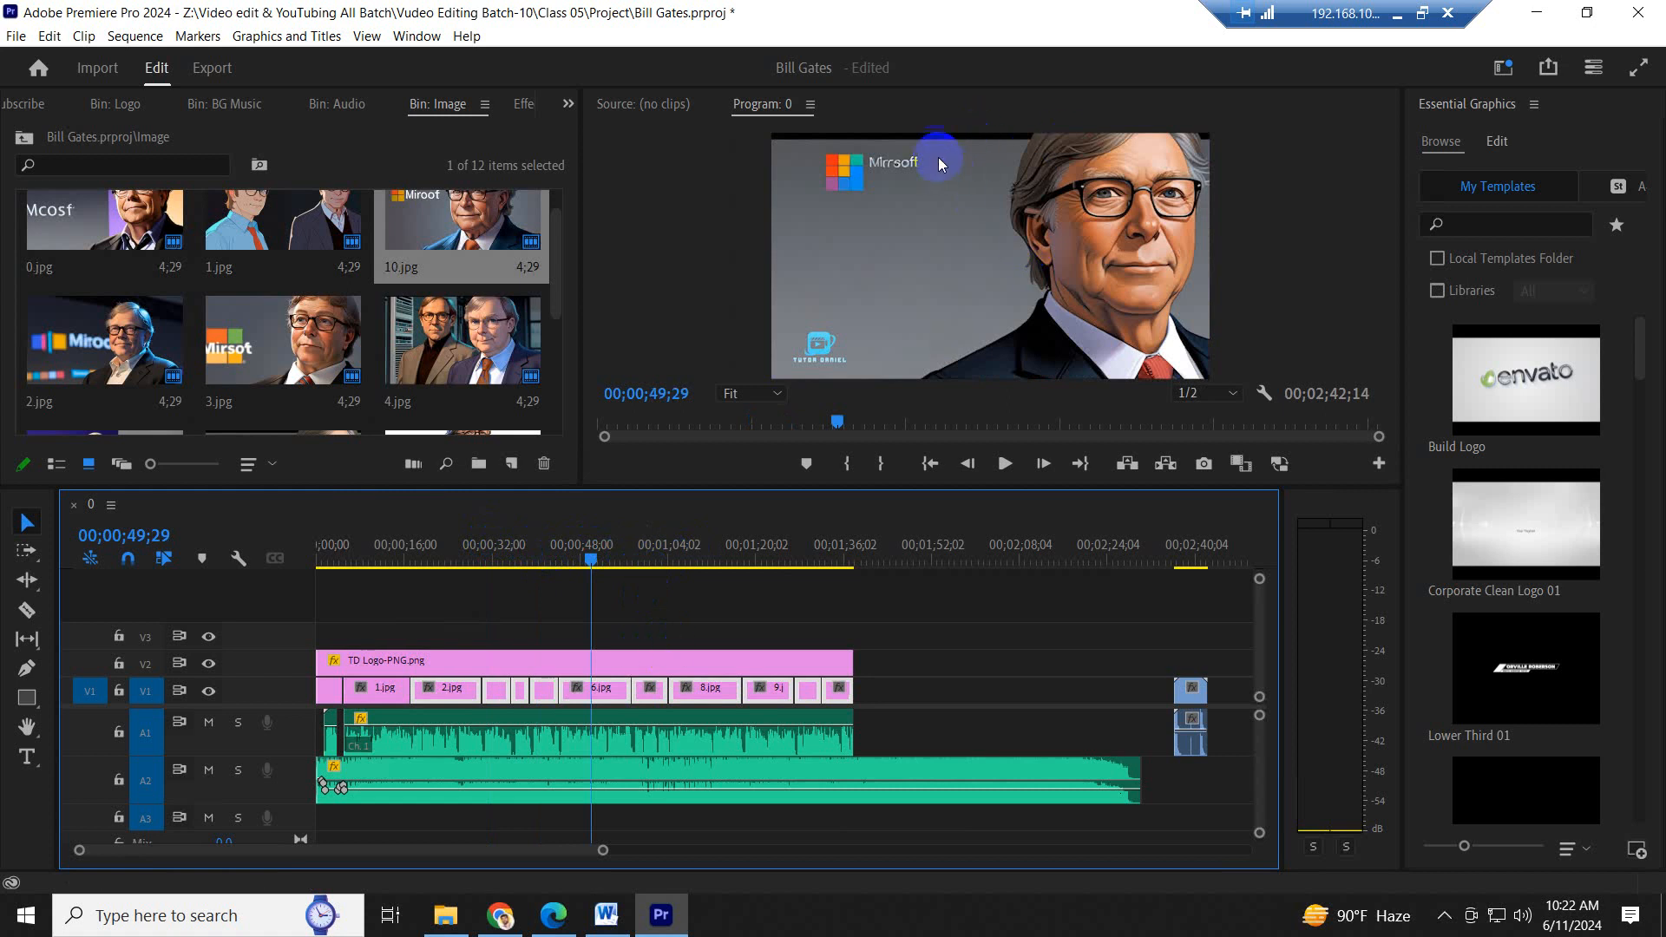
left_click(643, 545)
left_click(705, 546)
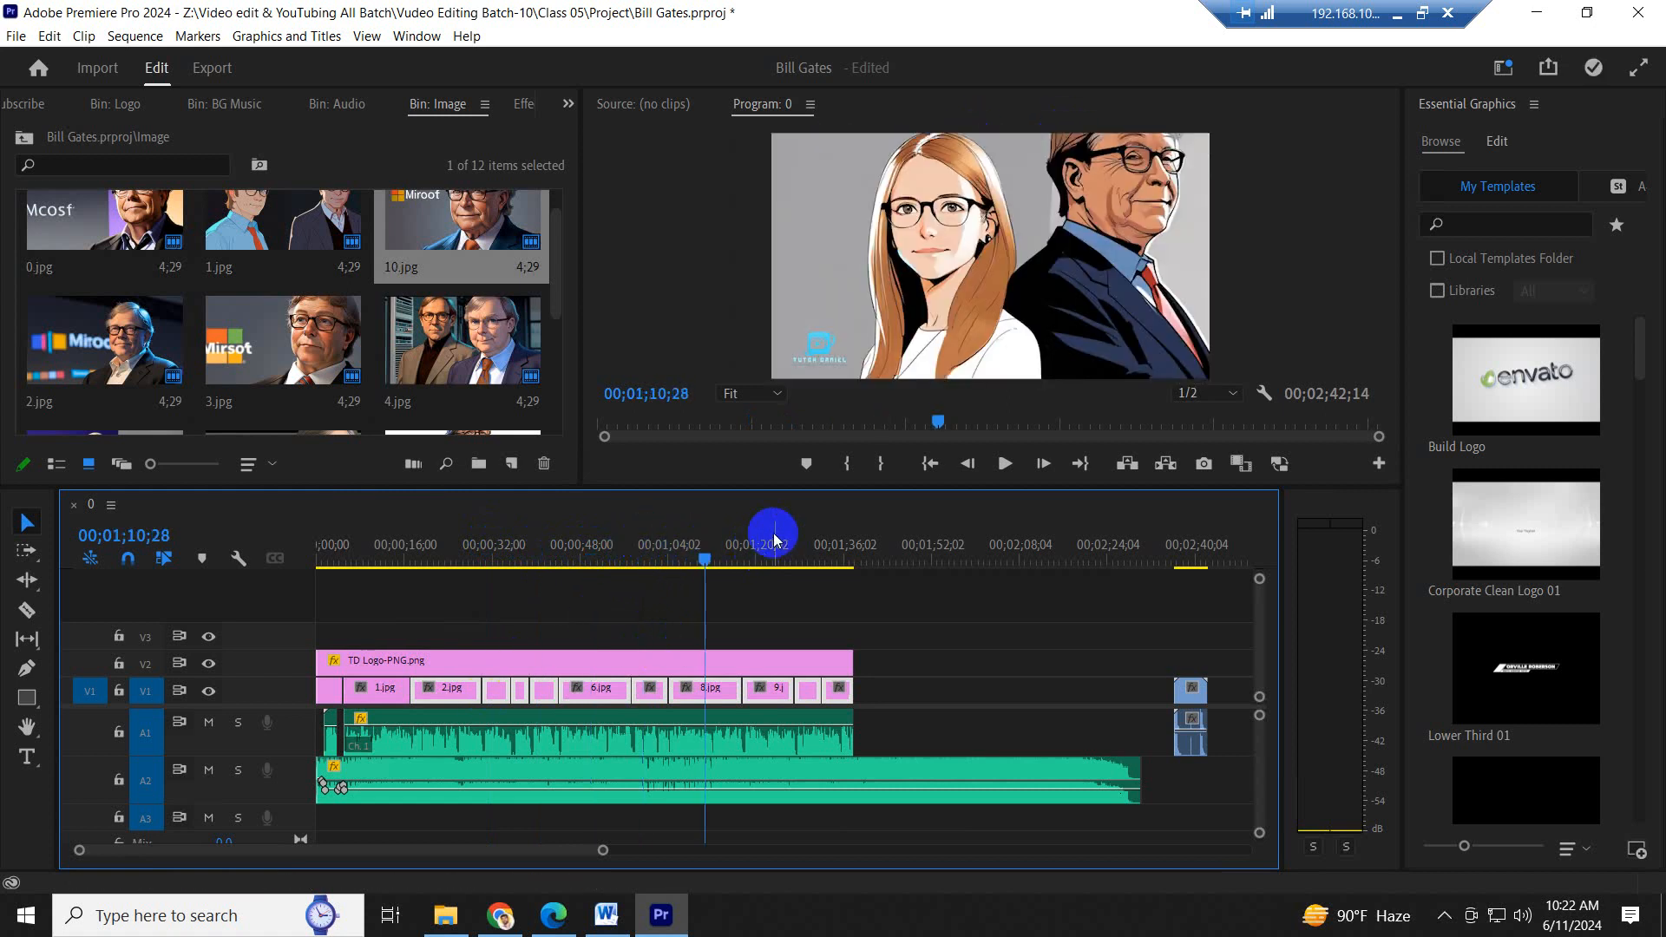
left_click_drag(775, 540, 862, 548)
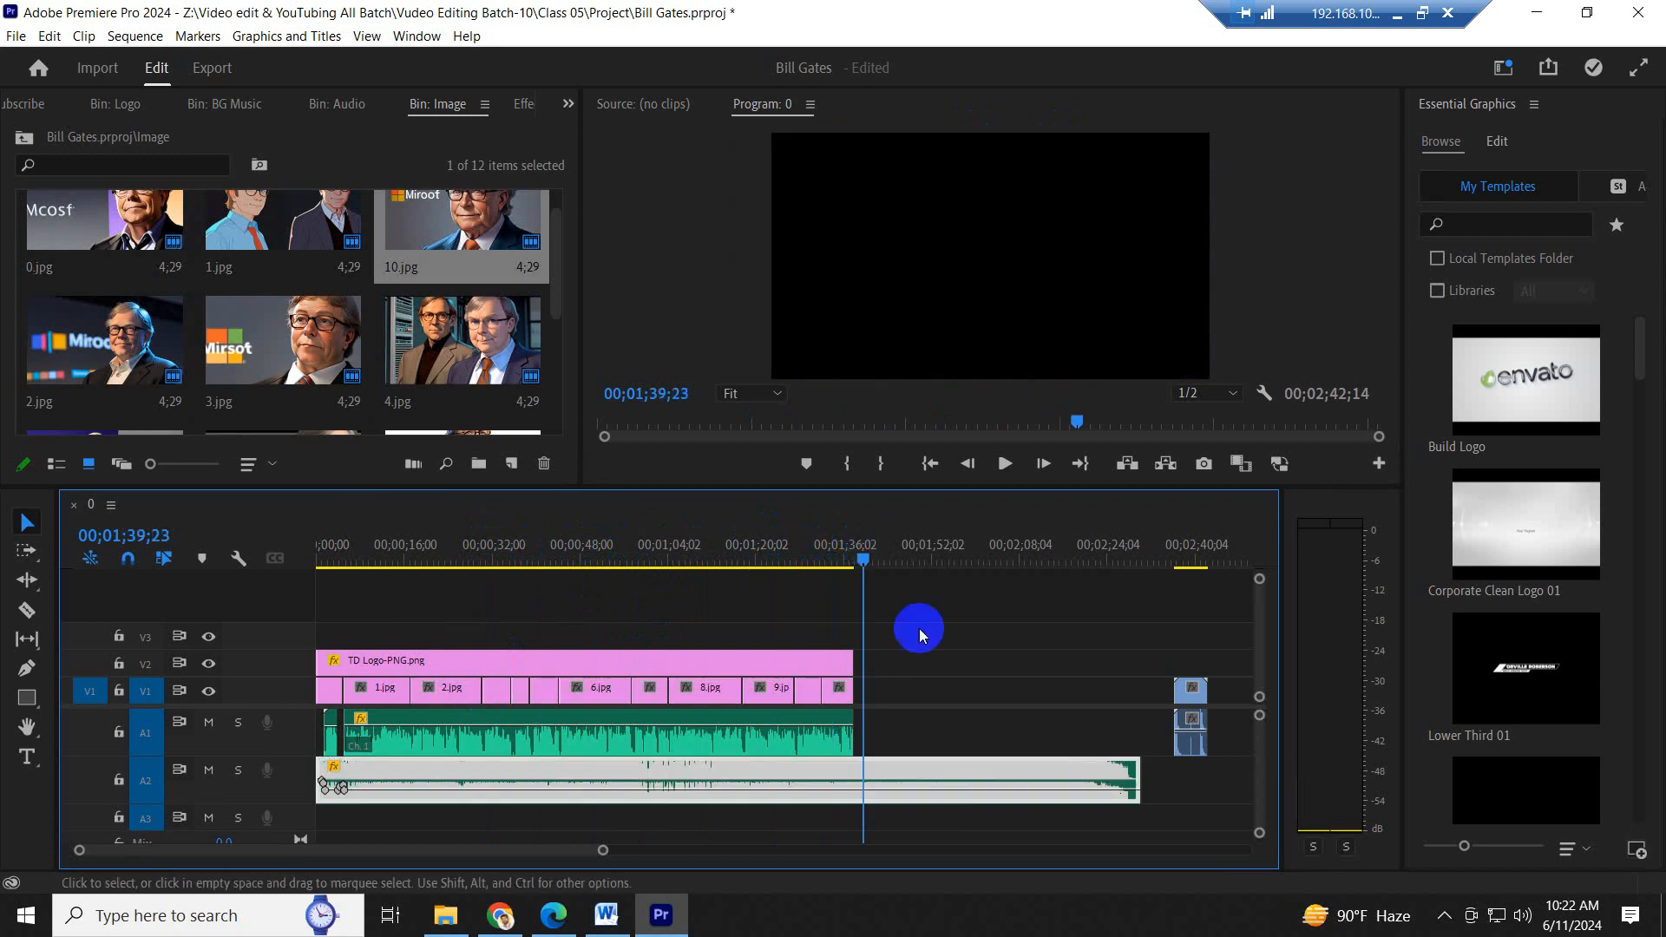
left_click(926, 659)
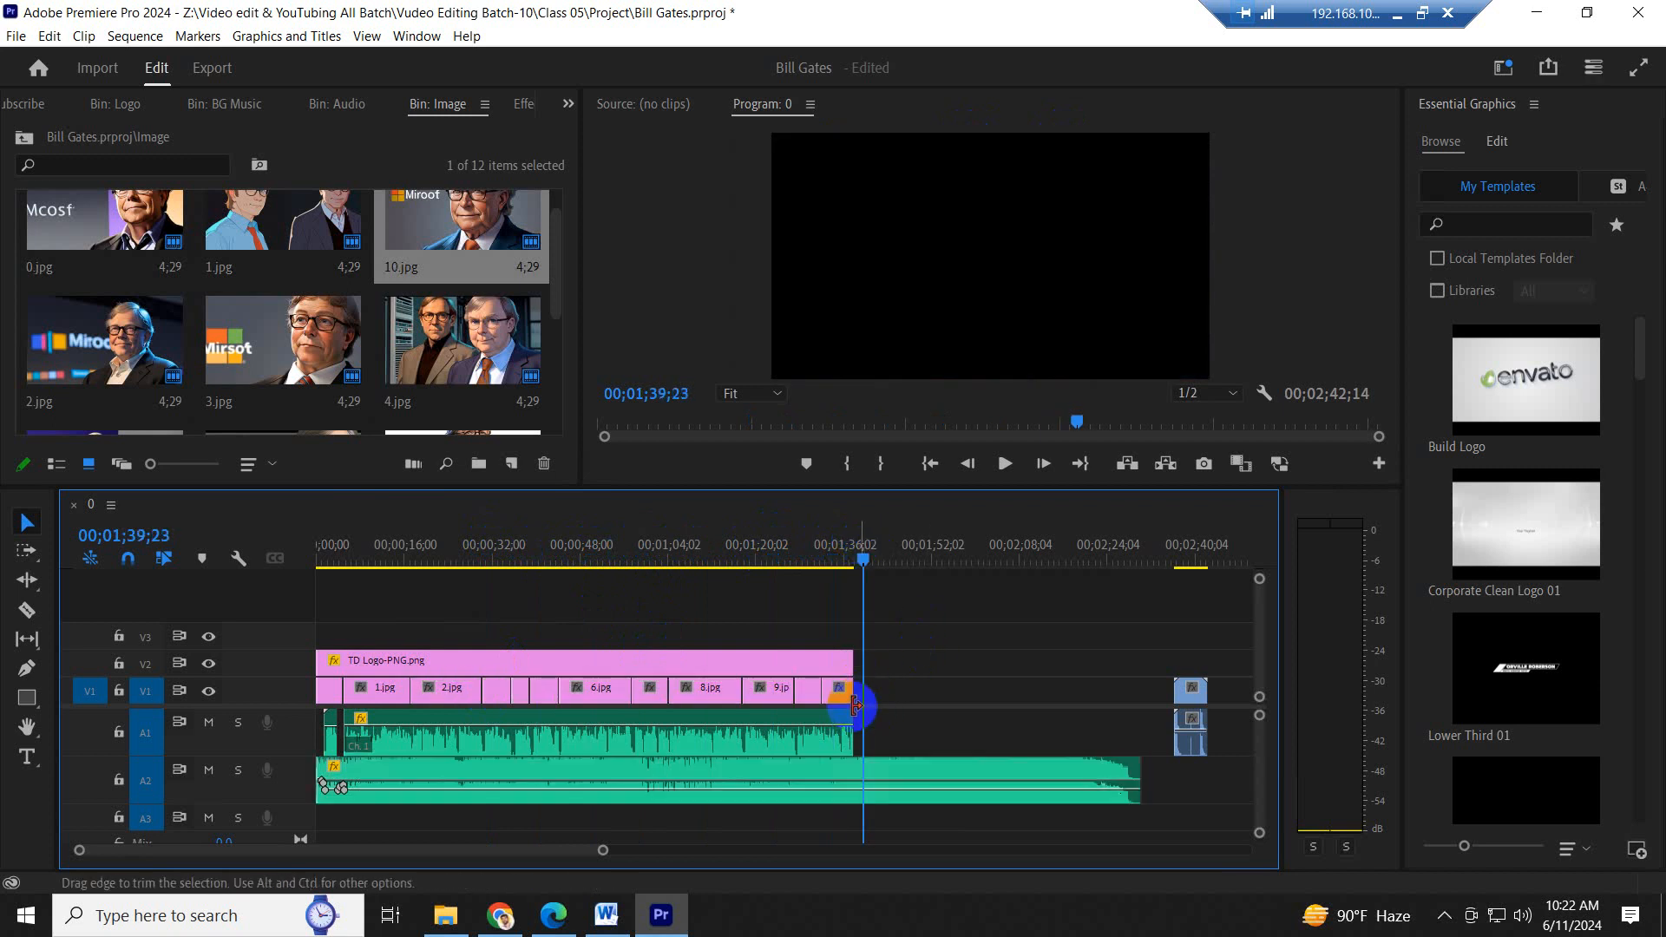
key("ctrl")
- Apply the default transition to the starts of TD Logo-PNG.png on V2 and 0.jpg on V1
scroll(852, 705, "up", 16)
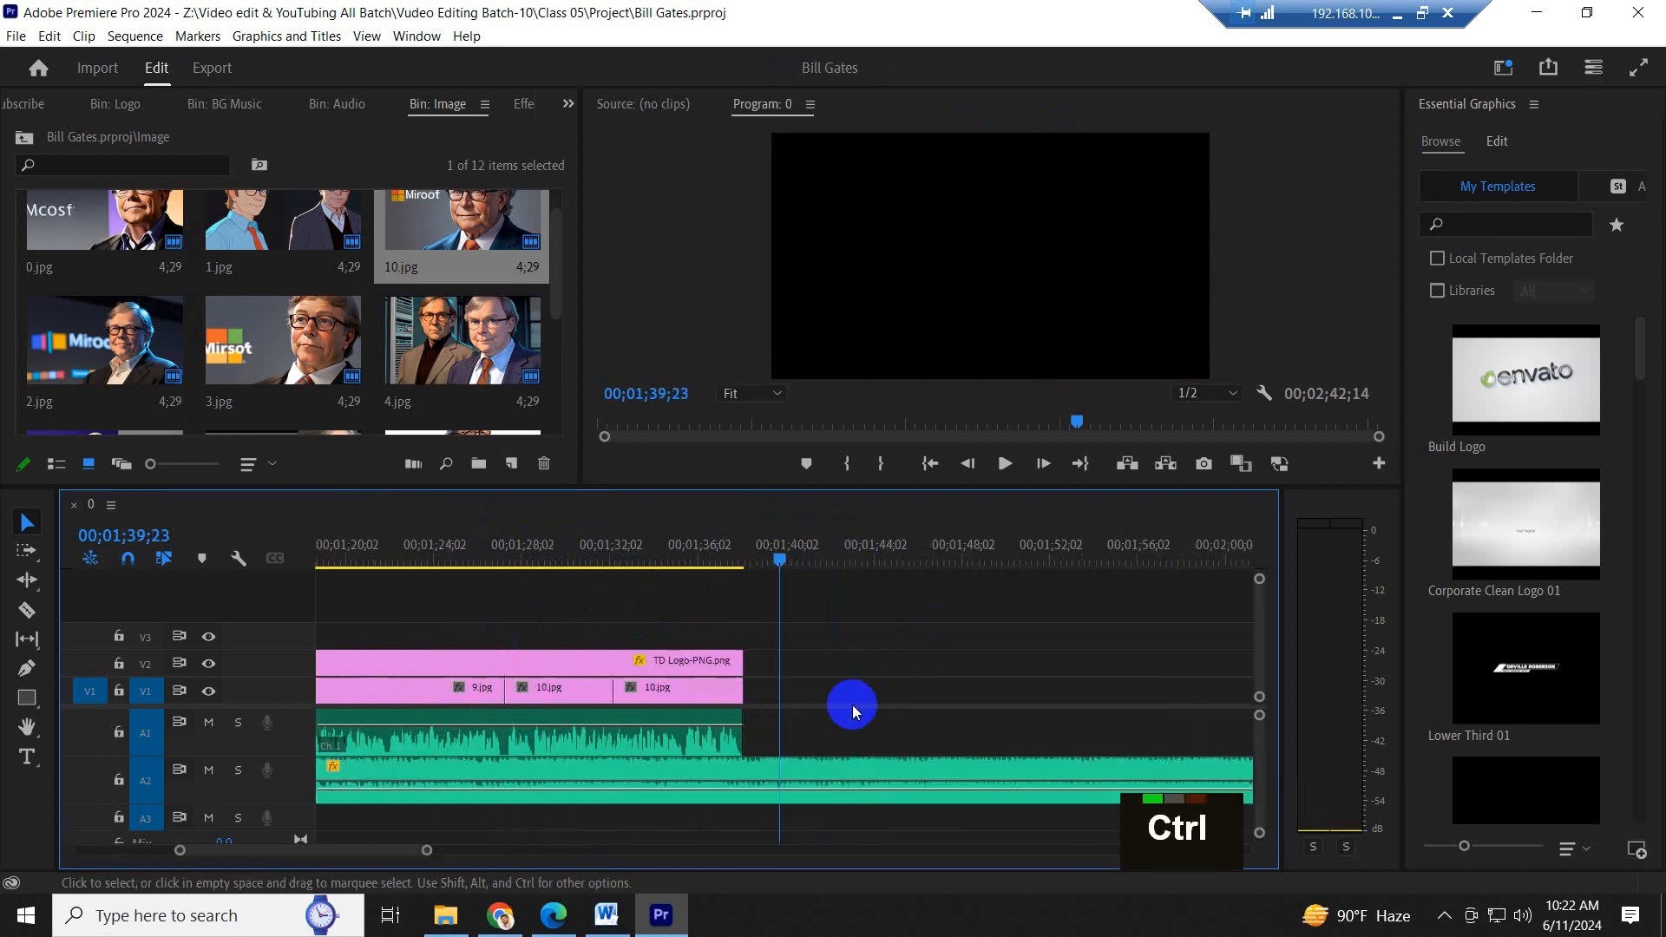
scroll(788, 722, "up", 19)
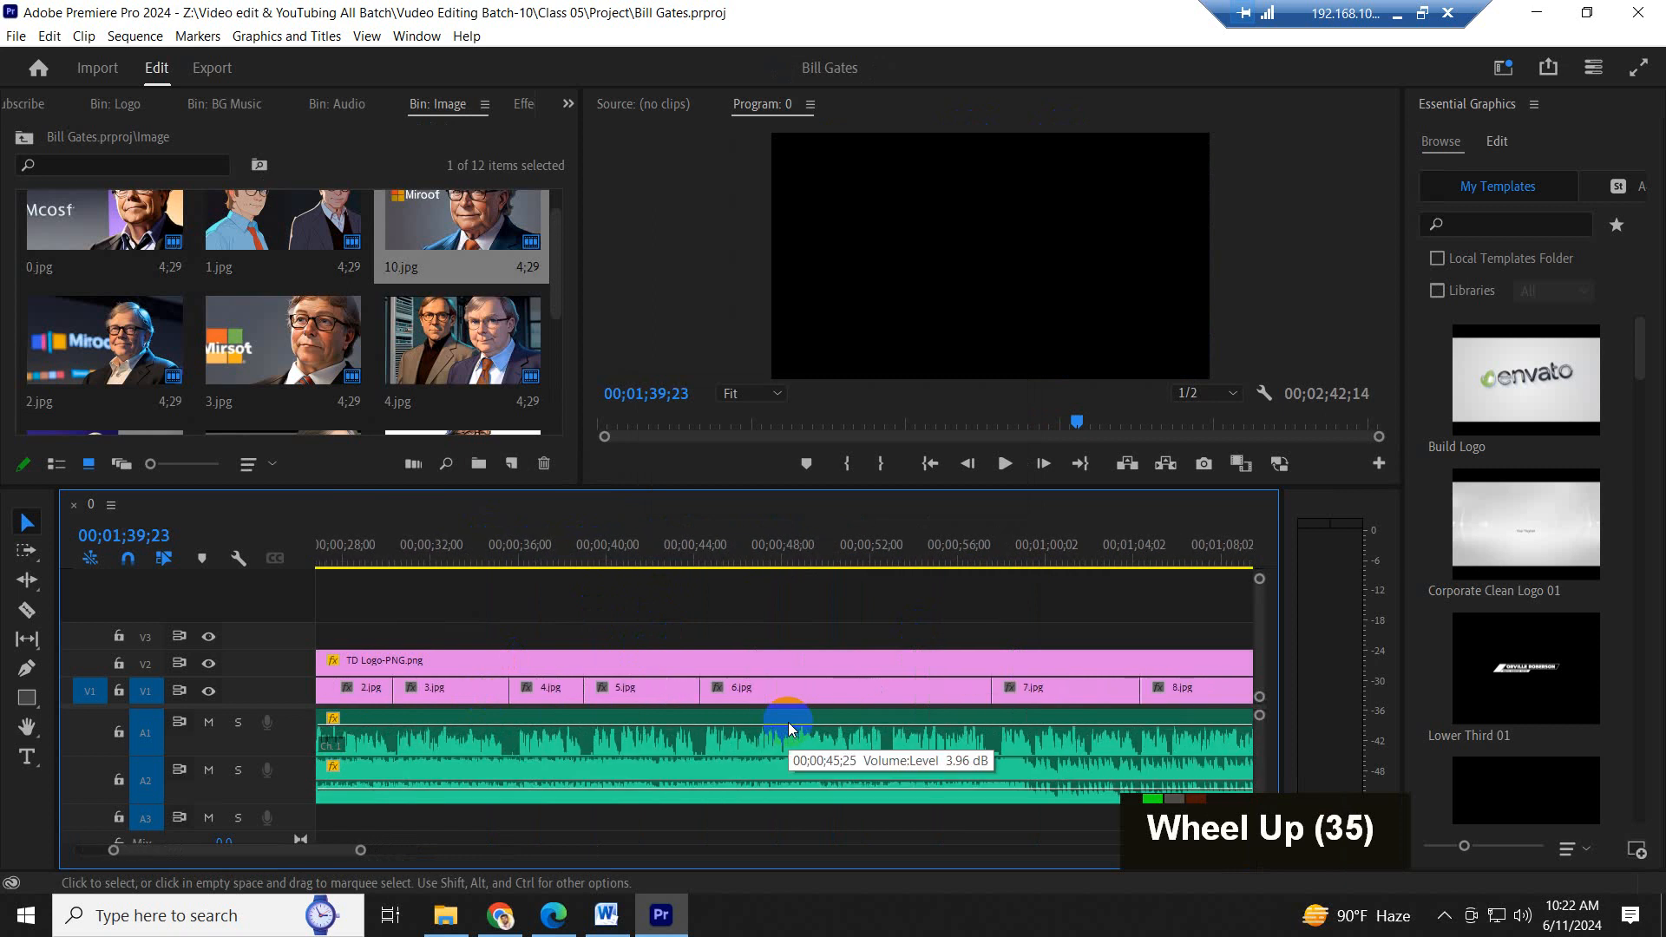
scroll(435, 645, "up", 16)
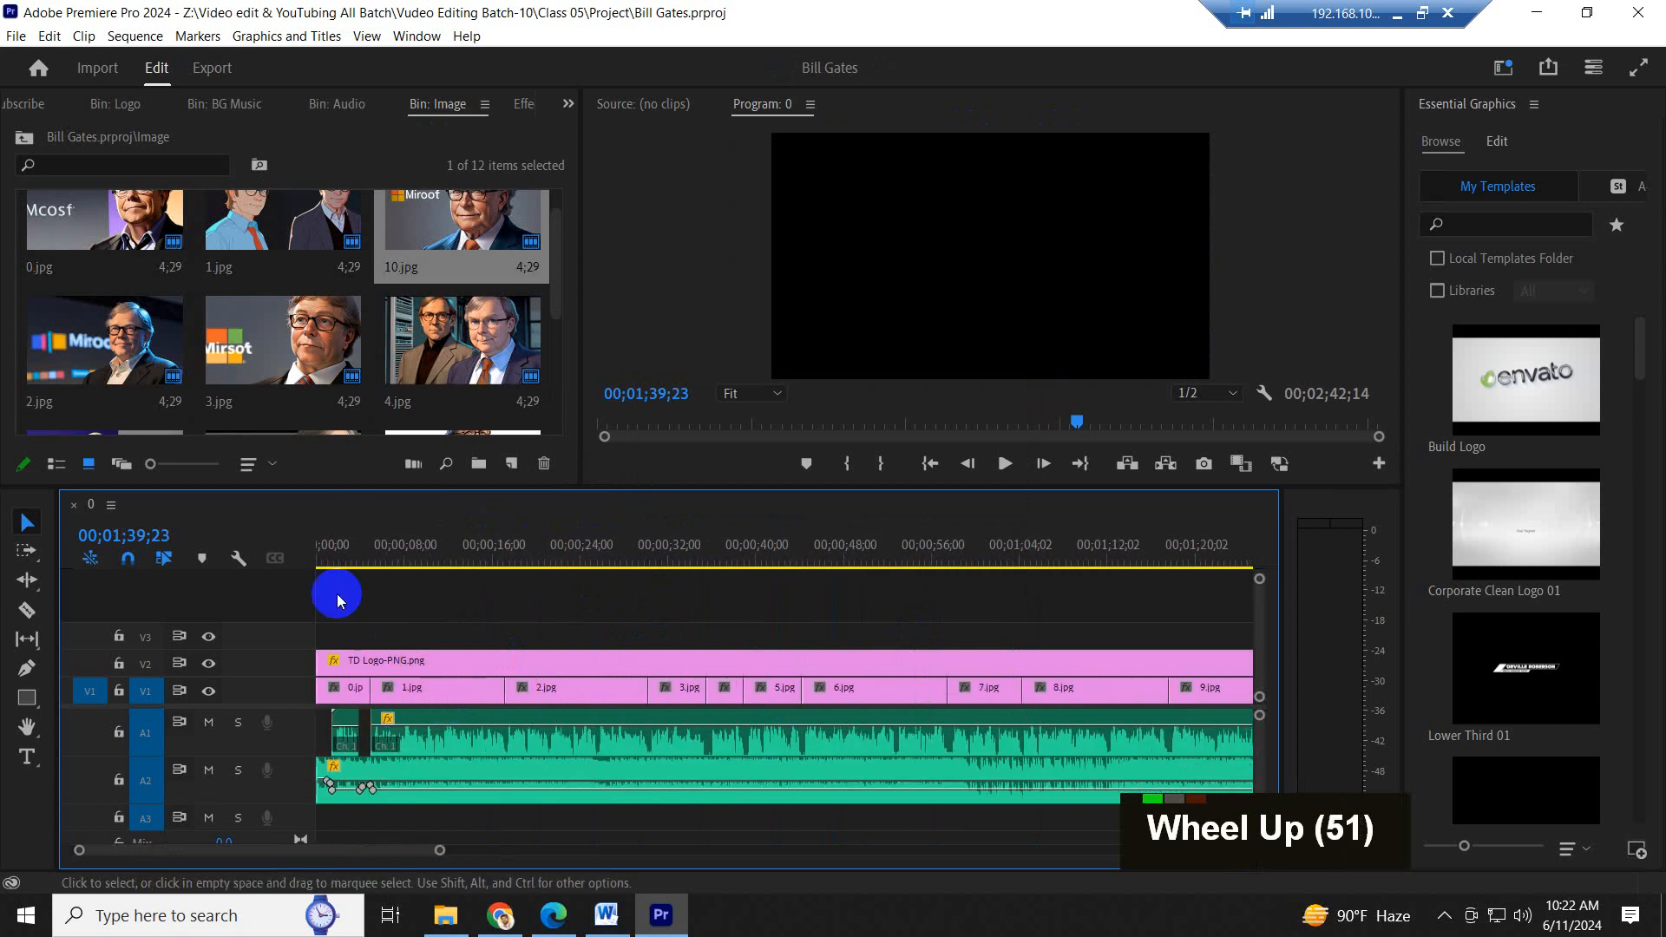
left_click(341, 545)
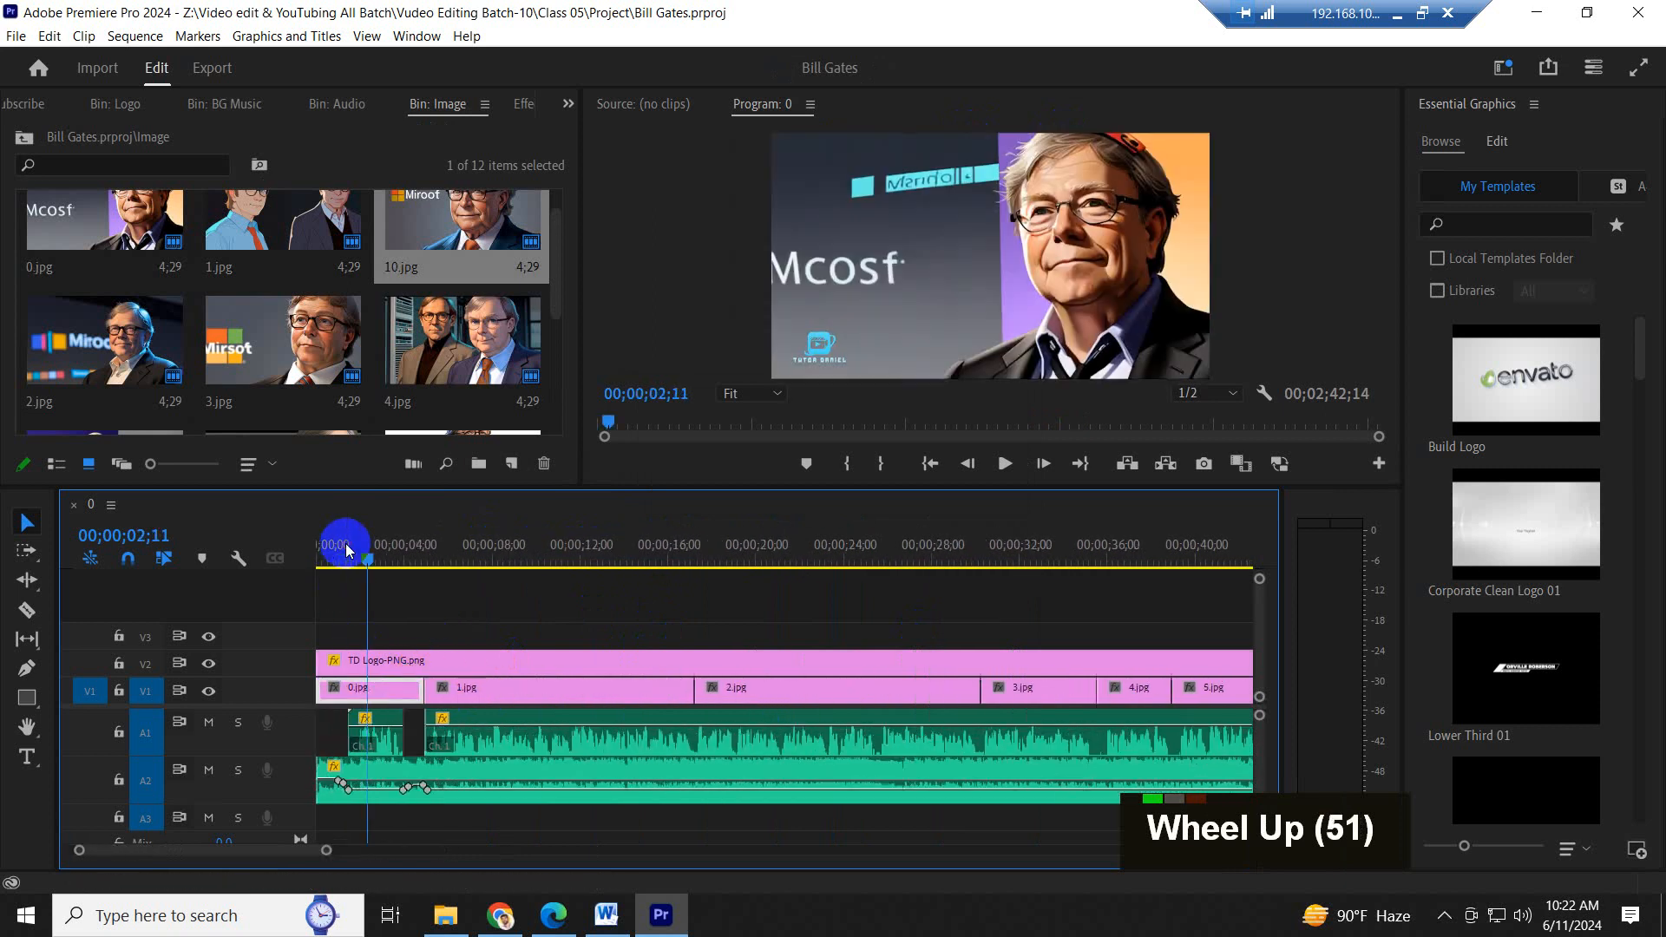
scroll(330, 673, "up", 3)
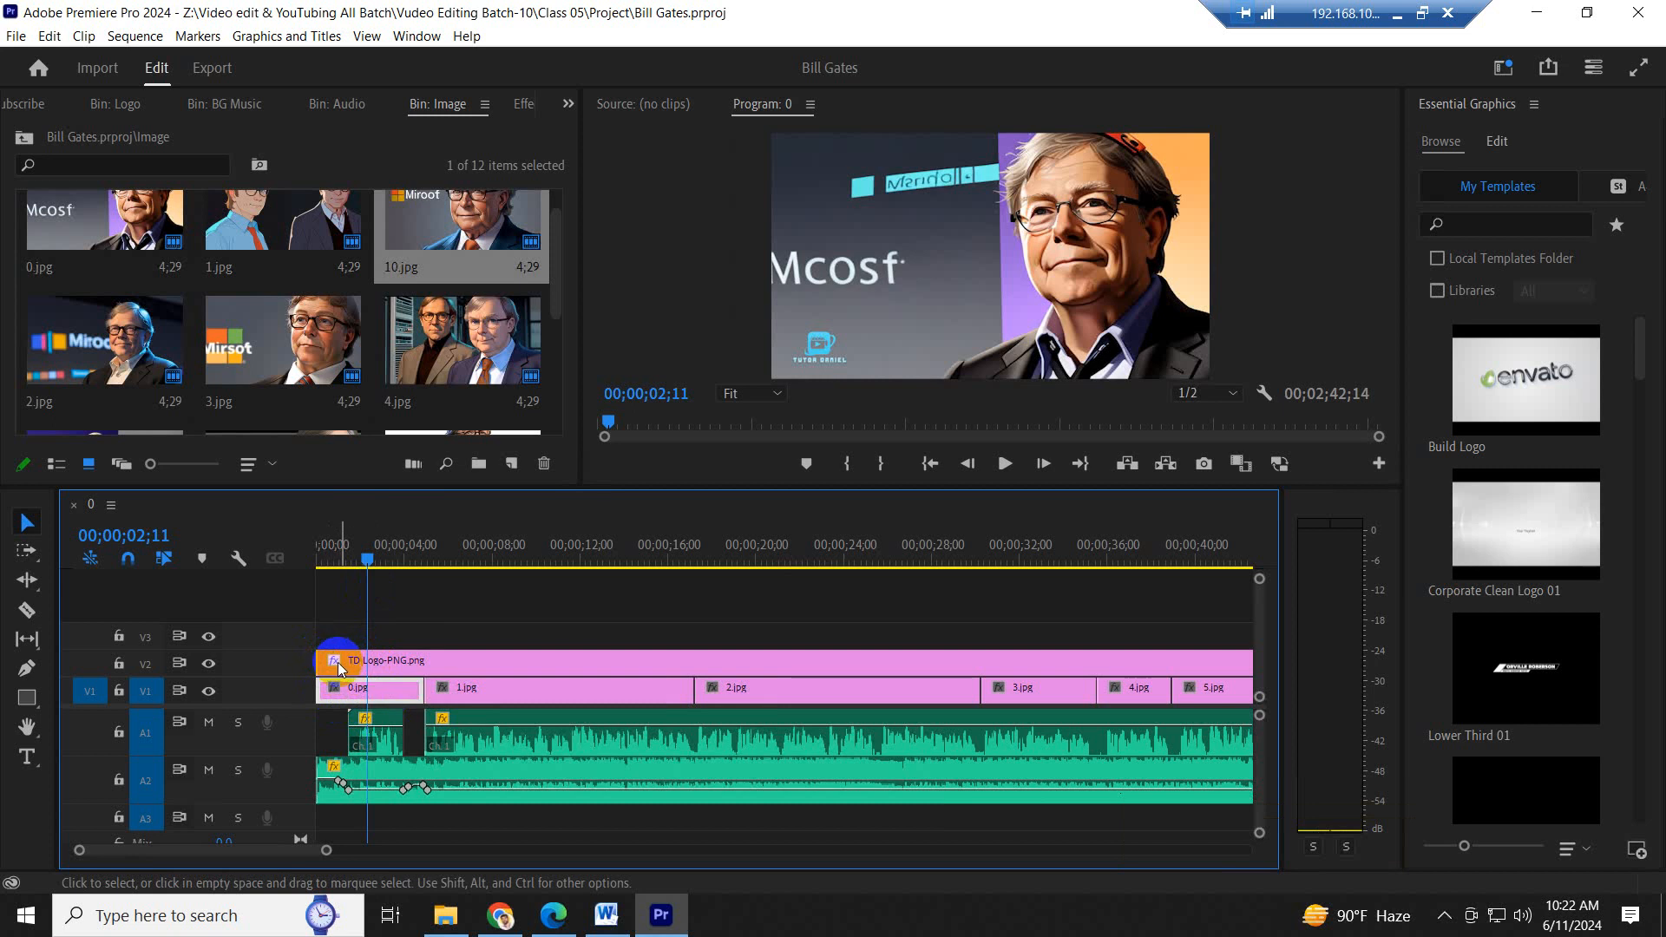
right_click(322, 662)
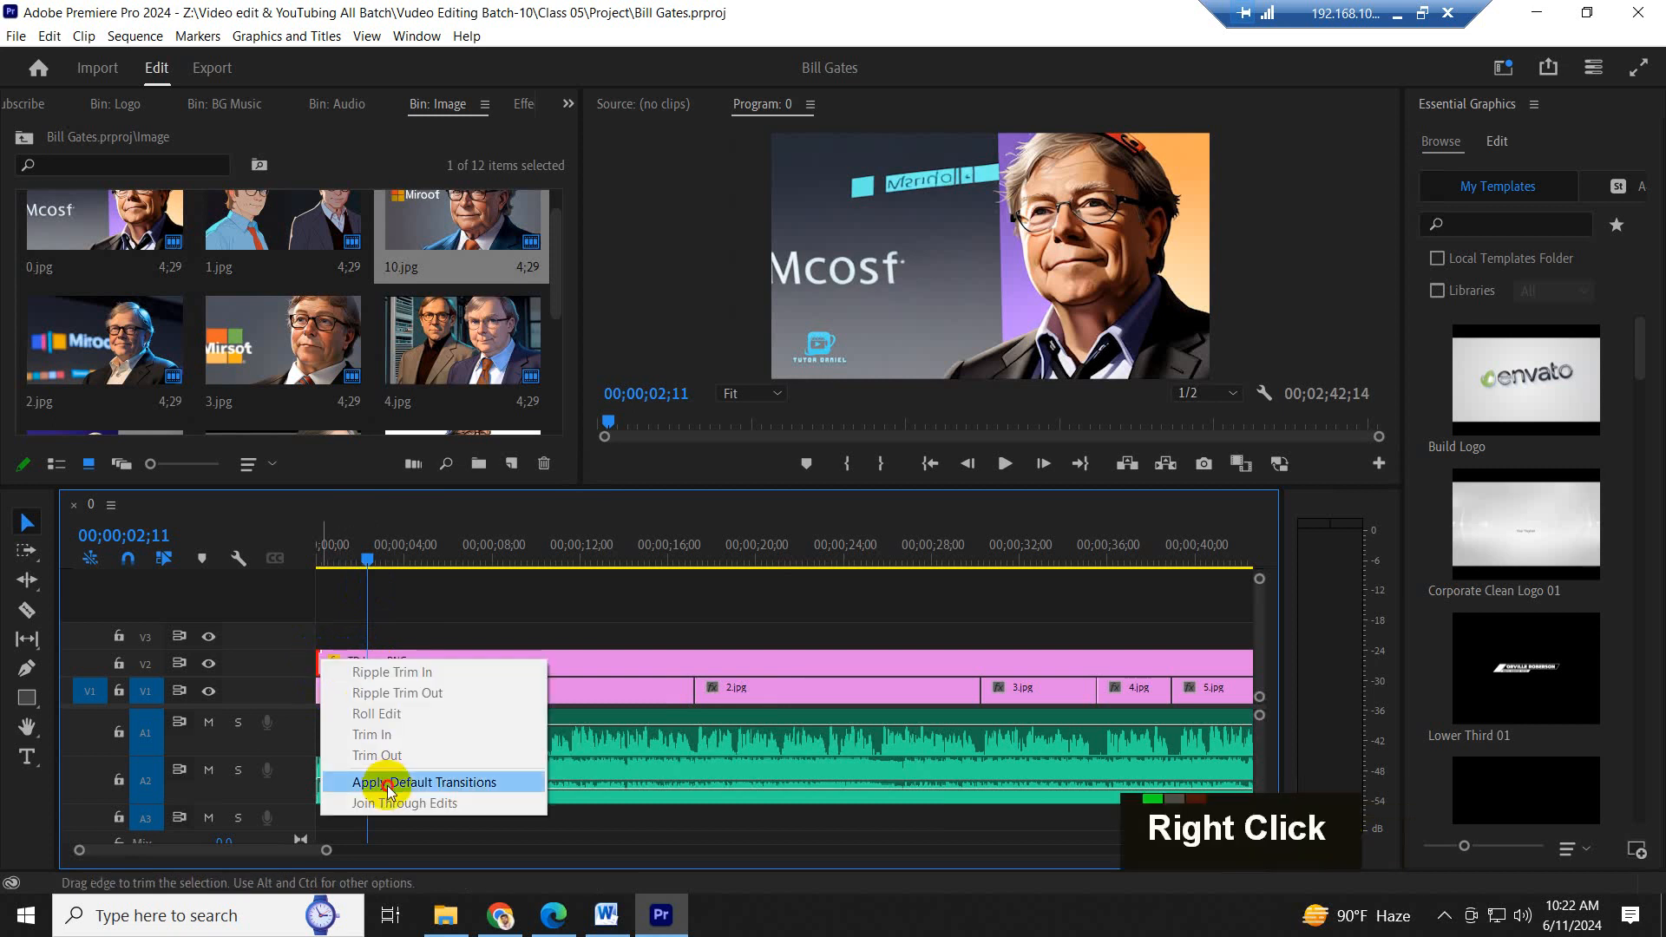
left_click(388, 784)
right_click(319, 689)
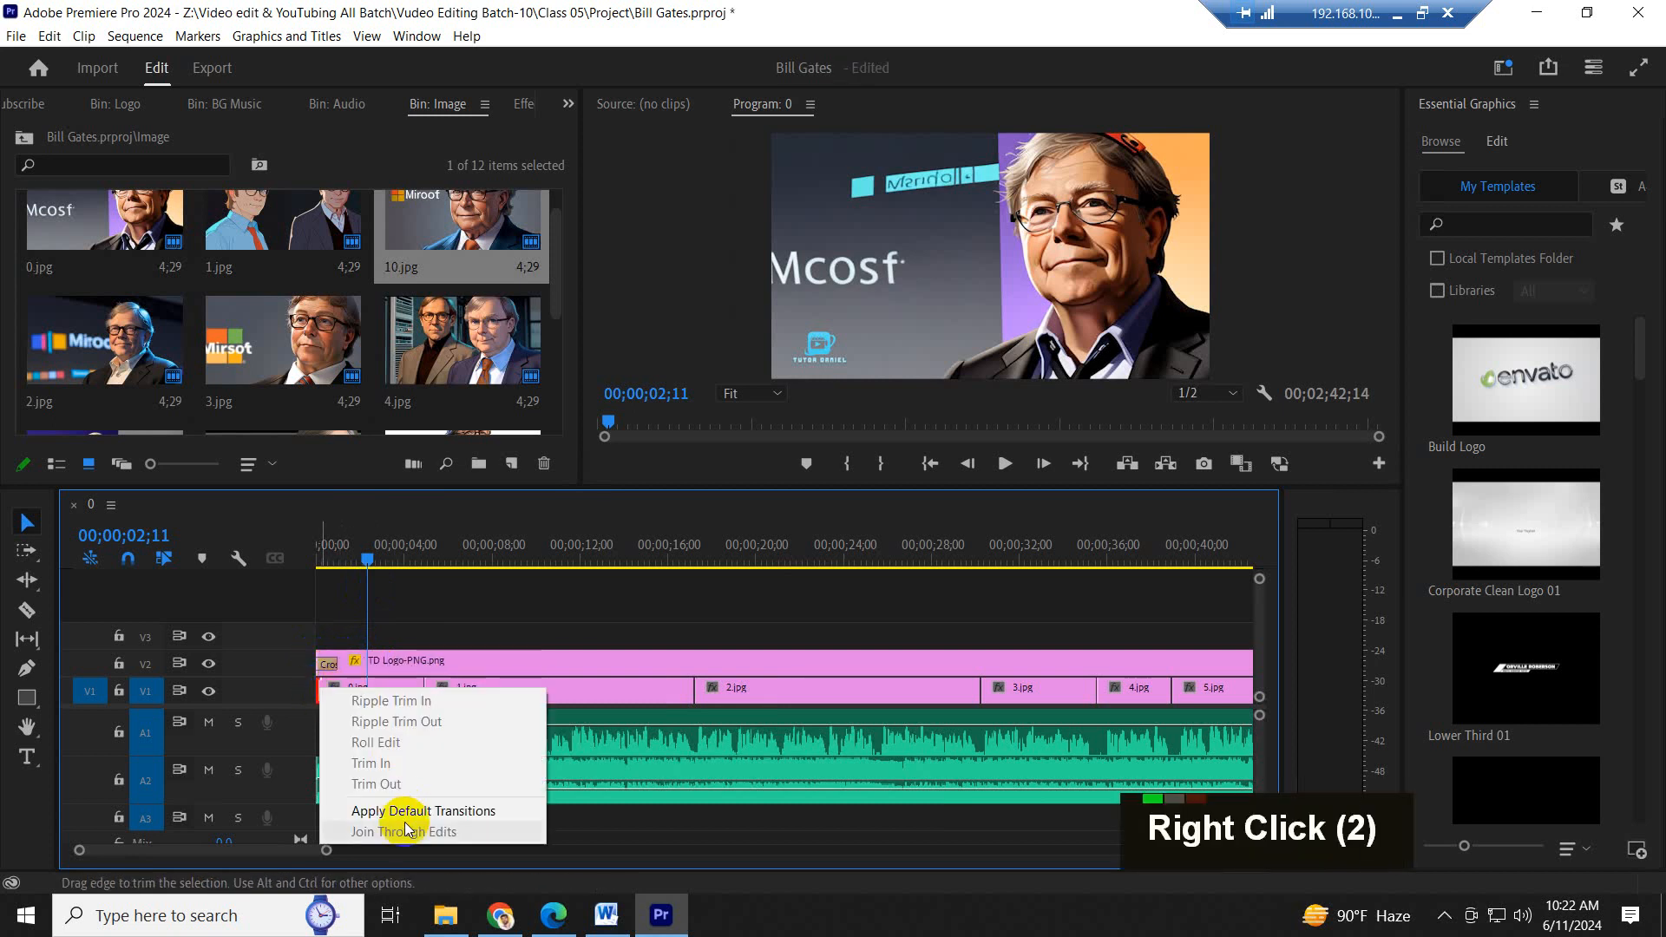
left_click(404, 814)
- Play the opening from the sequence start, then scrub and play the 1.jpg section up to 00;00;12;02
left_click_drag(344, 558, 261, 561)
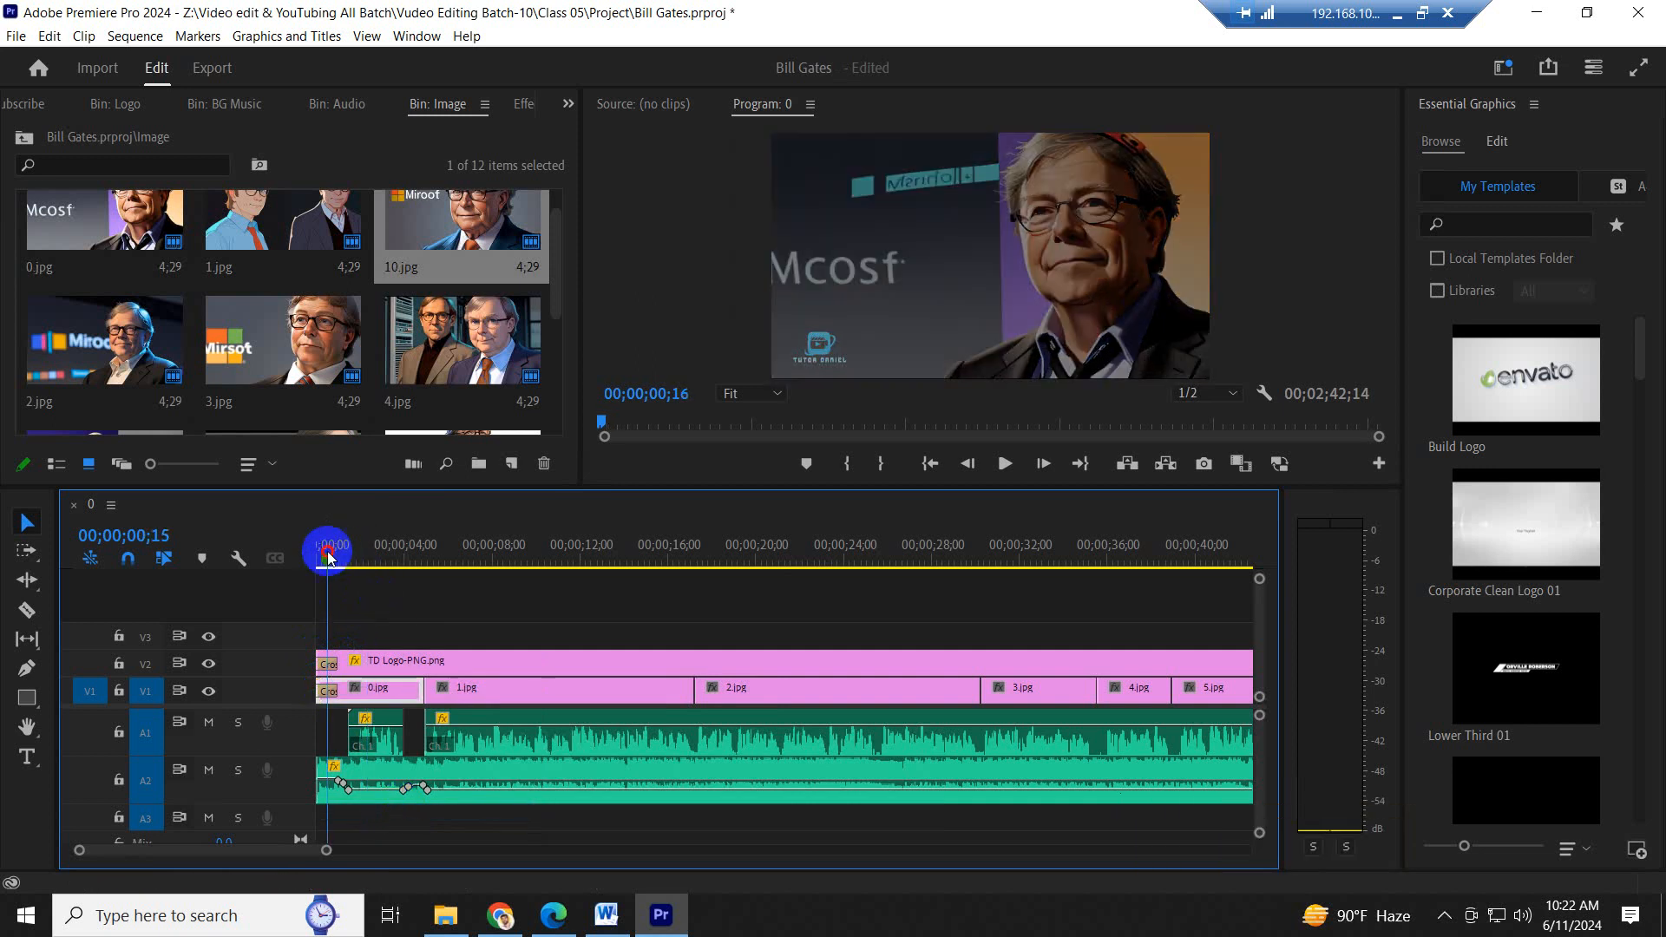
key("space")
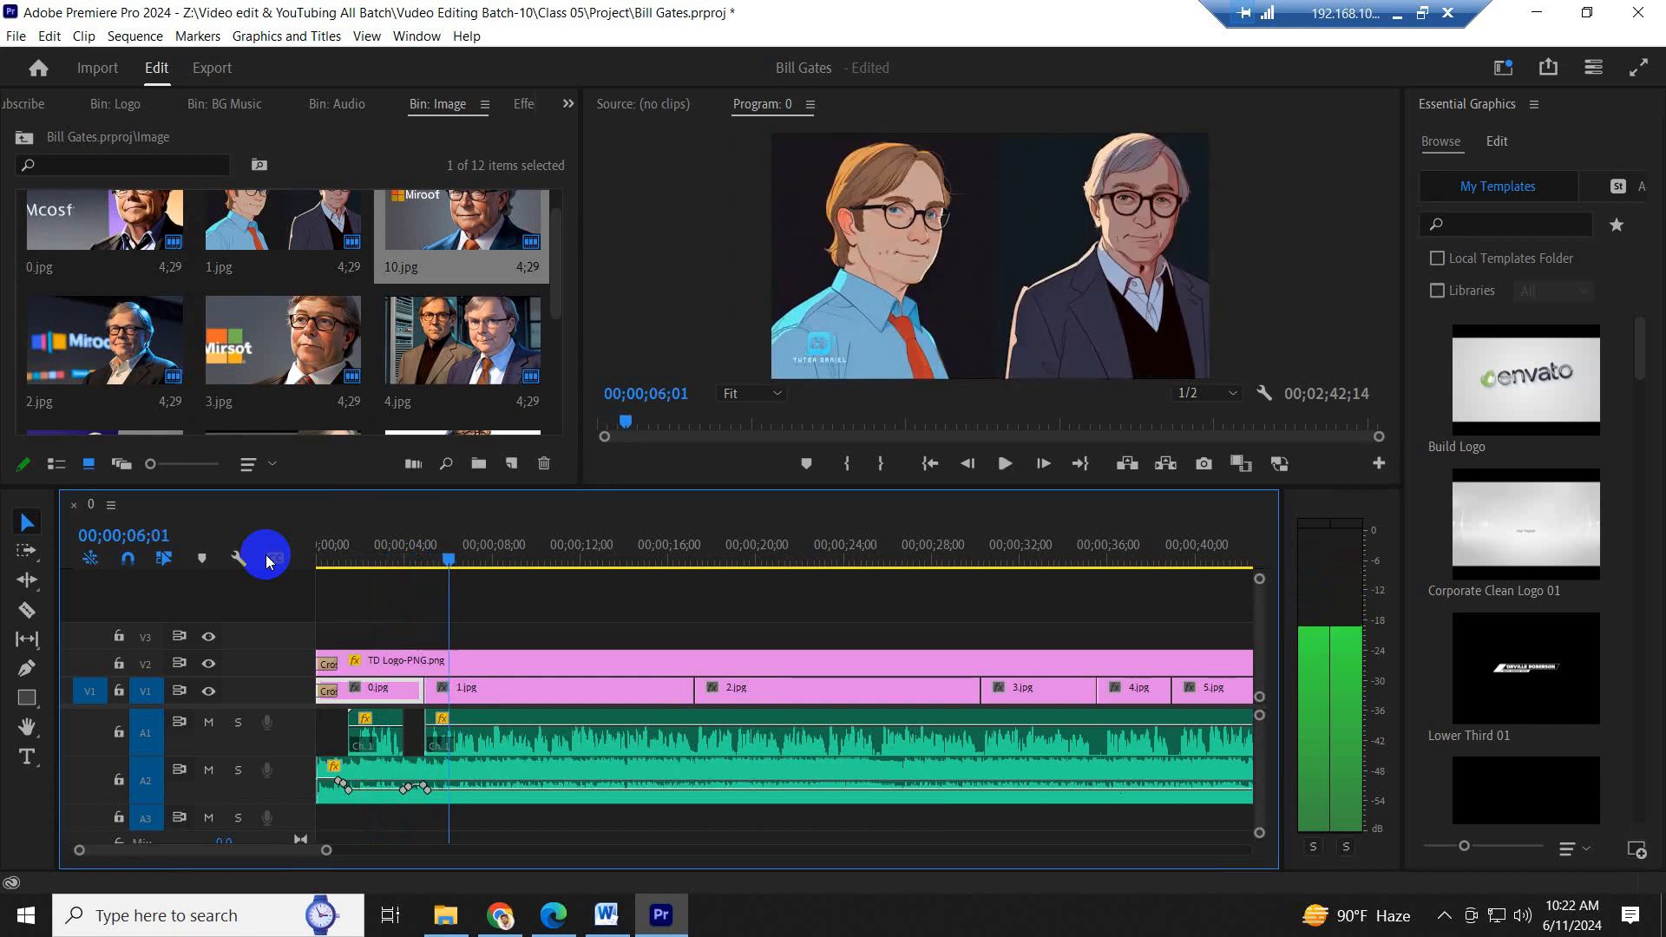
key("space")
key("minus")
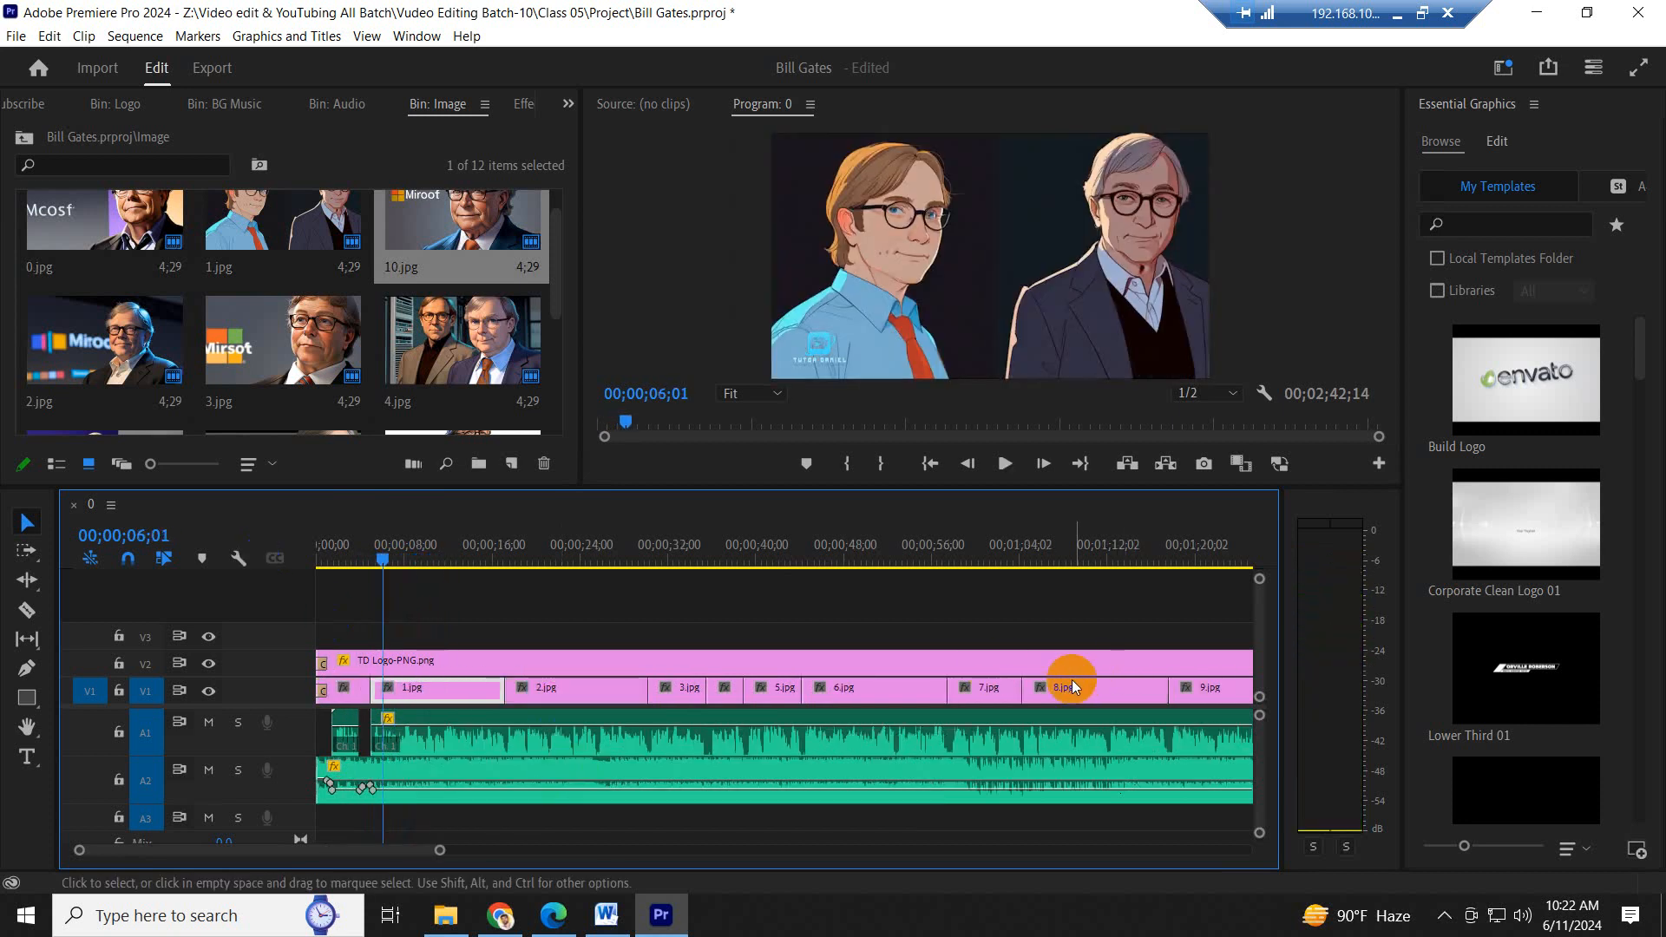
key("minus")
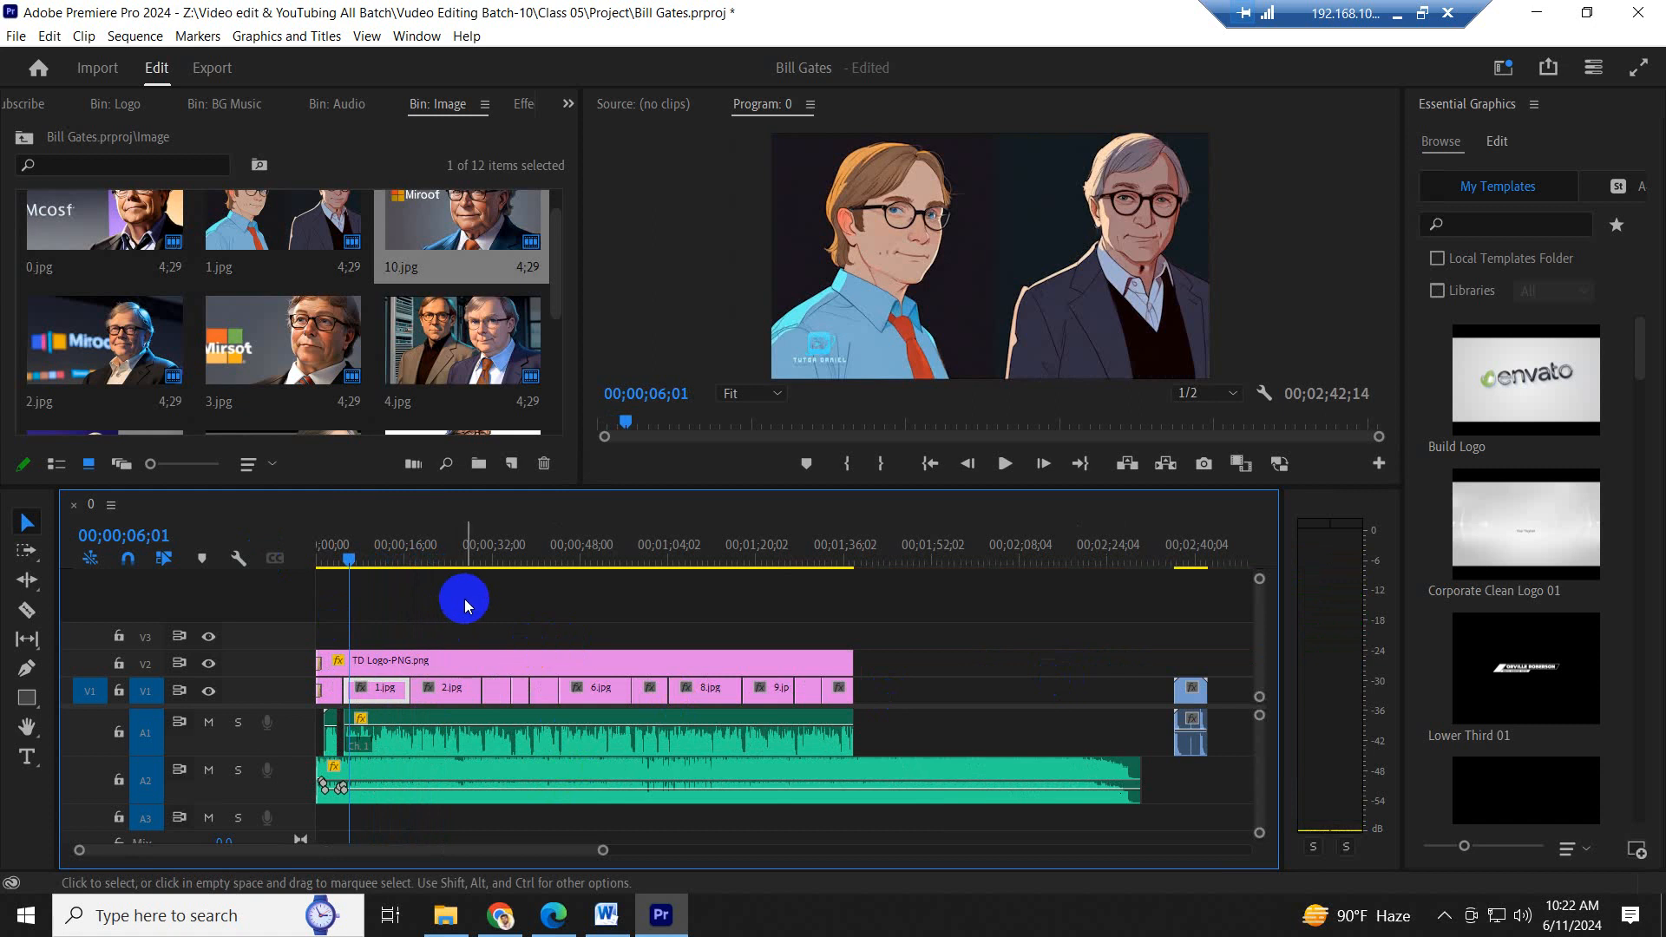
scroll(466, 600, "up", 2)
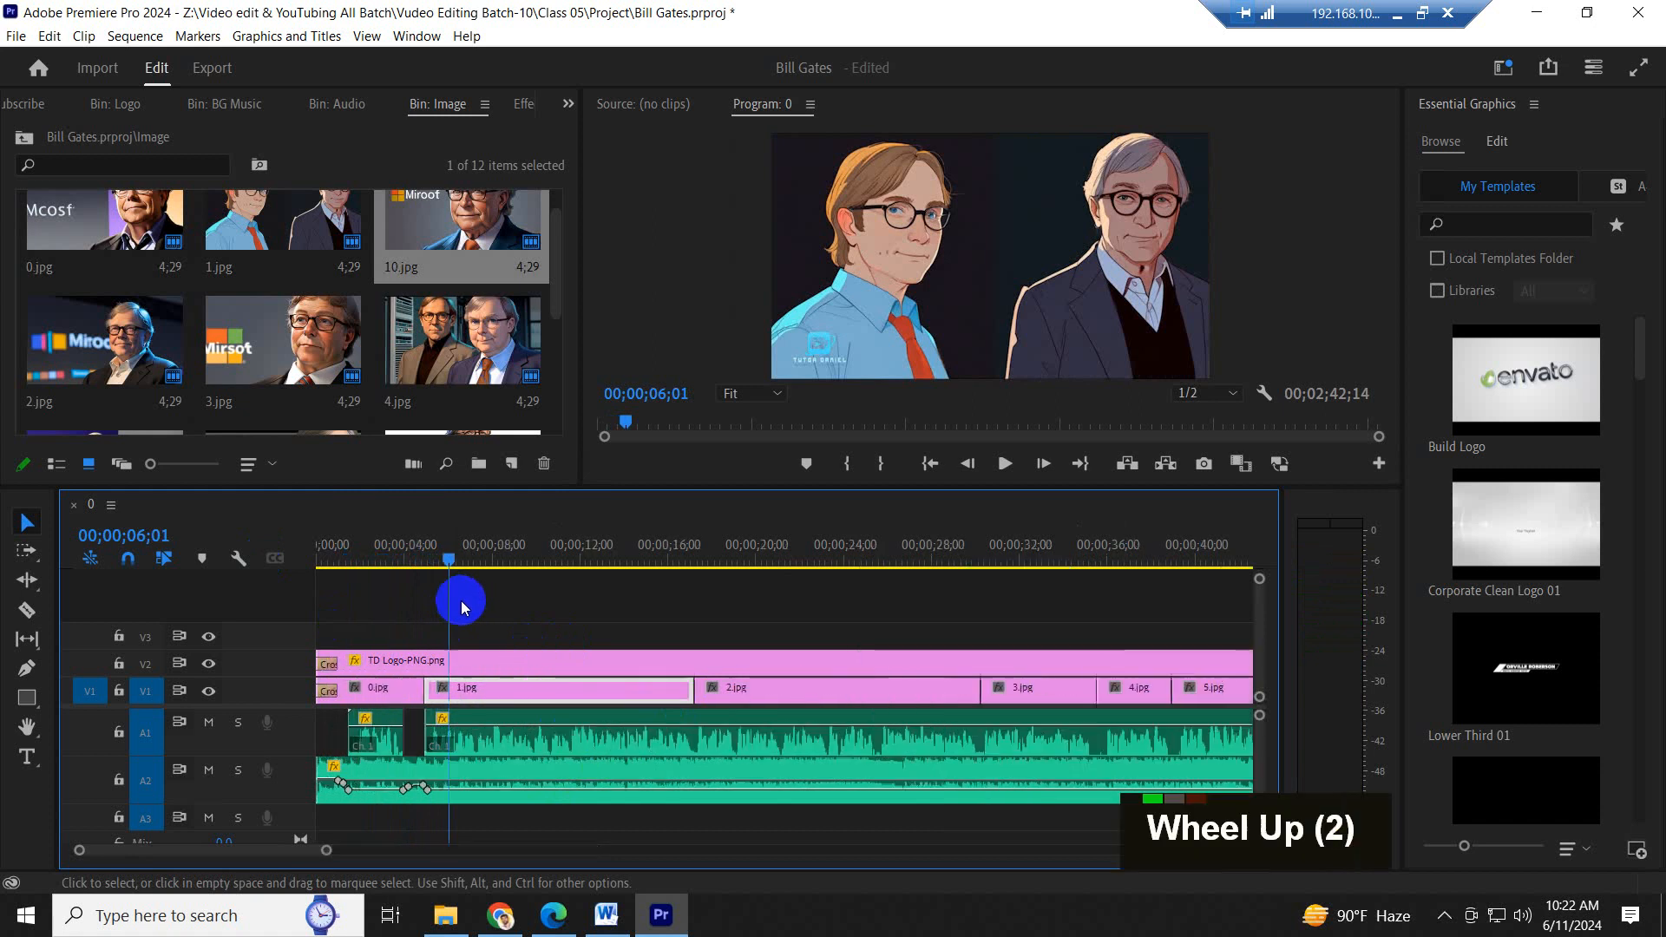
left_click(469, 556)
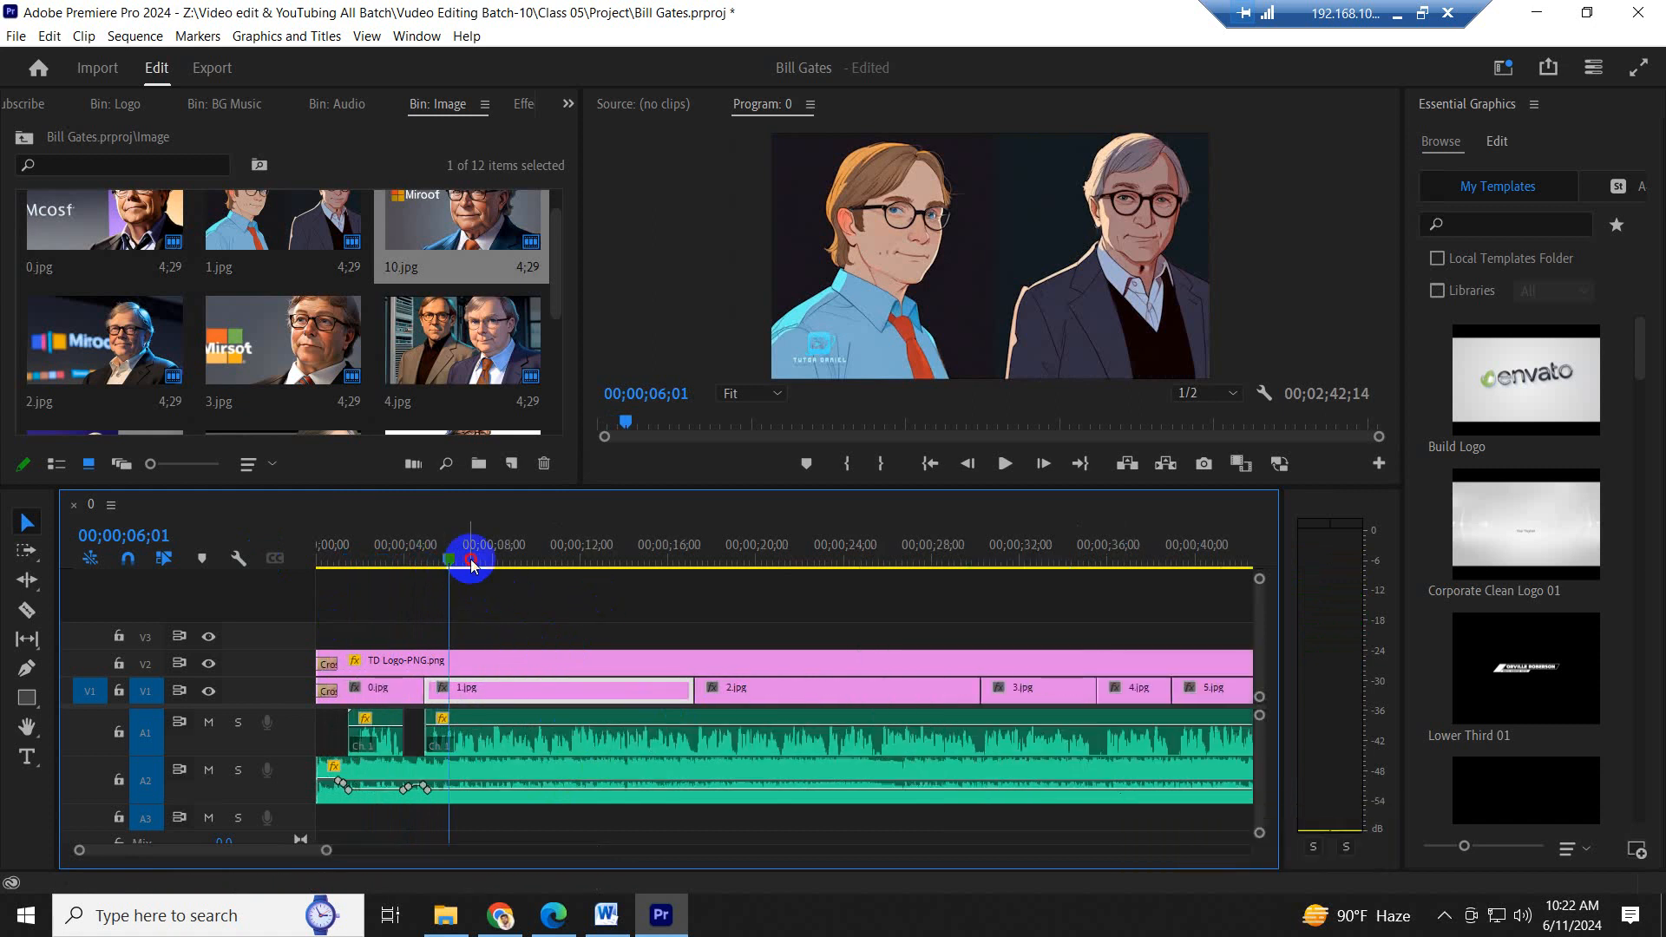
left_click(576, 620)
left_click(590, 690)
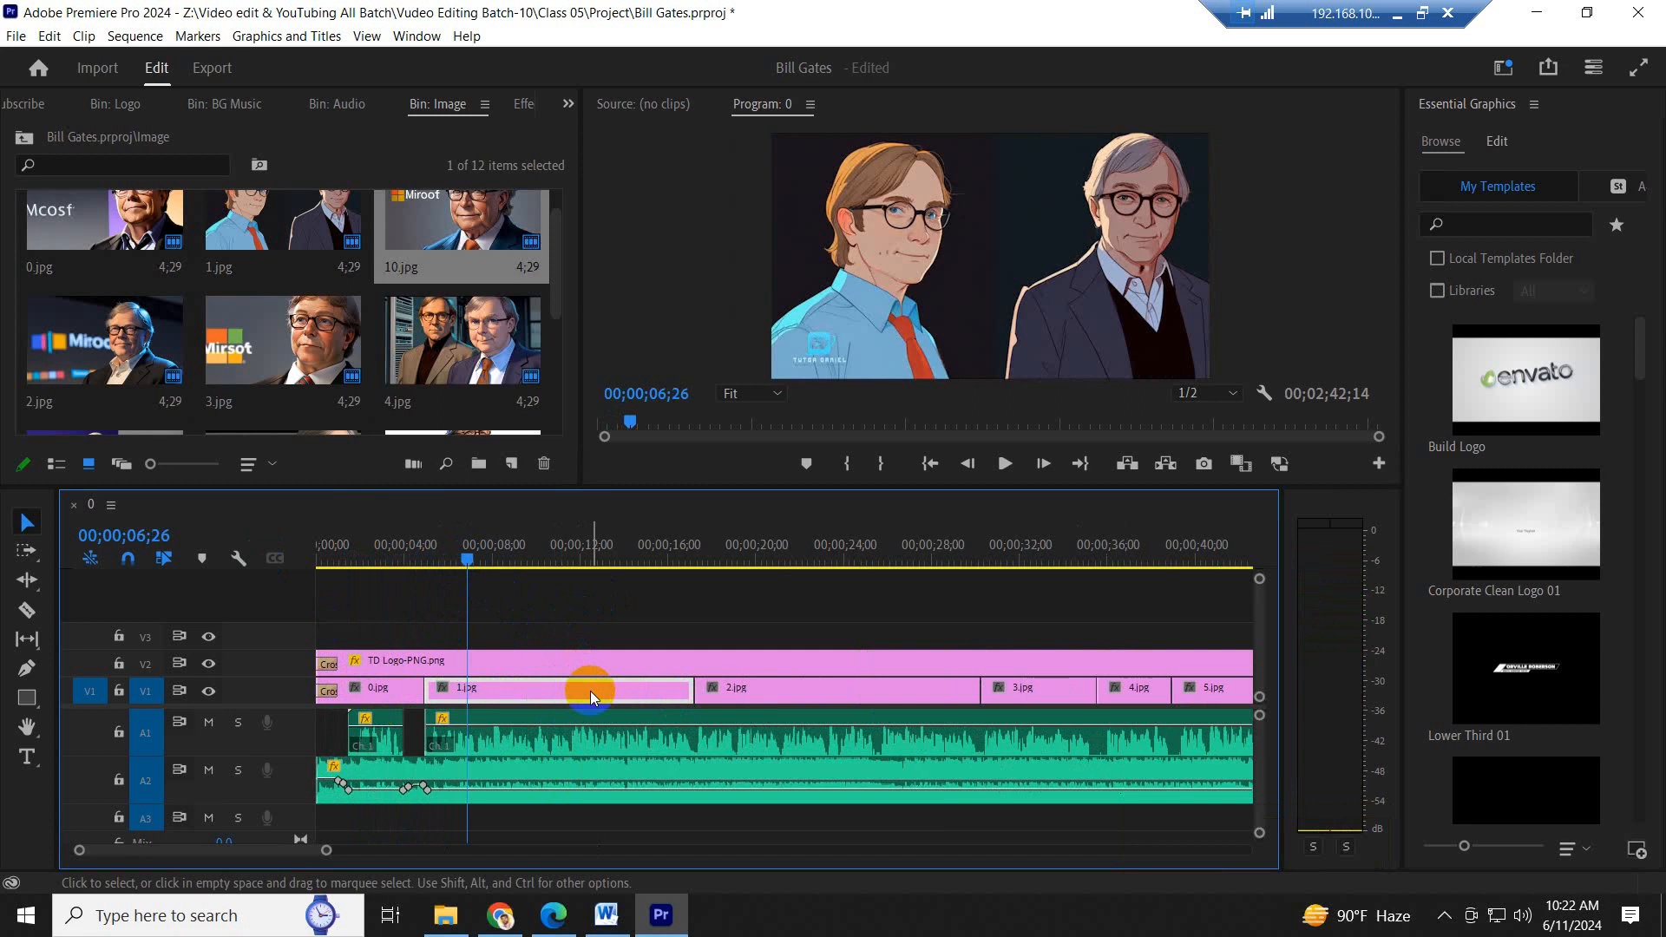
left_click(441, 565)
left_click_drag(441, 565, 558, 566)
key("space")
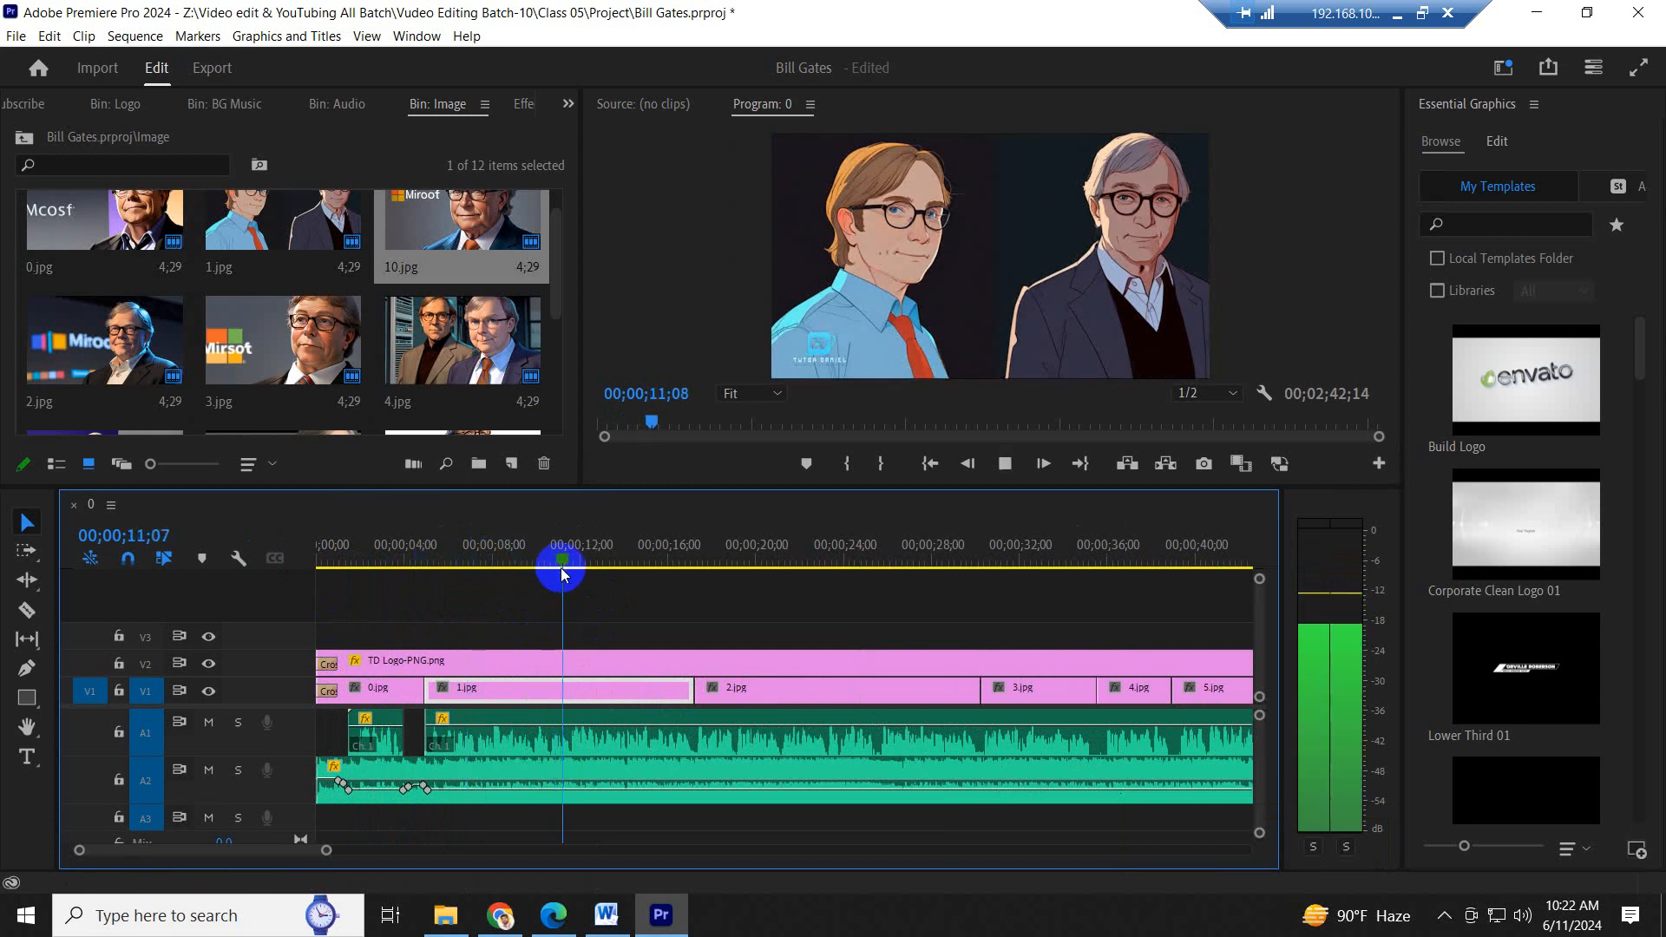
key("space")
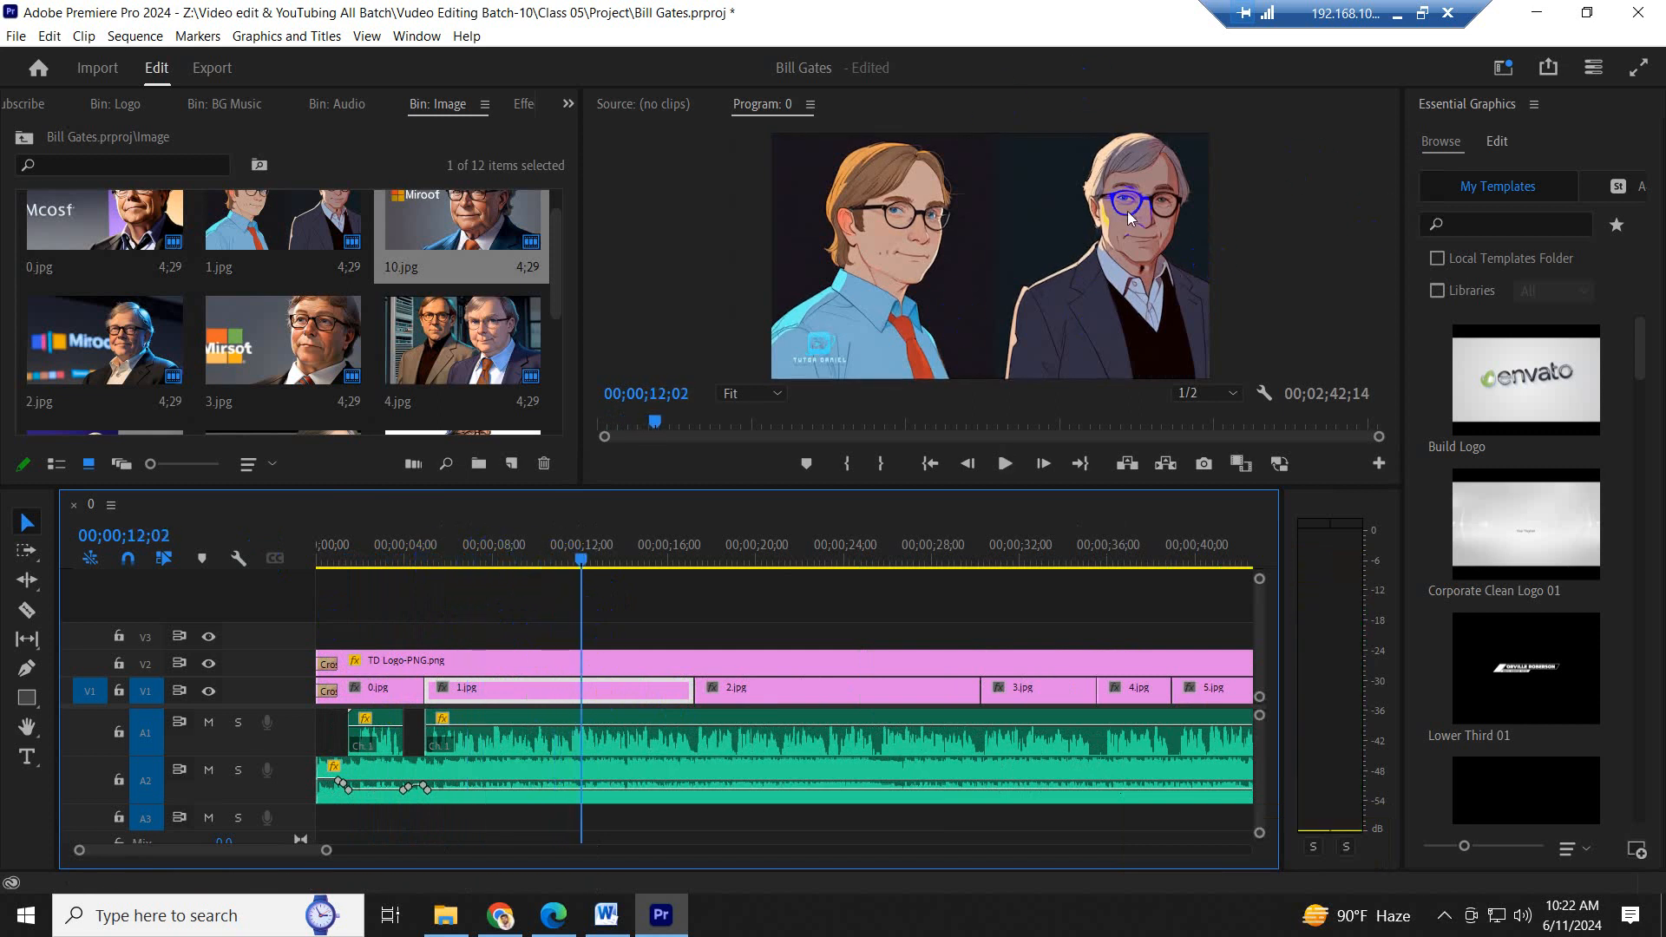
- Place the playhead at 00;00;09;04 and show the effect controls for 1.jpg on V1
left_click(517, 559)
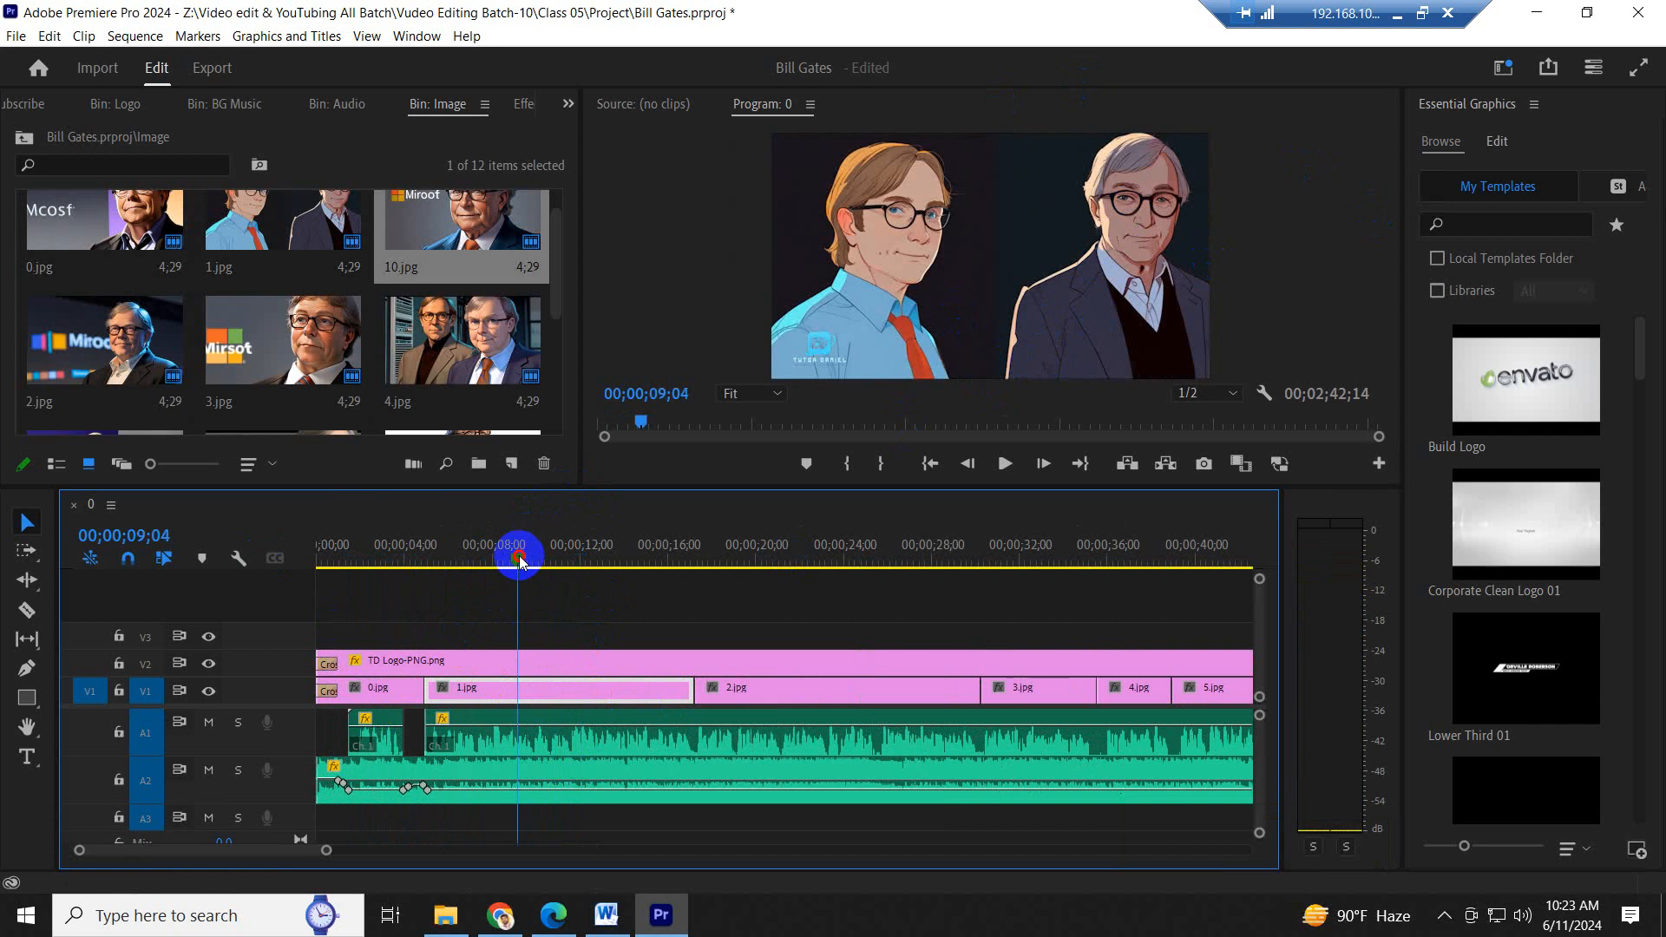
left_click(613, 613)
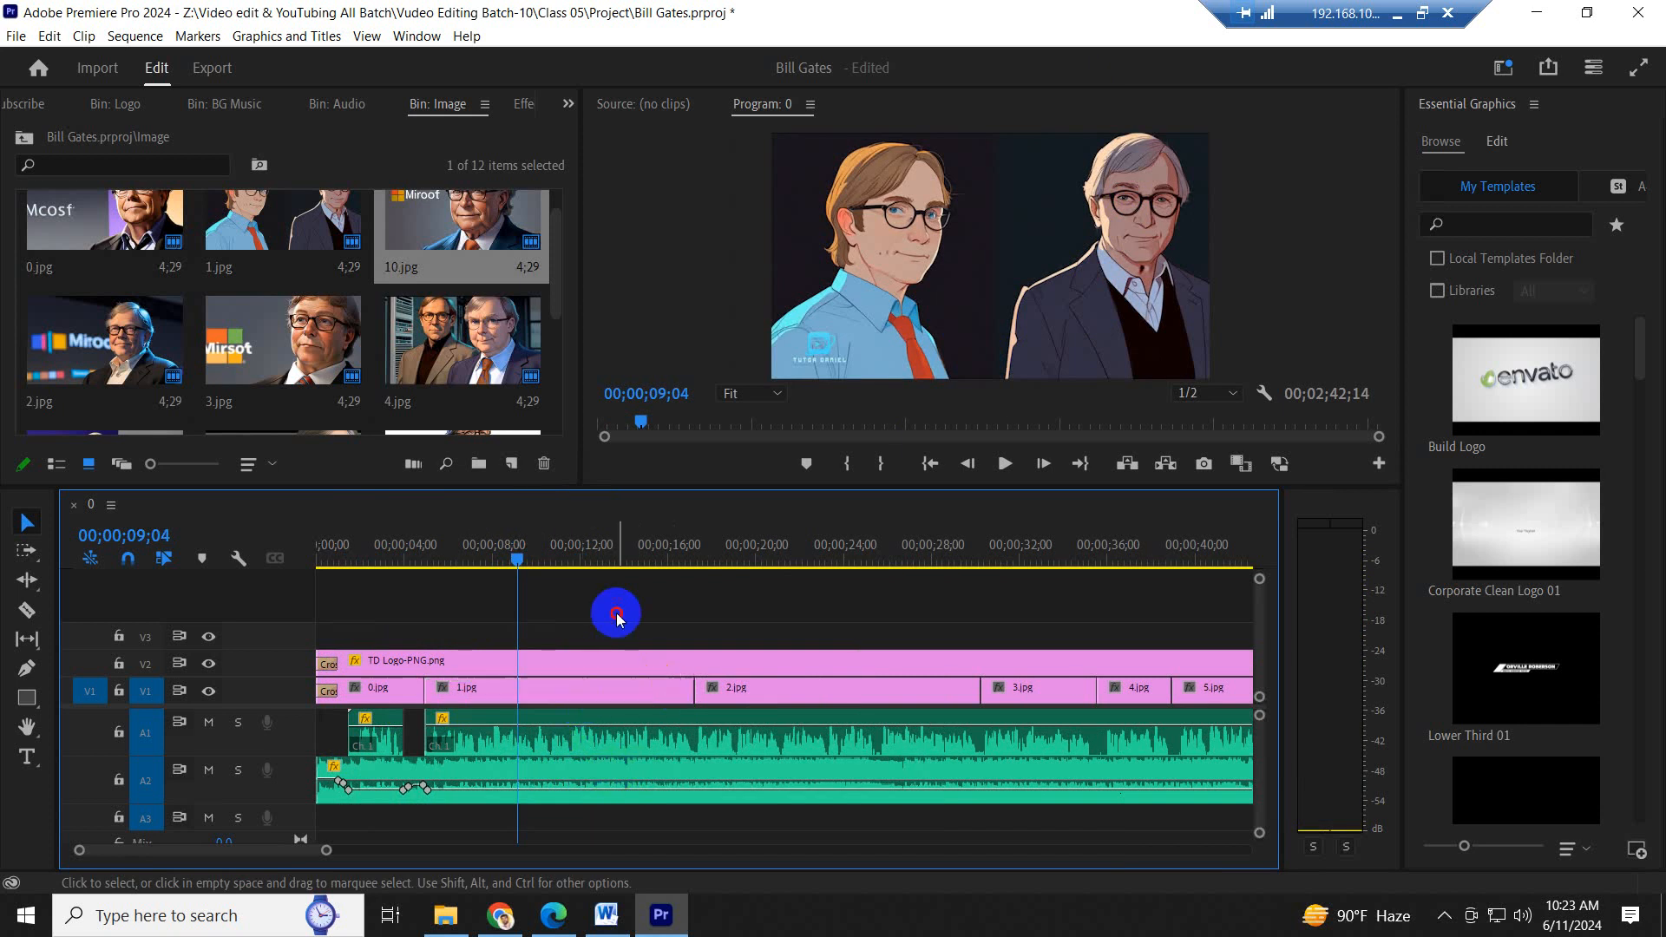
left_click(611, 685)
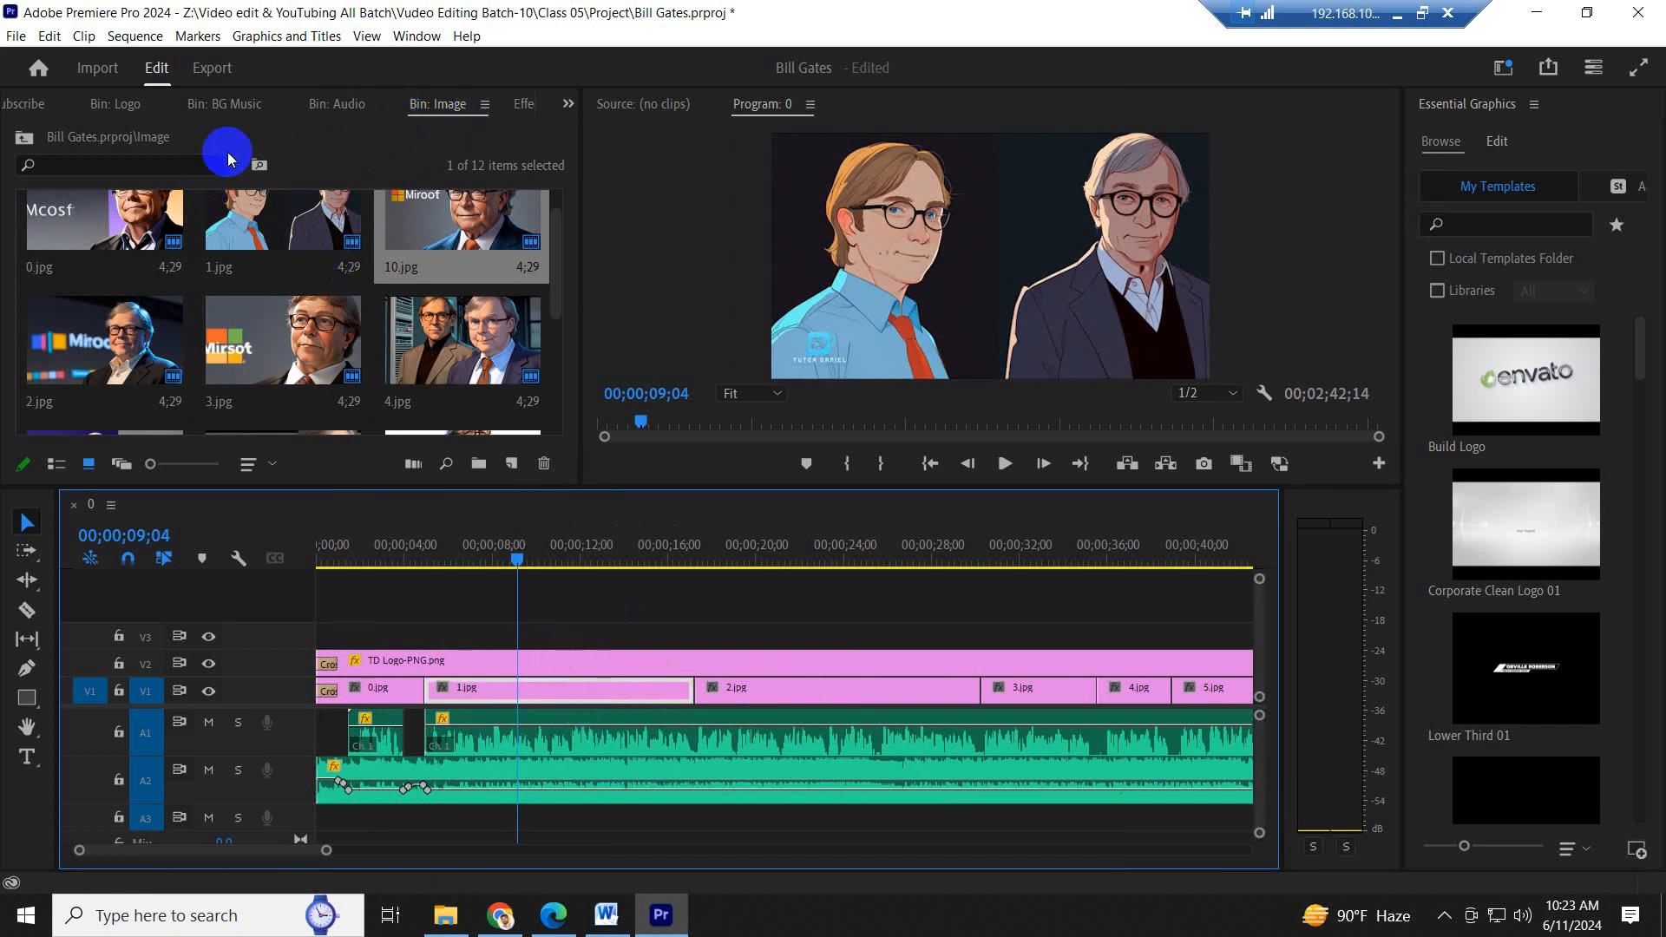
left_click(568, 105)
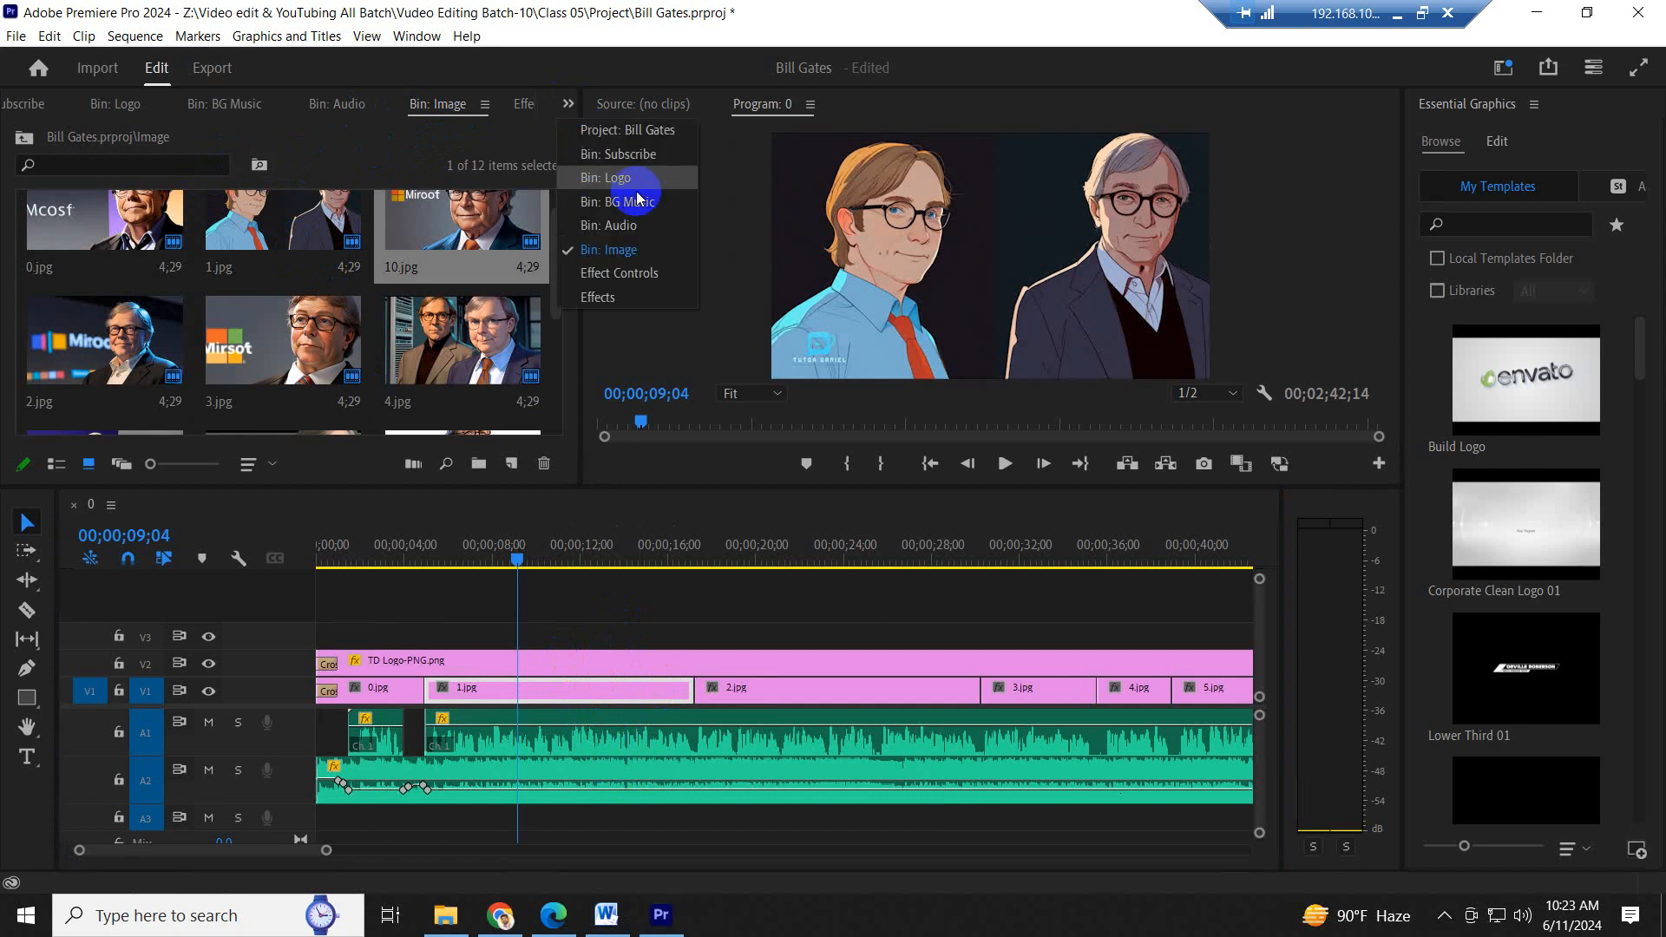
left_click(633, 283)
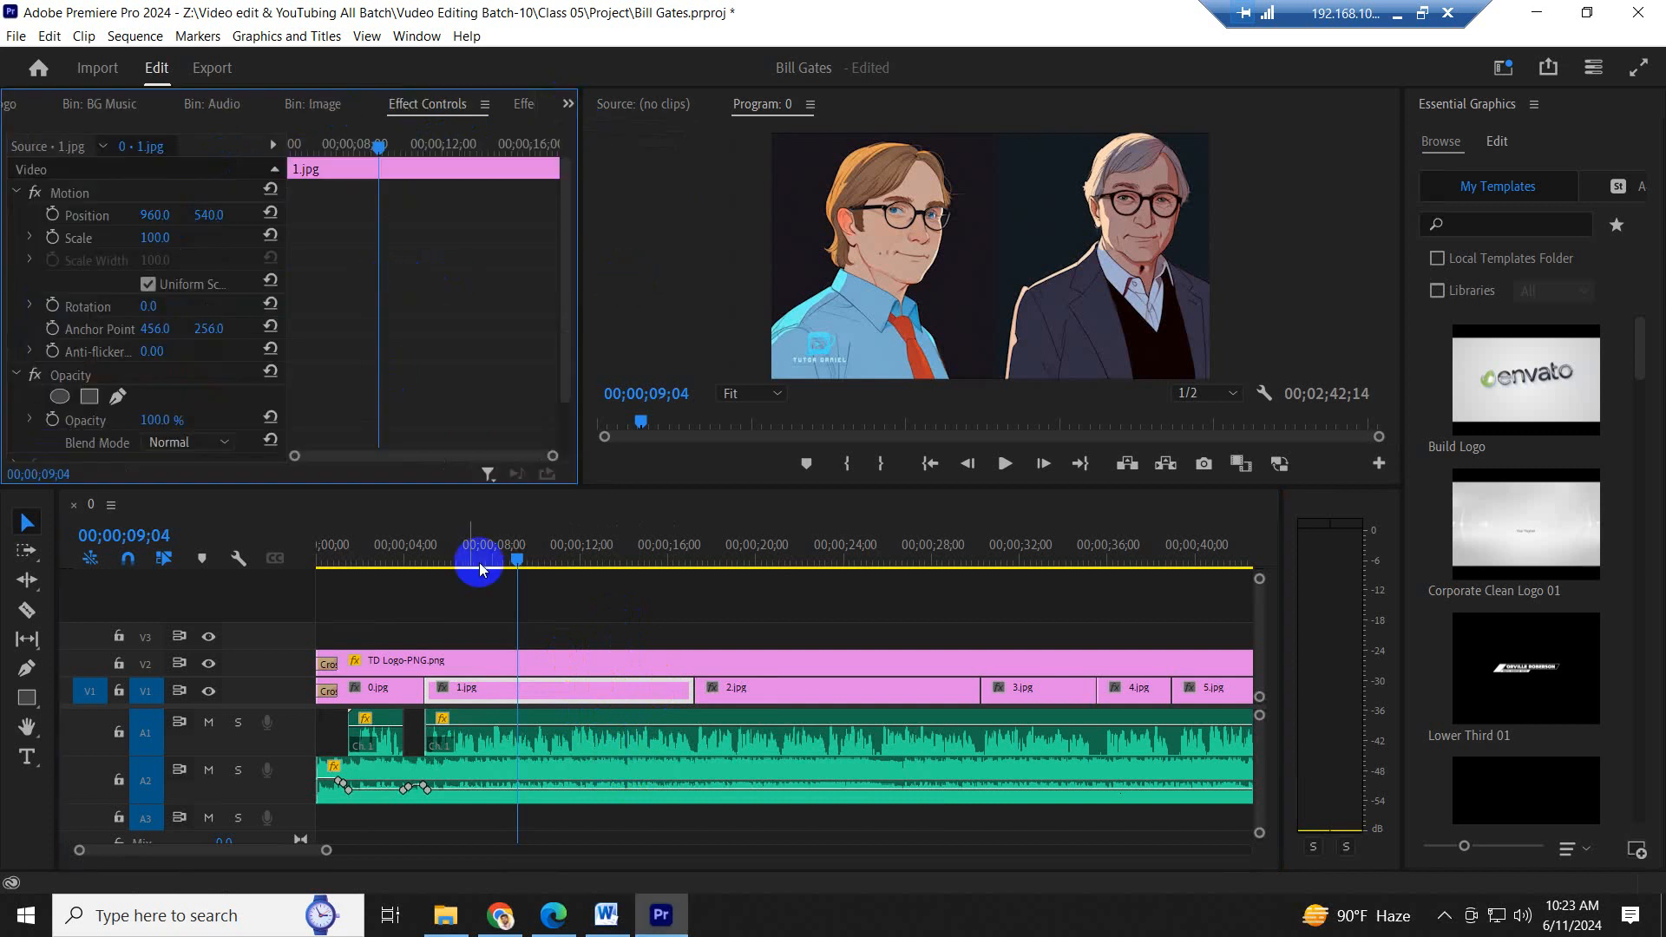
- Try a scale of 102 and a position of 942, 546 on 1.jpg
left_click(531, 699)
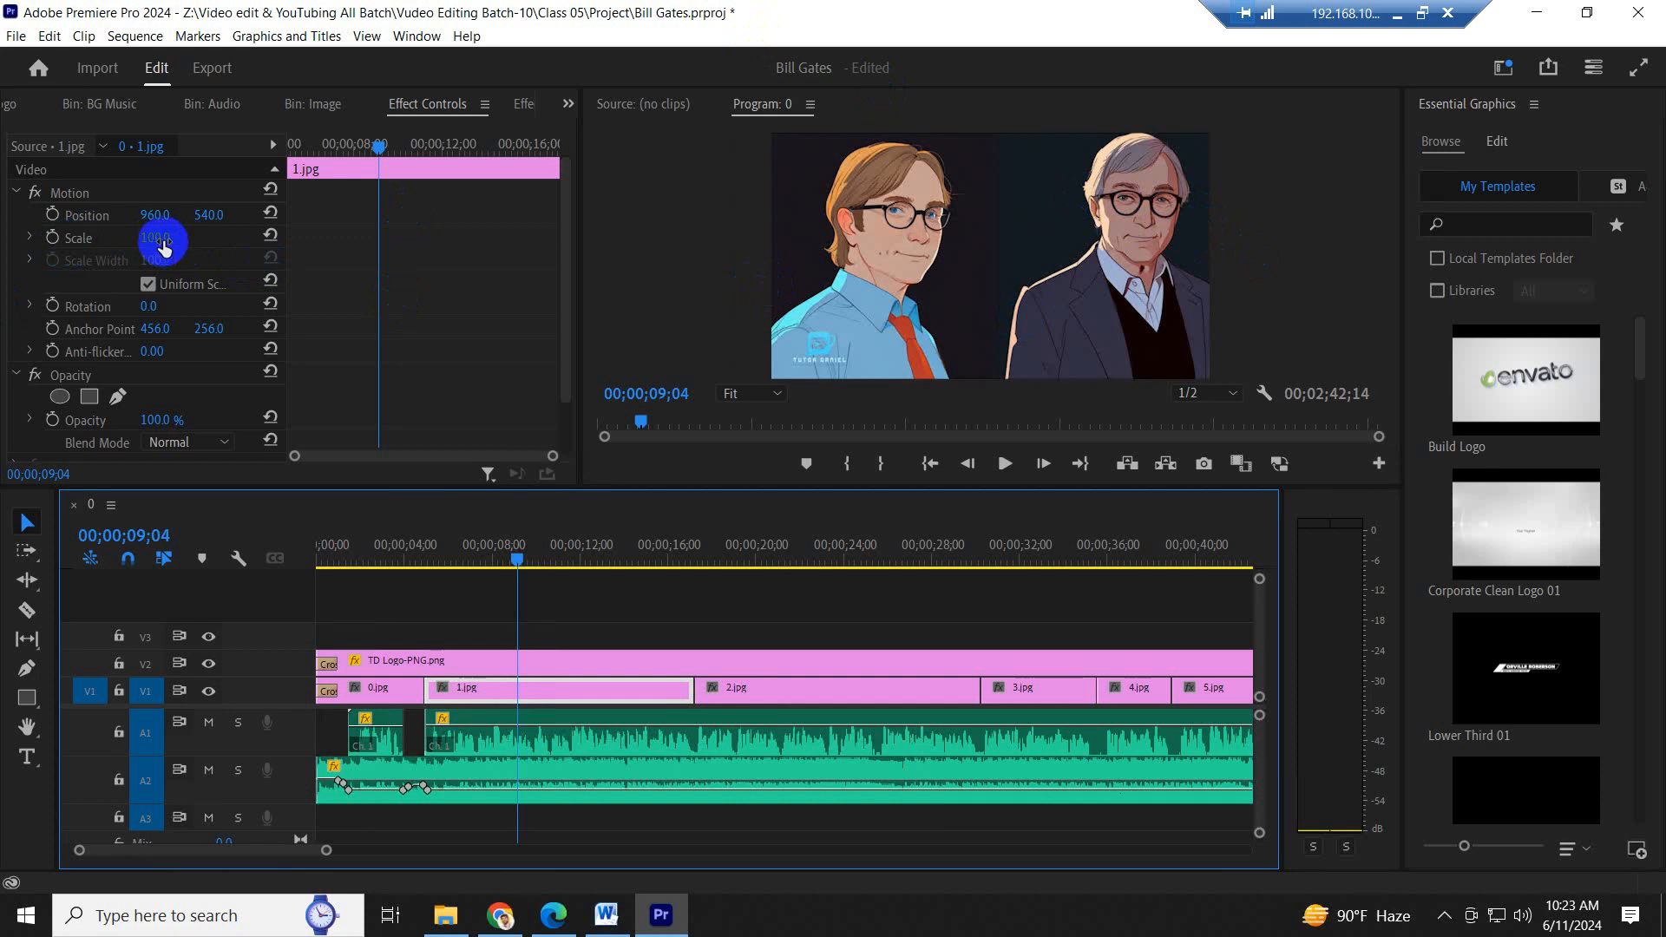
mouse_move(160, 236)
left_mouse_down()
mouse_move(222, 231)
mouse_move(153, 233)
mouse_move(168, 231)
left_mouse_up()
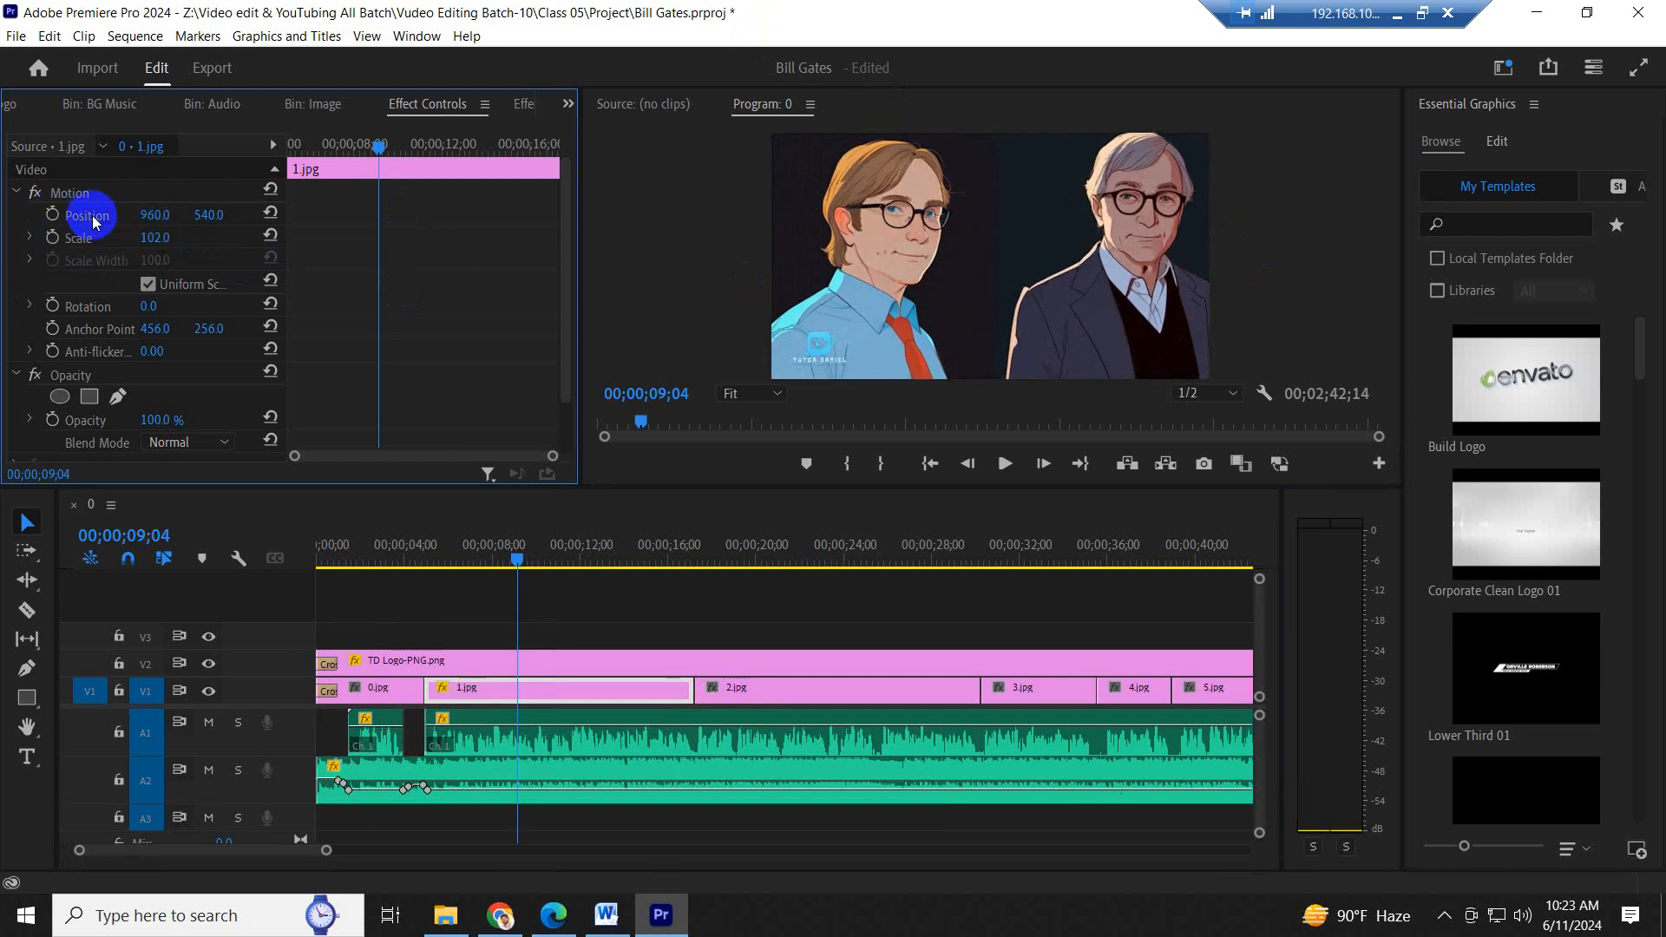
left_click_drag(161, 214, 1223, 165)
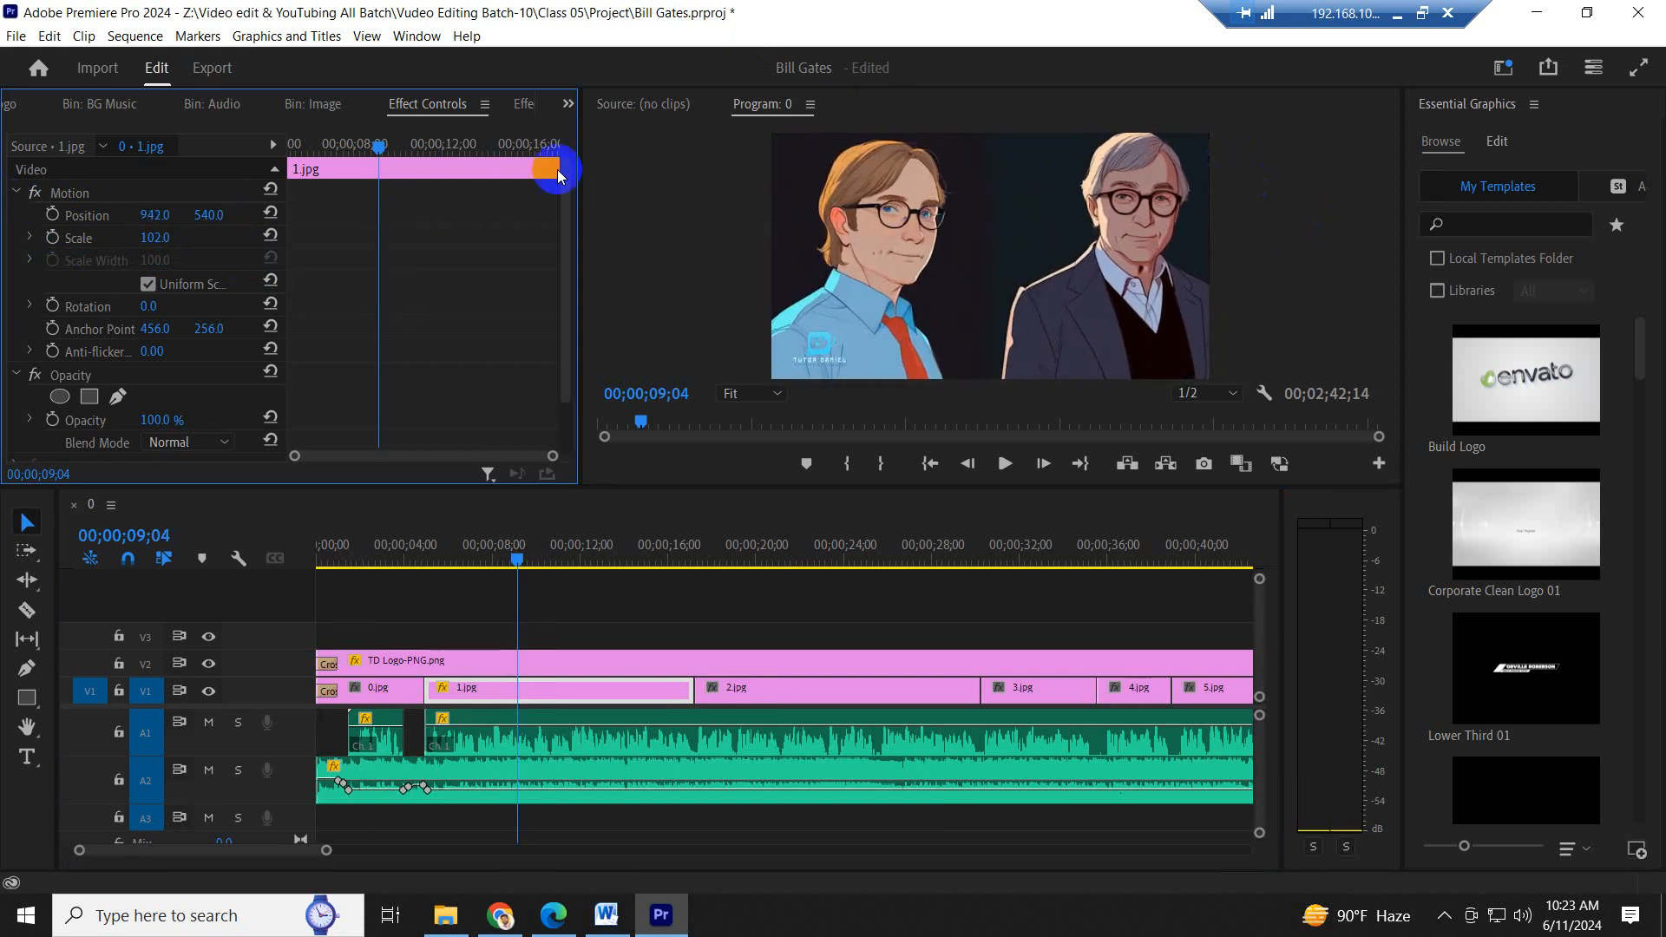
left_click_drag(207, 219, 213, 129)
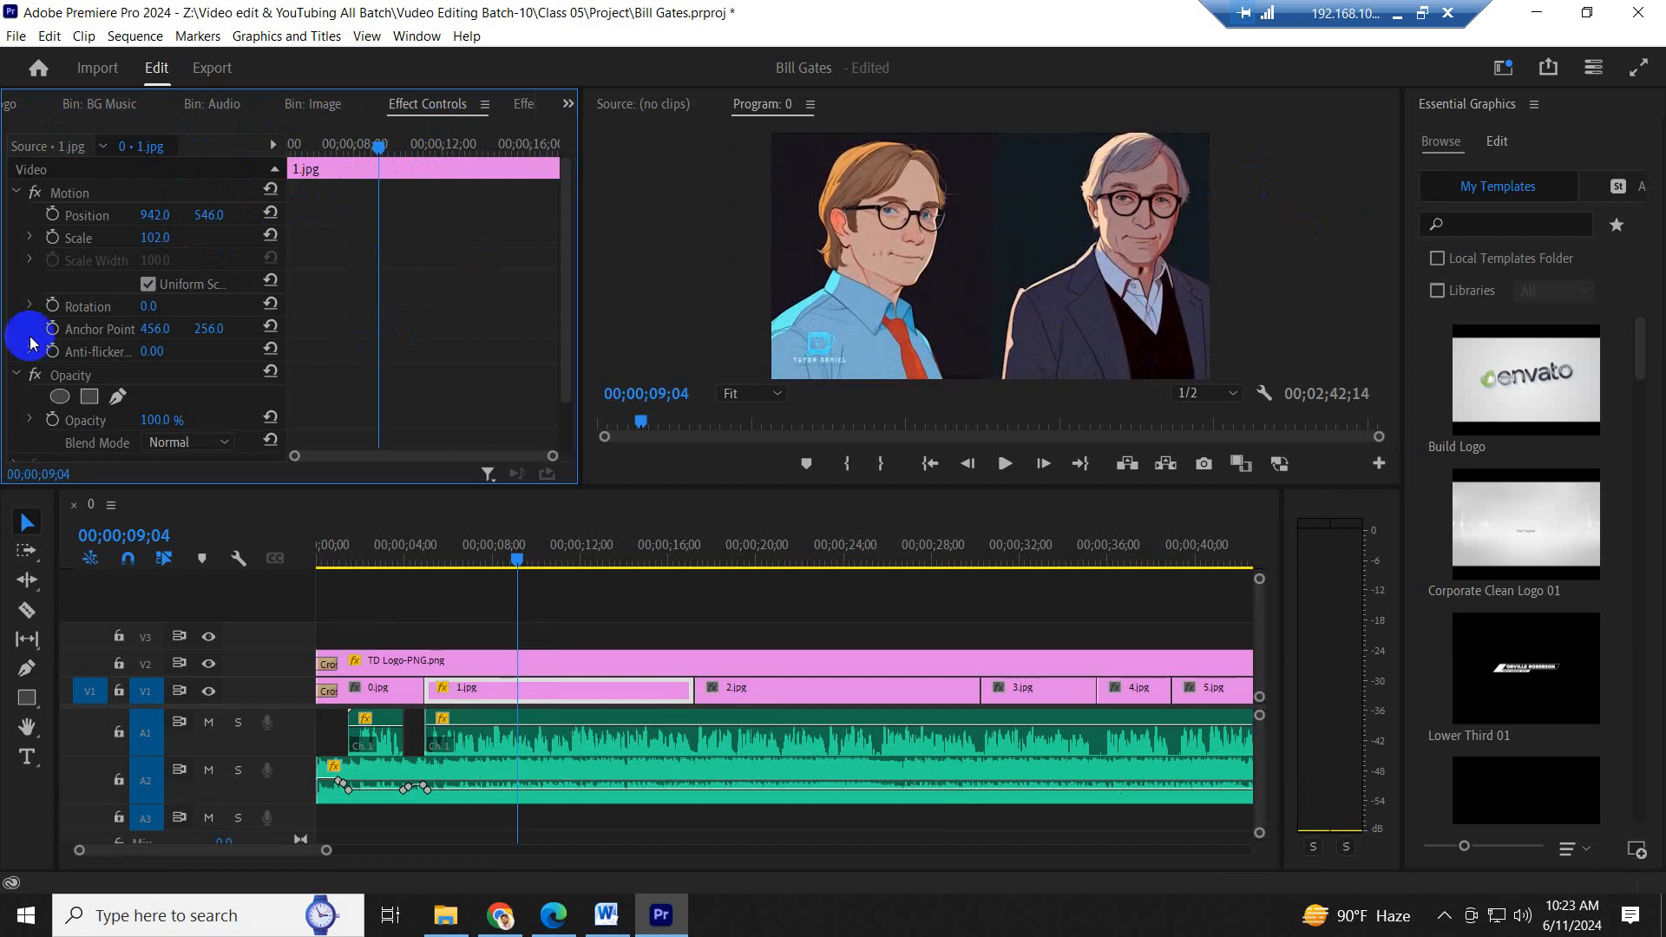
- Set 1.jpg's scale to 100 and its position to 958, 541
left_click(150, 240)
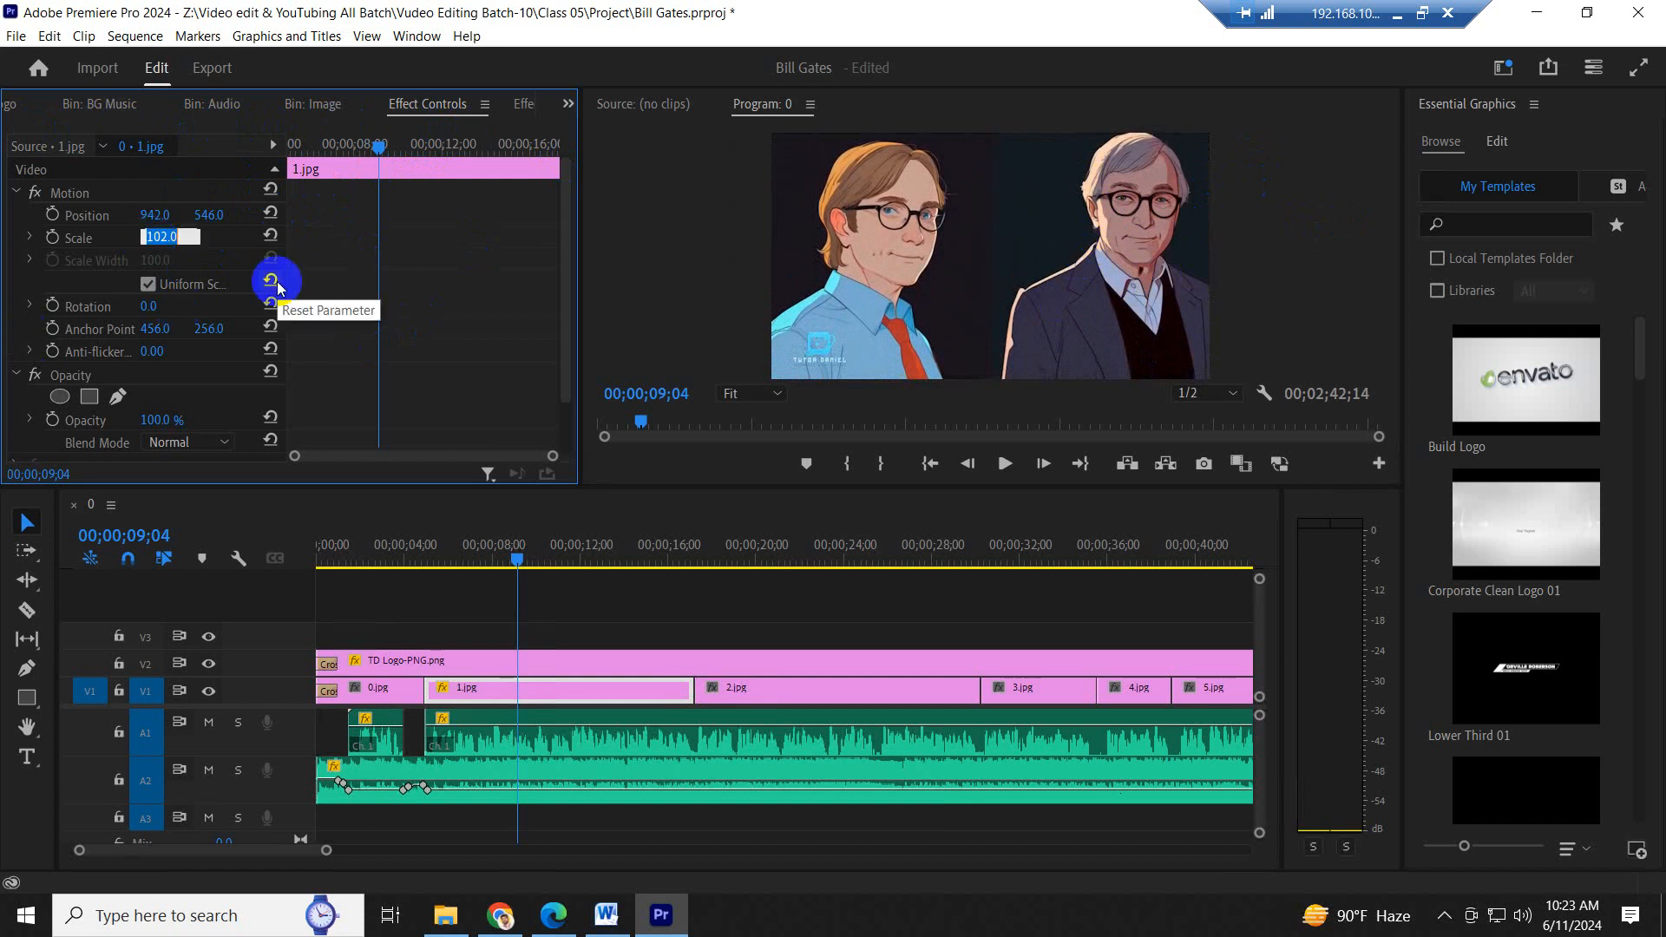
type("100")
key("Return")
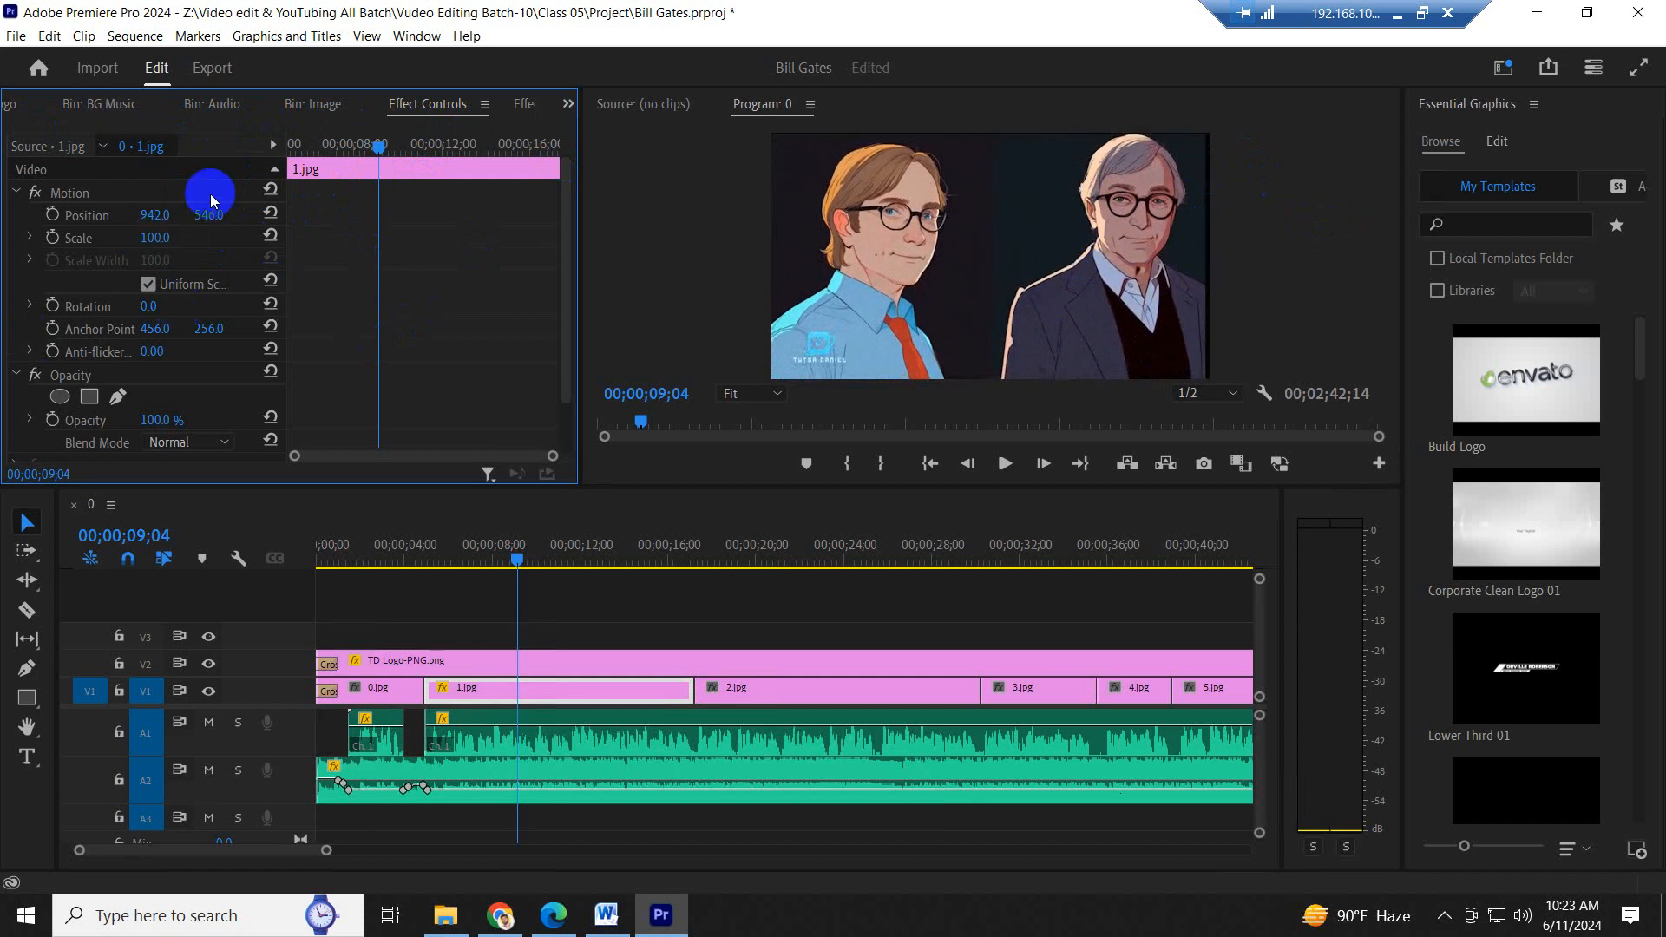
left_click_drag(147, 211, 204, 216)
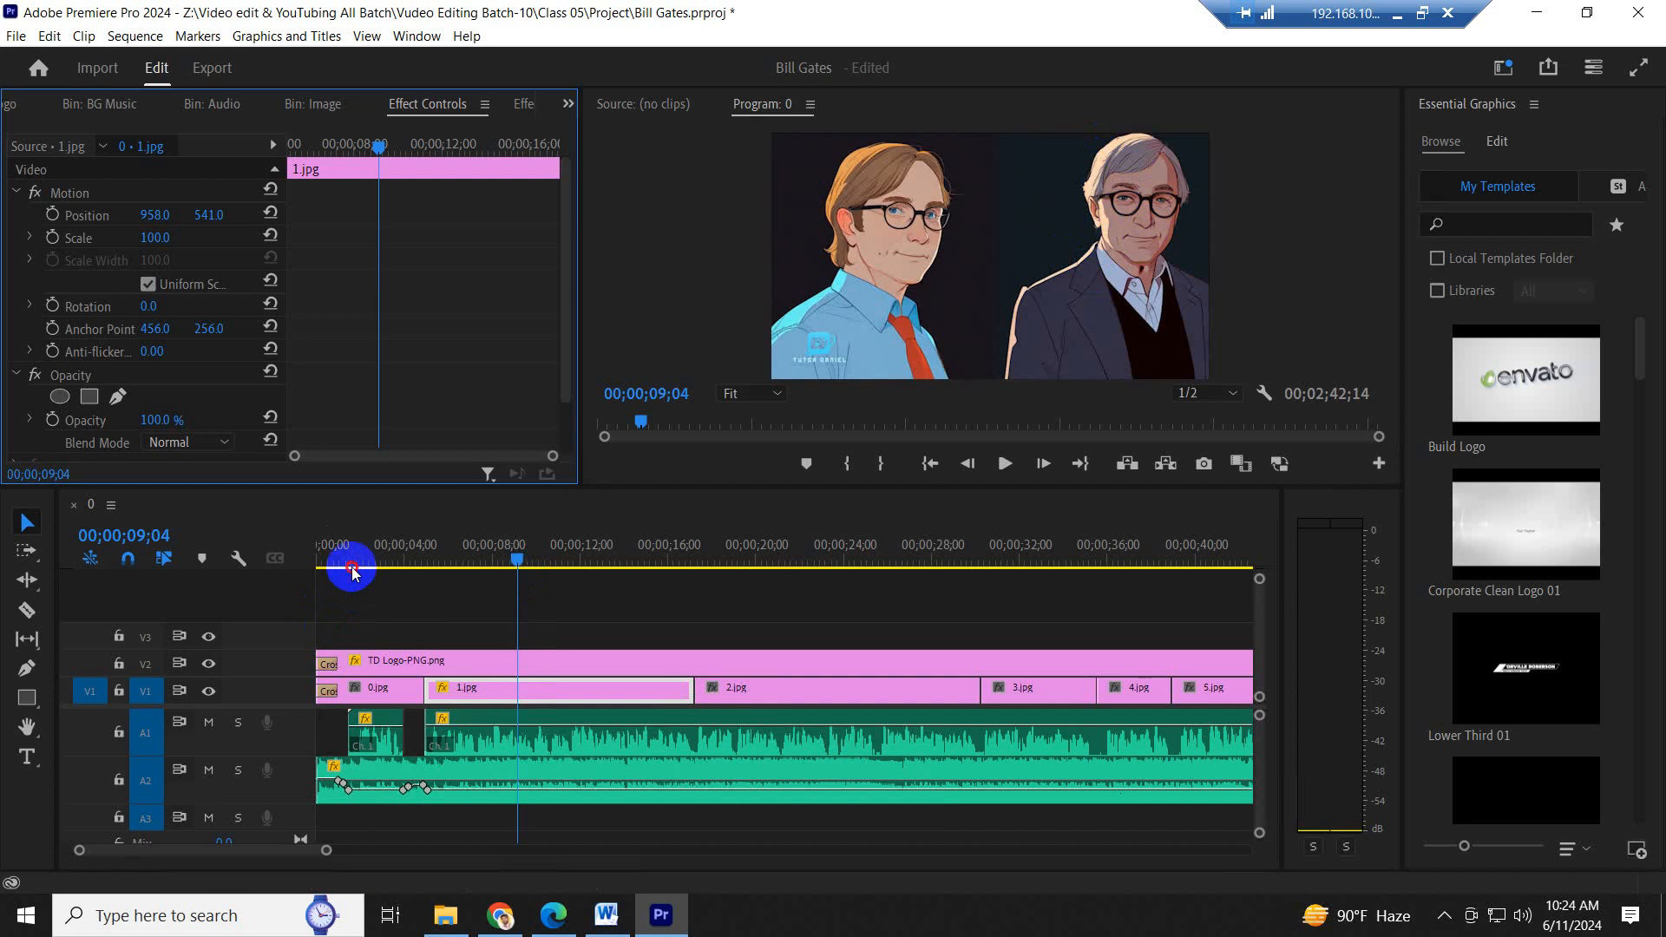
- Examine 0.jpg's framing and motion settings at 00;00;01;28
left_click(360, 690)
left_click(359, 560)
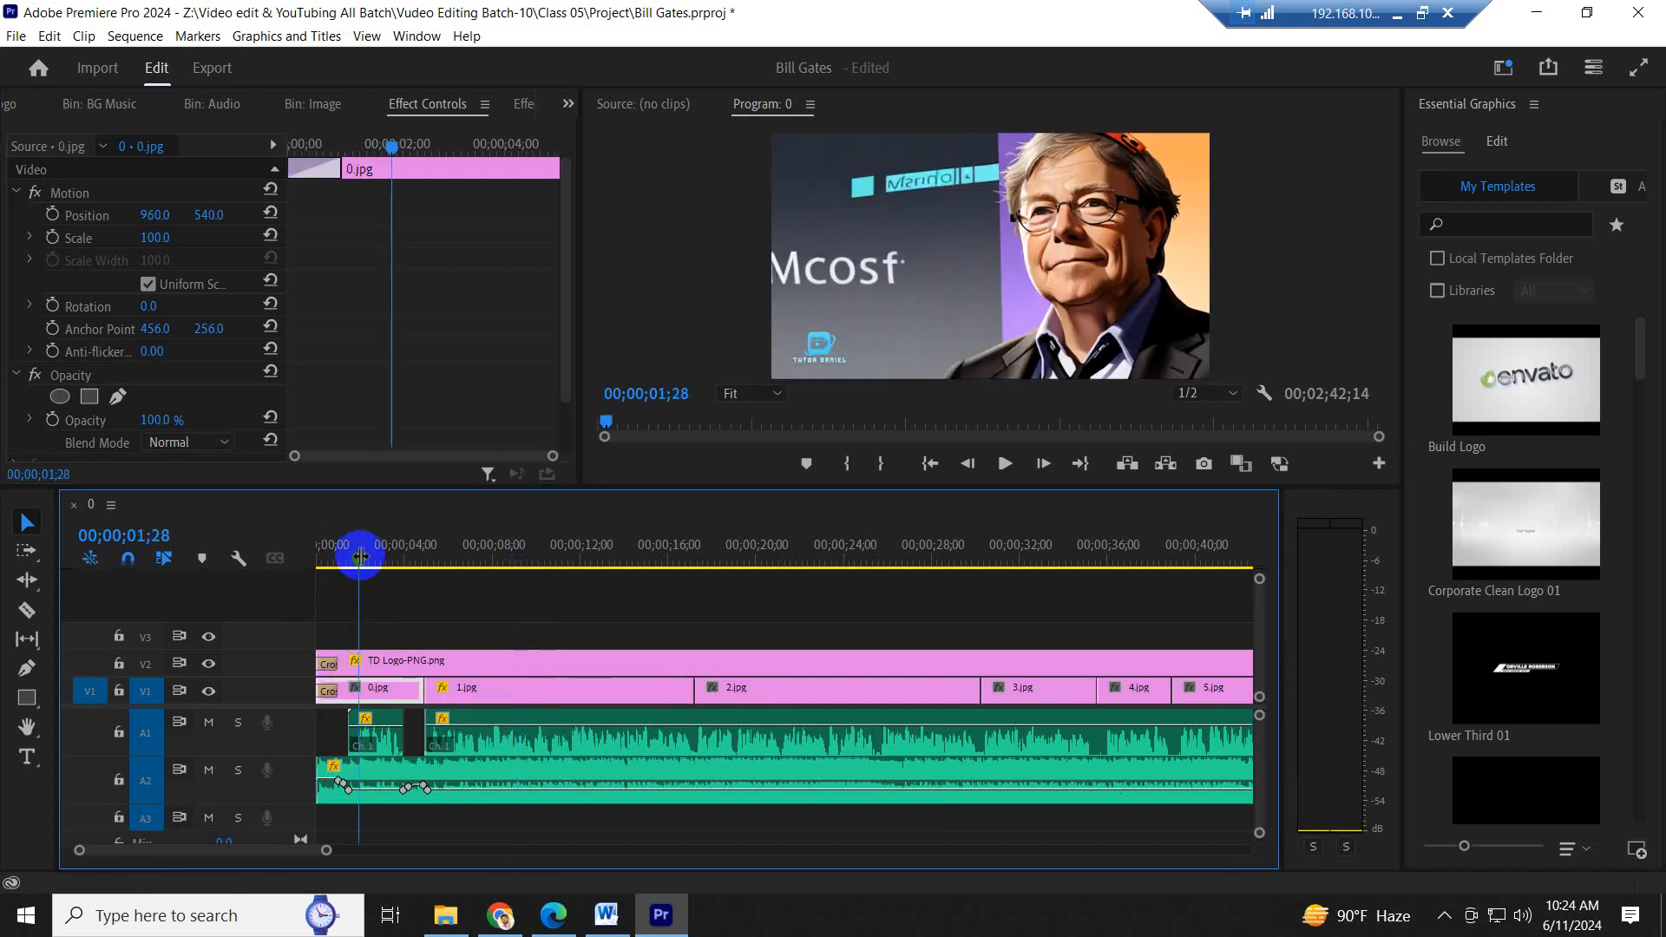
left_click(388, 698)
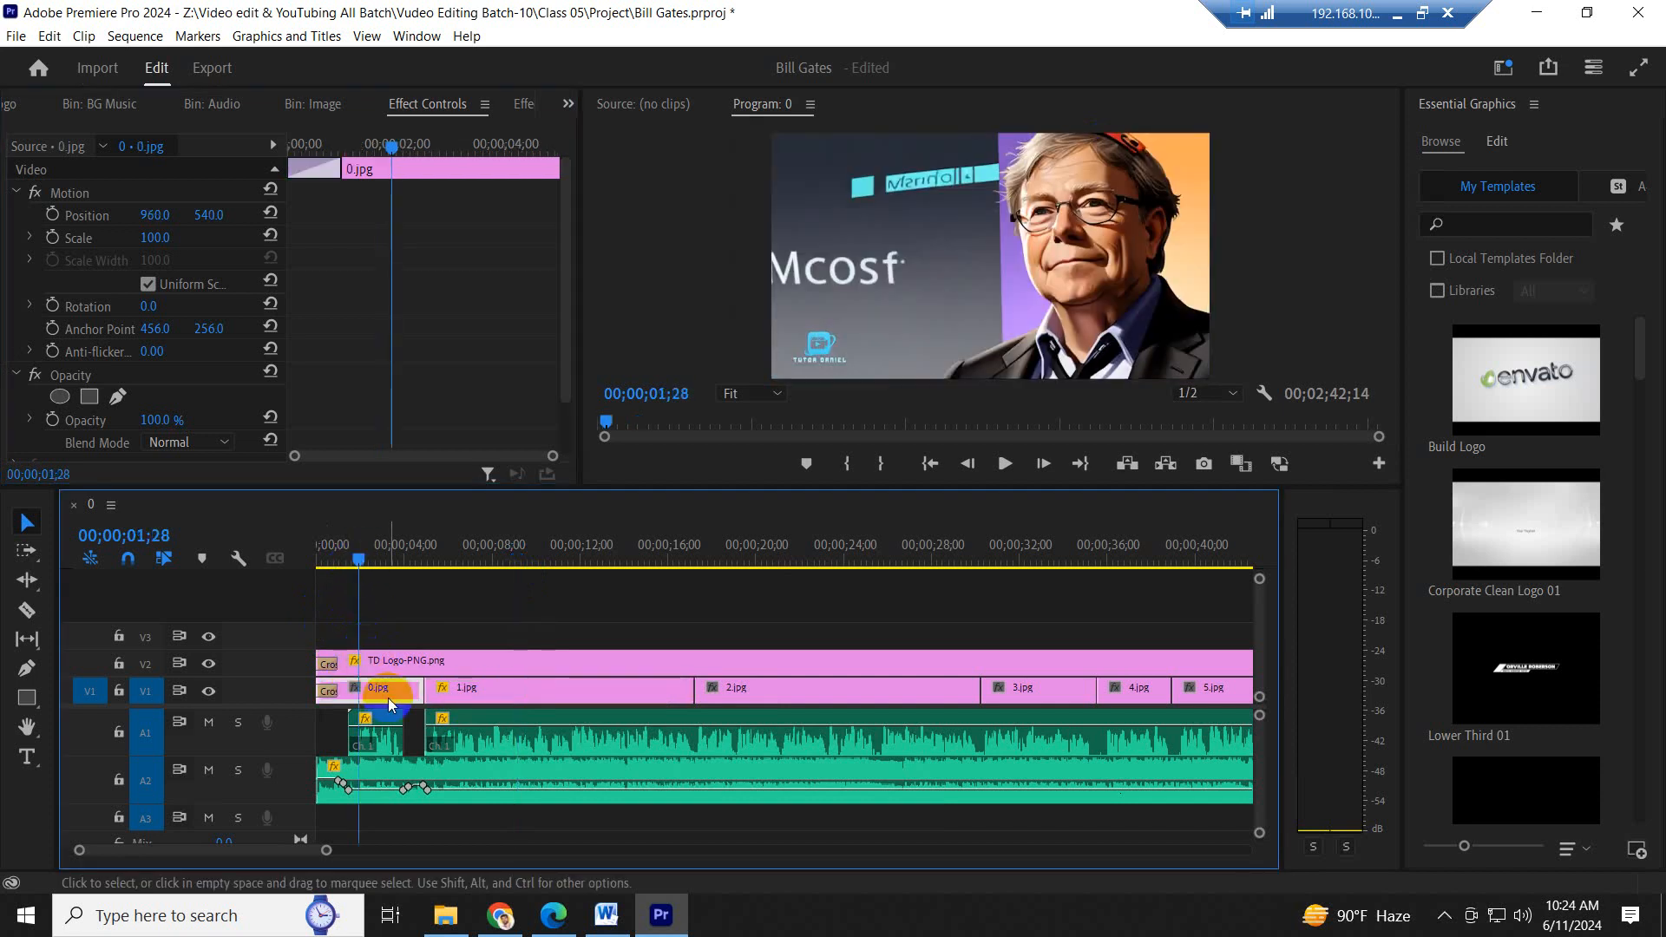
- Enable scale and position keyframing on 1.jpg at 00;00;08;27
left_click(512, 559)
left_click(559, 685)
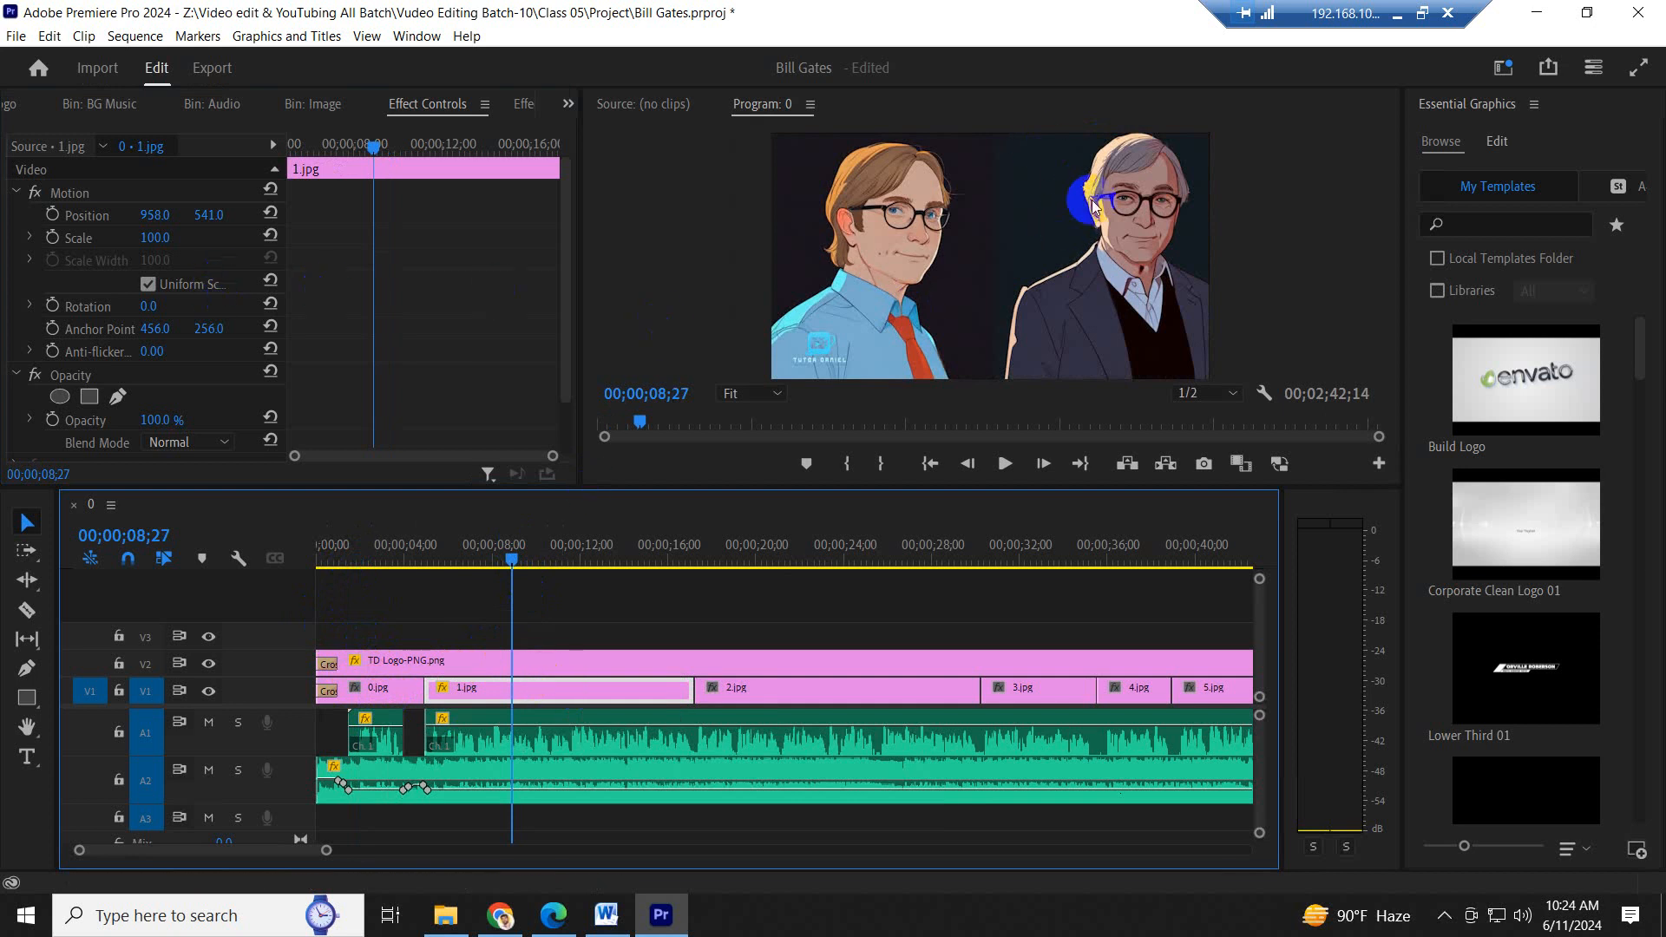
left_click(53, 238)
left_click(52, 214)
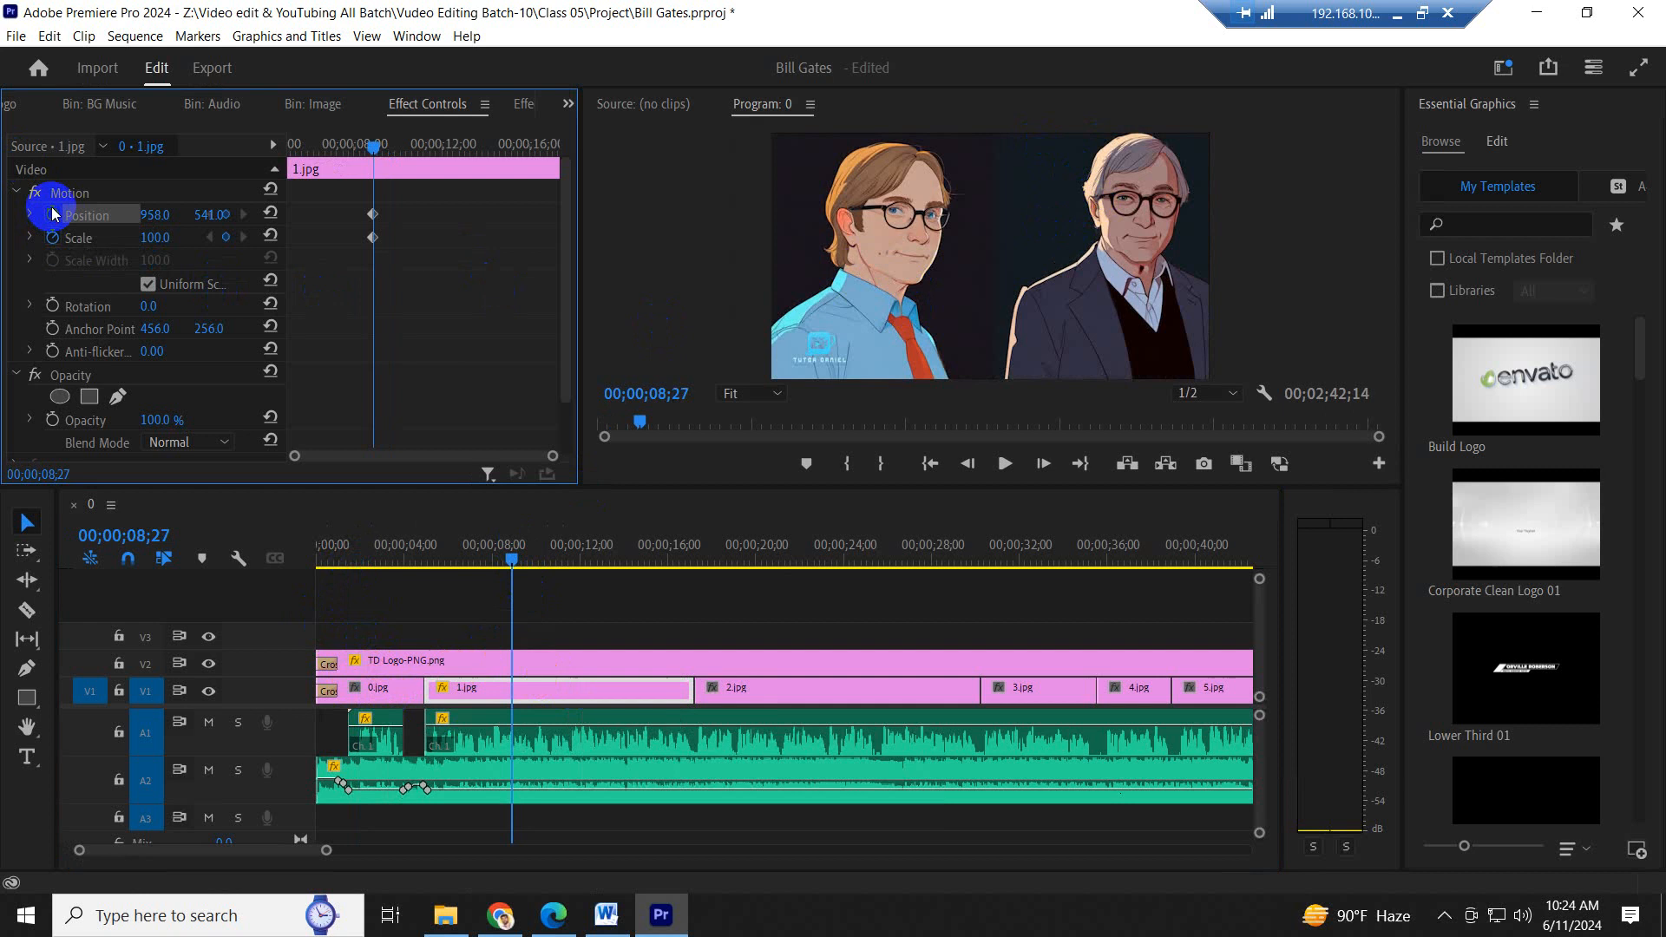
- Delete 1.jpg's scale and position keyframes and turn off their animation
left_click_drag(441, 266, 348, 189)
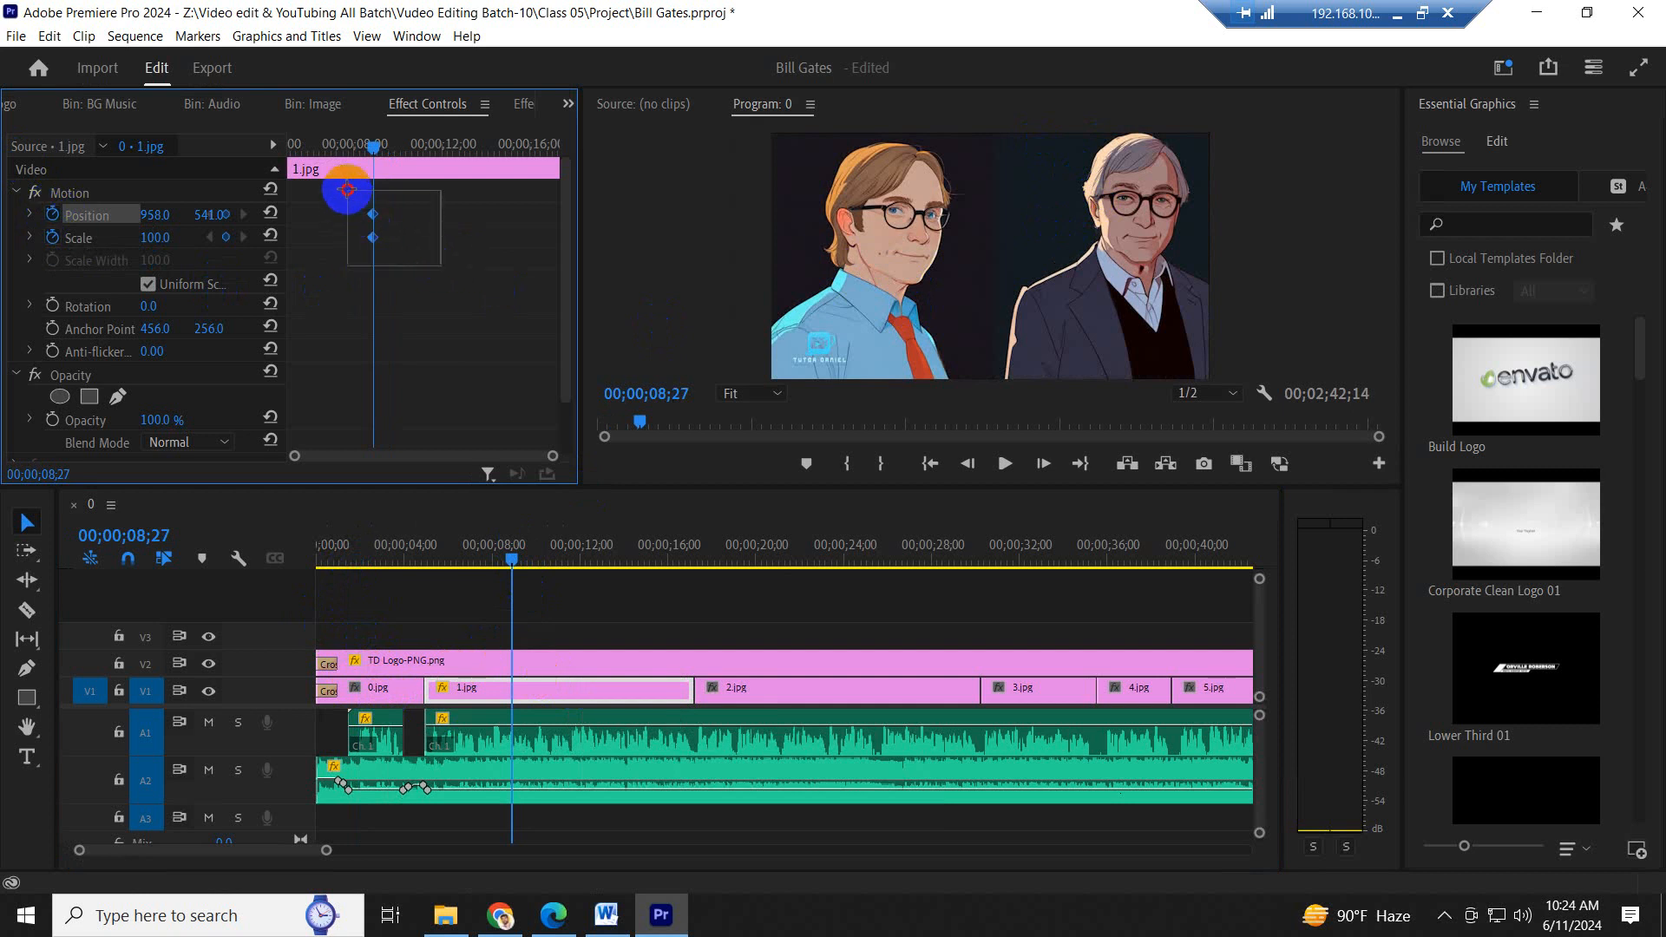
left_click_drag(348, 189, 350, 196)
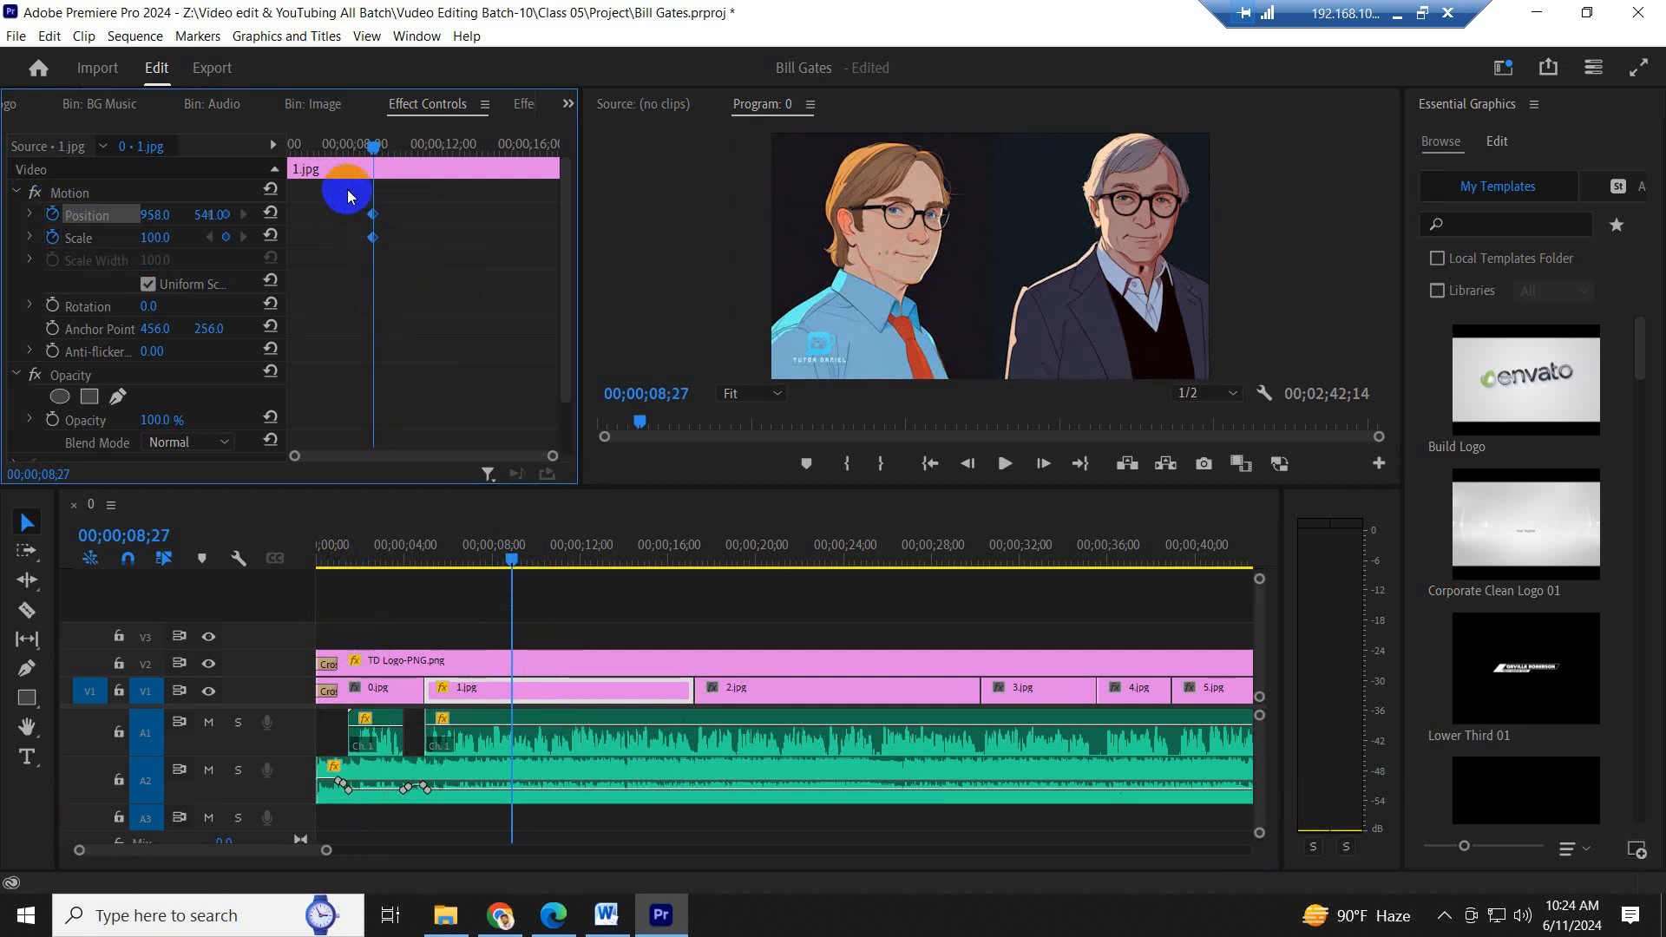
key("Delete")
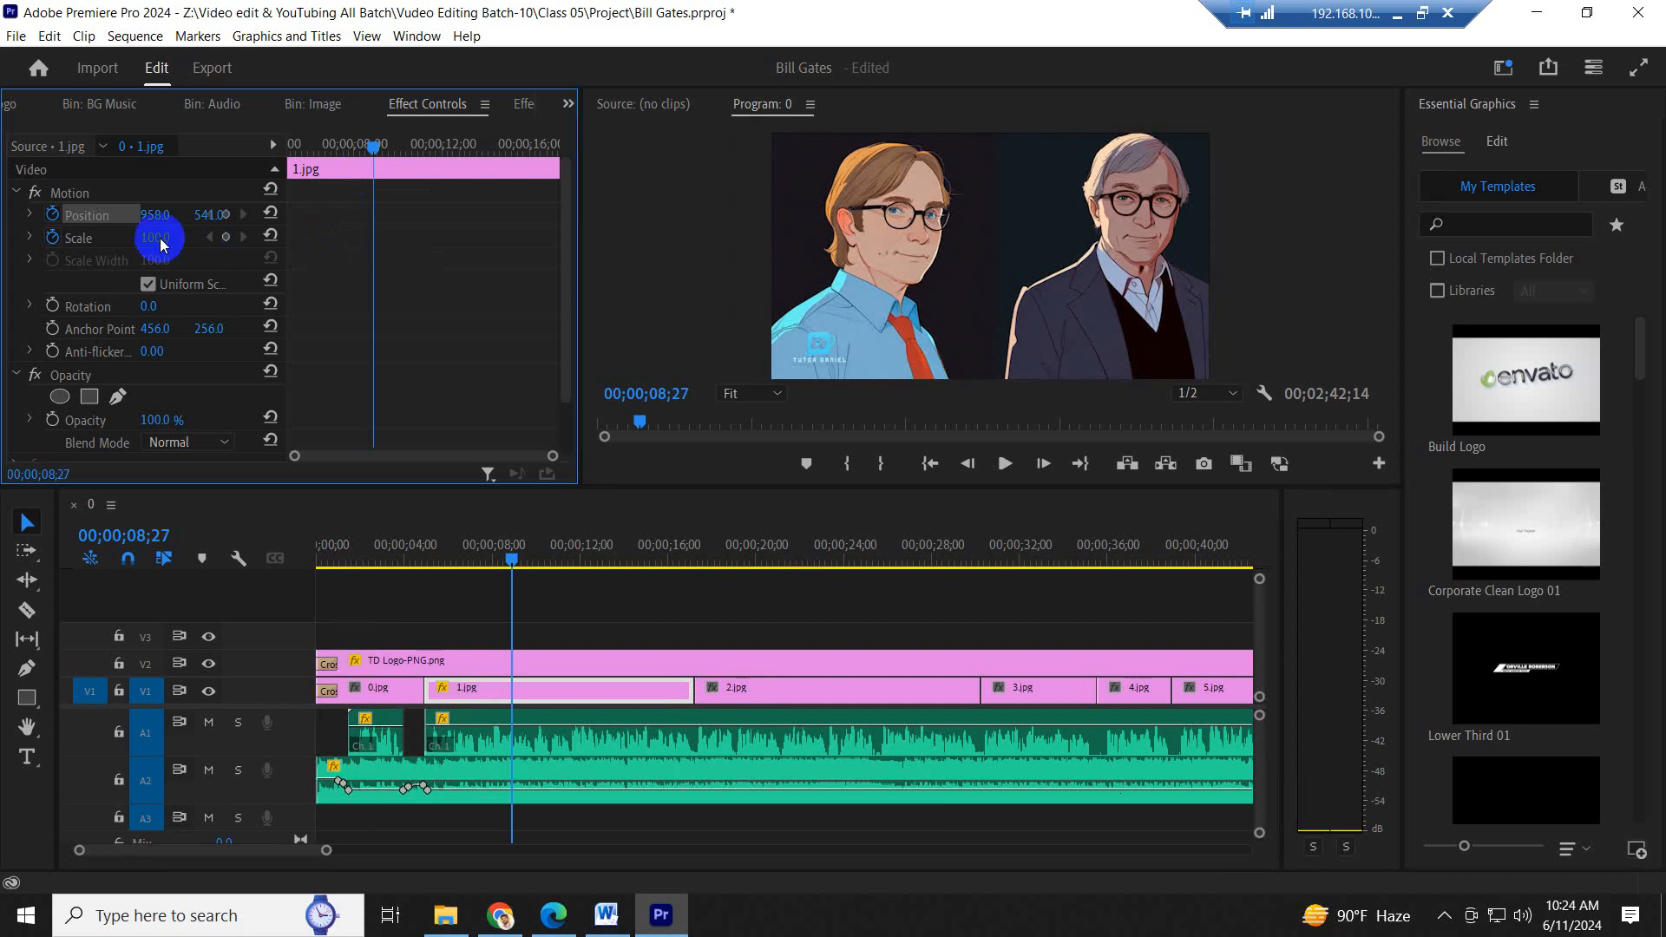
left_click(58, 240)
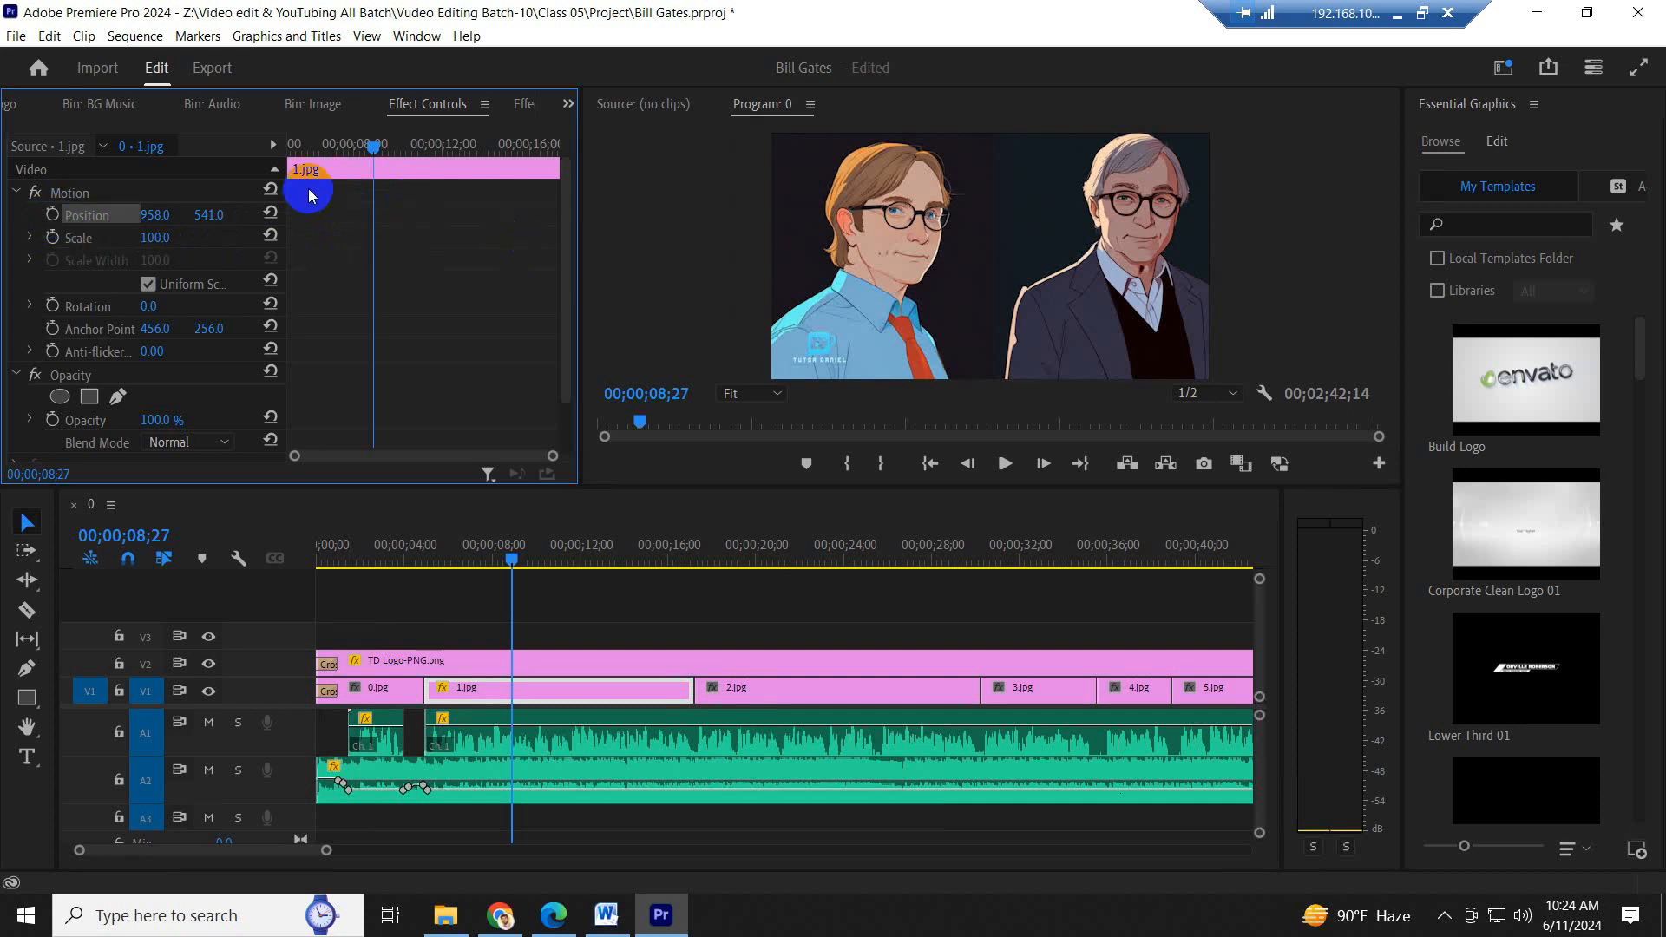
- Add starting scale and position keyframes to 1.jpg at 00;00;06;00
left_click(325, 149)
mouse_move(326, 149)
left_mouse_down()
mouse_move(428, 149)
mouse_move(320, 144)
left_mouse_up()
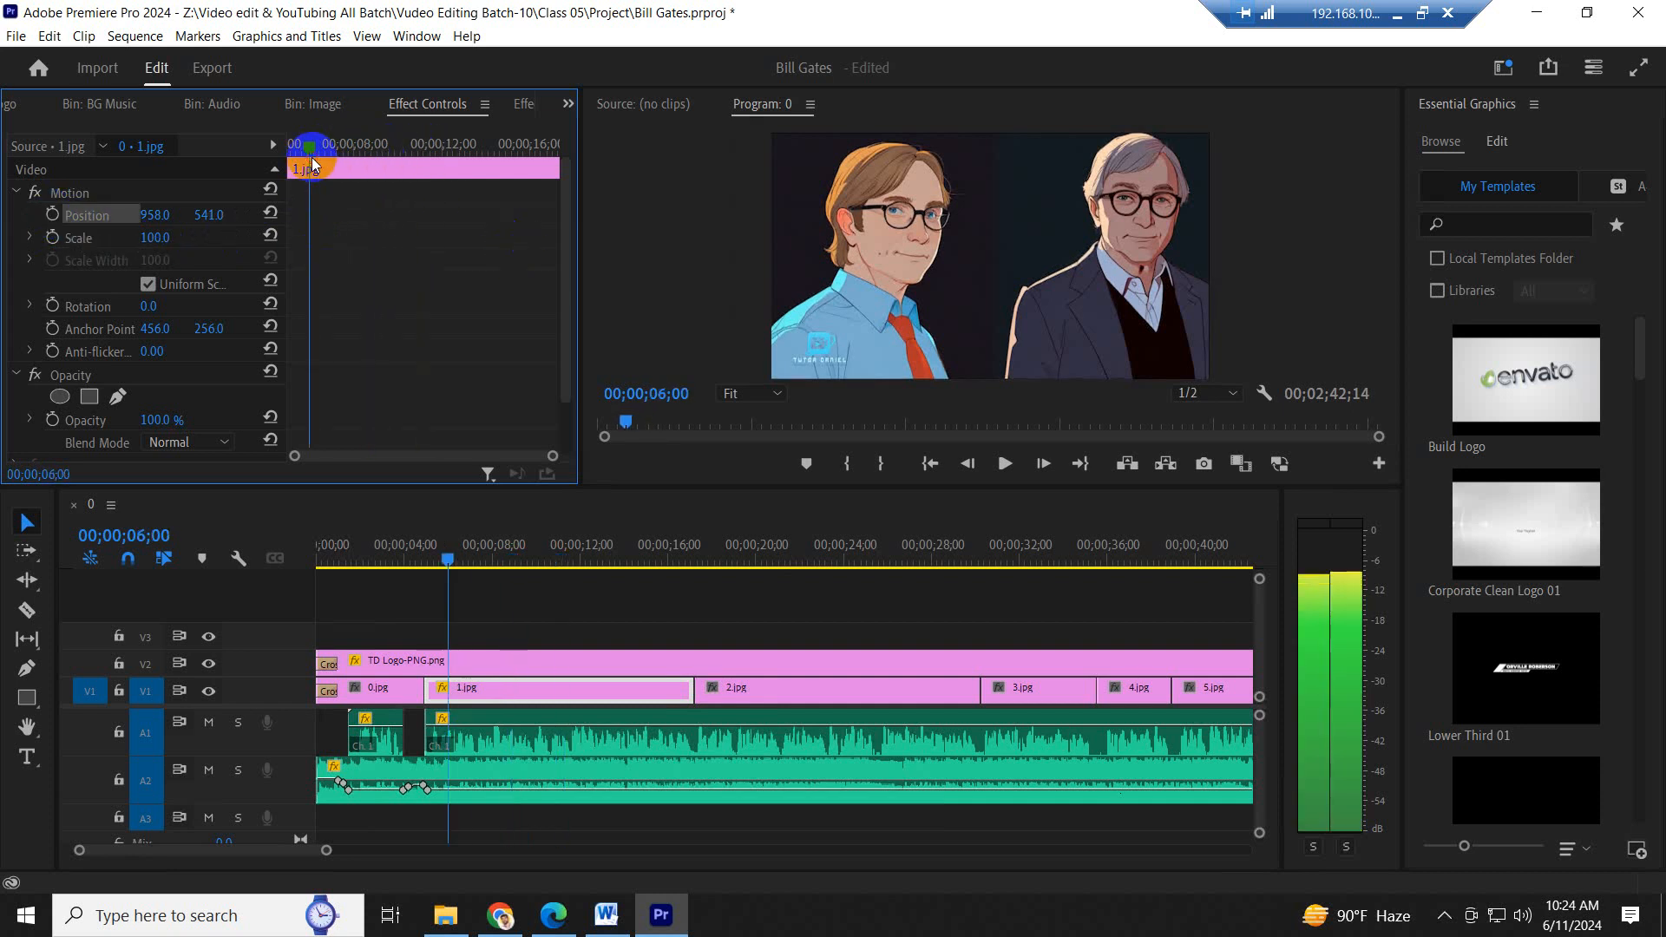
left_click(53, 237)
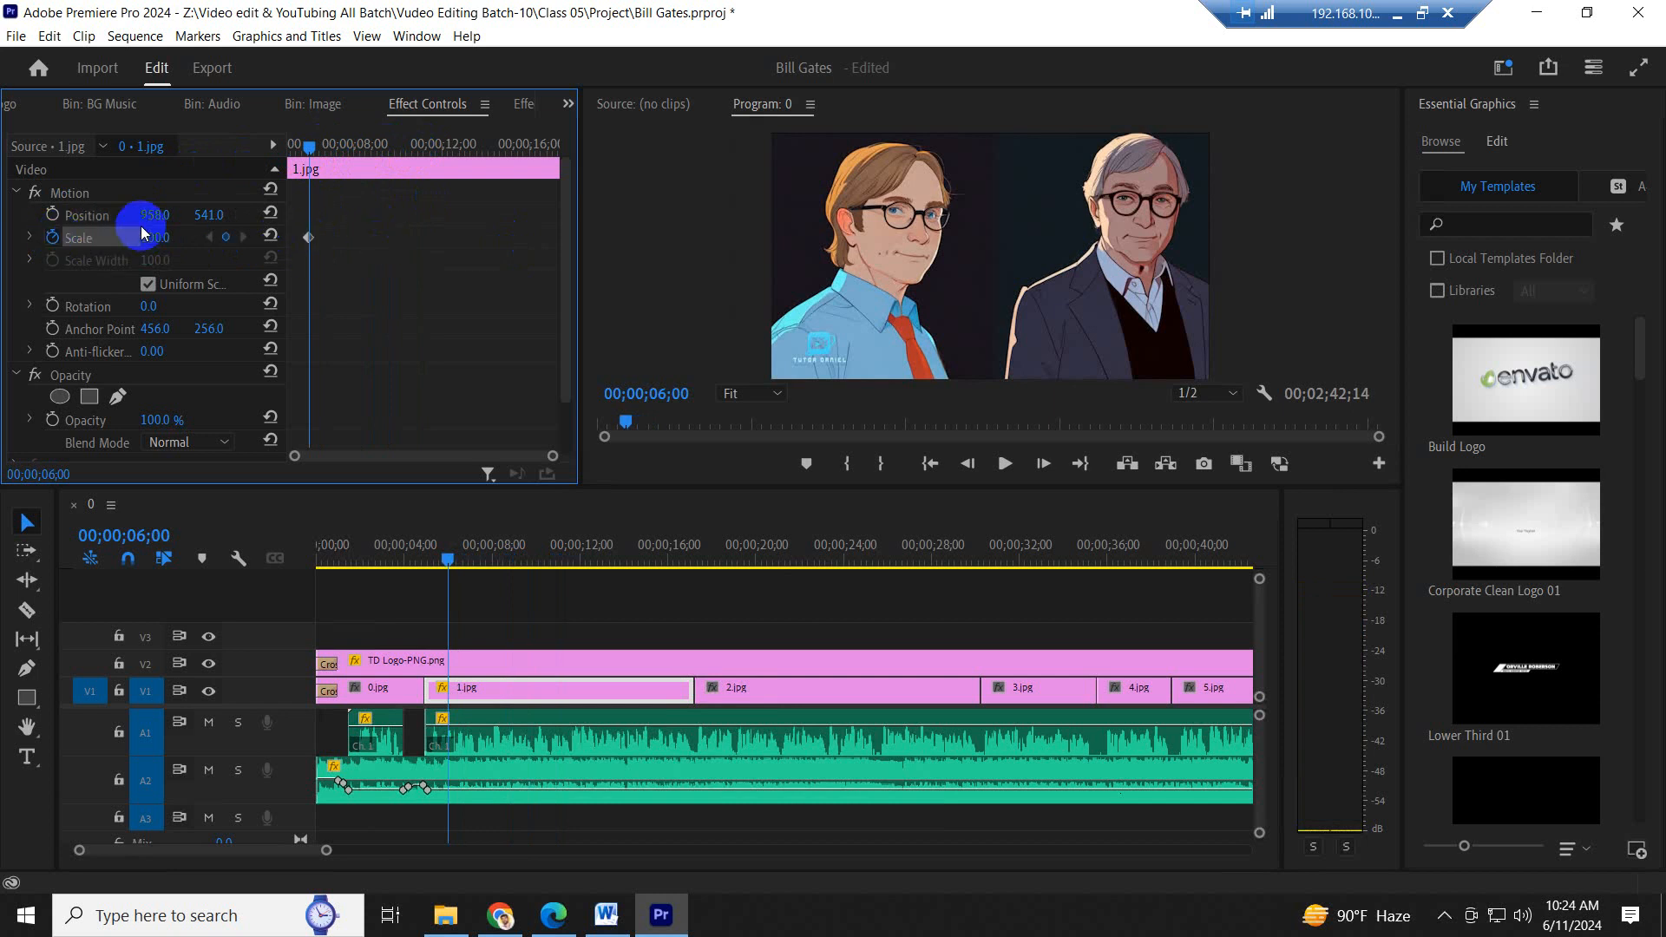
left_click(53, 215)
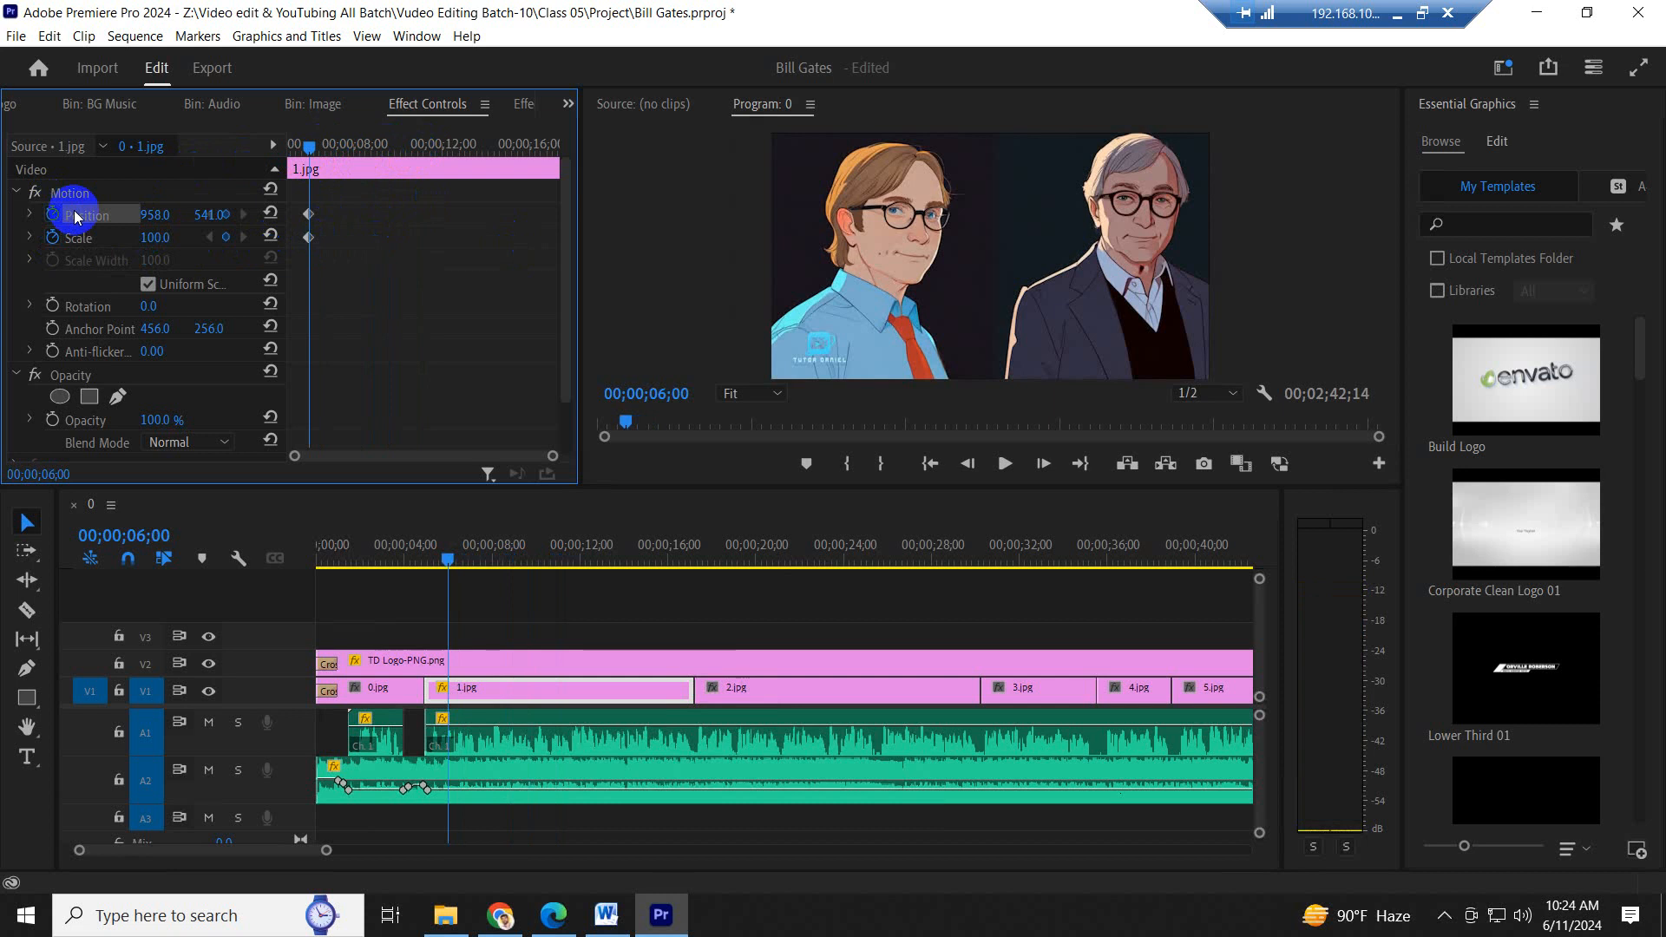
- Place the playhead at 00;00;07;28 and move both 1.jpg keyframes to the start of the clip
left_click(352, 147)
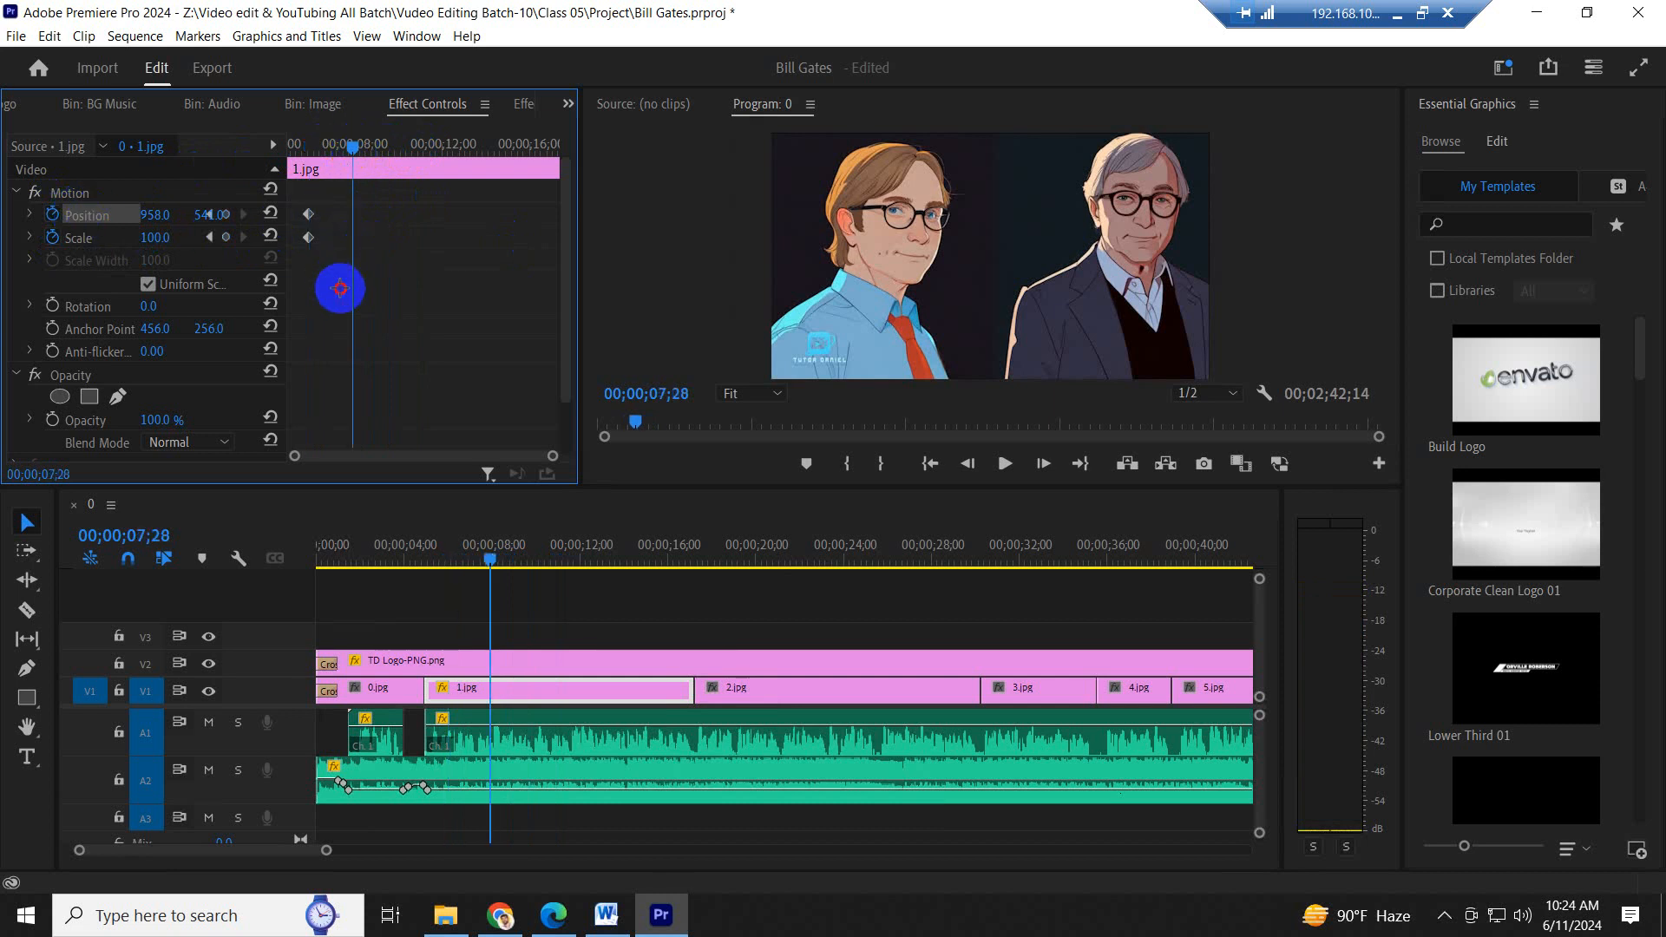
left_click_drag(340, 288, 291, 206)
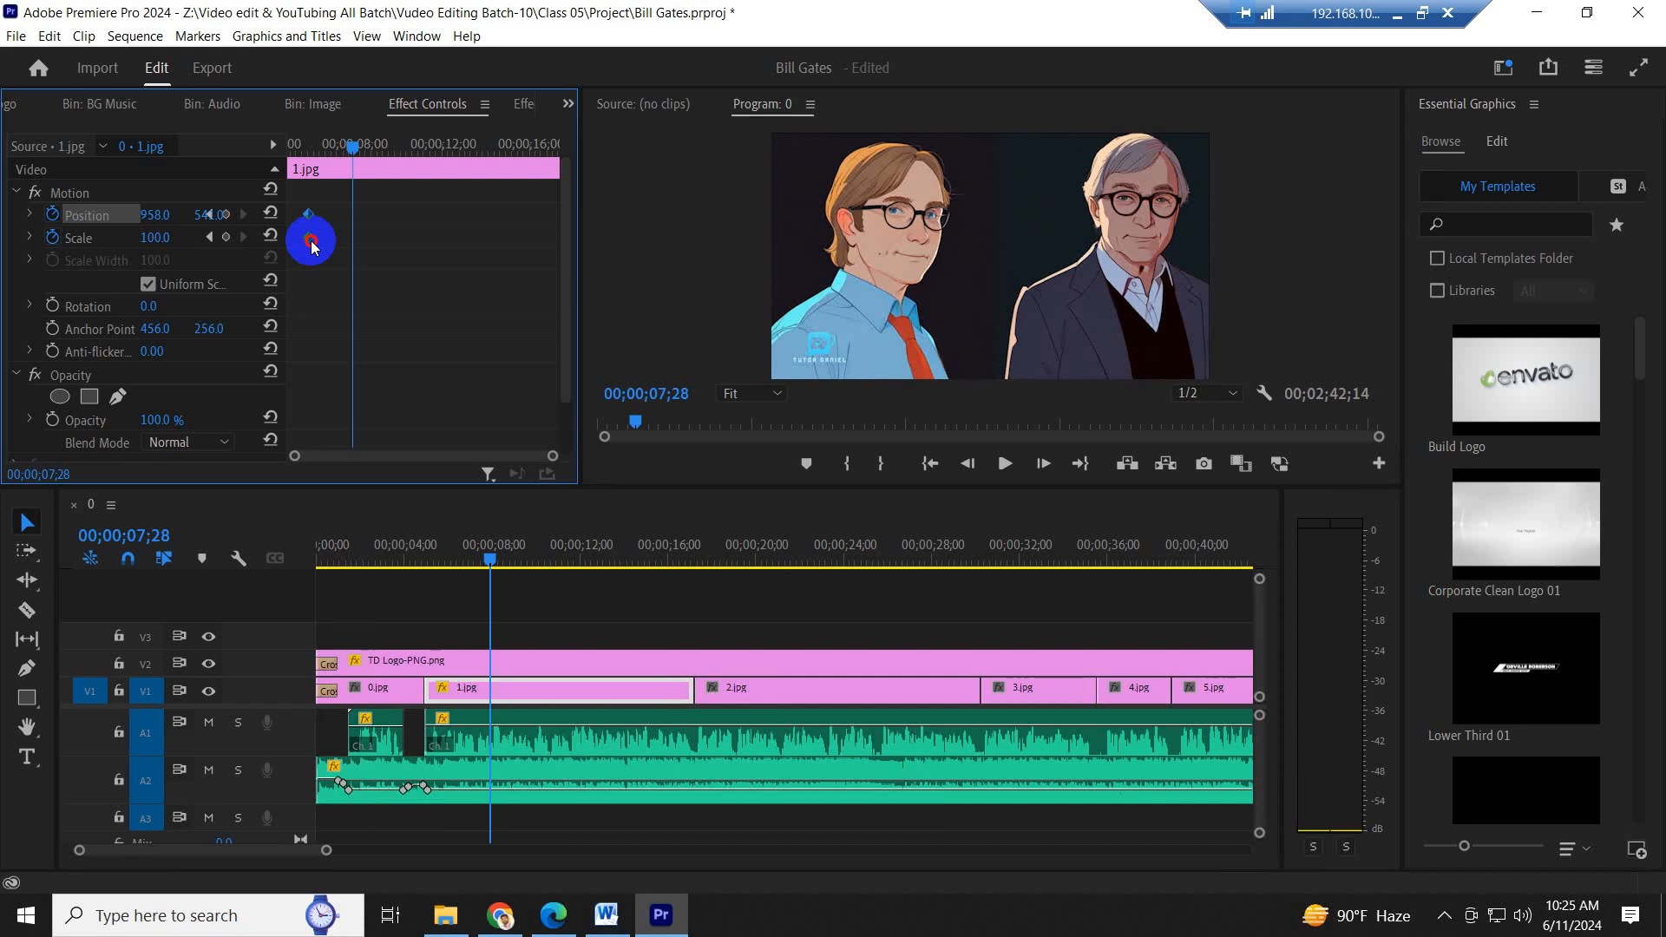
left_click_drag(311, 246, 3, 230)
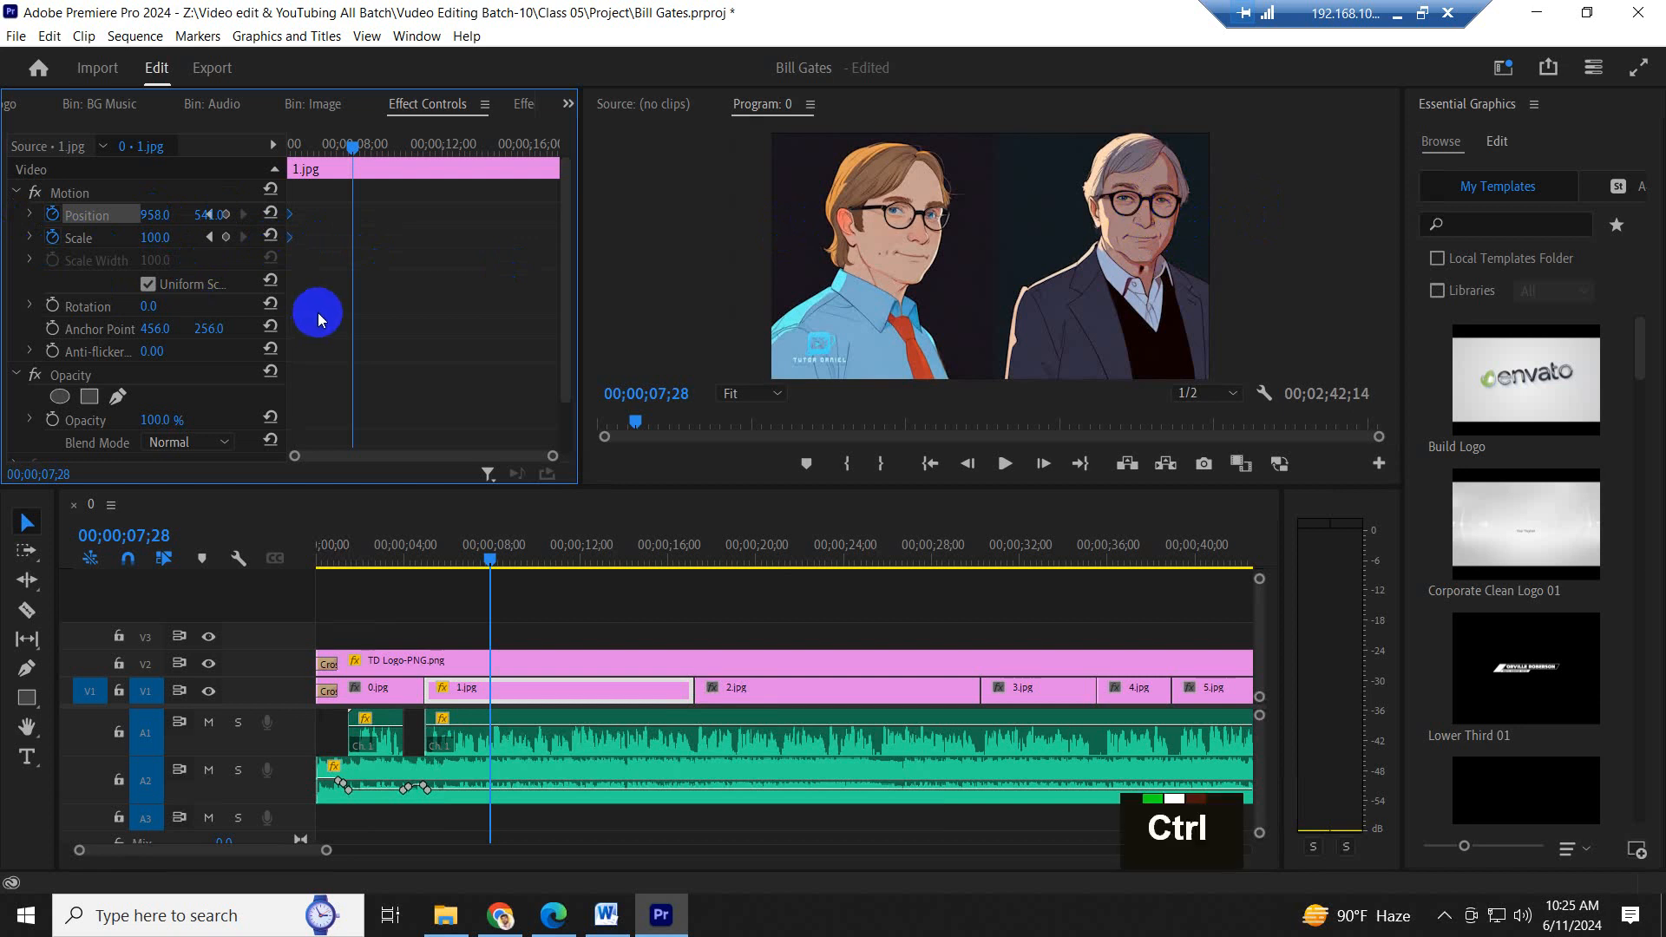
- Undo the keyframe move and the creation of 1.jpg's scale and position keyframes
key("ctrl+z")
key("ctrl+z")
key("ctrl+z")
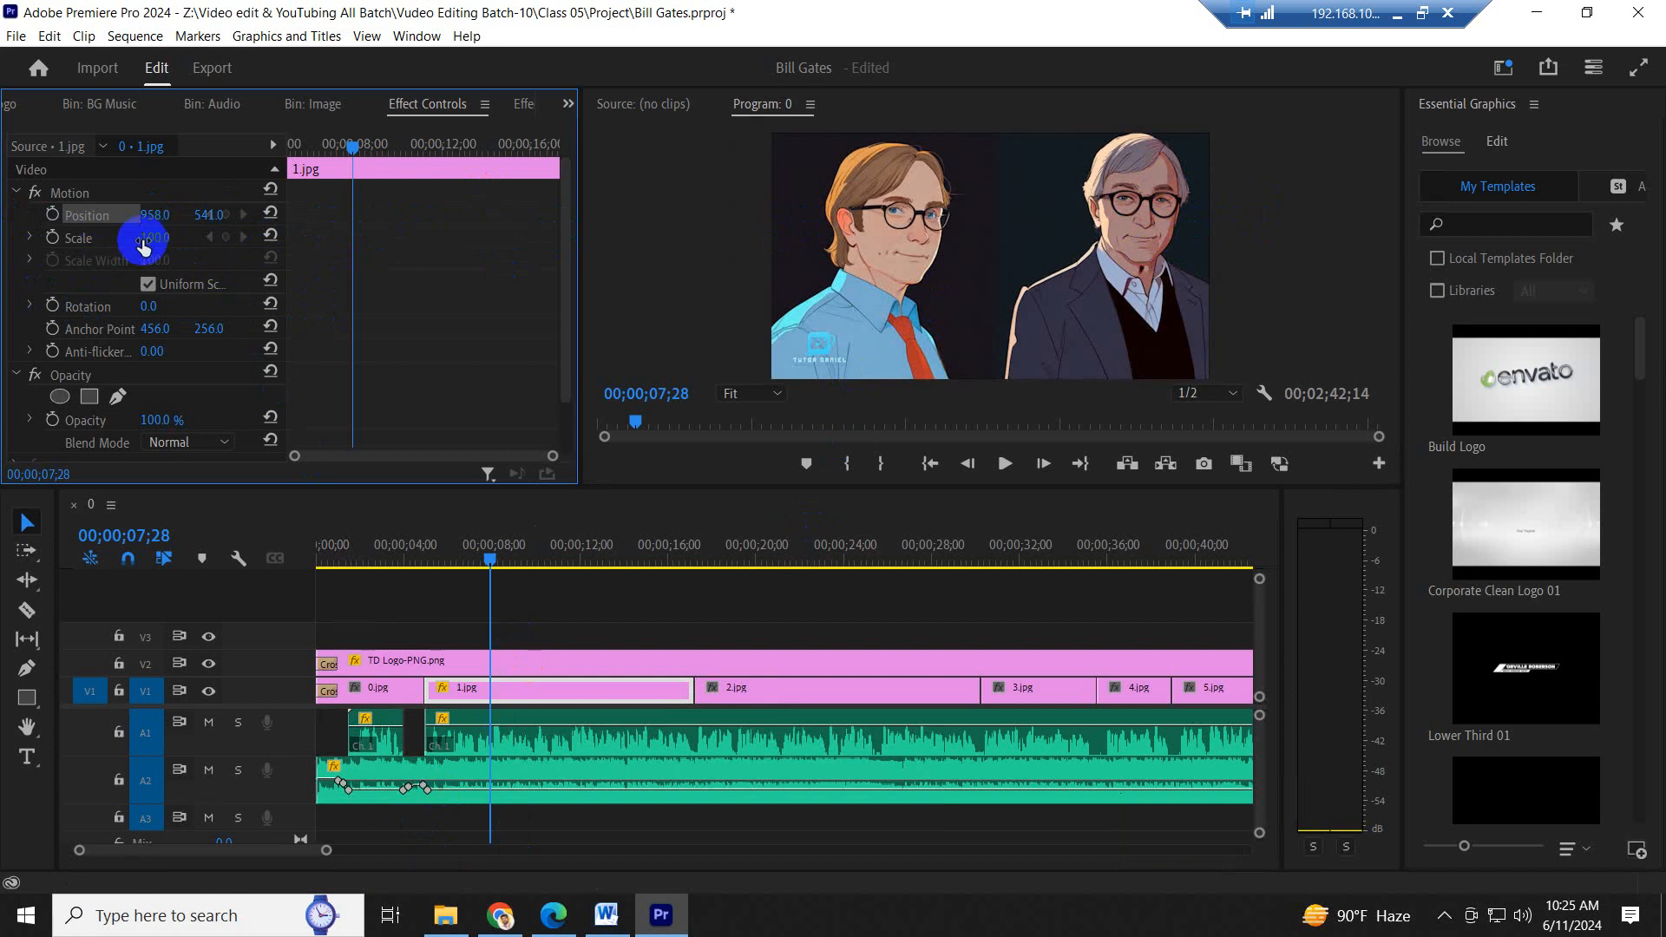
- Add scale and position keyframes to 1.jpg at 00;00;07;28 and move both to the start of the clip
left_click(53, 239)
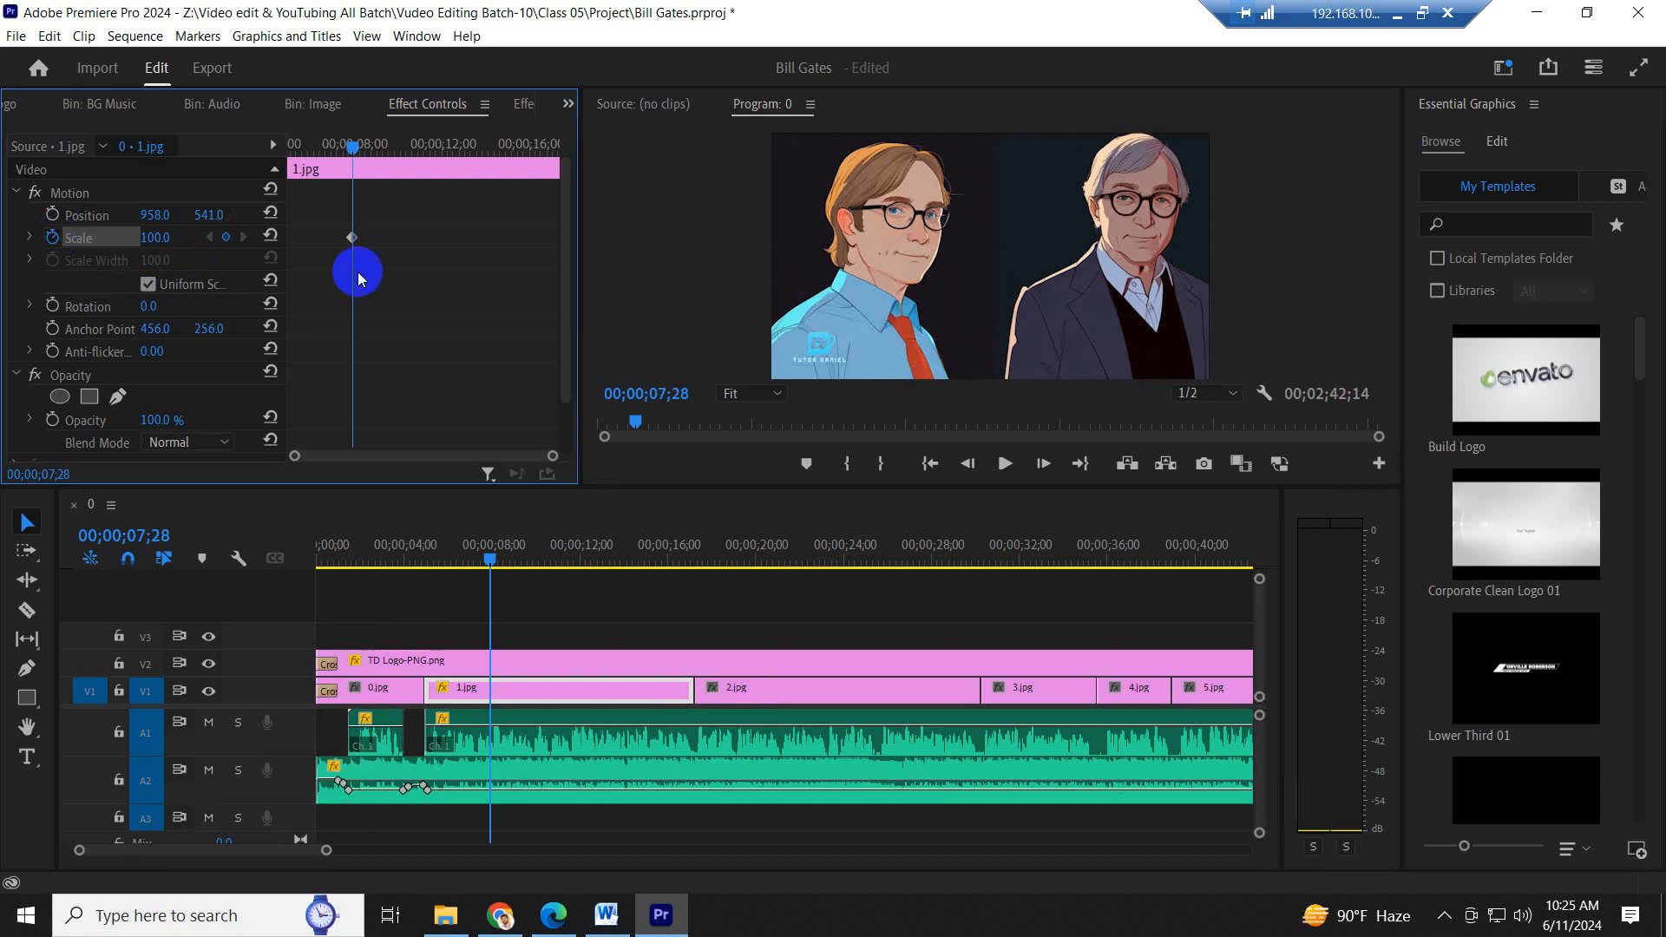
left_click(53, 217)
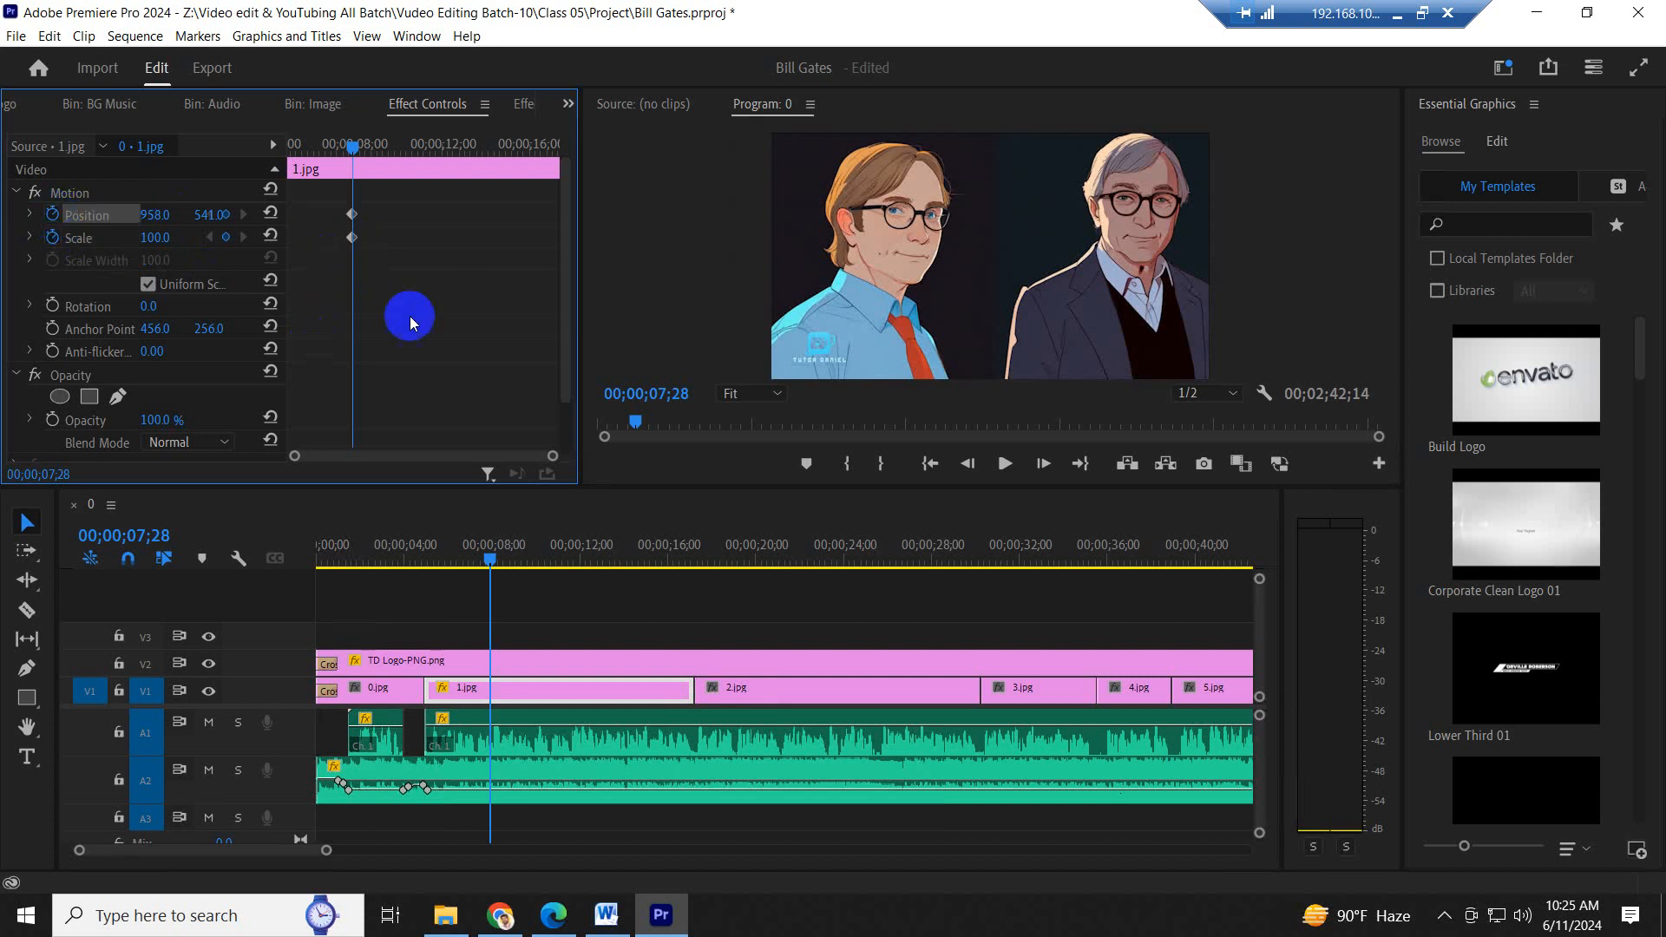
left_click_drag(415, 303, 323, 192)
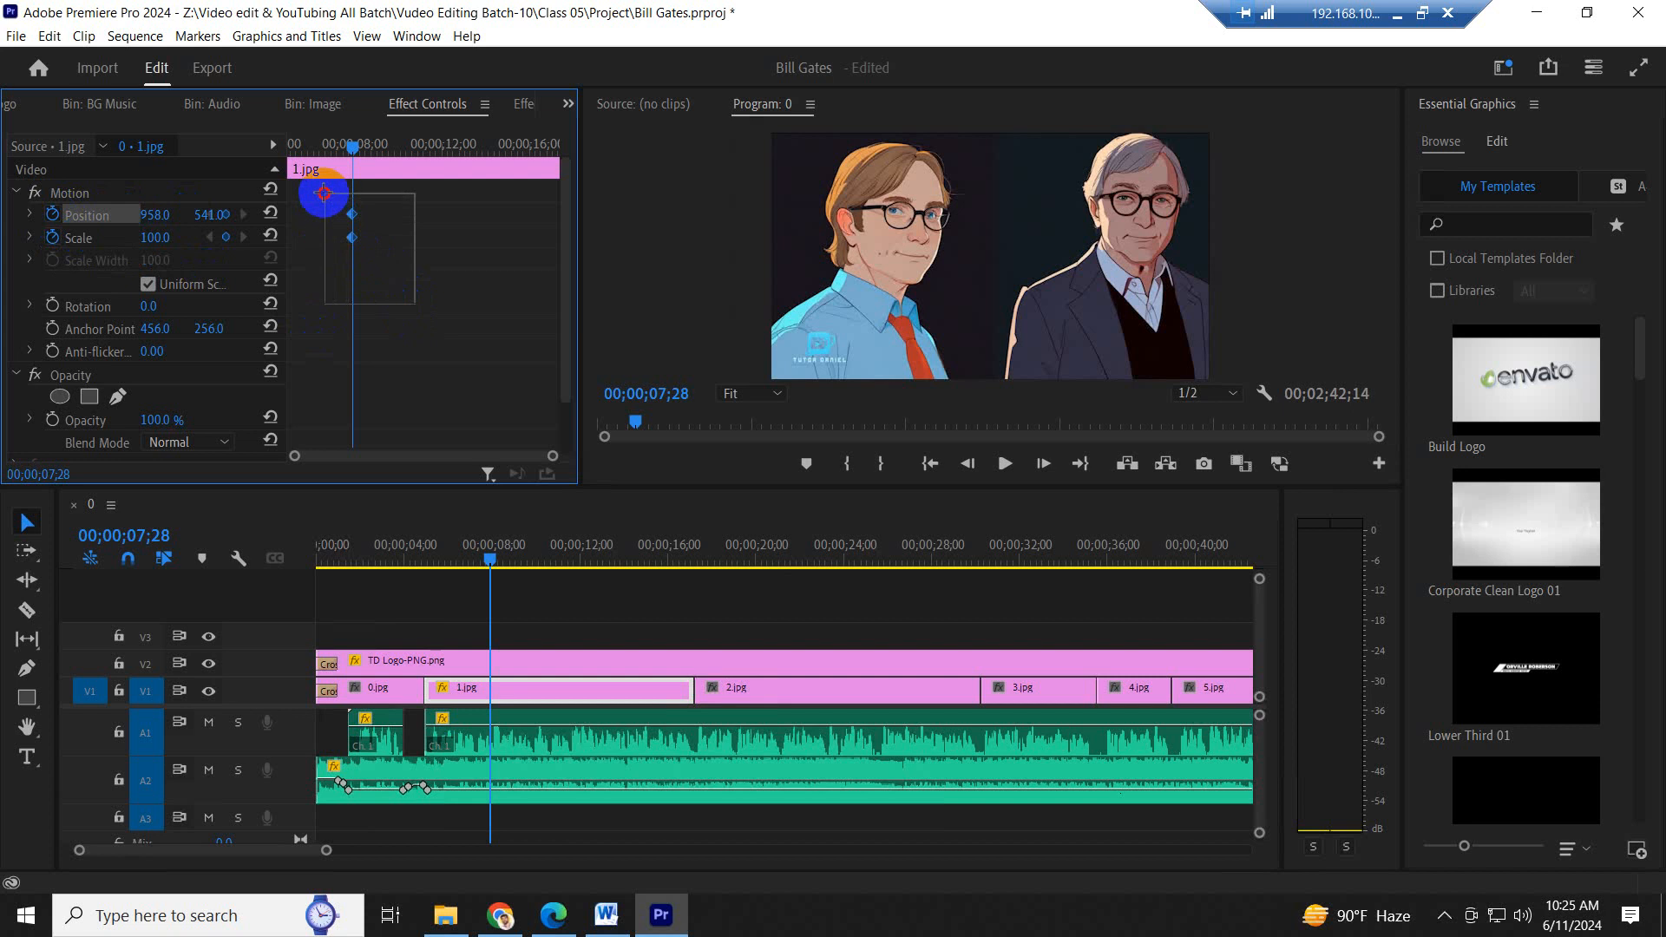
left_click(424, 283)
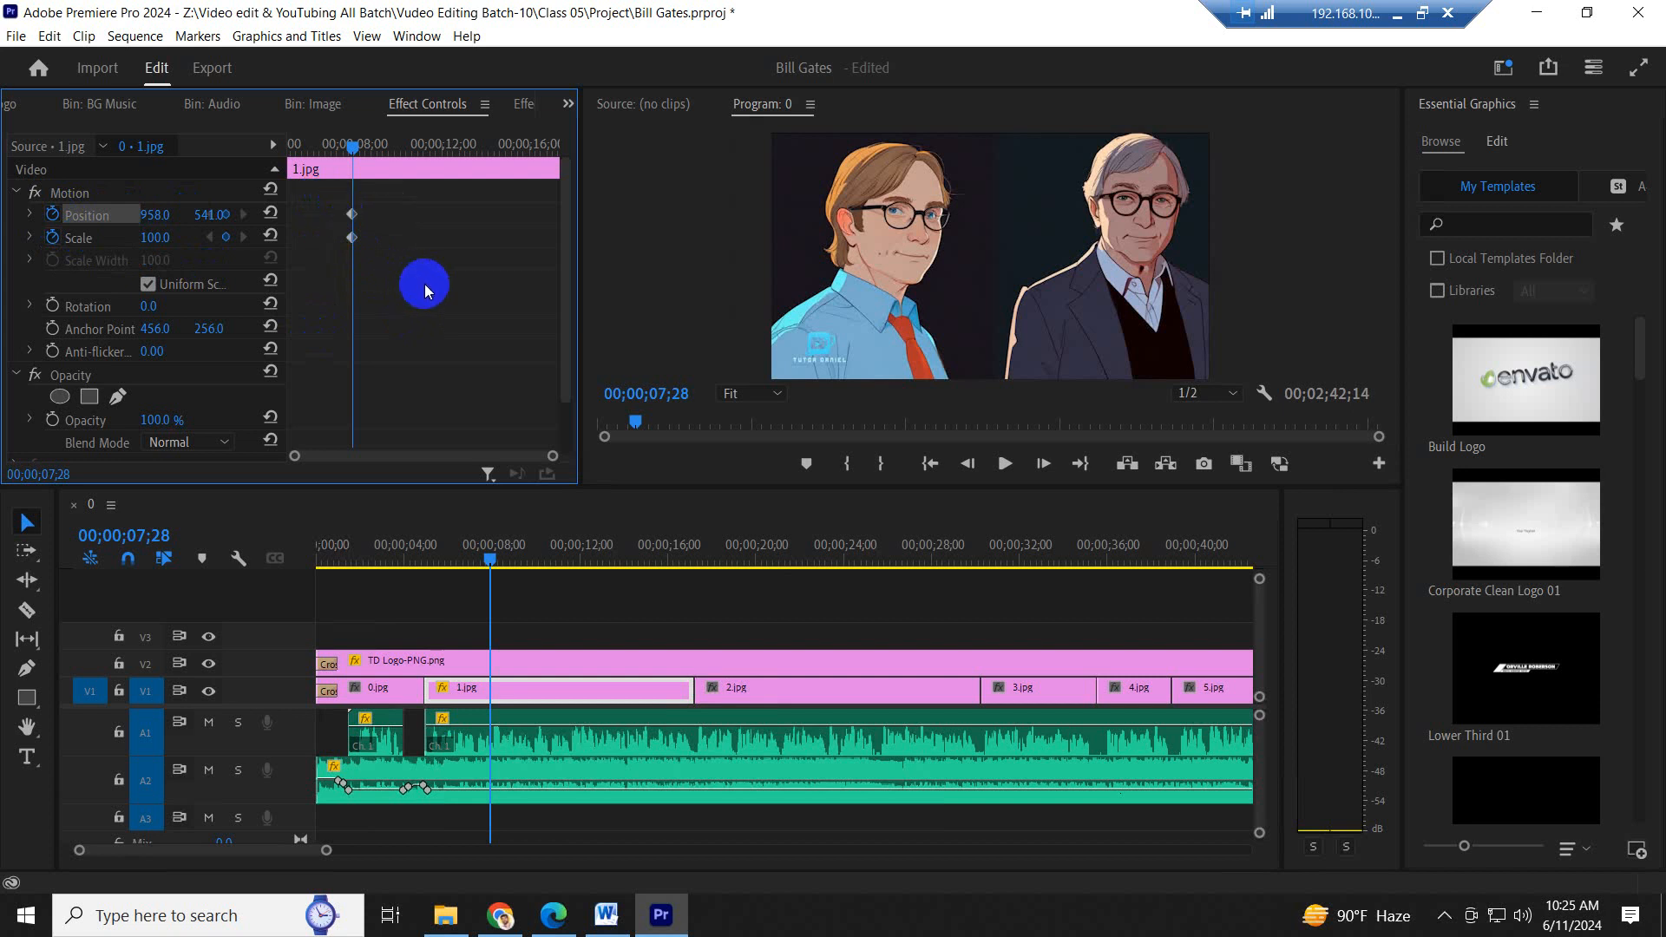
left_click_drag(441, 266, 328, 182)
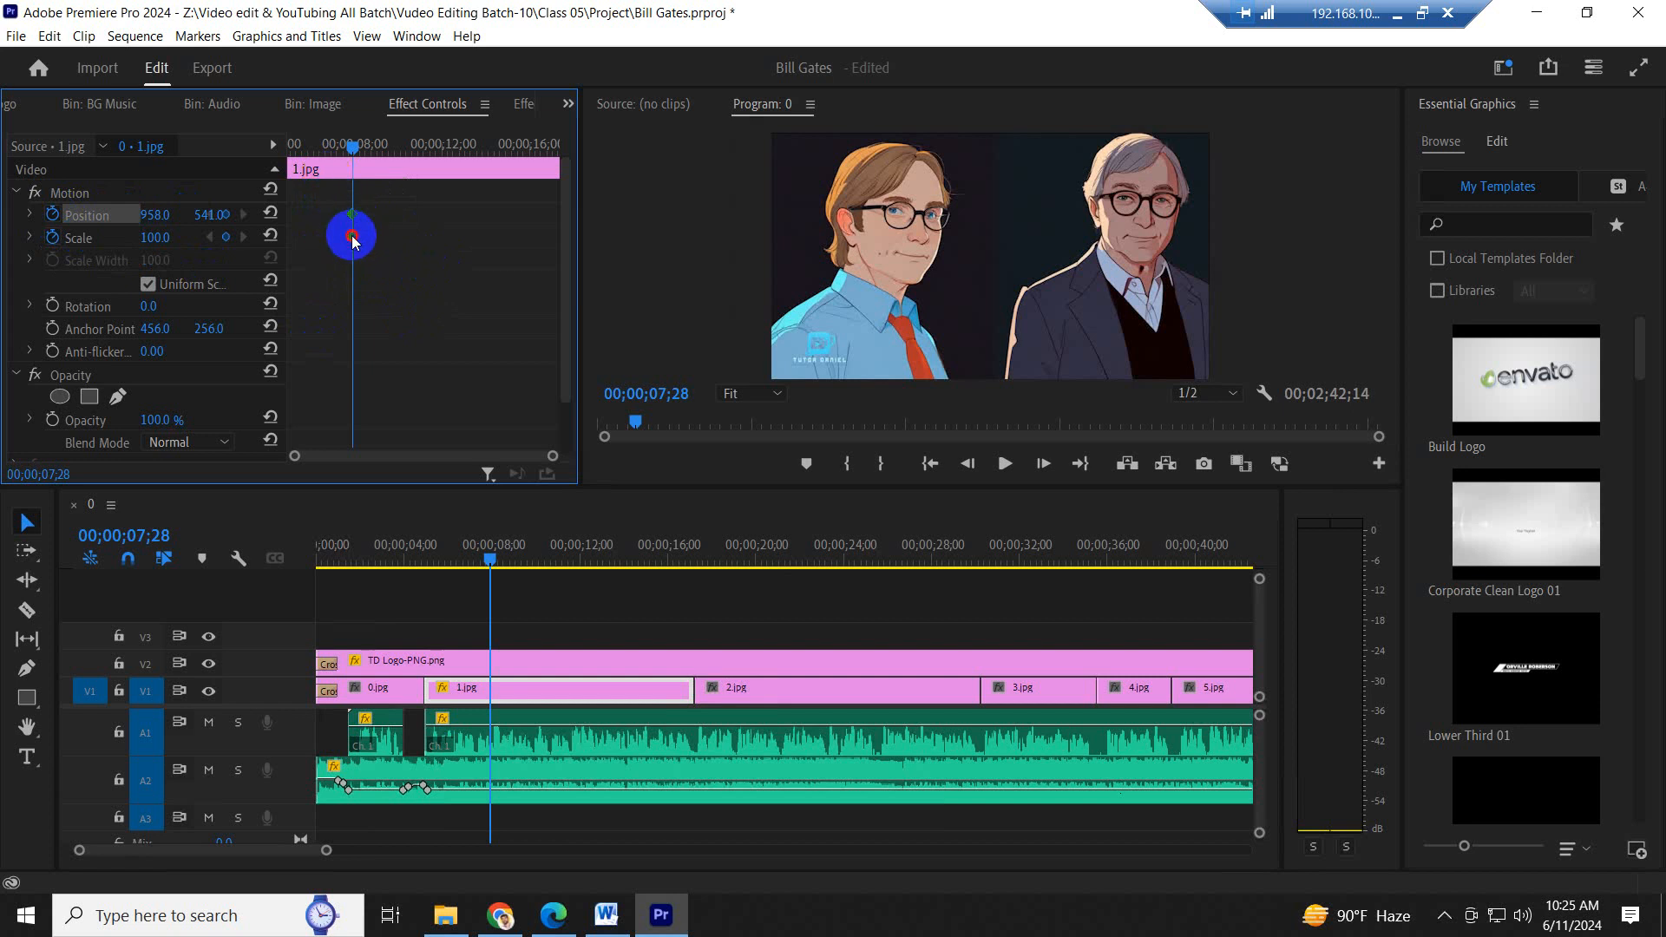
left_click_drag(352, 240, 72, 240)
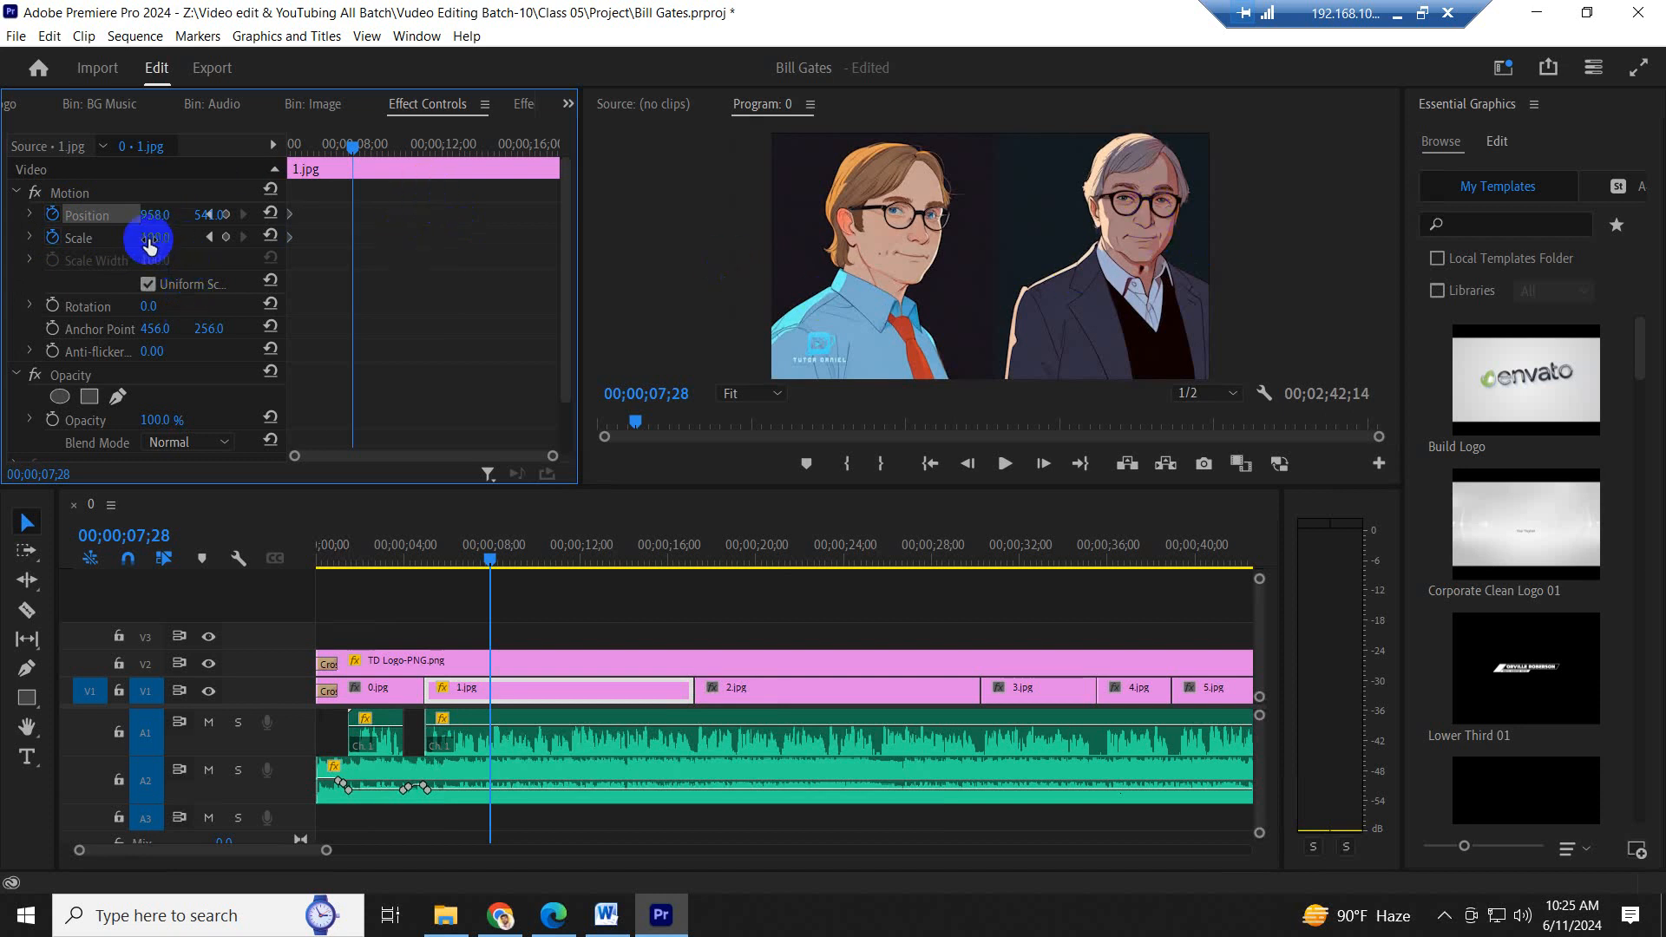
- Keyframe 1.jpg at scale 170 and horizontal position 297, shifted down to frame the grey-haired man, and move these keyframes to the clip's end
left_click_drag(151, 239, 224, 231)
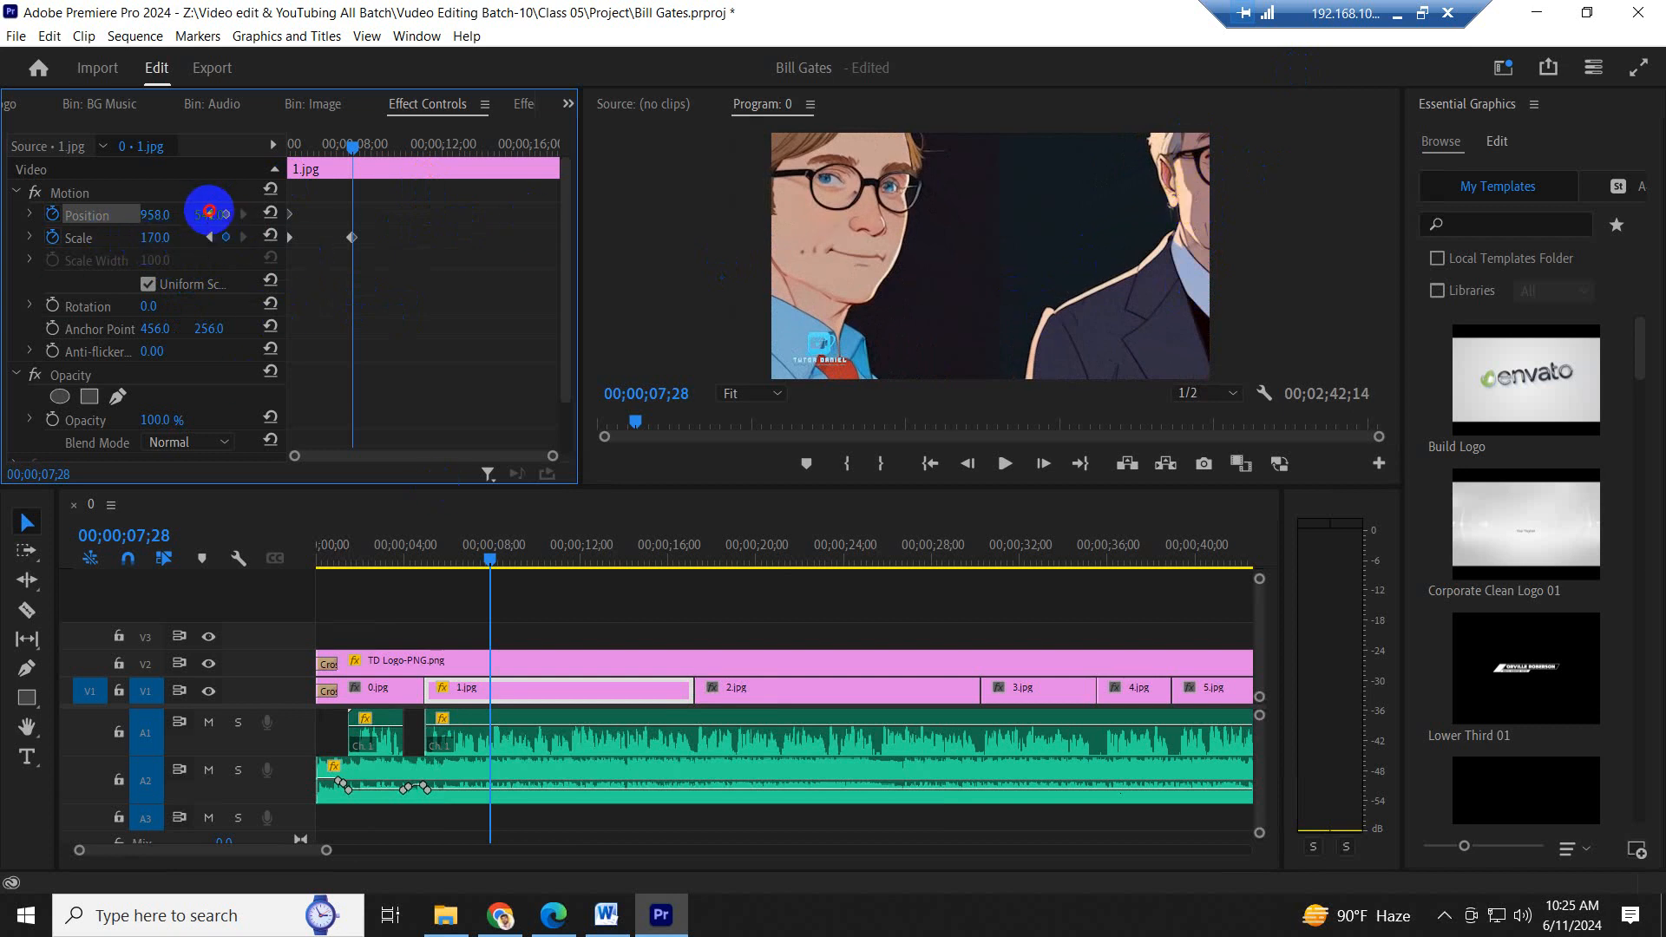
left_click_drag(210, 211, 612, 190)
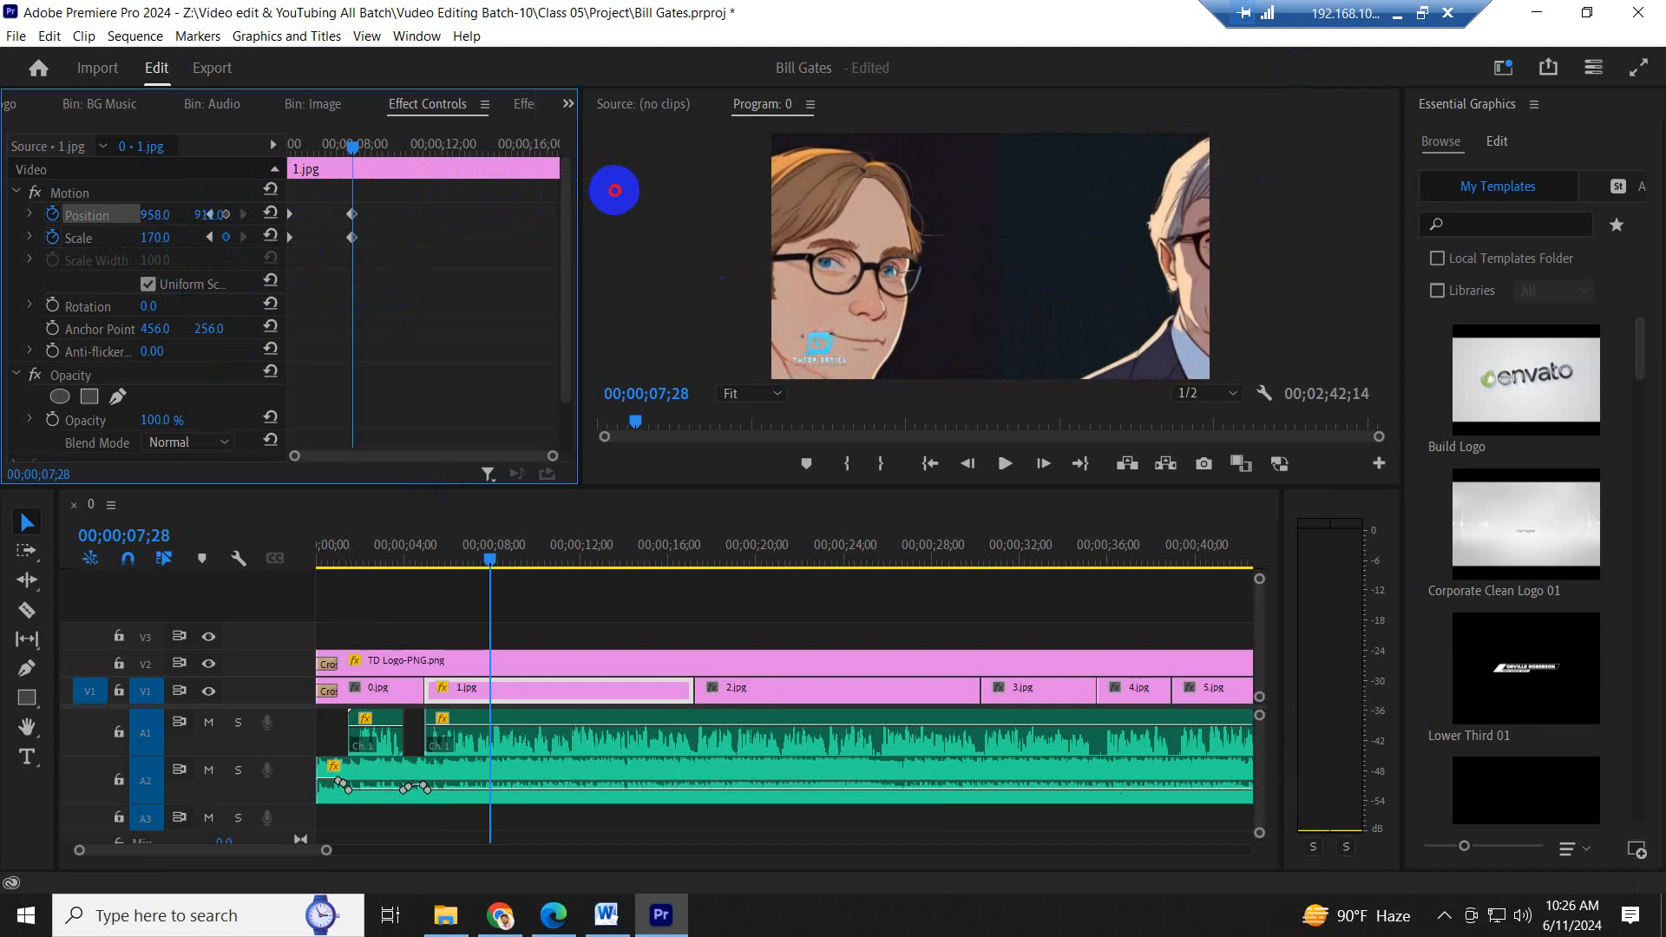
left_click_drag(158, 217, 596, 212)
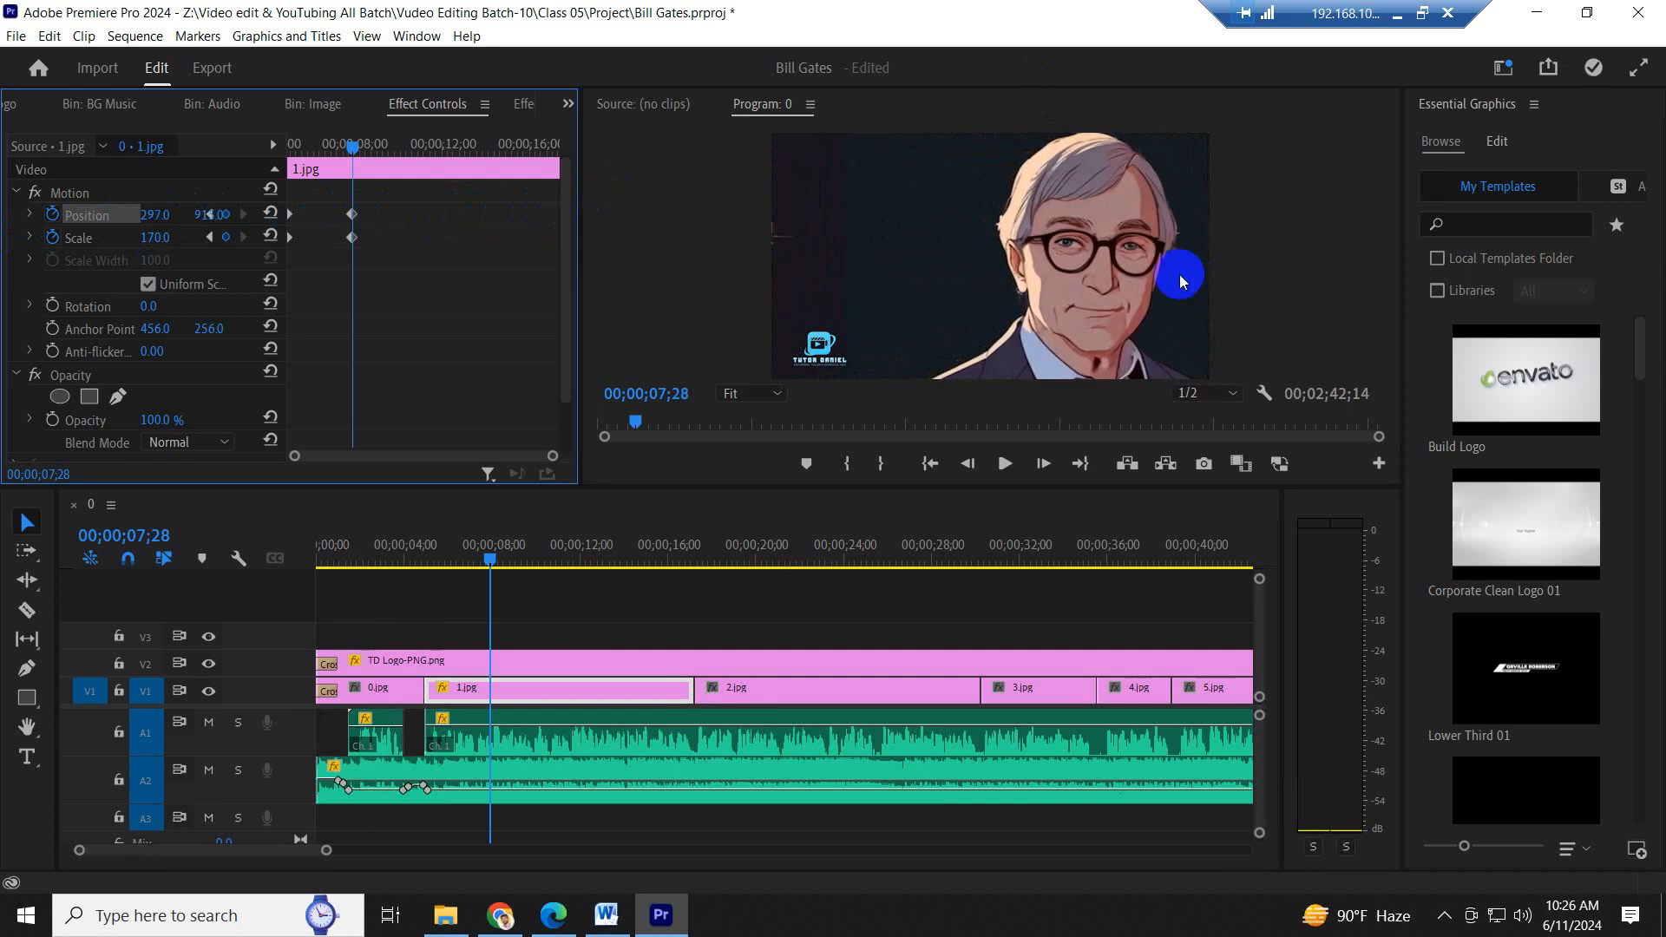
left_click_drag(392, 314, 716, 250)
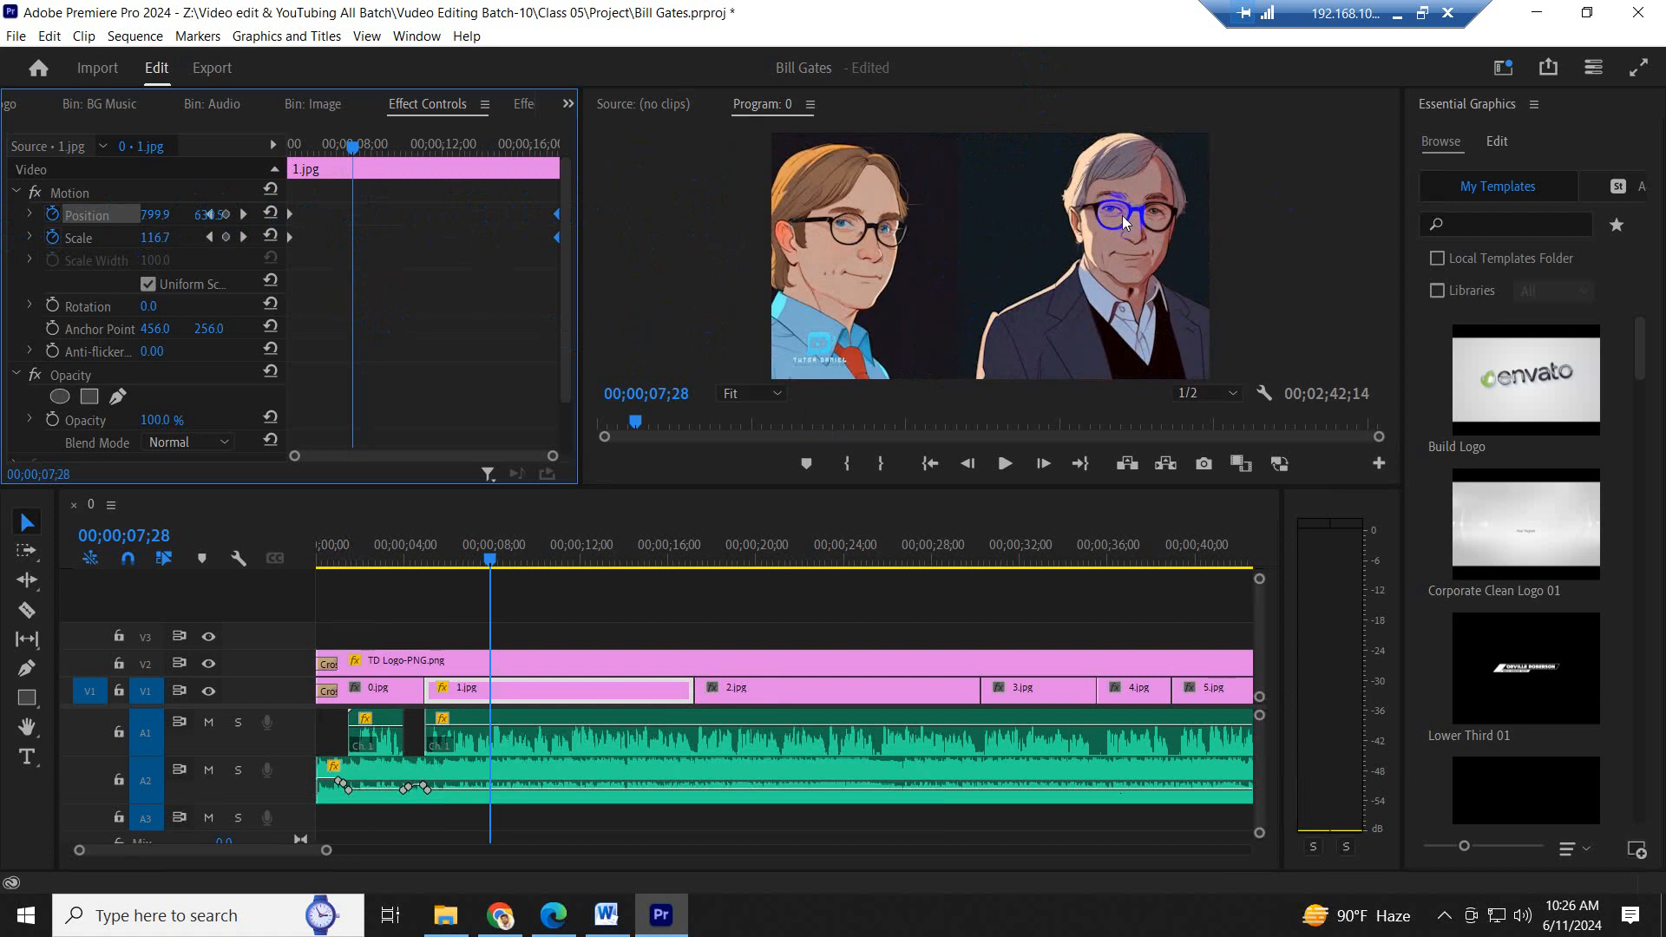
- Play the sequence from just before 1.jpg into 2.jpg to review the zoom animation
left_click(410, 548)
key("space")
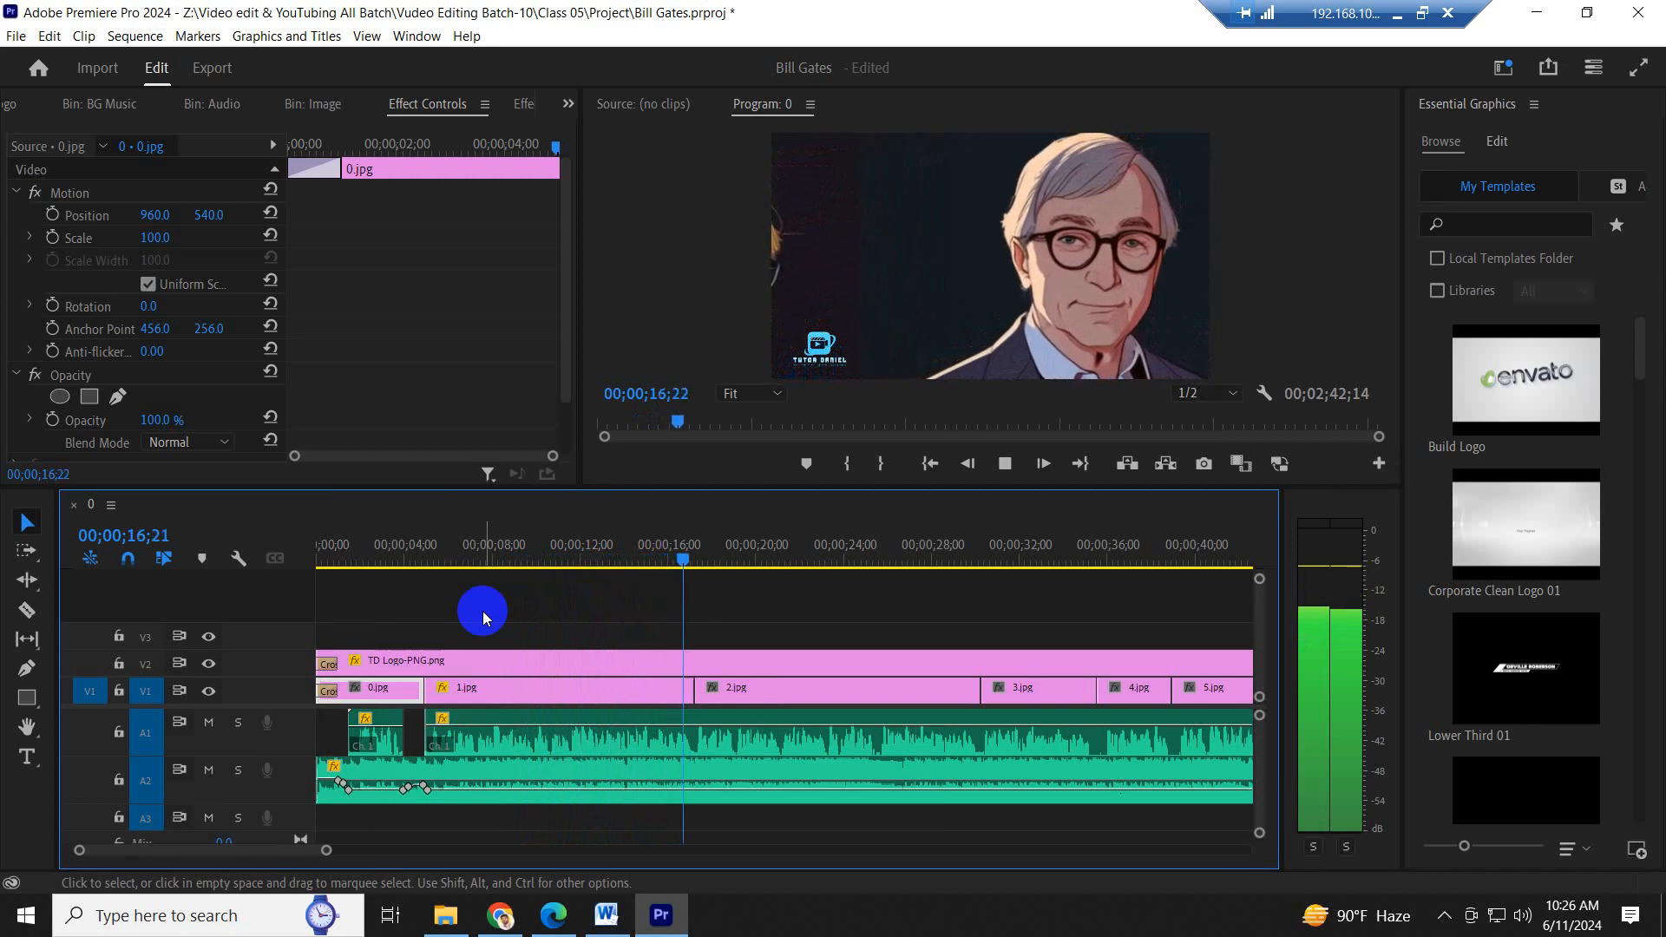
key("space")
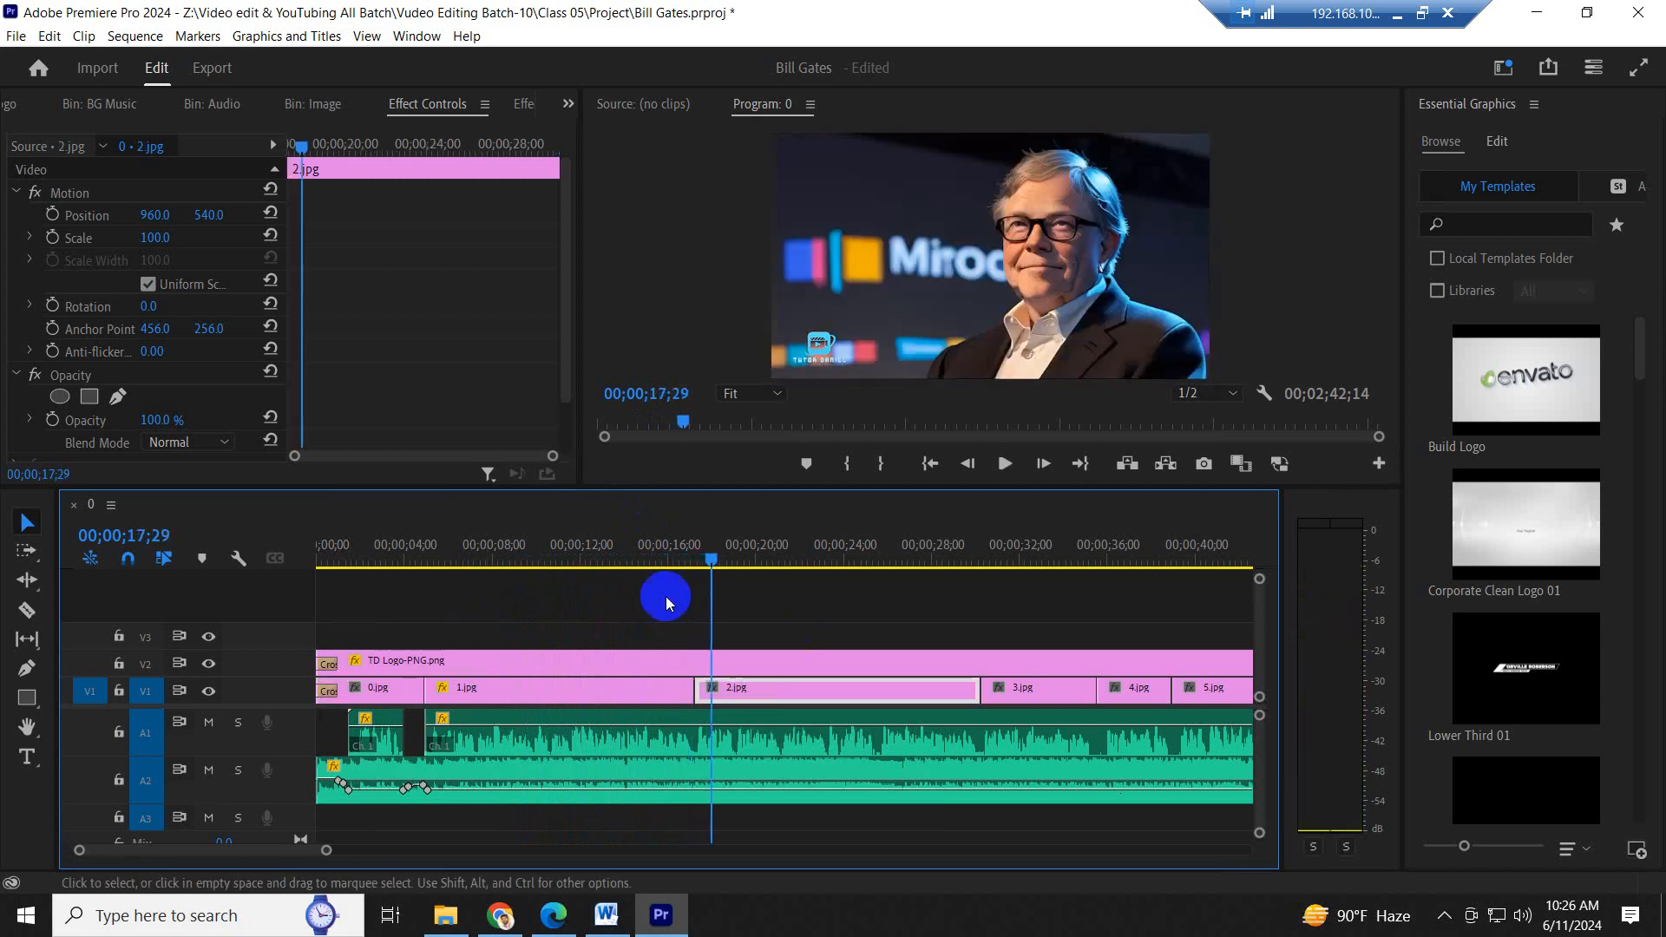
- Remove all scale and position keyframes from 1.jpg with the playhead at 00;00;14;08
left_click(631, 547)
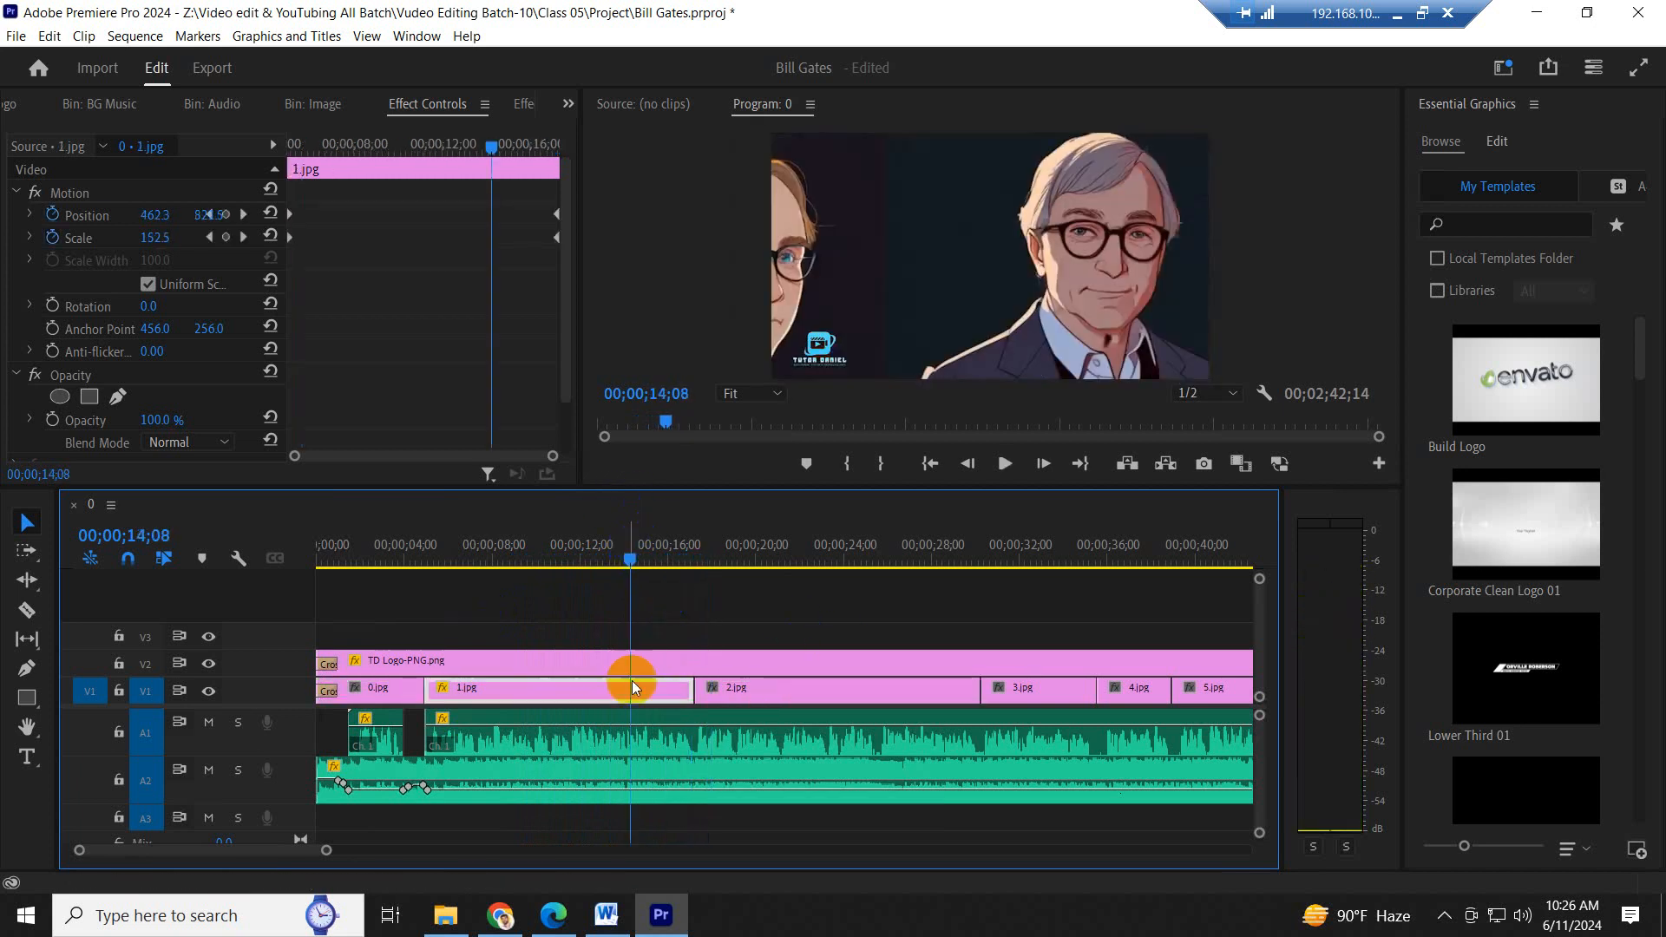
left_click(494, 213)
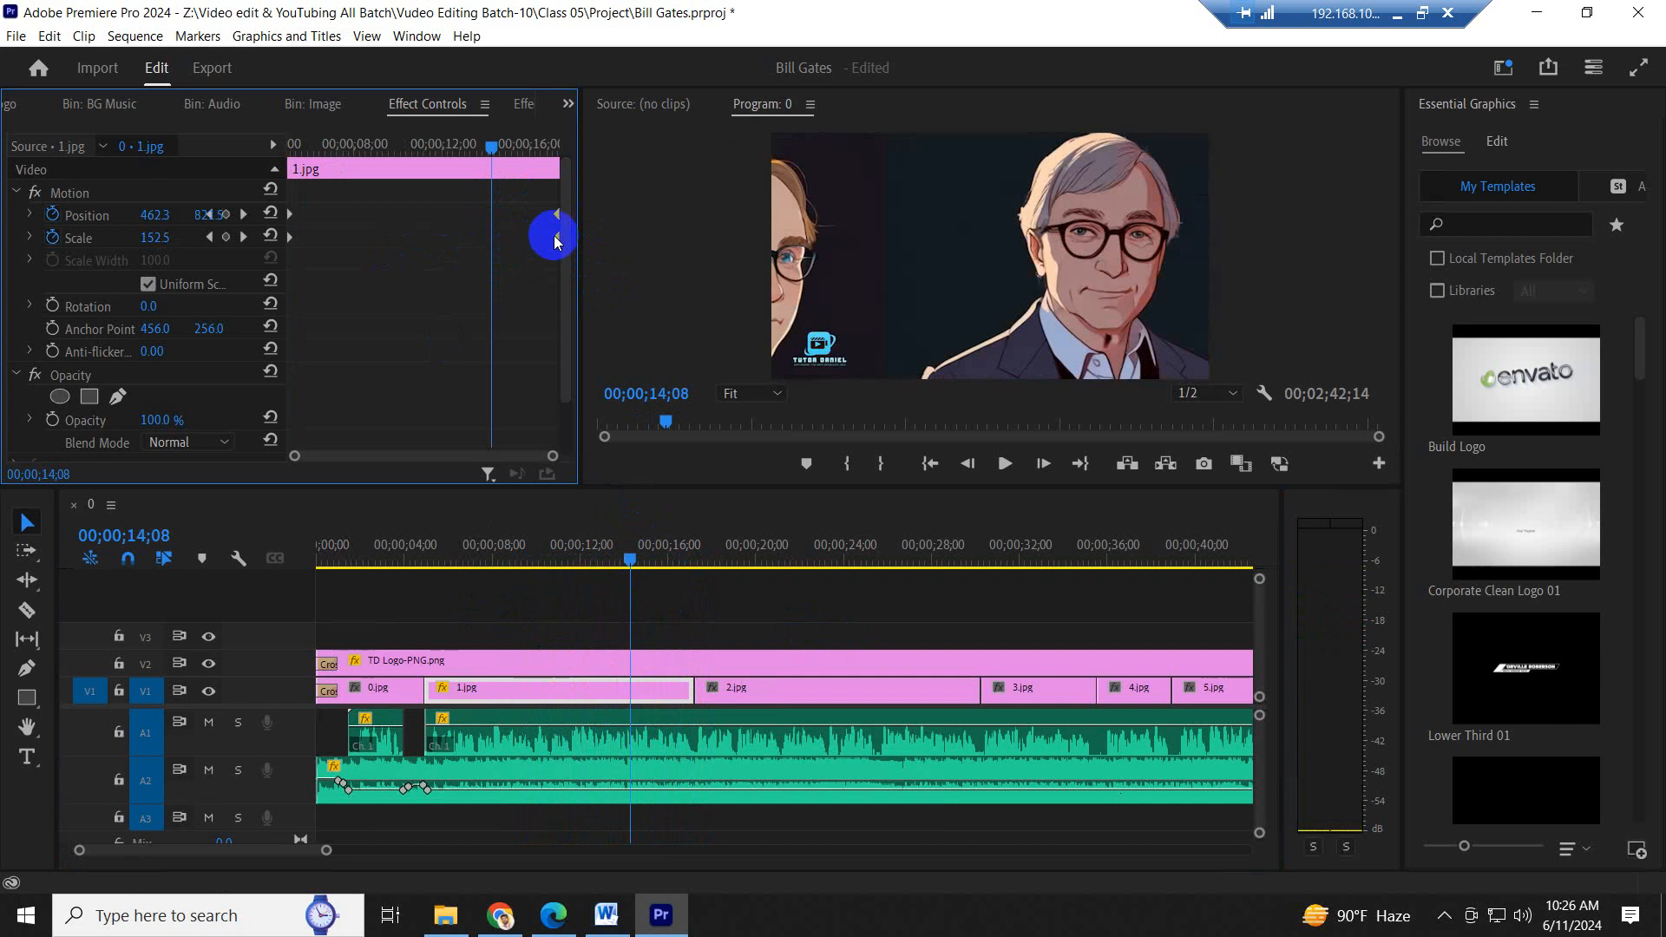
left_click(52, 237)
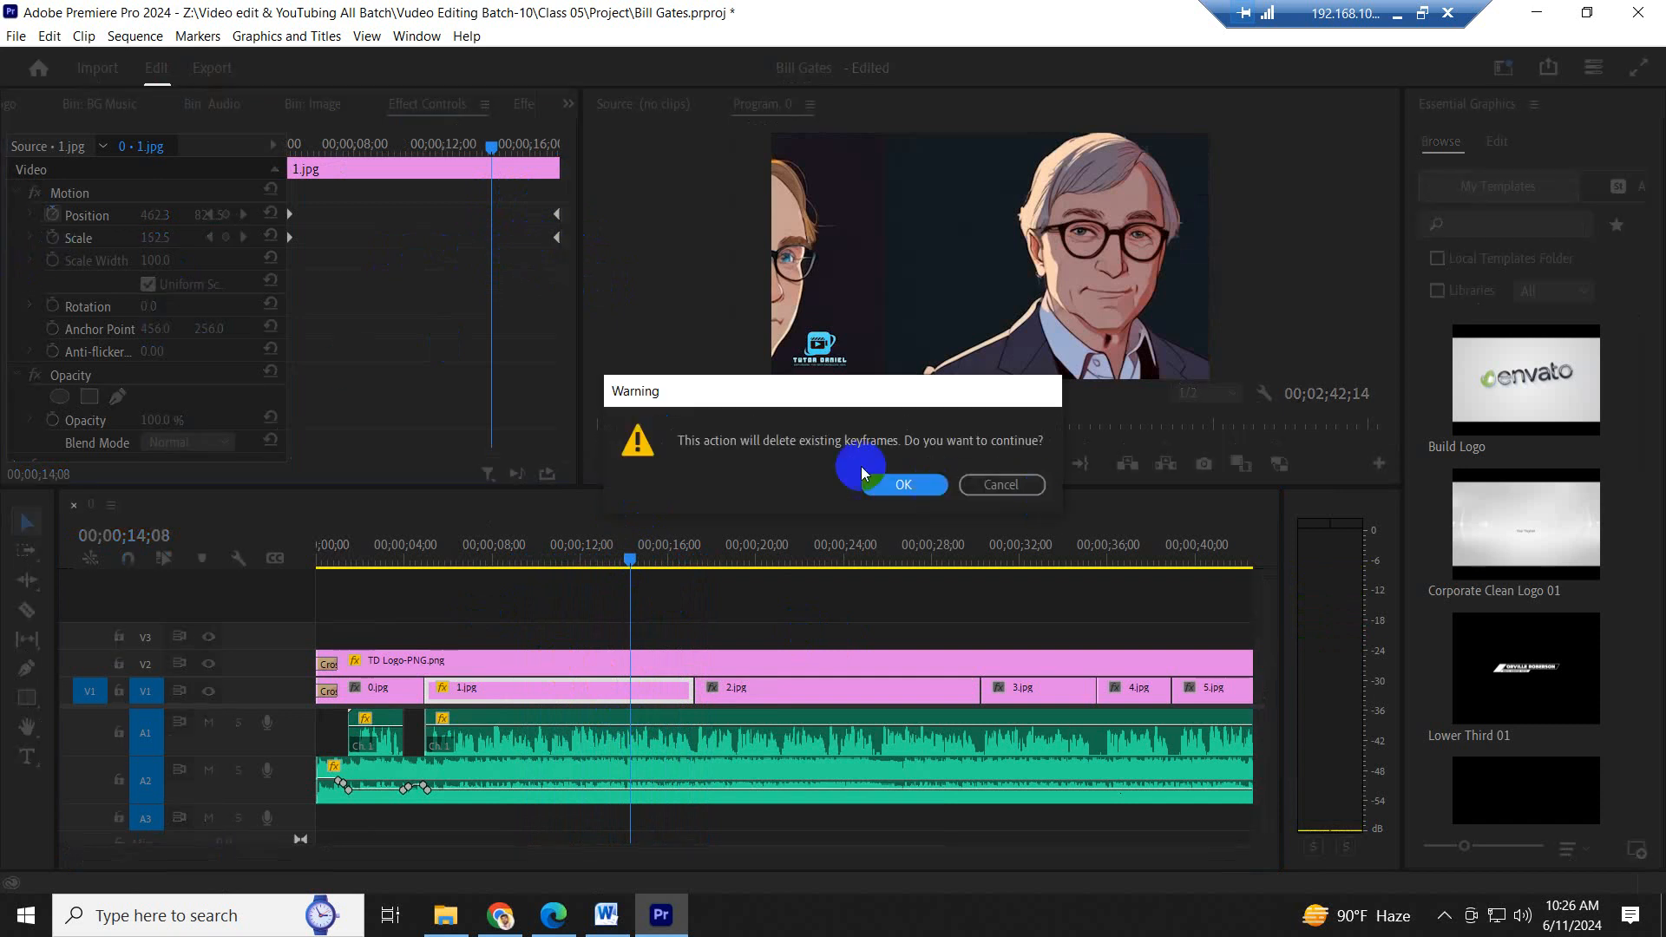
left_click(883, 484)
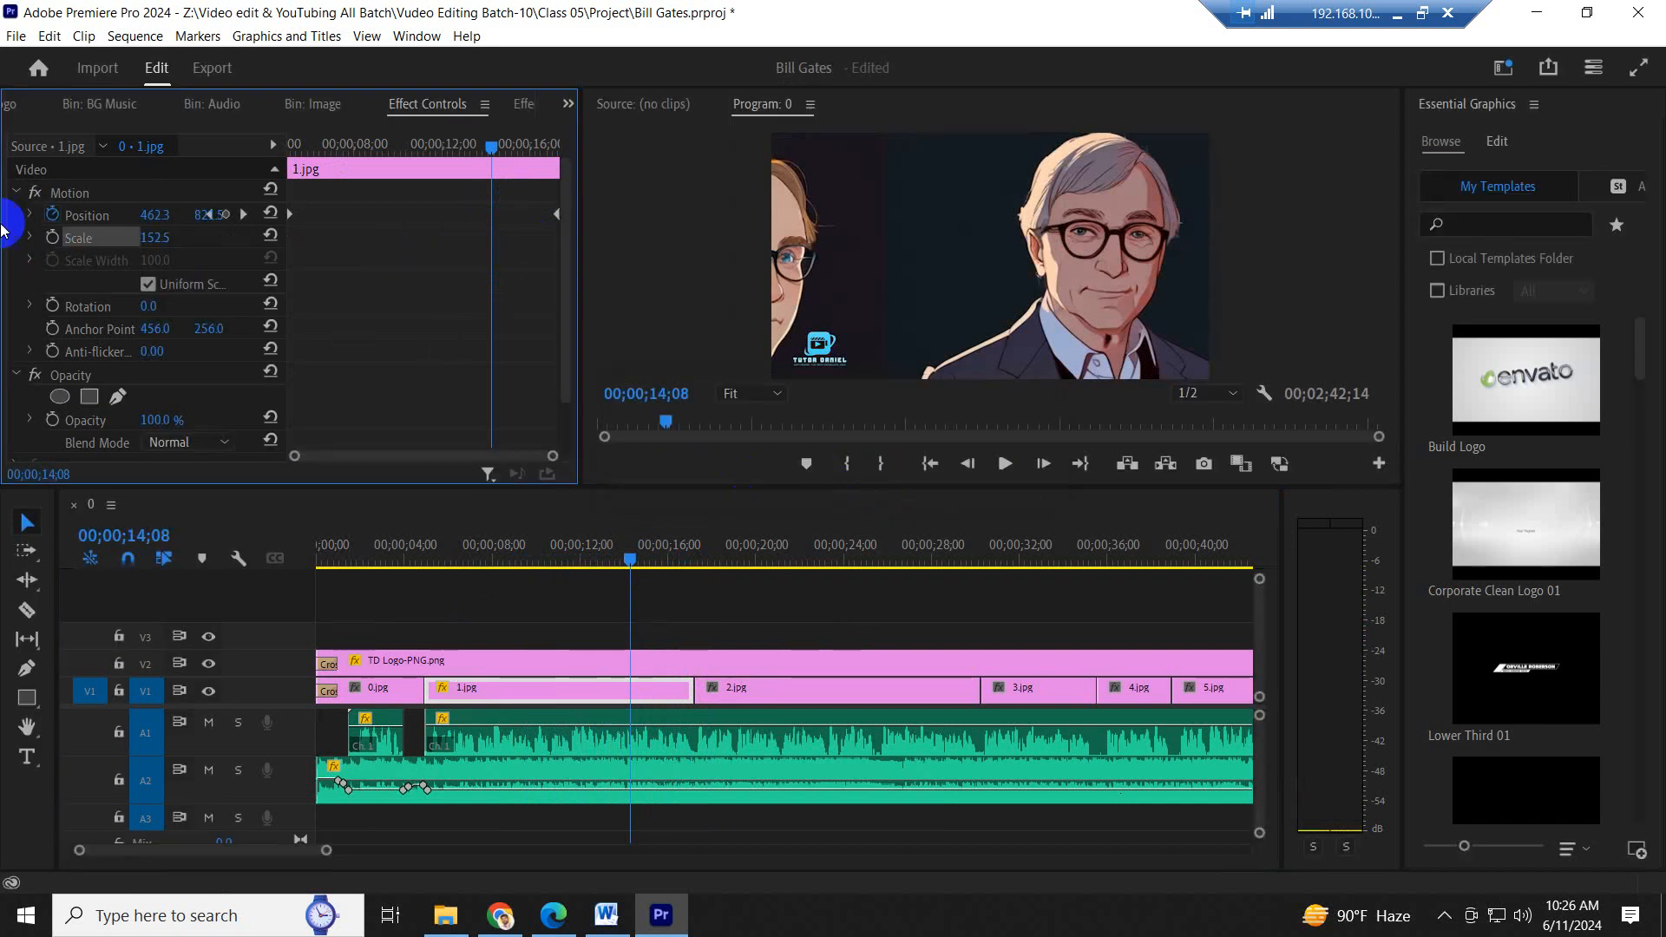
left_click(50, 214)
left_click(905, 484)
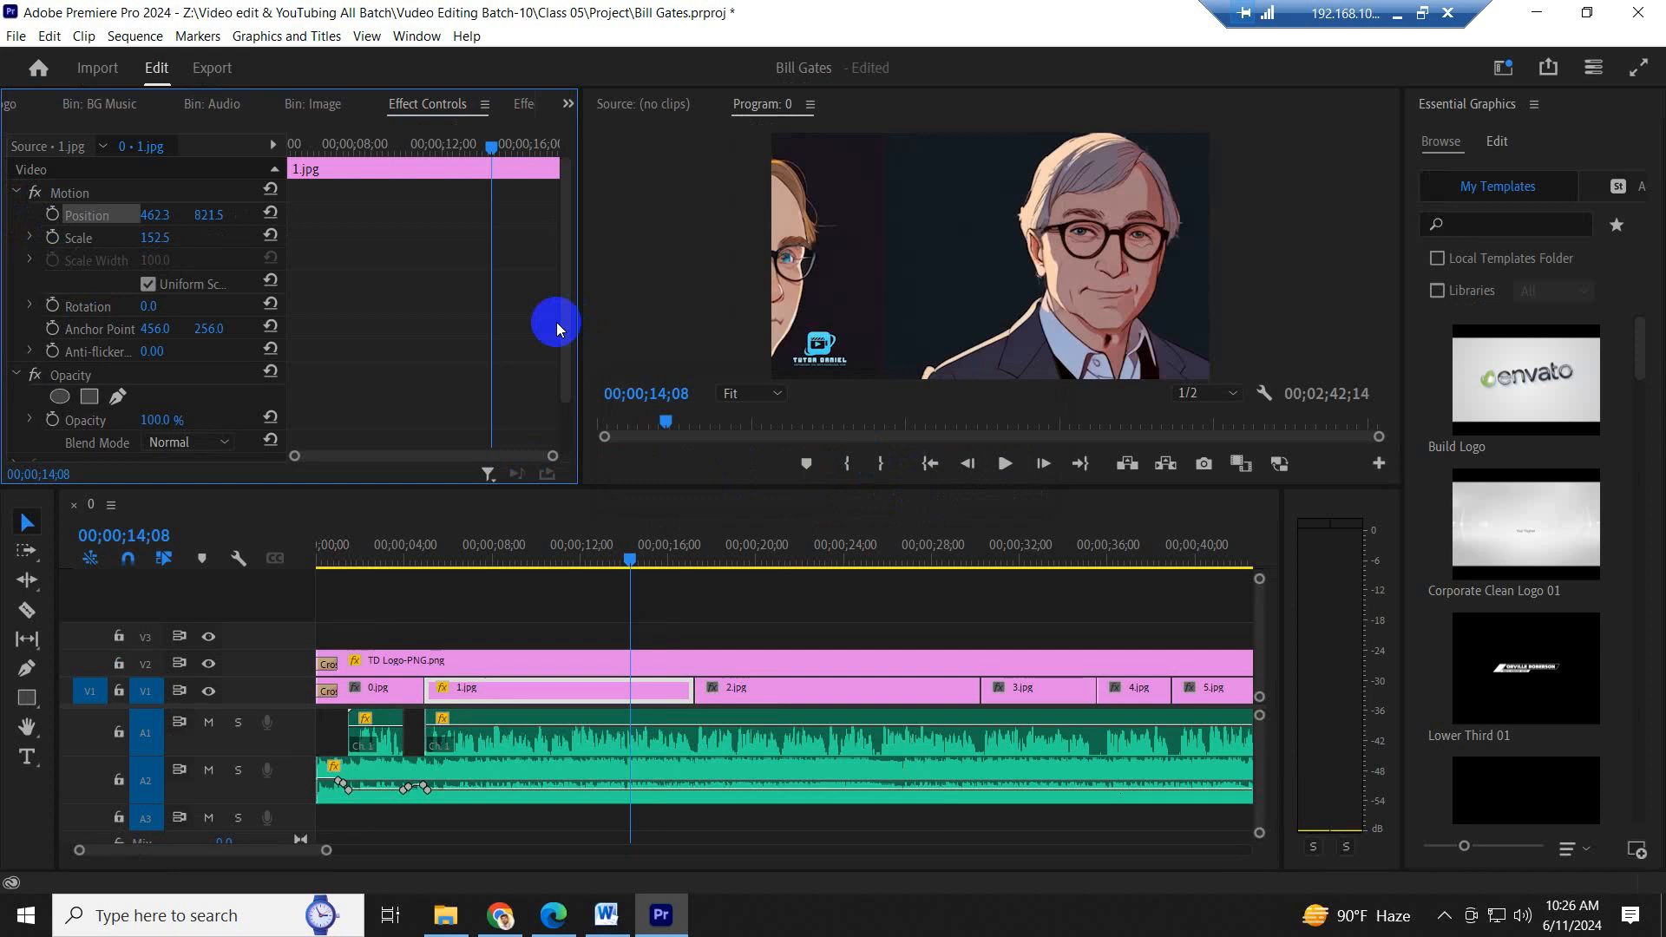
- Set 1.jpg to scale 100 and position 955.3, 545.5 with the playhead at 00;00;08;07
left_click(365, 155)
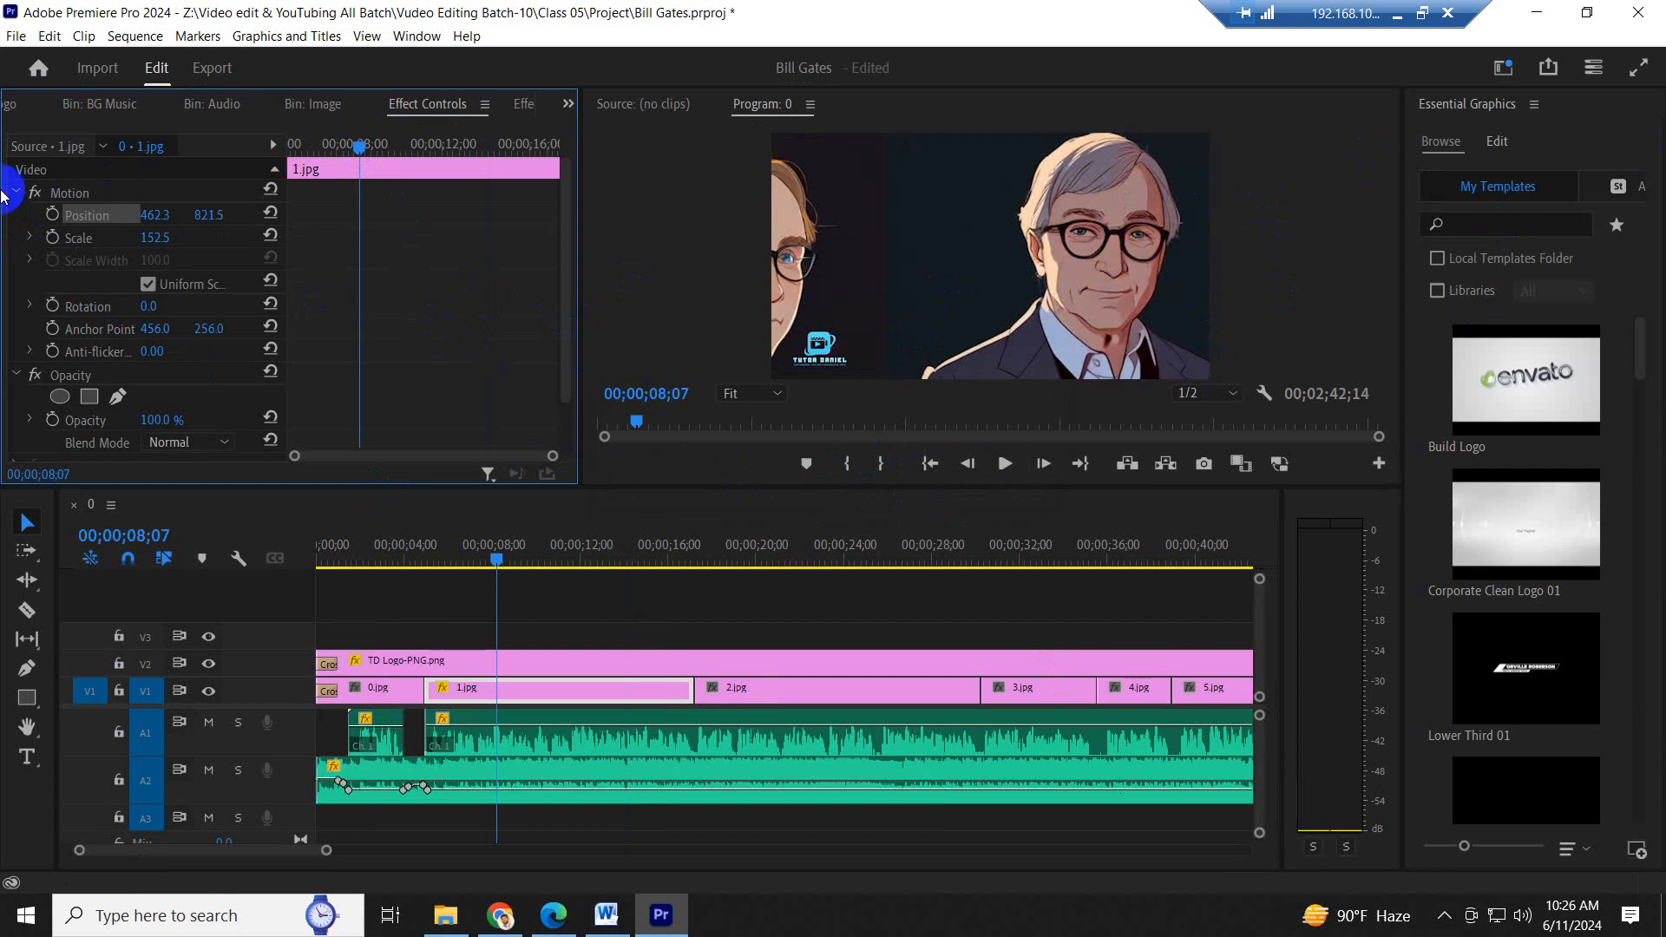
left_click(150, 232)
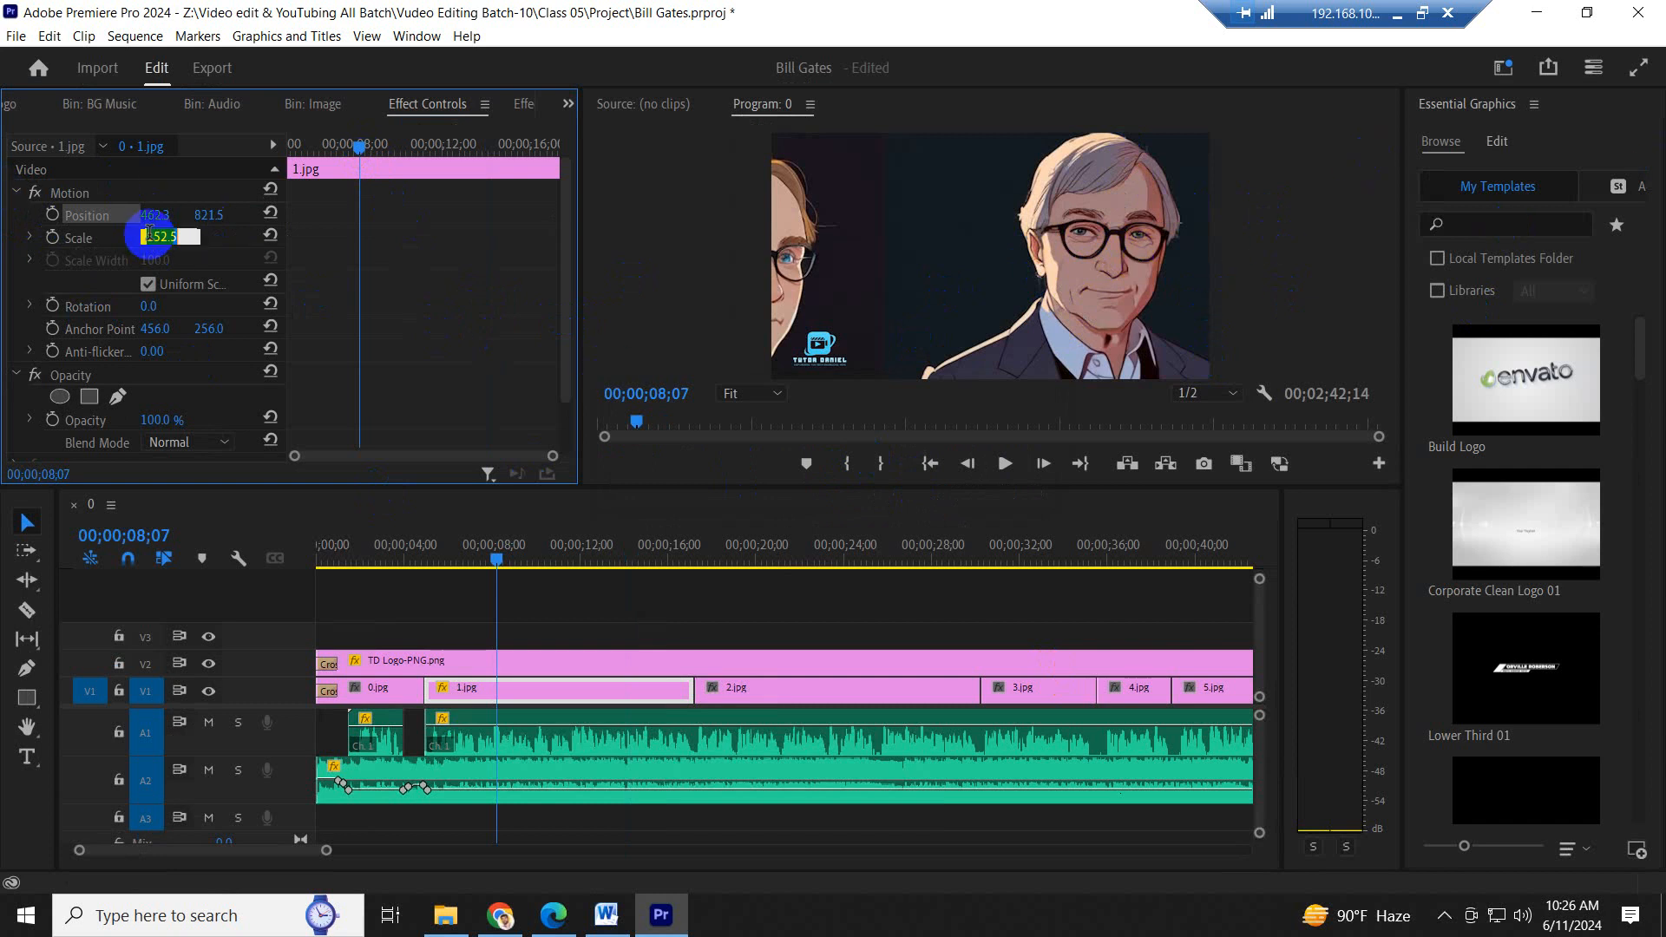
type("100")
key("Return")
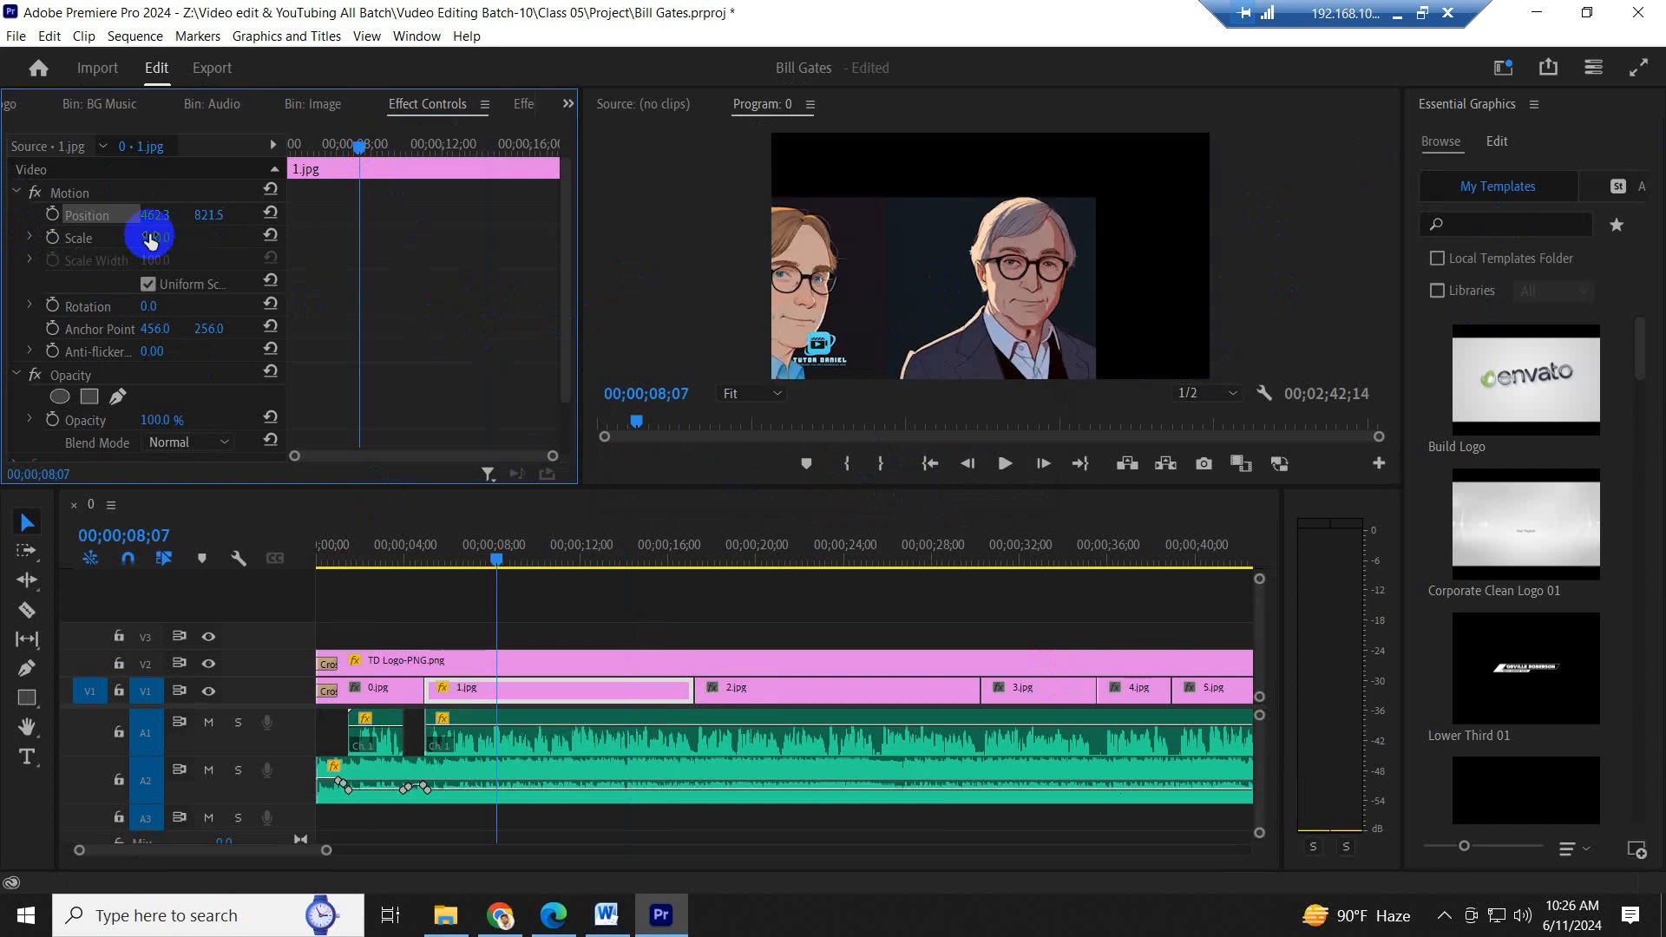
left_click_drag(155, 217, 685, 184)
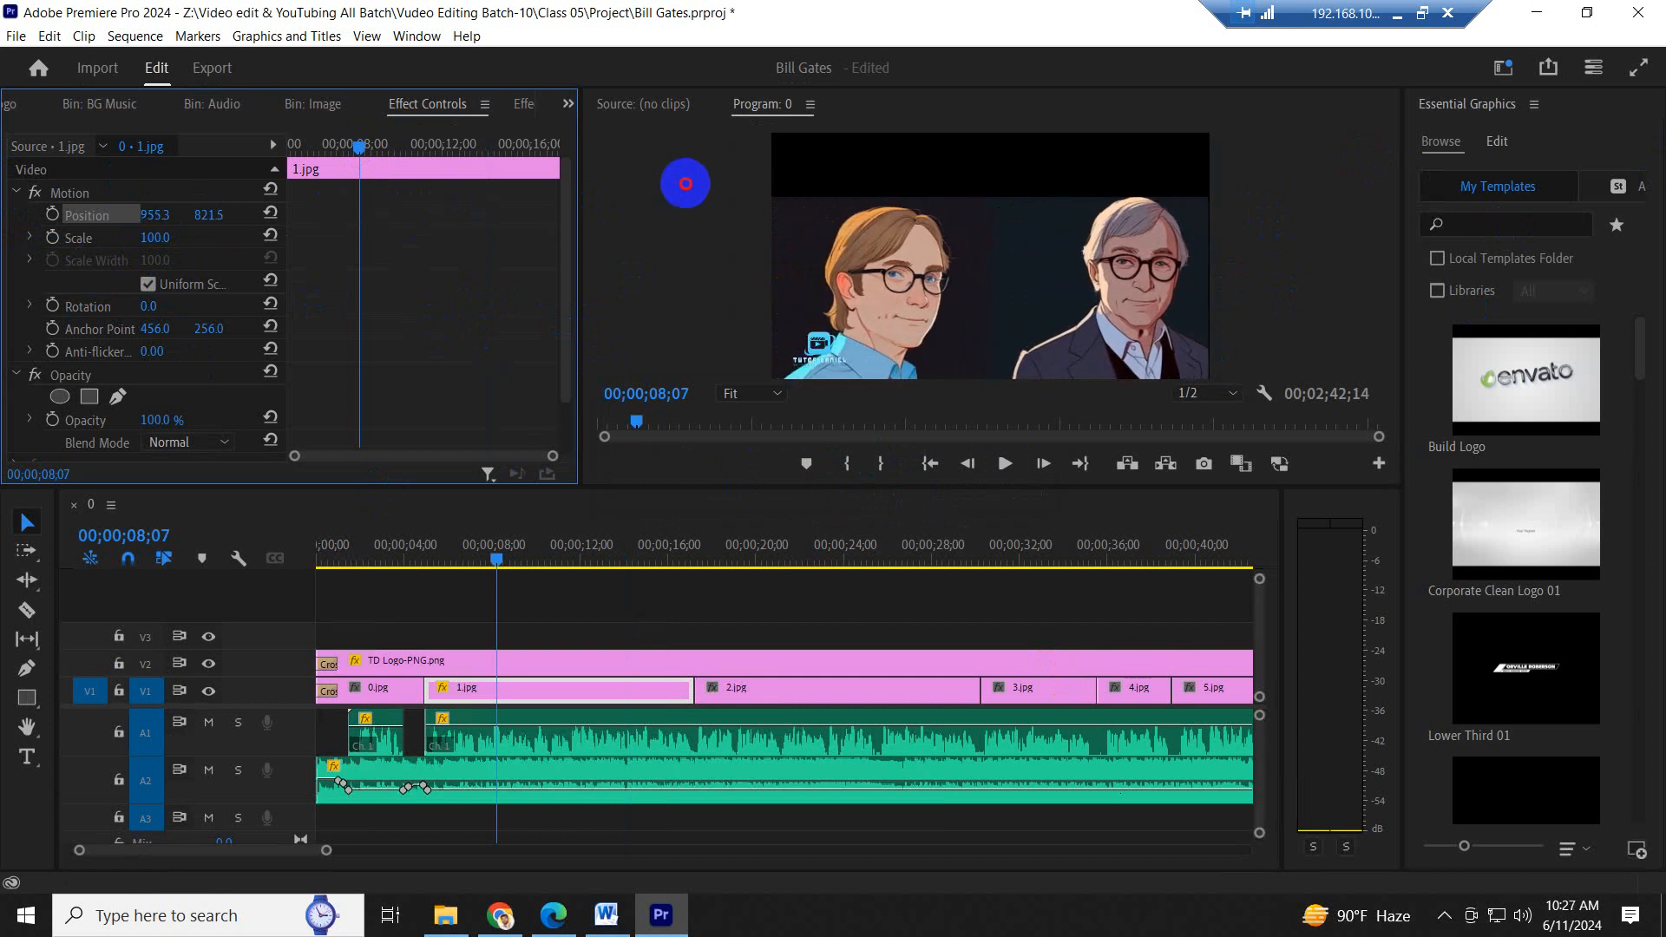
left_click_drag(216, 214, 4, 208)
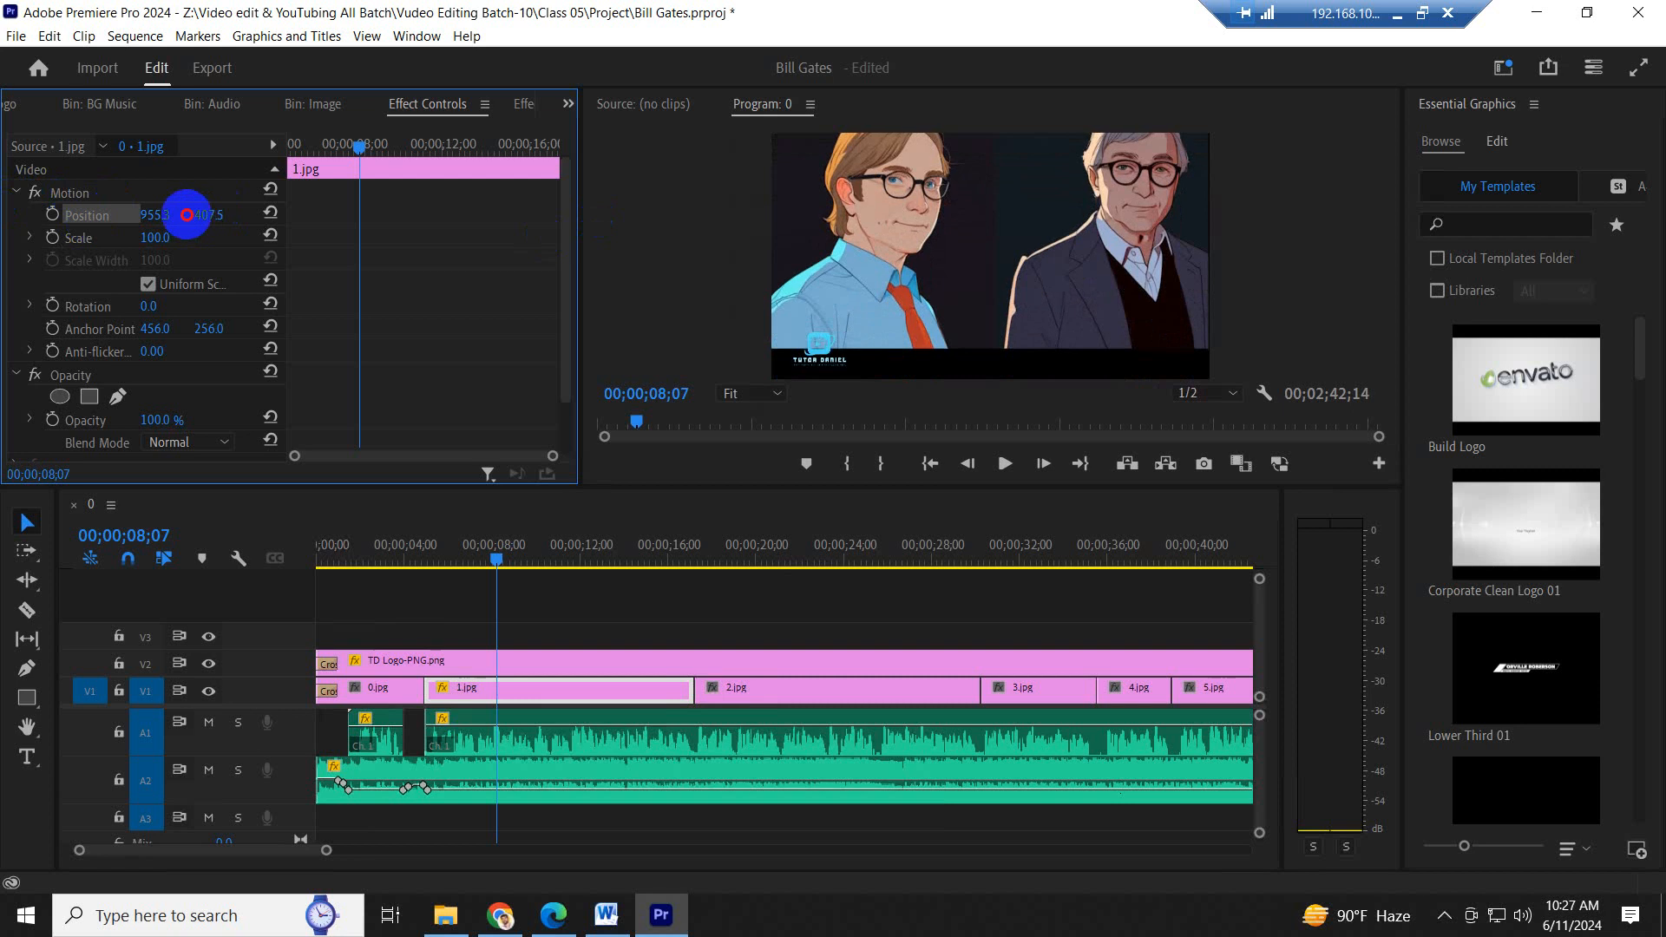
left_click_drag(303, 214, 330, 213)
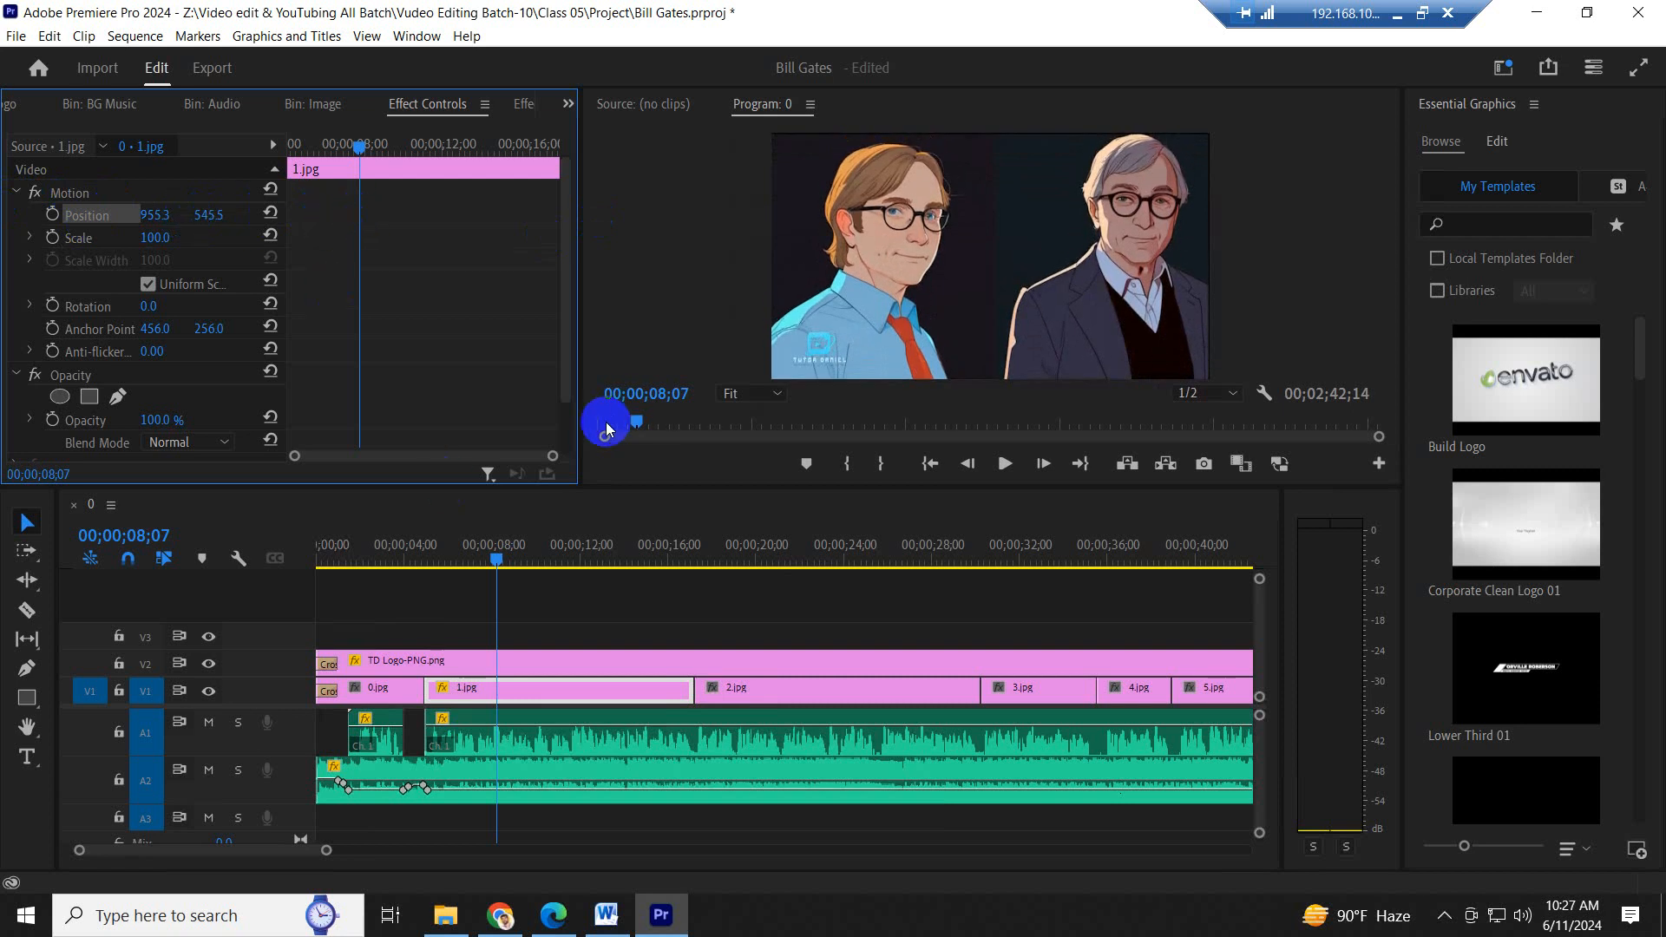
- Add scale and position keyframes to 1.jpg for the full view and move both to the start of the clip
left_click(53, 238)
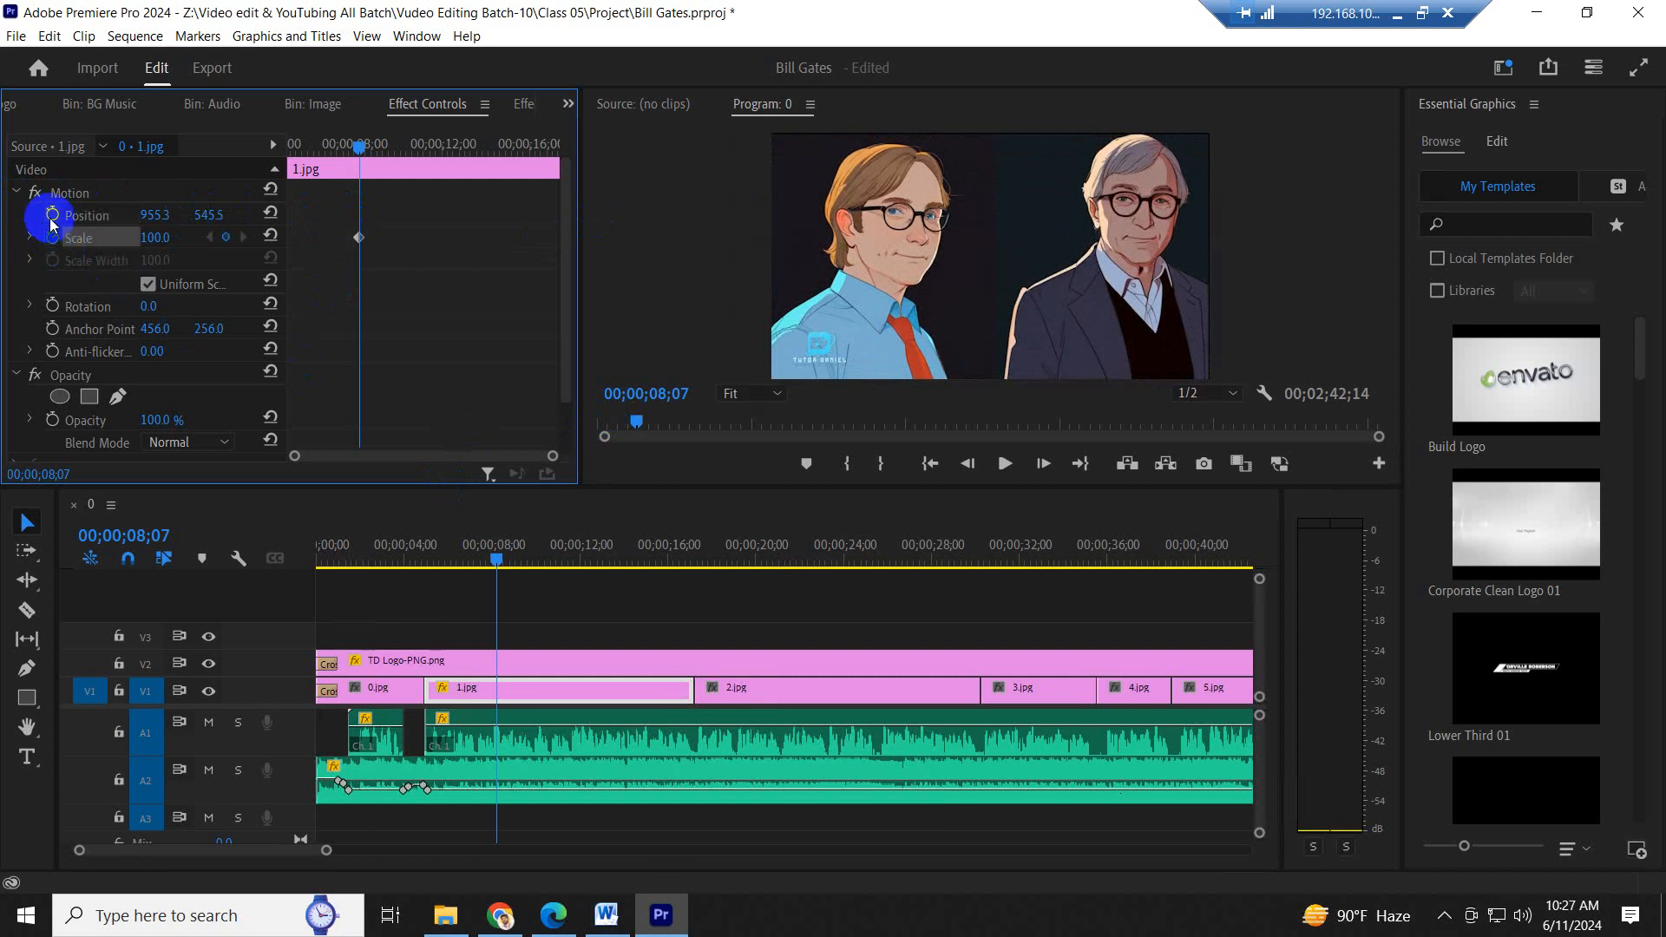
left_click(53, 216)
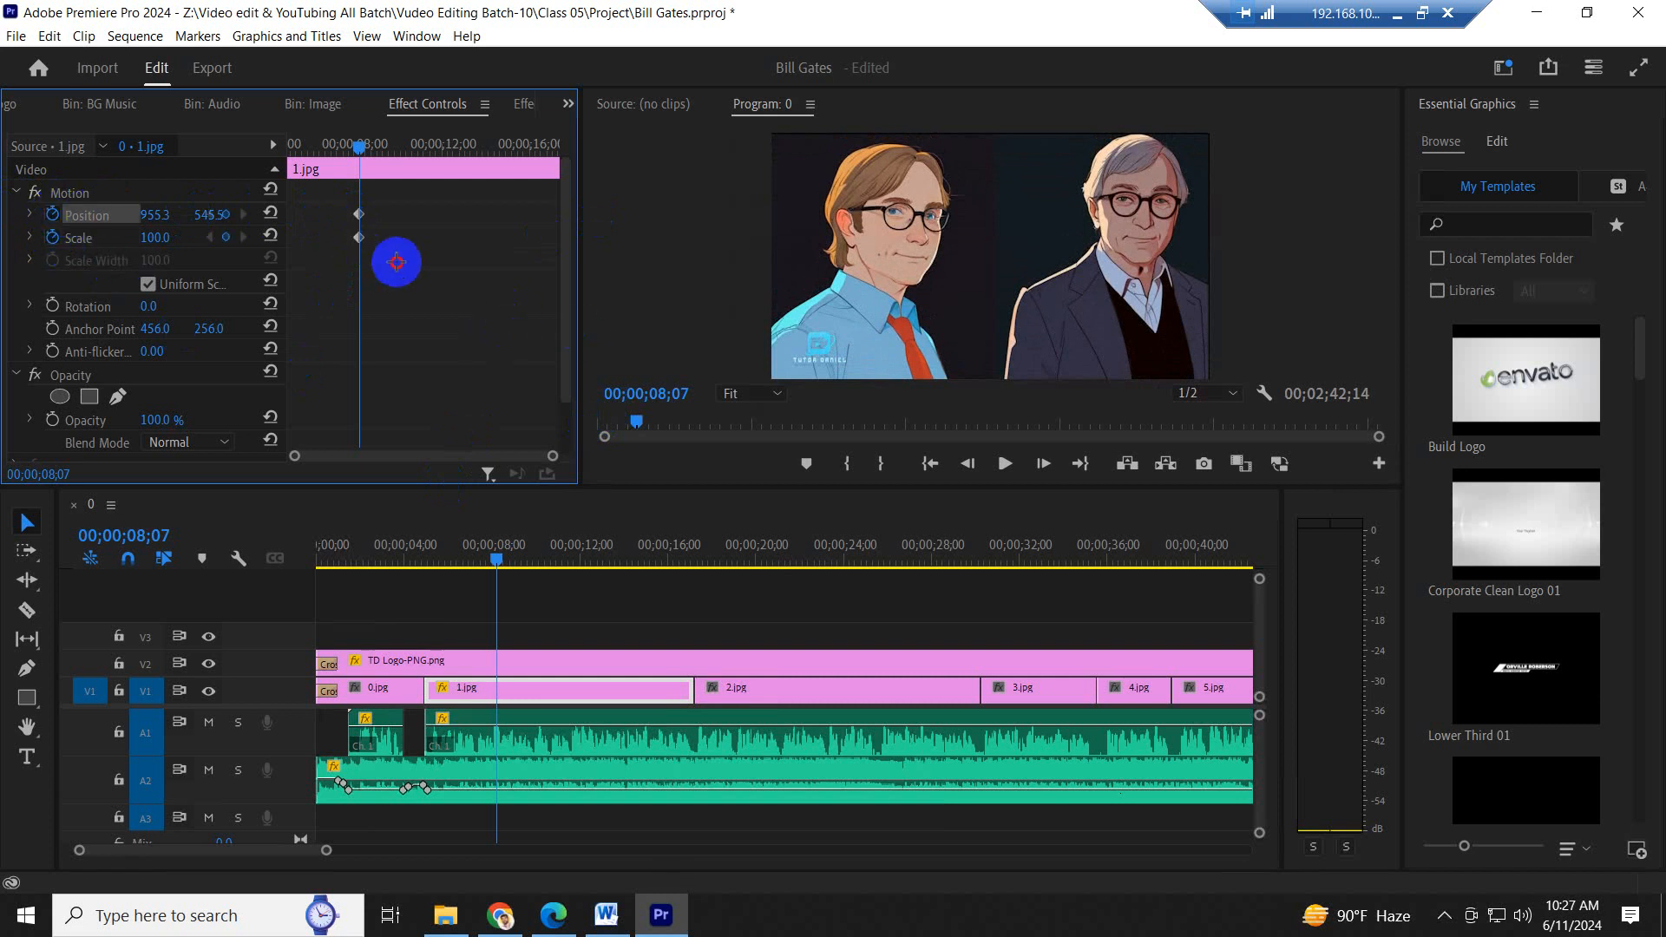
left_click_drag(395, 261, 3, 193)
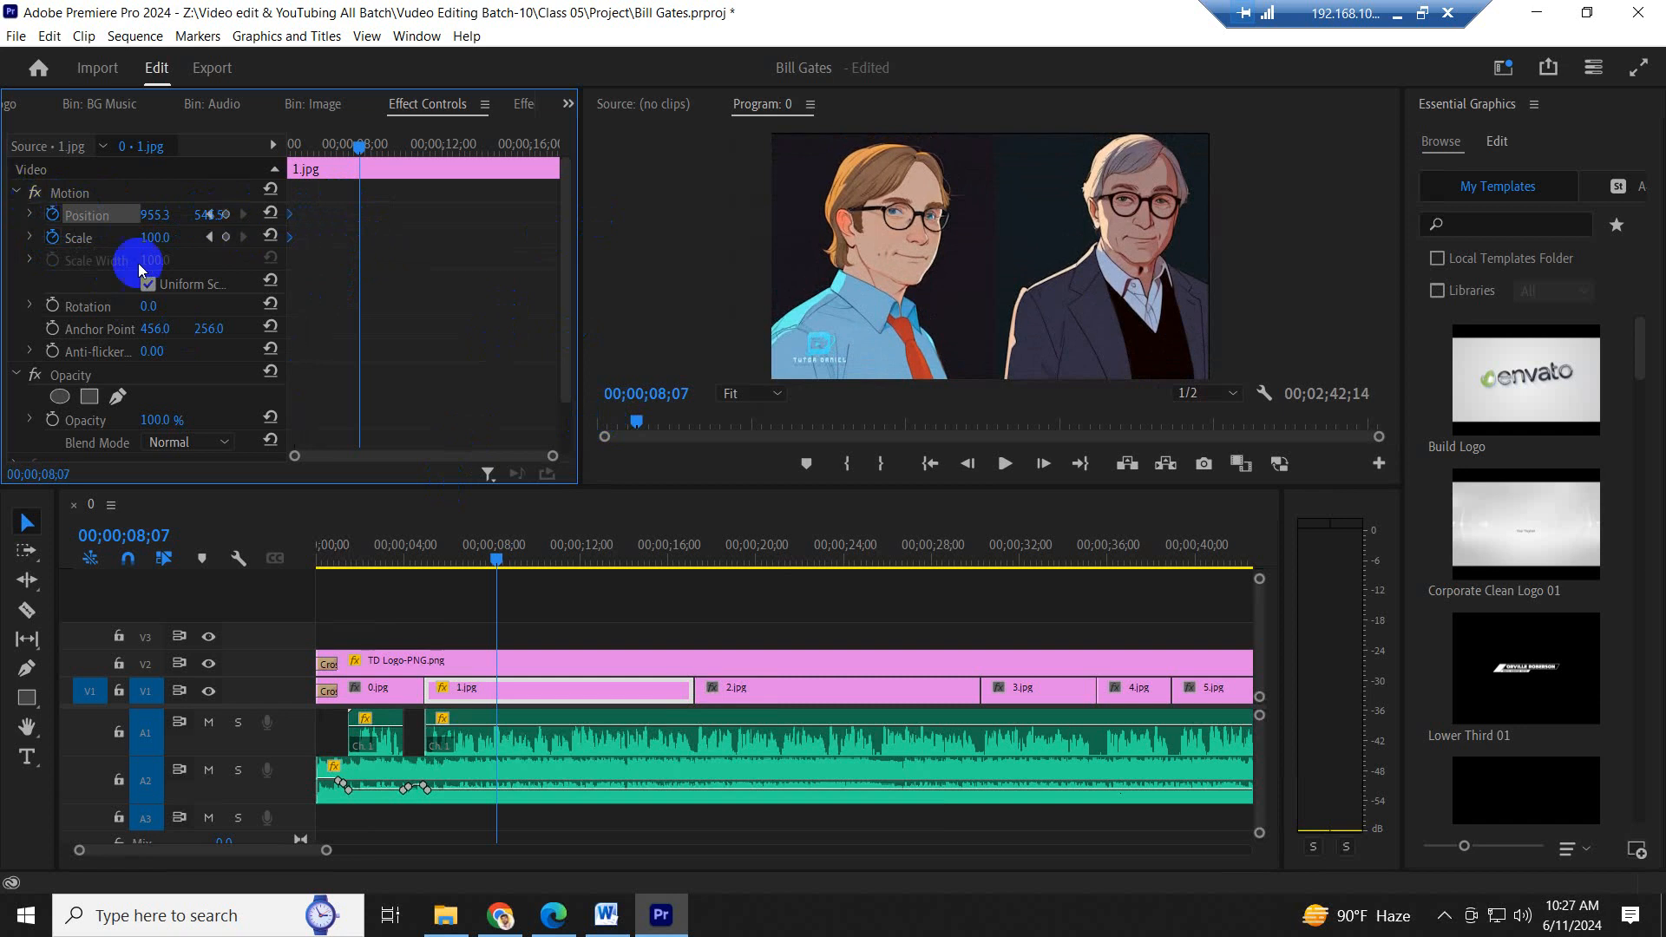
- Keyframe 1.jpg at scale 180 and horizontal position 195.3, shifted down to frame the grey-haired man, and move these keyframes to the clip's end
left_click_drag(152, 236, 241, 262)
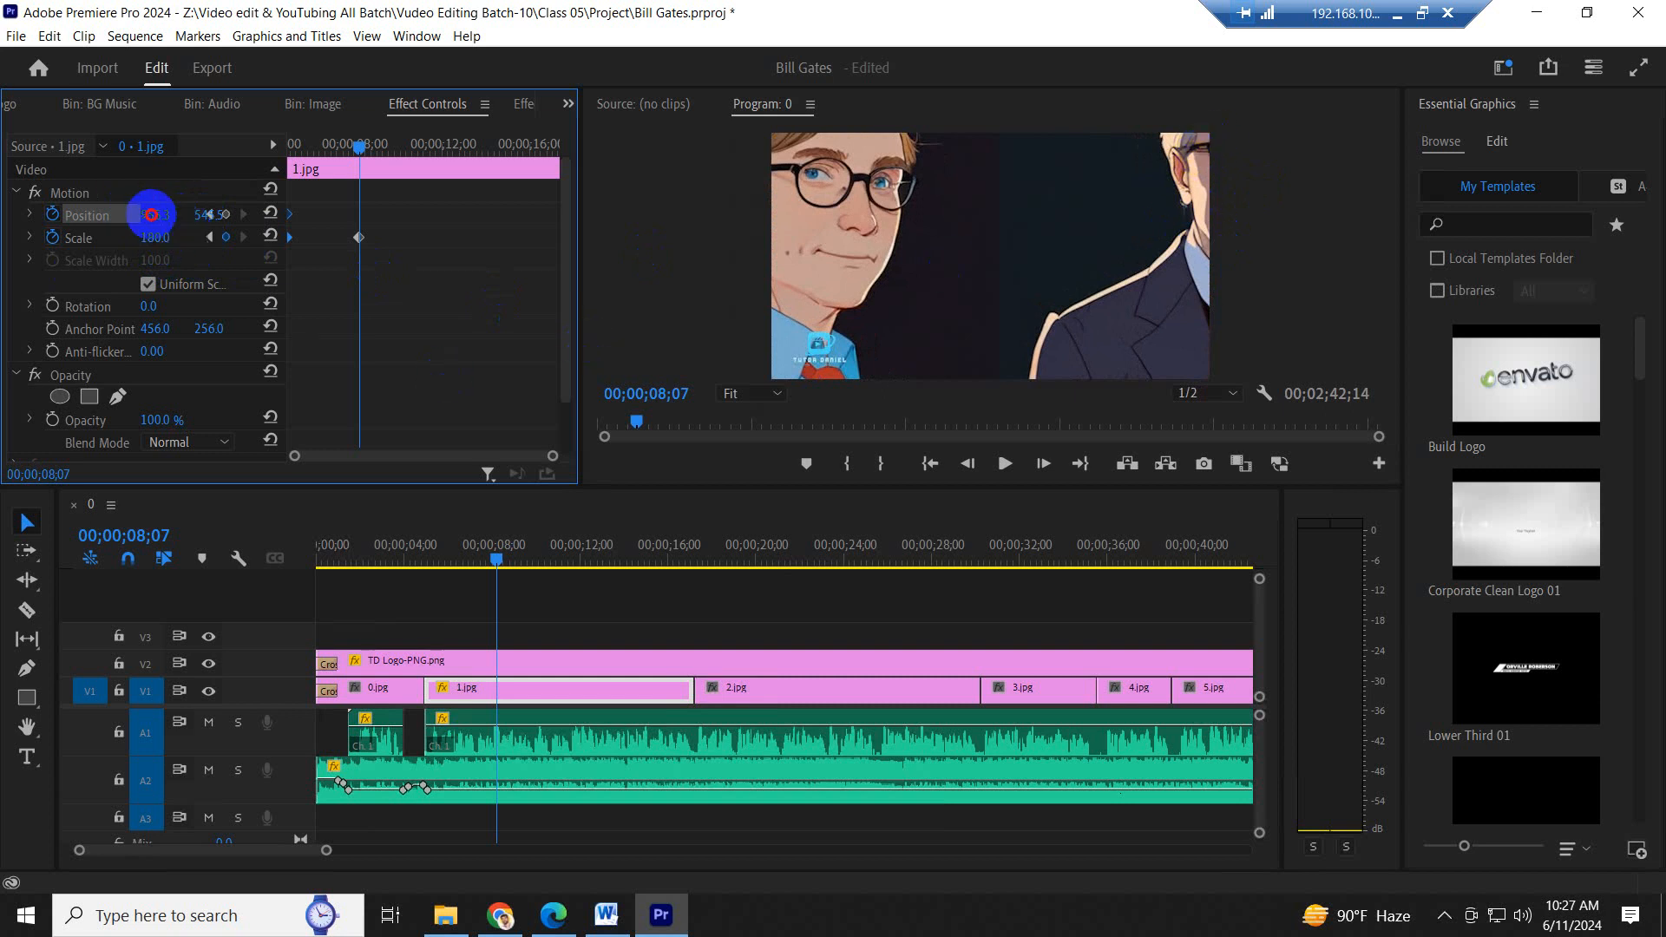
left_click_drag(151, 214, 34, 212)
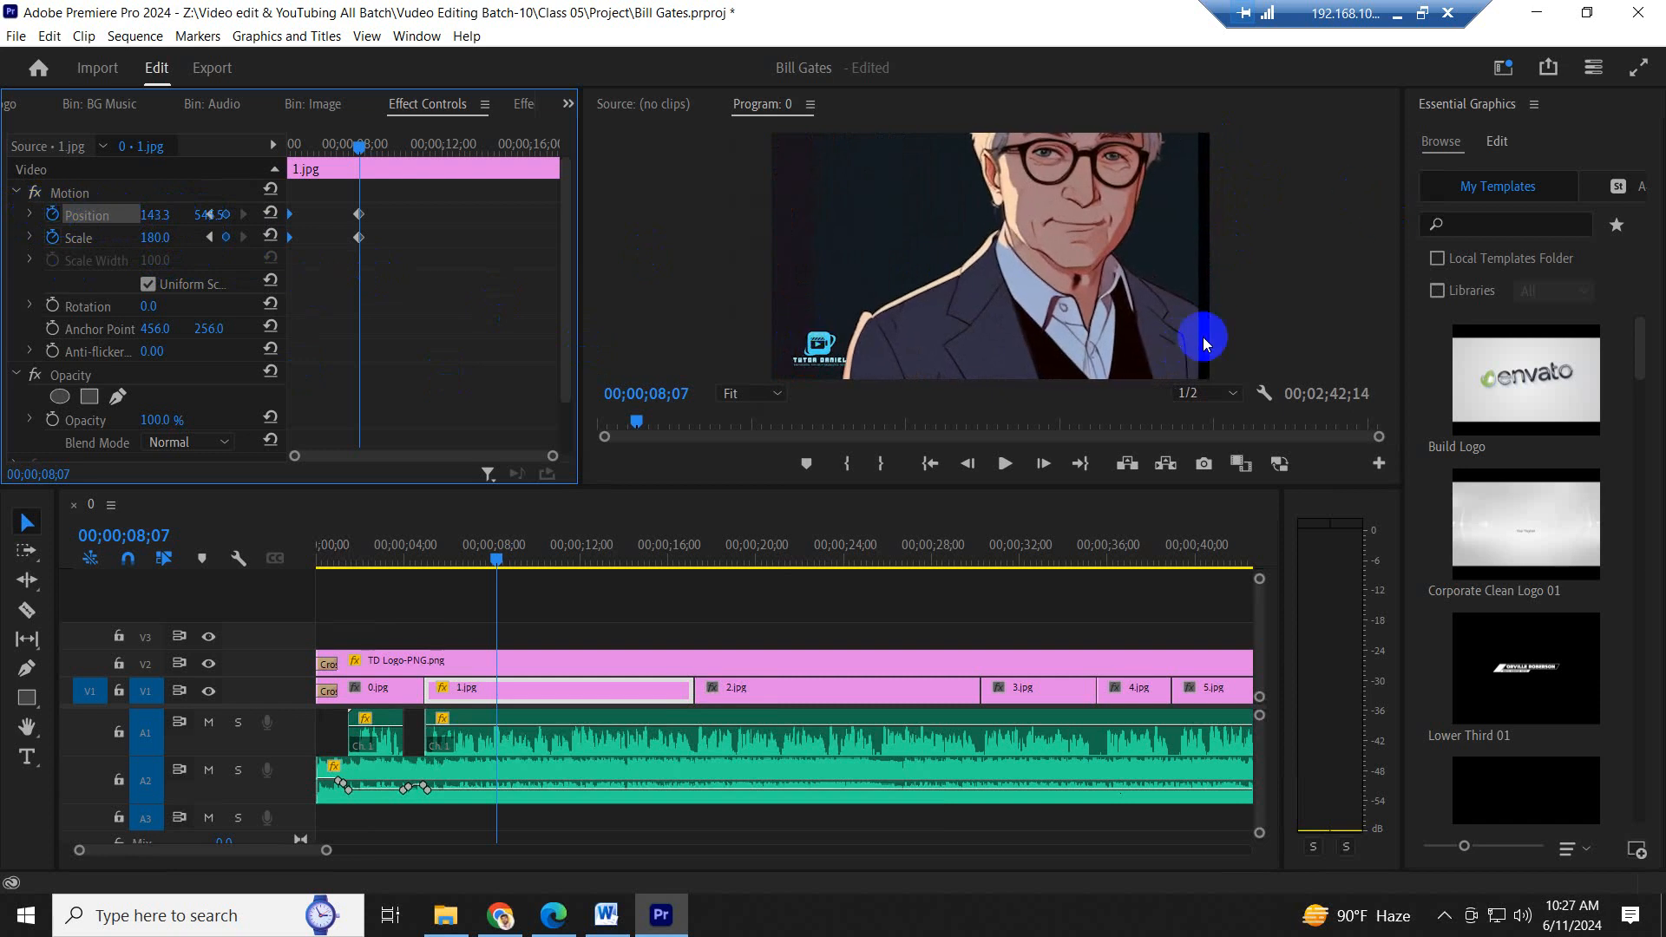
left_click(1191, 181)
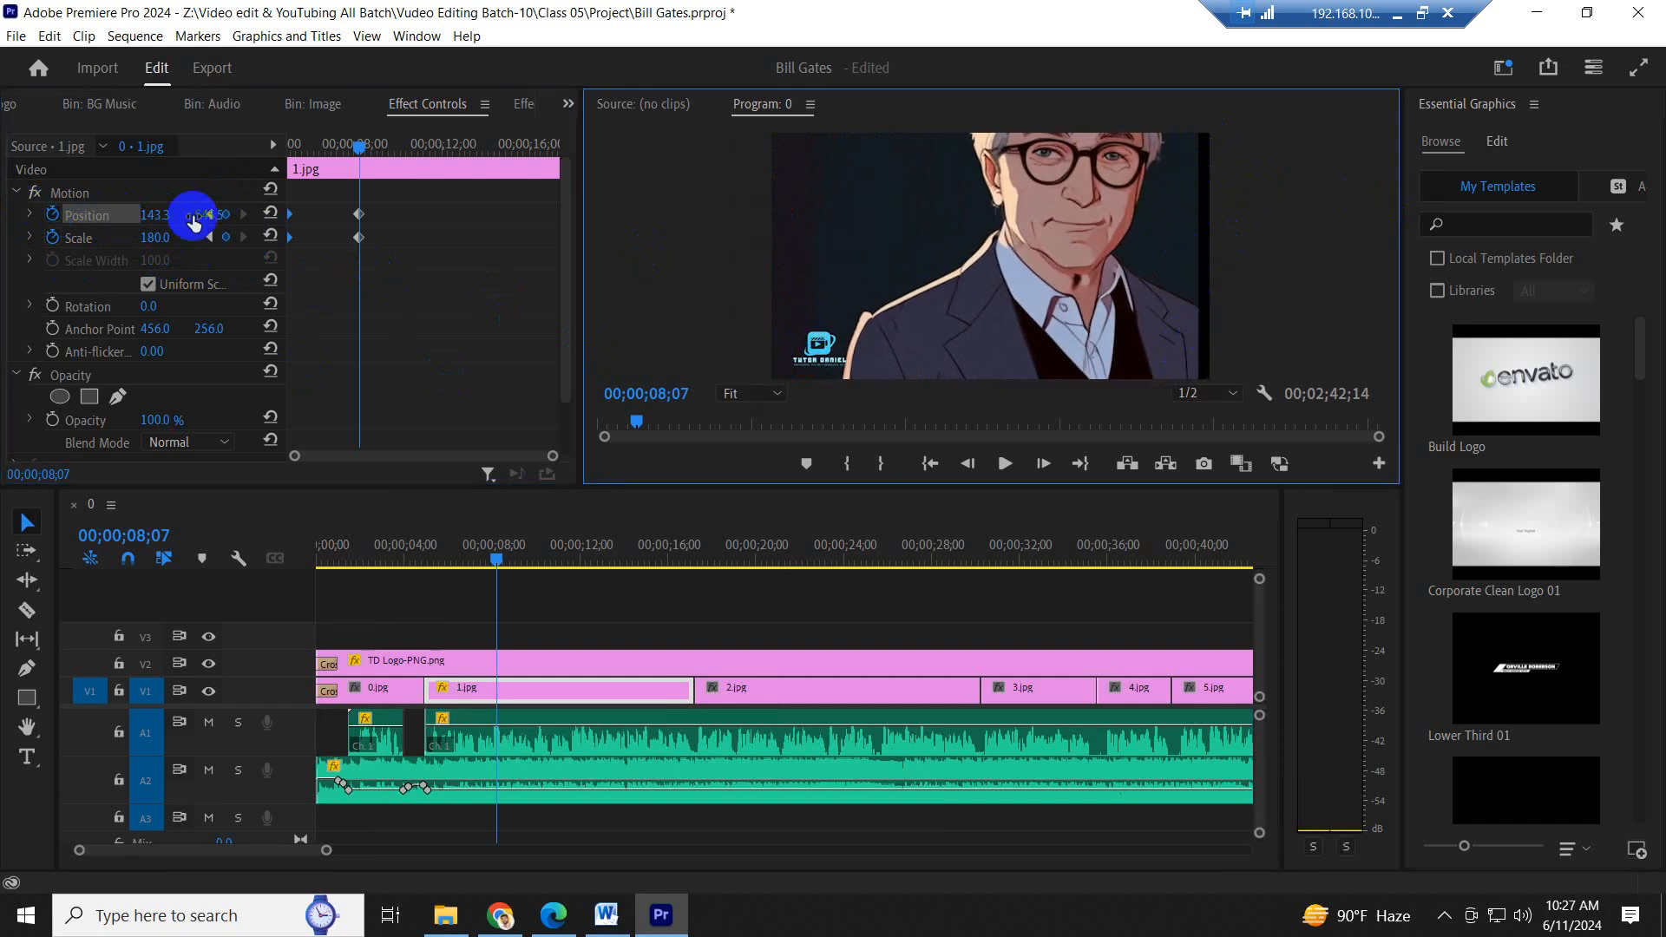
left_click_drag(158, 221, 661, 199)
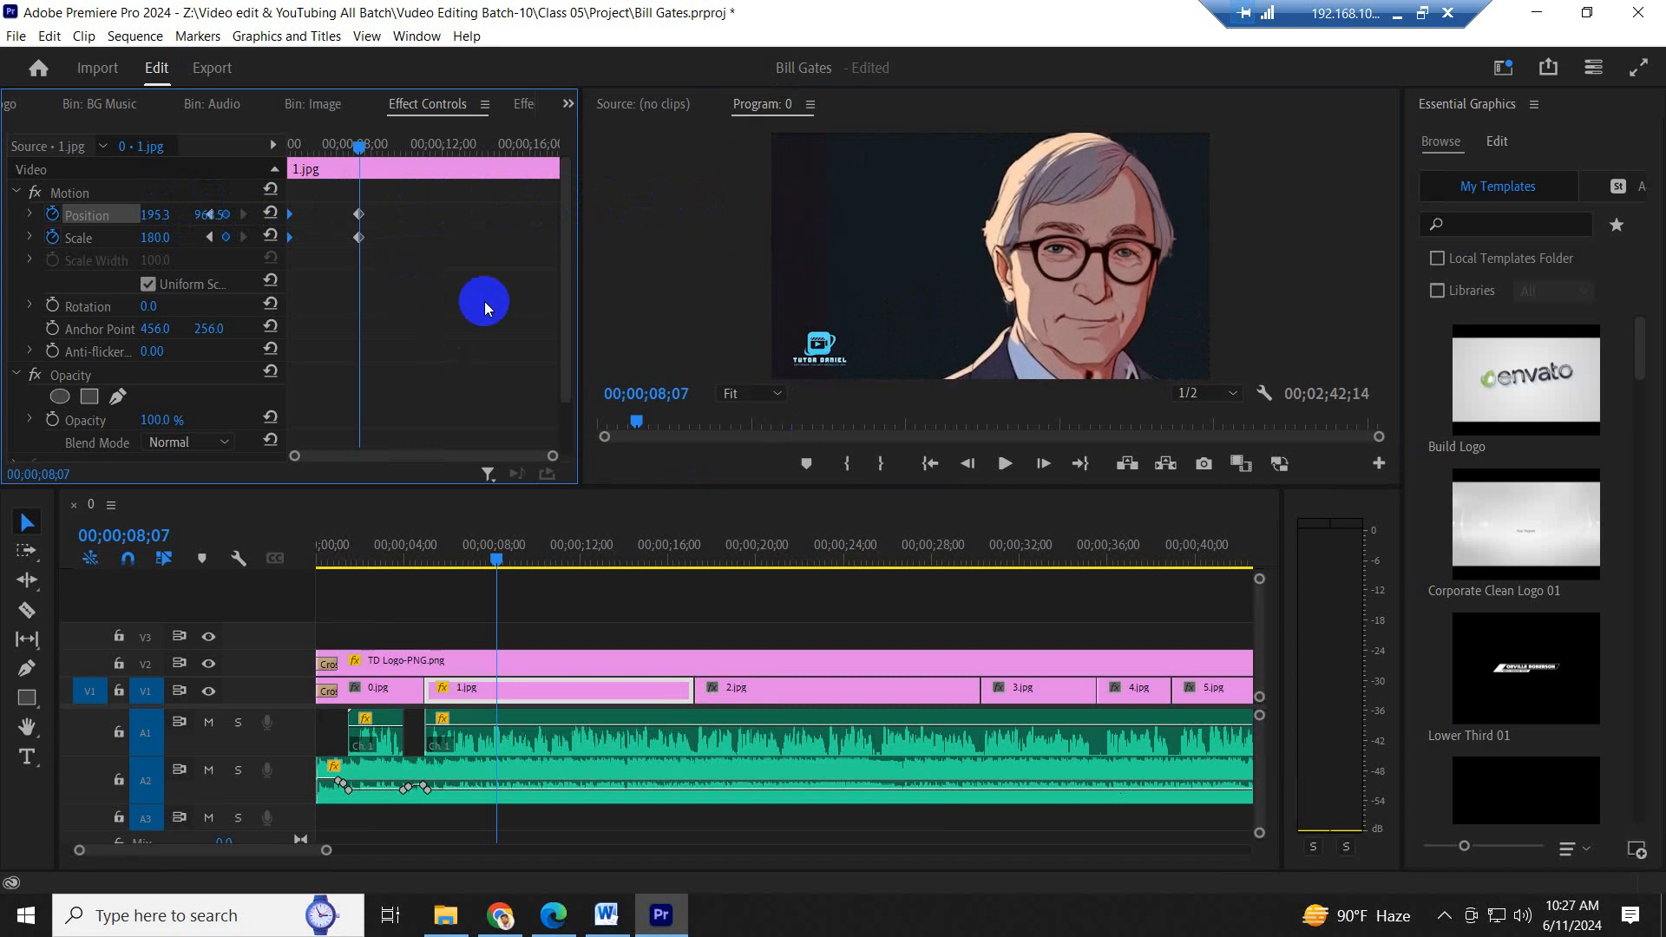
left_click_drag(459, 301, 330, 163)
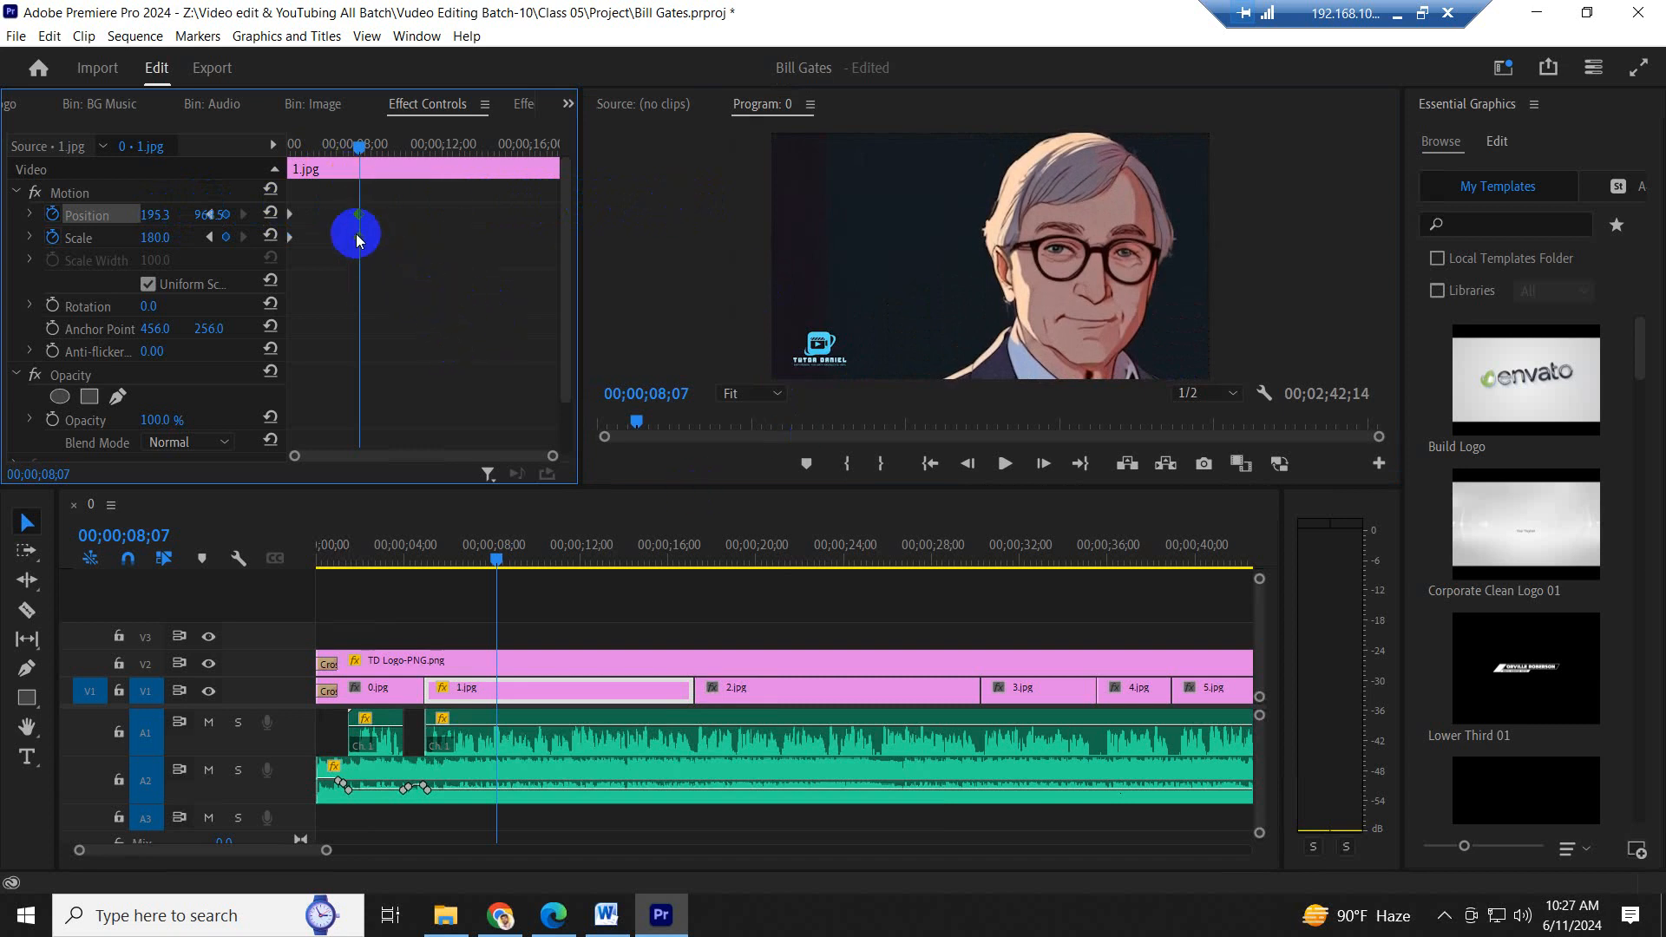
left_click_drag(358, 237, 687, 274)
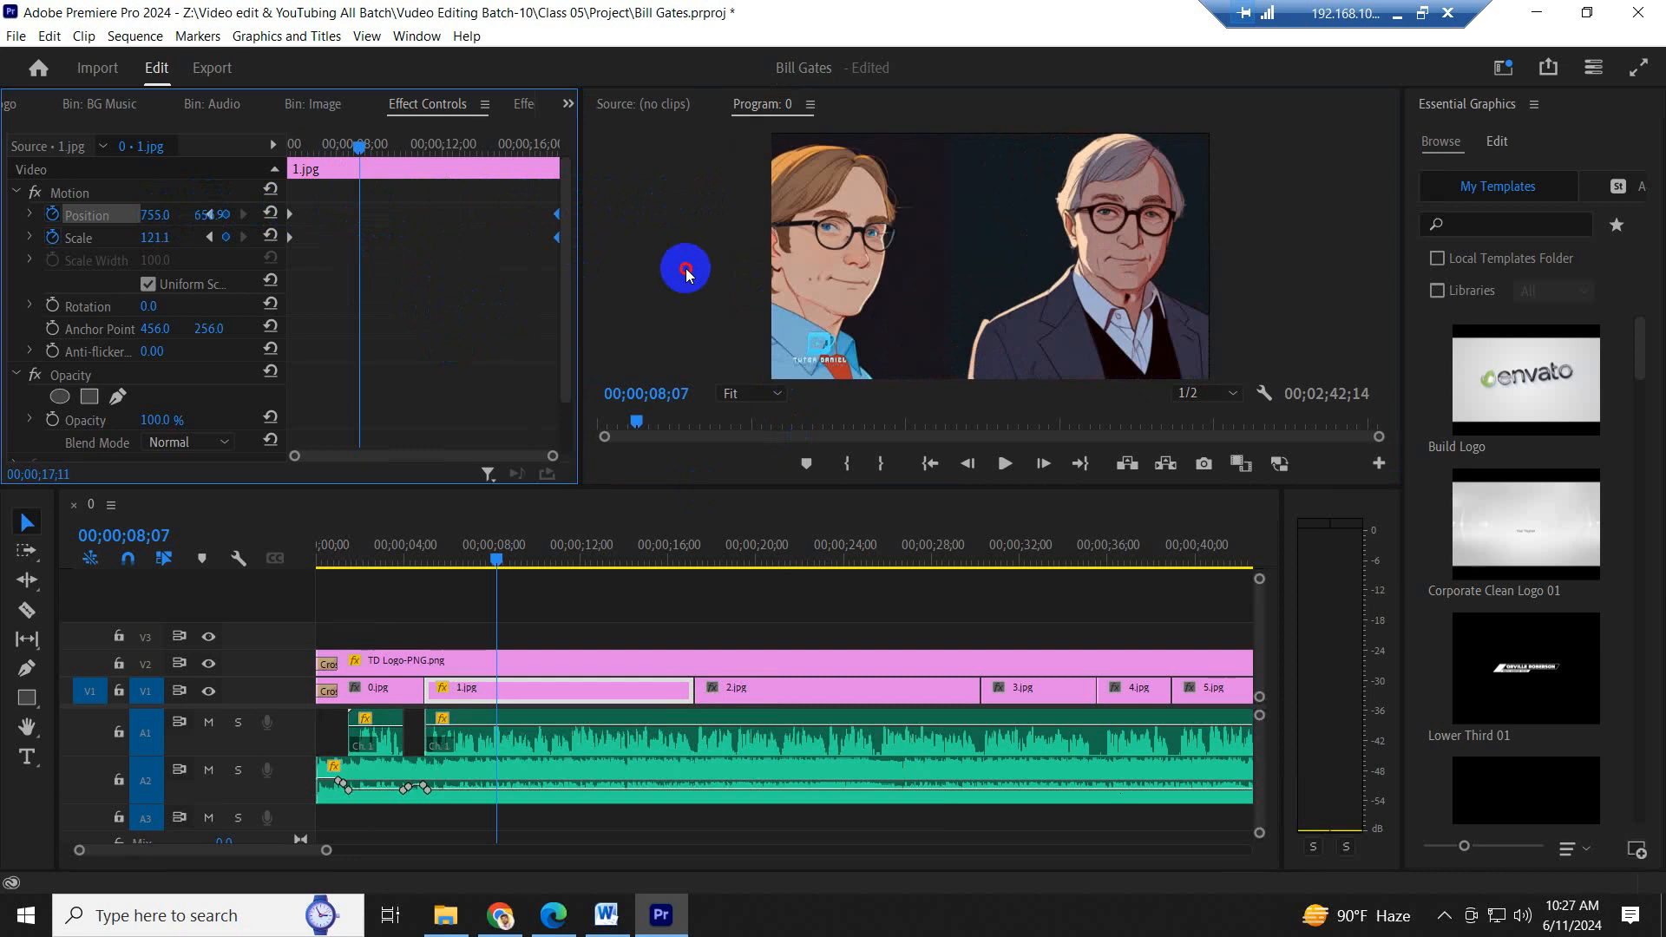
- Play the sequence from the end of 0.jpg through 1.jpg into 2.jpg to review the new zoom-in
left_click(419, 560)
key("space")
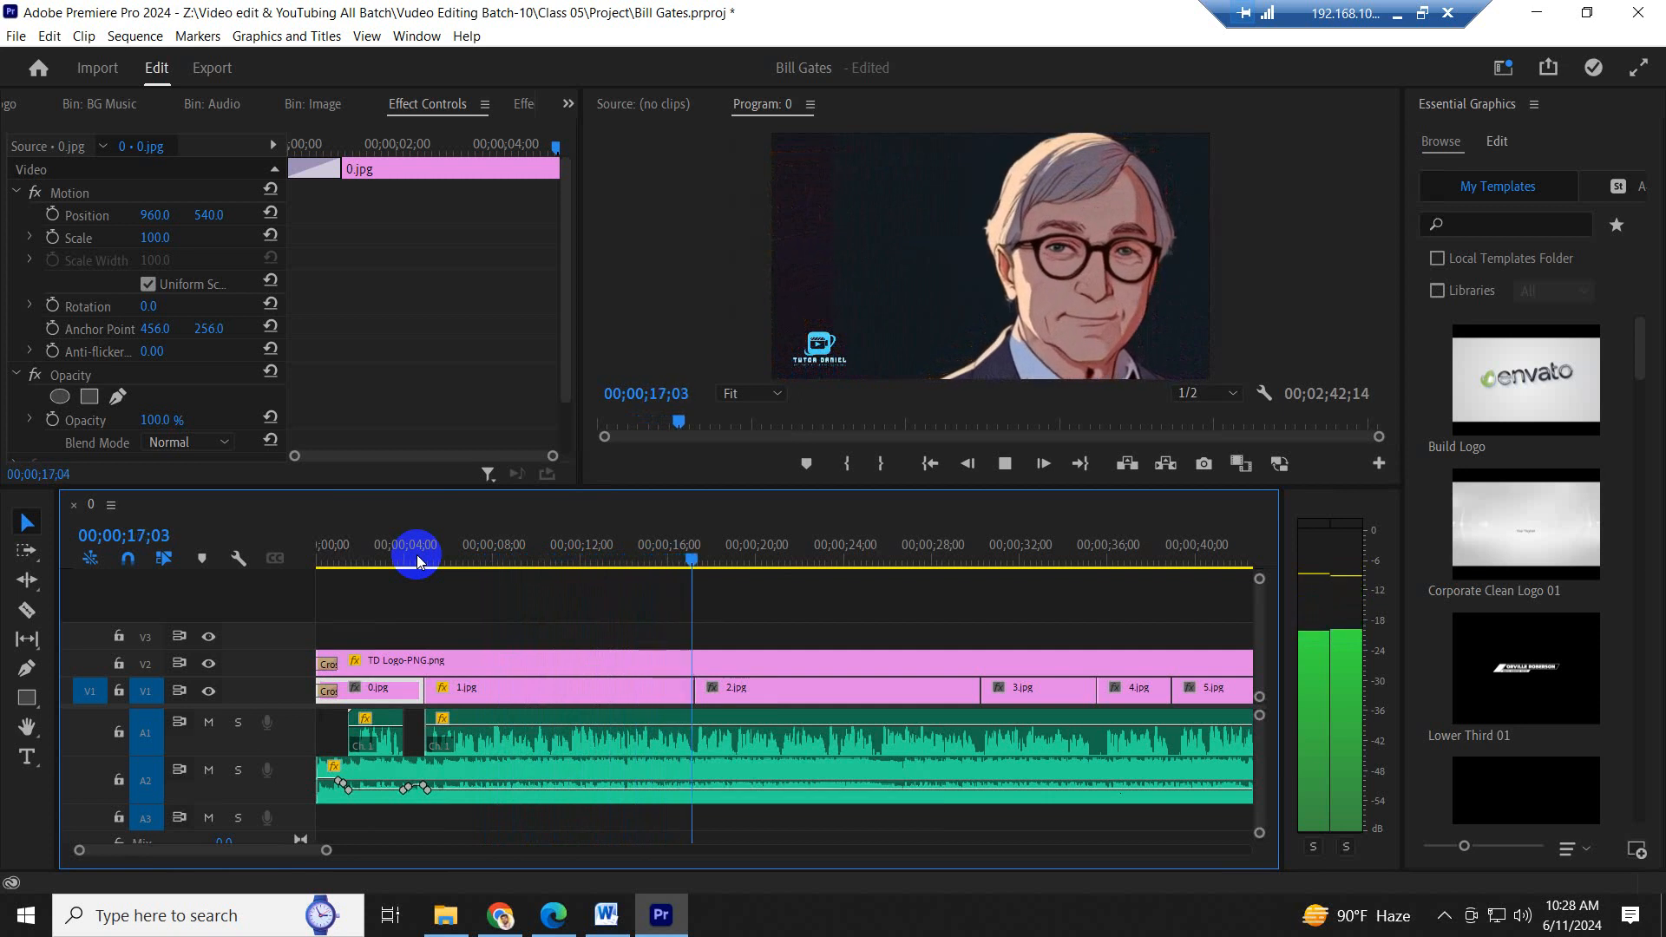
key("space")
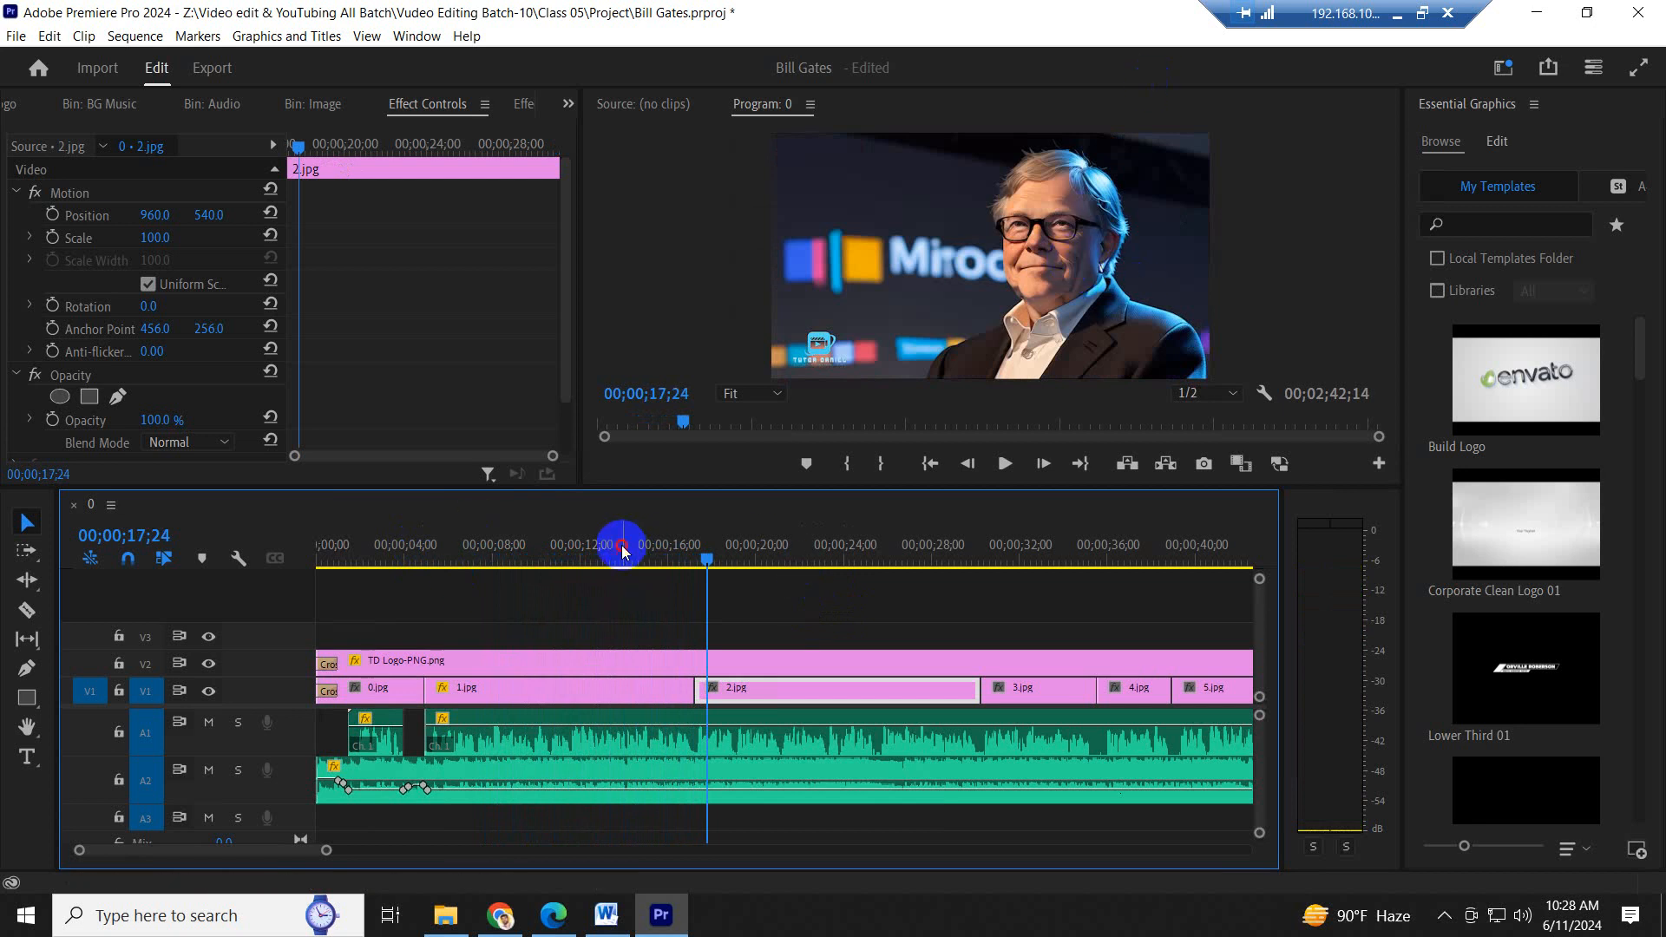
mouse_move(622, 549)
left_mouse_down()
mouse_move(519, 551)
mouse_move(718, 550)
mouse_move(558, 550)
mouse_move(622, 558)
left_mouse_up()
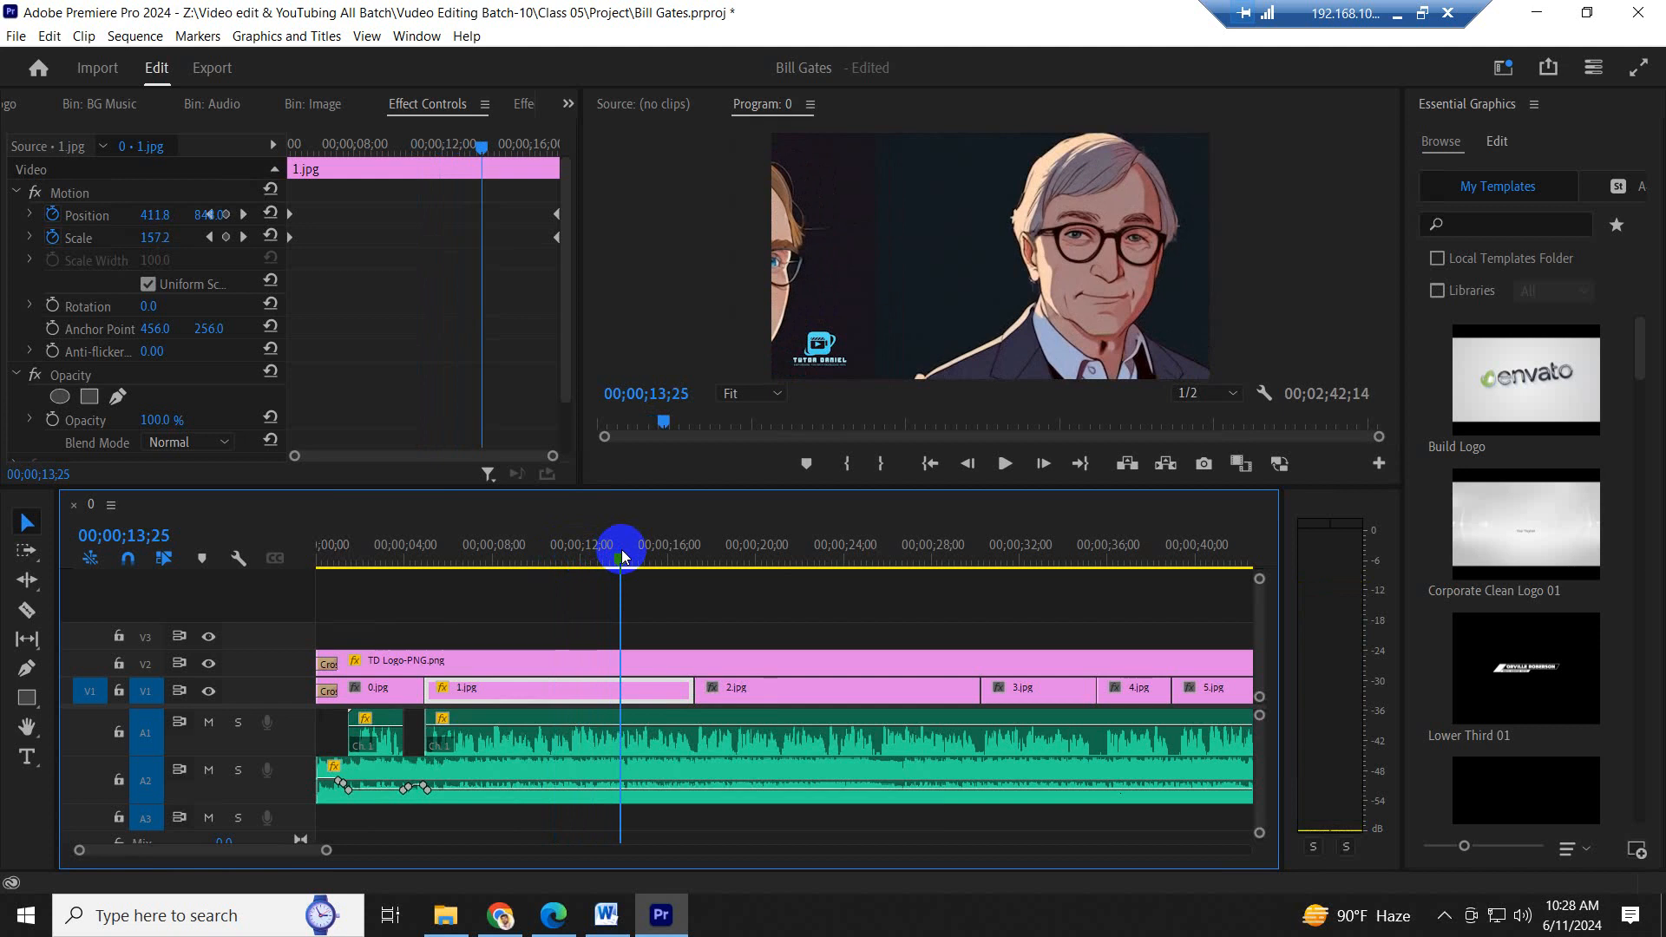
- Select 2.jpg and set its scale to 193 and position to 713, 747 at 00;00;20;22 to frame the face
left_click(771, 558)
left_click(805, 686)
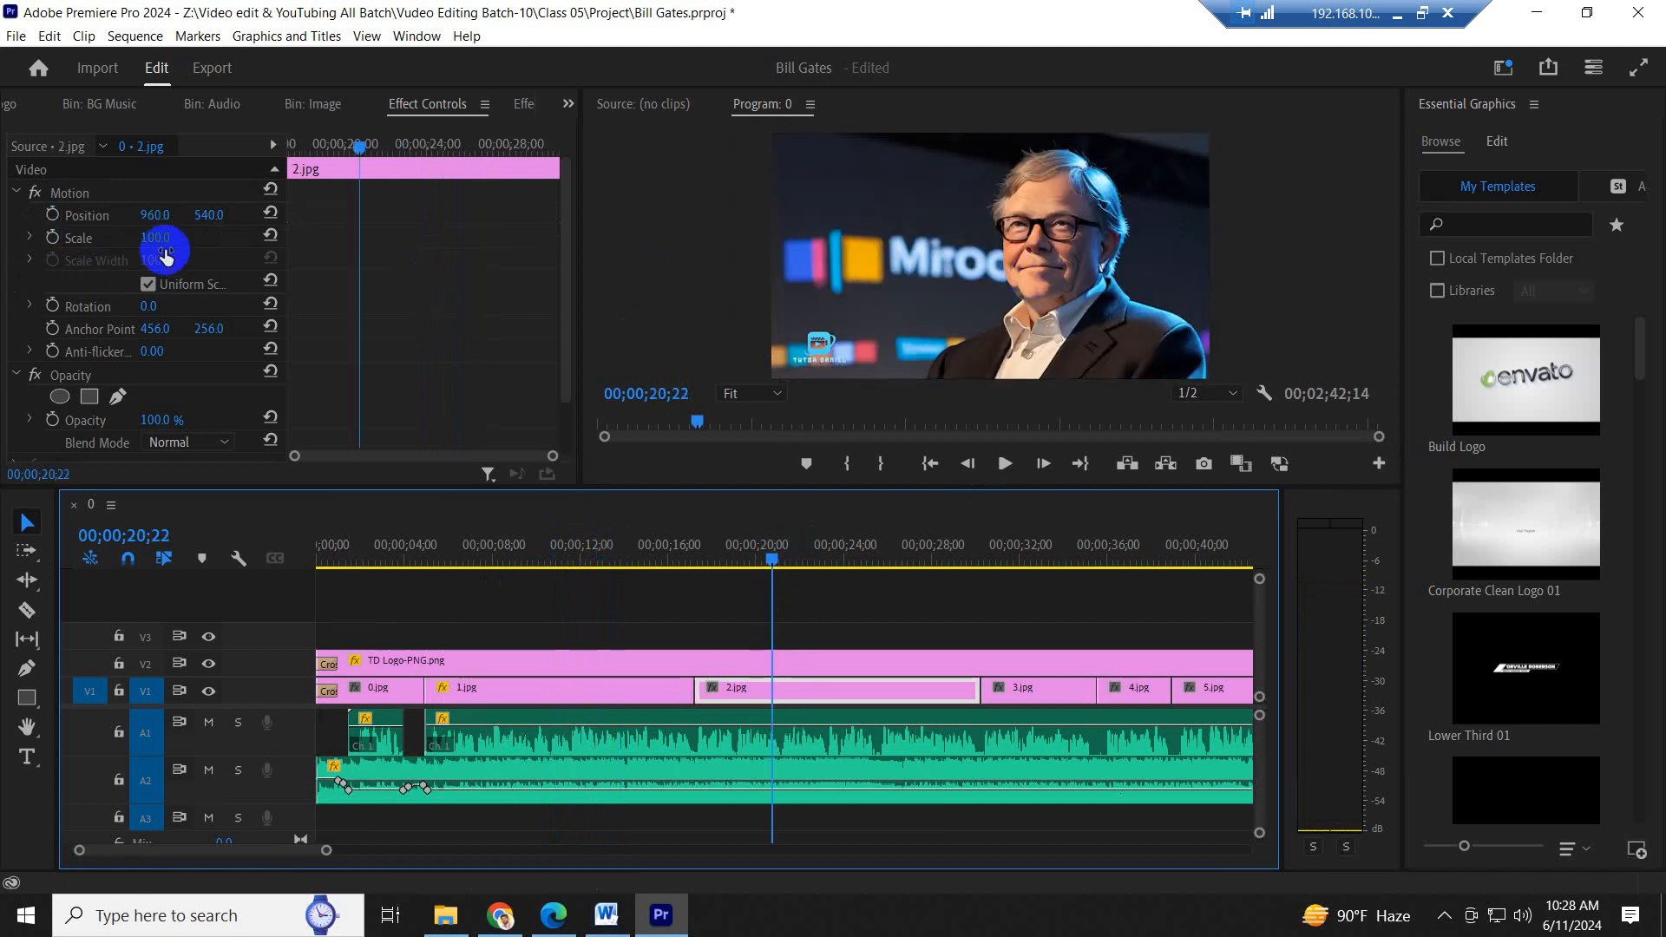
left_click_drag(165, 237, 299, 253)
left_click_drag(211, 214, 434, 204)
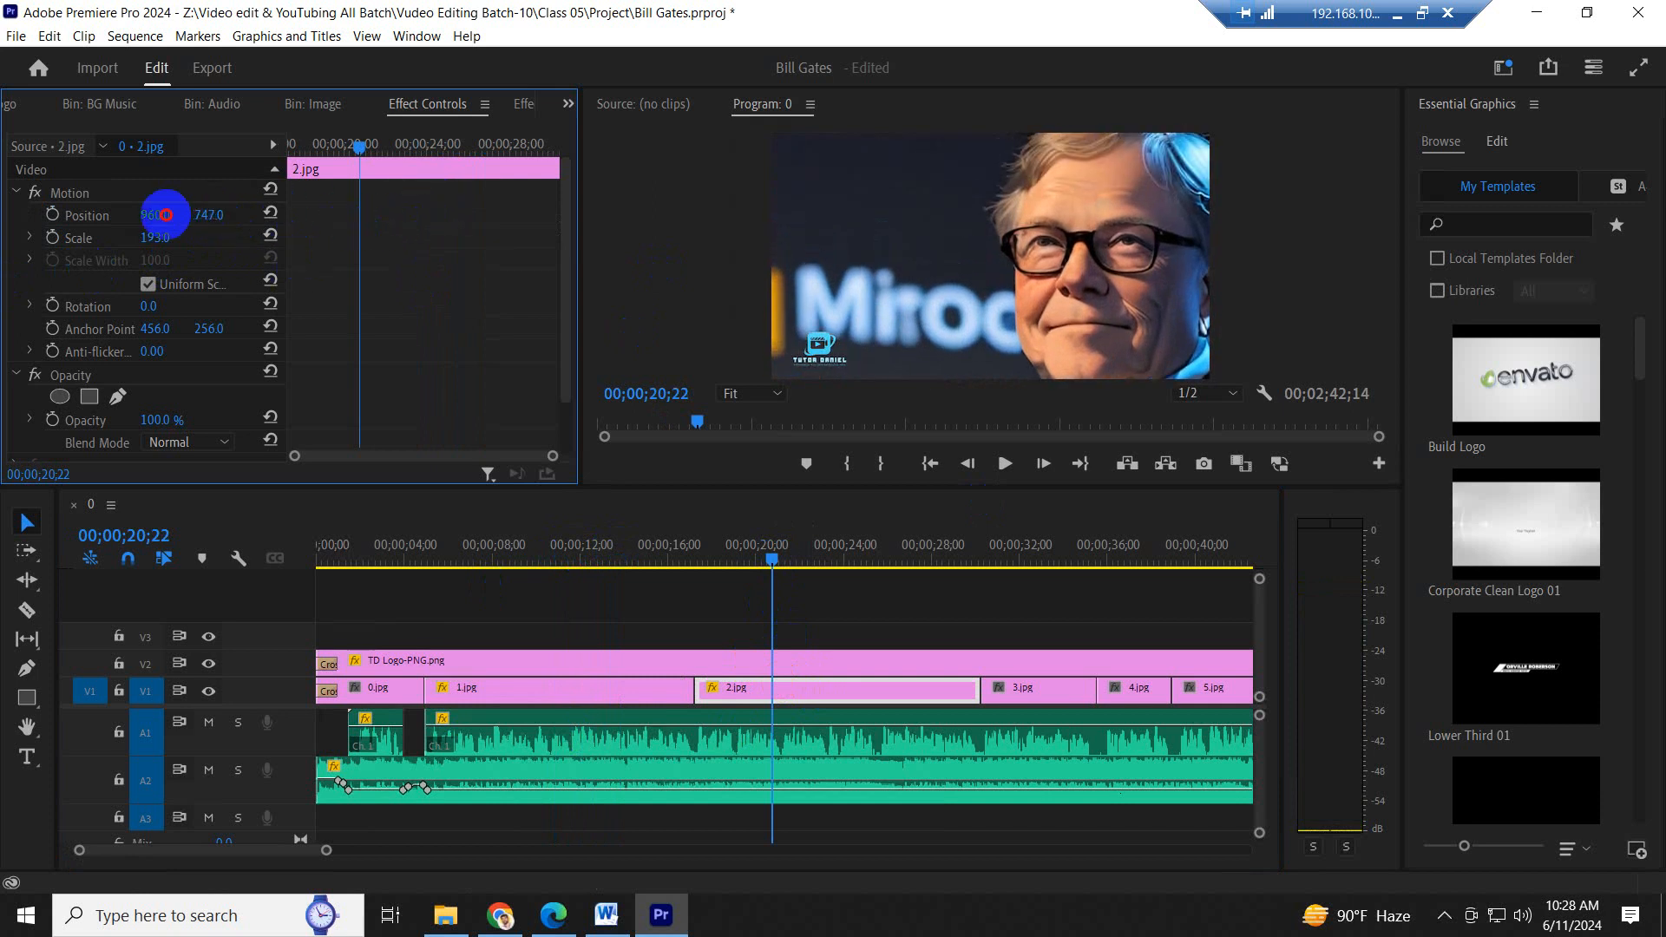
left_click_drag(165, 214, 570, 197)
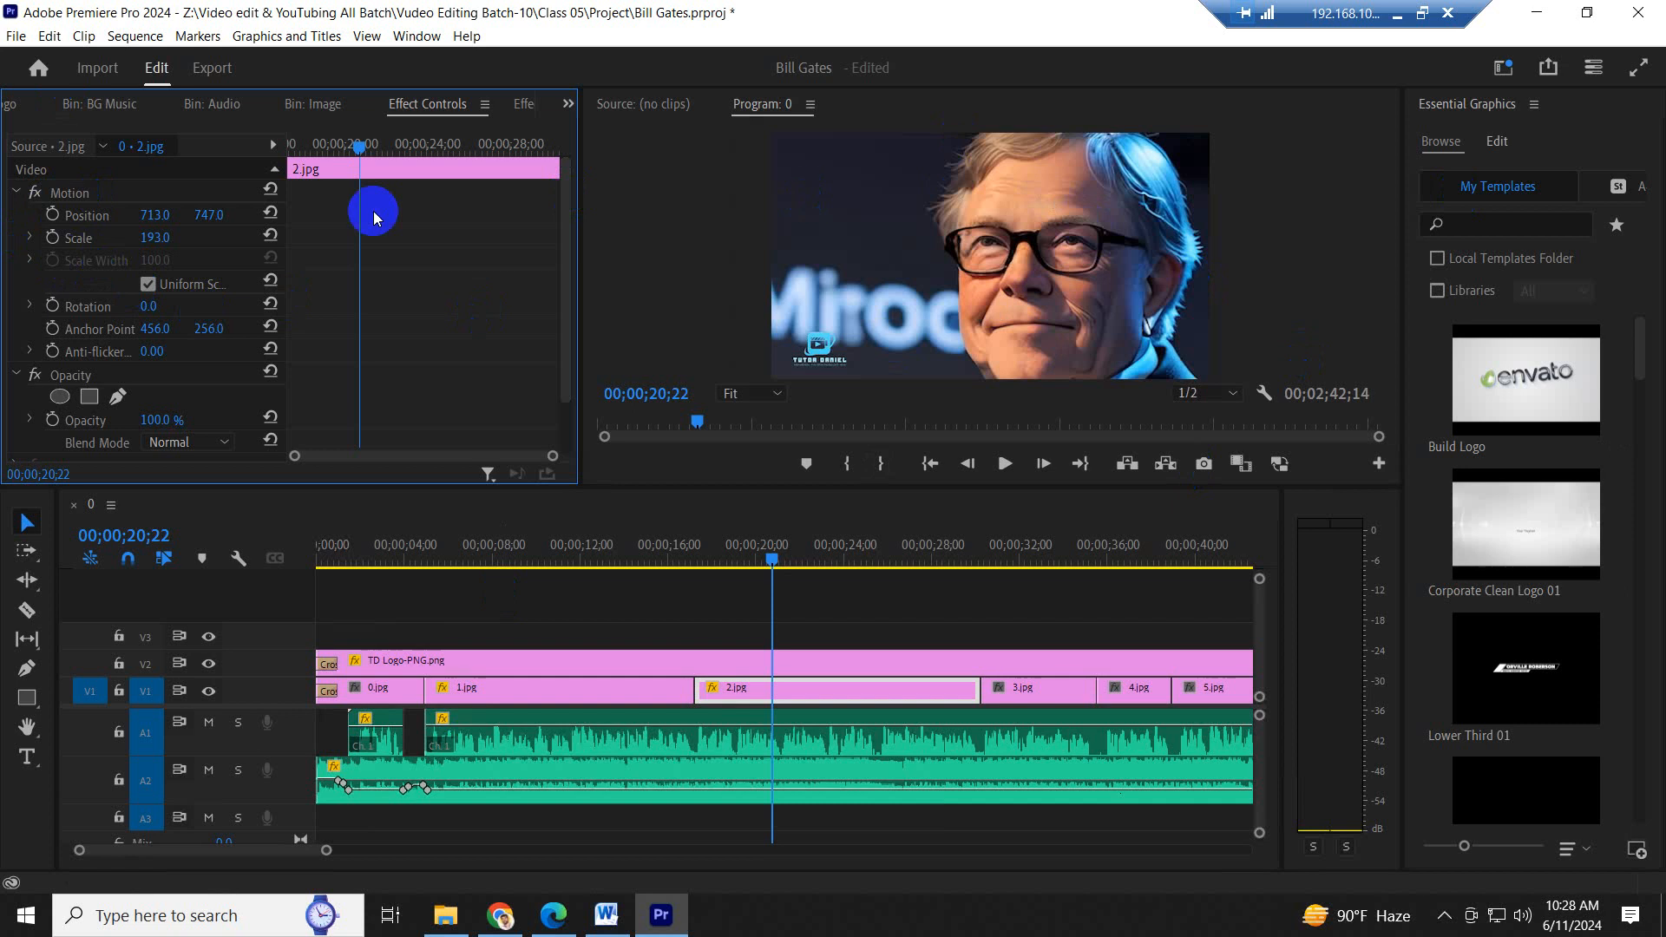
- Add scale and position keyframes to 2.jpg and move both to the start of the clip
left_click(52, 236)
left_click(51, 215)
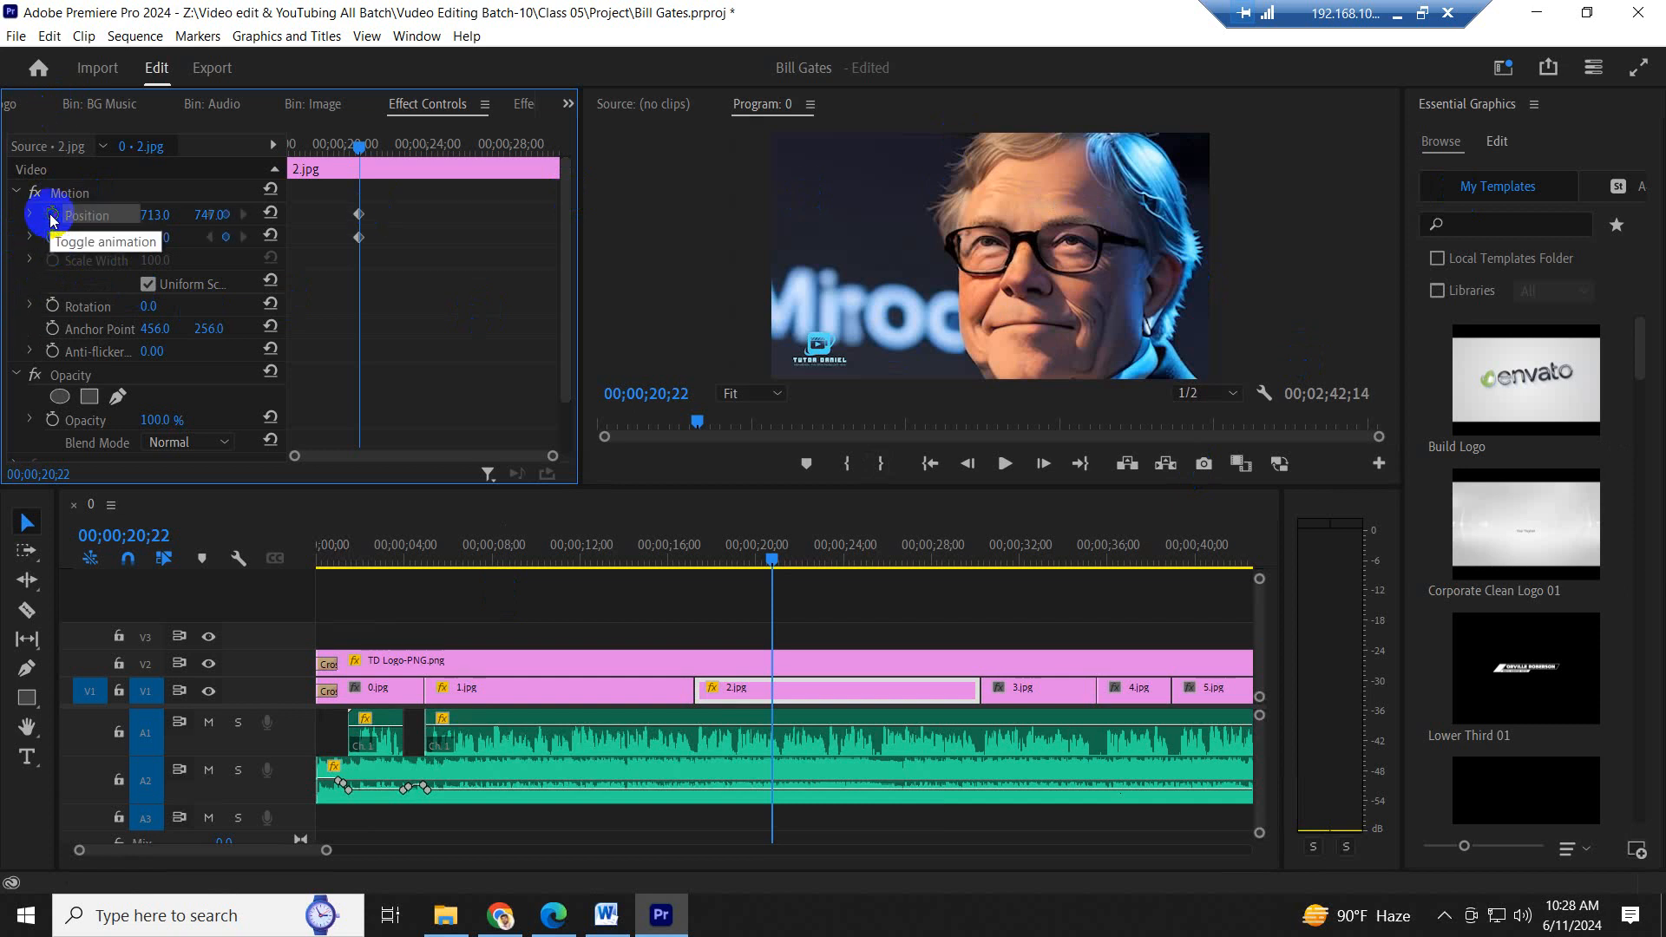
left_click_drag(416, 262, 132, 247)
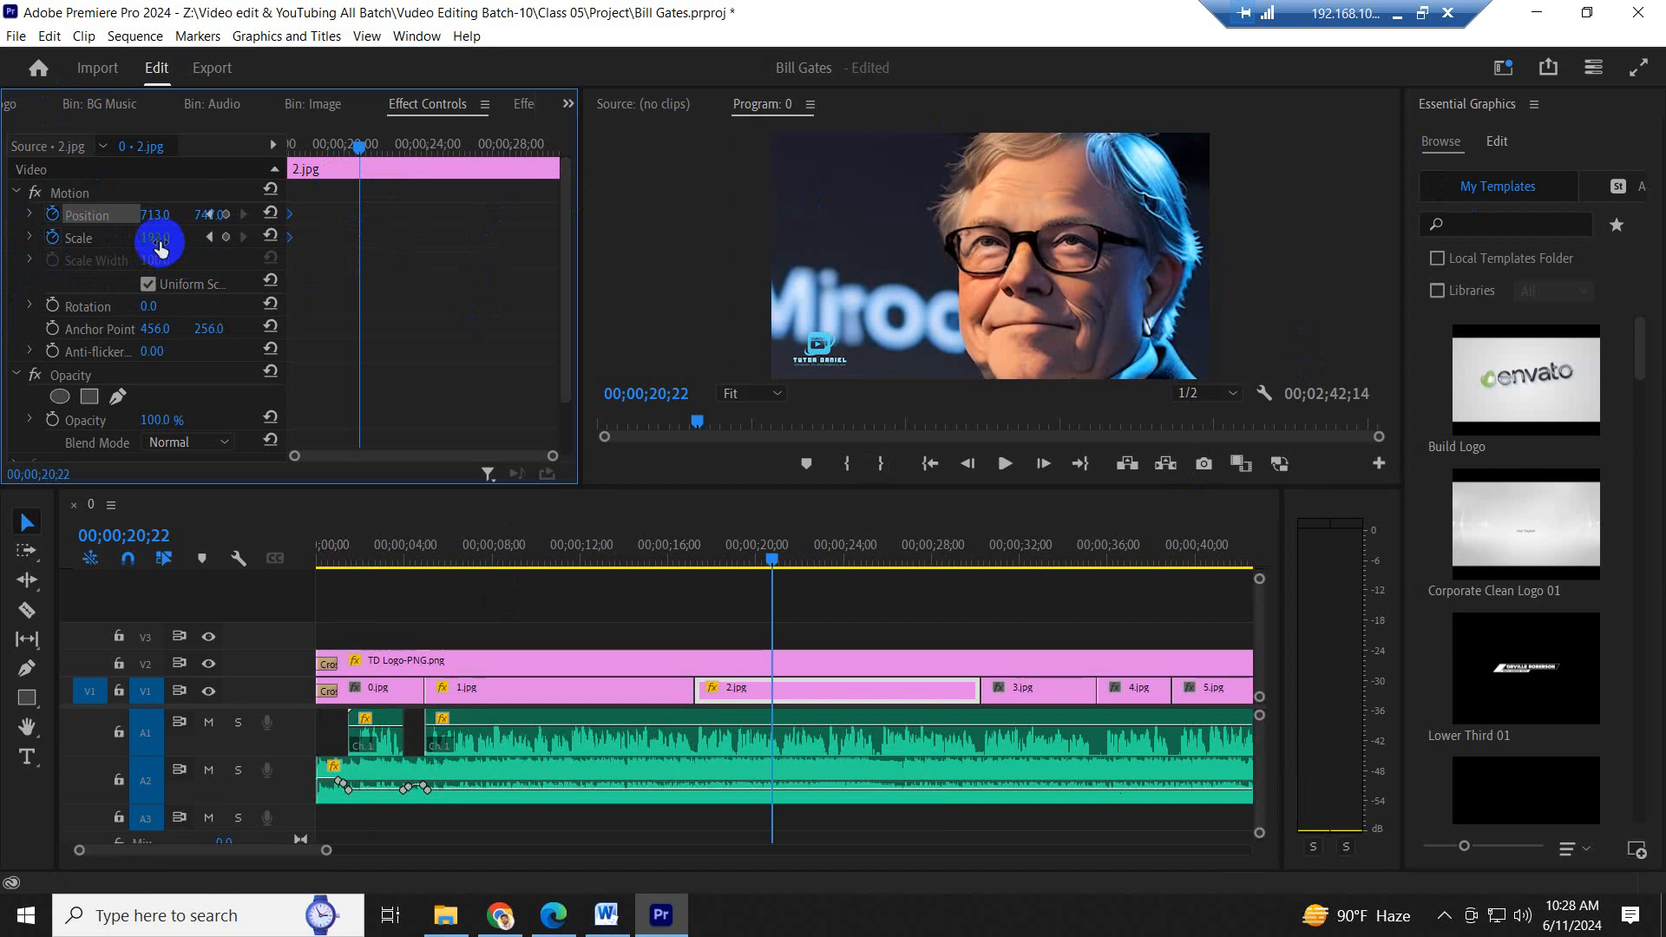
- Keyframe 2.jpg zoomed out at scale 104 and horizontal position 958, filling the frame, and move these keyframes to the clip's end
left_click_drag(155, 235, 319, 211)
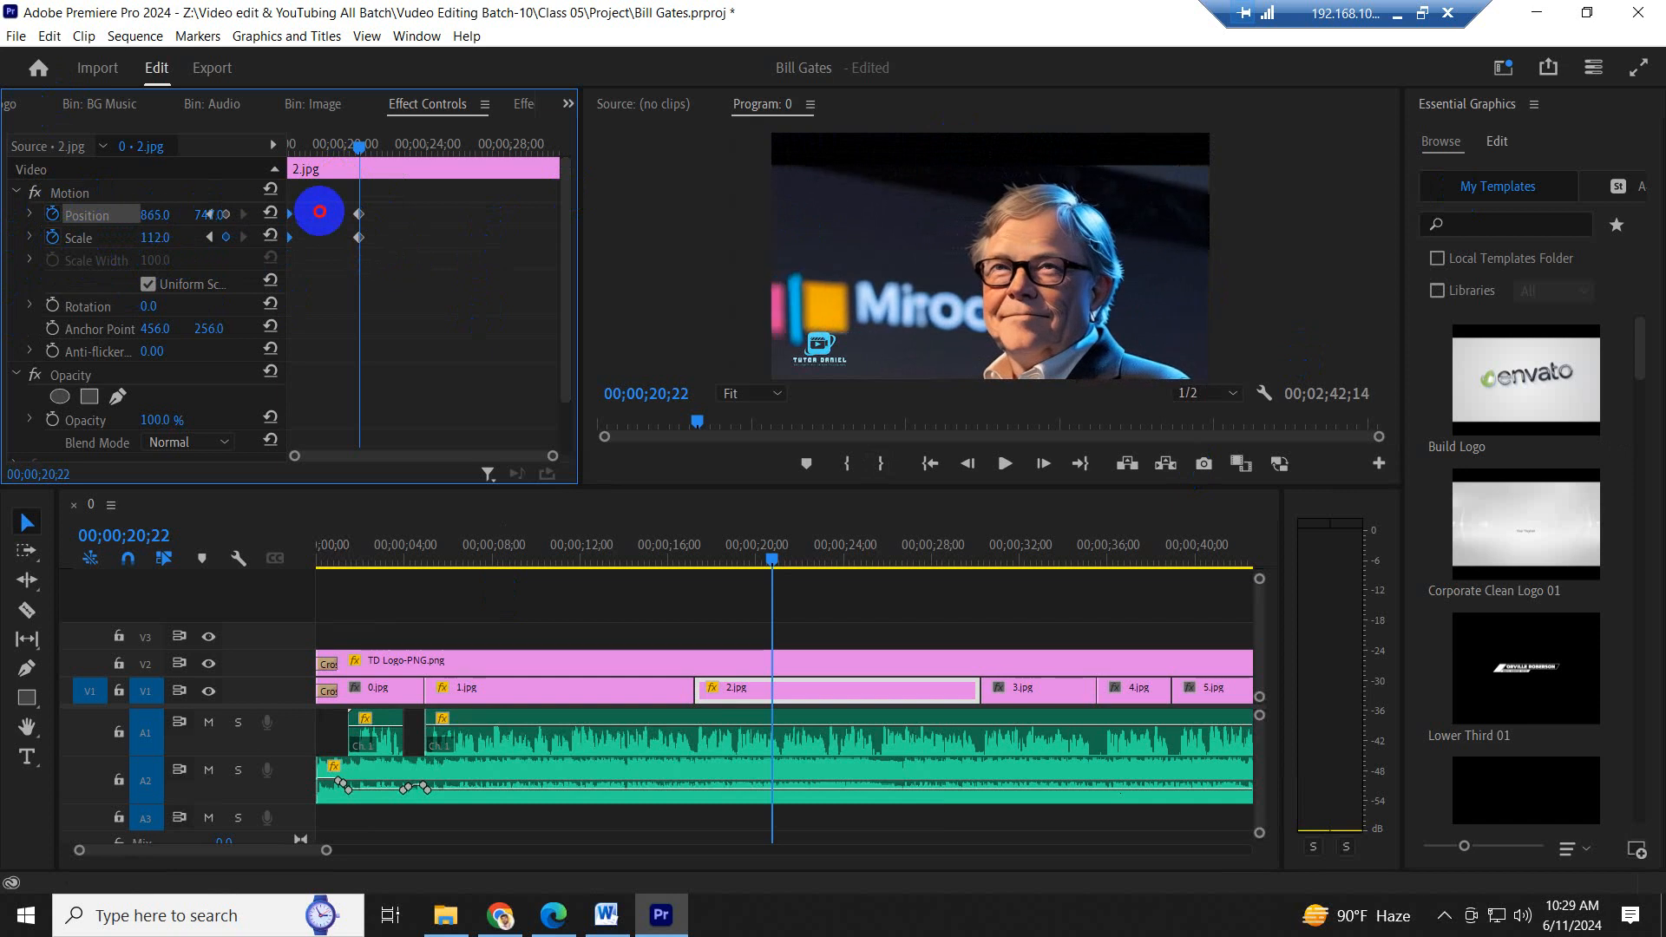
left_click_drag(152, 237, 220, 285)
left_click_drag(420, 286, 841, 252)
- Play from 00;00;14;18 in 1.jpg and again near the end of 2.jpg into 3.jpg to review the zoom-out
left_click(639, 549)
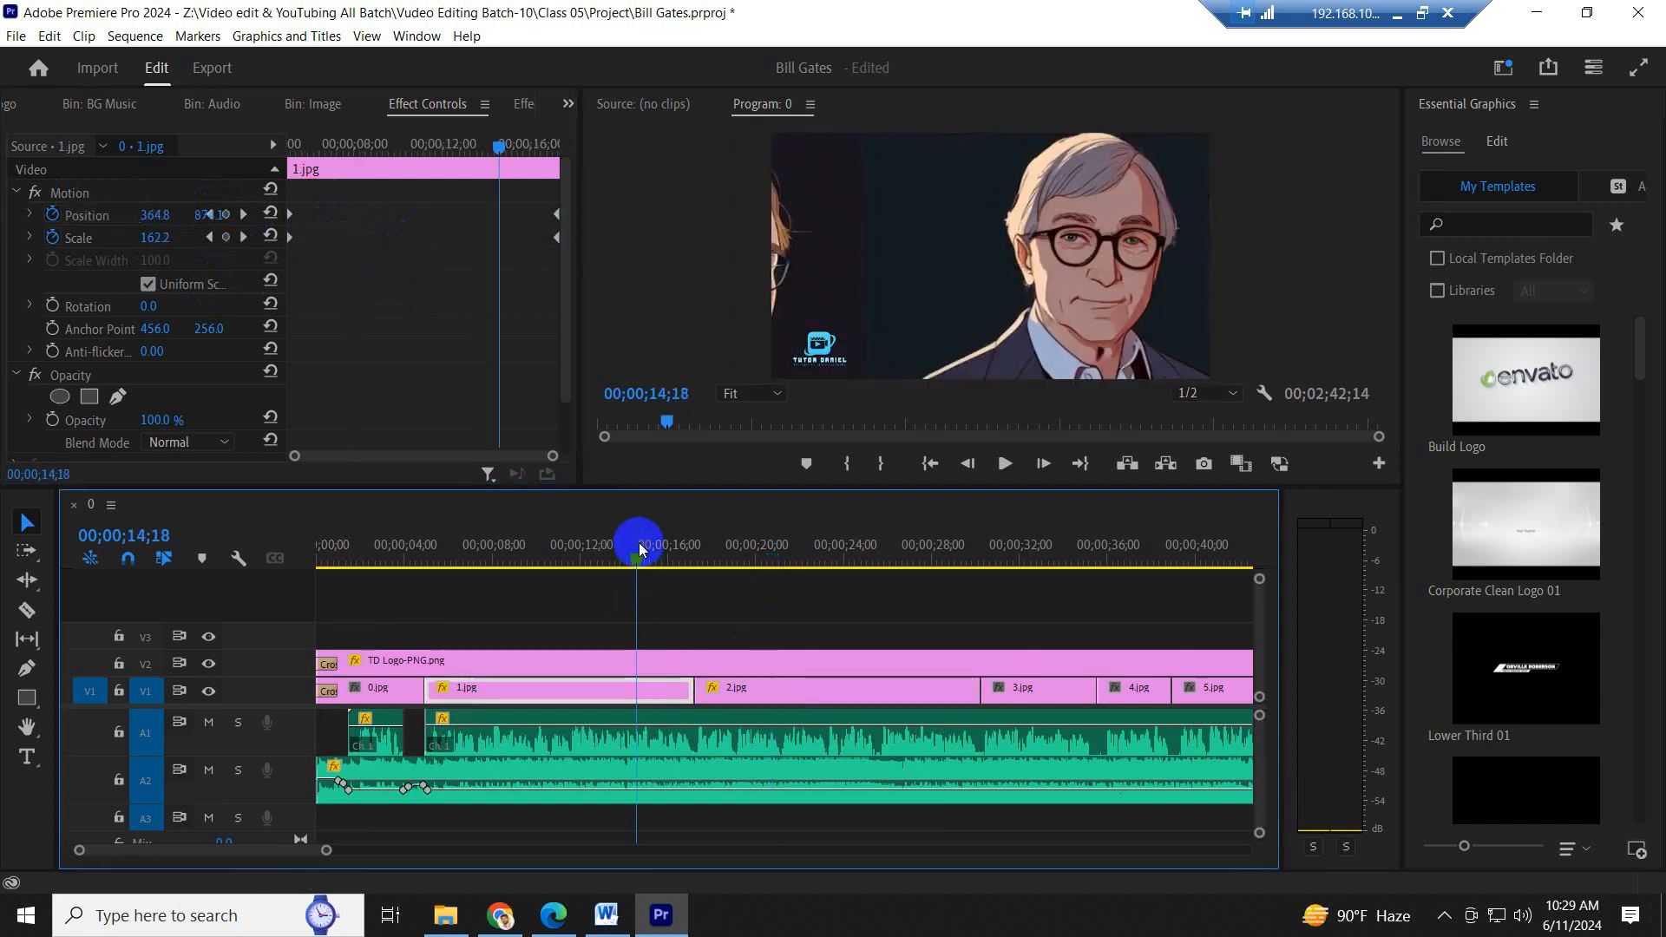
key("space")
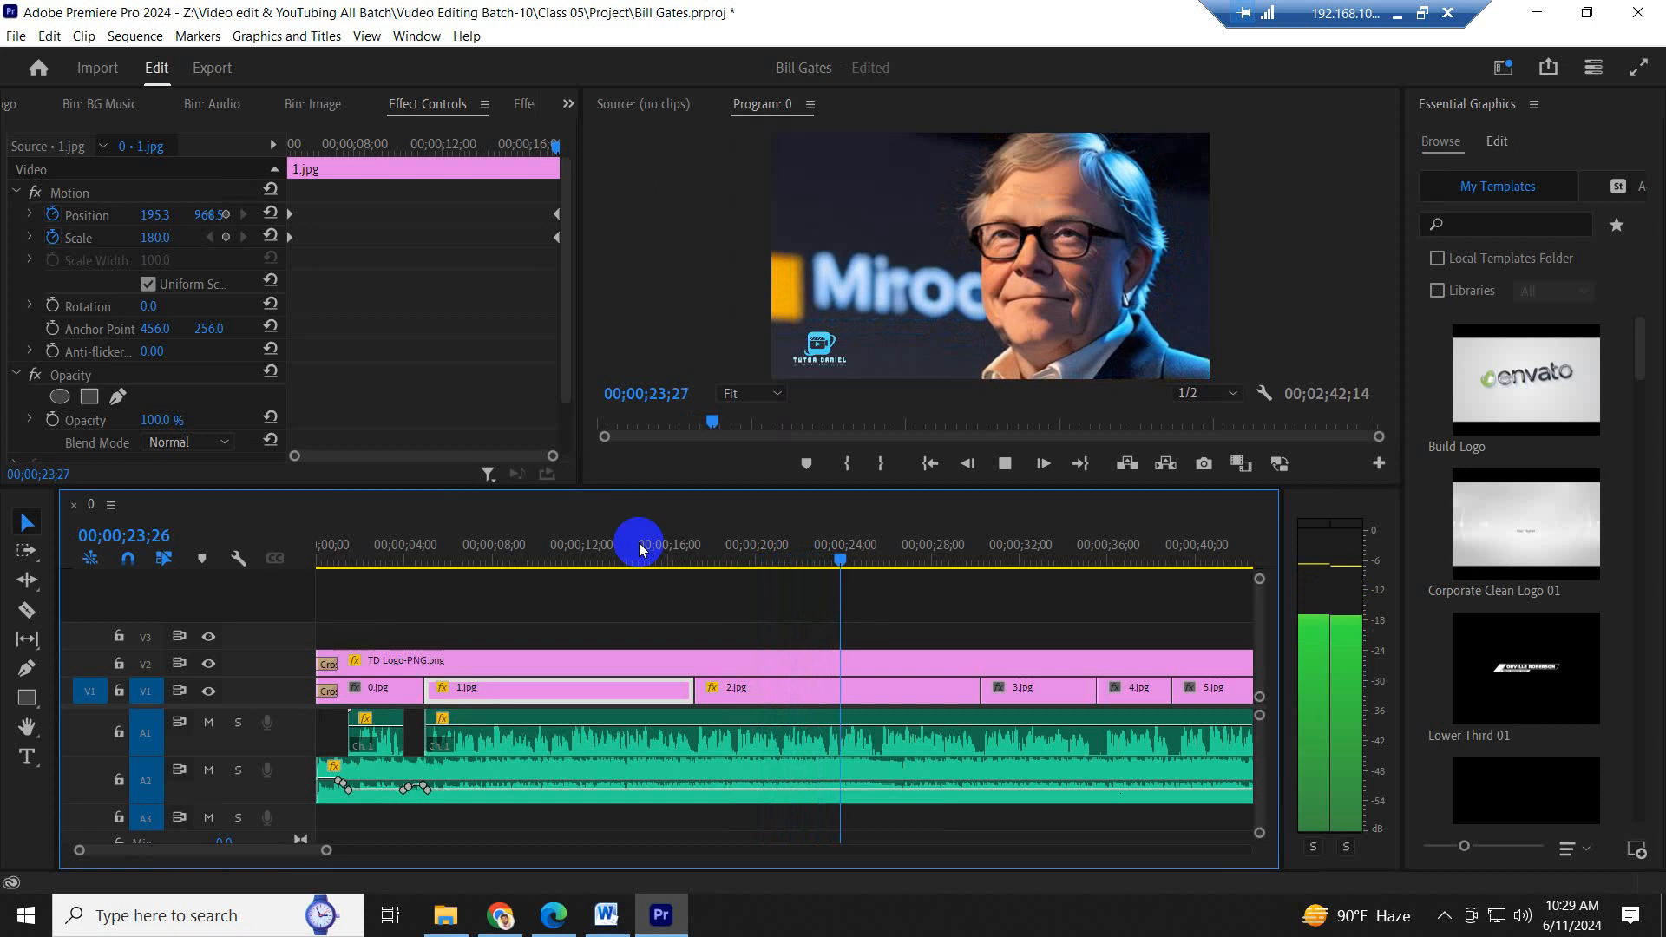
key("space")
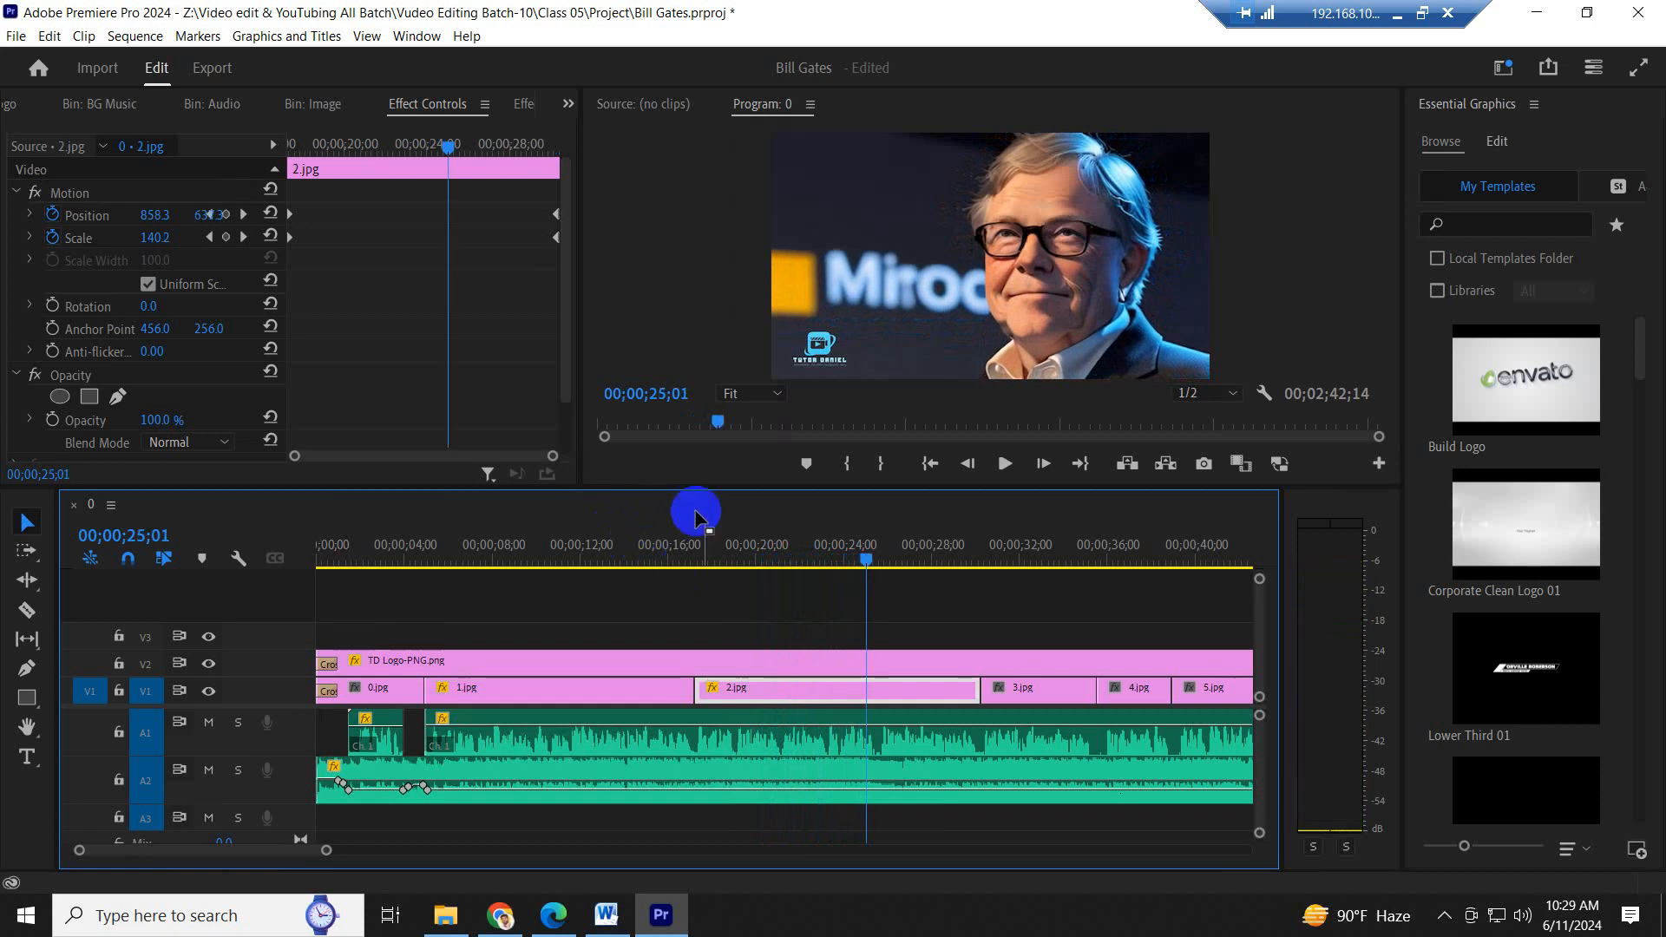
left_click_drag(532, 552, 958, 560)
key("space")
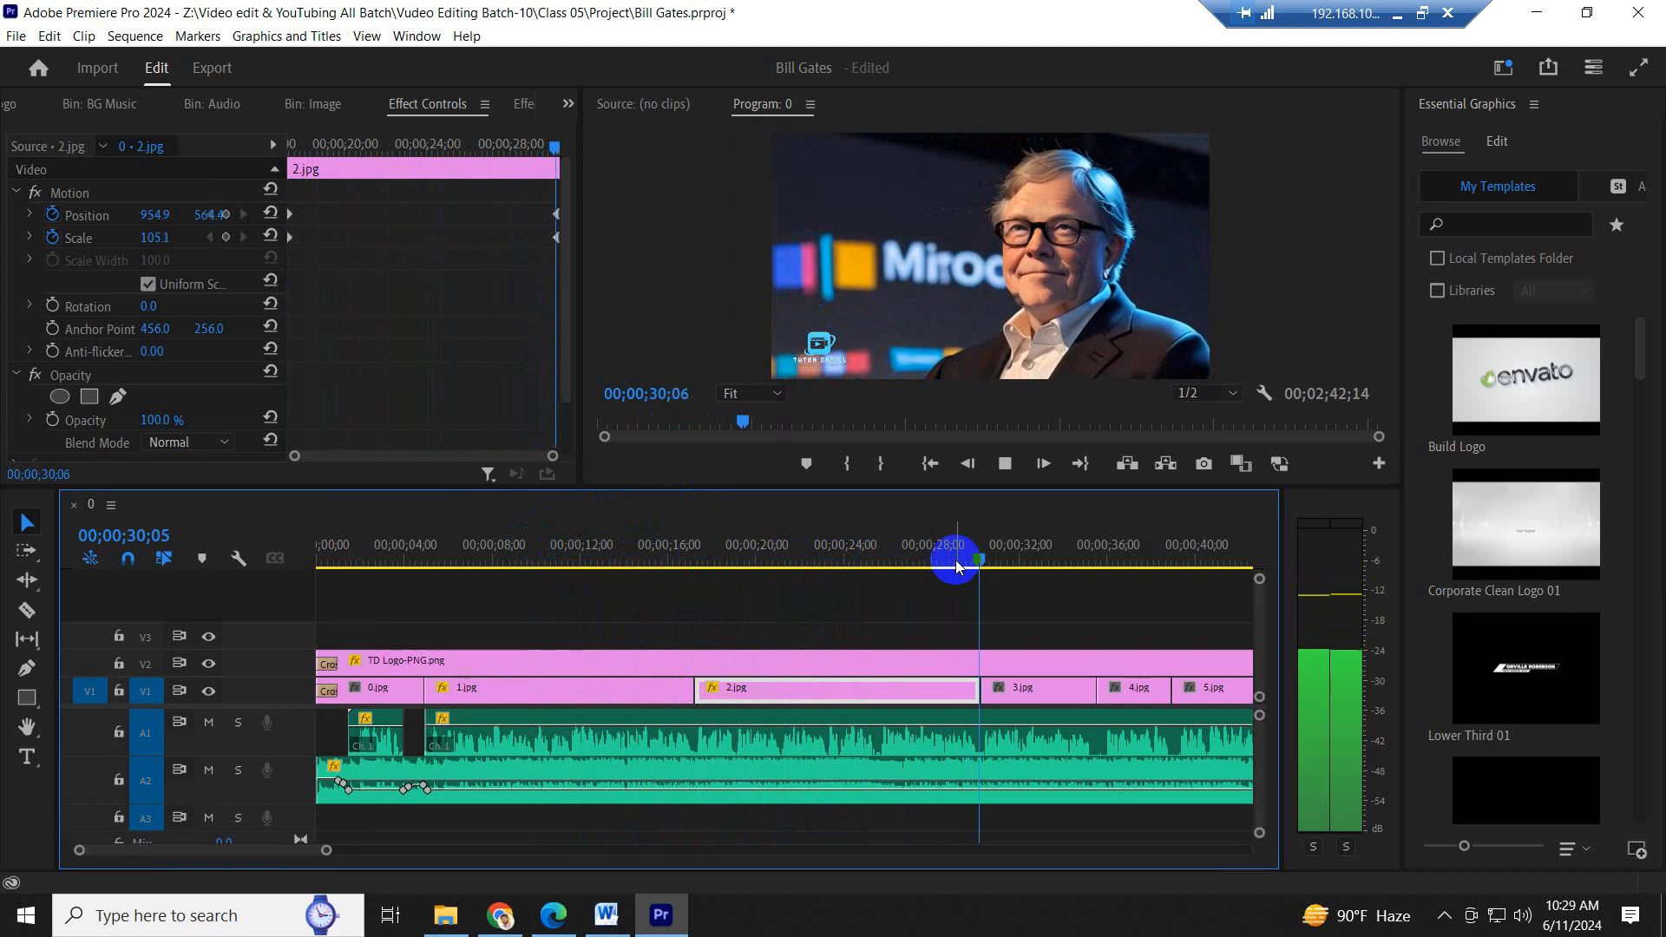
scroll(860, 604, "down", 6)
key("space")
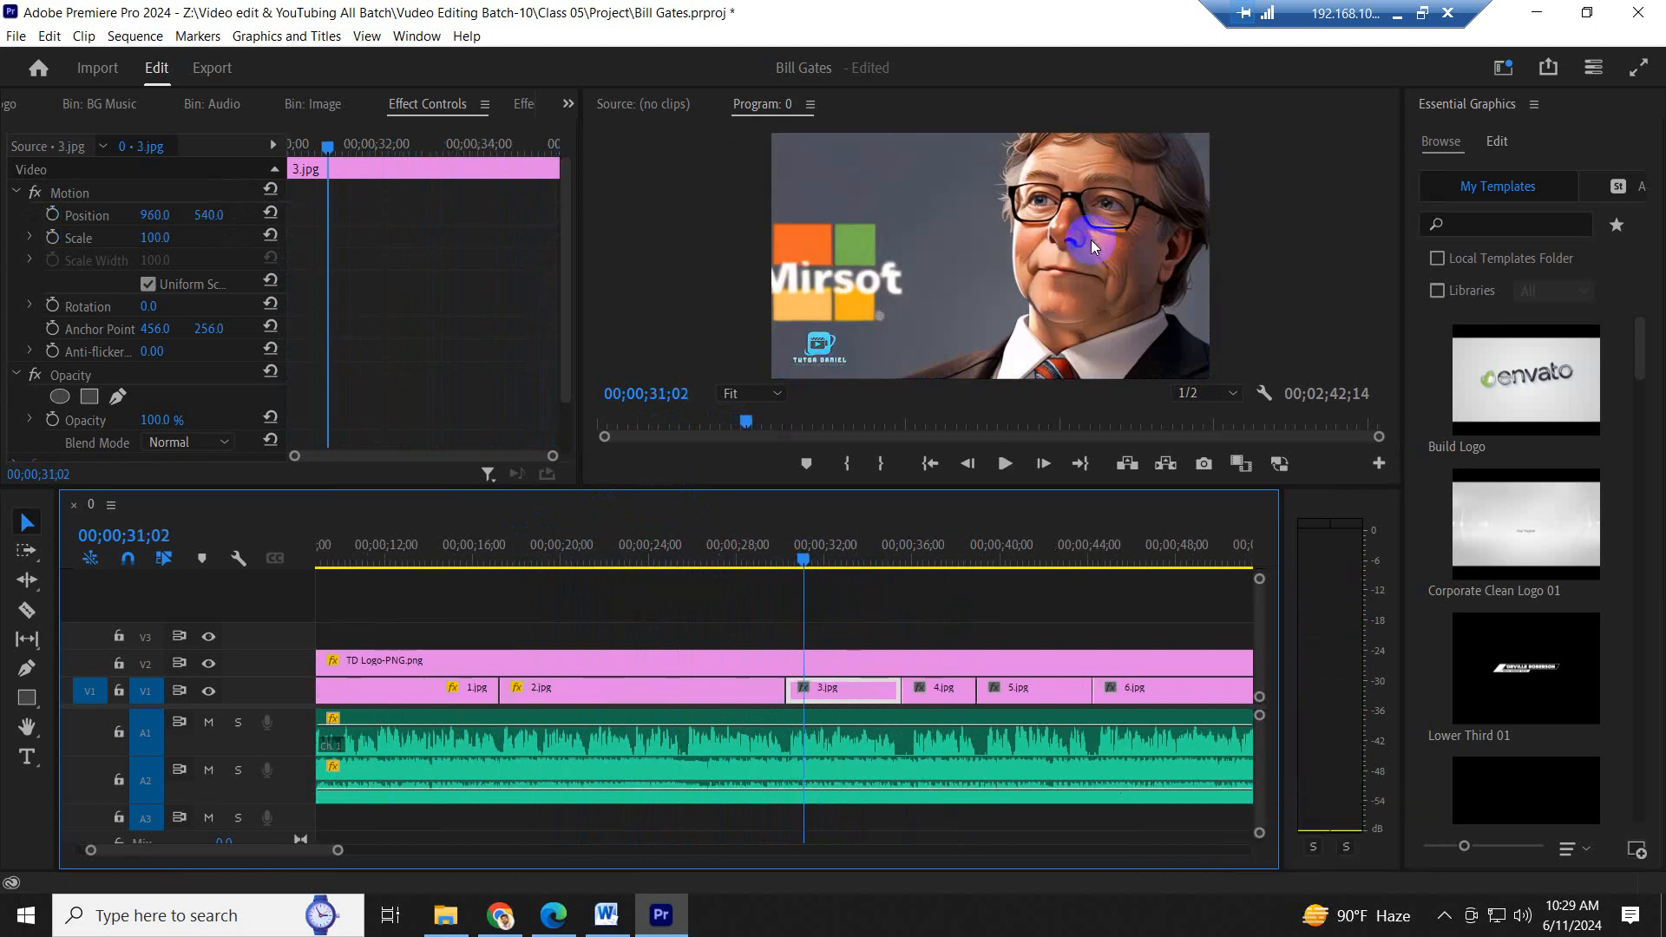
- Set 3.jpg to scale 120 and position 1148, 647, and add a position keyframe at 00;00;31;02
left_click(815, 688)
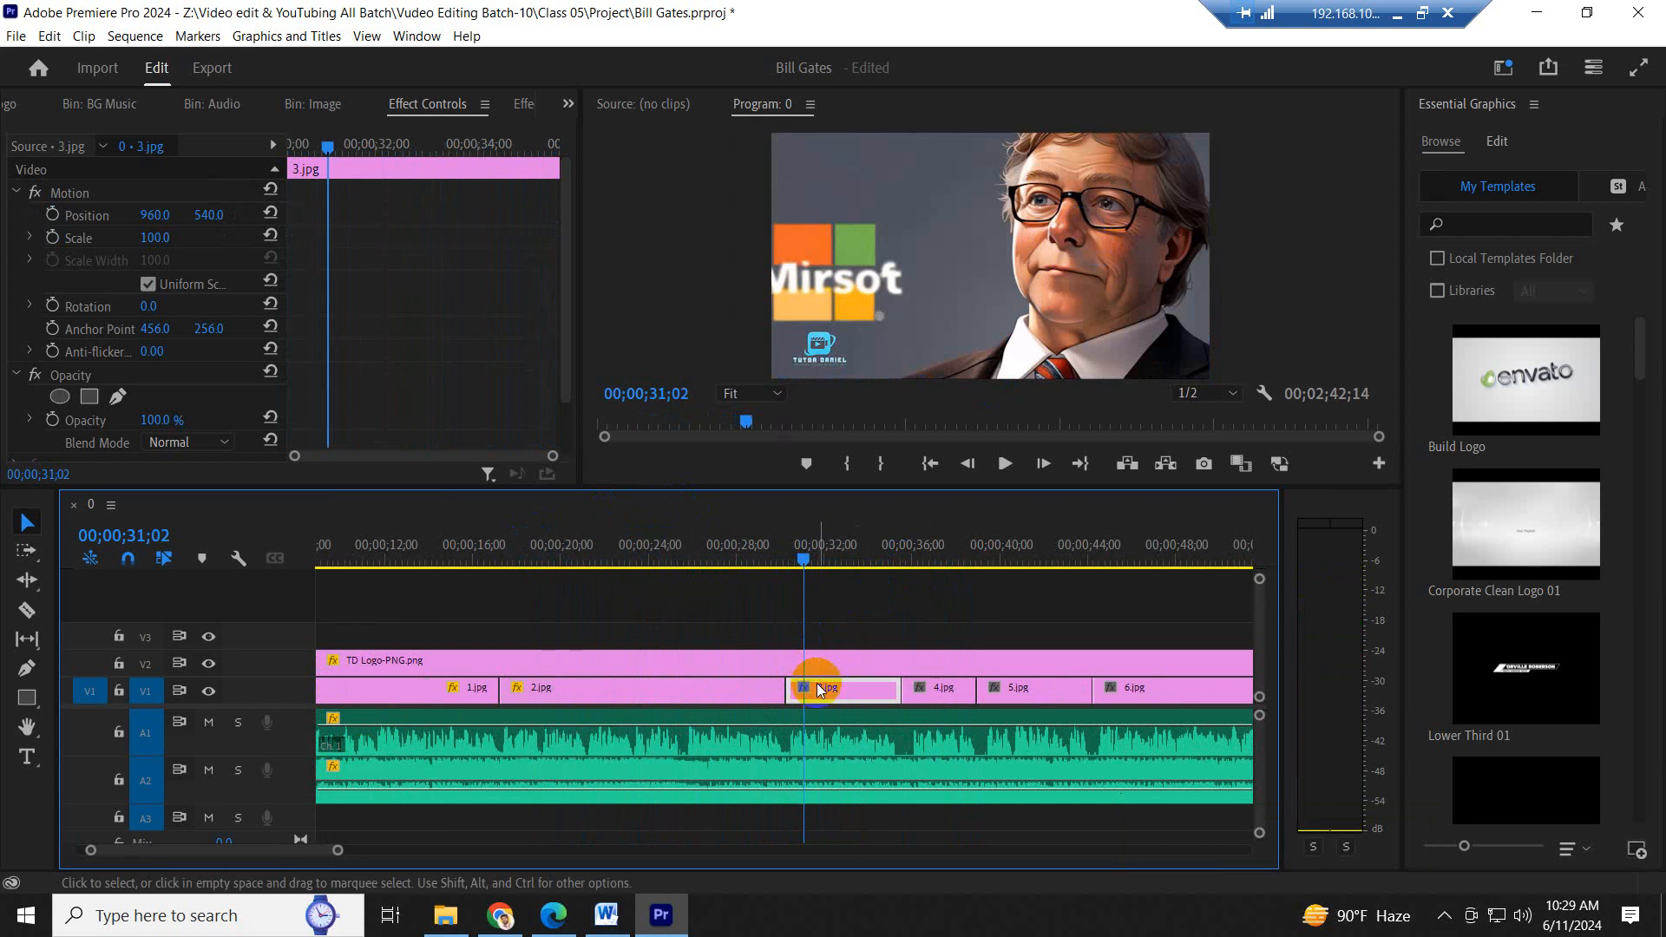
left_click_drag(163, 248, 331, 215)
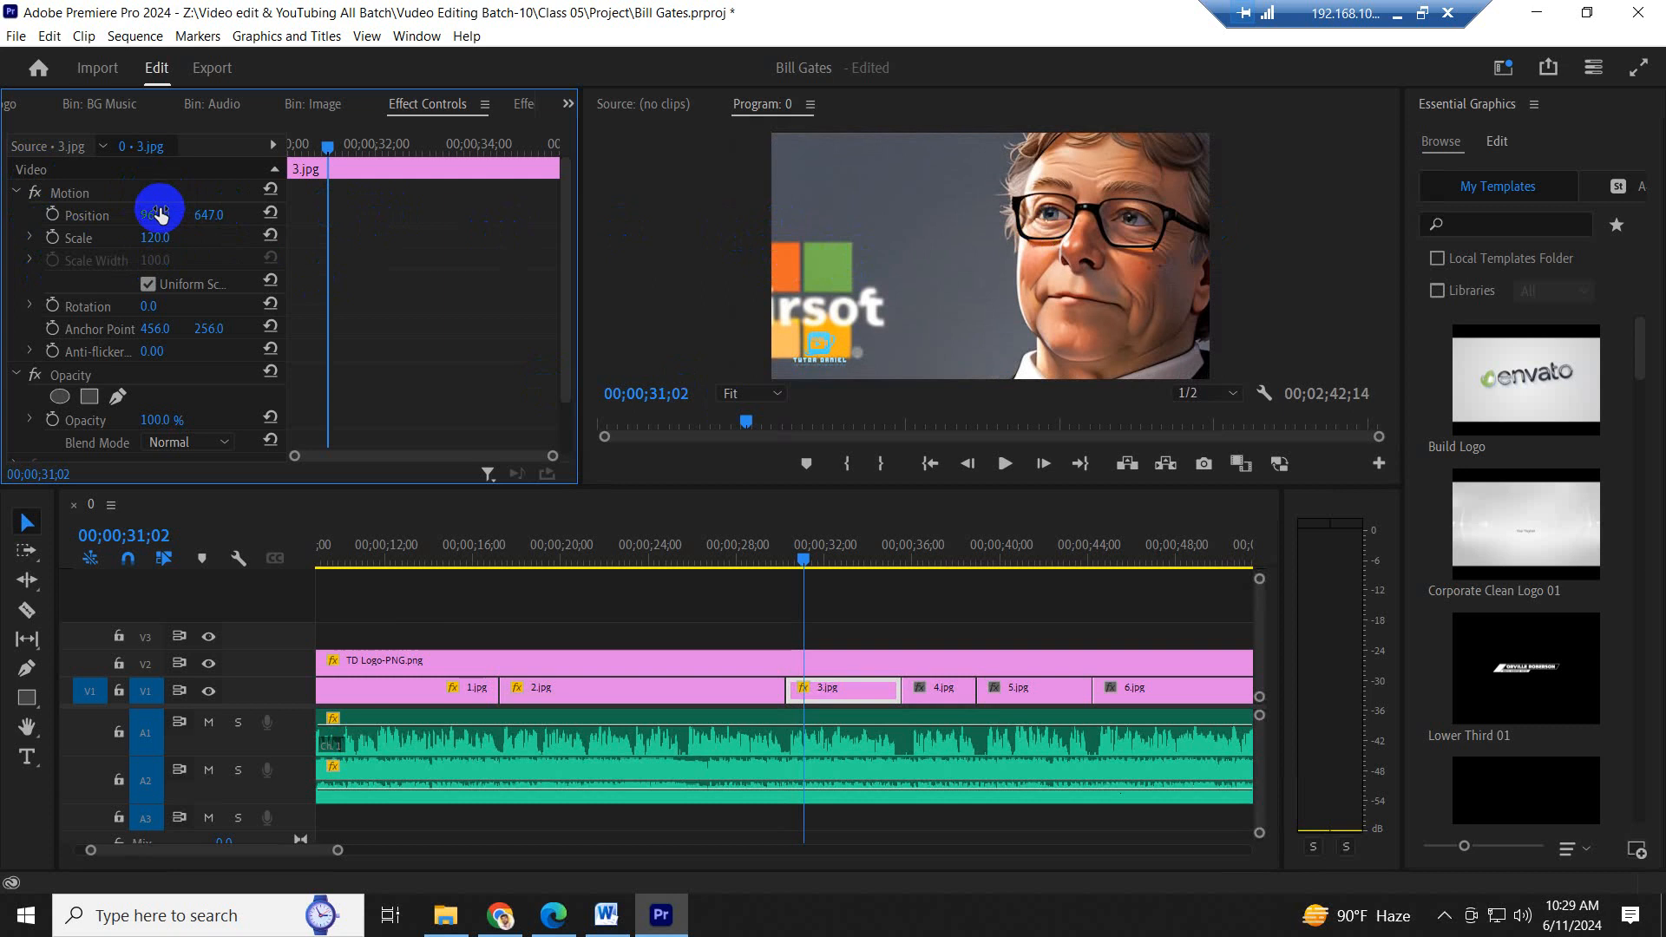
left_click_drag(153, 212, 361, 235)
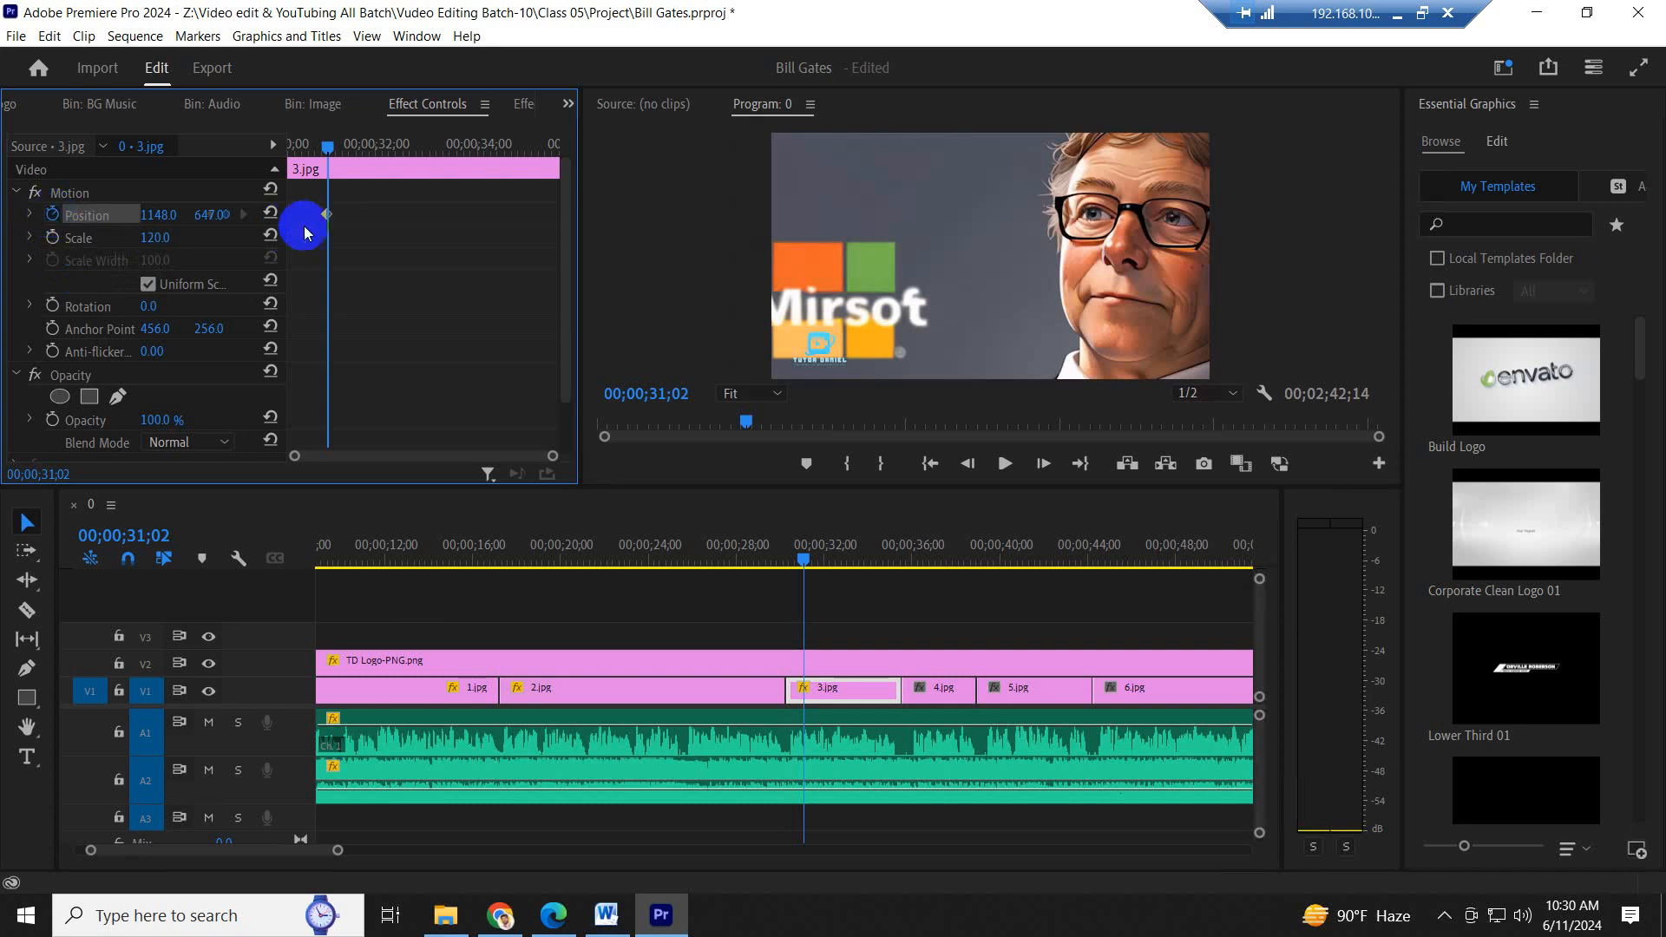
- Move the position keyframe of 3.jpg to the clip's start and add one at horizontal position 769 at the clip's end
left_click(330, 216)
left_click_drag(330, 216, 72, 230)
left_click_drag(173, 220, 219, 214)
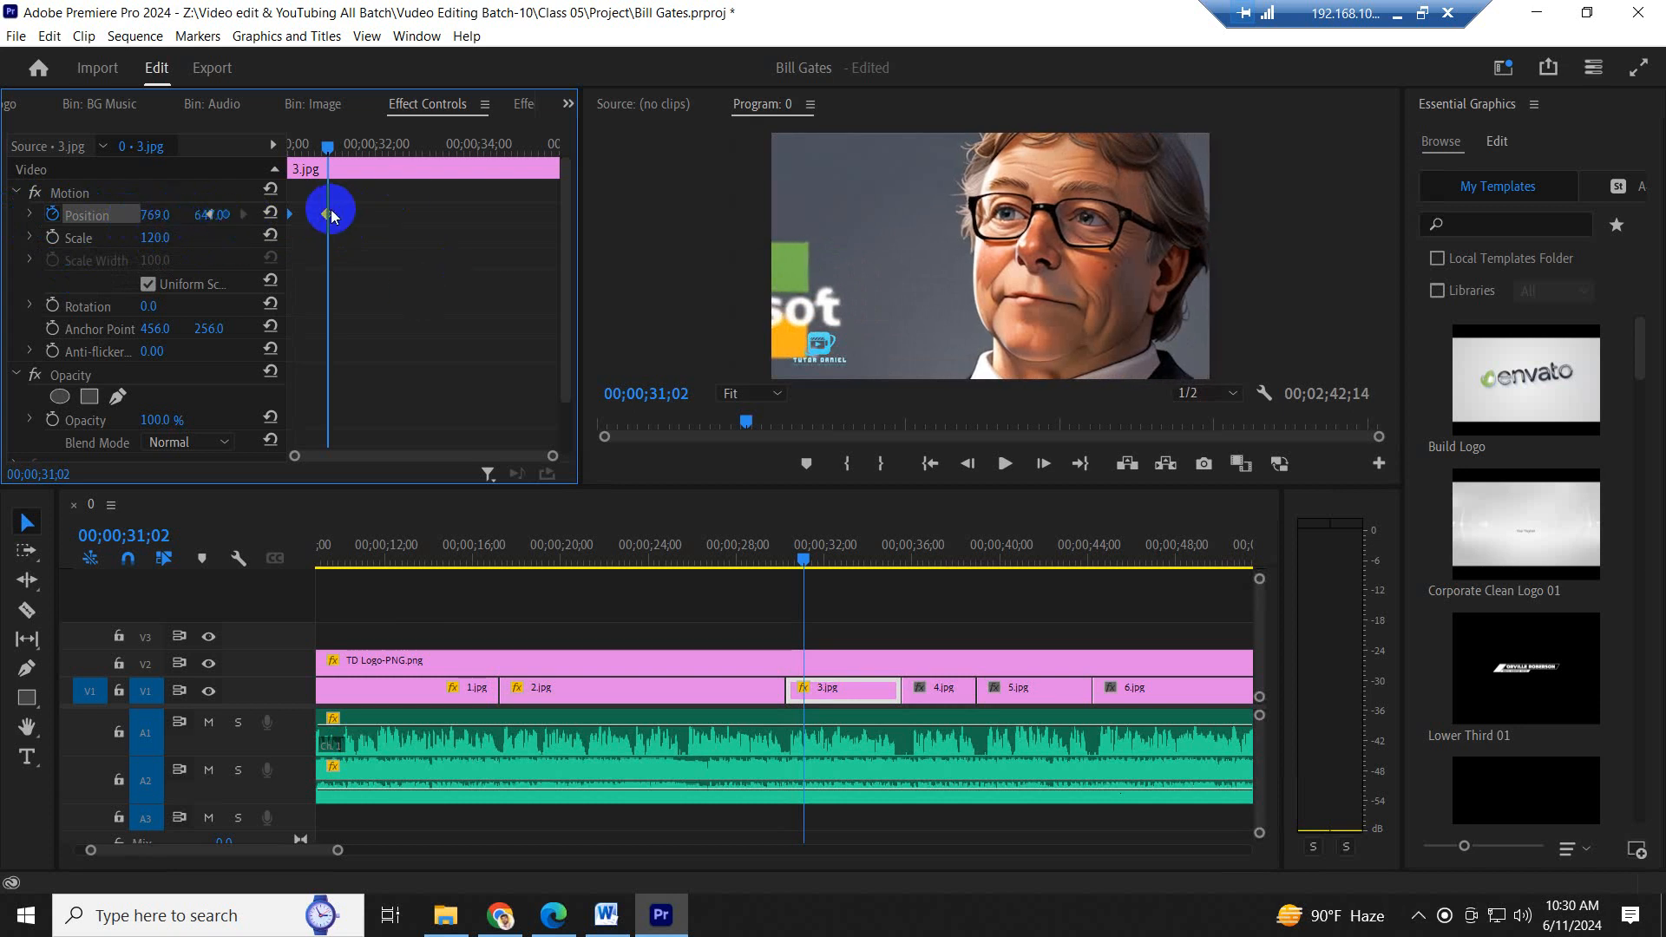
left_click_drag(326, 214, 724, 244)
- Play from 00;00;27;00 in 2.jpg through 3.jpg into 4.jpg to review the horizontal pan and the cut between the images
left_click(715, 554)
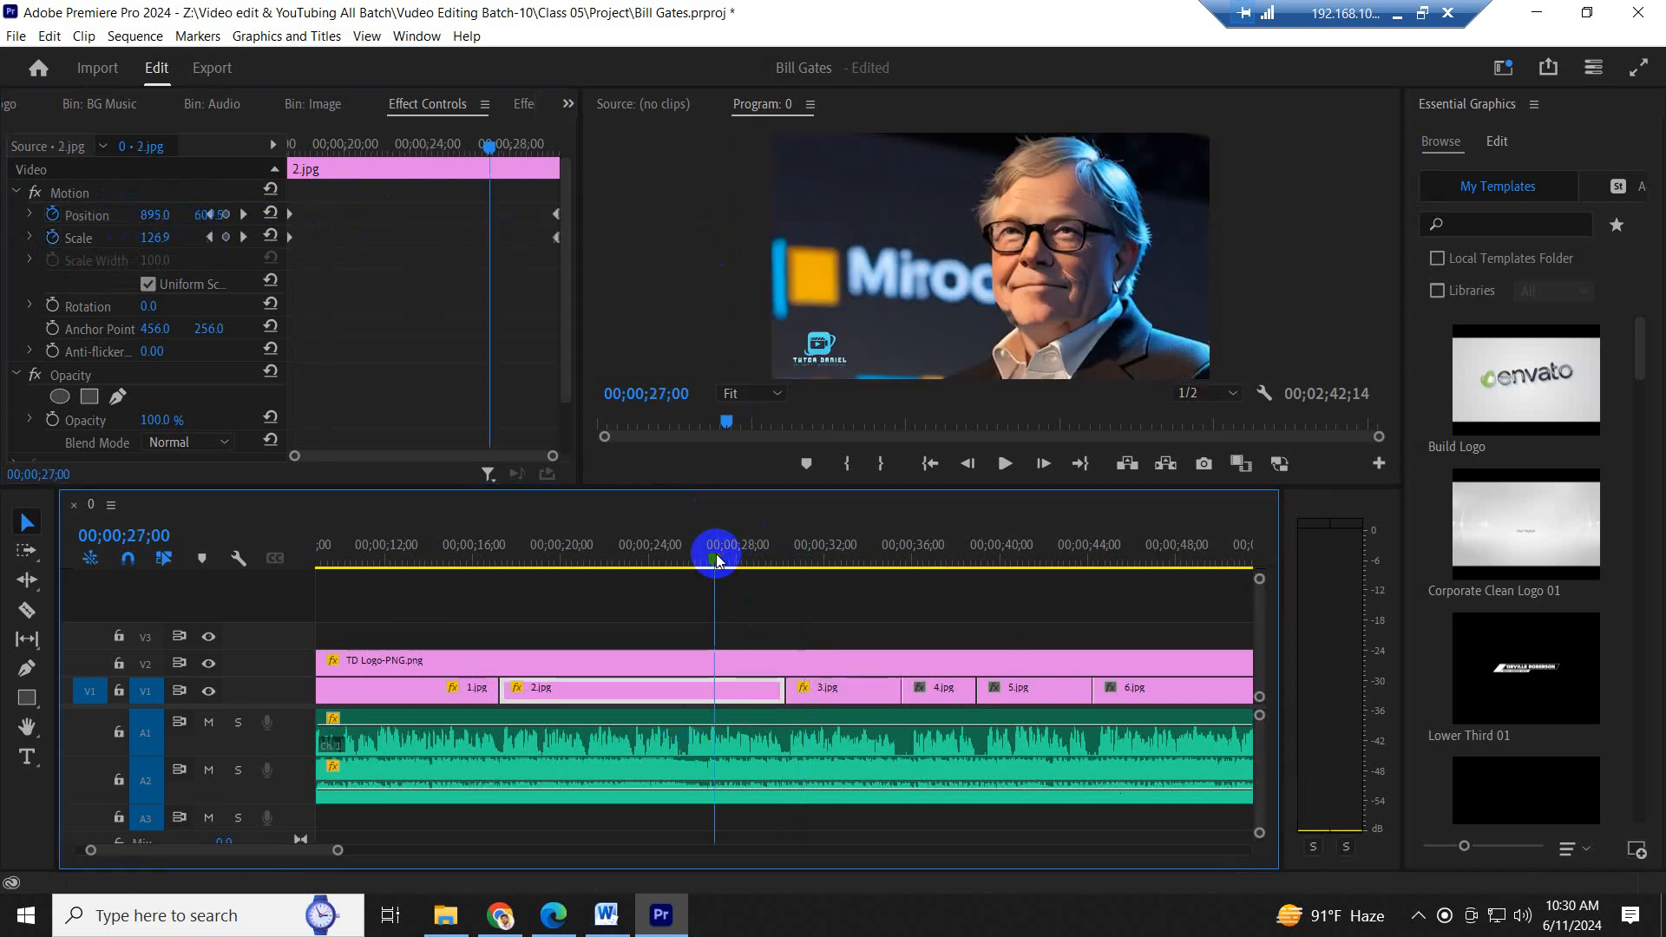
key("space")
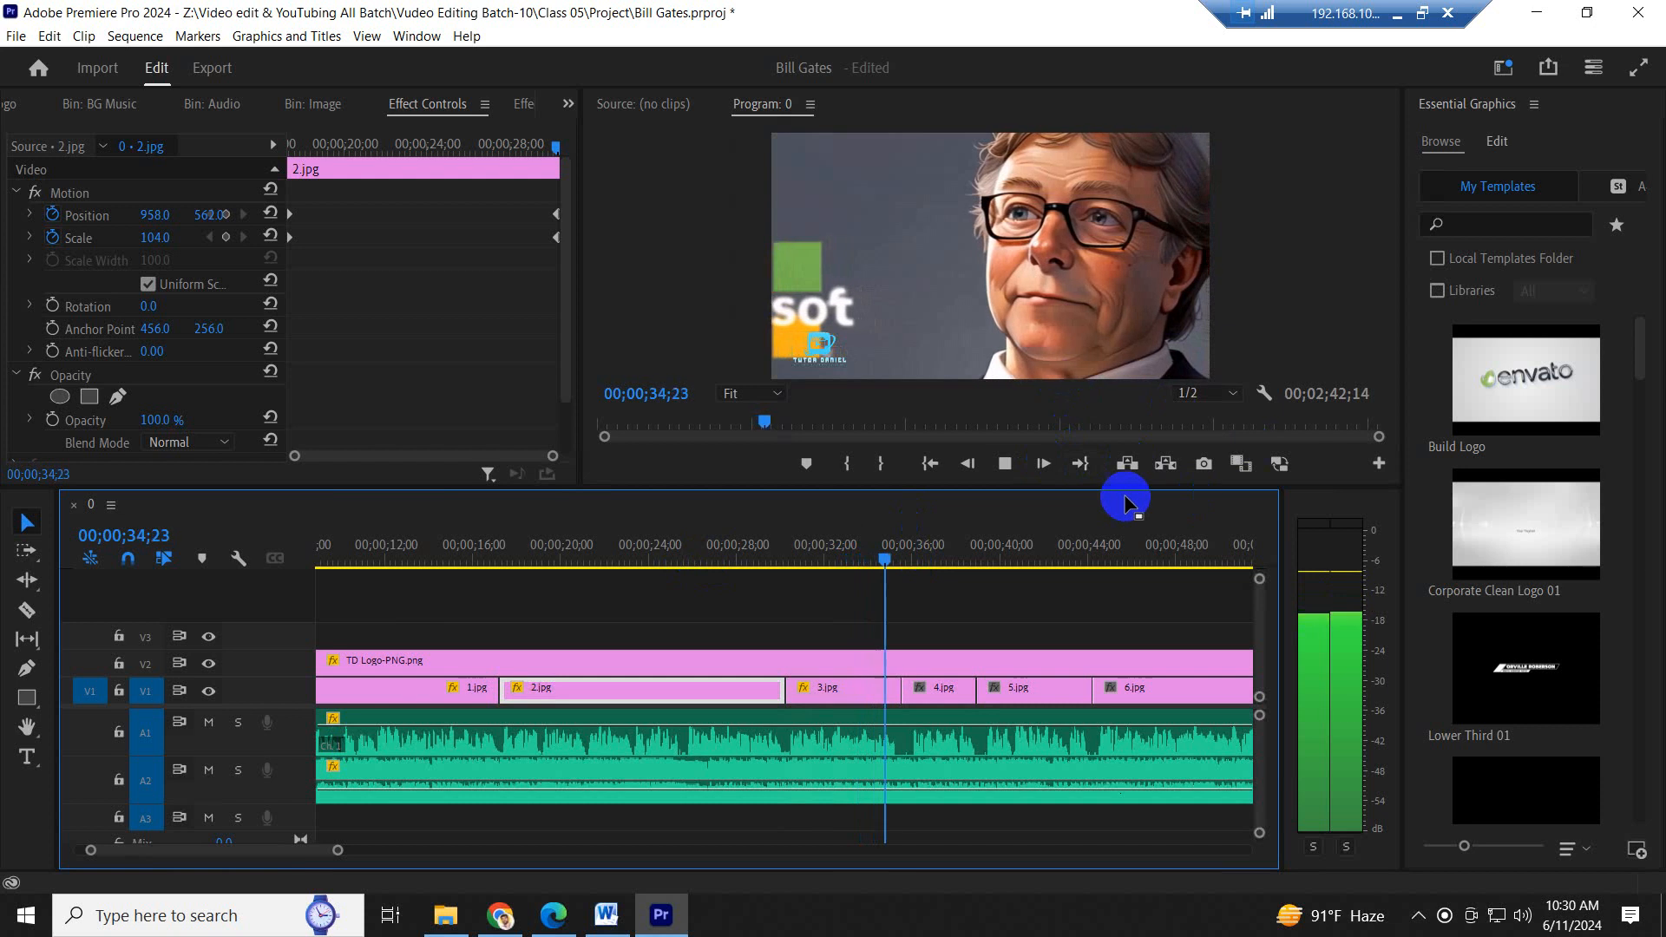
key("space")
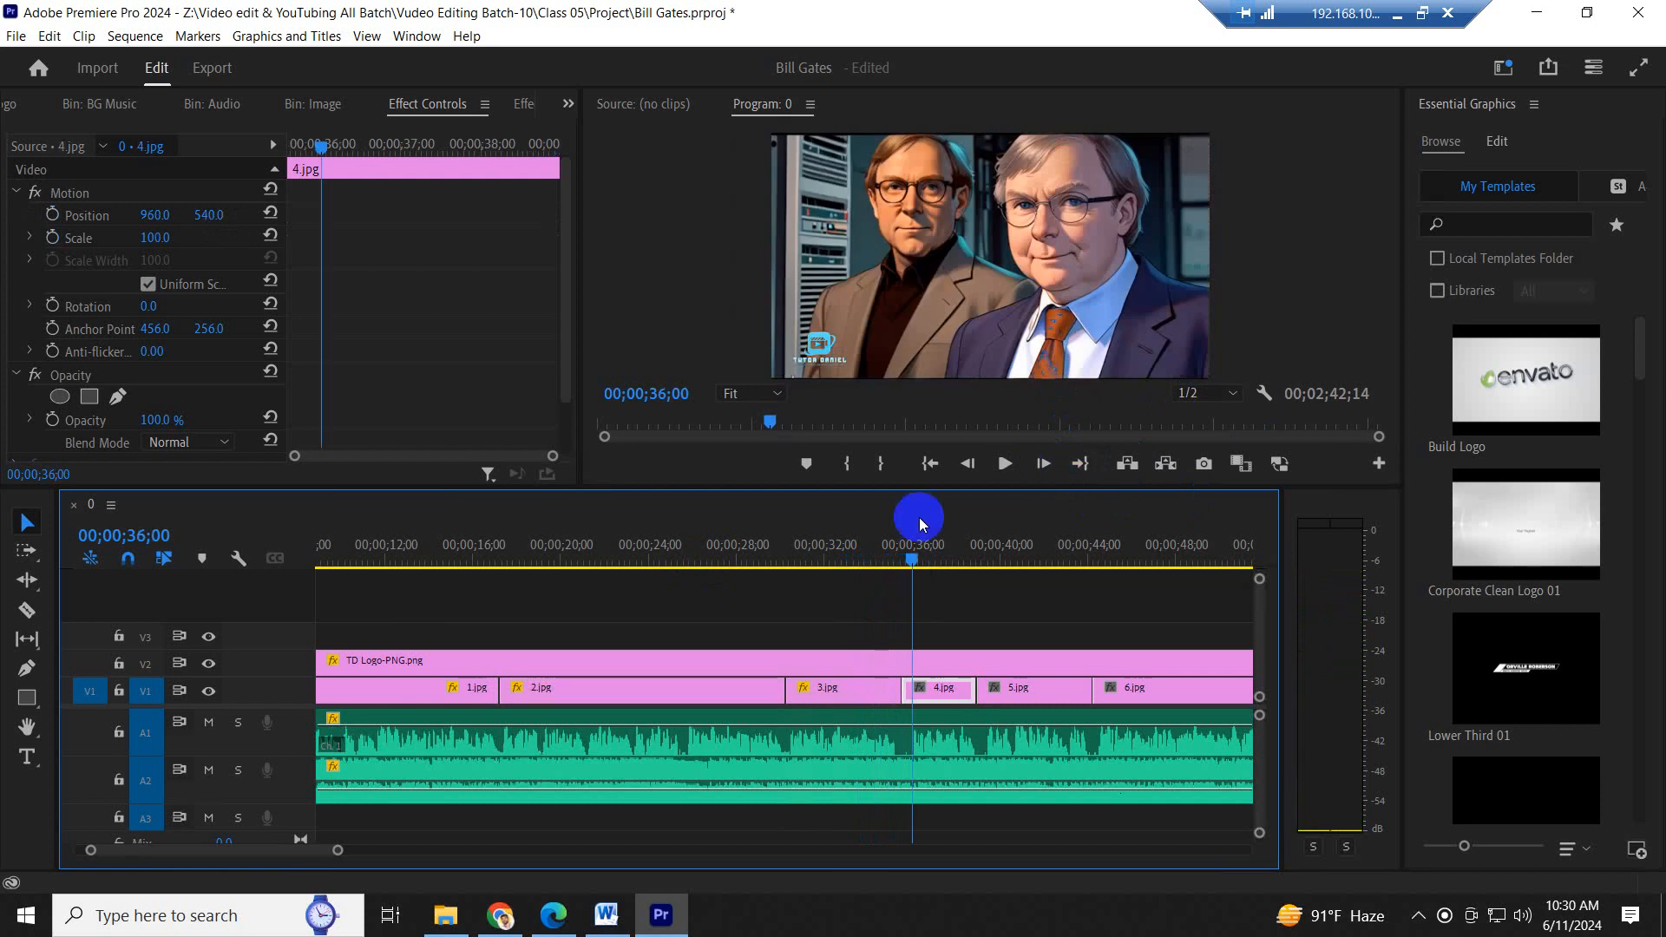
left_click(836, 543)
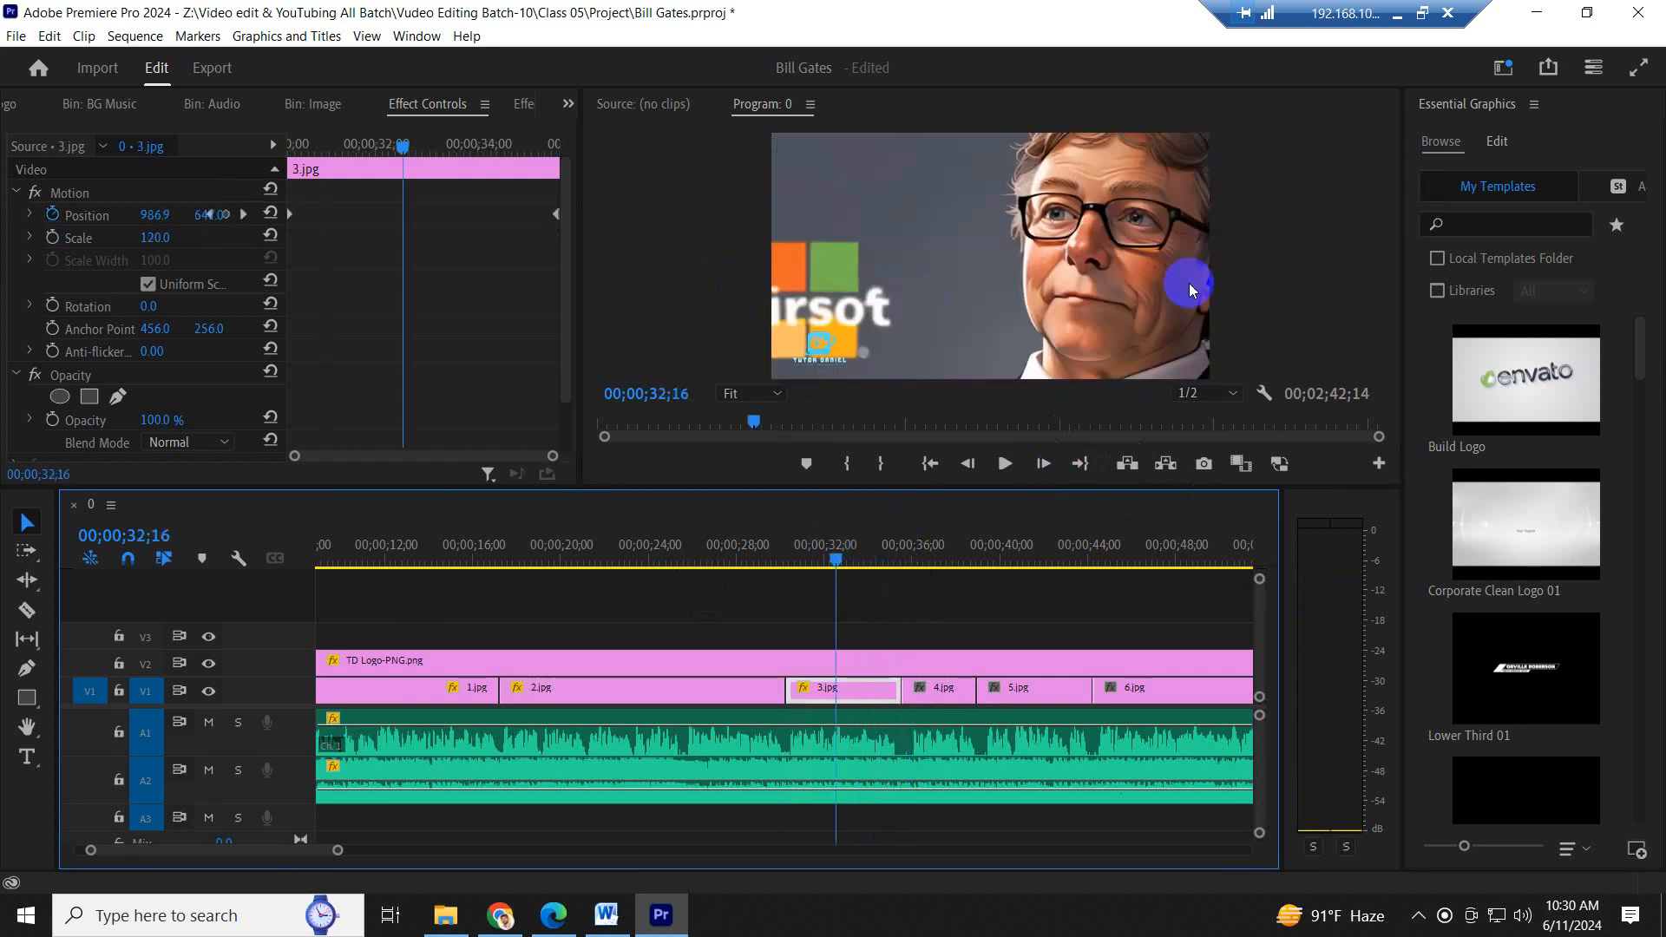
left_click(944, 542)
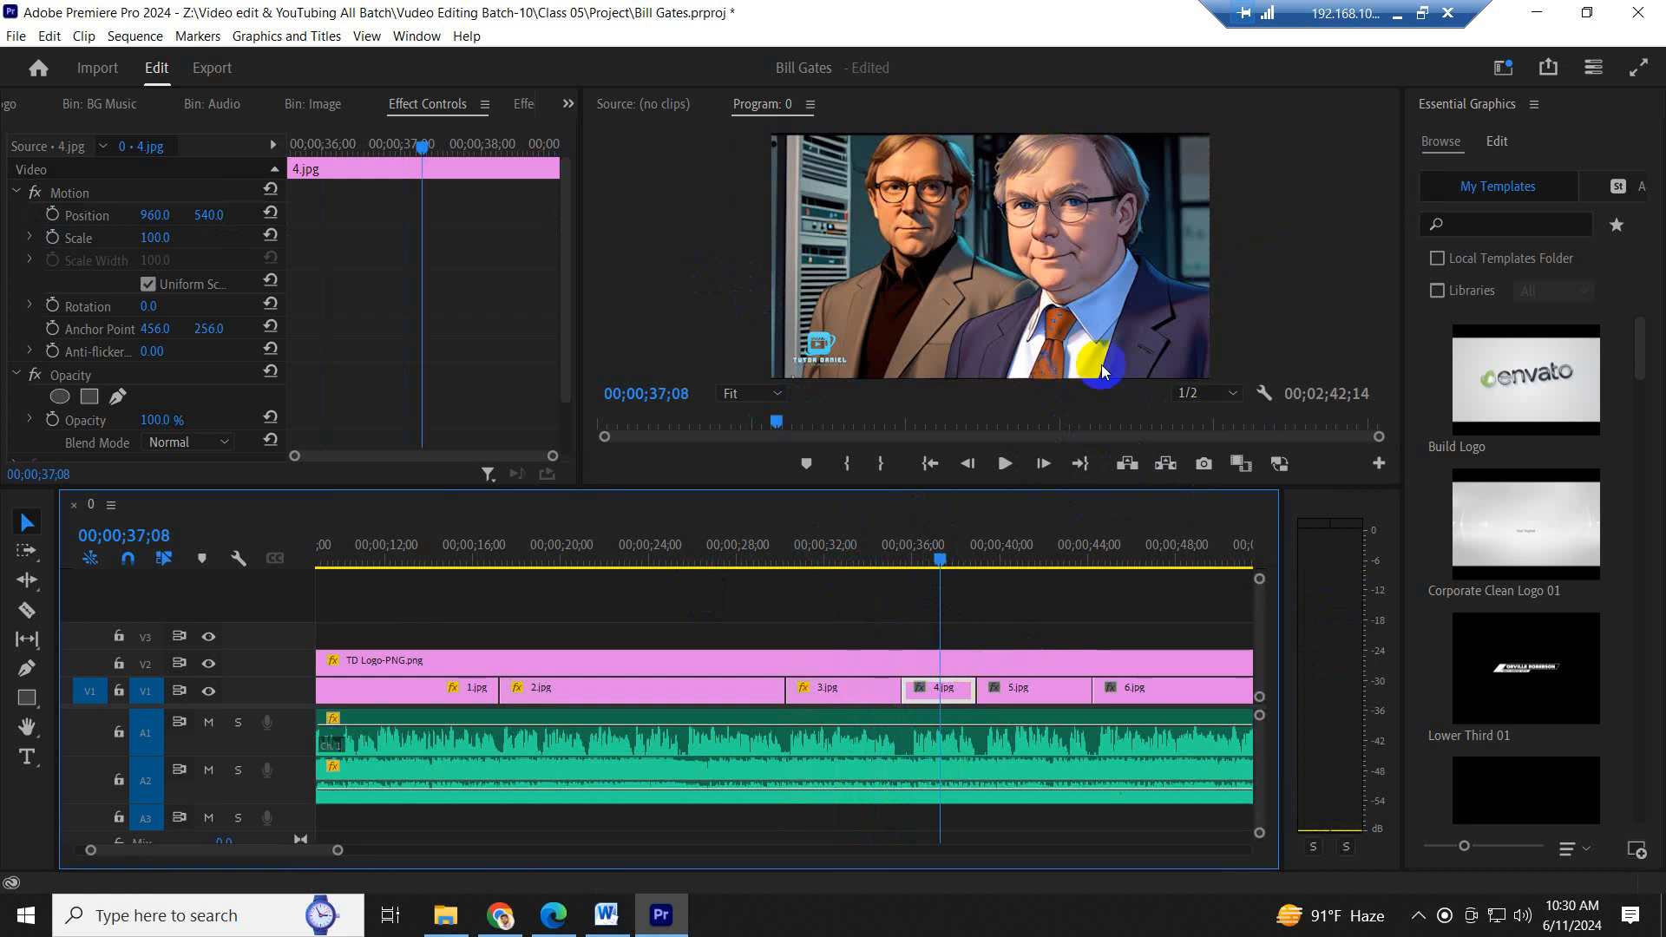
left_click(891, 566)
key("space")
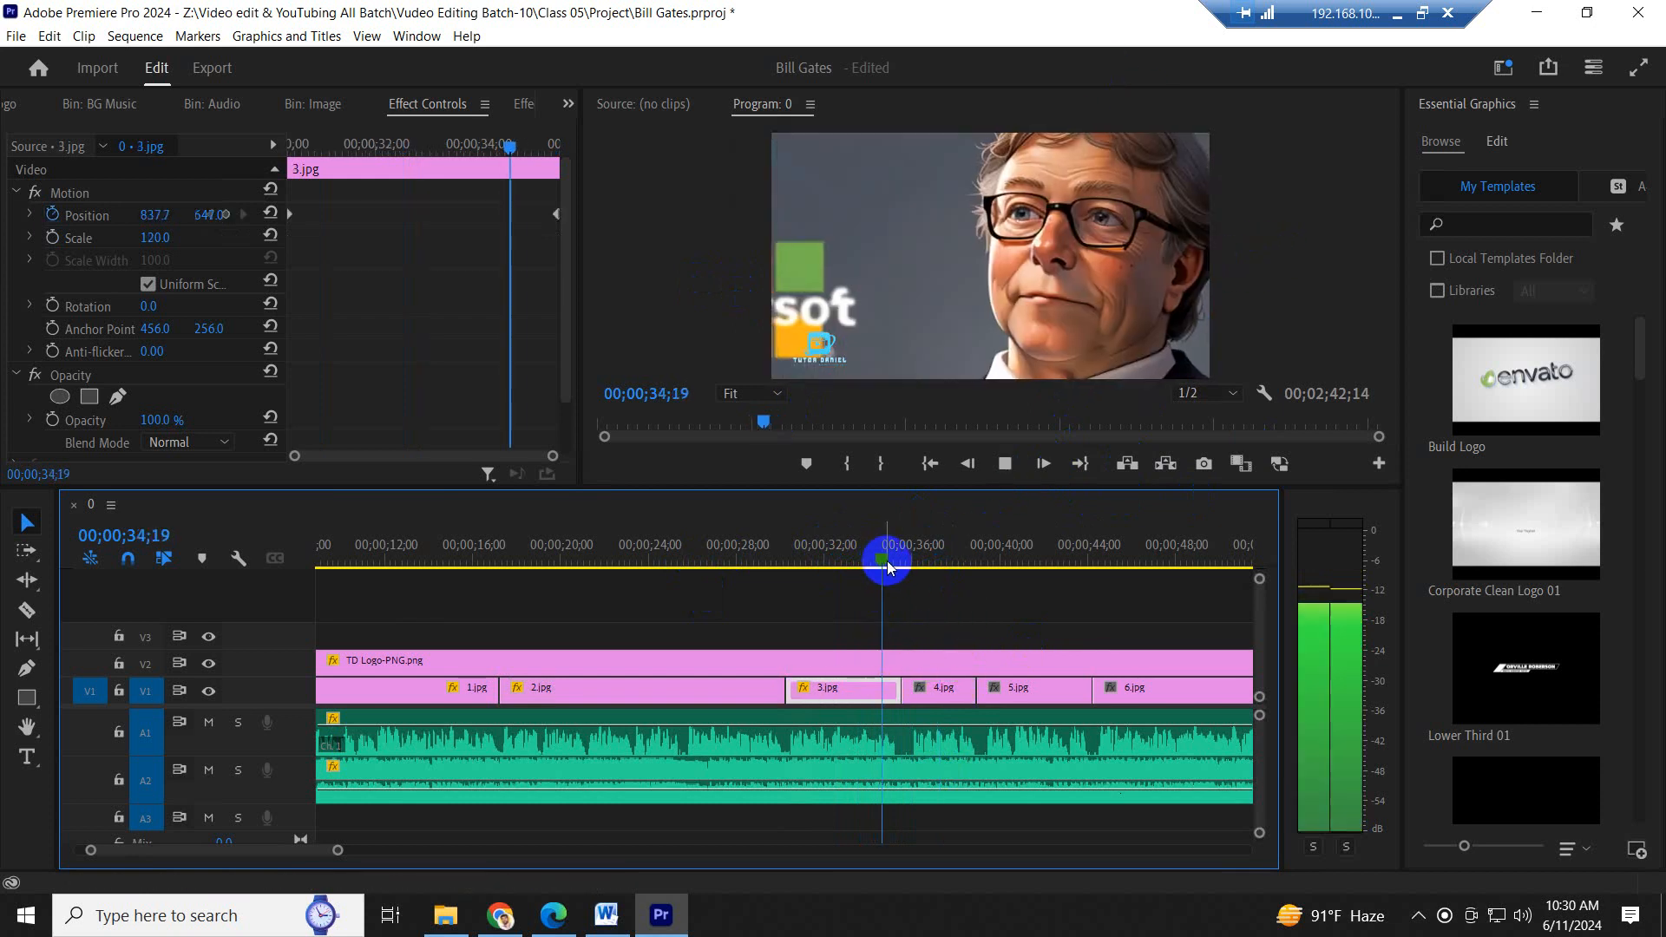
left_click(1045, 282)
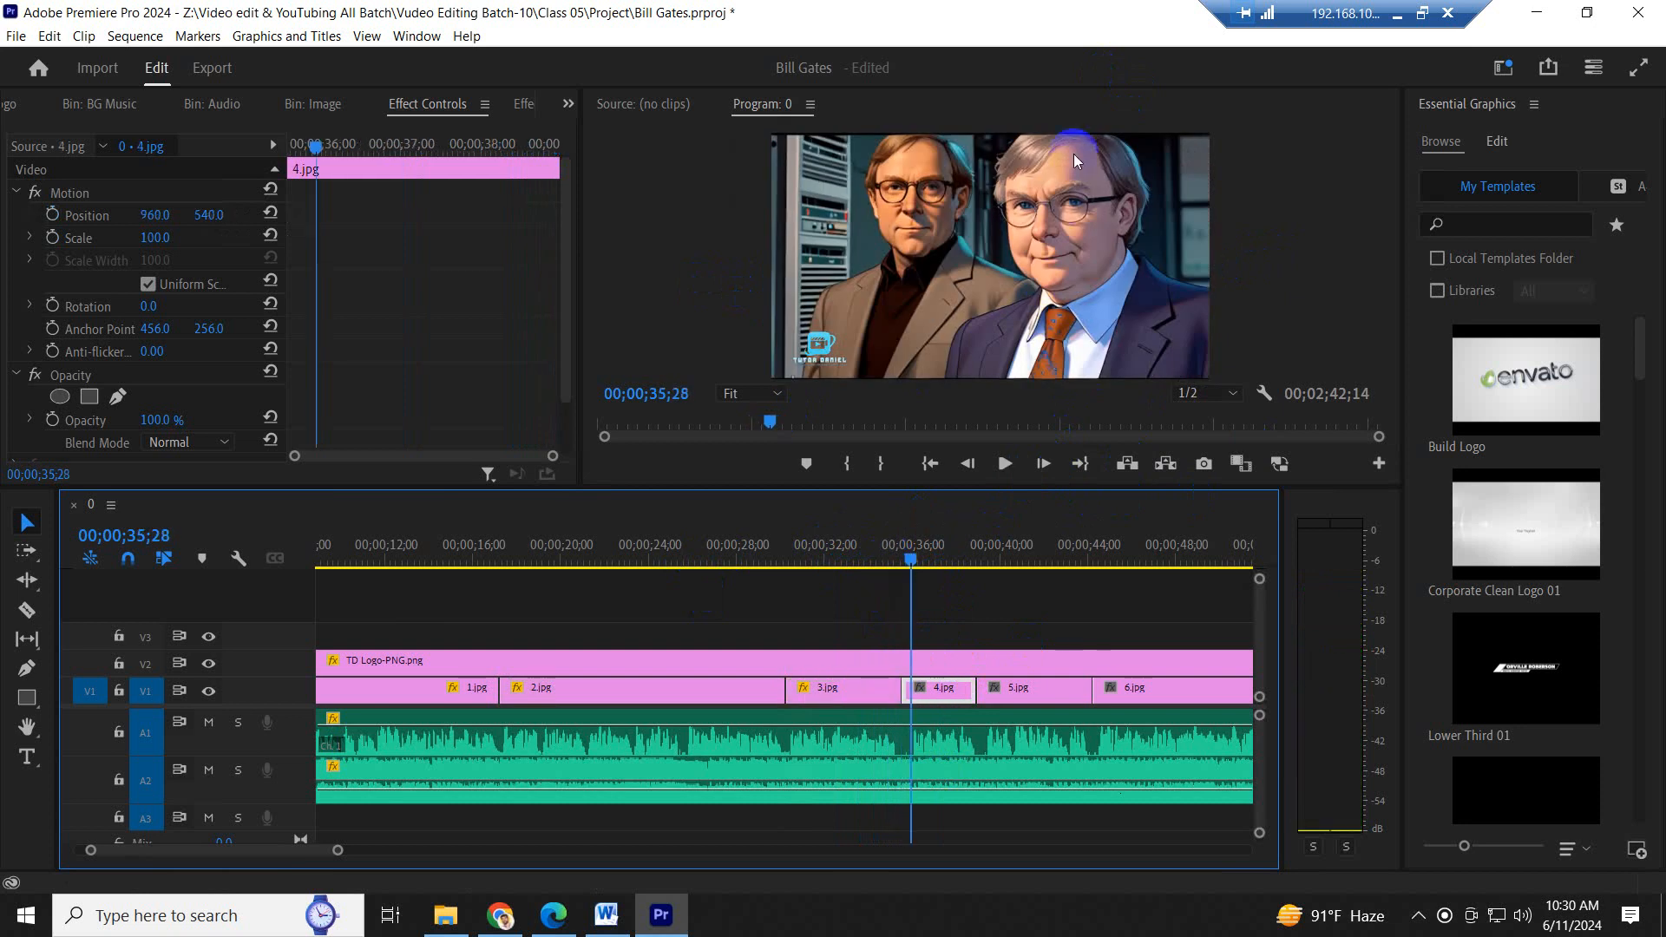
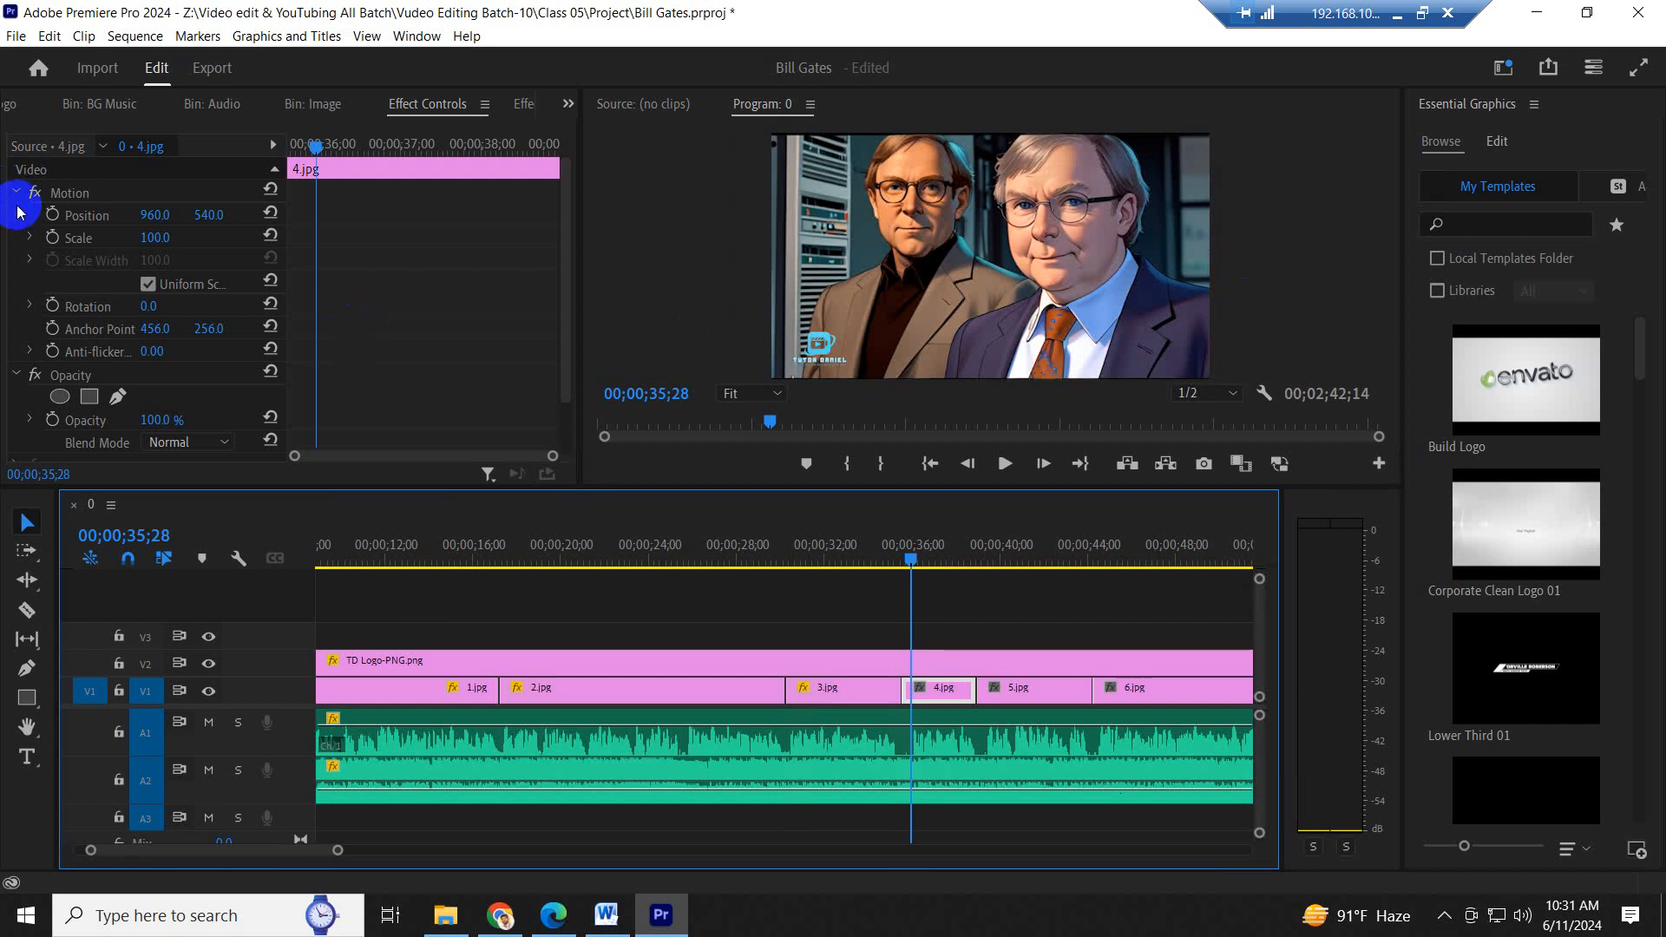
- Enable Scale and Position keyframing on 4.jpg and move both first keyframes to the start of the clip
left_click(52, 238)
left_click(53, 215)
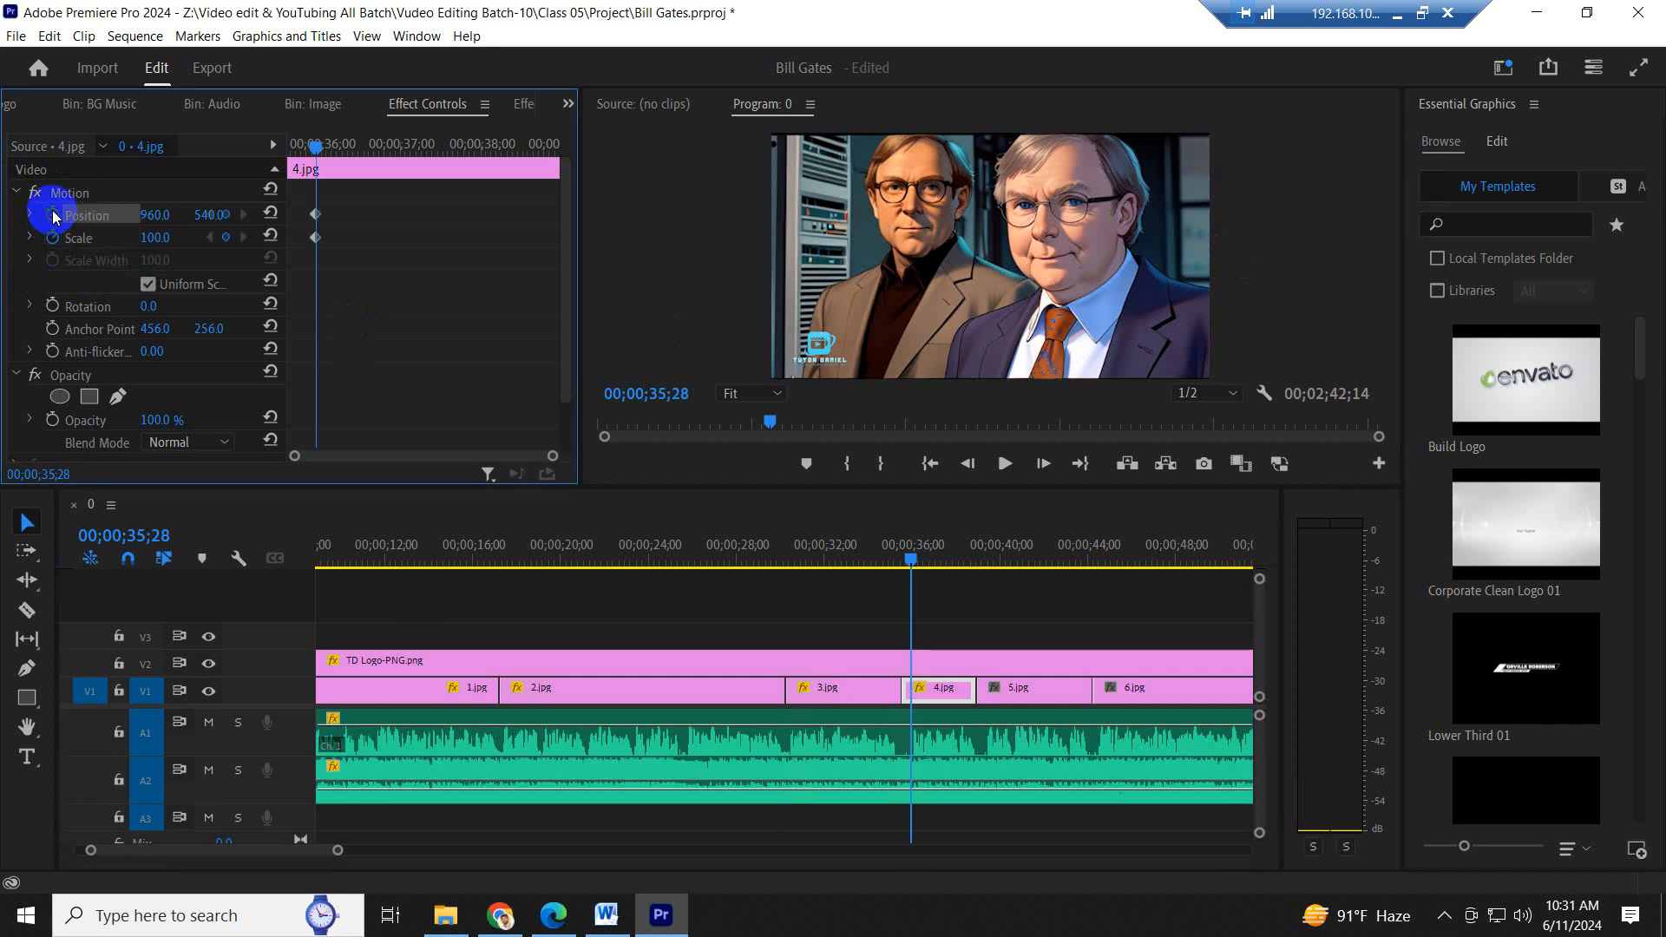
left_click_drag(458, 303, 130, 246)
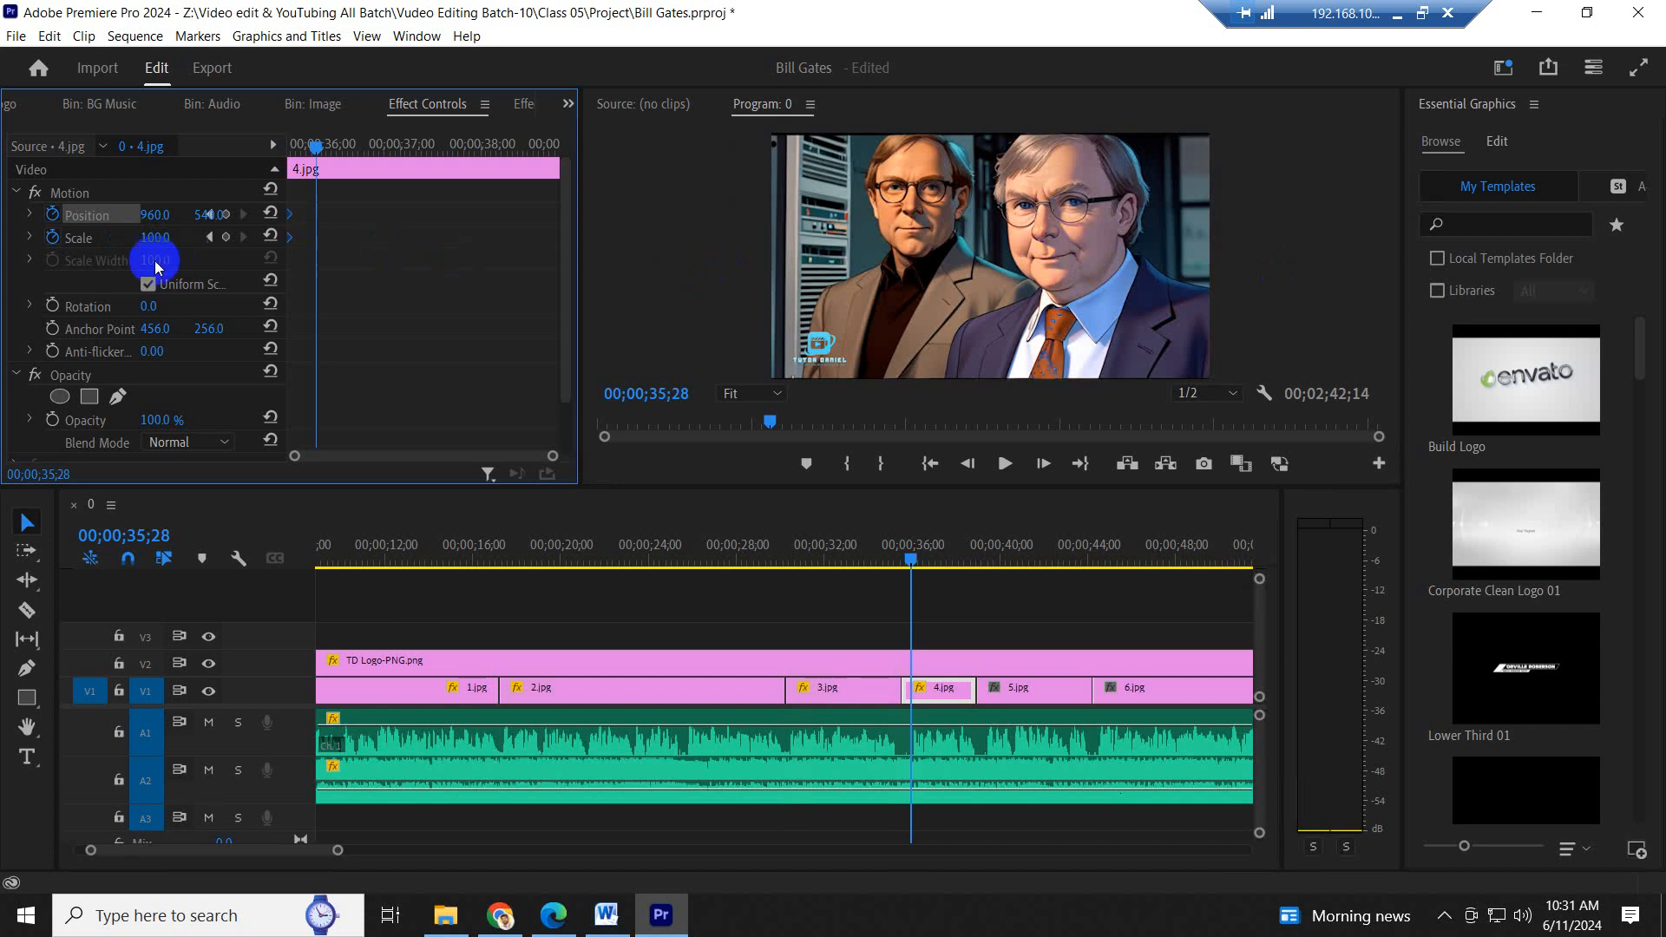
- Add ending keyframes on 4.jpg with Scale 152 and horizontal Position 958, reframe the faces lower, and move the keyframes to the clip's end
left_click_drag(154, 249, 244, 277)
left_click_drag(220, 221, 476, 197)
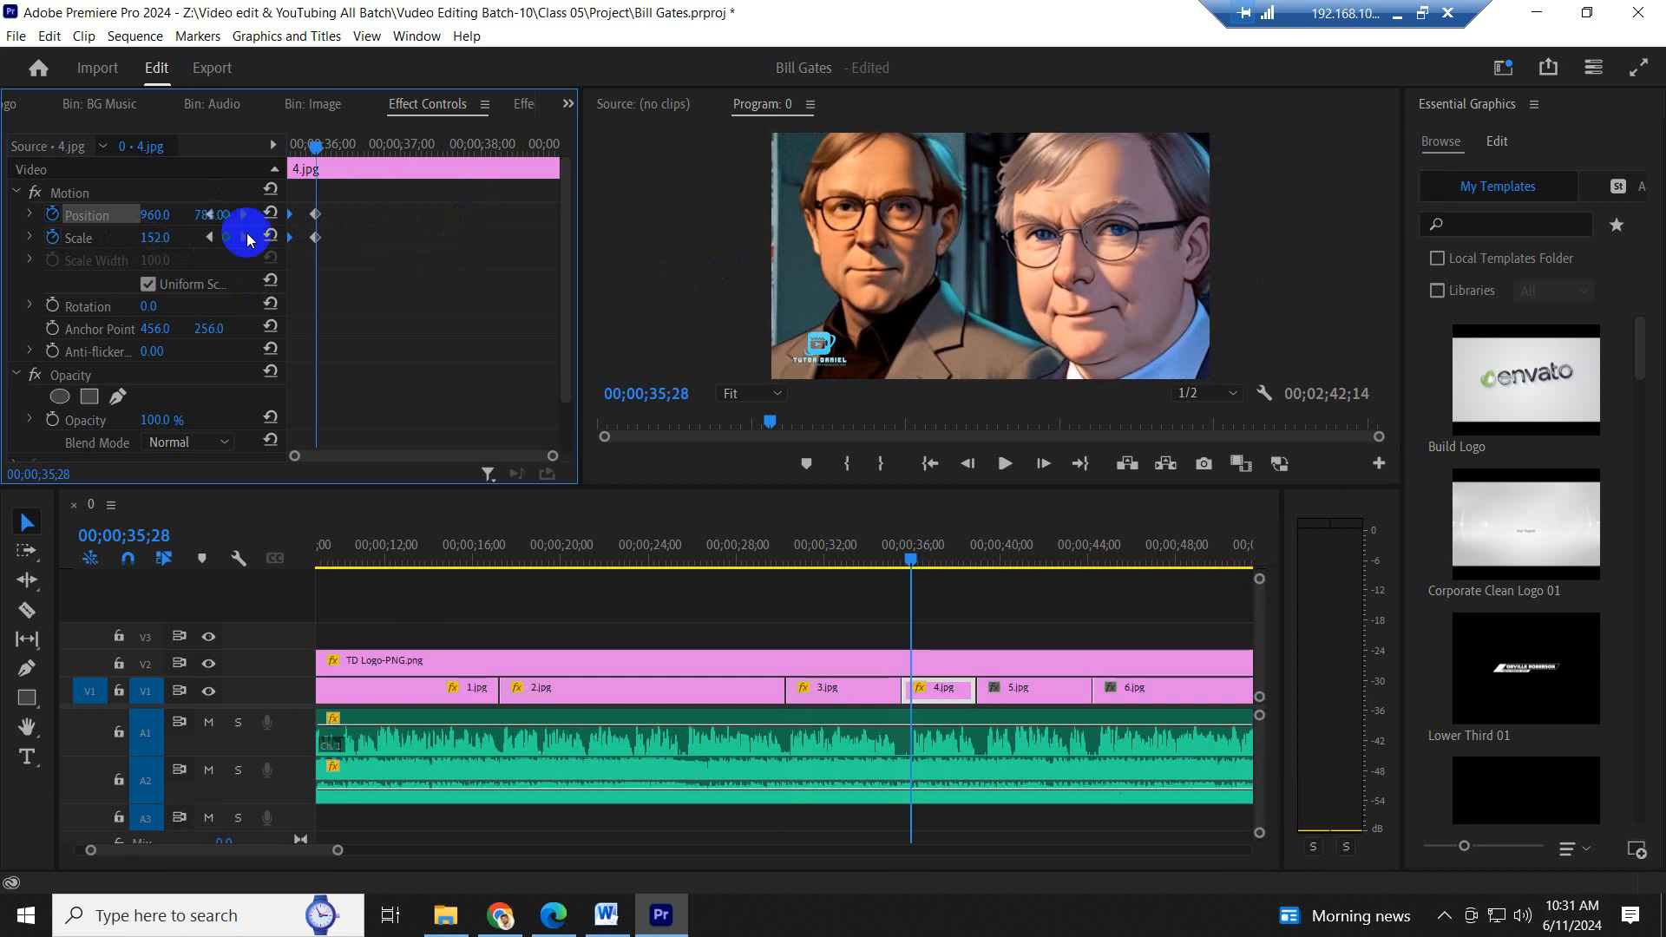
left_click_drag(154, 214, 151, 215)
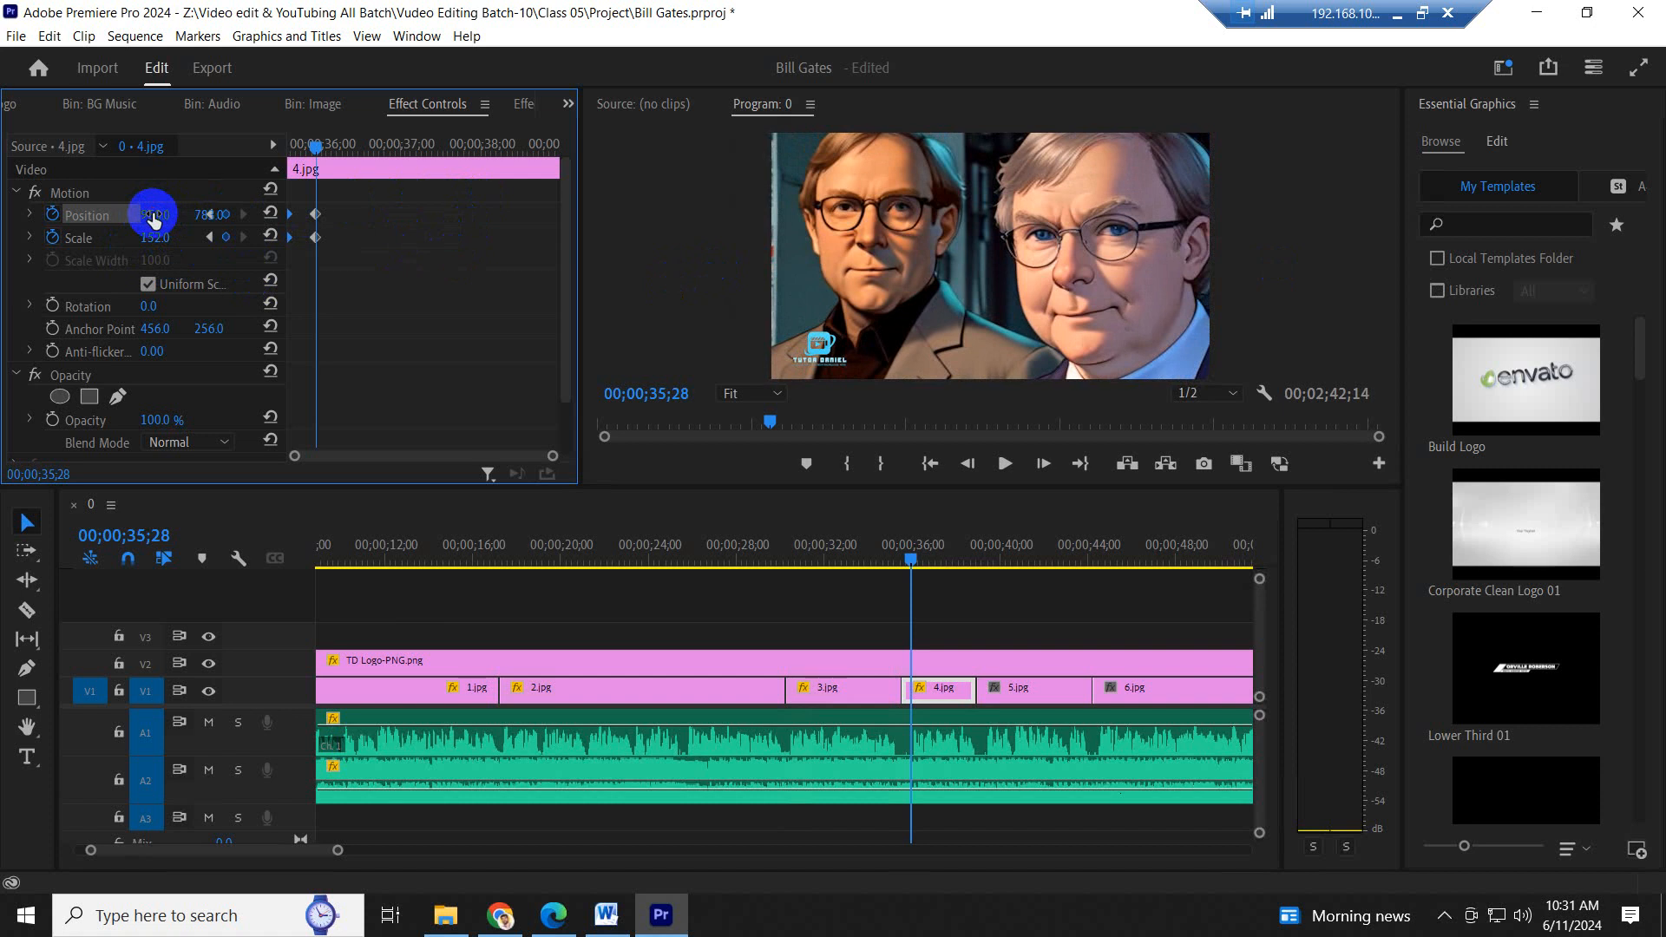
left_click(472, 359)
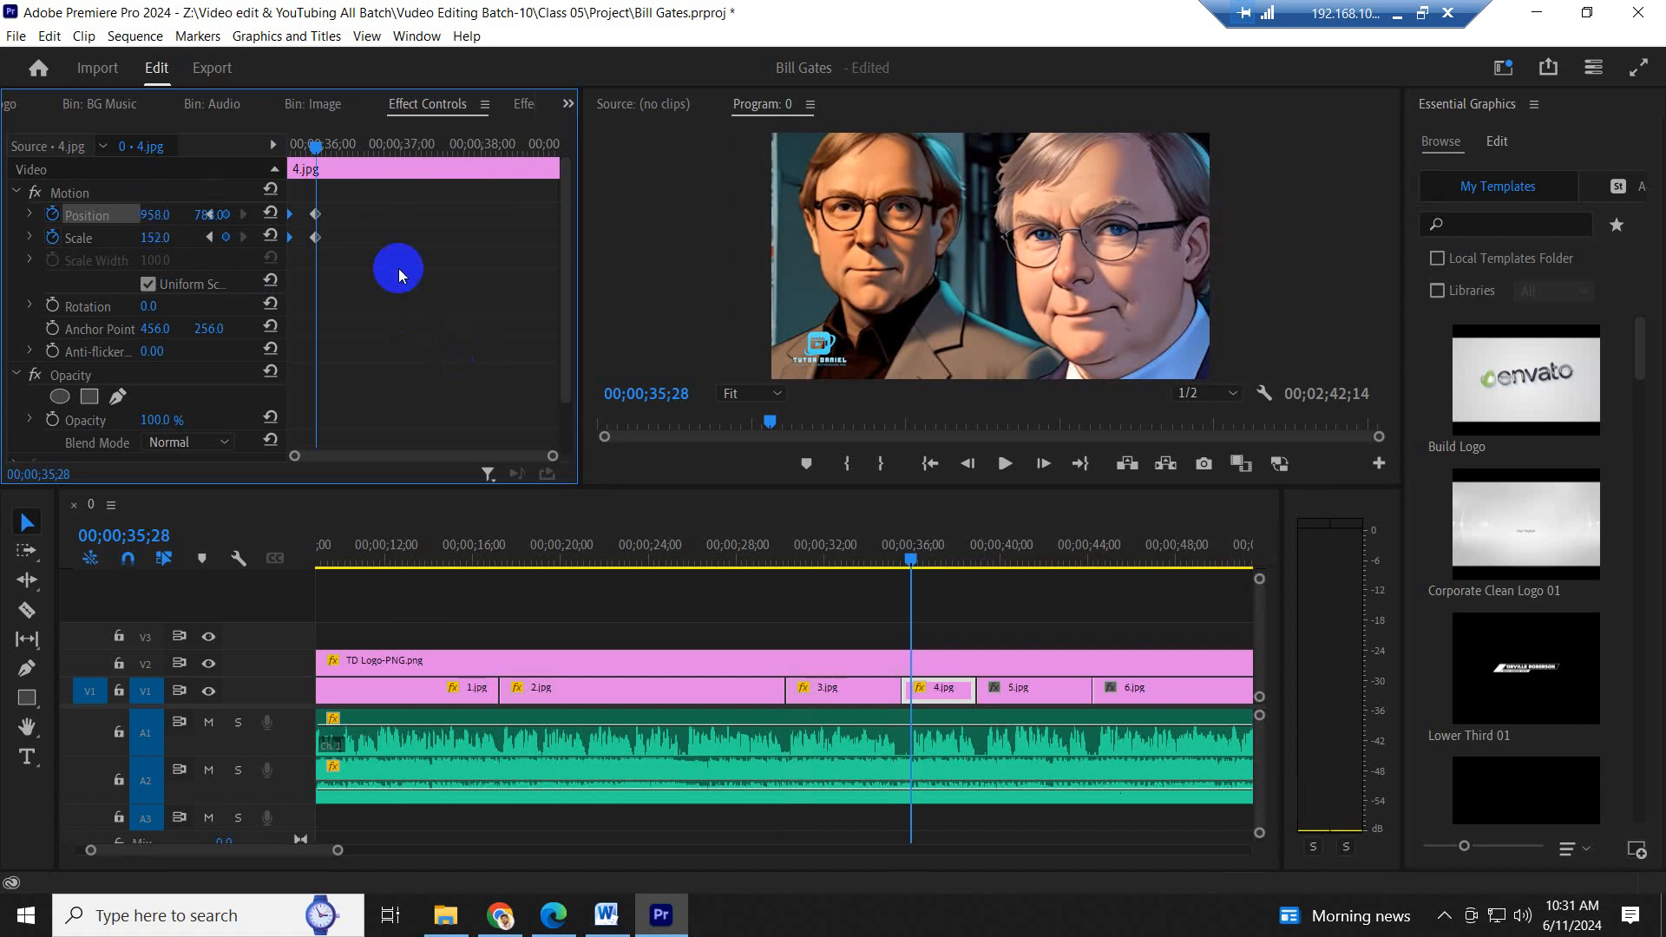
left_click_drag(389, 317, 824, 300)
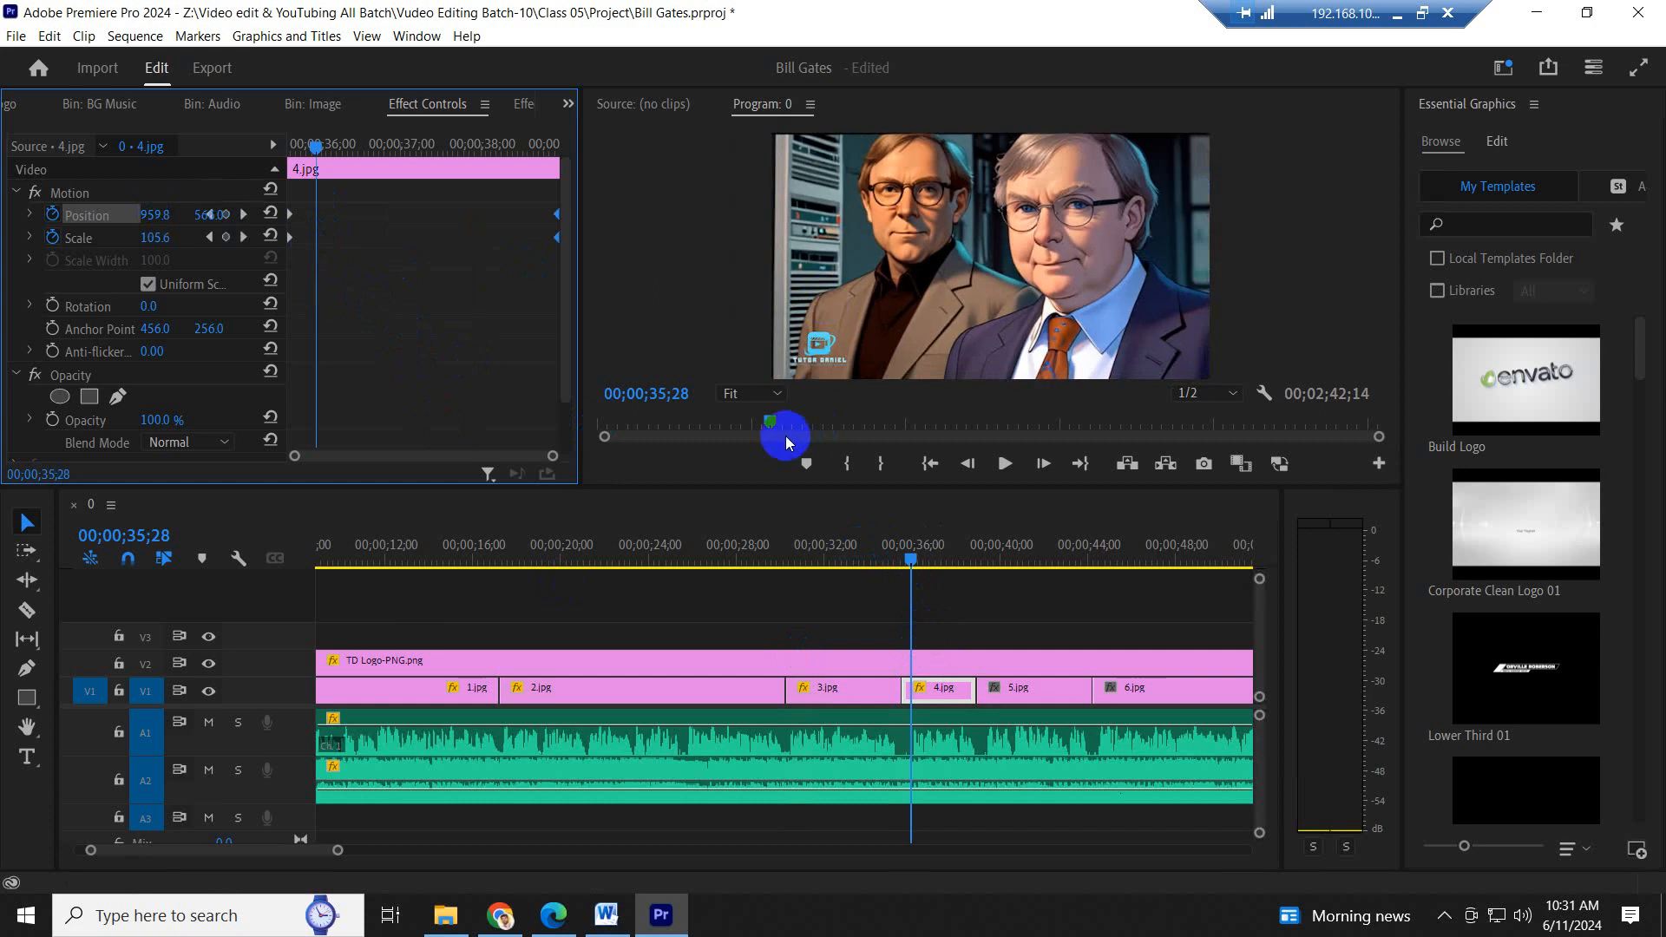
- Scrub through the animated images and play the transition from 3.jpg into 4.jpg to check the zoom-in
left_click_drag(399, 549, 337, 556)
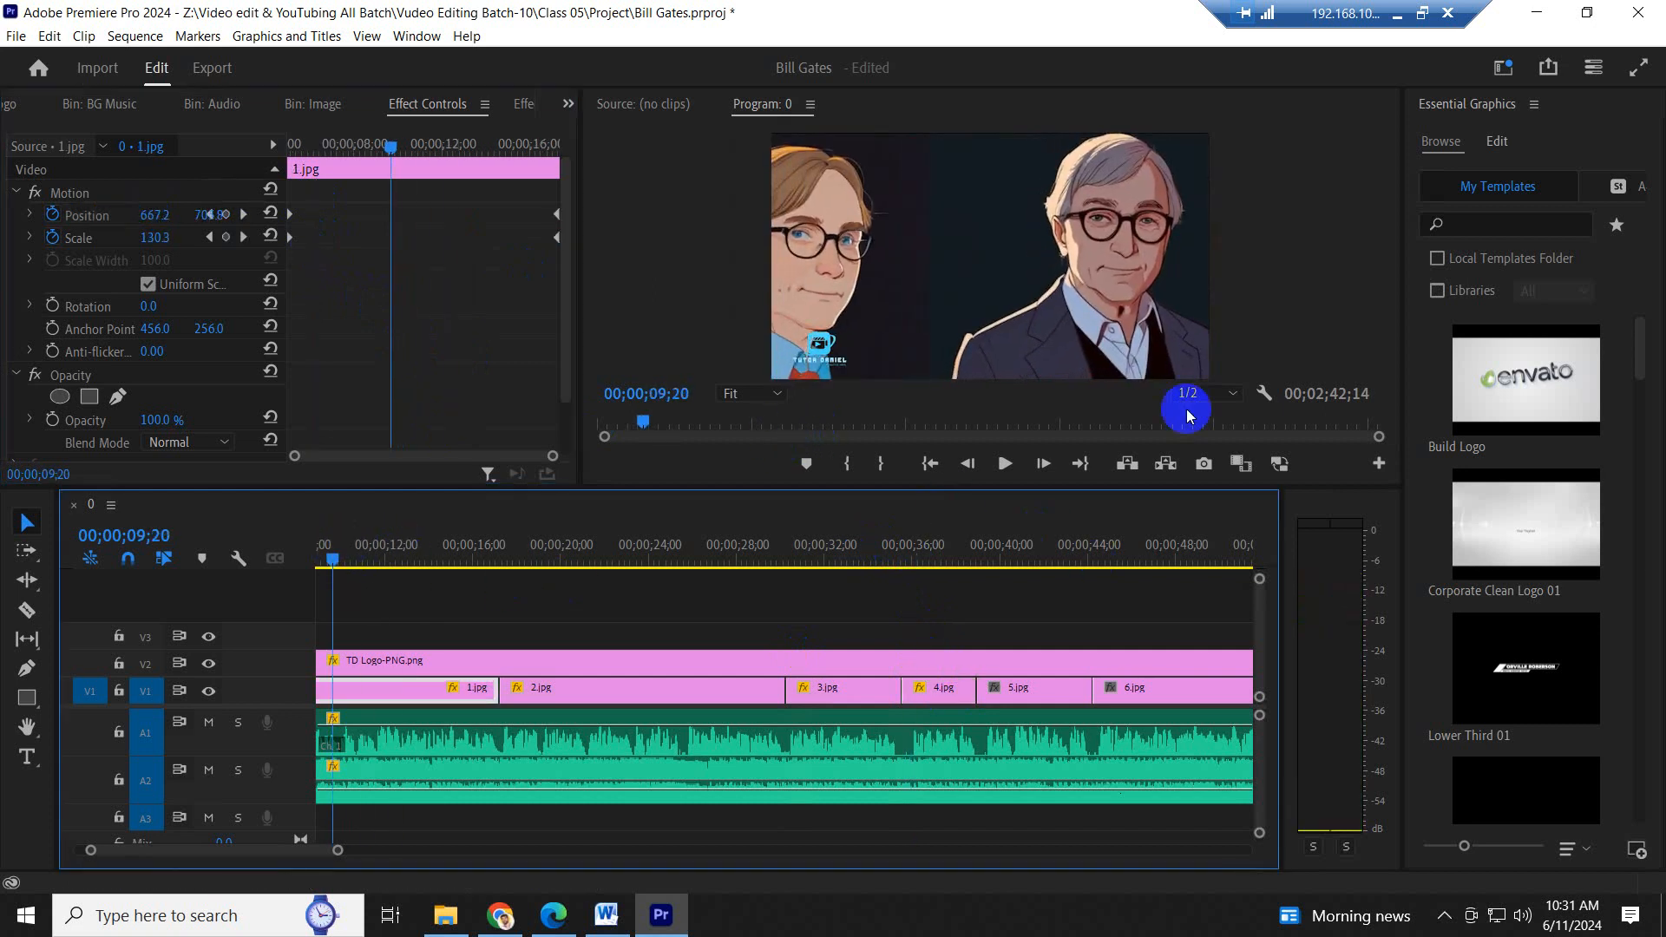
left_click(863, 548)
left_click_drag(906, 552, 937, 546)
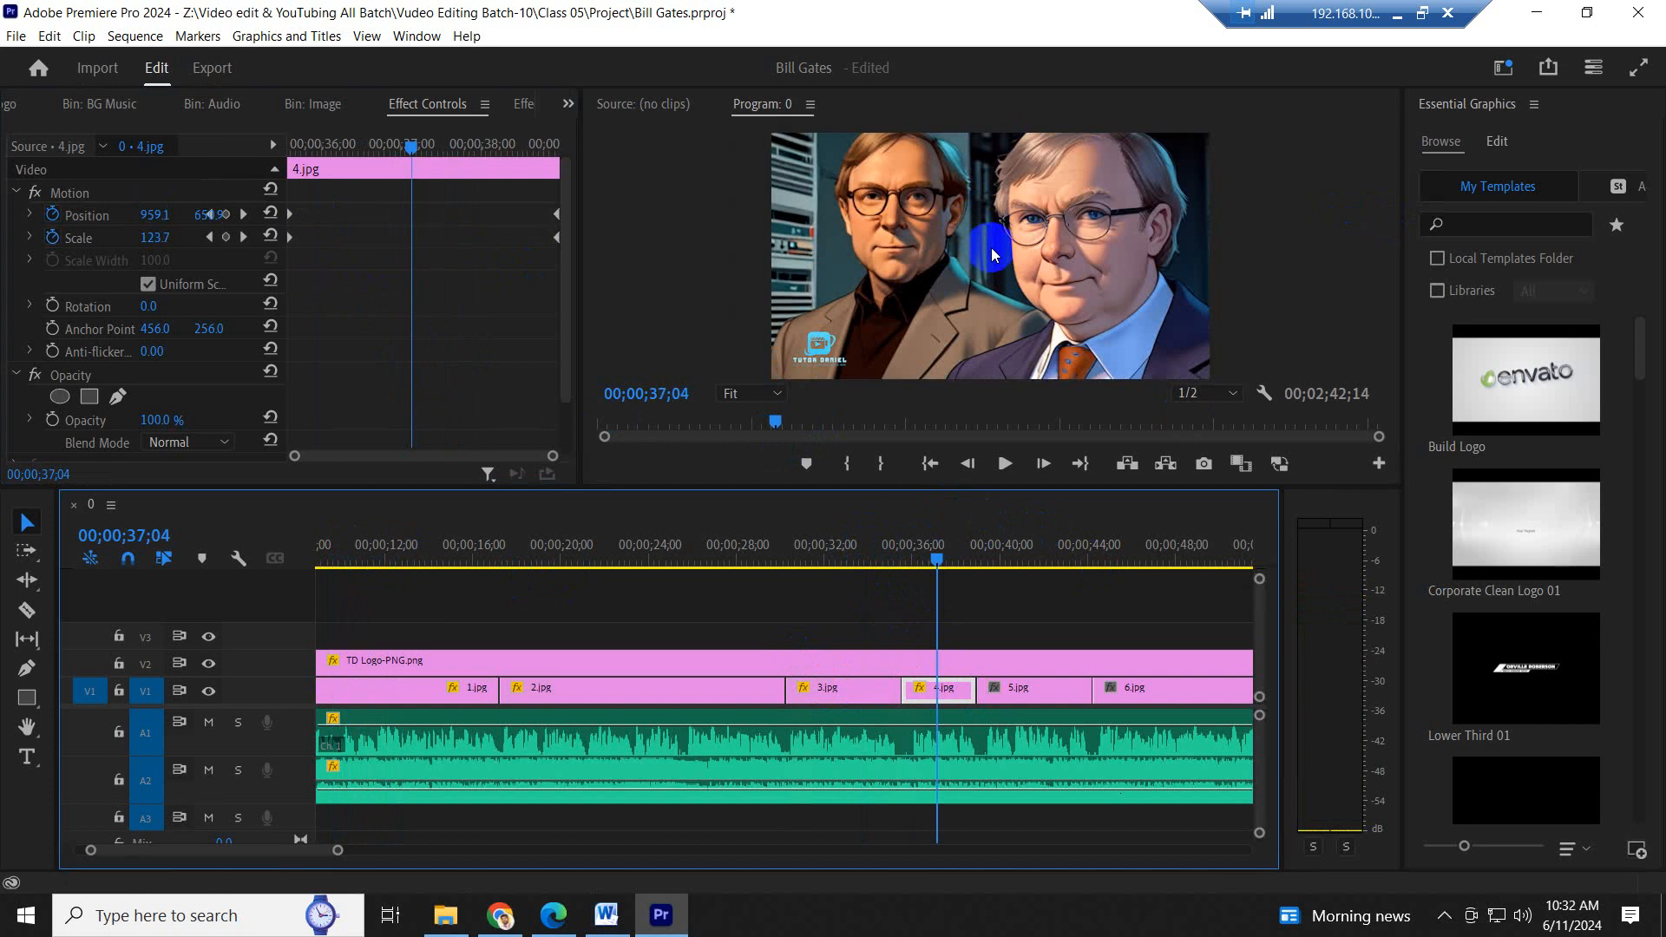
left_click(872, 548)
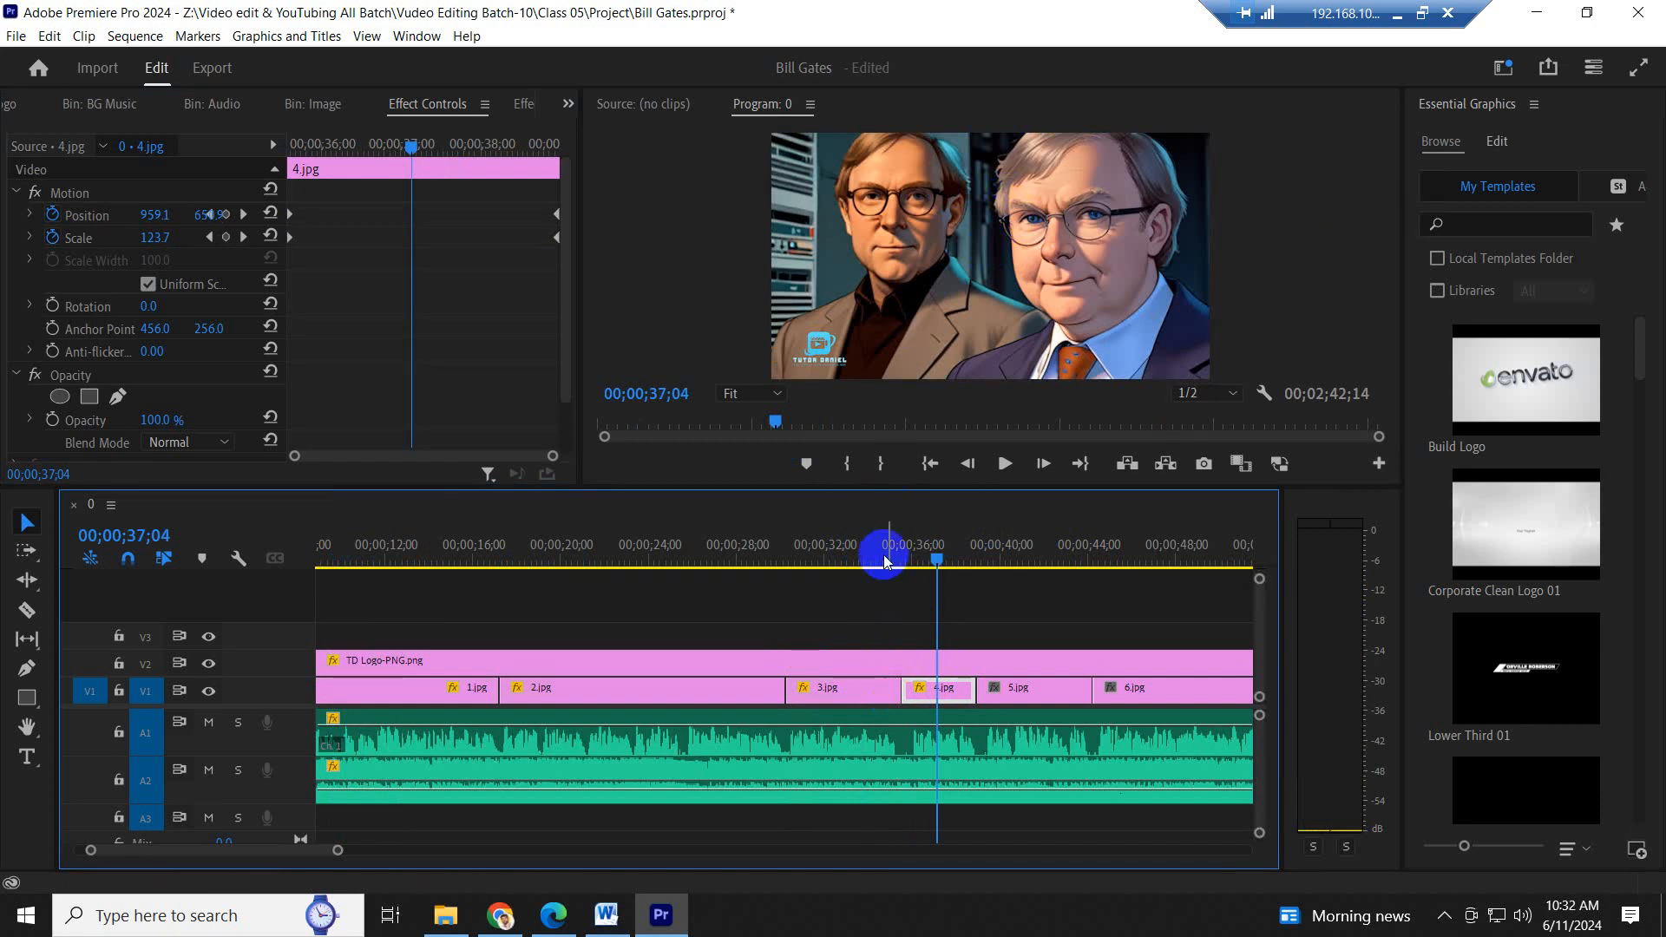
key("space")
key("=")
key("=")
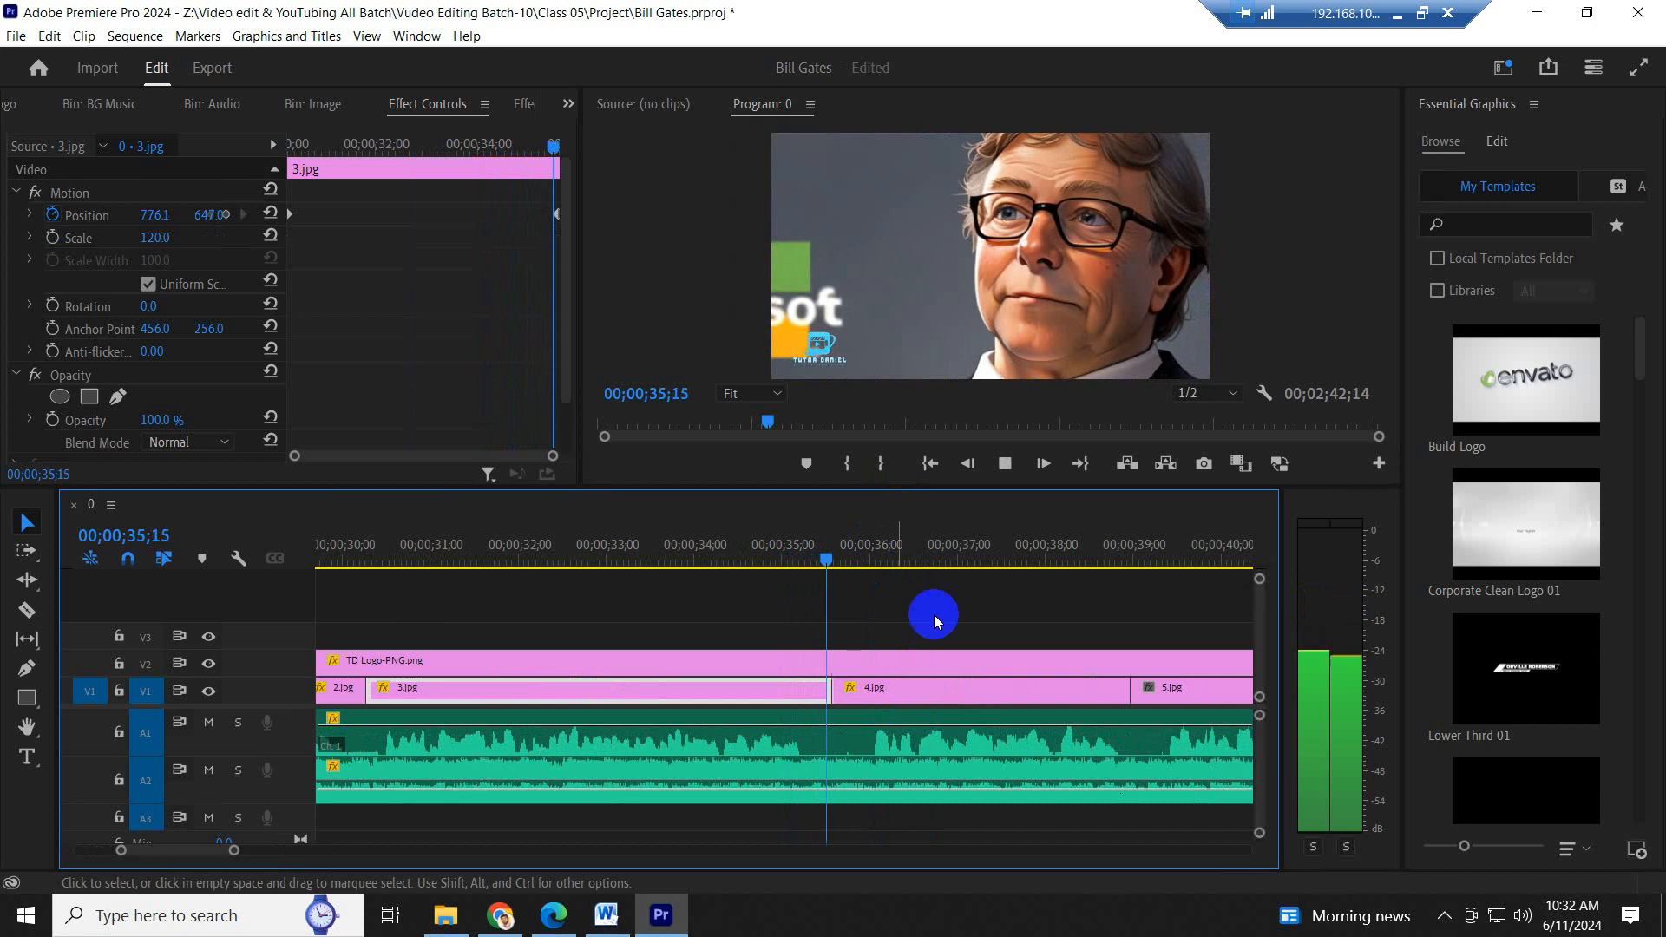
scroll(1043, 621, "down", 7)
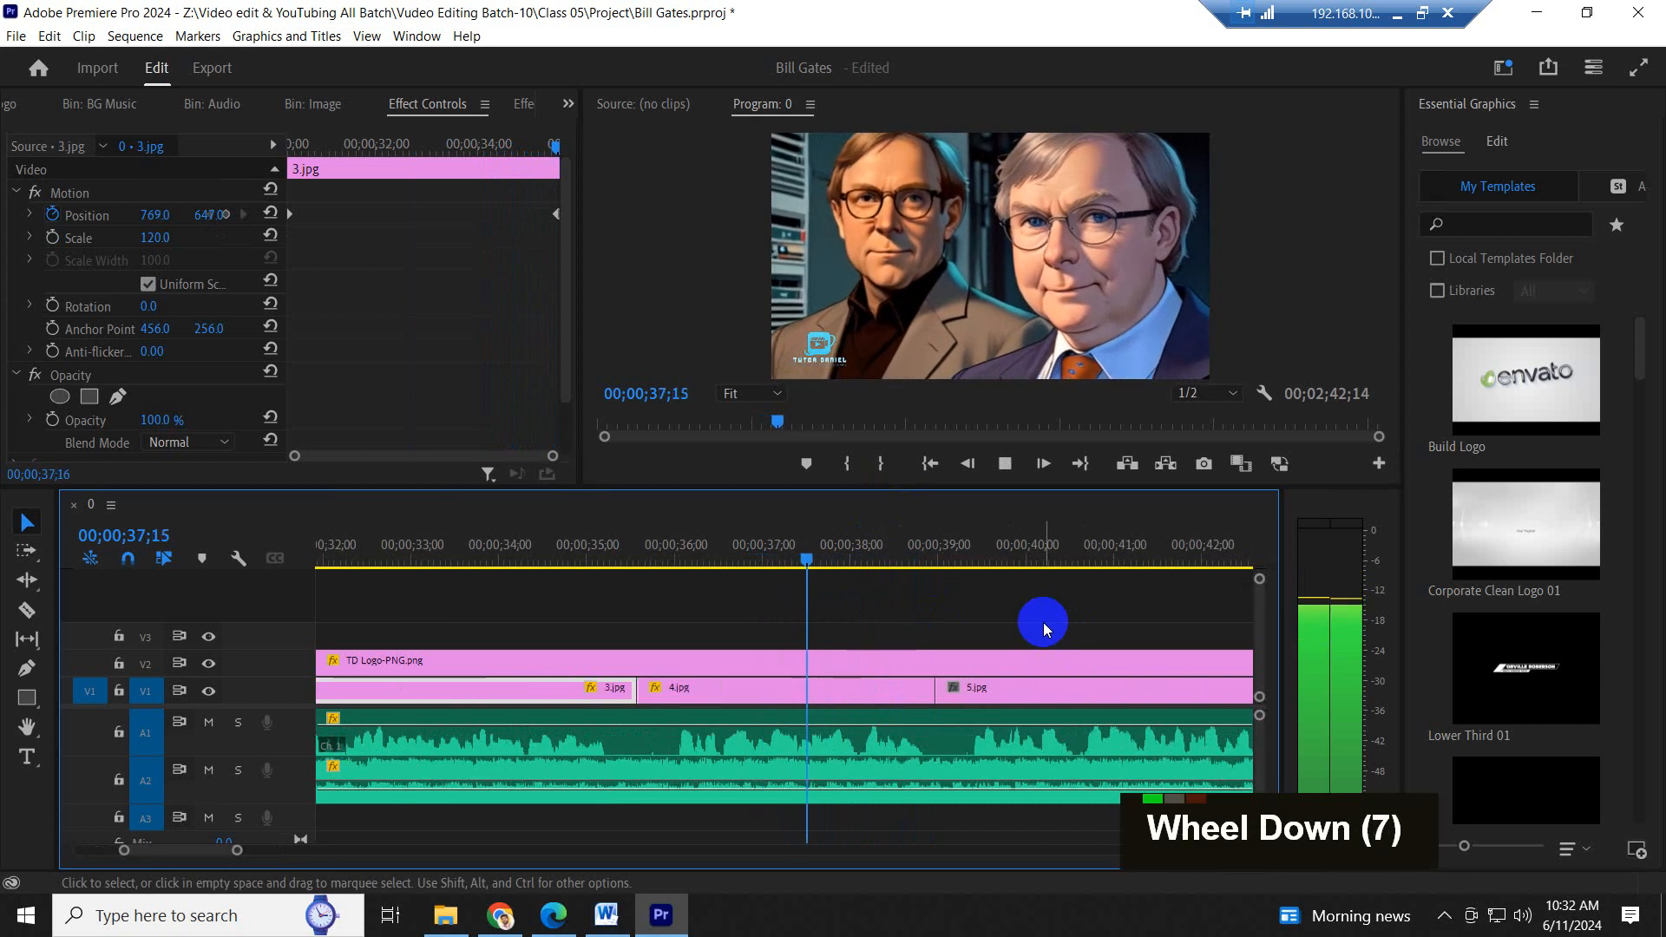
key("space")
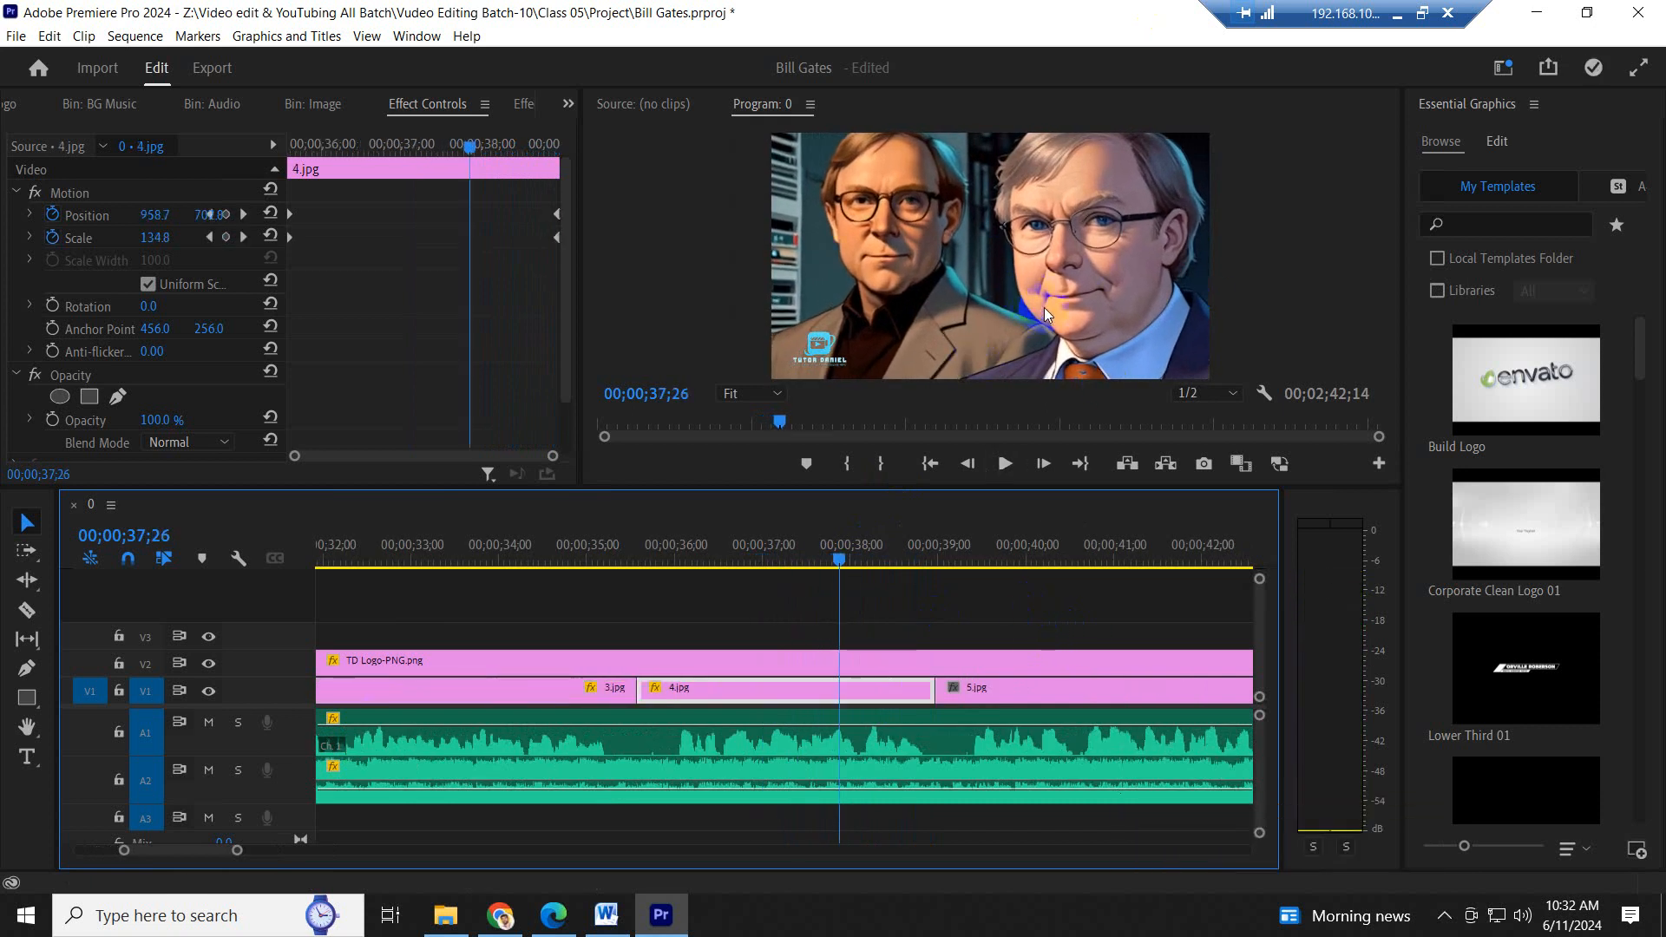
- Move the playhead onto 5.jpg and set its Scale to 179 and vertical Position to 857
key("minus")
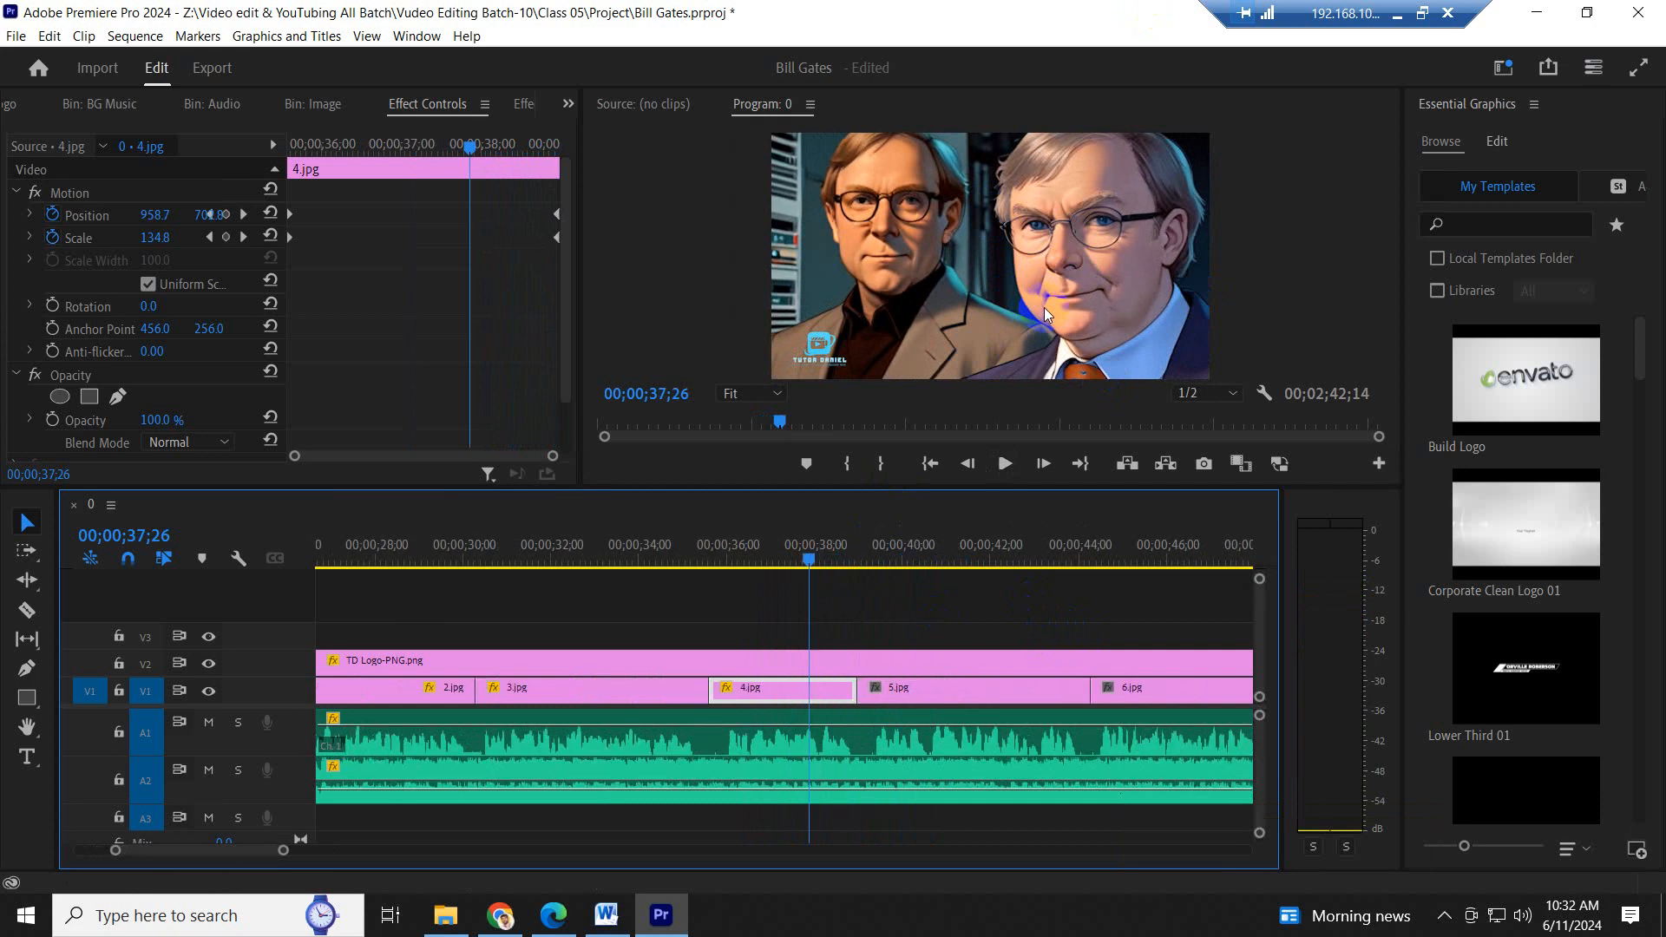
key("minus")
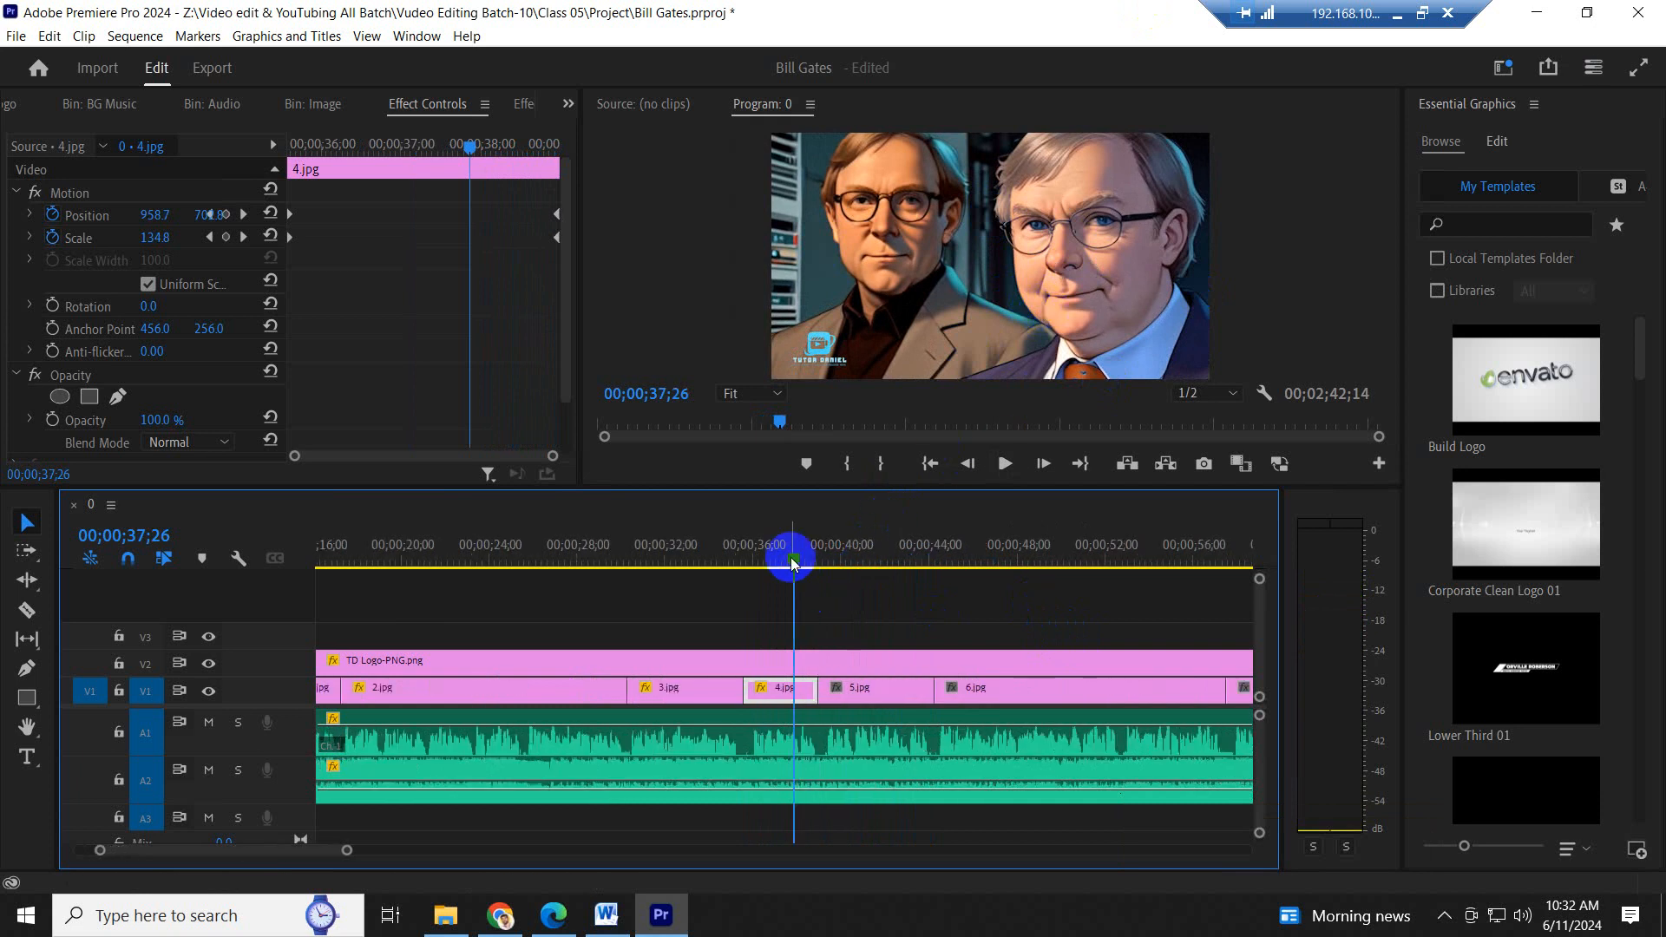
left_click_drag(788, 560, 860, 563)
left_click(893, 694)
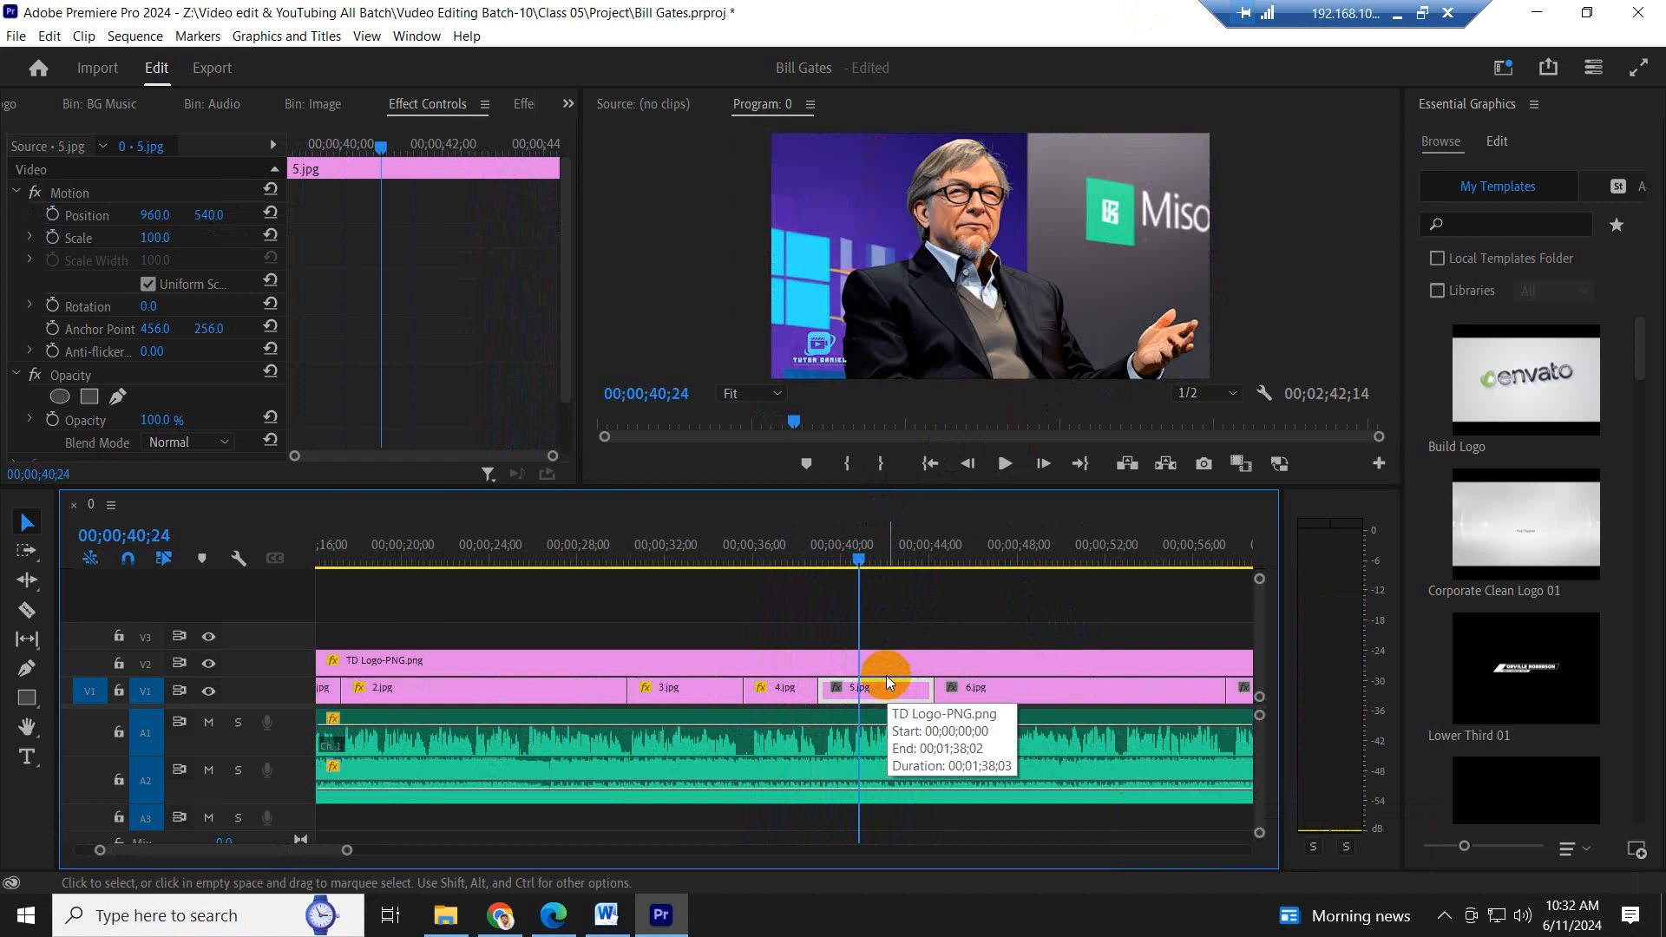
left_click_drag(155, 243, 547, 174)
- Keyframe 5.jpg's Scale and Position from the current values at its start to Scale 106 and vertical Position 511 at its end
left_click(52, 238)
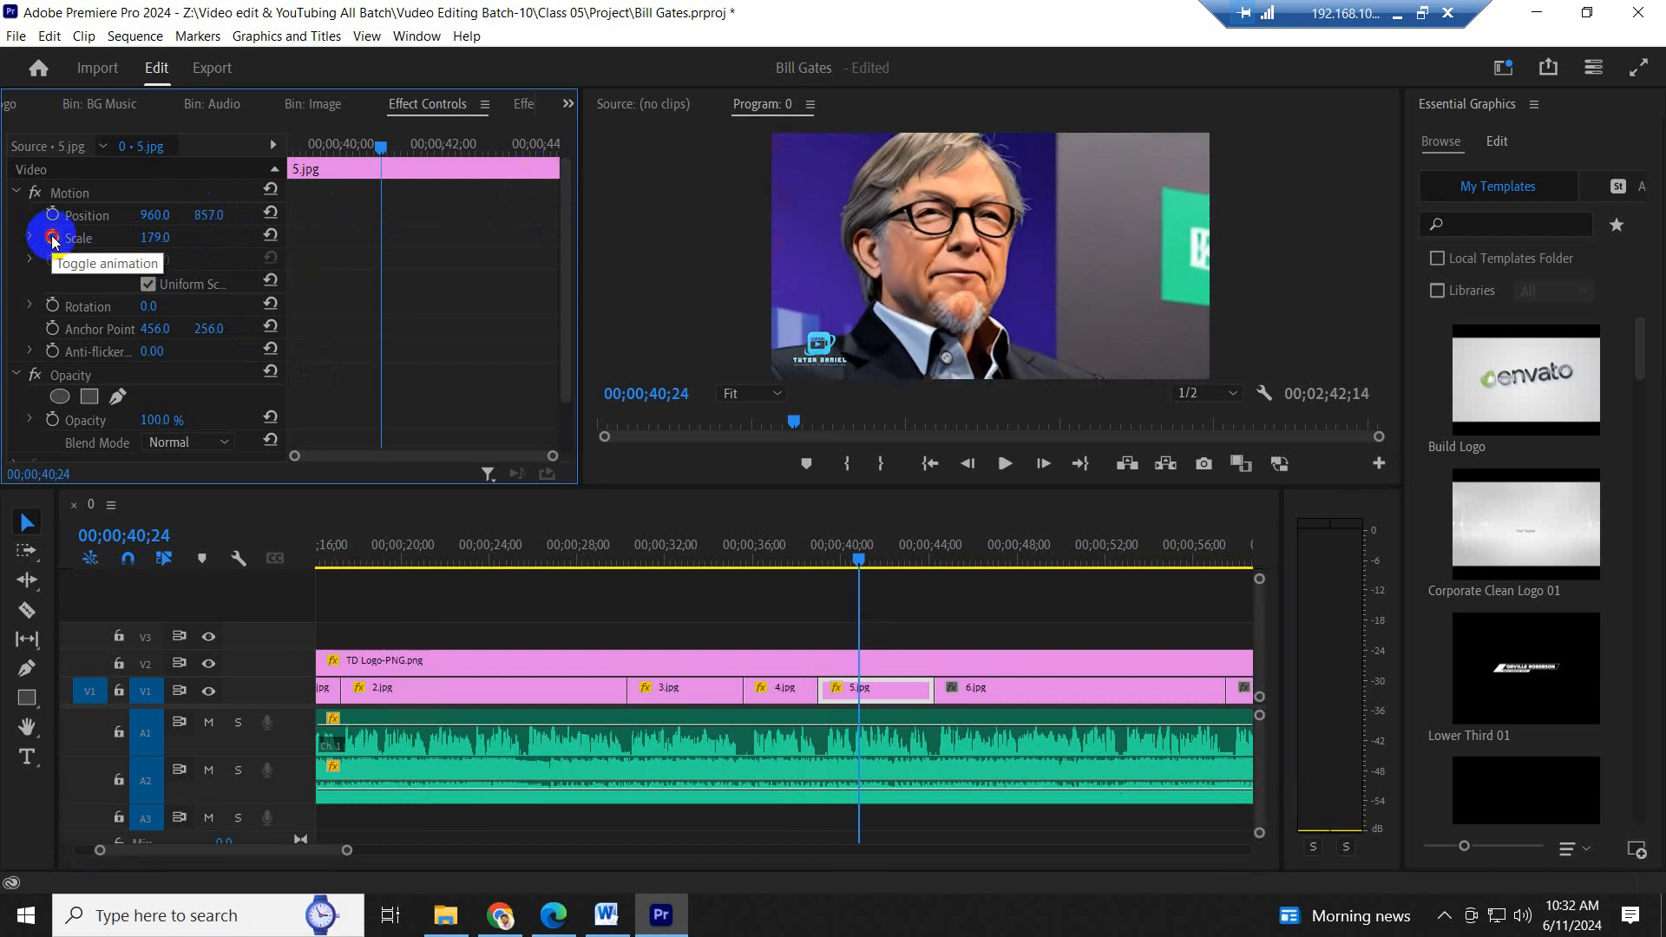
left_click(52, 215)
left_click_drag(352, 165, 350, 157)
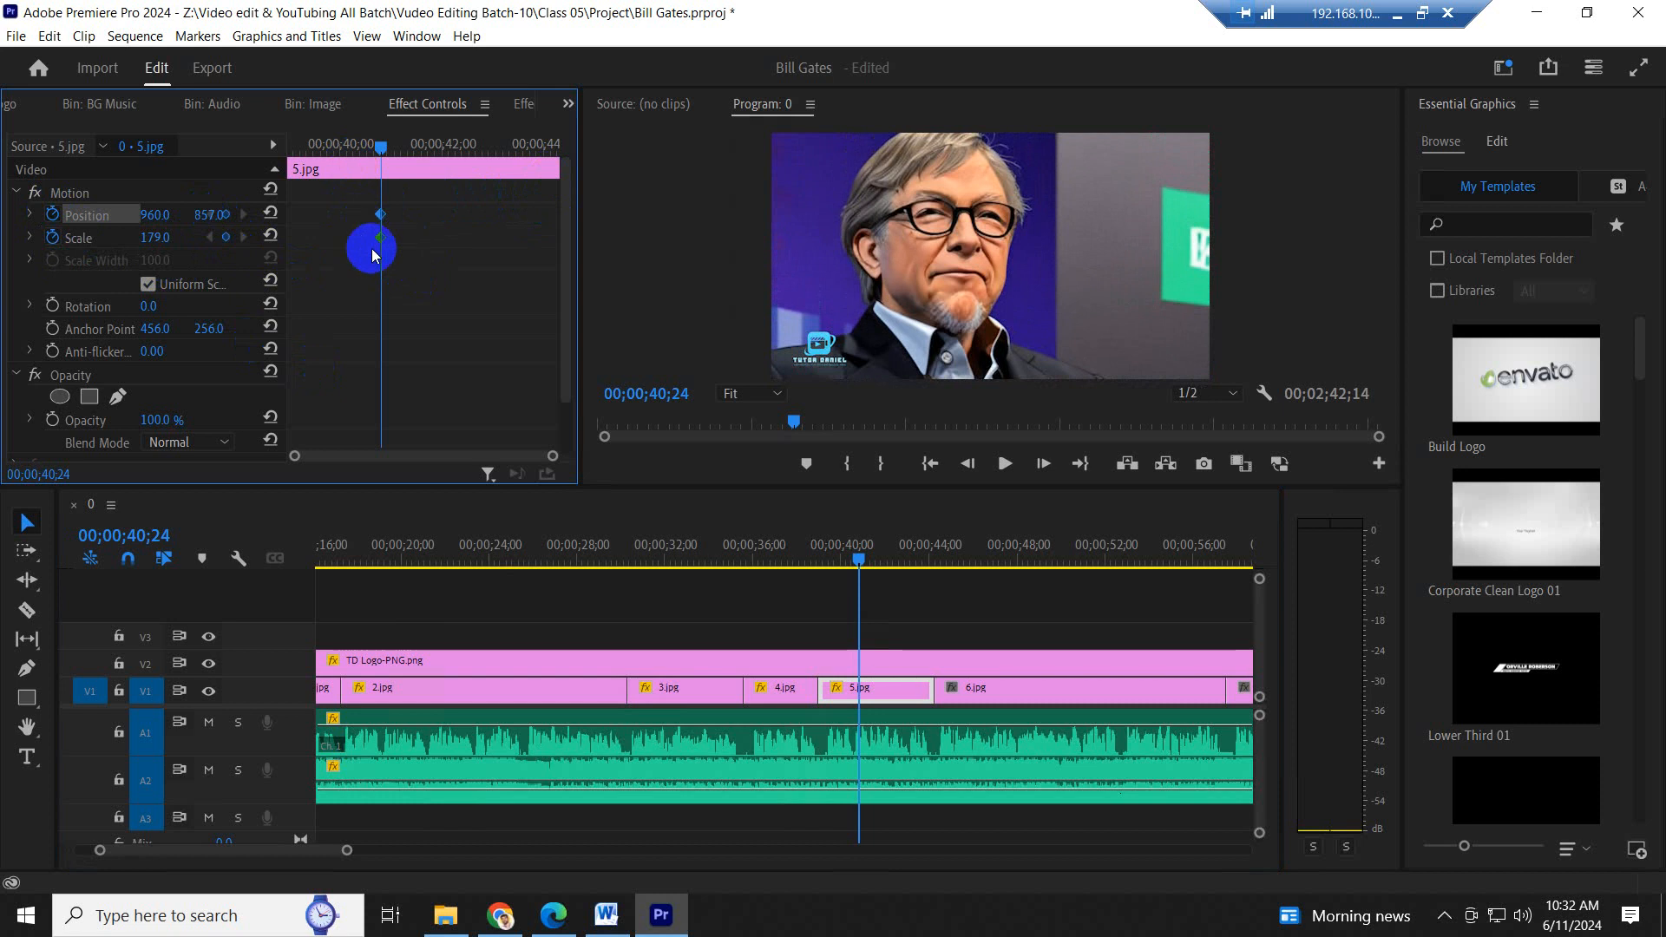
left_click_drag(380, 239, 66, 233)
left_click_drag(213, 215, 566, 208)
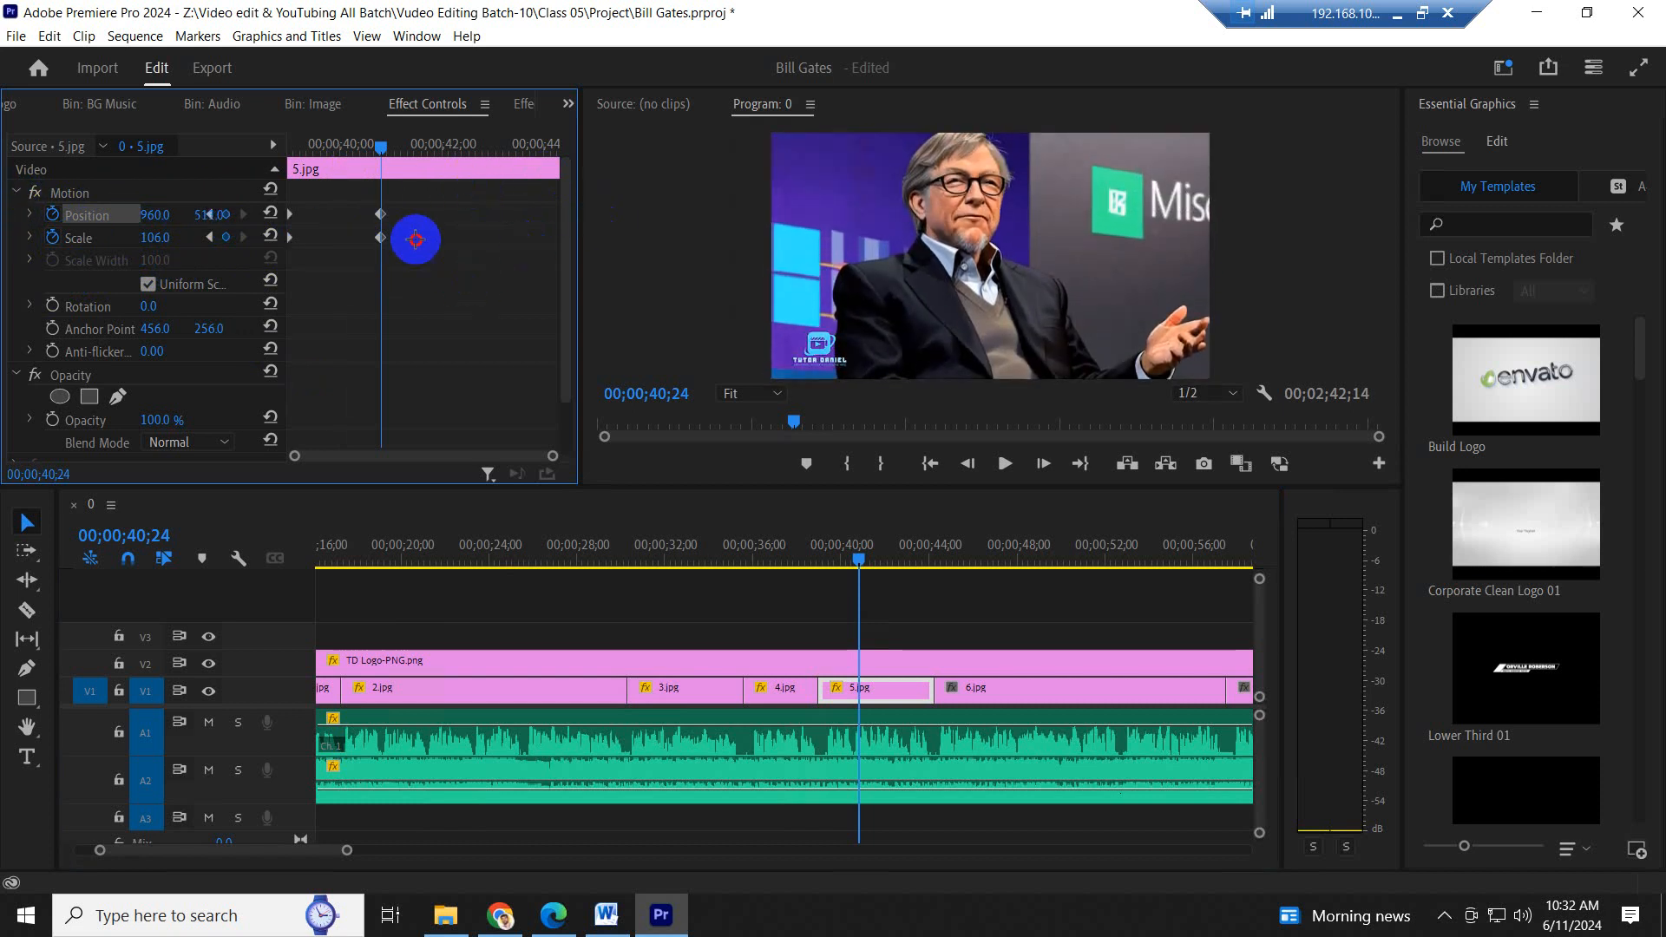
left_click_drag(349, 181, 1070, 479)
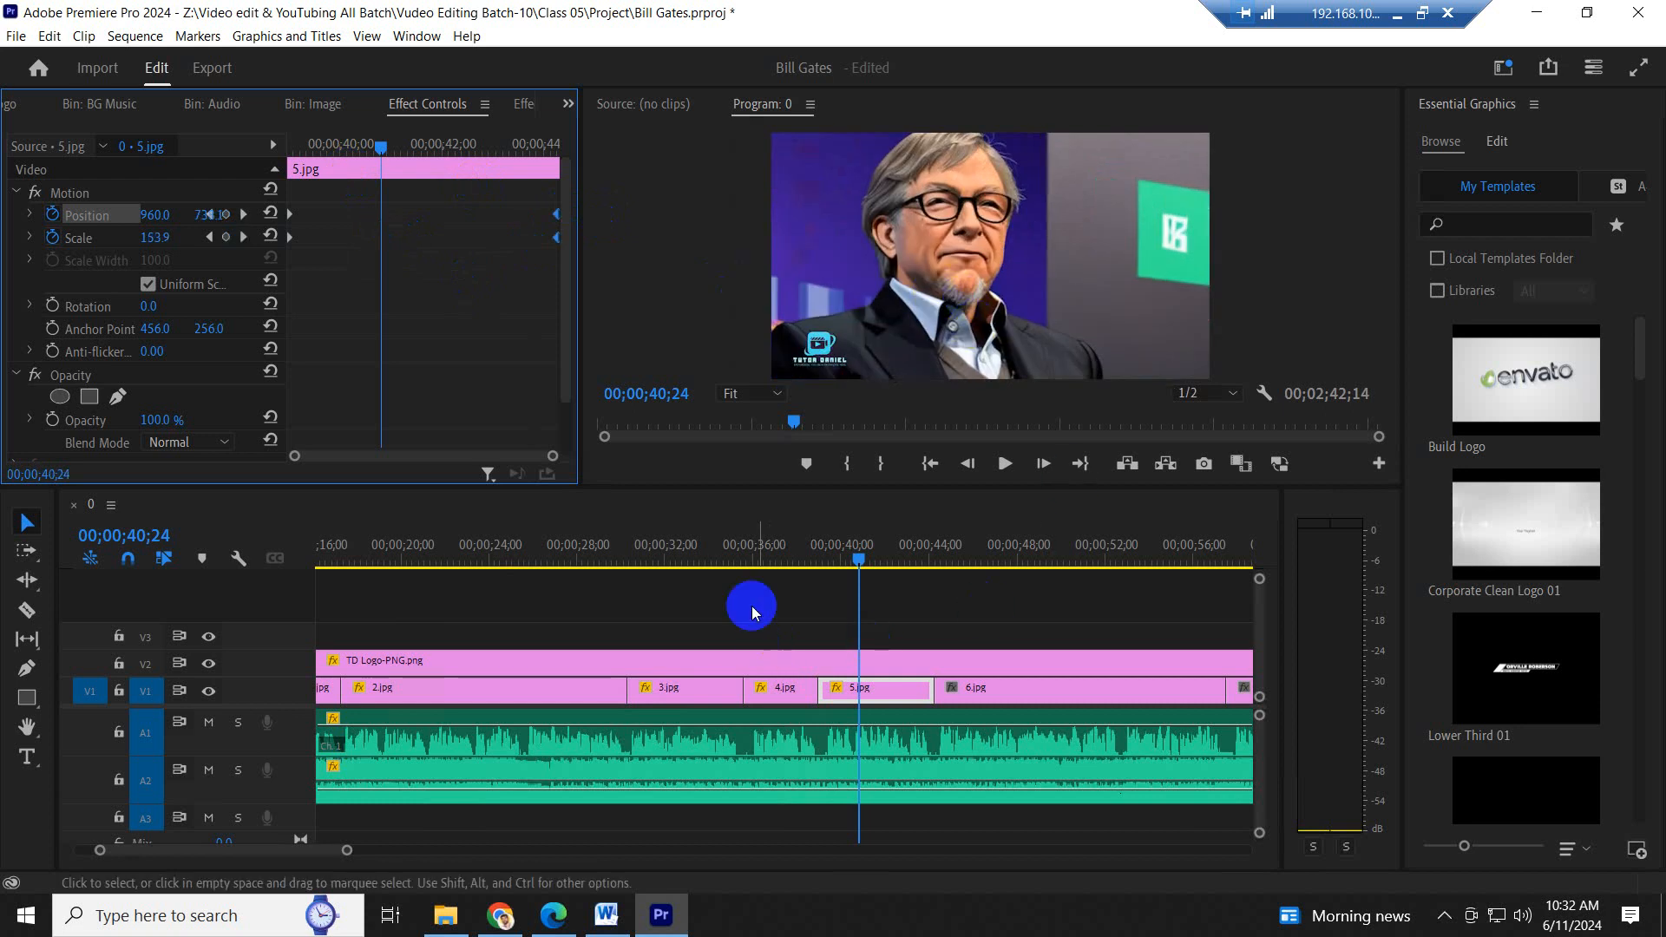
- Play part of 5.jpg to check its zoom-out animation
left_click(704, 547)
key("space")
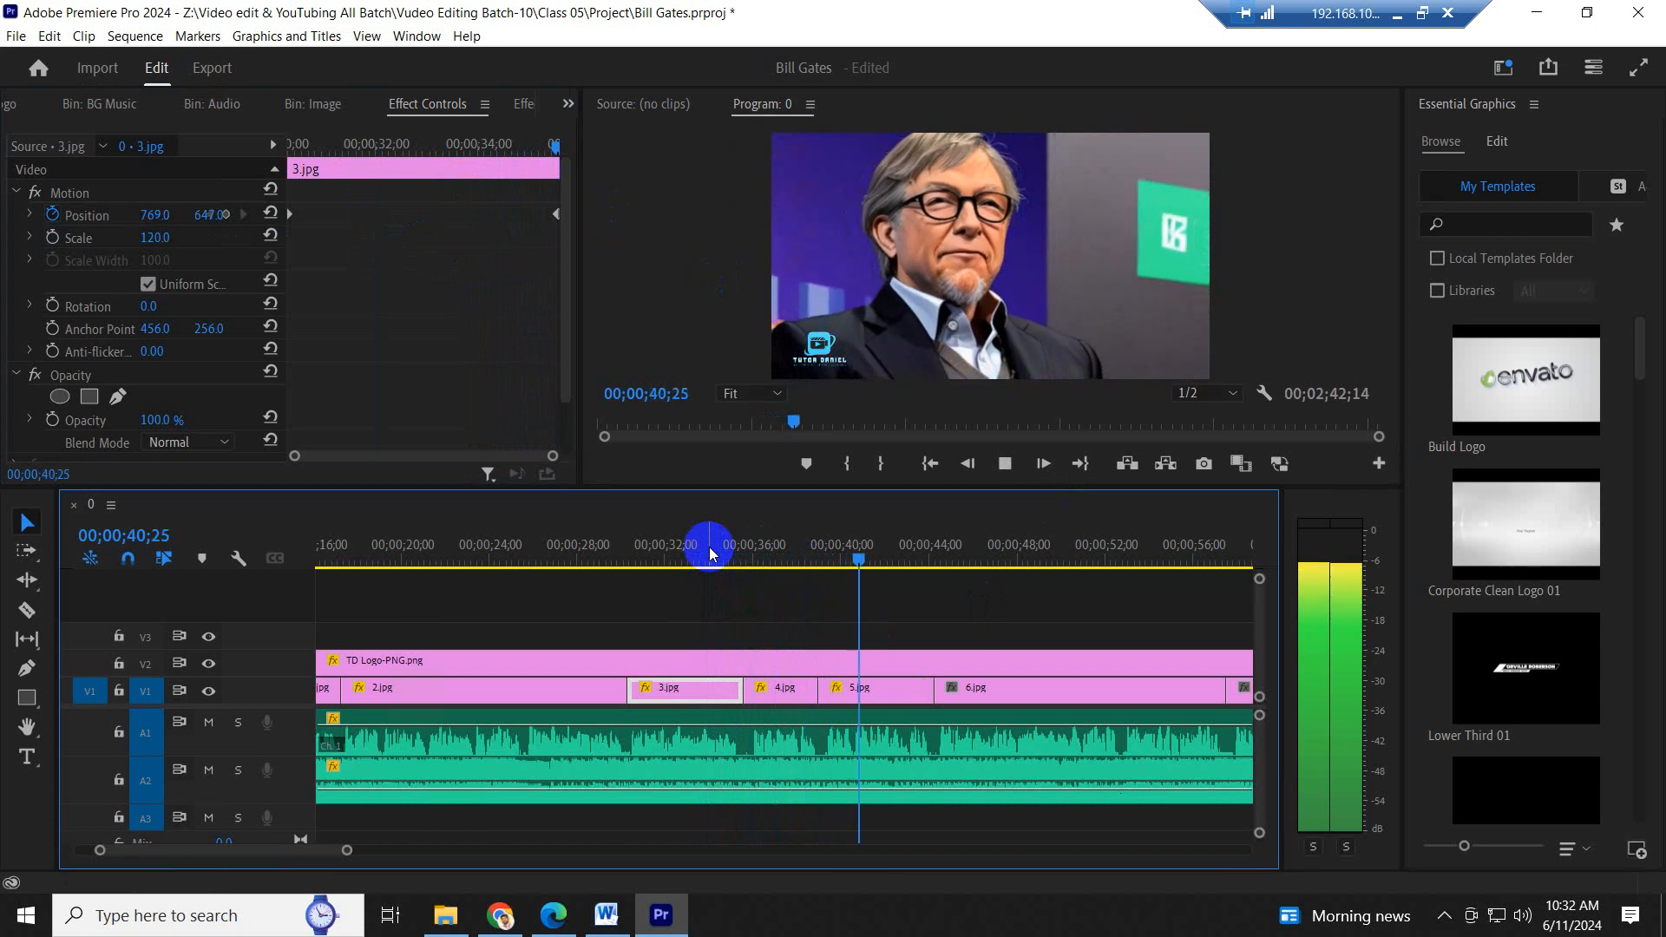
key("space")
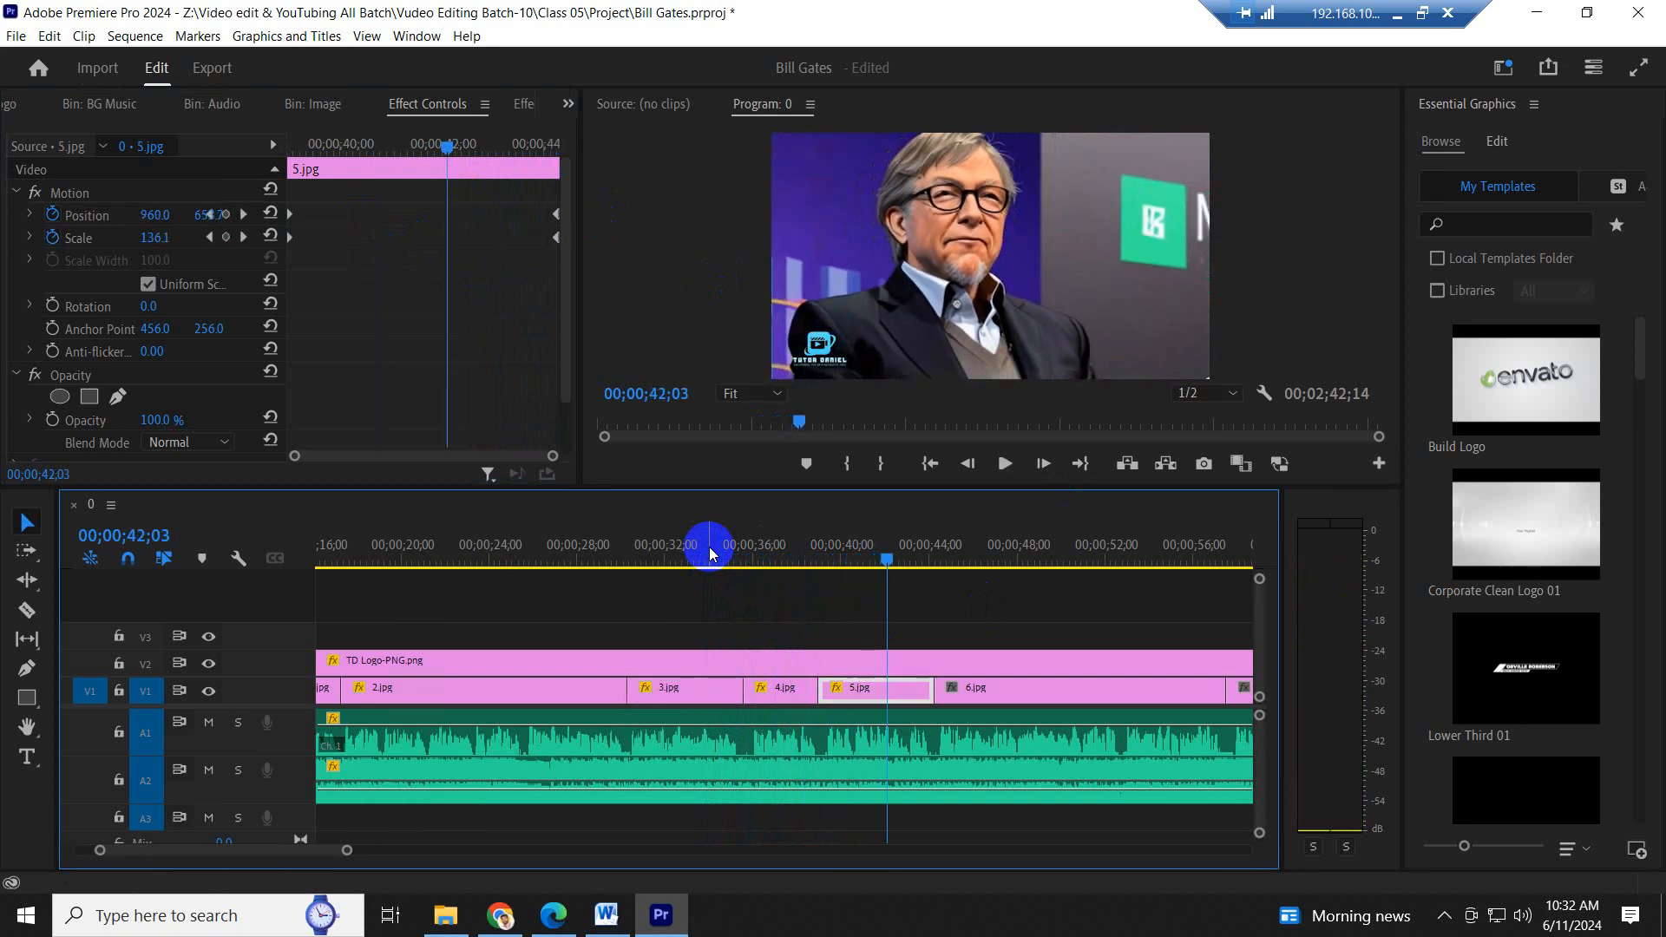
- Save the project
key("minus")
key("minus")
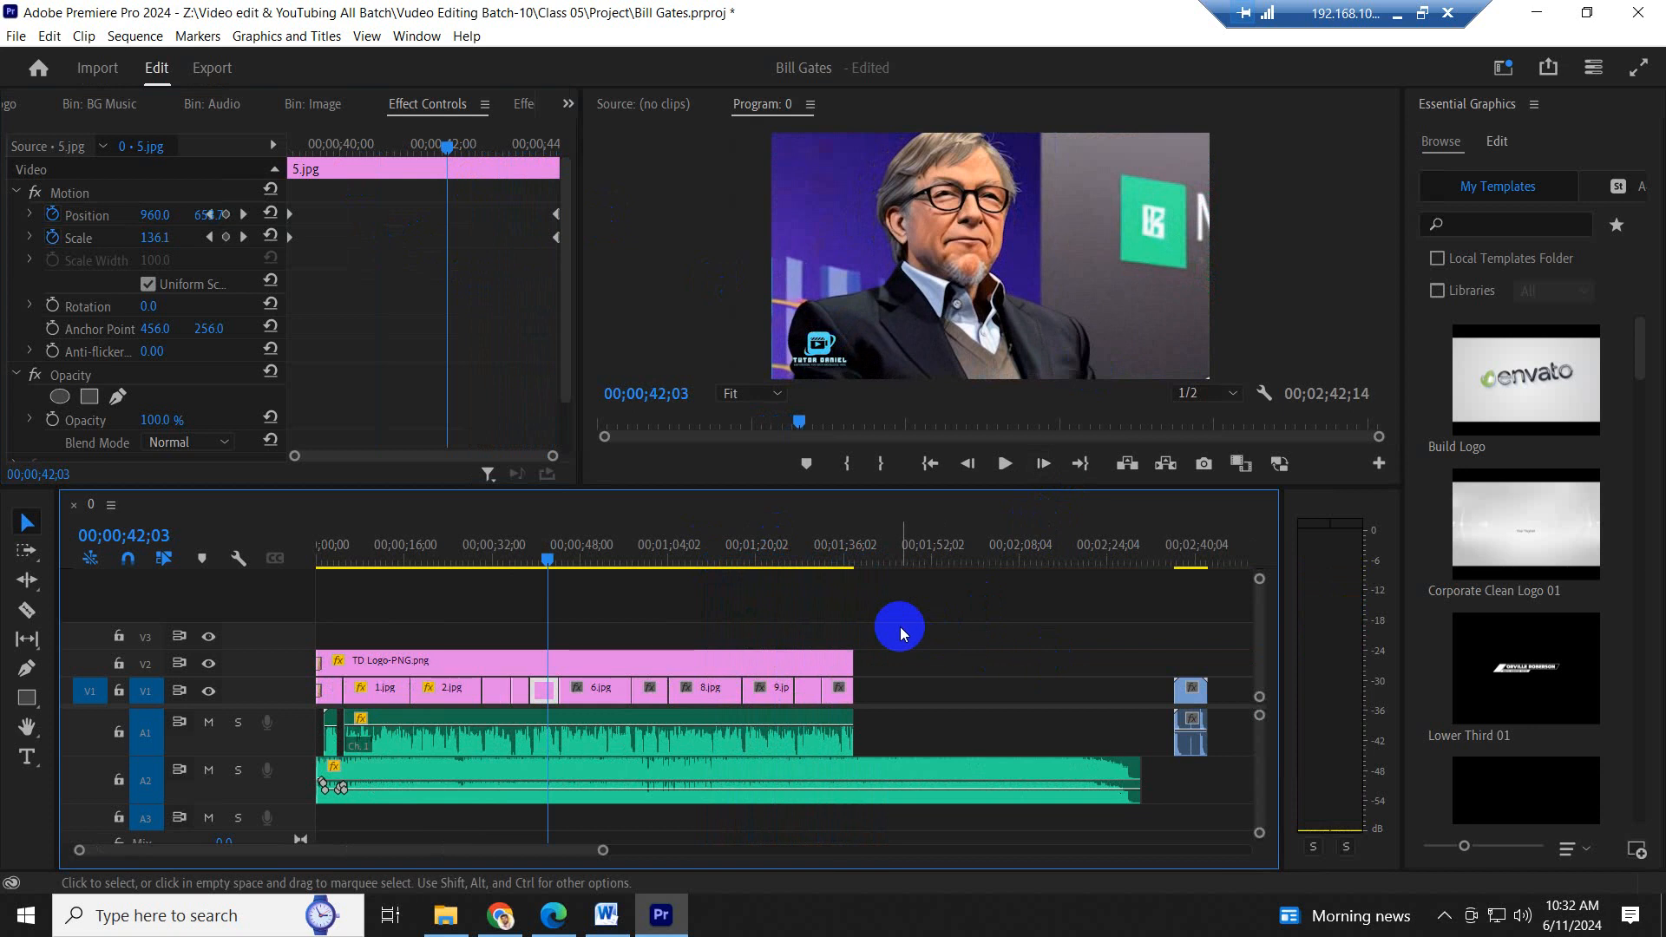
key("equal")
key("equal")
key("ctrl+s")
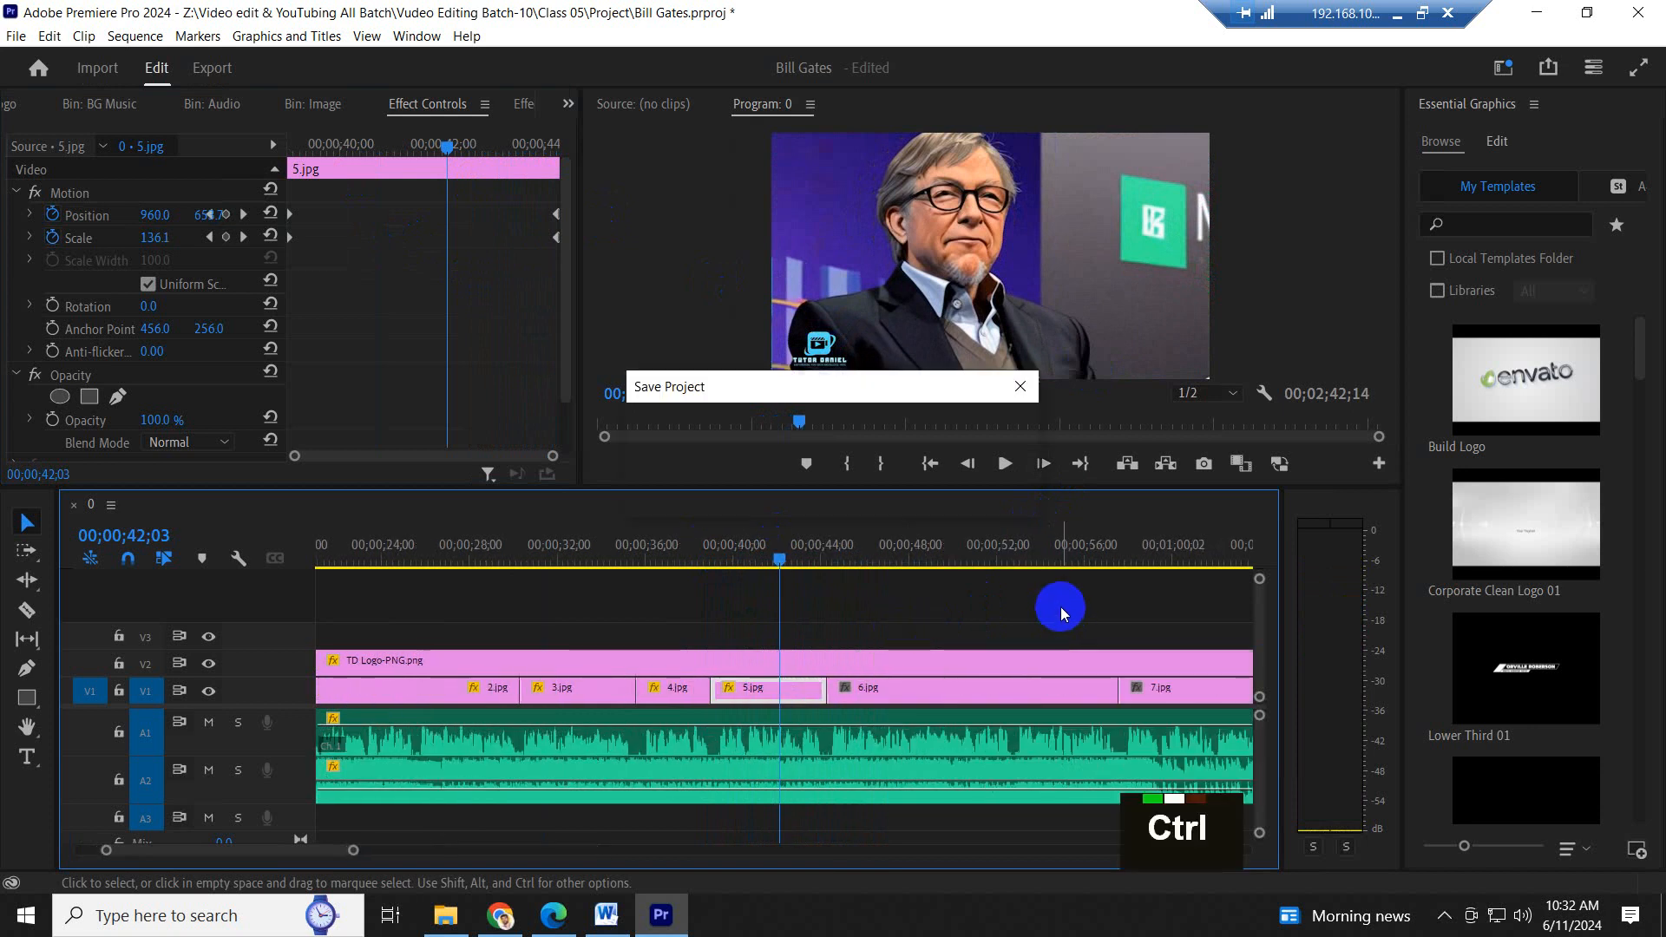
- Play the end of 5.jpg's zoom-out and stop just after the start of 6.jpg
mouse_move(779, 553)
left_mouse_down()
mouse_move(690, 552)
mouse_move(902, 548)
mouse_move(754, 551)
left_mouse_up()
key("space")
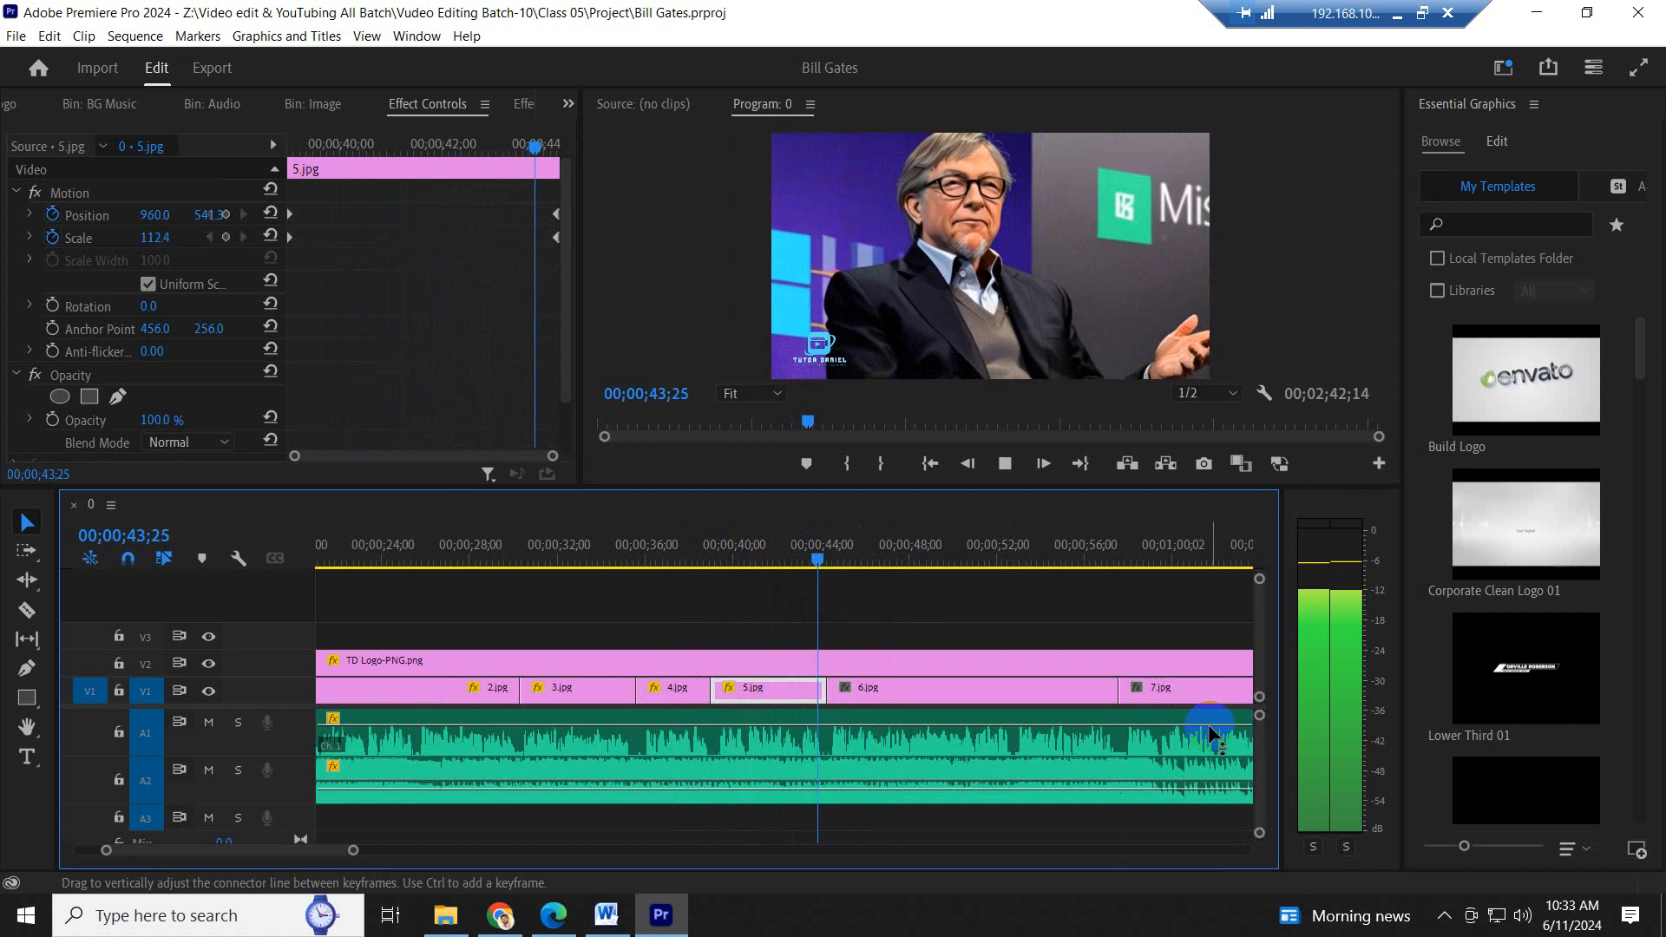
key("space")
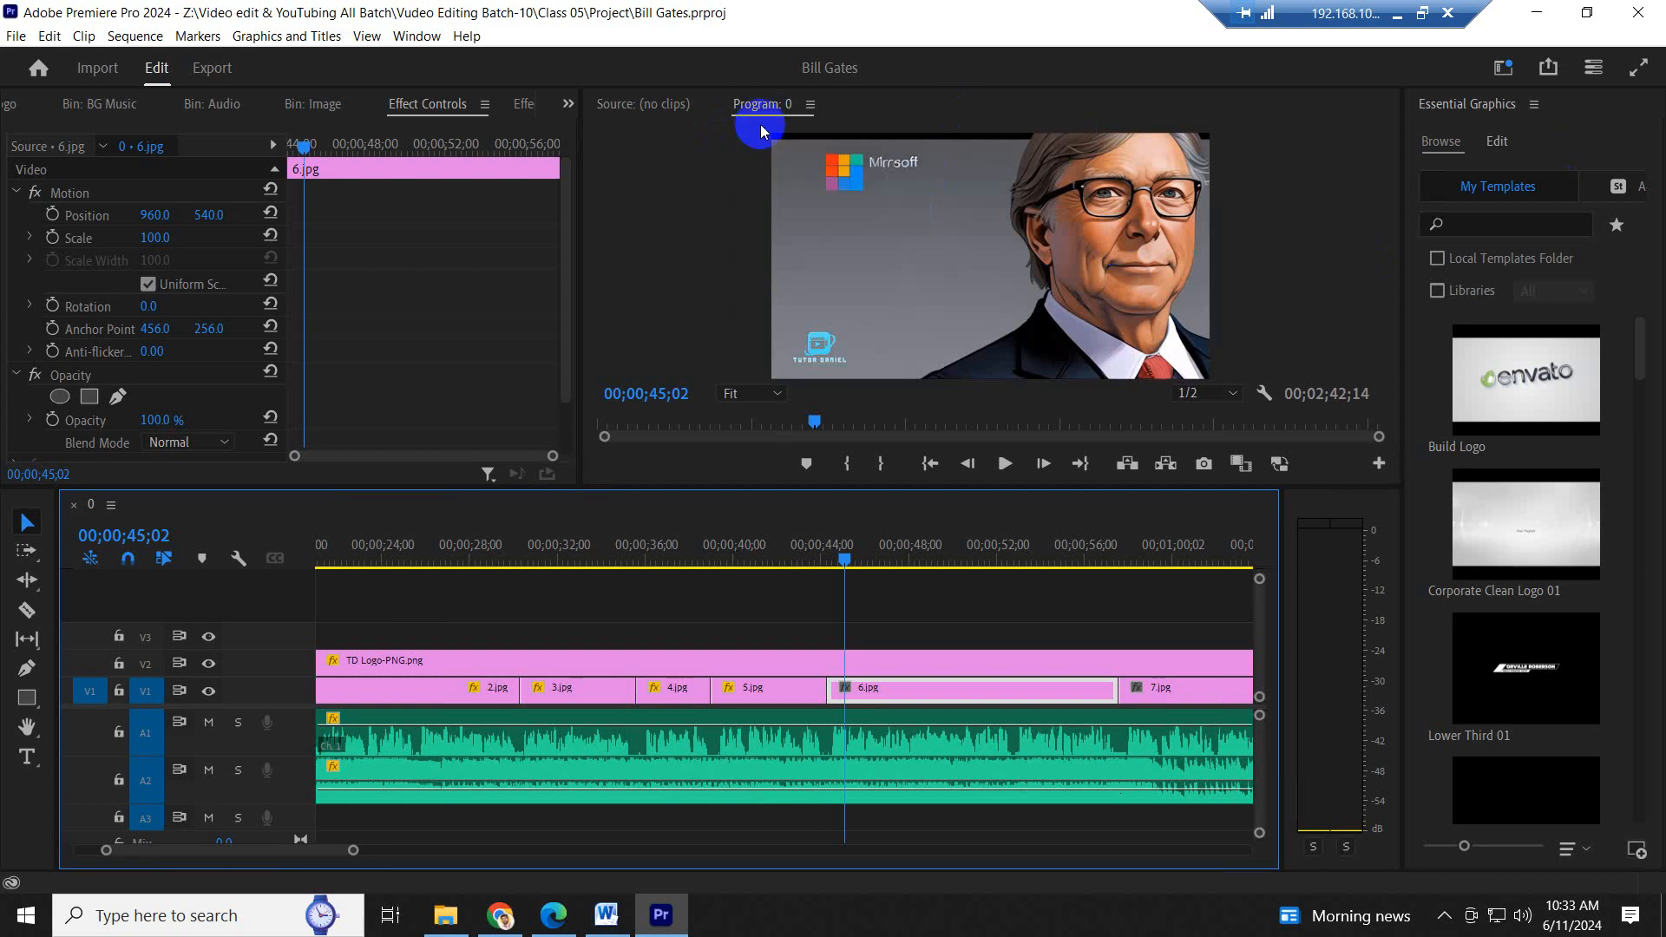
- Set 6.jpg's Scale to 123 and its Position to 1178, 670
left_click(151, 216)
left_click_drag(151, 216, 298, 229)
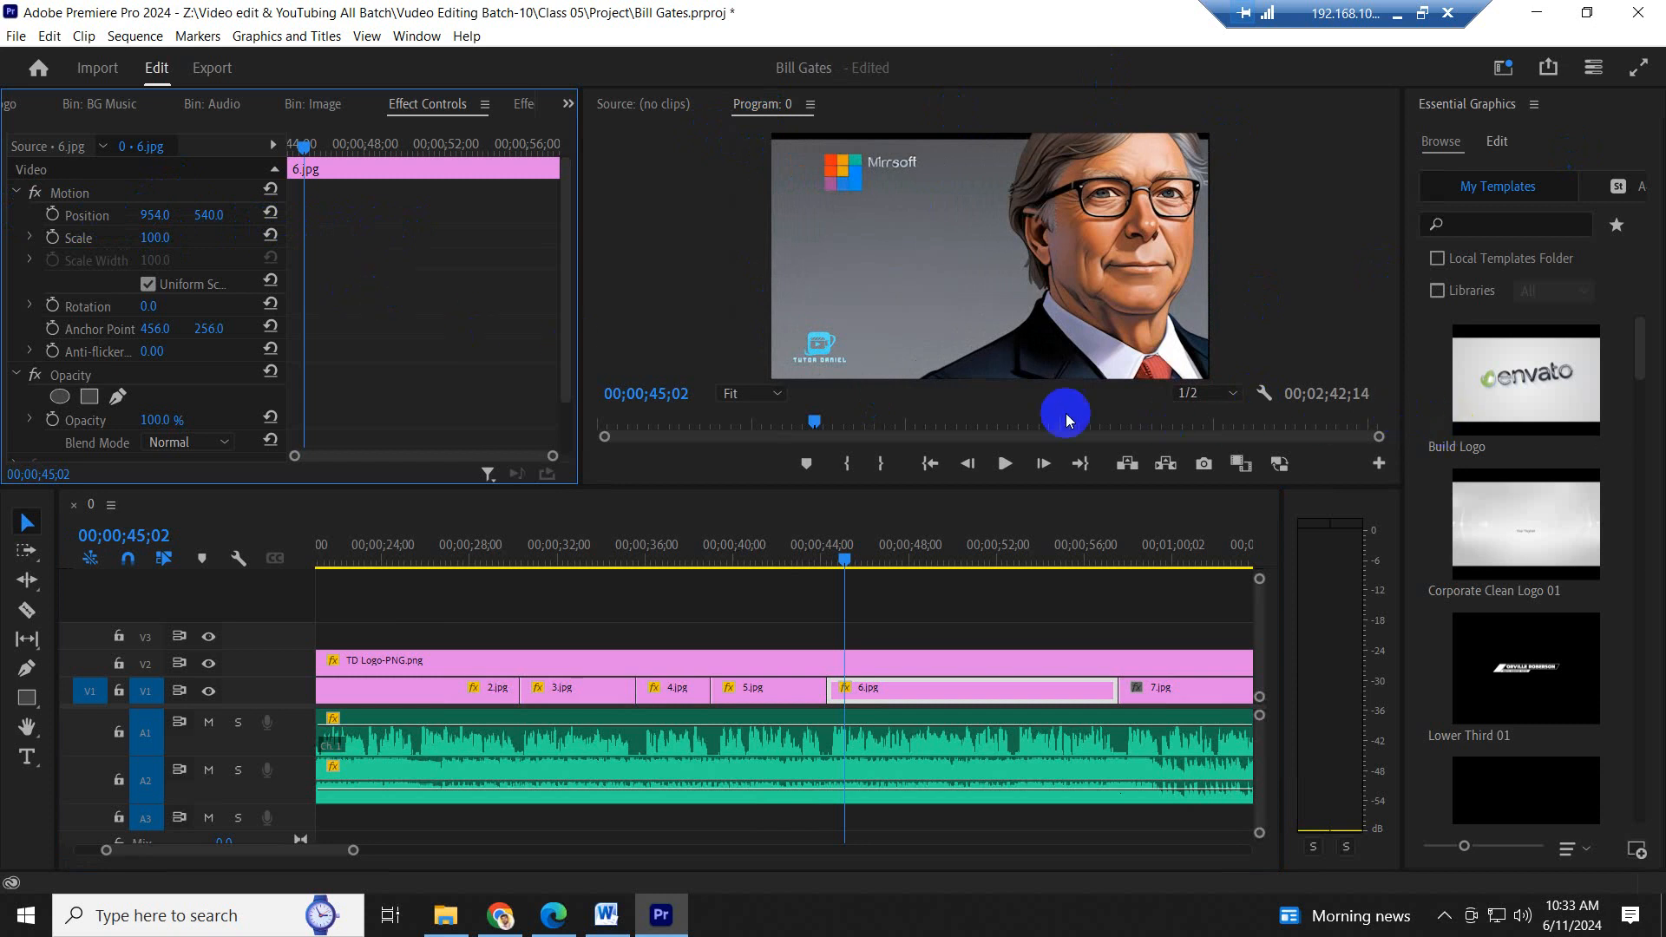
left_click_drag(161, 235, 342, 194)
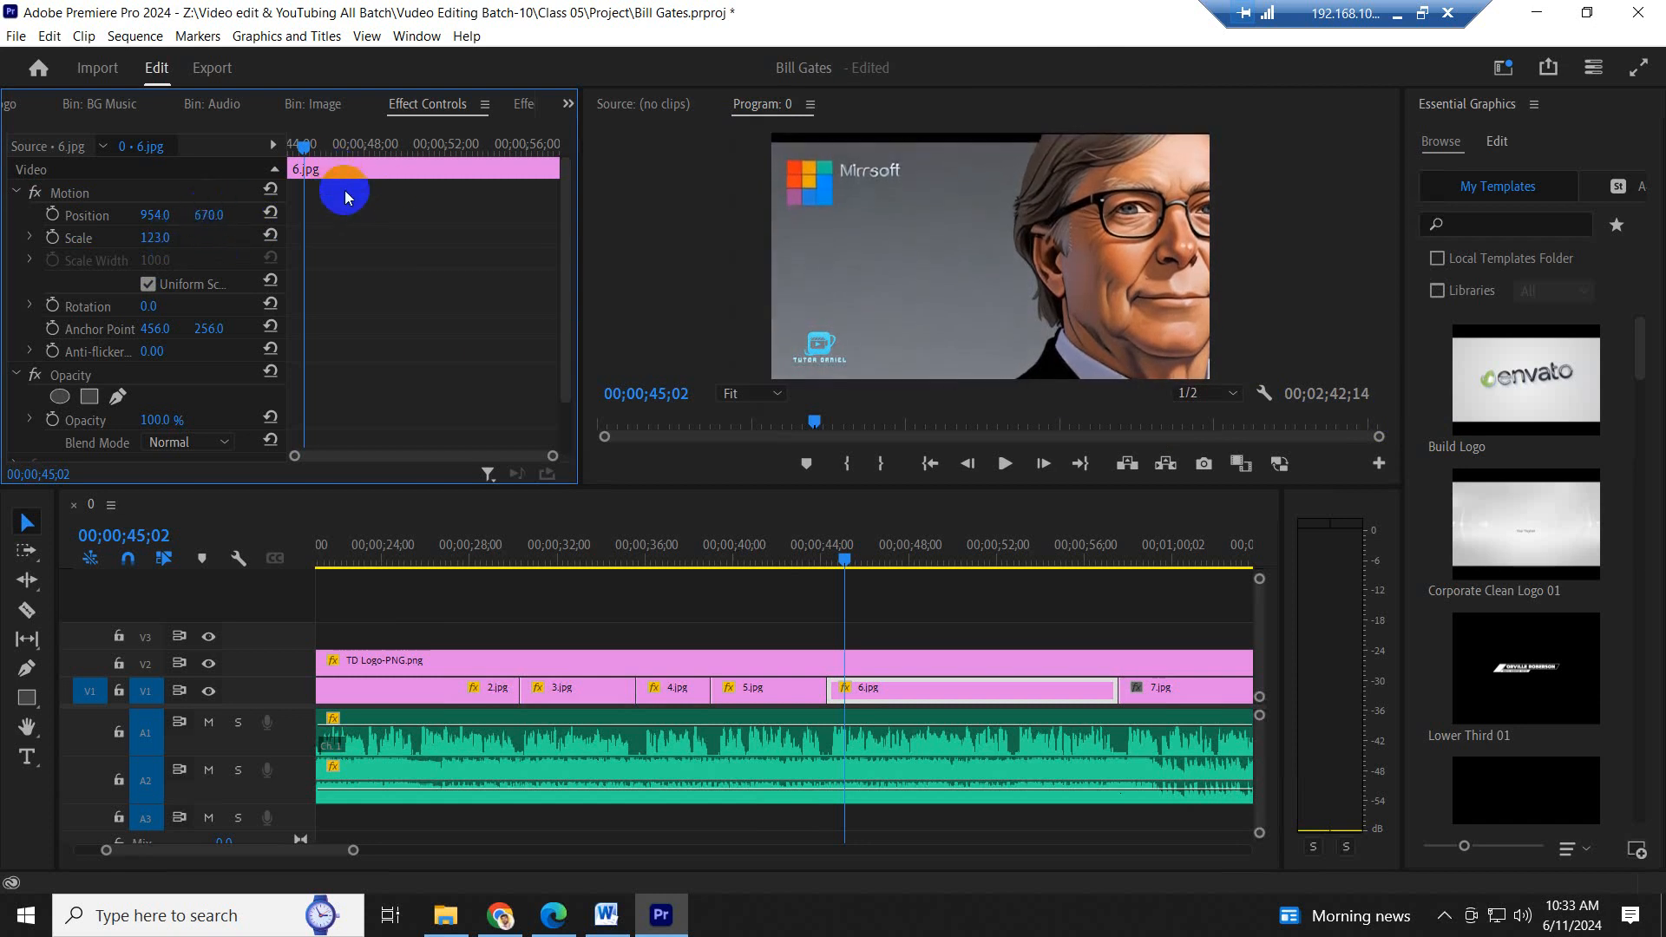
left_click_drag(149, 223, 408, 227)
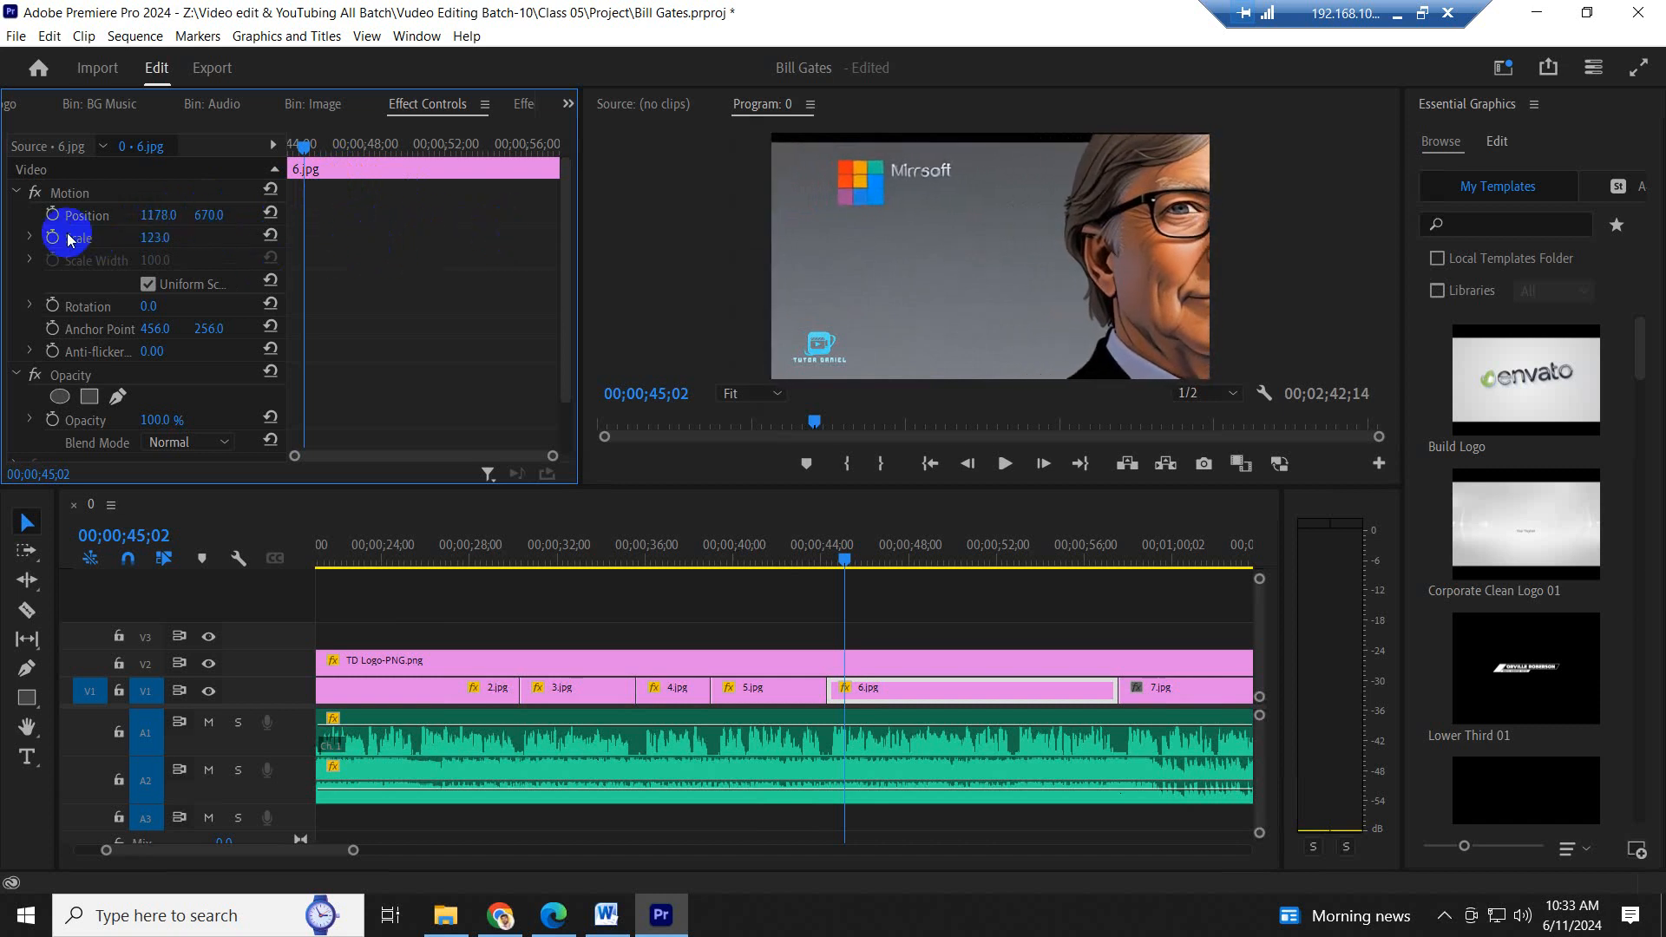
- Keyframe 6.jpg's Position from the current placement at its start to horizontal Position 736 at its end for a sideways pan
left_click_drag(303, 214, 267, 213)
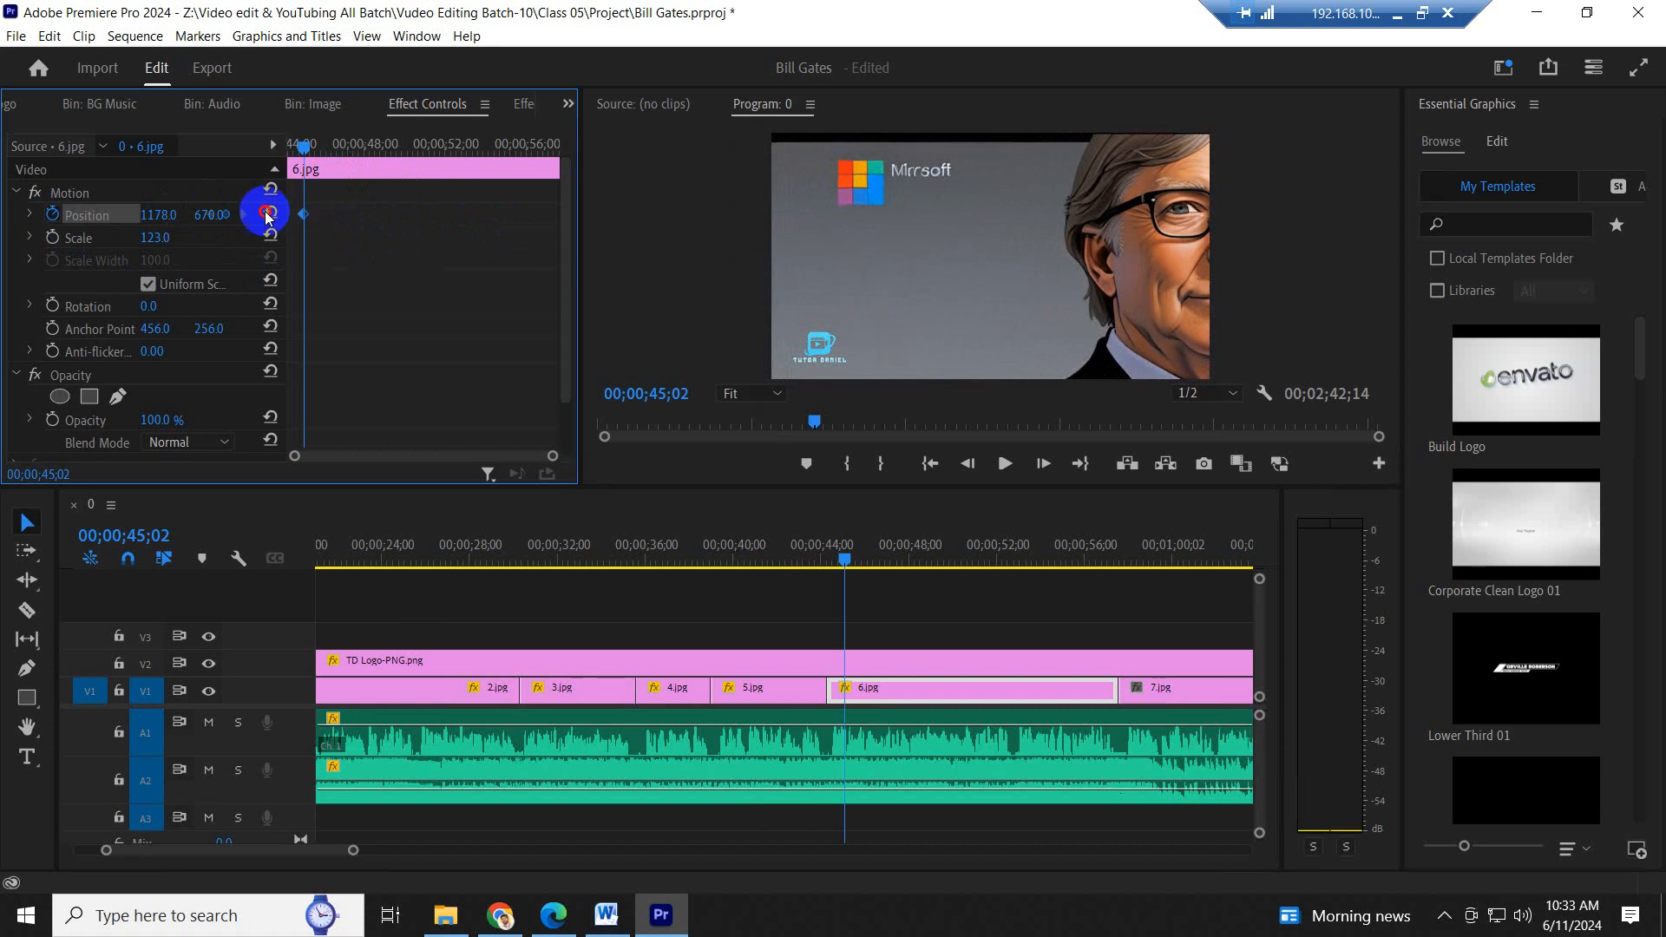
left_click_drag(156, 217, 598, 227)
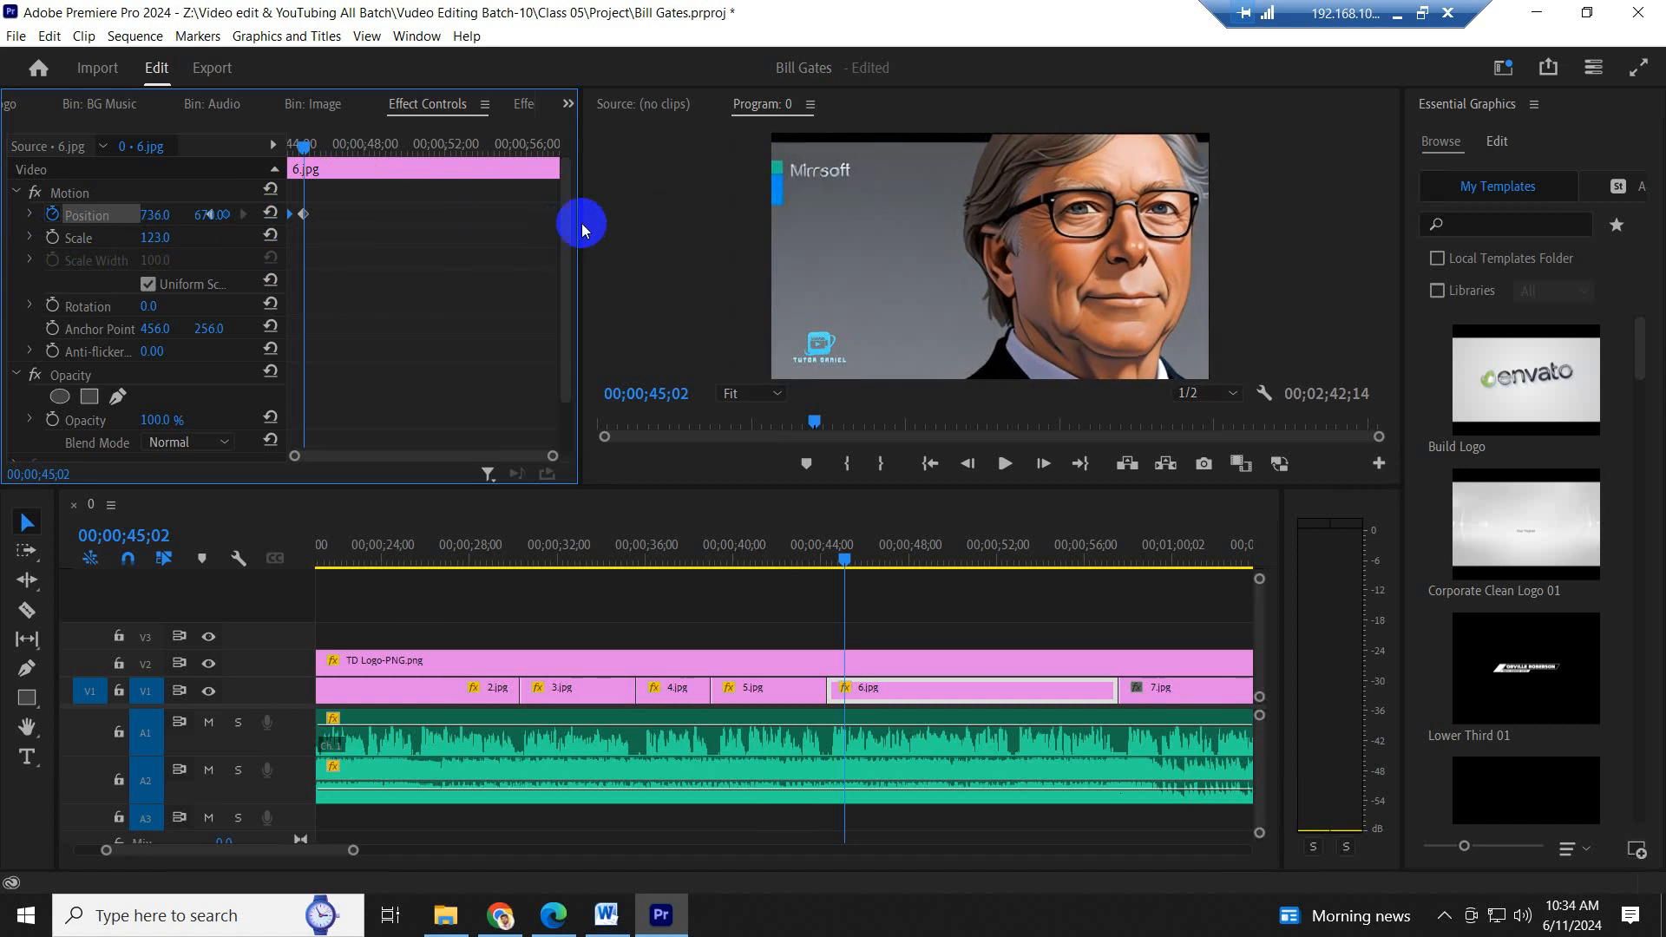
left_click_drag(304, 217, 714, 252)
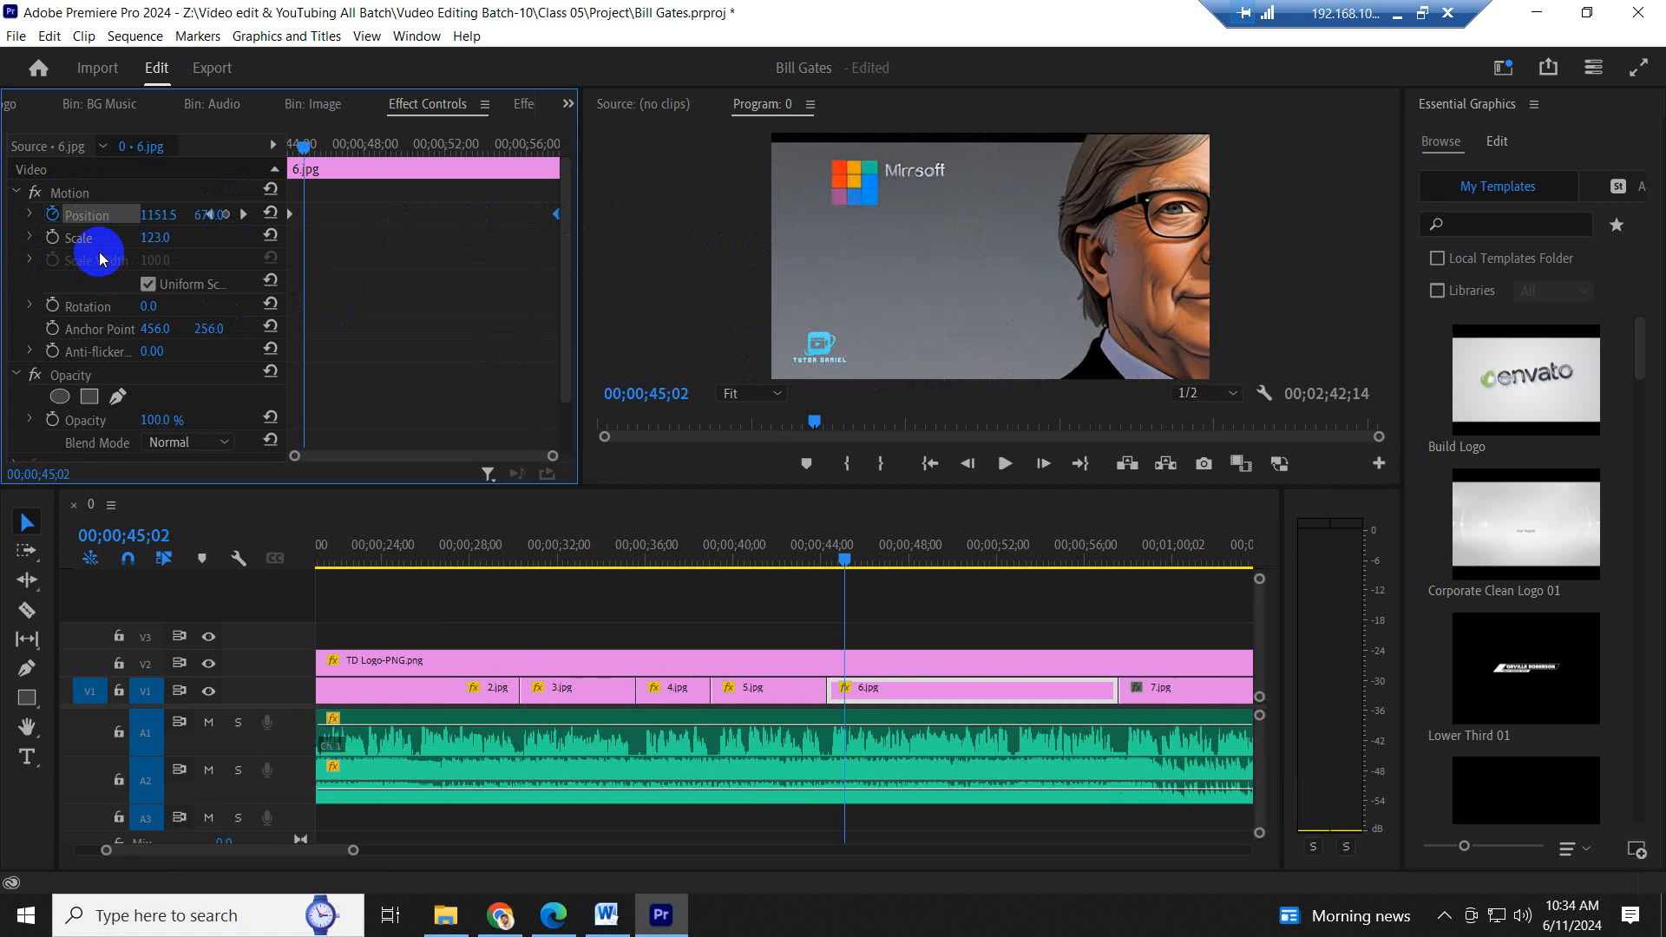
- Play from 5.jpg through the beginning and end of 6.jpg to check the sideways pan
left_click(795, 560)
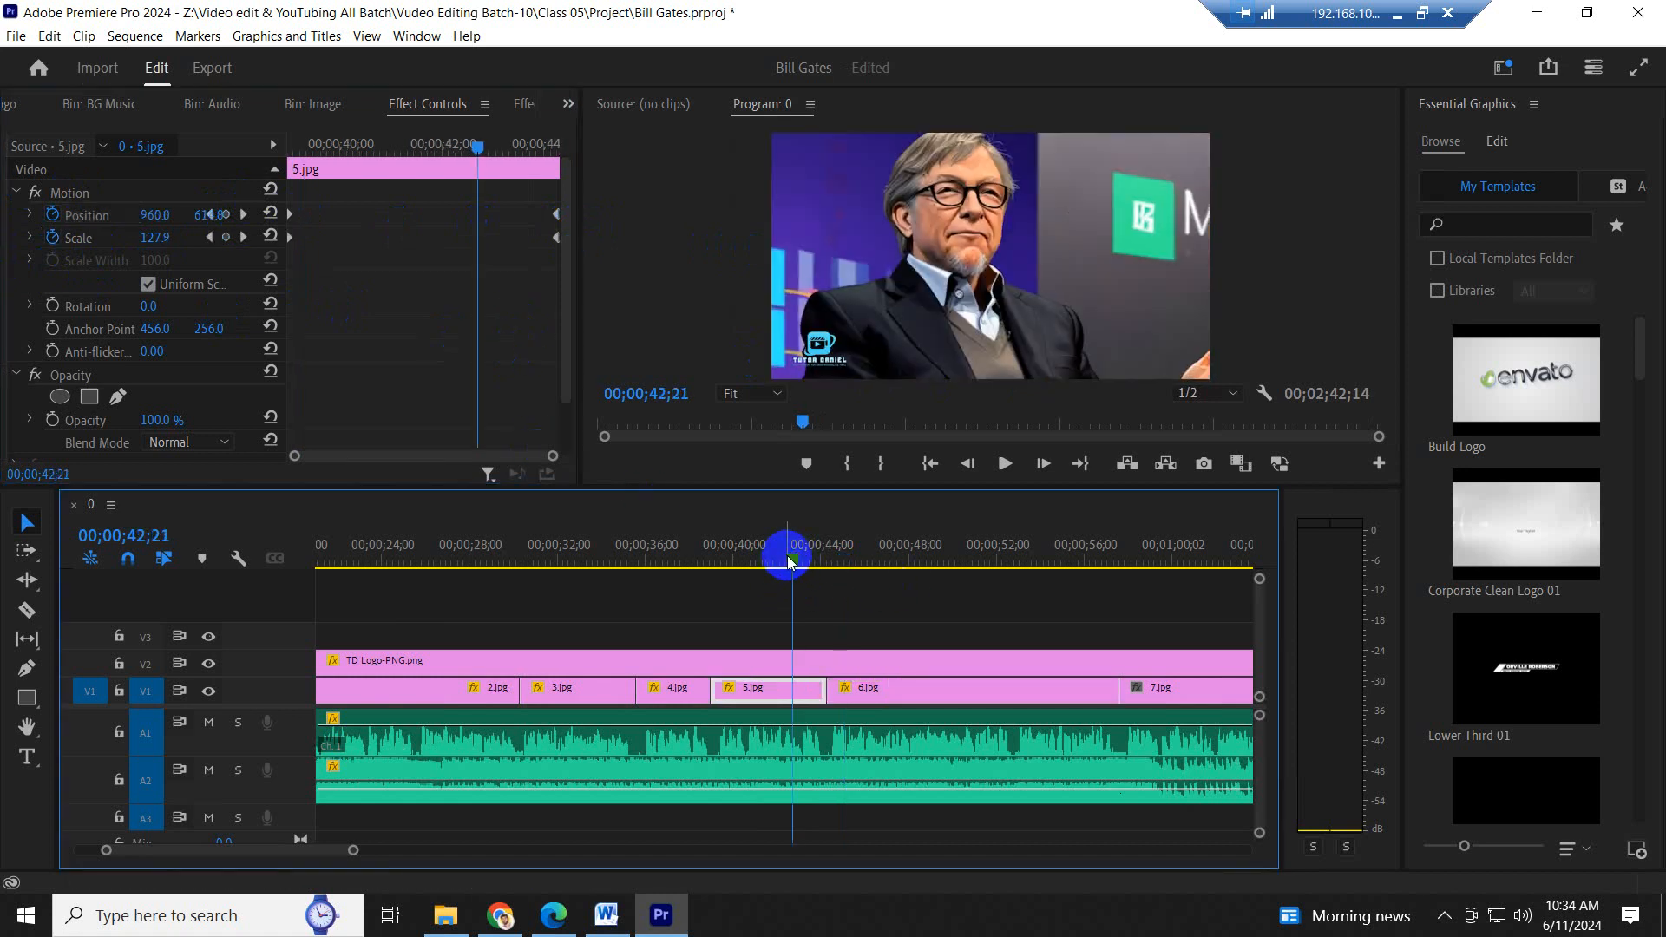
key("space")
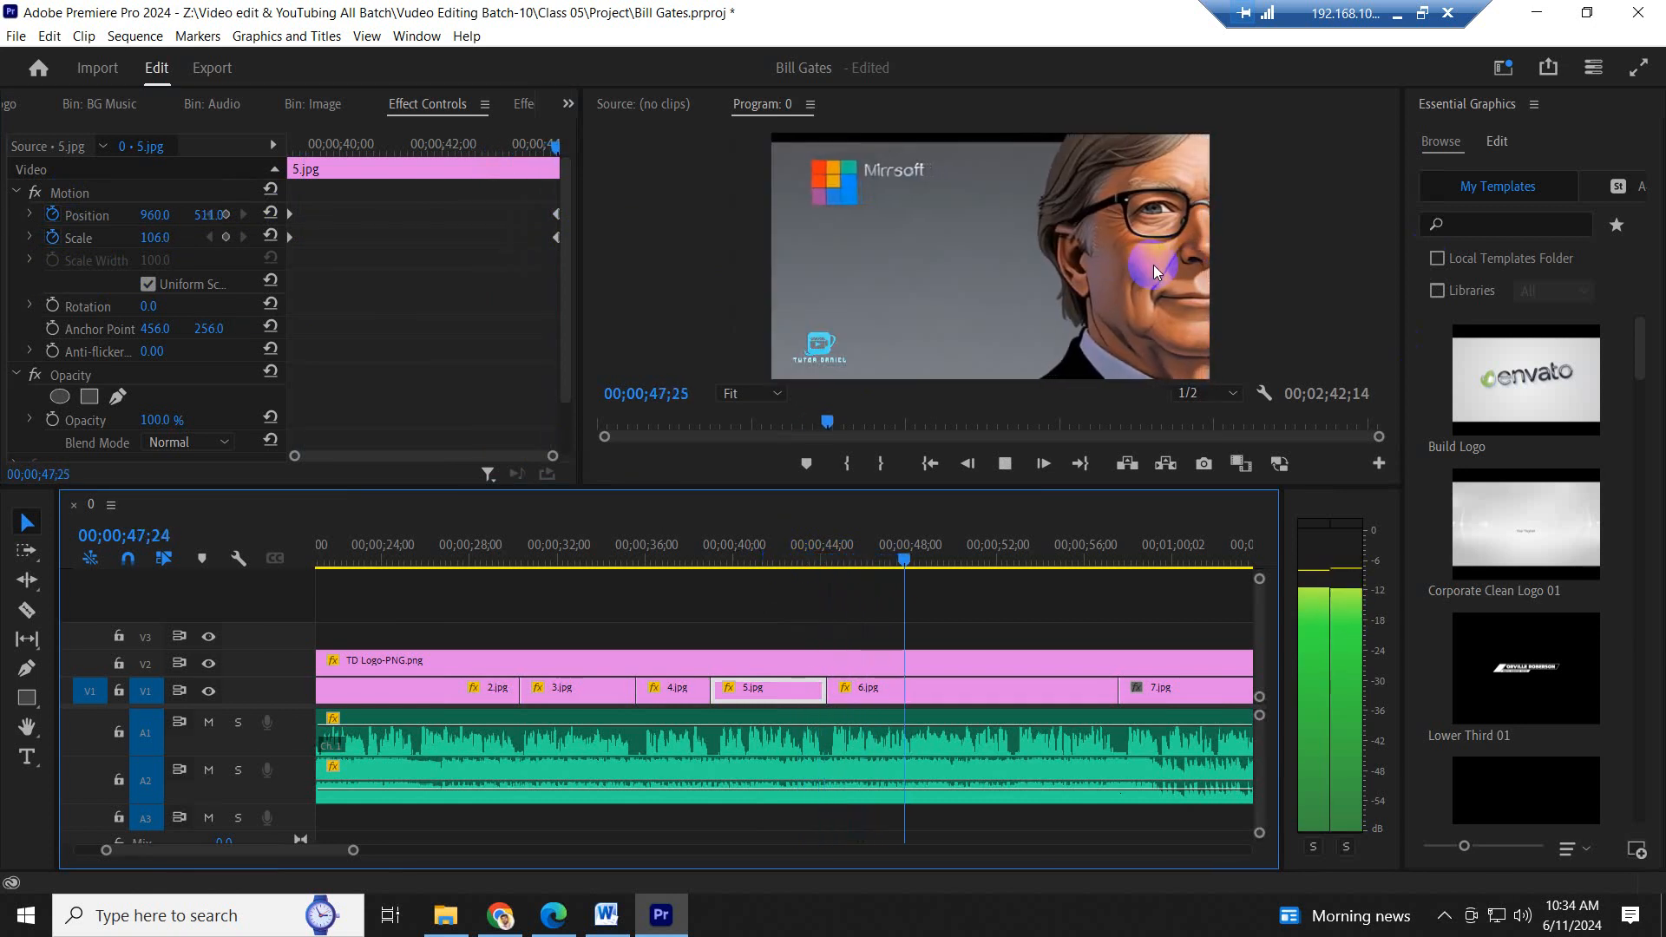
scroll(1105, 316, "down", 4)
scroll(980, 654, "down", 7)
key("space")
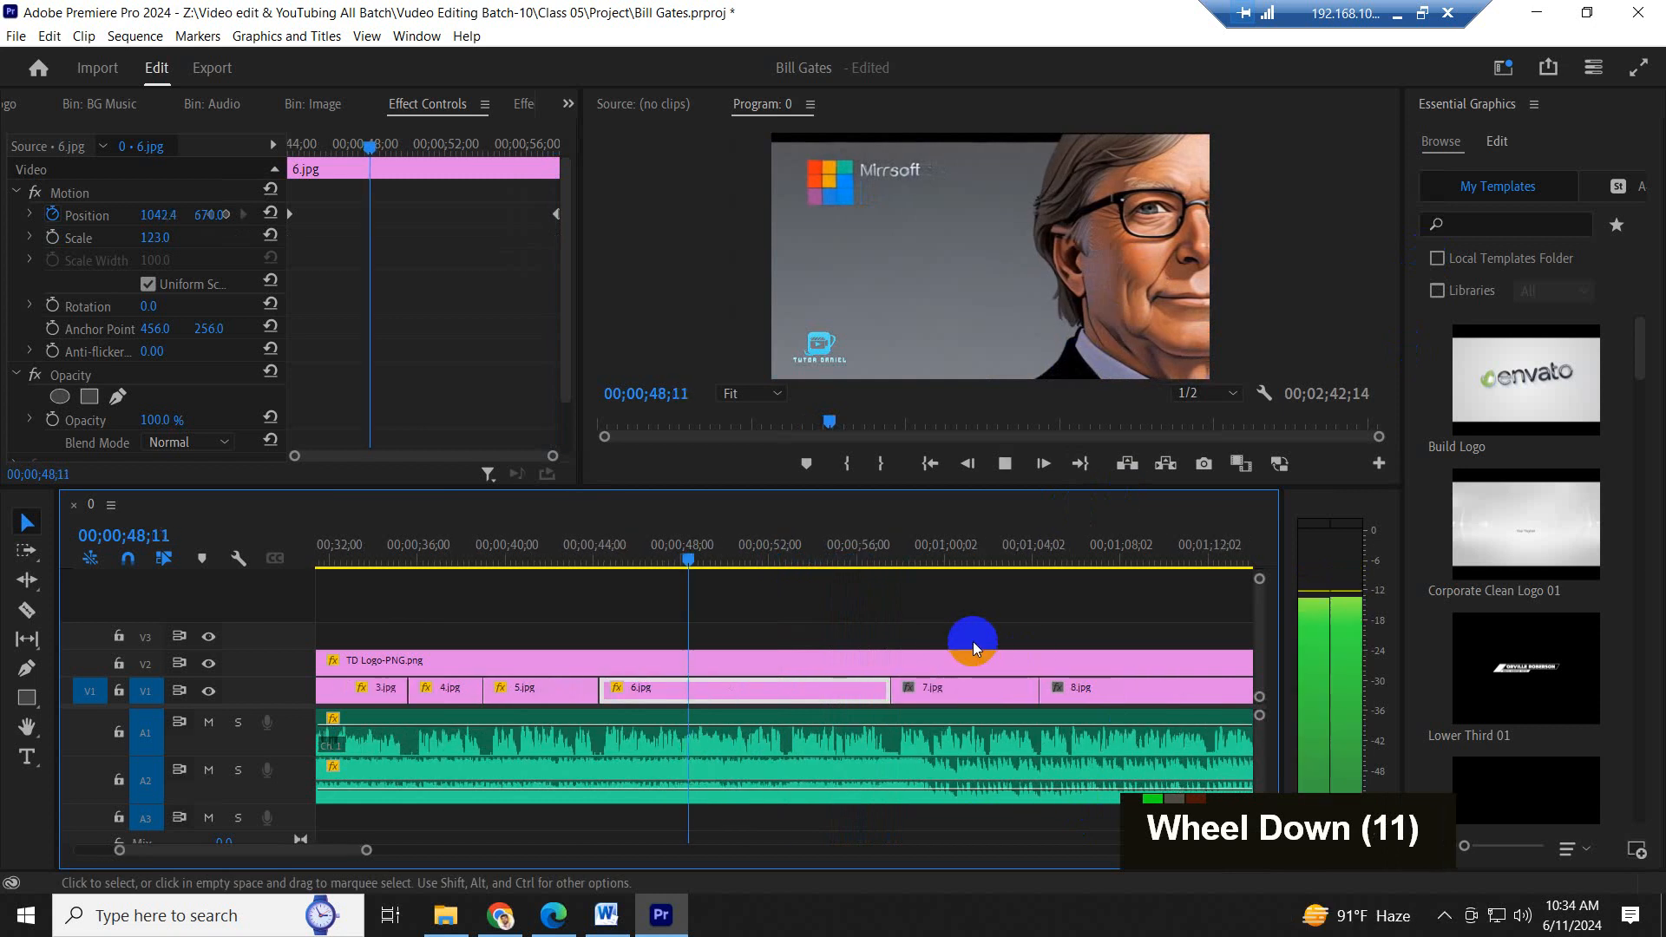
left_click(864, 541)
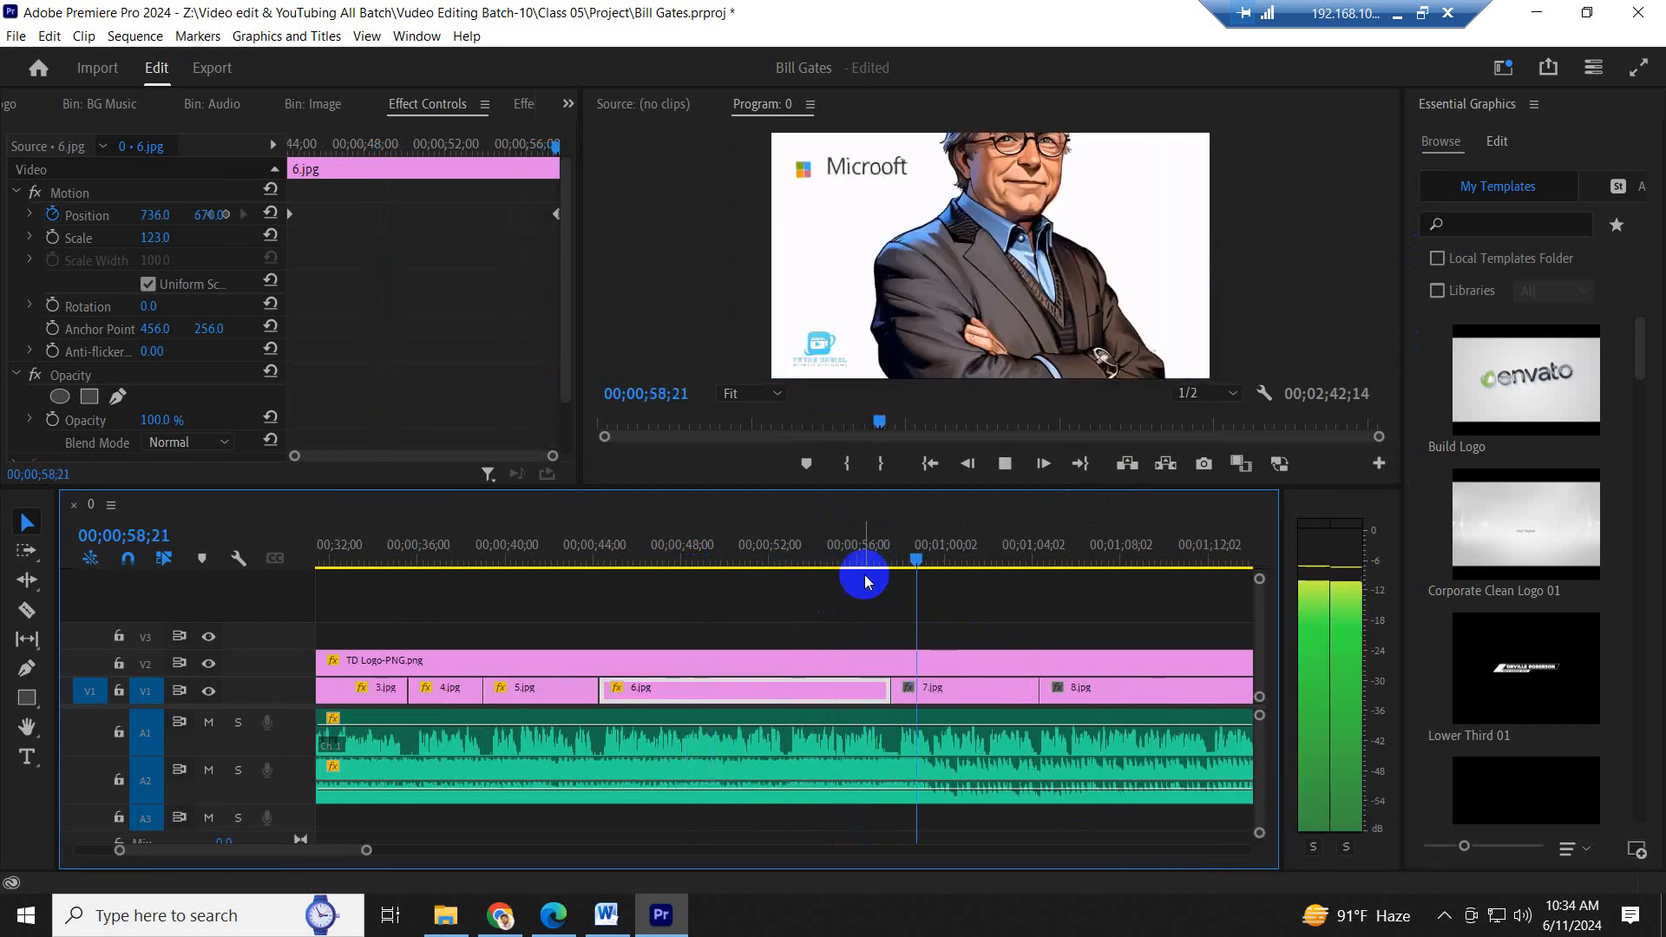
- Set 7.jpg's Scale to 130 and its horizontal Position to 950
left_click(981, 695)
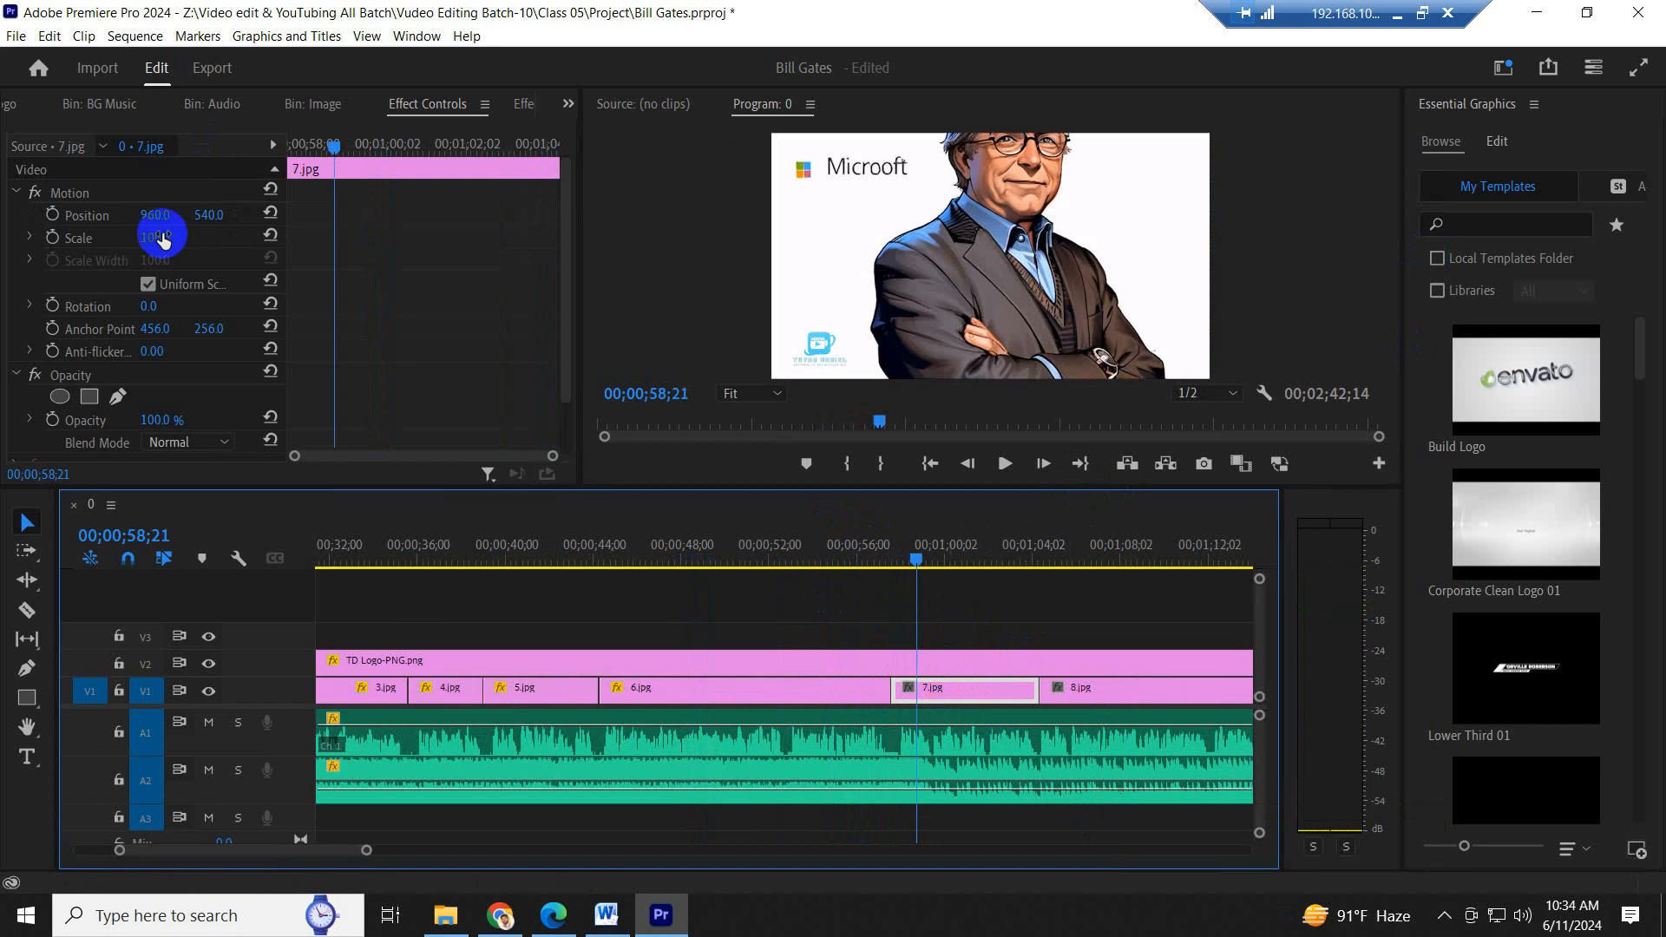
mouse_move(159, 239)
left_mouse_down()
mouse_move(204, 229)
mouse_move(122, 216)
mouse_move(154, 210)
left_mouse_up()
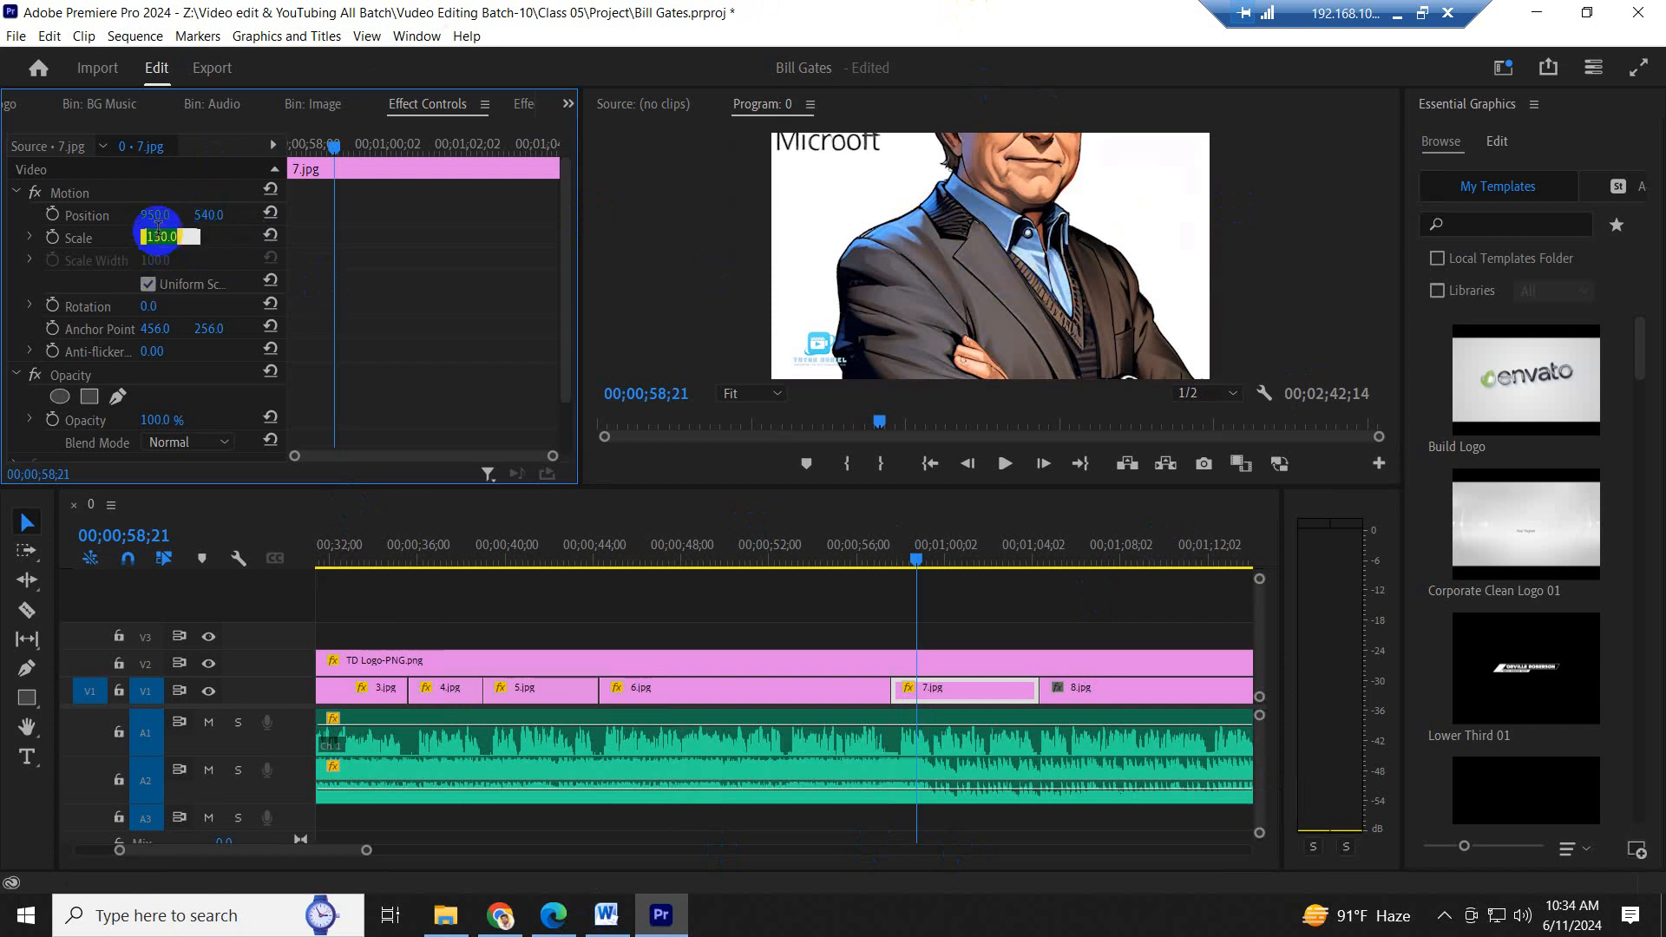
key("Return")
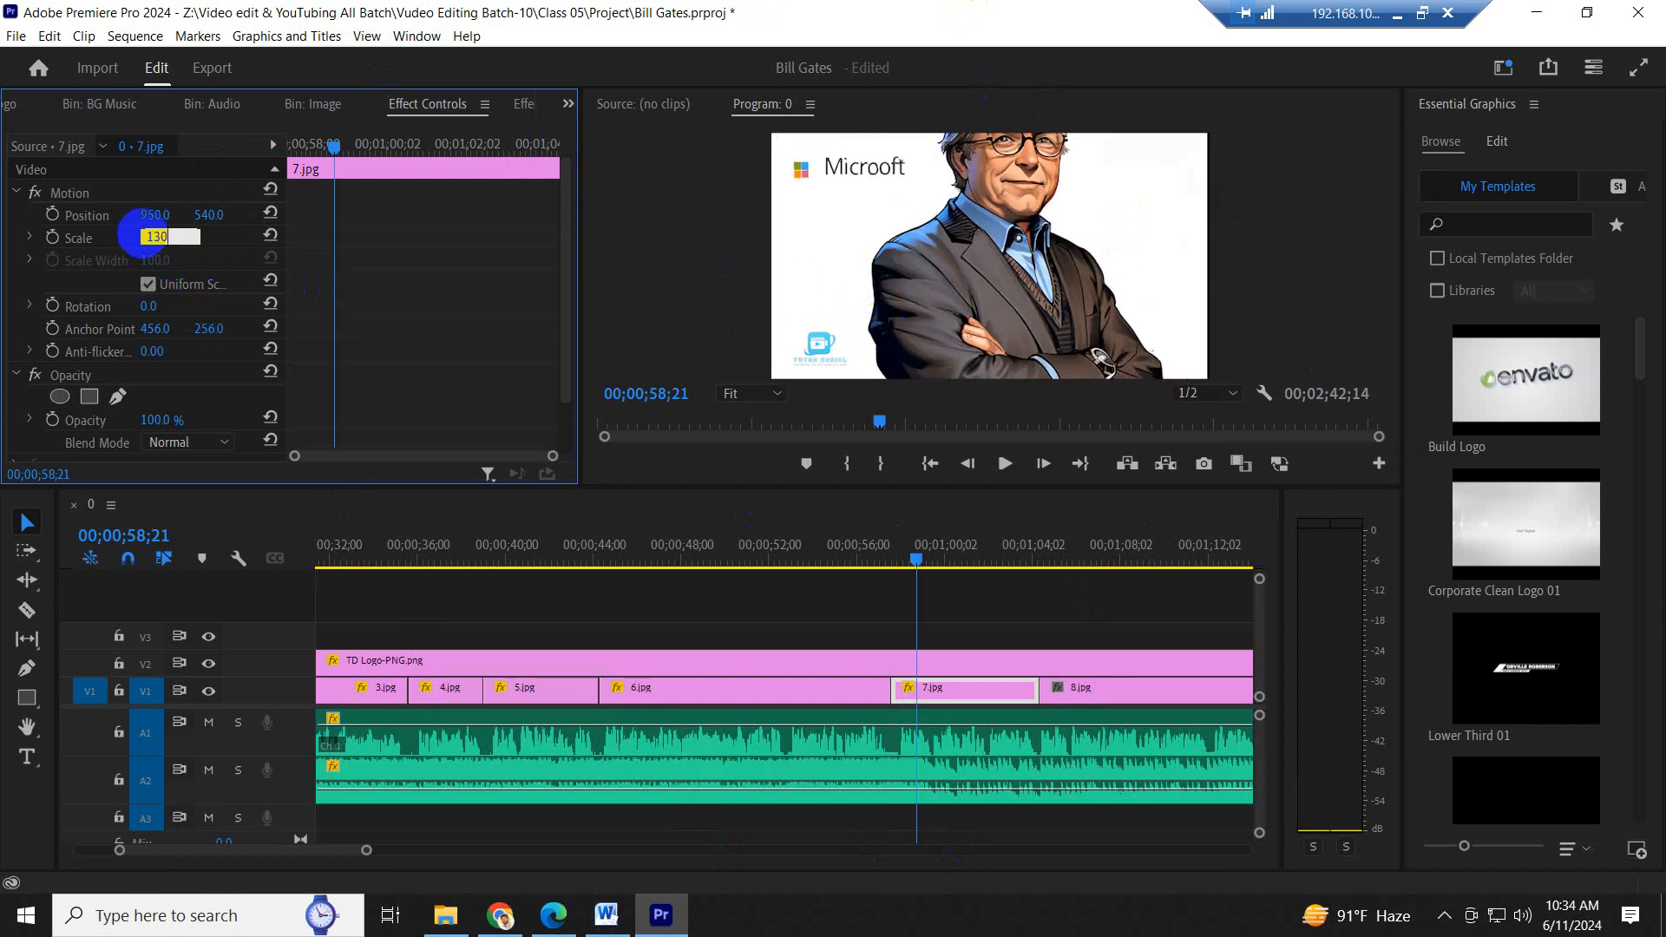
key("Return")
- Keyframe 7.jpg's Position from a raised placement at its start to vertical Position 704 at the playhead for a vertical pan
left_click_drag(213, 217, 93, 223)
left_click_drag(226, 222, 189, 225)
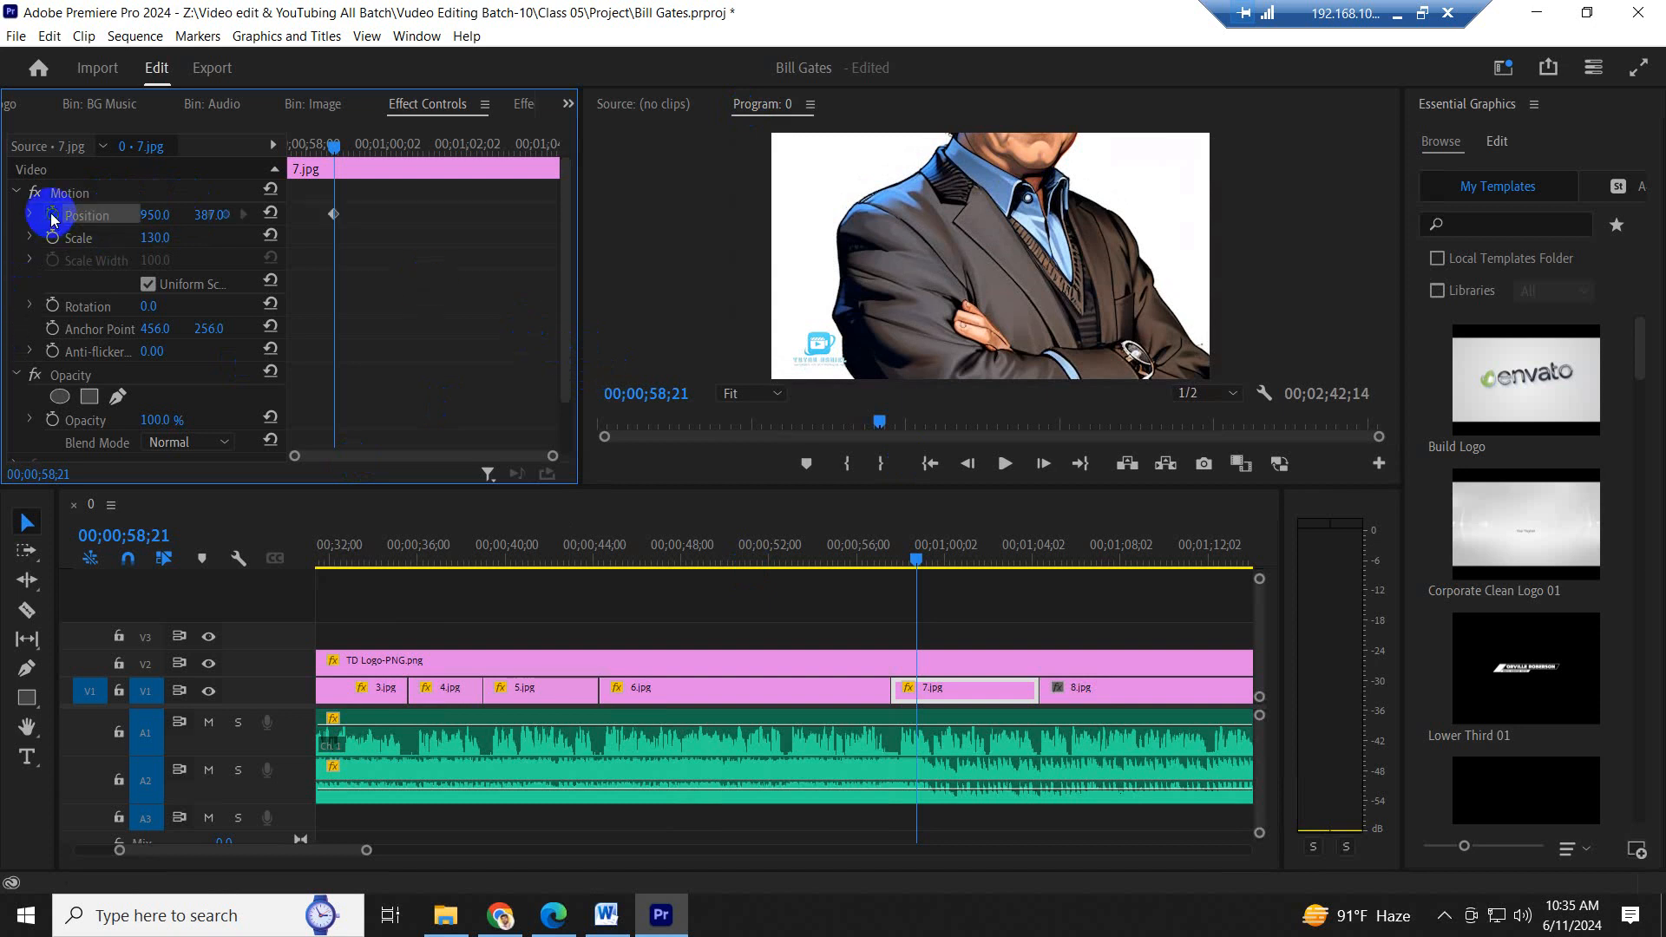
left_click_drag(334, 215, 2, 187)
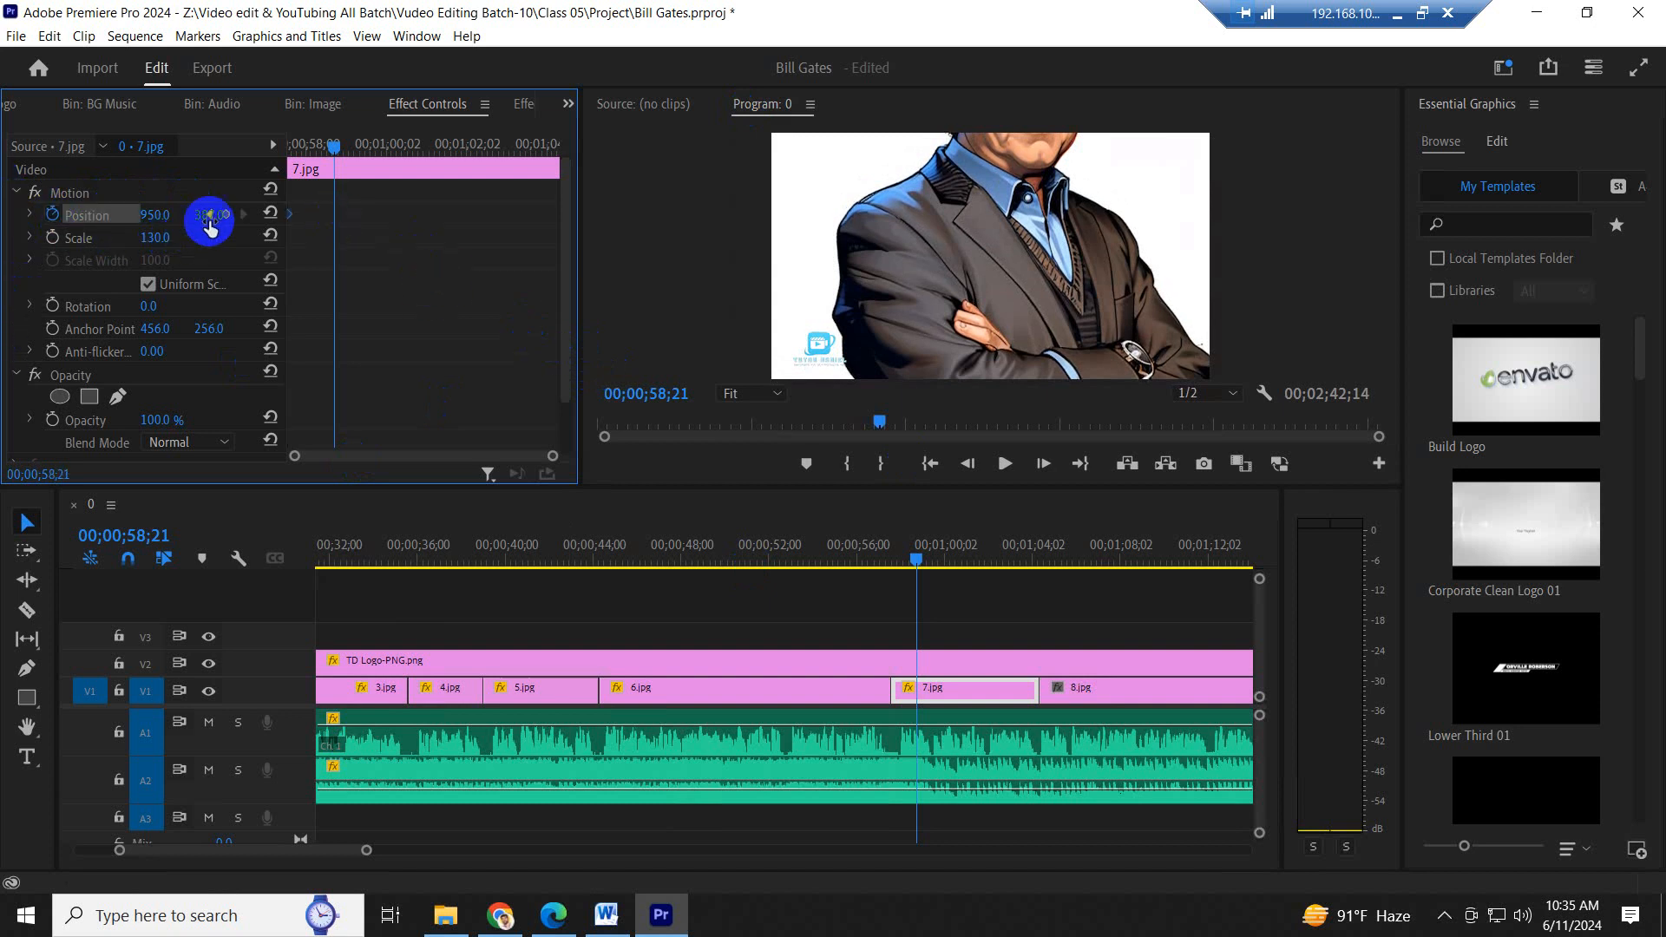
left_click_drag(208, 215, 551, 223)
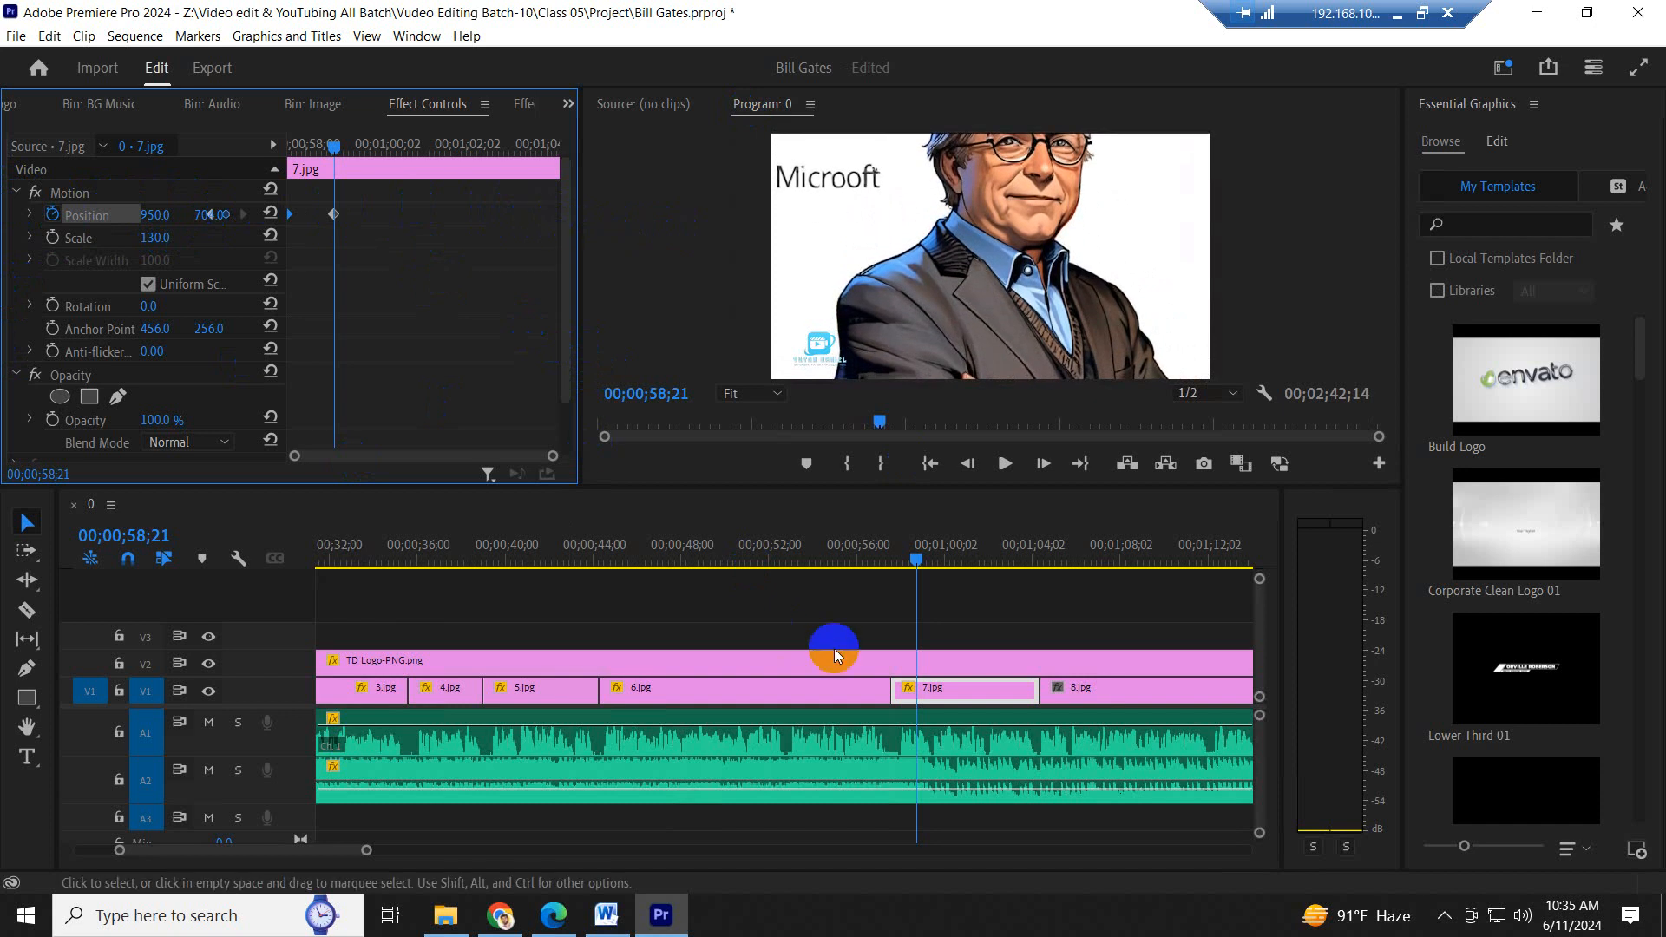
- Play from 6.jpg into 7.jpg to check the vertical pan and stop before 8.jpg
left_click(757, 553)
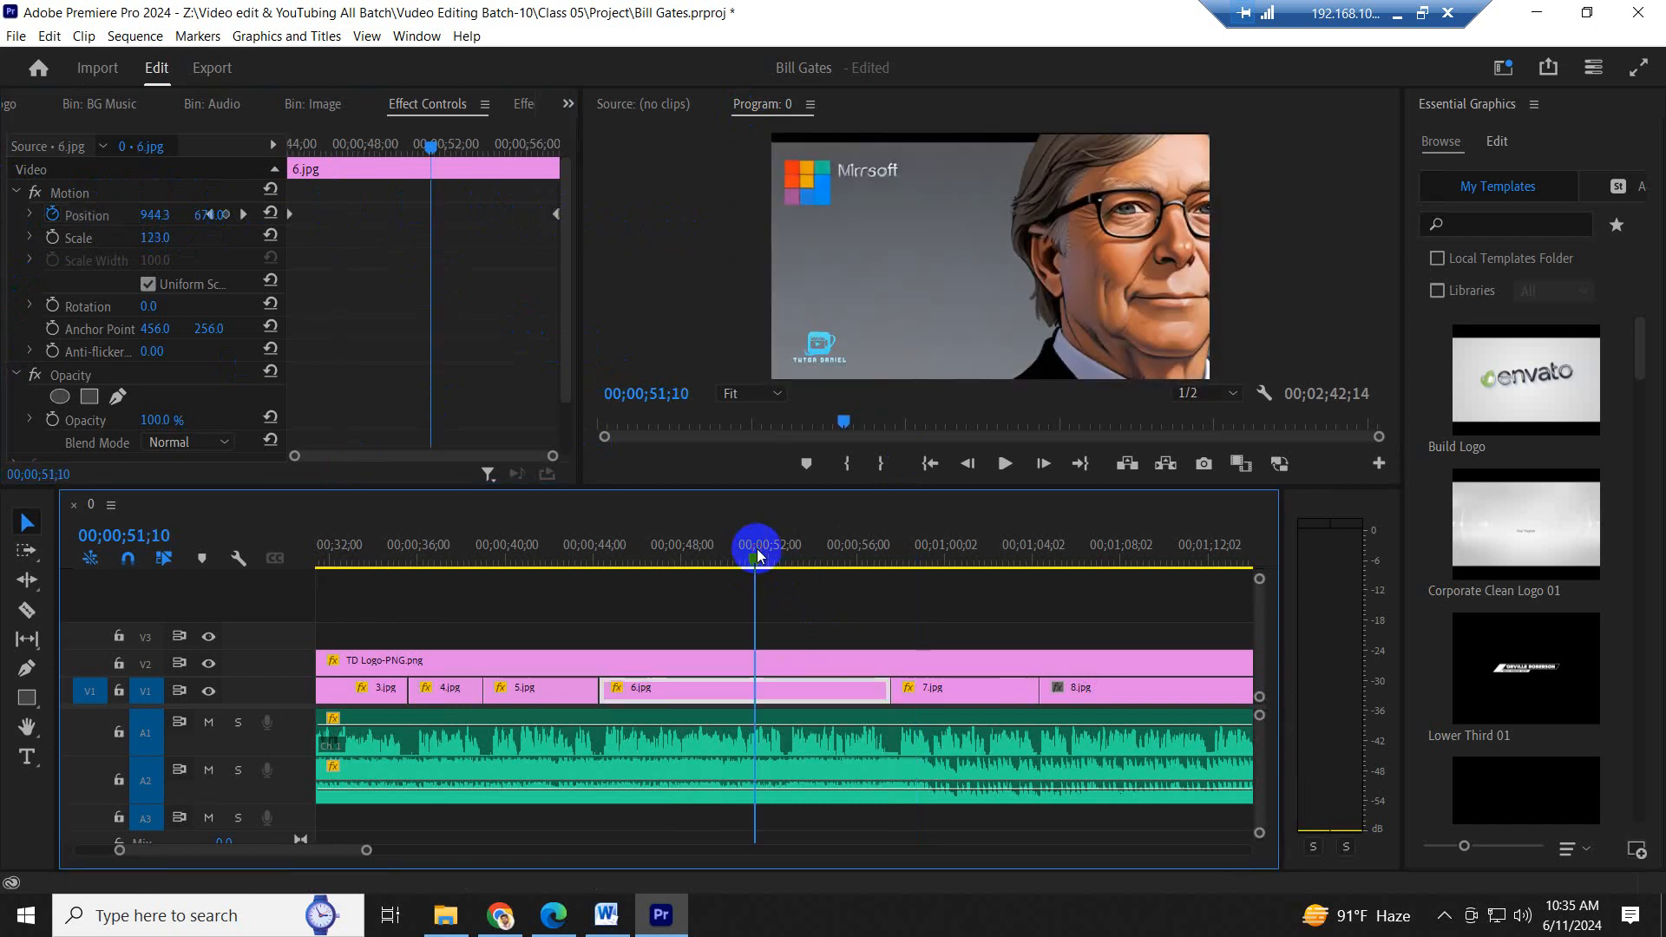
left_click_drag(756, 555, 857, 580)
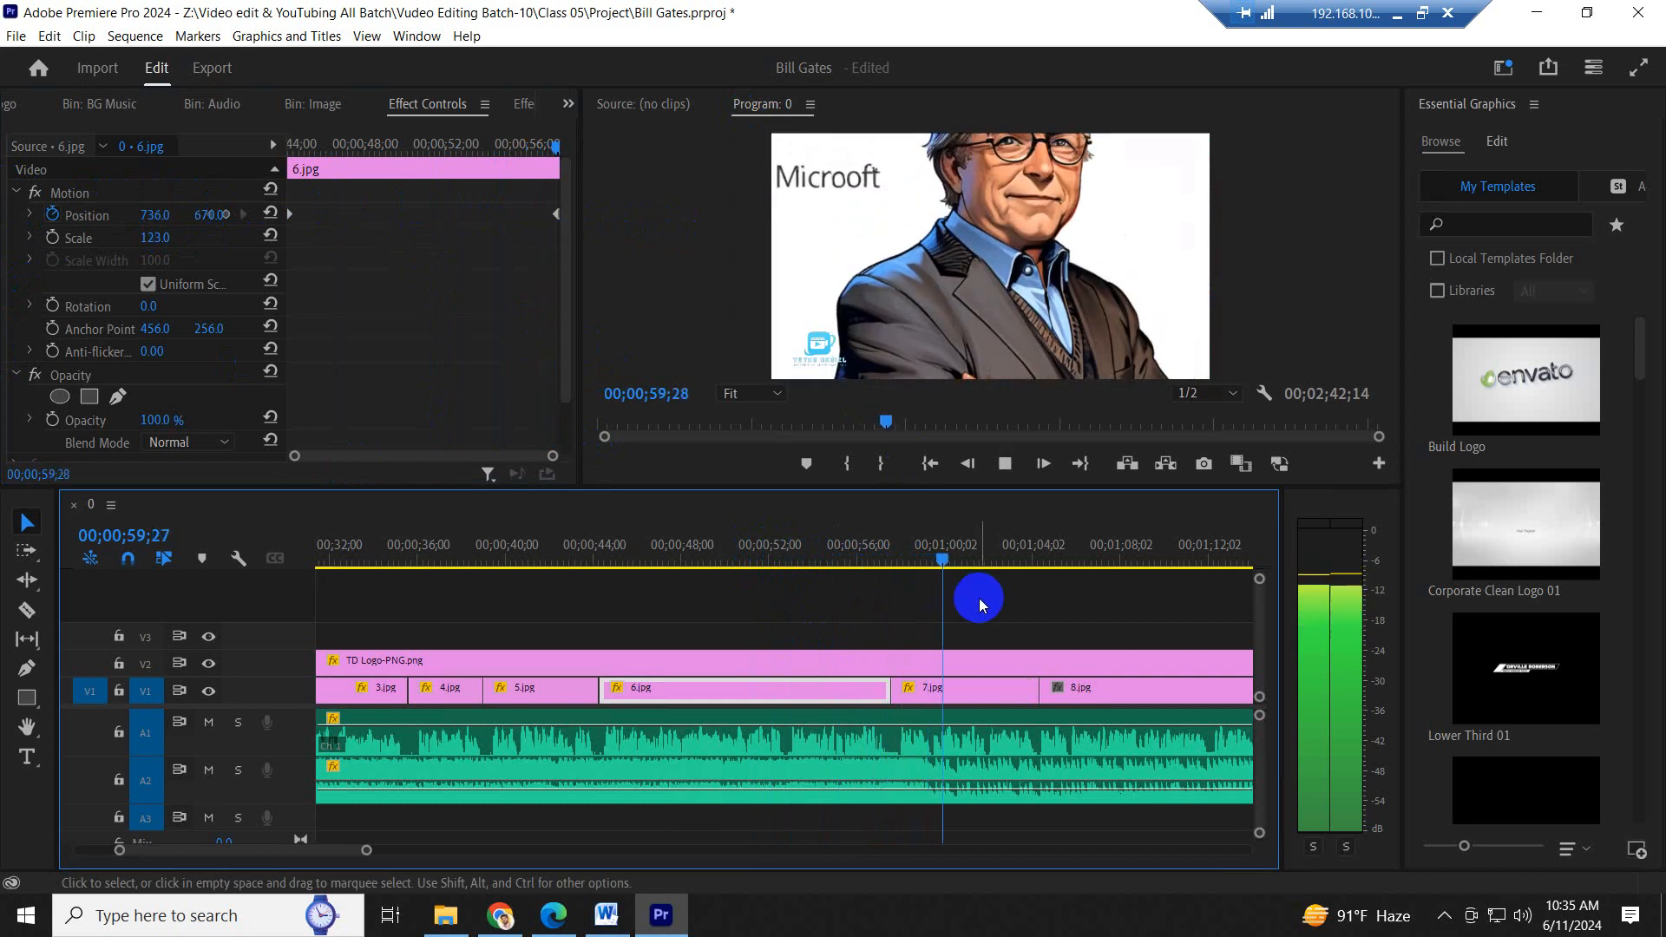
left_click(856, 556)
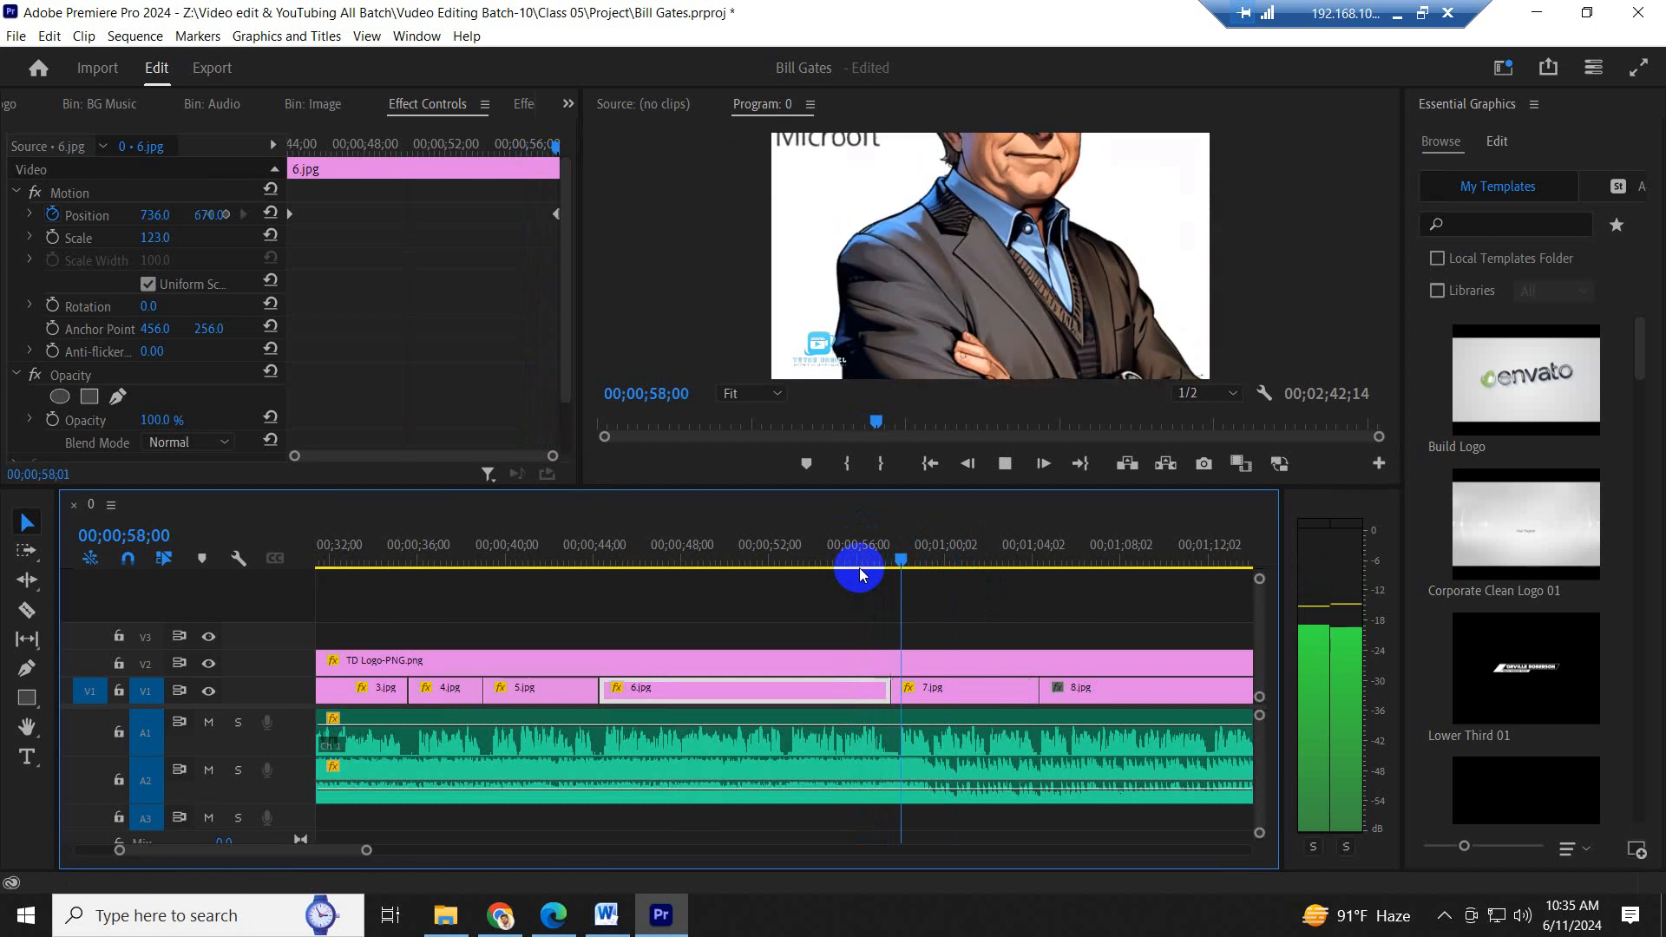
scroll(1045, 611, "down", 7)
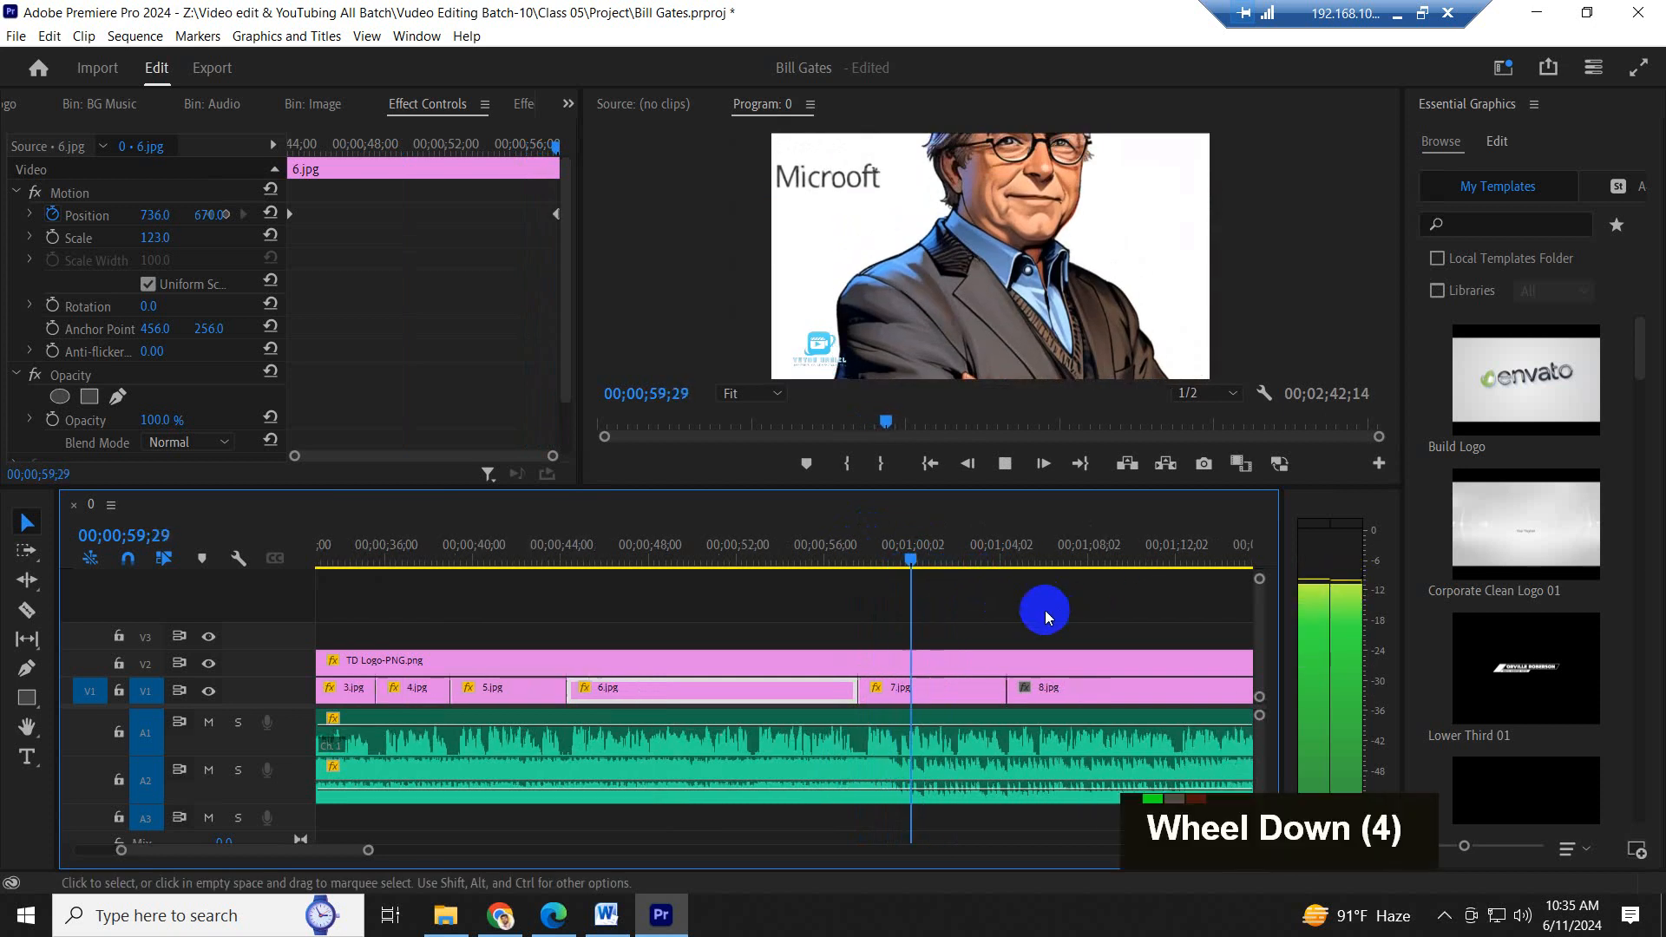
key("space")
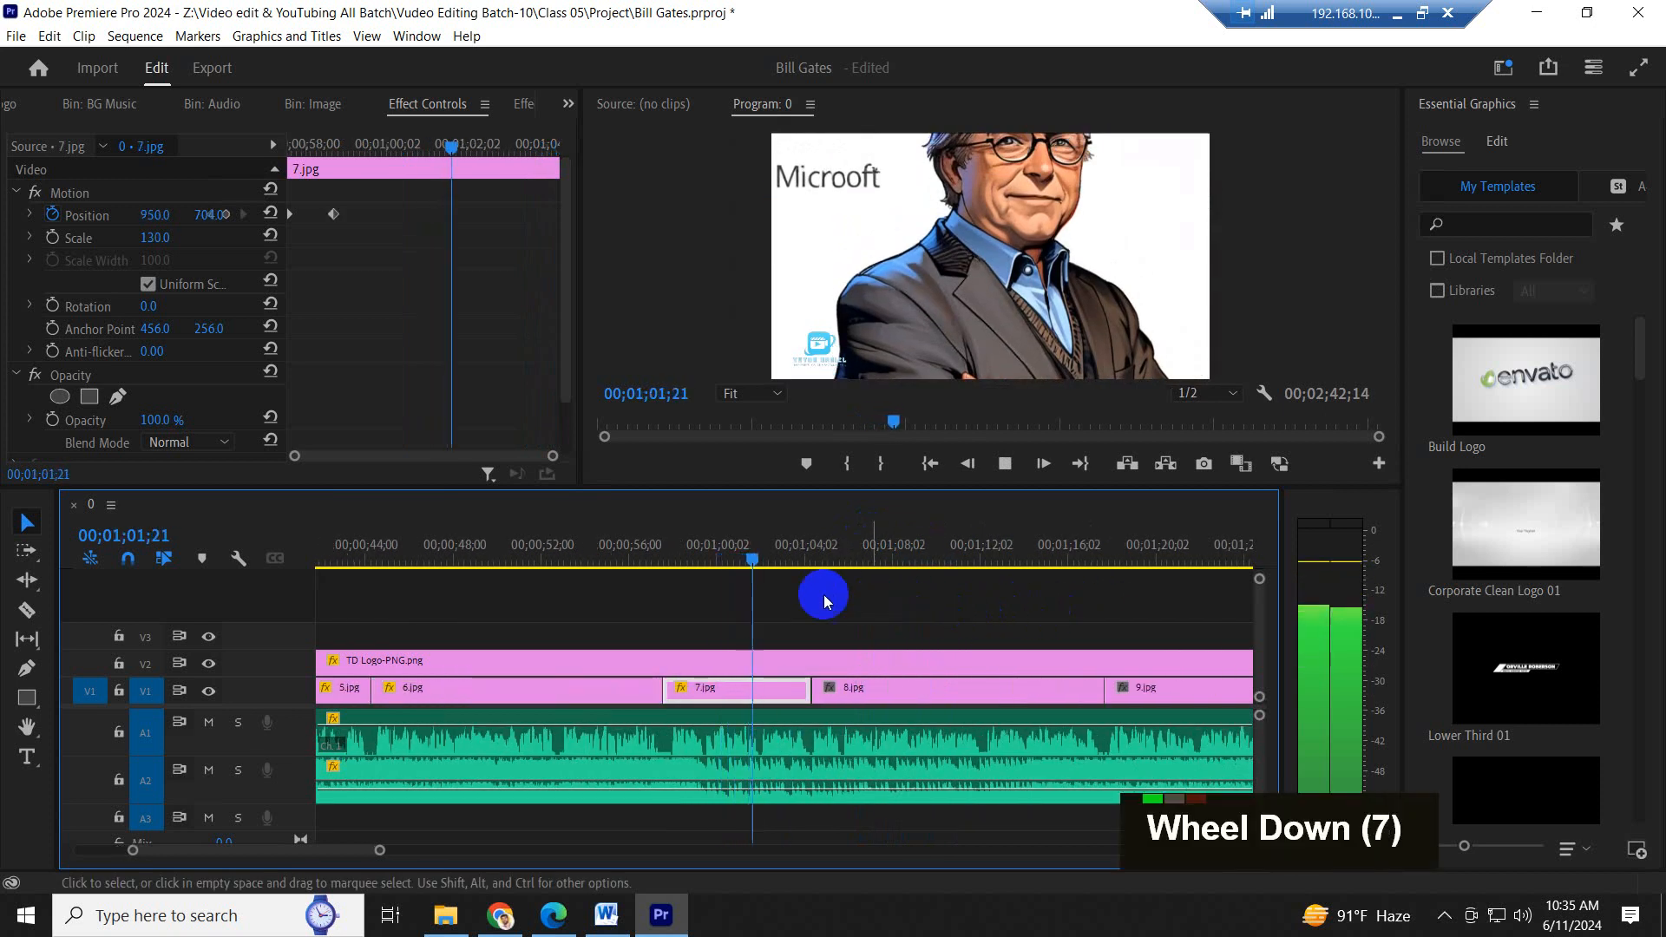
- Move 7.jpg's second Position keyframe to the clip's end and play the slower pan through to the start of 8.jpg
left_click(325, 304)
left_click_drag(334, 215, 766, 287)
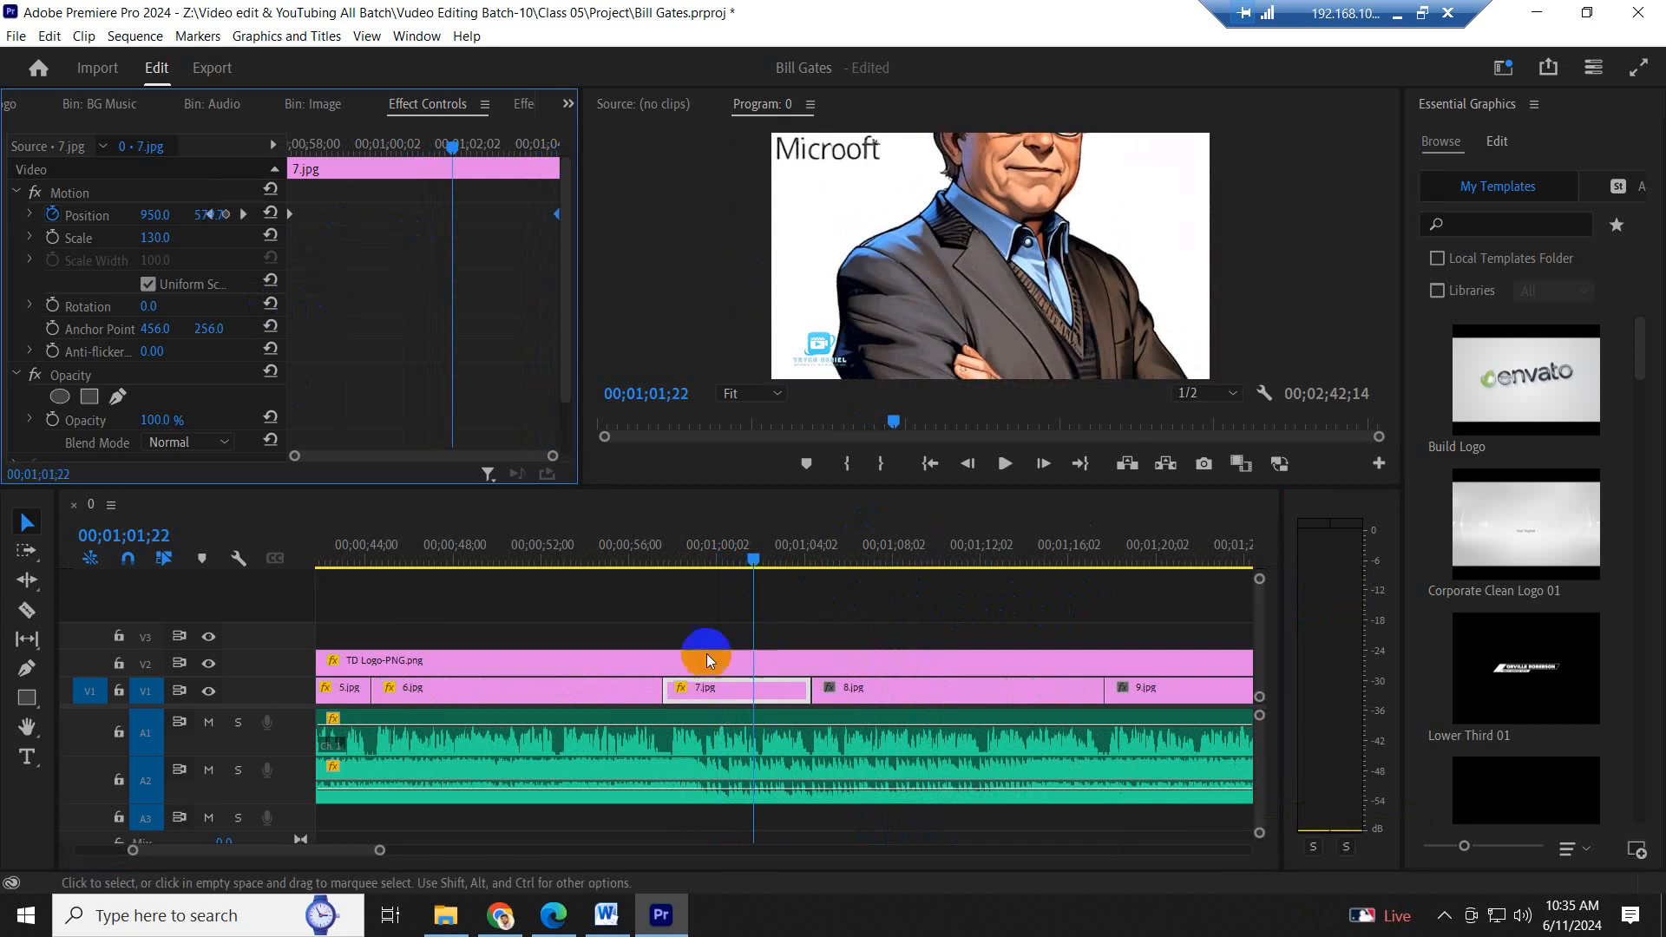
left_click(635, 558)
key("space")
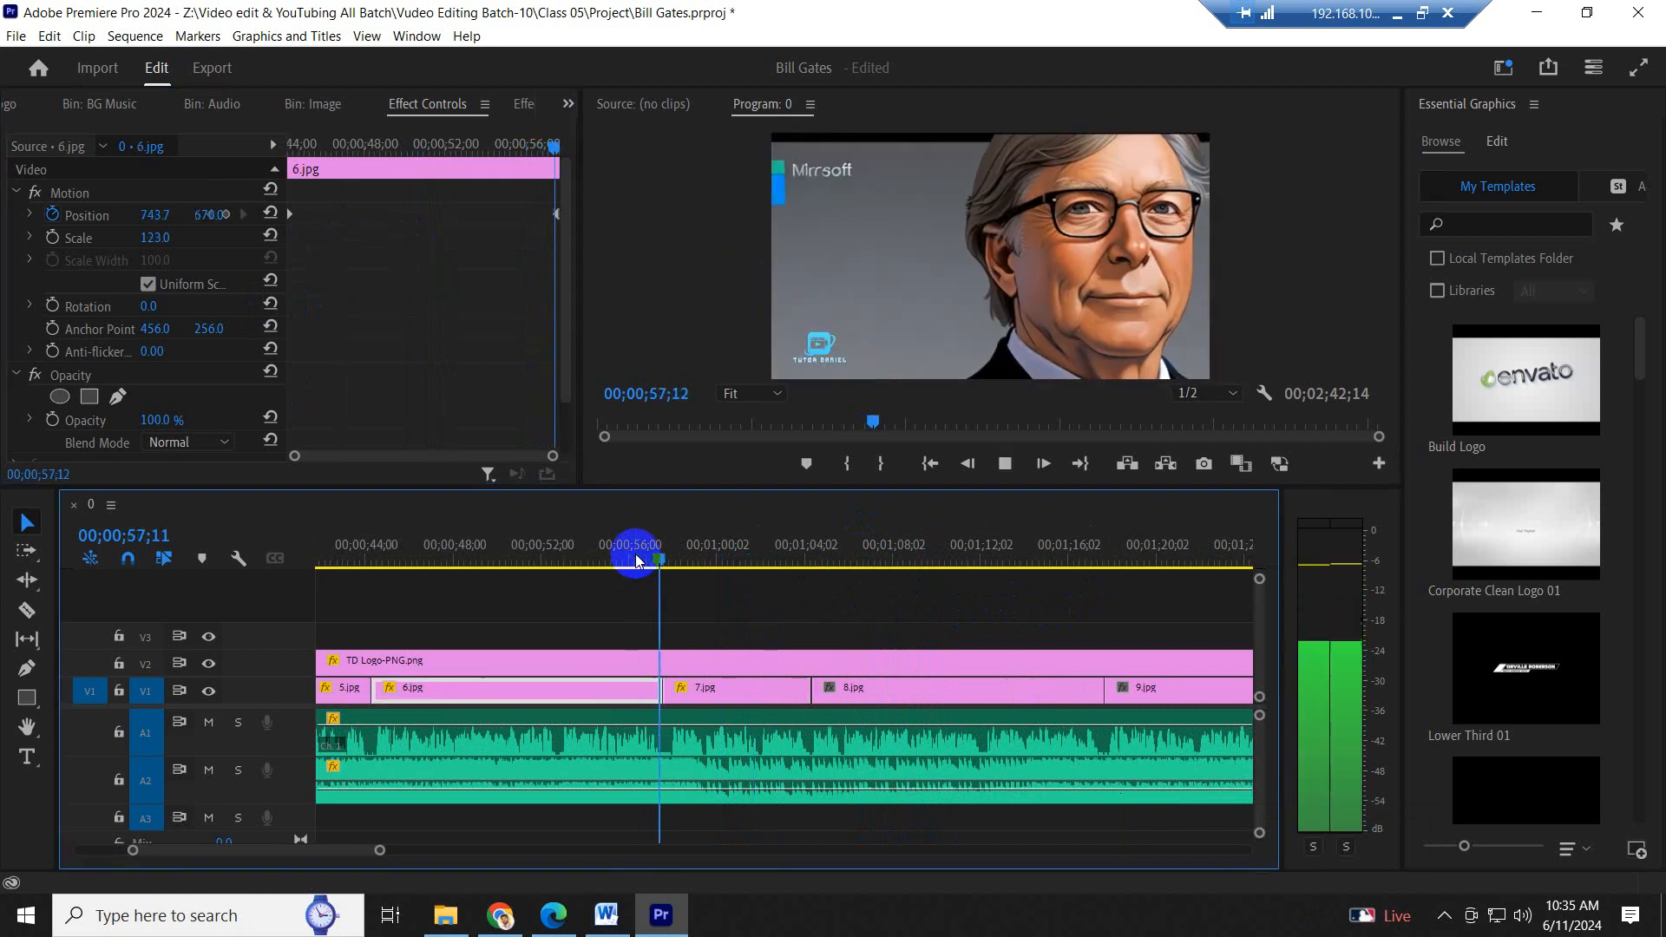
left_click(823, 531)
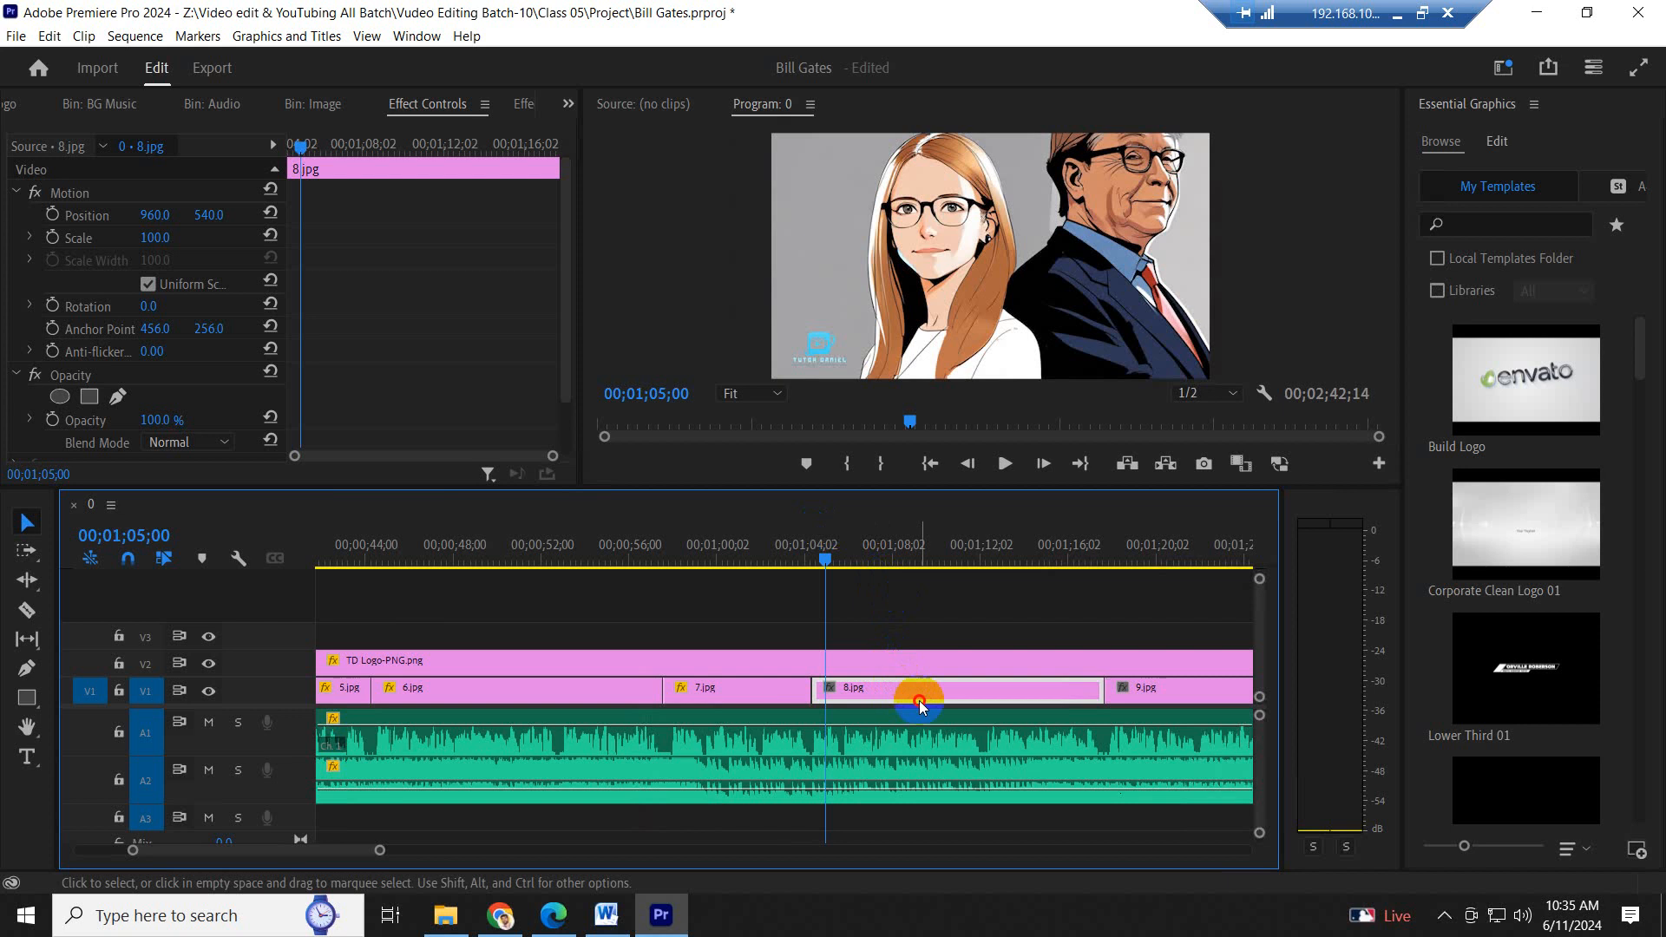
- Set 8.jpg's Scale to 140 and its Position to 718, 696
left_click(156, 257)
left_click_drag(160, 237, 761, 225)
left_click_drag(146, 215, 366, 251)
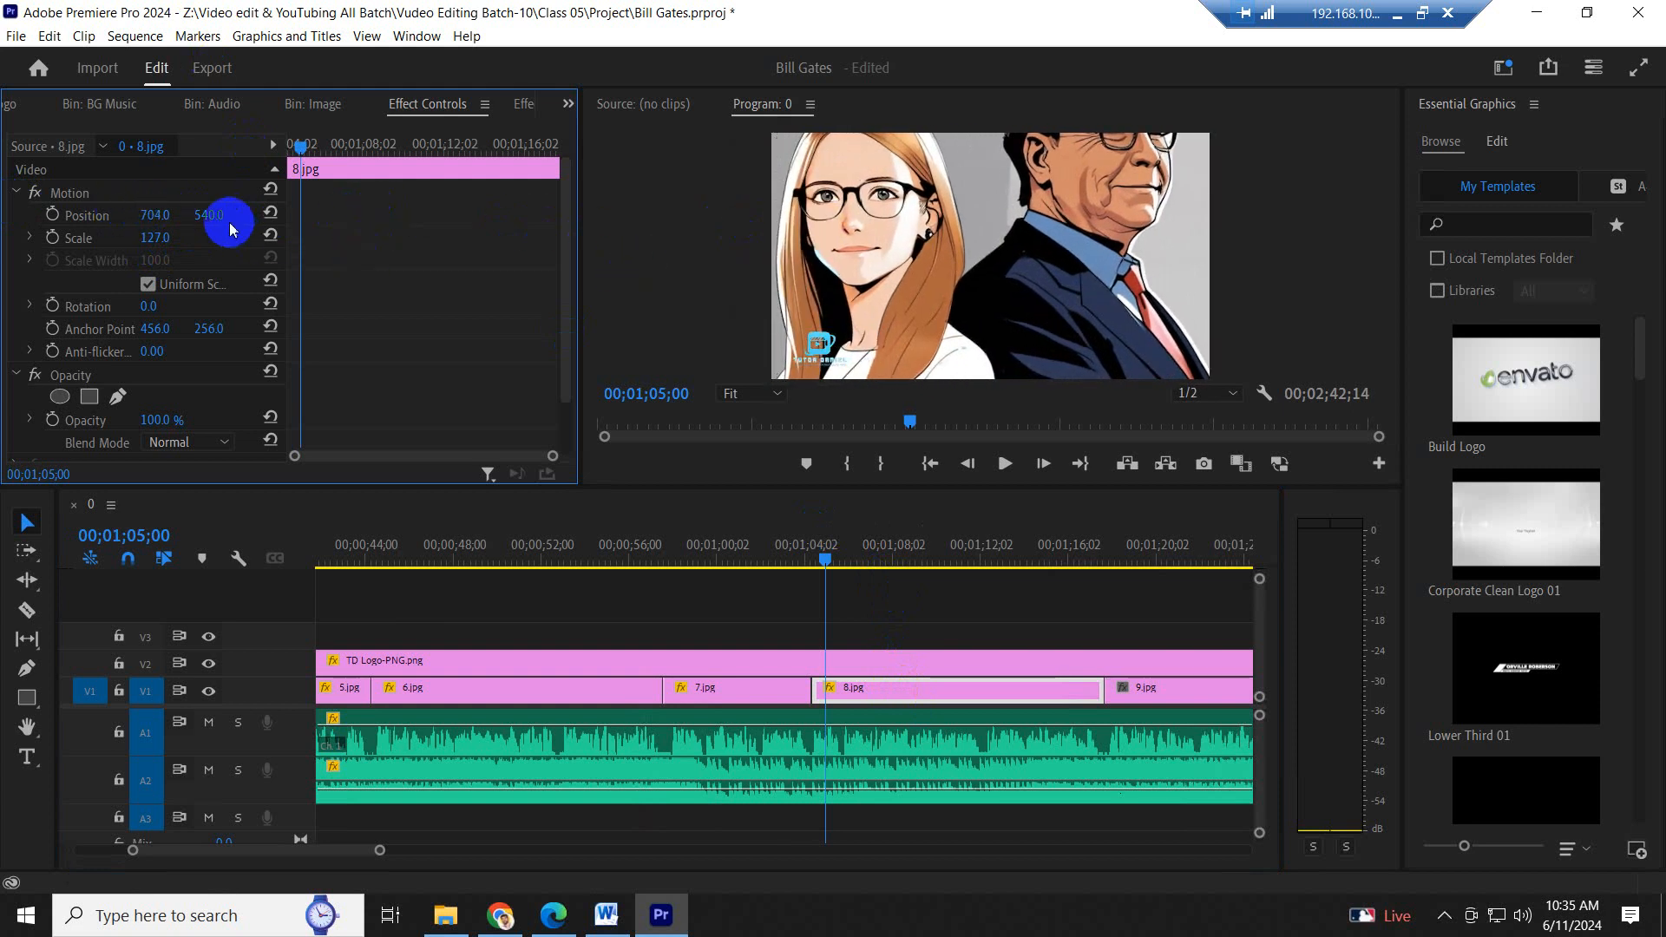
left_click_drag(230, 228, 380, 167)
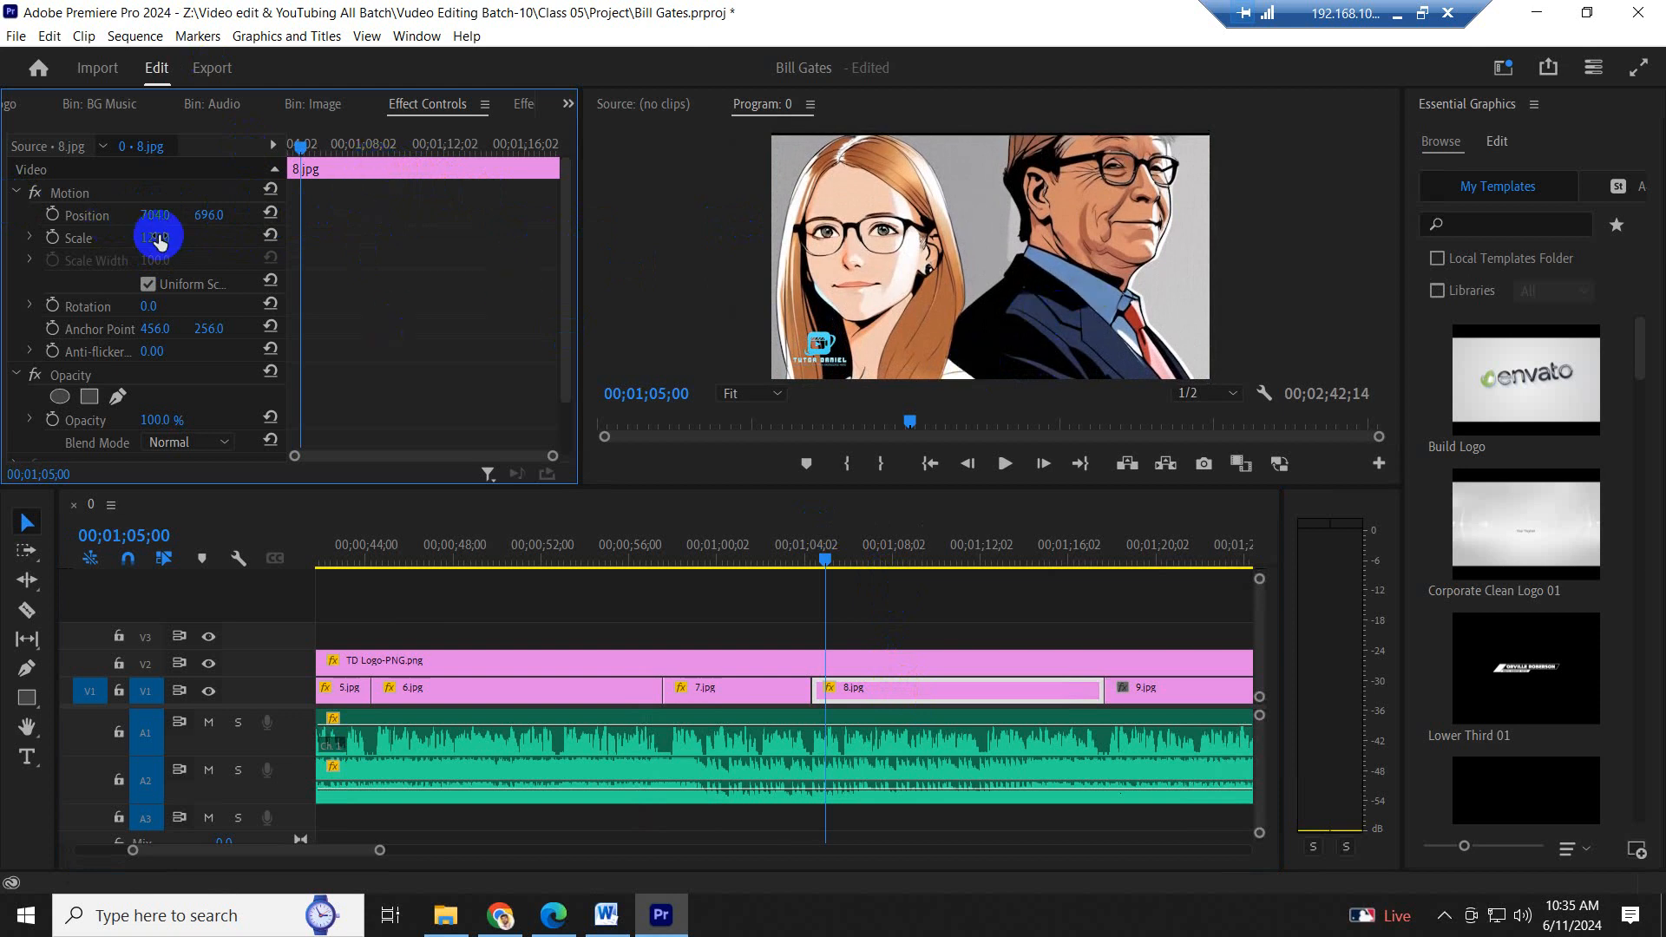
mouse_move(159, 242)
left_mouse_down()
mouse_move(173, 240)
mouse_move(150, 242)
mouse_move(156, 213)
left_mouse_up()
- Play part of 7.jpg to review its pan, and park the playhead at 00;01;07;00 inside 8.jpg
left_click(748, 566)
key("space")
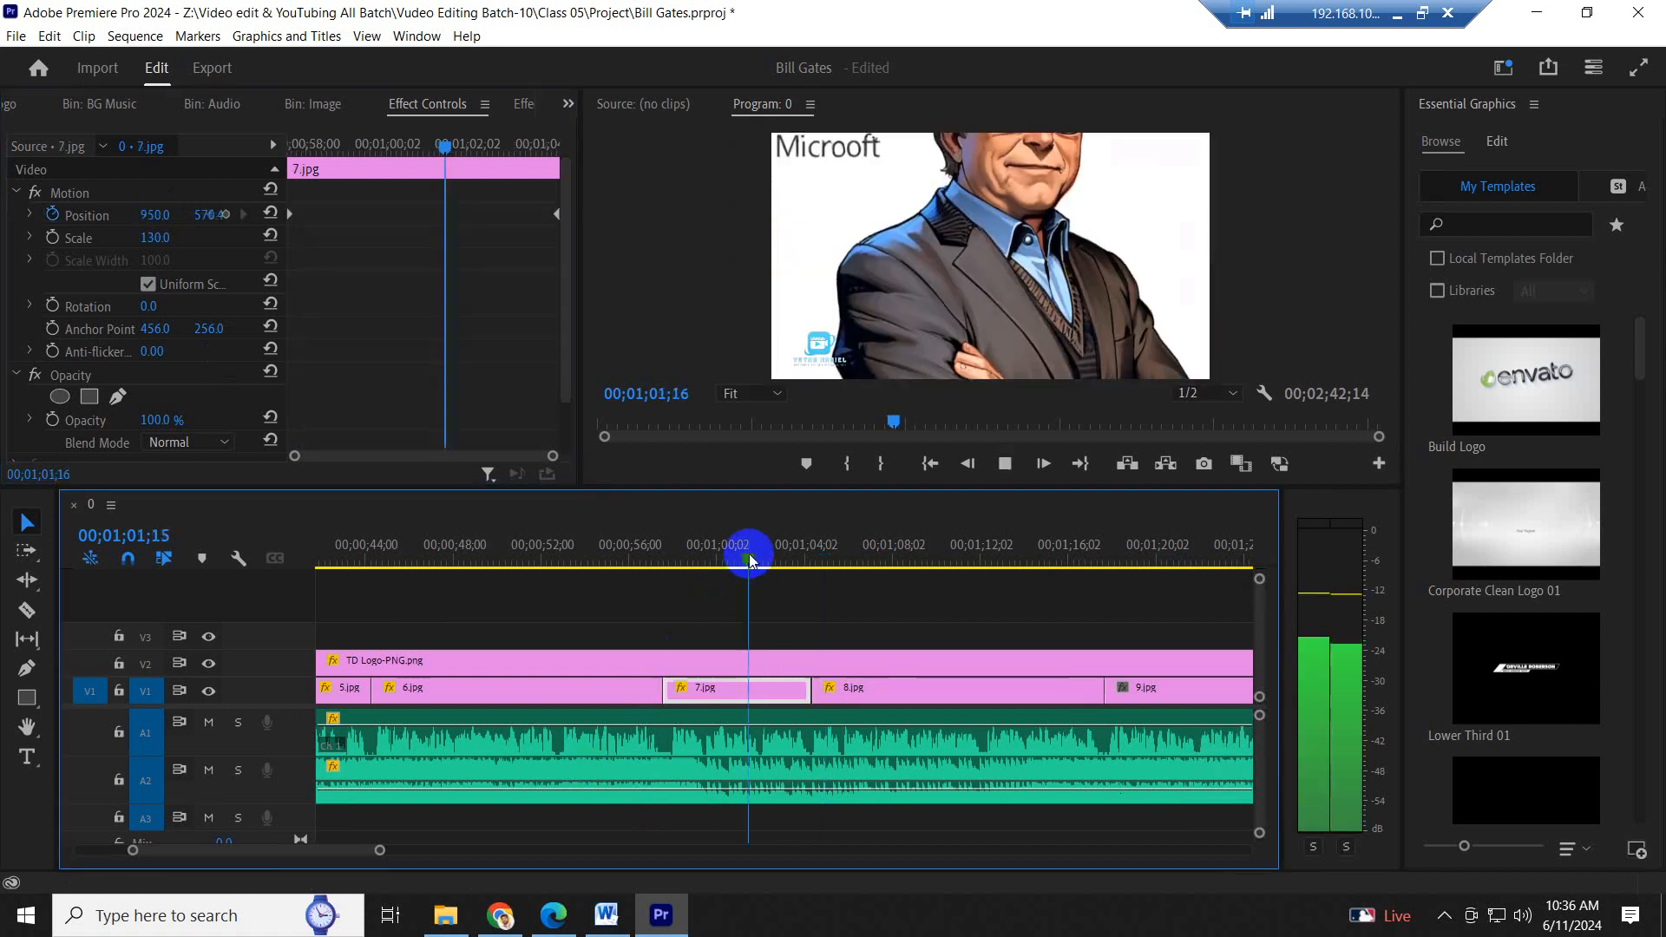
key("space")
left_click(869, 560)
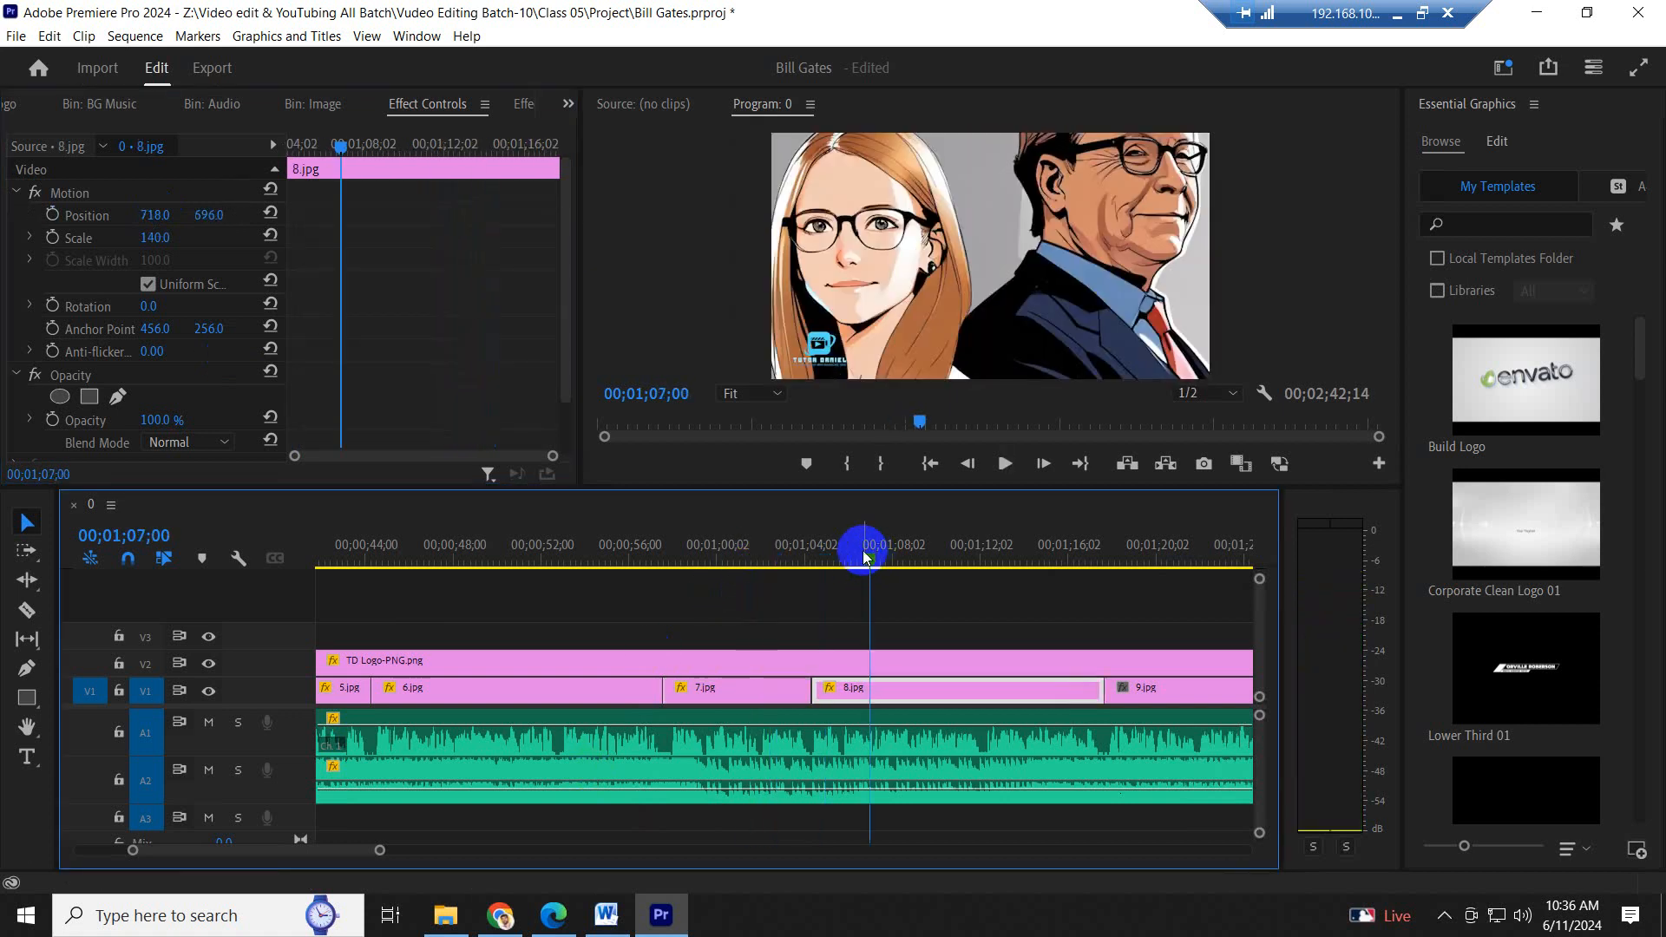
- Try a vertical Position pan on 8.jpg starting from vertical Position 757, and undo its keyframes
left_click_drag(205, 219, 272, 212)
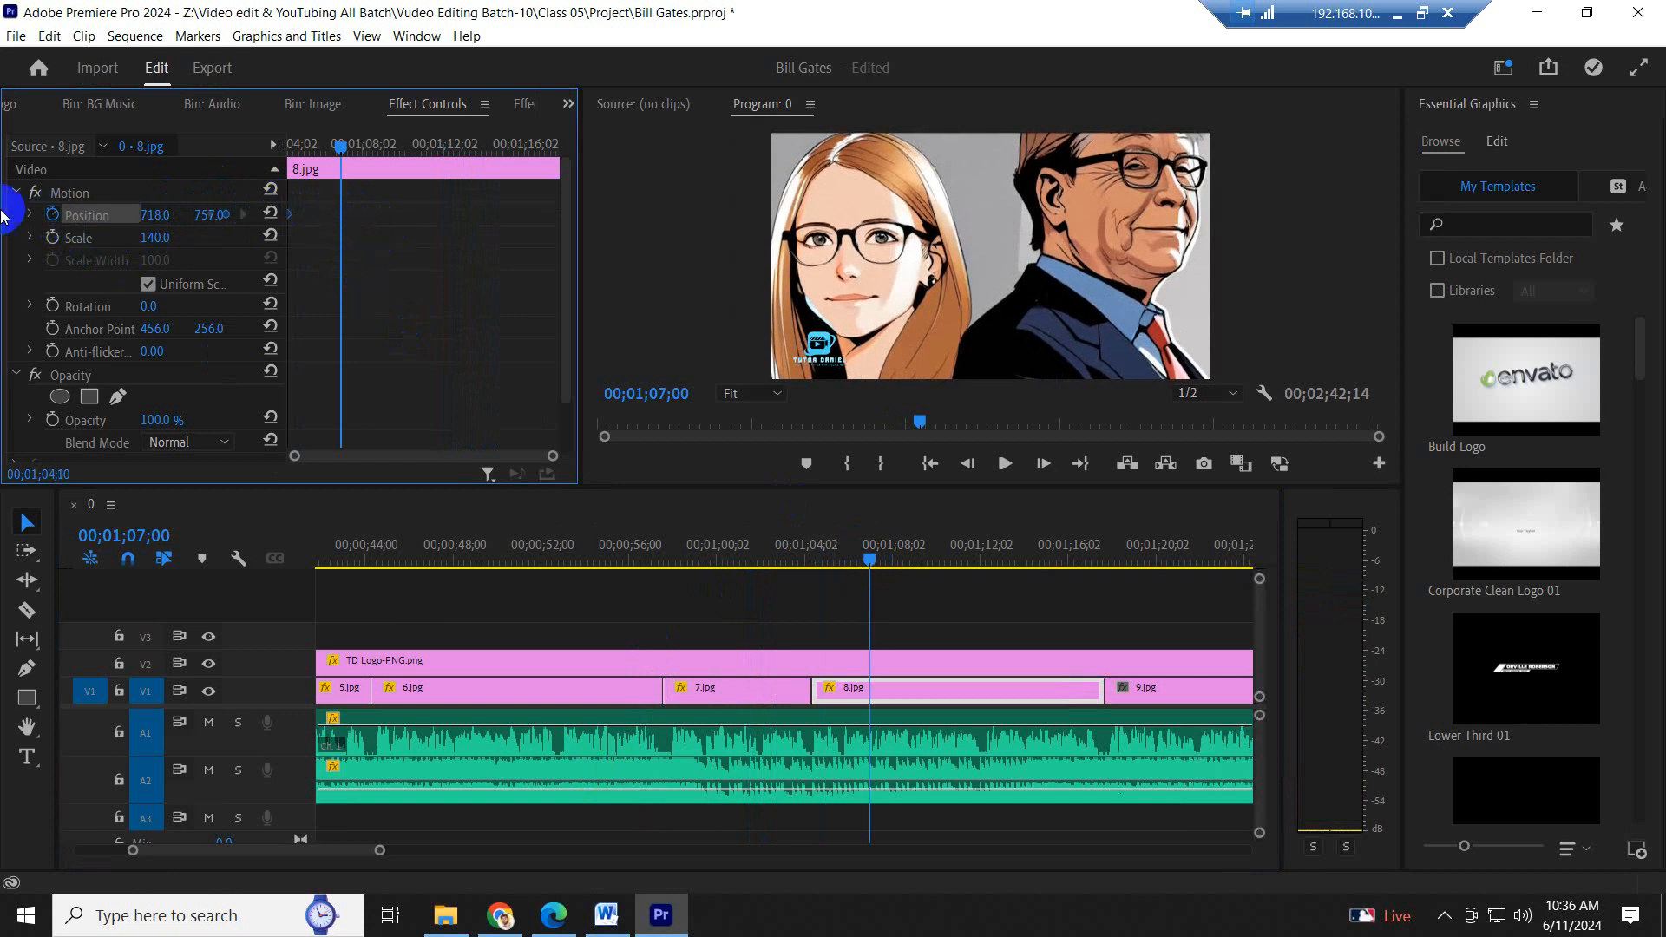
left_click_drag(209, 215, 611, 208)
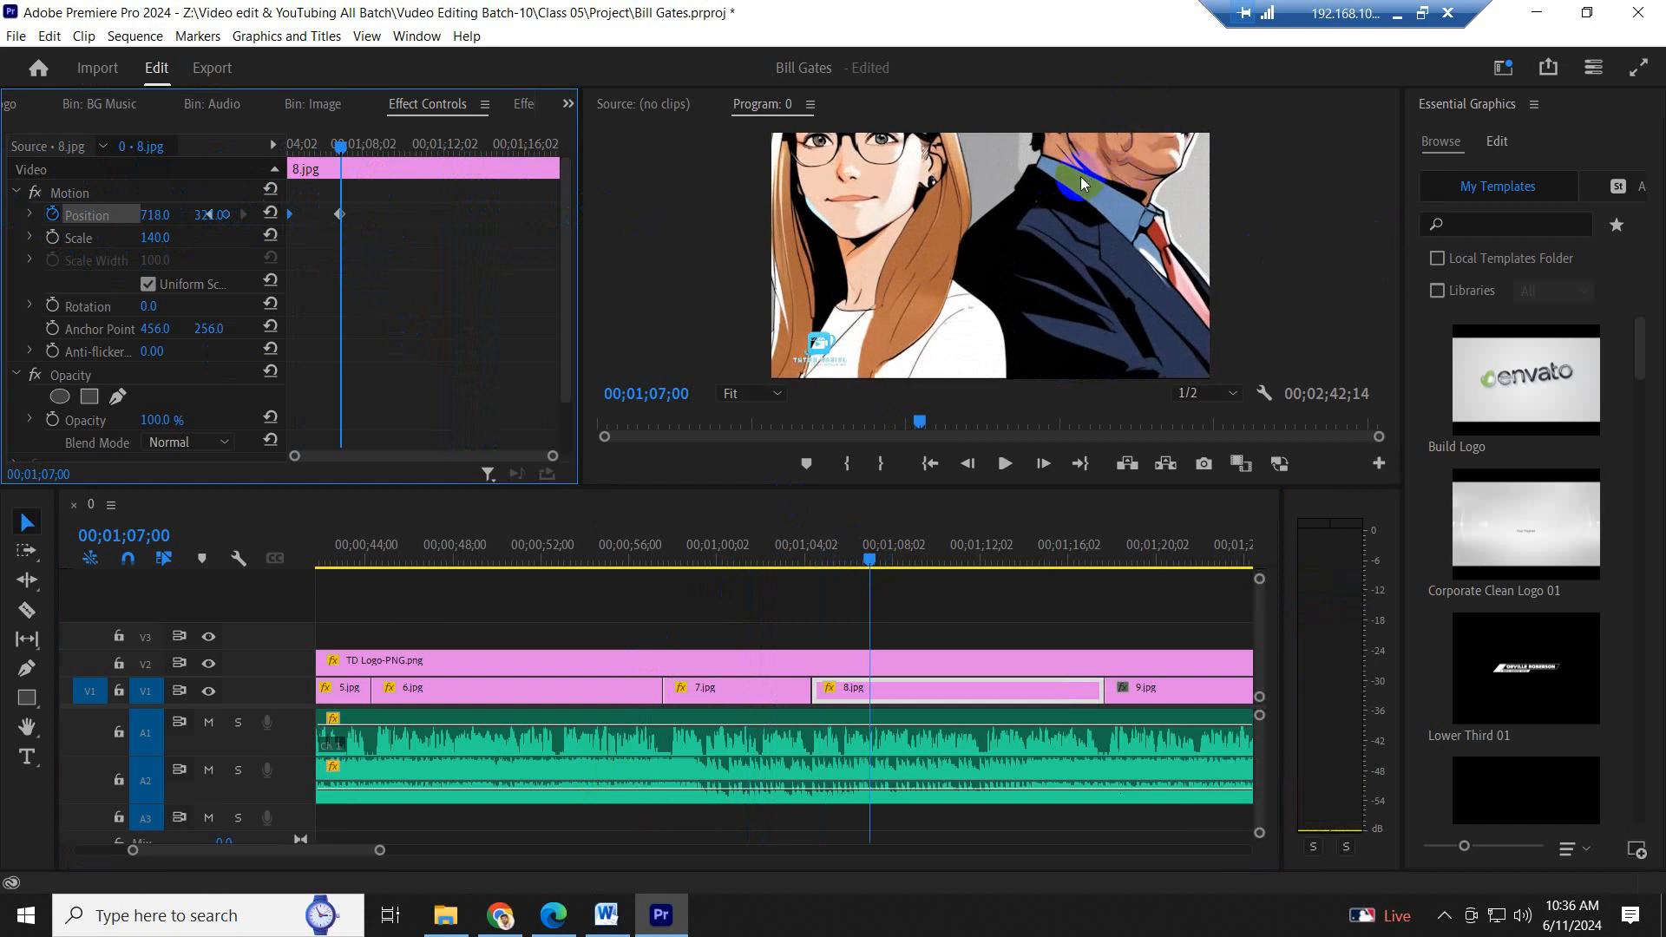
key("ctrl+z")
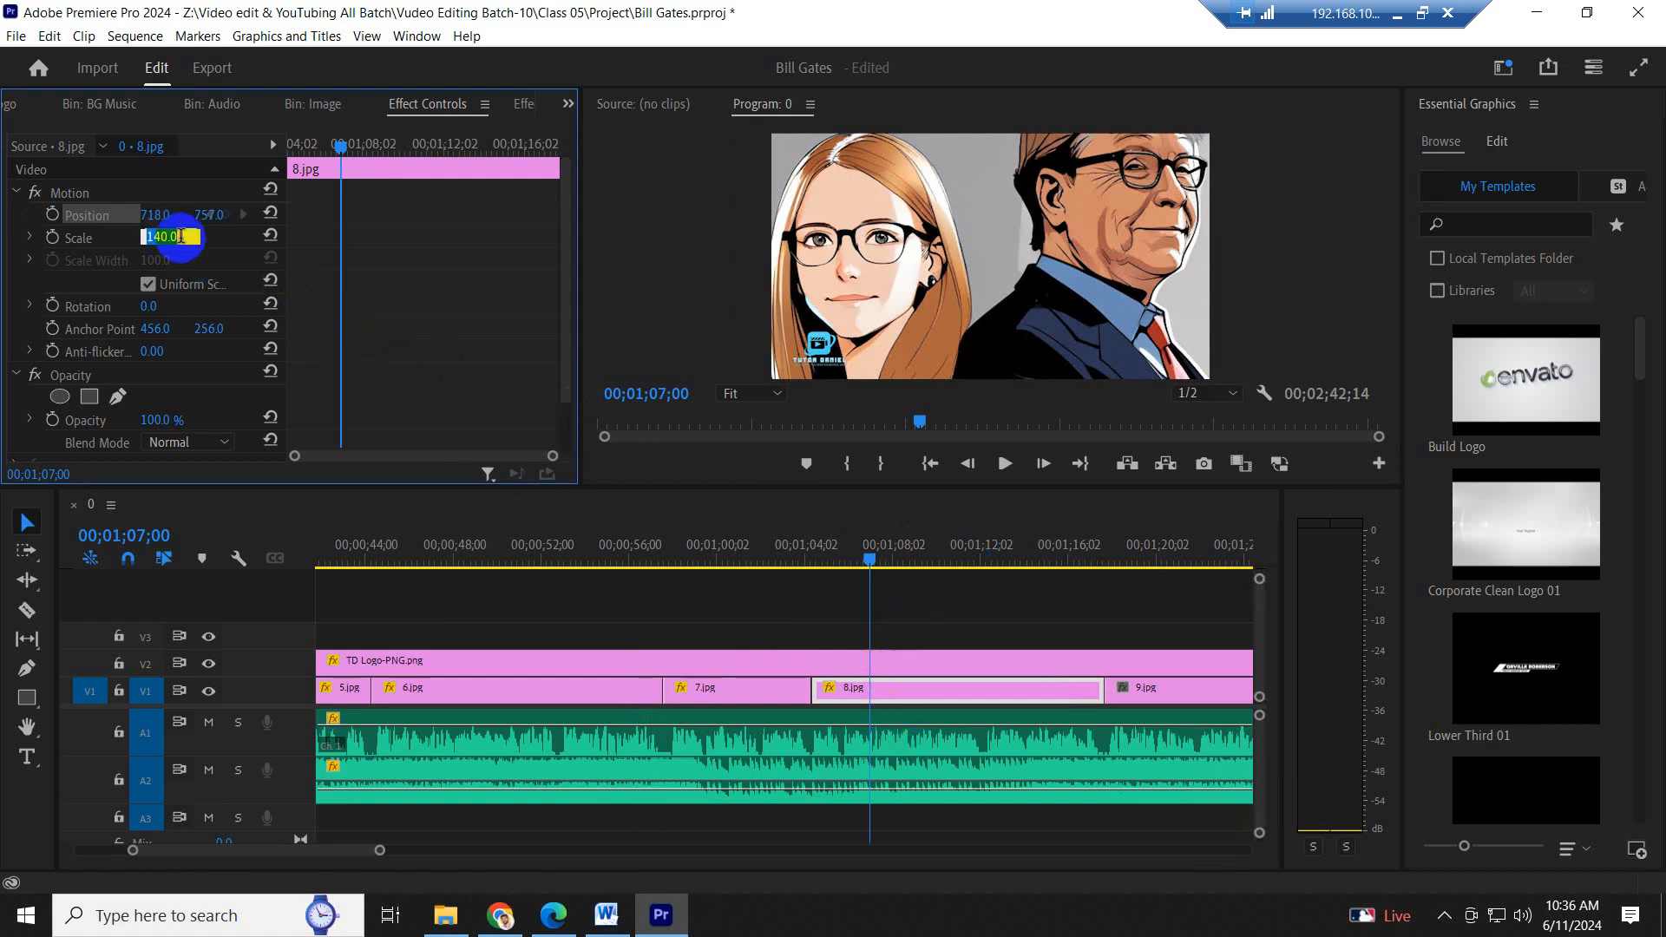
- Set 8.jpg's Scale to 100 and its Position to 956, 543 so the image fills the frame
type("0")
key("Return")
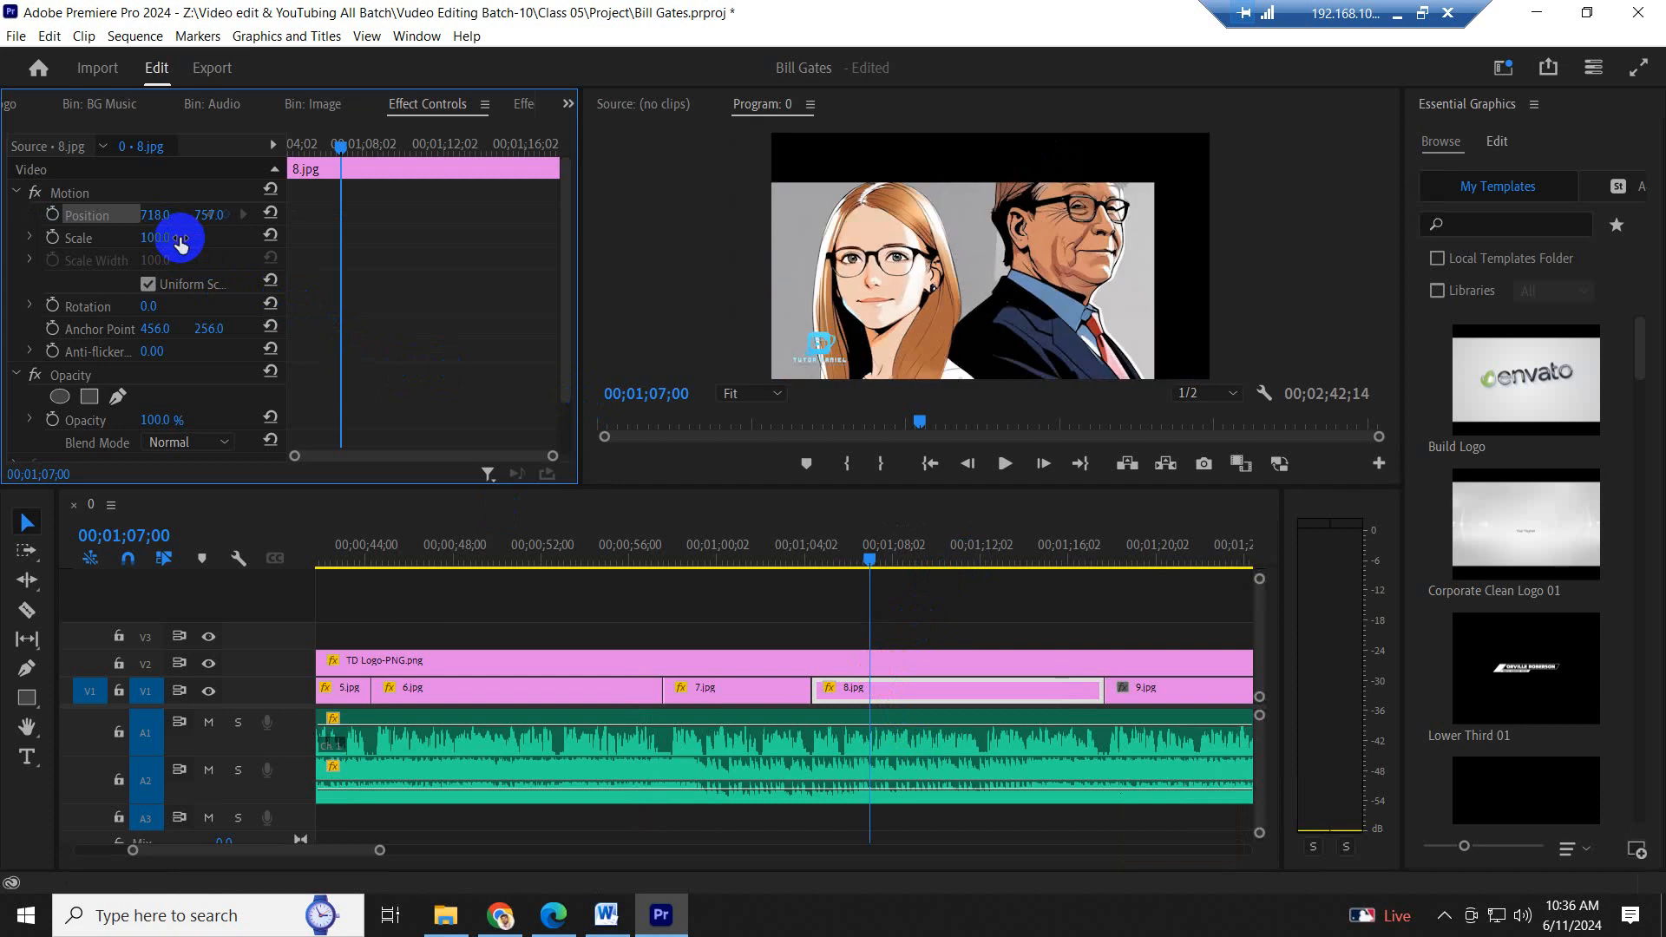
left_click_drag(163, 213, 387, 252)
left_click_drag(218, 228, 18, 219)
left_click_drag(224, 219, 164, 212)
- Keyframe 8.jpg's Scale and Position from the current values at its start to Scale 145 and horizontal Position 675 at its end
left_click(53, 238)
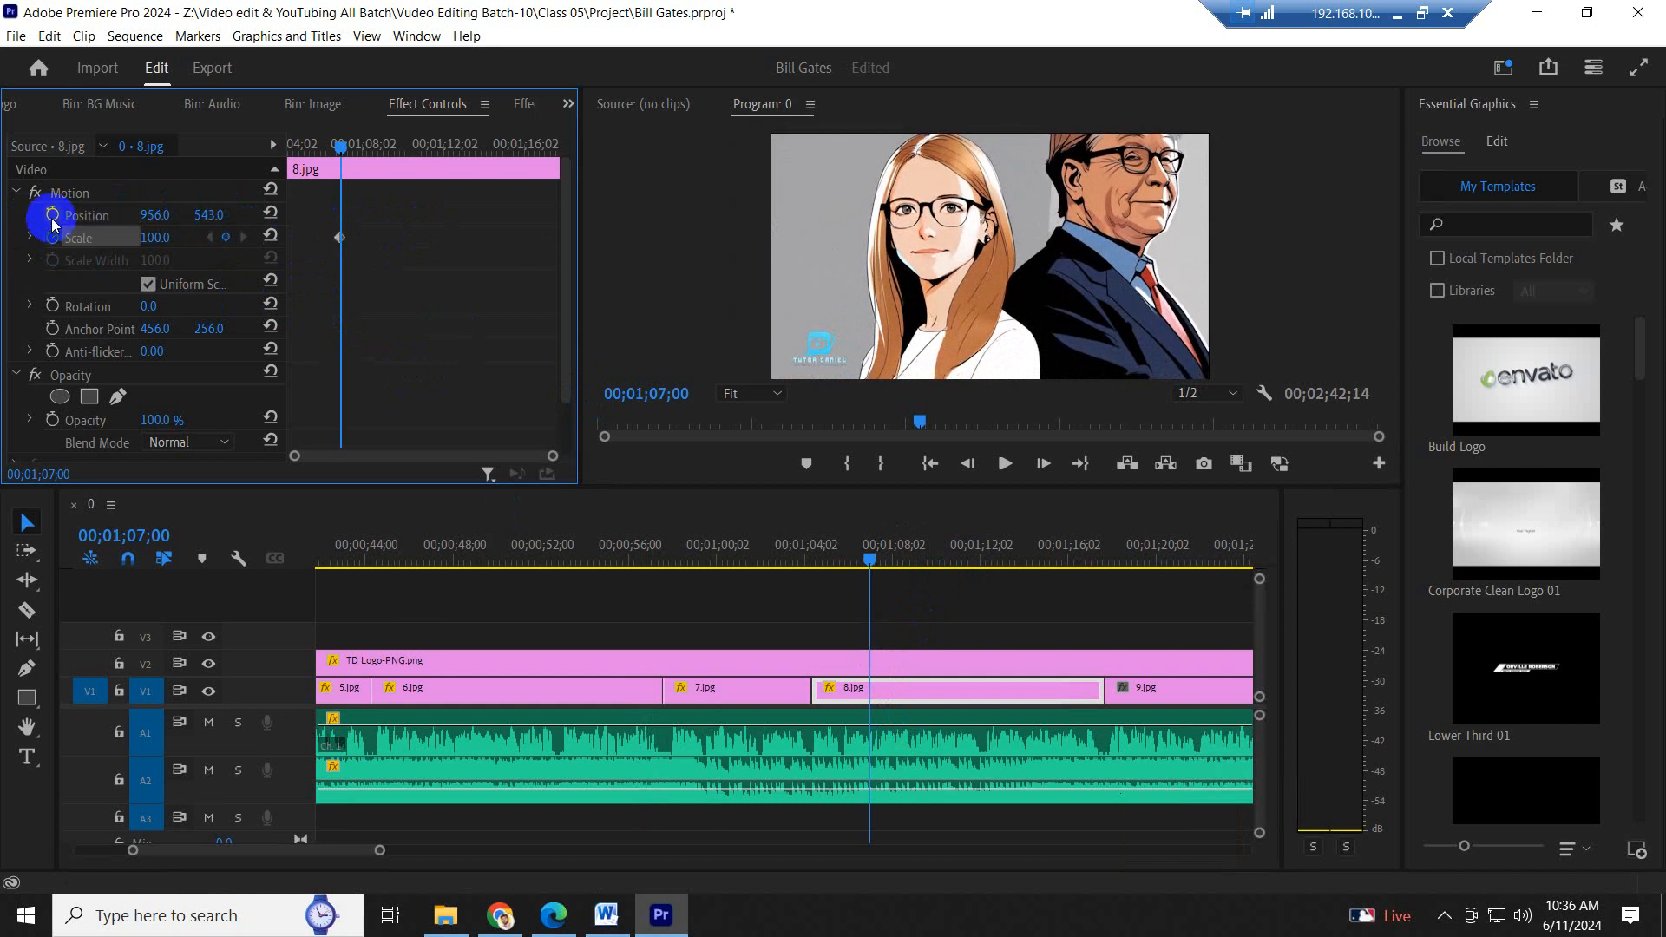
left_click(52, 215)
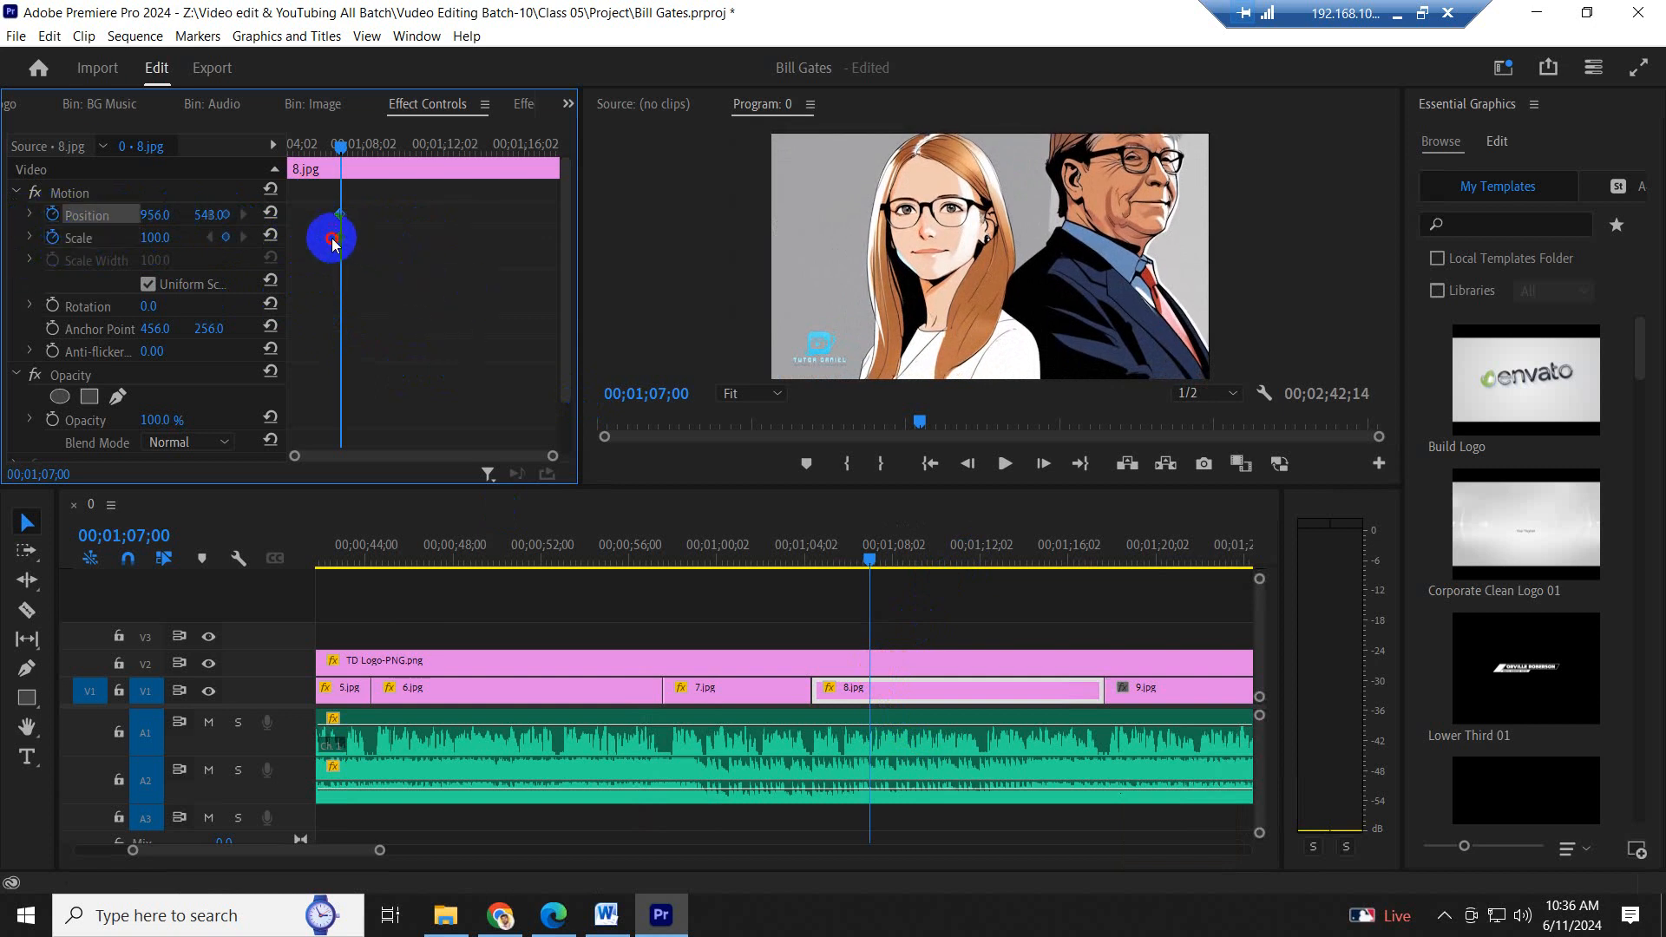
mouse_move(332, 243)
left_mouse_down()
mouse_move(178, 247)
mouse_move(204, 230)
mouse_move(219, 246)
mouse_move(29, 212)
mouse_move(444, 213)
mouse_move(322, 236)
left_mouse_up()
left_click_drag(222, 220, 486, 206)
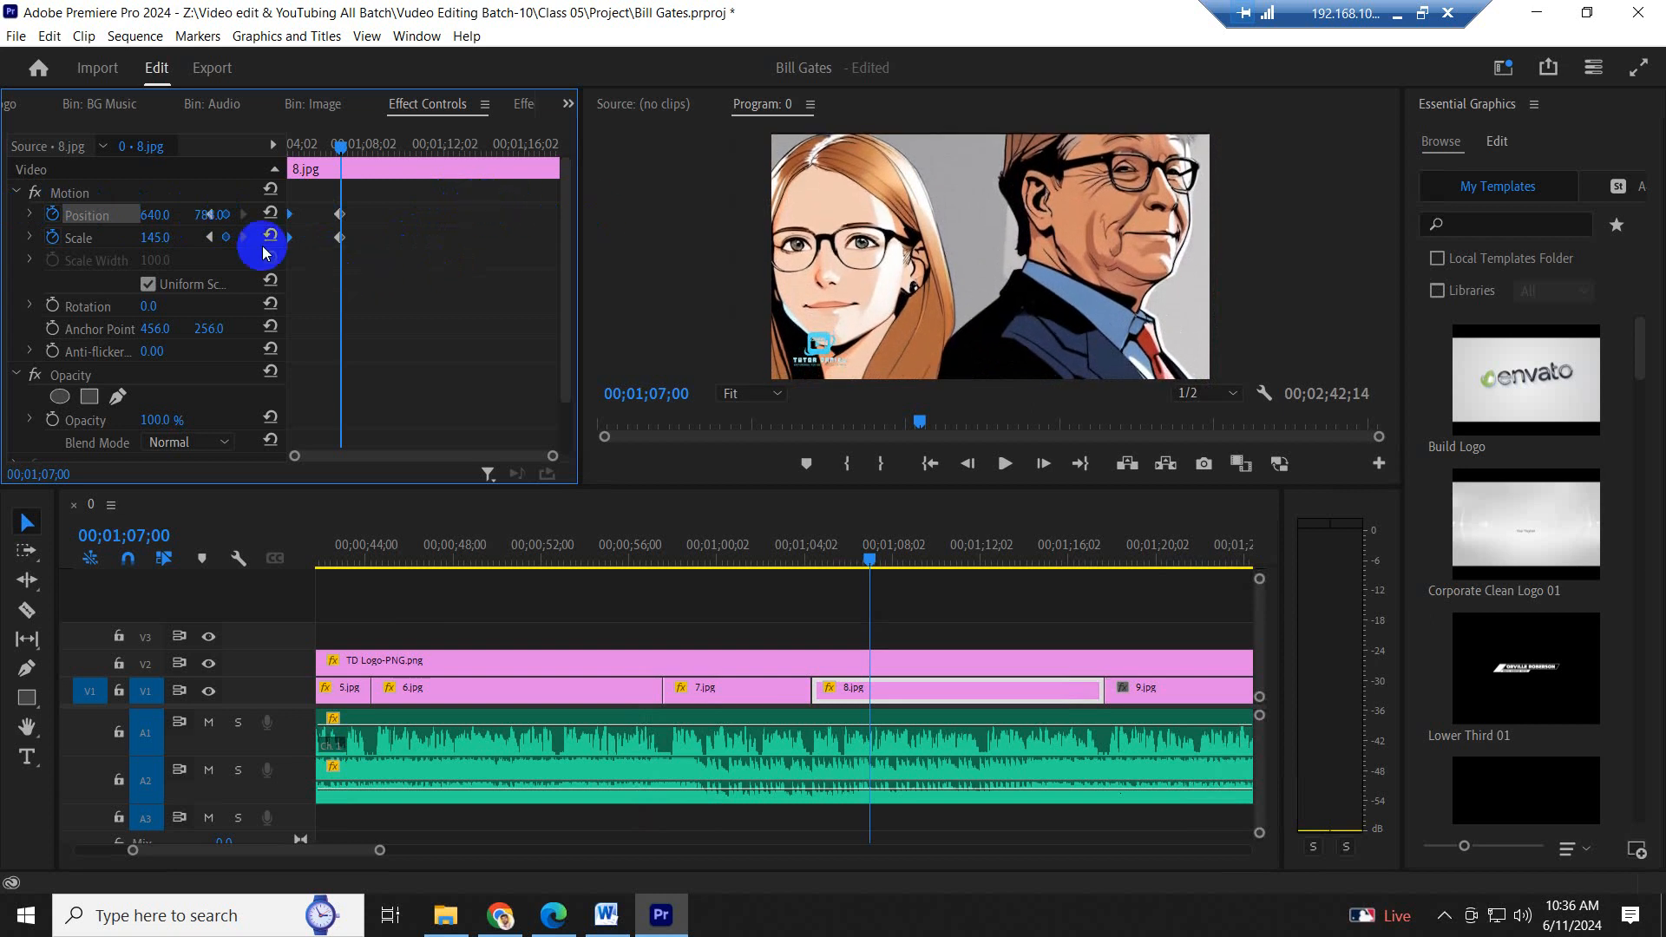
left_click_drag(160, 216, 195, 215)
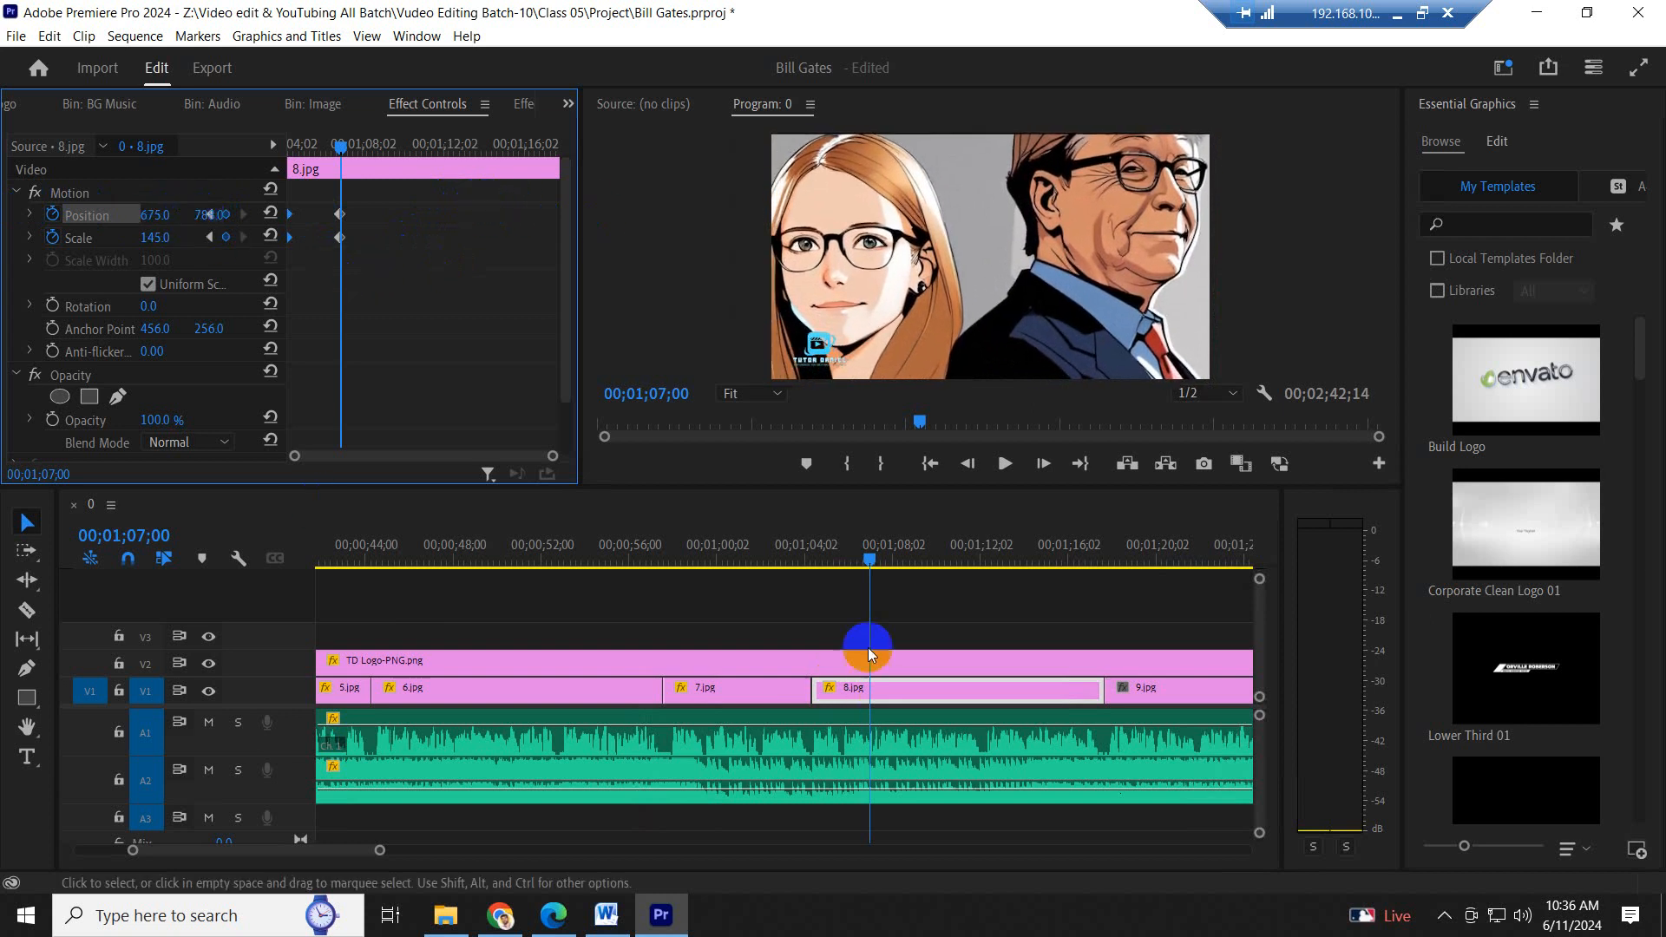
left_click_drag(379, 281, 495, 255)
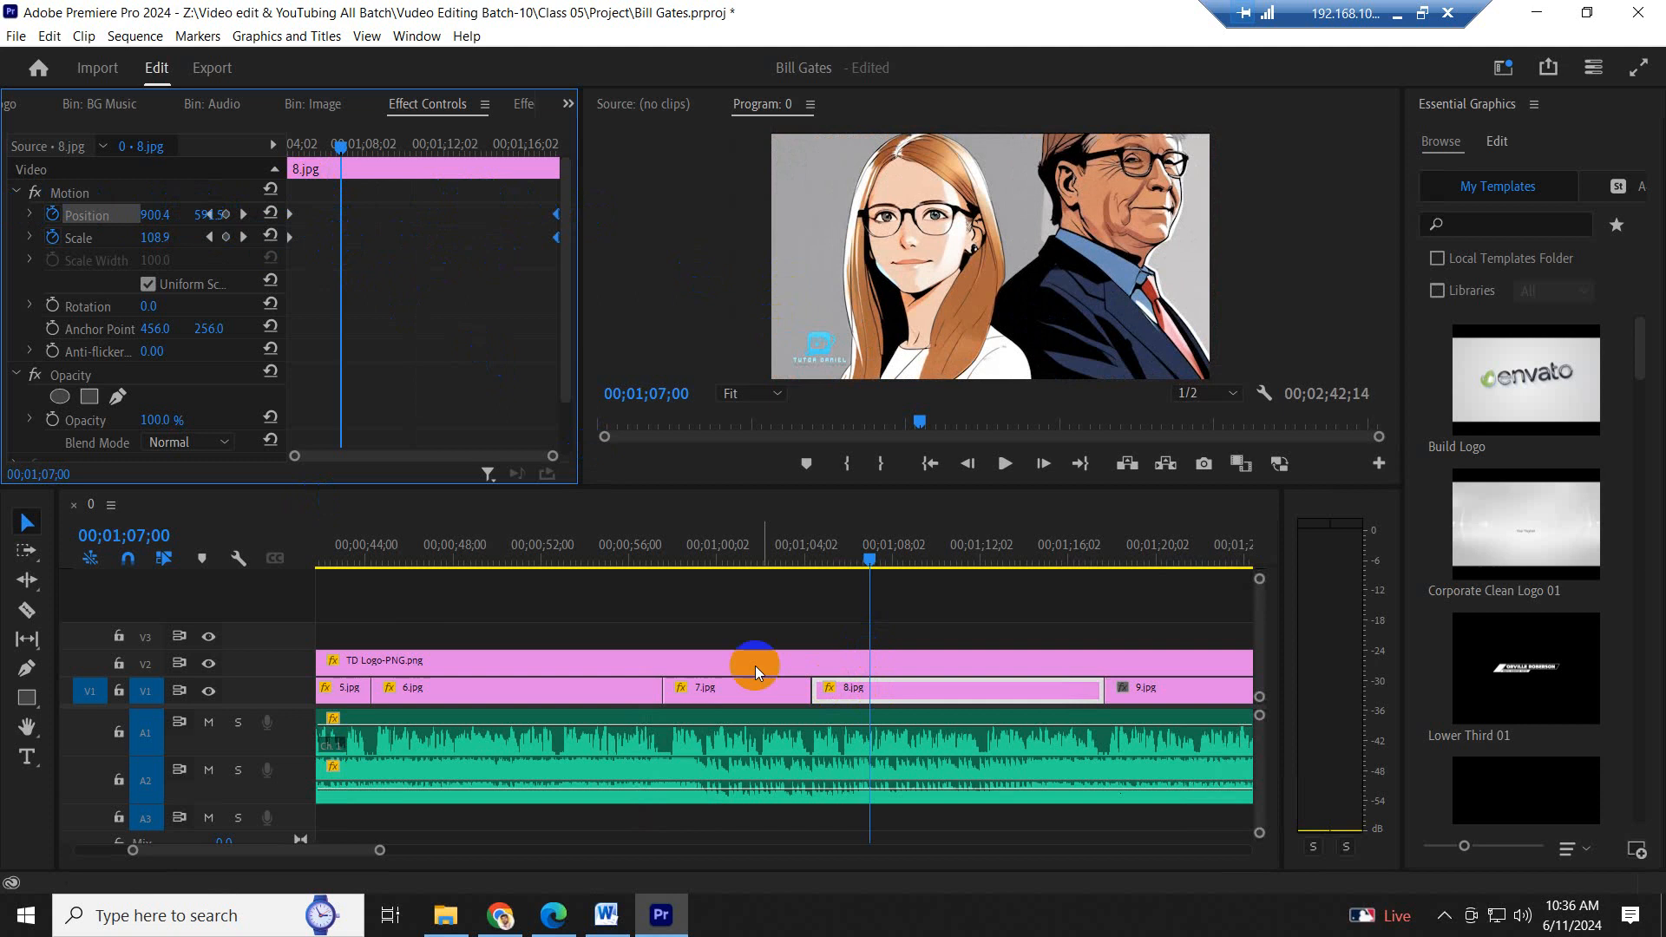
- Play from 7.jpg through 8.jpg to check the zoom-in, and replay its end up to the start of 9.jpg
left_click(762, 565)
key("space")
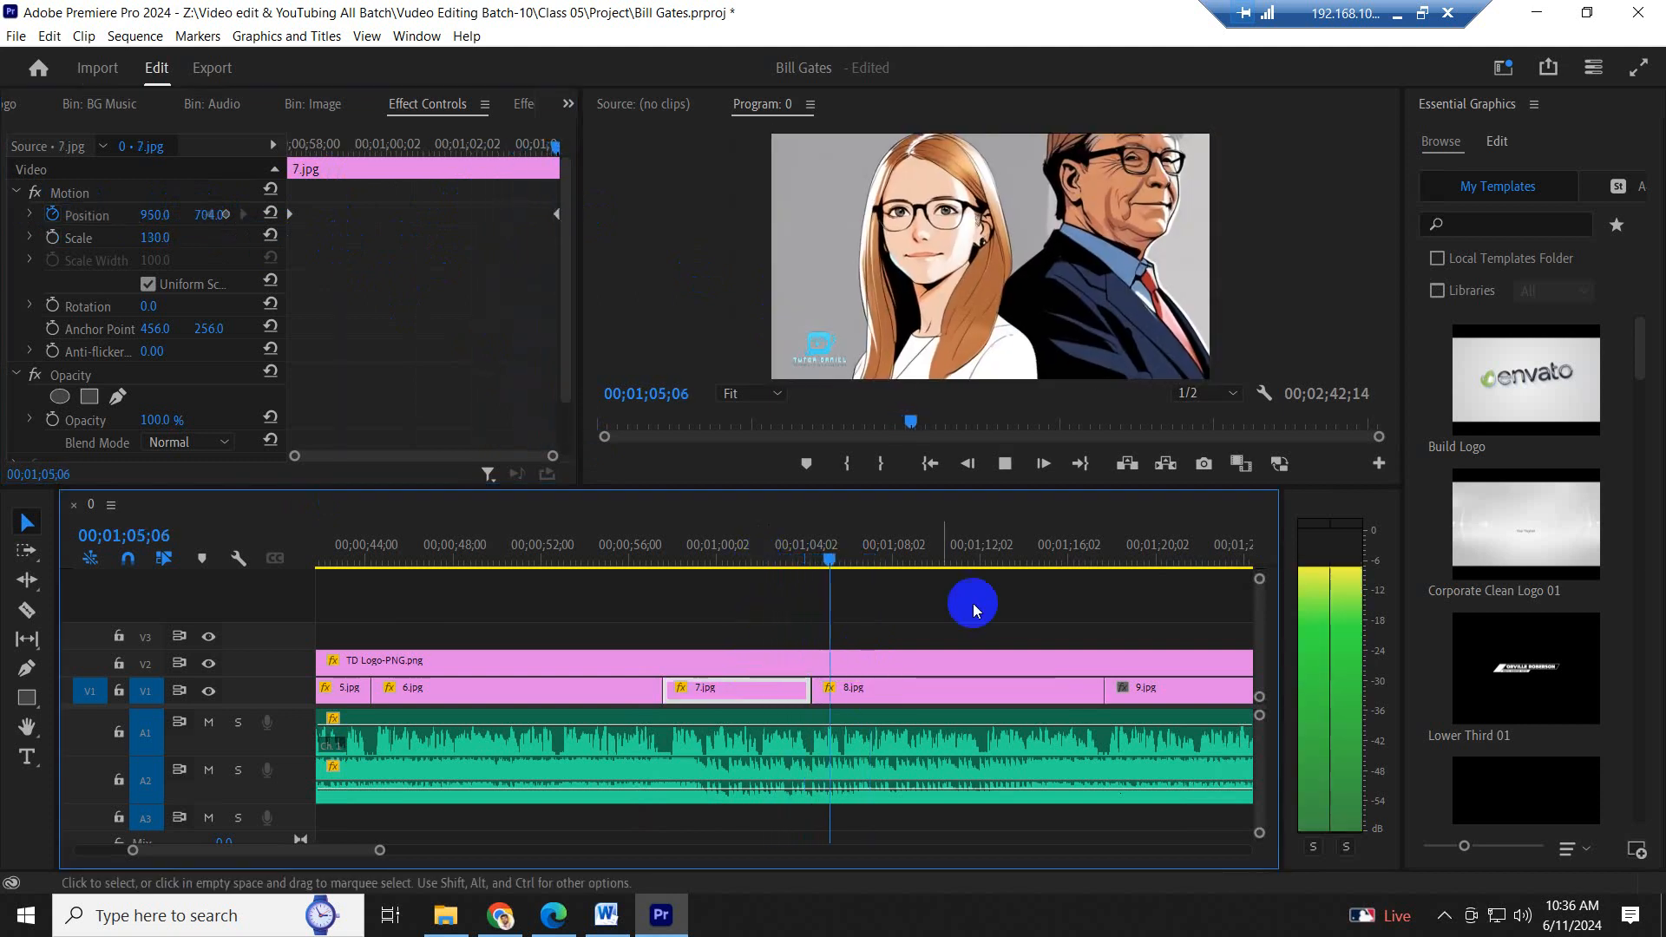
scroll(1002, 674, "down", 5)
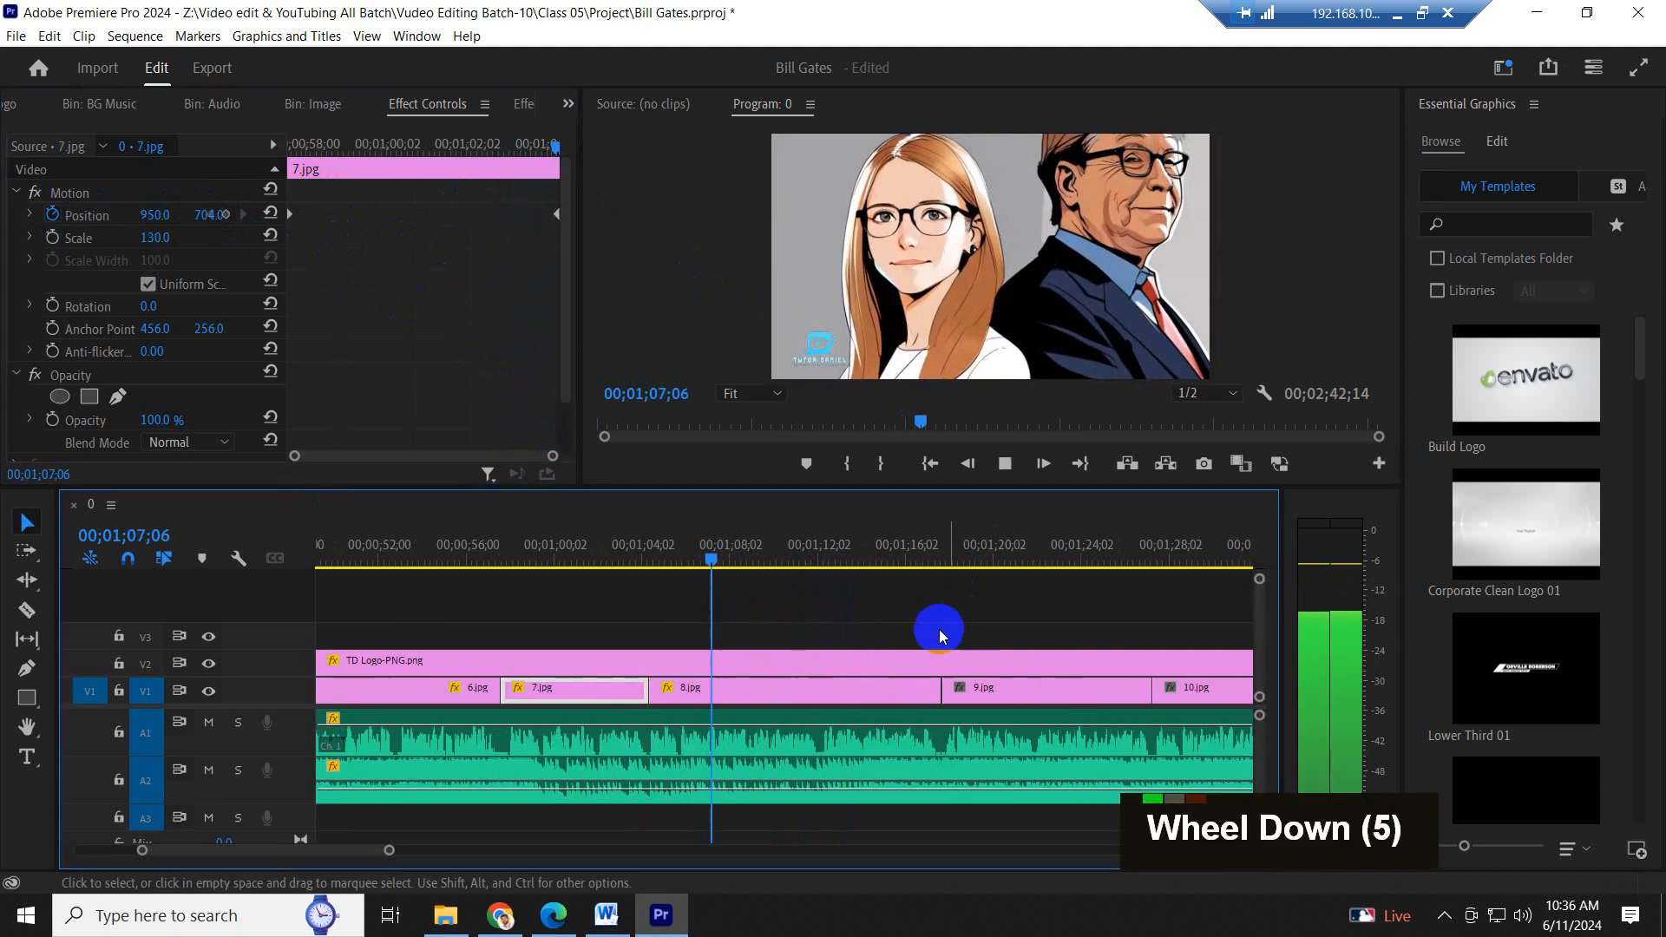
scroll(1007, 659, "down", 6)
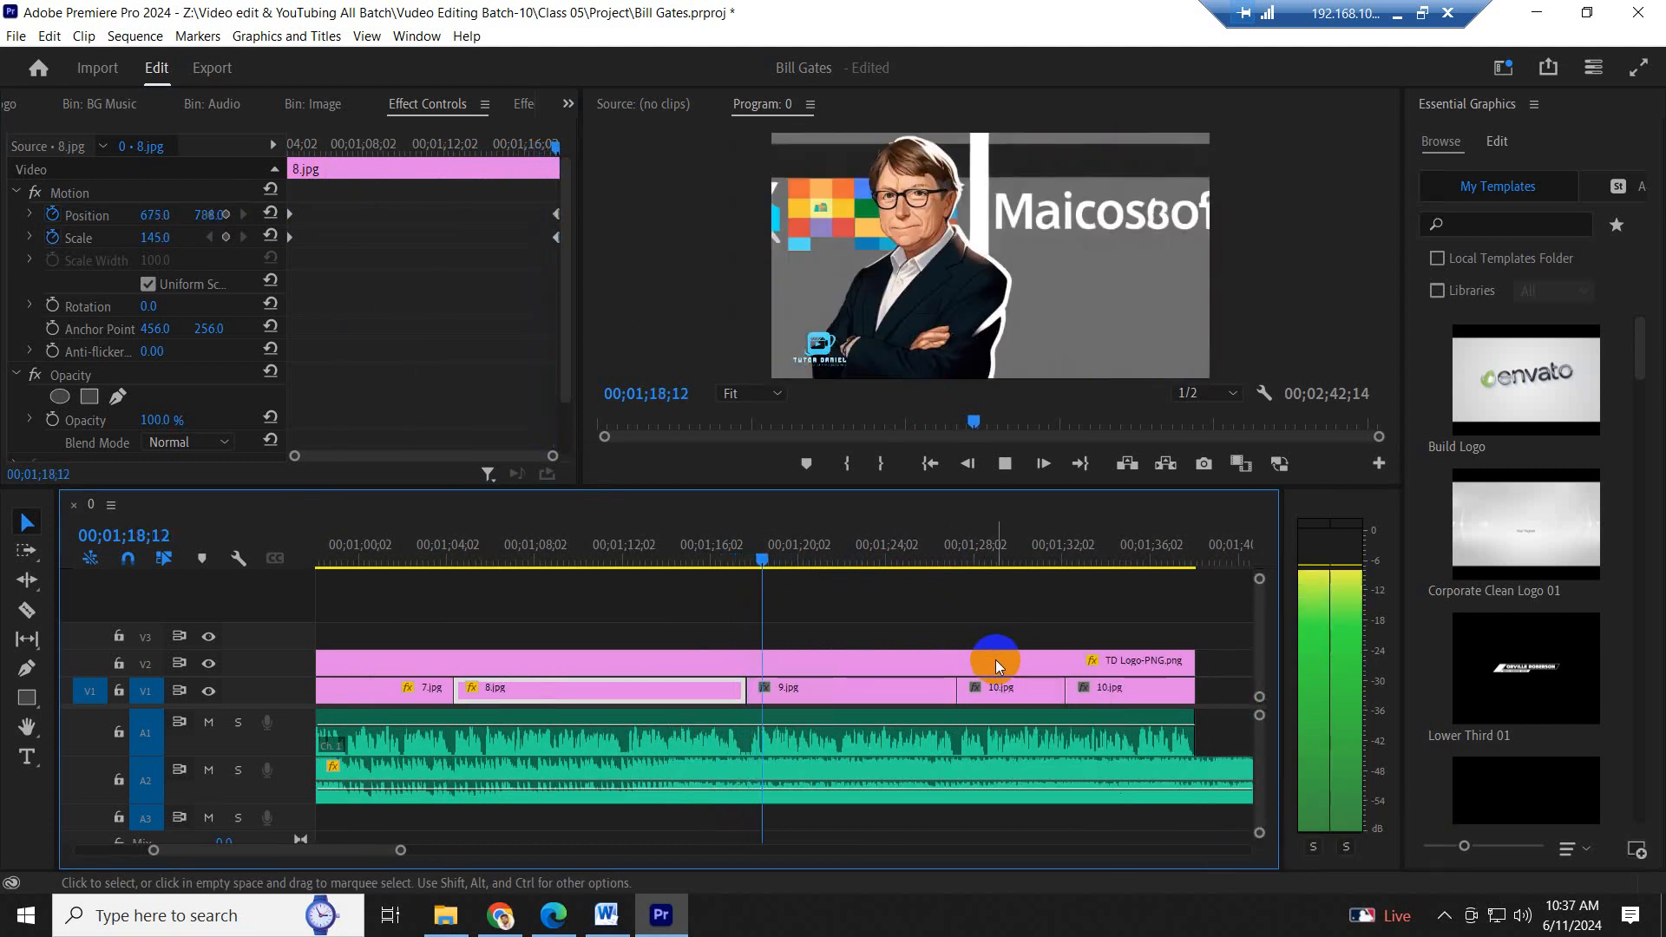
left_click(710, 552)
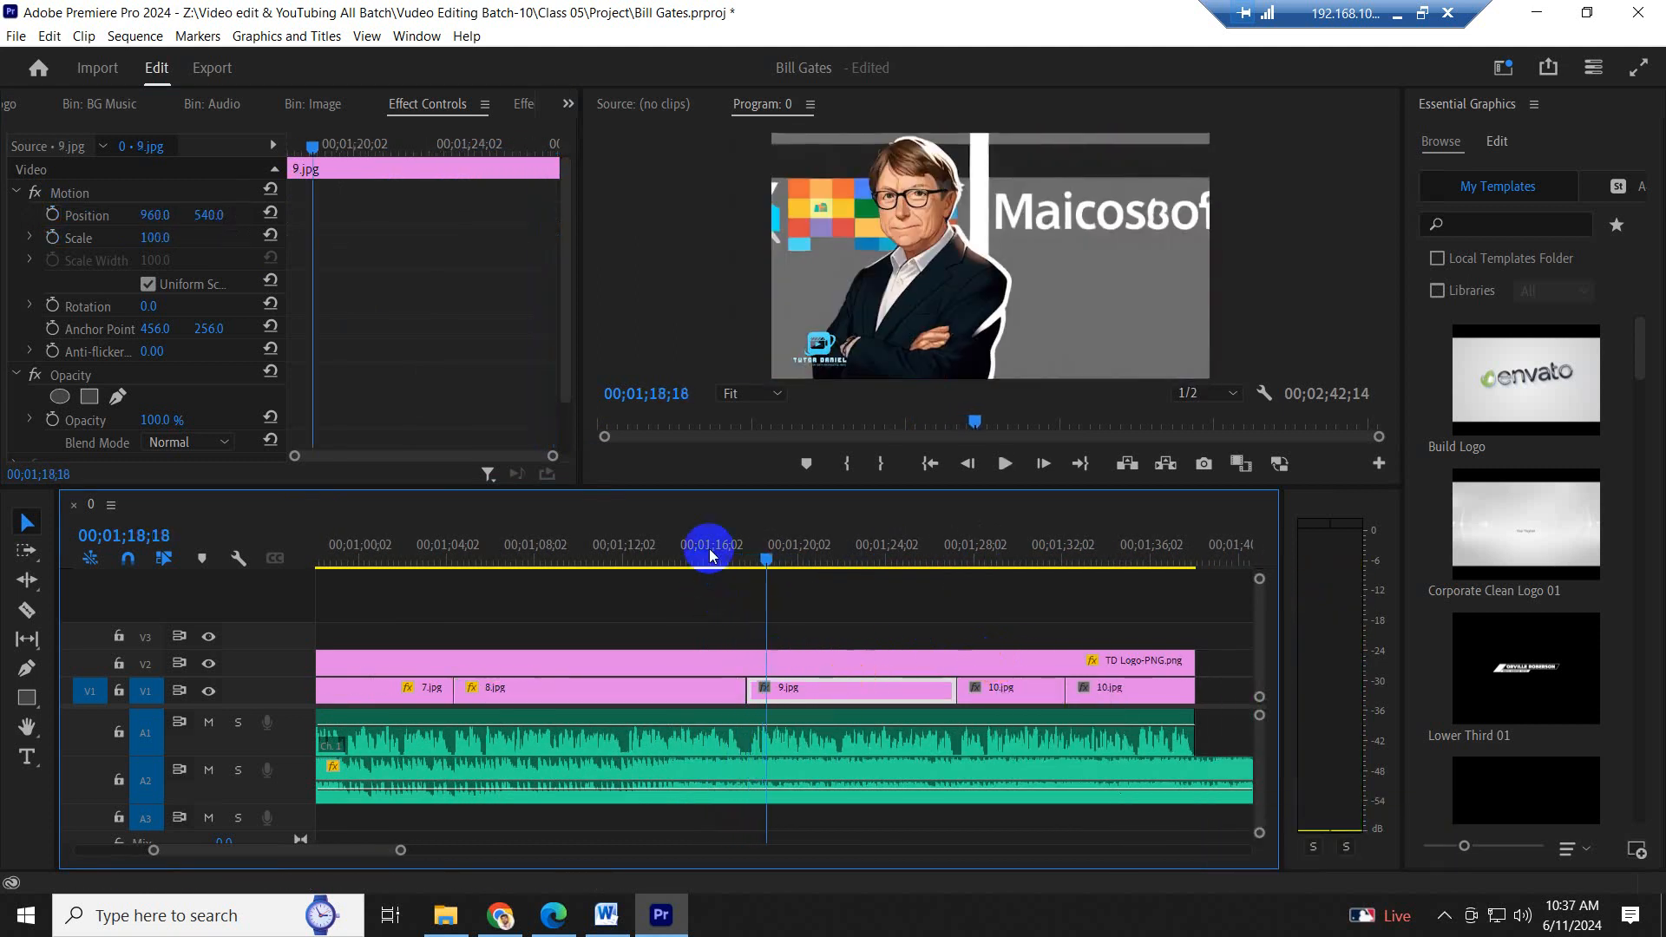
- Set 9.jpg's Scale to 146 and its Position to 1368, 303, and add a Position keyframe near its start
left_click(815, 688)
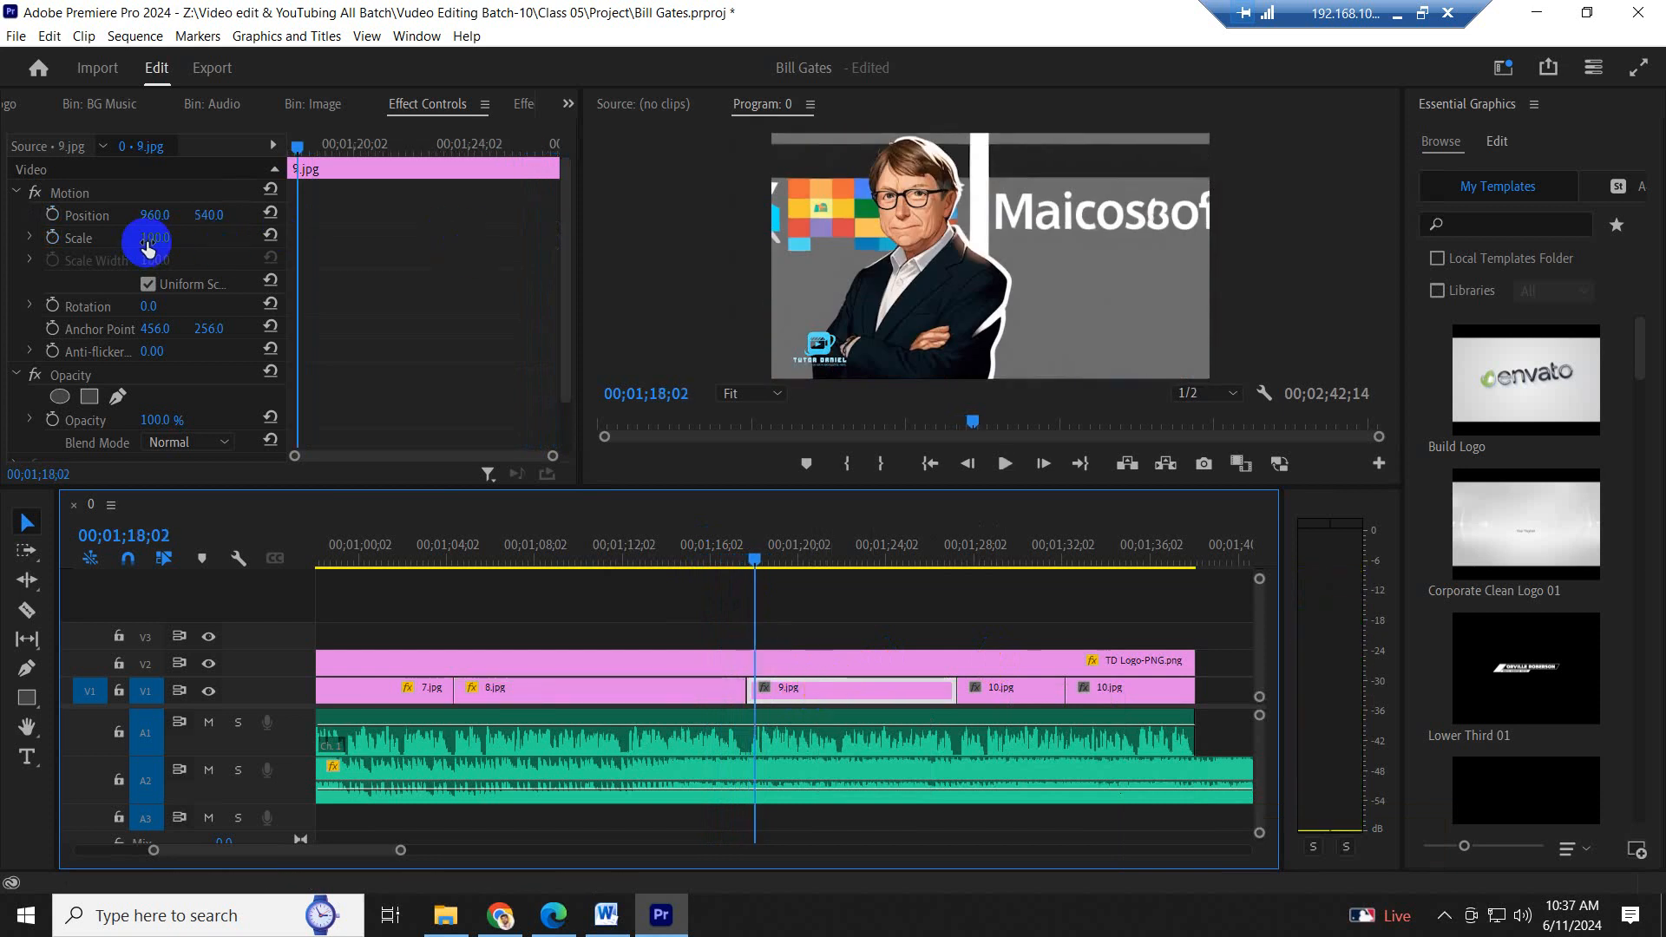
left_click_drag(148, 247, 196, 238)
left_click_drag(156, 223, 599, 234)
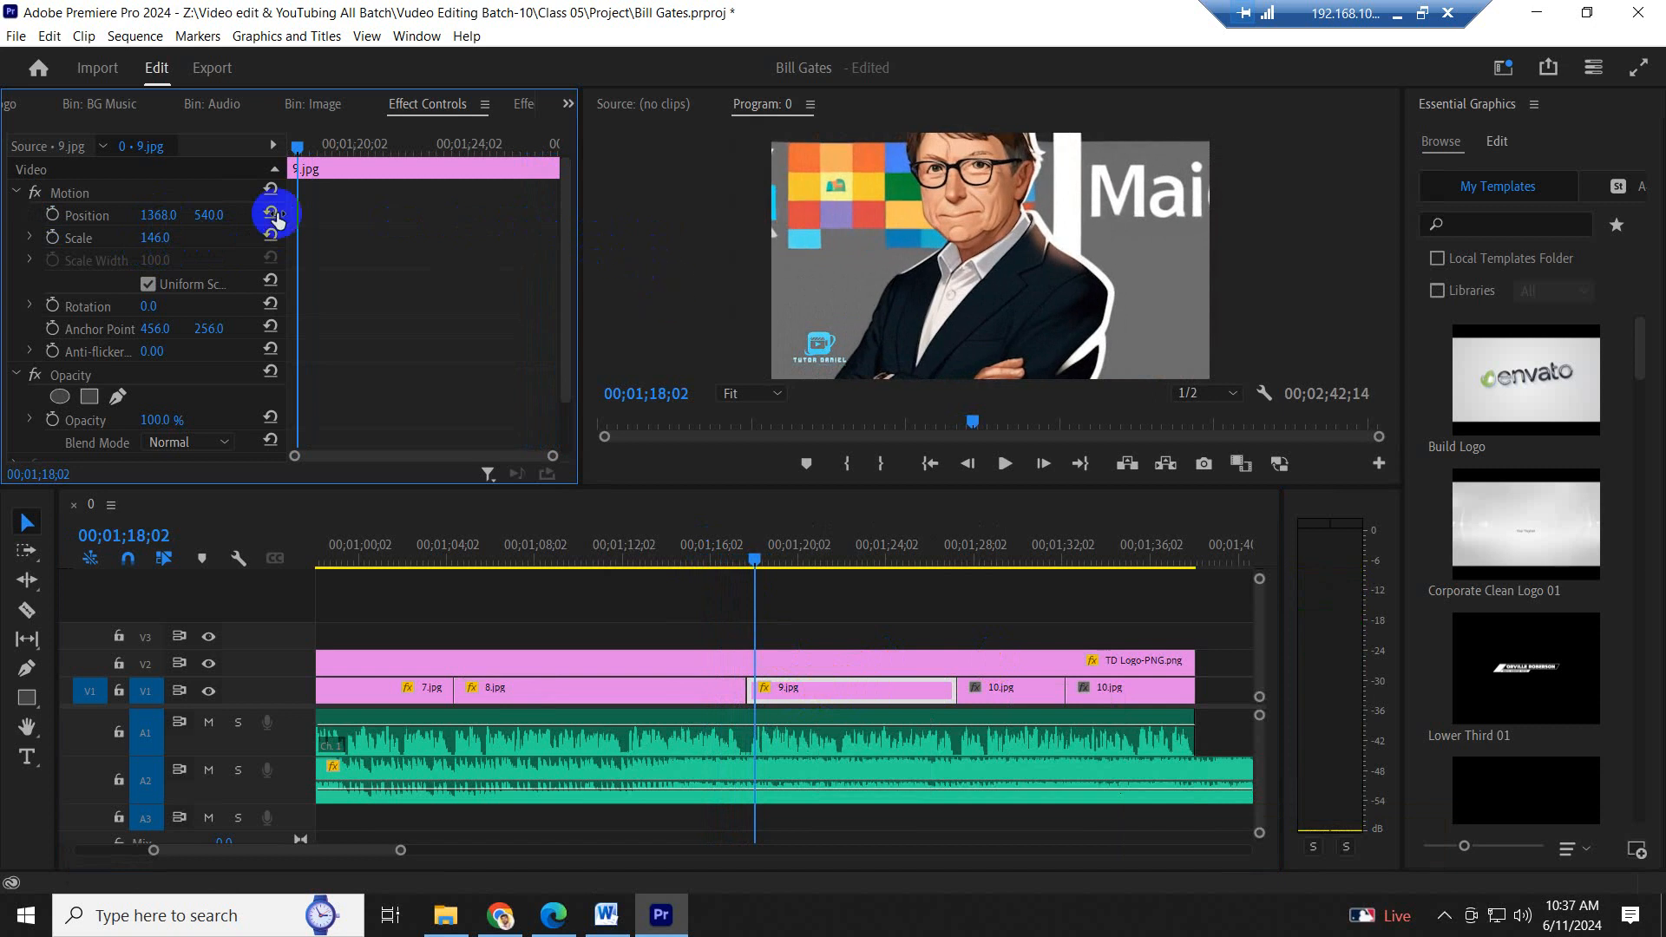
left_click_drag(228, 219, 658, 220)
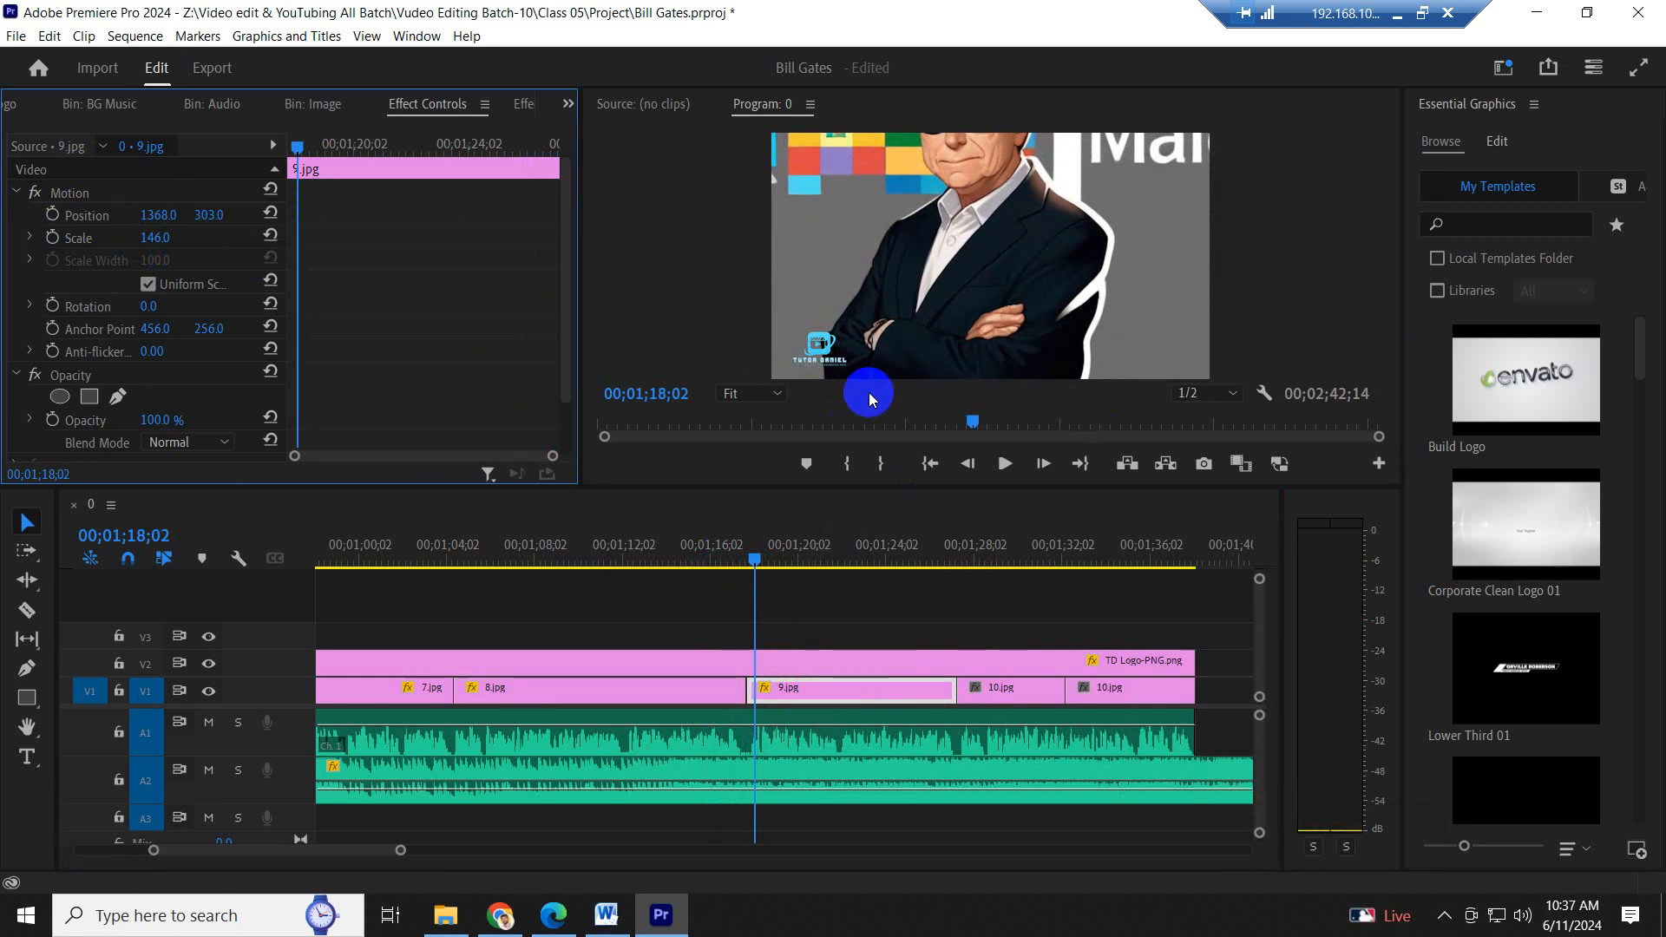
left_click(53, 215)
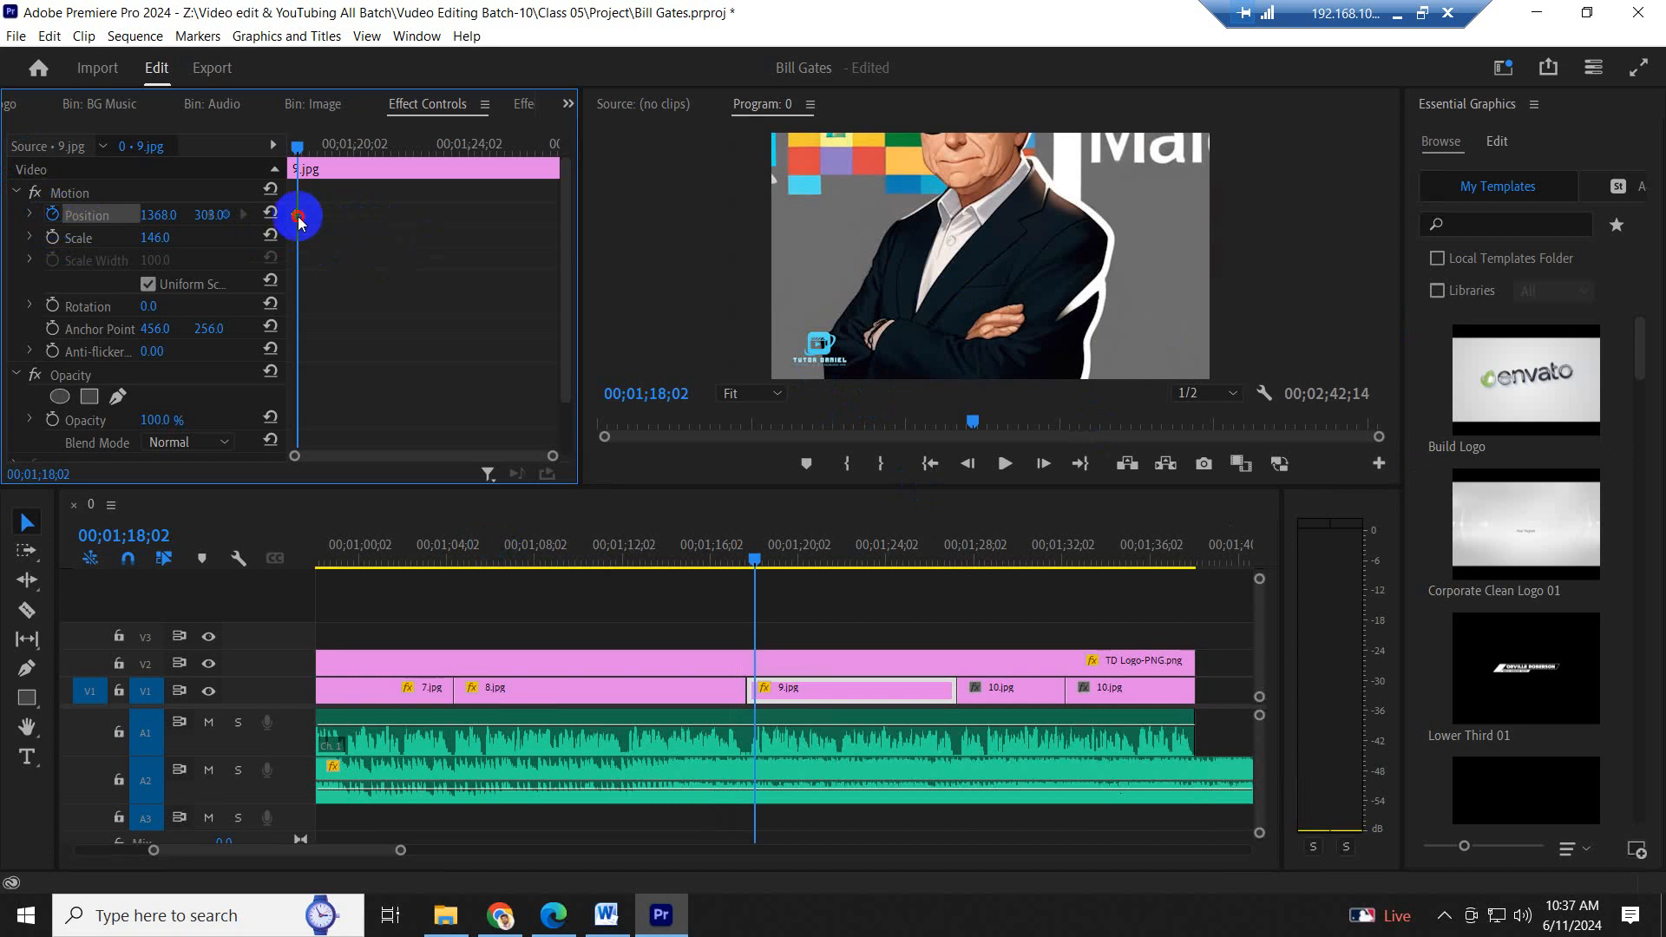
- Pan 9.jpg vertically with Position keyframes at its start and end, using vertical Position 796 at the end, and play the pan
left_click(434, 144)
left_click_drag(212, 220, 745, 169)
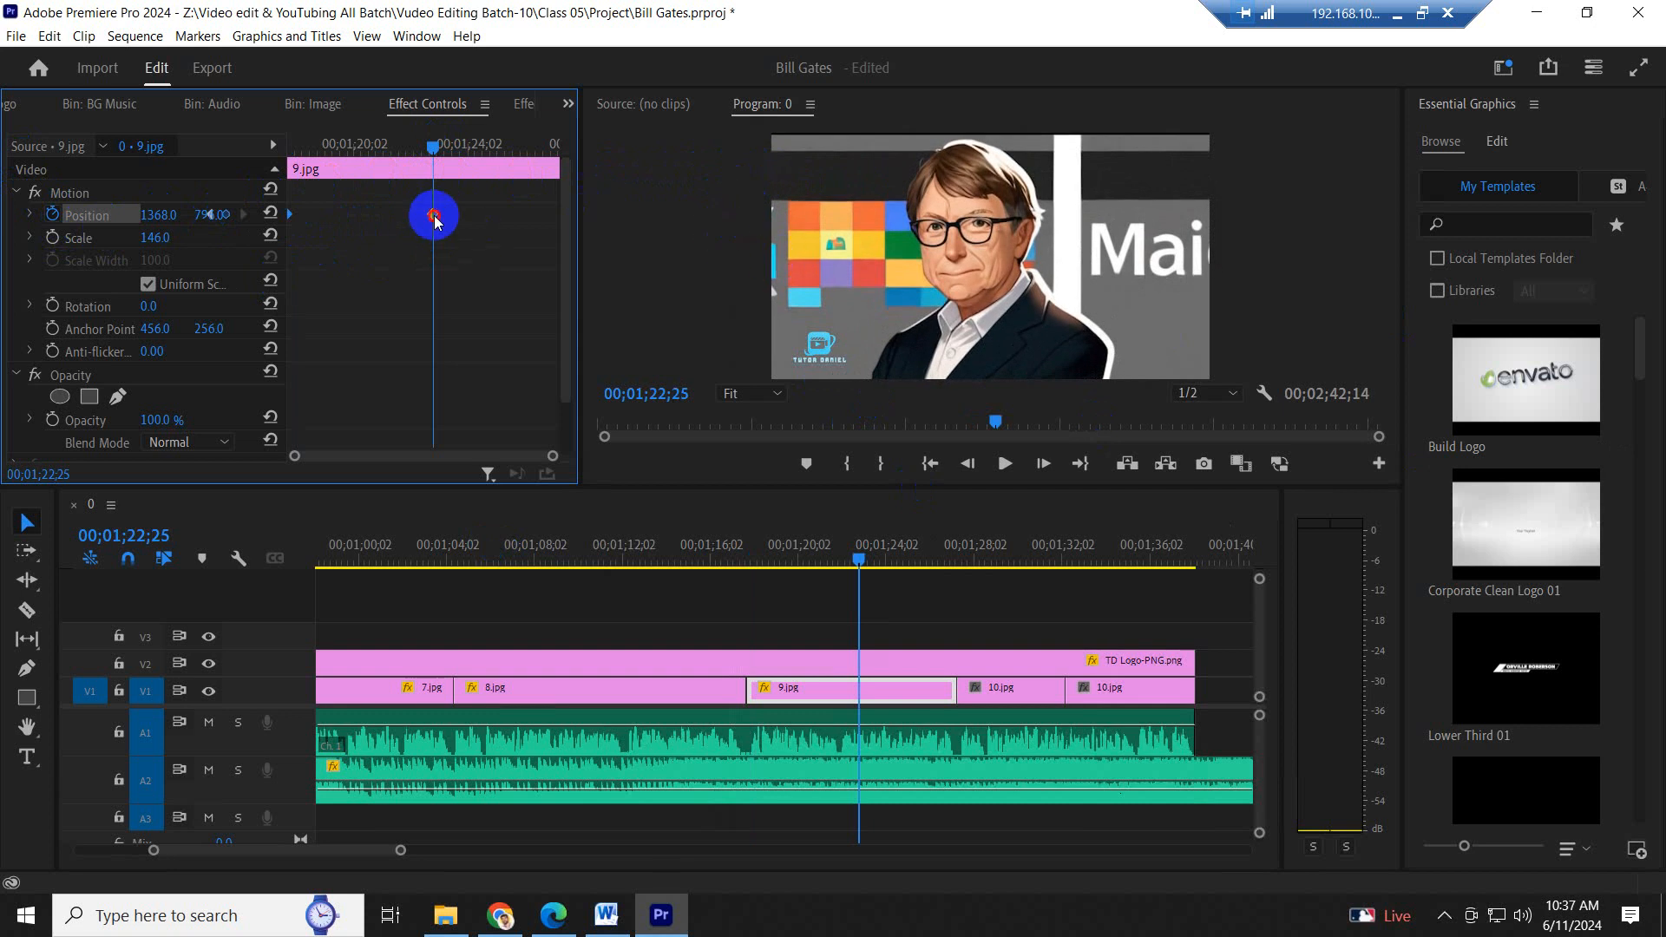
left_click(707, 558)
key("space")
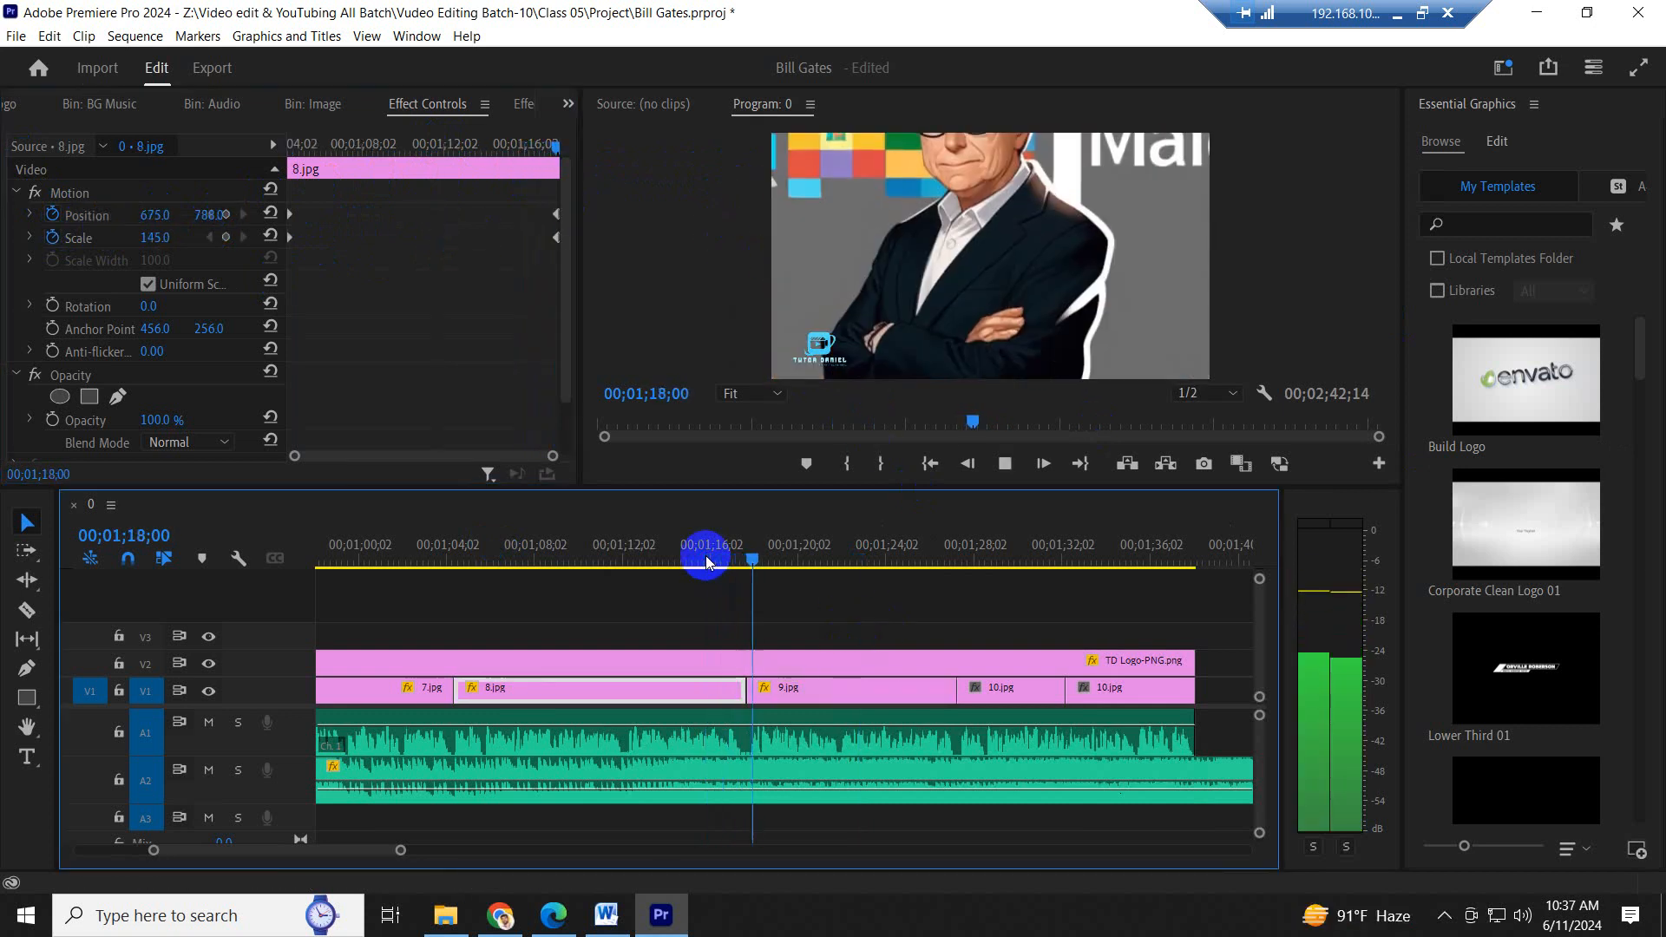
left_click(931, 558)
left_click(934, 675)
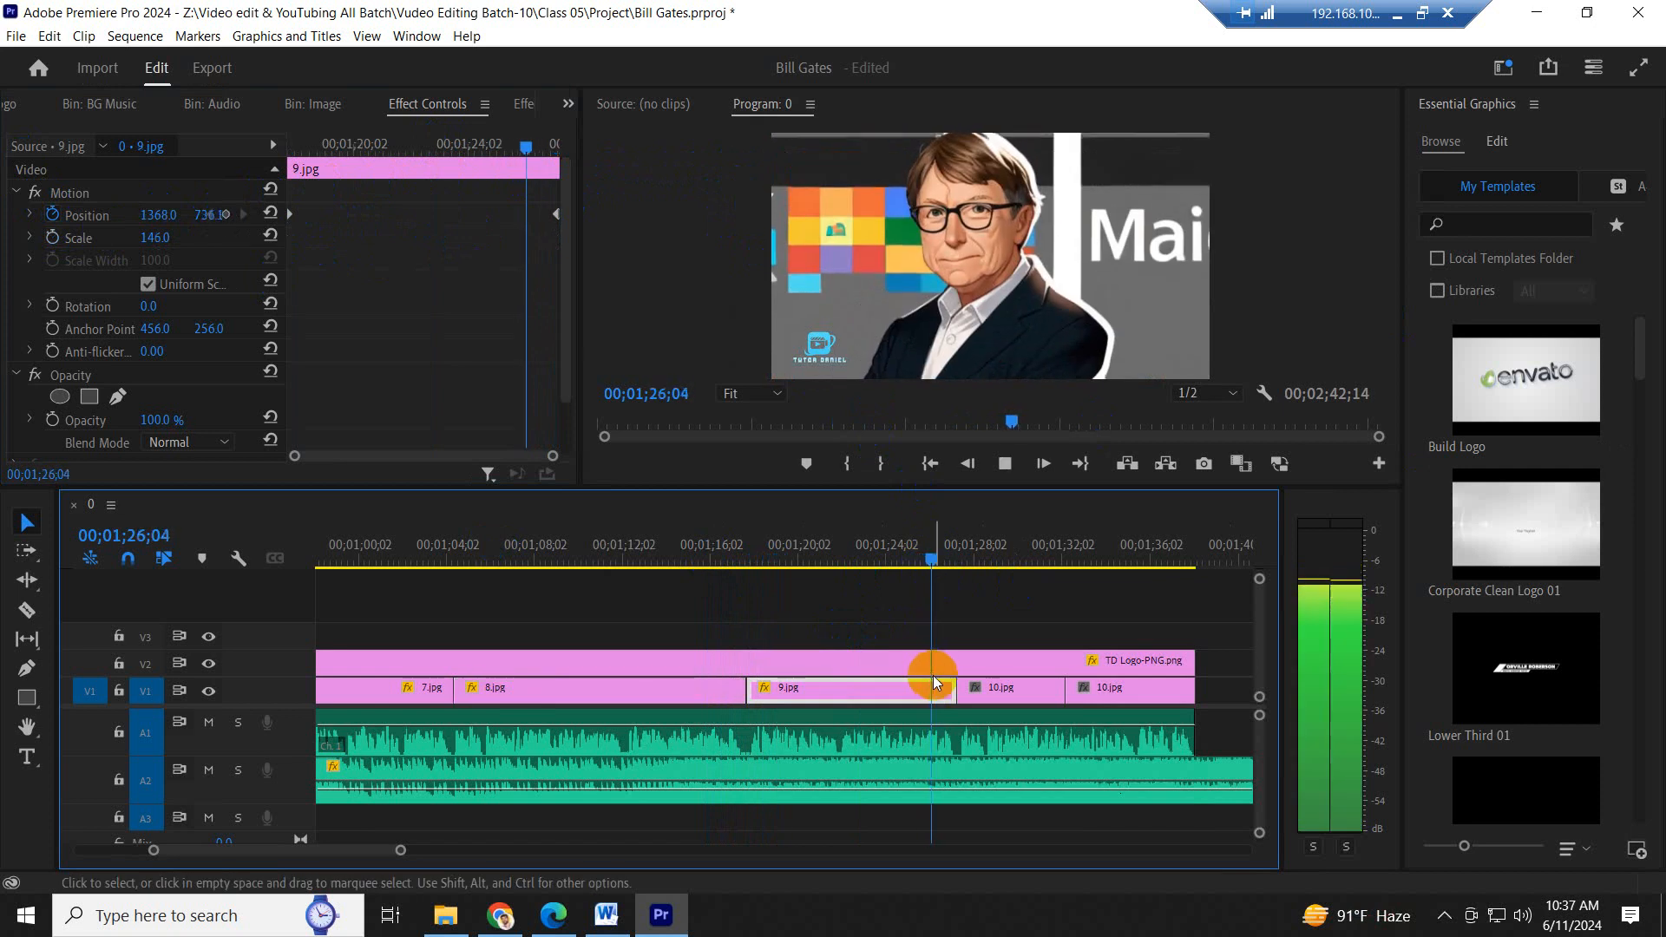
scroll(799, 650, "down", 4)
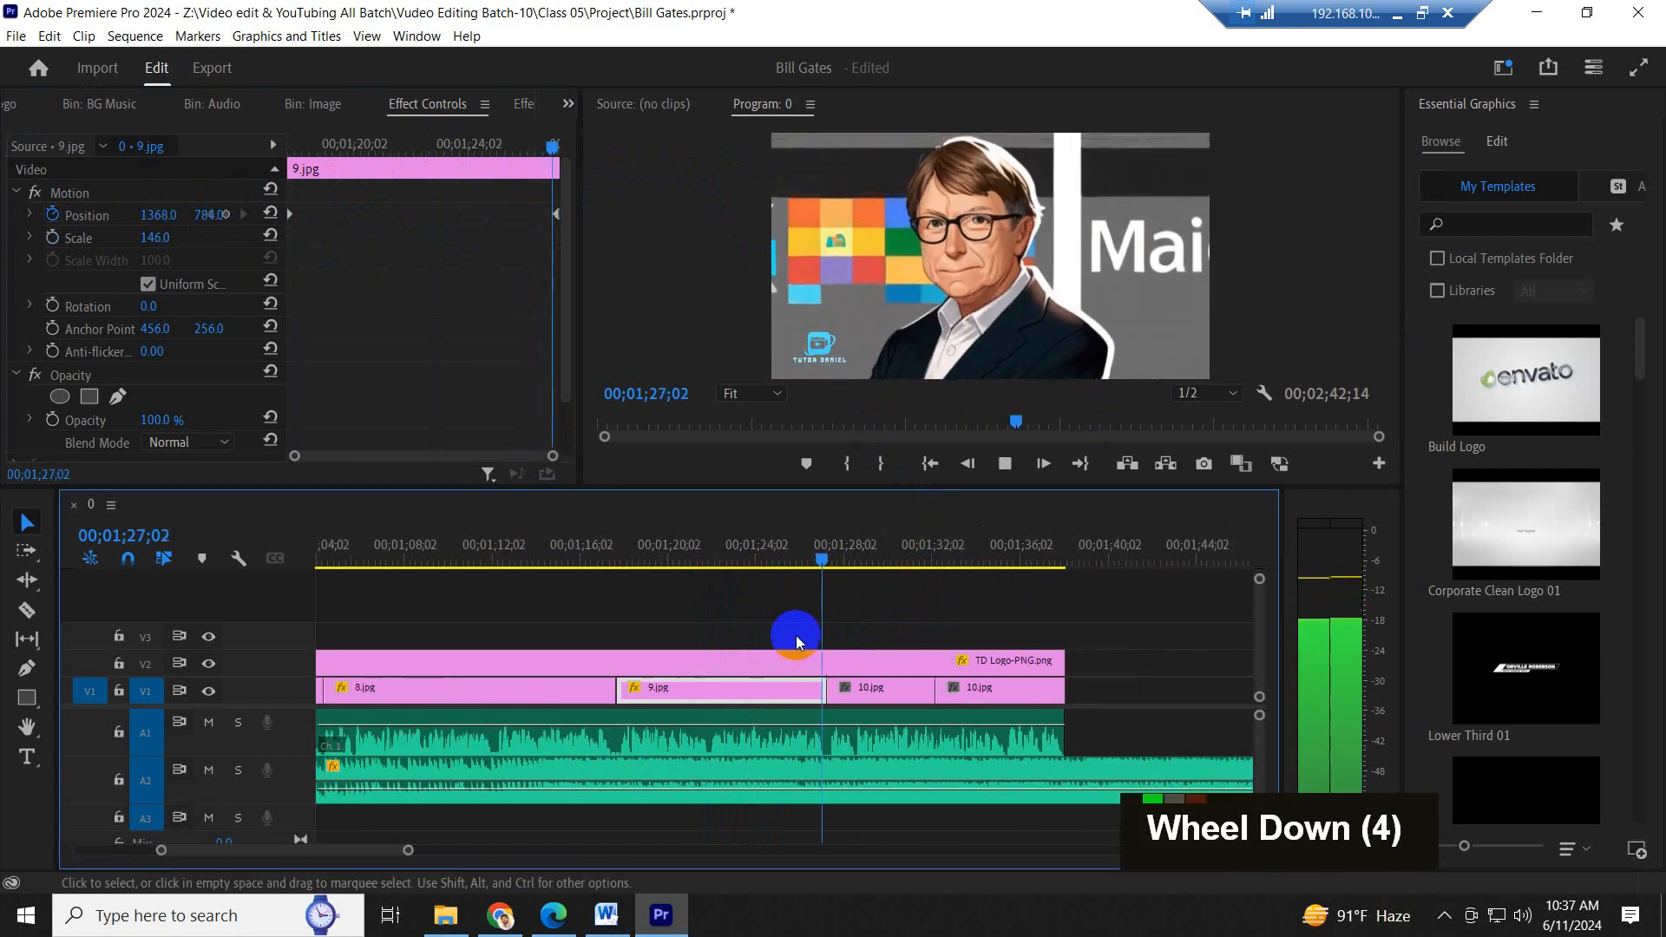
- Keyframe the first 10.jpg clip's Scale and Position, with Scale 175 at its start and 103 at its end, and save the project
left_click(897, 694)
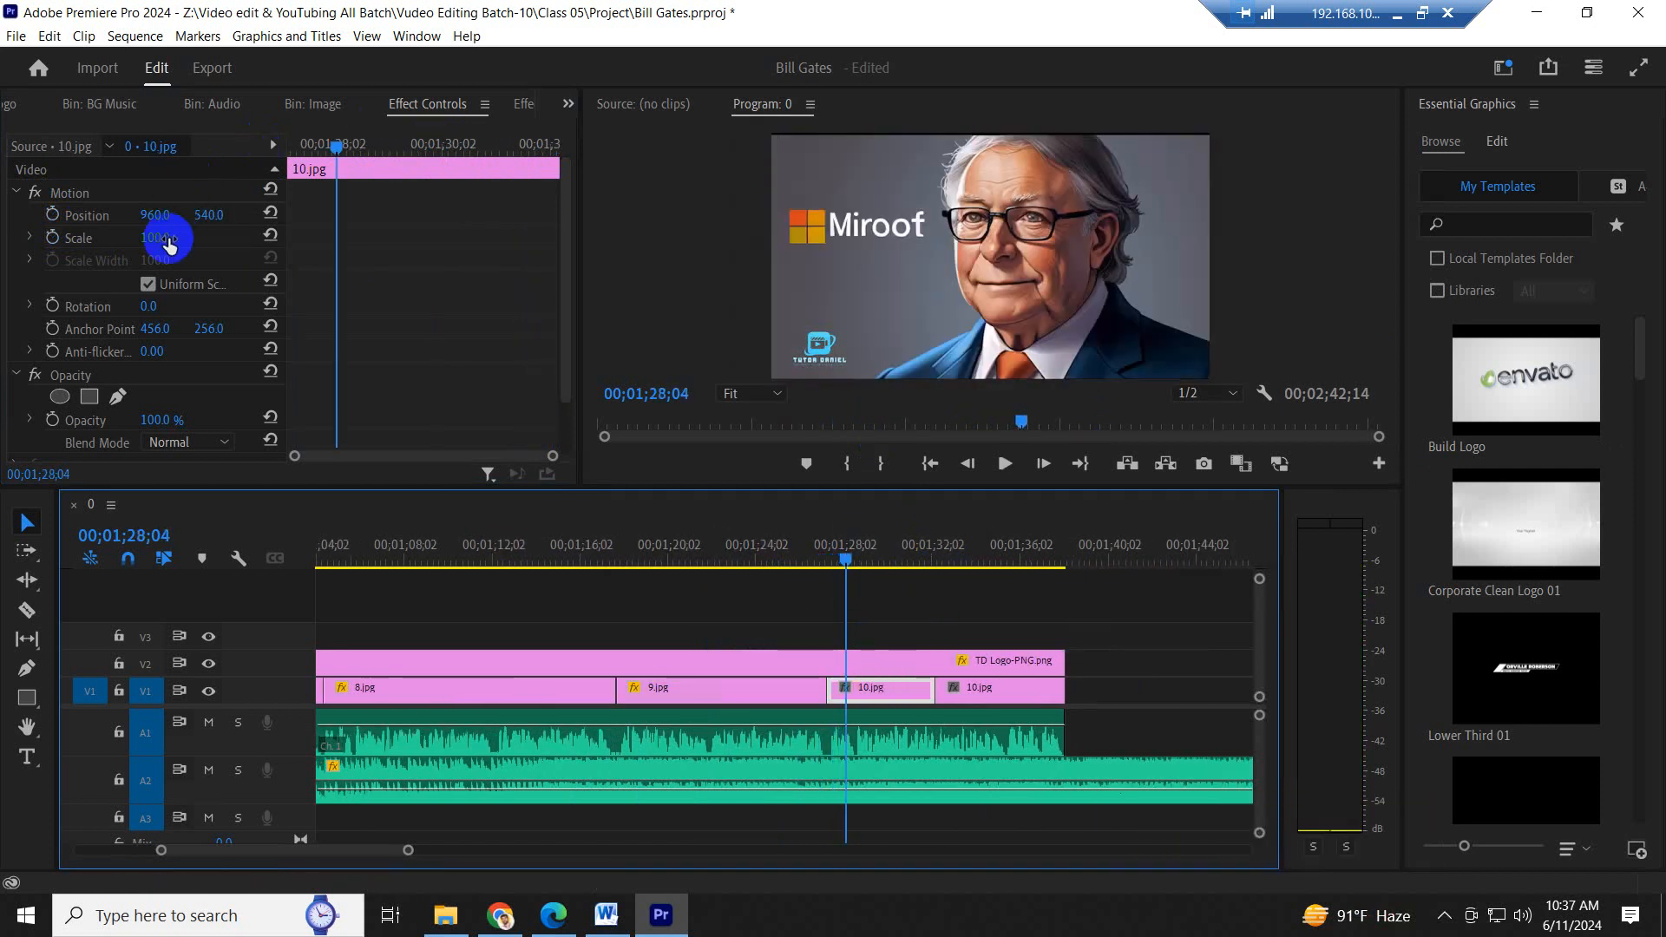
left_click_drag(169, 245, 207, 240)
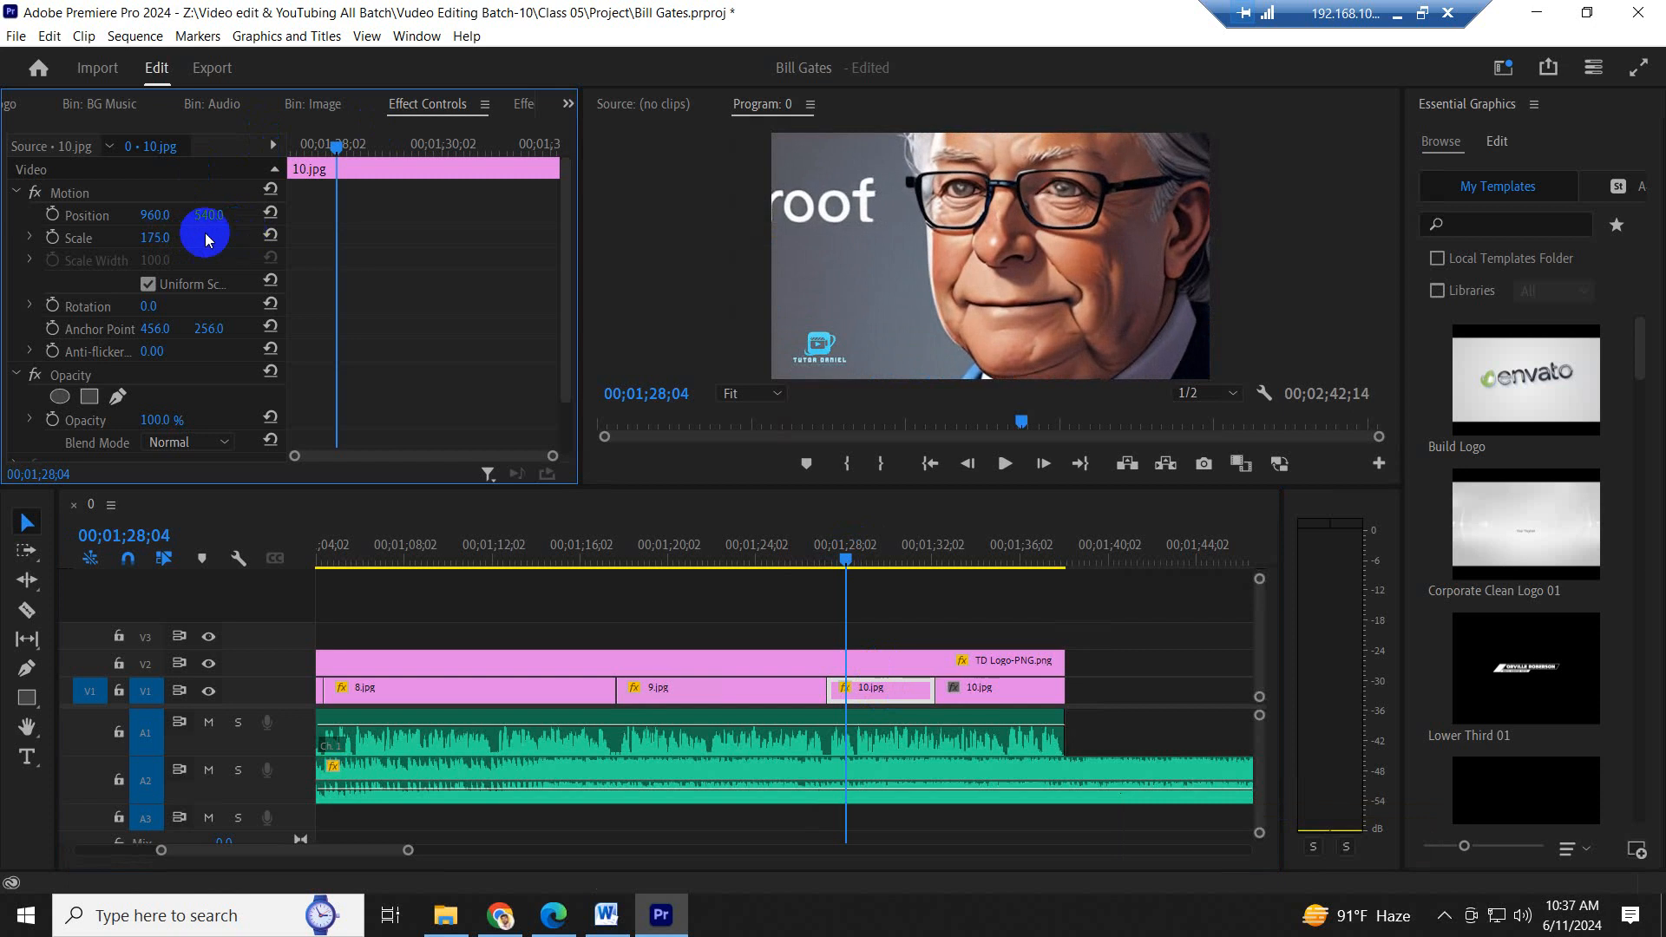
left_click(52, 216)
left_click_drag(448, 294, 314, 176)
left_click_drag(336, 237, 82, 265)
left_click_drag(203, 221, 198, 214)
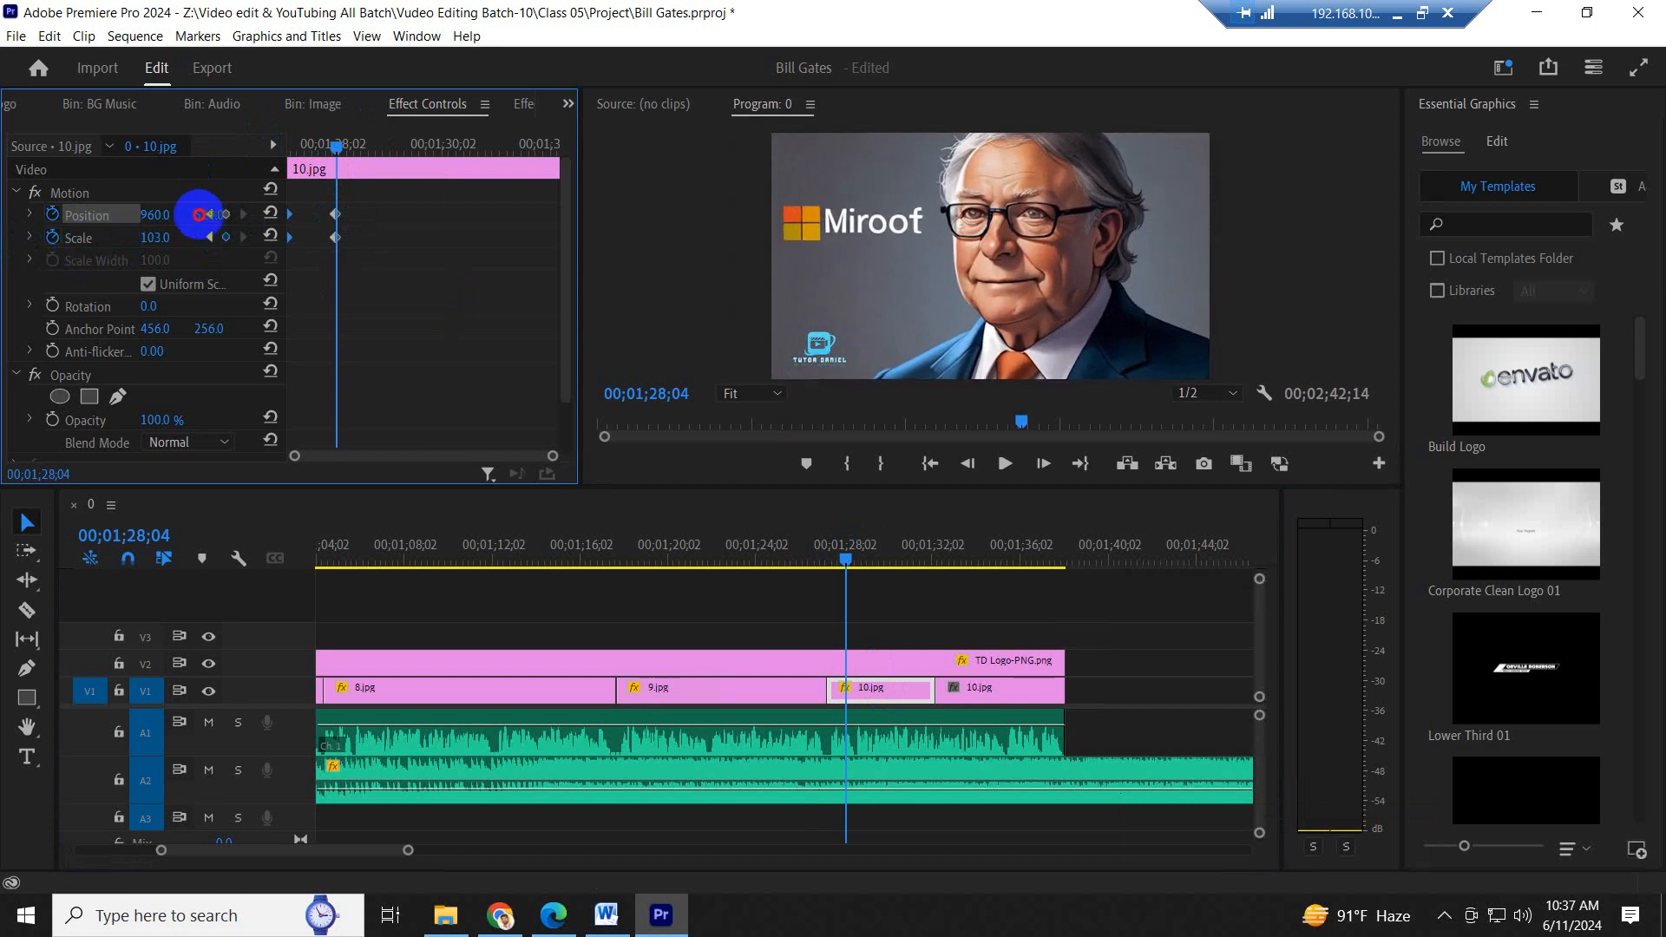
left_click_drag(363, 270, 744, 238)
key("ctrl+s")
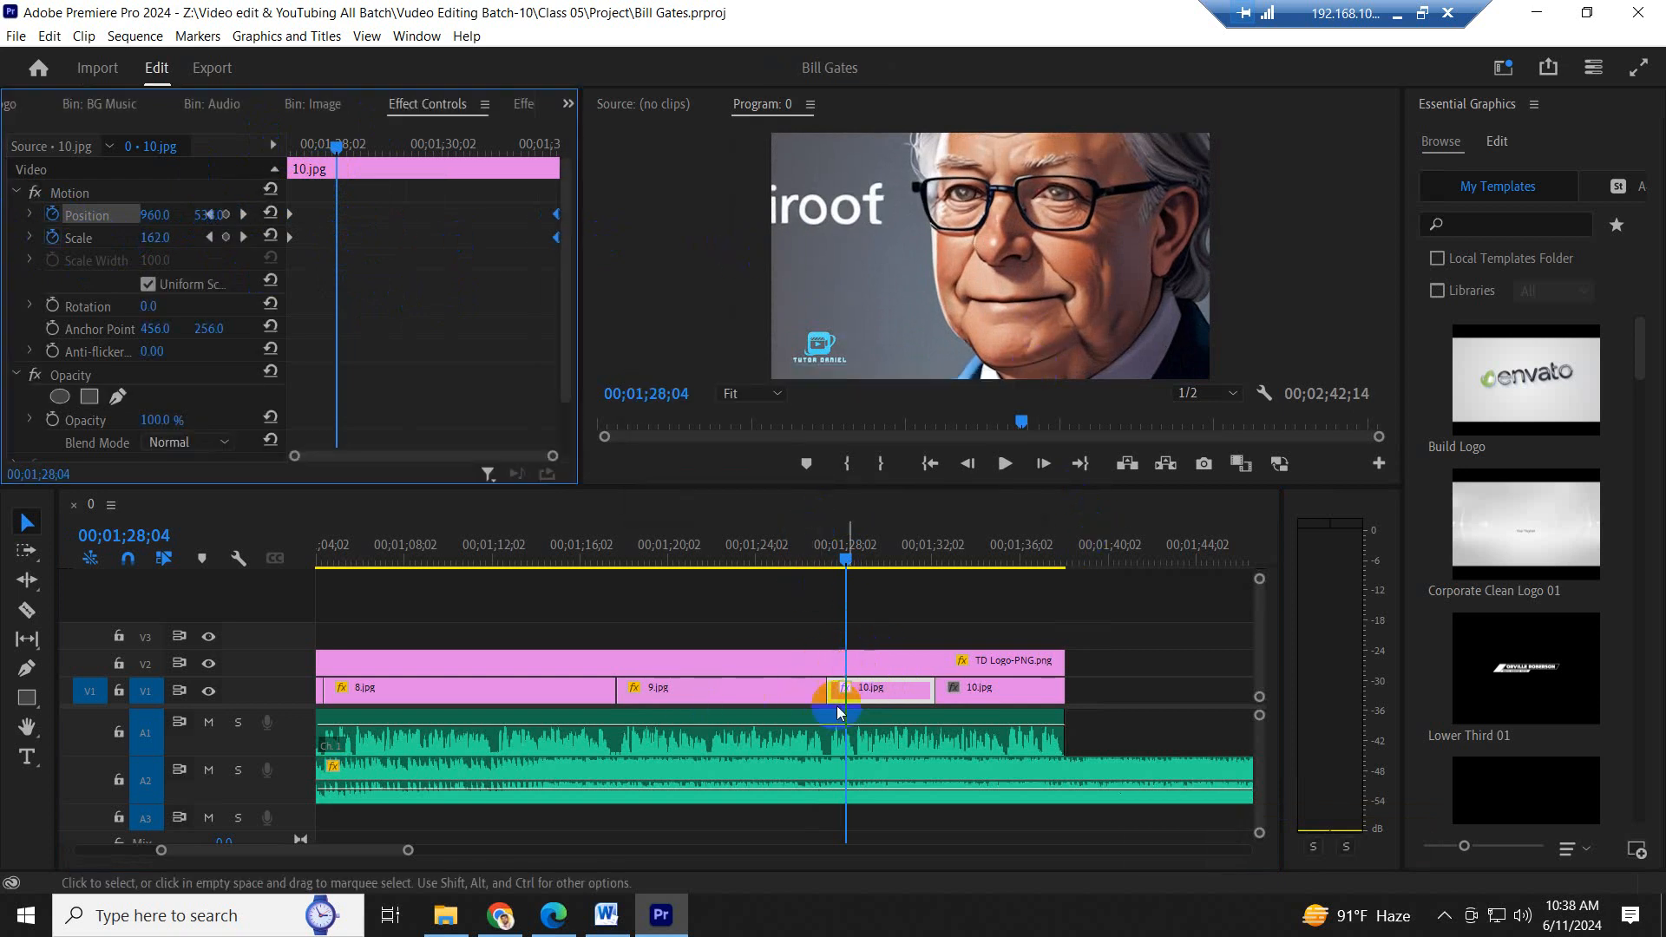
- Play the first 10.jpg clip's zoom-out into the second 10.jpg clip to check the transition between them
left_click_drag(911, 546, 977, 555)
left_click(514, 331)
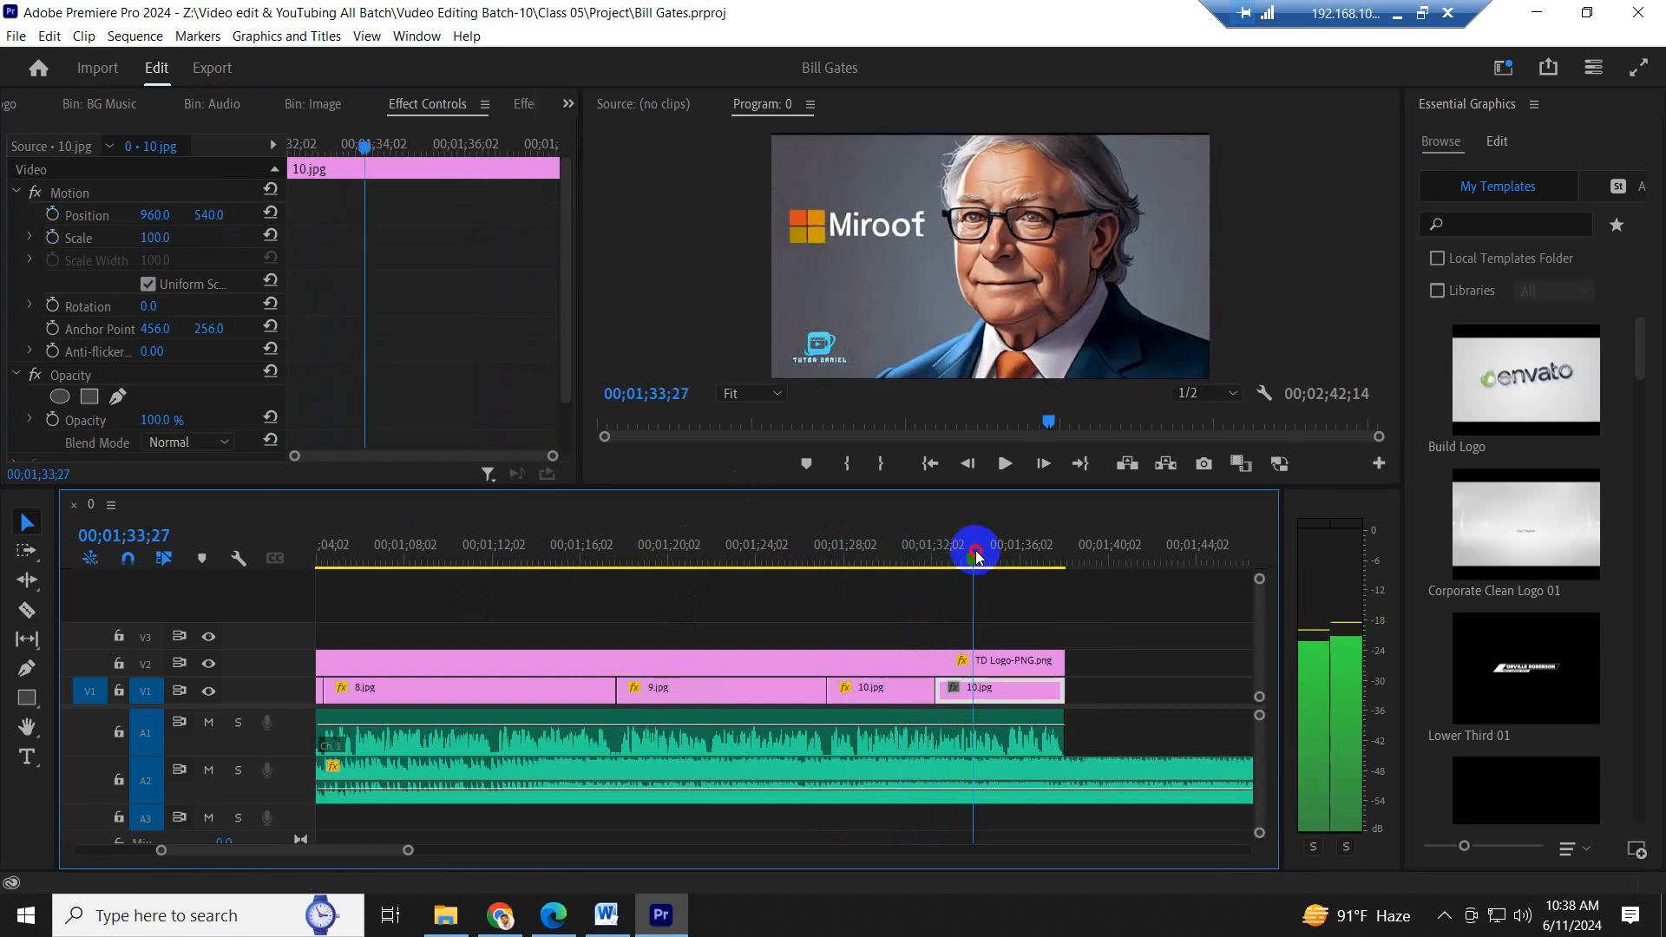
left_click(892, 542)
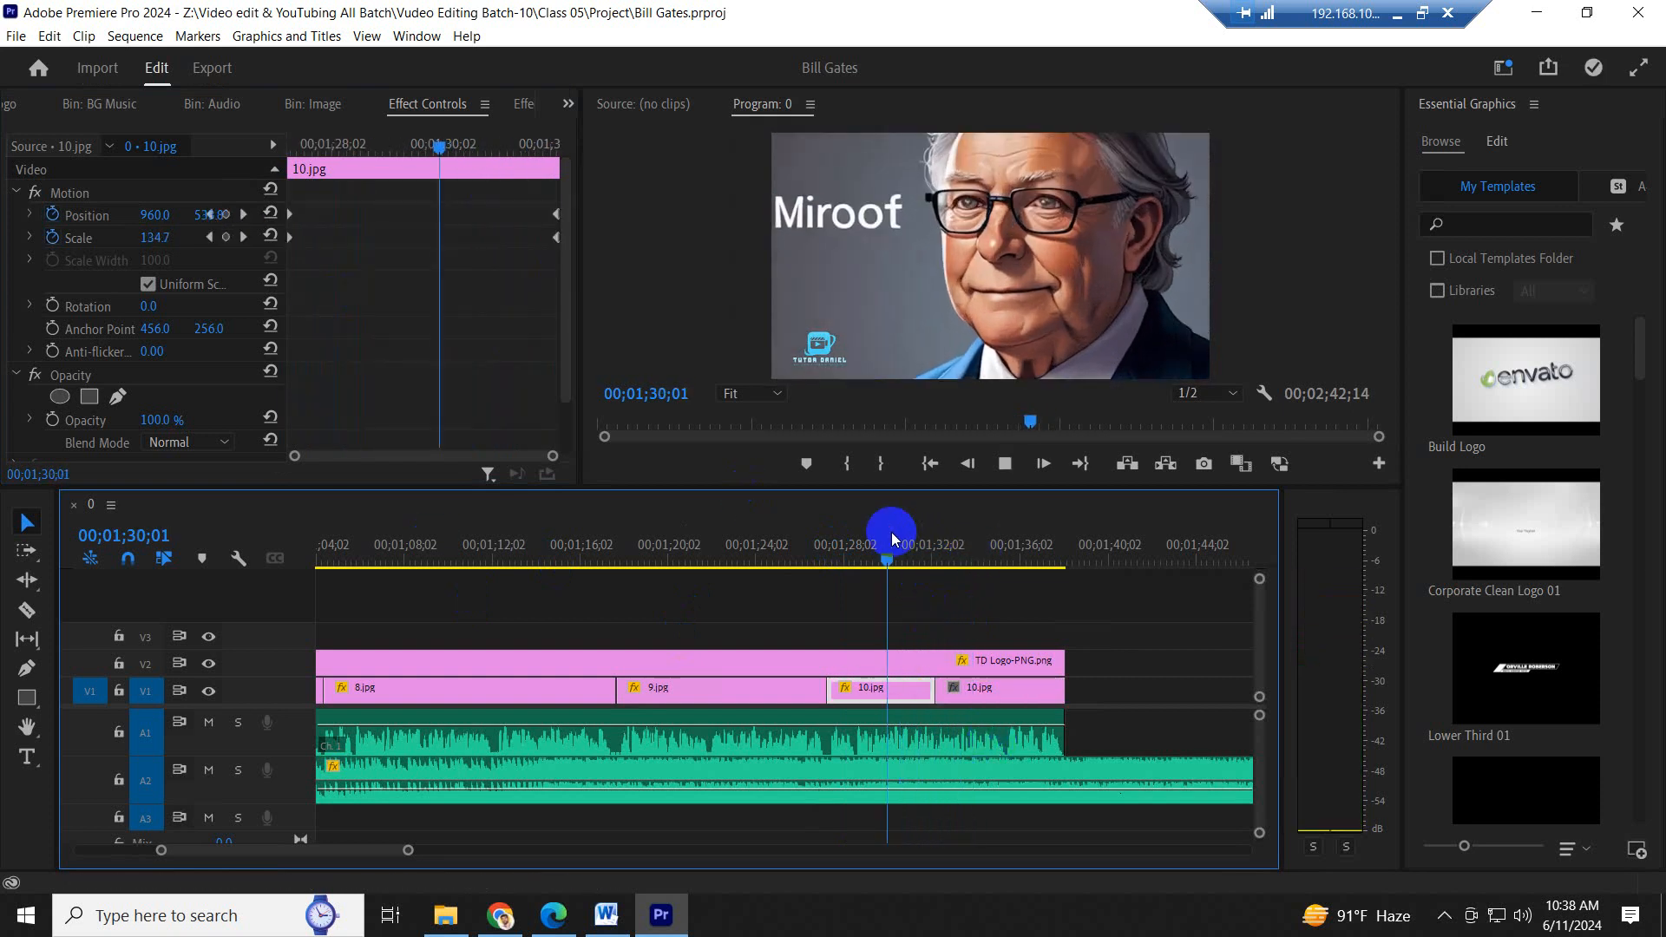
key("space")
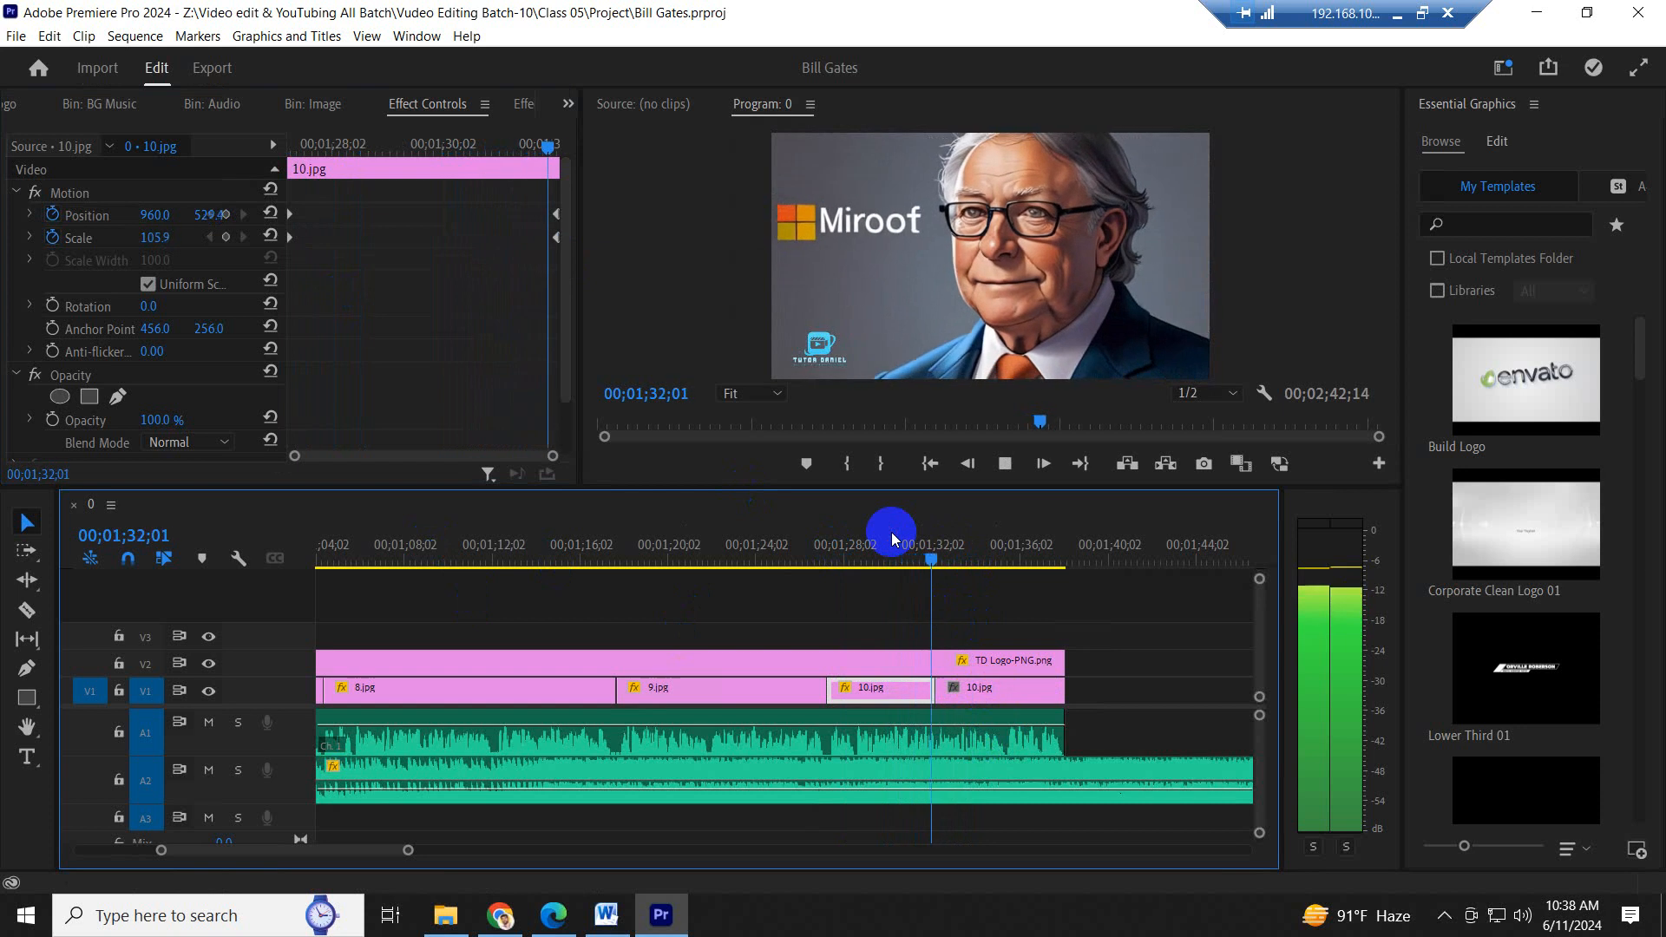
key("space")
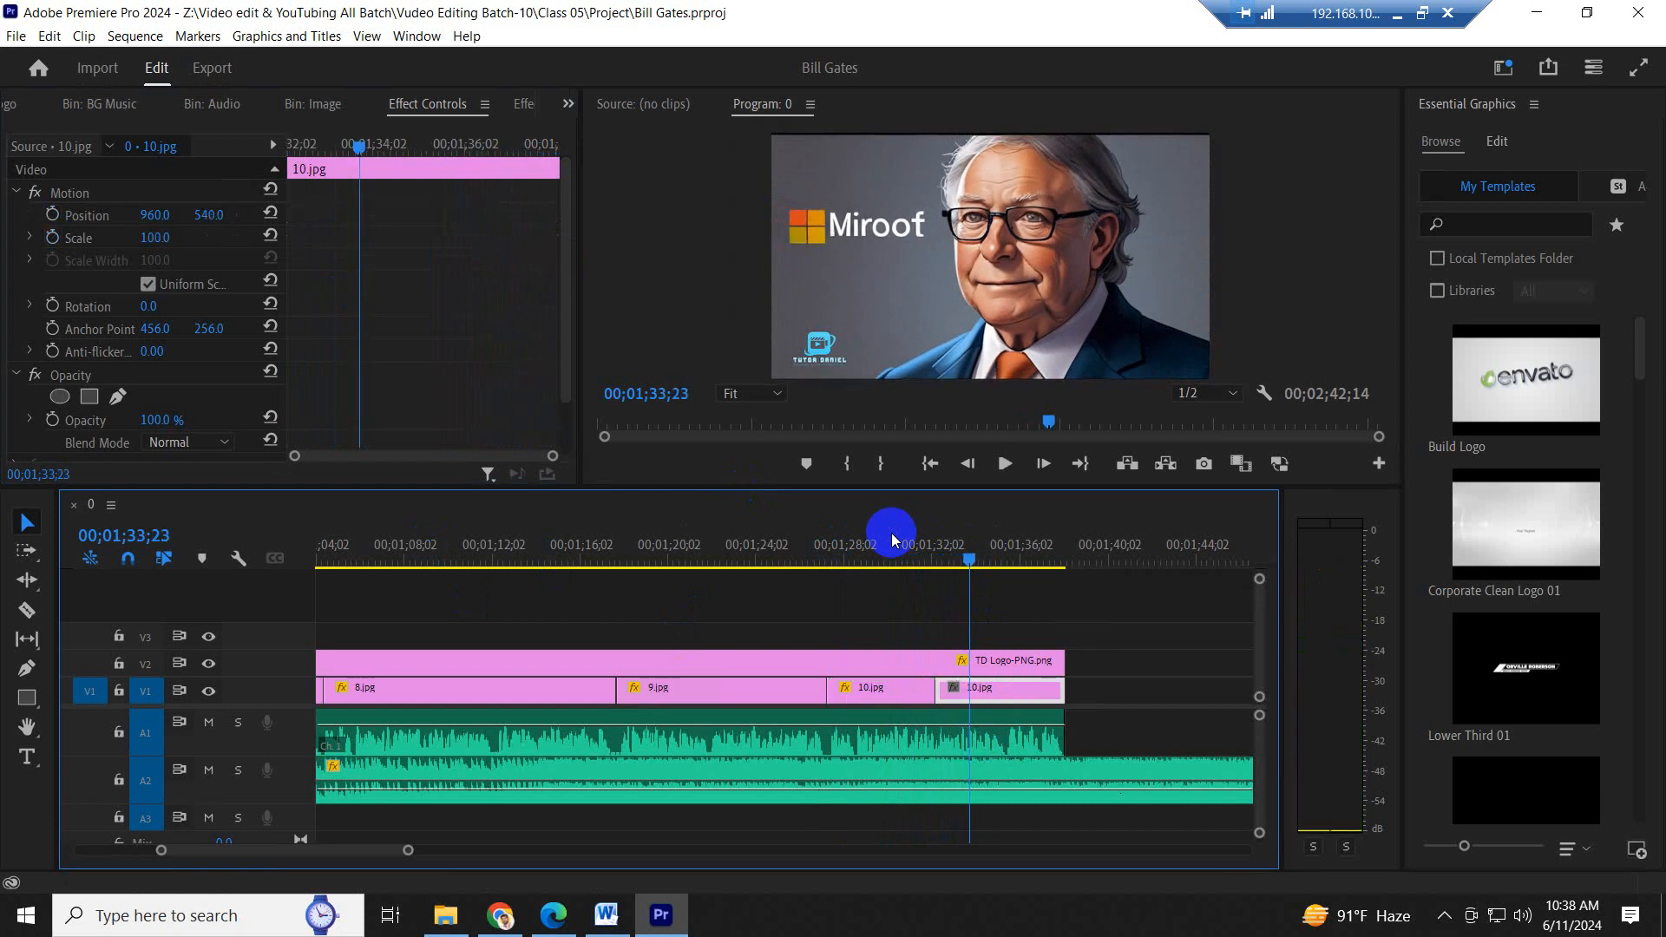
left_click(880, 556)
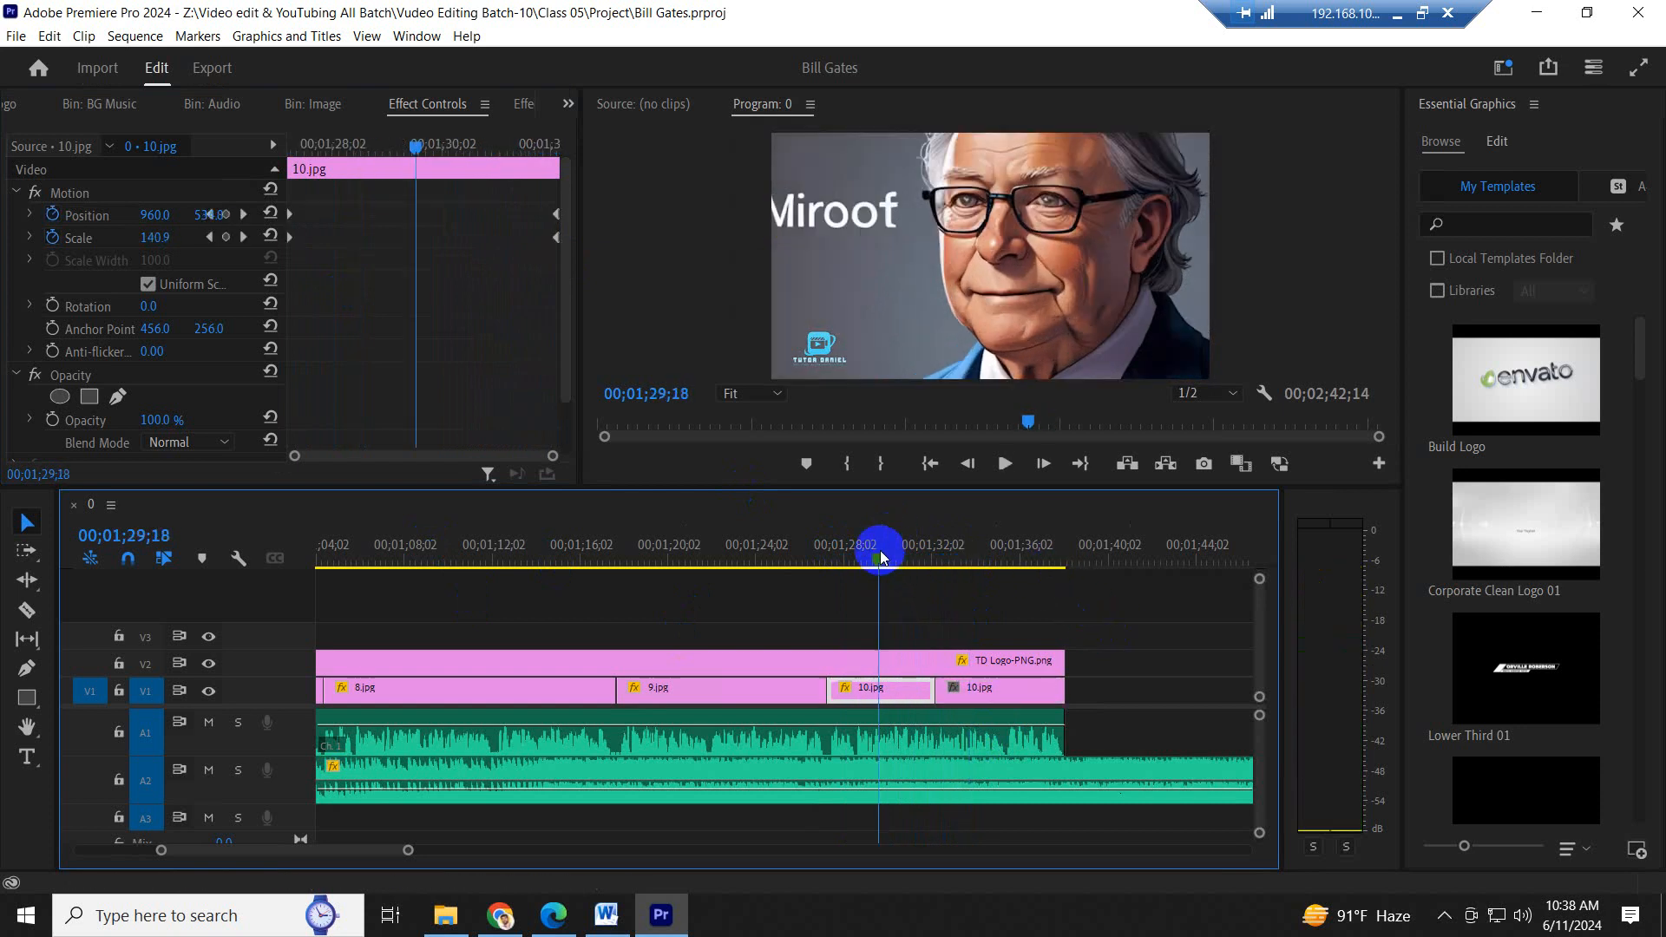
left_click_drag(880, 557, 1017, 556)
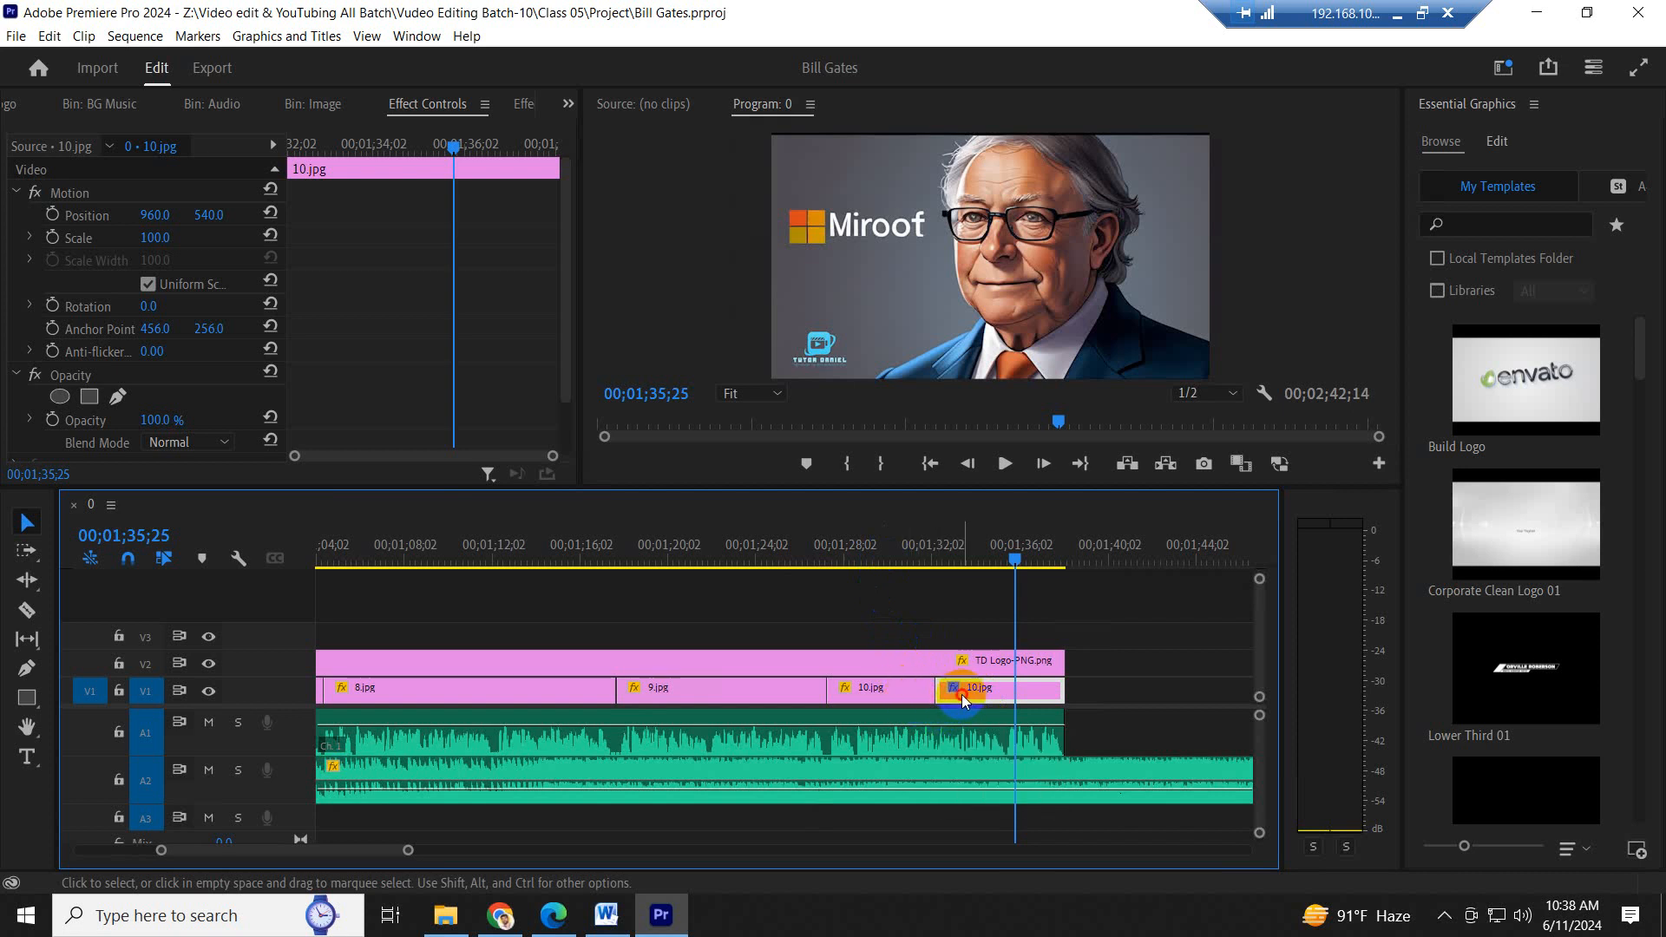
- Delete the second 10.jpg clip and extend the first one to fill the gap up to the logo track's end
key("Delete")
left_click_drag(937, 690, 1066, 690)
left_click(912, 689)
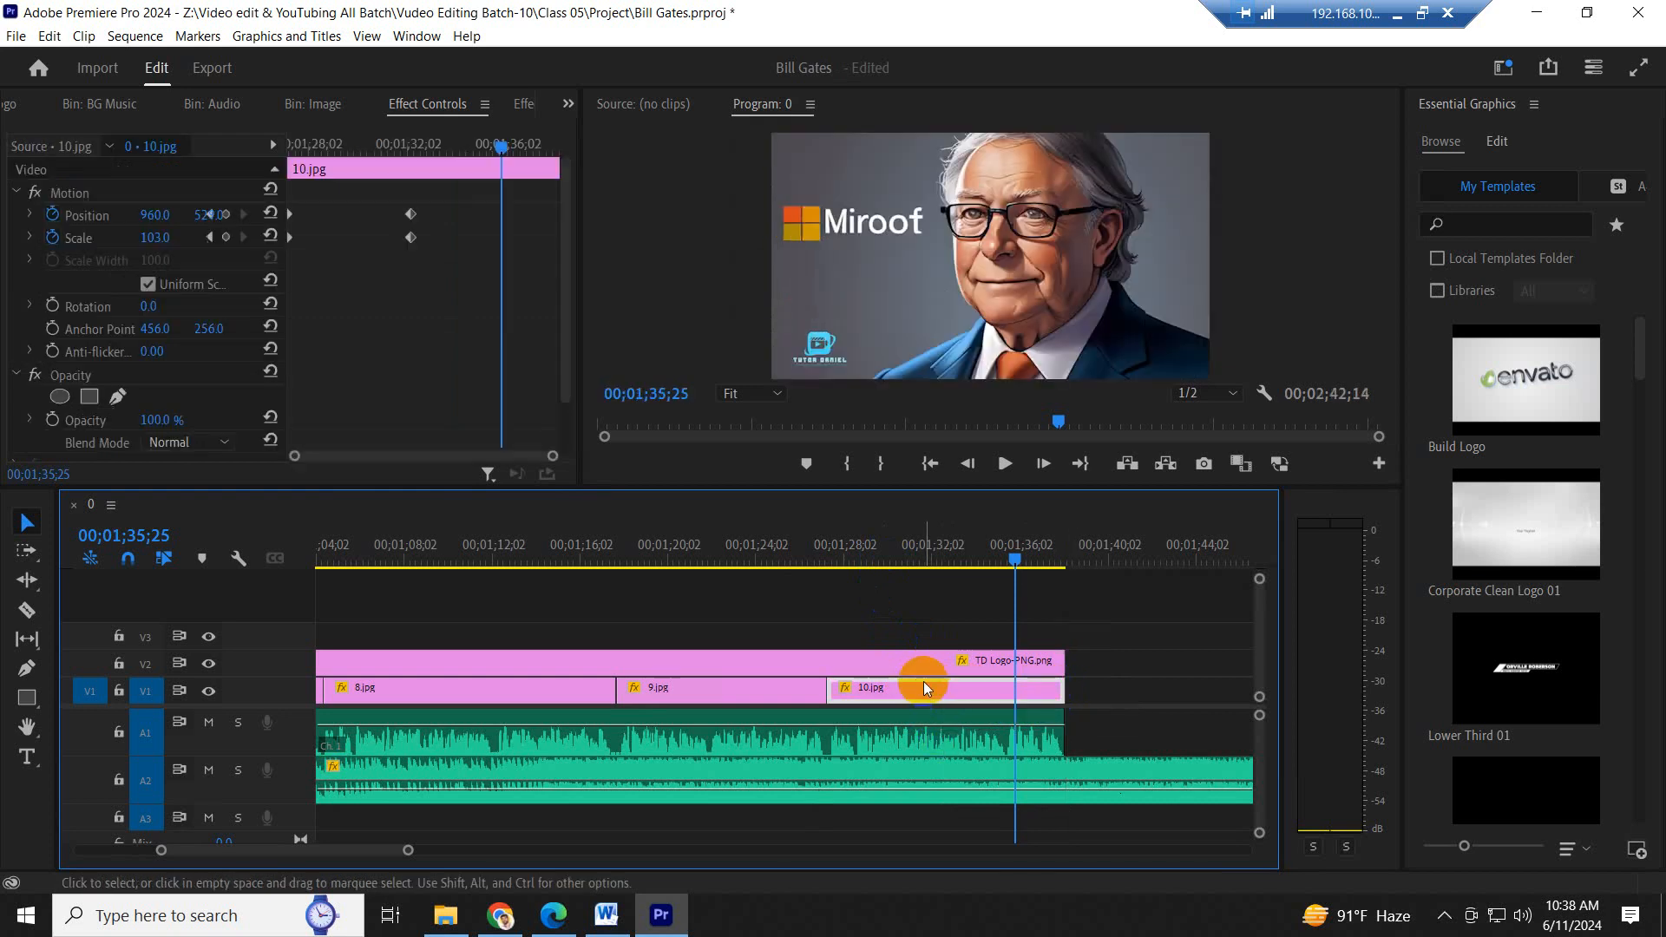
- Move 10.jpg's closing Scale and Position keyframes to its new end, save the project, and play from 9.jpg to check
left_click(380, 201)
left_click_drag(380, 200, 656, 280)
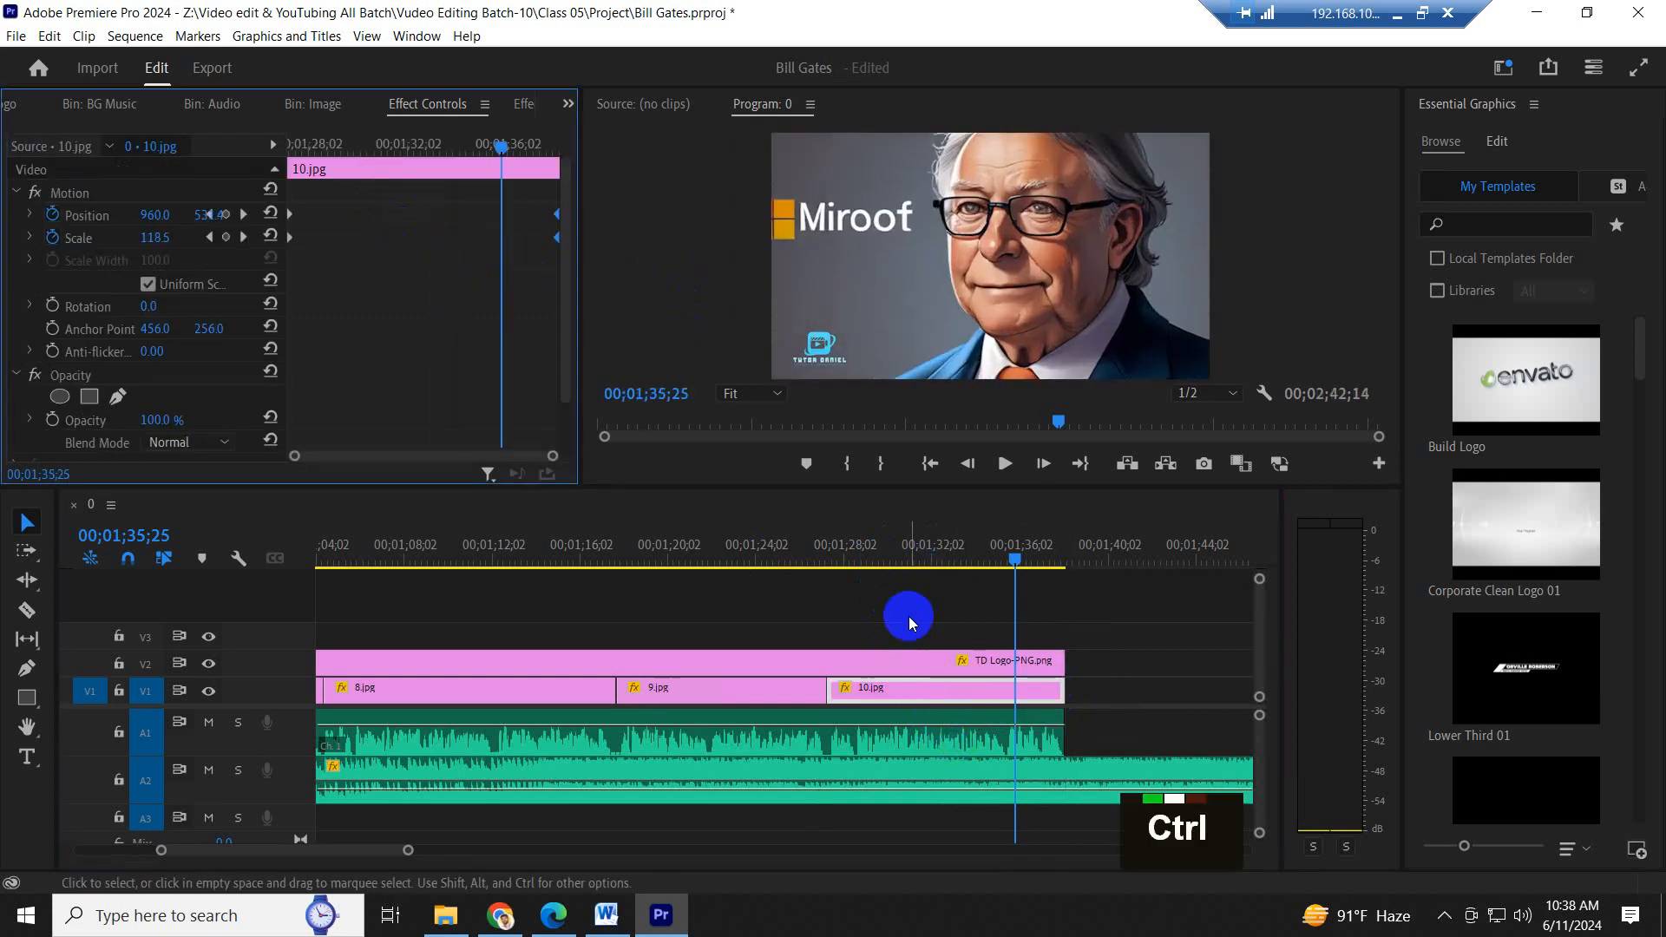
key("ctrl+s")
left_click(761, 555)
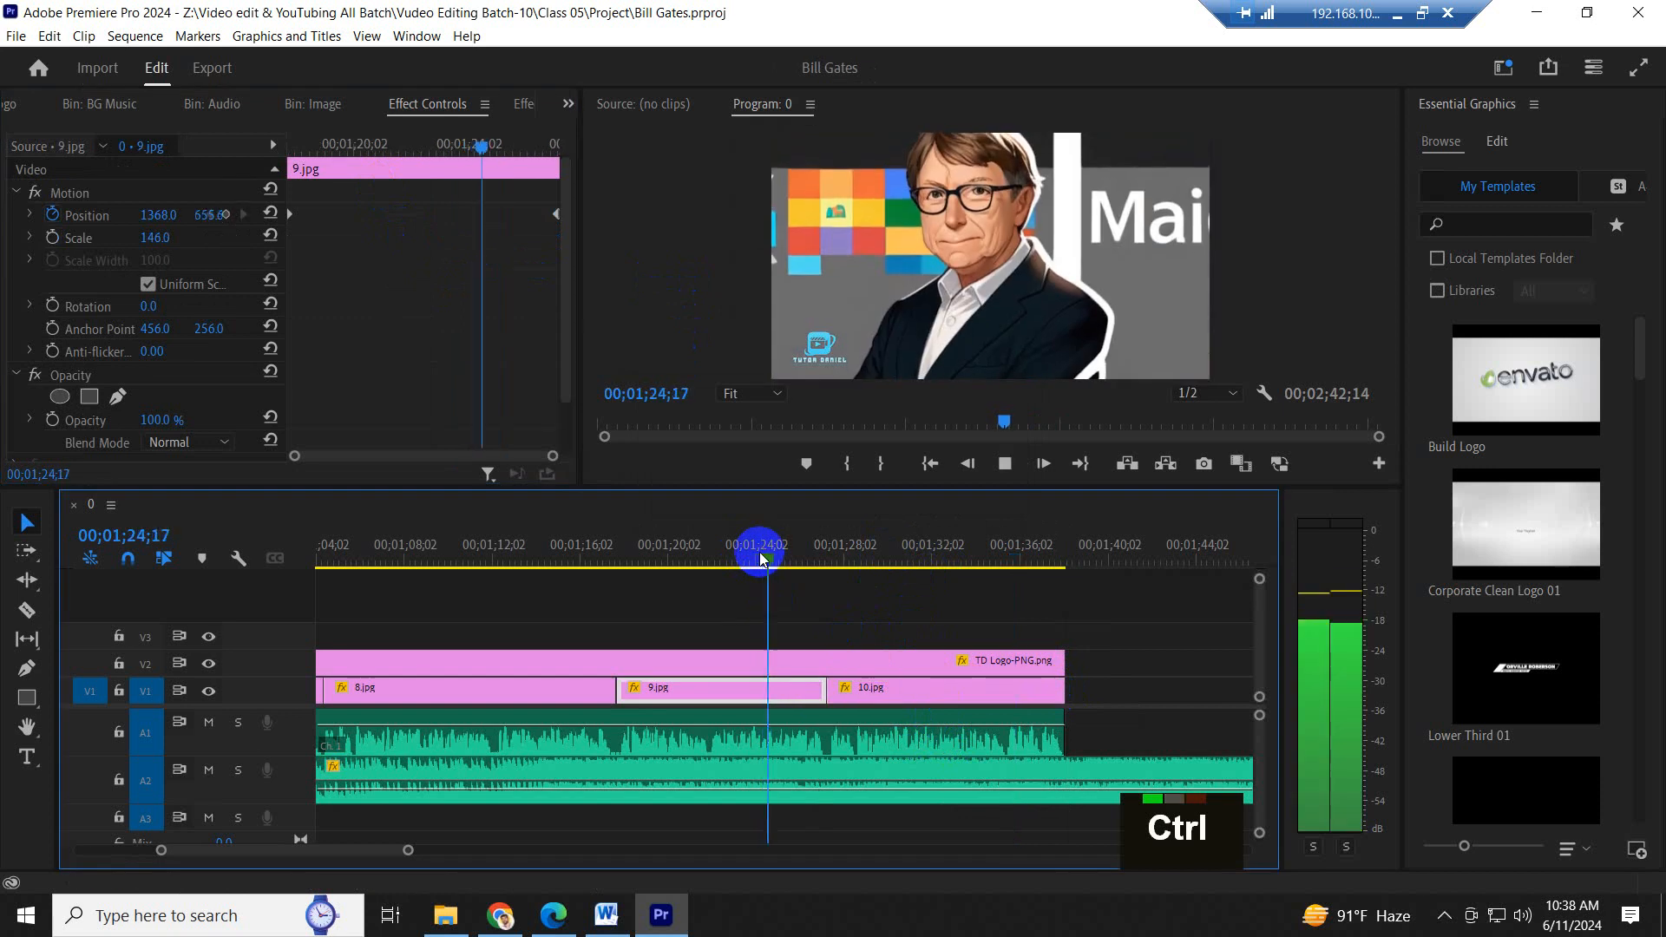
key("minus")
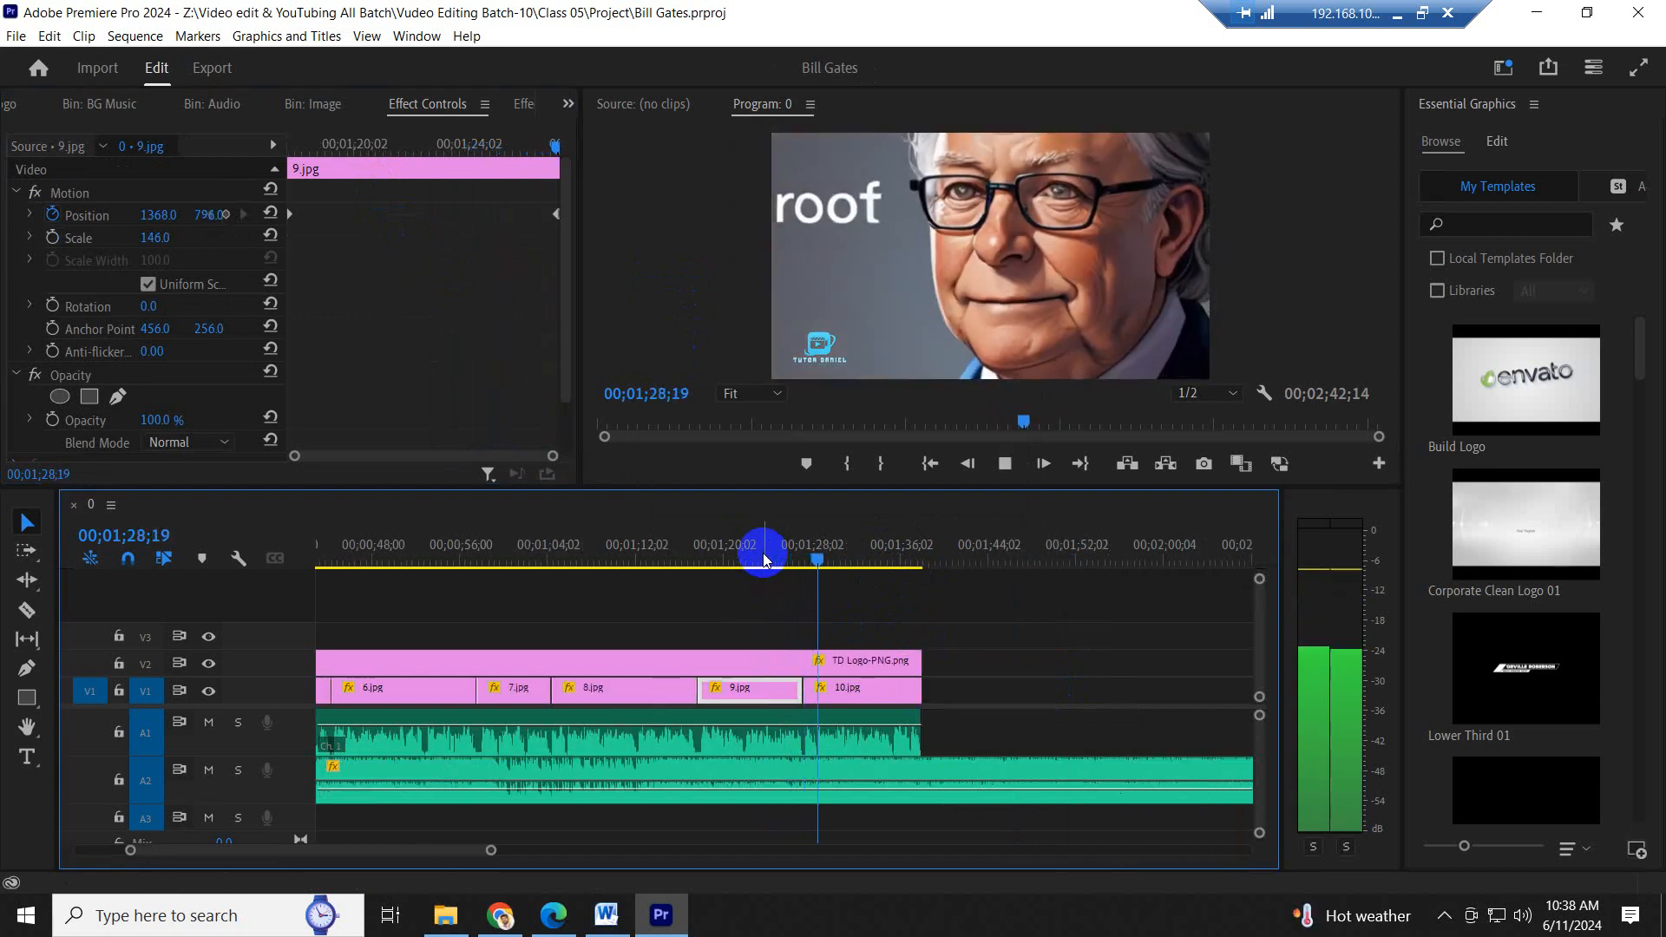
- Apply Ease In temporal interpolation to the start and end keyframes of 10.jpg's Scale and Position
left_click(881, 691)
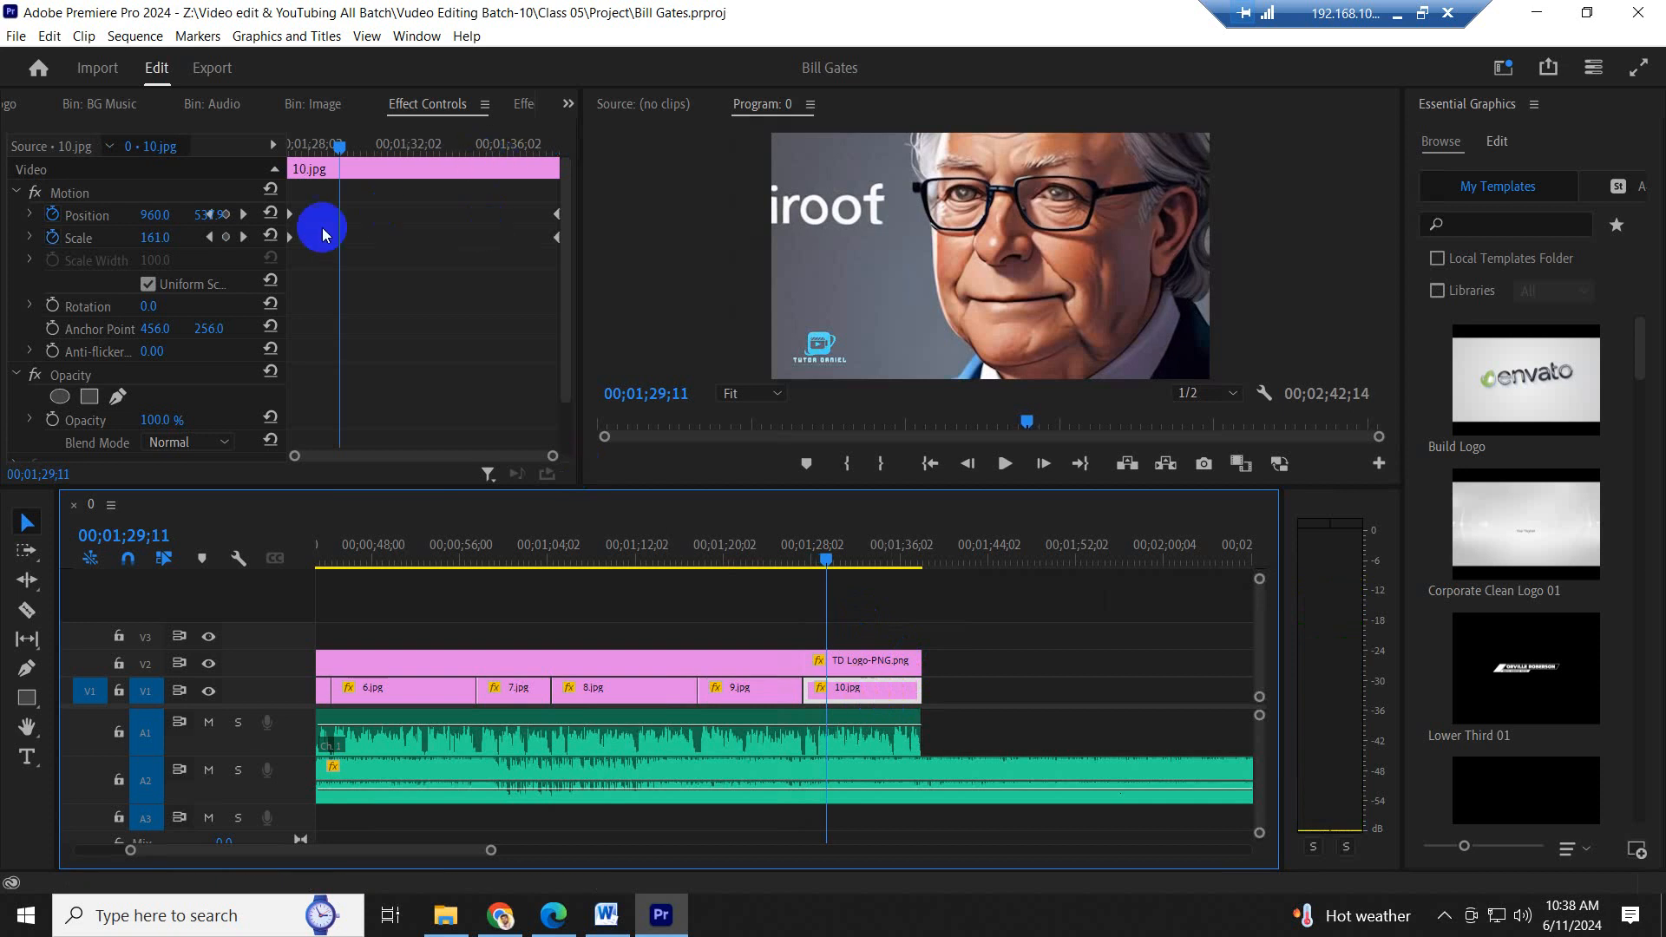
left_click(489, 221)
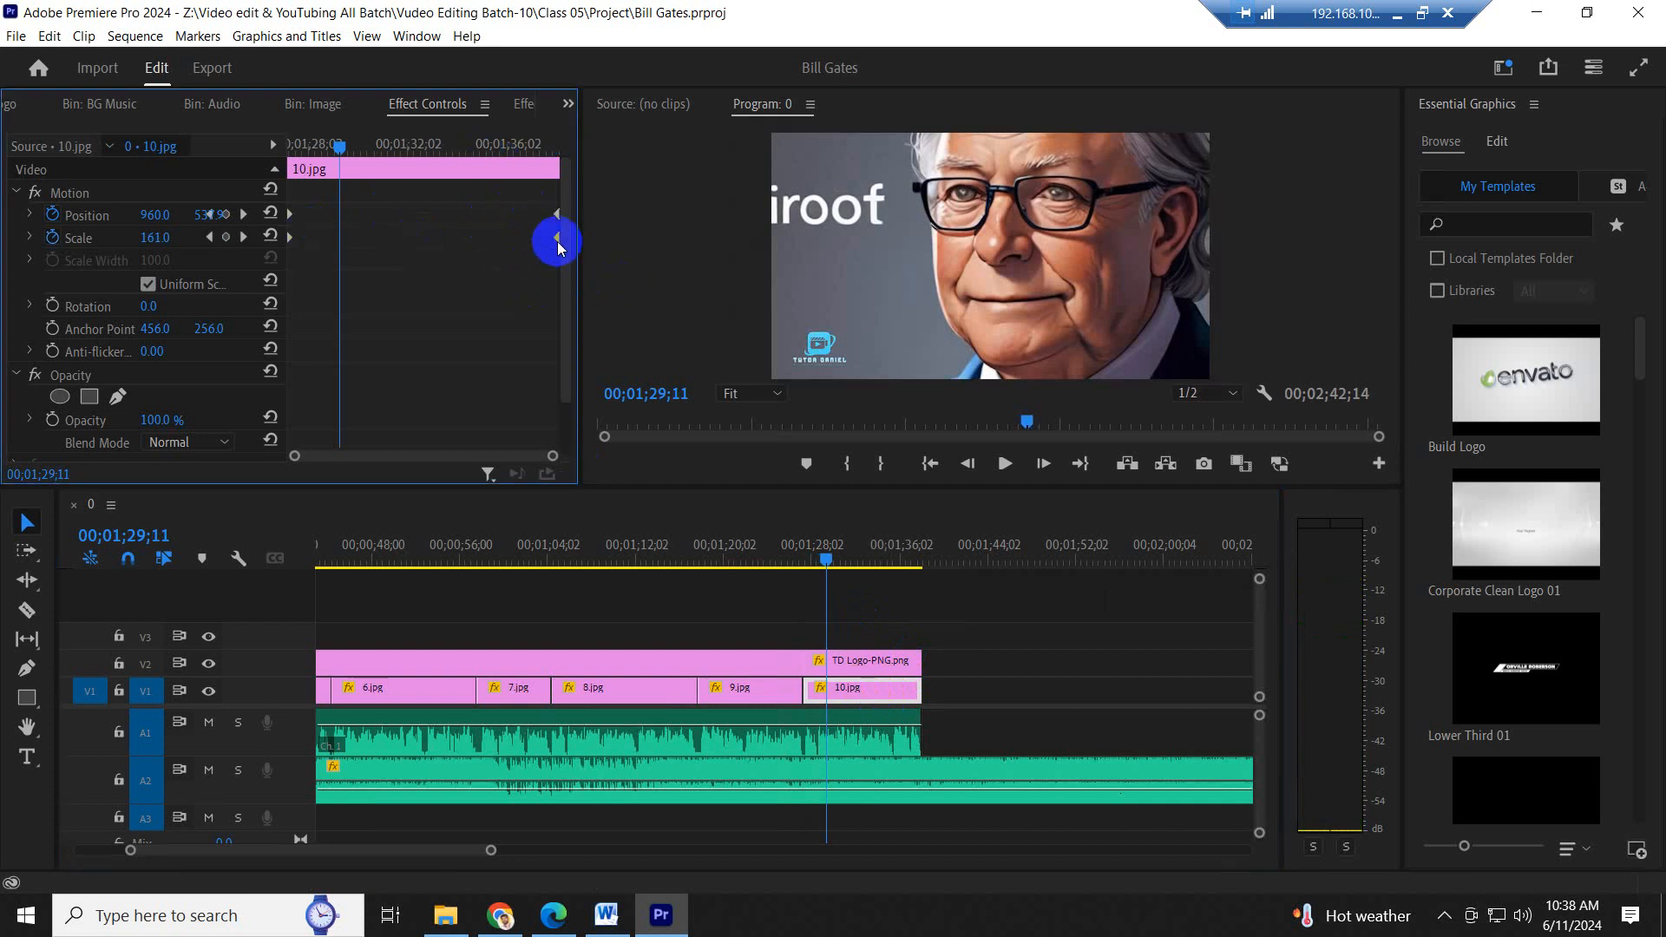
left_click(556, 214, "shift")
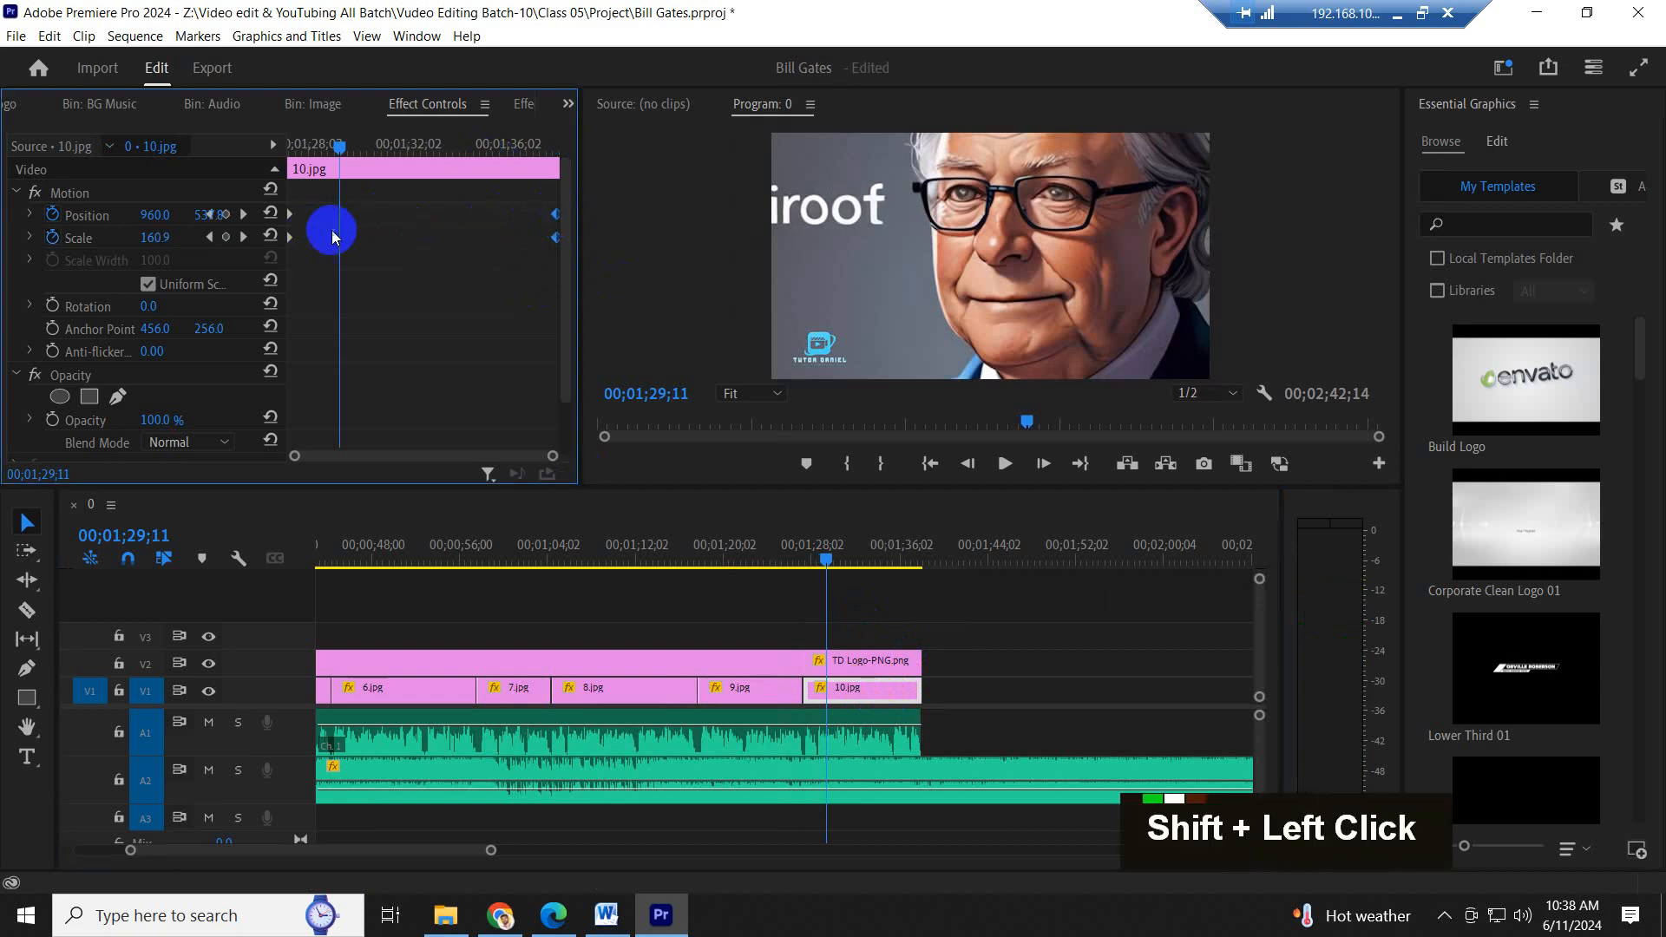
left_click(293, 237, "shift")
left_click(294, 214, "shift")
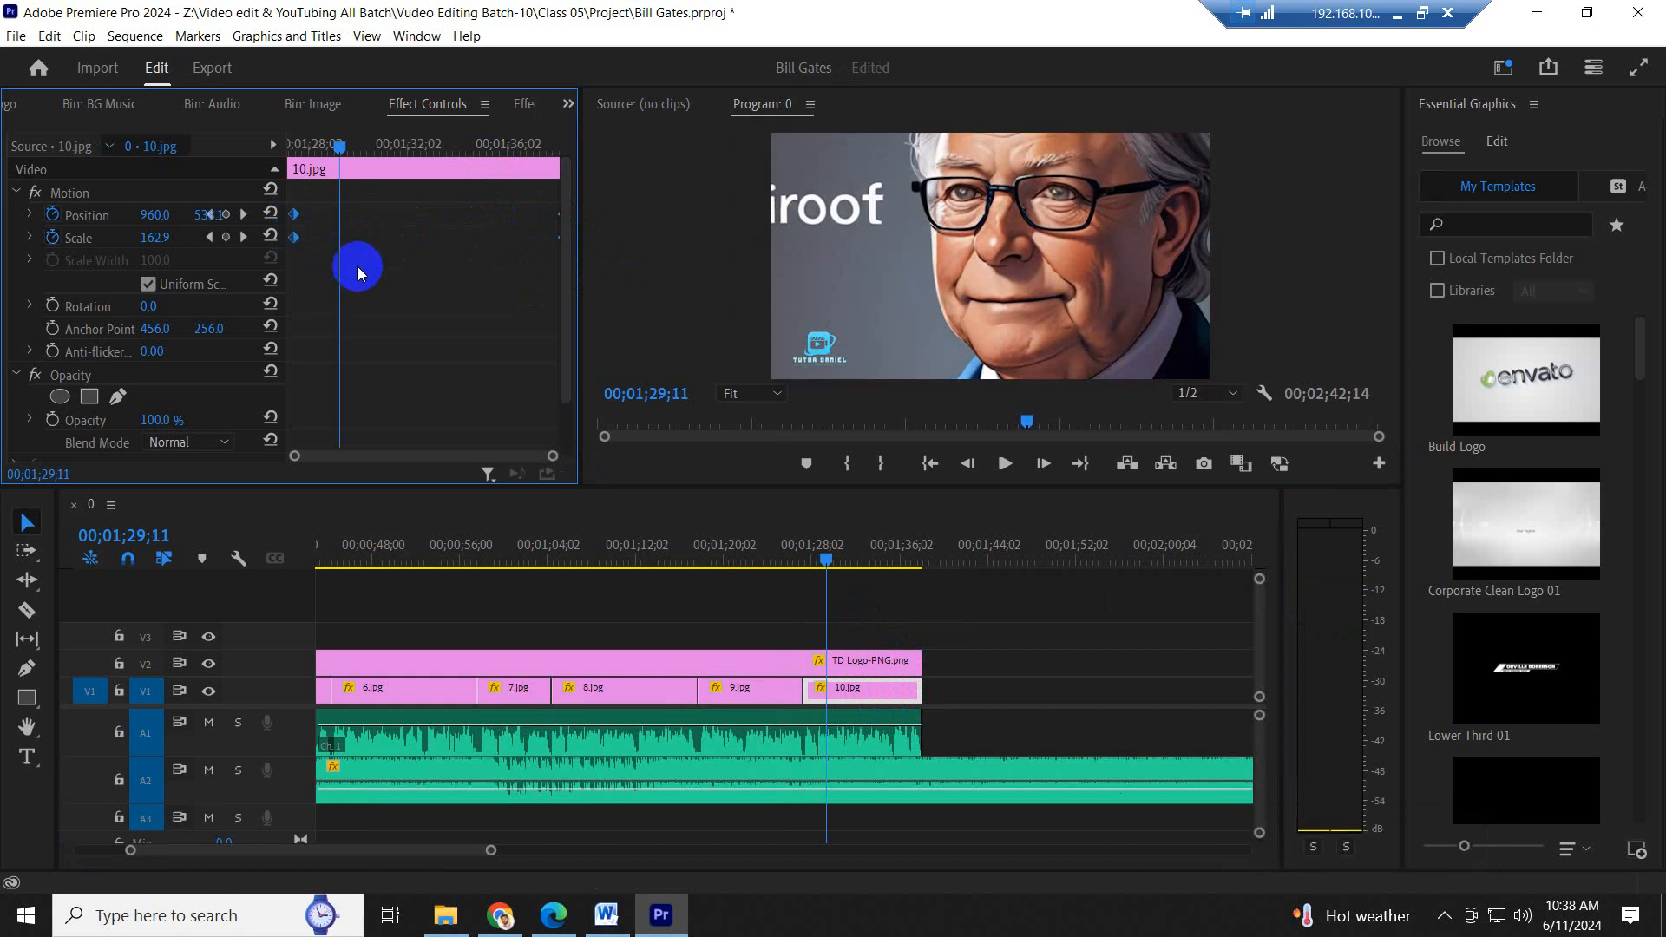
key("ctrl+z")
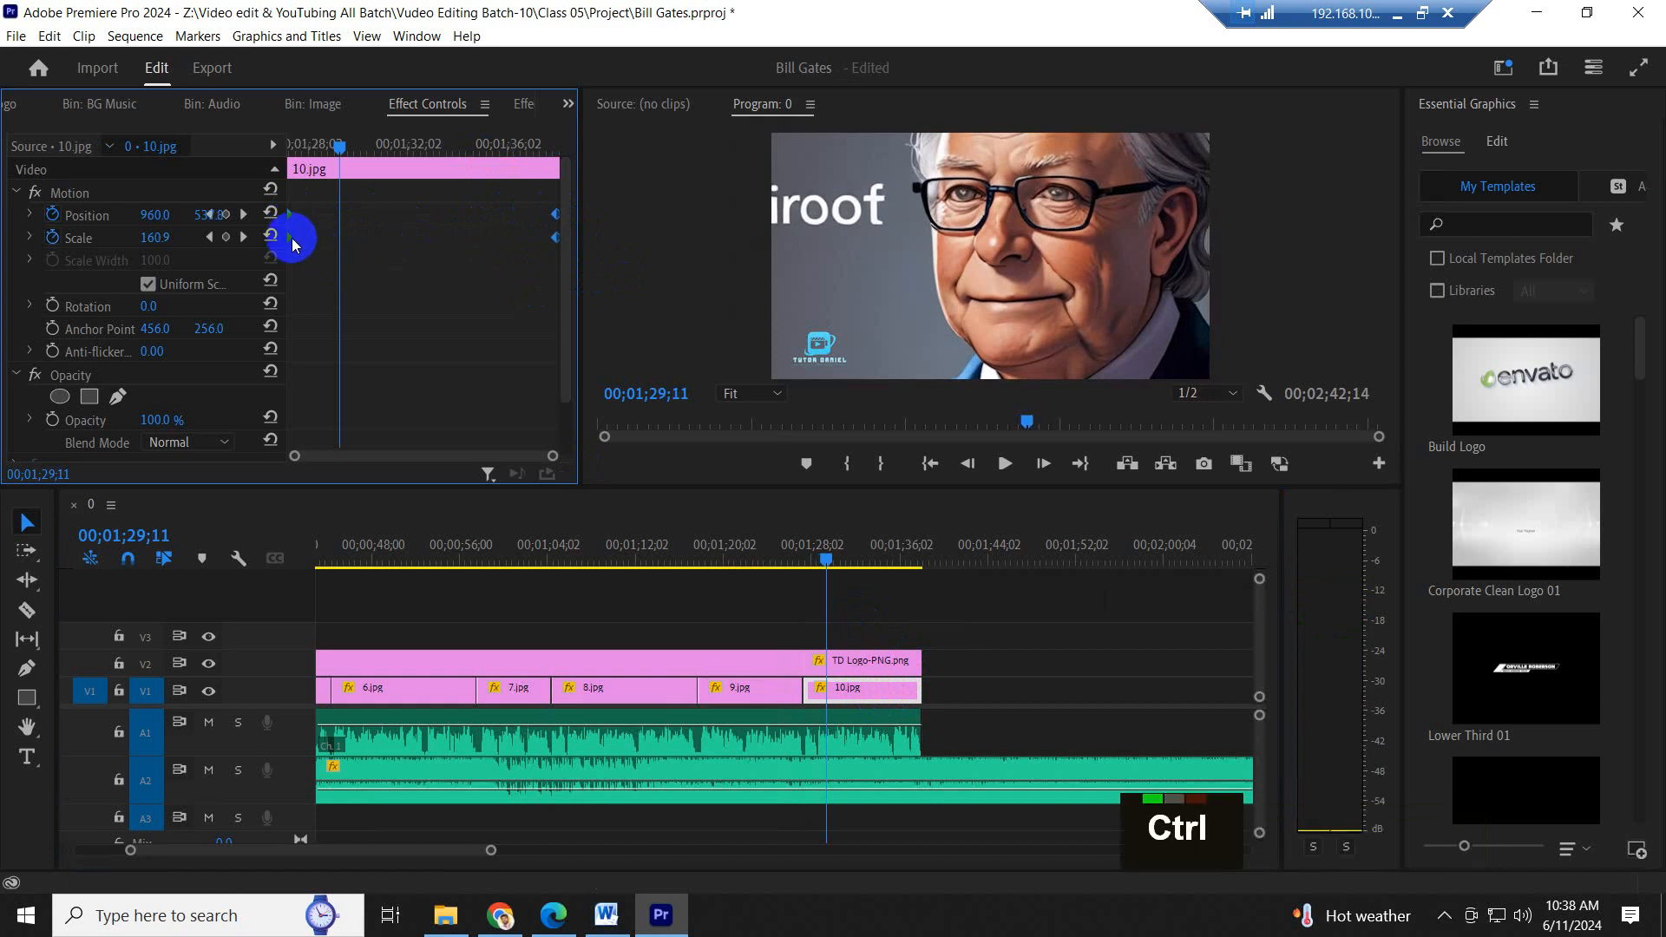
right_click(291, 237)
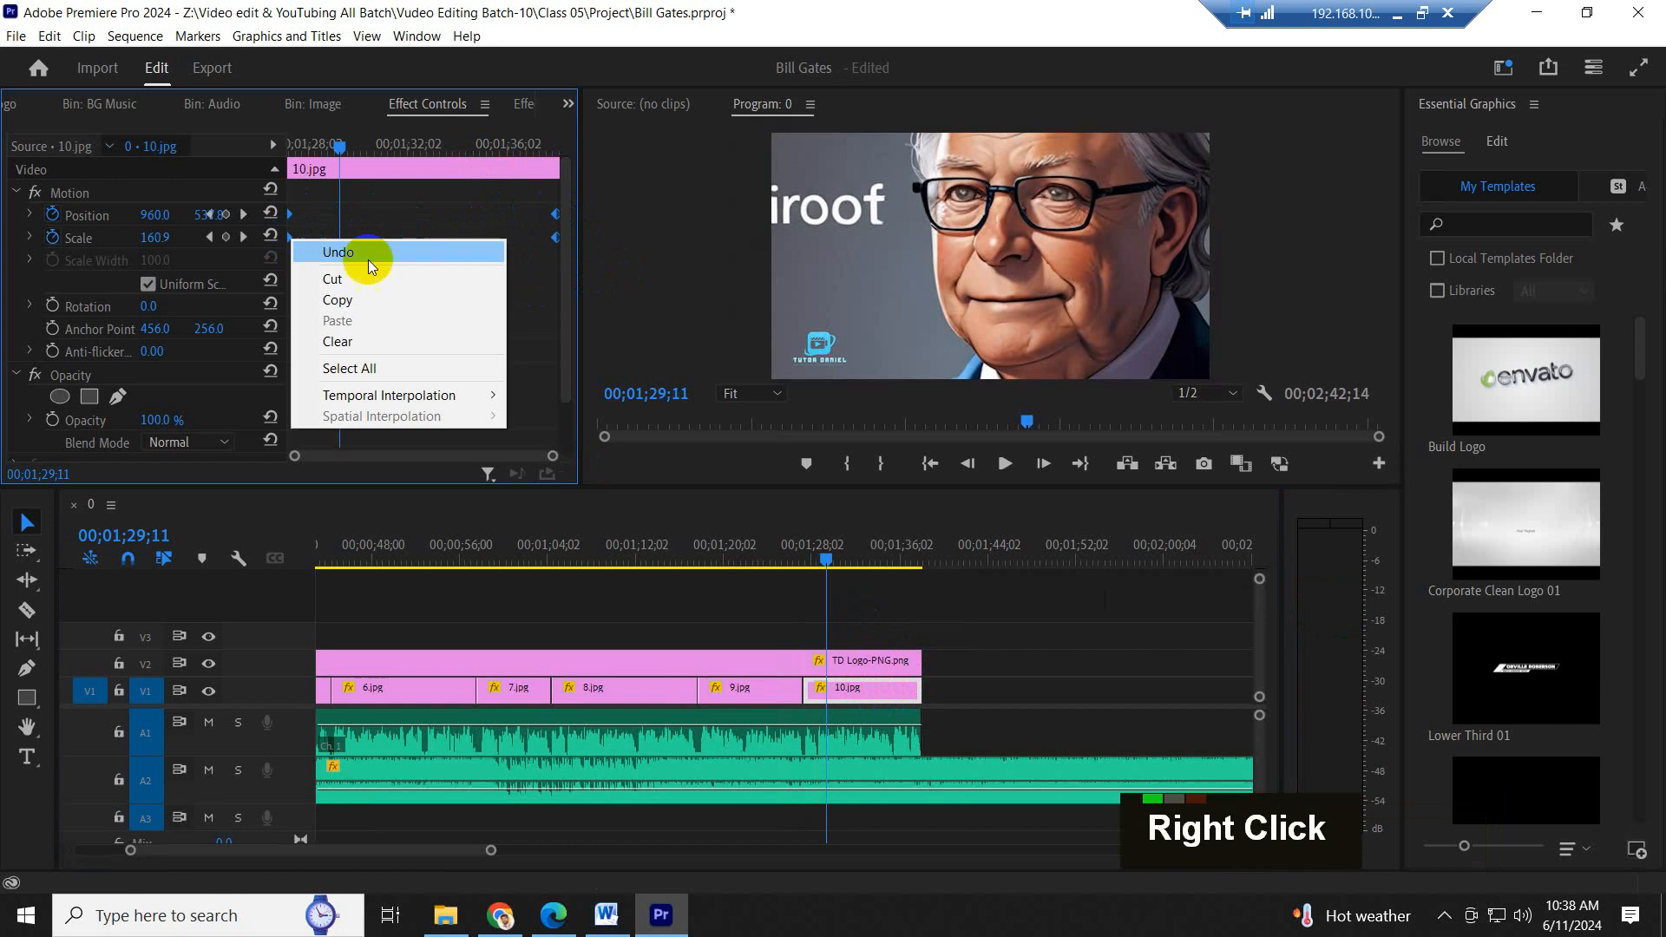
mouse_move(404, 392)
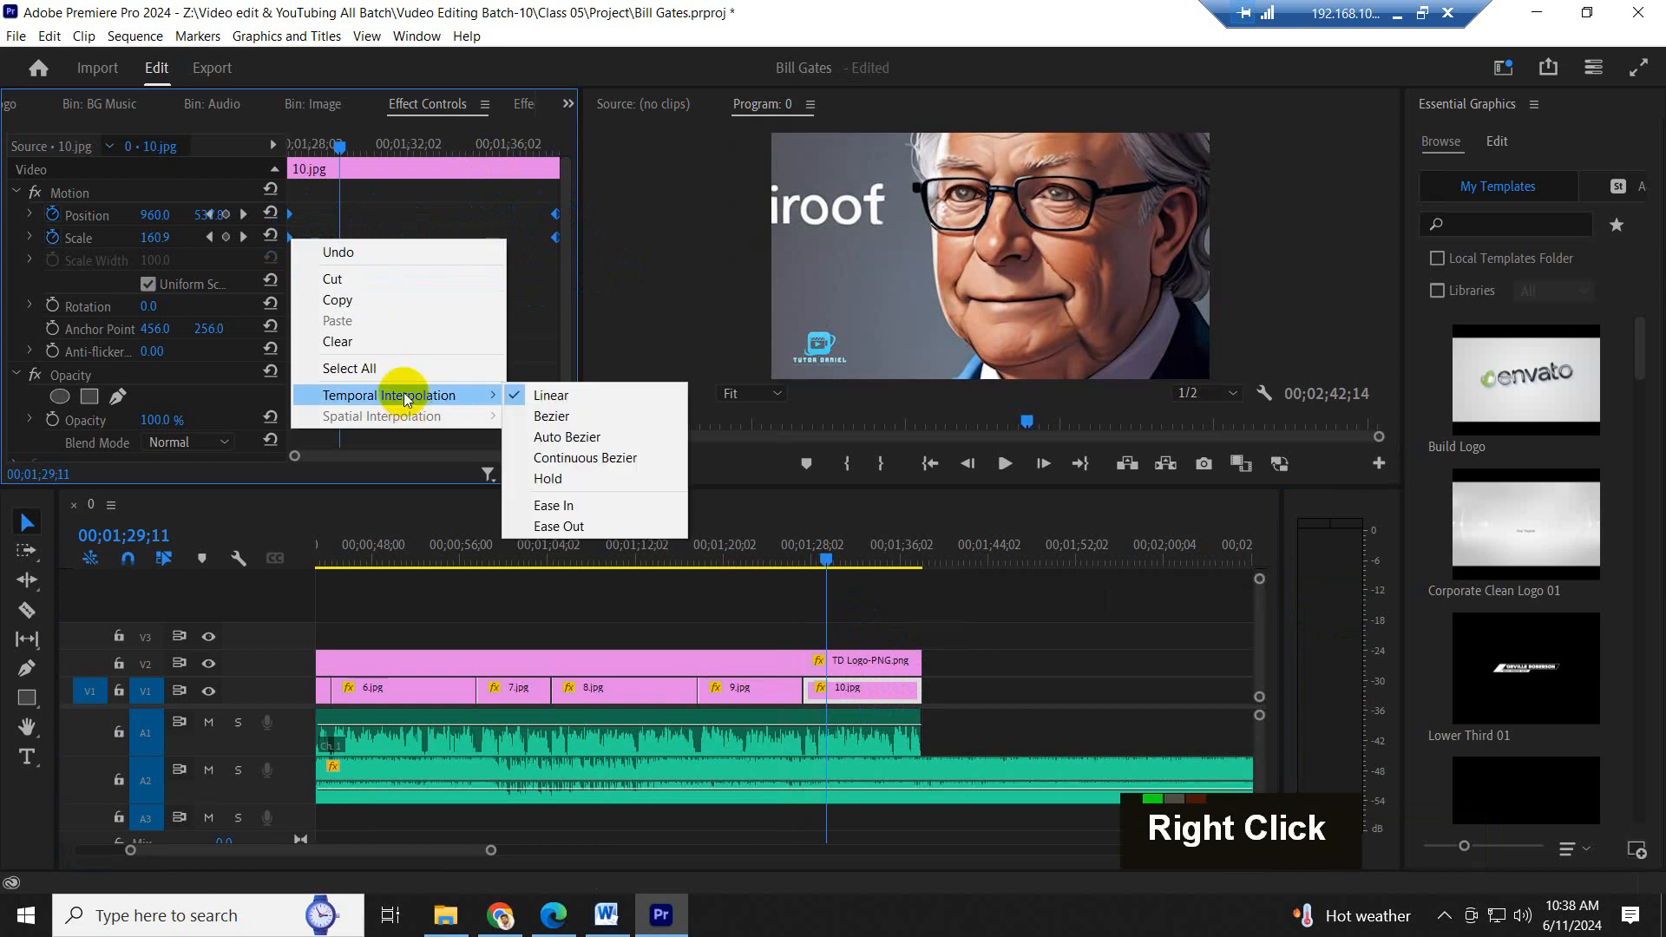
left_click(580, 507)
- Play 10.jpg from its start to check the eased zoom-out
left_click(292, 143)
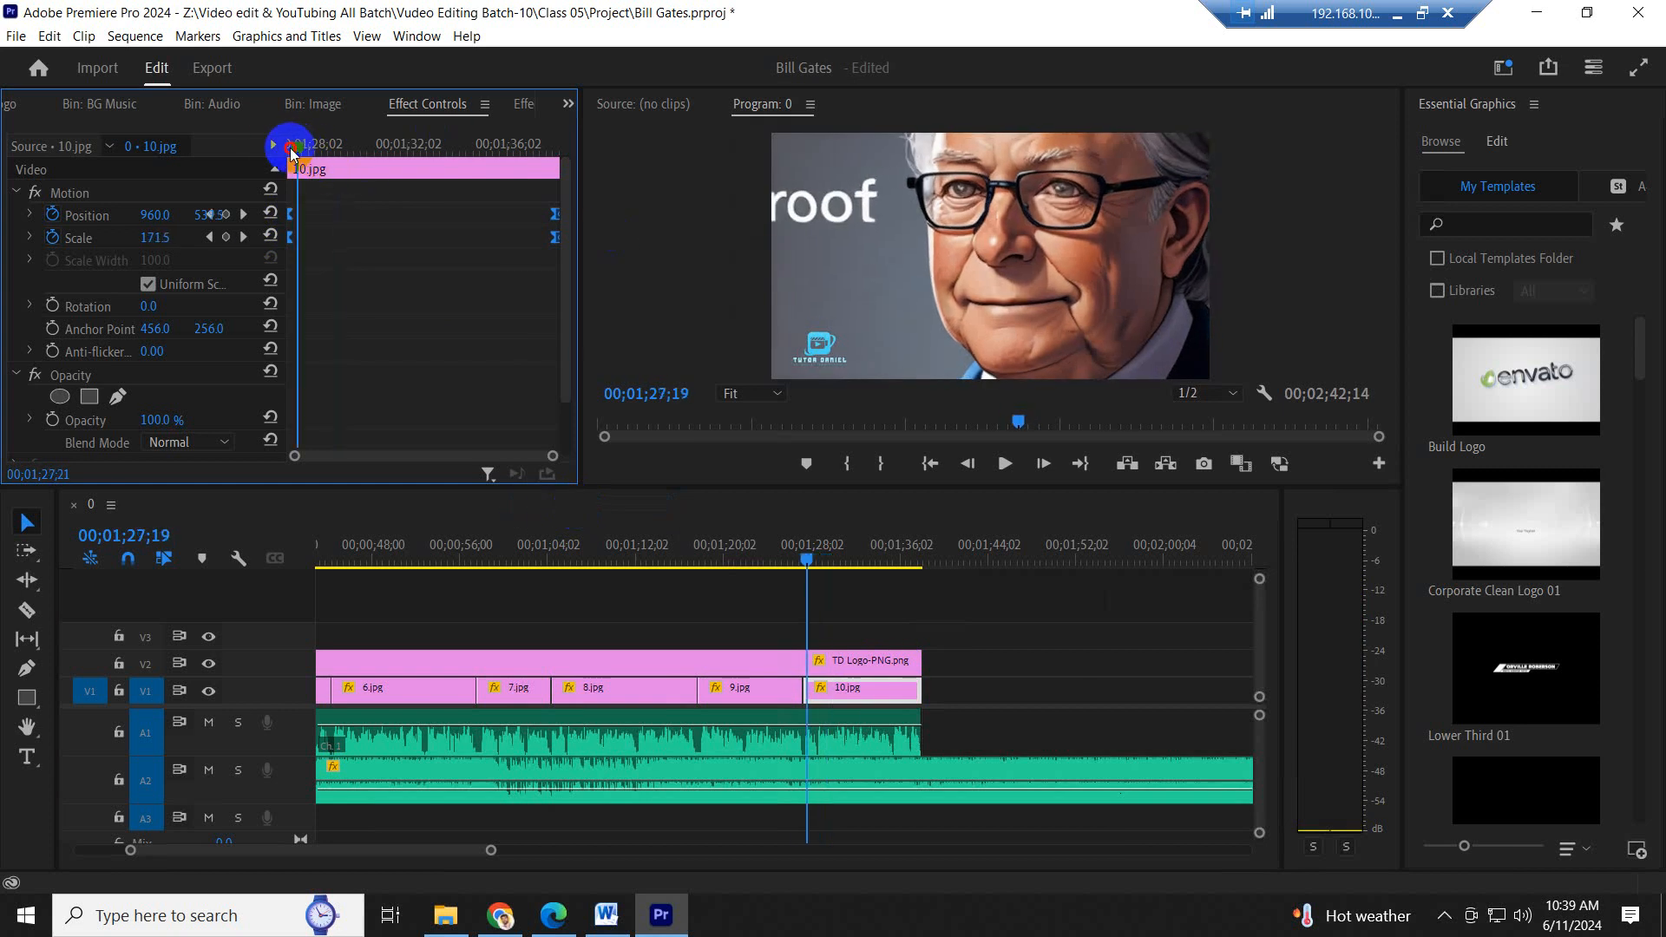
key("space")
left_click(792, 687)
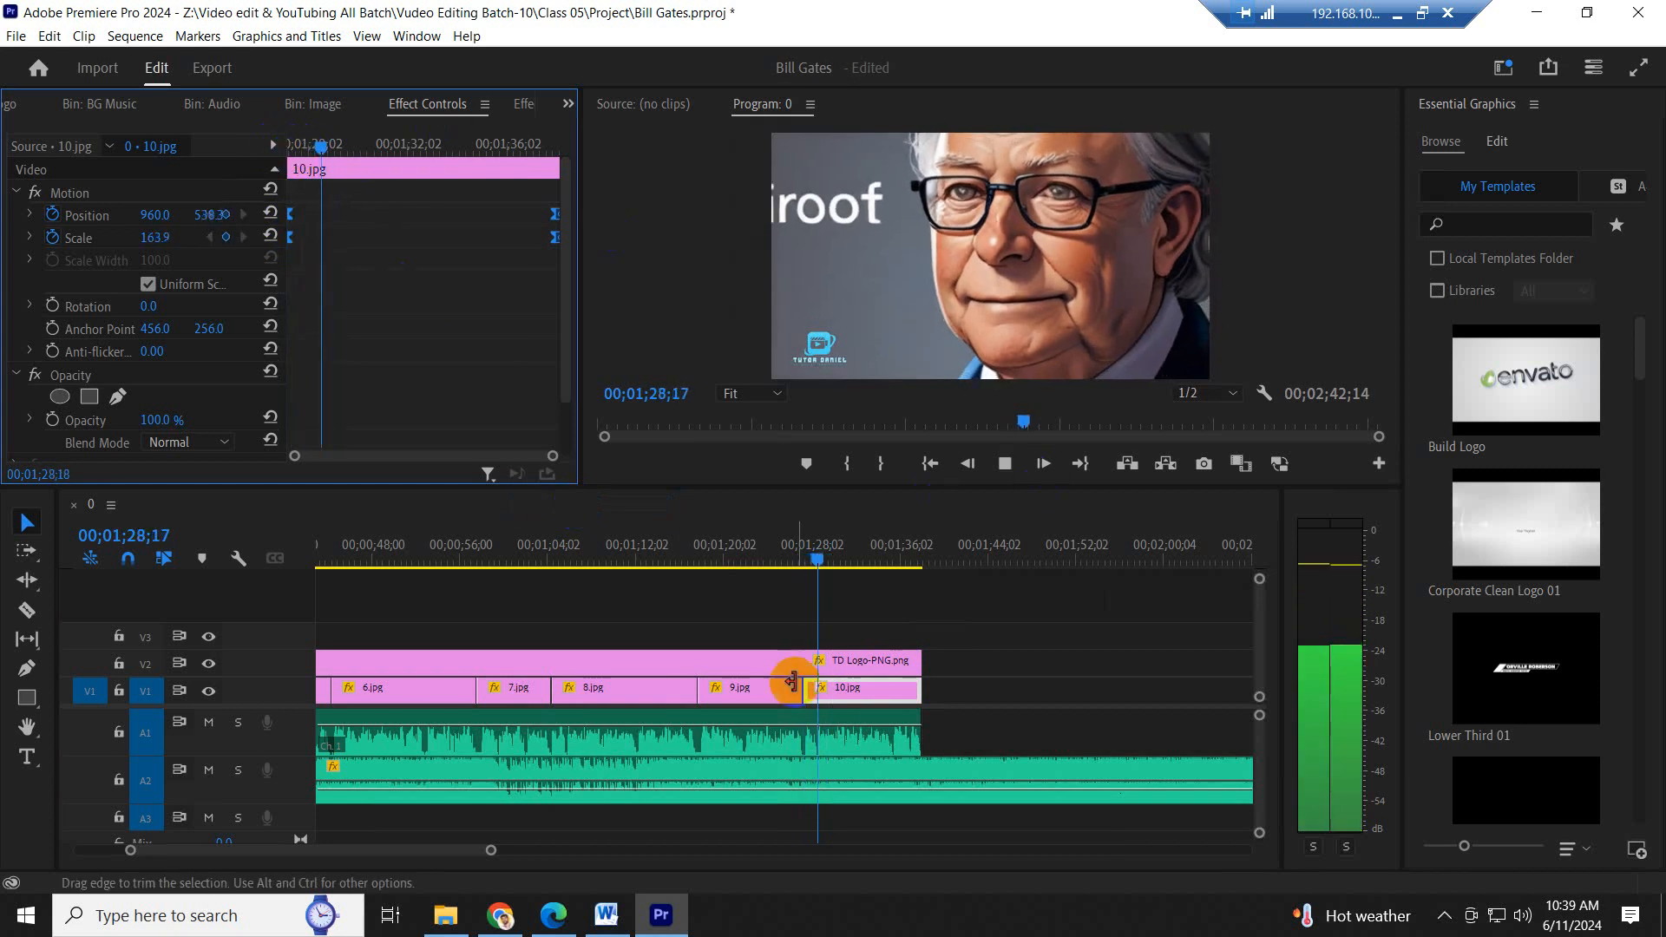
- Apply Ease In temporal interpolation to both Position keyframes of 9.jpg
left_click(753, 559)
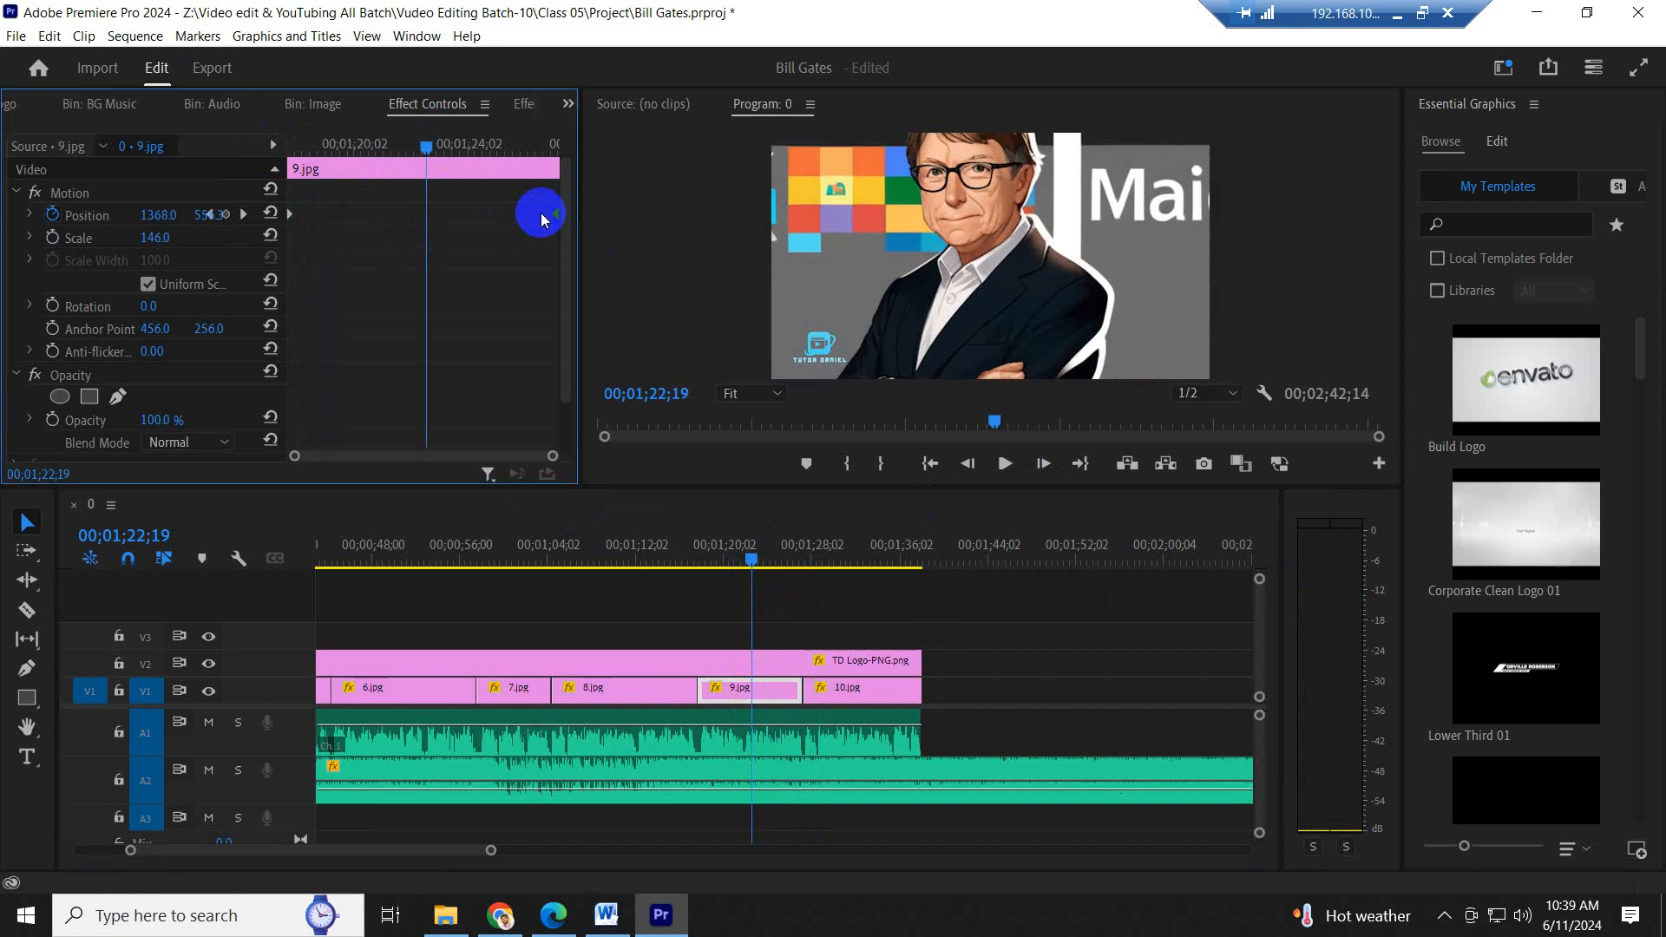
left_click(290, 216, "shift")
right_click(290, 215)
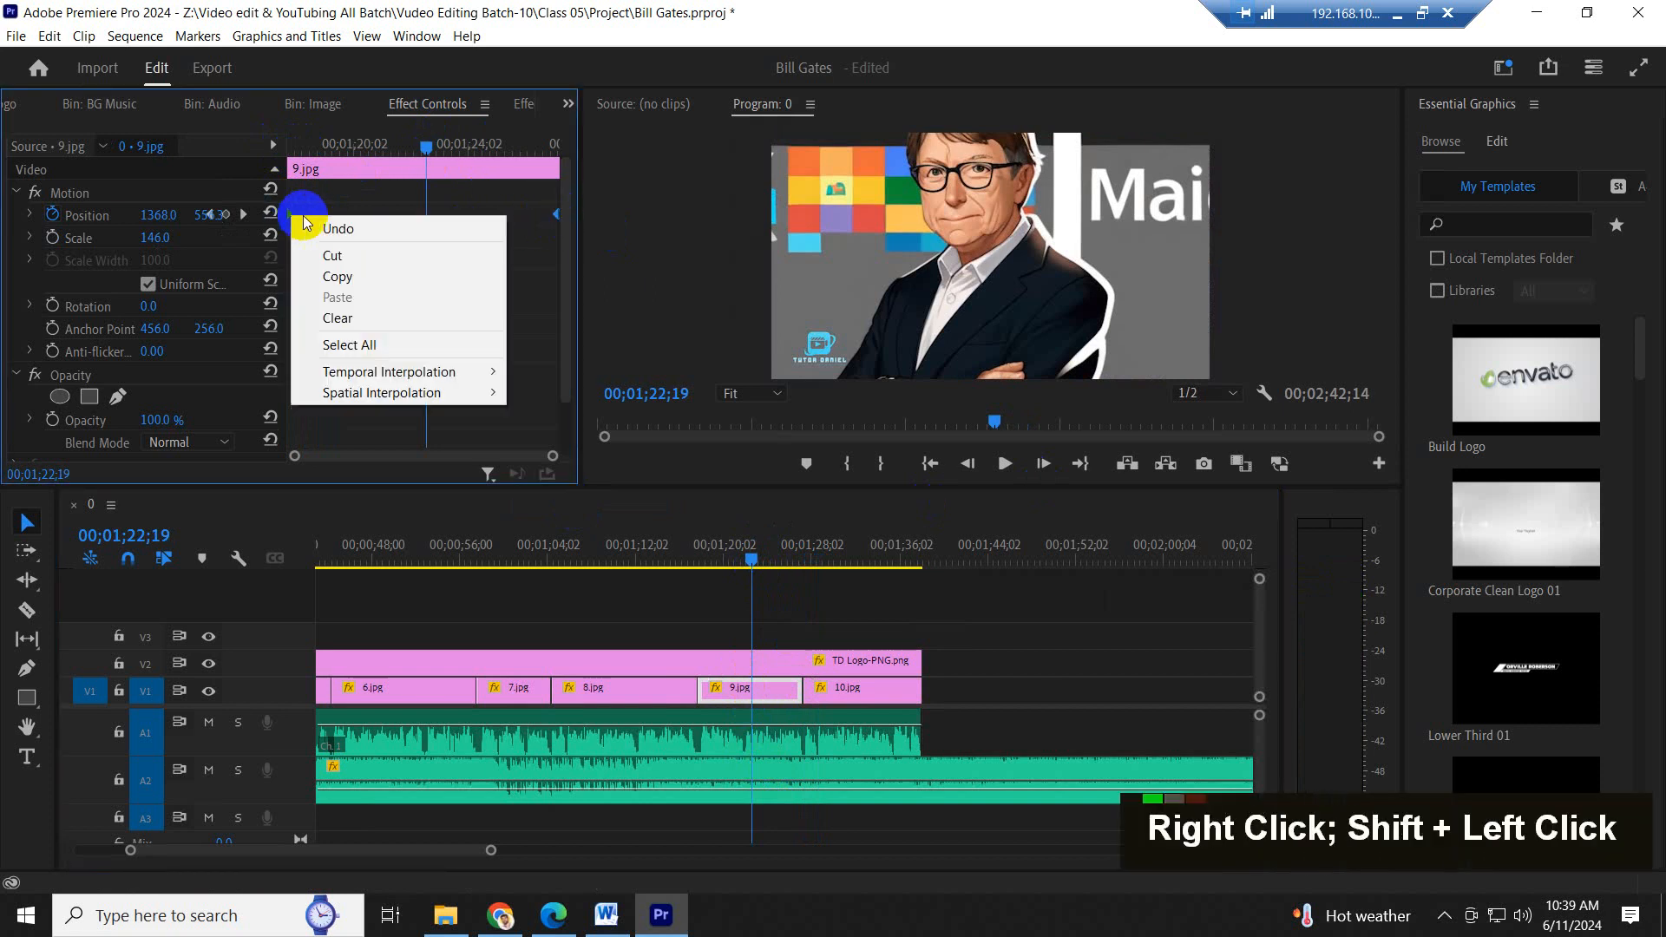
mouse_move(389, 371)
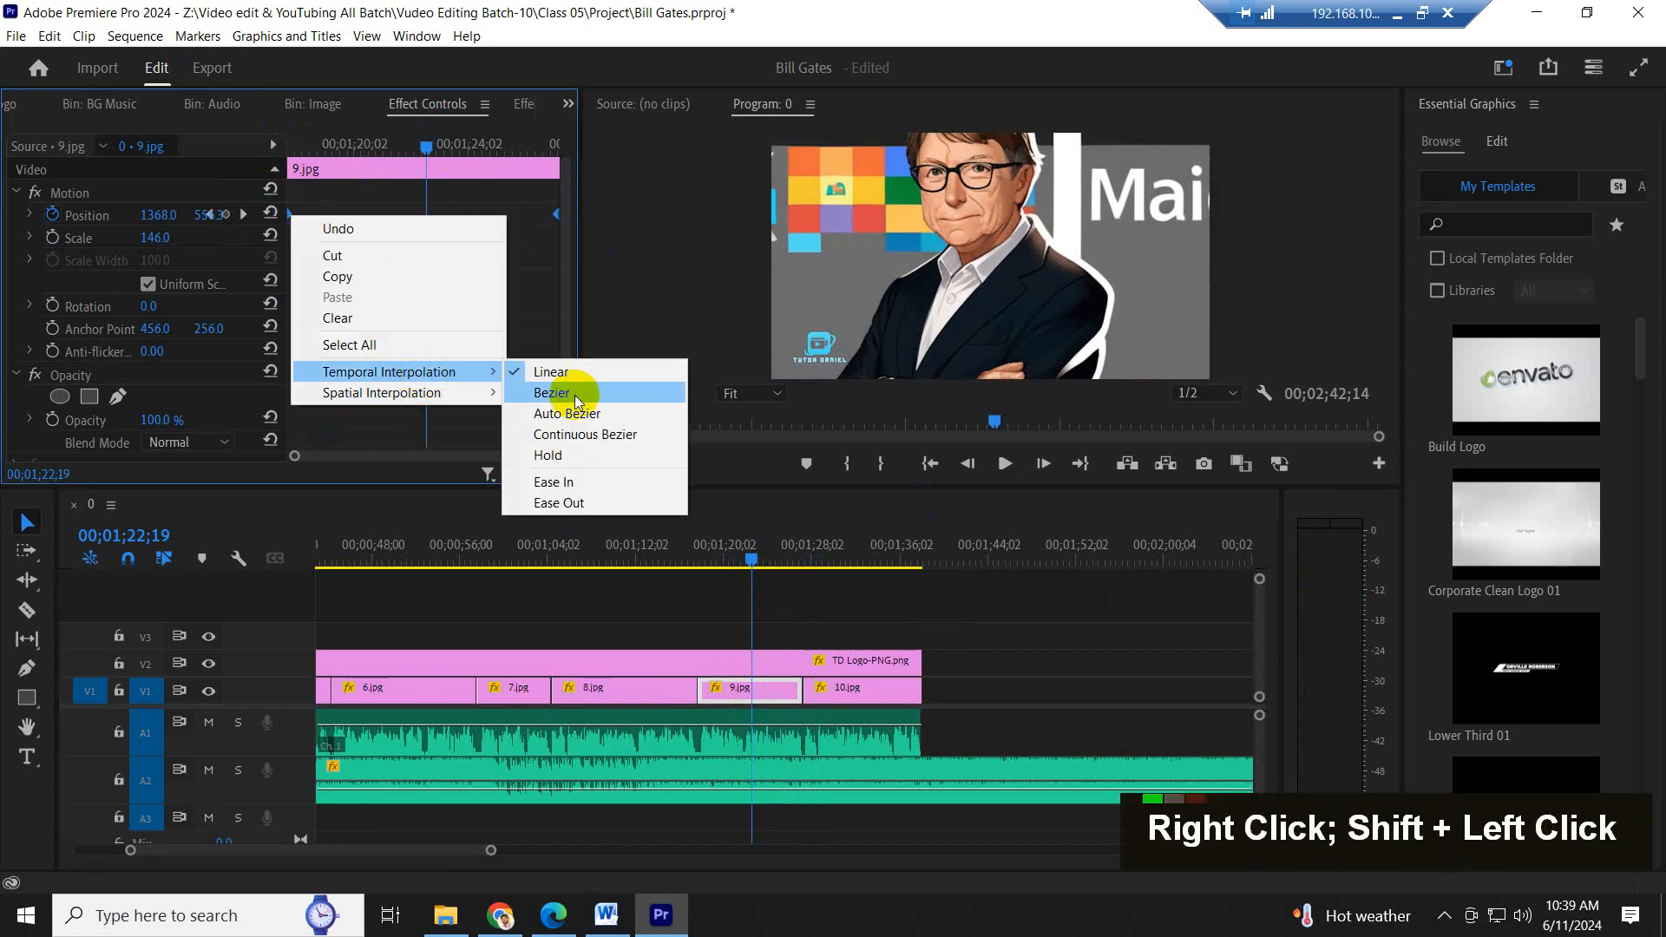
left_click(585, 483)
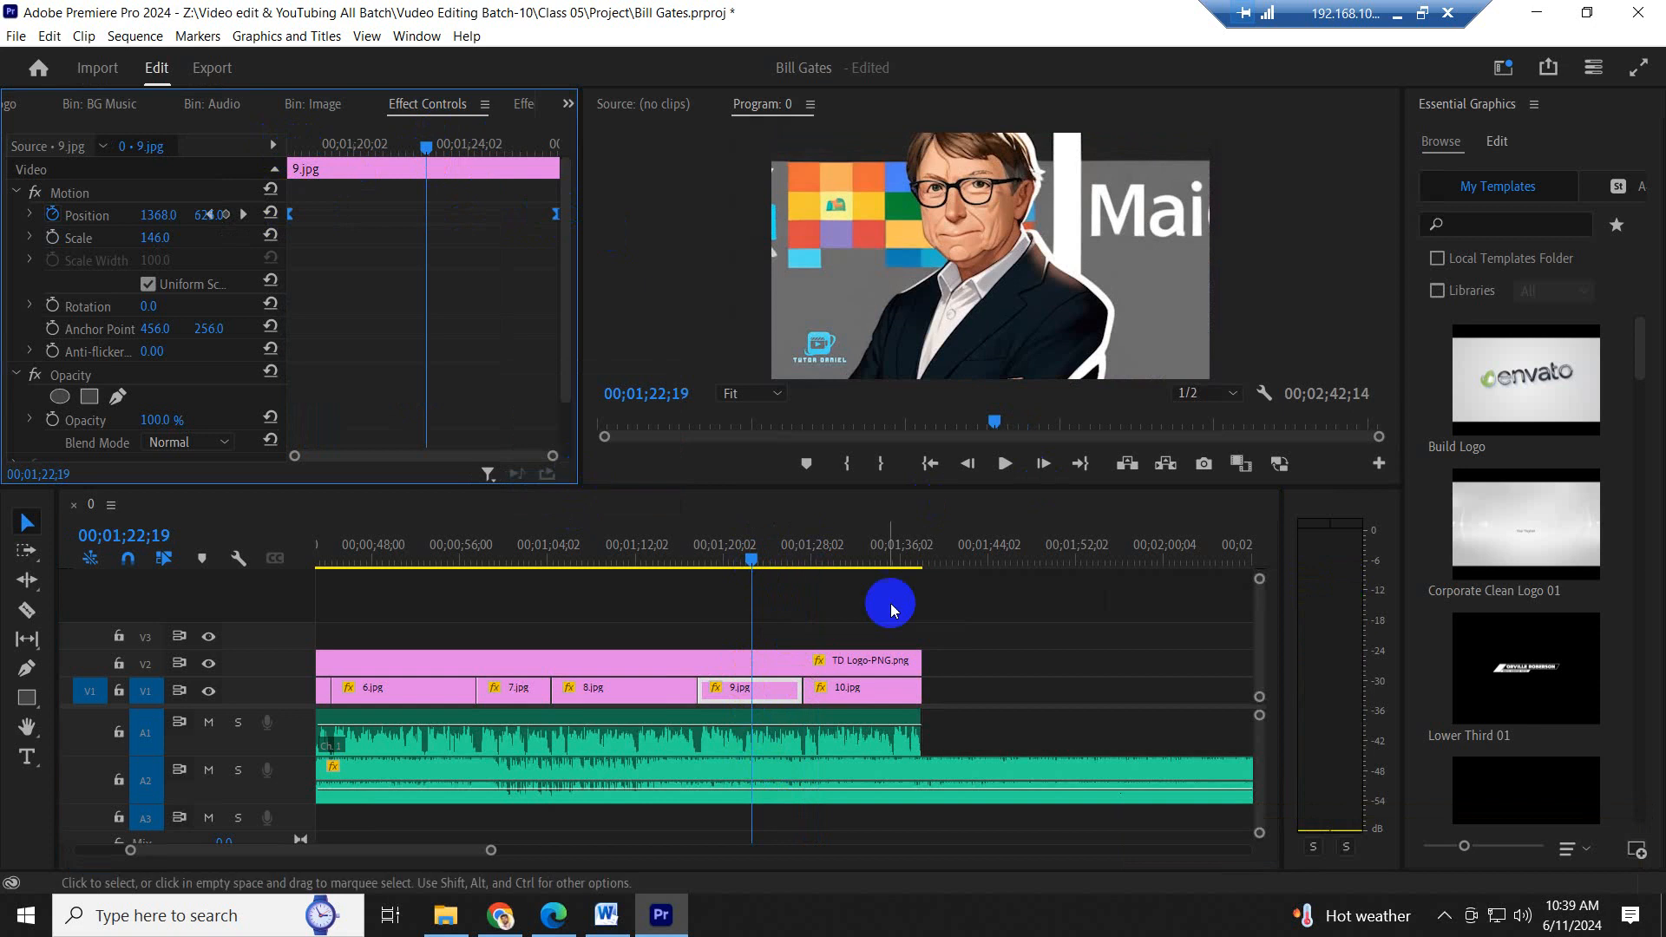
- Return to the beginning of the sequence and play from 0.jpg into 1.jpg to review the animated images
scroll(593, 597, "up", 5)
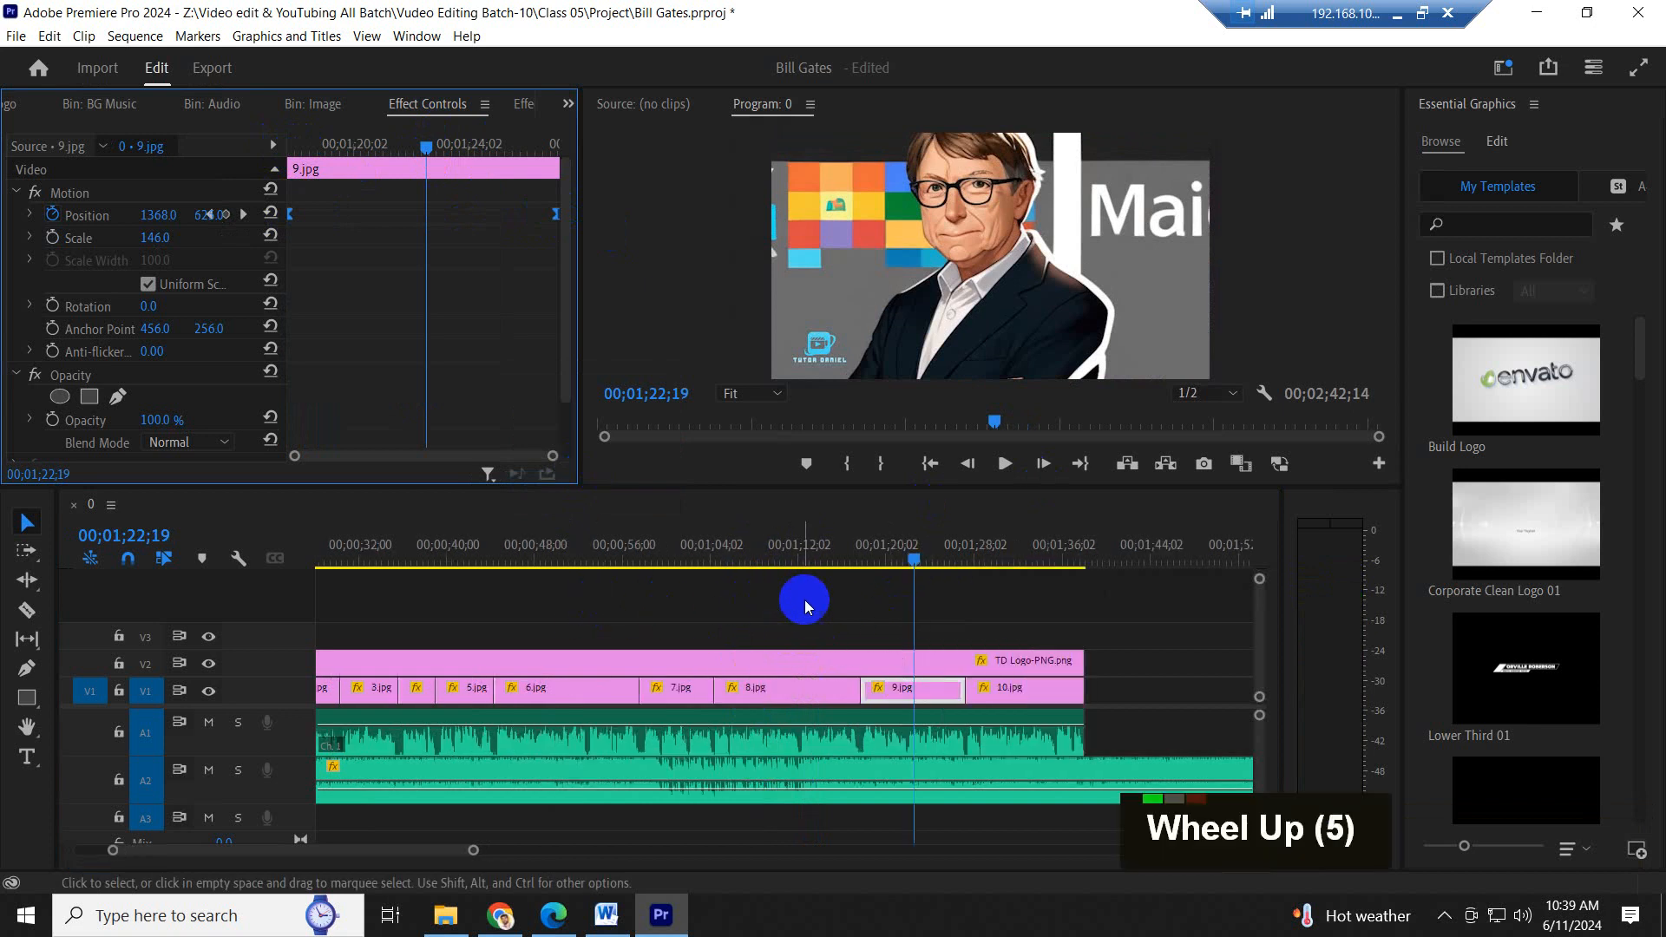
left_click(595, 556)
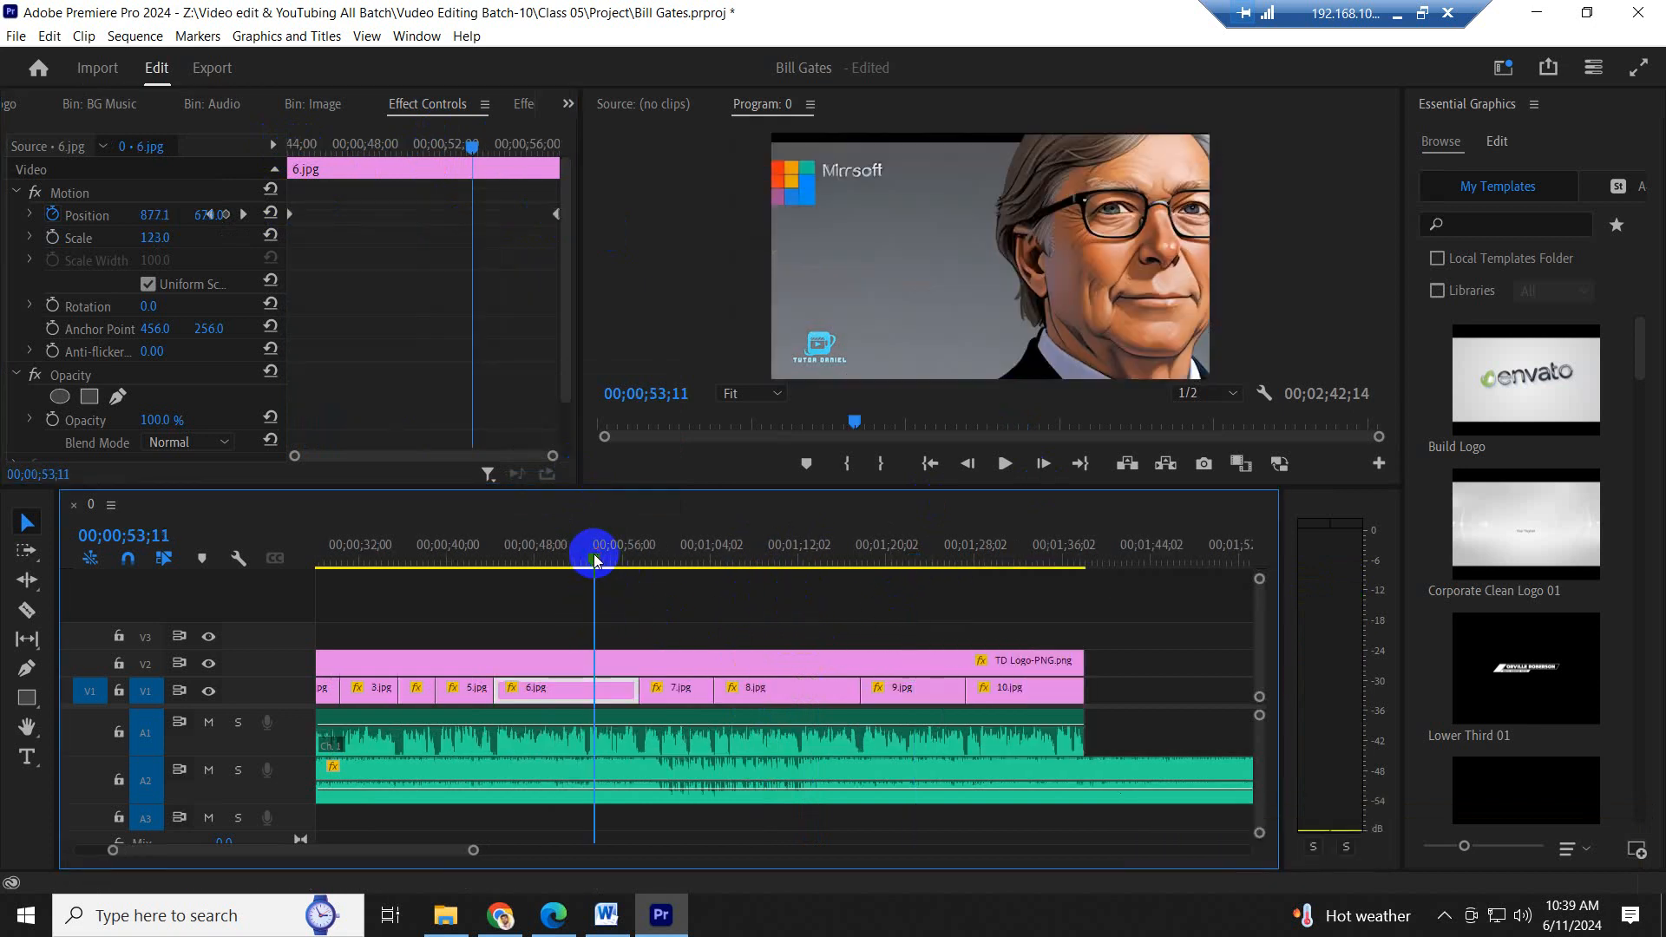
key("minus")
key("minus")
left_click(338, 547)
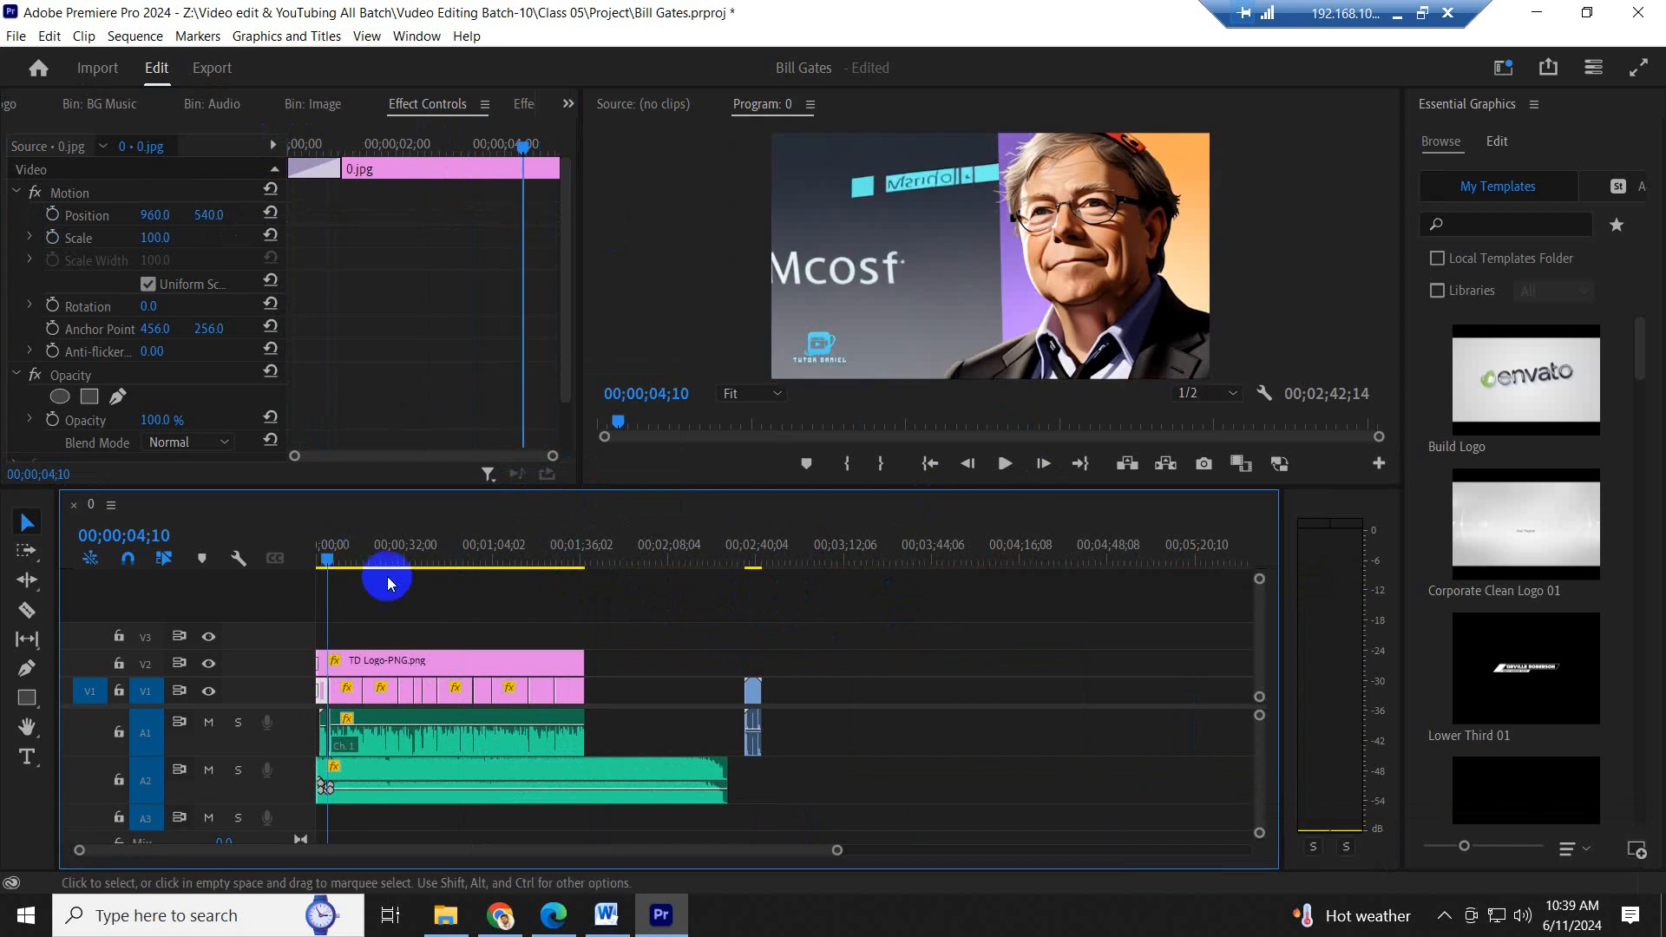
key("equal")
key("equal")
key("equal")
left_click_drag(352, 551, 419, 557)
key("space")
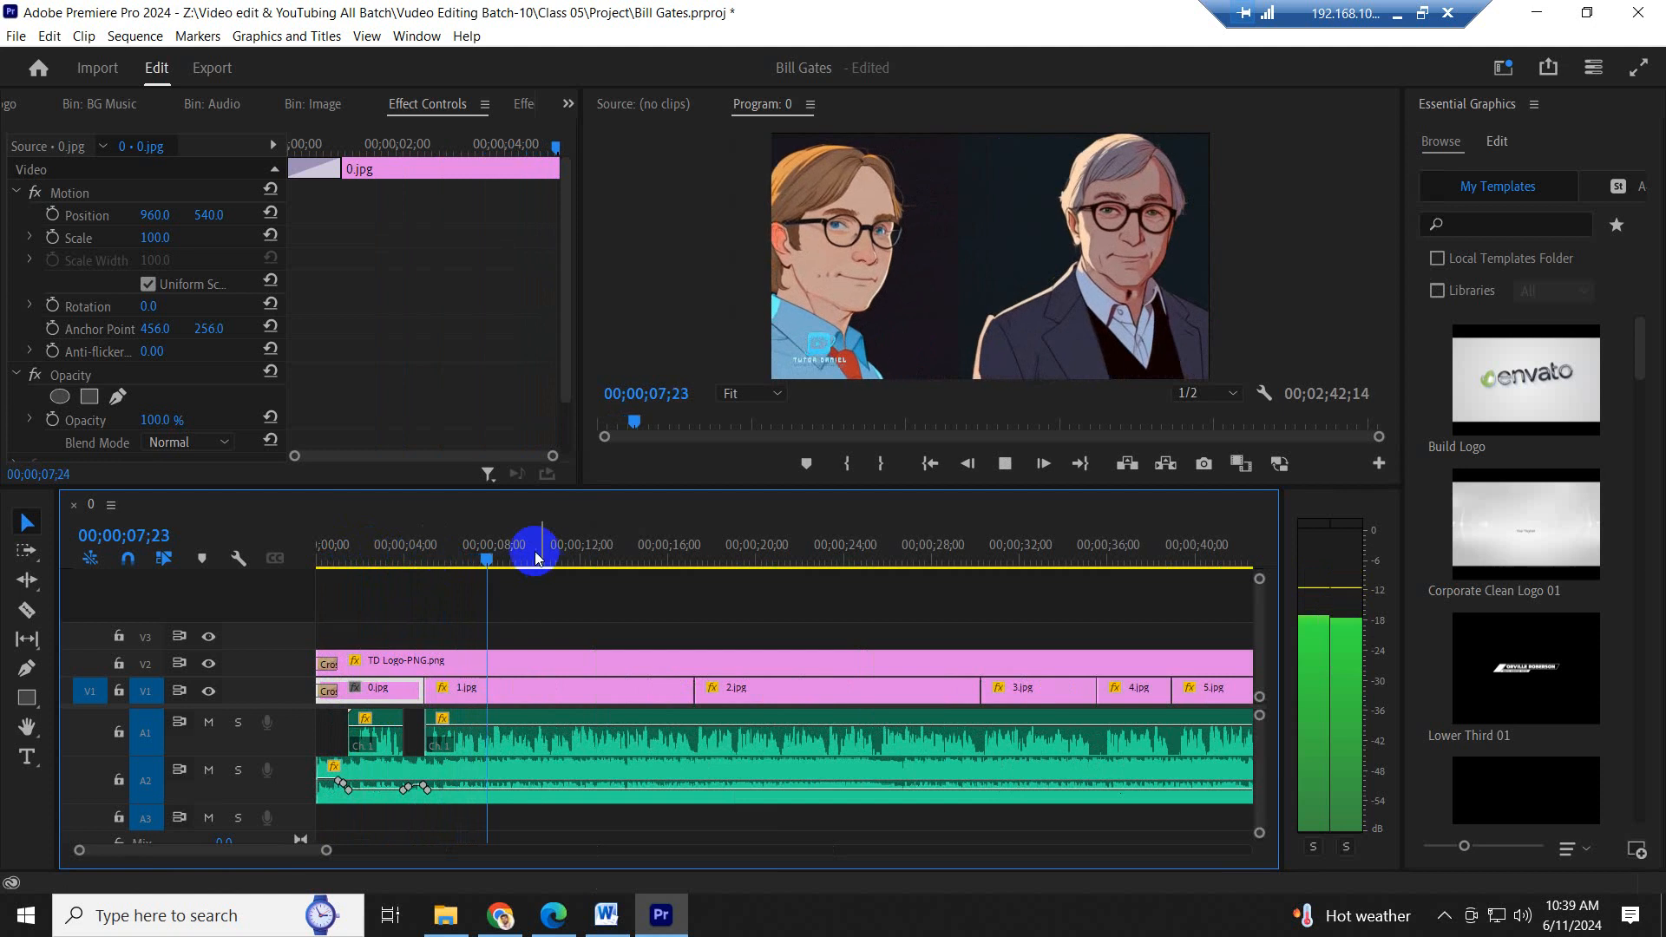
- Split the background music on A2 at about 00;02;12;23, just before its fade-out ending
left_click(610, 565)
left_click_drag(610, 565, 814, 571)
key("minus")
key("minus")
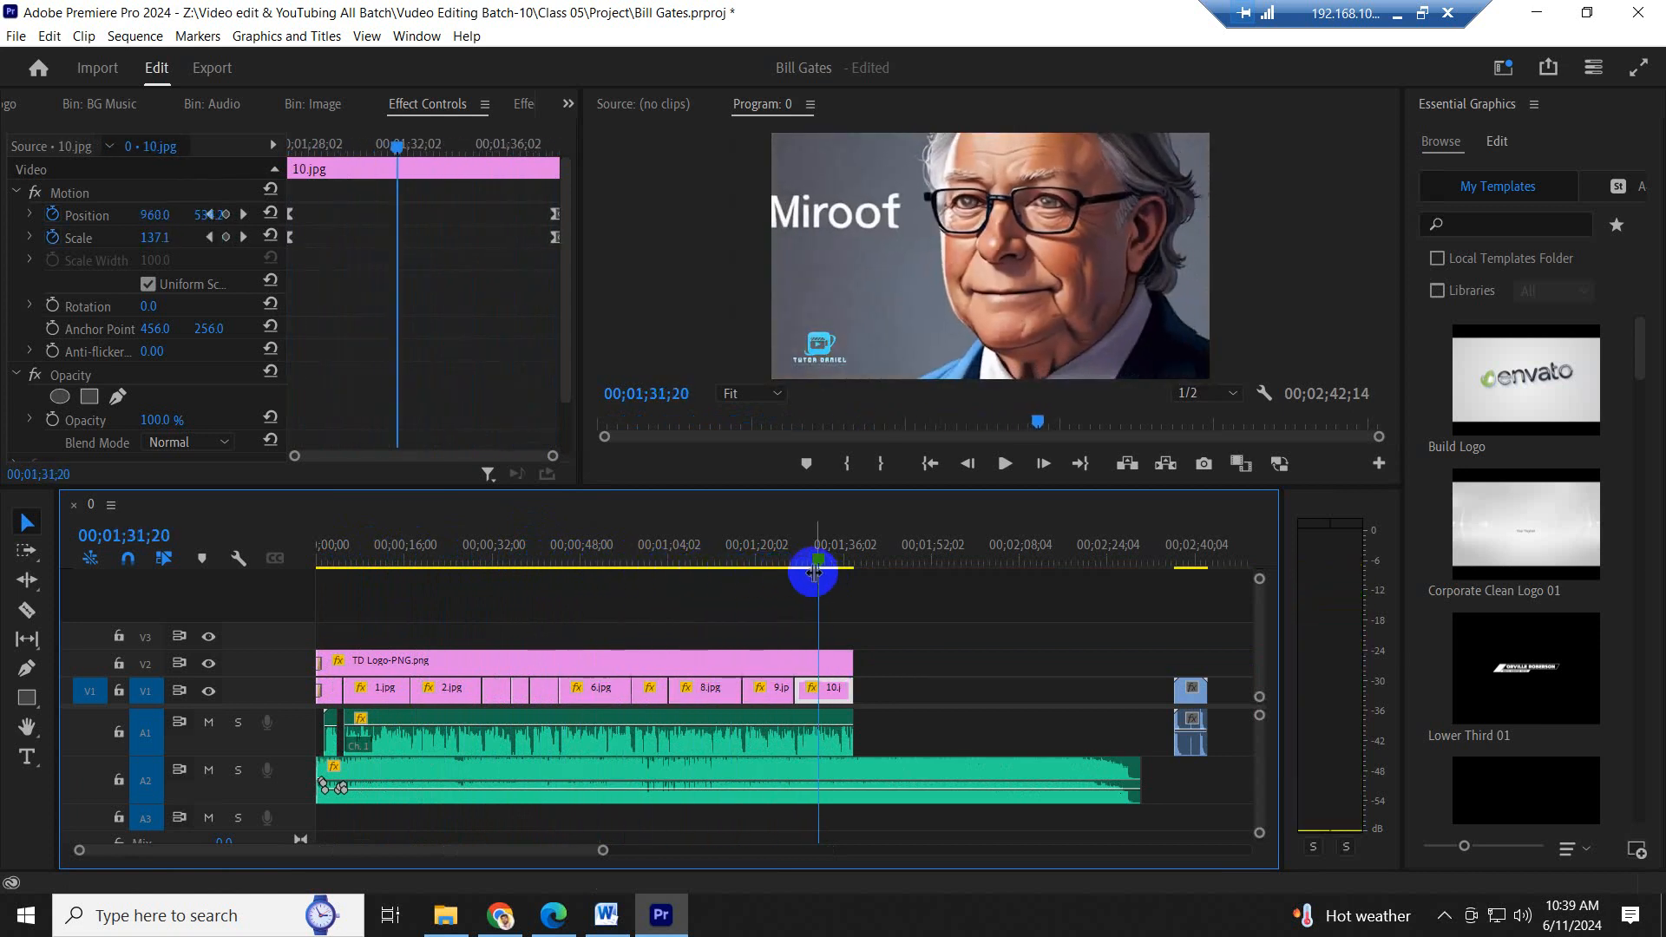
key("=")
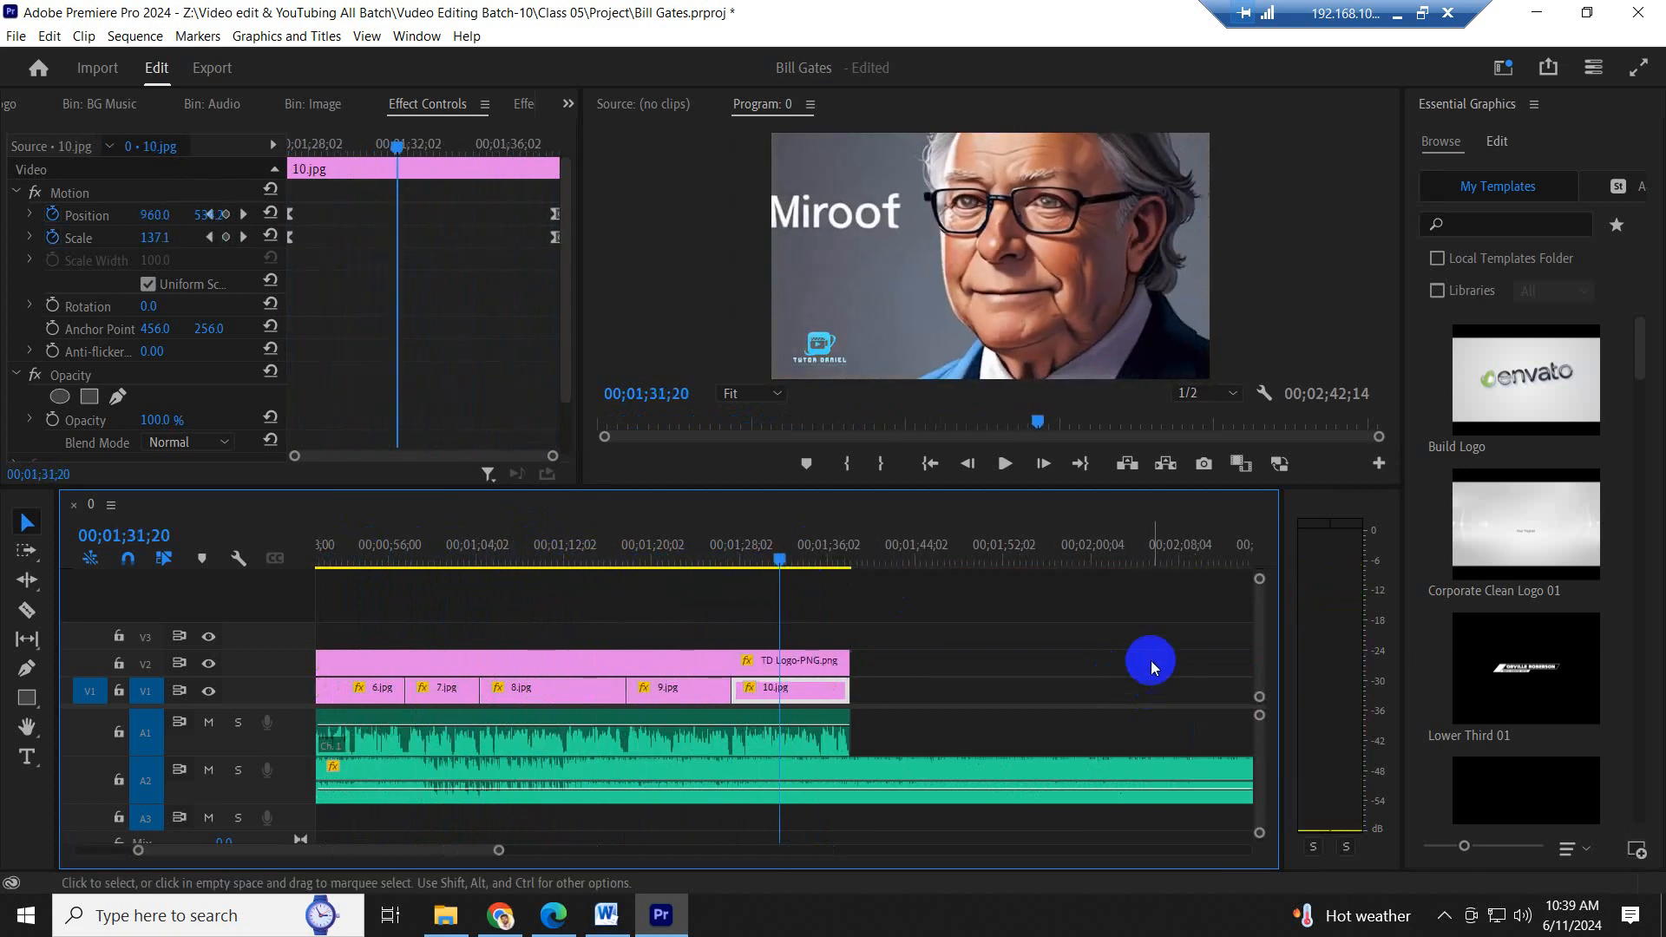
key("-")
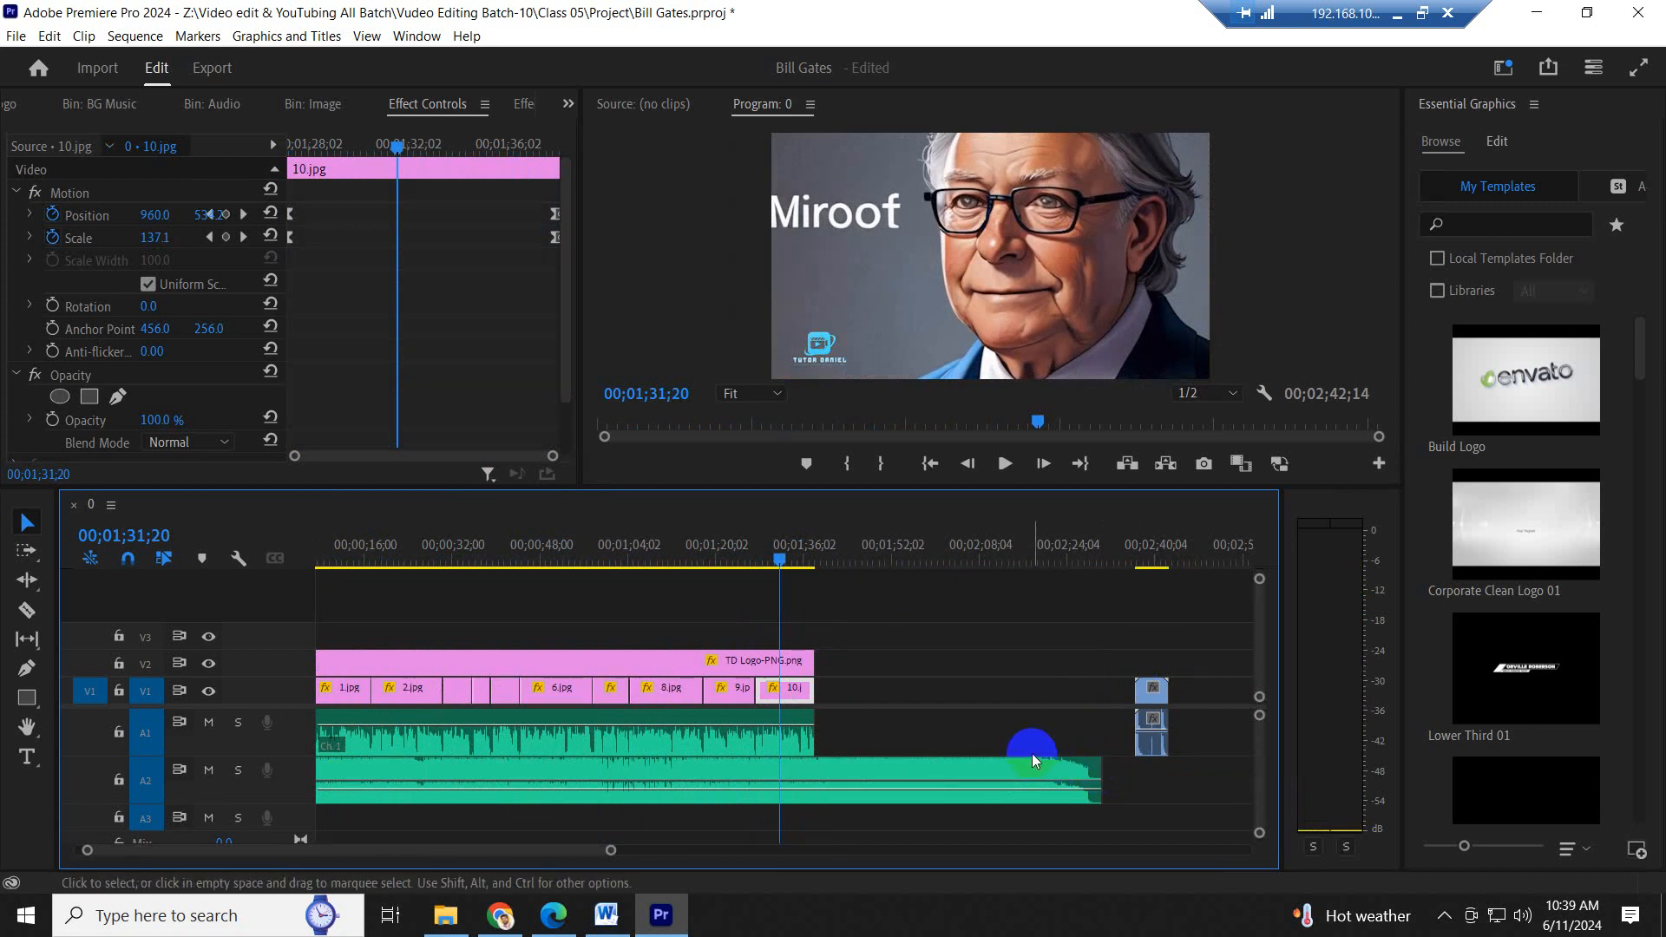
key("c")
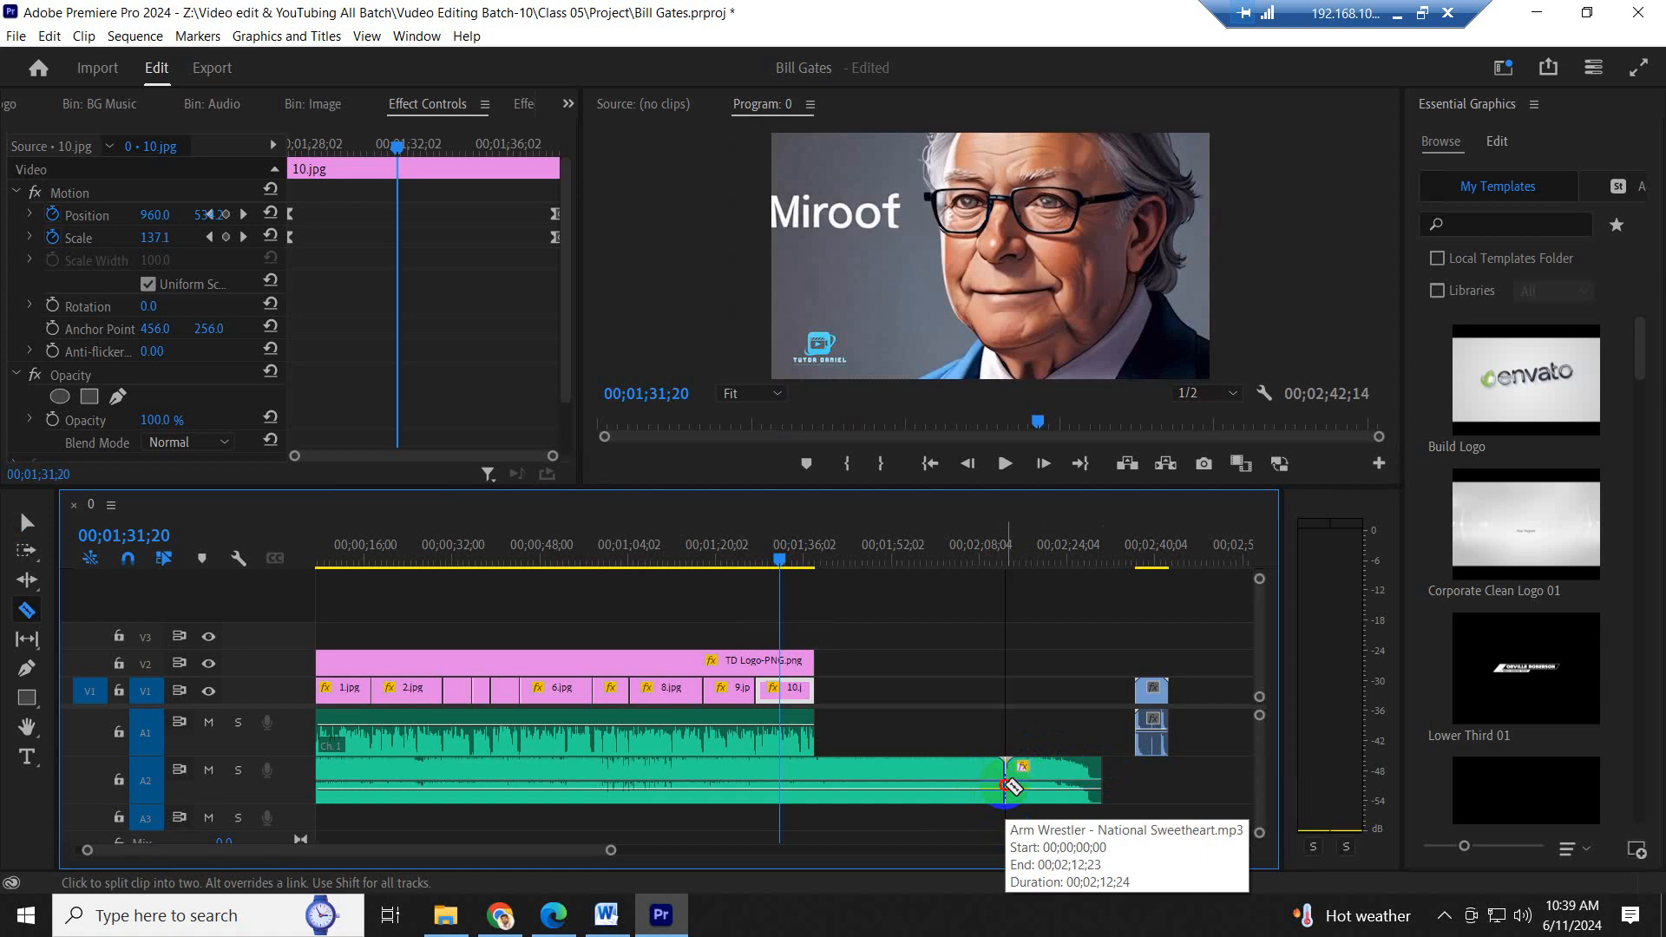
left_click(1005, 786)
key("v")
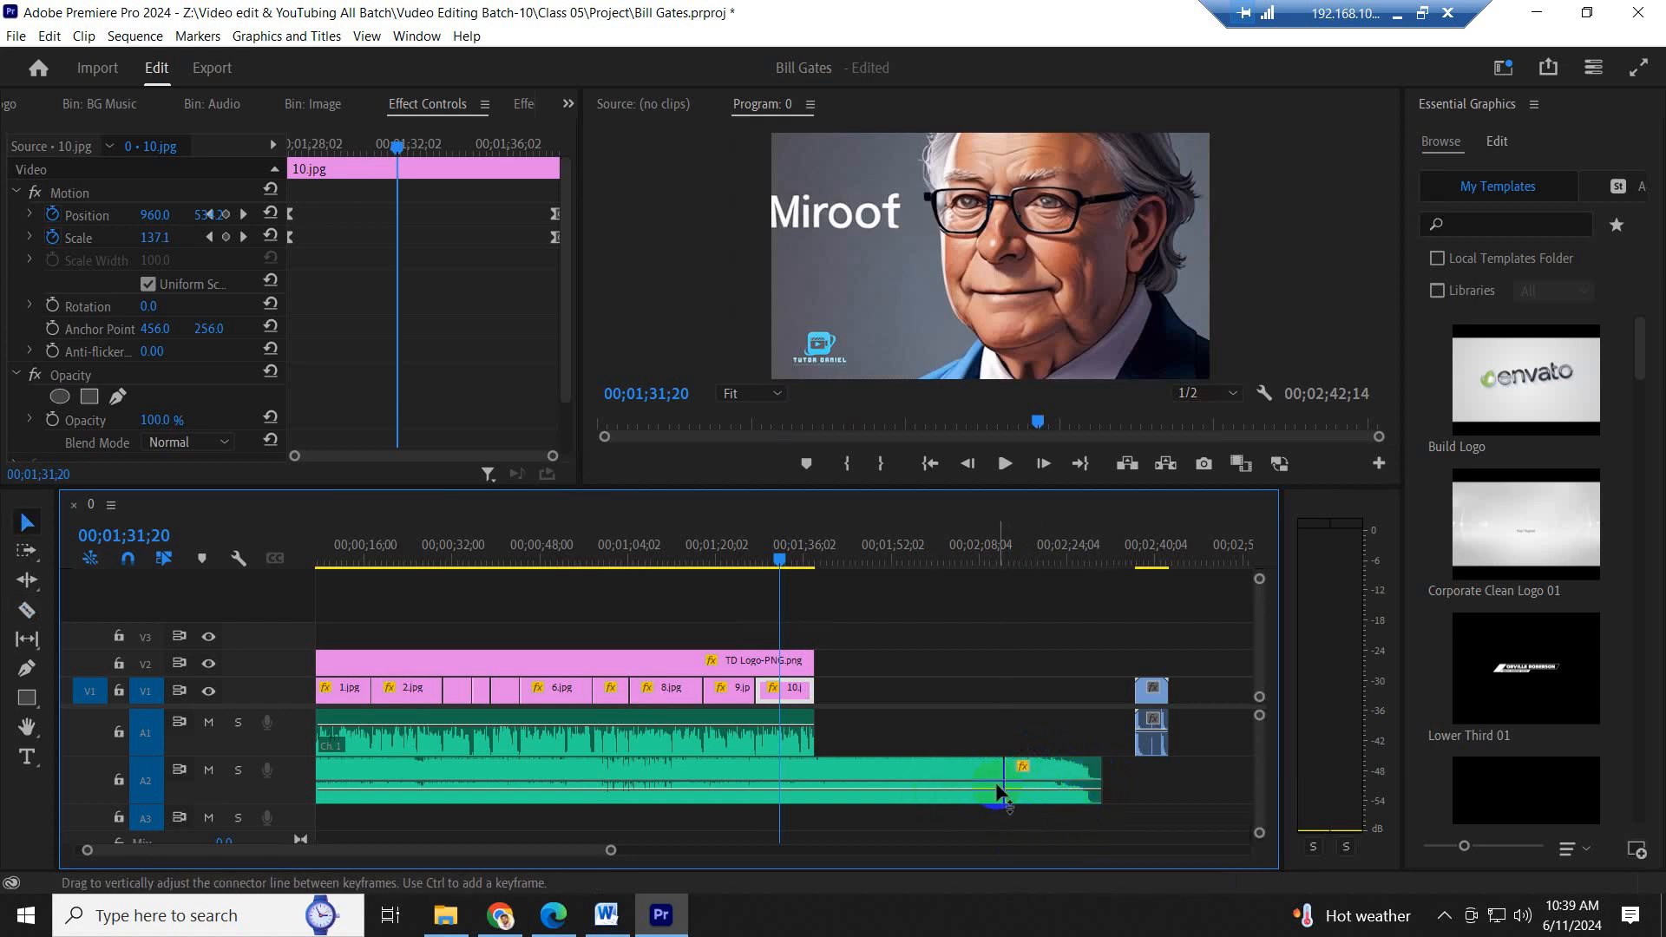
- Trim the main music part back to end under 9.jpg and move the fade-out part to start with 10.jpg
left_click_drag(1000, 776, 729, 779)
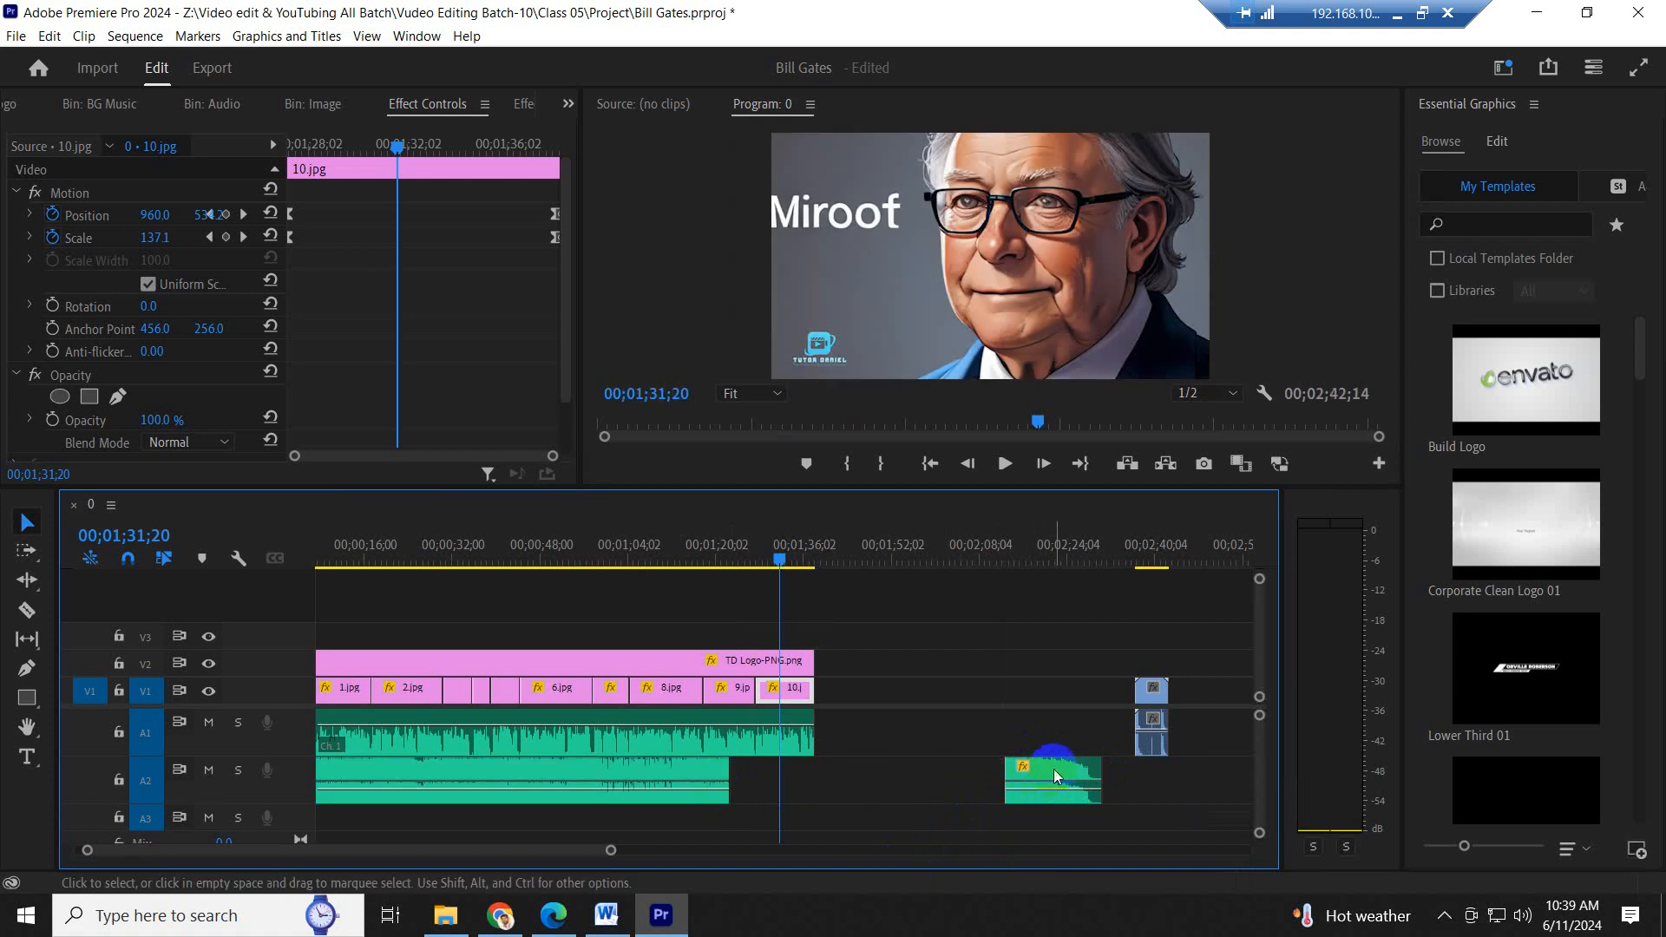
left_click_drag(1056, 775, 807, 779)
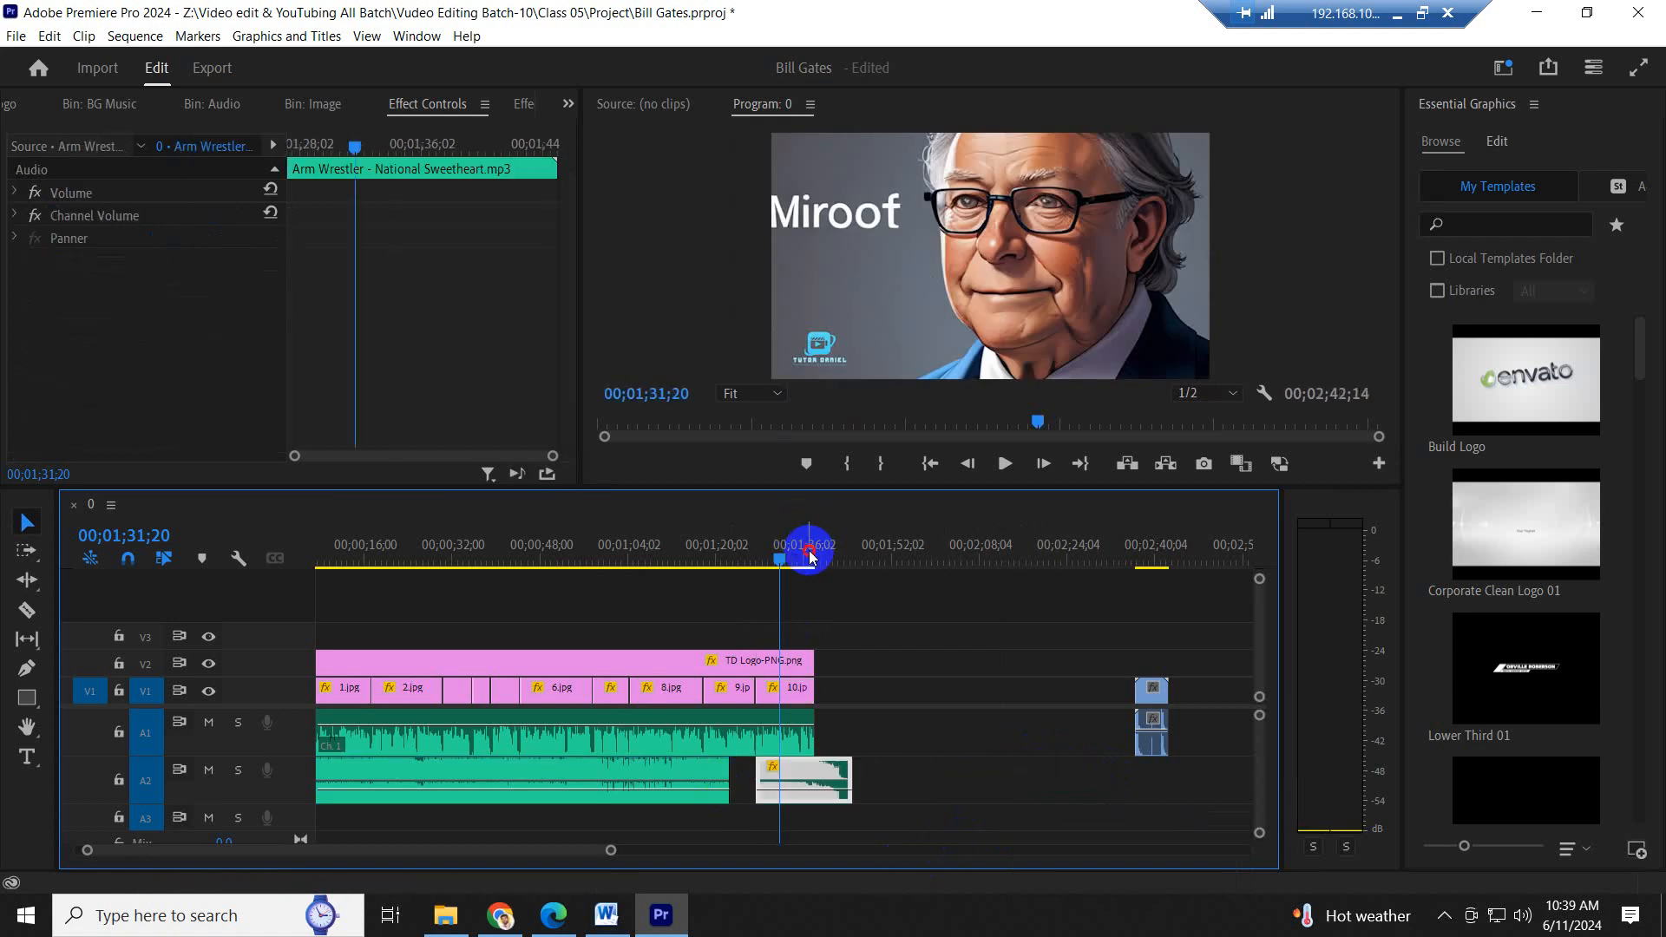
left_click(808, 553)
key("equal")
key("equal")
key("space")
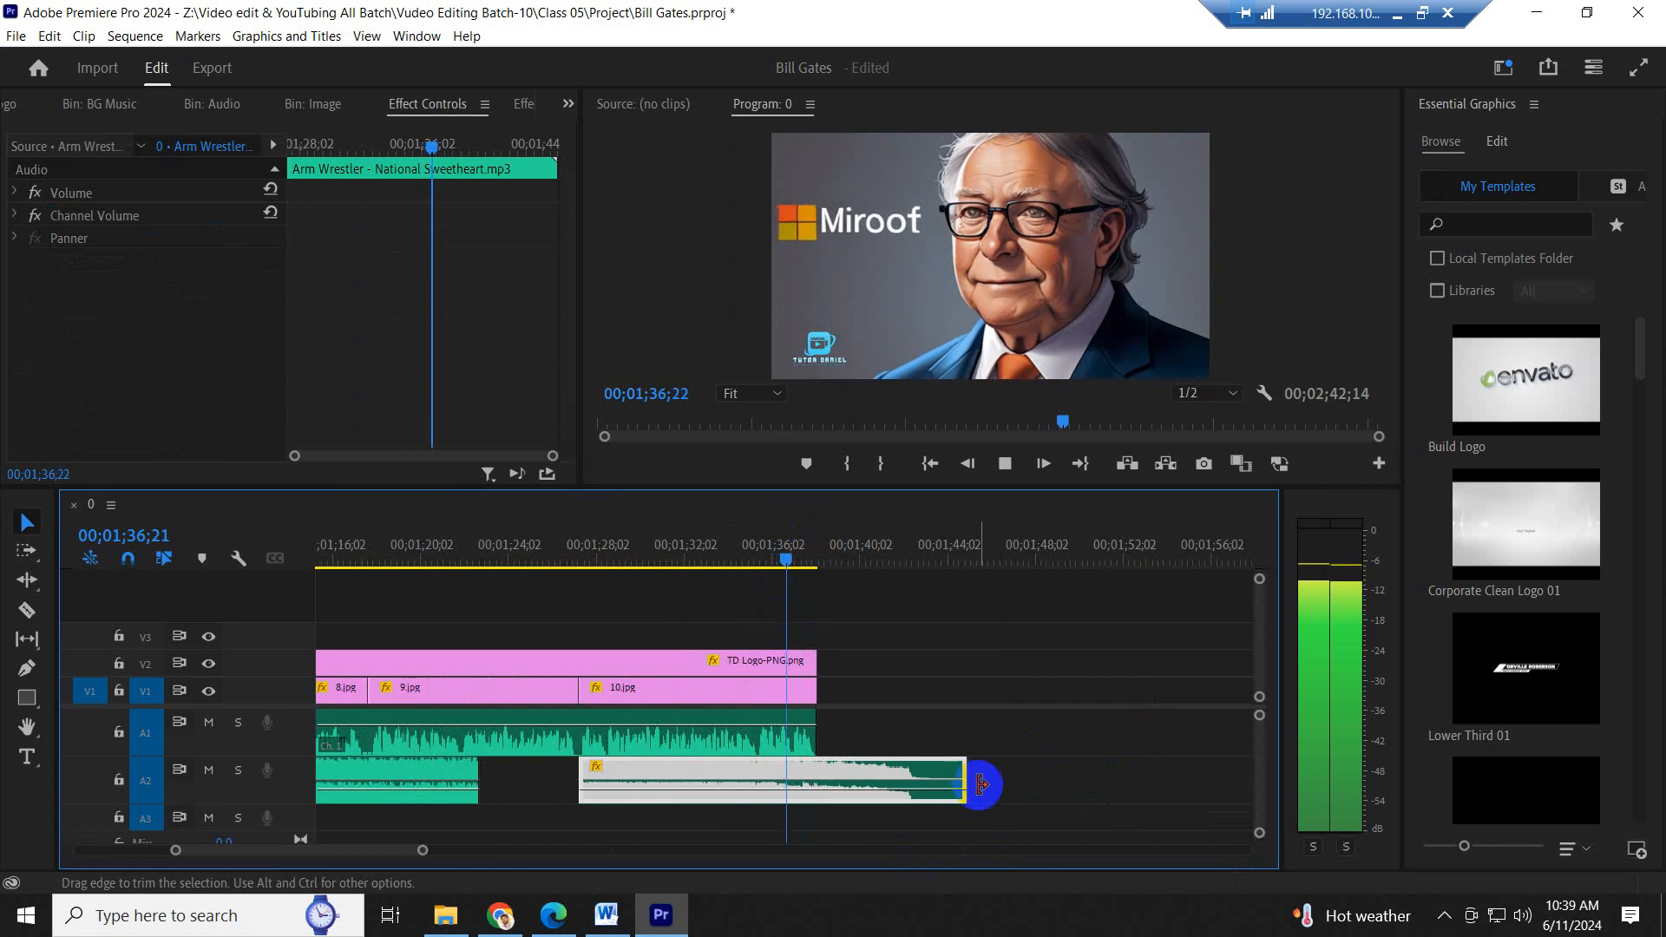
- Trim the end of the fade-out music part and move the clip so it ends at 00;01;41;18
left_click_drag(976, 785, 926, 784)
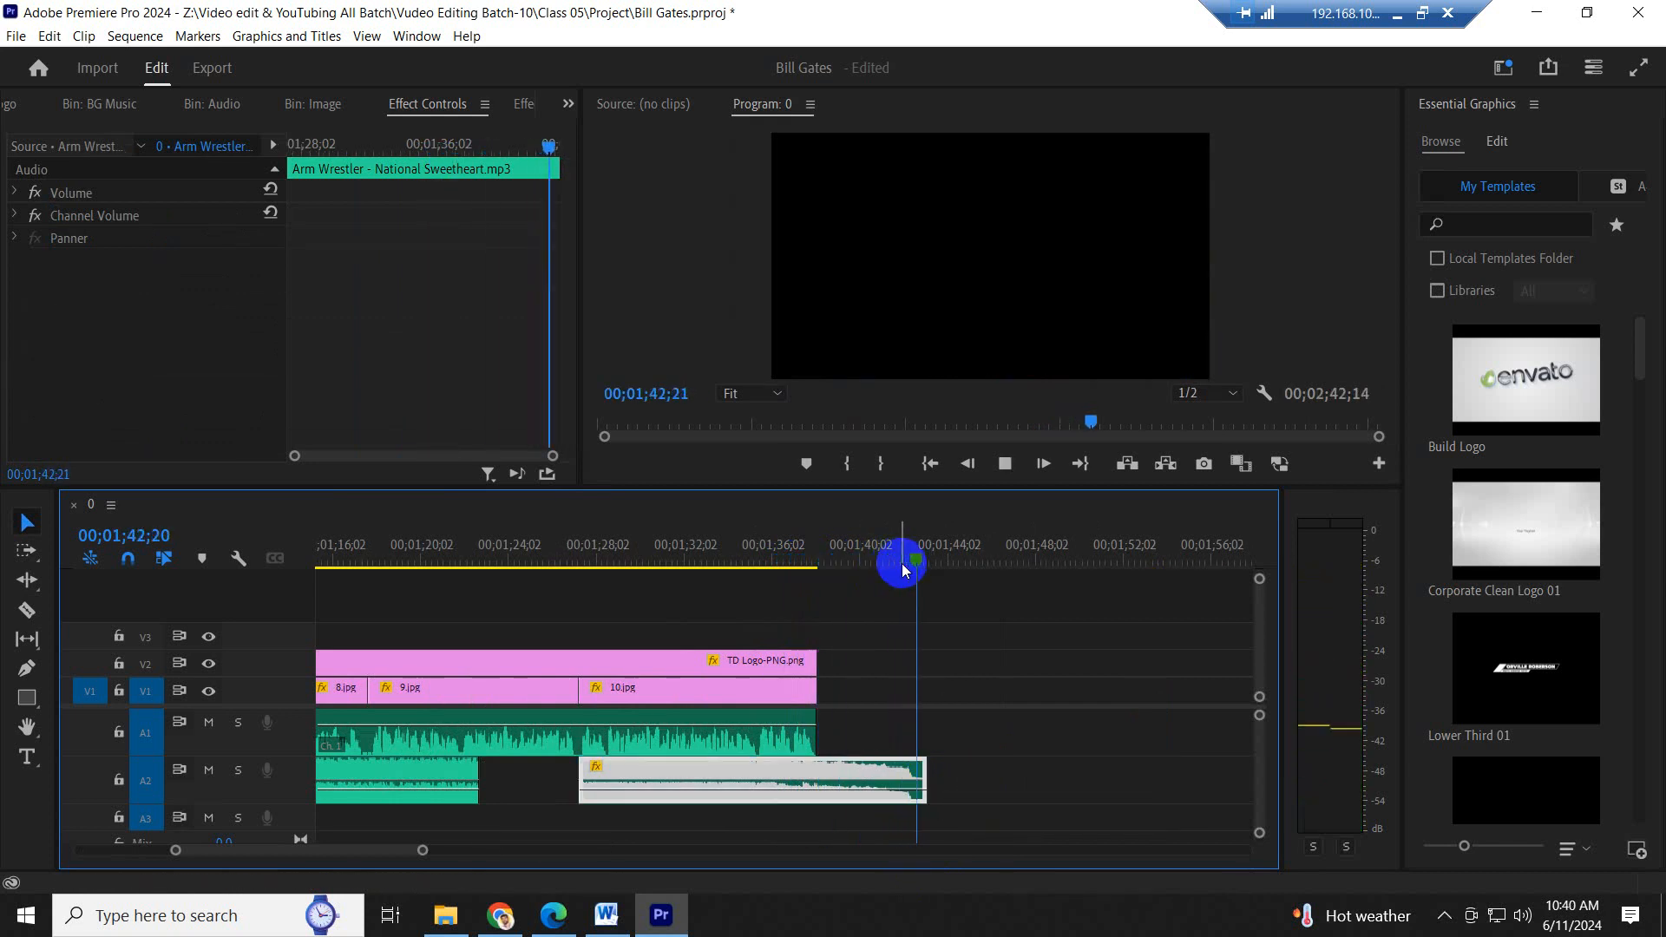
left_click(870, 550)
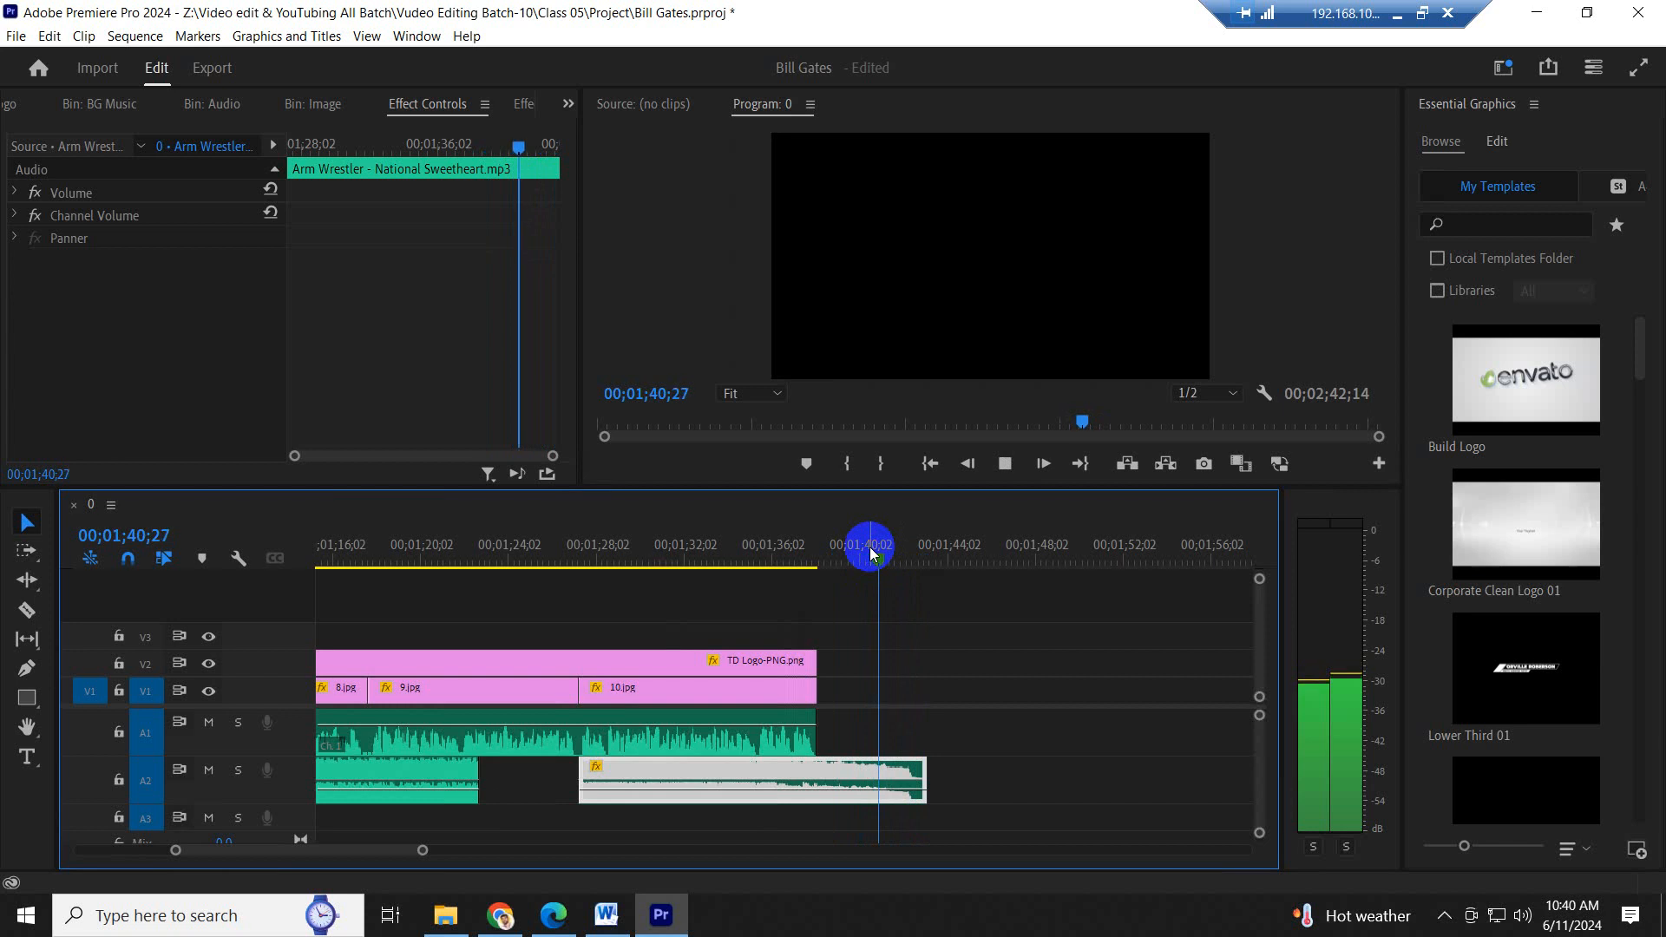
key("space")
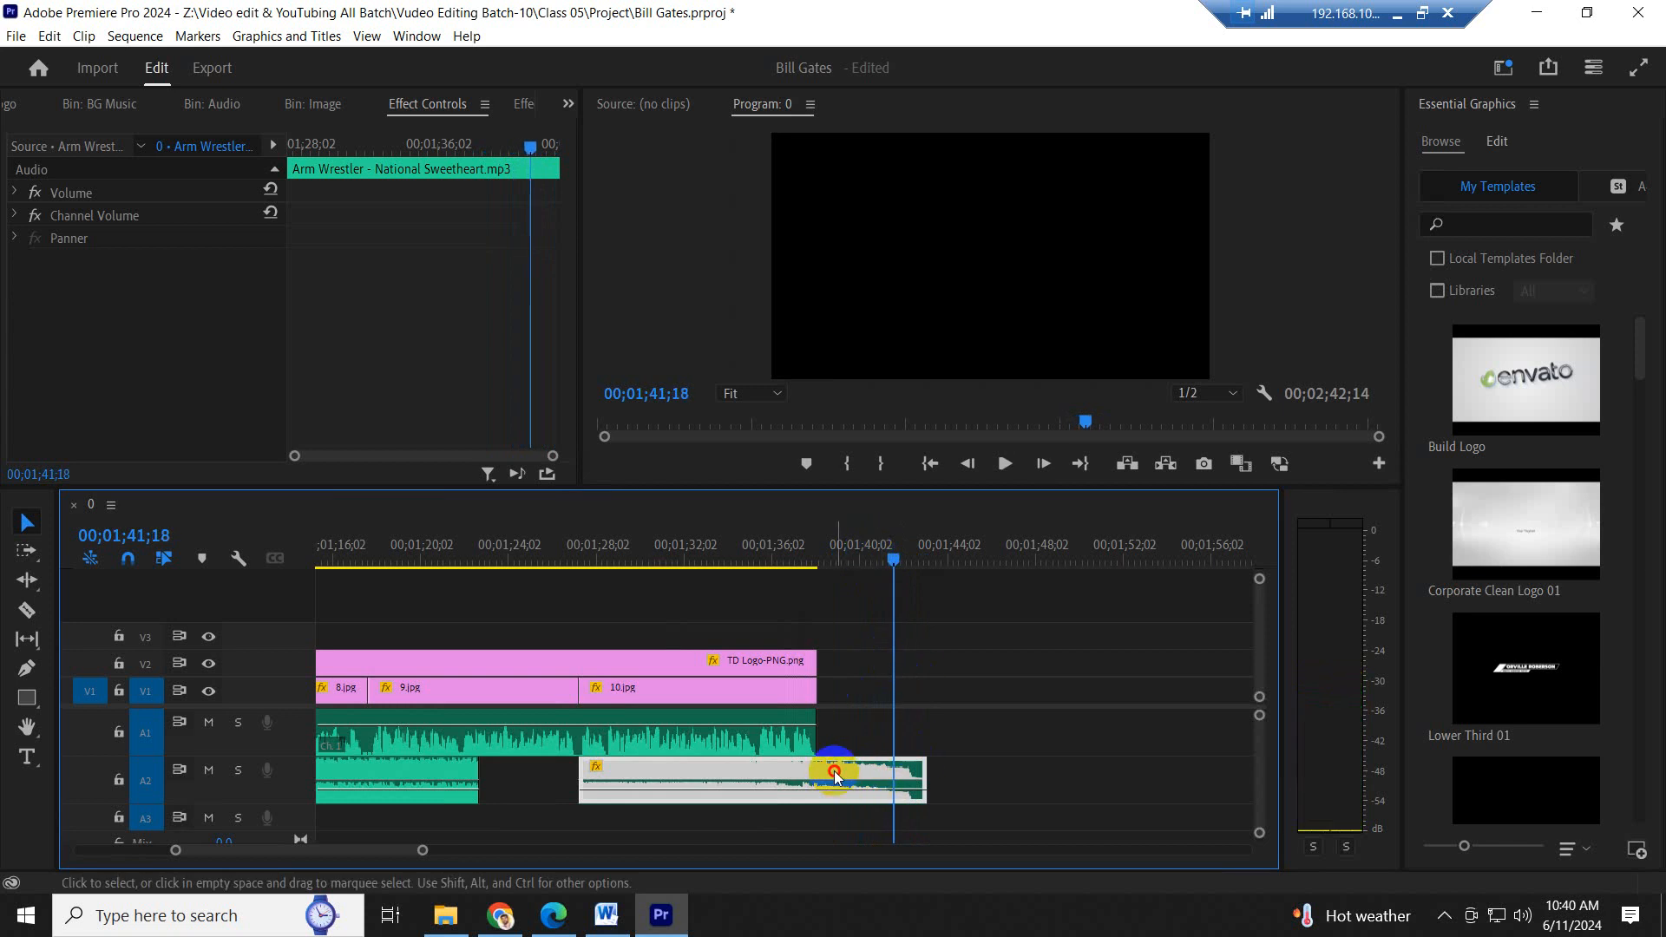
left_click_drag(835, 775, 809, 773)
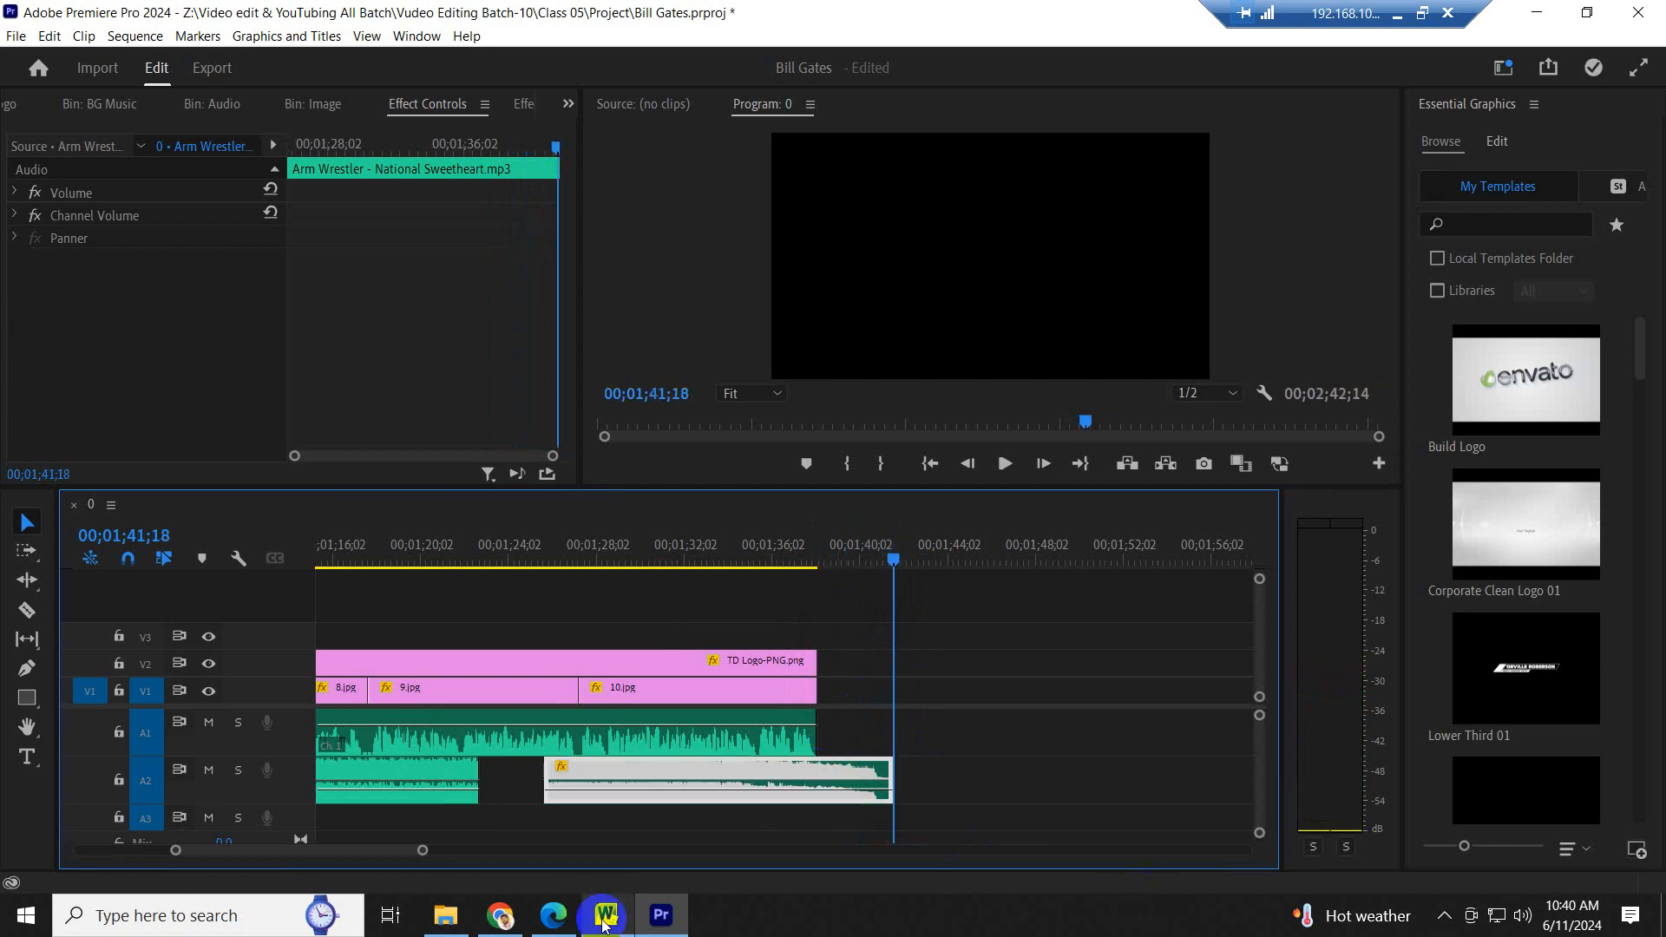
- Extend the fade-out part's start to meet the main music part and apply the default audio transition at the join
left_click_drag(538, 775, 479, 779)
right_click(479, 781)
left_click(538, 748)
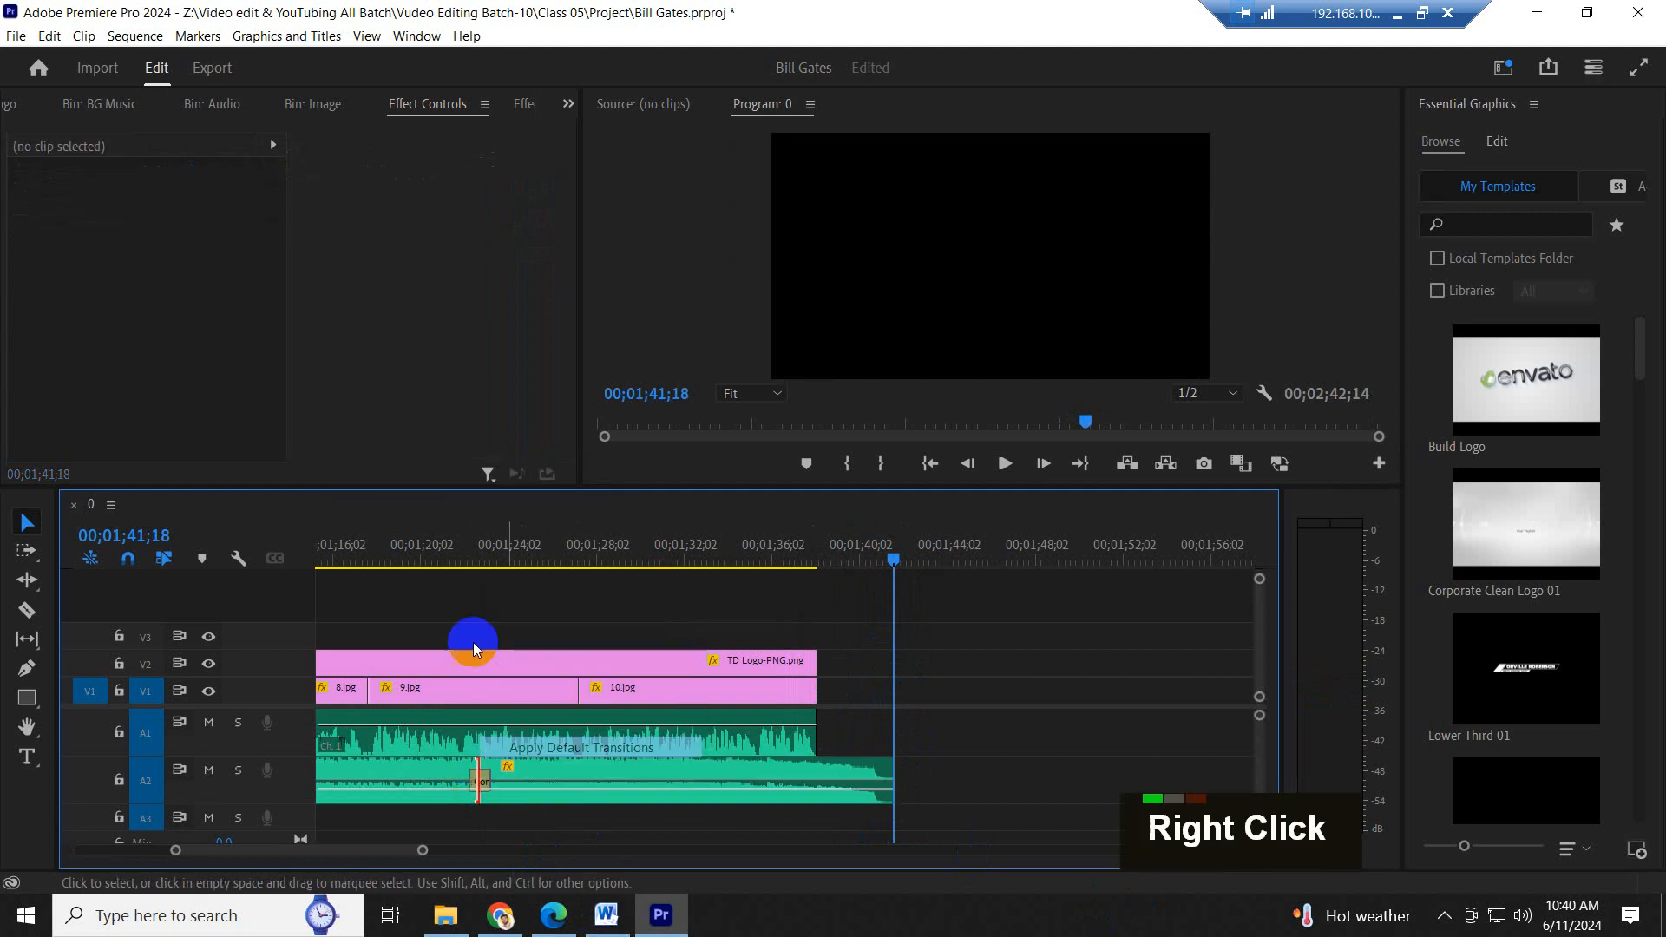
- Play across the music join under 9.jpg and near the end of 10.jpg to check the sound
left_click(457, 562)
key("space")
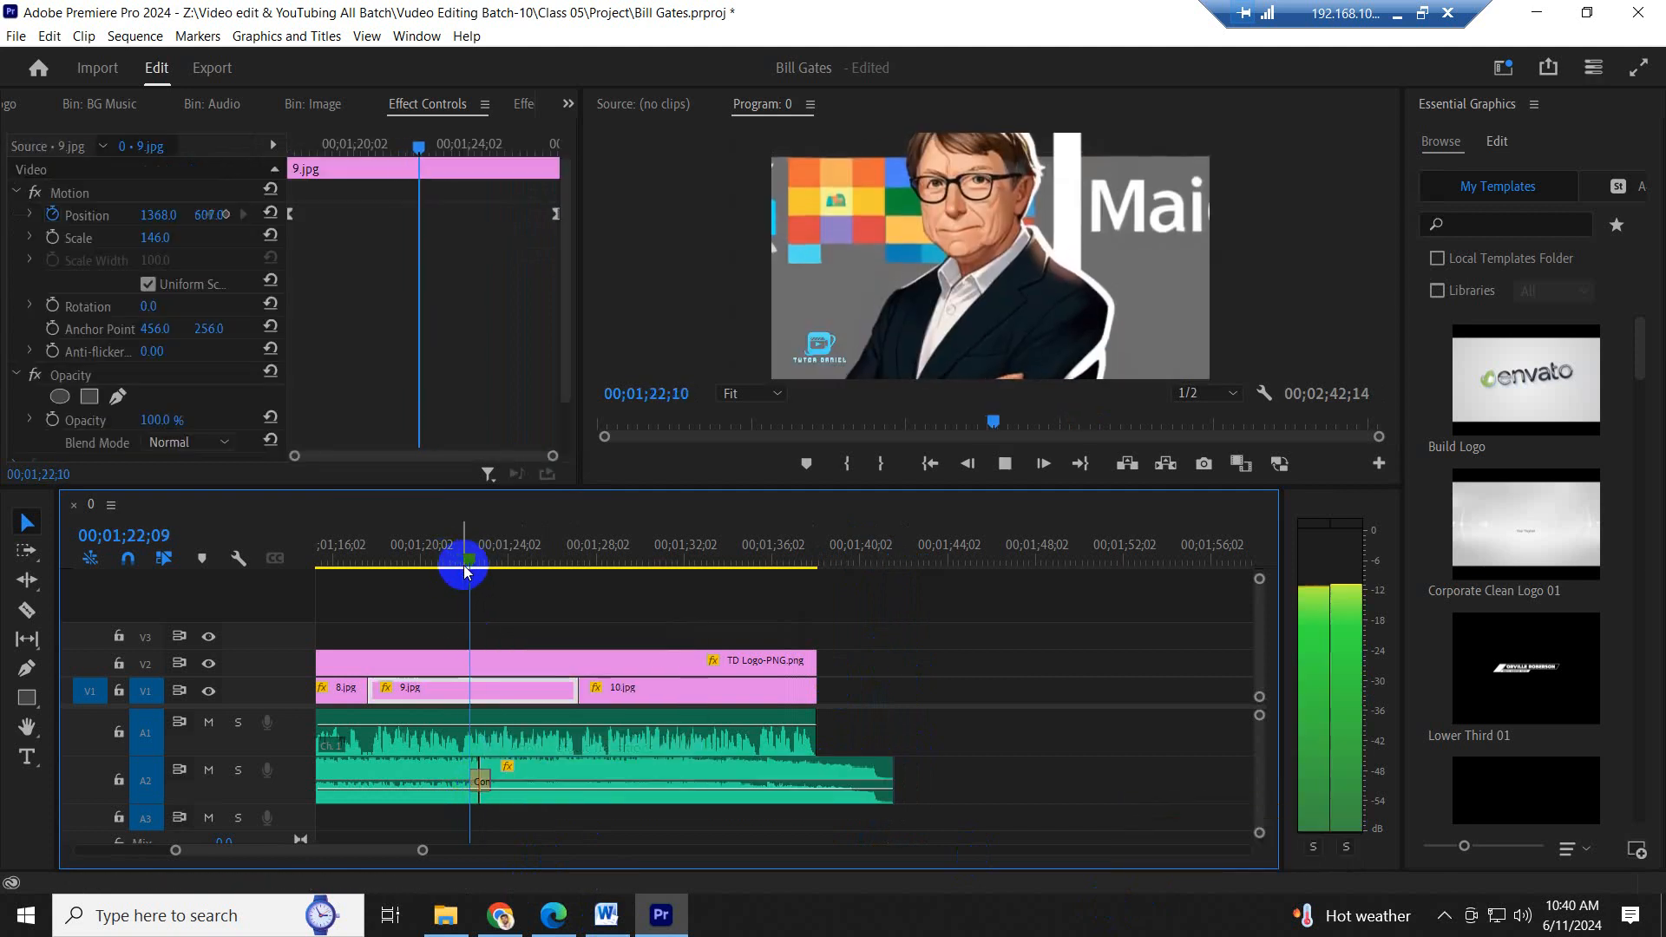
left_click(773, 556)
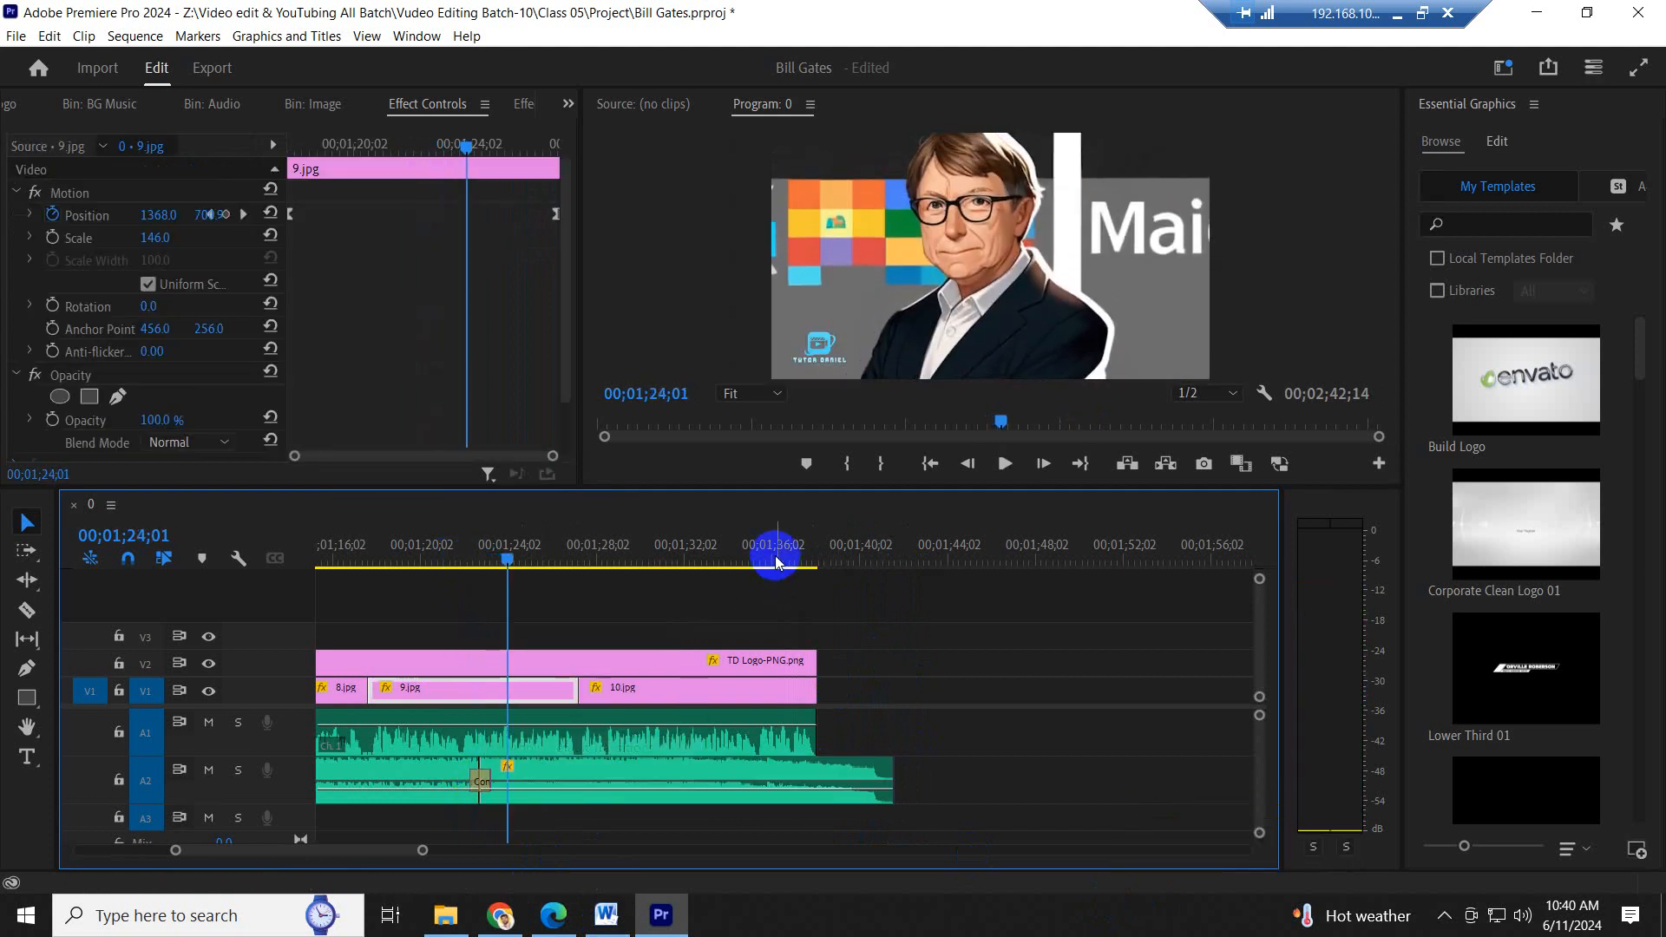
key("space")
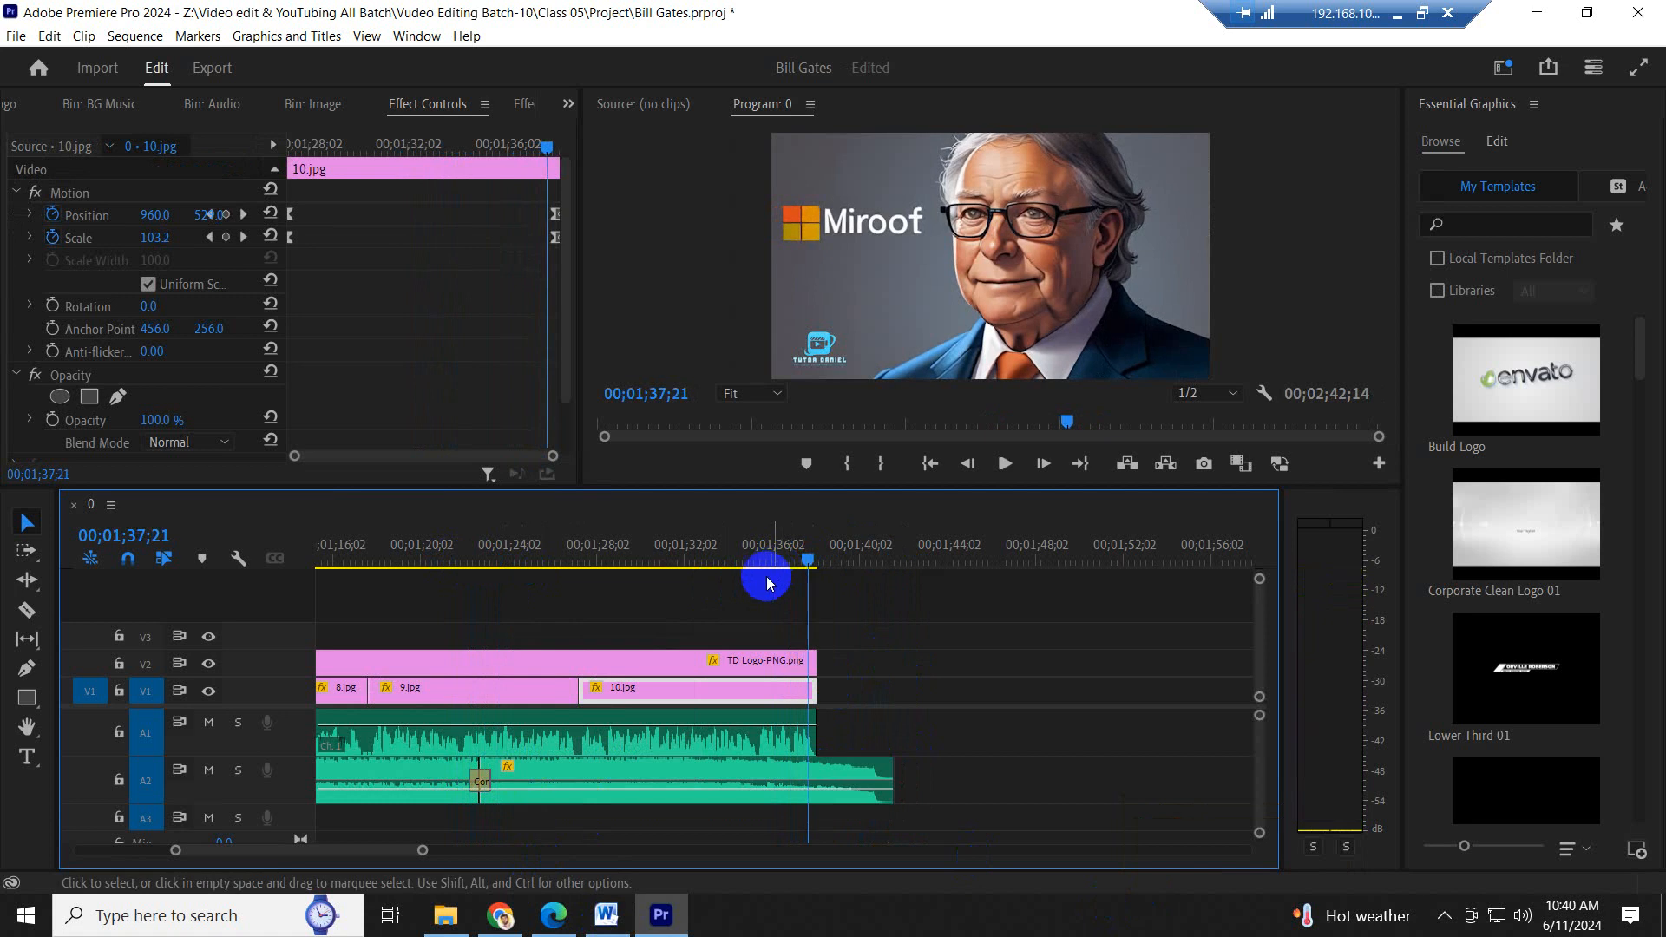
- Add 0.jpg from the Image bin to V1 directly after 10.jpg, trimmed to end with the music
key("minus")
left_click(796, 696)
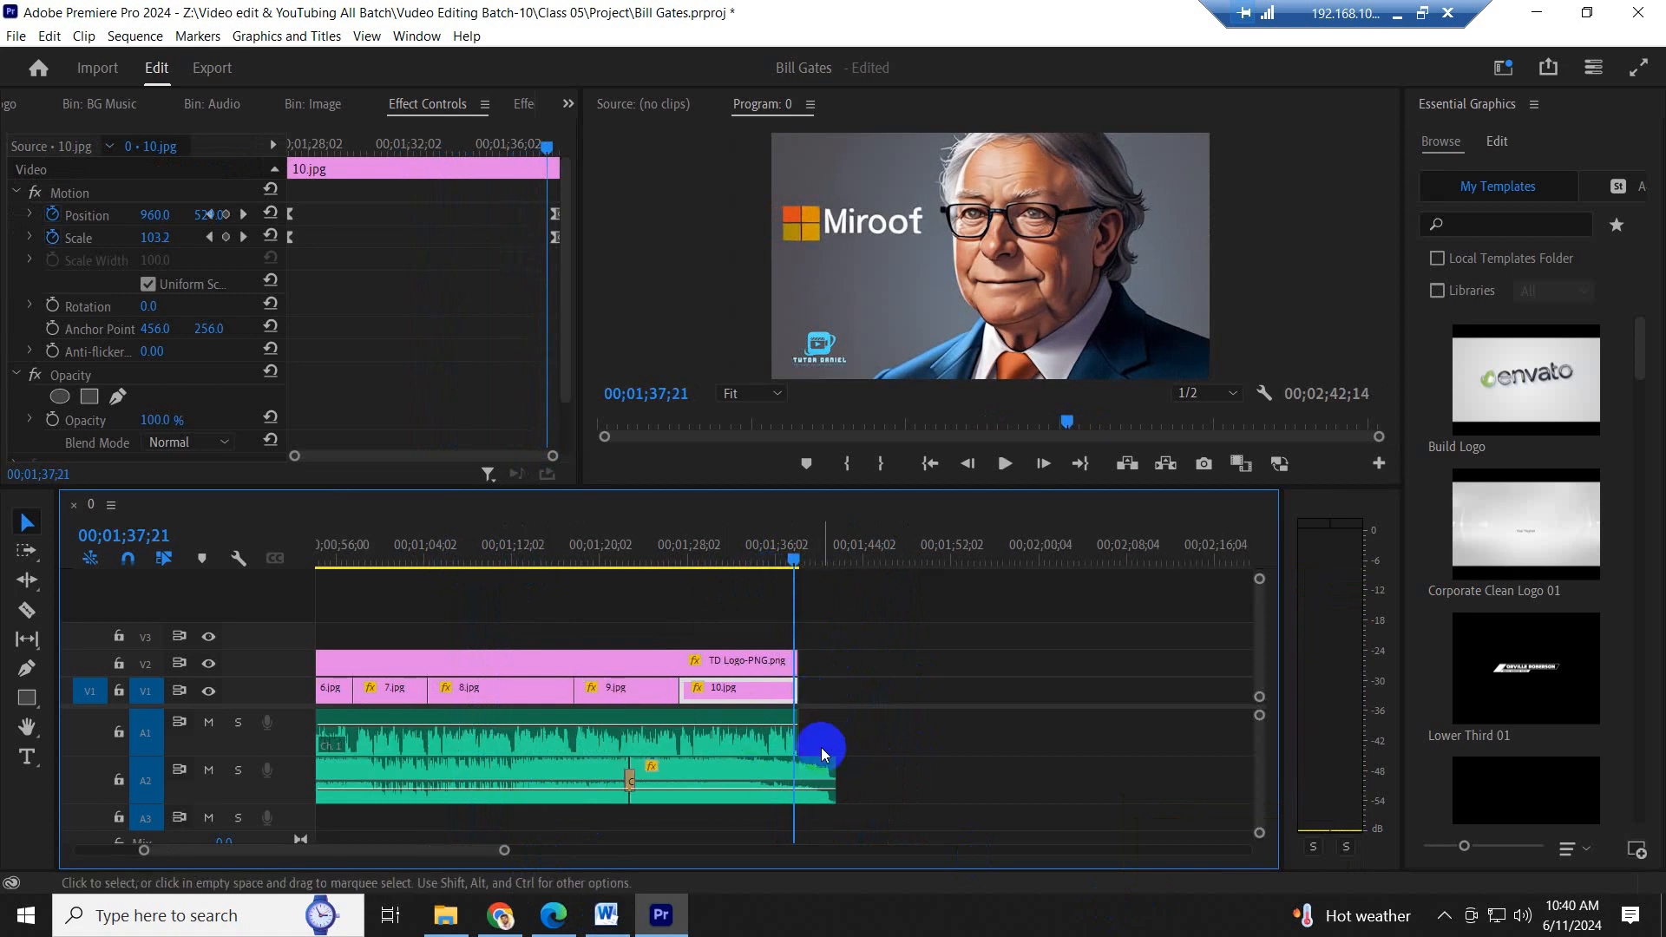
key("equal")
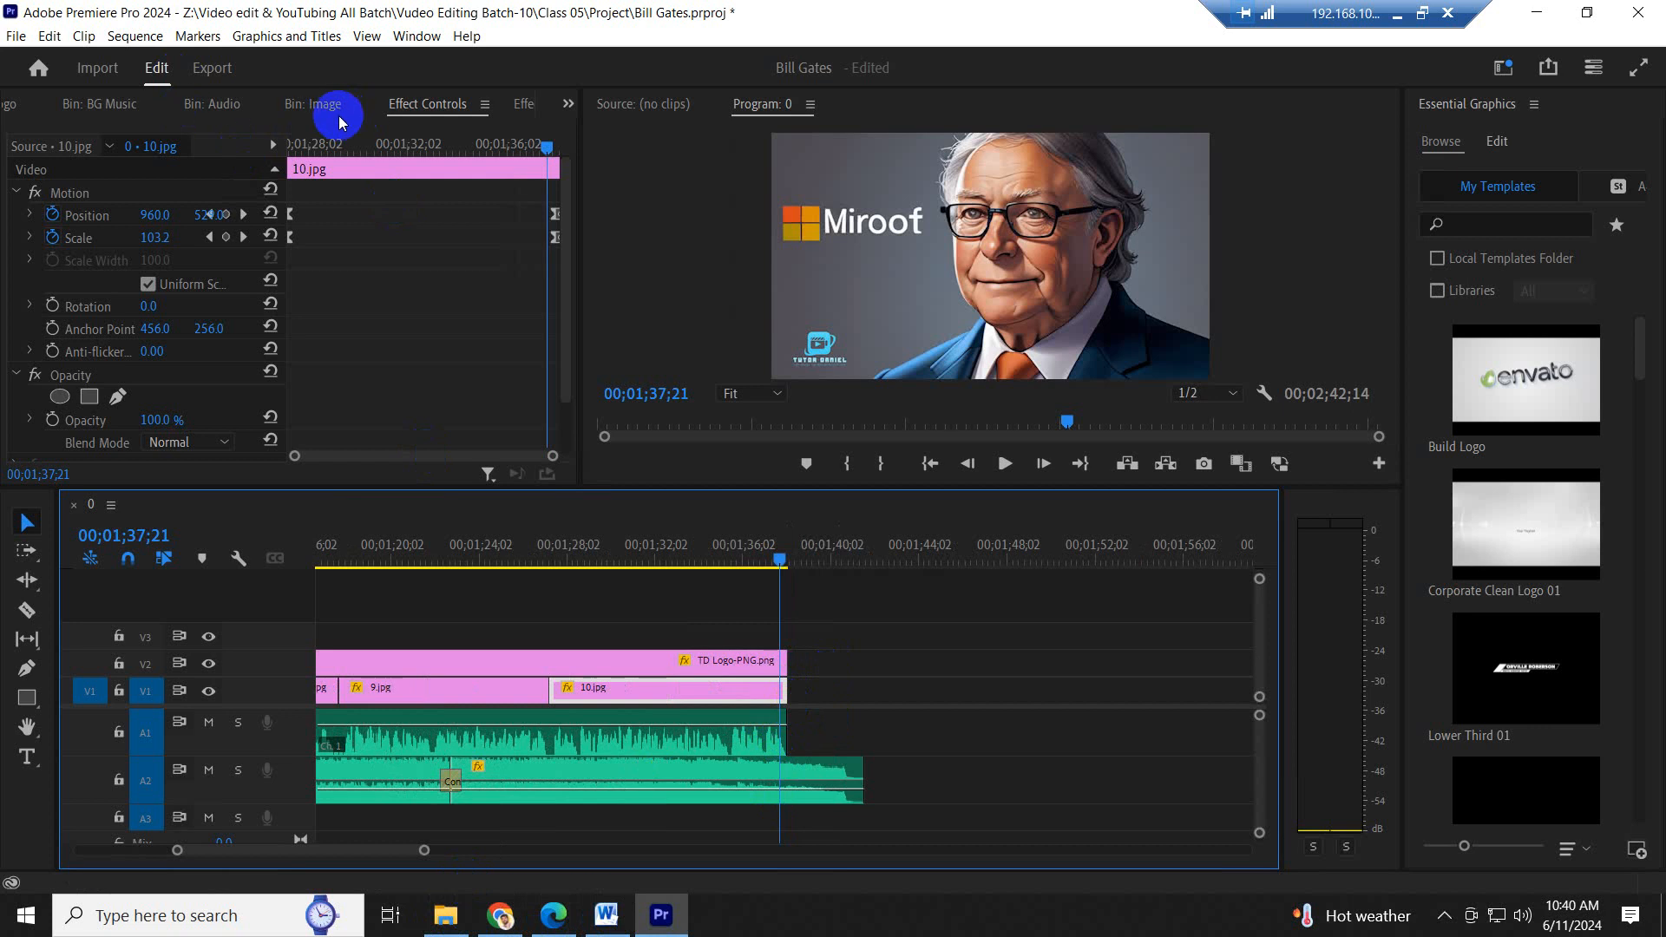
left_click(569, 105)
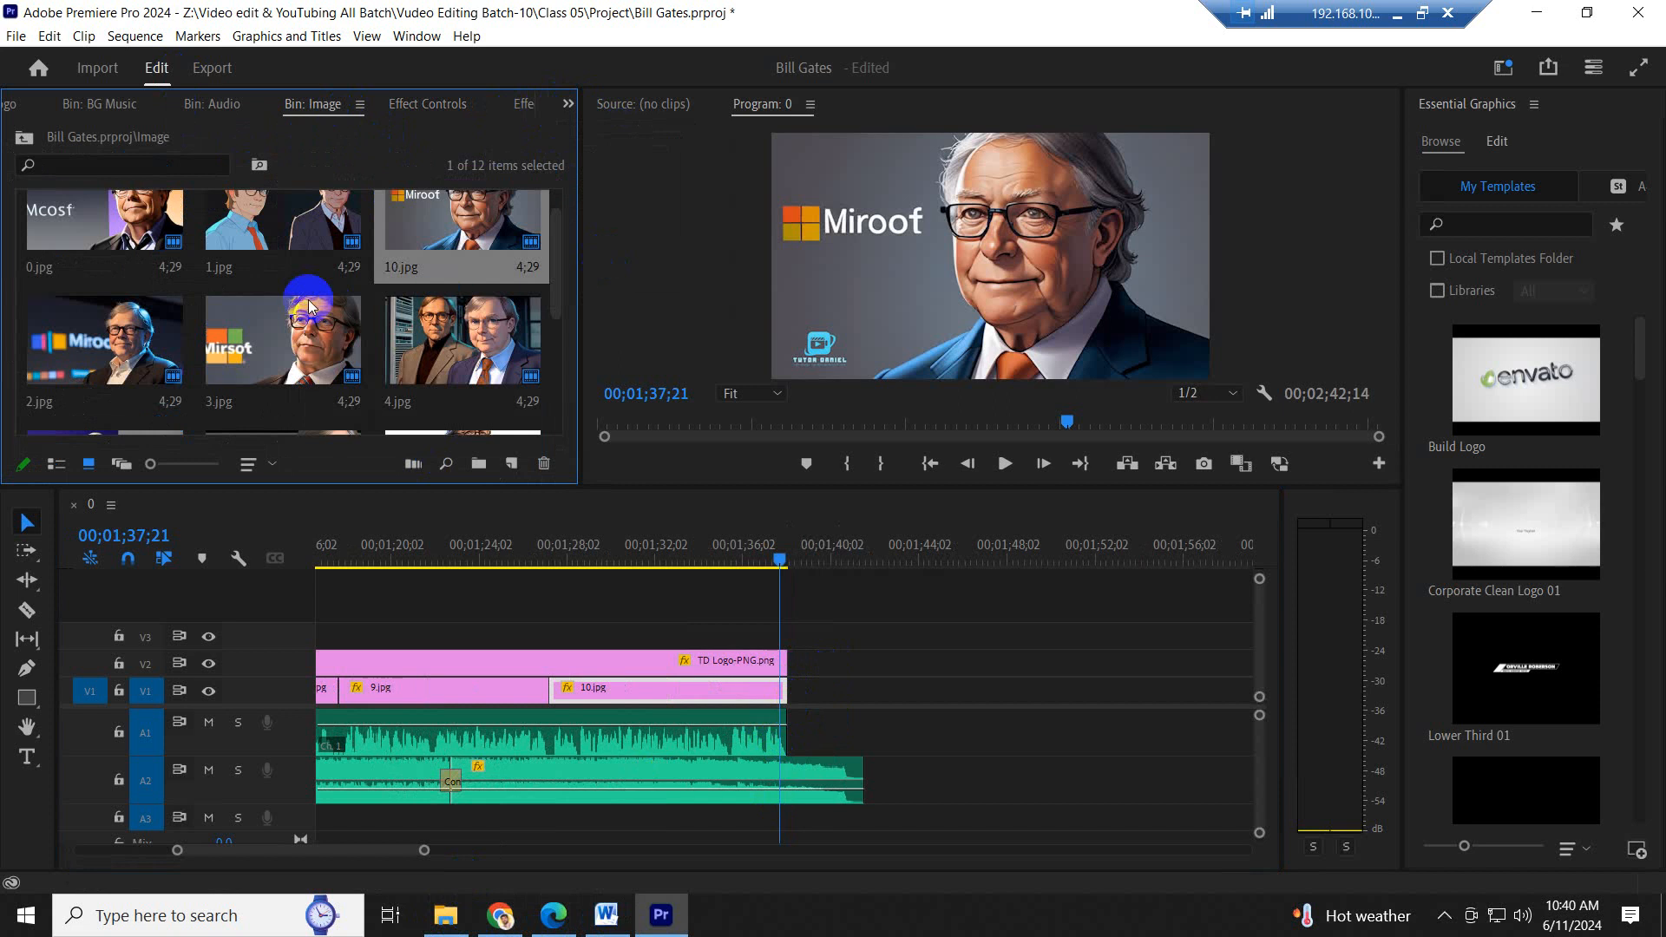
scroll(331, 311, "up", 5)
scroll(331, 305, "down", 10)
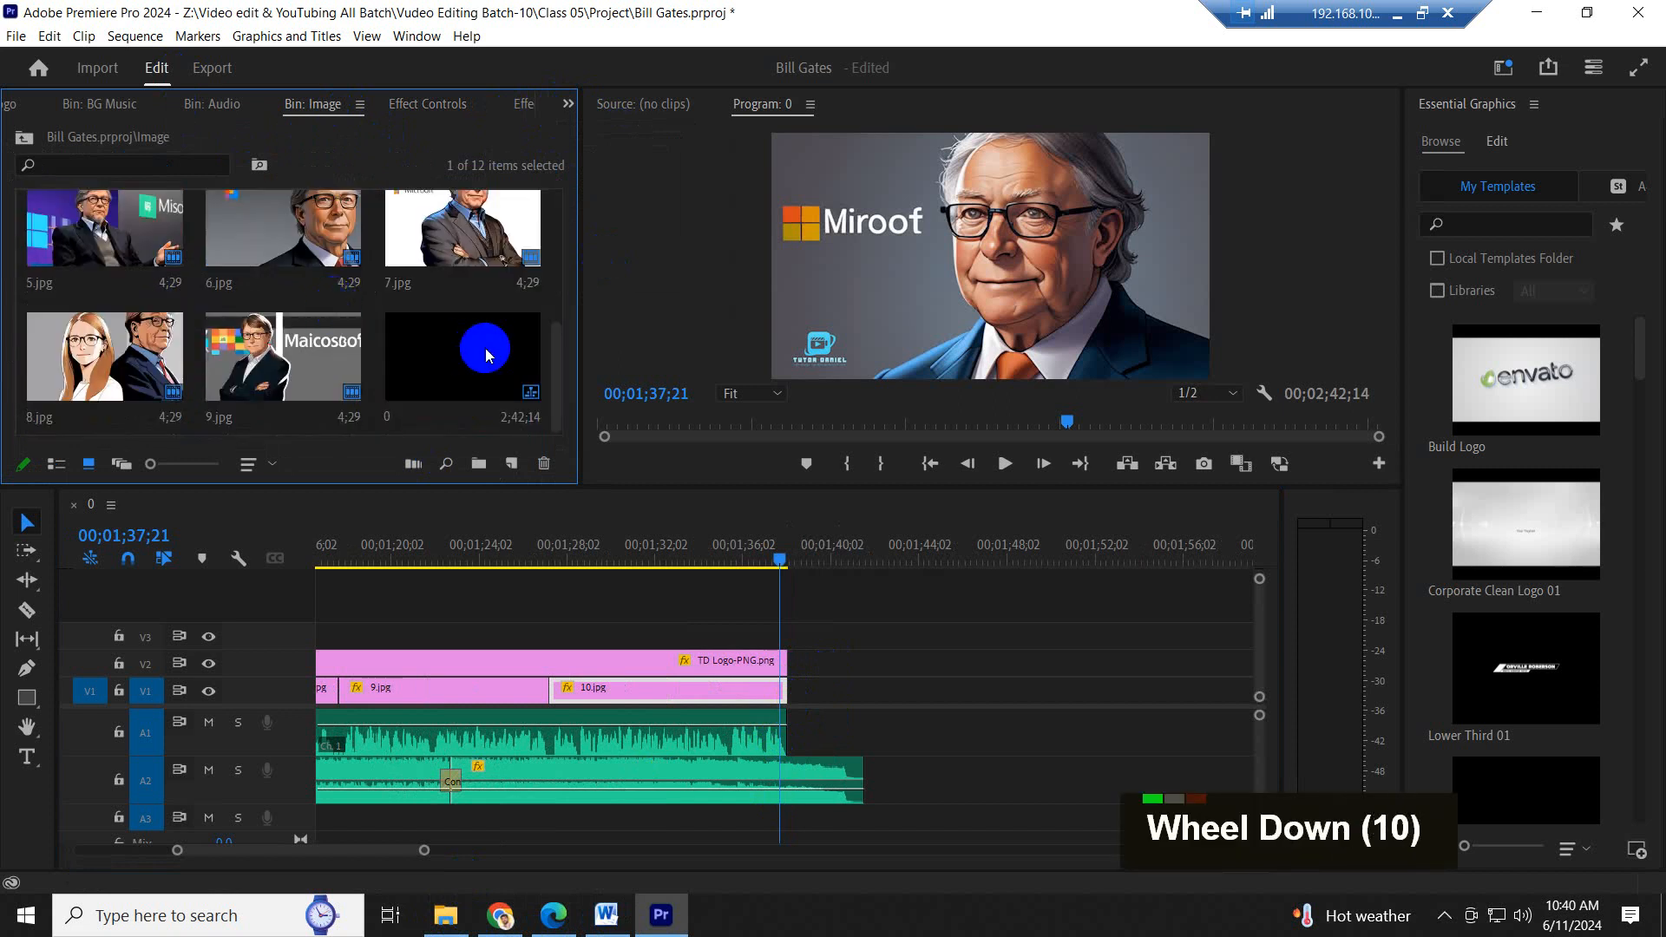
scroll(486, 347, "up", 5)
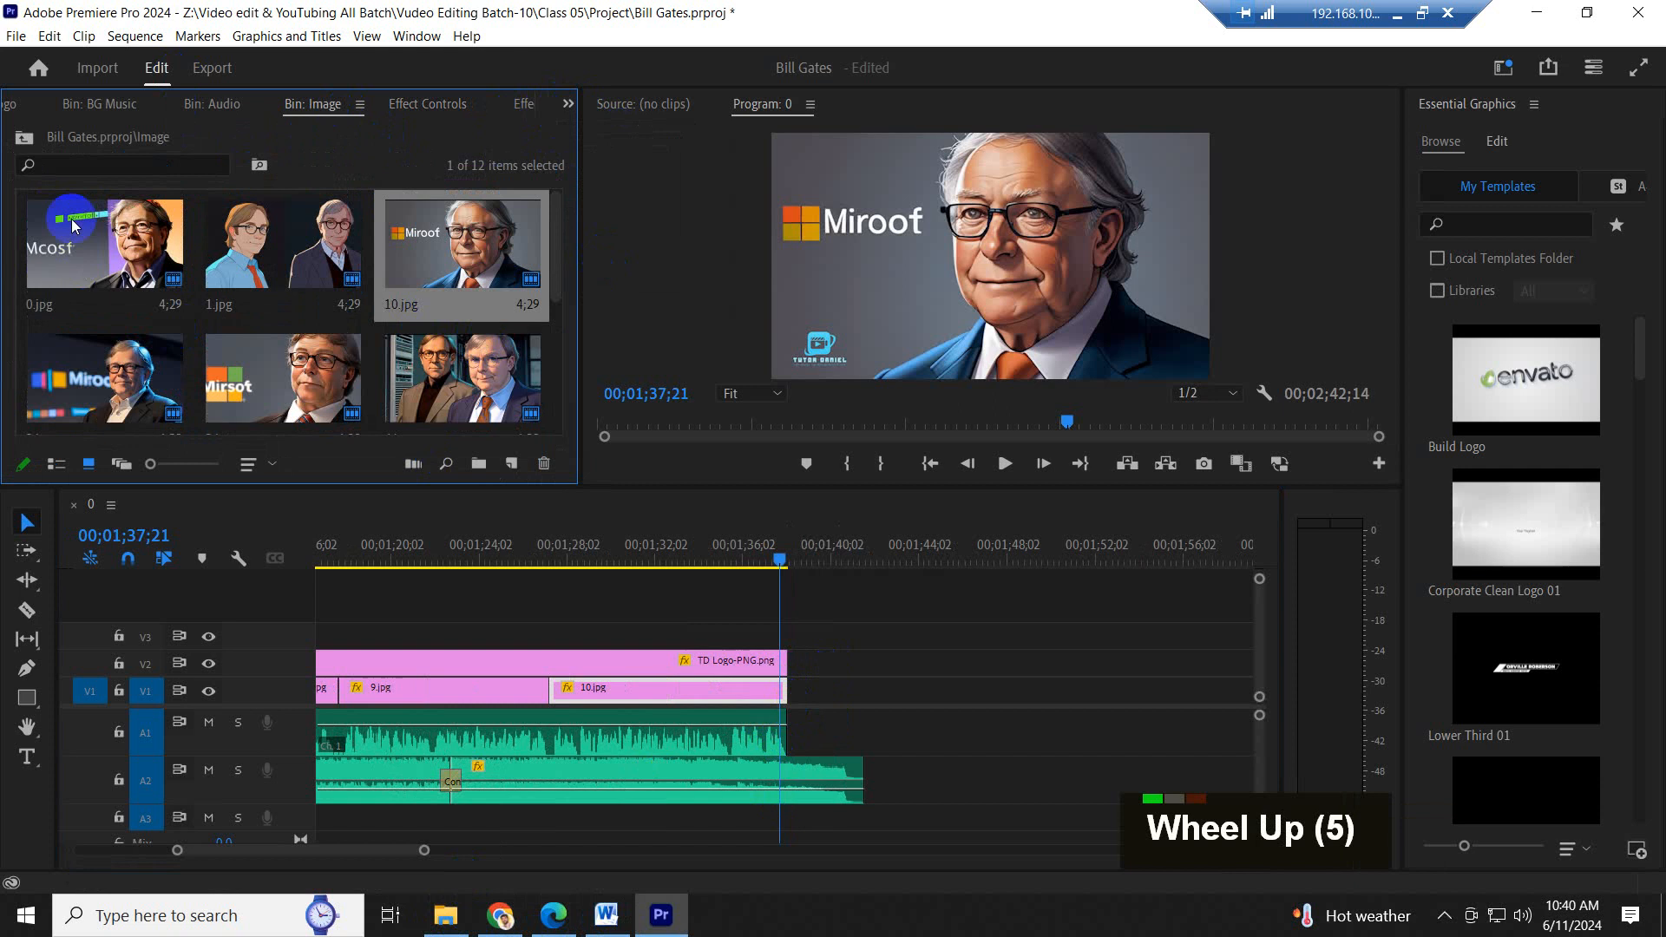
scroll(100, 253, "up", 4)
left_click_drag(101, 253, 863, 691)
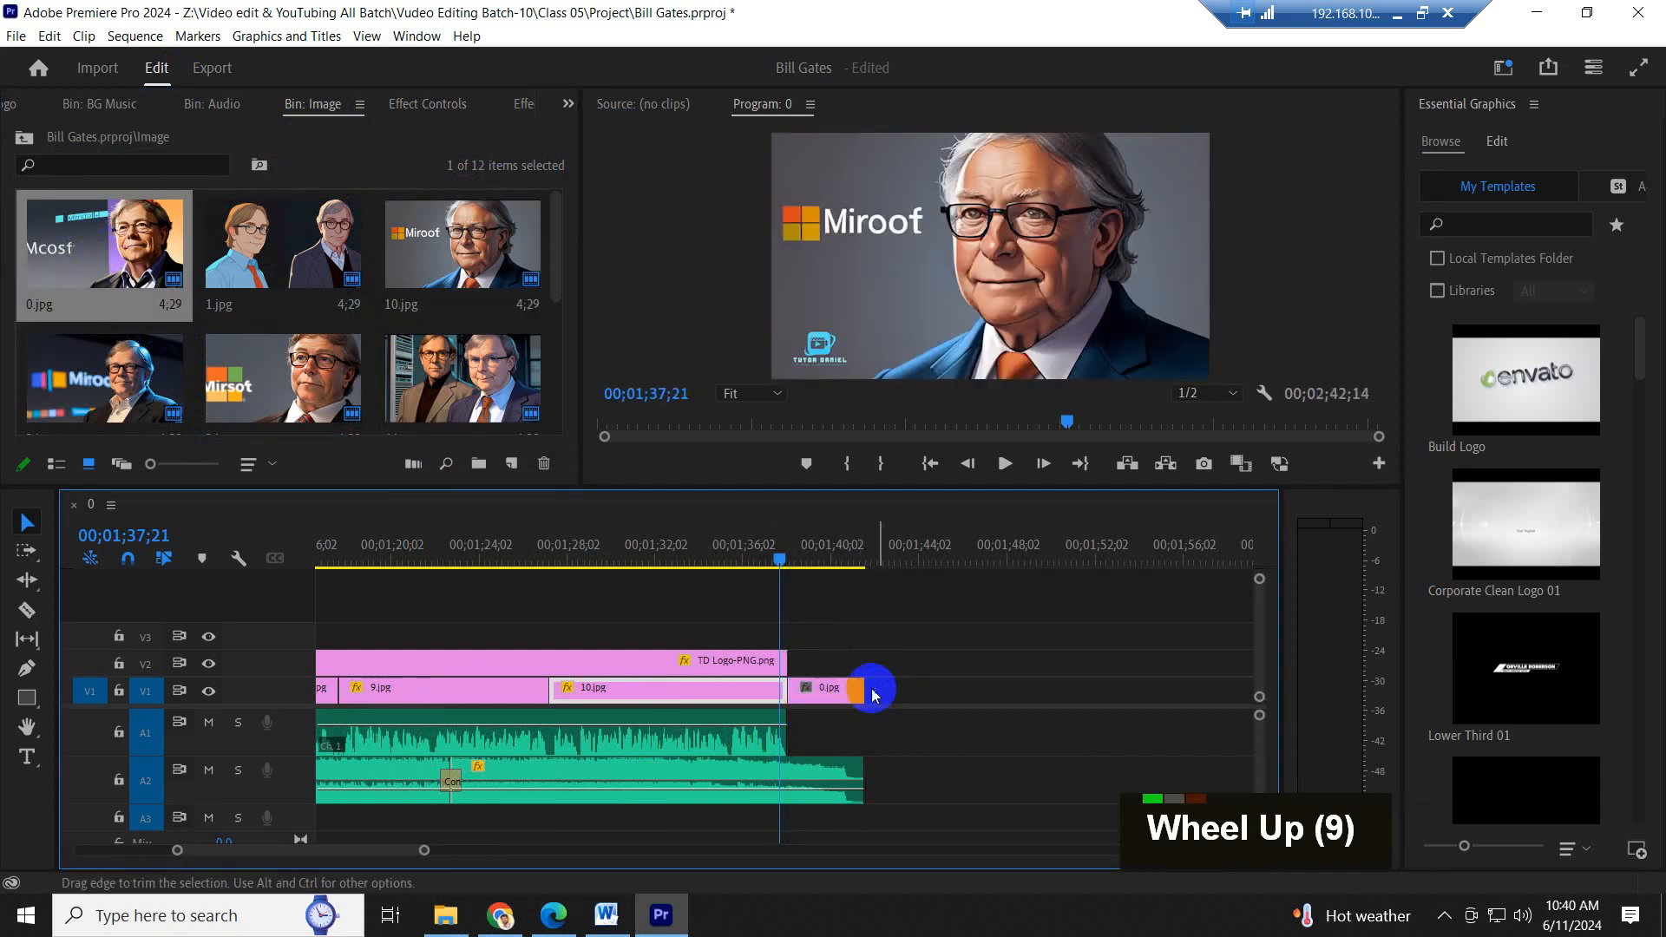
- Save the project and scale the closing 0.jpg clip to the frame size
key("space")
key("space")
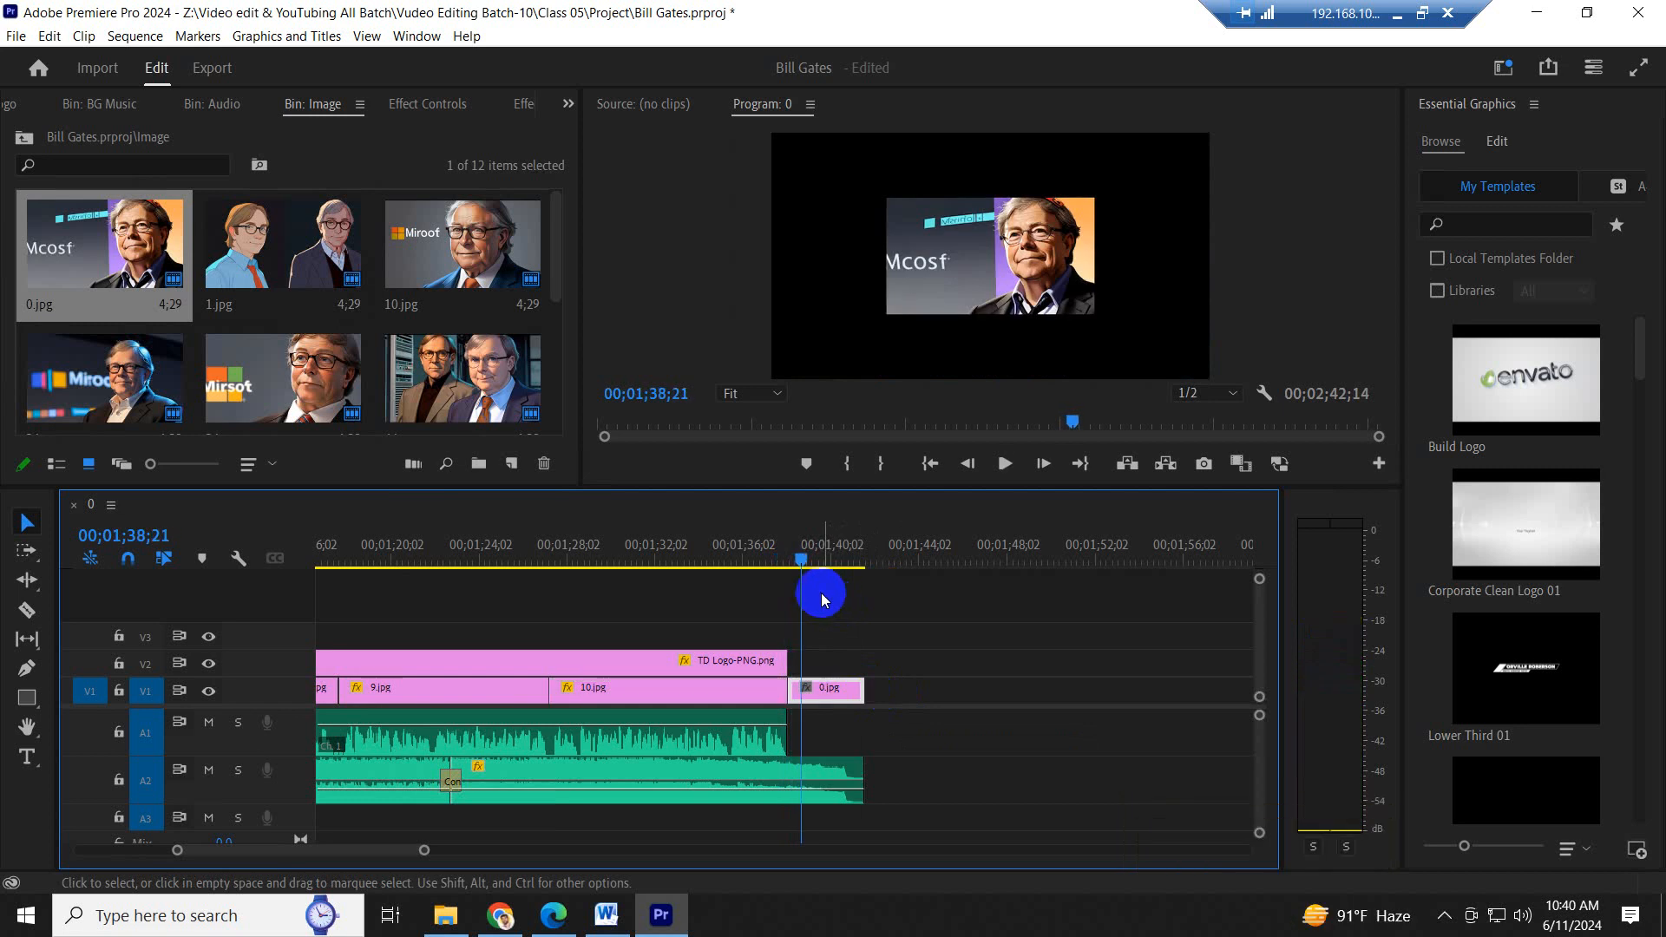
scroll(835, 599, "up", 3)
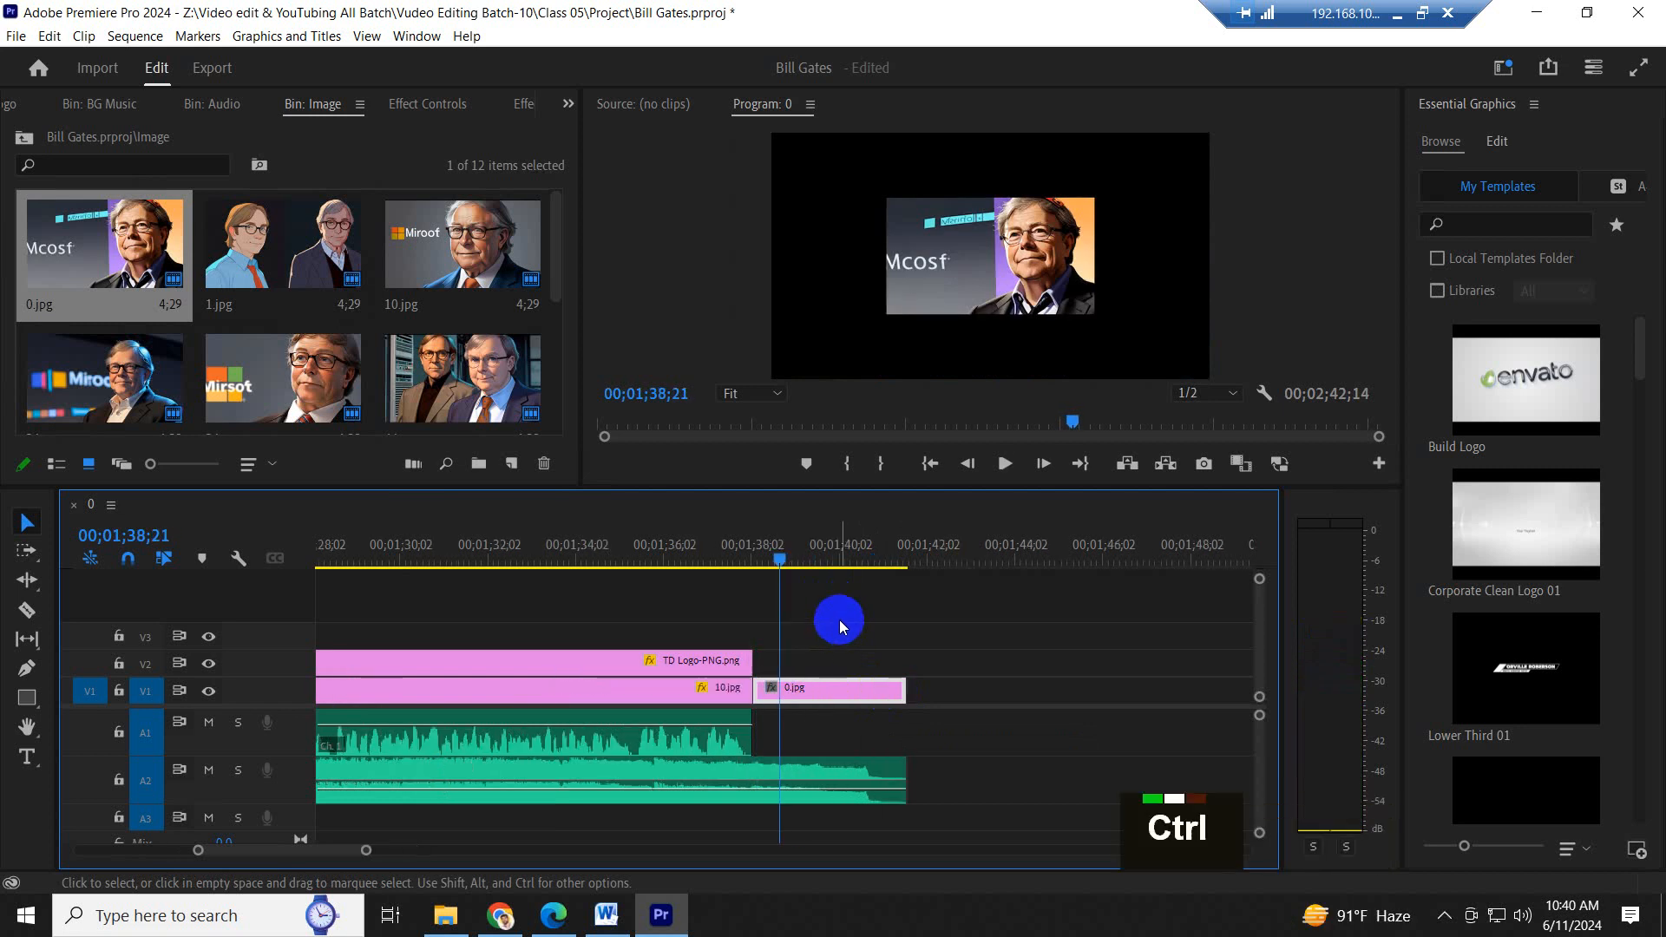
key("ctrl+s")
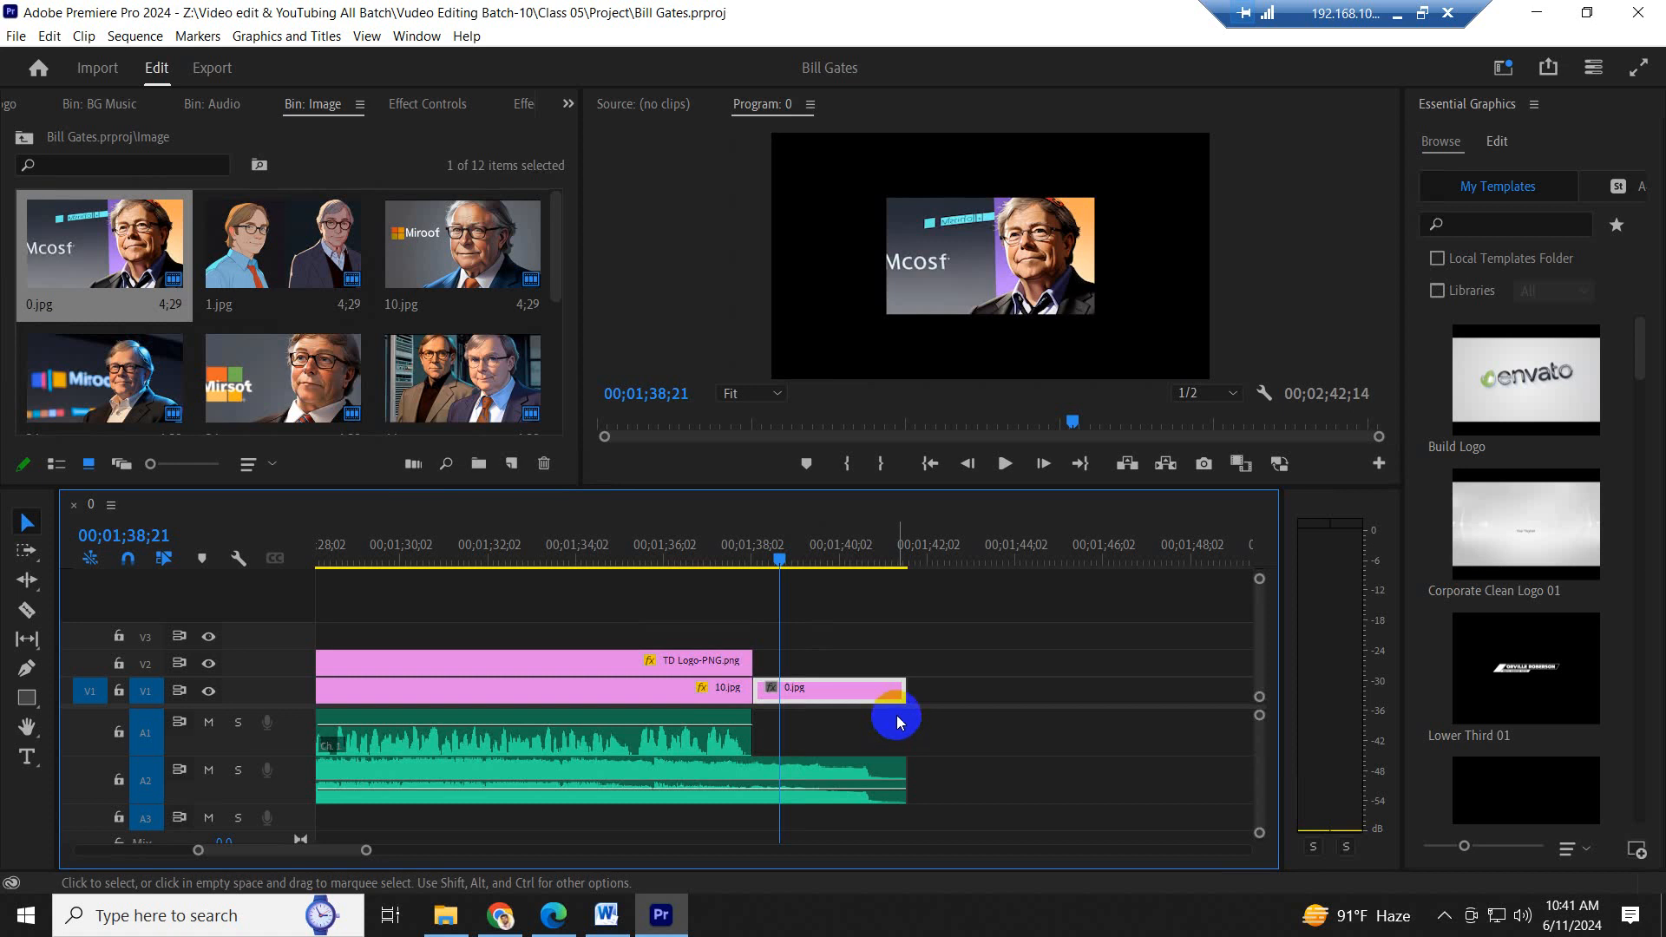
right_click(836, 695)
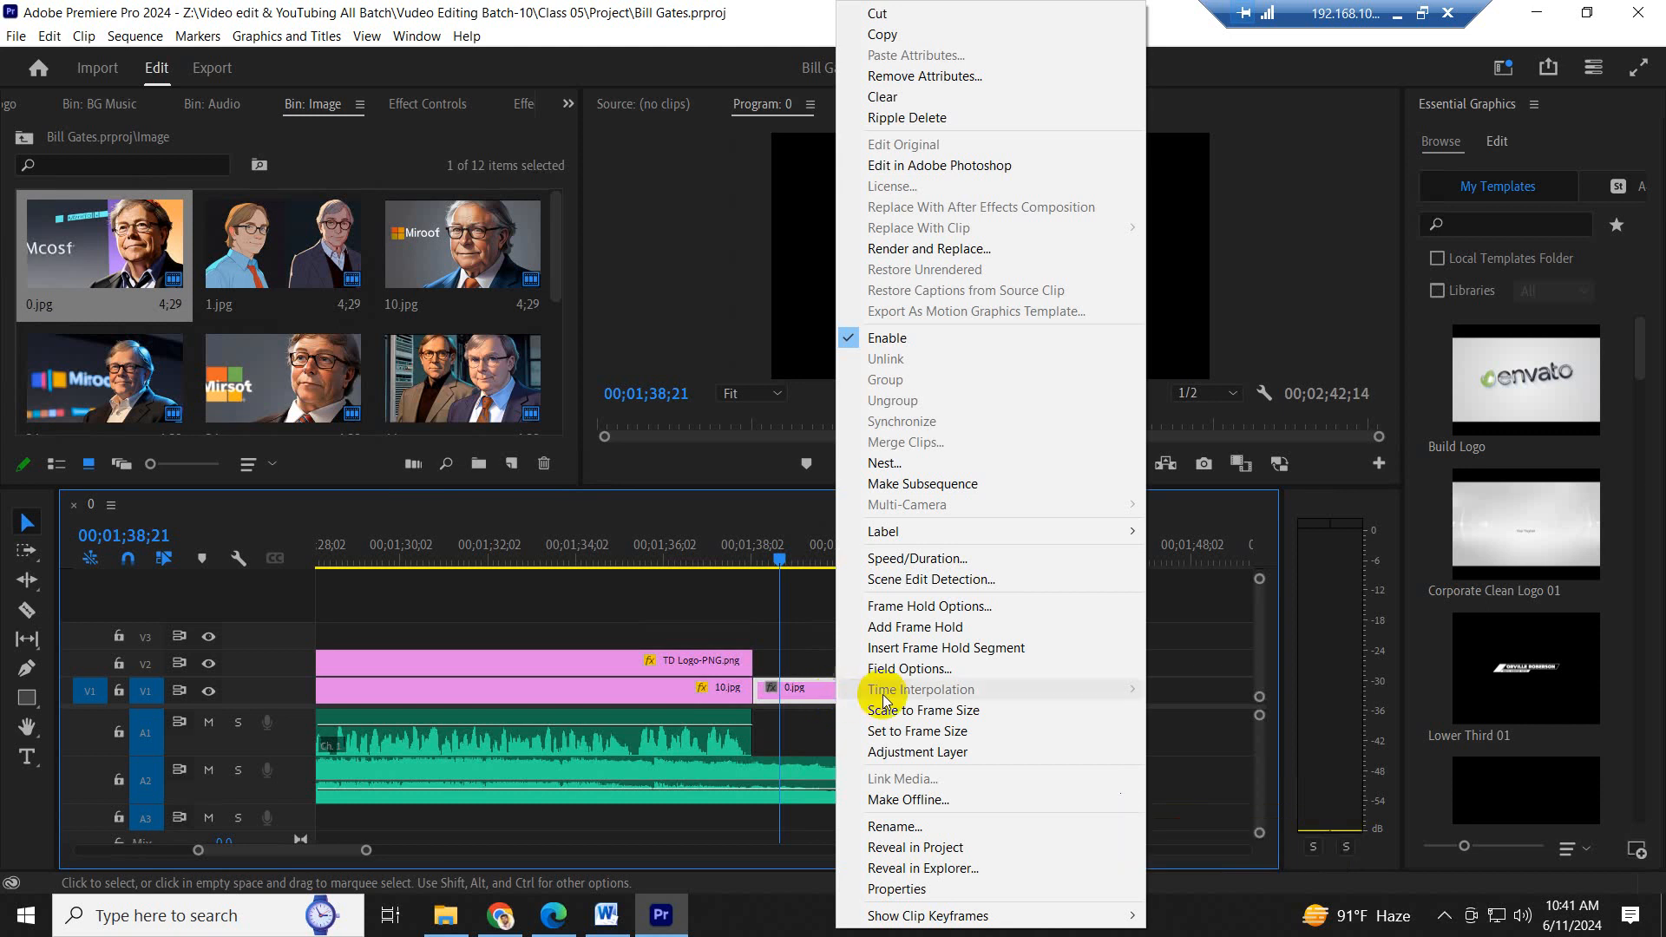
left_click(936, 713)
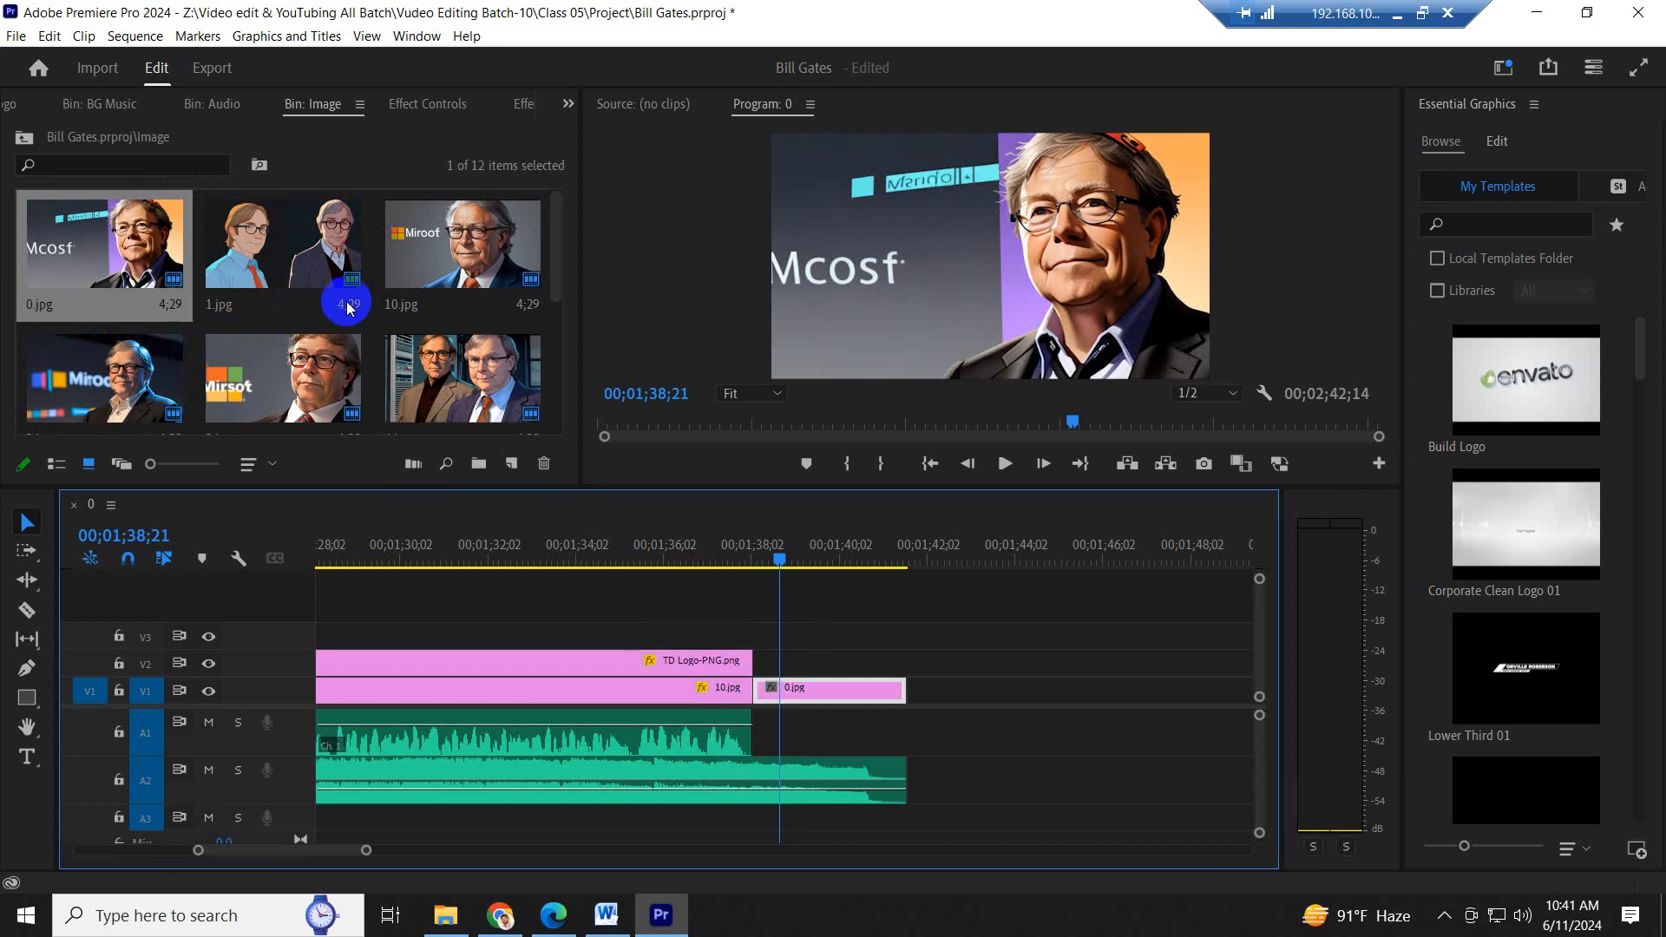
- Create Position and Scale keyframes for the closing 0.jpg clip and place them at the clip's start
left_click(569, 105)
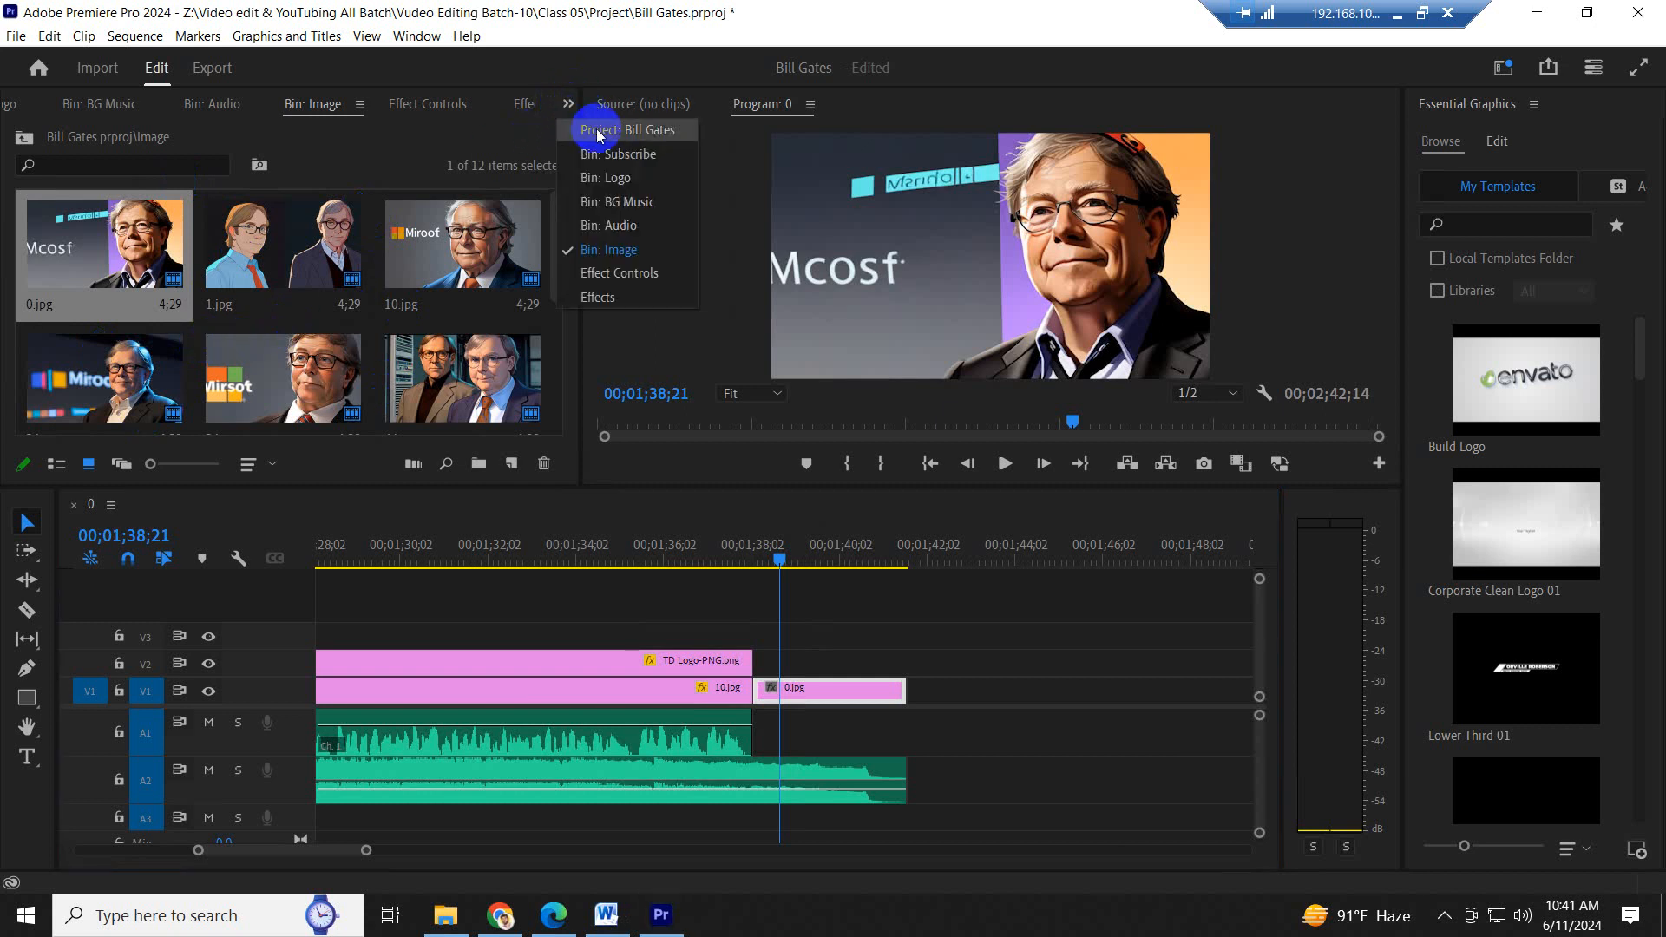
left_click(636, 274)
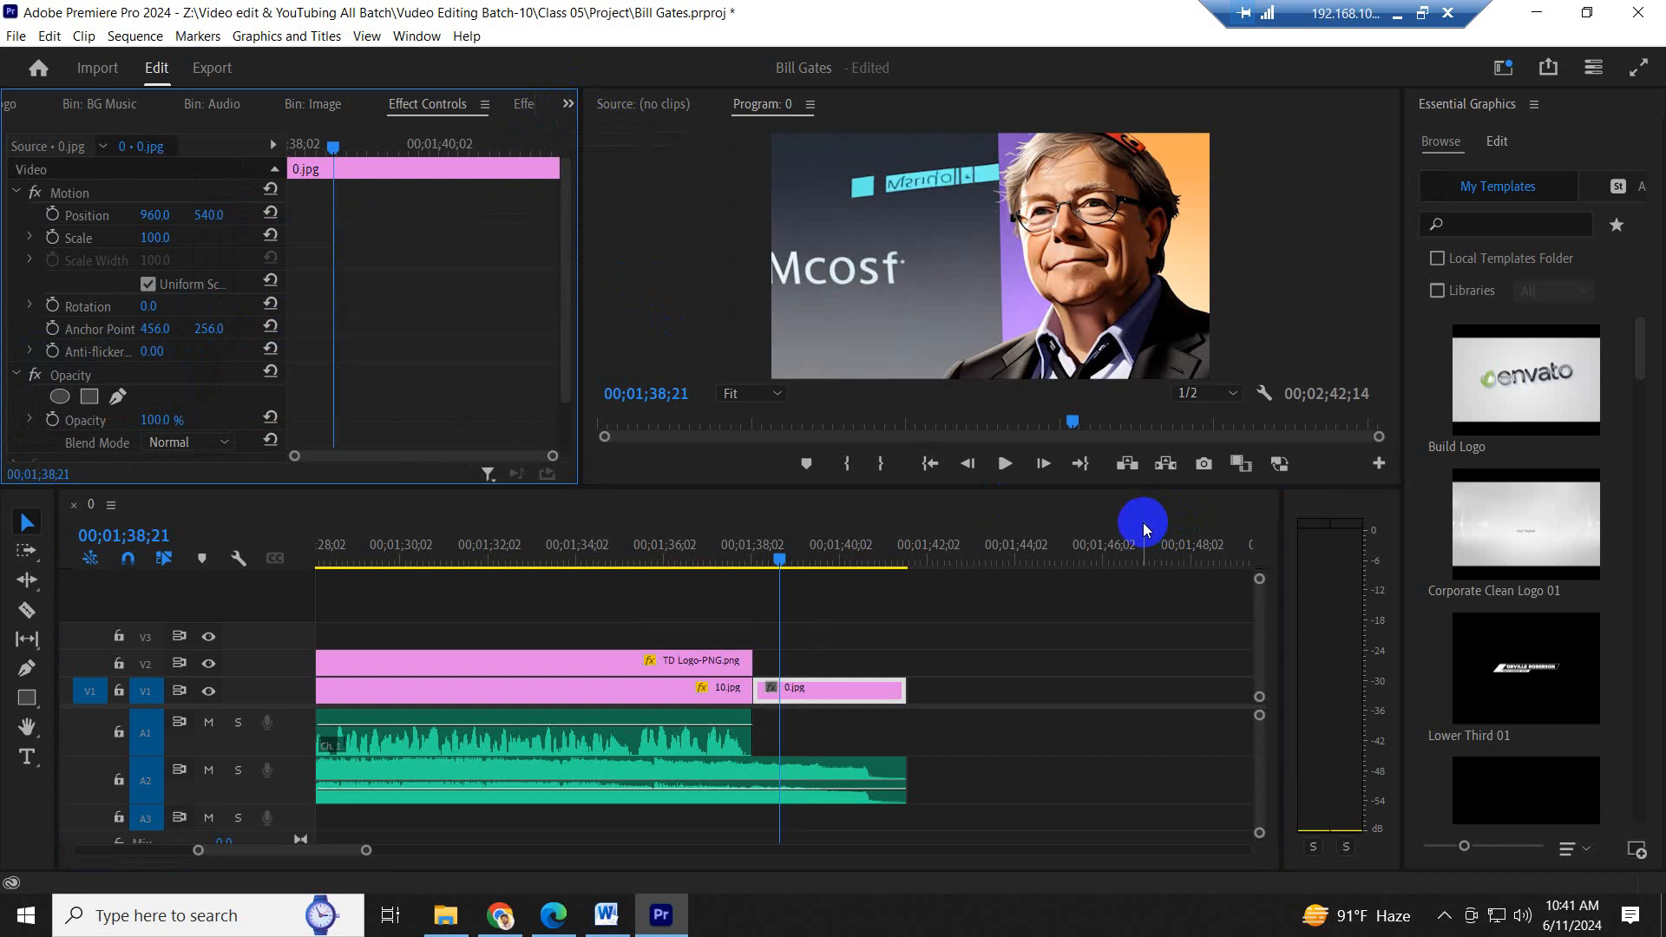
left_click(53, 242)
left_click(53, 214)
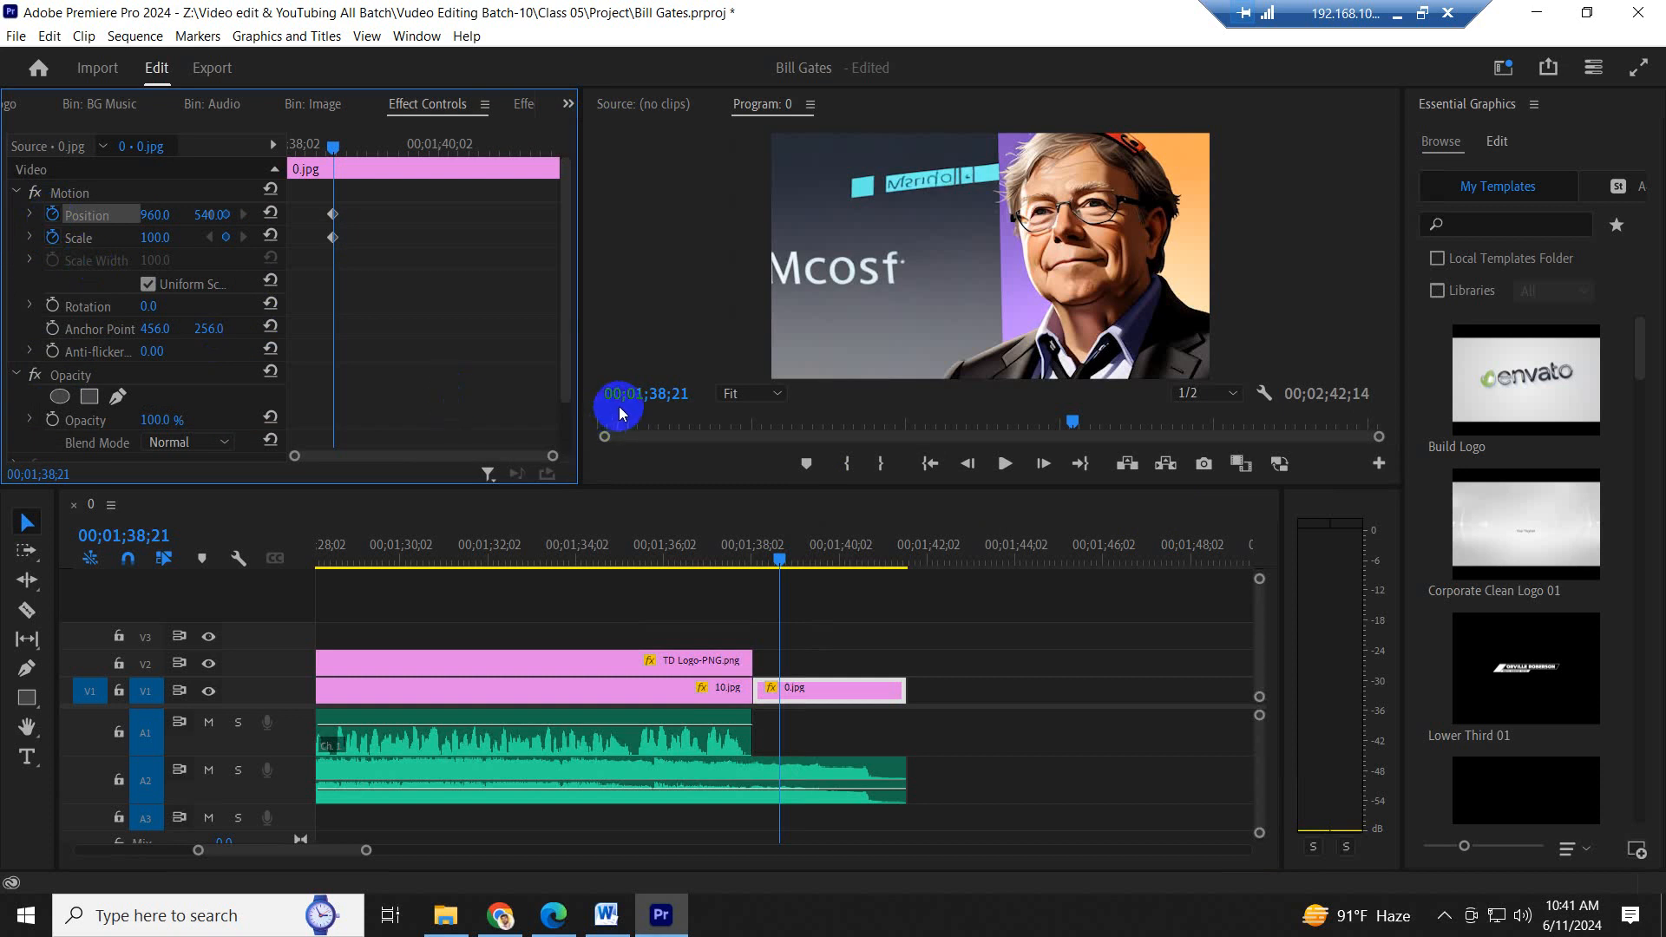
left_click_drag(489, 350, 295, 182)
left_click_drag(338, 248, 164, 239)
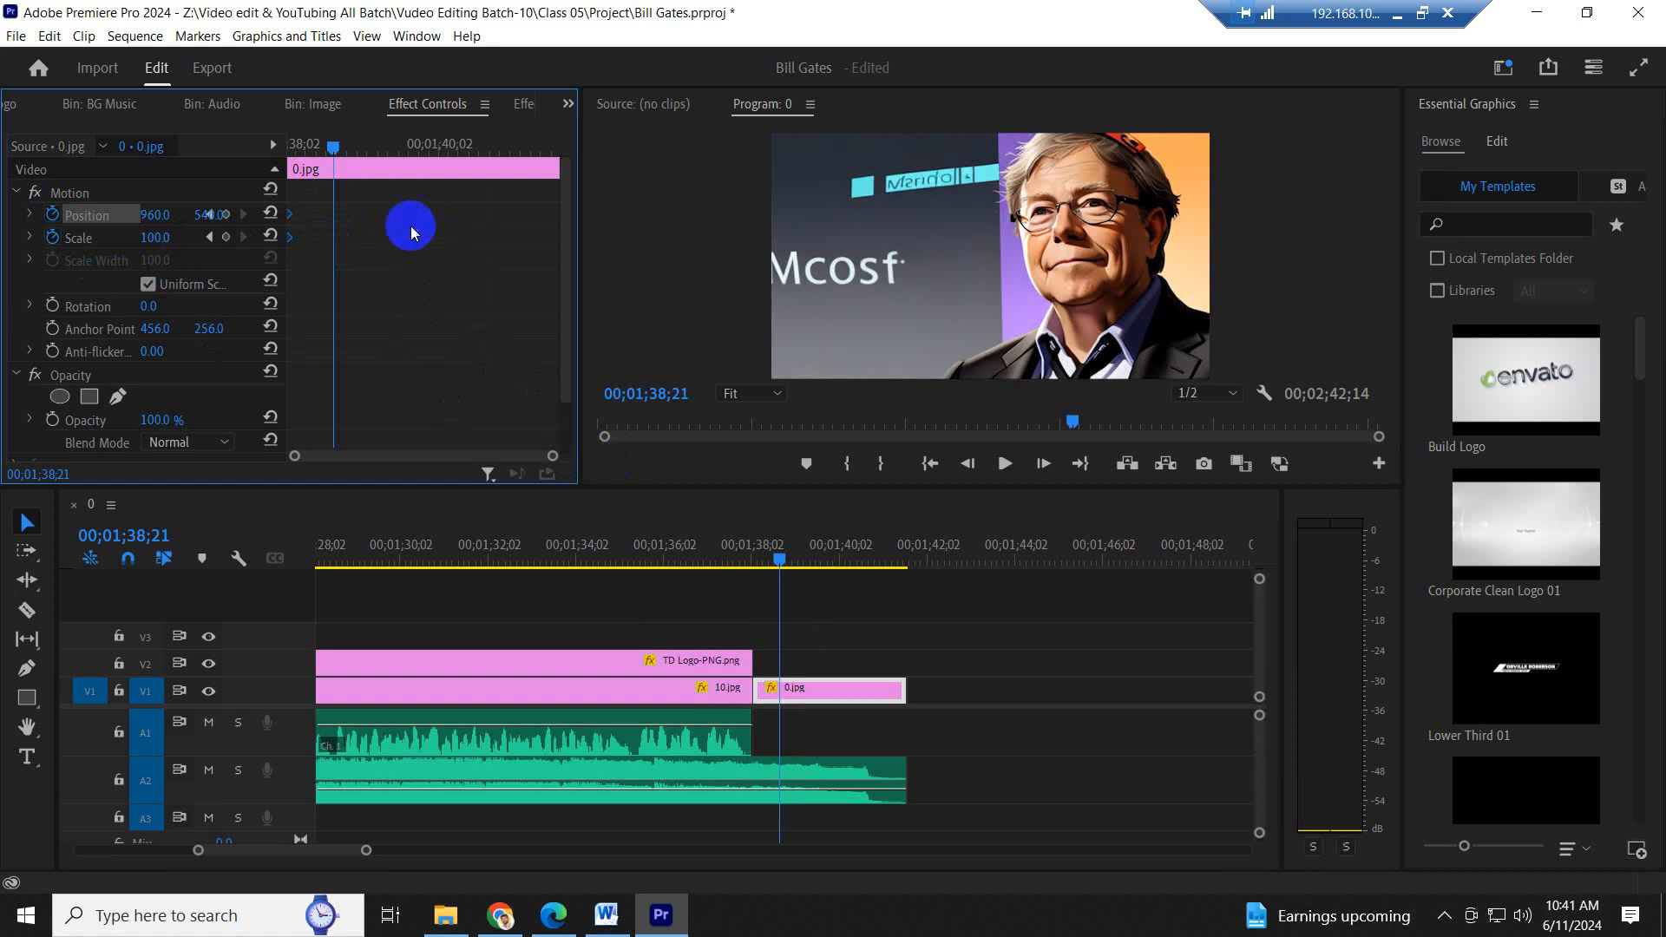
- Add a second pair of keyframes with Scale 145 and horizontal Position 646, and move them to the end of 0.jpg
left_click_drag(167, 247, 323, 183)
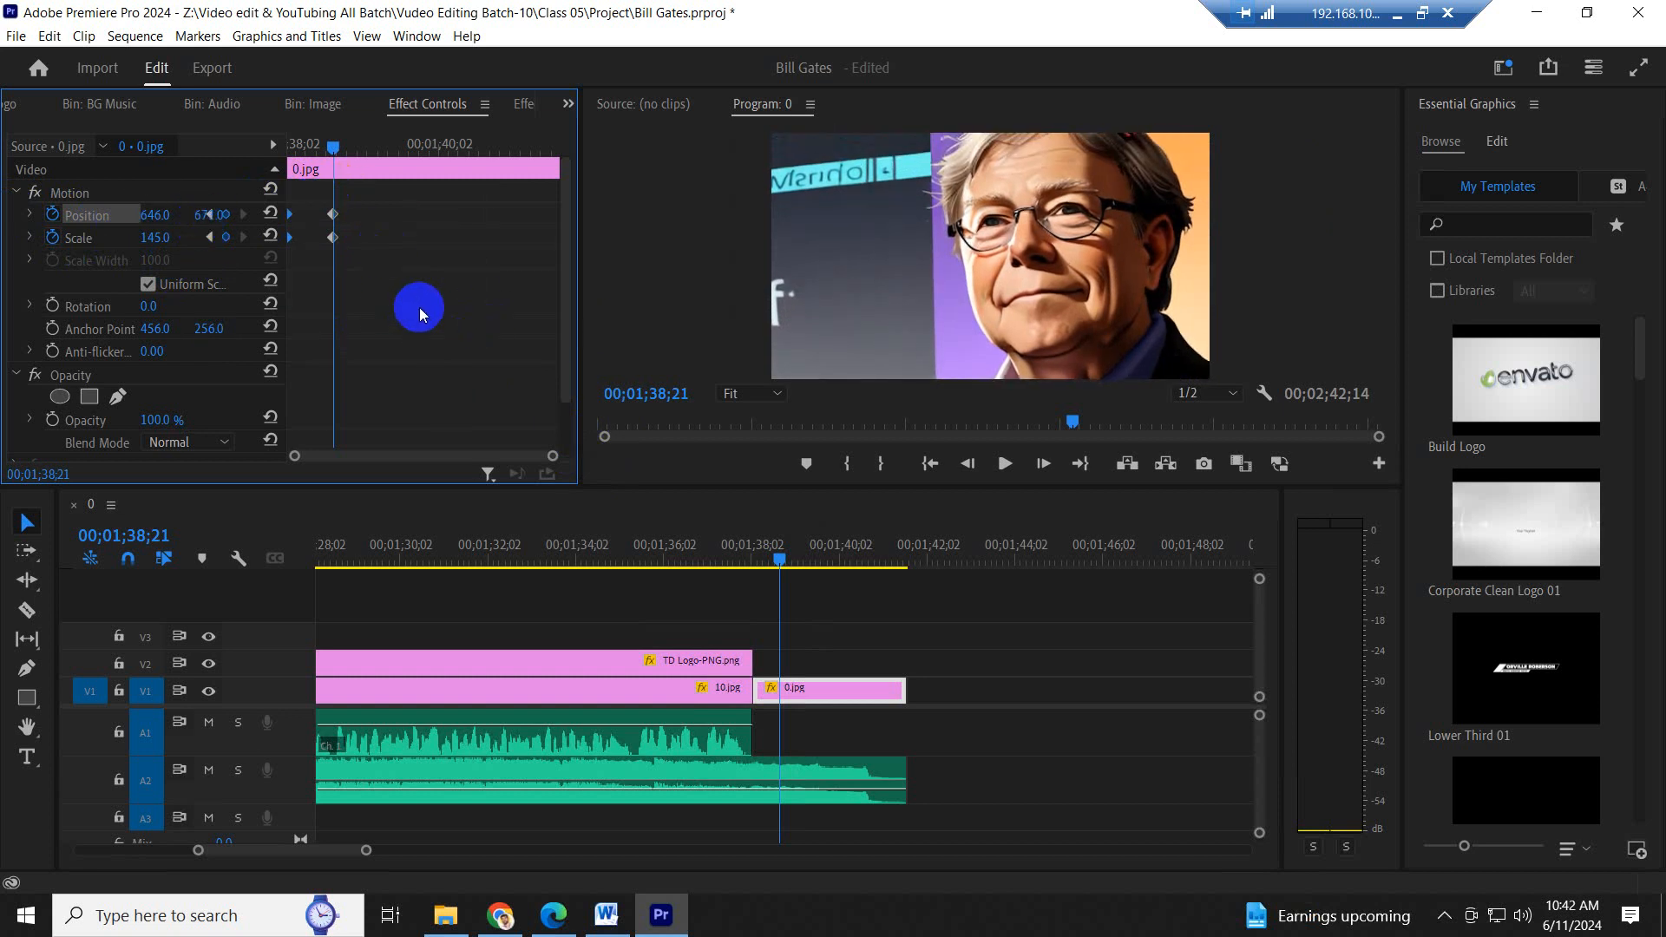
left_click_drag(420, 314, 291, 156)
left_click_drag(338, 239, 668, 263)
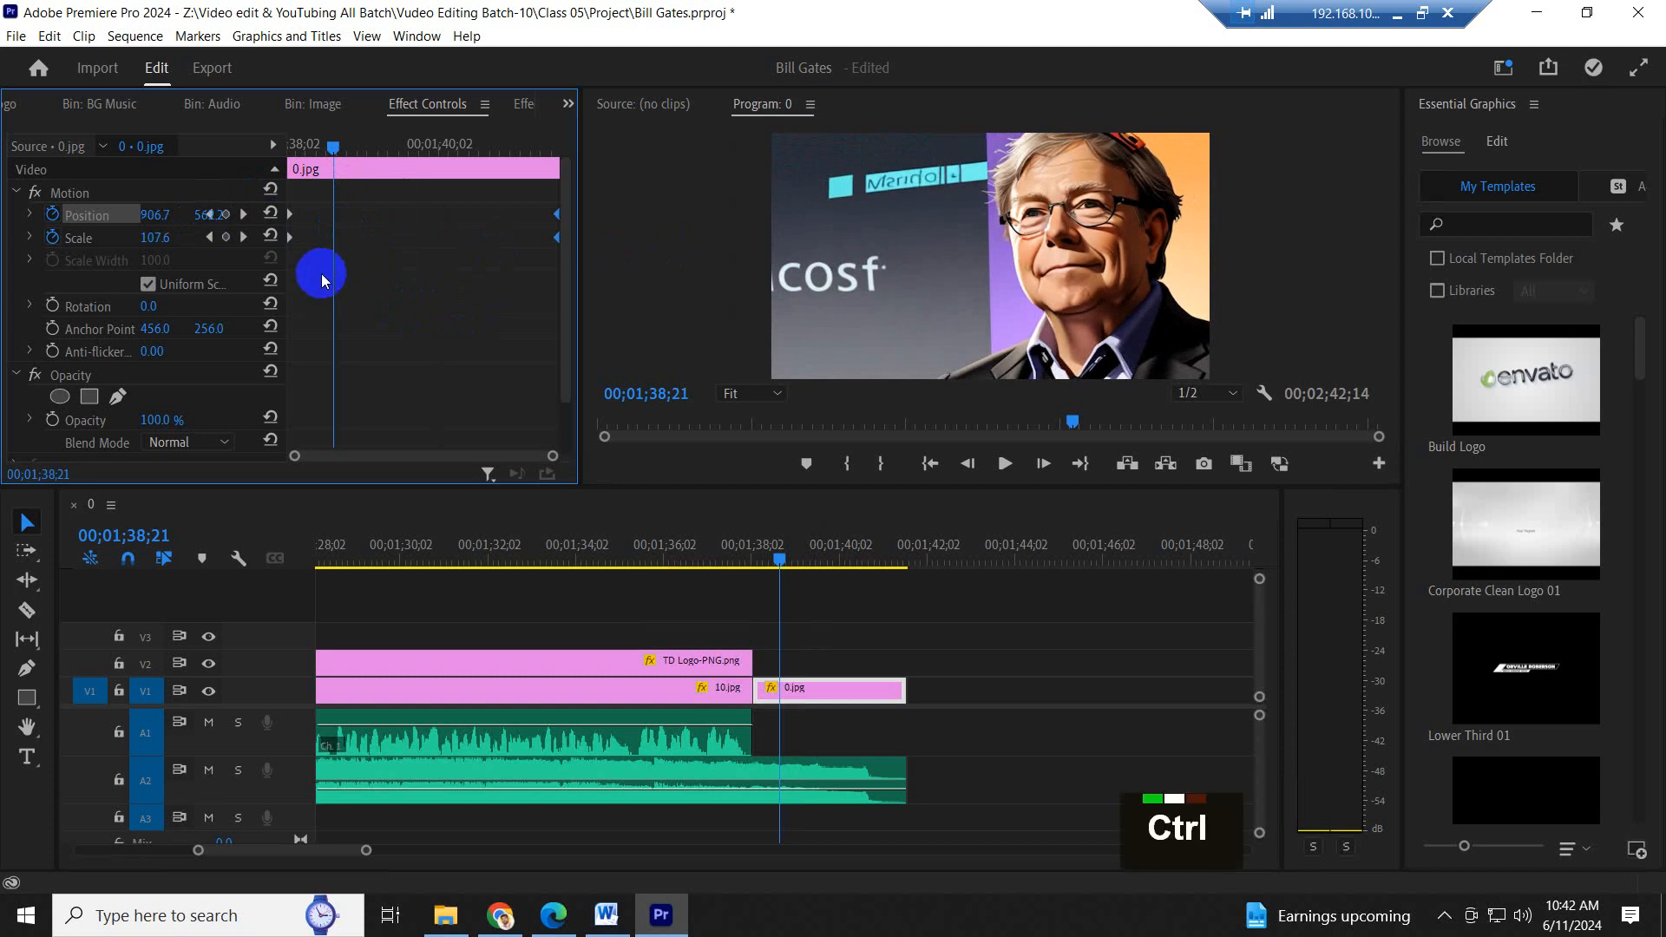
- Apply Ease In temporal interpolation to the Position and Scale keyframes of the closing 0.jpg clip and preview the motion
left_click_drag(322, 276, 245, 163, "ctrl")
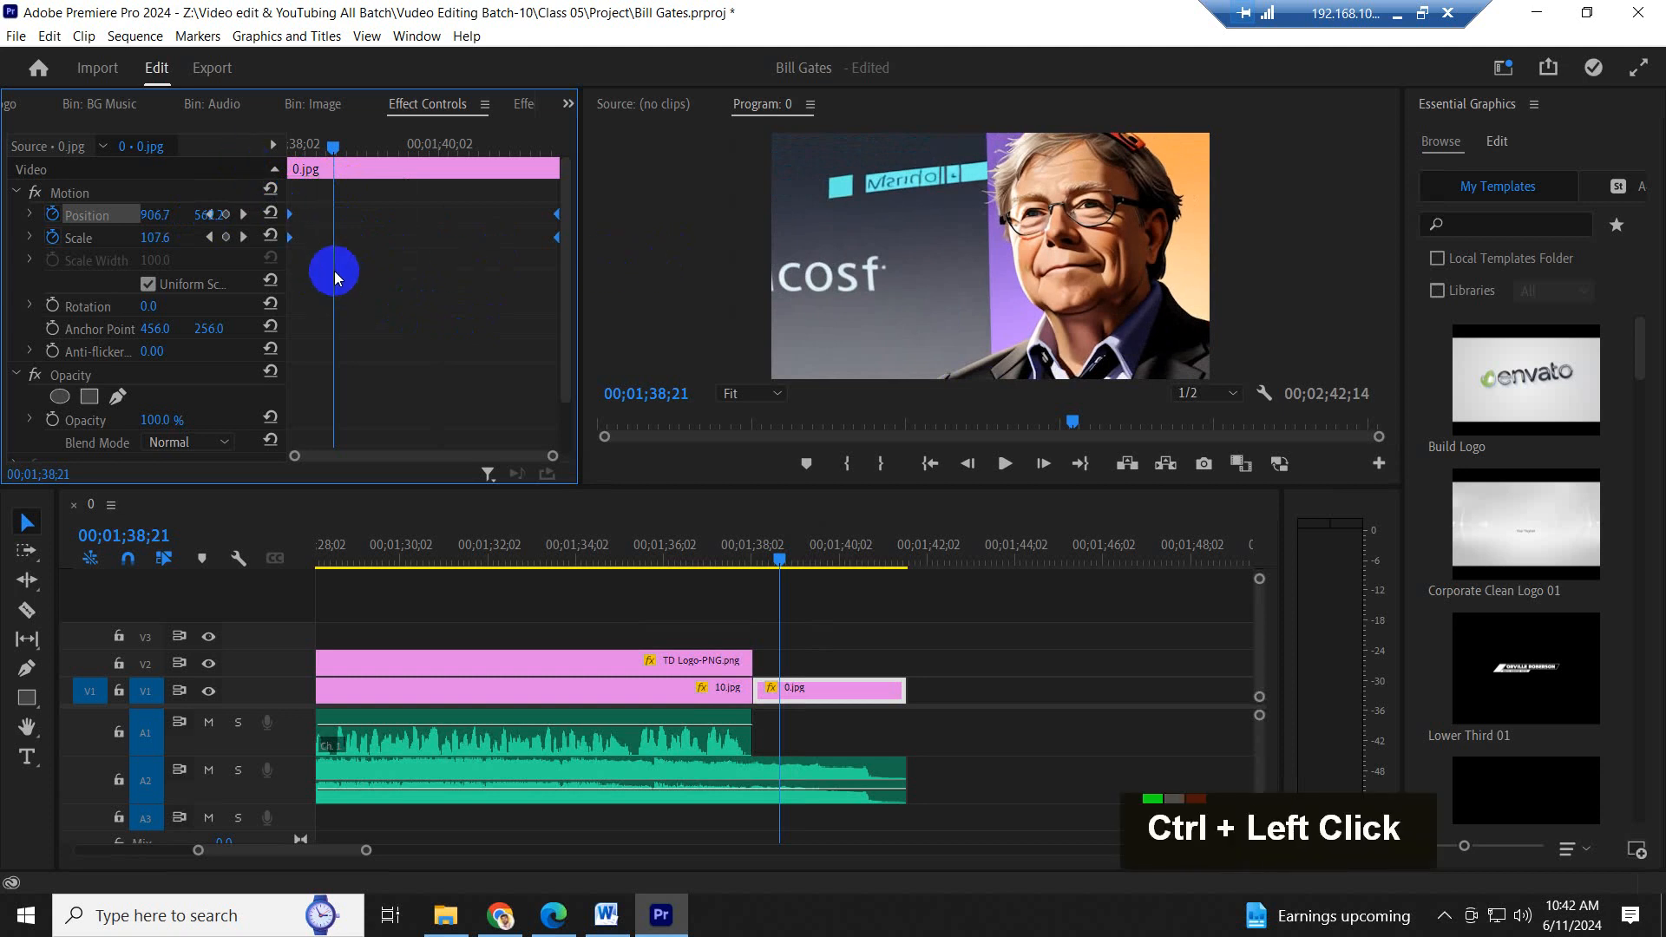
right_click(293, 243)
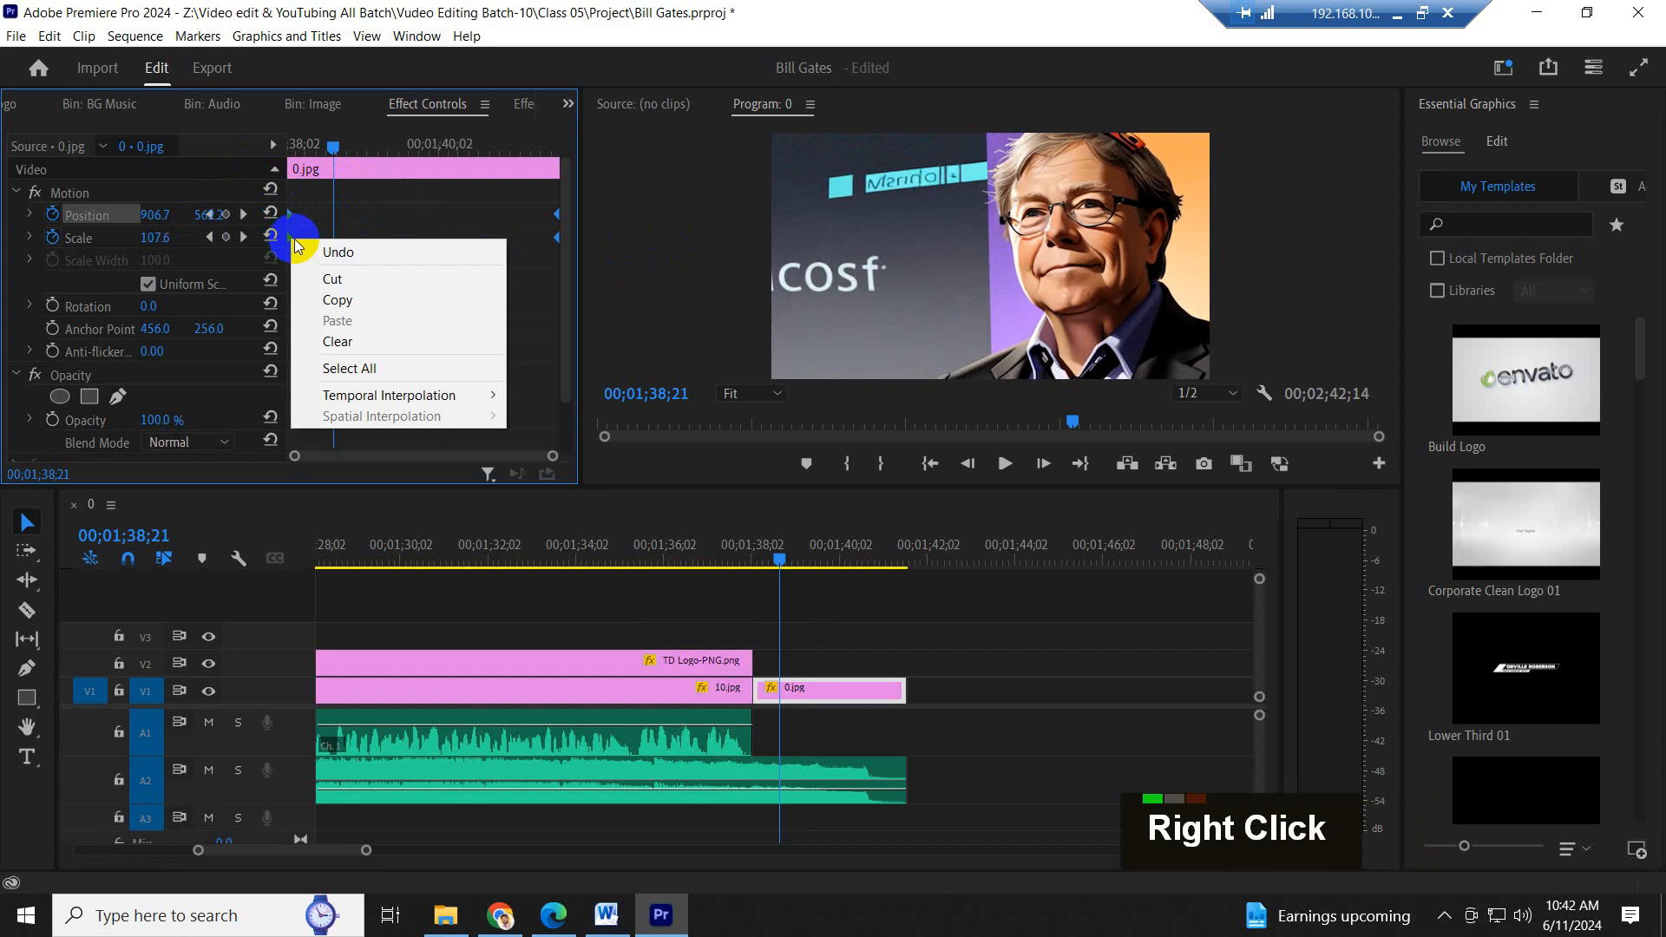
mouse_move(448, 401)
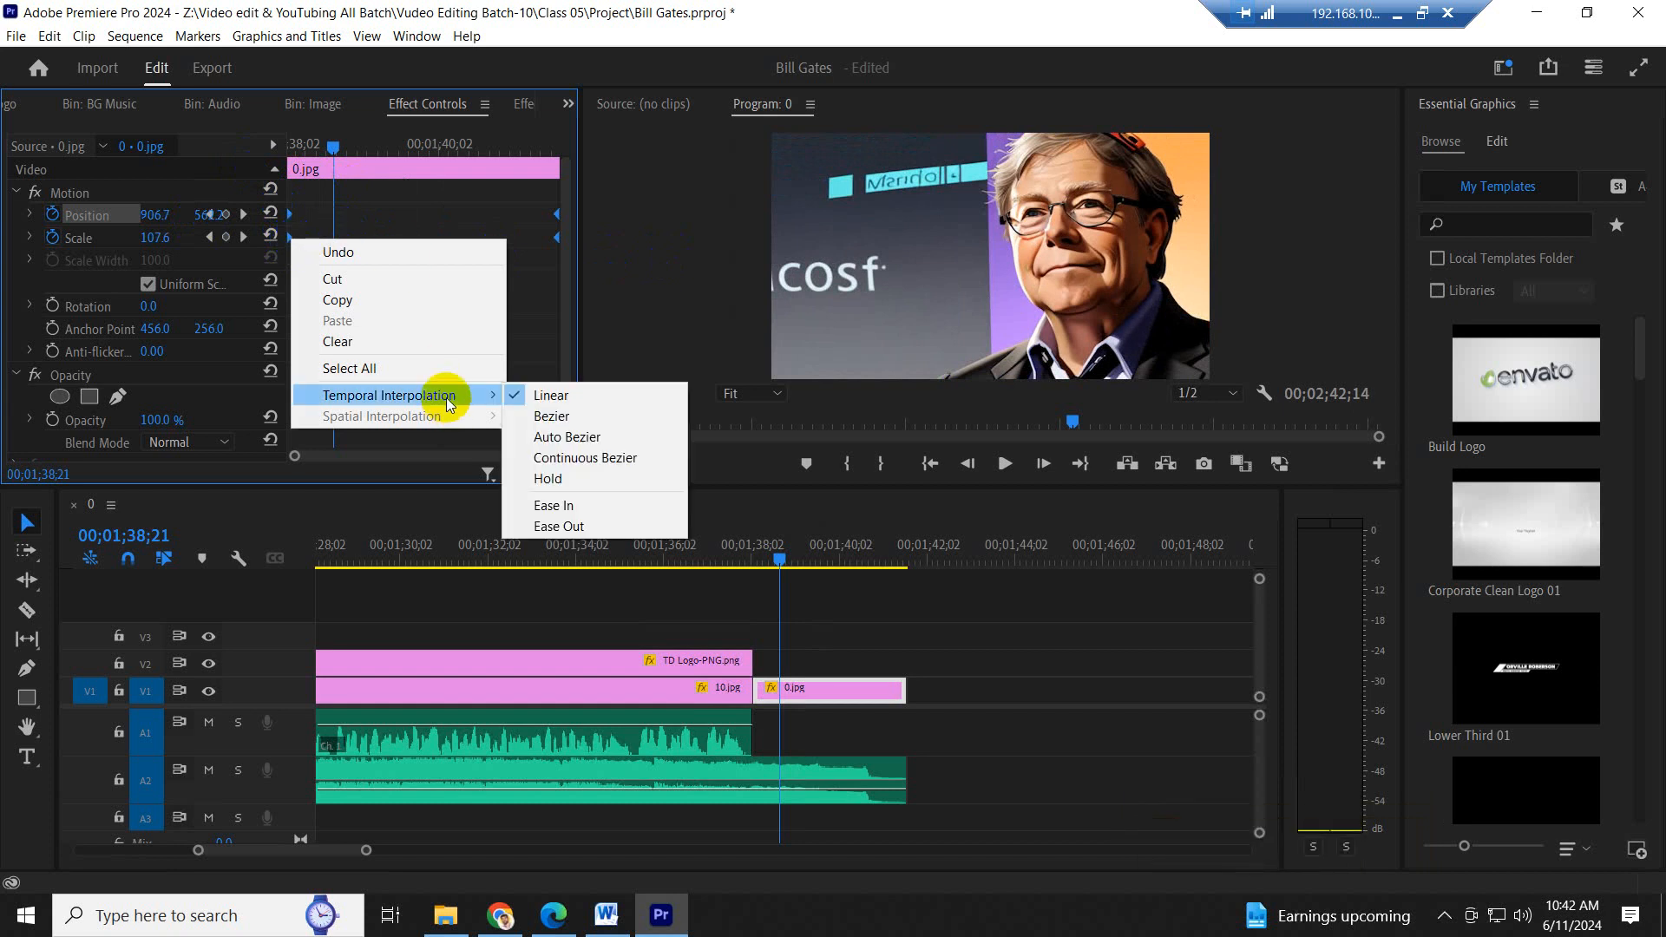
left_click(576, 512)
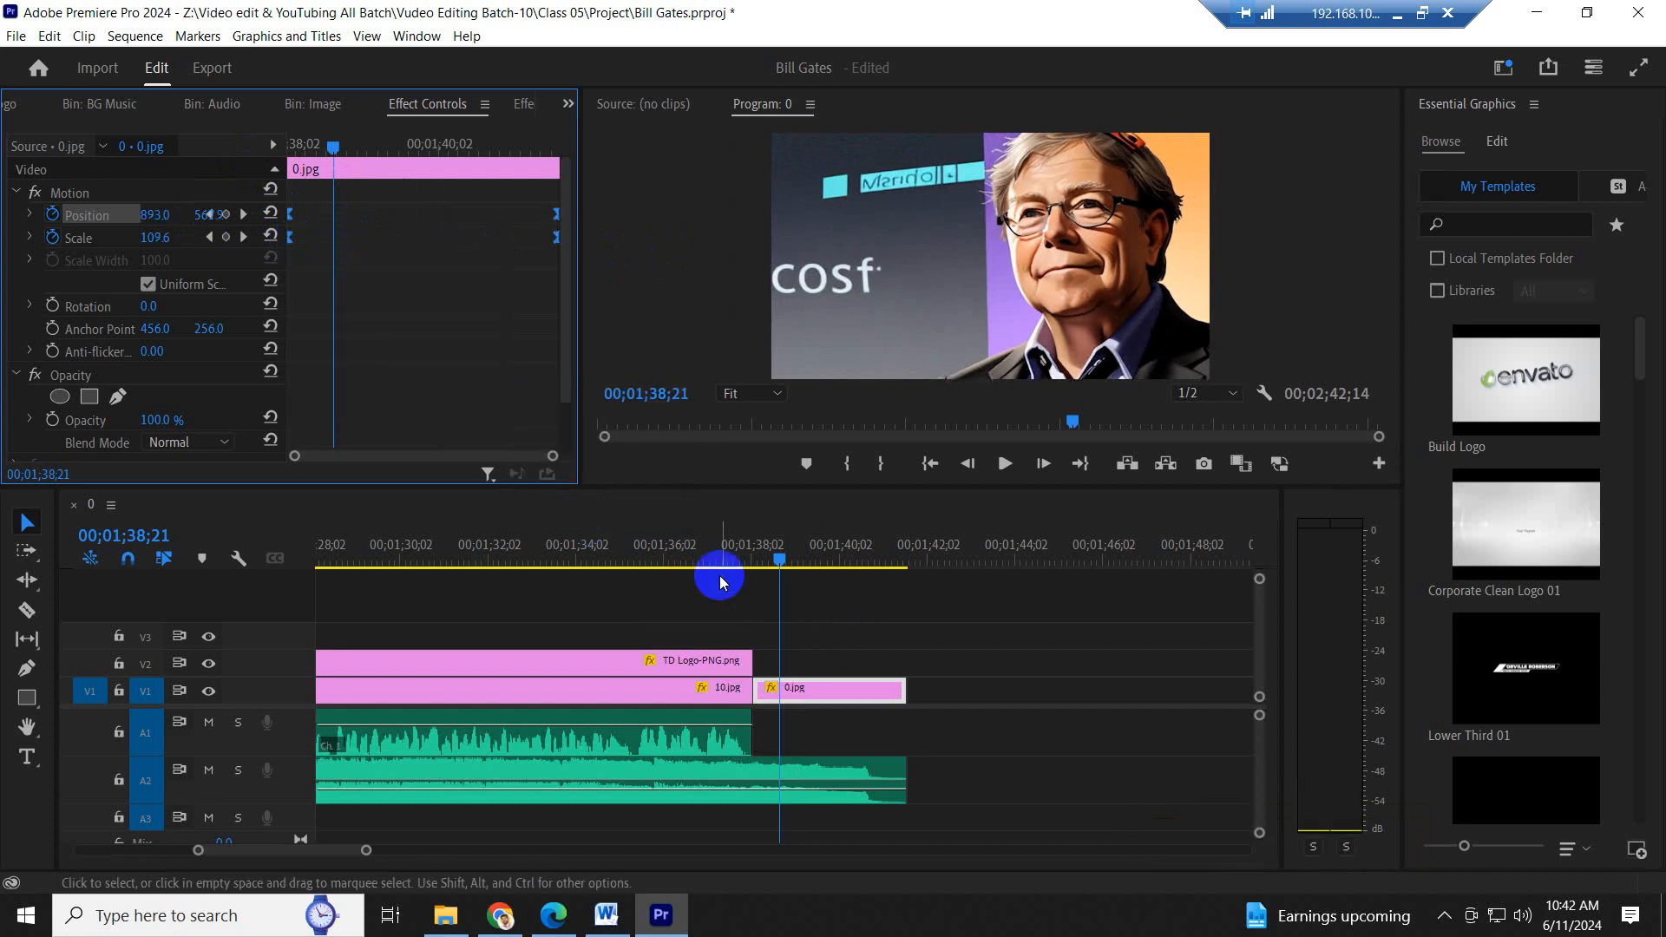
left_click(720, 543)
key("space")
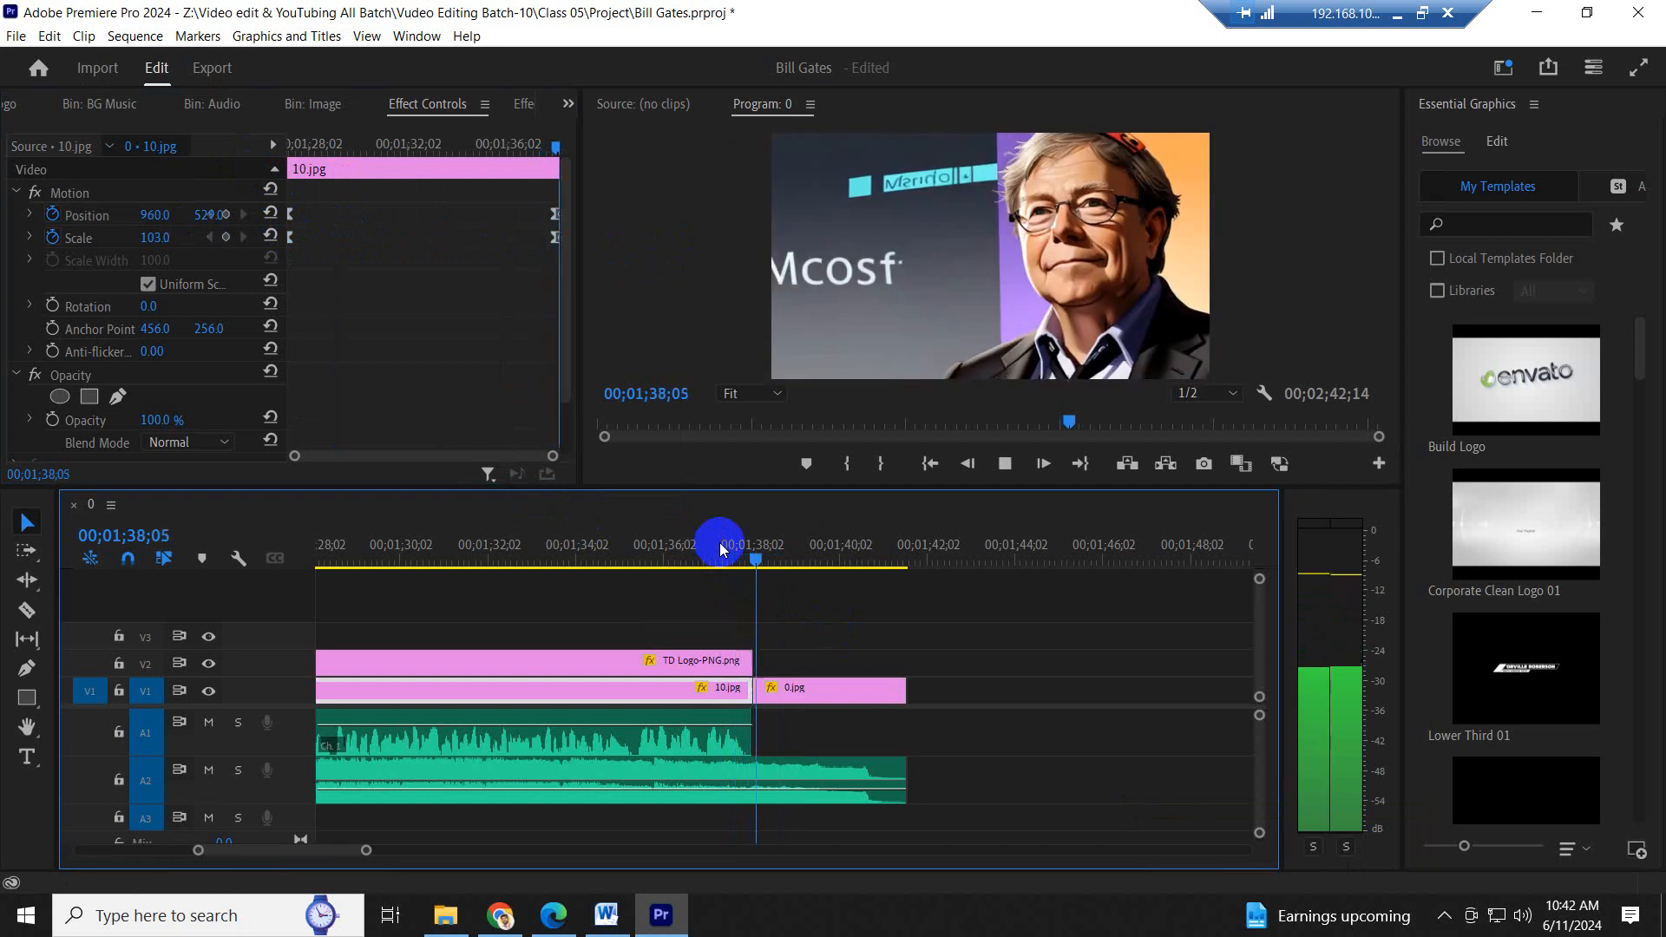
- Extend the TD Logo-PNG.png clip to the end of 0.jpg and apply the default transition to both clips' ends
left_click_drag(753, 664, 908, 676)
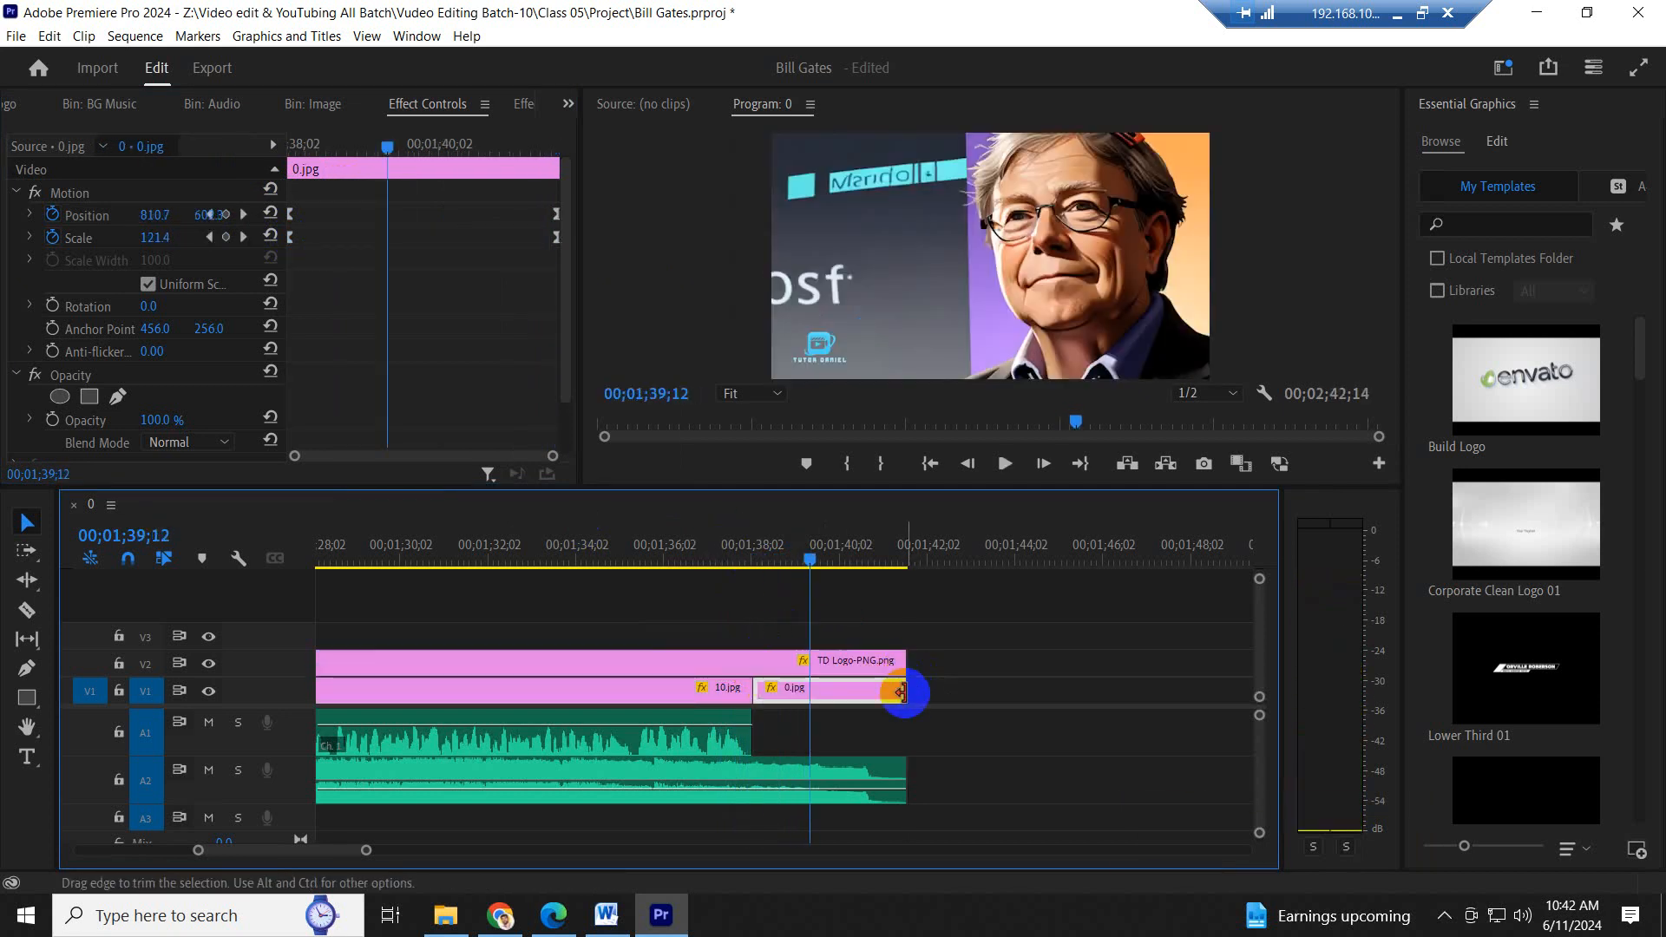
right_click(907, 697)
left_click(960, 817)
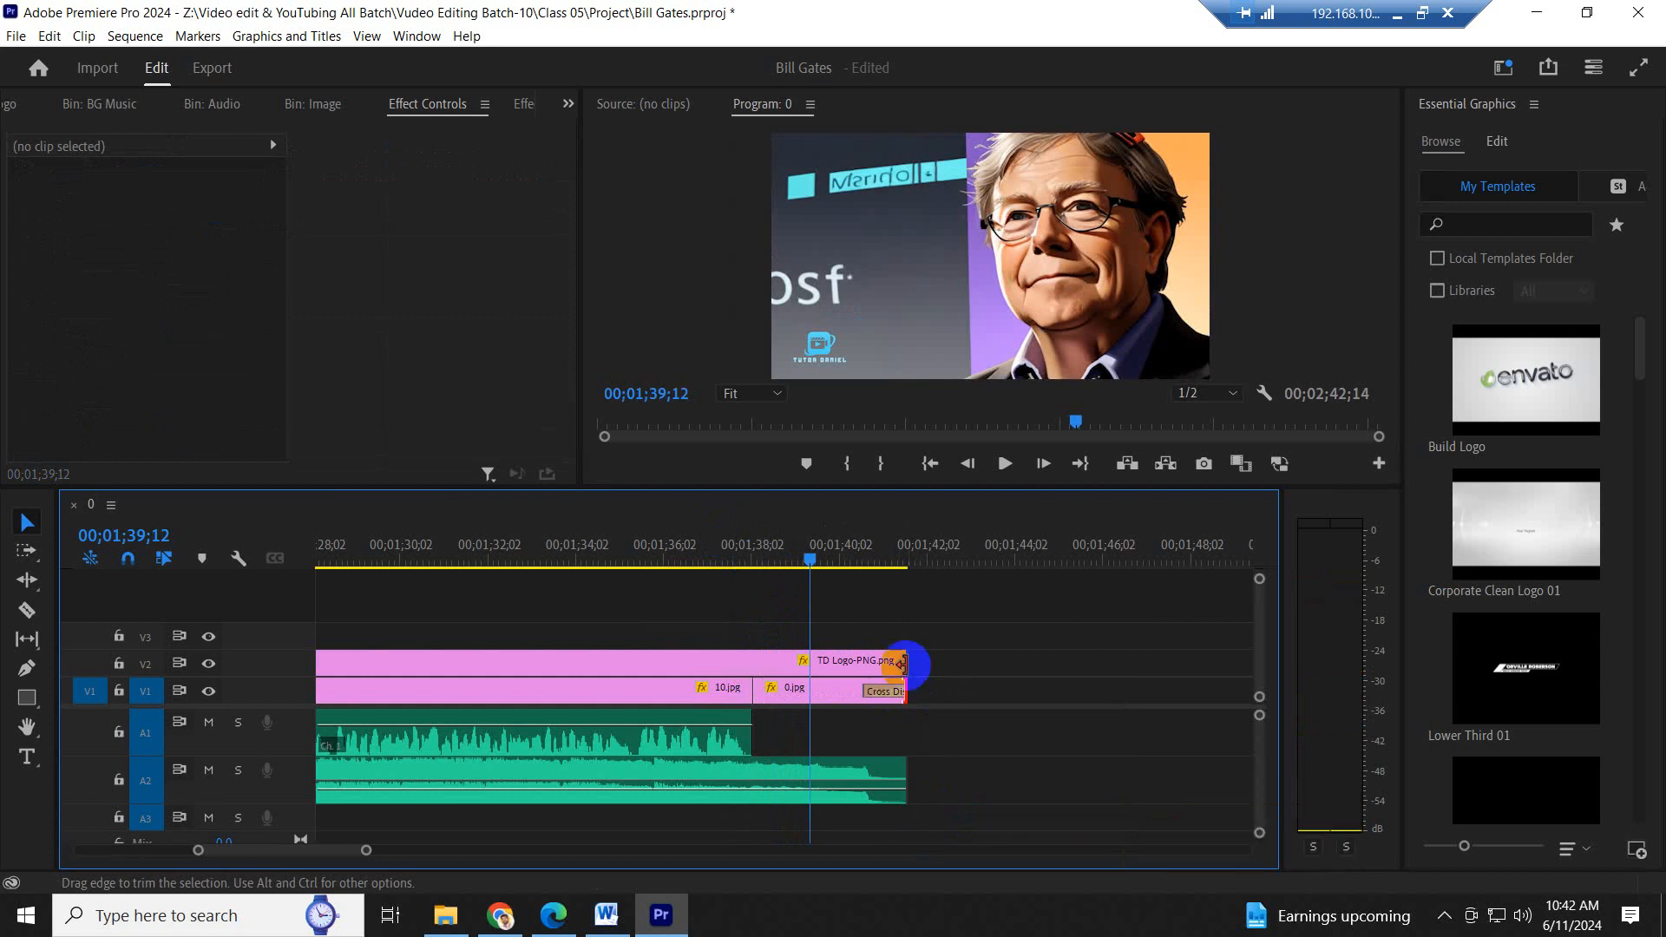
right_click(903, 664)
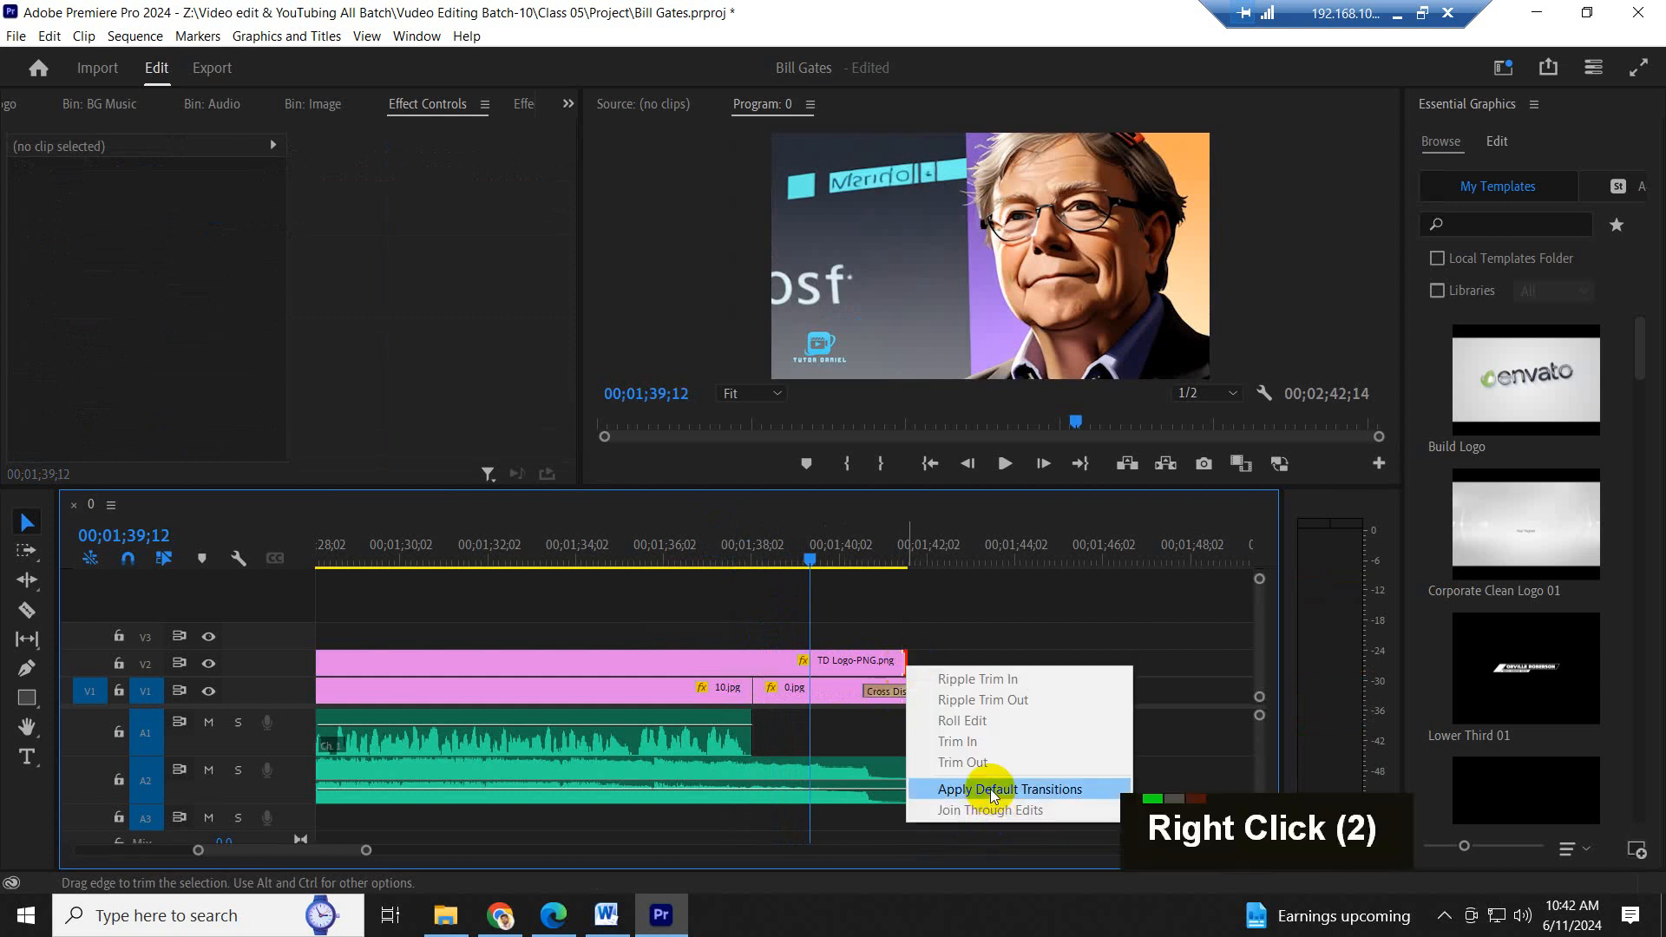
left_click(974, 790)
- Add two volume keyframes with the Pen tool to the A2 music around the narration's end, raising the second one
mouse_move(732, 552)
left_mouse_down()
mouse_move(763, 549)
mouse_move(722, 557)
left_mouse_up()
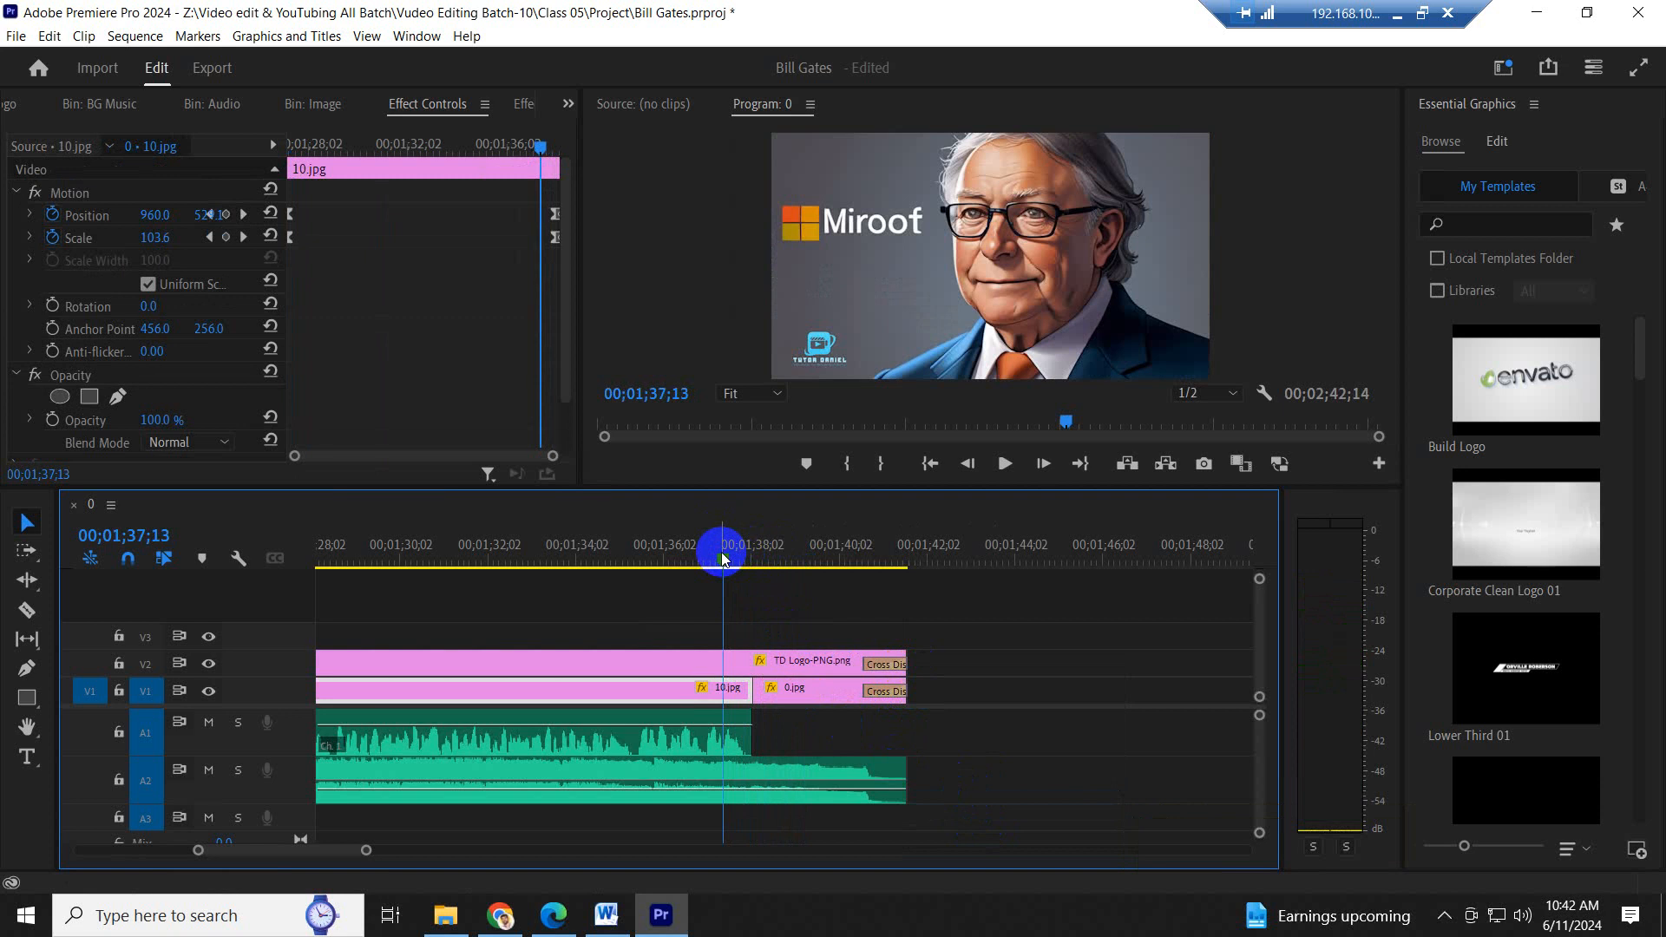
key("p")
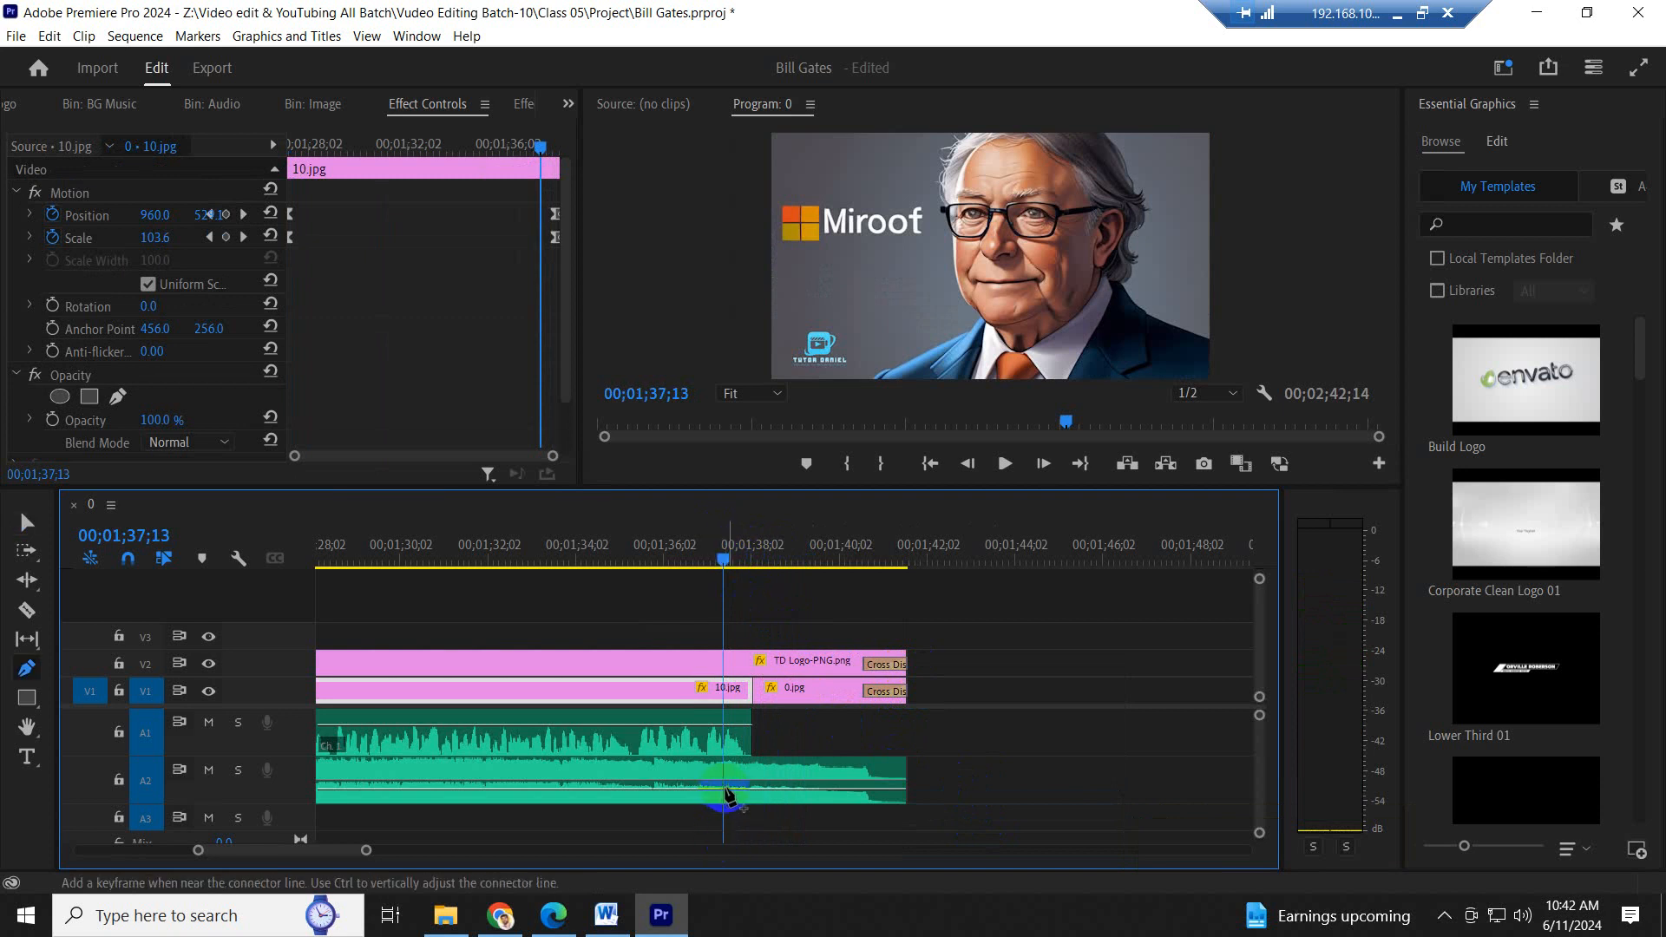
left_click(728, 792)
left_click_drag(750, 790, 765, 774)
- Play back the last part of the sequence to check the music's volume rise and the closing transitions
left_click_drag(724, 532, 633, 560)
key("space")
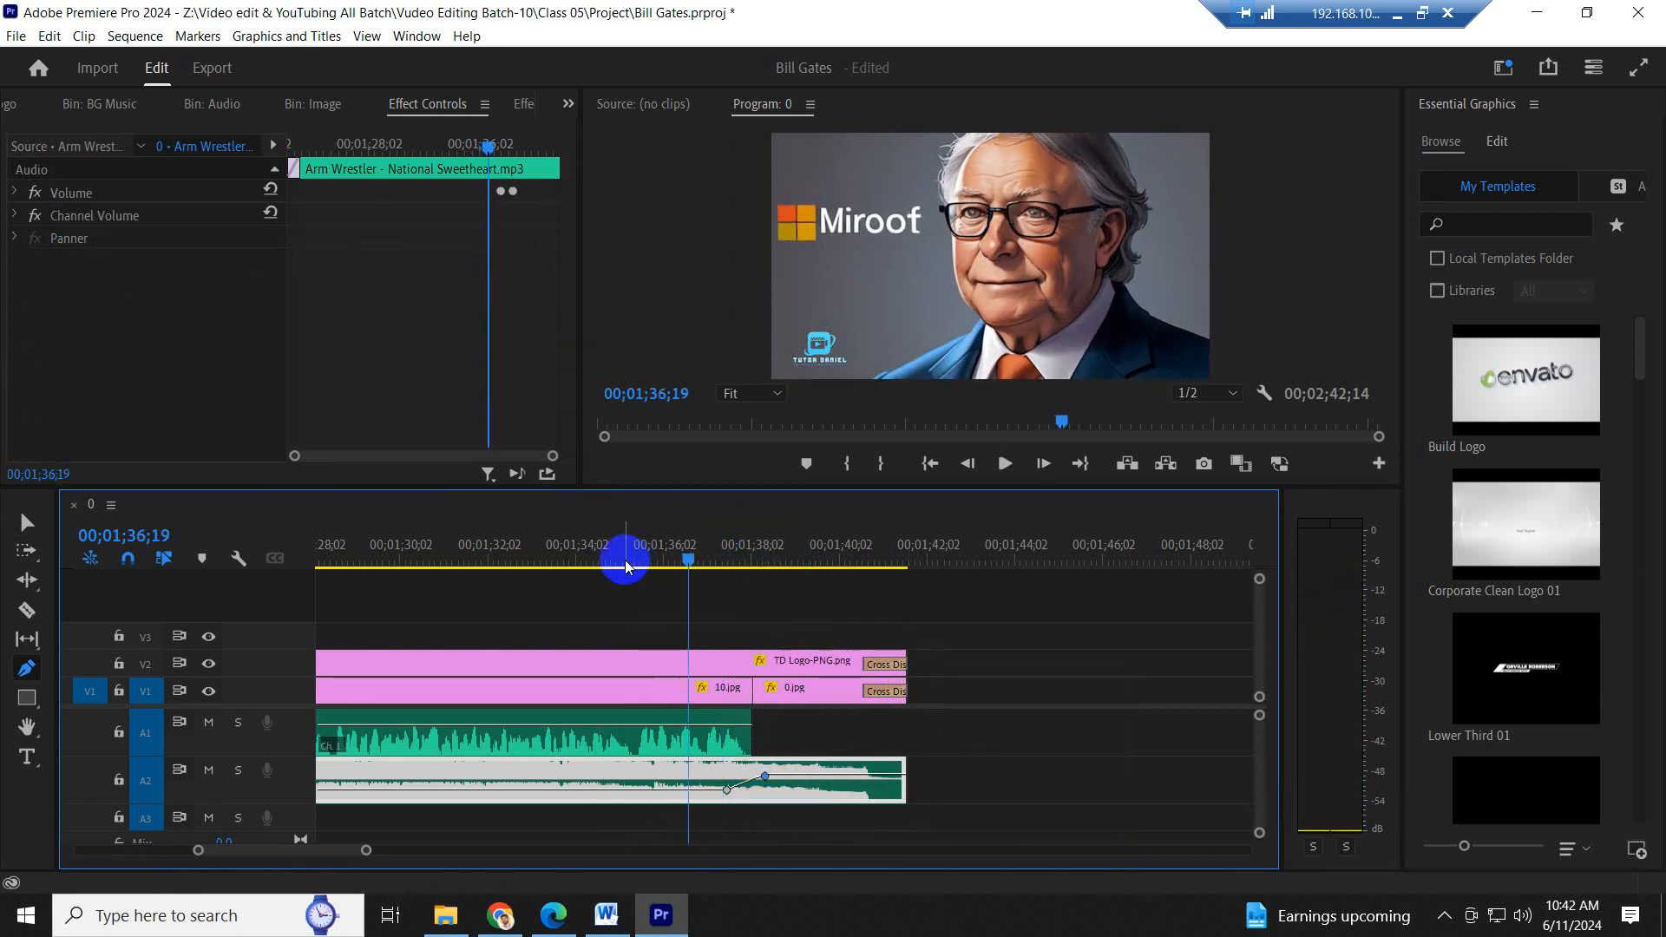
left_click(557, 547)
key("space")
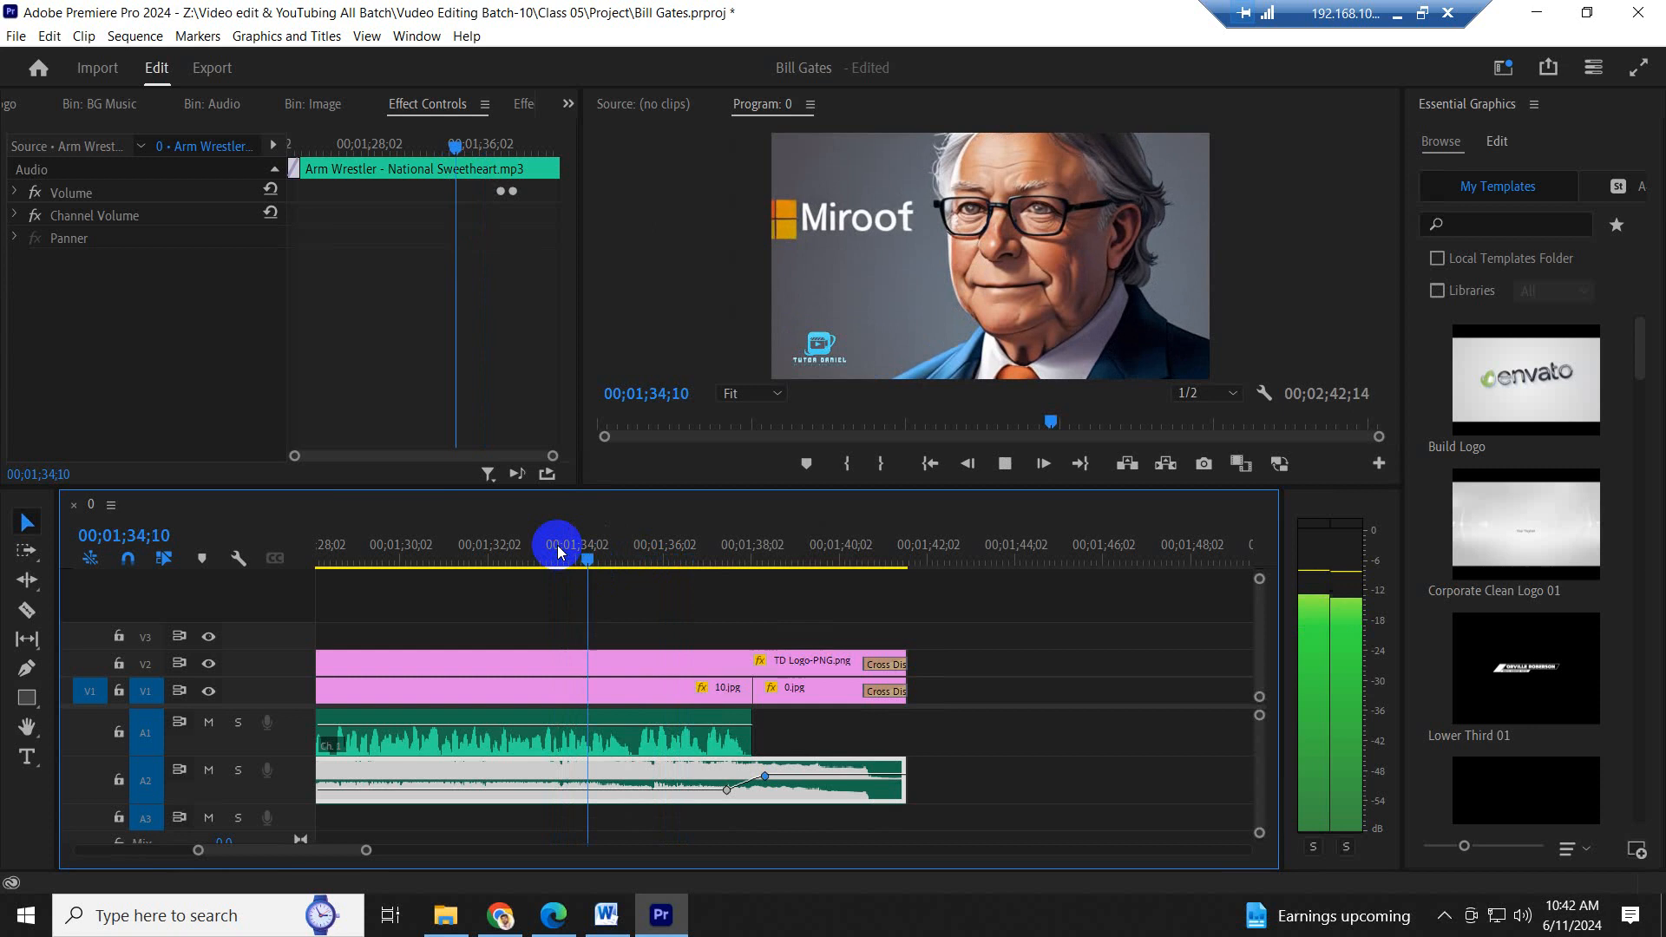
key("minus")
key("minus")
key("space")
left_click(578, 553)
key("space")
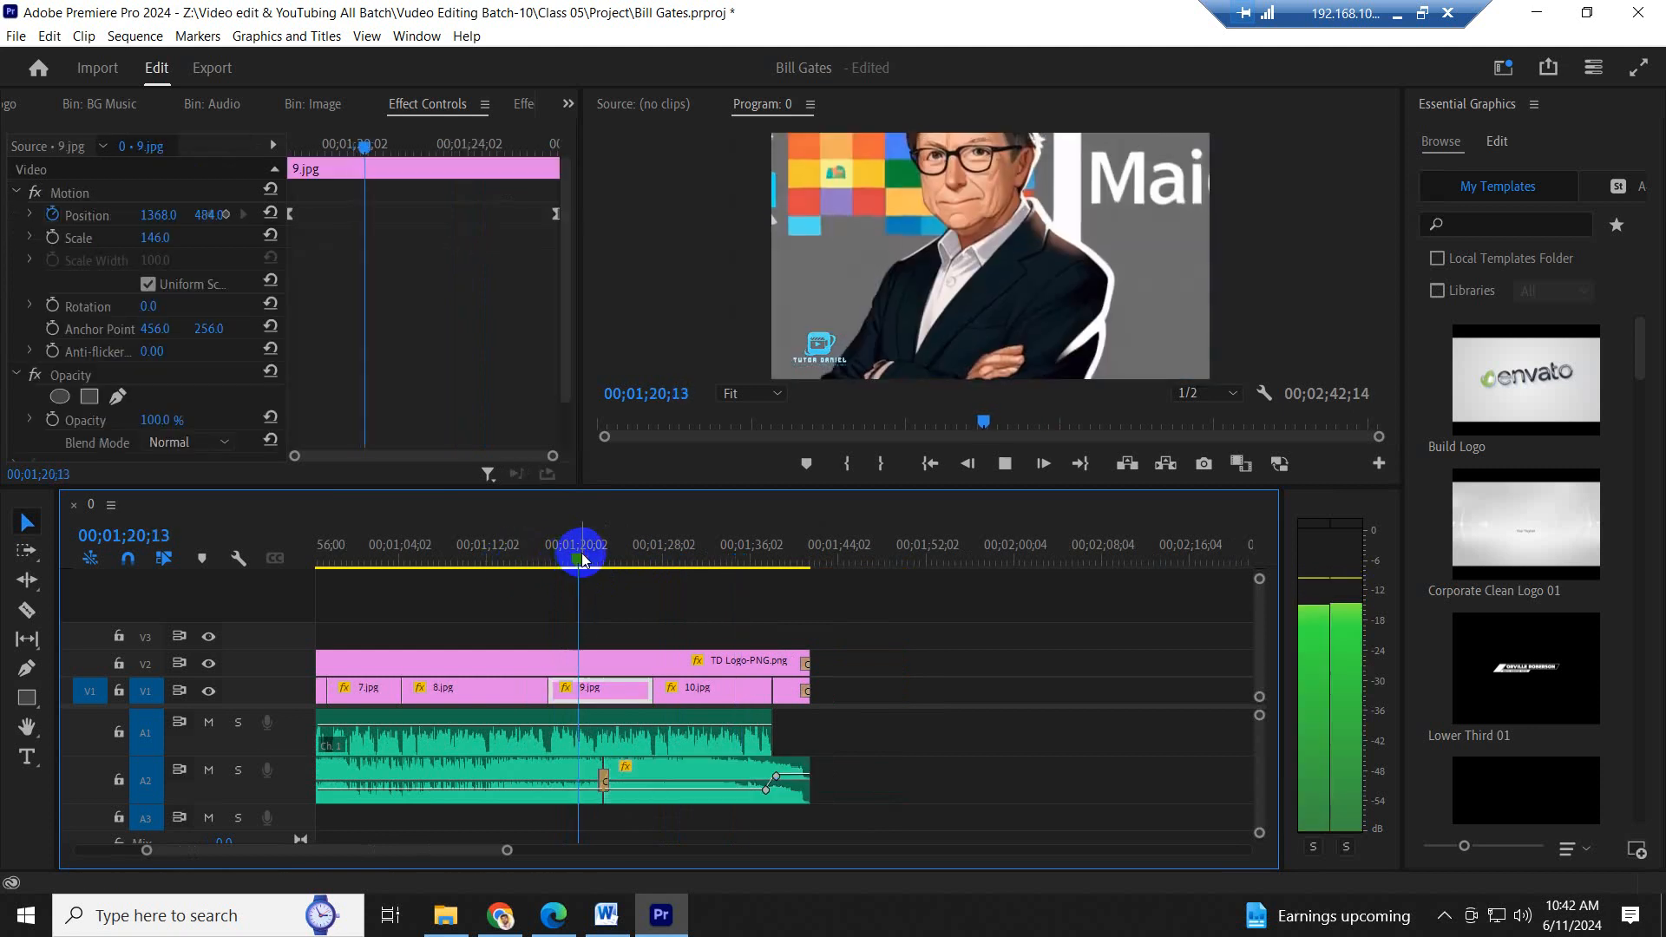
left_click(730, 553)
key("equal")
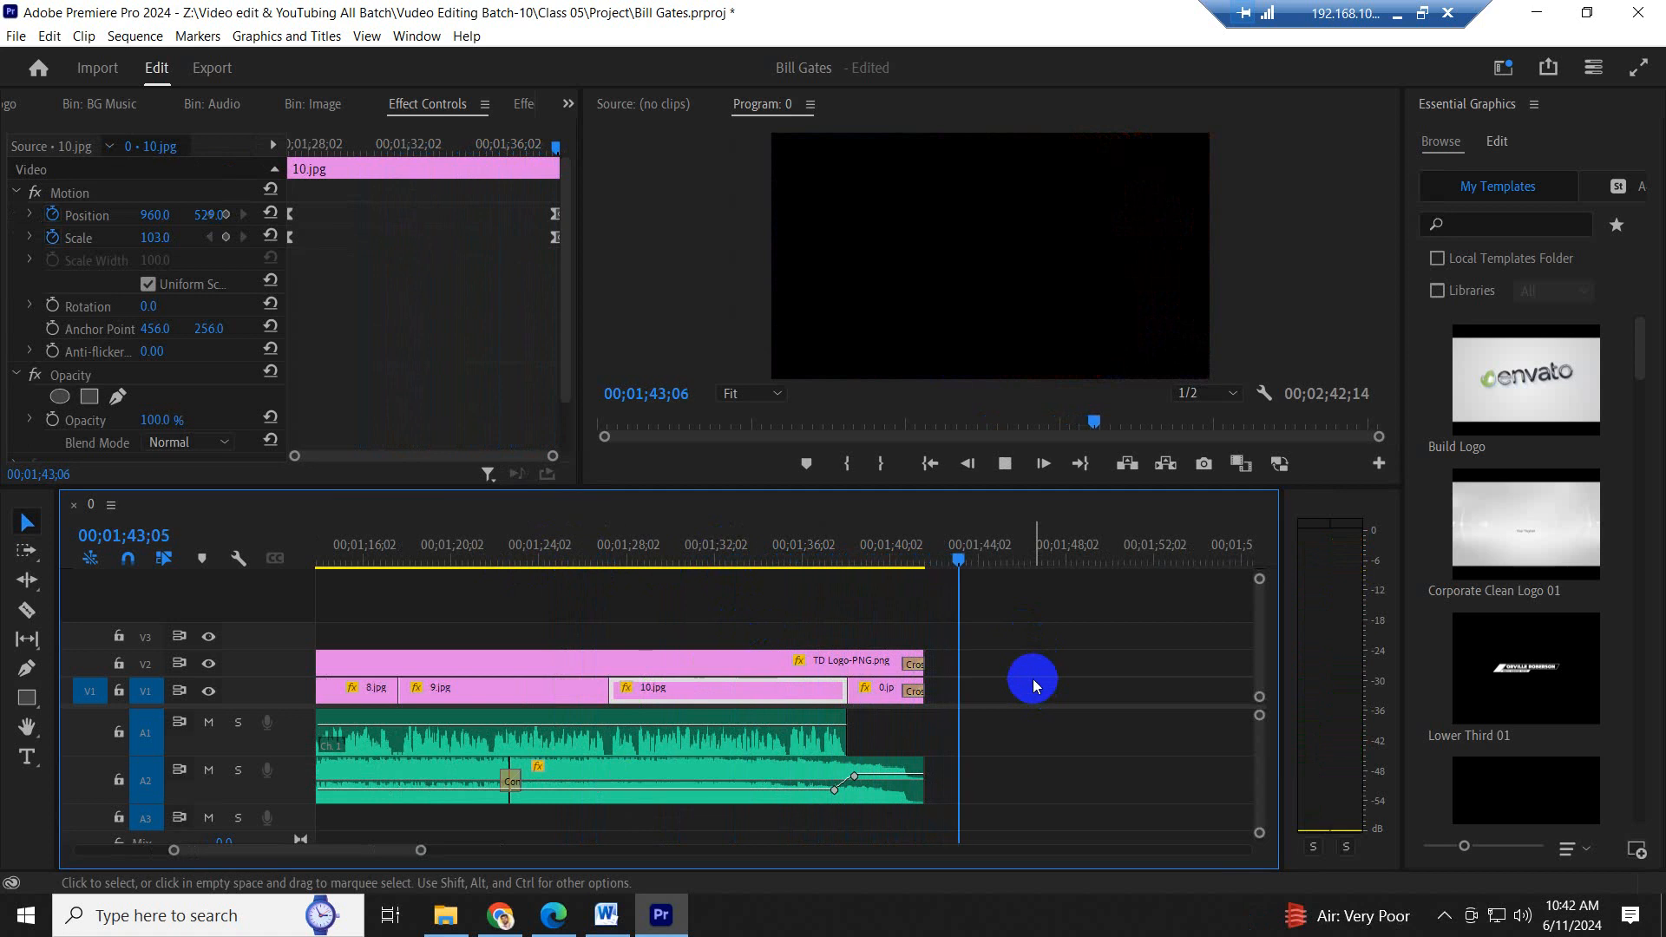
- Save the project with the whole sequence in view
key("minus")
key("minus")
key("minus")
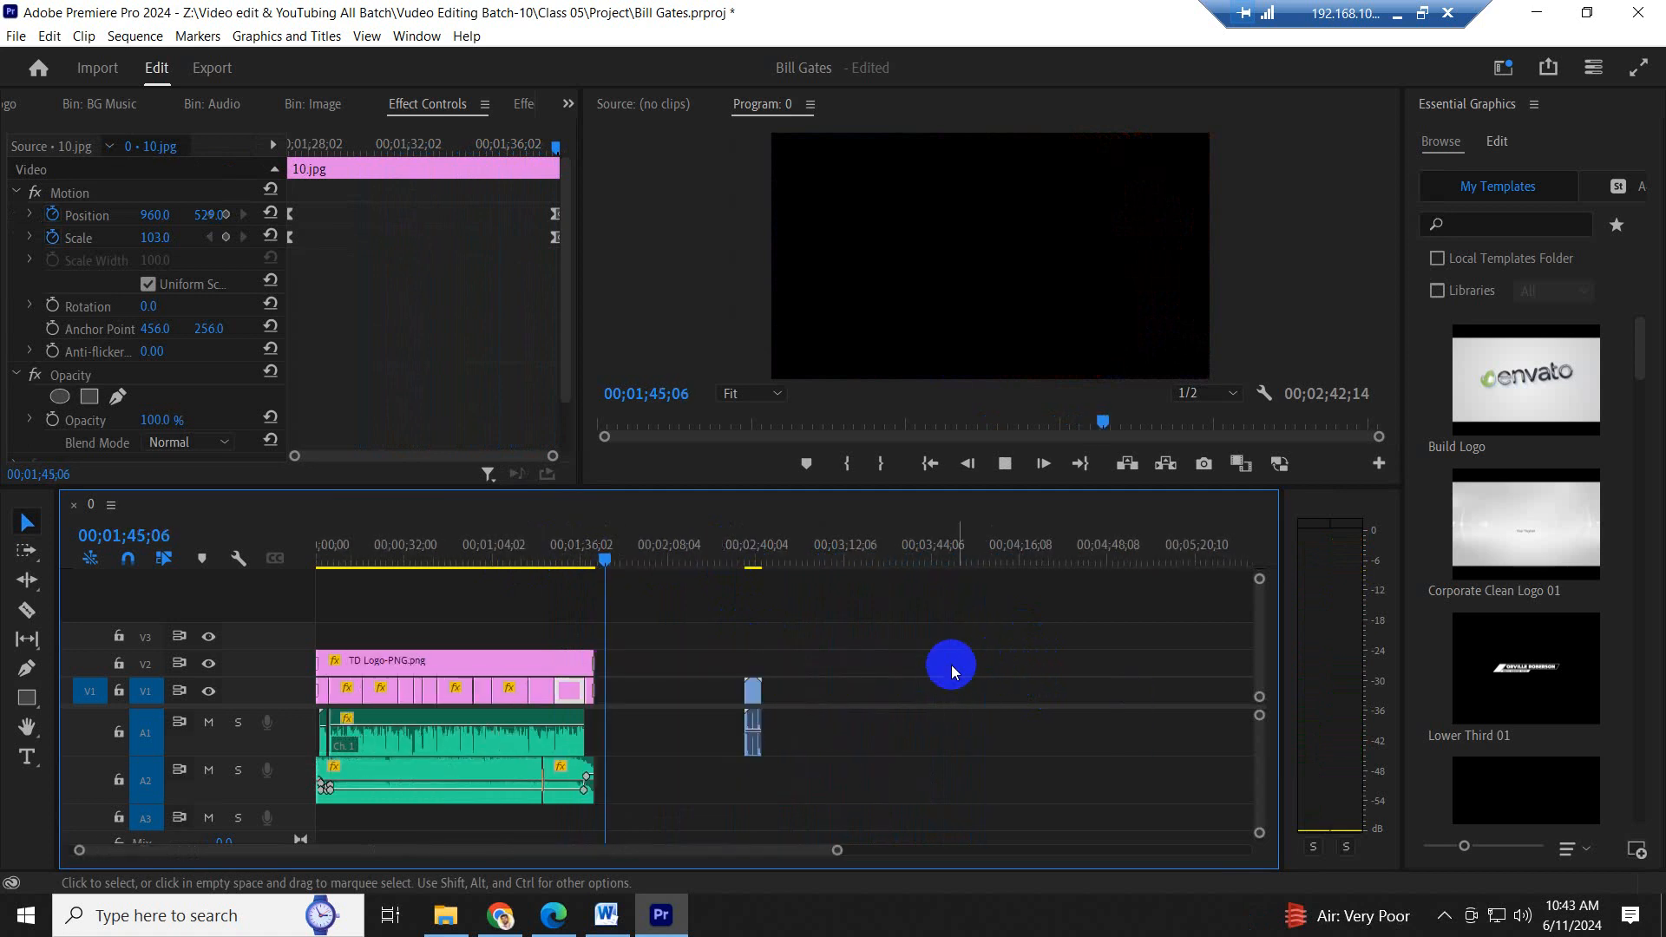
scroll(740, 615, "up", 8)
key("ctrl+s")
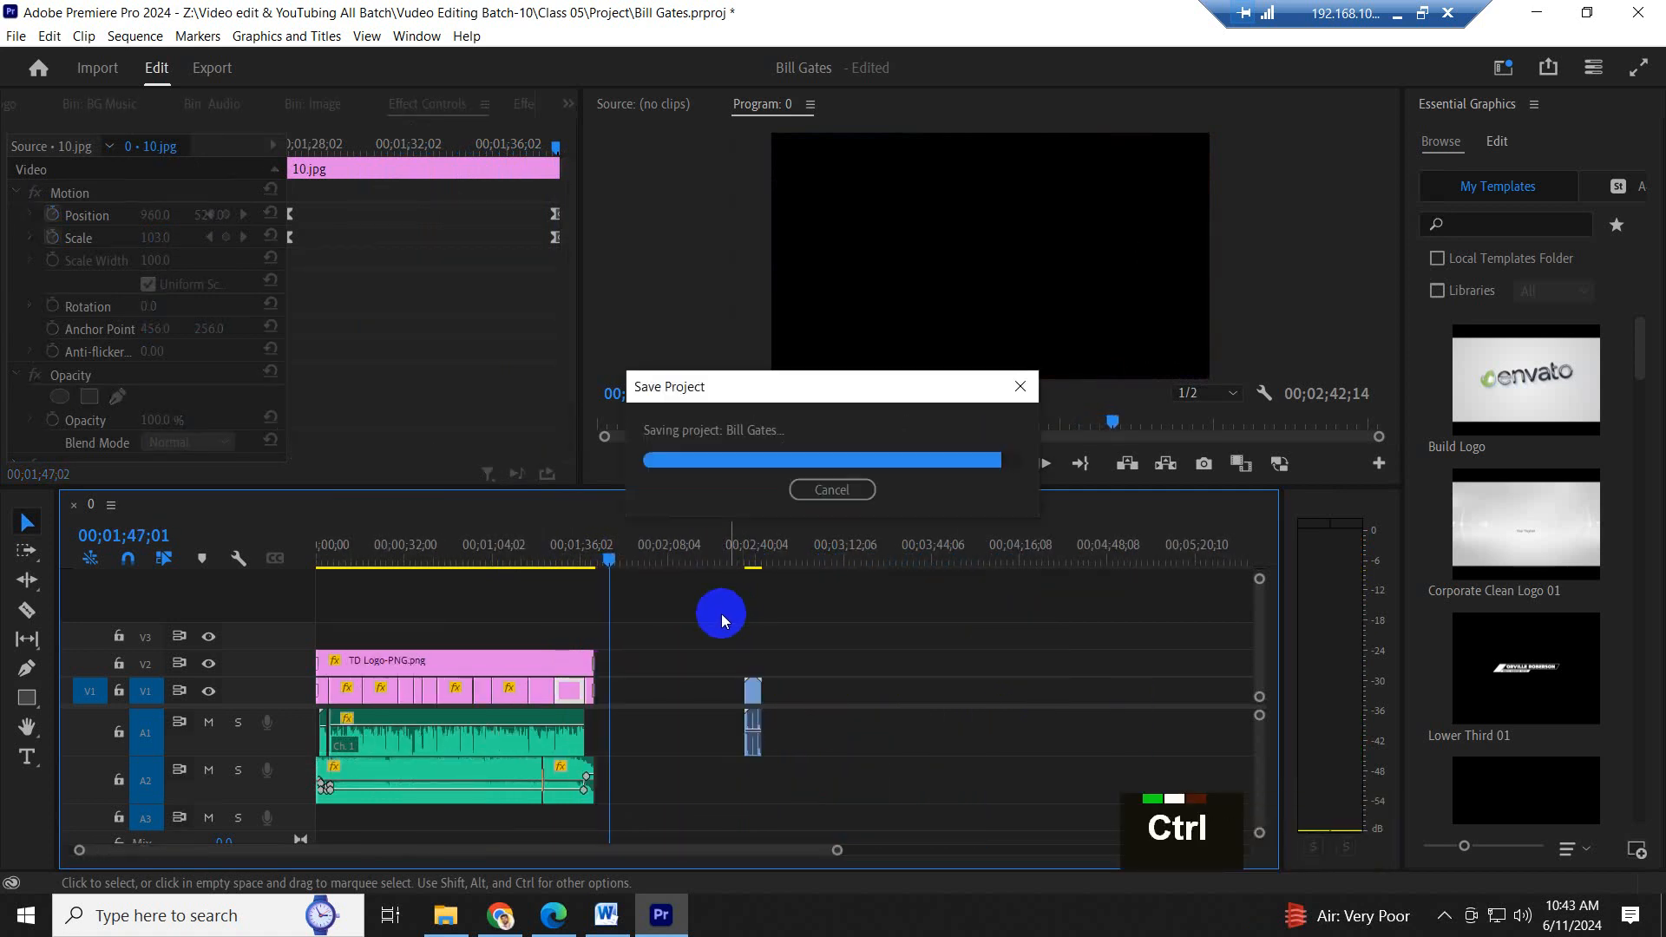
- Move the Subscribe.mp4 clip along V1 and A1 to shortly after the end of the main video
left_click_drag(415, 545, 370, 555)
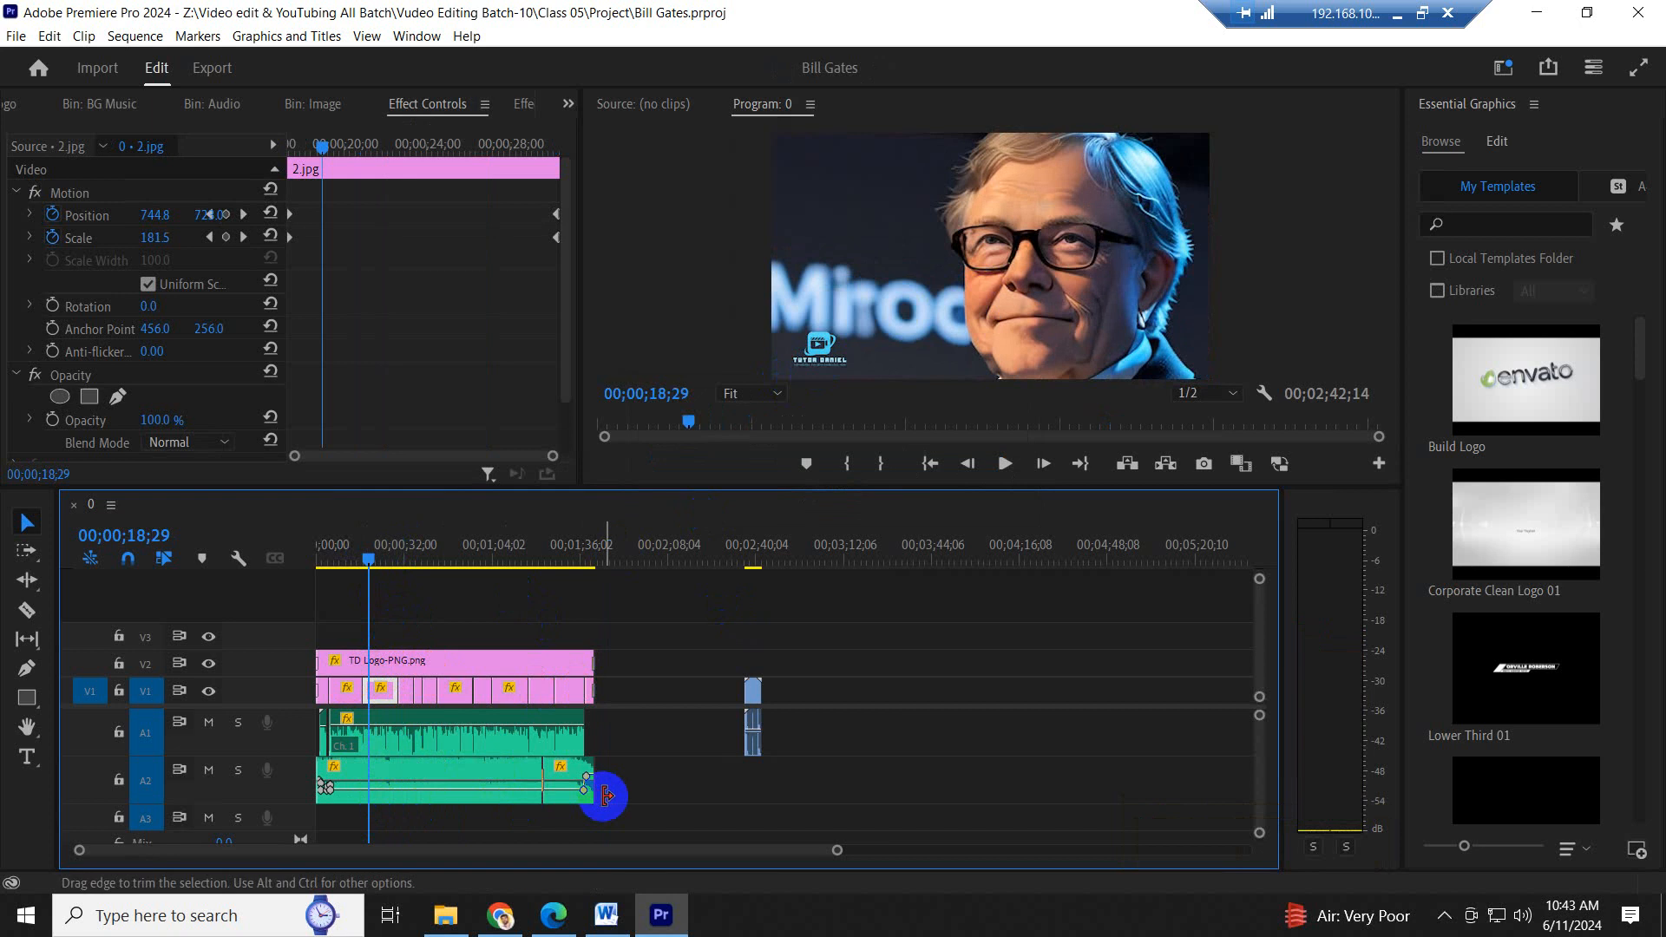
left_click(452, 663)
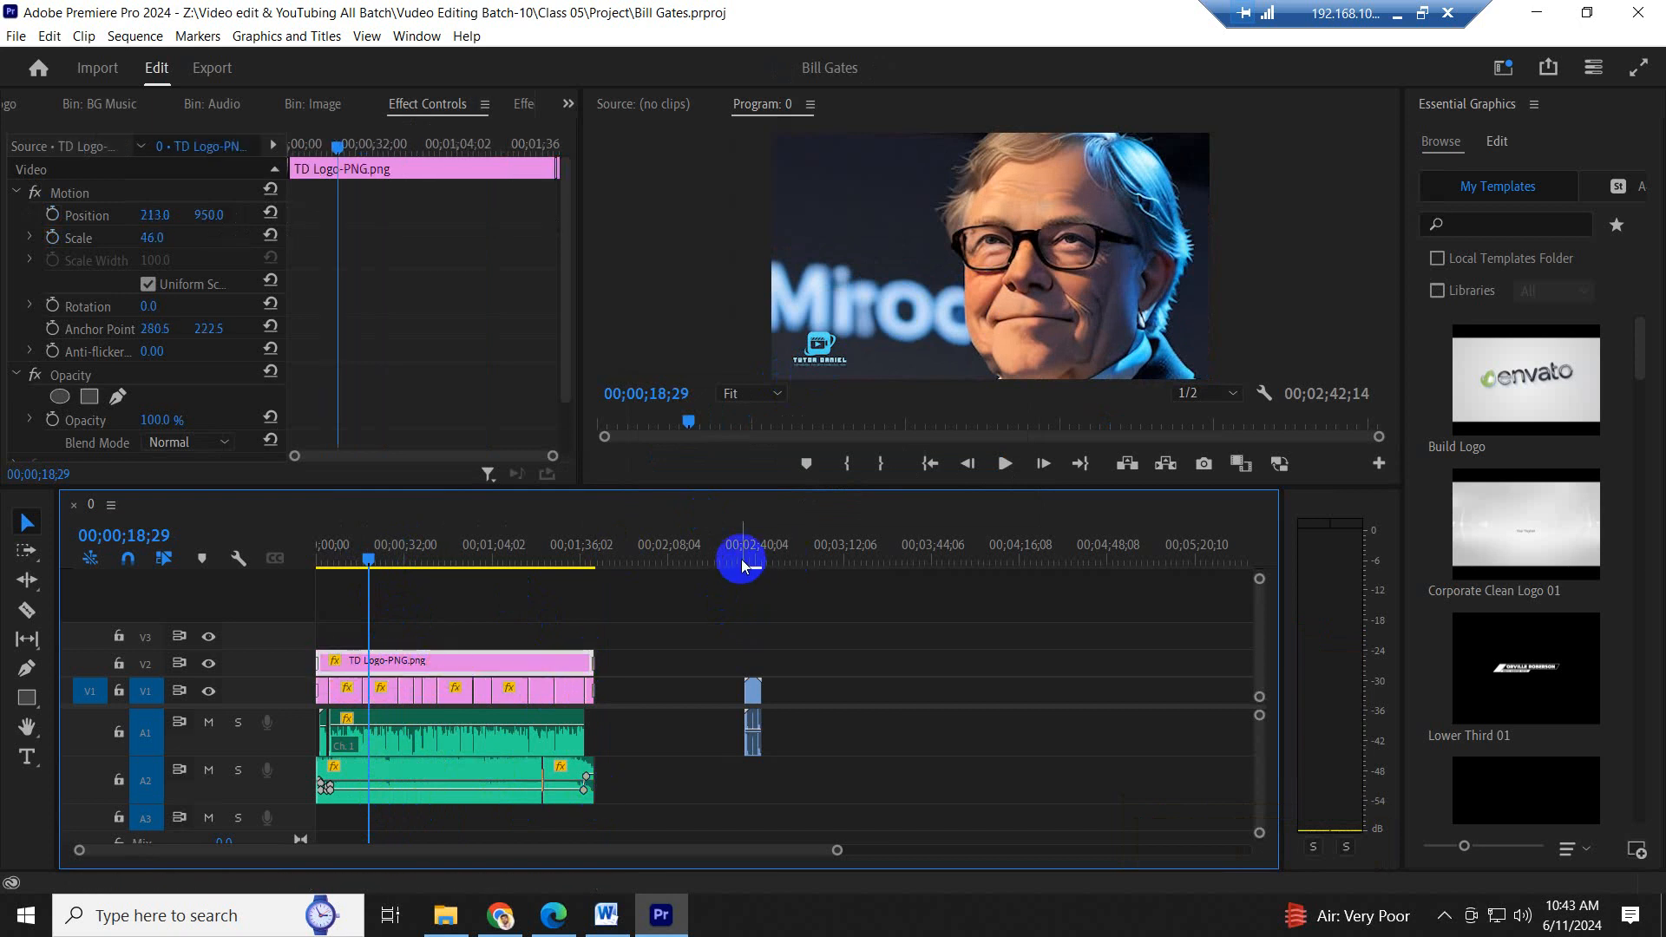
left_click(742, 565)
scroll(725, 558, "up", 7)
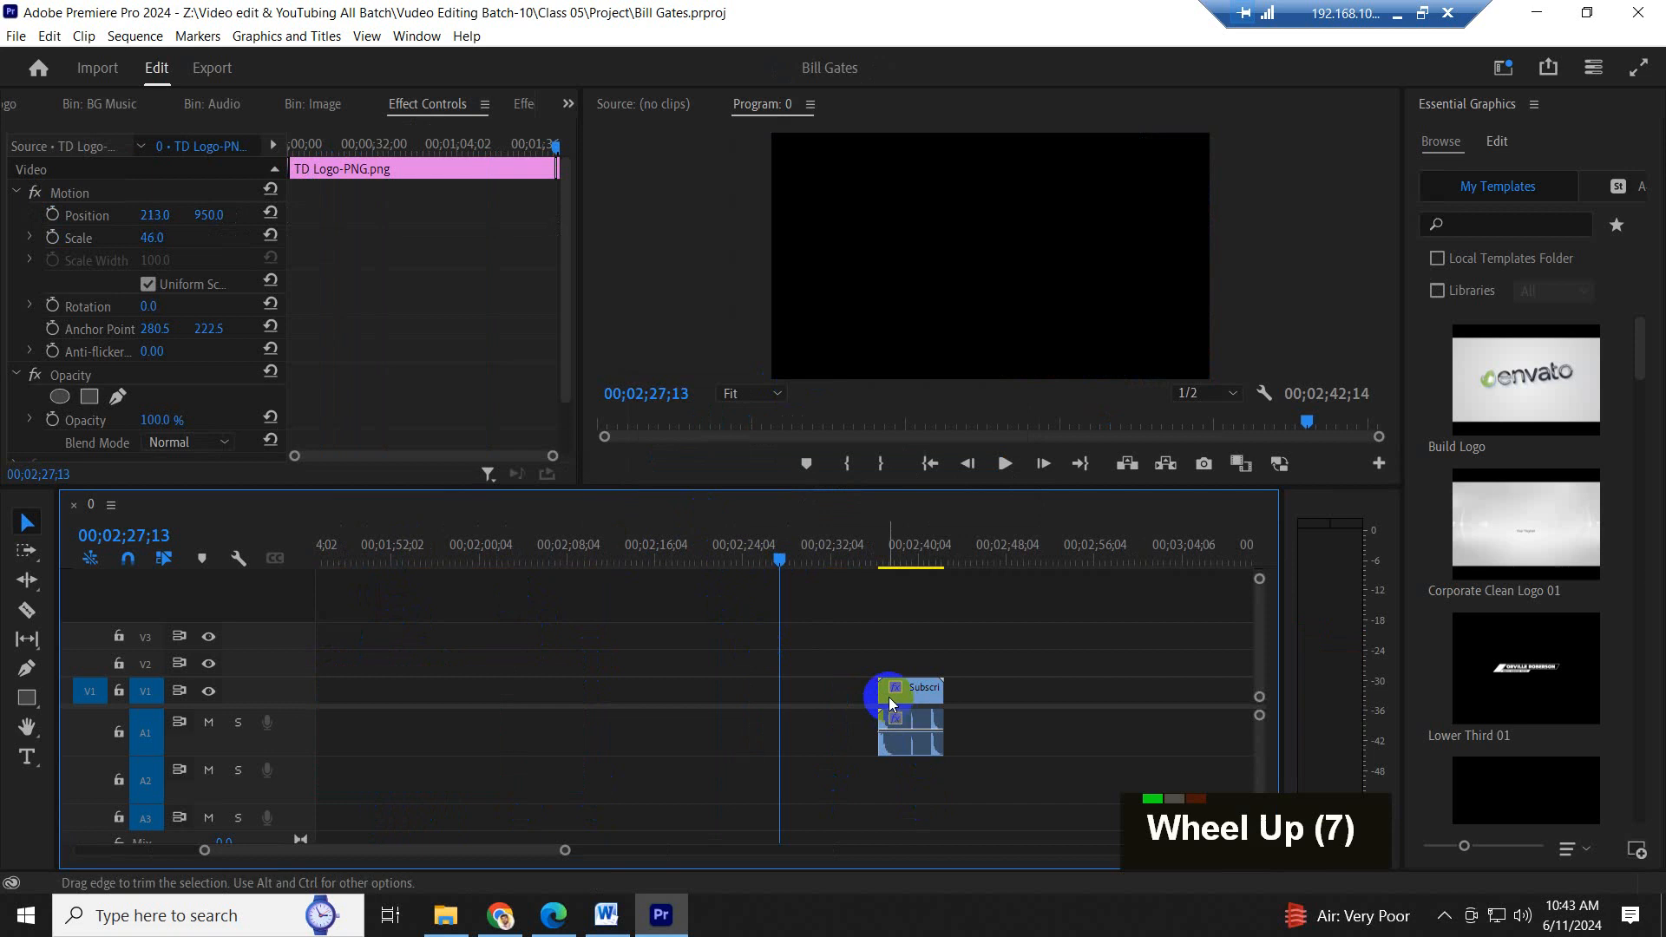
left_click_drag(889, 696, 669, 692)
- Place the playhead at 00;01;48;12 within the Subscribe.mp4 clip
left_click(674, 547)
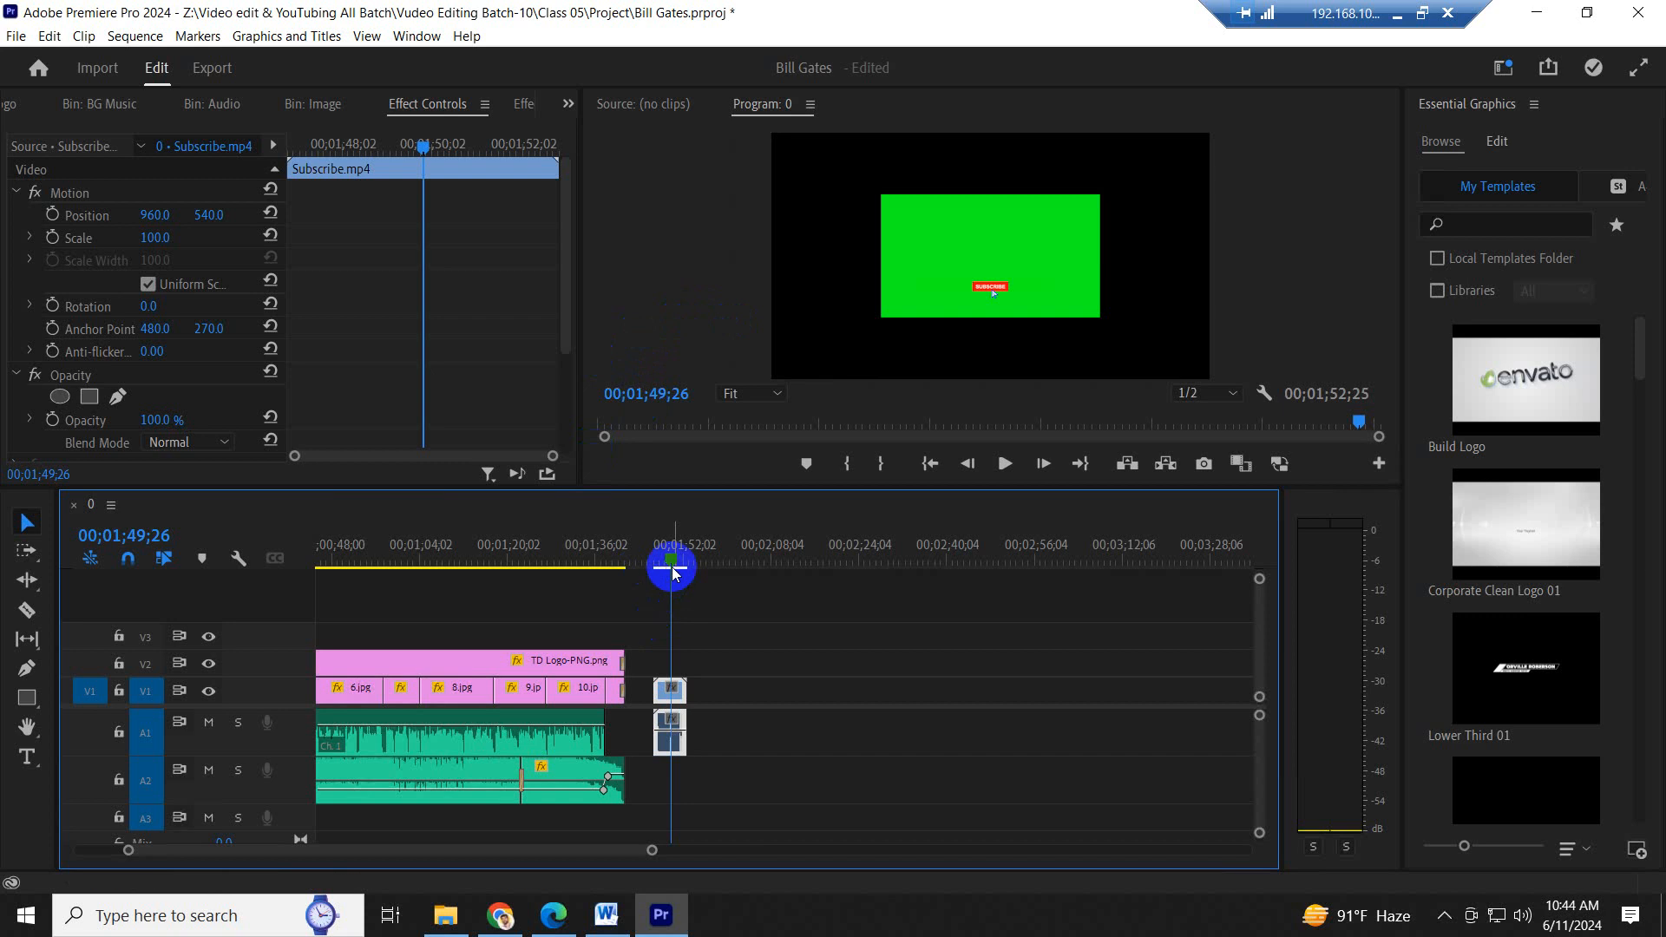
key("equal")
key("equal")
key("equal")
left_click(802, 602)
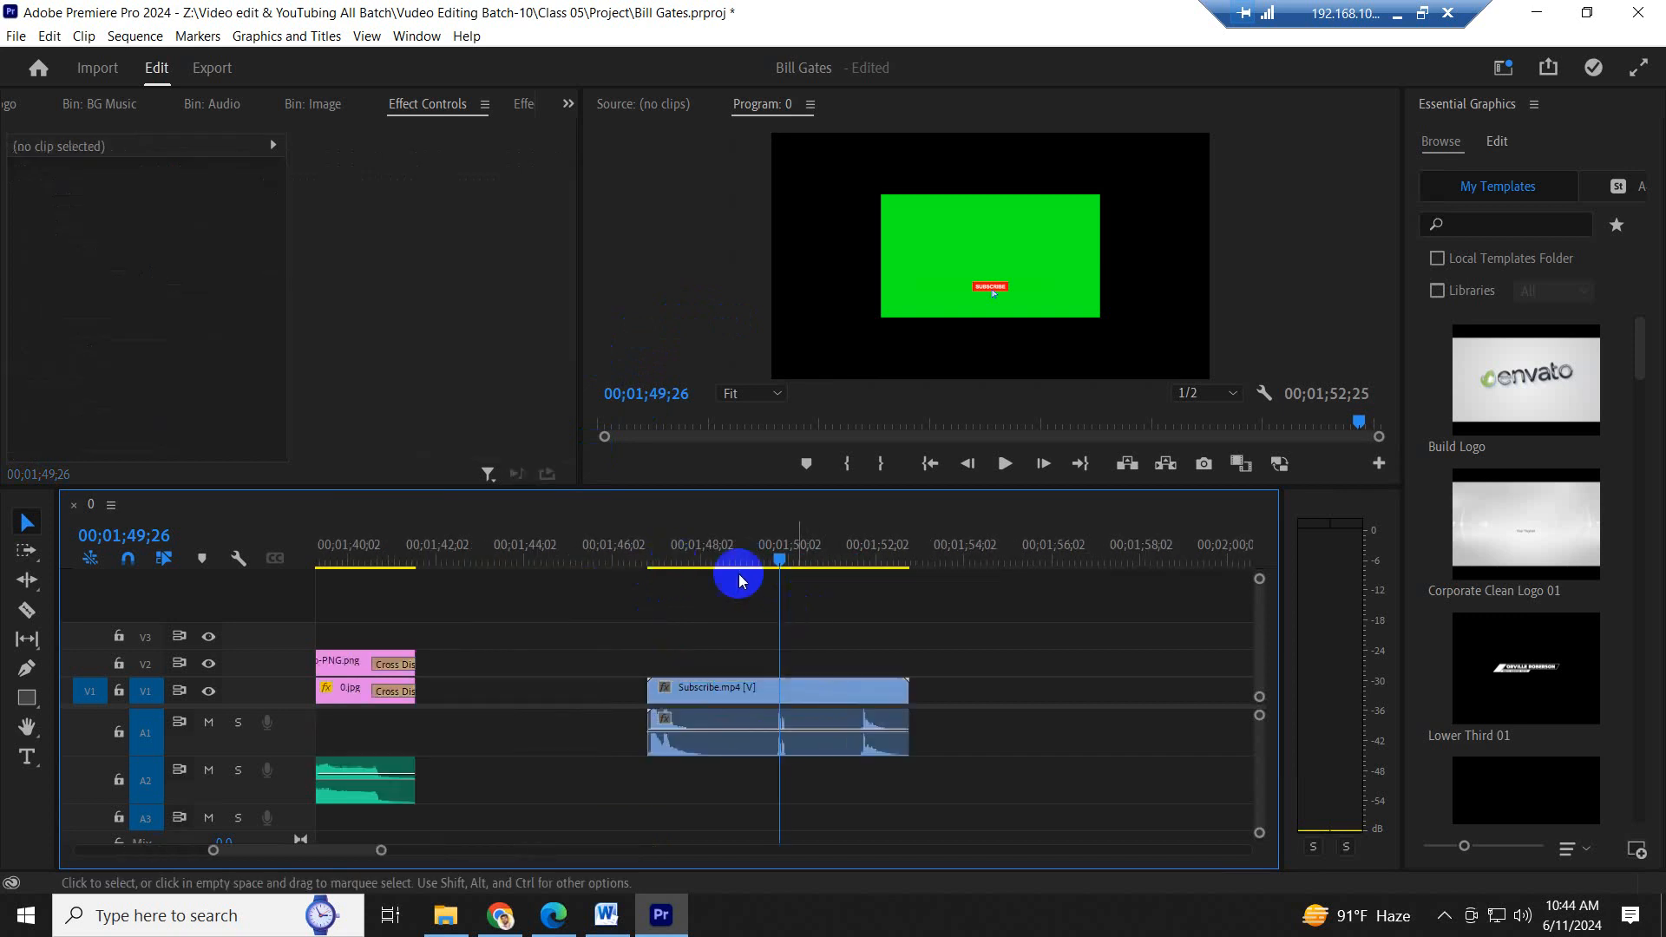
left_click_drag(715, 552, 719, 552)
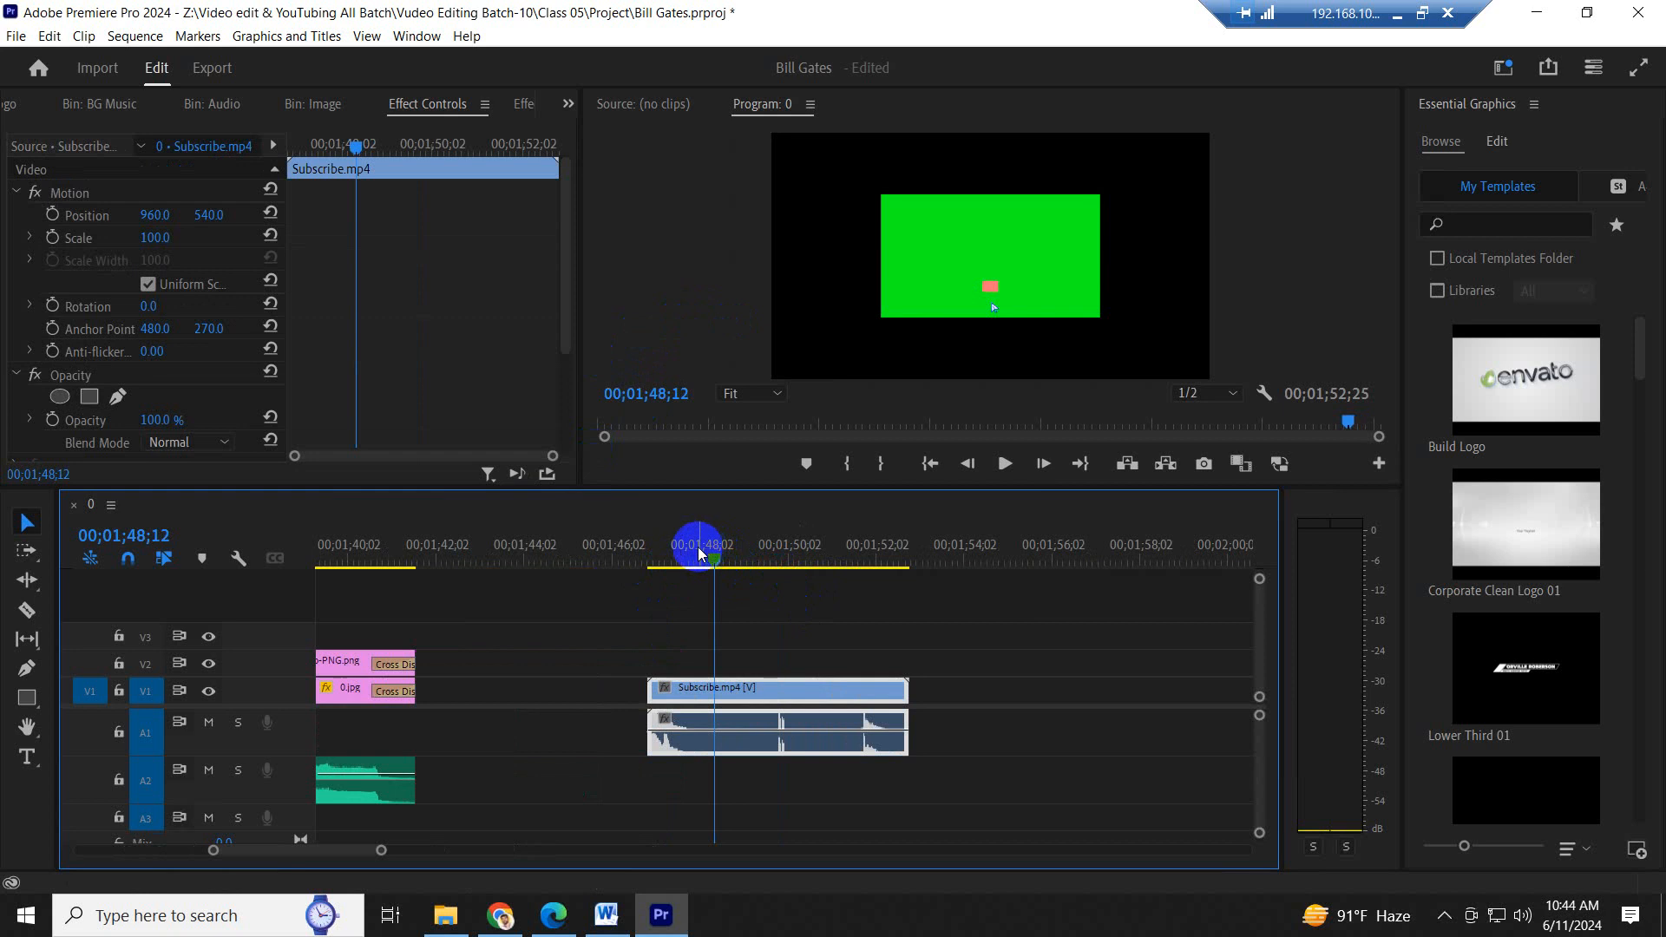
key("minus")
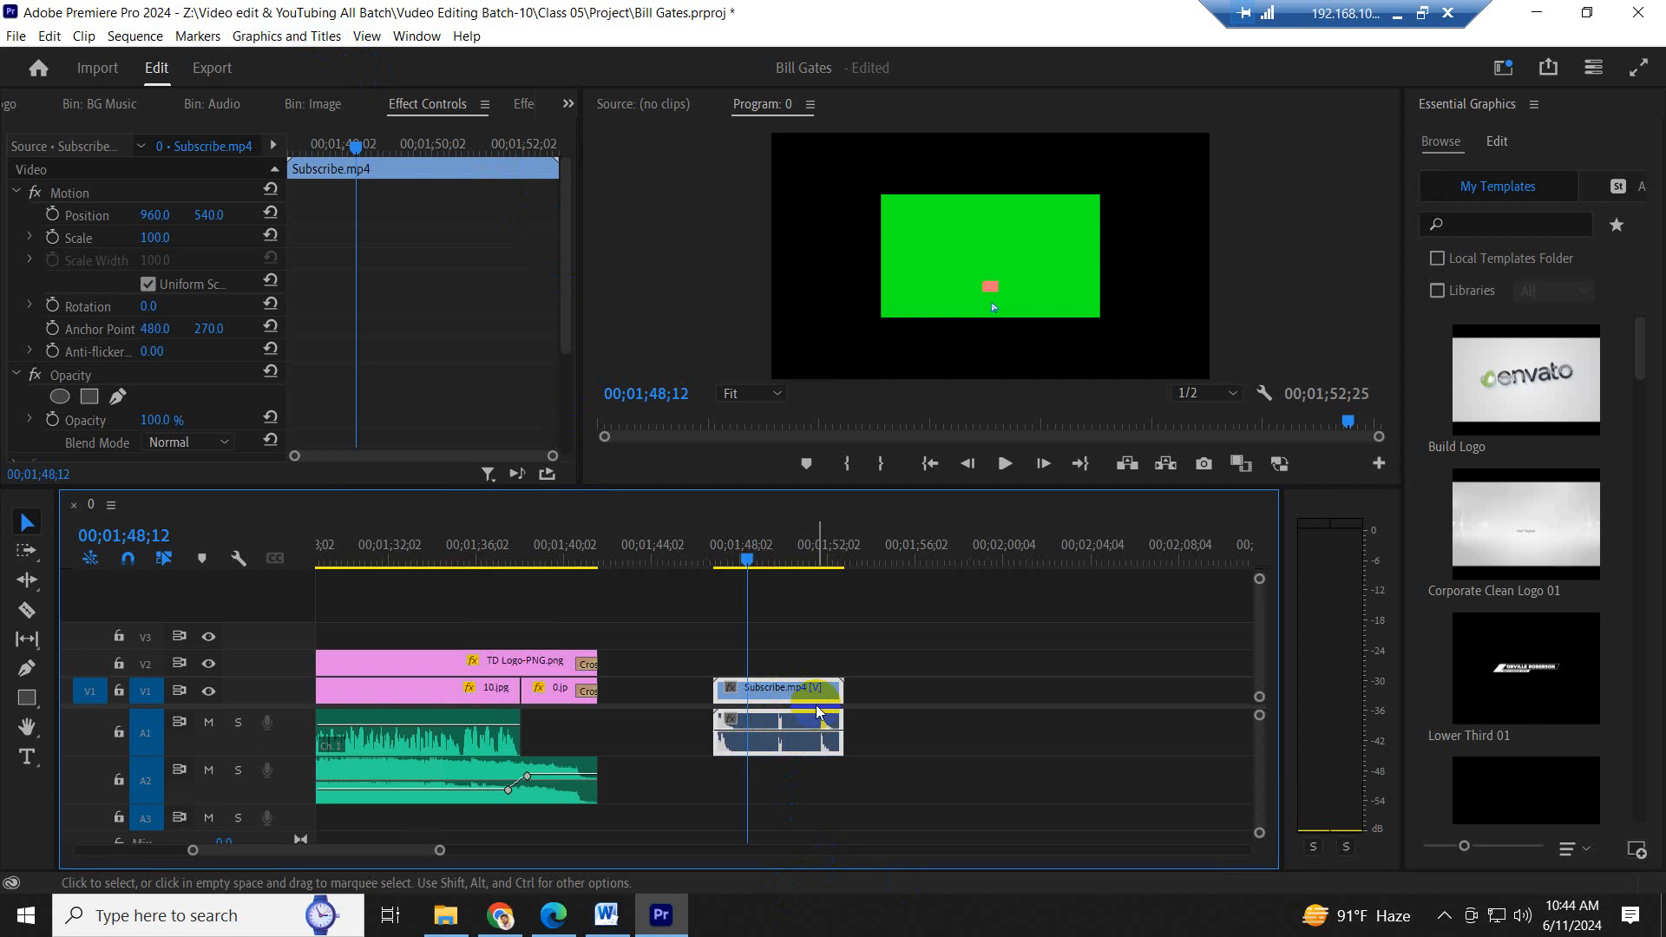
- Search the effects for "ultra" and apply Ultra Key to the Subscribe.mp4 clip
left_click(473, 238)
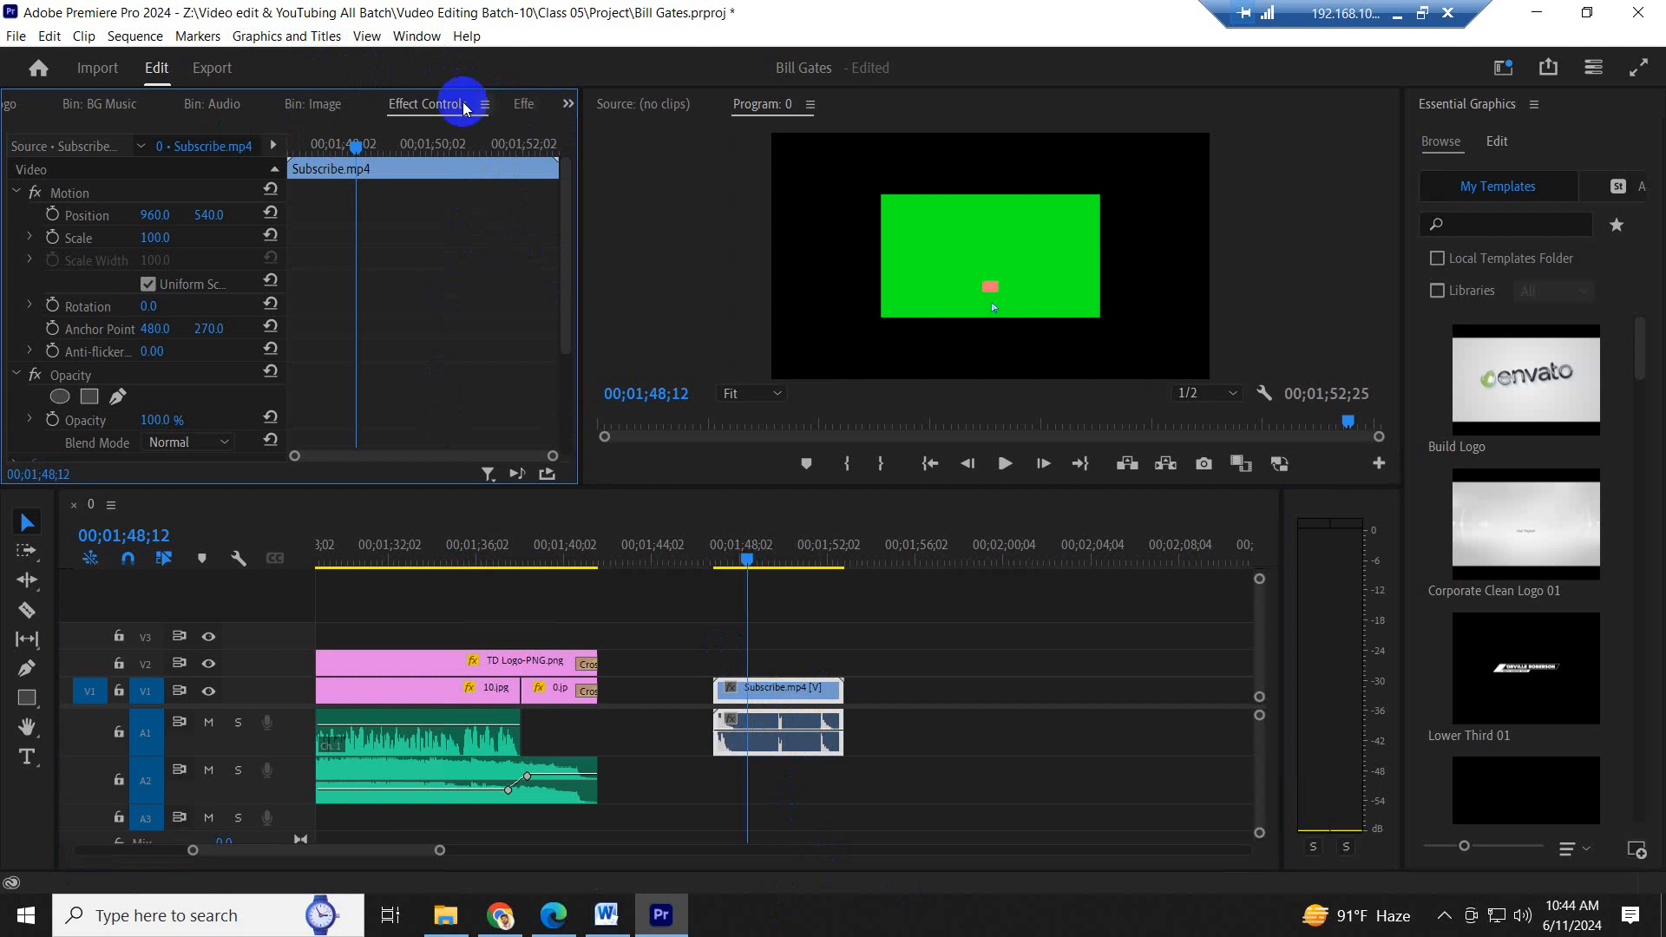
left_click(522, 104)
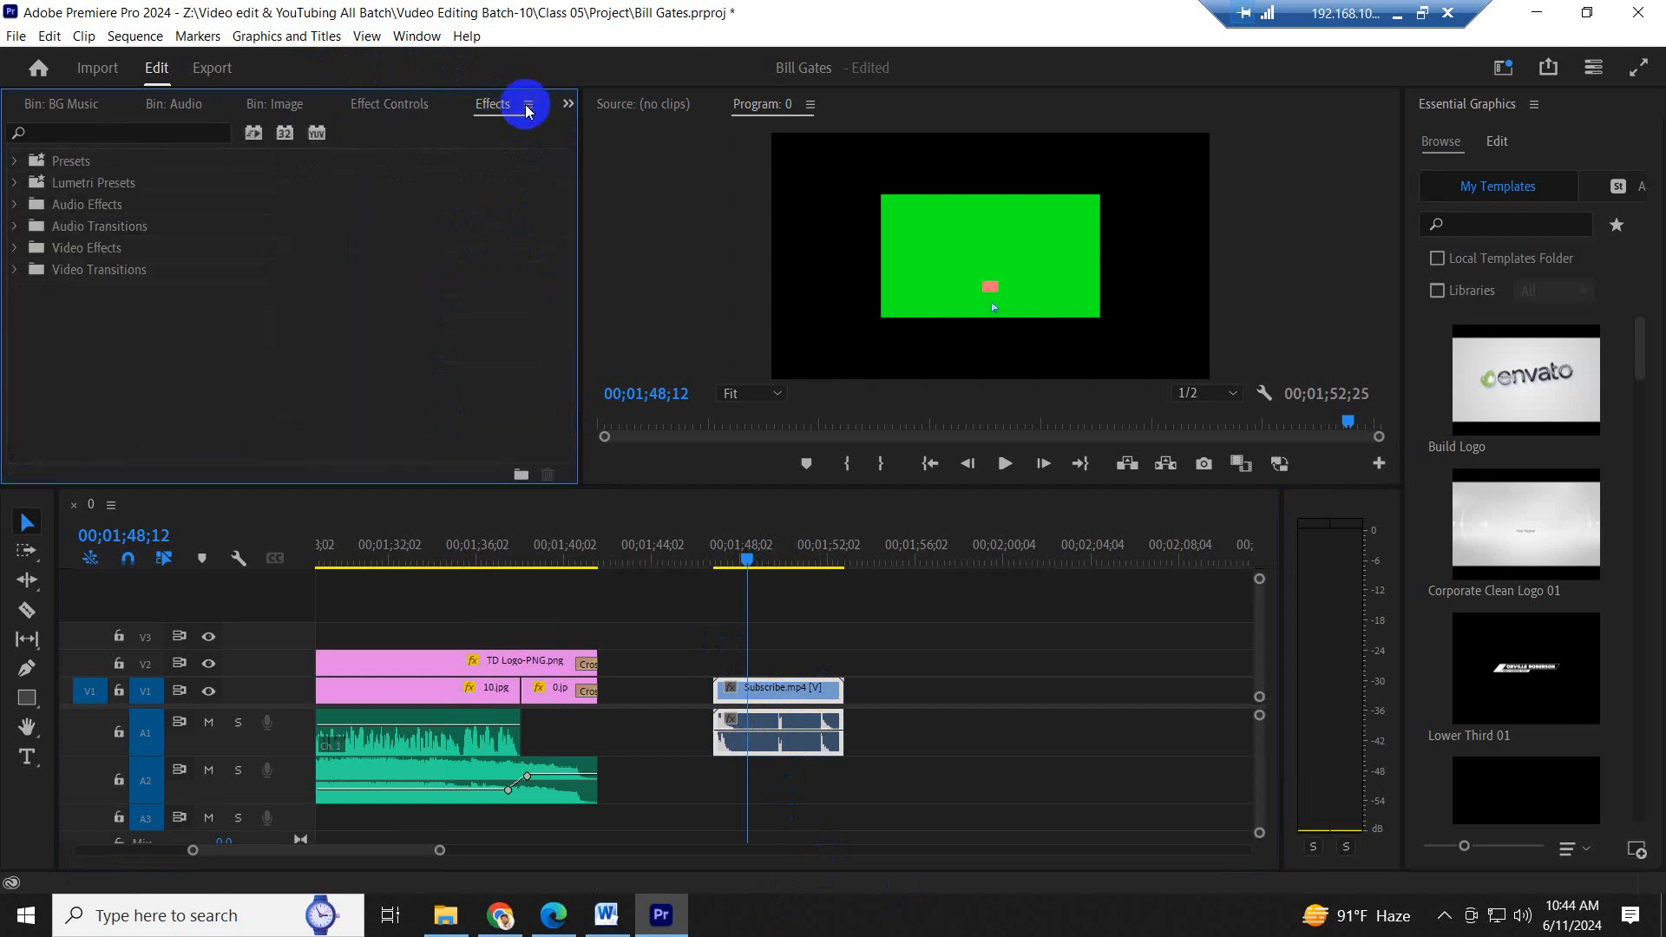
left_click(114, 136)
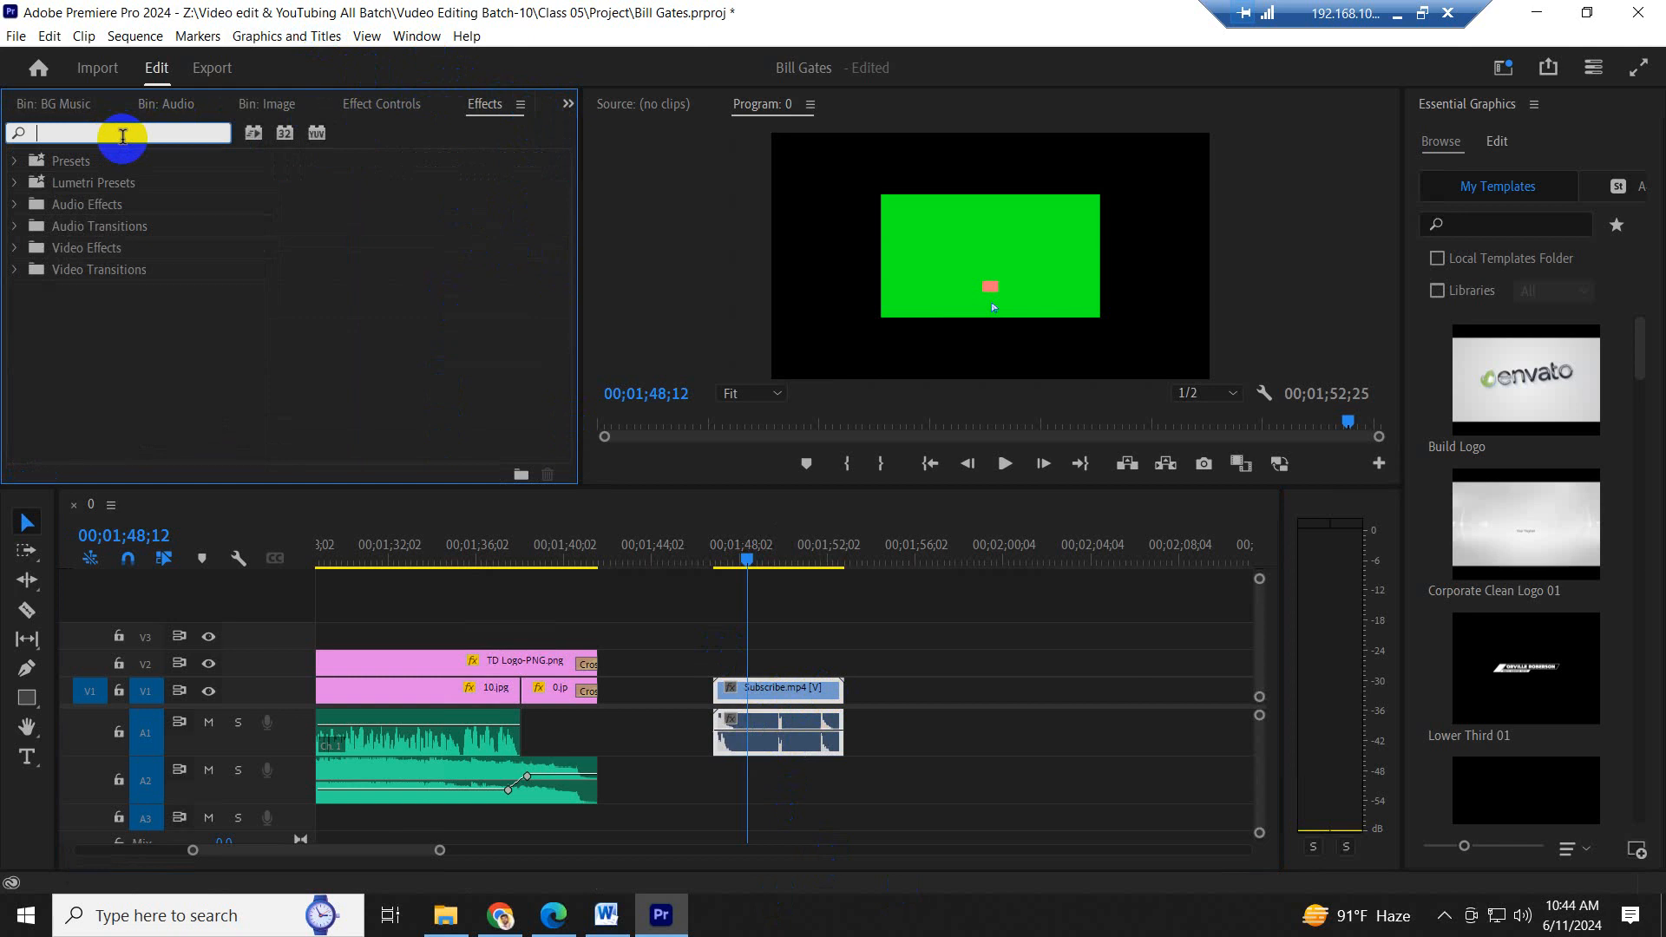
type("ultra")
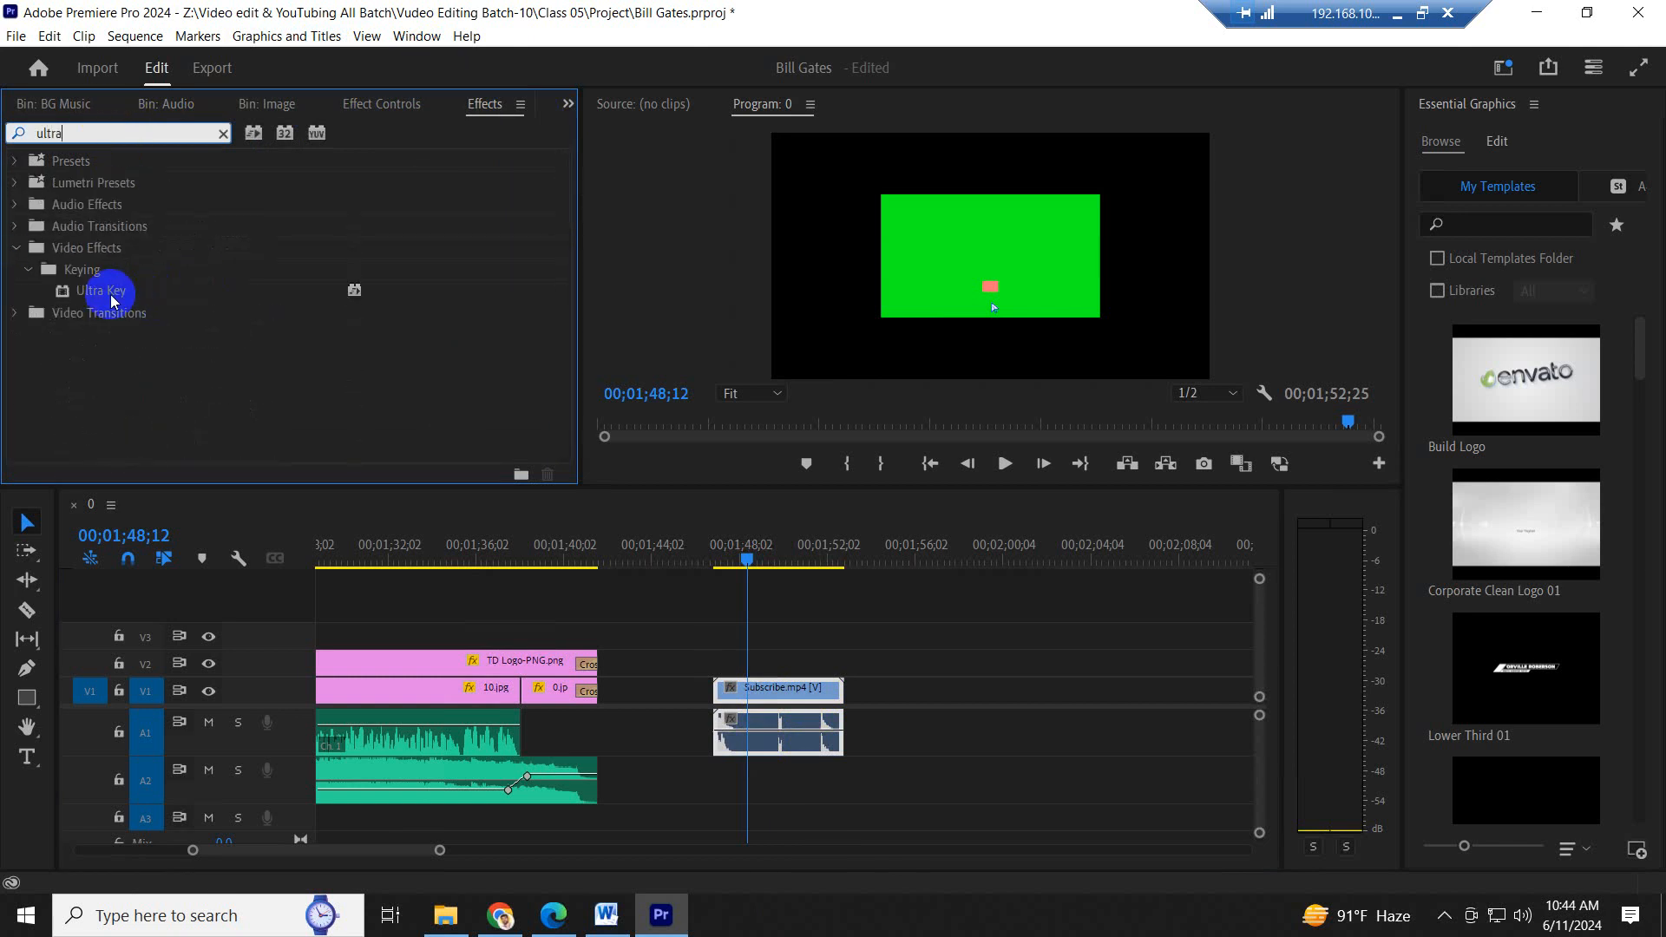
left_click(110, 300)
left_click_drag(110, 300, 783, 695)
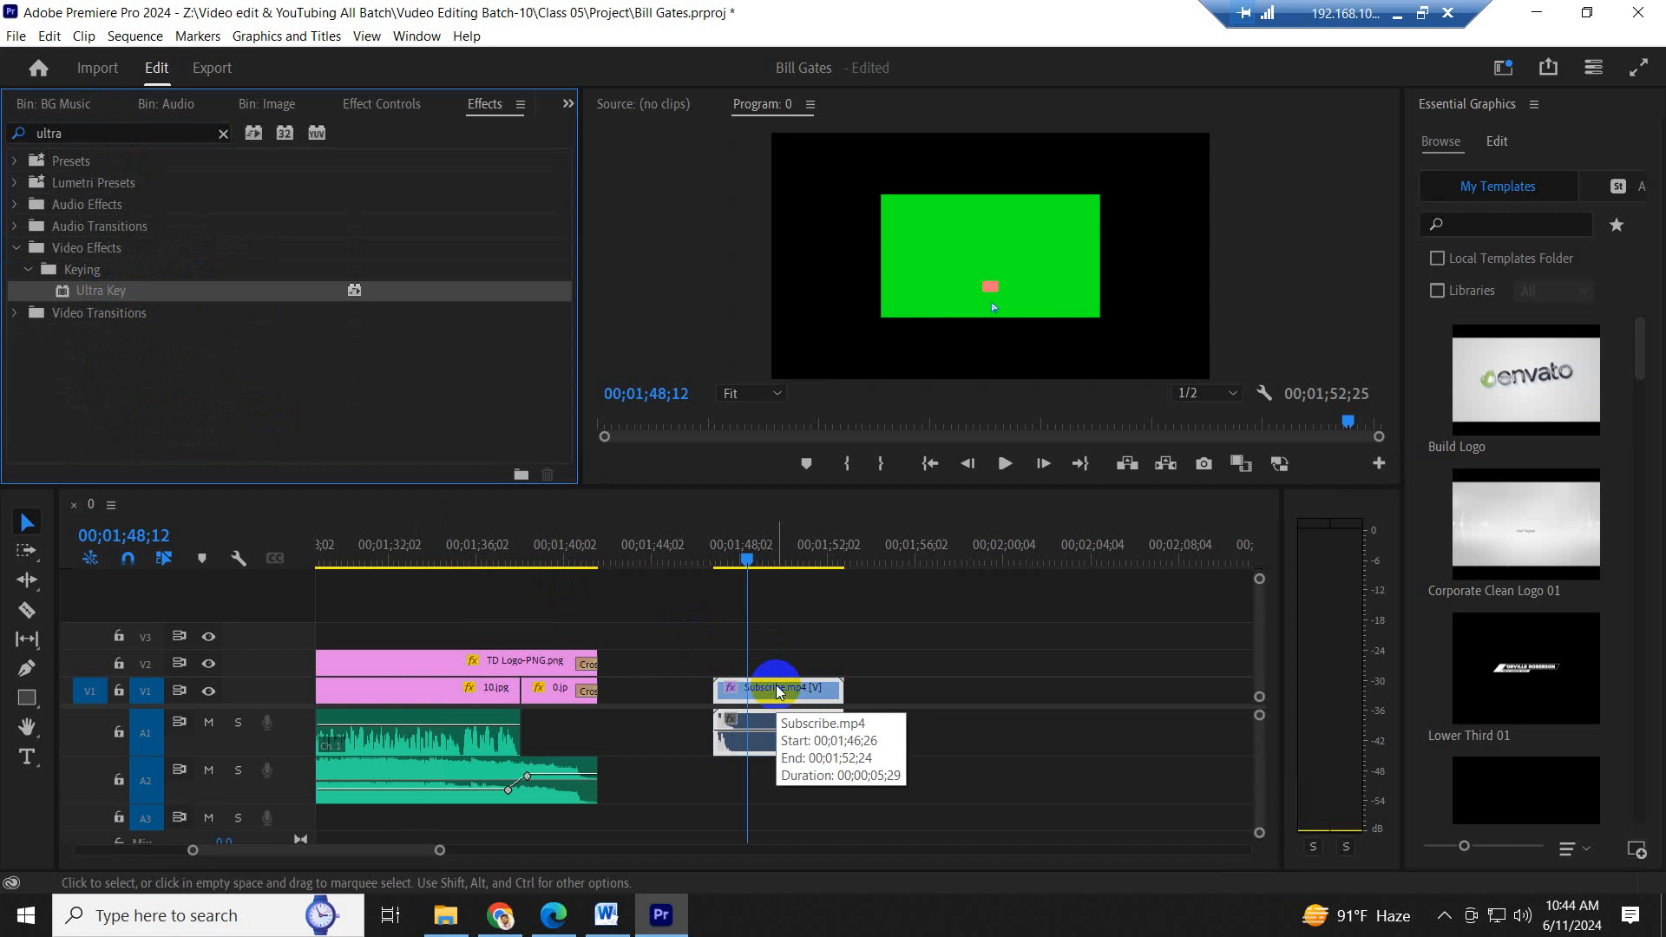
- Set the Ultra Key's Key Color by sampling the green background of Subscribe.mp4 in the program preview
left_click(379, 105)
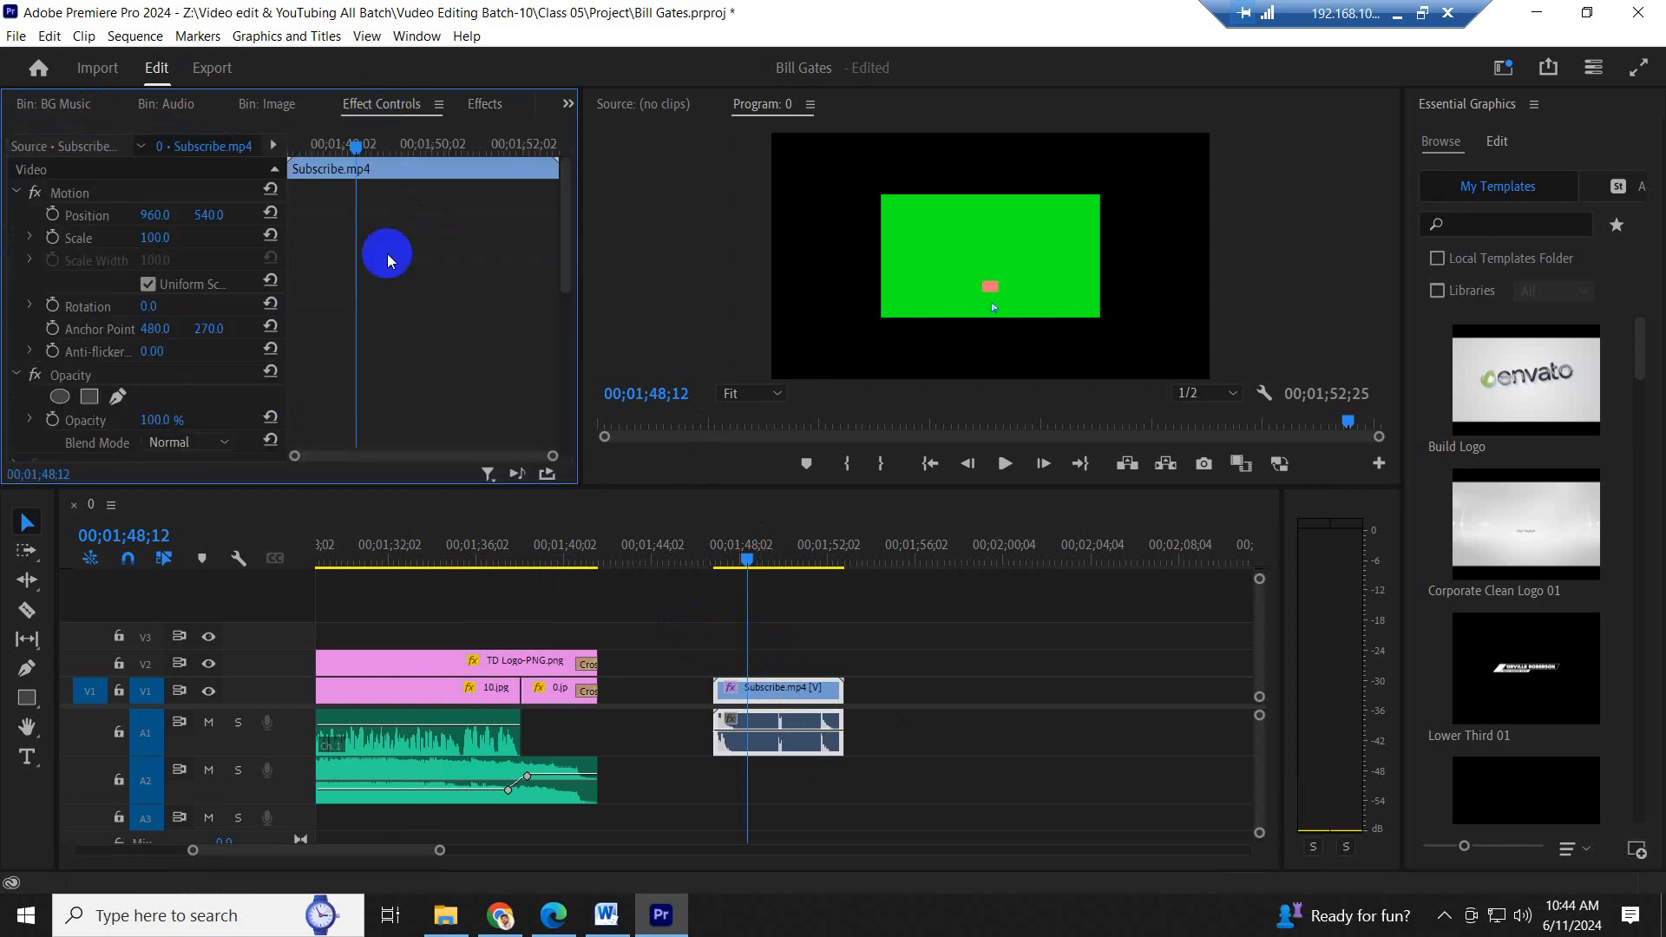
scroll(437, 313, "down", 6)
scroll(436, 314, "down", 12)
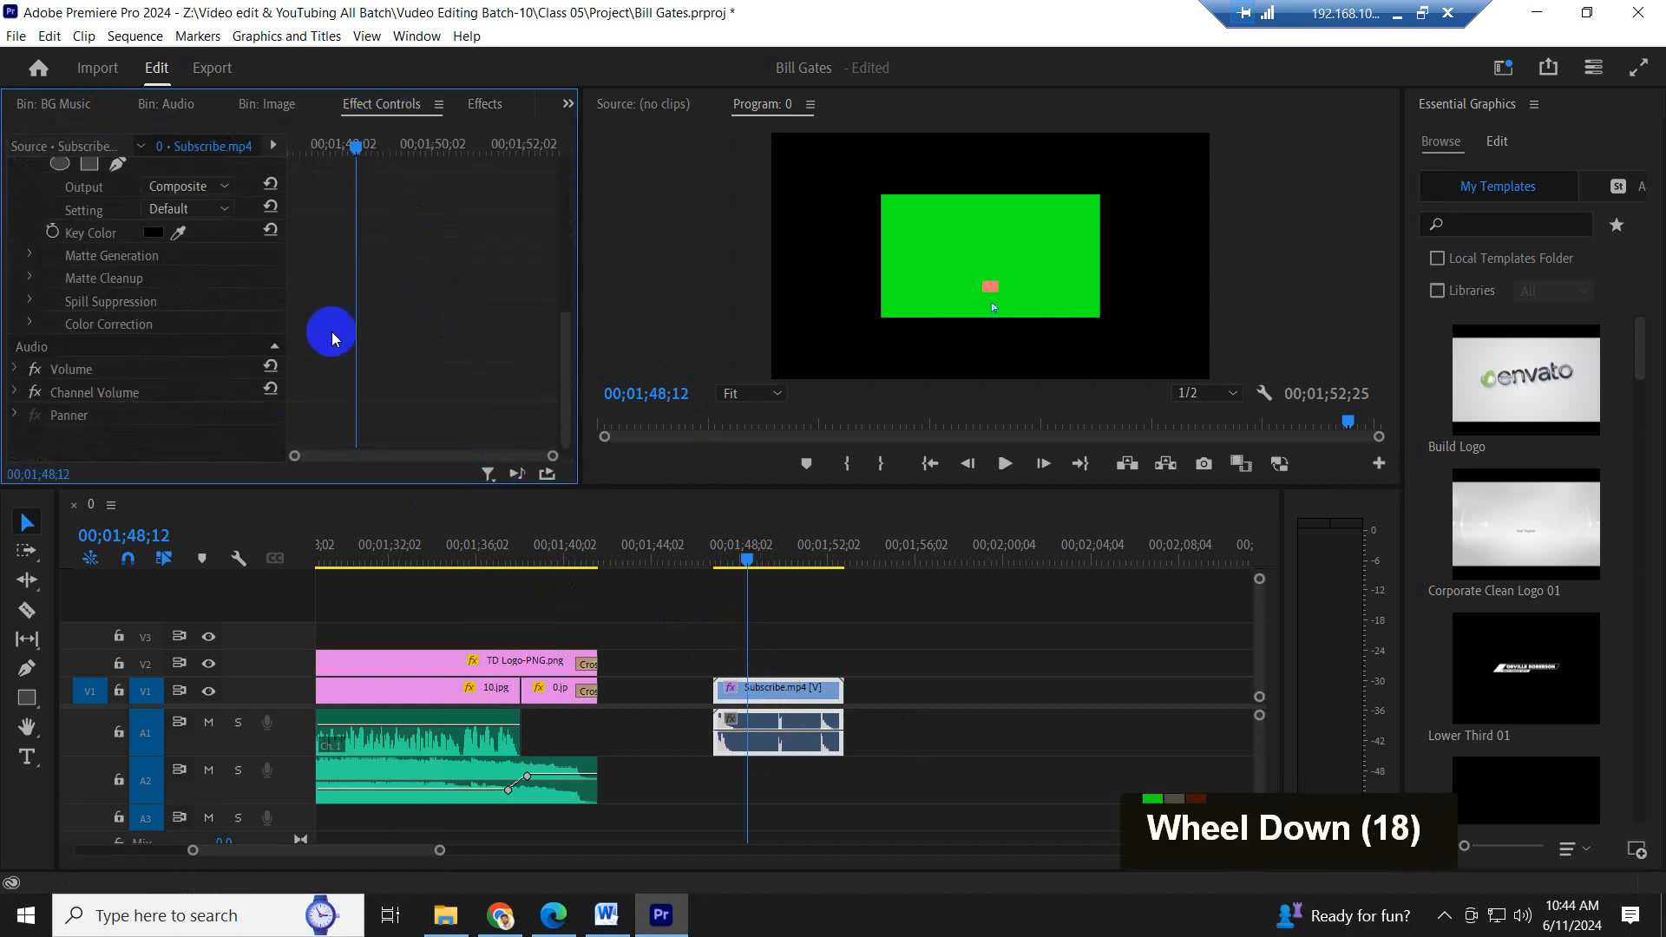
scroll(506, 323, "up", 2)
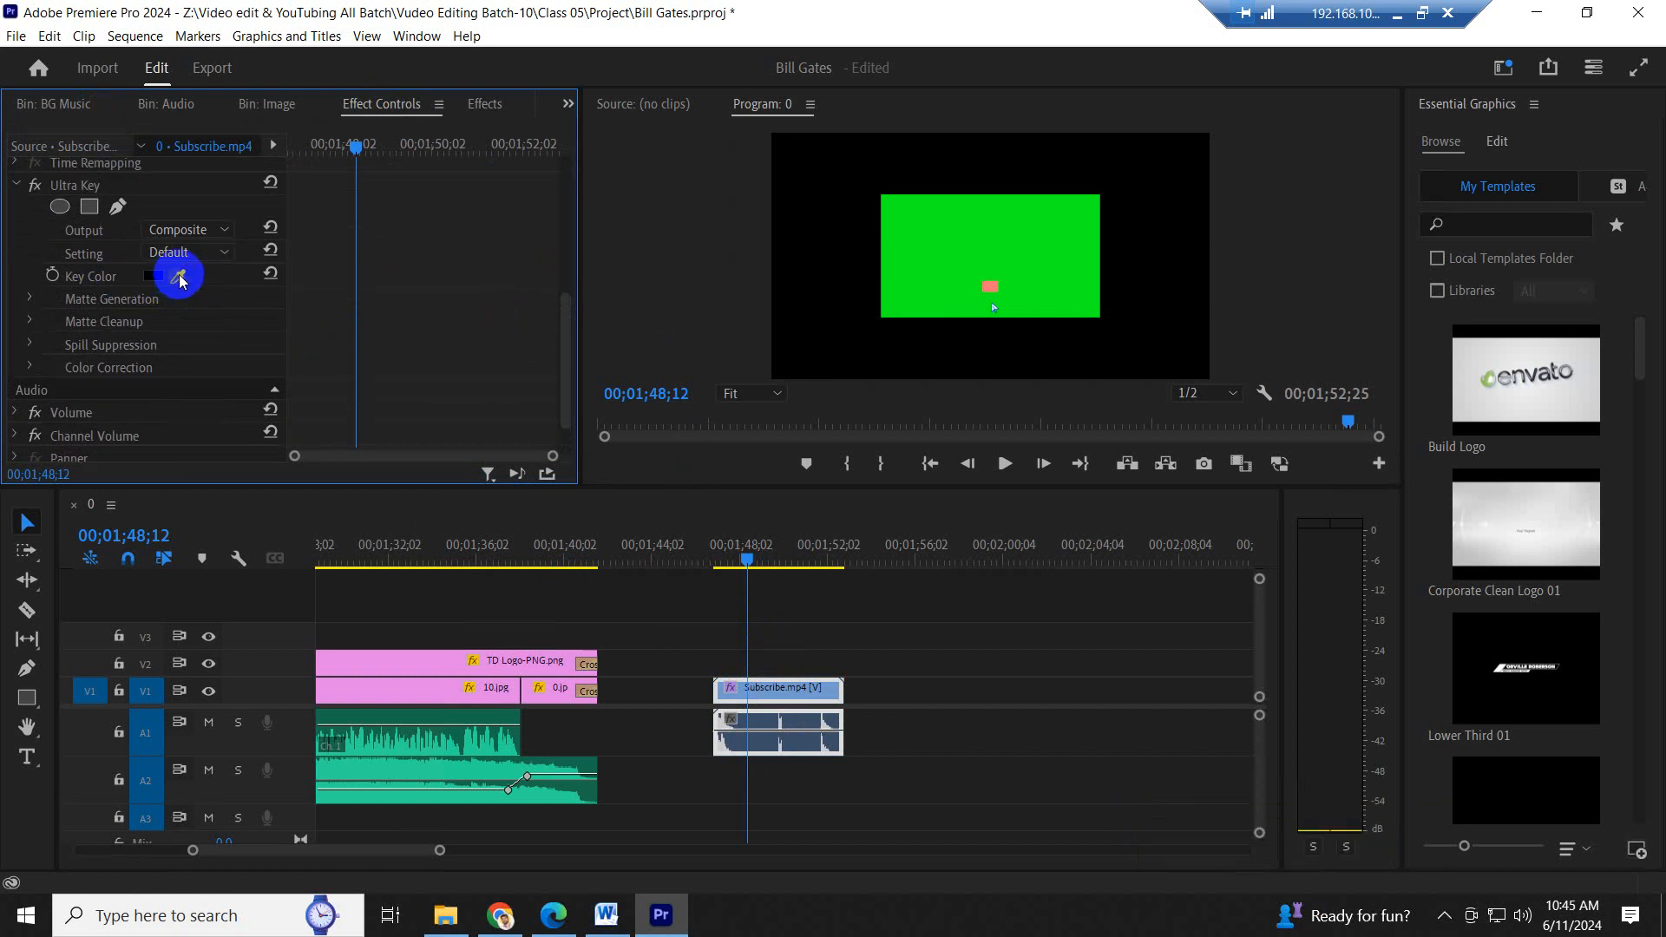
left_click_drag(185, 272, 998, 236)
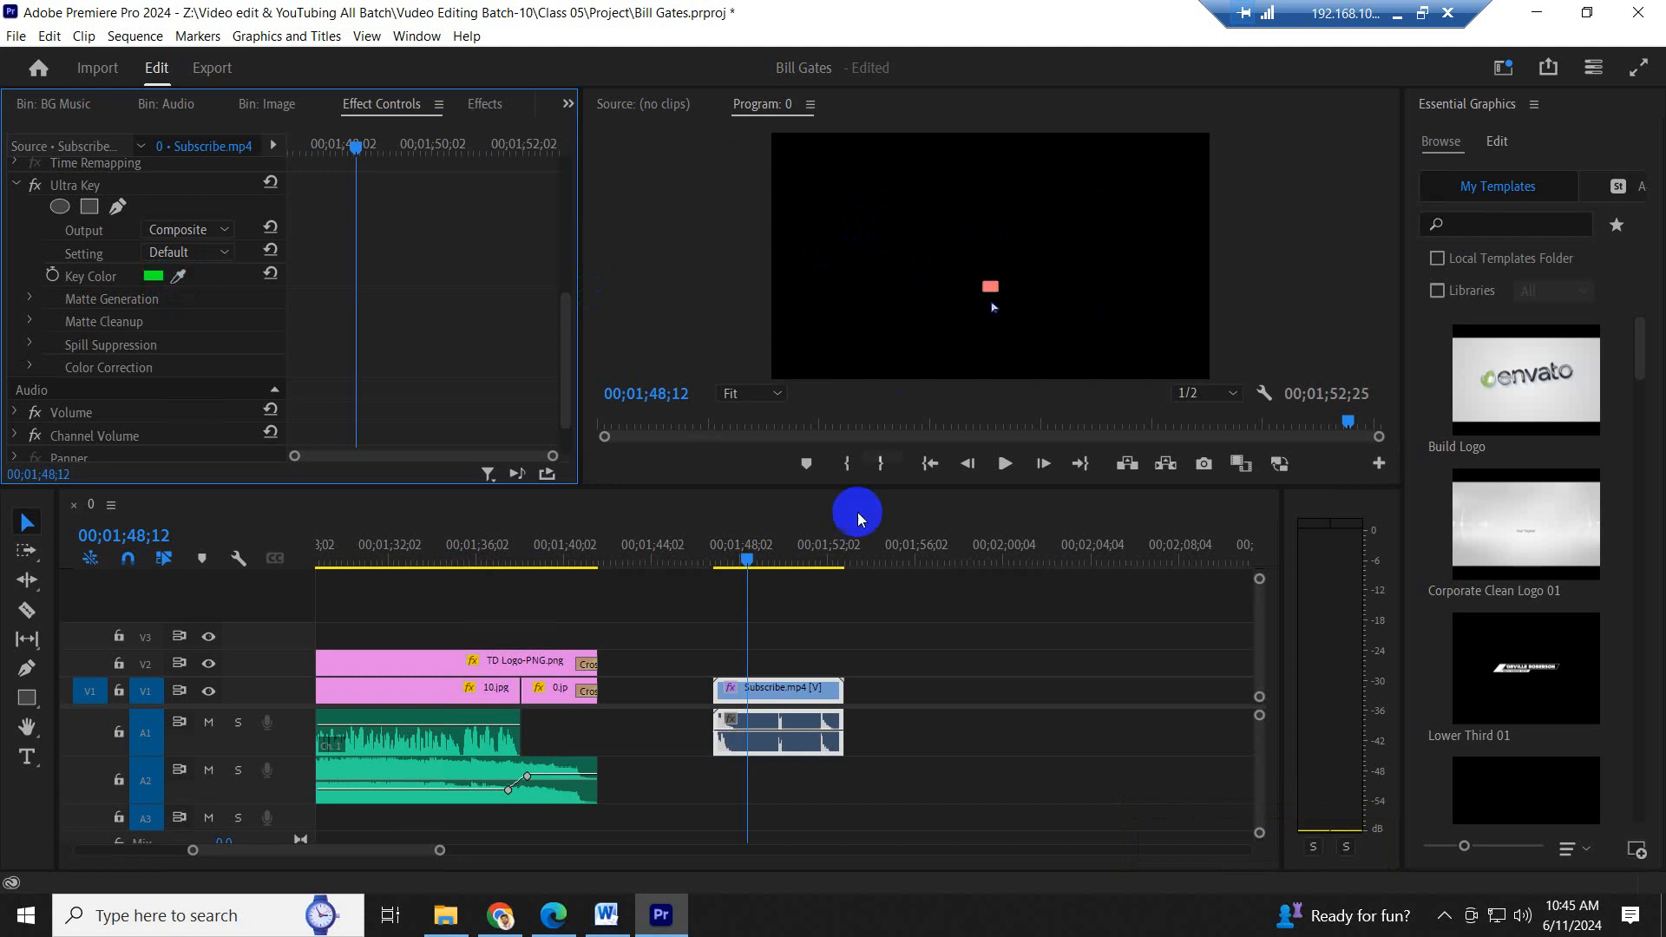
- Move the Subscribe.mp4 video to V3 and its audio to A3, and lower the audio's volume line slightly
left_click_drag(794, 751, 791, 817)
left_click_drag(773, 692, 764, 639)
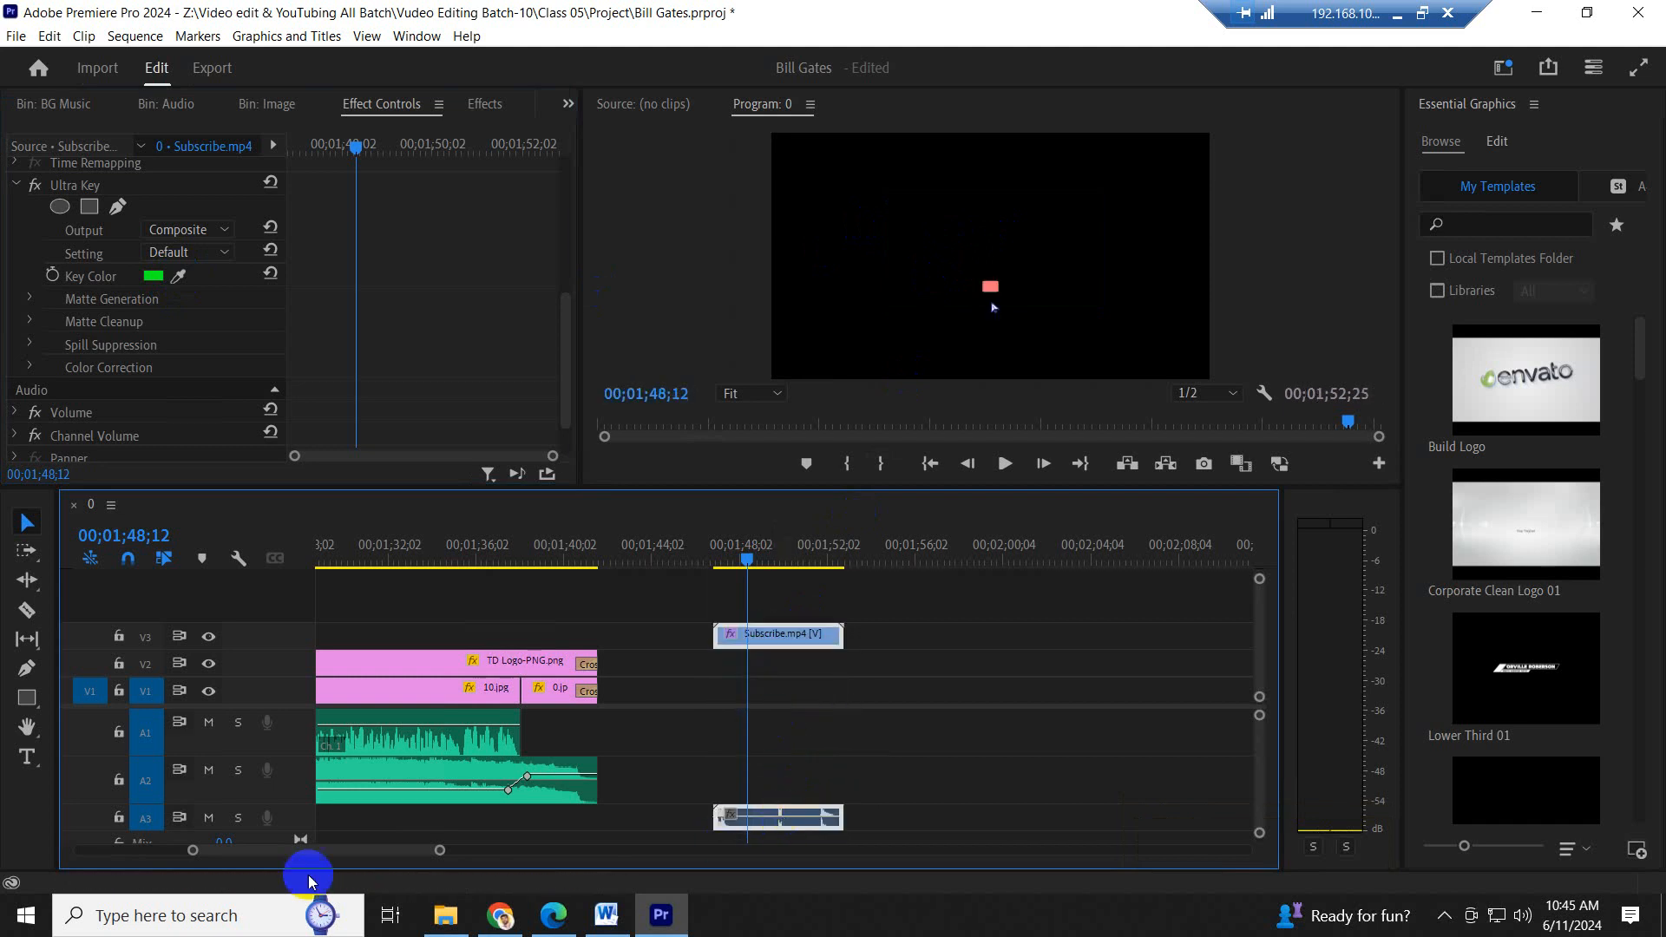
left_click_drag(291, 842, 291, 855)
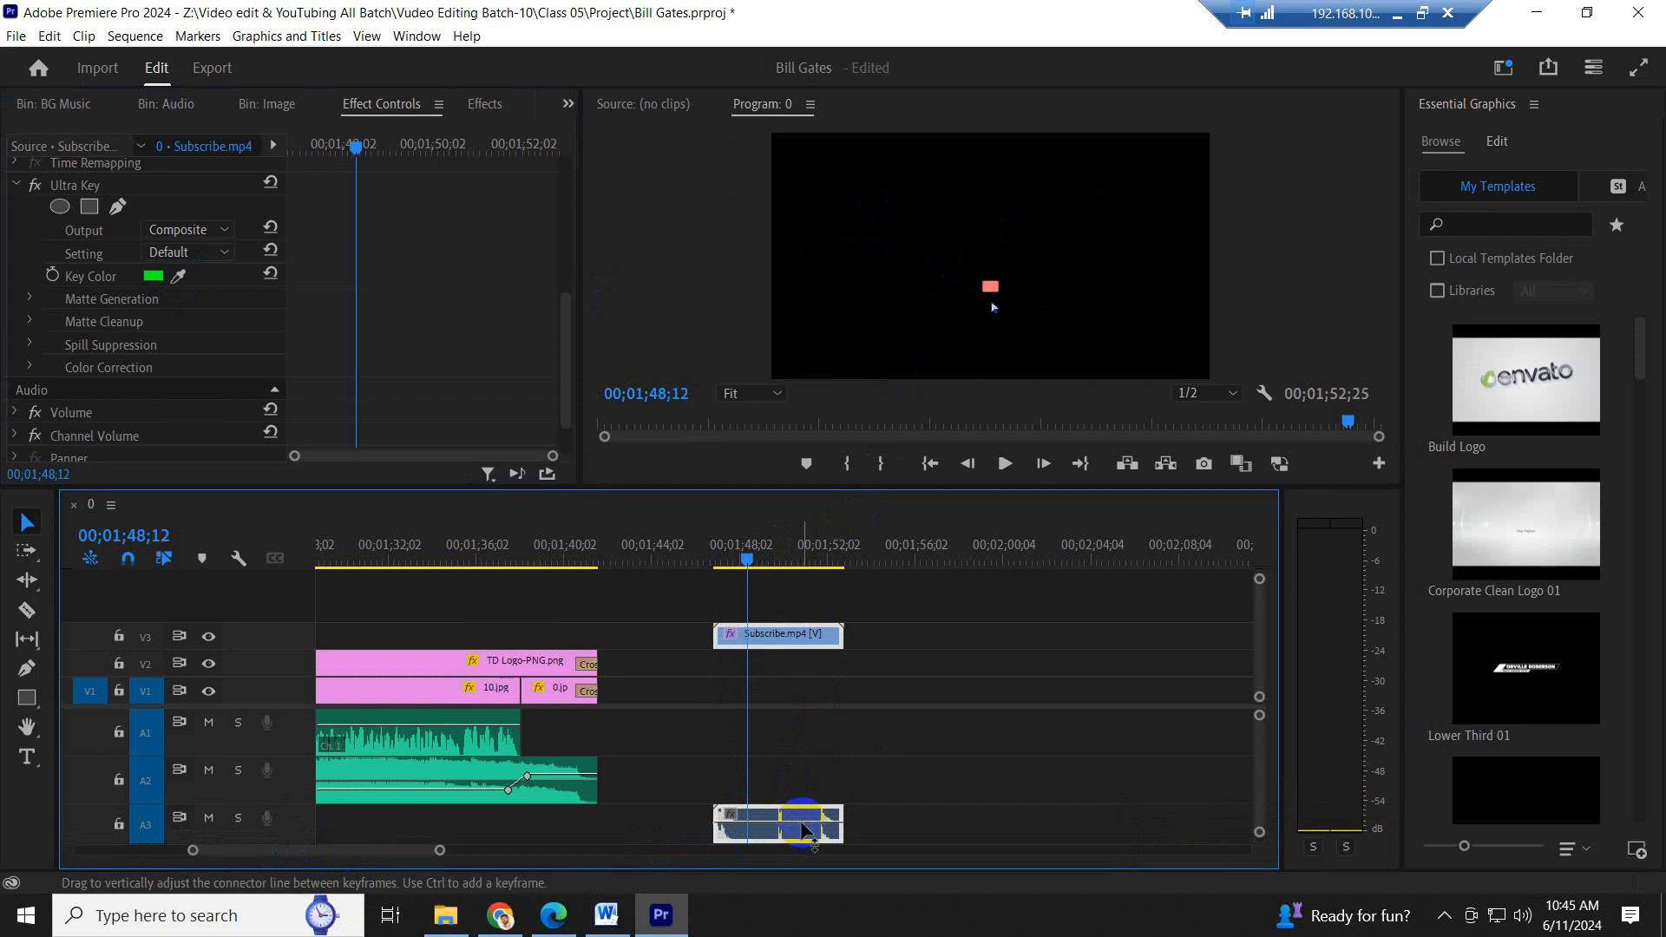
left_click_drag(800, 824, 800, 832)
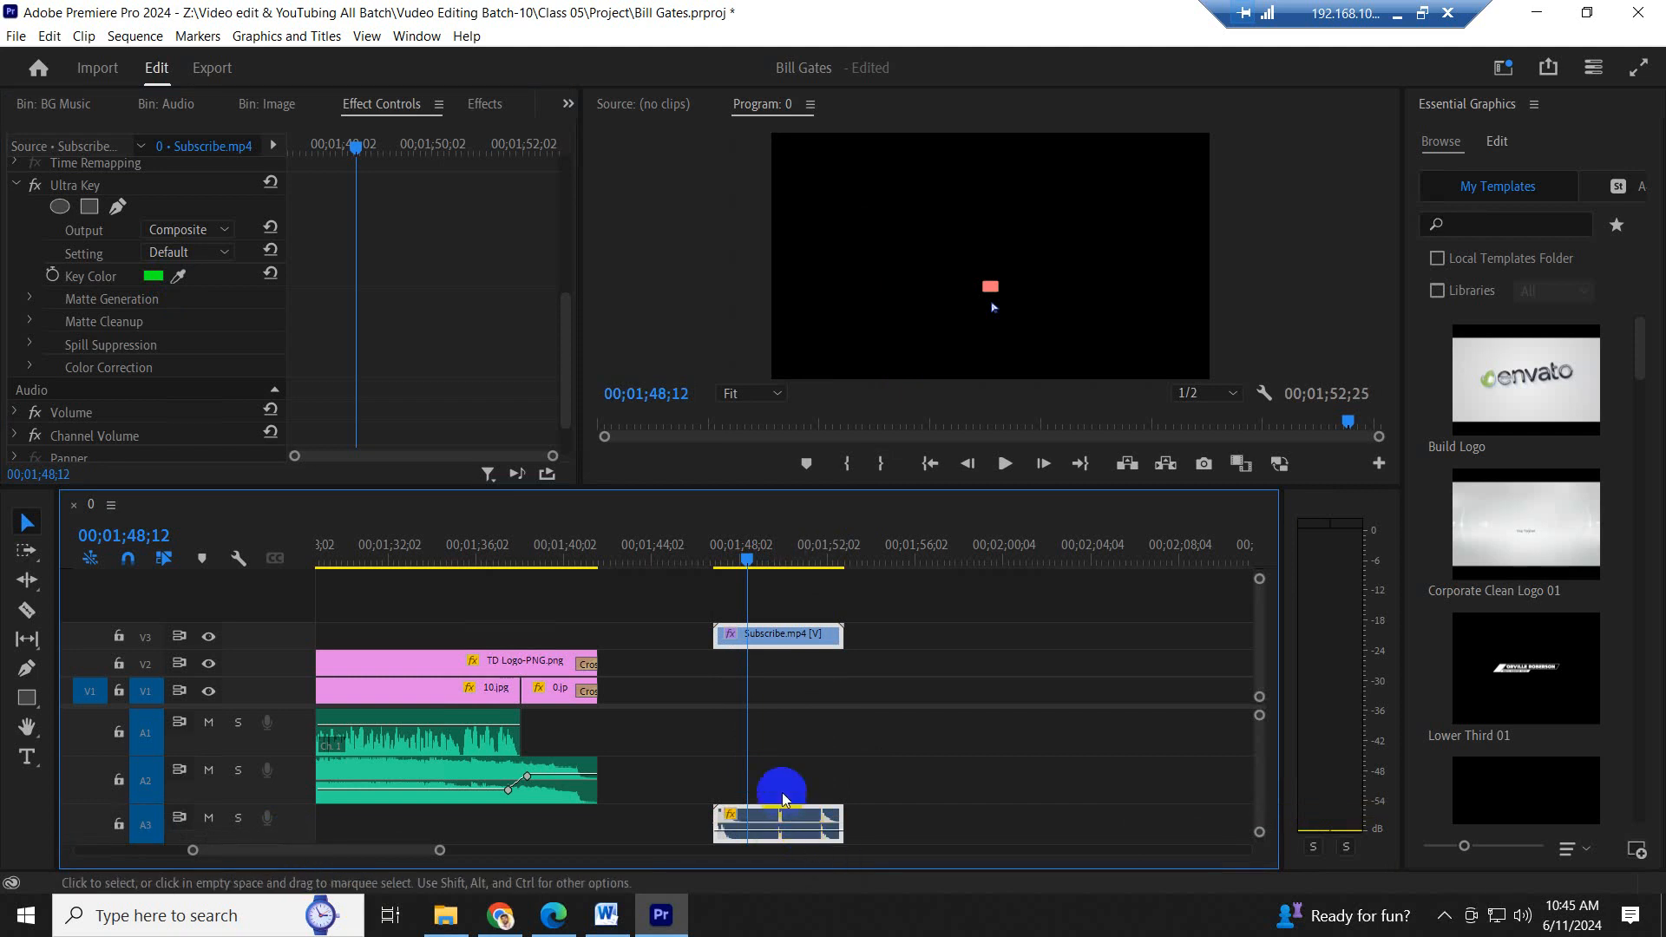
- Place Subscribe.mp4 on V3 over both 1.jpg and 10.jpg with its audio on A3, and preview the first overlay
key("minus")
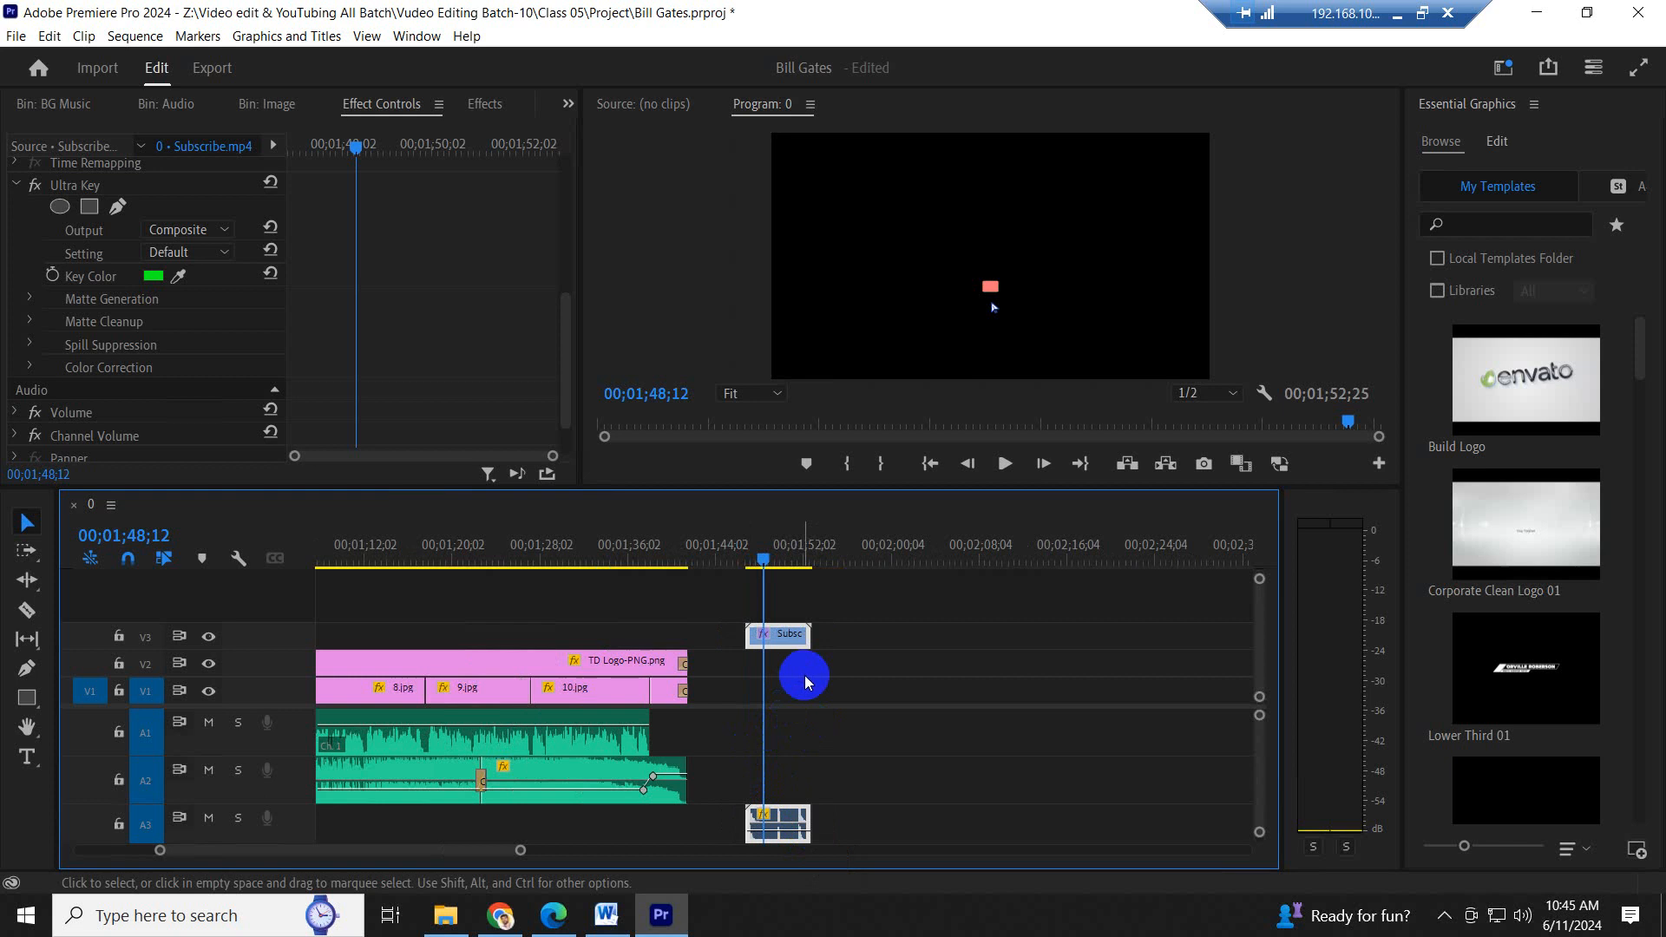
scroll(805, 675, "up", 6)
left_click_drag(915, 635, 382, 631)
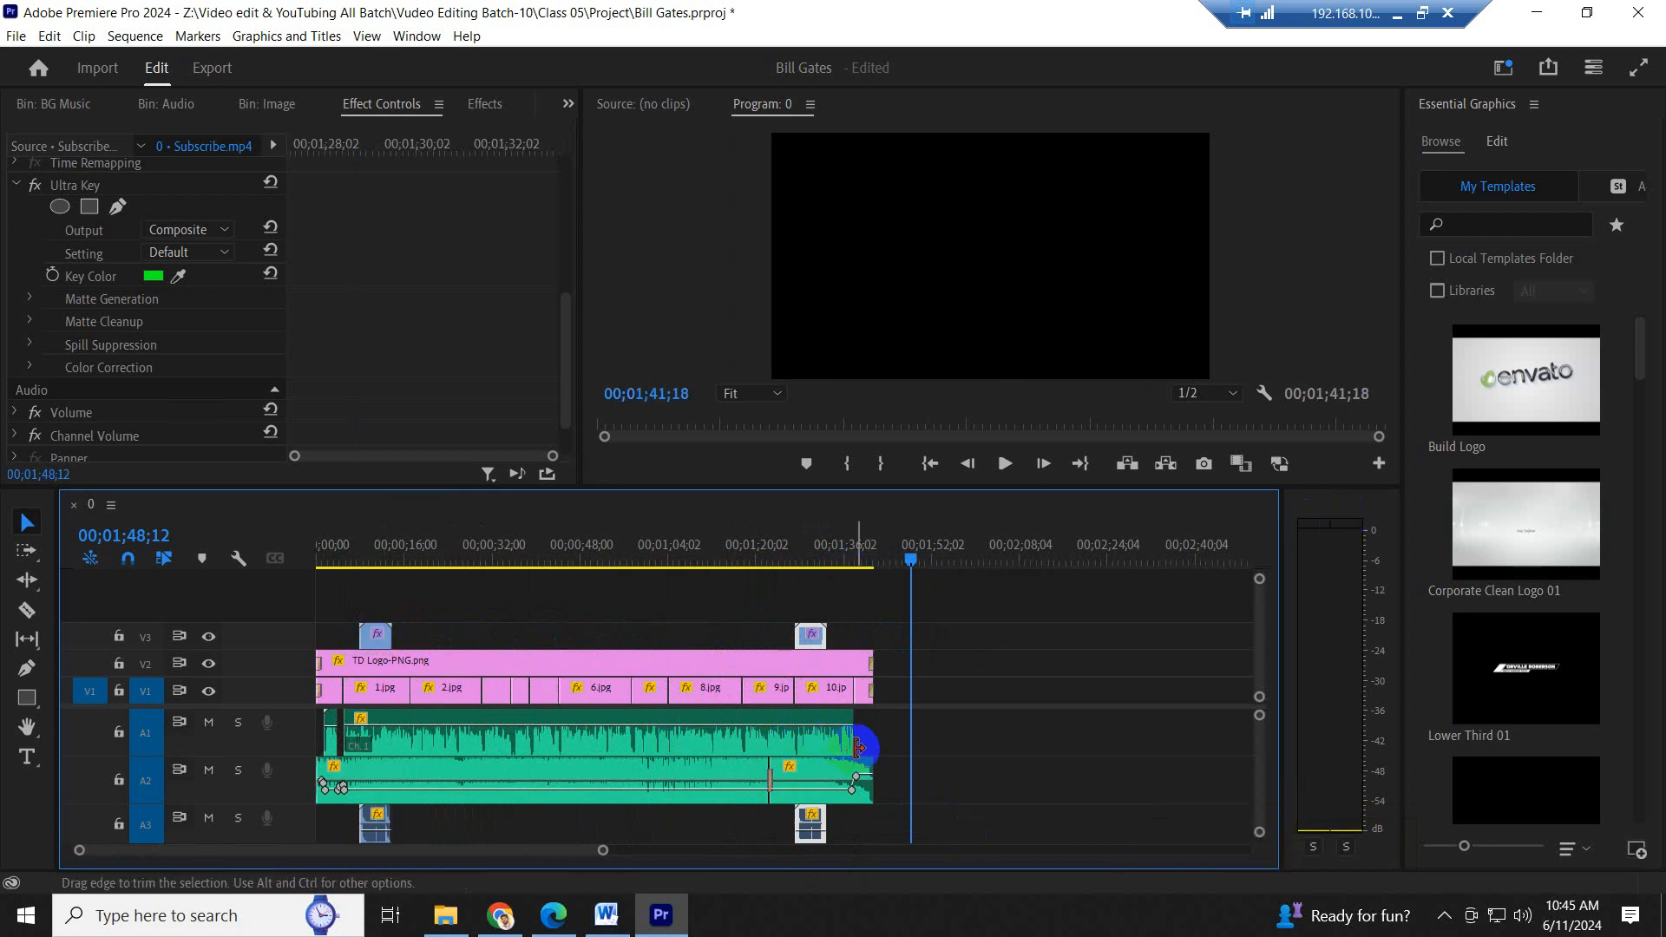
left_click(352, 540)
key("space")
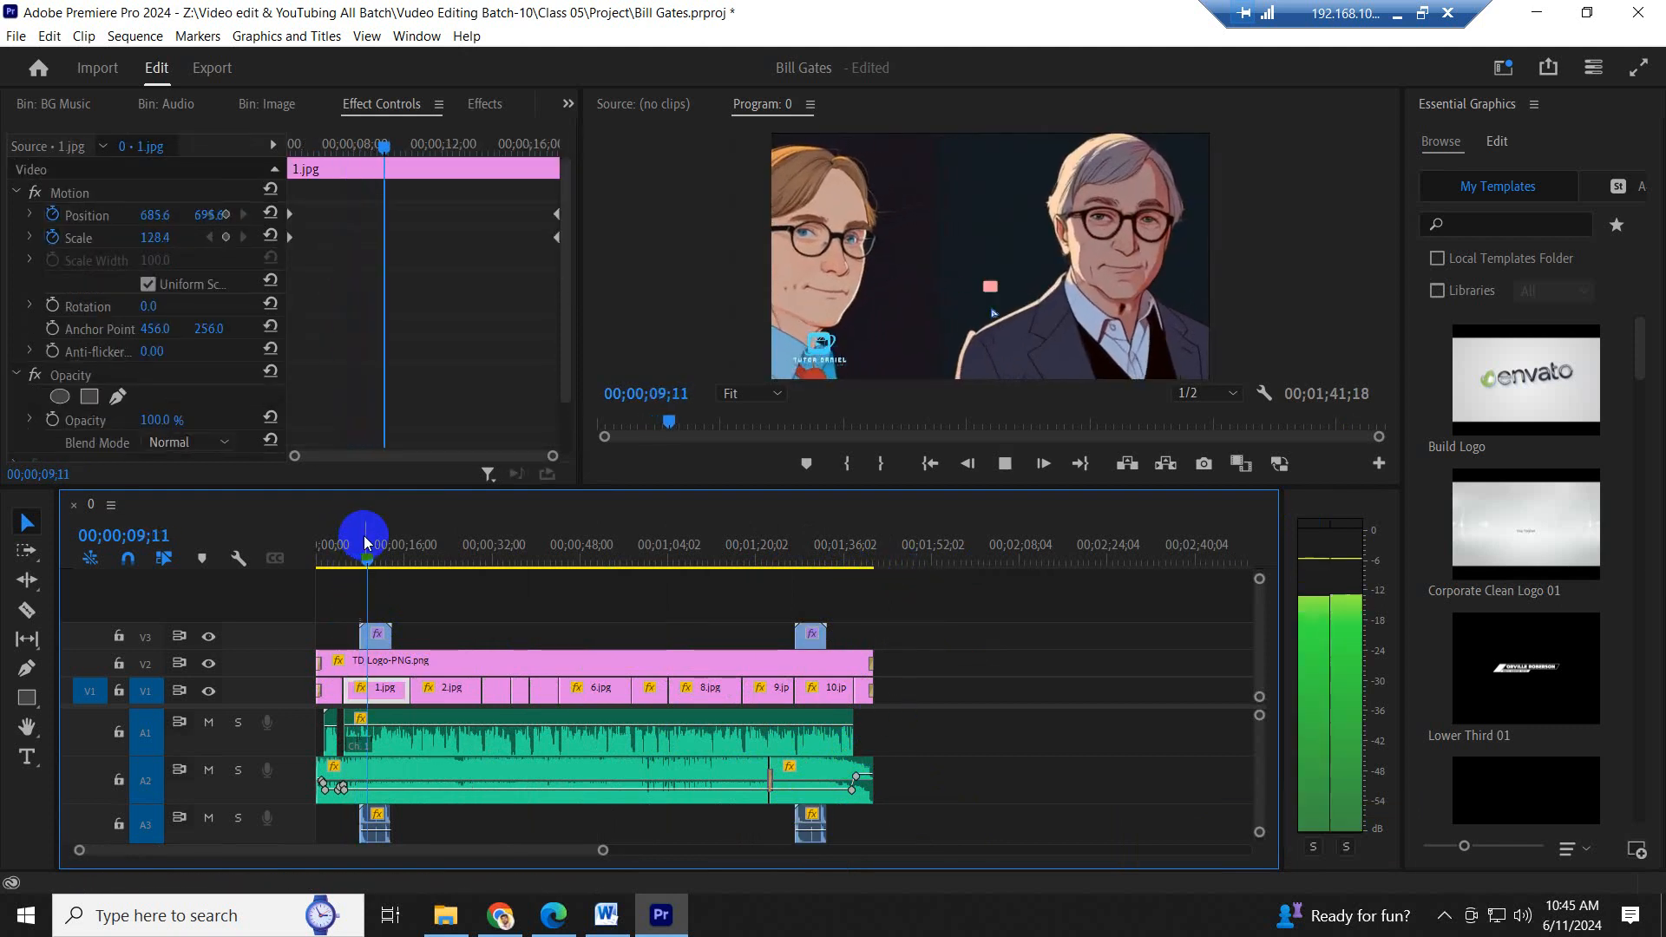
key("space")
- Delete the Subscribe.mp4 copy over 10.jpg, set the remaining overlay's scale to 178 and vertical position to 707, and preview it
left_click(812, 637)
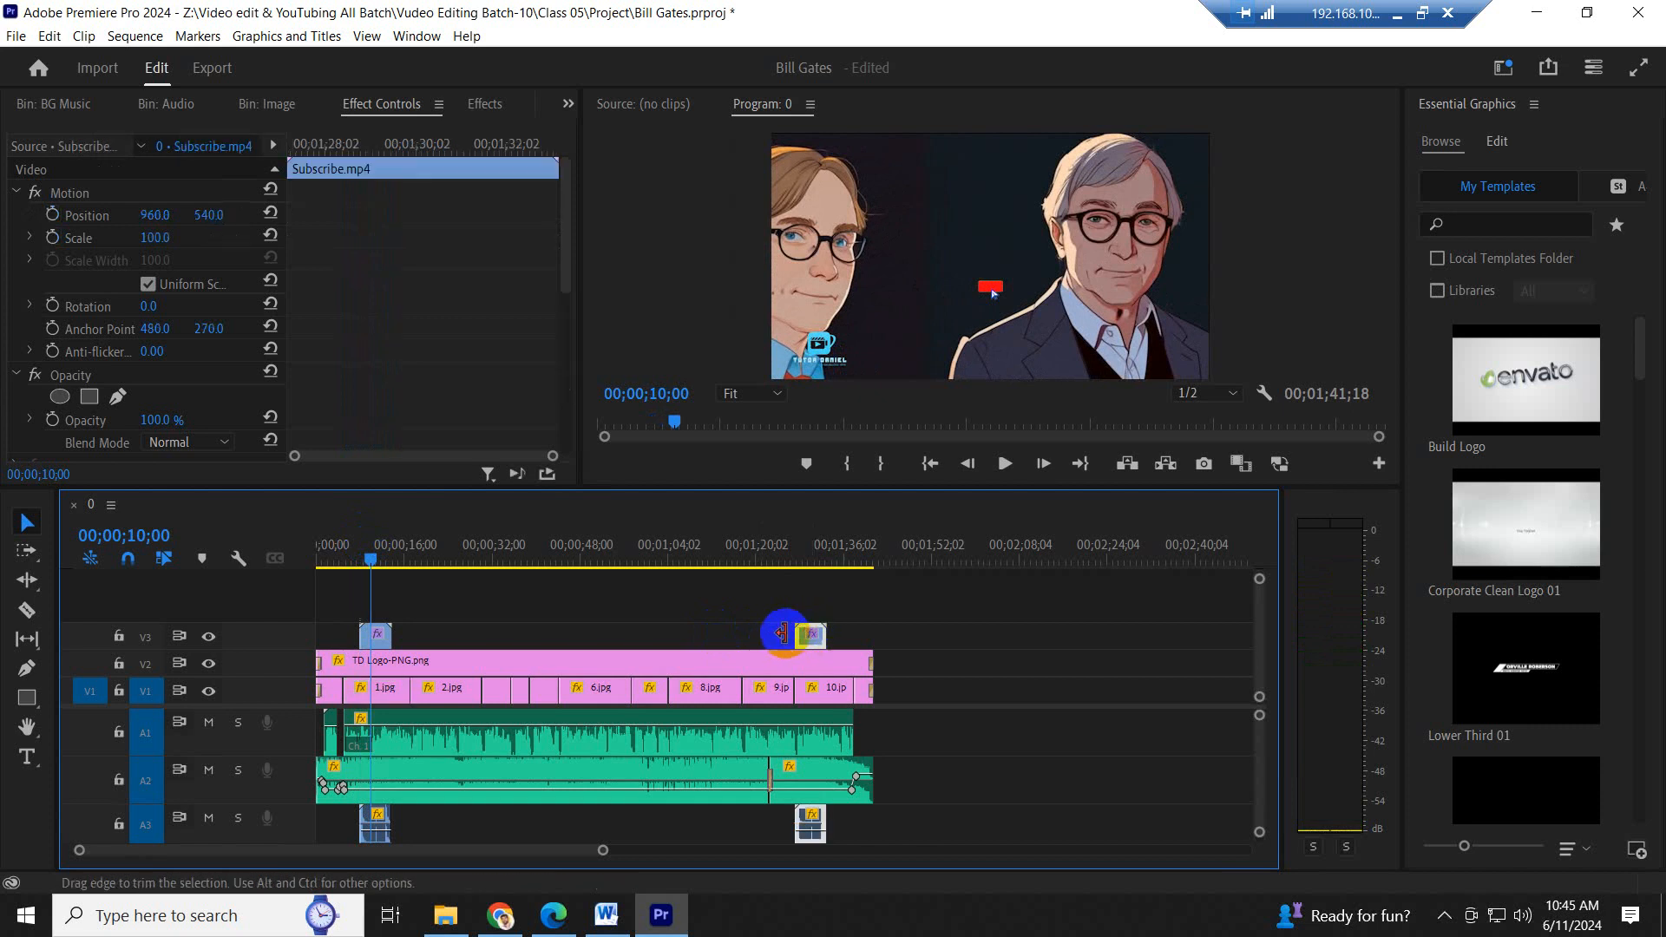
key("Delete")
left_click(375, 636)
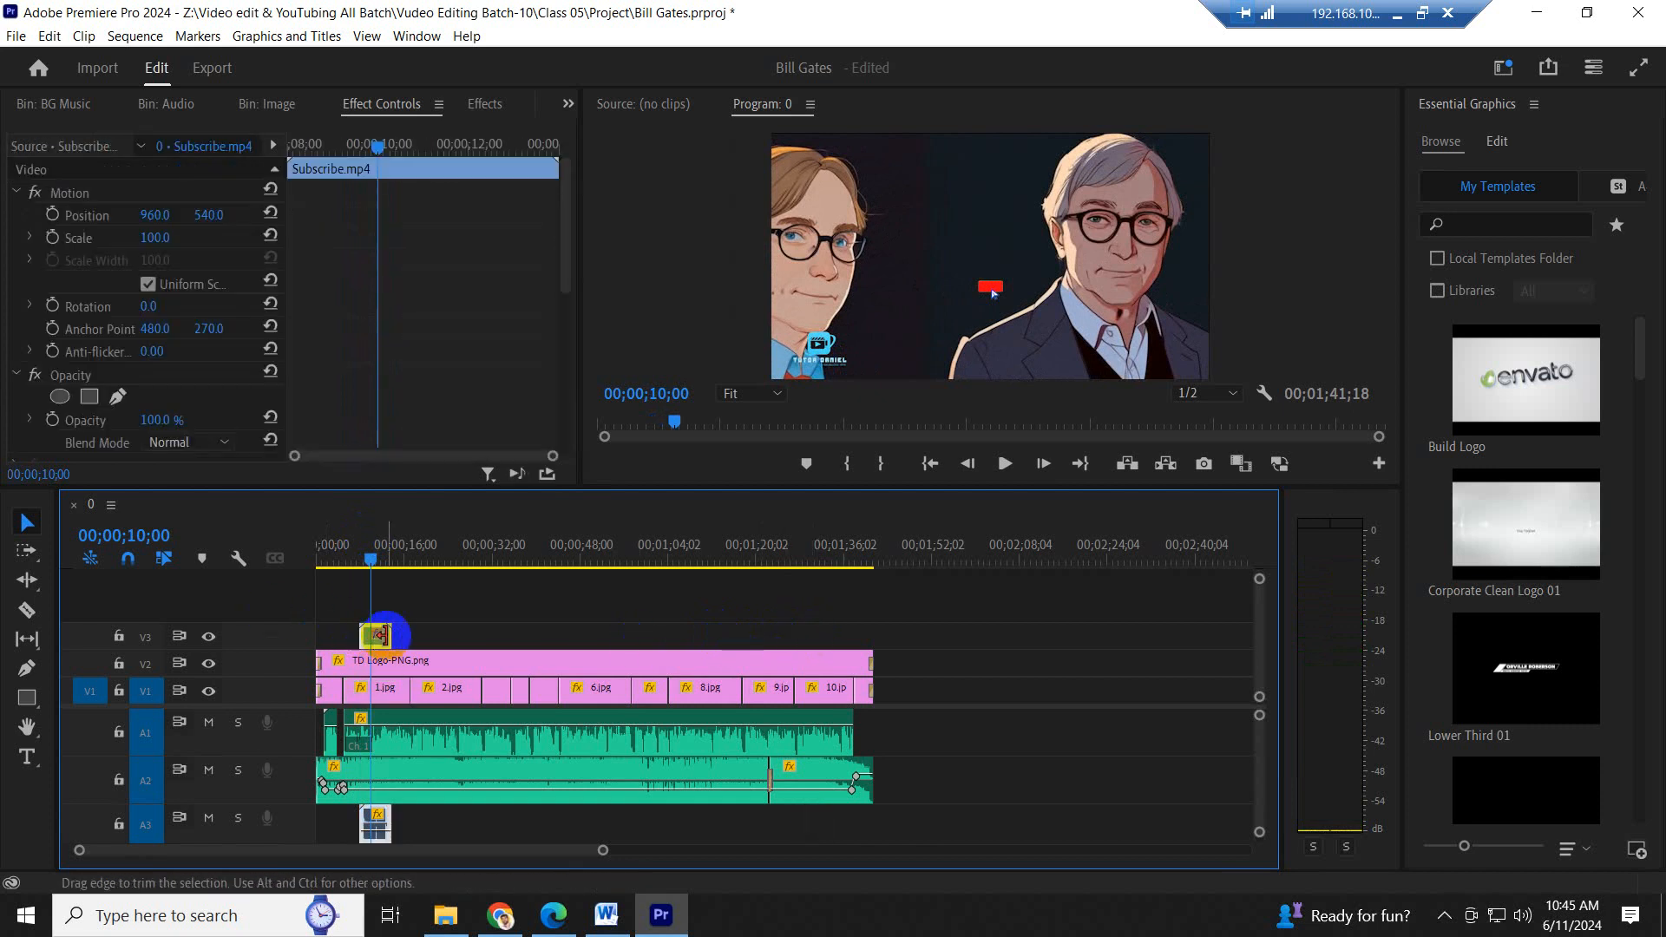
scroll(335, 312, "up", 7)
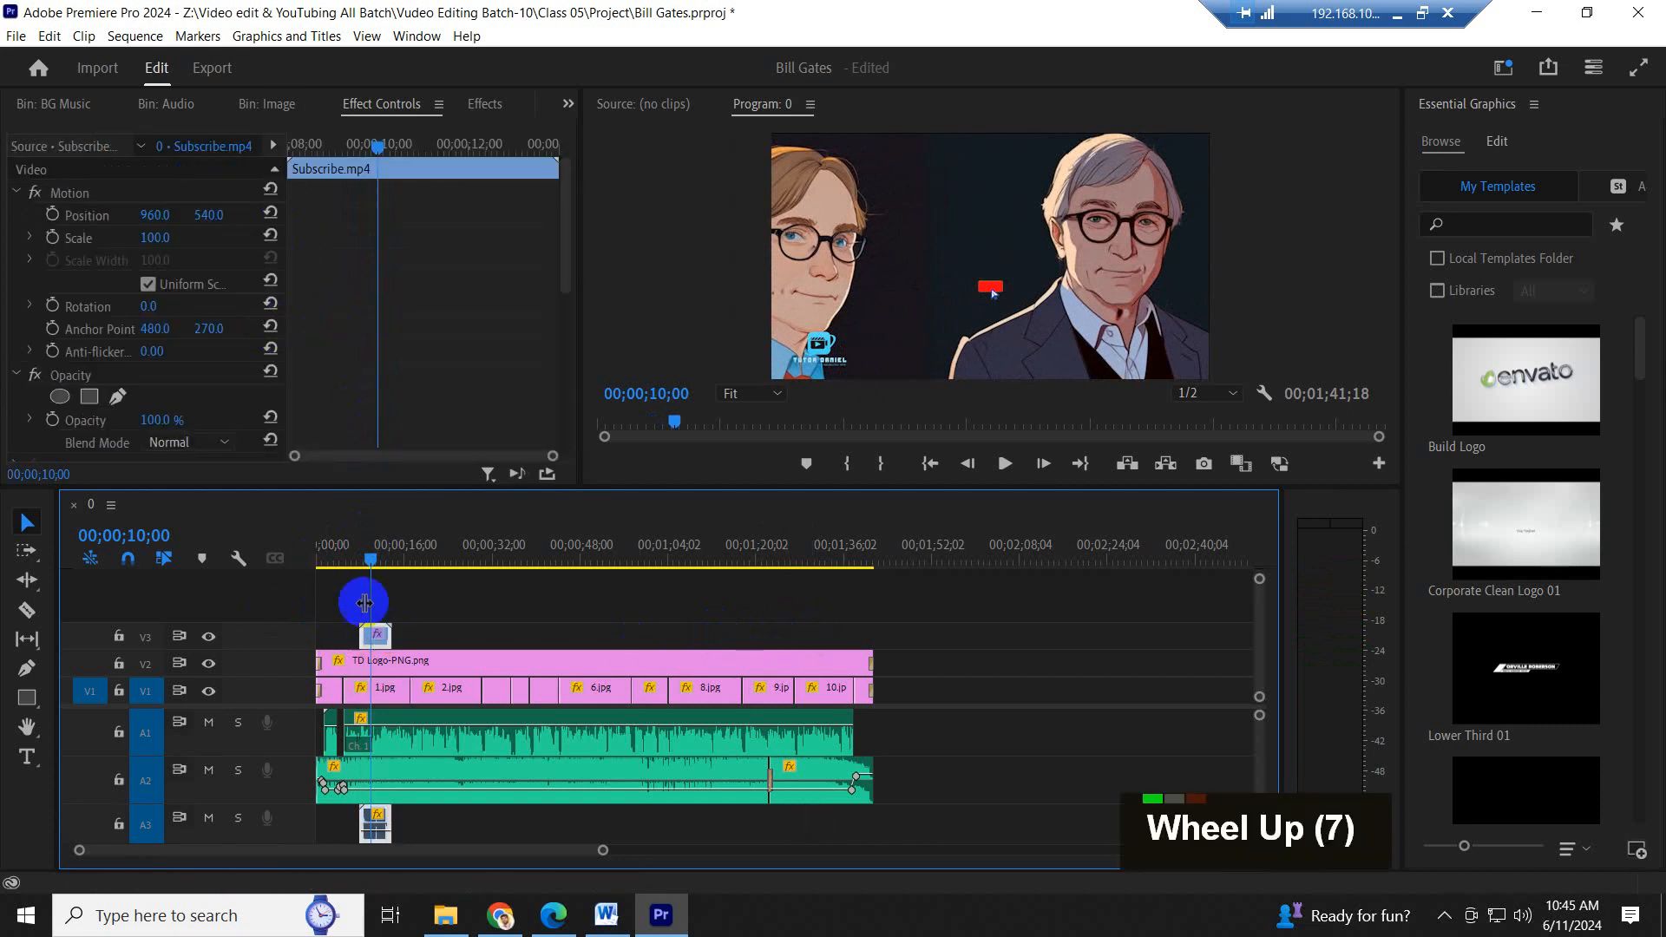
left_click_drag(156, 237, 406, 205)
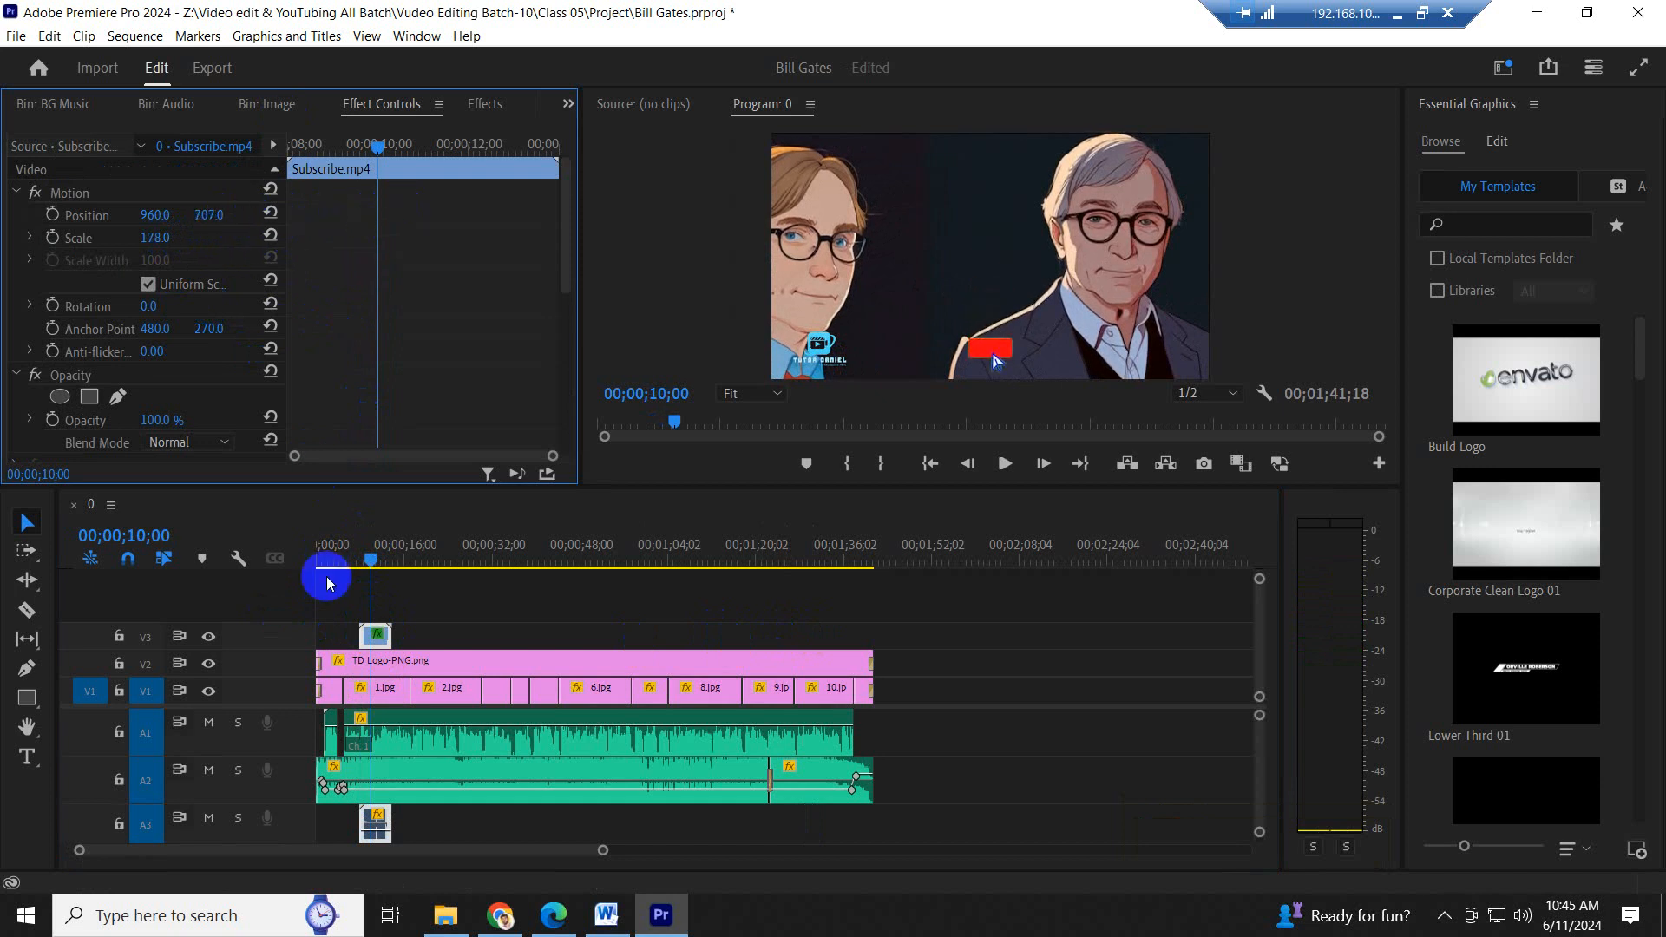
left_click(352, 568)
key("space")
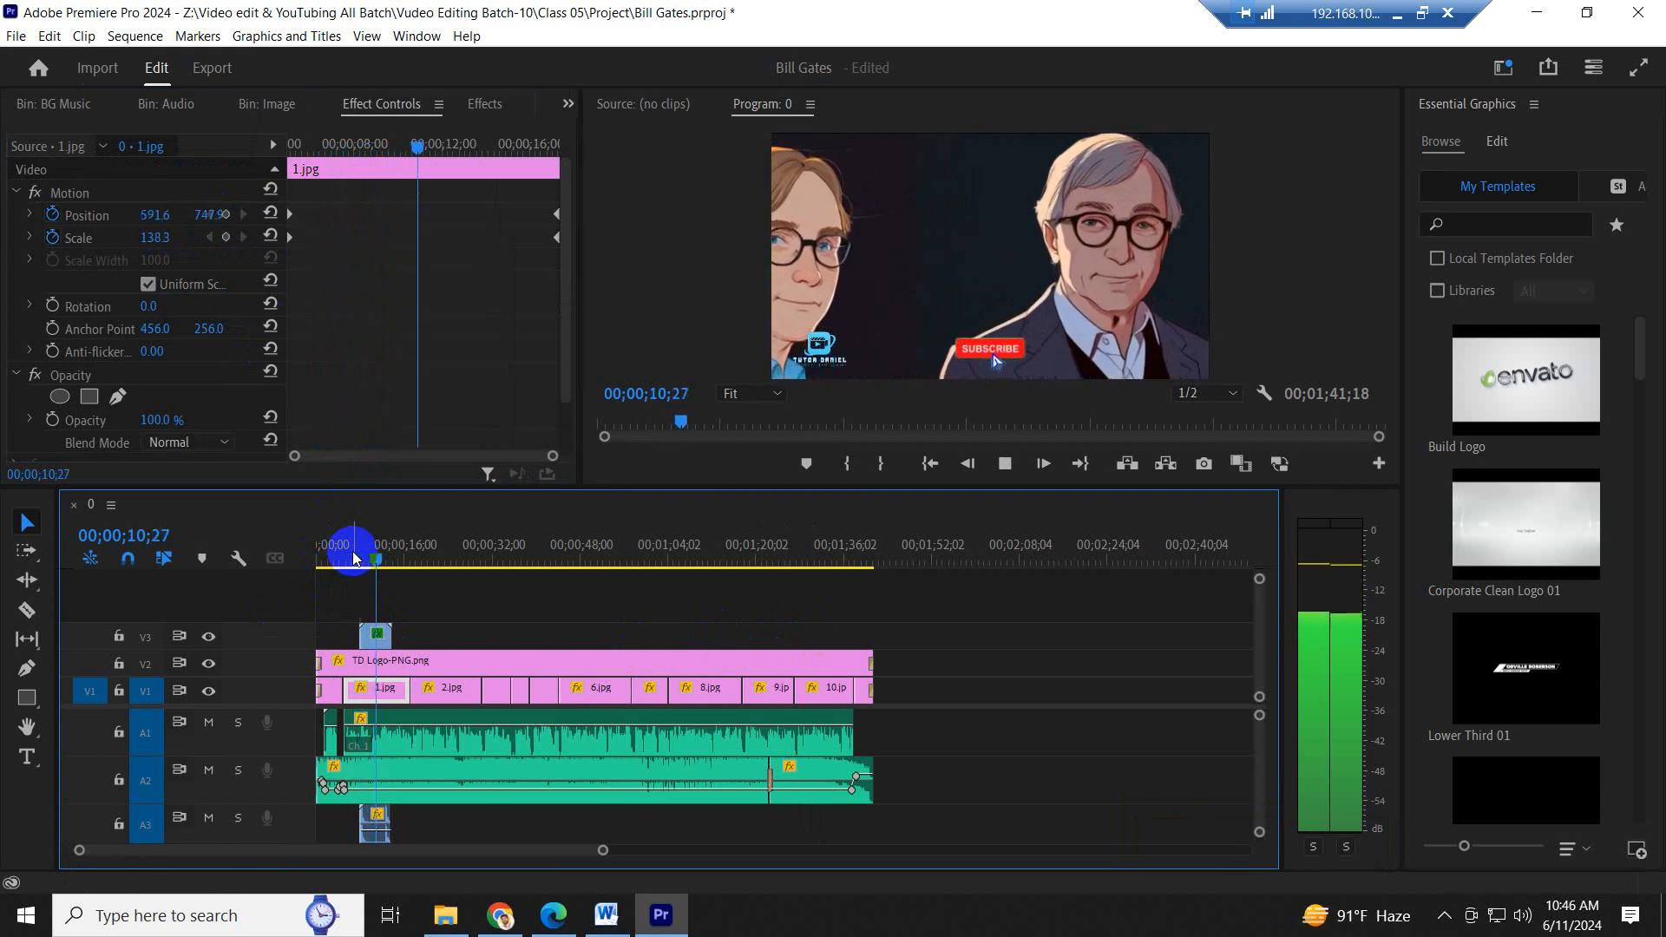
key("space")
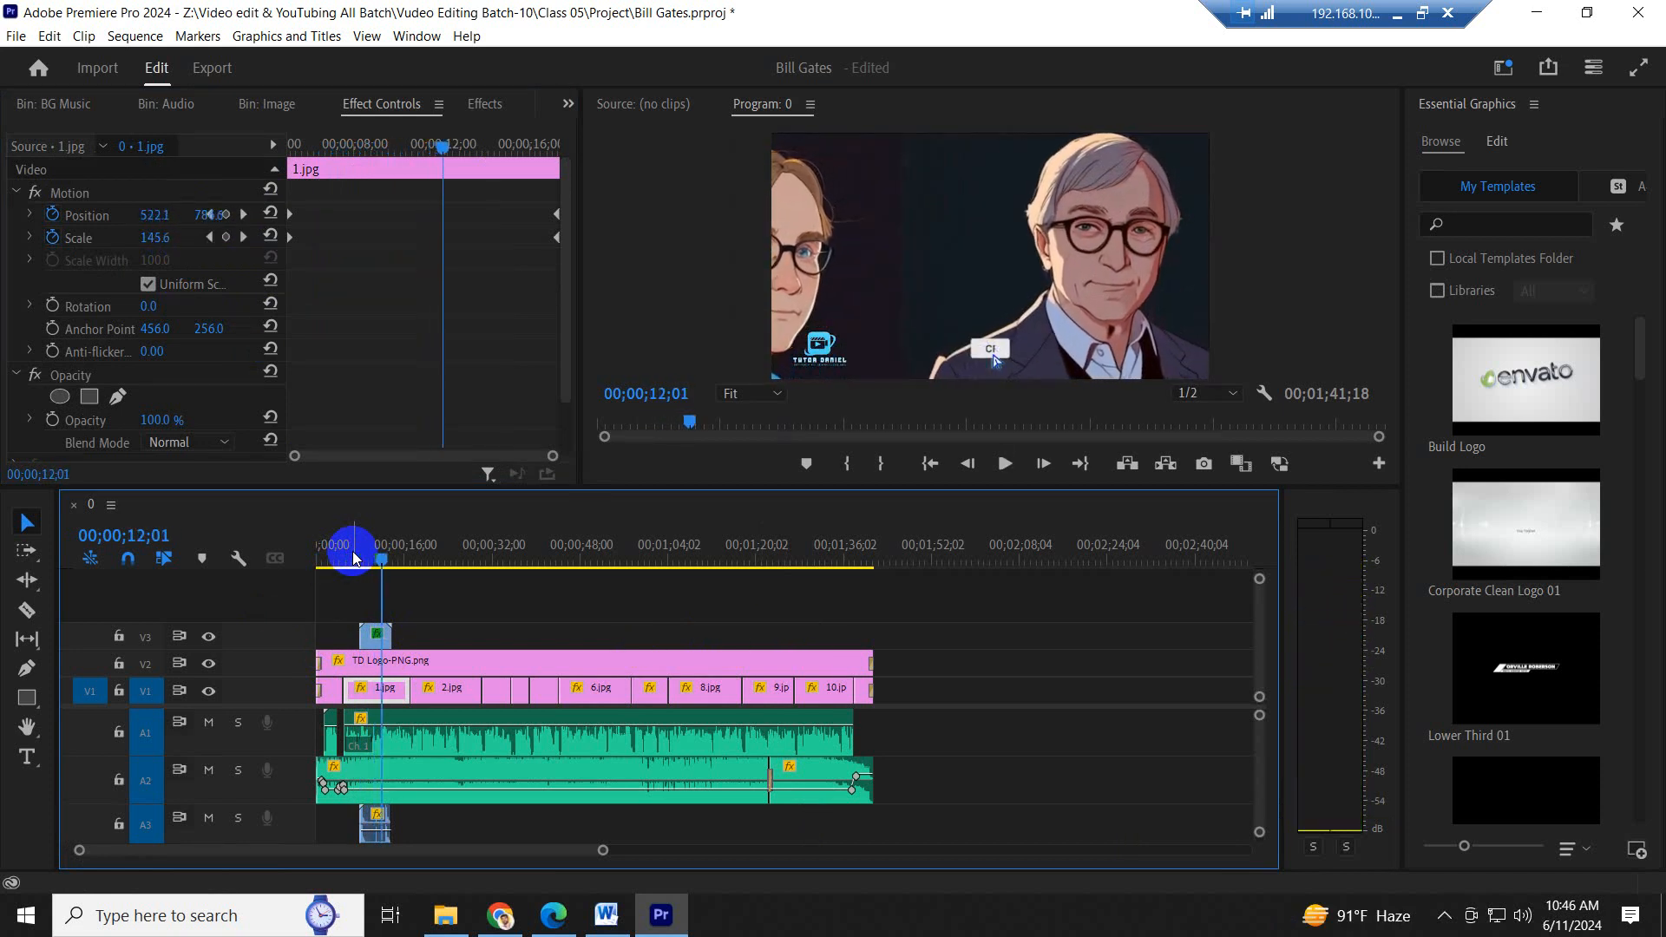
- Set the Subscribe.mp4 overlay's scale to 243 and vertical position to 599, and play that section
left_click(377, 639)
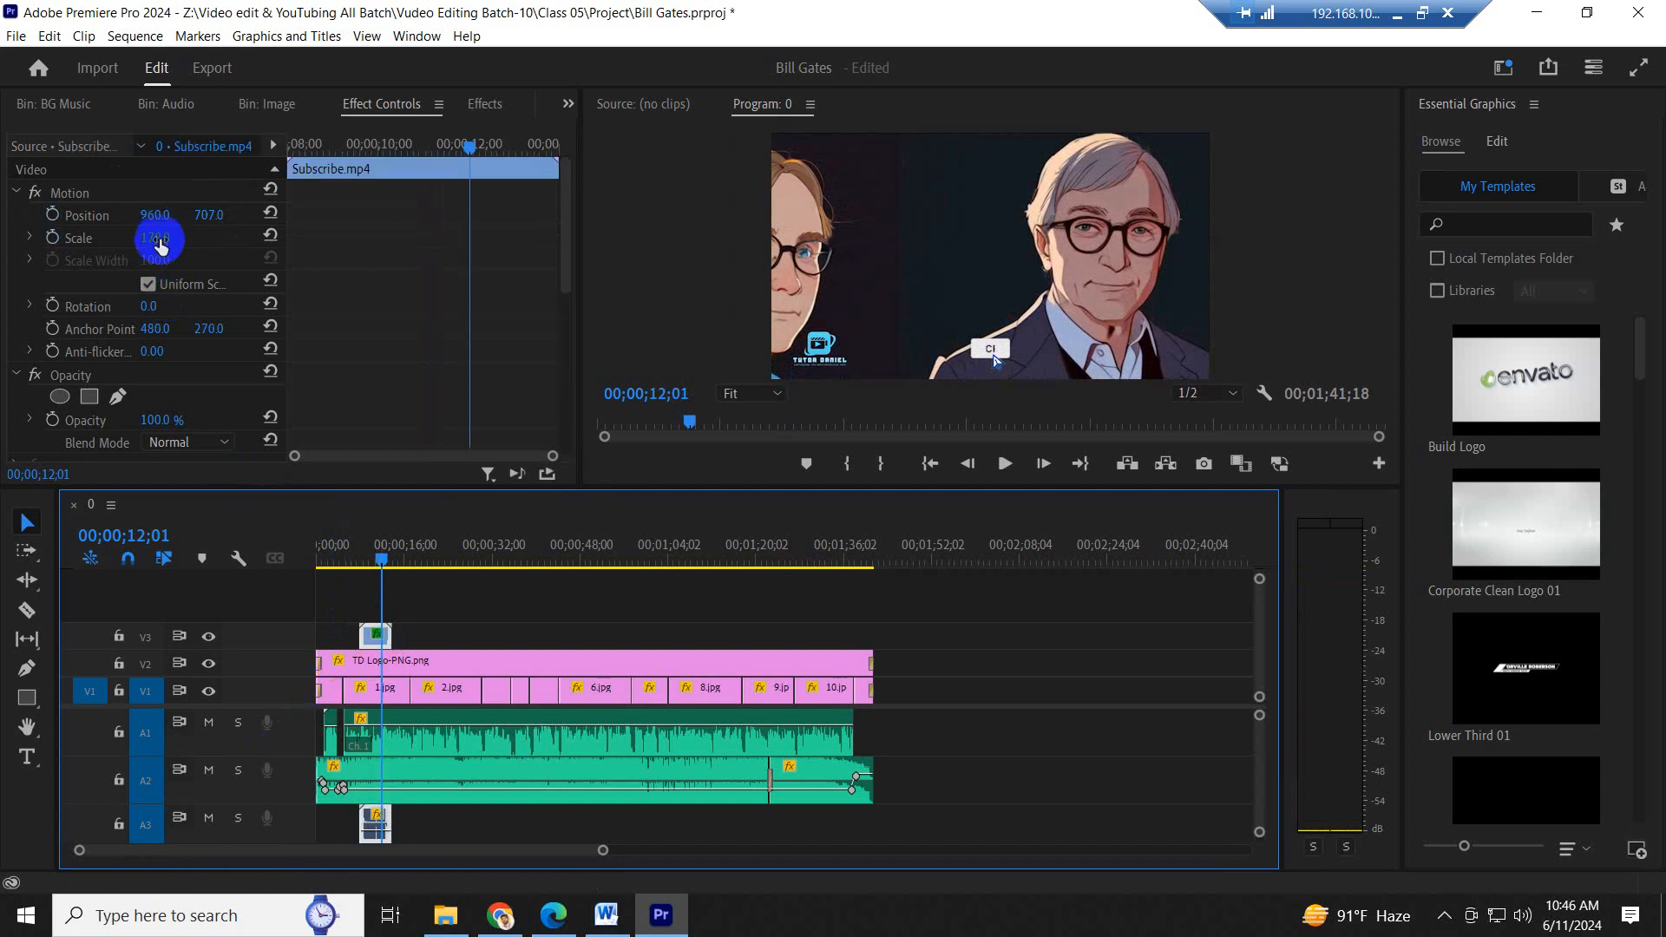
left_click(160, 237)
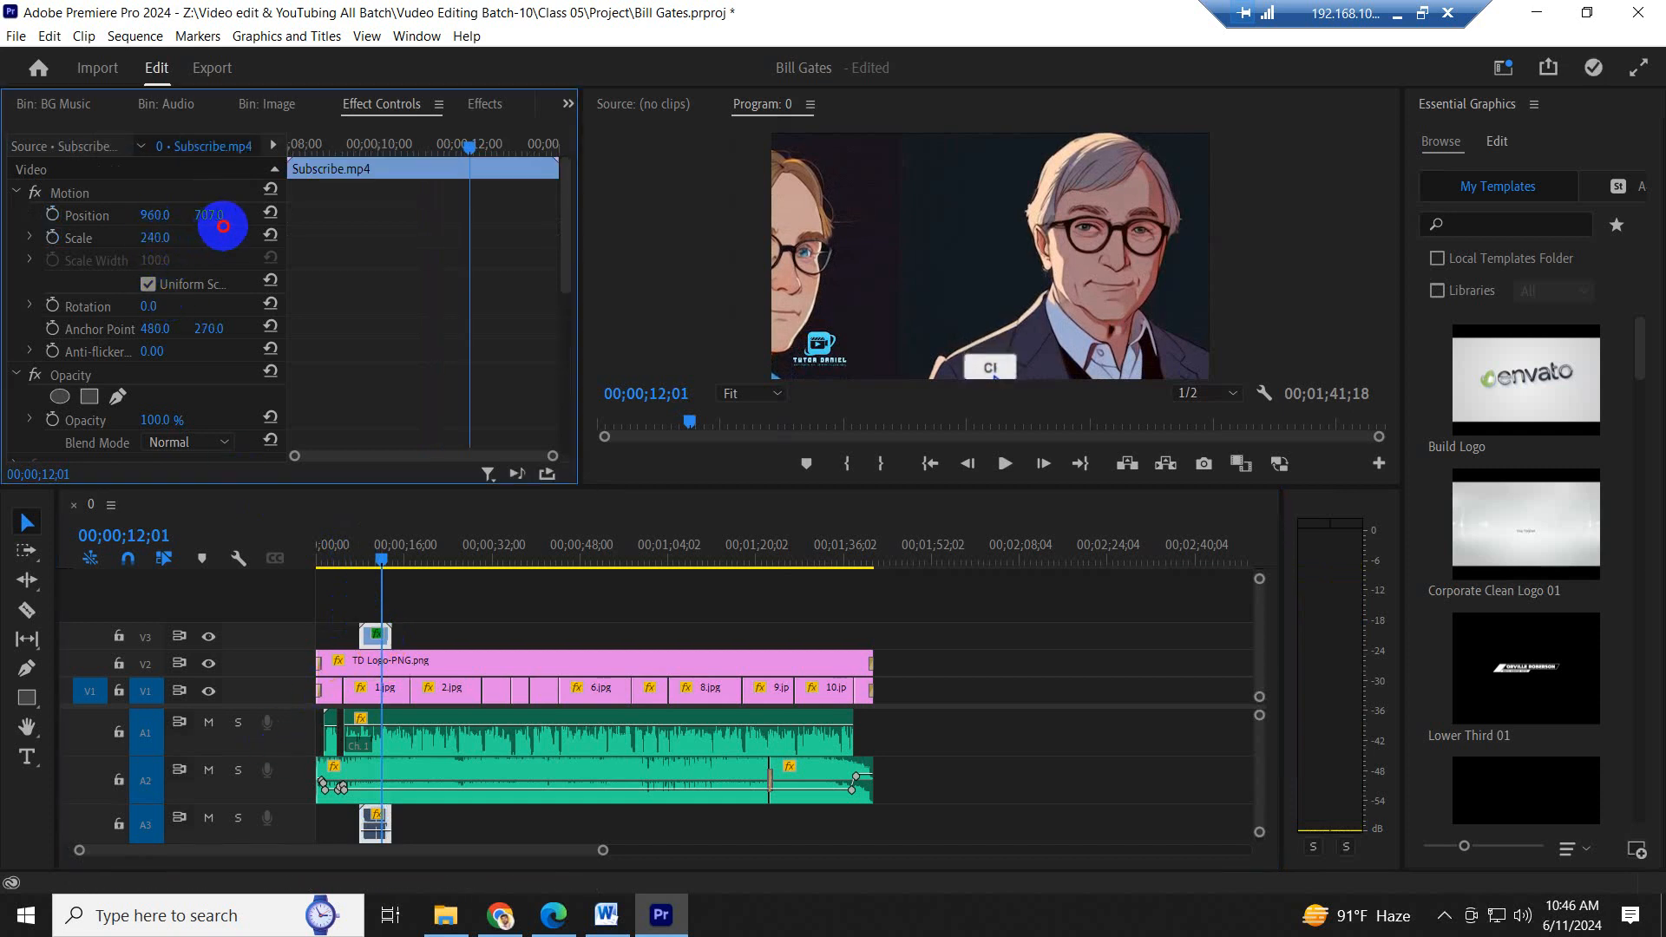
left_click_drag(223, 227, 67, 231)
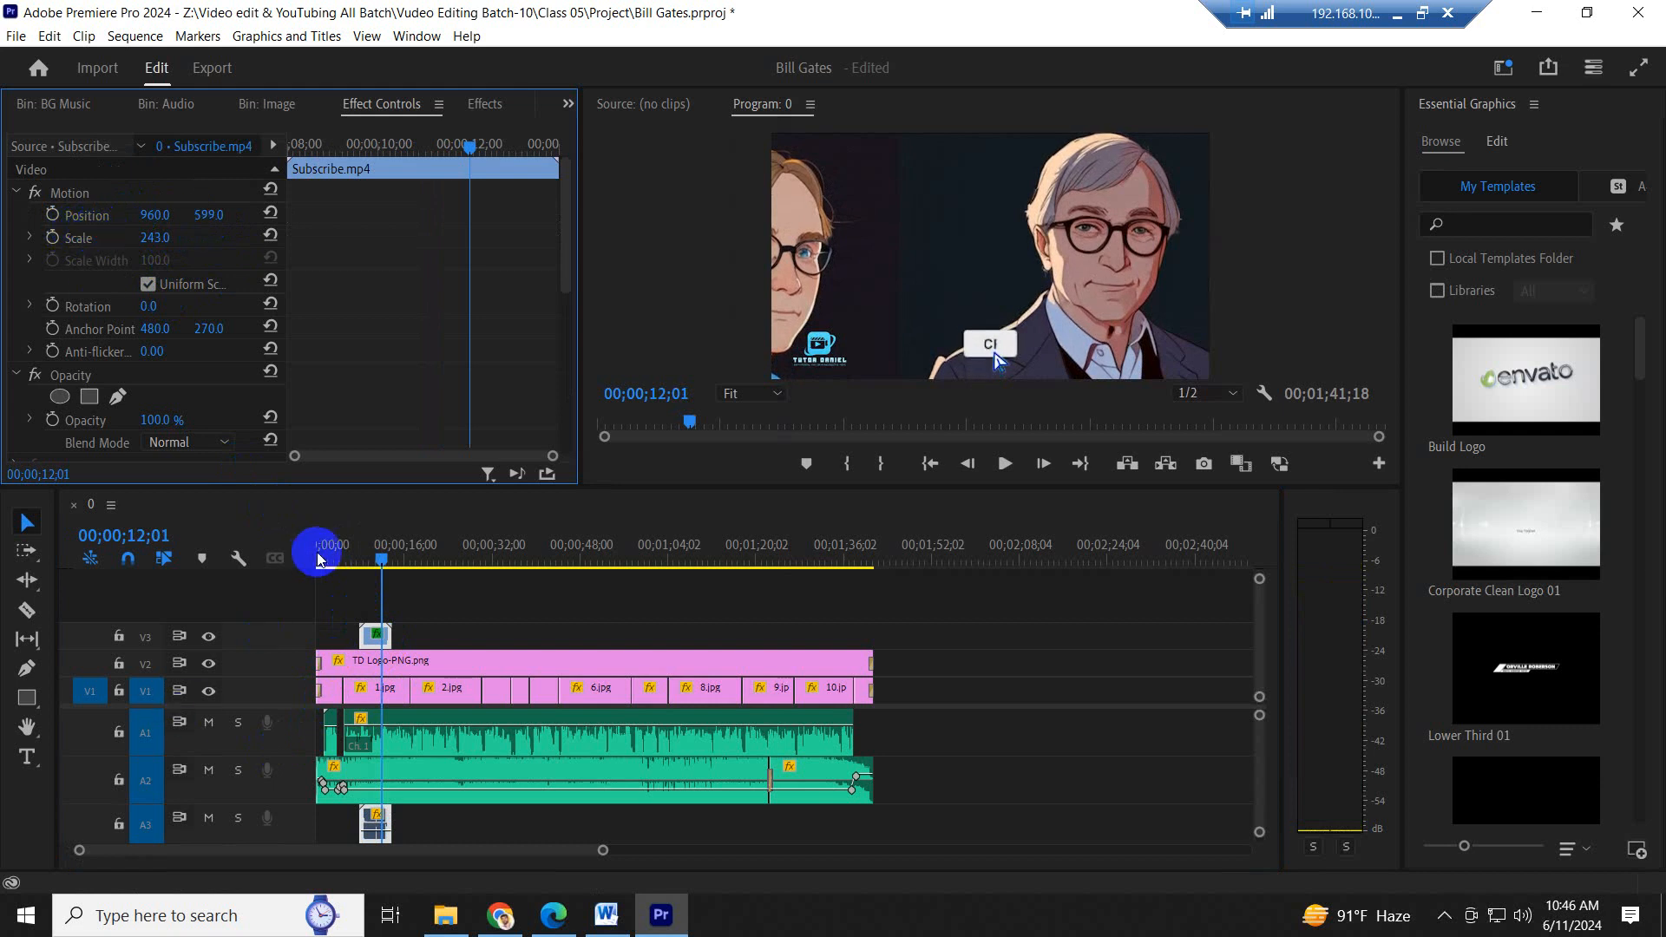
left_click(356, 552)
key("space")
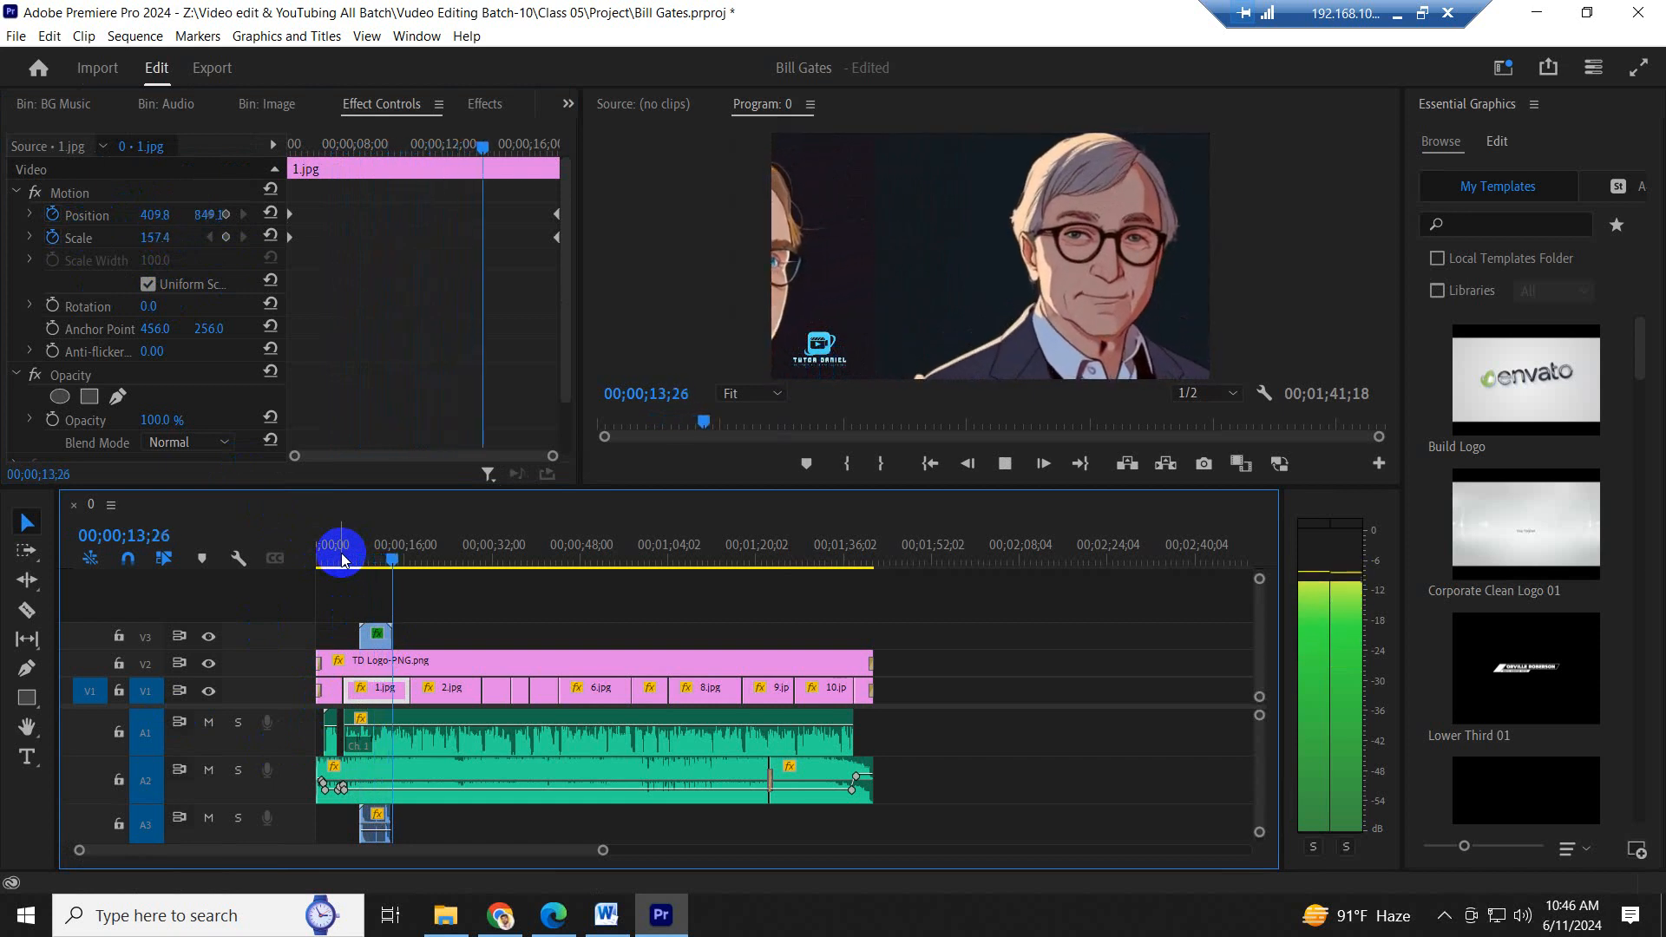
- Stop the playback and duplicate the resized Subscribe.mp4 clip with its audio to the section over 10.jpg
left_click(410, 677)
left_click_drag(374, 636, 814, 645)
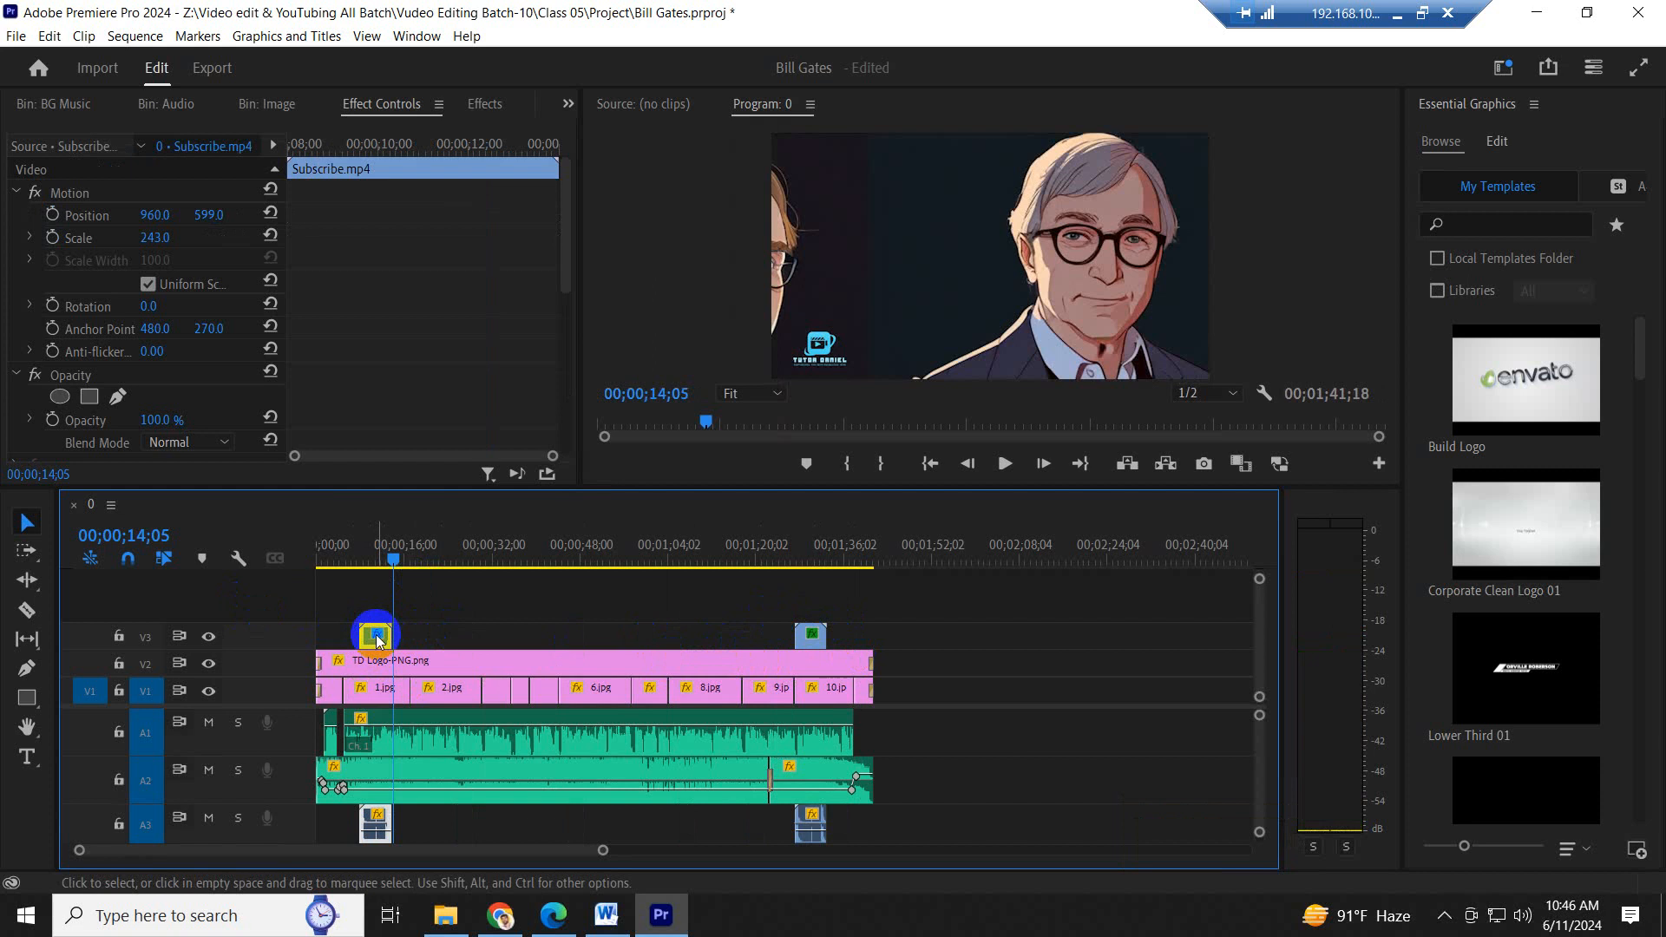
left_click_drag(378, 639, 460, 631)
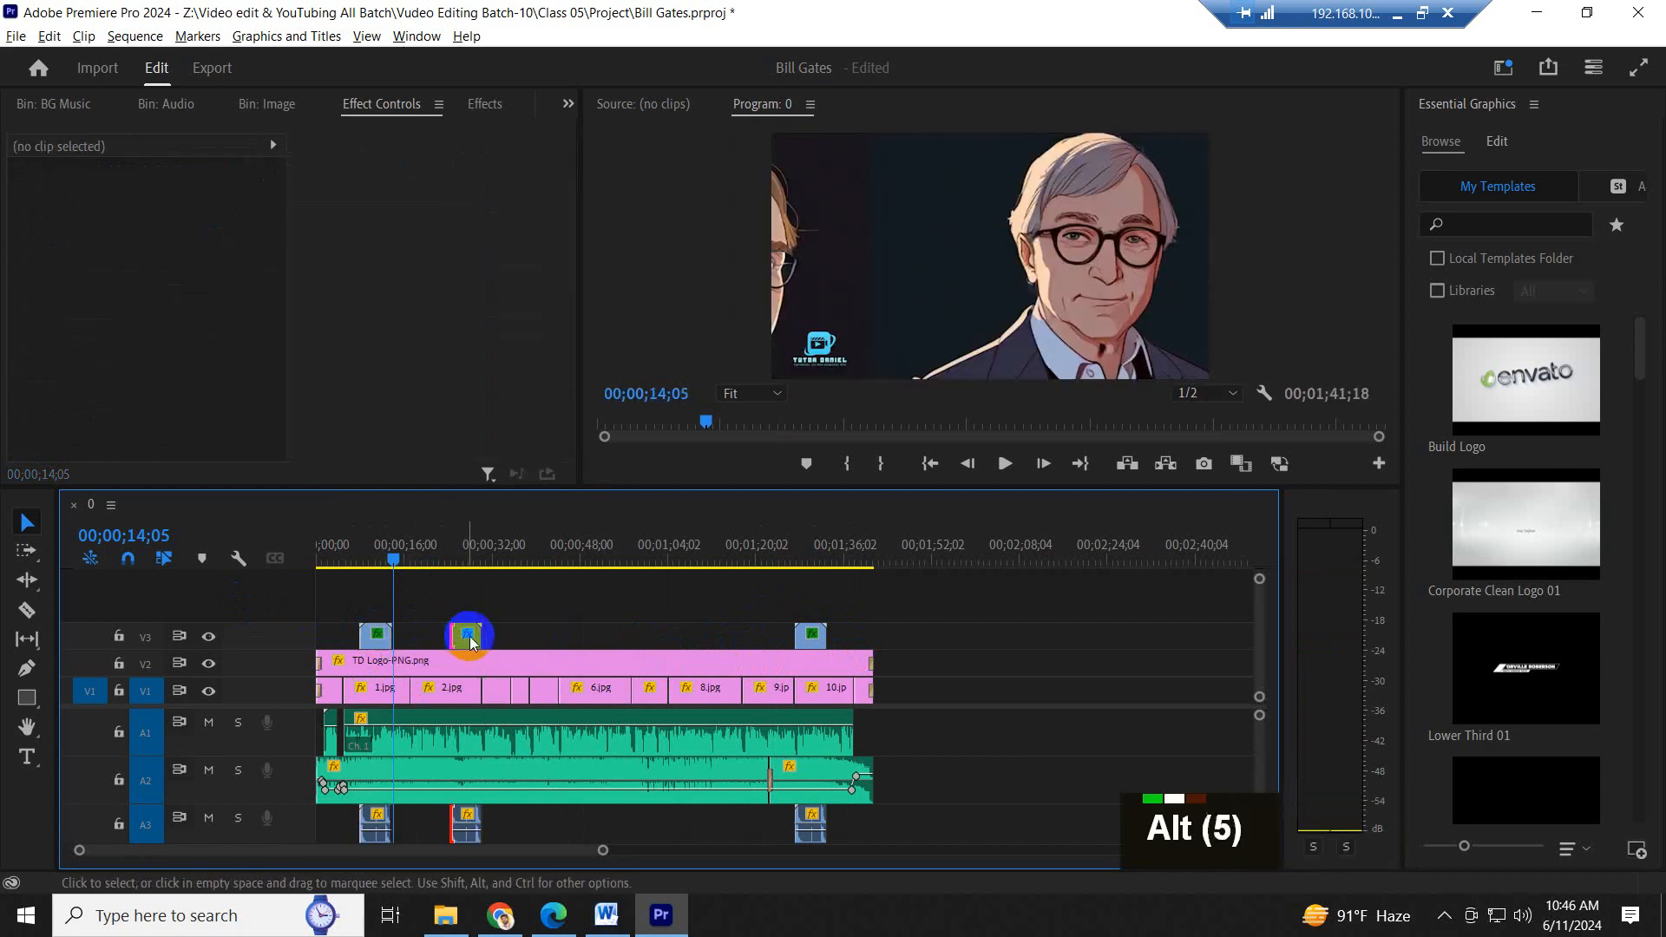
left_click(464, 634, "alt")
left_click_drag(464, 633, 539, 640)
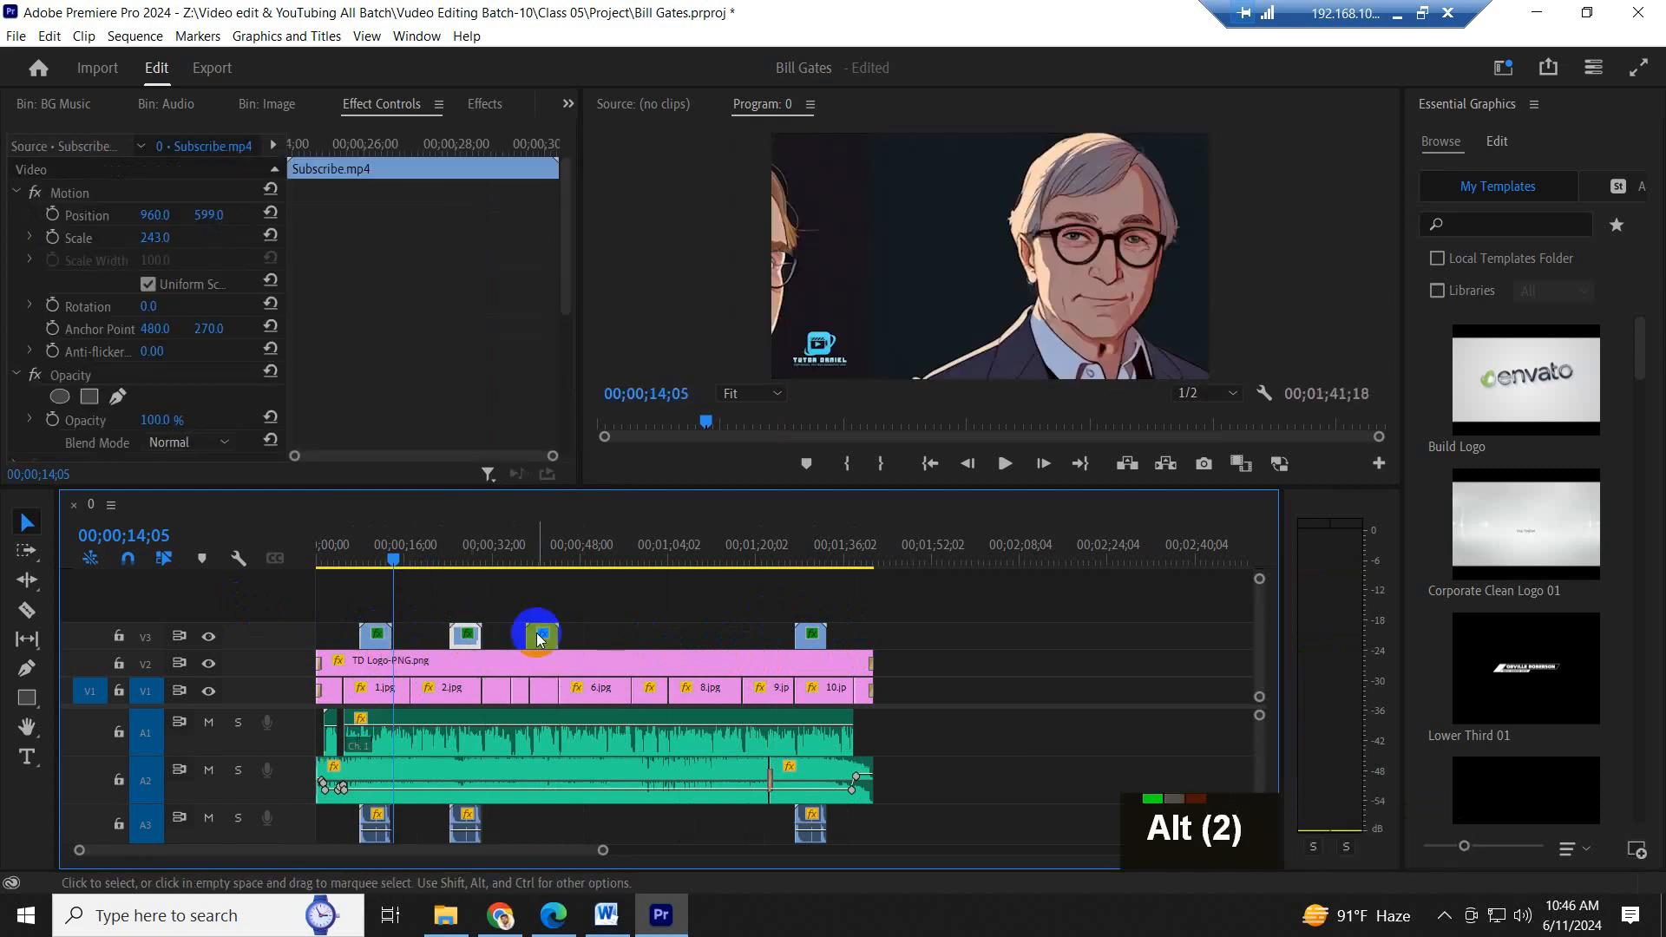
key("Delete")
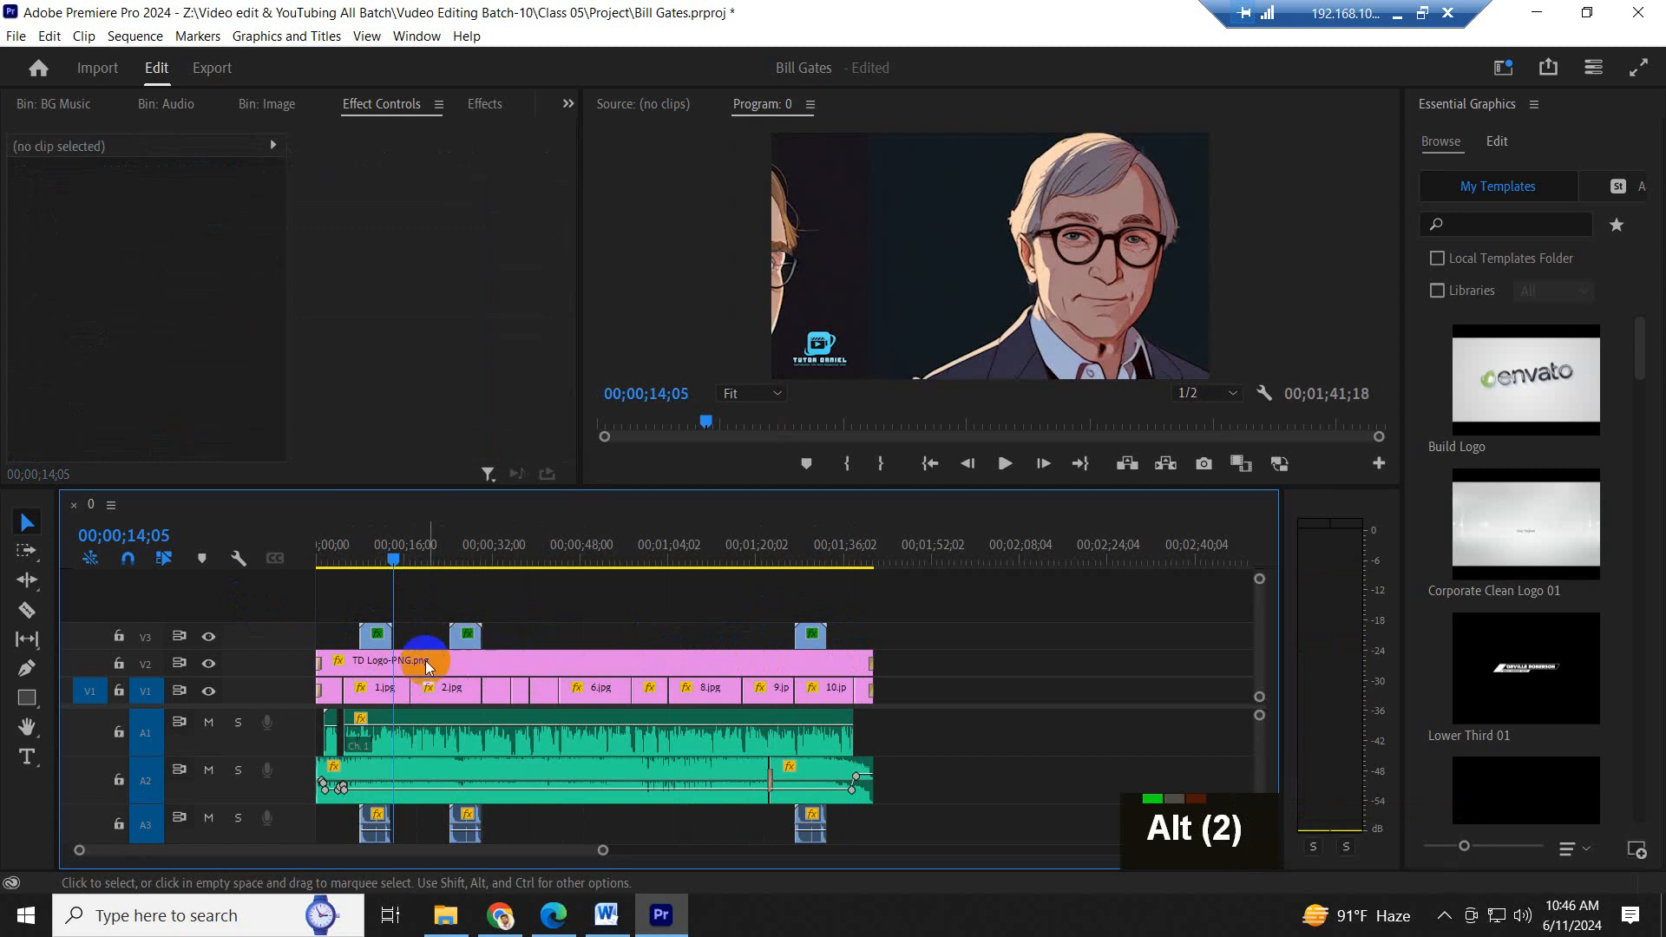
left_click(469, 641)
key("Delete")
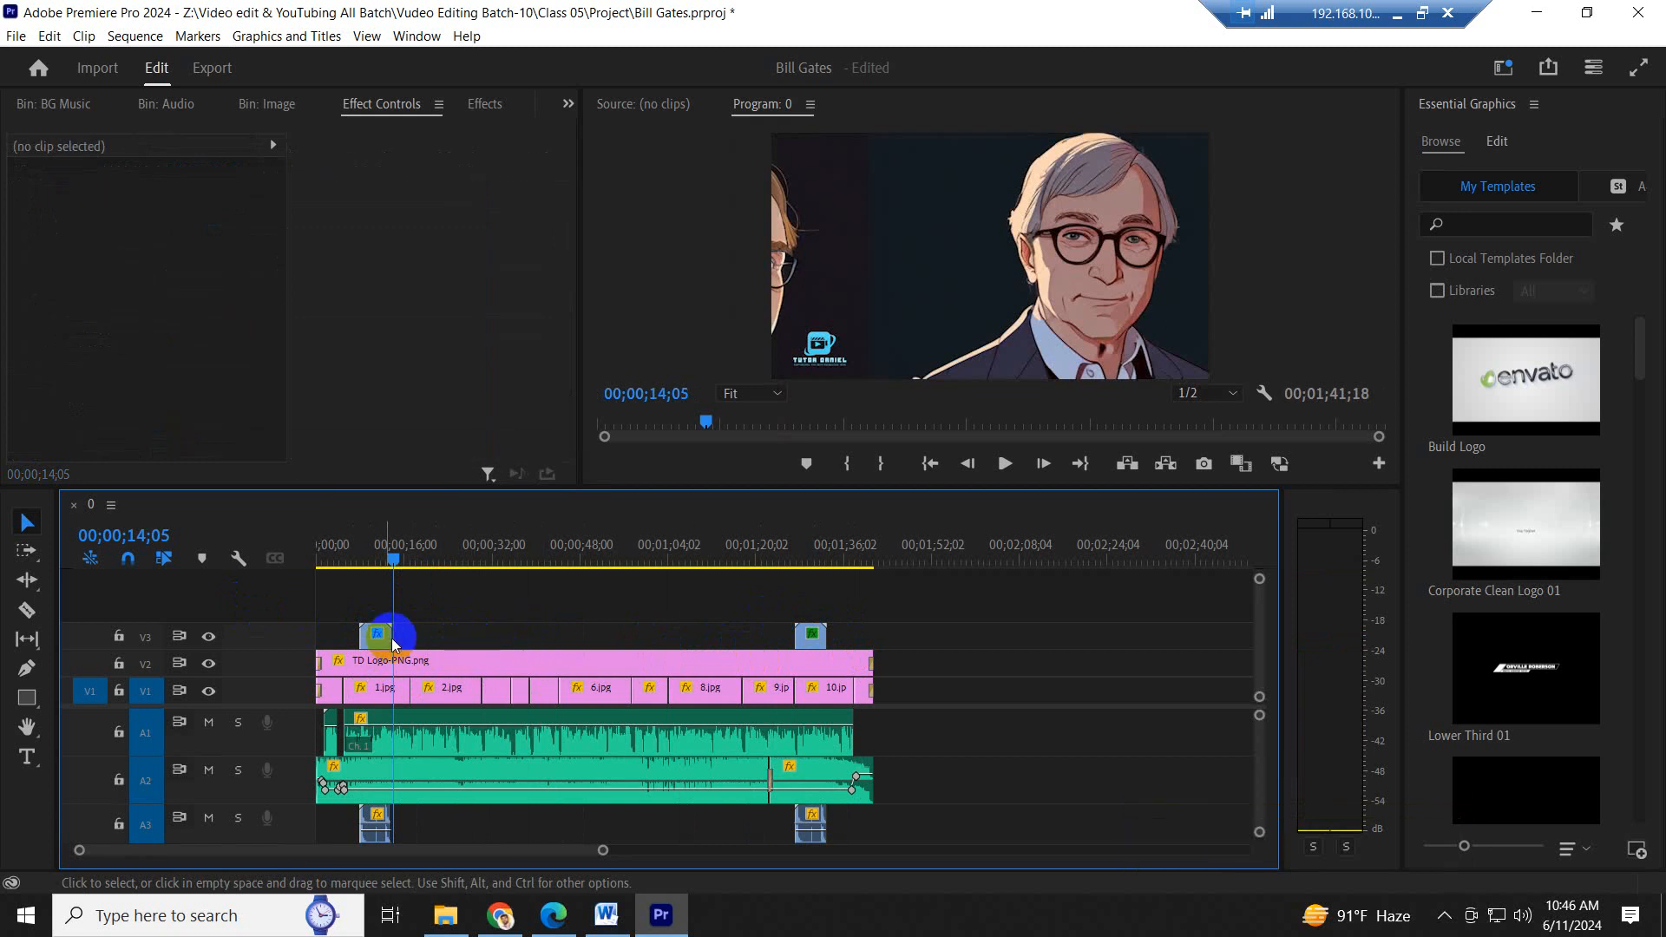
- Save the project, play the whole sequence from 00;00;00;00 in the maximized Program monitor, and restore the workspace
left_click(369, 545)
key("ctrl+s")
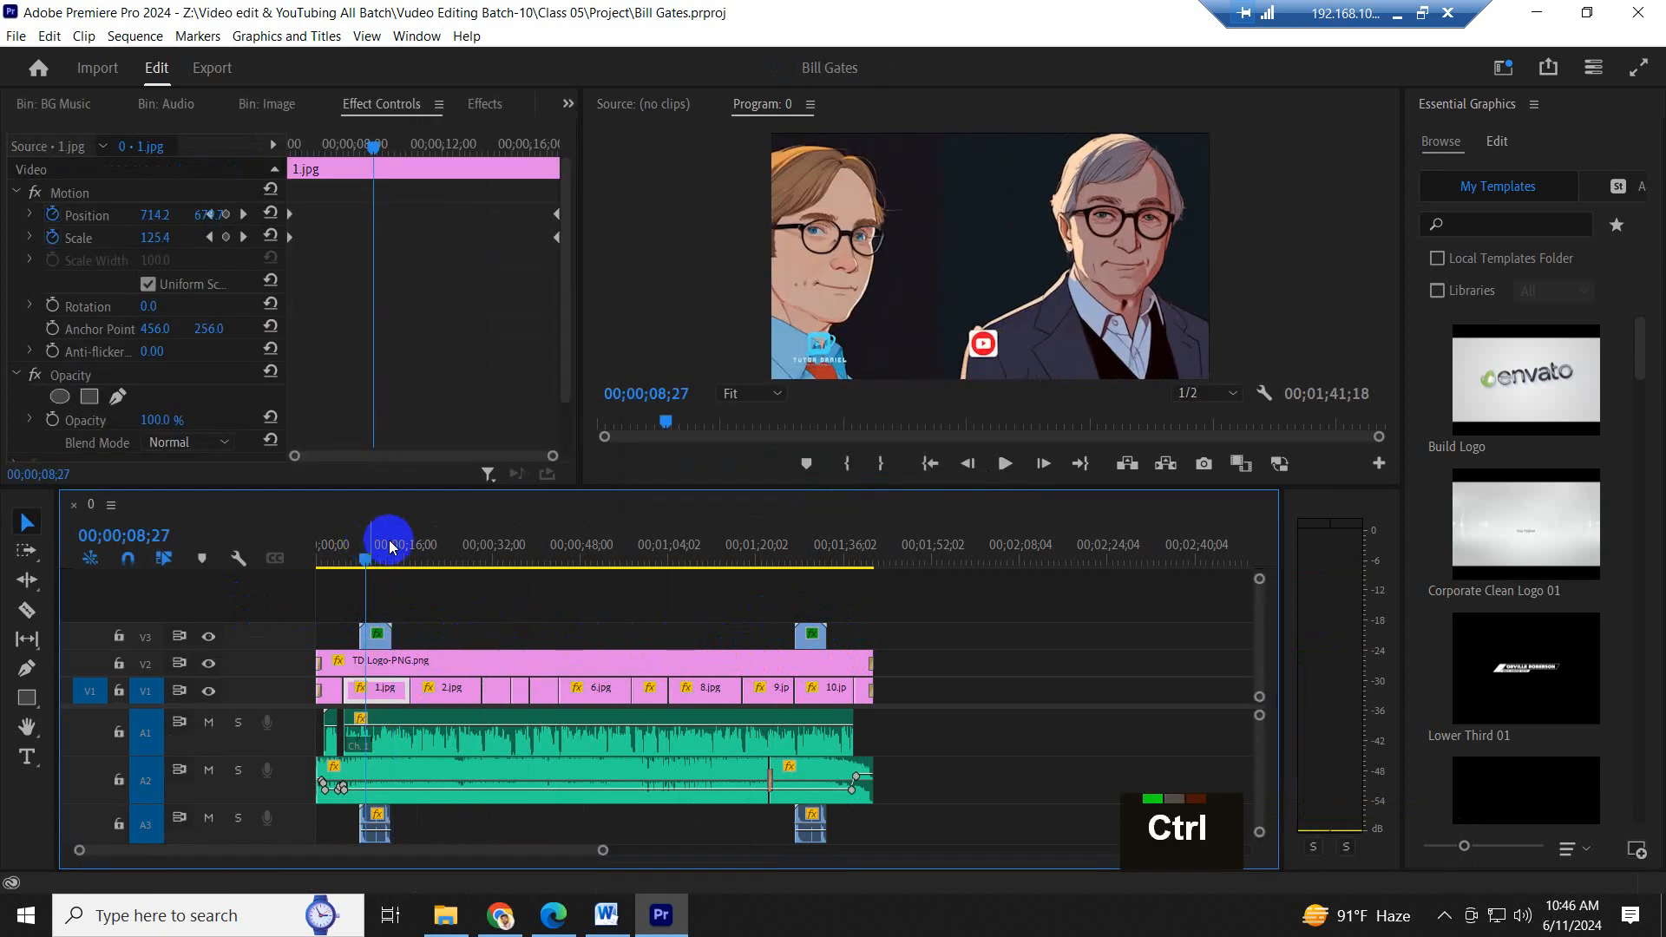
left_click_drag(343, 553, 239, 553)
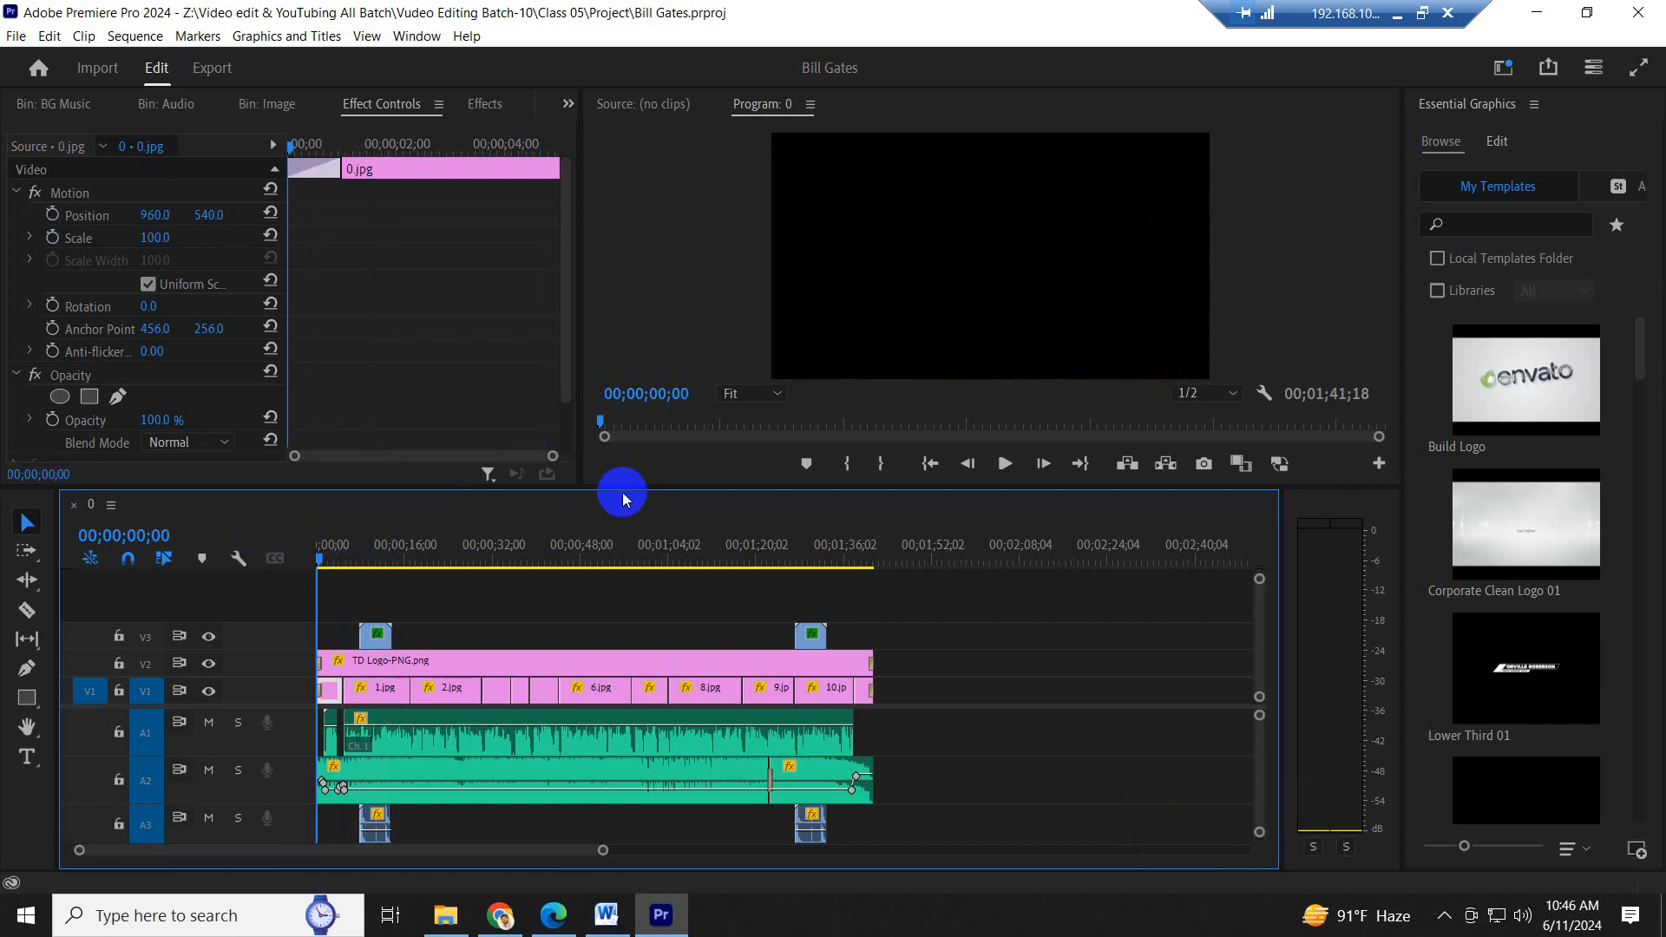
left_click_drag(625, 485, 547, 568)
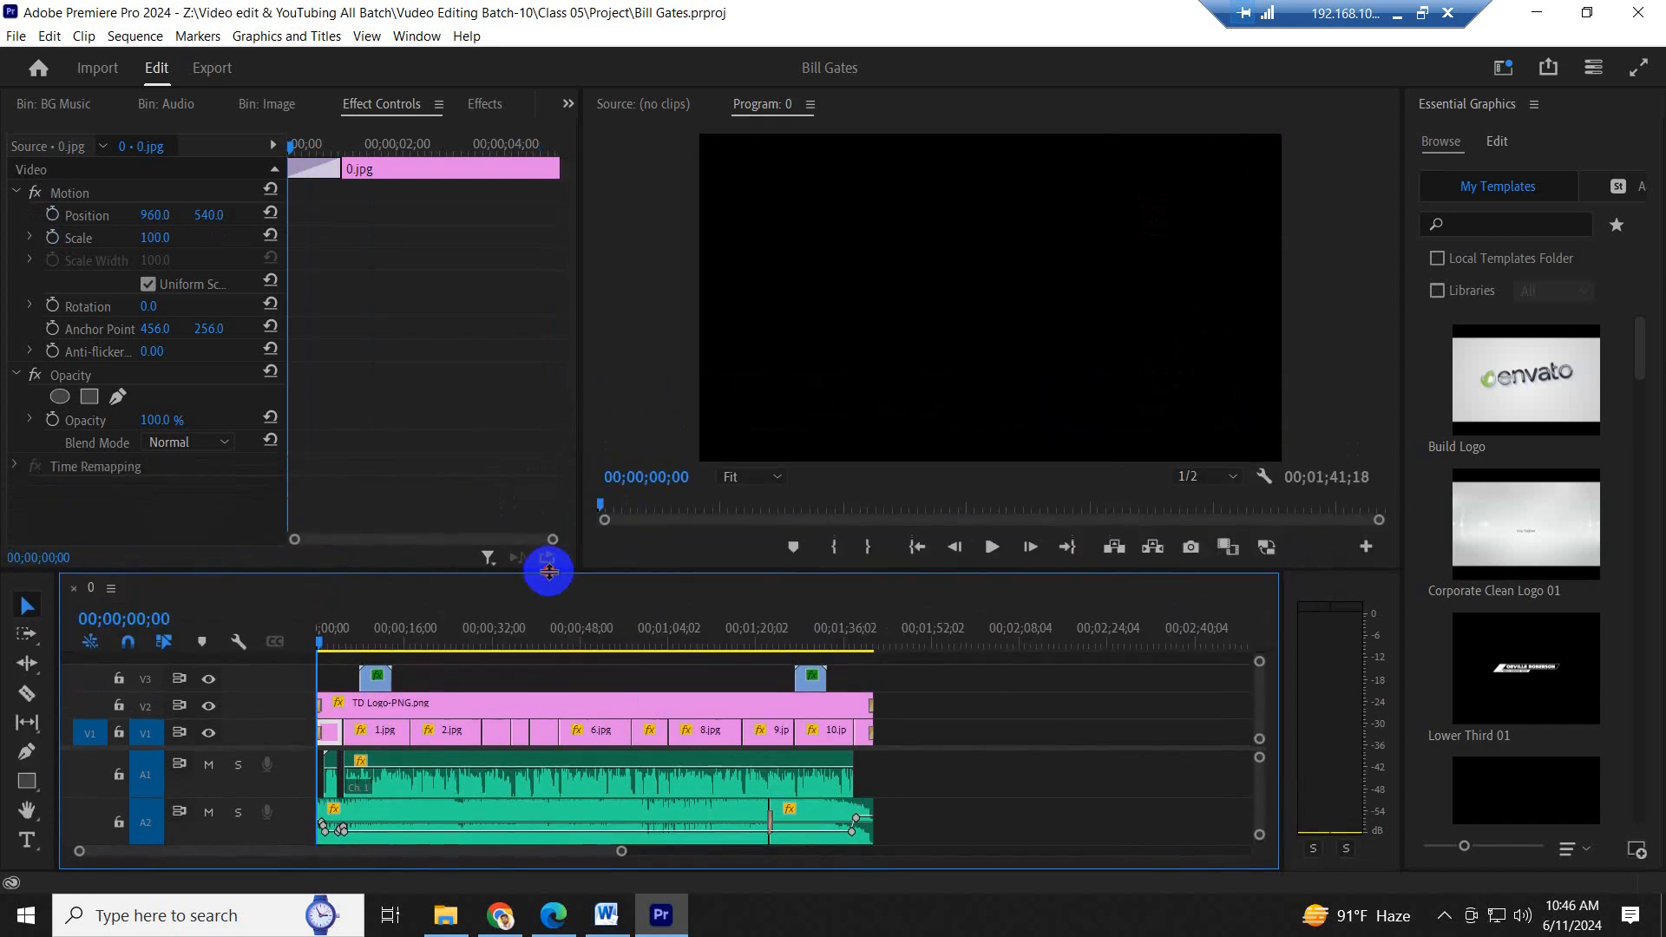
left_click(848, 335)
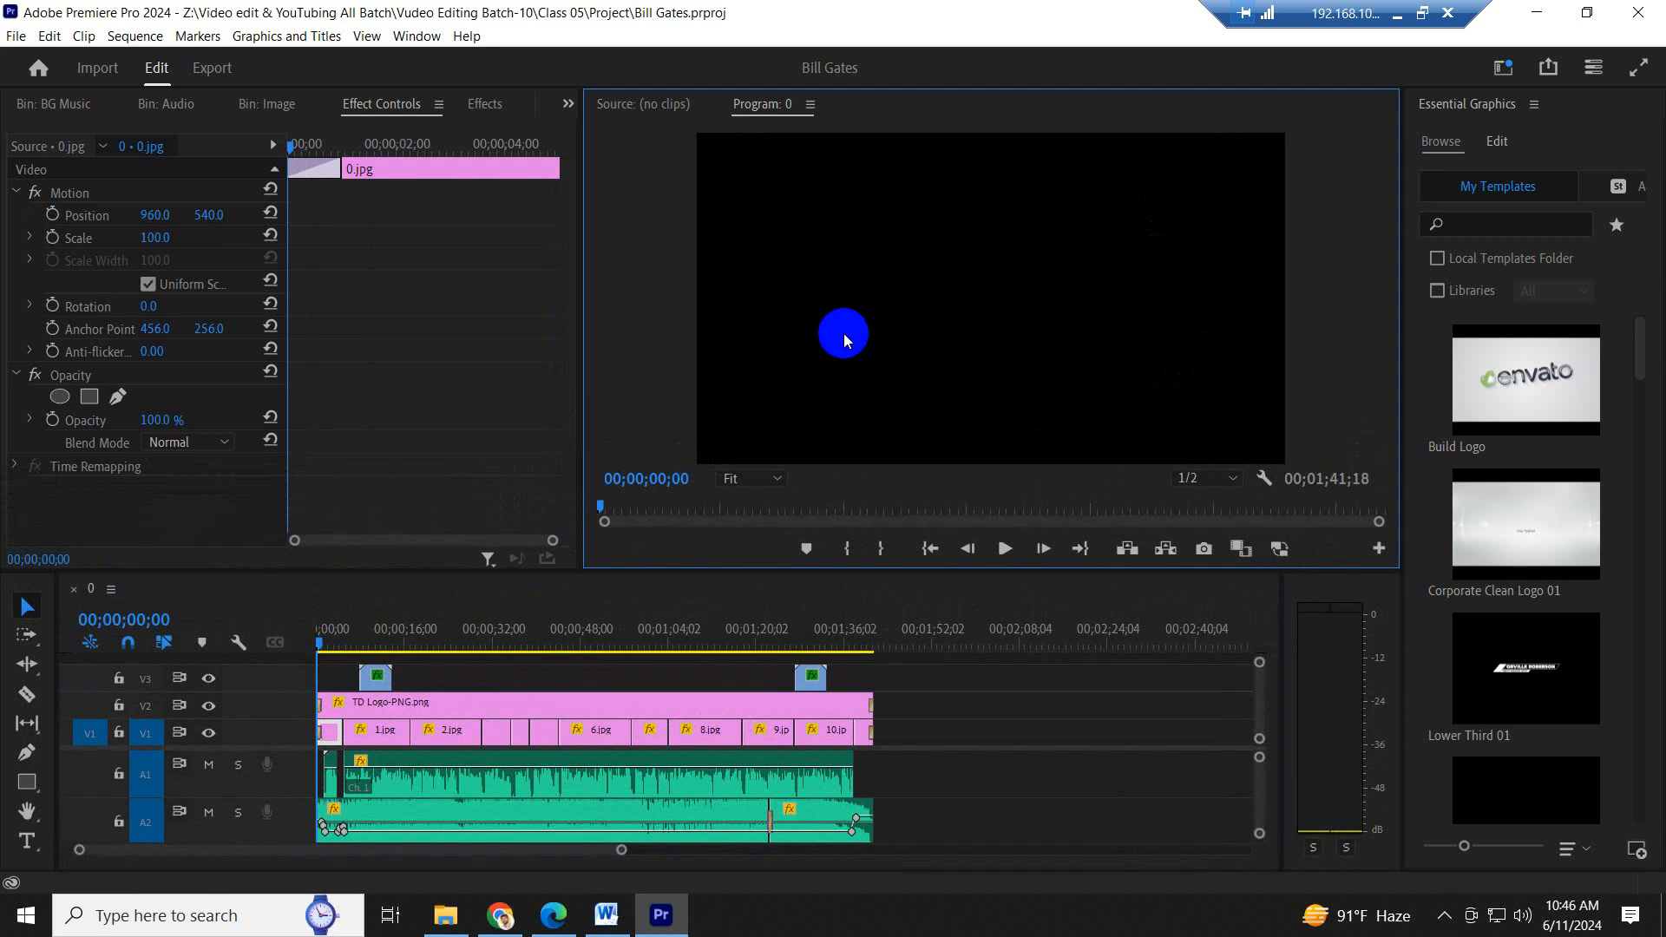
key("grave")
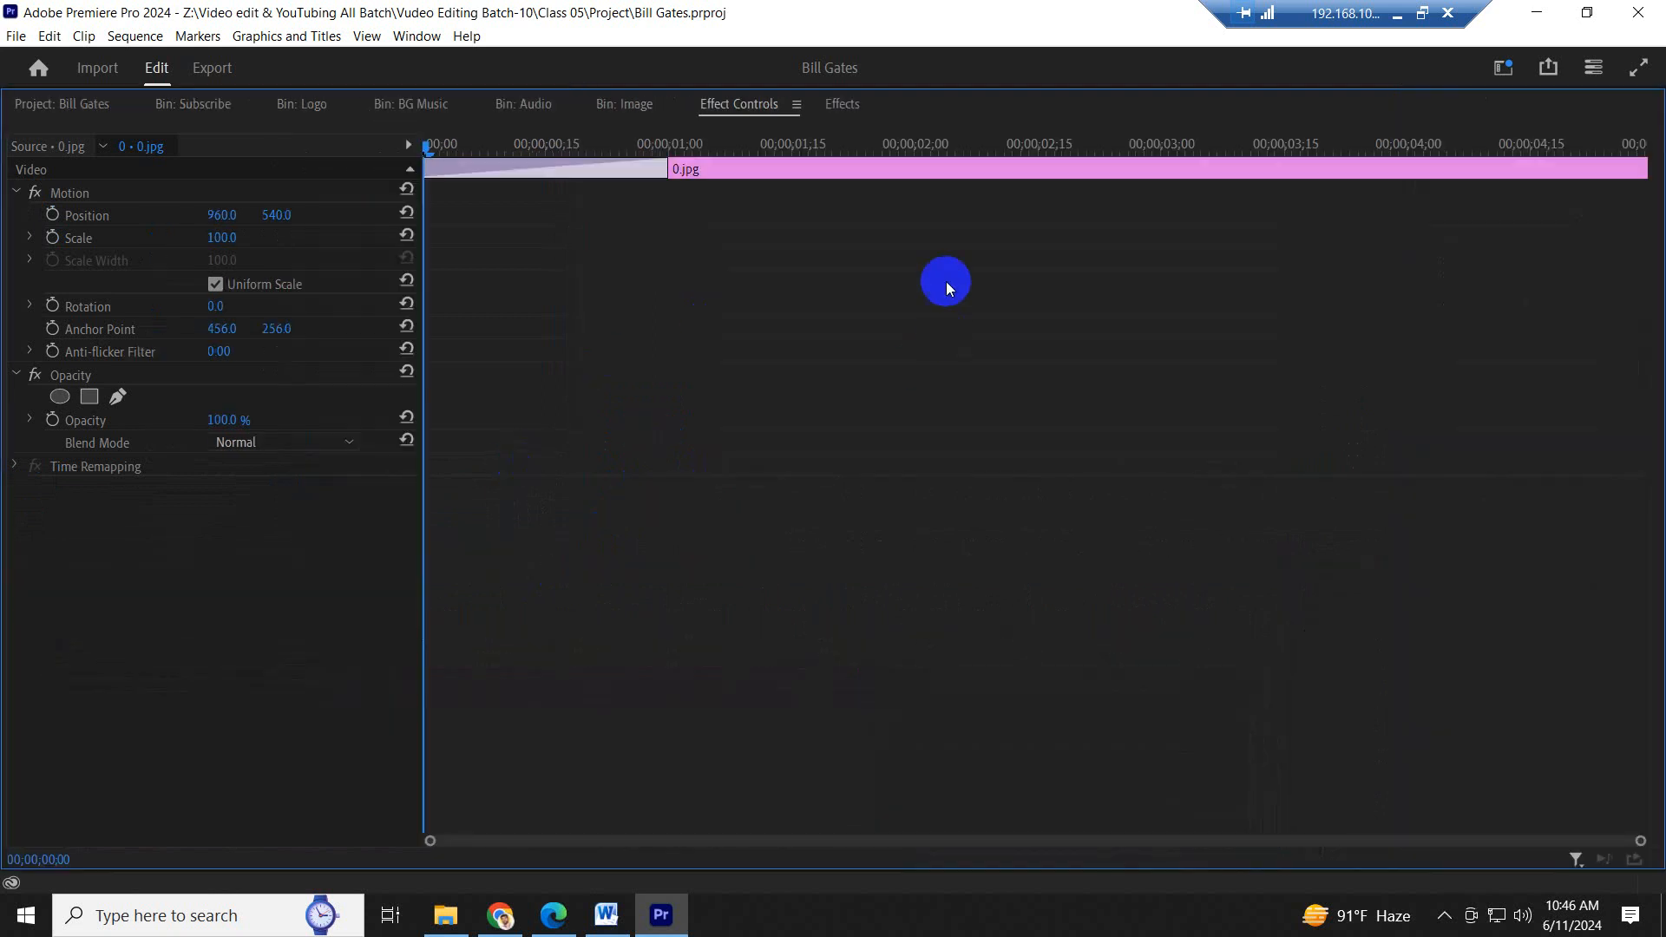
key("grave")
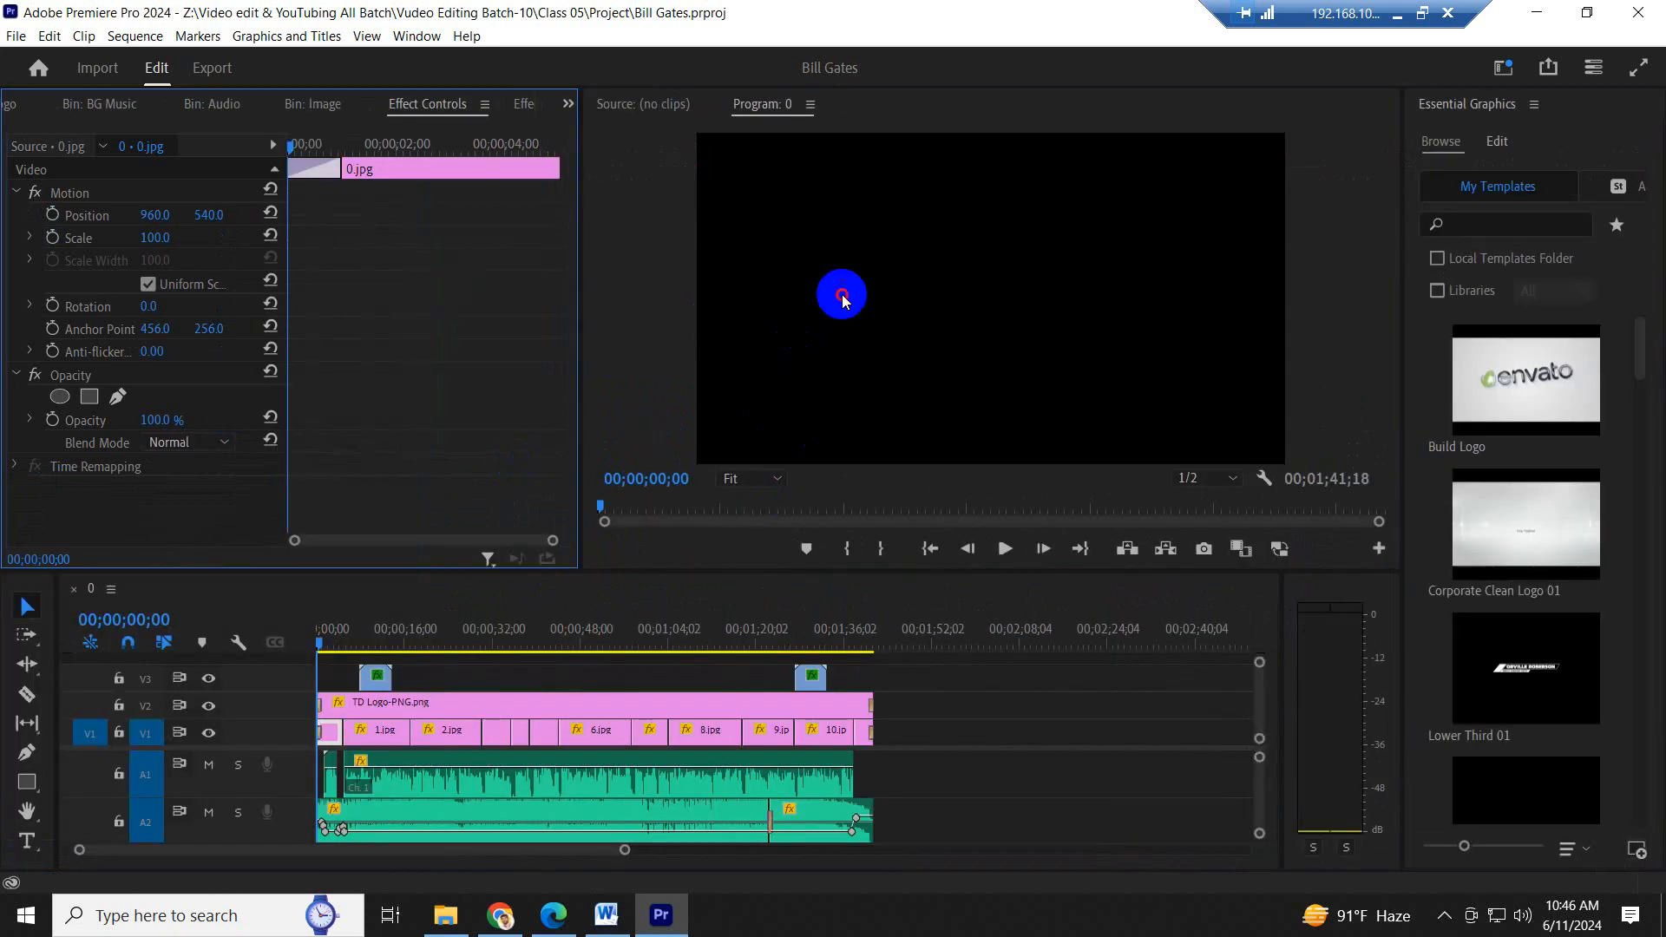
key("grave")
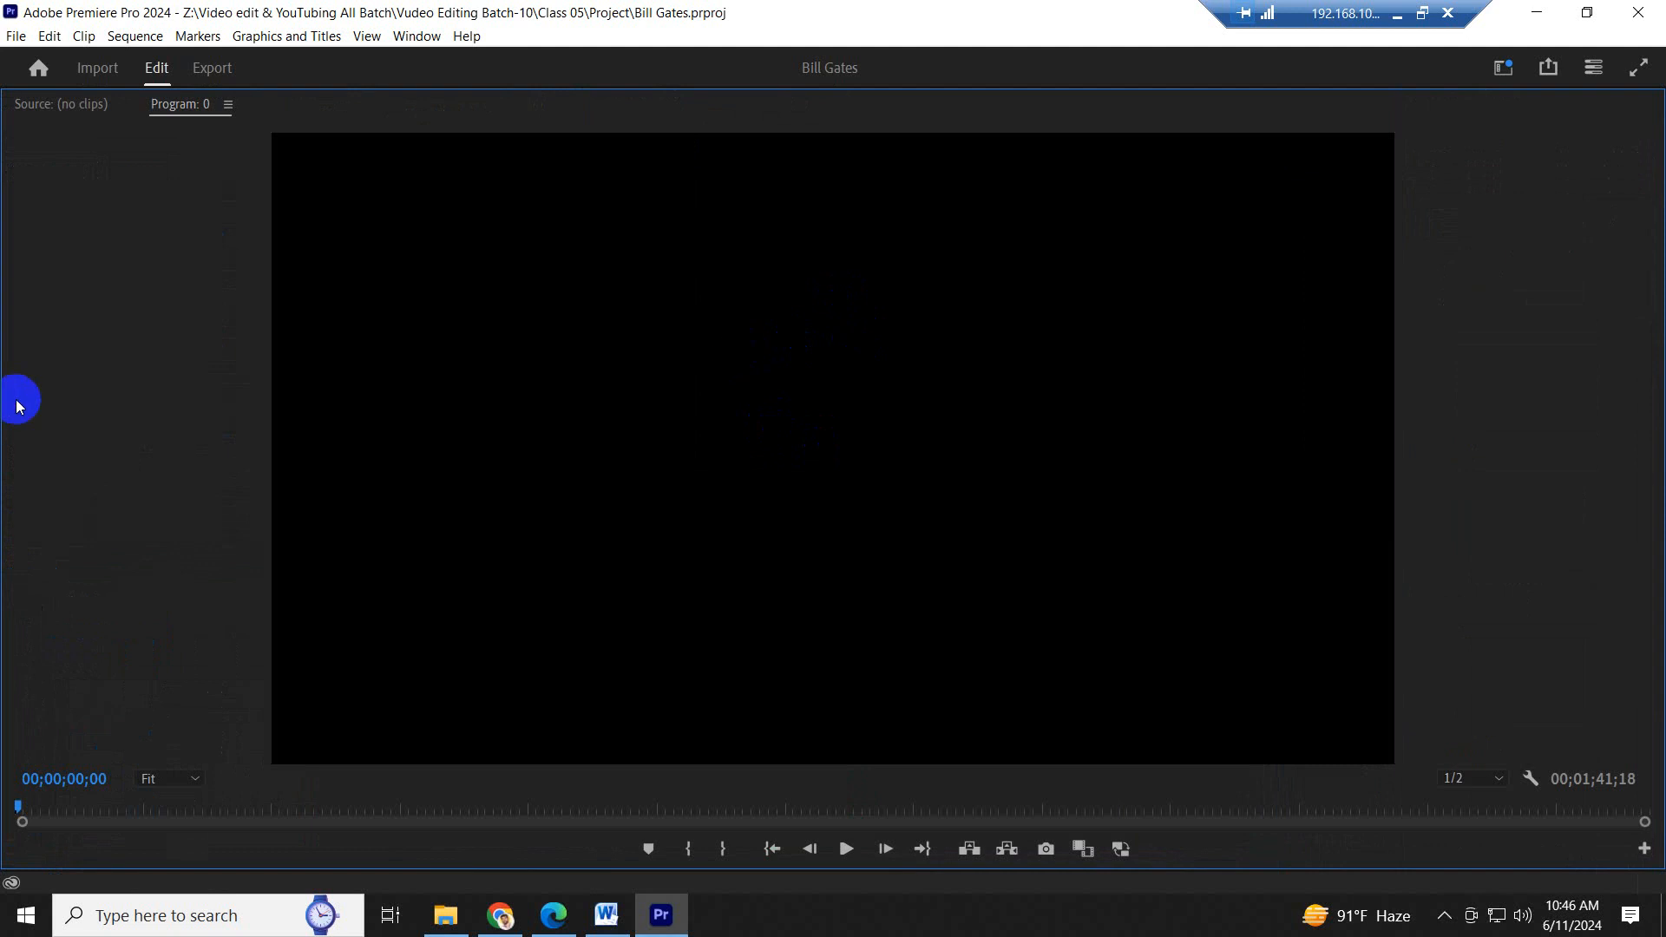
key("space")
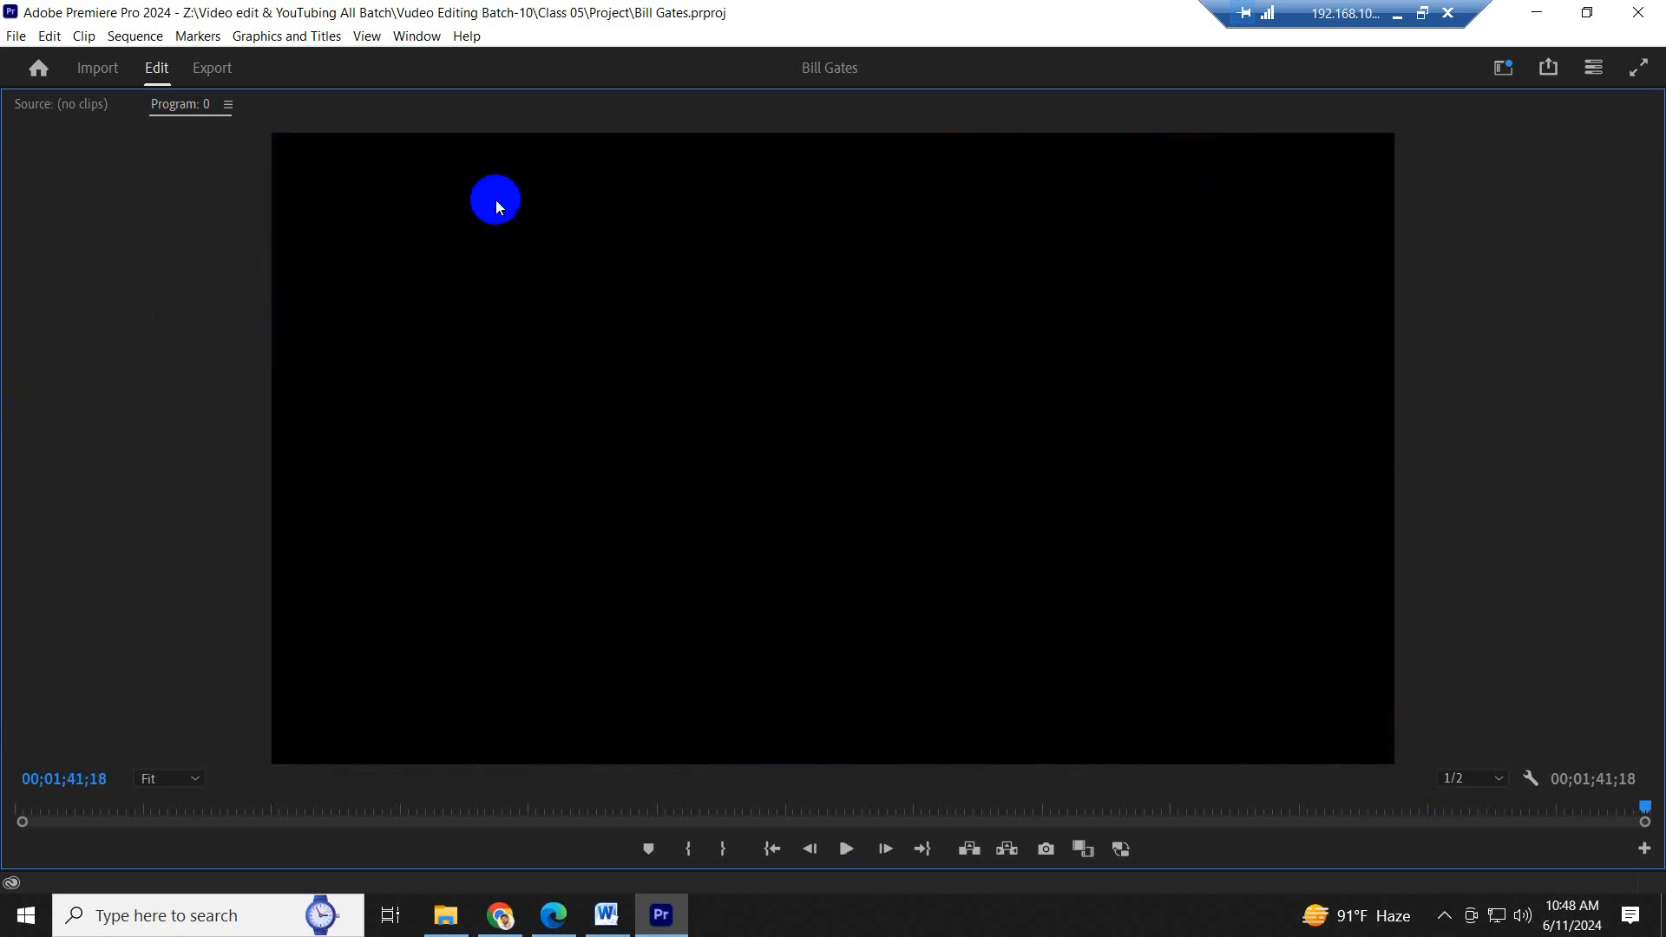
key("grave")
left_click(613, 594)
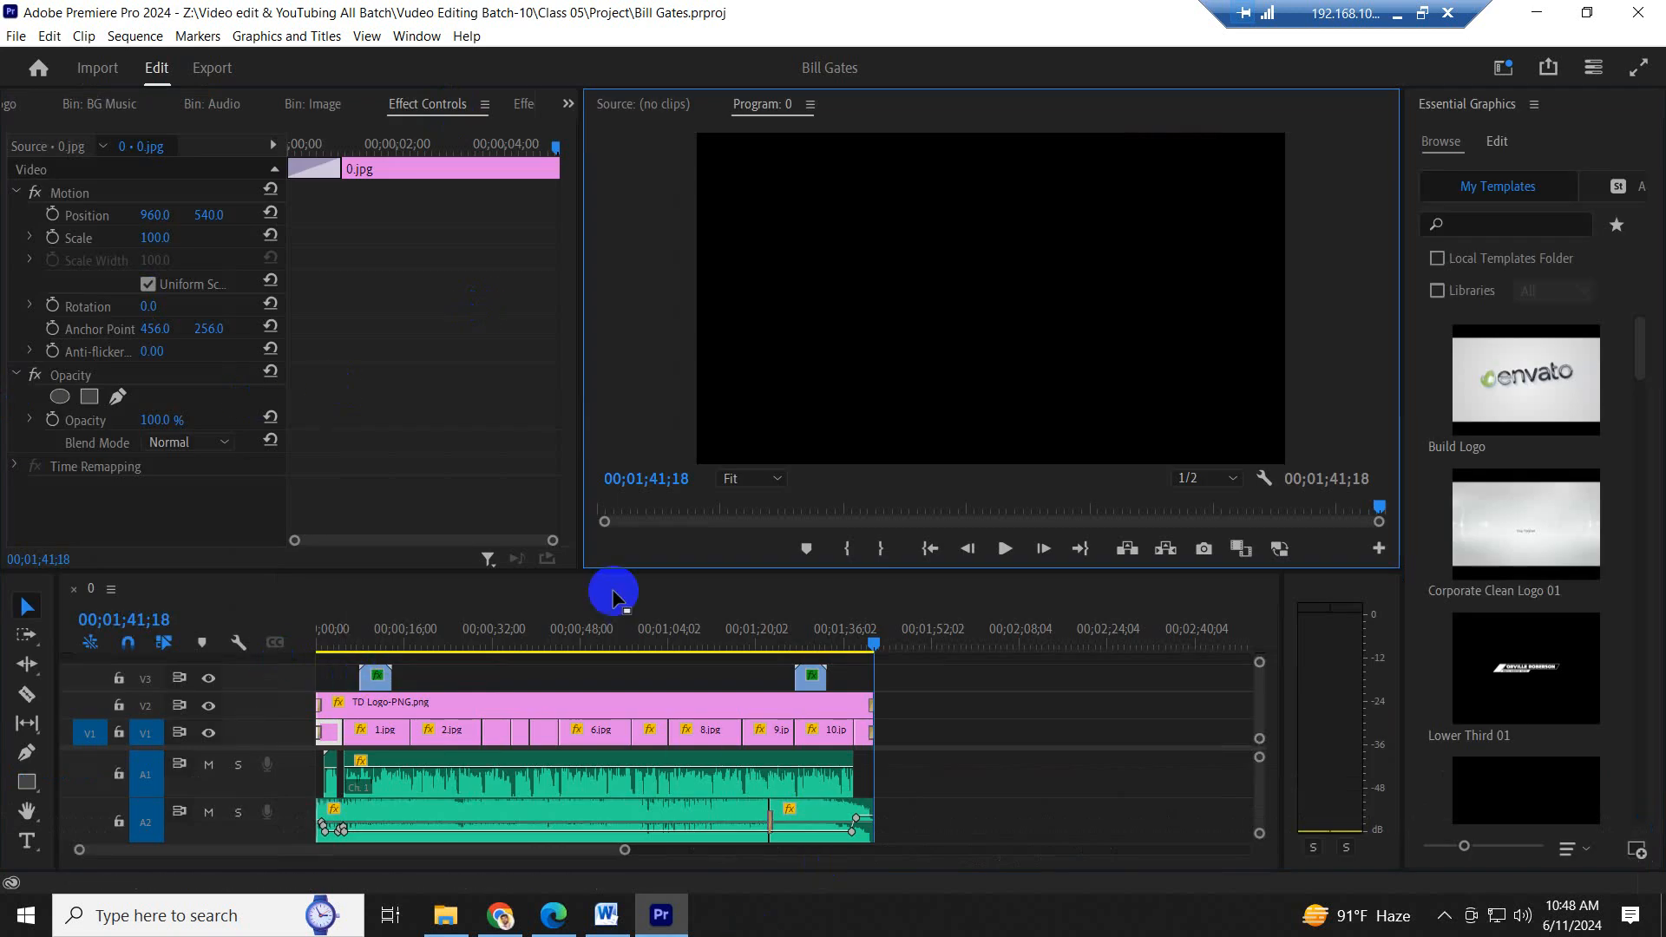
- Place the playhead at 00;00;02;10 over 0.jpg with the opening section of the timeline enlarged
left_click_drag(636, 572, 636, 543)
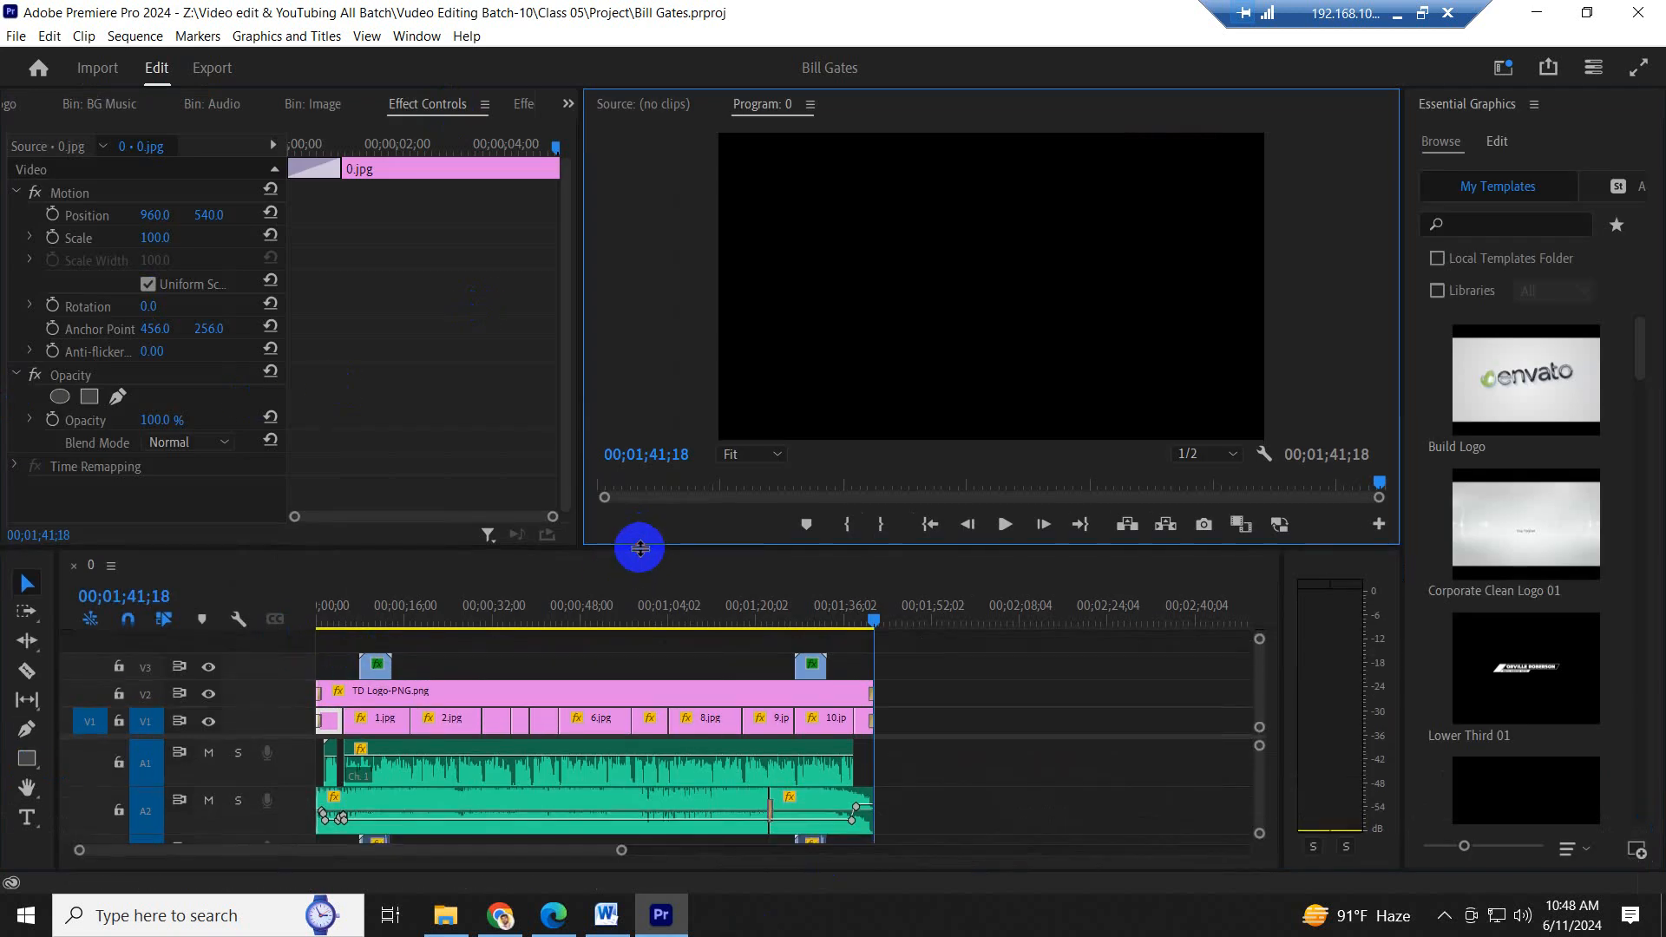
left_click_drag(321, 614, 338, 620)
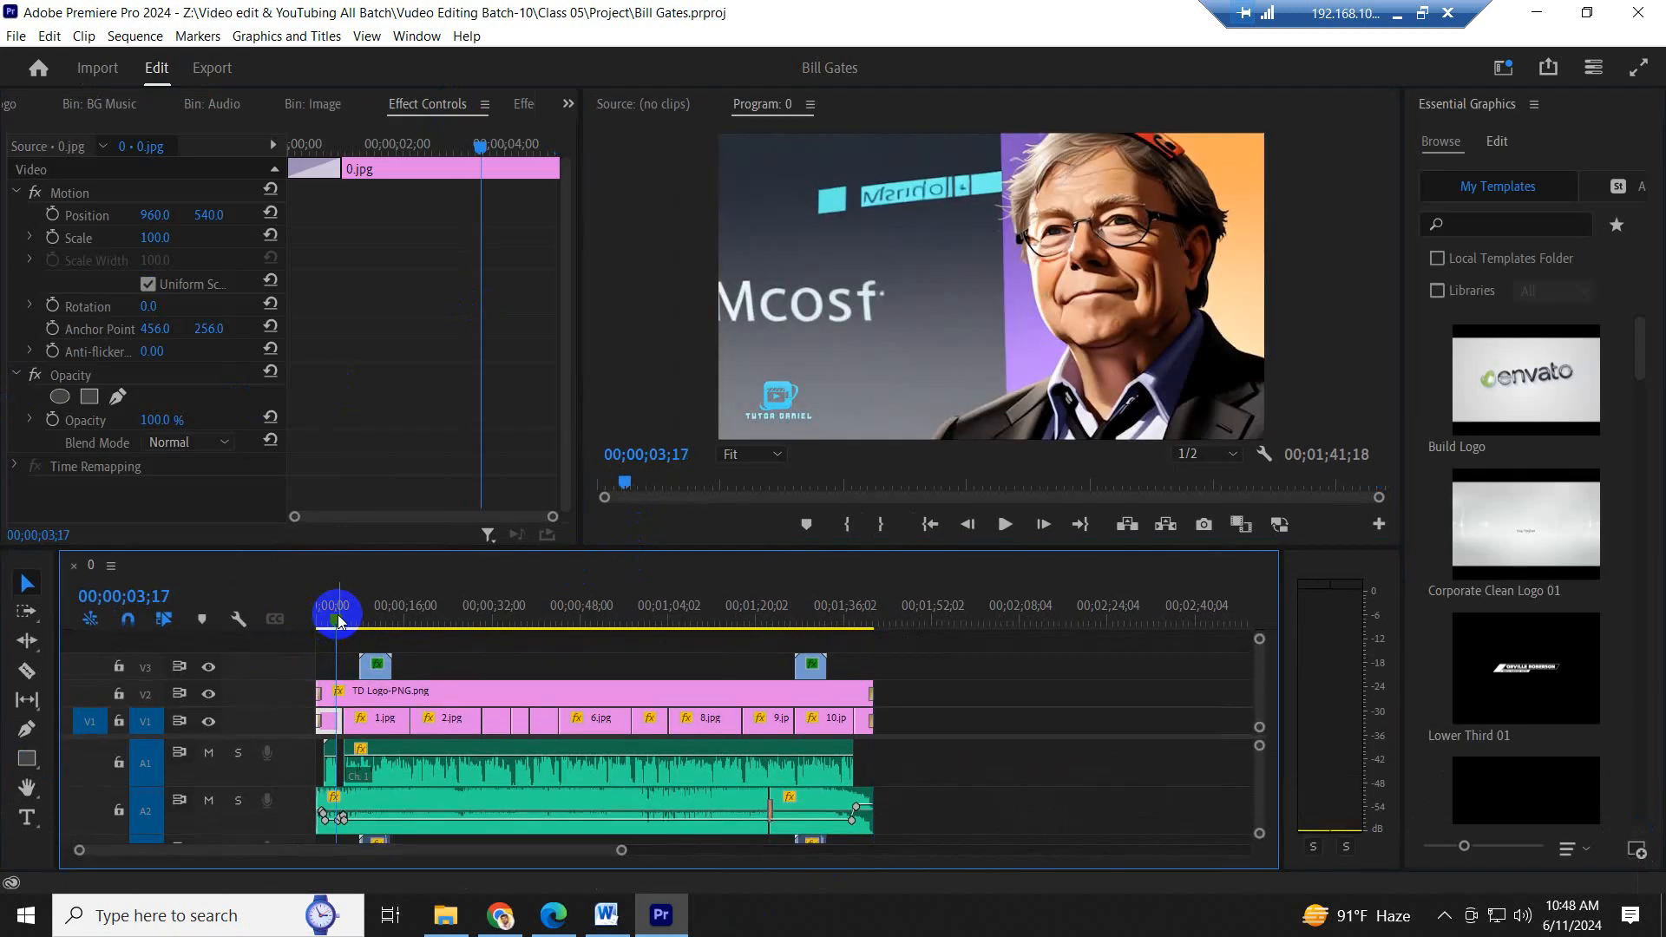
key("equal")
key("equal")
left_click(369, 605)
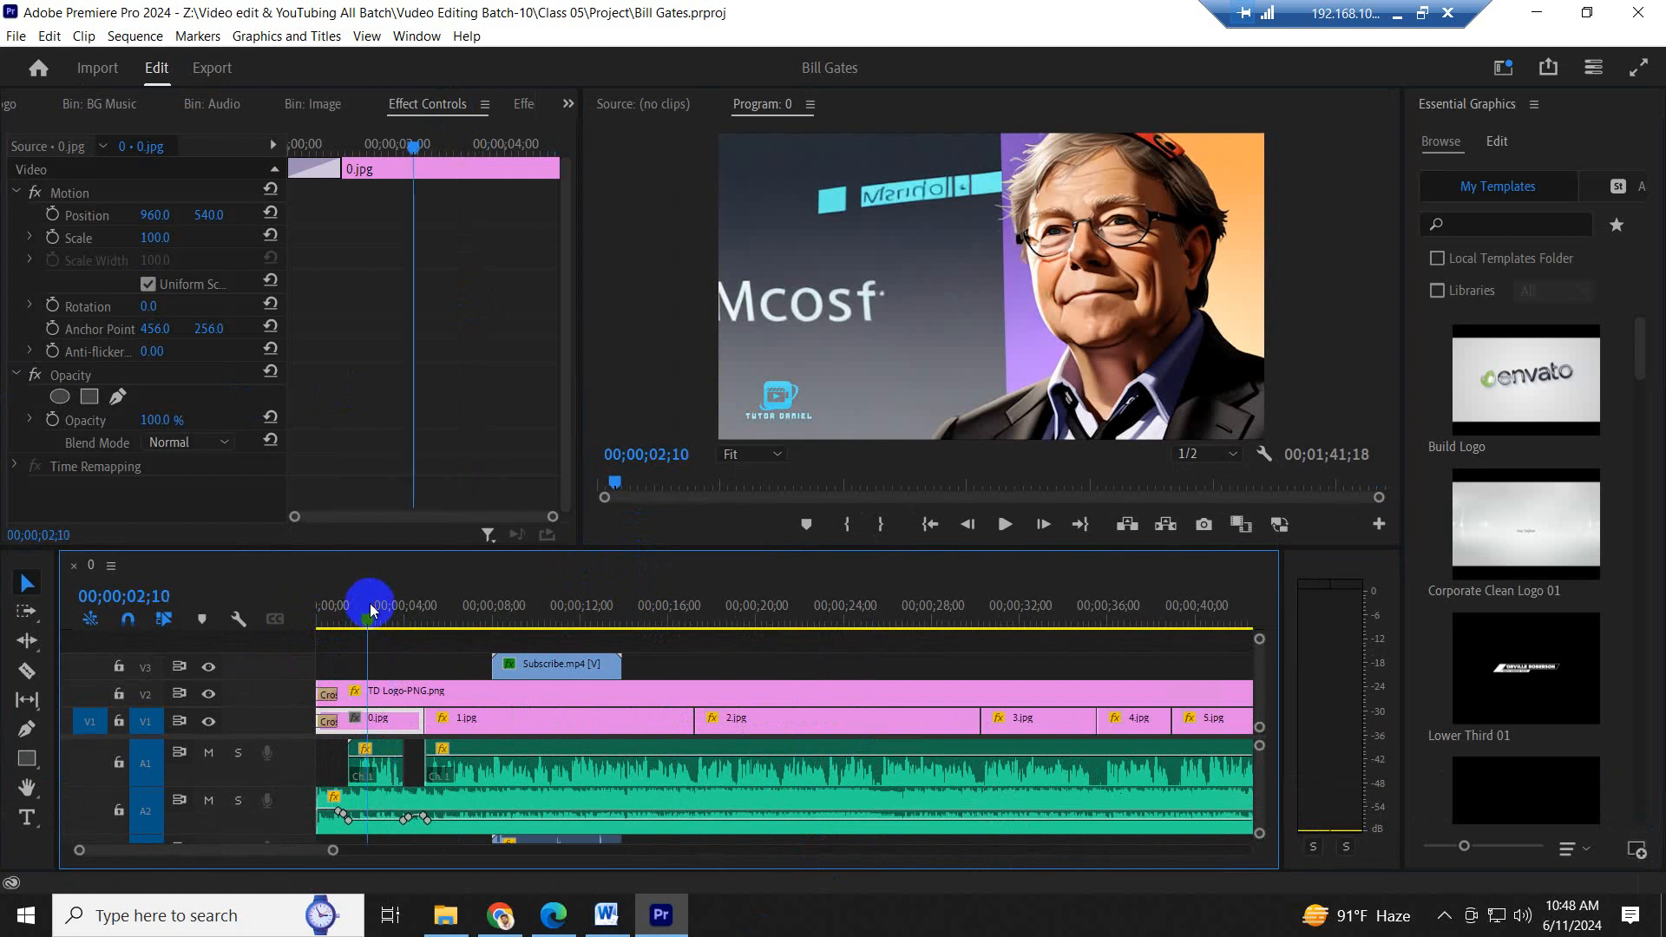
key("ctrl")
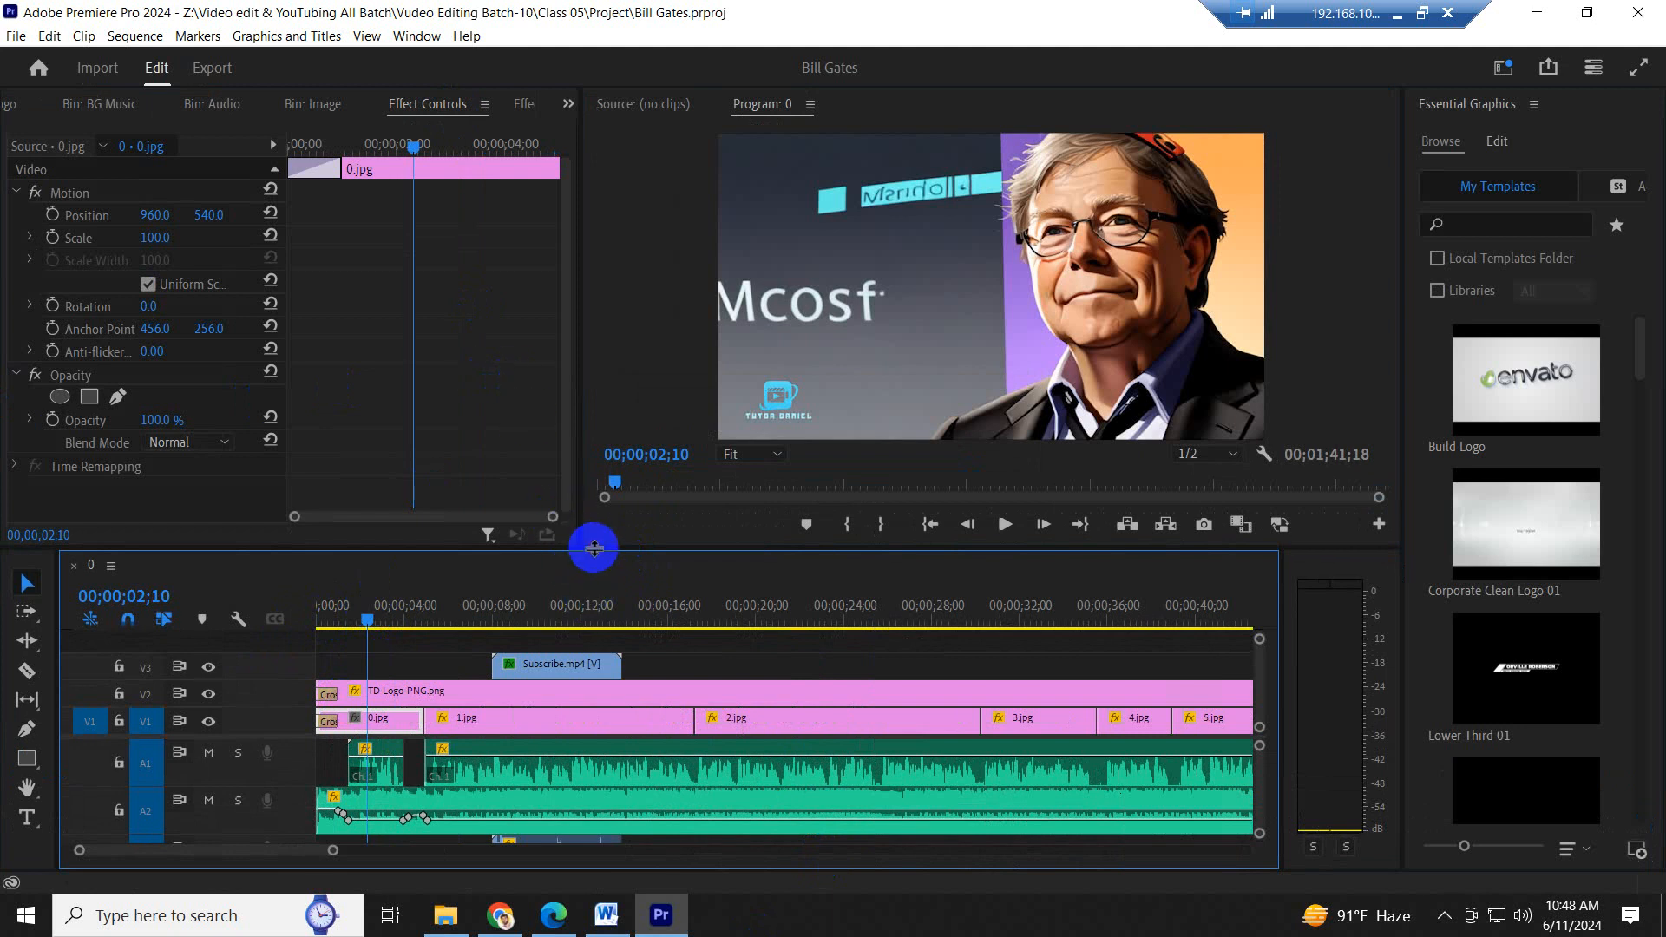
- Add the Lower Third 02 graphics template to V3 at the sequence start, ahead of the first Subscribe.mp4 clip
left_click_drag(594, 547, 588, 511)
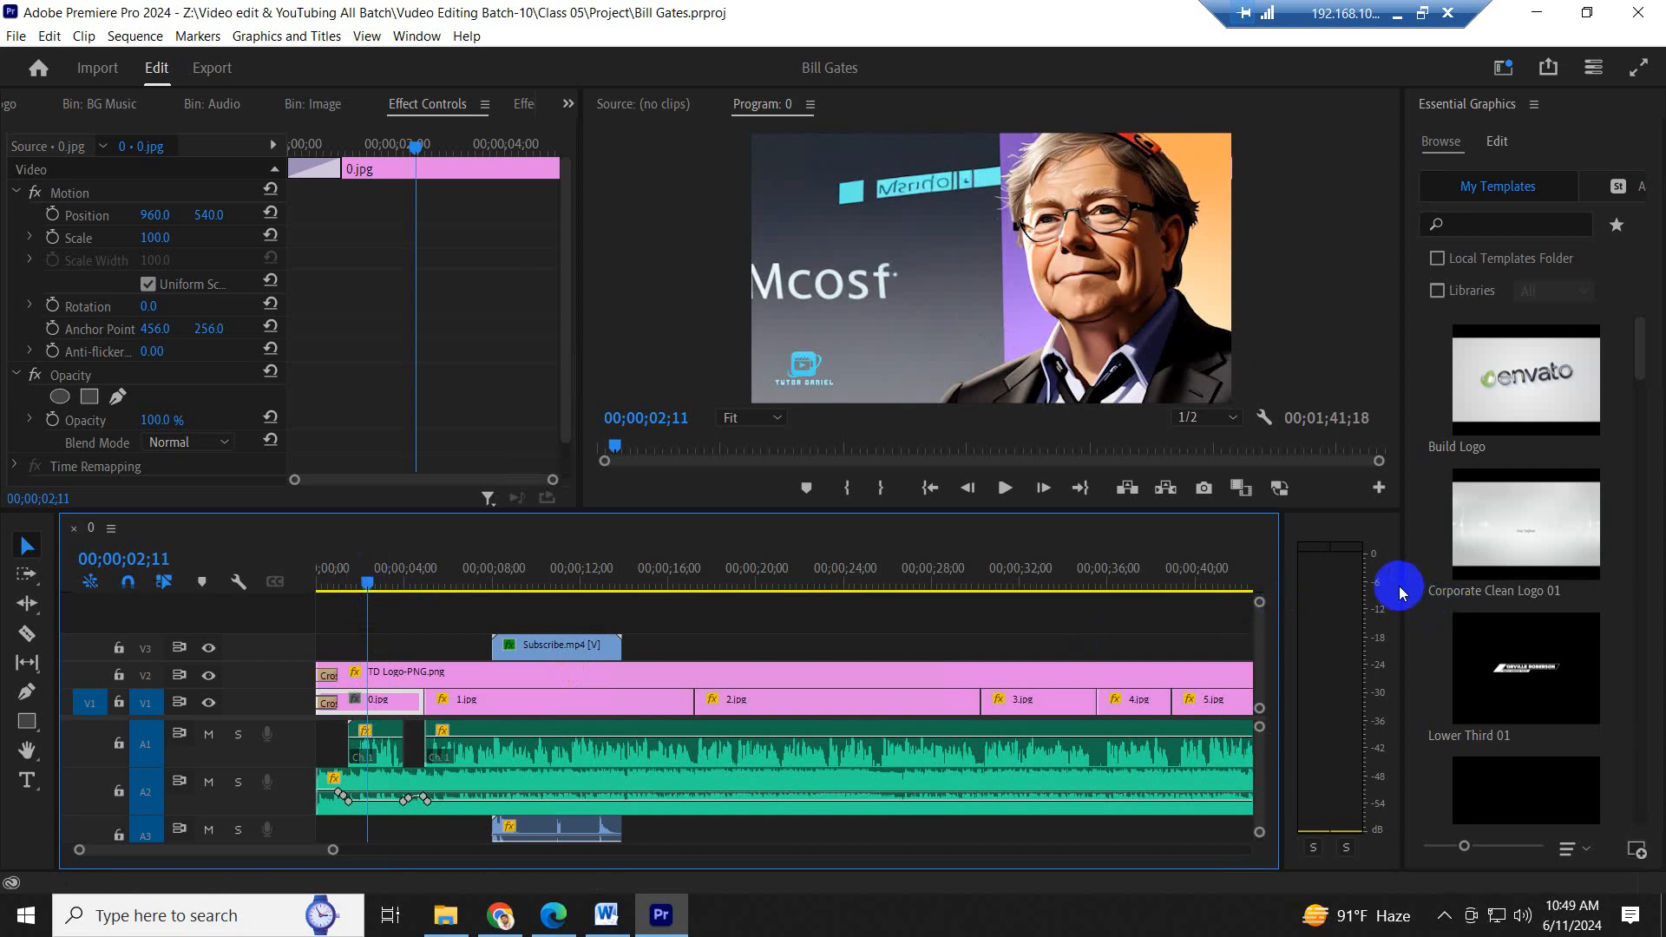
left_click_drag(1404, 583, 1325, 581)
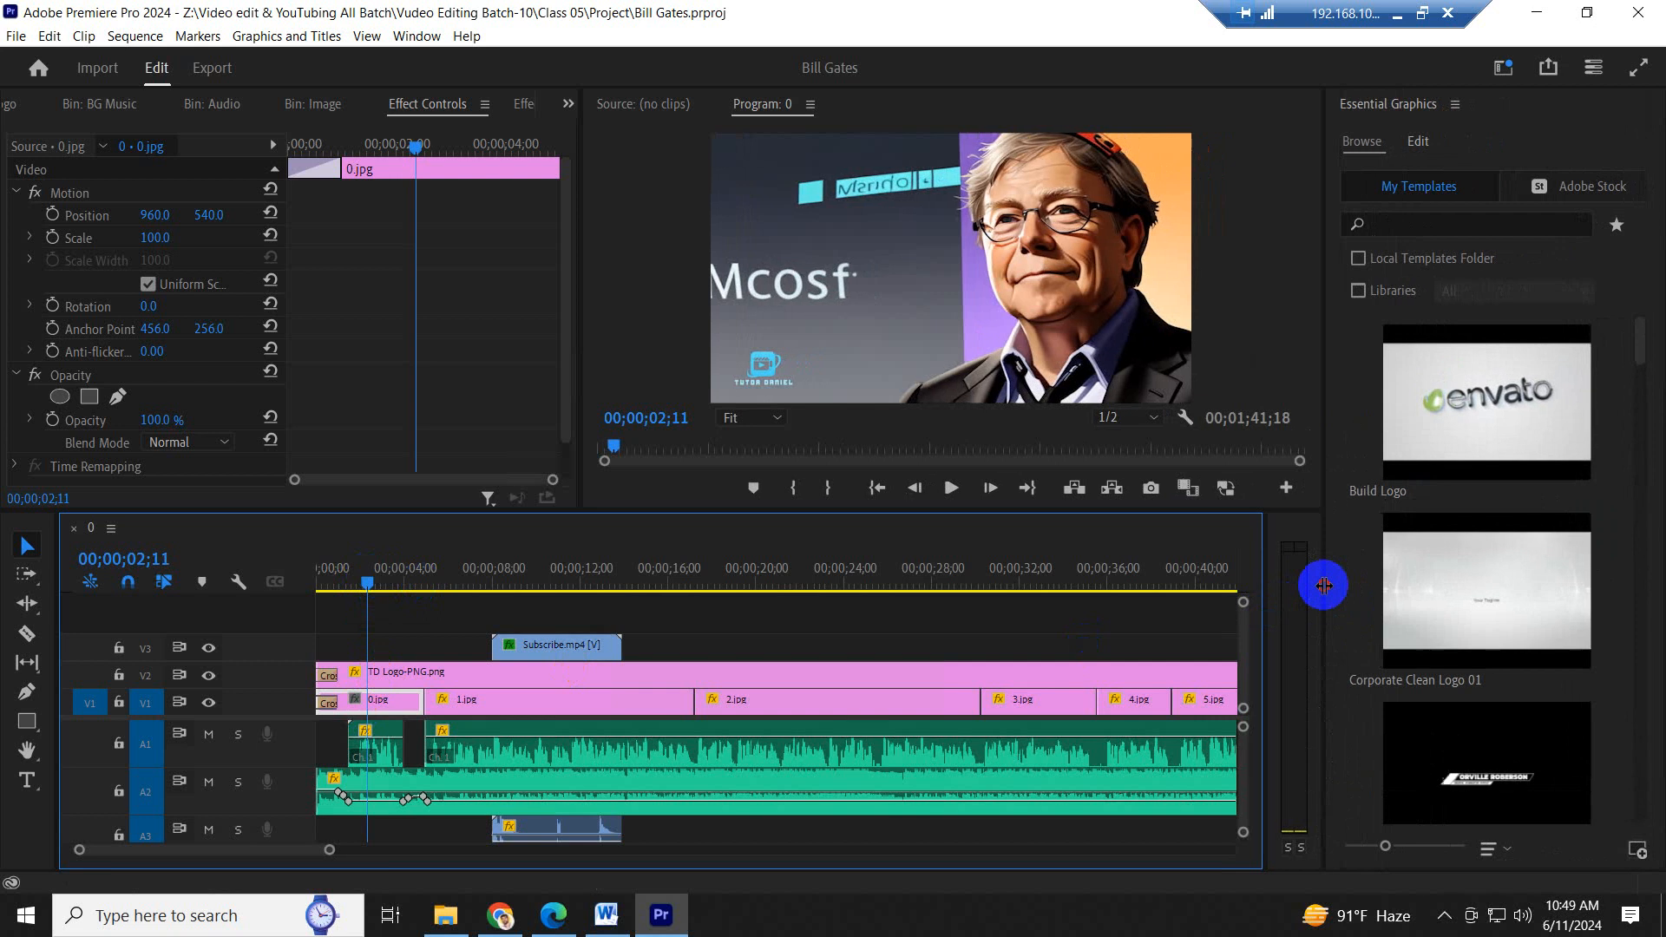
scroll(1467, 599, "down", 13)
scroll(1464, 616, "down", 19)
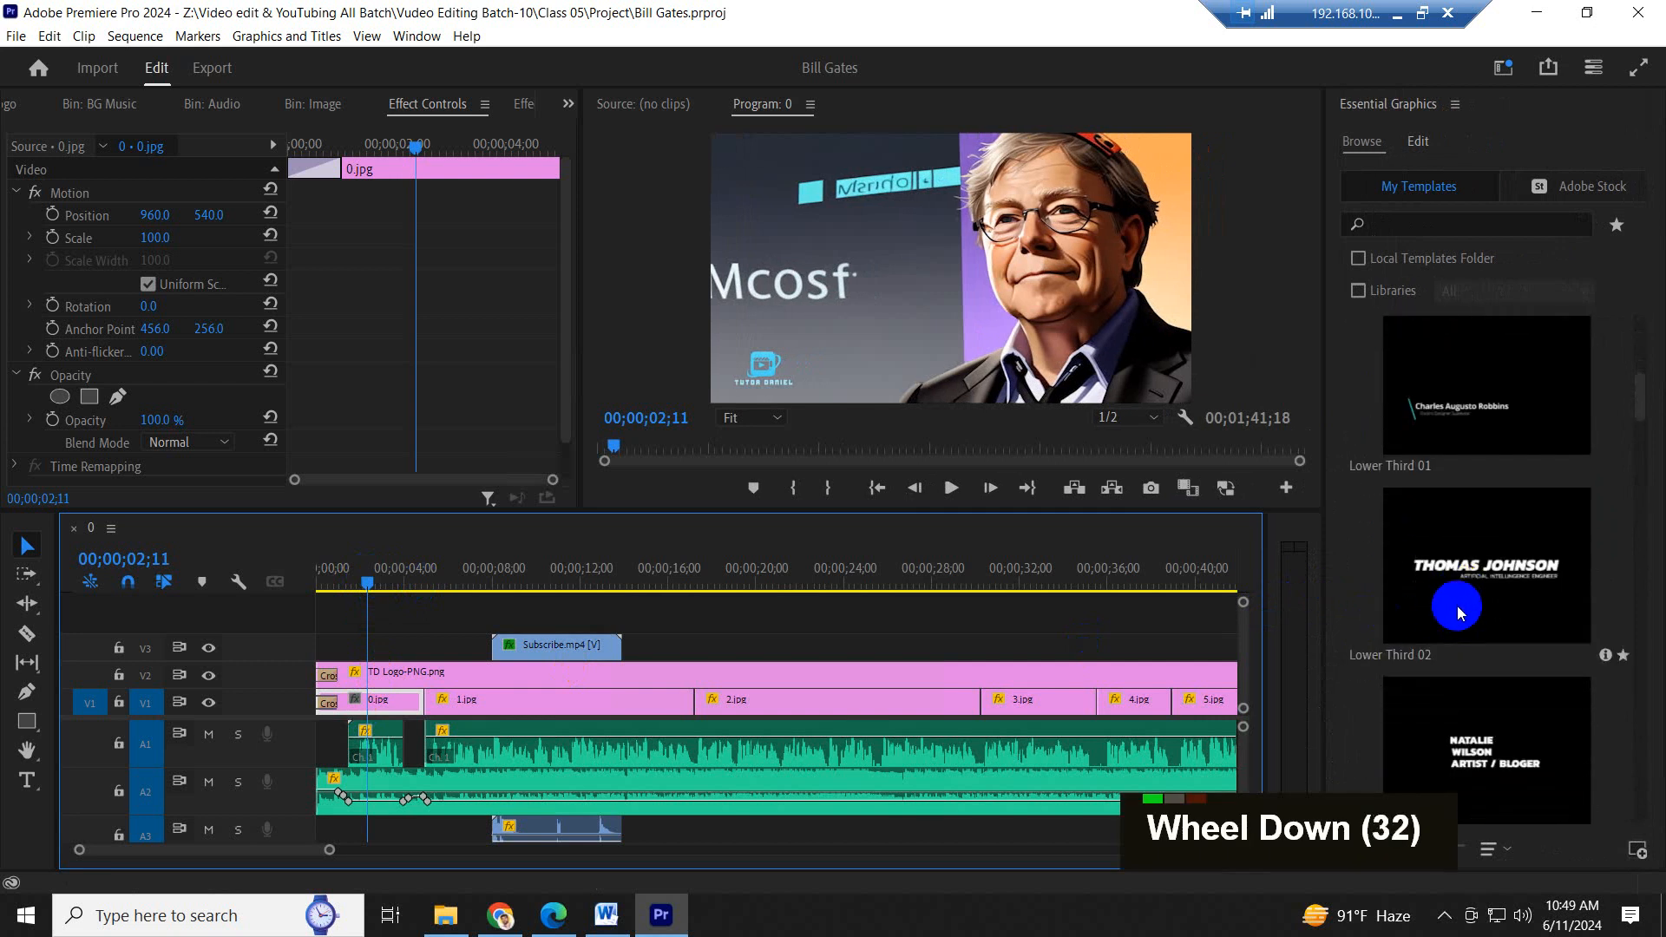
left_click_drag(1493, 568, 327, 644)
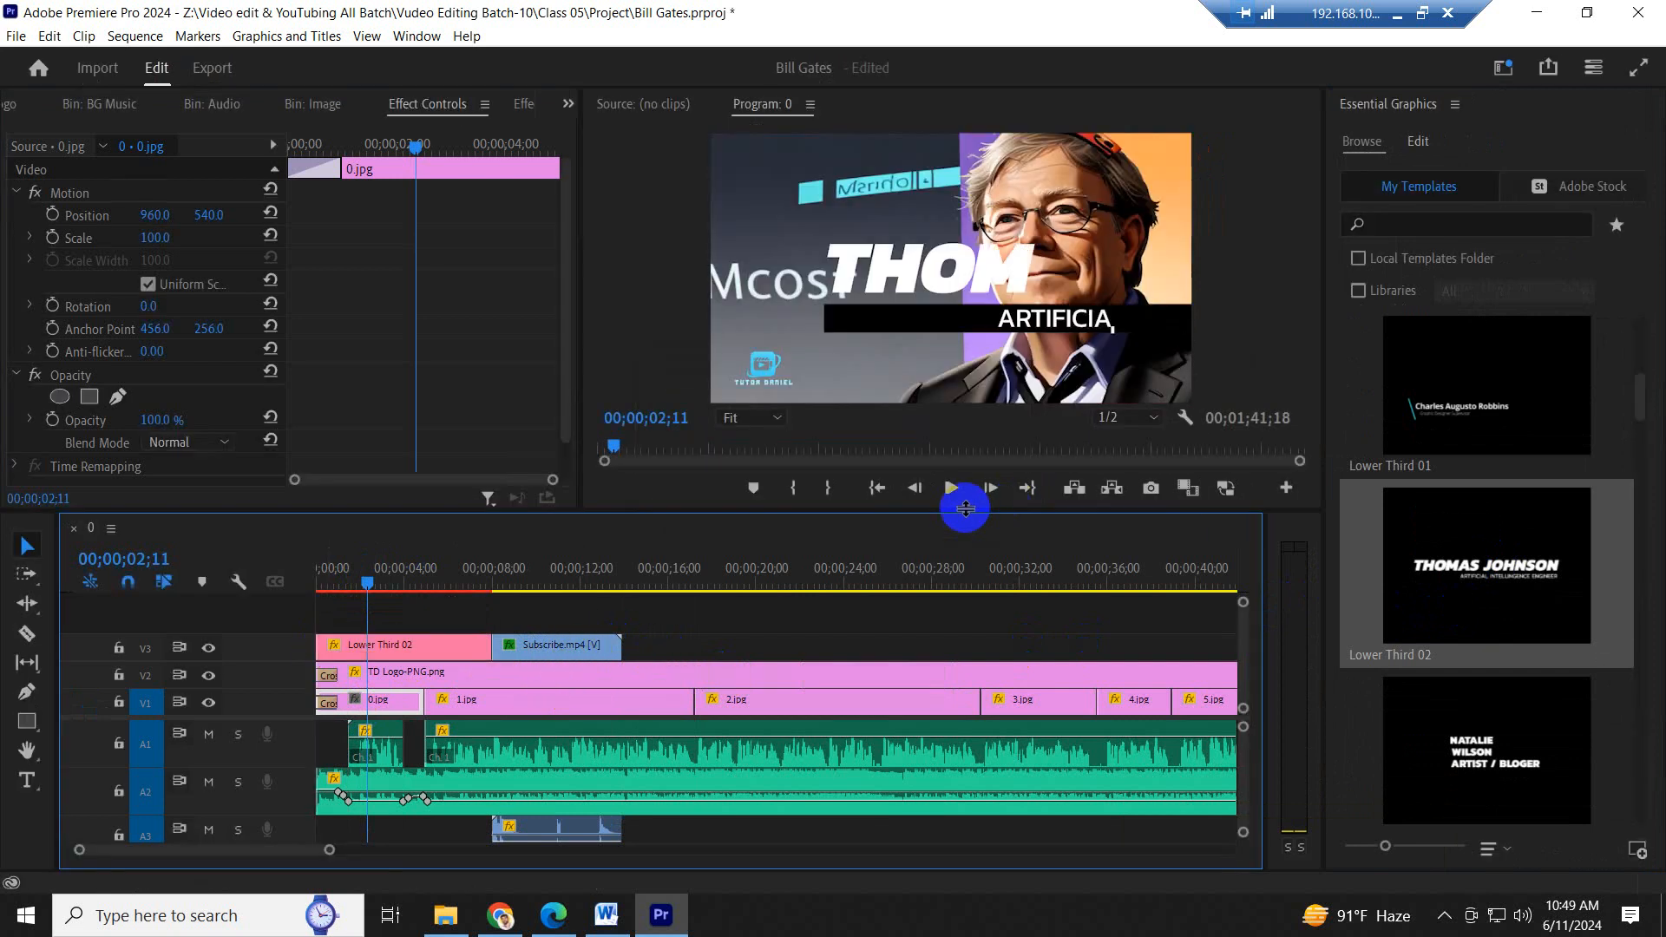
- Move the first Subscribe.mp4 clip to about 00;00;11;00 and Lower Third 02 to about one second in, and preview the opening
left_click_drag(595, 639, 666, 646)
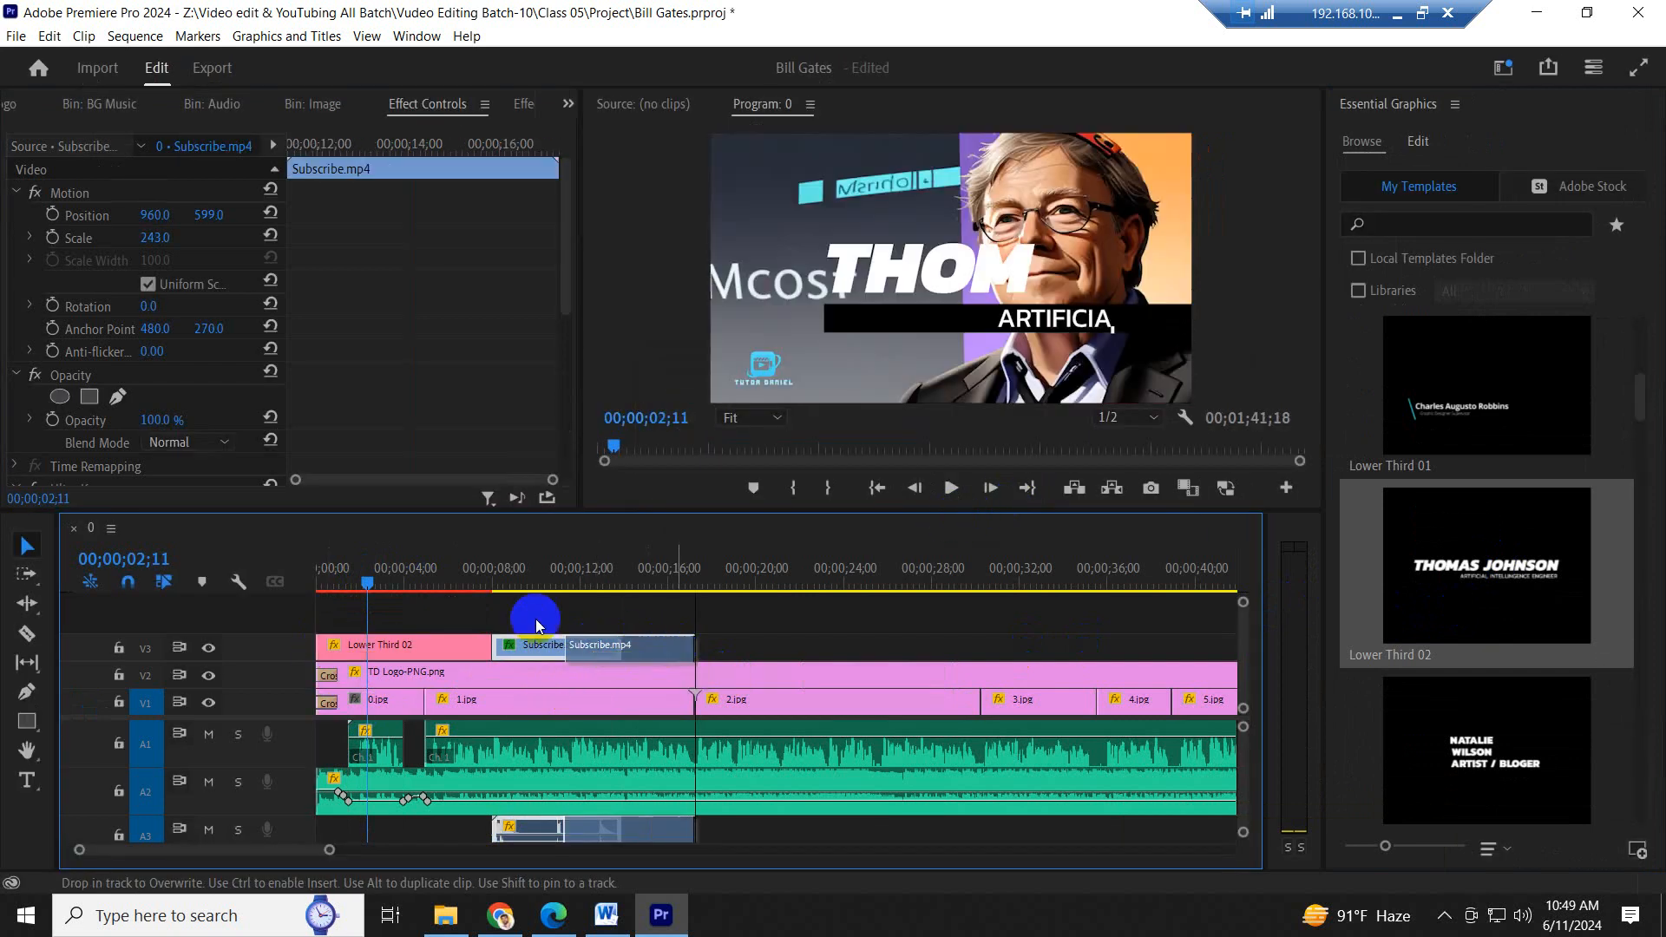
left_click(420, 579)
left_click_drag(411, 641, 422, 642)
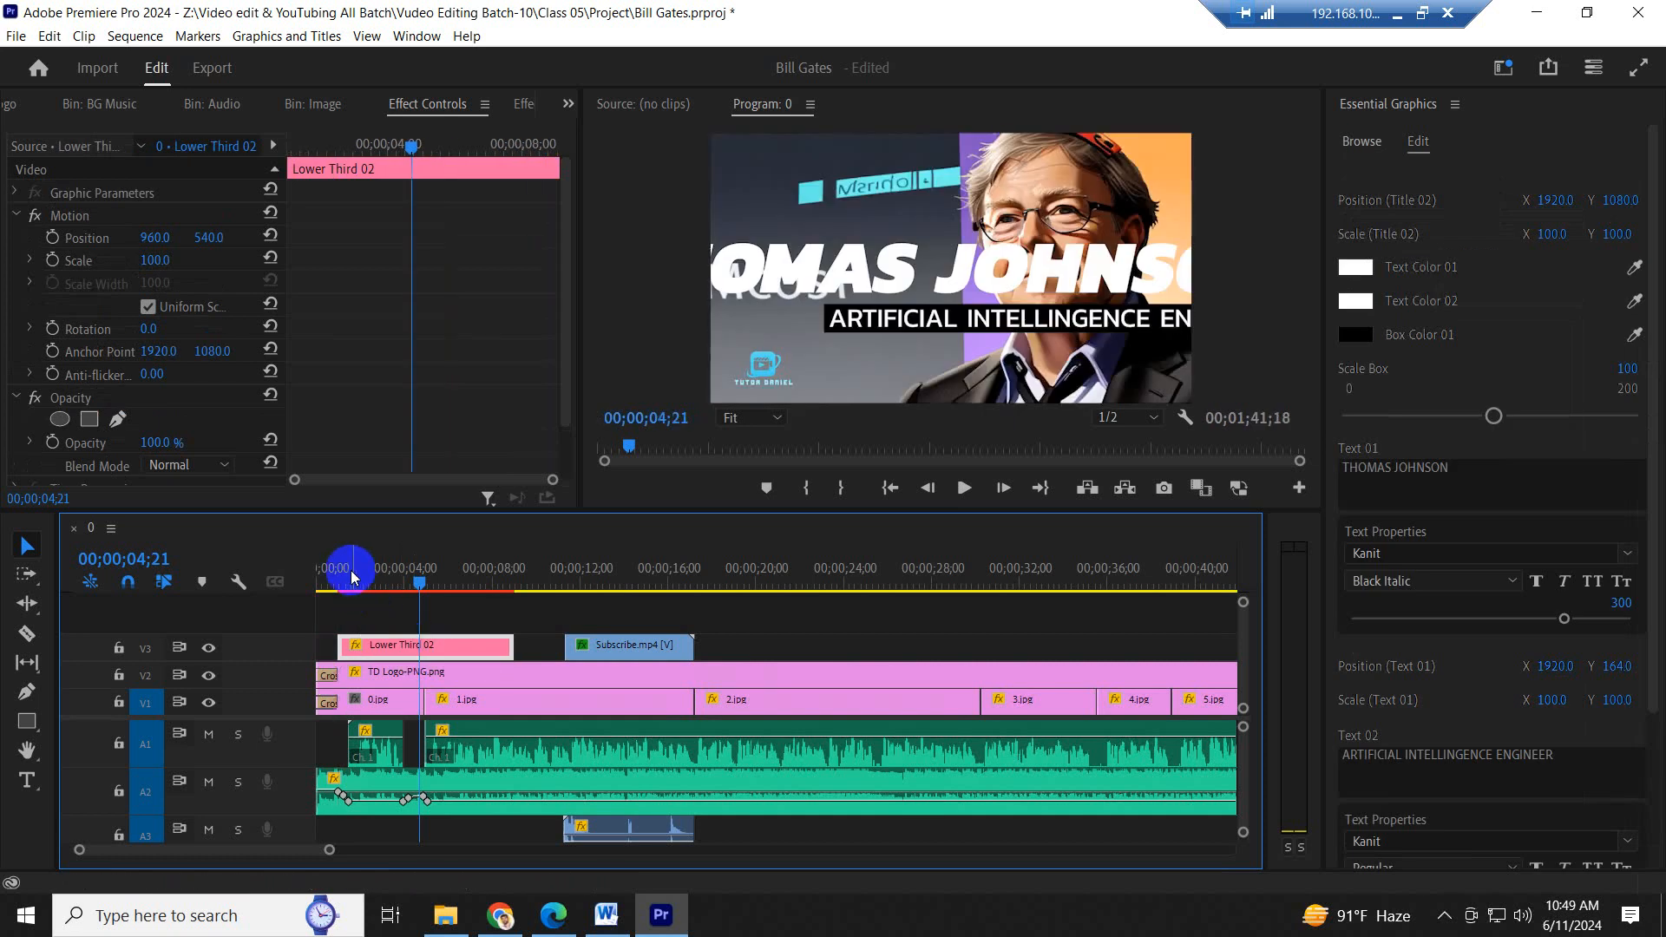
left_click_drag(350, 573, 335, 572)
key("space")
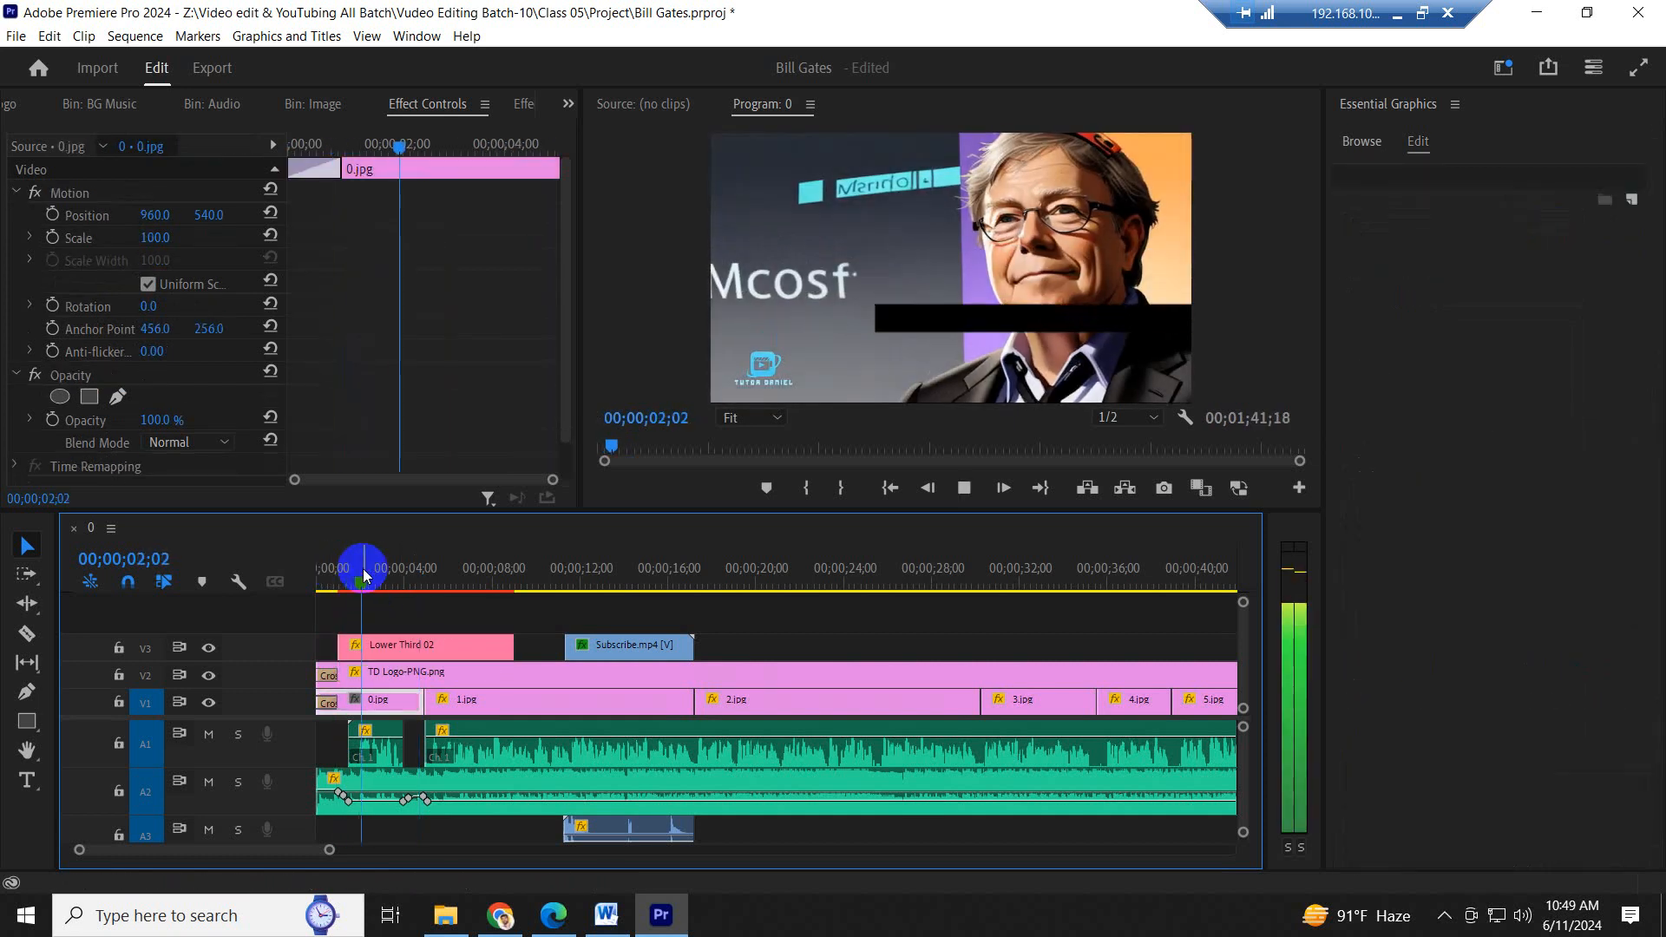
key("space")
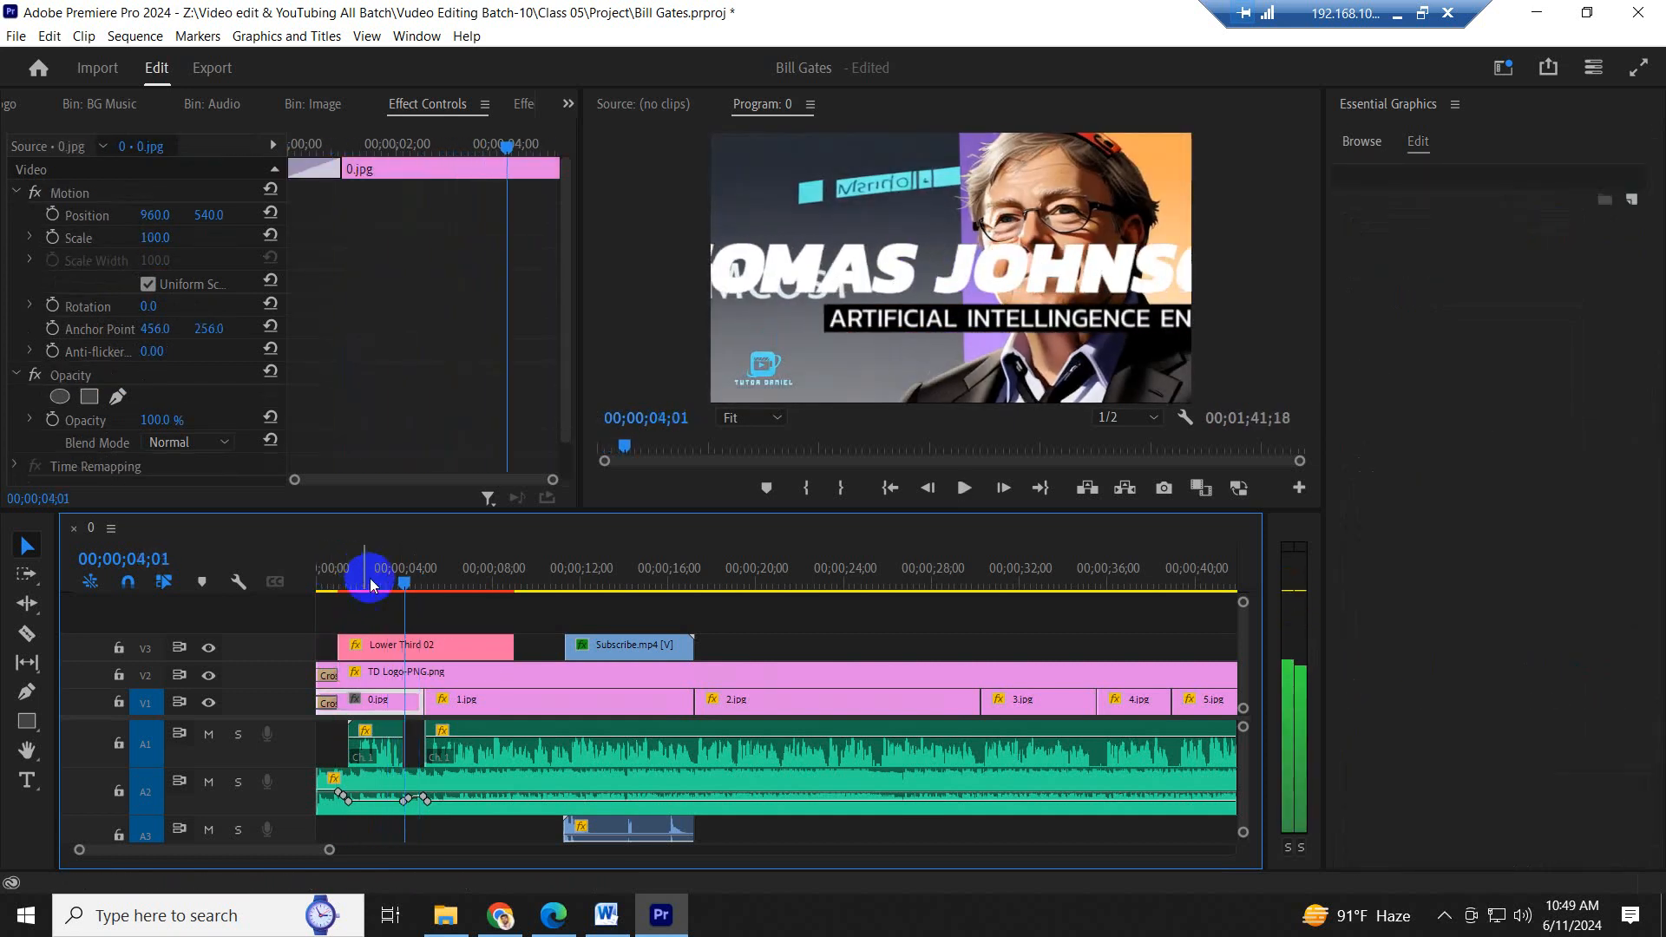
- Set the Lower Third 02 clip's scale to 42 and horizontal position to 917, and preview it from the sequence start
left_click(442, 647)
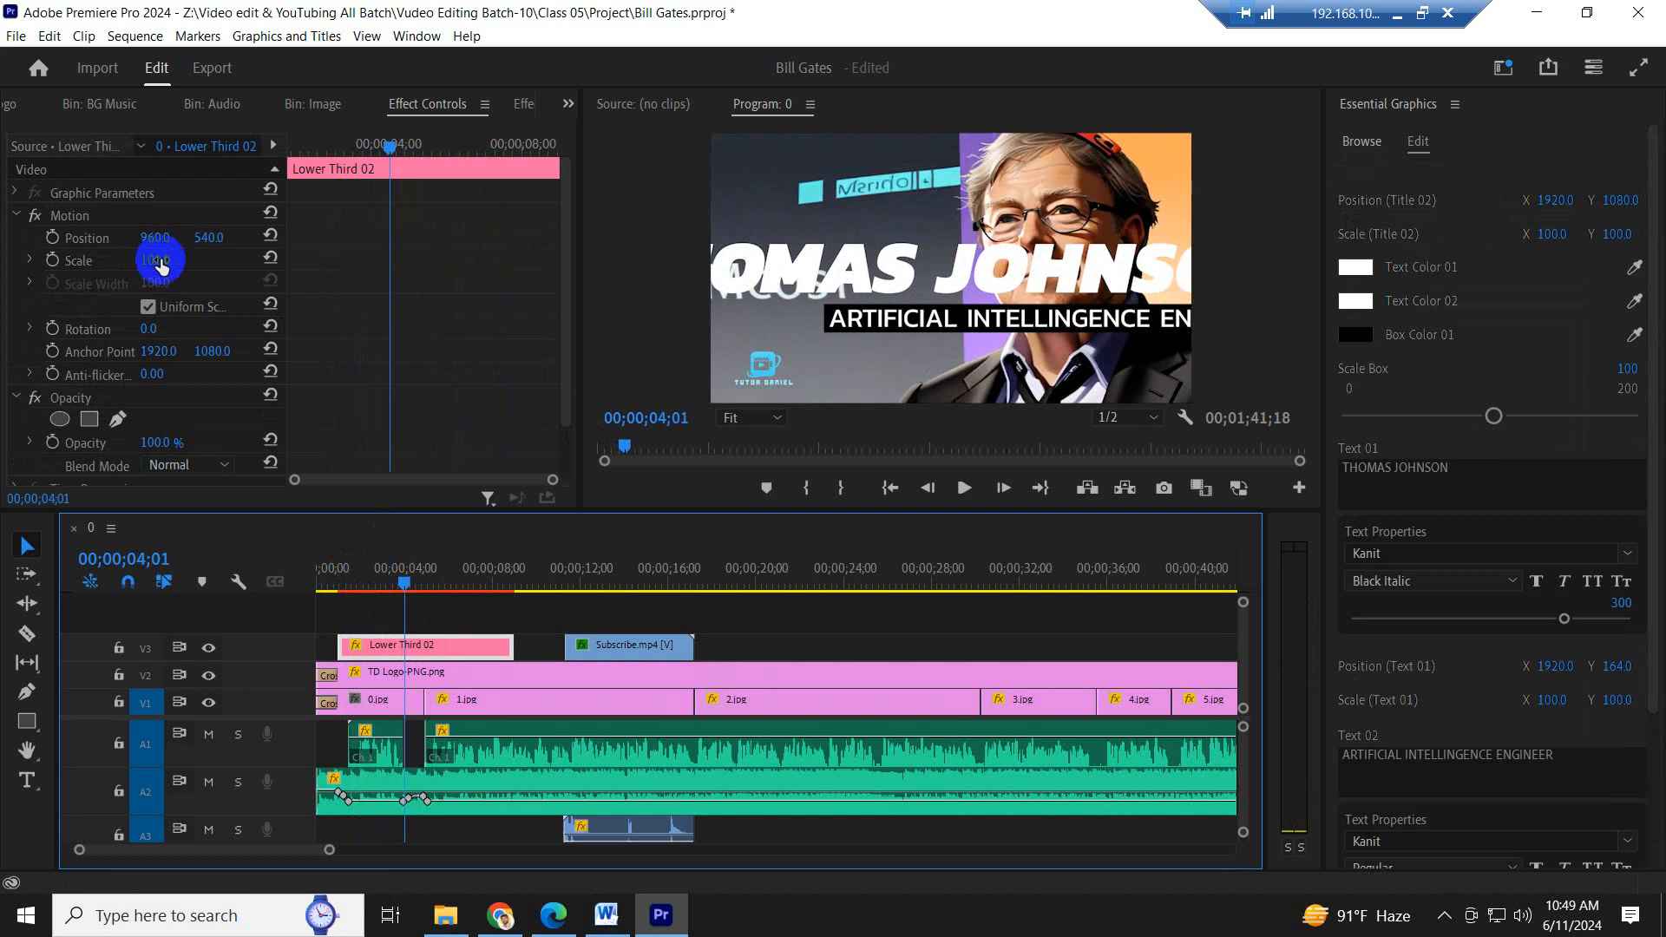
left_click_drag(160, 261, 98, 268)
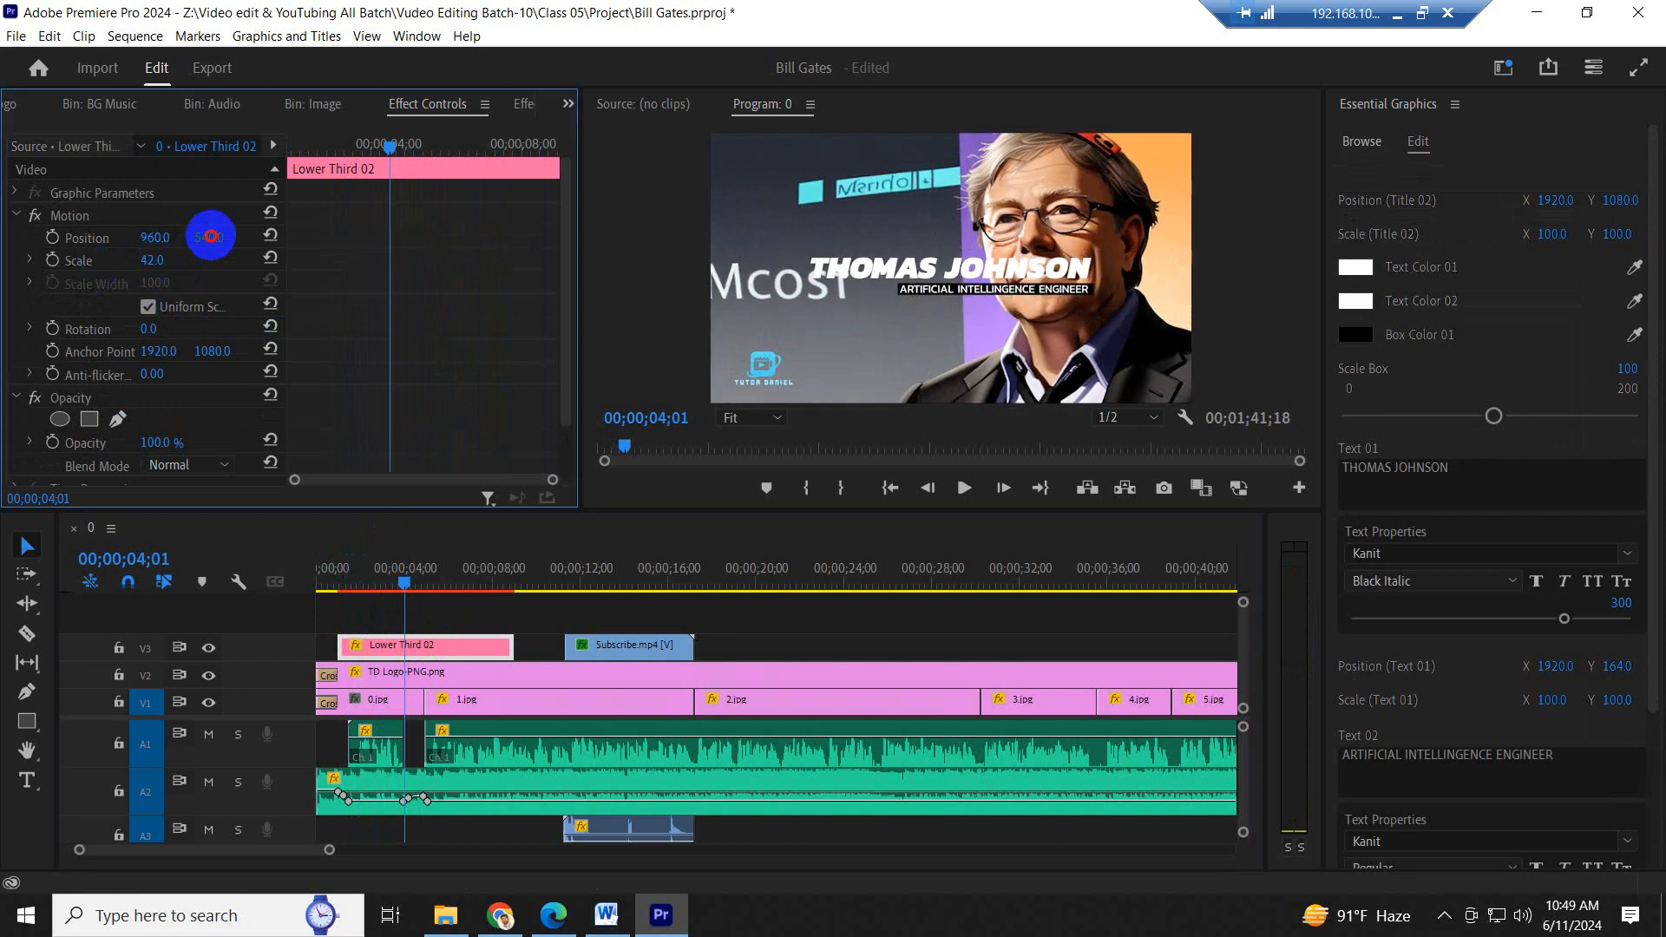
left_click_drag(161, 236, 116, 237)
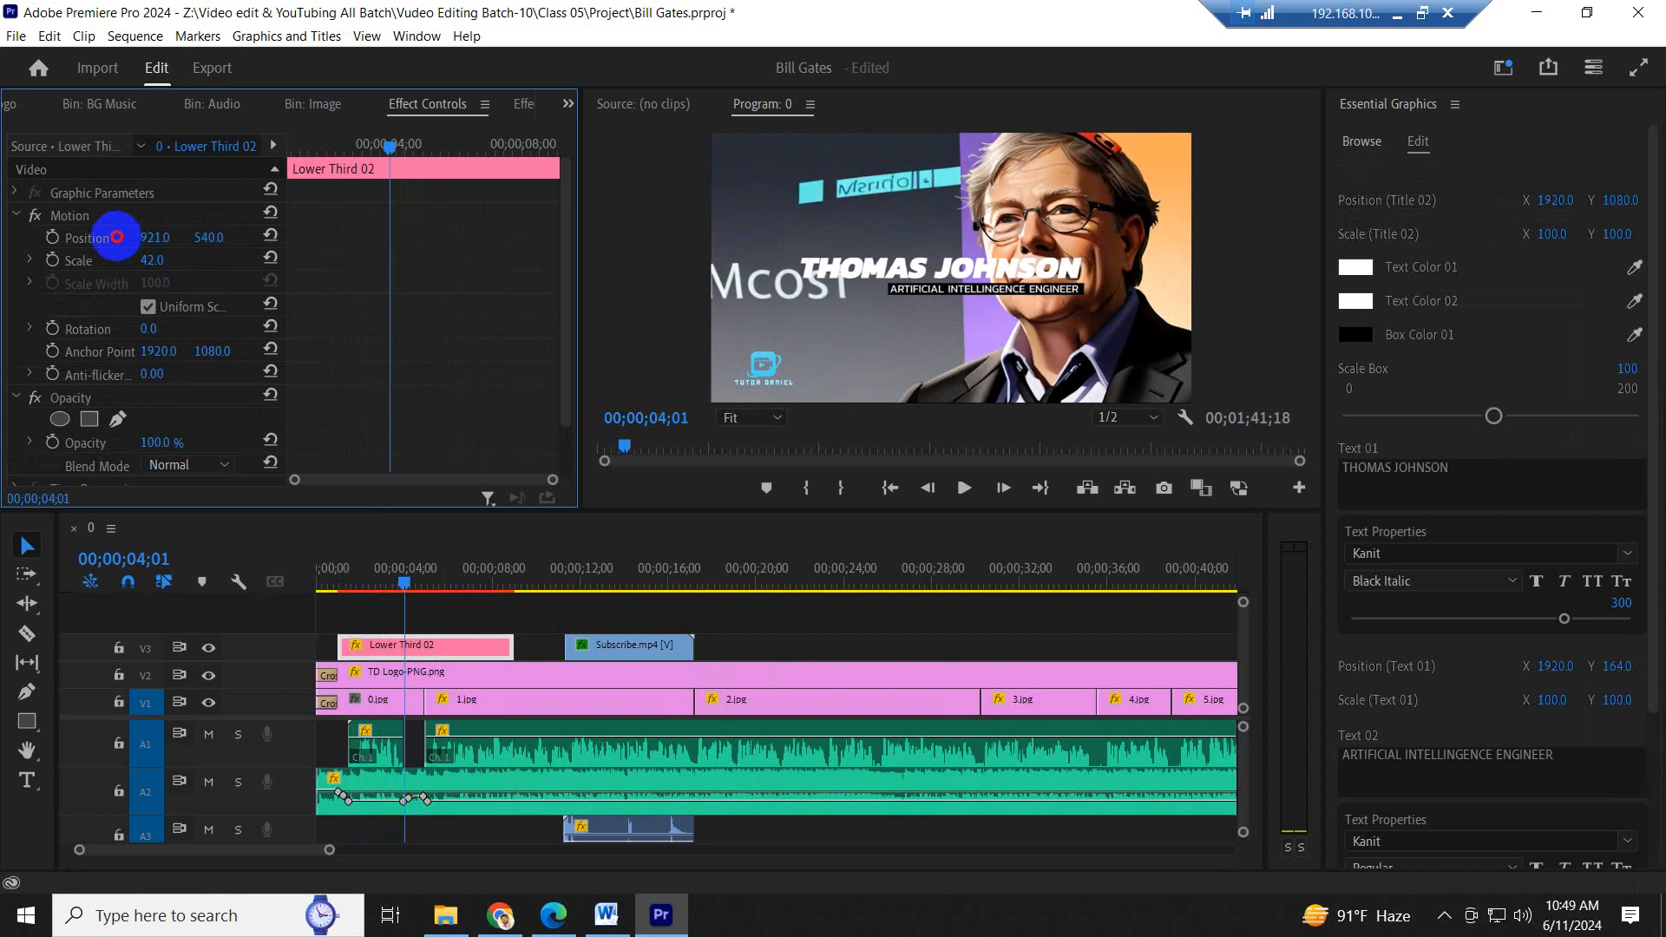
left_click(329, 569)
key("space")
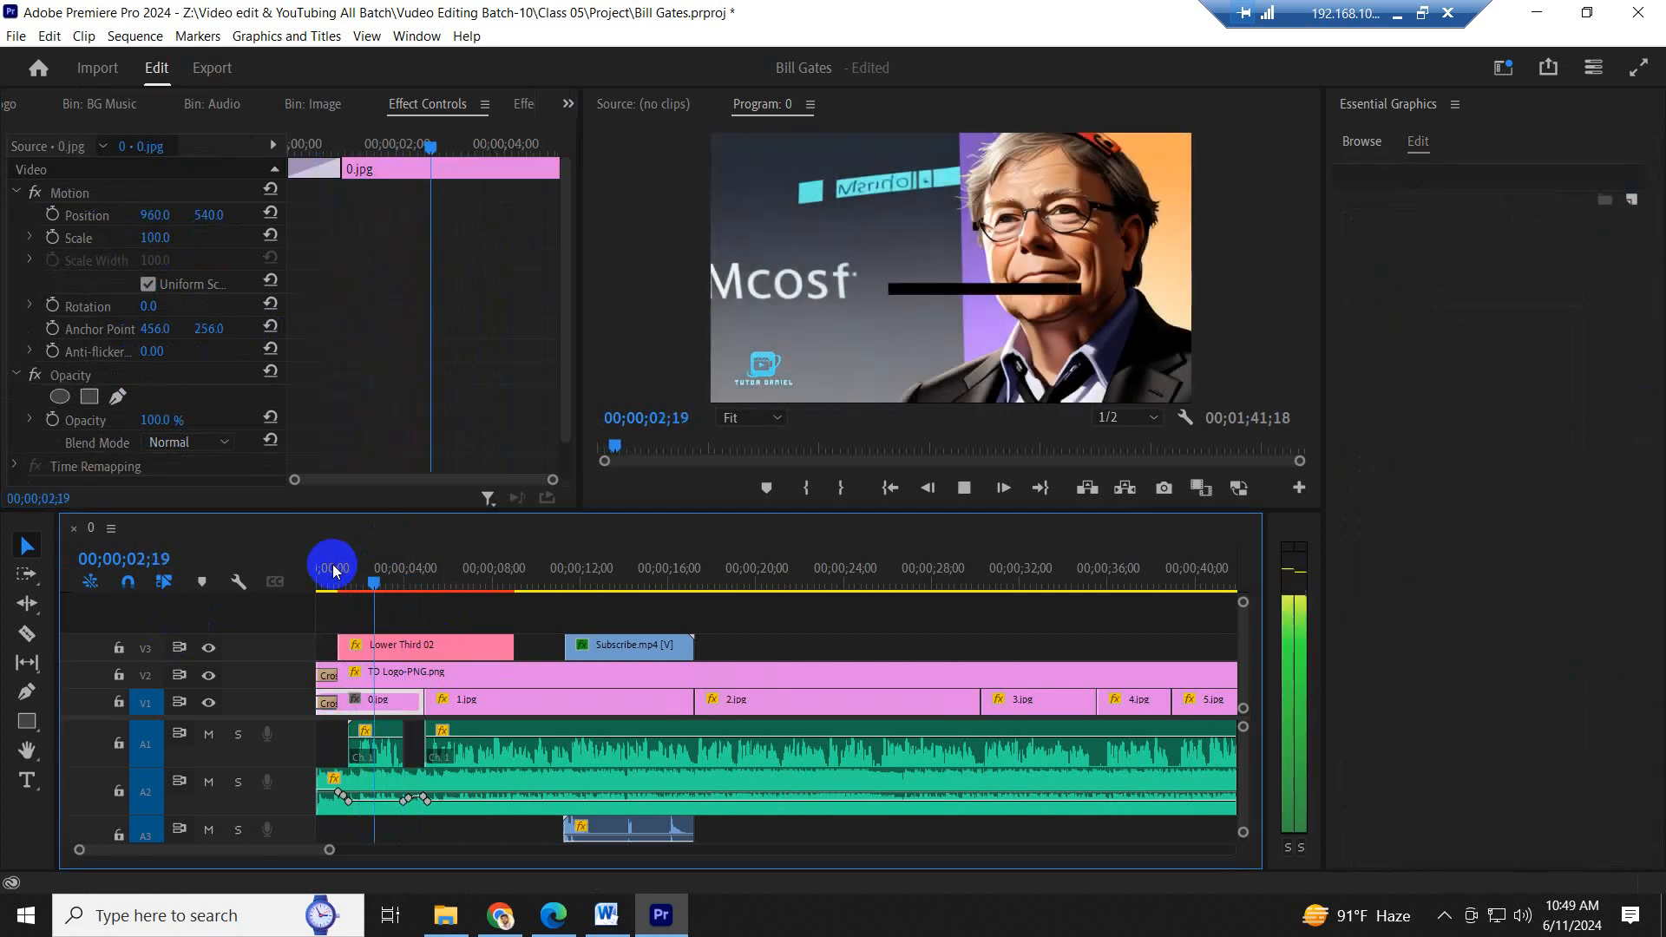
key("space")
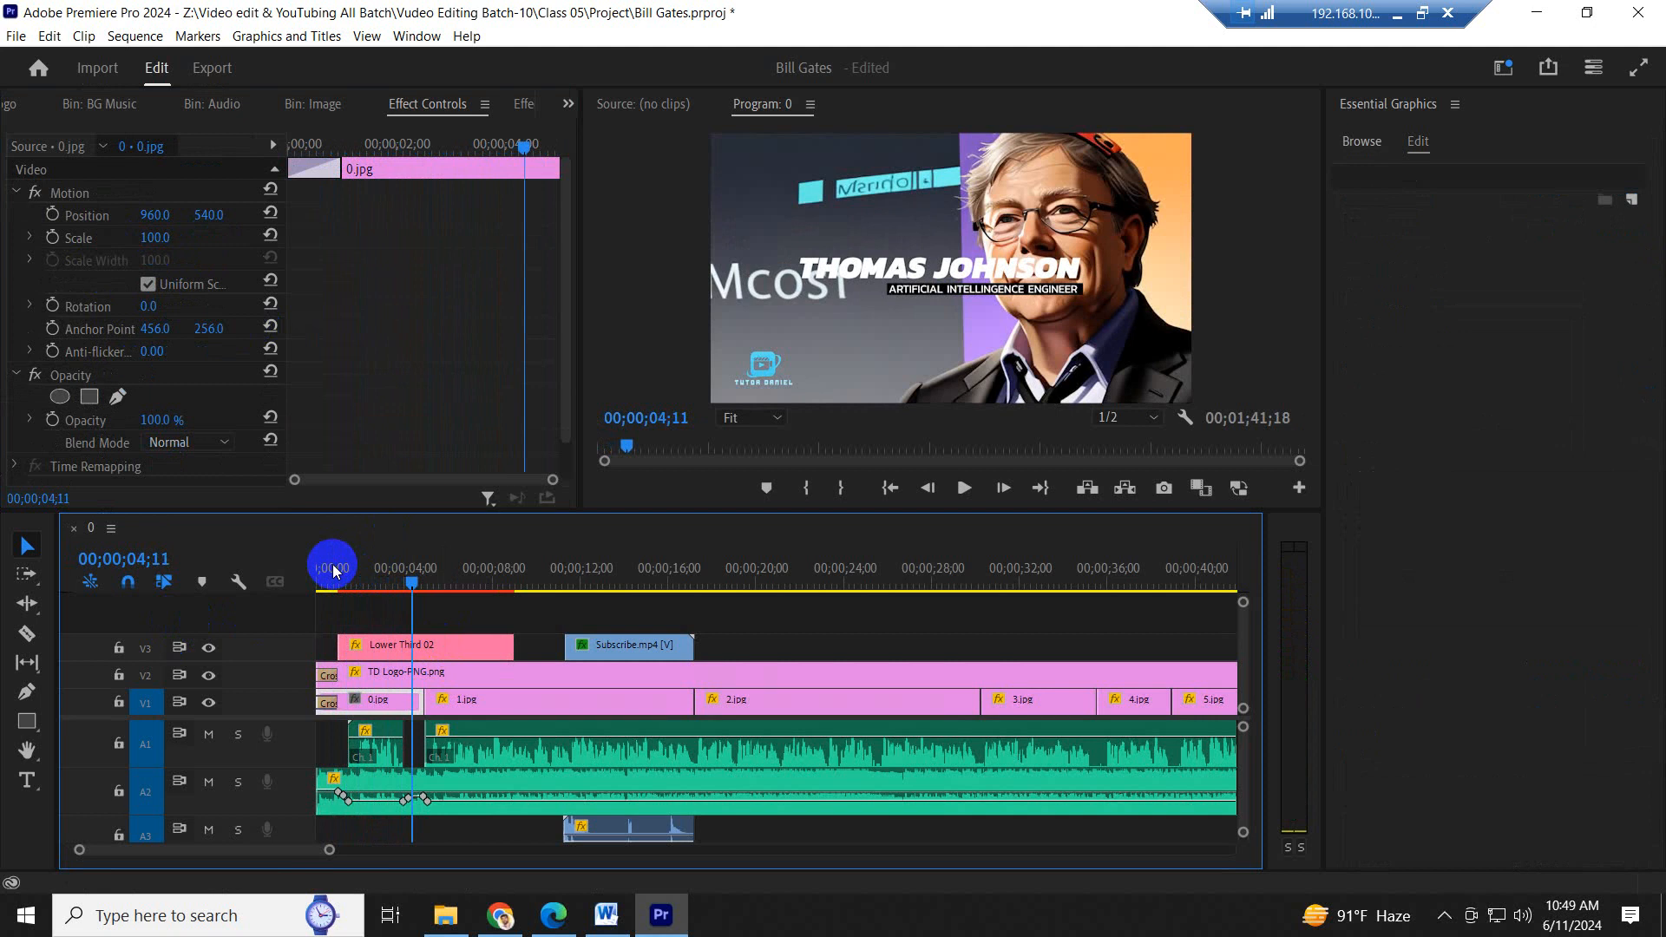
- Switch to the Word script and copy "William Henry Gates" from the heading
left_click(606, 915)
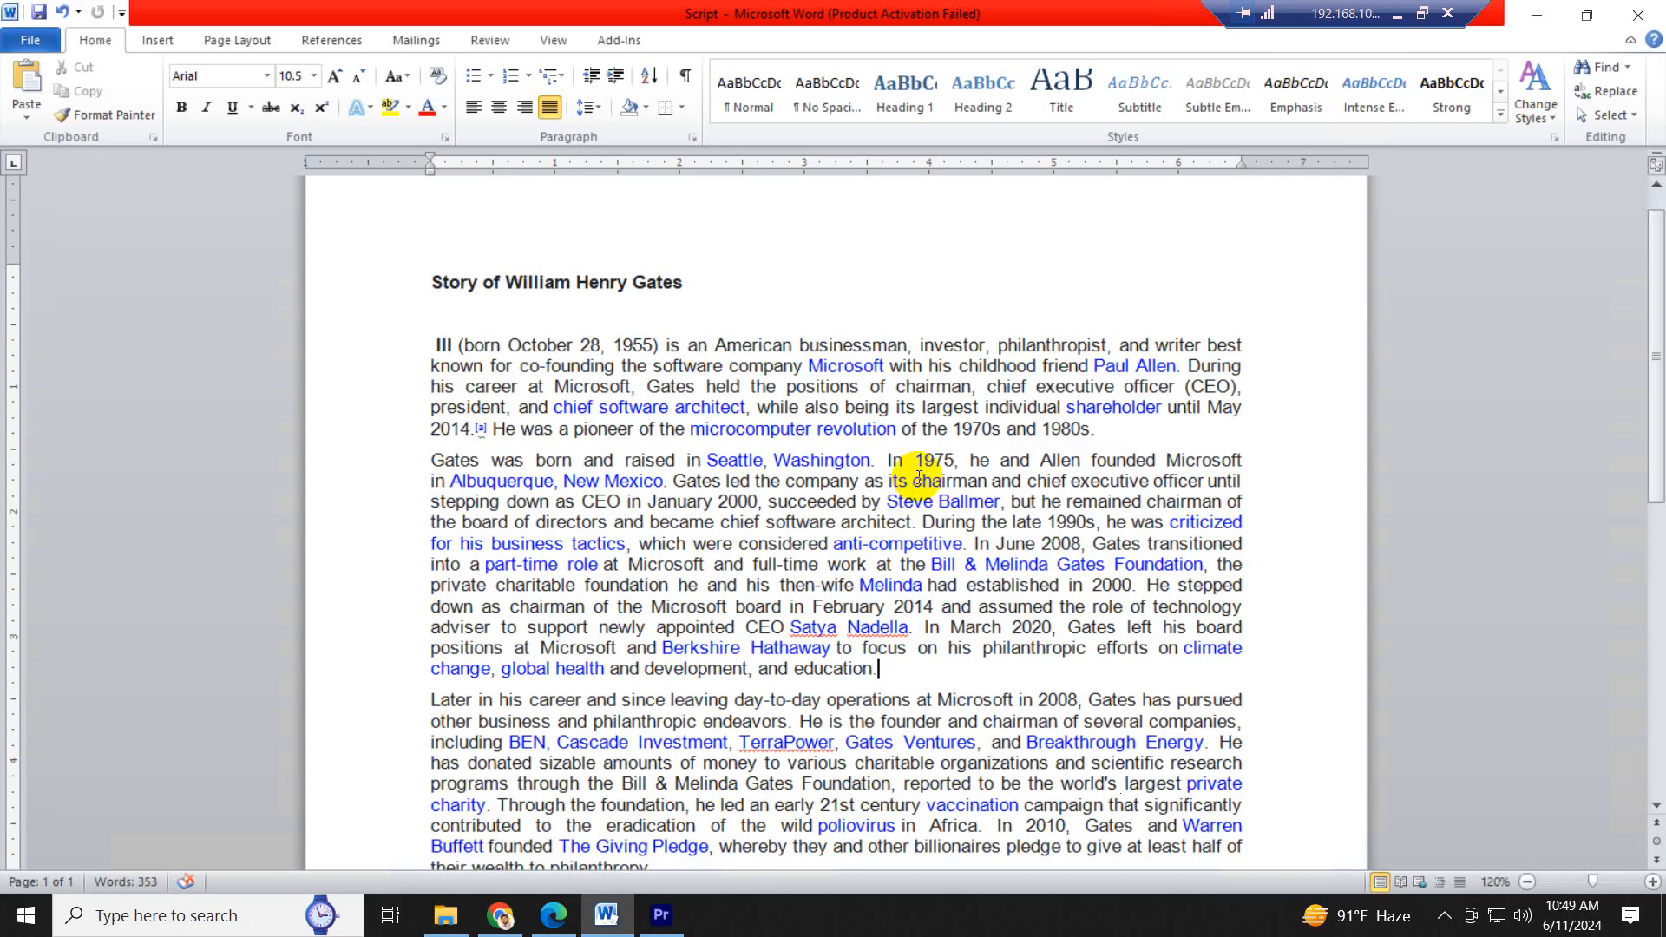
scroll(538, 309, "up", 4)
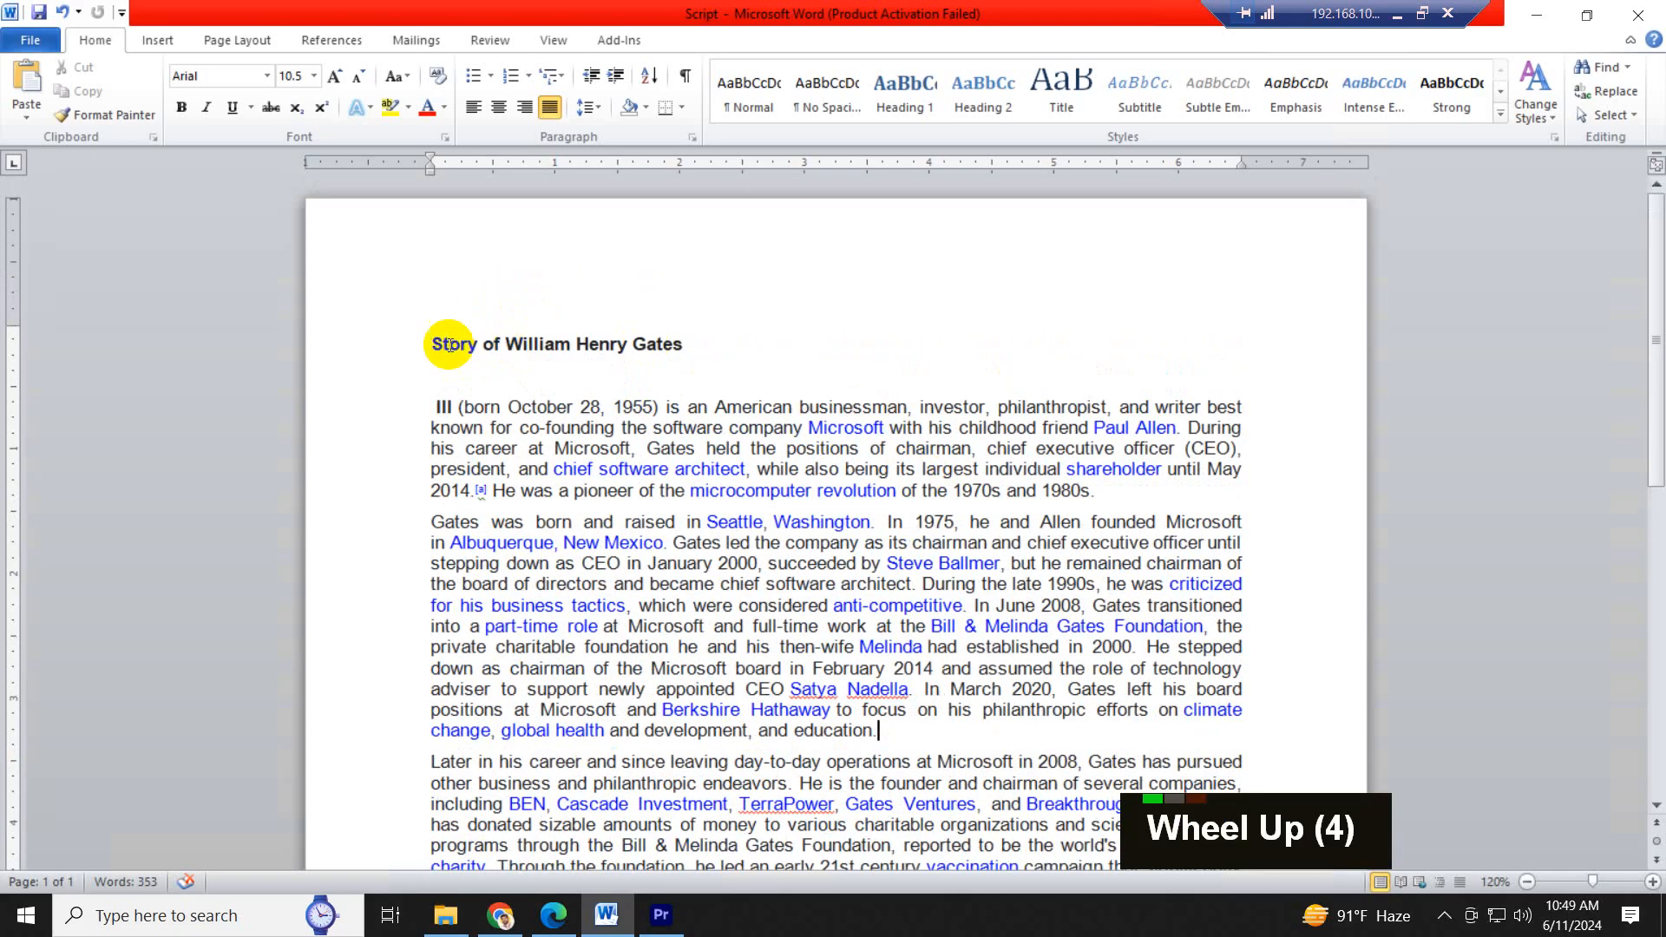
left_click_drag(432, 344, 665, 349)
left_click(541, 361)
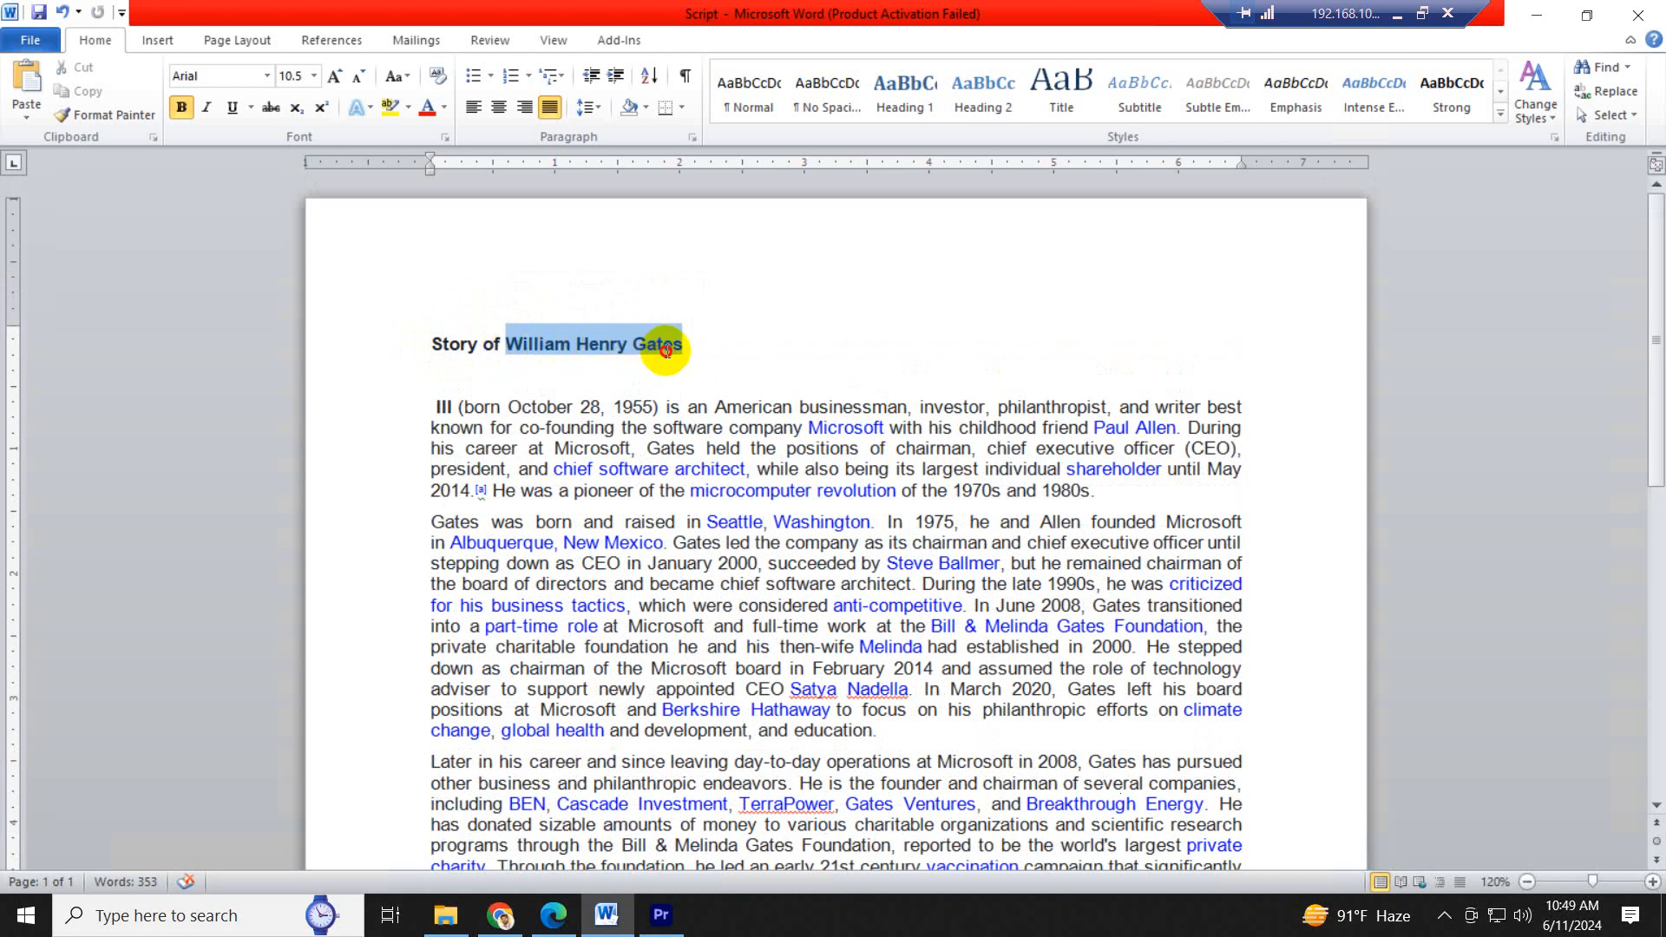
key("ctrl+c")
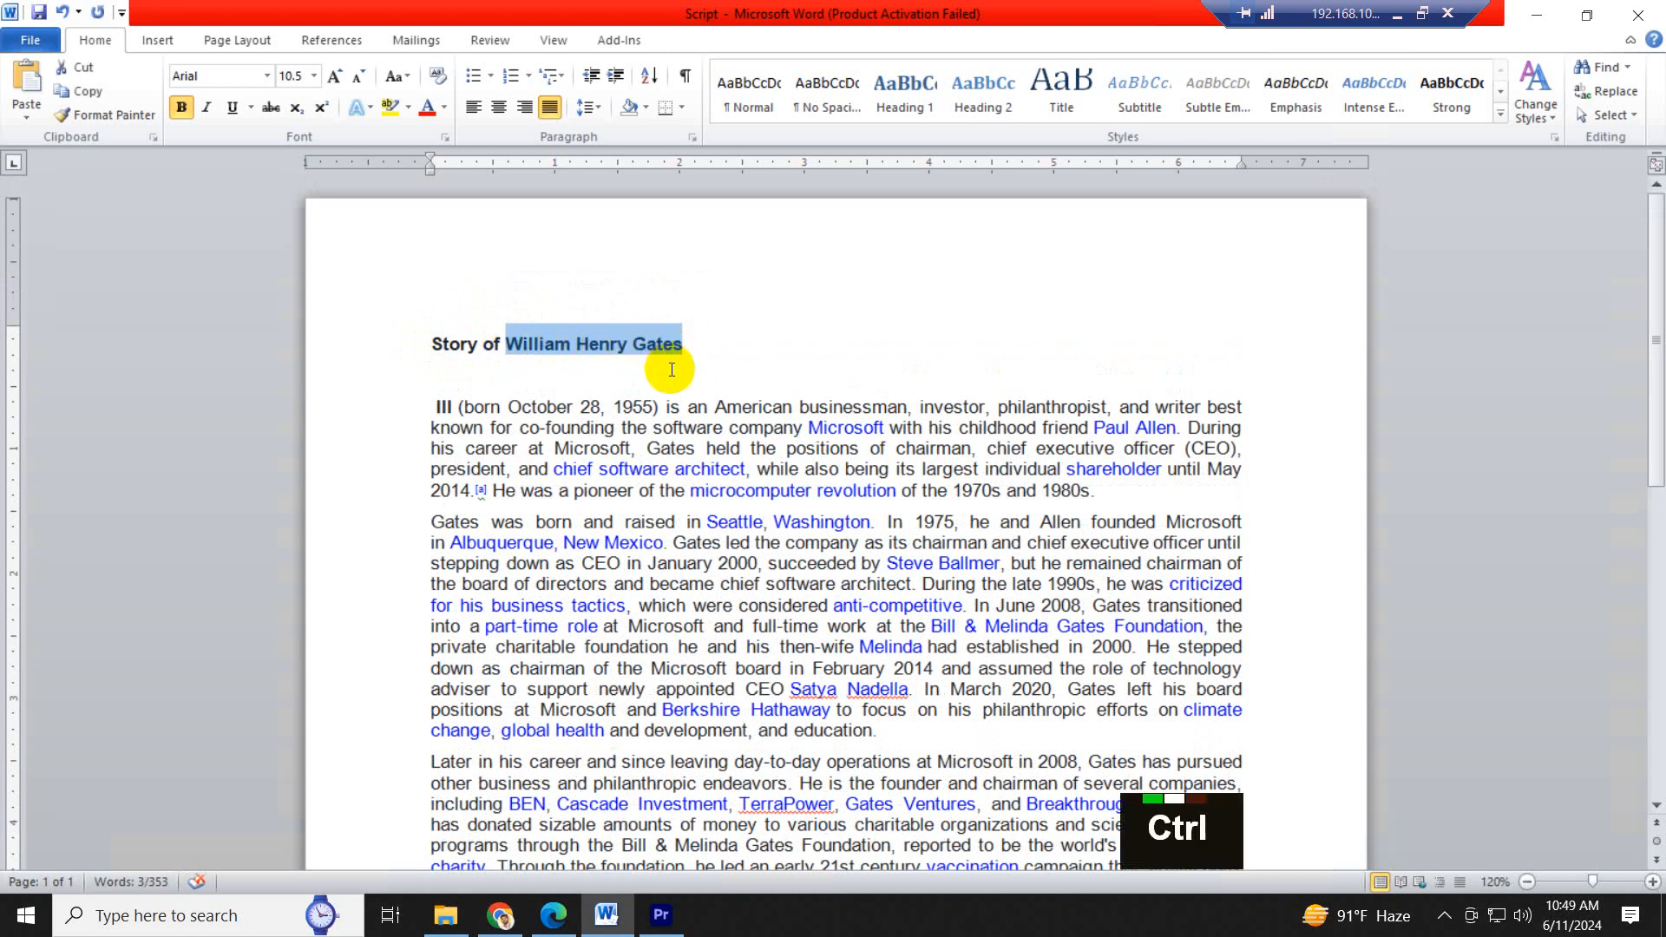
- Return to Premiere Pro, replace the lower third's Text 01 with the copied "William Henry Gates", and preview the title animation
left_click(665, 916)
left_click(434, 644)
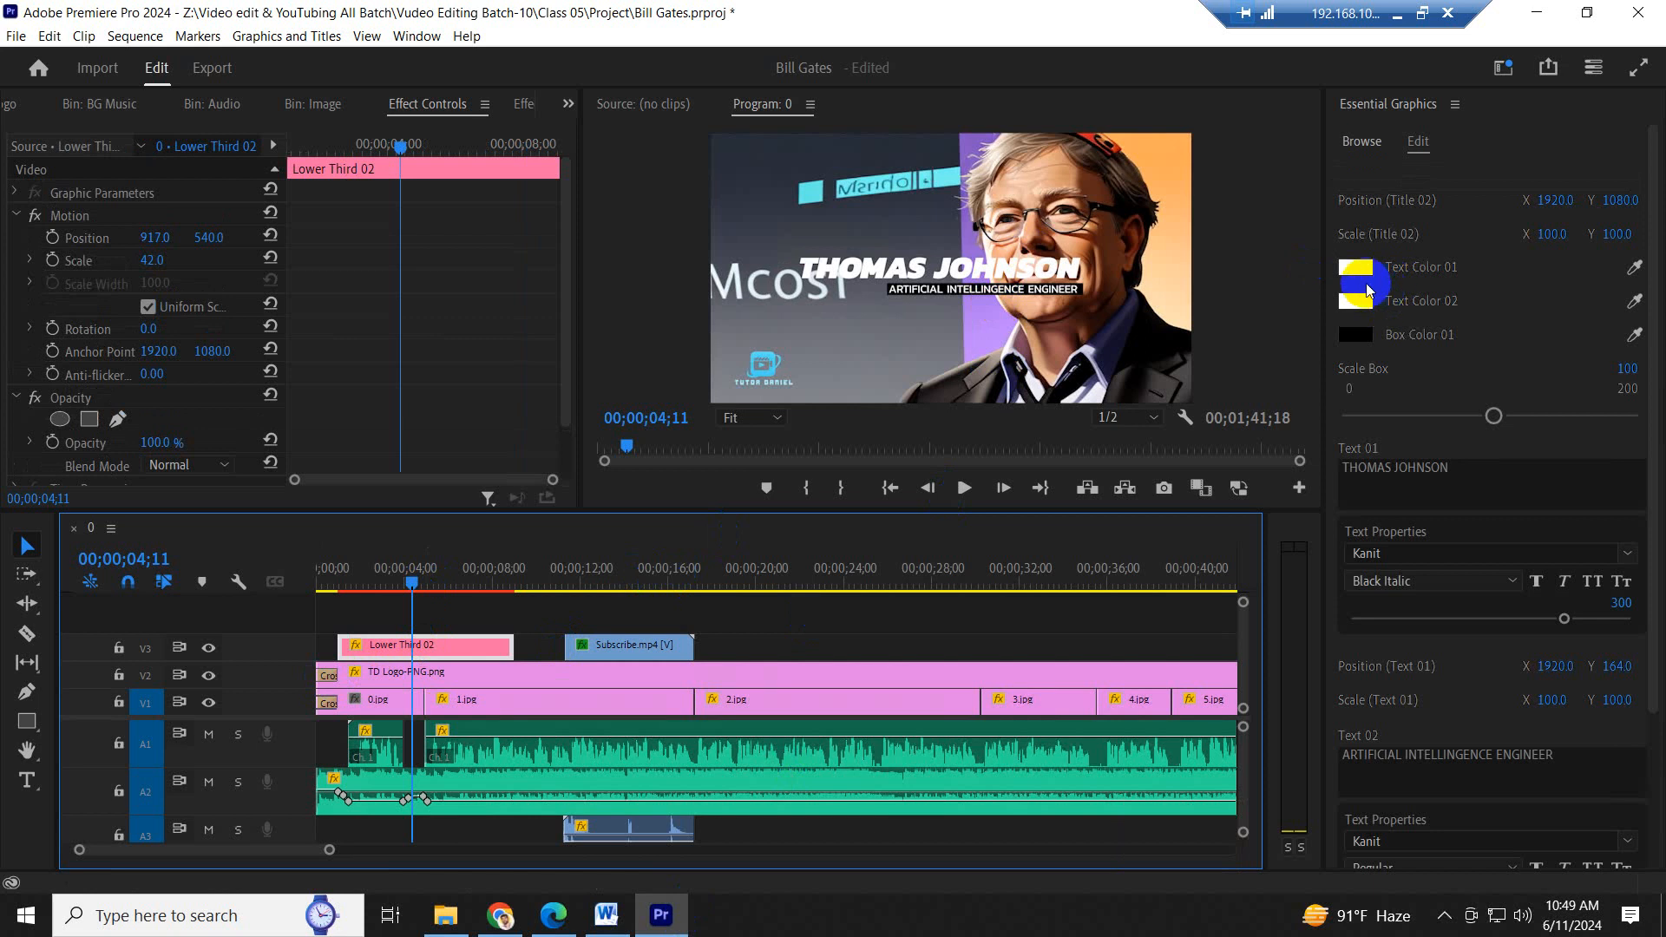
left_click(1444, 480)
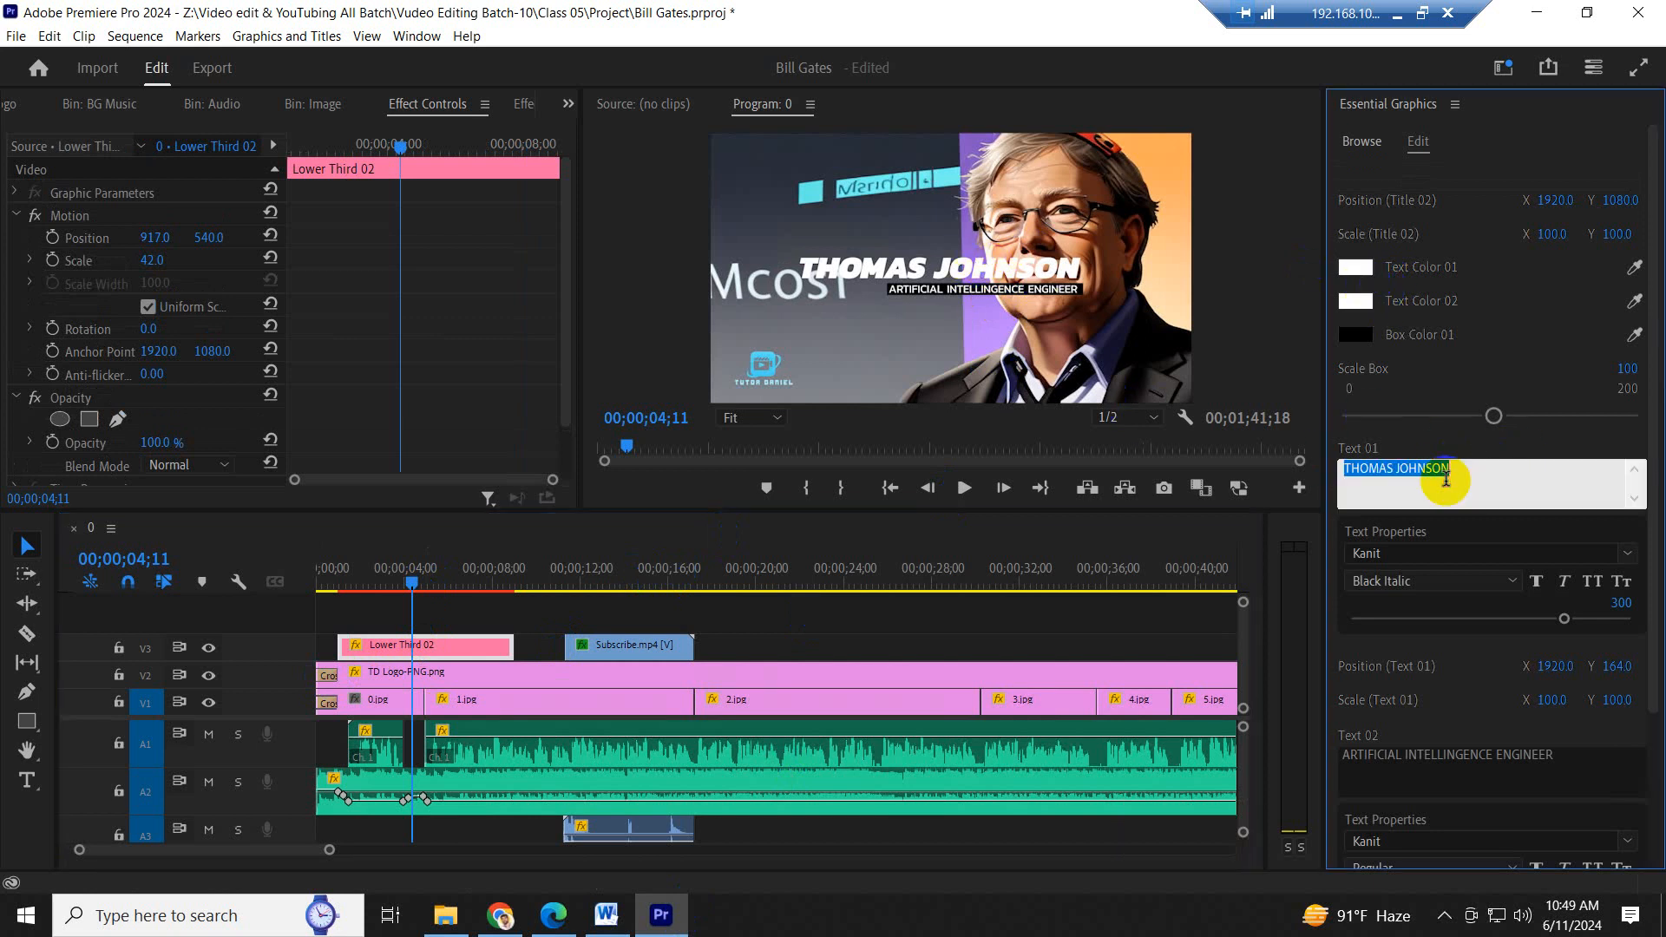
key("ctrl+v")
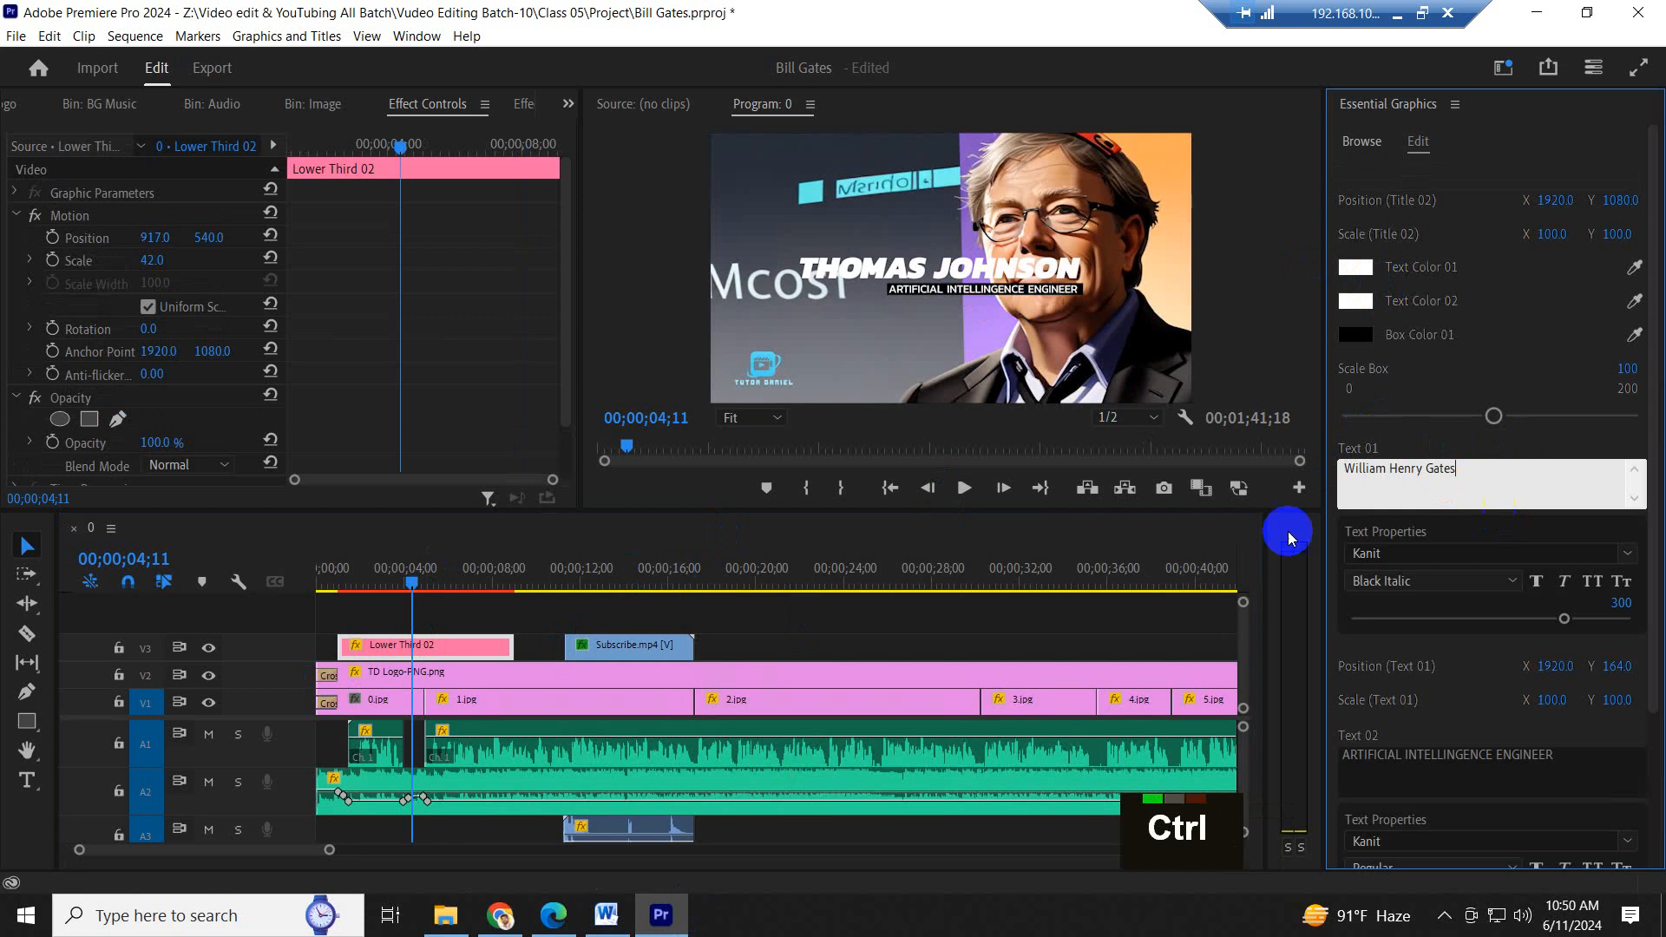
left_click_drag(402, 568, 334, 573)
key("space")
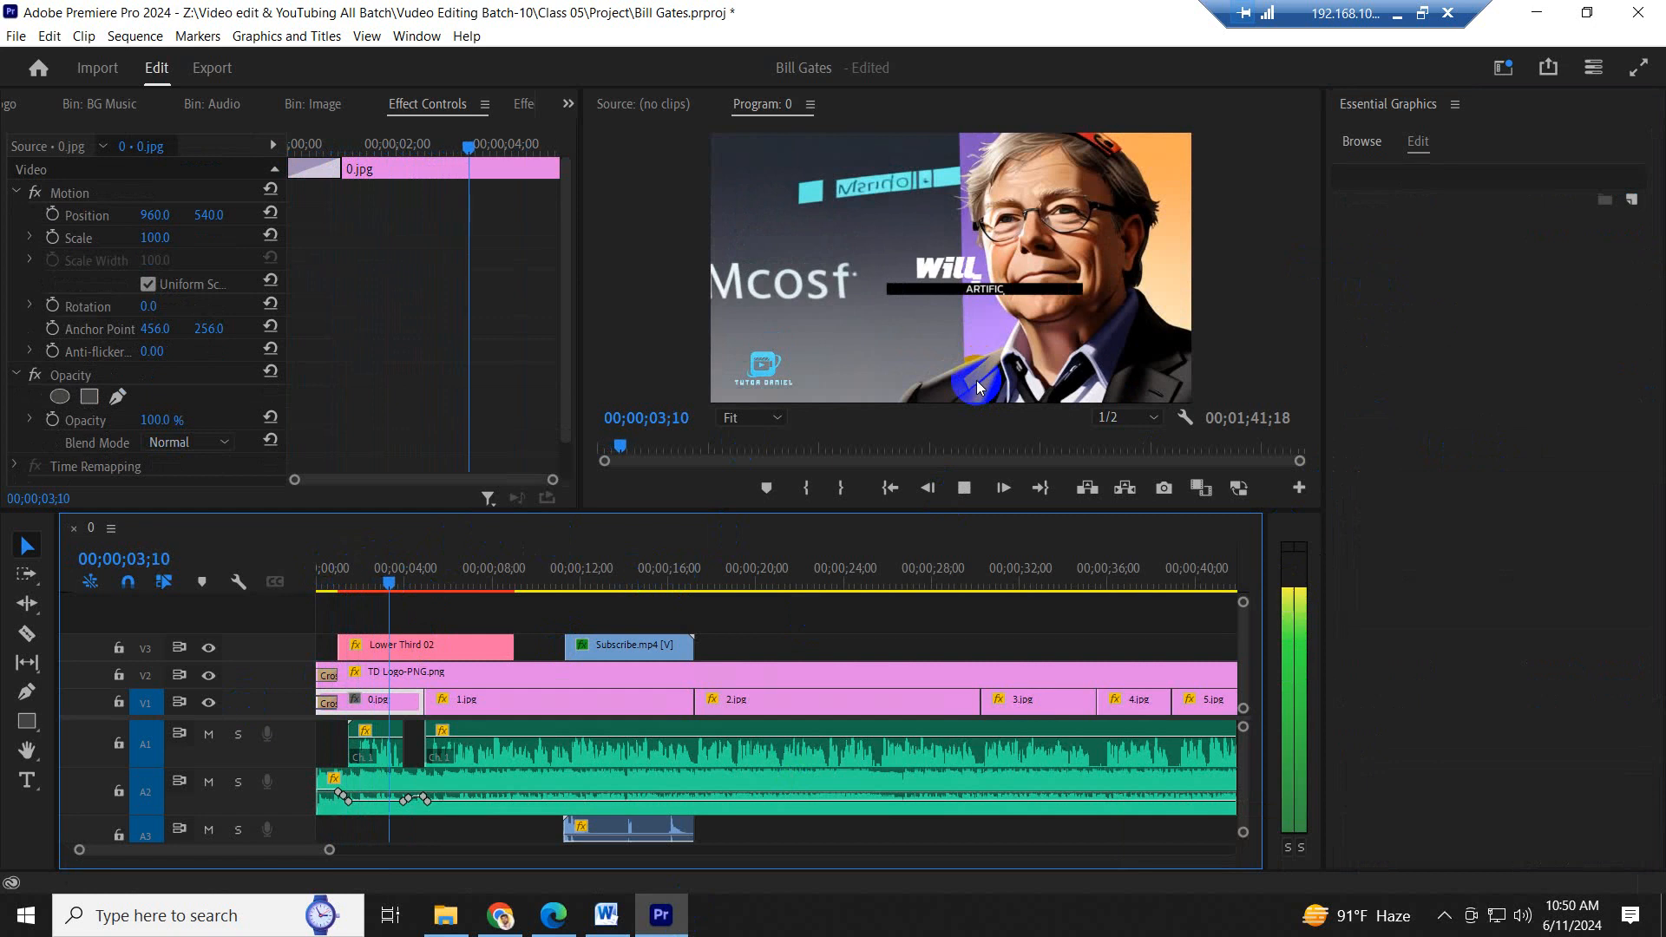
key("space")
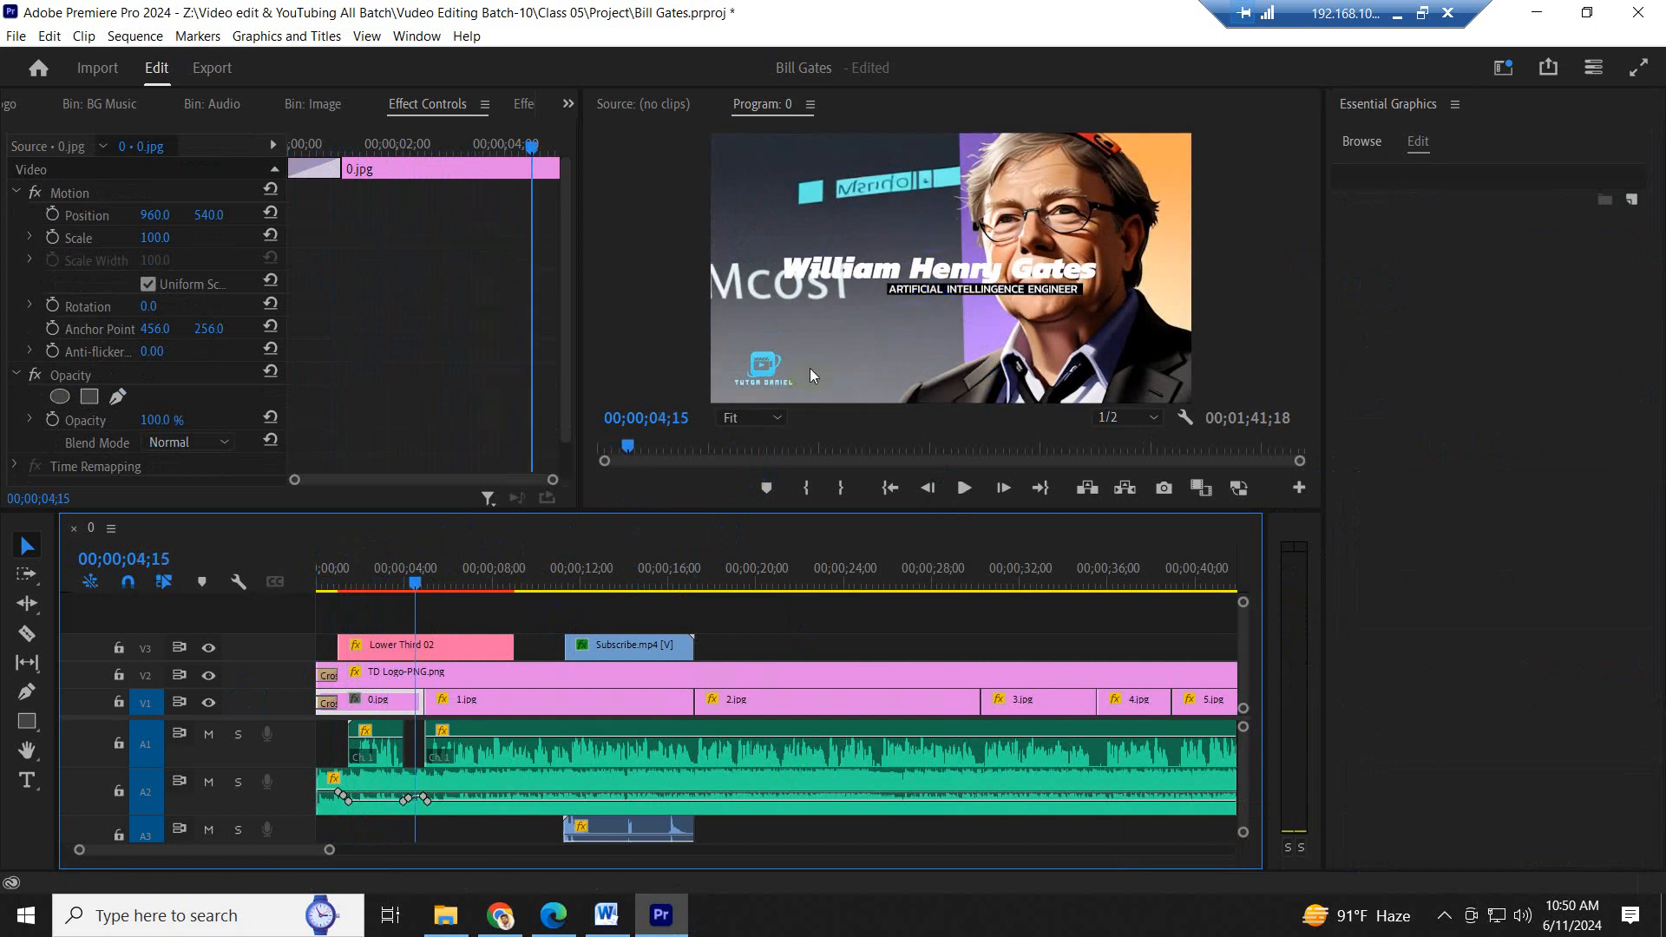
- Apply faux bold and all caps to the lower third's Text 01 and reduce the clip's scale to 34
left_click(451, 646)
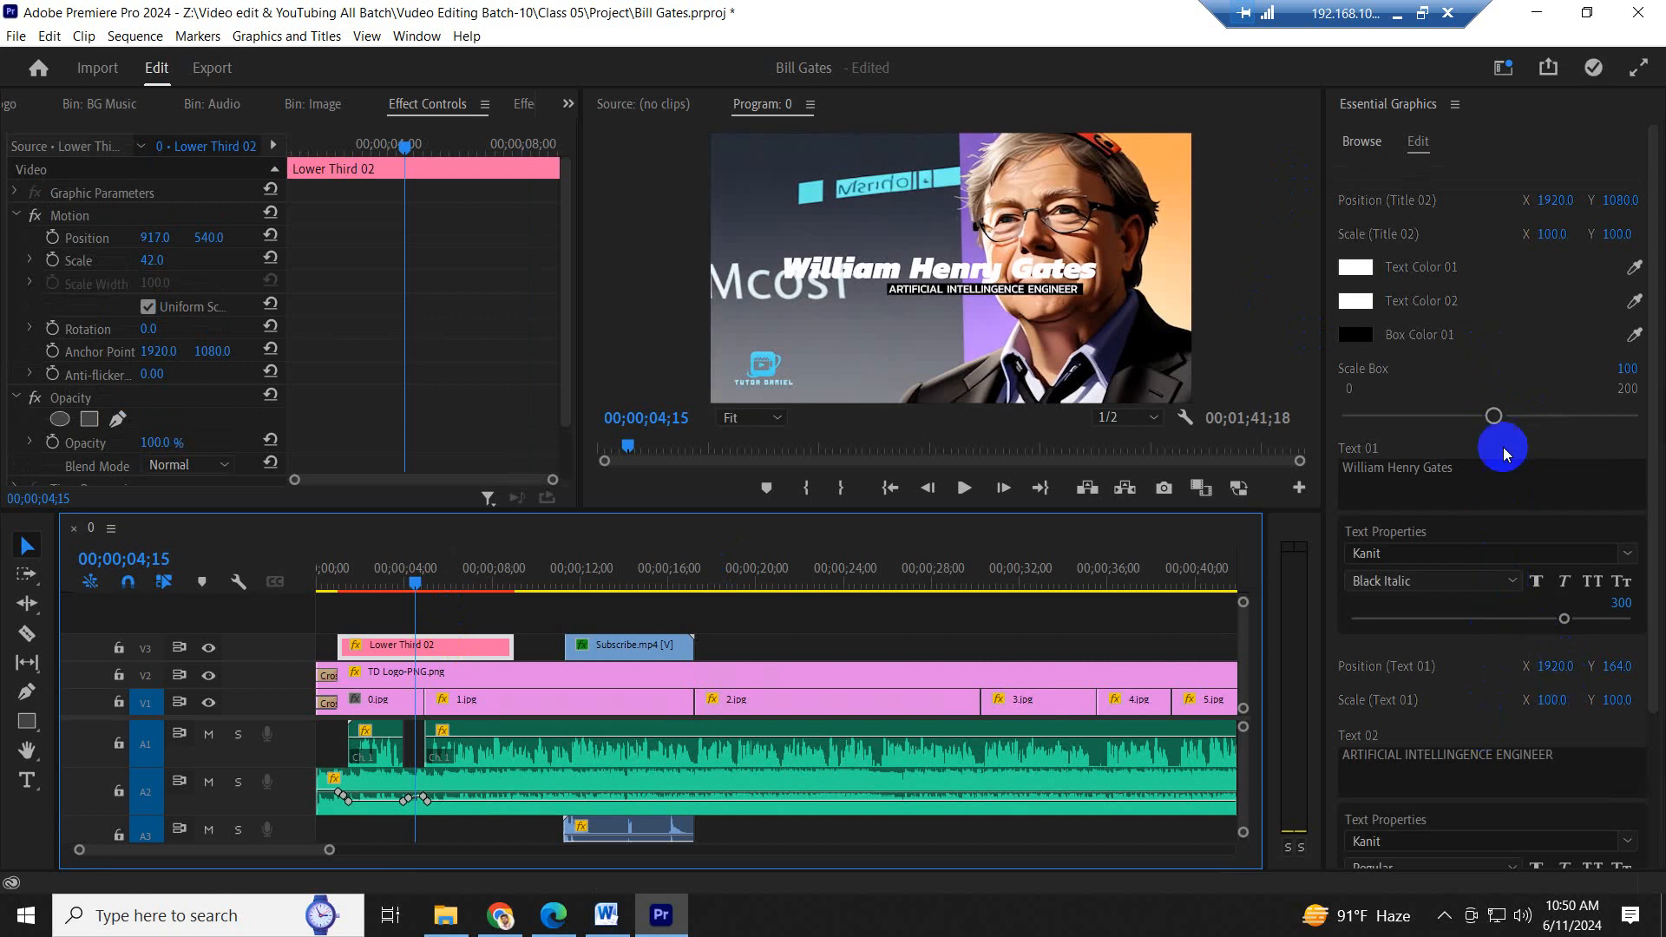
scroll(1544, 304, "up", 3)
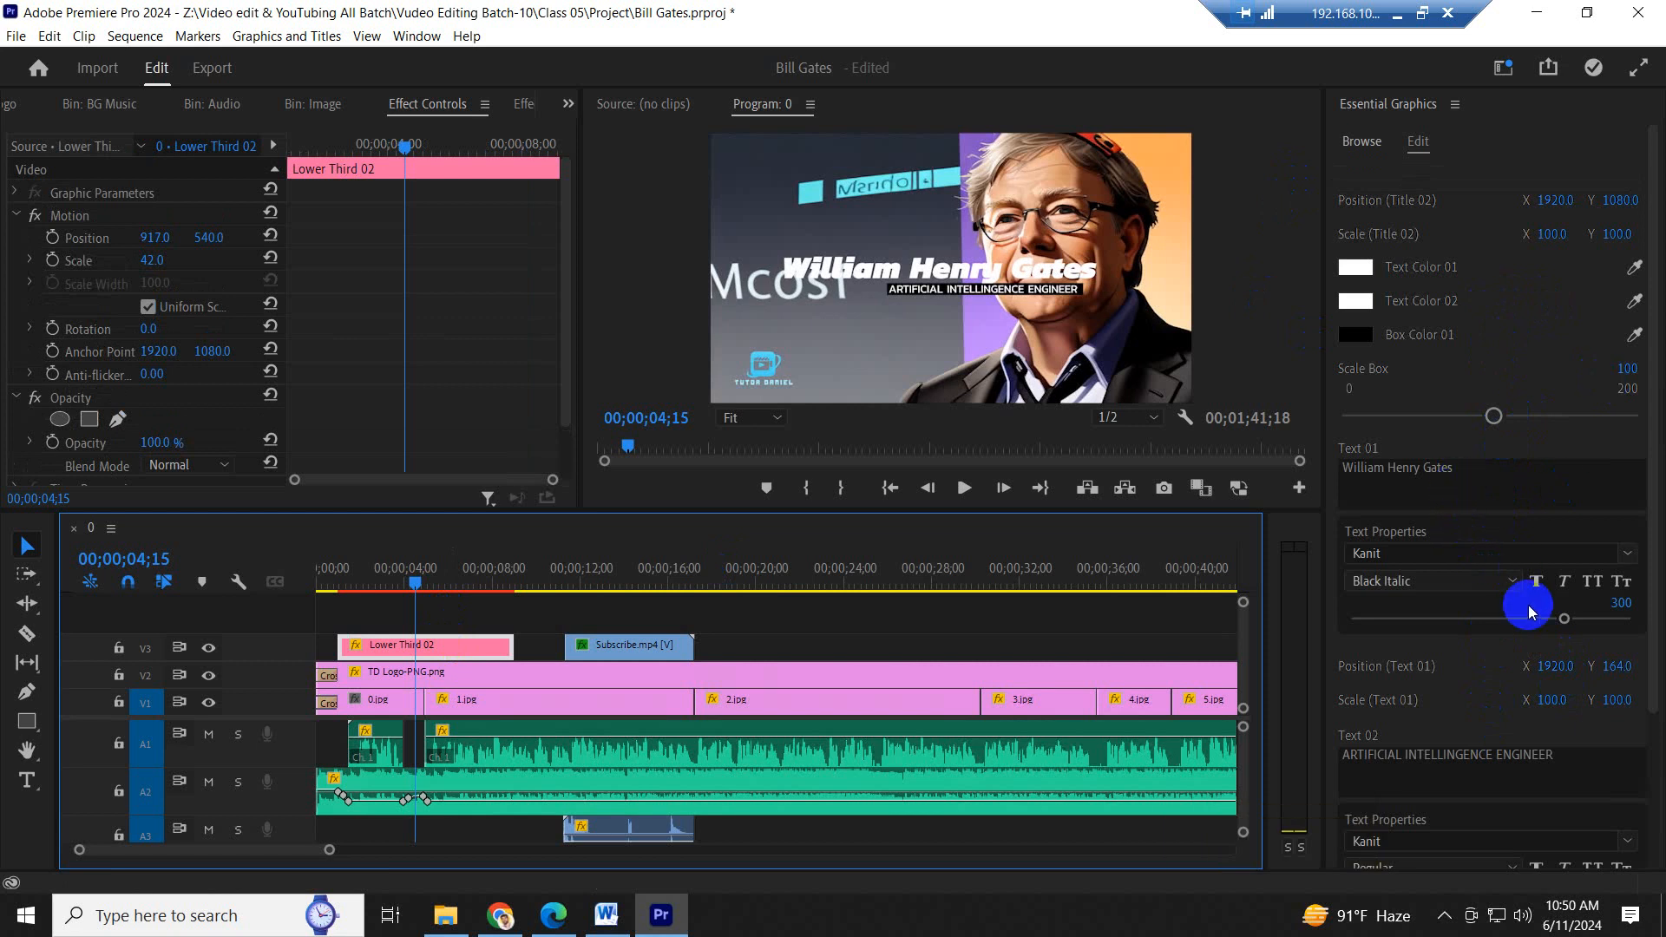
left_click(1591, 582)
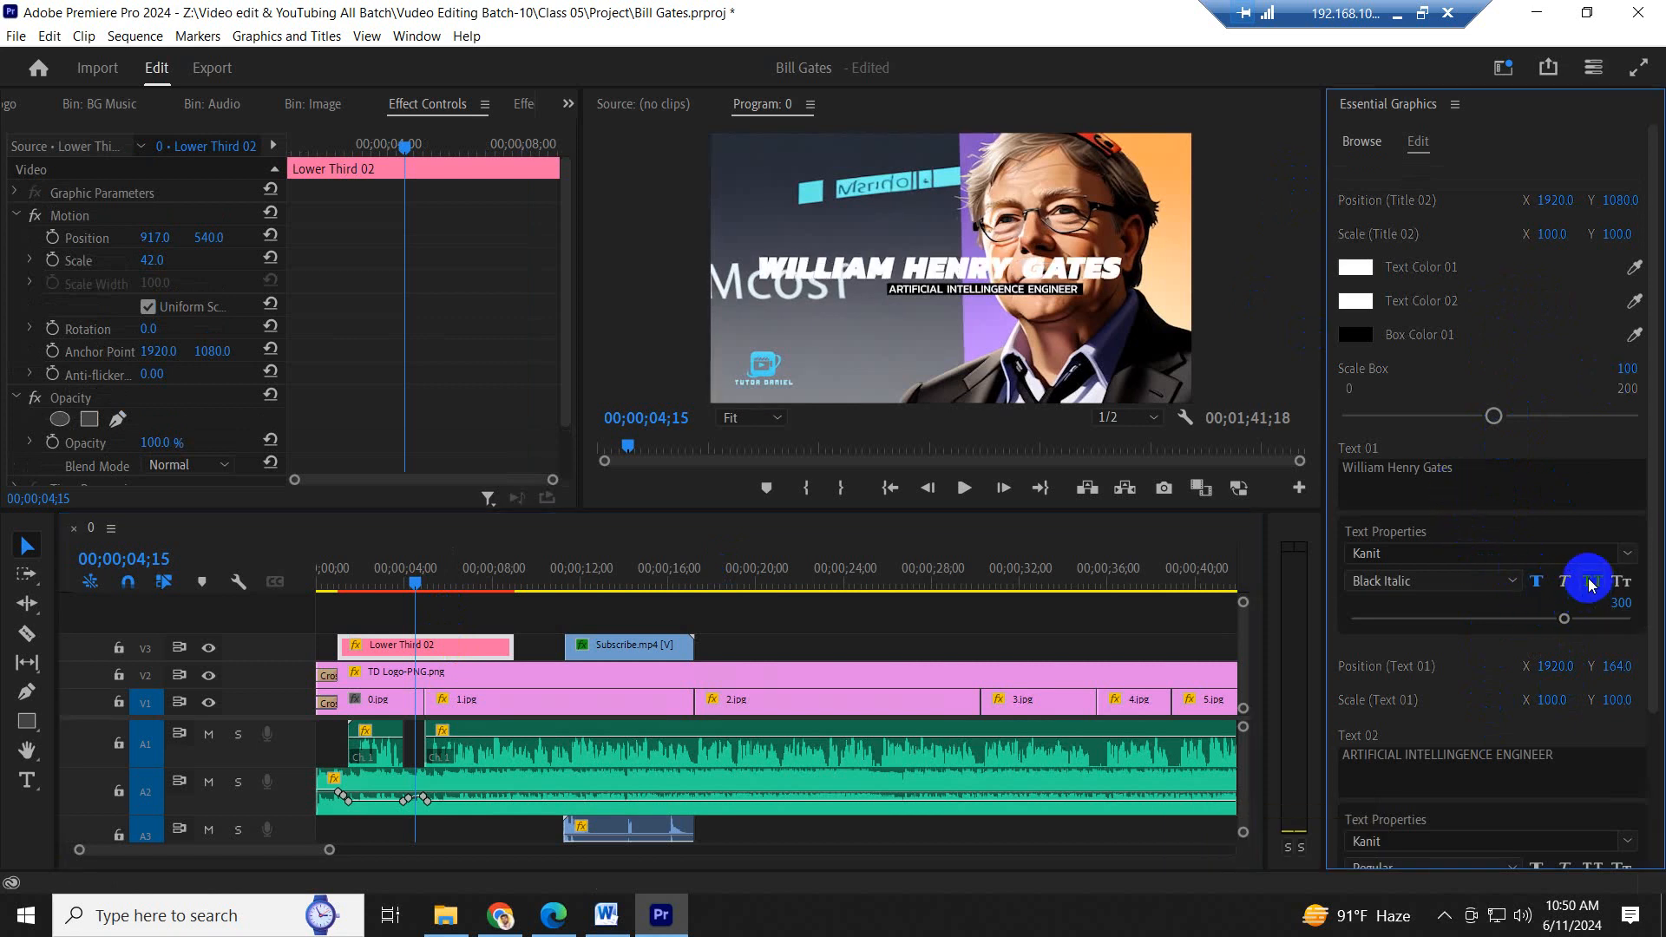
left_click(408, 634)
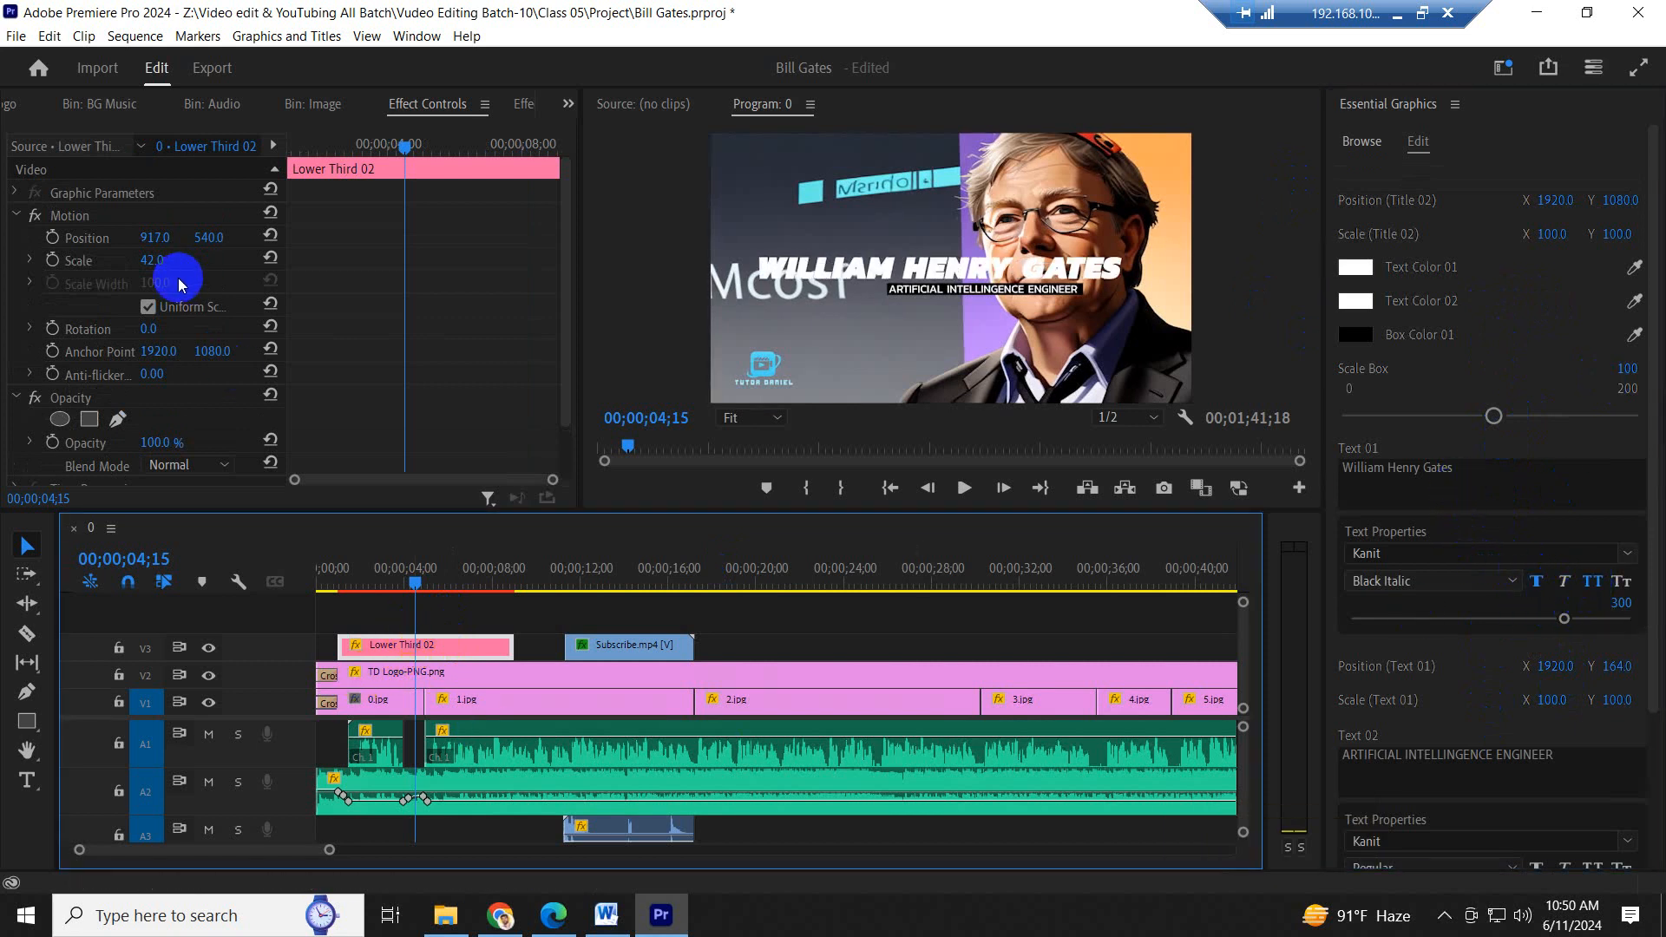
left_click_drag(161, 264, 152, 259)
- Replace the lower third's Text 02 with "Story of" copied from the Word script's heading, and shorten it to "Story"
left_click(609, 921)
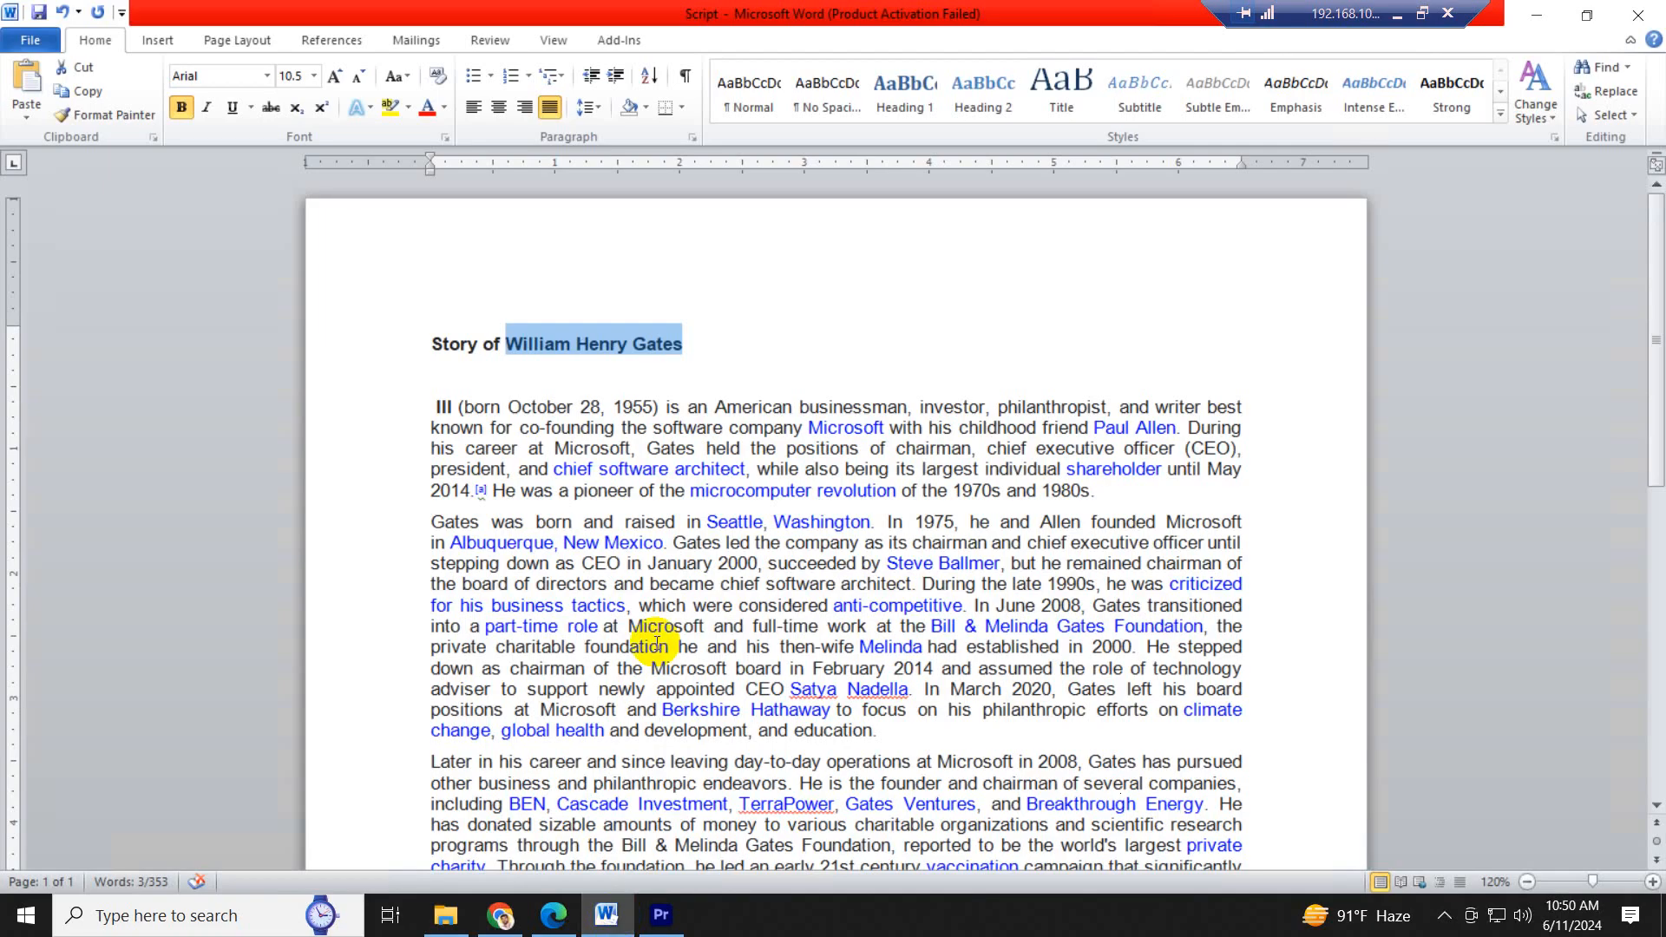
left_click(496, 363)
left_click_drag(499, 344, 433, 344)
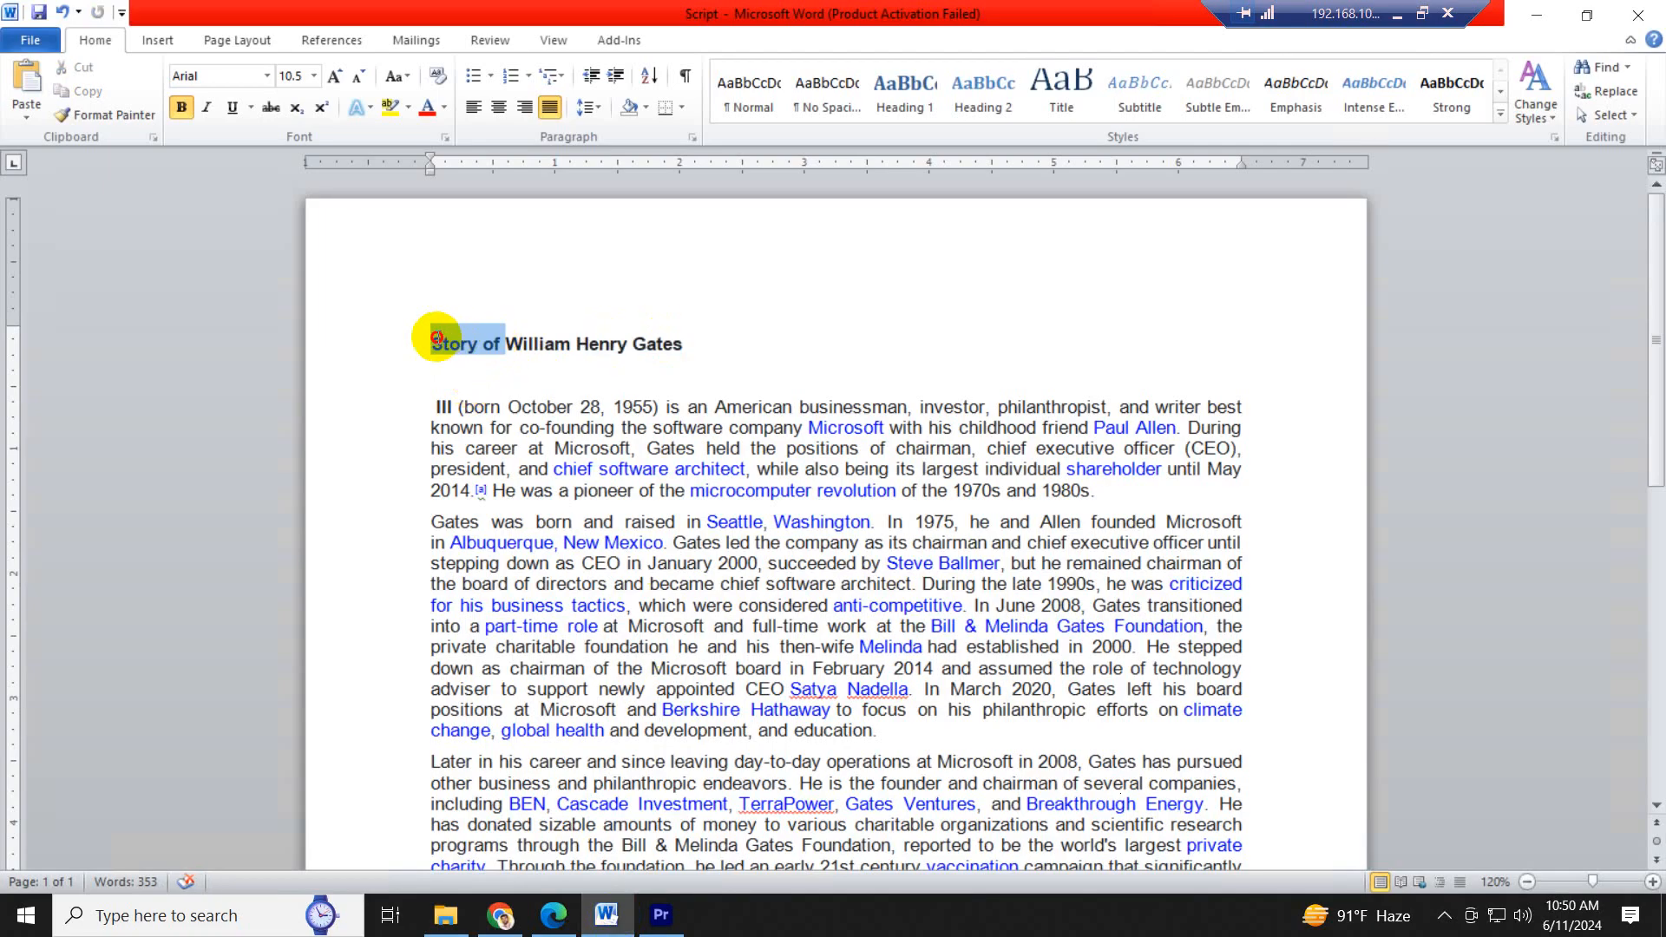
left_click(646, 918)
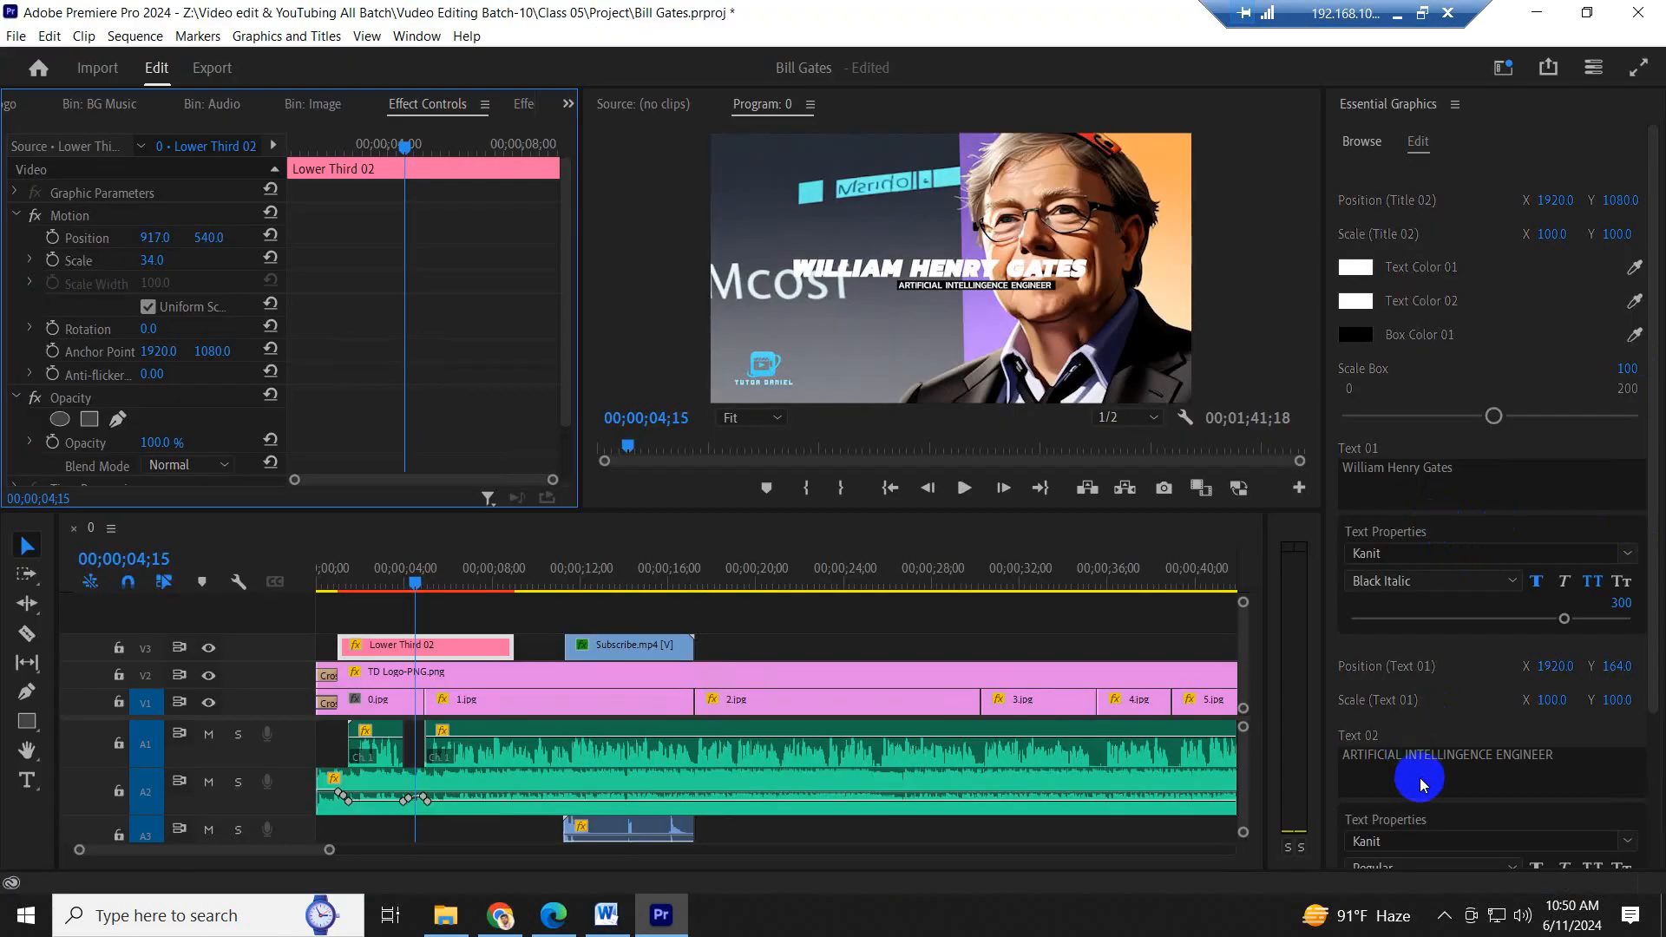
left_click(1423, 781)
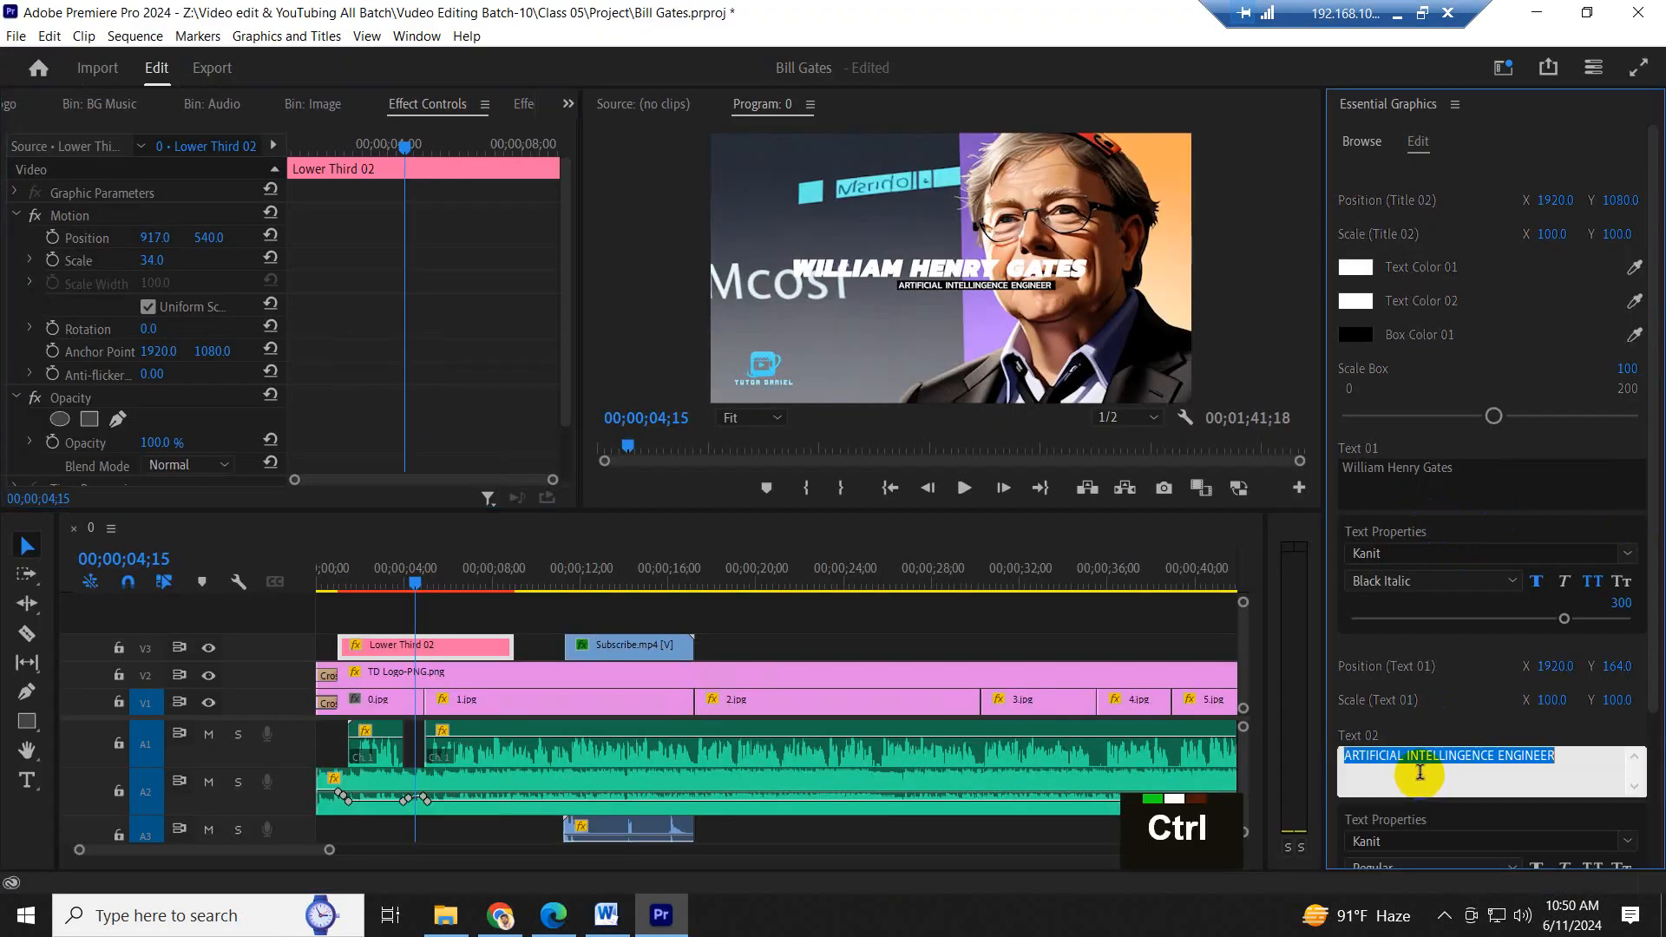
key("ctrl+v")
left_click(413, 572)
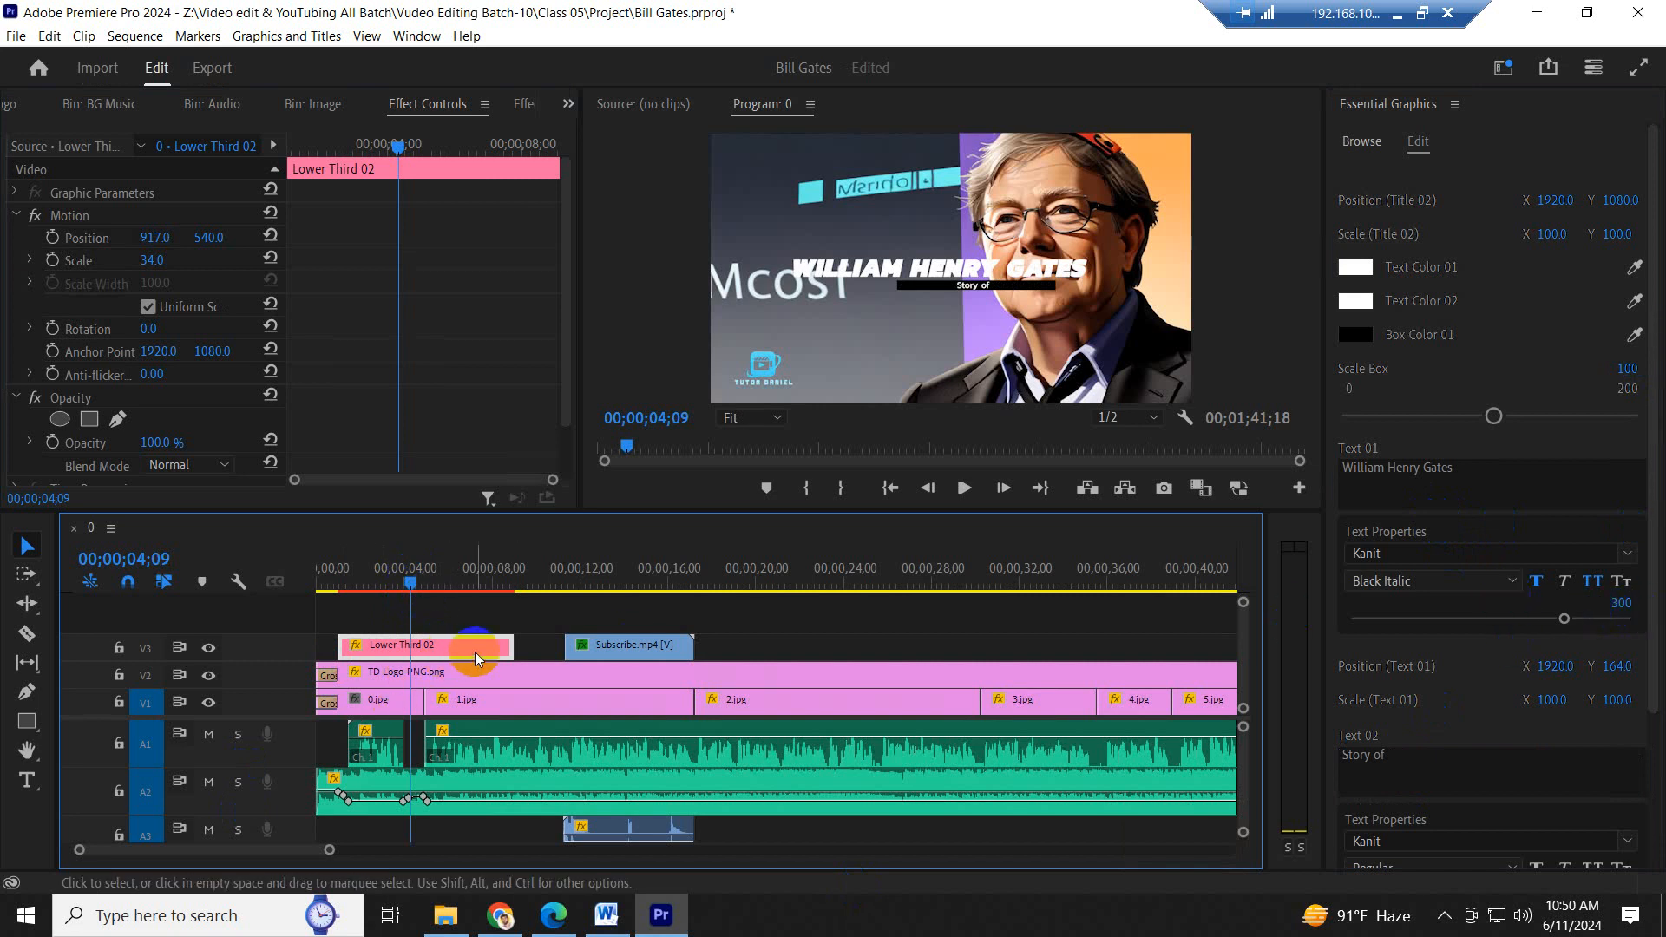
left_click(1405, 760)
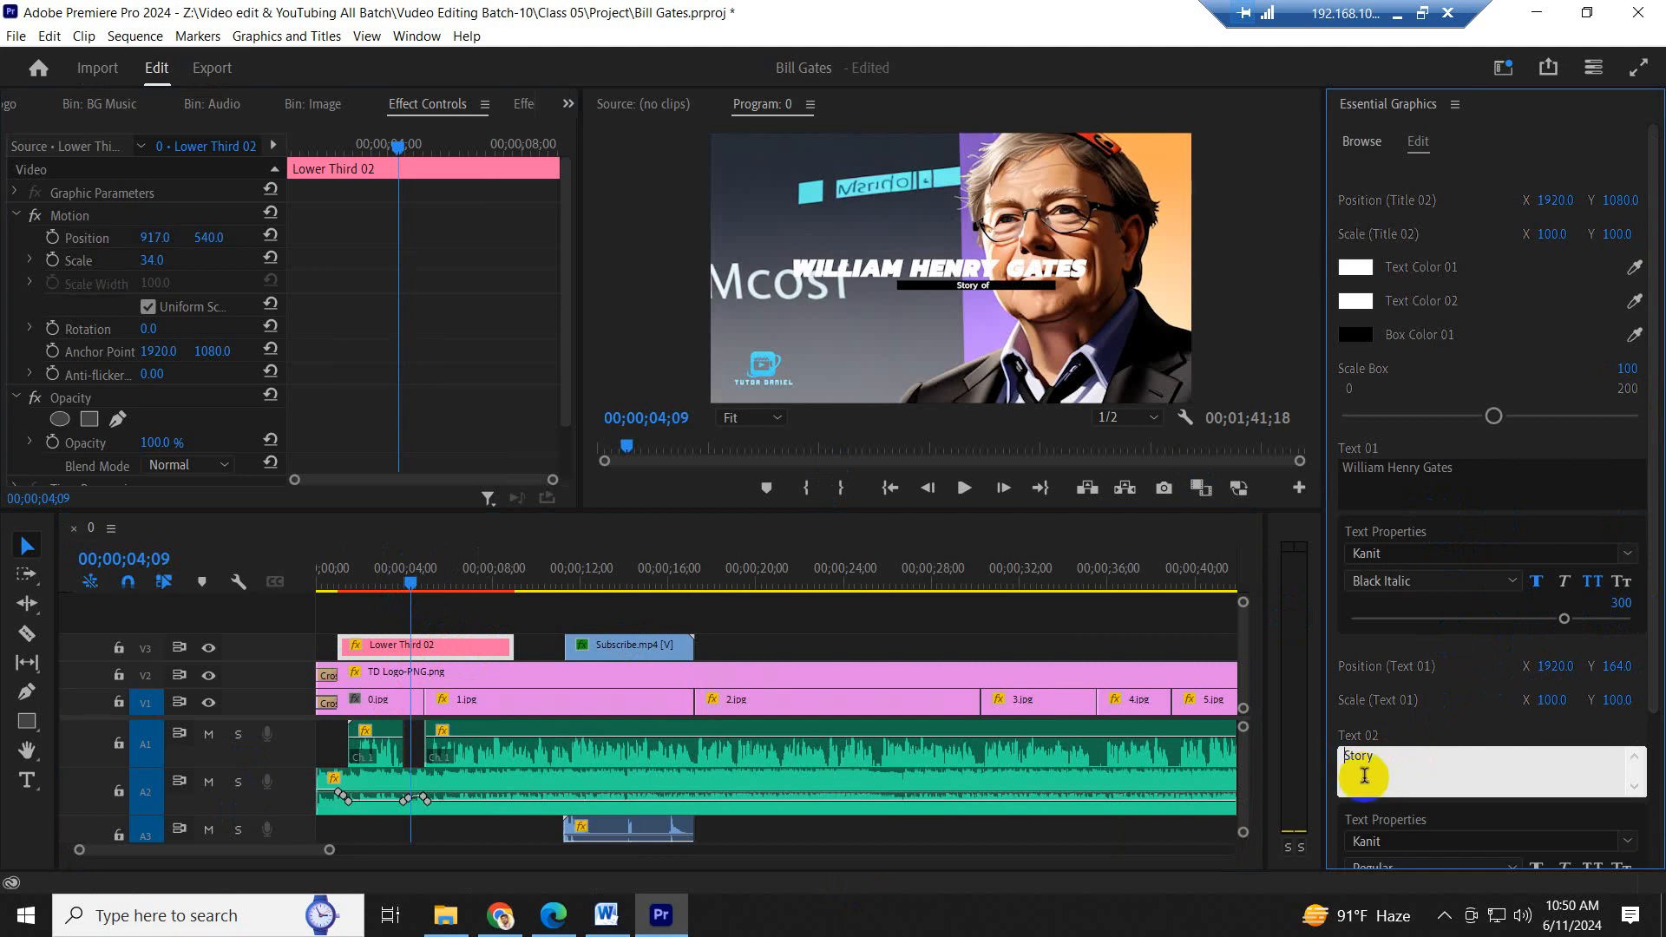
- Switch to the Word script and copy "co-founding the software company Microsoft" from the first paragraph
left_click(605, 916)
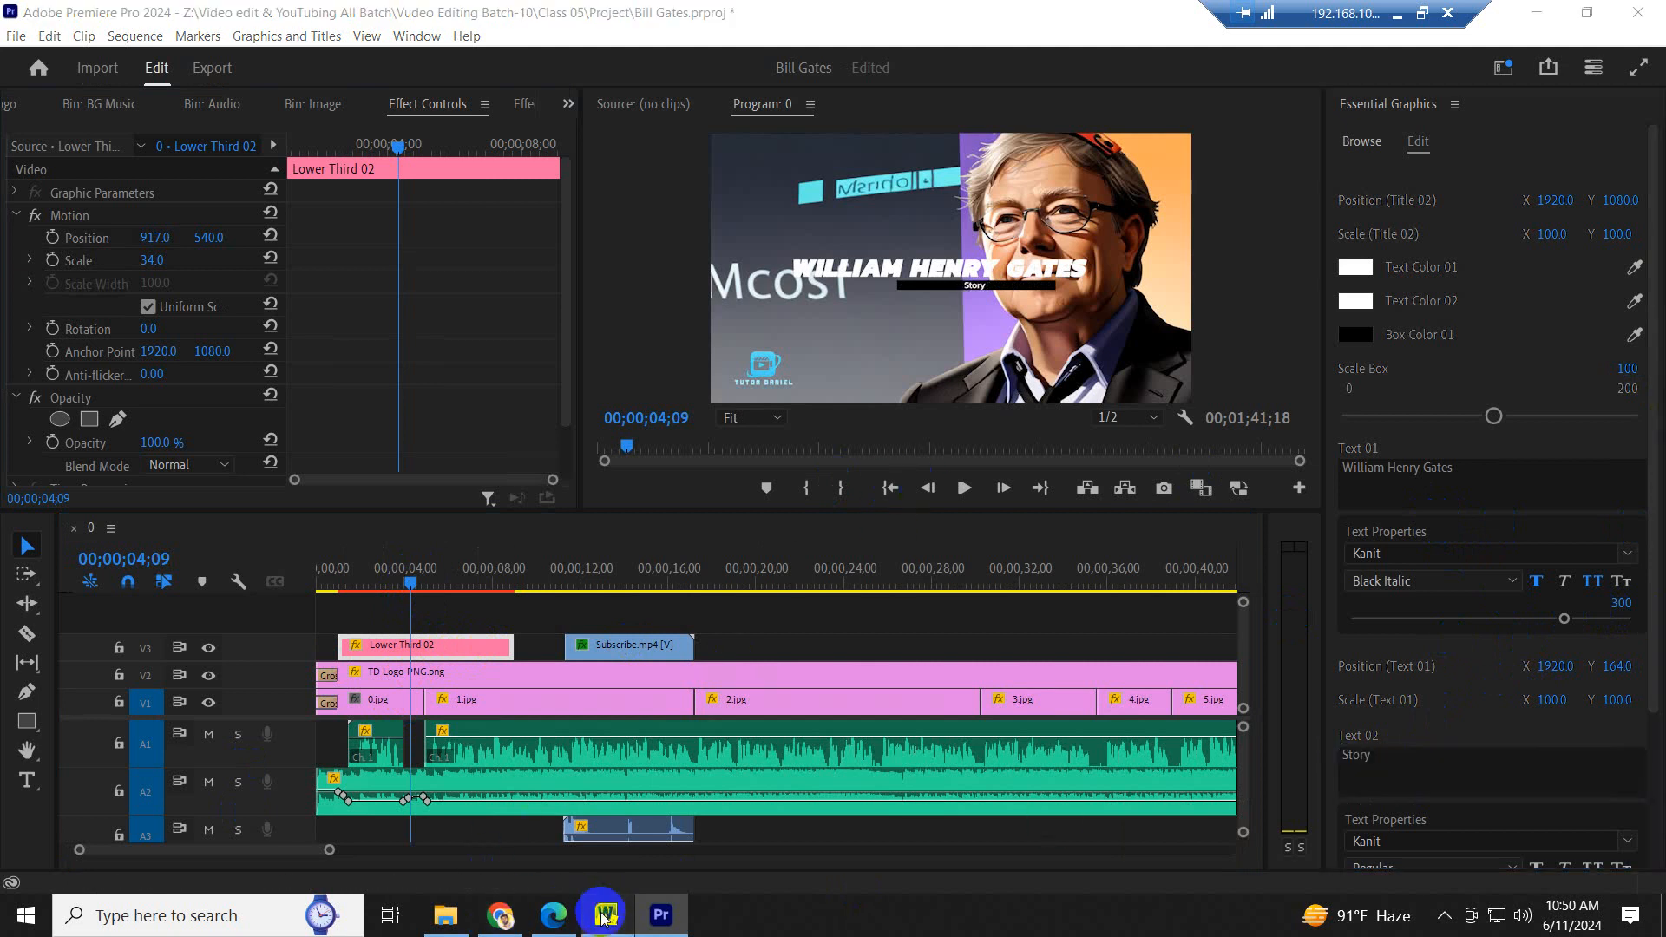
left_click(914, 407)
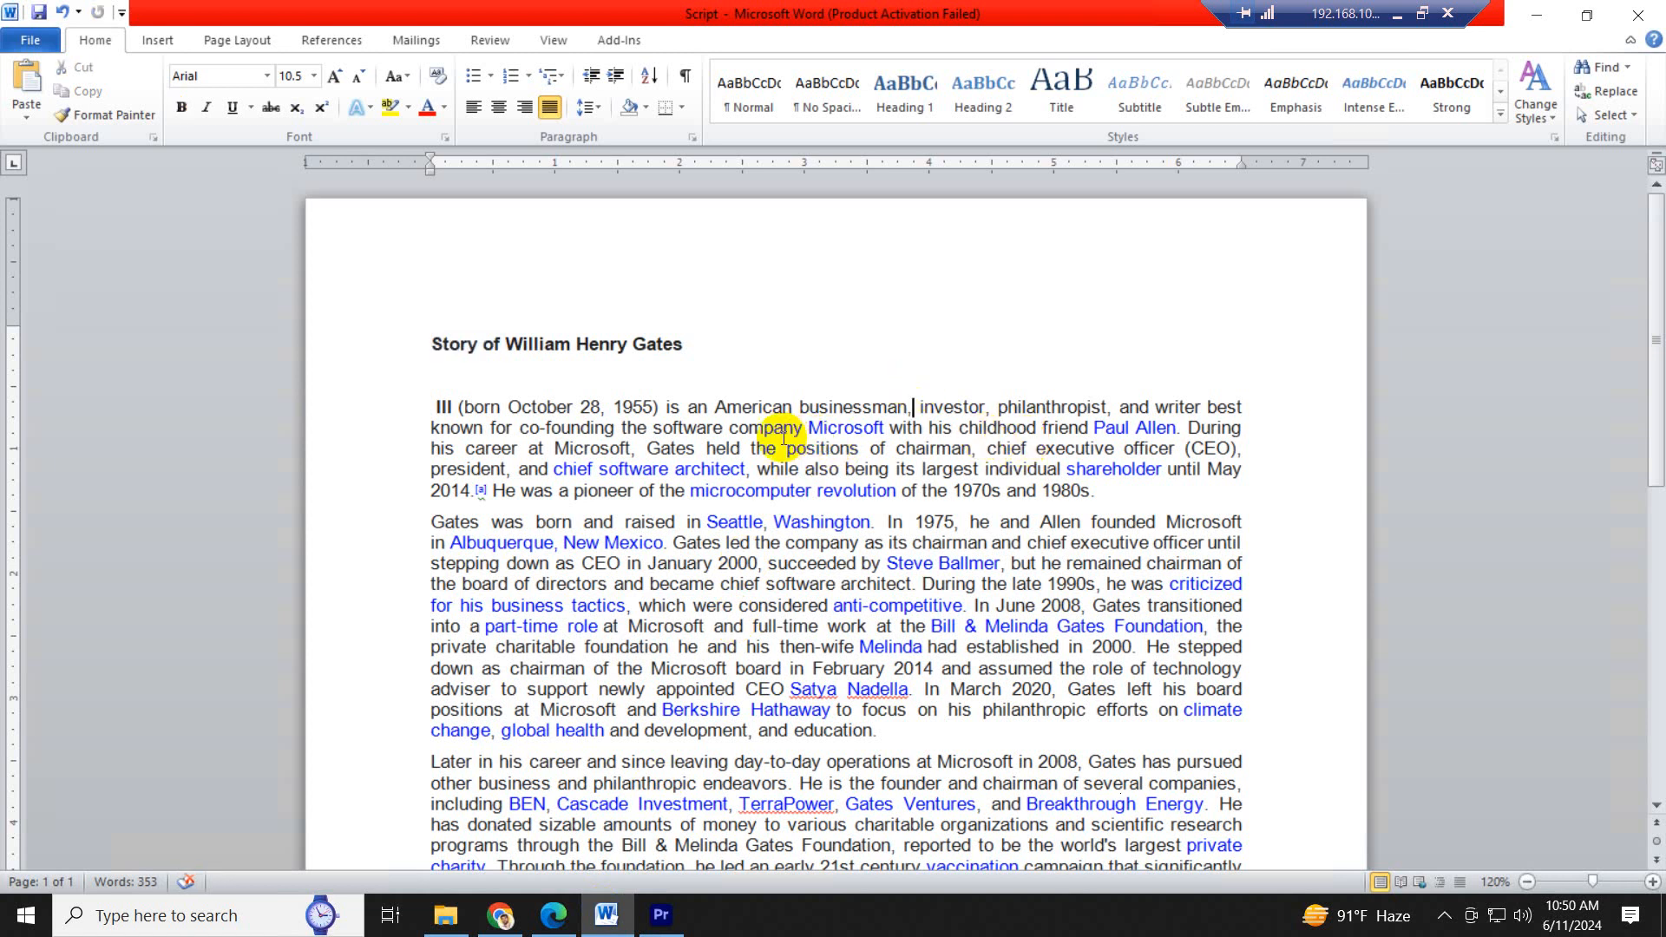
left_click_drag(655, 429, 712, 431)
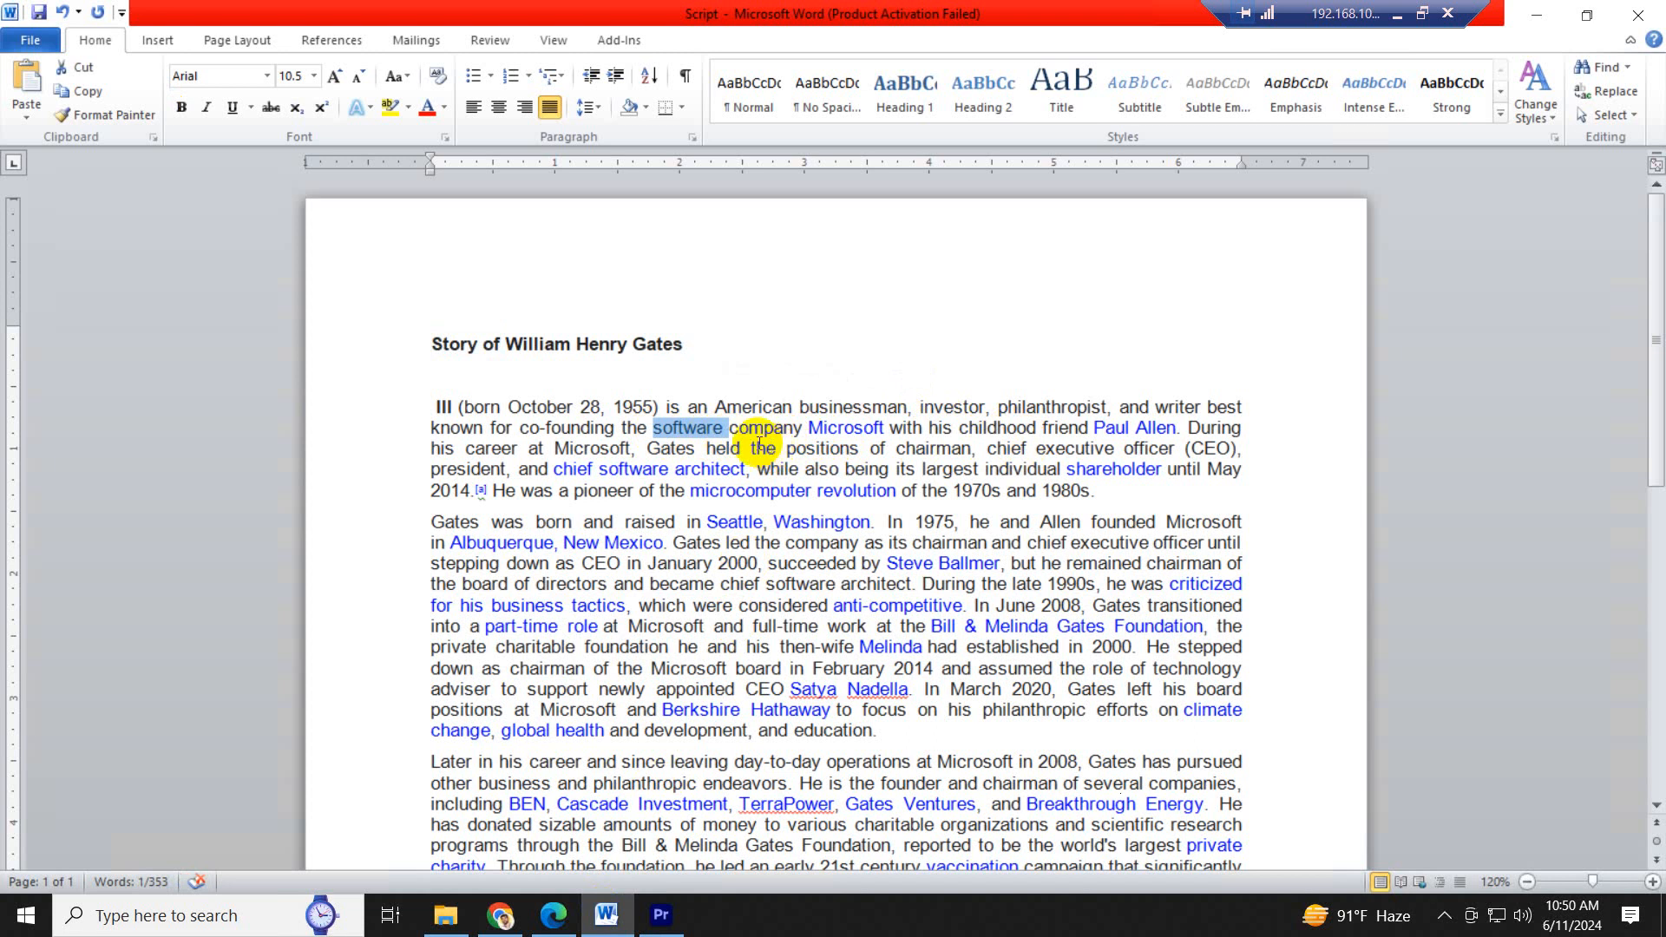
left_click(605, 428)
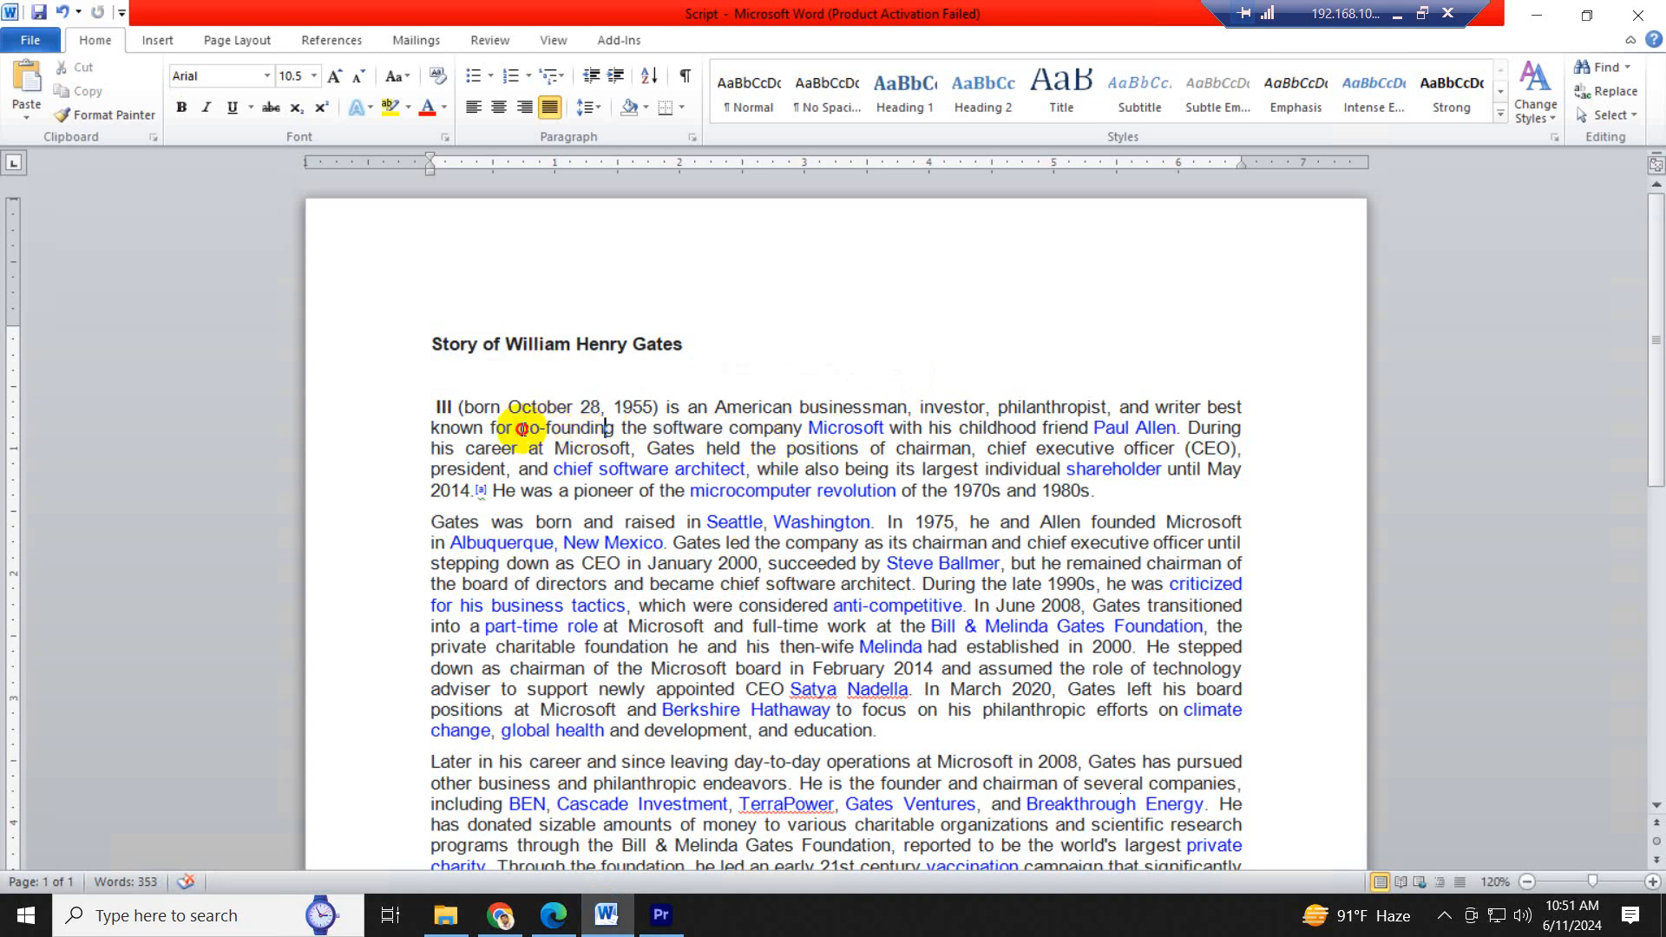
left_click_drag(521, 429, 887, 429)
key("ctrl+c")
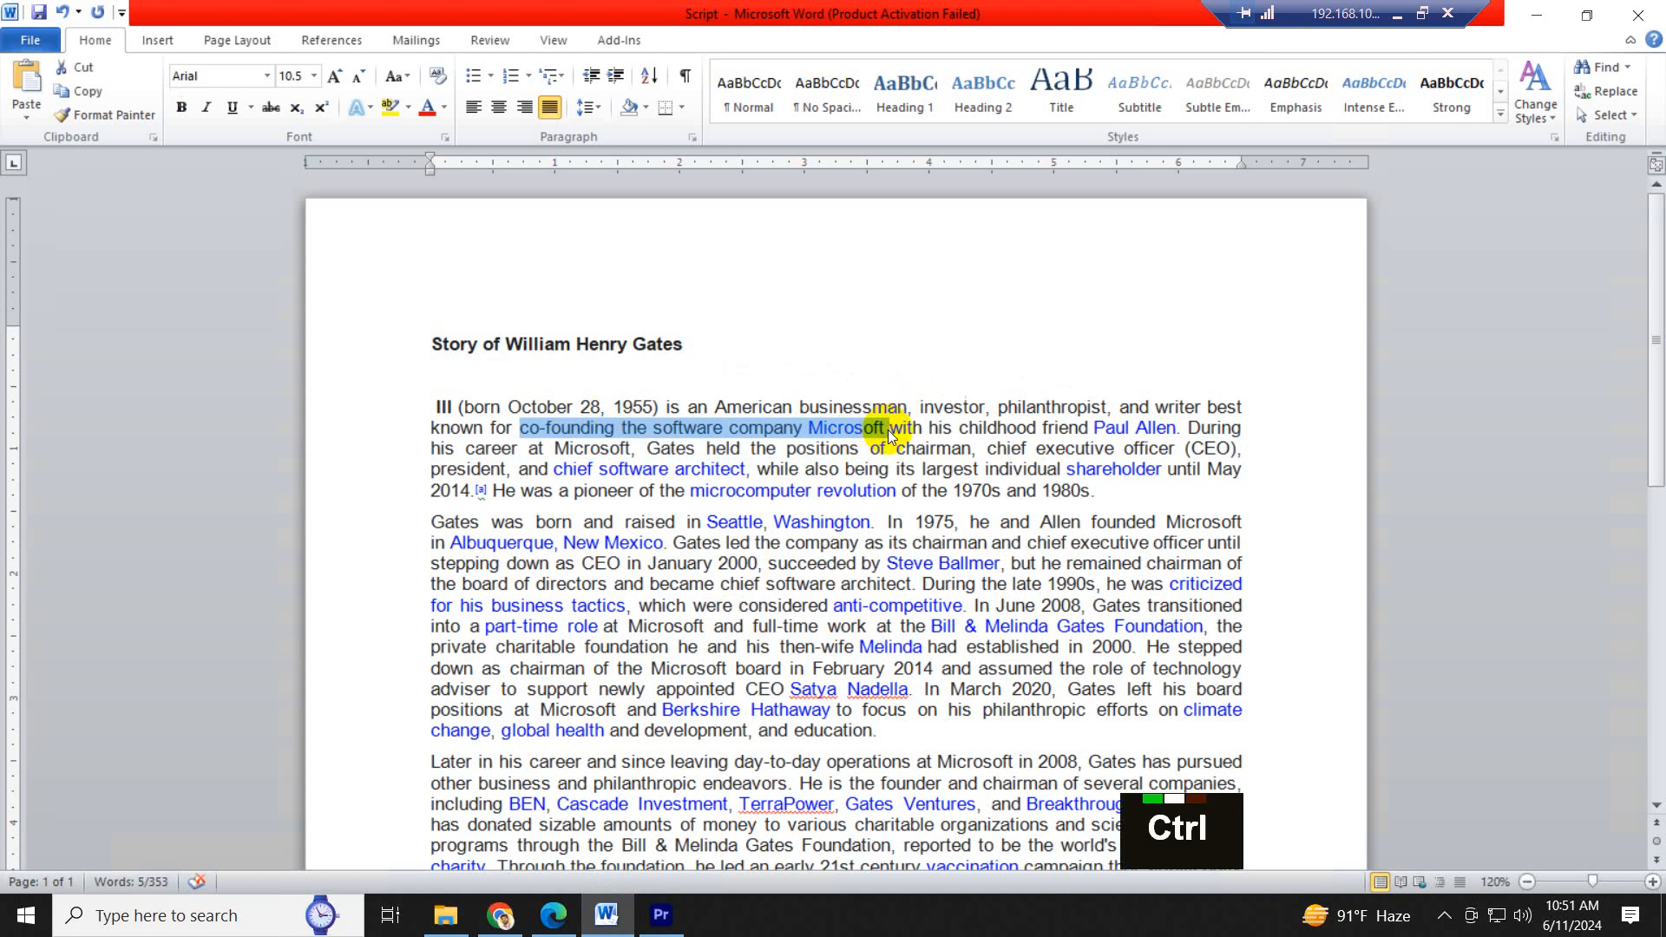
- Return to Premiere Pro and replace the lower third's Text 02 with the copied "co-founding the software company Microsoft"
left_click(662, 915)
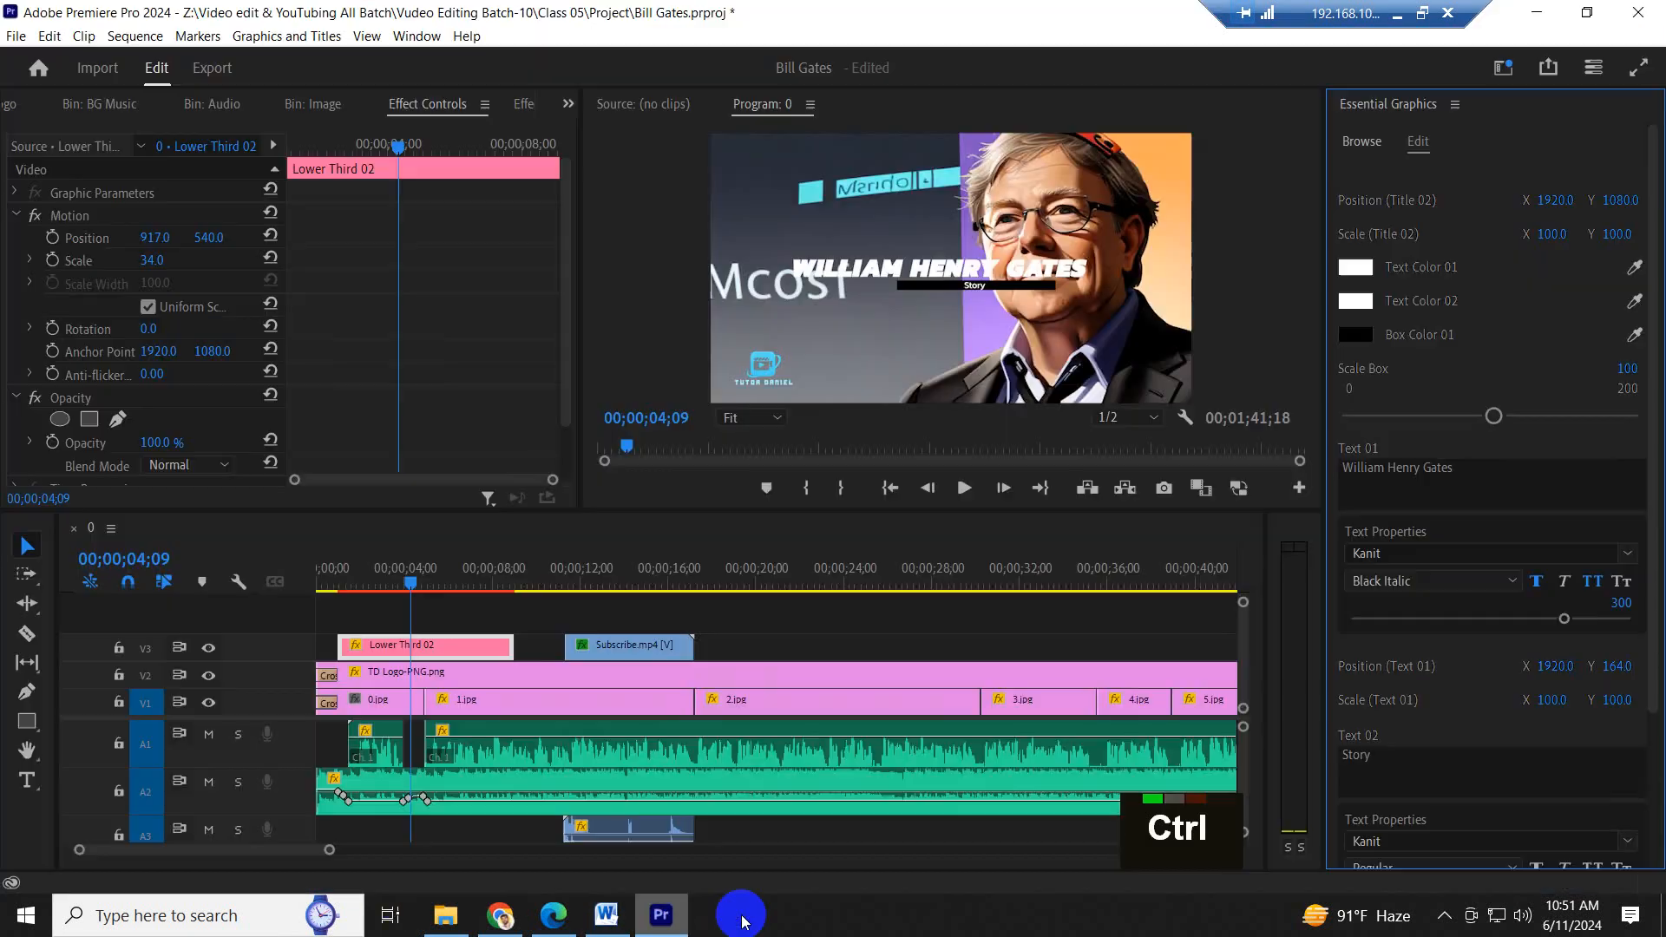
left_click(1414, 759)
key("ctrl+v")
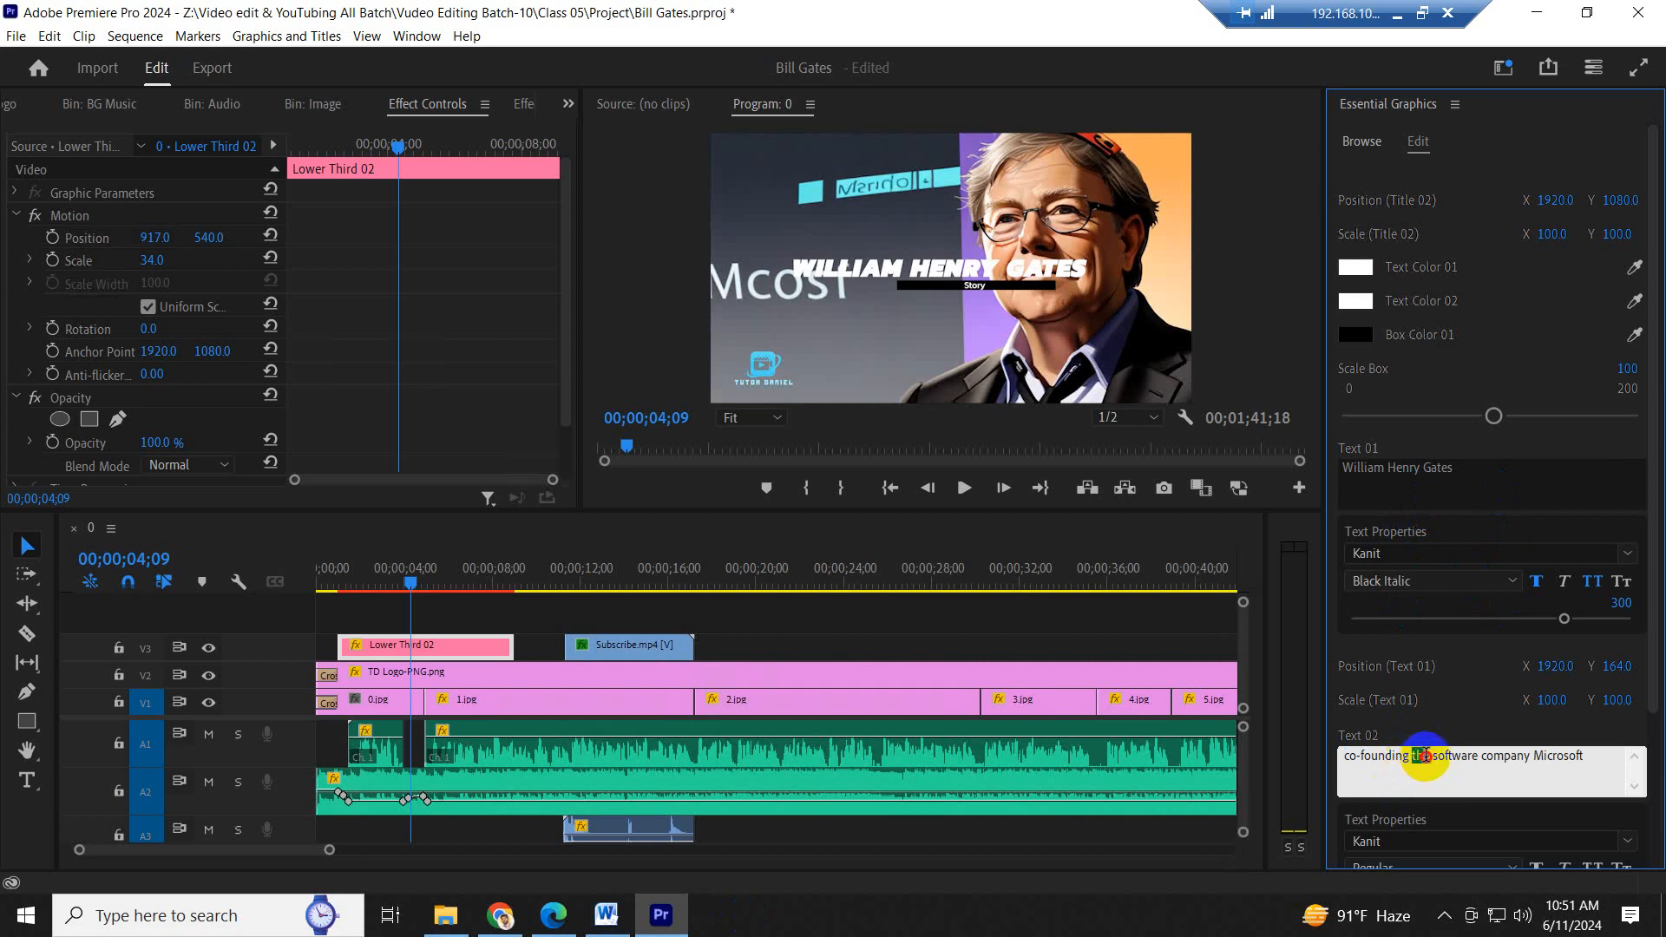
- Shorten the lower third's Text 02 to "co-founding the software company" and play the title from 00;00;01;00
left_click_drag(1425, 755, 1487, 755)
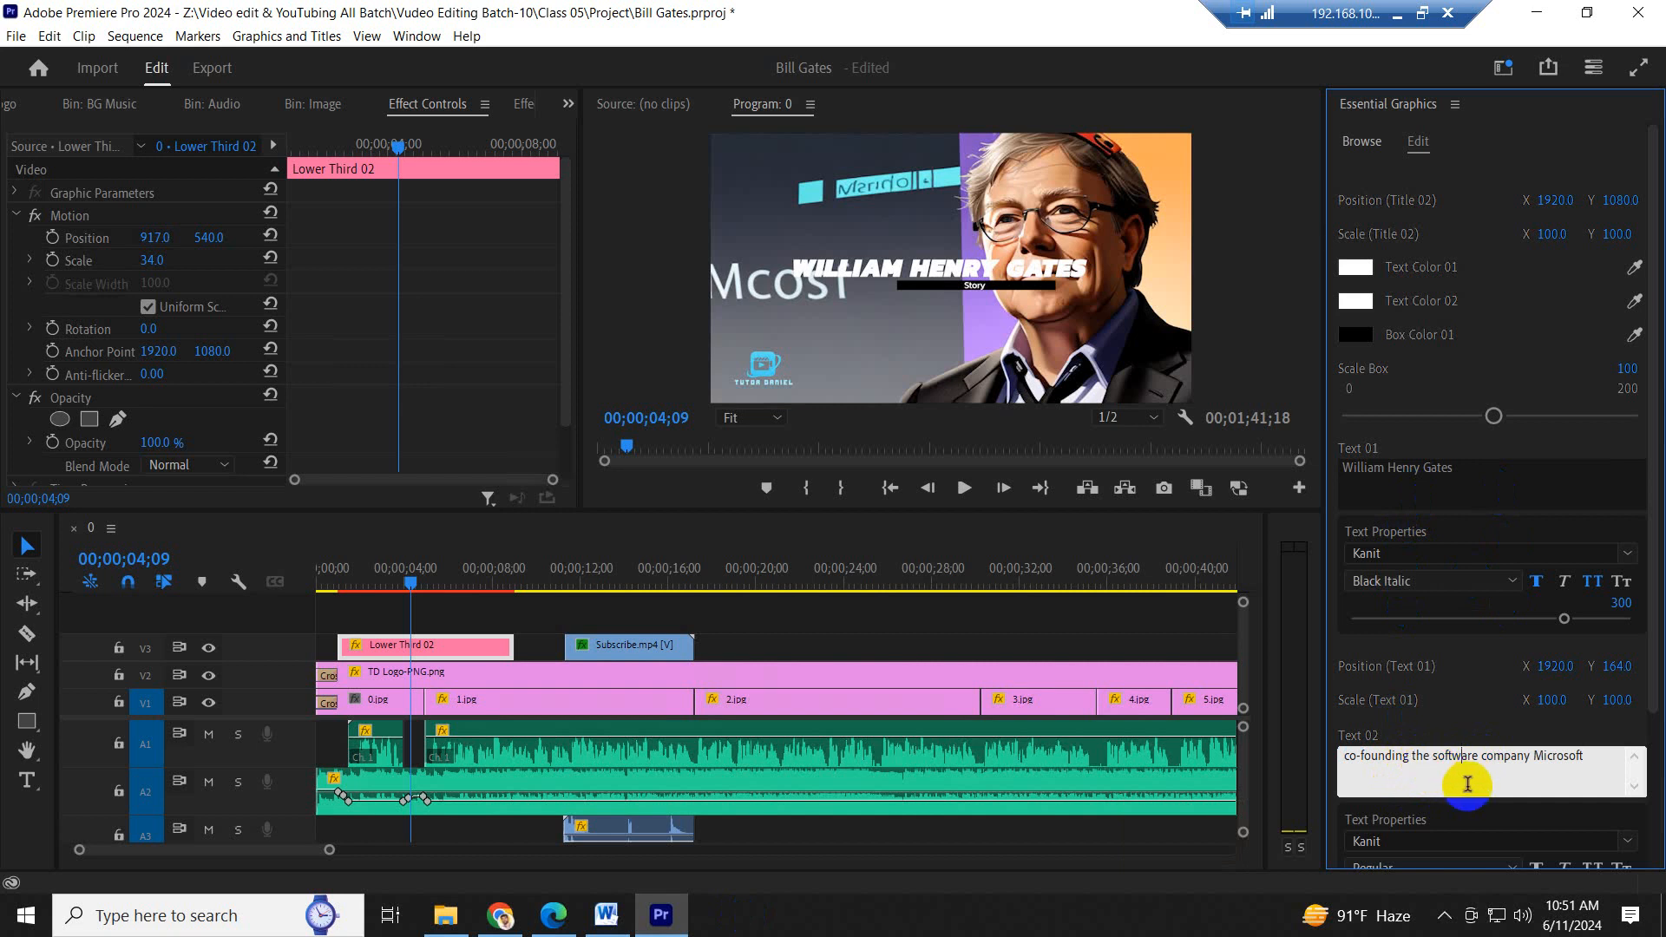
left_click_drag(1532, 761, 1628, 756)
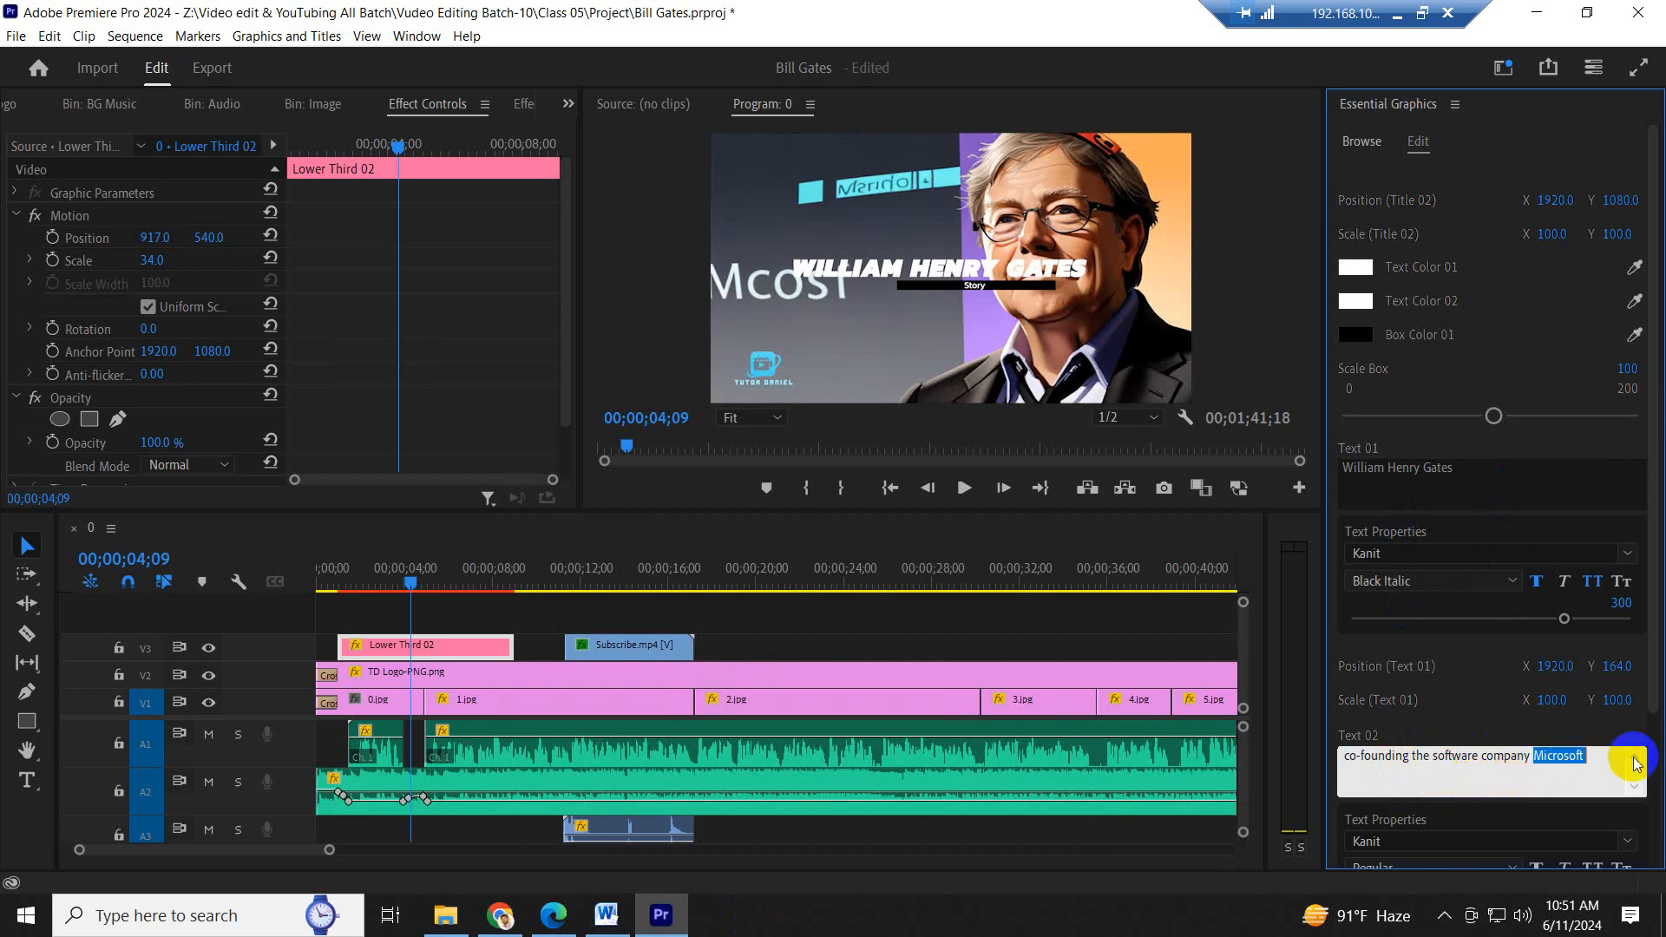
left_click(419, 586)
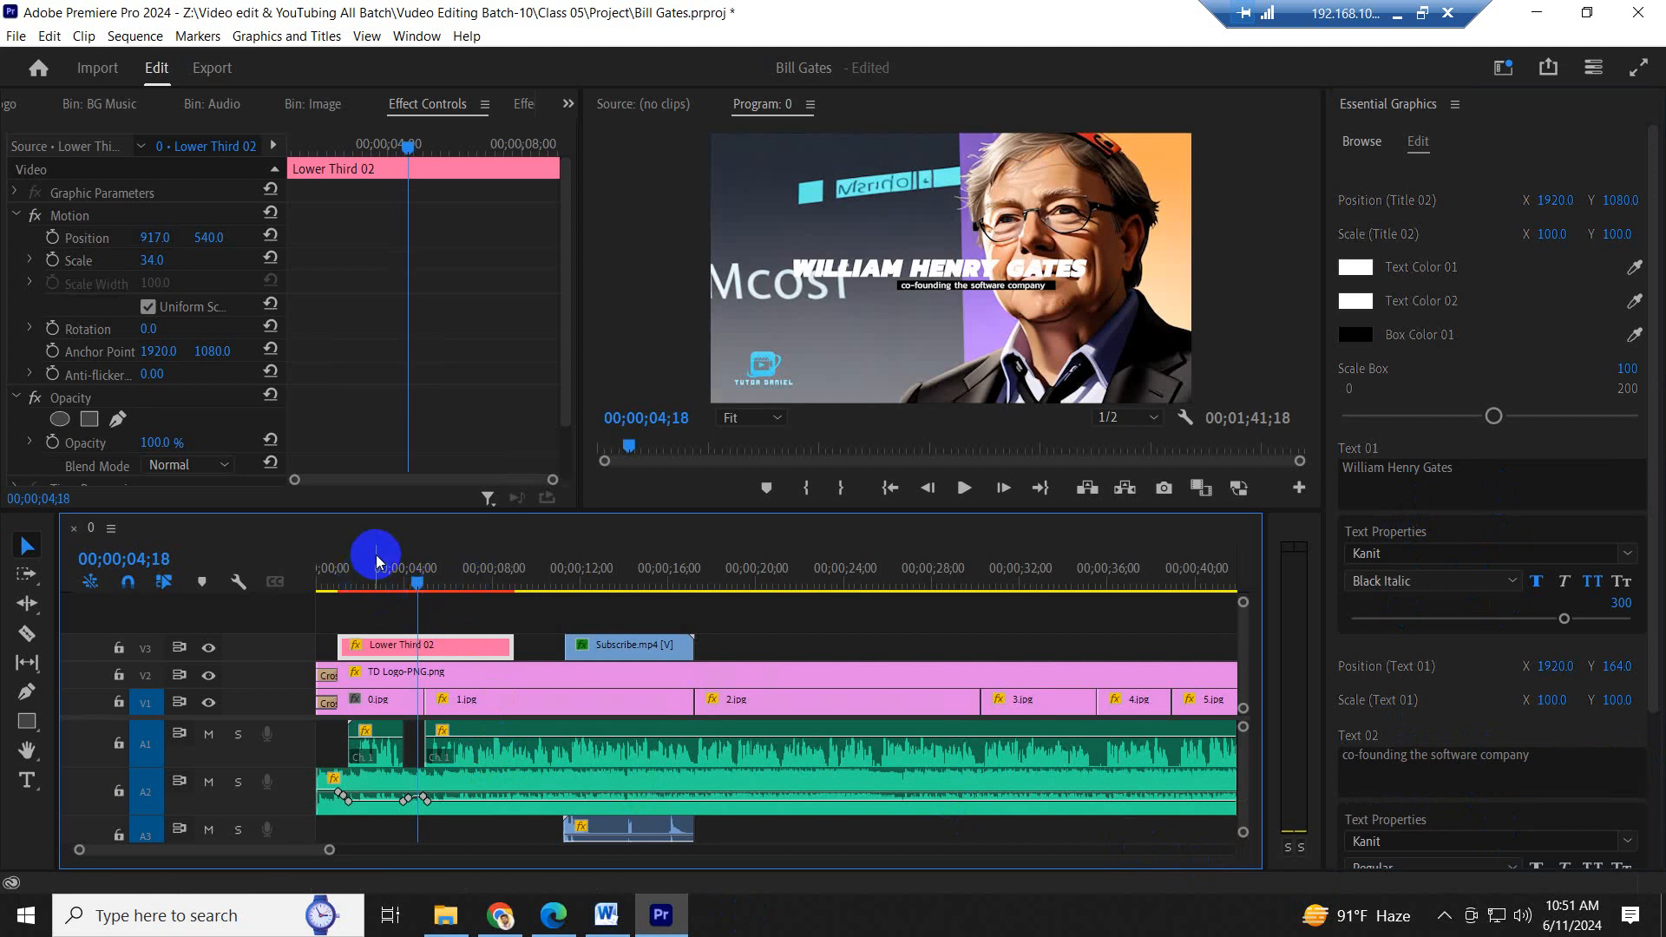
left_click_drag(414, 567, 331, 568)
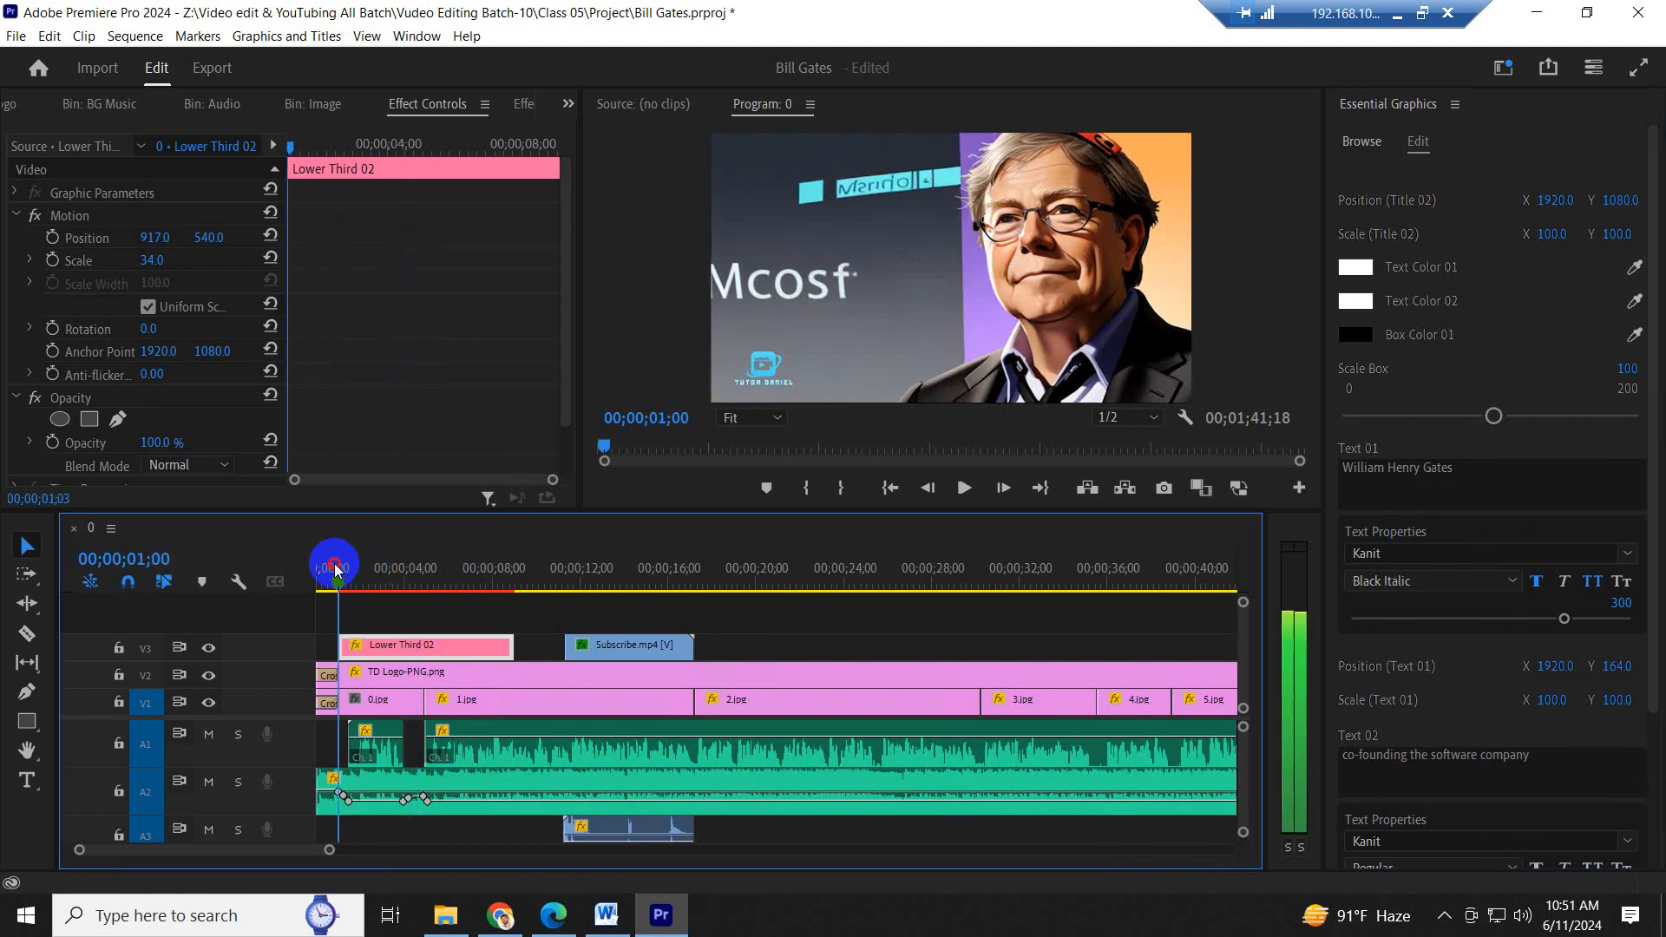
key("space")
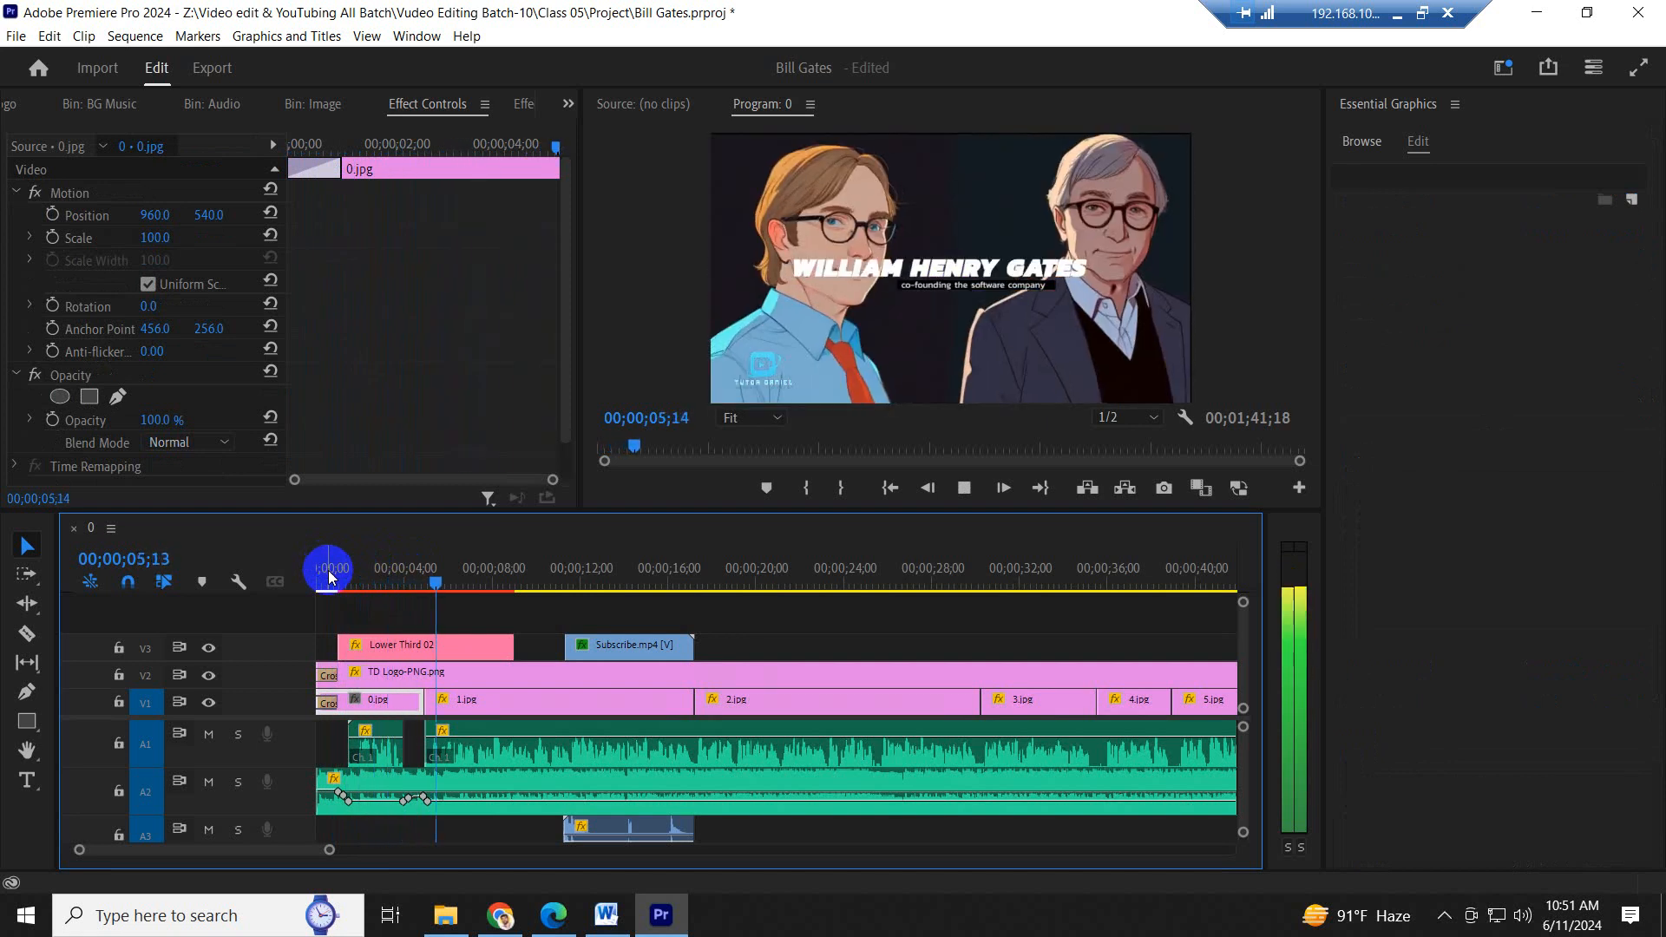
- Move the Lower Third 02 clip on V3 to the very start of the sequence and play the opening
left_click(404, 574)
left_click_drag(371, 654, 352, 653)
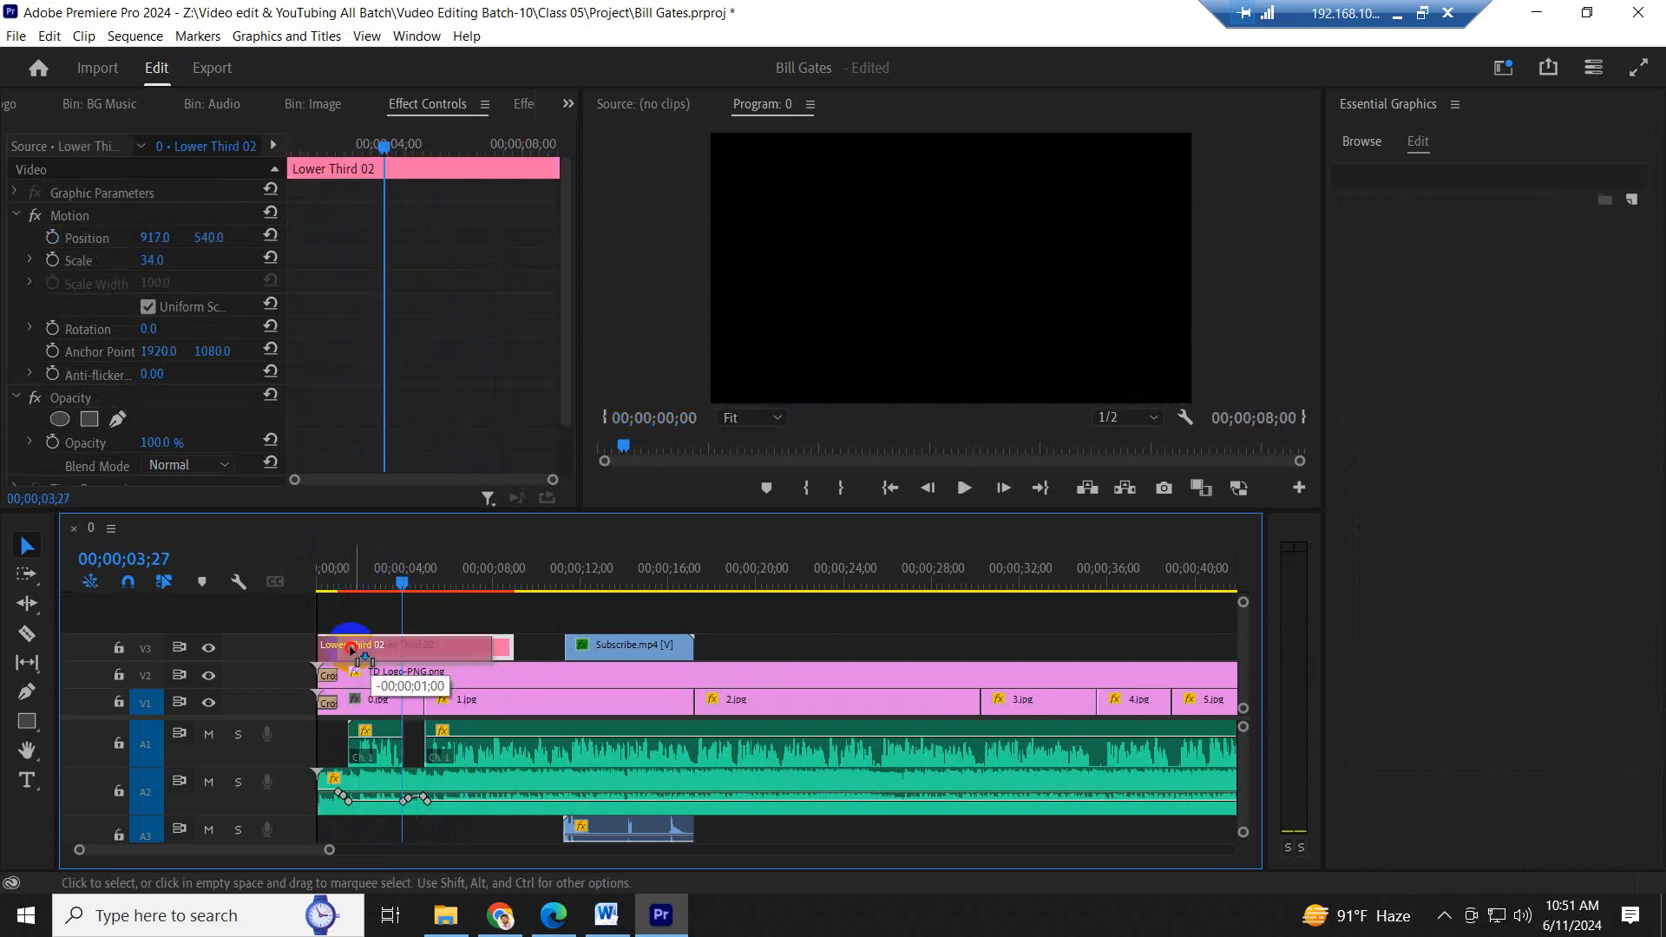
left_click(322, 569)
key("space")
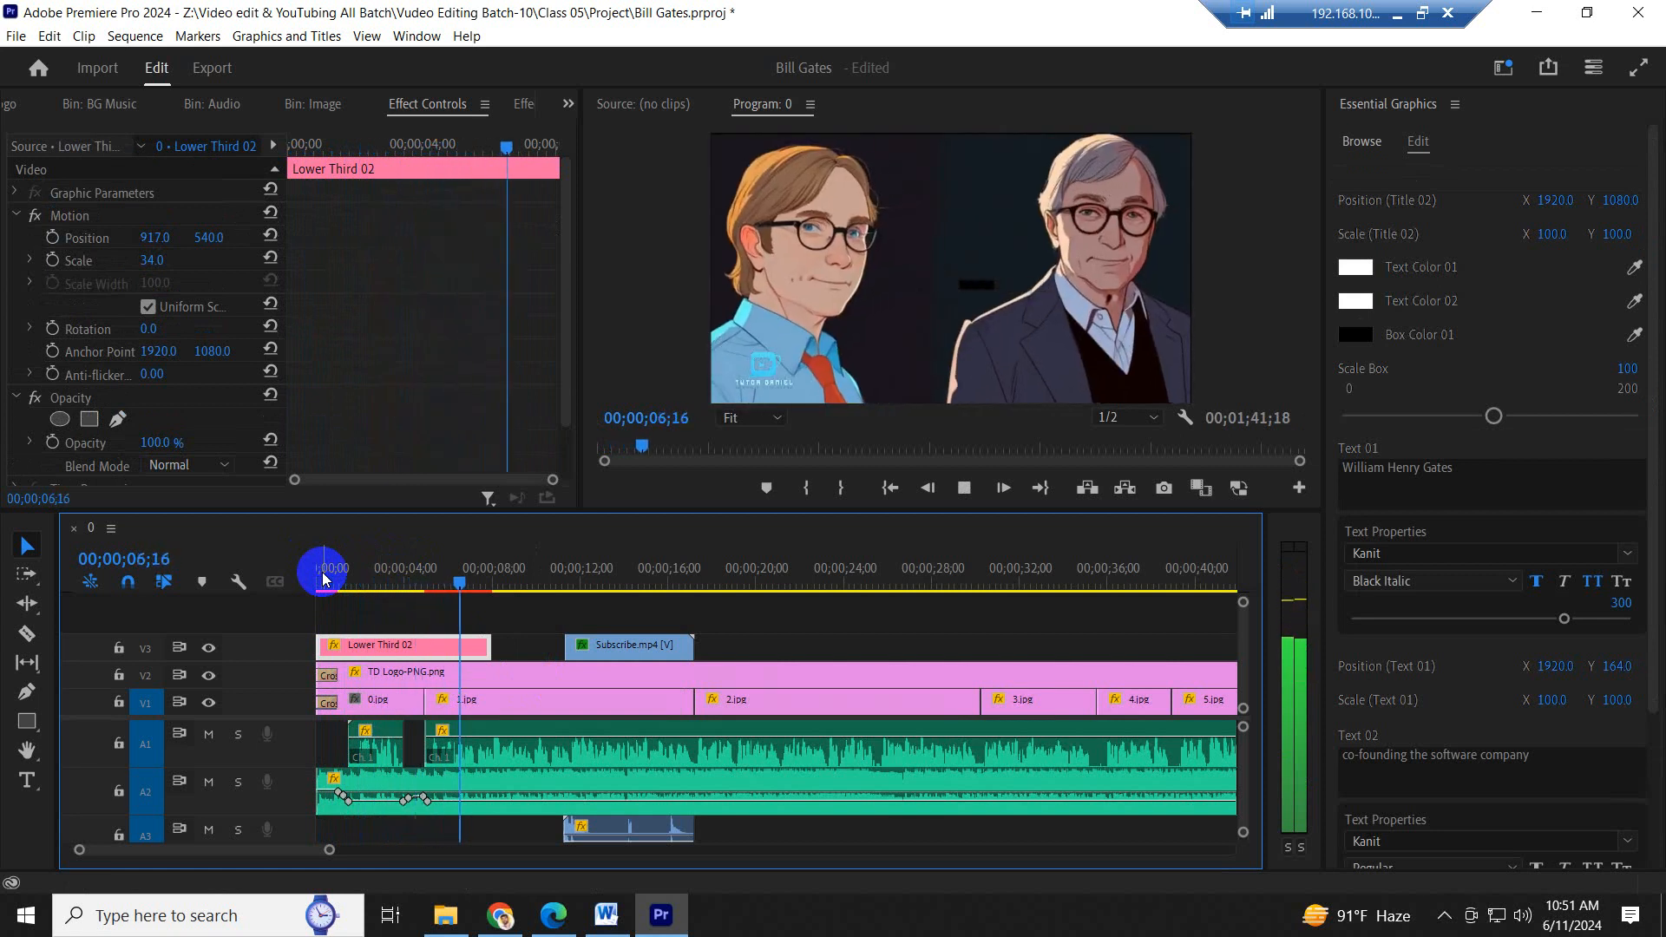
key("space")
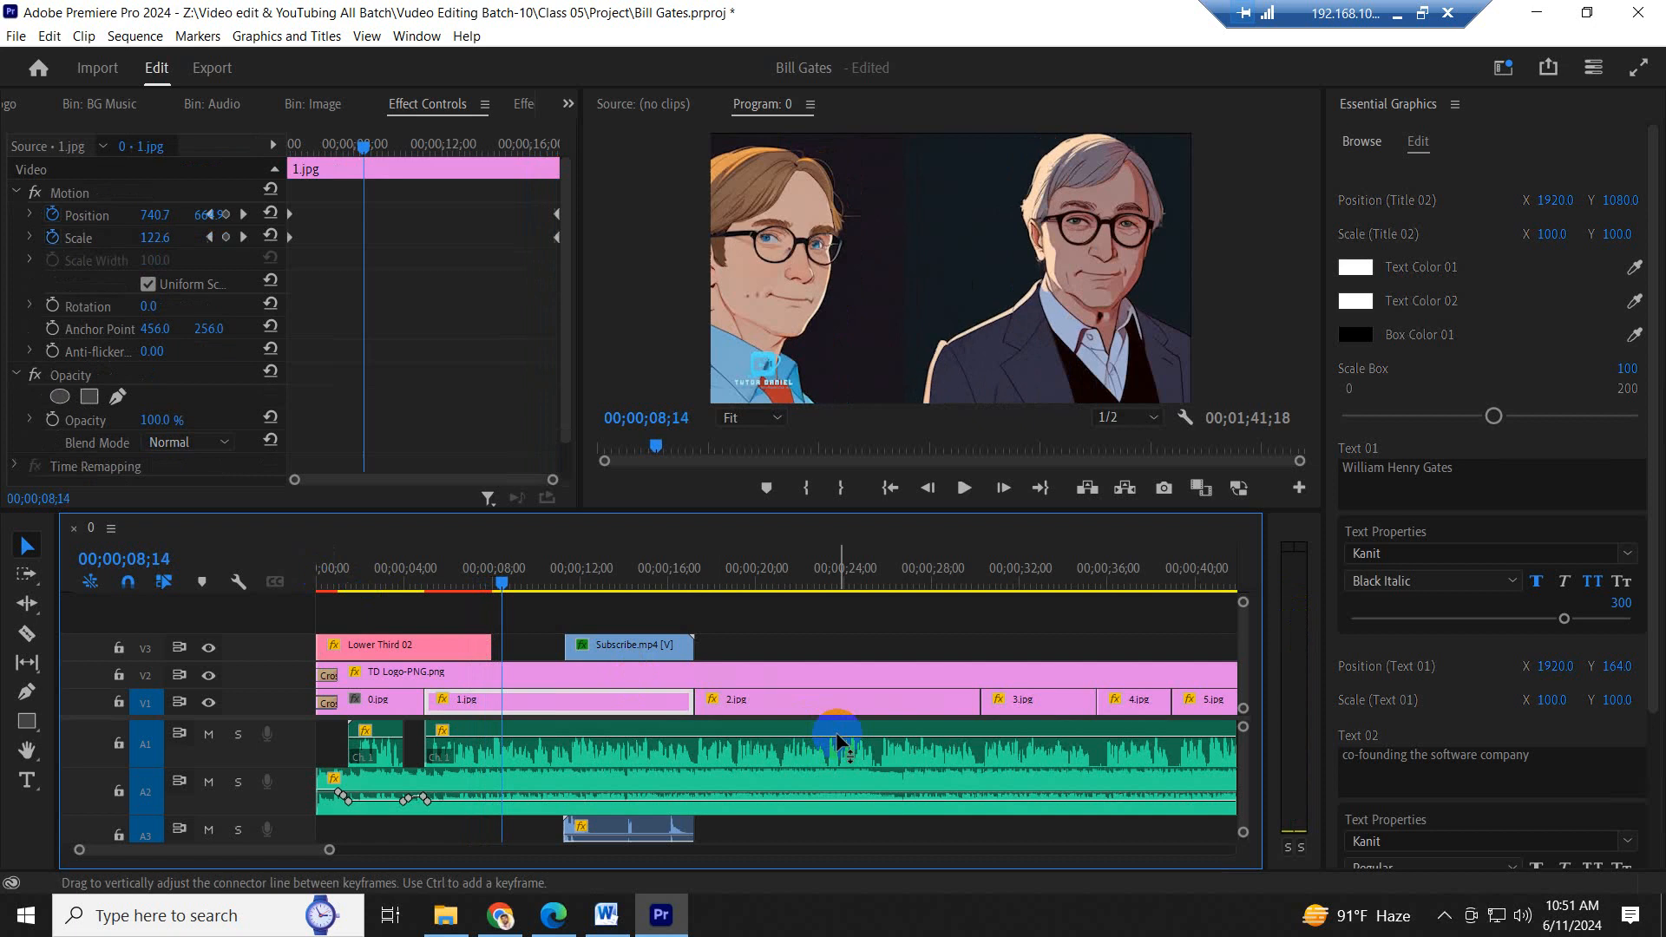
- Check the sequence's ending around 00;01;39;23, and save the project with the playhead back at the start
key("minus")
key("minus")
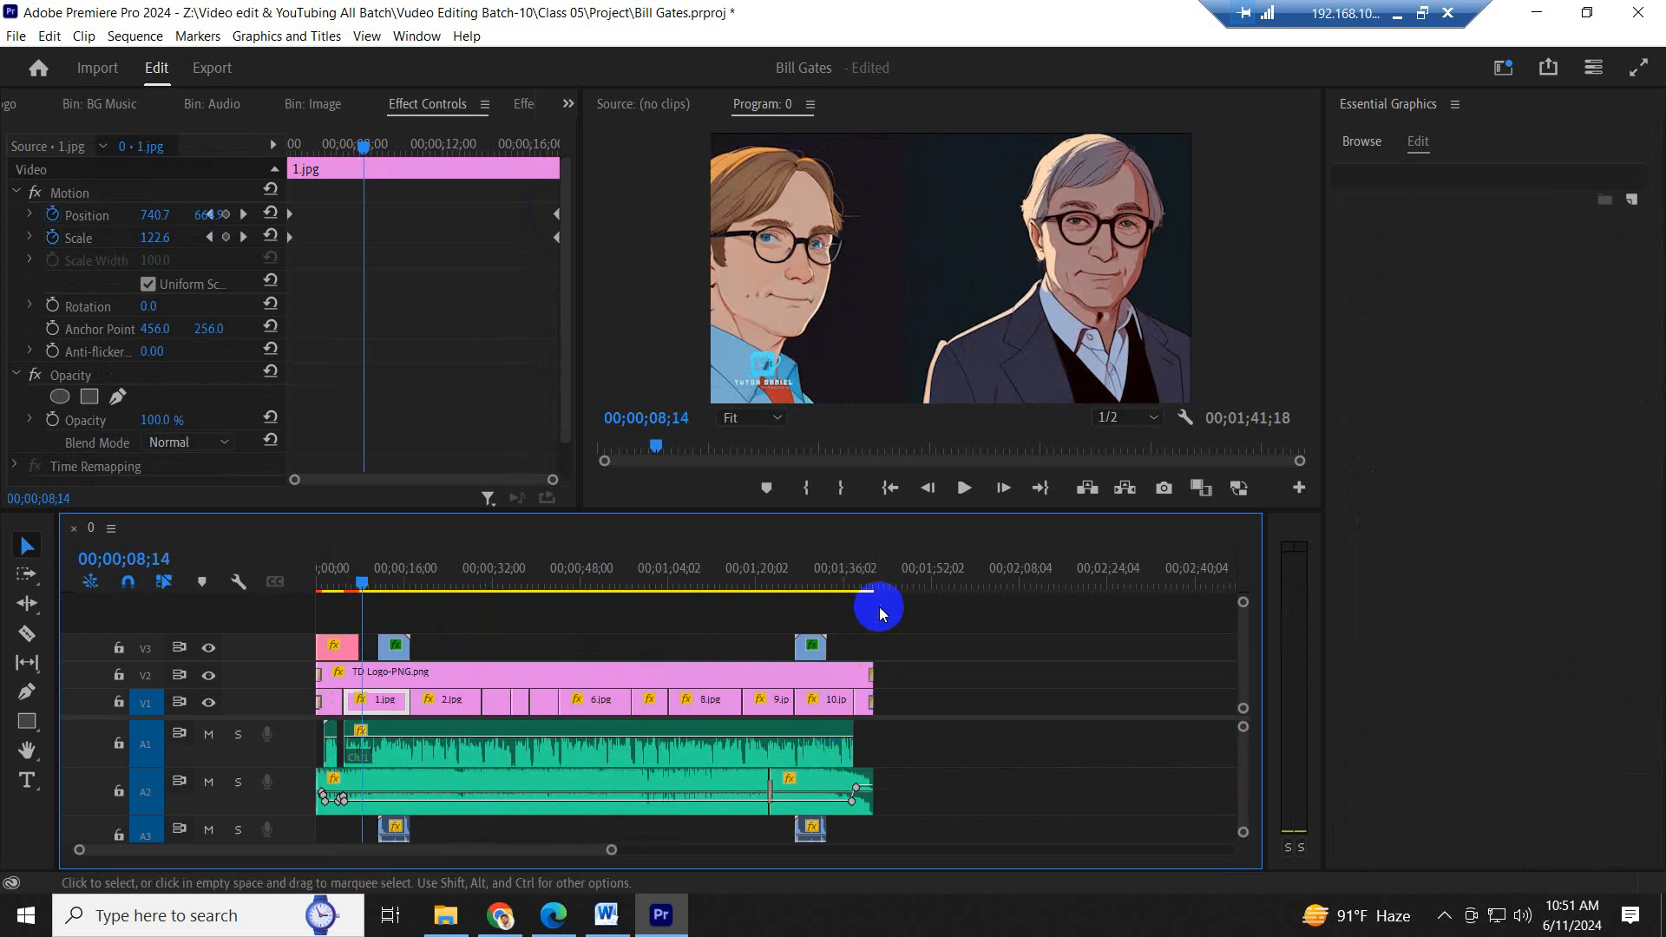
left_click(864, 577)
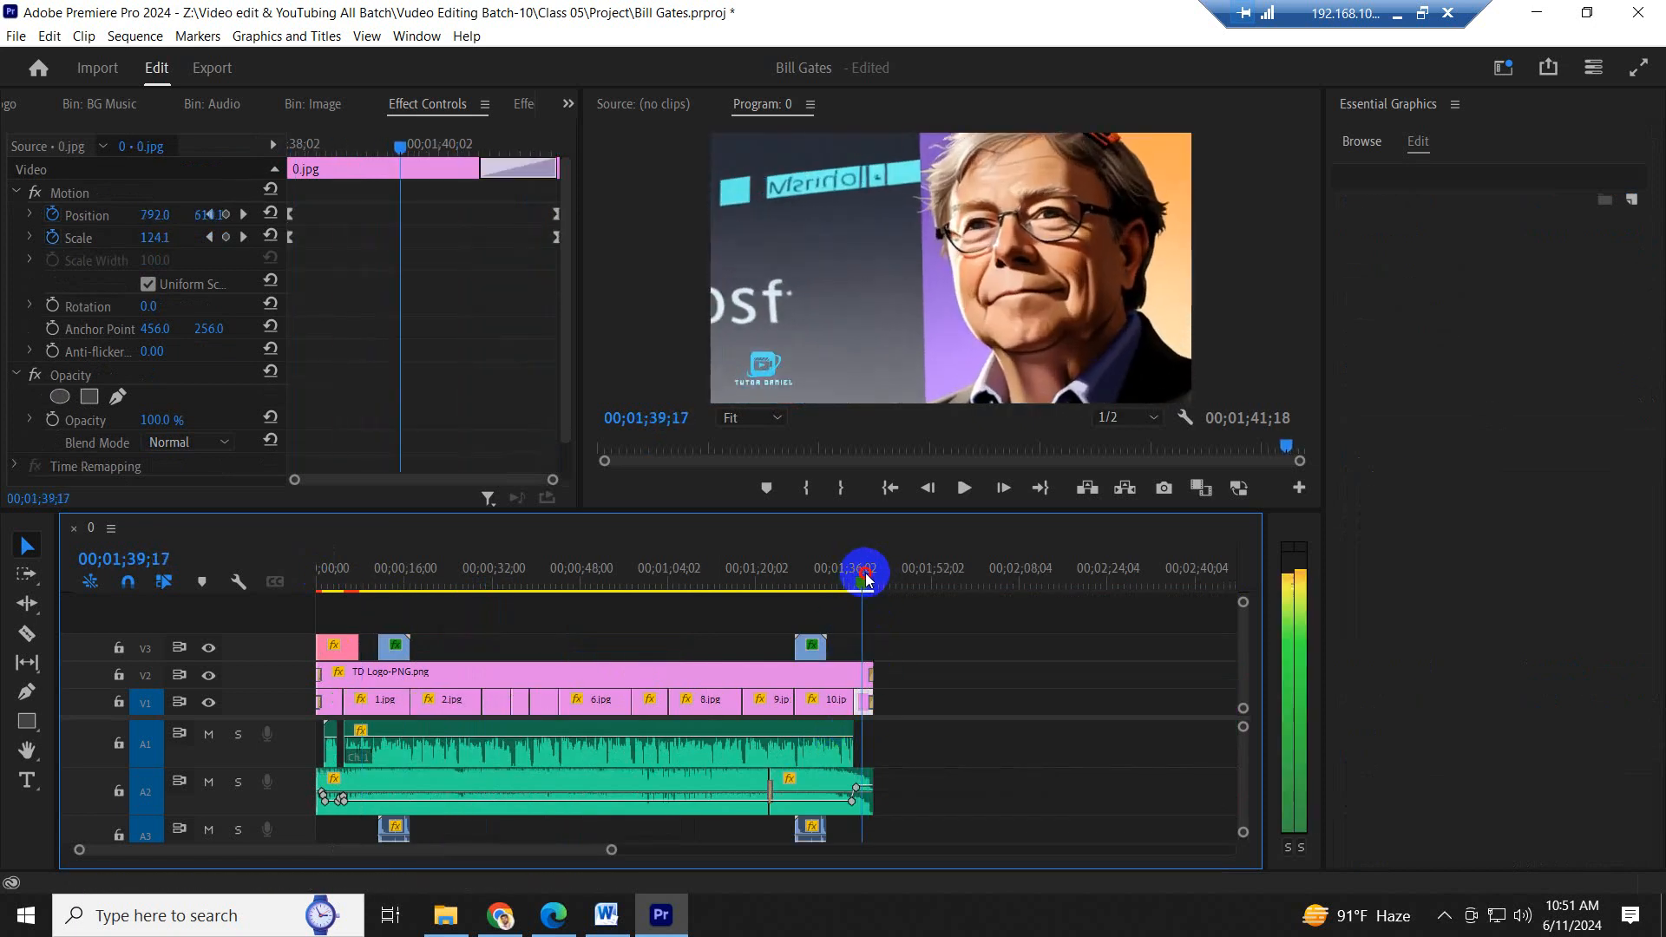
left_click_drag(865, 578, 871, 581)
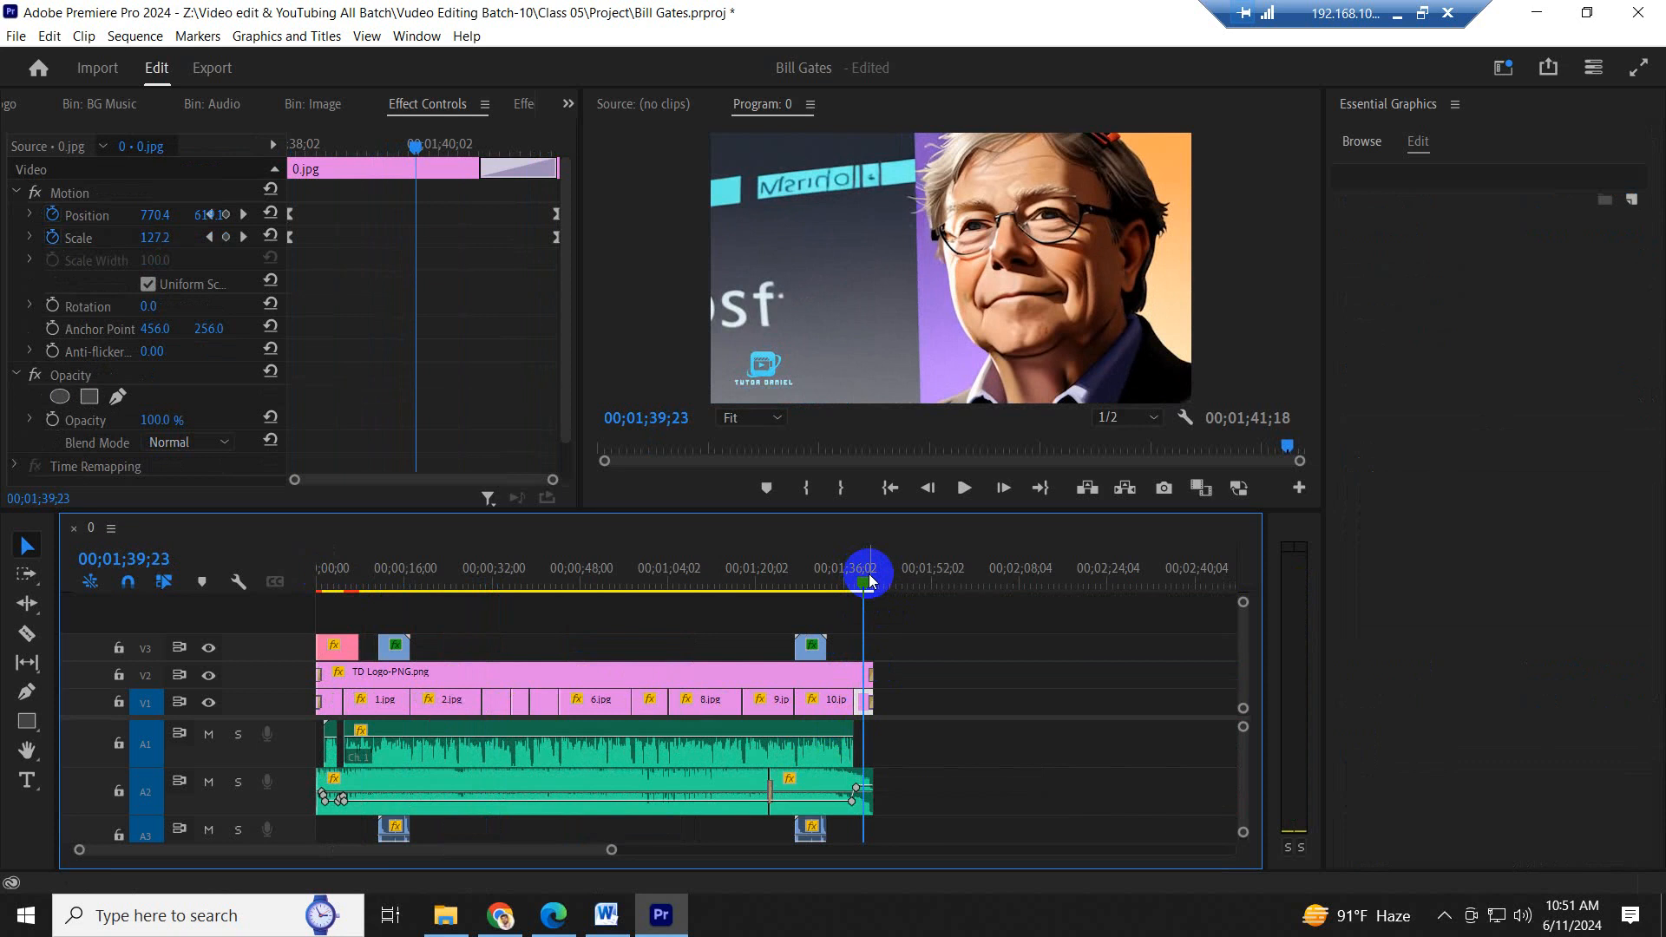
scroll(868, 582, "up", 6)
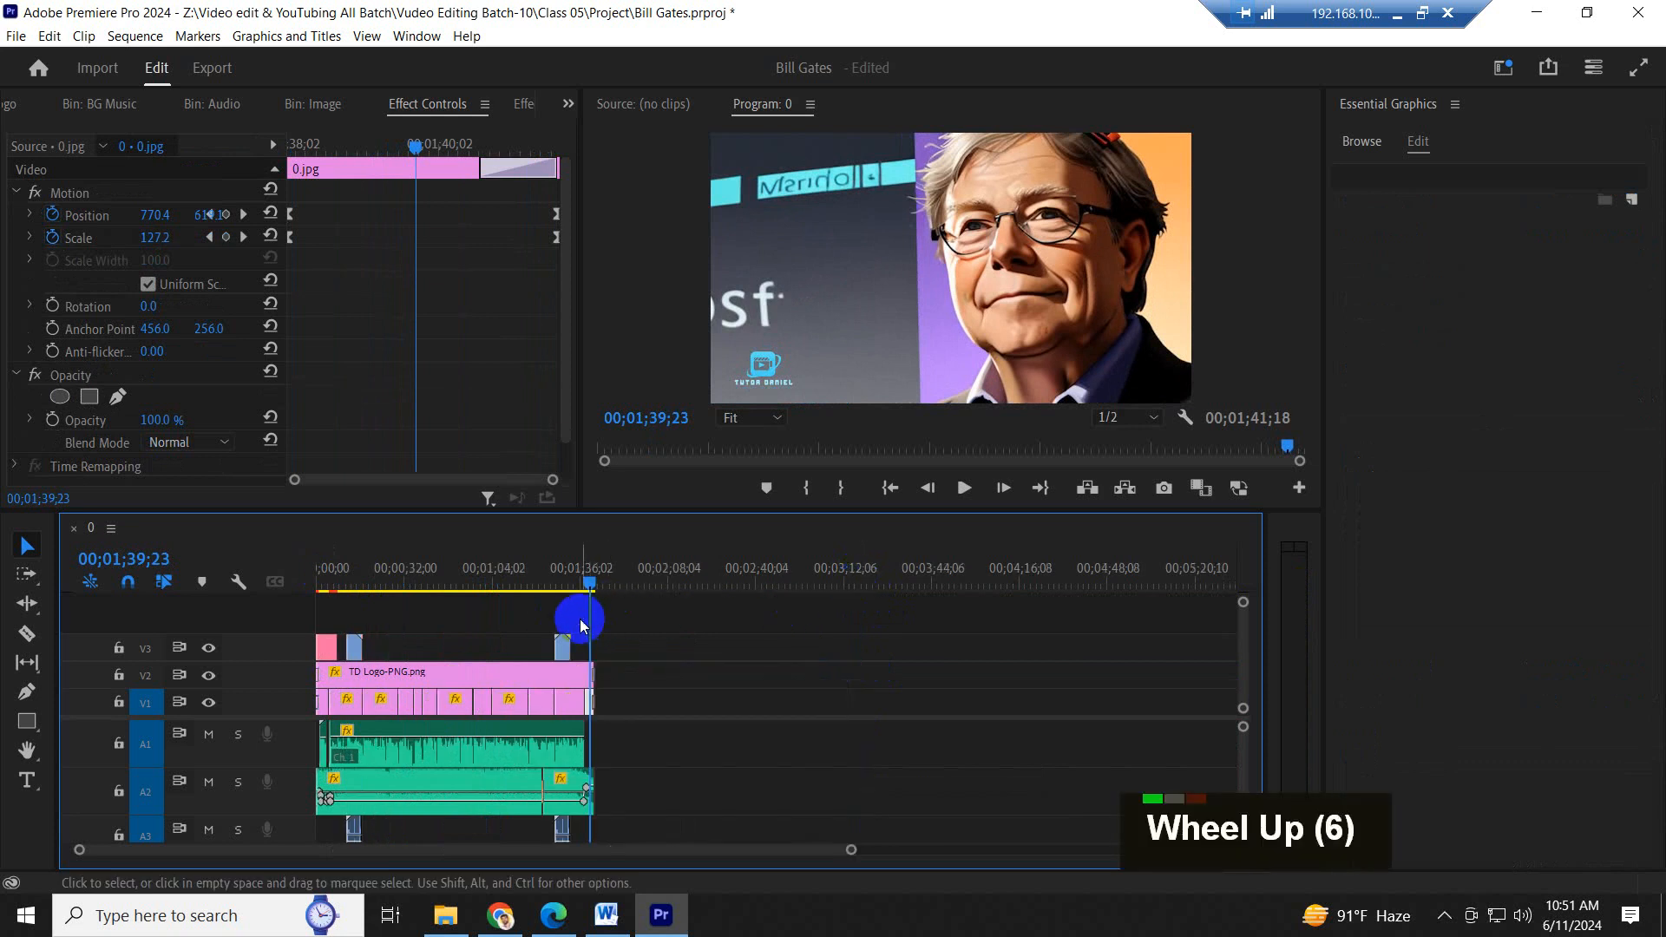
left_click(317, 583)
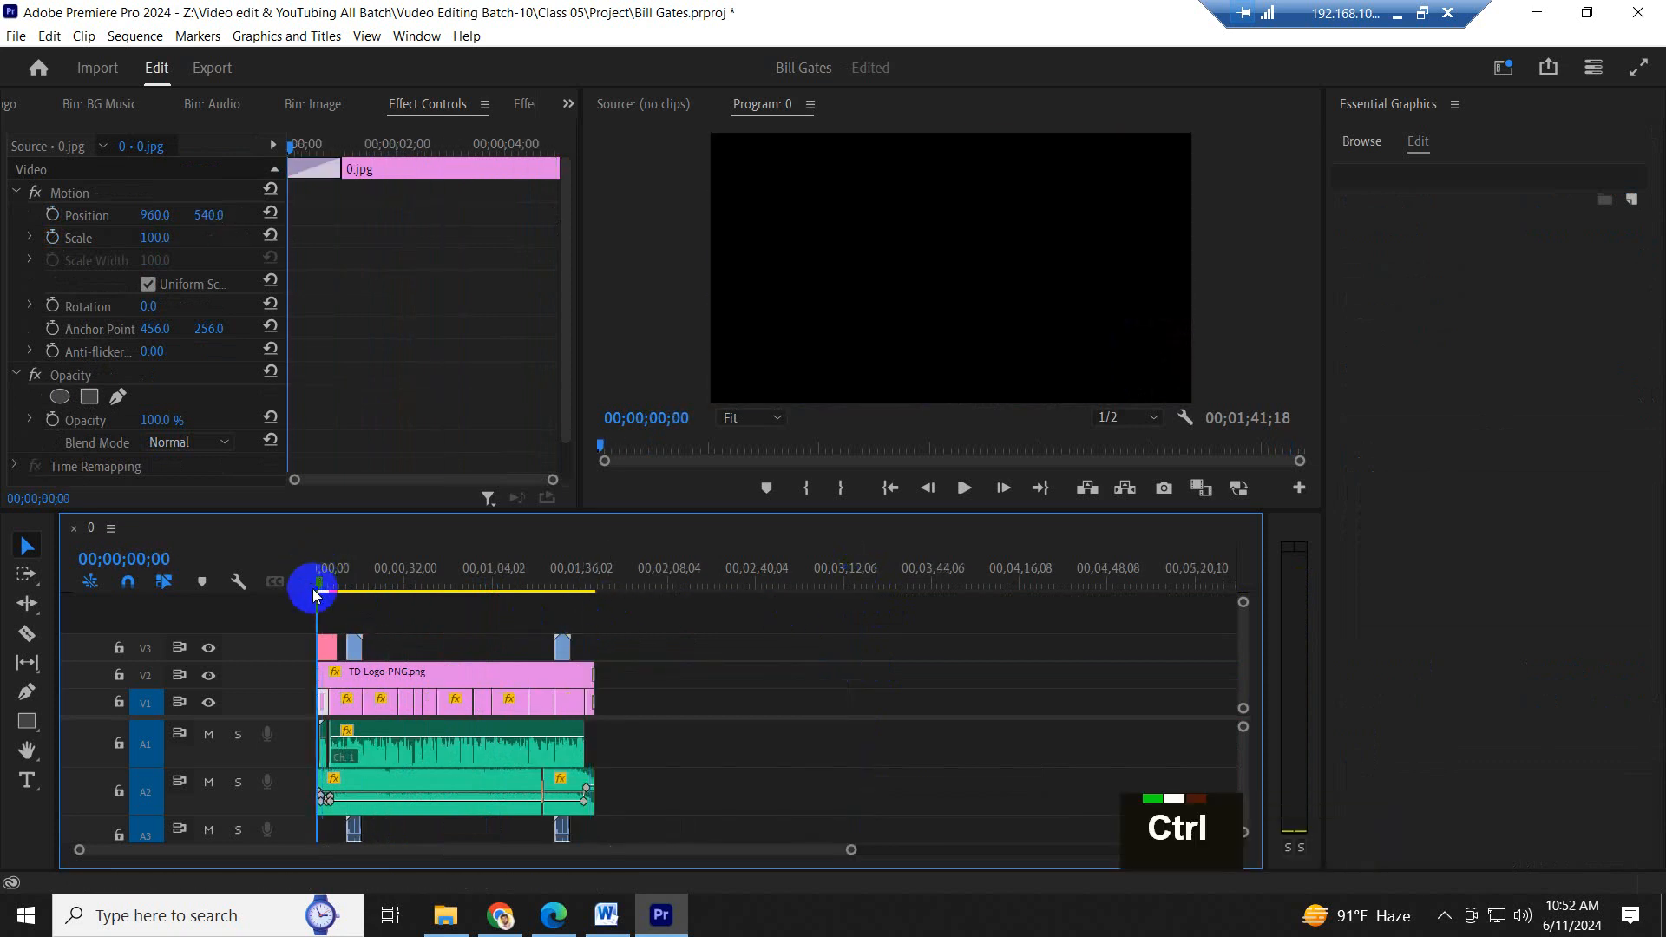
key("ctrl+s")
- Play the sequence's first seconds to check how the lower-third title appears over the opening image
key("=")
key("=")
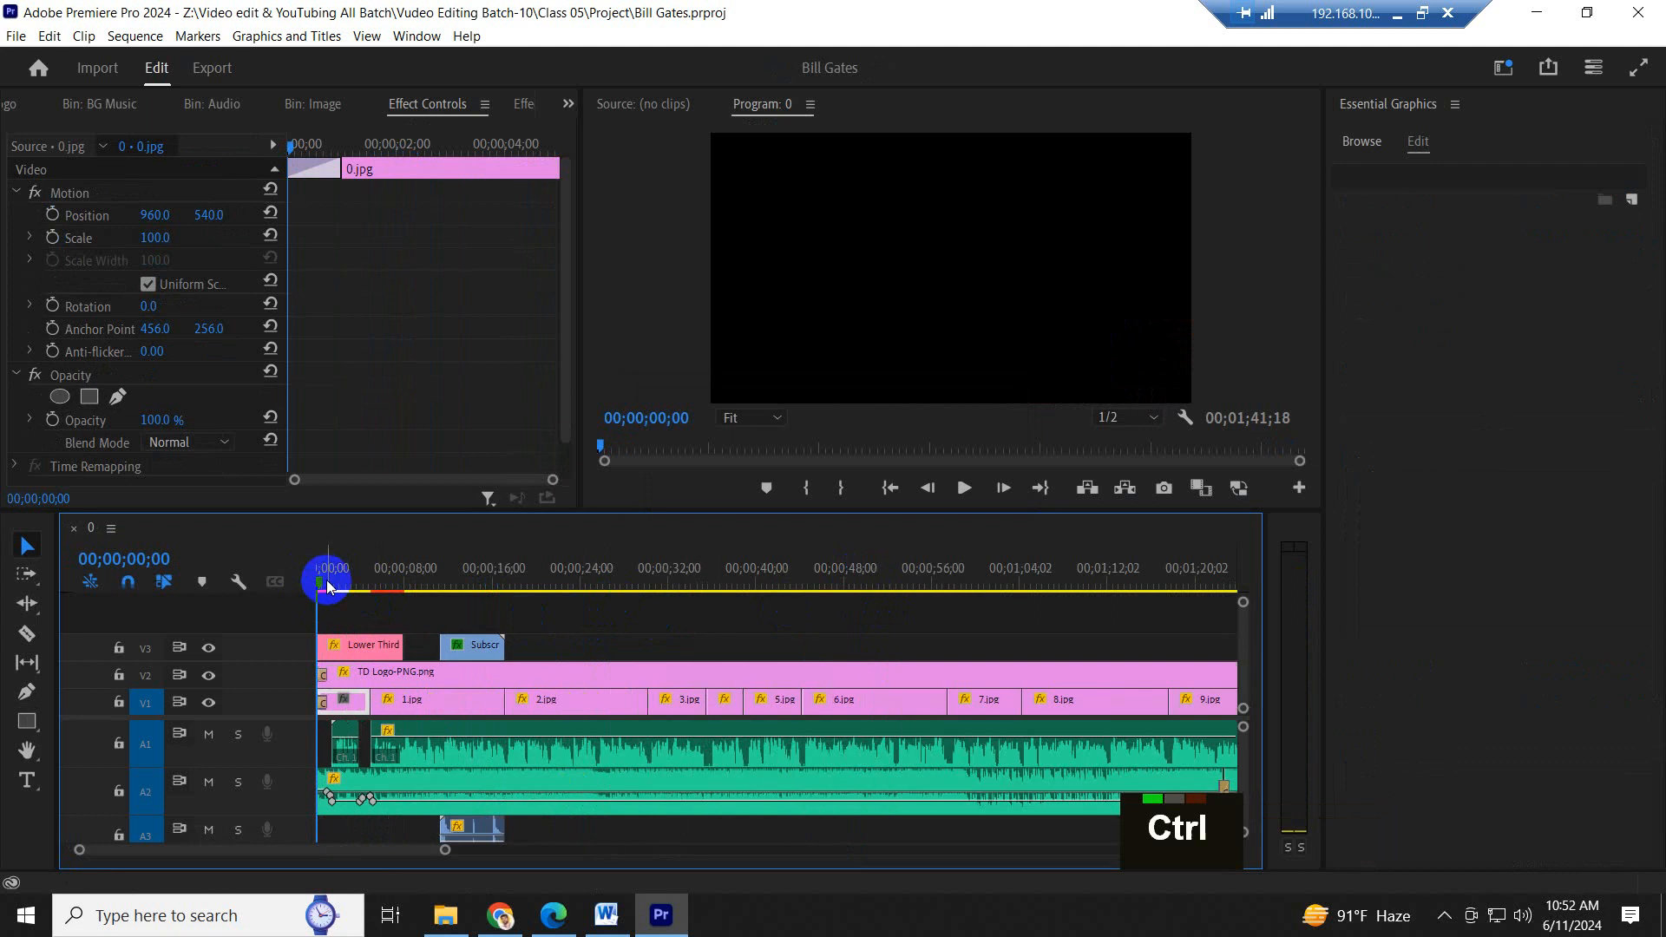
key("space")
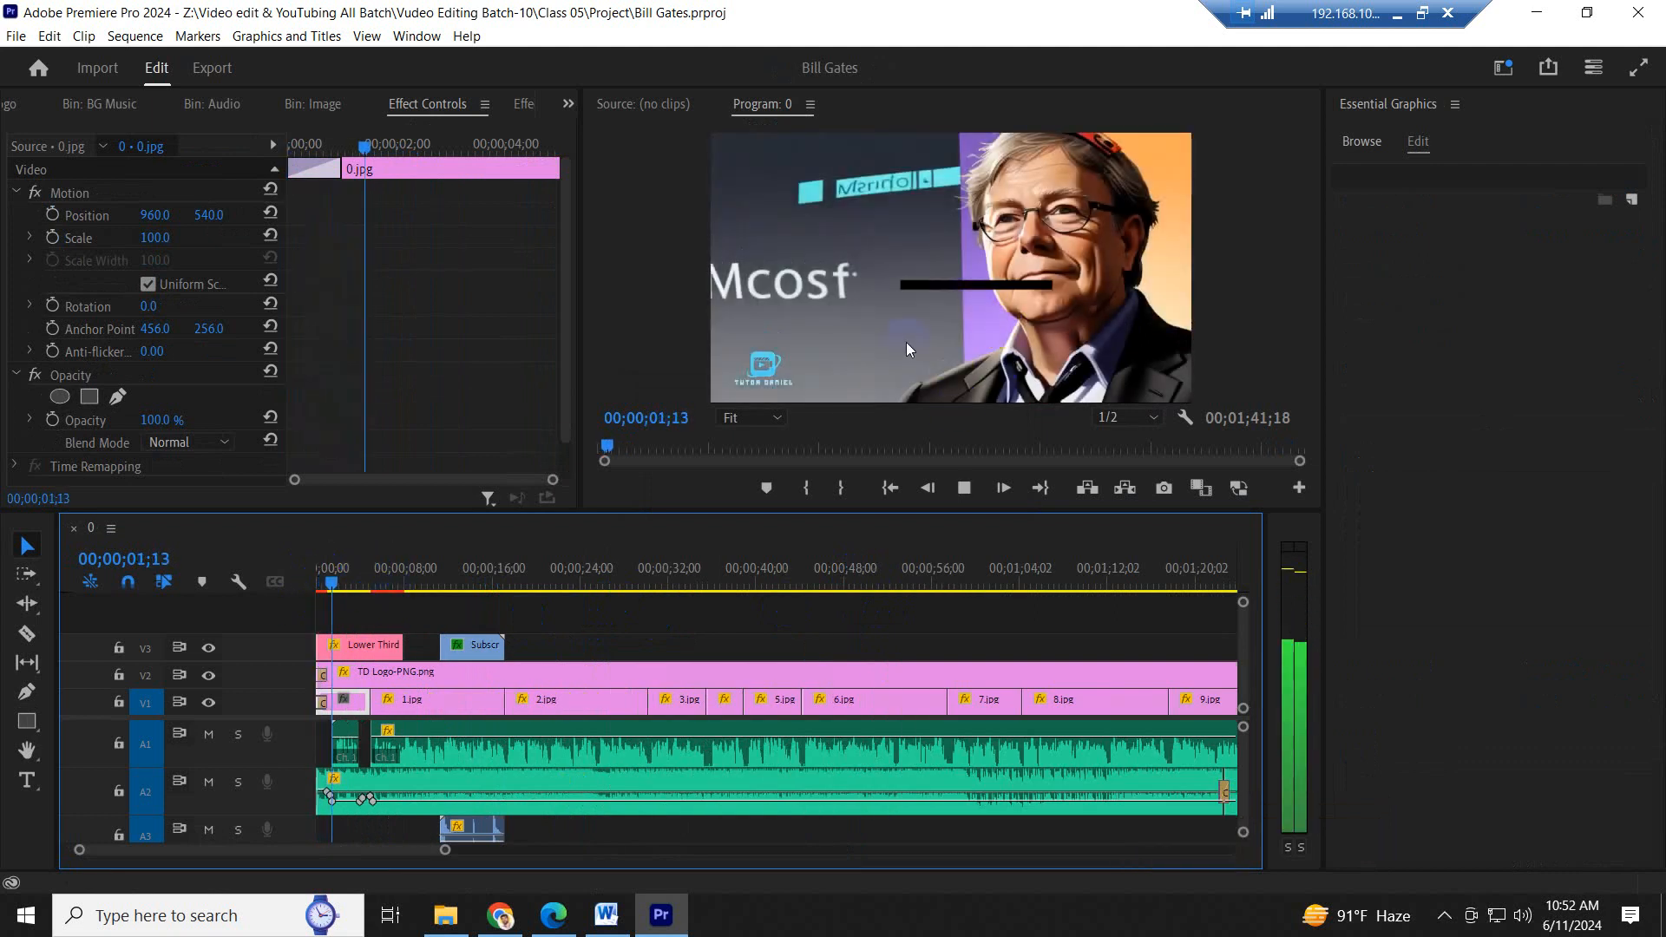
key("space")
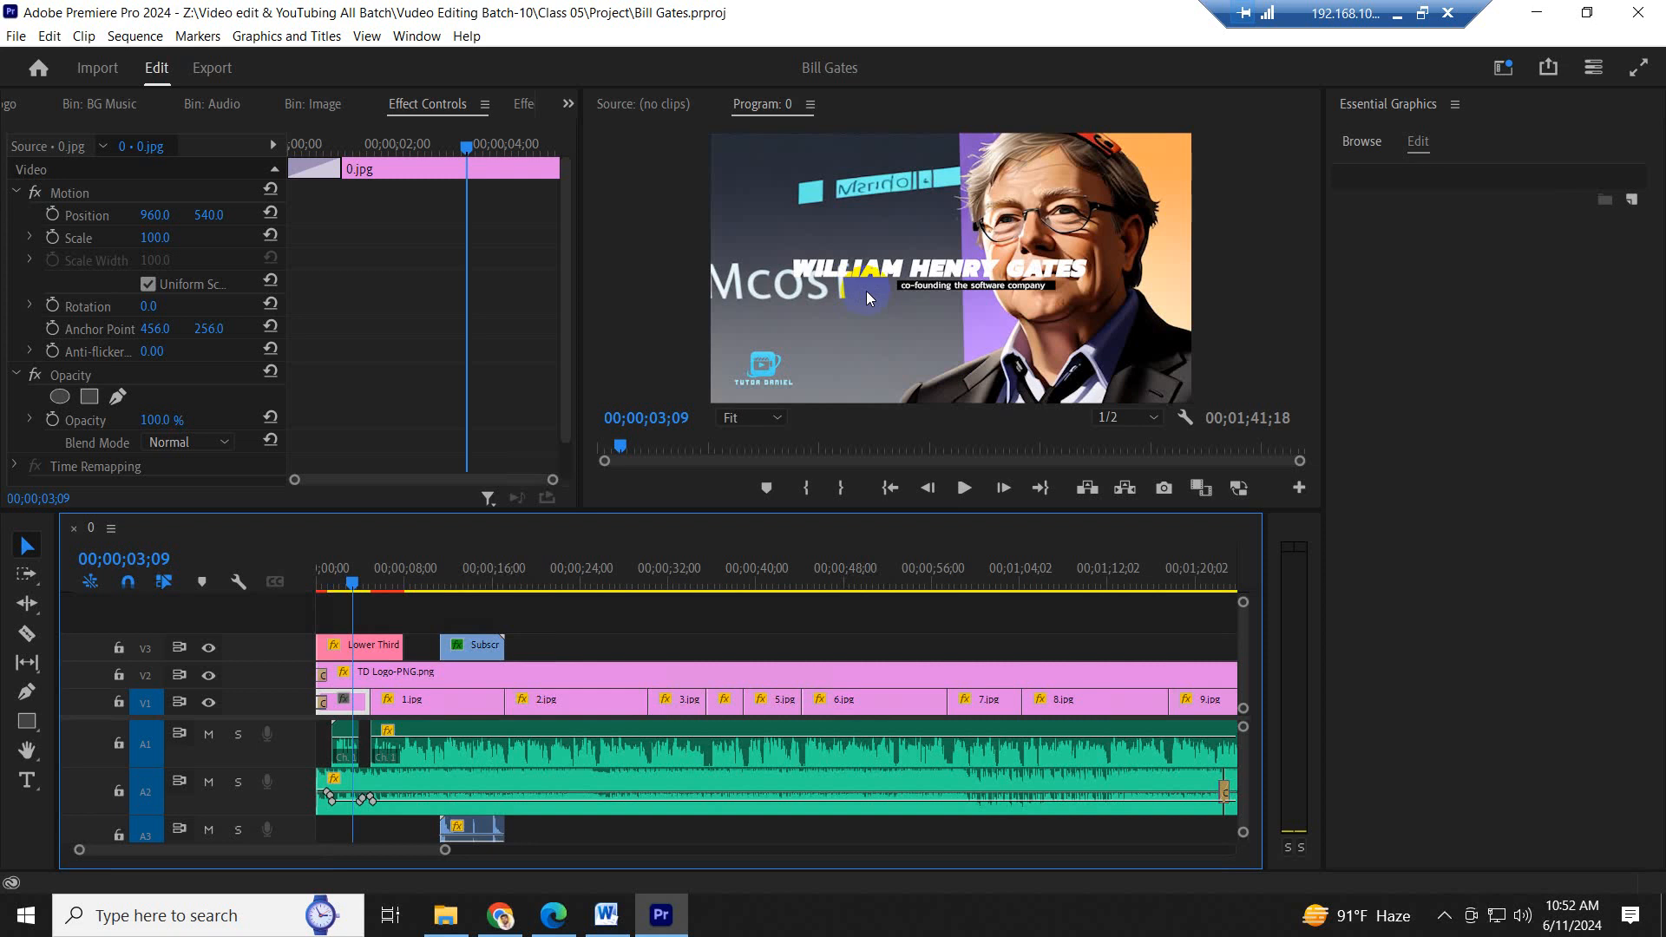
left_click(434, 690)
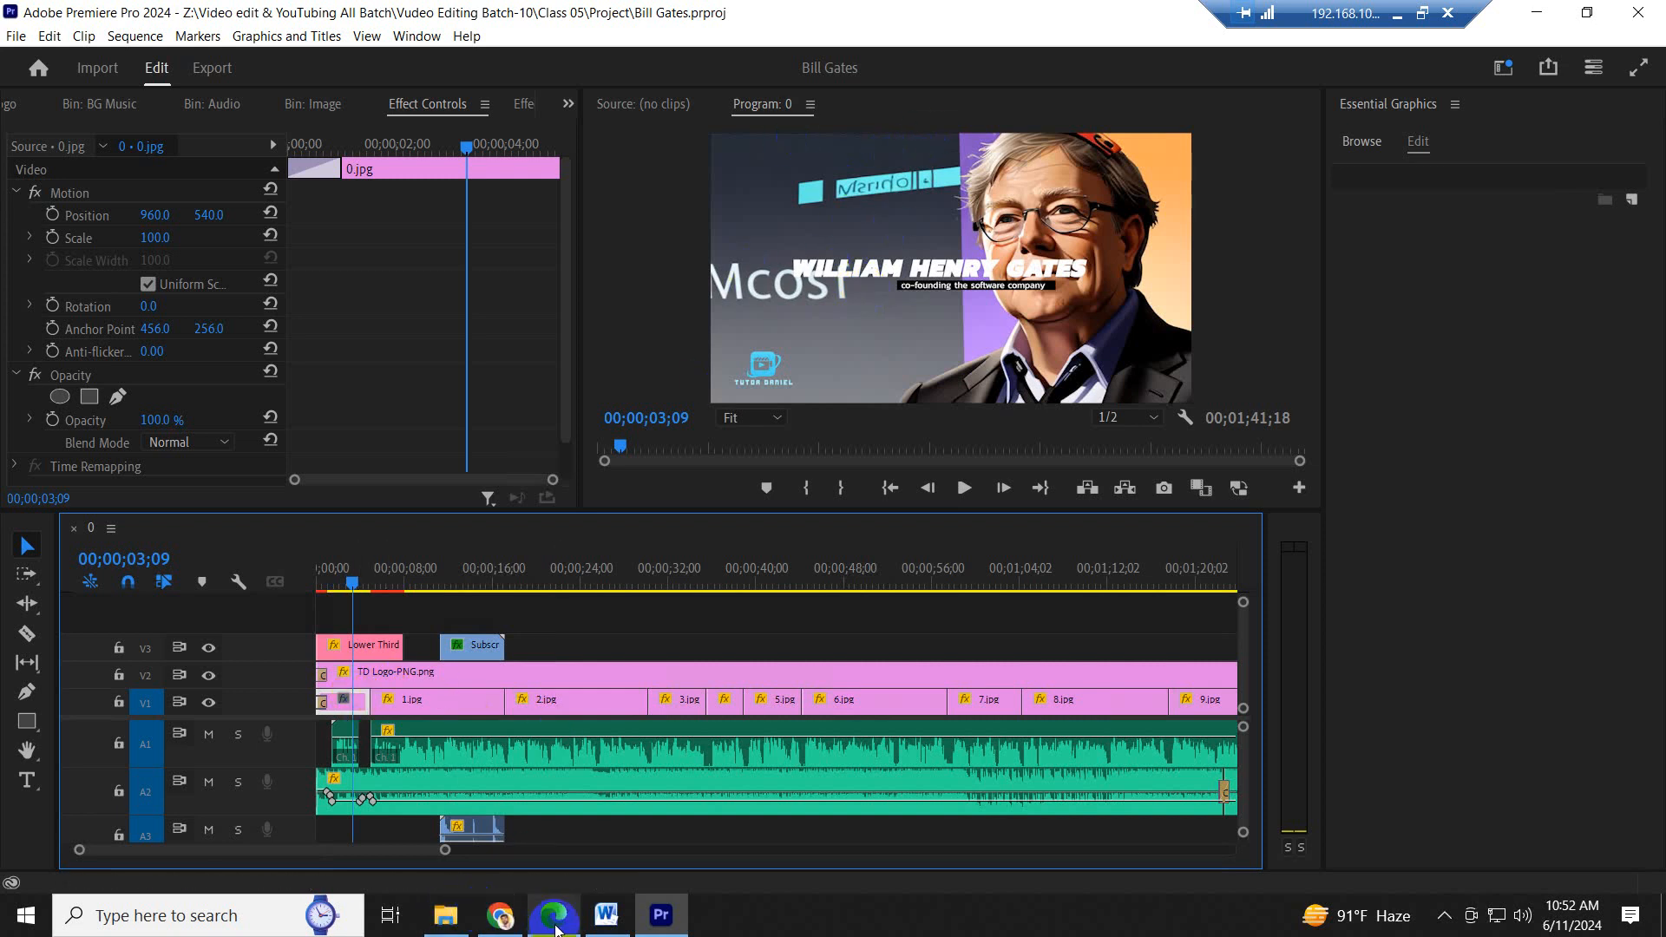
- Switch to Leonardo.Ai in Edge and look through the generation history for another Bill Gates image
left_click(551, 918)
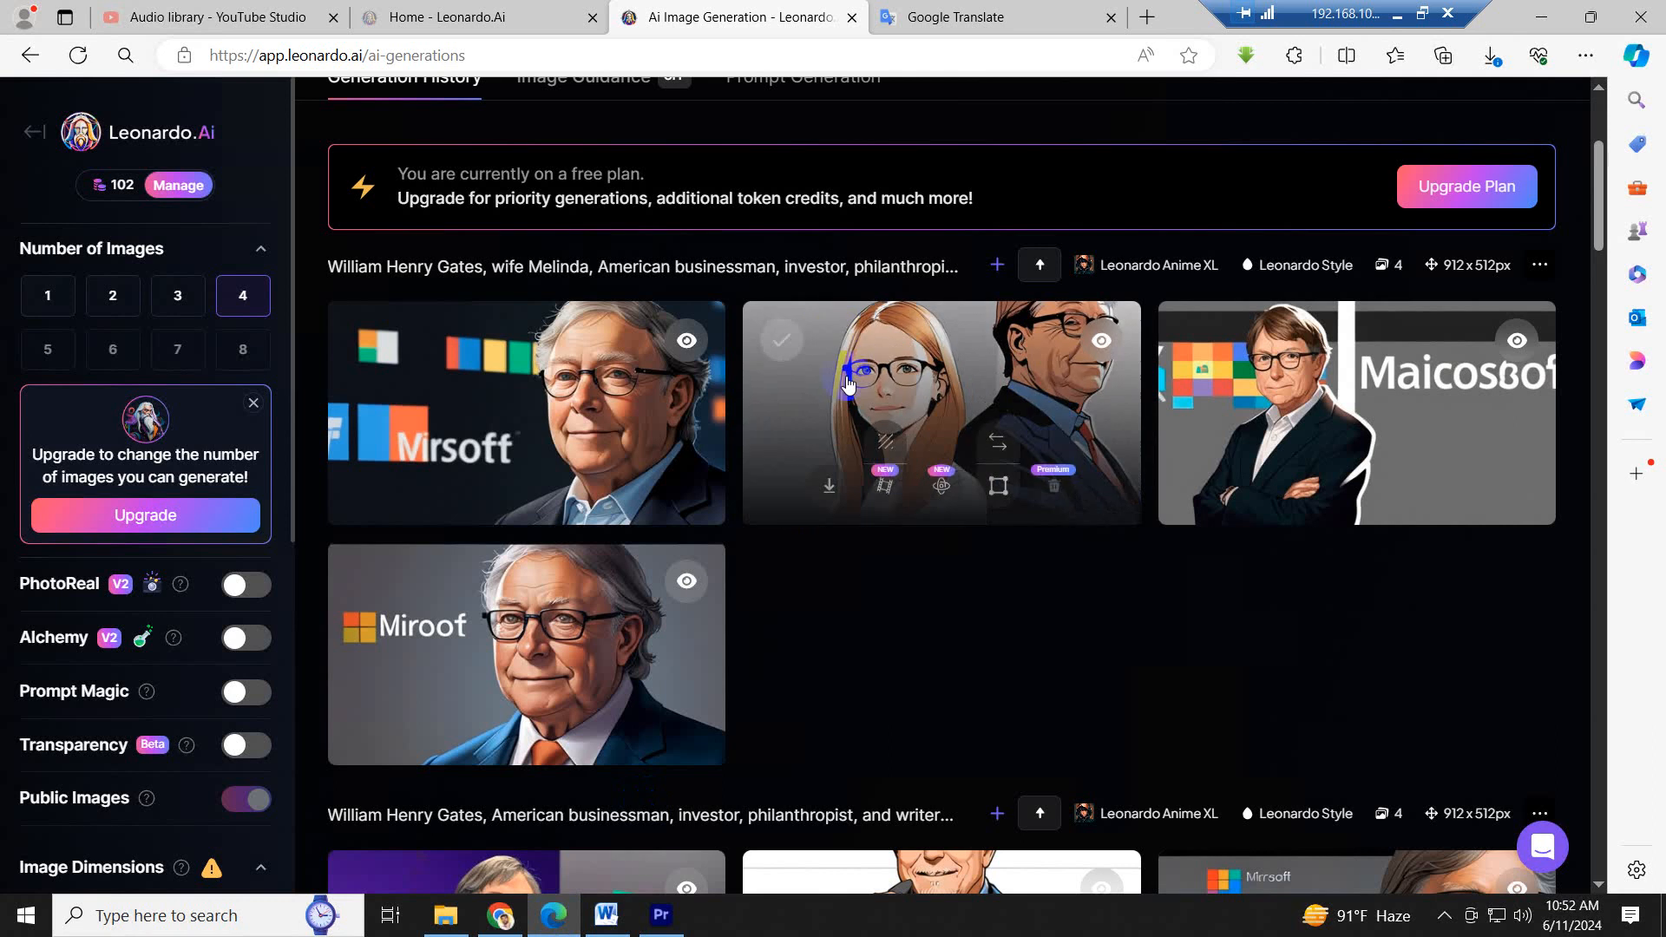
scroll(965, 555, "down", 5)
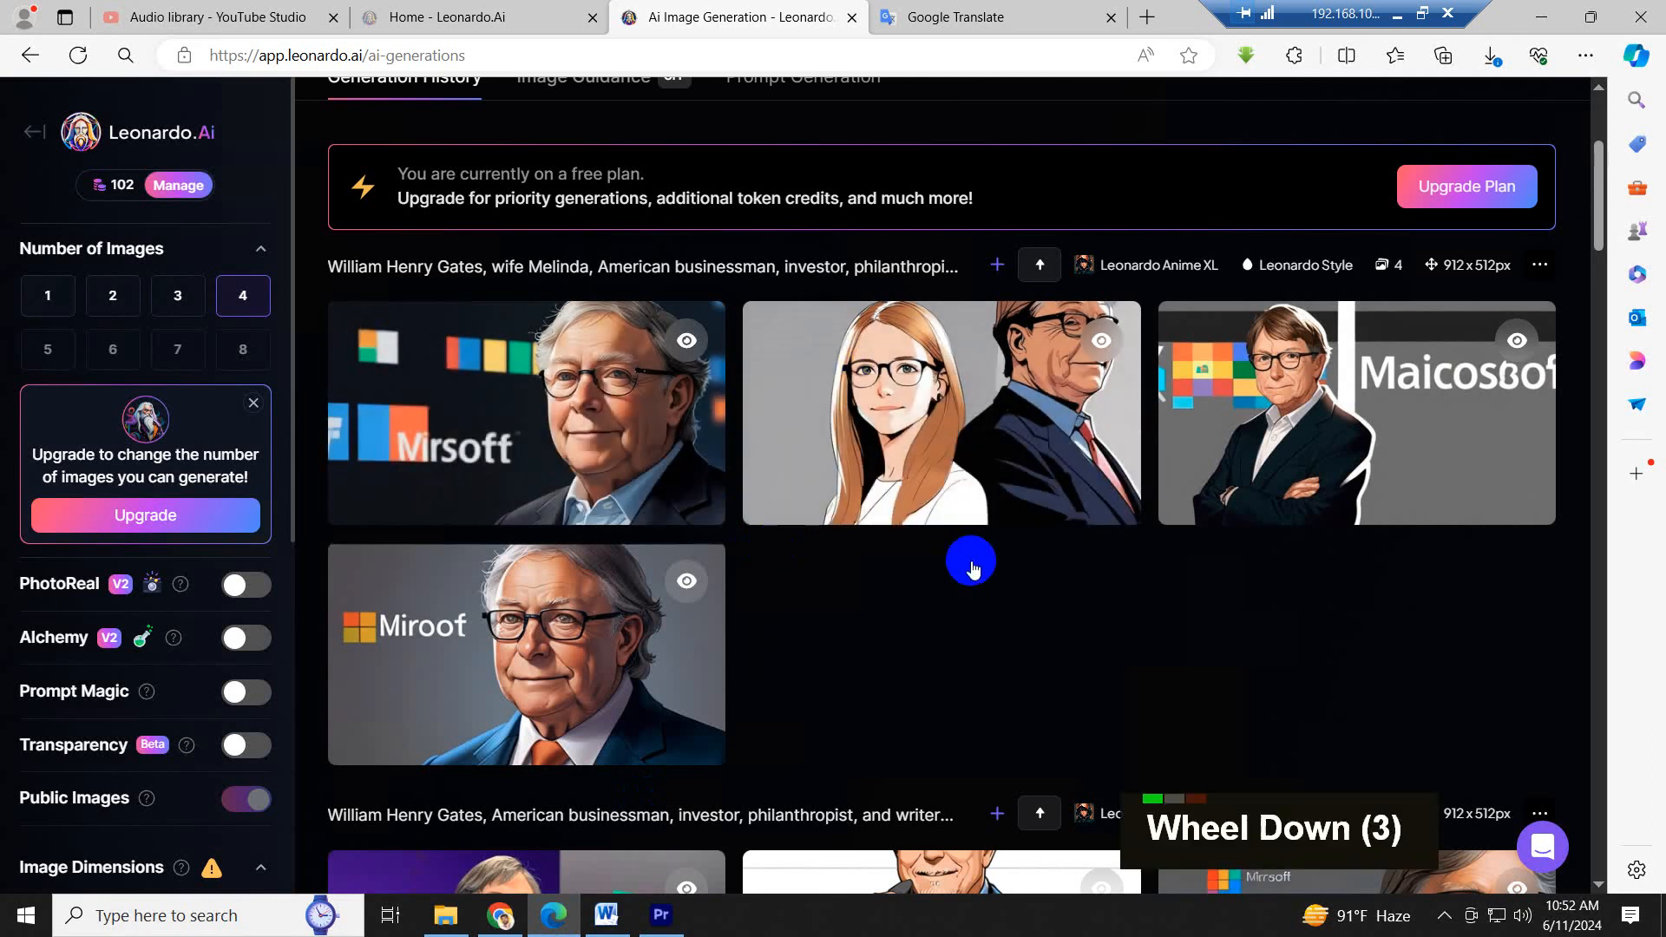
scroll(949, 545, "down", 16)
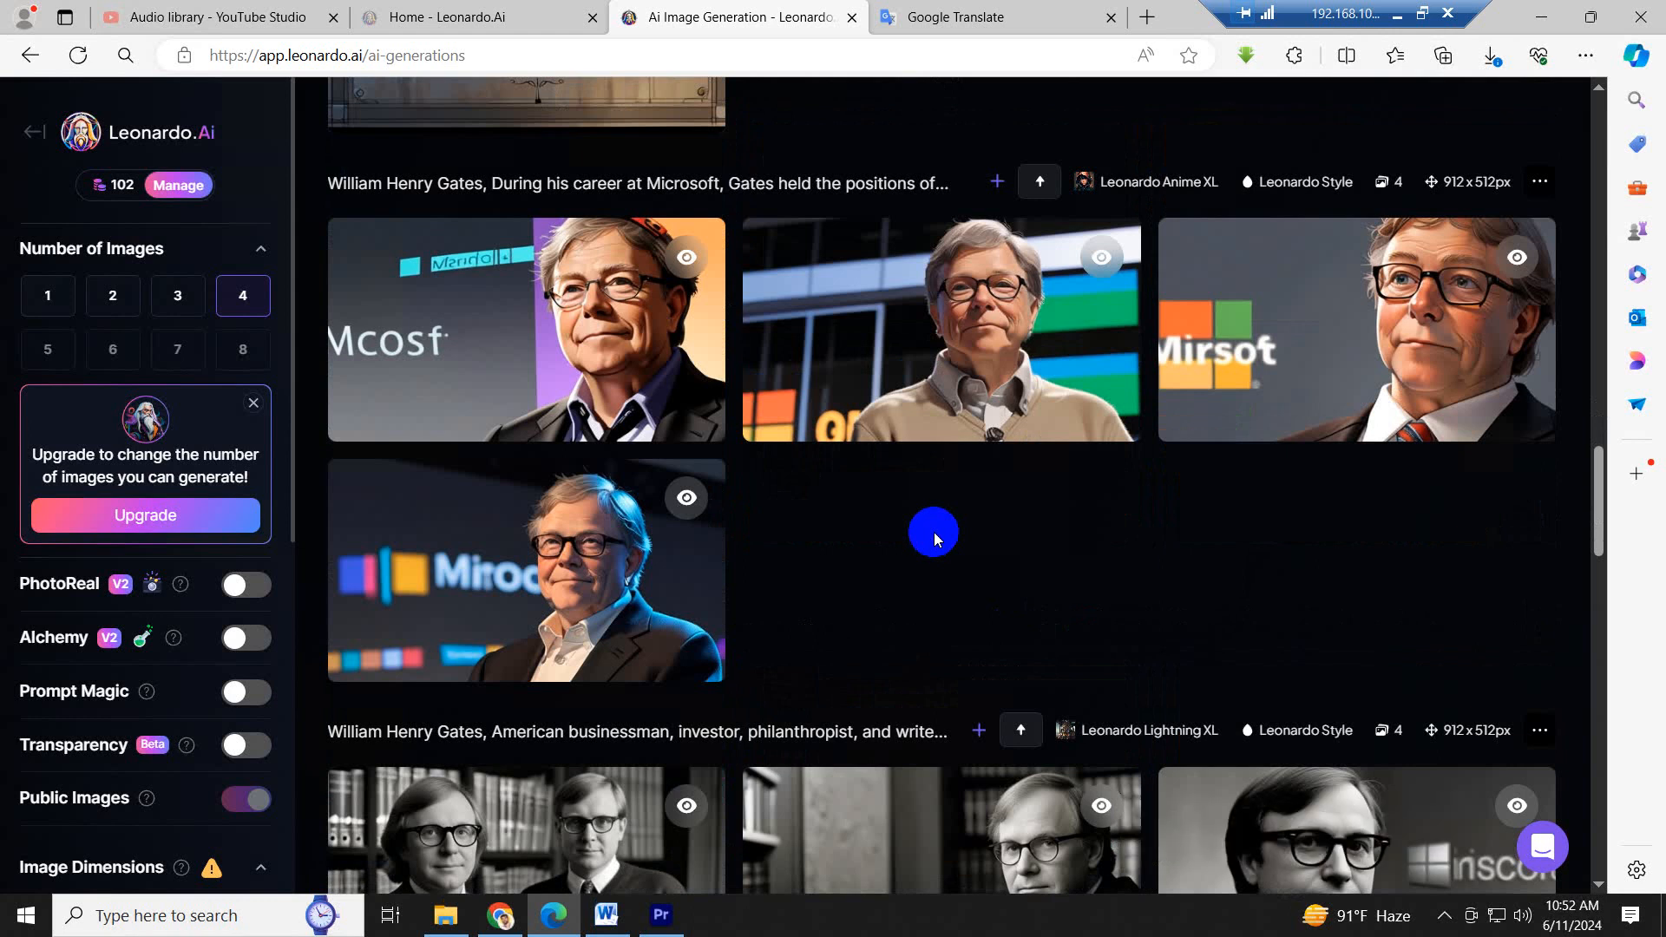
scroll(934, 533, "down", 2)
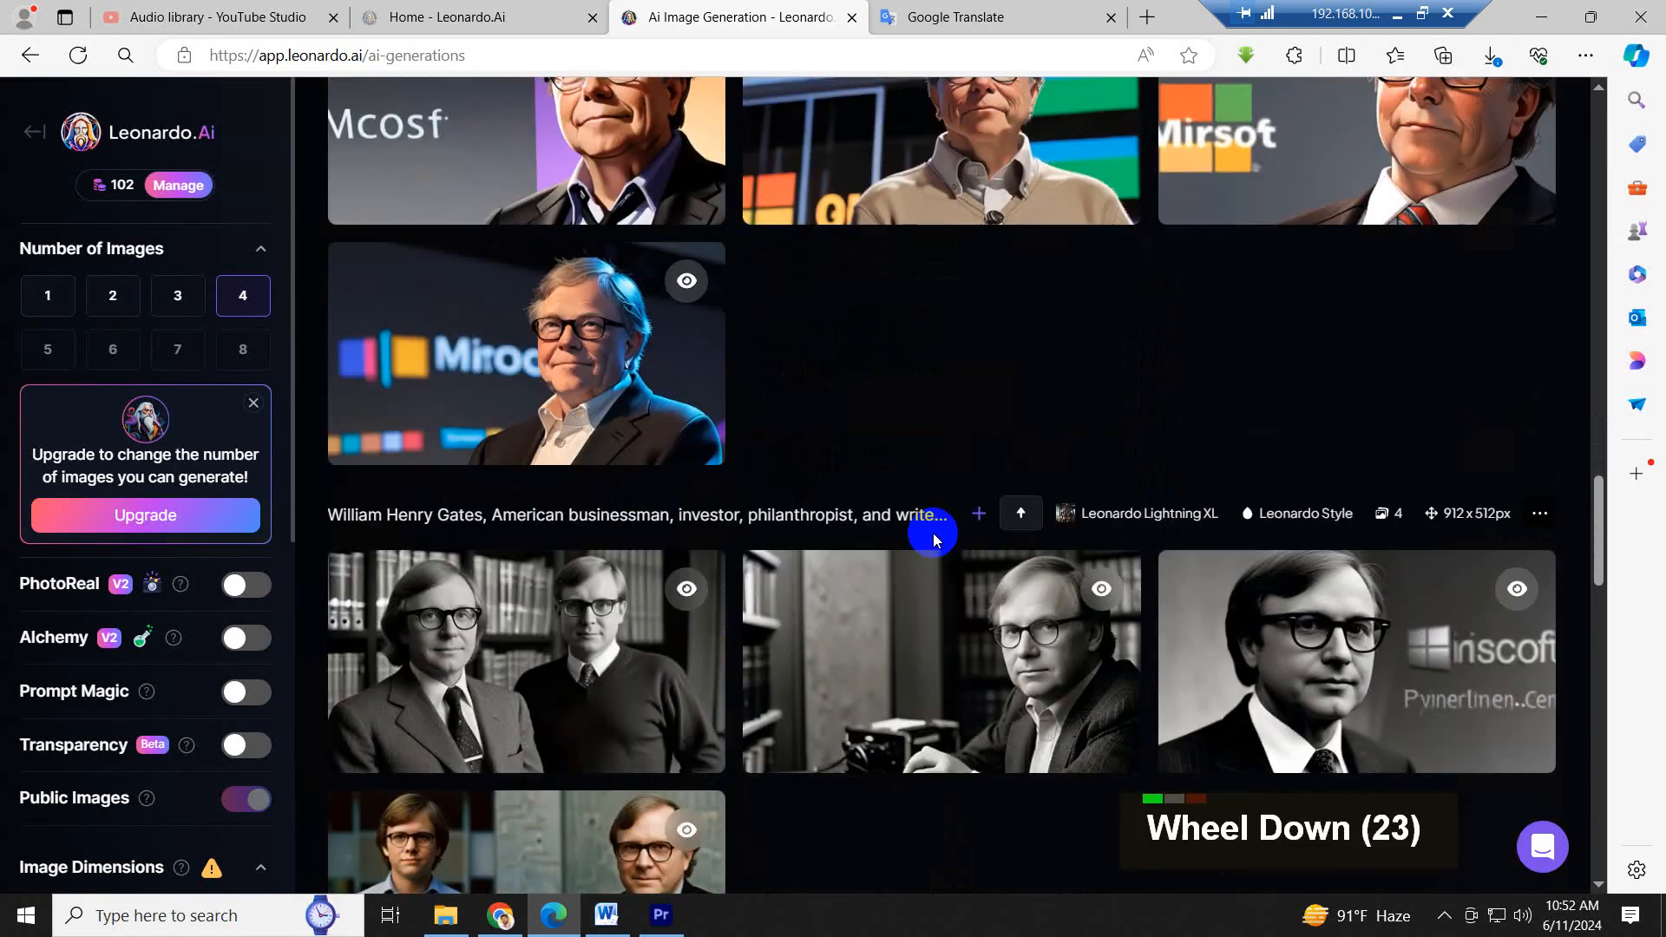
scroll(934, 539, "down", 1)
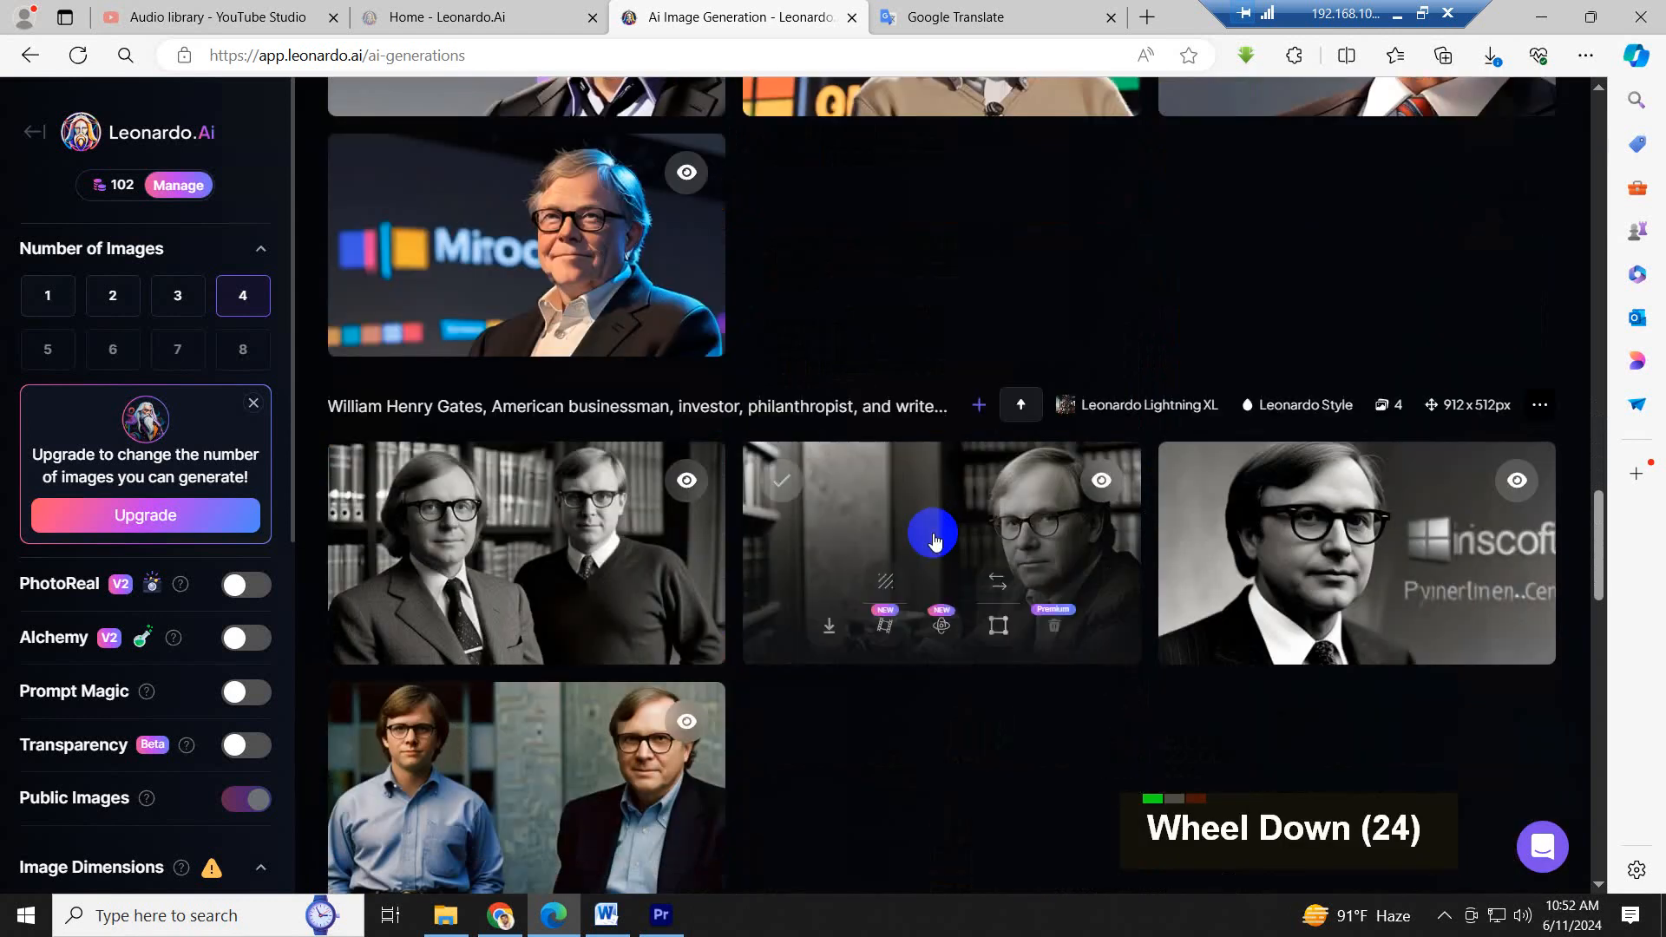
scroll(934, 540, "down", 3)
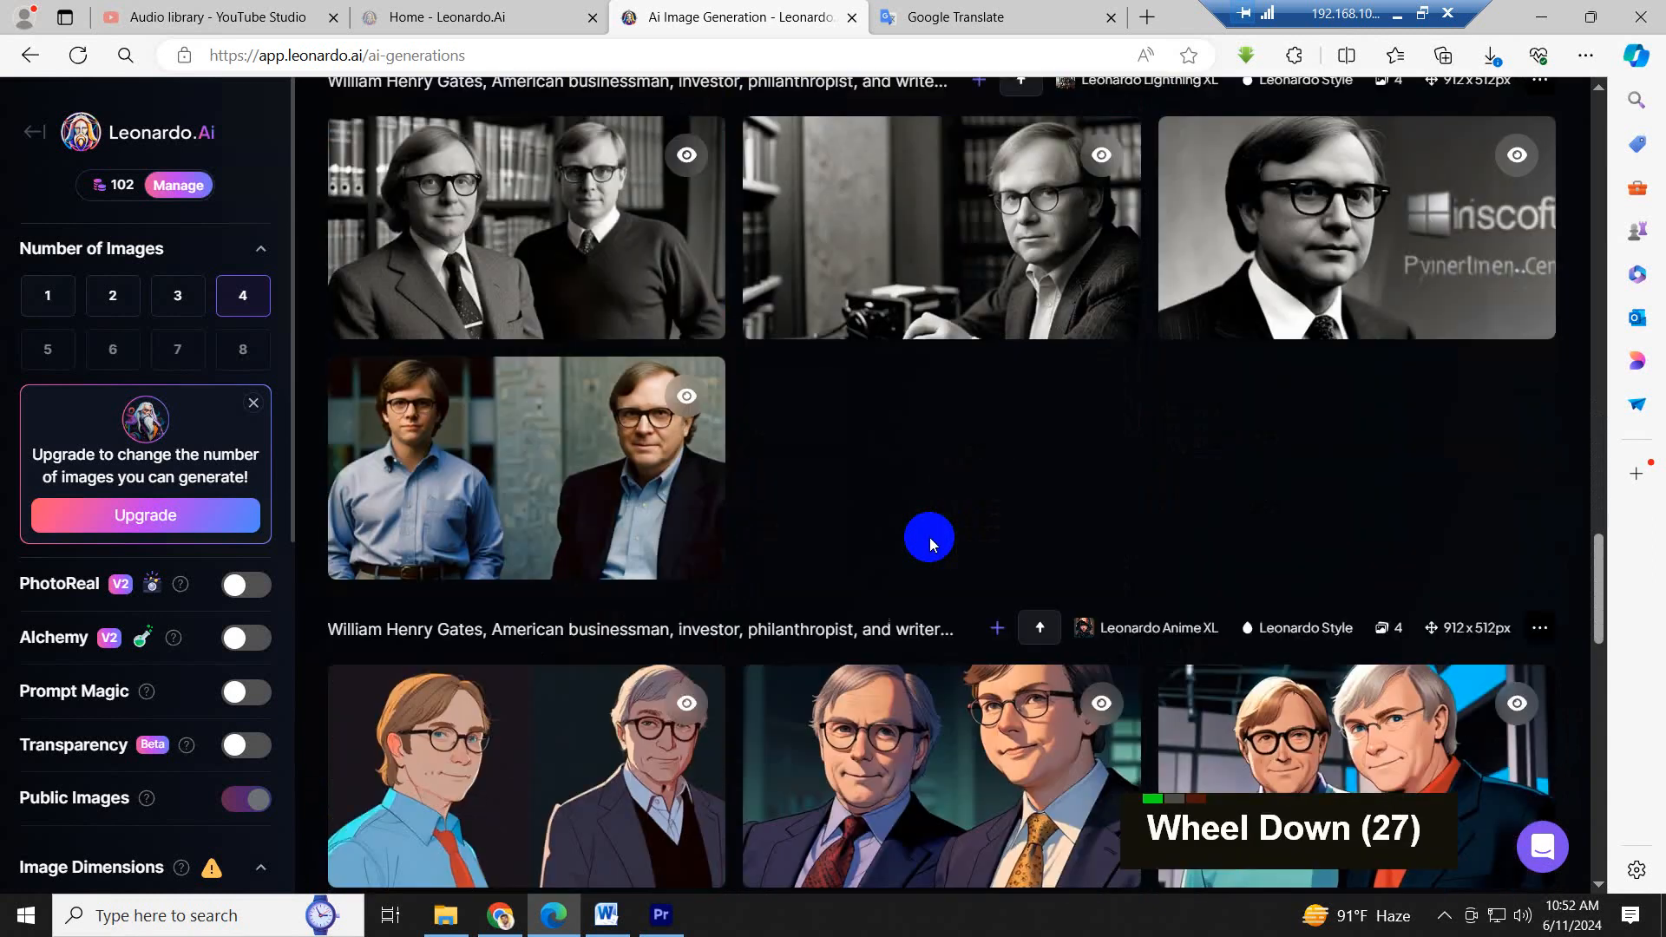
scroll(929, 544, "down", 2)
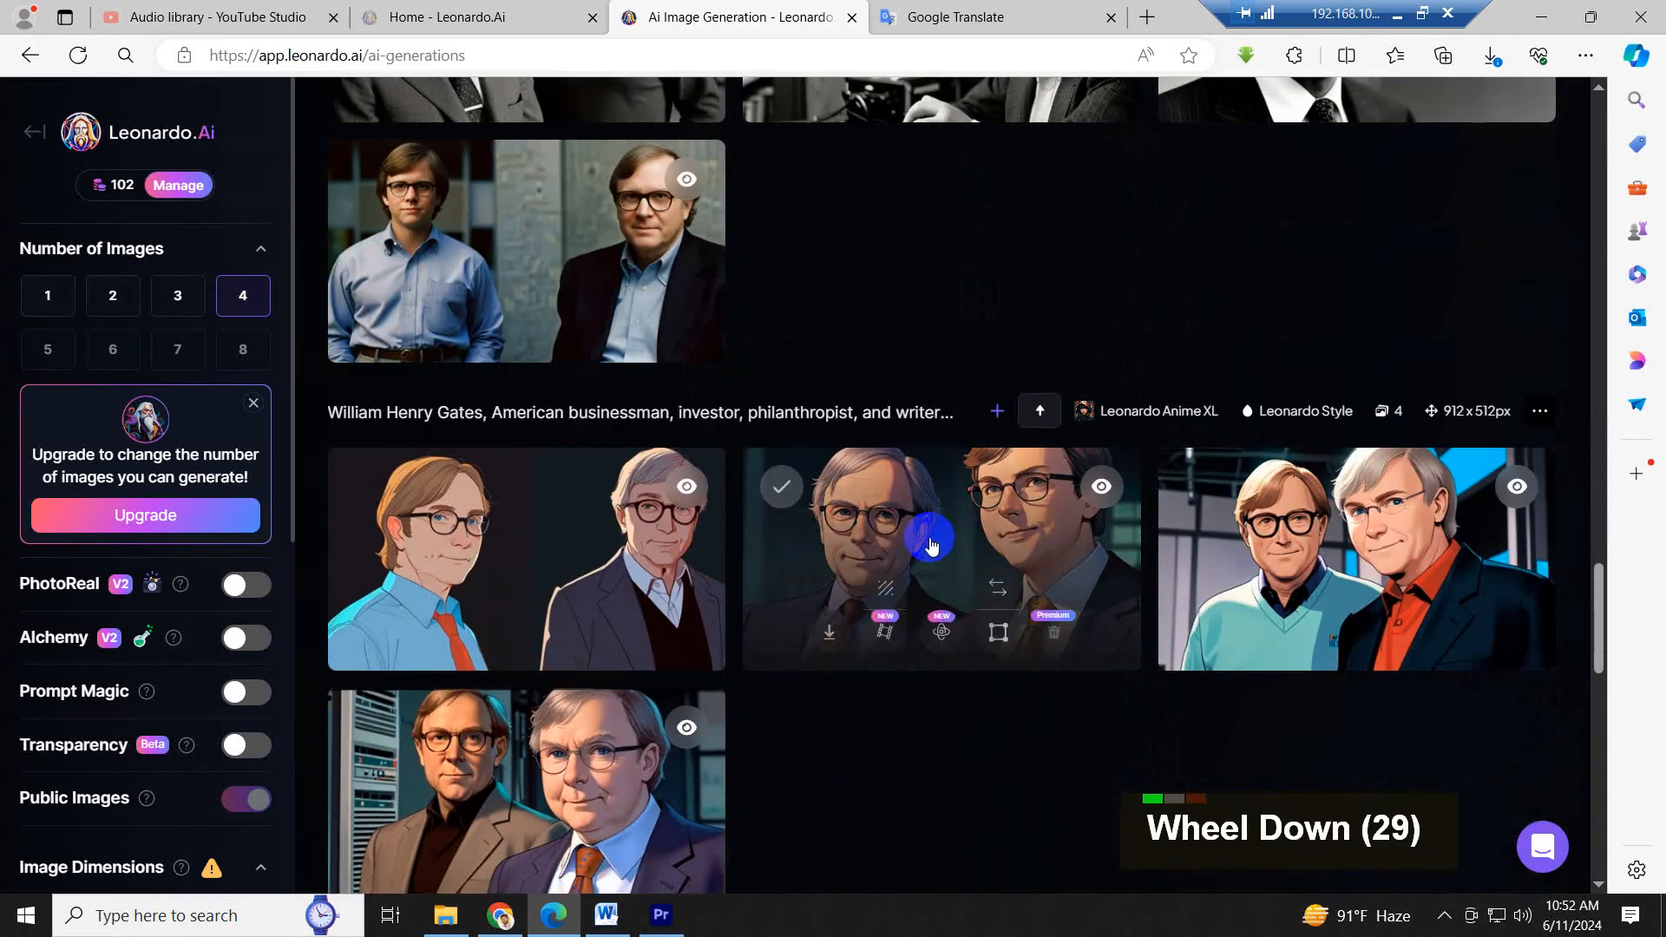
scroll(930, 544, "down", 2)
scroll(929, 544, "down", 4)
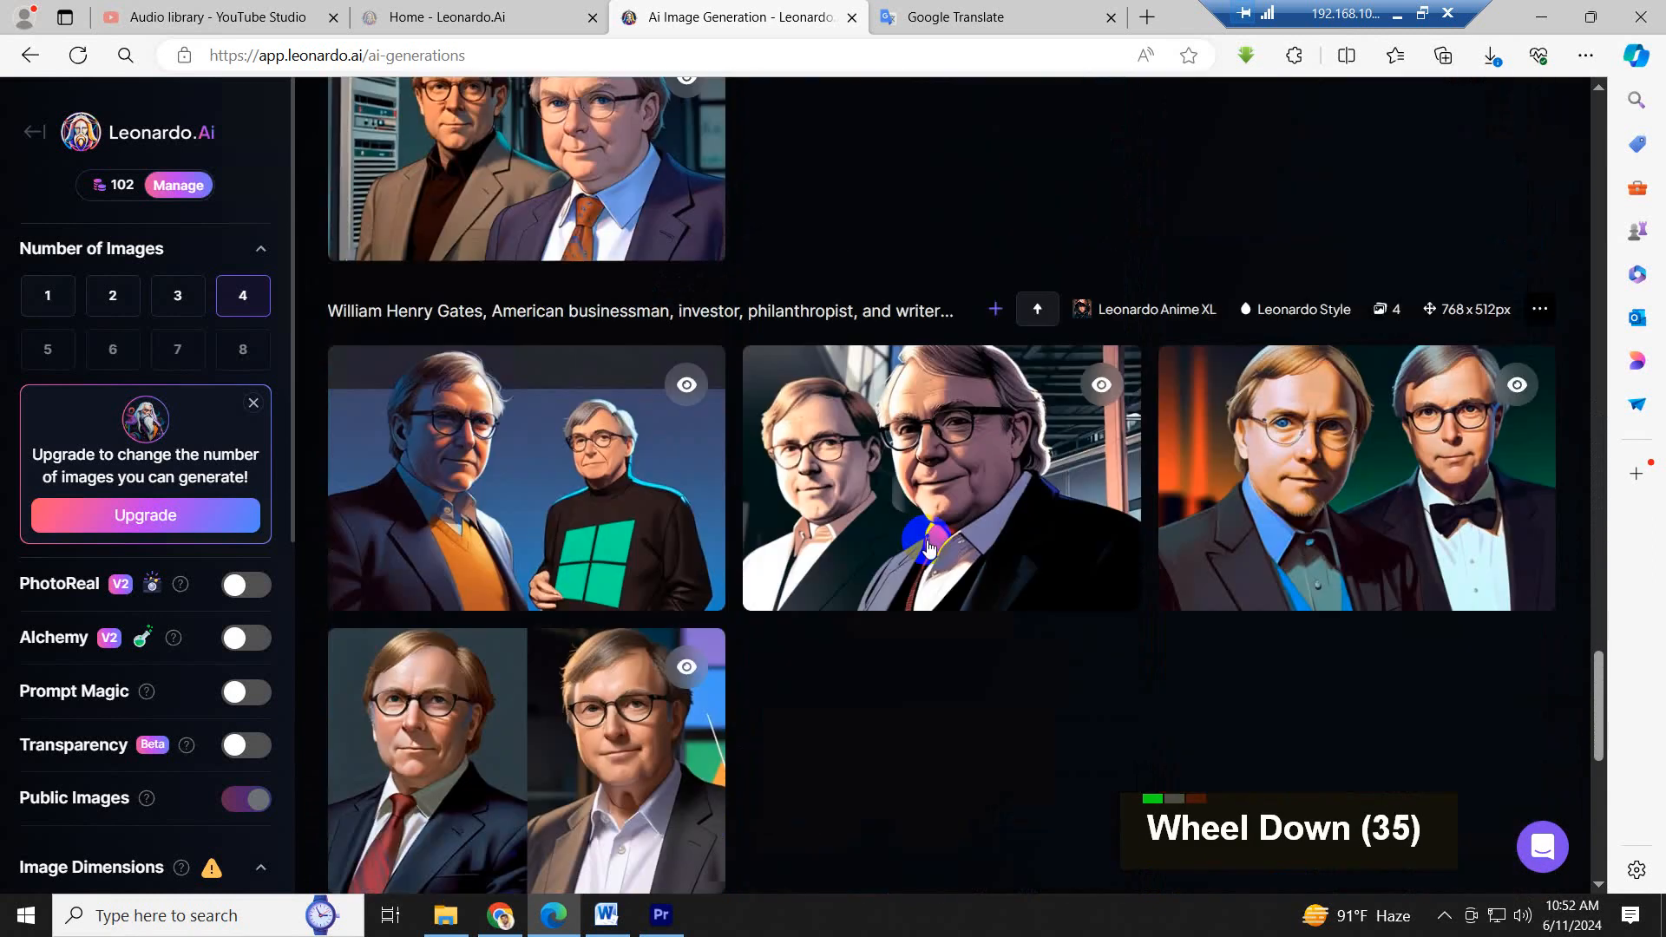
scroll(927, 543, "down", 3)
scroll(926, 539, "down", 4)
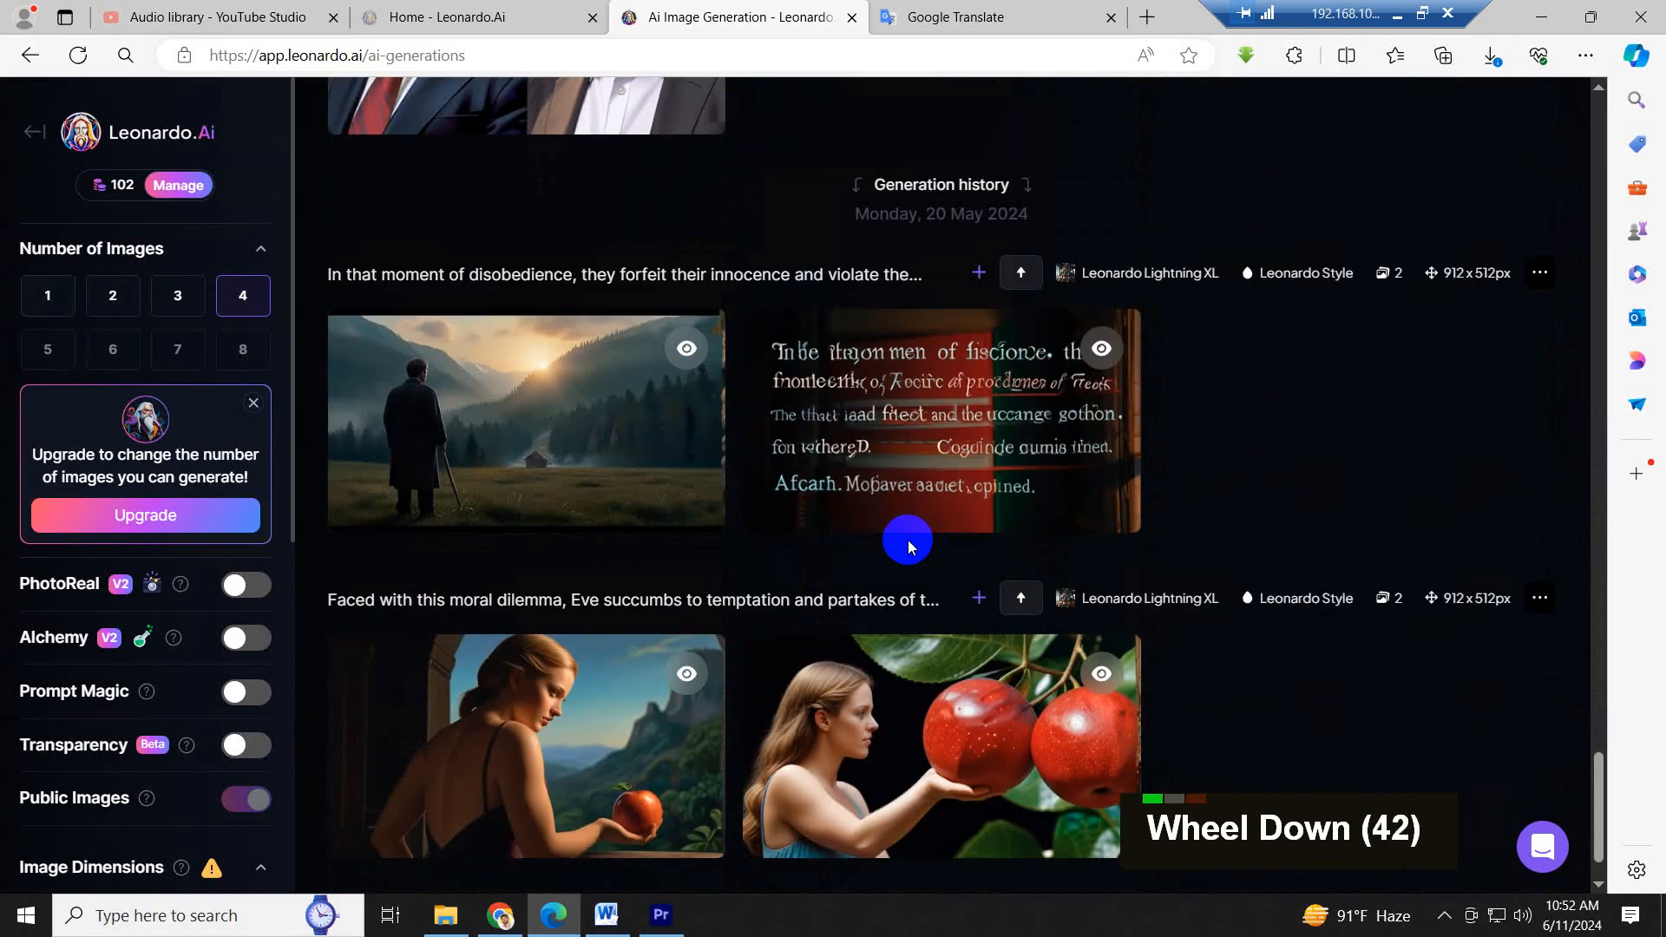
scroll(908, 539, "up", 13)
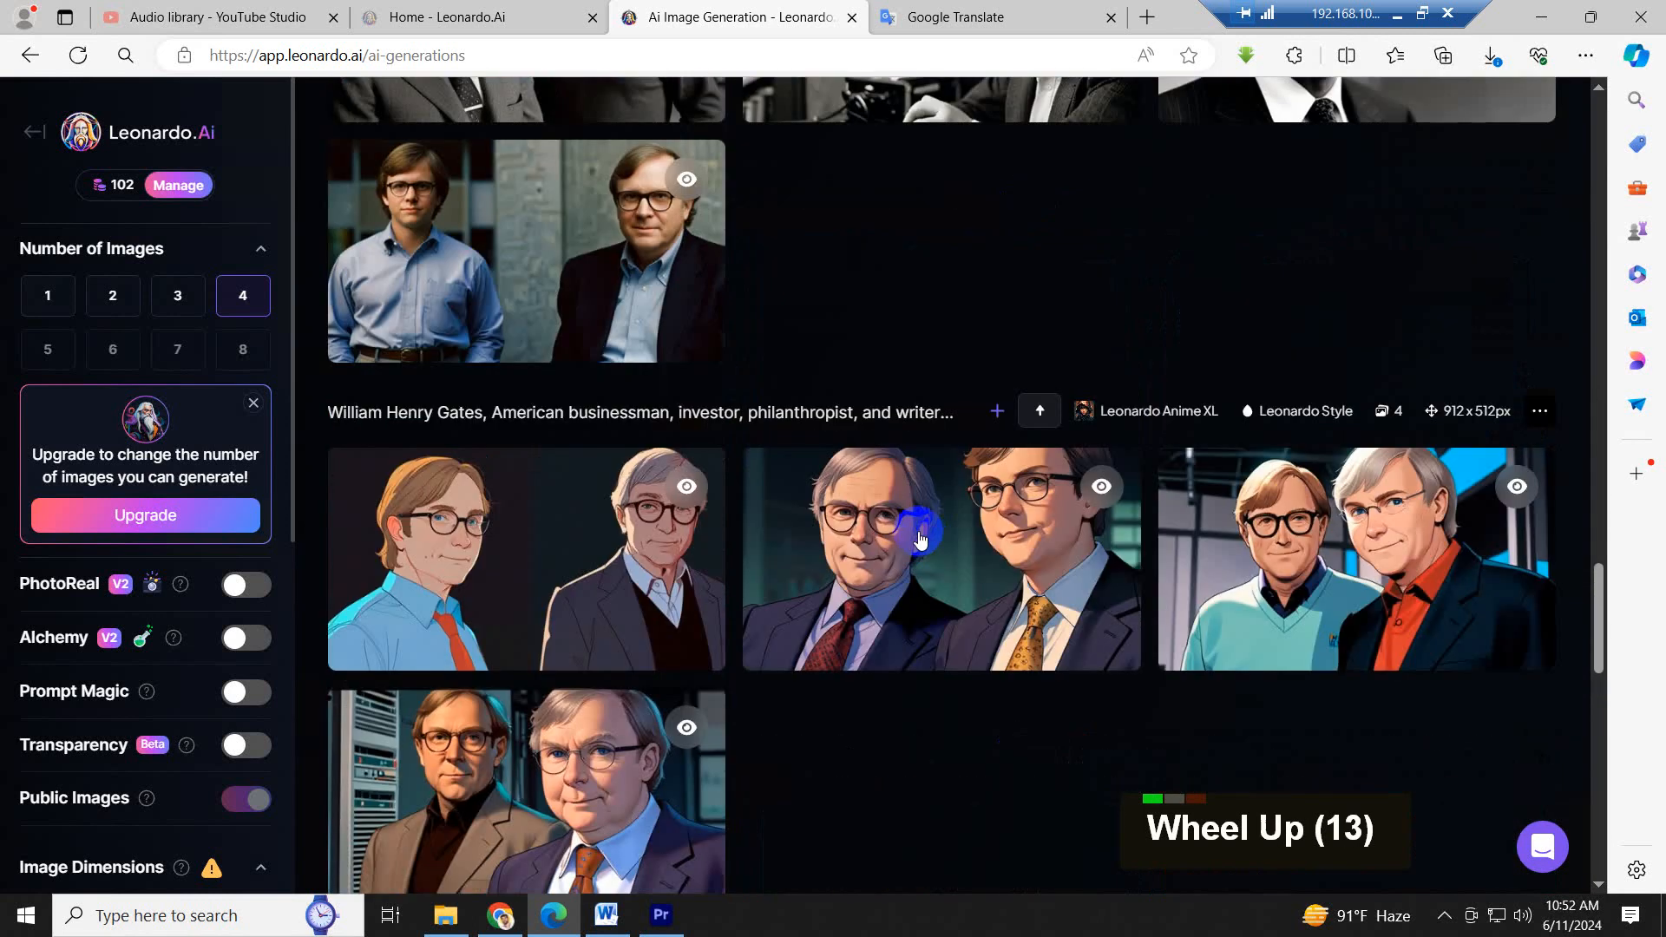
mouse_move(920, 539)
scroll(921, 539, "up", 5)
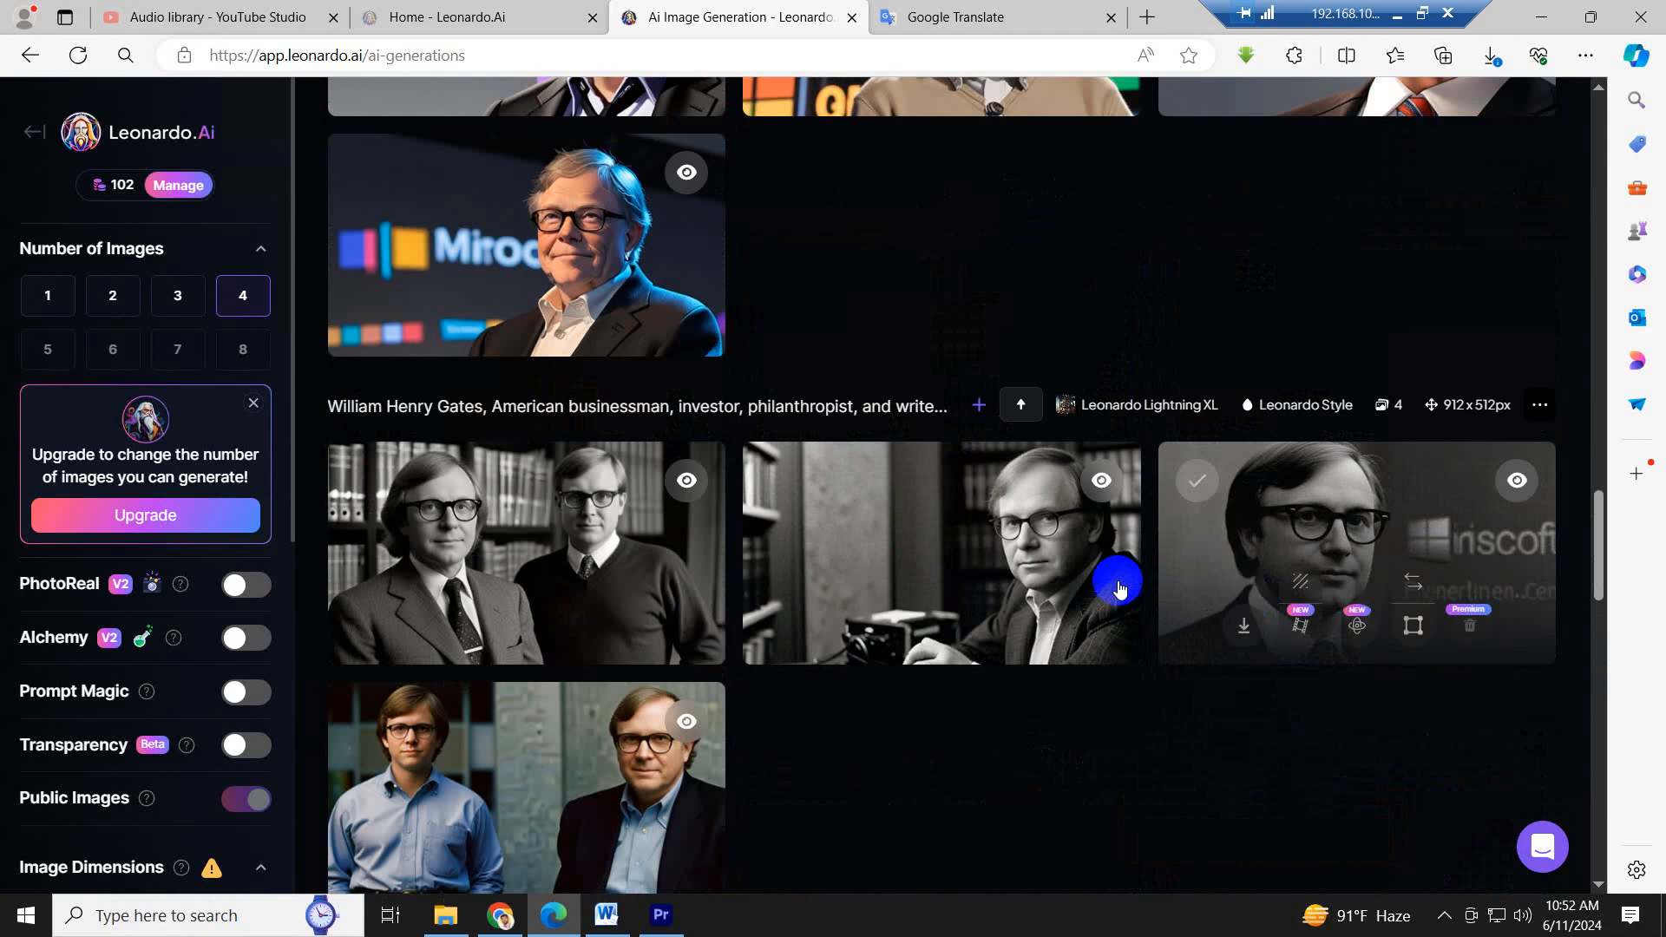
- Download the black-and-white image of the man seated at a library desk and save it as 00 in the Image folder
left_click(829, 625)
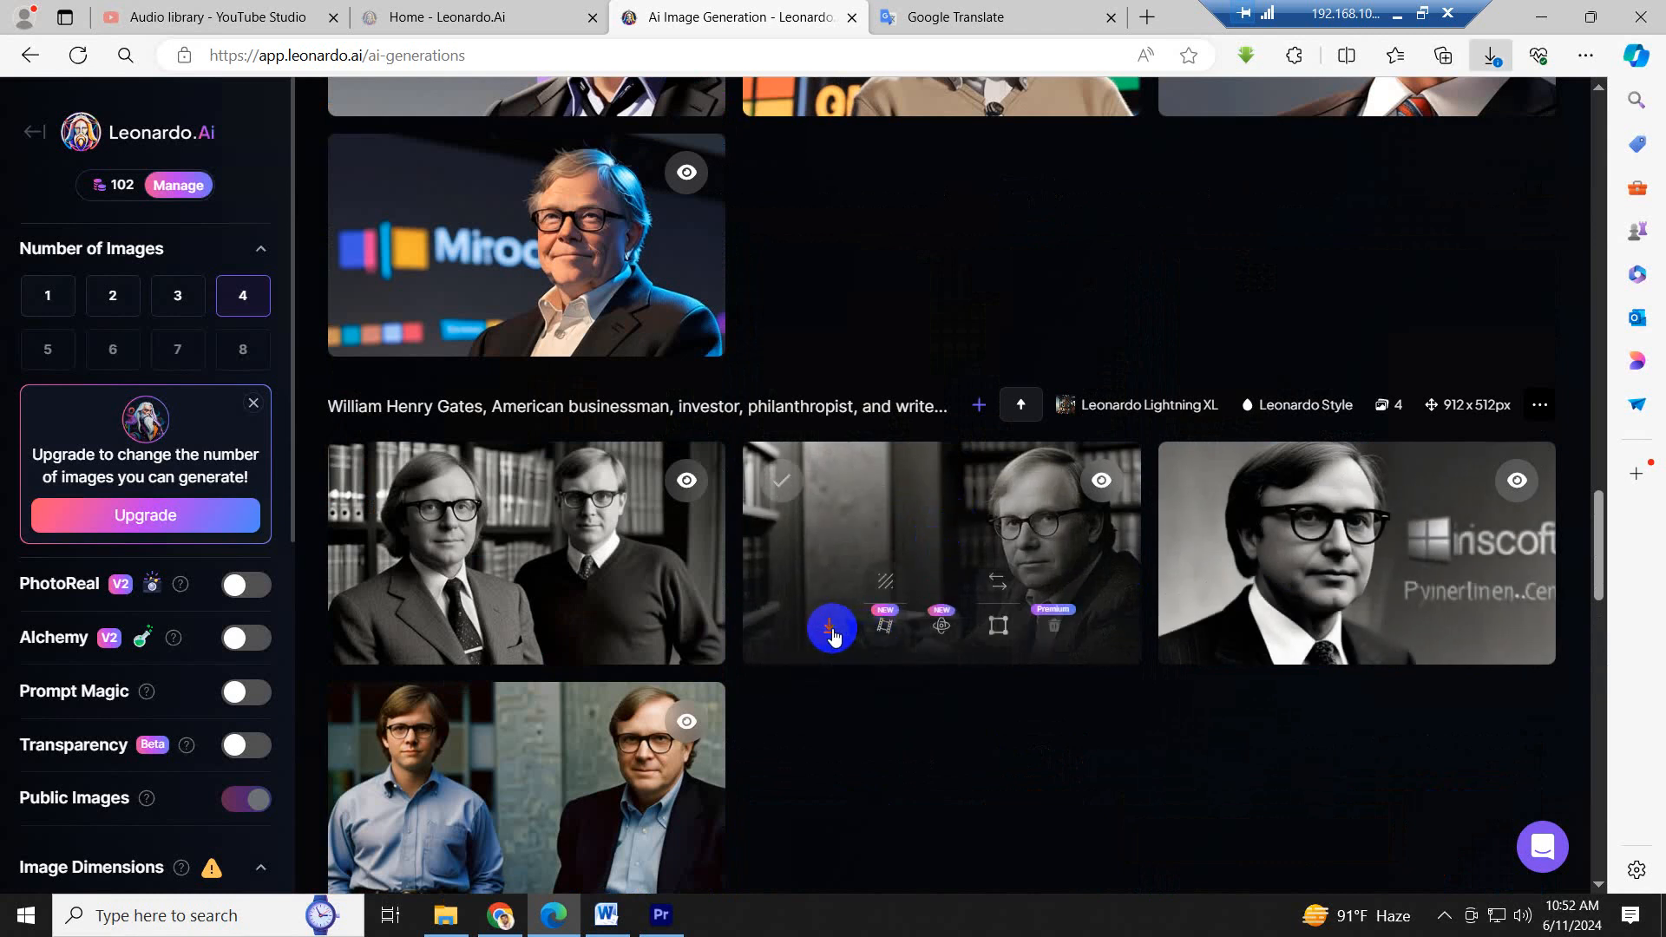
left_click(1347, 163)
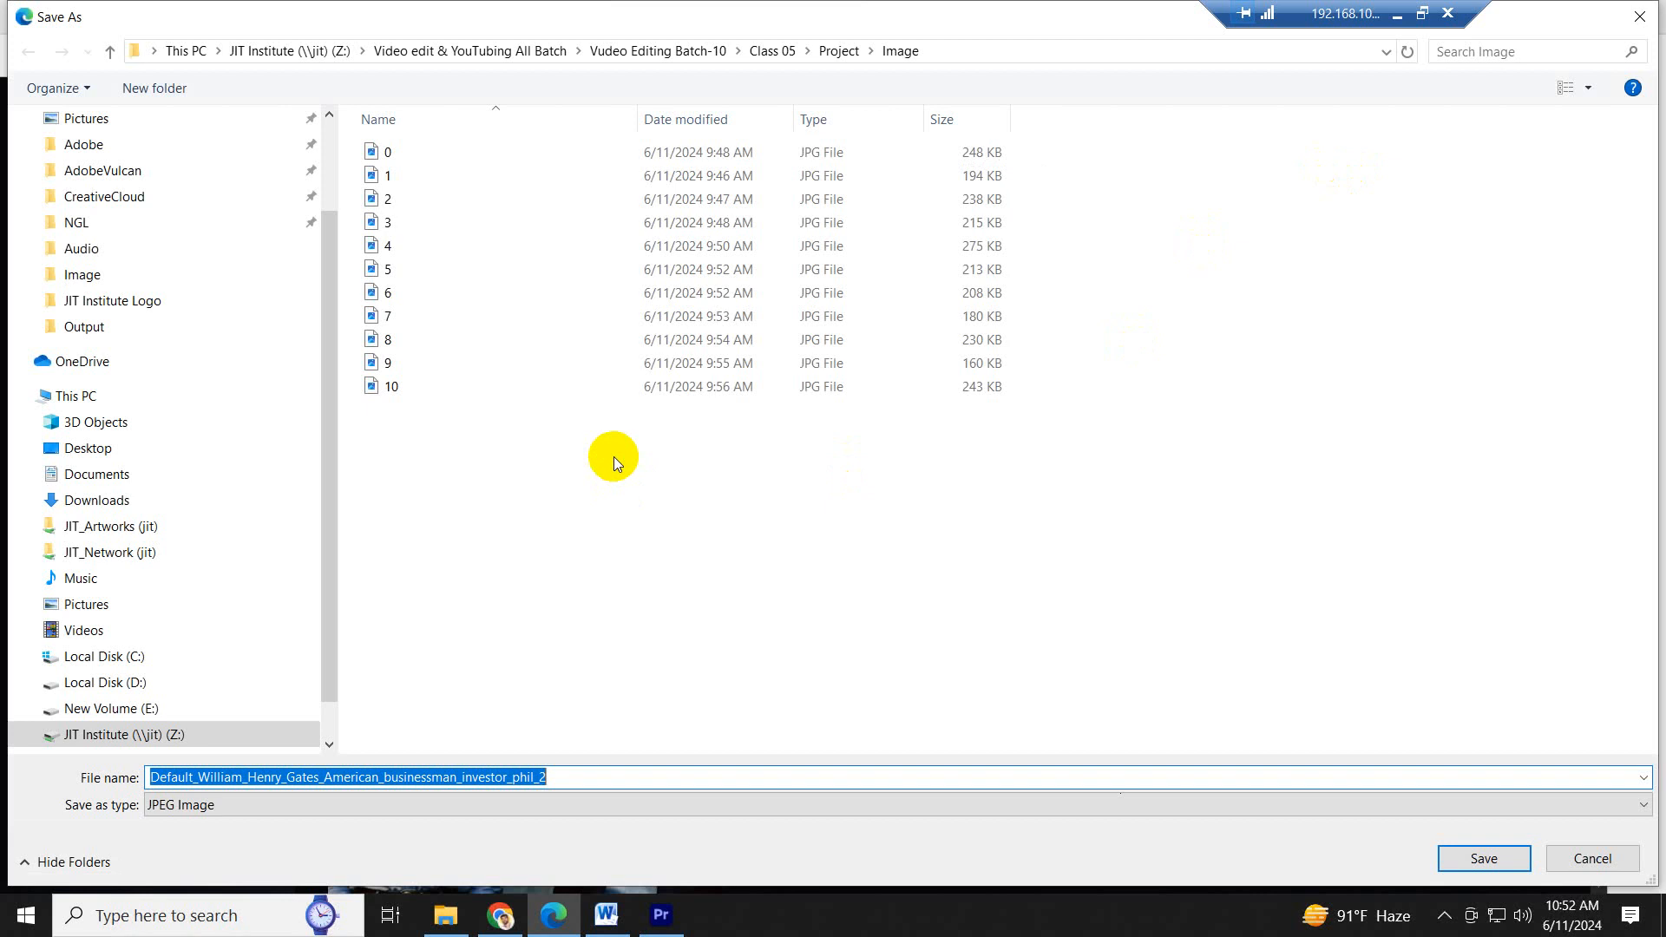
type("11")
left_click(1484, 858)
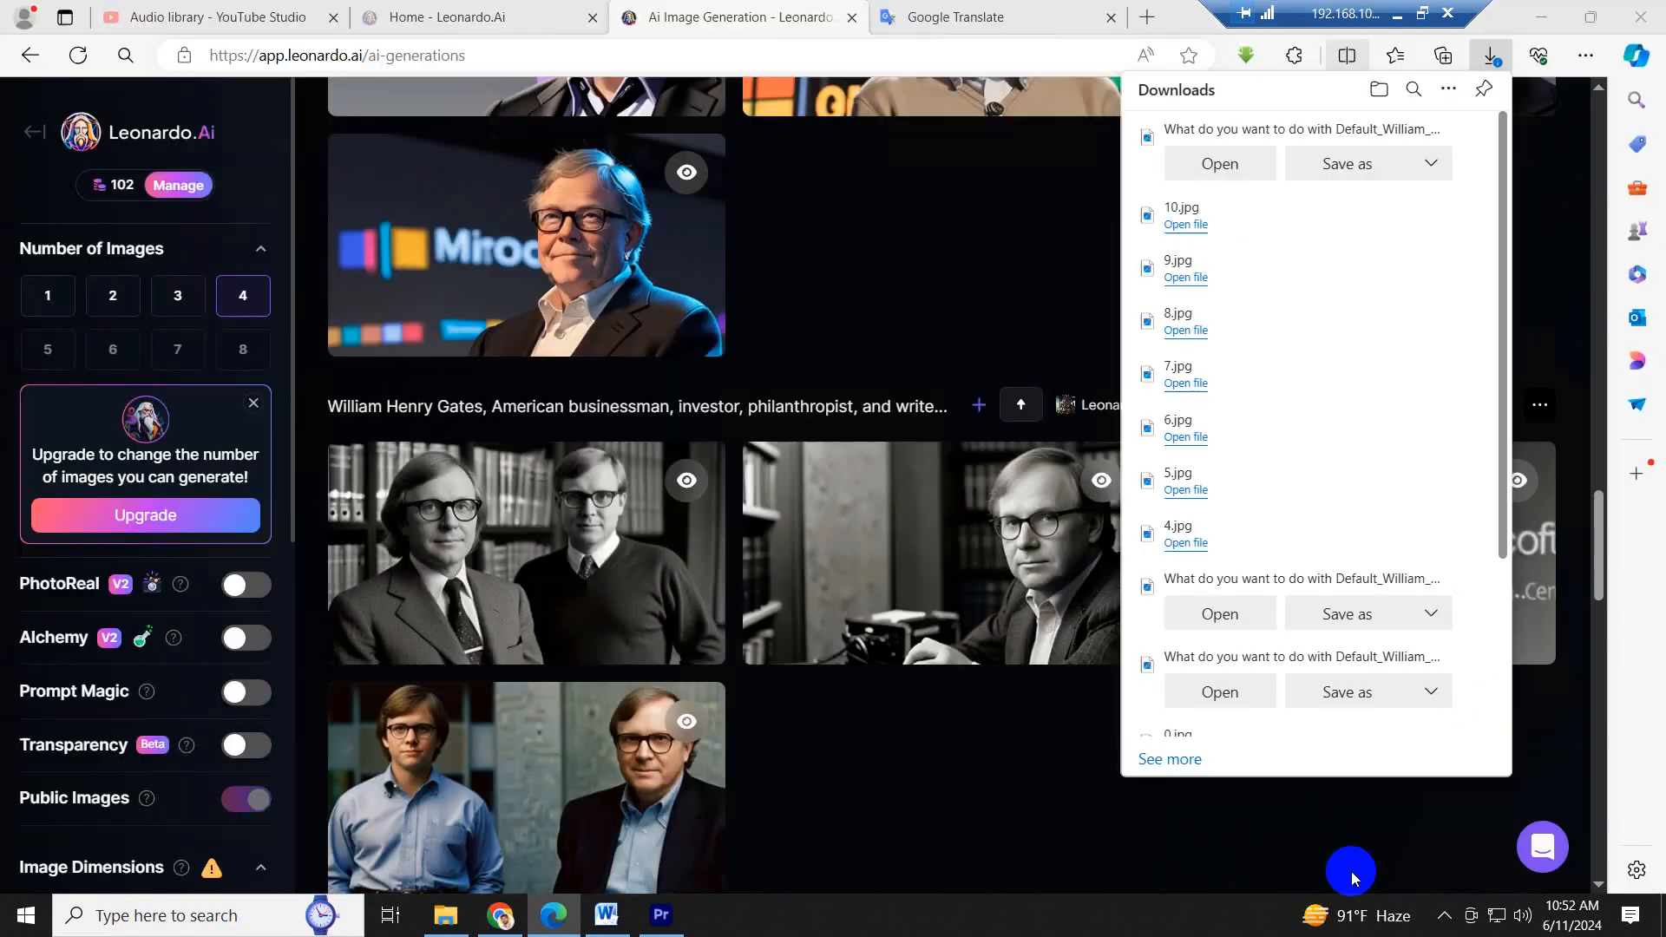
- Import 00.jpg from the project's Image folder in File Explorer into the Image bin in Premiere Pro
left_click(457, 928)
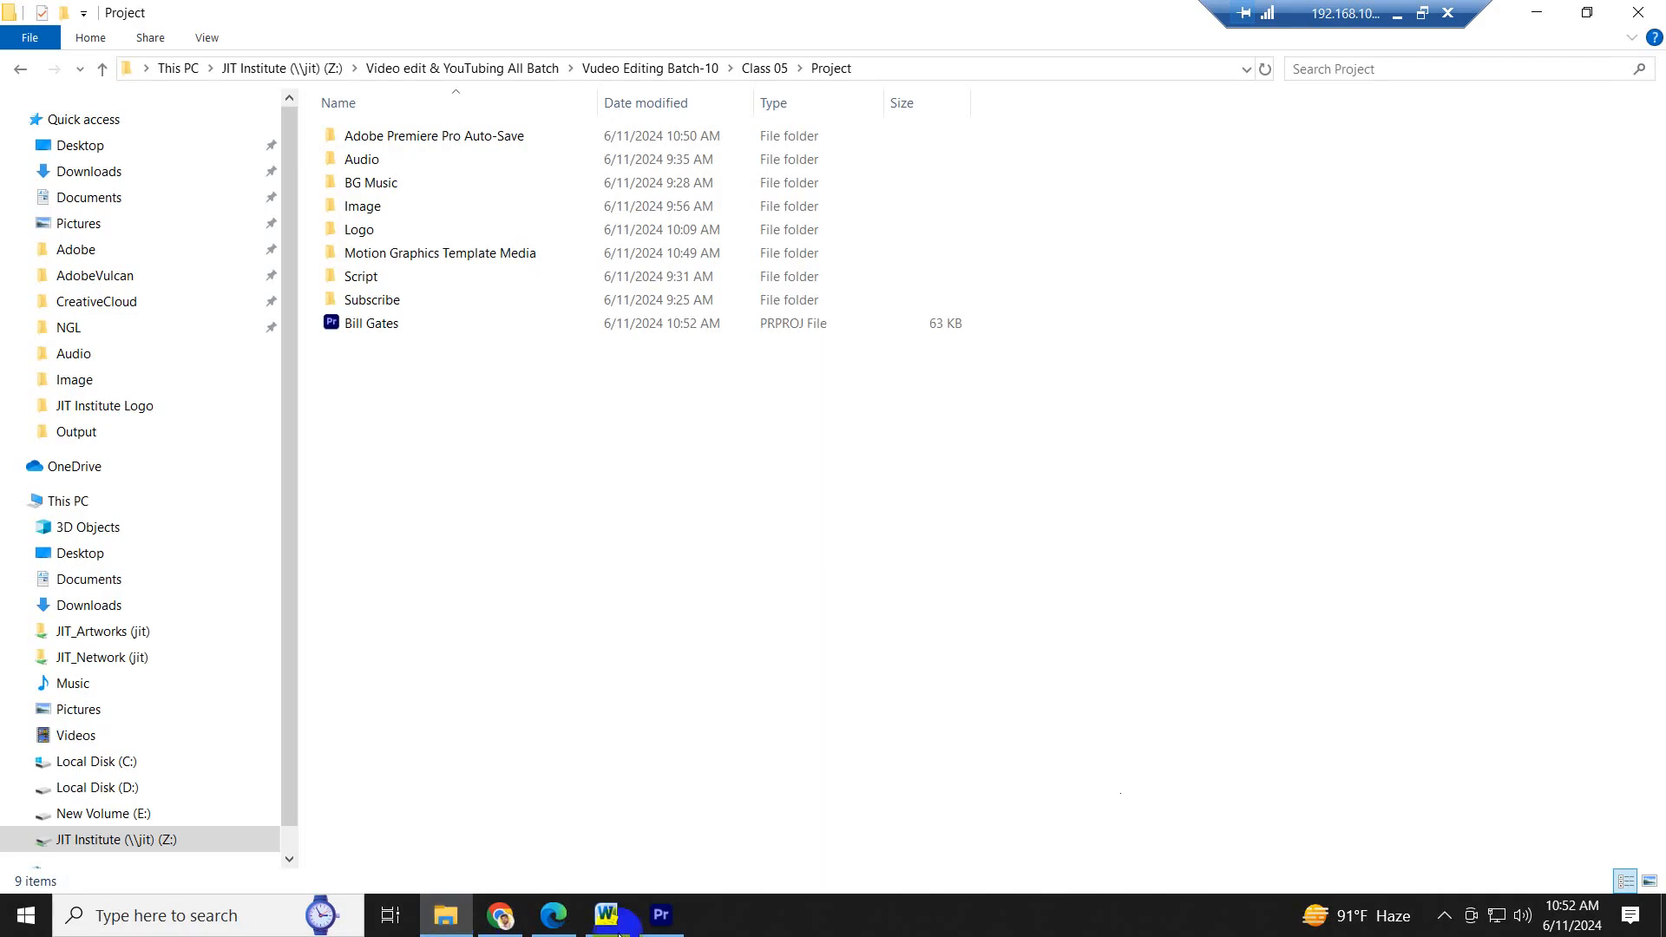
left_click(675, 918)
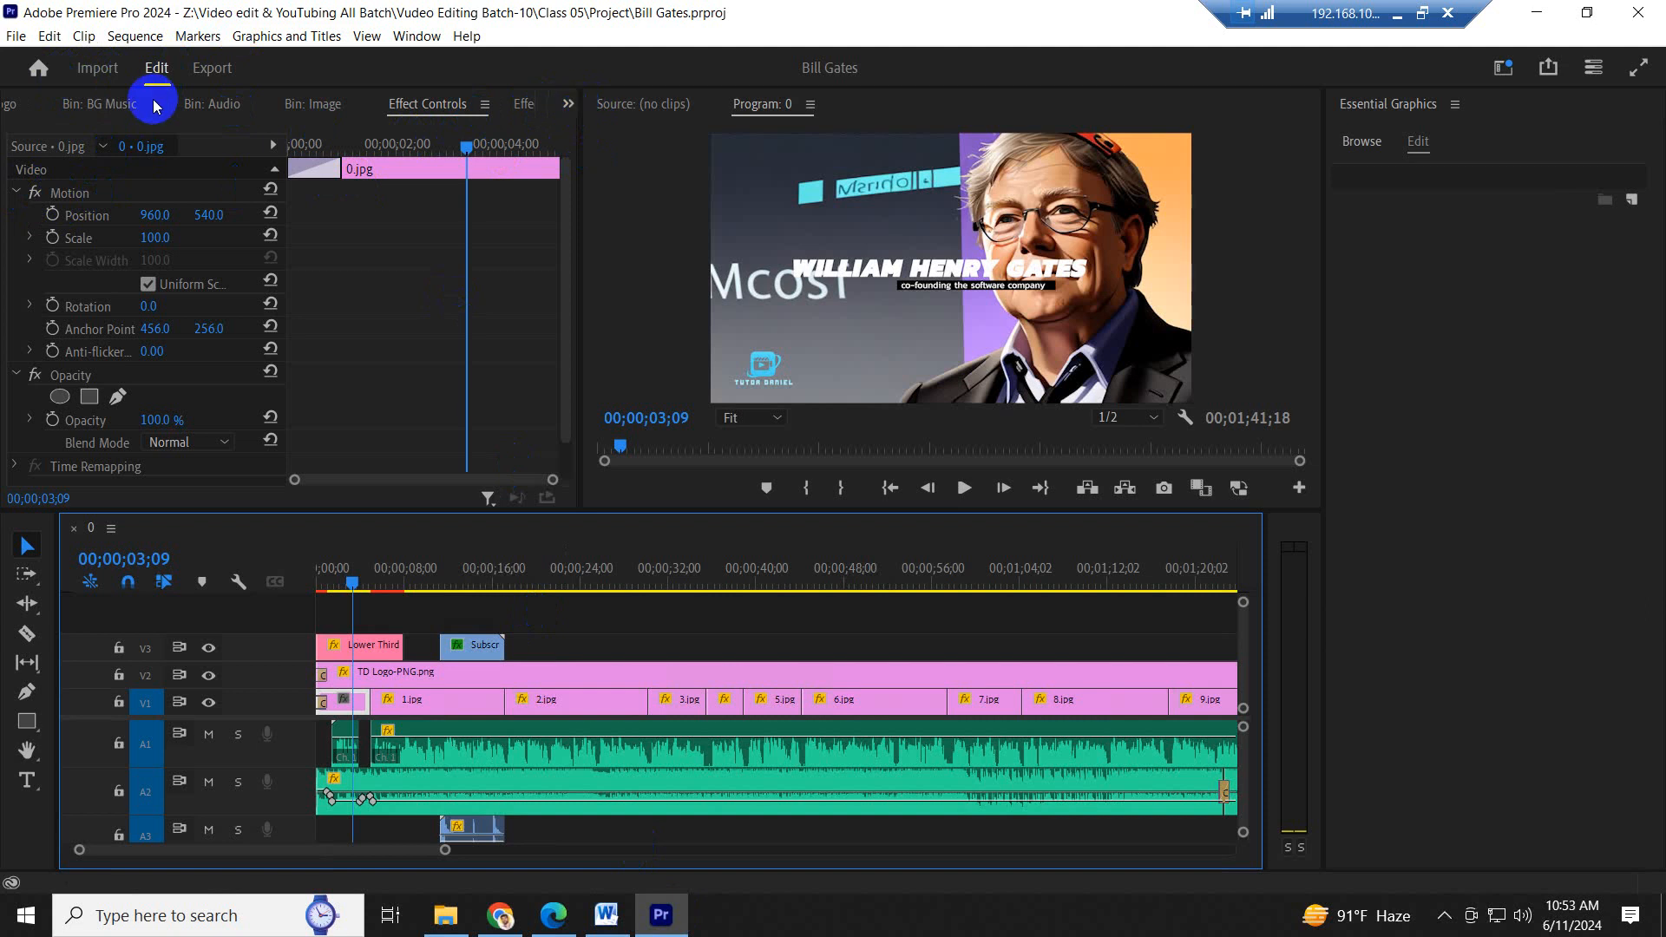
left_click(323, 105)
left_click(445, 915)
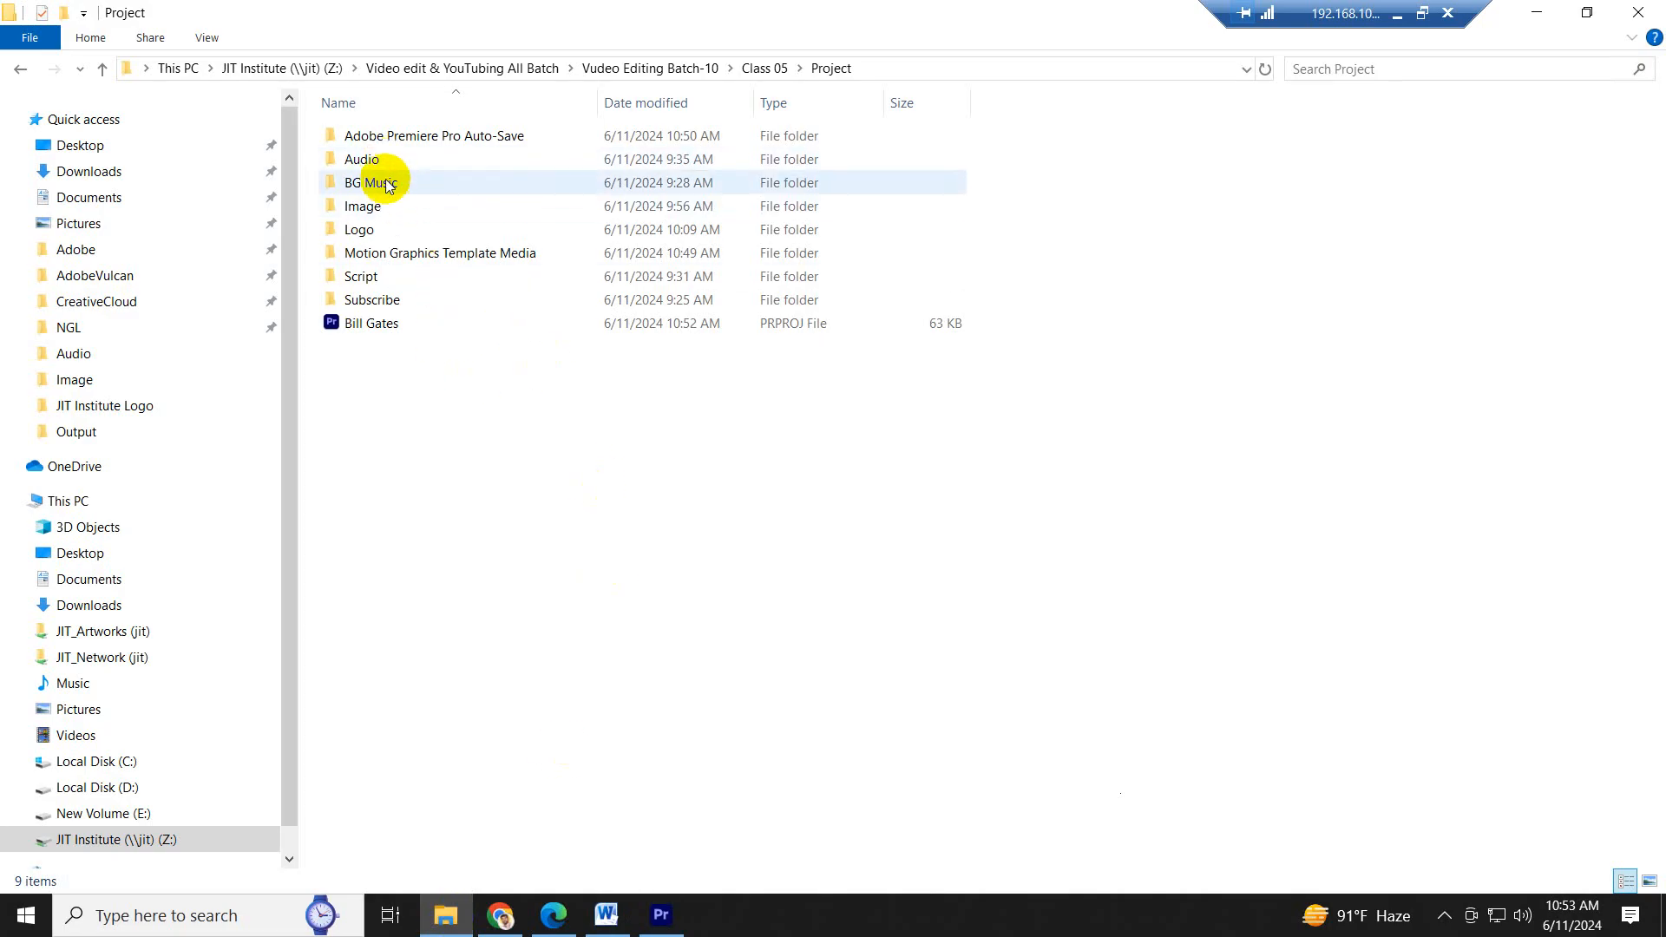
double_click(381, 181)
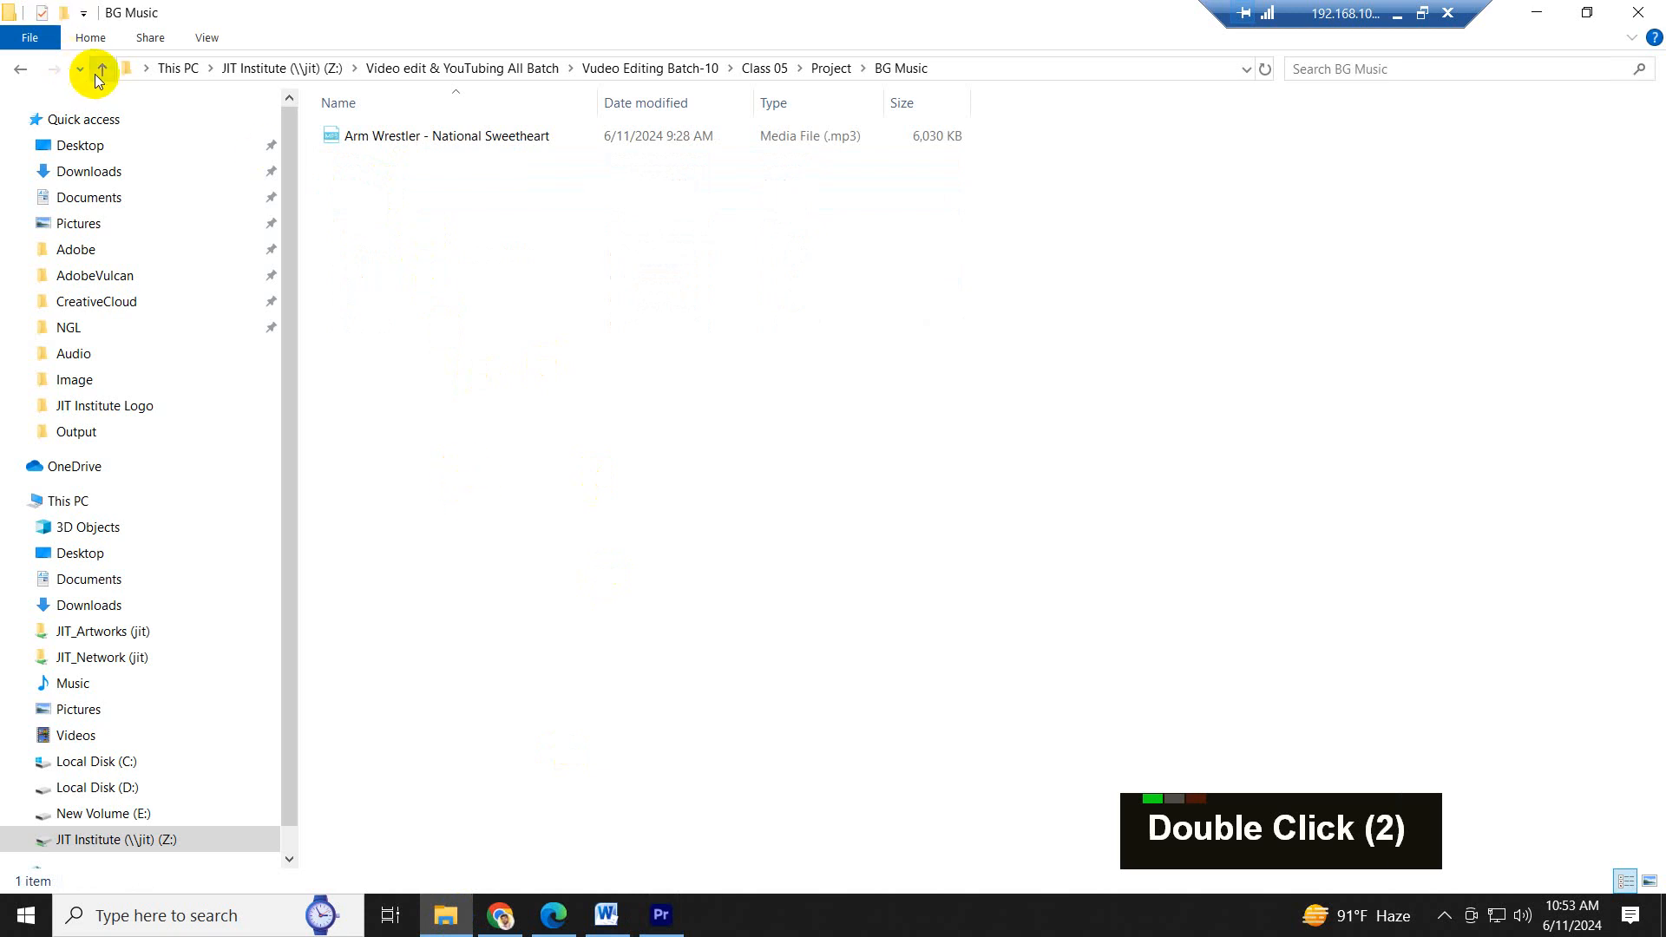
left_click(102, 70)
left_click(363, 208)
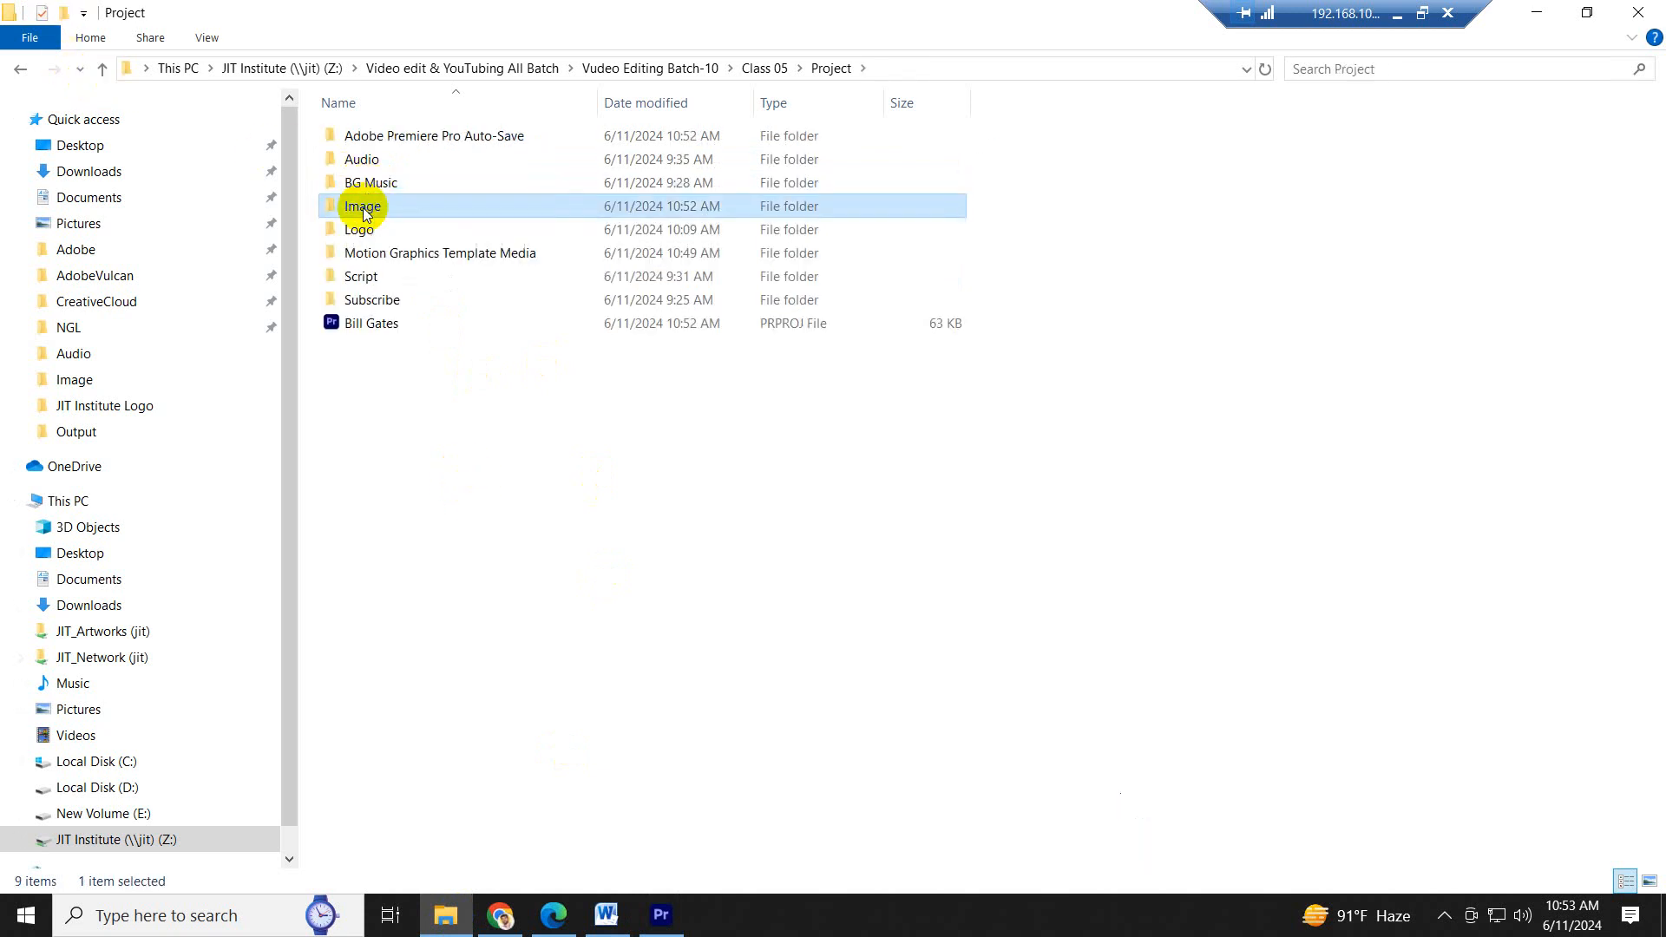
double_click(362, 208)
left_click_drag(361, 134, 632, 767)
- Replace the opening 0.jpg clip on track V1 with 00.jpg, filling the gap before 1.jpg
left_click(329, 137)
left_click_drag(328, 137, 252, 701)
left_click(343, 707)
key("Delete")
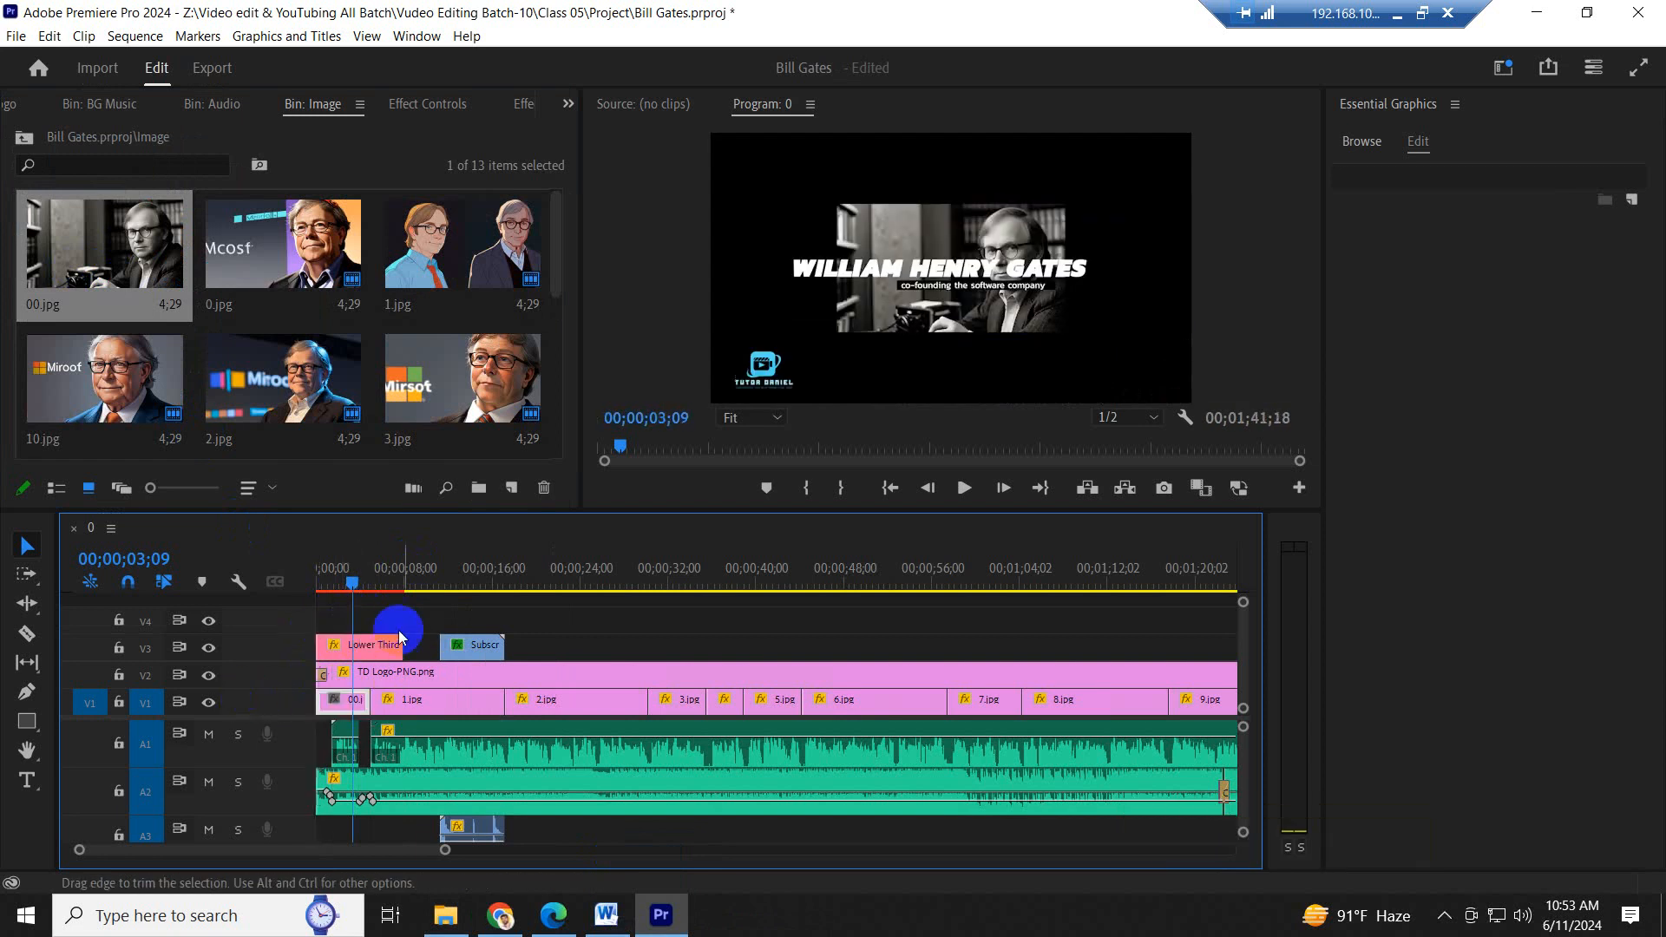
- Apply the default transition to the start of the 00.jpg clip and play the sequence from the beginning
right_click(330, 710)
left_click(373, 830)
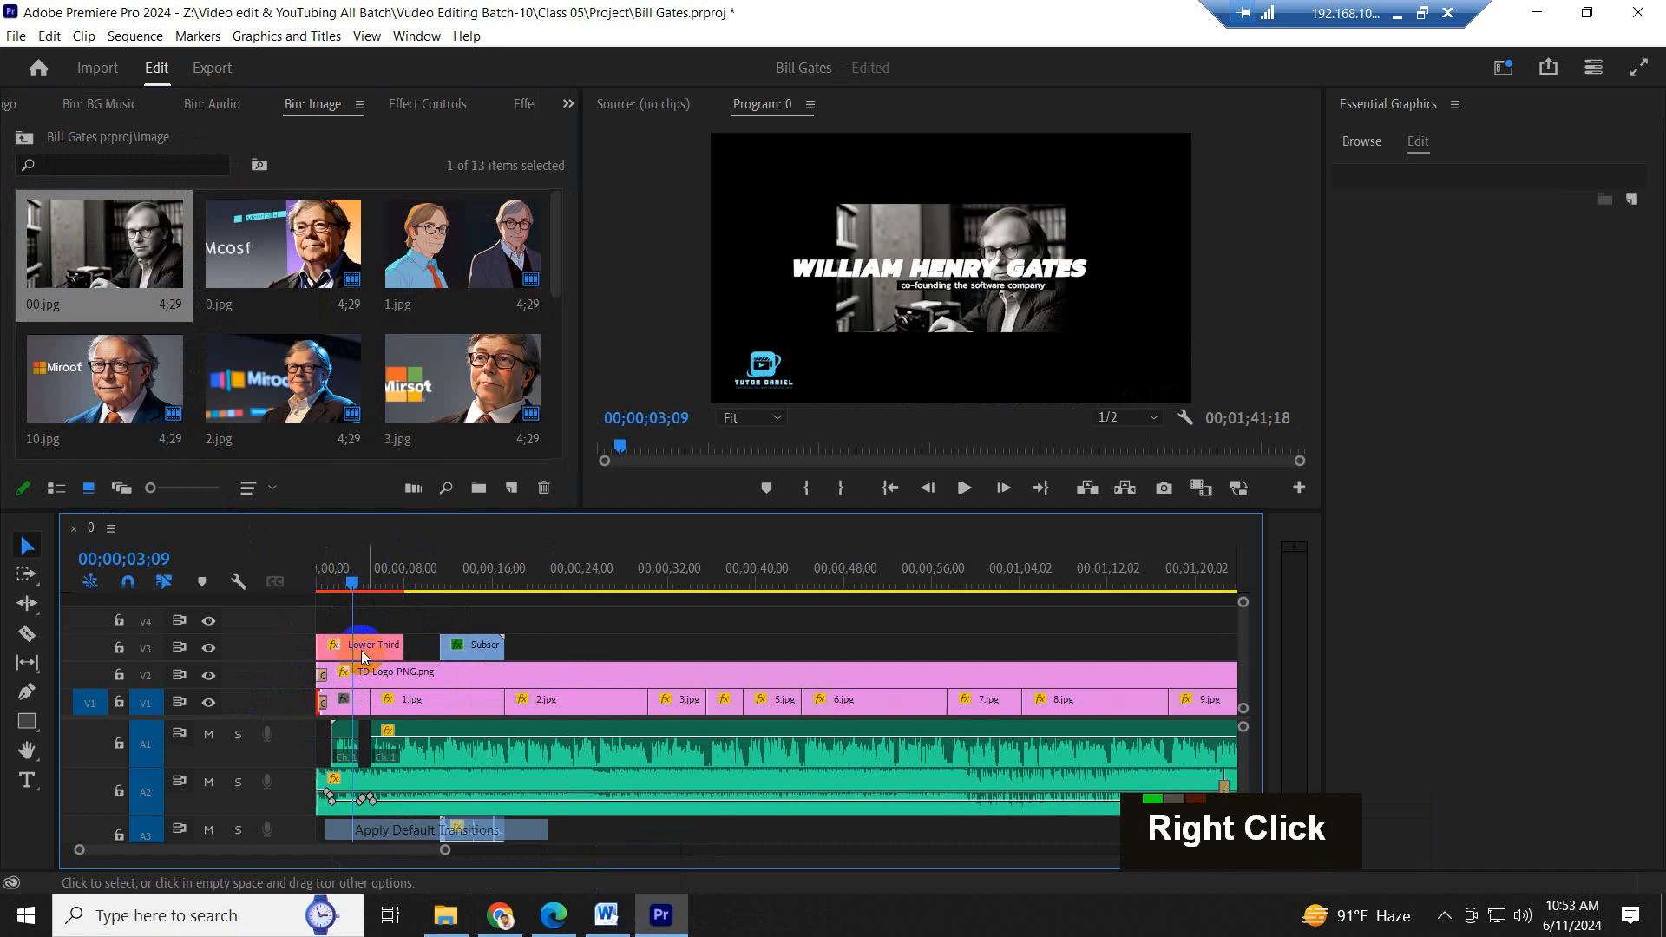
left_click_drag(362, 580, 303, 573)
key("space")
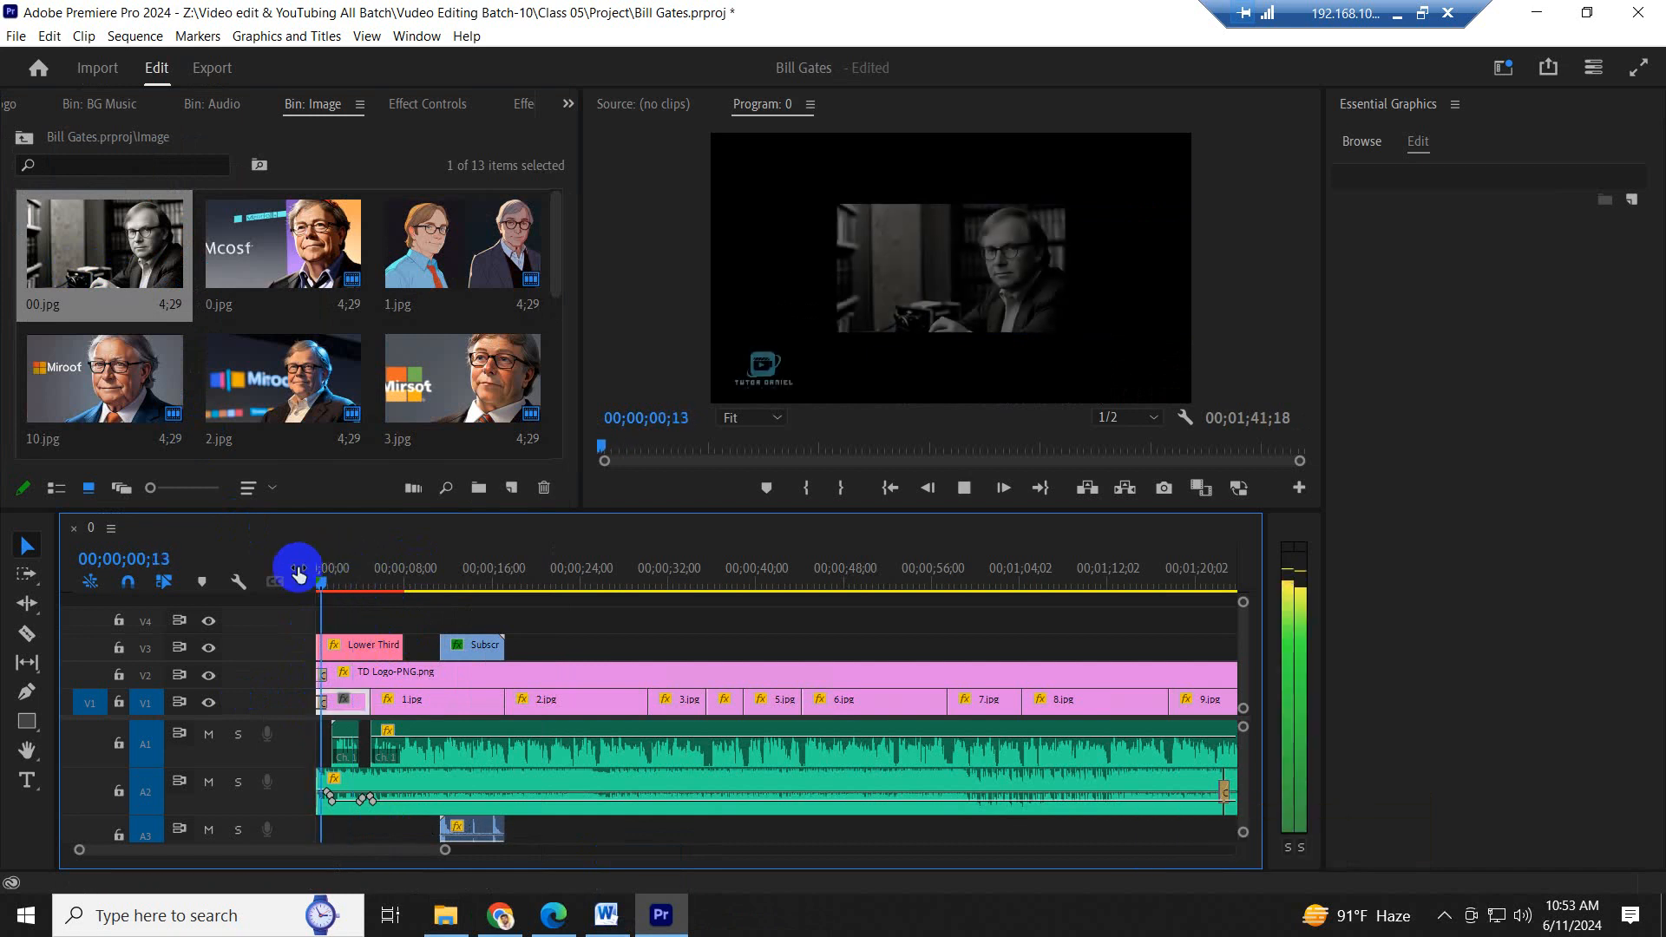
- Scale the 00.jpg clip to the frame size and play the opening with the lower-third title
left_click(346, 704)
right_click(344, 712)
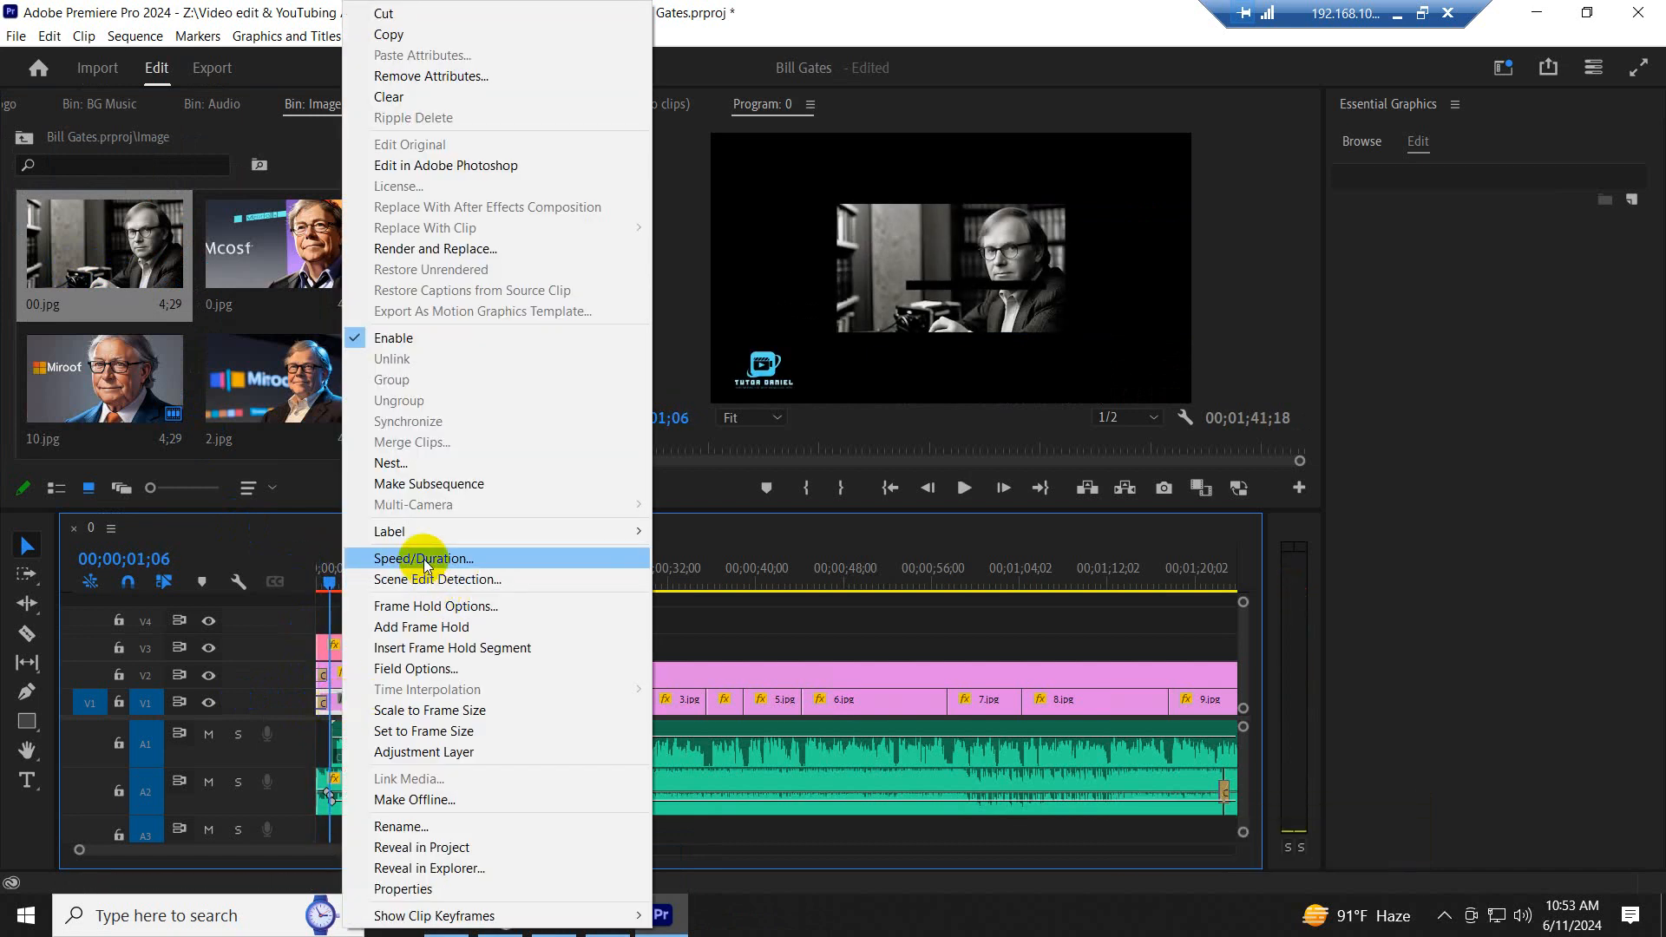
left_click(425, 710)
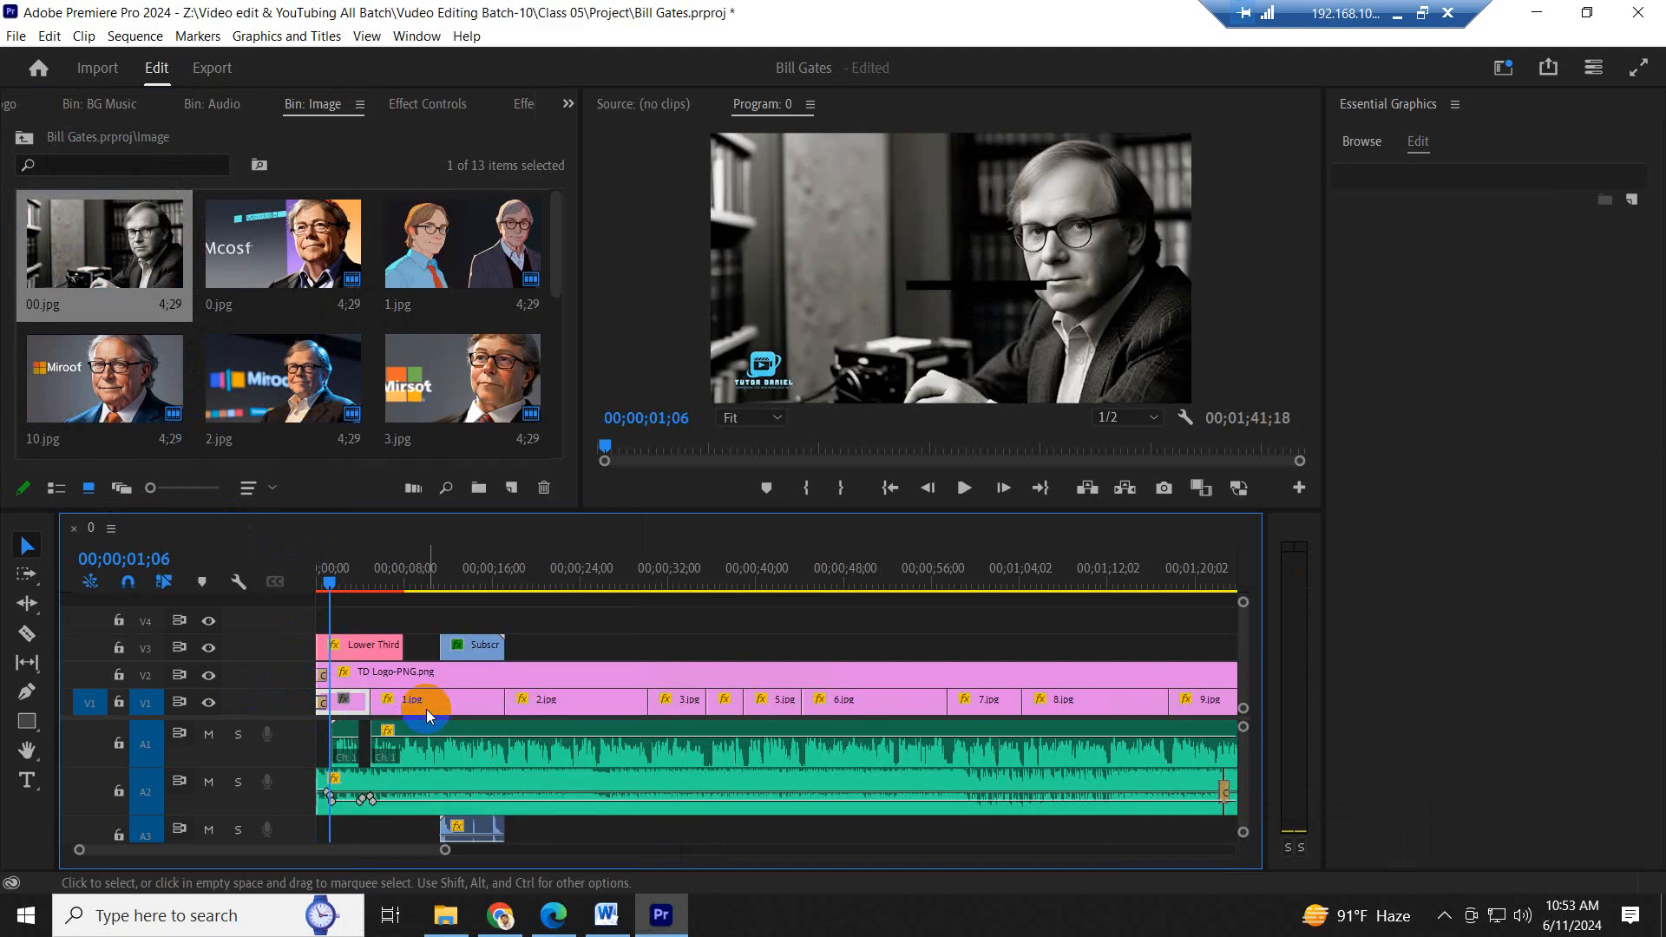
key("space")
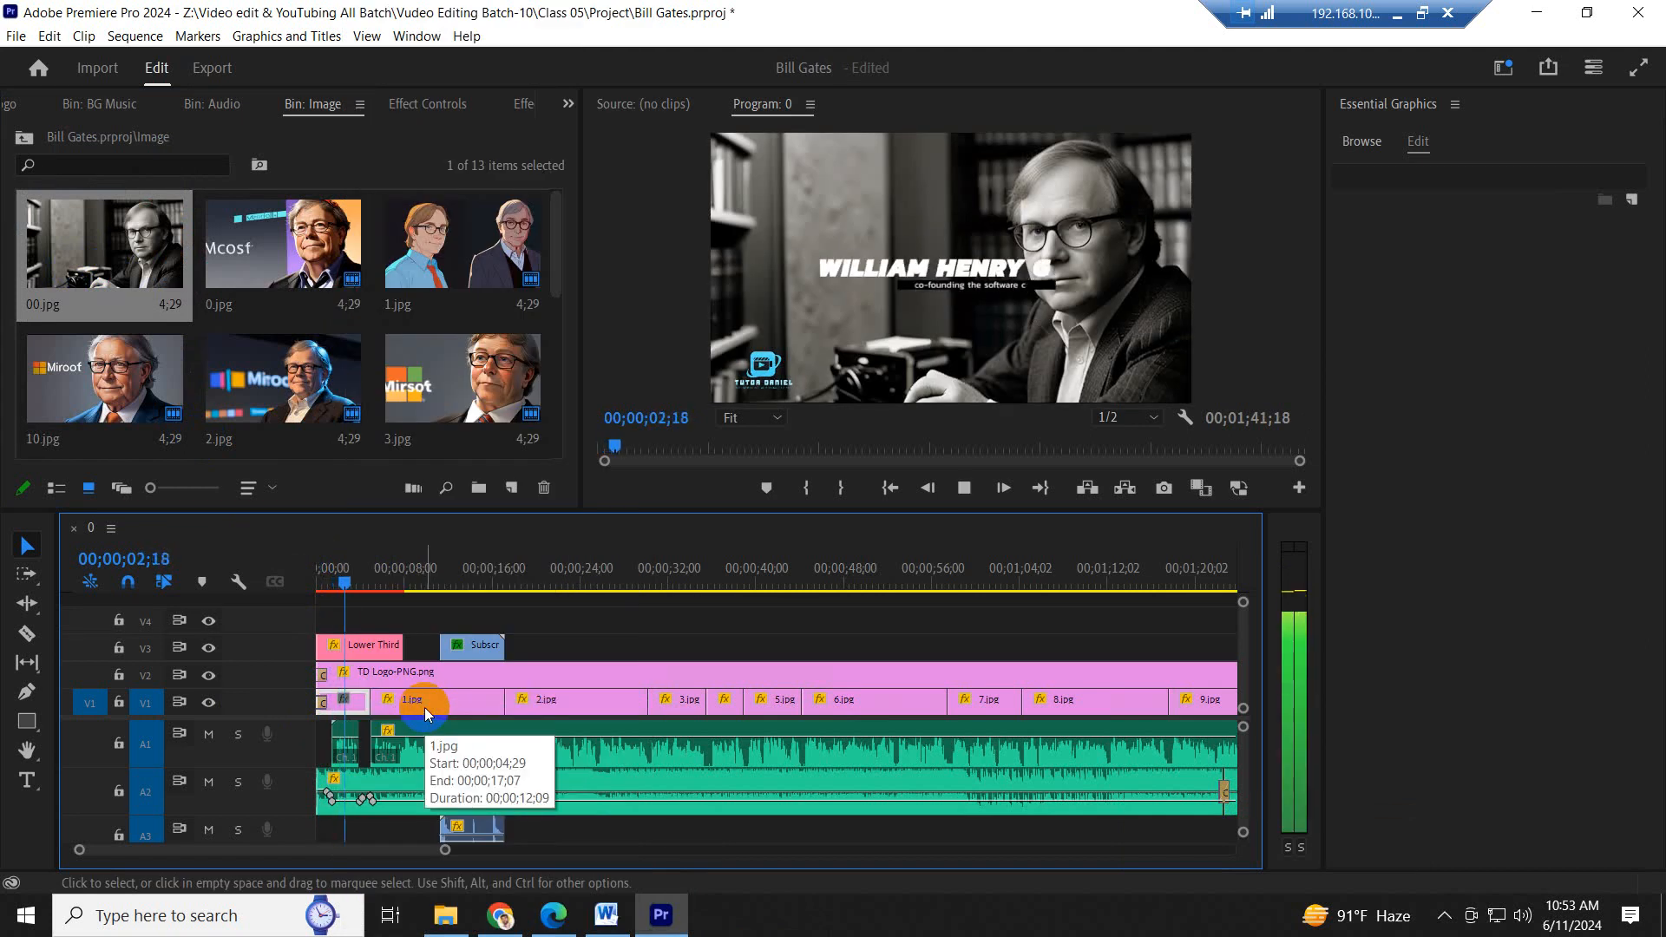
key("space")
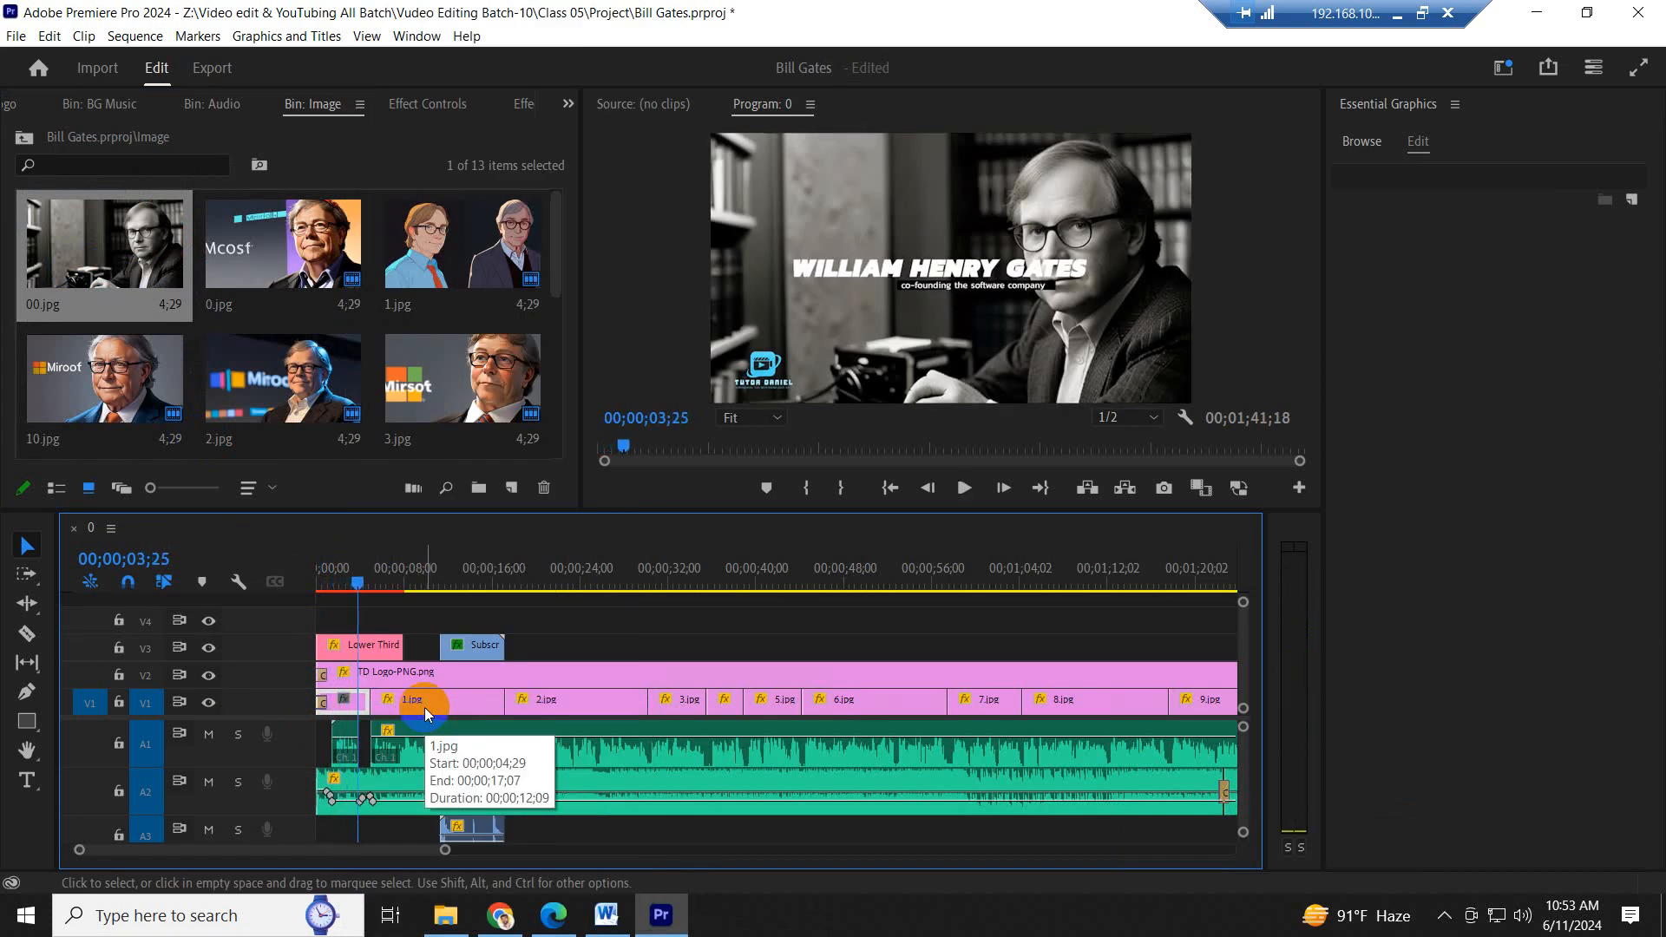
- Apply the default transition at the cut between 00.jpg and 1.jpg, and save the project after playing past it
right_click(371, 705)
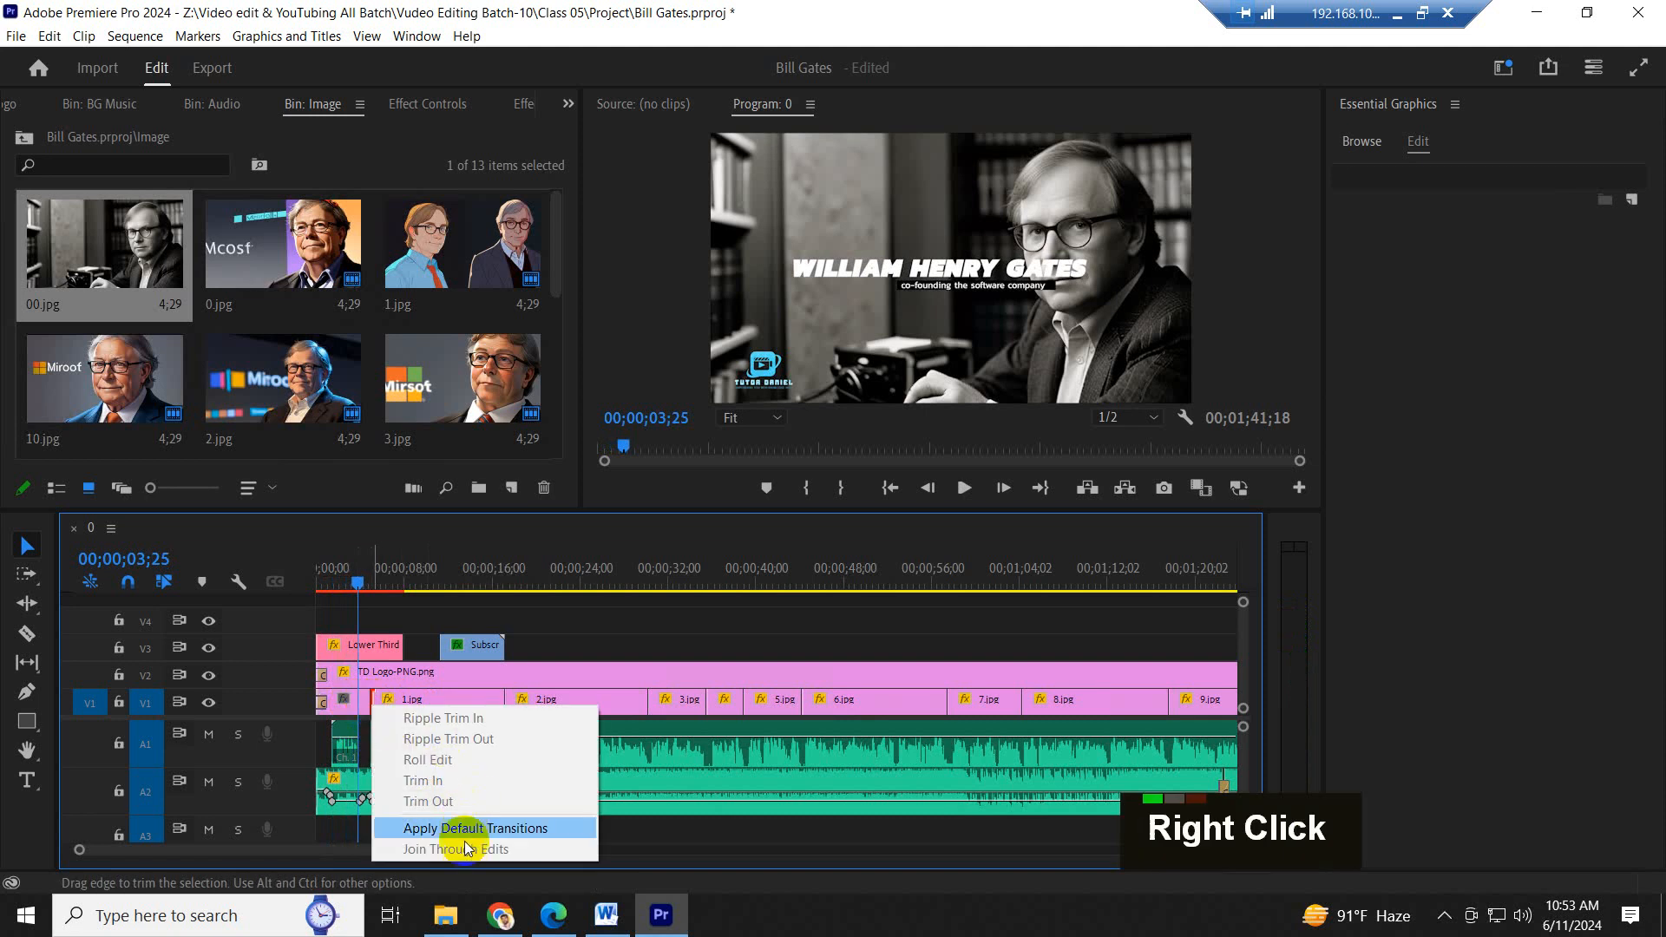
left_click(452, 829)
key("space")
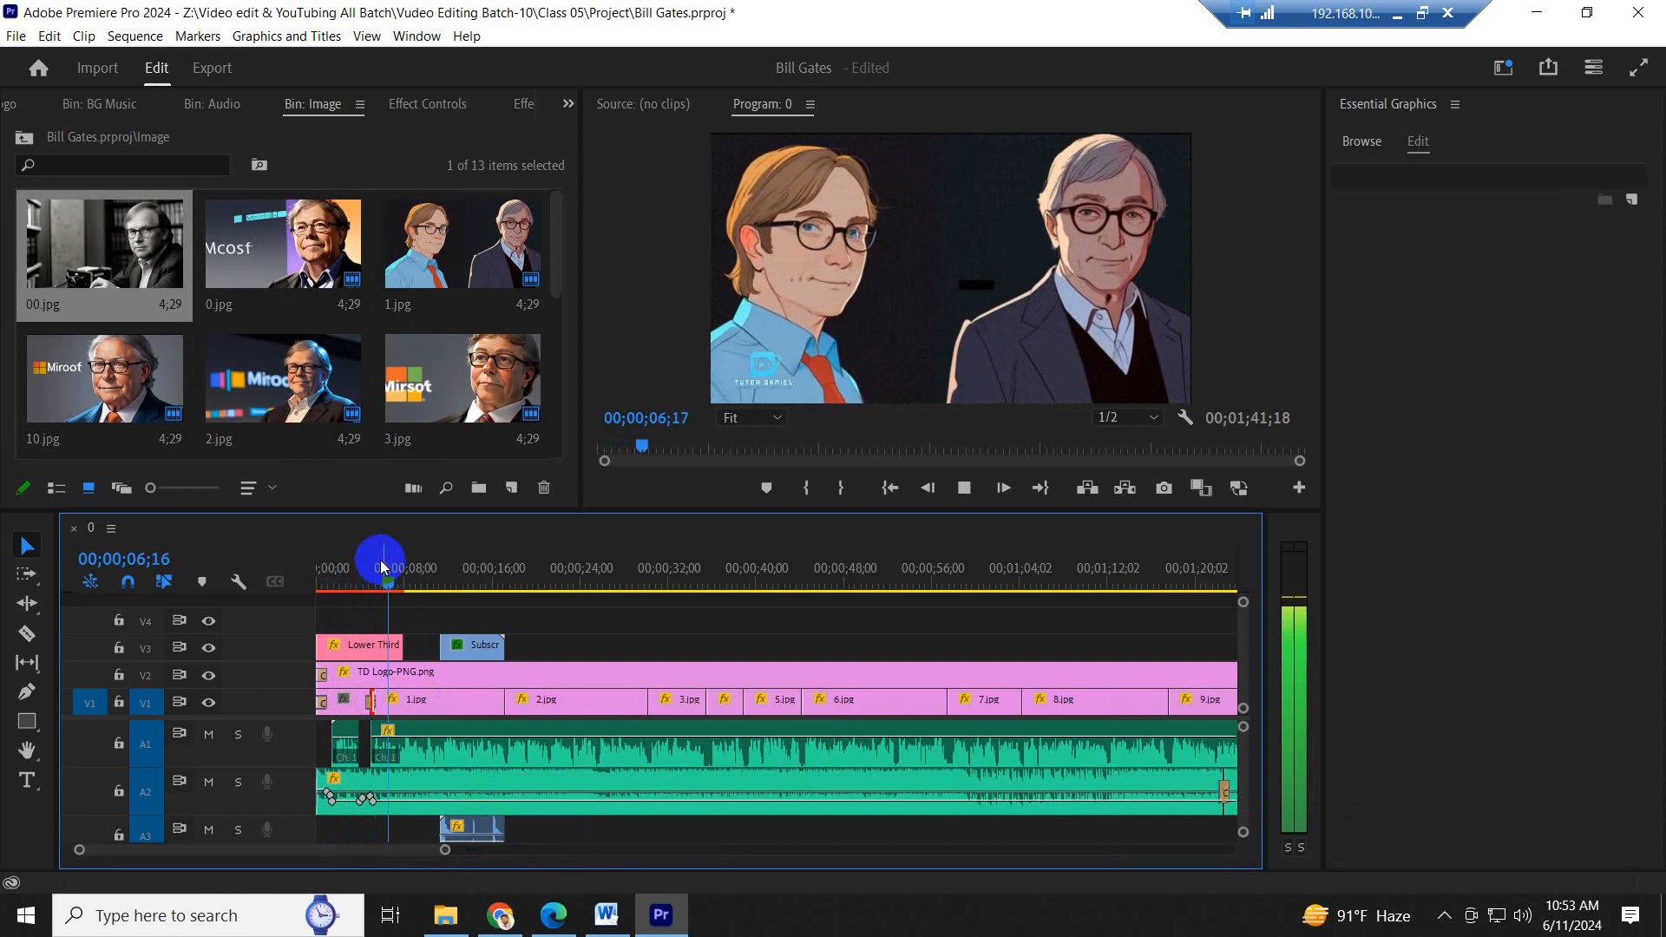
key("space")
key("ctrl+s")
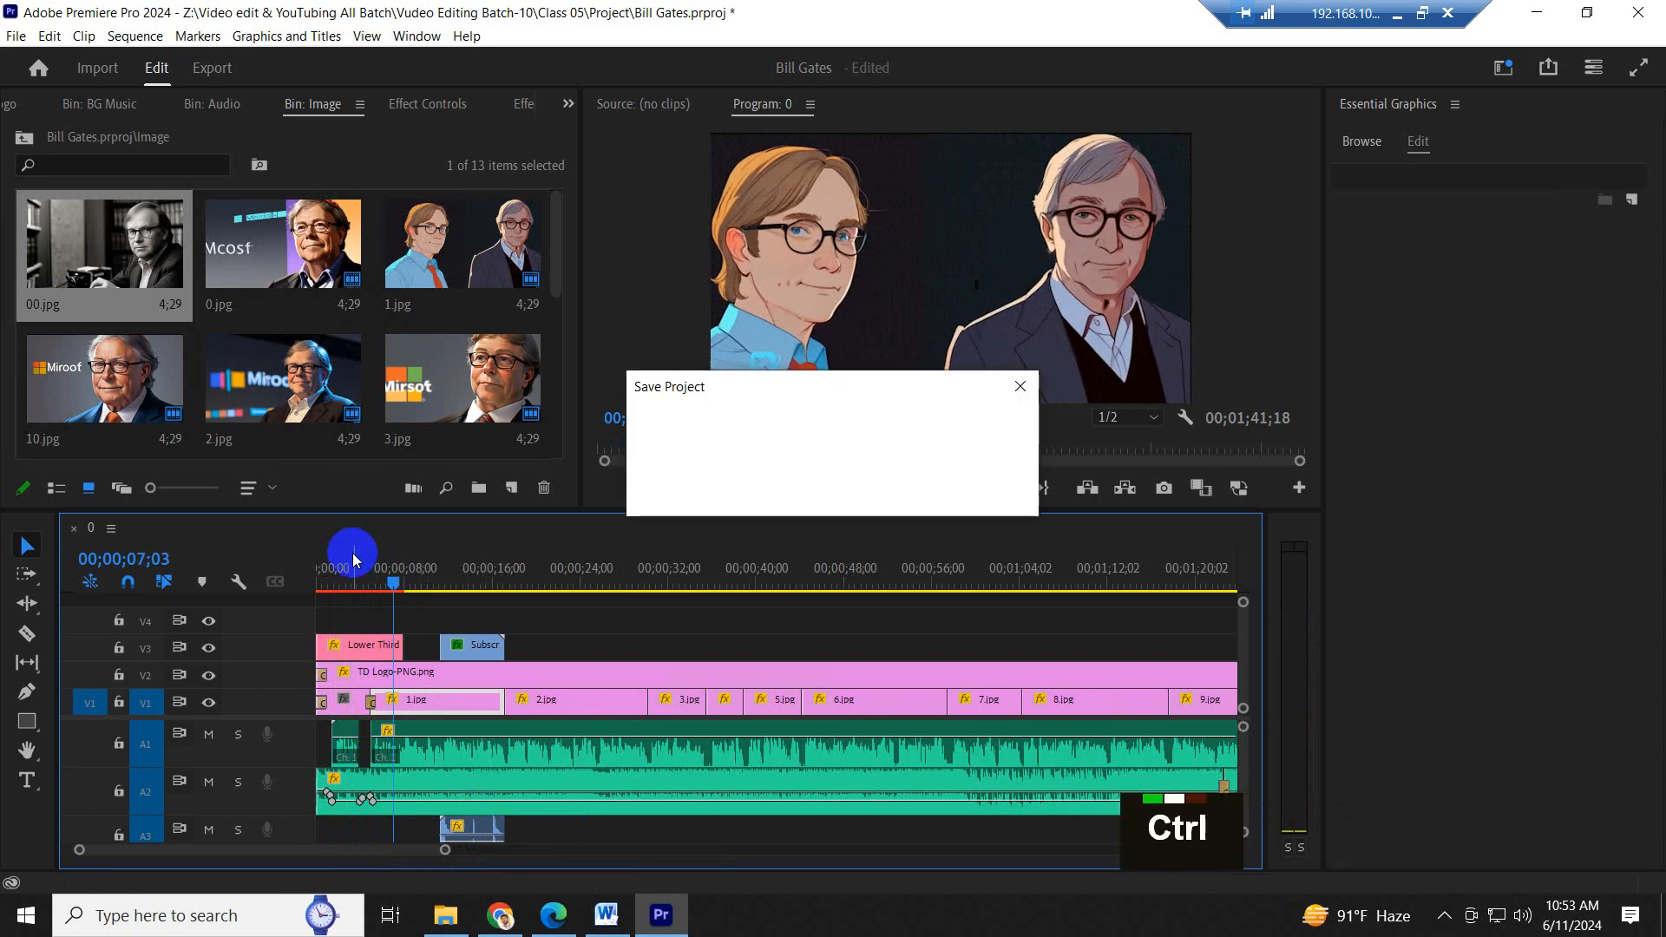
- Enlarge the timeline area to show the whole sequence, and save the project with the playhead at the start
key("minus")
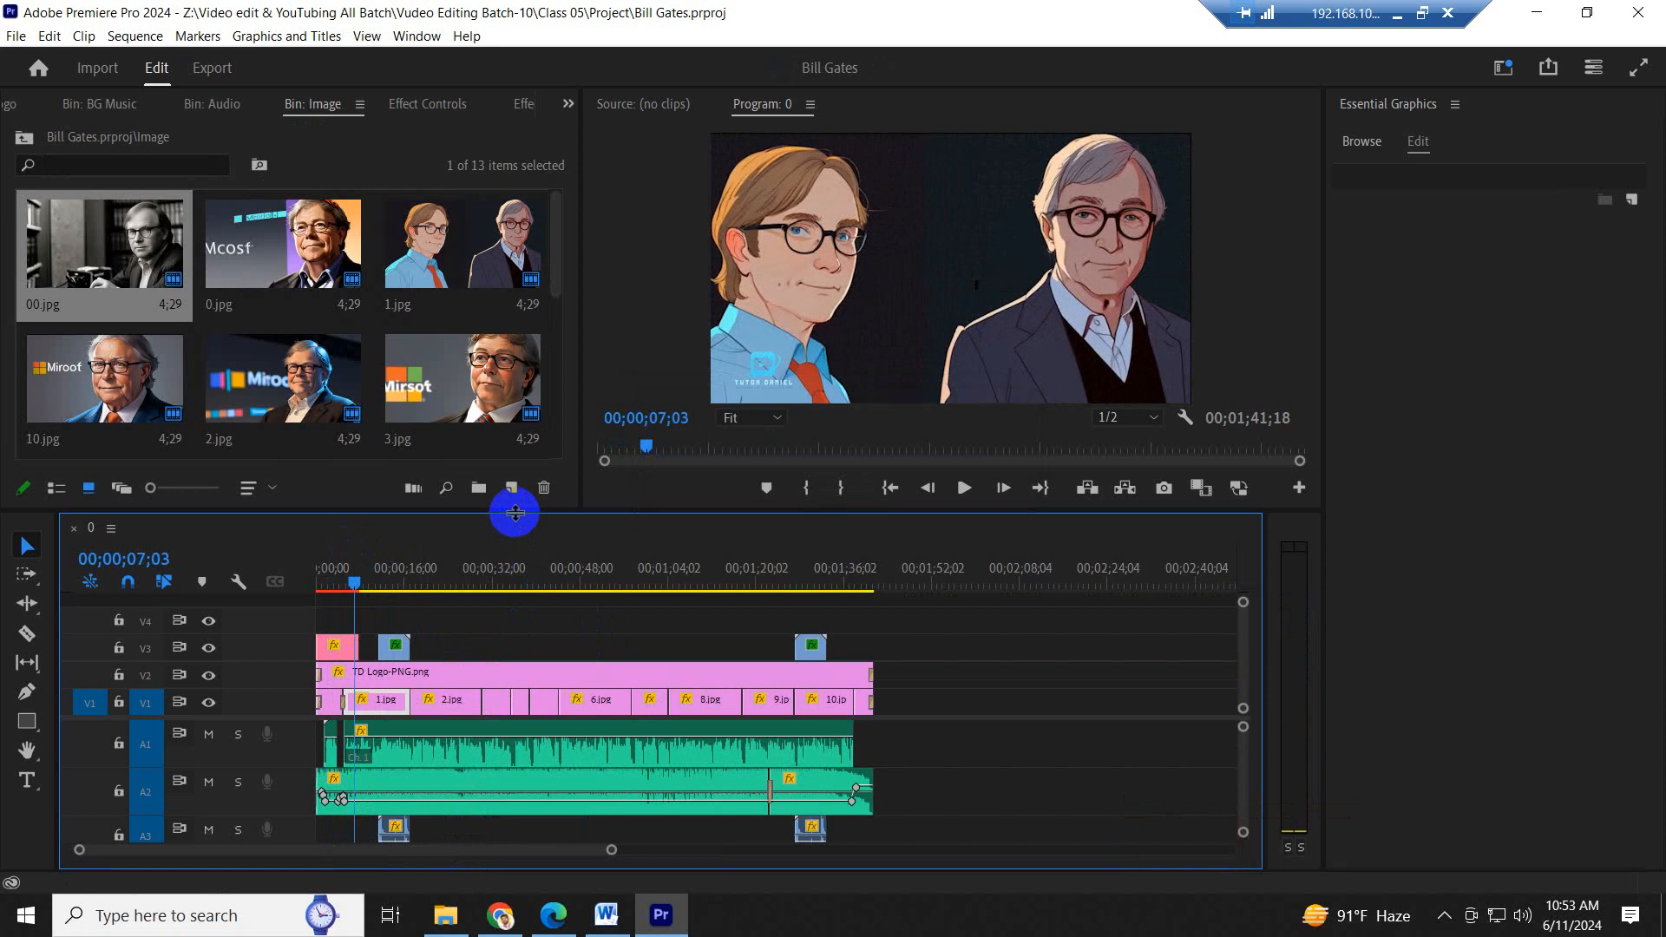
left_click_drag(513, 510, 521, 450)
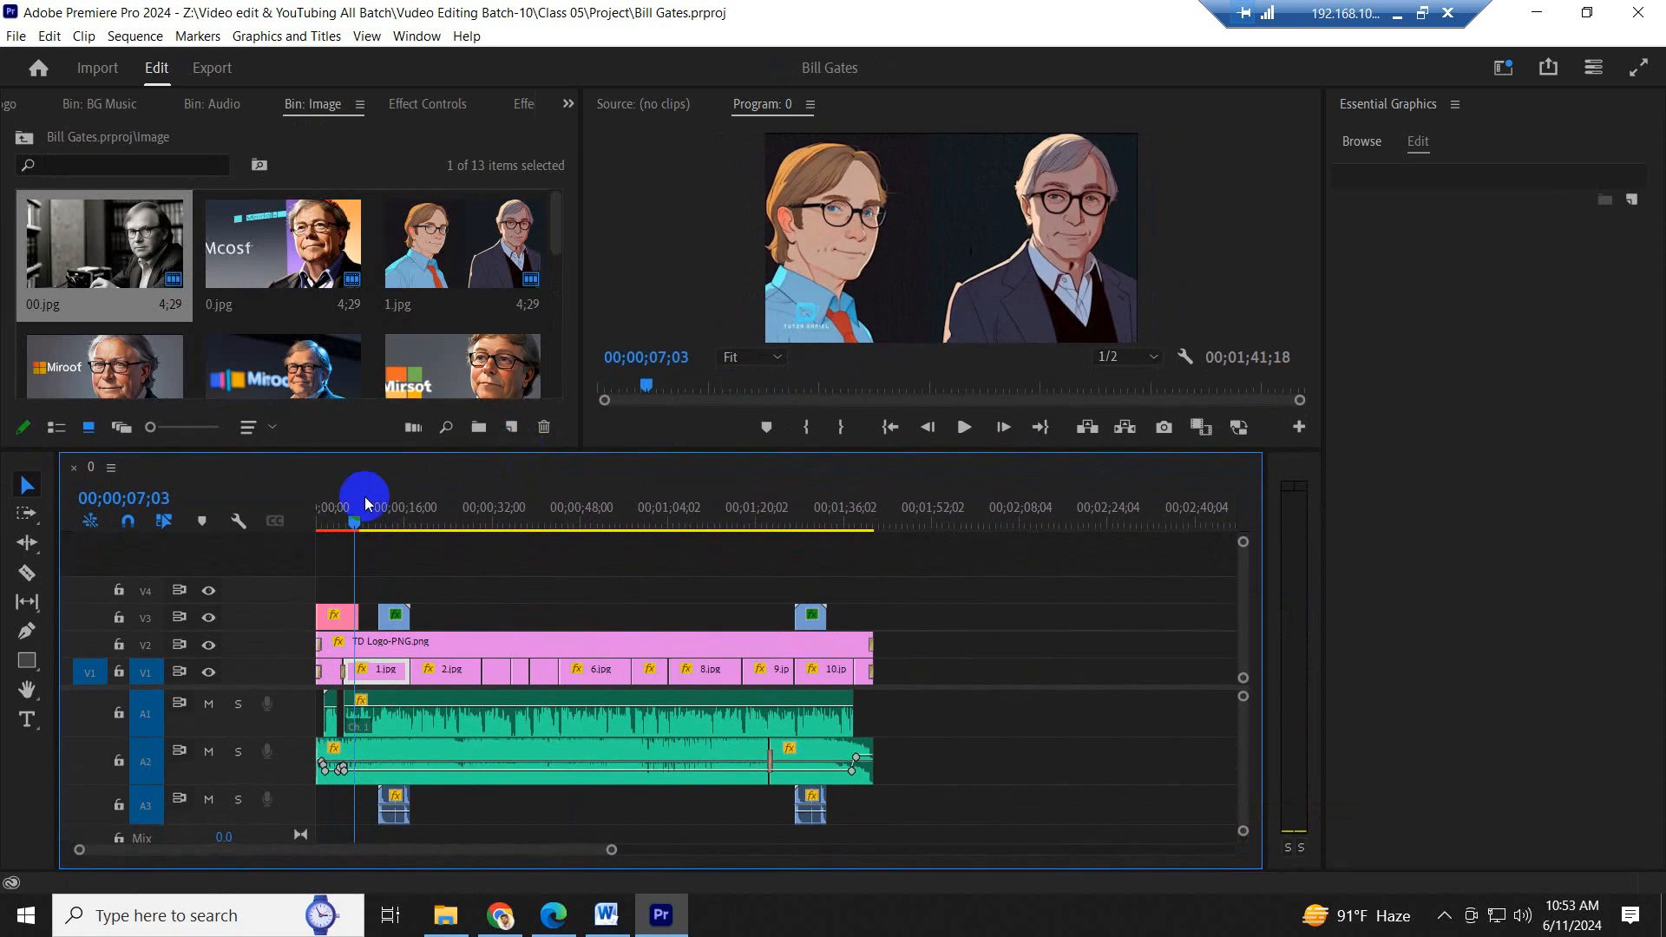
left_click_drag(352, 519, 296, 529)
key("ctrl+s")
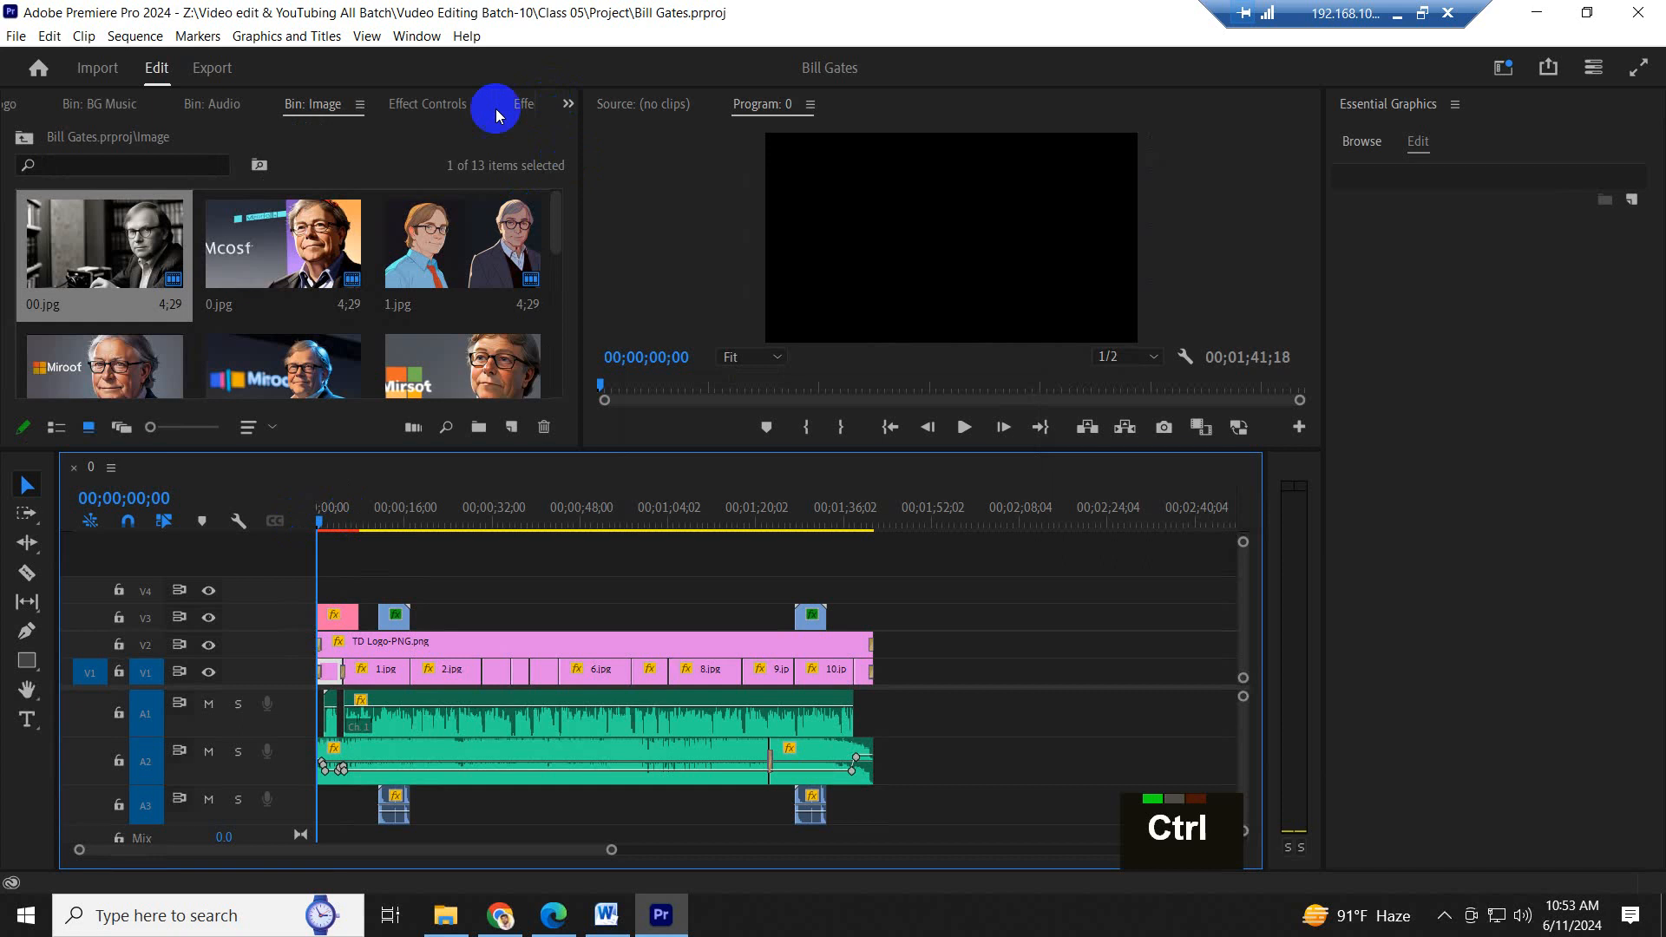
- Transcribe the sequence and create captions from the transcript using the Subtitle default preset
left_click(419, 39)
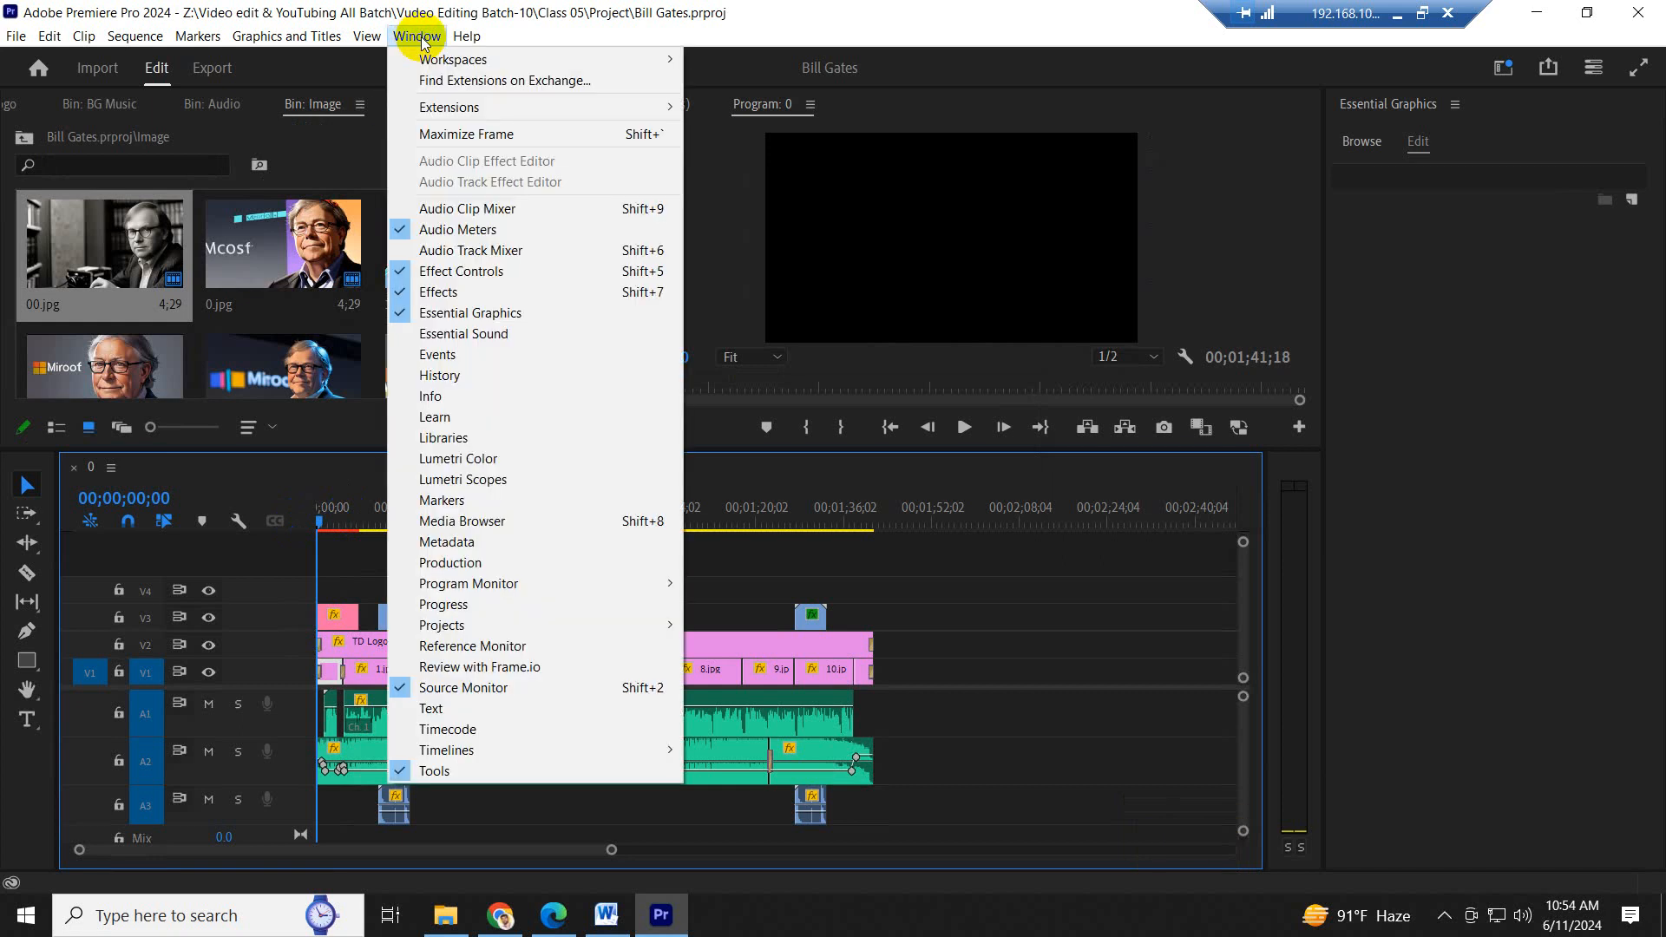
left_click(447, 711)
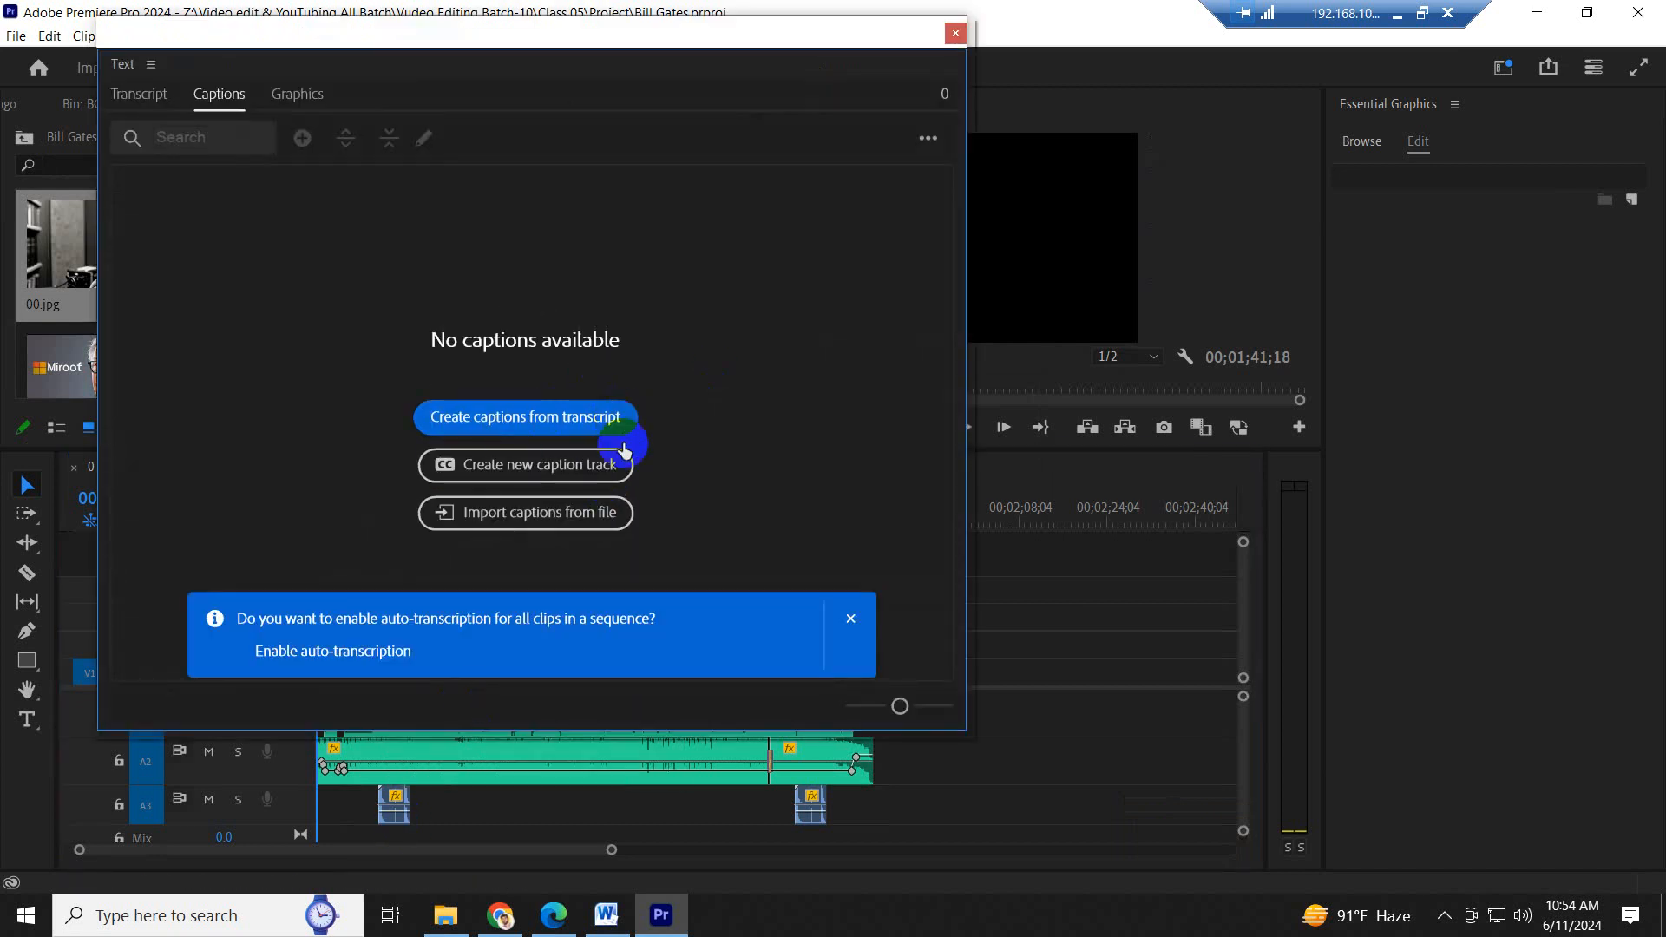
left_click(557, 423)
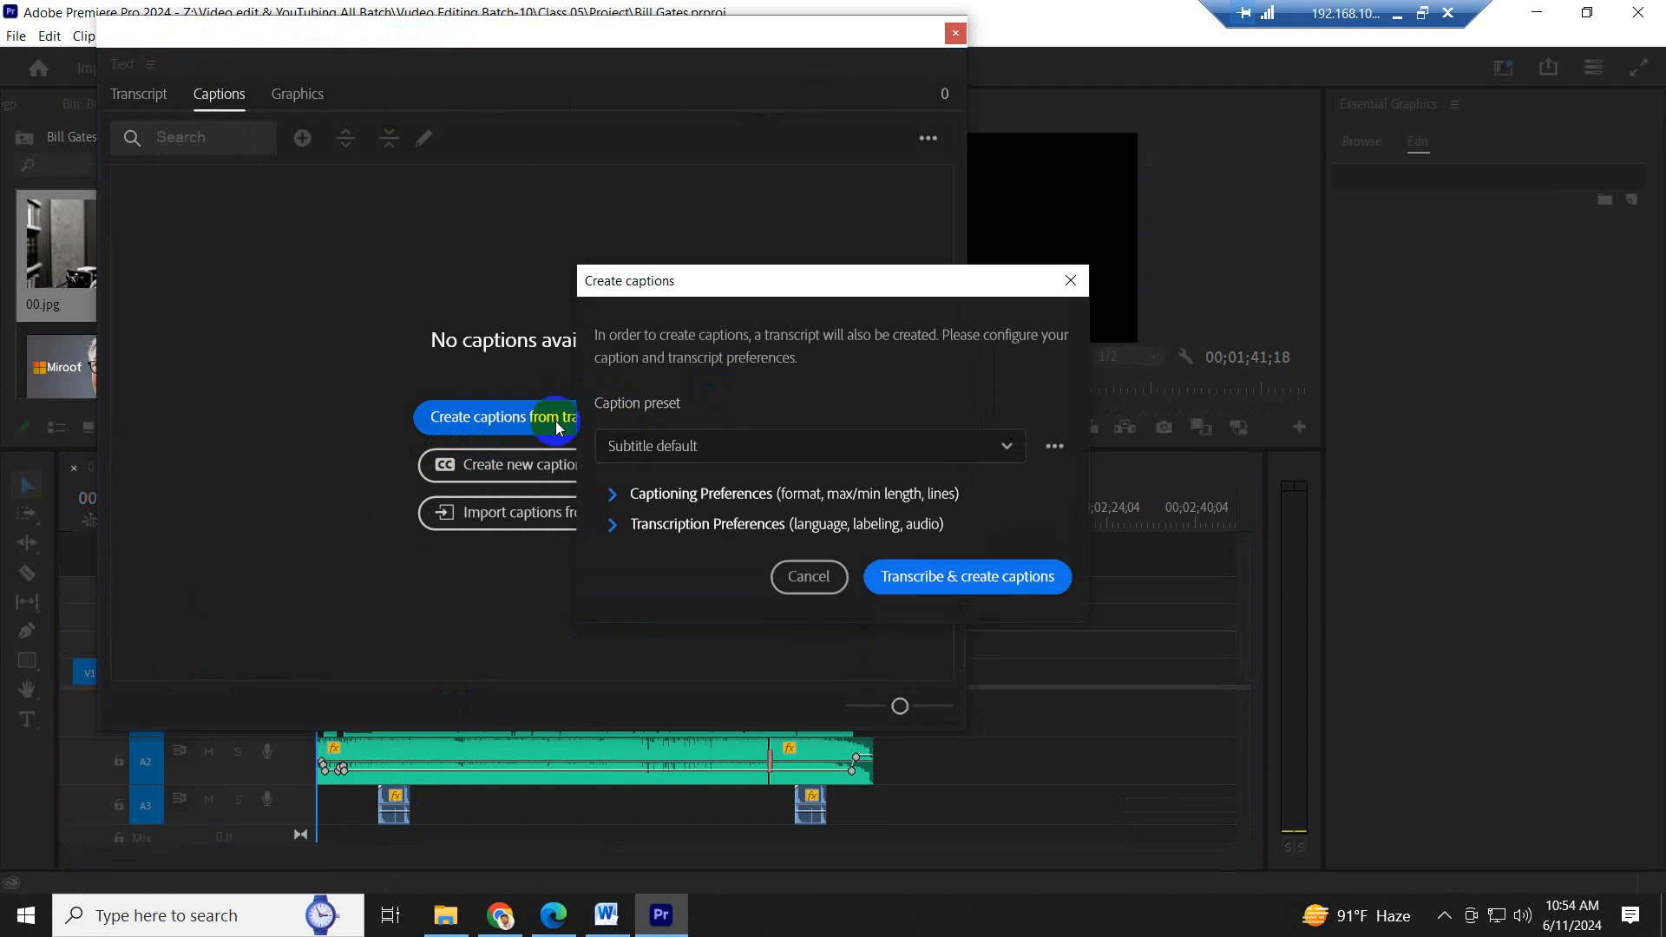
left_click(962, 577)
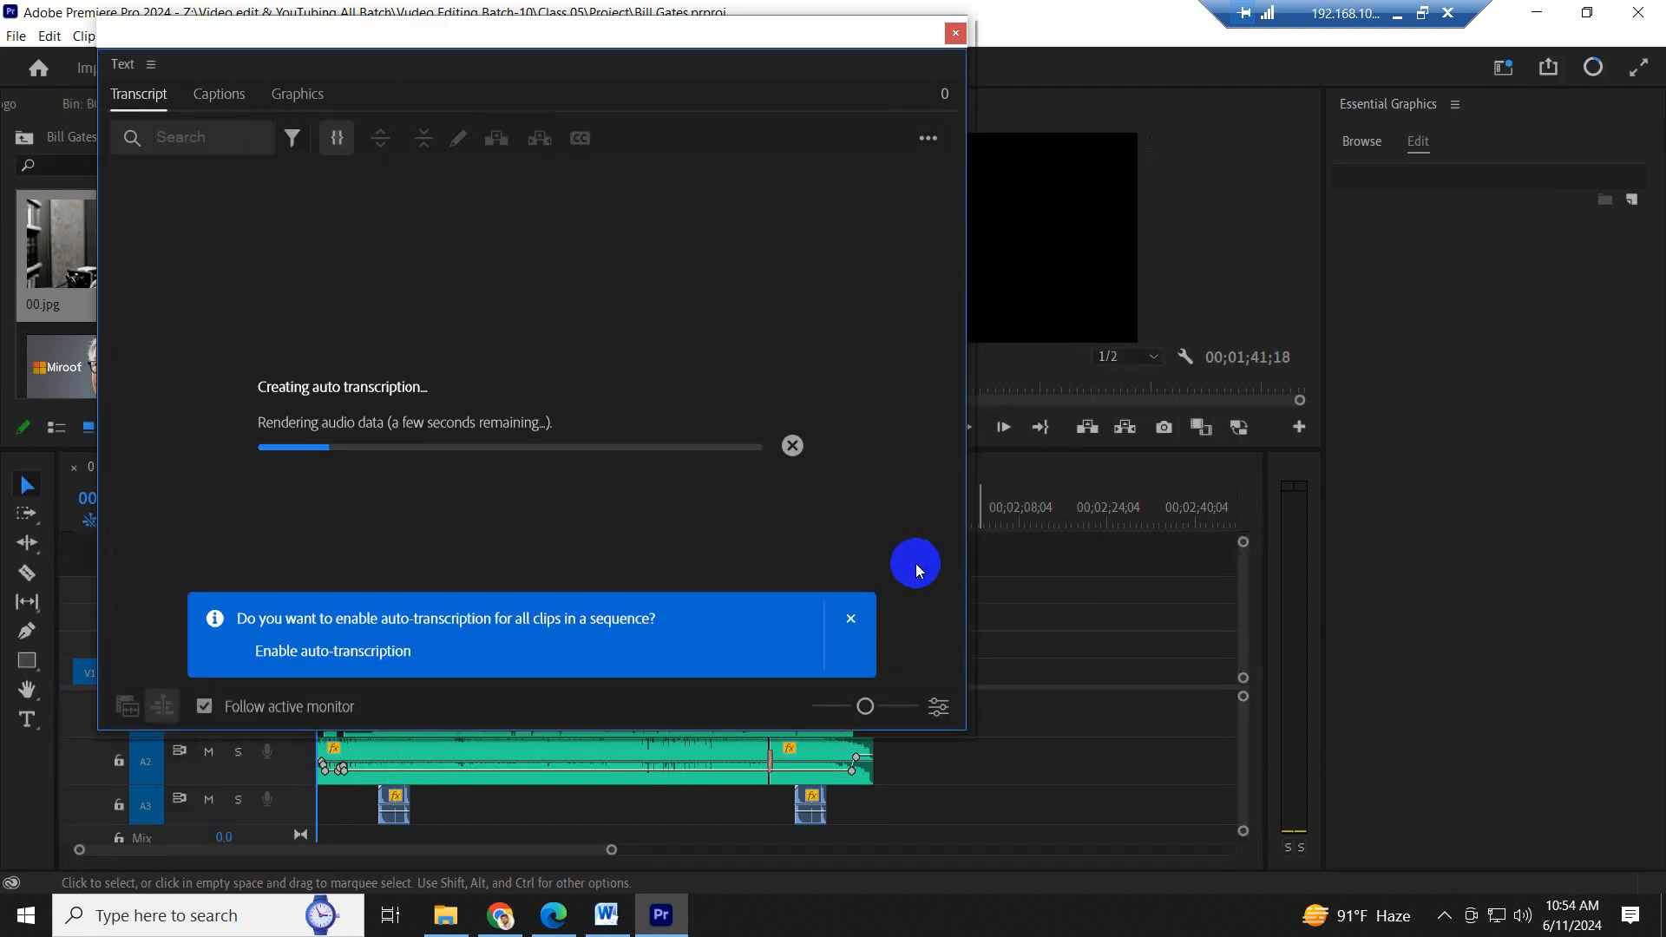
mouse_move(621, 36)
left_mouse_down()
mouse_move(660, 54)
mouse_move(642, 27)
left_mouse_up()
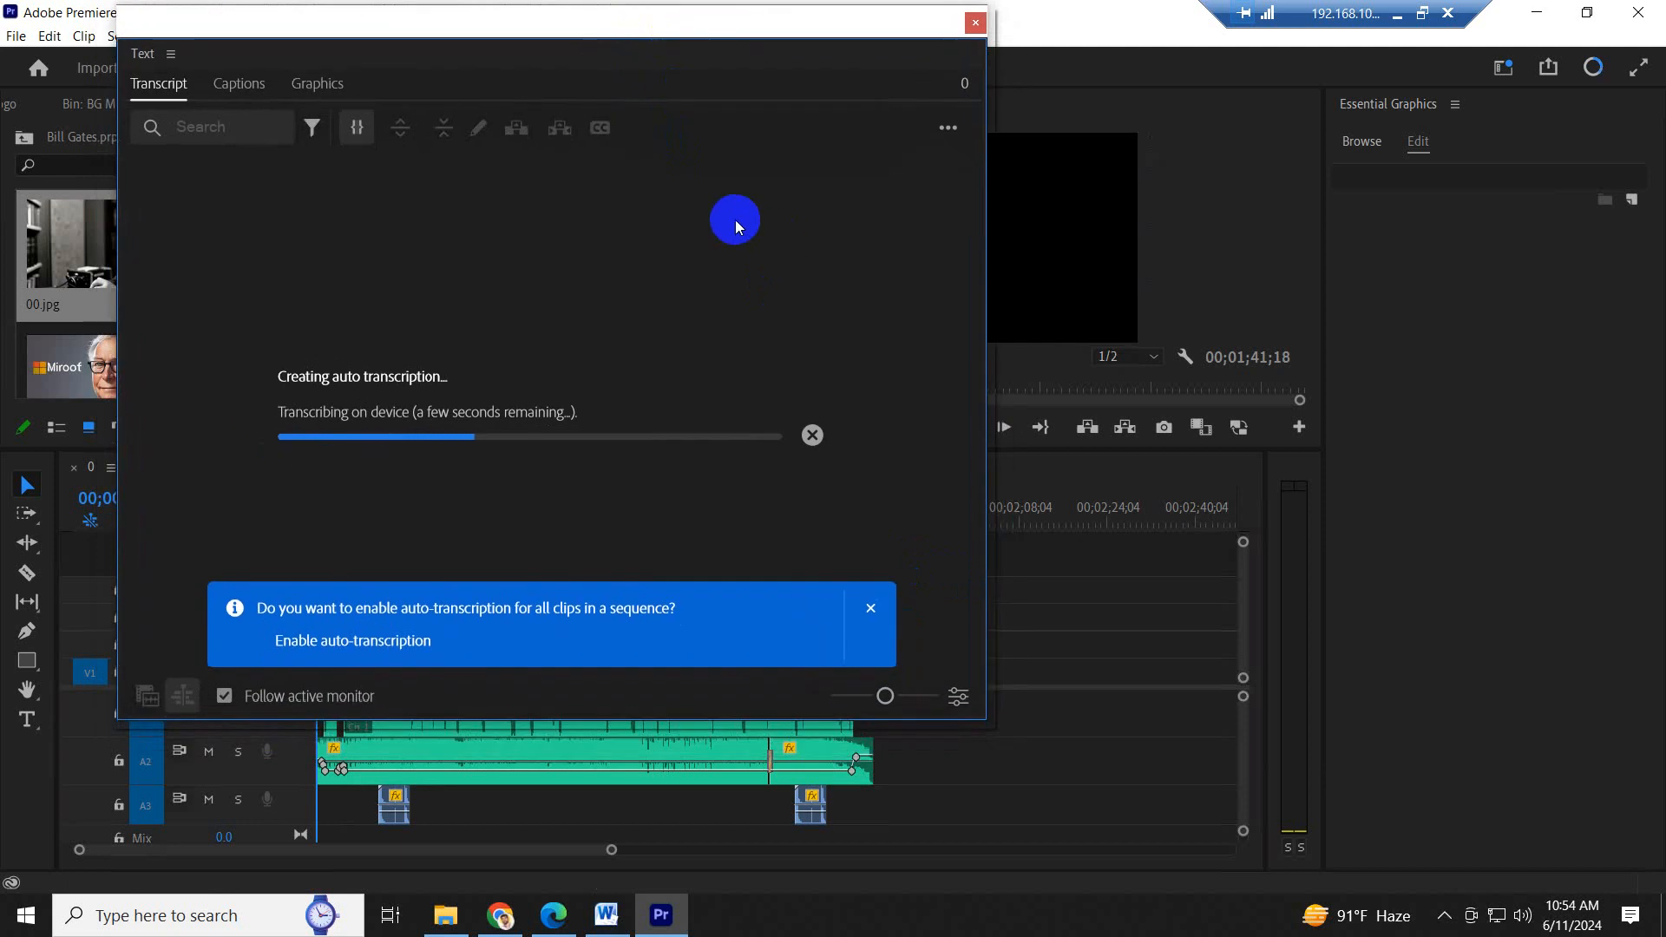
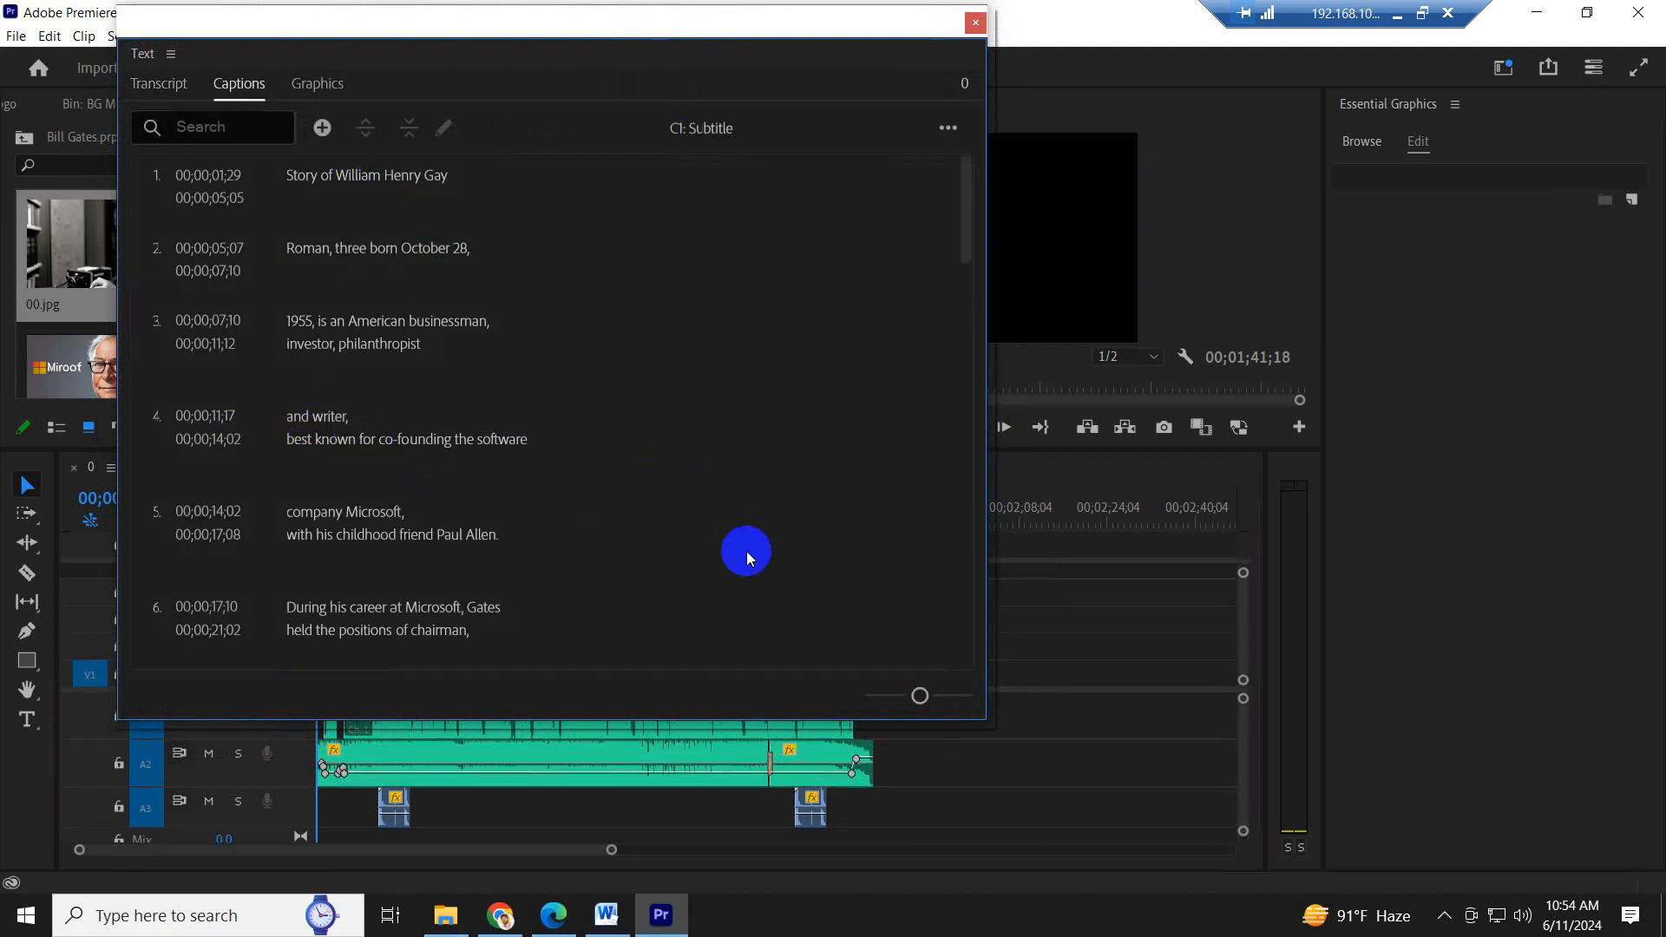
- Look over the created captions, their available actions and the full sequence transcript
scroll(746, 550, "up", 5)
left_click(949, 129)
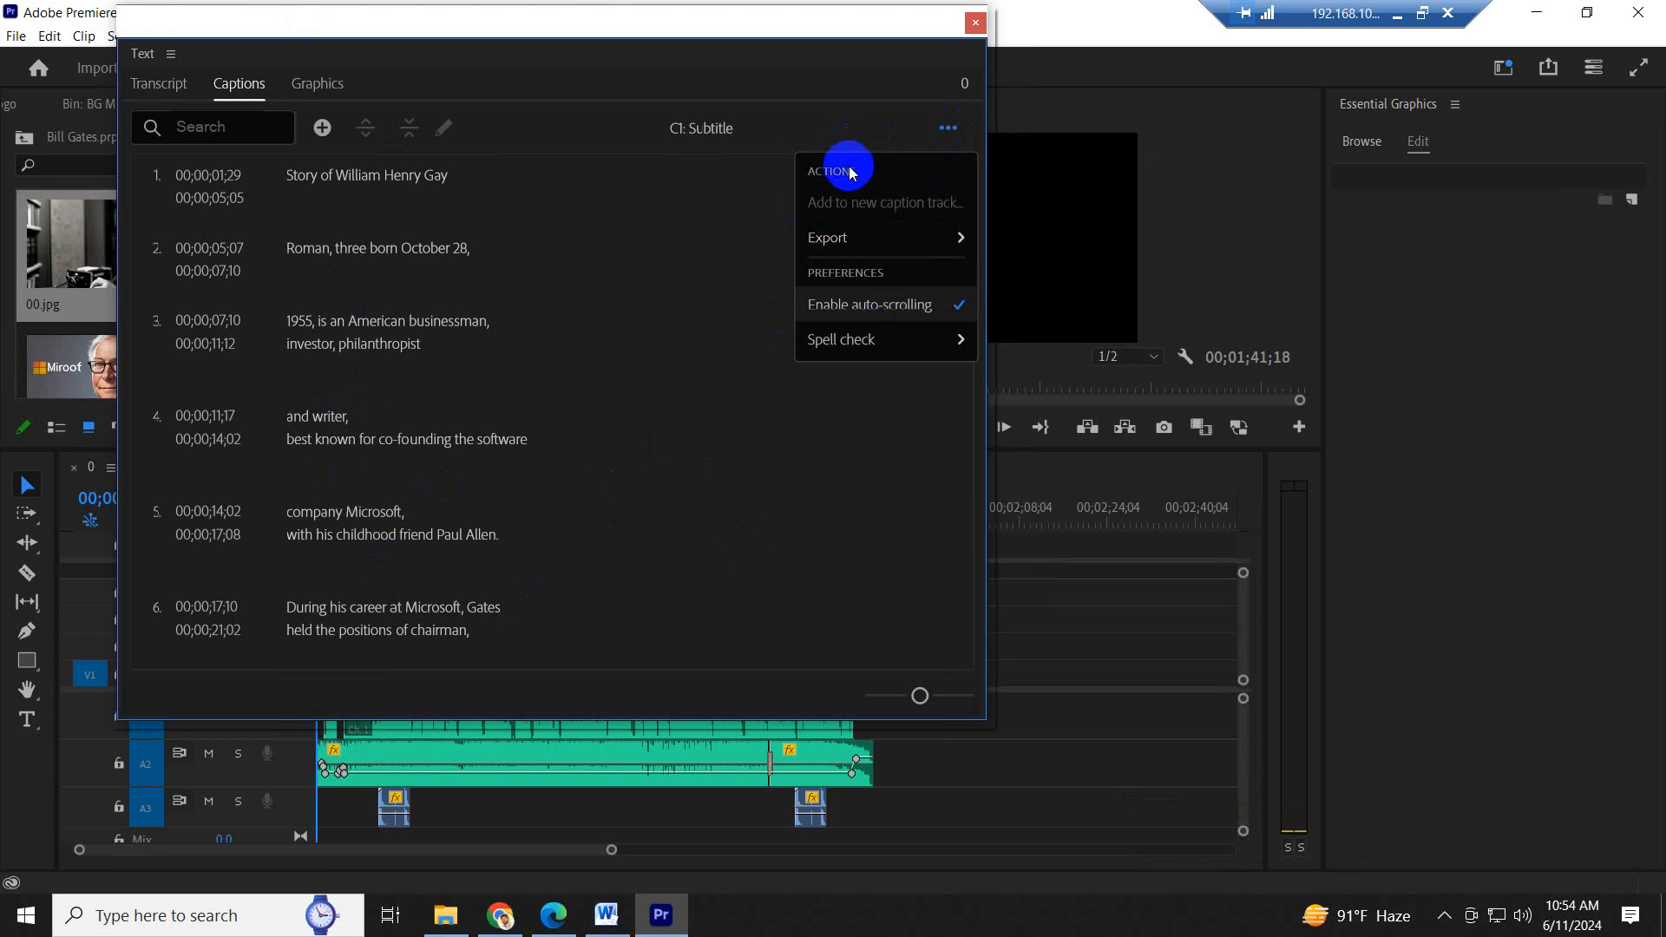
left_click(925, 150)
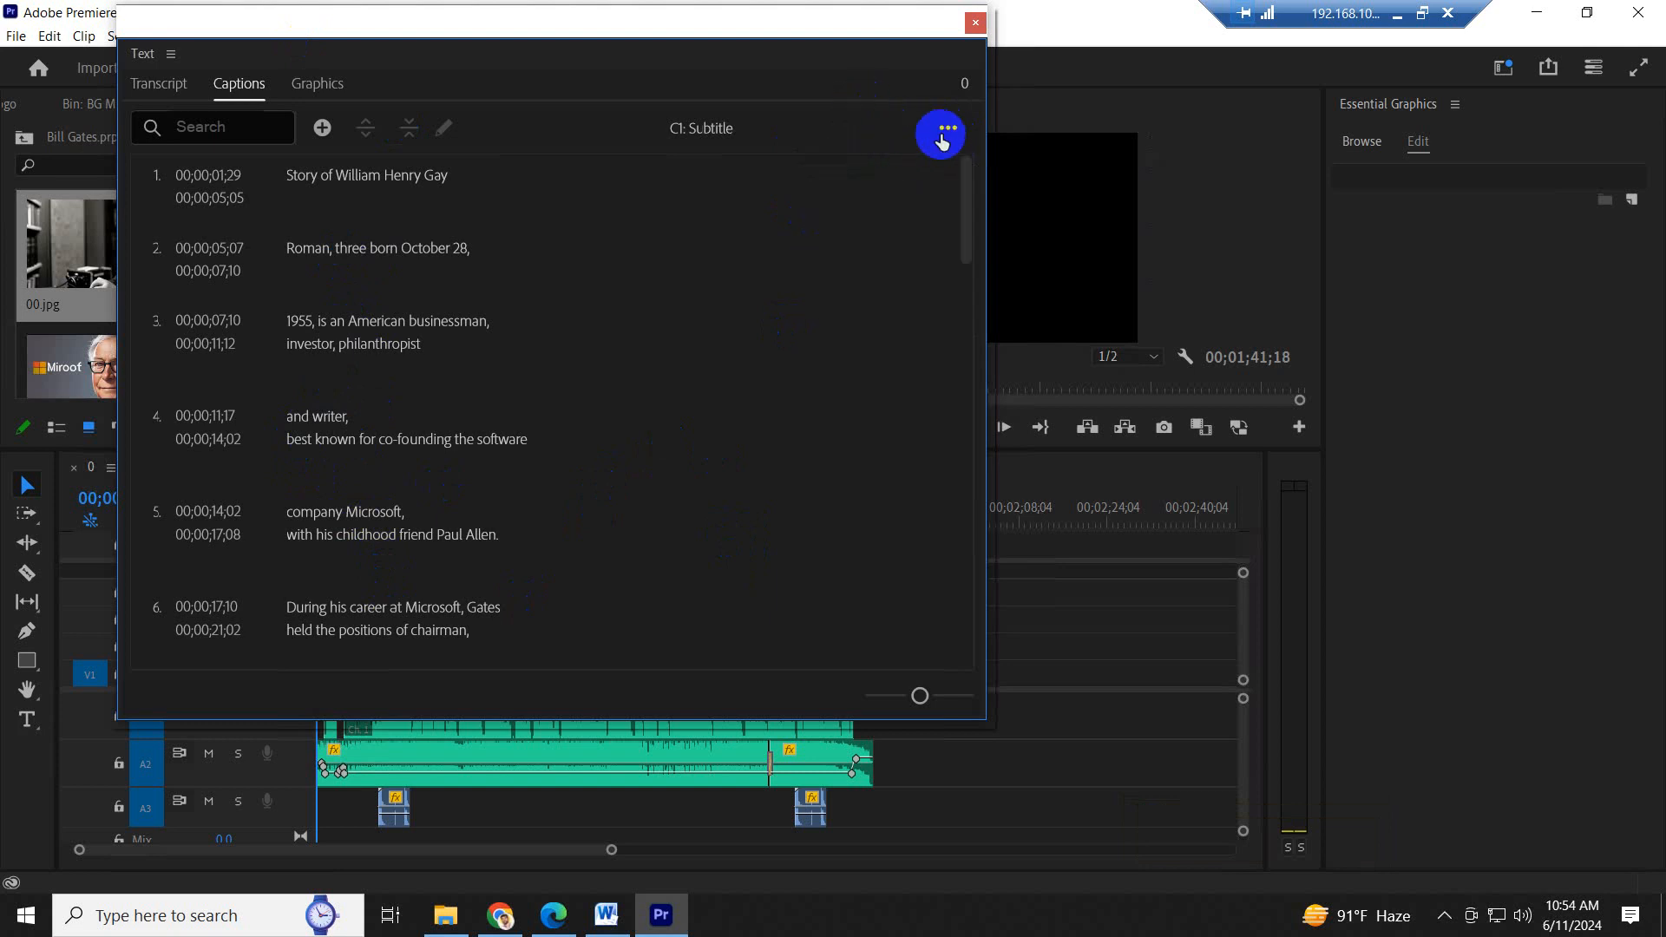
left_click(946, 132)
left_click(156, 87)
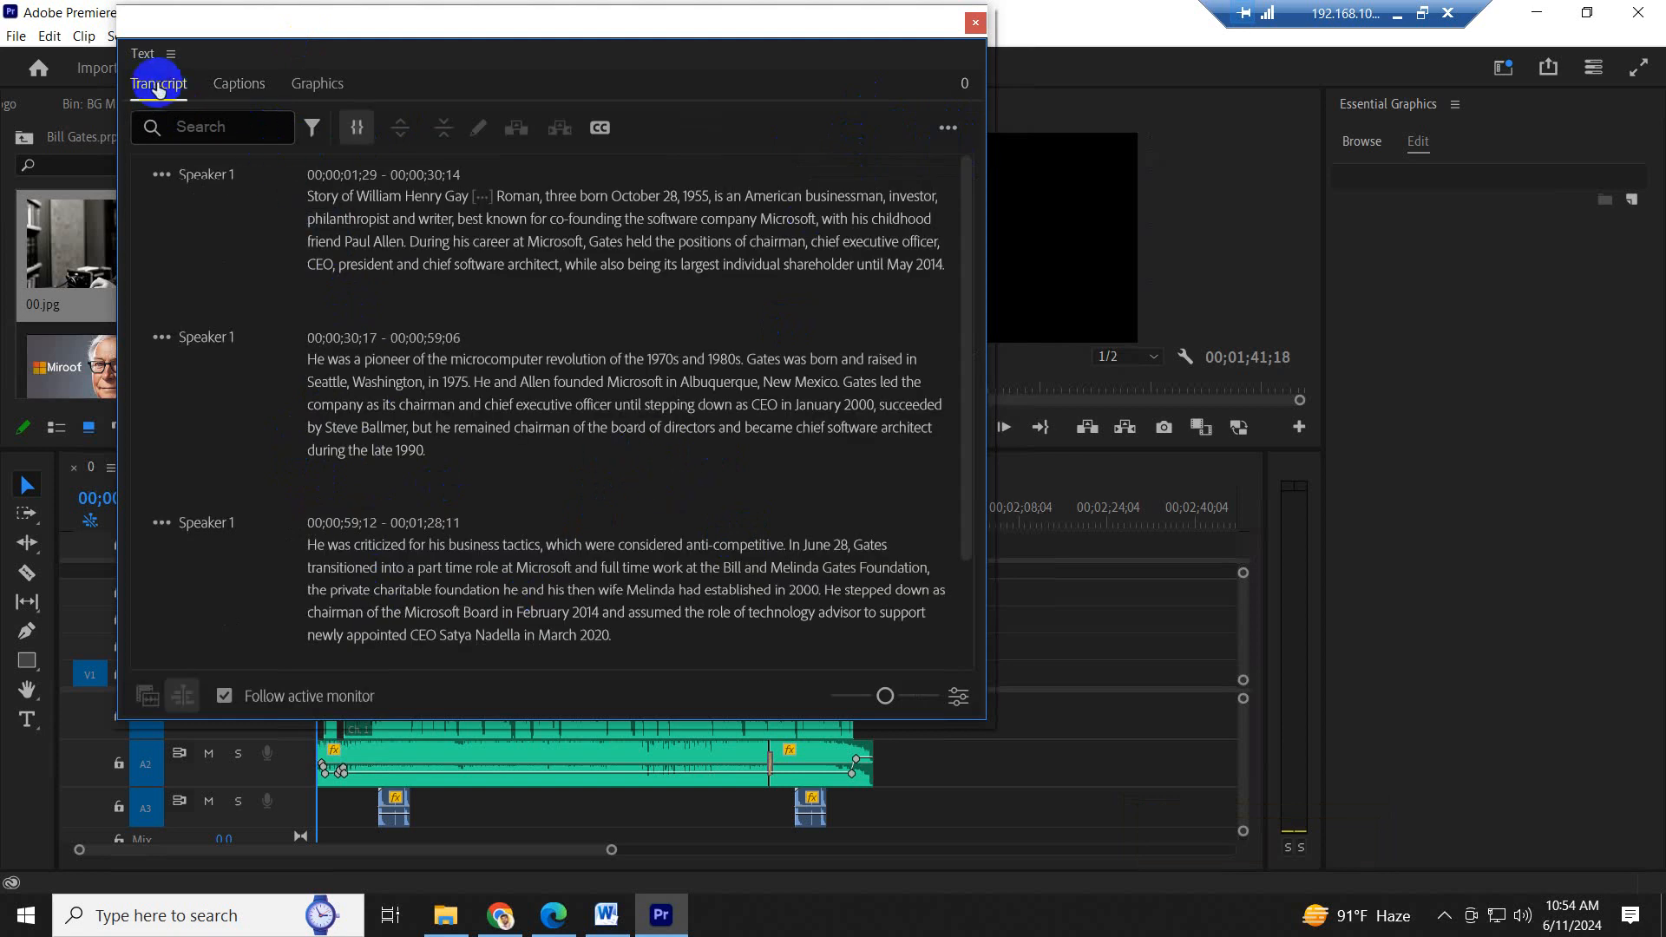
scroll(550, 435, "down", 3)
scroll(561, 438, "up", 5)
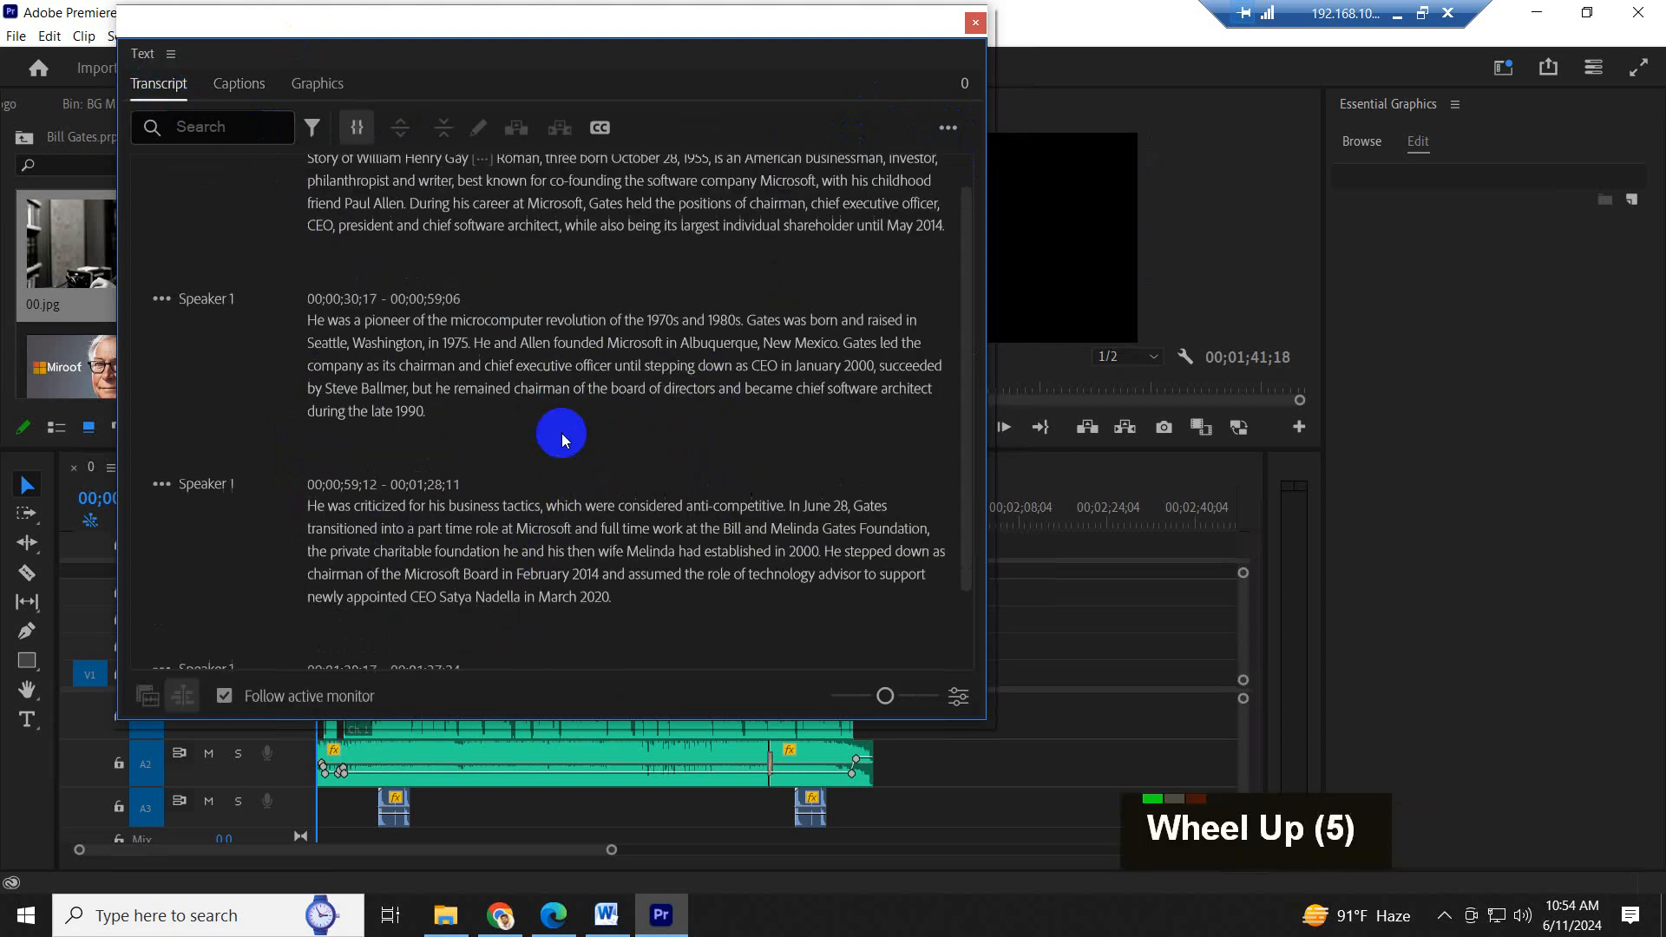
scroll(562, 438, "up", 1)
- Create a second set of captions from the transcript with the Subtitle default preset, and close the Text window
left_click(949, 132)
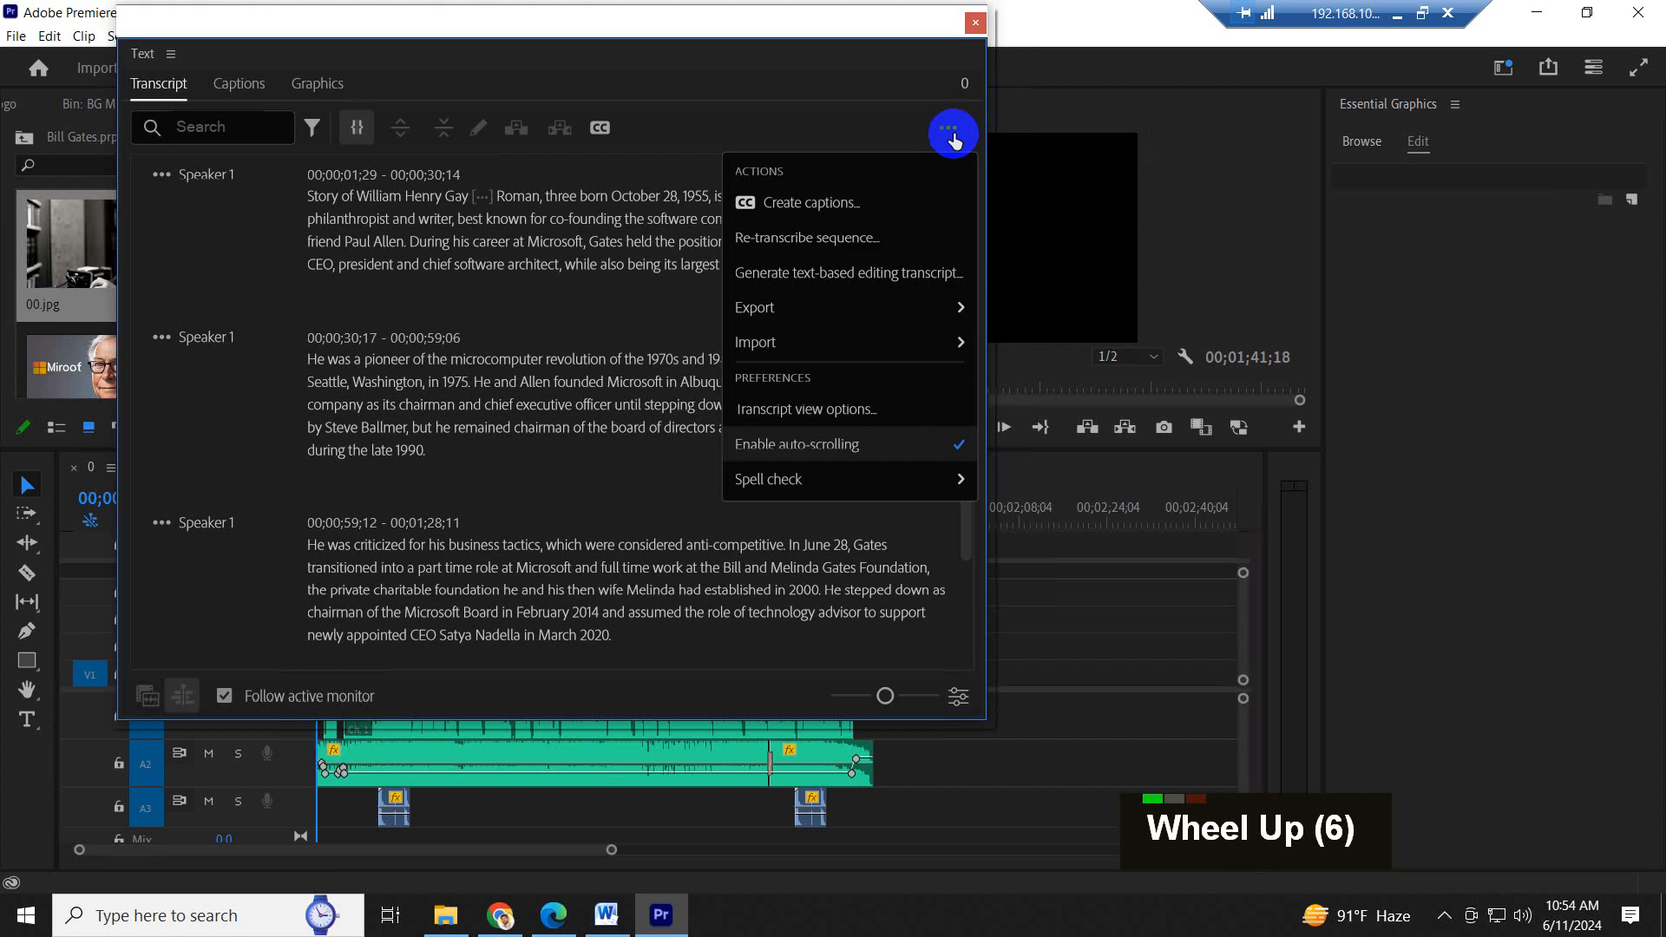
left_click(818, 212)
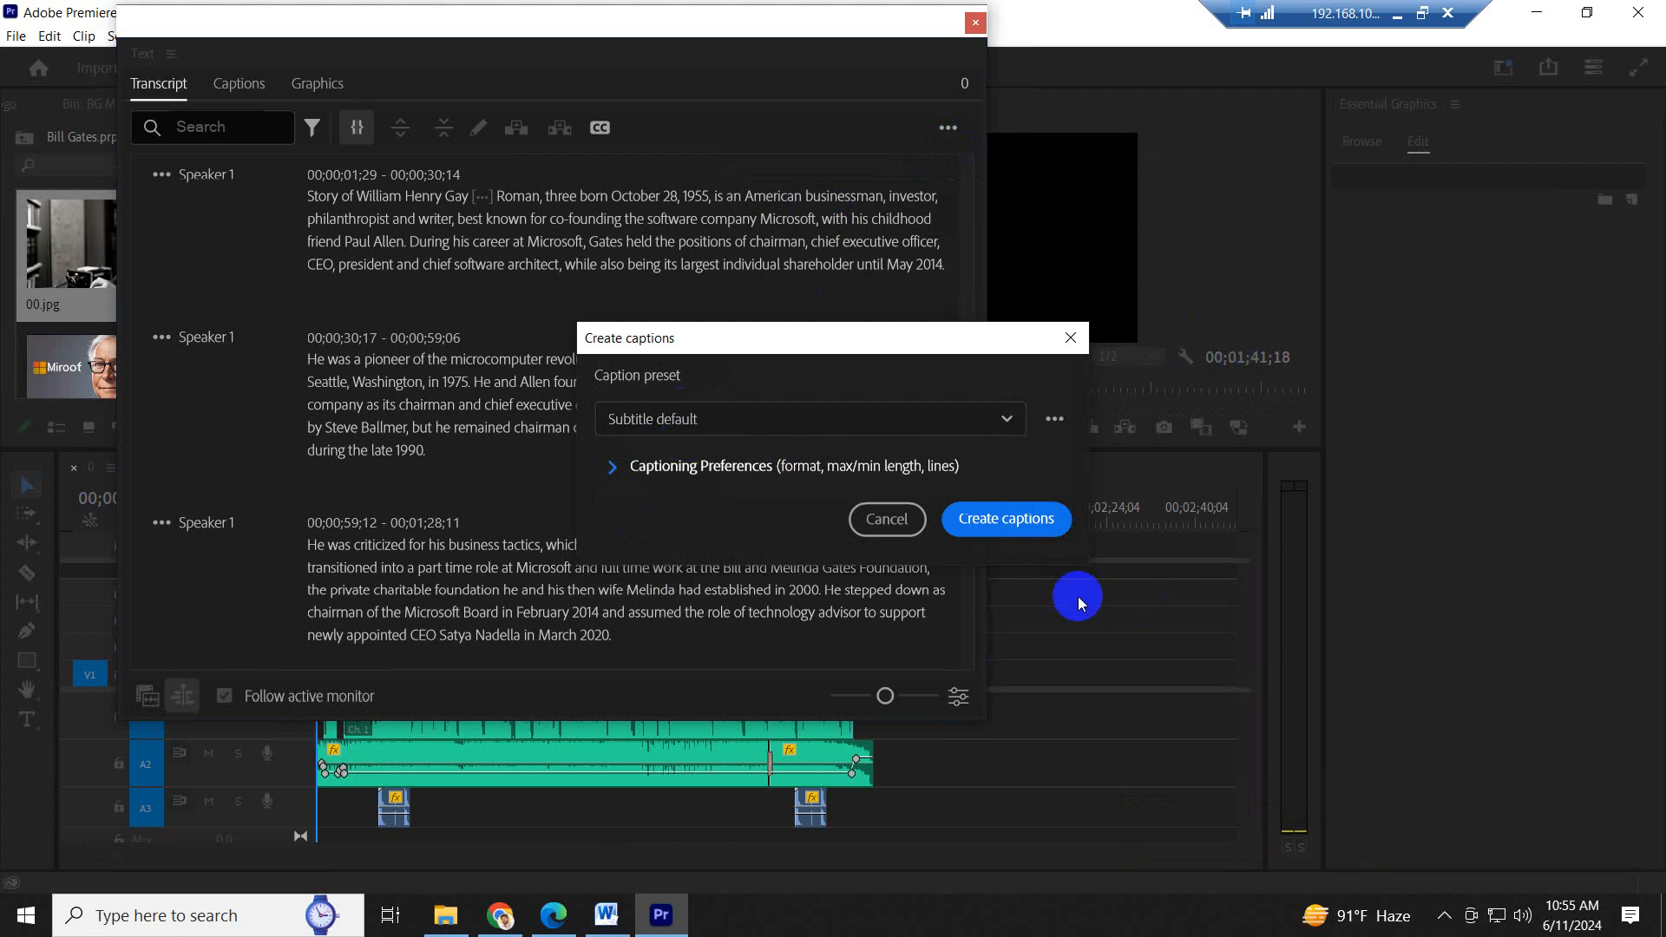
left_click(1003, 528)
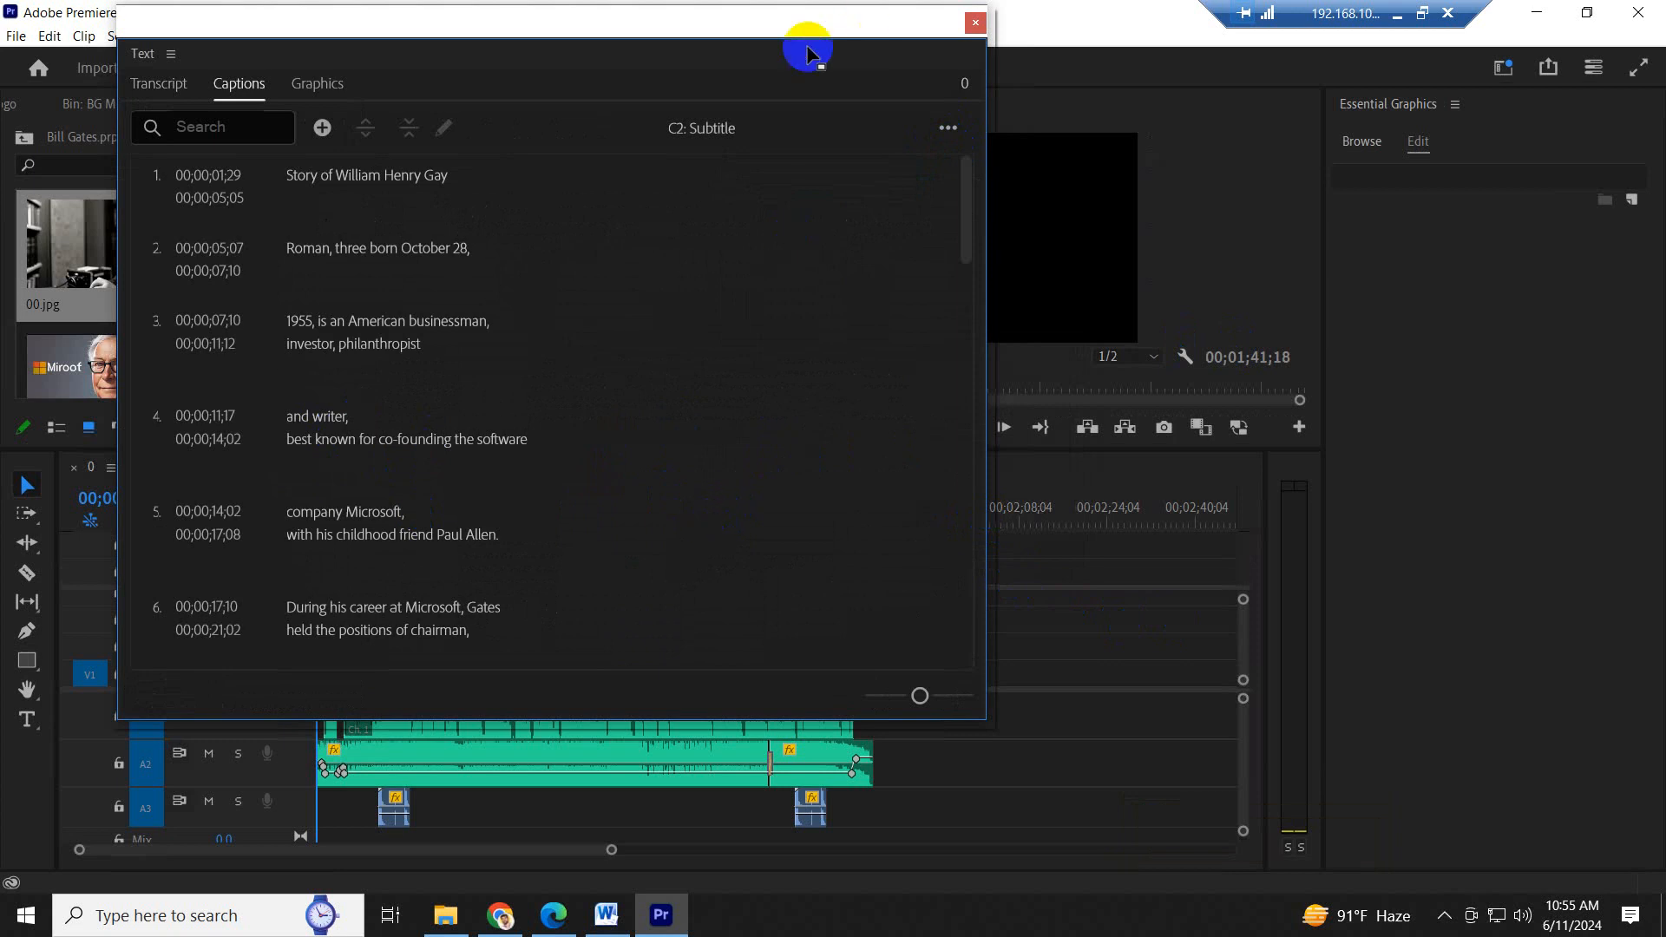
left_click_drag(803, 25, 1528, 342)
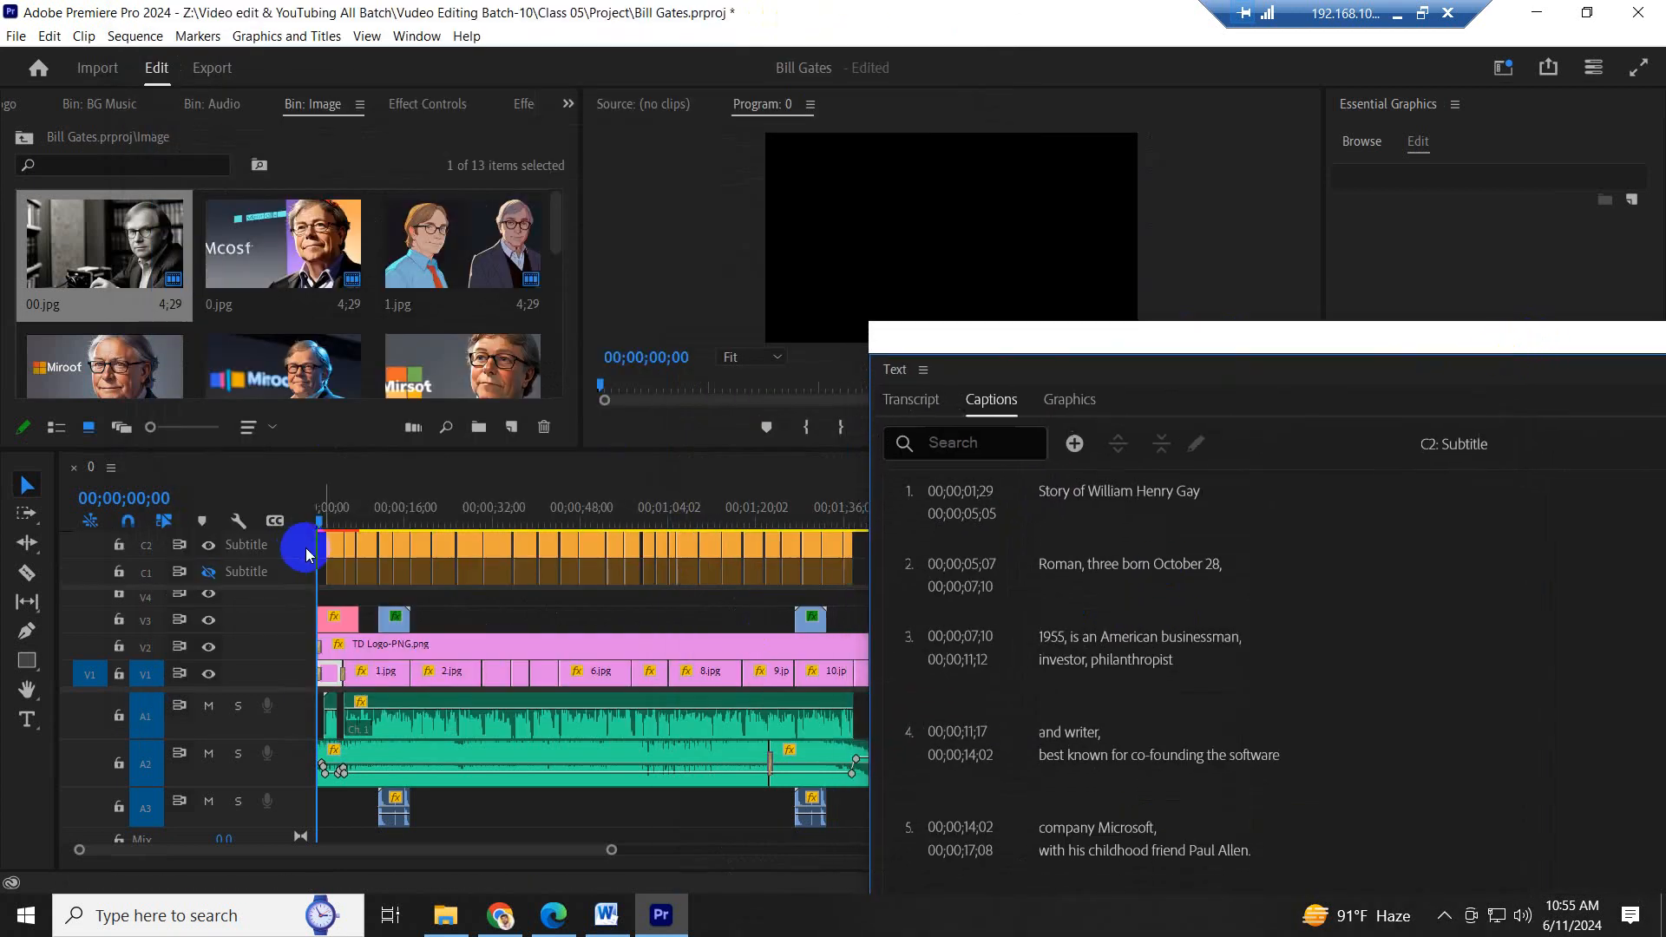
left_click_drag(1073, 337, 687, 163)
left_click(1343, 165)
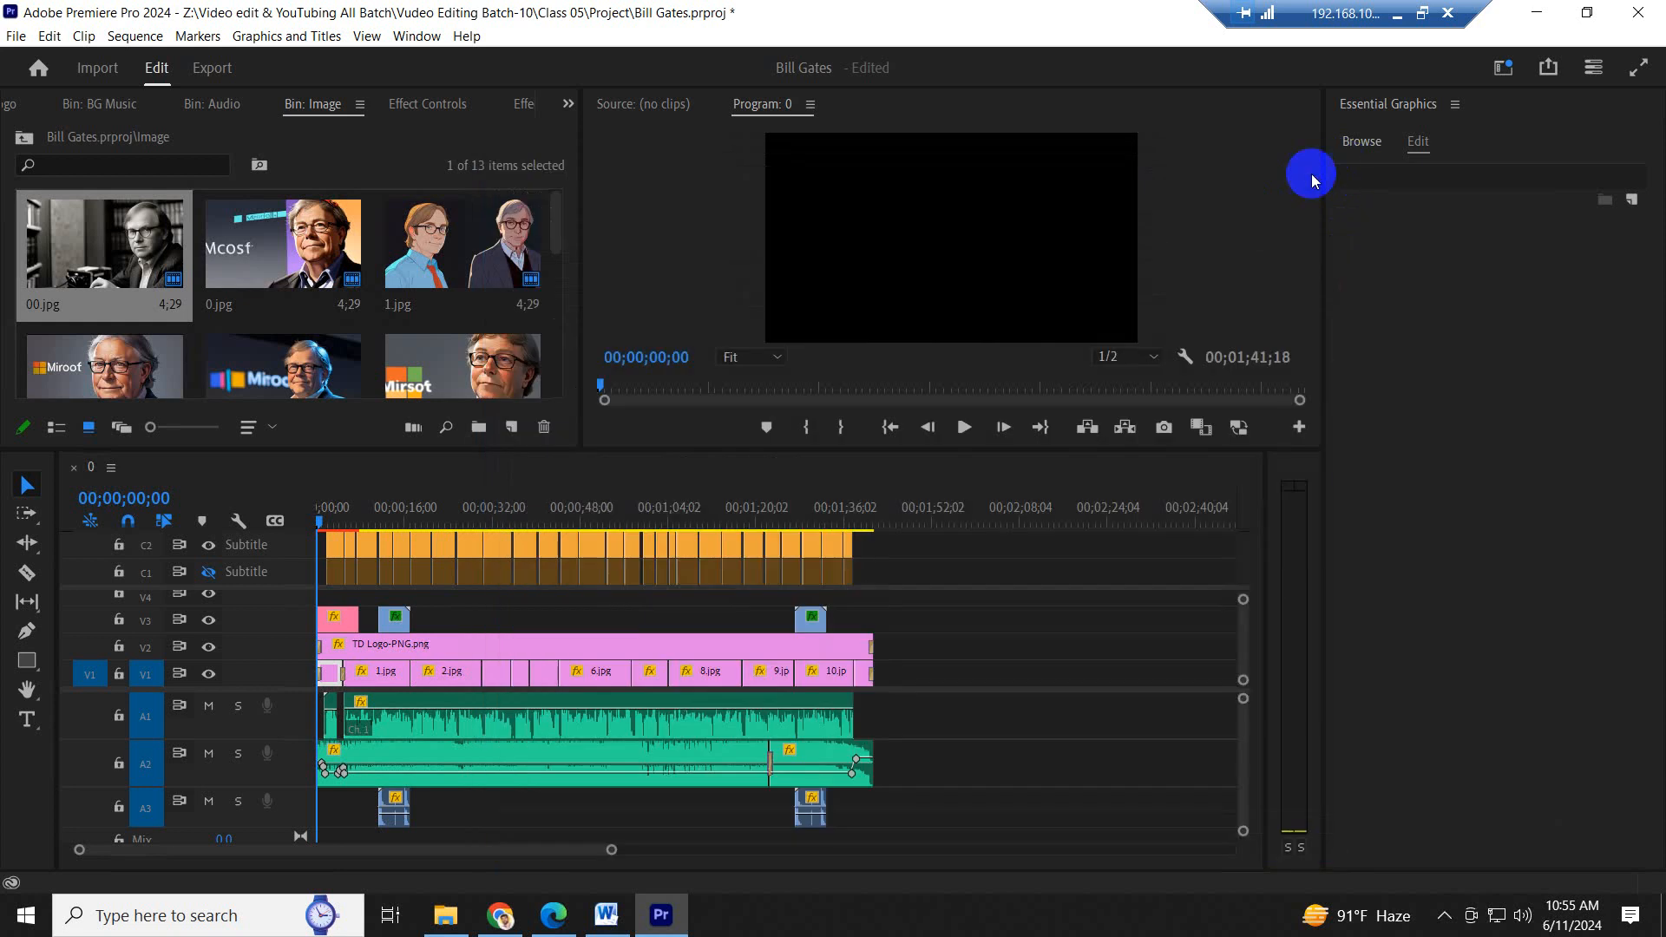
- Delete all captions on the C1 subtitle track, with the playhead at 00;00;33;23
left_click_drag(892, 573, 502, 509)
key("Delete")
left_click(401, 618)
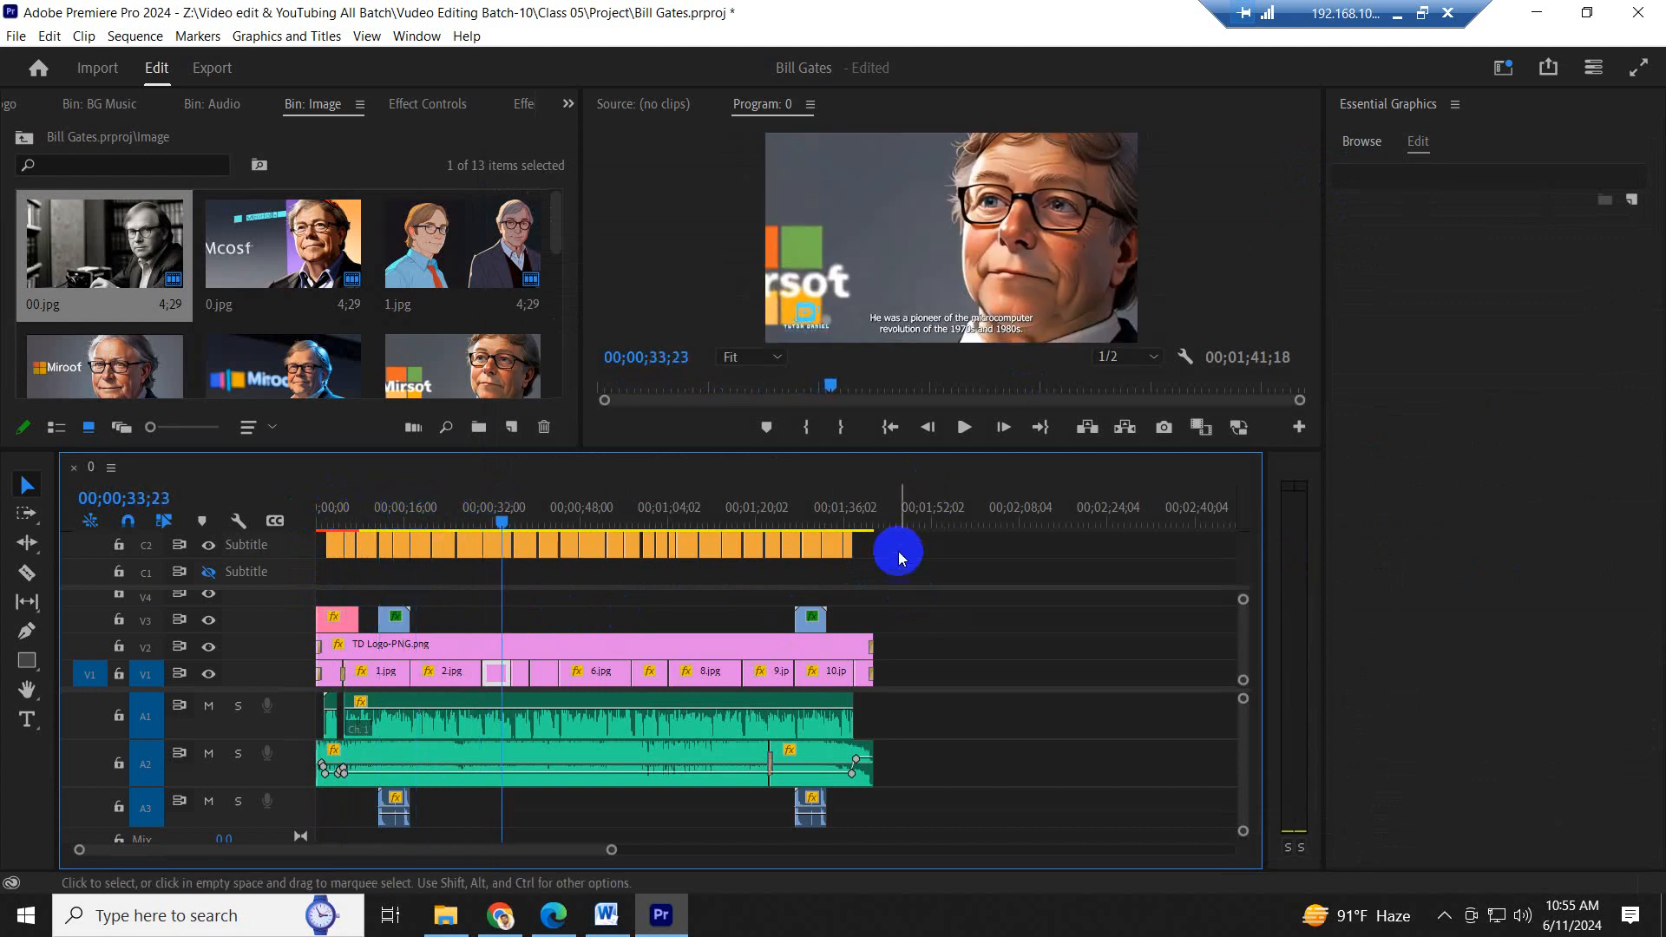
- Position all captions on the C2 track in the centre zone of the frame and set their font size to 60
left_click_drag(900, 552, 333, 536)
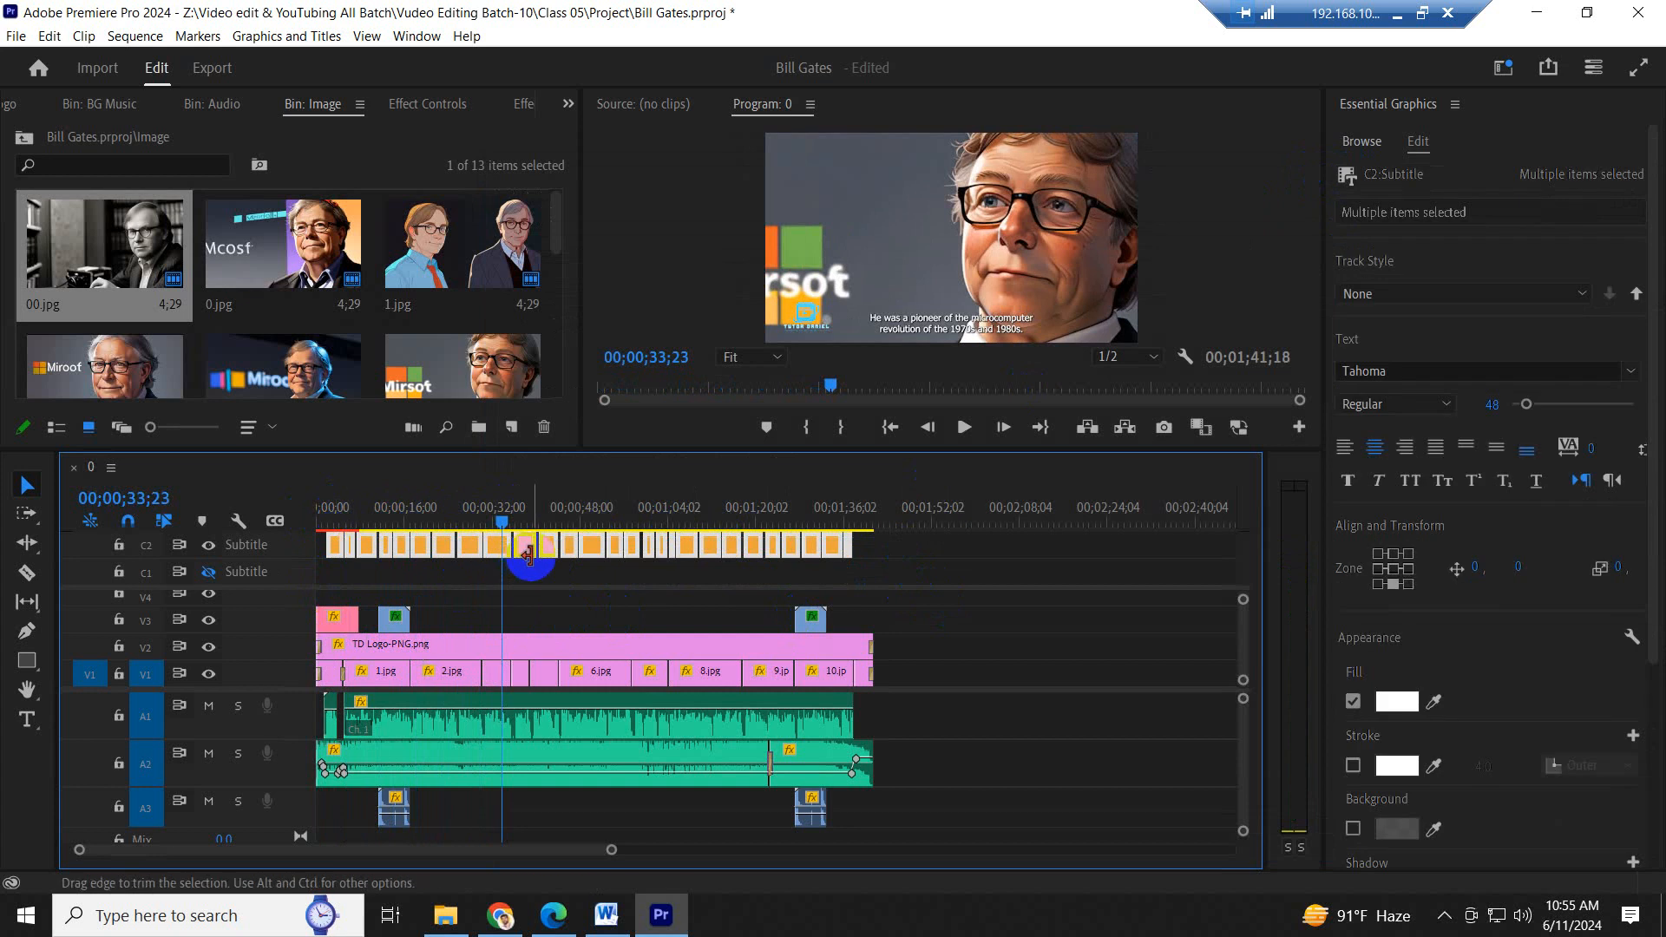
left_click(1394, 571)
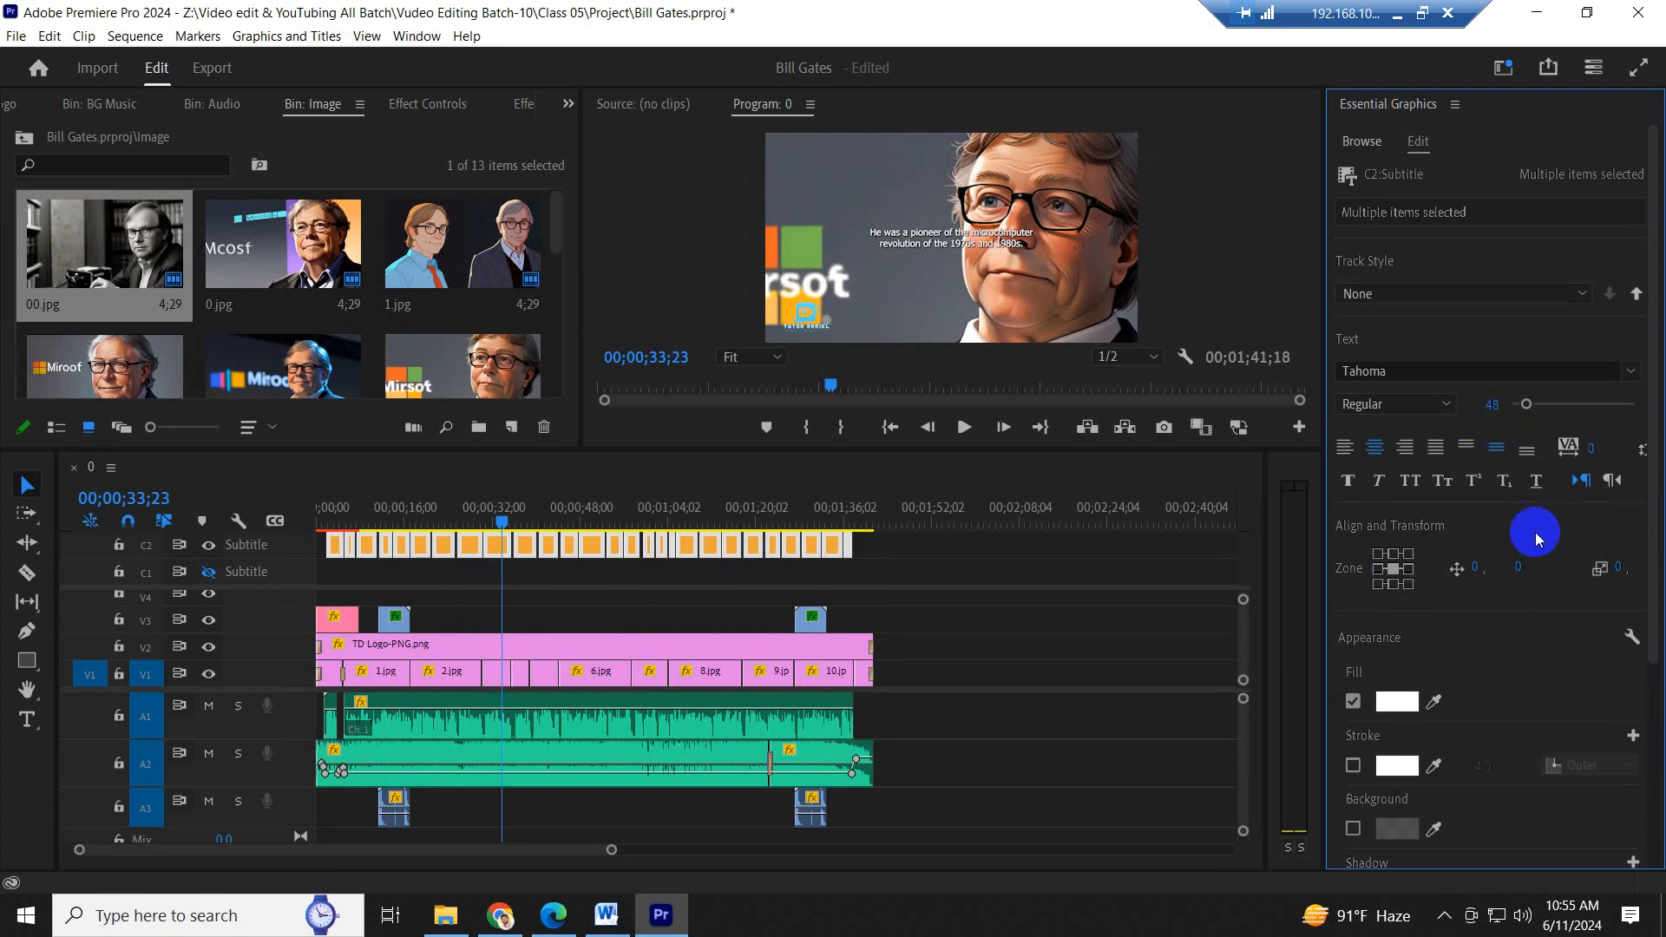
left_click(1492, 404)
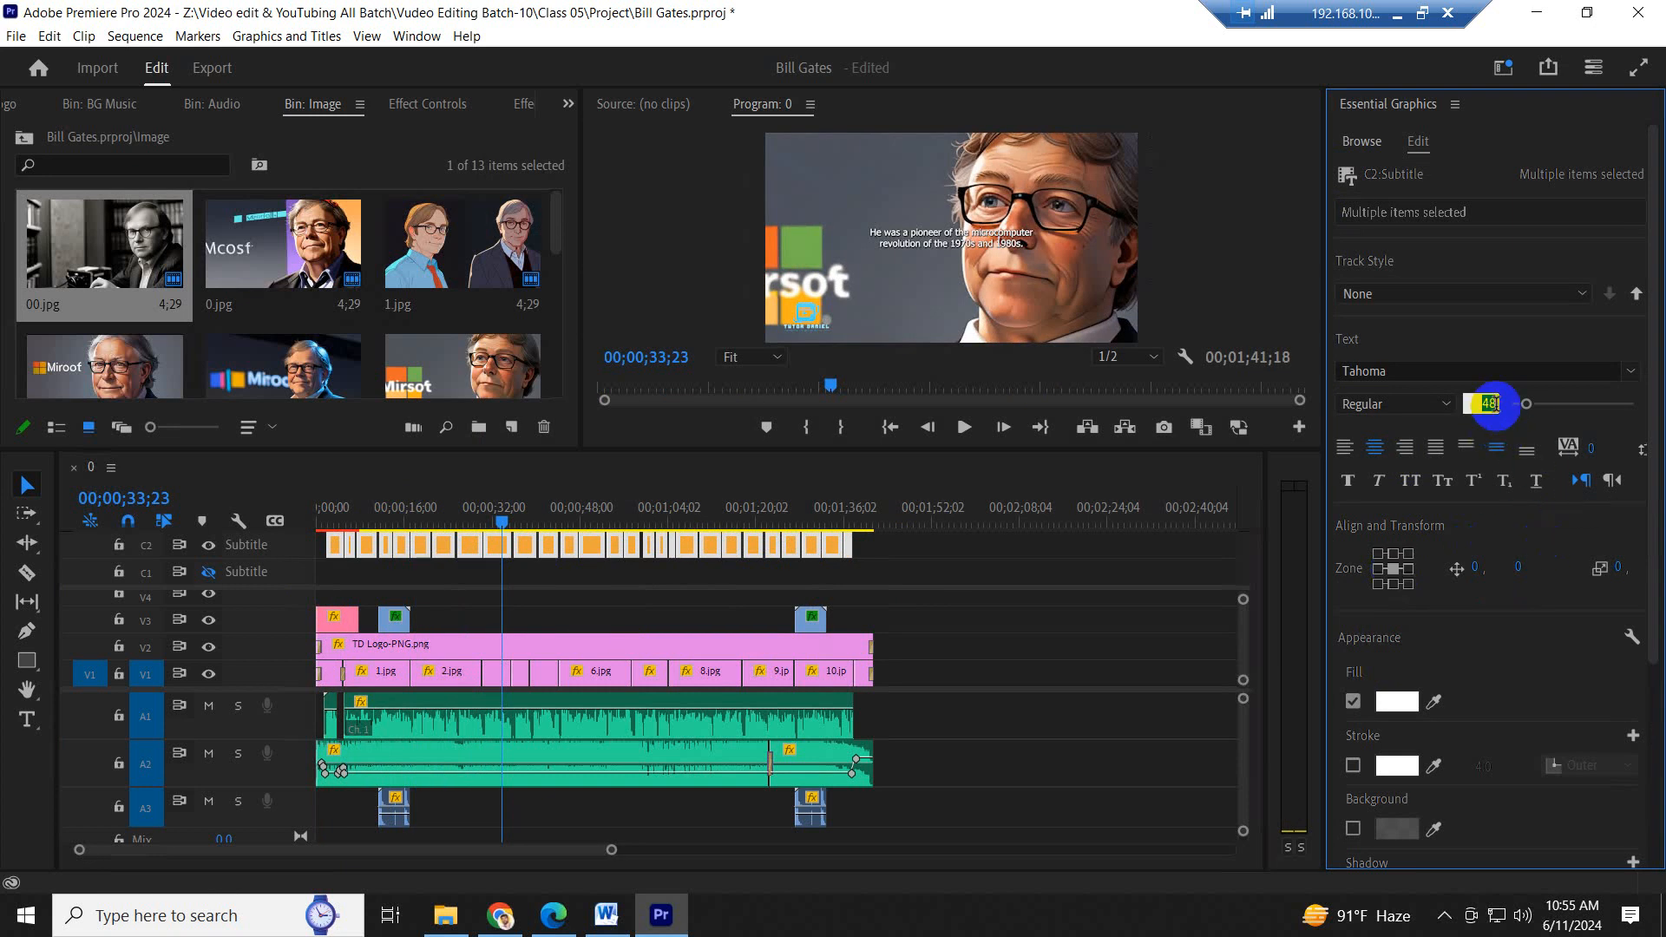
type("60")
key("Return")
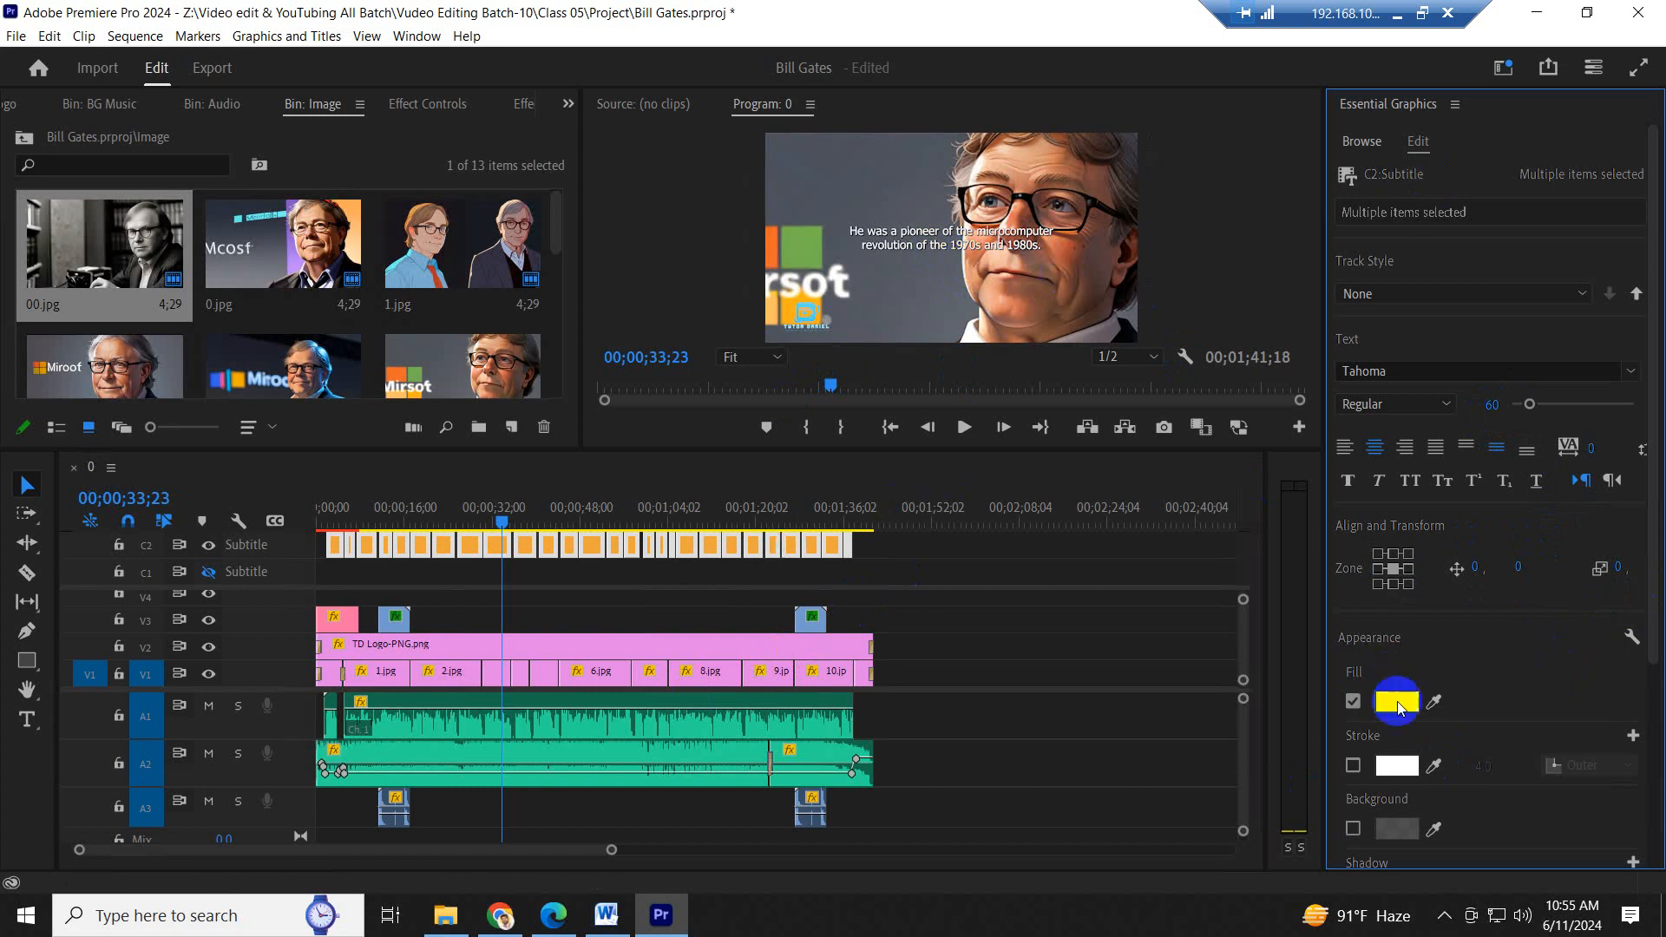
- Change the fill colour of all selected captions to yellow F0DC5A
left_click(1397, 701)
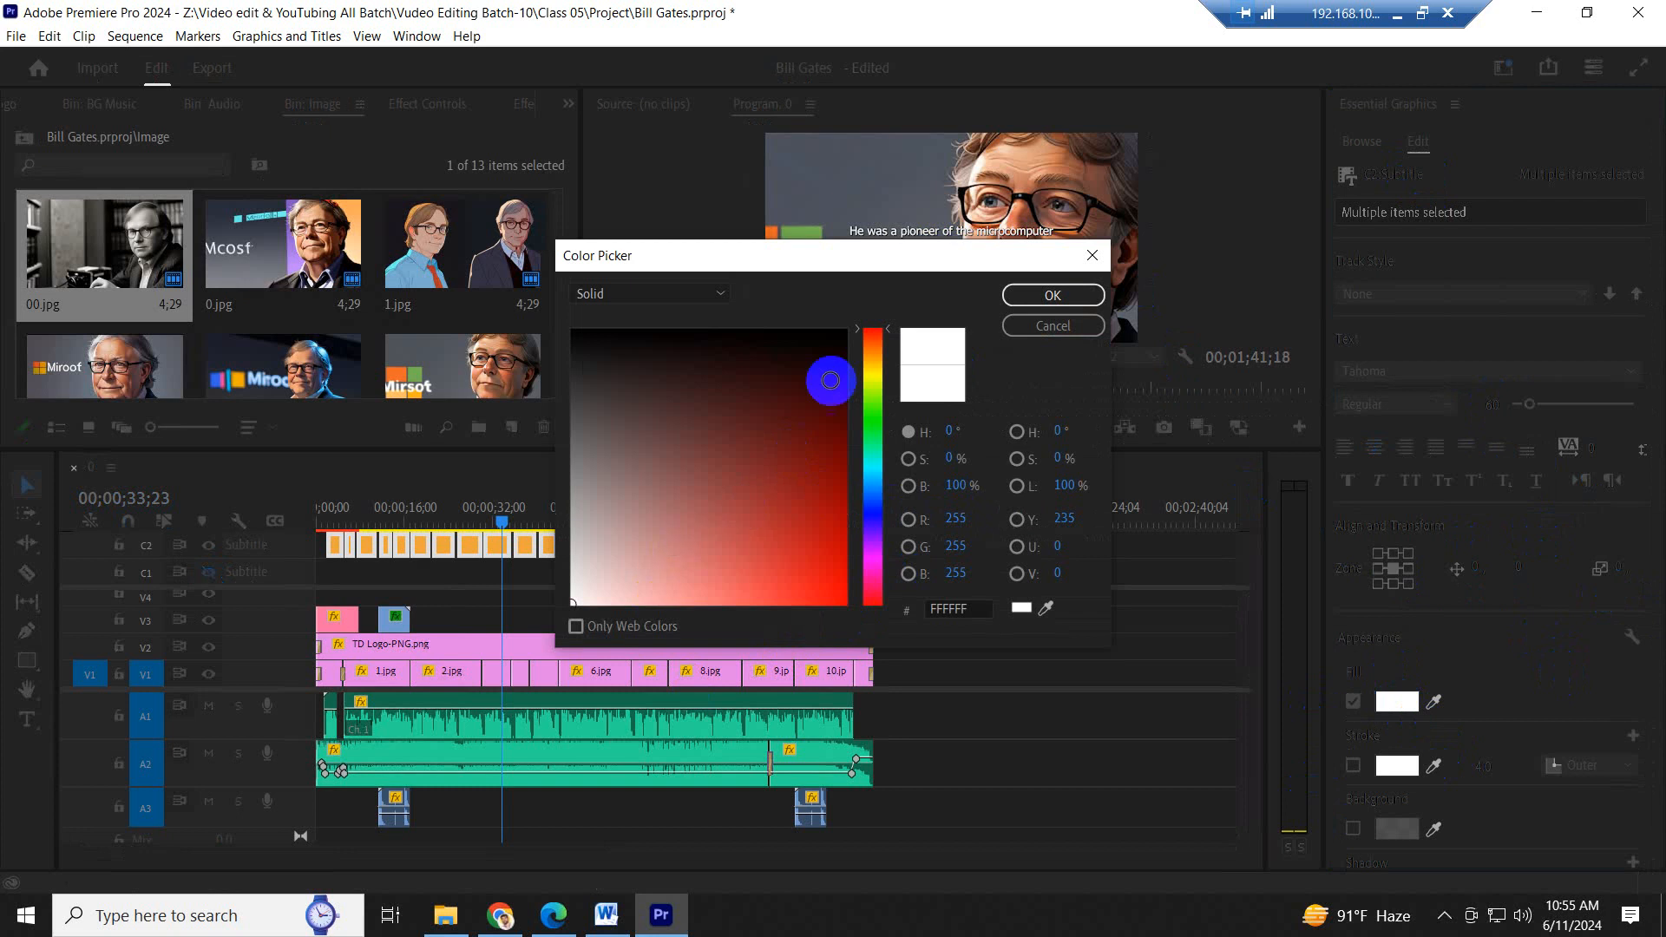
left_click(873, 368)
left_click(744, 589)
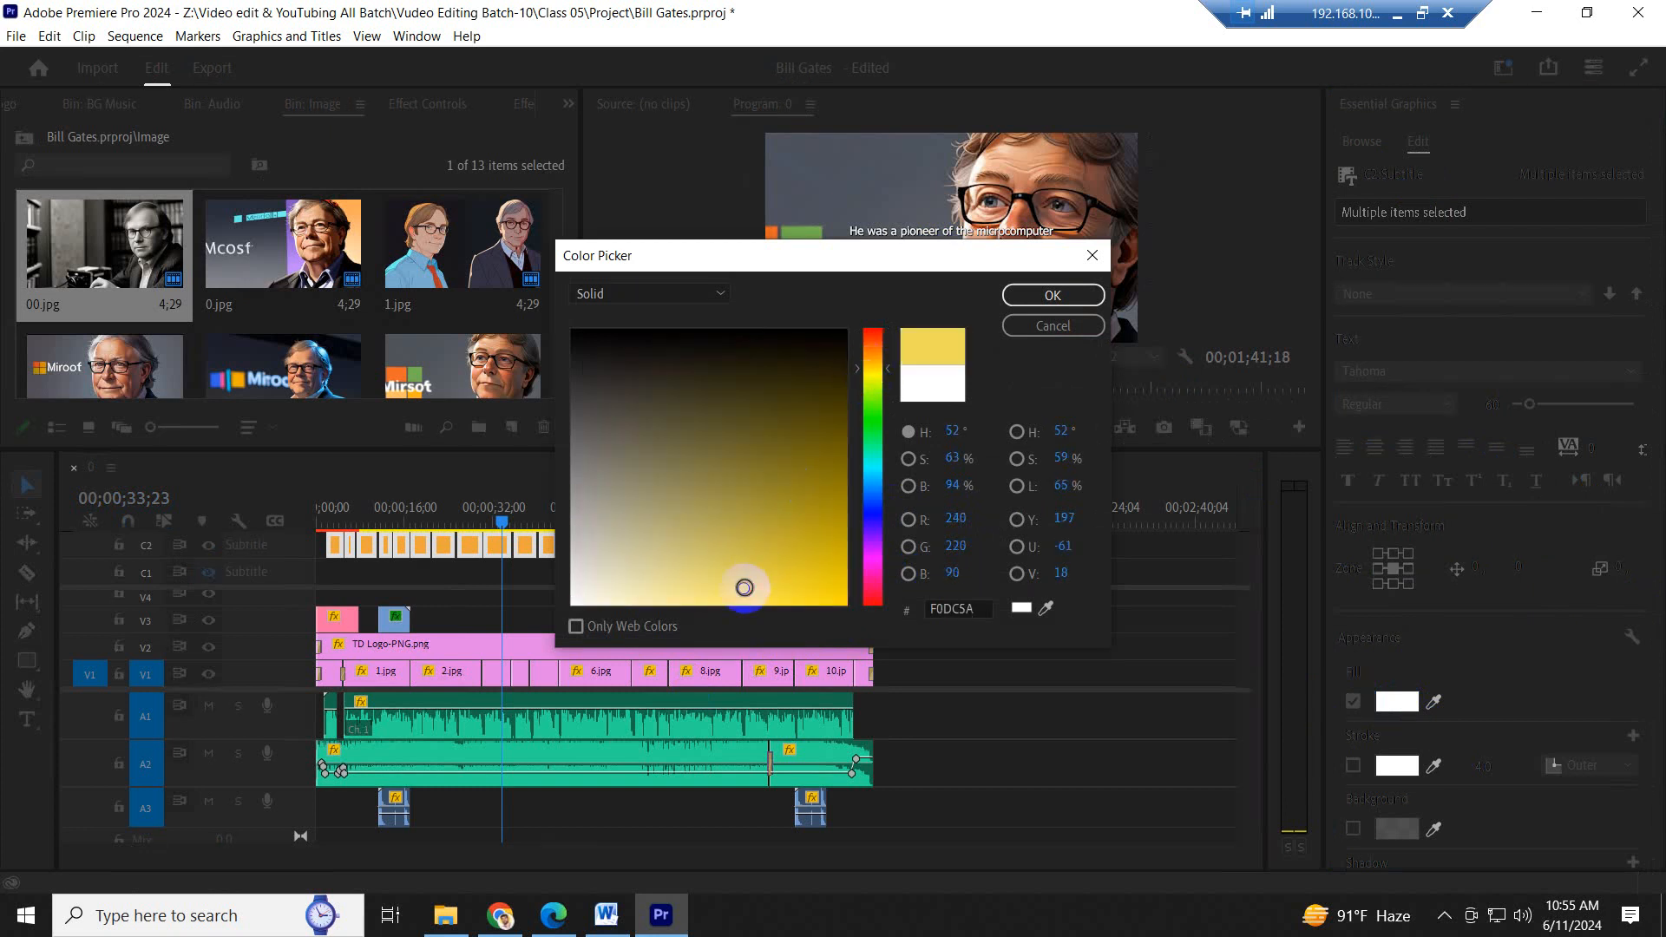
left_click(1077, 296)
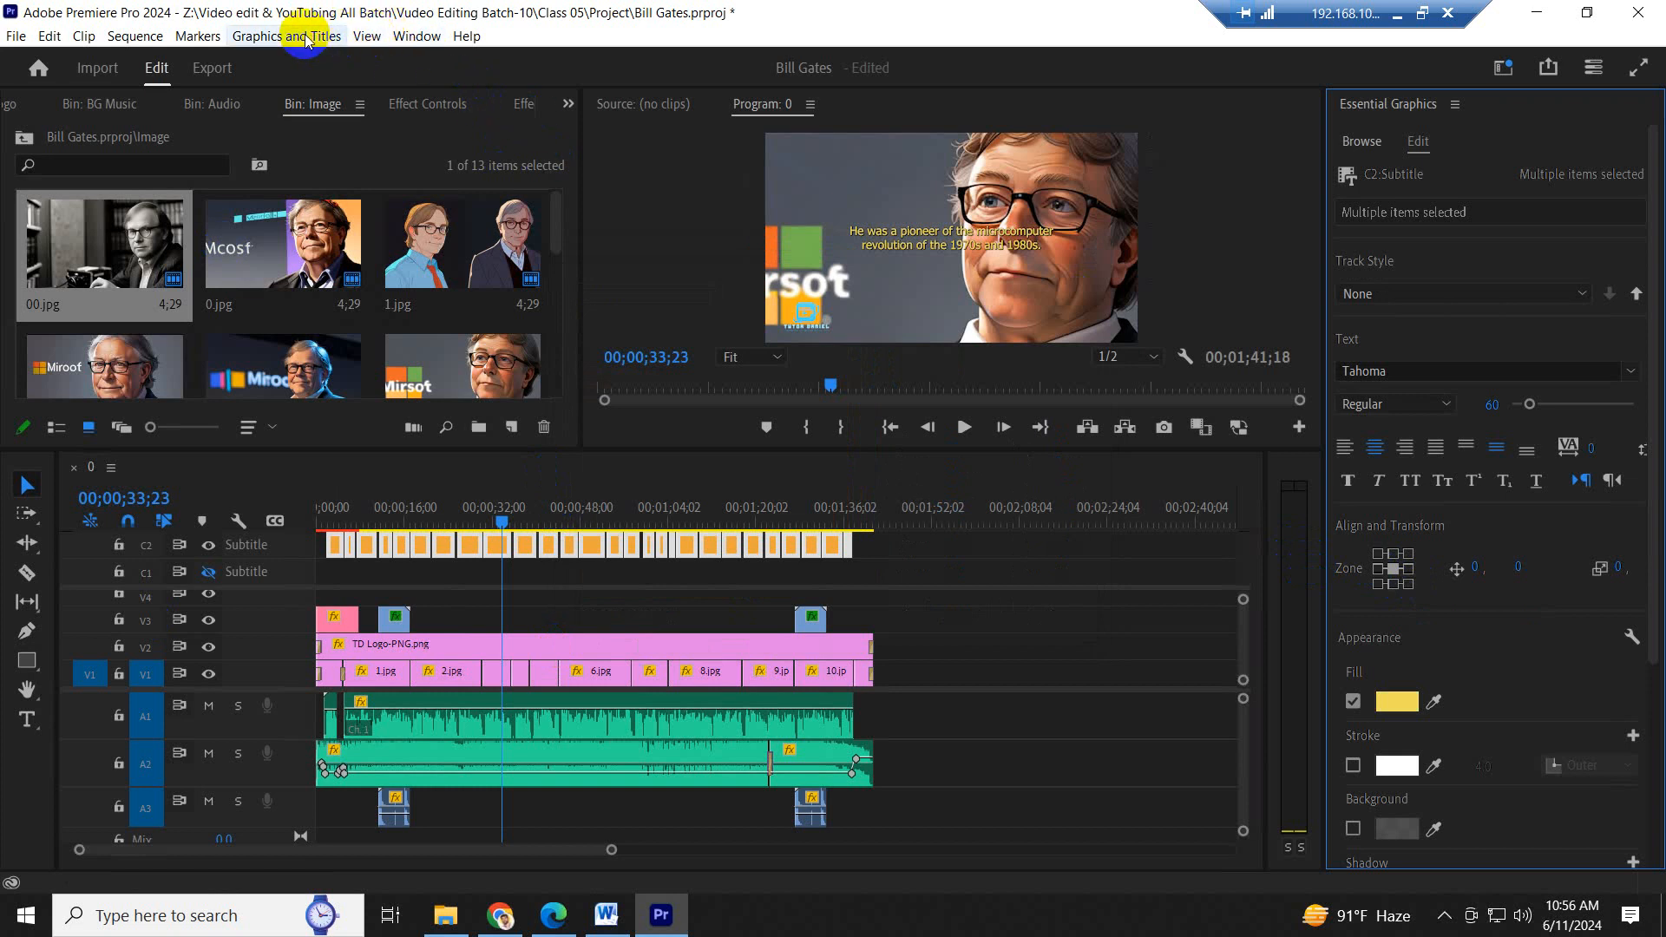
- Reopen the Text window to review the transcript and its caption creation options, and close it
left_click(408, 35)
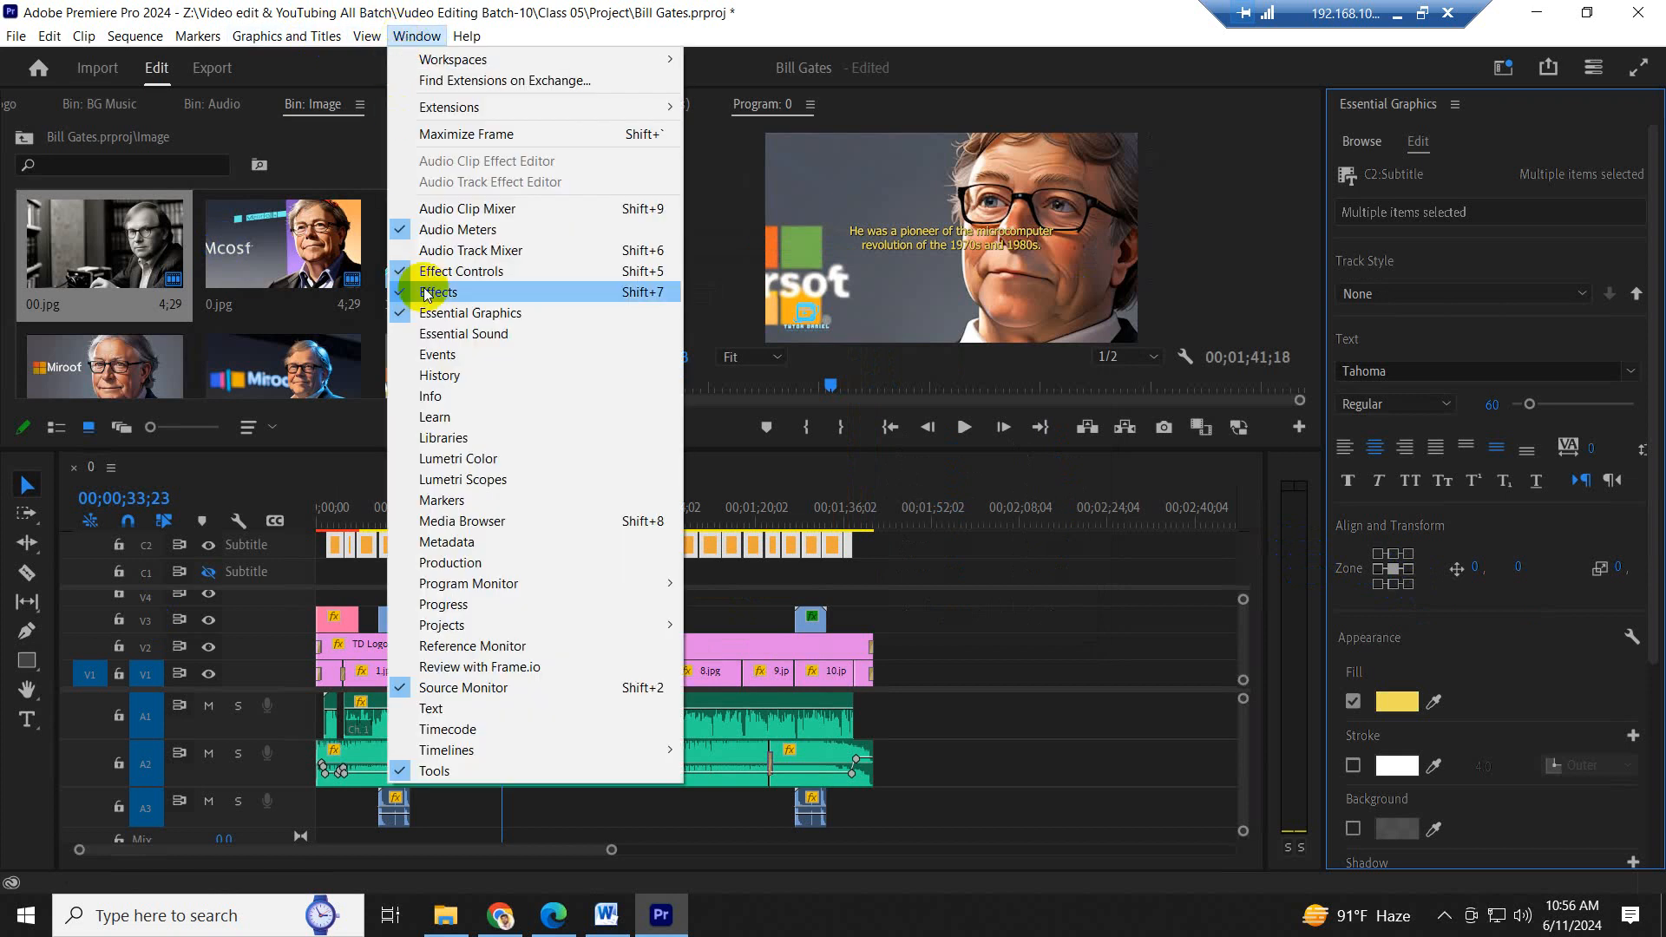
left_click(438, 709)
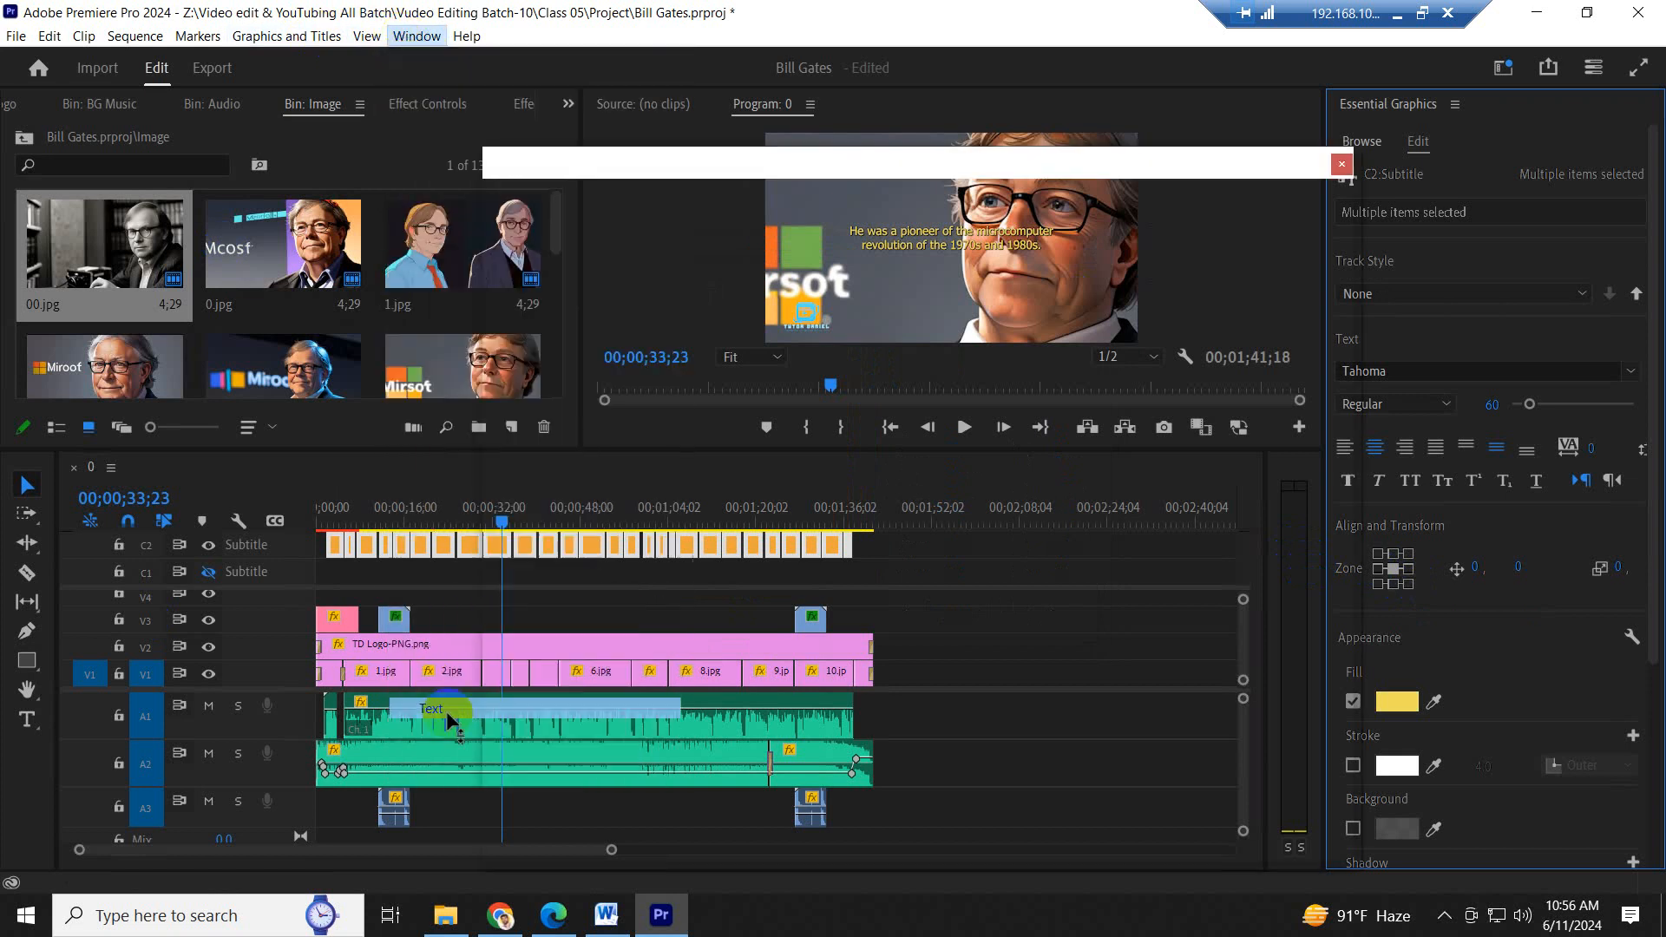
left_click_drag(885, 168, 682, 73)
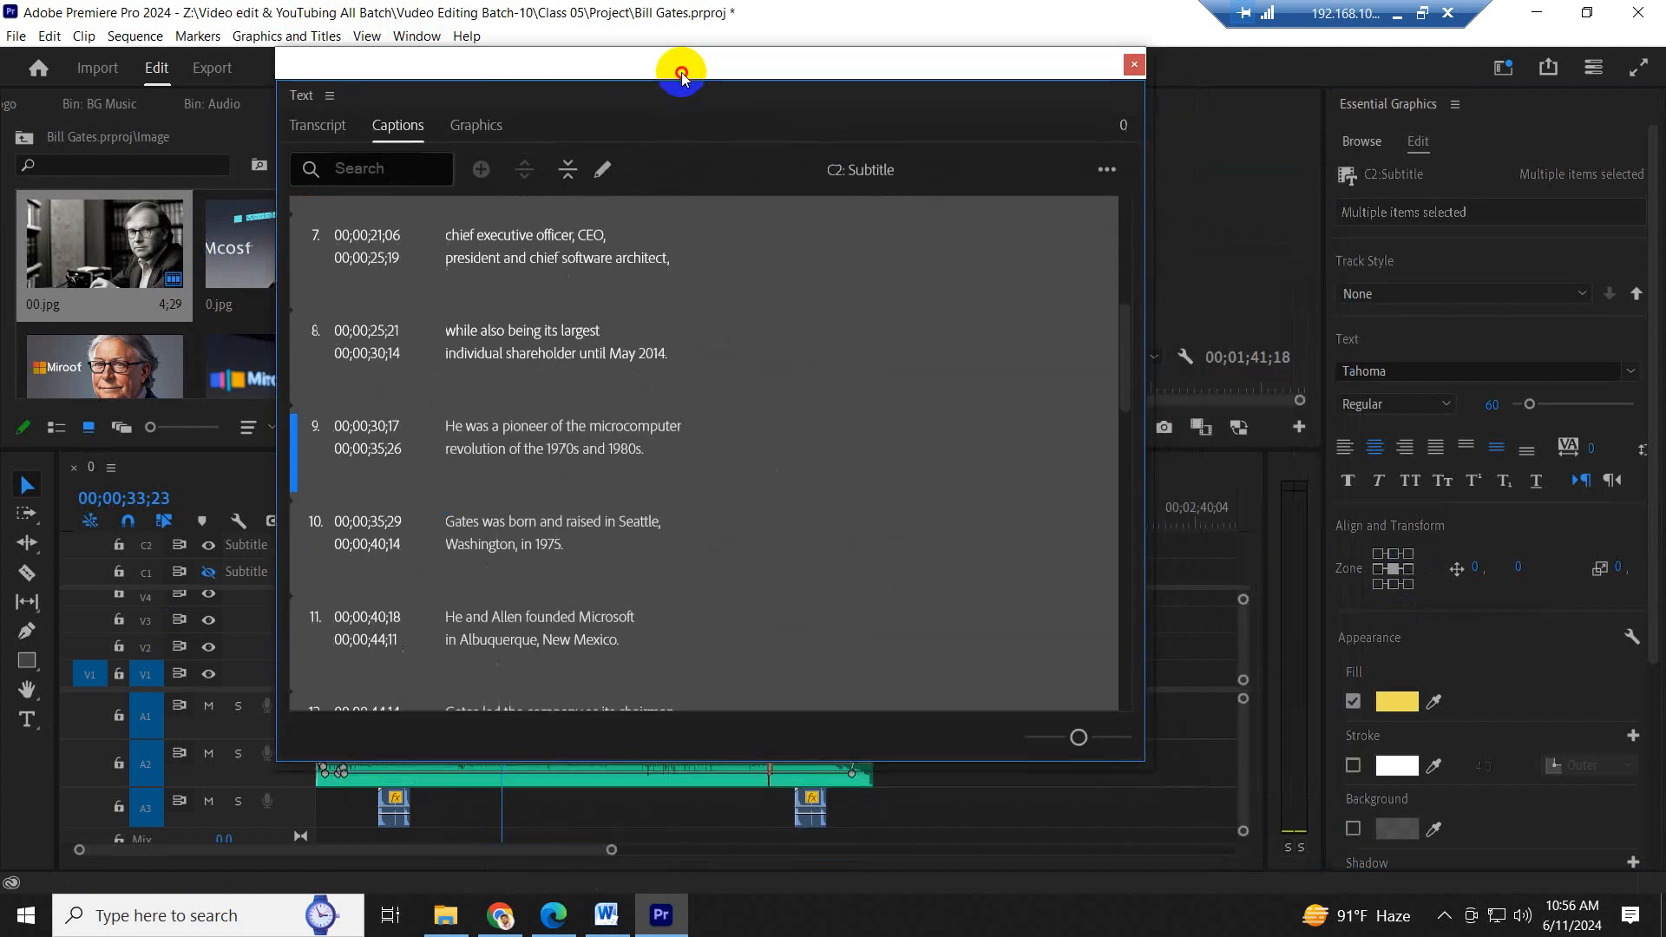
left_click(327, 128)
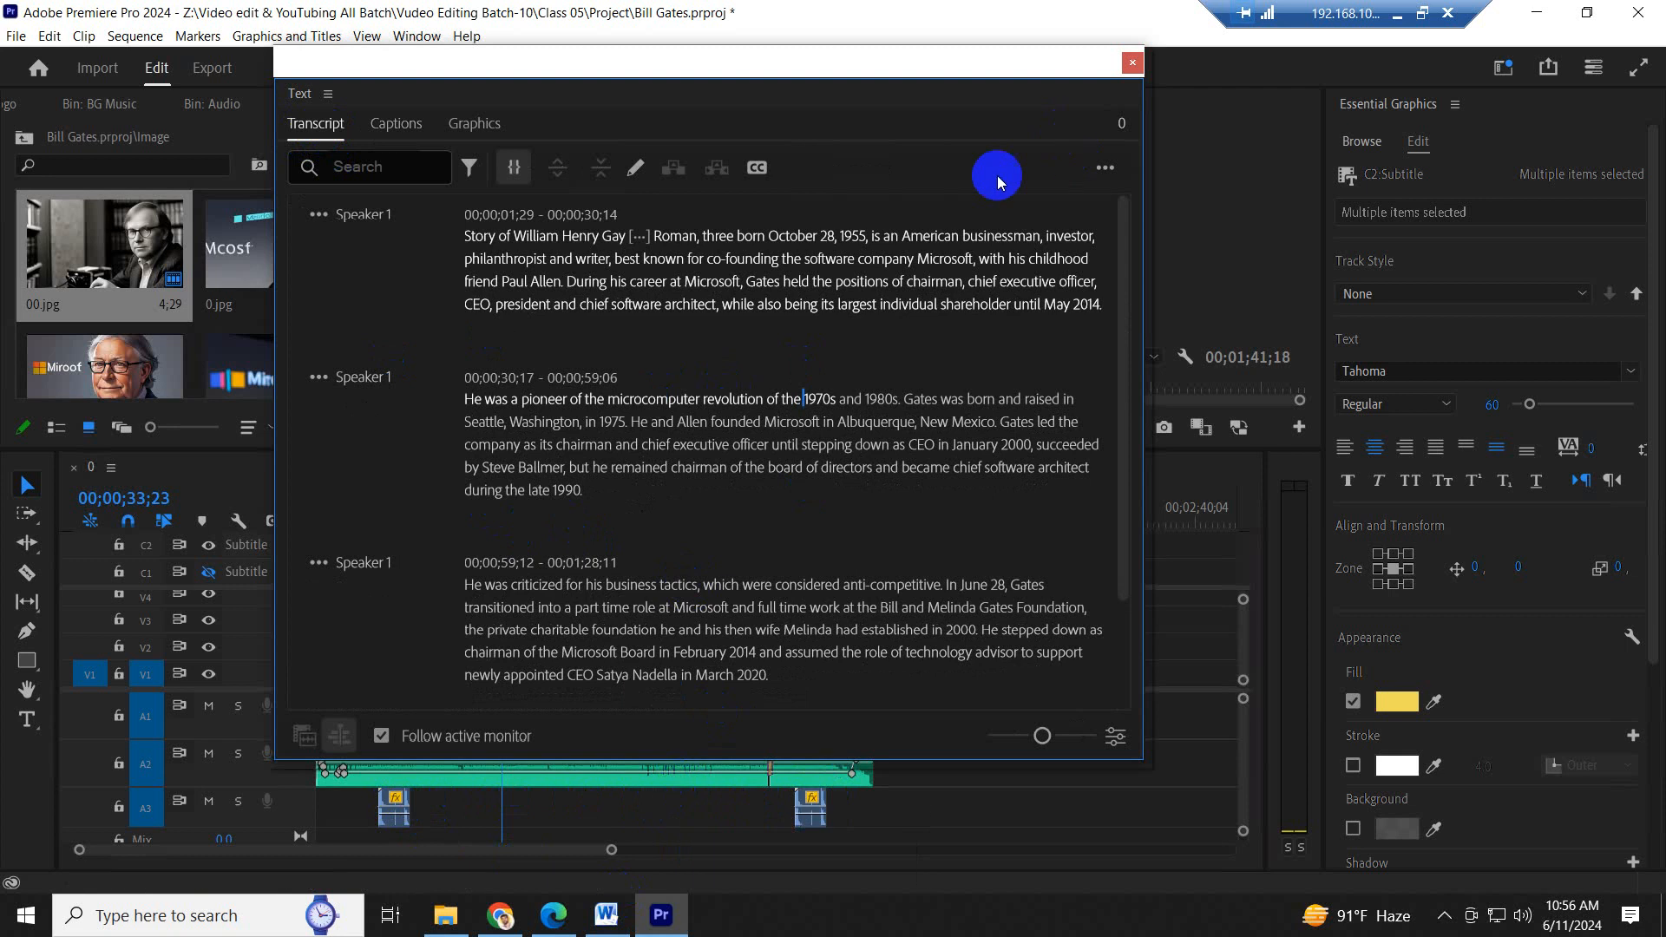
left_click(1106, 170)
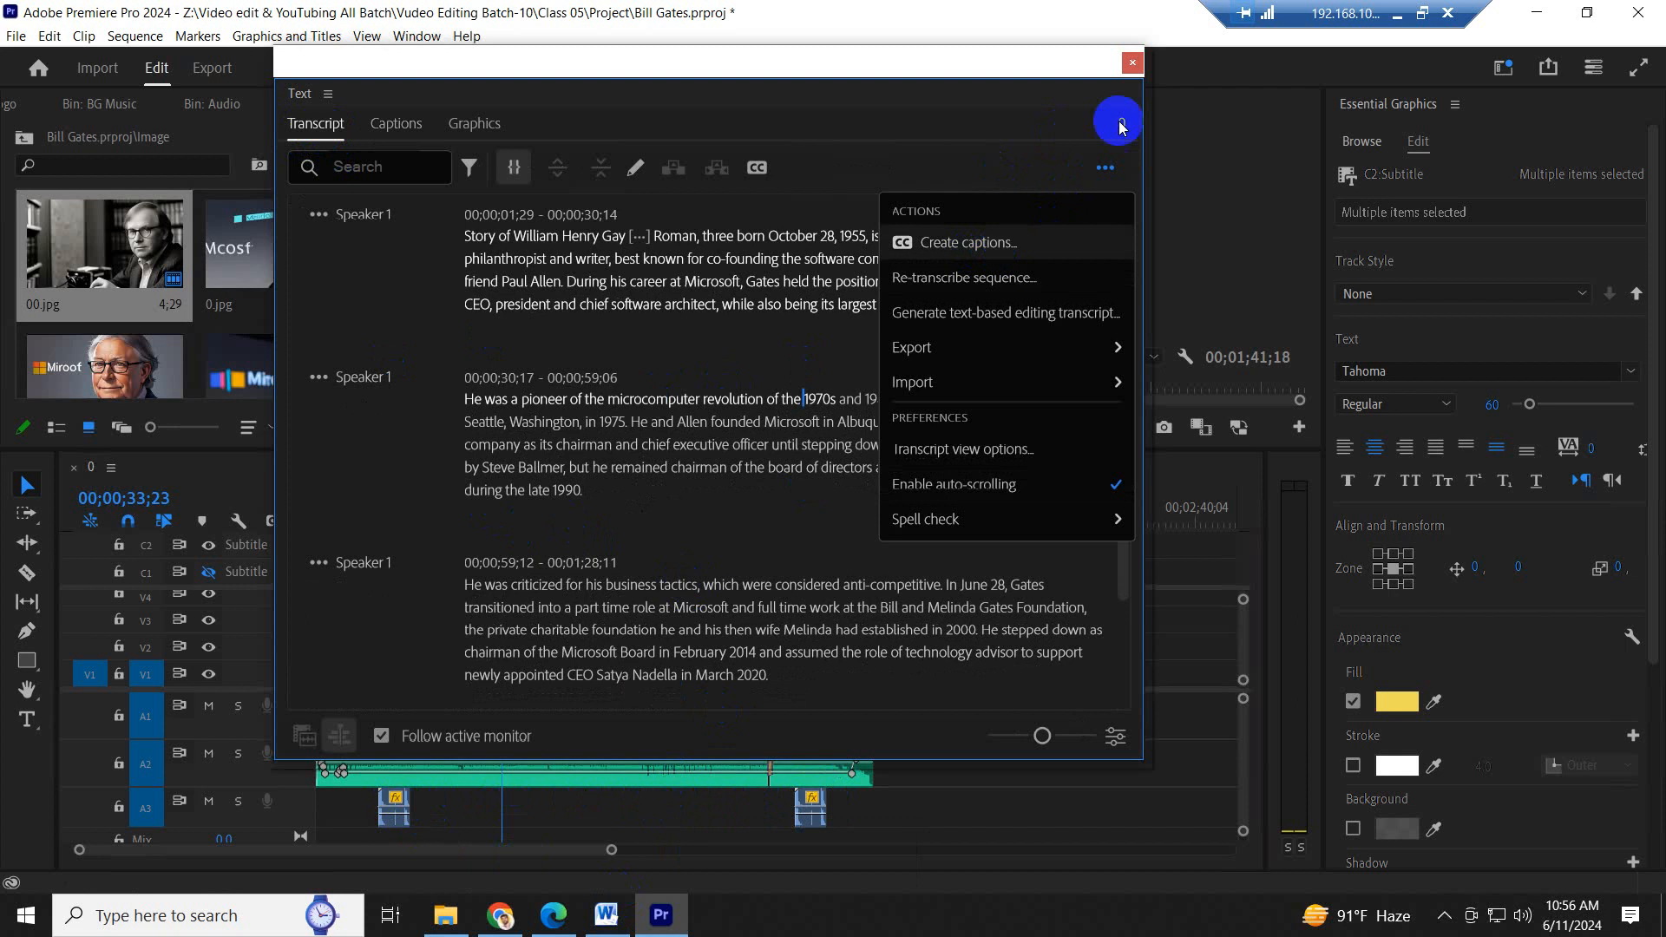
left_click(1132, 64)
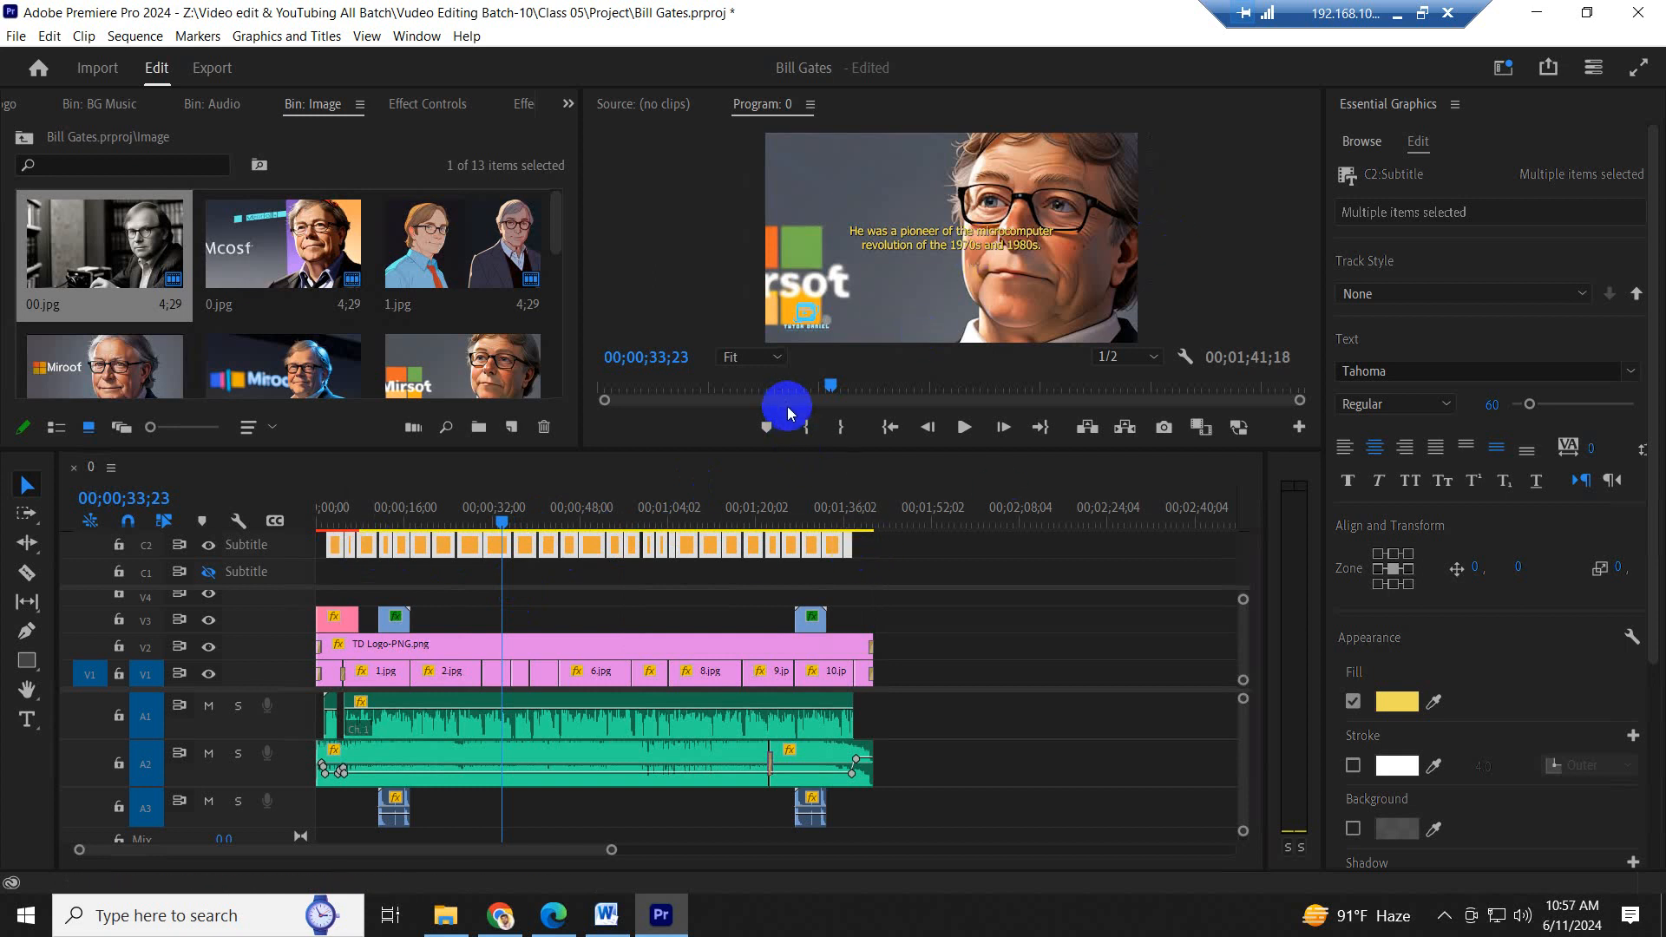
- Enlarge the program preview and set the captions' shadow distance to 4.9, size to 8.0 and blur to 13
left_click_drag(787, 449, 680, 552)
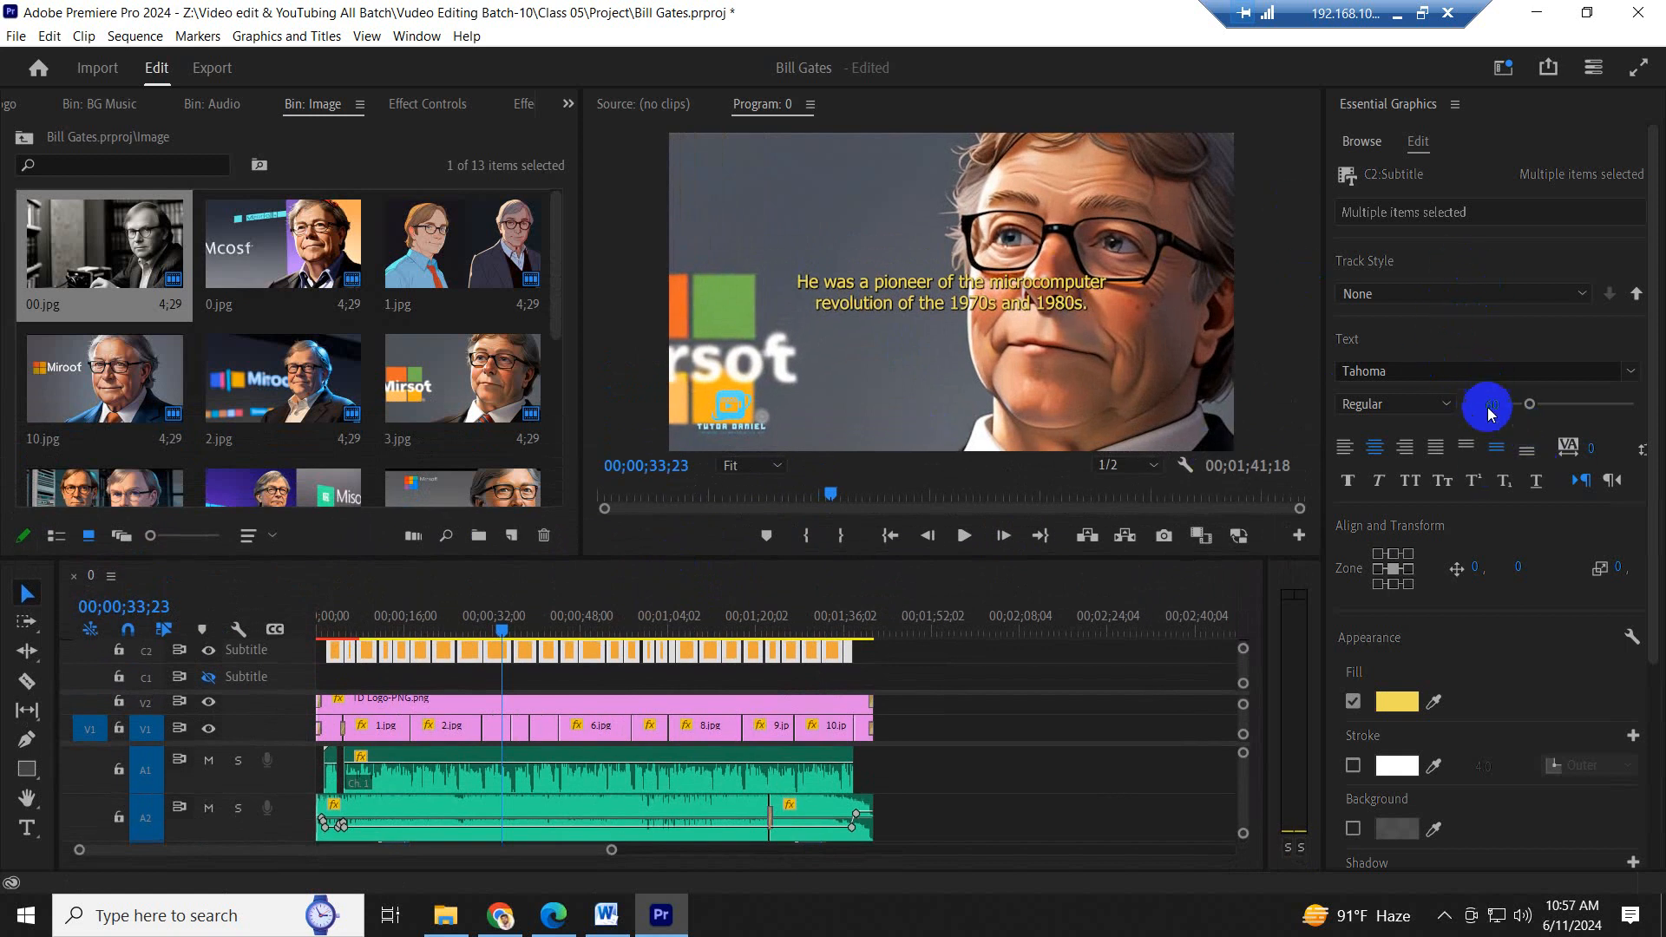
scroll(1402, 696, "down", 5)
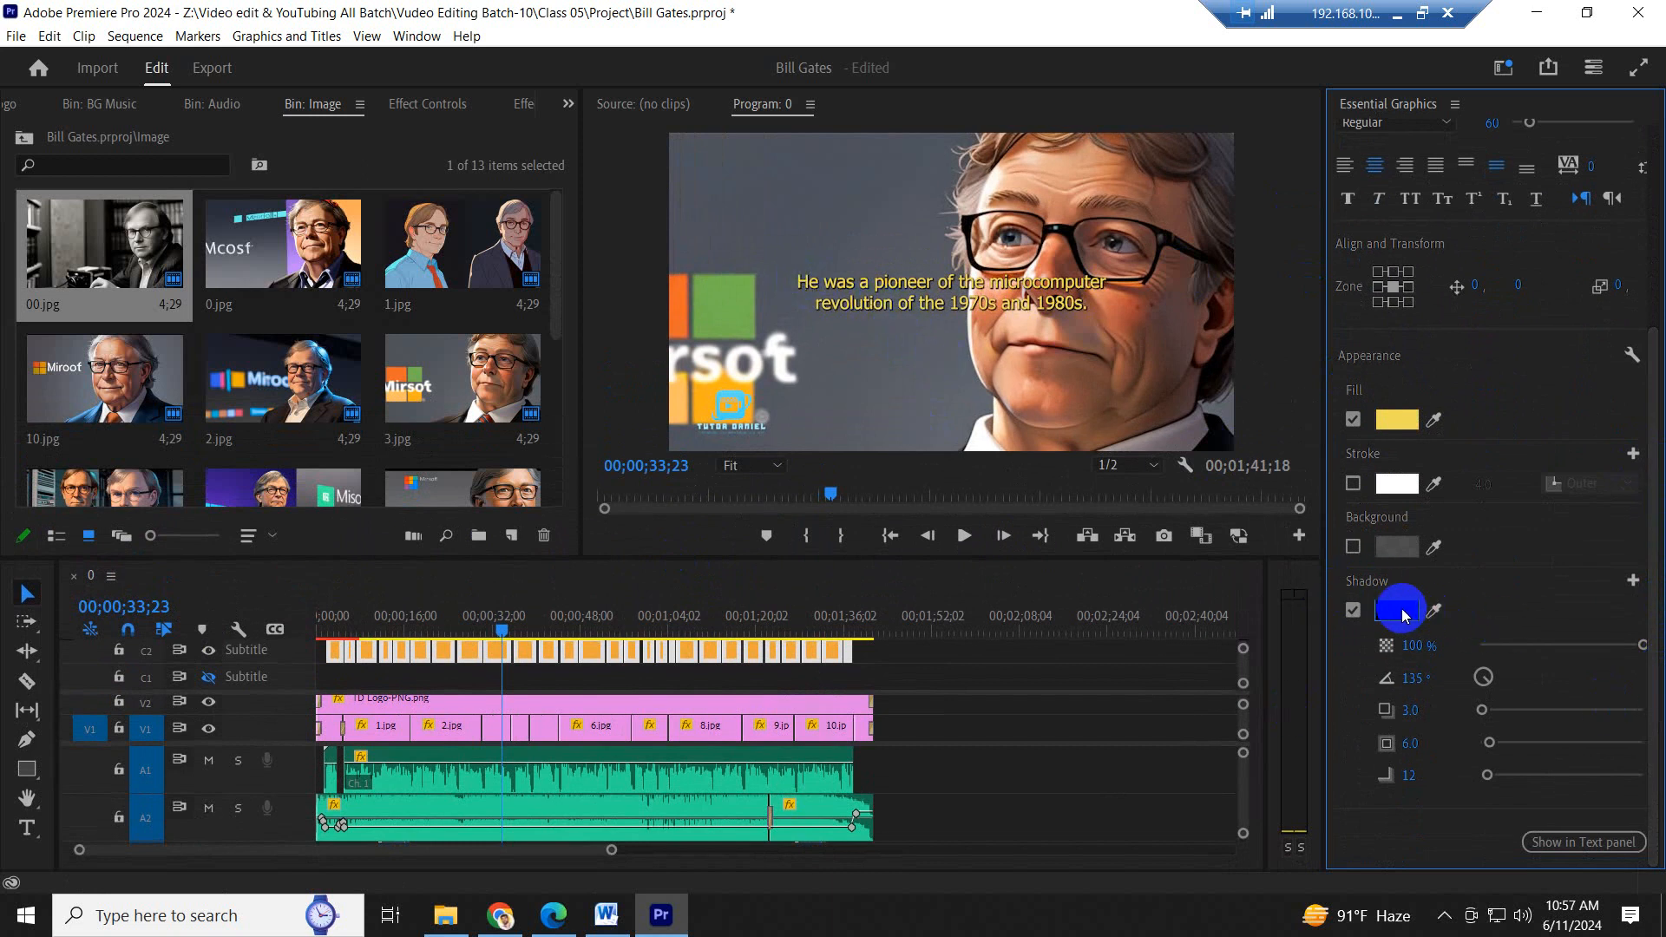
mouse_move(1411, 712)
left_mouse_down()
mouse_move(1422, 740)
mouse_move(1437, 710)
left_mouse_up()
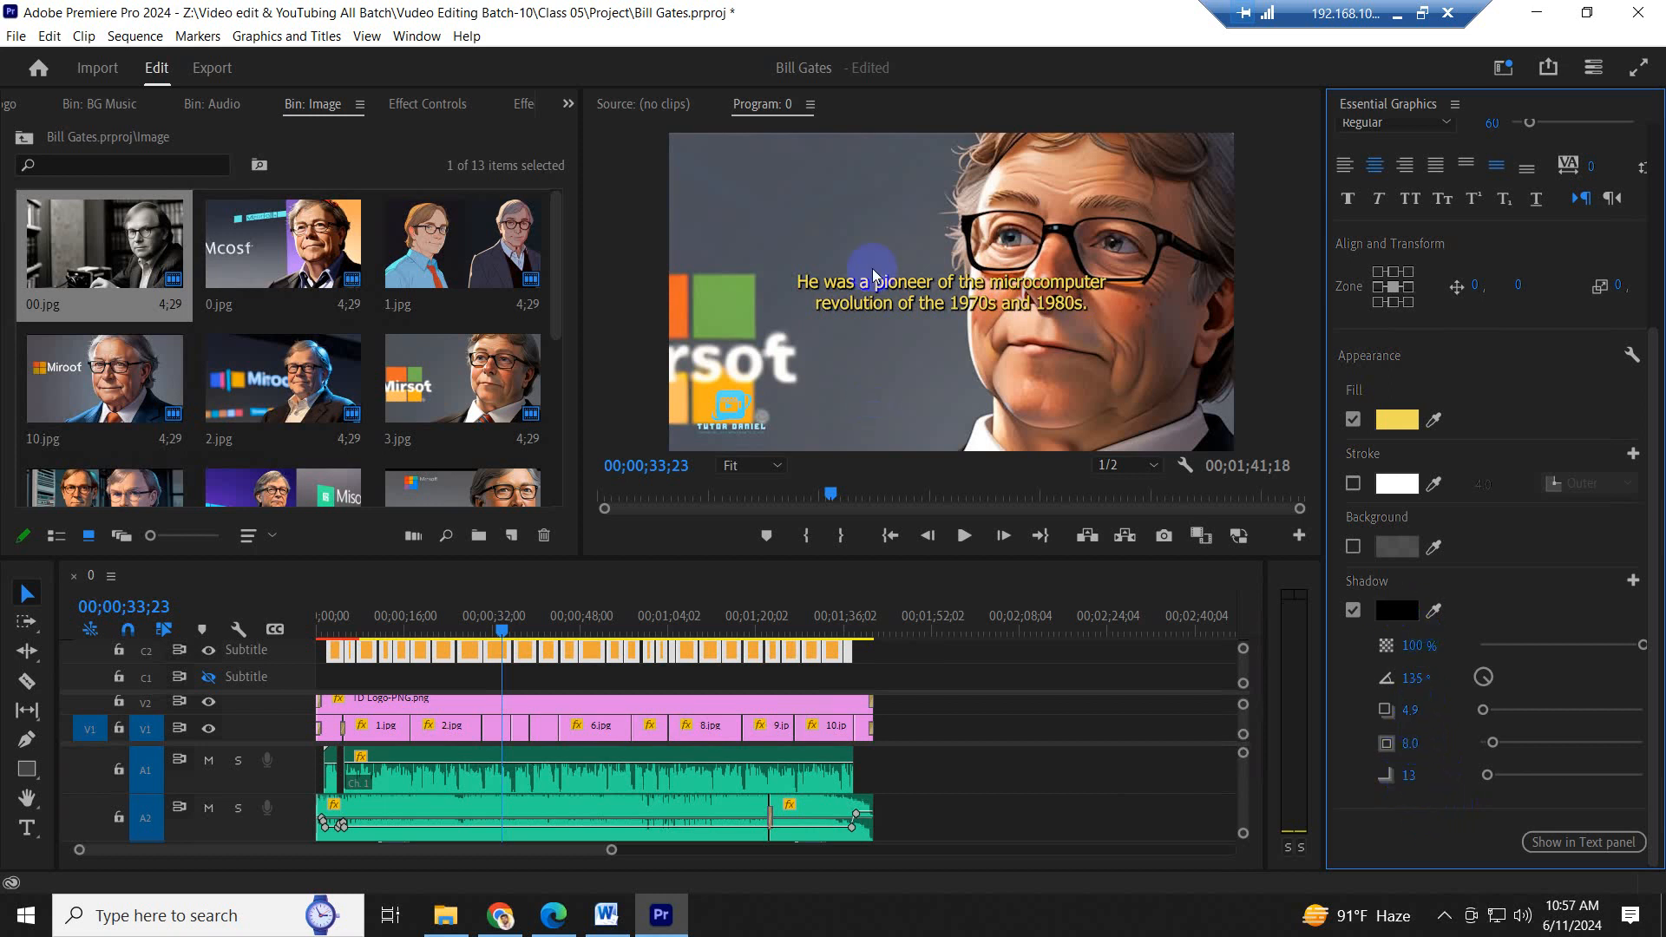
- Save the project with the playhead at the start, and play the captioned sequence in the maximized program monitor
left_click_drag(526, 604, 291, 608)
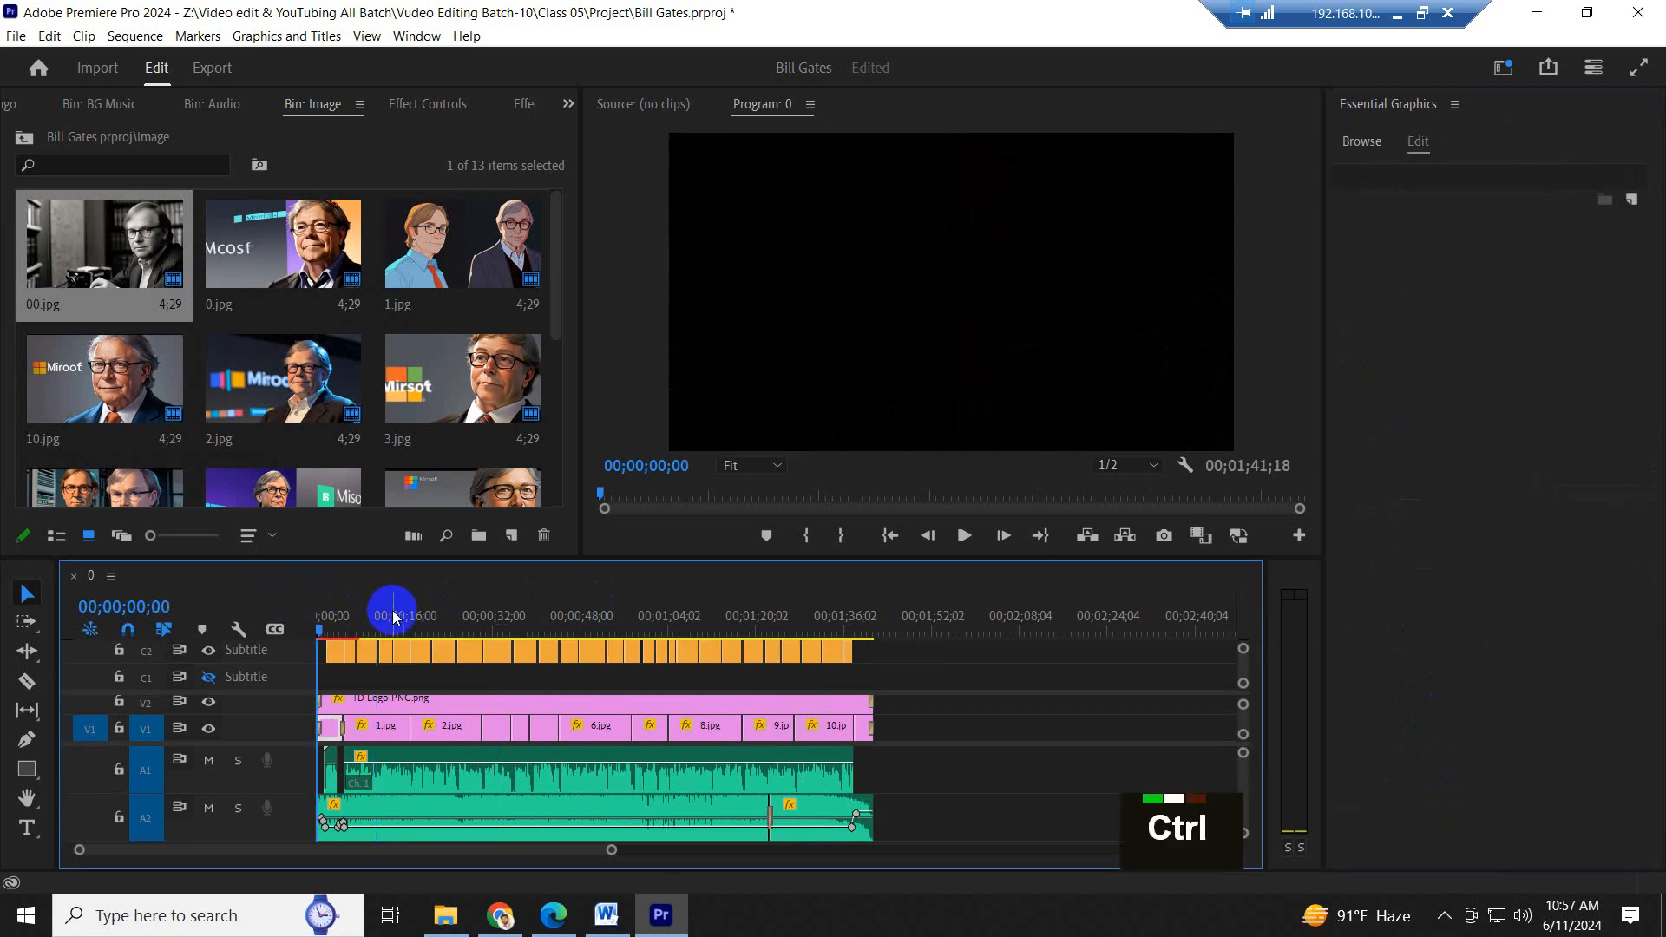
key("ctrl+s")
left_click(874, 309)
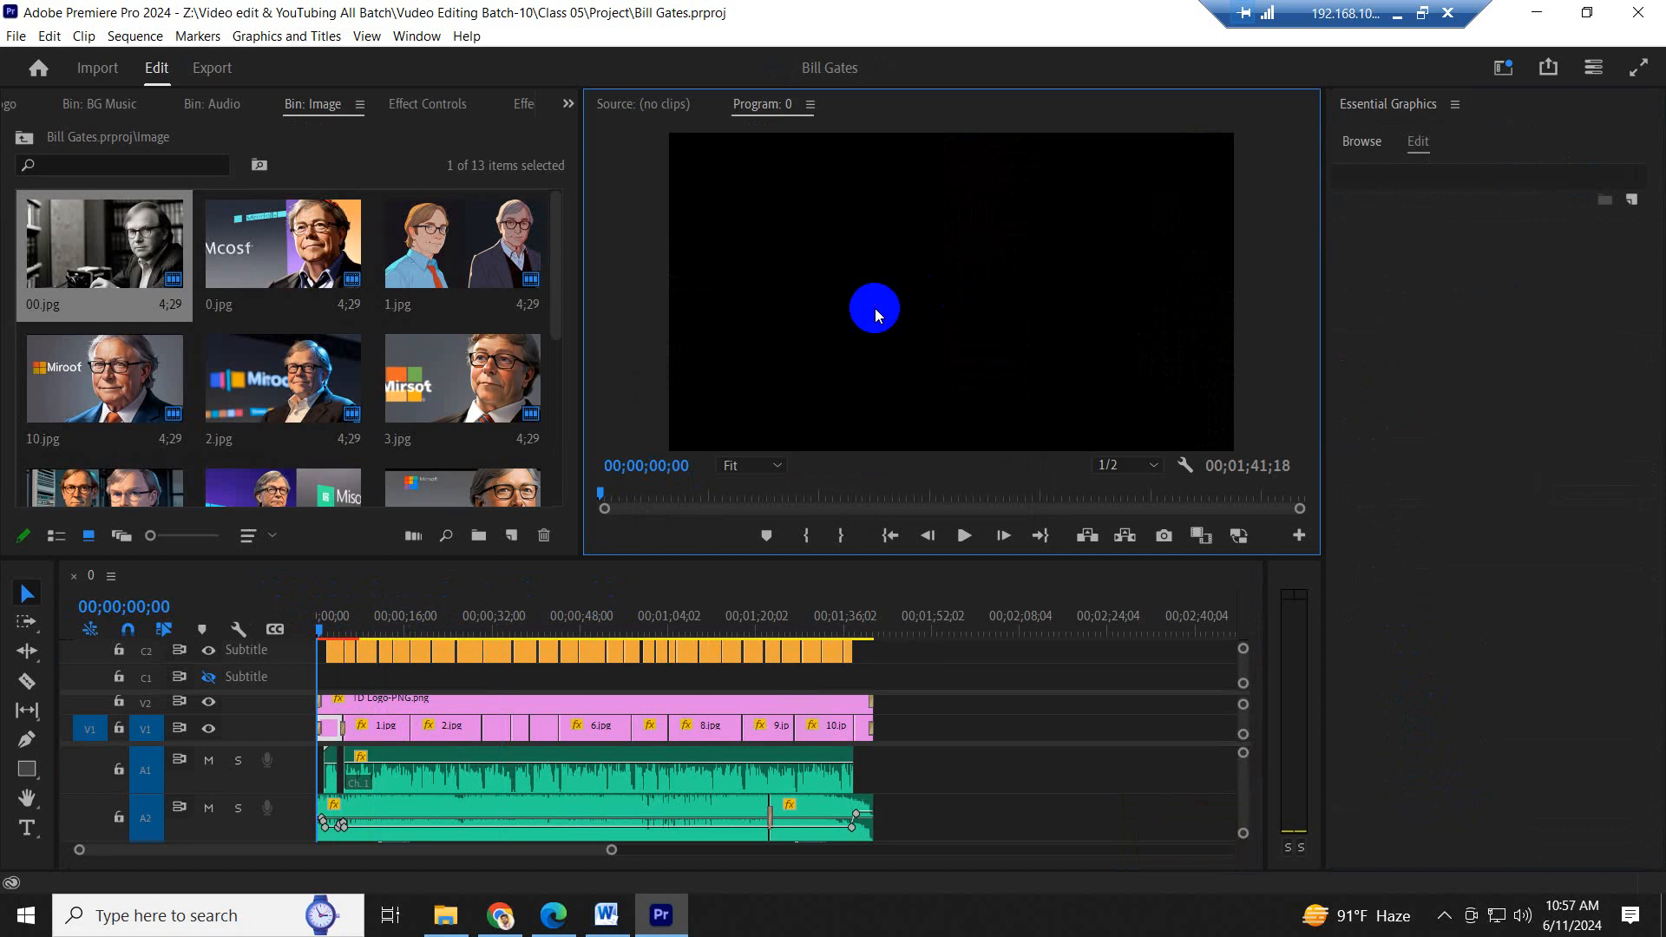
key("grave")
left_click(667, 404)
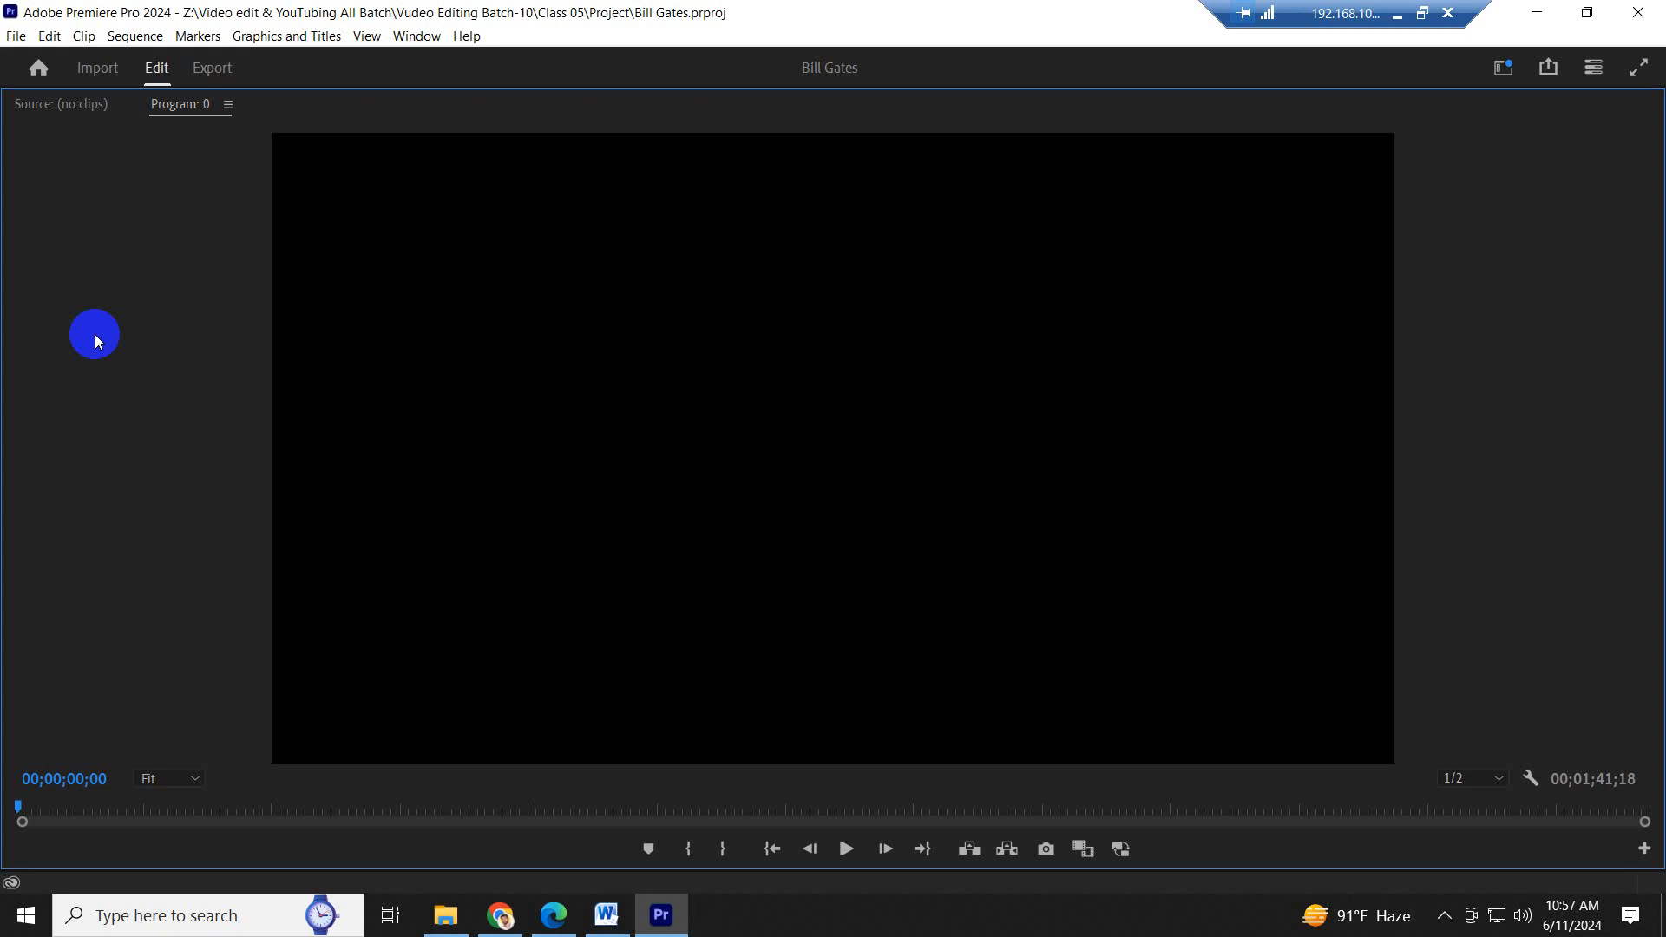
key("space")
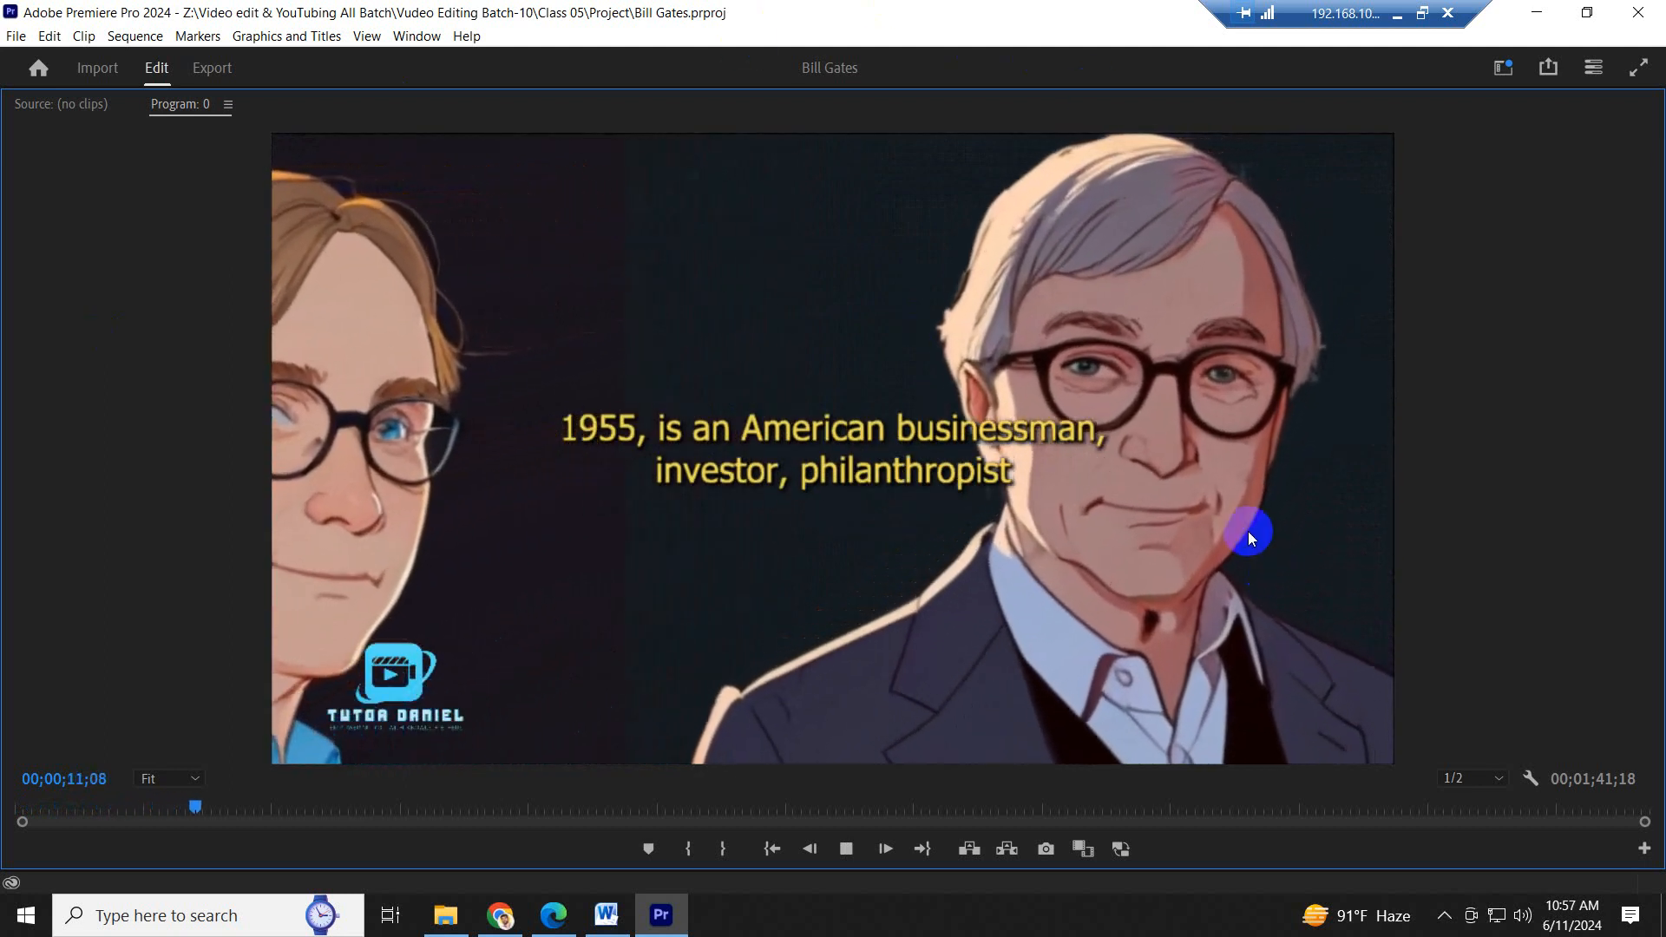
key("grave")
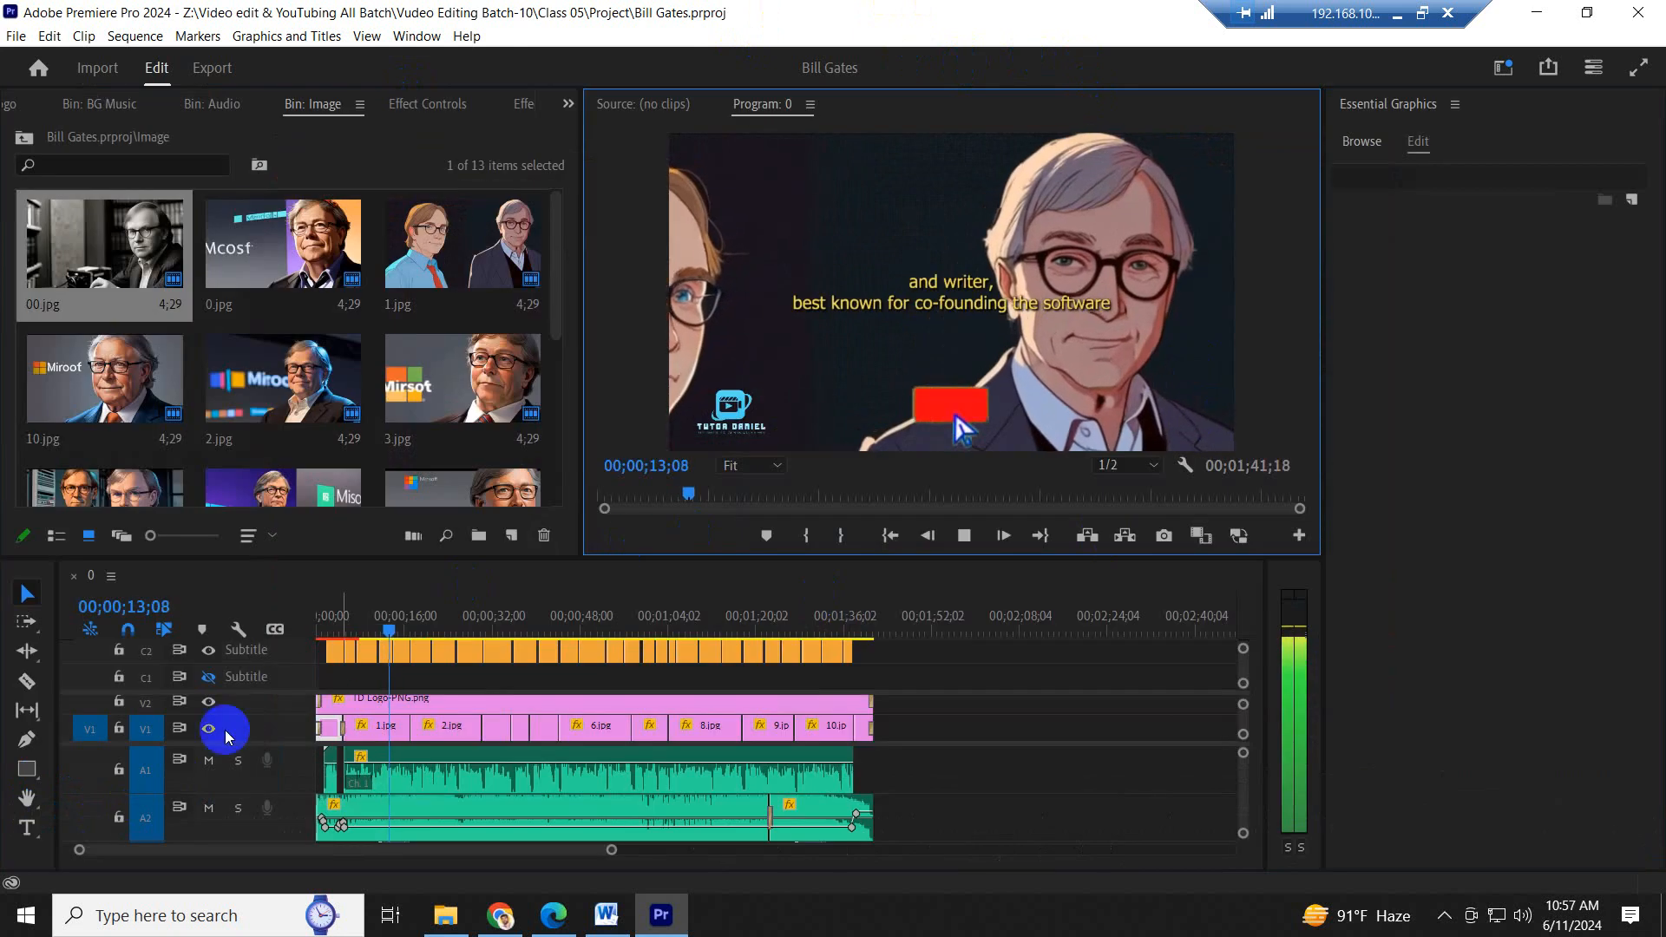
- Delete the first caption on the C2 track over the opening title, and play the sequence past that point
left_click(335, 616)
key("equal")
key("equal")
key("equal")
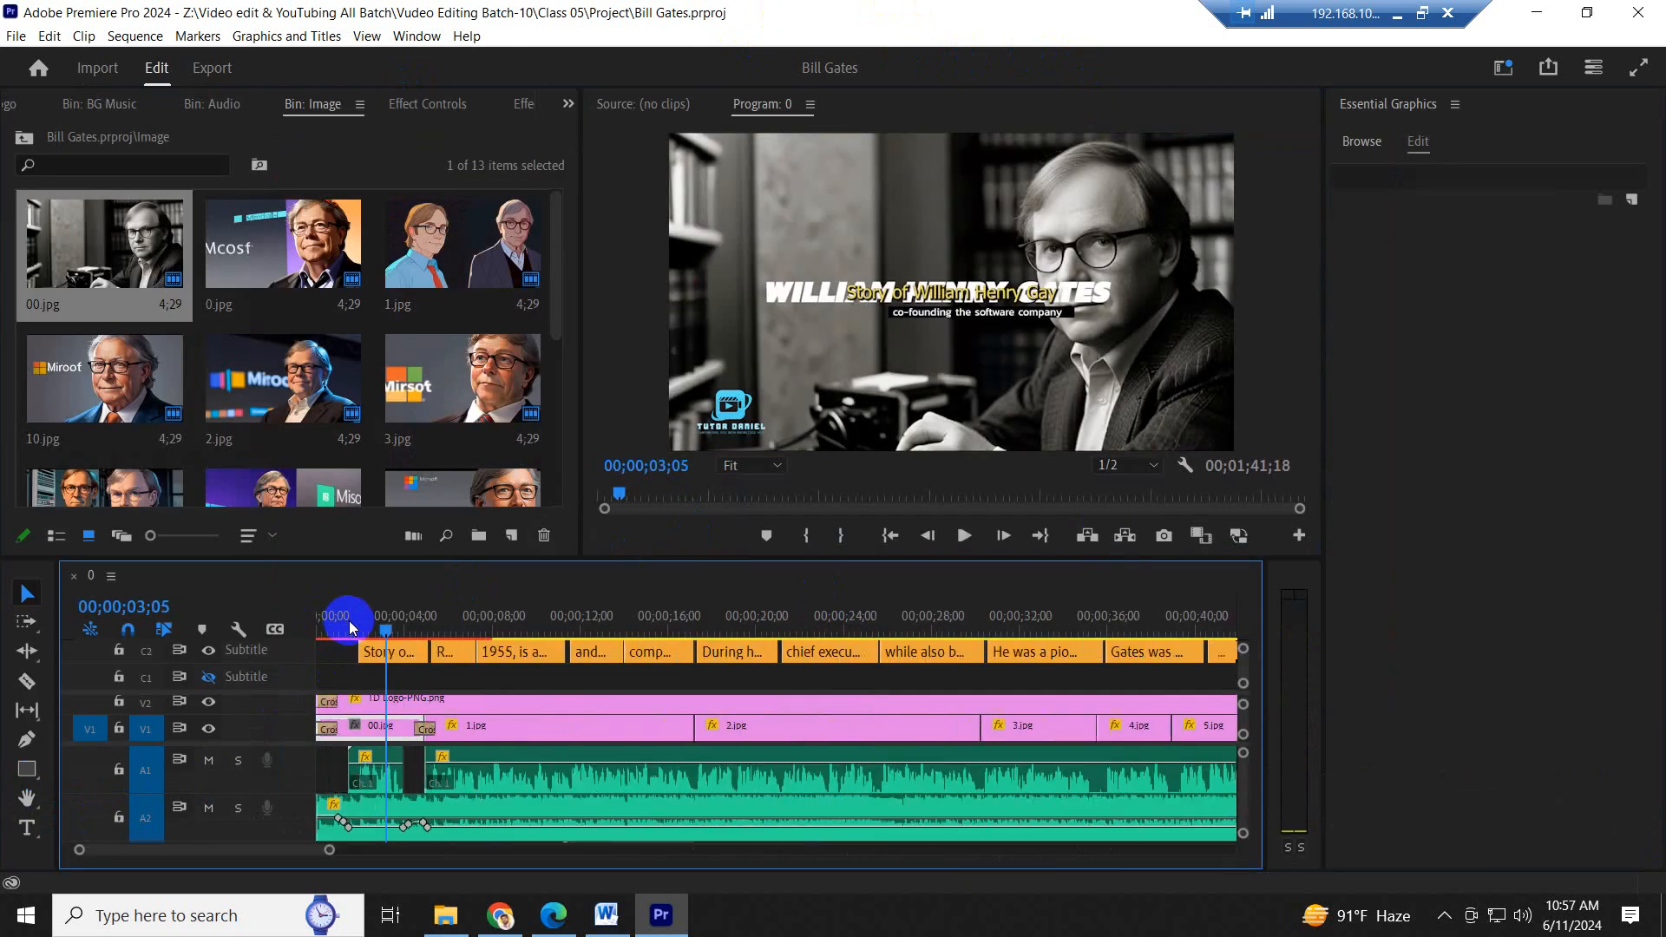
left_click(483, 675)
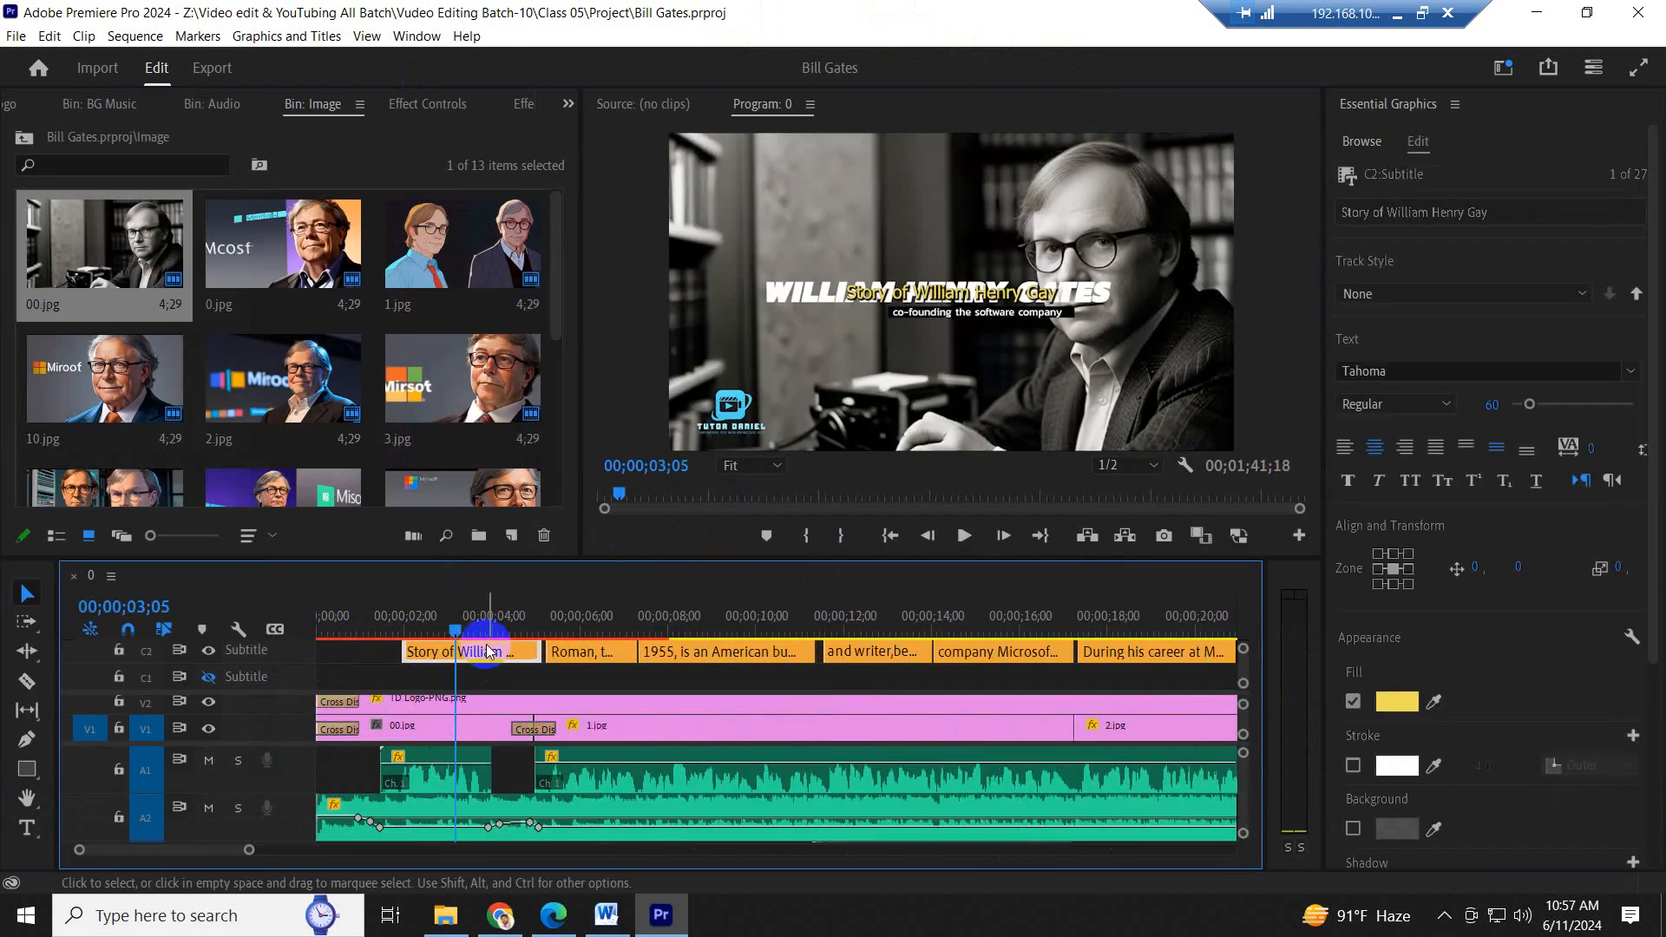
key("Delete")
left_click_drag(389, 599, 508, 615)
key("space")
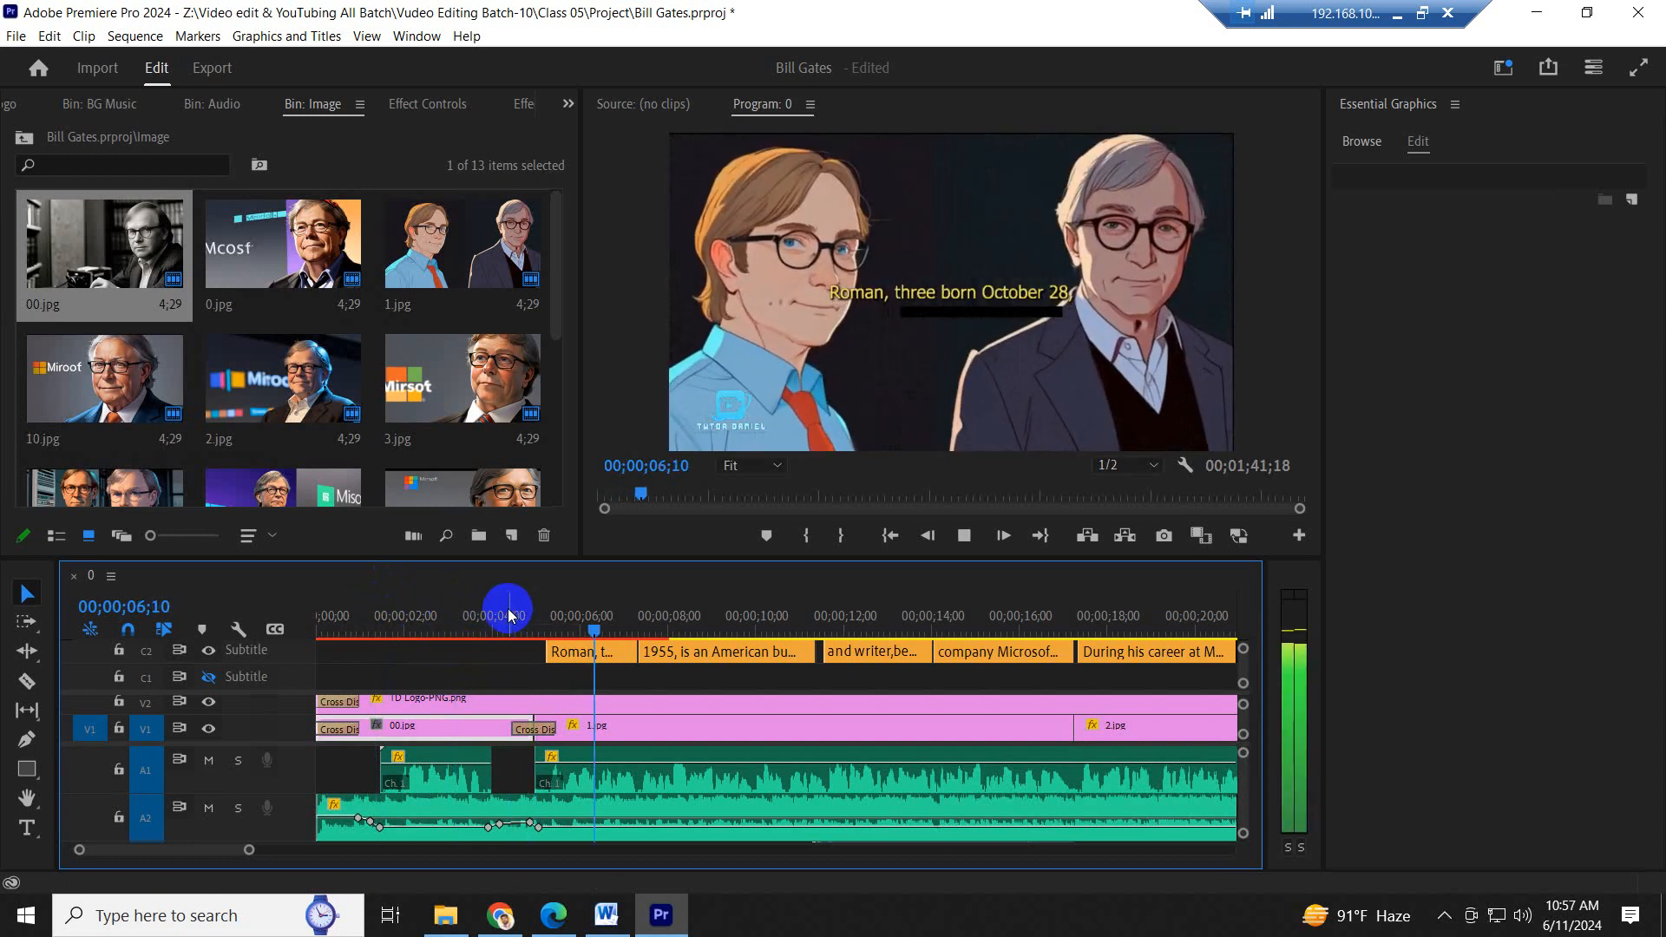
- Play the sequence in short stretches across the first two captions to check the lower third against them
key("space")
left_click(659, 670)
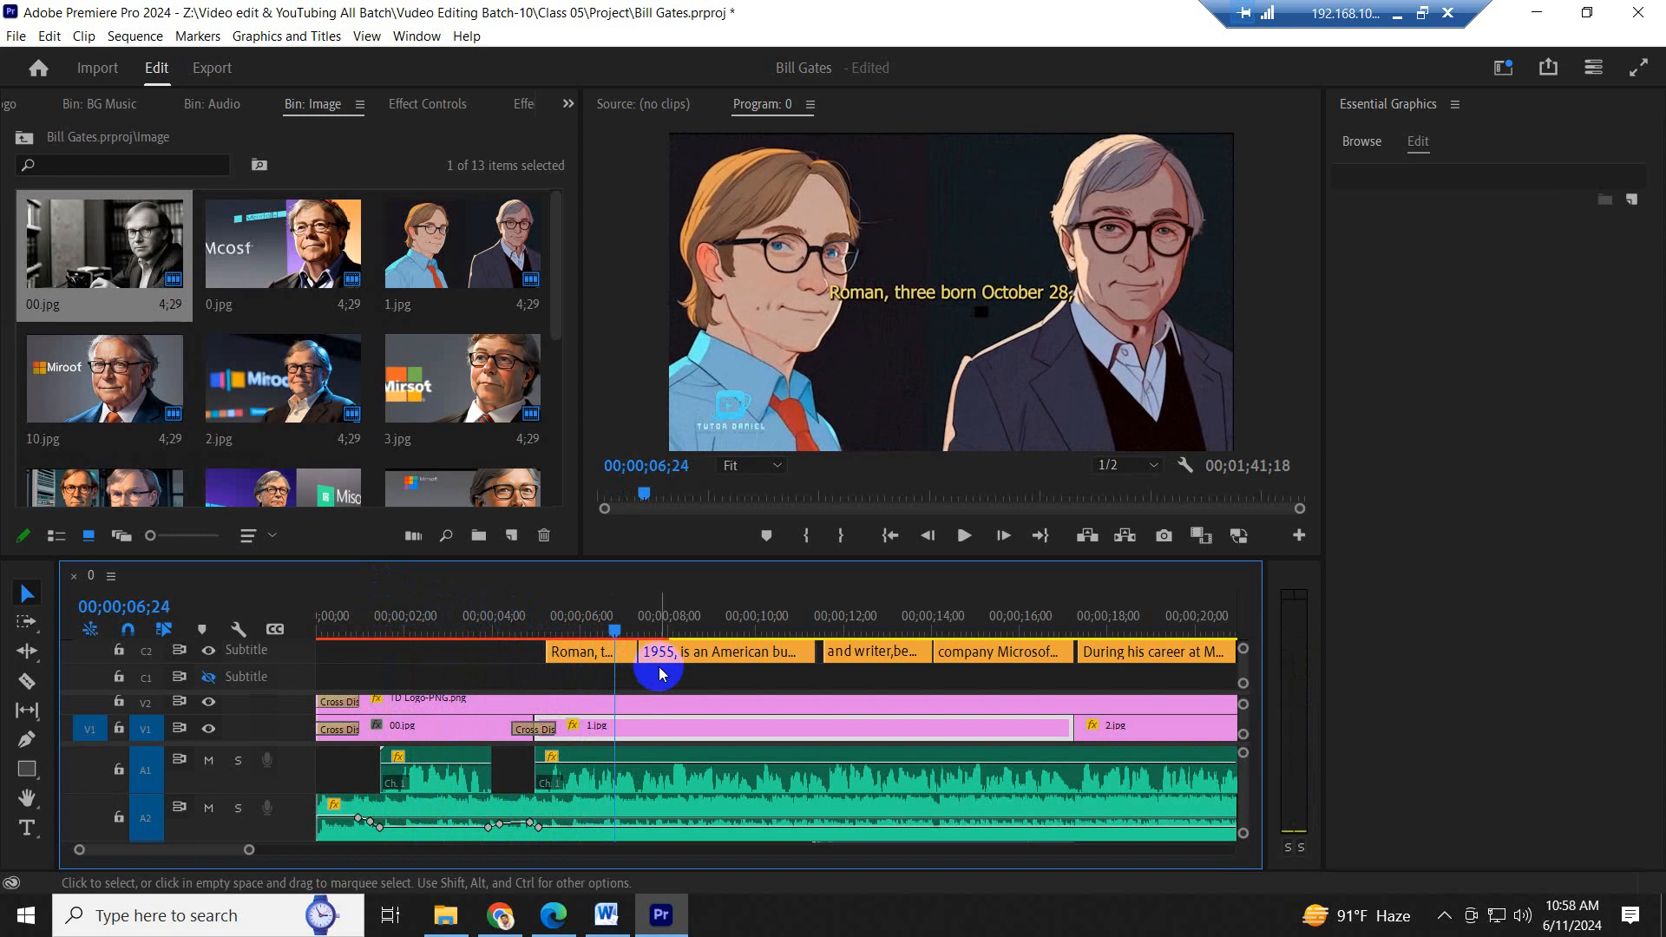
key("space")
key("space")
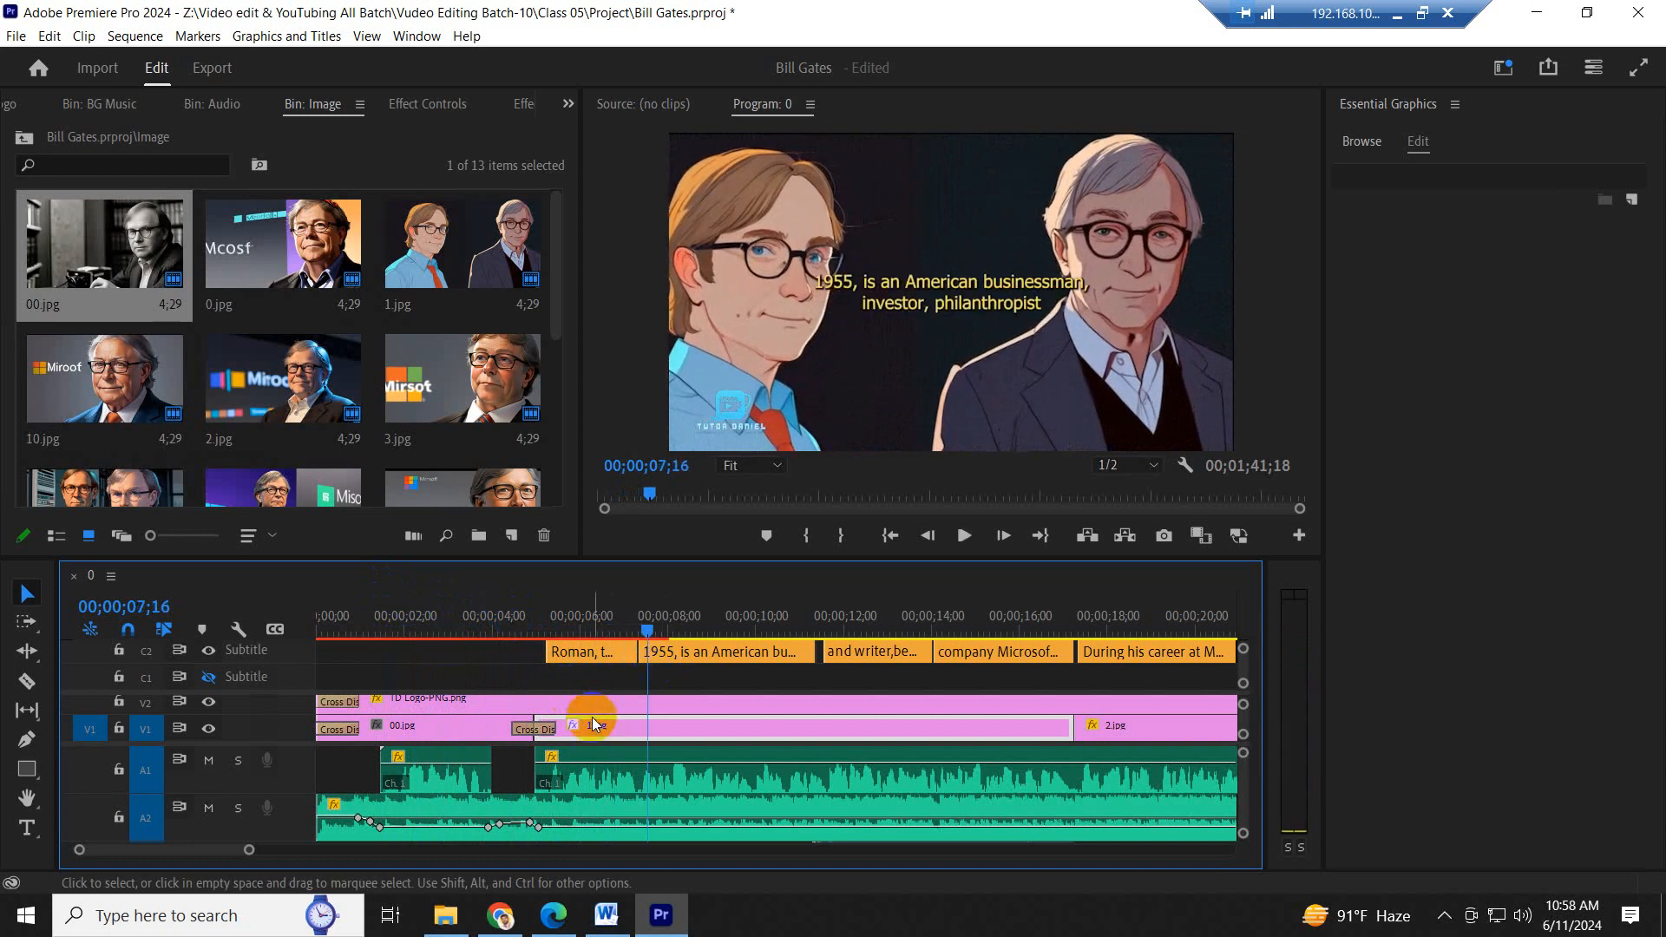
- Split the Lower Third 02 clip on V3 near the start of the first caption, delete the second part, and replay that section
left_click_drag(620, 559, 606, 450)
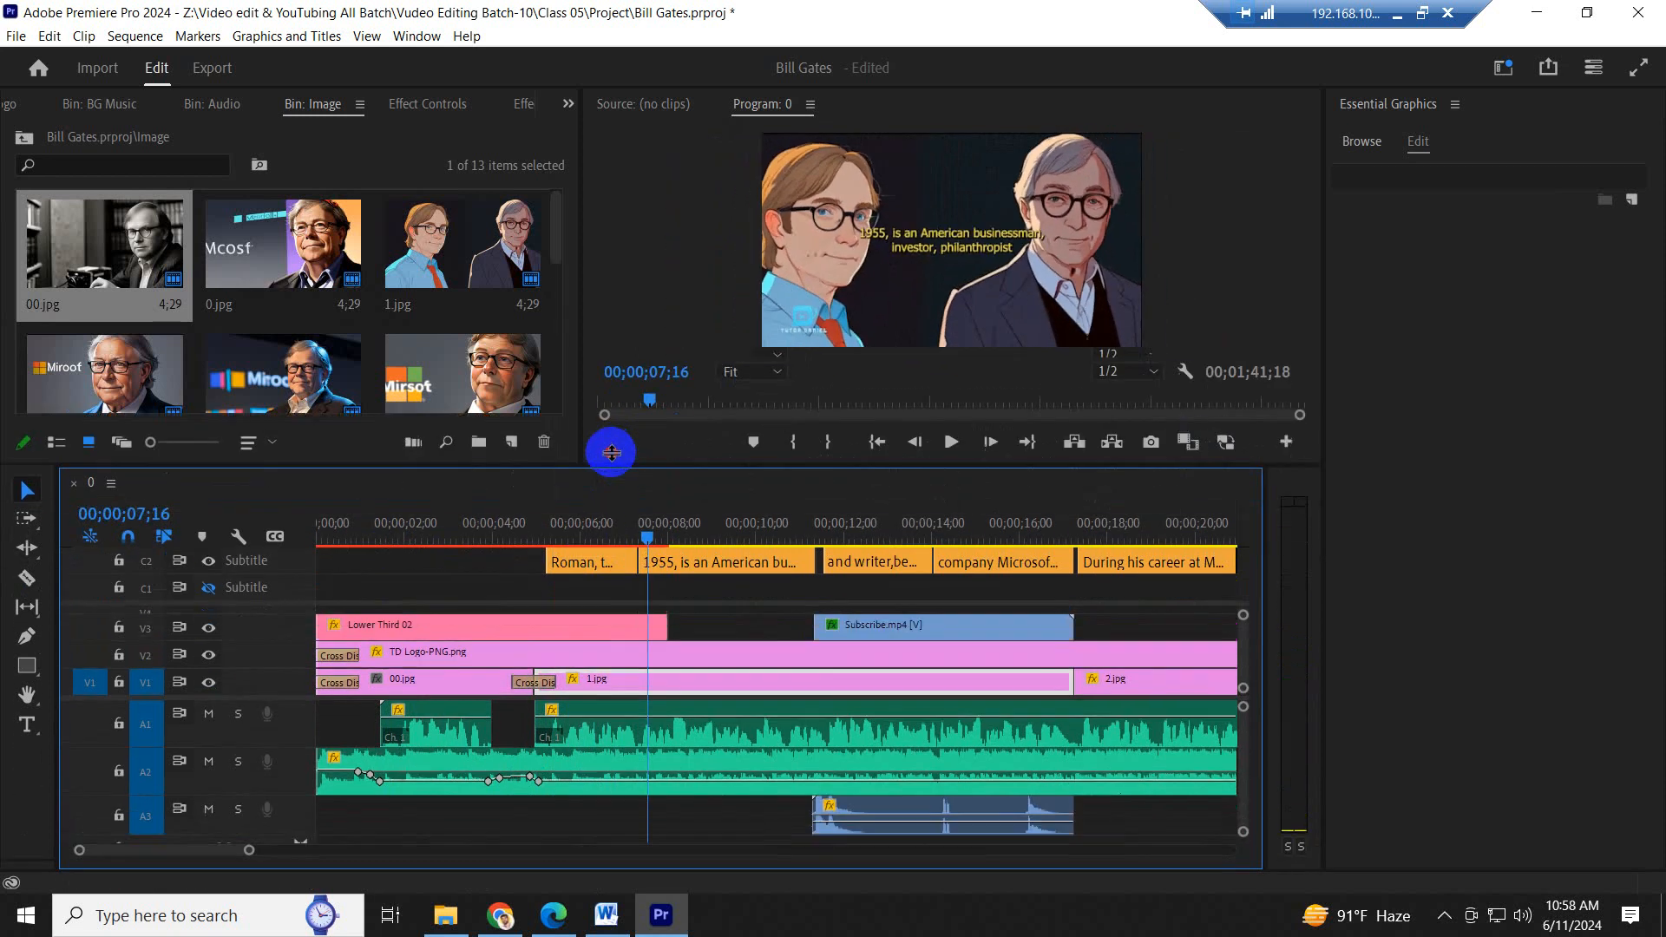
key("c")
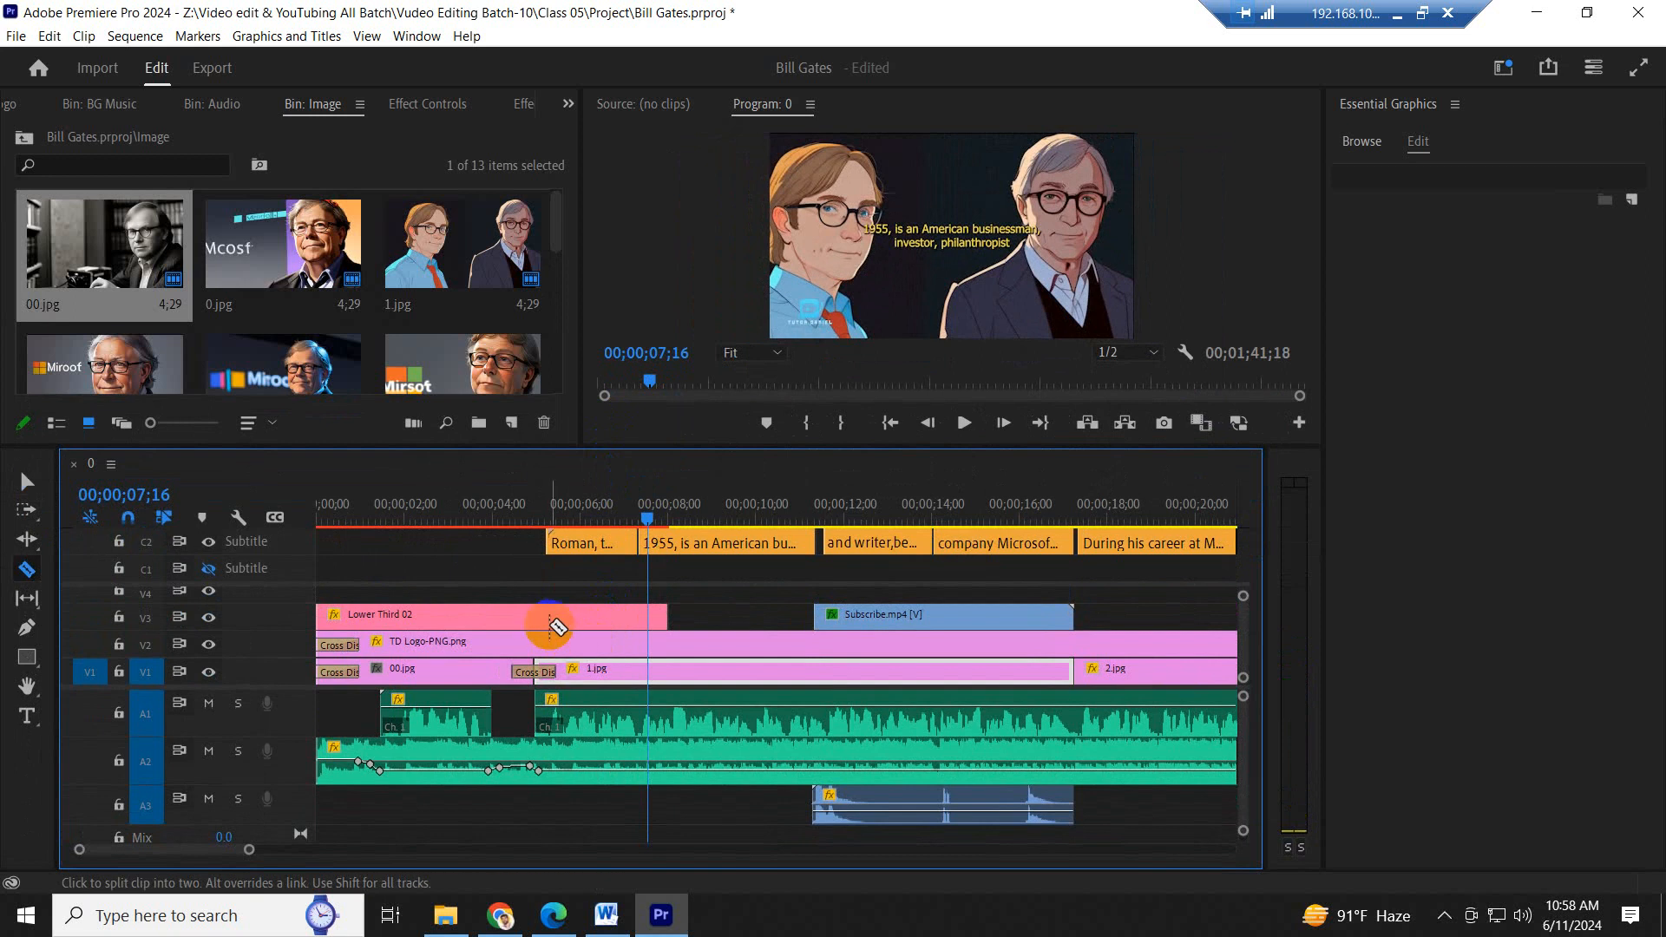
left_click(556, 618)
key("v")
left_click(630, 633)
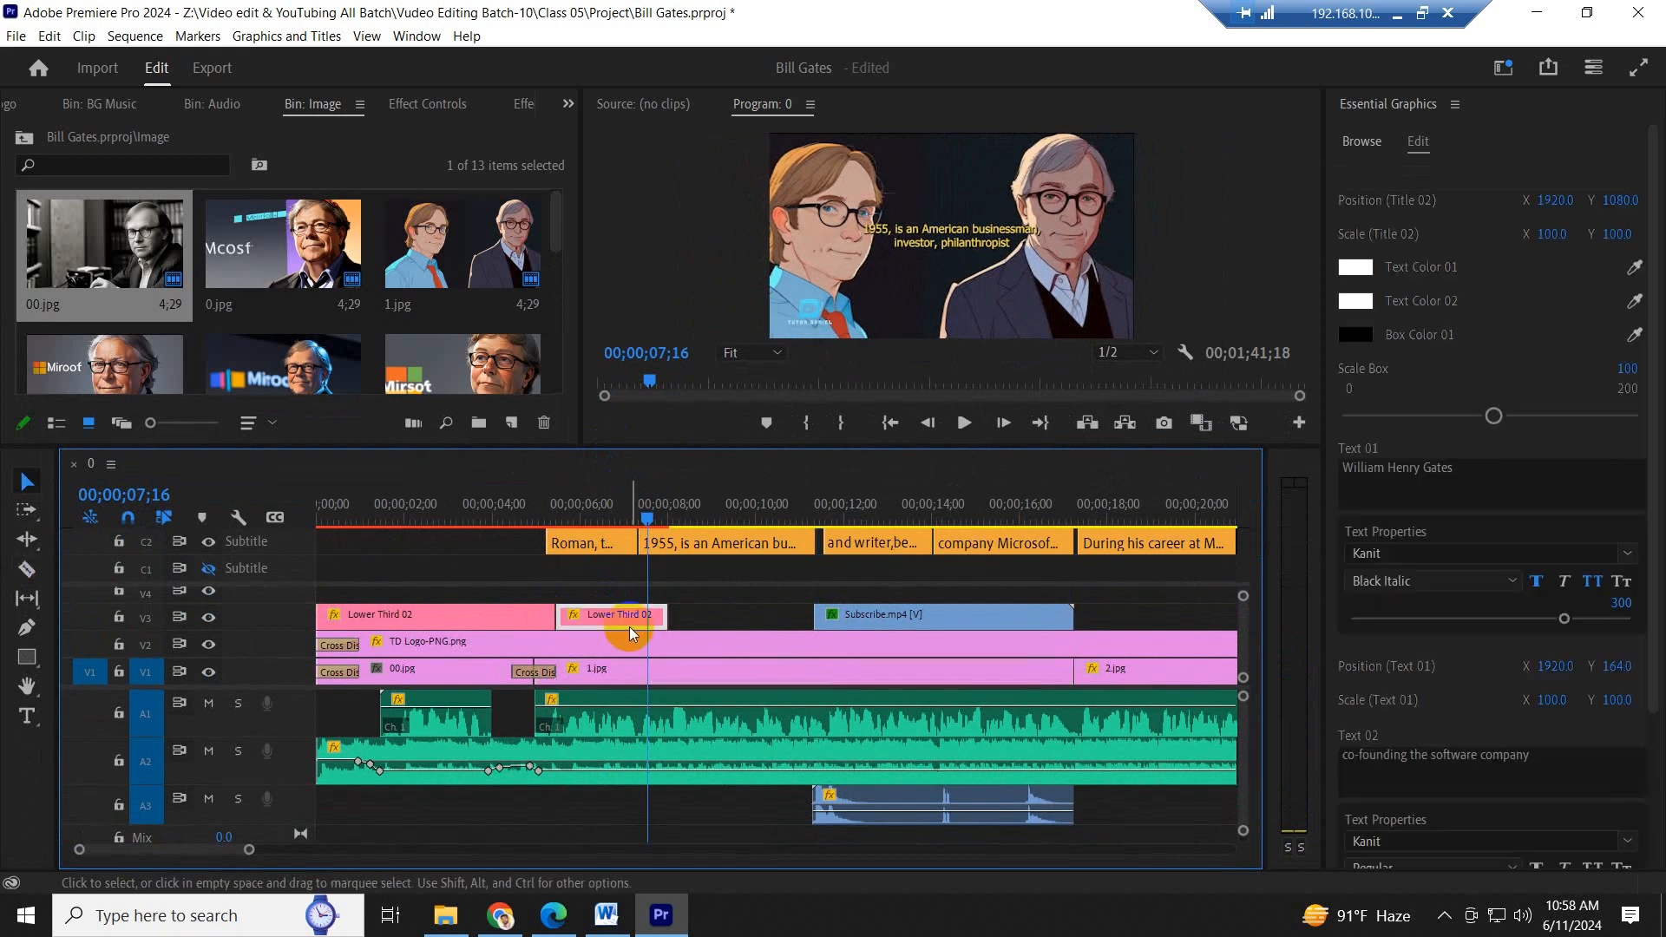
key("Delete")
left_click(467, 521)
key("space")
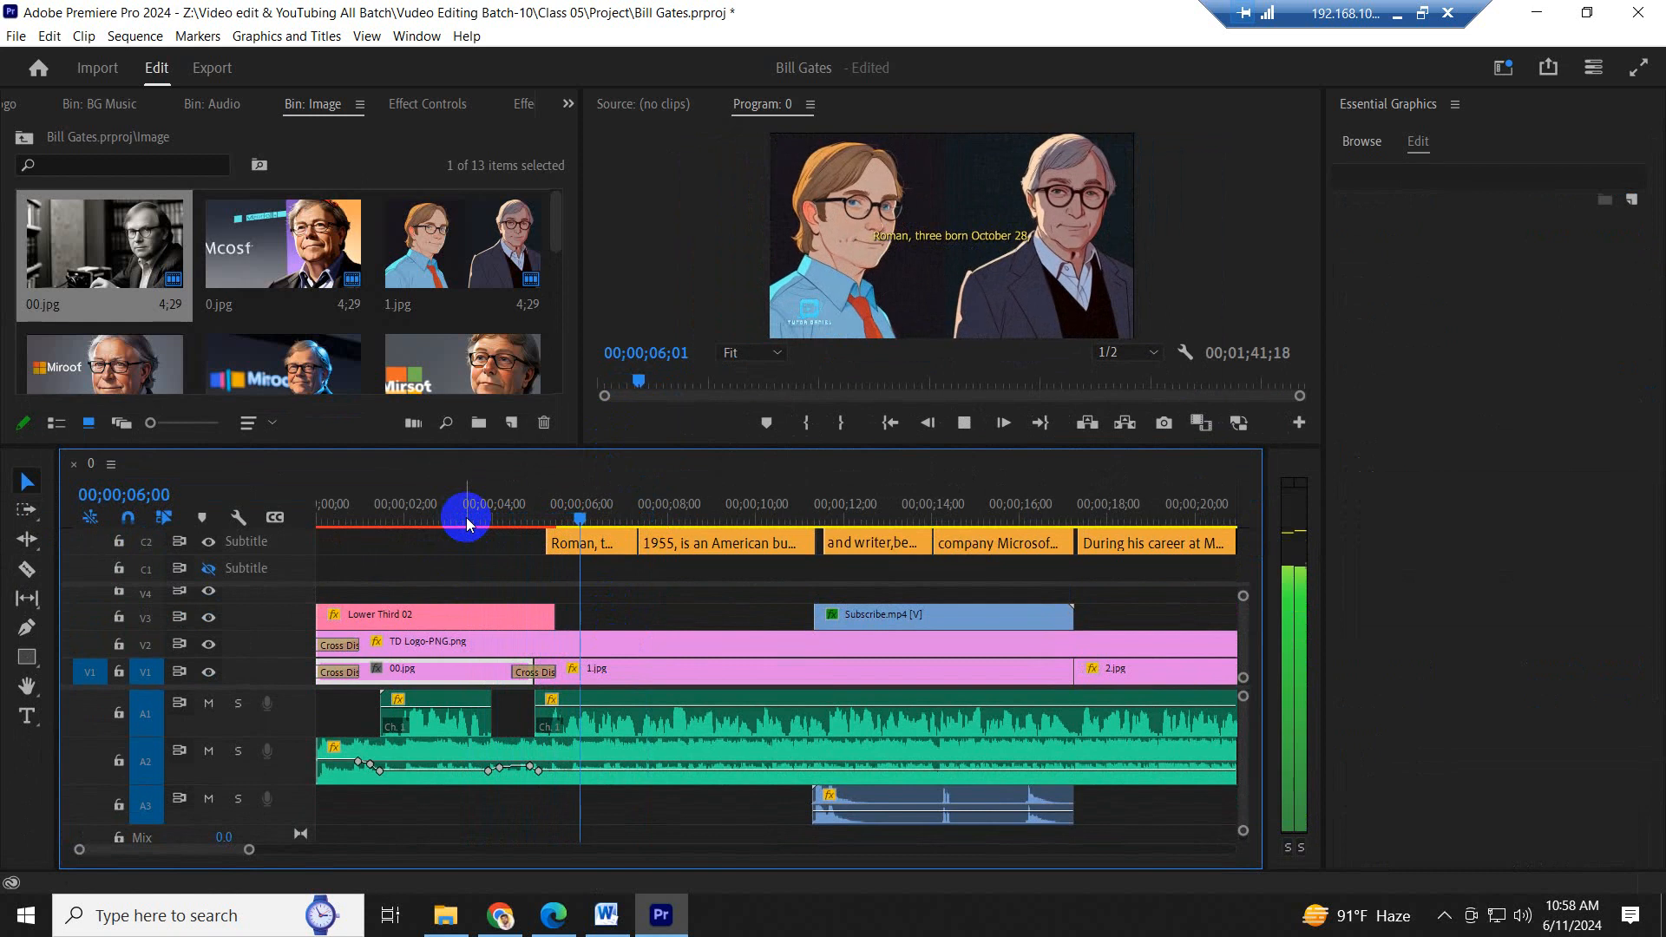
key("space")
- Return the playhead to the start of the sequence and save the project
key("minus")
key("minus")
key("minus")
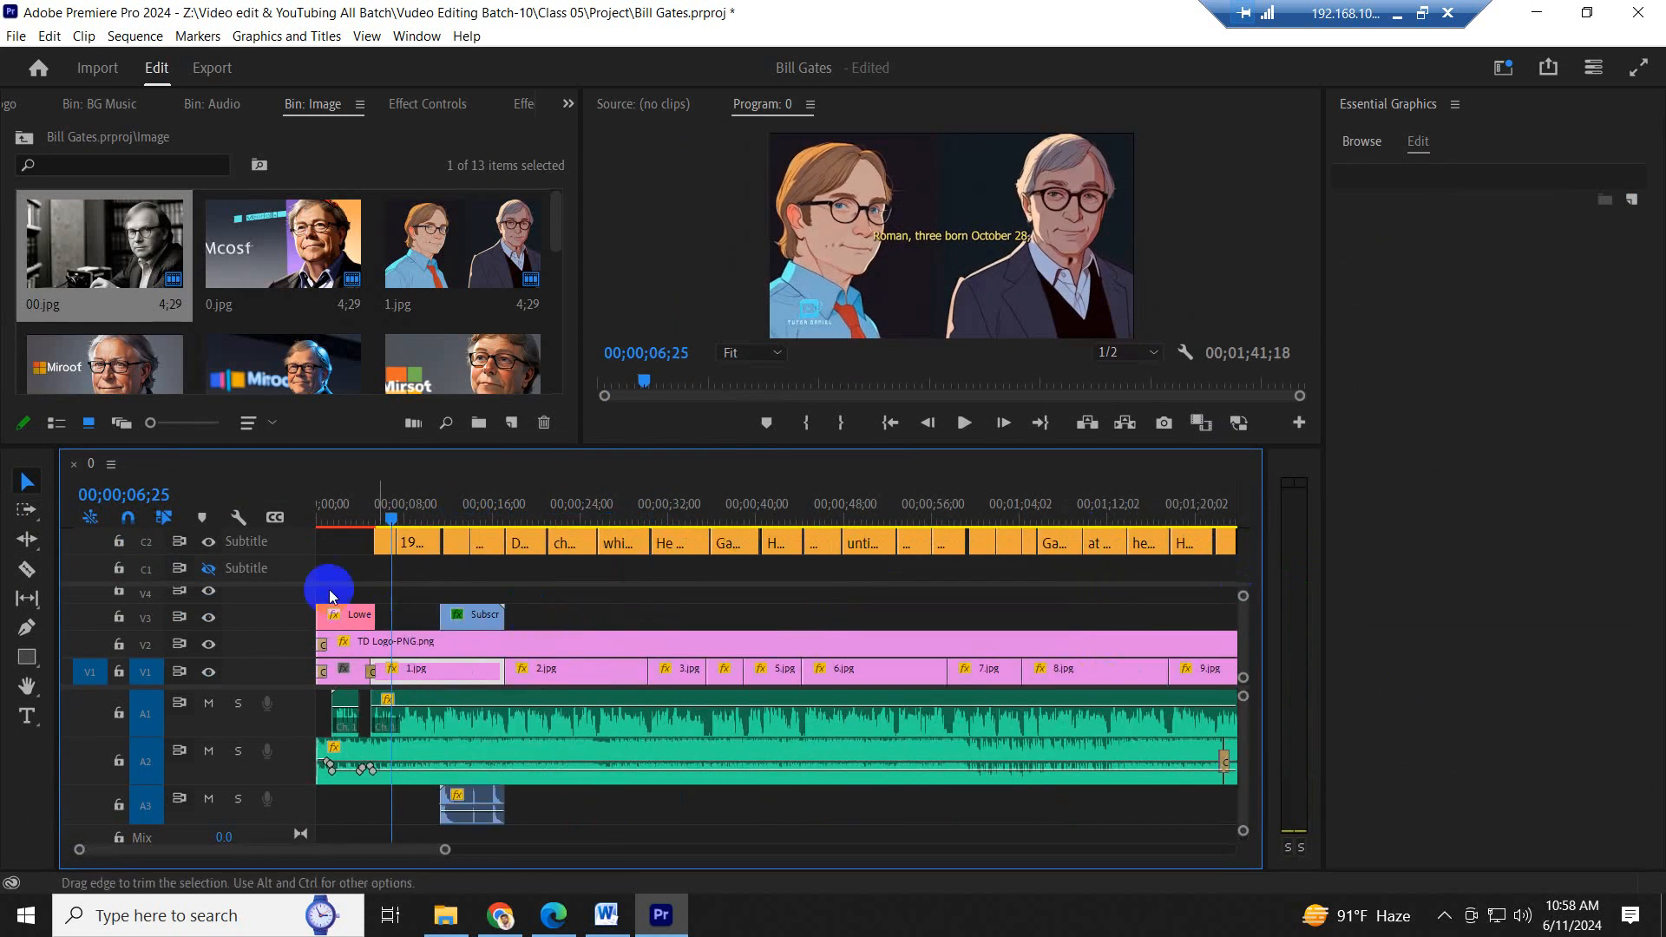
left_click_drag(352, 518, 297, 521)
key("ctrl+s")
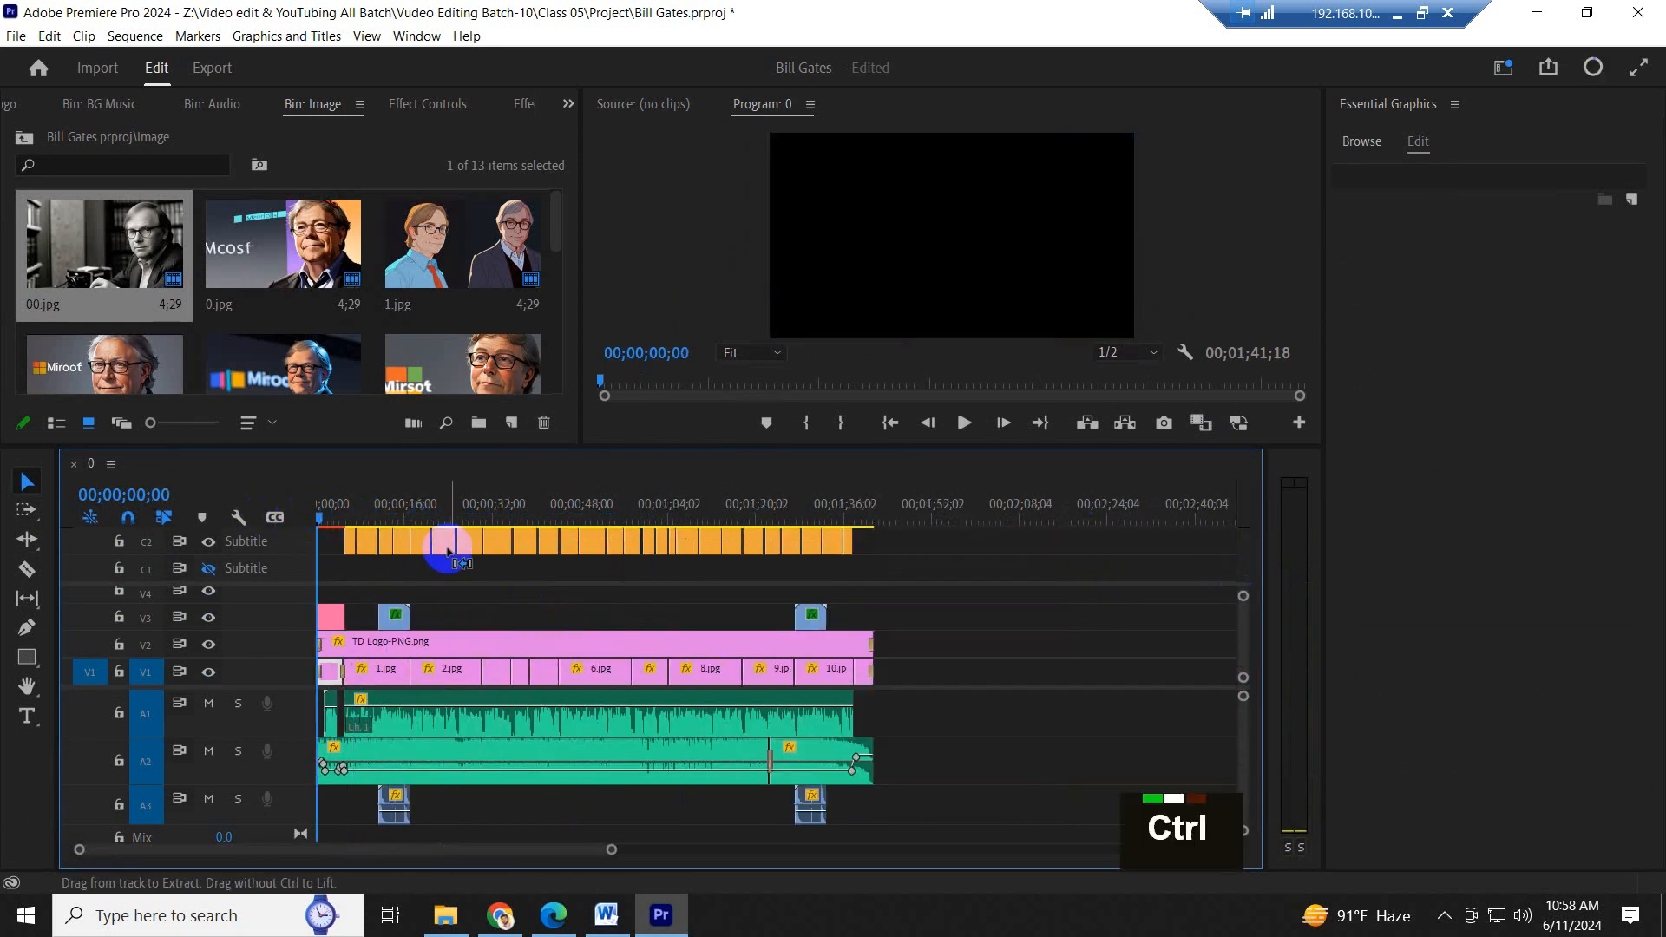
- Play the whole sequence from start to end in the maximized program monitor, and restore the panel layout
left_click(842, 249)
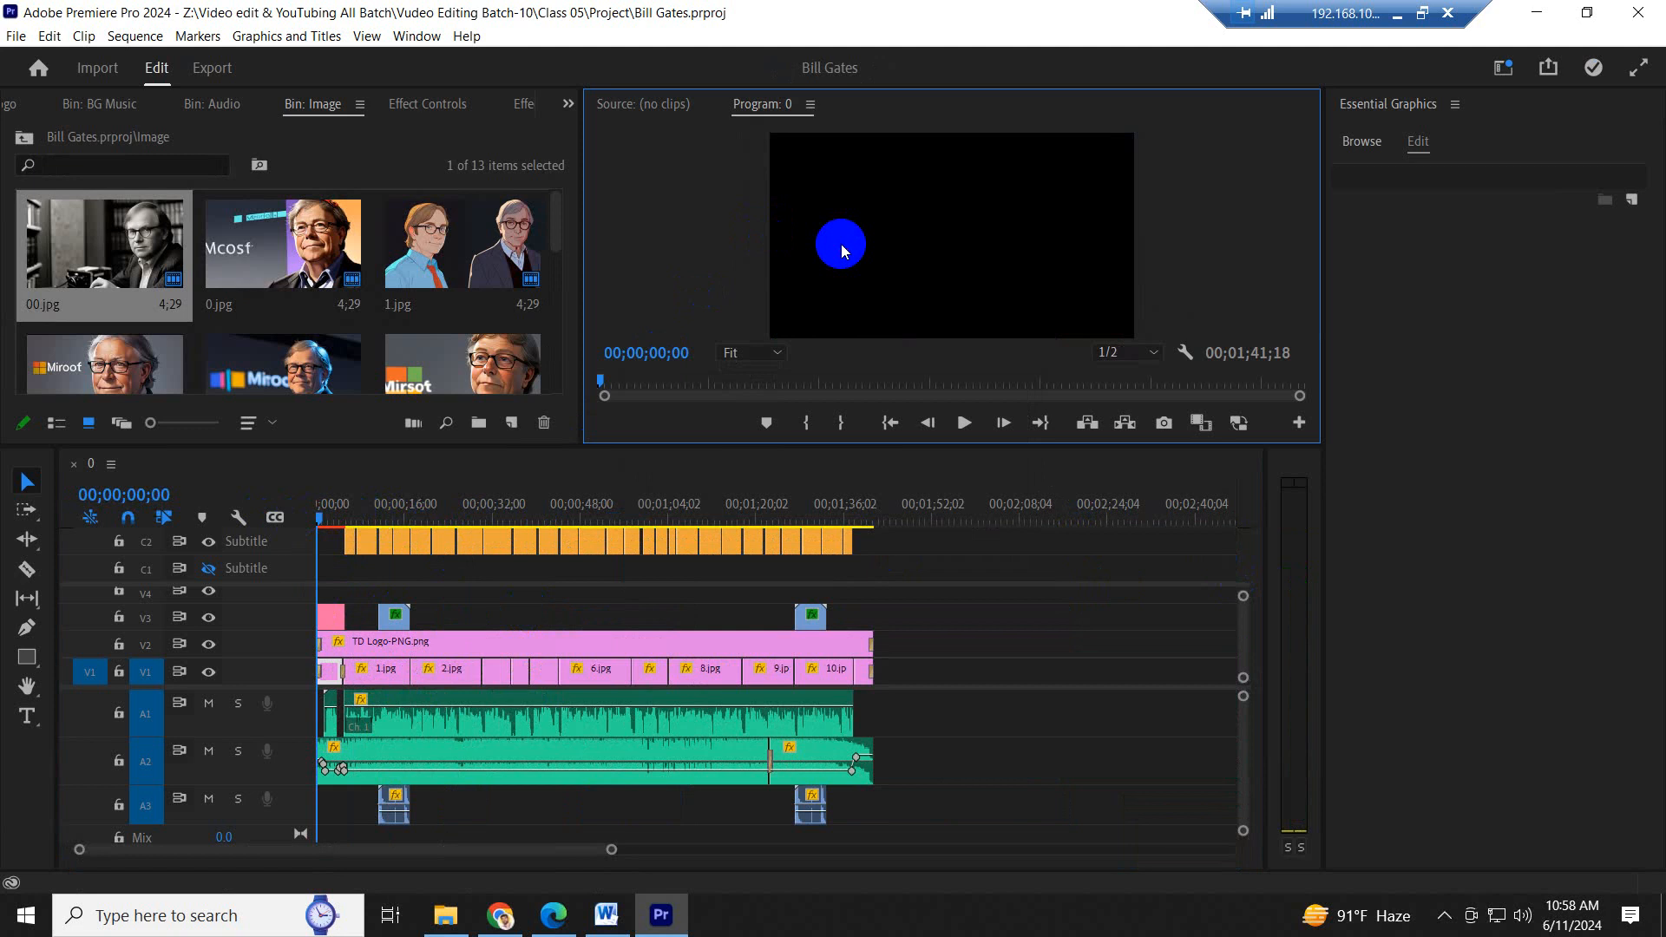
key("grave")
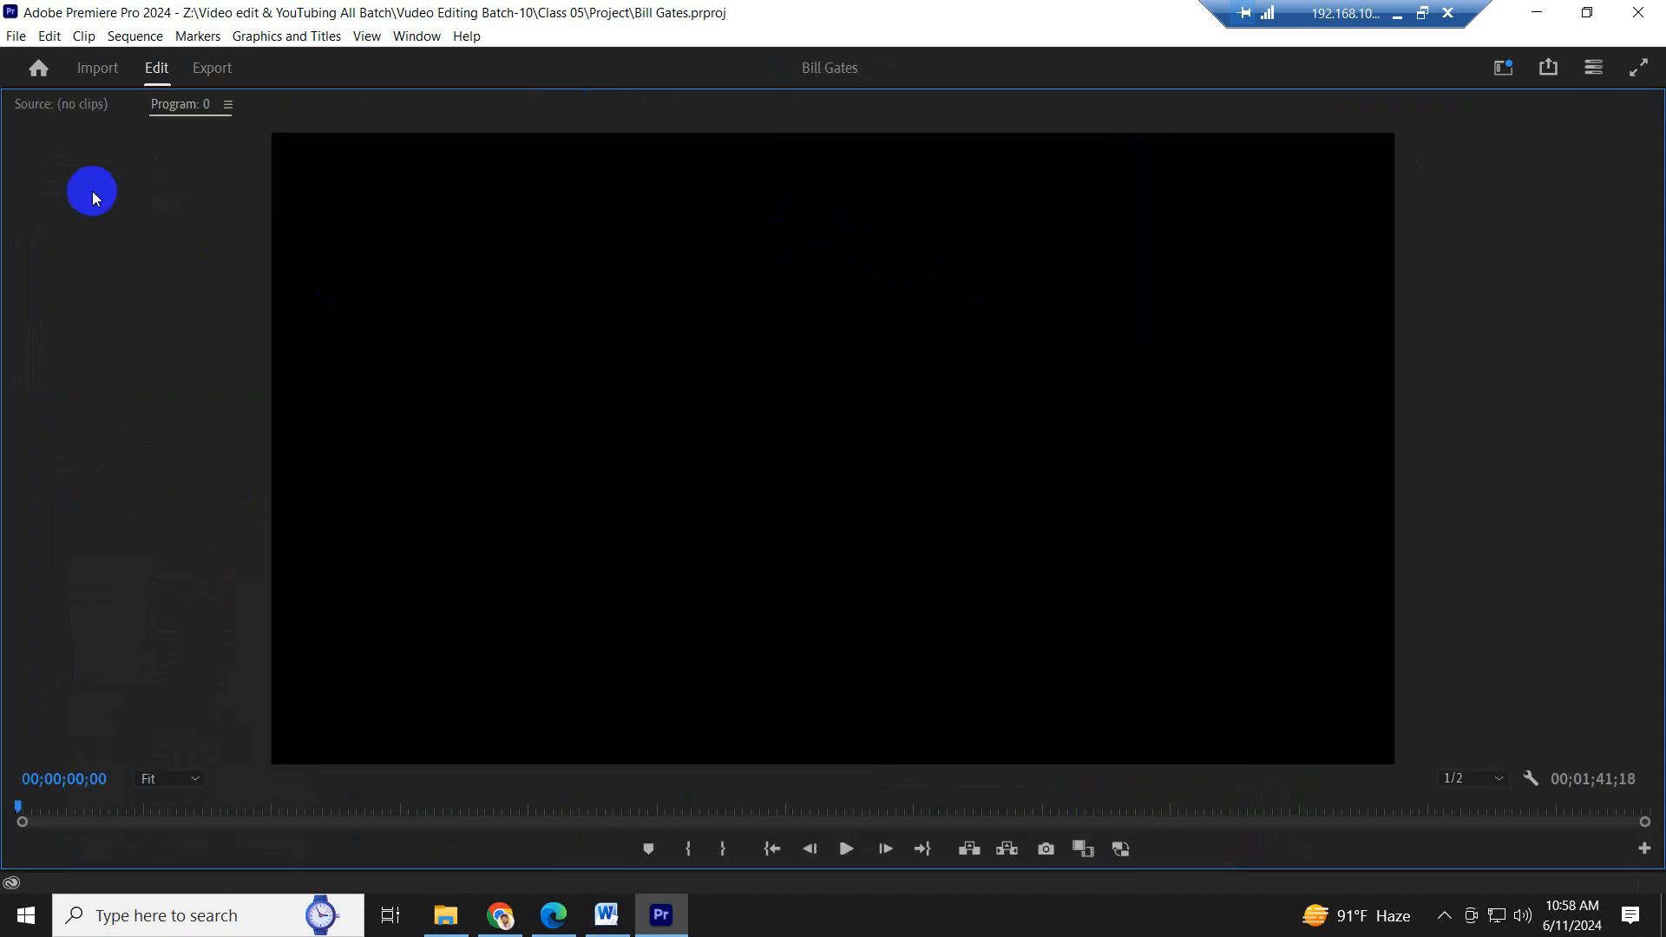
key("space")
key("grave")
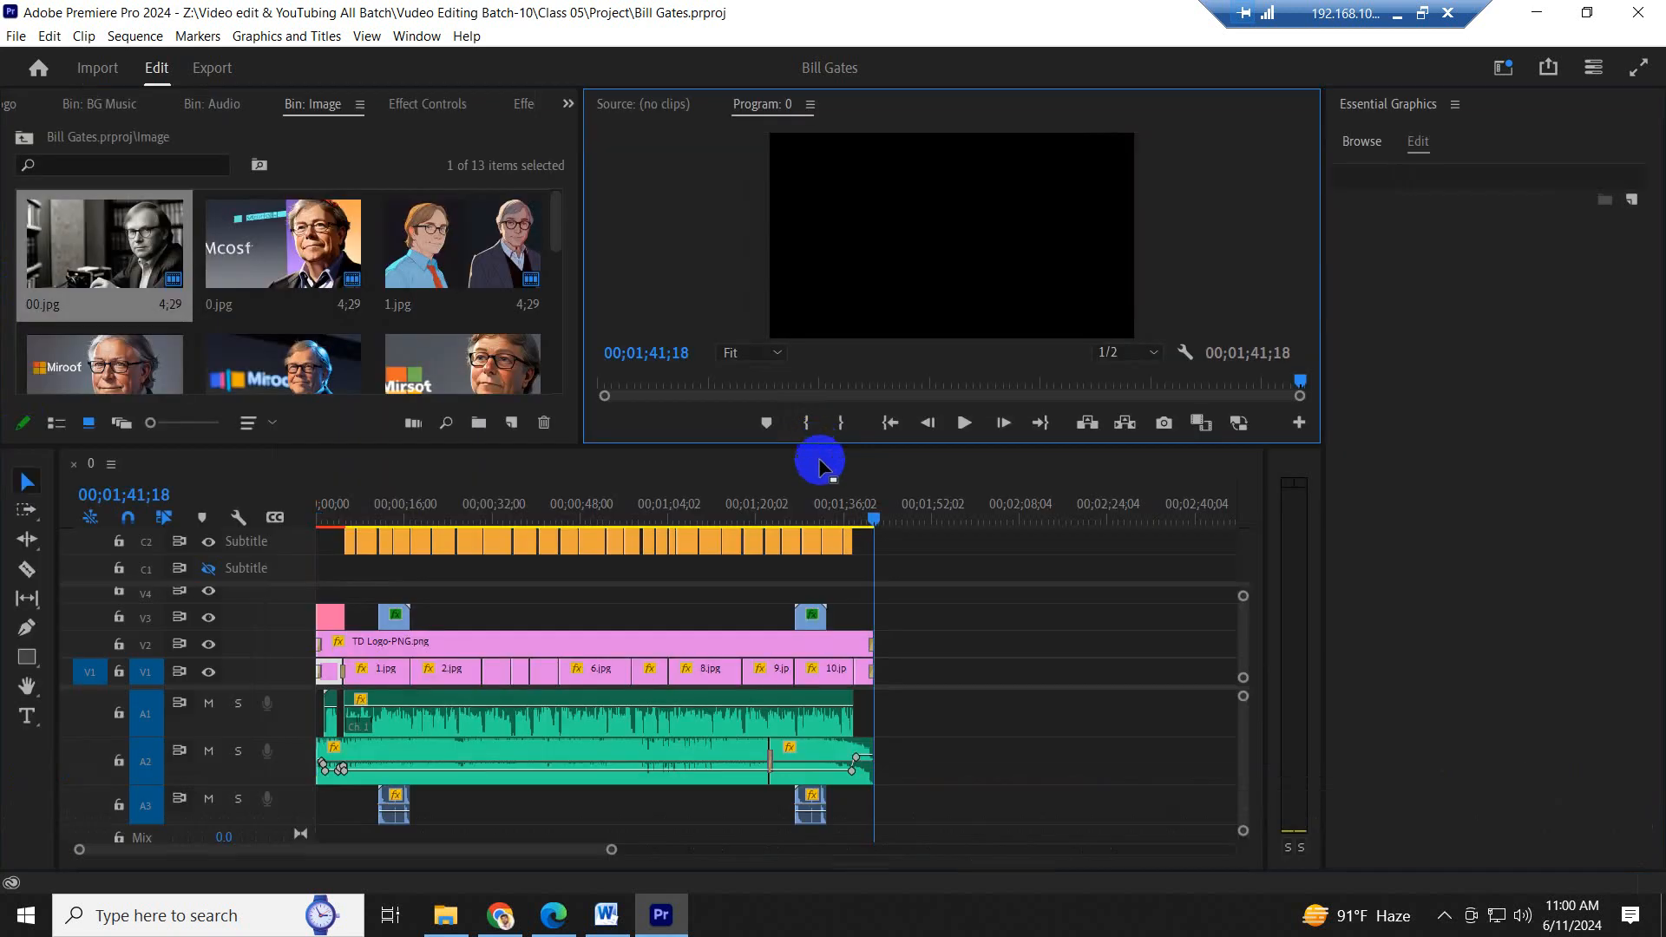
- Move the playhead to 00;01;31;14, over the last image, and save the project
left_click(876, 515)
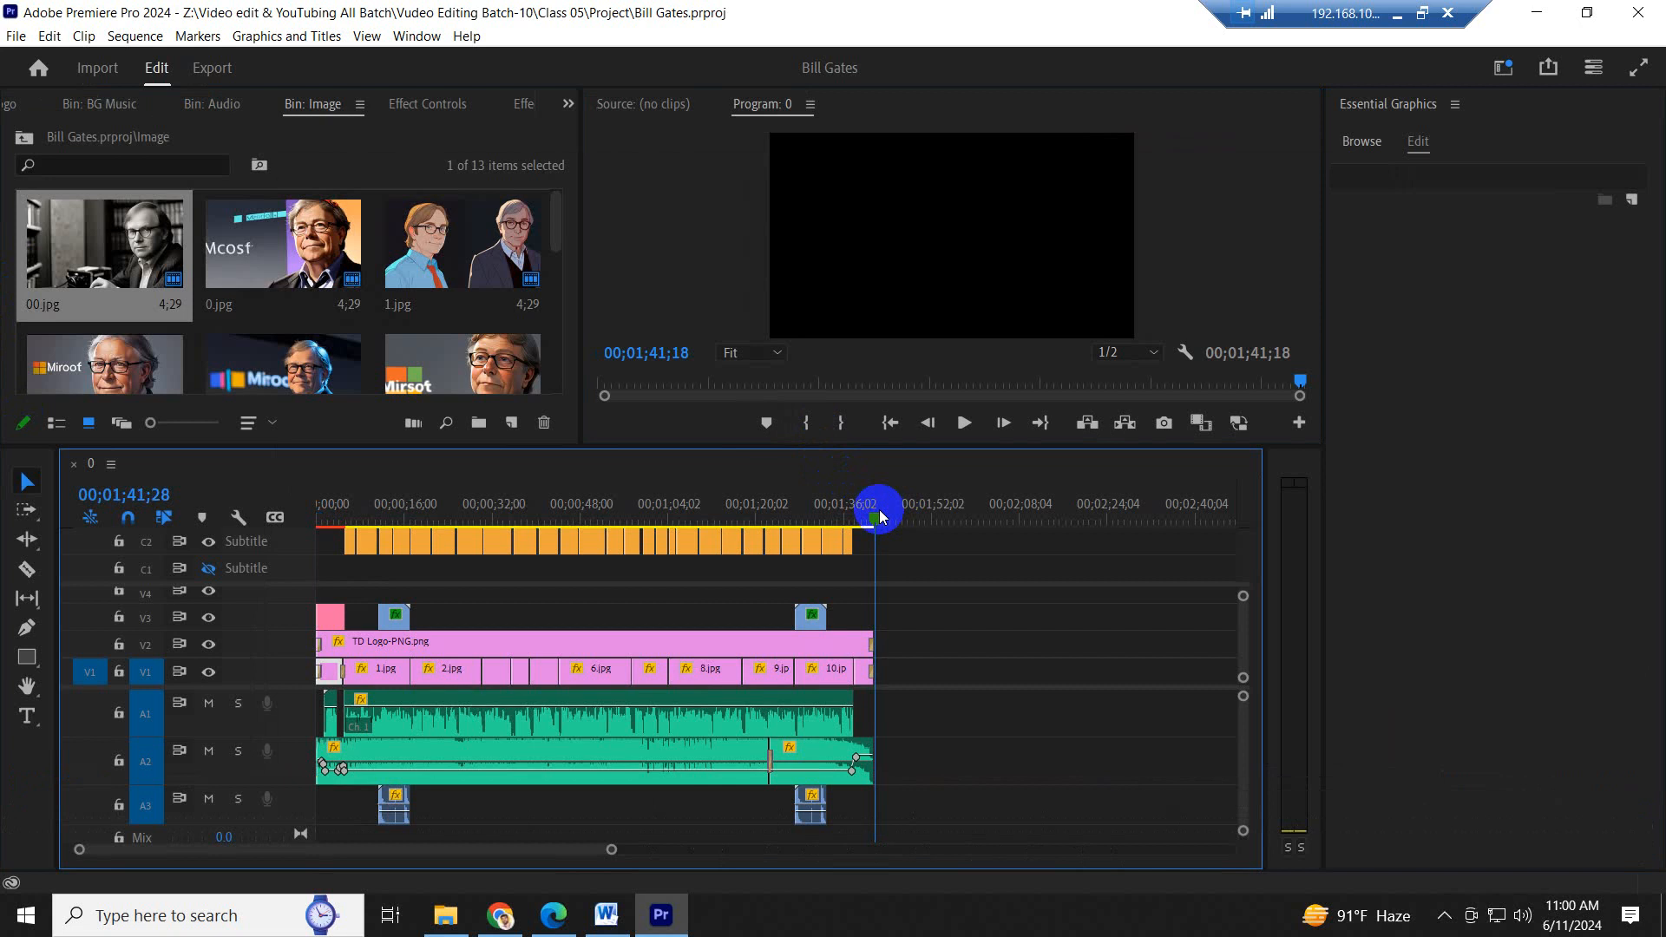
key("ctrl")
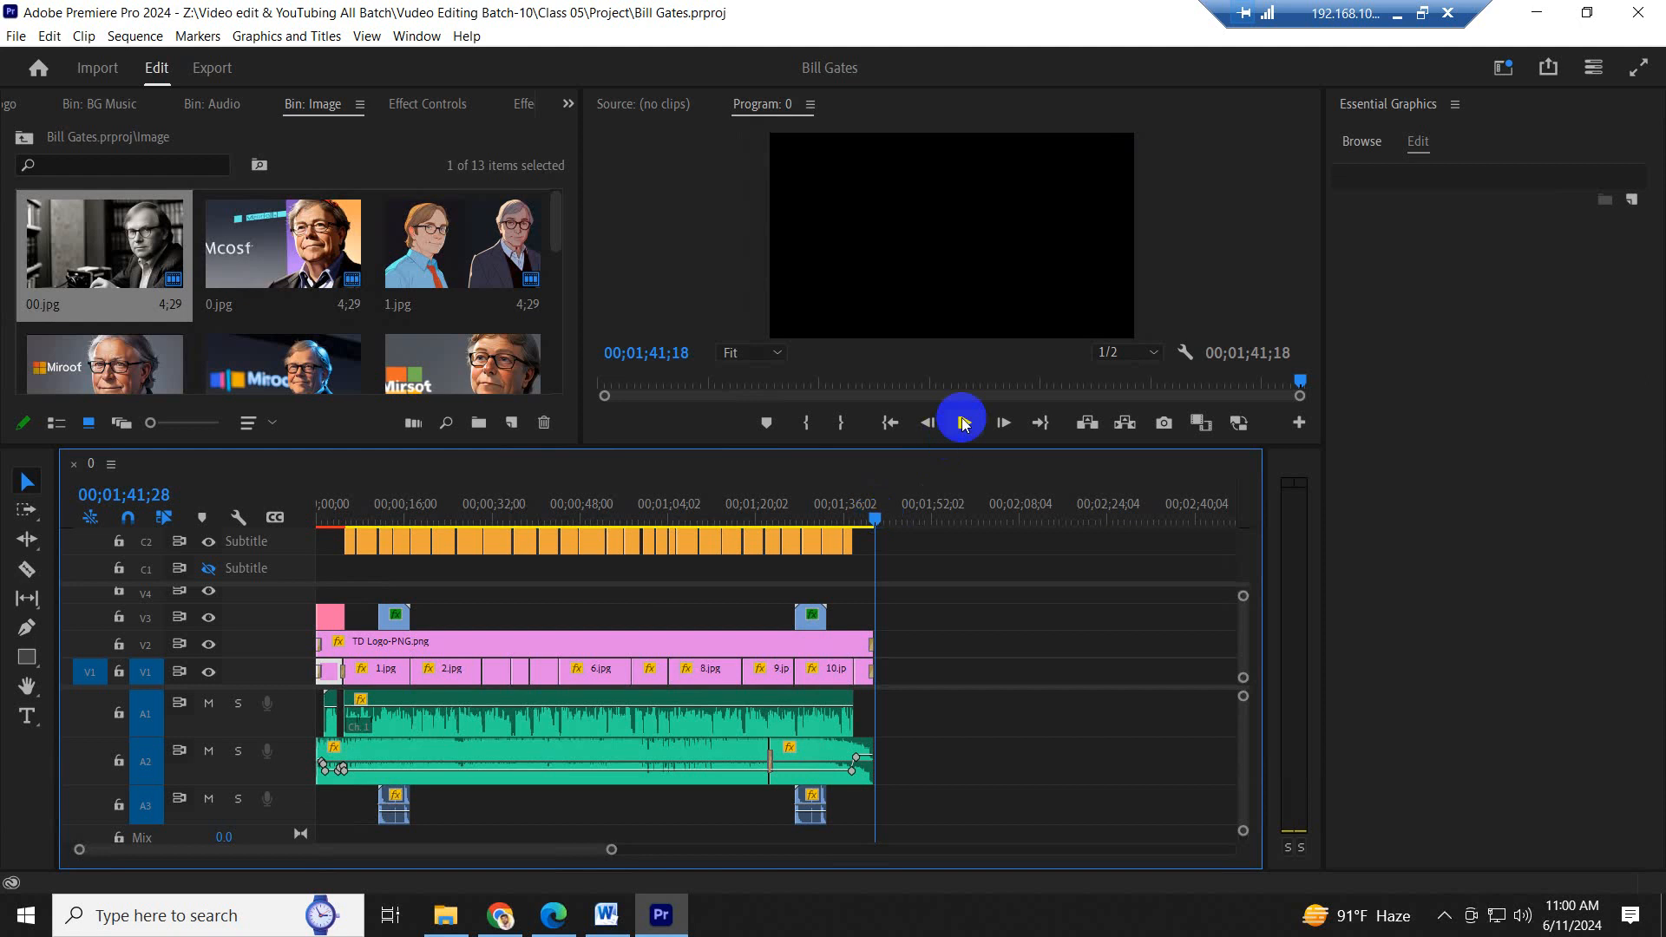
left_click(822, 501)
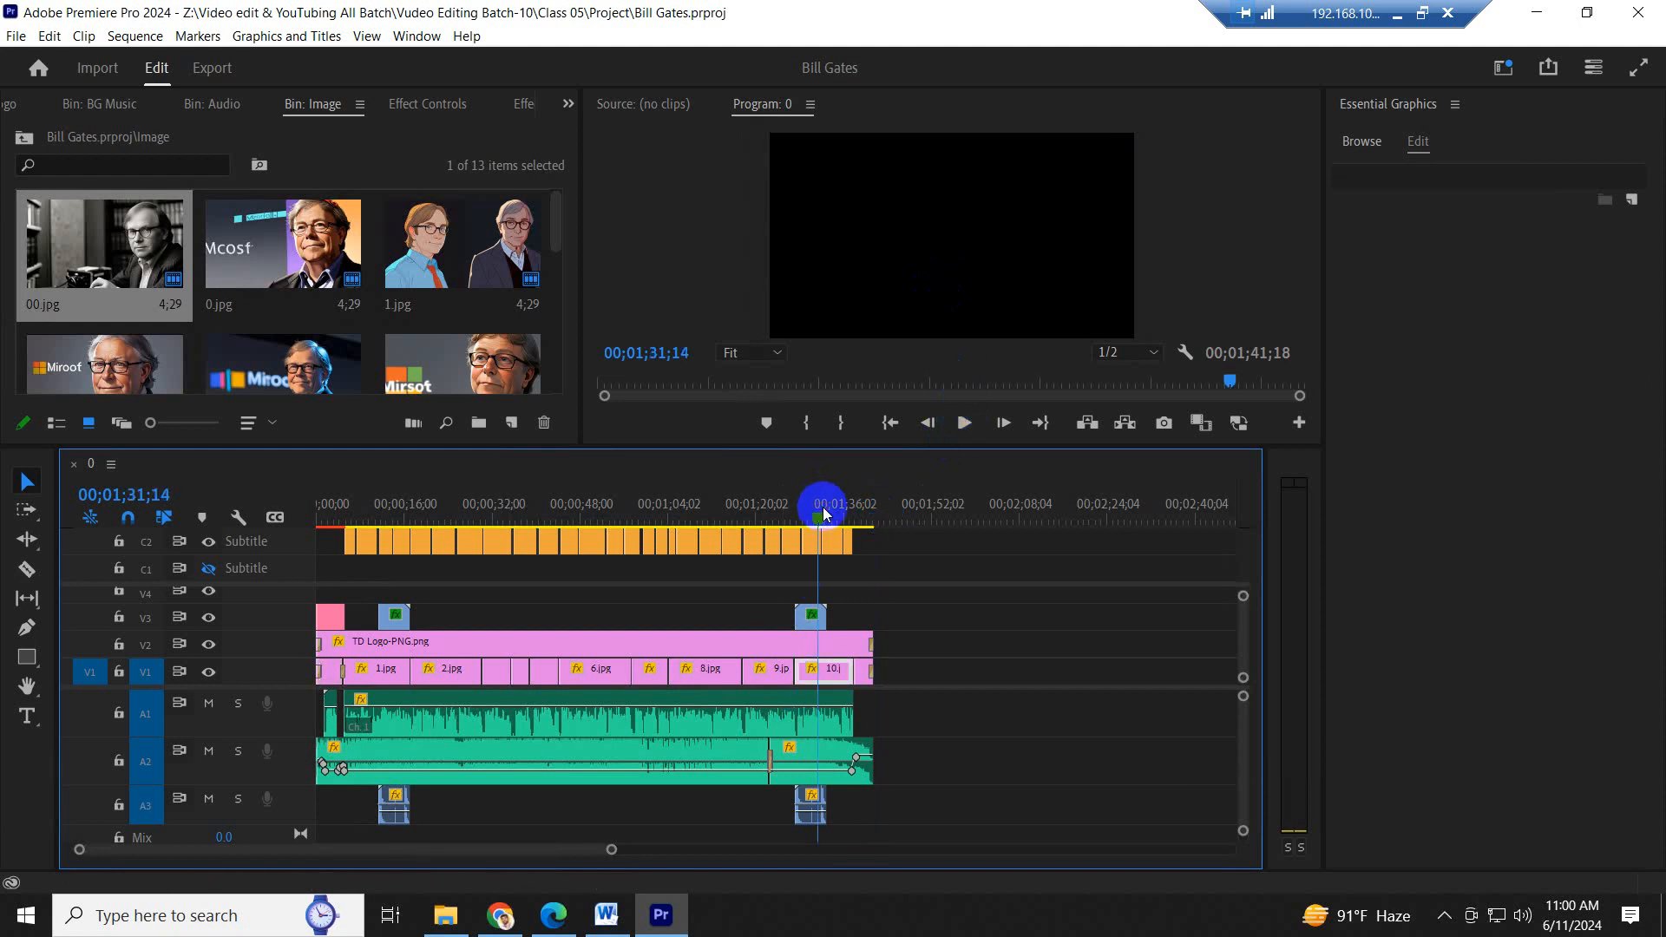
key("ctrl+s")
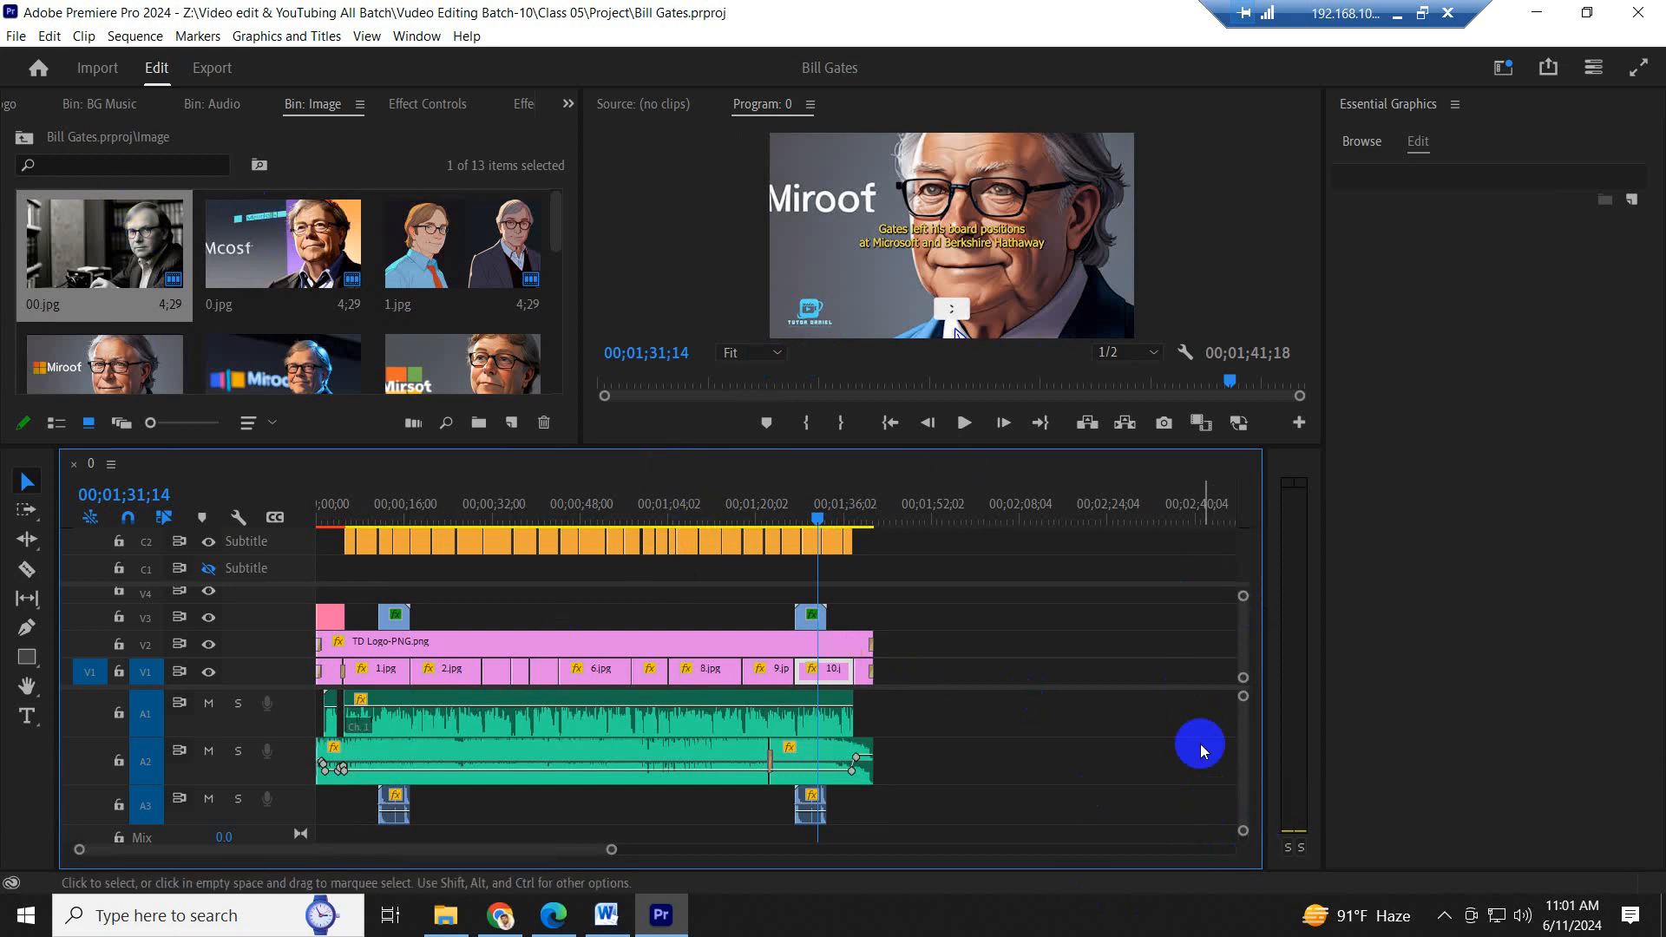
left_click_drag(991, 803, 371, 609)
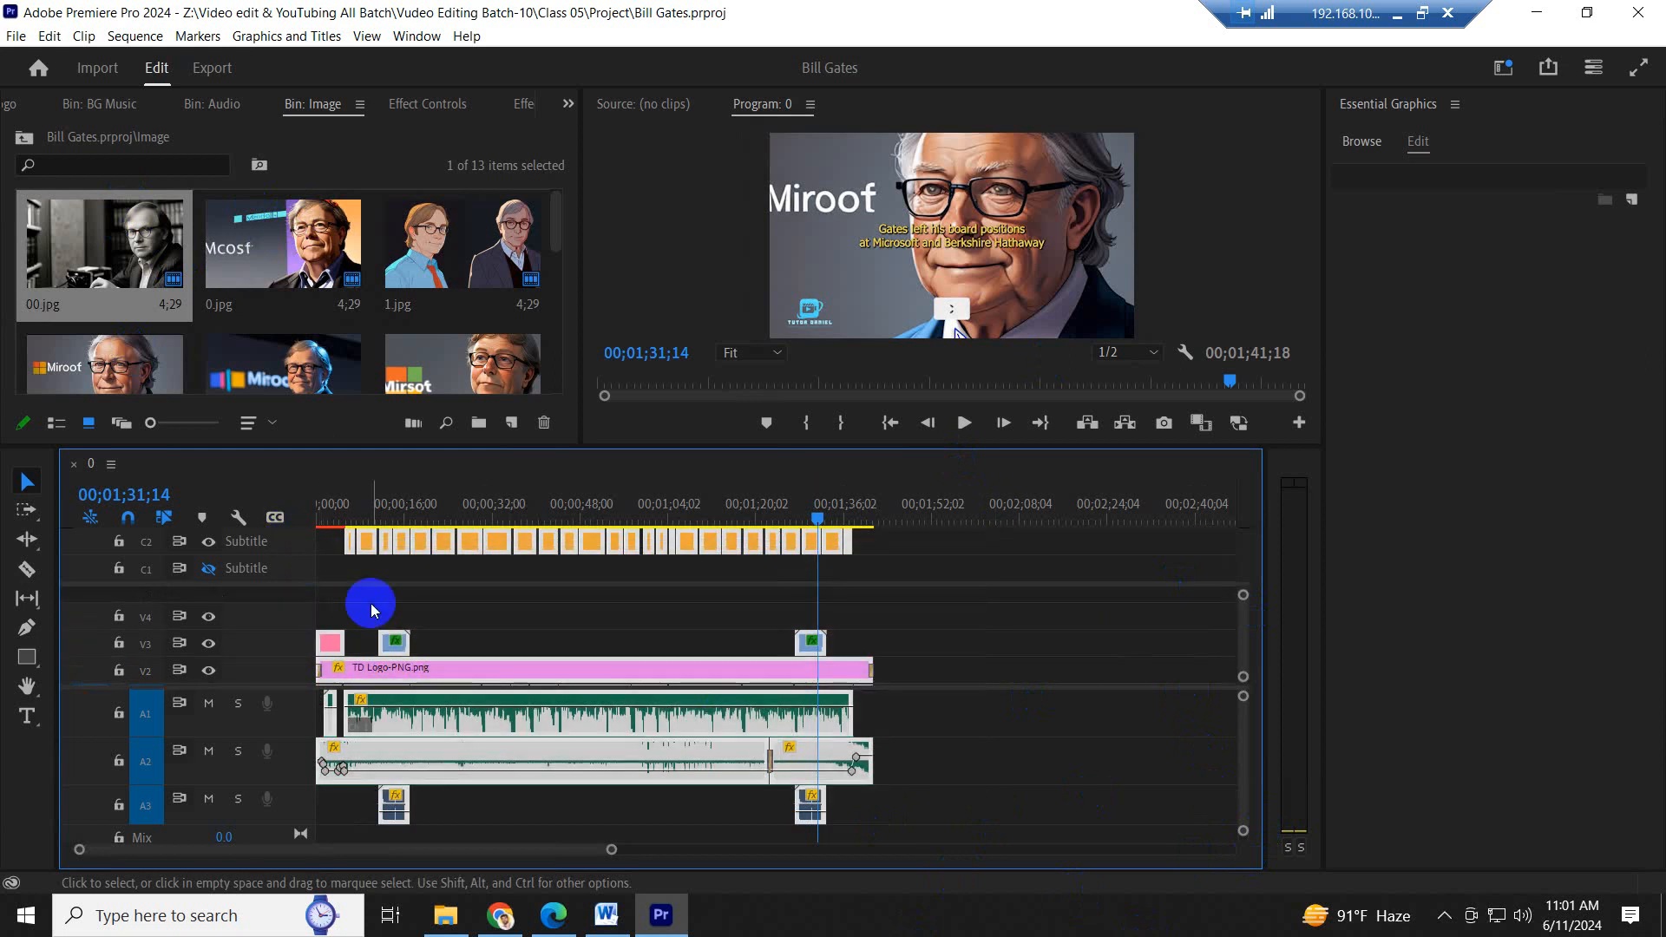
left_click(464, 505)
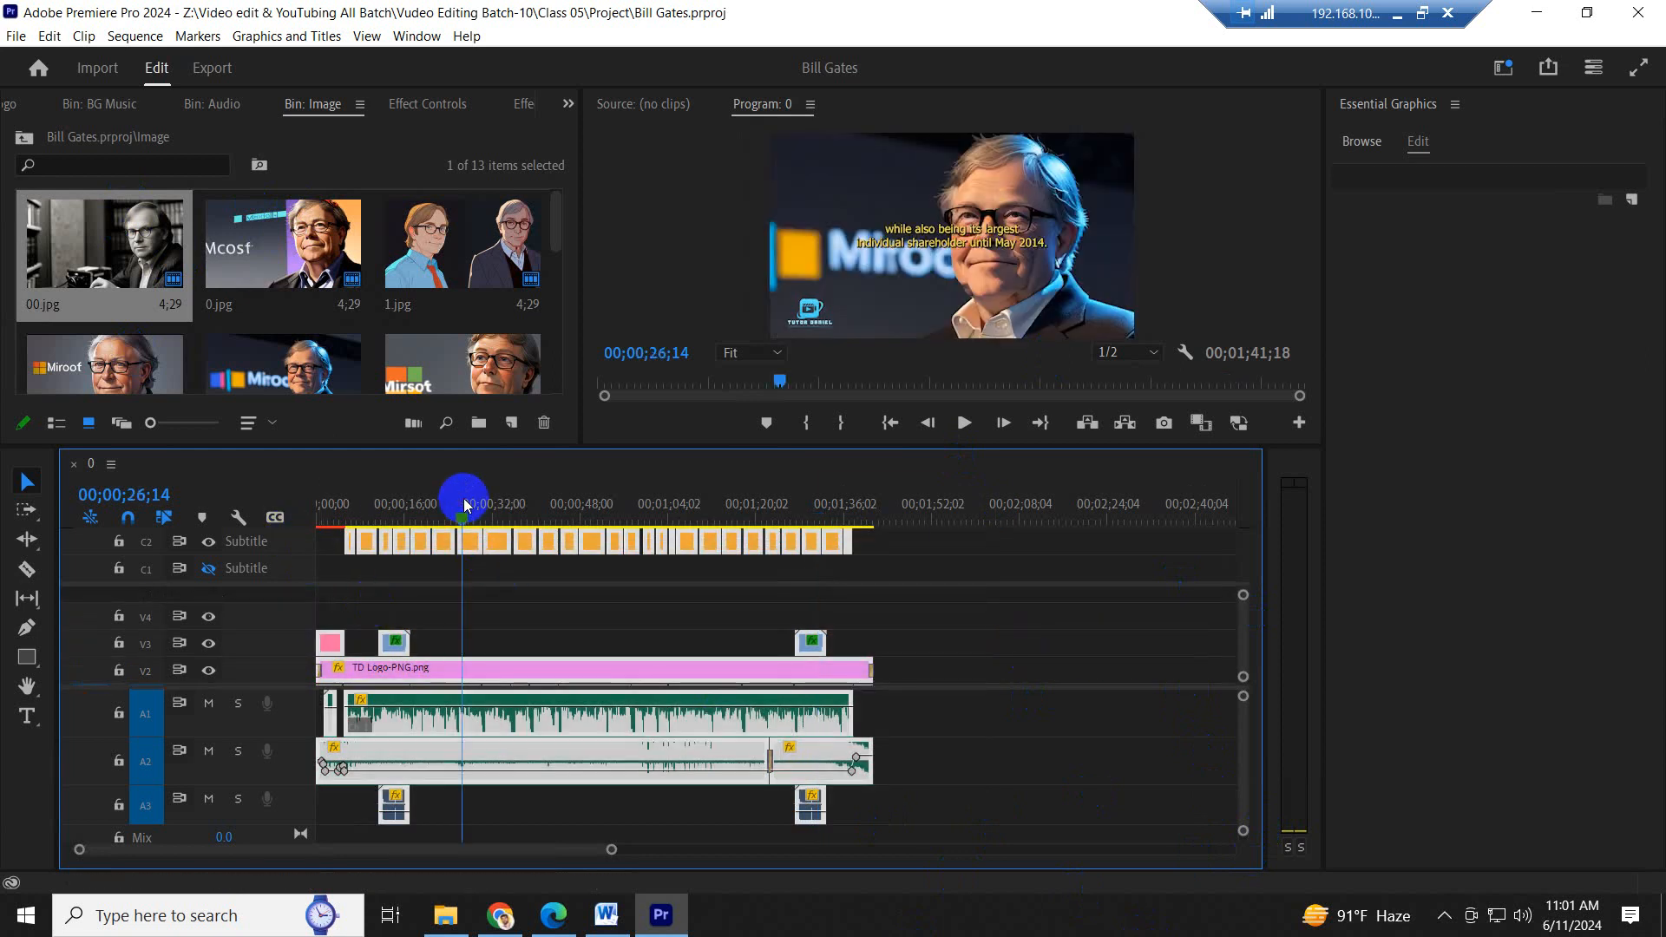
left_click(703, 599)
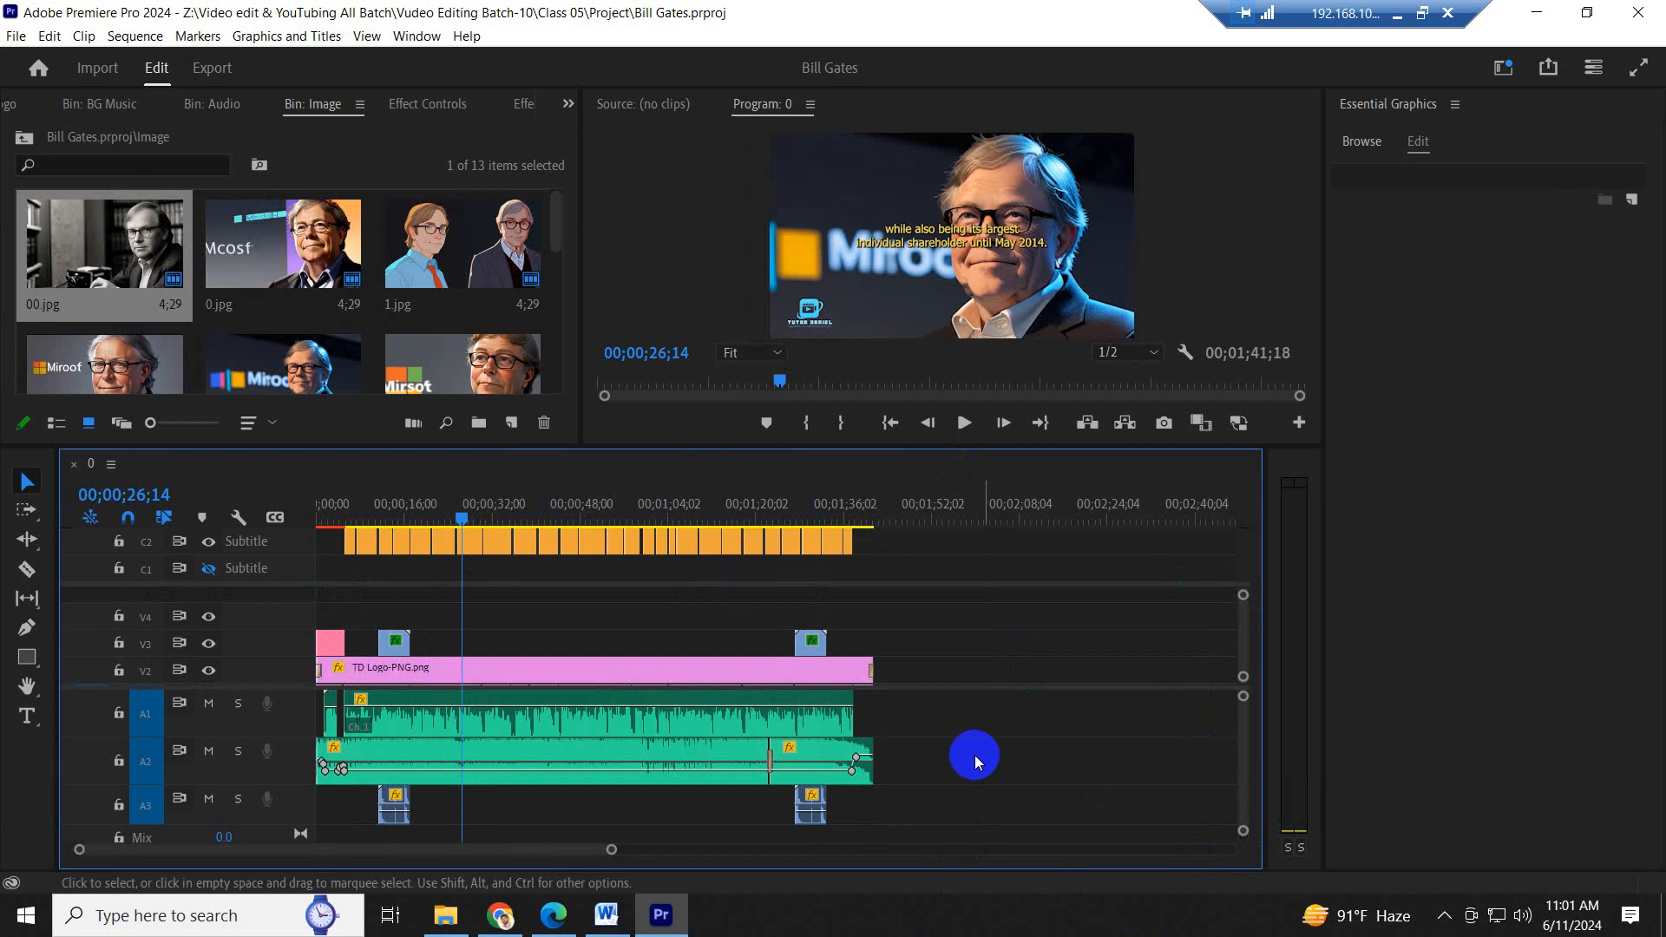
left_click_drag(955, 792, 297, 484)
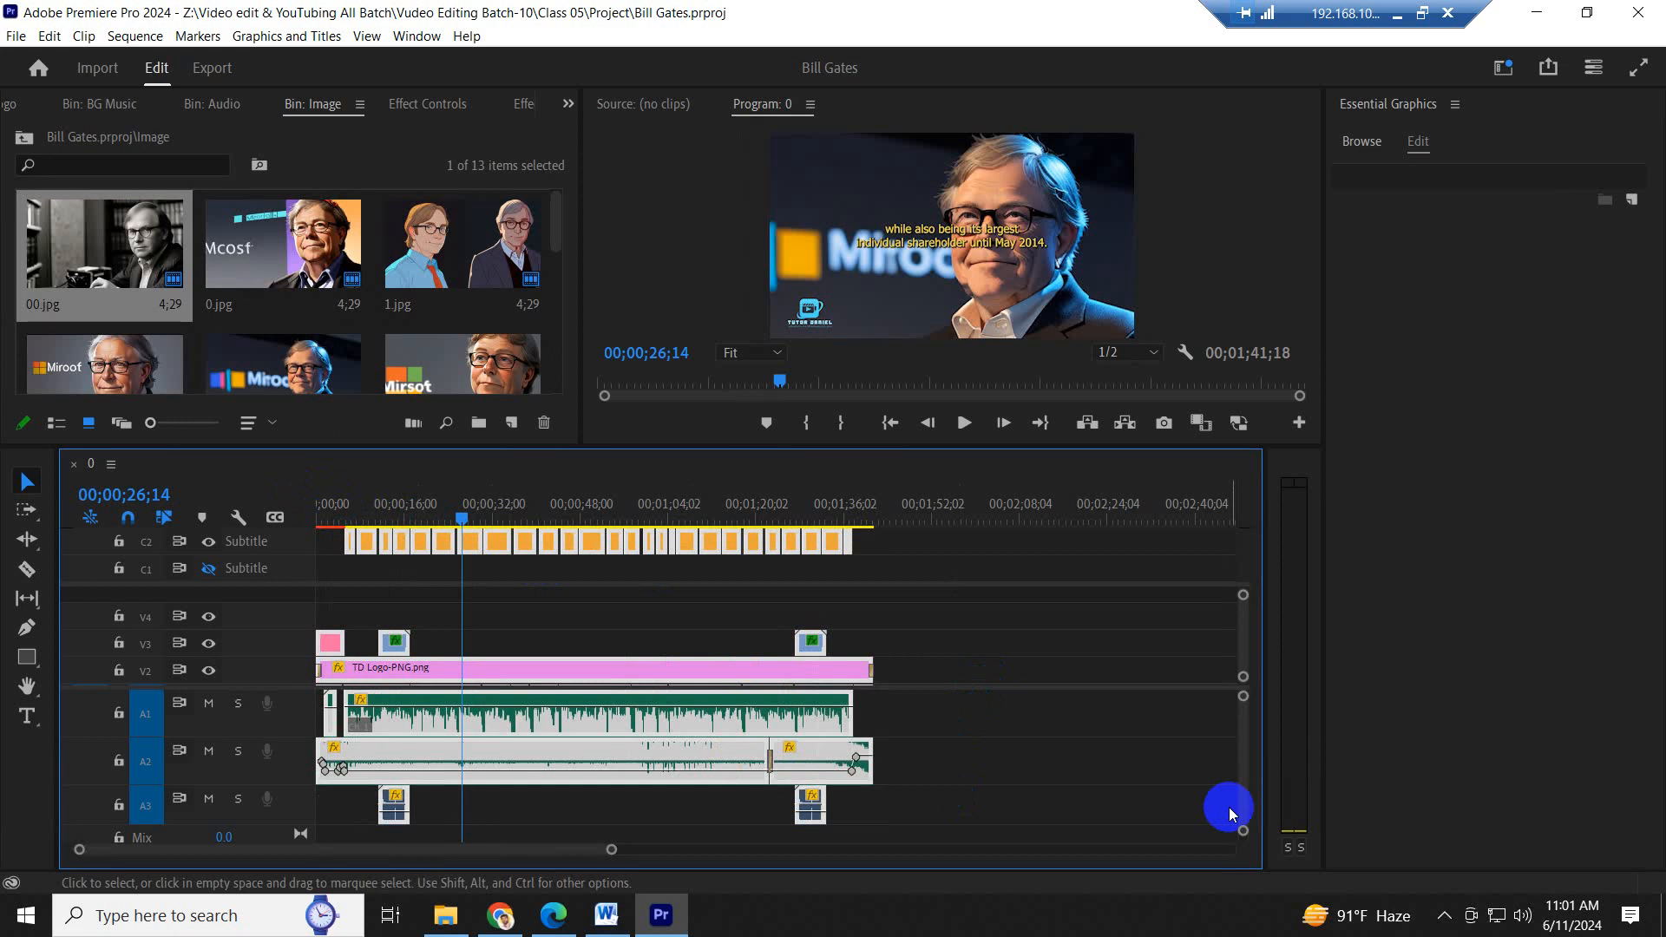
left_click(969, 643)
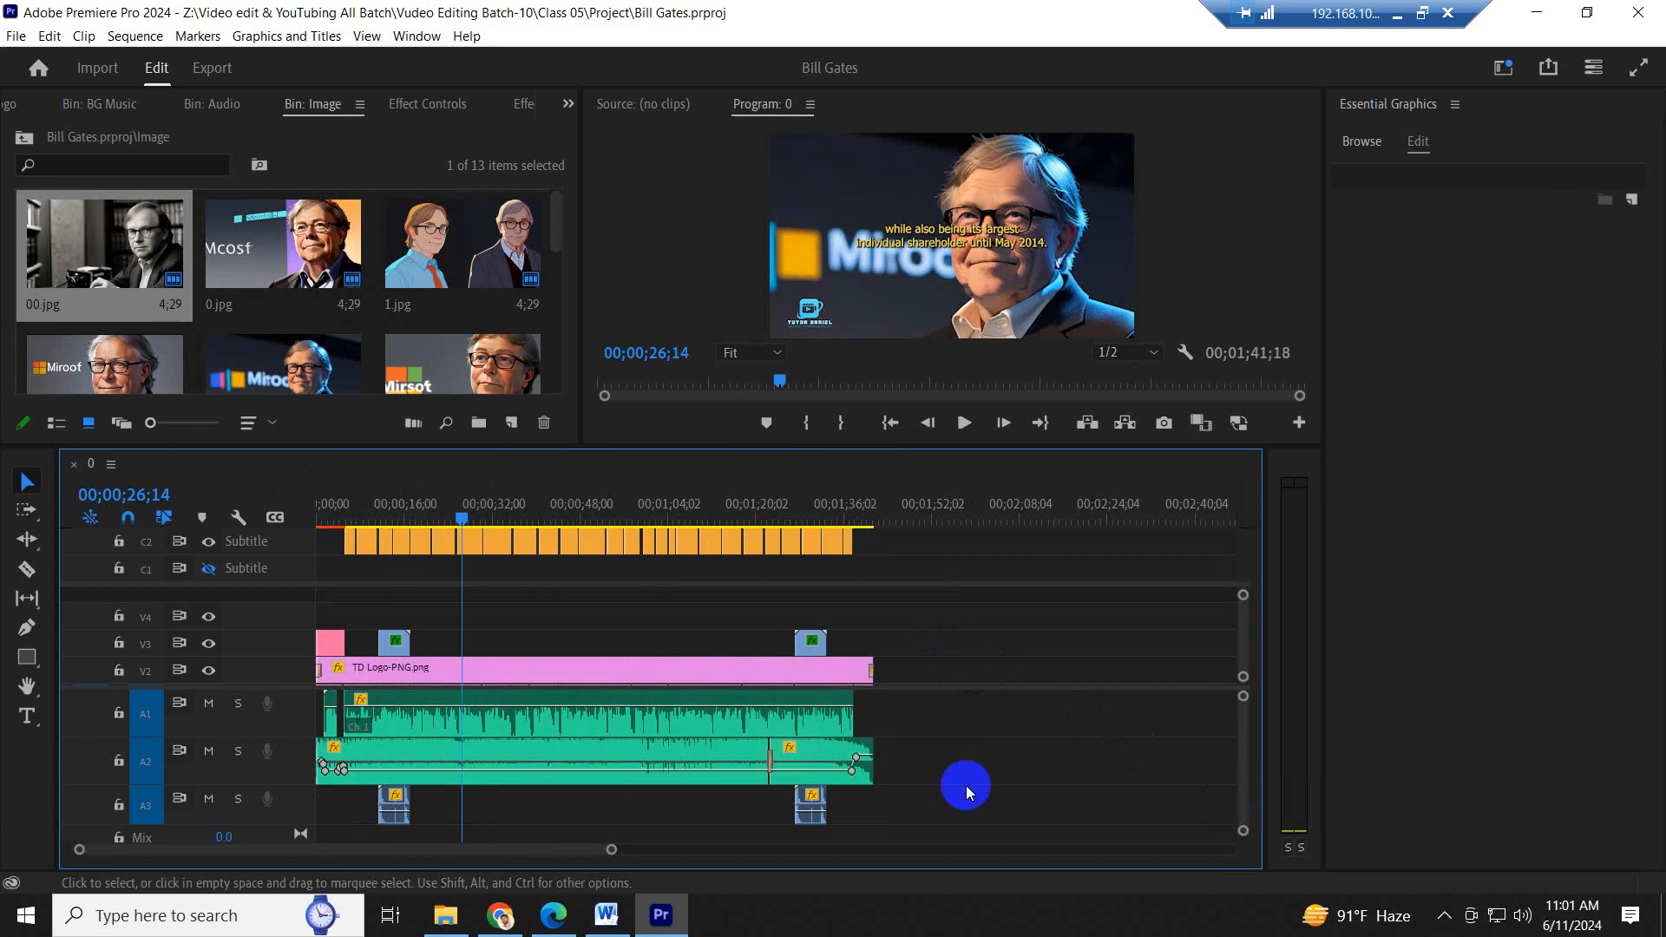
left_click_drag(955, 799, 297, 590)
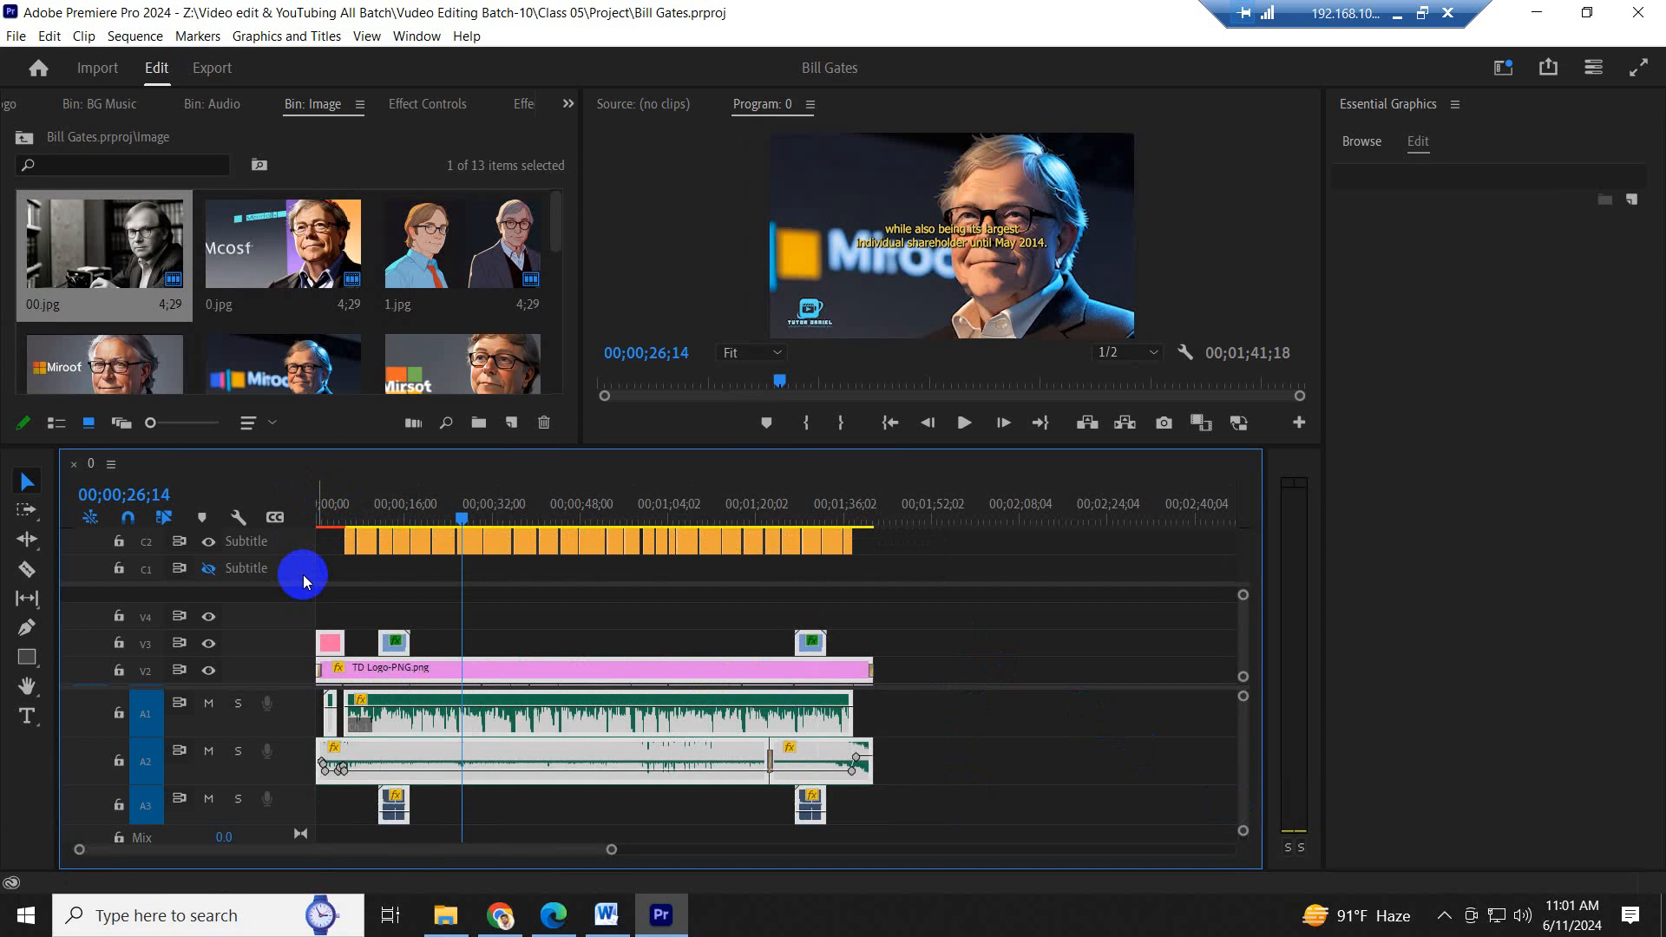
left_click(508, 605)
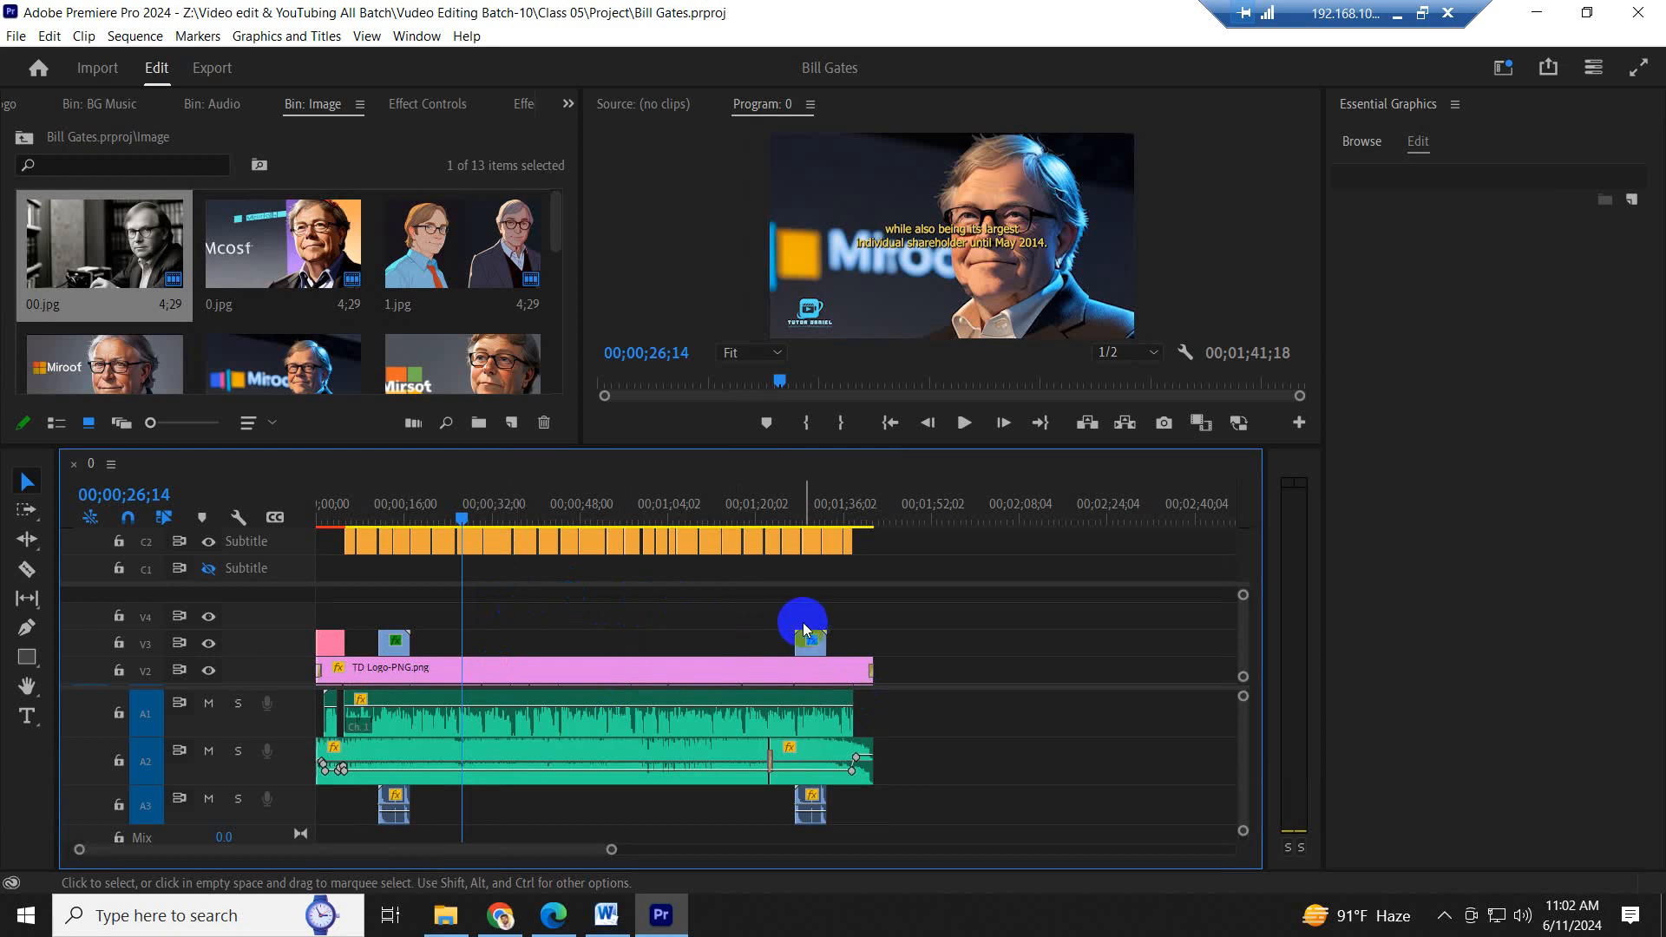
left_click_drag(968, 798, 705, 682)
left_click(1072, 708)
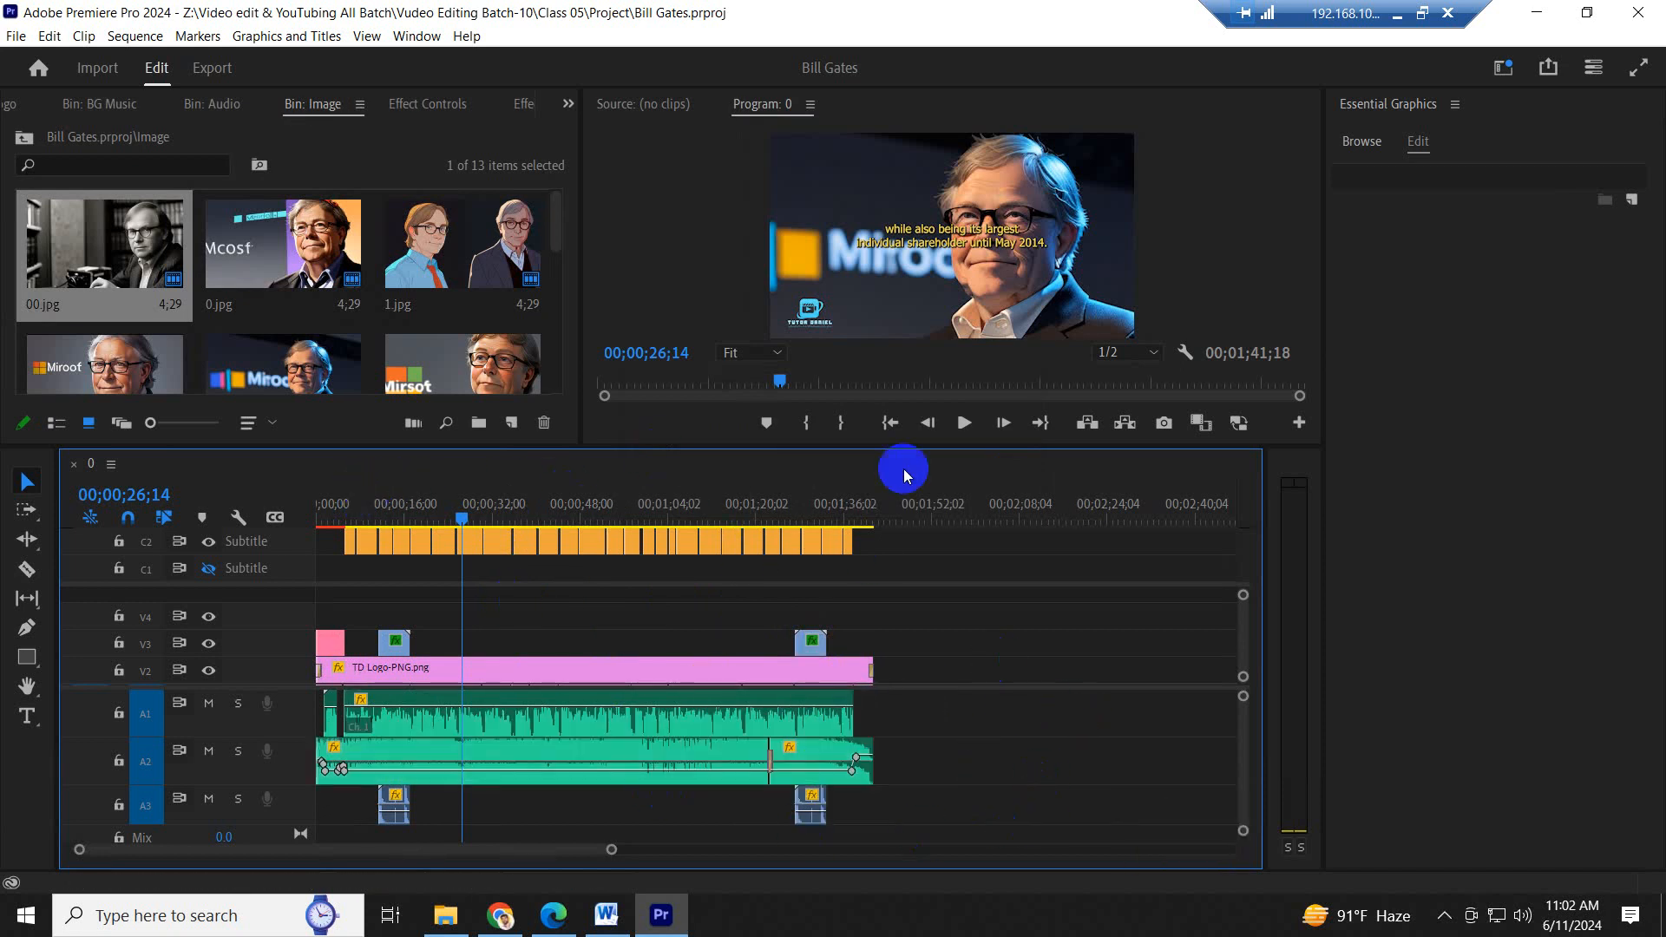
- Open the media export settings for the sequence
key("ctrl")
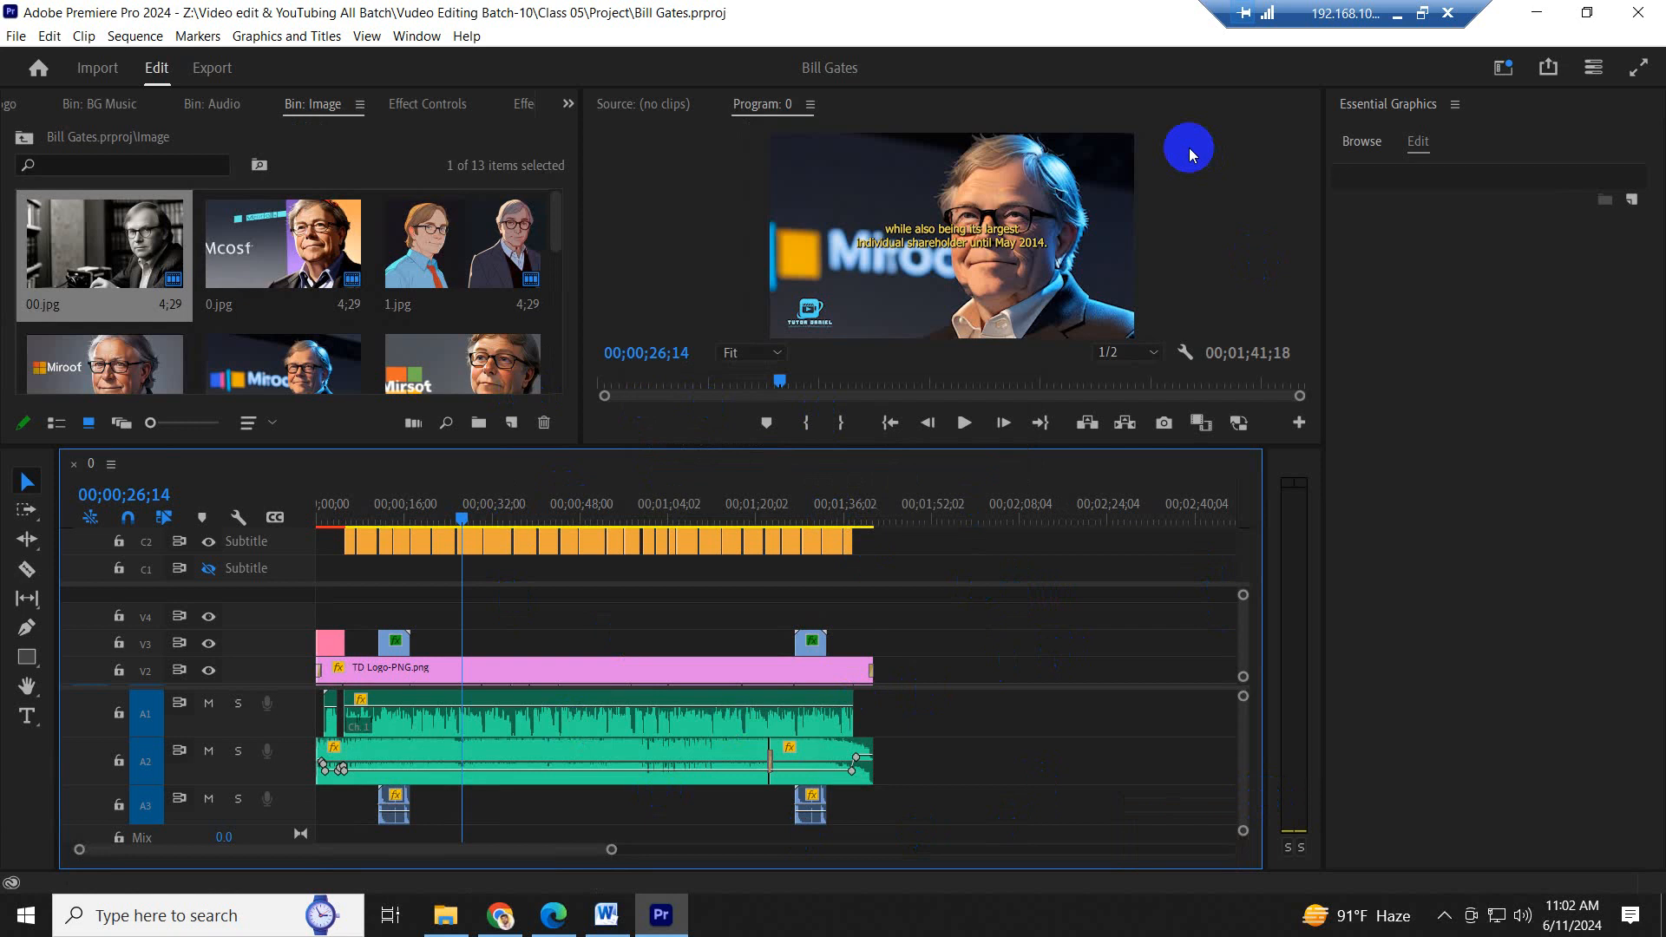
key("ctrl")
key("ctrl")
key("ctrl")
key("ctrl")
key("ctrl")
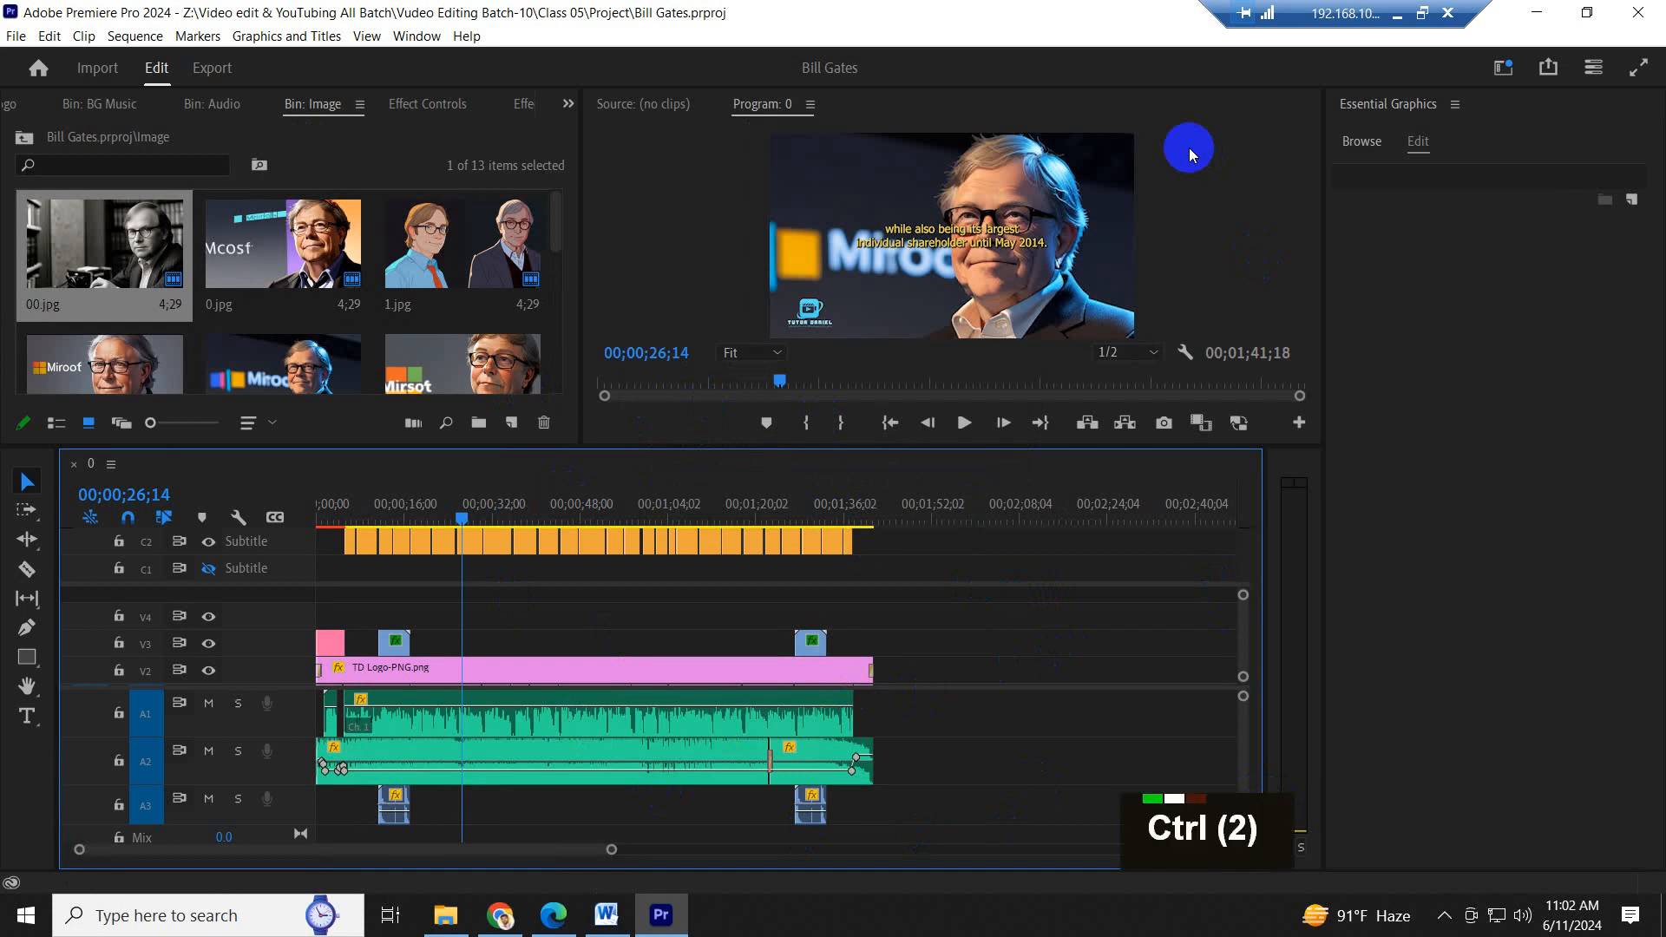
key("ctrl+m")
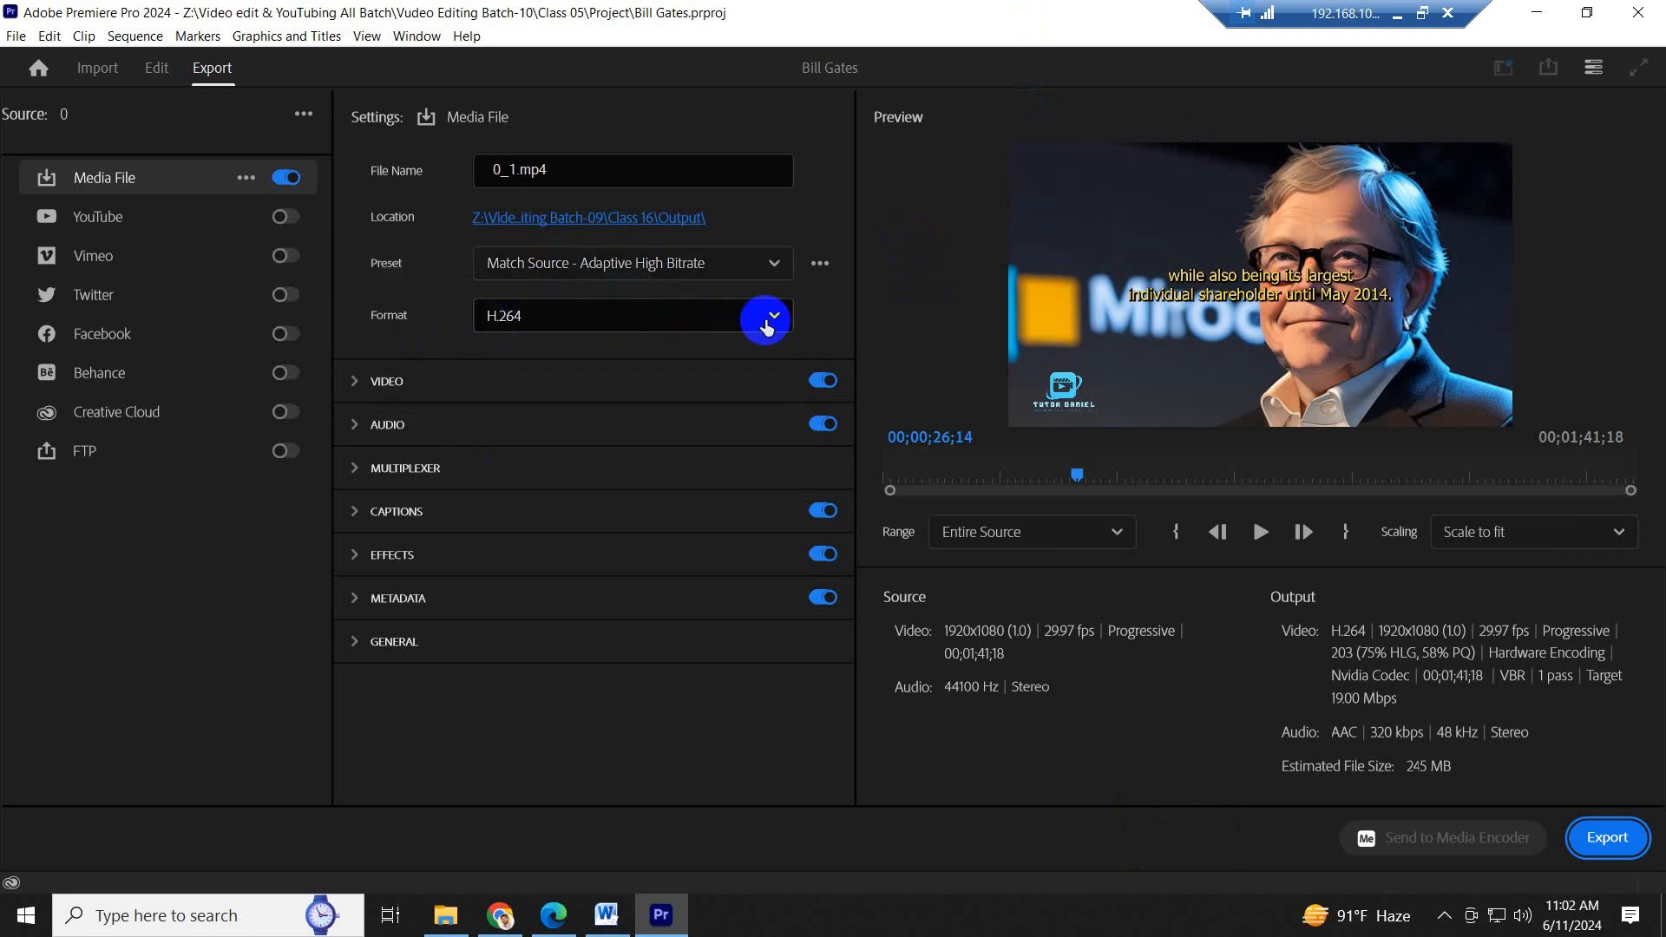
- Review the available export formats and presets, keeping H.264 and Match Source - Adaptive High Bitrate
left_click(770, 316)
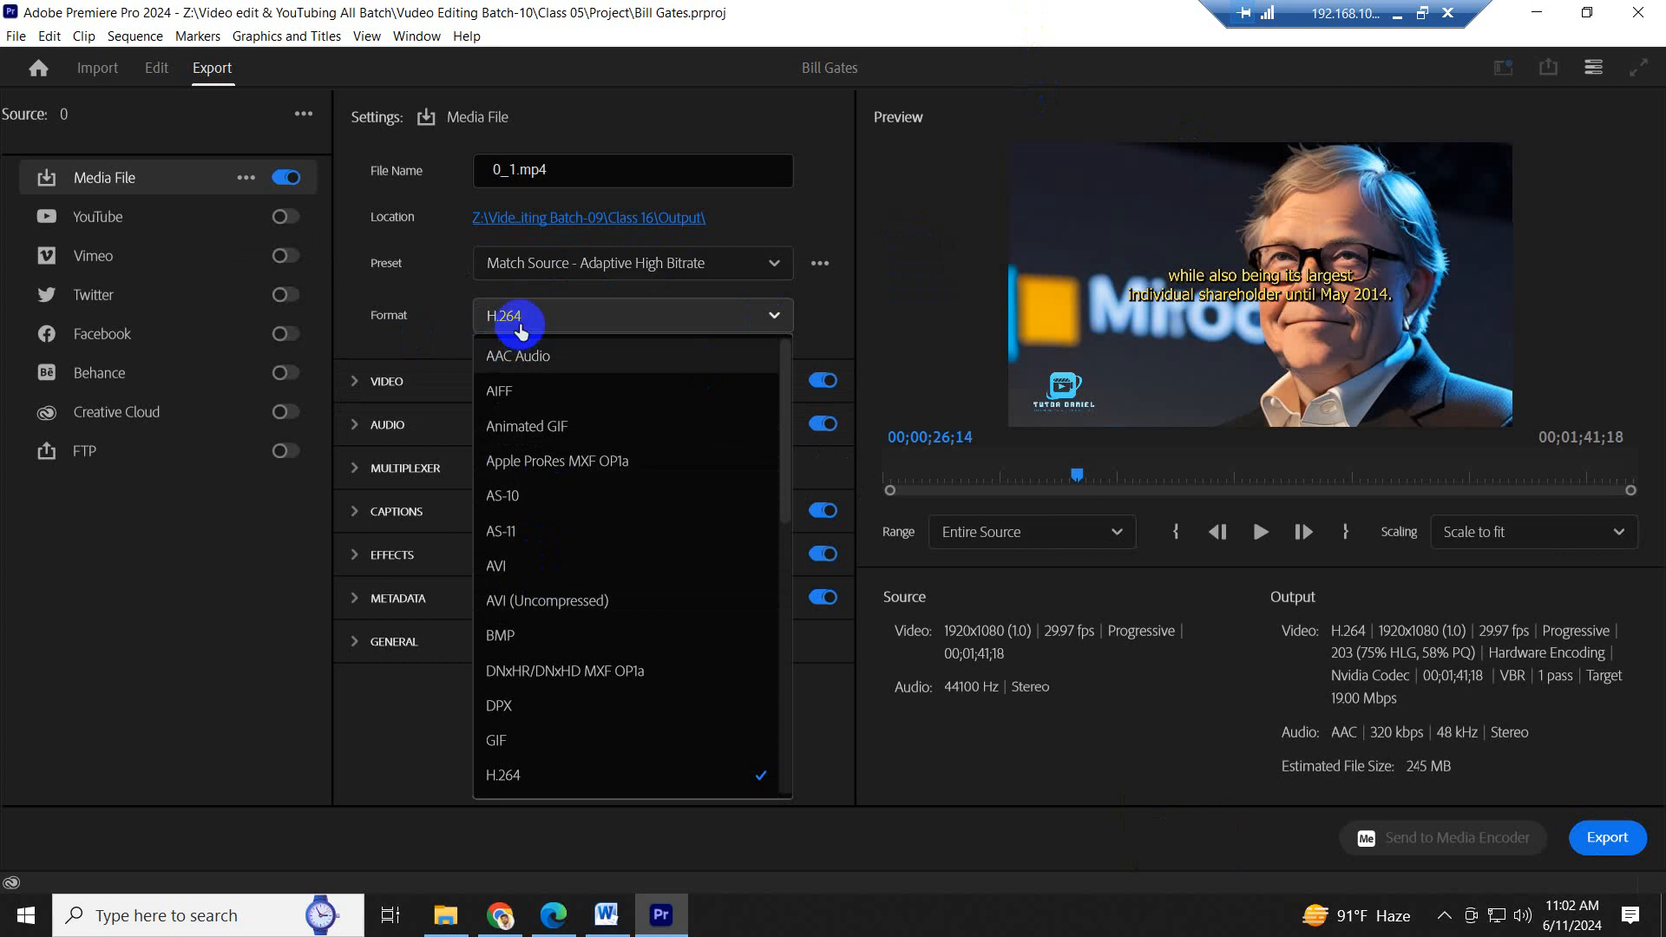
left_click(531, 321)
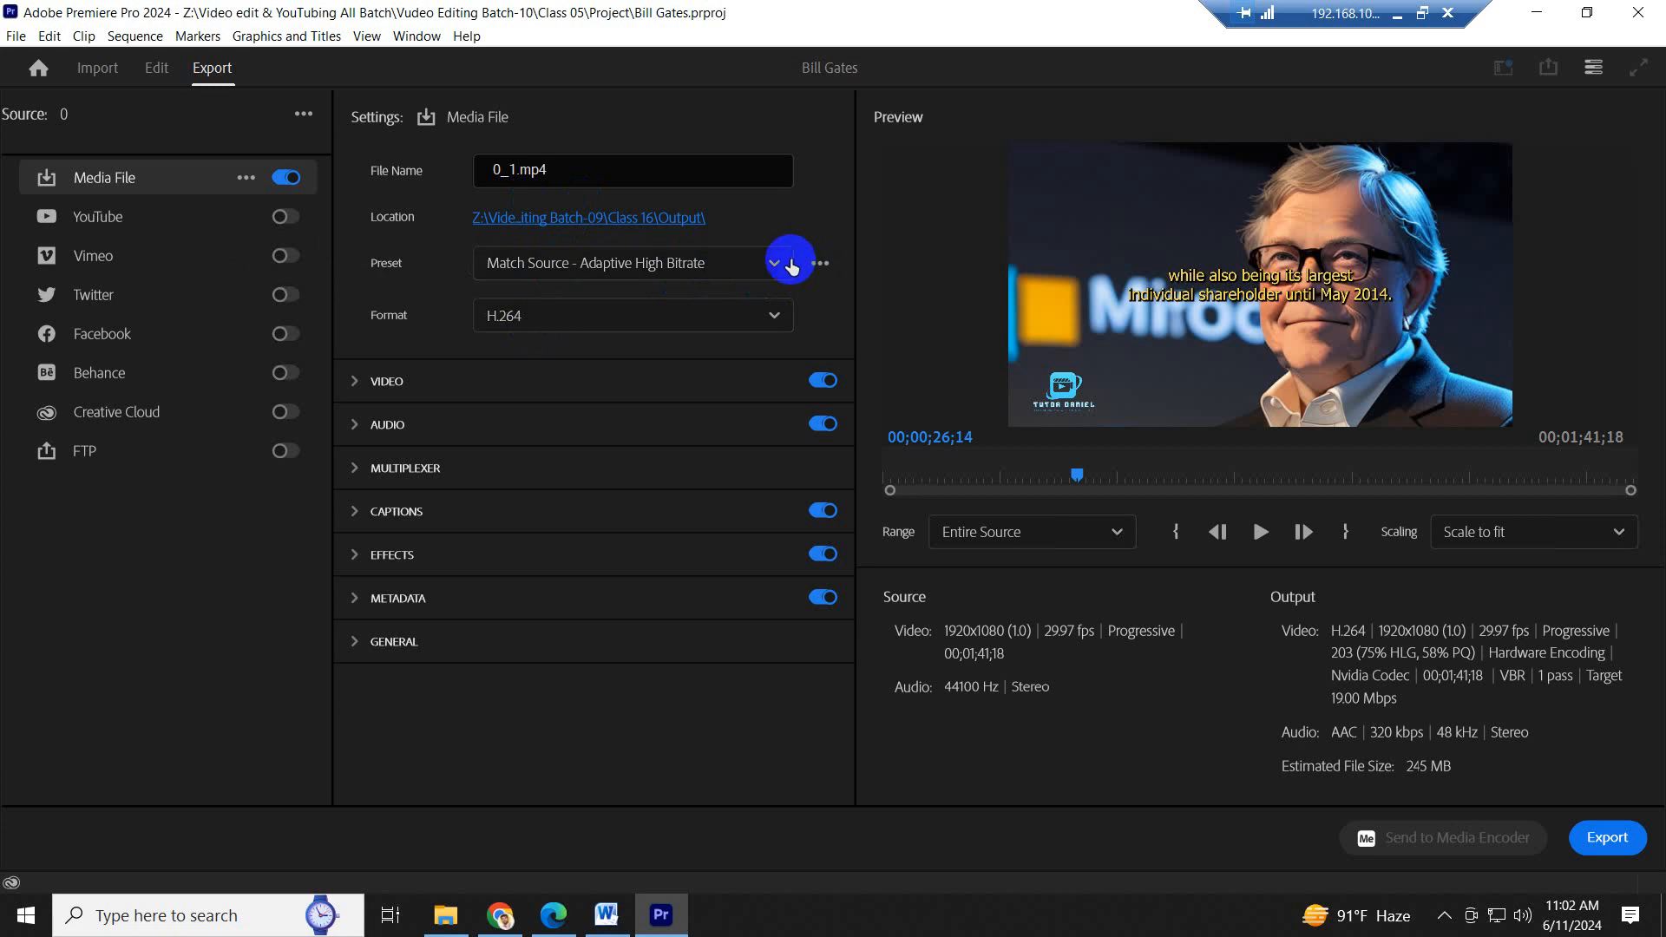
left_click(774, 263)
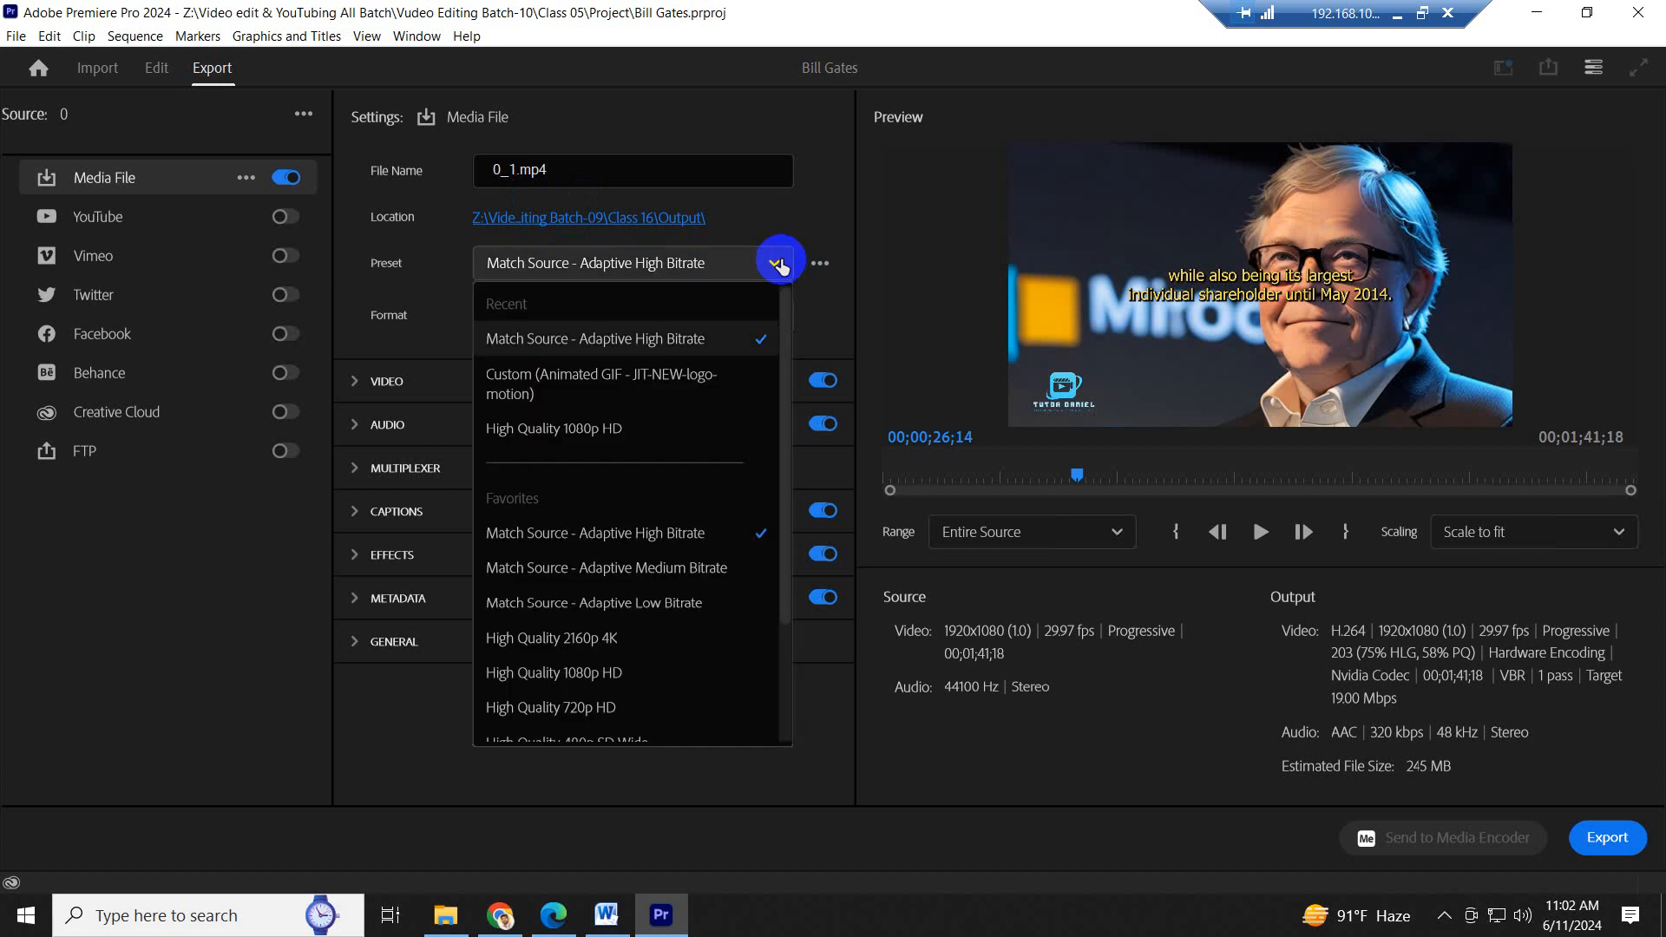
left_click(814, 215)
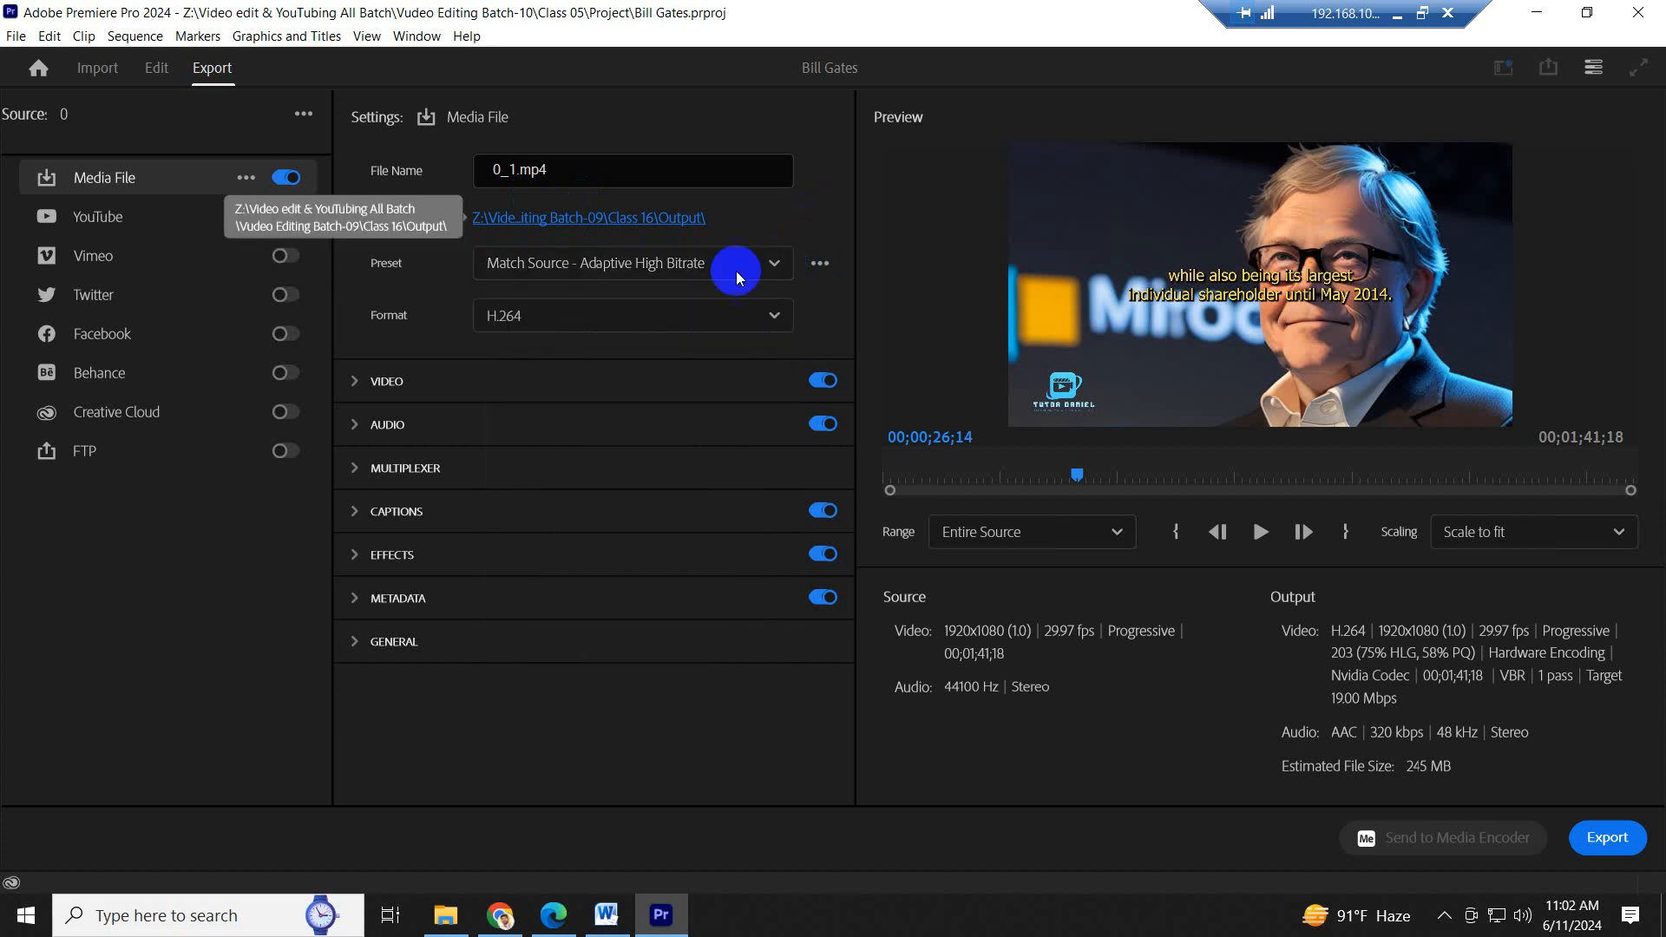
left_click(773, 315)
scroll(625, 657, "down", 4)
scroll(625, 657, "down", 6)
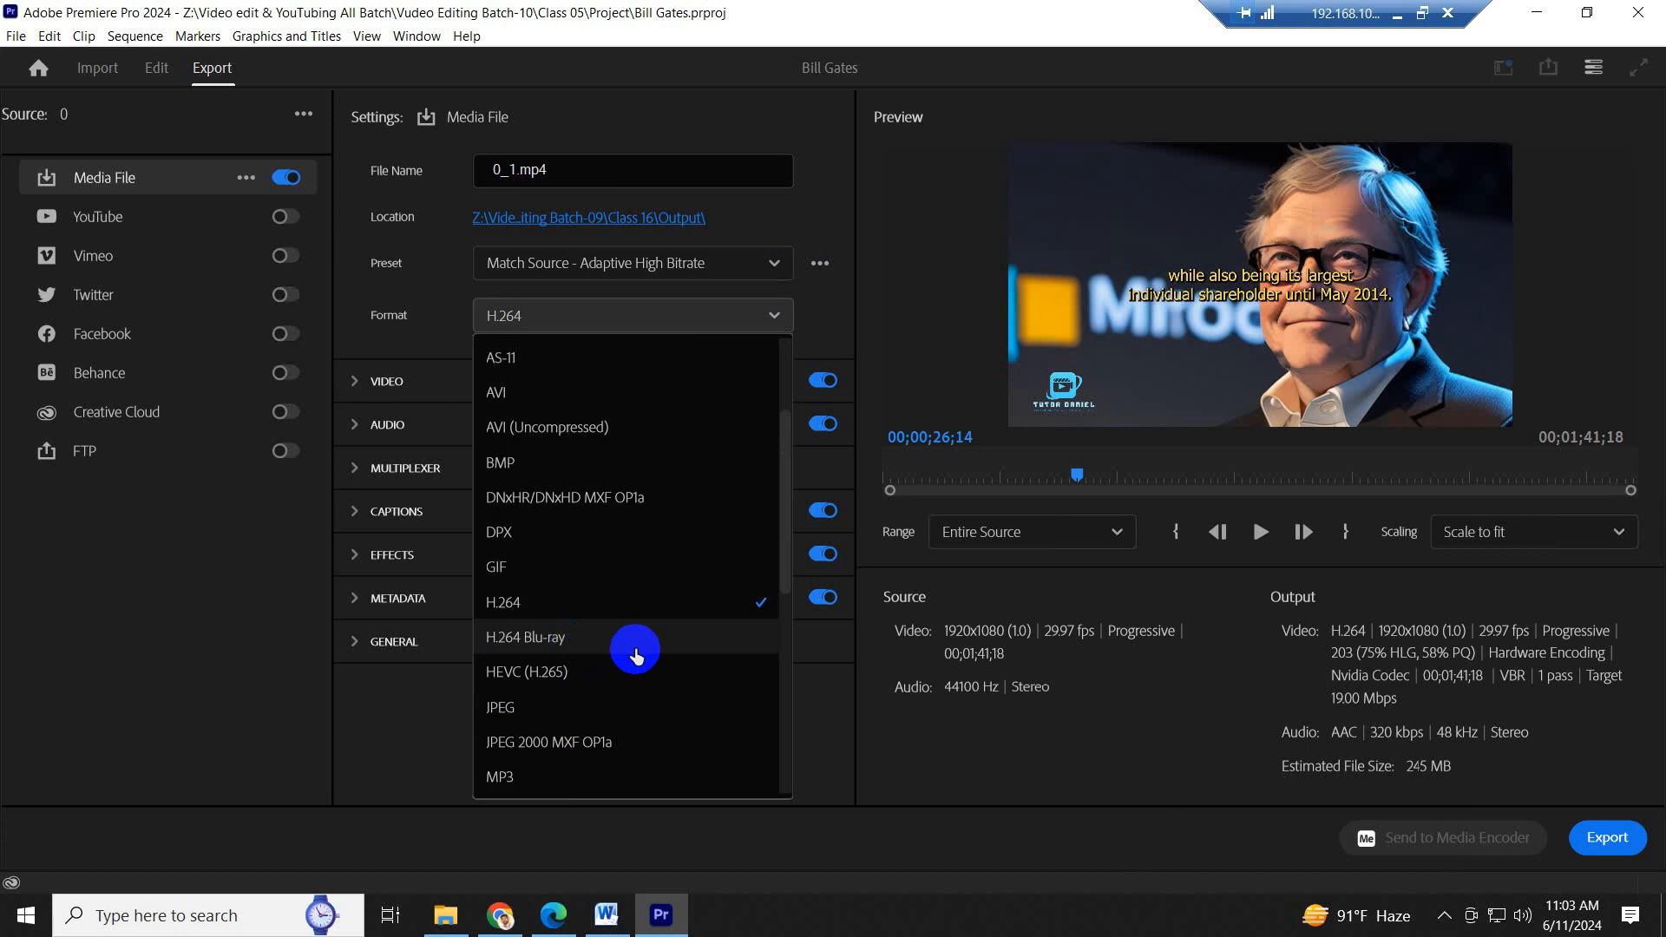
scroll(635, 655, "up", 2)
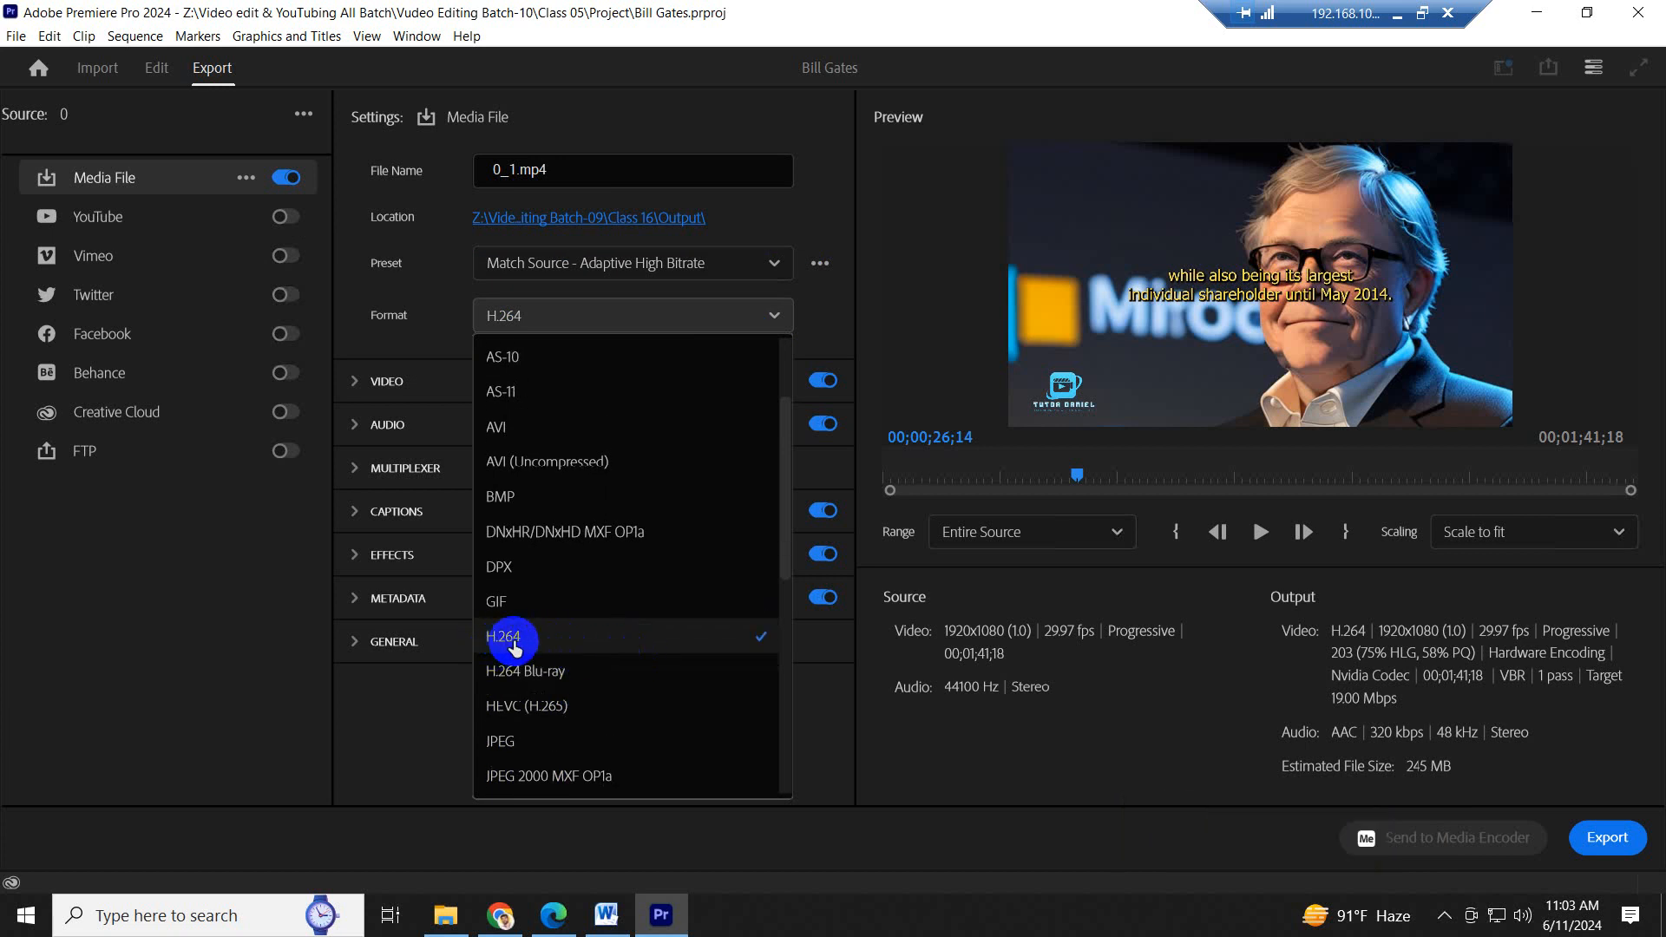
scroll(633, 644, "up", 15)
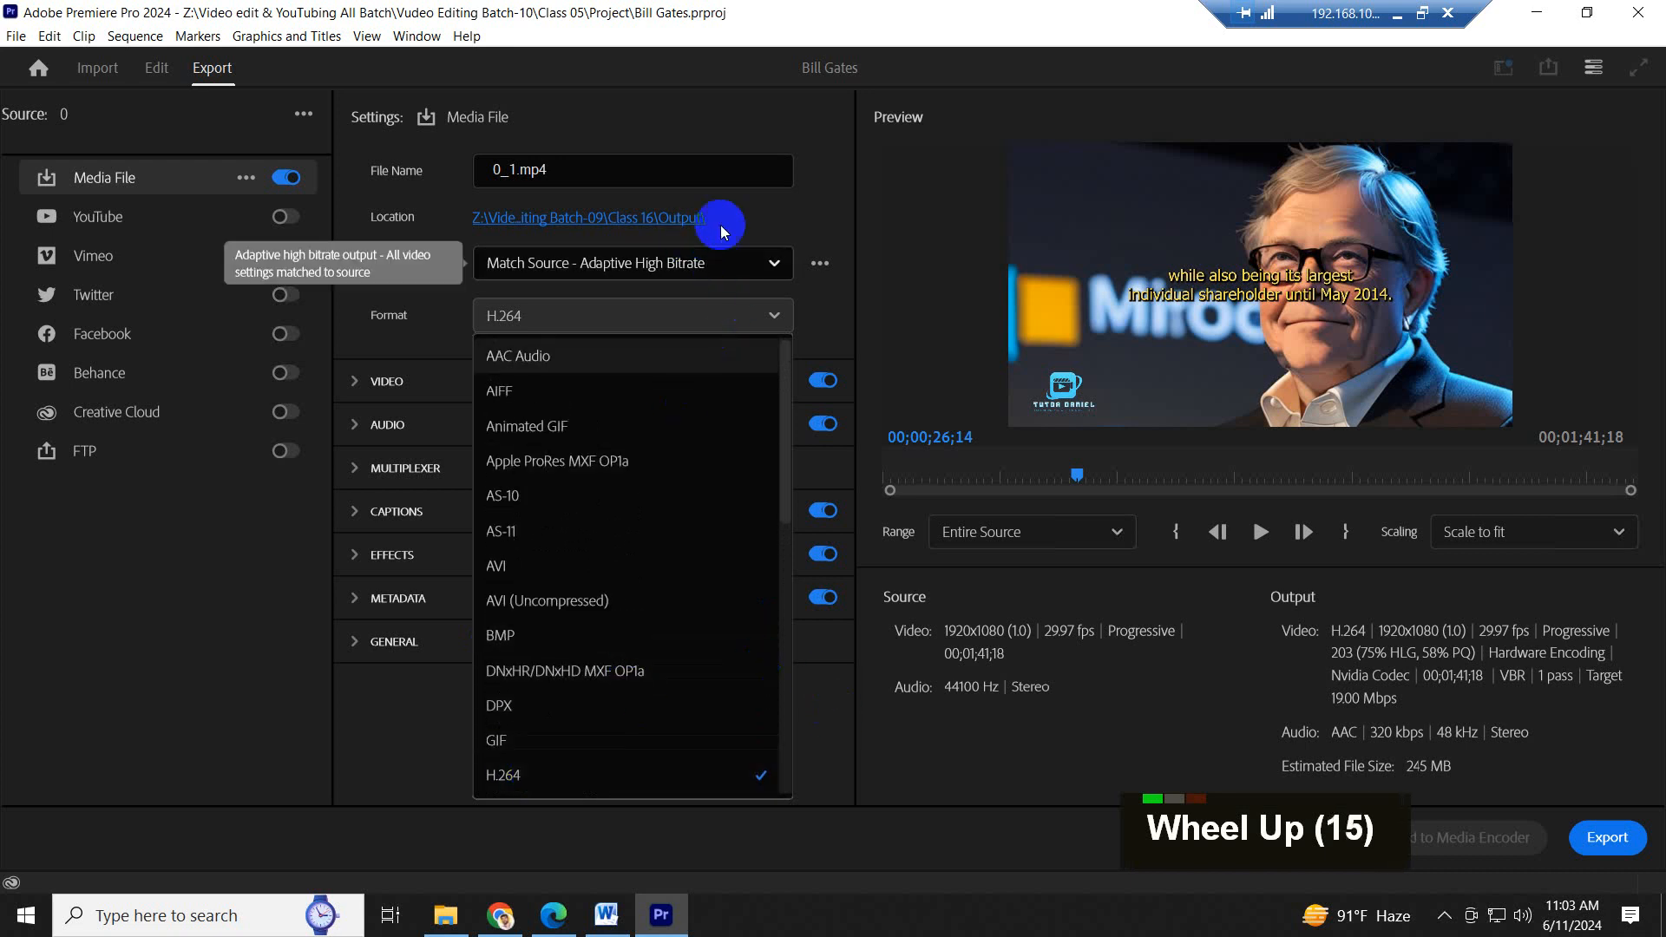
left_click(710, 113)
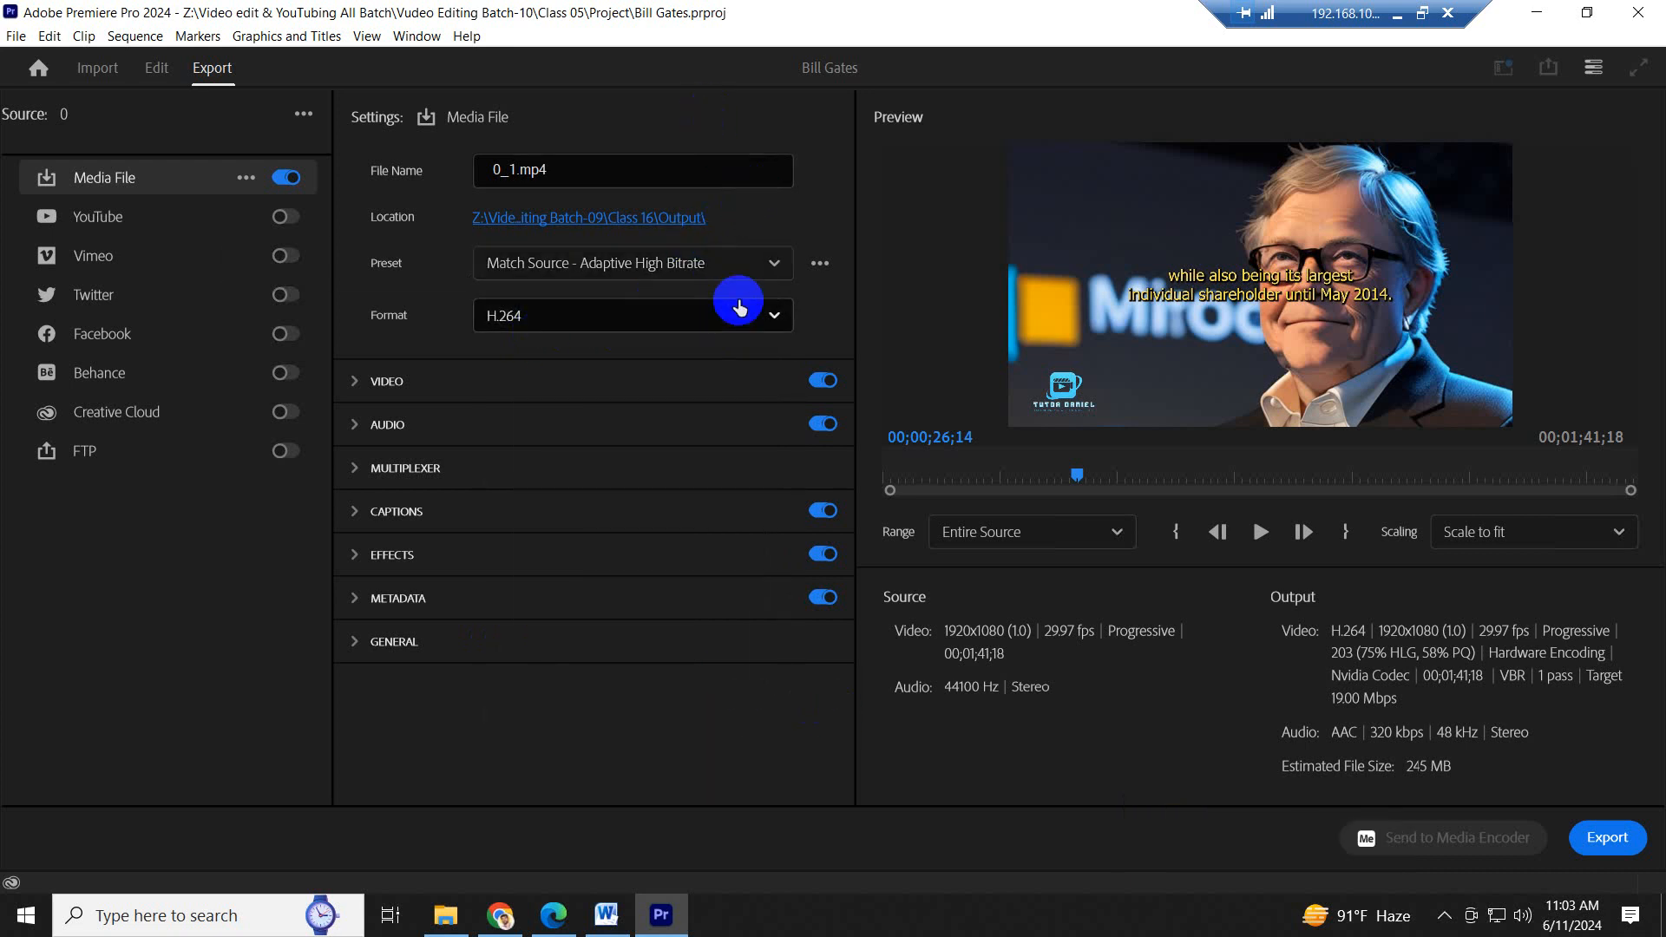
- Set the export preset to High Quality 1080p HD
left_click(778, 272)
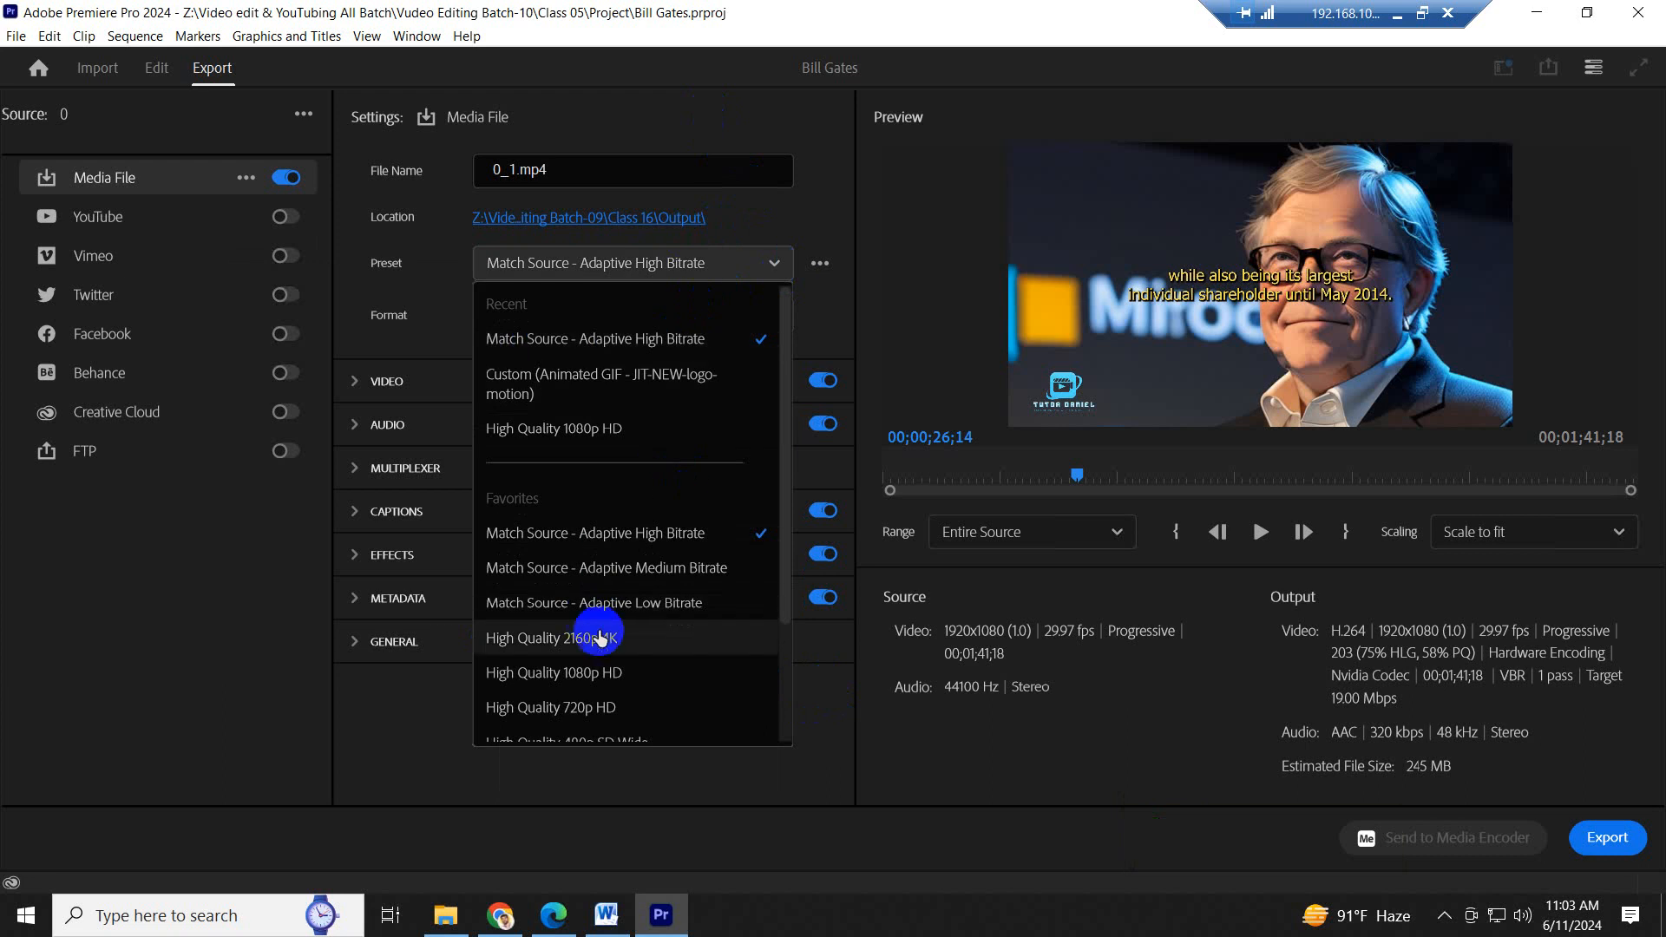
scroll(644, 670, "down", 2)
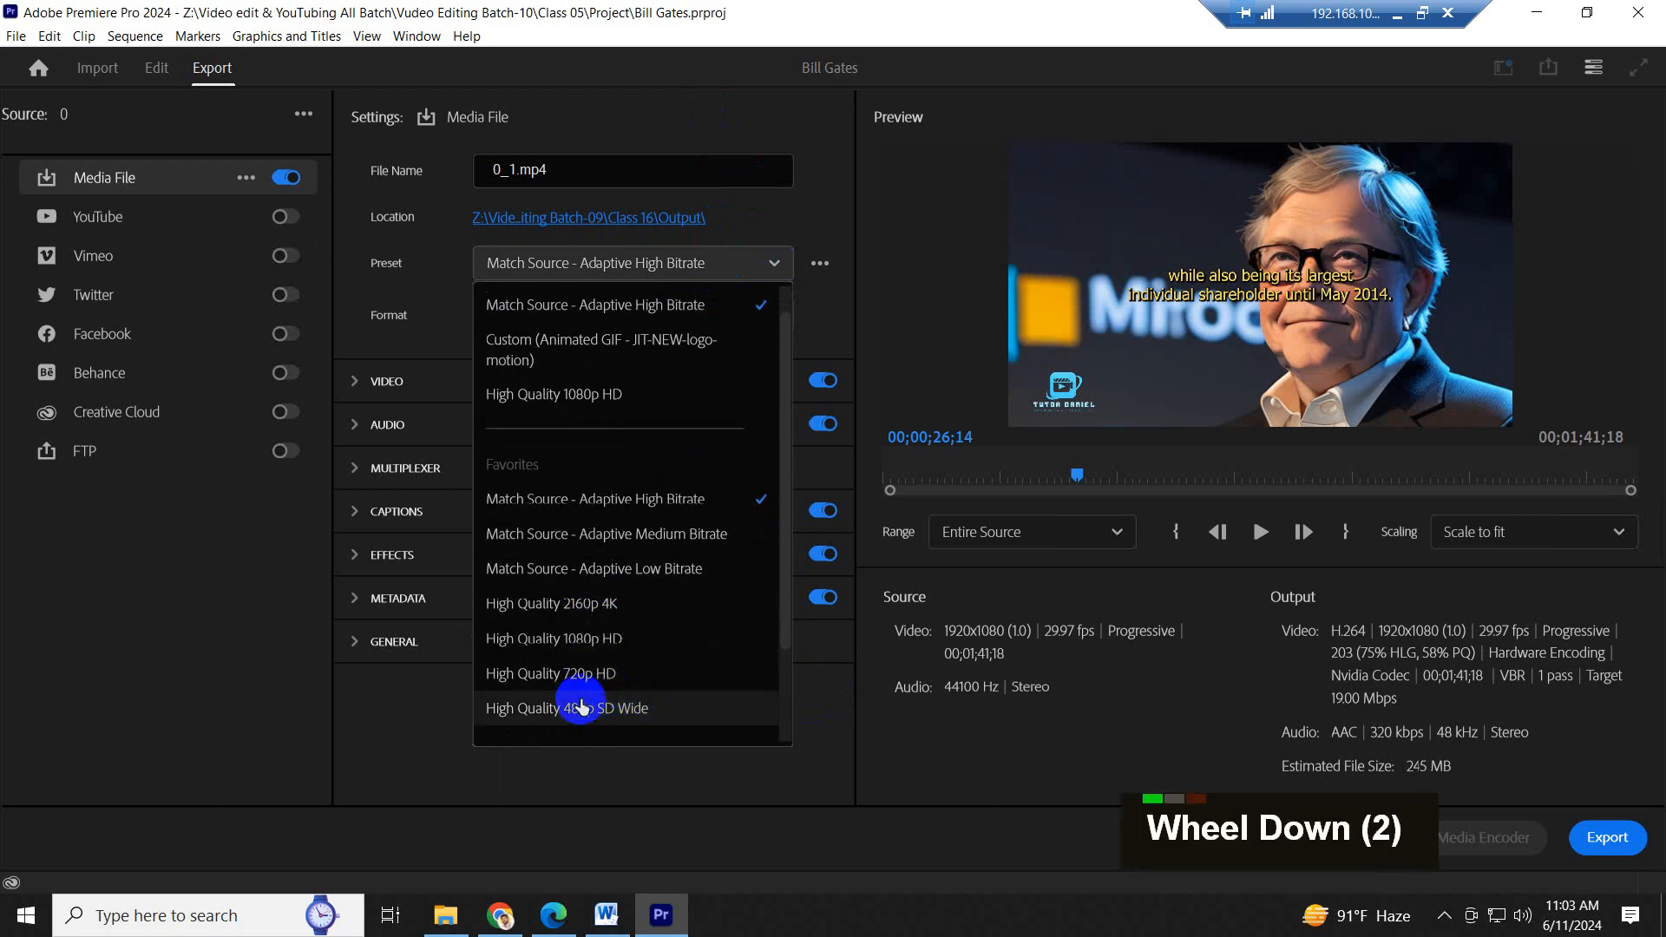
left_click(579, 647)
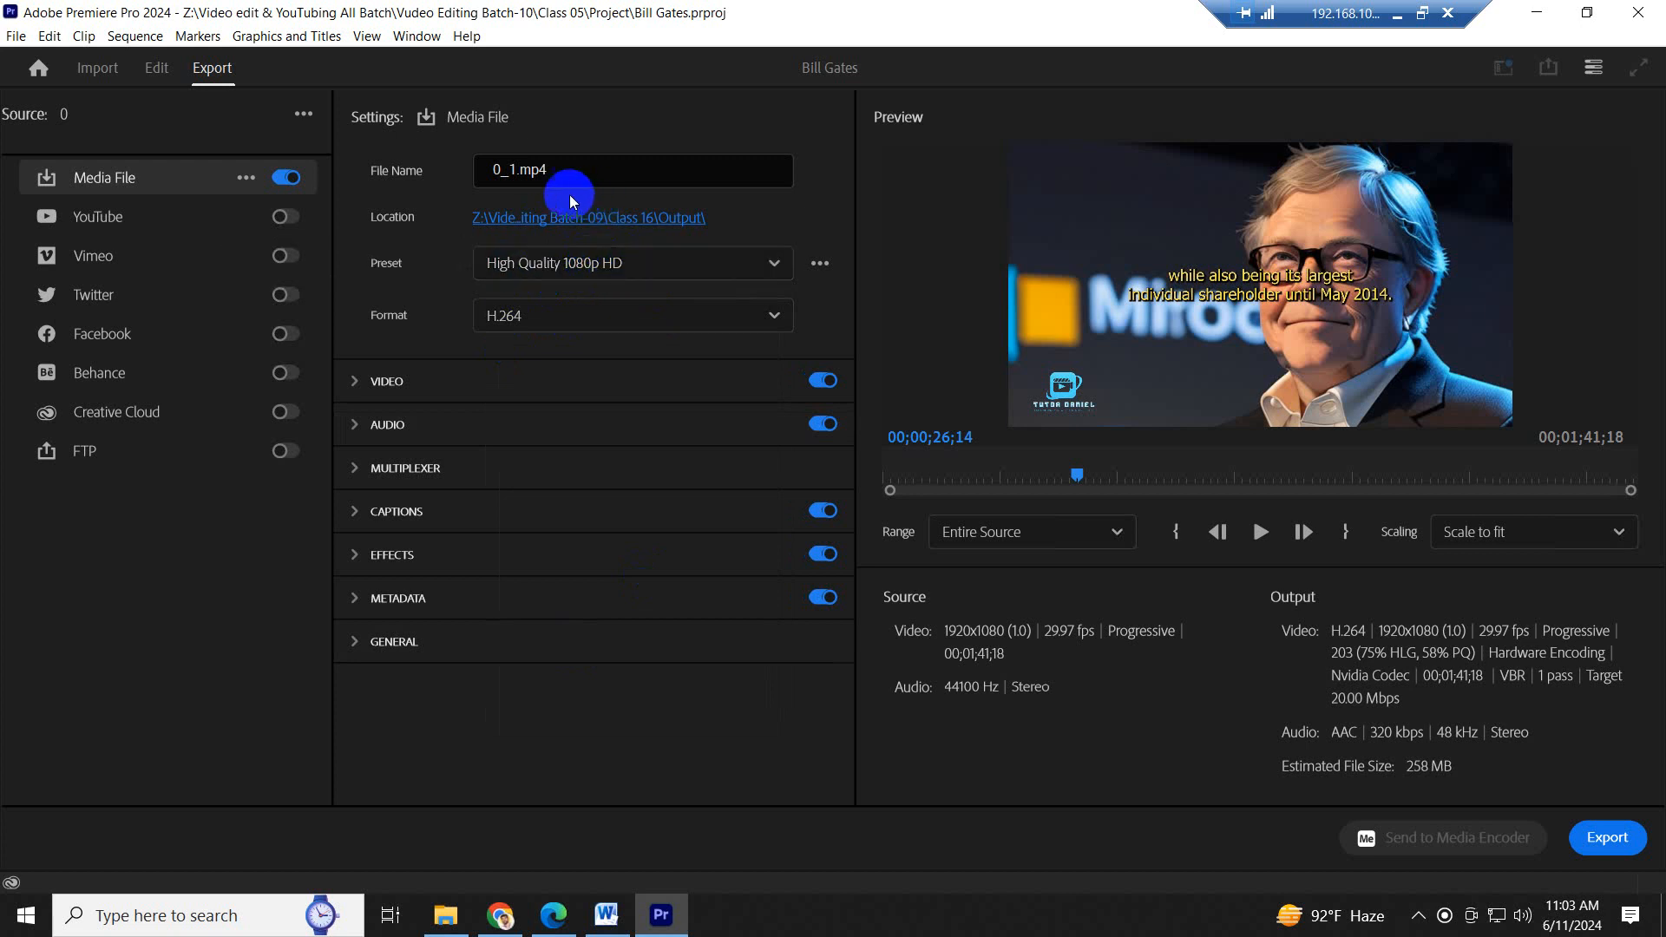
- Change the export location, browsing on drive Z: to the Project folder of Class 05 in Vudeo Editing Batch-10
left_click(597, 219)
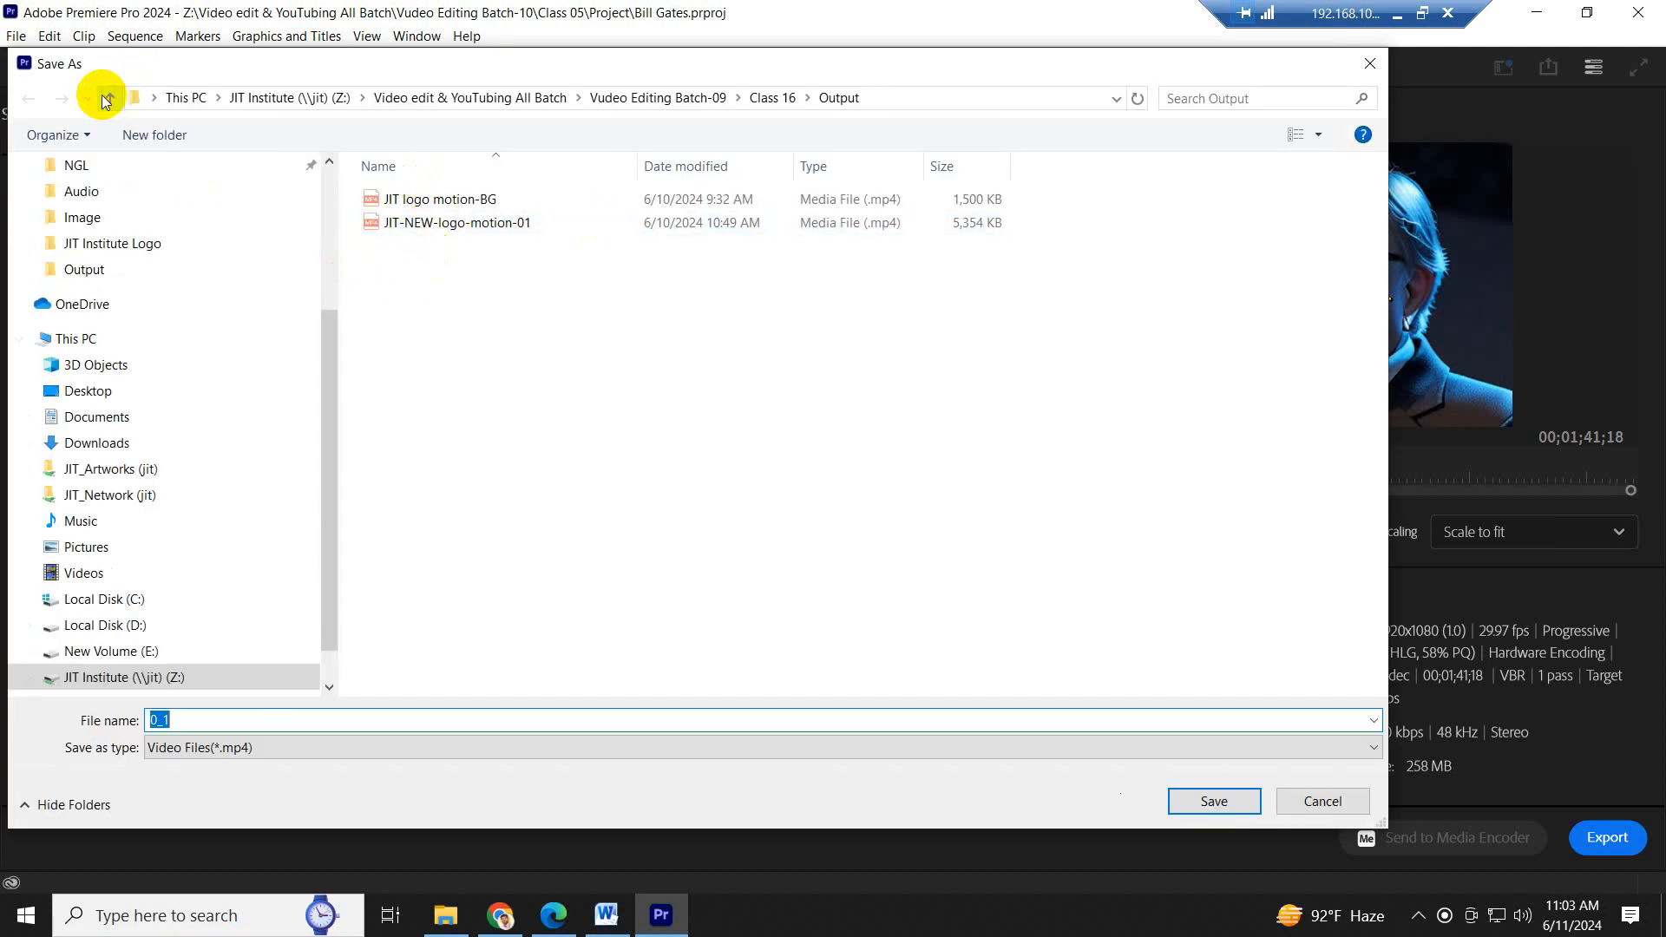
left_click(132, 677)
double_click(460, 415)
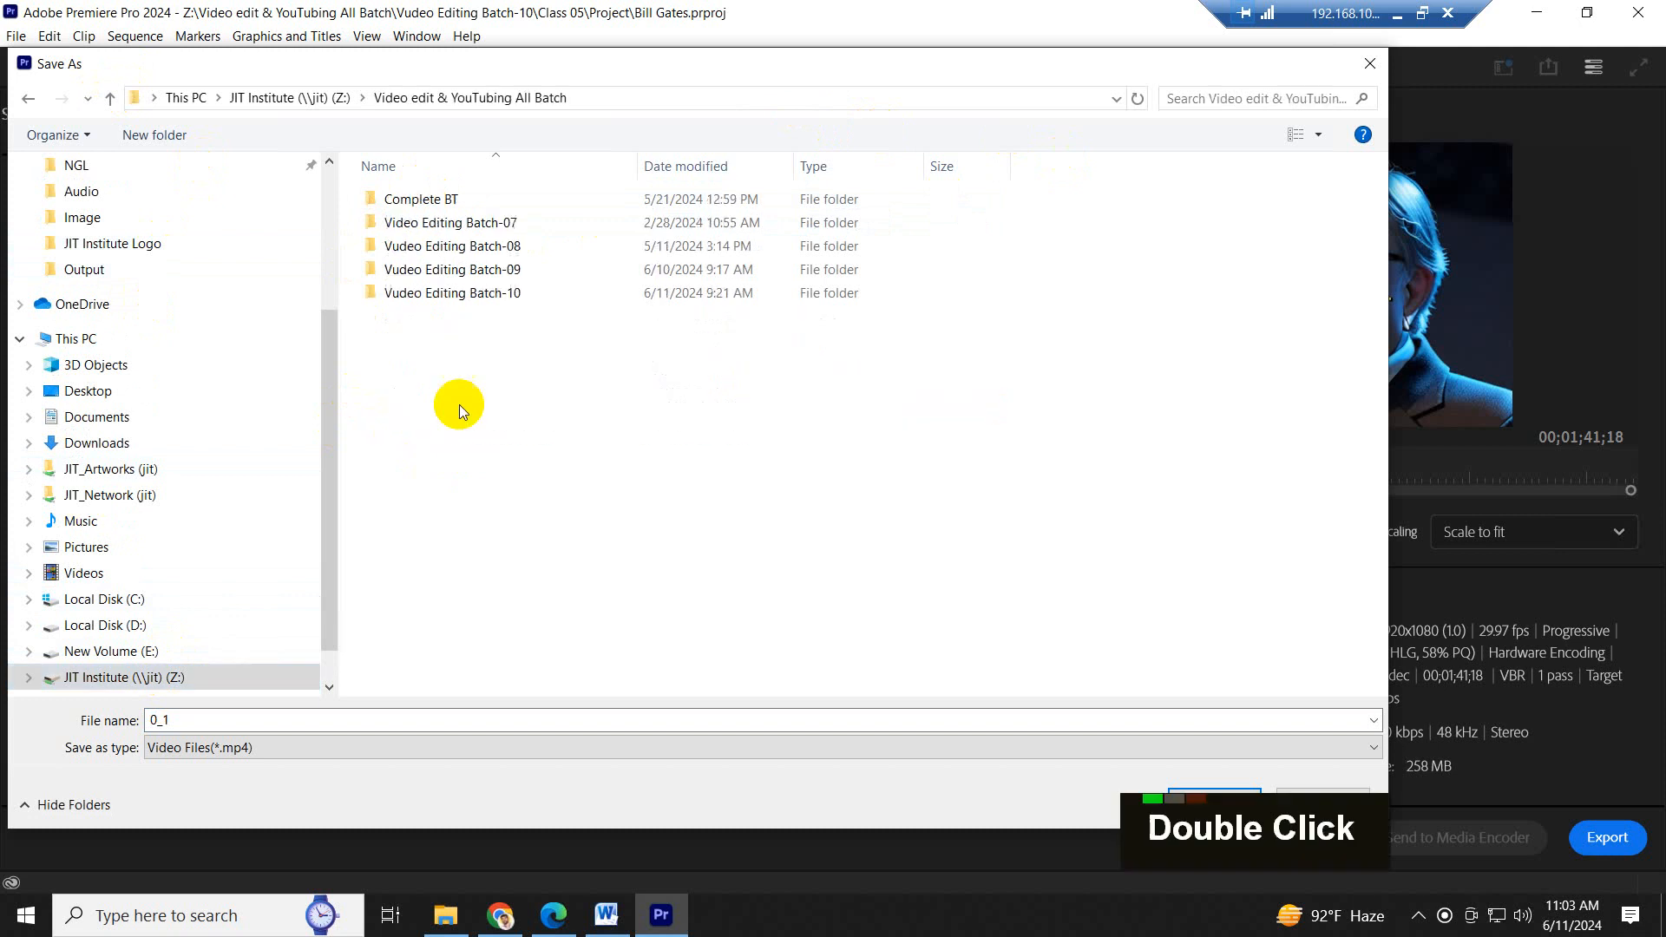
double_click(496, 291)
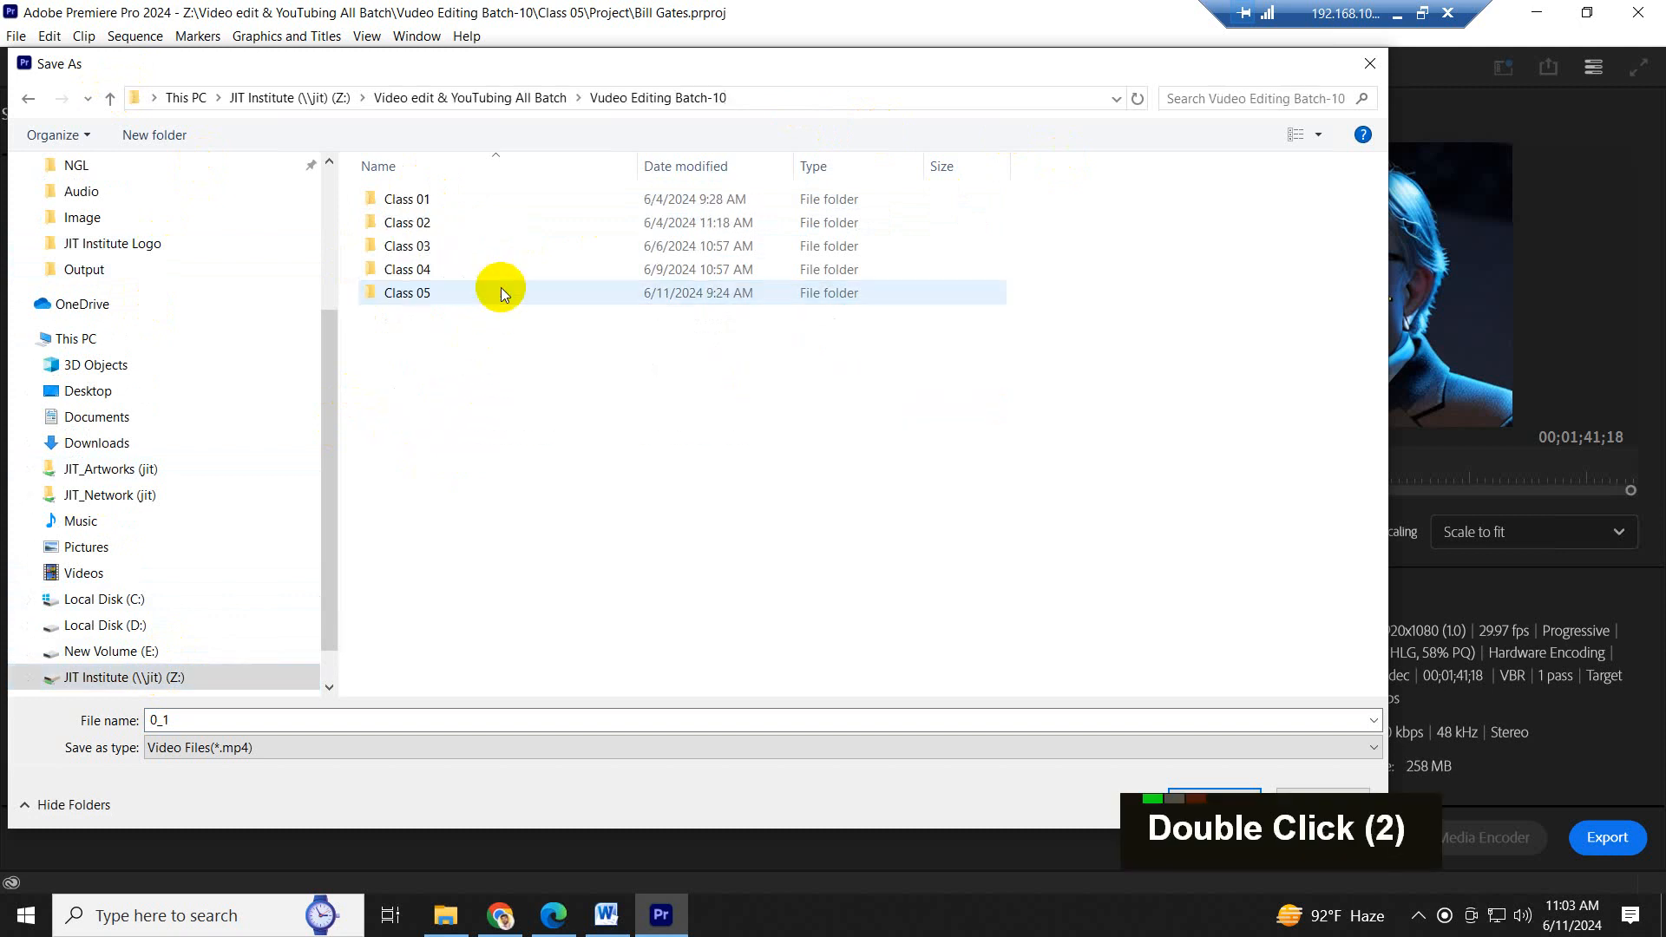
double_click(434, 293)
double_click(435, 201)
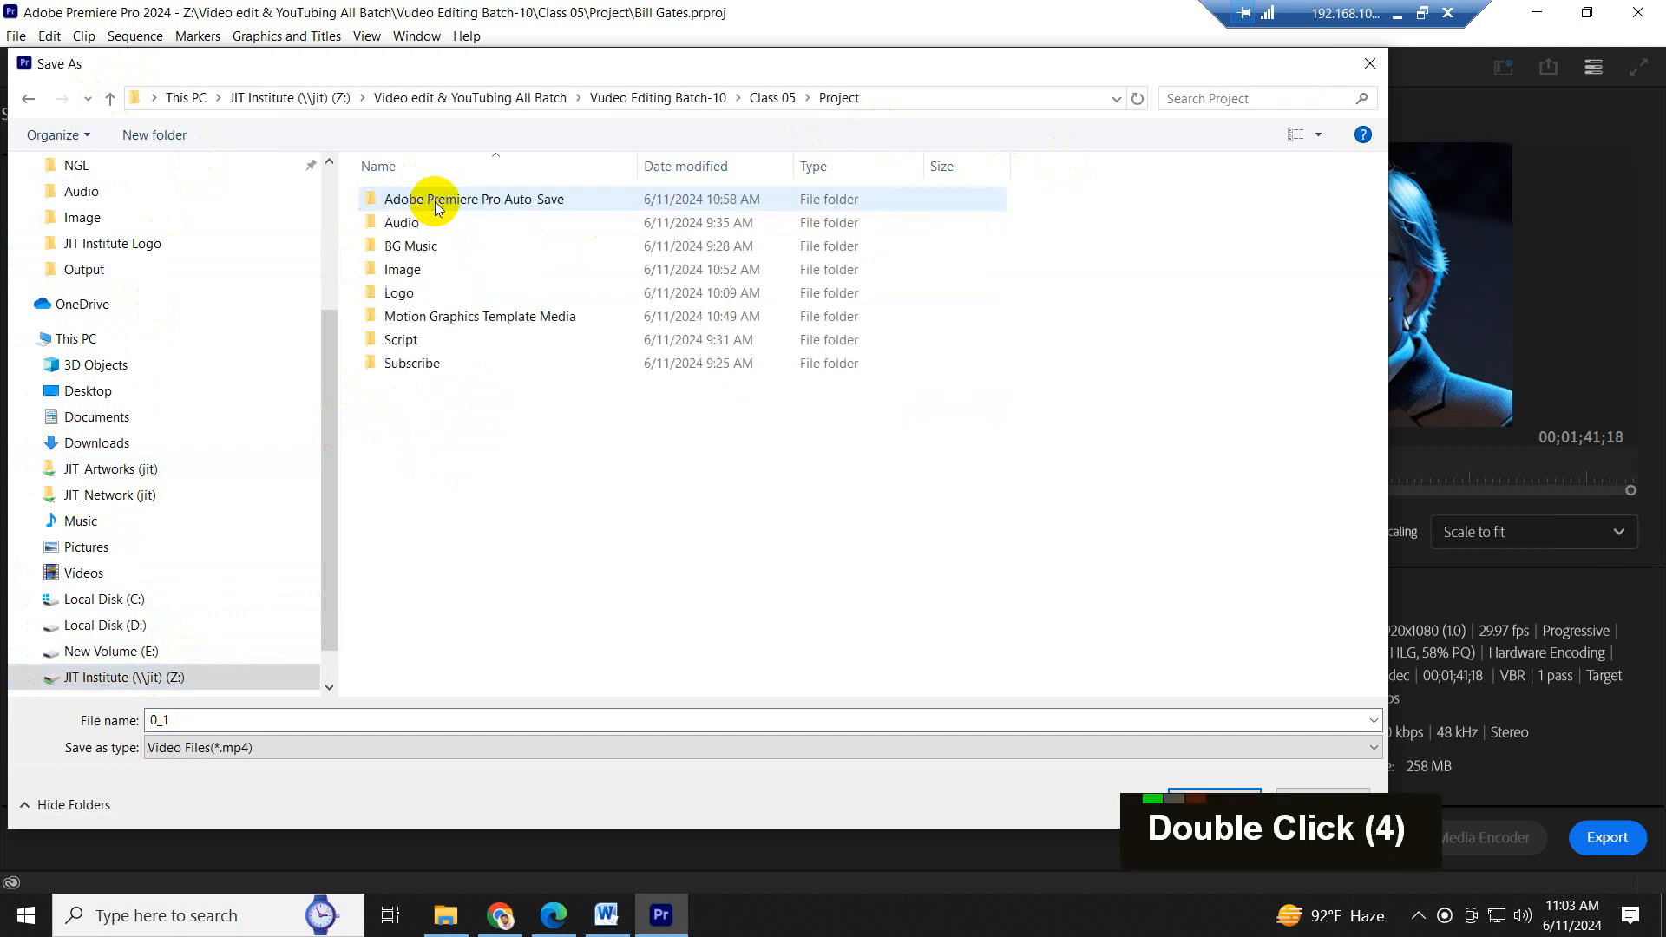
- Create a folder named Output inside the Project folder and set it as the export location
right_click(415, 416)
mouse_move(502, 612)
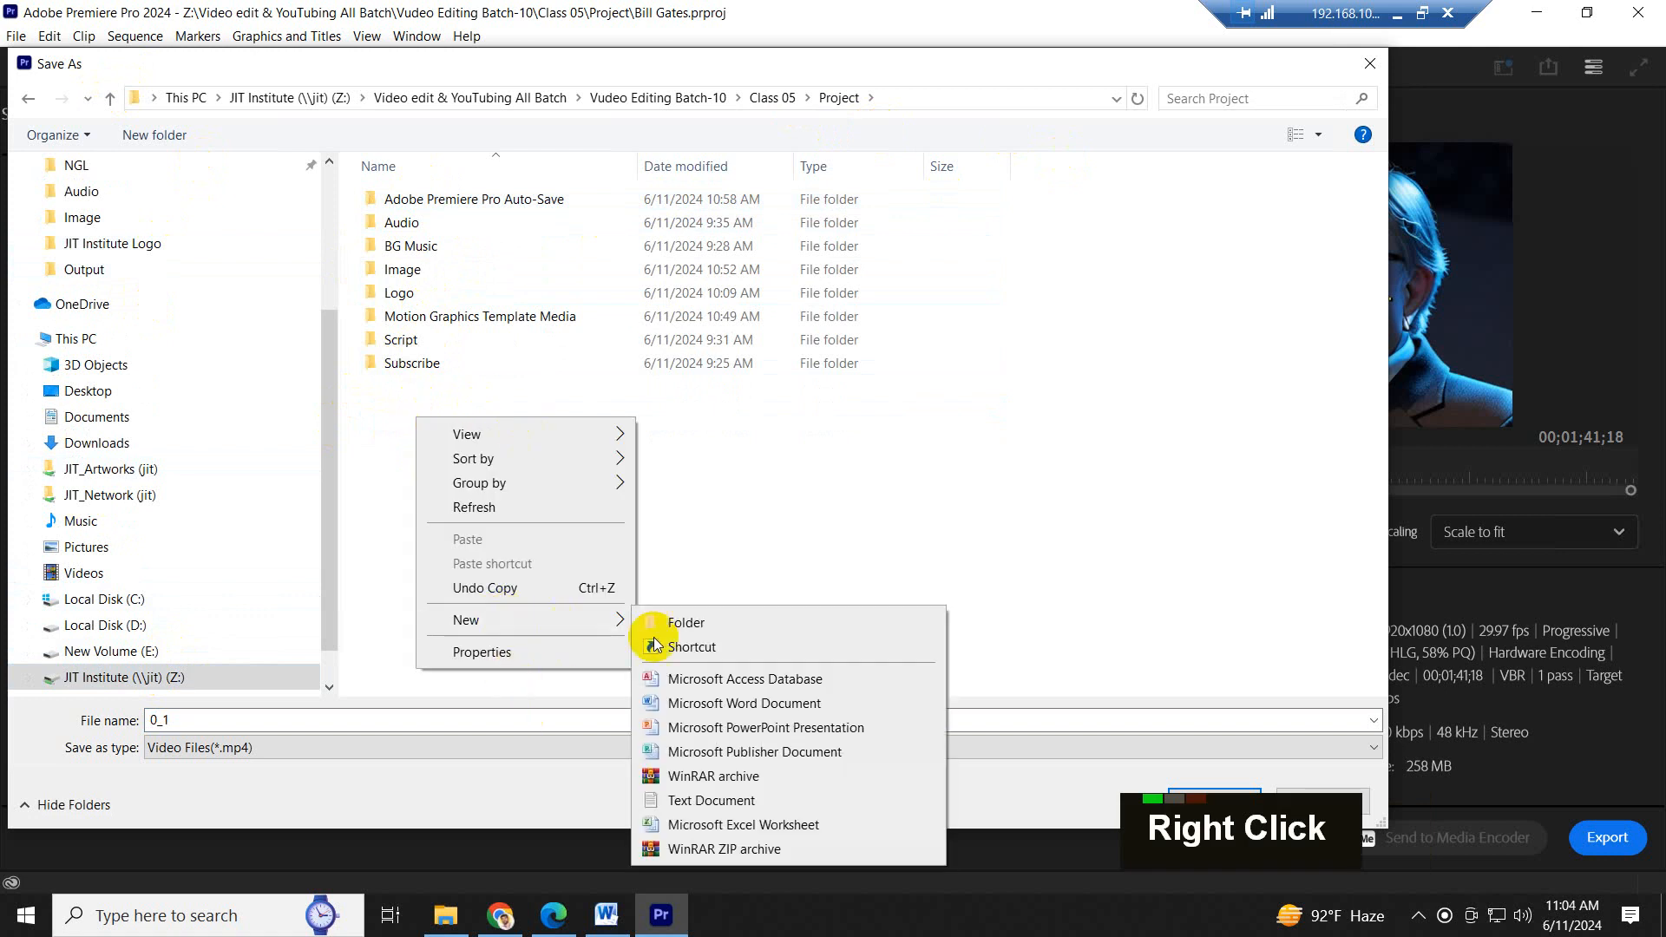
left_click(690, 623)
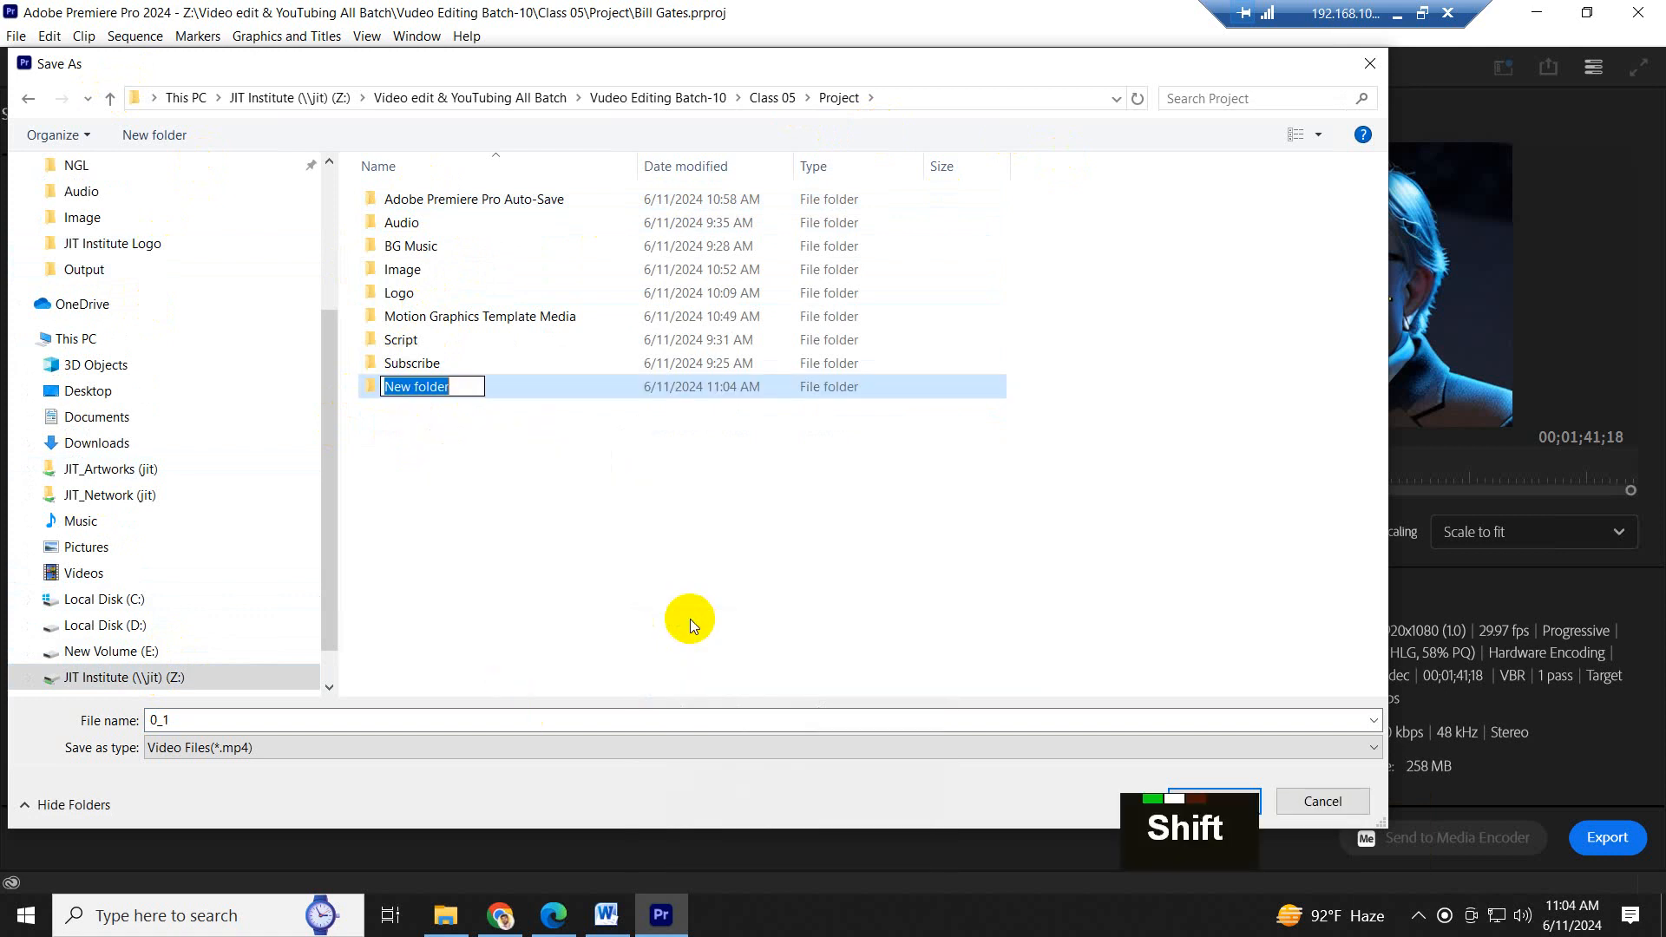
type("Out")
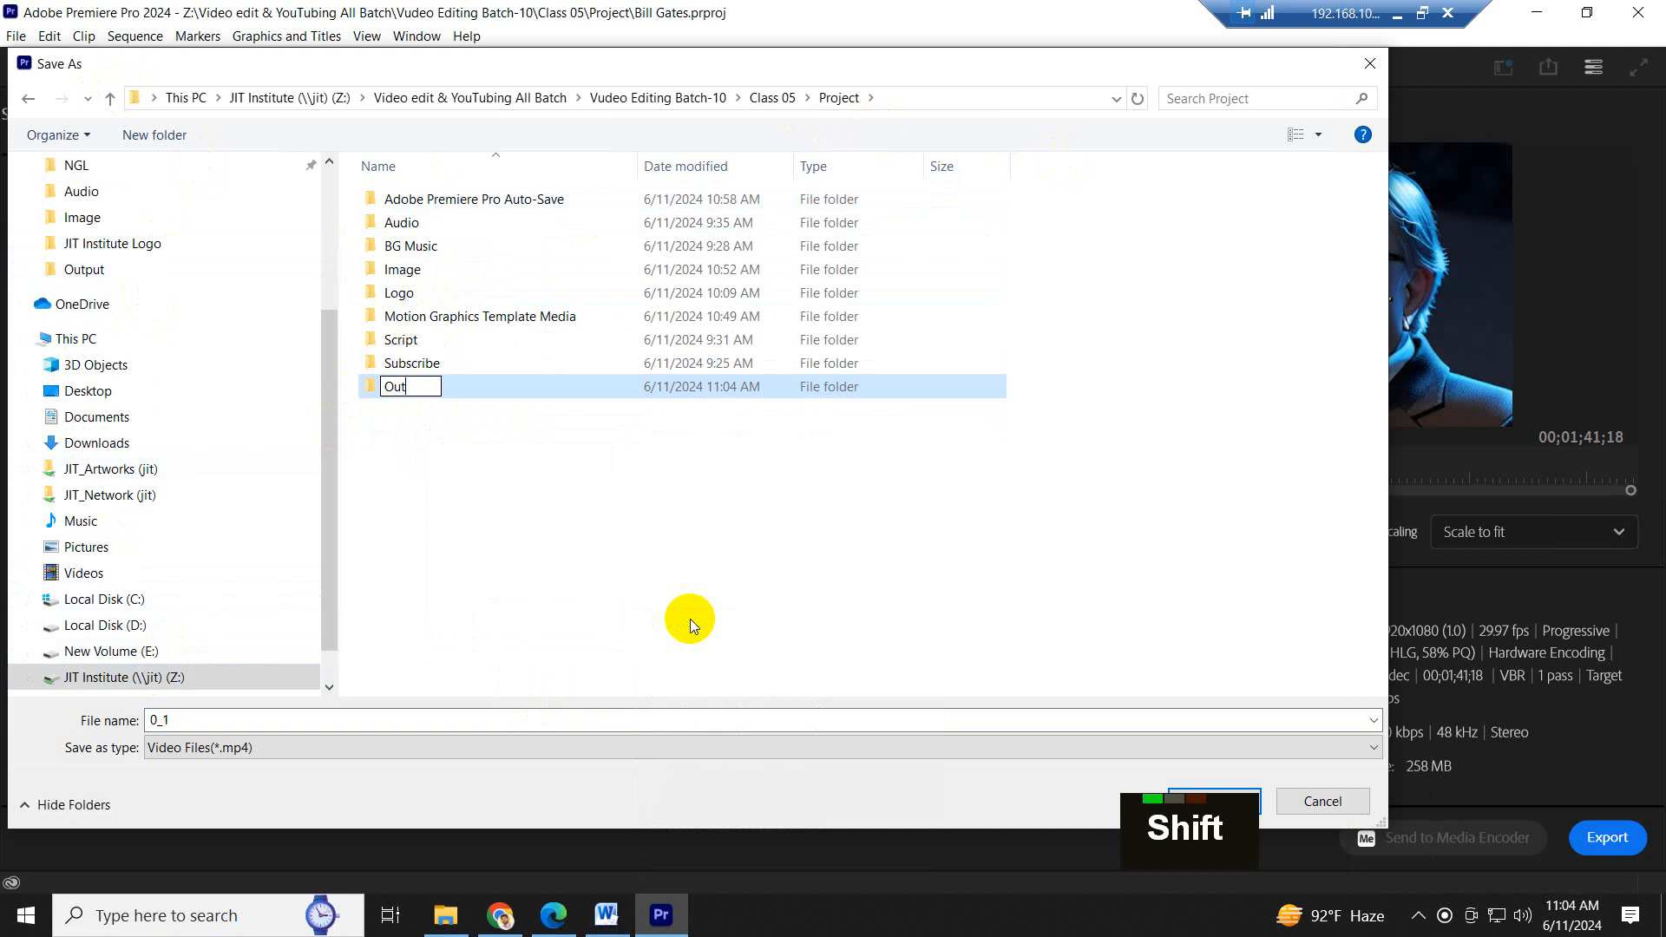
type("put")
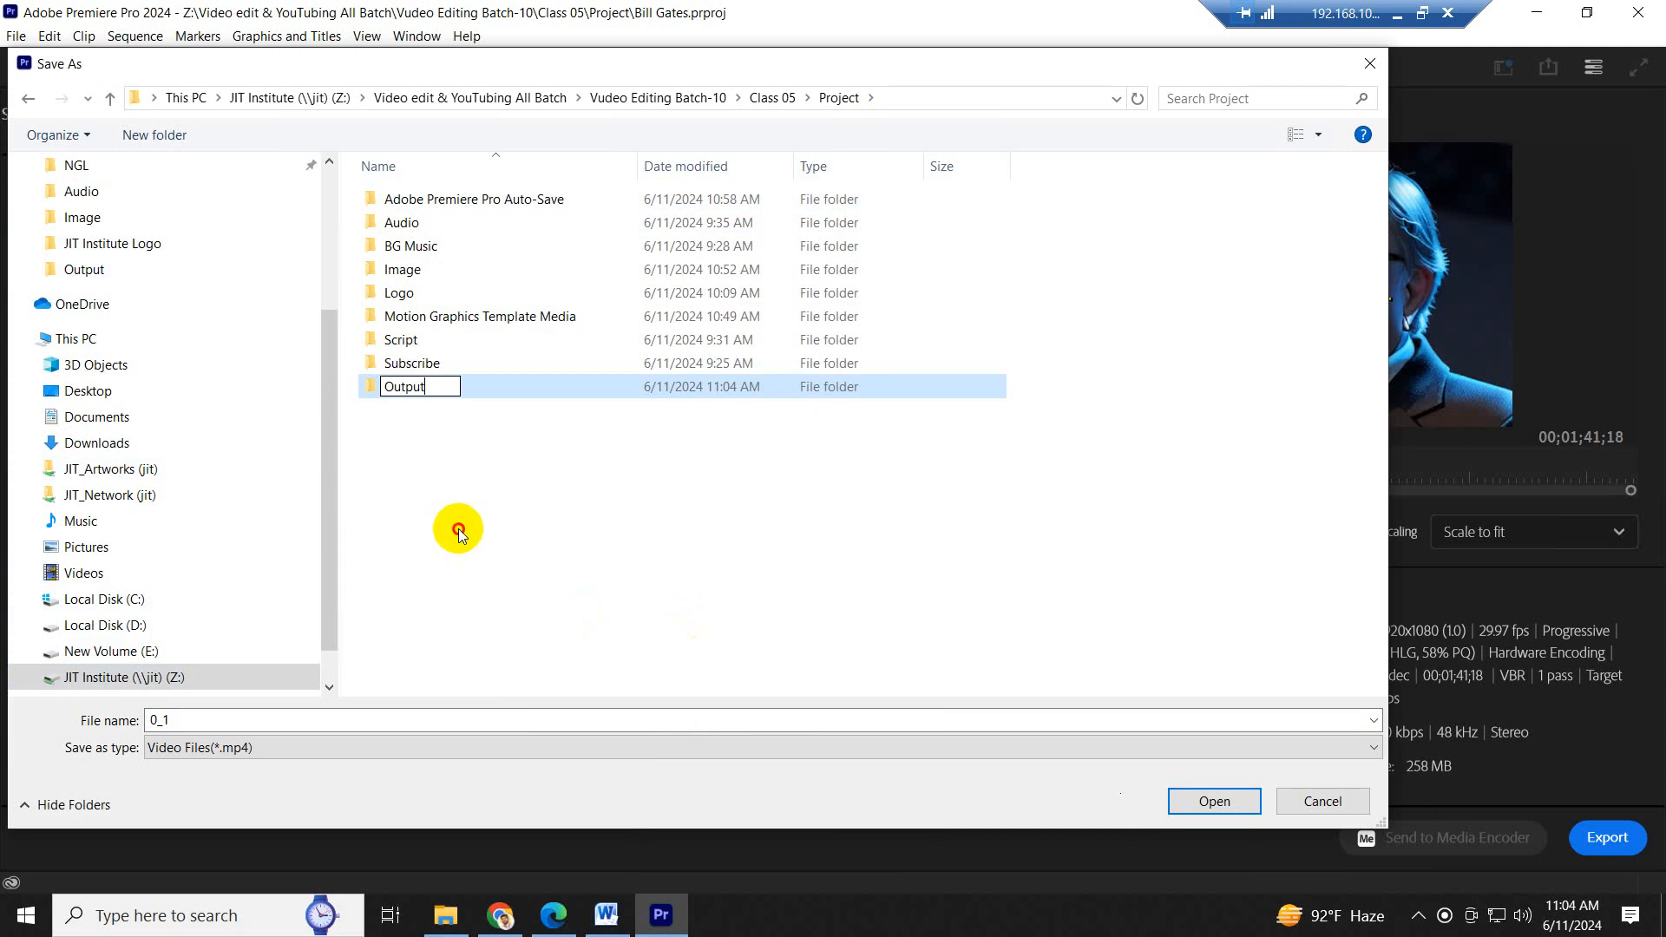
key("Return")
double_click(439, 382)
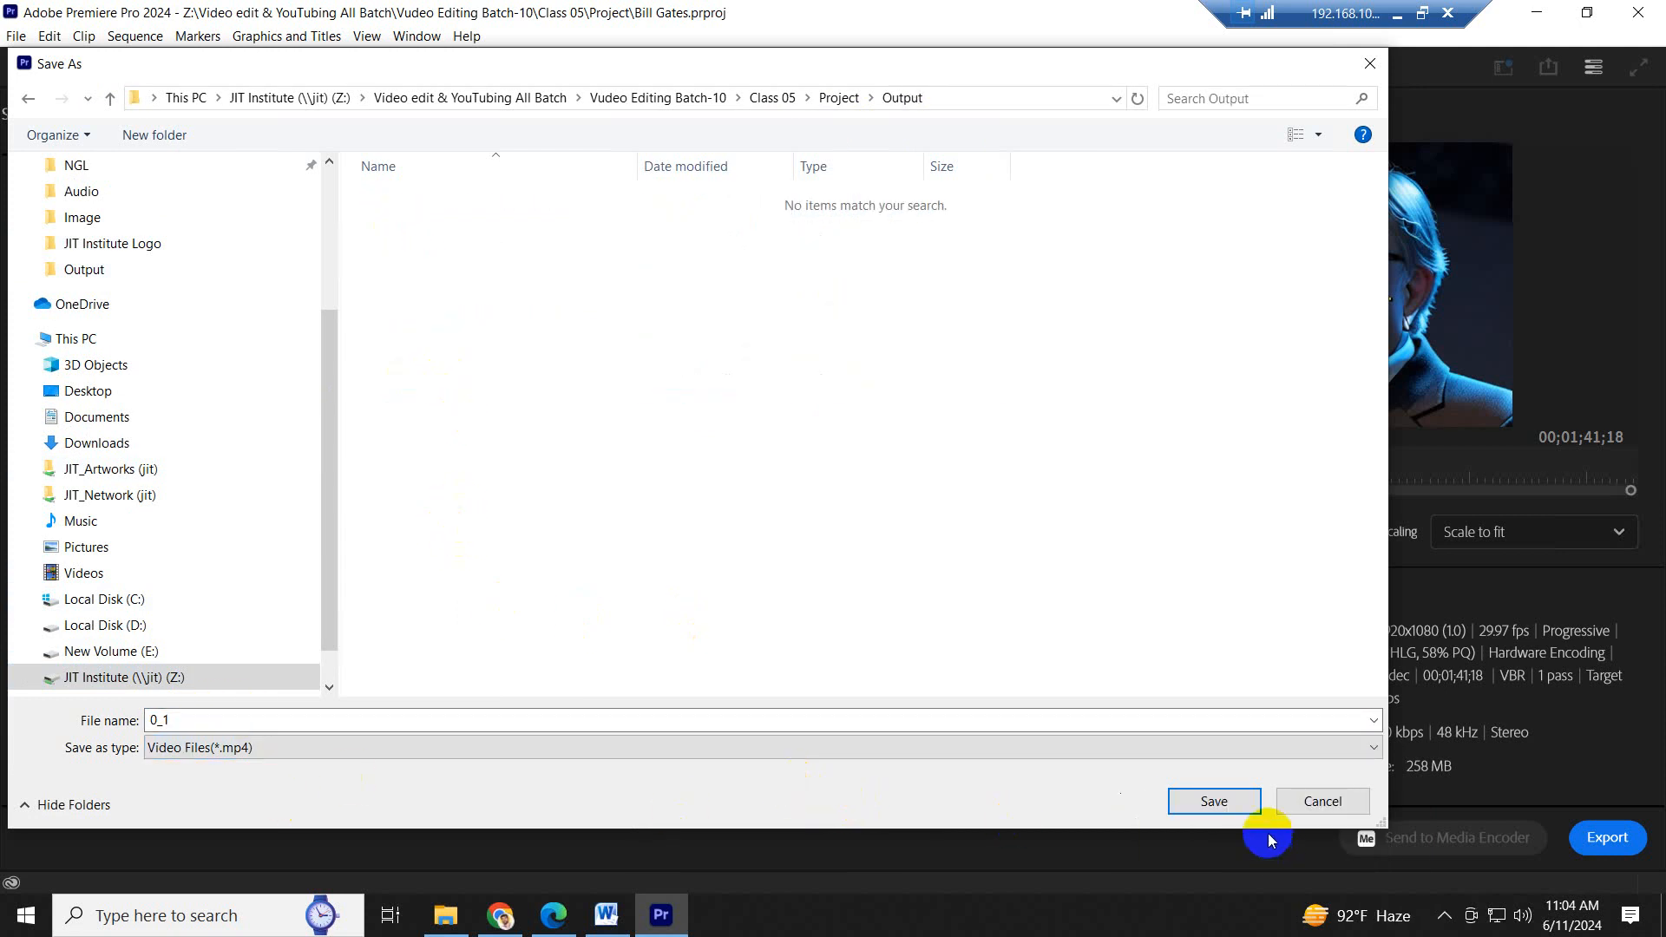
left_click(1214, 801)
- Name the export file "Story of William Henry Gates" with the heading copied from the Word script, and export the video
left_click(592, 175)
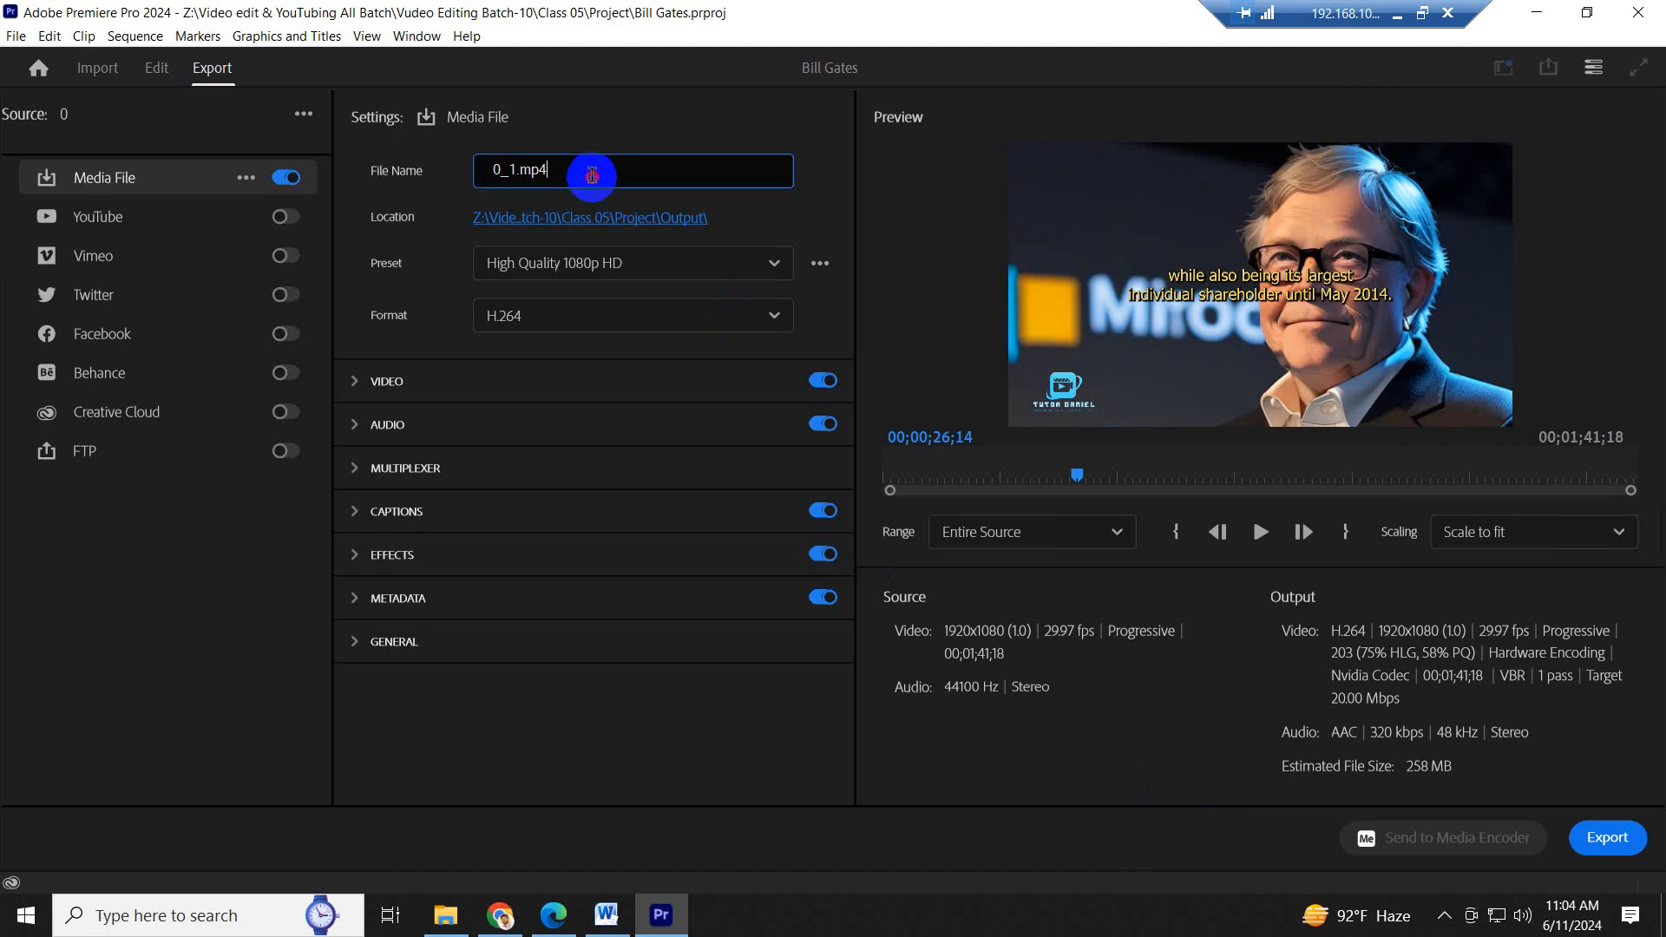
left_click(606, 914)
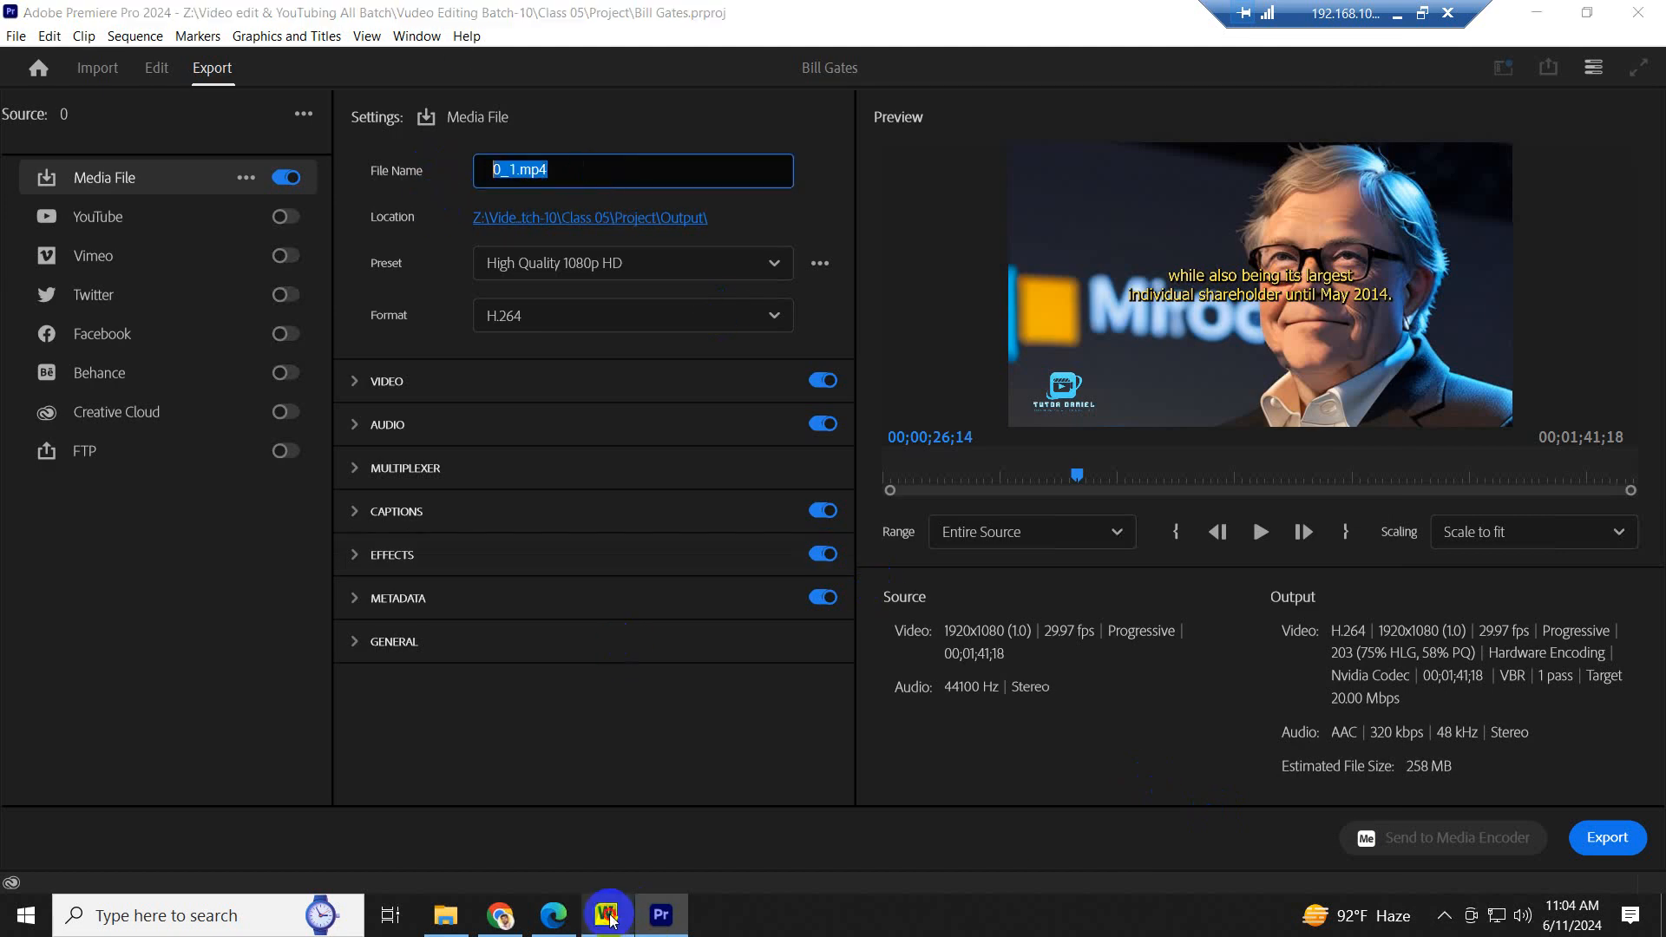
left_click_drag(684, 344, 440, 344)
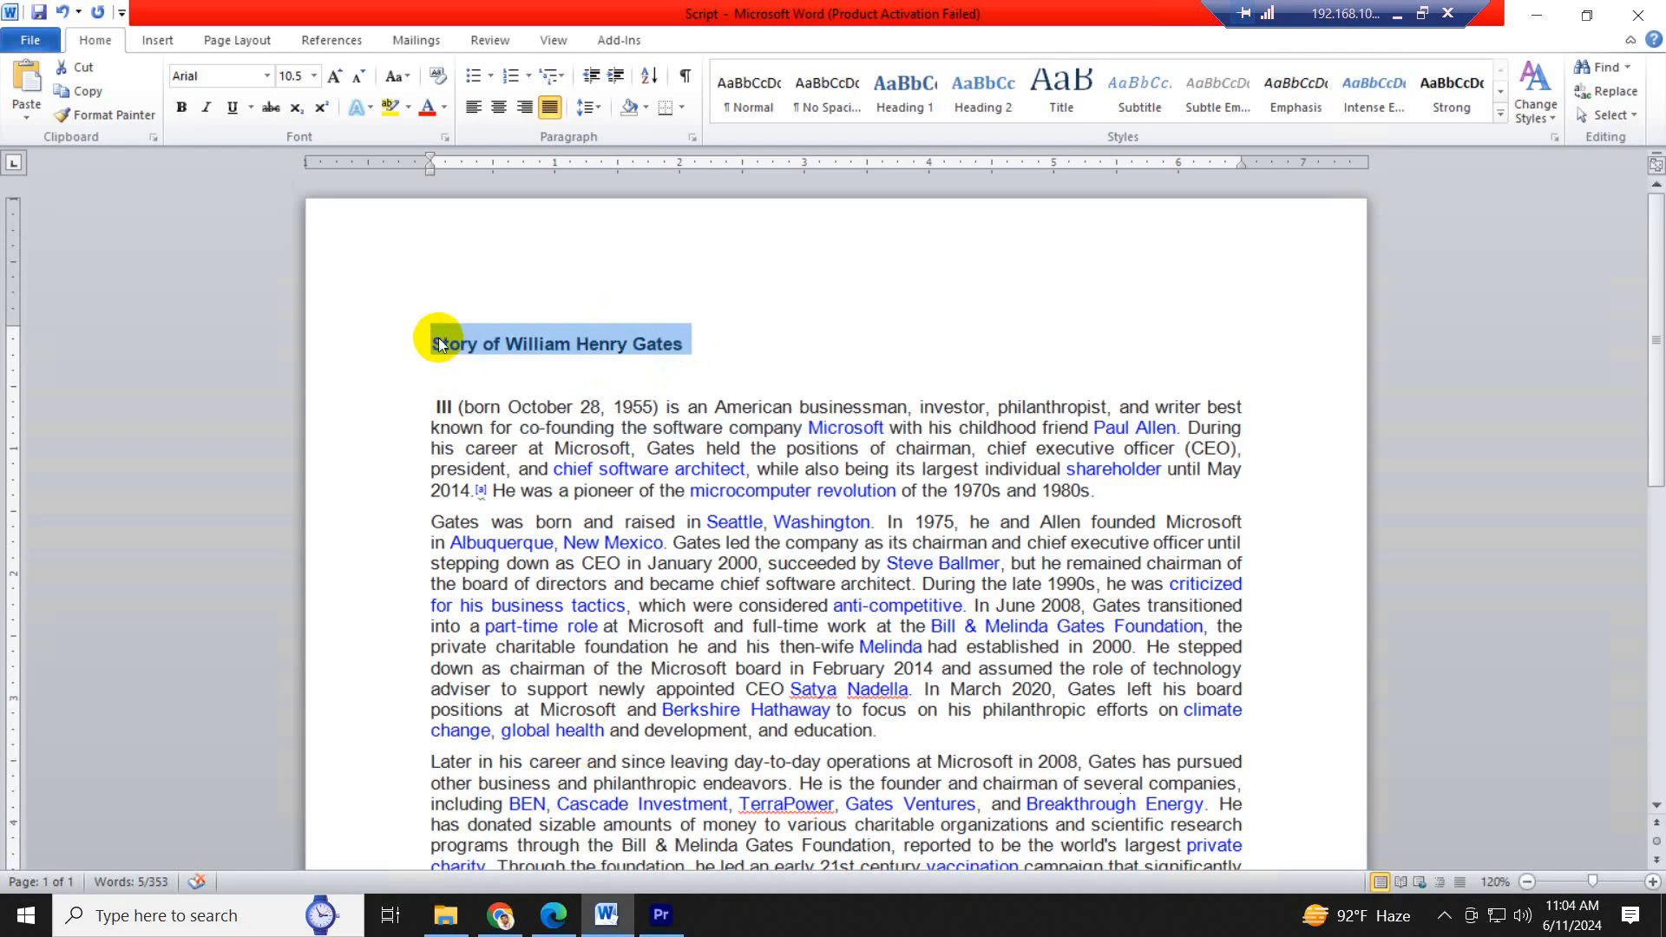
key("ctrl+c")
left_click(661, 915)
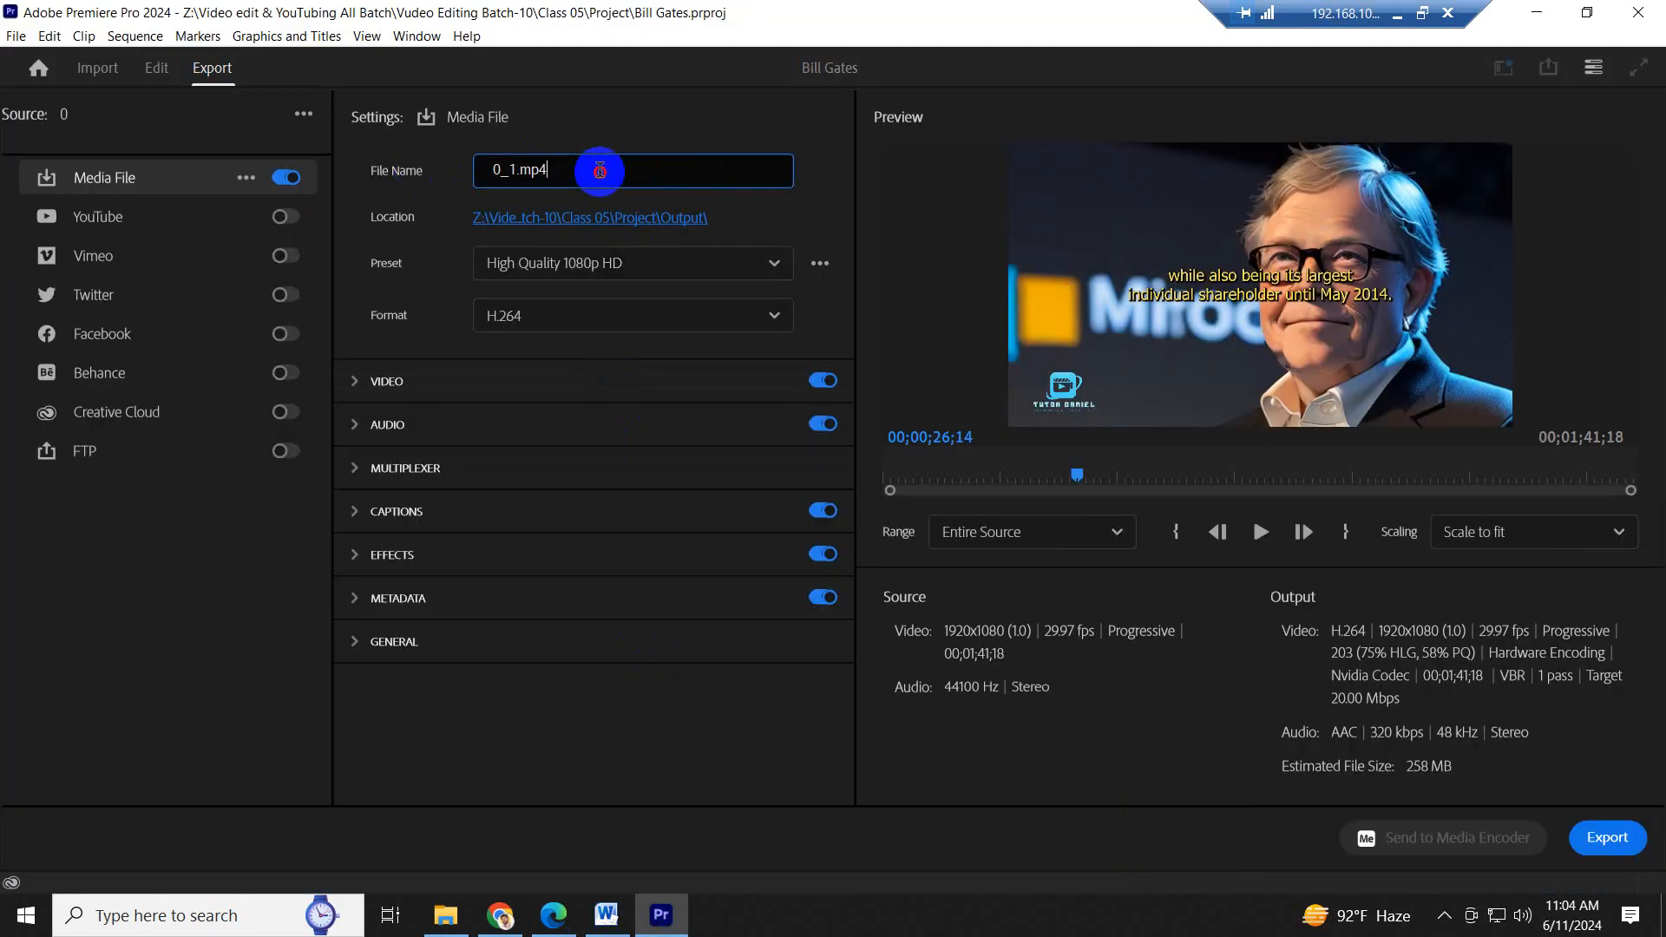
left_click_drag(596, 171, 422, 176)
key("ctrl+v")
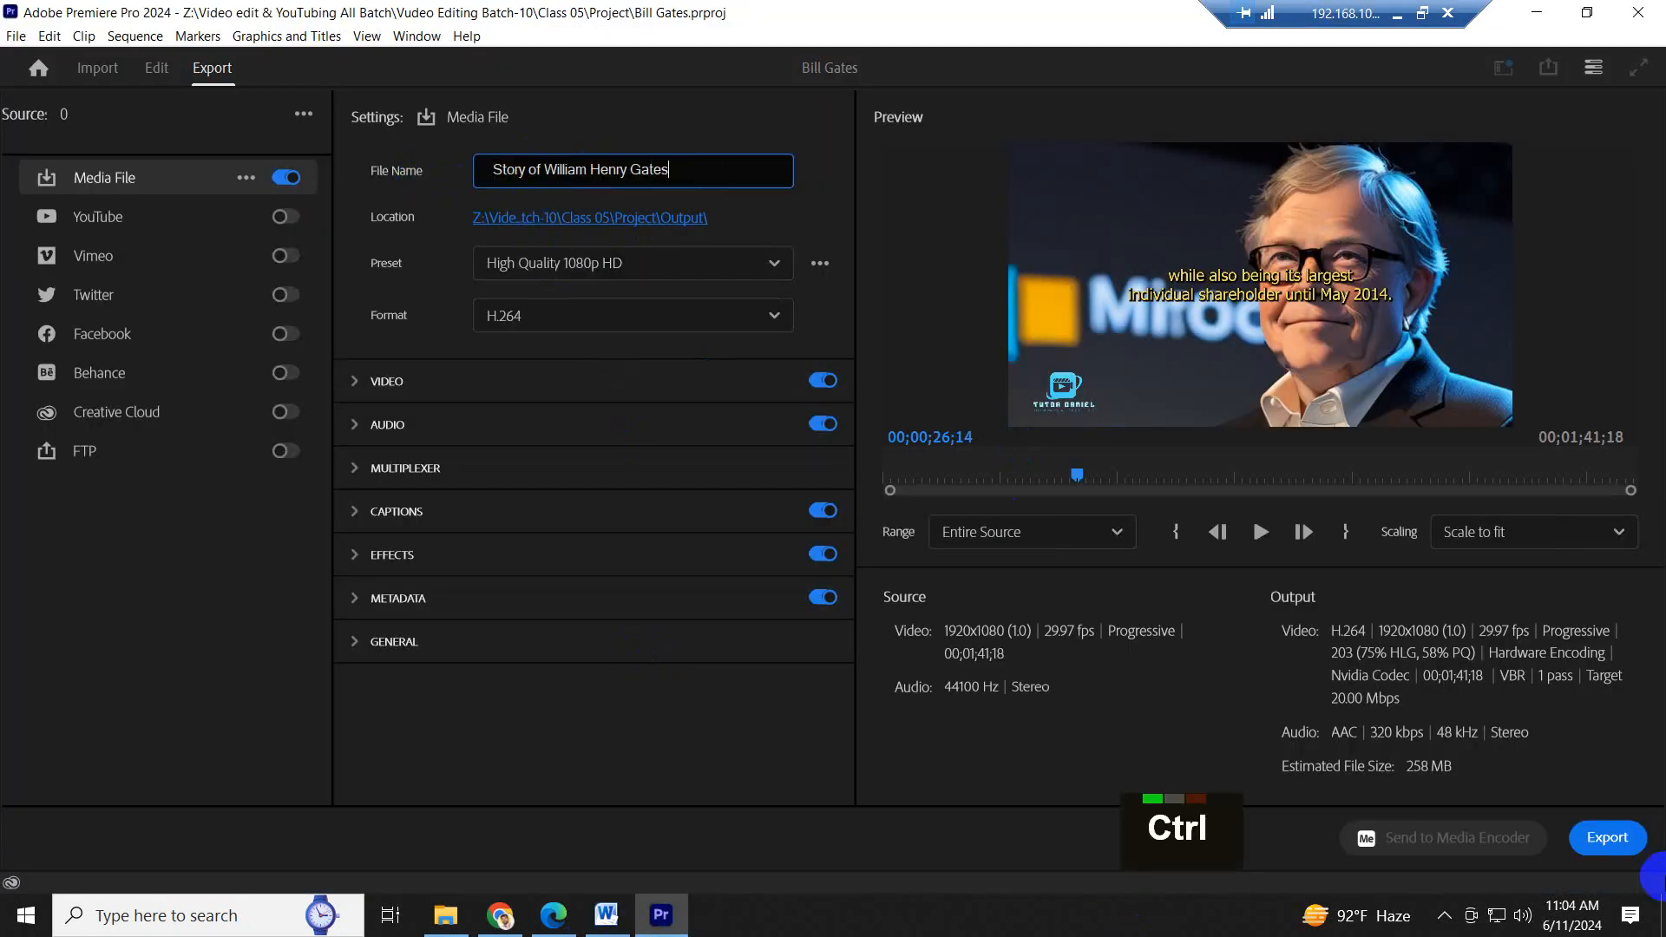
left_click(1586, 840)
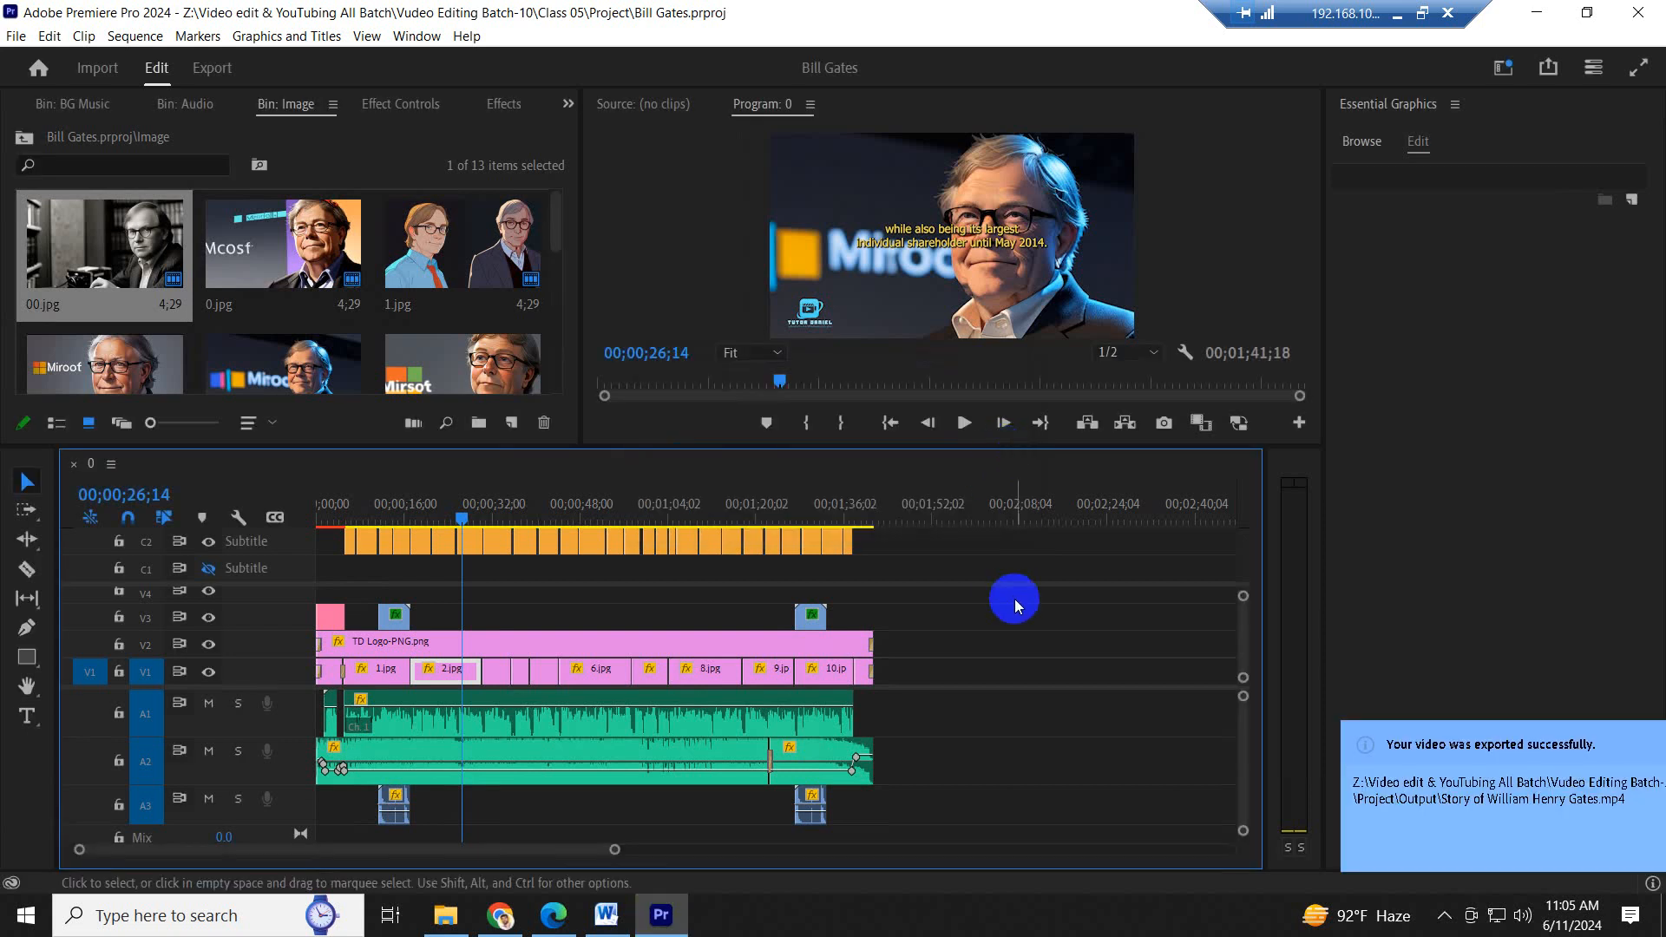
- Move the playhead to 00;01;07;24, and look at the media export settings again before returning to the editing workspace
left_click_drag(429, 506, 688, 507)
left_click(780, 587)
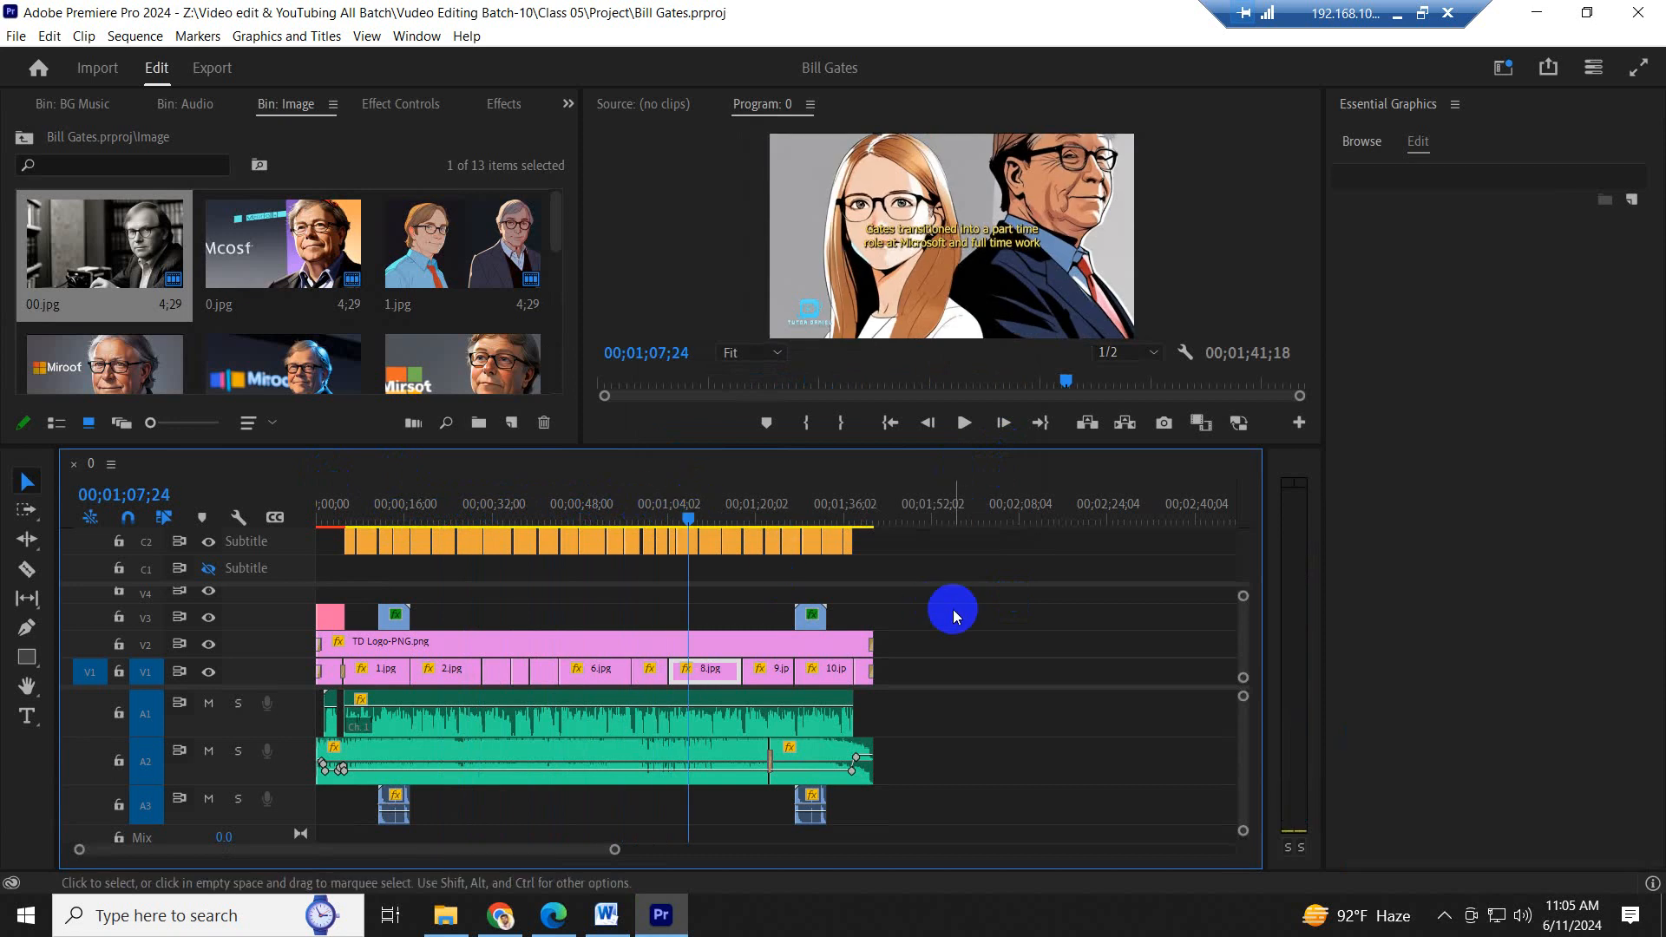
left_click(15, 36)
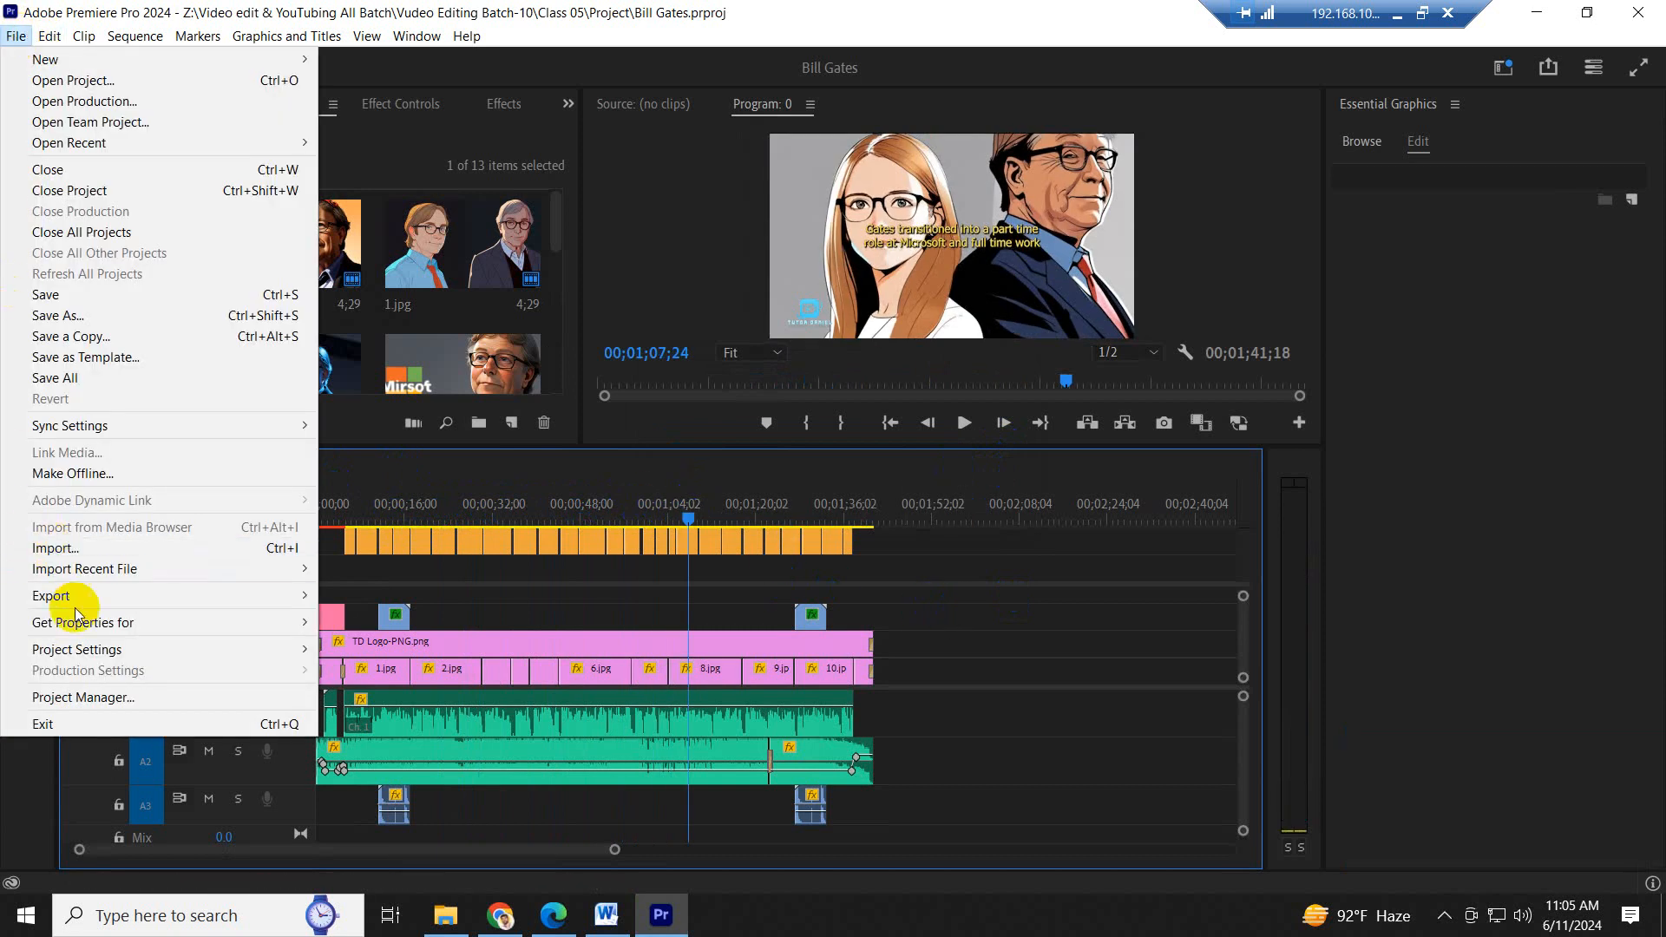
mouse_move(78, 607)
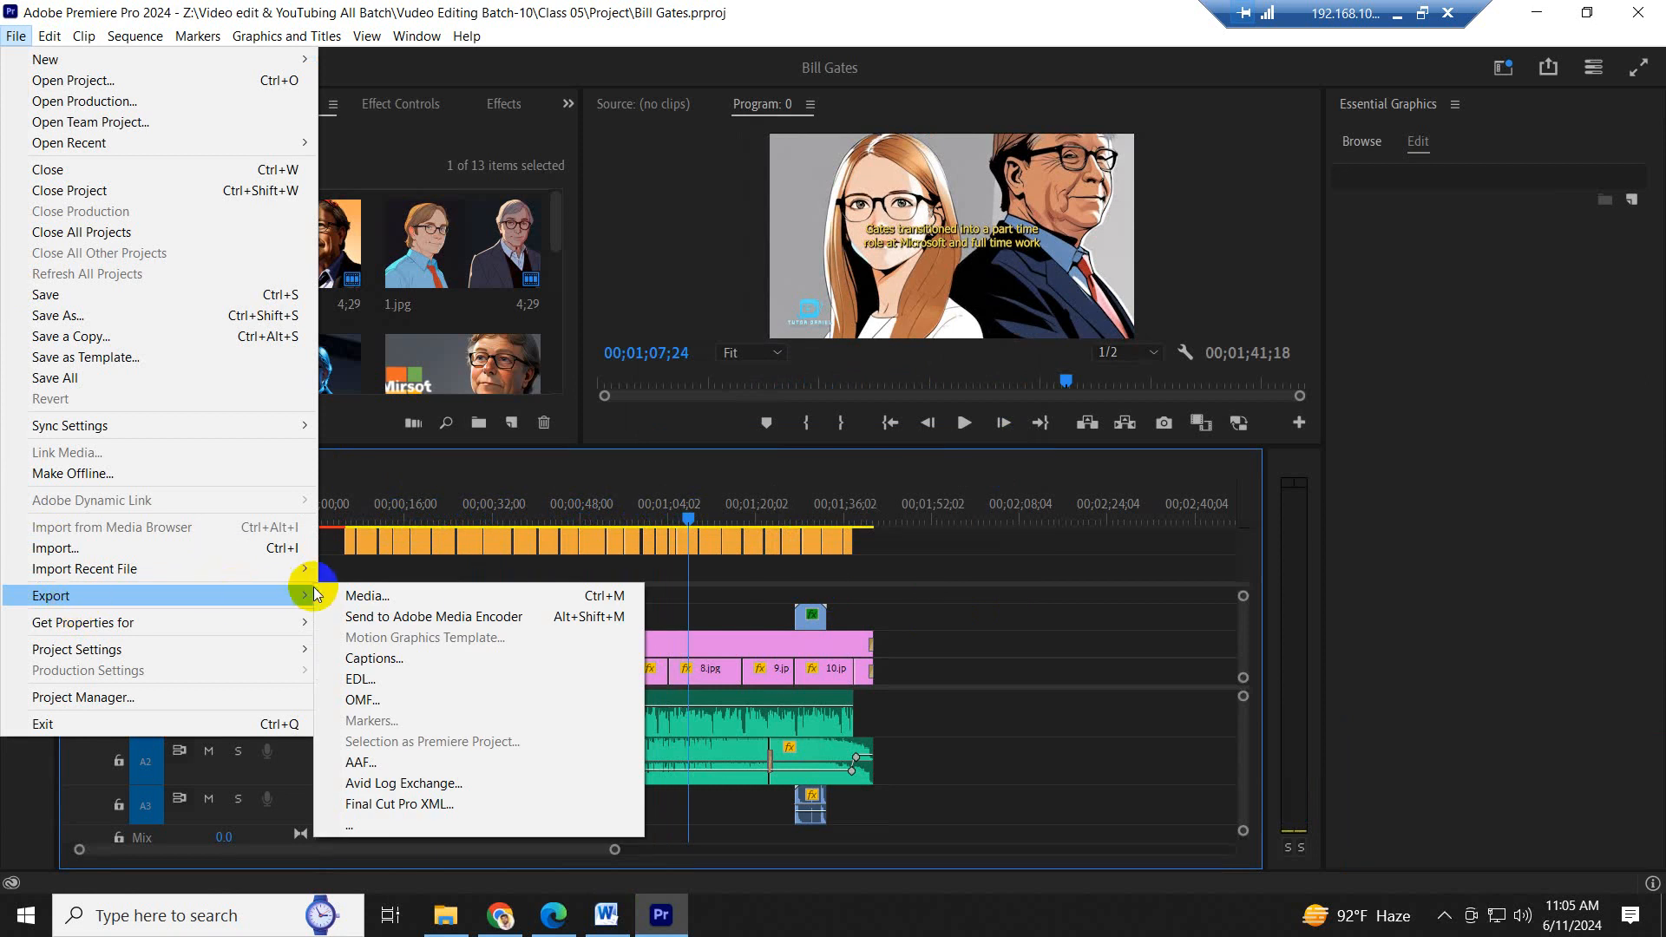
left_click(388, 595)
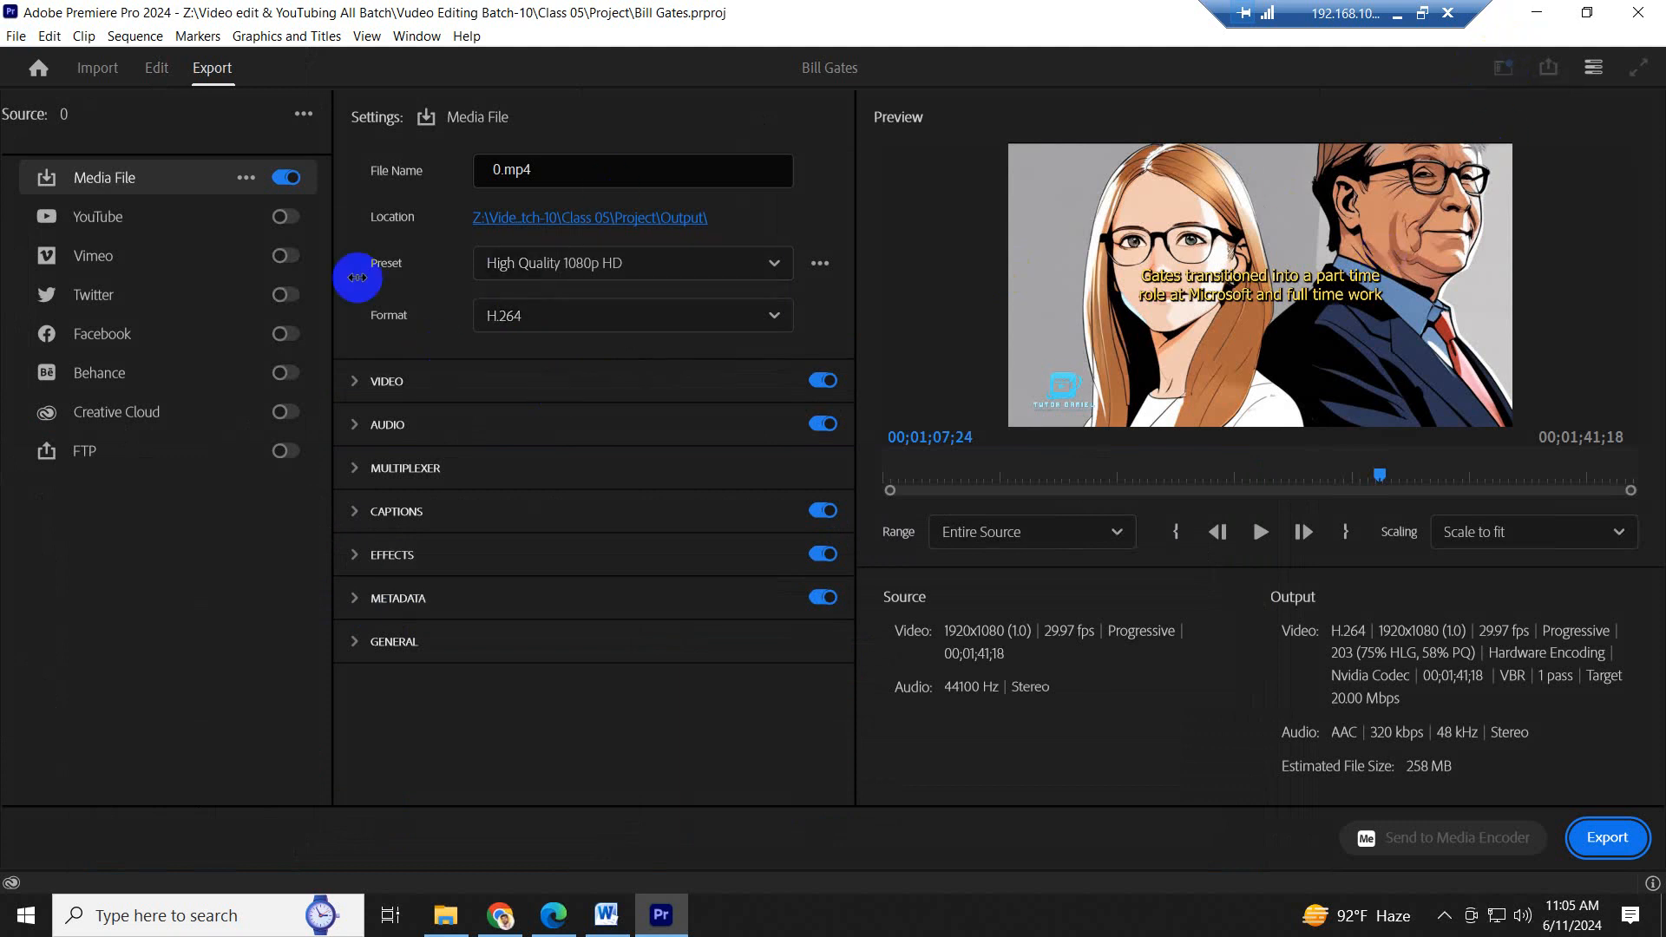
left_click(157, 68)
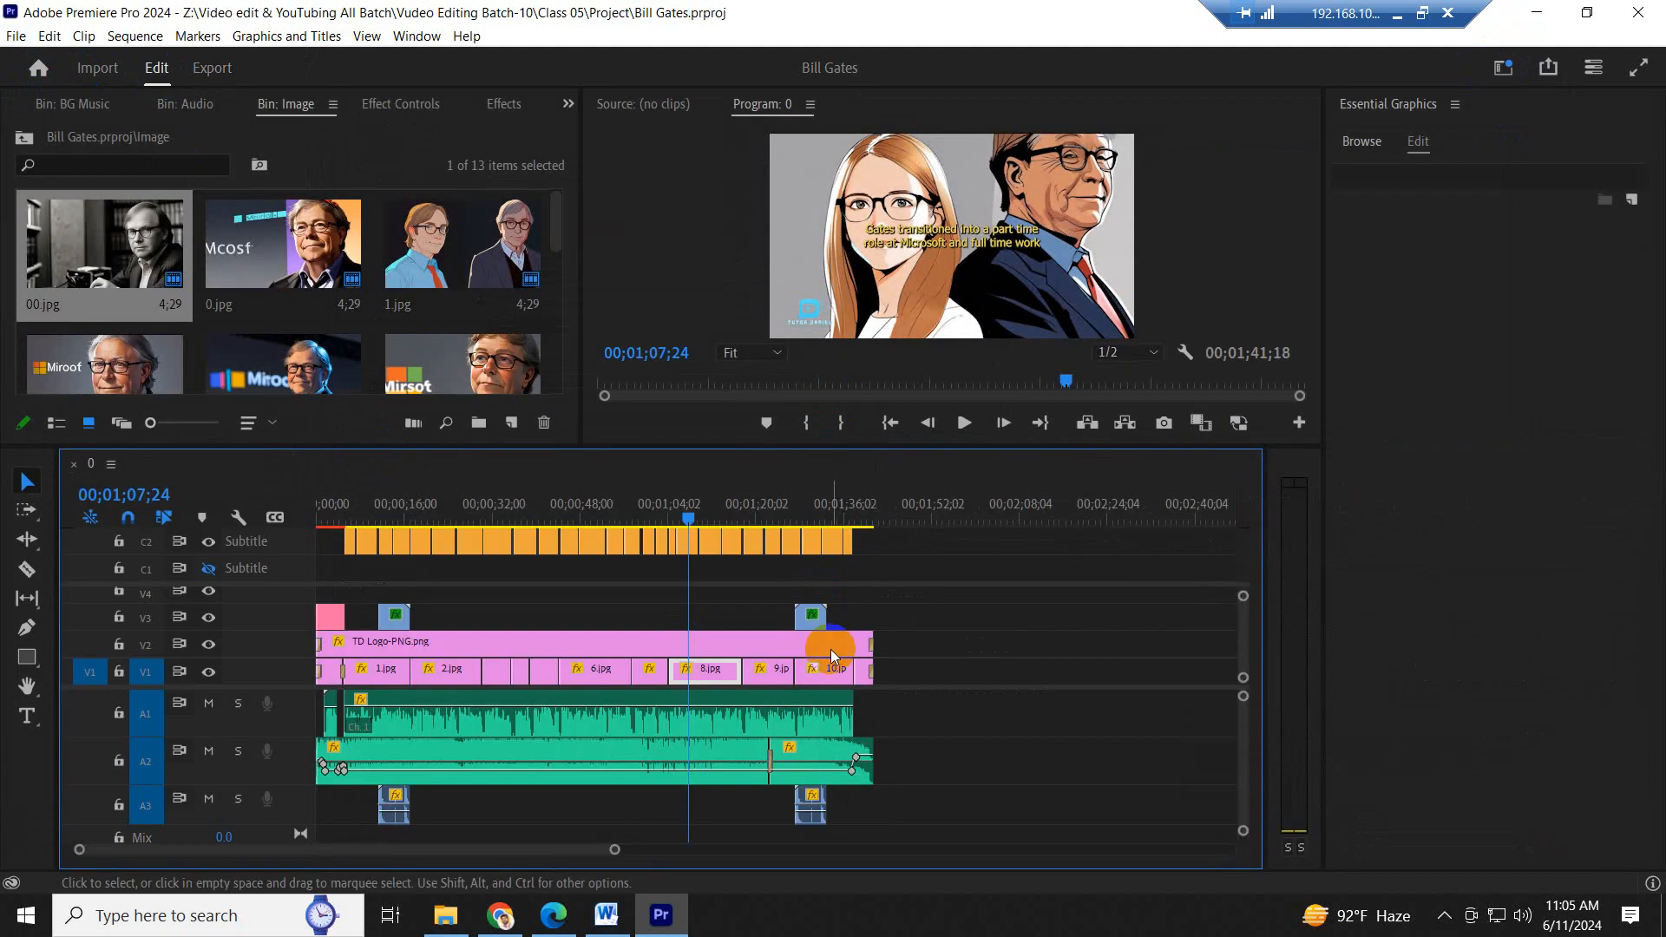
- Save the Bill Gates project and close Premiere Pro
key("ctrl+s")
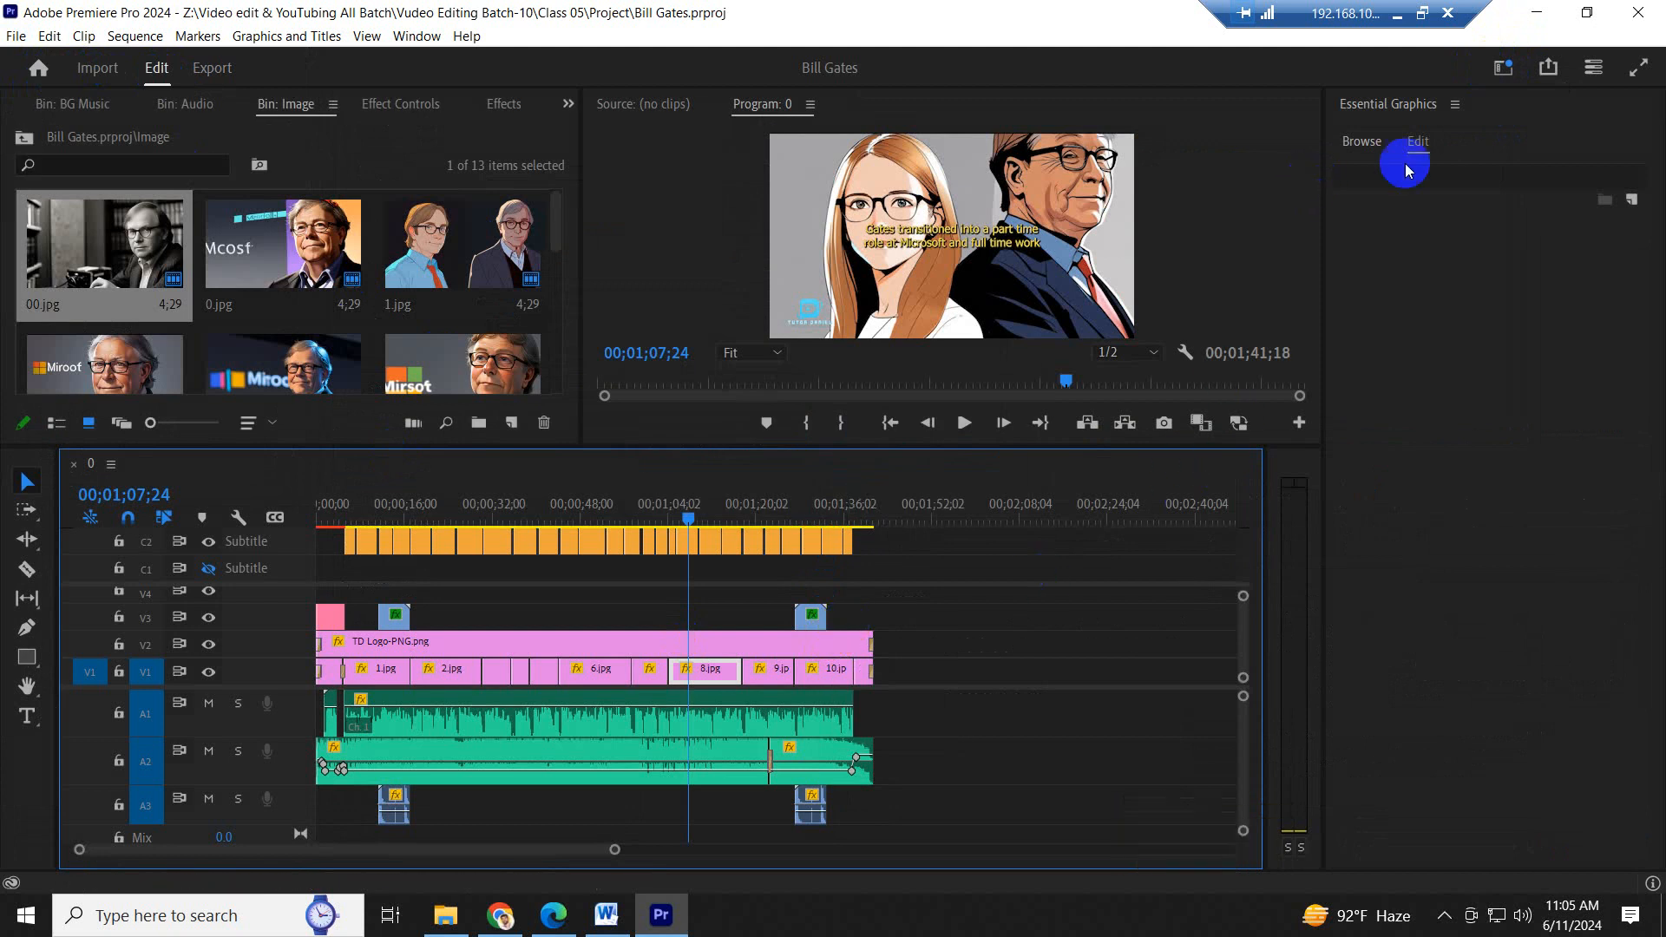
left_click(1642, 13)
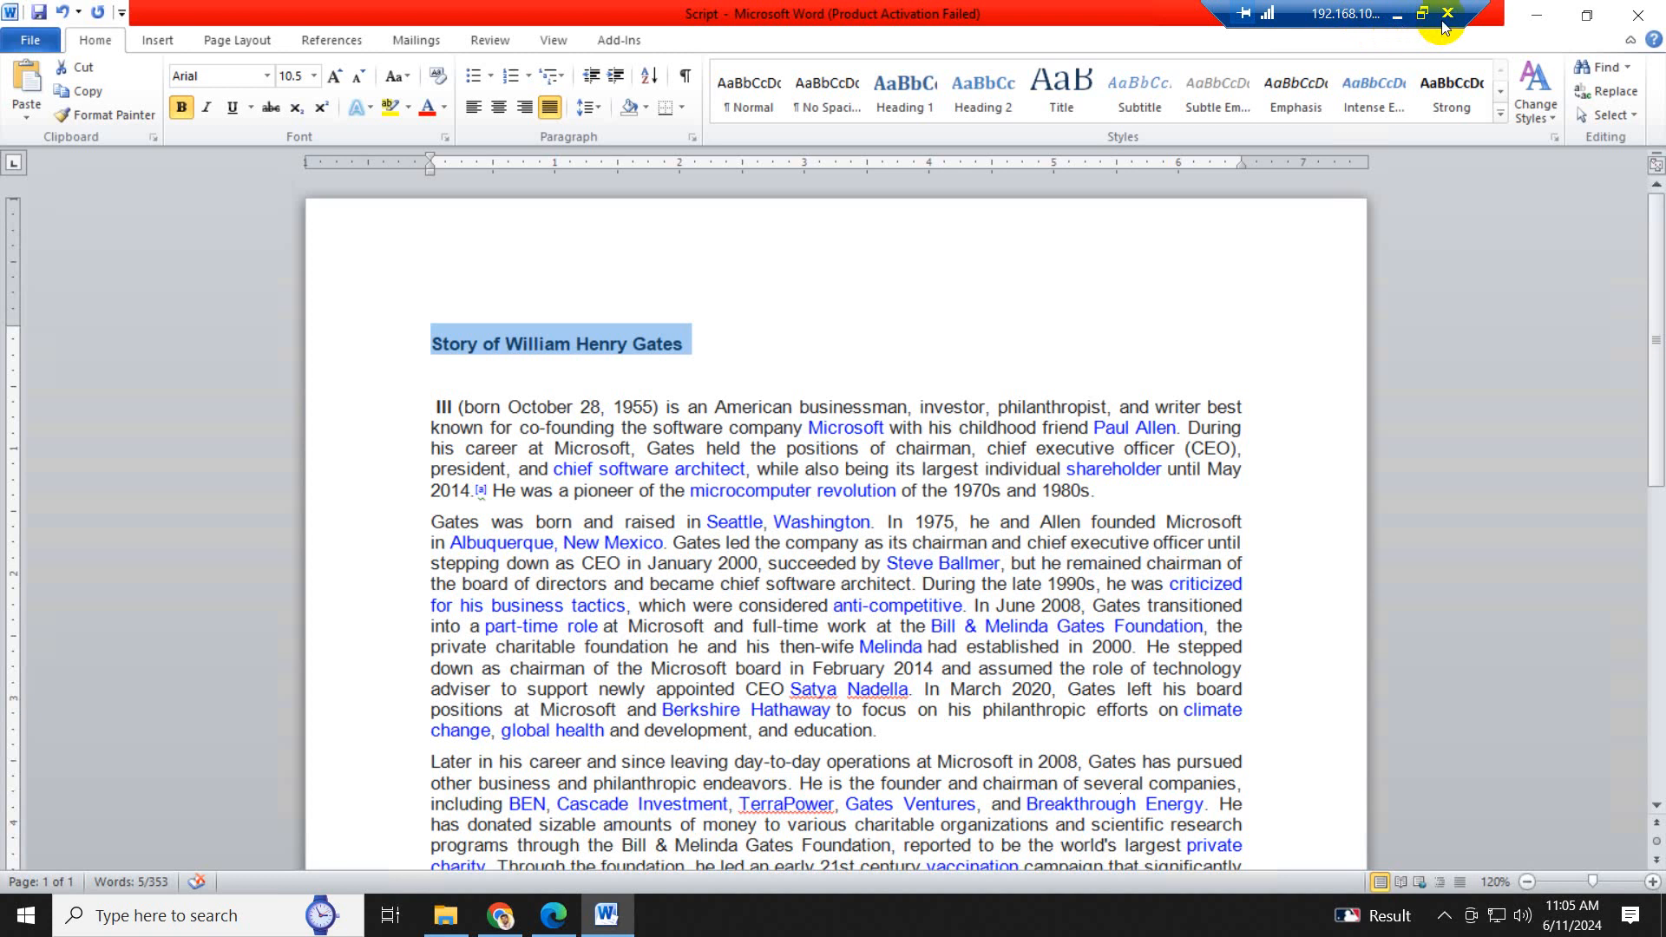
- Disconnect the remote desktop session to return to the local desktop
left_click(1447, 15)
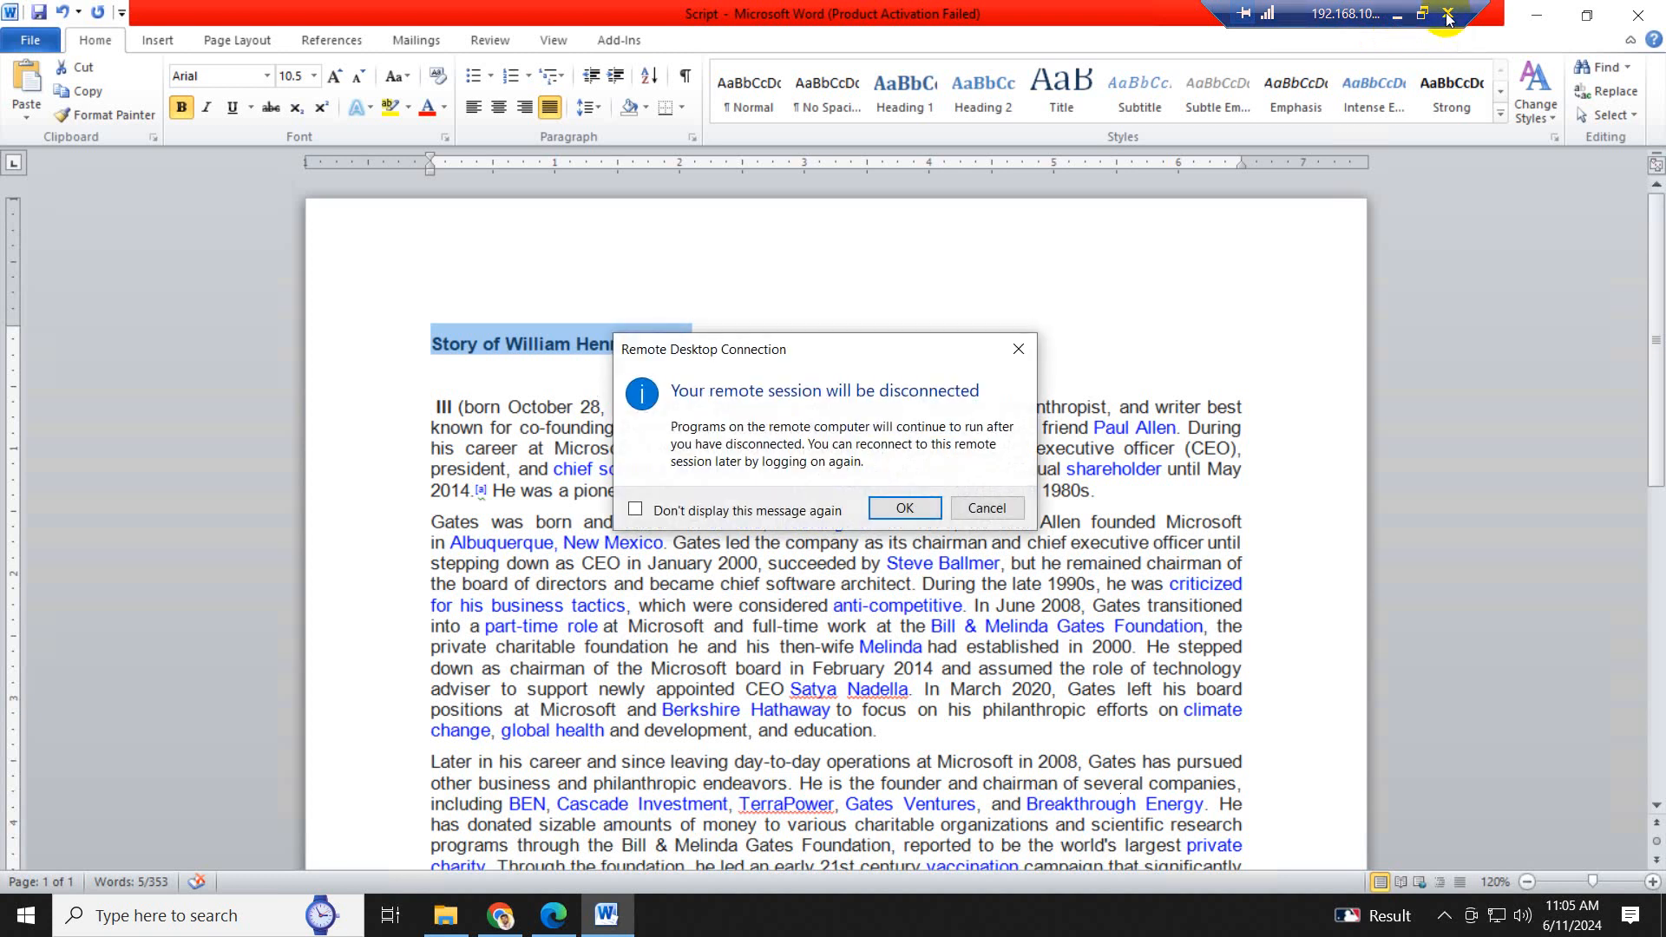
left_click(893, 514)
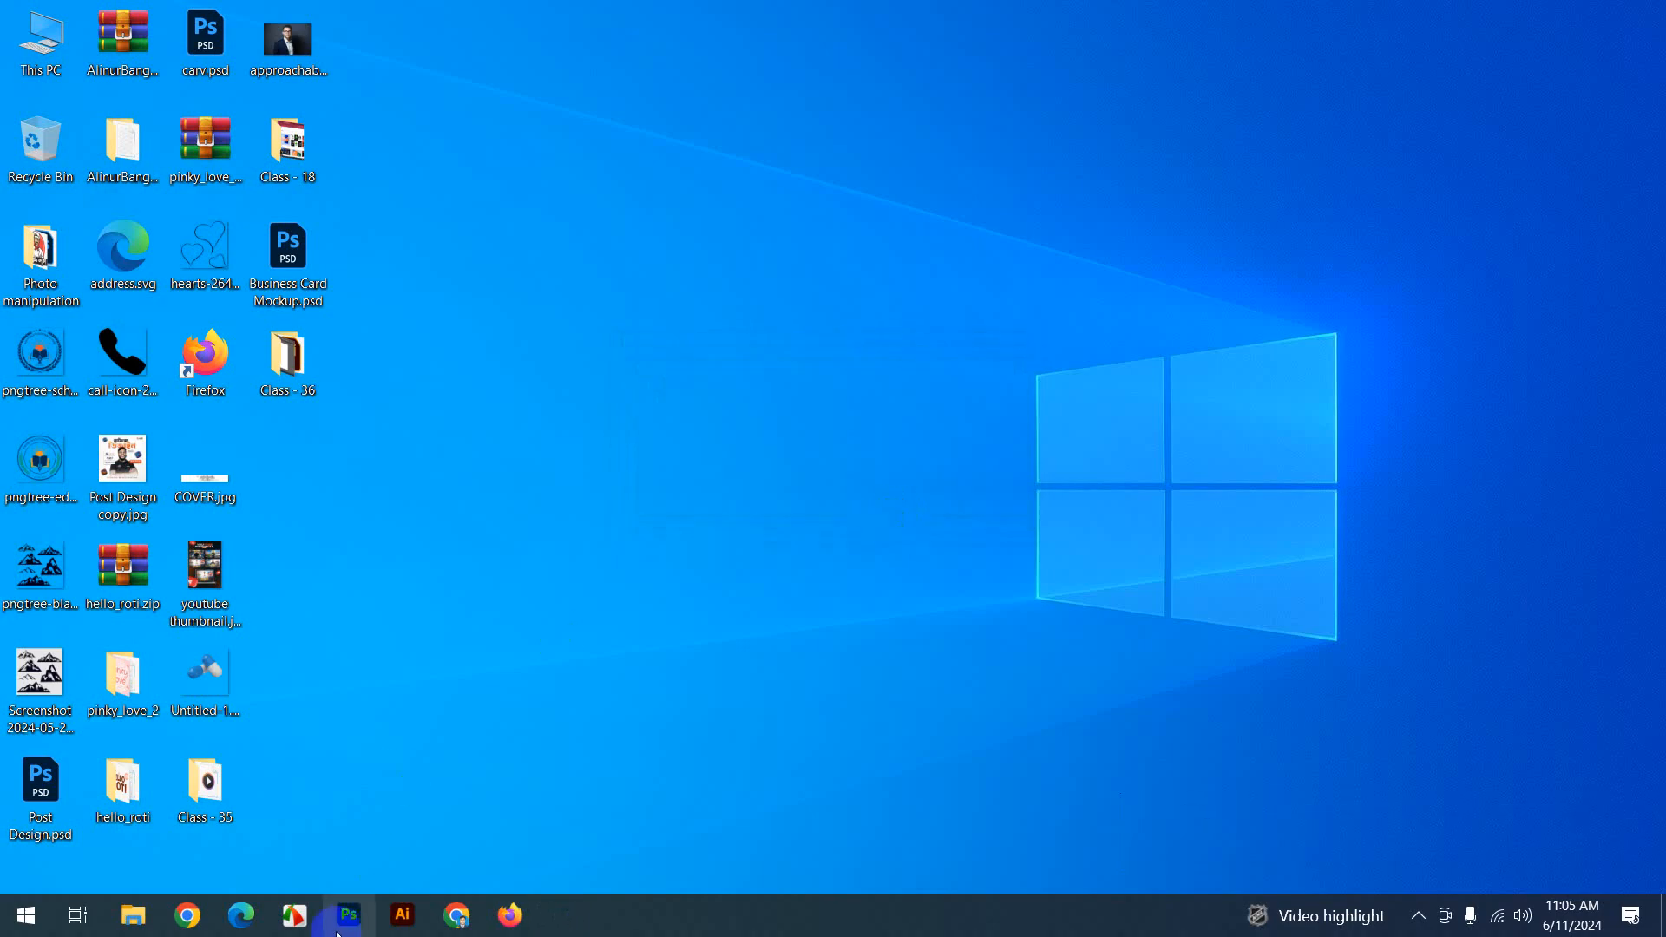